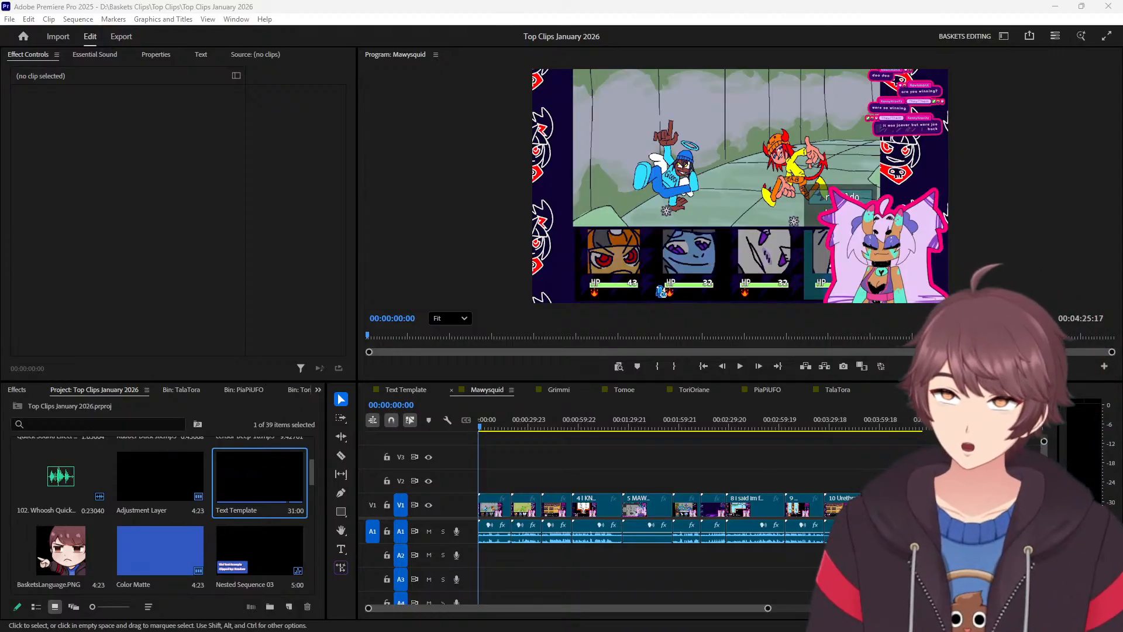
Spread out the ten clips in the Mawysquid sequence, leaving a gap between each one and the next.
left_click_drag(886, 466, 537, 571)
left_click_drag(528, 504, 572, 511)
left_click(565, 510)
left_click_drag(616, 511, 995, 510)
left_click(690, 512, "shift")
left_click(790, 510)
left_click(813, 515, "shift")
left_click(865, 511, "shift")
left_click(925, 510, "shift")
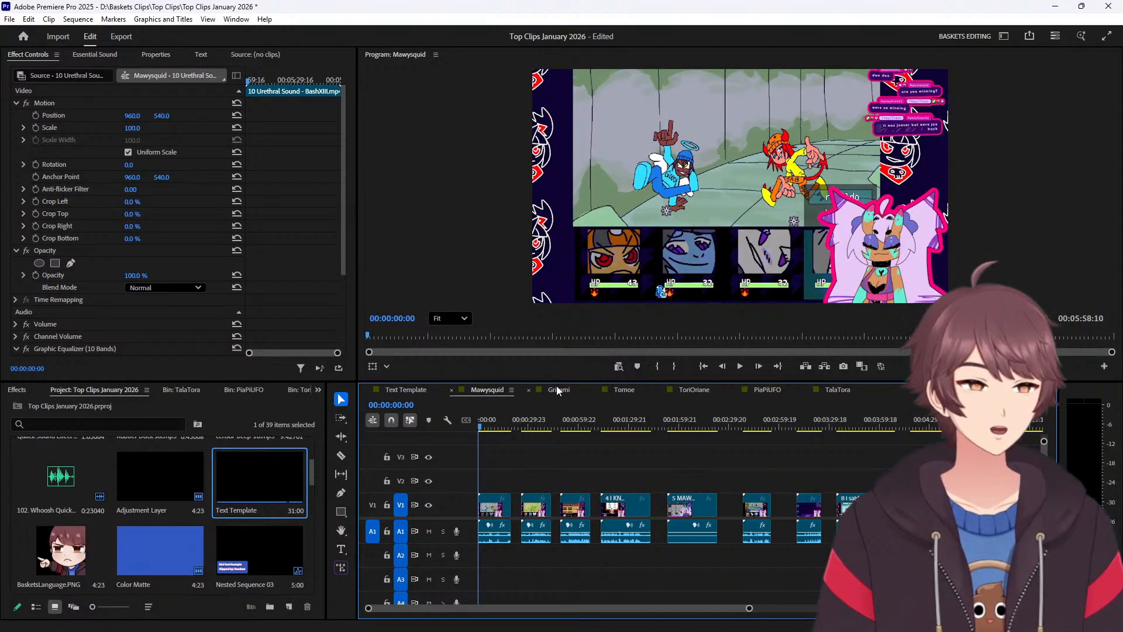
Duplicate the video of every Mawysquid clip onto track V2, directly above its original.
left_click(504, 511)
left_click_drag(502, 508, 611, 483, "alt")
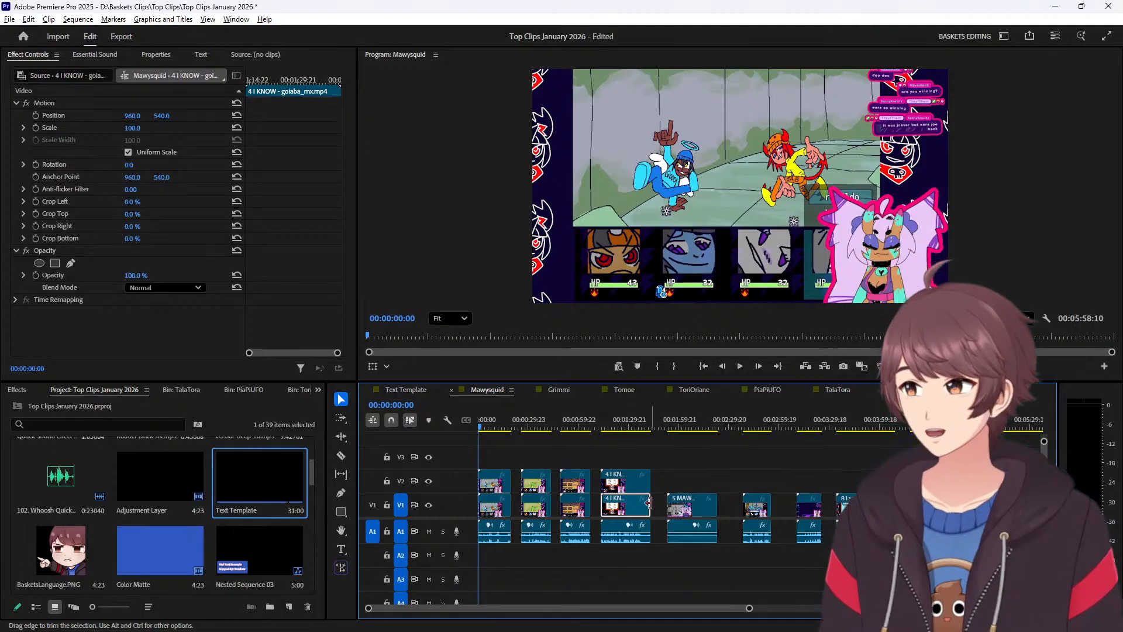
left_click_drag(690, 507, 690, 483, "alt")
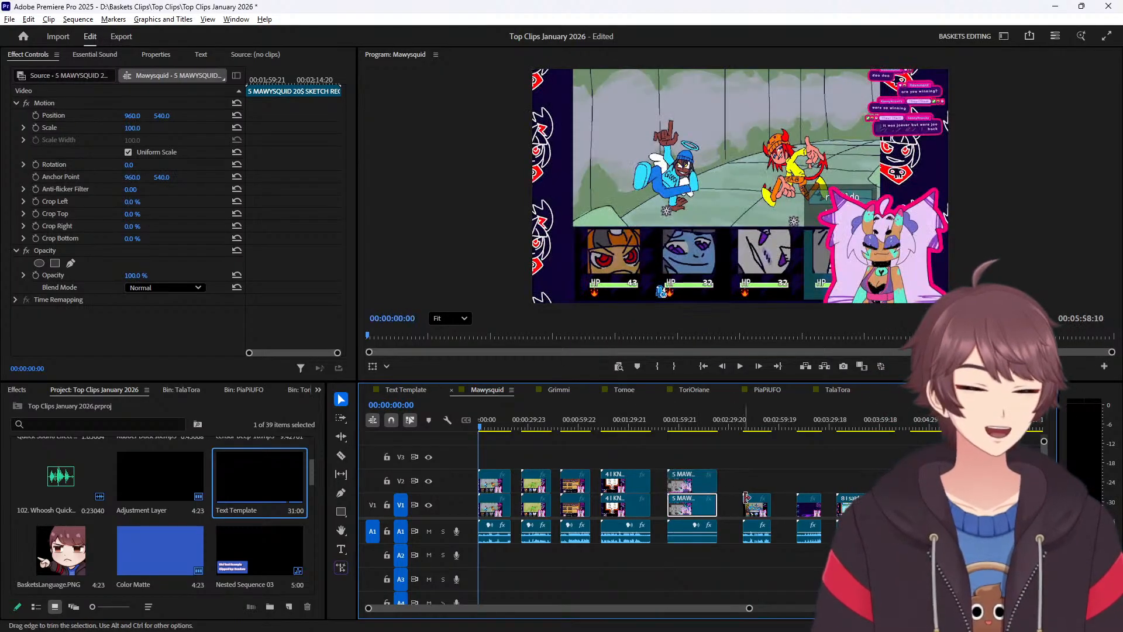
left_click_drag(756, 507, 851, 484, "alt")
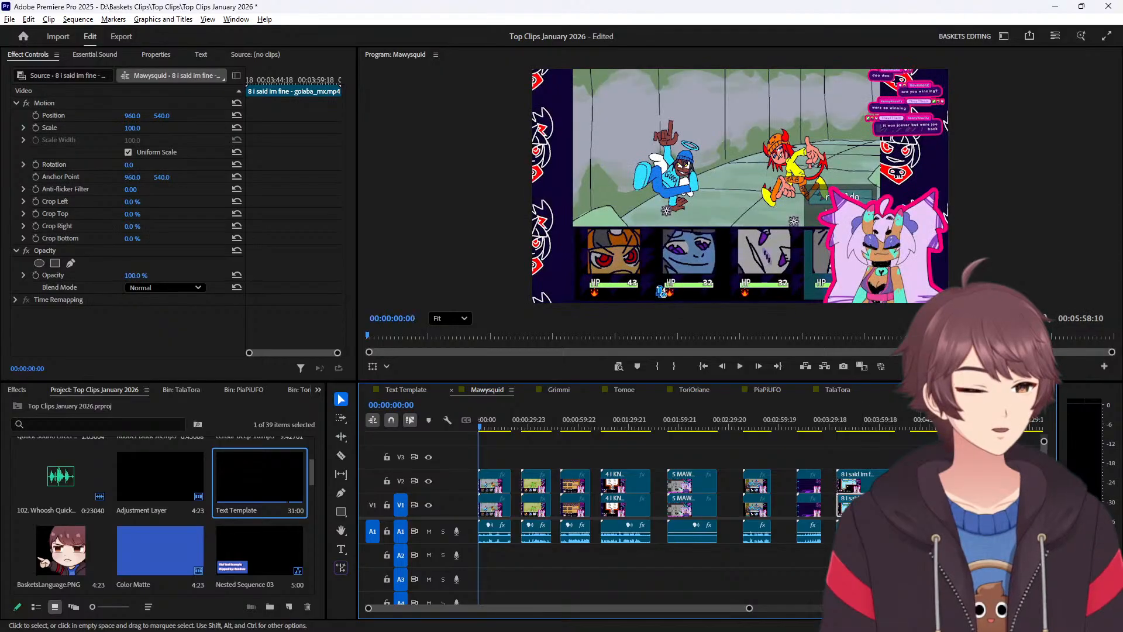
left_click_drag(927, 507, 927, 484, "alt")
left_click_drag(1003, 506, 1003, 484, "alt")
Open the Grimmi sequence and spread out clips 1 to 6 along the timeline with gaps between them.
left_click(568, 388)
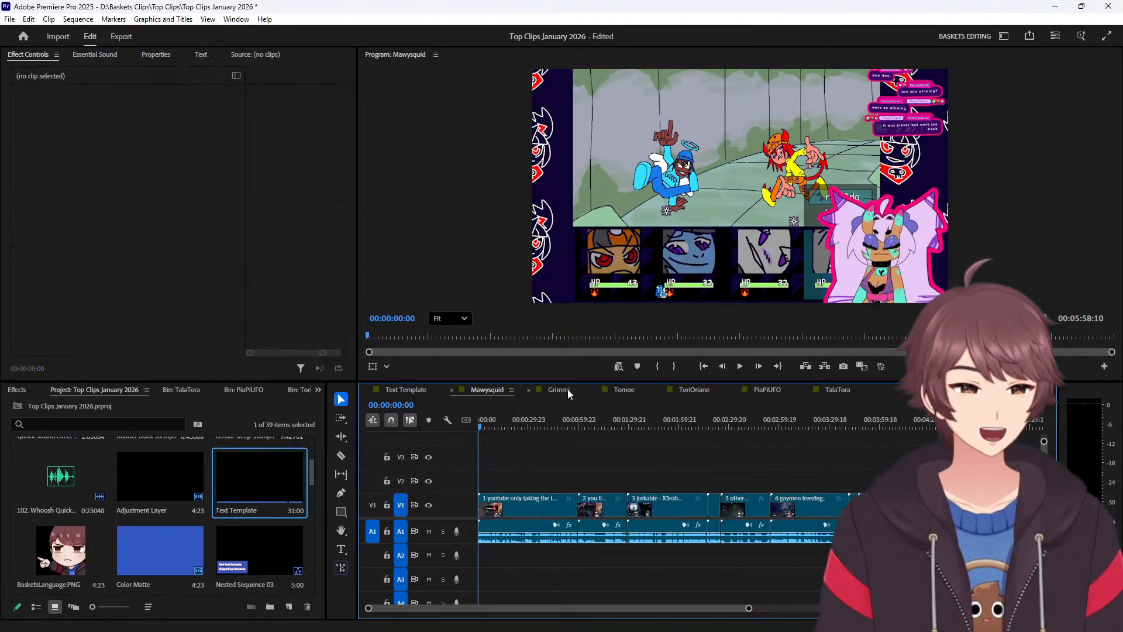
left_click_drag(617, 470, 882, 574)
left_click_drag(590, 502, 904, 514)
left_click(784, 513, "shift")
left_click(832, 514, "shift")
Shift Grimmi clips 7 to 10 to the right so that each is separated from the previous clip by a gap.
scroll(901, 514, "down", 2)
scroll(901, 514, "down", 3)
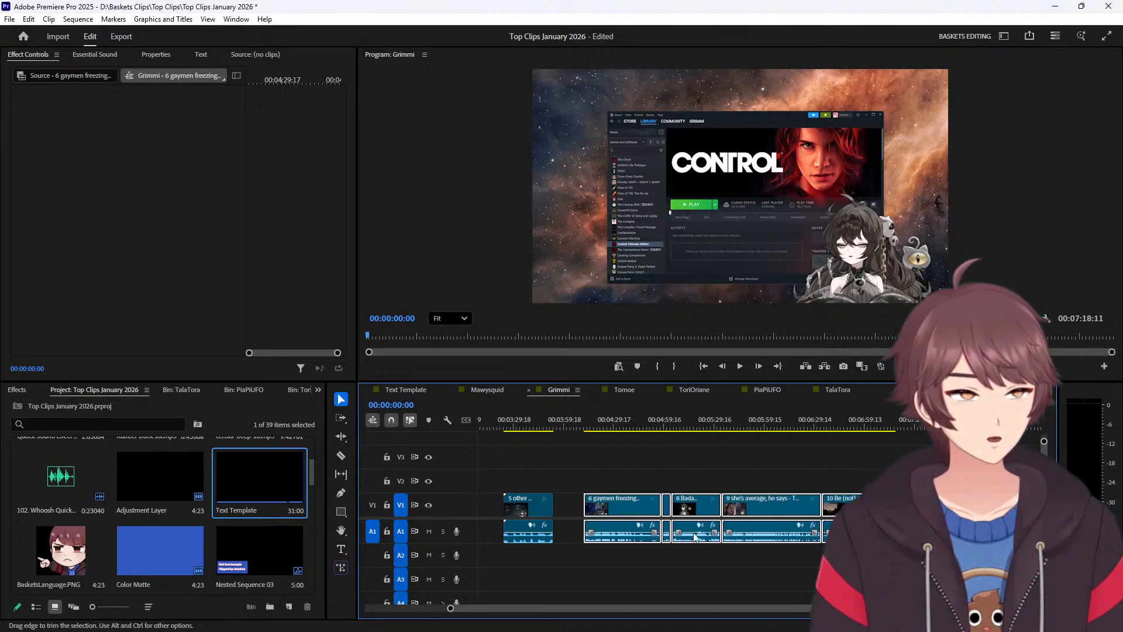
left_click(646, 498, "shift")
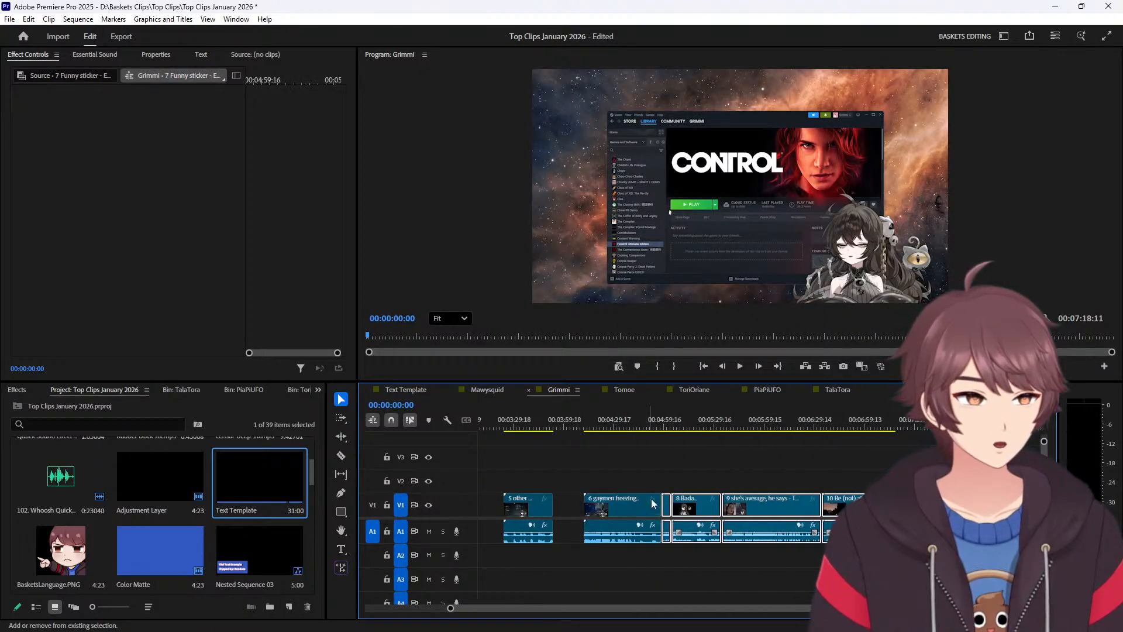
left_click_drag(679, 504, 814, 512)
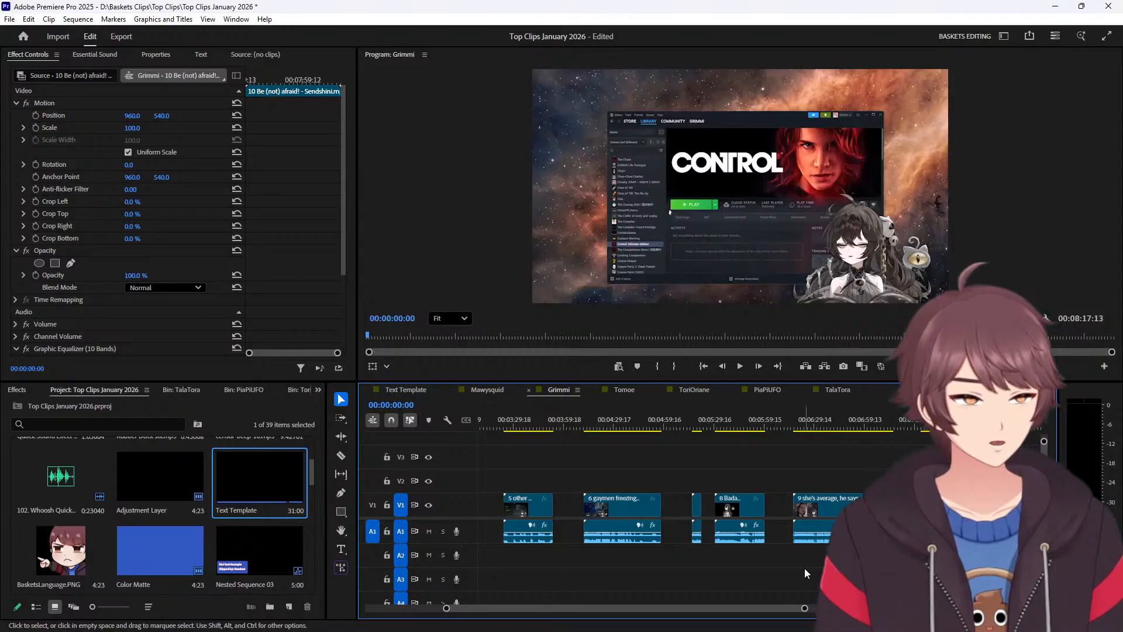
left_click(805, 602)
left_click_drag(805, 607, 835, 608)
scroll(559, 562, "up", 3)
scroll(534, 553, "up", 2)
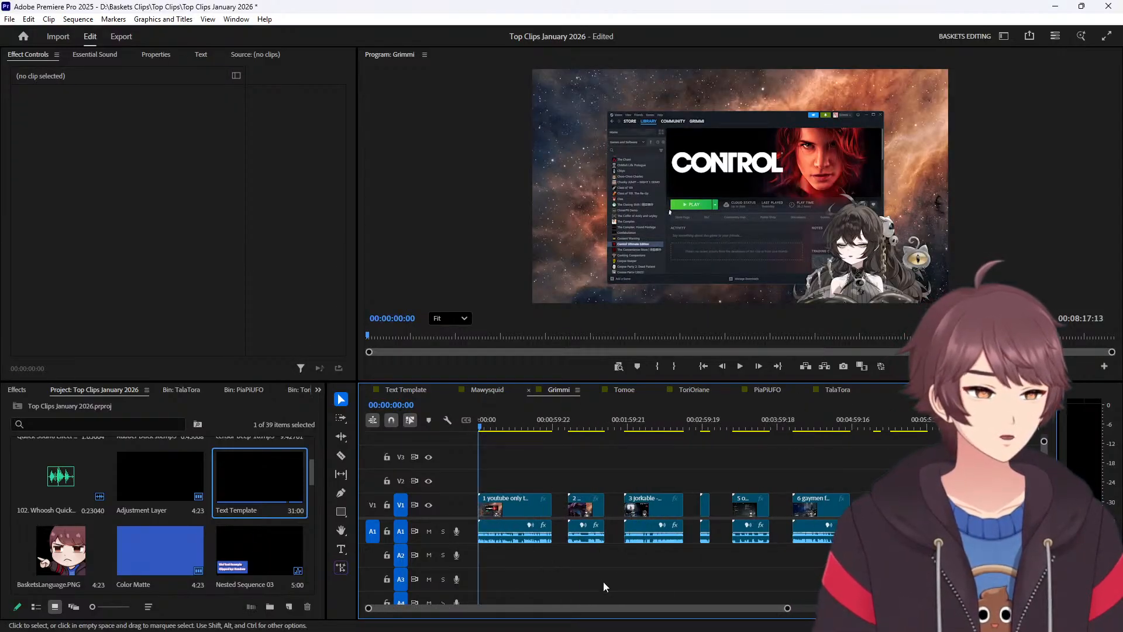
Duplicate the video of every Grimmi clip onto track V2, directly above its original.
left_click_drag(788, 610, 819, 608)
left_click_drag(520, 499, 520, 475)
left_click(570, 514)
left_click_drag(571, 515, 714, 481)
left_click(624, 504)
left_click_drag(775, 512, 831, 481)
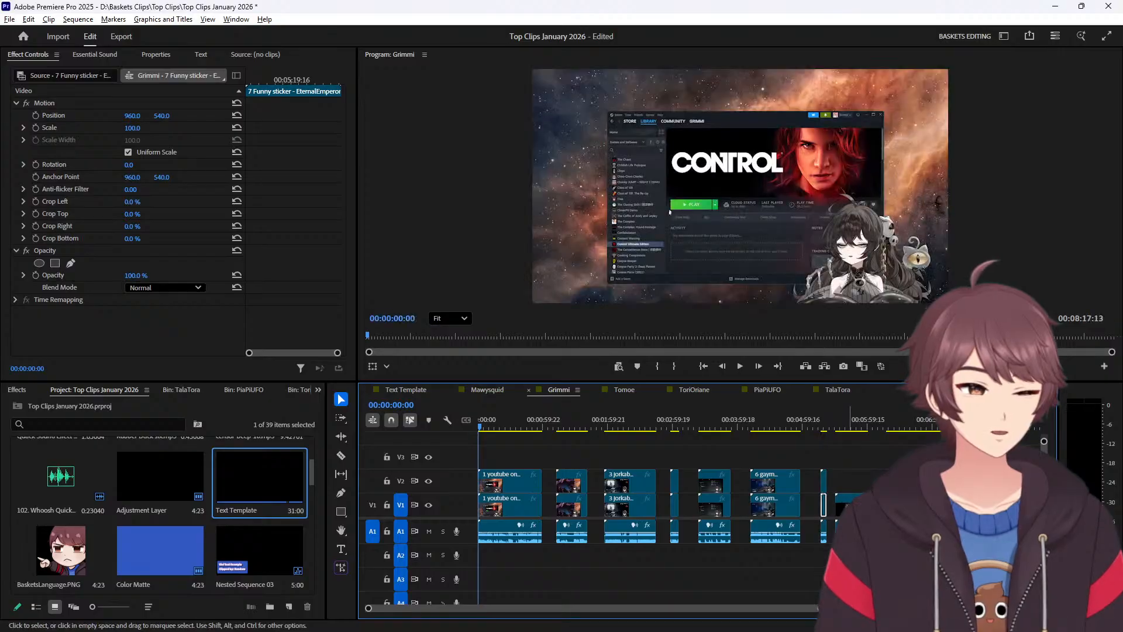
left_click_drag(916, 486, 915, 481)
left_click_drag(982, 504, 983, 481)
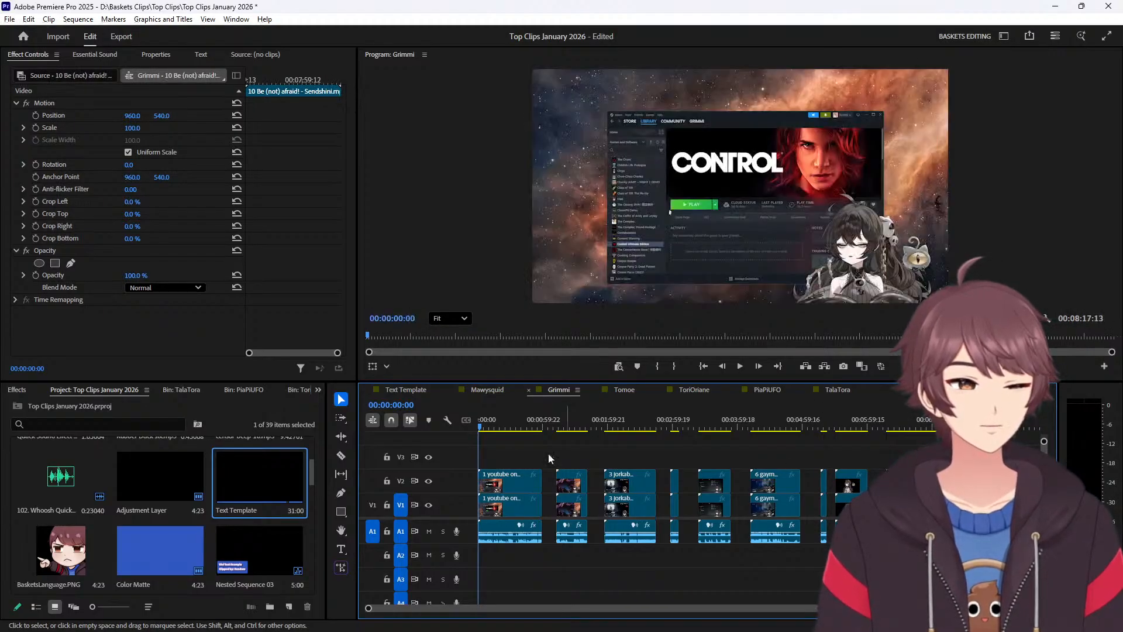
Open the Tomoe sequence and spread out clips 1 to 6 along the timeline with gaps between them.
left_click(624, 389)
left_click_drag(881, 479, 510, 549)
left_click_drag(539, 506, 798, 509)
left_click(563, 511, "shift")
left_click(617, 511, "shift")
left_click(660, 511, "shift")
left_click(720, 510, "shift")
left_click(797, 508, "shift")
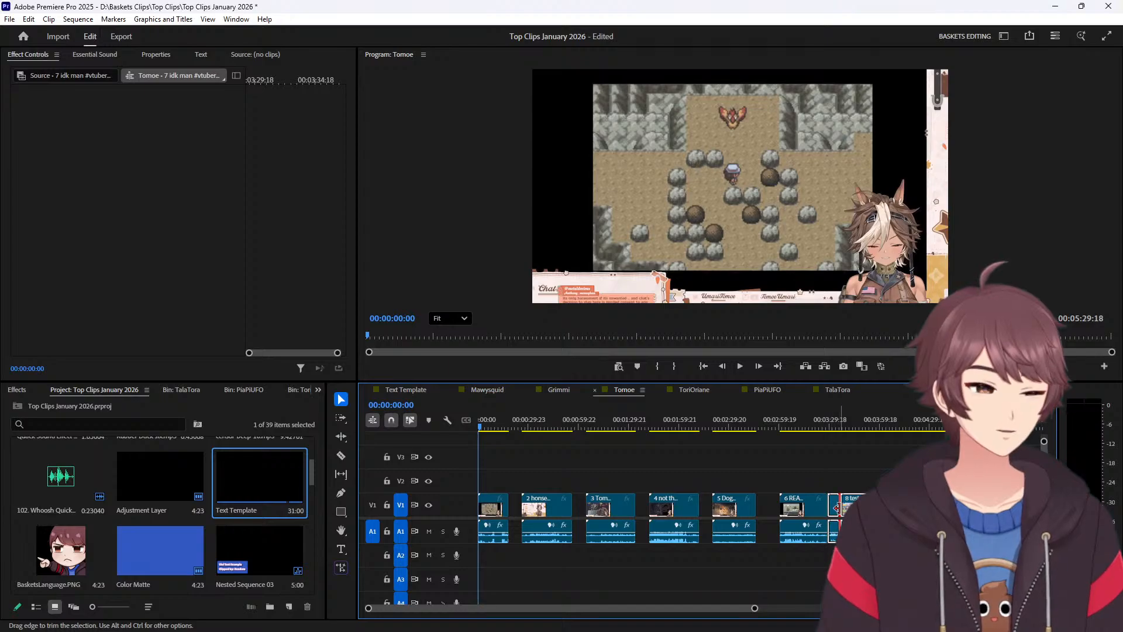
Shift Tomoe clips 7 to 10 to the right so that each is separated from the previous clip by a gap.
left_click(837, 508)
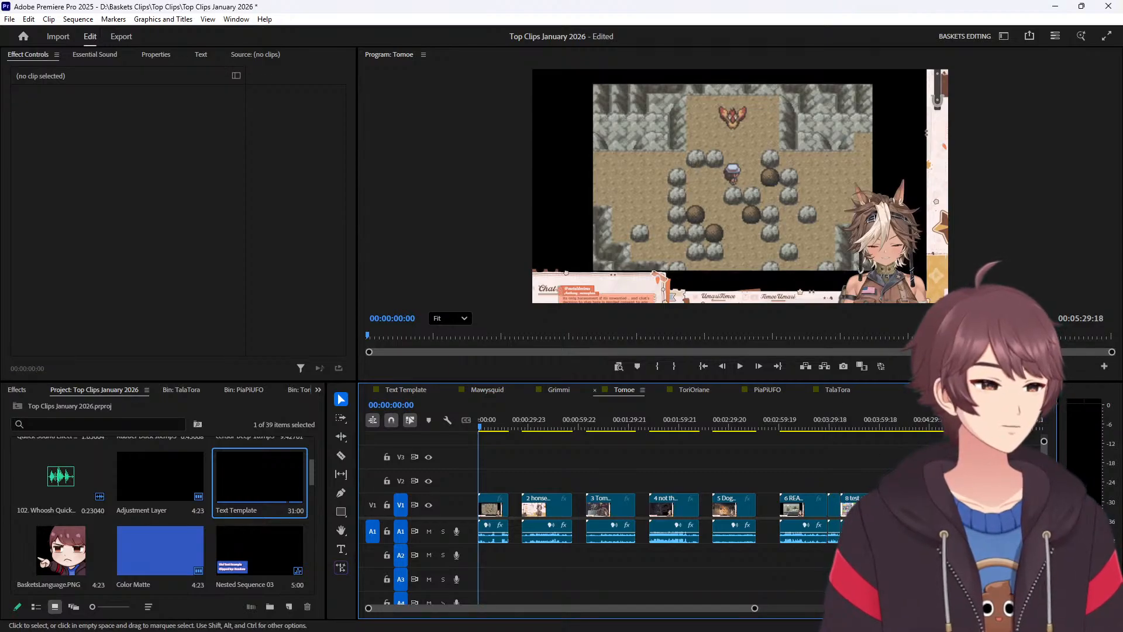
left_click(980, 506)
left_click(834, 508)
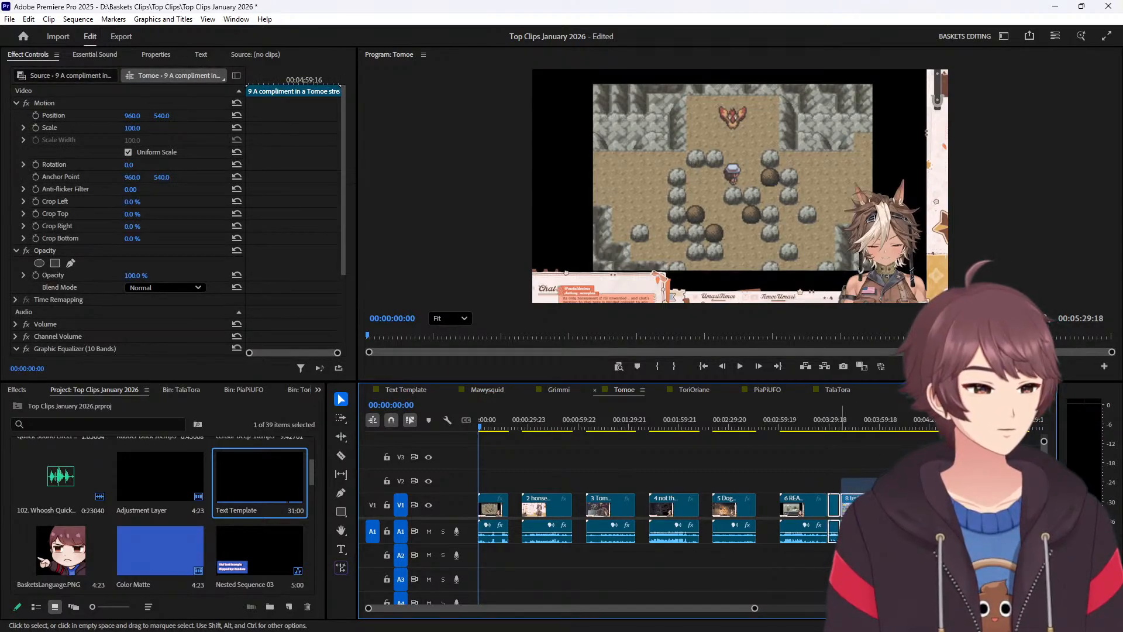
left_click(852, 507)
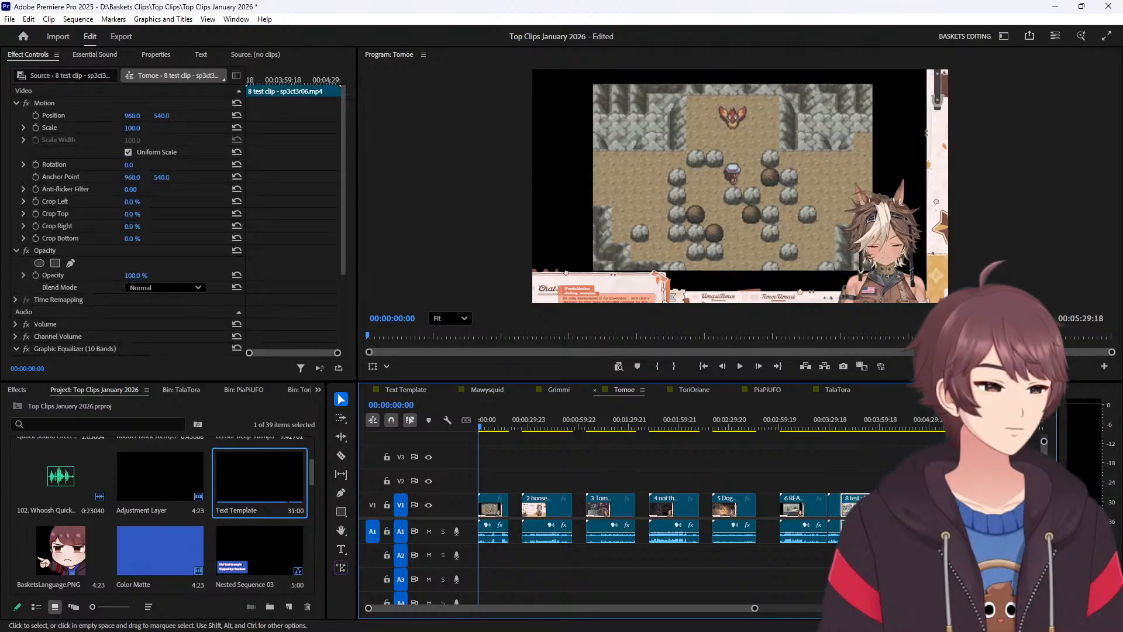
left_click_drag(859, 503, 885, 505)
scroll(753, 501, "down", 2)
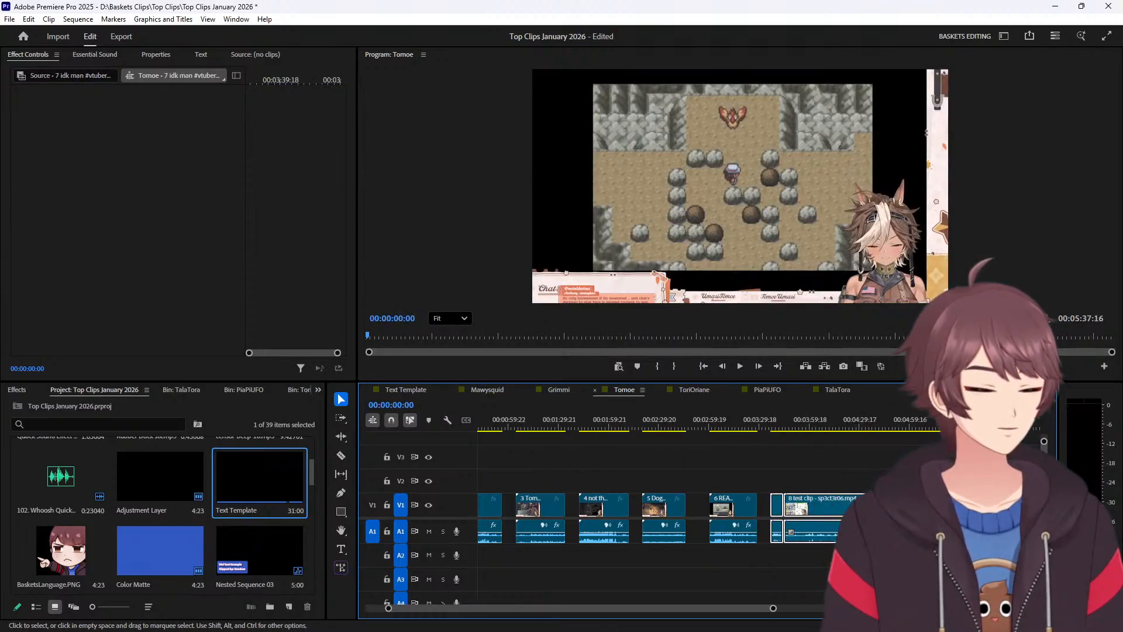
mouse_move(724, 504)
left_mouse_down()
mouse_move(749, 510)
mouse_move(729, 509)
left_mouse_up()
left_click_drag(810, 512, 909, 512)
left_click(883, 512)
left_click_drag(796, 609, 719, 607)
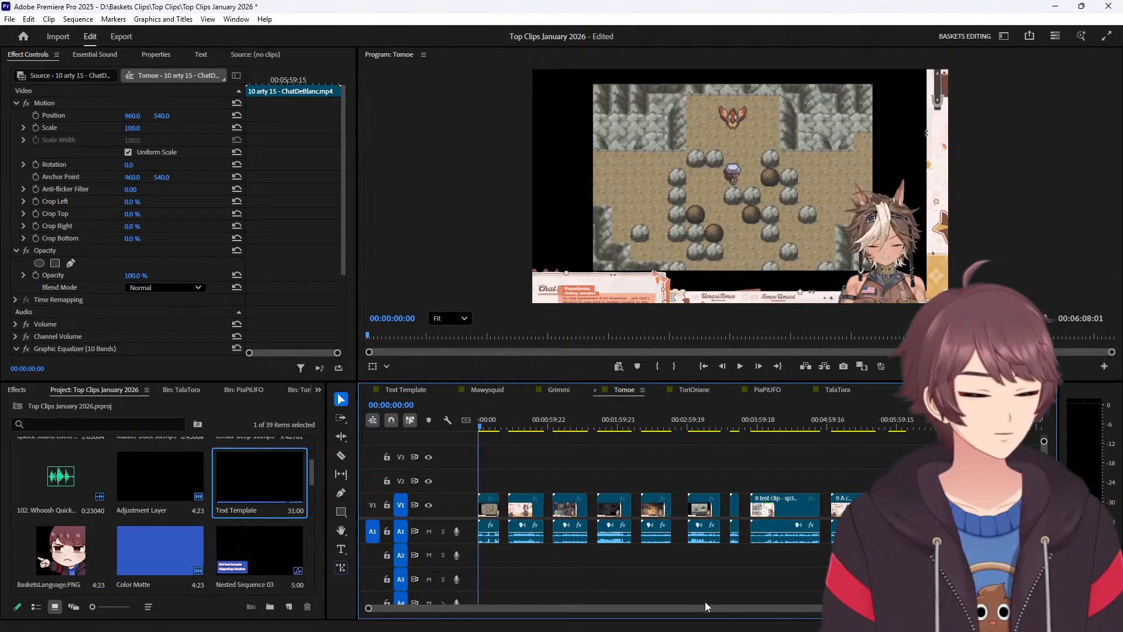
Duplicate the video of every Tomoe clip onto track V2, directly above its original.
left_click(496, 508)
left_click_drag(491, 509, 496, 490)
left_click_drag(525, 509, 773, 489, "alt")
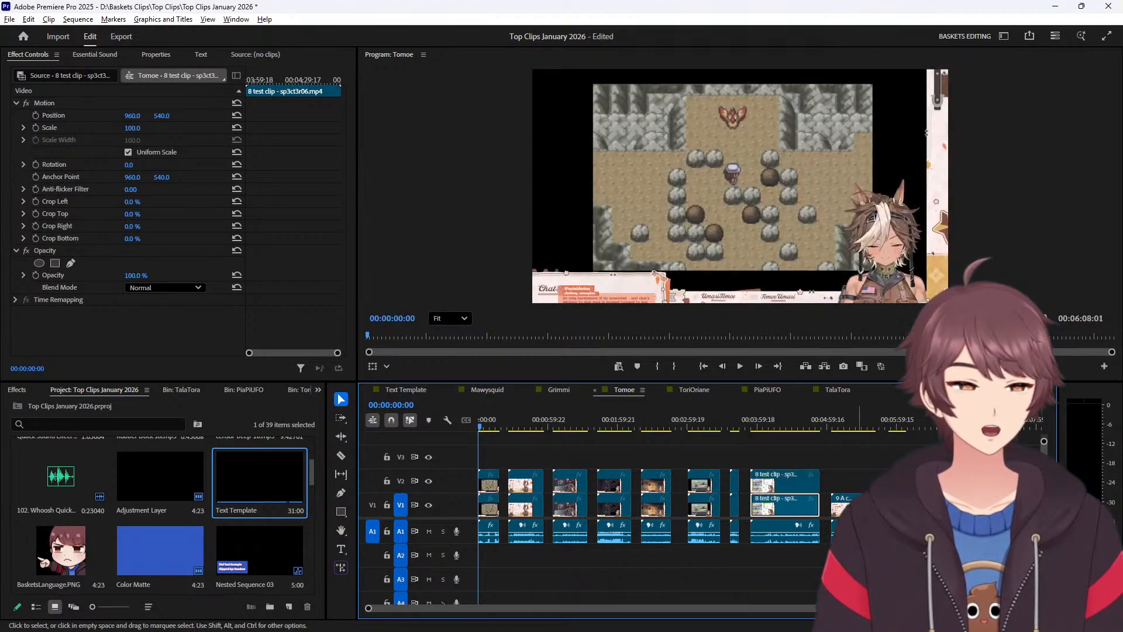
left_click_drag(846, 506, 848, 483, "alt")
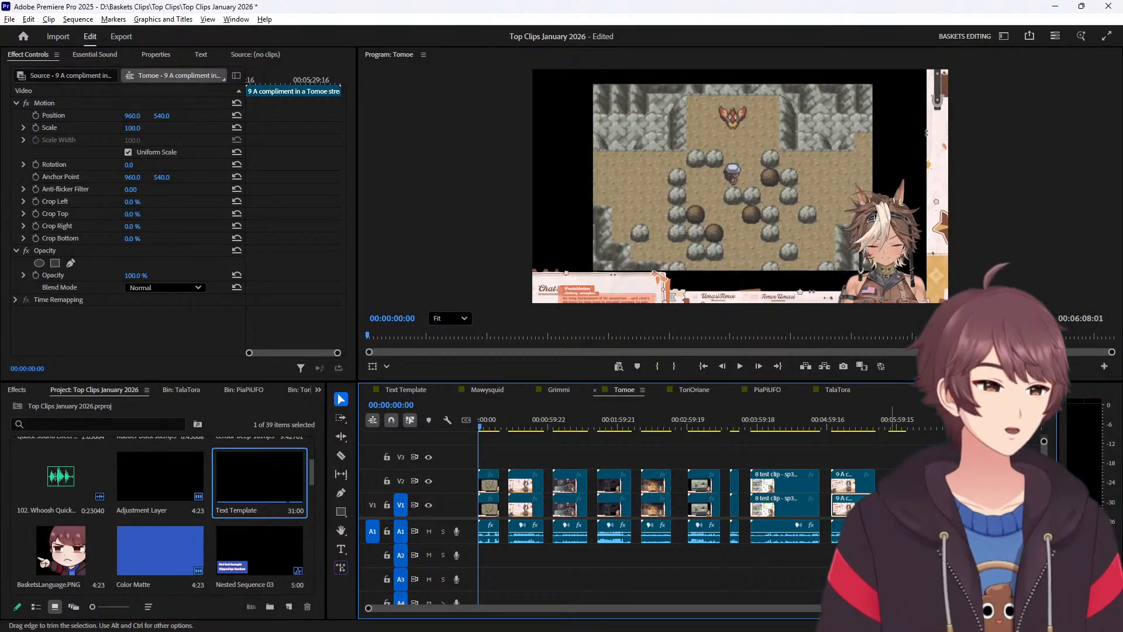
left_click_drag(898, 506, 897, 483, "alt")
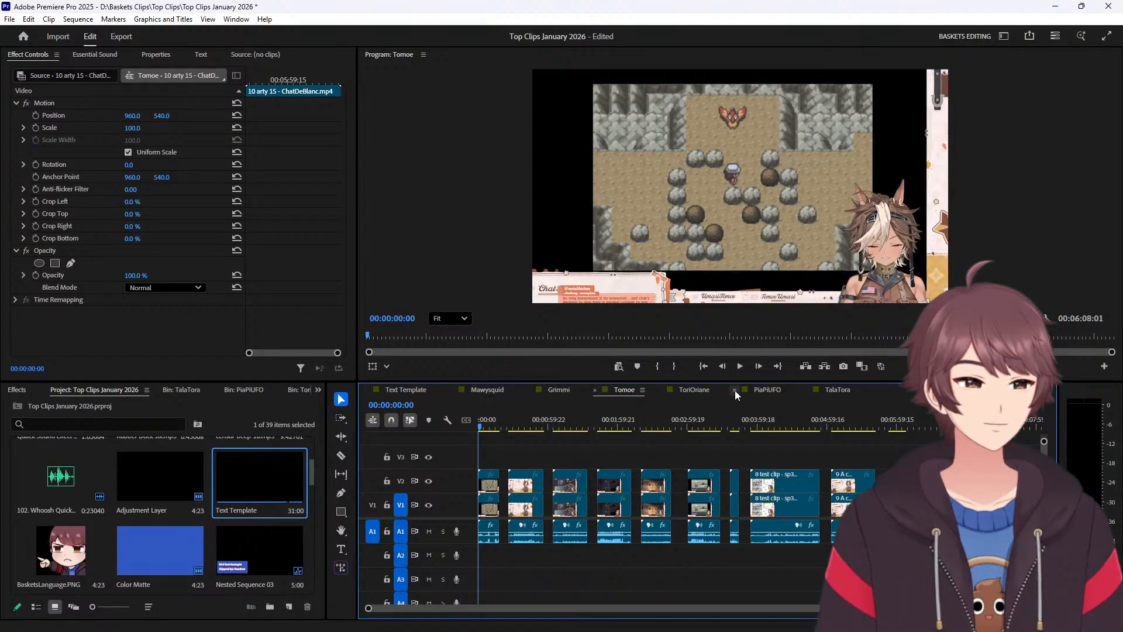
Open the ToriOriane sequence and spread out its ten clips along the timeline, leaving a gap between neighbouring clips.
left_click(701, 393)
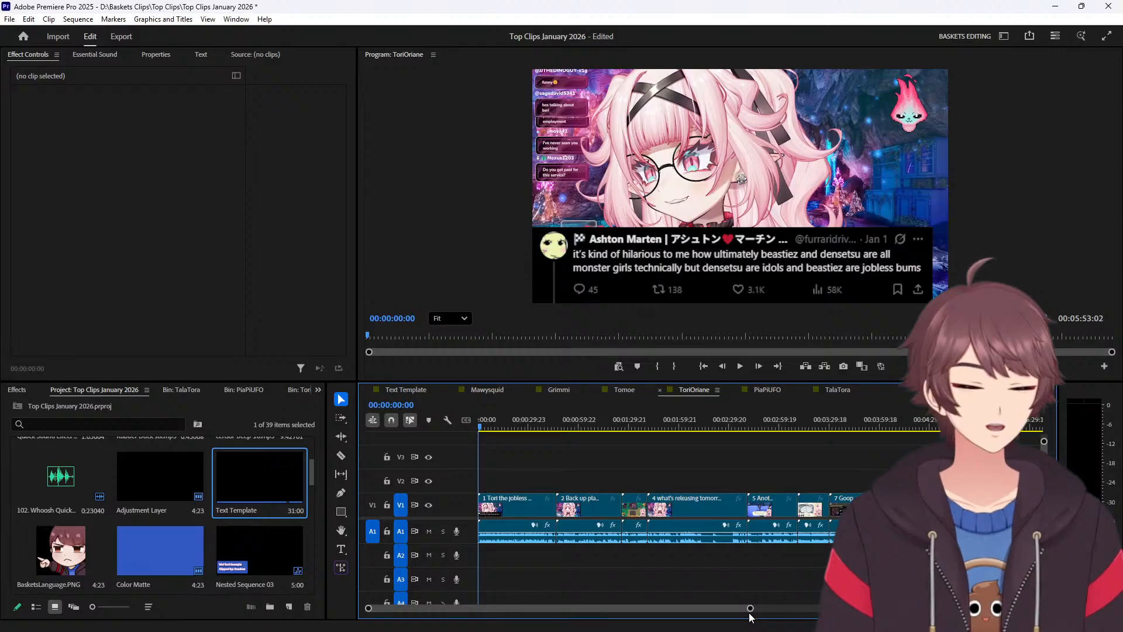
left_click_drag(750, 611, 831, 611)
left_click_drag(874, 474, 518, 579)
left_click(504, 506, "shift")
left_click_drag(550, 505, 986, 508)
left_click(557, 511, "shift")
left_click(607, 510, "shift")
left_click(663, 513, "shift")
left_click(743, 507, "shift")
left_click(774, 507, "shift")
left_click(815, 508, "shift")
left_click(865, 508, "shift")
left_click(938, 508, "shift")
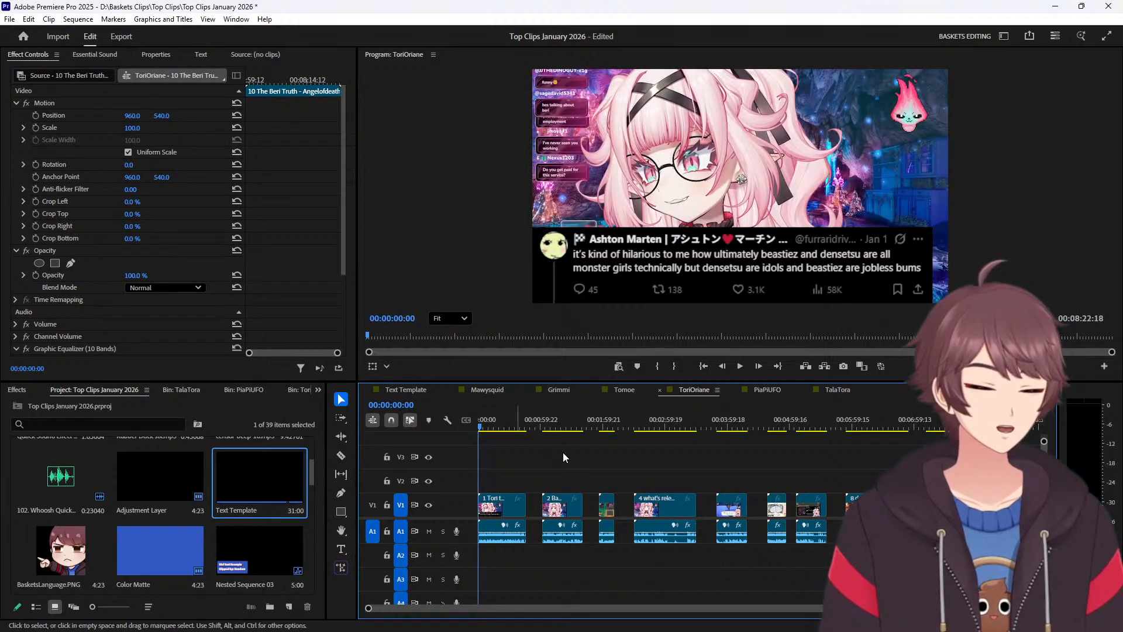
Duplicate the video of every ToriOriane clip onto track V2, directly above its original.
left_click_drag(488, 508, 556, 481)
left_click_drag(608, 515, 606, 481)
left_click_drag(658, 507, 657, 493)
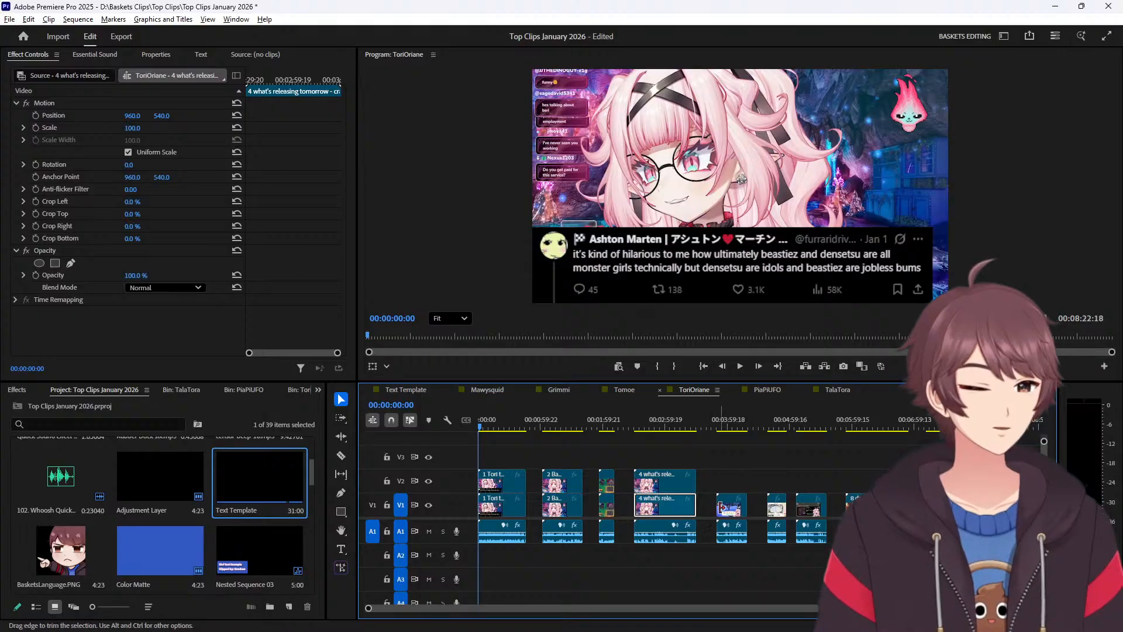
left_click_drag(728, 507, 733, 480, "alt")
left_click_drag(781, 507, 810, 483, "alt")
left_click_drag(868, 504, 871, 477, "alt")
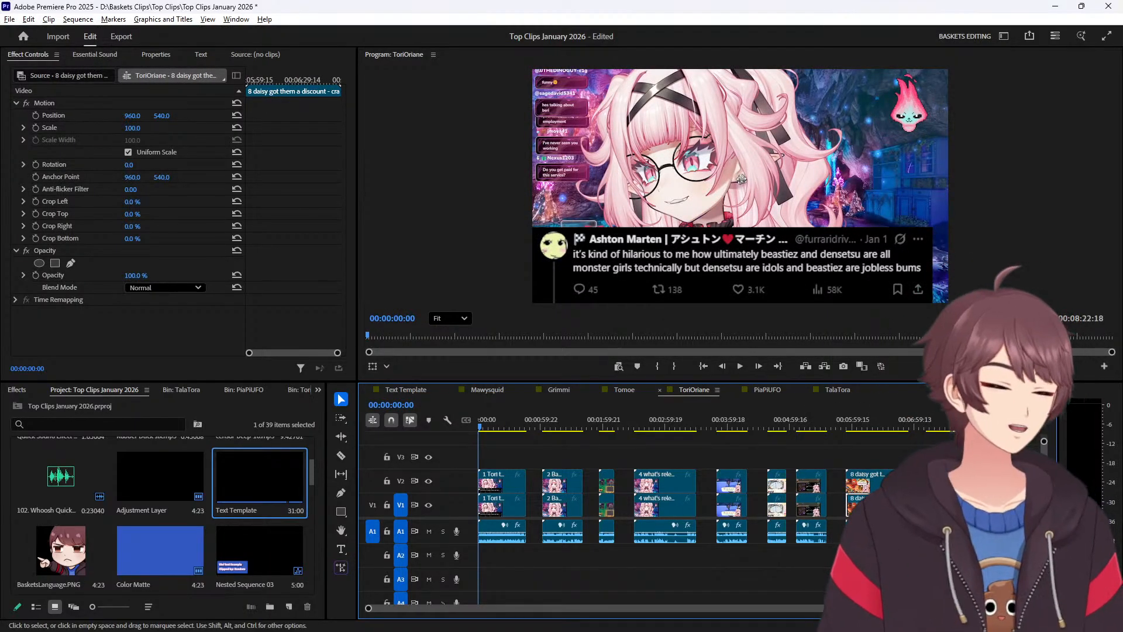
left_click_drag(938, 504, 988, 481, "alt")
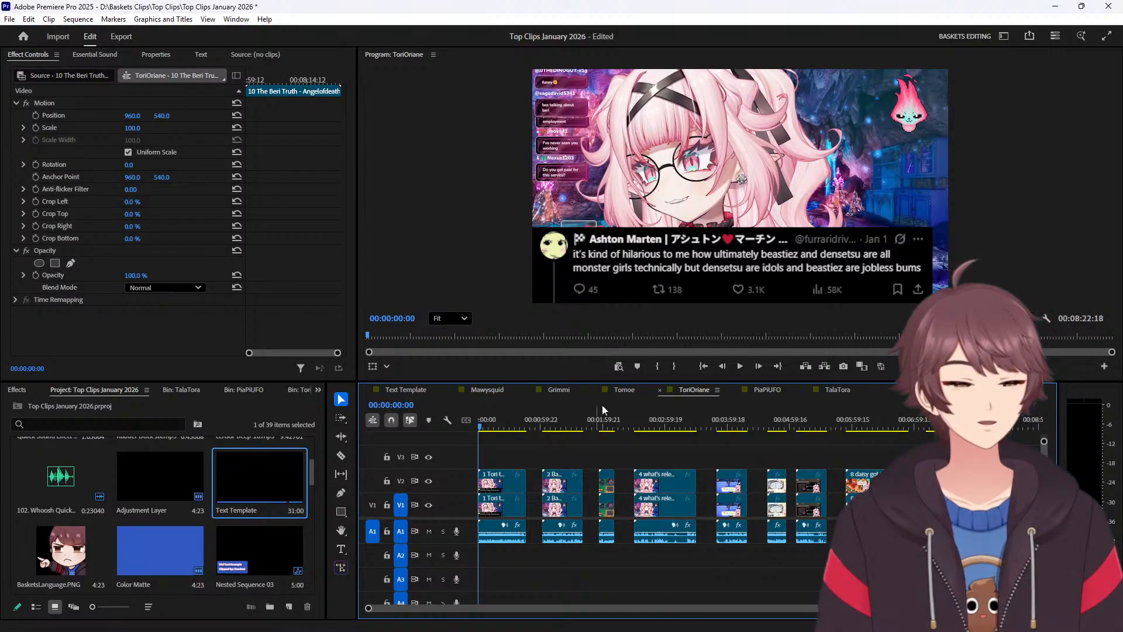
Open the PiaPiUFO sequence and spread out clips 1 to 5 along the timeline with gaps between them.
left_click(763, 391)
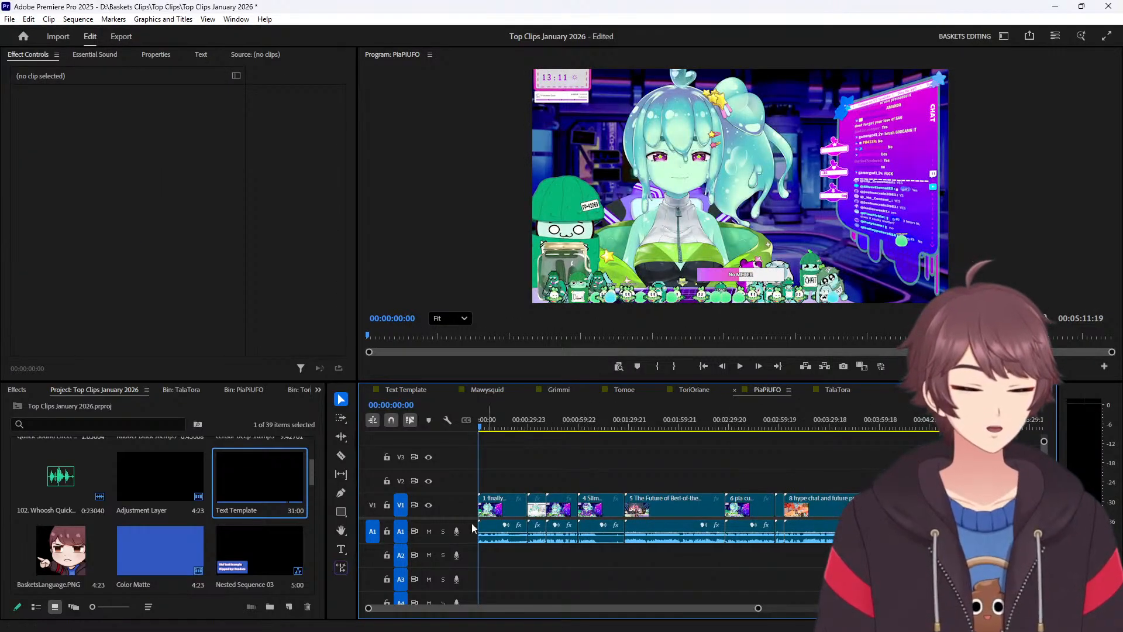
left_click_drag(511, 505, 512, 493, "alt")
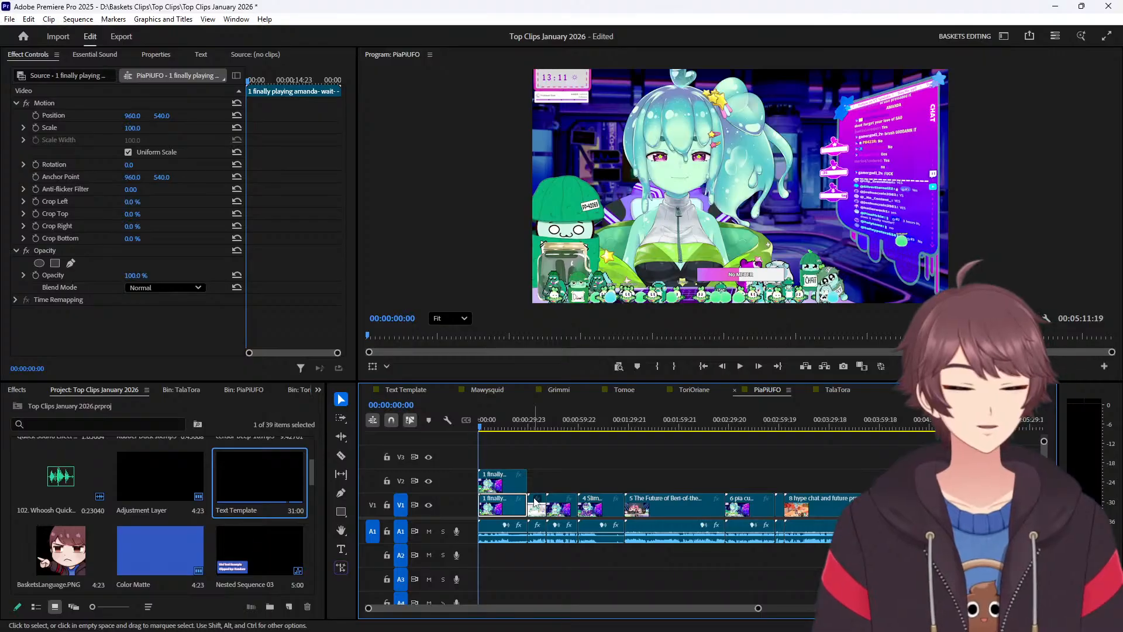
key("ctrl+z")
left_click_drag(1009, 462, 468, 600)
scroll(413, 557, "up", 2)
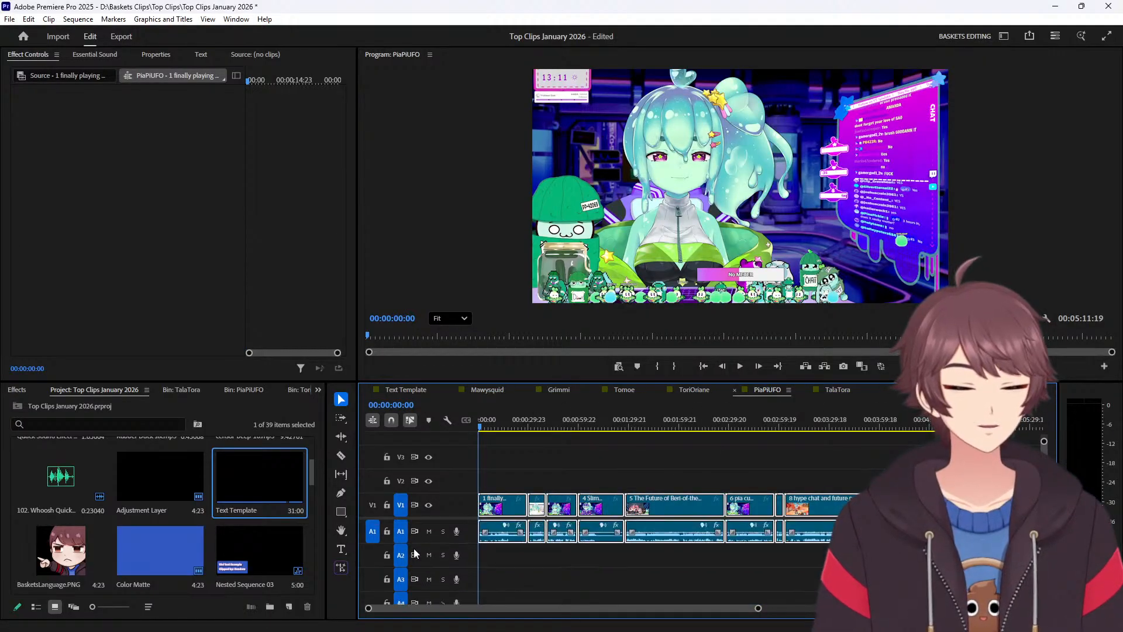
left_click(514, 508)
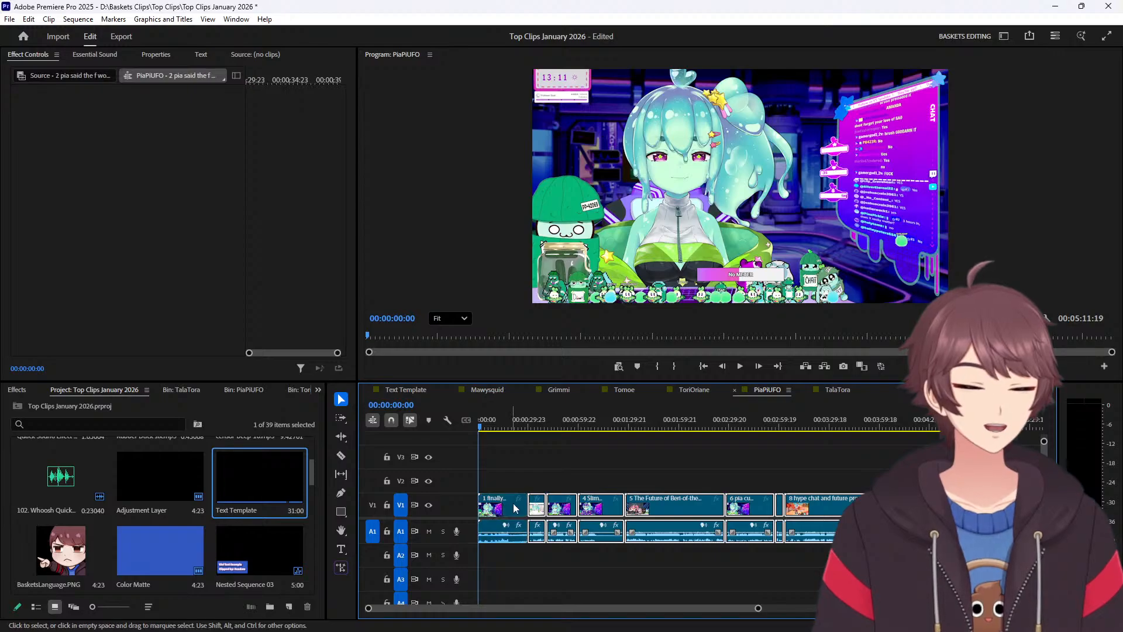
mouse_move(539, 508)
left_mouse_down()
mouse_move(571, 508)
mouse_move(558, 508)
left_mouse_up()
left_click(559, 509)
left_click_drag(591, 471, 880, 599)
left_click_drag(655, 508, 734, 514)
left_click(594, 512, "shift")
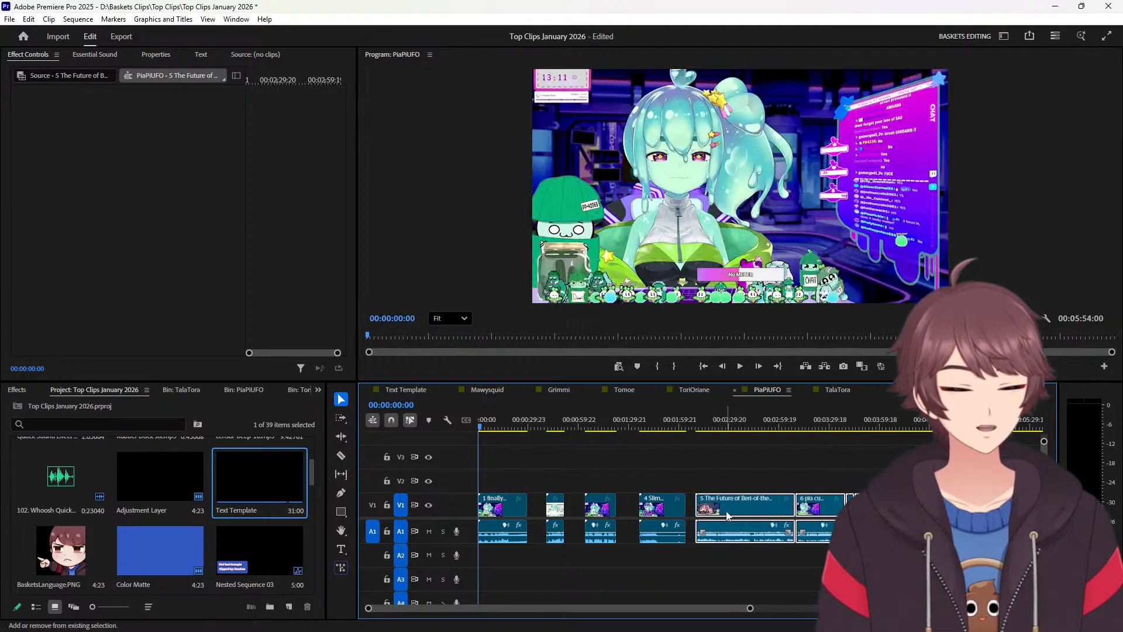
Shift PiaPiUFO clips 6 to 10 to the right so that each is separated from the previous clip by a gap.
left_click_drag(821, 506, 914, 504)
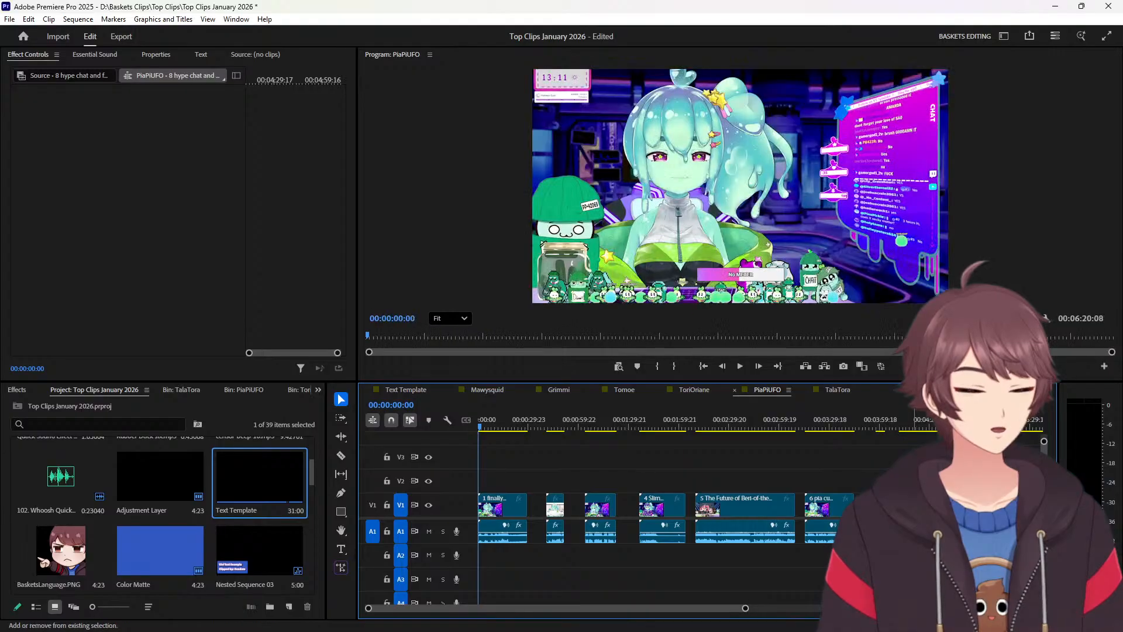
left_click(914, 505, "shift")
scroll(832, 536, "down", 8)
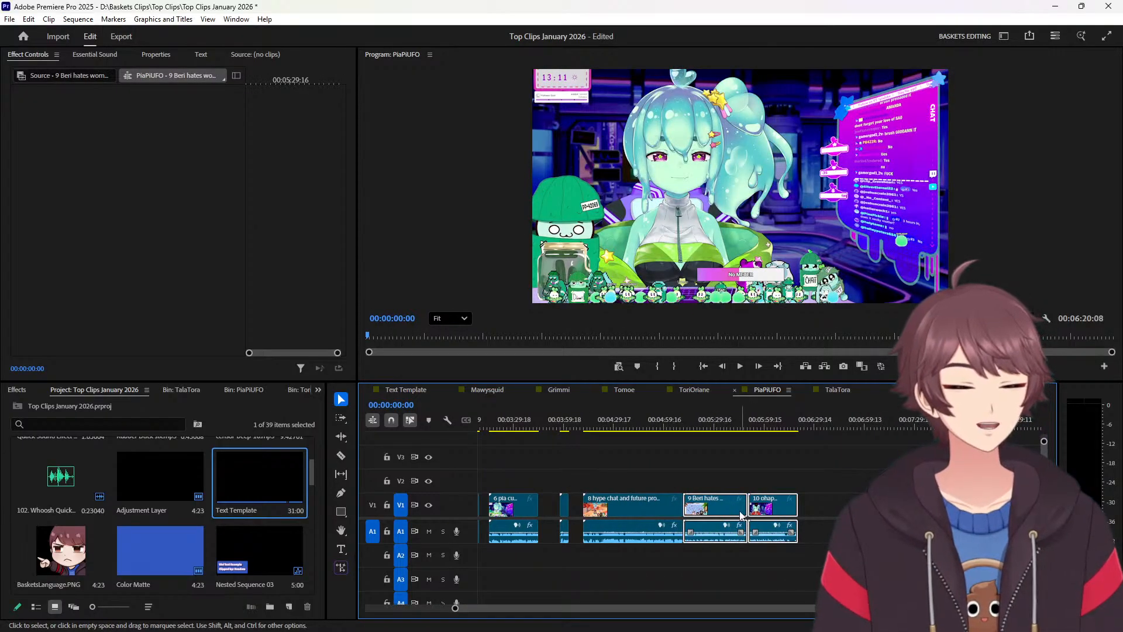
left_click_drag(757, 500, 796, 504)
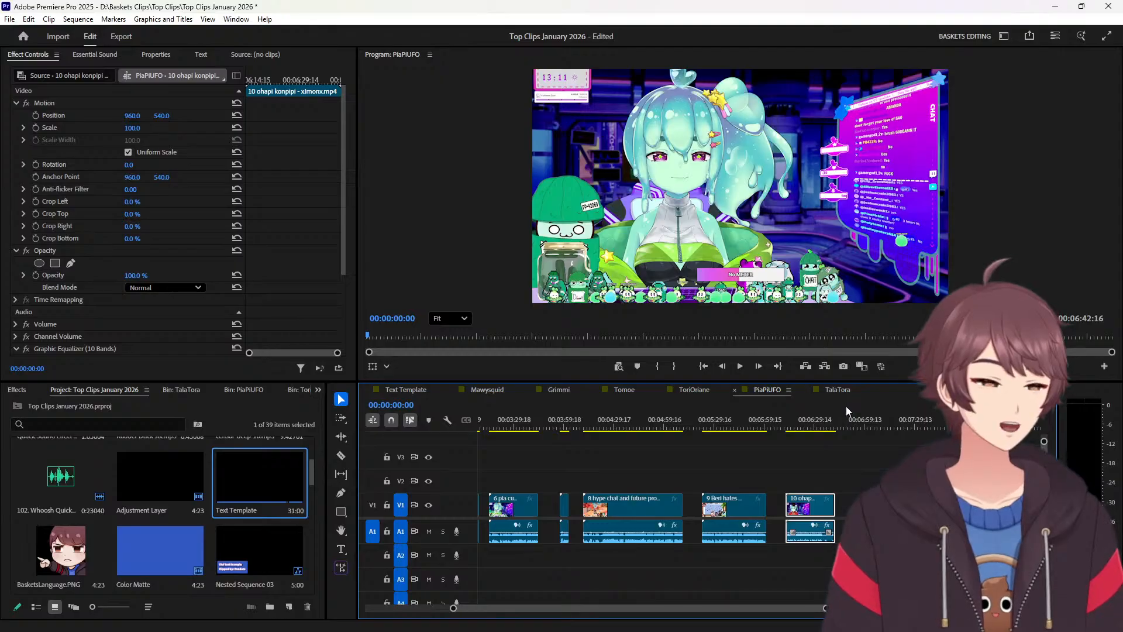
scroll(762, 514, "up", 6)
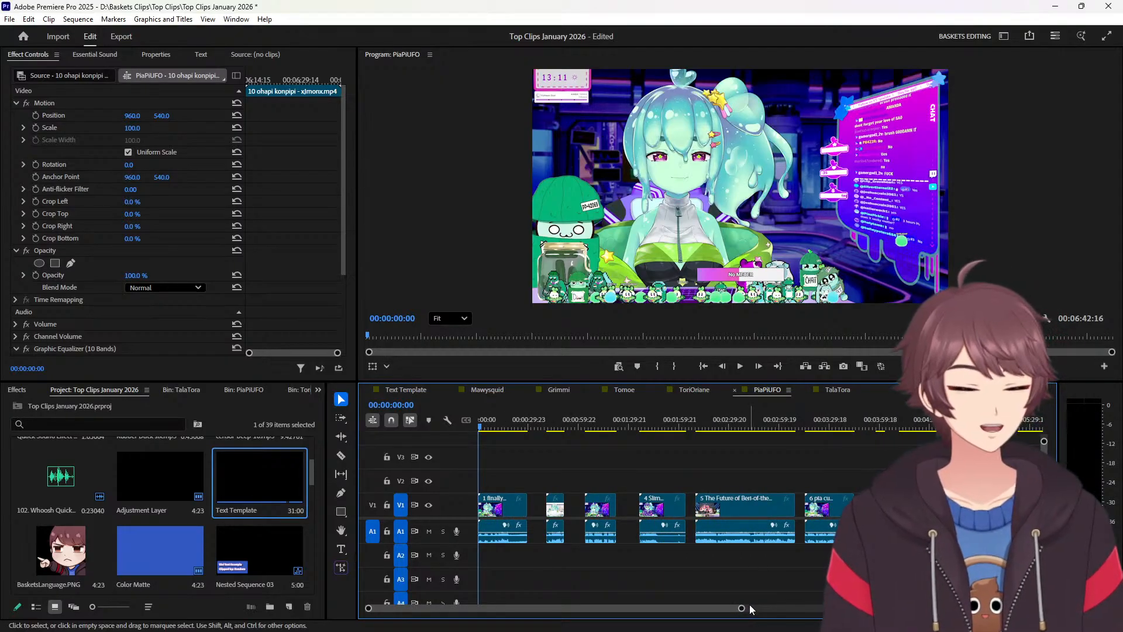
left_click_drag(741, 609, 1035, 608)
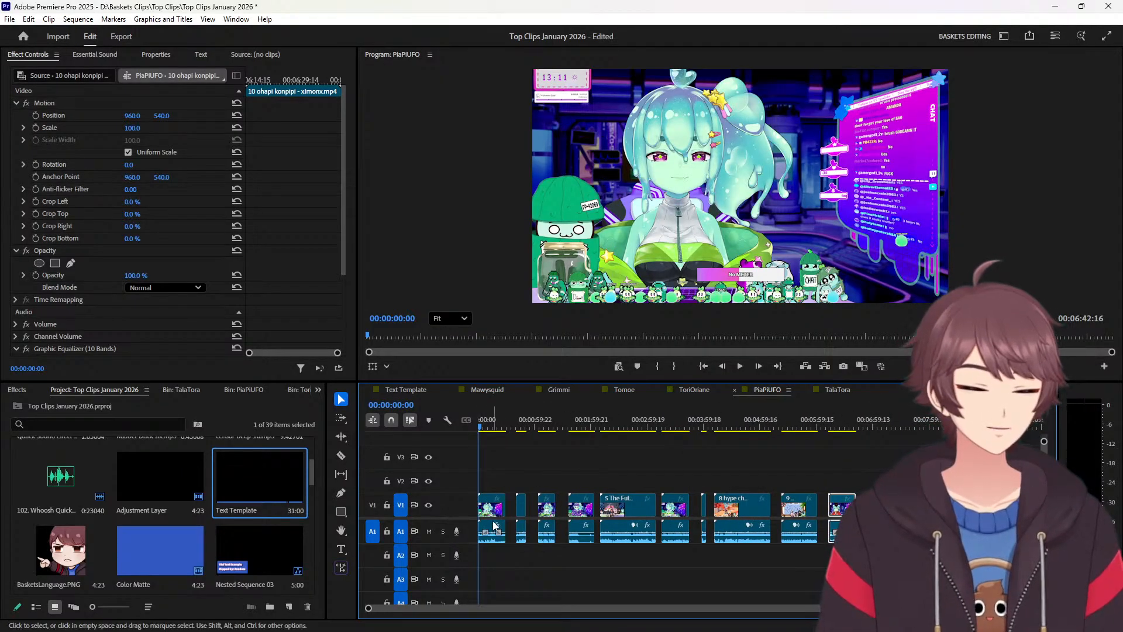
Duplicate the video of the PiaPiUFO clips onto track V2, directly above their originals.
left_click_drag(494, 506, 575, 477, "alt")
left_click_drag(643, 499, 706, 482, "alt")
left_click_drag(760, 507, 841, 481, "alt")
Open the TalaTora sequence and shift clips 2 to 10 along the timeline, leaving a gap after clip 1.
left_click(830, 388)
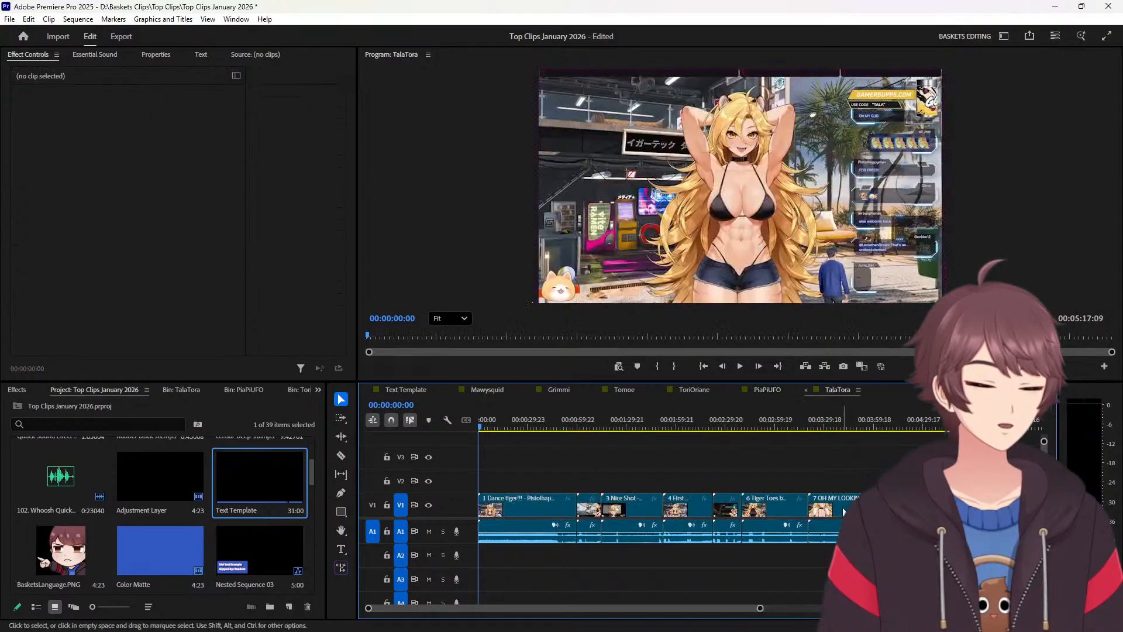
left_click_drag(883, 473, 583, 559)
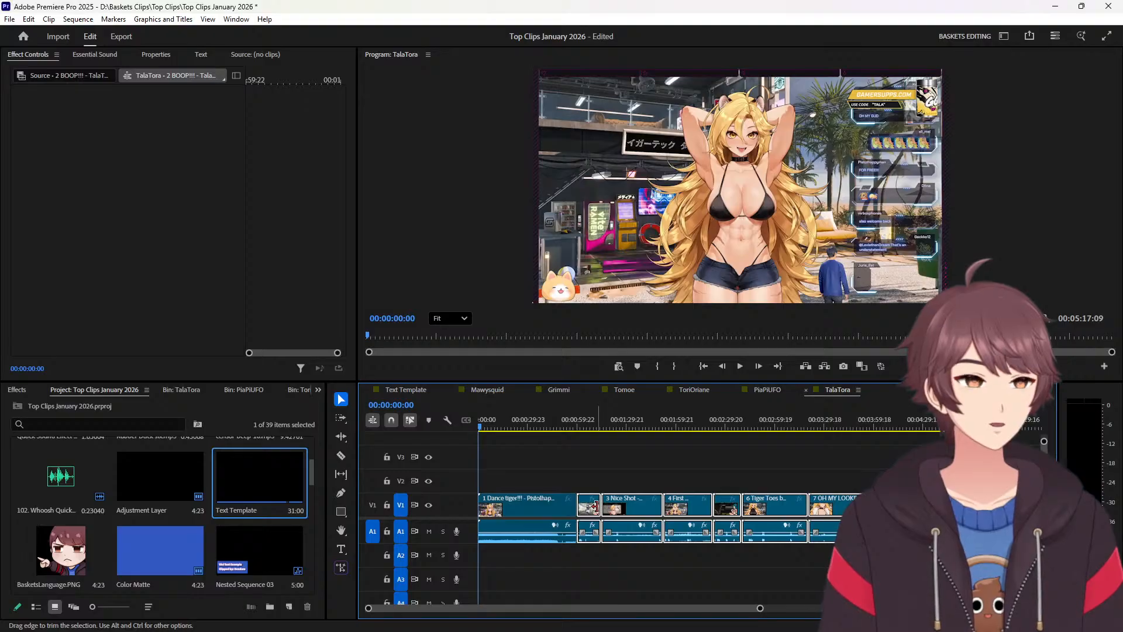
left_click(595, 507)
left_click_drag(760, 608, 895, 607)
left_click_drag(898, 457, 557, 567)
left_click_drag(590, 512, 614, 519)
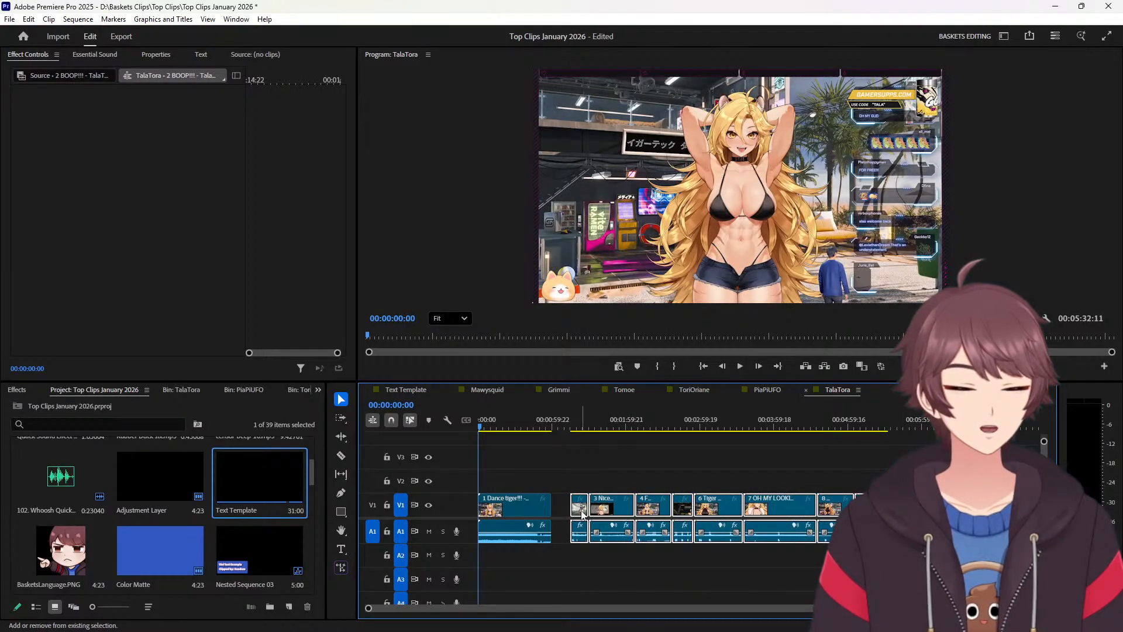
Spread out TalaTora clips 3 to 10 so that each is separated from the previous clip by a gap.
left_click(616, 507)
left_click_drag(615, 508, 850, 509)
left_click(739, 508, "shift")
left_click(789, 513, "shift")
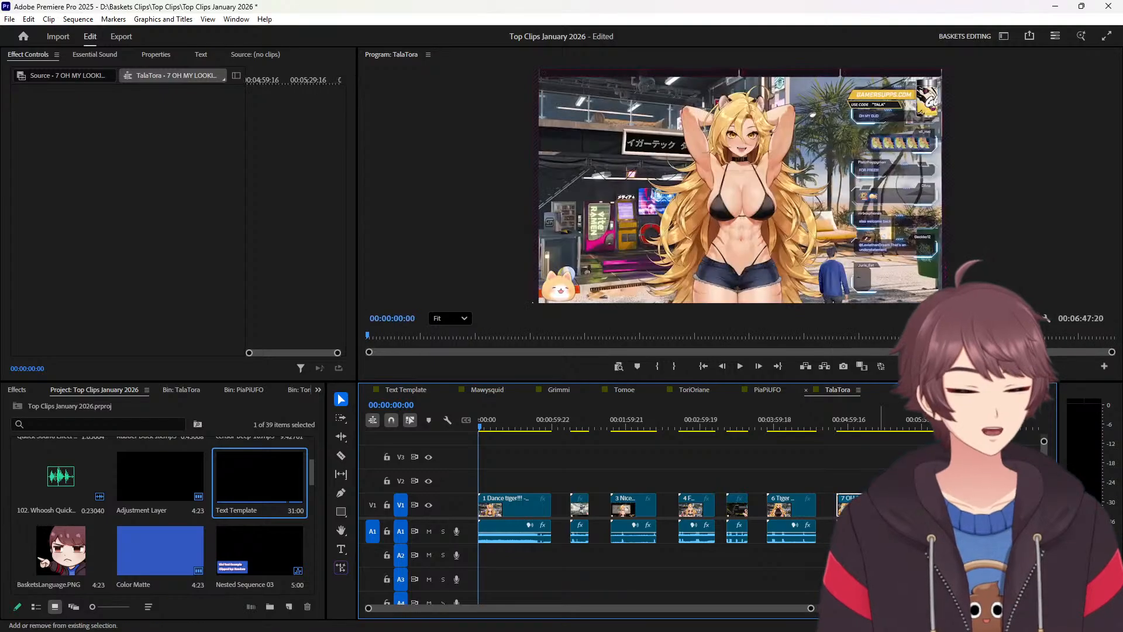
left_click_drag(924, 508, 1002, 508)
left_click(951, 507, "shift")
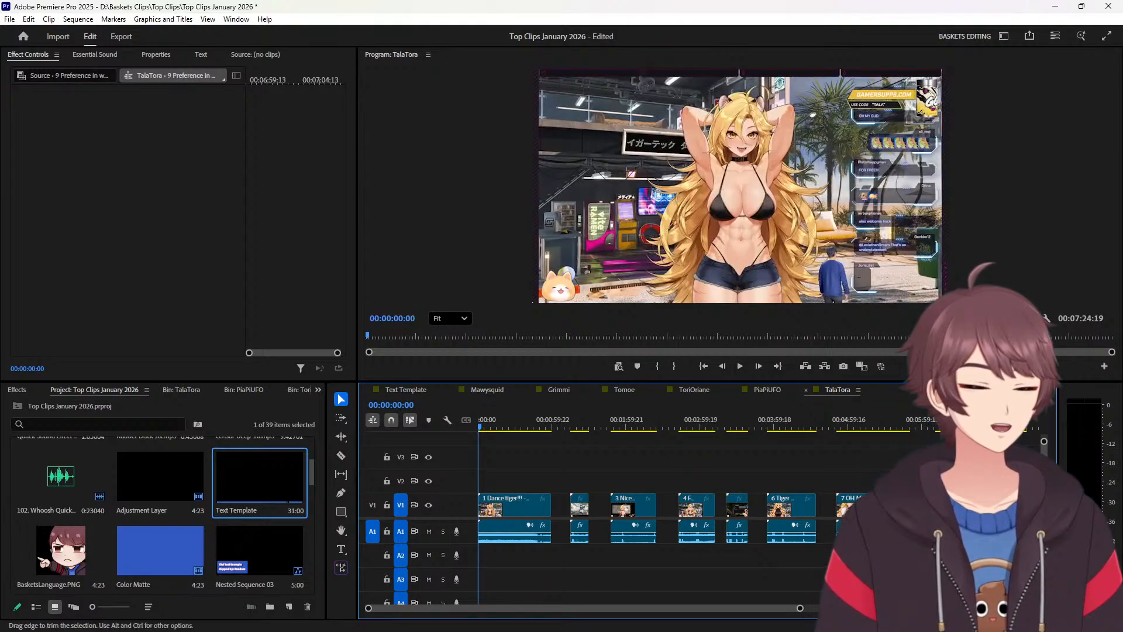
key("ctrl+shift+a")
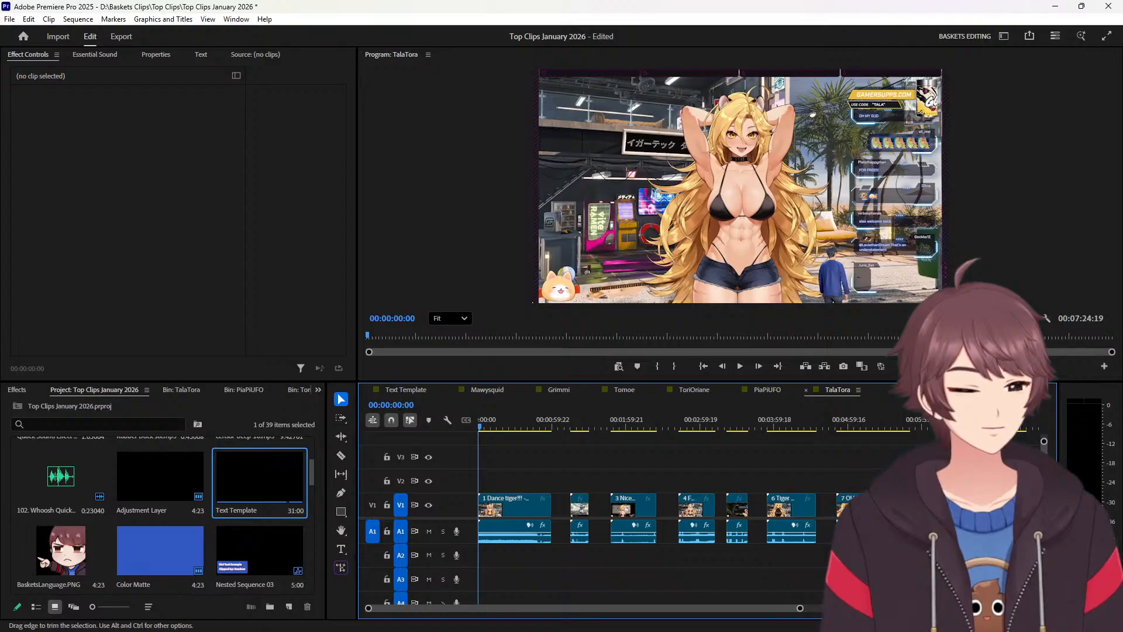
mouse_move(1013, 508)
left_mouse_down()
mouse_move(1039, 508)
mouse_move(995, 508)
left_mouse_up()
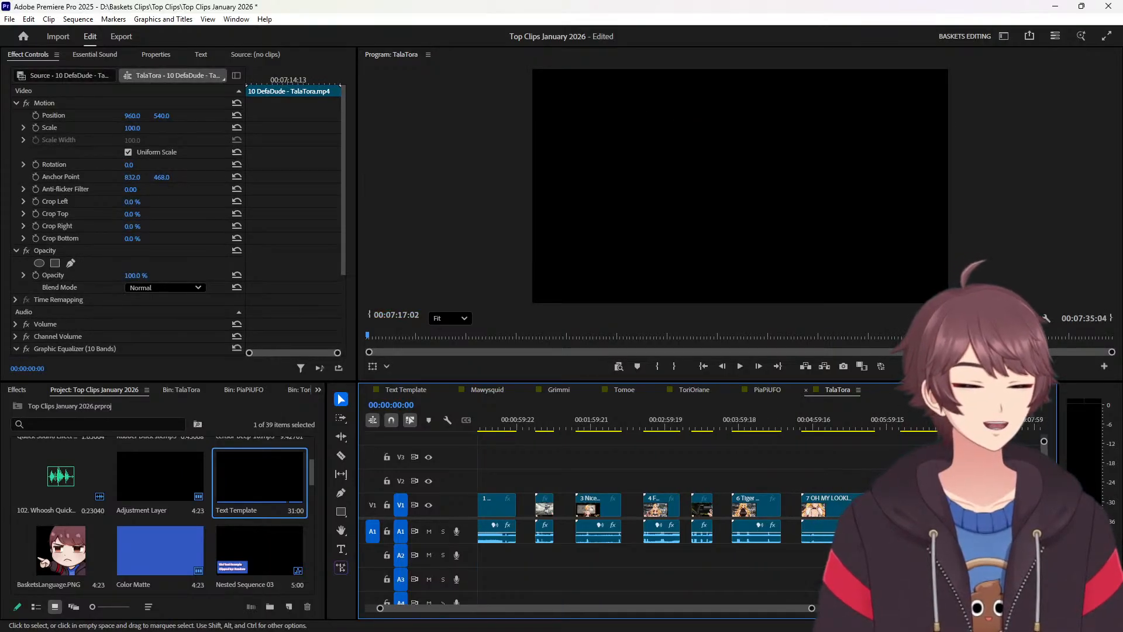
Duplicate the video of every TalaTora clip onto track V2, directly above its original.
key("Home")
key("ctrl+shift+a")
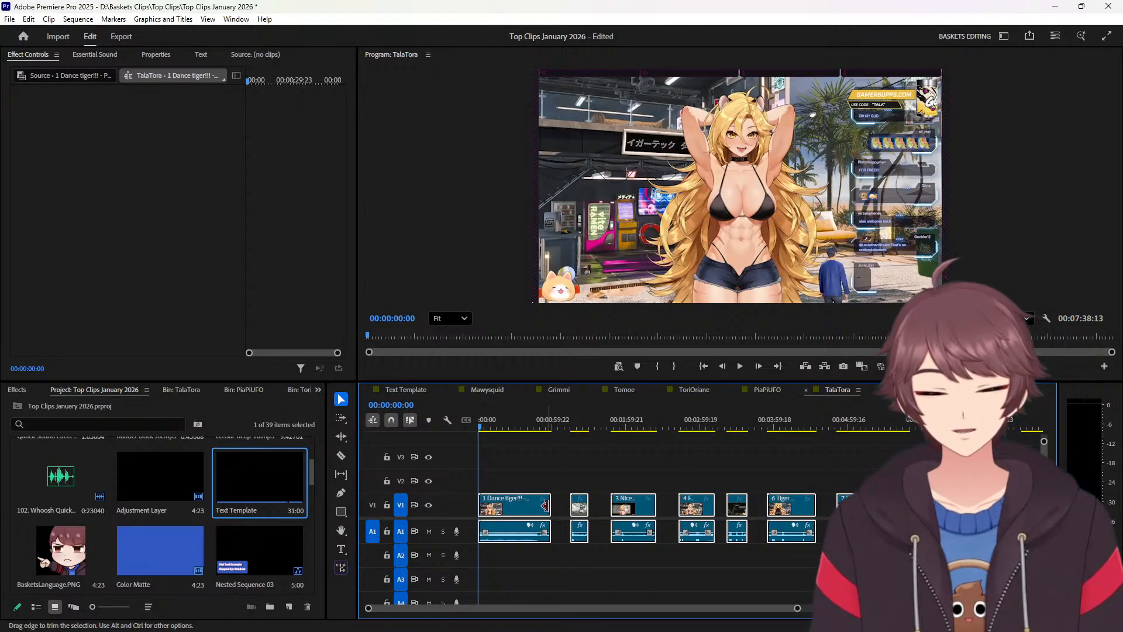
left_click(531, 448)
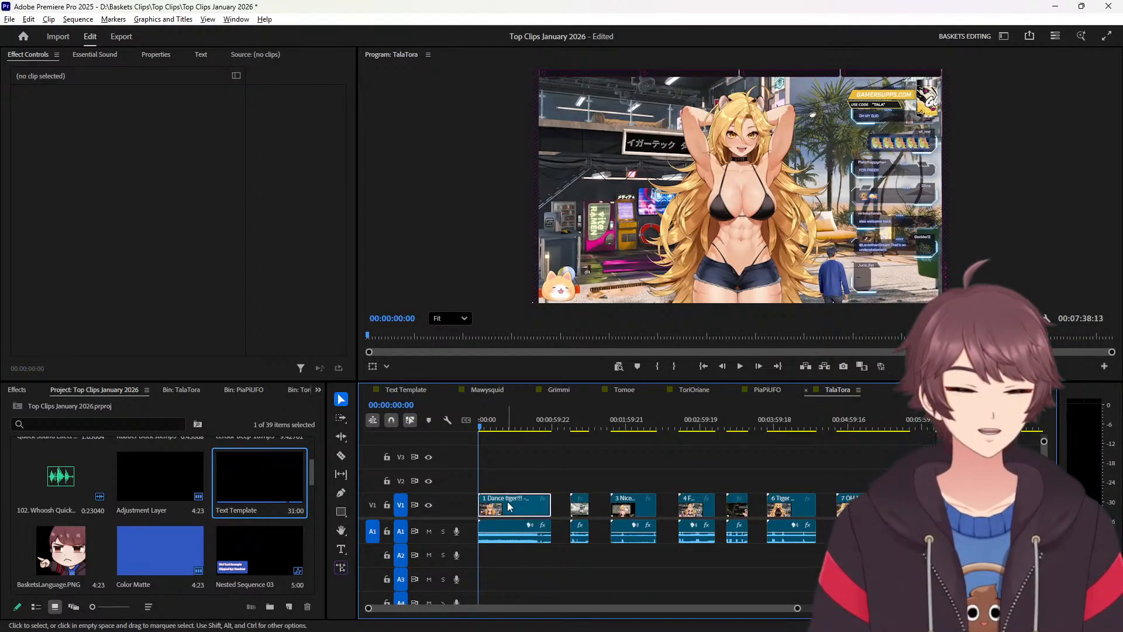
left_click_drag(509, 507, 528, 491)
left_click(578, 514)
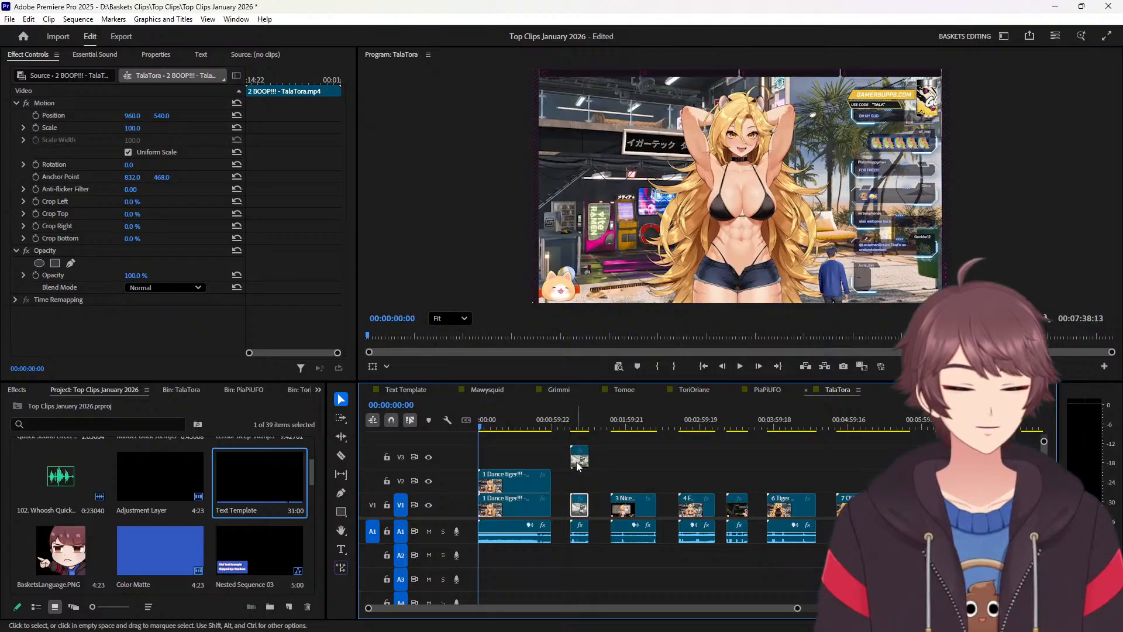
left_click_drag(580, 505, 633, 483, "alt")
left_click(600, 468)
left_click_drag(696, 506, 696, 483, "alt")
left_click_drag(741, 515, 744, 484)
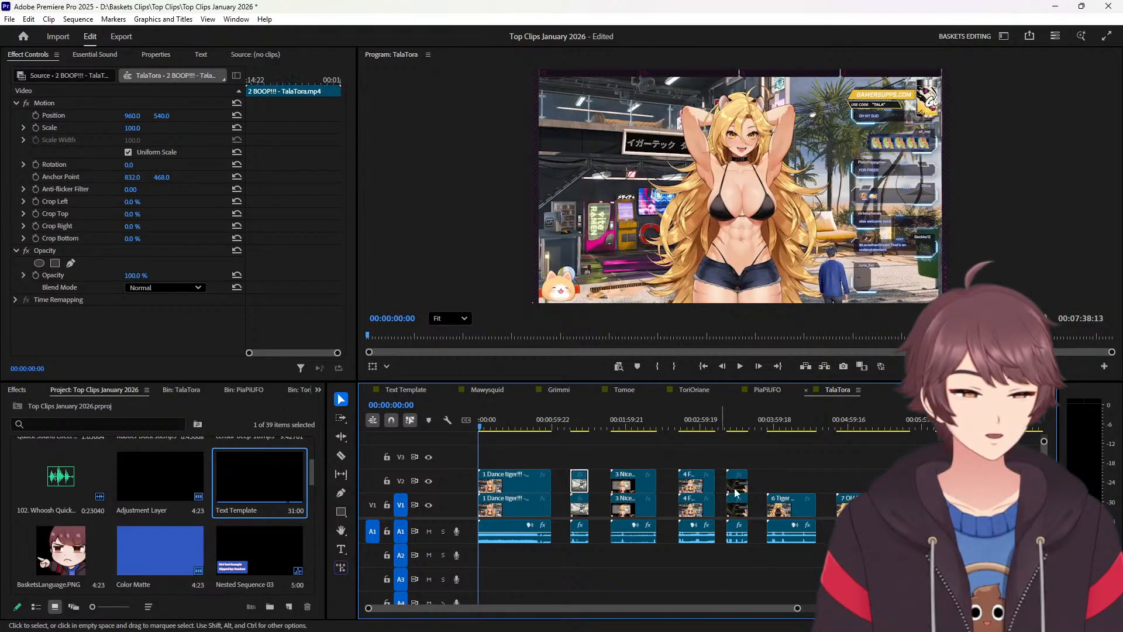
left_click_drag(789, 513, 842, 485, "alt")
left_click_drag(942, 507, 942, 484, "alt")
left_click_drag(998, 507, 1031, 485, "alt")
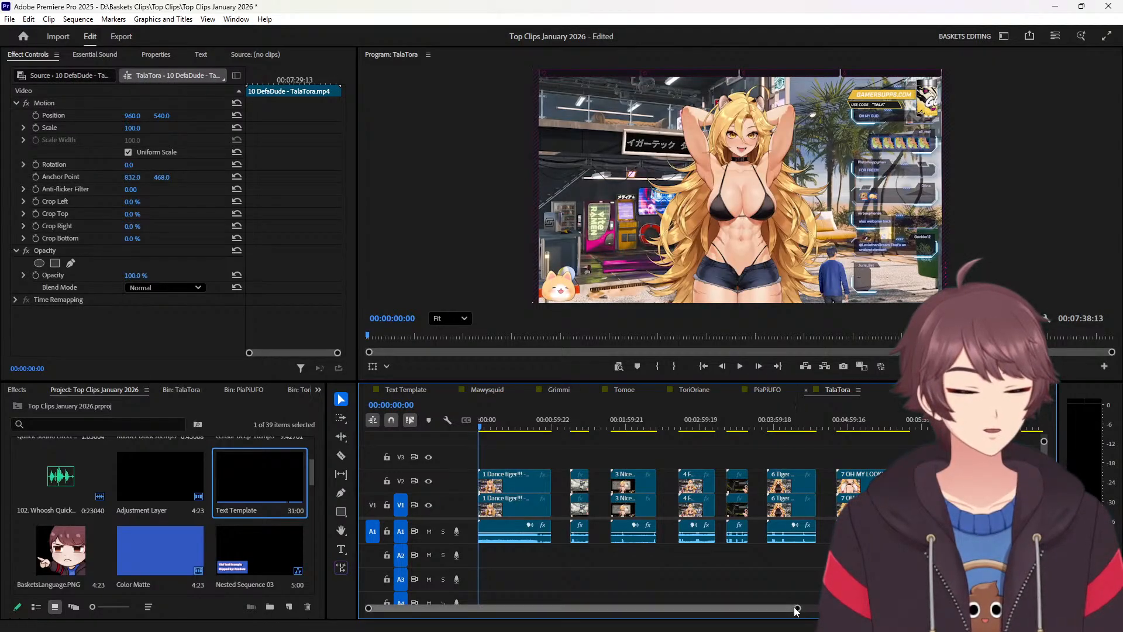
left_click_drag(797, 608, 989, 609)
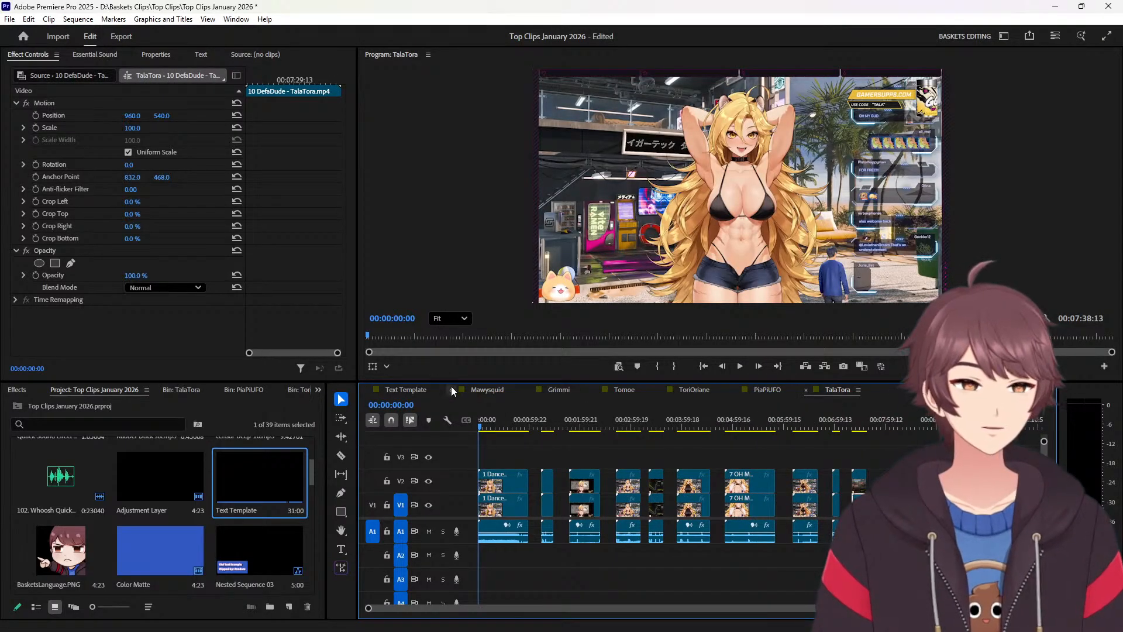
Copy the Radial Blur Impacts adjustment layers and their sound effect from the Text Template sequence, and return to the Mawysquid sequence.
left_click(497, 391)
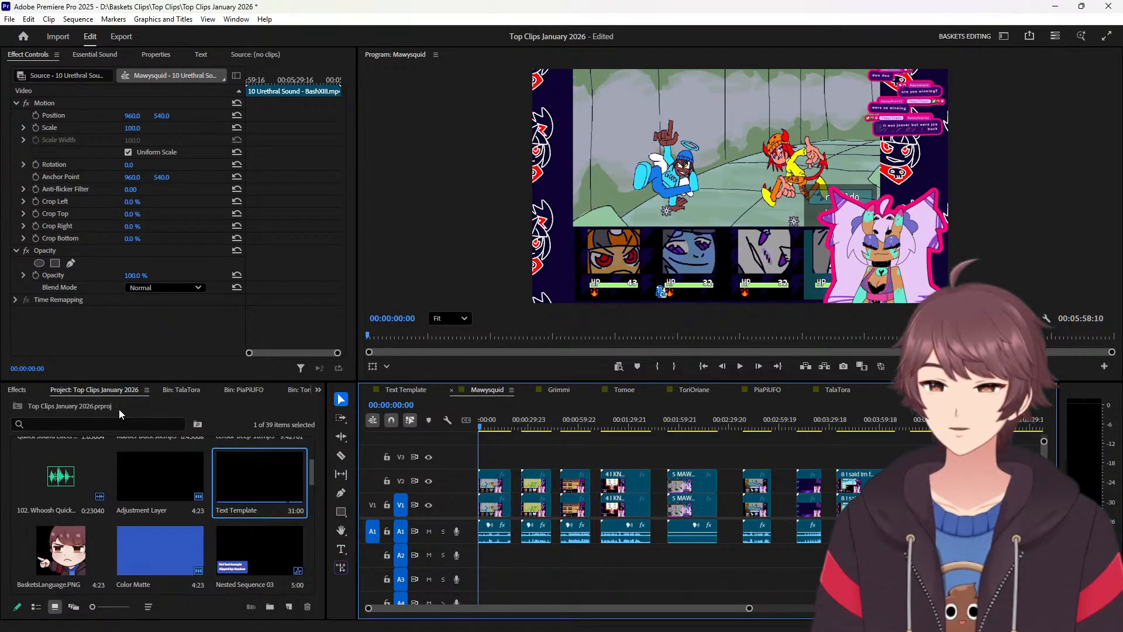
left_click(426, 389)
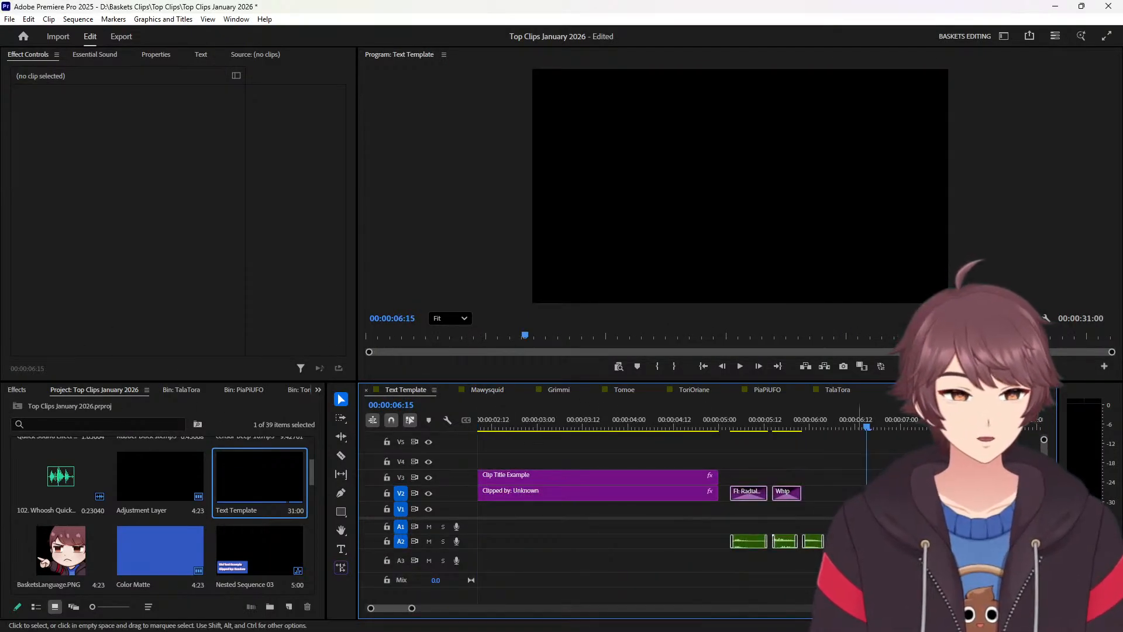
left_click(748, 492)
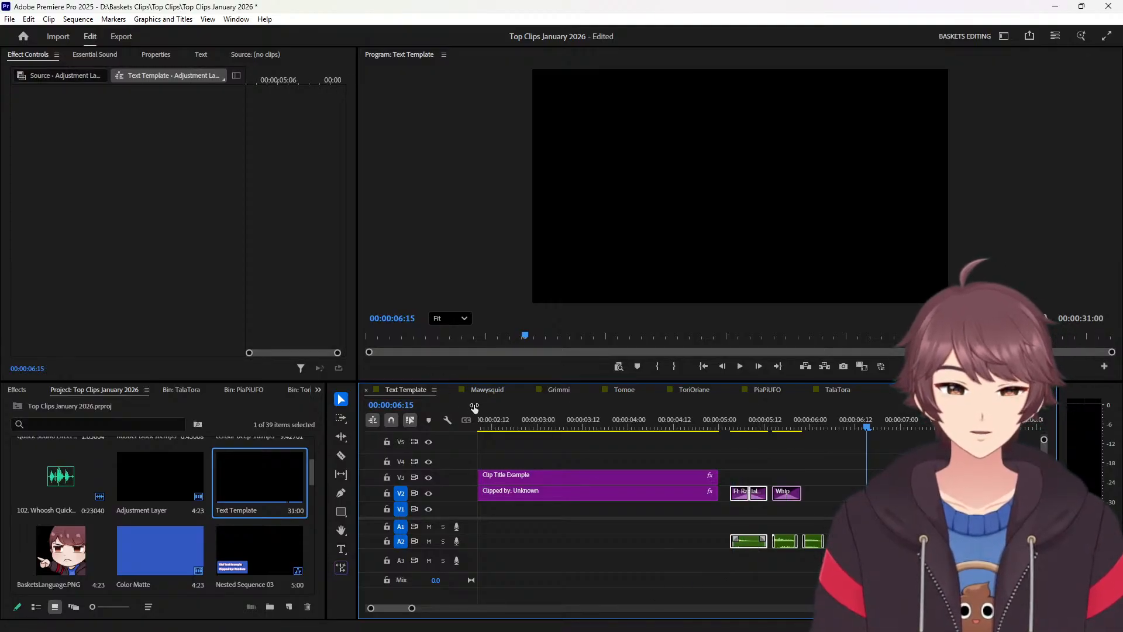
left_click(487, 390)
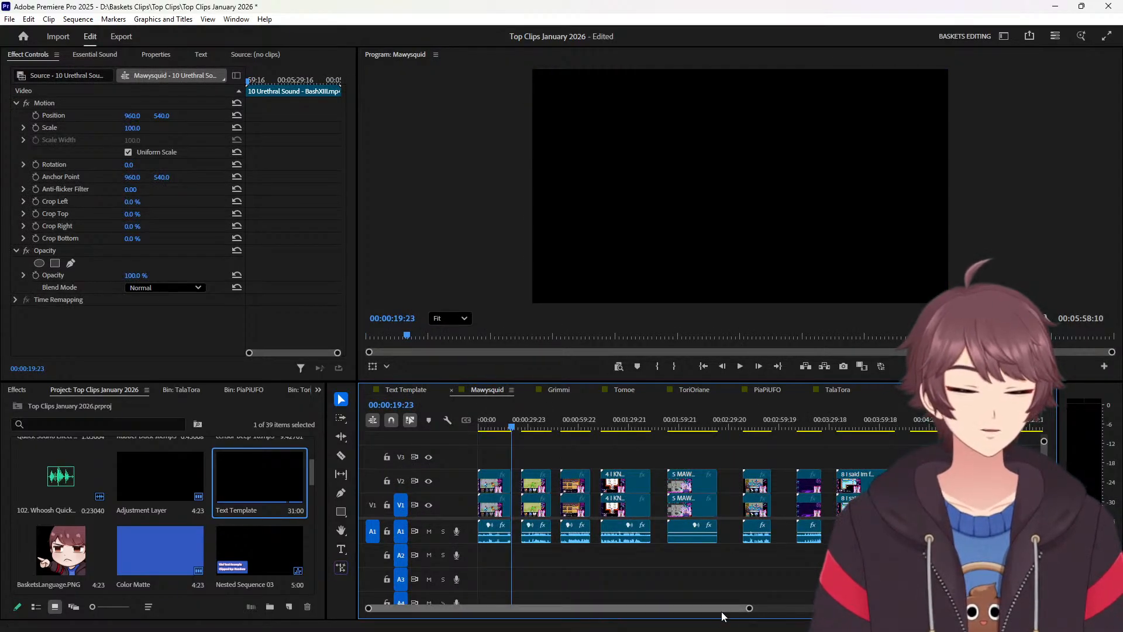
Cut the last five frames off clip 1's V2 copy at 00:00:19:18, place them after the original on V1, and delete the copy's remainder.
left_click_drag(750, 609, 394, 608)
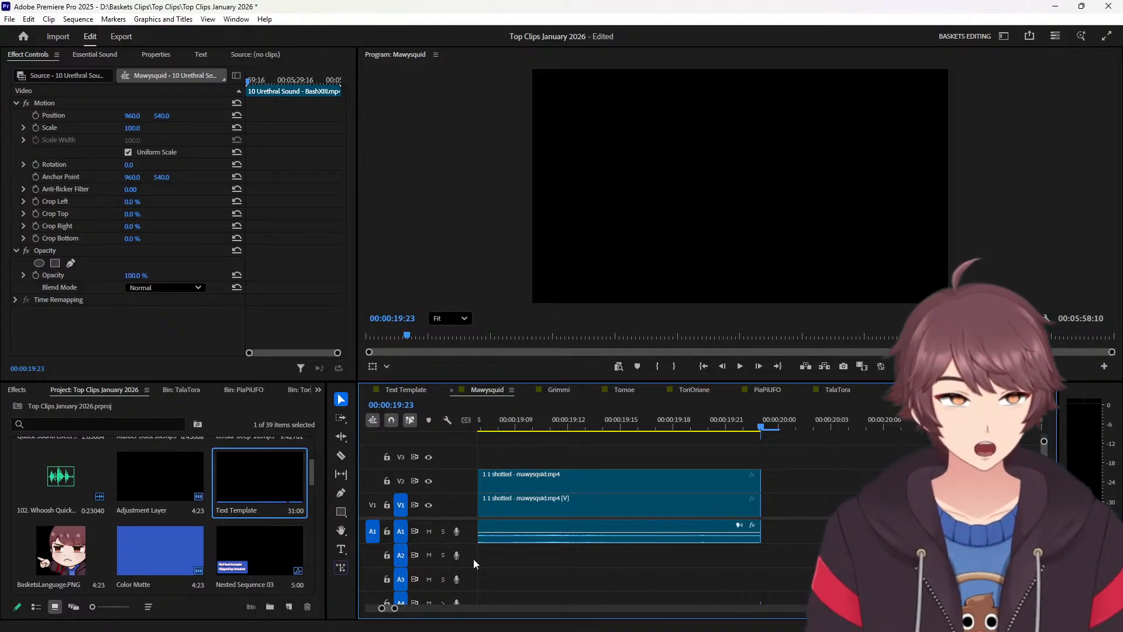
key("Left")
key("Left")
key("Left")
key("Left")
key("Left")
key("c")
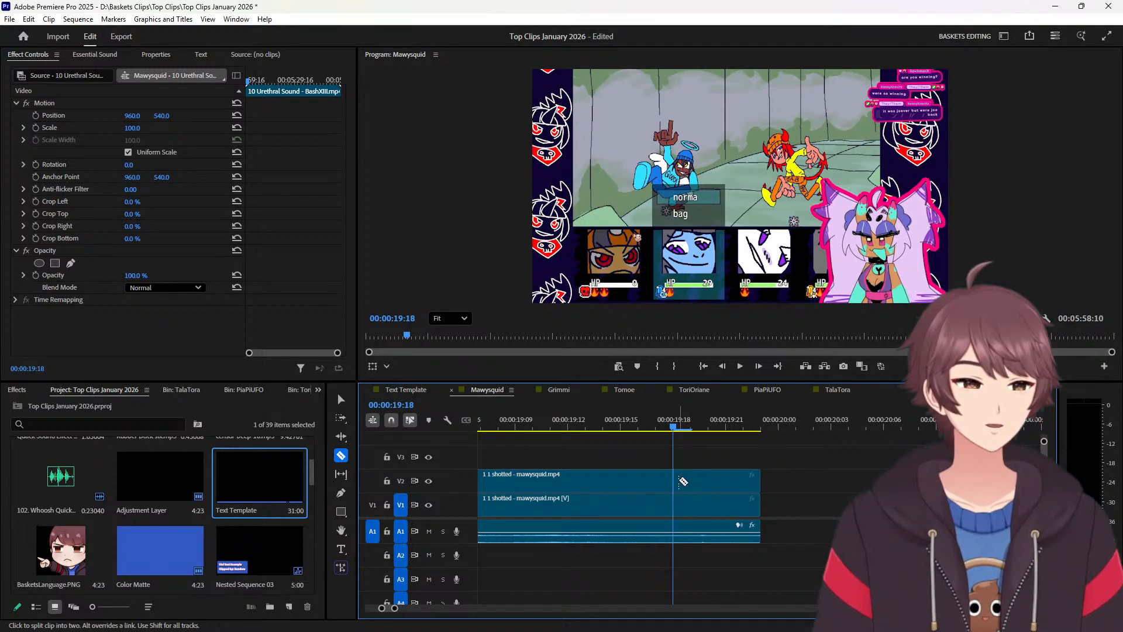
key("v")
left_click_drag(692, 481, 781, 506)
left_click(539, 473)
key("Delete")
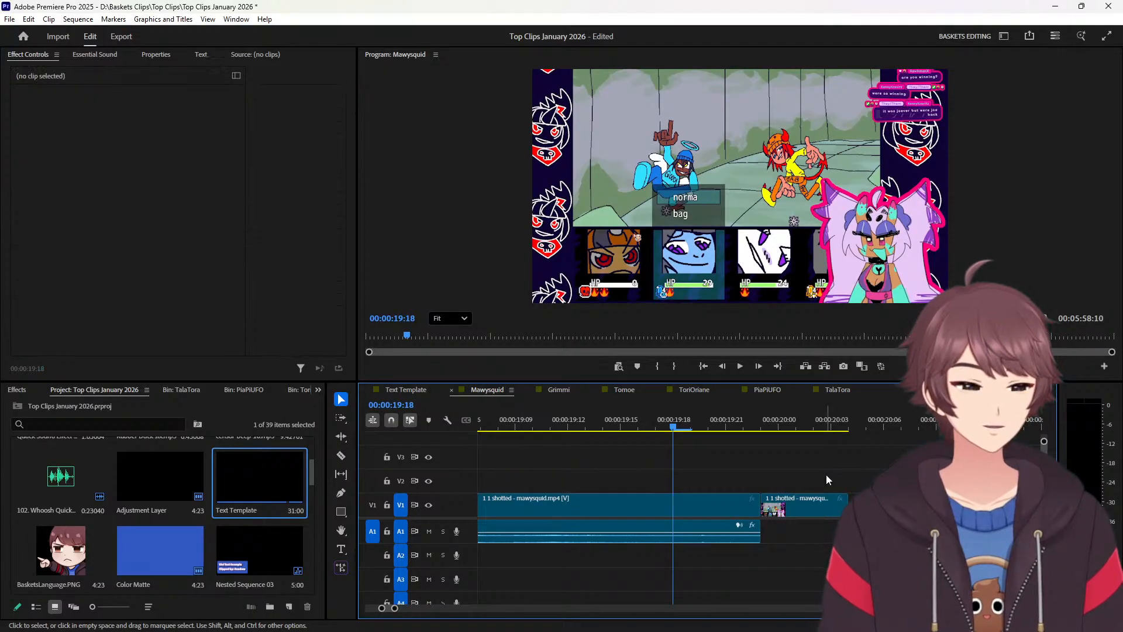
Paste the copied adjustment layers and sound effect at the end of clip 1's original, at 00:00:19:23.
key("Down")
key("Down")
key("Down")
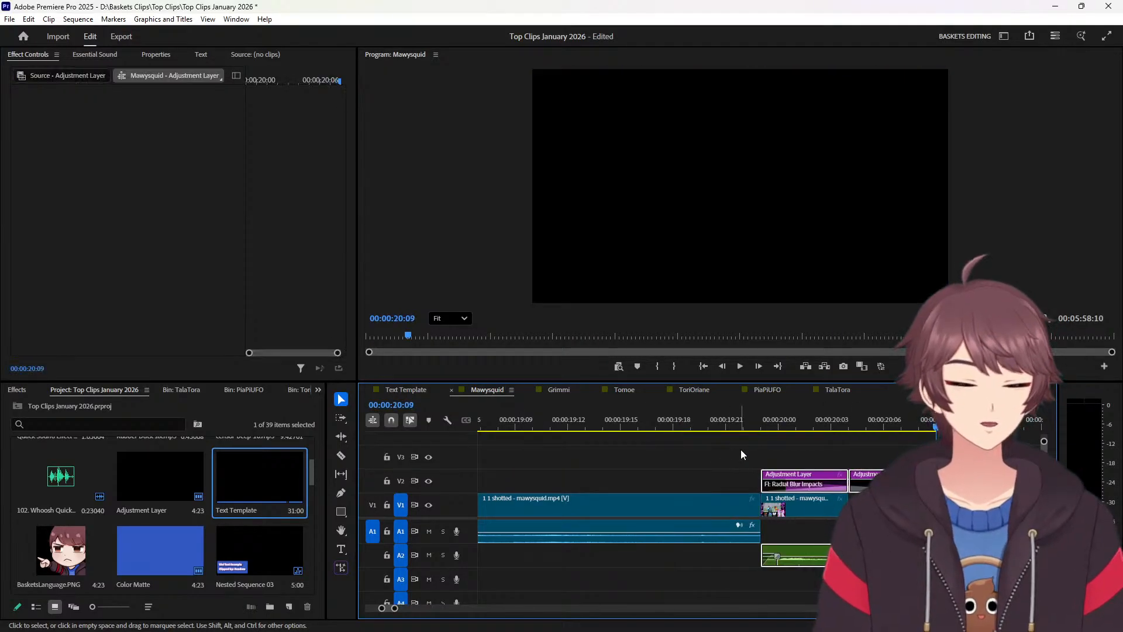
Cut the first five frames of clip 2's V2 copy at 00:00:26:03 and place them on V1 directly before the original.
key("Down")
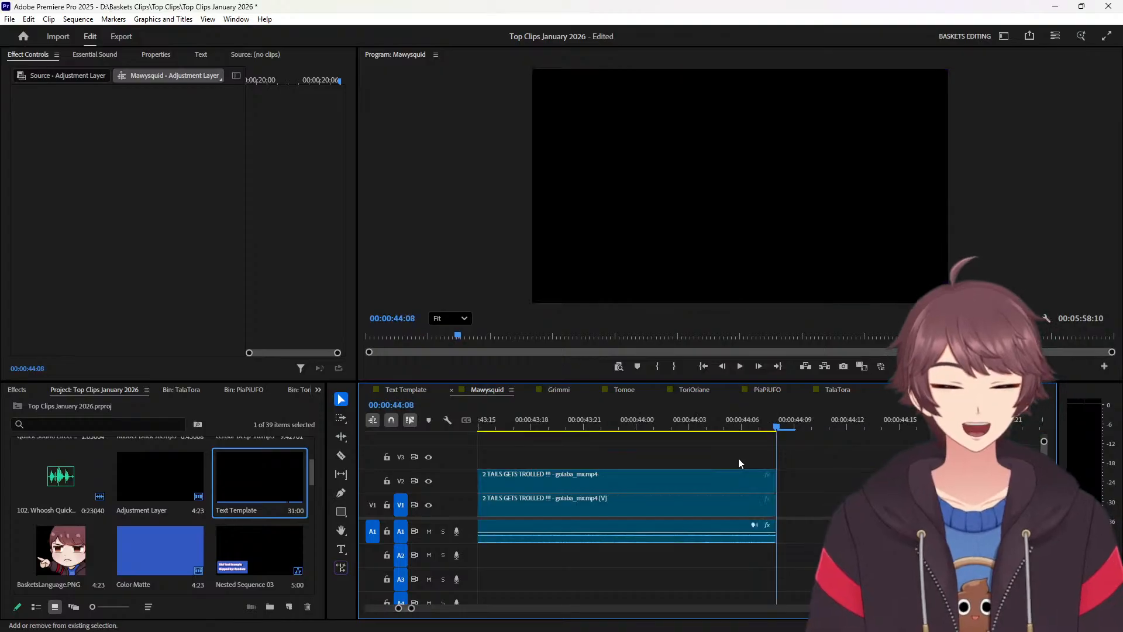
key("Up")
key("shift+Right")
key("c")
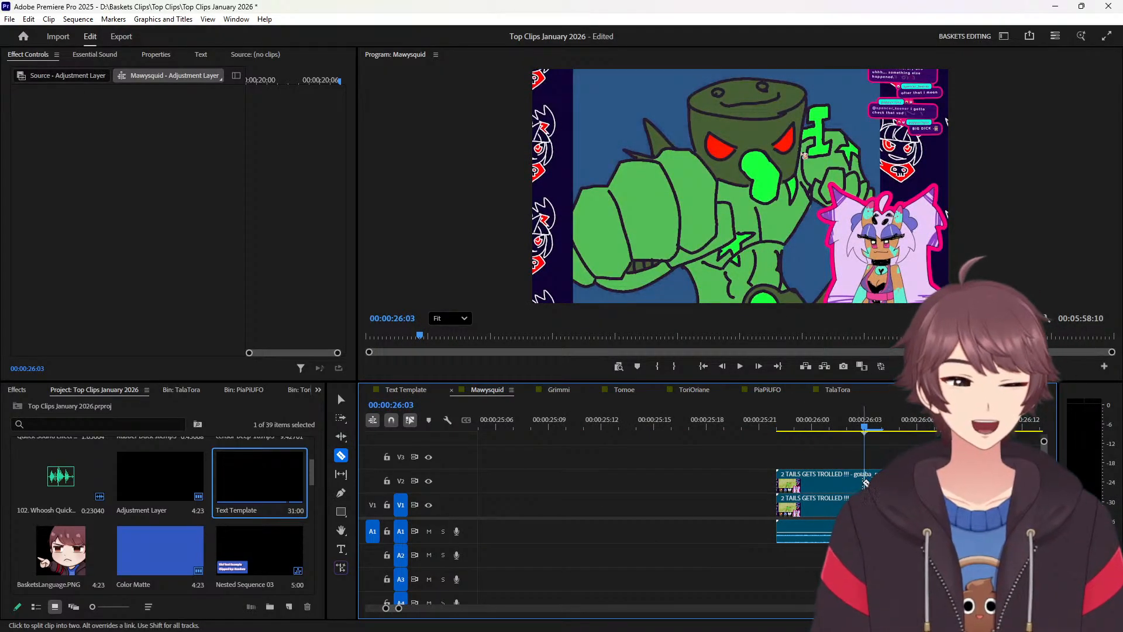
left_click(866, 483)
key("v")
left_click_drag(802, 476, 714, 509)
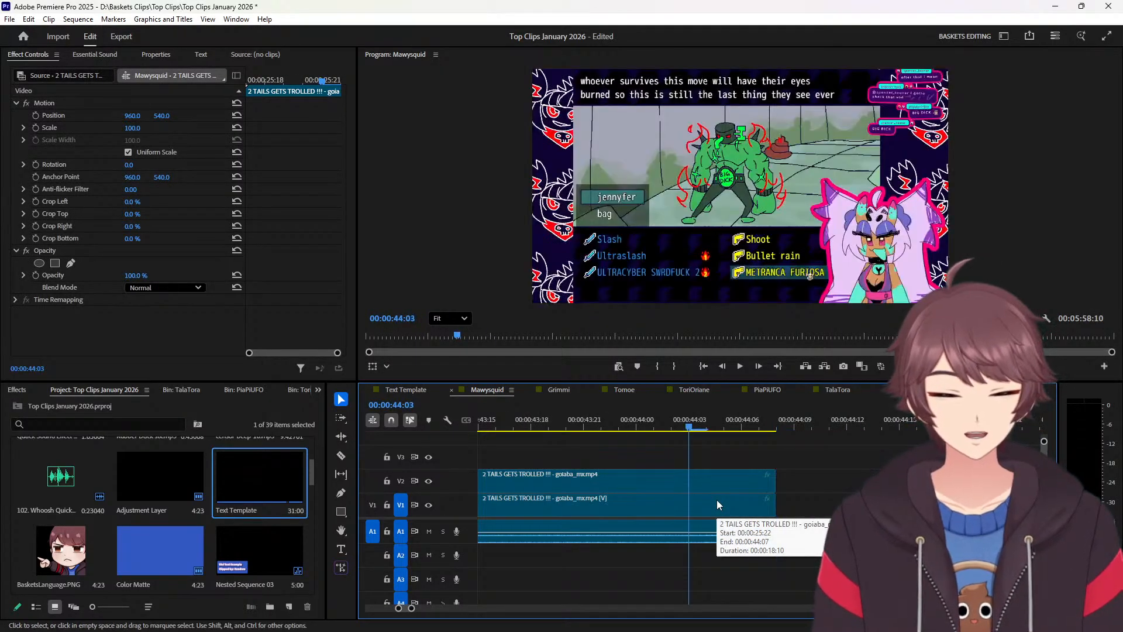
Cut the last five frames off clip 2's V2 copy at 00:00:44:03, place them after the original on V1, and delete the copy's remainder.
key("c")
left_click(692, 473)
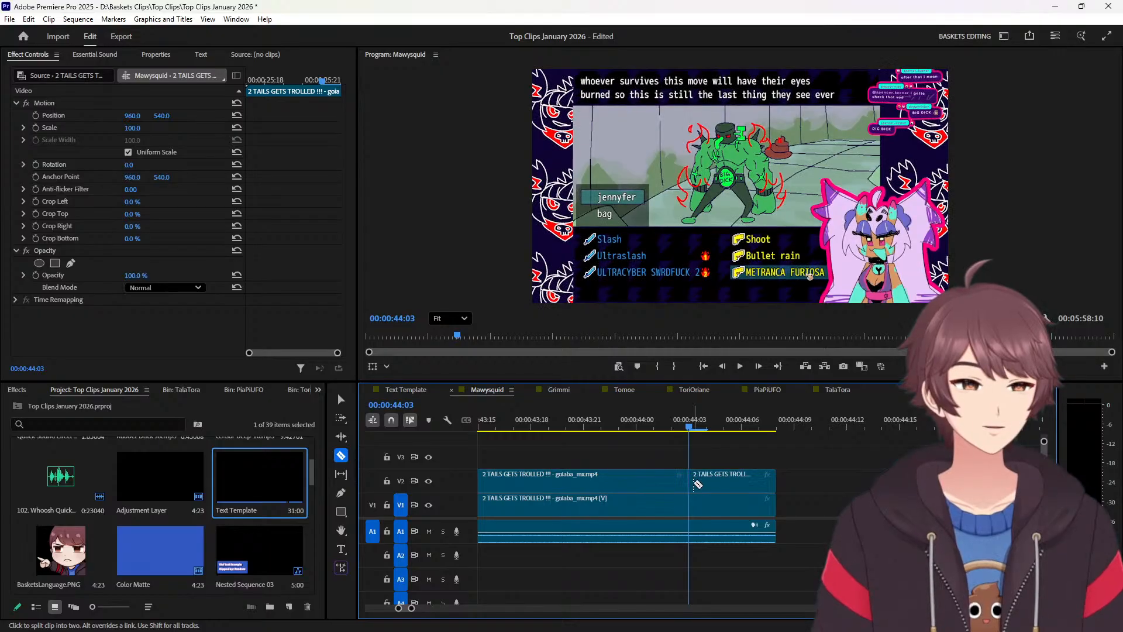
key("v")
left_click_drag(714, 483, 801, 504)
left_click(610, 476)
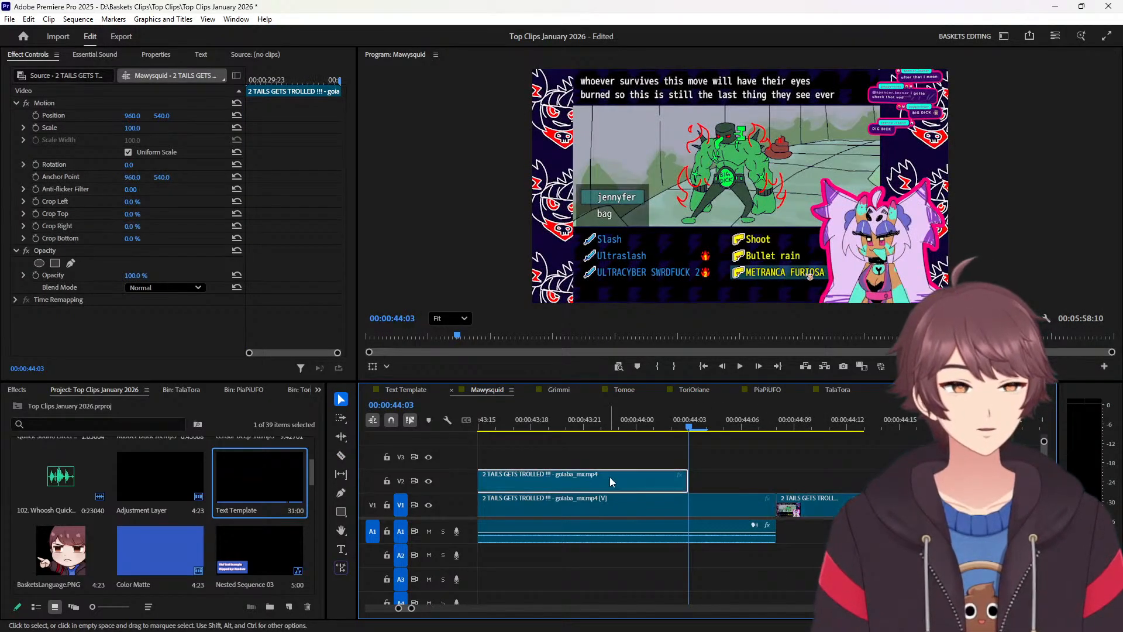
key("Delete")
Paste the copied adjustment layers and sound effect at the end of clip 2's original, at 00:00:44:08.
key("ctrl+v")
key("ctrl+z")
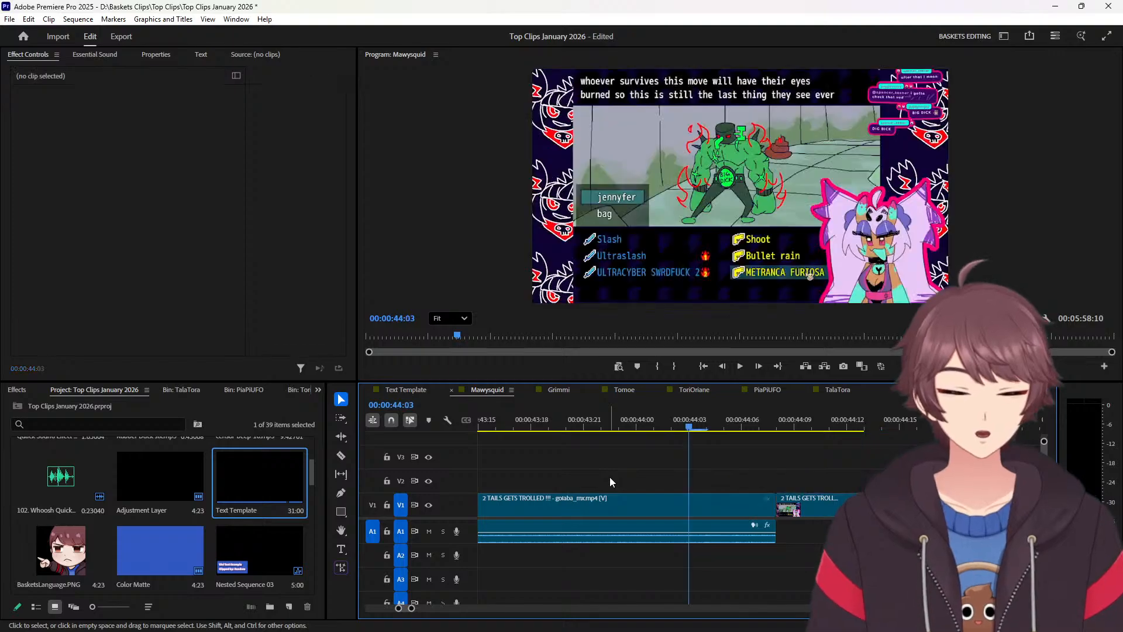
key("Down")
key("ctrl+v")
Cut the first five frames of clip 3's V2 copy at 00:00:49:19 and place them on V1 directly before the original.
key("Down")
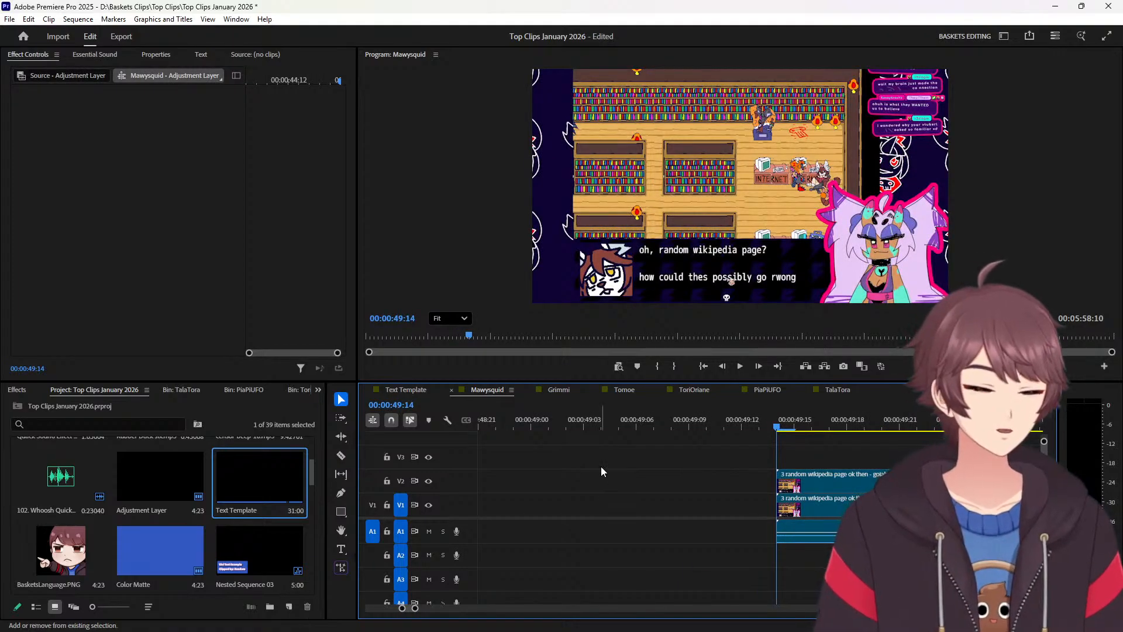
key("space")
key("c")
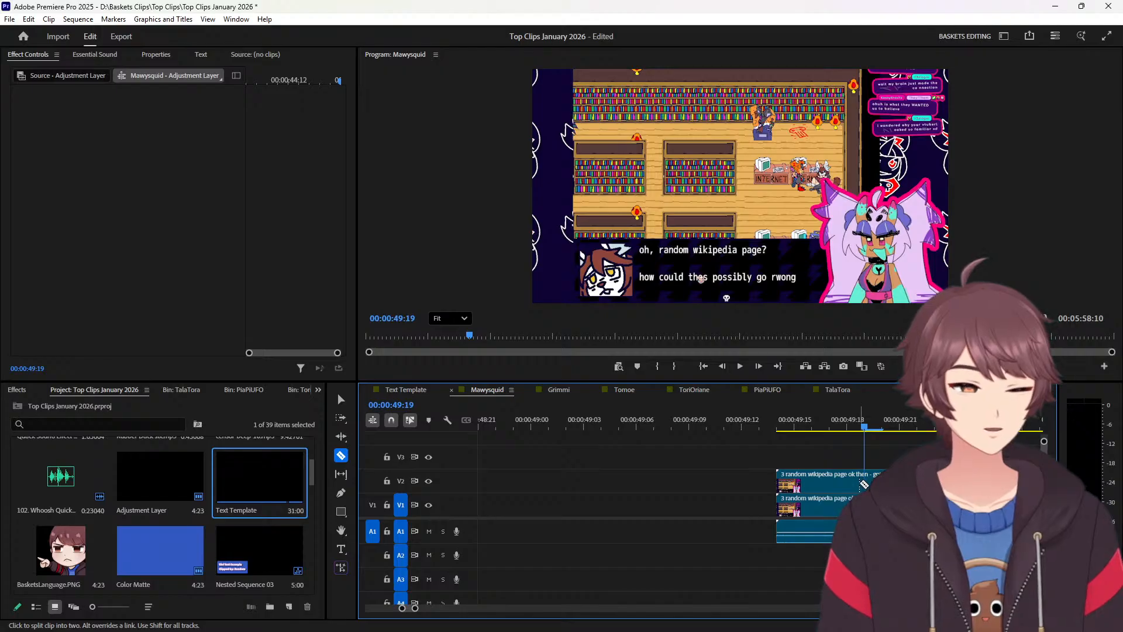
left_click(865, 482)
key("v")
left_click_drag(842, 479, 730, 510)
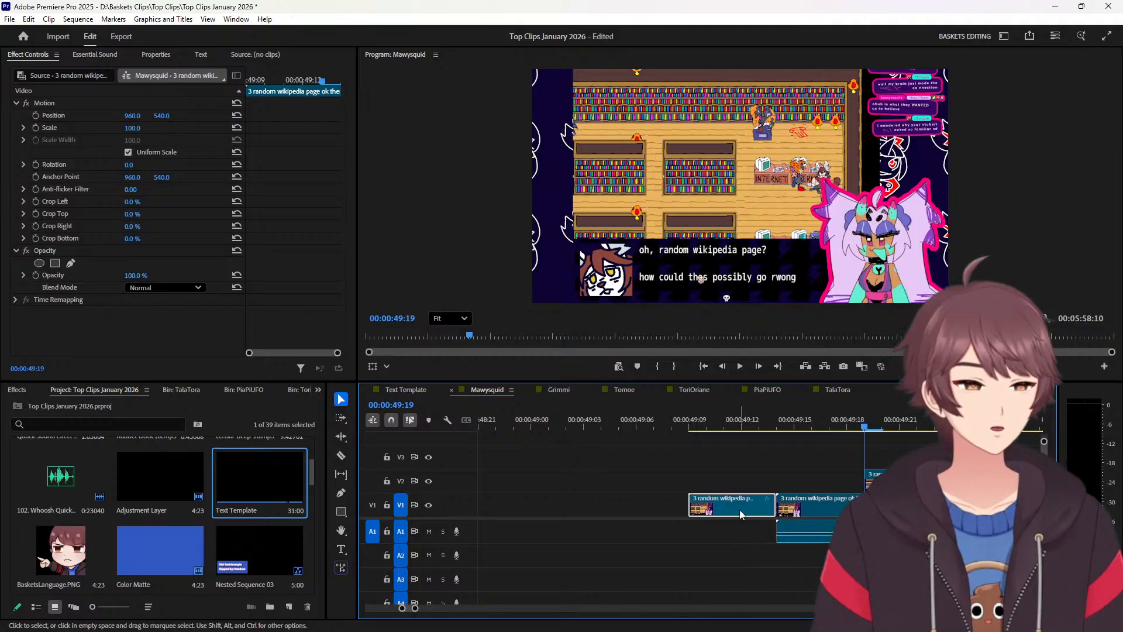
Cut the last five frames off clip 3's V2 copy at 00:01:07:12, place them after the original on V1, and delete the copy's remainder.
key("Down")
key("shift+Left")
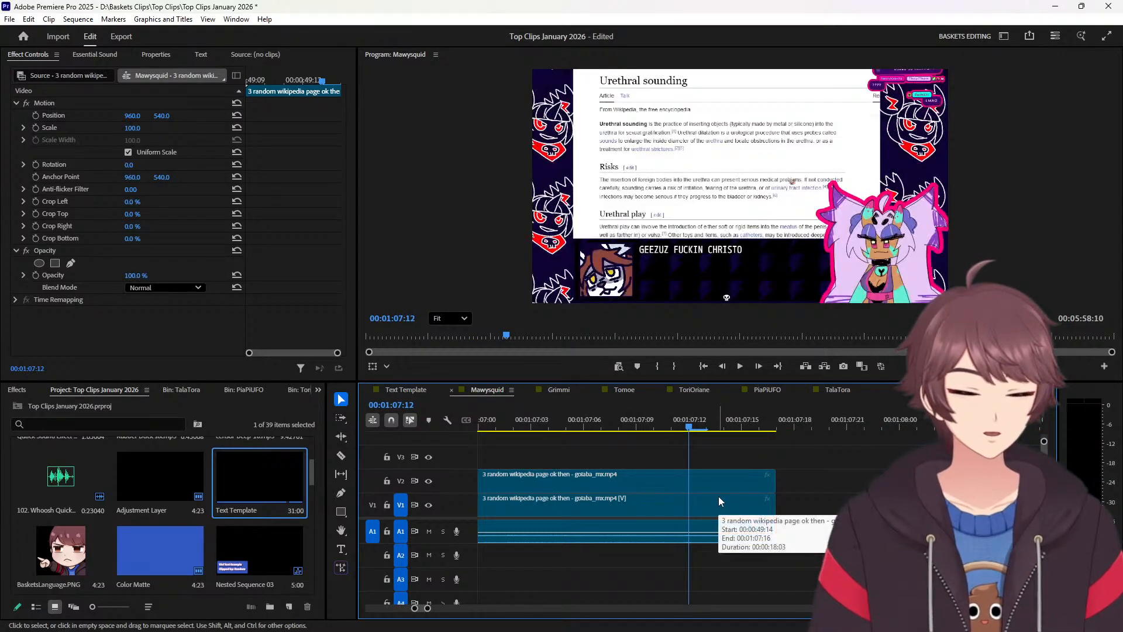
left_click_drag(718, 496, 804, 489)
left_click_drag(803, 489, 804, 505)
left_click(654, 485)
key("Delete")
Paste the transition layers and sound after clip 3's original, and move the first five frames of clip 4's V2 copy before its original on V1.
key("Down")
key("Down")
key("Down")
key("shift+Right")
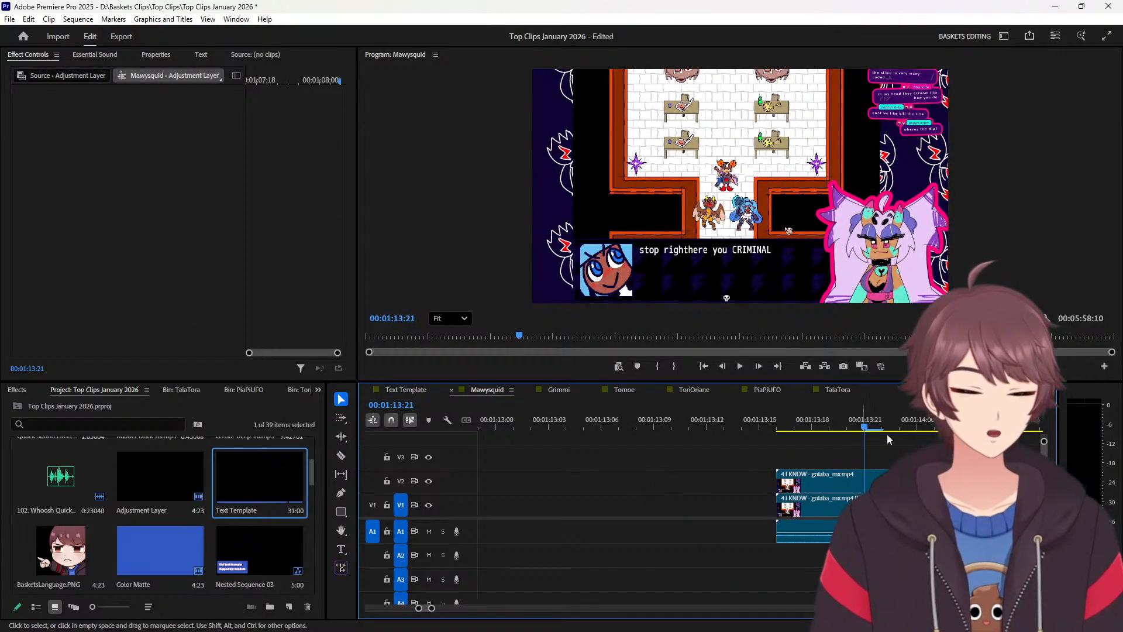
left_click_drag(821, 481, 725, 501)
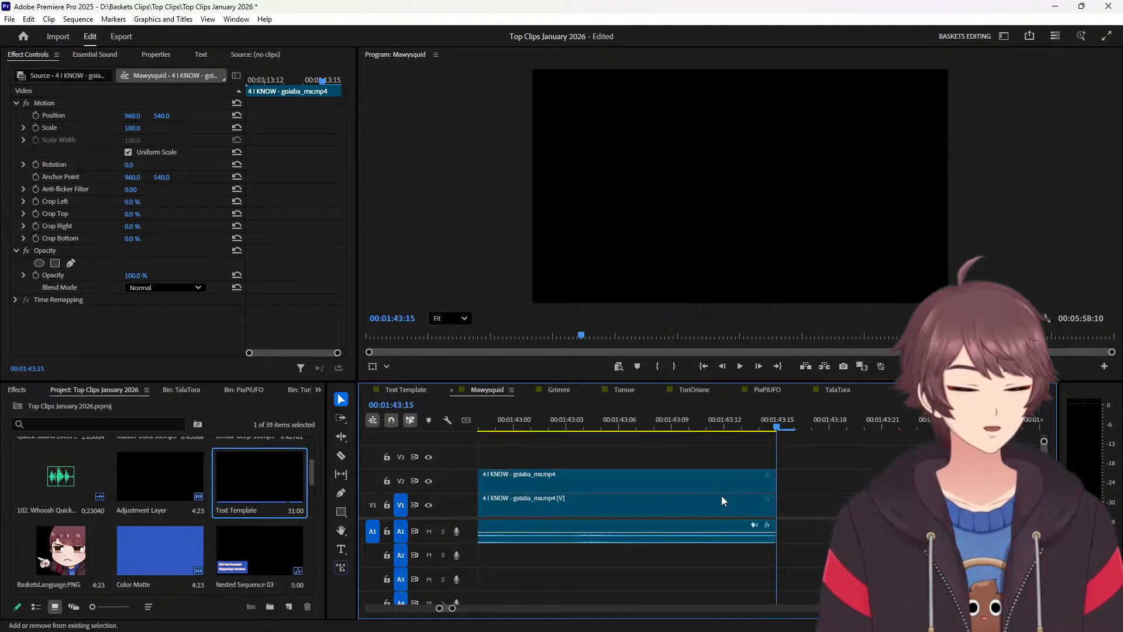
Cut the last five frames off clip 4's V2 copy, place them after the original on V1, and delete the copy's remainder.
key("c")
left_click(690, 484)
key("v")
left_click_drag(727, 479, 815, 501)
left_click(654, 480)
key("Delete")
Paste the transition layers and sound after clip 4's original, and move the first five frames of clip 5's V2 copy before its original on V1.
key("Down")
key("ctrl+v")
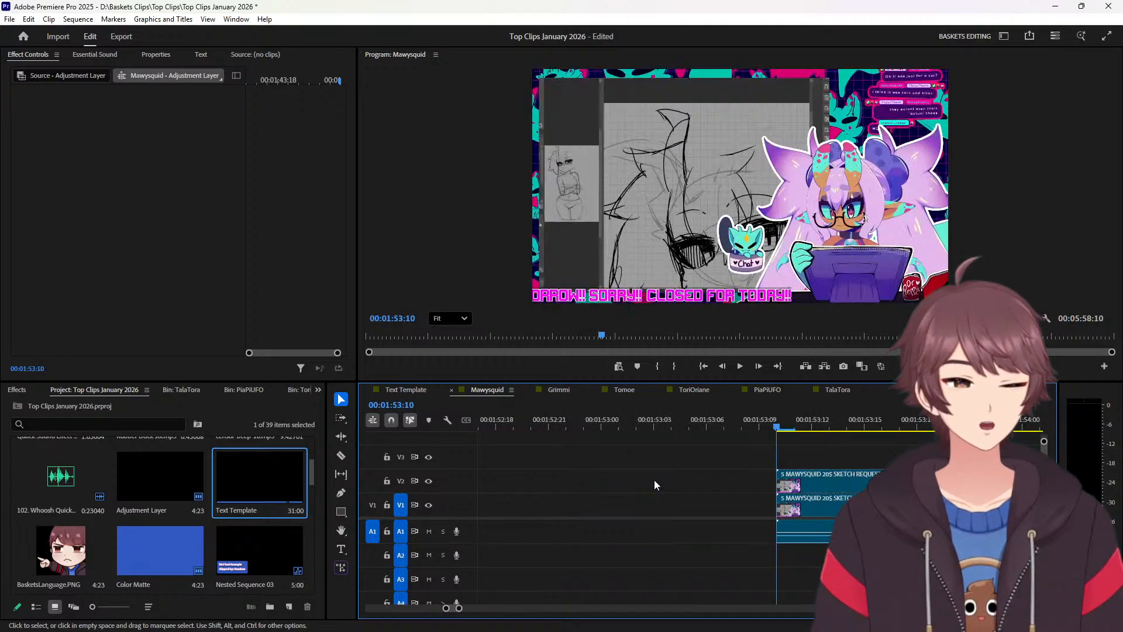
key("c")
left_click(864, 475)
key("v")
left_click_drag(853, 482, 778, 490)
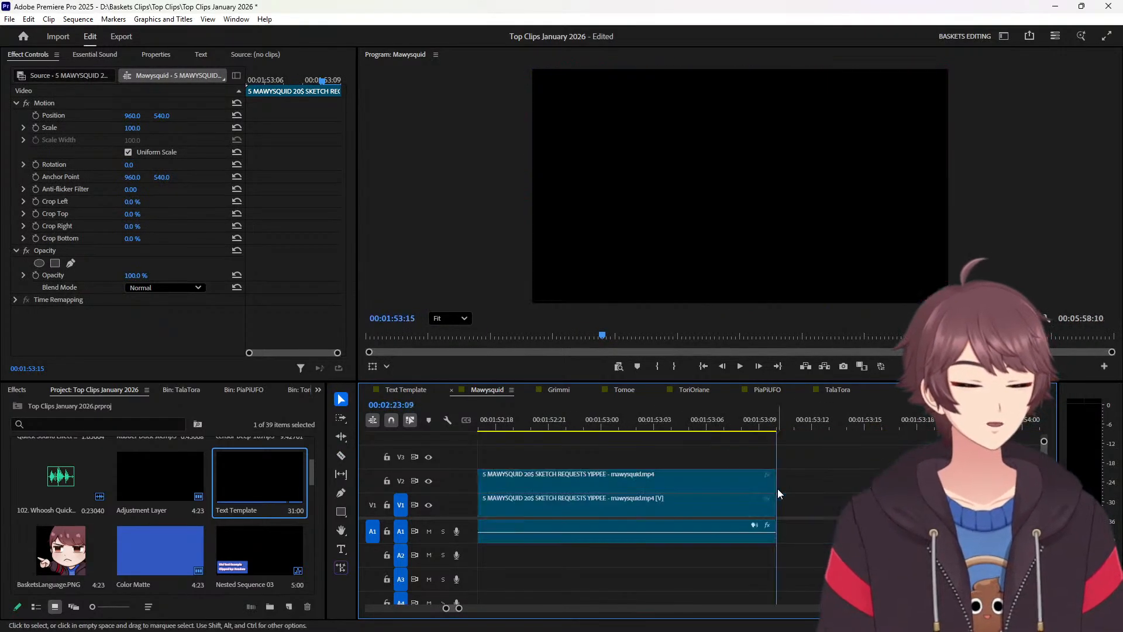
Cut the last five frames off clip 5's V2 copy, place them after the original on V1, and delete the copy's remainder.
key("shift+Left")
key("c")
left_click(687, 473)
key("v")
left_click_drag(704, 487, 795, 508)
left_click(659, 479)
key("Delete")
Paste the transition layers and sound after clip 5's original, and move the first five frames of clip 6's V2 copy before its original on V1.
key("Right")
key("Down")
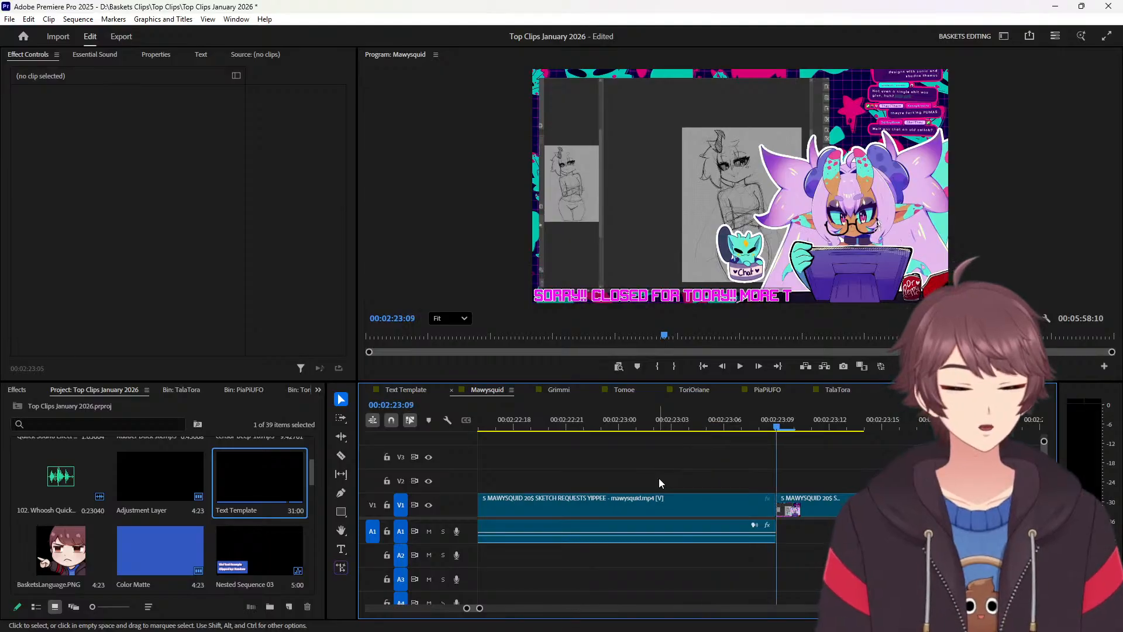
key("Down")
key("Down")
key("shift+Right")
key("c")
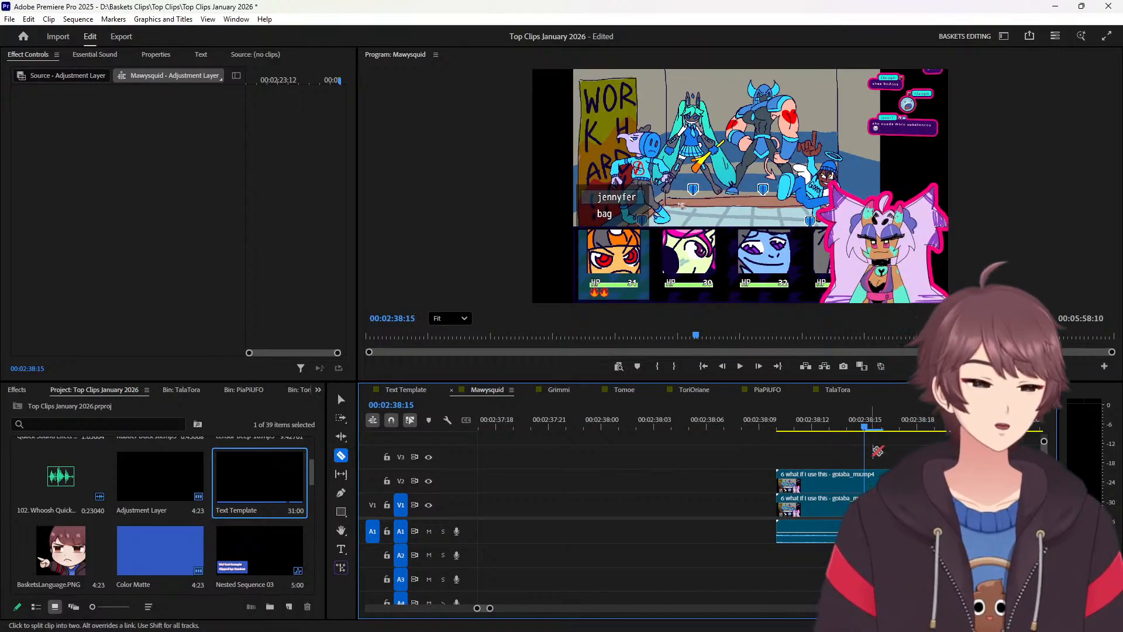
left_click(868, 480)
key("v")
left_click_drag(842, 483, 727, 510)
Cut the last five frames off clip 6's V2 copy at 00:02:55:06, place them after the original on V1, and delete the copy's remainder.
key("Down")
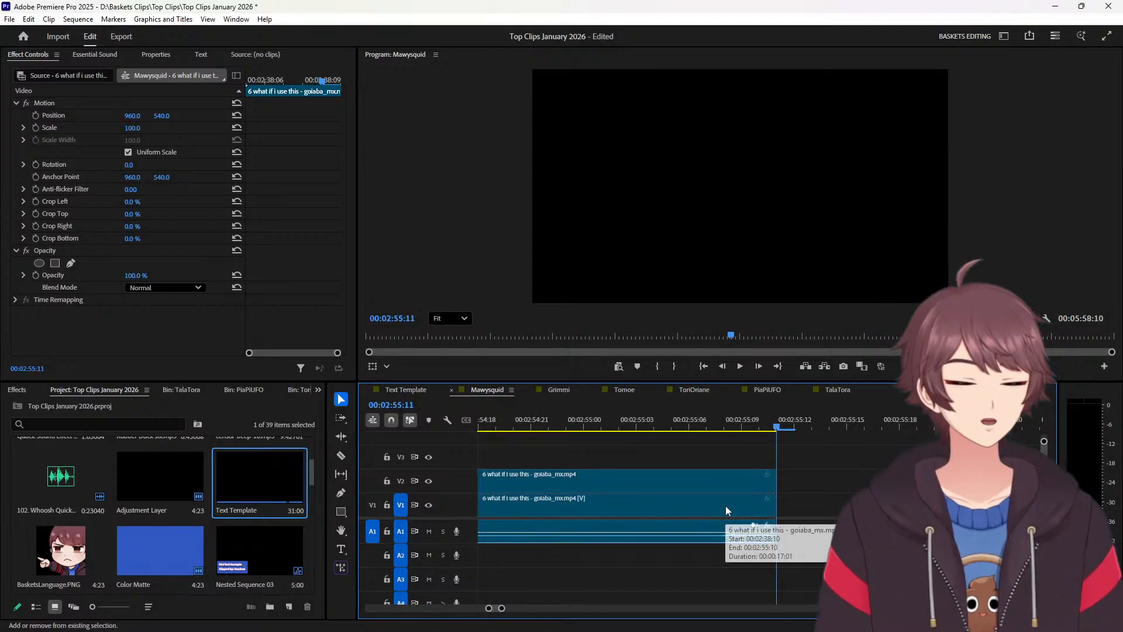
key("shift+Left")
key("c")
left_click(690, 478)
key("v")
left_click_drag(710, 476, 817, 505)
left_click(671, 487)
key("Delete")
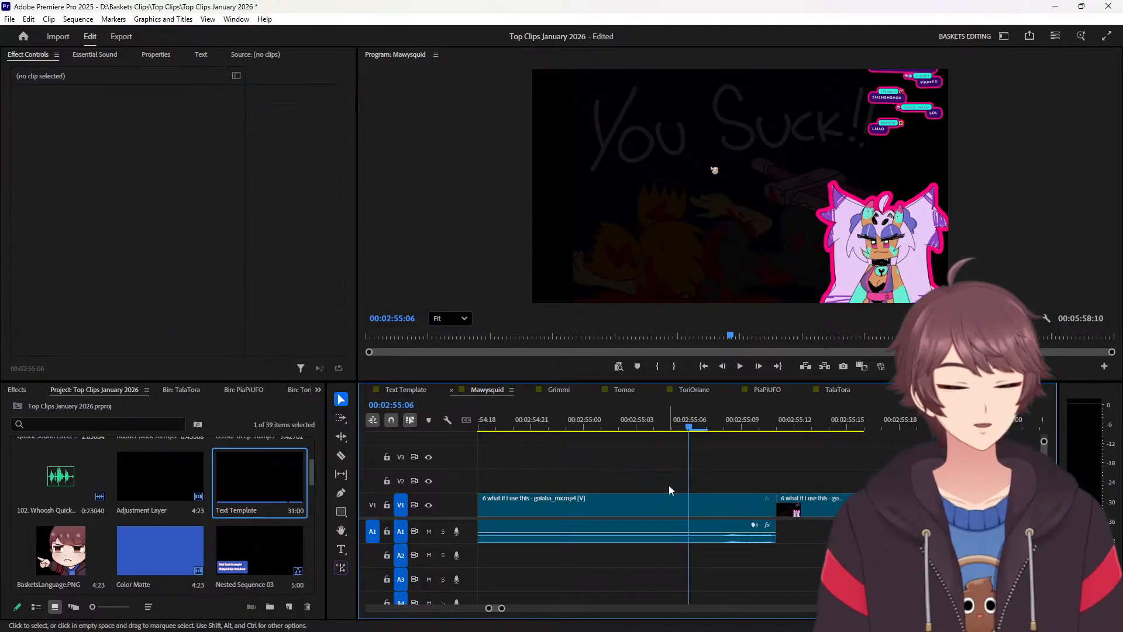
Paste the transition layers and sound after clip 6's original, and move the first five frames of clip 7's V2 copy before its original on V1.
key("Down")
key("ctrl+v")
key("Down")
key("shift+Right")
key("c")
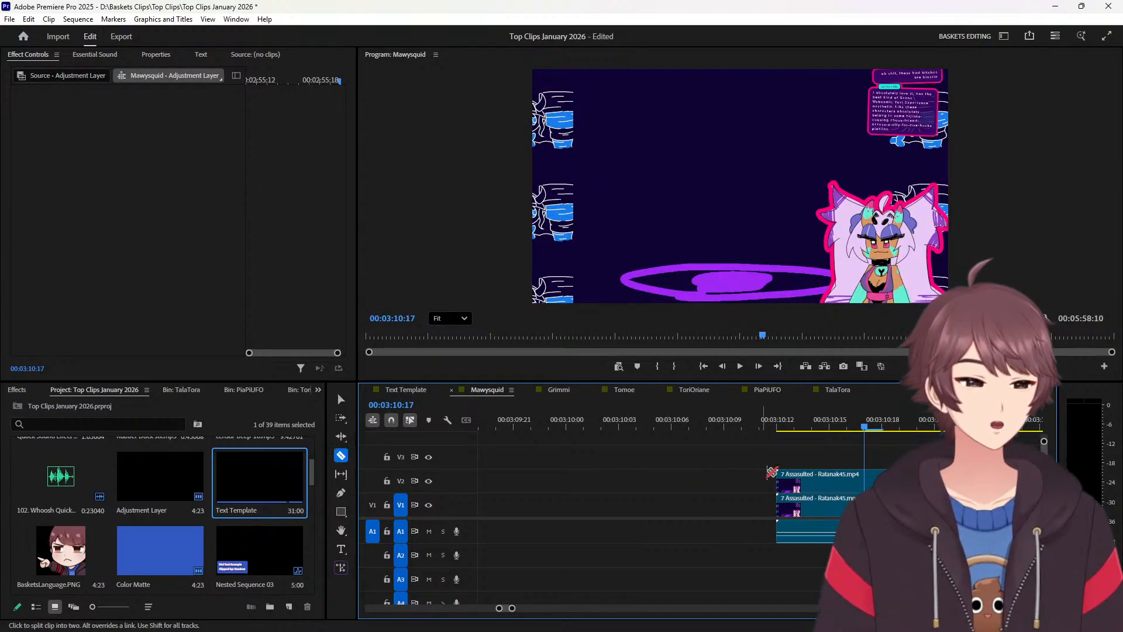
left_click(869, 481)
key("v")
left_click_drag(849, 482, 760, 514)
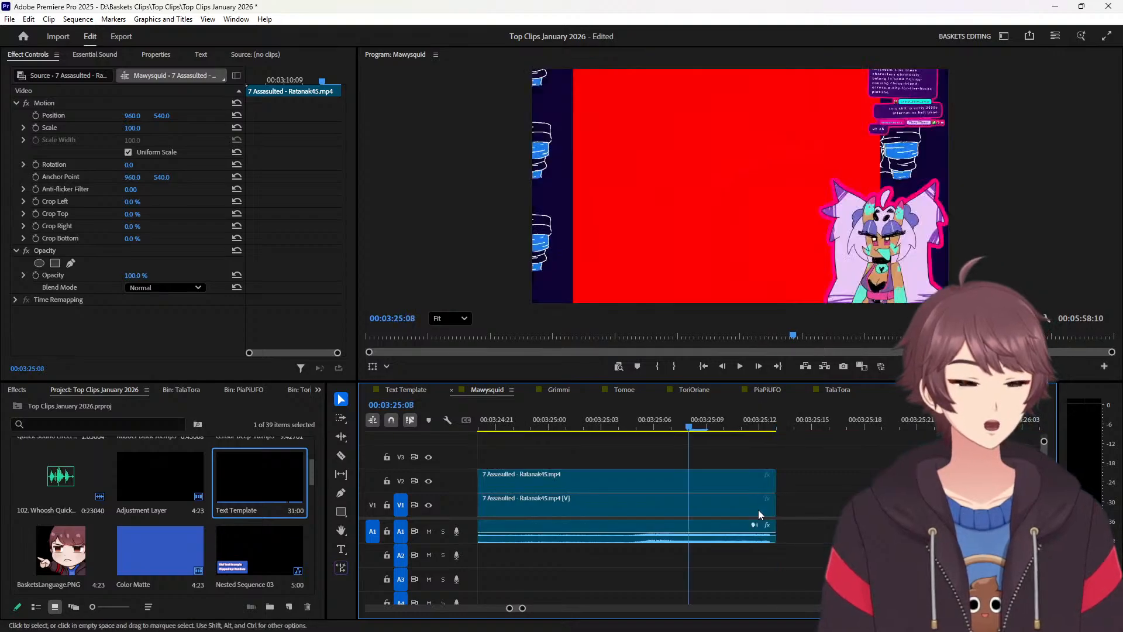
Cut the last five frames off clip 7's V2 copy at 00:03:25:08, place them after the original on V1, and delete the copy's remainder.
key("c")
left_click(689, 481)
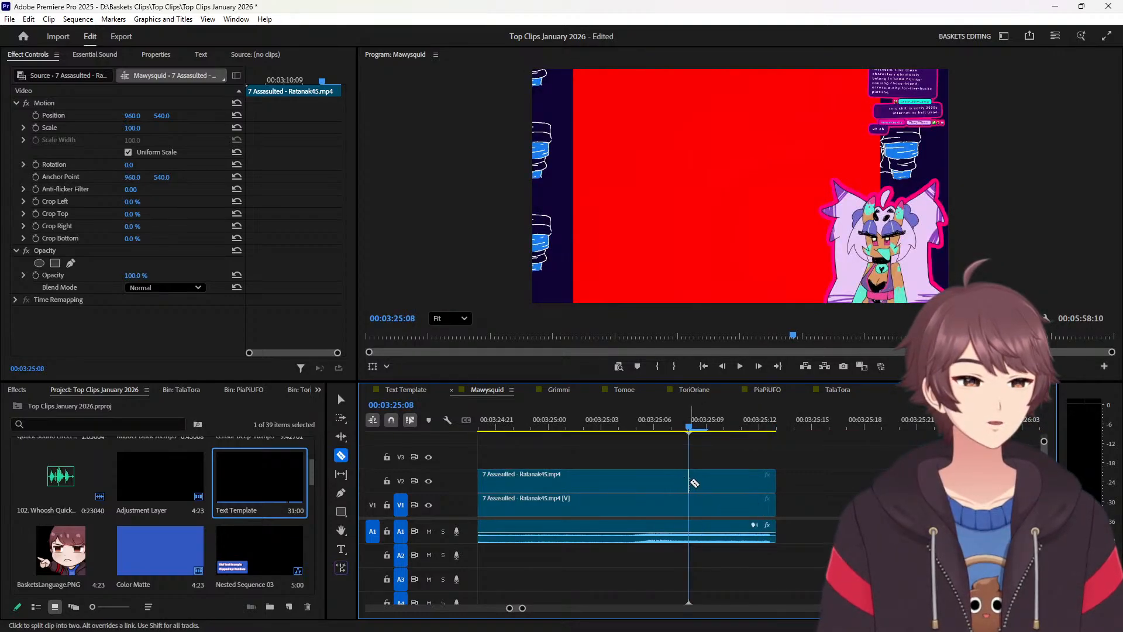
key("v")
left_click_drag(711, 482, 799, 506)
left_click(643, 485)
key("Delete")
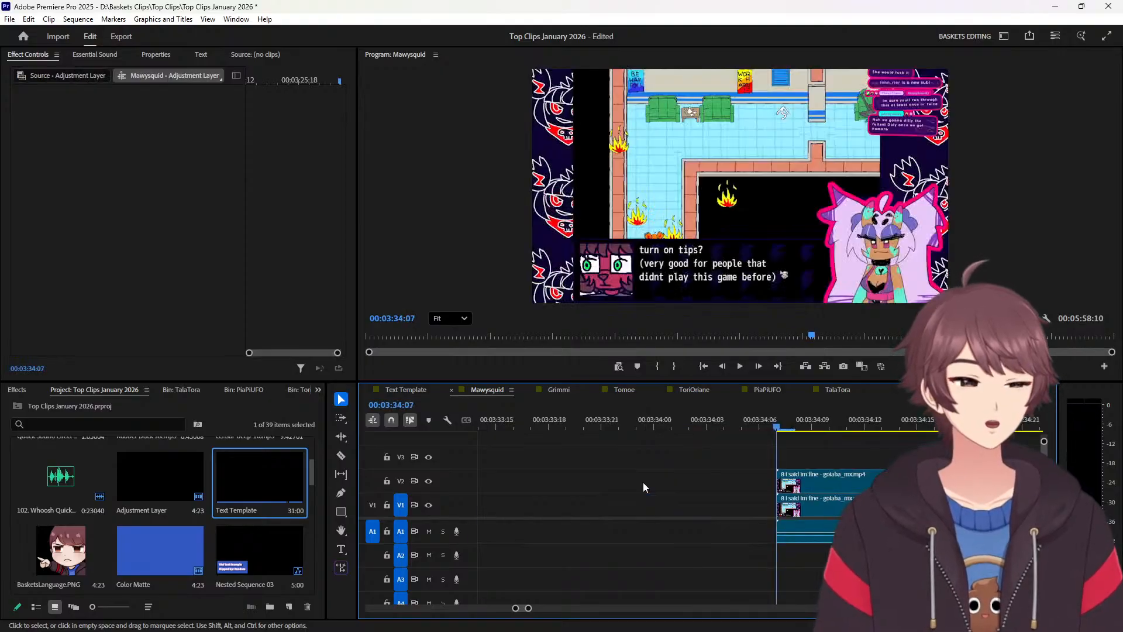
Cut clip 8's V2 copy at 00:03:34:12 and move its first five frames before the original on V1.
key("c")
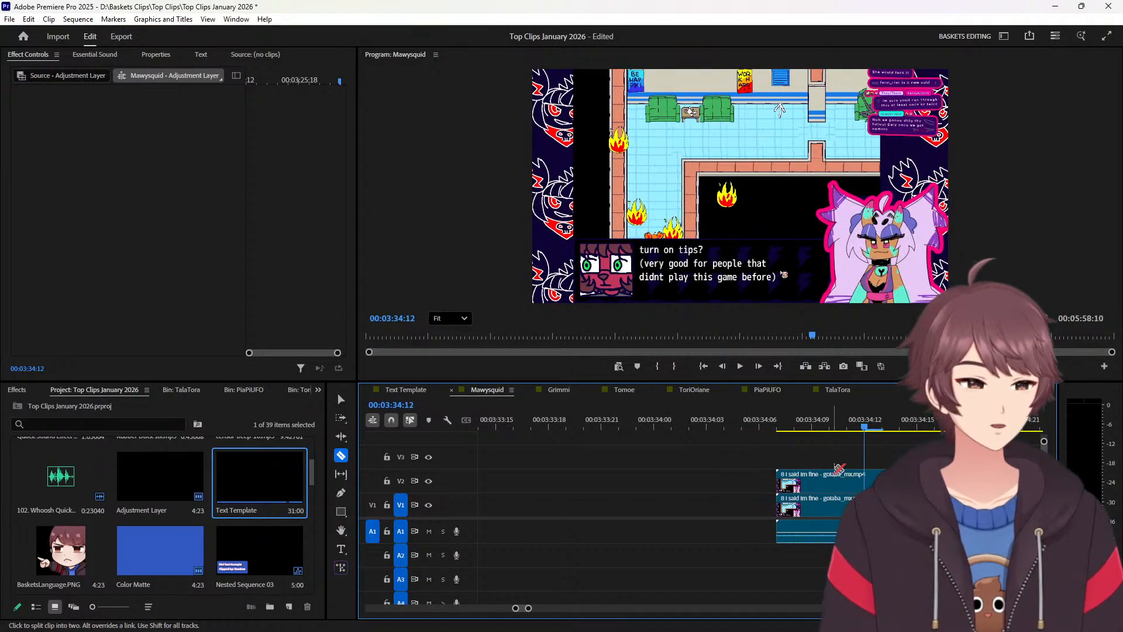
left_click(859, 475)
key("v")
left_click_drag(826, 485, 739, 493)
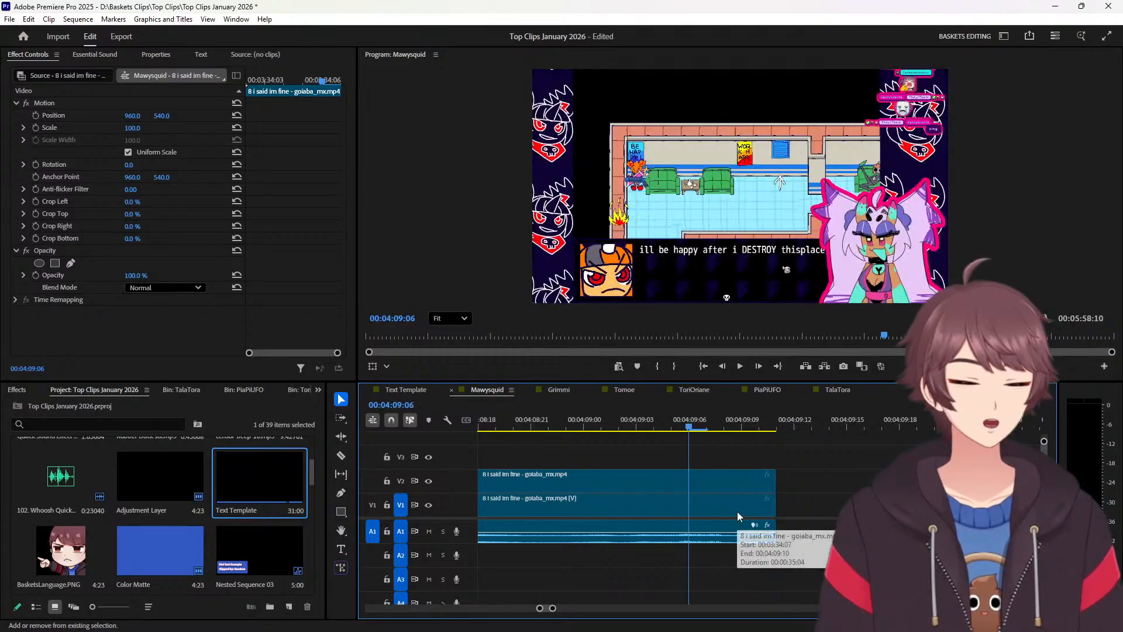
Cut the last five frames off clip 8's V2 copy at 00:04:09:06, place them after the original on V1, and delete the copy's remainder.
key("c")
left_click(702, 484)
key("v")
left_click_drag(706, 482, 742, 501)
left_click(665, 486)
key("Delete")
Paste the transition layers and sound after clip 8's original, and move the first five frames of clip 9's V2 copy before its original on V1.
key("Down")
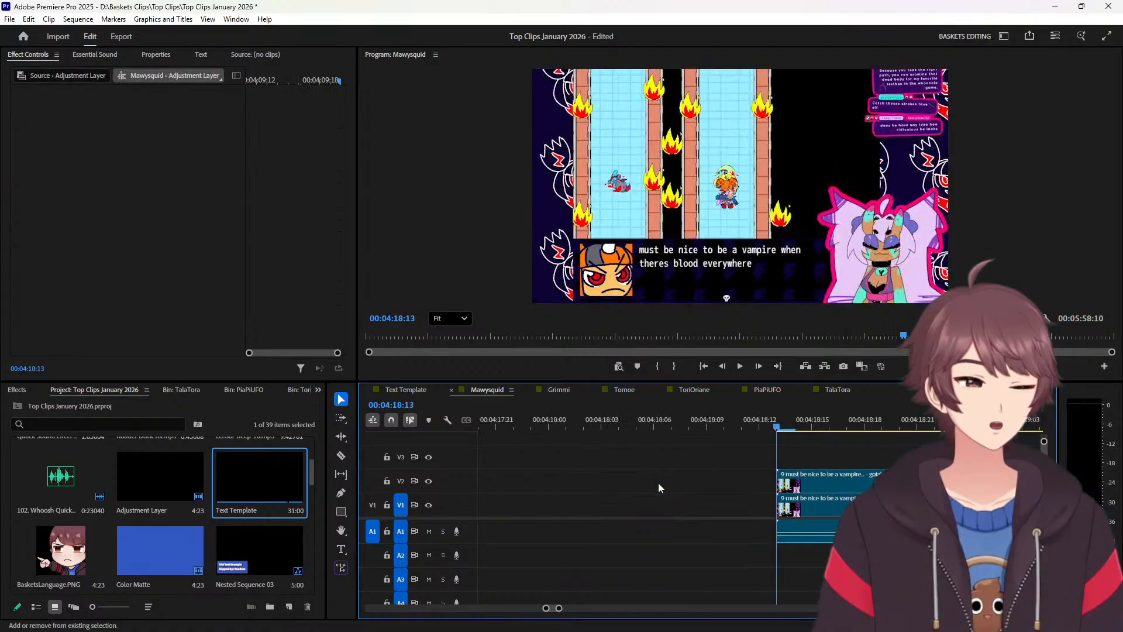
key("shift+Right")
key("c")
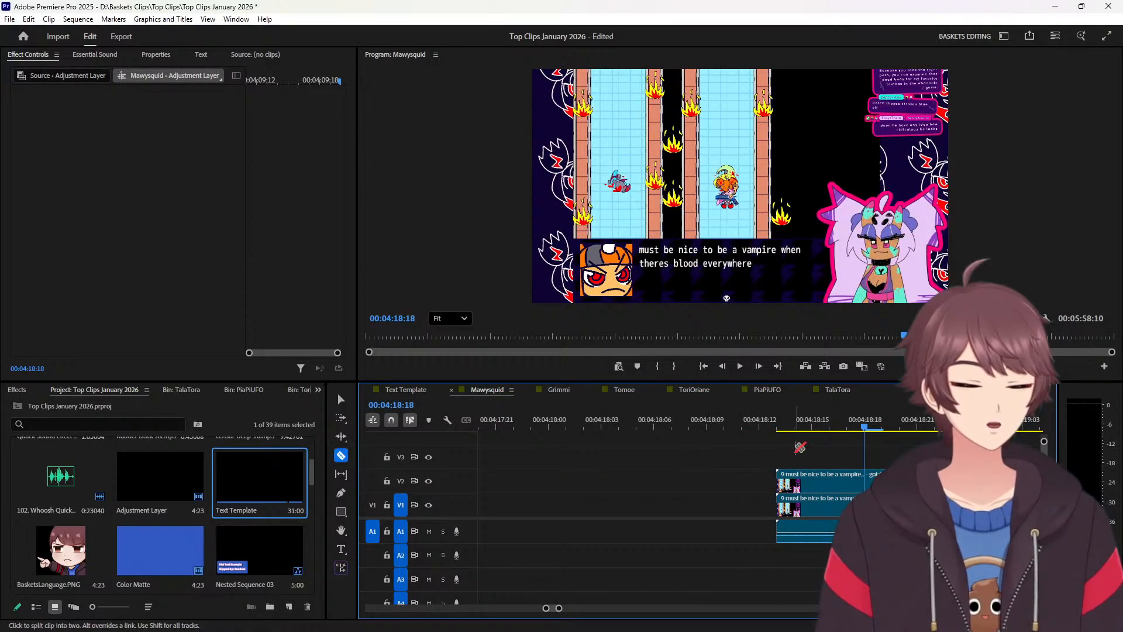
left_click(857, 474)
key("v")
left_click_drag(825, 481, 749, 491)
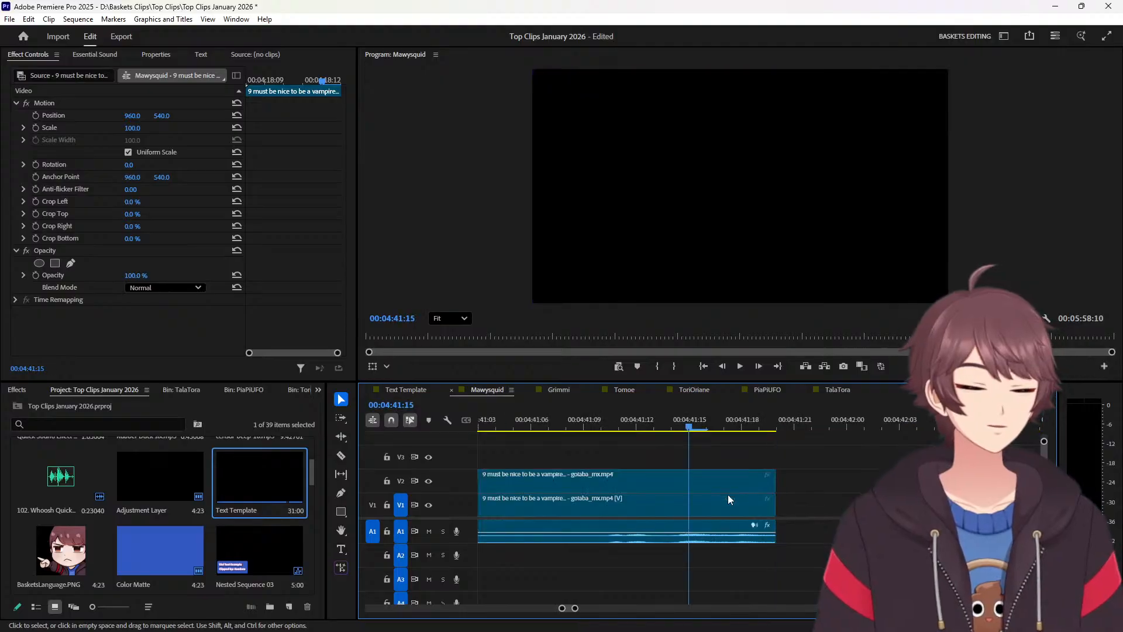
Cut the last five frames off clip 9's V2 copy at 00:04:41:15, place them after the original on V1, and delete the copy's remainder.
key("c")
key("v")
left_click_drag(698, 478, 783, 503)
left_click(639, 482)
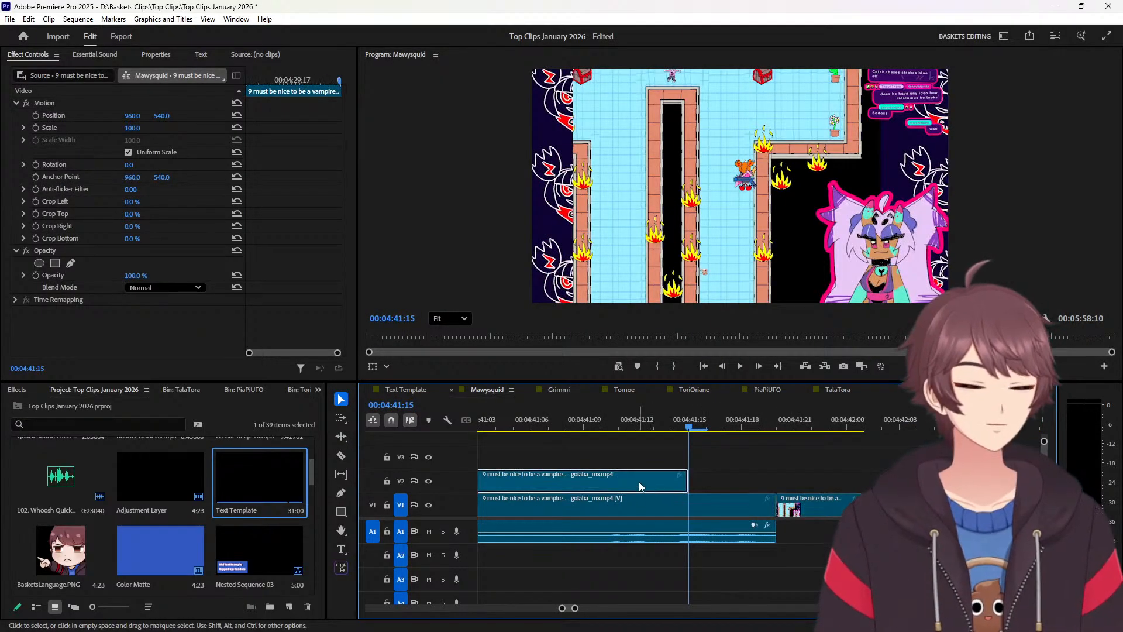
key("Delete")
Paste the transition after clip 9, move the first five frames of clip 10's V2 copy before its original, and delete the copy's remainder.
key("Down")
key("Down")
key("Down")
key("shift+Right")
key("c")
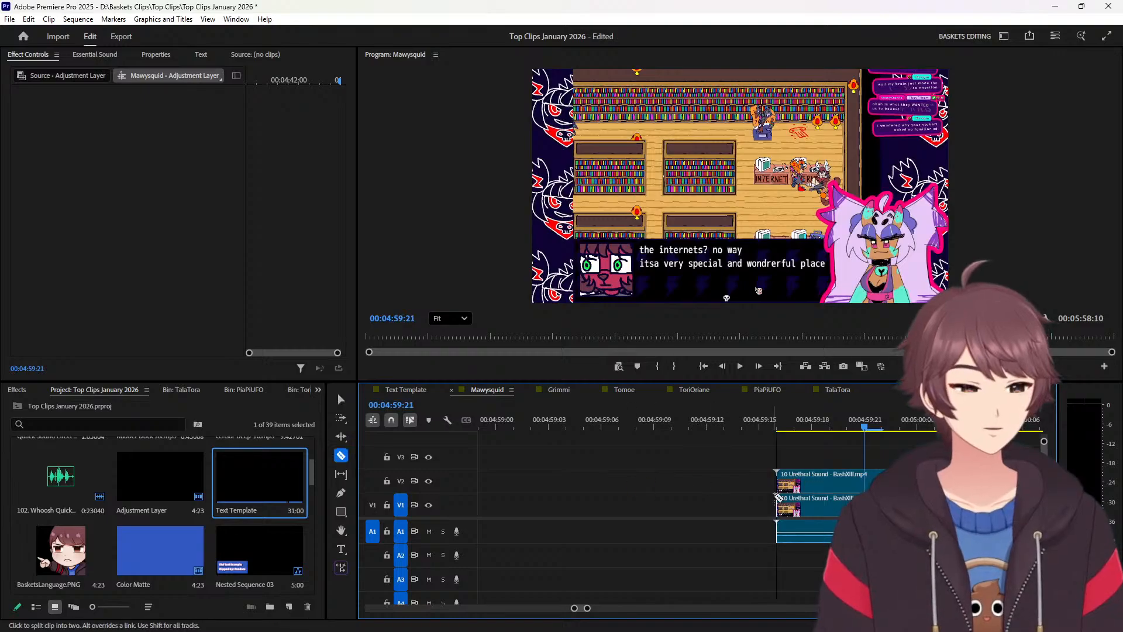
left_click(872, 475)
key("v")
left_click_drag(830, 487, 731, 515)
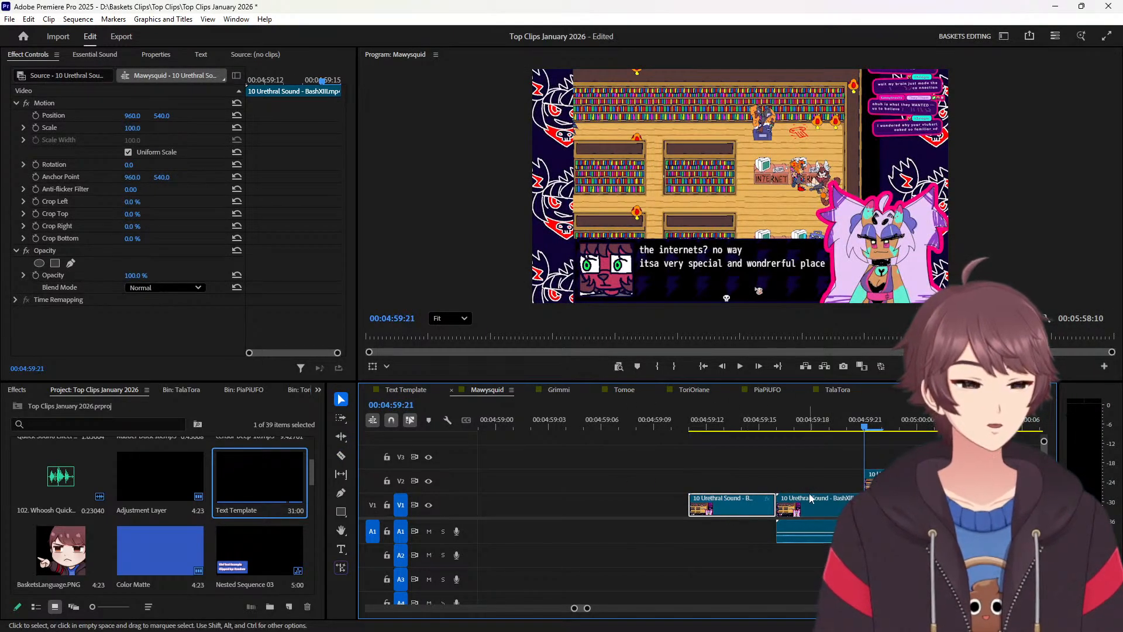
key("ctrl+shift+a")
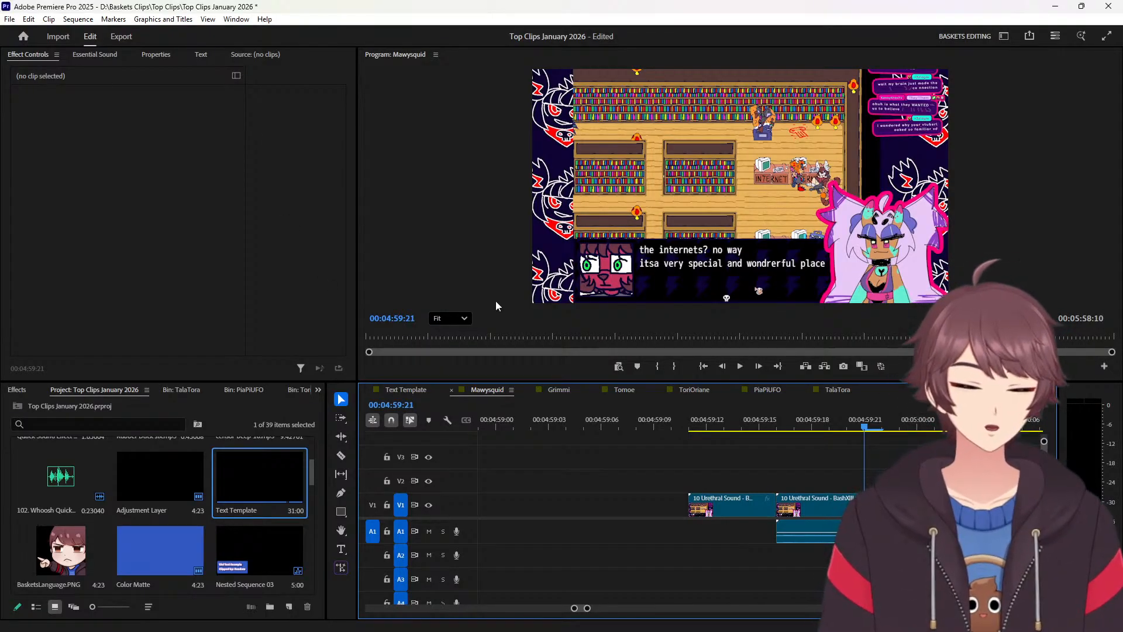
In the Grimmi sequence, move the last five frames of clip 1's V2 copy after its original on V1 and delete the copy's remainder.
left_click(557, 389)
key("Down")
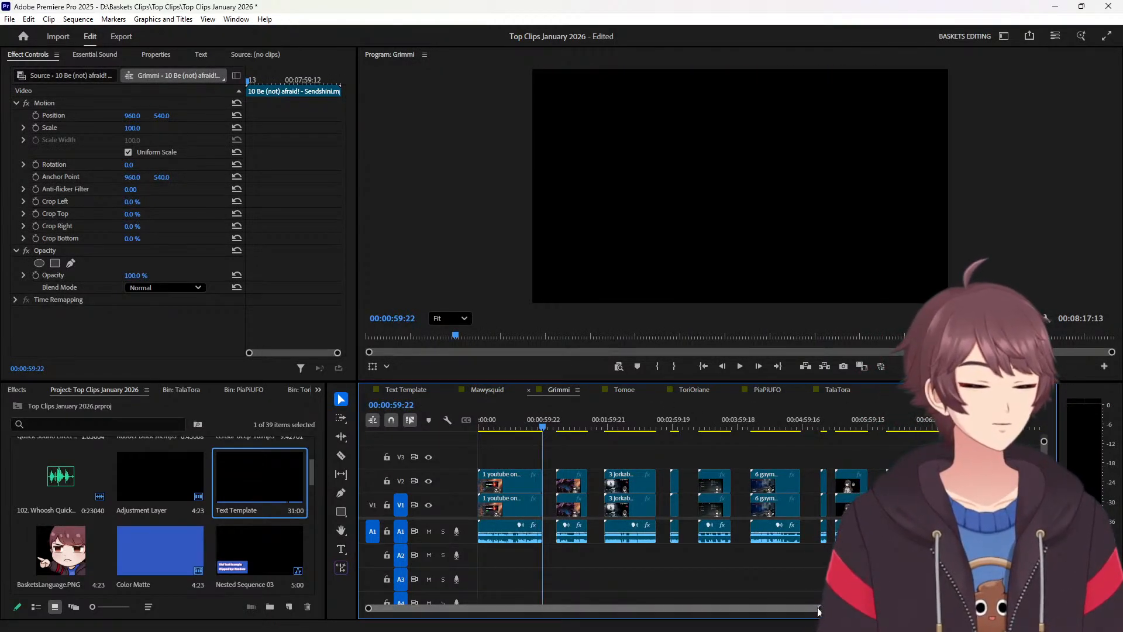
left_click_drag(818, 611, 417, 608)
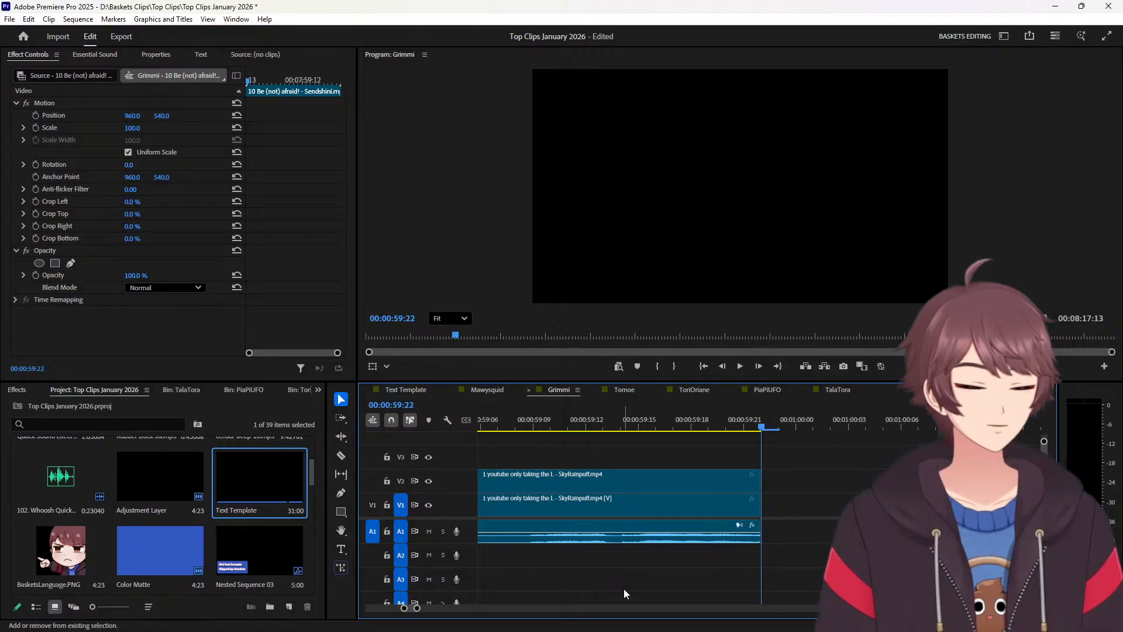
key("shift+Left")
key("c")
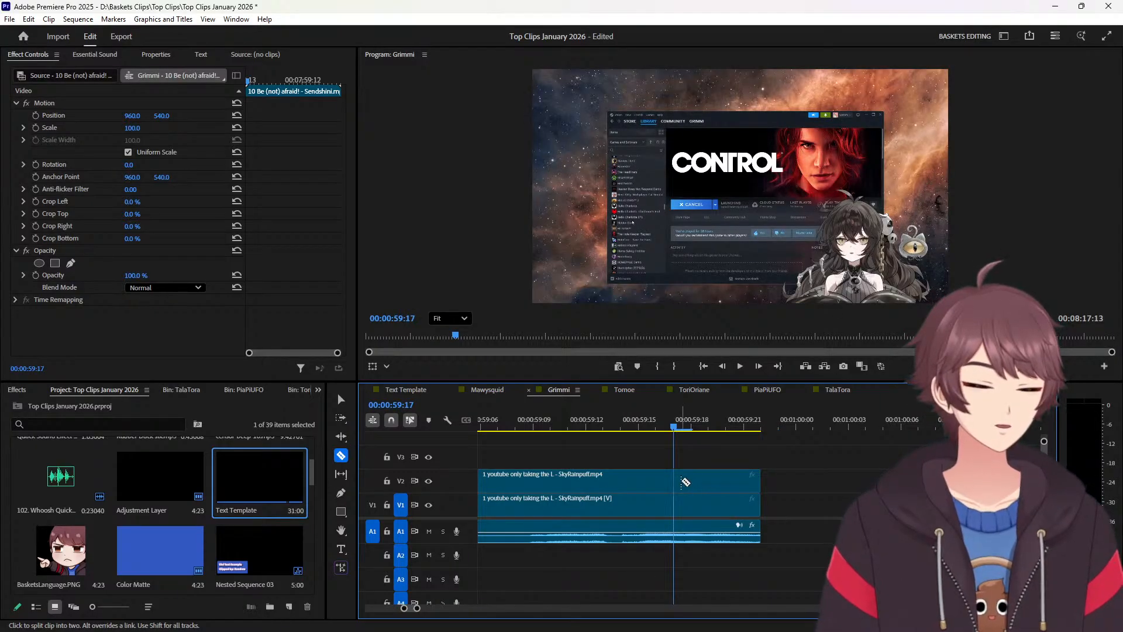
left_click(680, 482)
key("v")
left_click_drag(694, 486, 782, 505)
left_click(633, 470)
key("Delete")
Paste the transition layers and sound after clip 1's original, and move the first five frames of clip 2's V2 copy before its original on V1.
key("Down")
key("Down")
key("Down")
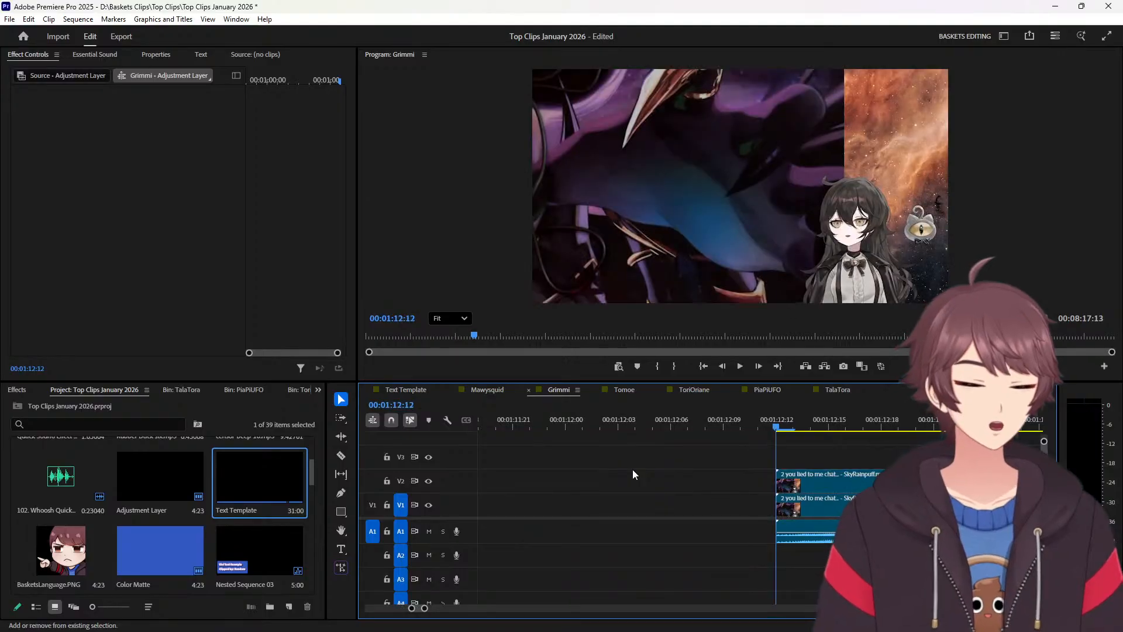
key("shift+Right")
key("c")
left_click(877, 473)
key("v")
left_click_drag(831, 478, 764, 505)
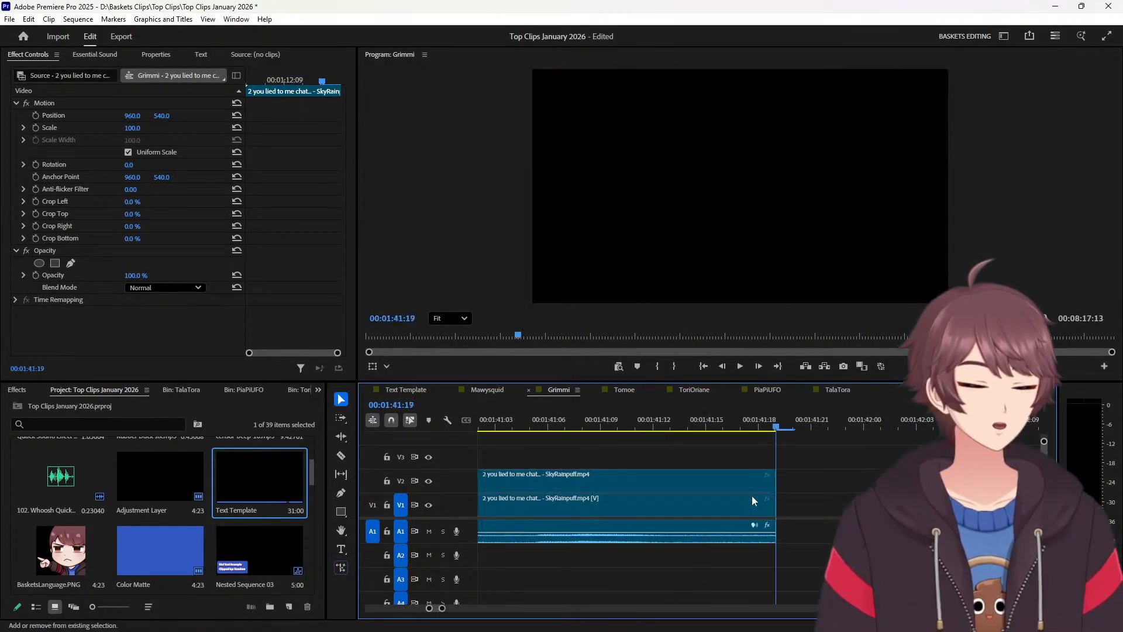
Cut the last five frames off clip 2's V2 copy at 00:01:41:14, place them after the original on V1, and delete the copy's remainder.
key("c")
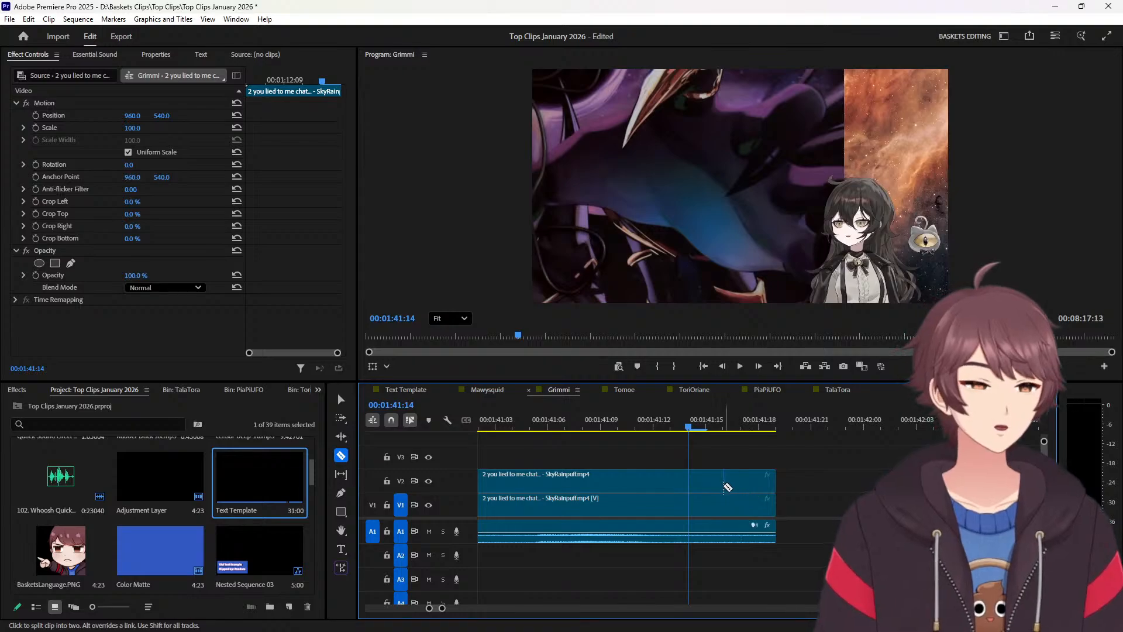
left_click(703, 481)
key("v")
left_click_drag(715, 481, 803, 505)
left_click(648, 475)
key("Delete")
Paste the transition layers and sound after clip 2's original, and move the first five frames of clip 3's V2 copy before its original on V1.
key("Down")
key("ctrl+v")
key("c")
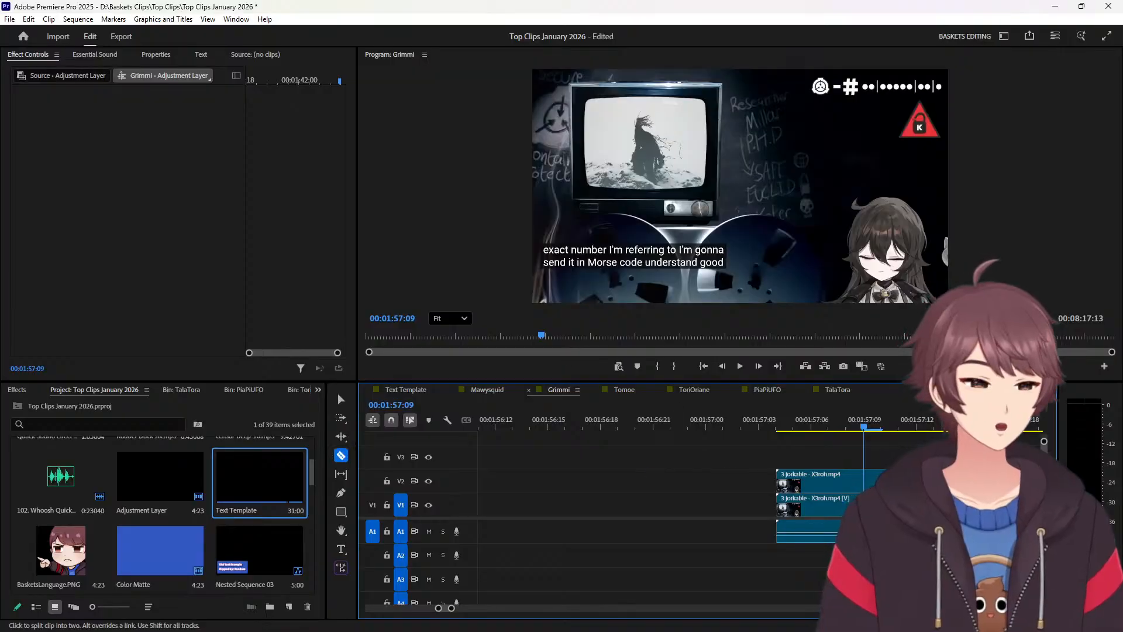
key("v")
left_click_drag(854, 477, 767, 502)
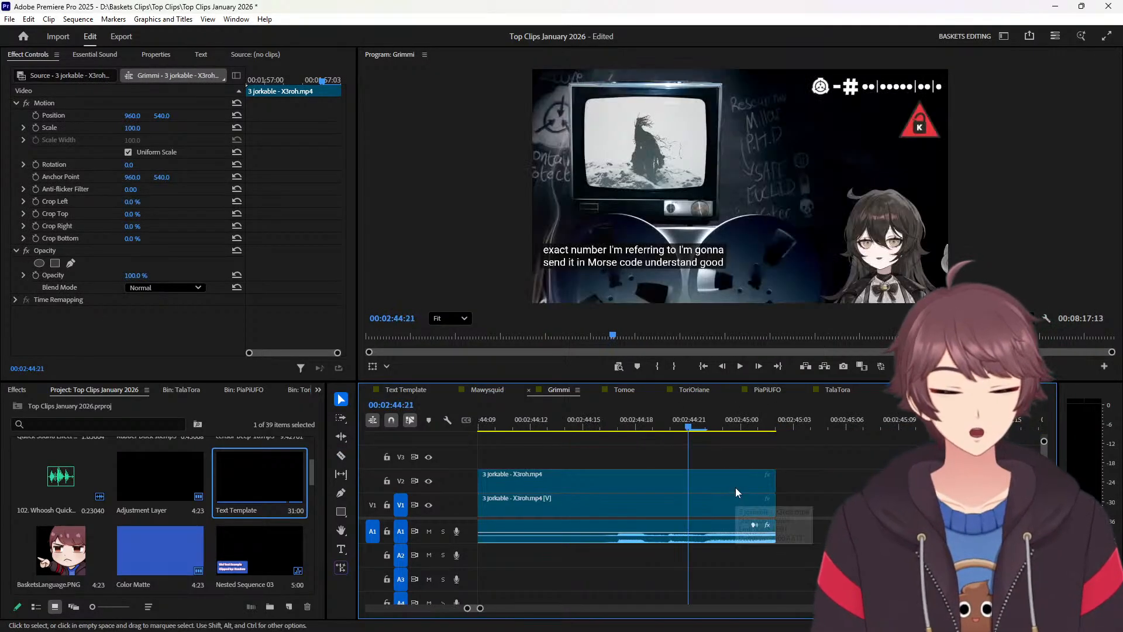
Cut the last five frames off clip 3's V2 copy at 00:02:44:21, place them after the original on V1, and delete the copy's remainder.
key("c")
left_click(694, 488)
key("v")
left_click_drag(715, 485, 802, 480)
left_click_drag(802, 481, 803, 502)
left_click(641, 489)
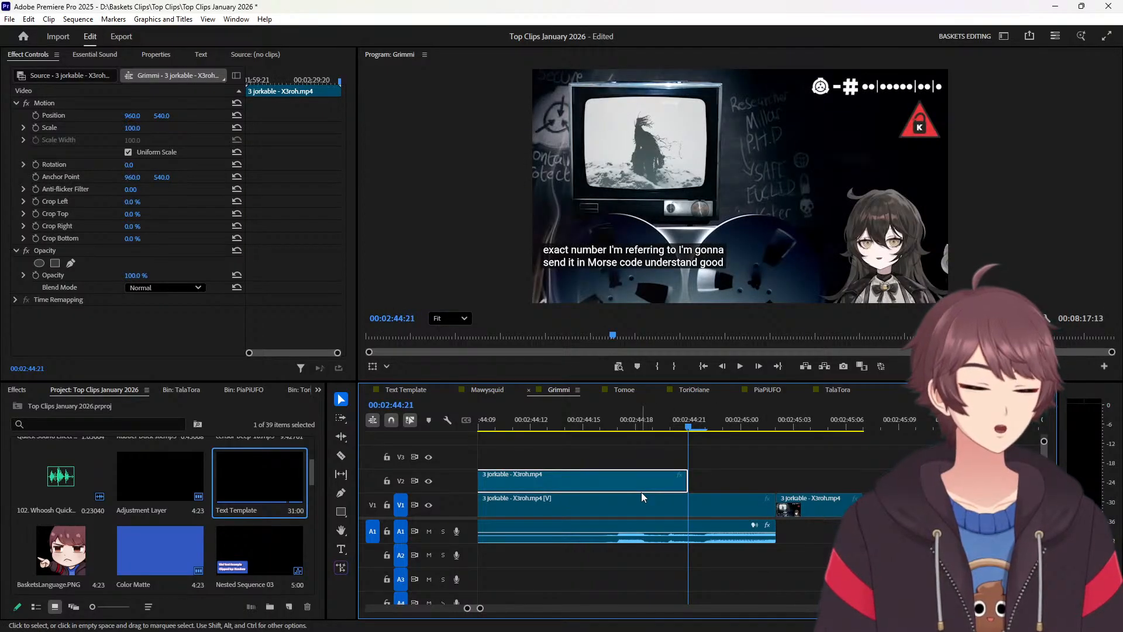
key("Delete")
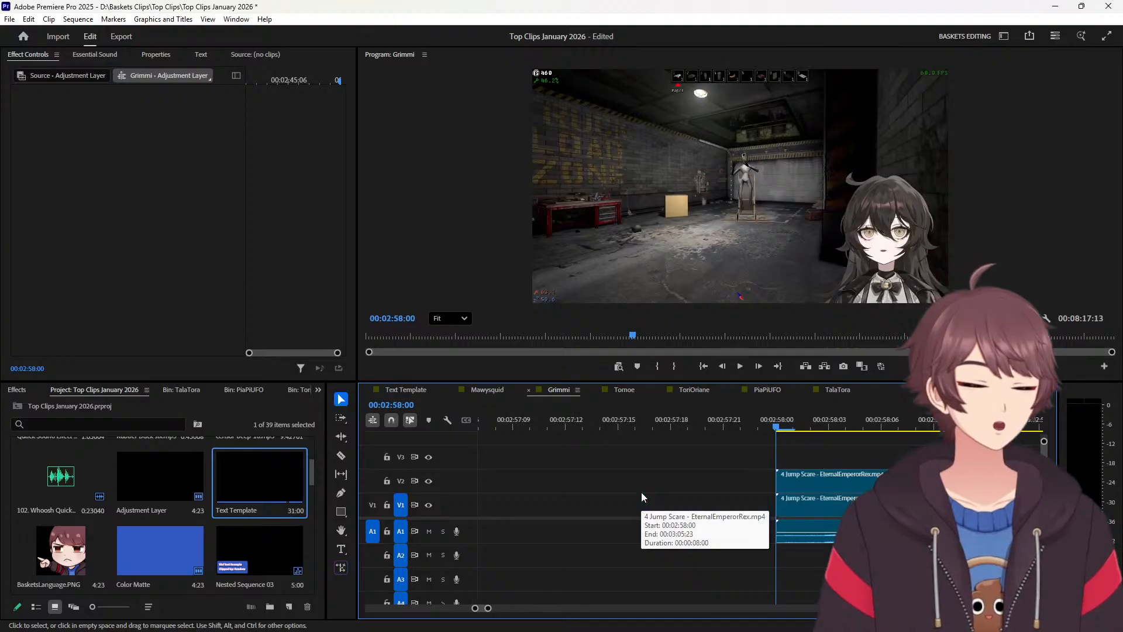
Cut clip 4's V2 copy at 00:02:58:05, move its first five frames before the original on V1, and mute track A1.
key("c")
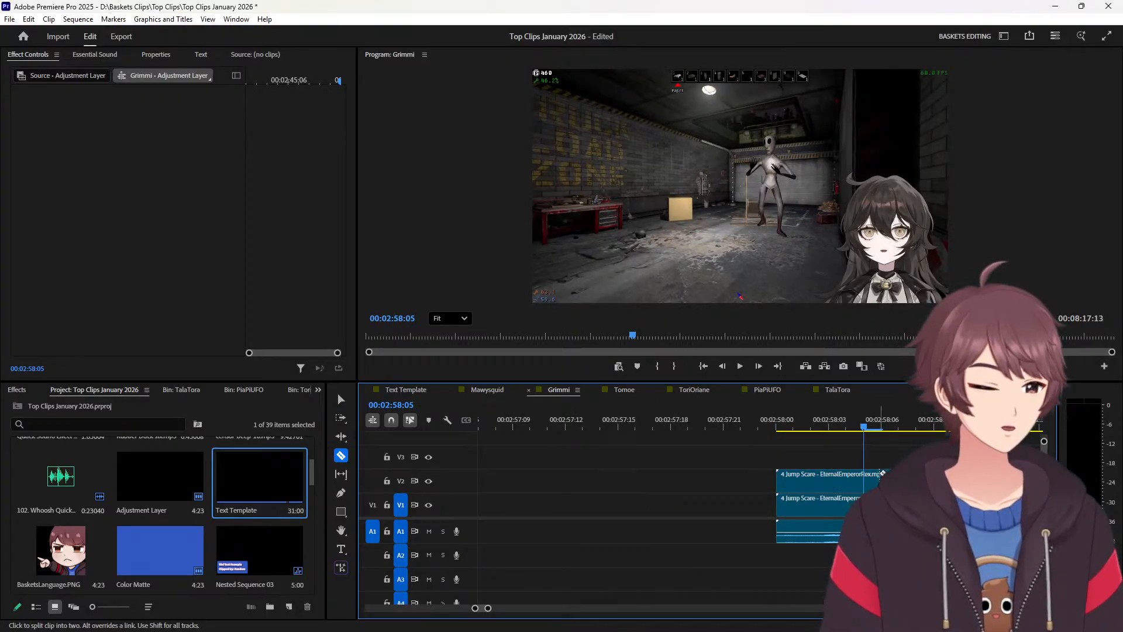
left_click(869, 479)
key("v")
left_click_drag(836, 481, 749, 481)
left_click_drag(751, 480, 754, 505)
left_click(429, 533)
Cut the last five frames off clip 4's V2 copy at 00:03:05:19, place them after the original on V1, and delete the copy's remainder.
key("Down")
key("shift+Left")
key("c")
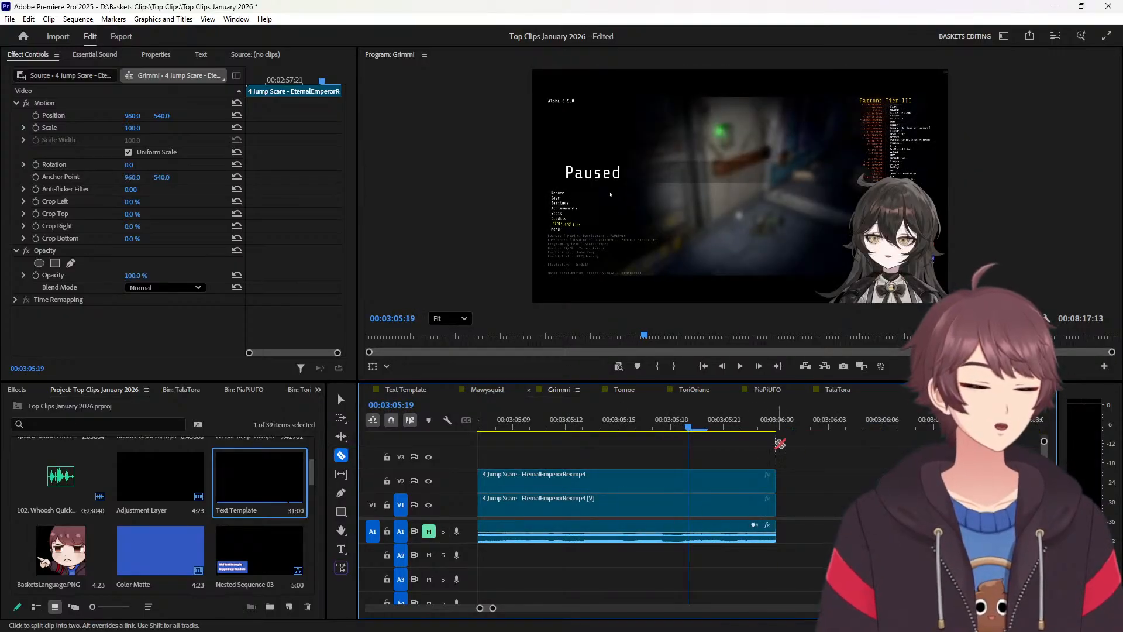
left_click(701, 480)
key("v")
left_click_drag(717, 481, 799, 501)
left_click(669, 484)
key("Delete")
Paste the transition layers and sound after clip 4's original, and move the first five frames of clip 5's V2 copy before its original on V1.
key("Down")
key("Down")
key("Down")
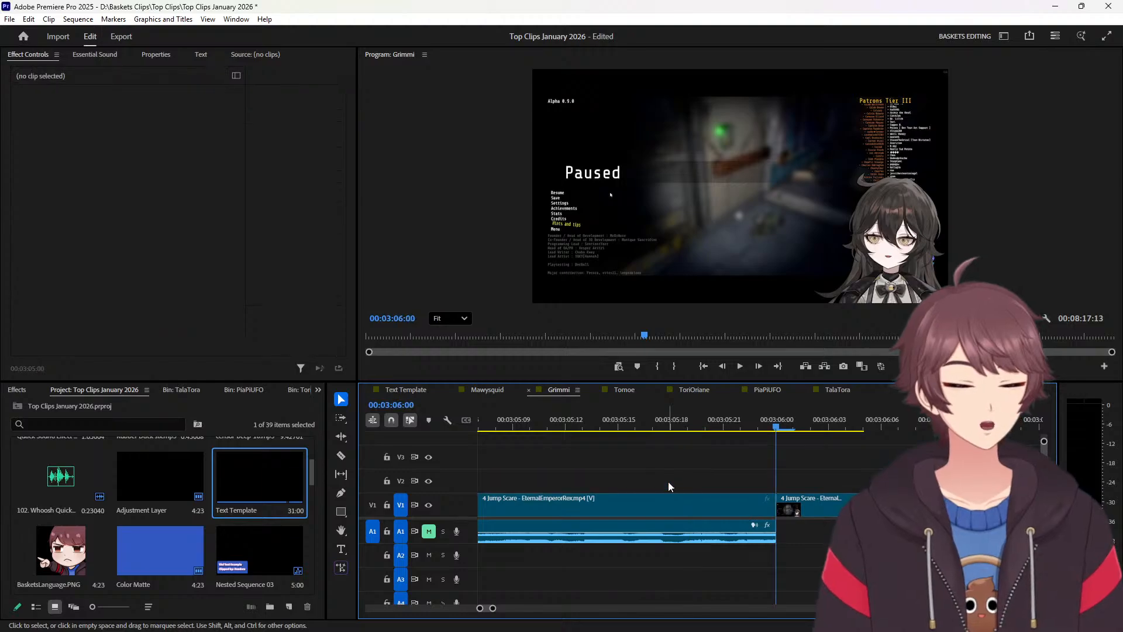
key("shift+Right")
key("c")
left_click(869, 472)
key("v")
left_click_drag(836, 485, 803, 504)
Cut off the last five frames of Grimmi clip 5's V2 copy, place them after the original on V1, and delete the copy's remainder.
key("Down")
key("shift+Left")
key("c")
left_click(689, 483)
key("v")
left_click(672, 475)
key("Delete")
Paste the transition layers and sound after Grimmi clip 5's original, and move the first five frames of clip 6's V2 copy before its original.
key("Down")
key("ctrl+v")
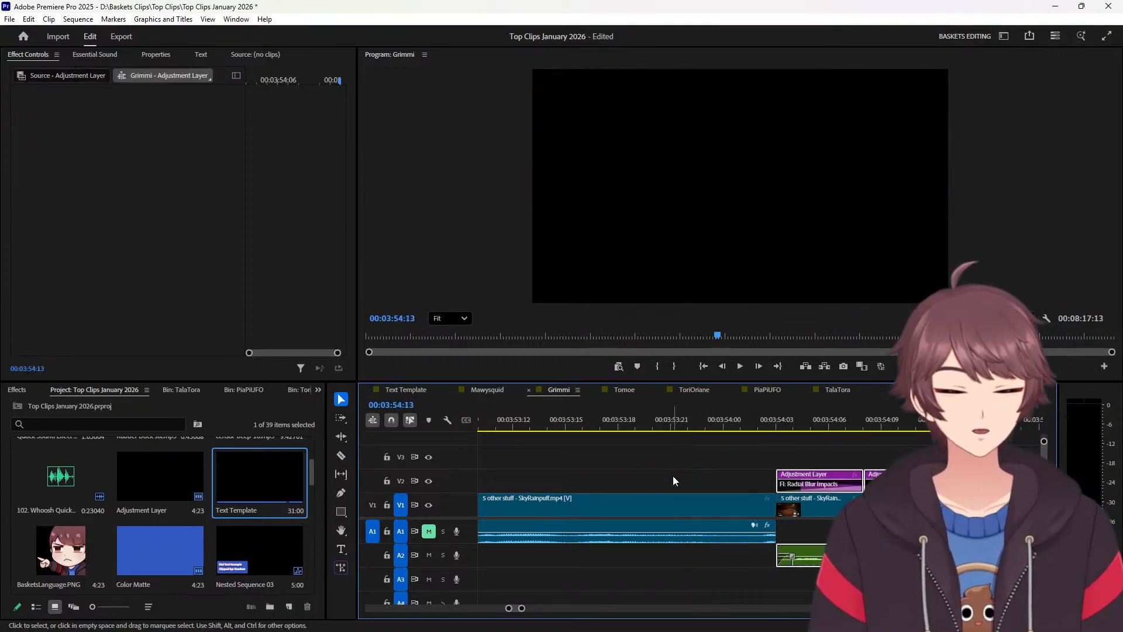
key("Down")
key("shift+Right")
key("c")
left_click(864, 479)
key("v")
left_click_drag(840, 490, 787, 503)
Cut the last five frames off clip 6's V2 copy at 00:04:58:12, place them after the original on V1, and delete the copy's remainder.
key("Down")
key("shift+Left")
key("c")
left_click(694, 481)
key("v")
left_click(638, 472)
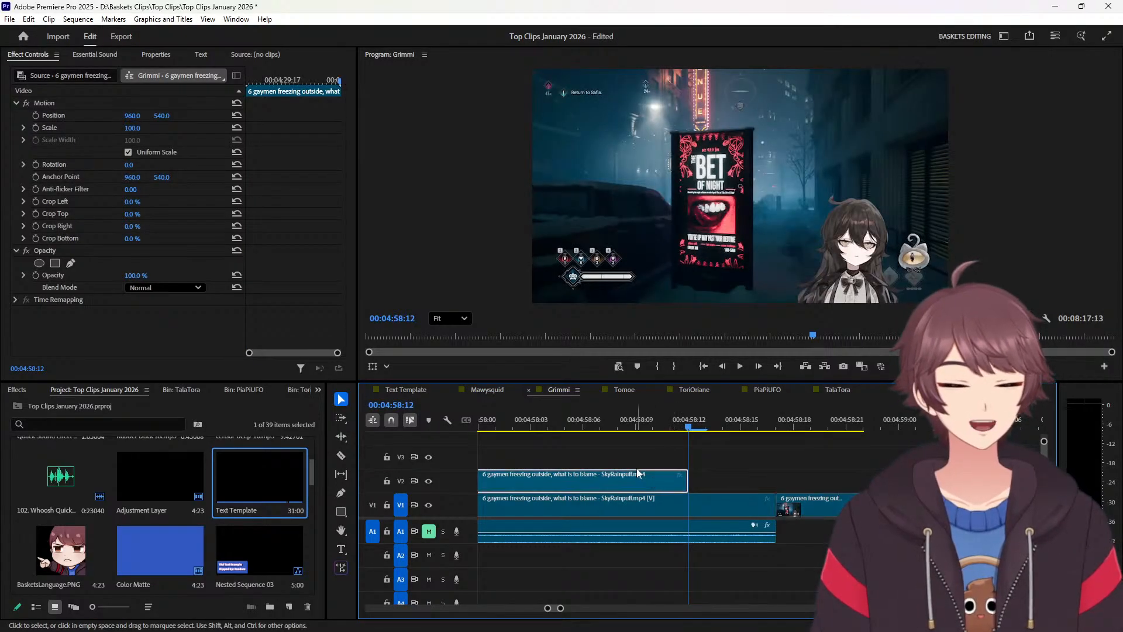
key("Delete")
Paste the transition layers and sound after Grimmi clip 6's original, and move the first five frames of clip 7's V2 copy before its original.
key("Down")
key("Down")
key("Down")
key("shift+Right")
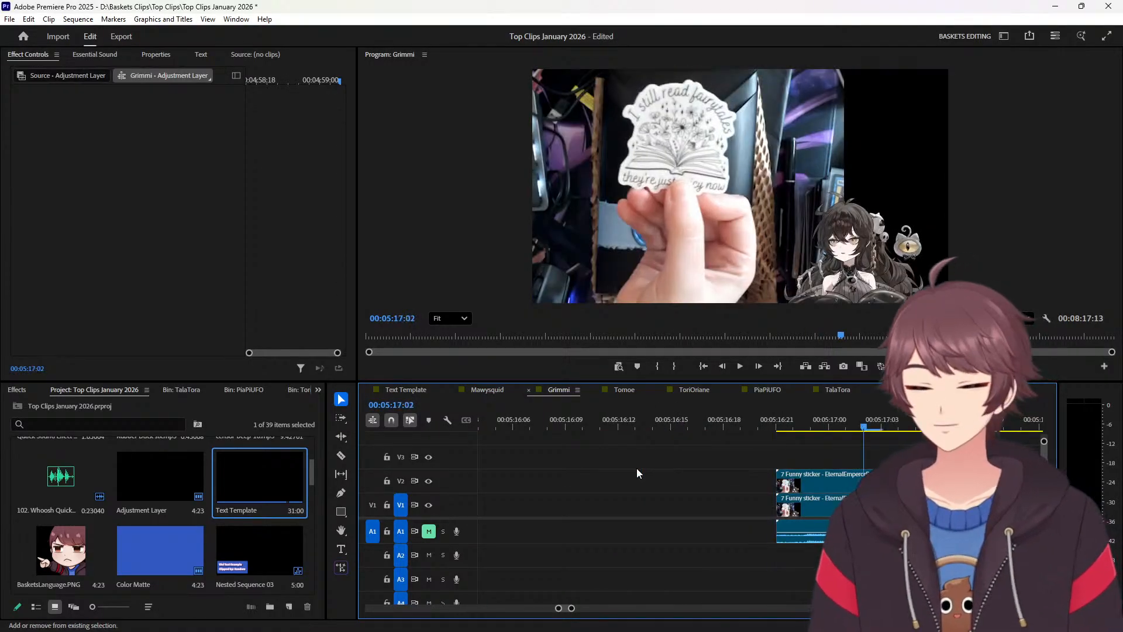
key("c")
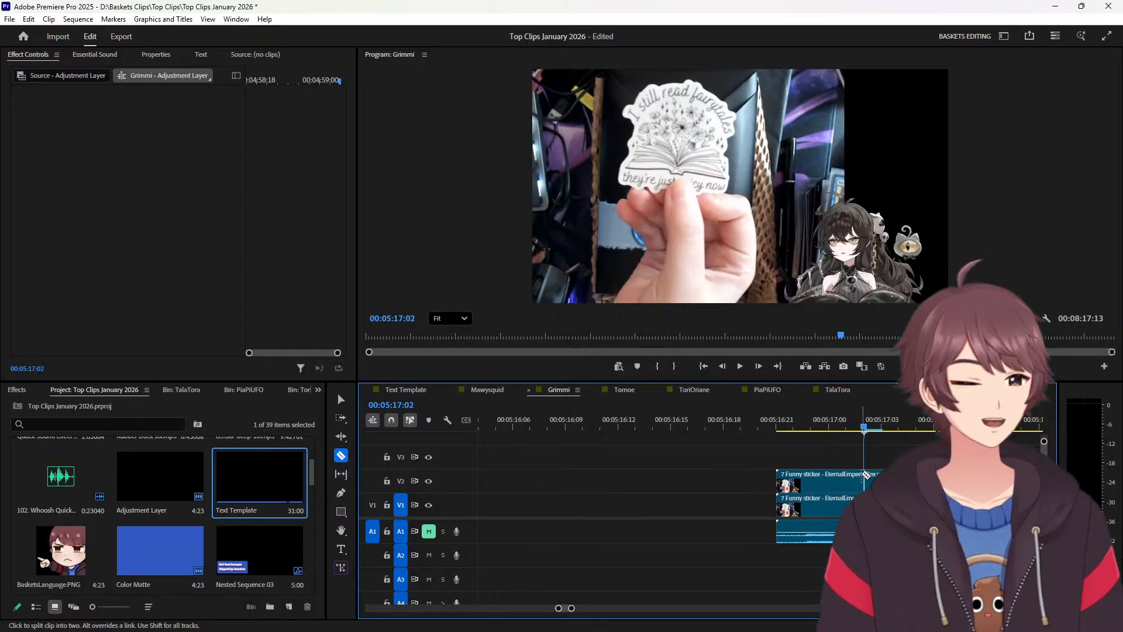
left_click(864, 474)
key("v")
left_click_drag(848, 476, 762, 505)
left_click(886, 481)
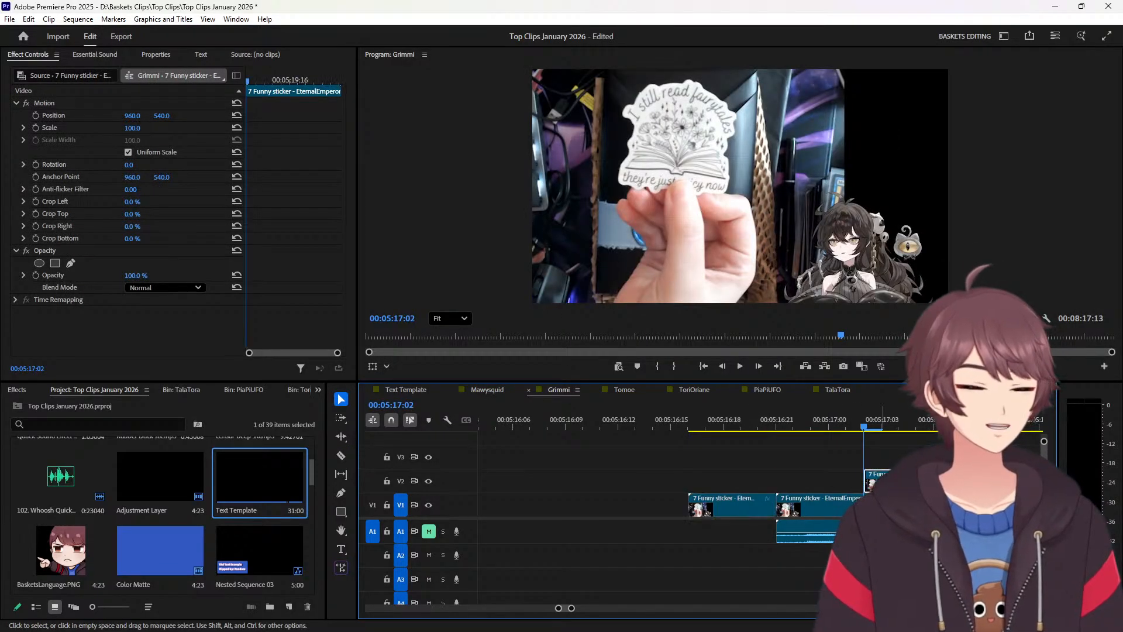
Cut the last five frames off Grimmi clip 7's V2 copy at 00:05:22:15, place them after the original on V1, and delete the copy's remainder.
key("Down")
key("shift+Left")
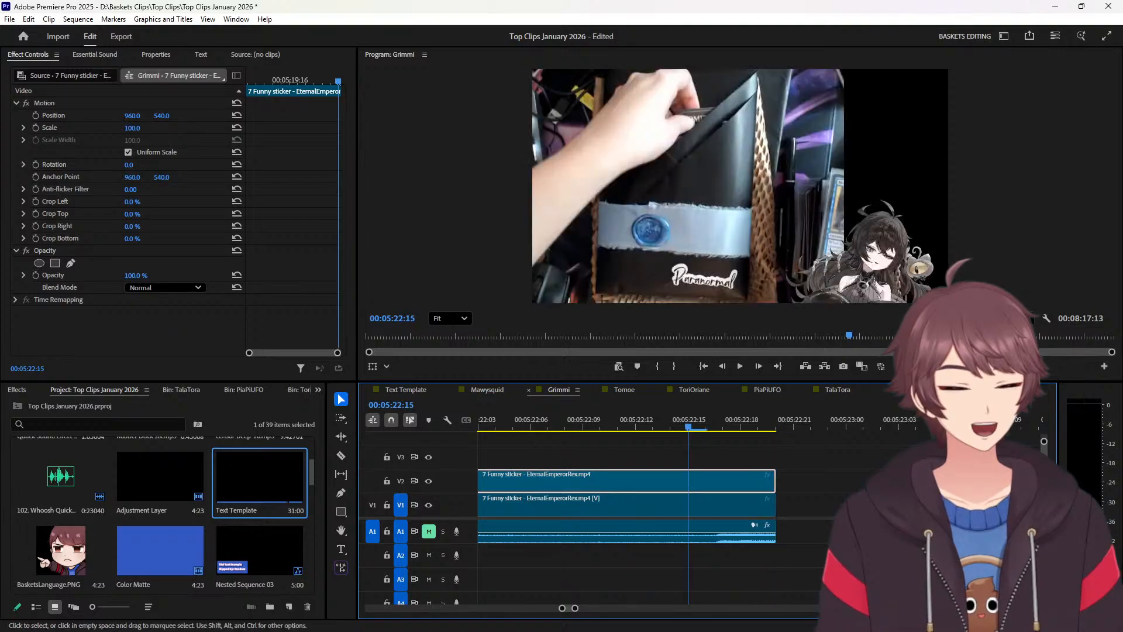
key("c")
left_click(692, 488)
key("v")
left_click_drag(699, 484, 816, 502)
left_click(641, 489)
key("Delete")
Paste the transition layers and sound after Grimmi clip 7's original, and move the first five frames of clip 8's V2 copy before its original.
key("Down")
key("ctrl+v")
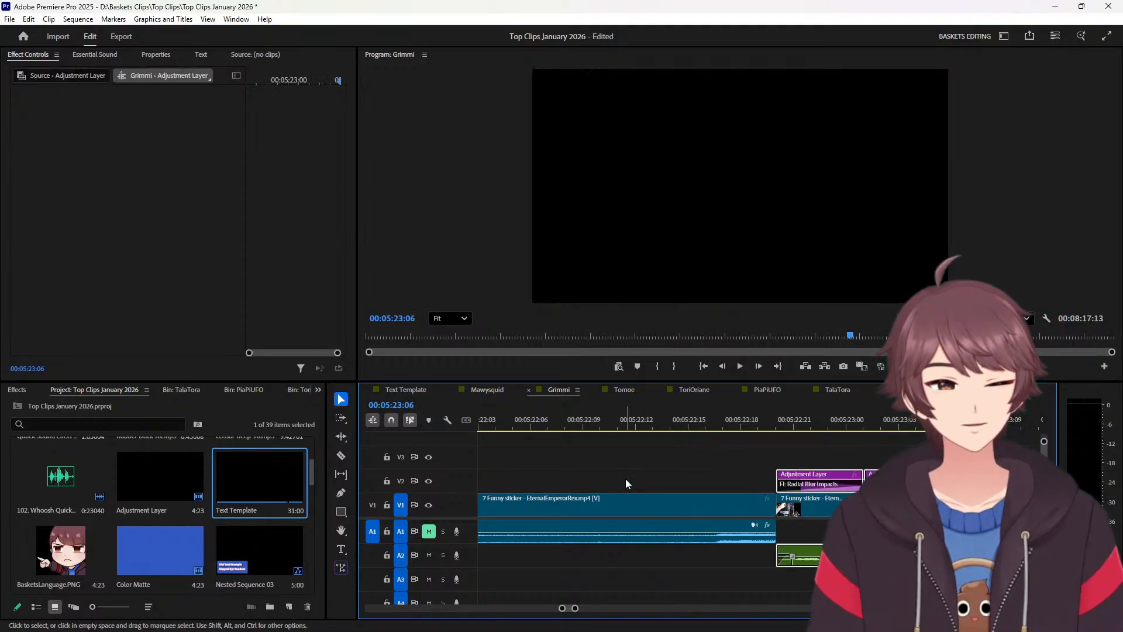
key("Down")
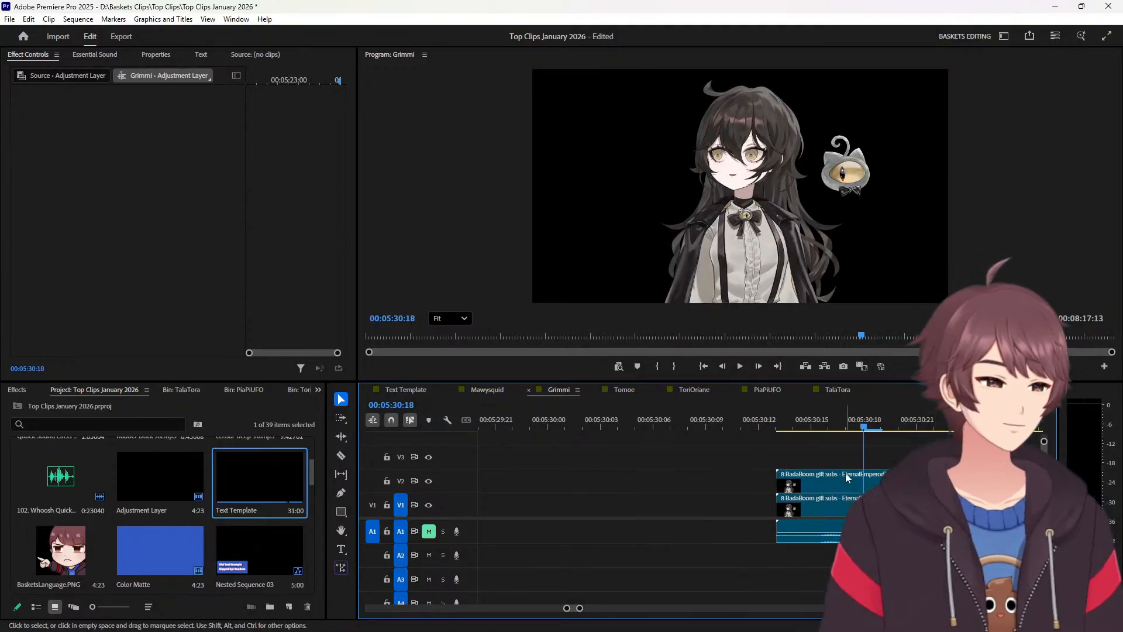
key("c")
key("v")
left_click_drag(852, 480, 762, 497)
Cut the last five frames off clip 8's V2 copy at 00:06:00:07, place them after the original on V1, and delete the copy's remainder.
key("Down")
key("c")
left_click(690, 479)
key("v")
left_click_drag(696, 481, 798, 480)
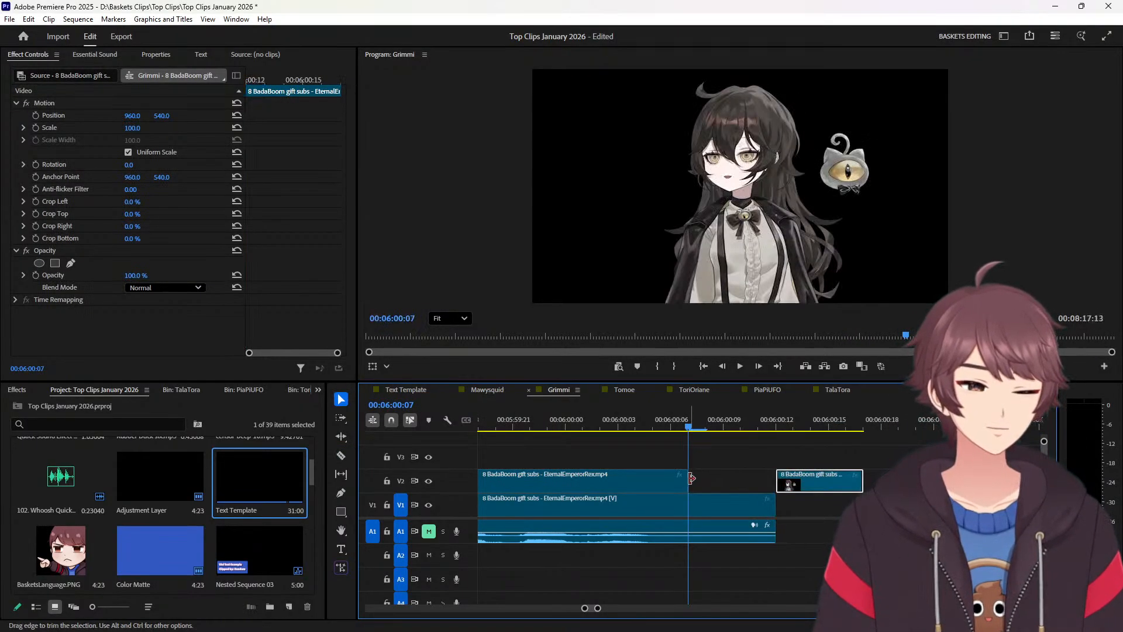
left_click(641, 477)
key("Delete")
left_click_drag(824, 488, 809, 503)
Paste the transition layers and sound after Grimmi clip 8's original, and move the first five frames of clip 9's V2 copy before its original.
key("Down")
key("ctrl+v")
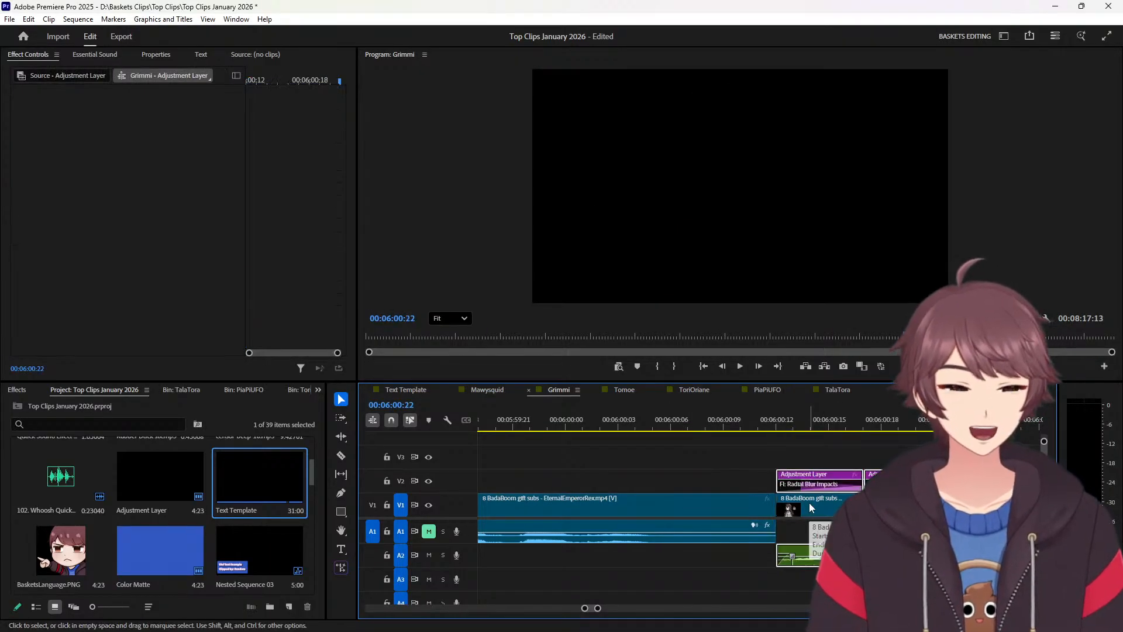
key("Down")
key("c")
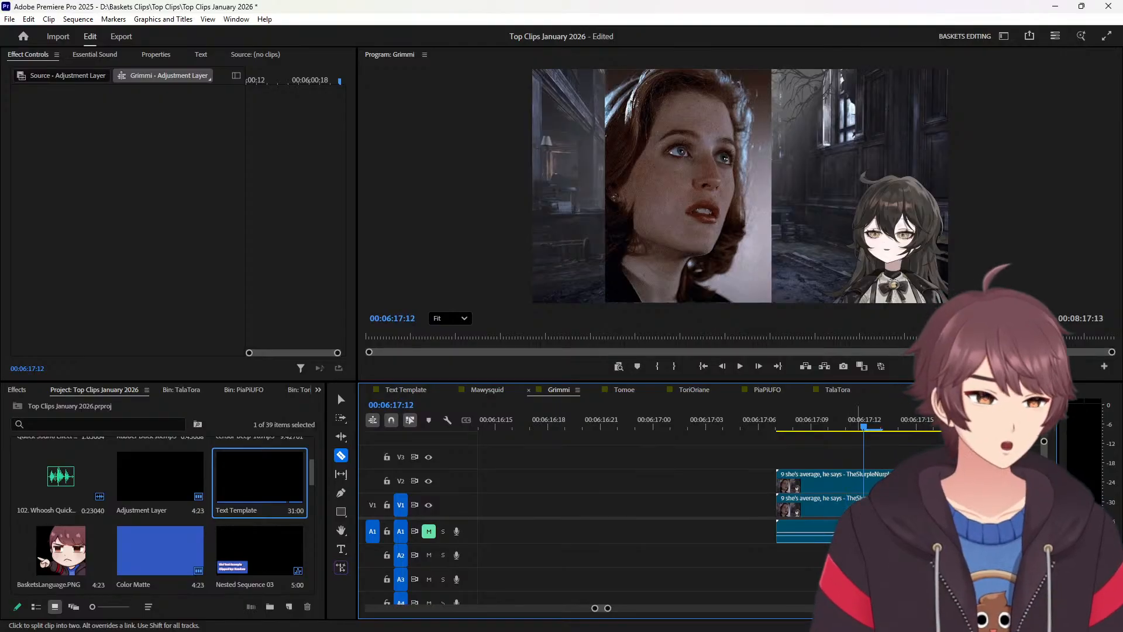
left_click(863, 485)
key("v")
left_click_drag(846, 483, 758, 504)
Cut the last five frames off clip 9's V2 copy at 00:07:17:00, place them after the original on V1, and delete the copy's remainder.
double_click(465, 539)
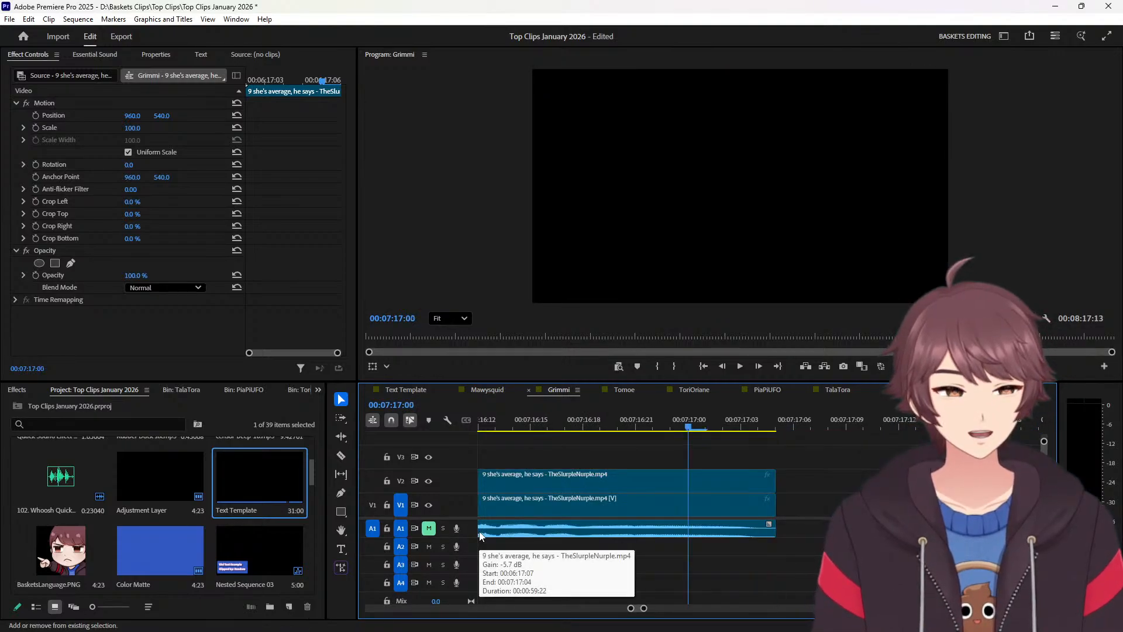
key("c")
key("v")
left_click_drag(705, 484, 793, 505)
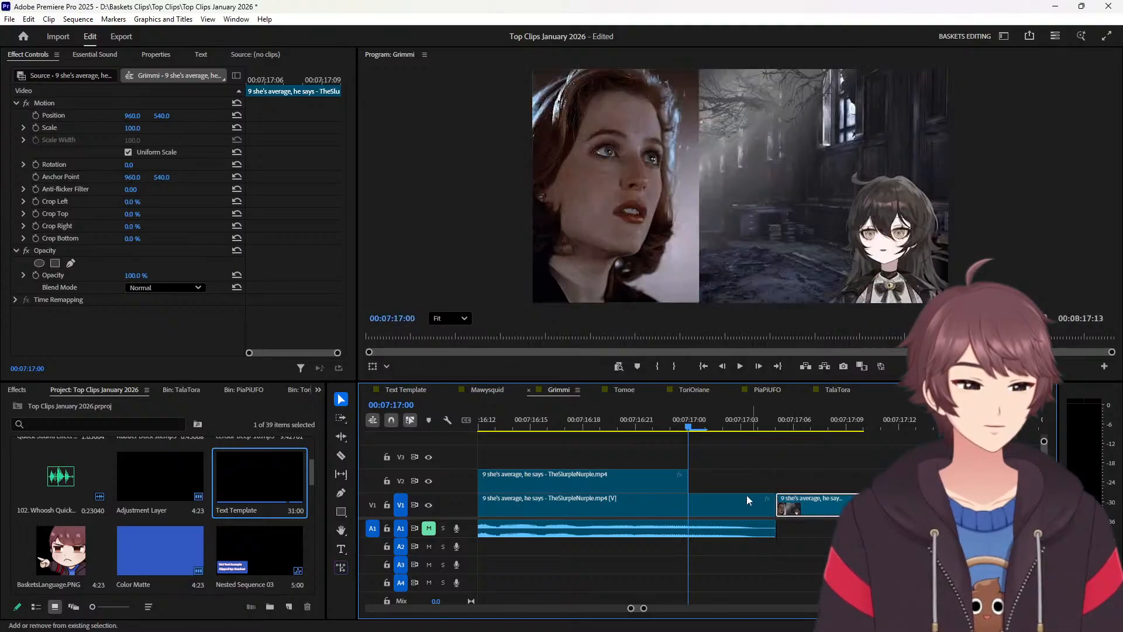
left_click(670, 482)
key("Delete")
Paste the transition layers and sound after Grimmi clip 9's original, and move the first five frames of clip 10's V2 copy before its original.
key("Down")
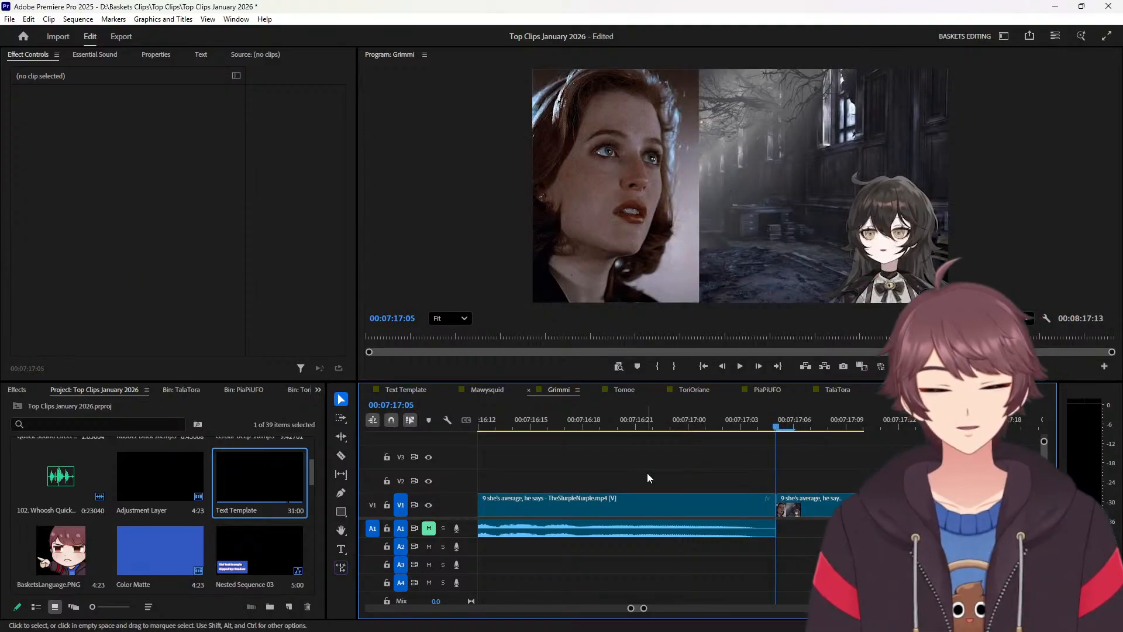
key("ctrl+v")
key("Down")
key("shift+Right")
key("c")
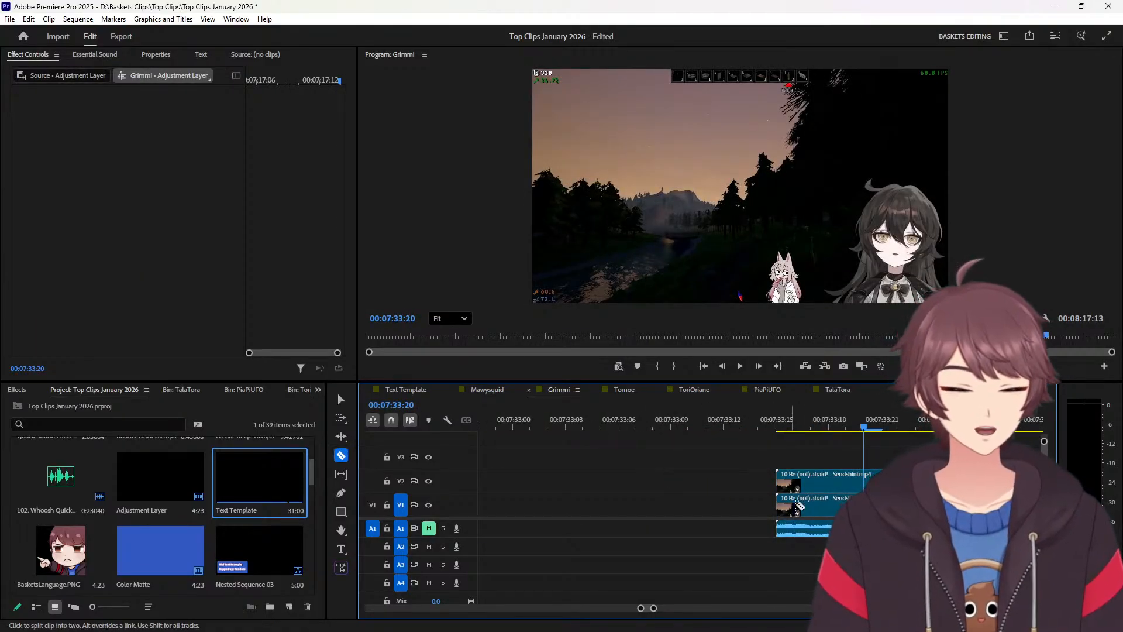
left_click(863, 481)
key("v")
left_click_drag(833, 476, 752, 479)
left_click_drag(751, 482, 749, 503)
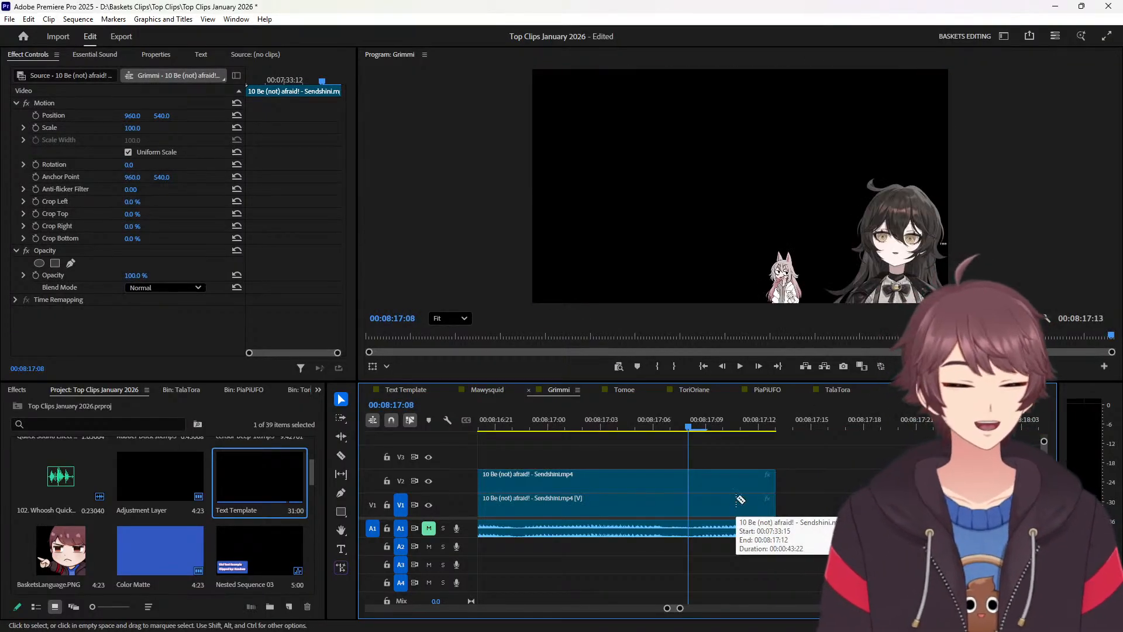
Delete the remainder of Grimmi clip 10's V2 copy.
key("c")
key("v")
left_click(641, 487)
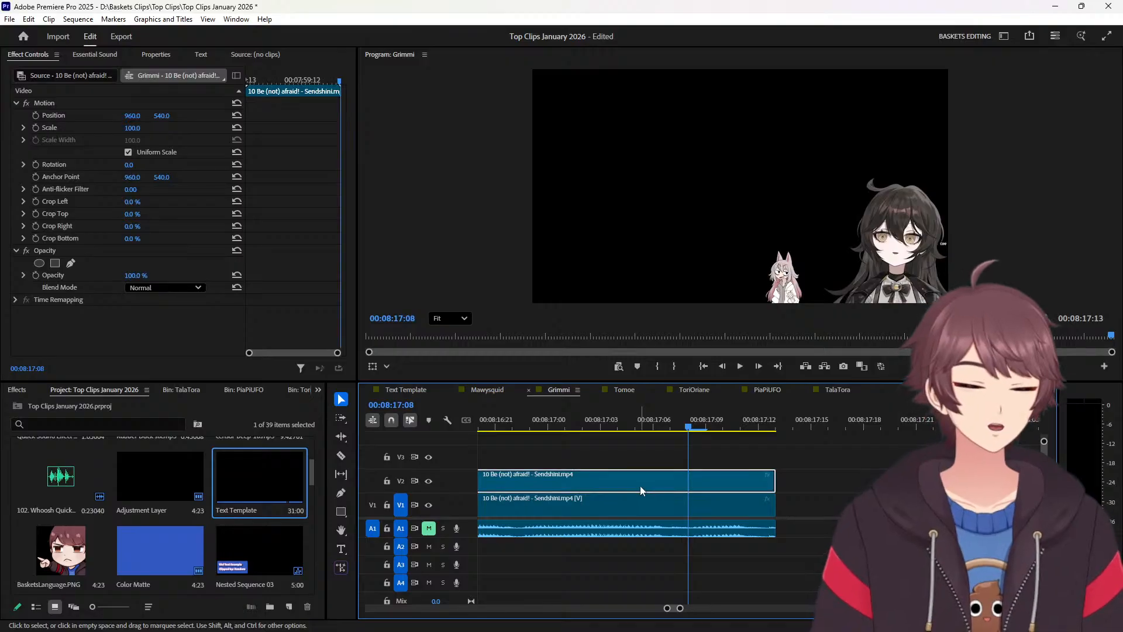
key("Delete")
In the Tomoe sequence, move the last five frames of clip 1's V2 copy, cut at 00:00:18:10, after its original on V1 and delete the remainder.
left_click(623, 390)
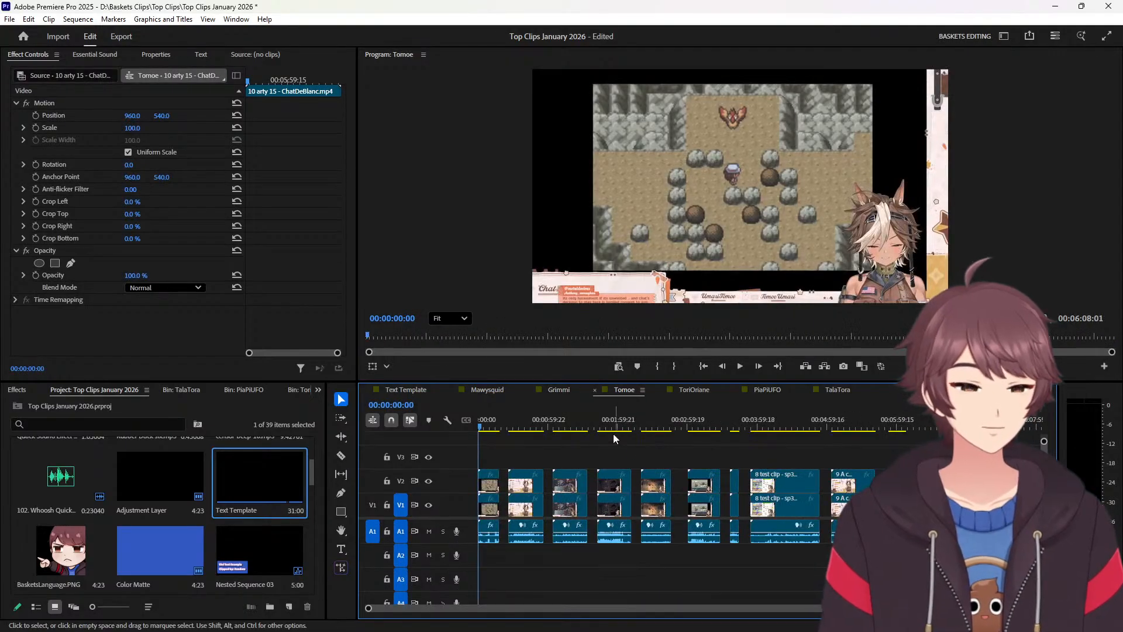
key("Down")
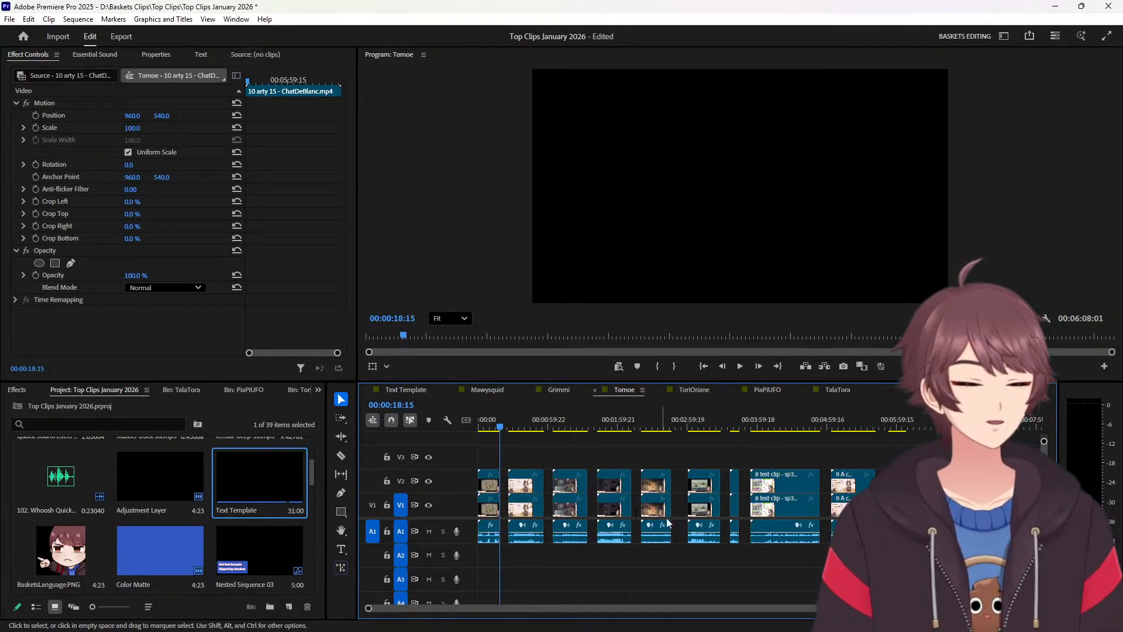
key("equal")
key("equal")
key("equal")
key("equal")
key("equal")
key("equal")
key("equal")
key("equal")
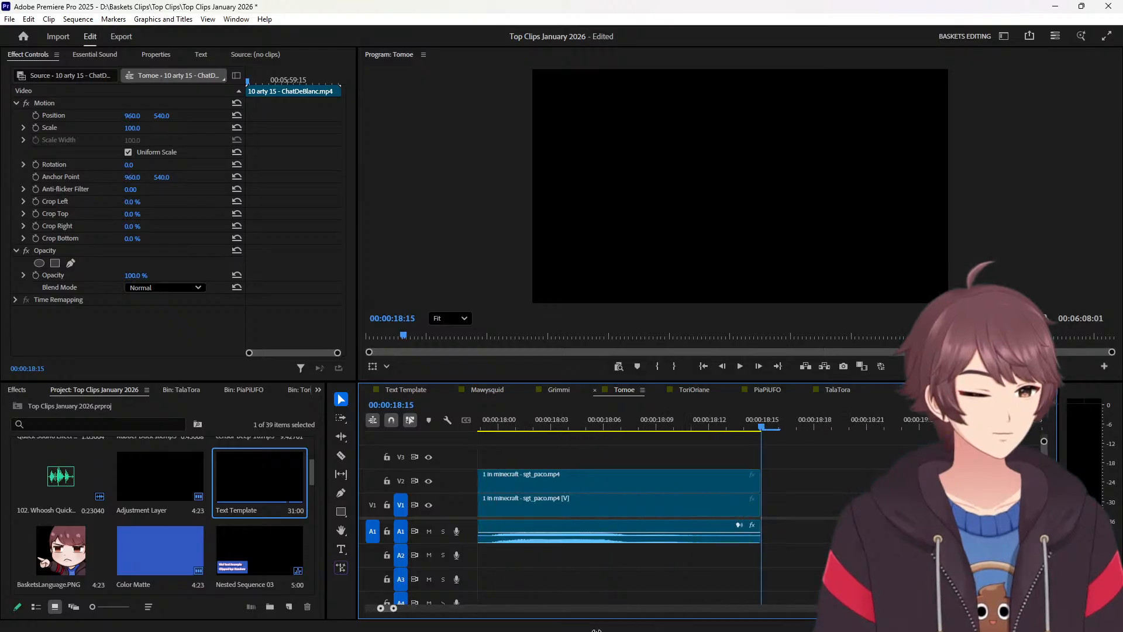
key("shift+Left")
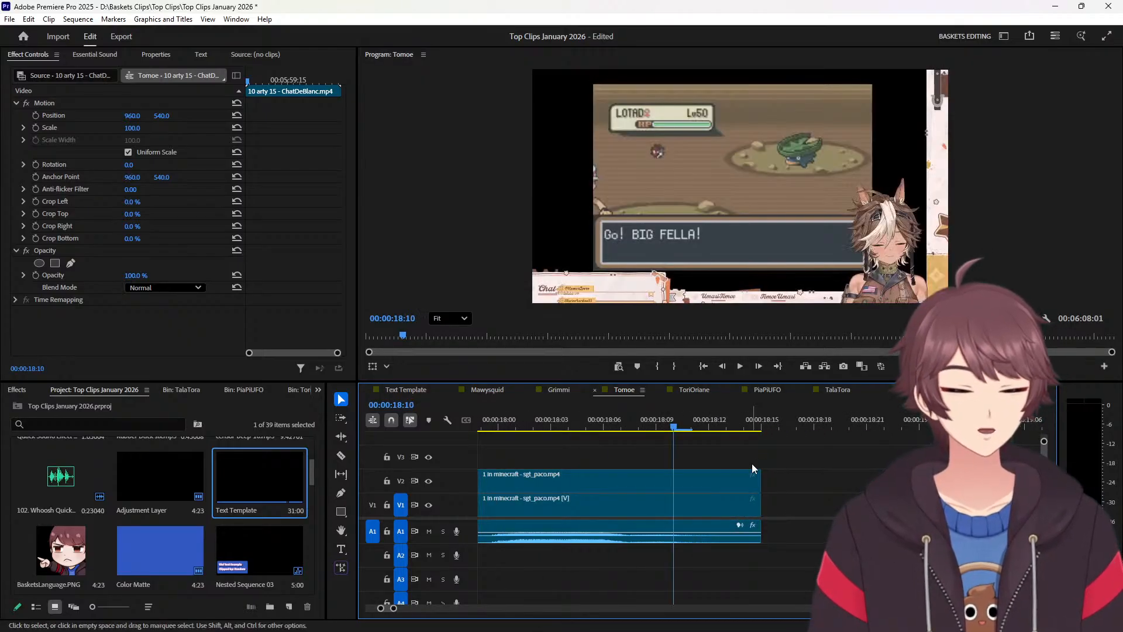
key("ctrl+k")
left_click_drag(694, 480, 783, 506)
left_click(643, 489)
key("Delete")
Paste the transition layers and sound after Tomoe clip 1's original, and move the first five frames of clip 2's V2 copy before its original.
key("Down")
key("Down")
key("Down")
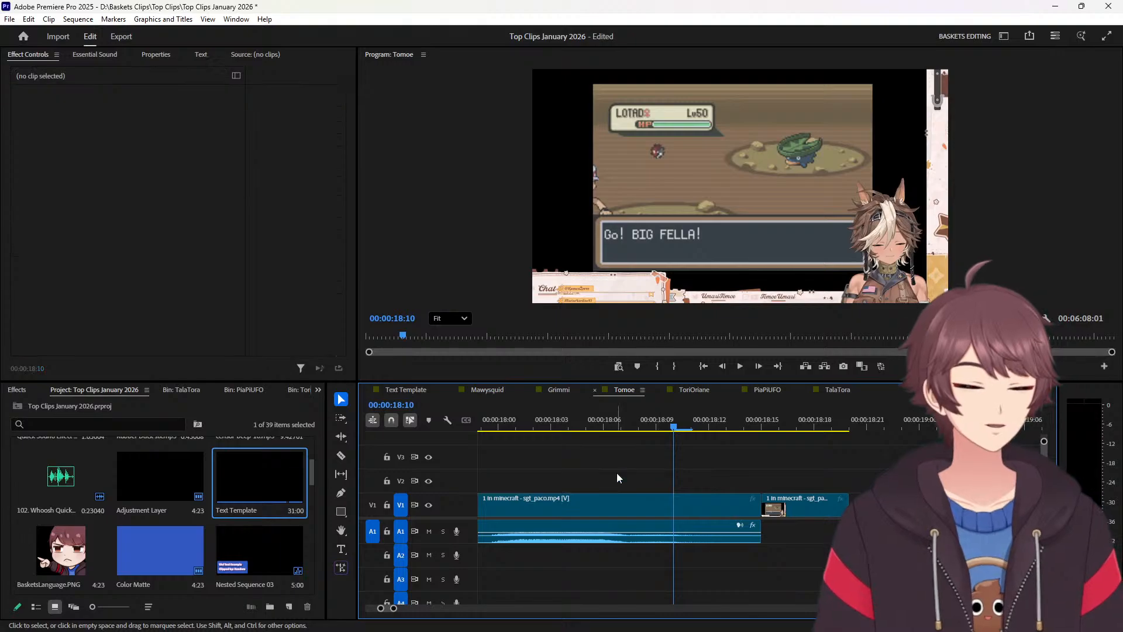
key("shift+Right")
key("c")
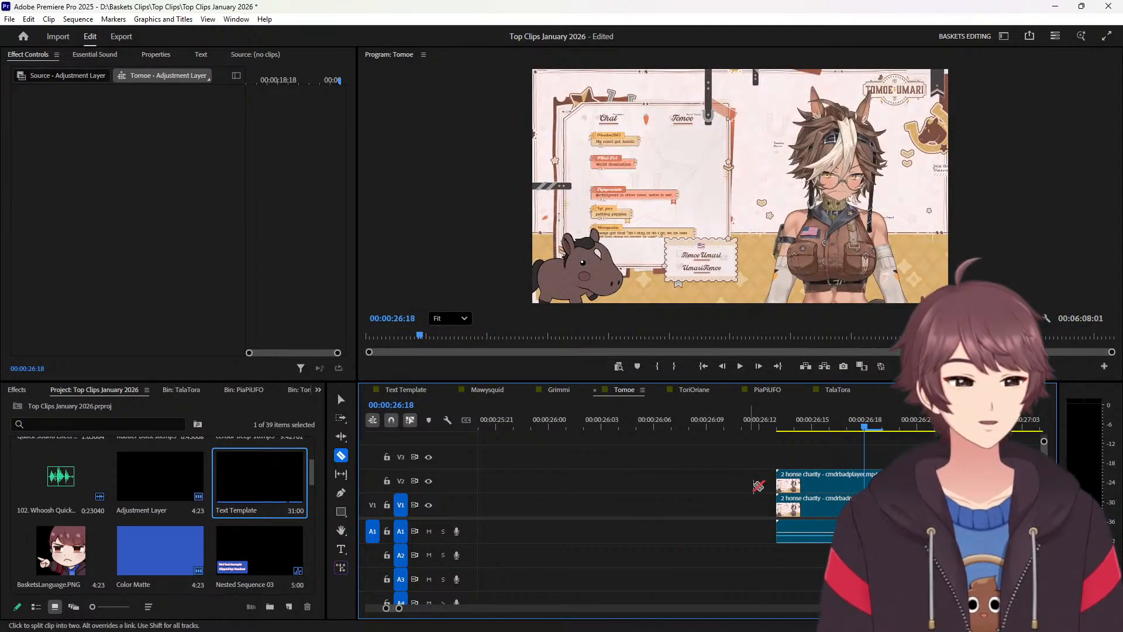
left_click(860, 469)
key("v")
left_click_drag(842, 481, 754, 507)
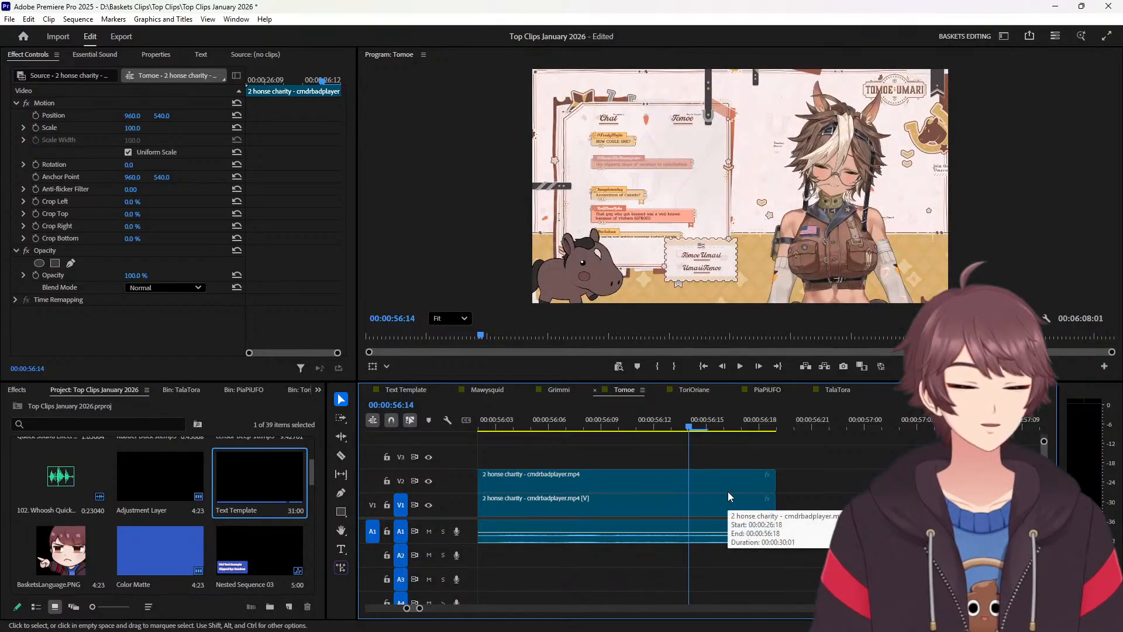
Cut the last five frames off Tomoe clip 2's V2 copy at 00:00:56:14, place them after the original on V1, and delete the copy's remainder.
key("c")
left_click(697, 480)
key("v")
left_click_drag(708, 481, 851, 507)
left_click(672, 489)
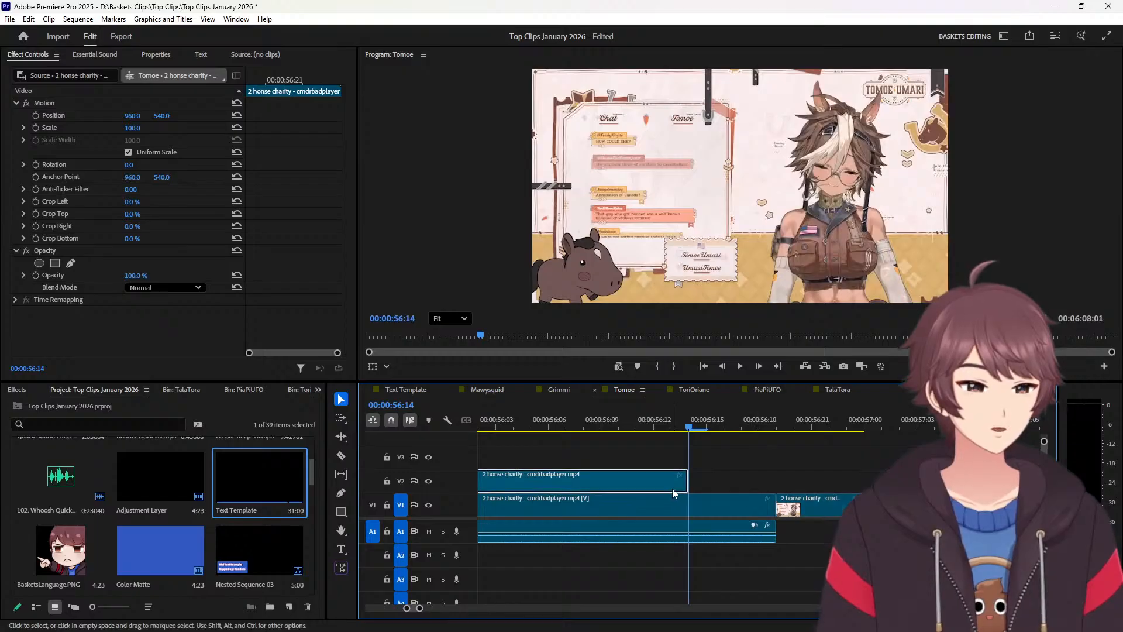
key("Delete")
Paste the transition layers and sound after Tomoe clip 2's original, and move the first five frames of clip 3's V2 copy before its original.
key("Down")
key("Down")
key("Down")
key("shift+Right")
key("c")
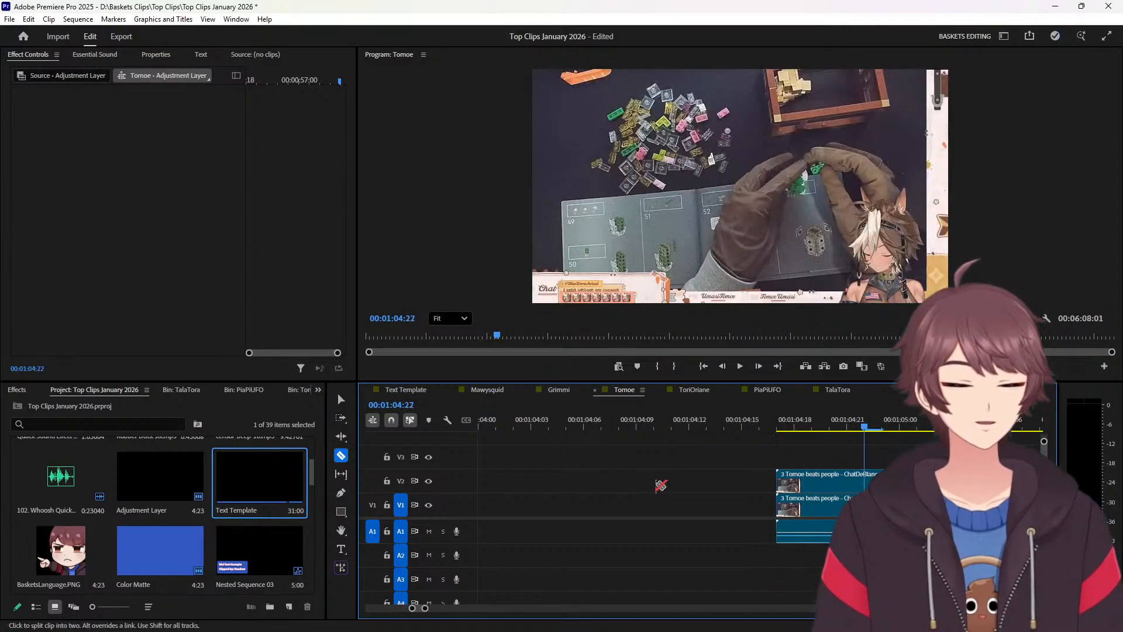
left_click(862, 483)
key("v")
left_click_drag(842, 484, 755, 504)
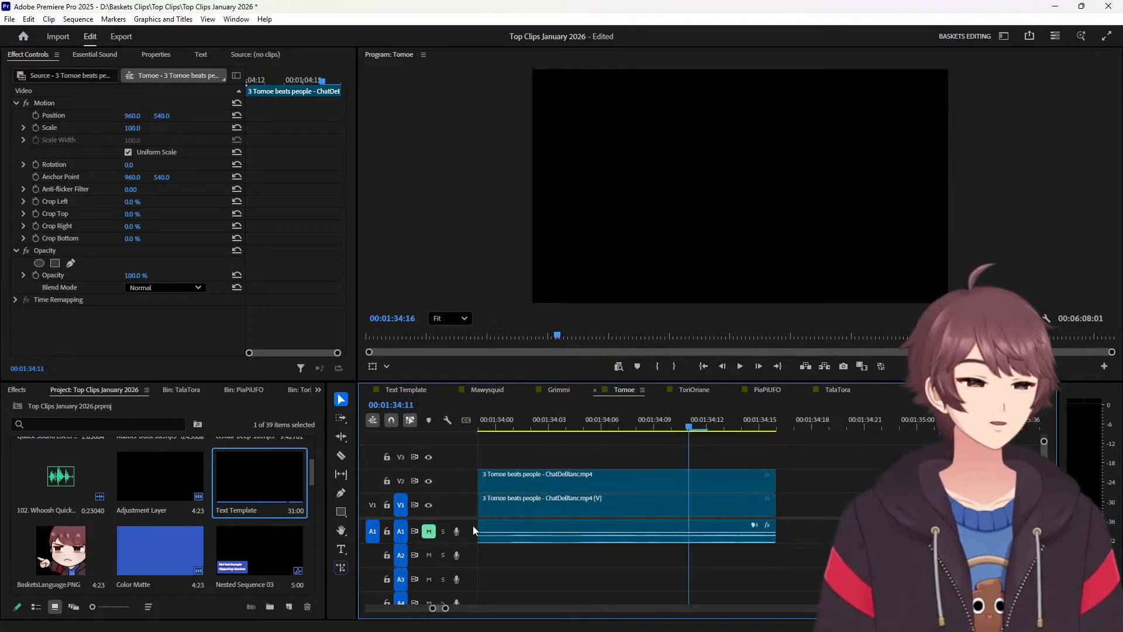
Cut the last five frames off Tomoe clip 3's V2 copy at 00:01:34:11, place them after the original on V1, and delete the copy's remainder.
key("c")
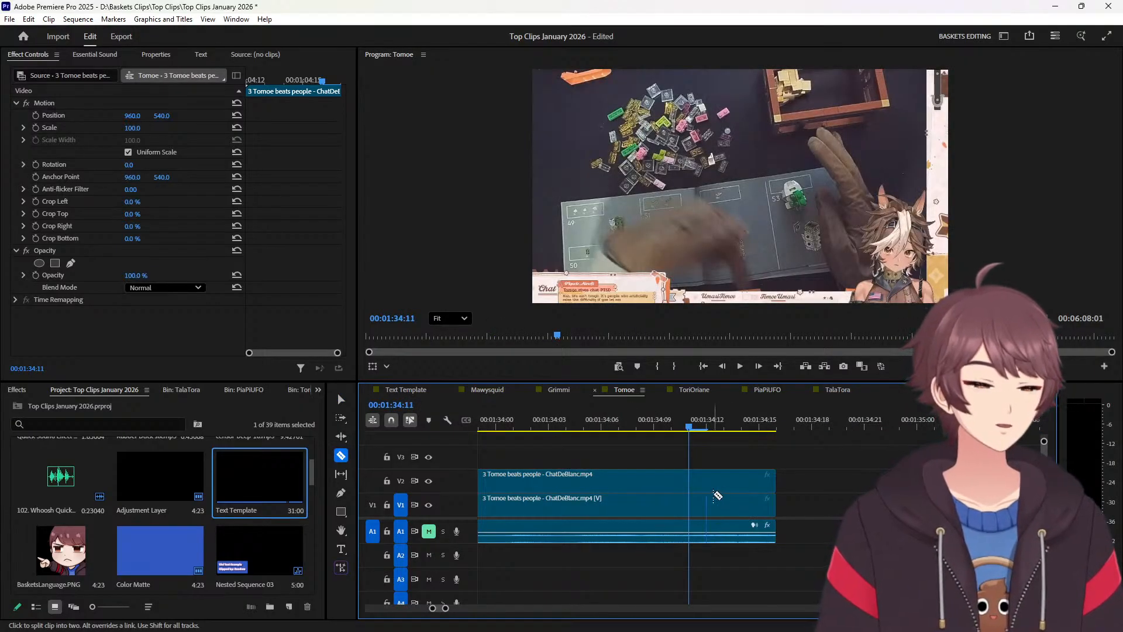
left_click(691, 480)
key("v")
left_click_drag(712, 480, 799, 504)
left_click(684, 482)
key("Delete")
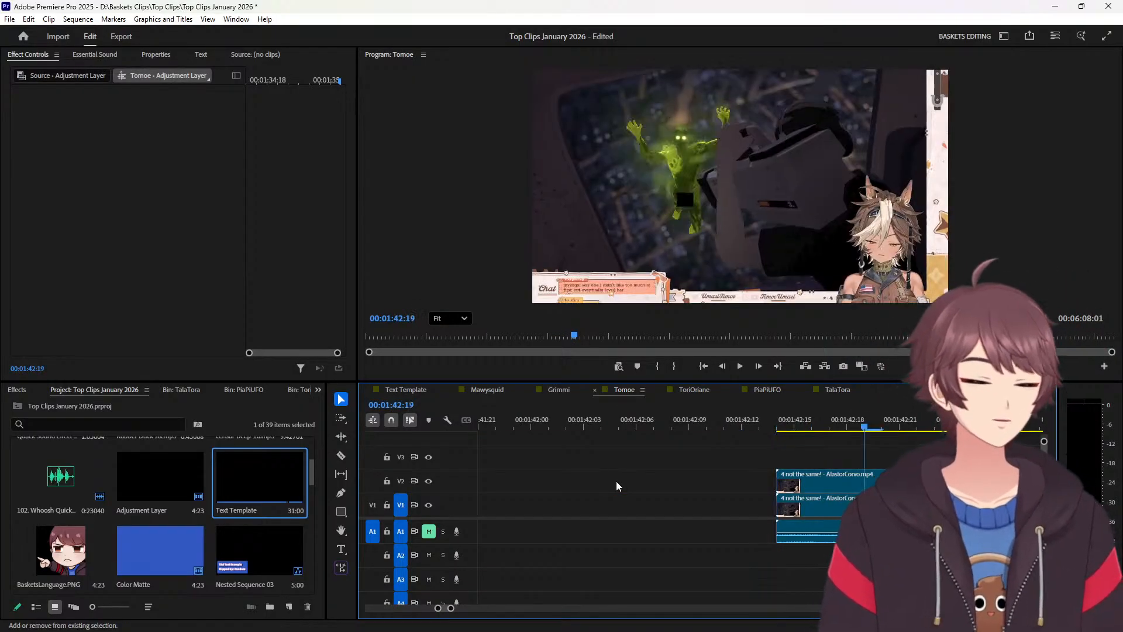
Cut the first five frames off Tomoe clip 4's V2 copy at 00:01:42:19 and place them before its original on V1.
key("c")
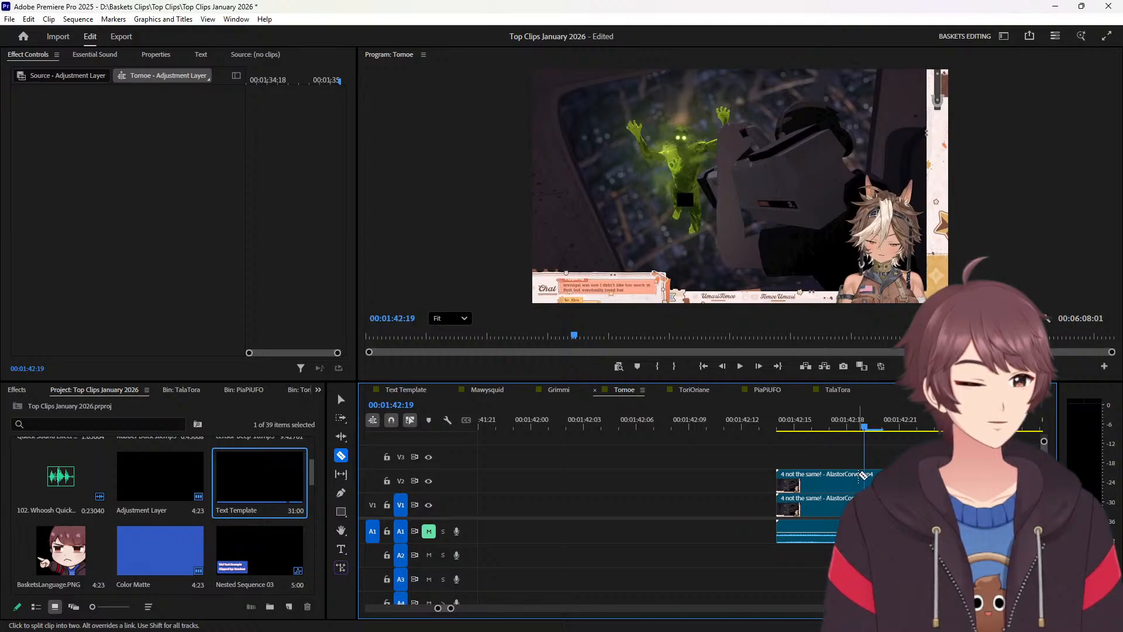
key("v")
left_click_drag(845, 485, 750, 503)
Cut the last five frames off Tomoe clip 4's V2 copy at 00:02:12:08, place them after the original on V1, and delete the copy's remainder.
key("Down")
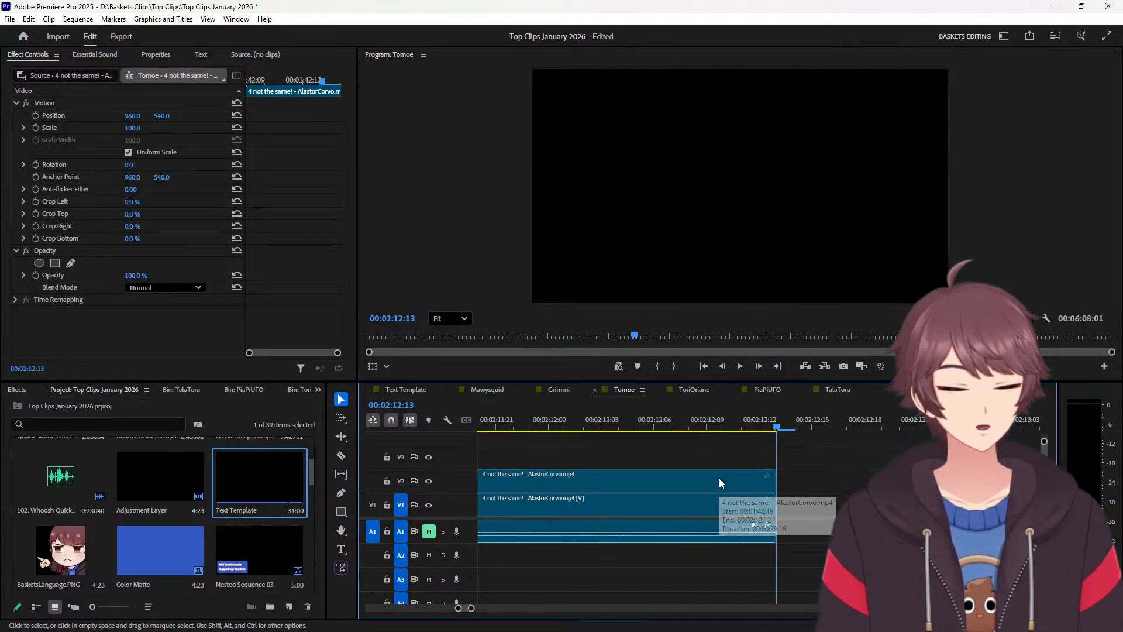
key("shift+Left")
key("c")
left_click(685, 482)
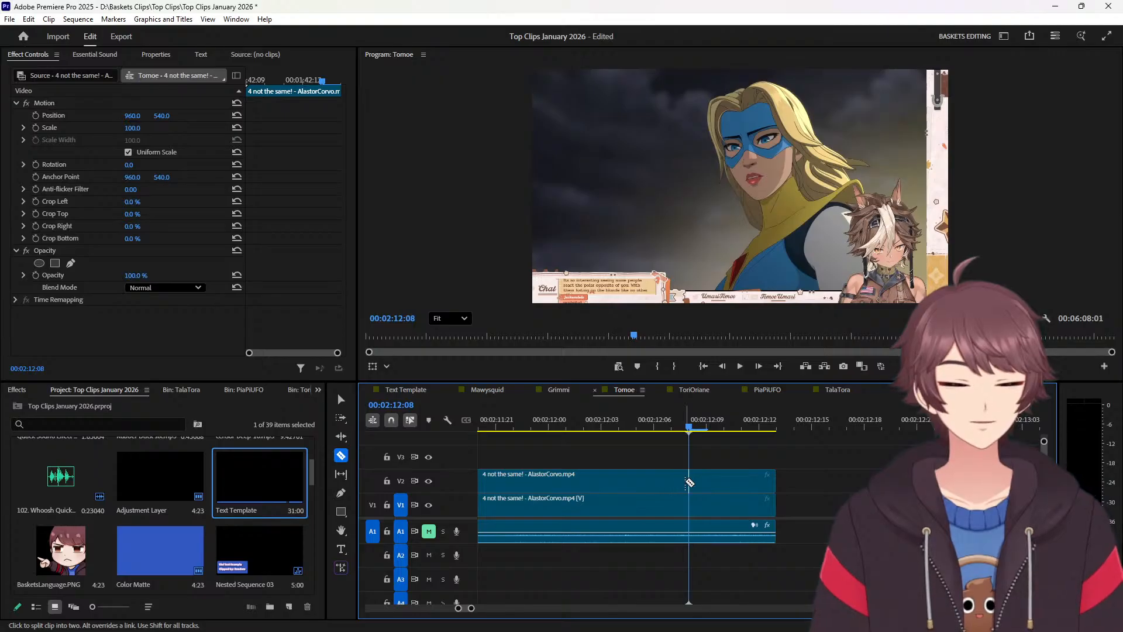
key("v")
left_click_drag(710, 484, 806, 508)
left_click(662, 478)
key("Delete")
Paste the transition layers and sound after Tomoe clip 4's original, and move the first five frames of clip 5's V2 copy before its original.
key("Down")
key("ctrl+v")
key("Down")
key("shift+Right")
key("c")
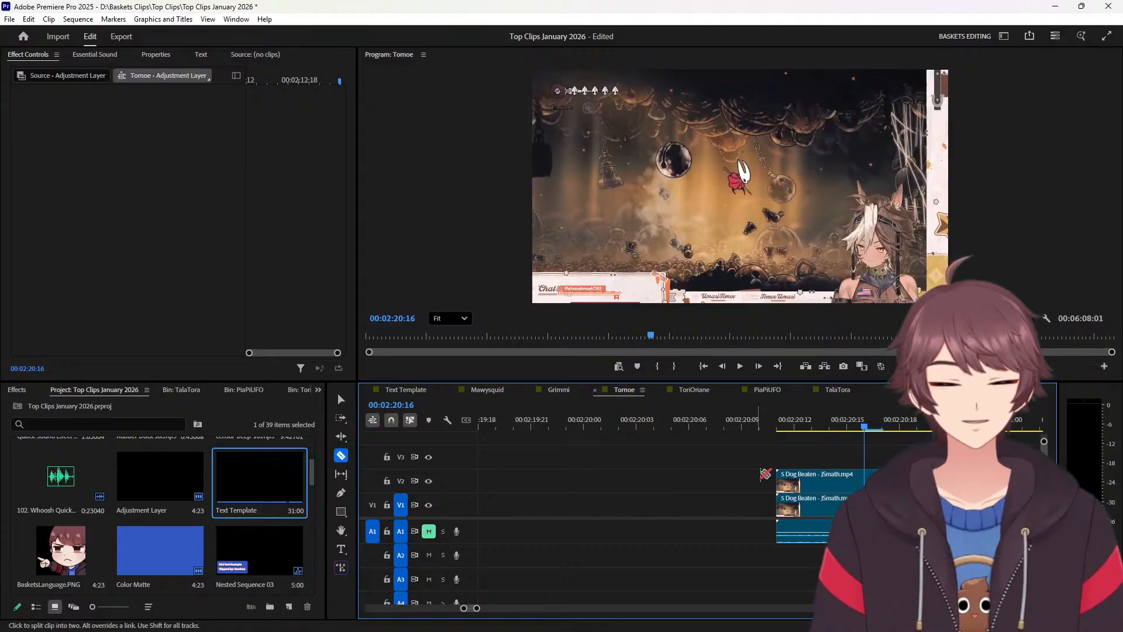
key("v")
left_click_drag(843, 473, 745, 511)
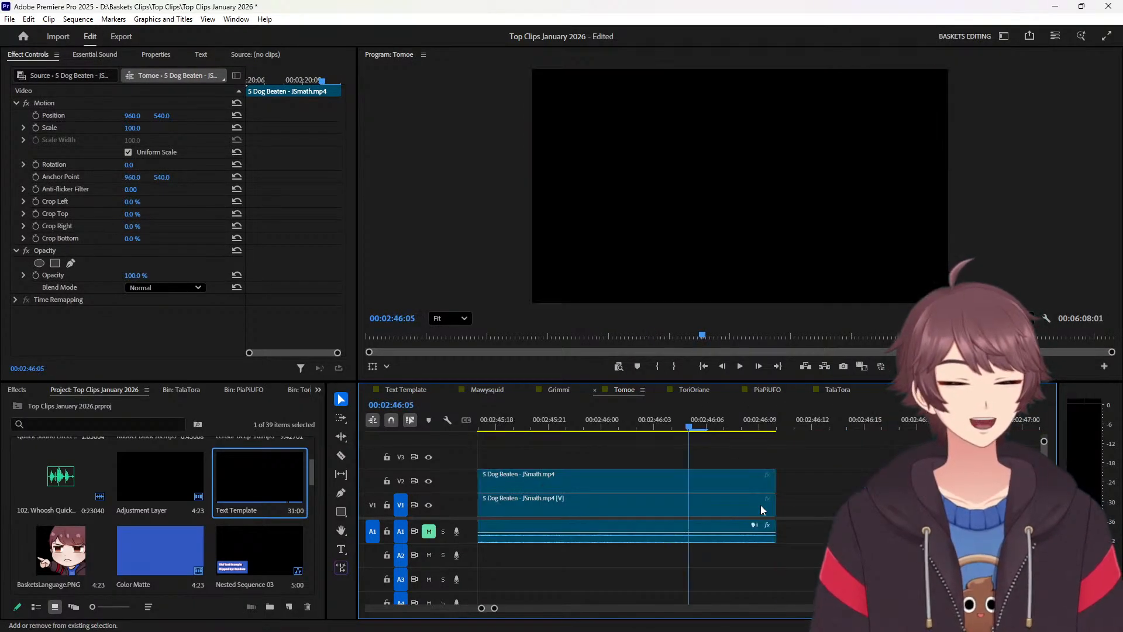
Cut the last five frames off Tomoe clip 5's V2 copy at 00:02:46:05, place them after the original on V1, and delete the copy's remainder.
key("c")
left_click(689, 487)
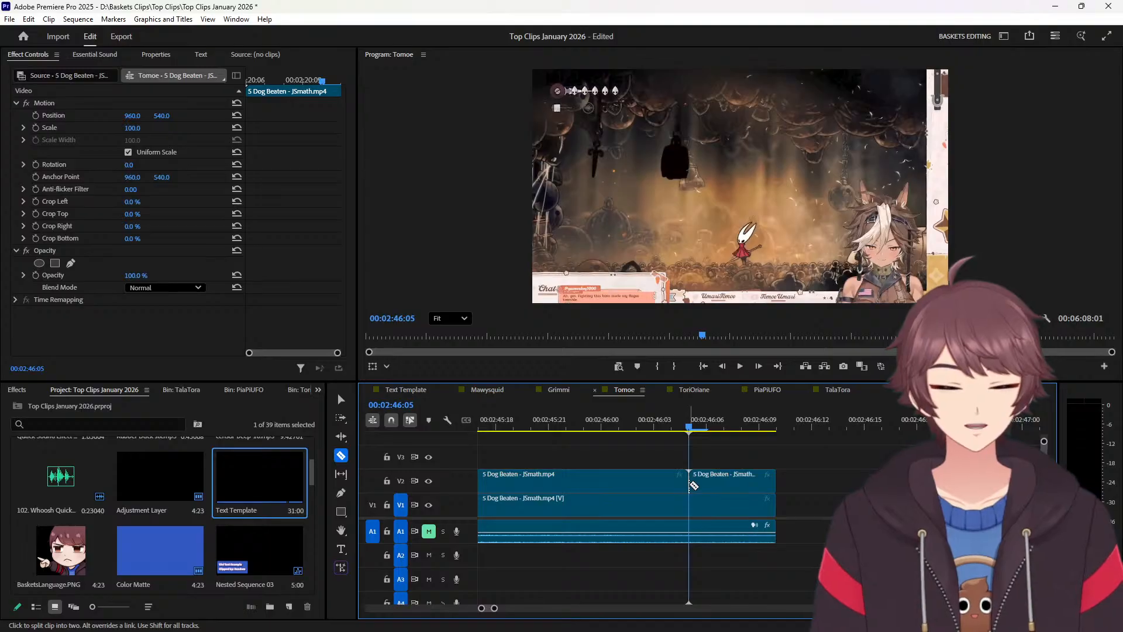
key("v")
left_click_drag(713, 485, 788, 502)
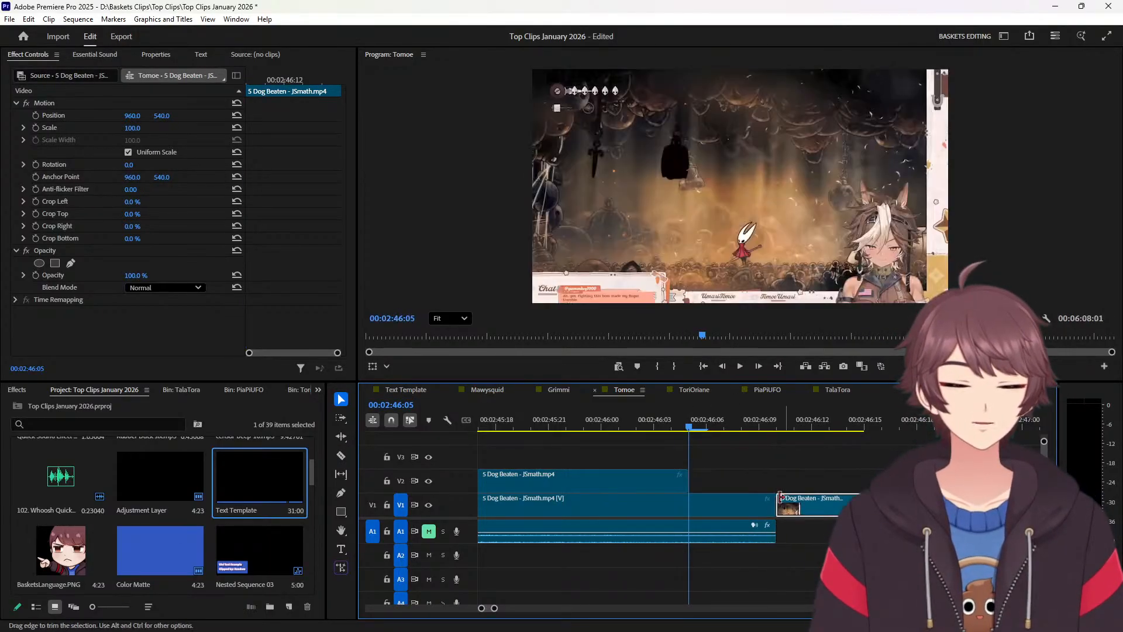
left_click(639, 487)
key("Delete")
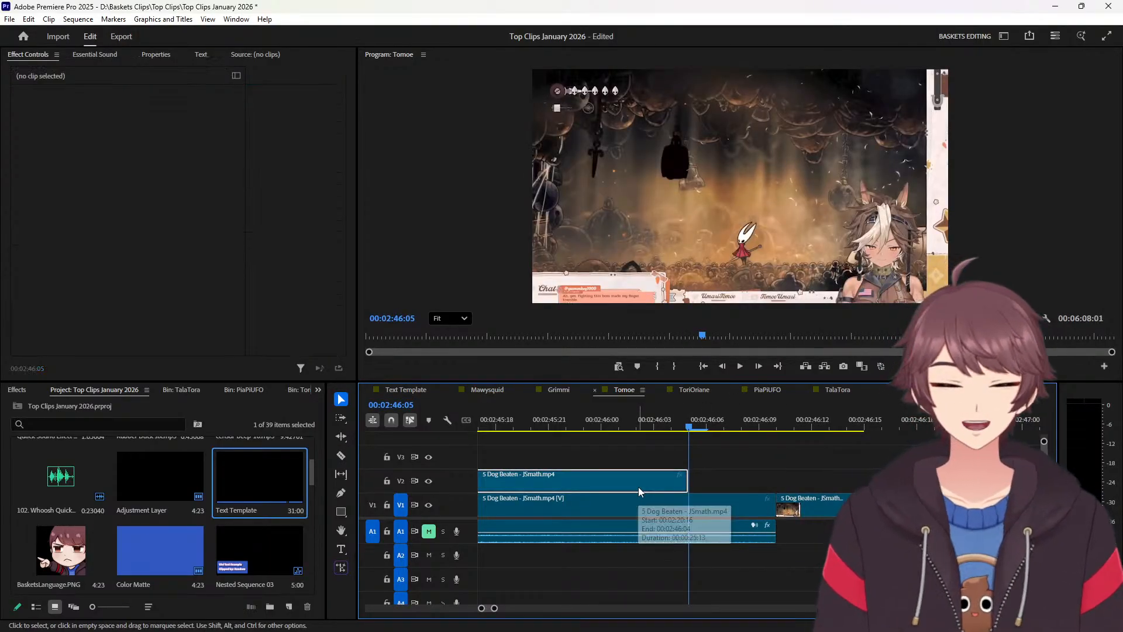
Paste the transition layers and sound after Tomoe clip 5's original, and move the first five frames of clip 6's V2 copy before its original.
key("Down")
key("ctrl+v")
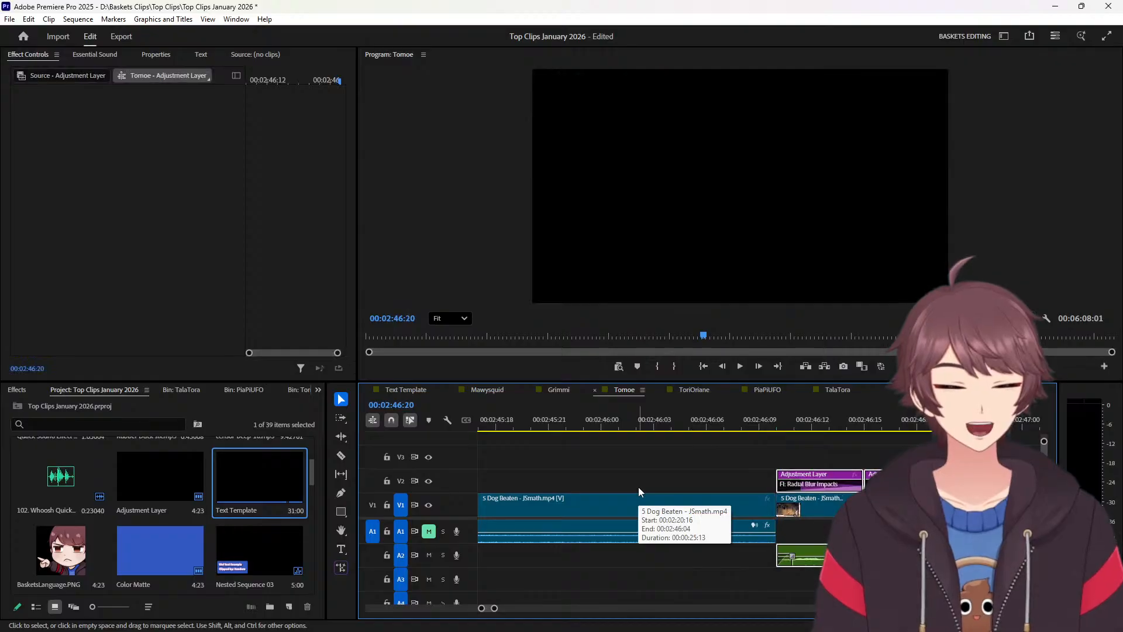
key("Down")
key("shift+Right")
key("c")
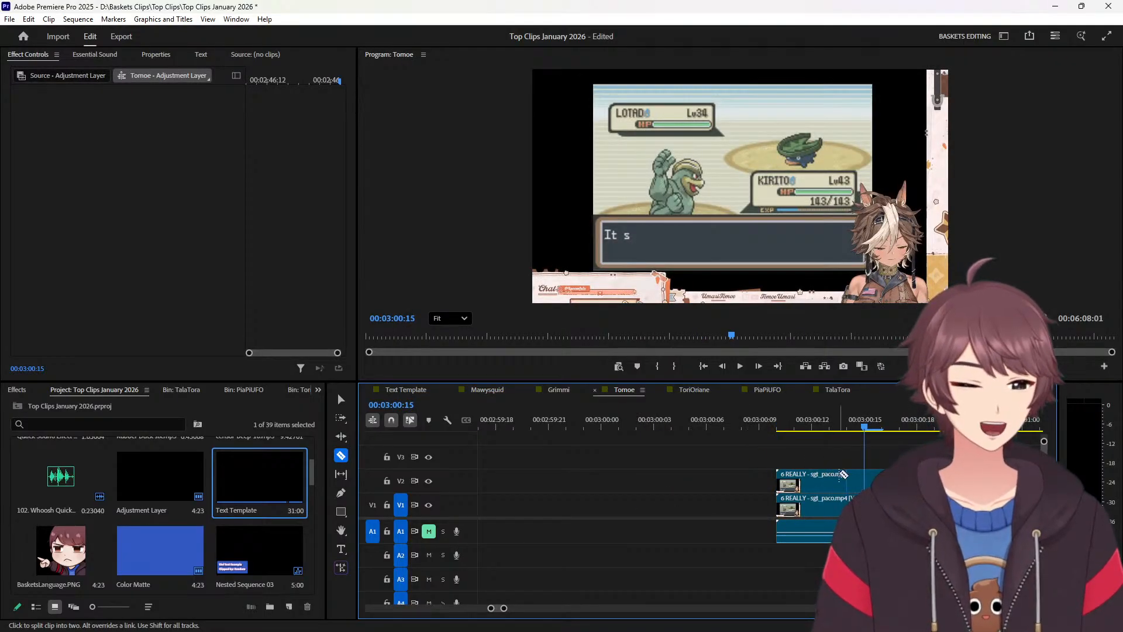
left_click(864, 478)
key("v")
left_click_drag(836, 486, 749, 493)
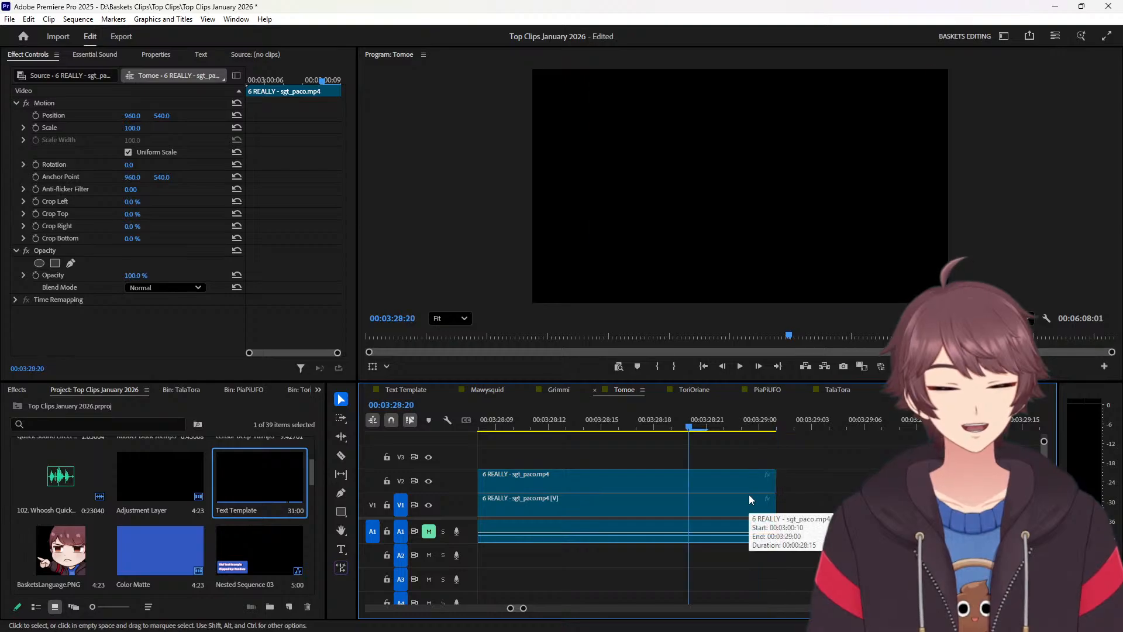
Cut the last five frames off Tomoe clip 6's V2 copy at 00:03:28:20, place them after the original on V1, and delete the copy's remainder.
key("c")
left_click(699, 481)
key("v")
left_click_drag(724, 481, 814, 510)
left_click(651, 471)
key("Delete")
Paste the transition layers and sound after Tomoe clip 6's original, and move the first five frames of clip 7's V2 copy before its original.
key("Down")
key("Down")
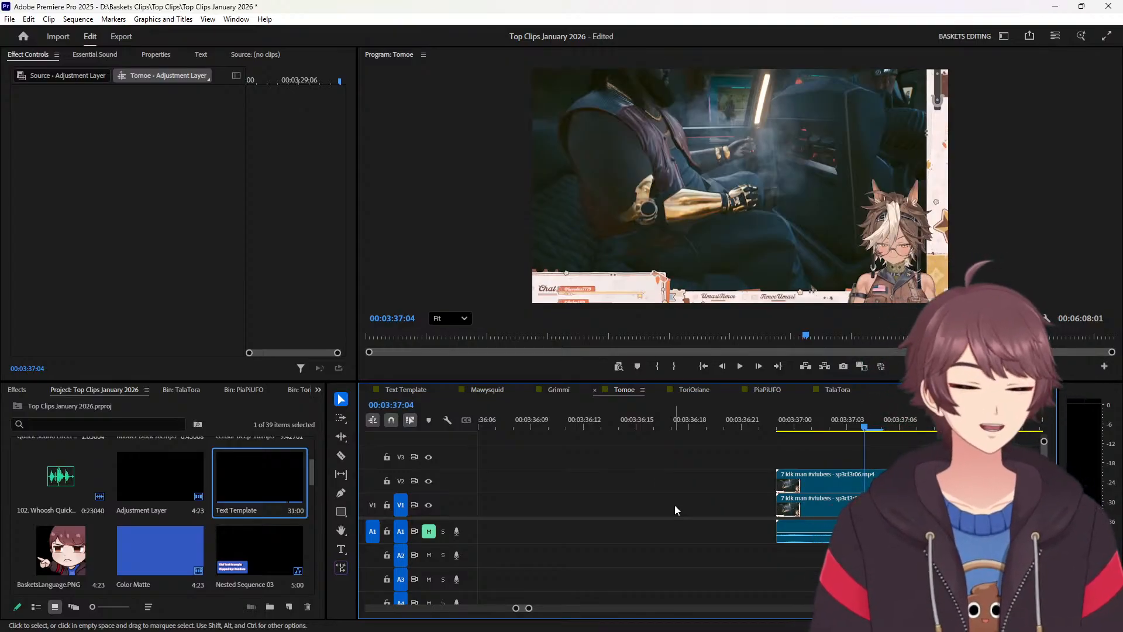
key("c")
left_click(867, 484)
key("v")
left_click_drag(834, 485, 747, 483)
left_click_drag(741, 493, 739, 496)
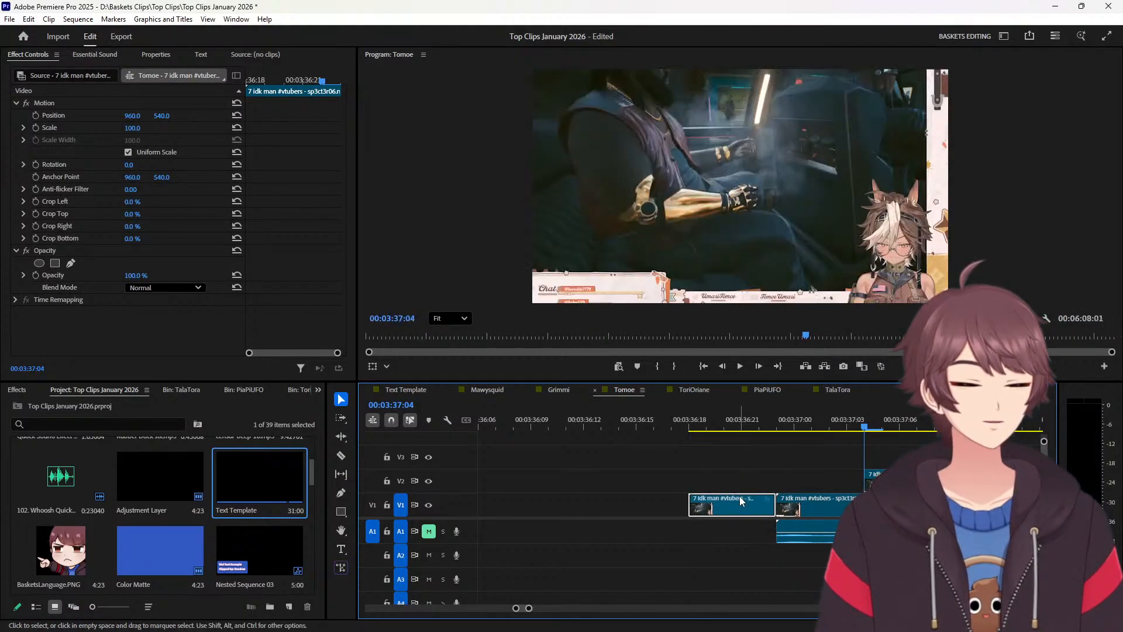
Cut the last five frames off Tomoe clip 7's V2 copy at 00:03:44:16, place them after the original on V1, and delete the copy's remainder.
key("Down")
key("shift+Left")
key("c")
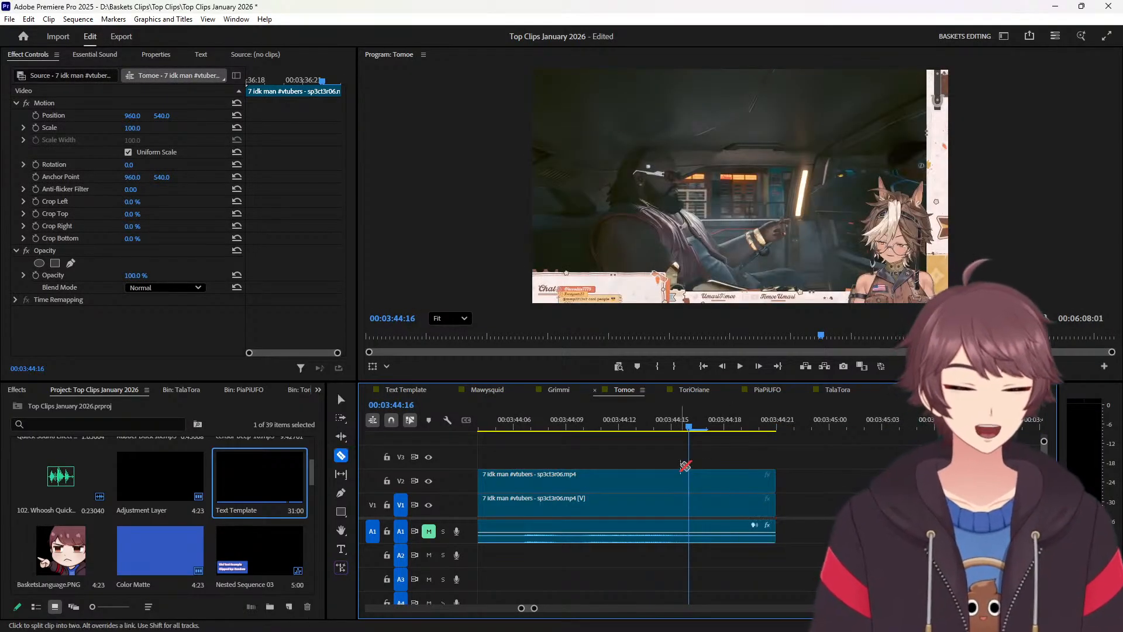
left_click(689, 473)
key("v")
left_click_drag(711, 477, 799, 500)
left_click(666, 480)
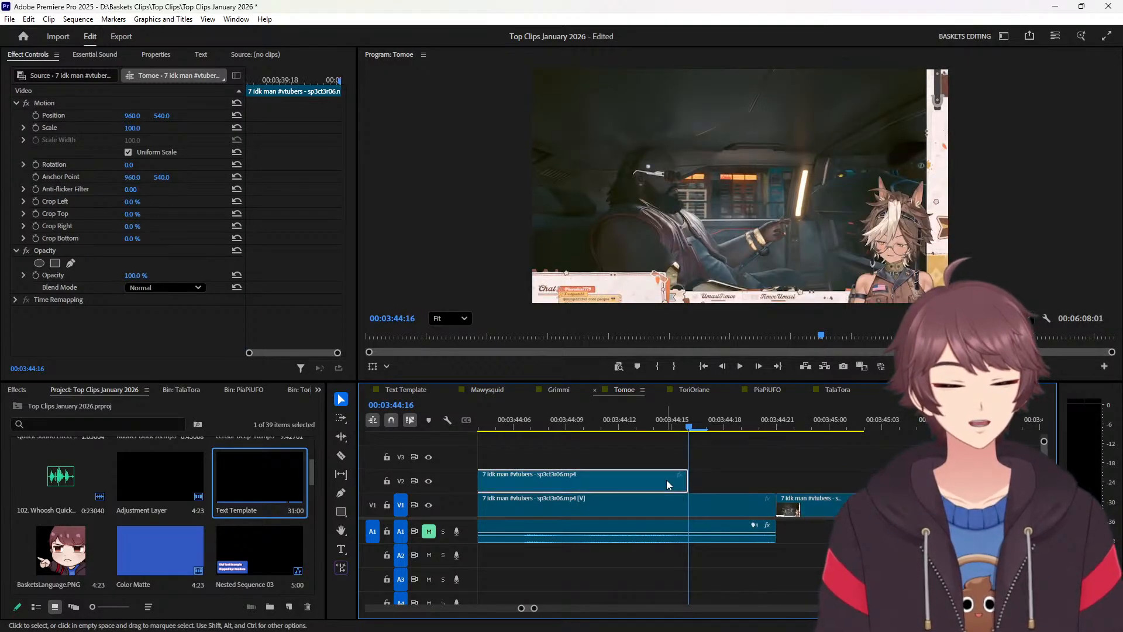
key("Delete")
Paste the transition layers and sound after Tomoe clip 7's original, and move the first five frames of clip 8's V2 copy before its original.
key("Down")
key("Down")
key("Down")
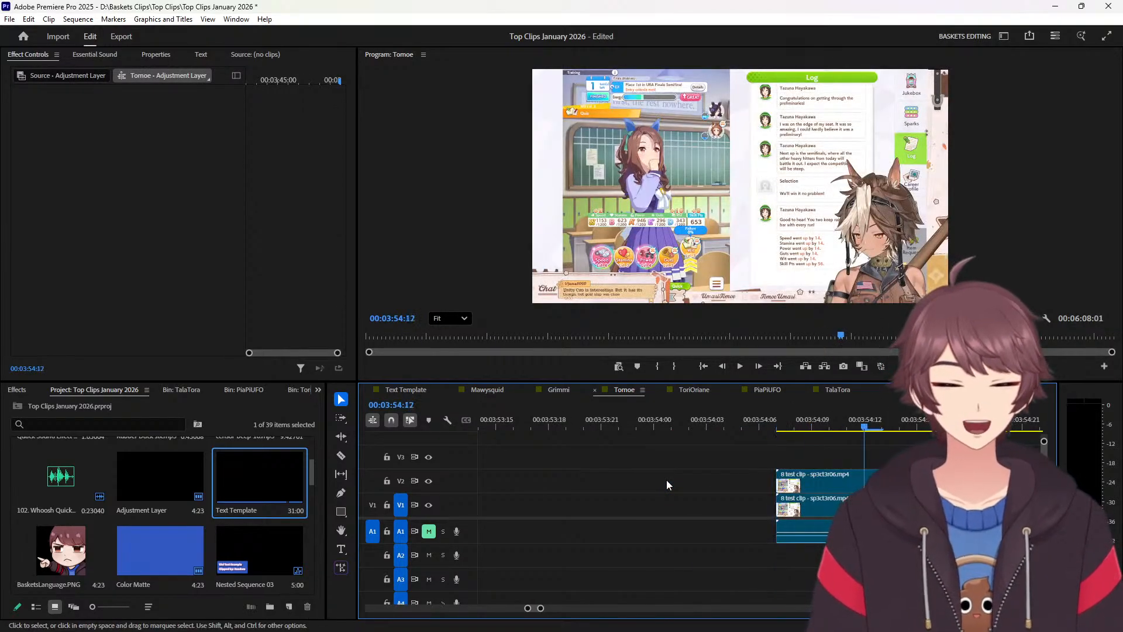
key("shift+Right")
key("c")
left_click(866, 477)
key("v")
left_click_drag(848, 475, 756, 501)
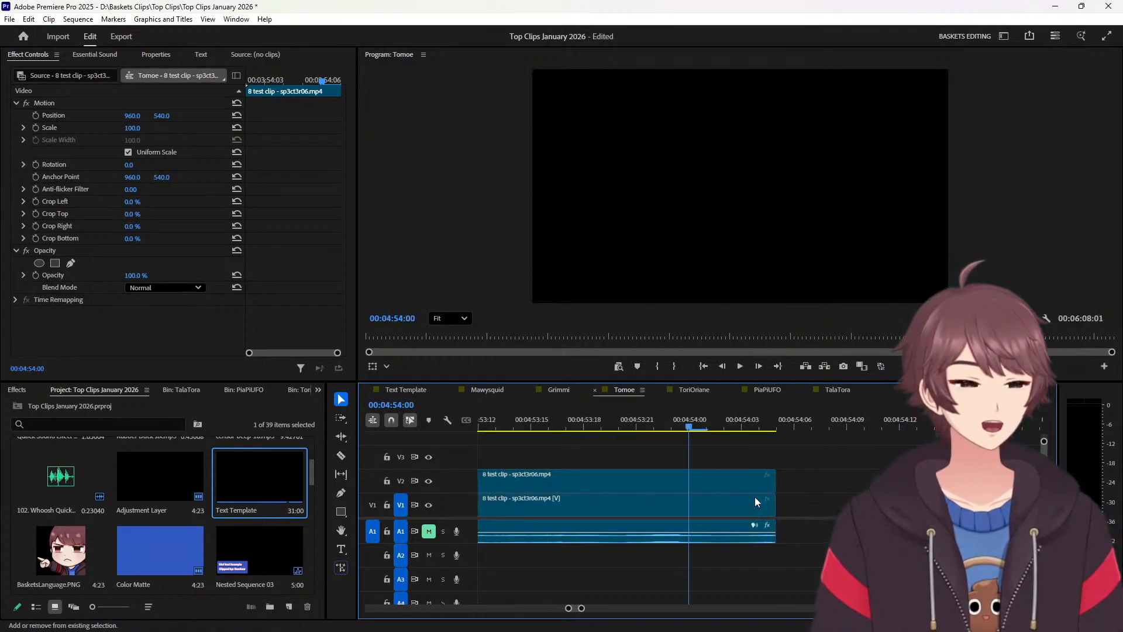
Cut the last five frames off Tomoe clip 8's V2 copy at 00:04:54:00, place them after the original on V1, and delete the copy's remainder.
key("c")
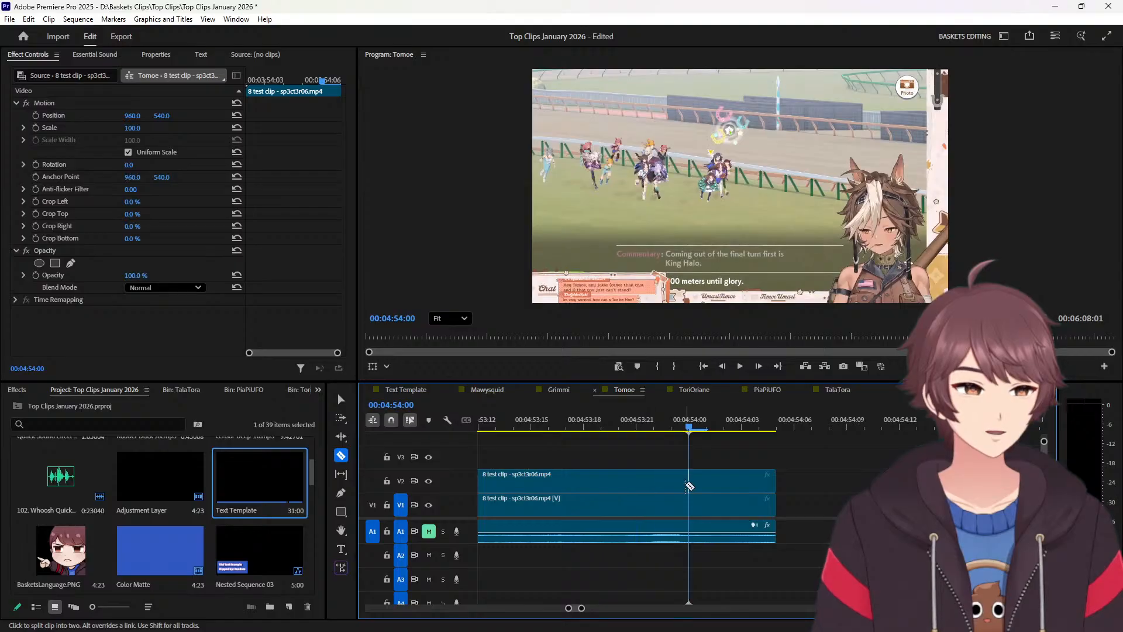
left_click(689, 486)
key("v")
left_click_drag(720, 484, 819, 498)
left_click(647, 475)
key("Delete")
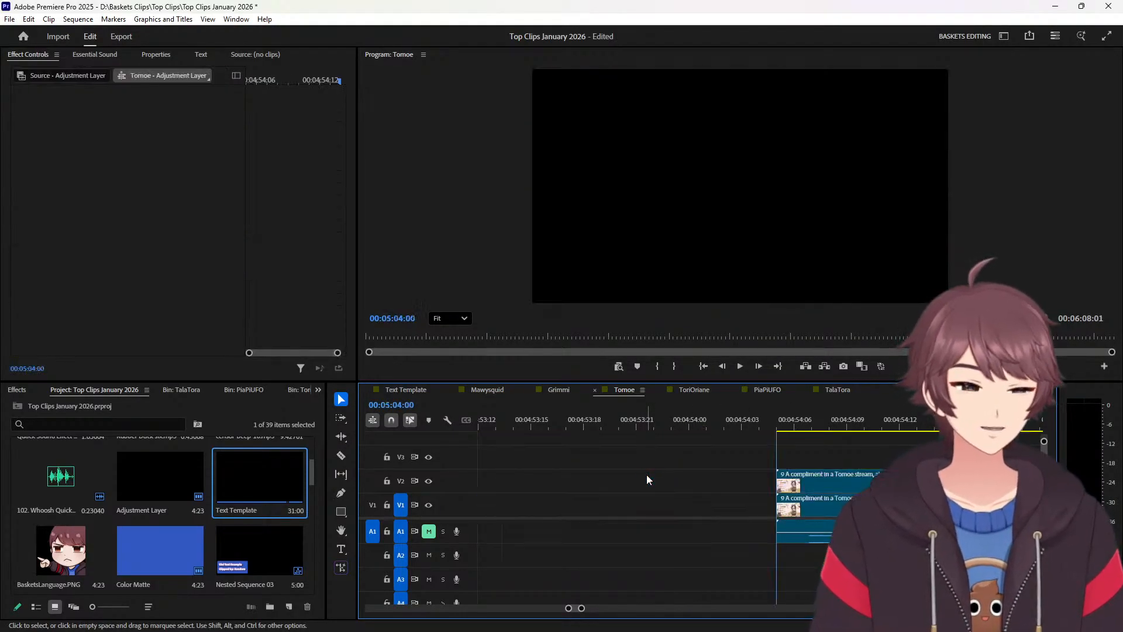
Paste the transition layers and sound after Tomoe clip 8's original, and move the first five frames of clip 9's V2 copy before its original.
key("shift+Right")
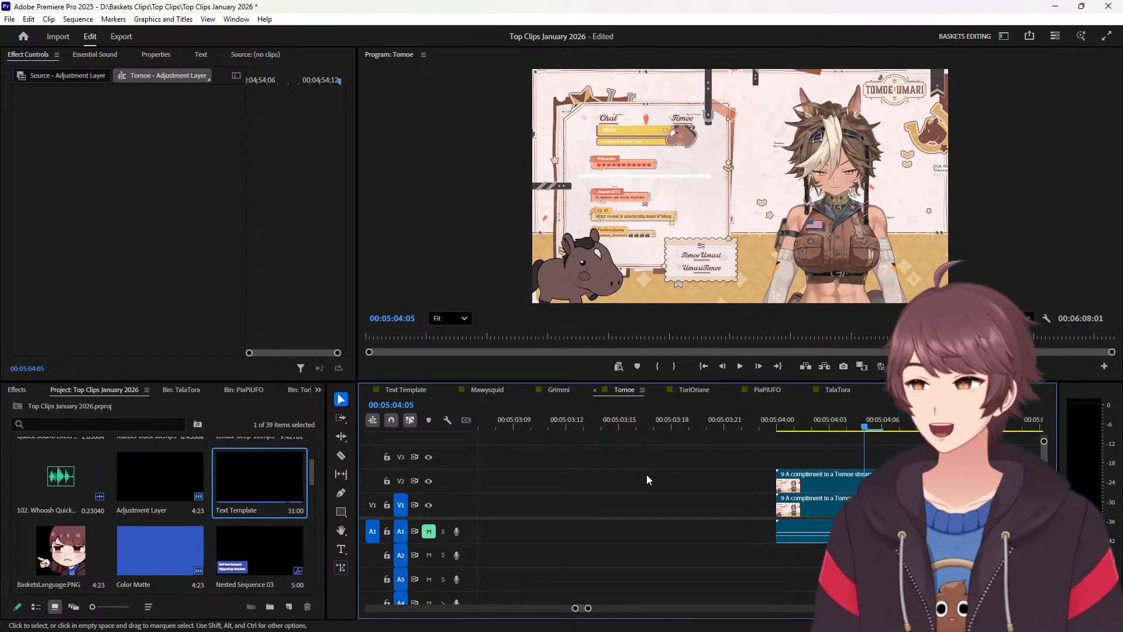
key("c")
left_click(865, 477)
key("v")
left_click_drag(842, 480, 752, 502)
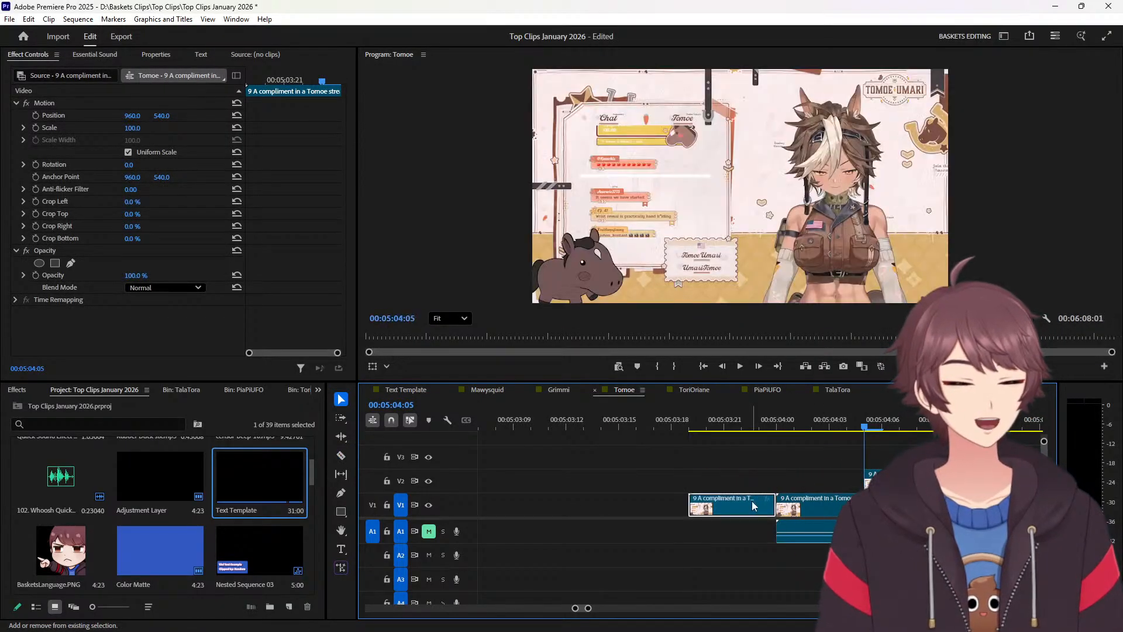
Cut the last five frames off Tomoe clip 9's V2 copy at 00:05:41:18, place them after the original on V1, and delete the copy's remainder.
key("Down")
key("shift+Left")
key("c")
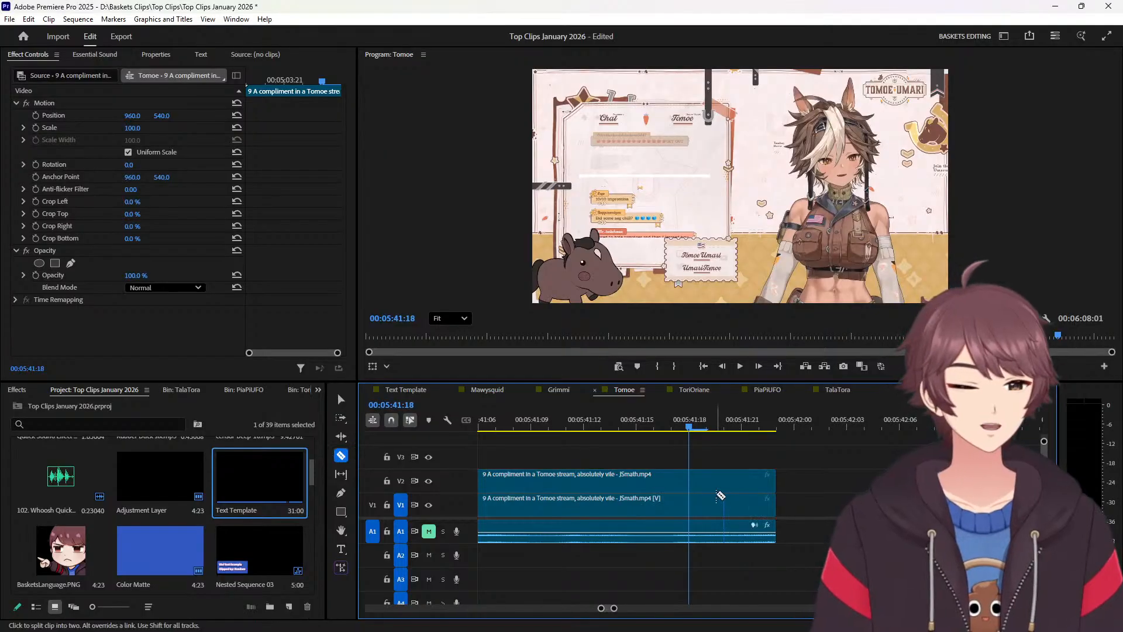
left_click(702, 481)
key("v")
left_click_drag(705, 483, 804, 505)
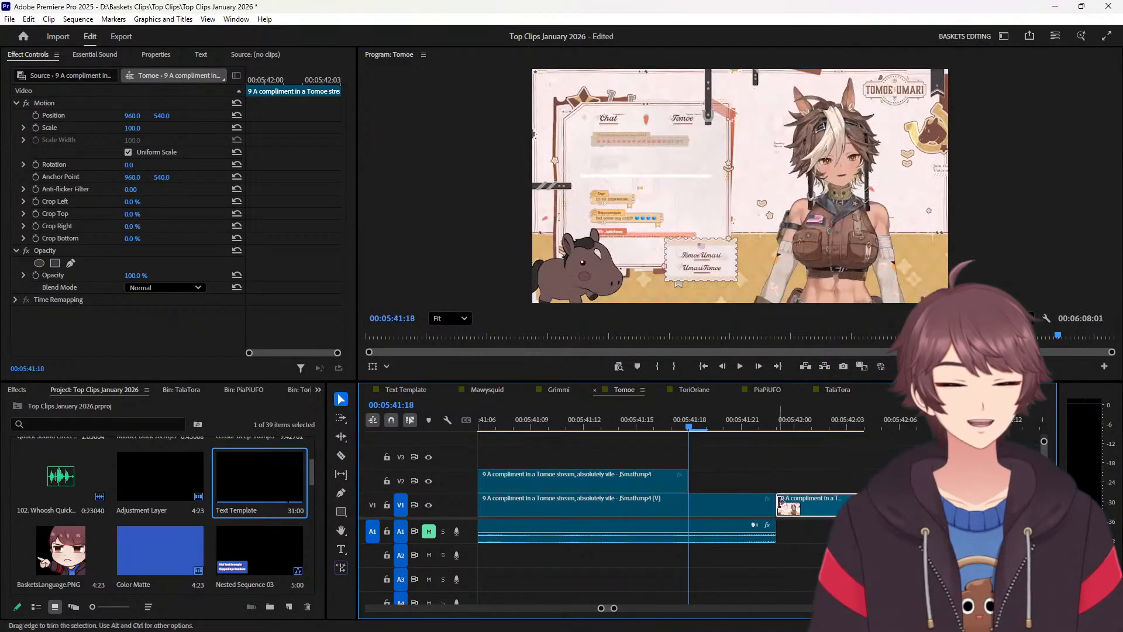
left_click(632, 480)
key("Delete")
Paste the transition layers and sound after Tomoe clip 9's original, and move the first five frames of clip 10's V2 copy before its original.
key("Down")
key("Down")
key("Down")
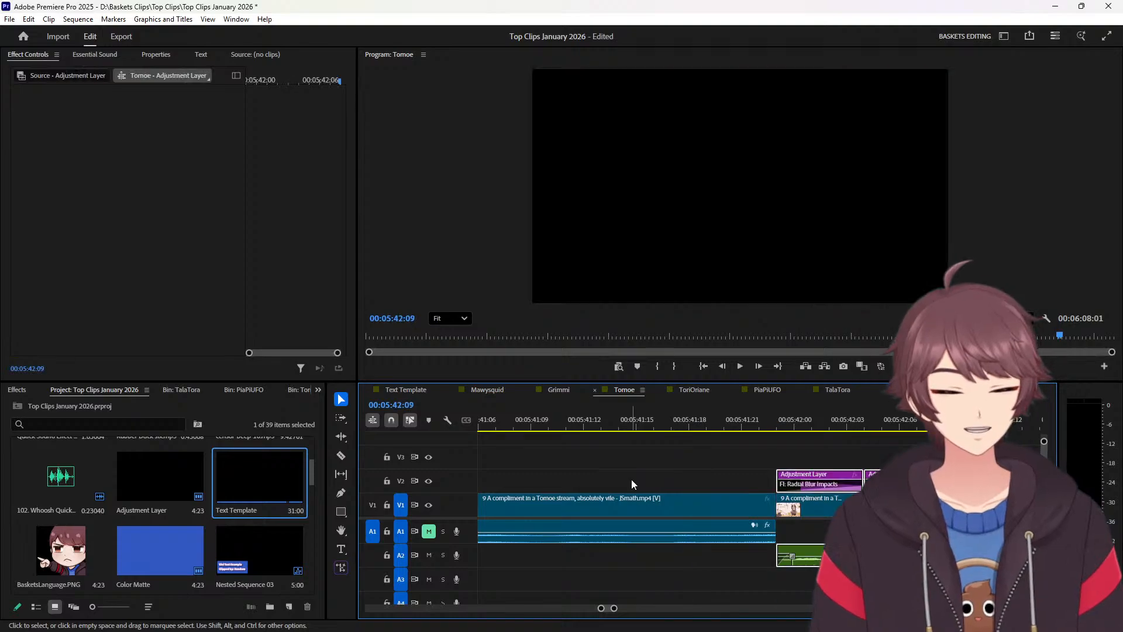
key("shift+Right")
key("c")
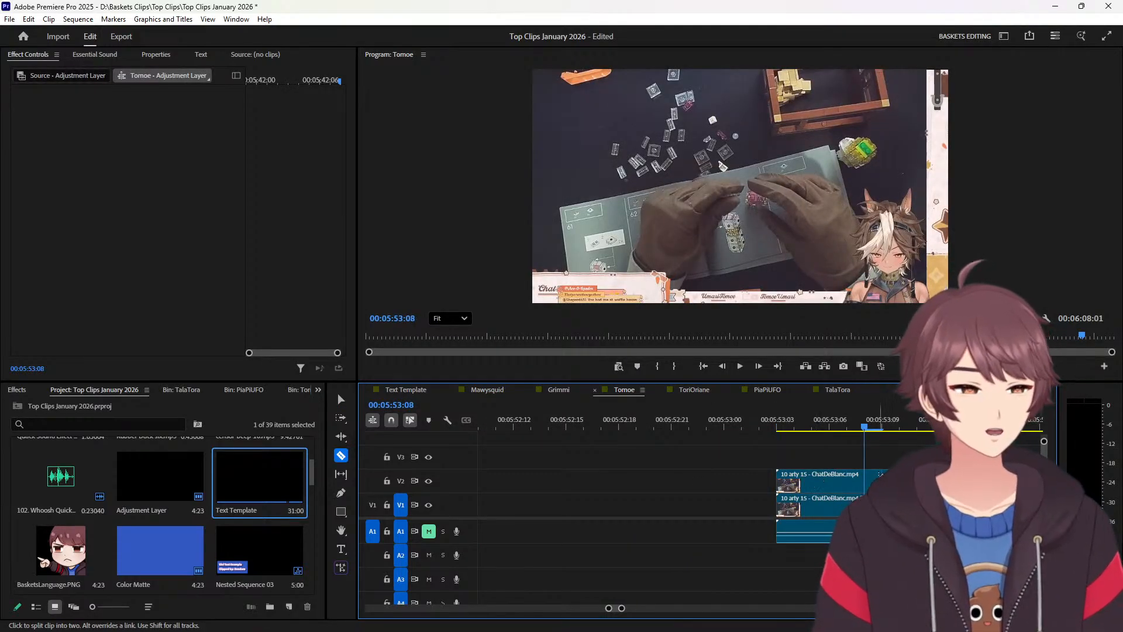
left_click(864, 481)
key("v")
left_click_drag(842, 484, 757, 503)
Delete the remainder of Tomoe clip 10's V2 copy and return the playhead to the original's start at 00:05:53:03.
left_click(884, 481)
key("Delete")
key("Up")
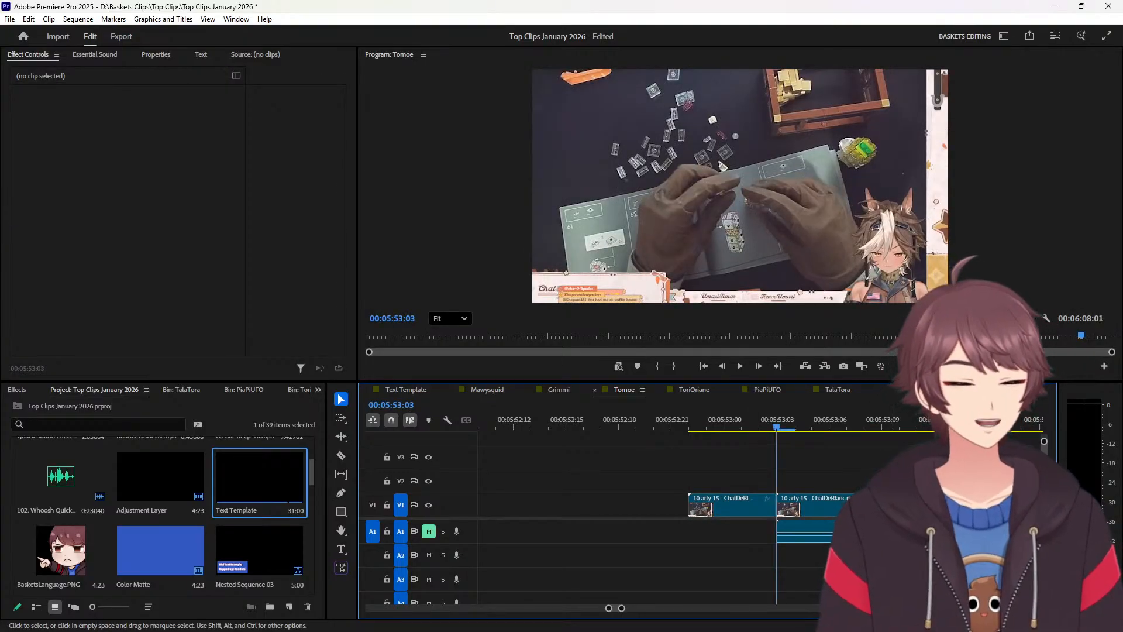
Open the ToriOriane sequence, place the playhead five frames before clip 1's end at 00:00:46:18, and mute audio track A1.
left_click(709, 394)
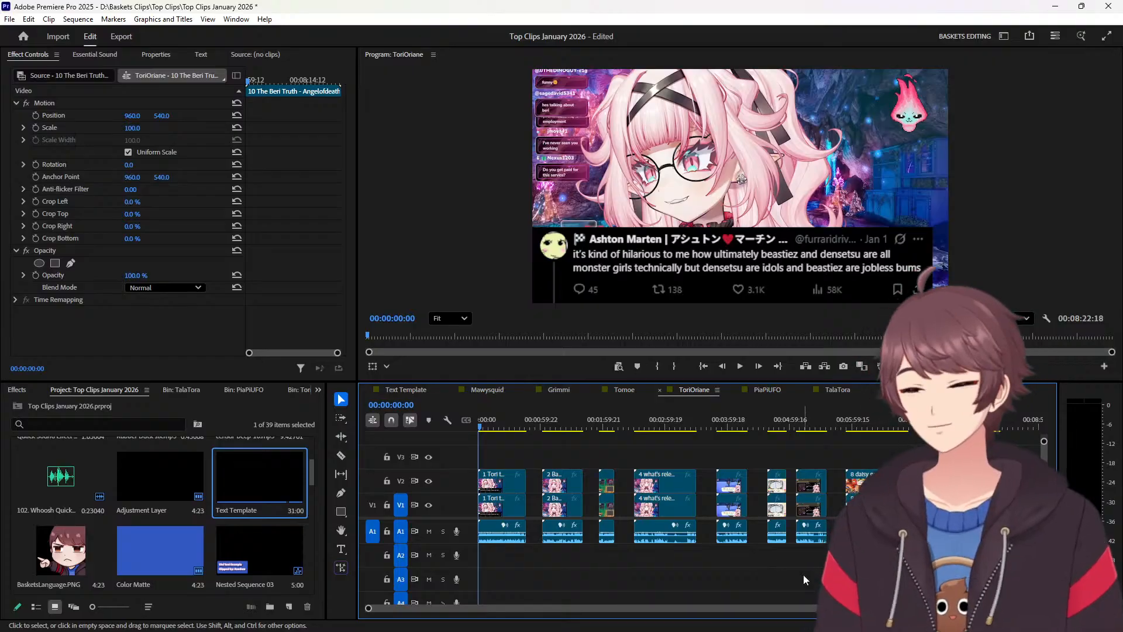
left_click_drag(877, 607, 478, 622)
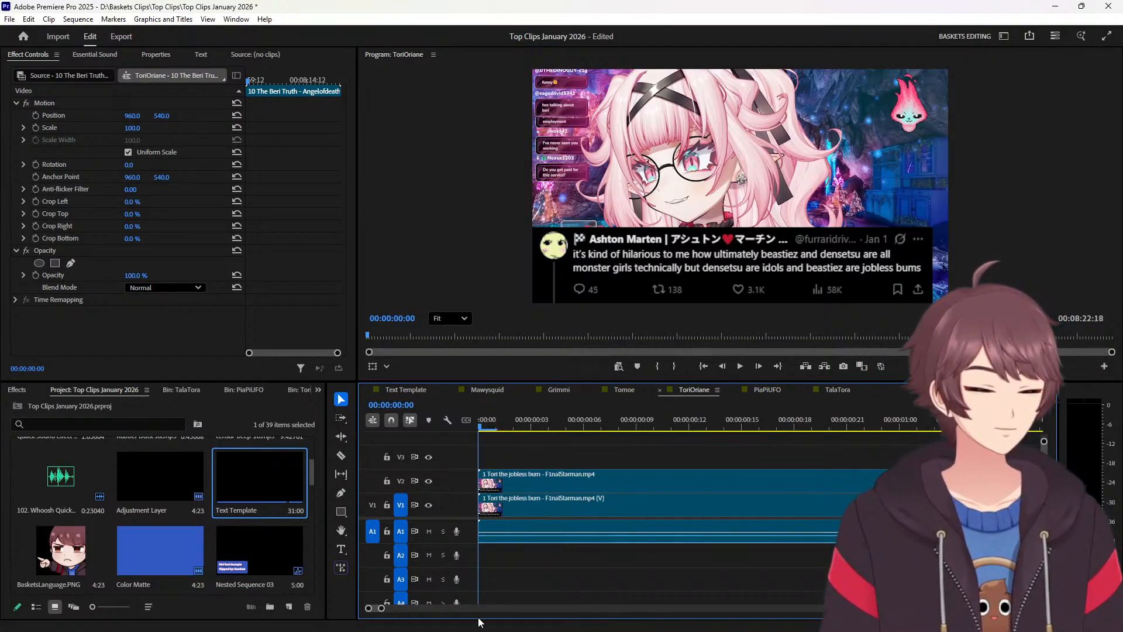
key("Down")
key("shift+Left")
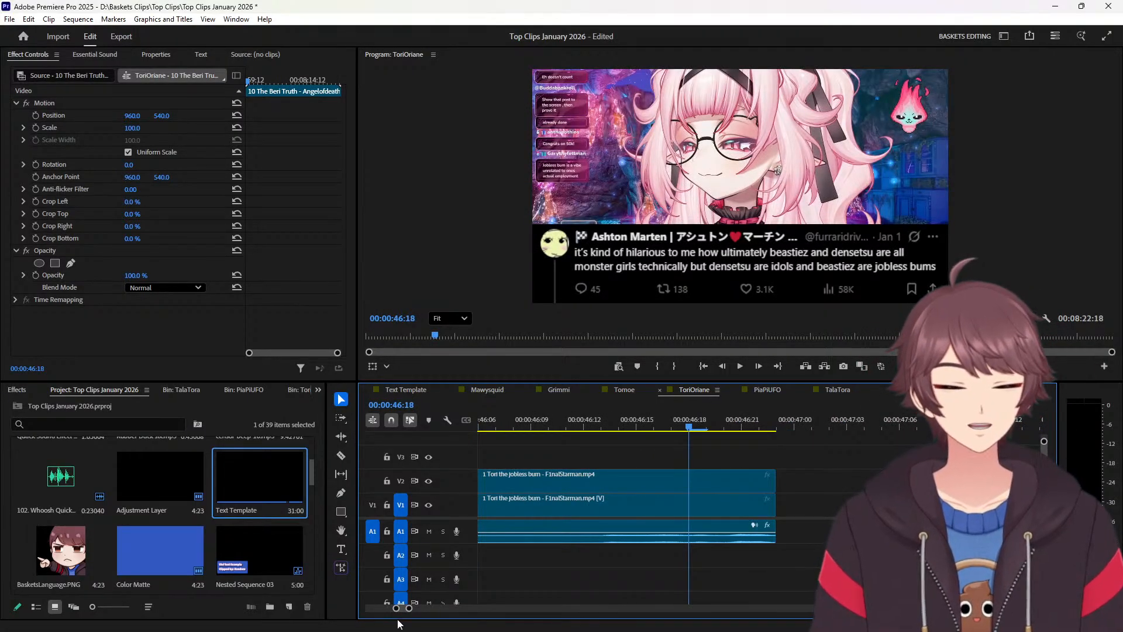
scroll(427, 566, "down", 1)
left_click(428, 528)
key("c")
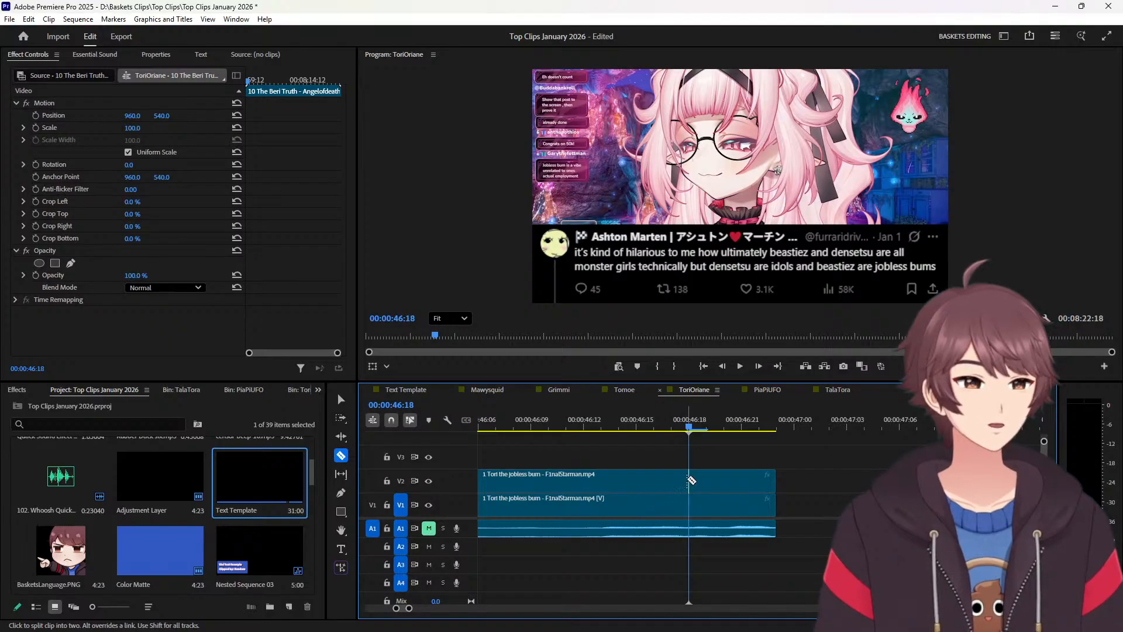
left_click(689, 479)
key("v")
left_click_drag(714, 476, 807, 505)
left_click(664, 486)
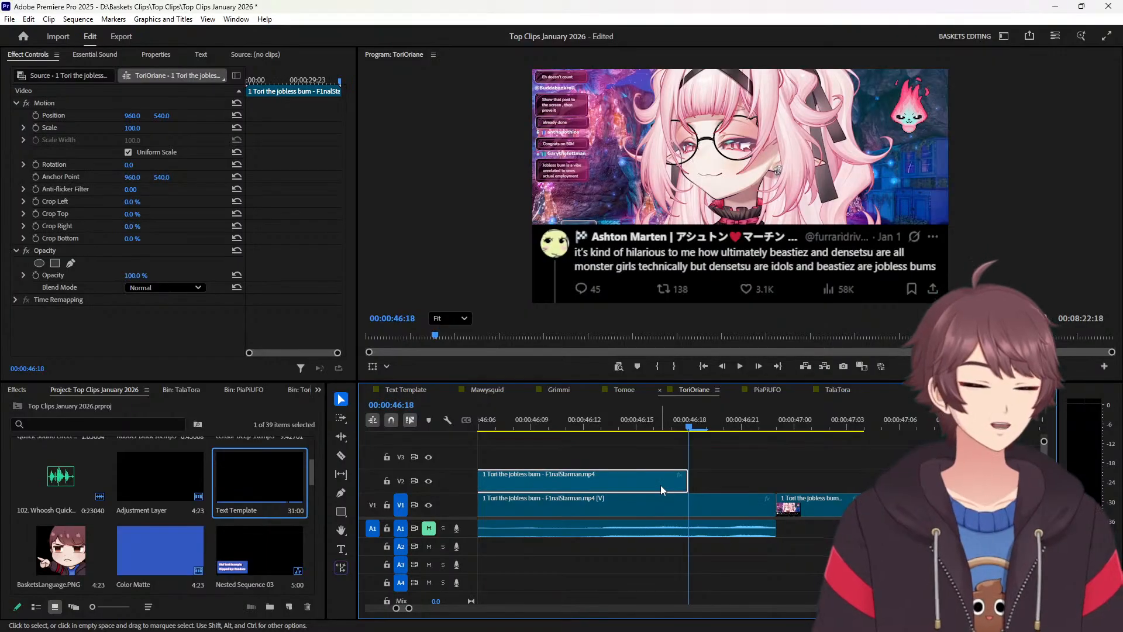
key("Delete")
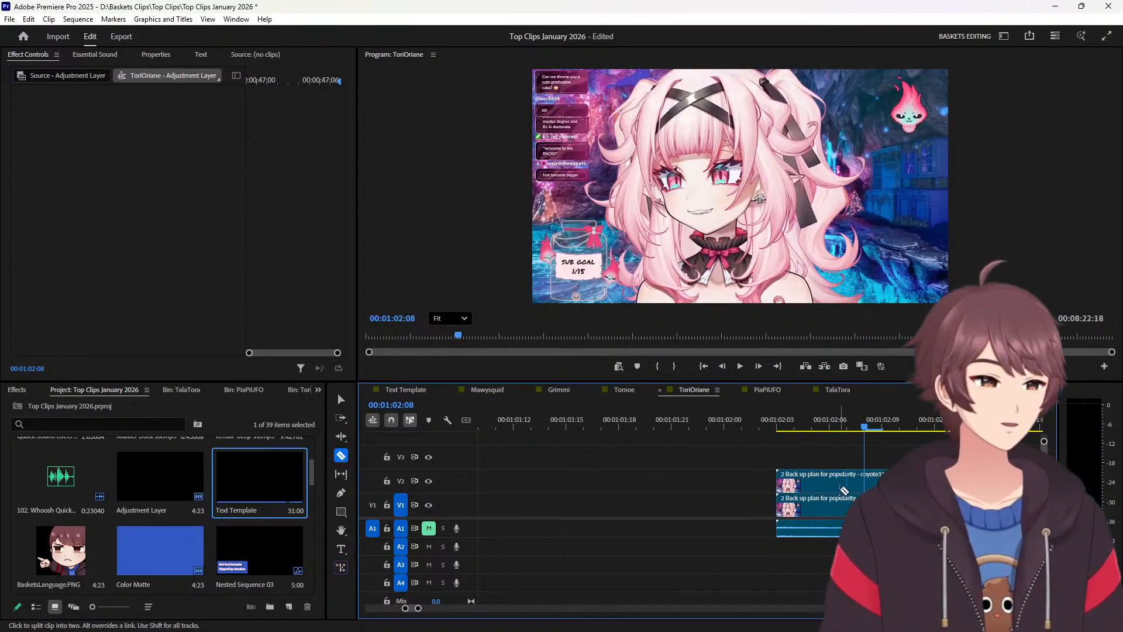
Split ToriOriane clip 2's V2 copy at 00:01:02:08 and move its first five frames before the original on V1.
left_click(868, 475)
key("v")
left_click_drag(844, 480, 757, 504)
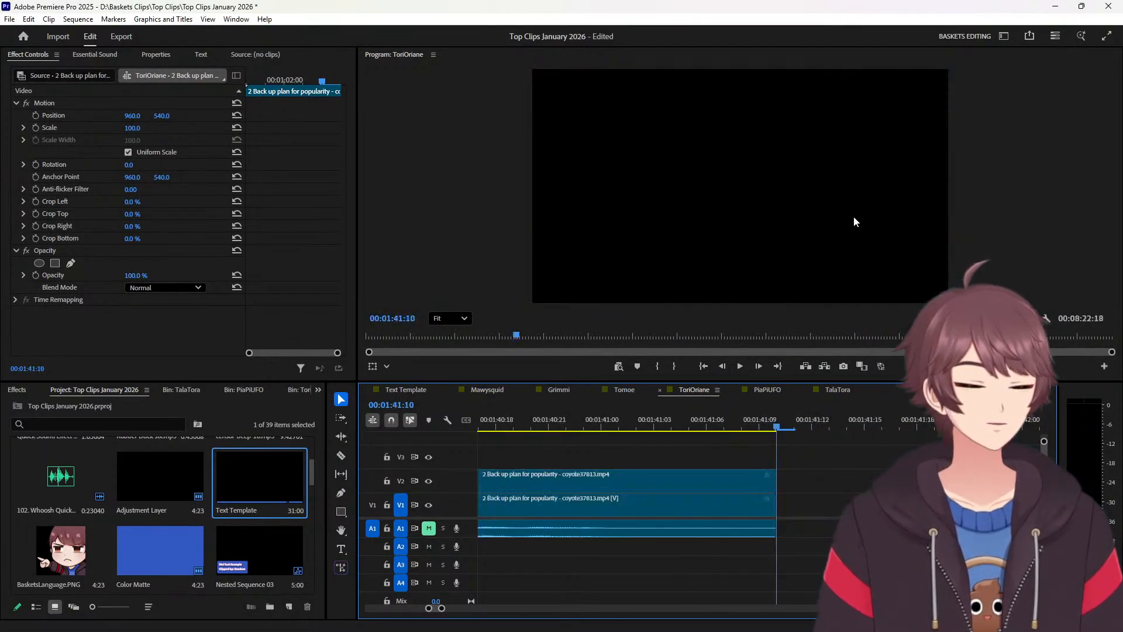
key("c")
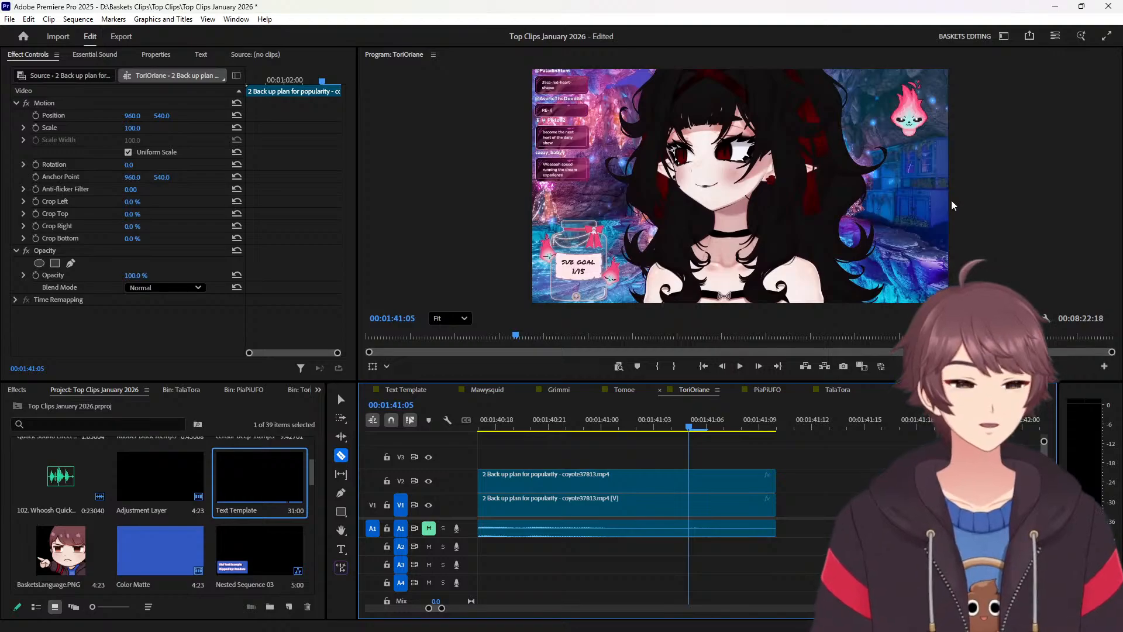
left_click(689, 481)
key("v")
left_click_drag(713, 481, 801, 503)
left_click(682, 484)
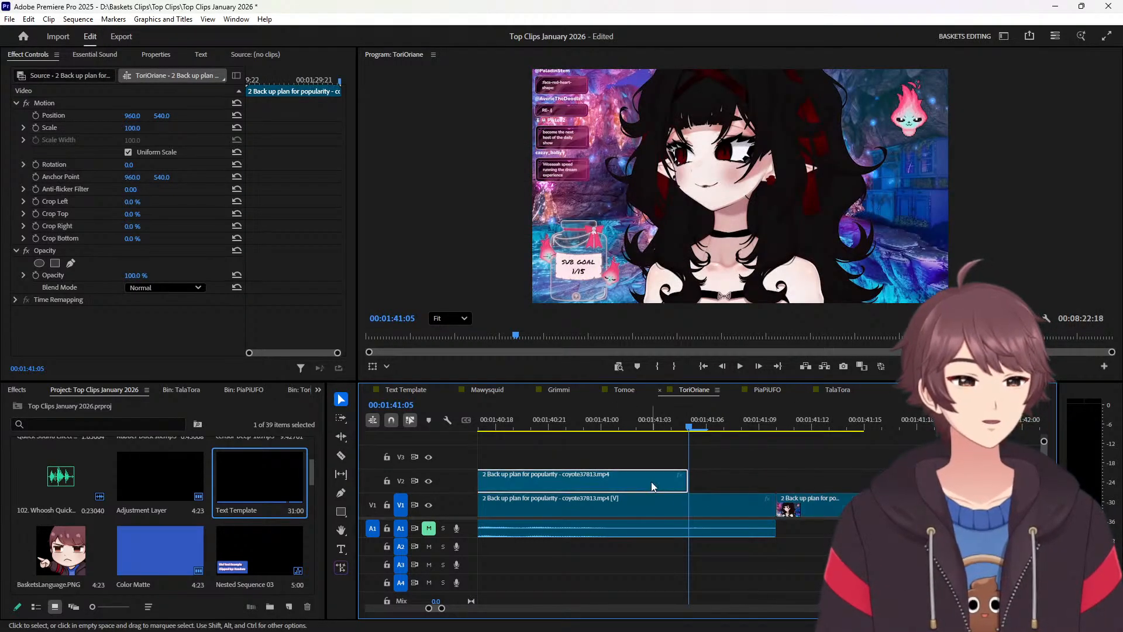
key("Delete")
Paste the transition layers and sound after ToriOriane clip 2's original, and move the first five frames of clip 3's V2 copy before its original.
key("Down")
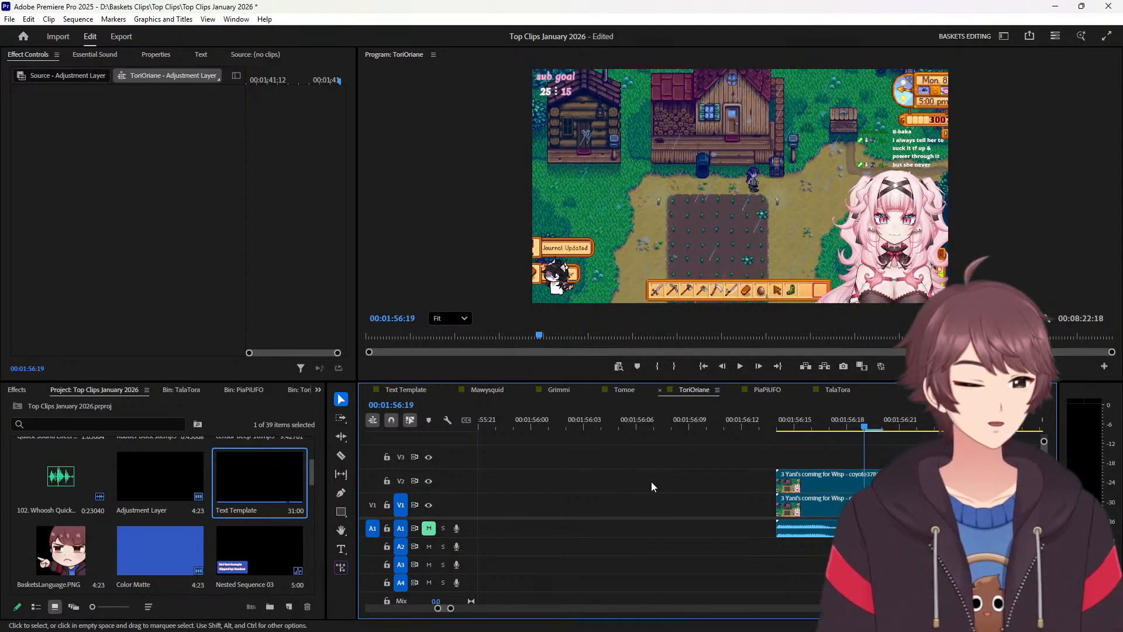
key("c")
left_click(865, 481)
key("v")
left_click_drag(845, 486, 757, 488)
left_click_drag(757, 488, 761, 504)
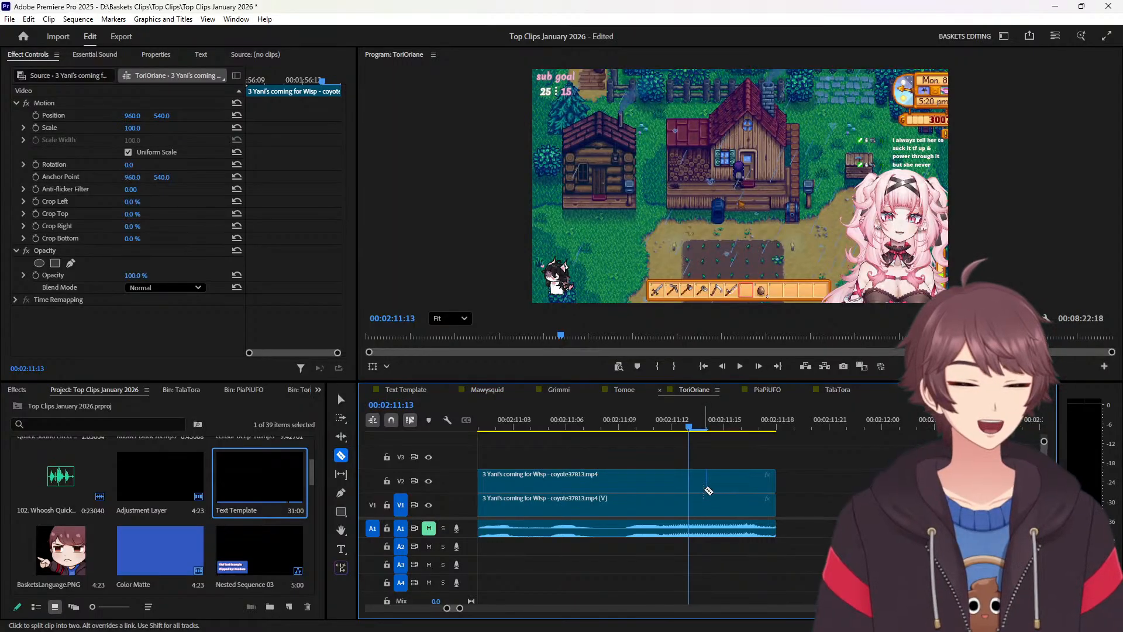
Cut the last five frames off ToriOriane clip 3's V2 copy at 00:02:11:13, place them after the original on V1, and delete the copy's remainder.
left_click(694, 480)
key("v")
left_click_drag(696, 481, 784, 505)
left_click(668, 488)
key("Delete")
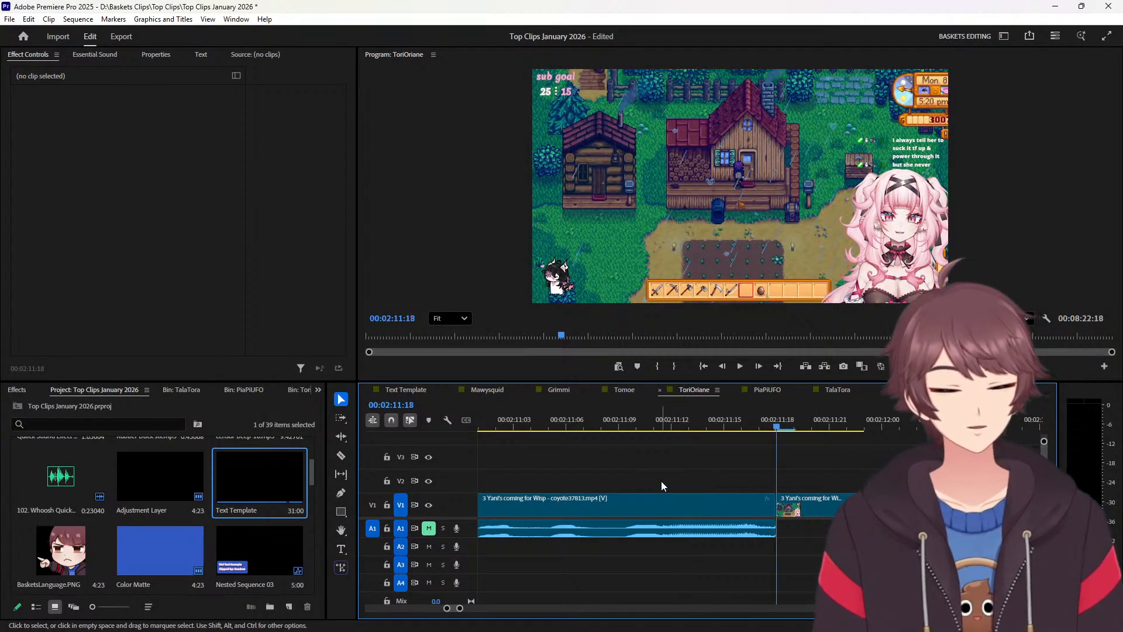
Paste the transition layers and sound after ToriOriane clip 3's original, and move the first five frames of clip 4's V2 copy before its original.
key("ctrl+v")
left_click(625, 390)
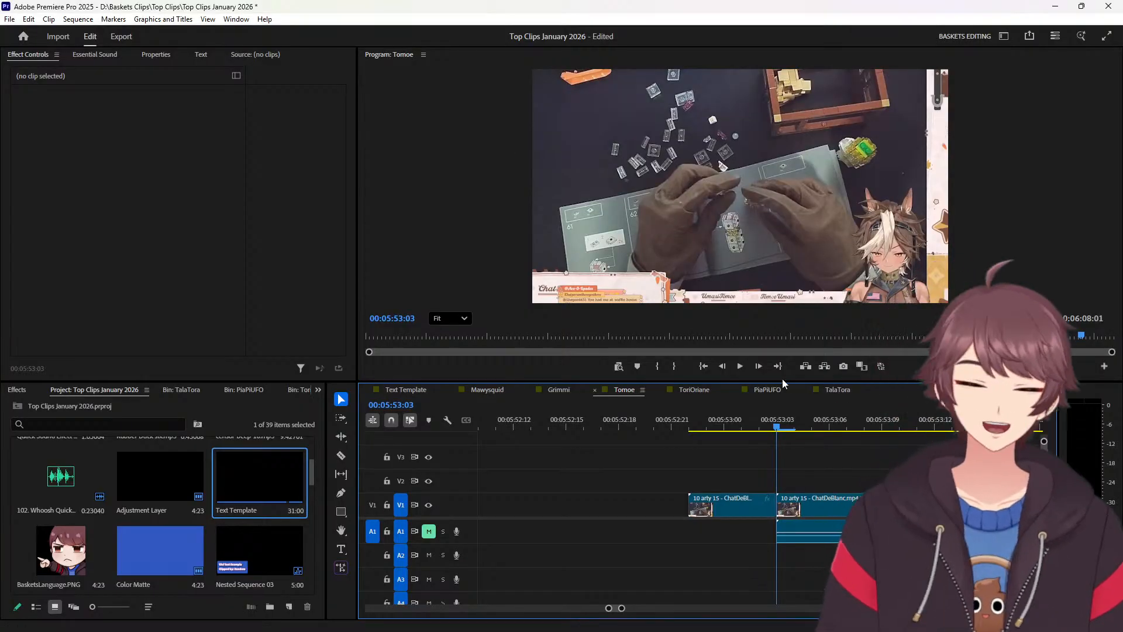
left_click(716, 388)
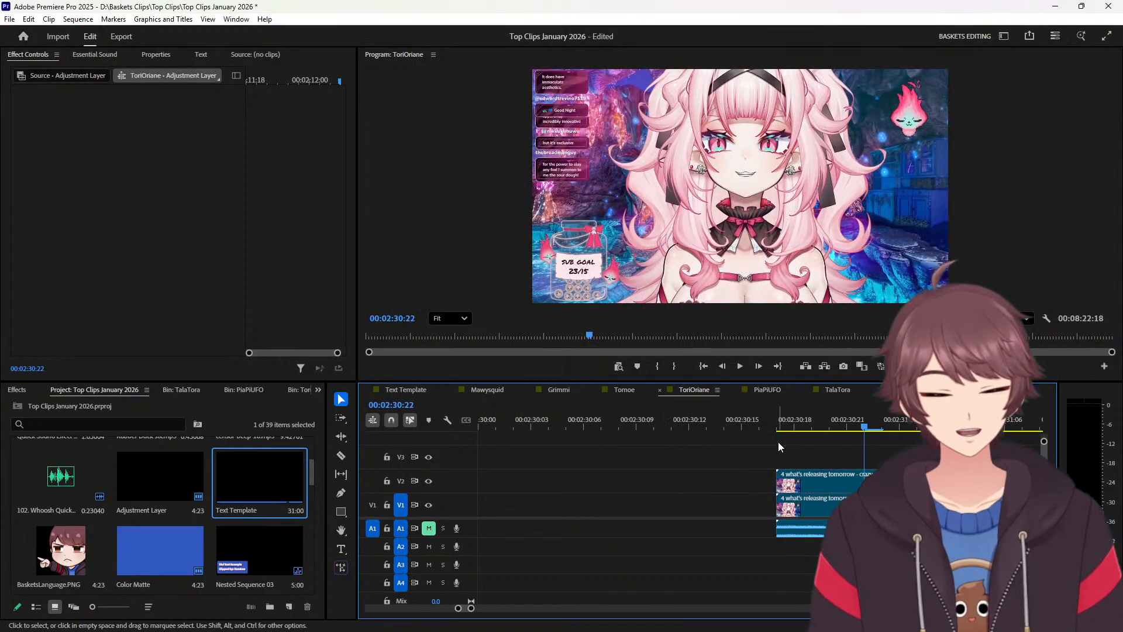
key("c")
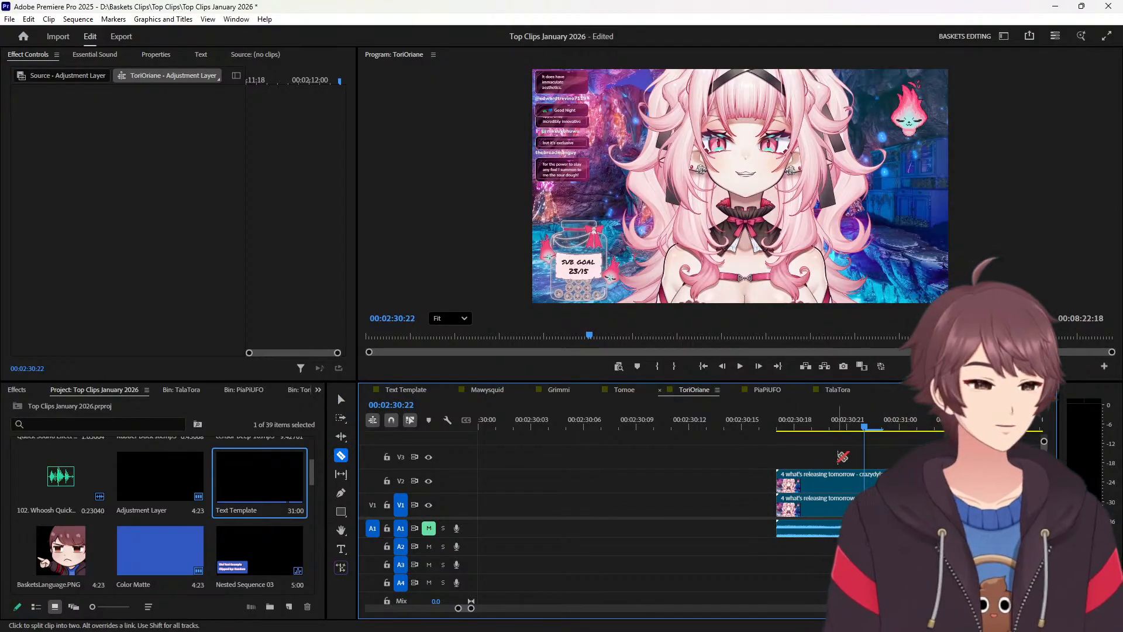
left_click(864, 474)
key("v")
left_click_drag(845, 482, 751, 502)
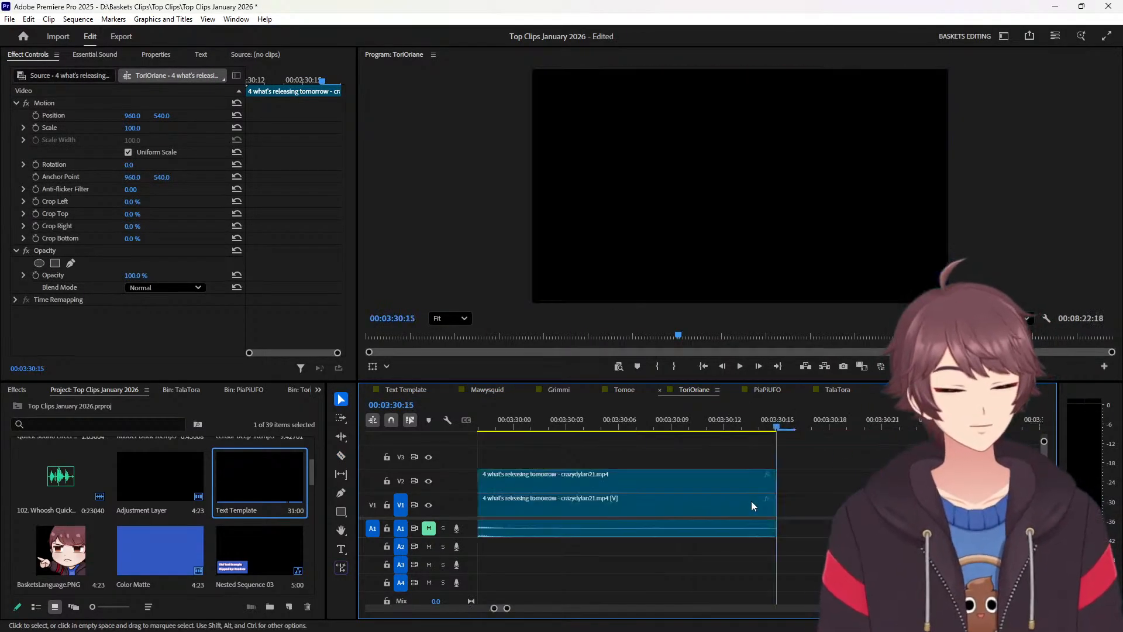
Cut the last five frames off ToriOriane clip 4's V2 copy, place them after the original on V1, and delete the copy's remainder.
key("c")
left_click(699, 489)
key("v")
left_click_drag(721, 487, 808, 506)
left_click(612, 477)
key("Delete")
key("Down")
key("Down")
key("Down")
key("c")
left_click(865, 474)
key("v")
left_click_drag(843, 485, 763, 500)
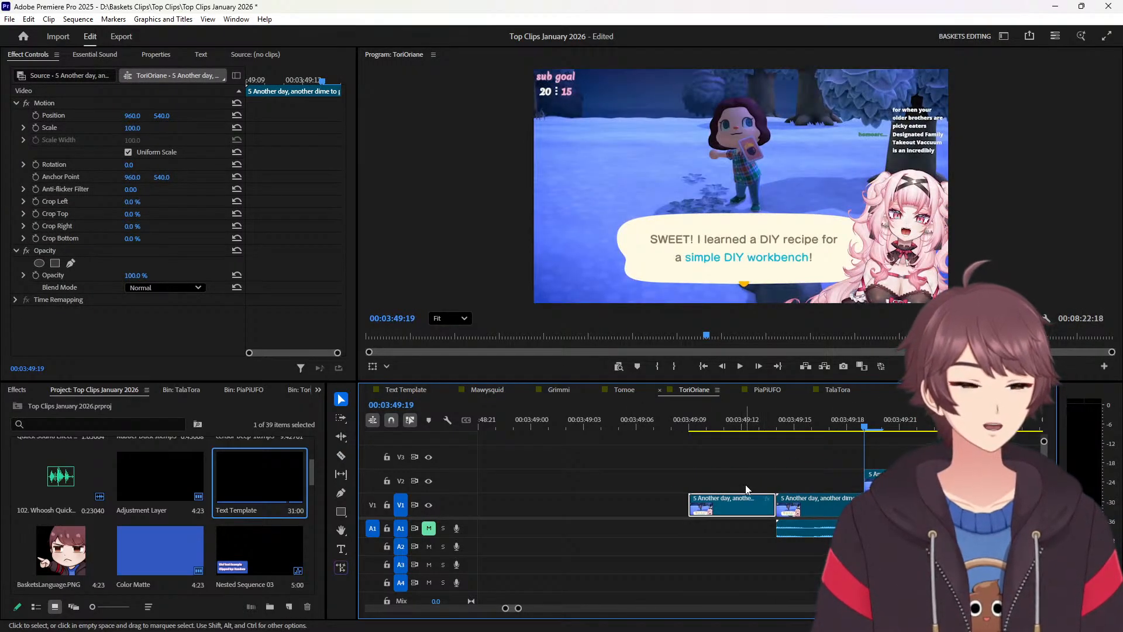
Cut the last five frames off ToriOriane clip 5's V2 copy at 00:04:19:08, place them after the original on V1, and delete the copy's remainder.
key("Down")
key("shift+Left")
key("c")
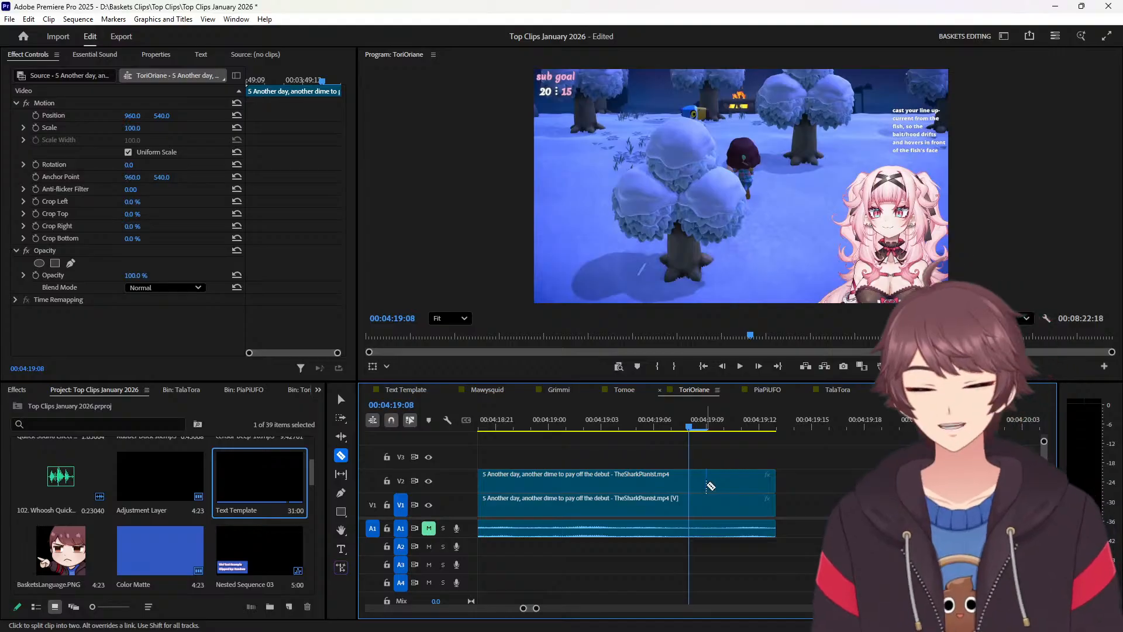
left_click(701, 486)
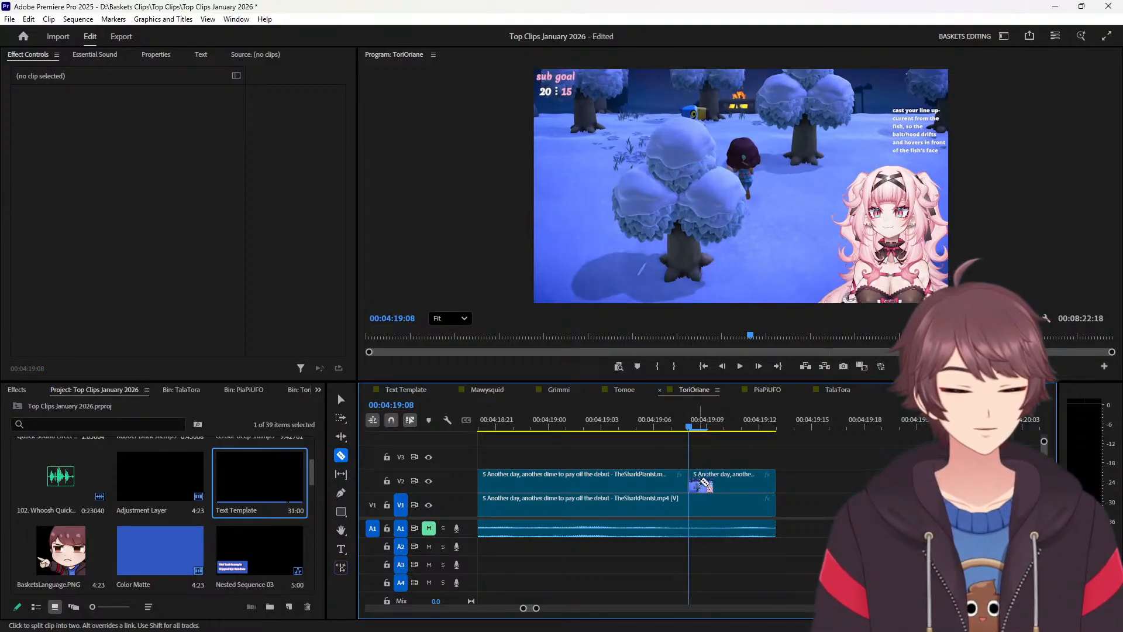
key("v")
left_click_drag(715, 486, 803, 487)
left_click_drag(803, 485, 802, 504)
left_click(640, 482)
key("Delete")
key("Down")
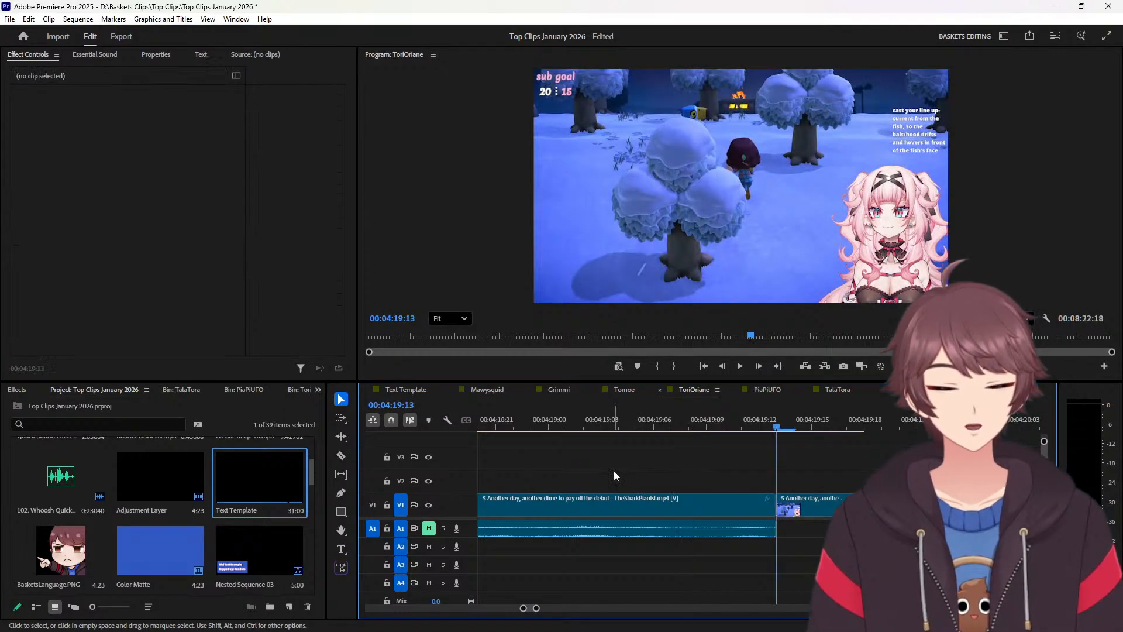
Paste the transition layers and sound after ToriOriane clip 5's original, and move the first five frames of clip 6's V2 copy before its original.
key("Down")
key("Down")
key("Up")
key("Up")
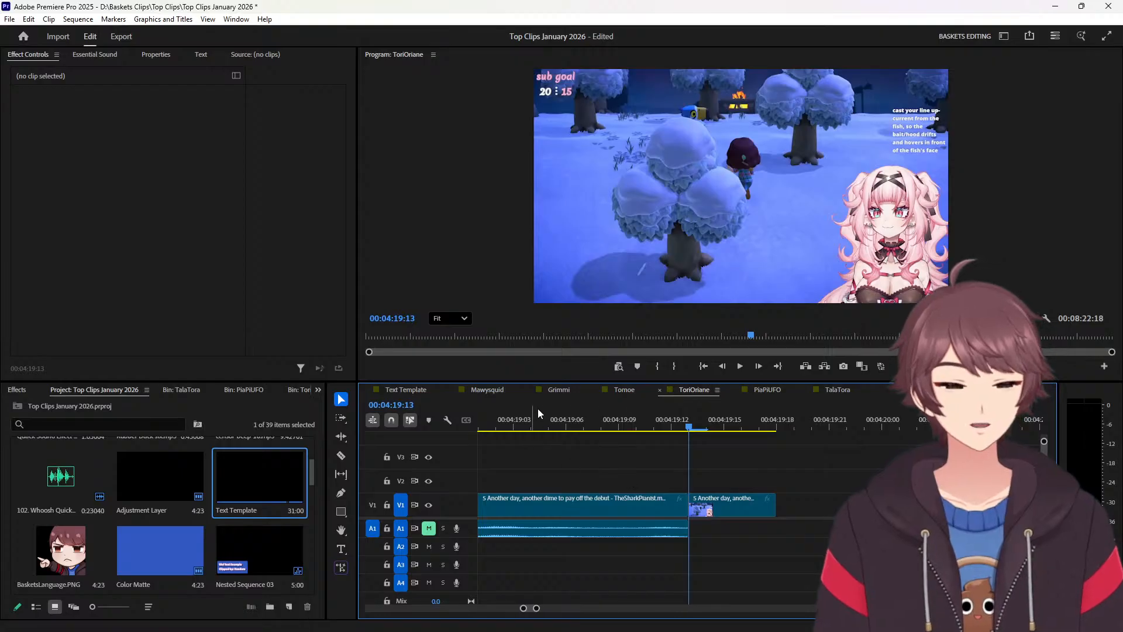
left_click(425, 388)
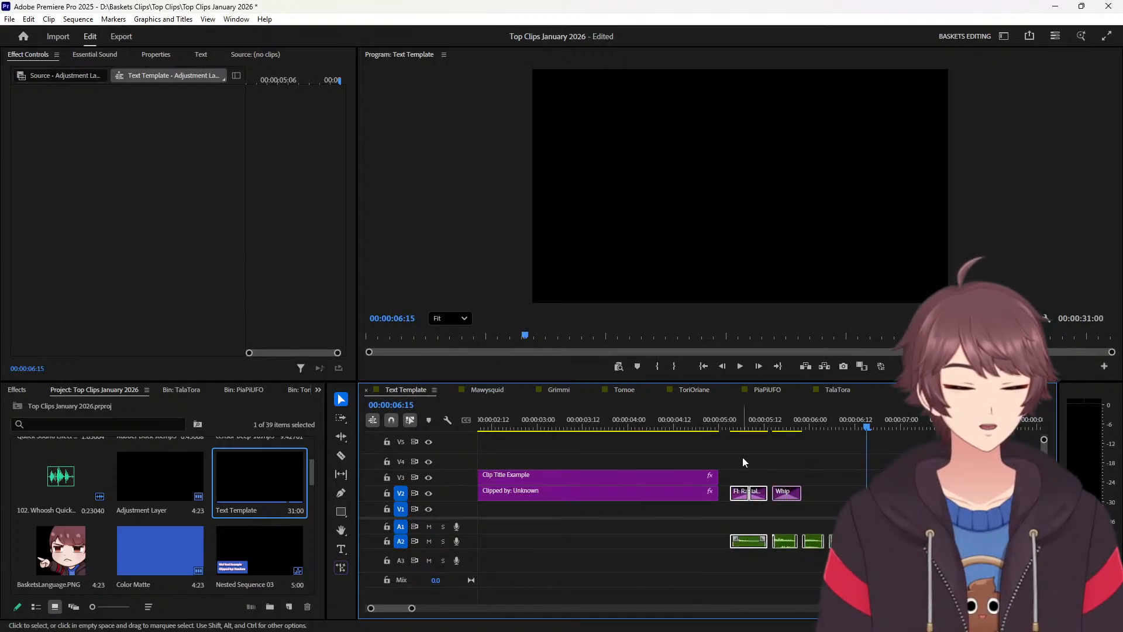
left_click(556, 391)
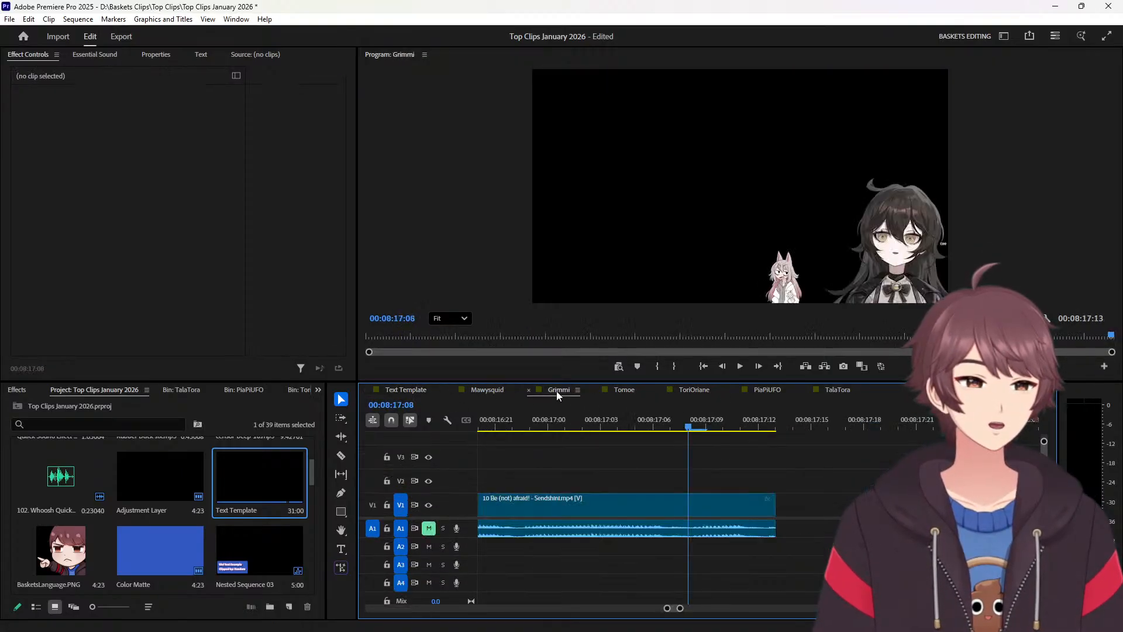
left_click(687, 388)
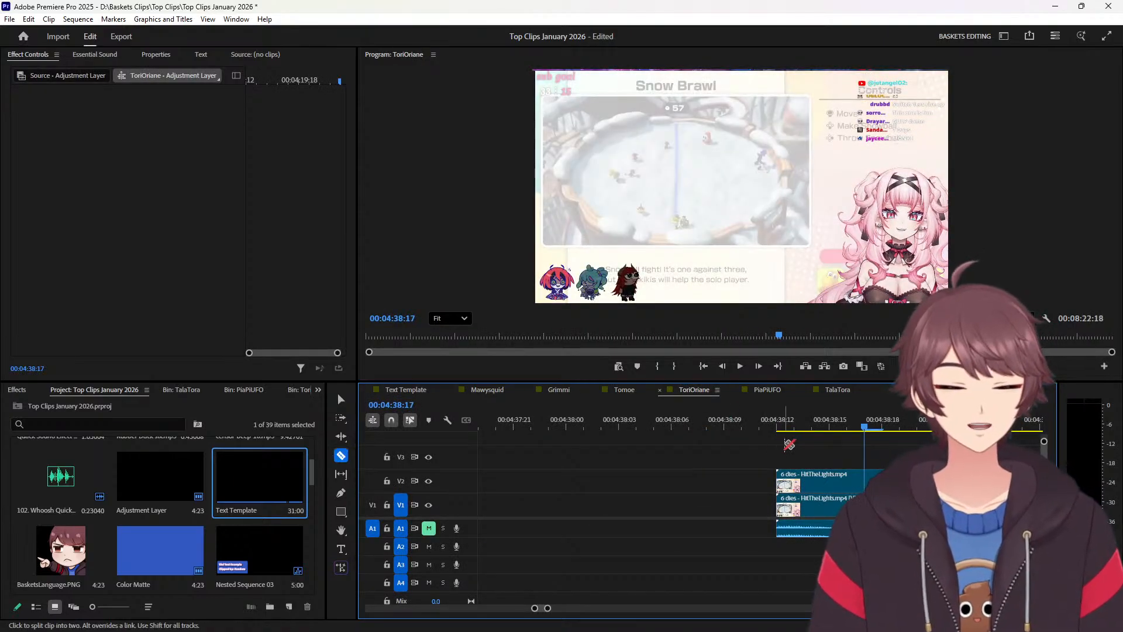
mouse_move(832, 486)
left_mouse_down()
mouse_move(713, 498)
mouse_move(816, 489)
mouse_move(840, 491)
mouse_move(840, 505)
left_mouse_up()
Cut the last five frames off ToriOriane clip 6's V2 copy at 00:04:57:06, place them after the original on V1, and delete the copy's remainder.
key("Down")
key("shift+Left")
key("c")
left_click(695, 483)
key("v")
left_click(665, 483)
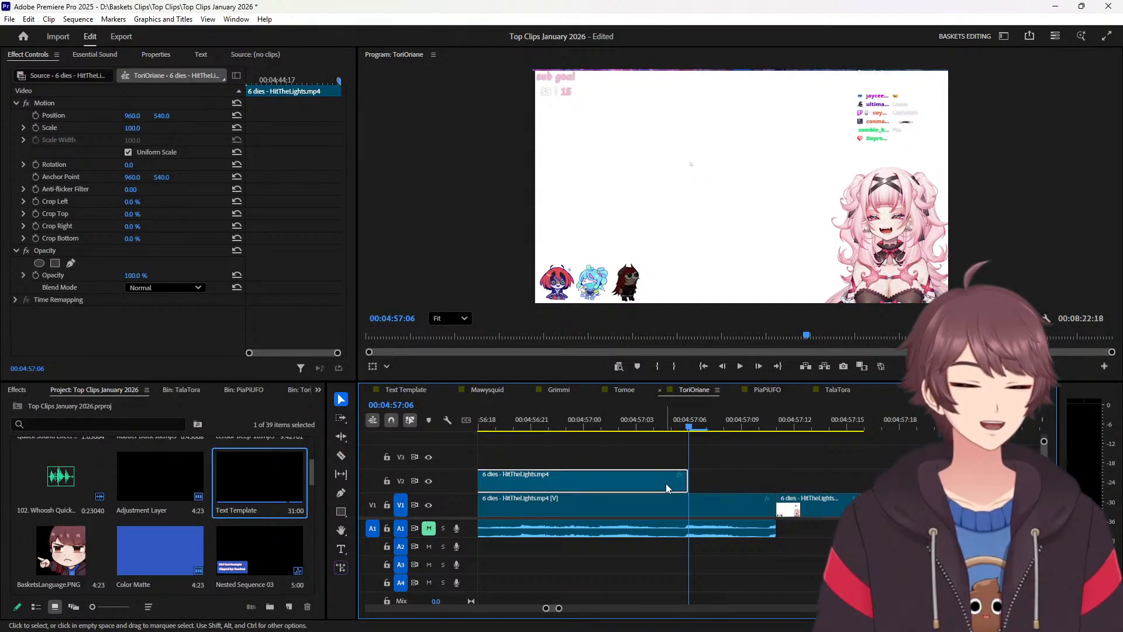
key("Delete")
key("Down")
key("Down")
key("Down")
key("Down")
key("shift+Right")
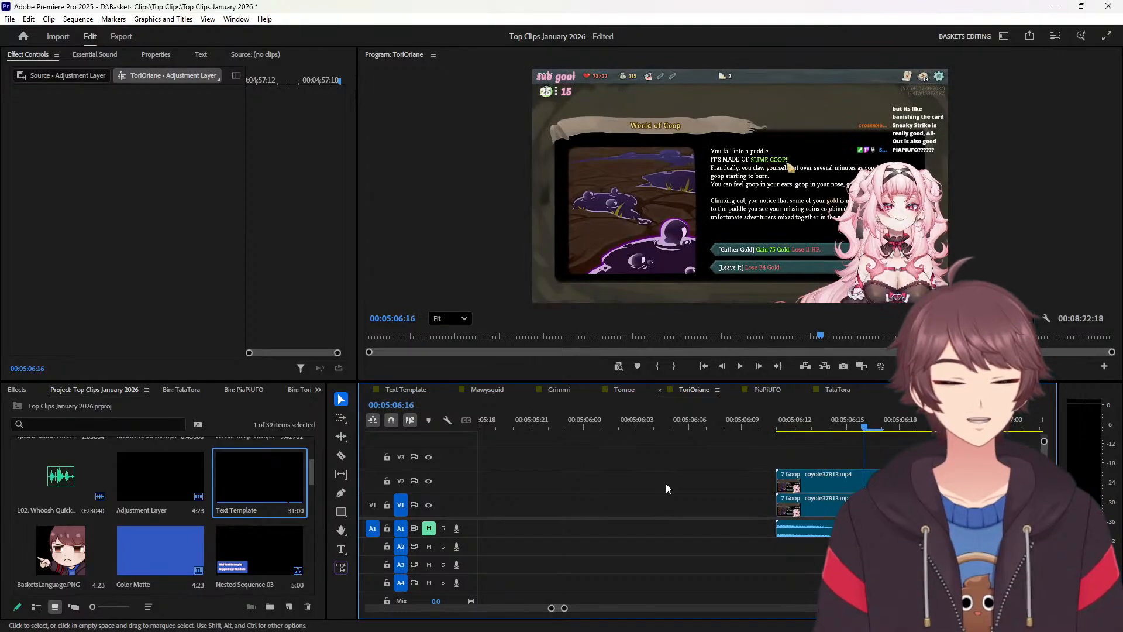
key("c")
left_click(866, 478)
key("v")
left_click_drag(825, 482, 736, 509)
Cut the last five frames off ToriOriane clip 7's V2 copy at 00:05:36:05, place them after the original on V1, and delete the copy's remainder.
key("Down")
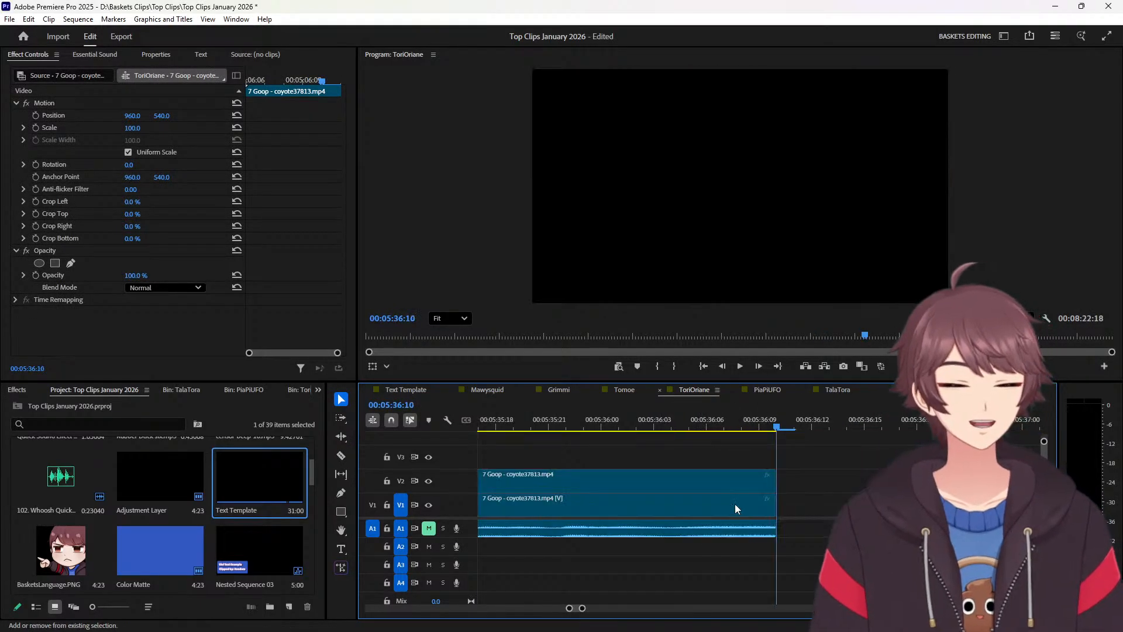
key("shift+Left")
key("c")
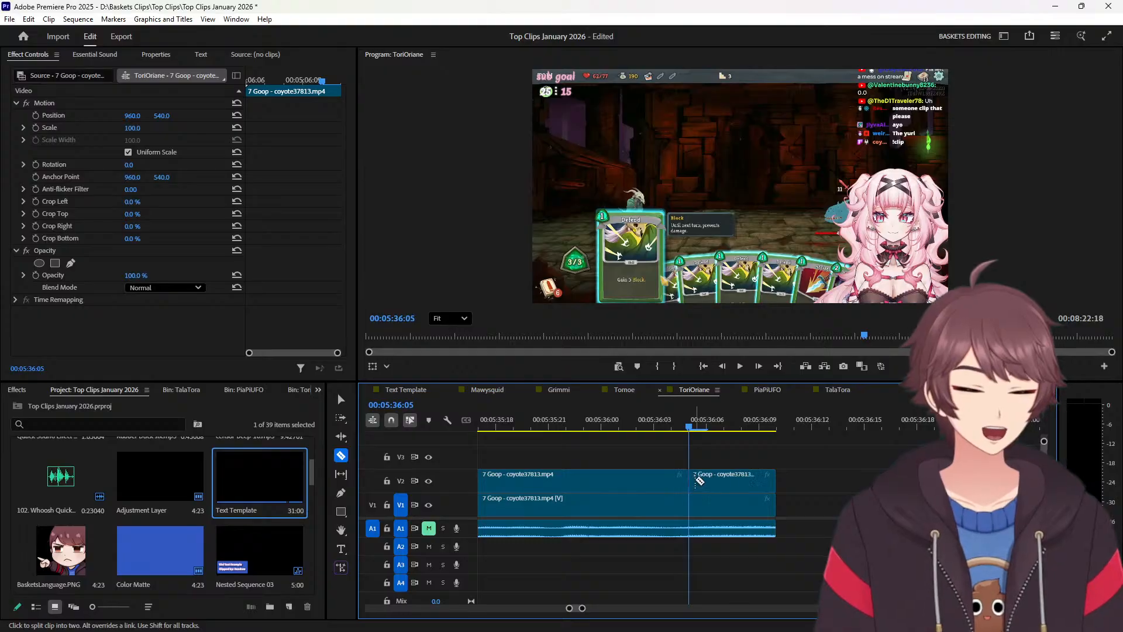
left_click(699, 480)
key("v")
left_click_drag(706, 480, 796, 504)
left_click(651, 478)
key("Delete")
Paste the transition layers and sound after ToriOriane clip 7's original, and move the first five frames of clip 8's V2 copy before its original.
key("Down")
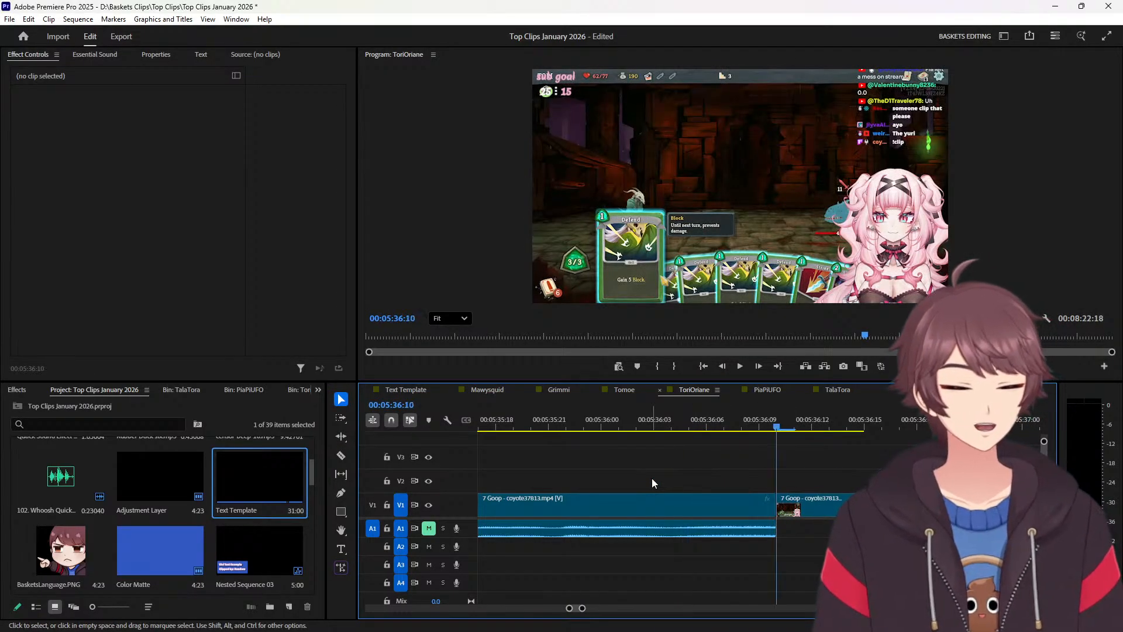
key("Down")
key("shift+Right")
key("c")
left_click(865, 473)
key("v")
left_click_drag(840, 480, 750, 483)
Cut the last five frames off ToriOriane clip 8's V2 copy at 00:06:54:03, place them after the original on V1, and delete the copy's remainder.
key("Down")
key("shift+Left")
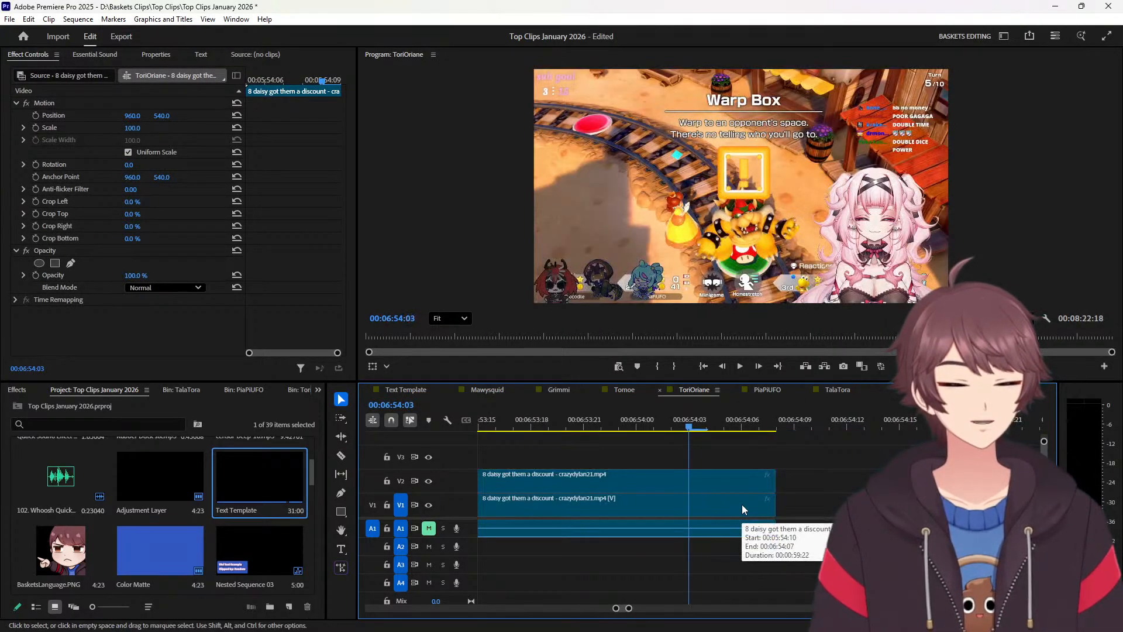
key("c")
left_click(690, 481)
key("v")
left_click_drag(709, 483, 798, 506)
left_click(609, 472)
key("Delete")
key("Down")
key("ctrl+v")
key("Down")
key("shift+Right")
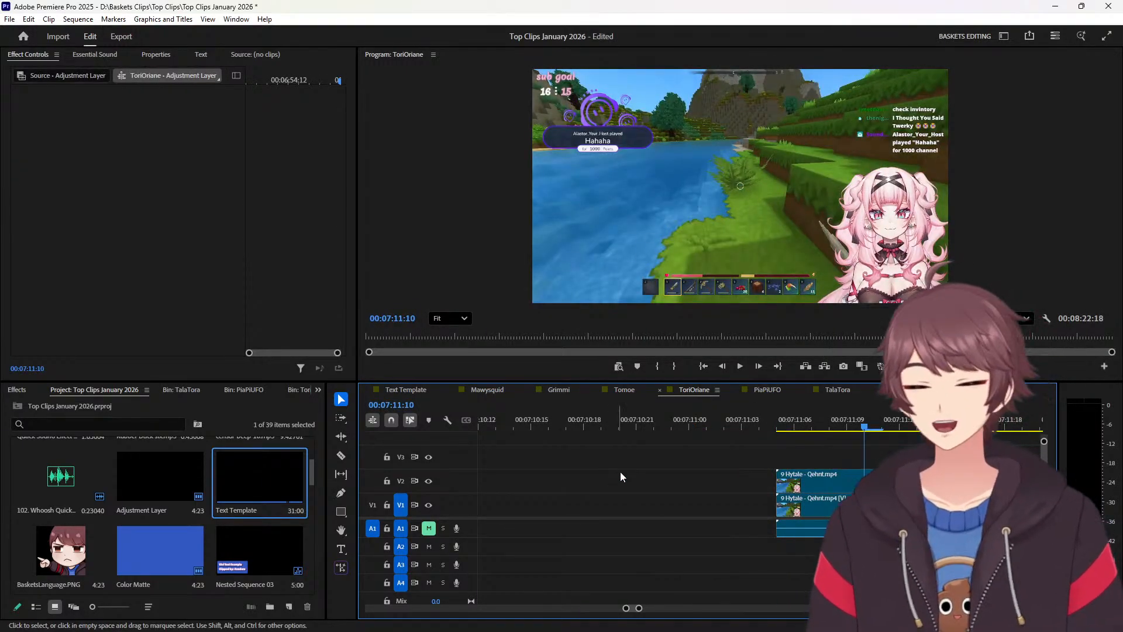
key("c")
left_click(866, 480)
key("v")
left_click_drag(848, 486, 800, 504)
Cut the last five frames off ToriOriane clip 9's V2 copy at 00:07:40:23, place them after the original on V1, and delete the copy's remainder.
key("Down")
key("shift+Left")
key("c")
left_click(689, 486)
key("v")
left_click(648, 471)
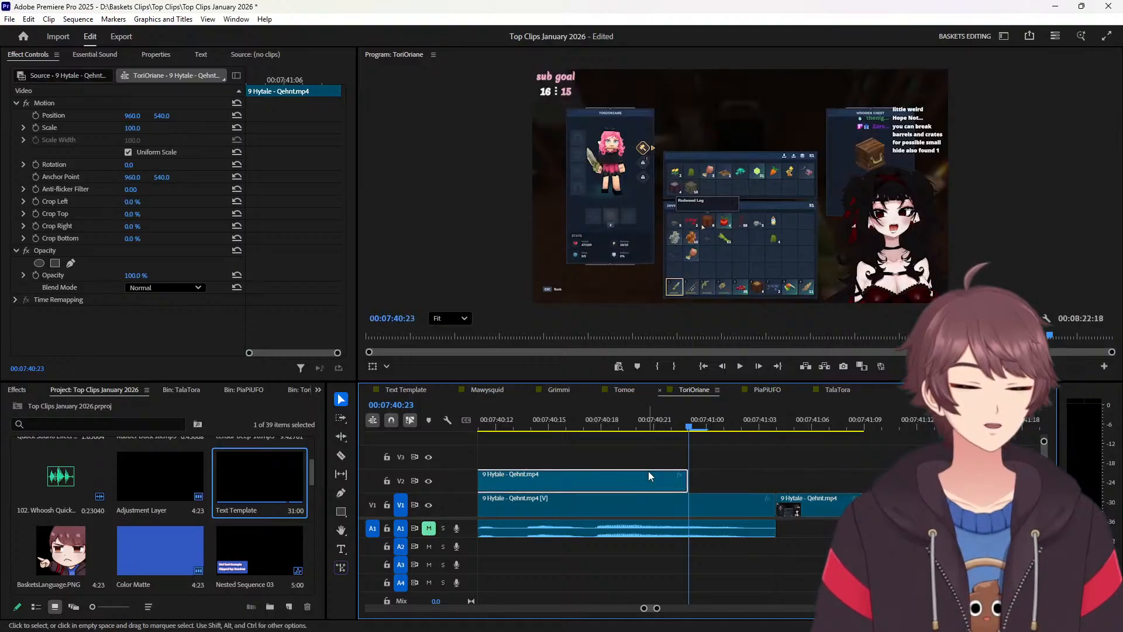
key("Delete")
Paste the transition layers and sound after ToriOriane clip 9's original, and move the first five frames of clip 10's V2 copy before its original.
key("Down")
key("ctrl+v")
key("Down")
key("shift+Right")
key("c")
left_click(866, 475)
key("v")
left_click_drag(846, 482, 749, 484)
left_click_drag(746, 486, 749, 515)
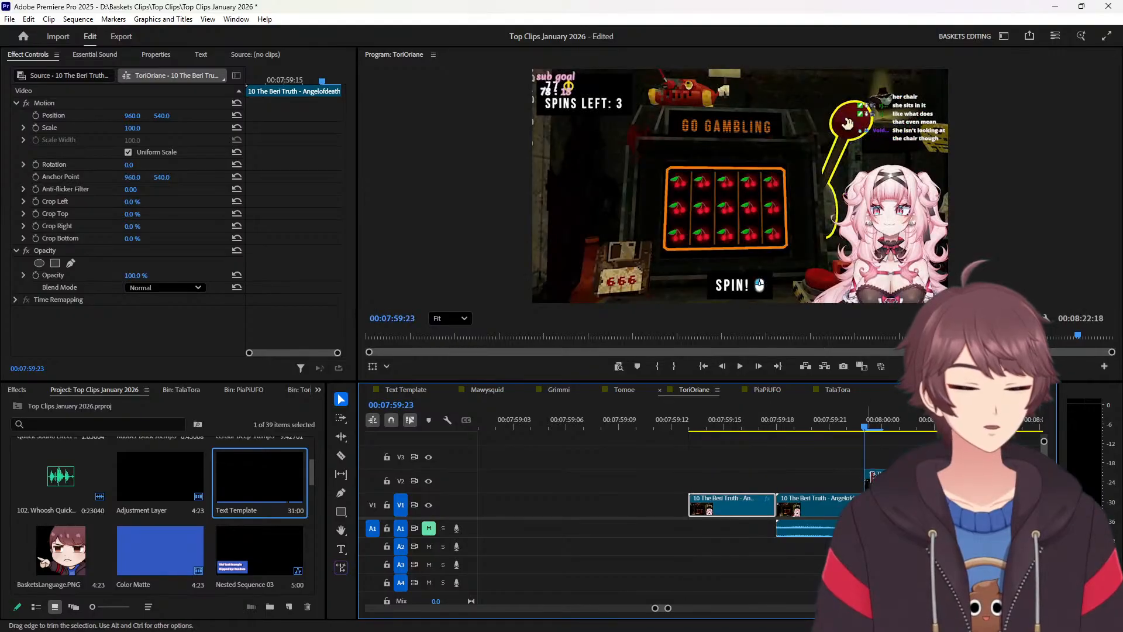
Delete the remainder of ToriOriane clip 10's V2 copy and save the project.
key("Delete")
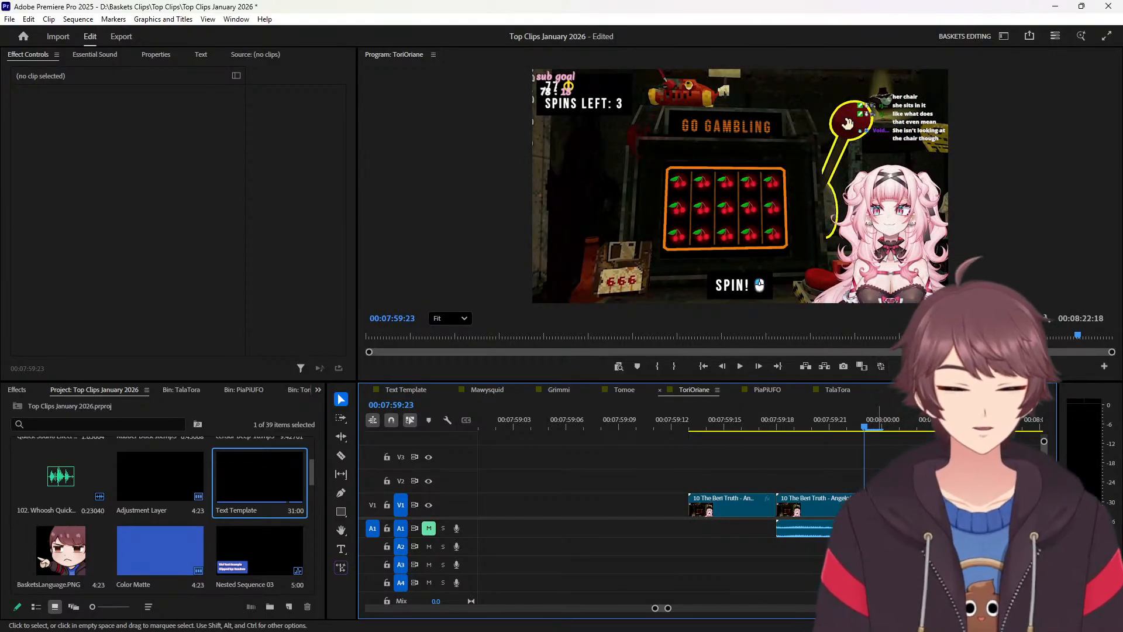
key("ctrl+s")
Open the PiaPiUFO sequence at the end of its first clip and mute audio track A1.
left_click(761, 389)
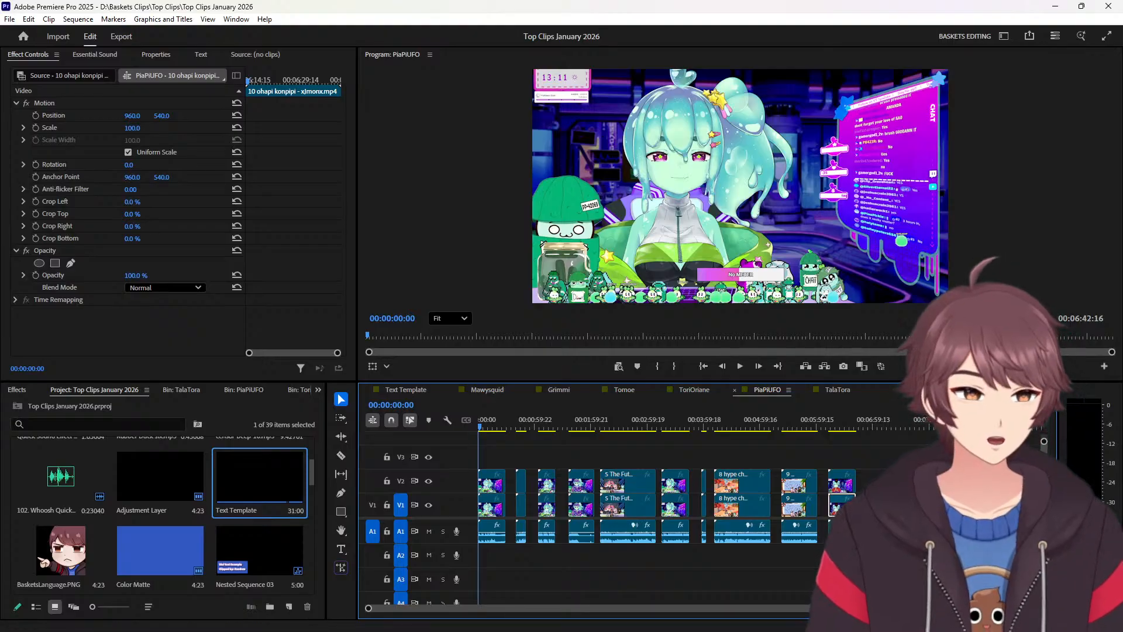
scroll(672, 581, "up", 10)
key("Down")
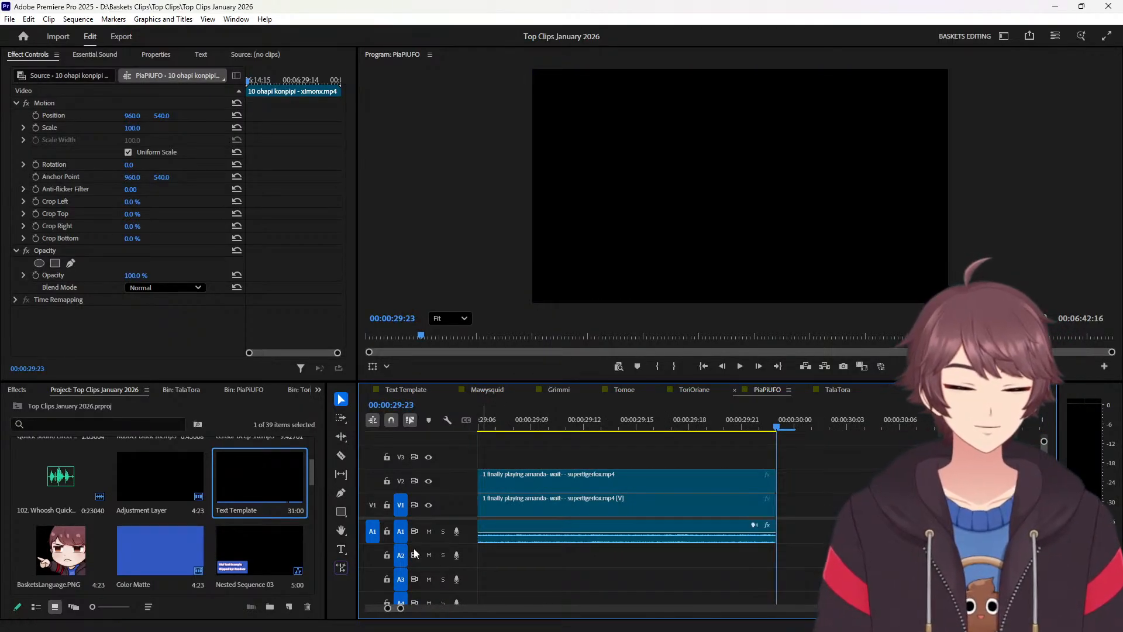
scroll(413, 549, "down", 1)
left_click(429, 528)
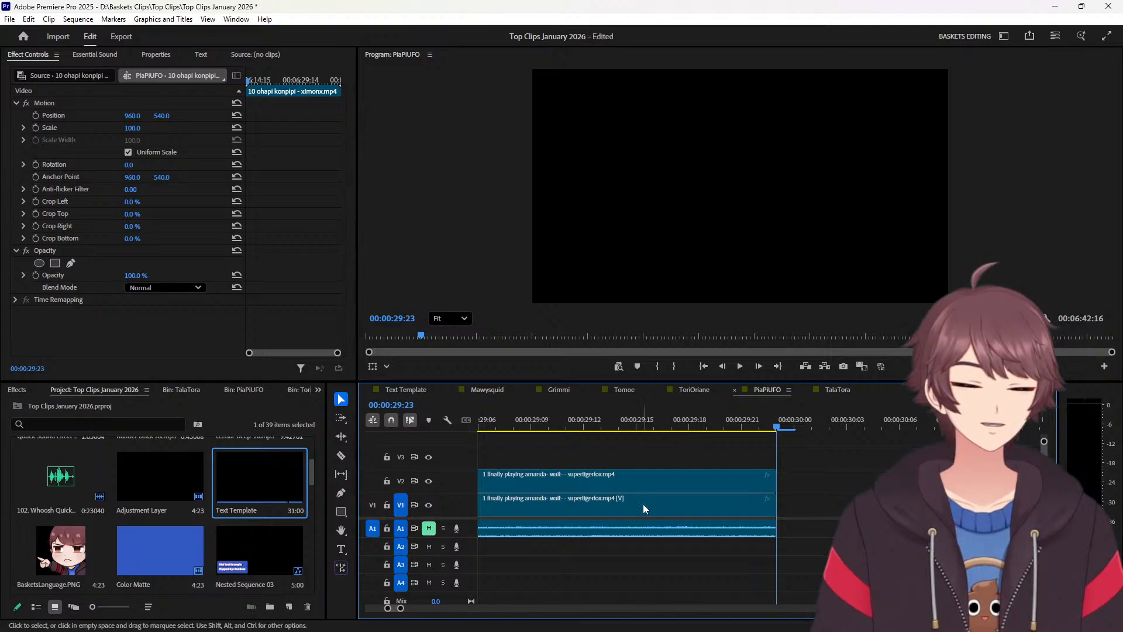
Cut the last five frames off PiaPiUFO clip 1's V2 copy, place them after the original on V1, and delete the copy's remainder.
key("shift+Left")
key("c")
left_click(690, 480)
key("v")
left_click_drag(729, 483, 818, 503)
left_click(640, 475)
key("Delete")
Paste the transition layers and sound after PiaPiUFO clip 1's original, and move the first five frames of clip 2's V2 copy before its original.
key("shift+Right")
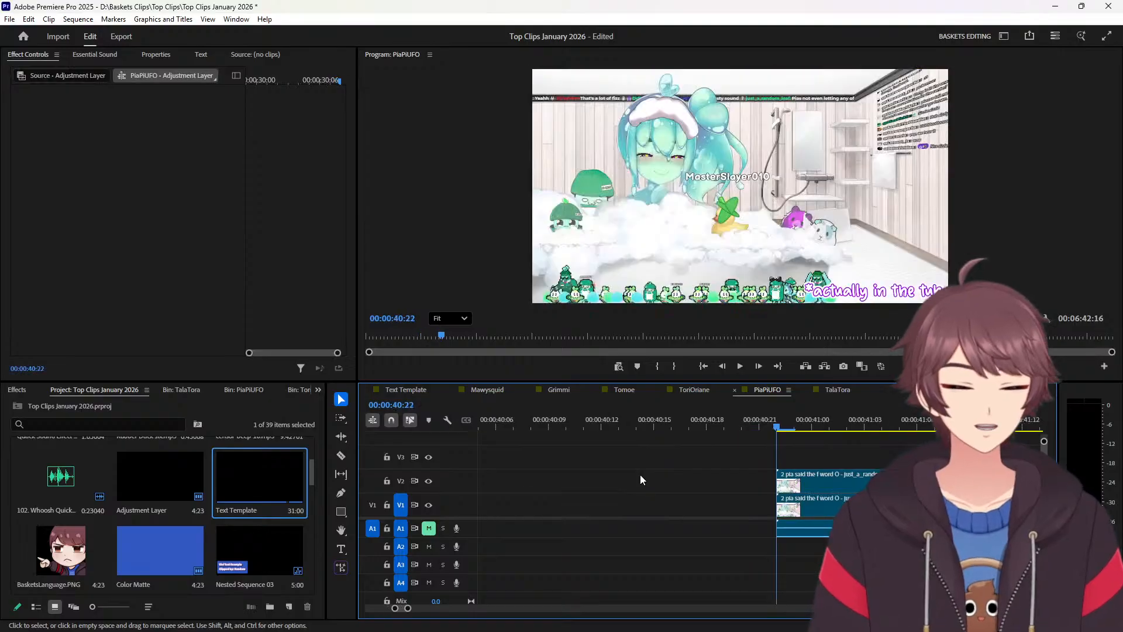
key("c")
left_click(869, 475)
key("v")
left_click_drag(832, 475, 745, 479)
left_click_drag(745, 478, 741, 497)
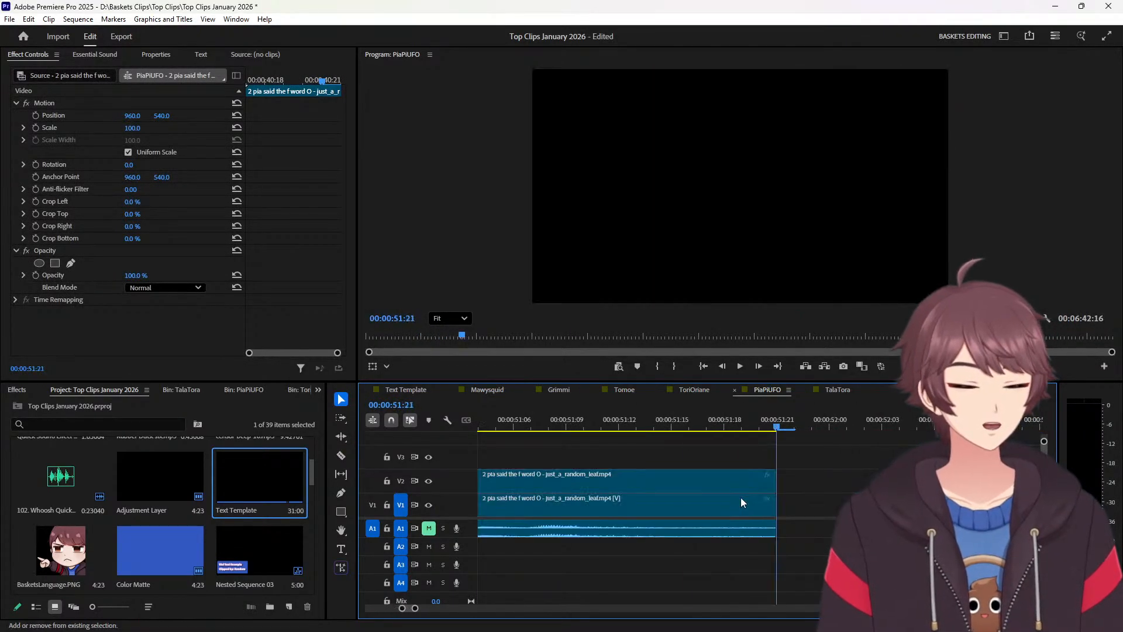
Cut the last five frames off PiaPiUFO clip 2's V2 copy, place them after the original on V1, and delete the copy's remainder.
key("c")
left_click(696, 486)
key("v")
left_click_drag(717, 483, 813, 505)
key("Delete")
Paste the transition layers and sound after PiaPiUFO clip 2's original, and move the first five frames of clip 3's V2 copy before its original.
key("Right")
key("Down")
key("ctrl+v")
key("Down")
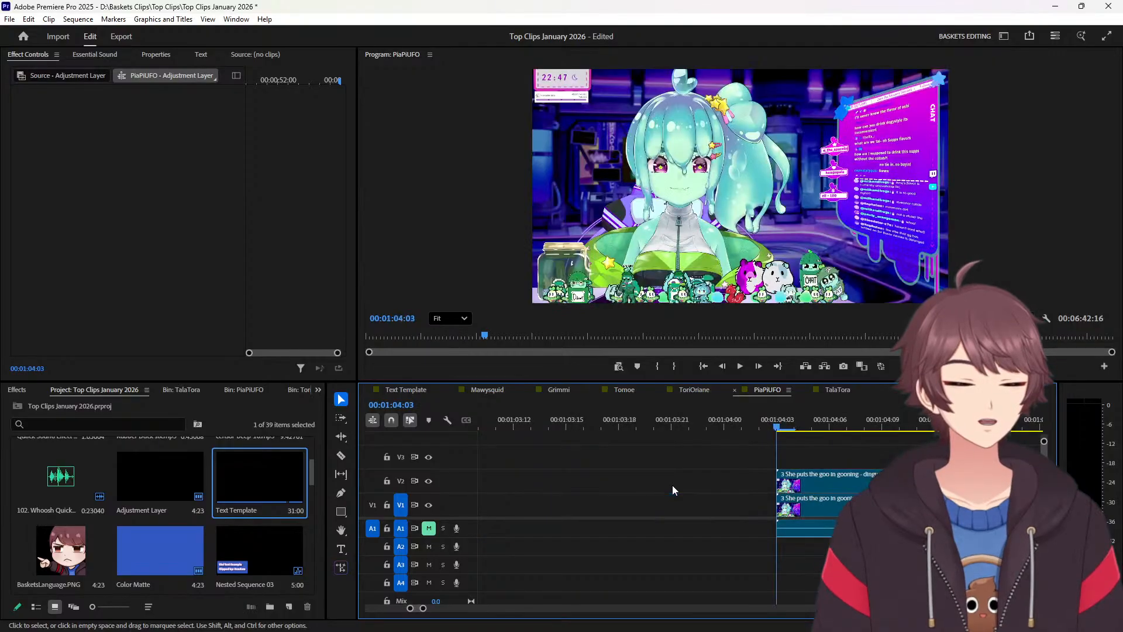
key("shift+Right")
key("c")
left_click(864, 475)
key("v")
left_click_drag(847, 485, 749, 497)
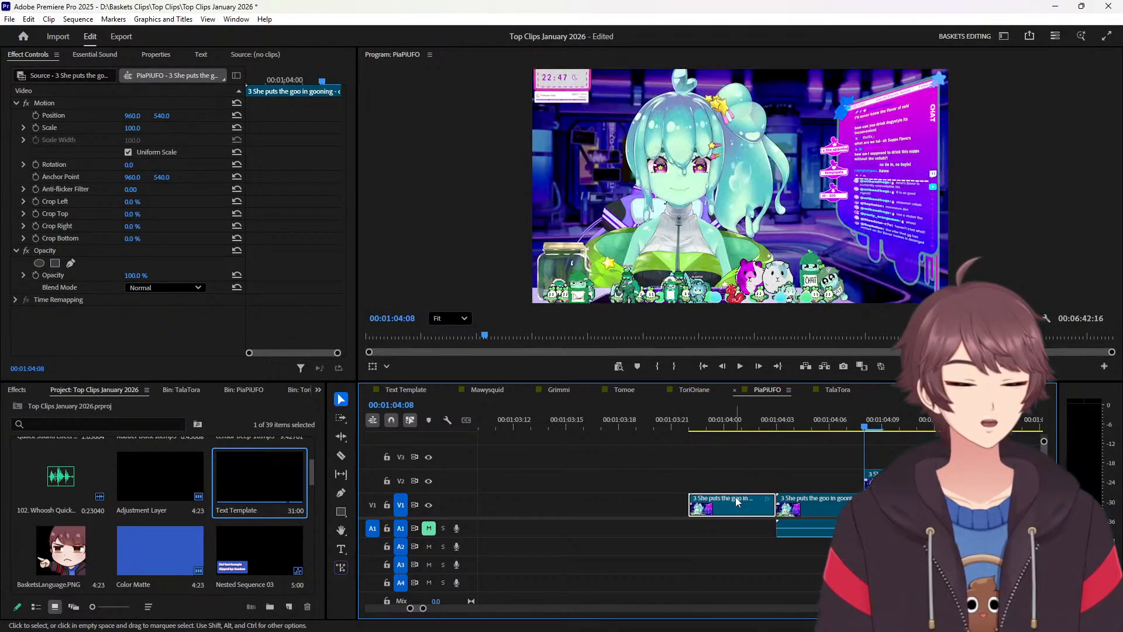
Cut the last five frames off PiaPiUFO clip 3's V2 copy at 00:01:22:19, place them after the original on V1, and delete the copy's remainder.
key("Down")
key("shift+Left")
key("c")
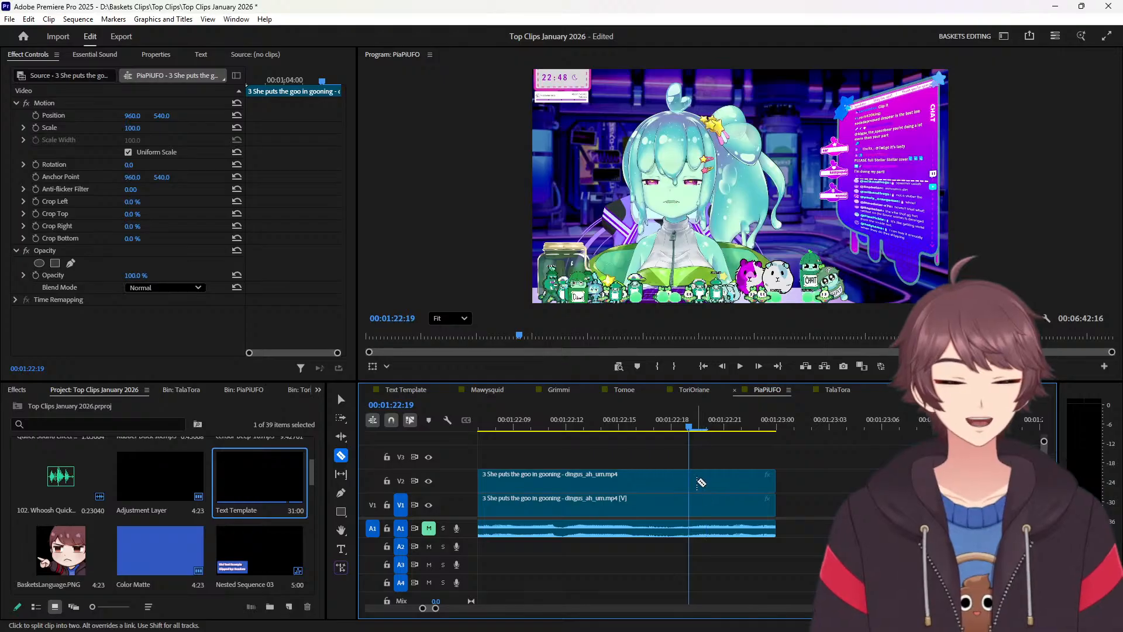
left_click(702, 483)
key("v")
left_click_drag(701, 483, 804, 502)
left_click(656, 490)
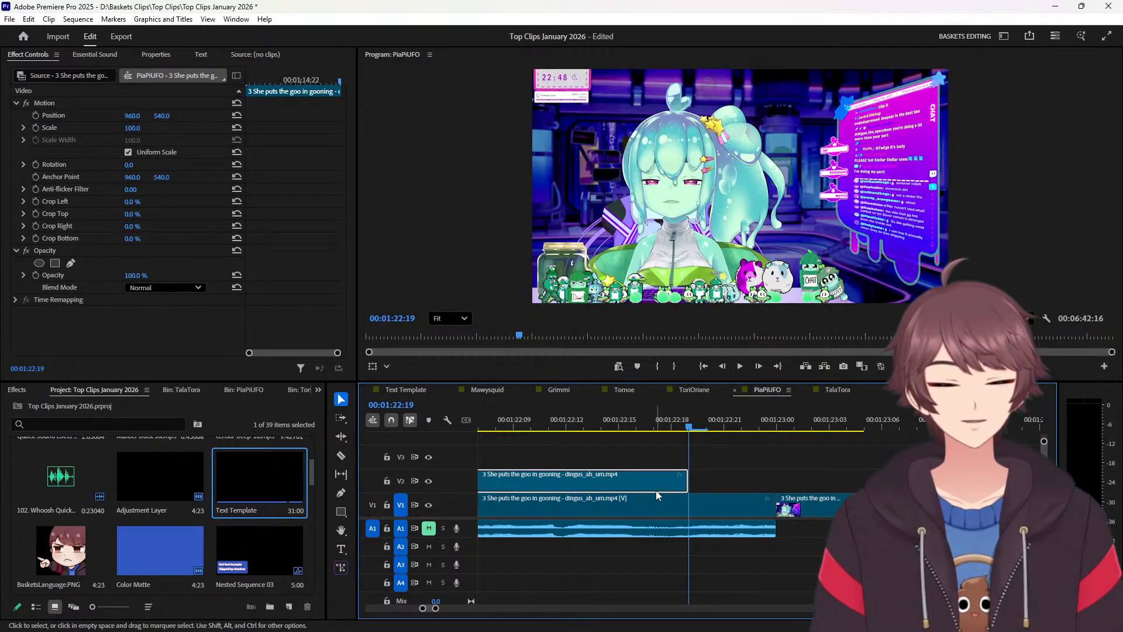
key("Delete")
Paste the transition layers and sound after PiaPiUFO clip 3's original, and move the first five frames of clip 4's V2 copy before its original.
key("Down")
key("ctrl+v")
key("Down")
key("shift+Right")
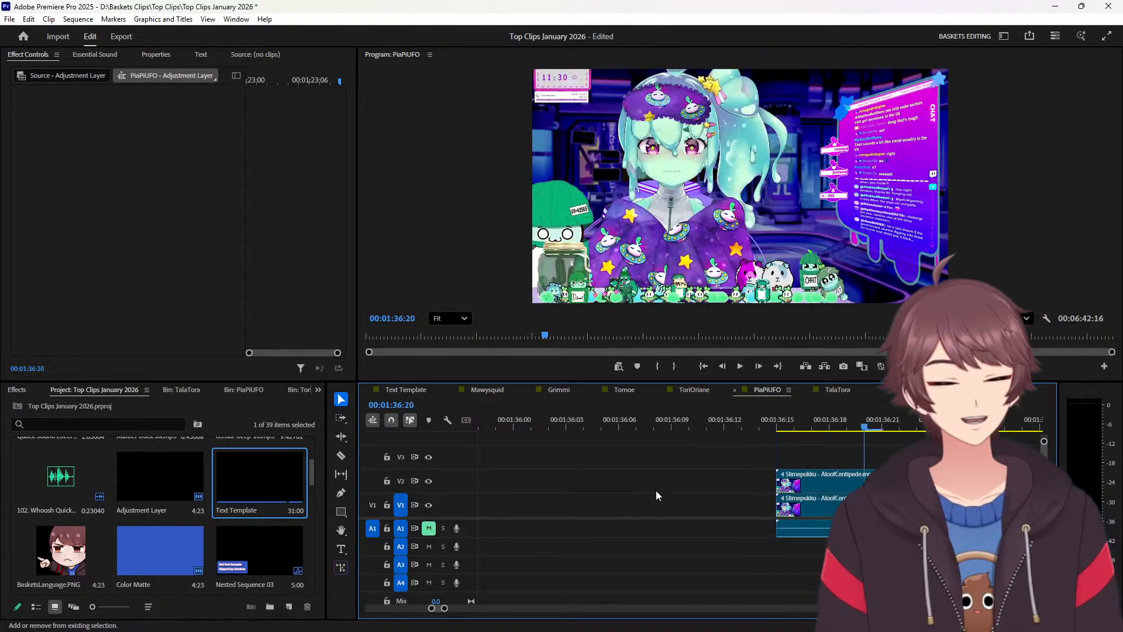
key("c")
left_click(864, 488)
key("v")
left_click_drag(827, 483, 740, 507)
Cut the last five frames off PiaPiUFO clip 4's V2 copy, place them after the original on V1, and delete the copy's remainder.
key("Down")
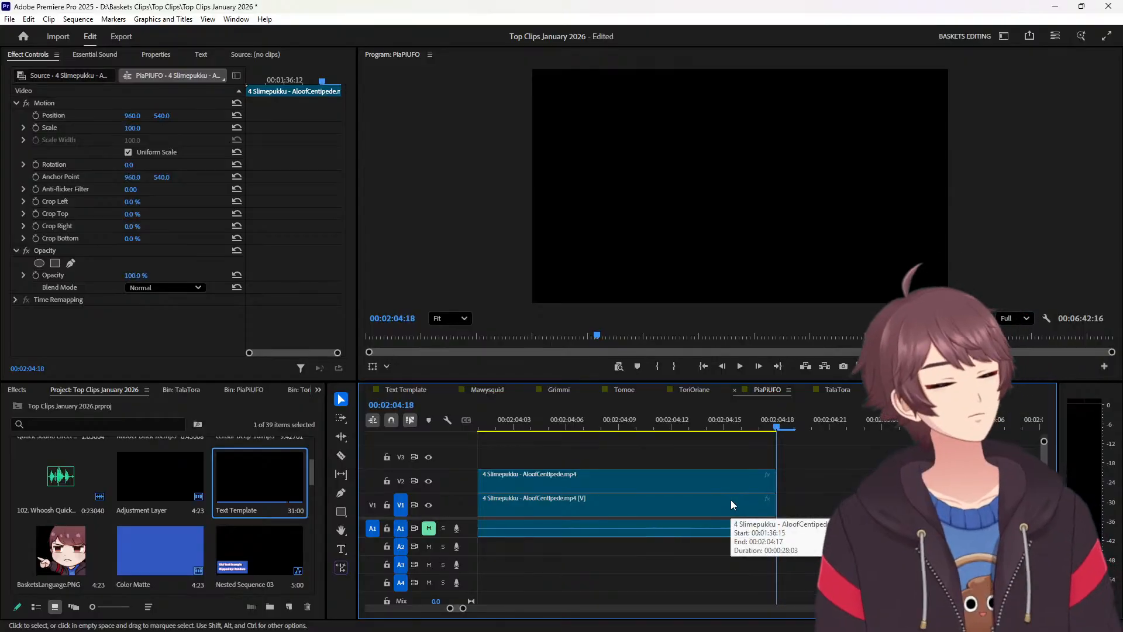
key("shift+Left")
key("c")
left_click(696, 484)
key("v")
left_click_drag(699, 483, 805, 503)
left_click(657, 478)
key("Delete")
Paste the transition layers and sound after PiaPiUFO clip 4's original, and move the first five frames of clip 5's V2 copy before its original.
key("Down")
key("Down")
key("Down")
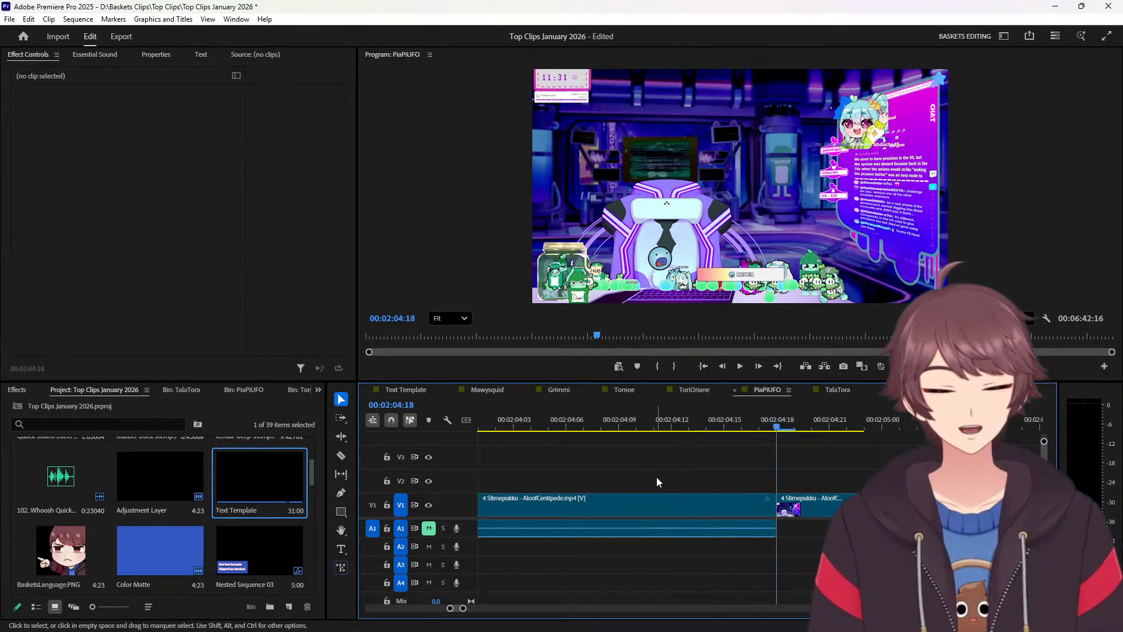
key("shift+Right")
key("c")
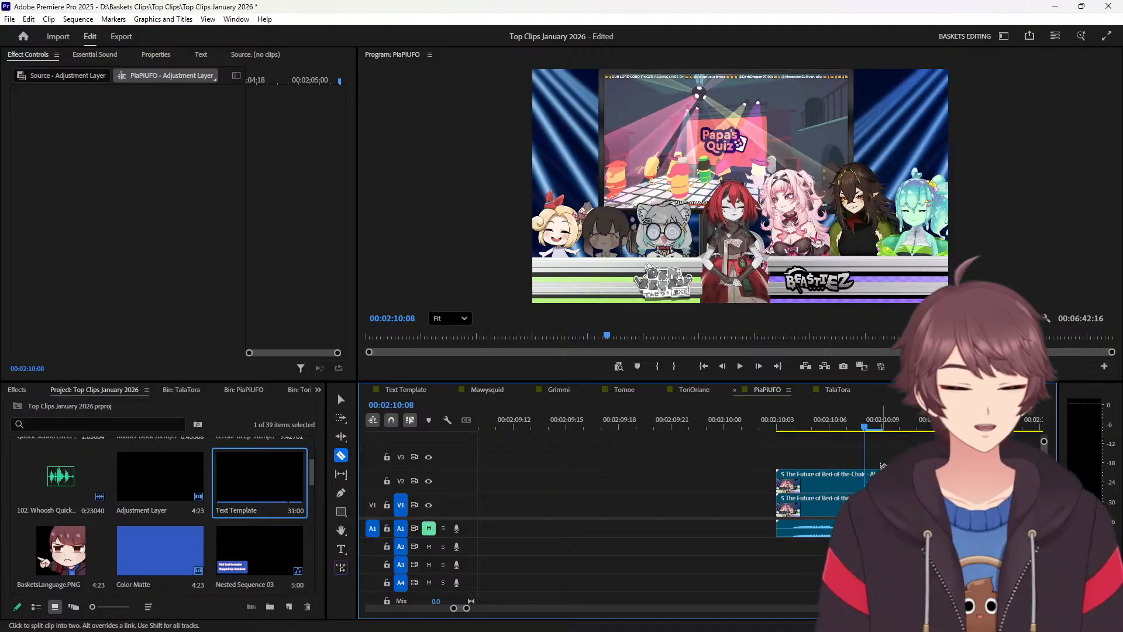
left_click(867, 478)
key("v")
left_click_drag(843, 486, 740, 512)
Cut the last five frames off PiaPiUFO clip 5's V2 copy, place them after the original on V1, and delete the copy's remainder.
key("Down")
key("shift+Left")
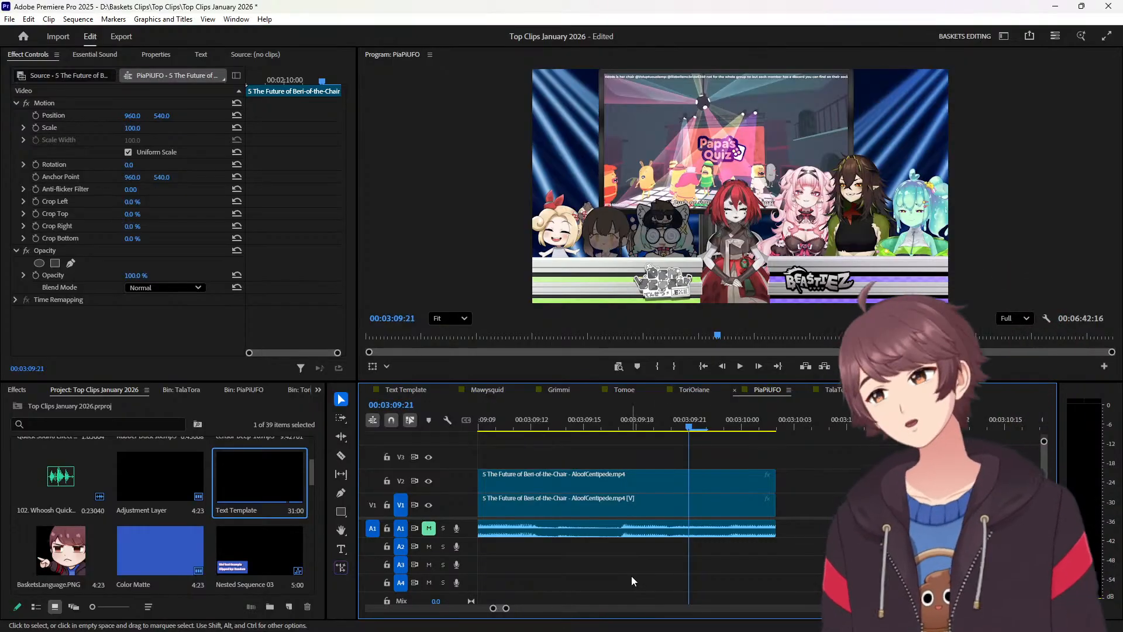
key("c")
key("v")
left_click_drag(699, 477, 651, 472)
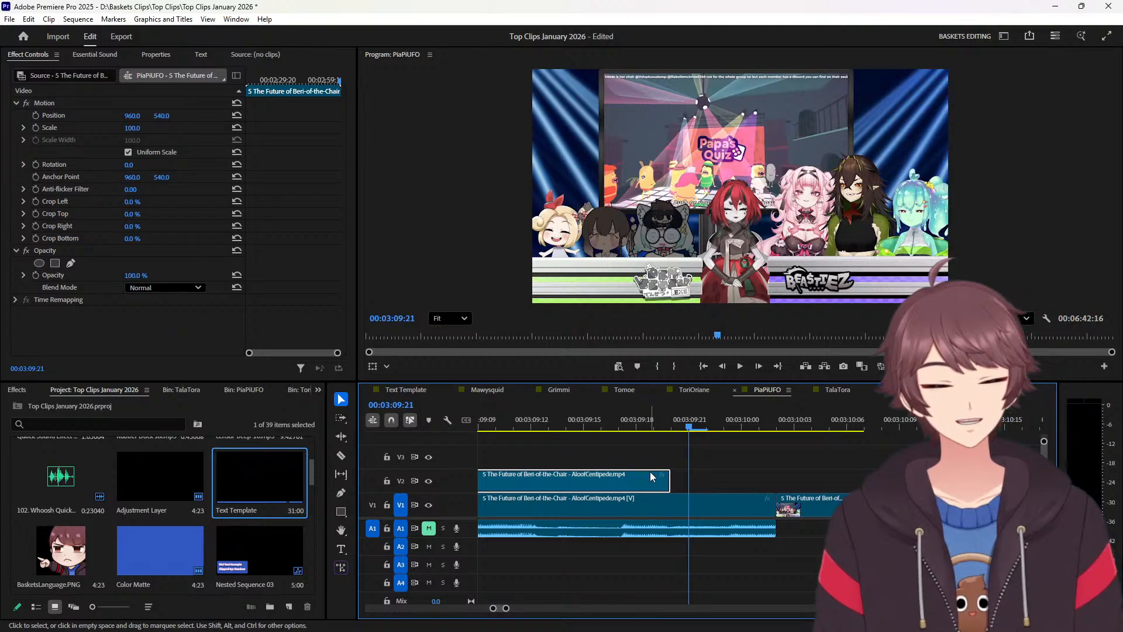
key("Delete")
Paste the transition layers and sound after PiaPiUFO clip 5's original, and move the first five frames of clip 6's V2 copy before its original.
key("Down")
key("ctrl+v")
key("Down")
key("shift+Right")
key("c")
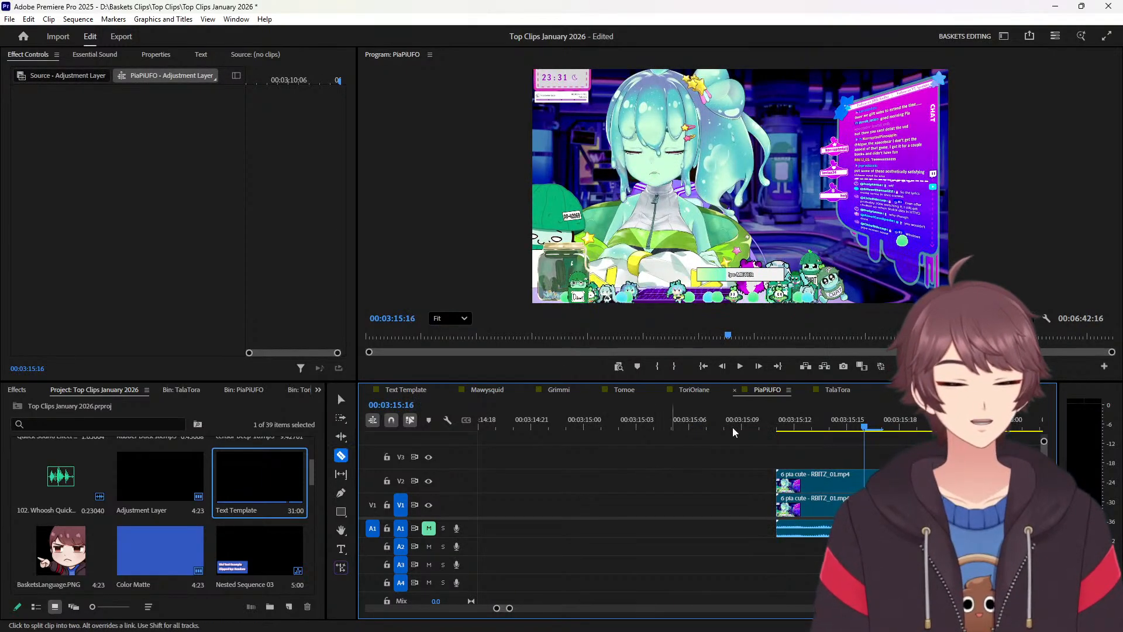
left_click(868, 475)
key("v")
left_click_drag(848, 490, 753, 506)
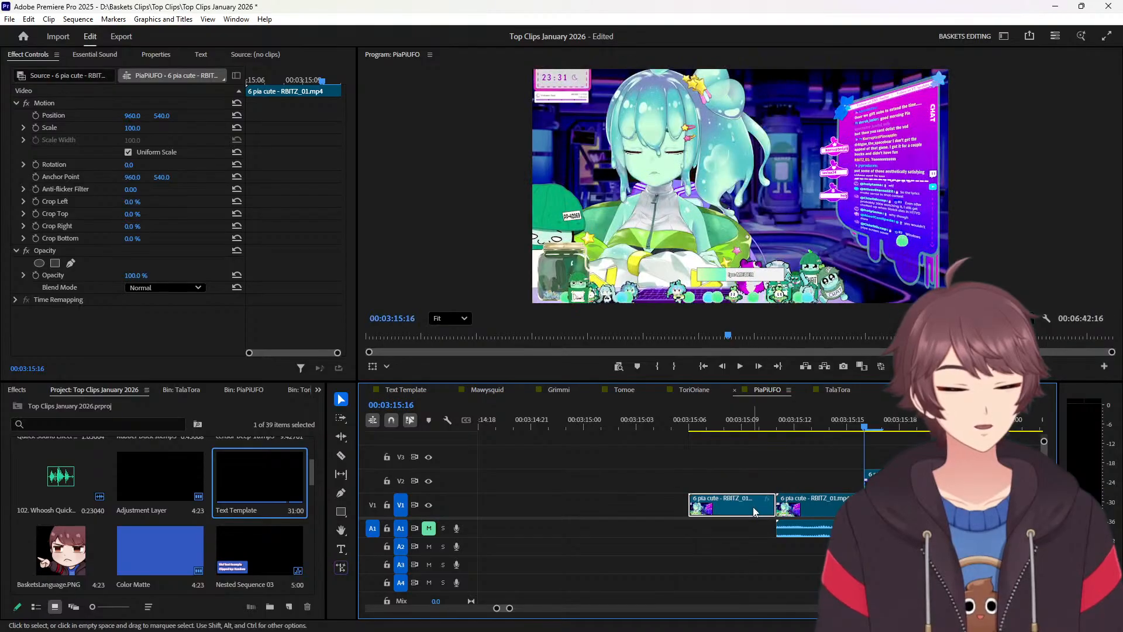
Cut the last five frames off PiaPiUFO clip 6's V2 copy, place them after the original on V1, and delete the copy's remainder.
key("Down")
key("shift+Left")
key("c")
left_click(698, 481)
key("v")
left_click_drag(702, 481, 803, 503)
left_click(659, 486)
key("Delete")
Paste the transition layers and sound after PiaPiUFO clip 6's original, and move the first five frames of clip 7's V2 copy before its original.
key("Down")
key("Down")
key("shift+Right")
key("c")
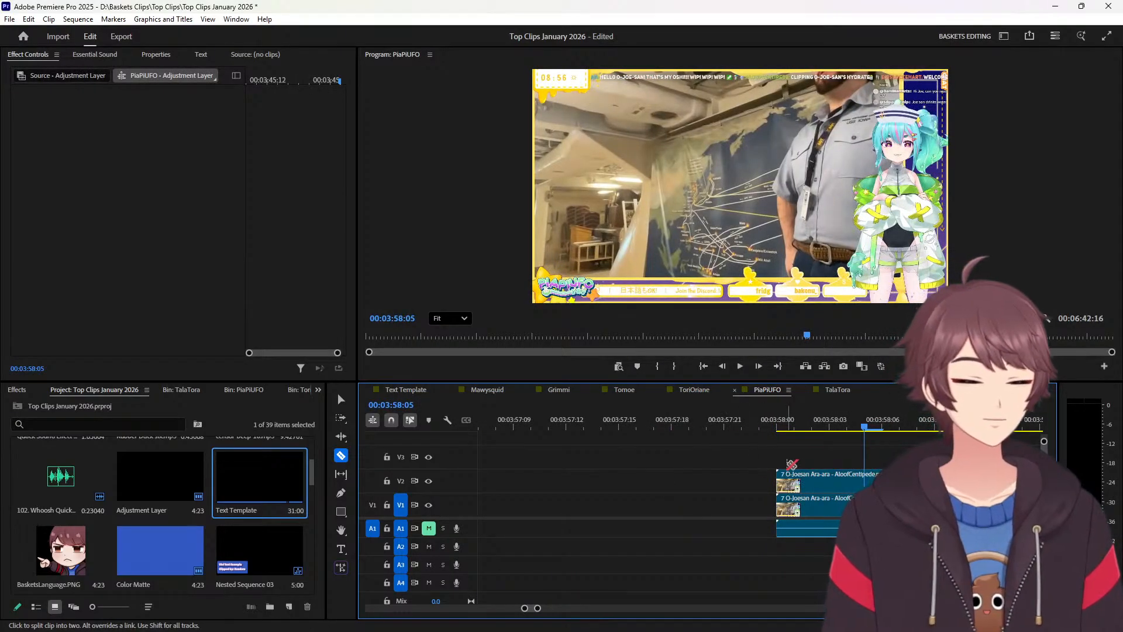
left_click(870, 471)
key("v")
left_click_drag(843, 481, 753, 483)
left_click_drag(751, 485, 790, 504)
Cut the last five frames off PiaPiUFO clip 7's V2 copy, place them after the original on V1, and delete the copy's remainder.
key("Down")
key("shift+Left")
key("c")
left_click(699, 485)
key("v")
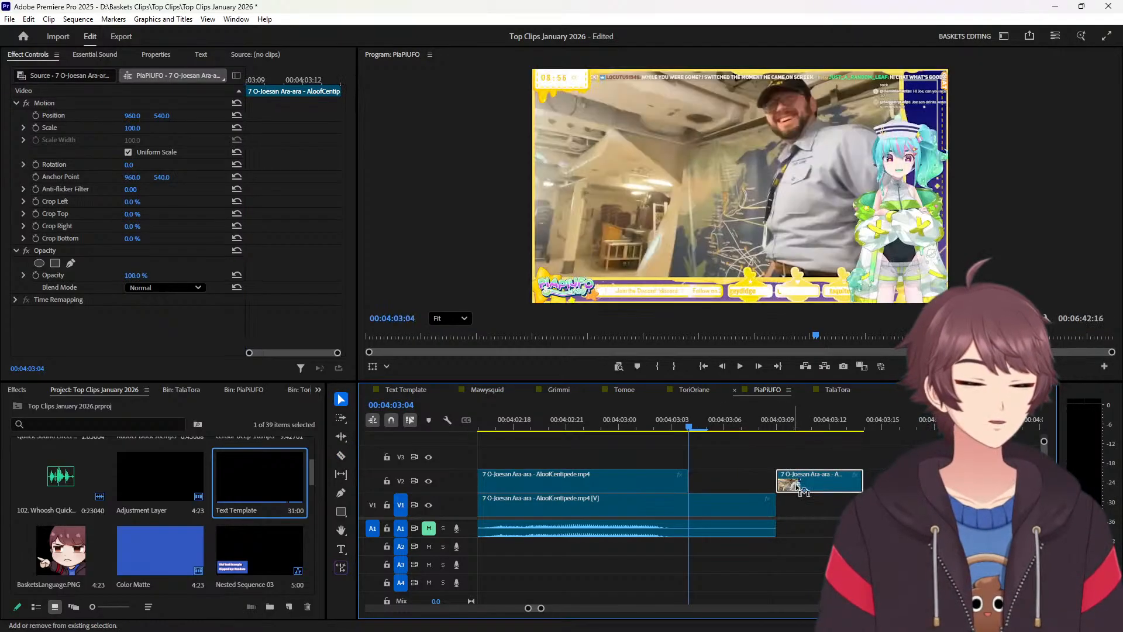
left_click(669, 473)
key("Delete")
Paste the transition layers and sound after PiaPiUFO clip 7's original, and move the first five frames of clip 8's V2 copy before its original.
key("Down")
key("Down")
key("Down")
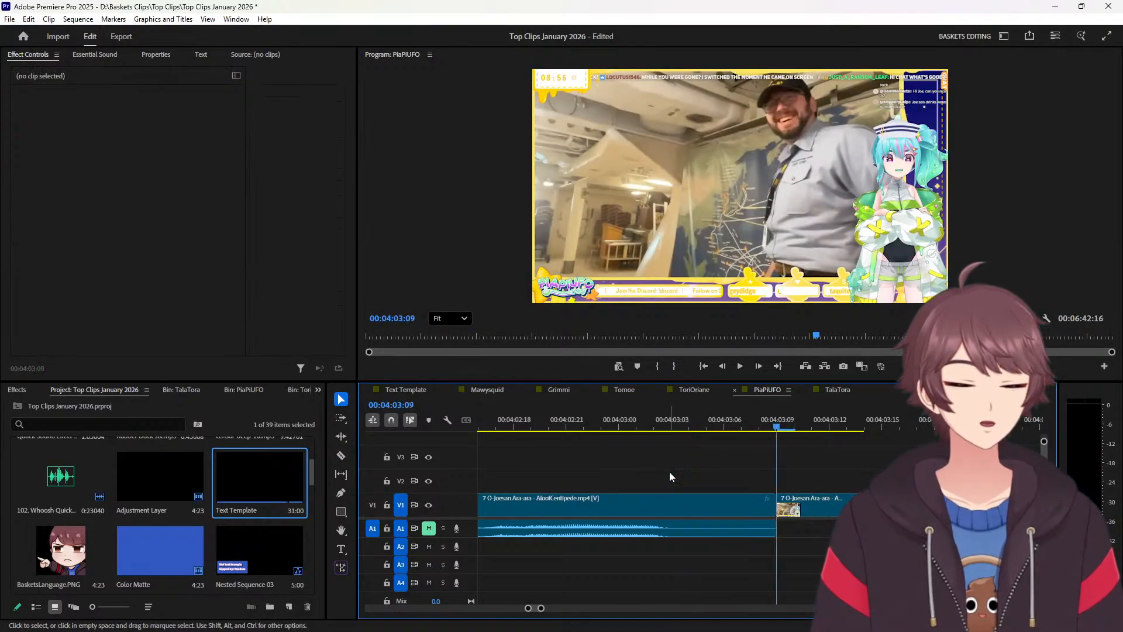
key("shift+Right")
key("c")
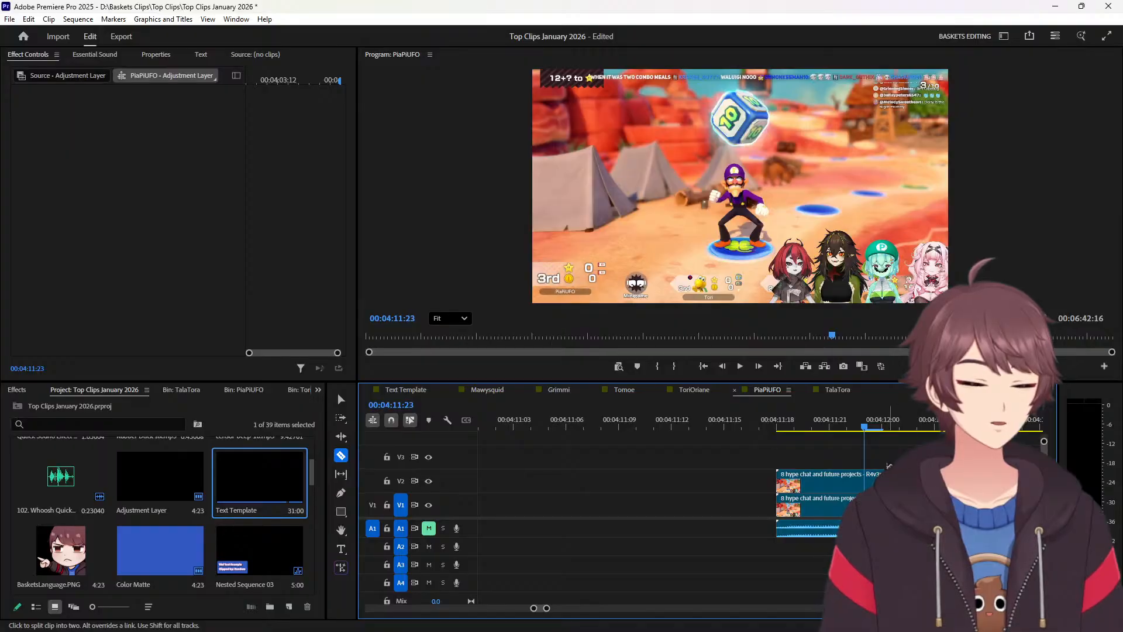
left_click(865, 480)
key("v")
left_click_drag(828, 480, 753, 488)
left_click_drag(753, 487, 753, 504)
Cut the last five frames off PiaPiUFO clip 8's V2 copy, place them after the original on V1, and delete the copy's remainder.
key("Down")
key("shift+Left")
key("c")
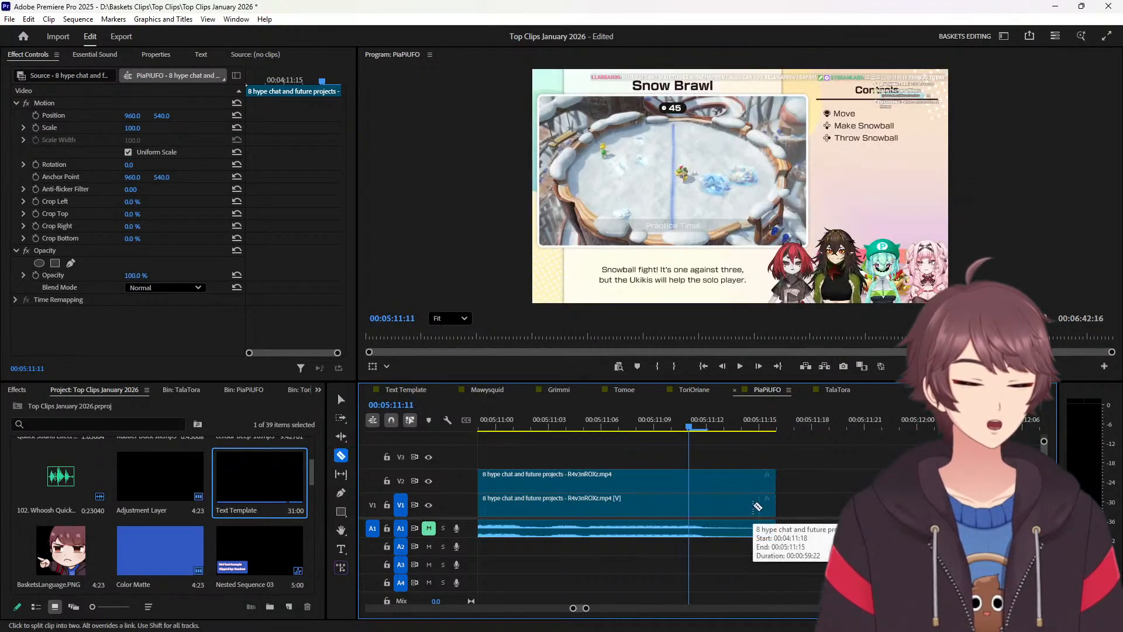
left_click(689, 479)
key("v")
left_click_drag(714, 477, 797, 504)
left_click(643, 486)
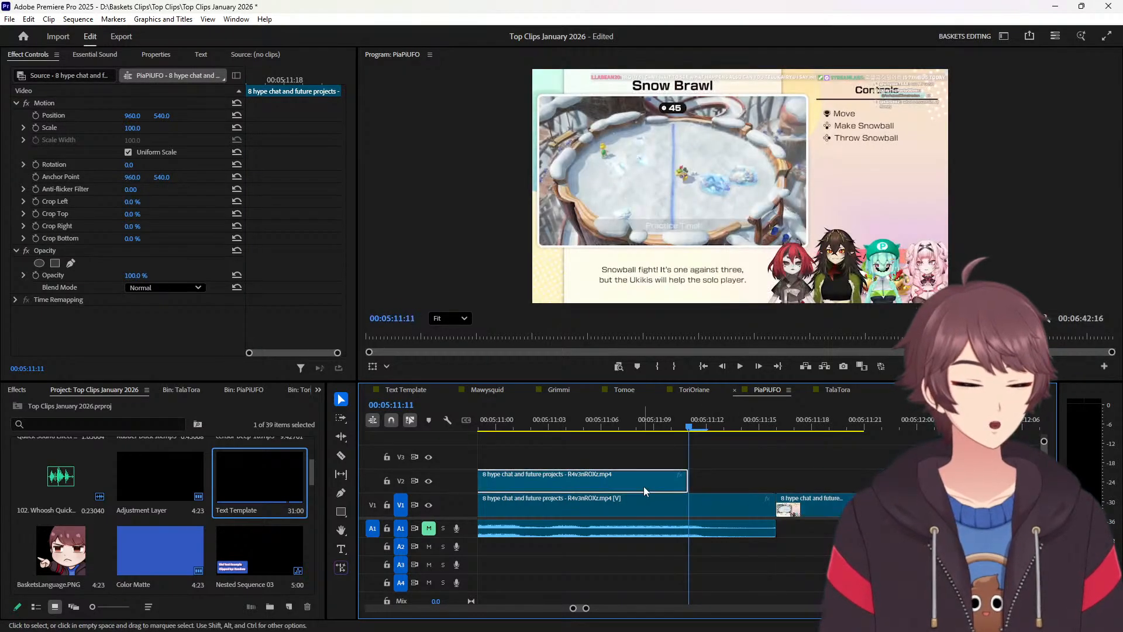
key("Delete")
Paste the transition layers and sound after PiaPiUFO clip 8's original, and move the first five frames of clip 9's V2 copy before its original.
key("Down")
key("c")
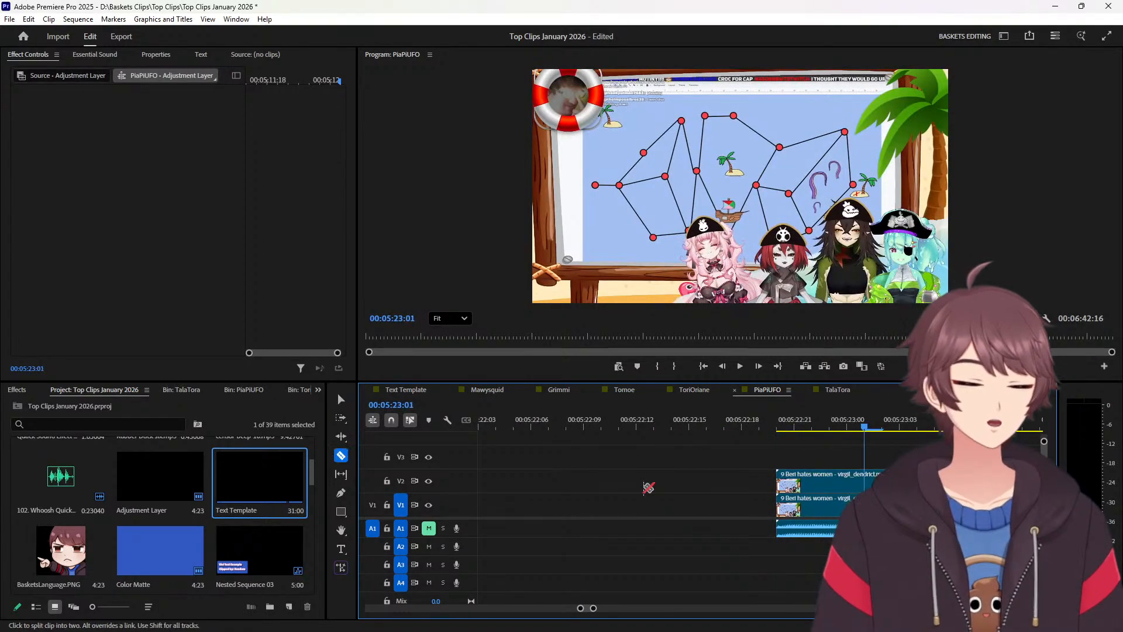
key("v")
left_click_drag(848, 485, 753, 508)
Cut the last five frames off PiaPiUFO clip 9's V2 copy, place them after the original on V1, and delete the copy's remainder.
key("Down")
key("shift+Left")
key("c")
key("v")
left_click_drag(723, 483, 809, 507)
left_click(642, 482)
key("Delete")
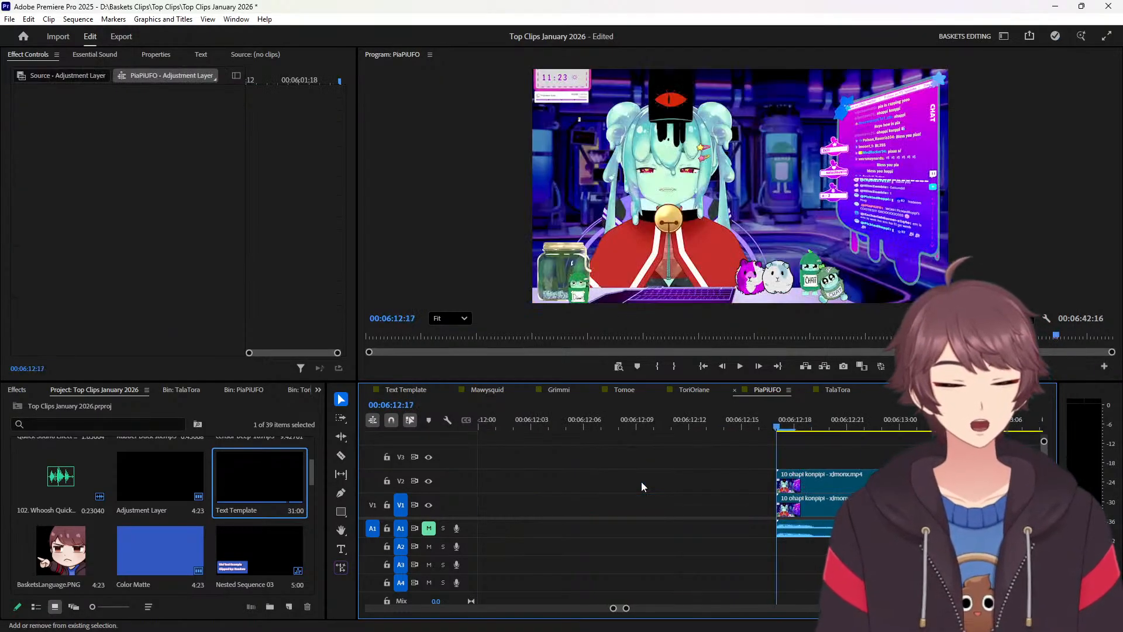
Paste the transition layers and sound after PiaPiUFO clip 9's original, and move the first five frames of clip 10's V2 copy before its original.
key("c")
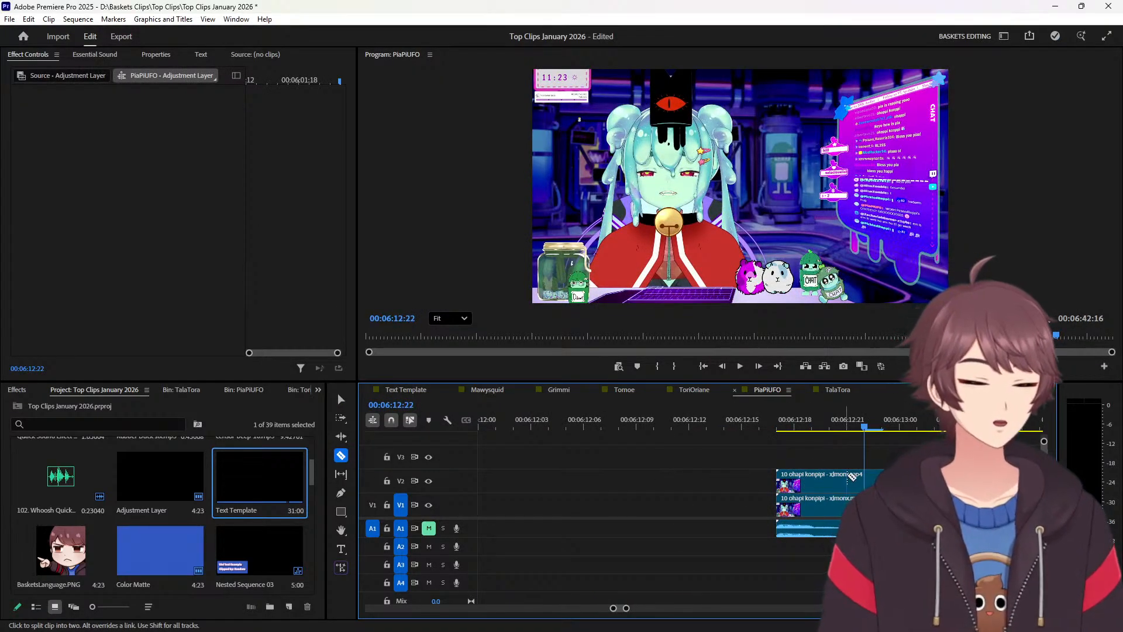
key("v")
left_click_drag(849, 476, 758, 506)
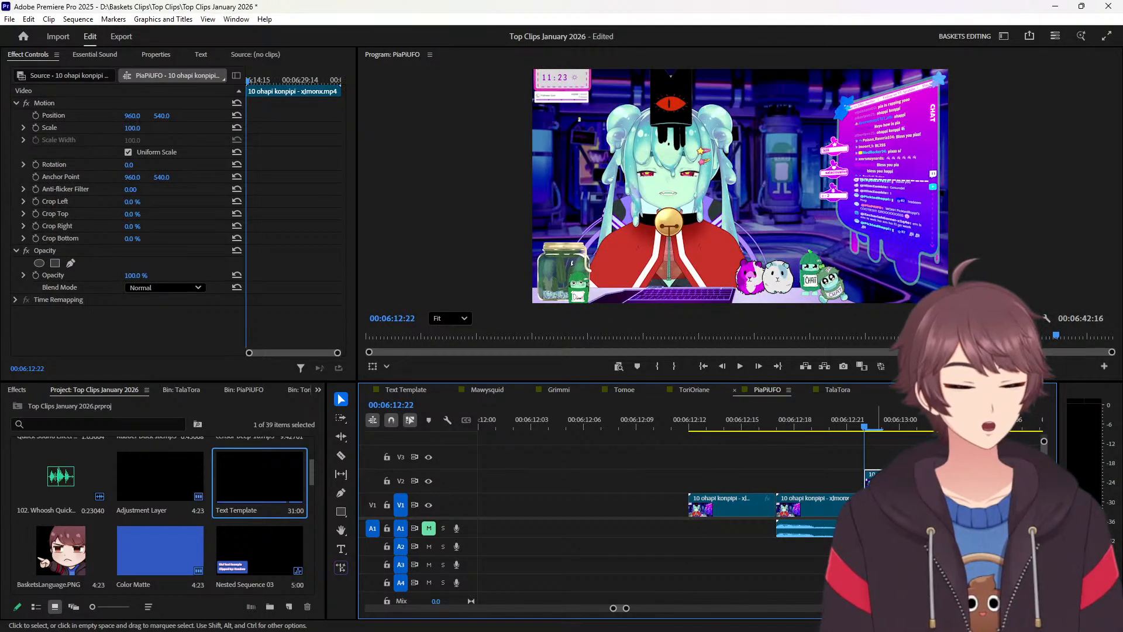
Open the TalaTora sequence at five frames before the end of clip 1, and mute audio track A1.
left_click(836, 390)
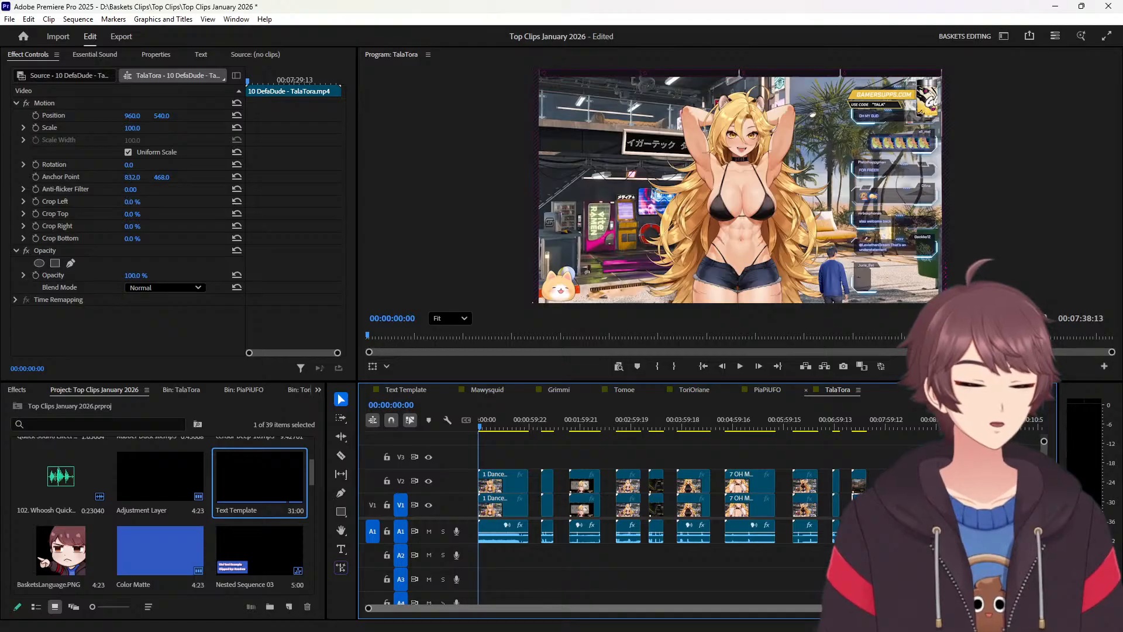
left_click_drag(1044, 608, 404, 612)
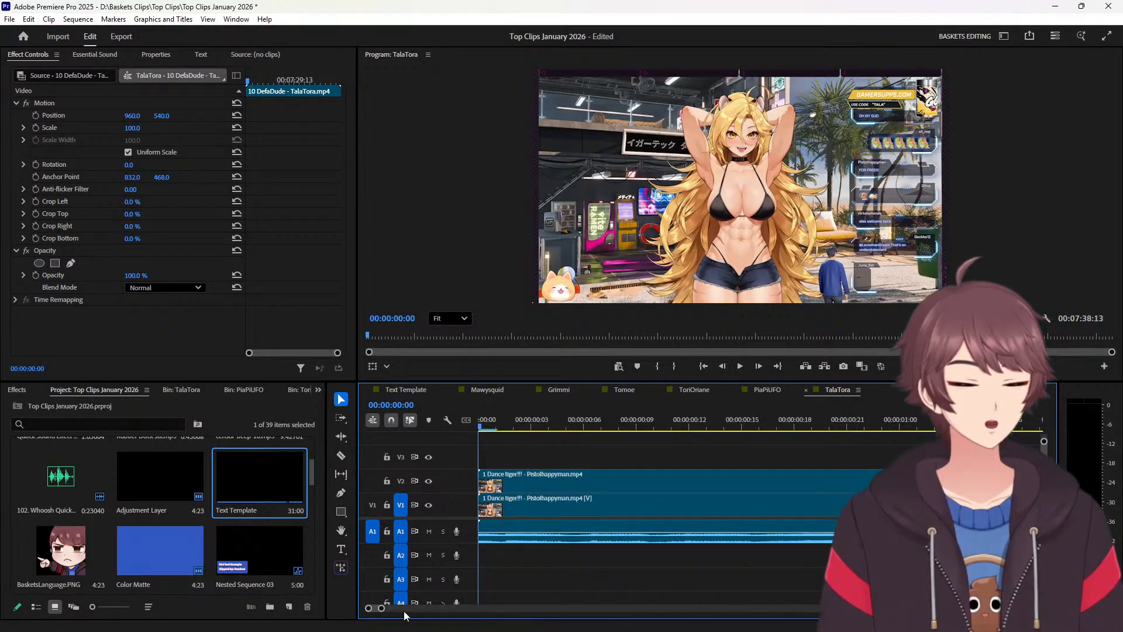
key("Down")
key("shift+Left")
scroll(414, 576, "down", 3)
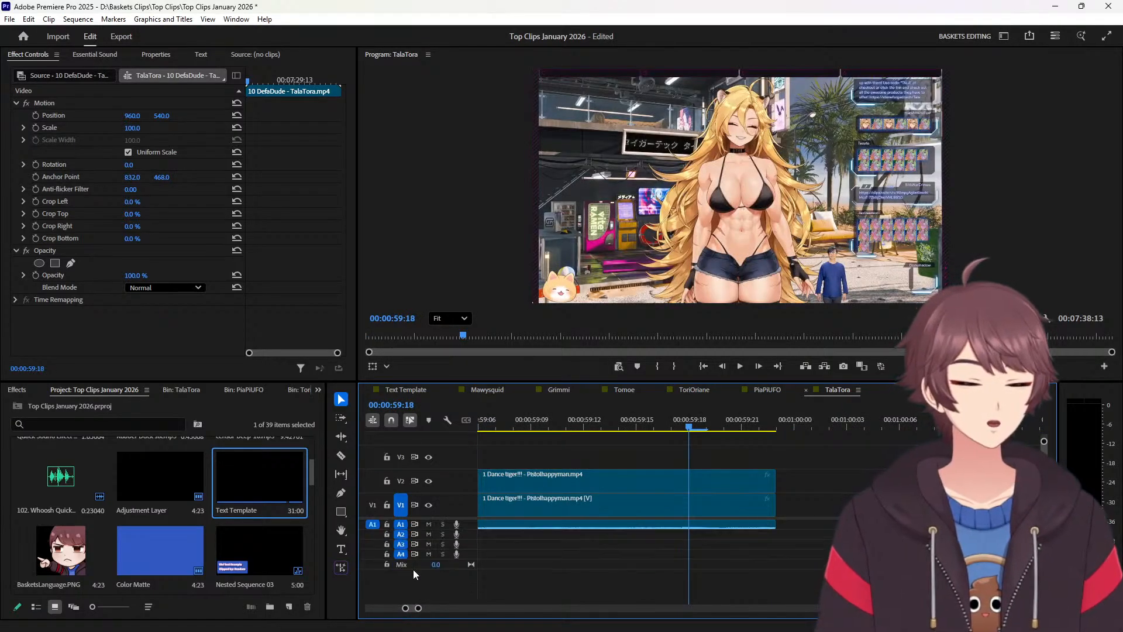
scroll(417, 541, "up", 2)
left_click(428, 527)
Cut the last five frames off TalaTora clip 1's V2 copy, place them after the original on V1, and delete the copy's remainder.
key("c")
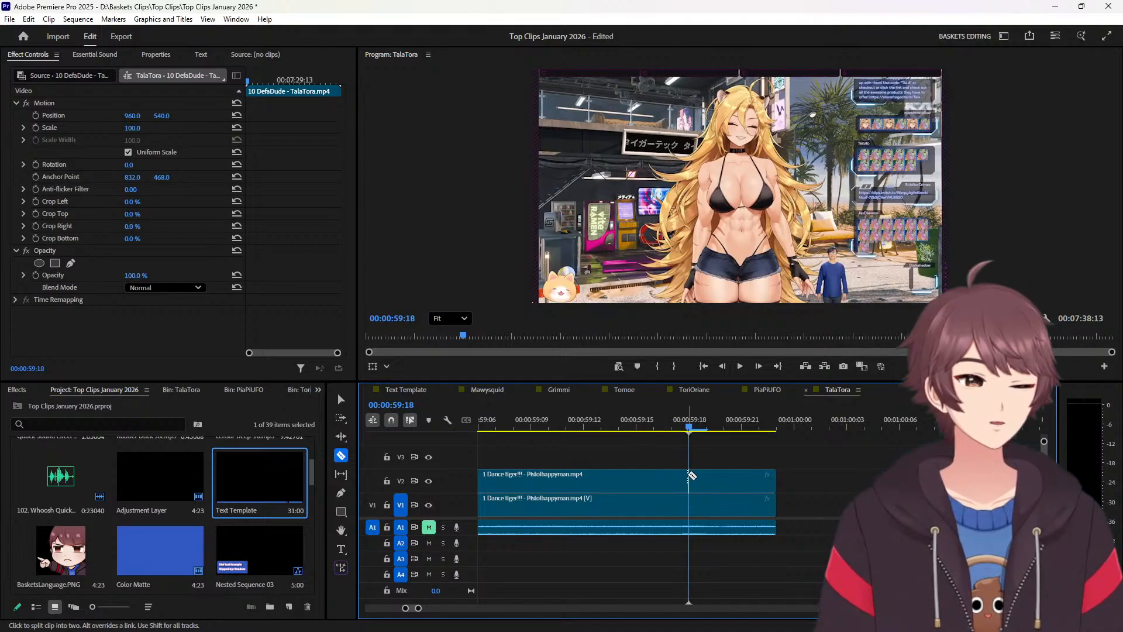
left_click(690, 475)
key("v")
left_click_drag(702, 477, 790, 501)
left_click(647, 471)
key("Delete")
Paste the transition layers and sound after TalaTora clip 1's original, and move the first five frames of clip 2's V2 copy before its original.
key("Down")
key("Down")
key("Down")
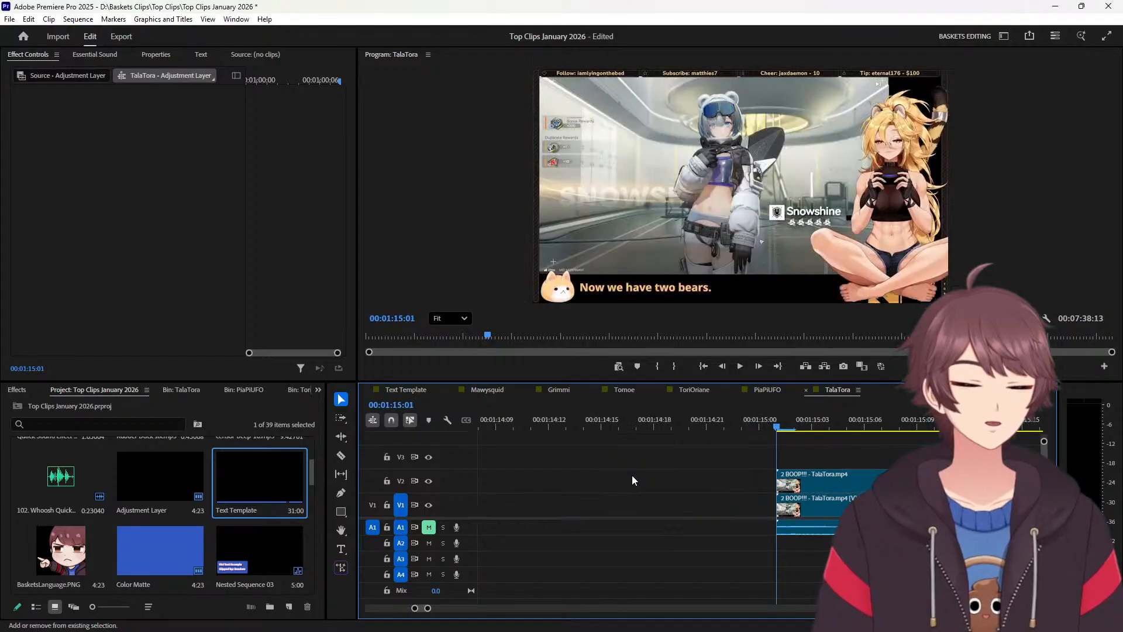
key("shift+Right")
key("c")
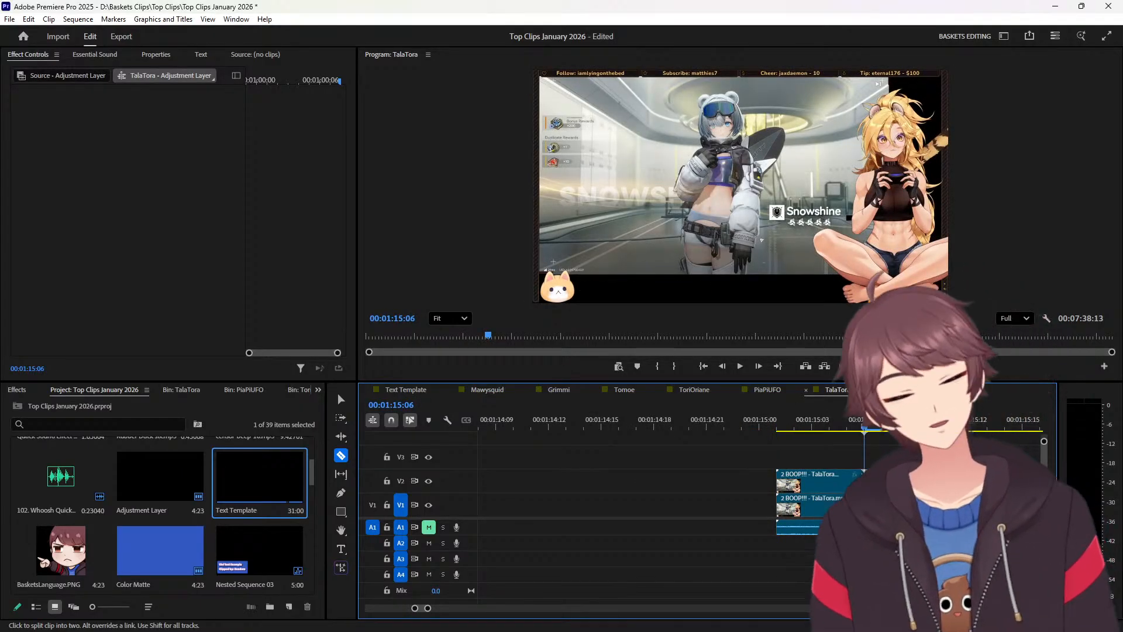
key("v")
left_click_drag(838, 480, 807, 503)
Cut the last five frames off TalaTora clip 2's V2 copy, place them after the original on V1, and delete the copy's remainder.
key("Down")
key("shift+Left")
key("c")
left_click(697, 491)
key("v")
left_click(648, 476)
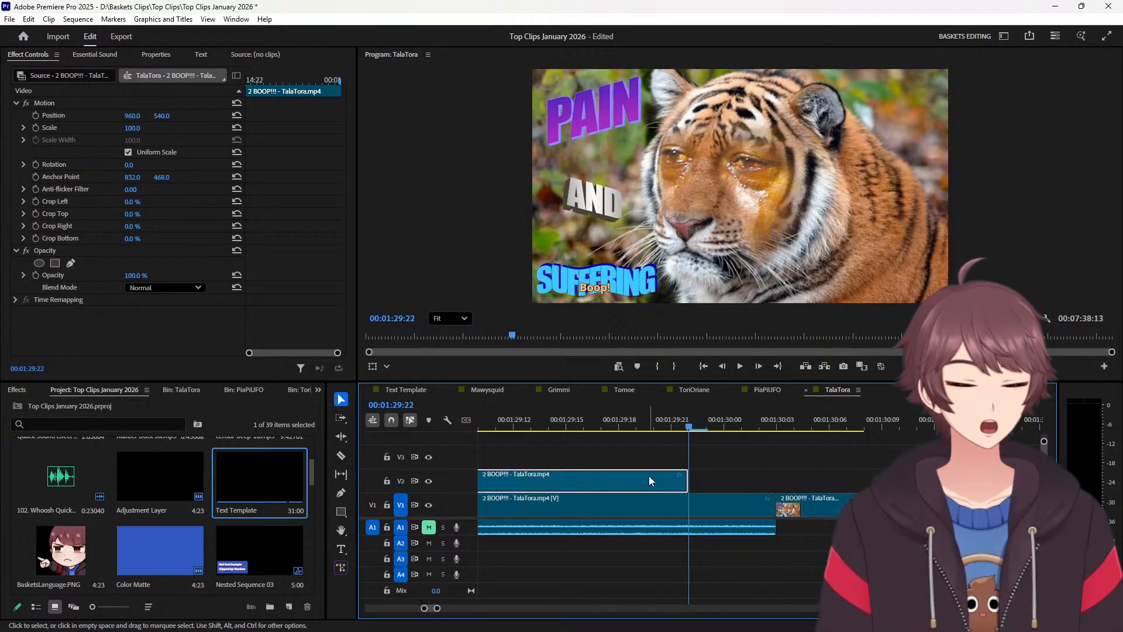
key("Delete")
Paste the transition layers and sound after TalaTora clip 2's original, and move the first five frames of clip 3's V2 copy before its original.
key("Down")
key("c")
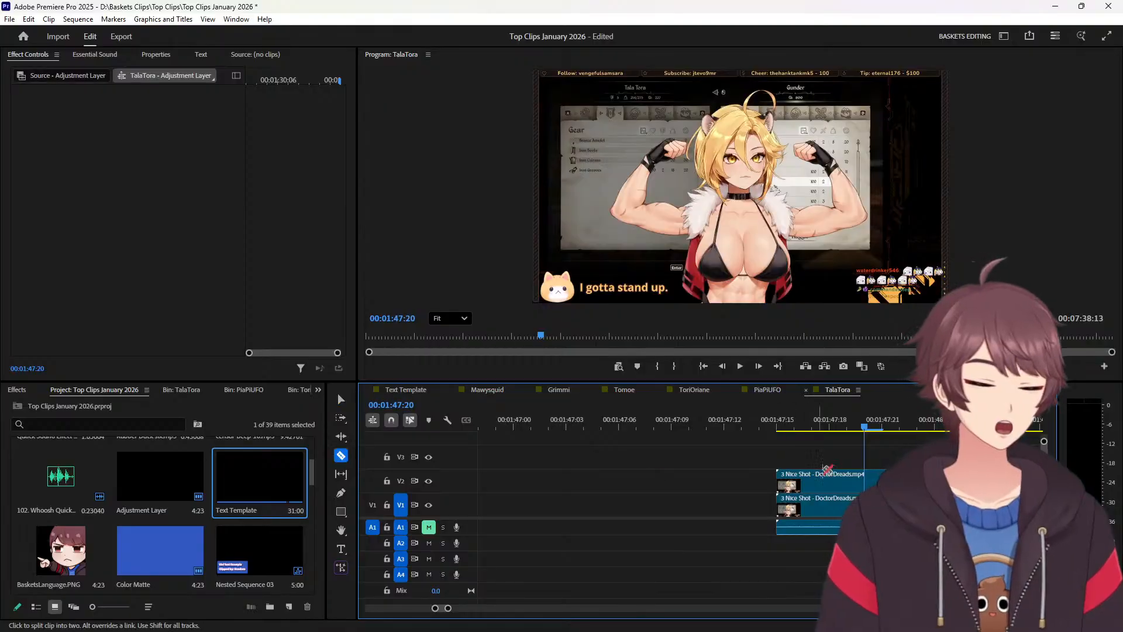
left_click(866, 479)
key("v")
left_click_drag(831, 483, 757, 502)
Cut the last five frames off TalaTora clip 3's V2 copy, place them after the original on V1, and delete the copy's remainder.
key("Down")
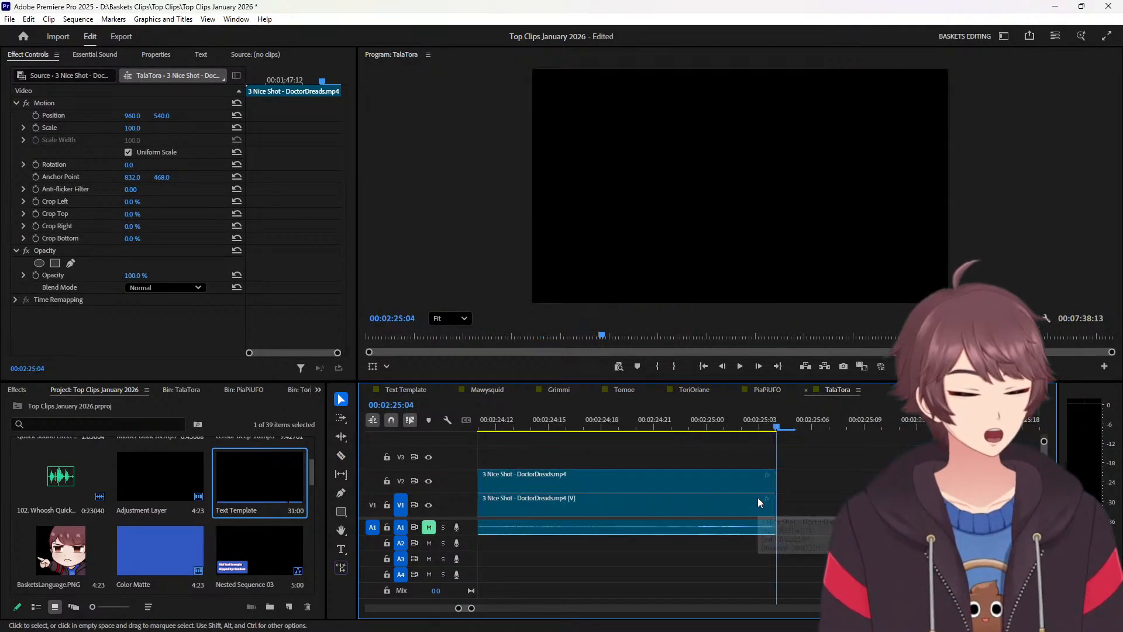
key("c")
left_click(700, 477)
key("v")
left_click_drag(700, 477, 806, 505)
left_click(646, 488)
key("Delete")
Paste the transition layers and sound after TalaTora clip 3's original, and move the first five frames of clip 4's V2 copy before its original.
key("Down")
key("Down")
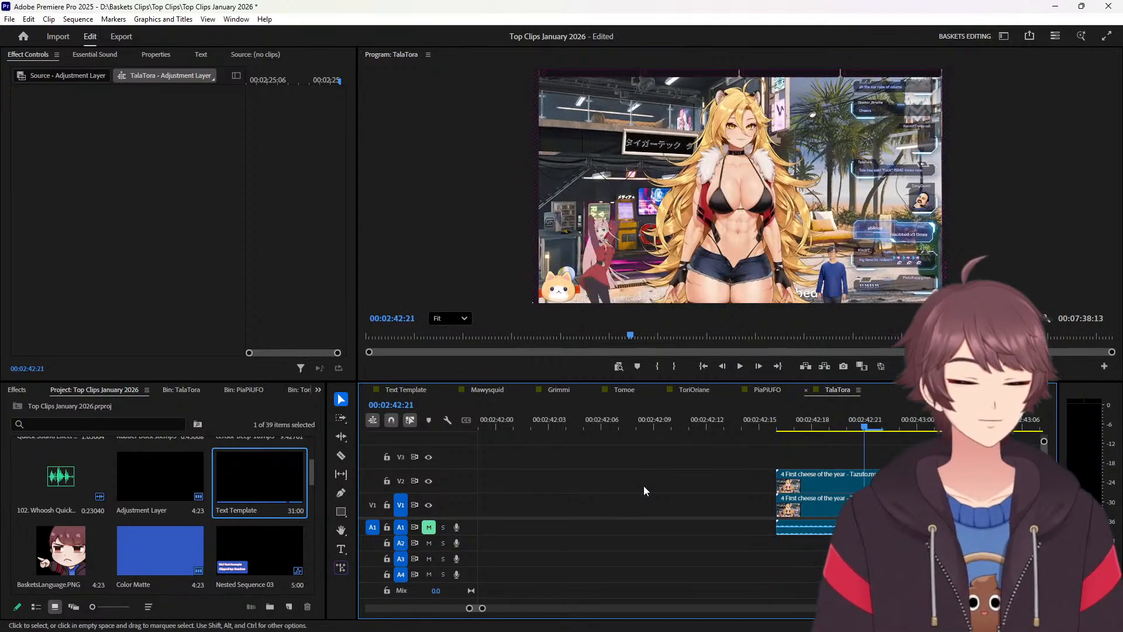
key("c")
key("v")
left_click_drag(848, 480, 759, 515)
Cut the last five frames off TalaTora clip 4's V2 copy, place them after the original on V1, and delete the copy's remainder.
key("Up")
key("Up")
key("Up")
key("Down")
key("Down")
key("Down")
key("shift+Left")
key("c")
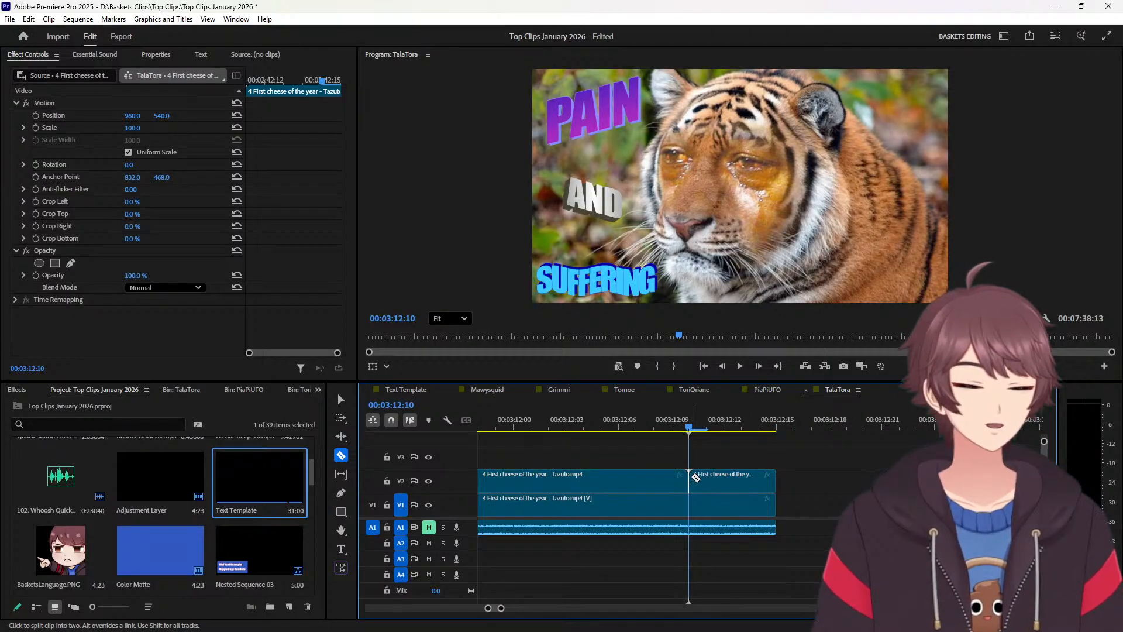
key("v")
left_click_drag(726, 481, 850, 505)
key("ctrl+z")
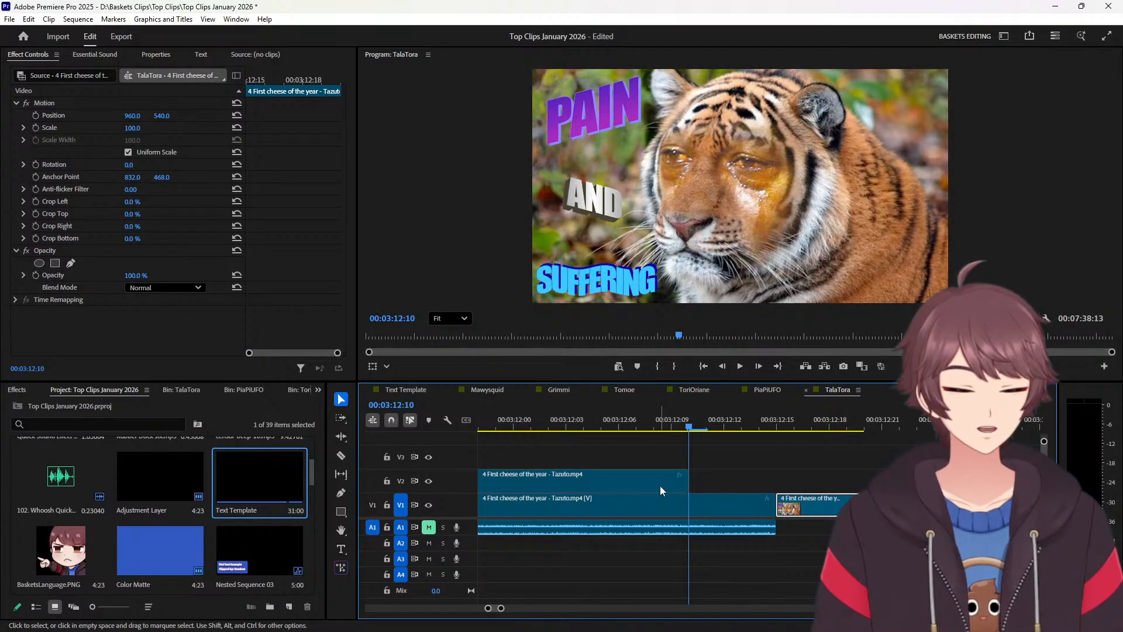
left_click(660, 486)
key("Delete")
Paste the transition layers and sound after TalaTora clip 4's original, and move the first five frames of clip 5's V2 copy before its original.
key("Down")
key("ctrl+v")
key("Down")
key("shift+Right")
key("c")
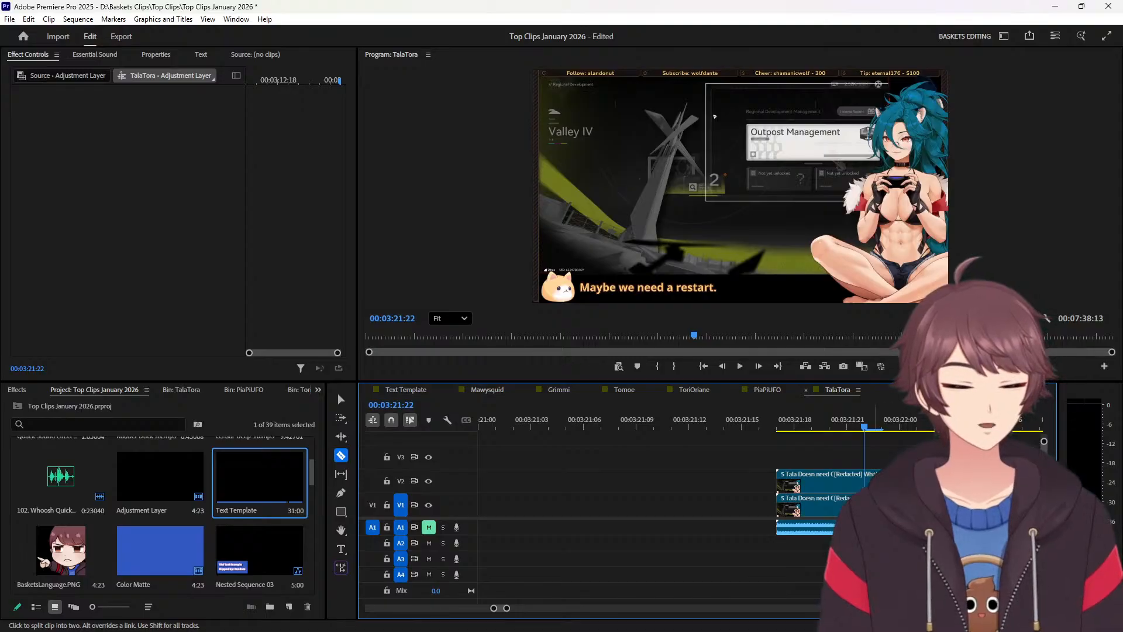
left_click(340, 396)
left_click_drag(848, 482, 736, 500)
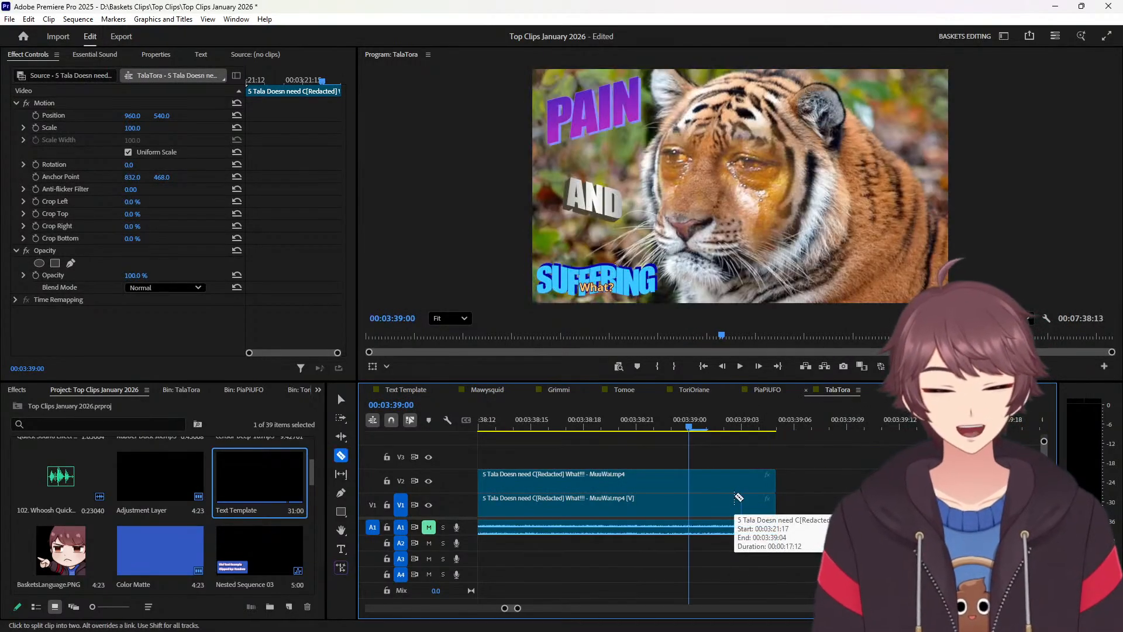
Cut the last five frames off TalaTora clip 5's V2 copy, place them after the original on V1, and delete the copy's remainder.
key("c")
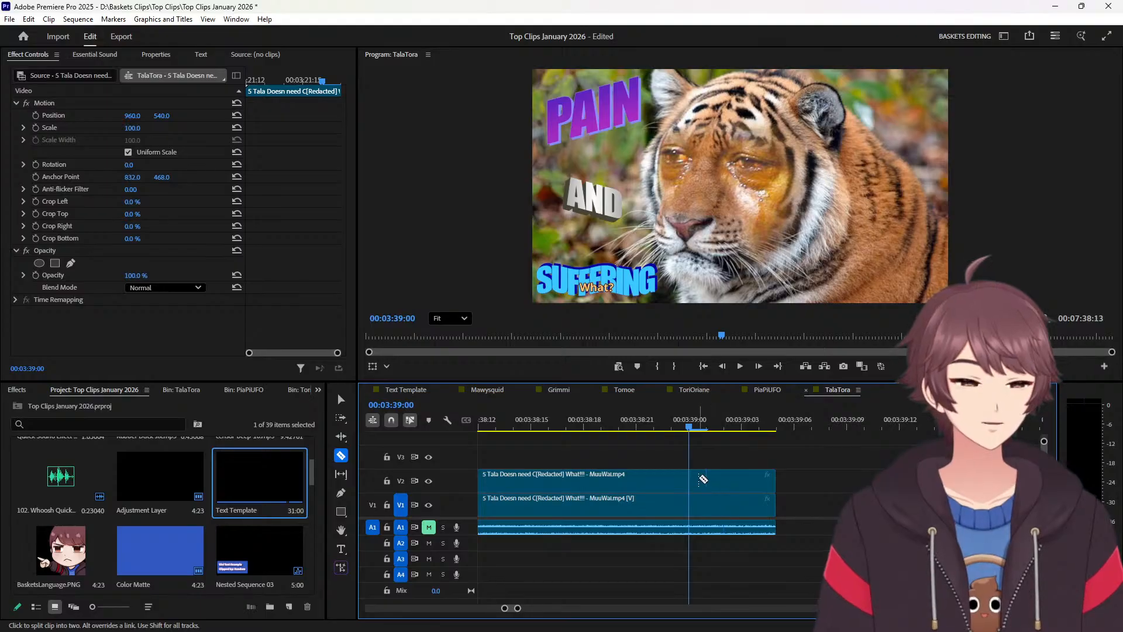
left_click(696, 480)
key("v")
left_click_drag(722, 486, 805, 504)
left_click(648, 485)
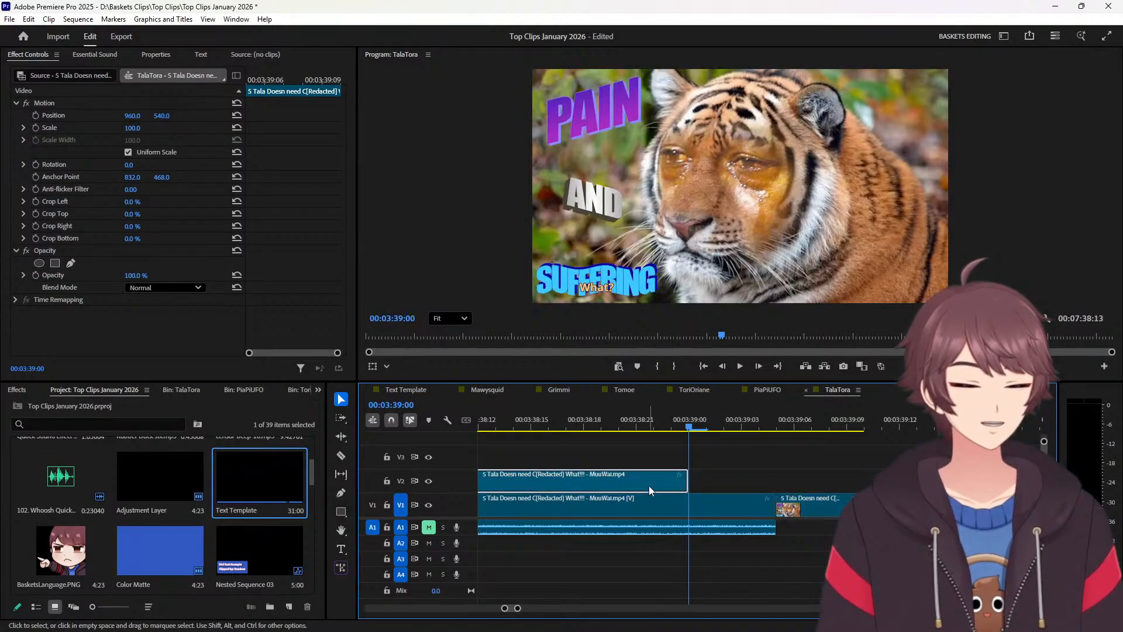
key("Delete")
Paste the transition layers and sound after TalaTora clip 5's original, and move the first five frames of clip 6's V2 copy before its original.
key("Down")
key("ctrl+v")
key("Down")
key("shift+Right")
key("c")
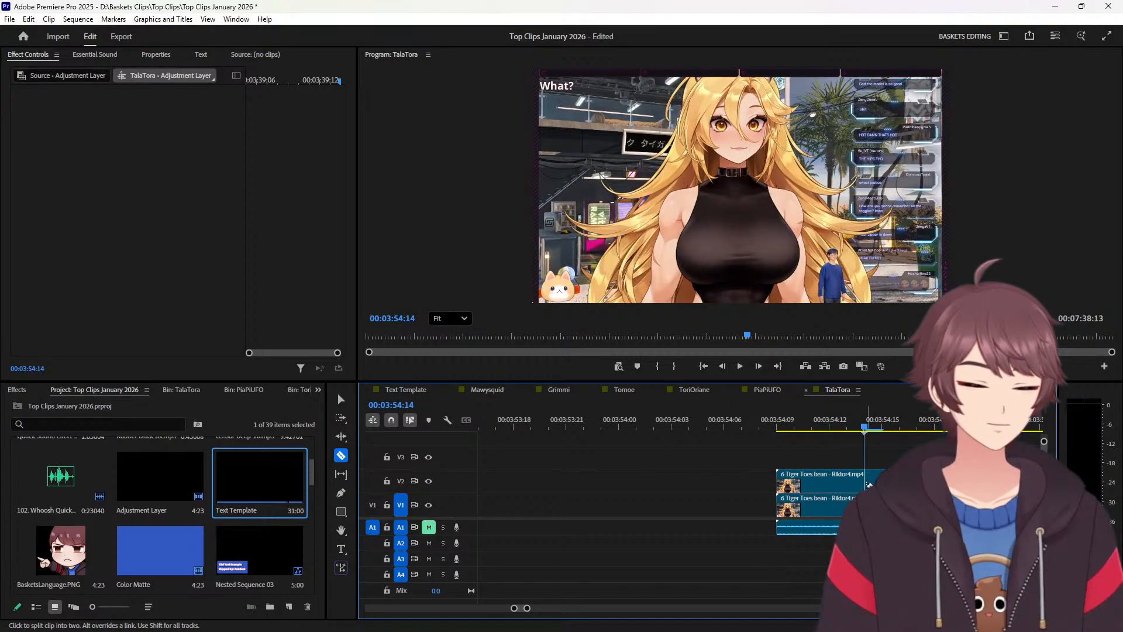
left_click(869, 484)
key("v")
left_click_drag(820, 484, 740, 515)
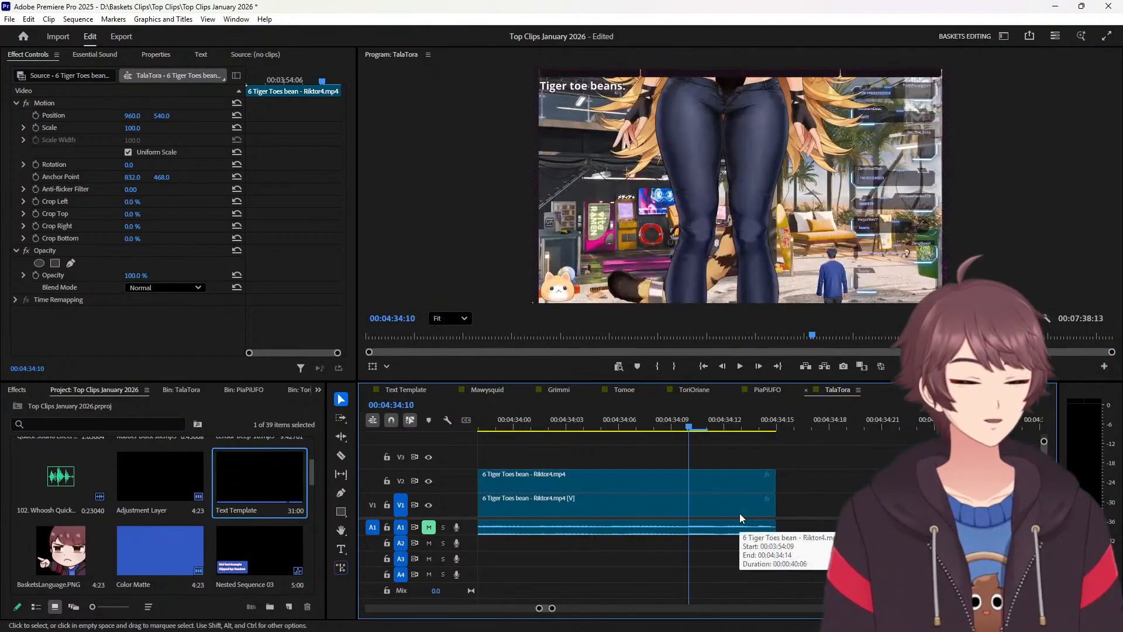
Cut the last five frames off TalaTora clip 6's V2 copy, place them after the original on V1, and delete the copy's remainder.
key("c")
left_click(693, 475)
key("v")
left_click_drag(702, 477, 790, 501)
left_click(666, 487)
key("Delete")
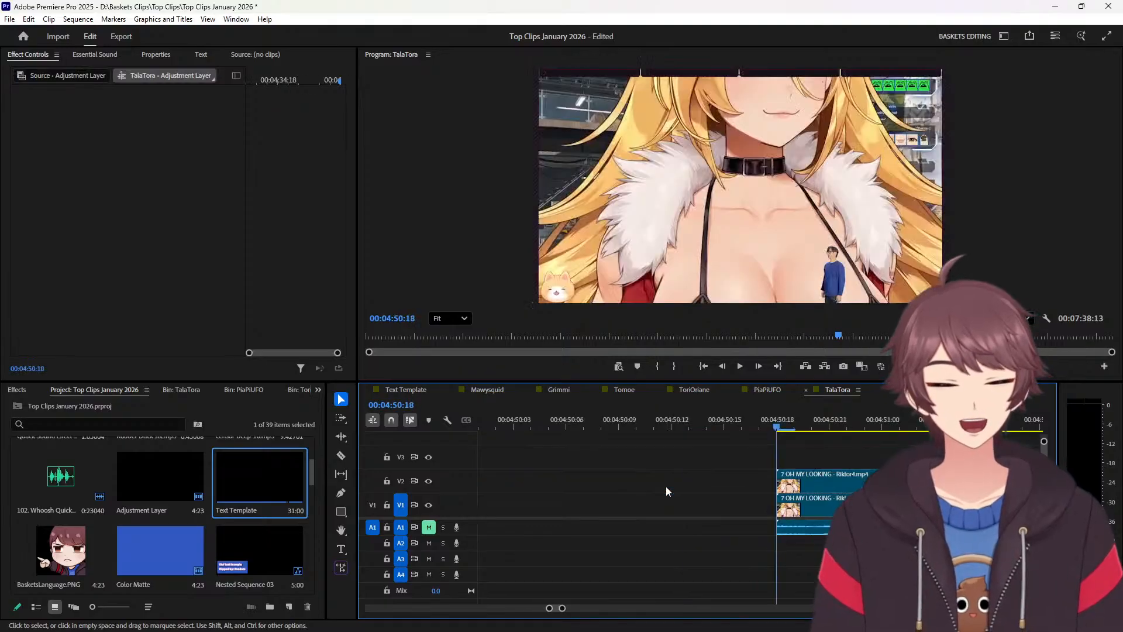
Paste the transition layers and sound after TalaTora clip 6's original, and move the first five frames of clip 7's V2 copy before its original.
key("shift+Right")
key("c")
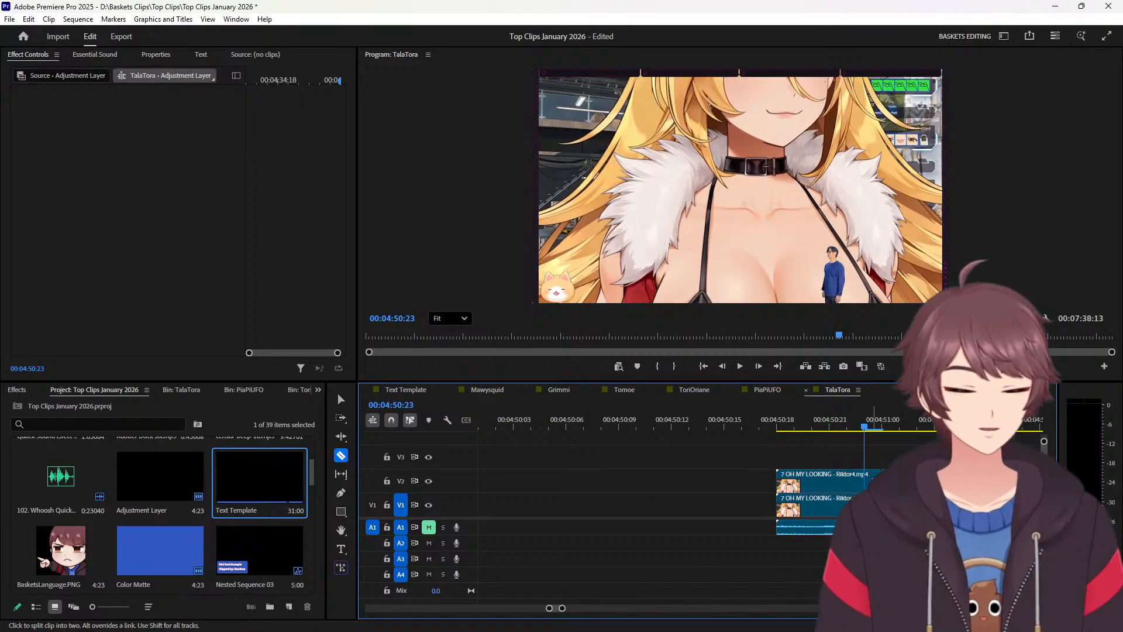
left_click(868, 482)
key("v")
left_click_drag(842, 478, 747, 503)
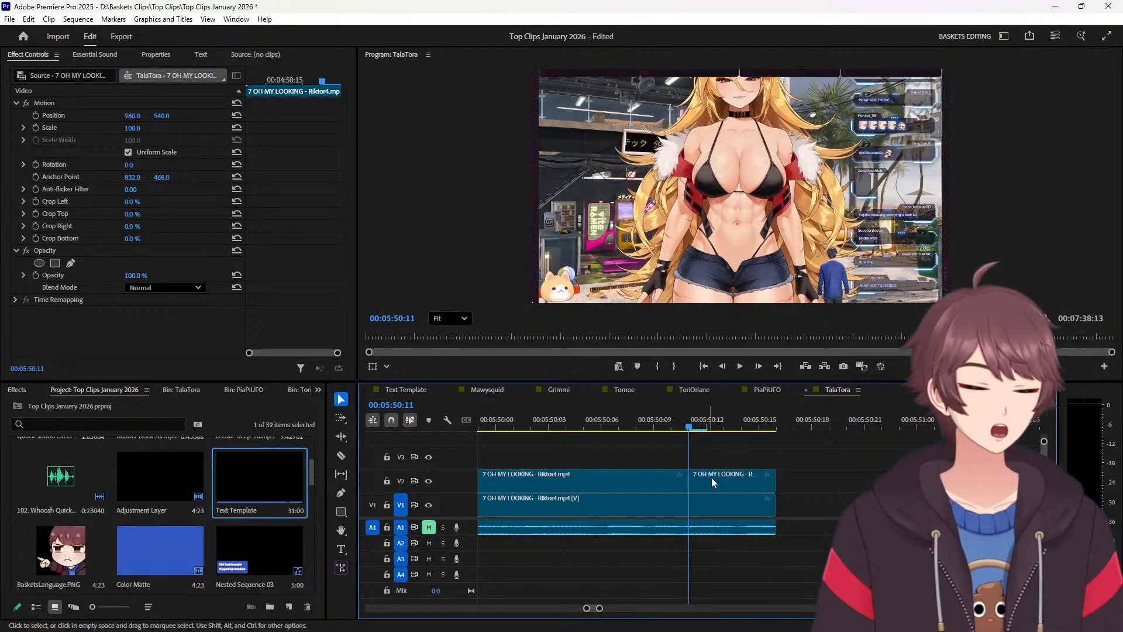
Place the last five frames of TalaTora clip 7's V2 copy after the original on V1, and delete the copy's remainder.
left_click_drag(711, 478, 809, 501)
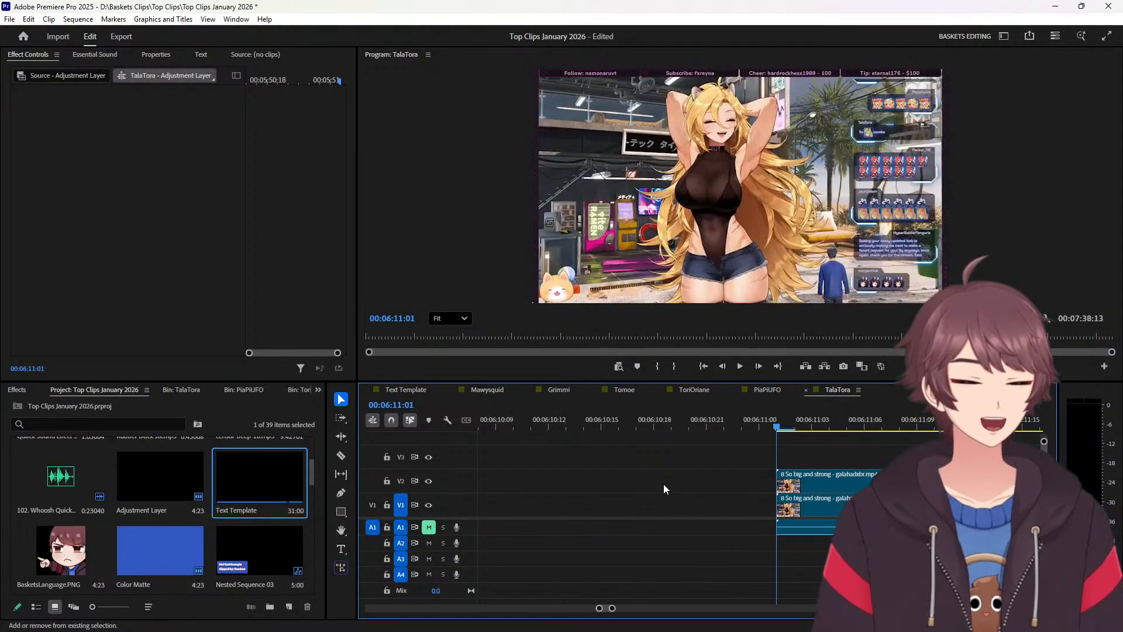
Paste the transition layers and sound after TalaTora clip 7's original, and move the first five frames of clip 8's V2 copy before its original.
key("shift+Right")
key("c")
left_click(870, 474)
key("v")
left_click_drag(842, 476, 750, 500)
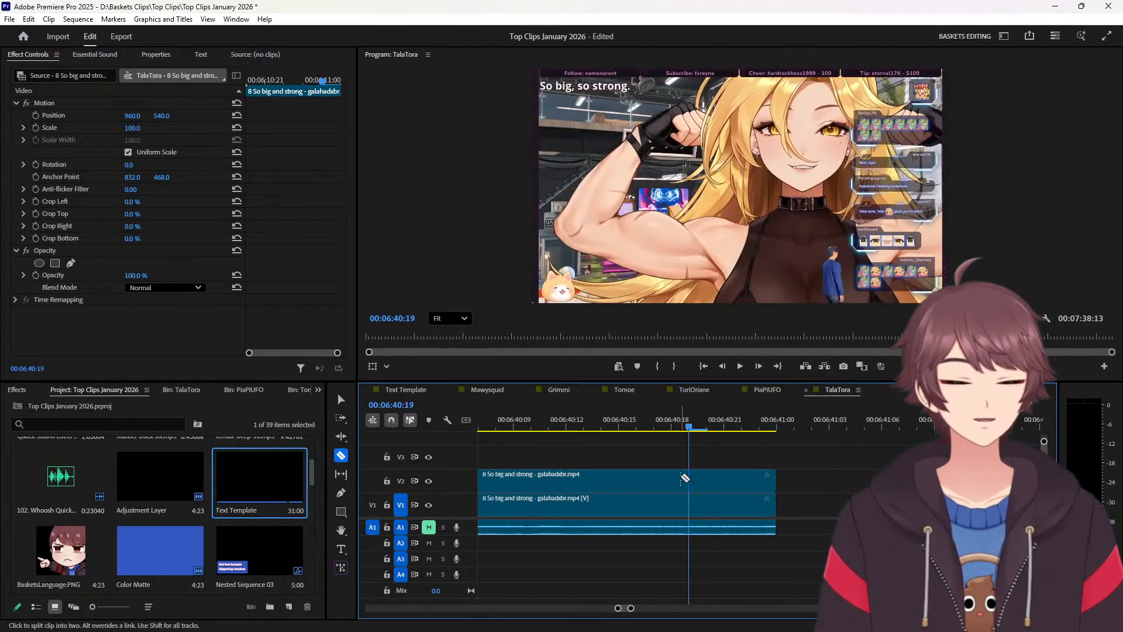
Cut the last five frames off TalaTora clip 8's V2 copy, place them after the original on V1, and delete the copy's remainder.
left_click(685, 478)
key("v")
left_click_drag(708, 476, 811, 507)
left_click(667, 483)
key("Delete")
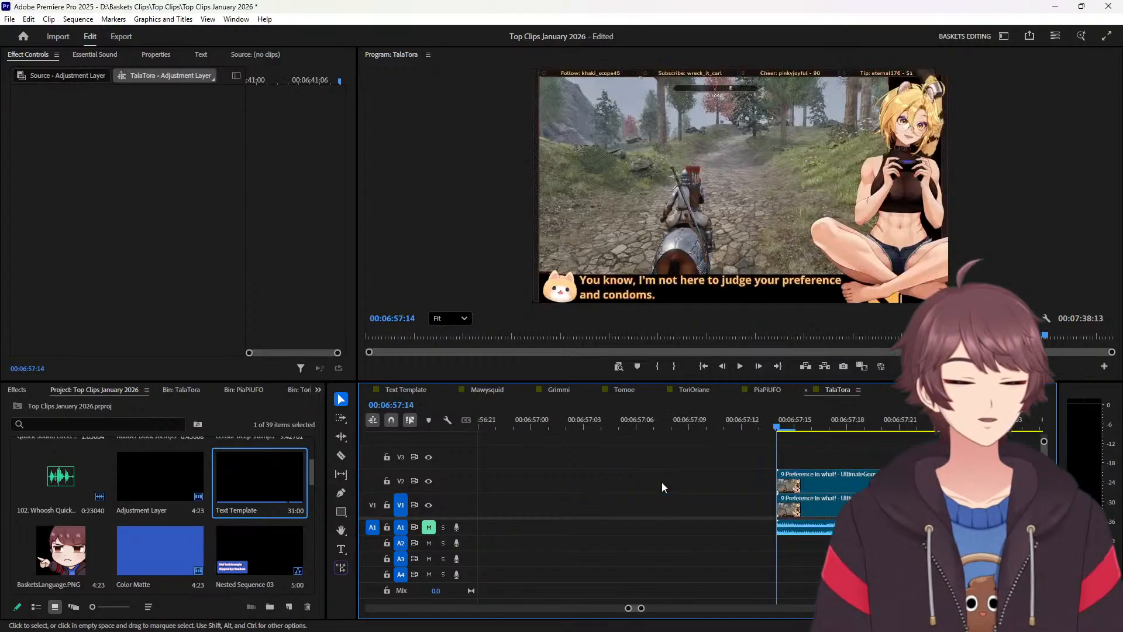
Paste the transition layers and sound after TalaTora clip 8's original, and move the first five frames of clip 9's V2 copy before its original.
key("c")
left_click(867, 482)
key("v")
left_click_drag(845, 484, 755, 484)
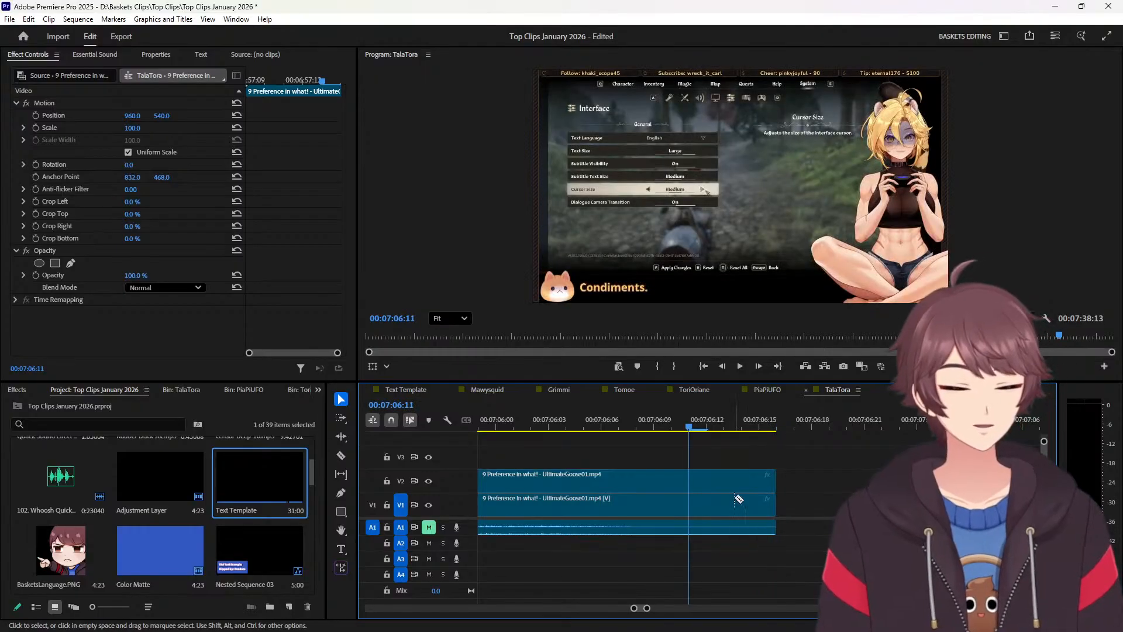
Cut the last five frames off TalaTora clip 9's V2 copy, place them after the original on V1, and delete the copy's remainder.
key("c")
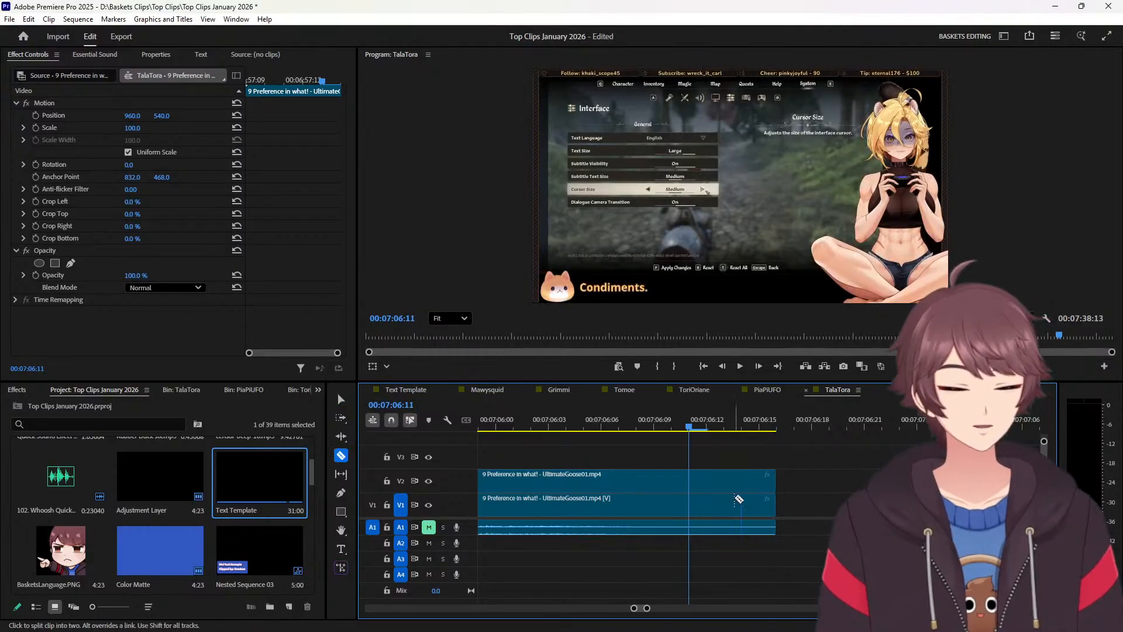
left_click(691, 486)
key("v")
left_click_drag(719, 483, 806, 501)
left_click(609, 475)
key("Delete")
Paste the transition layers and sound after clip 9's original, and put only the first five frames of clip 10's V2 copy before its original.
key("Down")
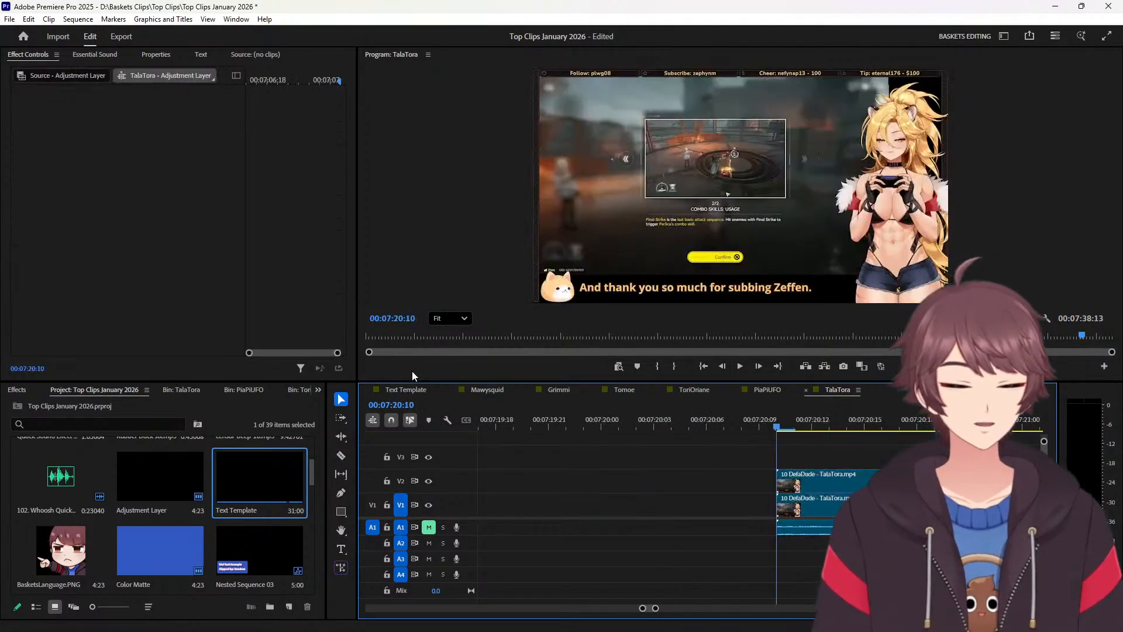
key("shift+Right")
key("c")
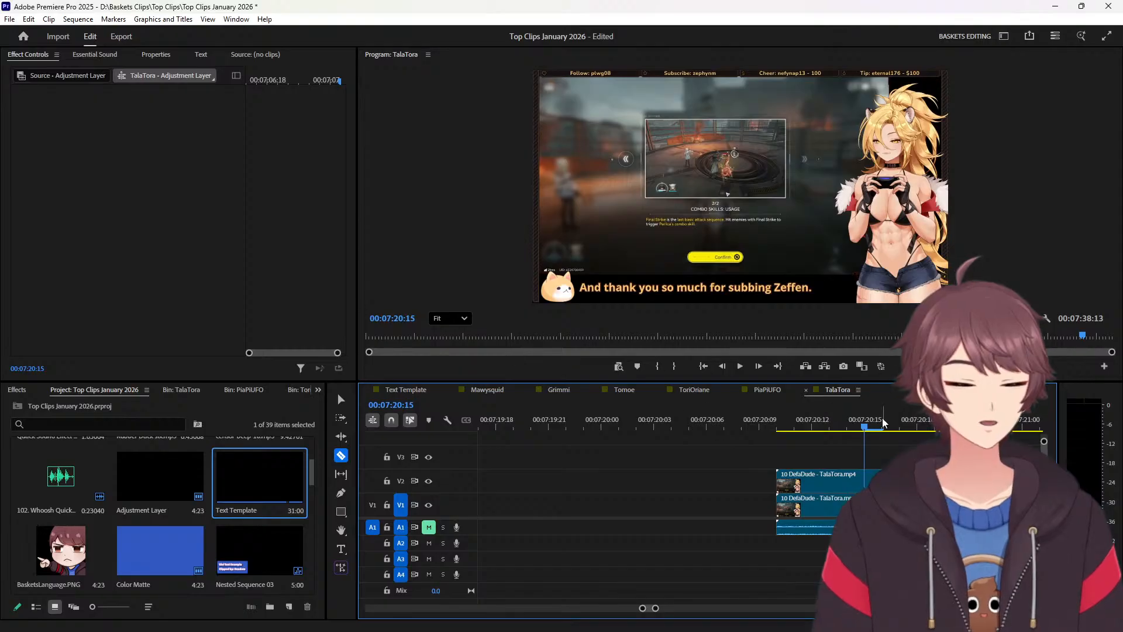
left_click(865, 477)
key("v")
left_click_drag(830, 475, 743, 498)
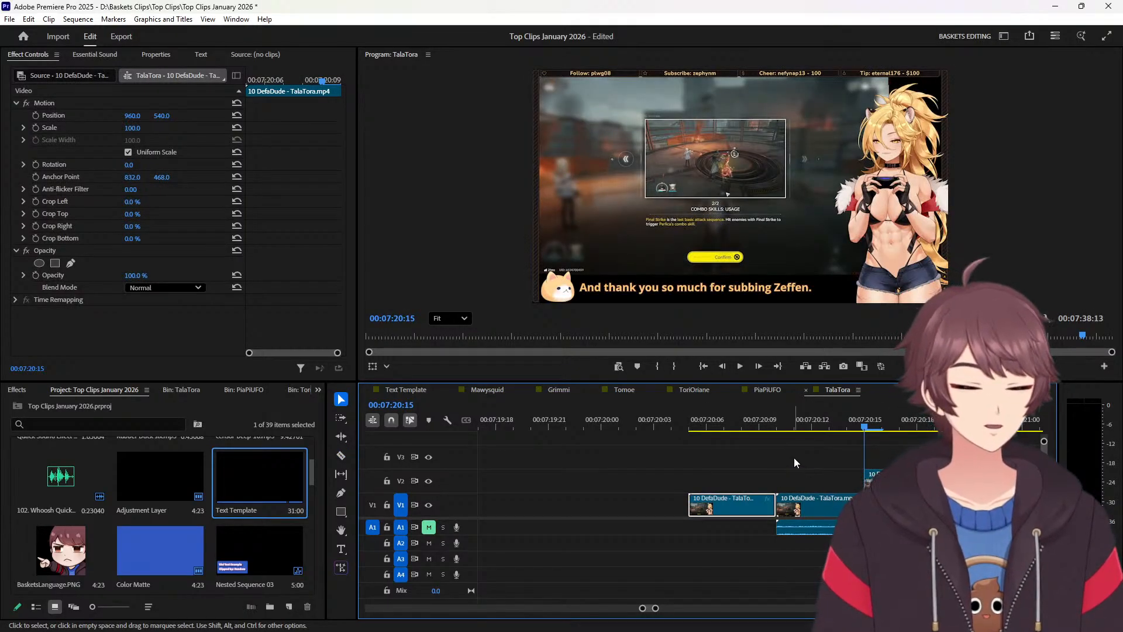
left_click(873, 476)
key("Delete")
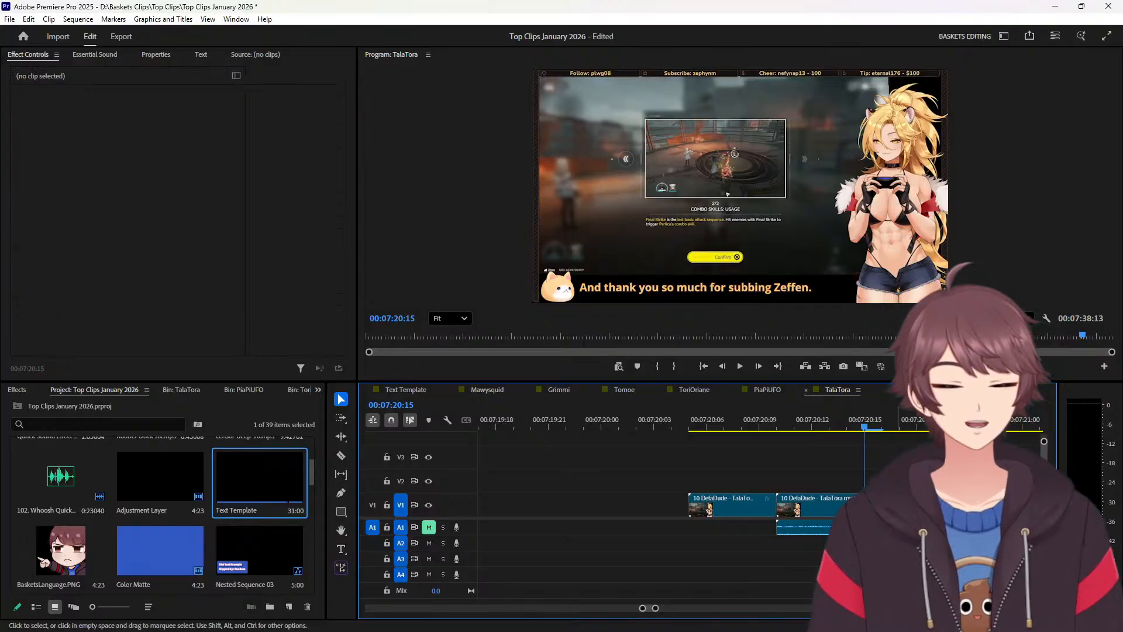
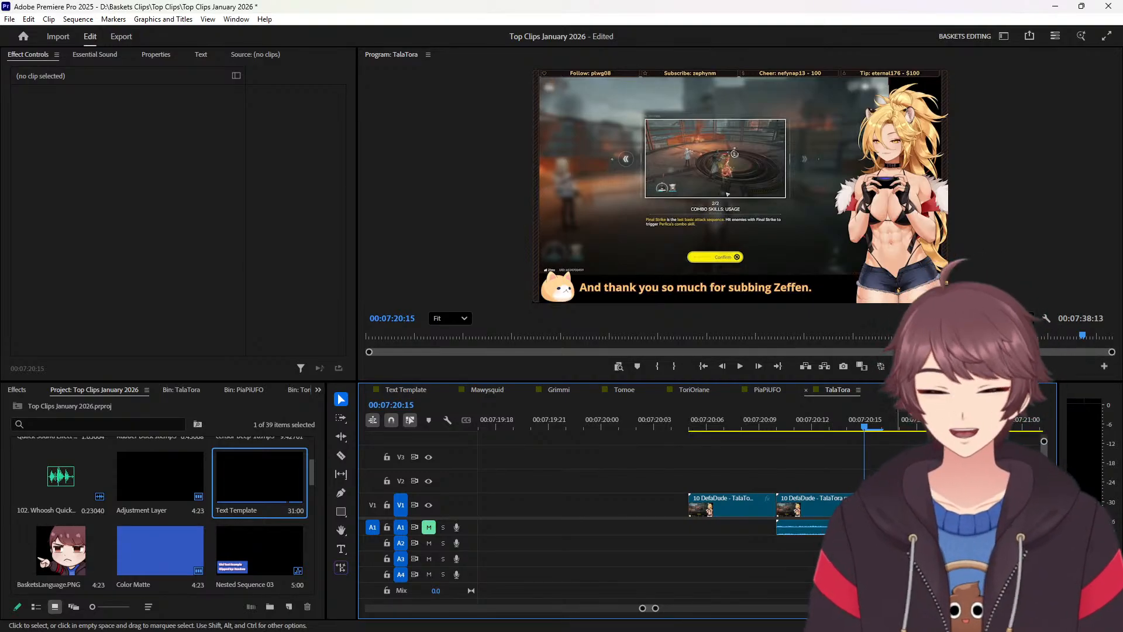
Apply the Constant Power audio transition to the end of TalaTora clip 10's audio on A1.
key("End")
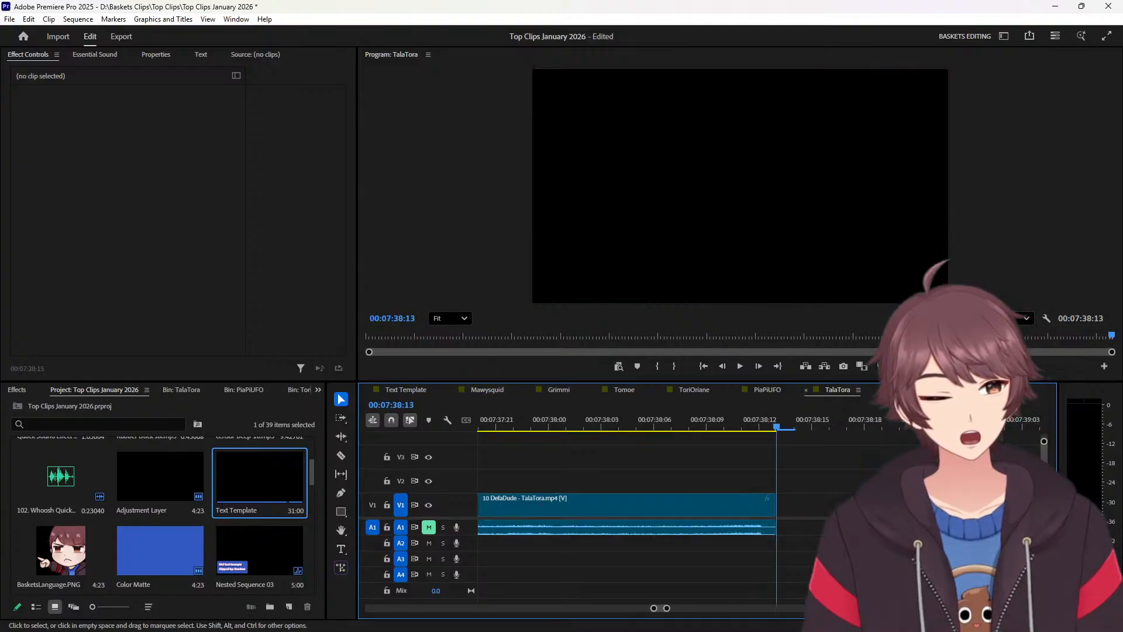
left_click(11, 390)
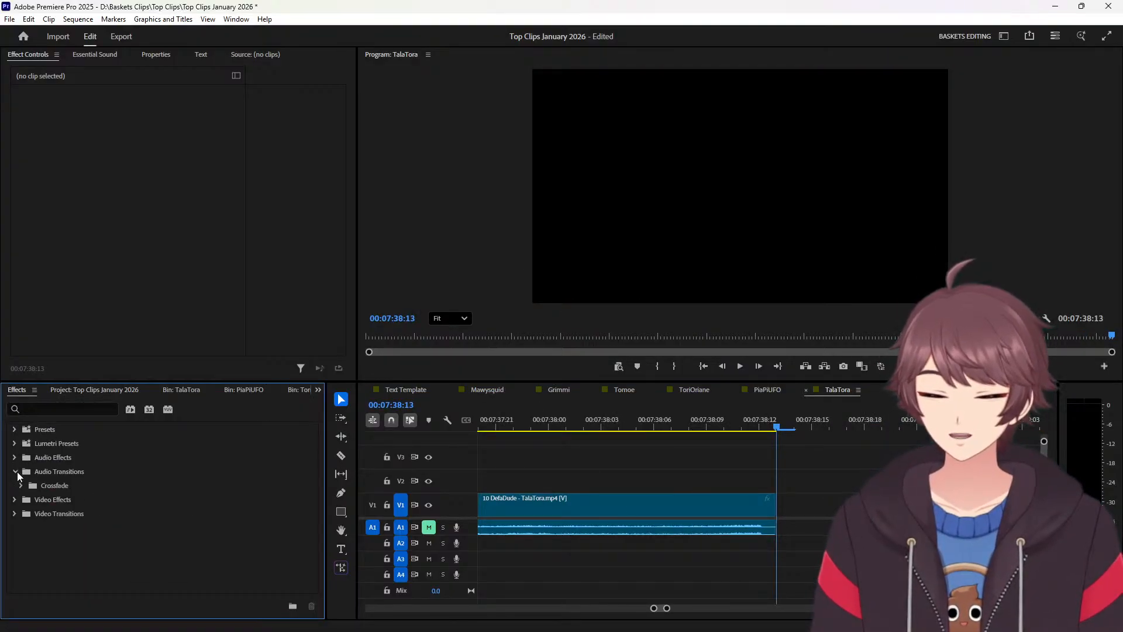
left_click(23, 486)
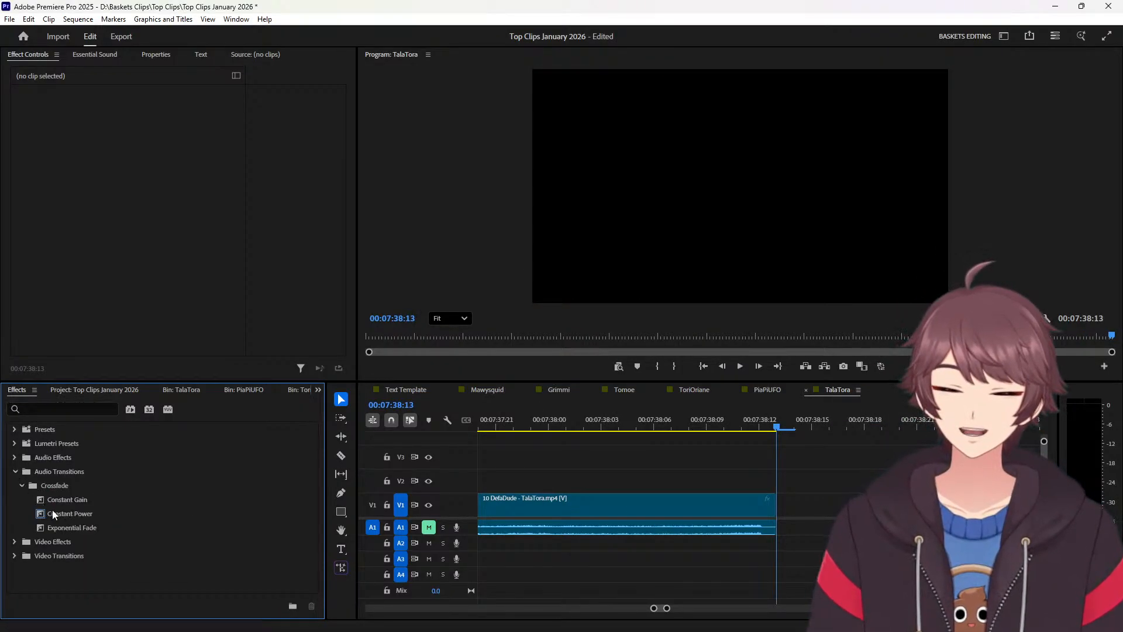
left_click_drag(52, 511, 519, 534)
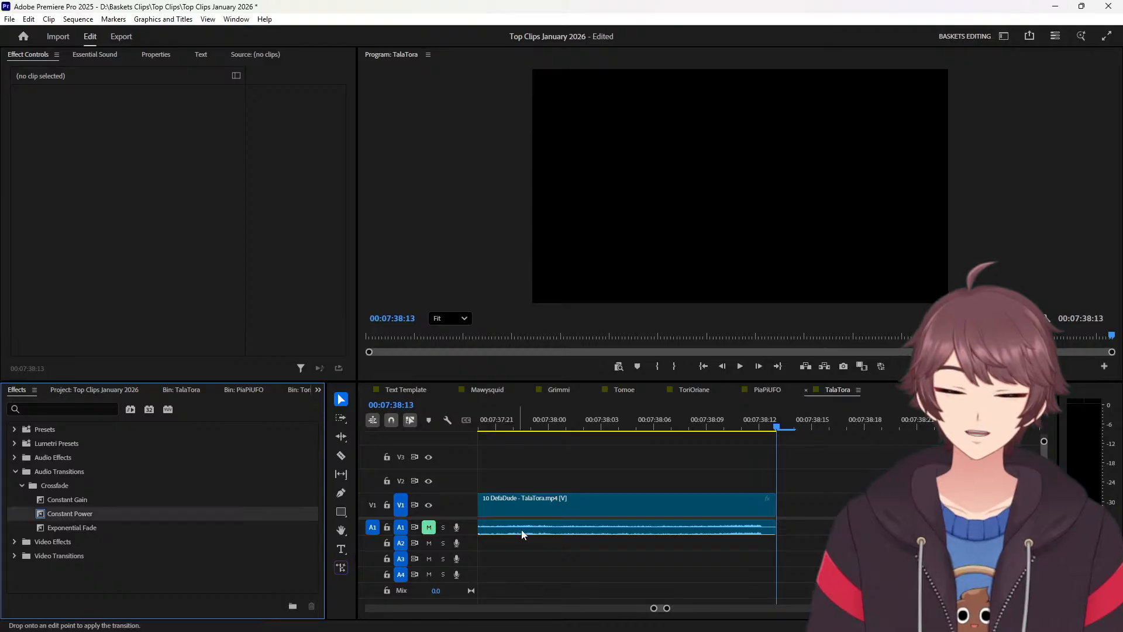
left_click_drag(693, 523, 774, 528)
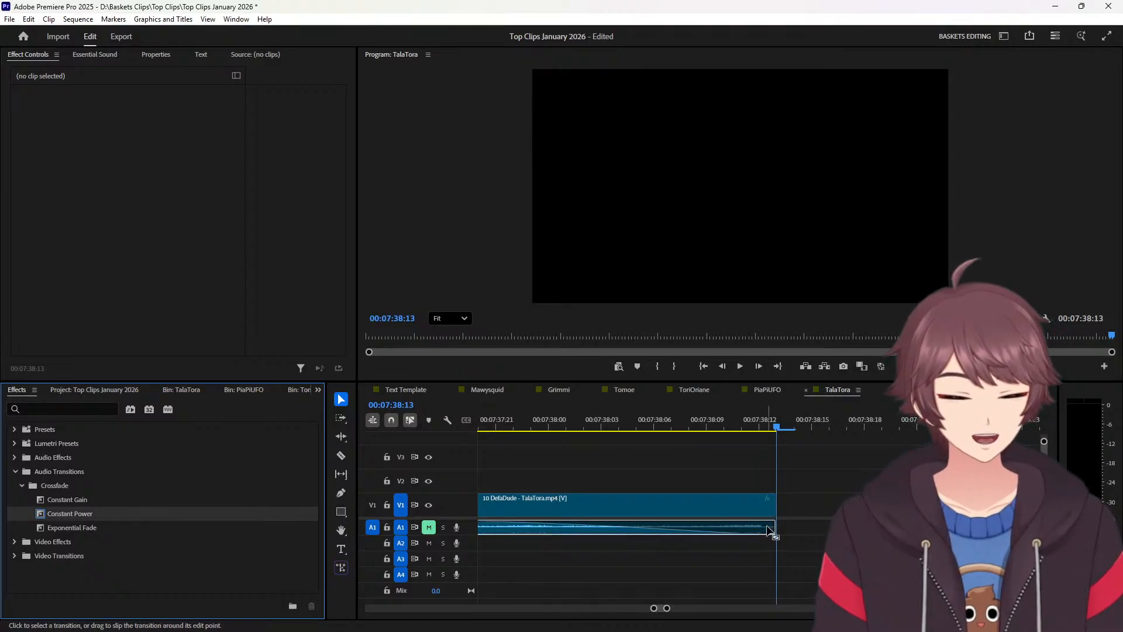
Apply a Constant Power fade to the start of clip 10's audio and set its duration to 1 frame.
key("Up")
left_click_drag(129, 511, 781, 528)
double_click(782, 528)
type("1")
key("Return")
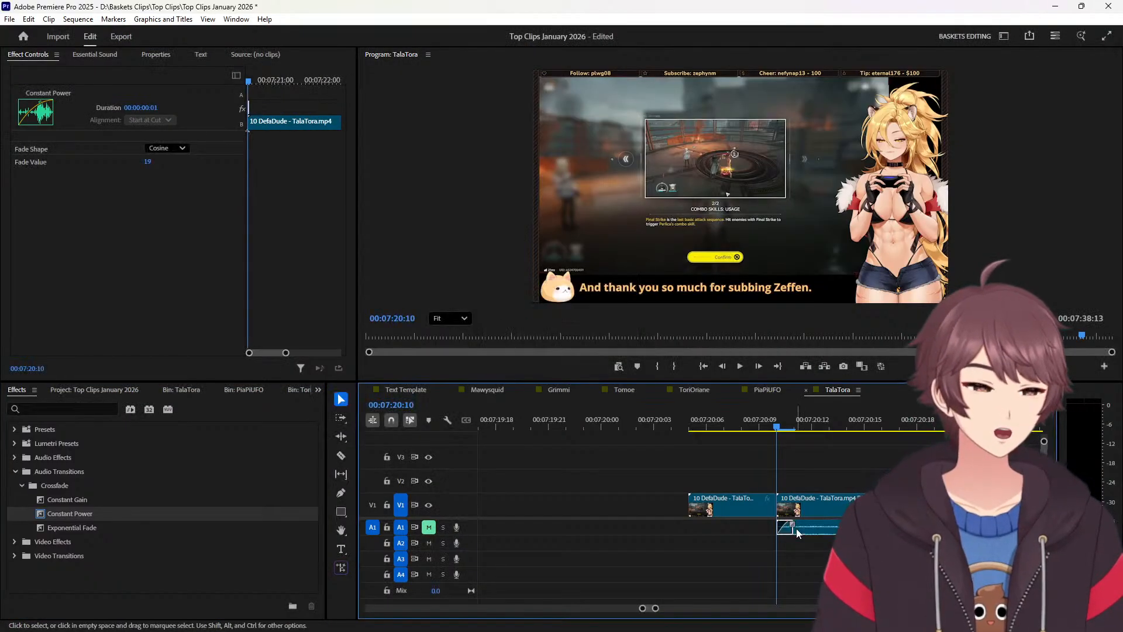
Ripple delete the gap between TalaTora clips 9 and 10, and reverse the speed of the two five-frame pieces there.
right_click(661, 509)
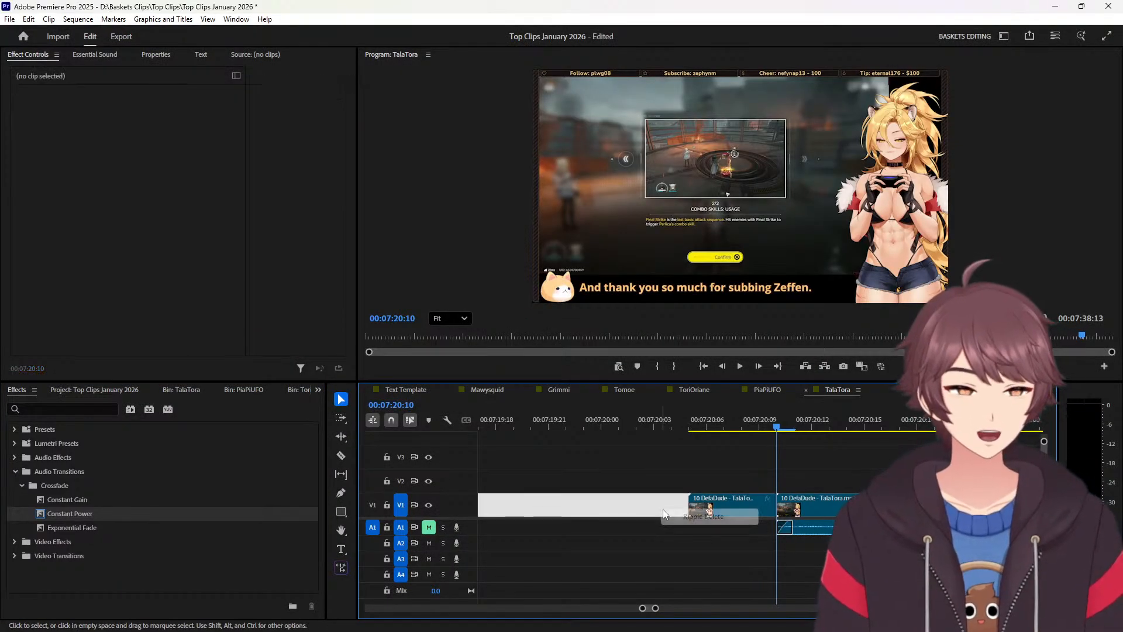
left_click(704, 516)
left_click(749, 512)
right_click(791, 518)
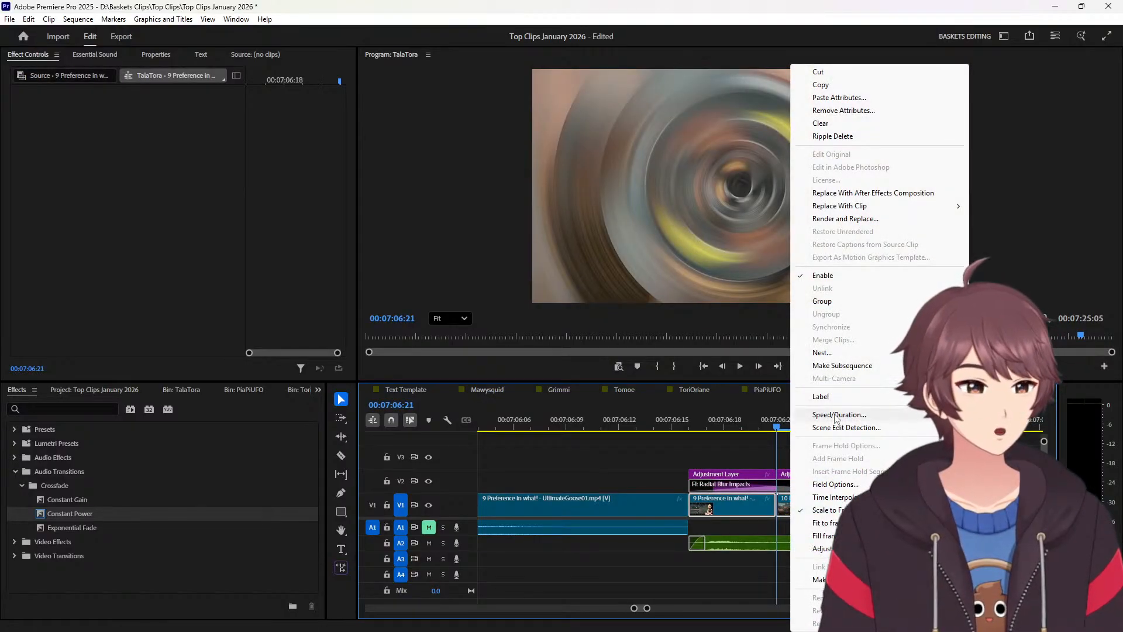
left_click(838, 415)
left_click(491, 309)
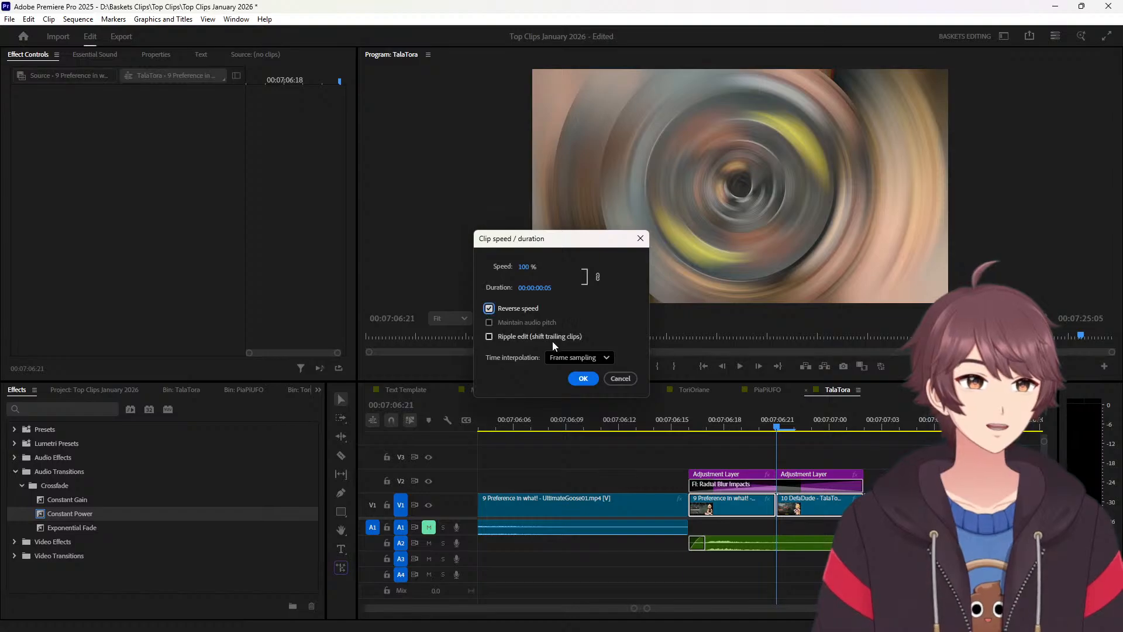
left_click(585, 380)
Check the ToriOriane sequence, and add short Constant Power fades to both ends of TalaTora clip 9's audio.
left_click(672, 389)
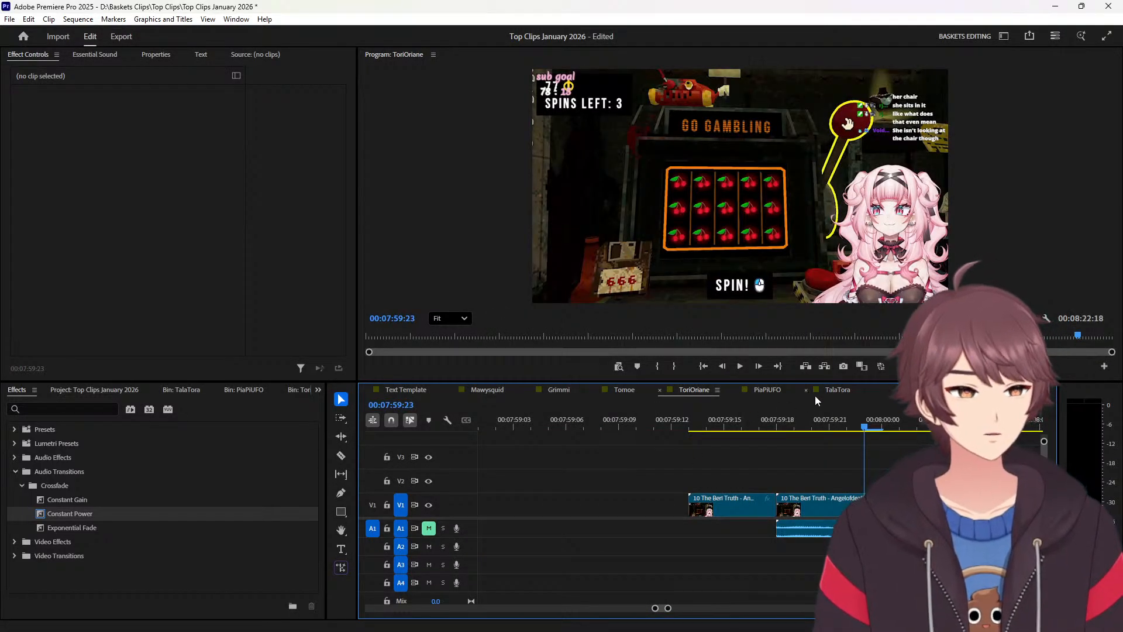
left_click(835, 392)
key("Up")
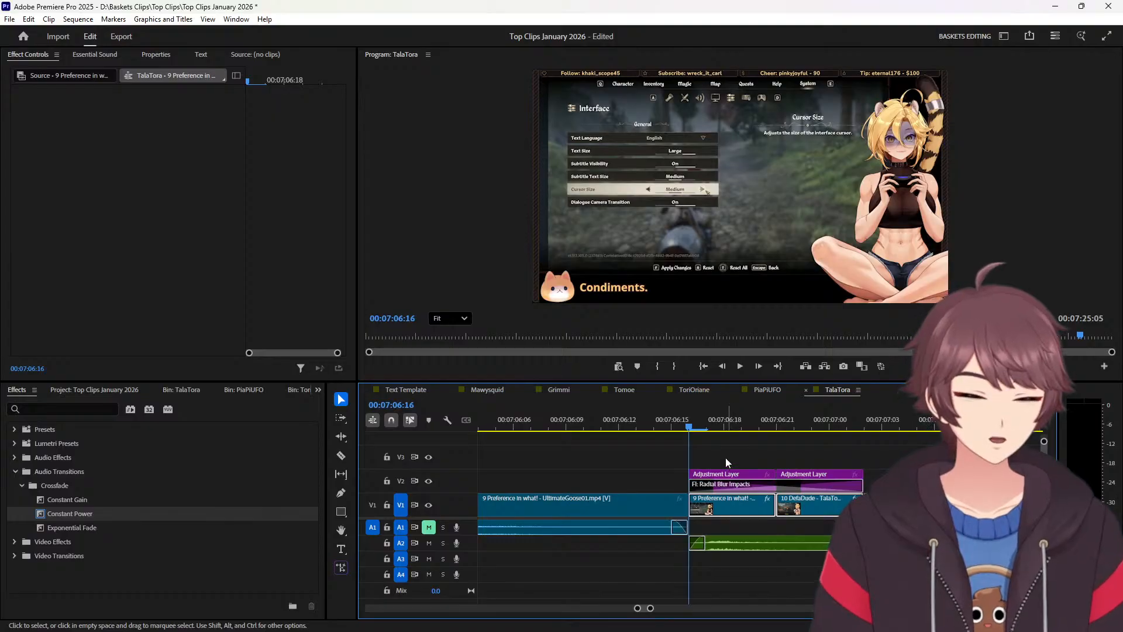
key("Up")
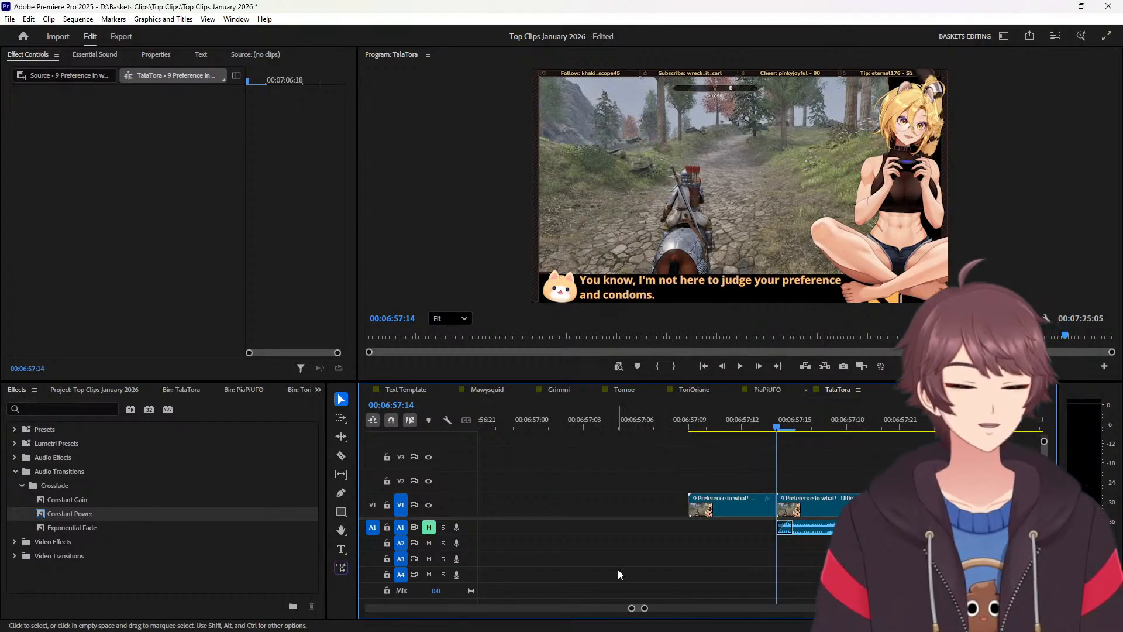
Ripple delete the gap between TalaTora clips 8 and 9, and reverse the speed of the two five-frame pieces there.
right_click(620, 513)
left_click(679, 519)
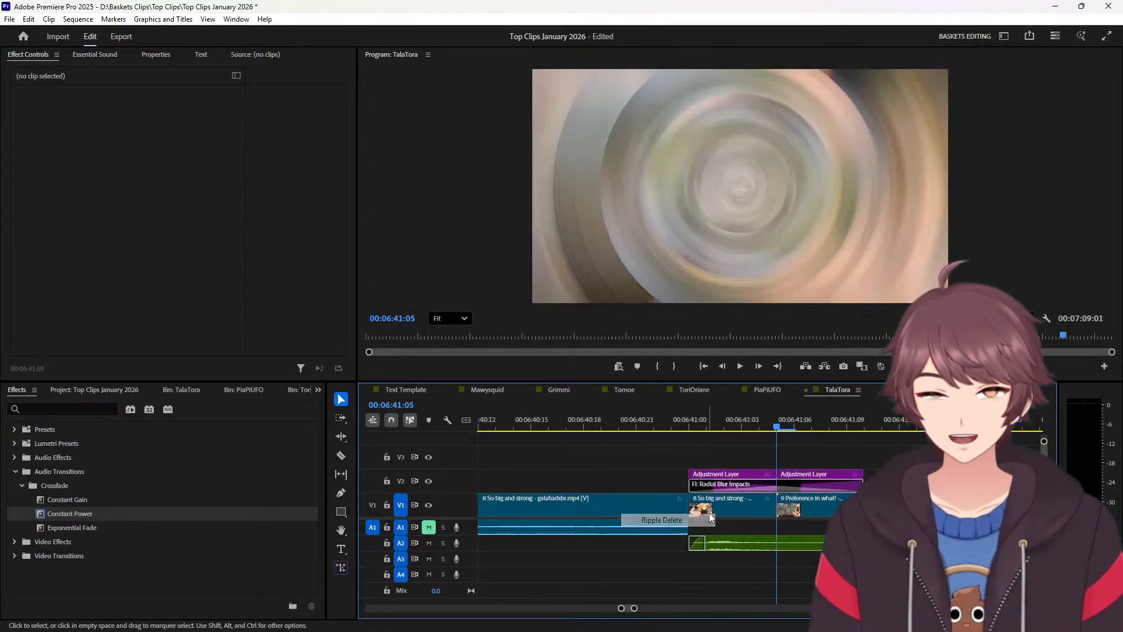
left_click_drag(741, 532, 799, 506)
right_click(799, 507)
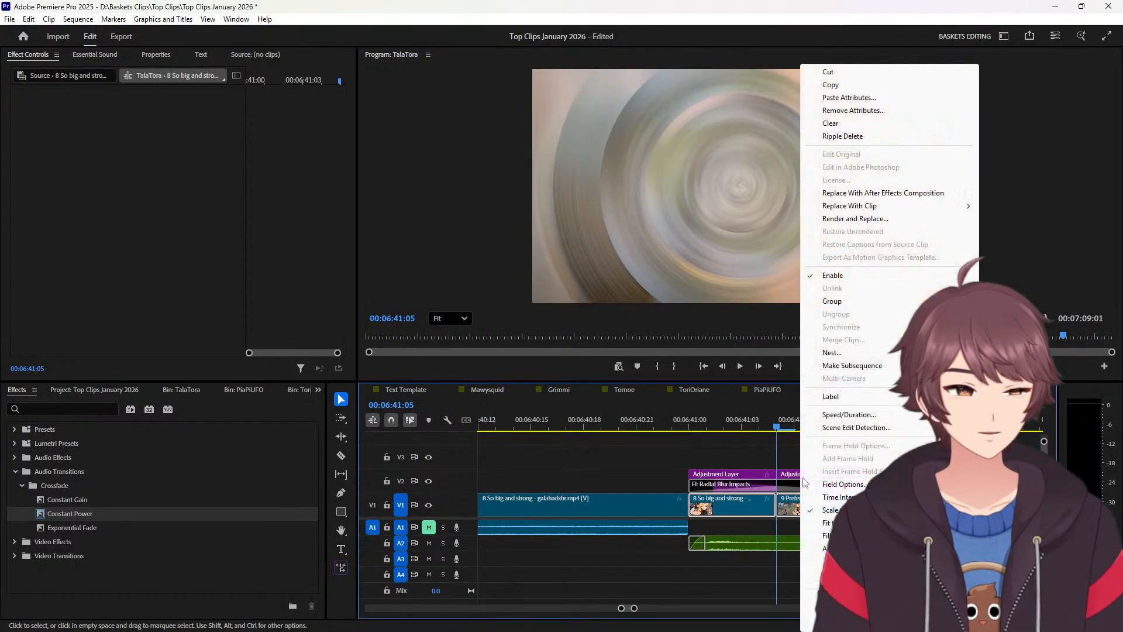
left_click(828, 413)
left_click(504, 308)
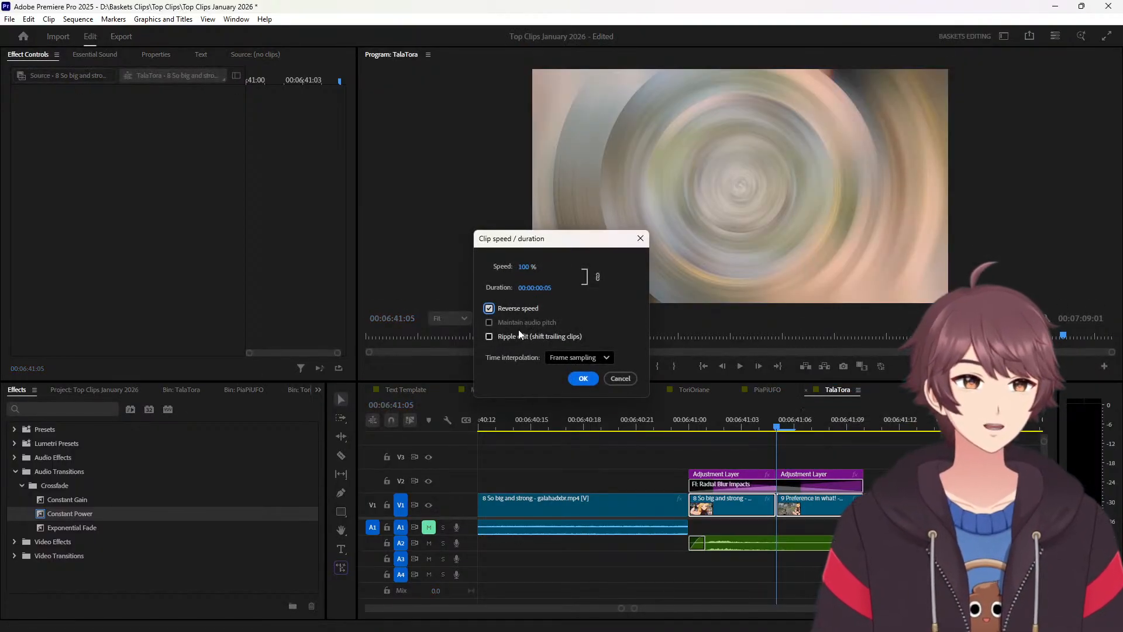
left_click(579, 379)
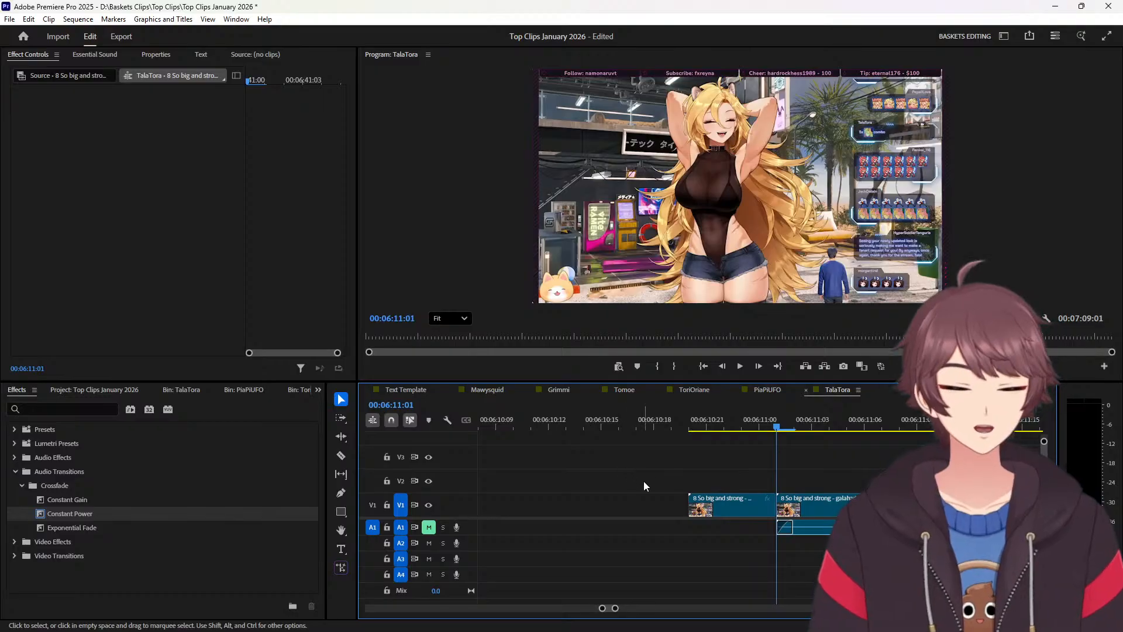
Ripple delete the gap between TalaTora clips 7 and 8, and reverse the speed of the two five-frame pieces there.
right_click(665, 496)
left_click(700, 503)
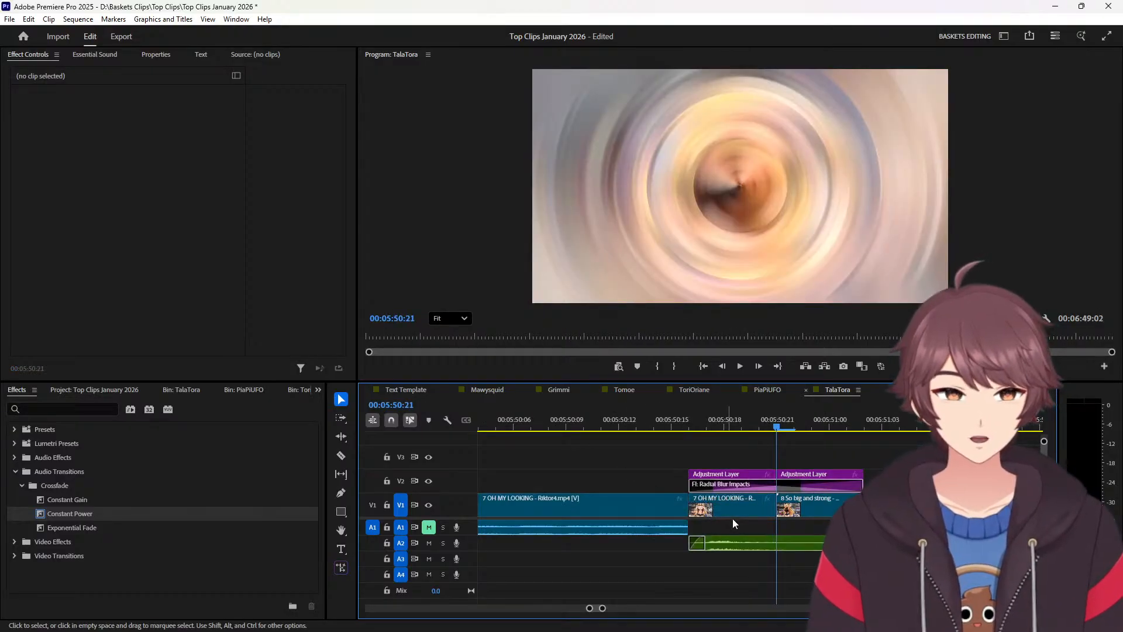
right_click(761, 507)
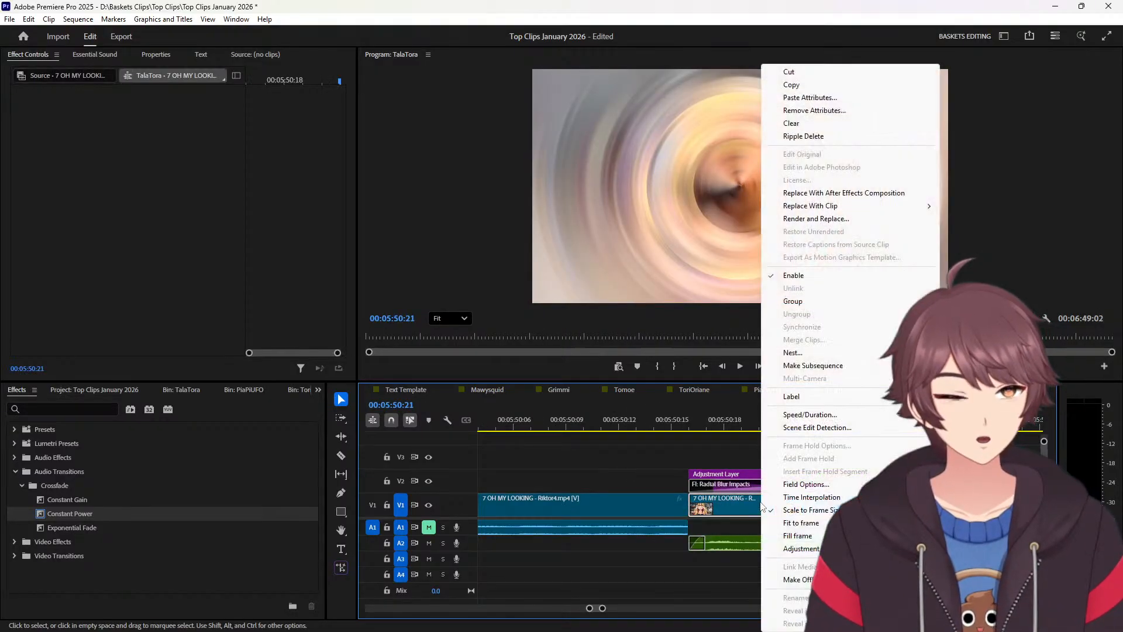
left_click(810, 414)
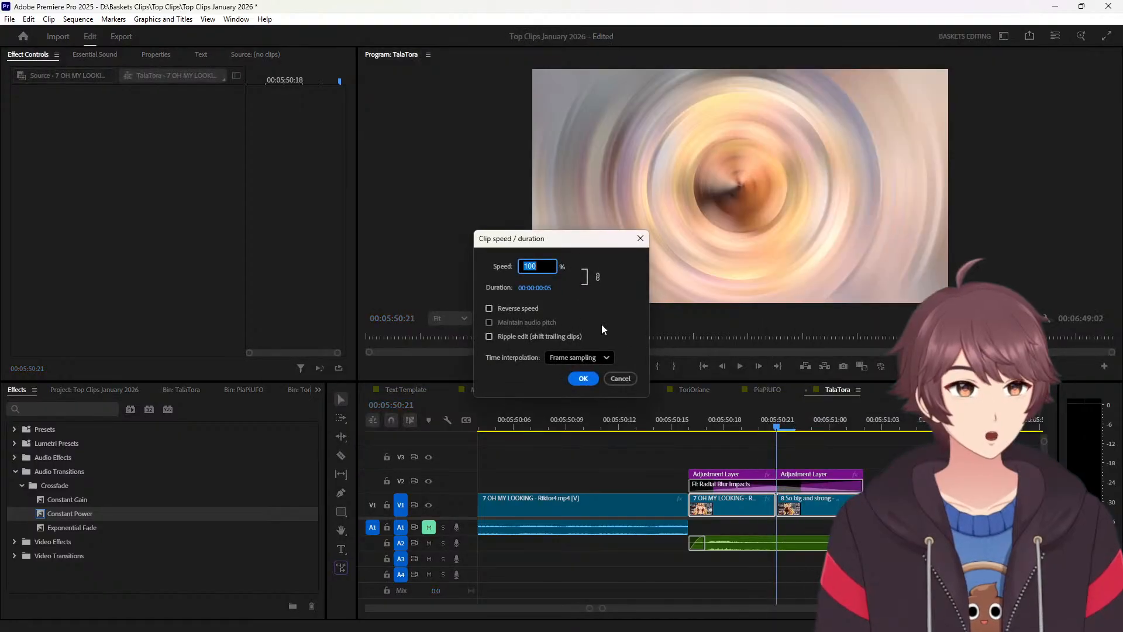
left_click(583, 380)
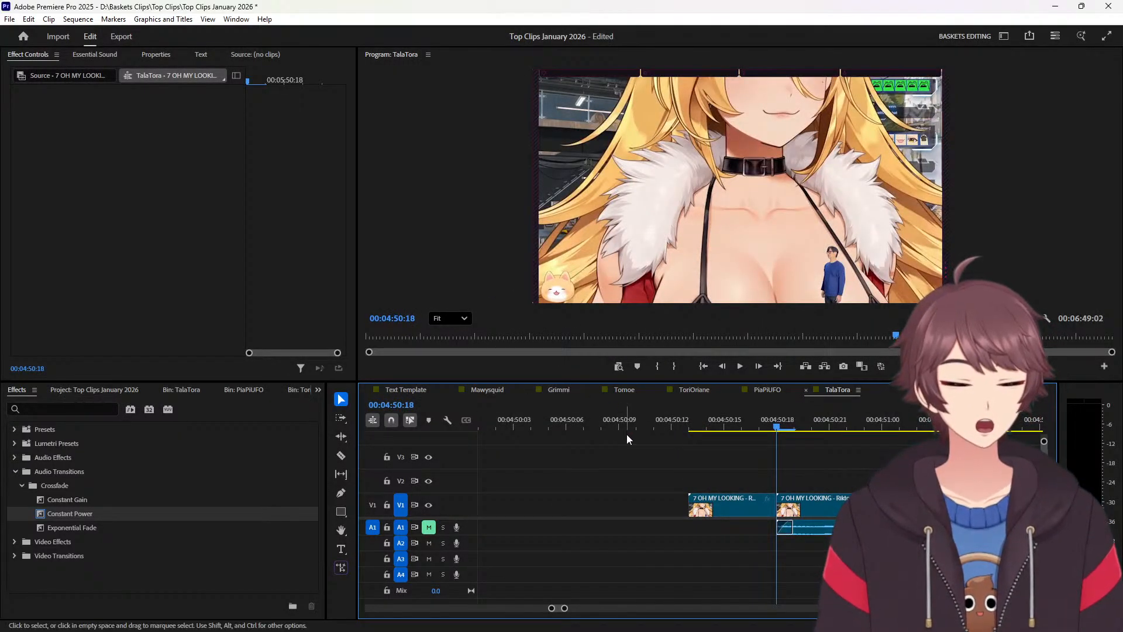
Ripple delete the gap between TalaTora clips 6 and 7, and reverse the speed of the two five-frame pieces there.
right_click(619, 501)
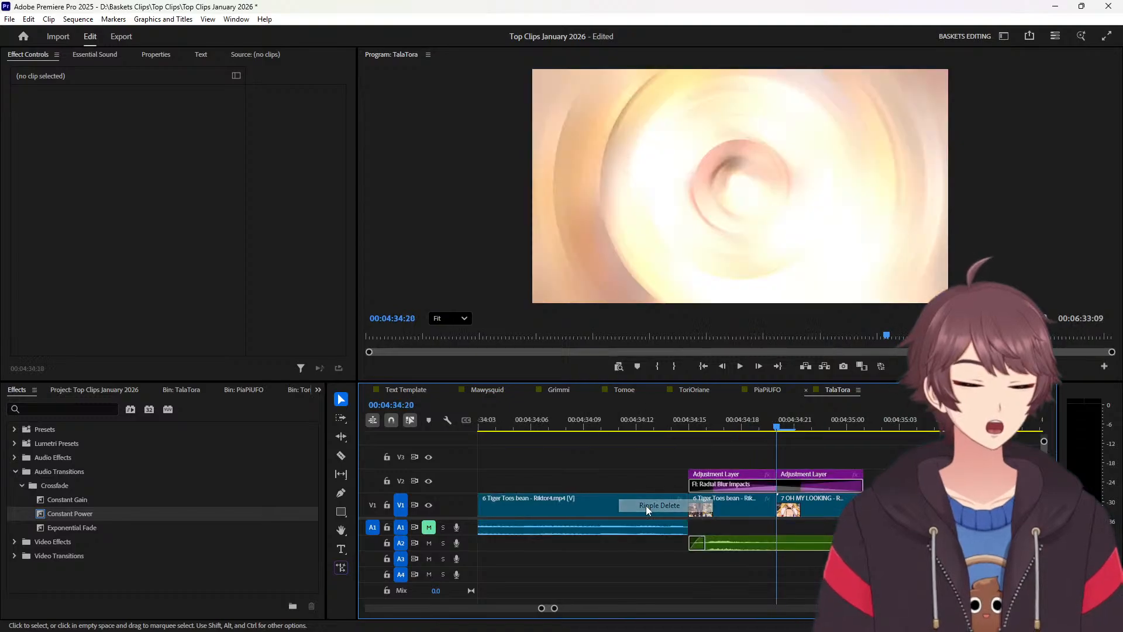
left_click_drag(755, 523, 793, 512)
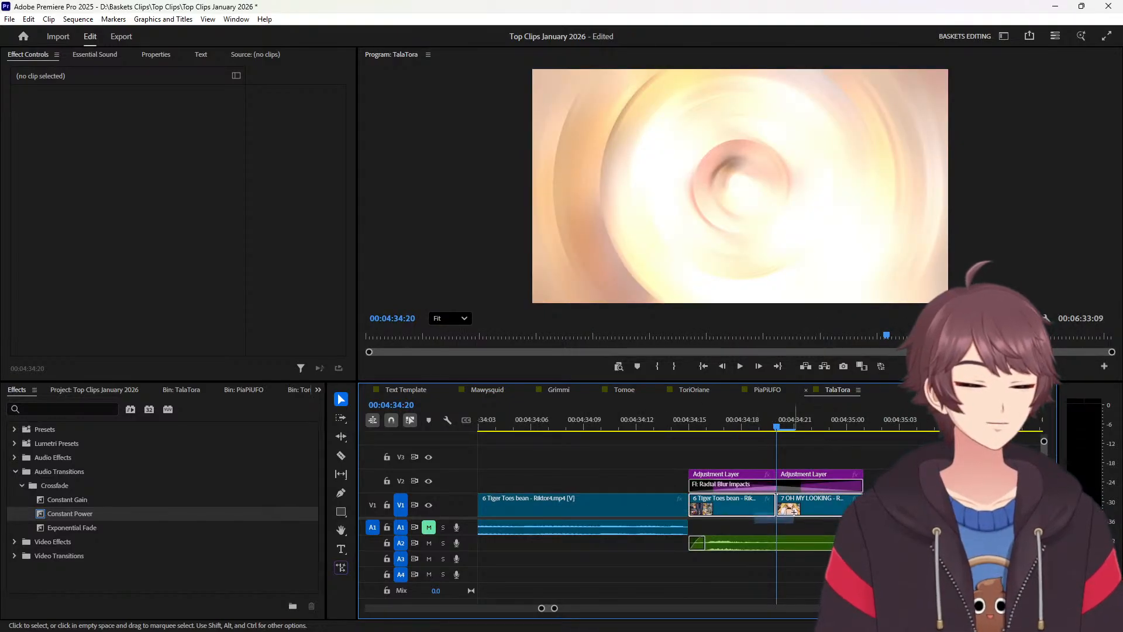
right_click(794, 512)
left_click(837, 415)
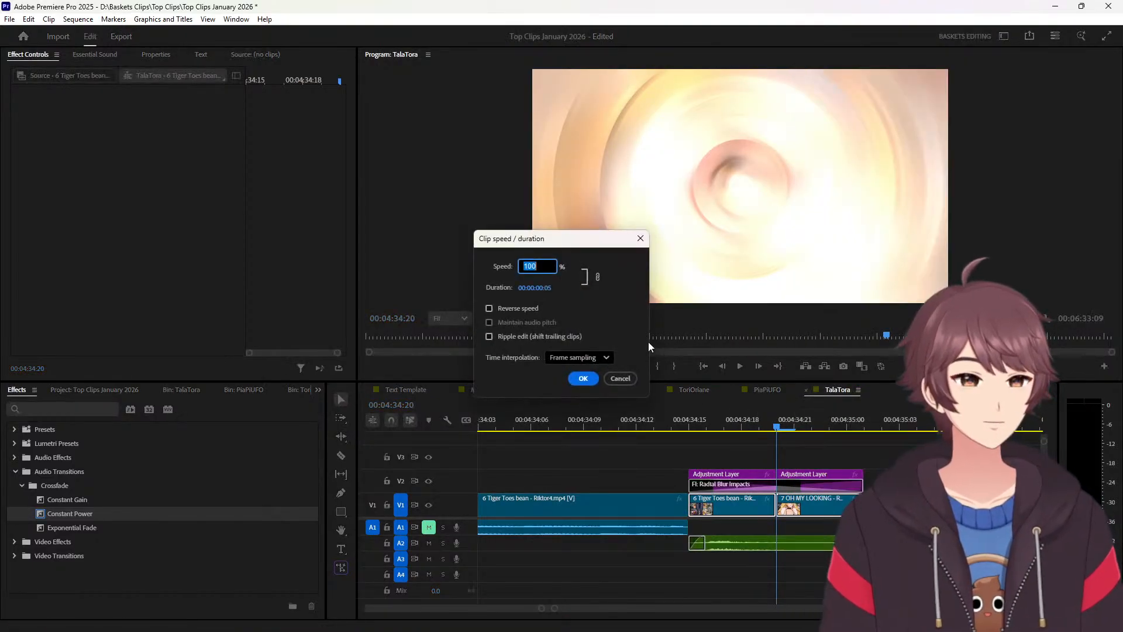
left_click(583, 378)
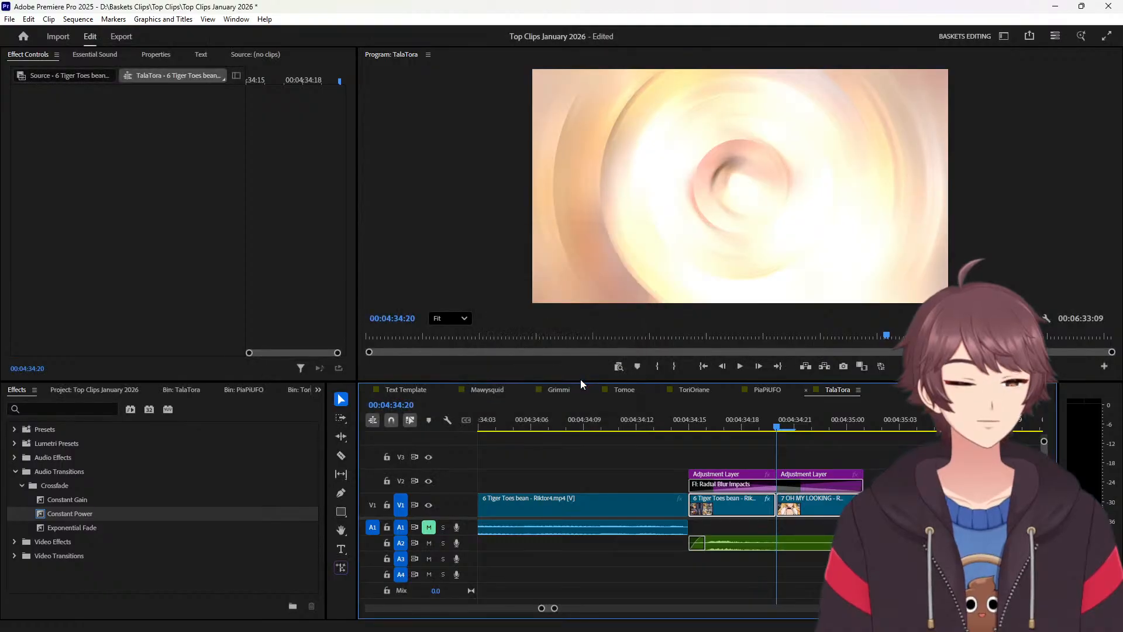
Add short Constant Power fades to TalaTora clip 6's audio, and ripple delete the gap between clips 5 and 6.
key("Up")
key("Up")
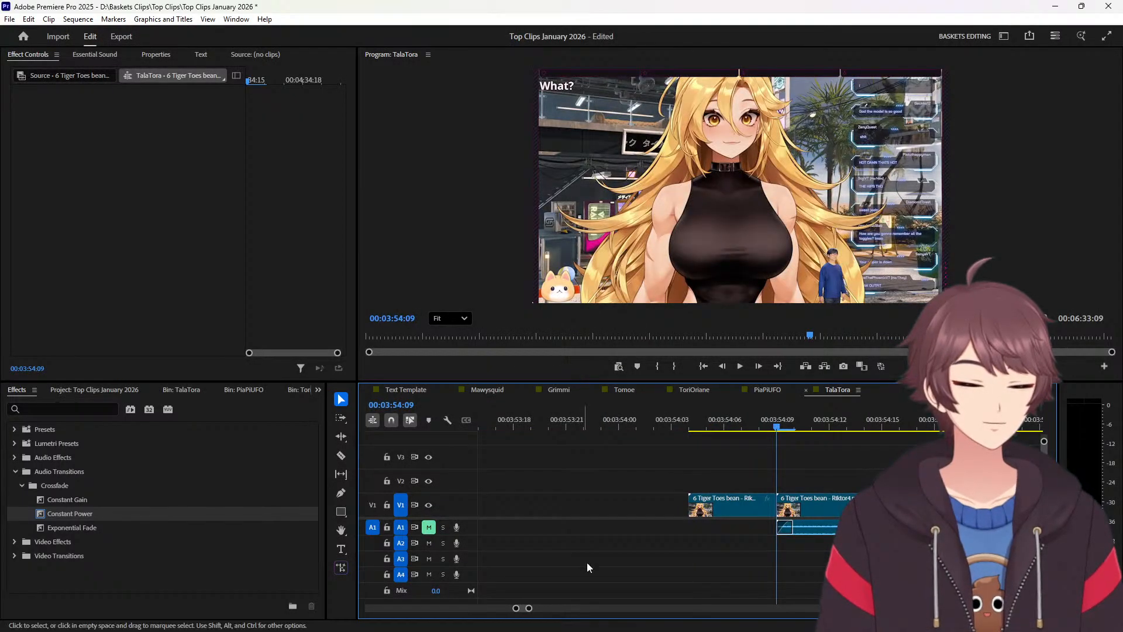
right_click(621, 507)
left_click(637, 513)
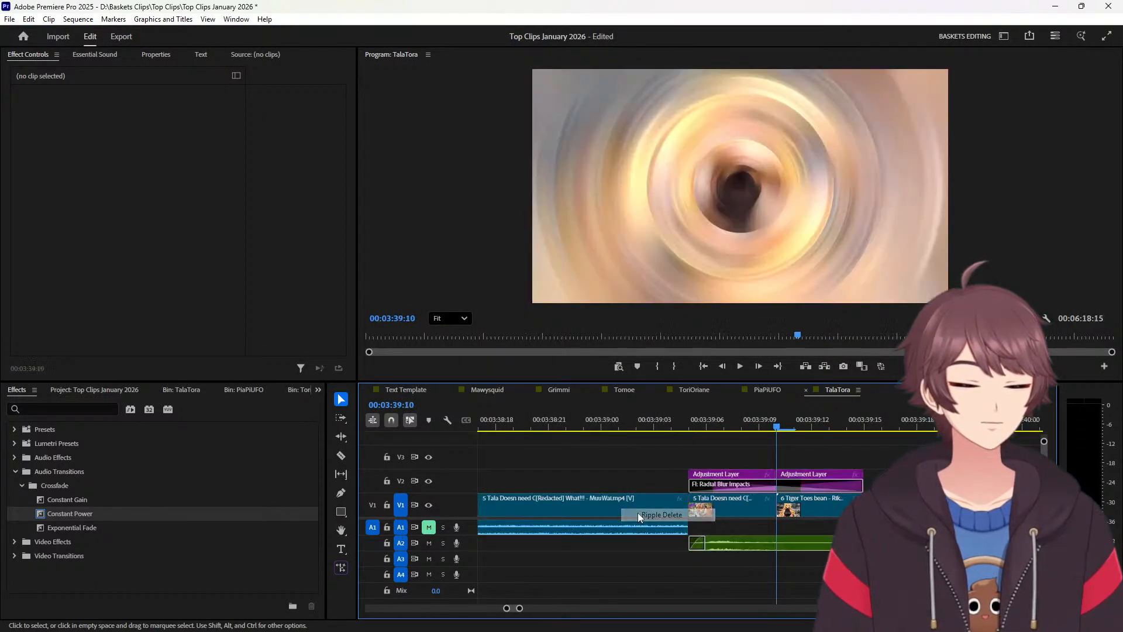
Add a short fade at the end of clip 5's audio, and reverse the speed of the two five-frame pieces between clips 5 and 6.
key("Up")
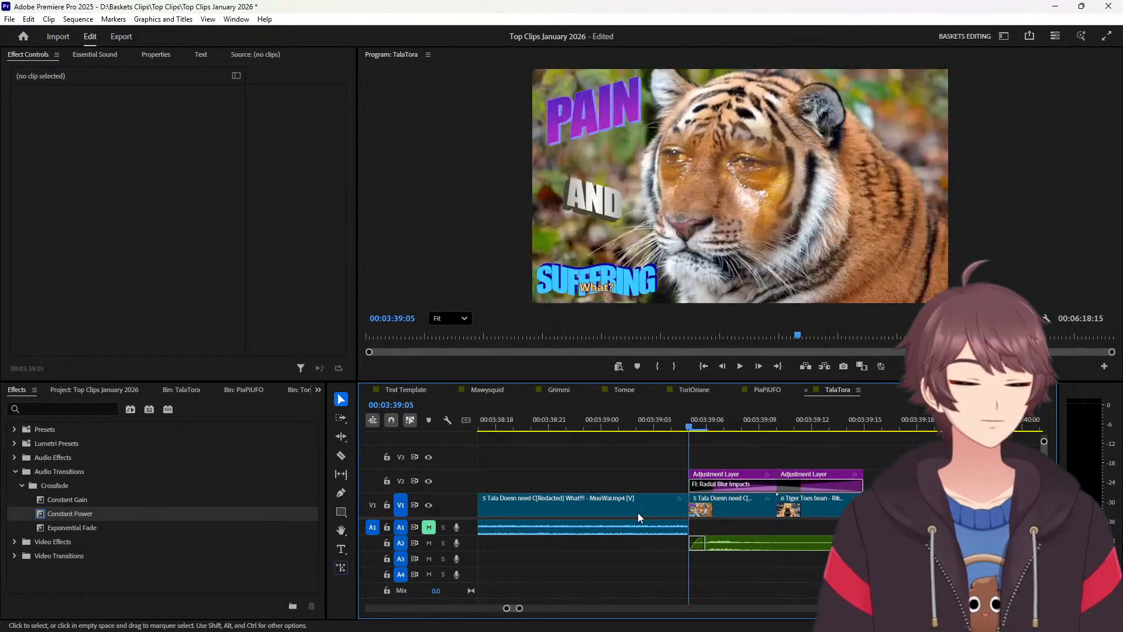
right_click(770, 506)
left_click(819, 415)
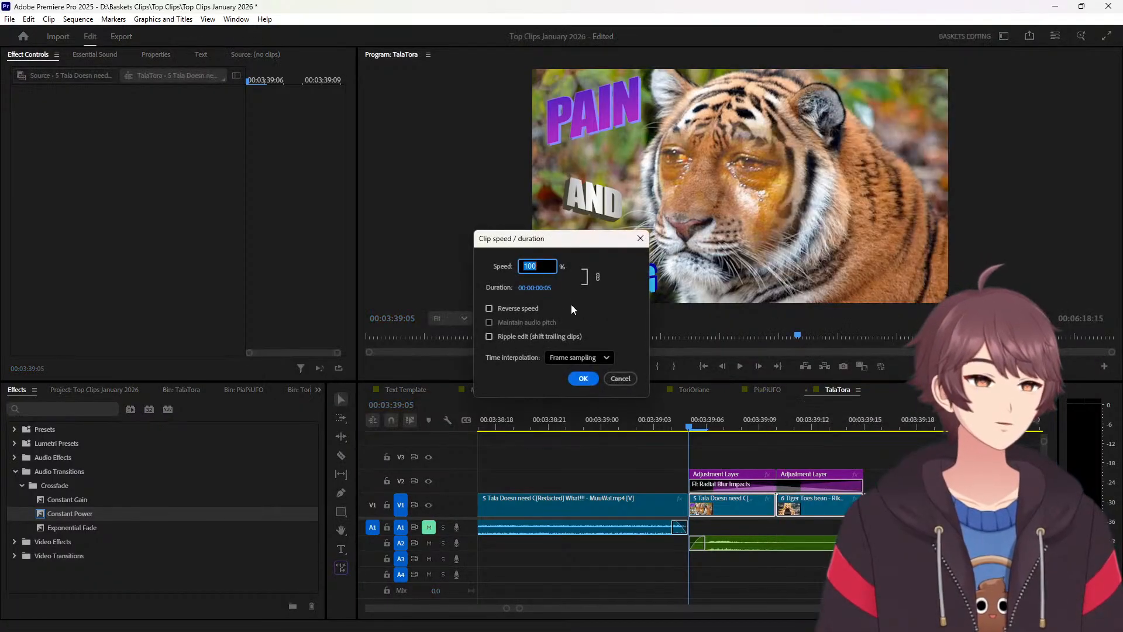
left_click(528, 310)
left_click(593, 381)
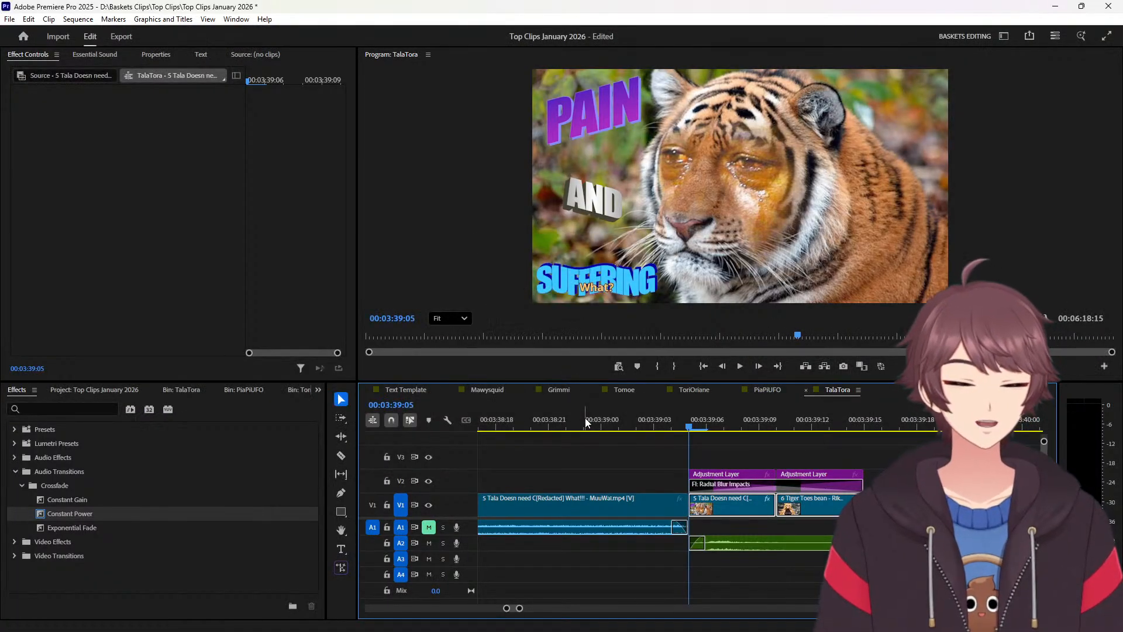
Ripple delete the gap between TalaTora clips 4 and 5, and reverse the speed of the two five-frame pieces there.
key("Up")
key("Up")
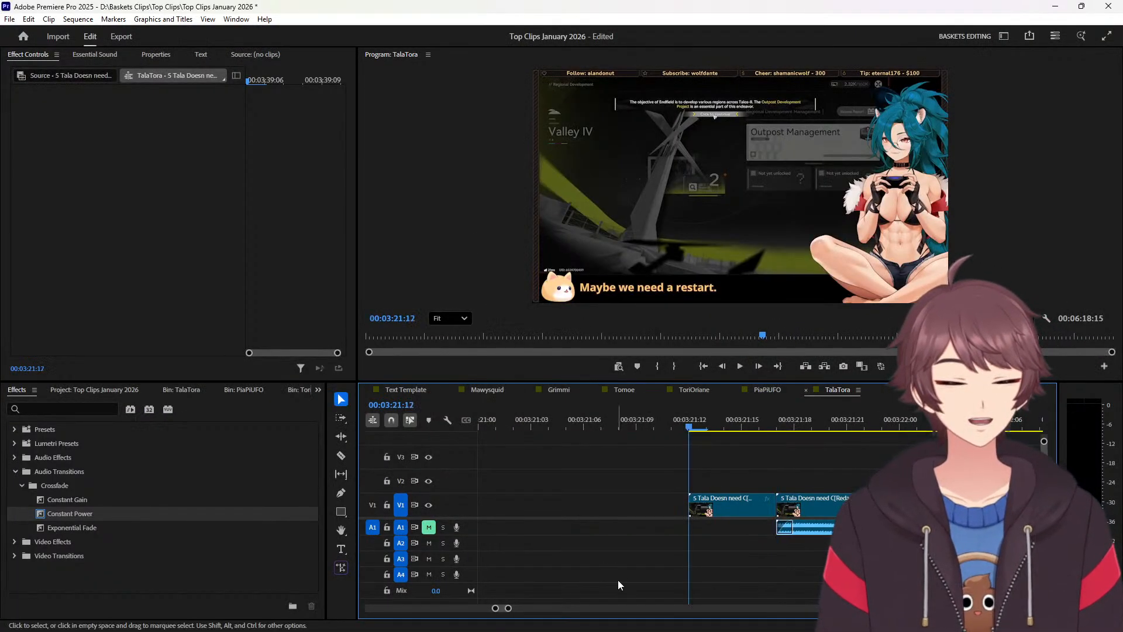
right_click(598, 510)
left_click(678, 517)
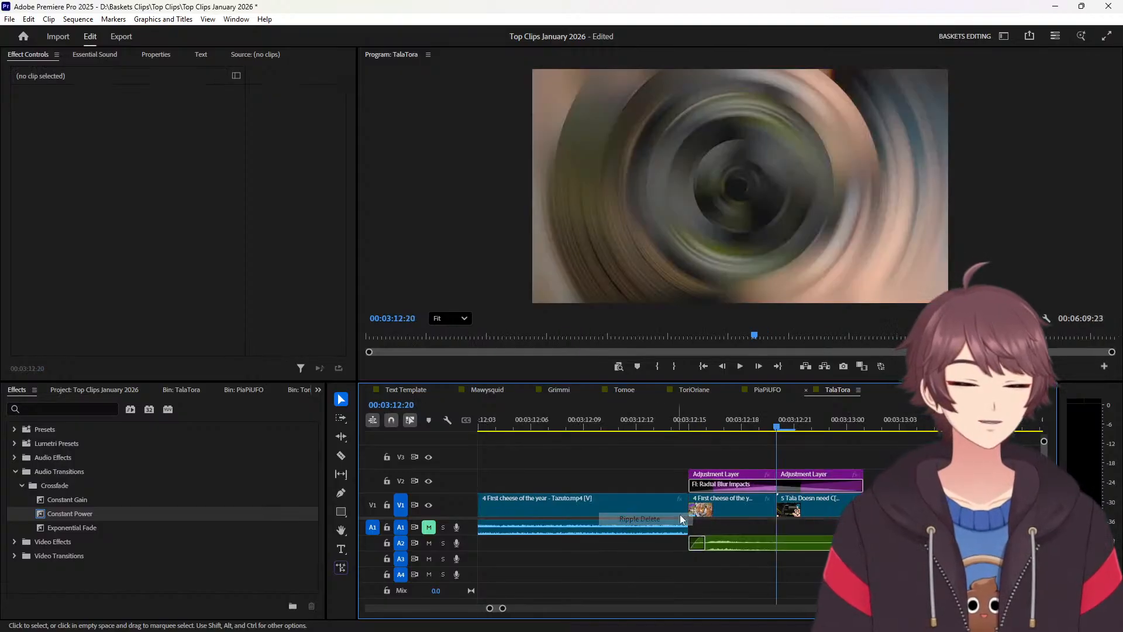
left_click(734, 507)
right_click(738, 506)
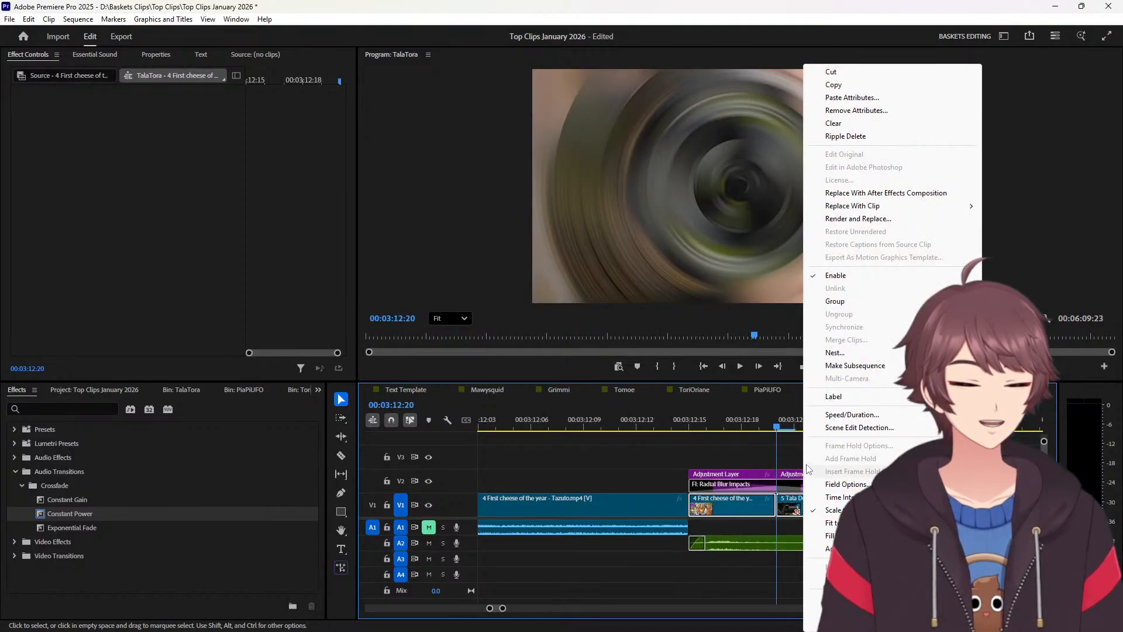
left_click(842, 415)
left_click(537, 310)
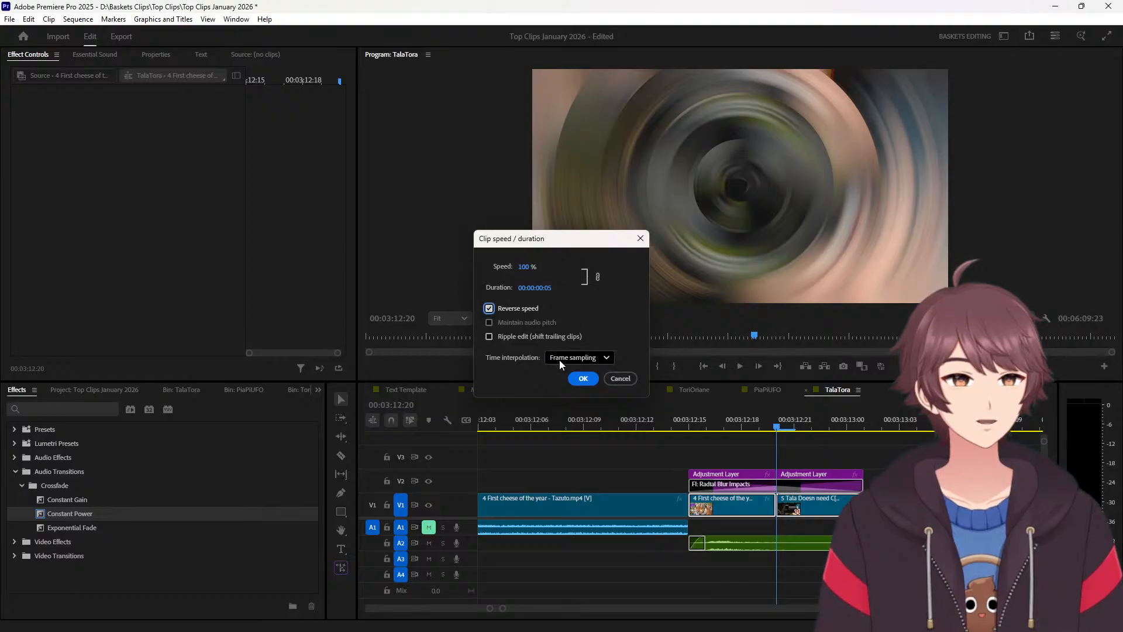
left_click(584, 378)
Ripple delete the gap between TalaTora clips 3 and 4, and reverse the speed of the two five-frame pieces there.
key("Up")
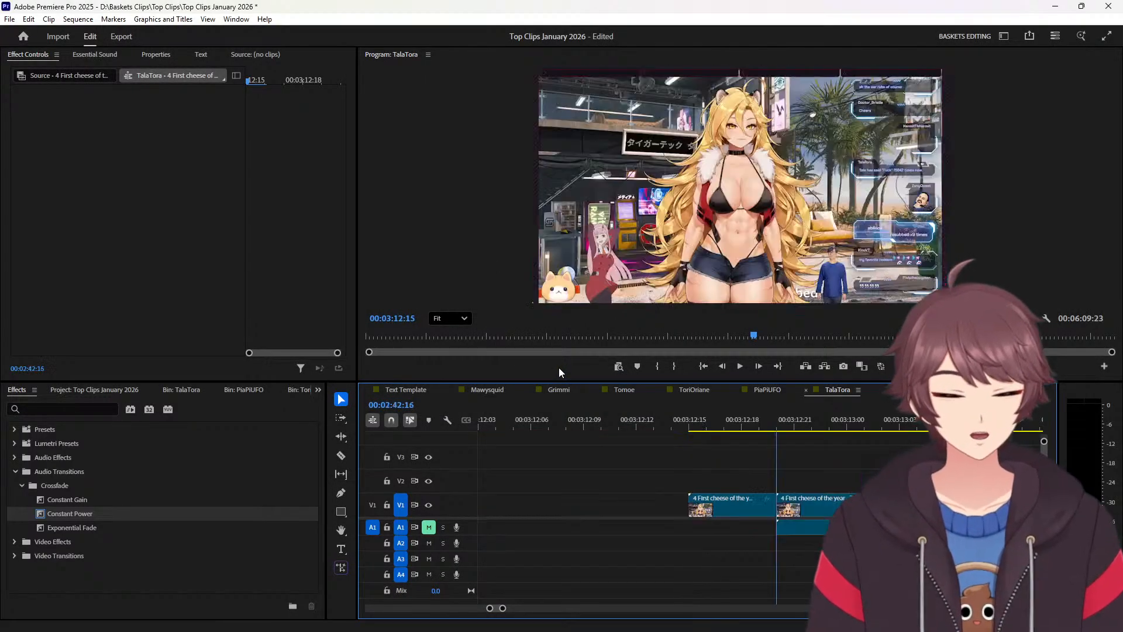
right_click(651, 496)
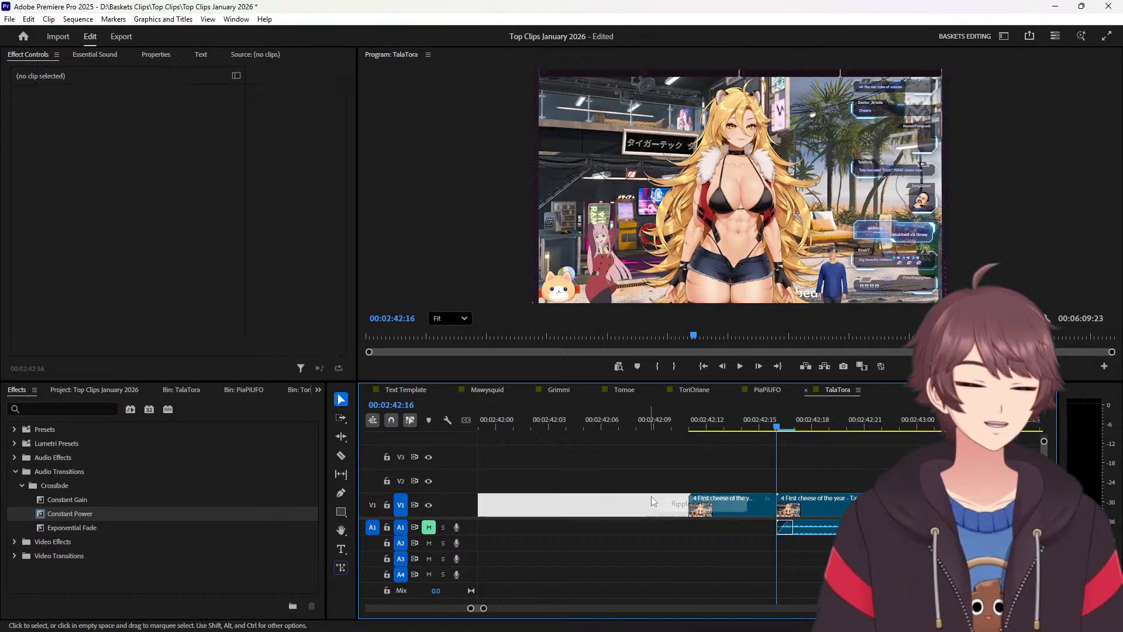
left_click(699, 505)
left_click_drag(758, 530, 803, 511)
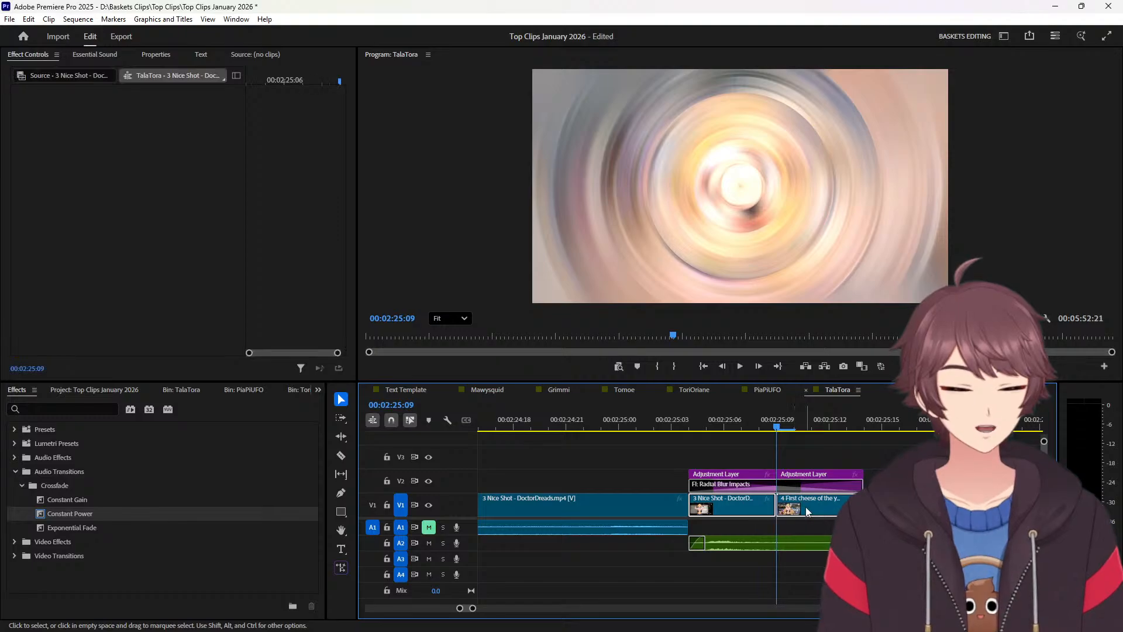
right_click(806, 512)
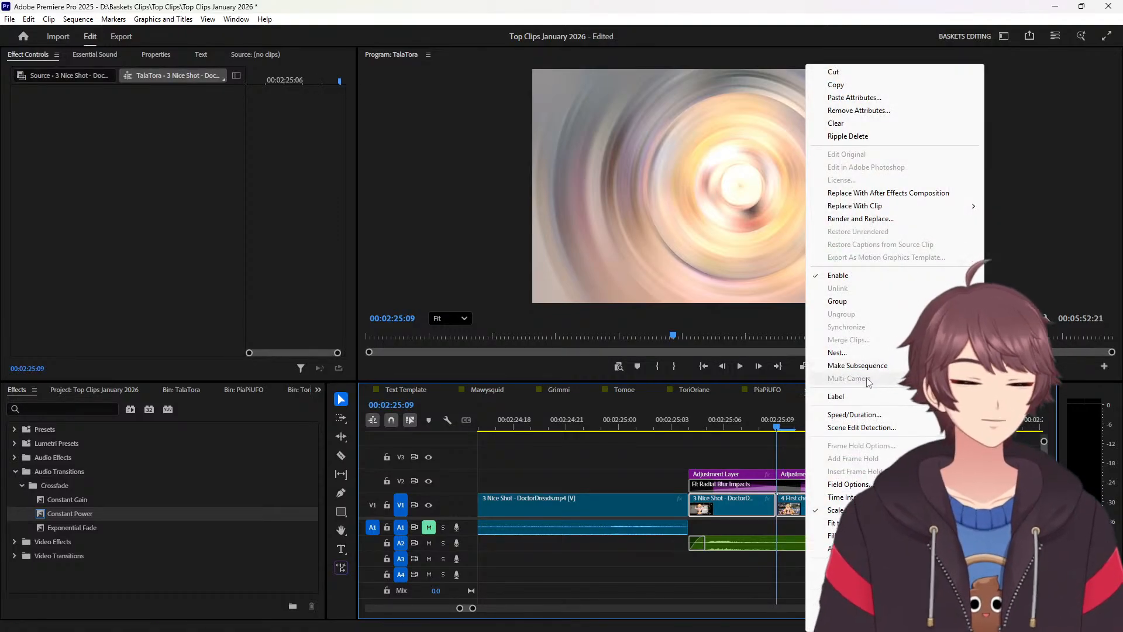
left_click(859, 415)
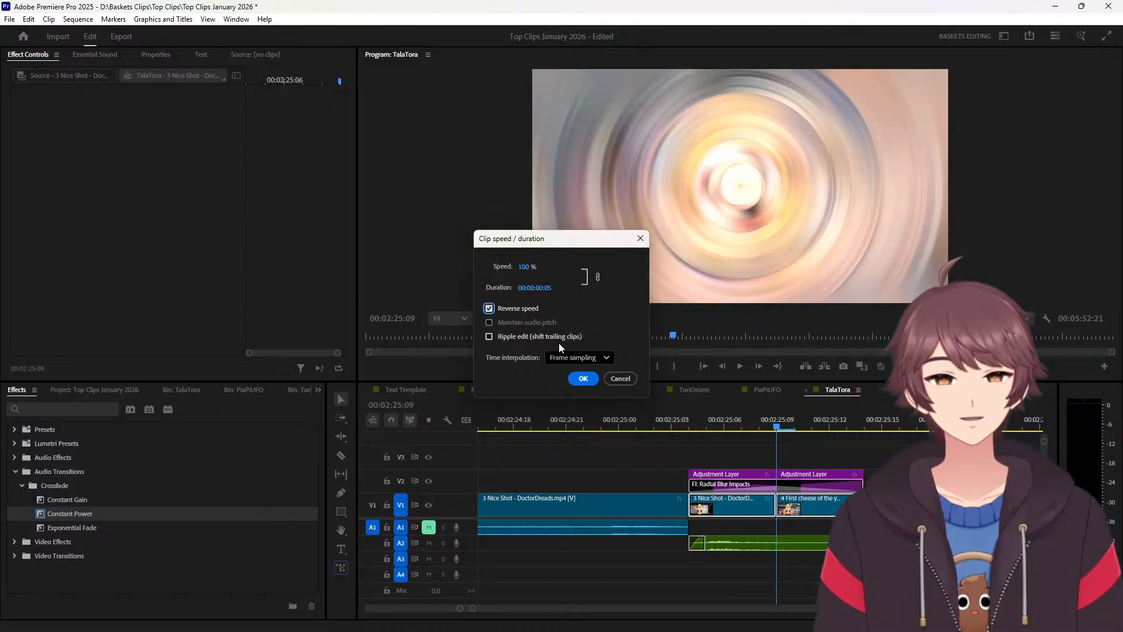
left_click(584, 379)
Ripple delete the gap between TalaTora clips 2 and 3, and reverse the speed of the two five-frame pieces there.
key("Up")
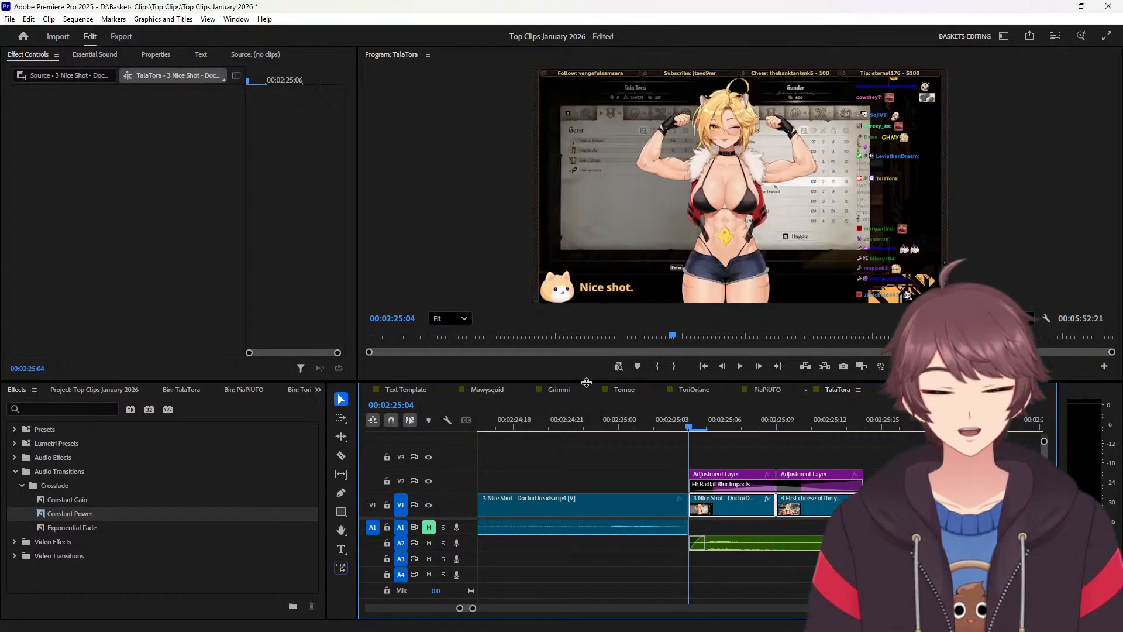
key("Up")
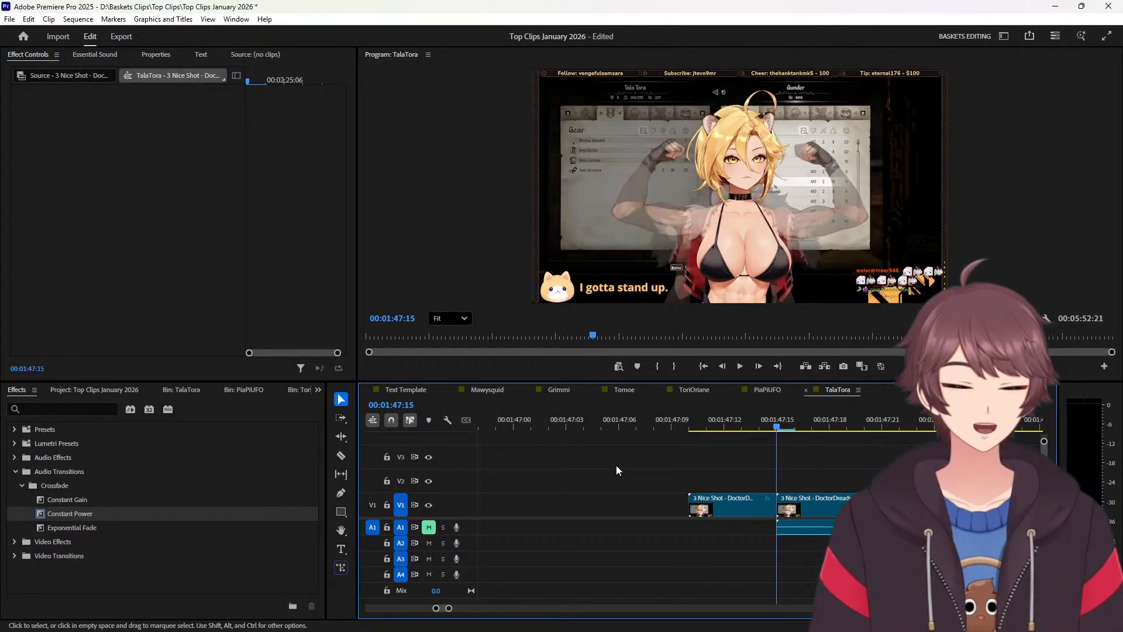
right_click(642, 514)
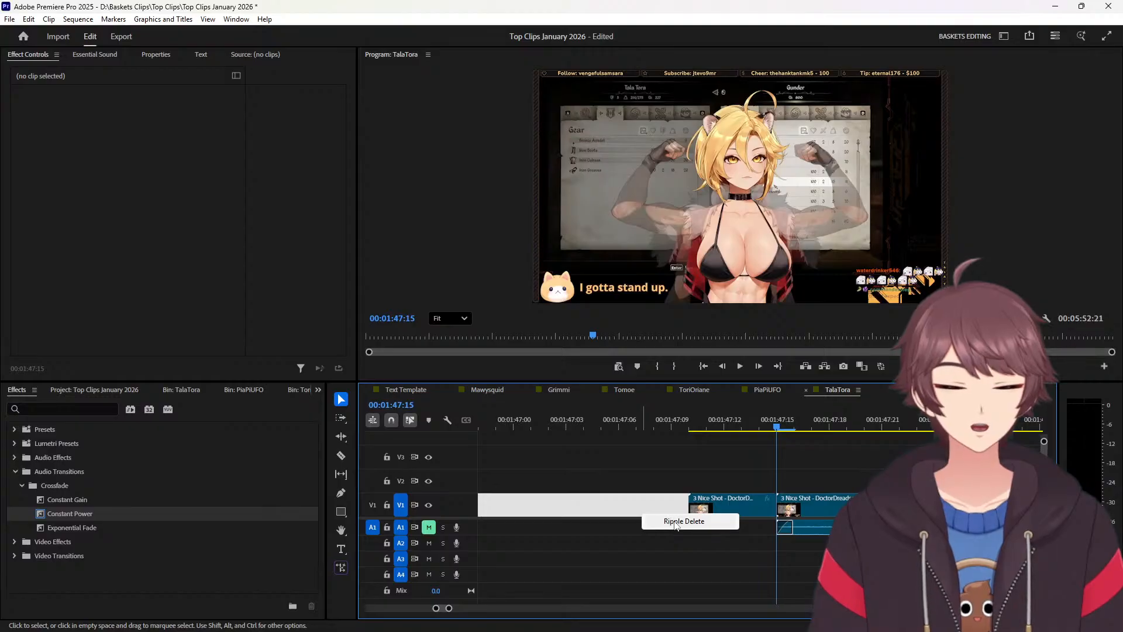
left_click(684, 521)
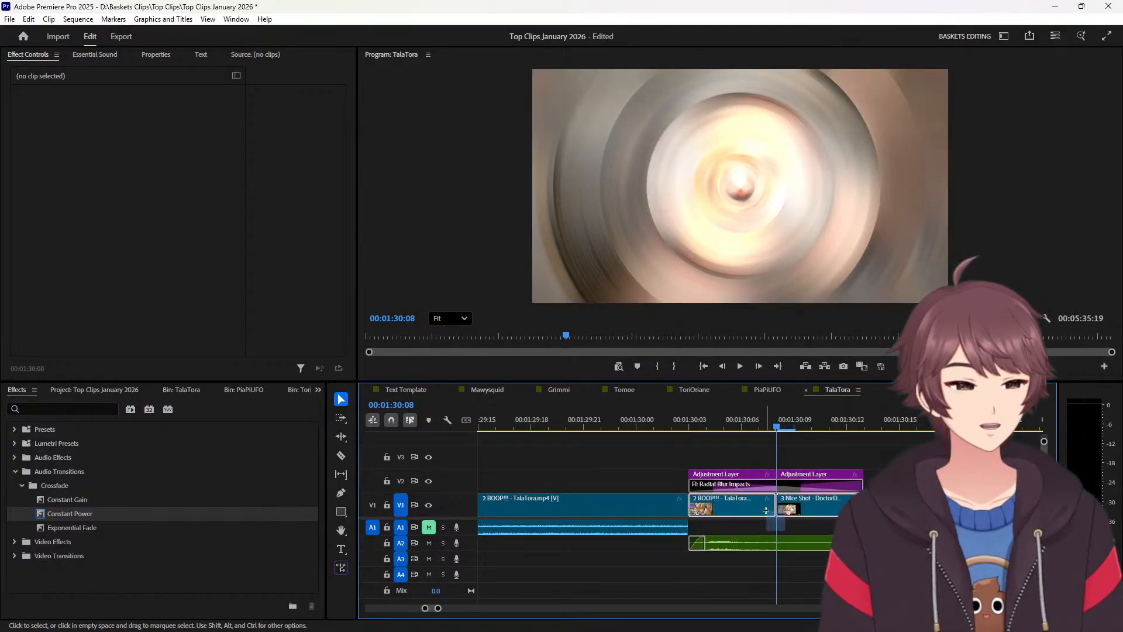
left_click(766, 510)
right_click(766, 510)
left_click(819, 414)
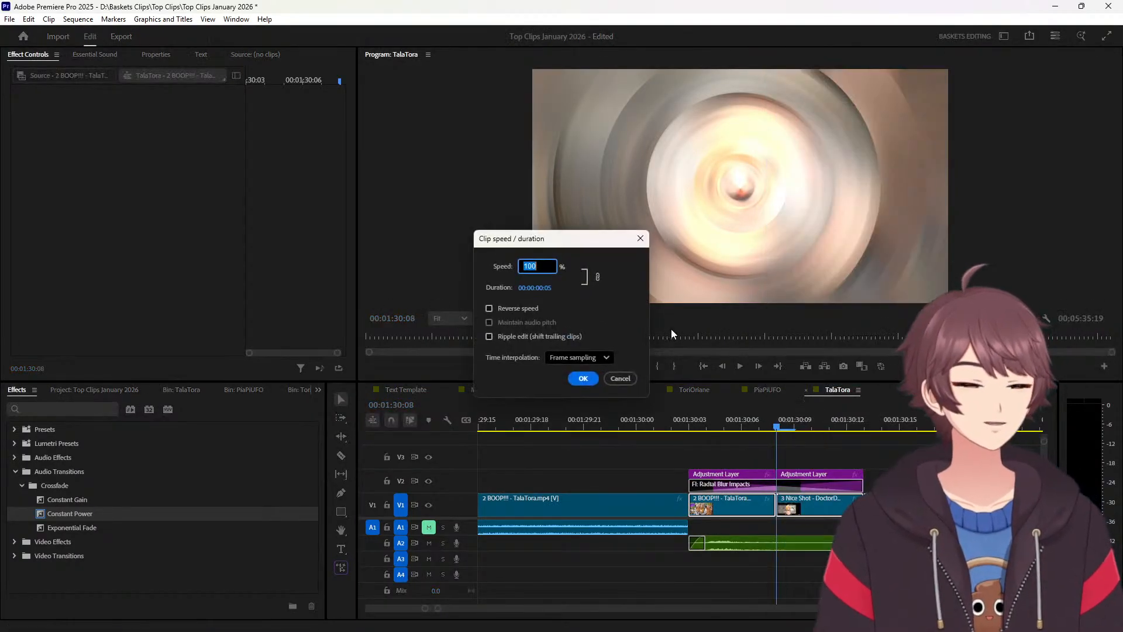
left_click(536, 308)
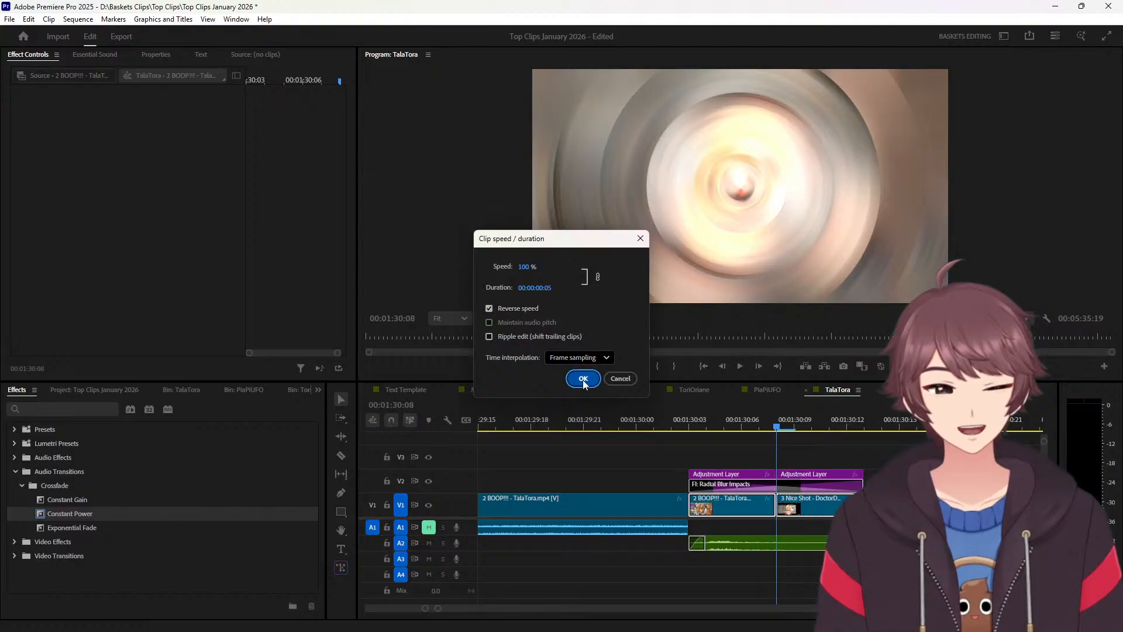
left_click(583, 379)
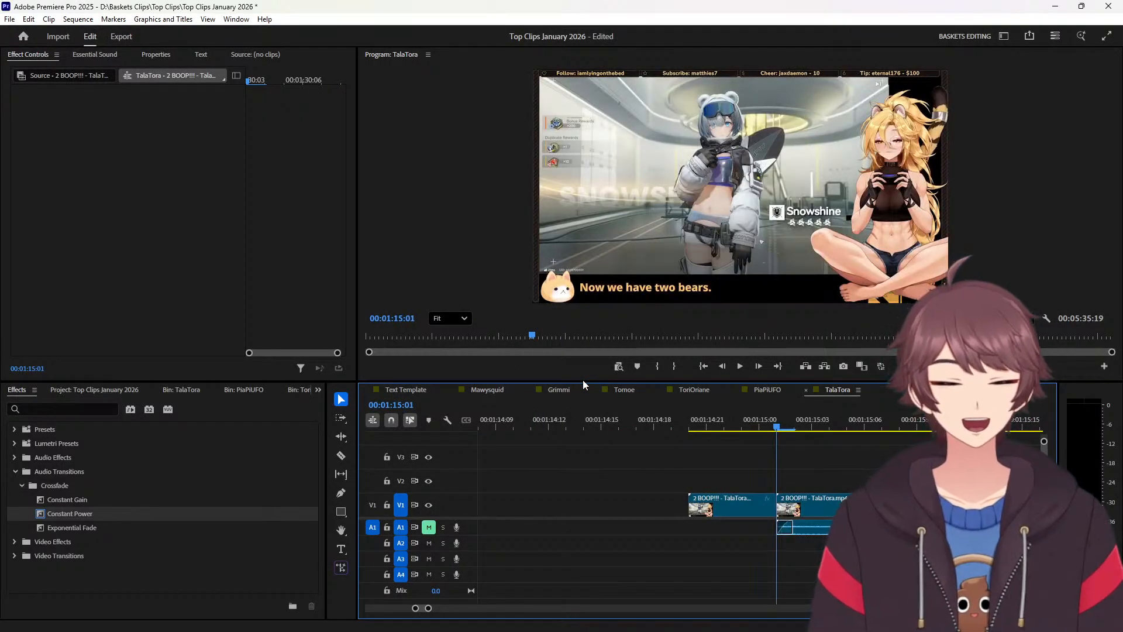
Ripple delete the gap between TalaTora clips 1 and 2, and reverse the speed of the two five-frame pieces there.
right_click(644, 498)
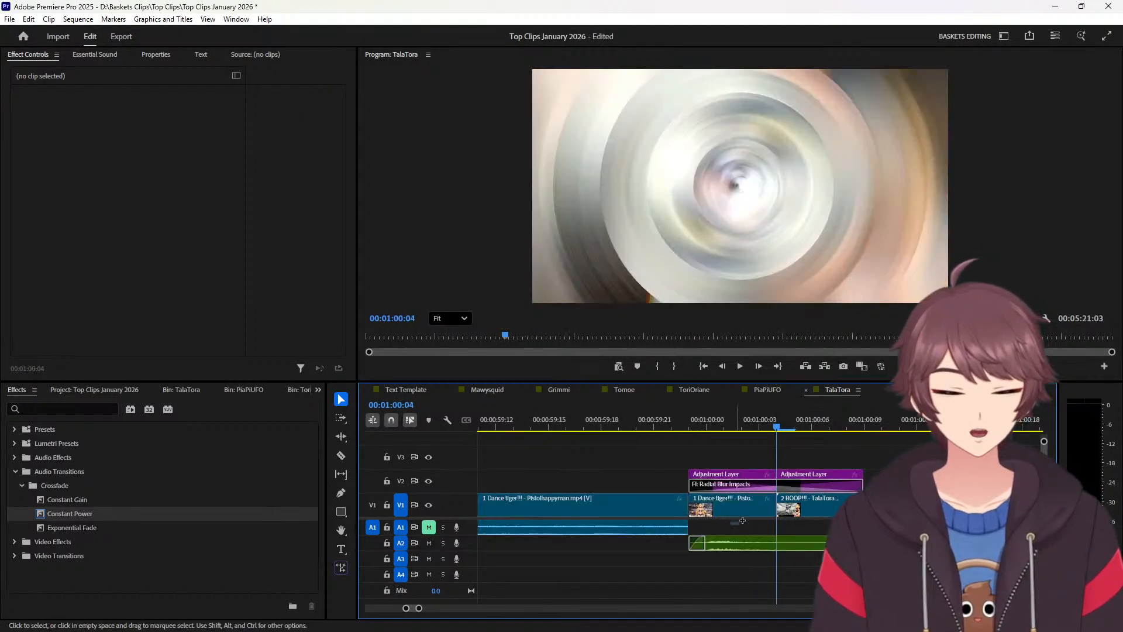
left_click(732, 505)
right_click(791, 504)
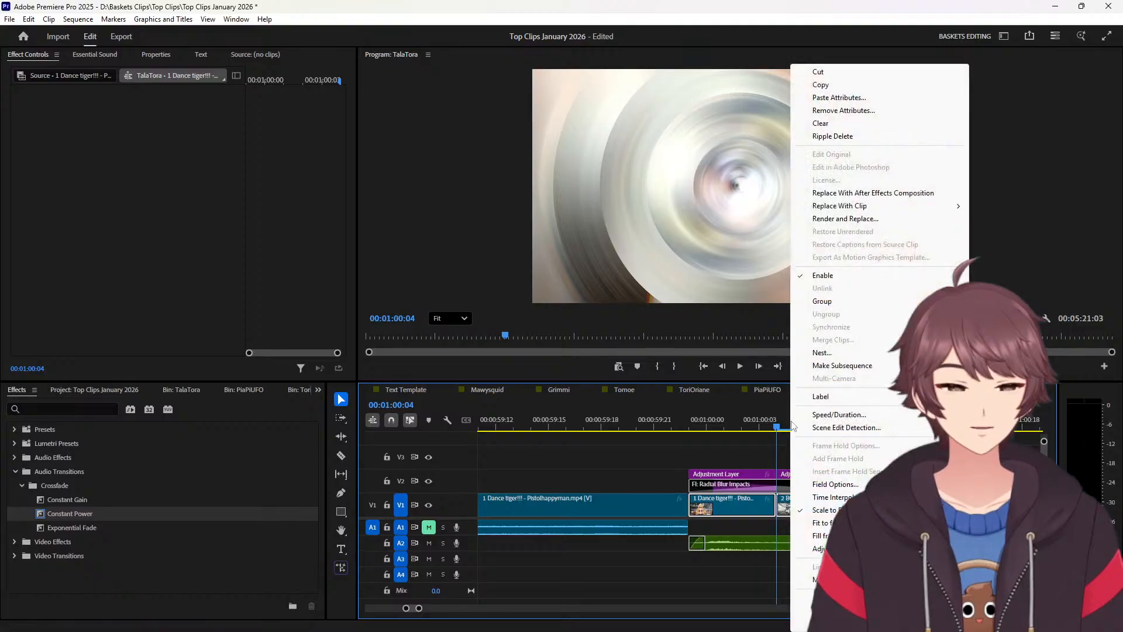
left_click(838, 415)
left_click(519, 310)
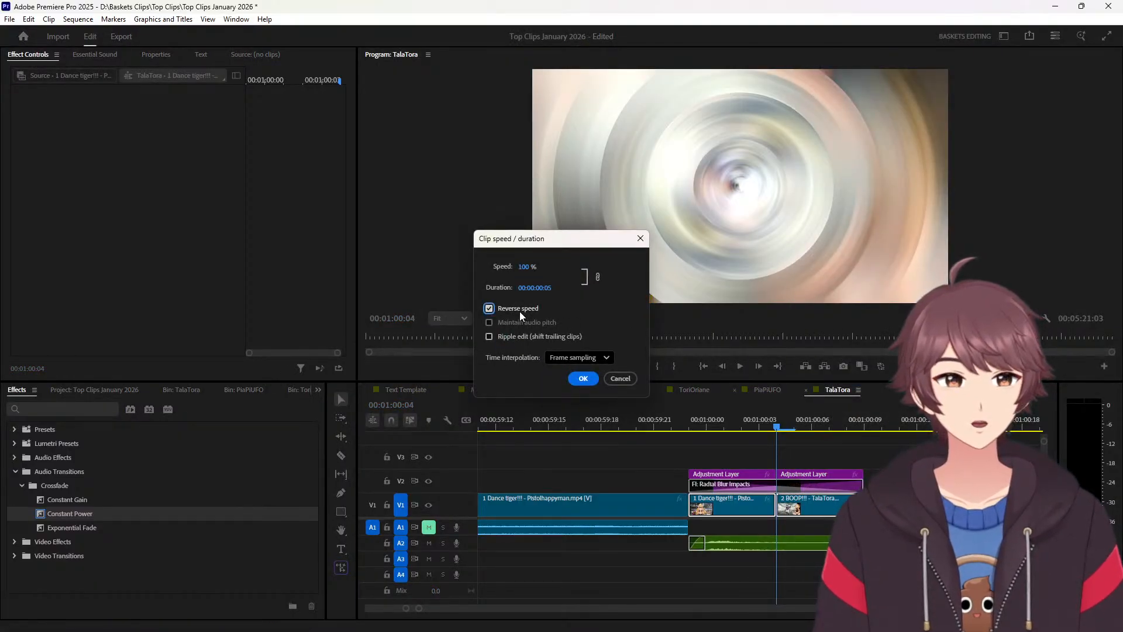
left_click(583, 378)
key("Up")
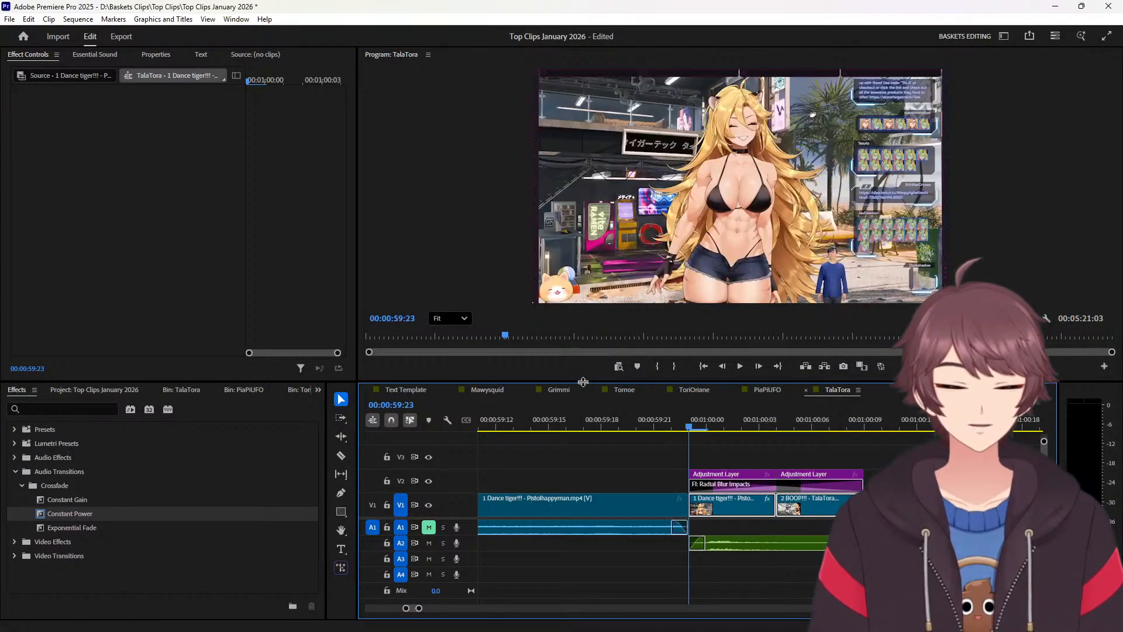
key("Up")
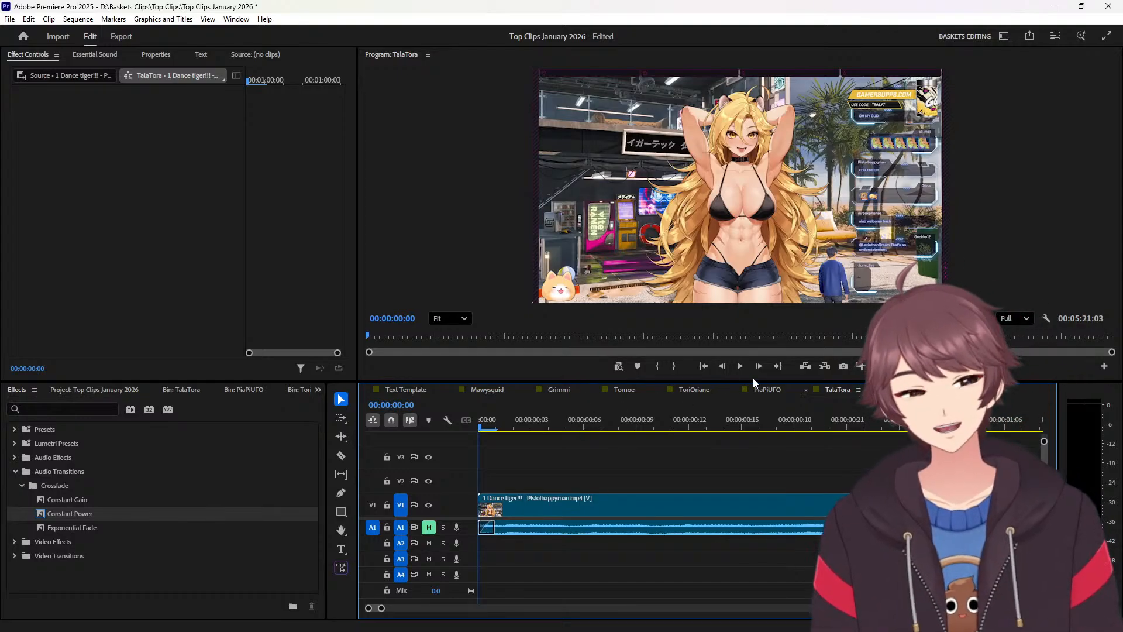
left_click_drag(381, 608, 848, 609)
left_click_drag(787, 506, 491, 509)
right_click(507, 507)
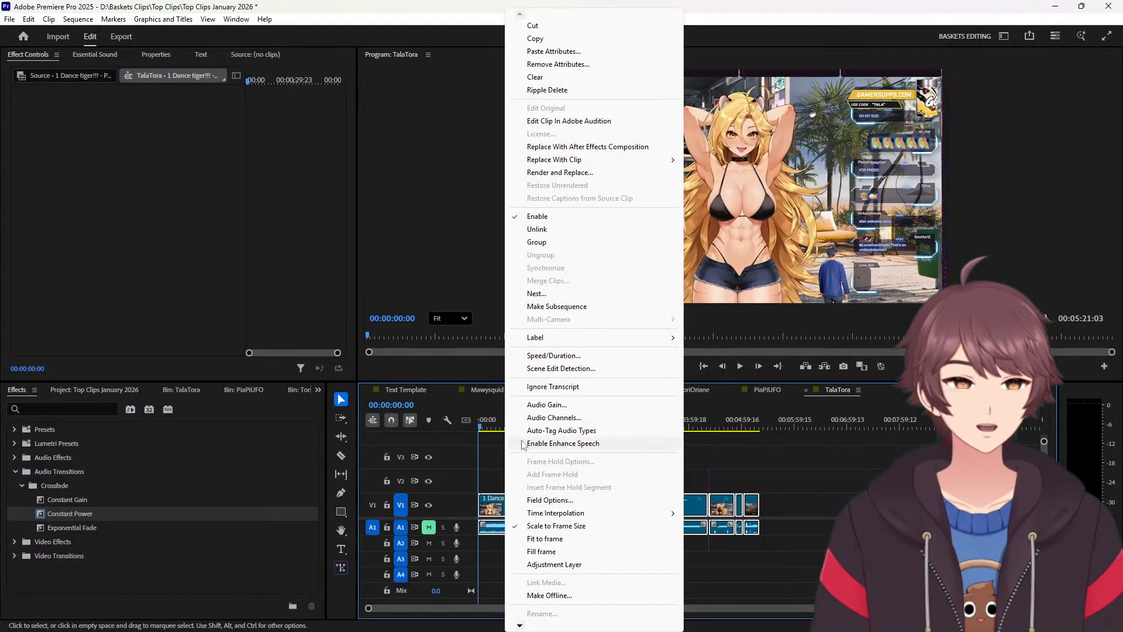
left_click(538, 406)
key("BackSpace")
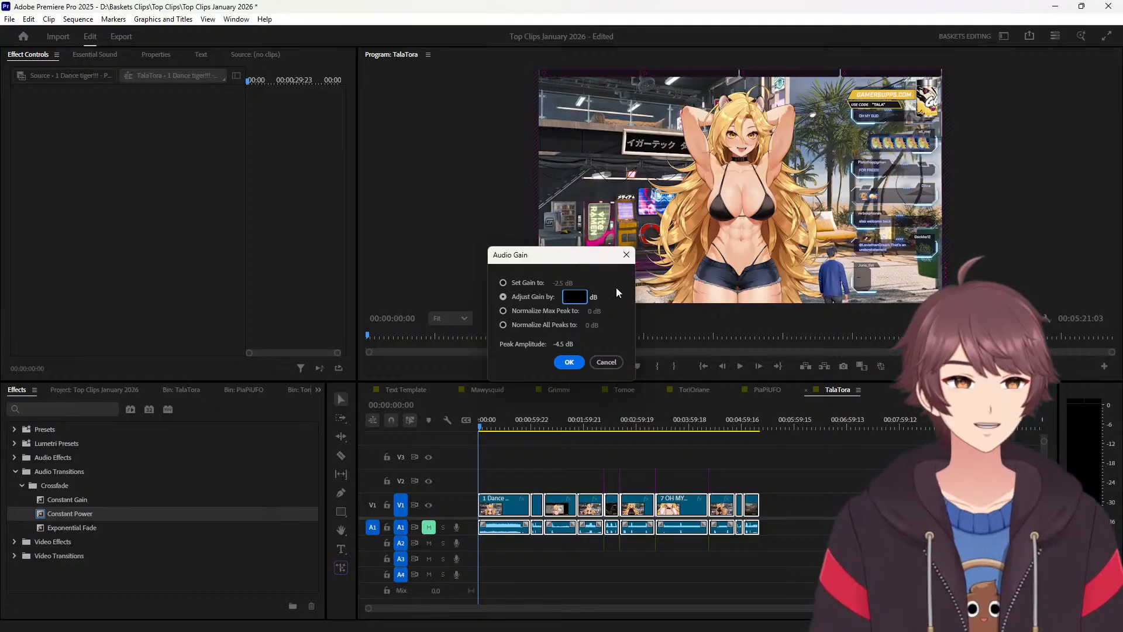
left_click(606, 362)
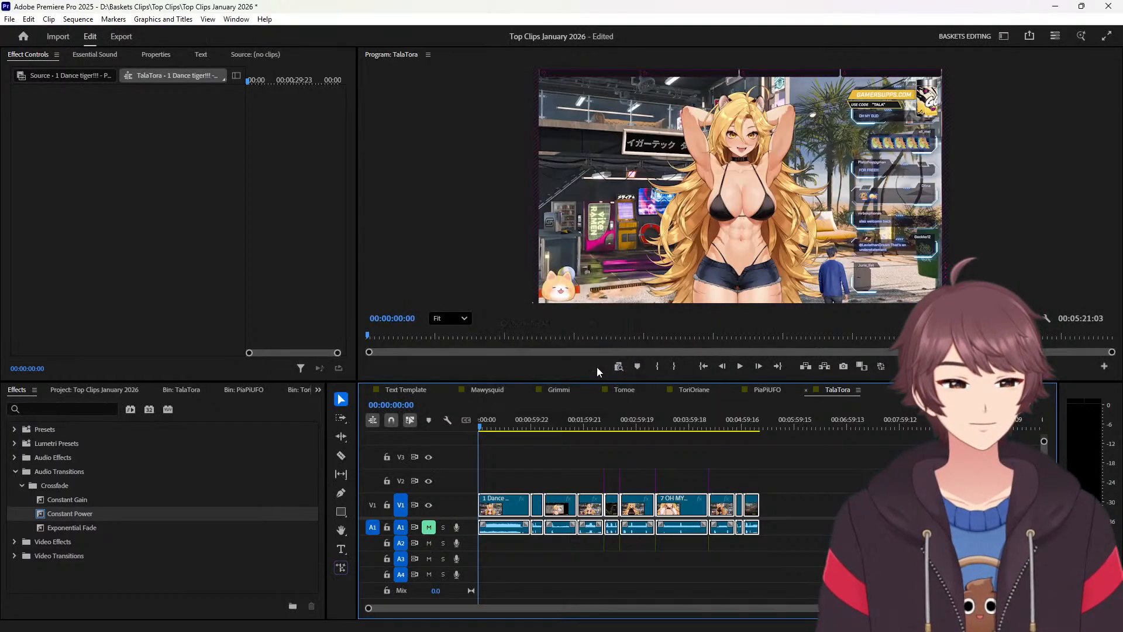
left_click(96, 55)
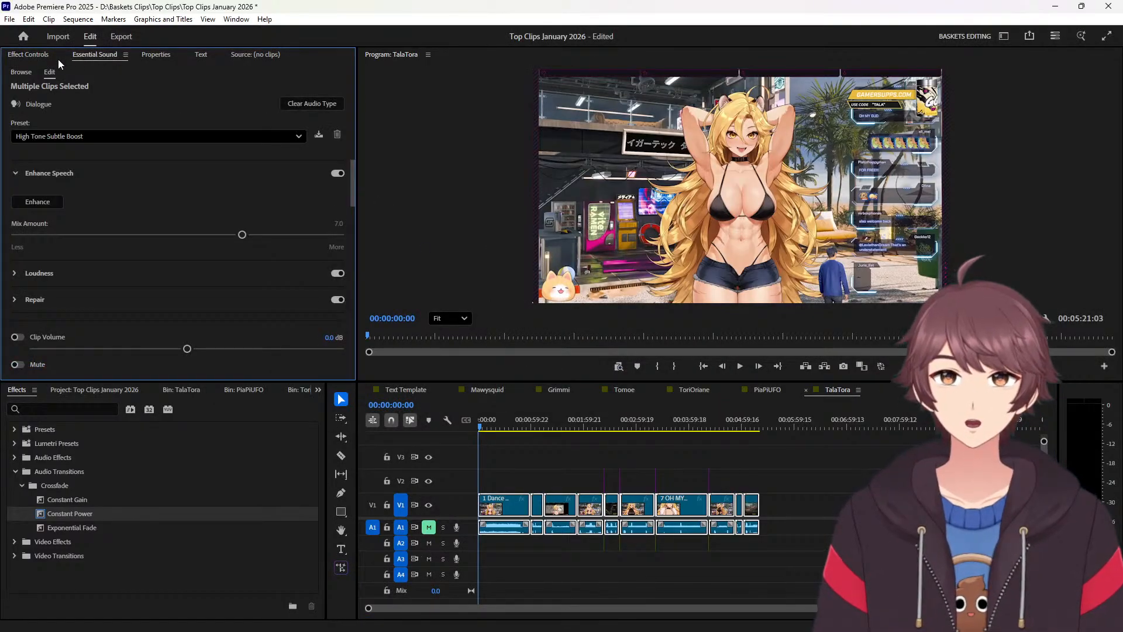
left_click(58, 58)
Open the PiaPiUFO sequence and add a Constant Power fade at the end of clip 10's audio.
left_click(758, 392)
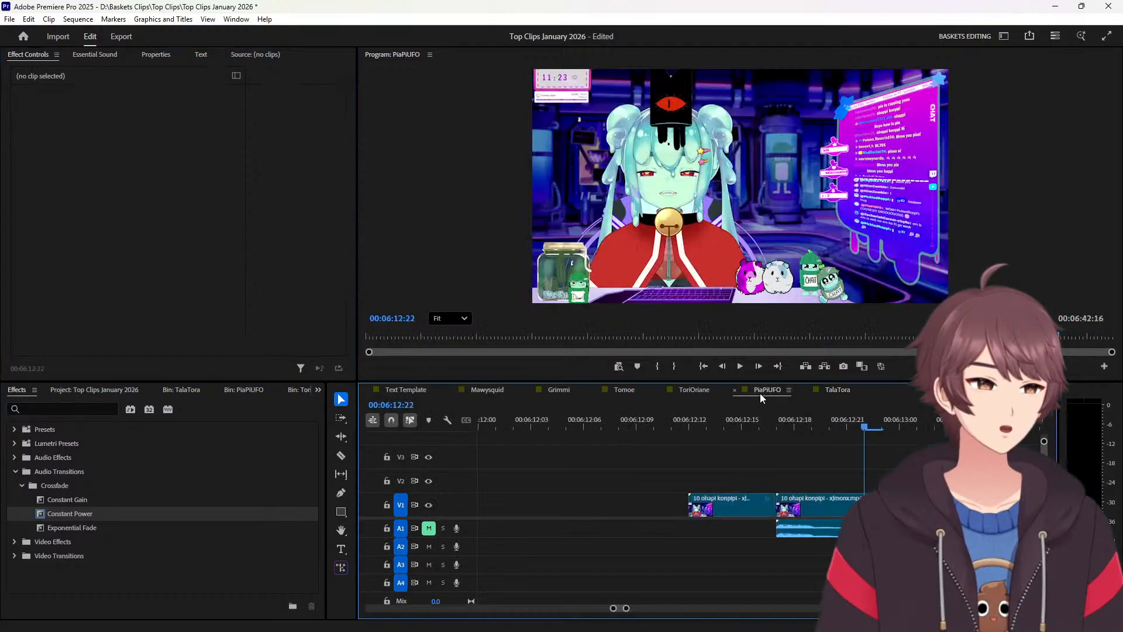
key("End")
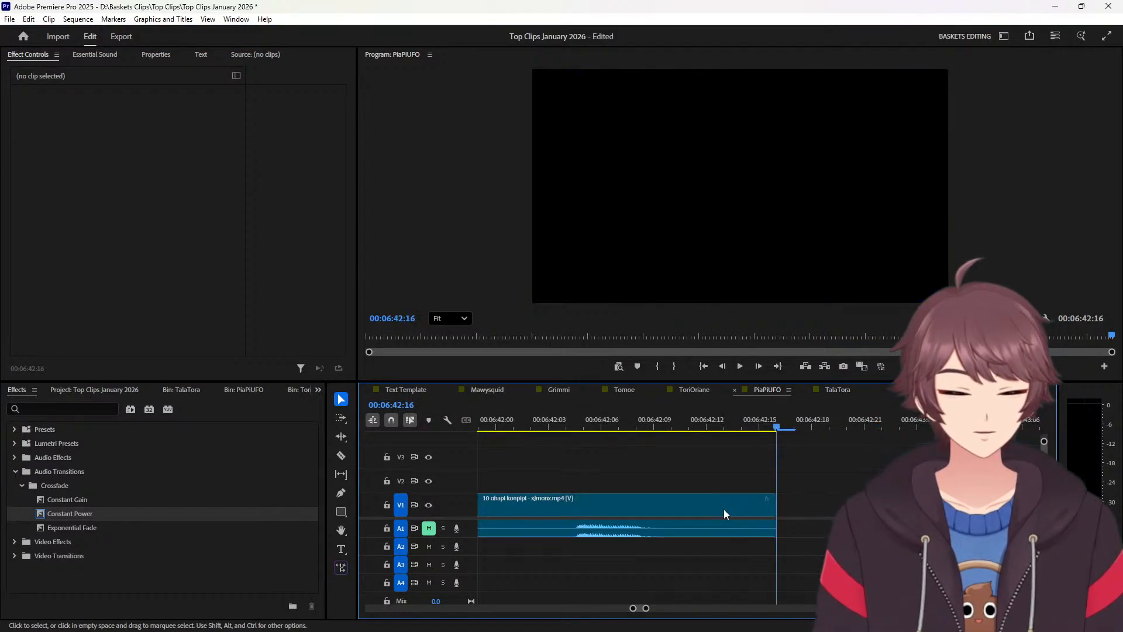
left_click_drag(86, 518, 771, 528)
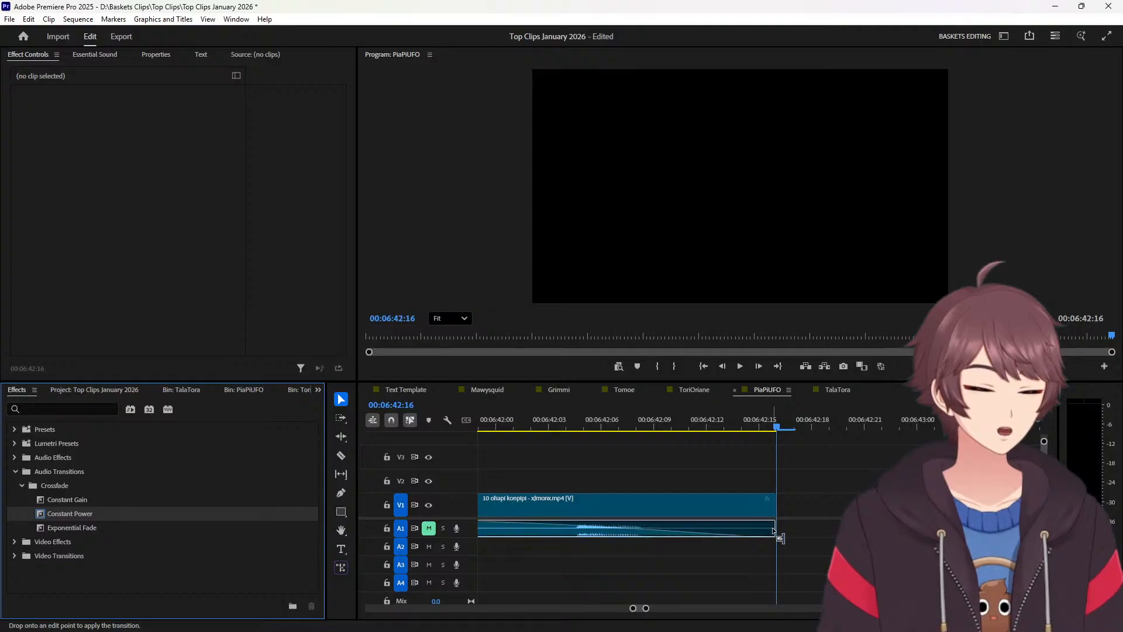
Add a Constant Power fade at the start of PiaPiUFO clip 10's audio and set its duration to one frame.
key("Up")
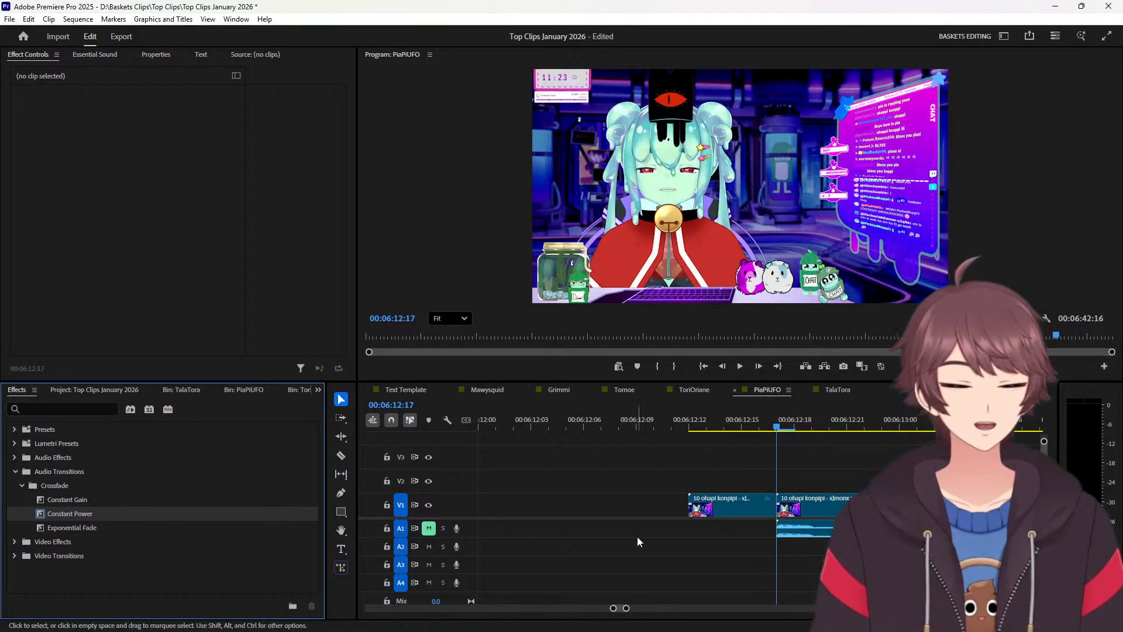
left_click_drag(131, 517, 600, 553)
left_click_drag(781, 540, 790, 530)
double_click(798, 529)
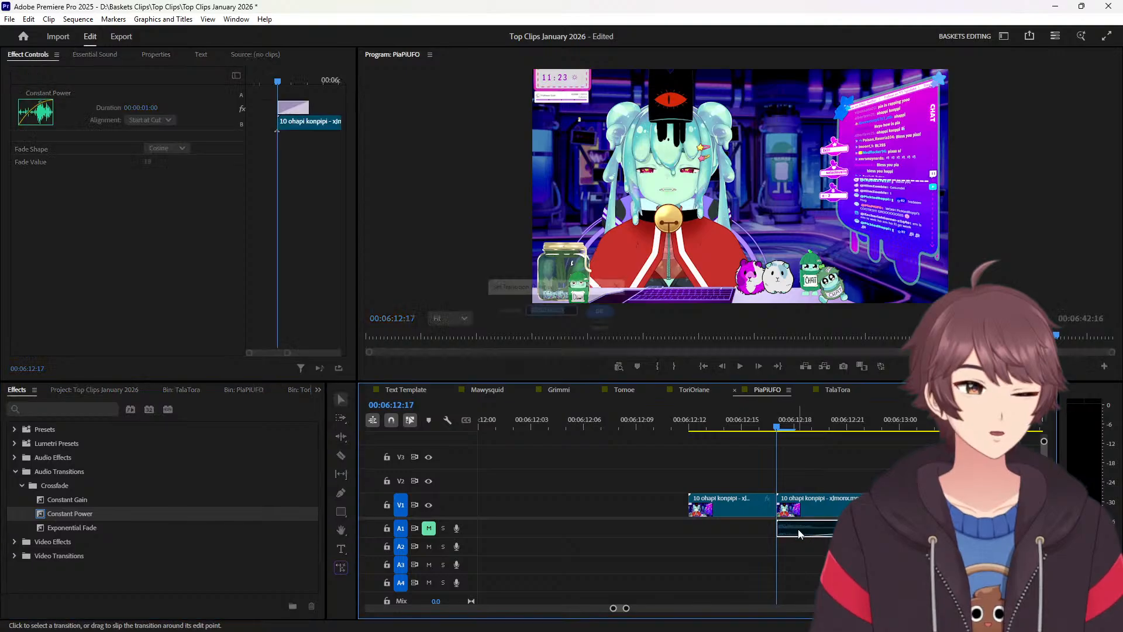
type("1")
key("Return")
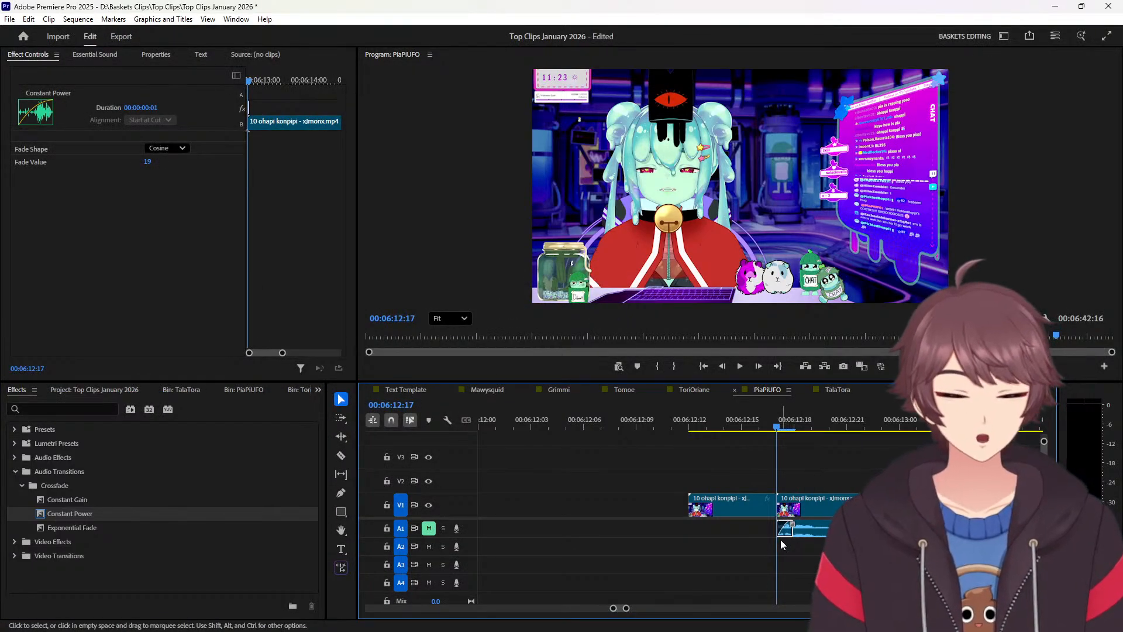
Ripple delete the gap between PiaPiUFO clips 9 and 10, and reverse the speed of the two short transition pieces there.
right_click(622, 504)
left_click(661, 512)
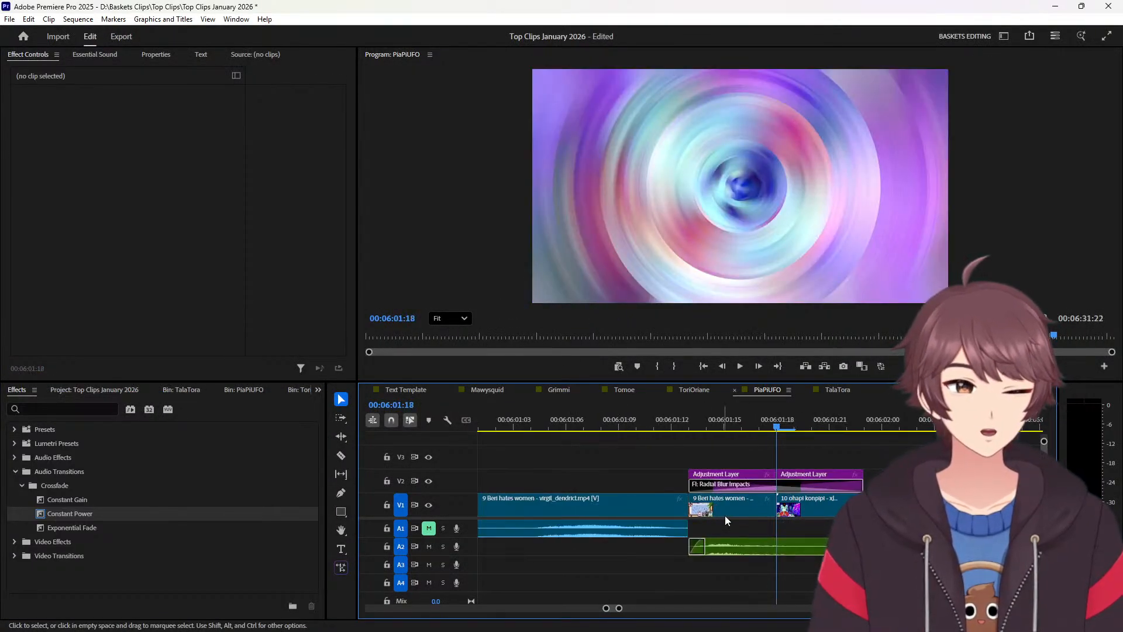
left_click_drag(745, 521, 787, 509)
right_click(786, 508)
left_click(812, 414)
left_click(512, 305)
left_click(584, 378)
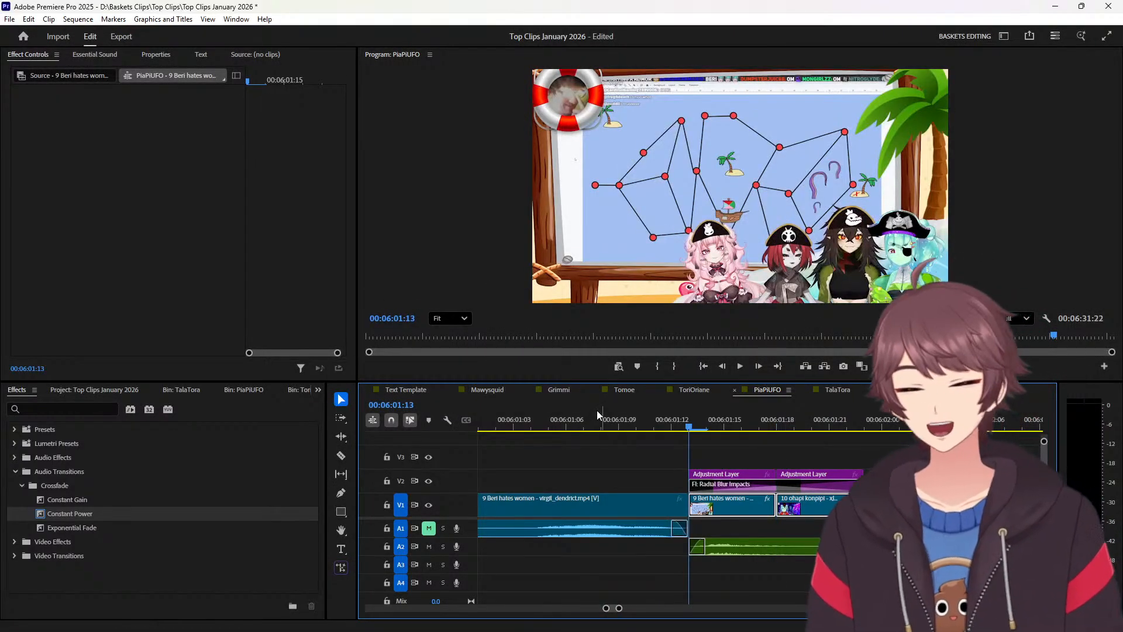
Ripple delete the gap between PiaPiUFO clips 8 and 9.
key("Up")
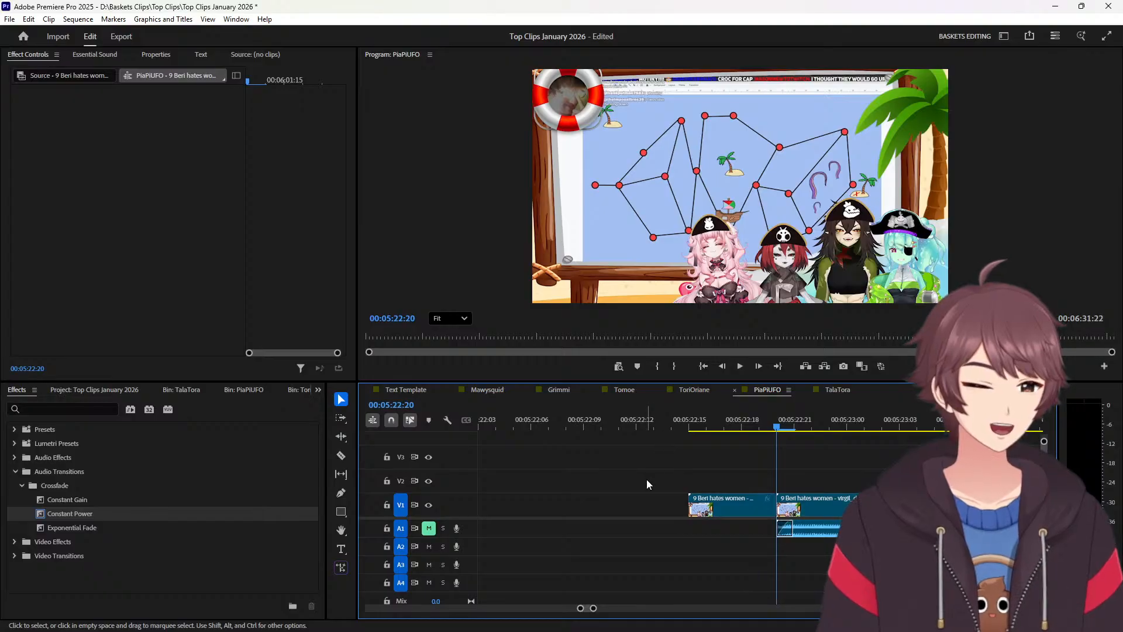
right_click(650, 496)
left_click(699, 505)
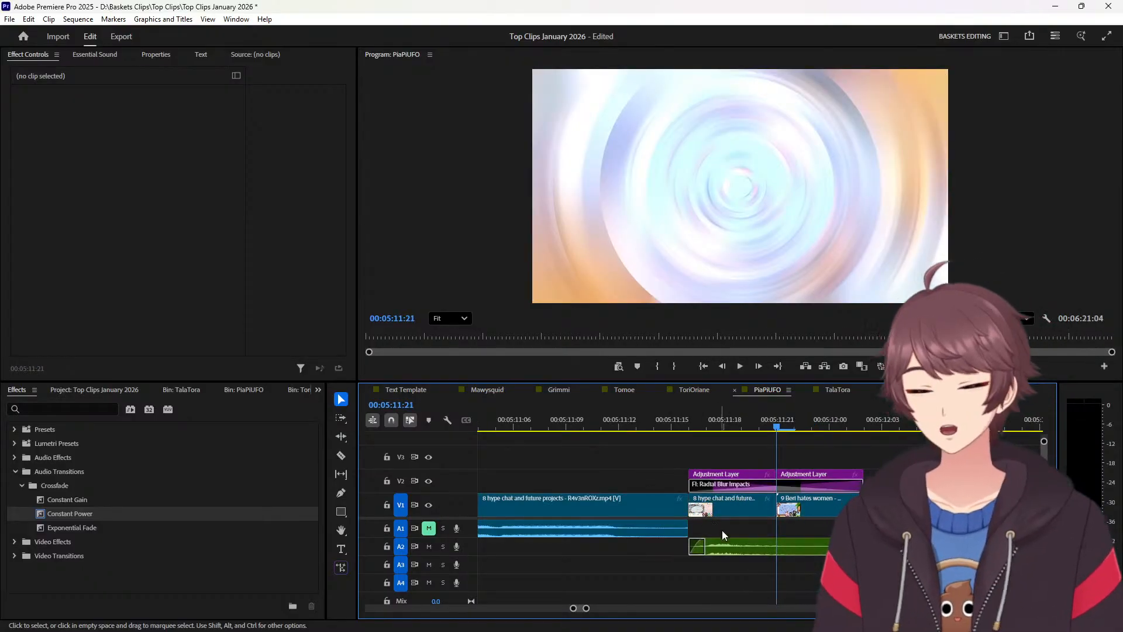
Reverse the speed of the two short transition pieces between PiaPiUFO clips 8 and 9.
left_click_drag(754, 528, 809, 507)
right_click(809, 508)
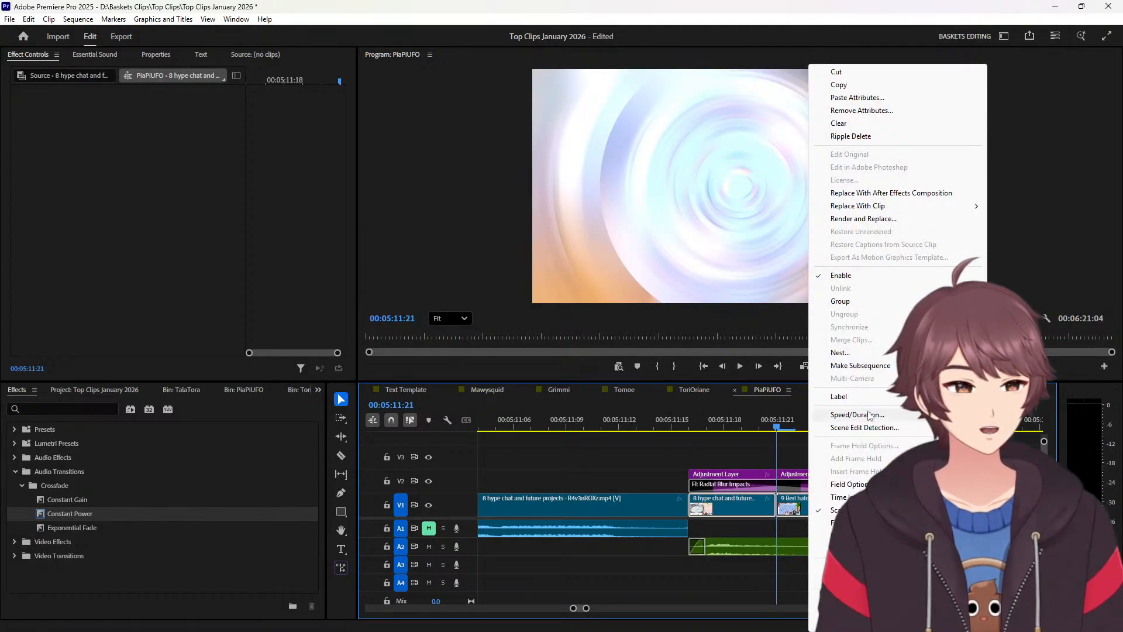
left_click(857, 415)
left_click(540, 310)
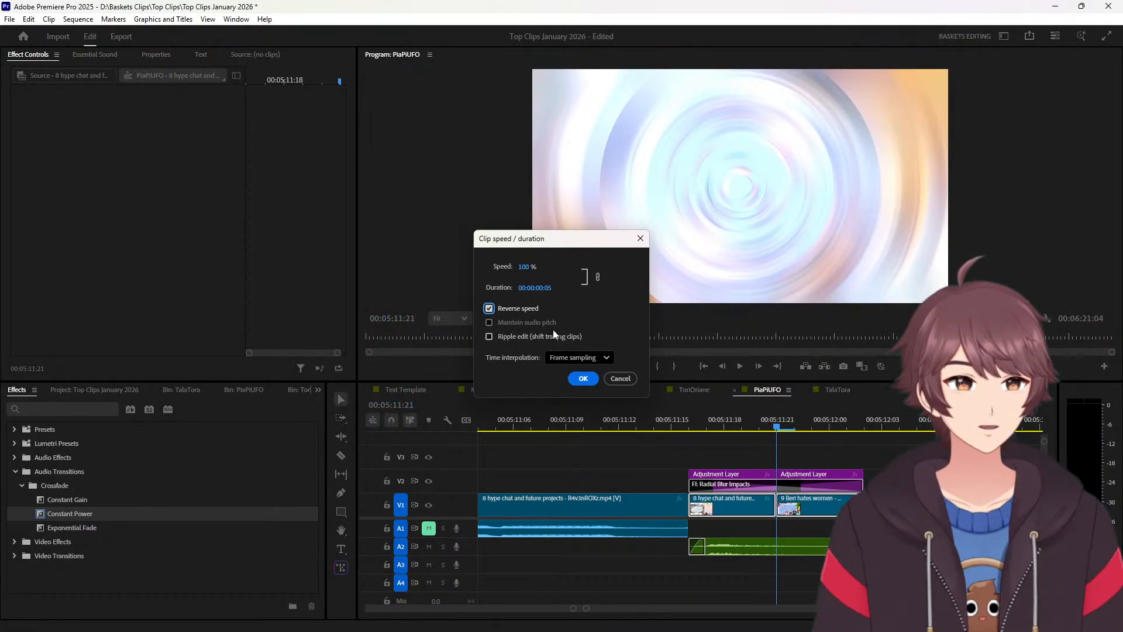
left_click(585, 379)
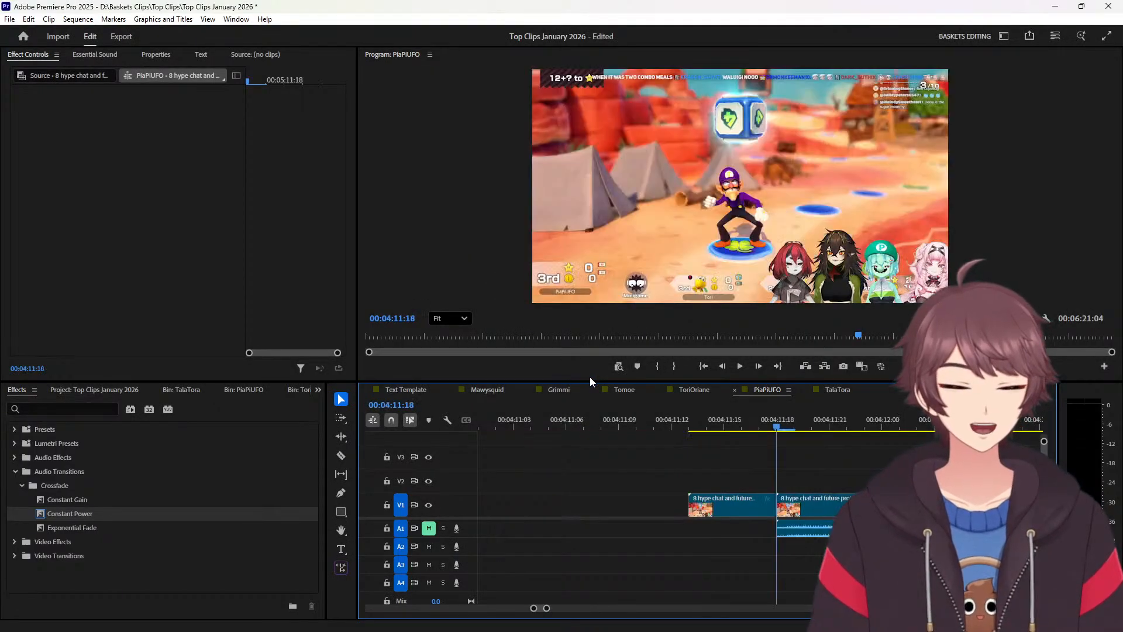
Ripple delete the gap between PiaPiUFO clips 7 and 8, and reverse the speed of the two short transition pieces there.
right_click(609, 509)
left_click(630, 523)
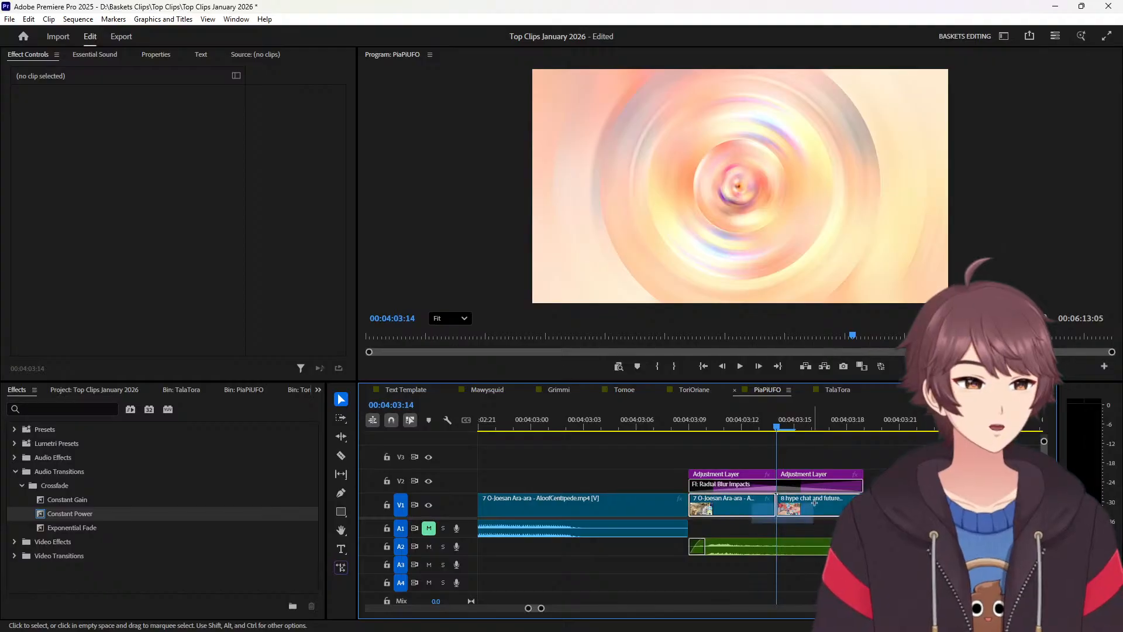
right_click(817, 500)
left_click(860, 415)
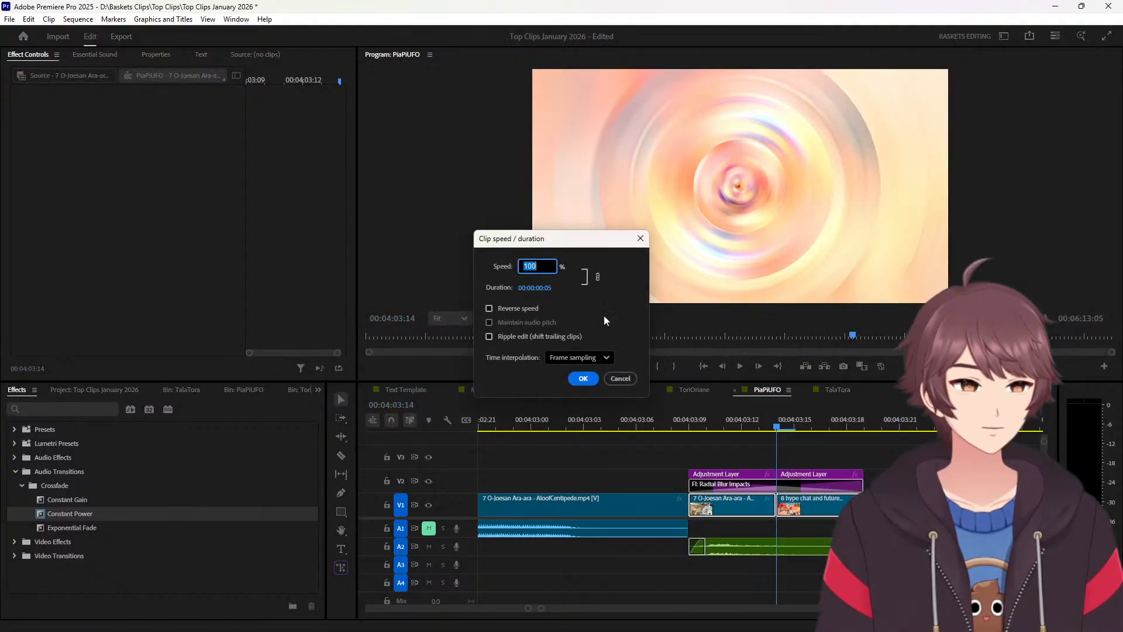
left_click(587, 380)
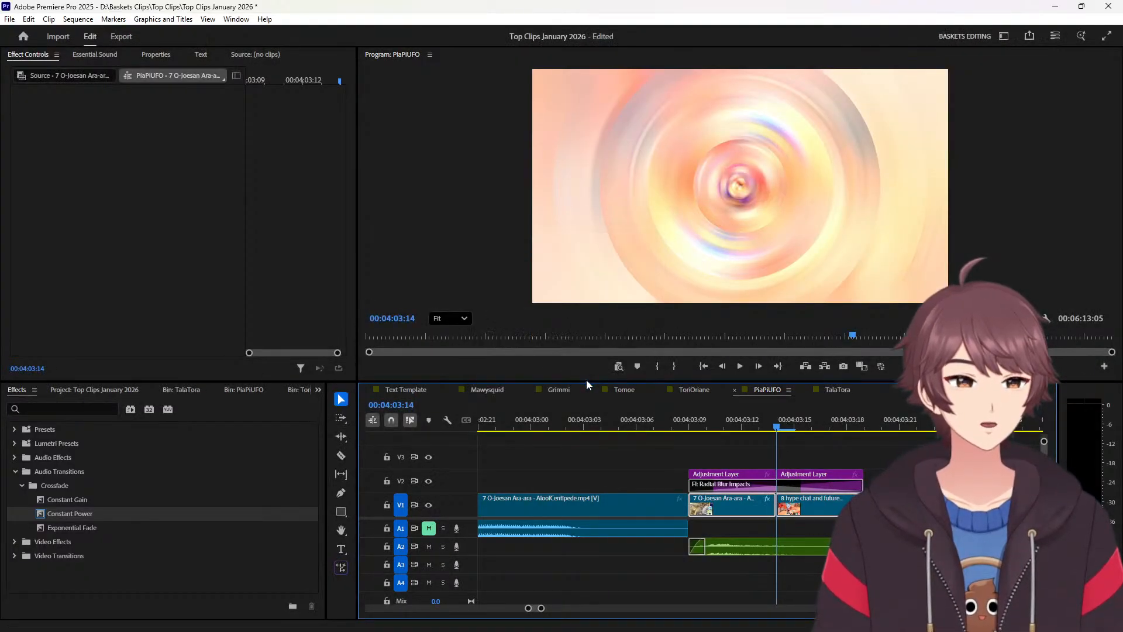
Add an audio fade at the start of PiaPiUFO clip 7 and ripple delete the gap between clips 6 and 7.
key("Up")
key("Up")
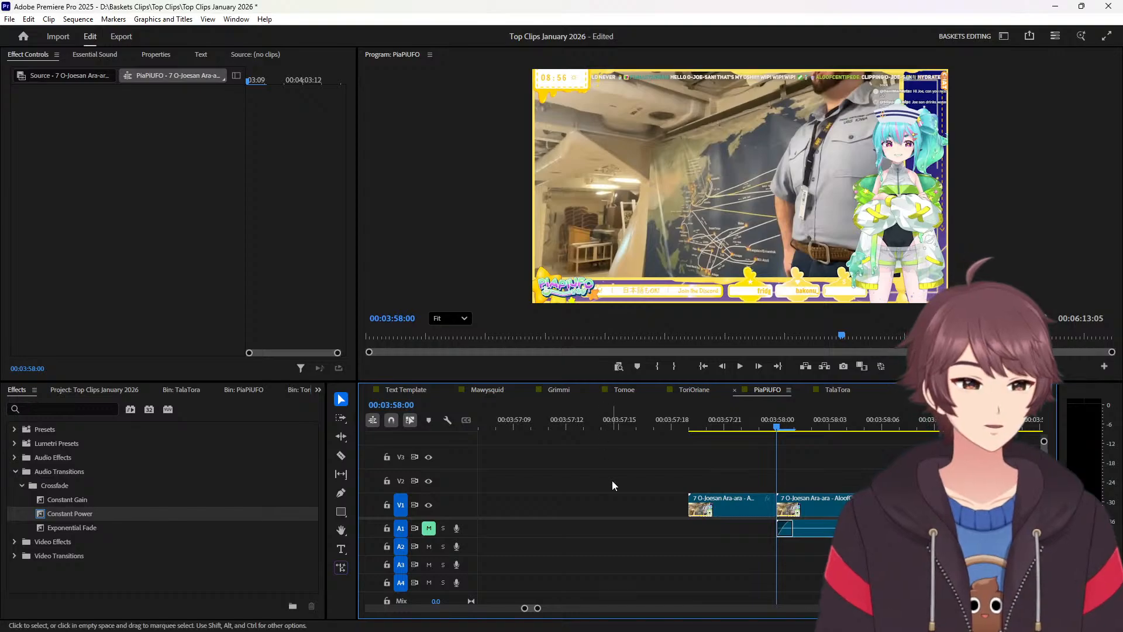
right_click(620, 507)
left_click(658, 516)
Reverse the speed of the two short transition pieces between PiaPiUFO clips 6 and 7.
left_click_drag(722, 533, 824, 506)
right_click(817, 507)
left_click(854, 415)
left_click(540, 309)
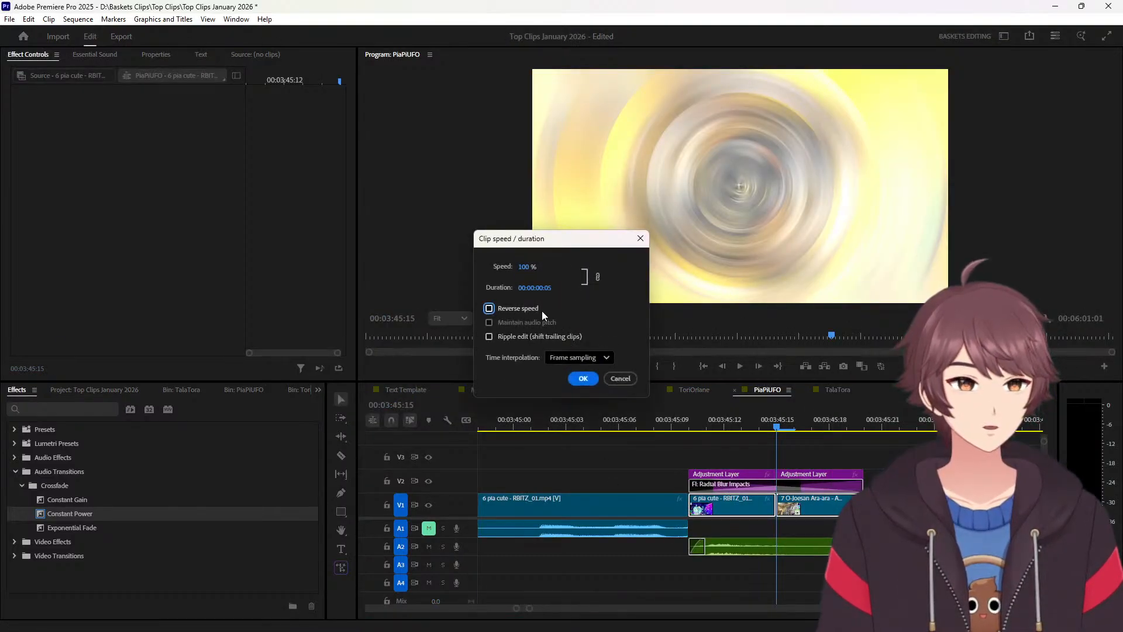
left_click(583, 378)
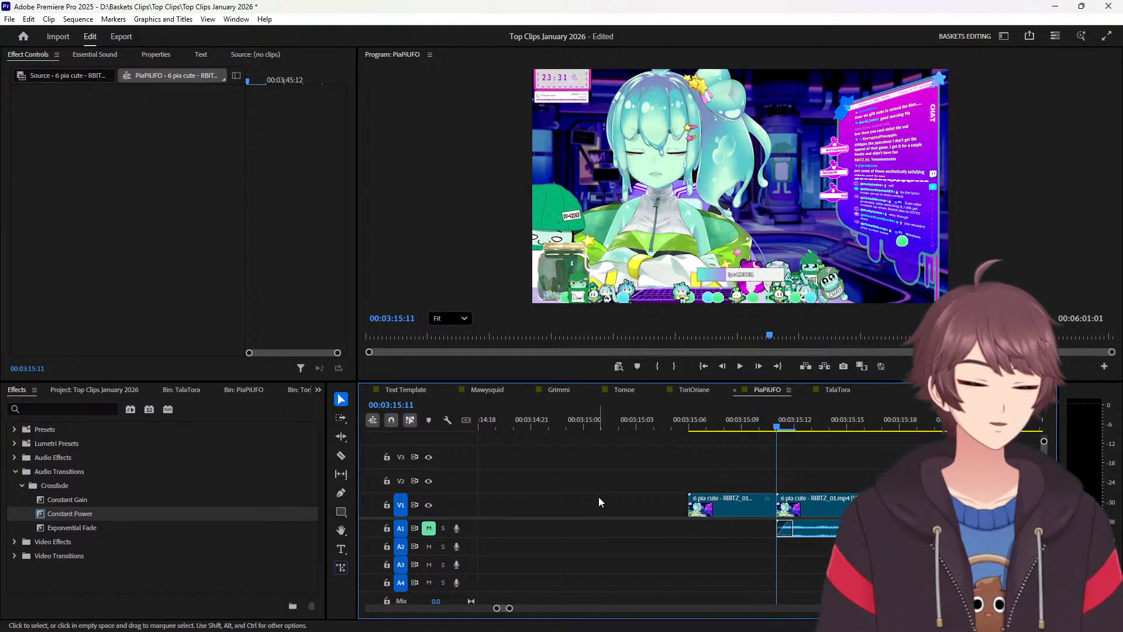
Ripple delete the gap between PiaPiUFO clips 5 and 6, and reverse the speed of the two short transition pieces there.
right_click(598, 497)
left_click(653, 504)
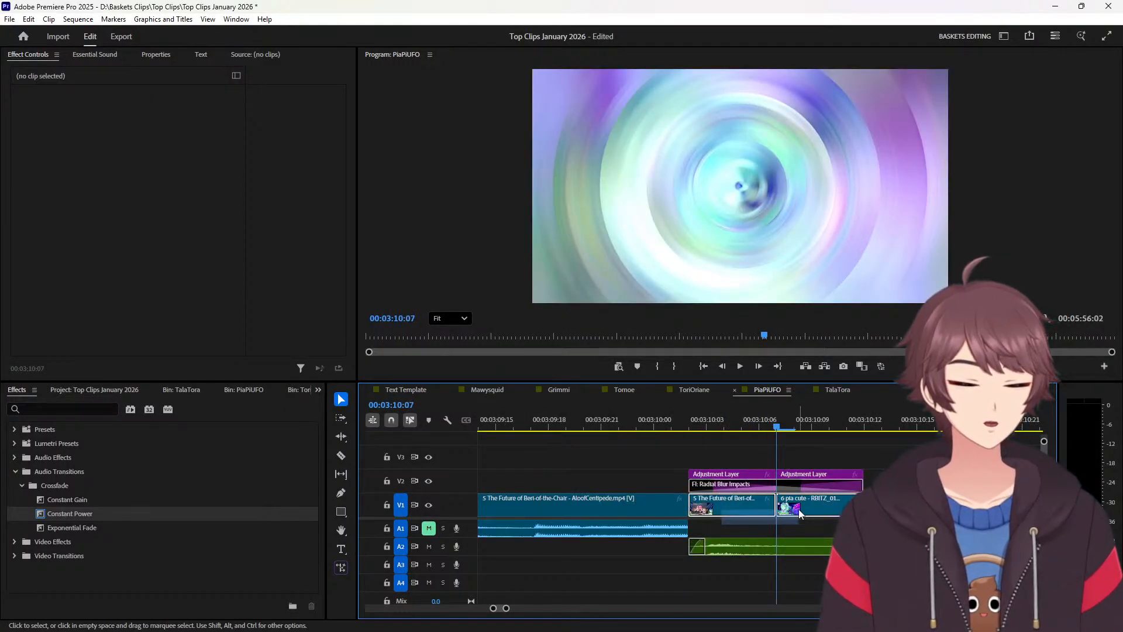
right_click(760, 507)
left_click(835, 416)
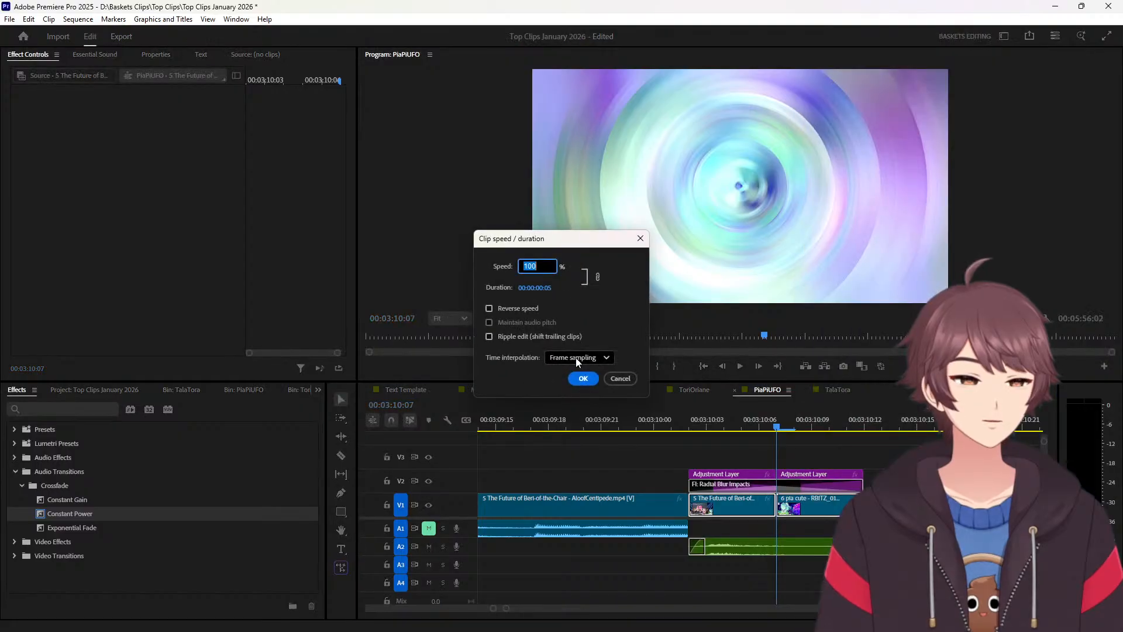
left_click(584, 379)
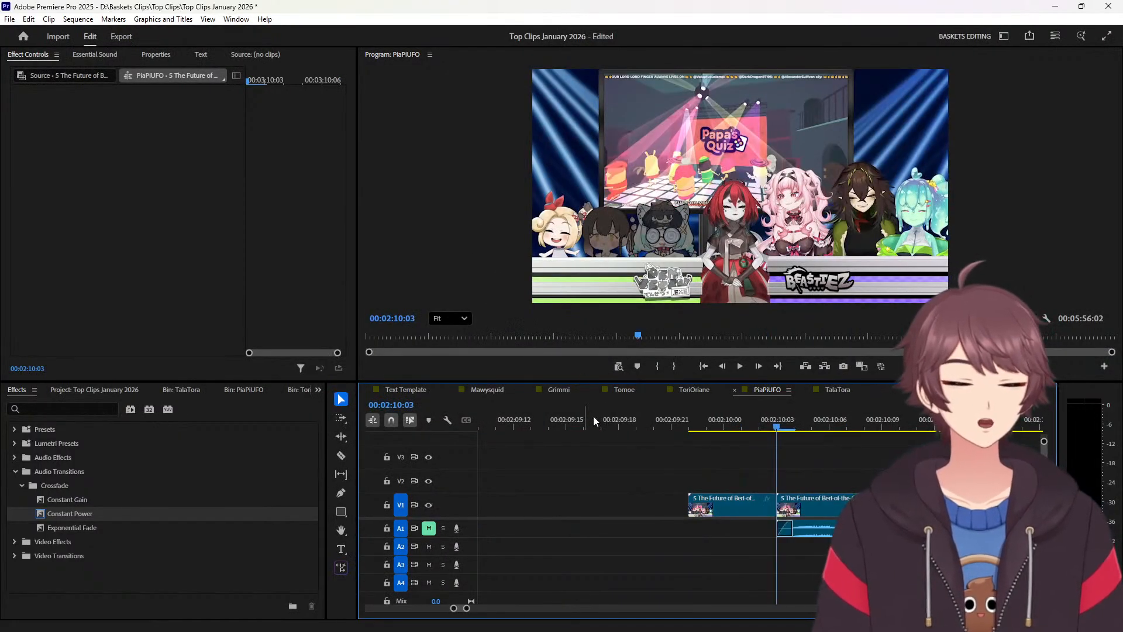
Ripple delete the gap between PiaPiUFO clips 4 and 5, and add the default audio transition at the end of clip 4's audio.
right_click(639, 496)
left_click(660, 502)
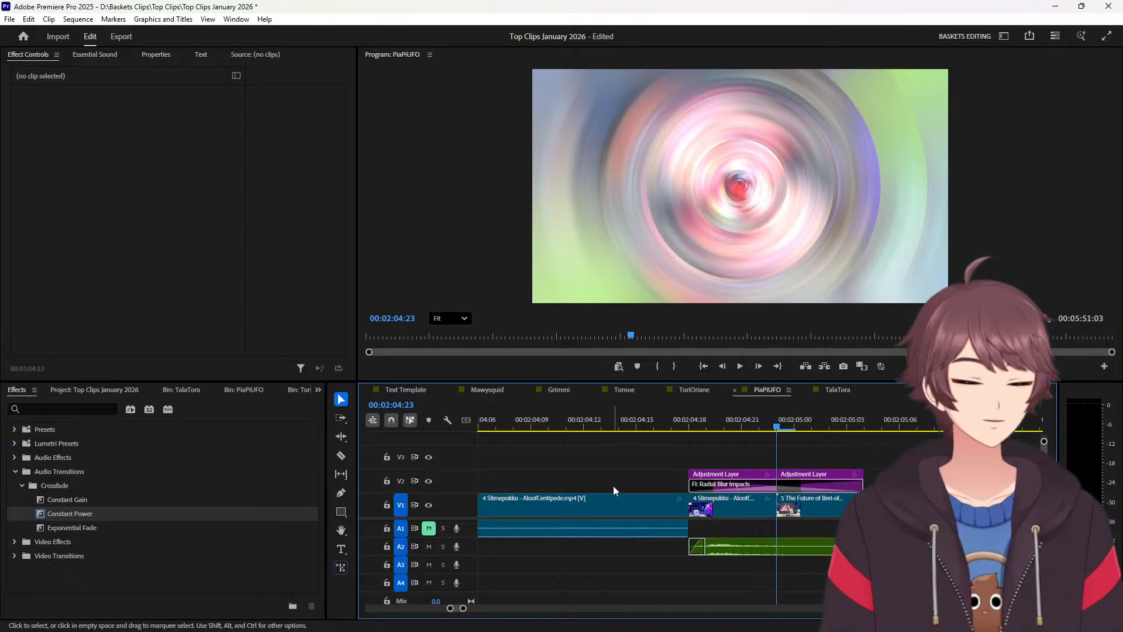
key("Up")
key("ctrl+shift+d")
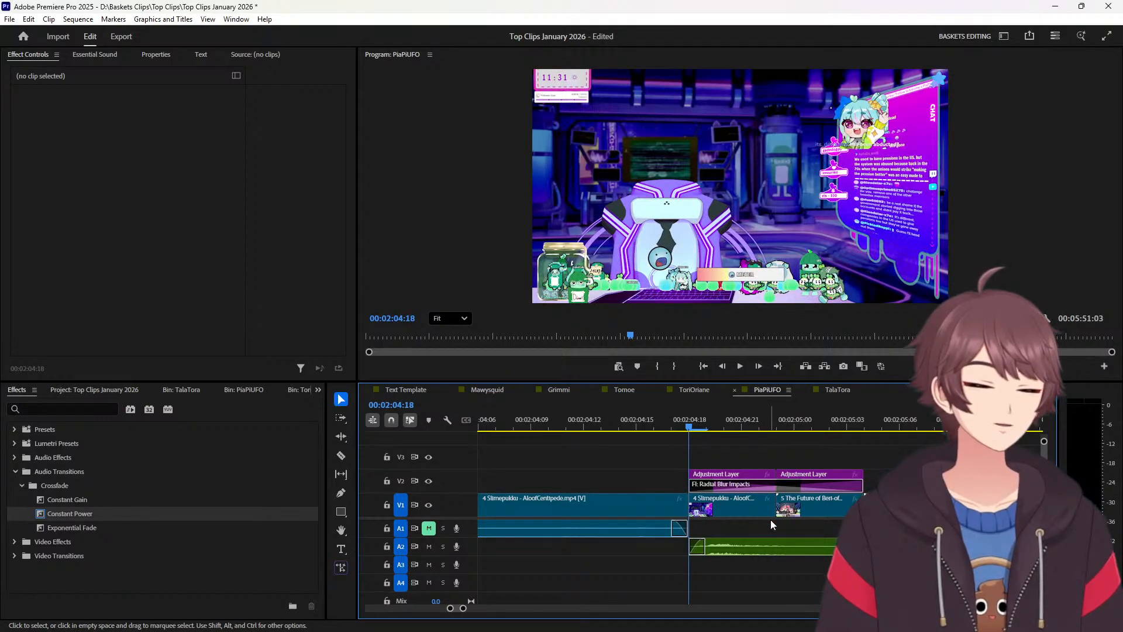
Reverse the speed of the two short transition pieces between PiaPiUFO clips 4 and 5.
left_click(774, 506)
right_click(775, 507)
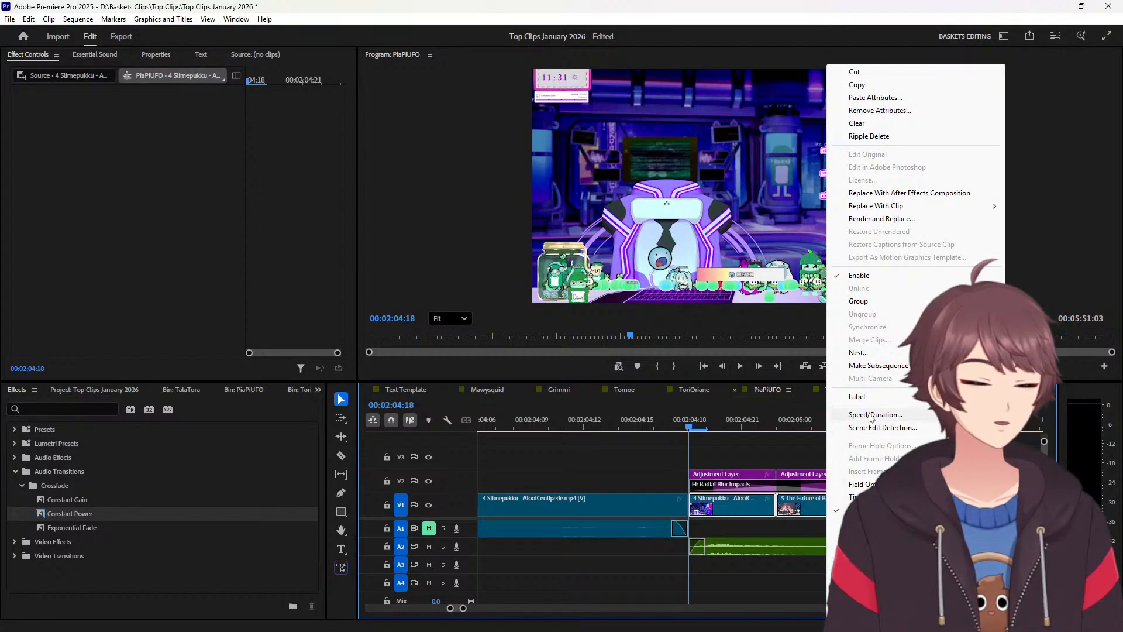
left_click(871, 415)
left_click(524, 312)
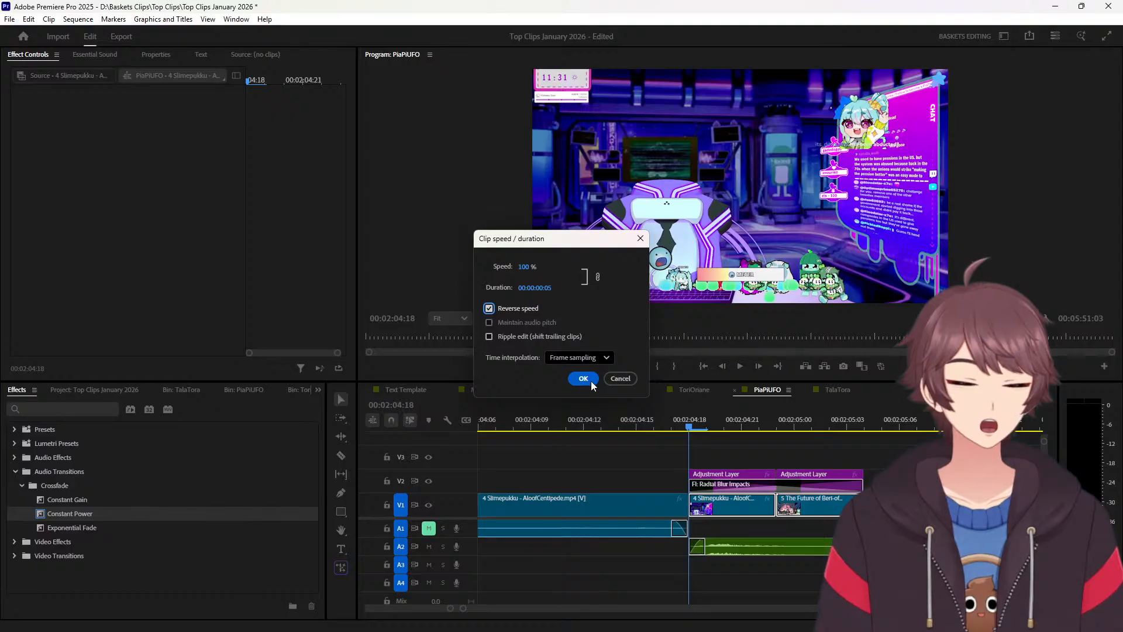
left_click(583, 378)
Add an audio fade at the start of PiaPiUFO clip 4 and ripple delete the gap between clips 3 and 4.
key("Up")
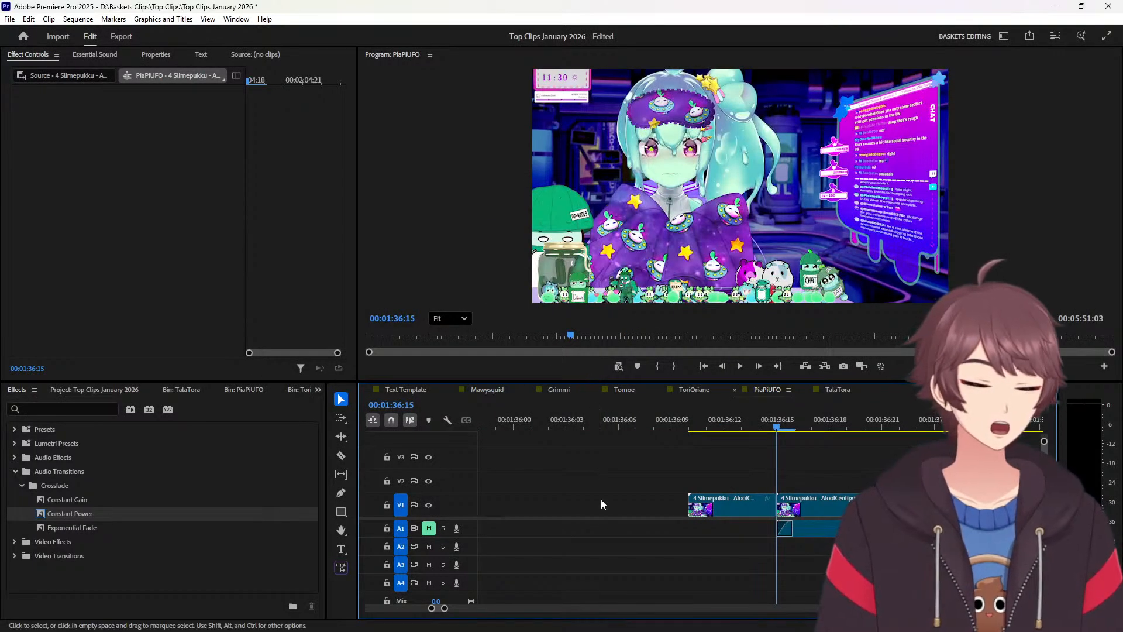
right_click(612, 501)
left_click(643, 508)
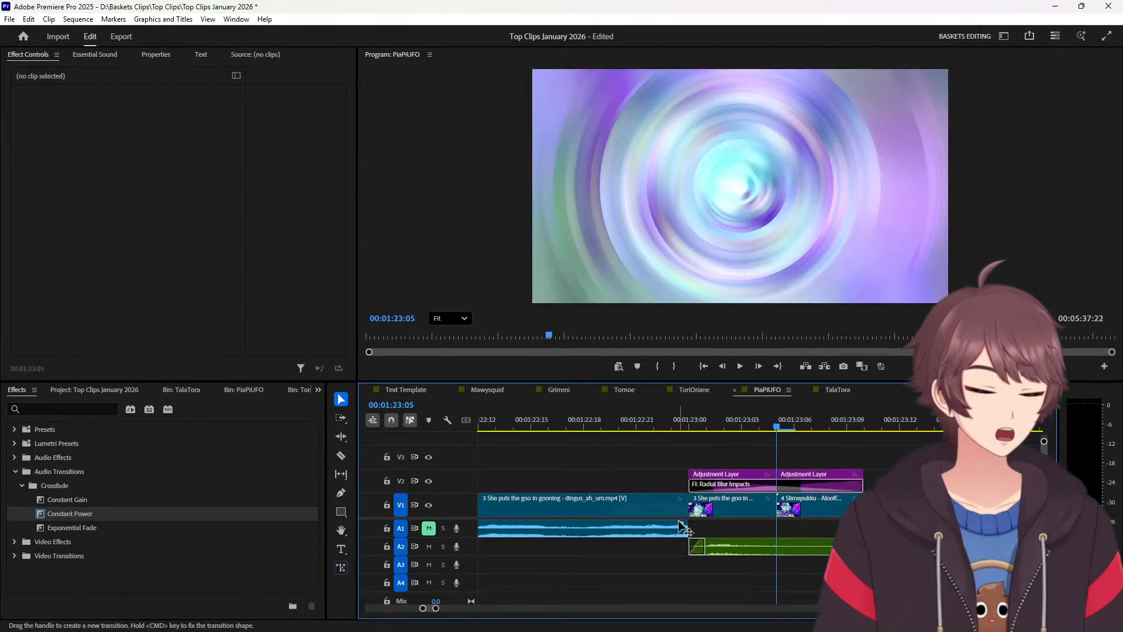
Reverse the speed of the two short transition pieces between PiaPiUFO clips 3 and 4.
right_click(732, 506)
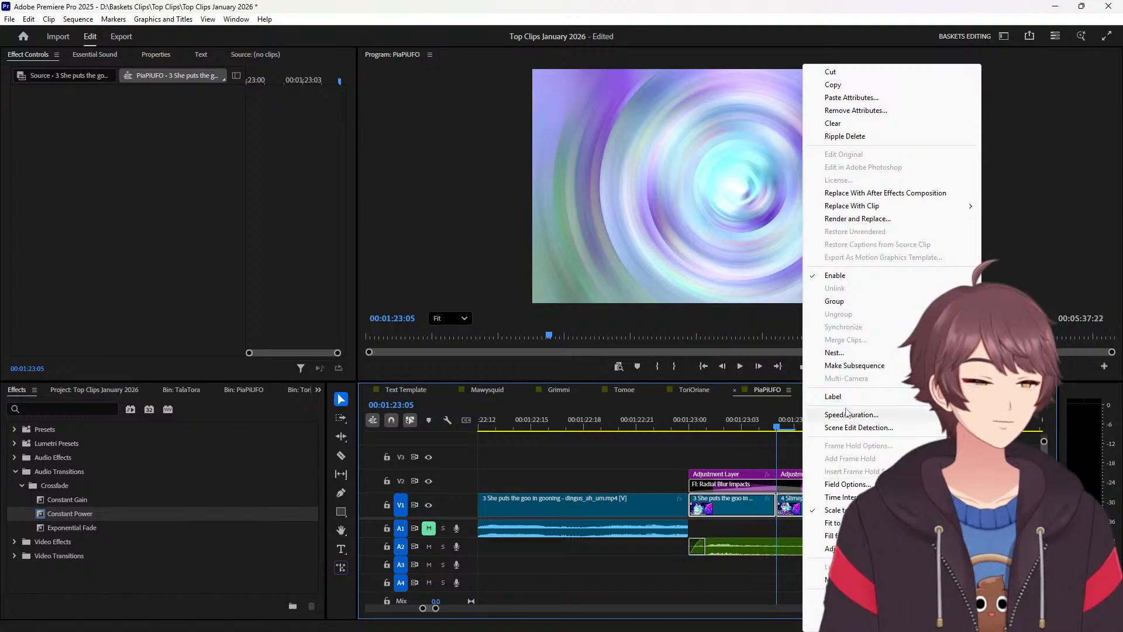
left_click(846, 414)
left_click(526, 309)
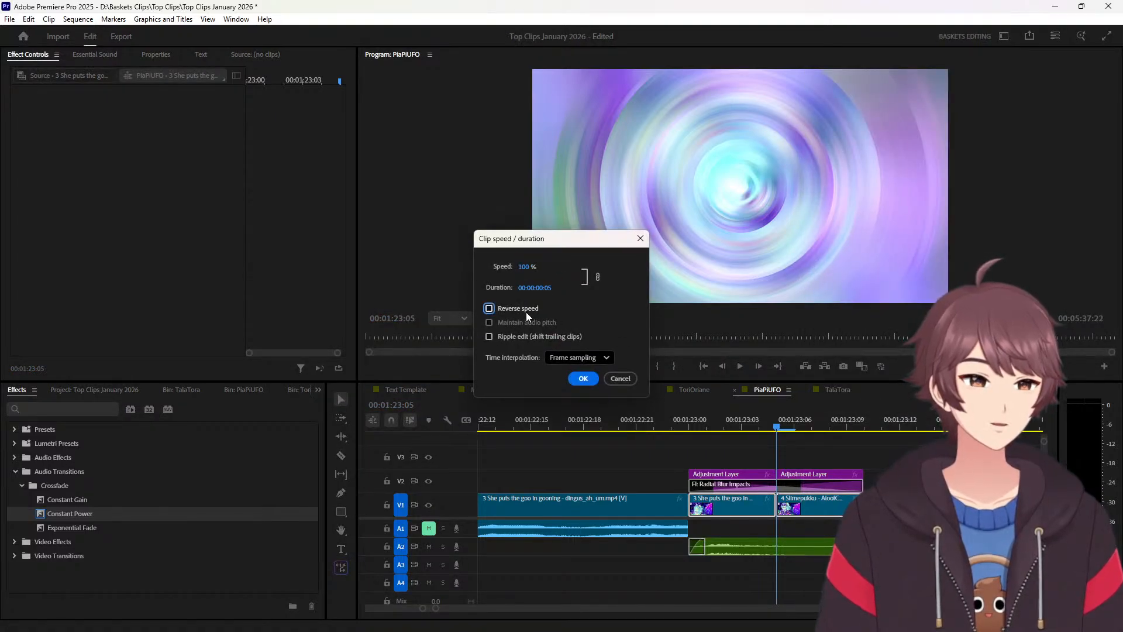
left_click(582, 379)
Add an audio fade at the start of PiaPiUFO clip 3 and ripple delete the gap between clips 2 and 3.
key("Up")
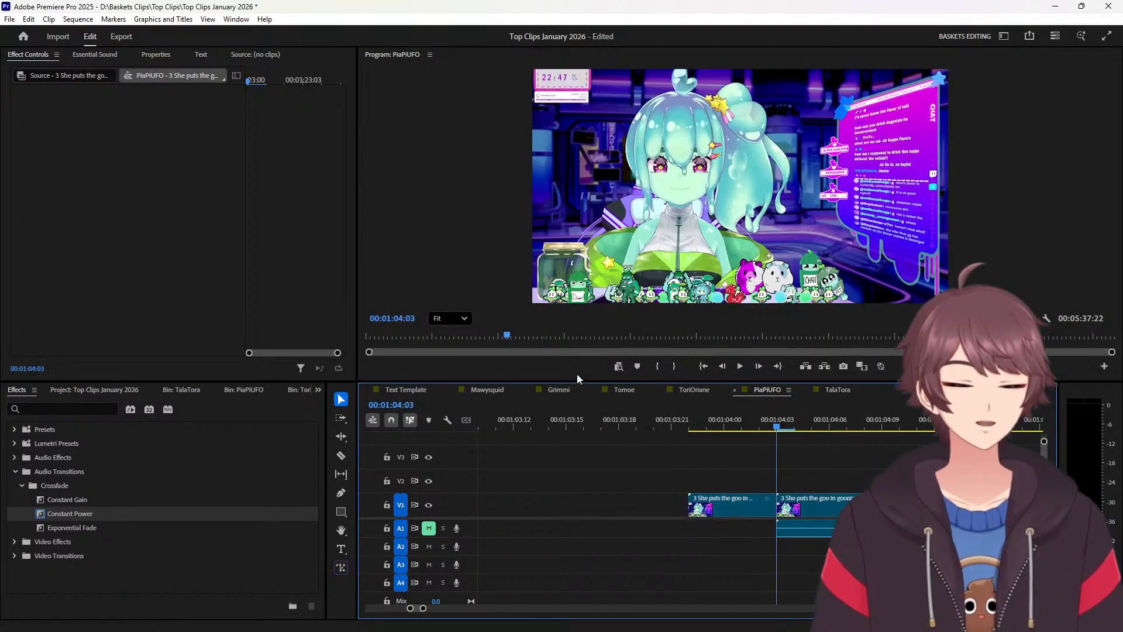
right_click(623, 502)
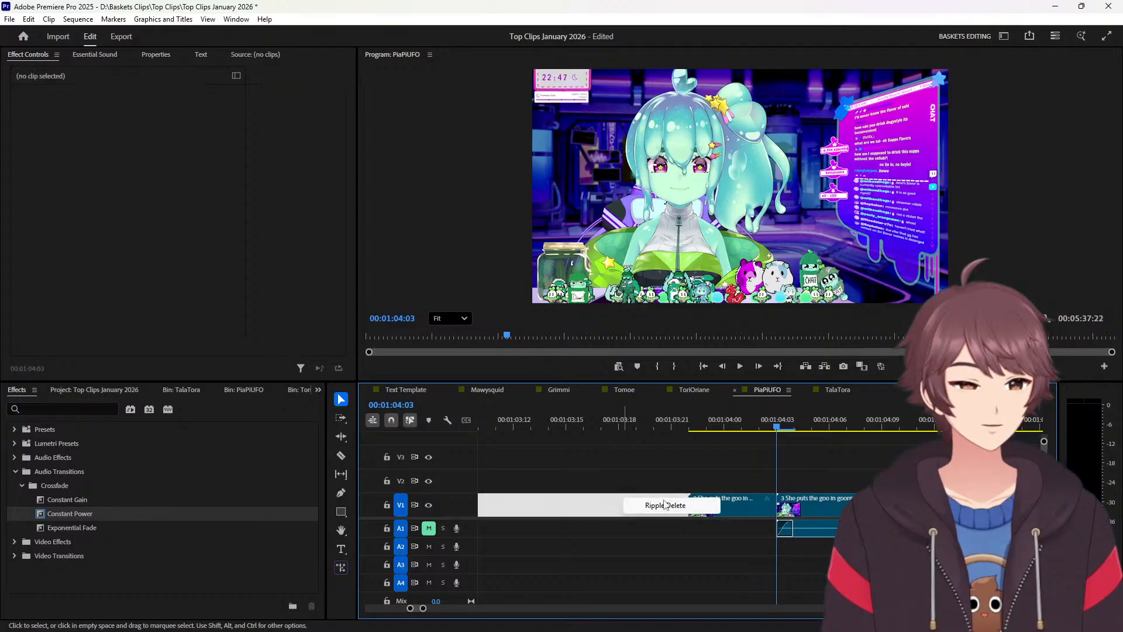
left_click(655, 508)
Reverse the speed of the two short transition pieces between PiaPiUFO clips 2 and 3.
left_click_drag(722, 525, 793, 504)
right_click(801, 504)
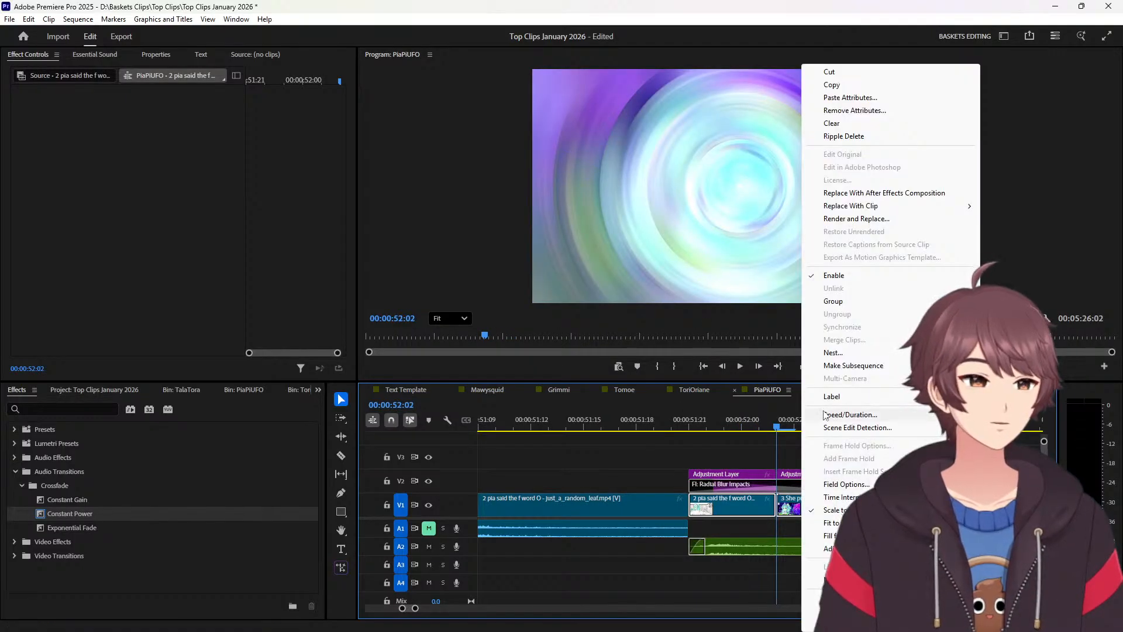
left_click(836, 415)
left_click(532, 306)
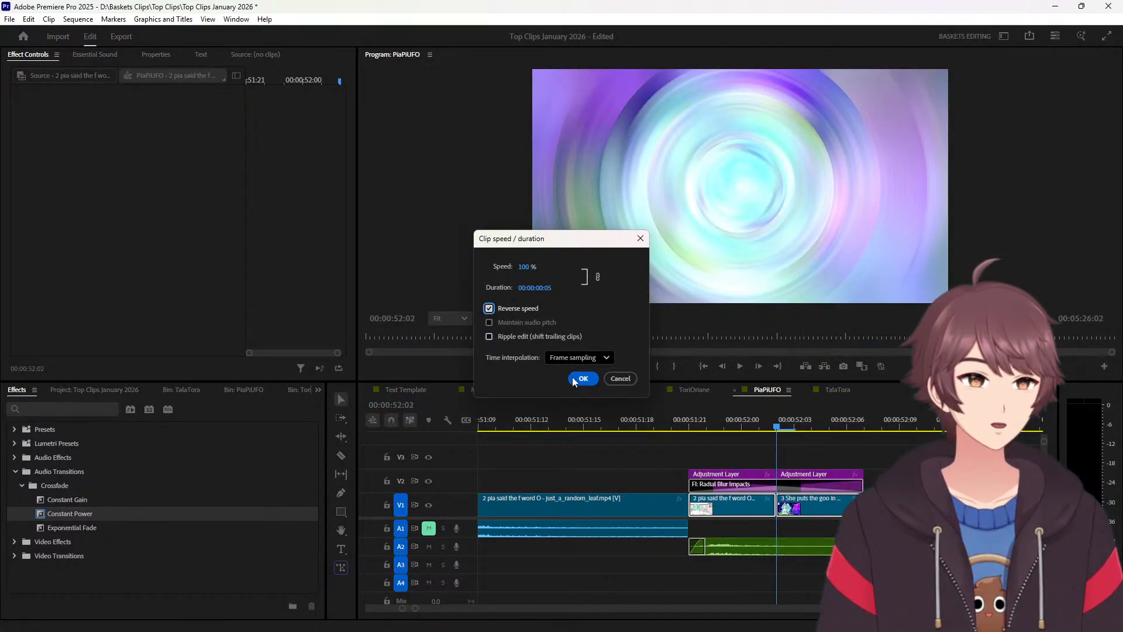
left_click(575, 382)
Add an audio fade at the start of PiaPiUFO clip 2 and ripple delete the gap between clips 1 and 2.
key("Up")
key("Up")
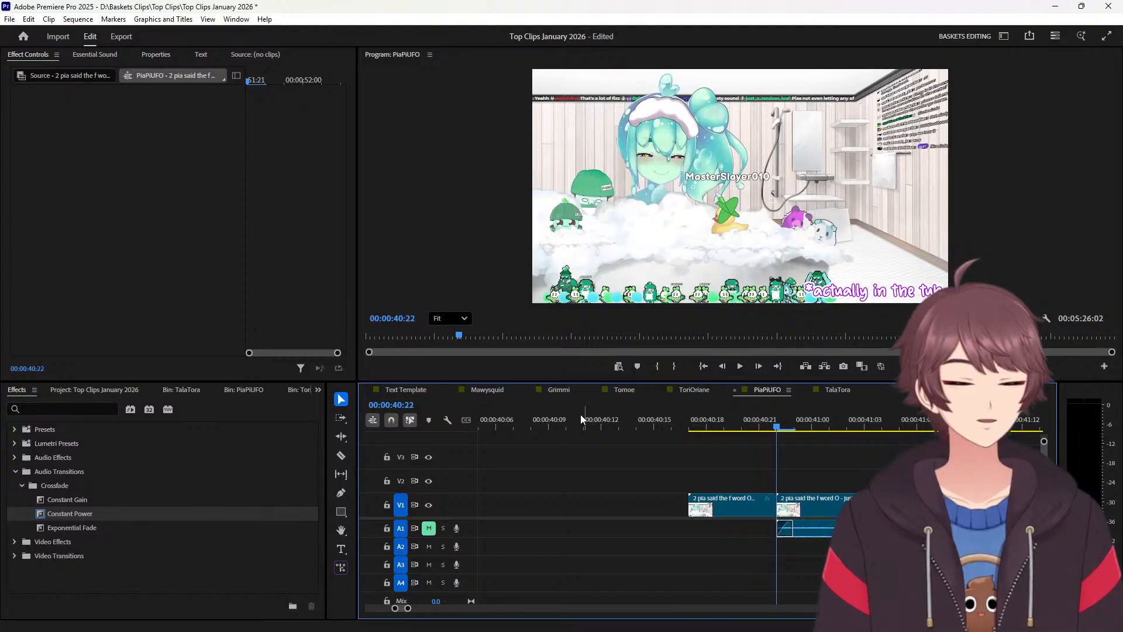
right_click(666, 500)
left_click(709, 511)
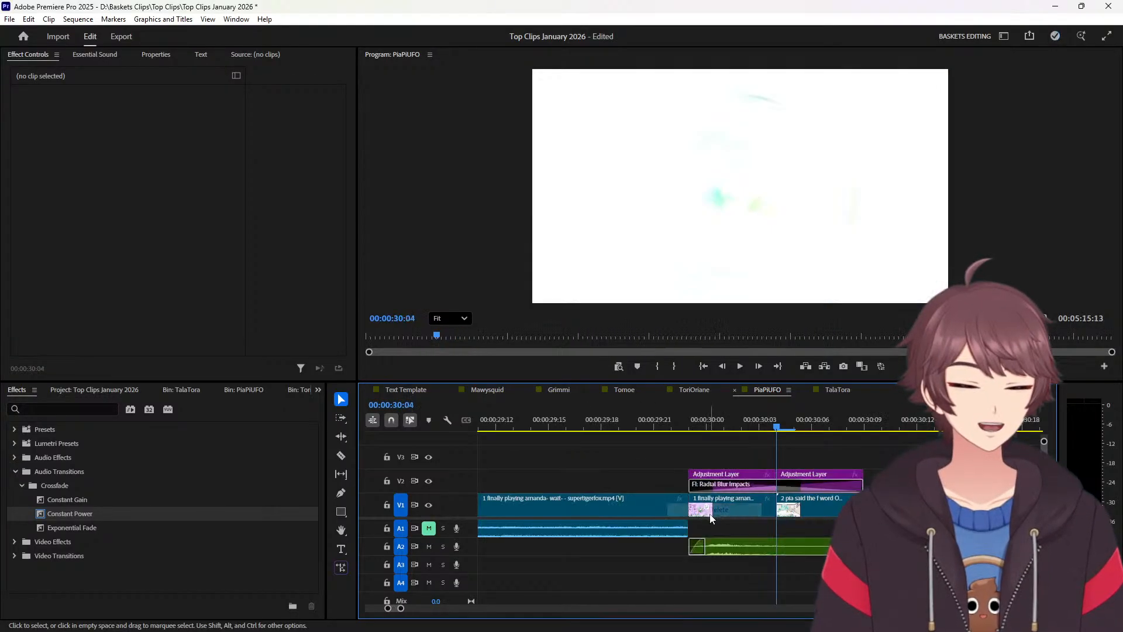
Reverse the speed of the two transition pieces between PiaPiUFO clips 1 and 2, and add audio fades at both ends of clip 1.
right_click(770, 518)
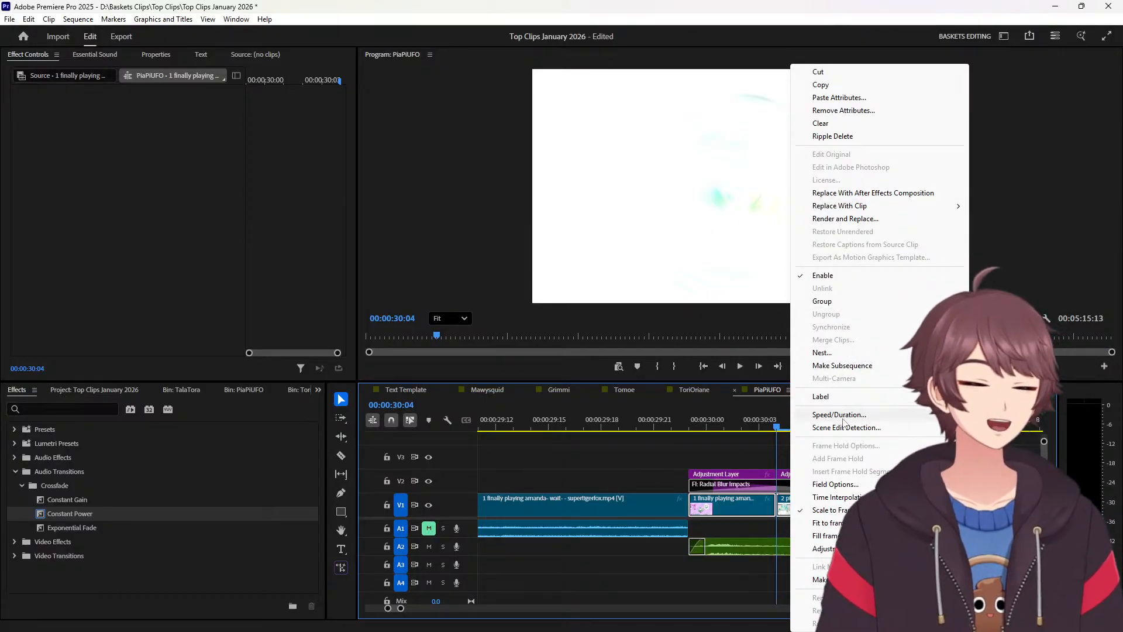
left_click(841, 416)
left_click(513, 312)
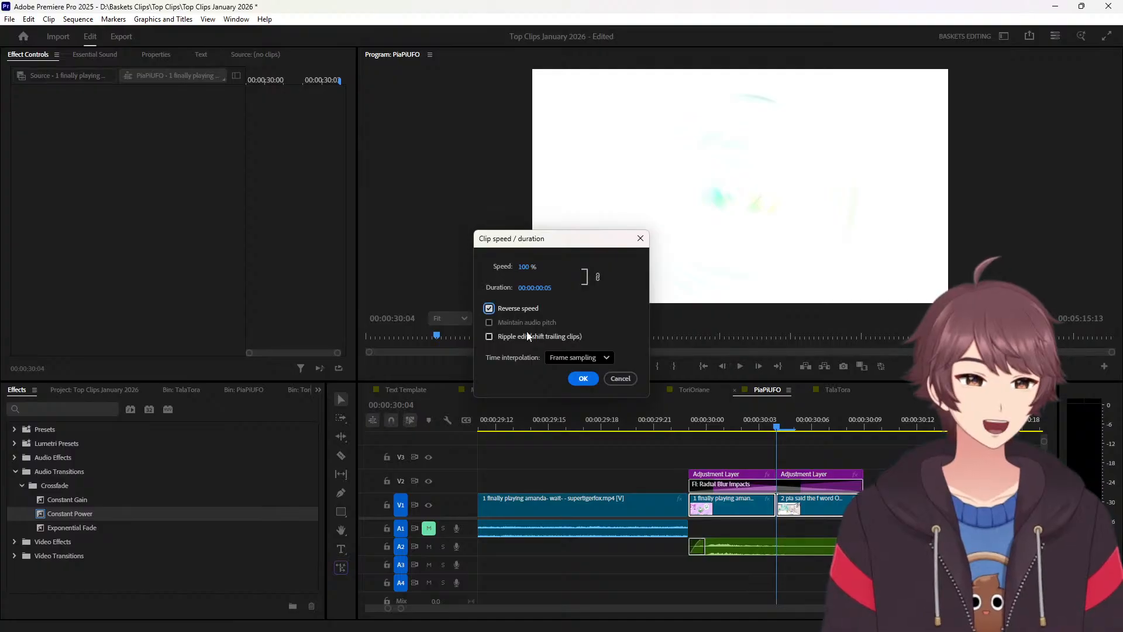
left_click(584, 378)
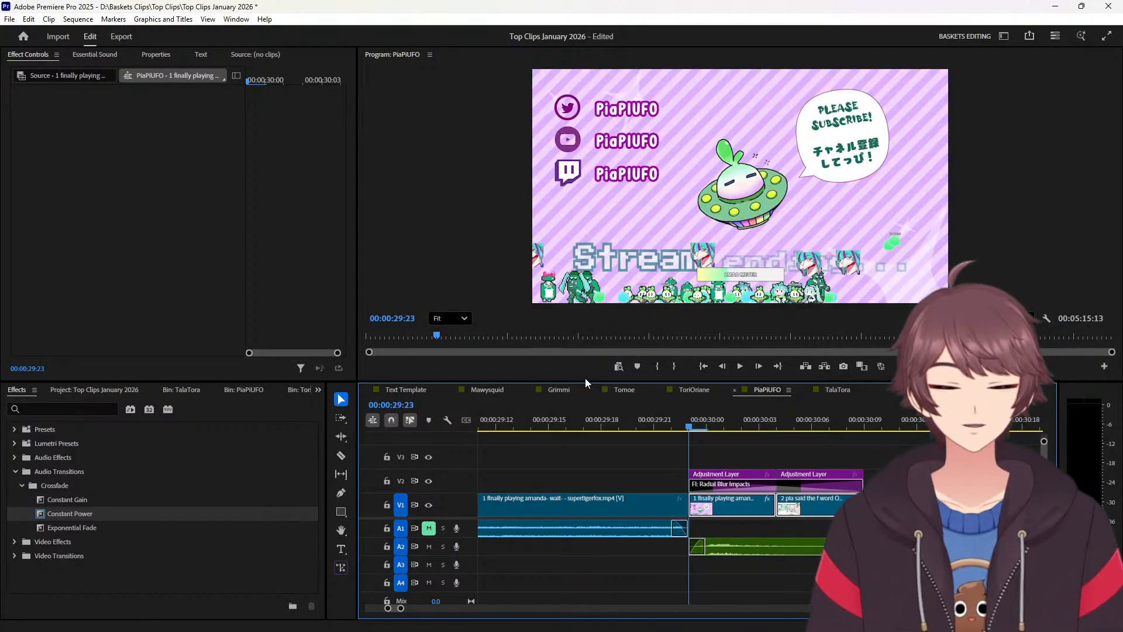
key("Home")
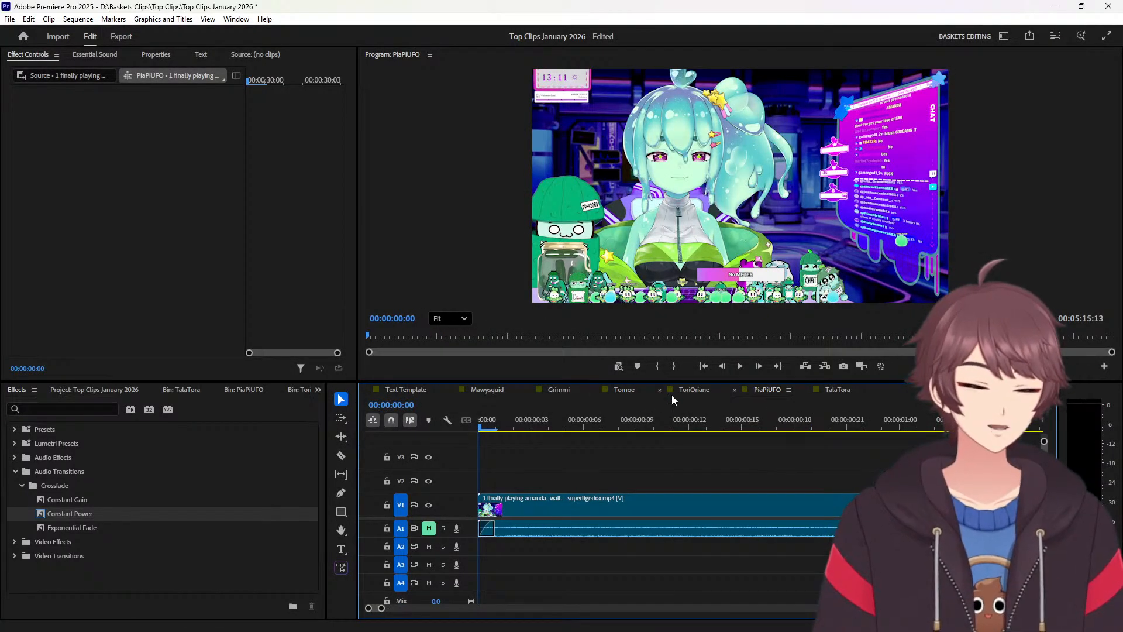
Open the ToriOriane sequence and add a Constant Power fade at the end of clip 10's audio.
left_click(697, 391)
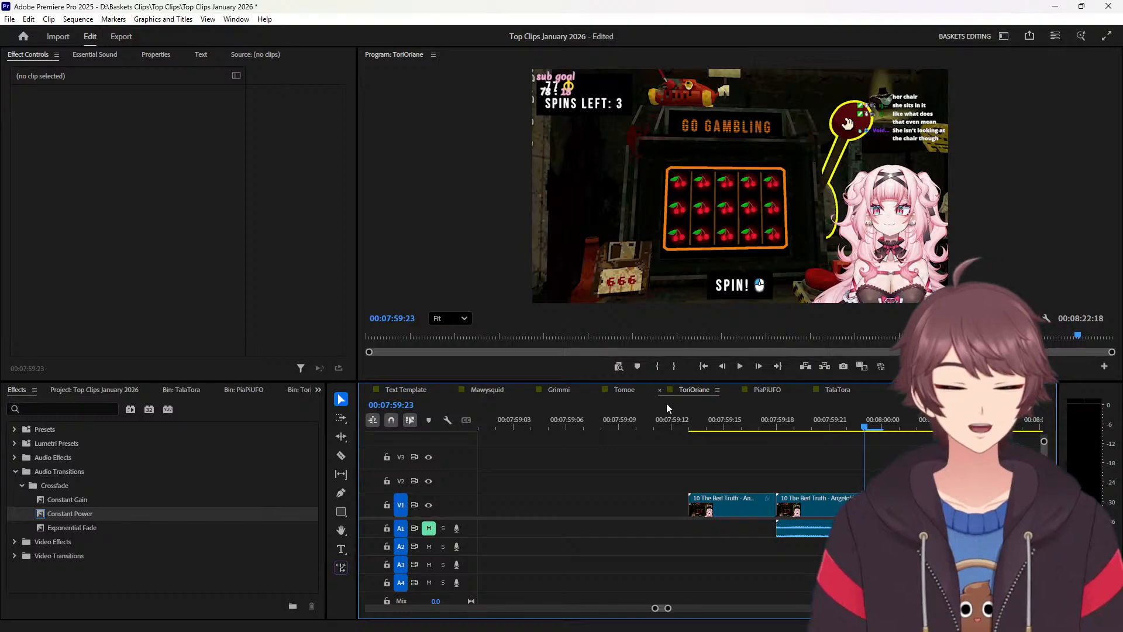
key("End")
left_click_drag(108, 512, 779, 527)
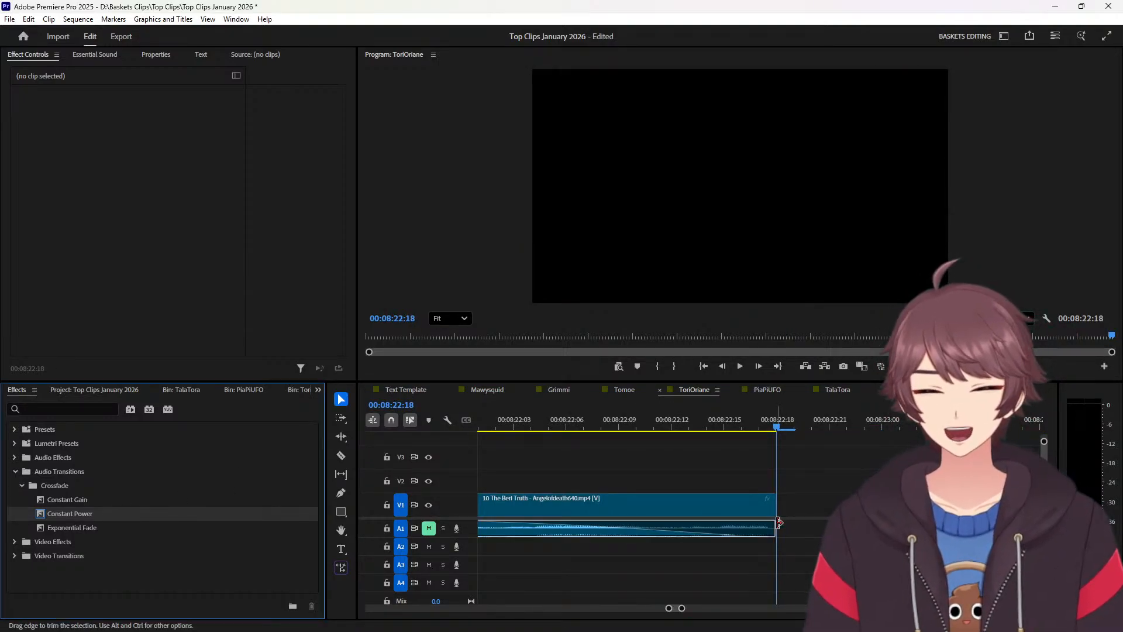
Ripple delete the gap between ToriOriane clips 9 and 10.
key("Up")
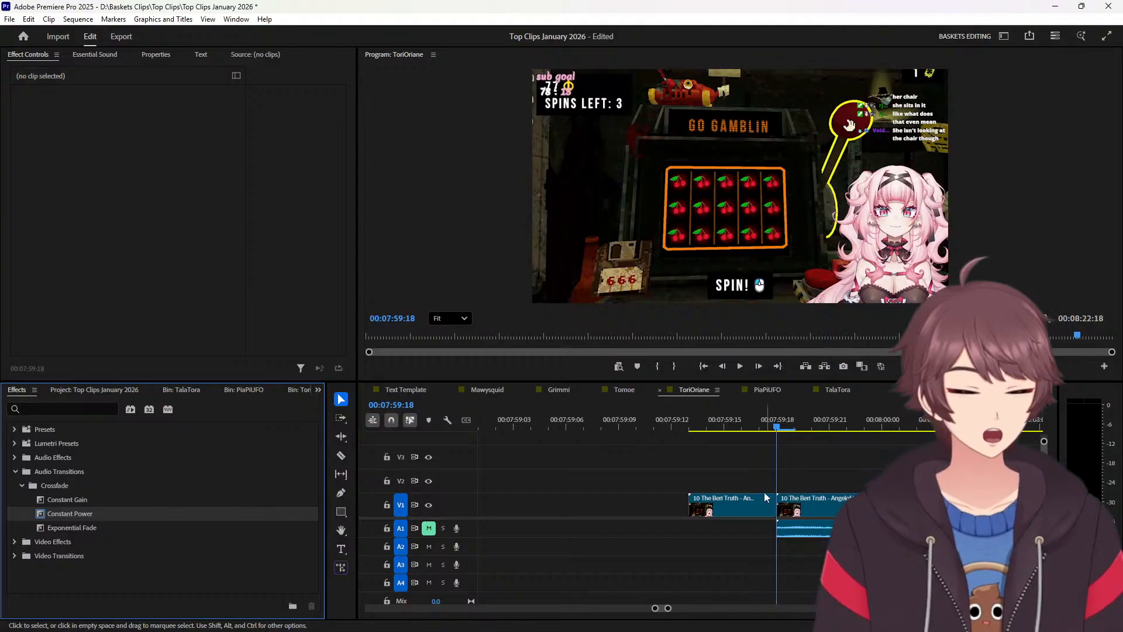
left_click(750, 527)
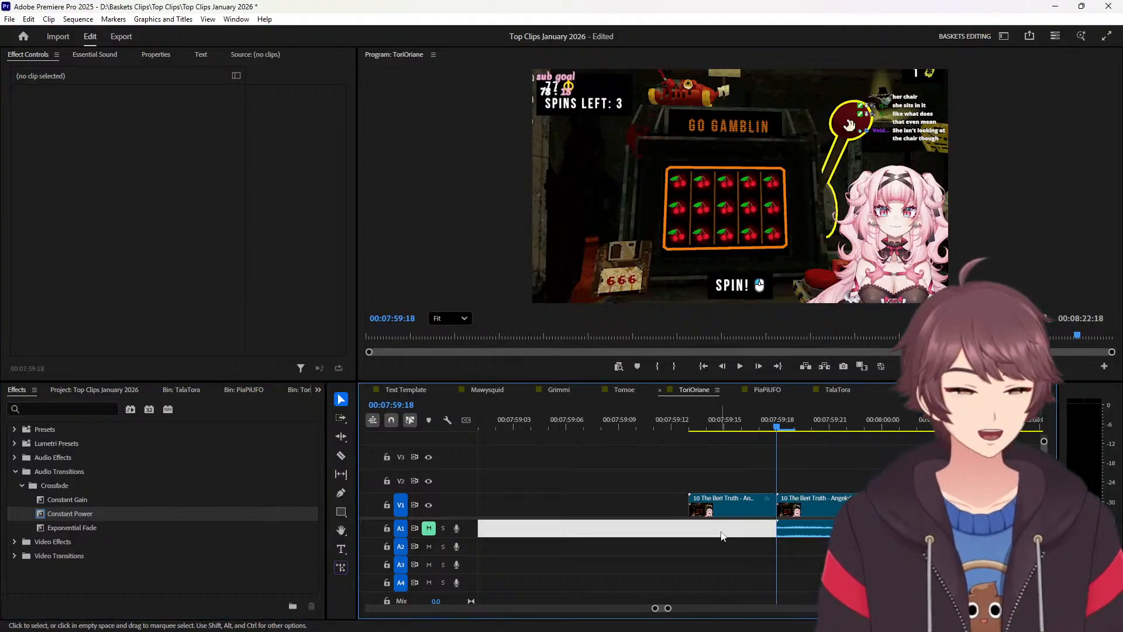
right_click(672, 525)
left_click(710, 520)
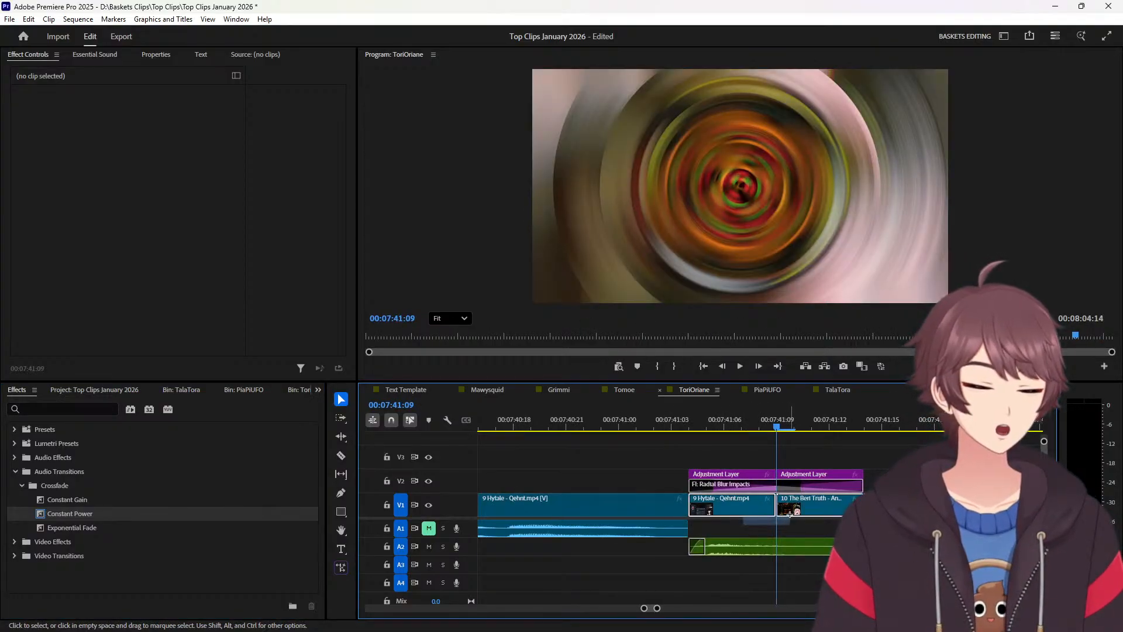
Reverse the speed of the two transition pieces between ToriOriane clips 9 and 10.
right_click(790, 514)
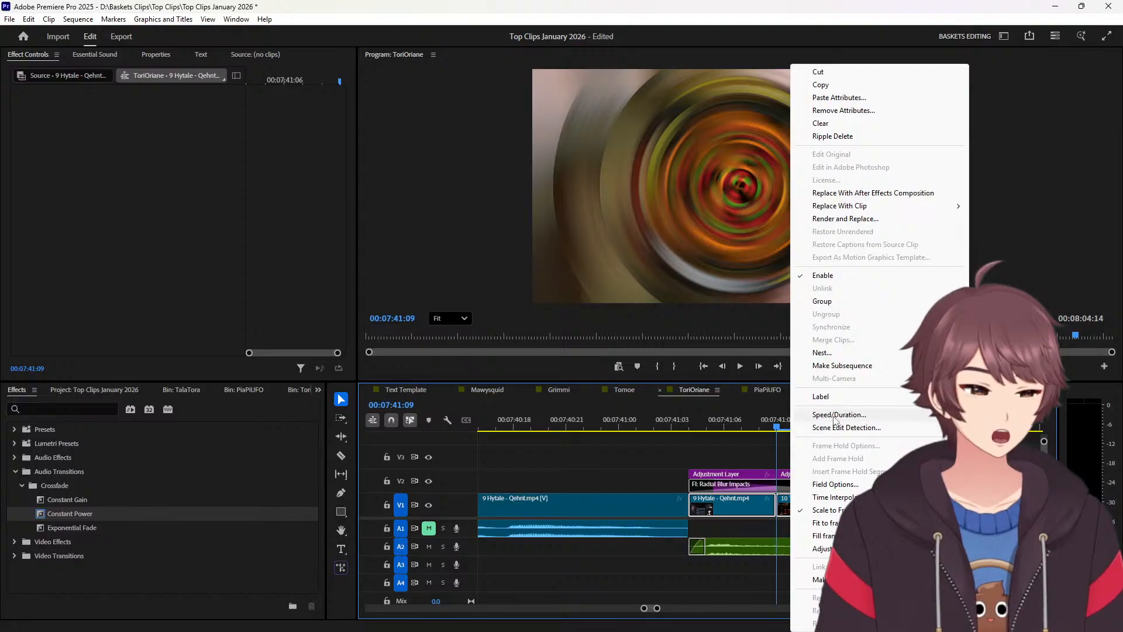
left_click(839, 415)
left_click(535, 314)
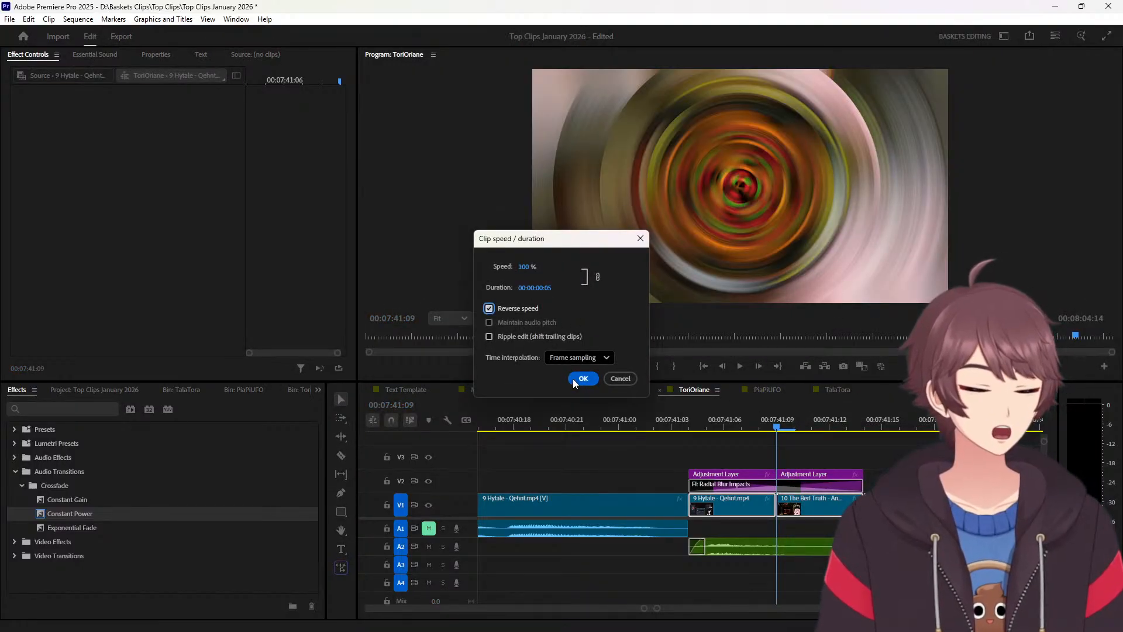
left_click(581, 380)
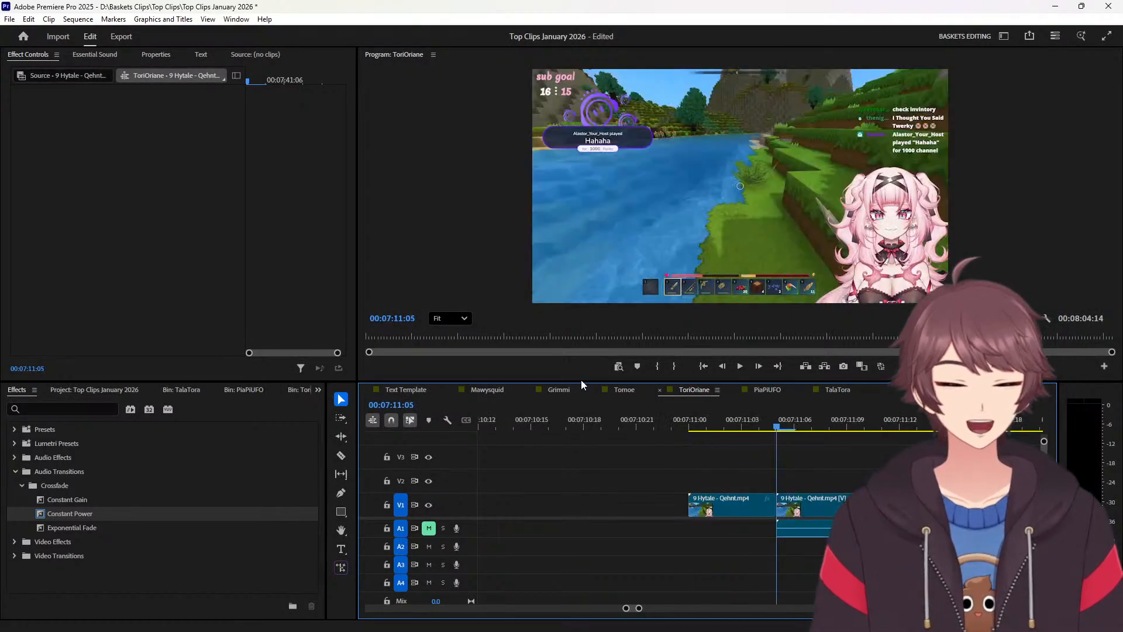
Ripple delete the gap between ToriOriane clips 8 and 9, and reverse the speed of the two transition pieces there.
right_click(610, 497)
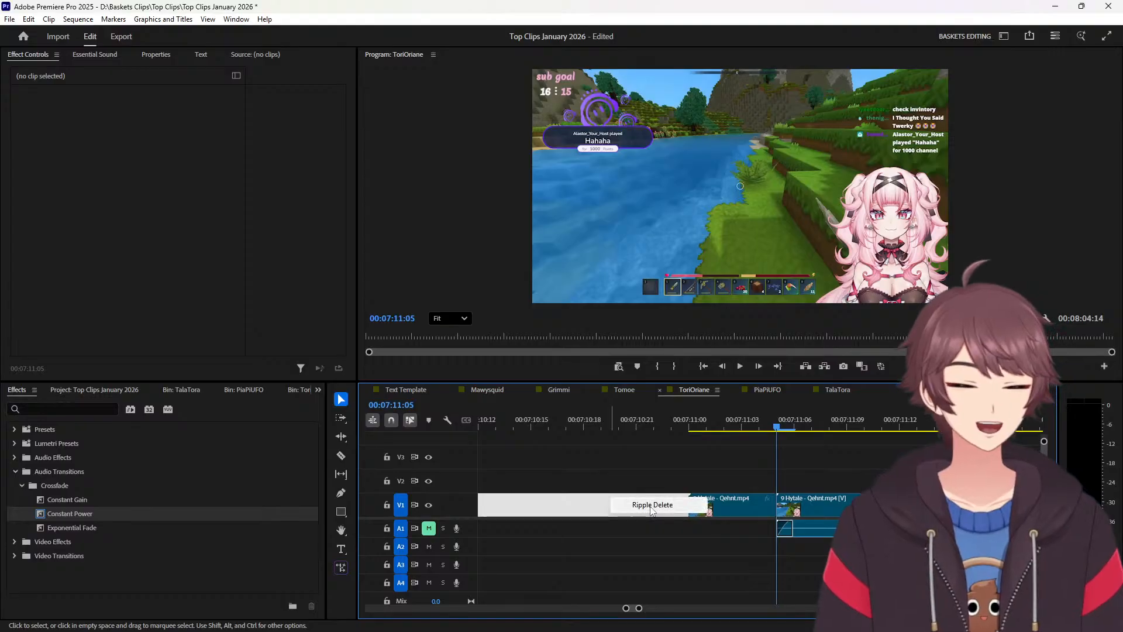
left_click(651, 504)
right_click(755, 507)
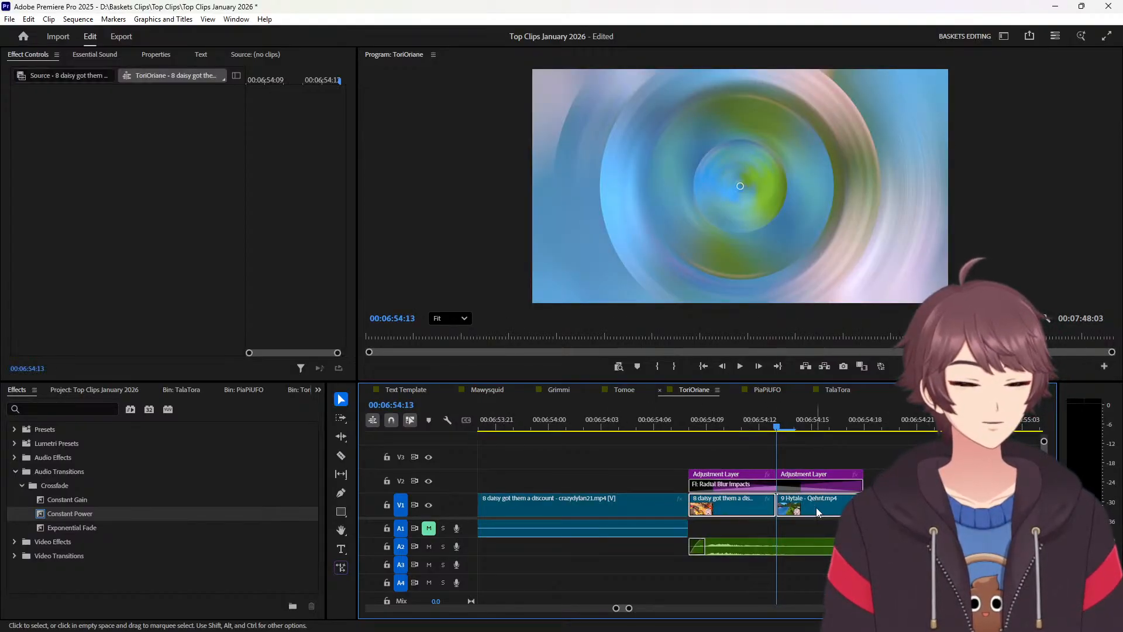
left_click(860, 413)
left_click(509, 309)
left_click(583, 379)
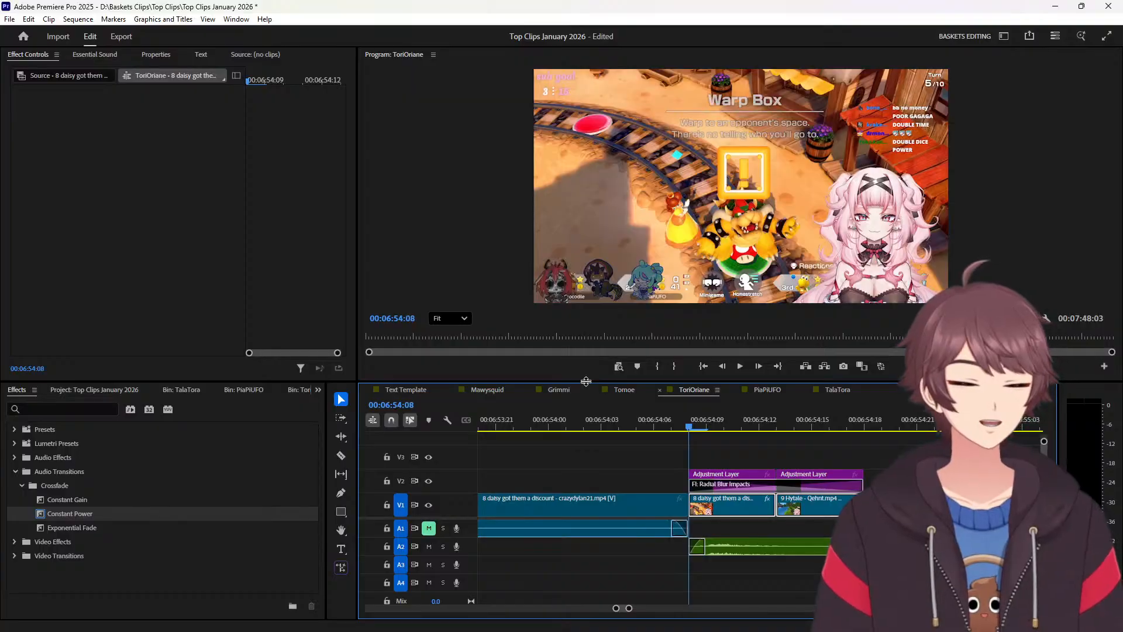
key("Up")
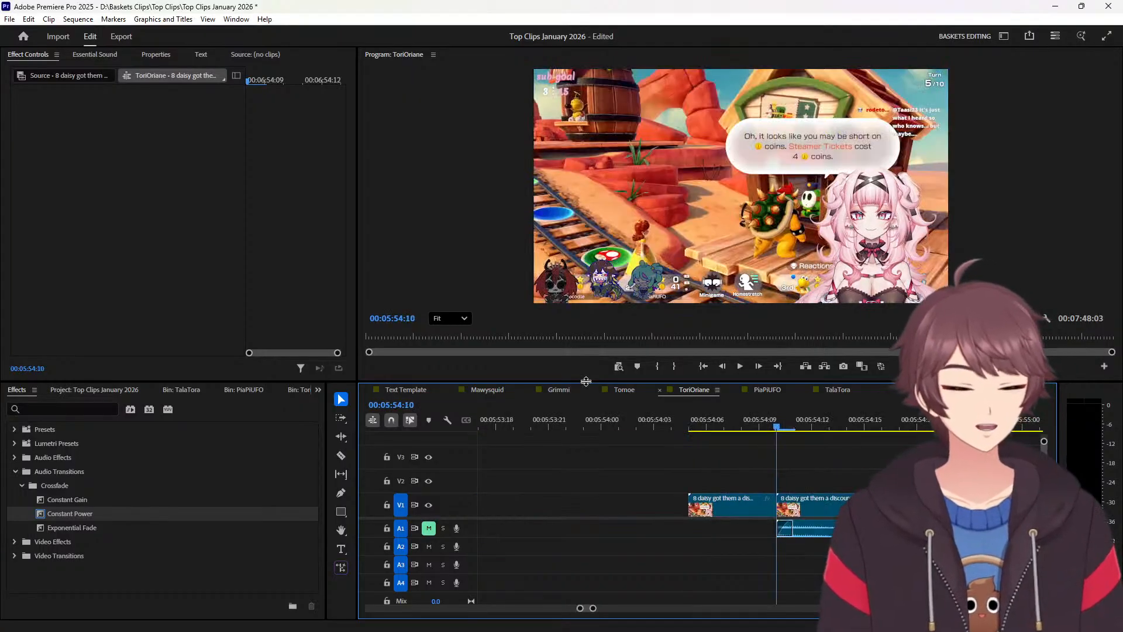
right_click(620, 508)
left_click(687, 516)
left_click_drag(738, 528, 799, 508)
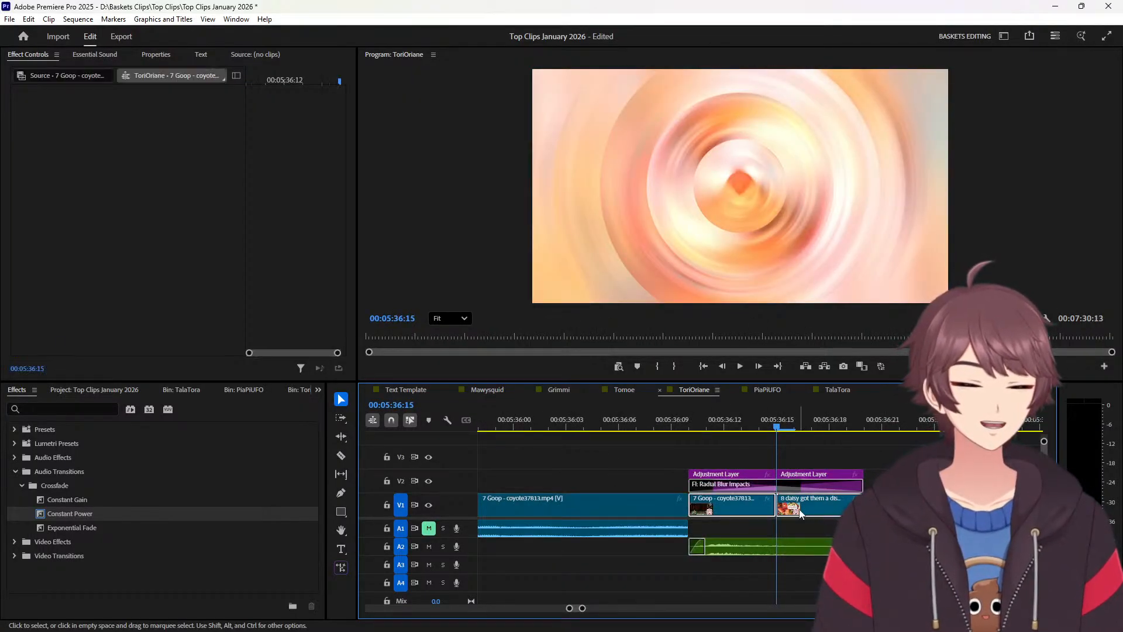
right_click(799, 509)
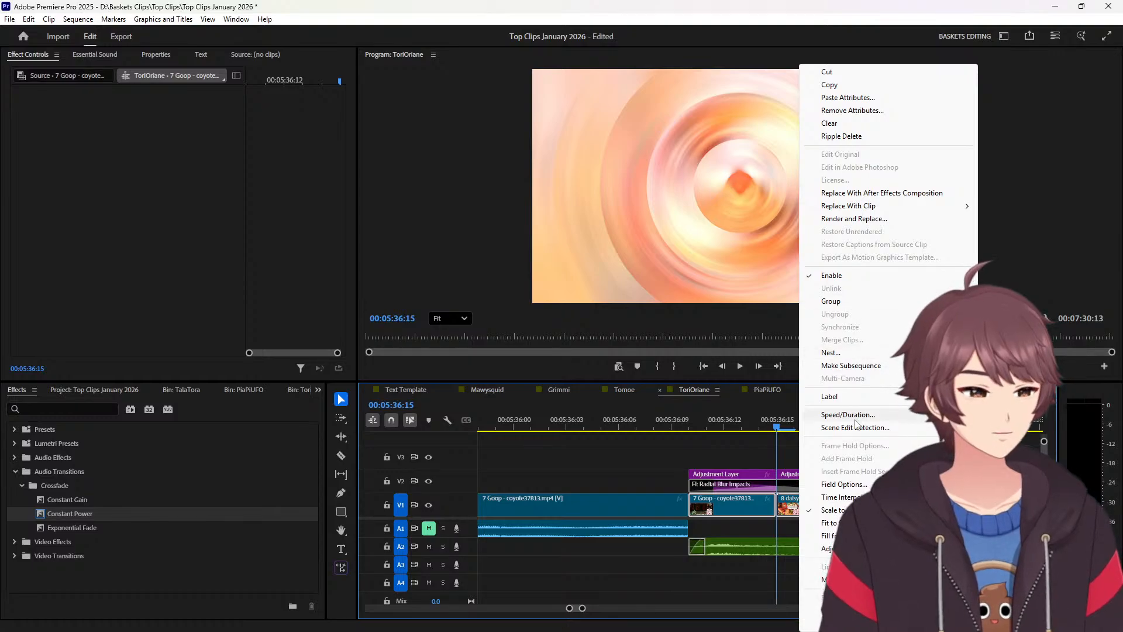
left_click(848, 414)
left_click(533, 309)
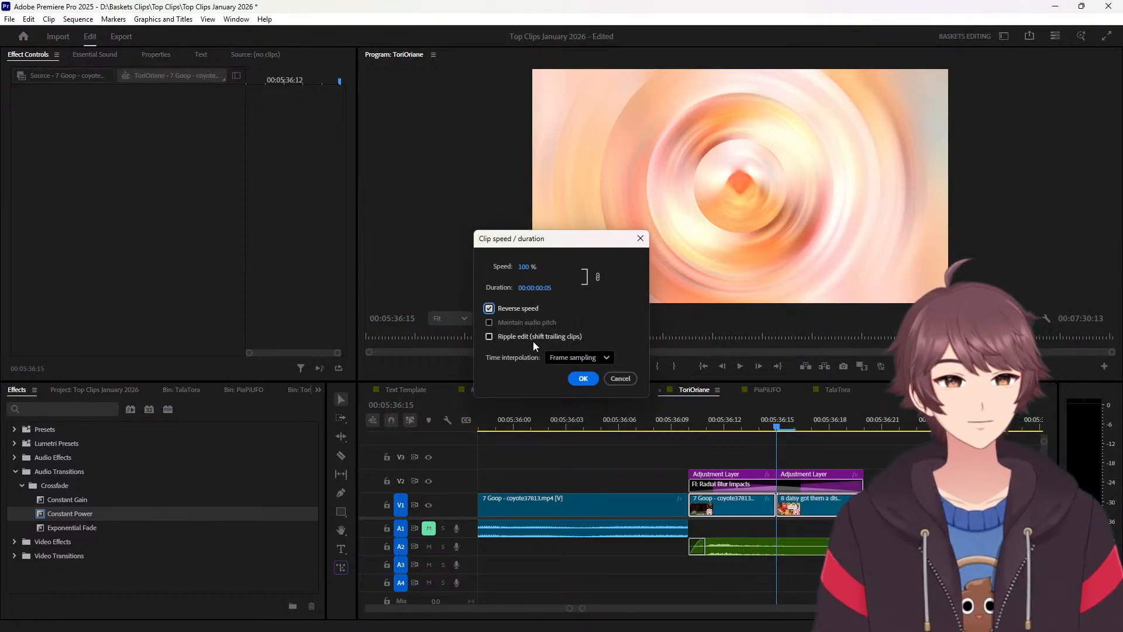
left_click(583, 379)
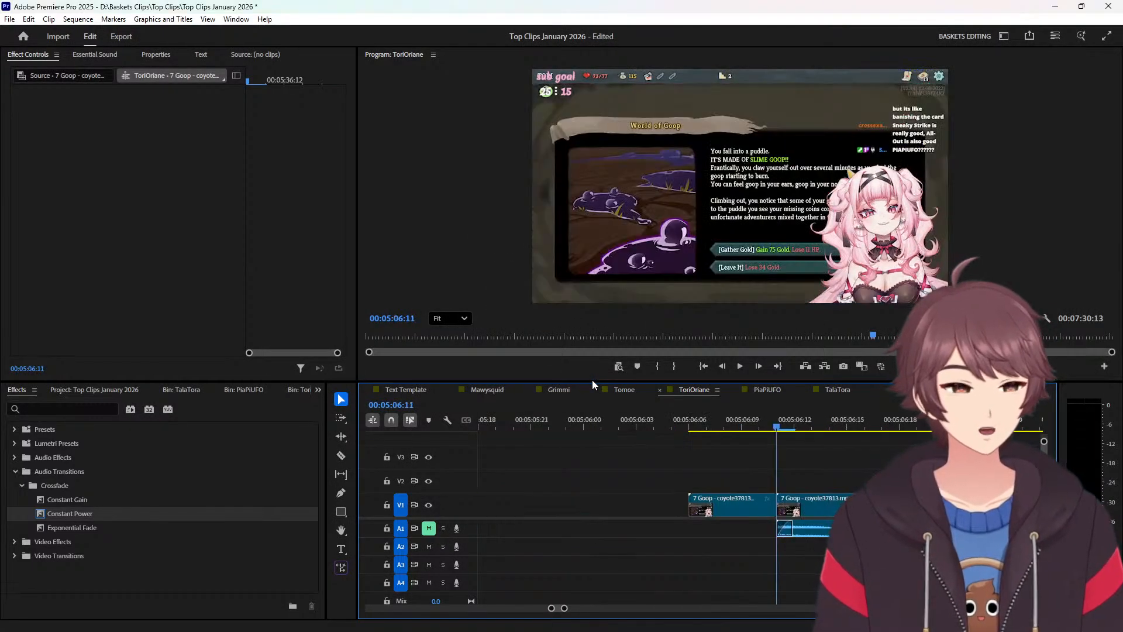
Ripple delete the gap between ToriOriane clips 6 and 7, and reverse the speed of their two transition pieces.
right_click(577, 502)
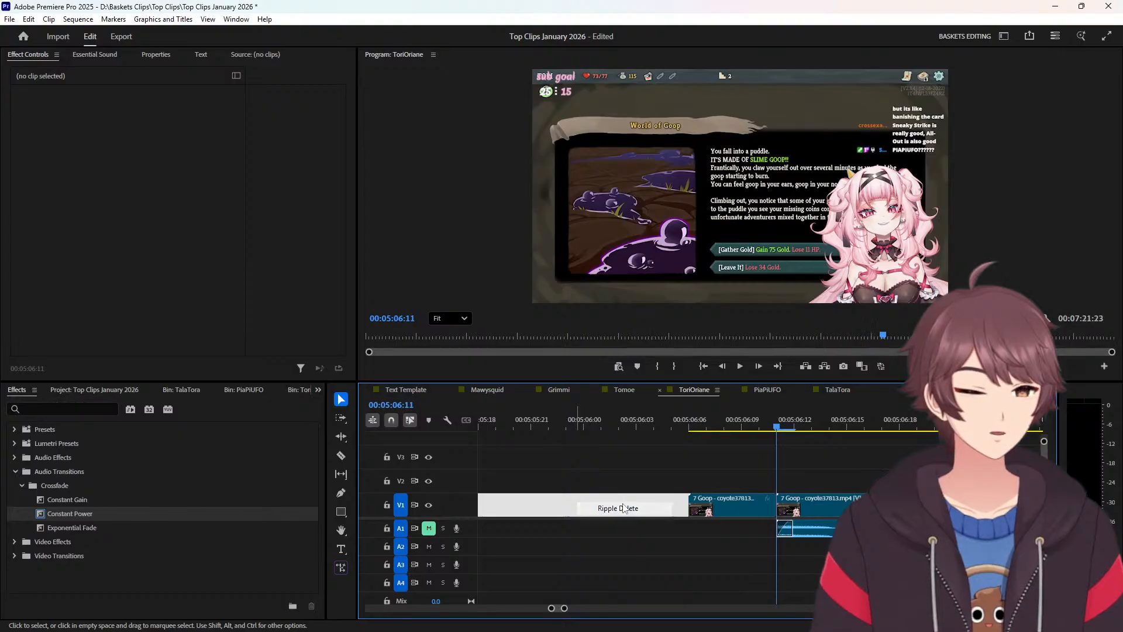
left_click(623, 508)
right_click(755, 504)
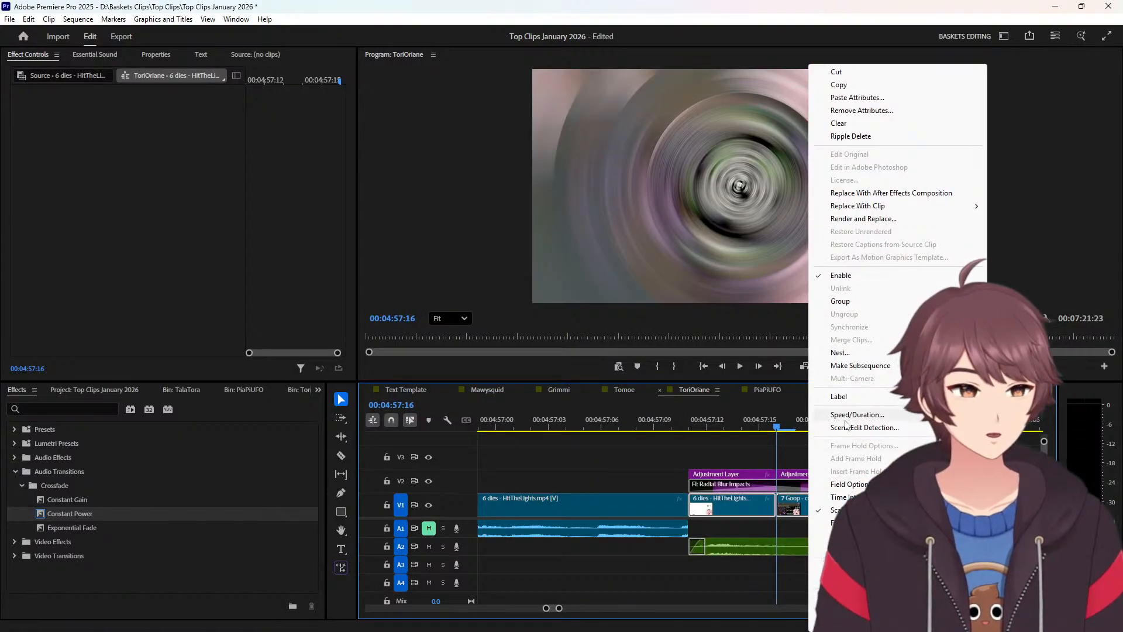
left_click(845, 416)
left_click(537, 310)
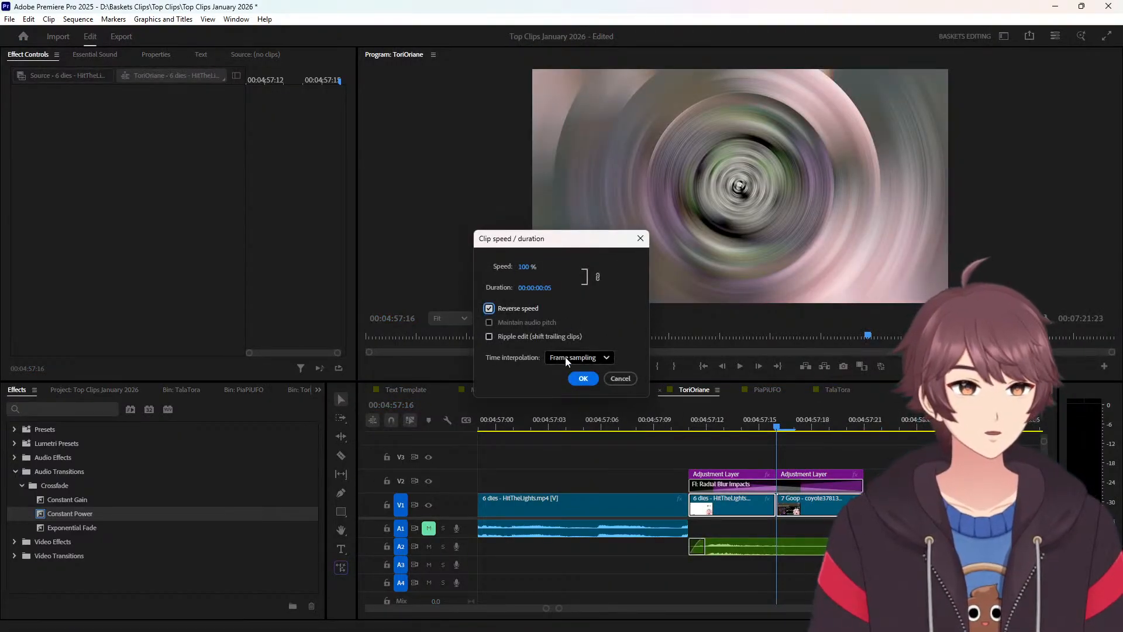
left_click(588, 379)
Ripple delete the gap between ToriOriane clips 5 and 6, and reverse the speed of their two transition pieces.
key("Up")
key("Up")
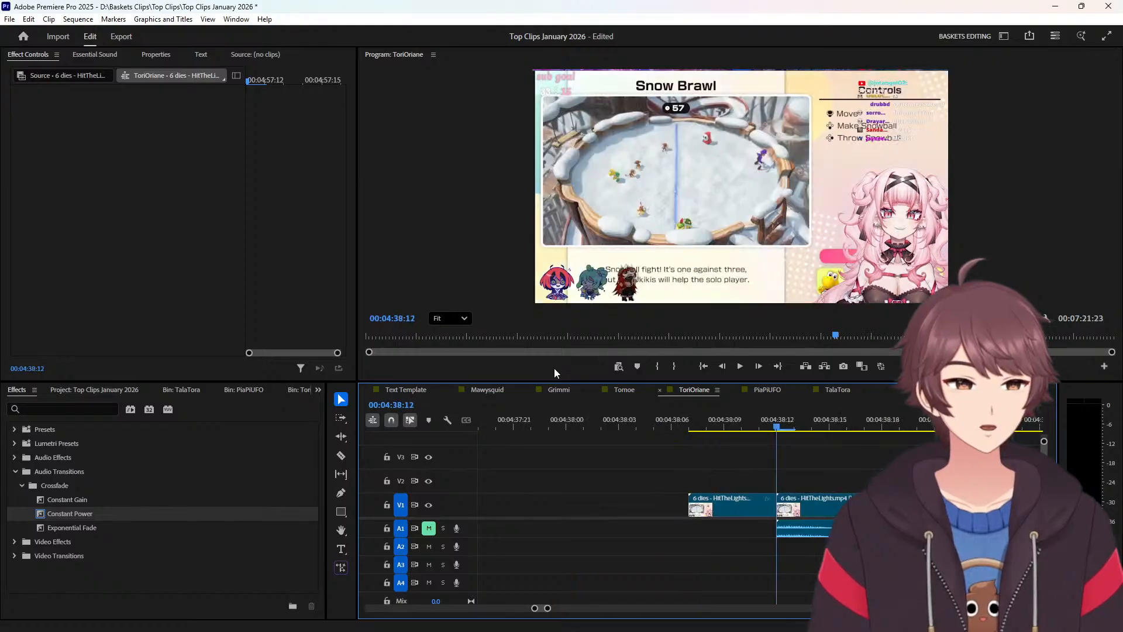
right_click(609, 496)
left_click(656, 502)
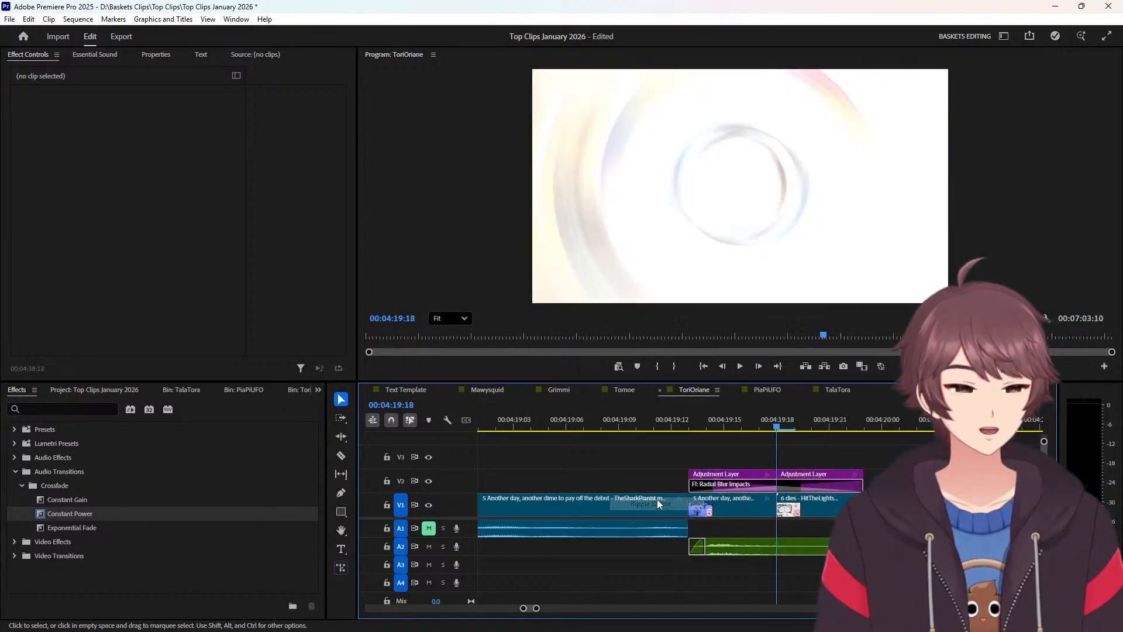
left_click_drag(724, 520, 790, 506)
right_click(793, 507)
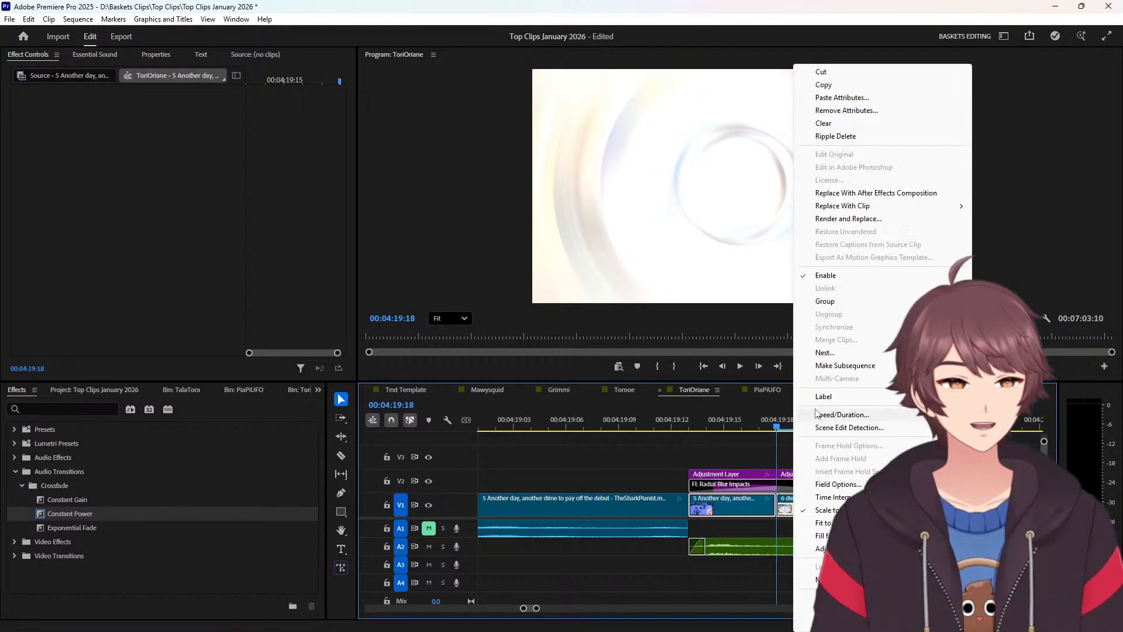
left_click(815, 414)
left_click(533, 310)
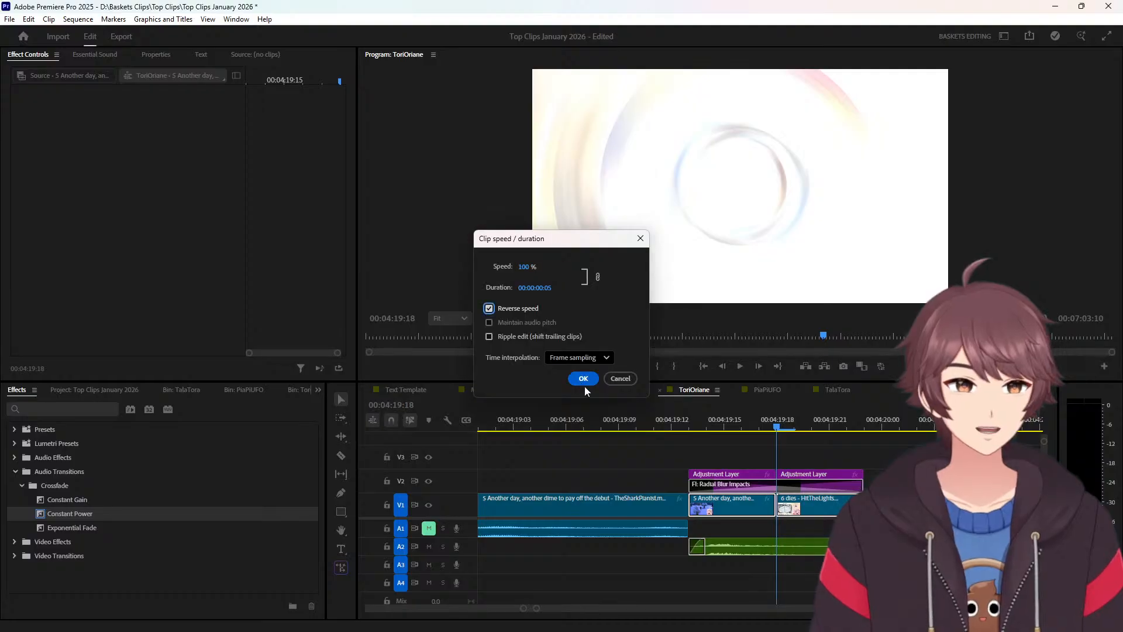
left_click(583, 379)
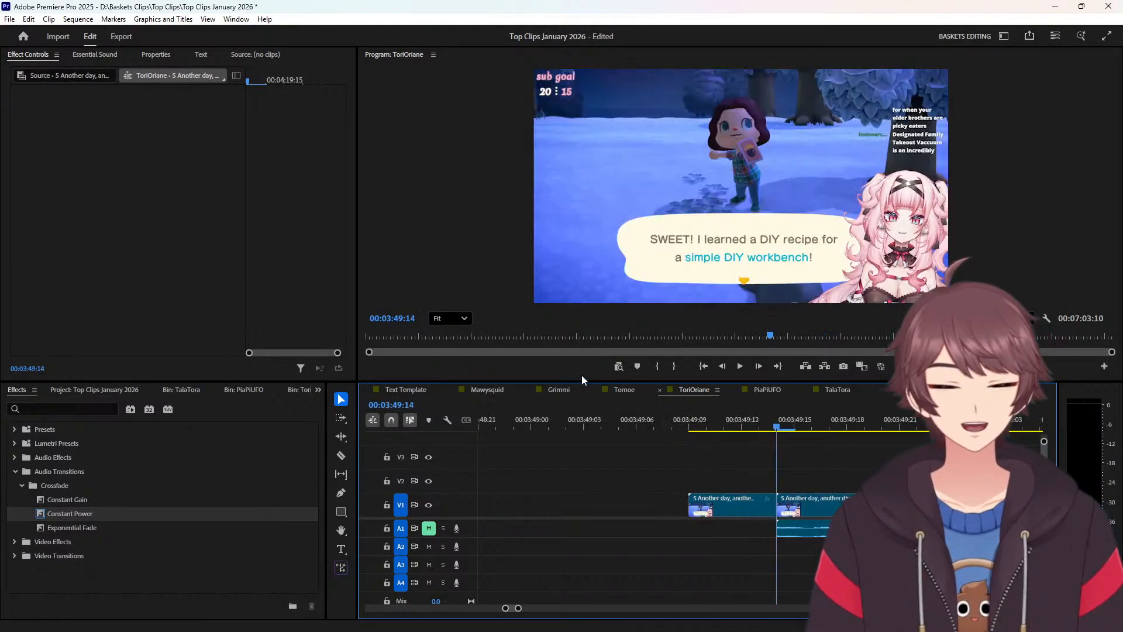
Ripple delete the gap between ToriOriane clips 4 and 5, and reverse the speed of their two transition pieces.
right_click(636, 507)
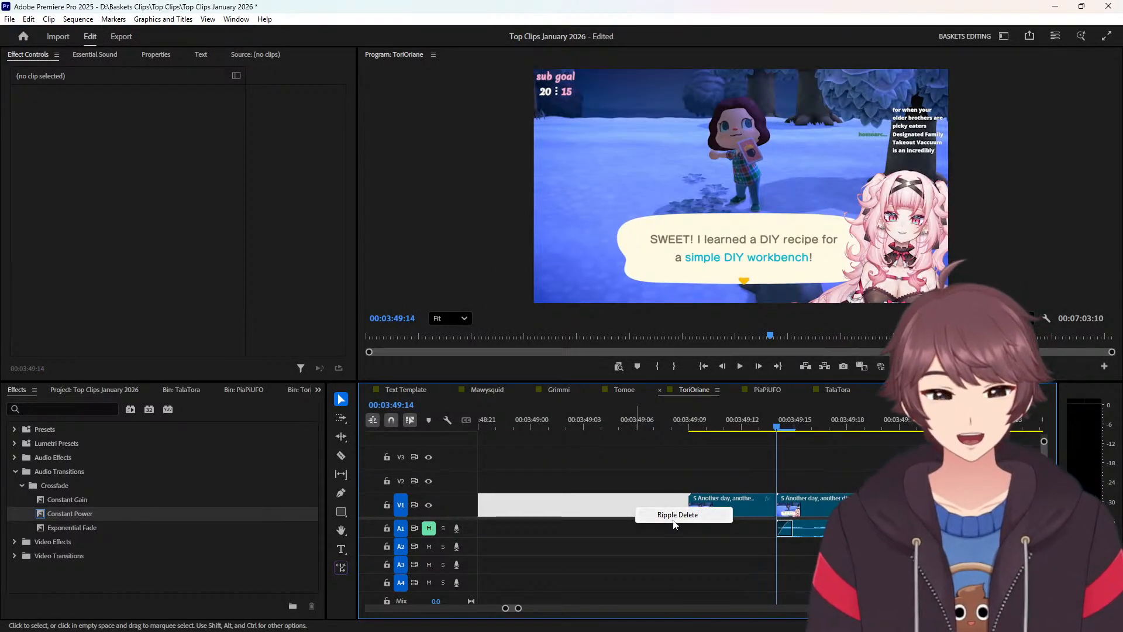
left_click(678, 514)
left_click_drag(737, 520, 836, 503)
right_click(826, 507)
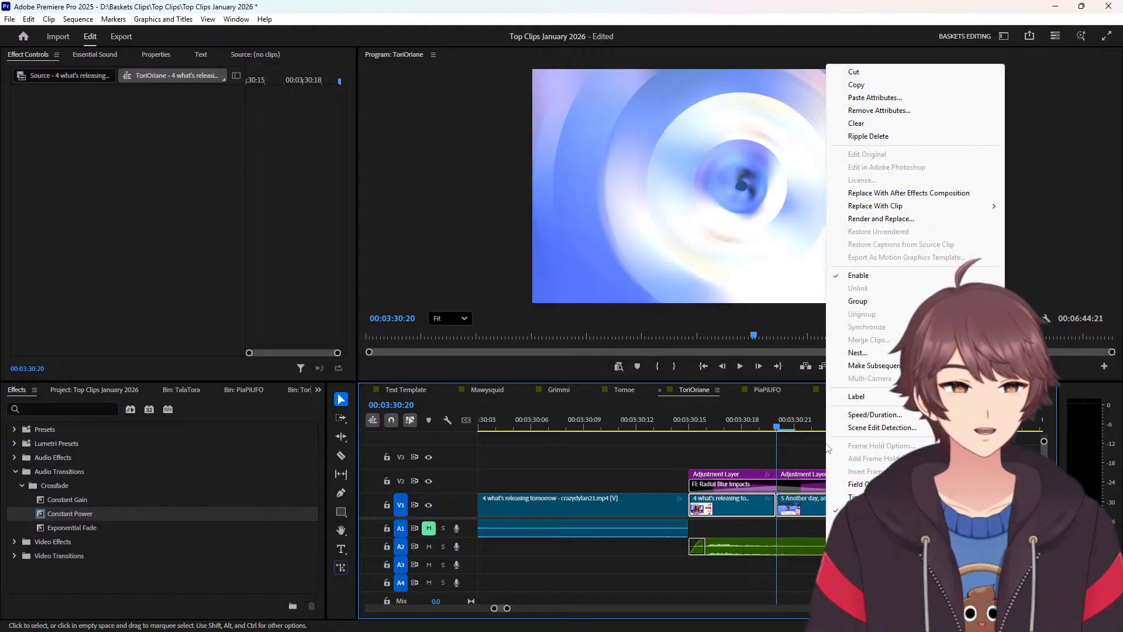
left_click(866, 415)
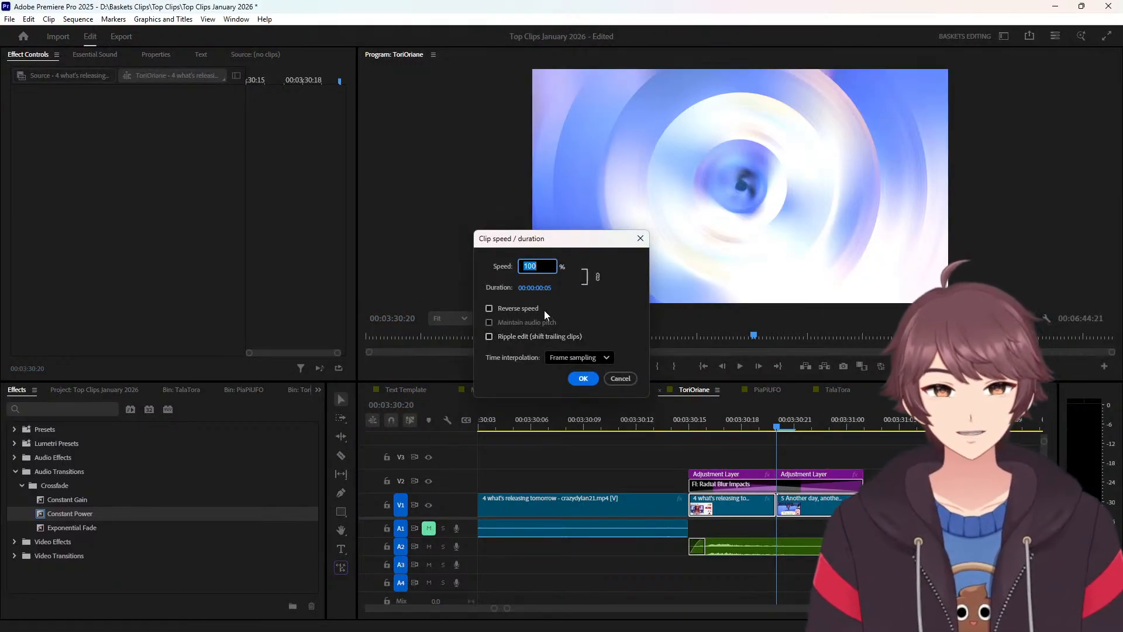
left_click(530, 308)
left_click(580, 378)
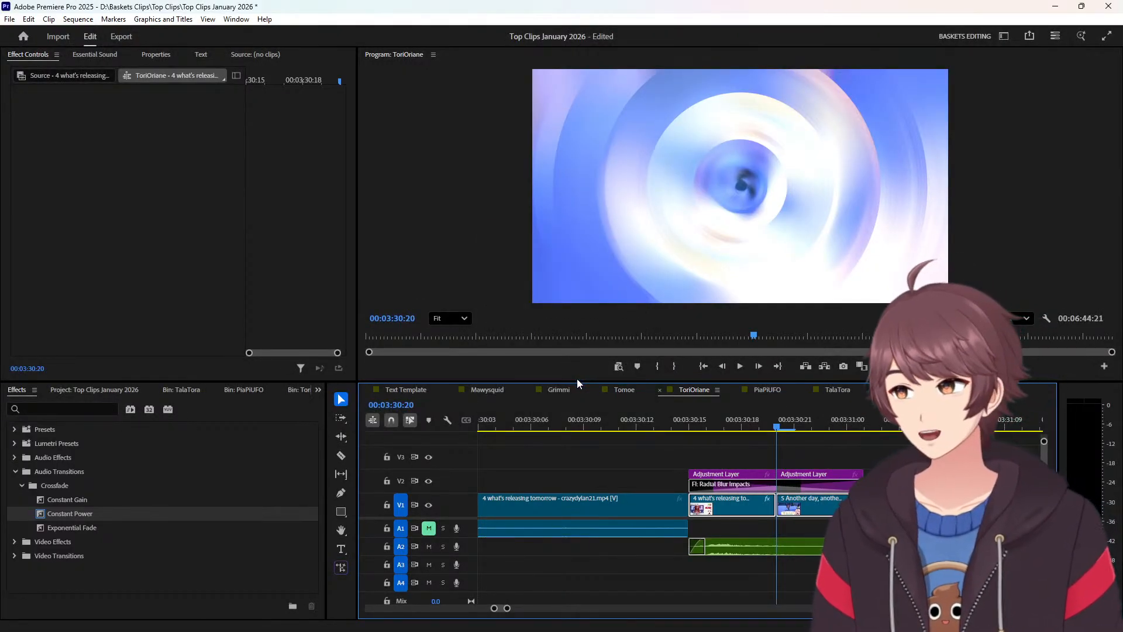
Ripple delete the gap between ToriOriane clips 3 and 4, and reverse the speed of their two transition pieces.
key("Up")
key("Up")
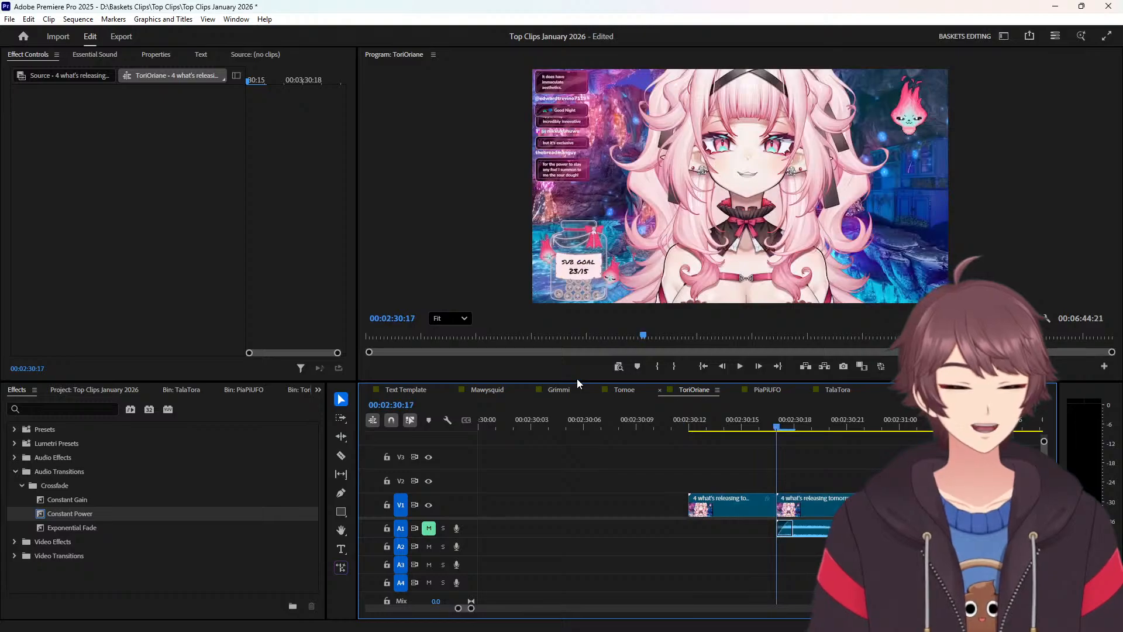
right_click(608, 502)
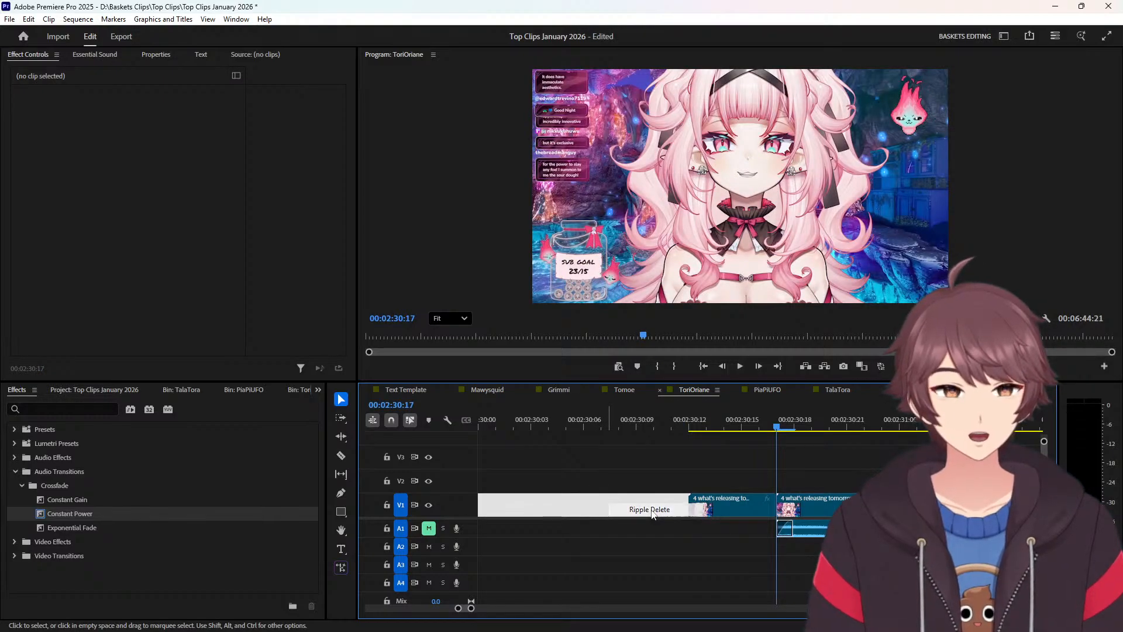
left_click(651, 510)
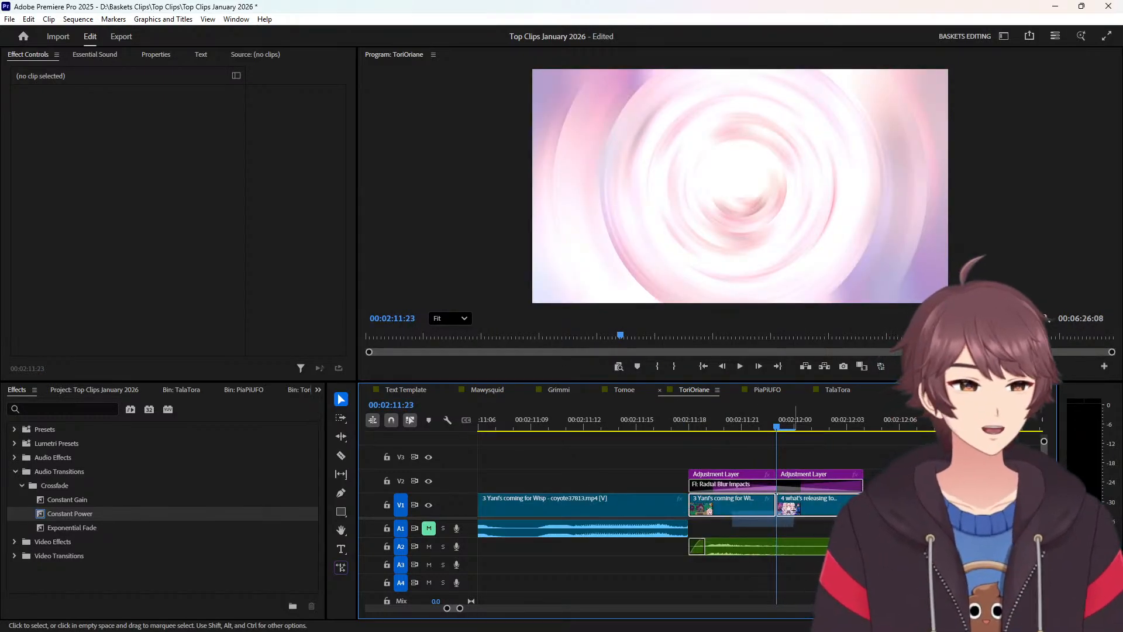
right_click(766, 507)
left_click(831, 425)
left_click(542, 309)
left_click(583, 378)
Ripple delete the gap between ToriOriane clips 2 and 3, and reverse the speed of their two transition pieces.
key("Up")
key("Up")
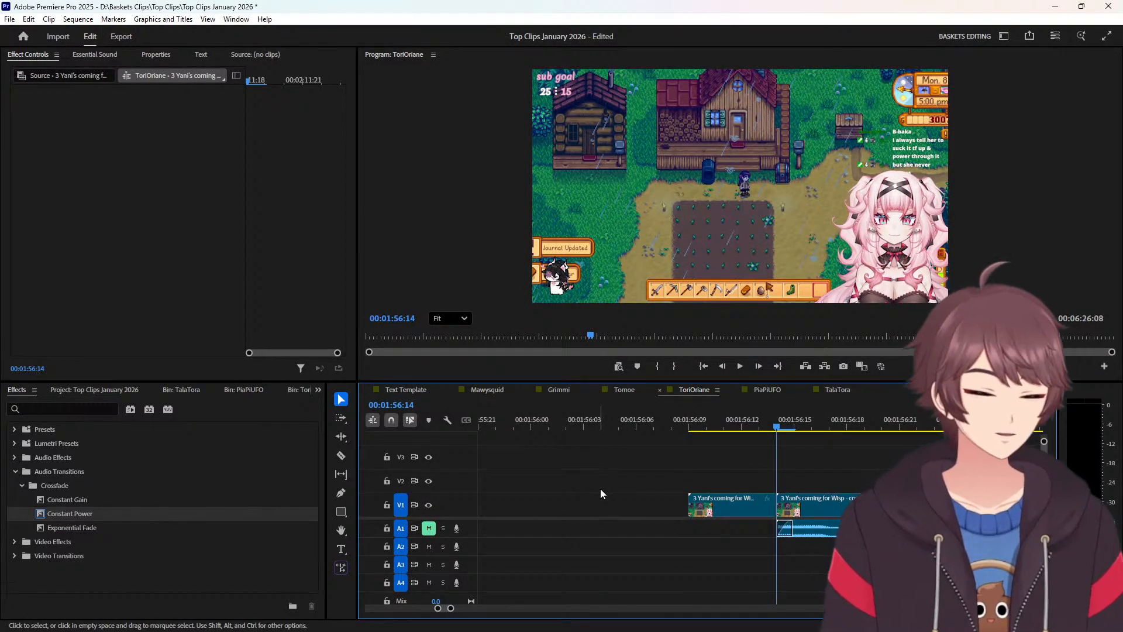
right_click(611, 508)
left_click(663, 519)
right_click(738, 508)
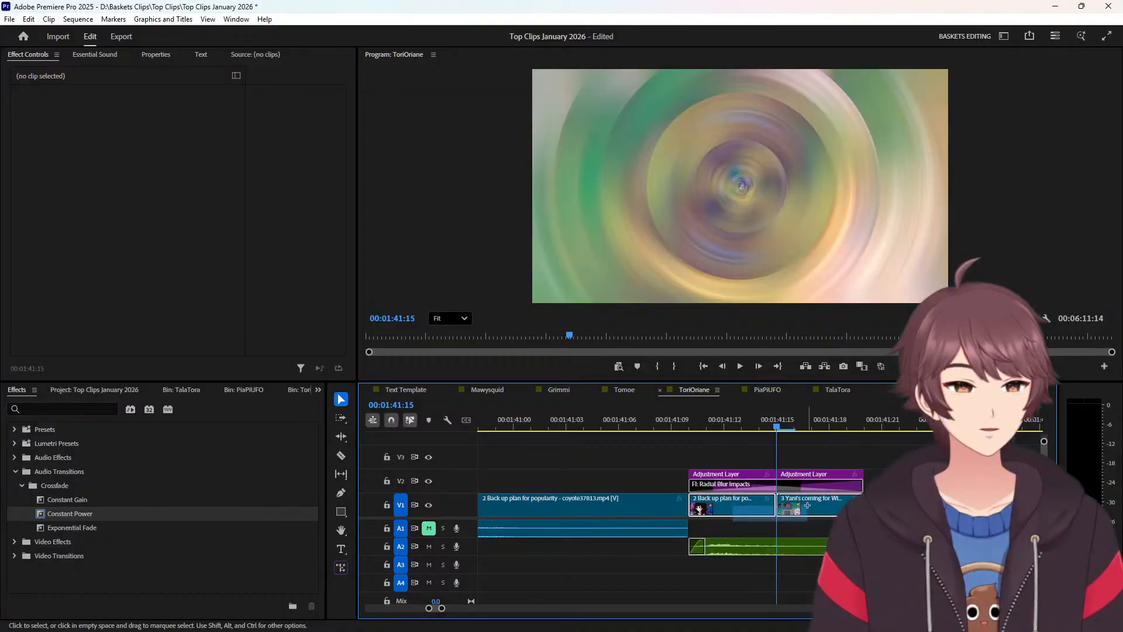
left_click(855, 414)
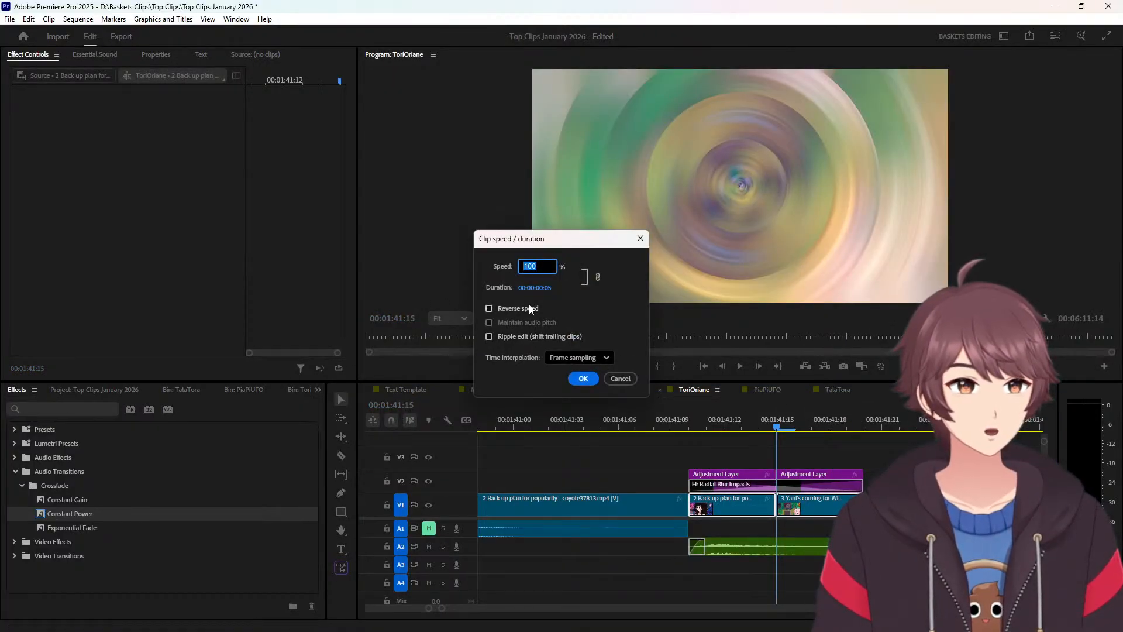
left_click(489, 308)
left_click(582, 378)
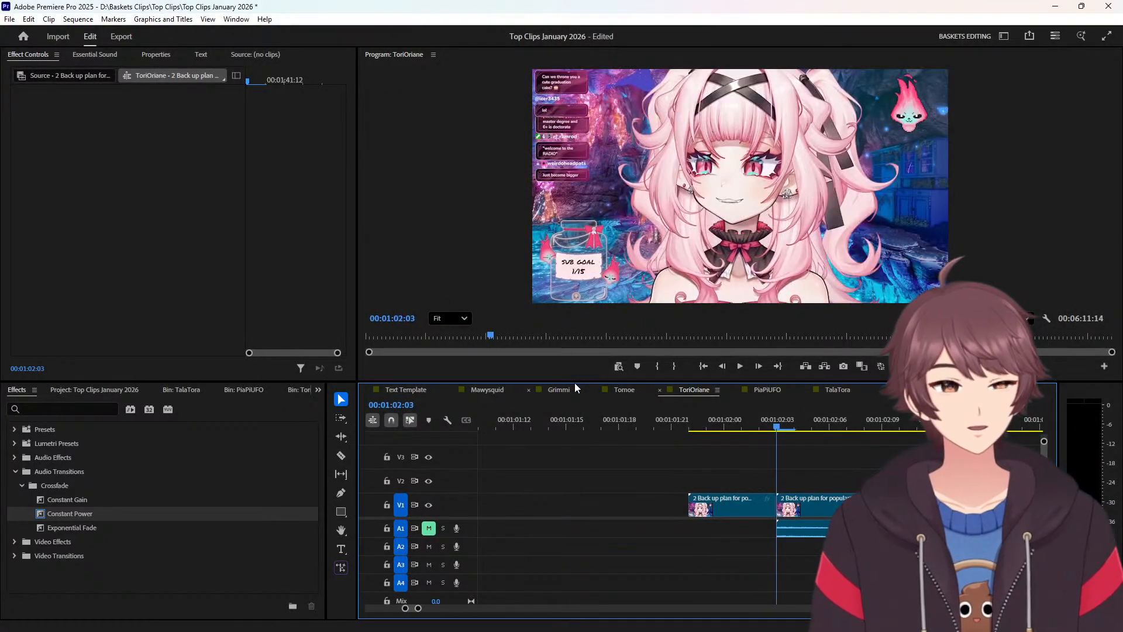
Ripple delete the gap between ToriOriane clips 1 and 2, and reverse the speed of their two transition pieces.
right_click(603, 509)
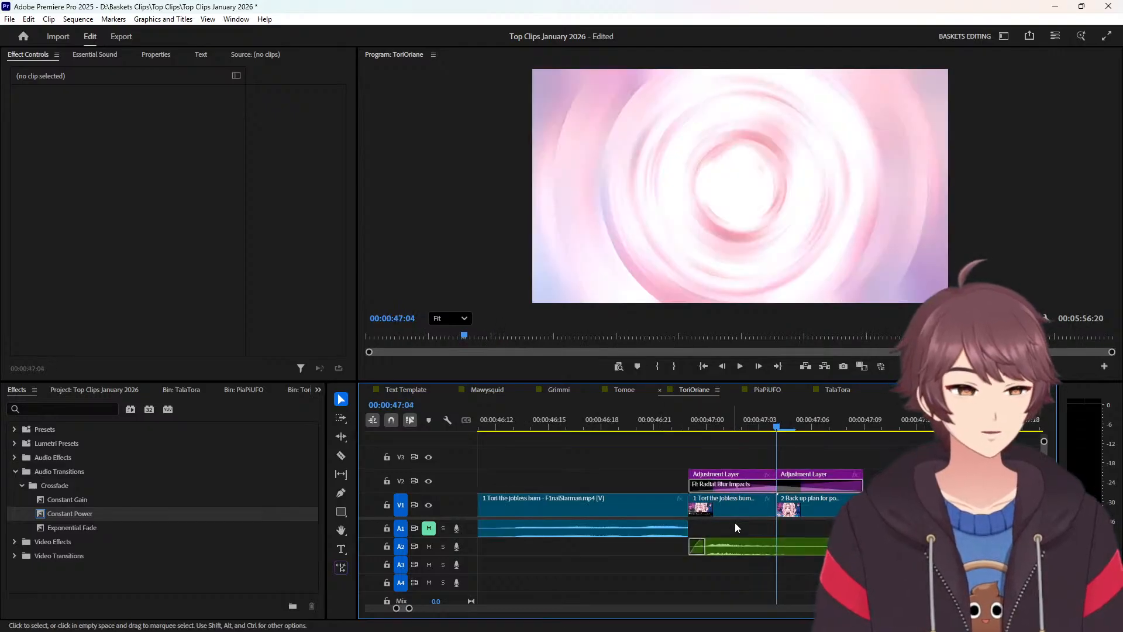
right_click(796, 505)
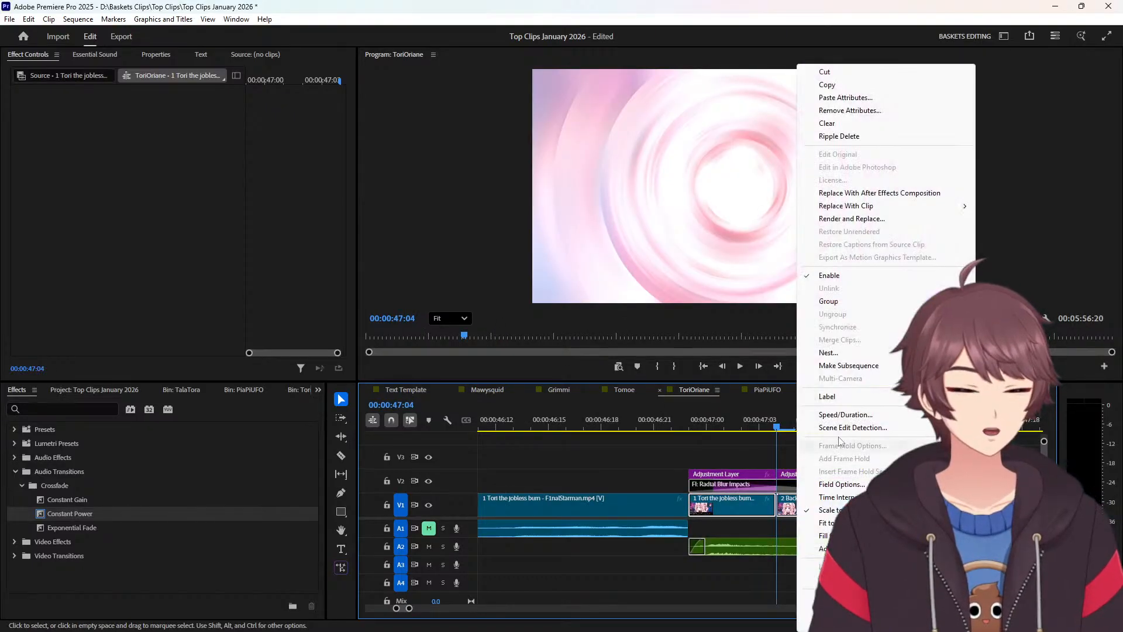
left_click(845, 415)
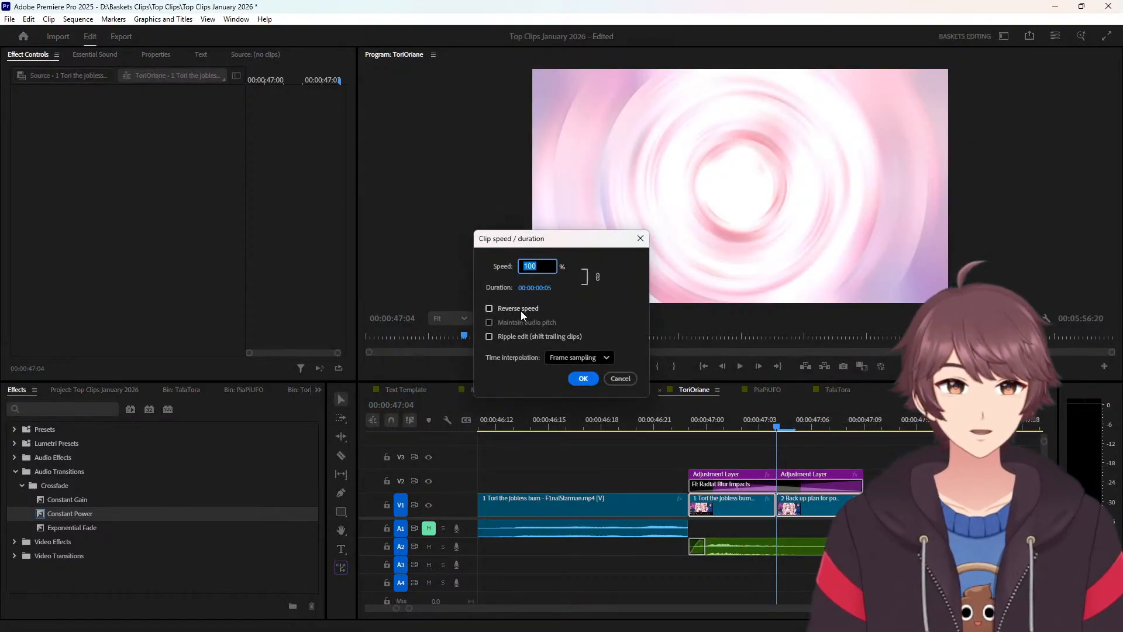
left_click(584, 379)
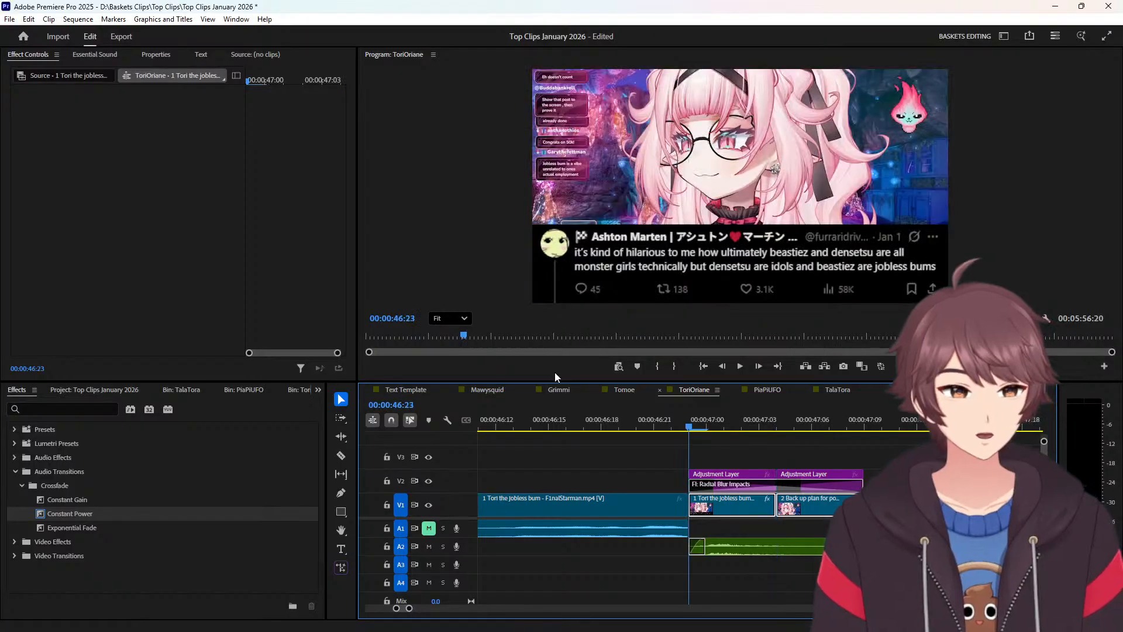
Add an audio fade at the very start of ToriOriane clip 1.
key("Home")
key("ctrl+shift+d")
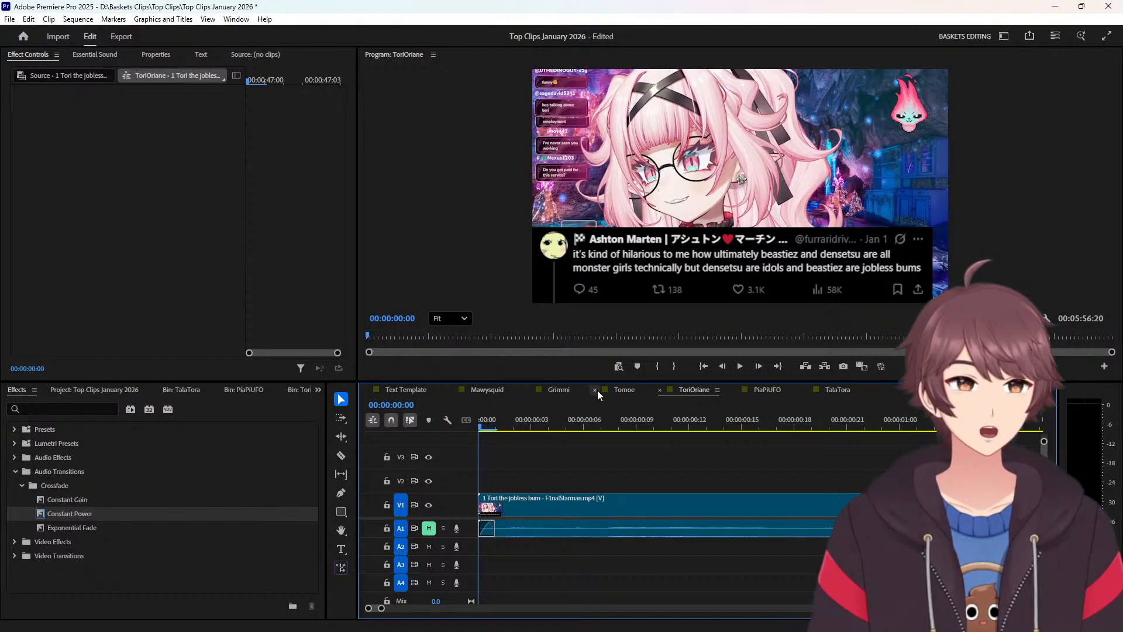
Open the Tomoe sequence and add a Constant Power fade at the end of clip 10's audio.
left_click(619, 388)
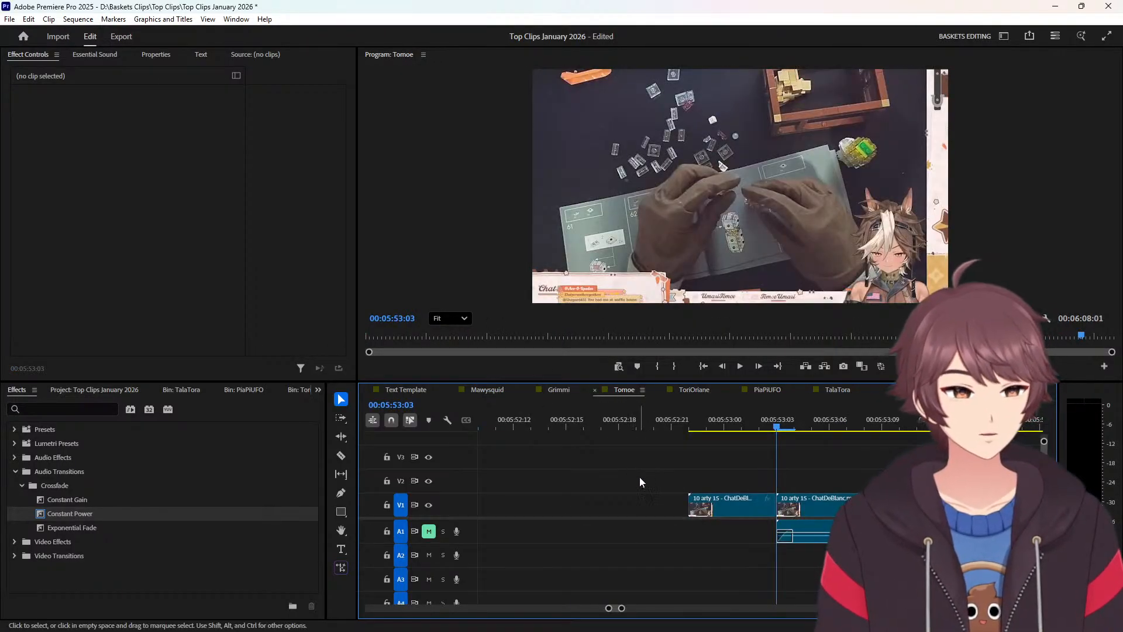
key("End")
left_click_drag(124, 511, 770, 535)
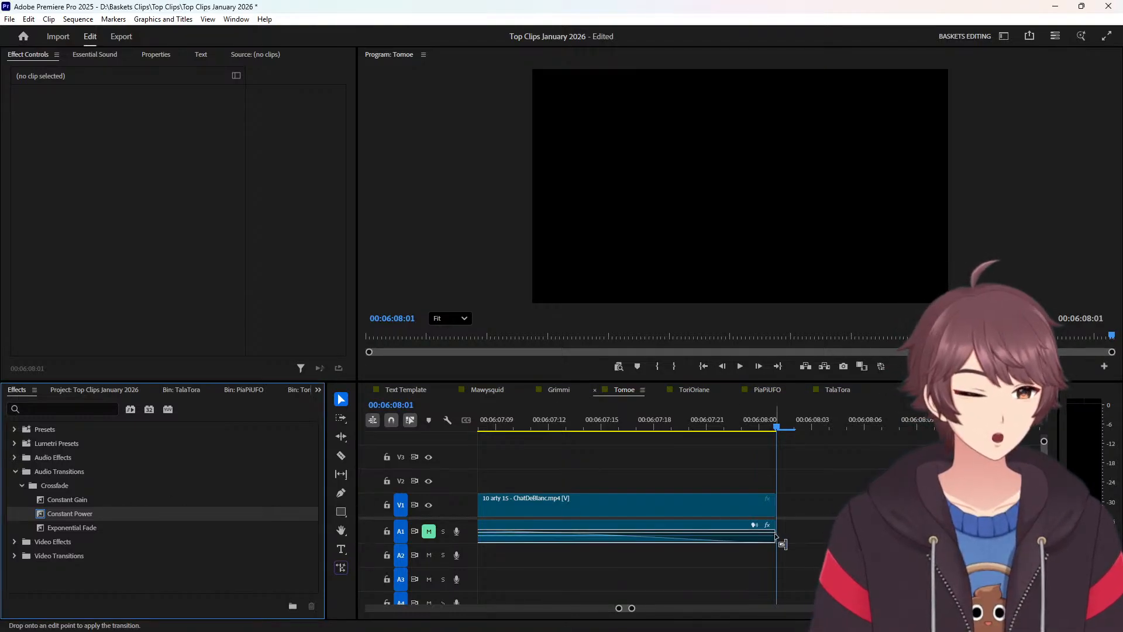
Ripple-delete the gap before "10 arty 15" and reverse the speed of the two short clips joining it to "9 A compliment in a Tomoe stream".
key("Up")
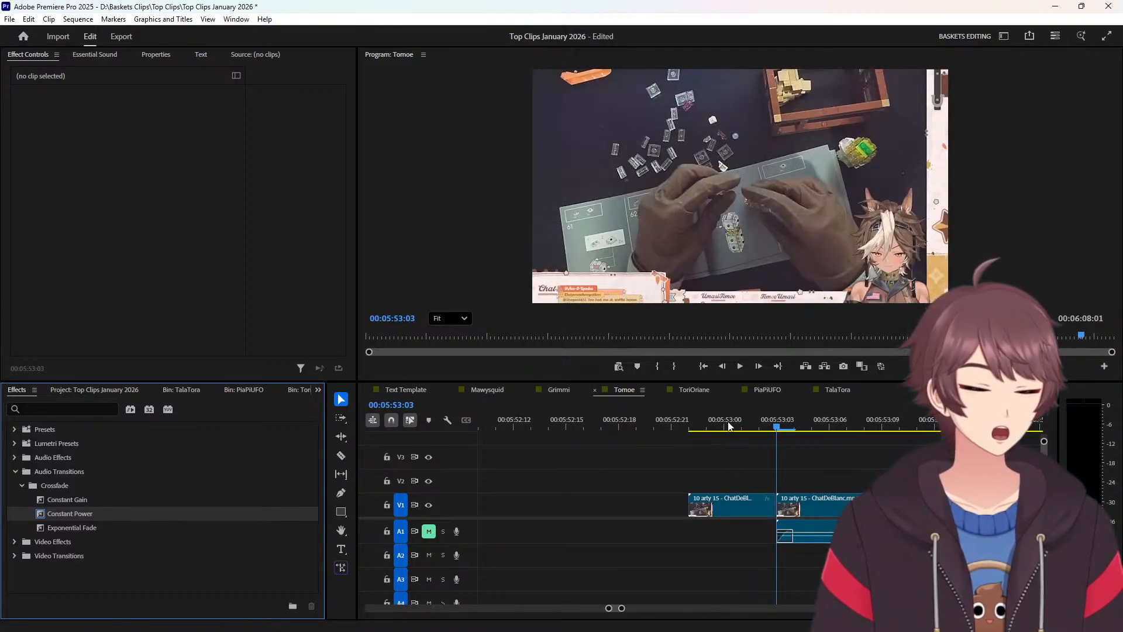
left_click(660, 501)
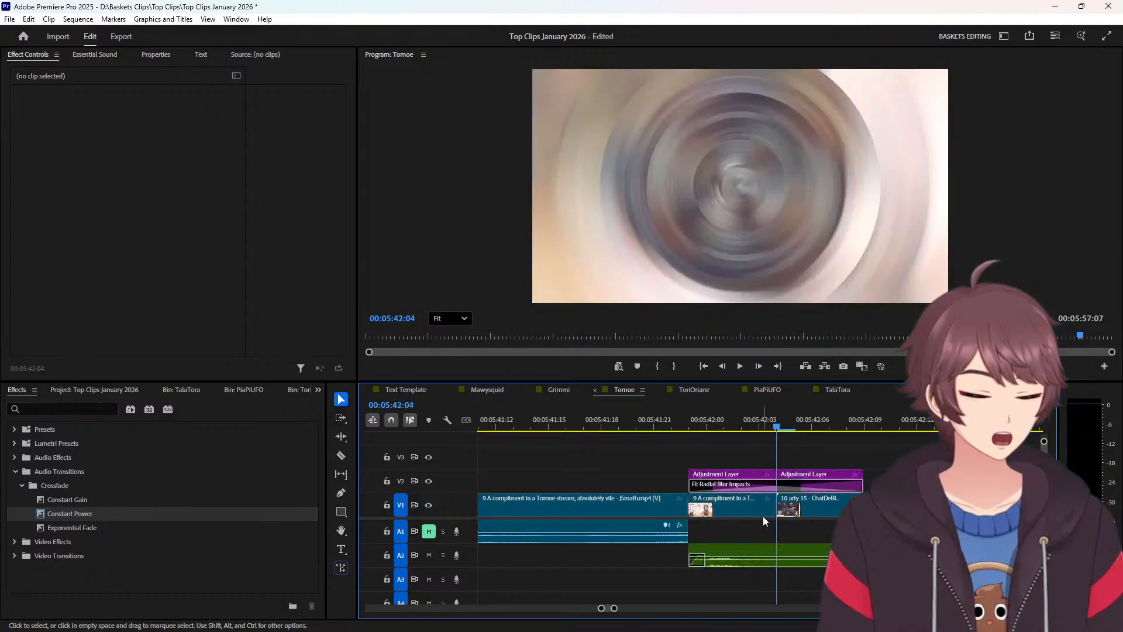
left_click_drag(762, 509, 808, 504)
left_click(809, 524)
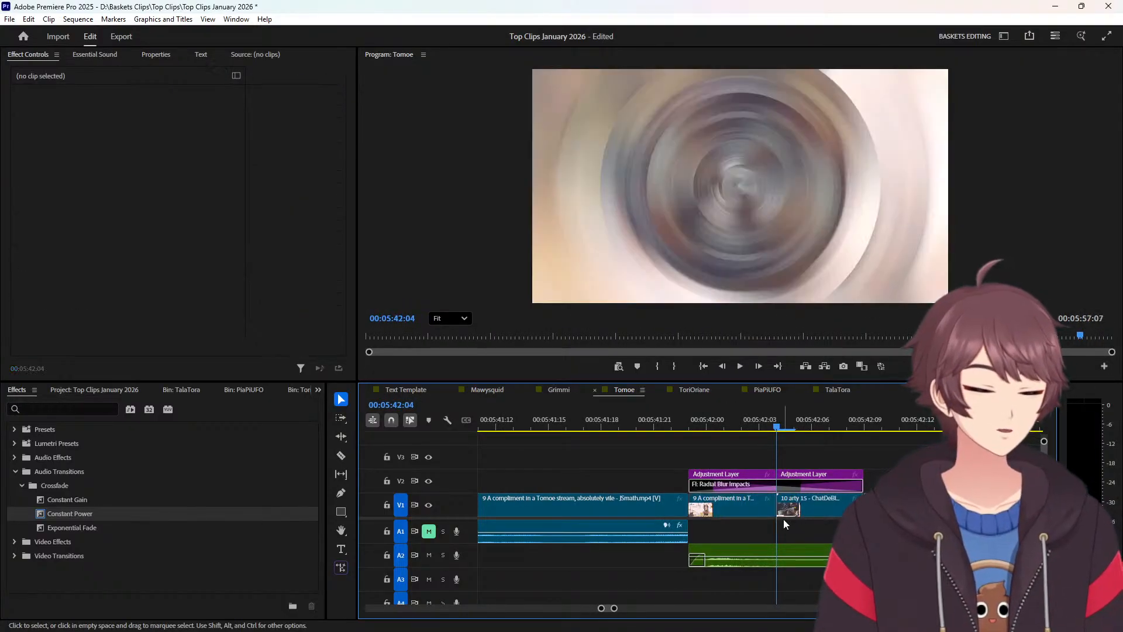
left_click(763, 507)
right_click(764, 508)
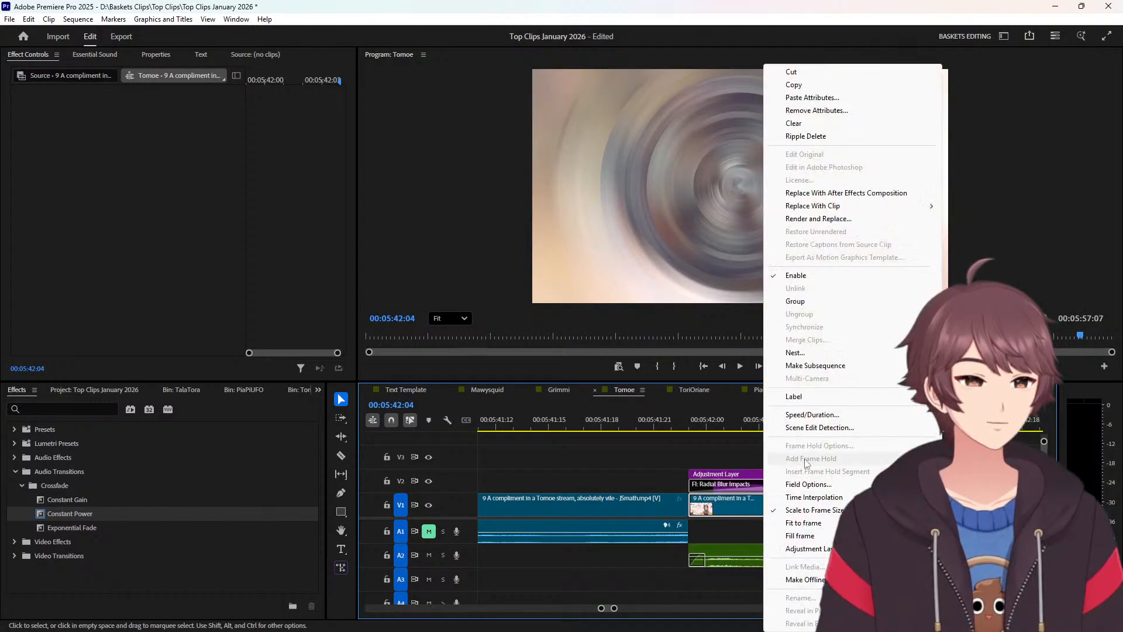
left_click(812, 415)
left_click(520, 310)
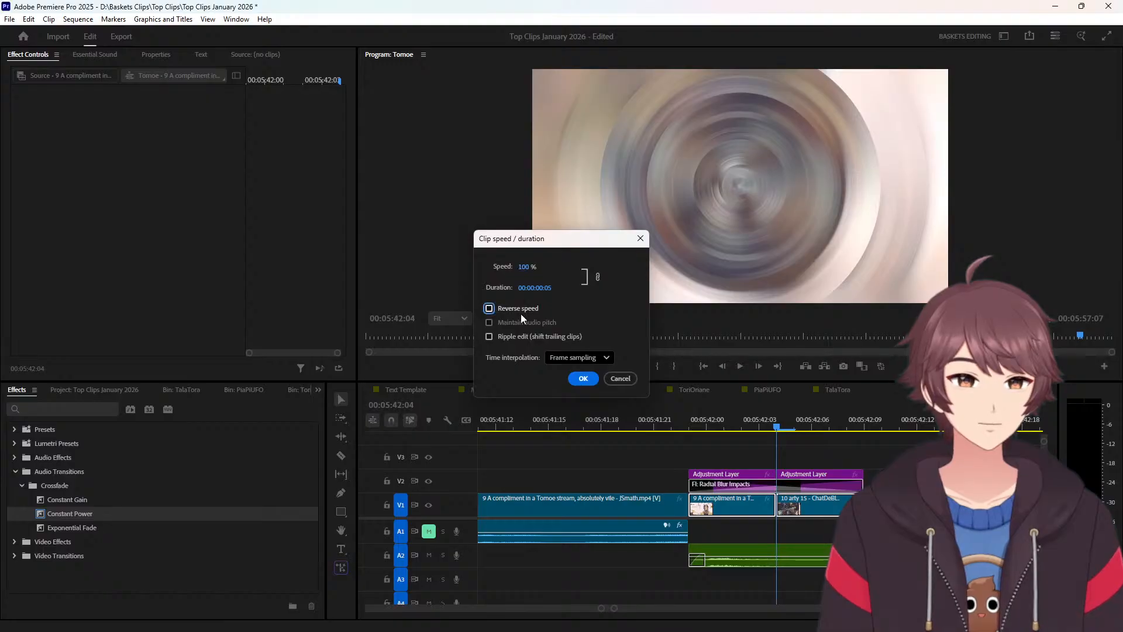
left_click(582, 379)
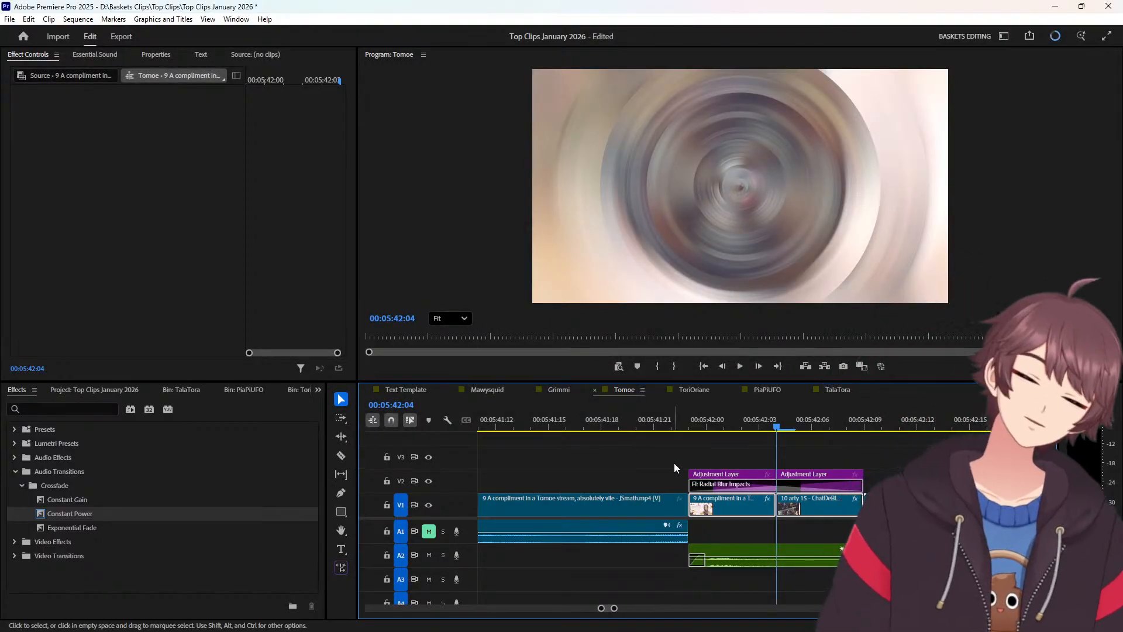
Ripple-delete the gap before the clip 9 segment and reverse the speed of the two short clips where "8 test clip" meets clip 9.
key("Up")
key("Up")
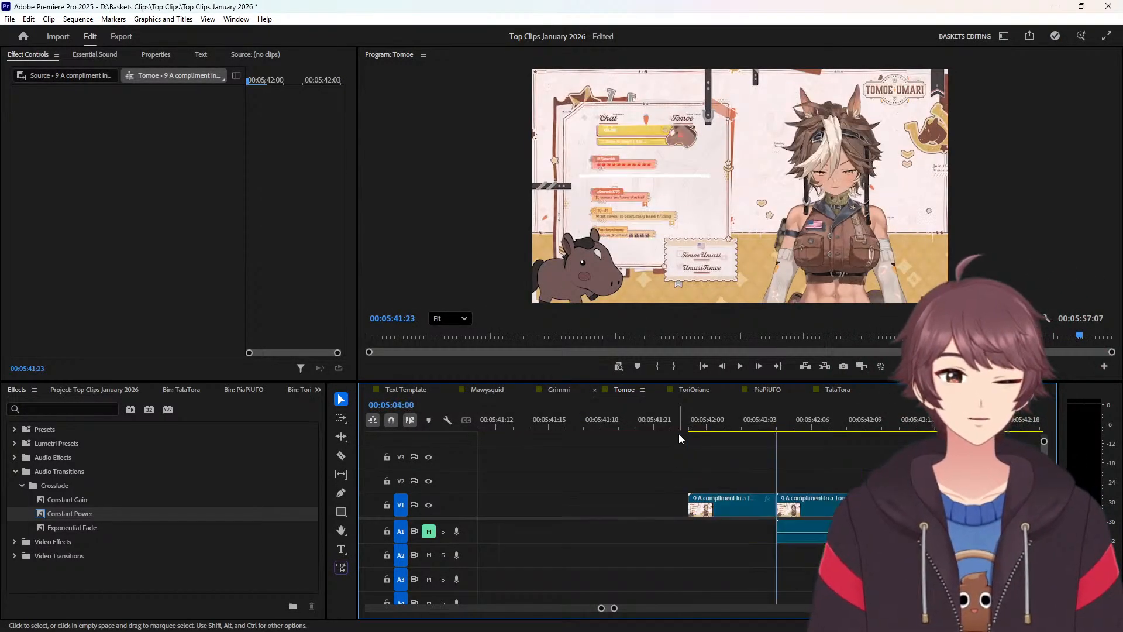
right_click(650, 501)
left_click(670, 508)
left_click_drag(758, 527, 801, 509)
right_click(802, 509)
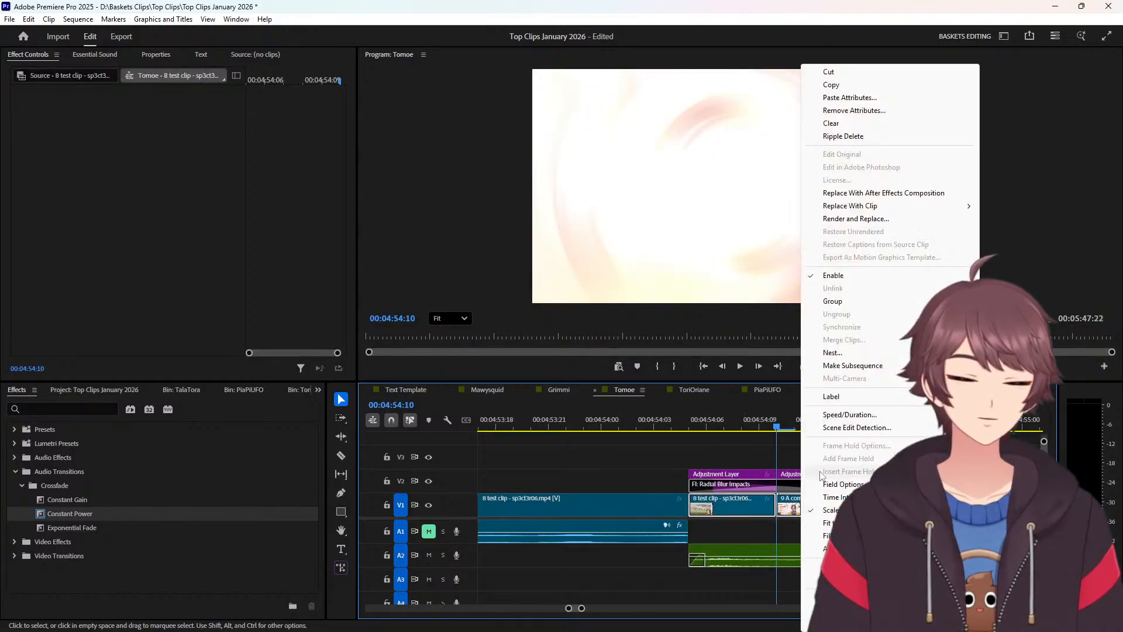
left_click(844, 415)
left_click(525, 310)
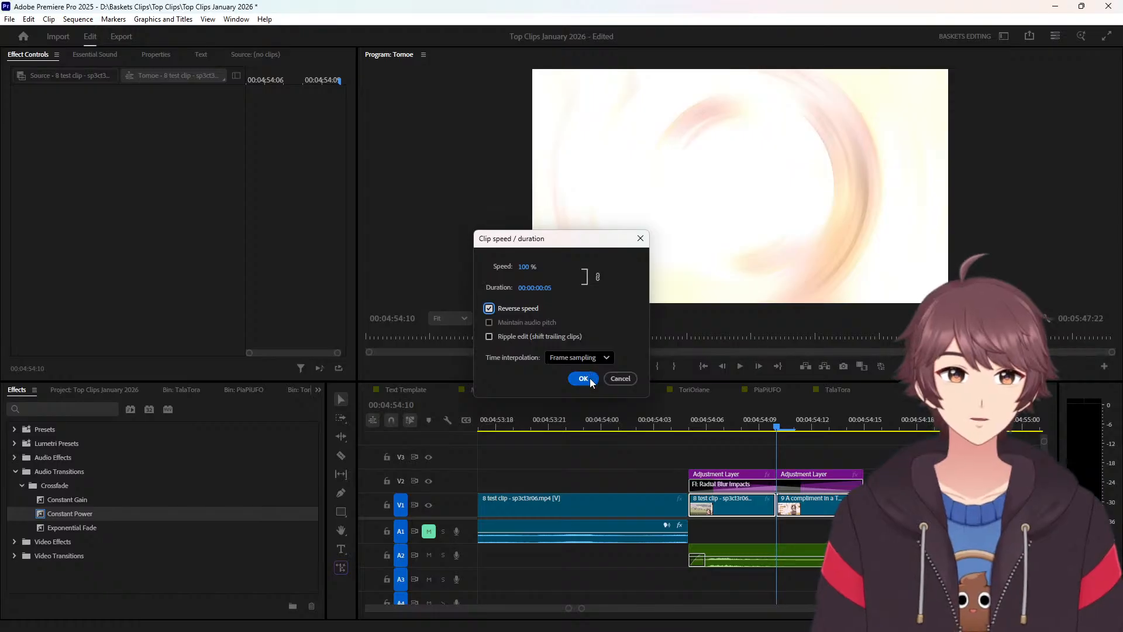
left_click(583, 378)
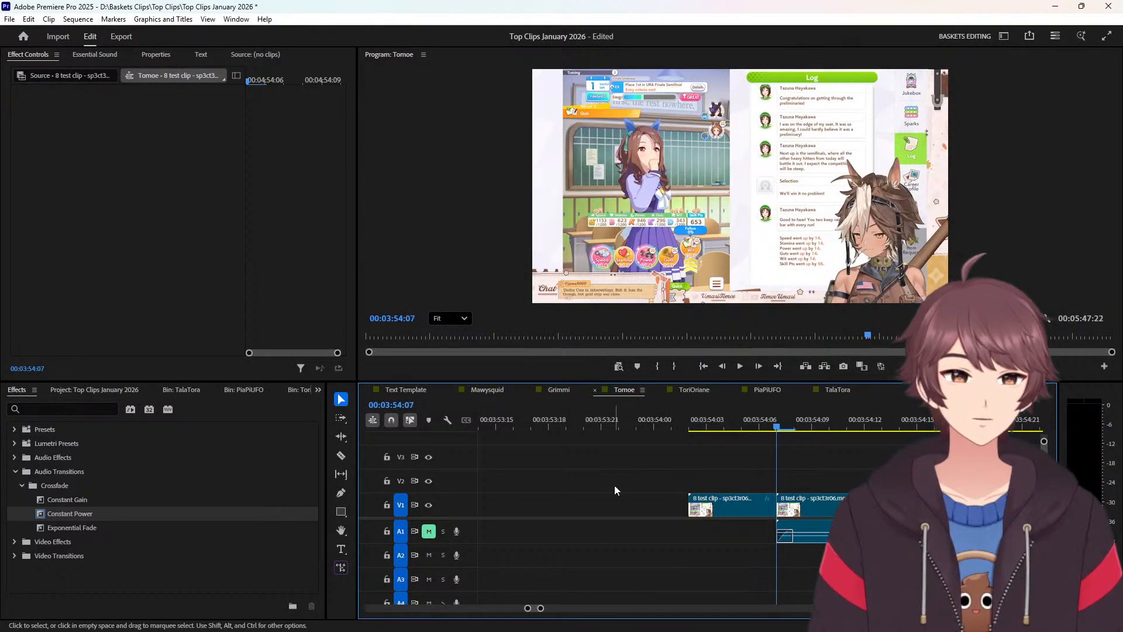
Ripple-delete the gap before "8 test clip" and reverse the speed of the two short clips between "7 idk man #vtubers" and clip 8.
right_click(618, 500)
left_click(700, 507)
left_click_drag(764, 525, 800, 507)
right_click(799, 506)
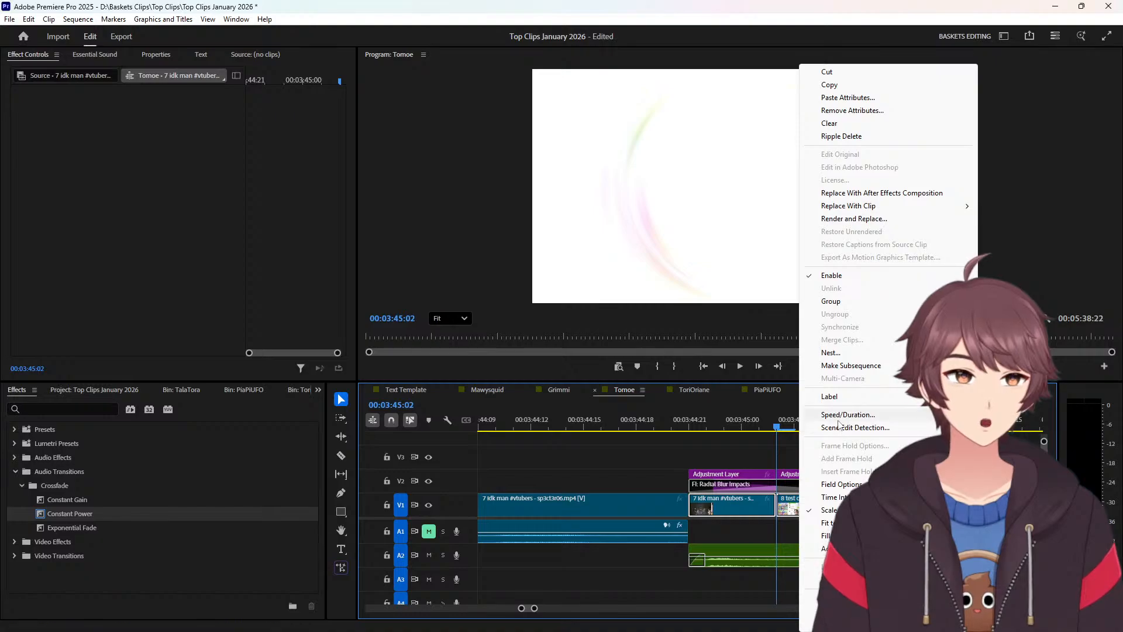
left_click(842, 415)
left_click(489, 308)
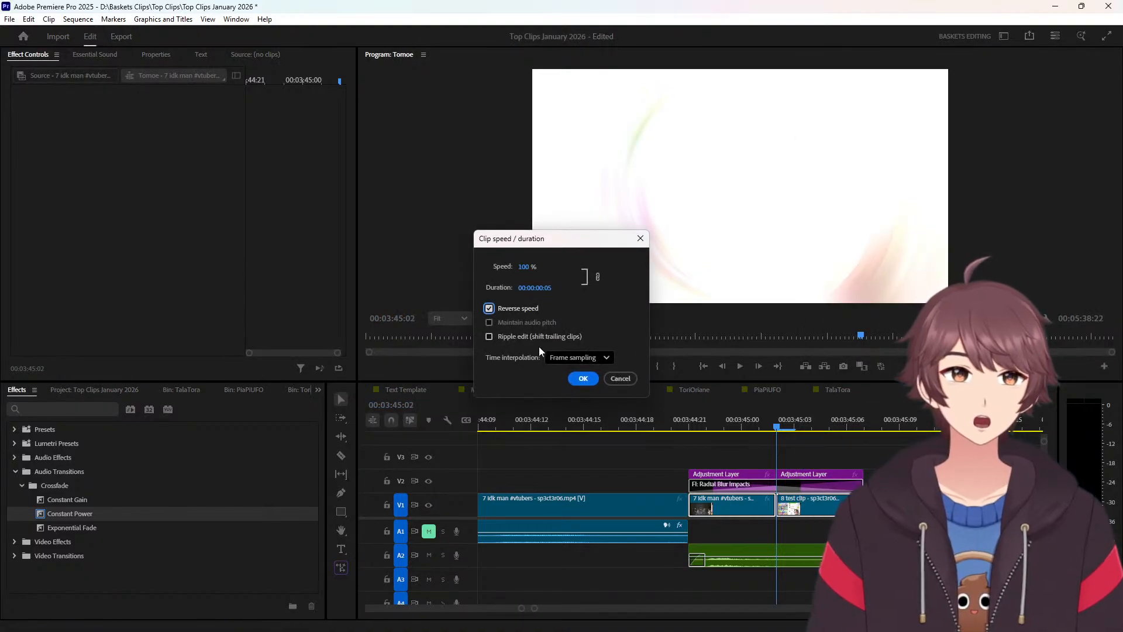
left_click(584, 379)
Ripple-delete the gap before "7 idk man #vtubers" and reverse the speed of the two short clips between "6 REALLY" and clip 7.
key("Up")
key("Up")
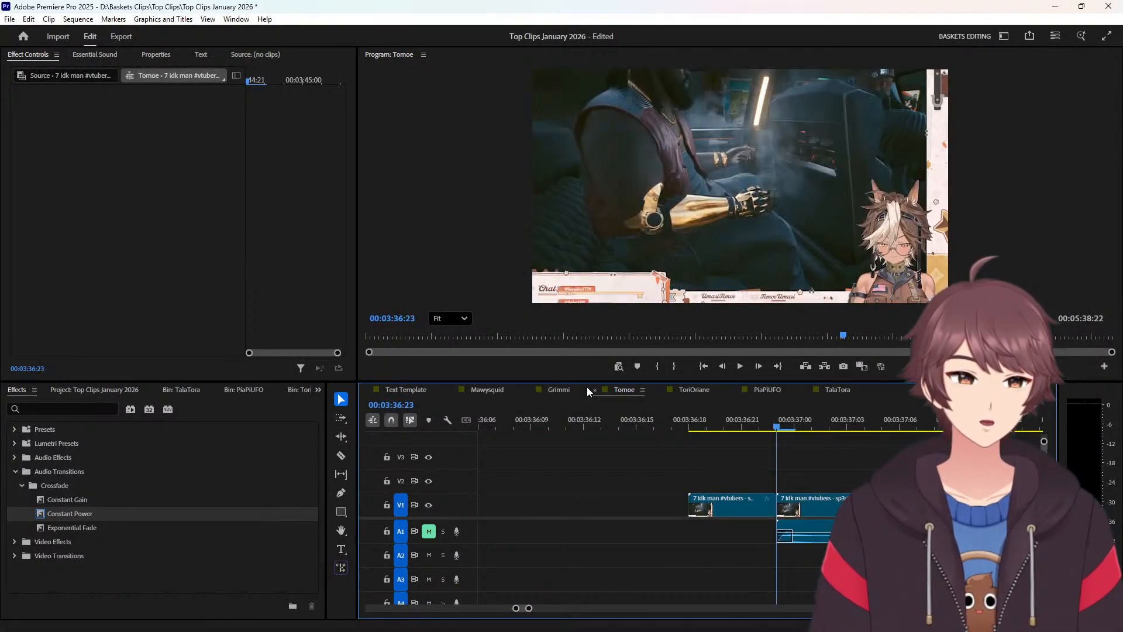
left_click(599, 497)
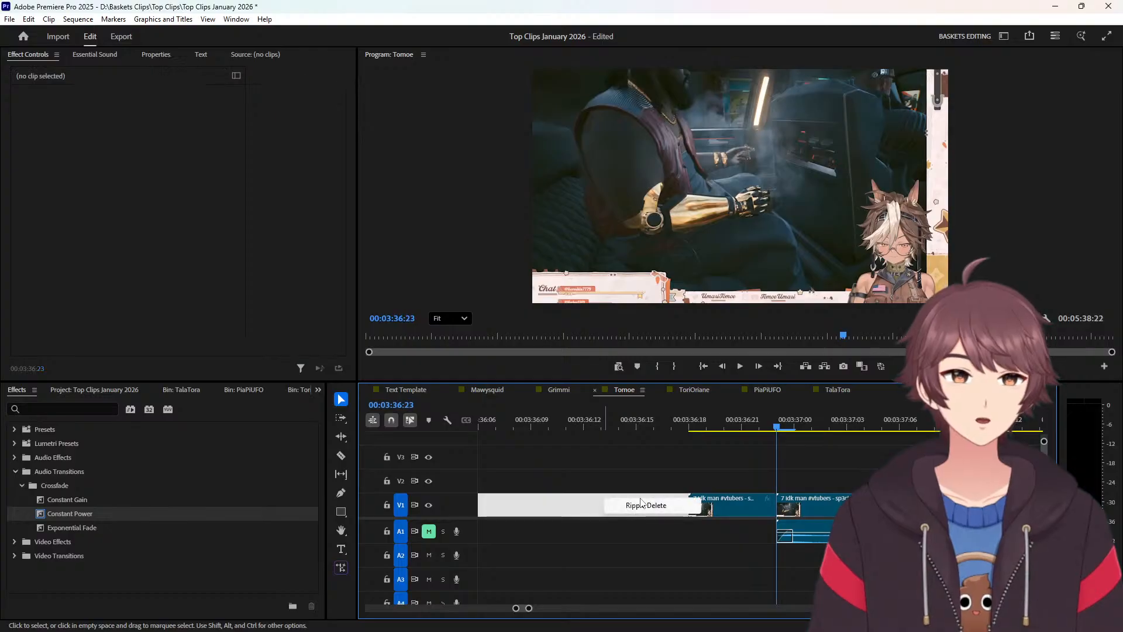
key("Delete")
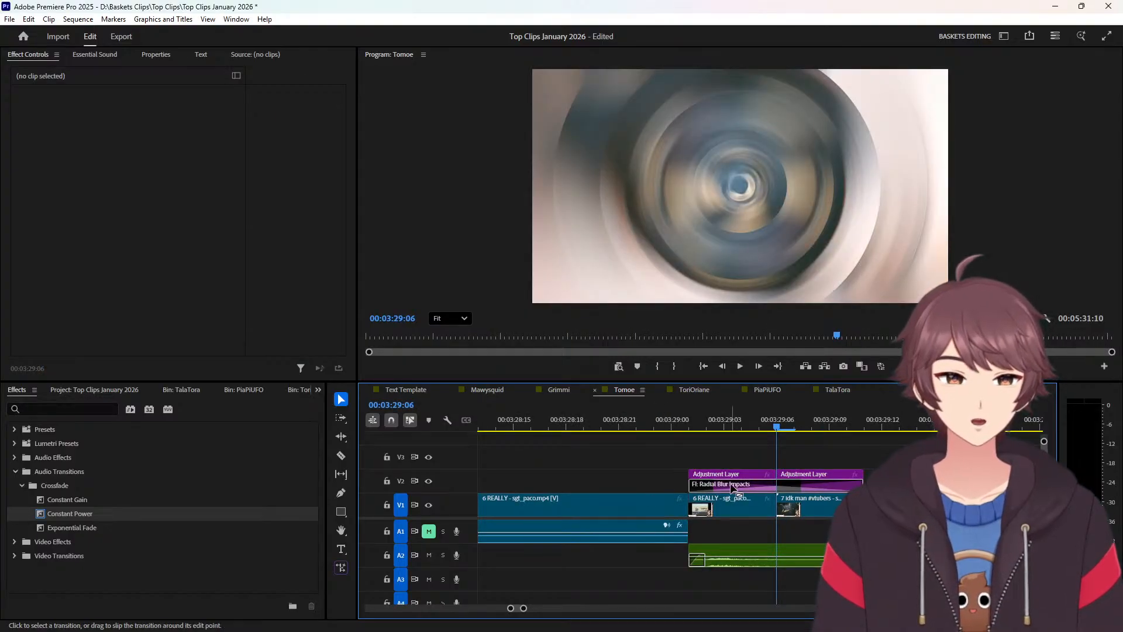
right_click(756, 506)
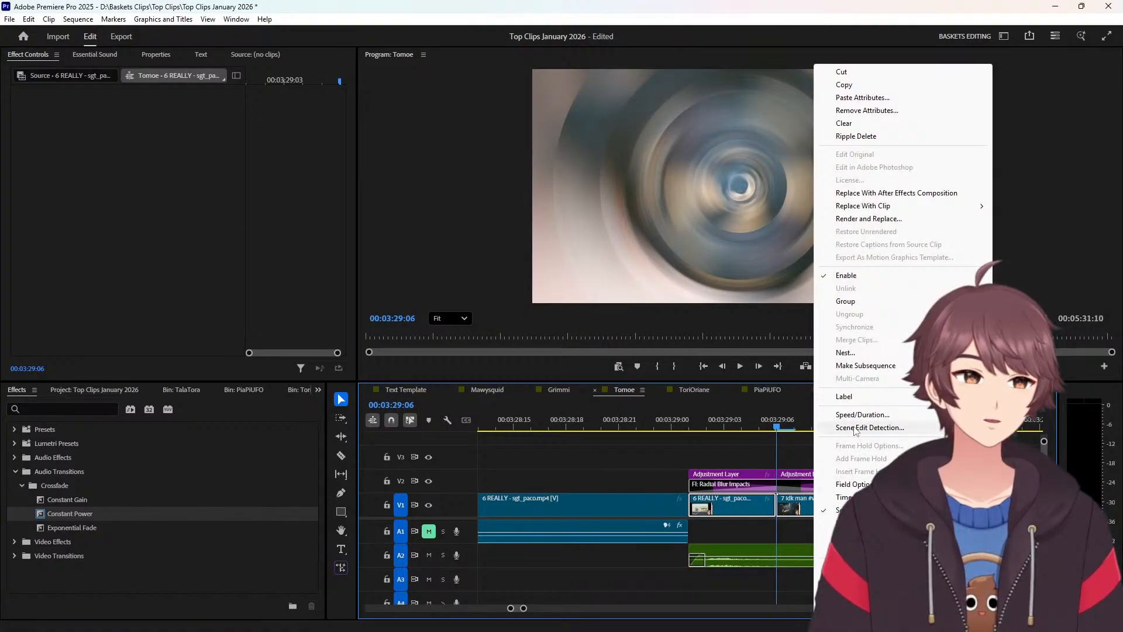
left_click(859, 414)
left_click(518, 309)
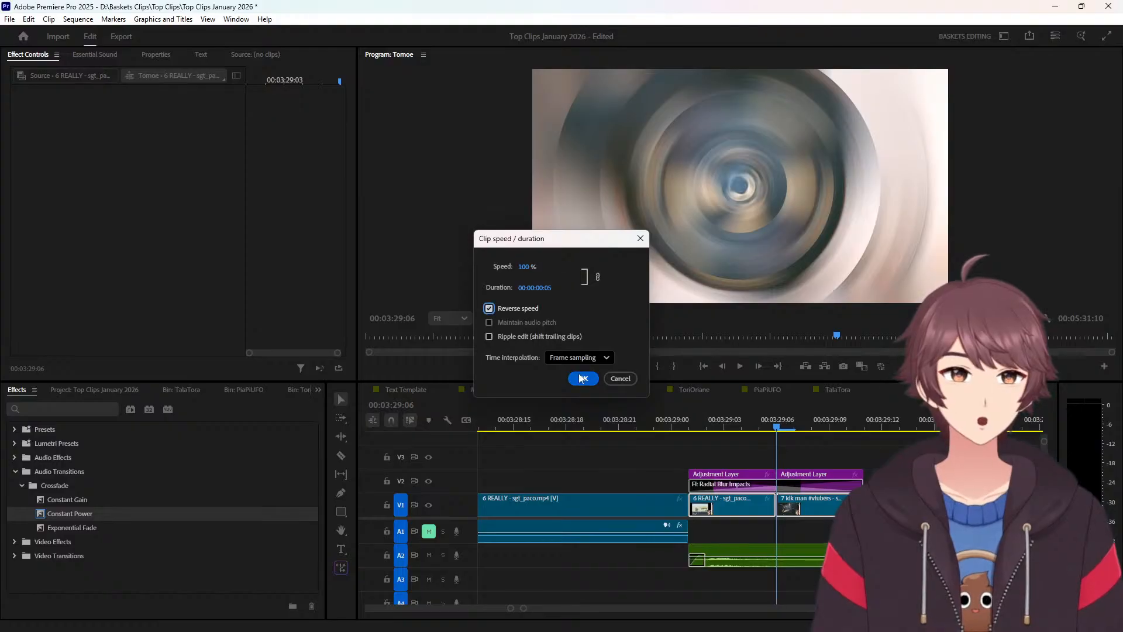
left_click(583, 379)
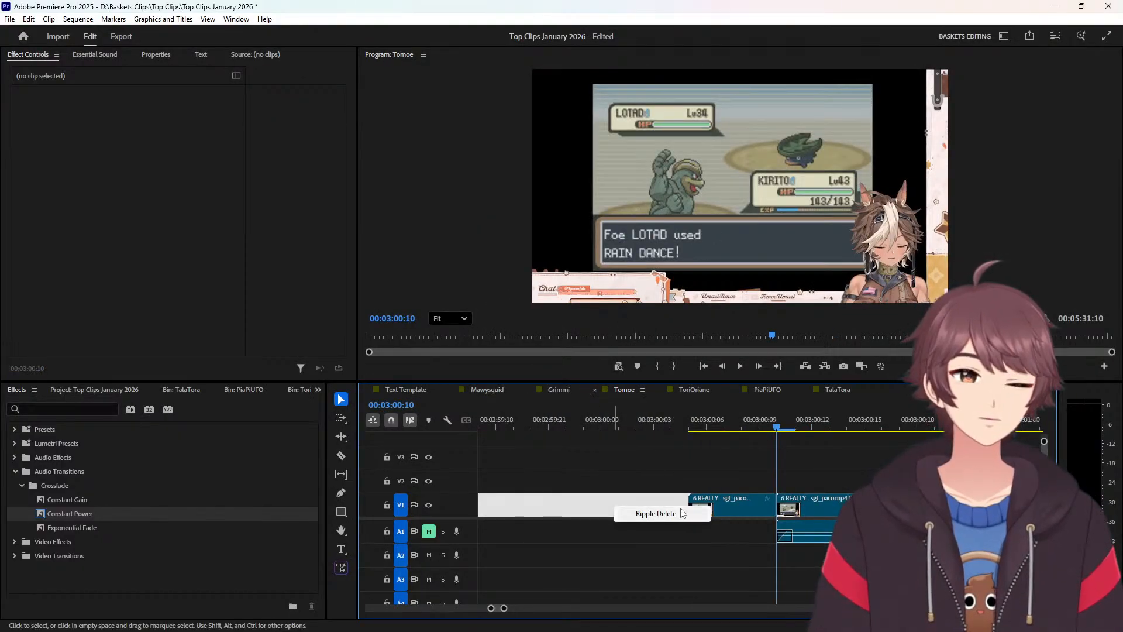
Ripple-delete the gap before "6 REALLY" and reverse the speed of the two short clips between "5 Dog Beaten" and clip 6.
left_click(656, 514)
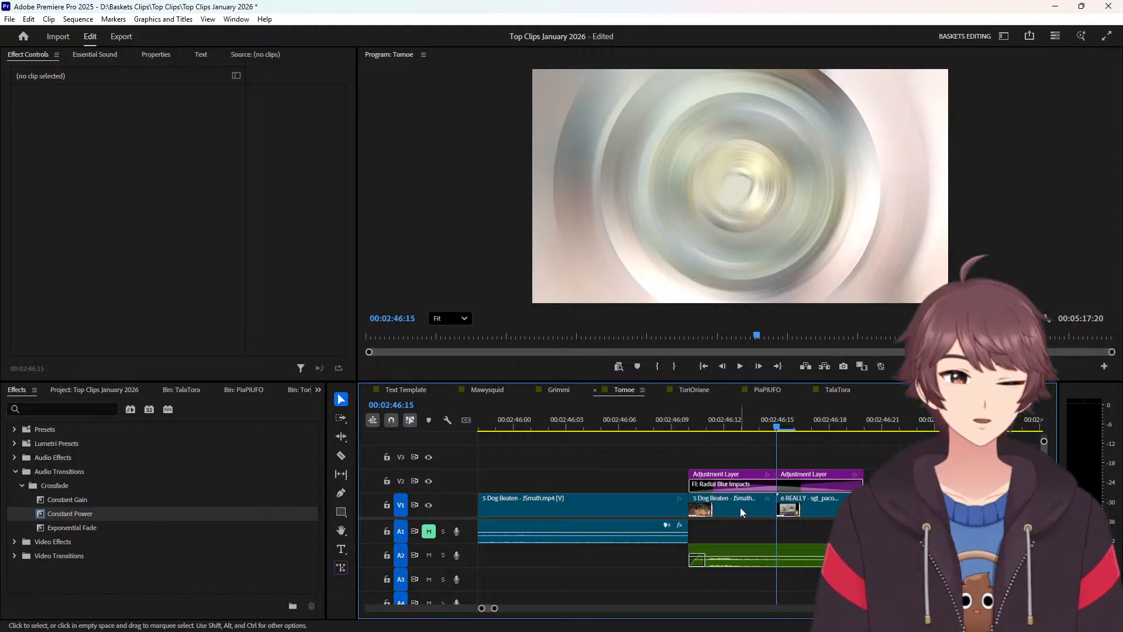
left_click_drag(749, 528, 799, 509)
right_click(798, 518)
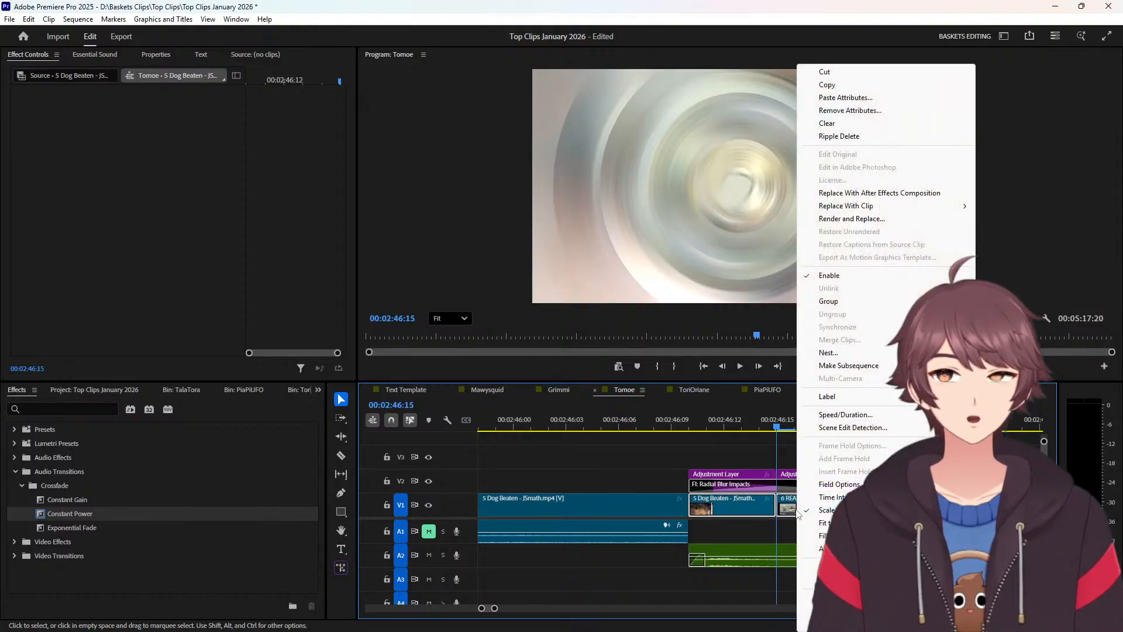
left_click(819, 413)
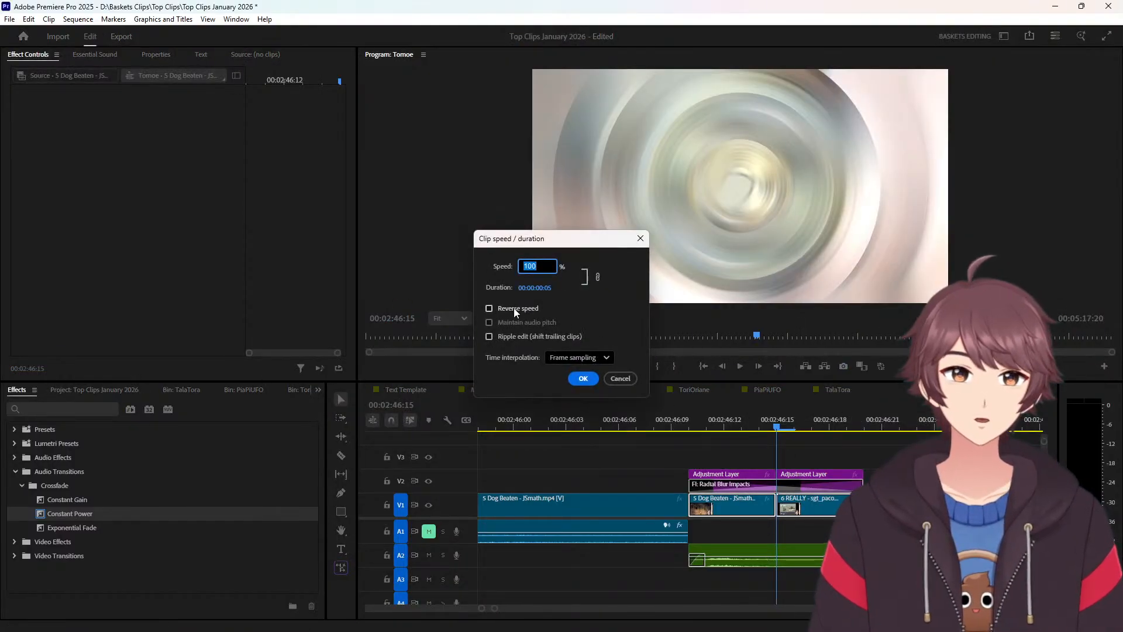
left_click(584, 379)
Ripple-delete the gap before "5 Dog Beaten" and reverse the speed of the two short clips between "4 not the same!" and clip 5.
key("Up")
key("Up")
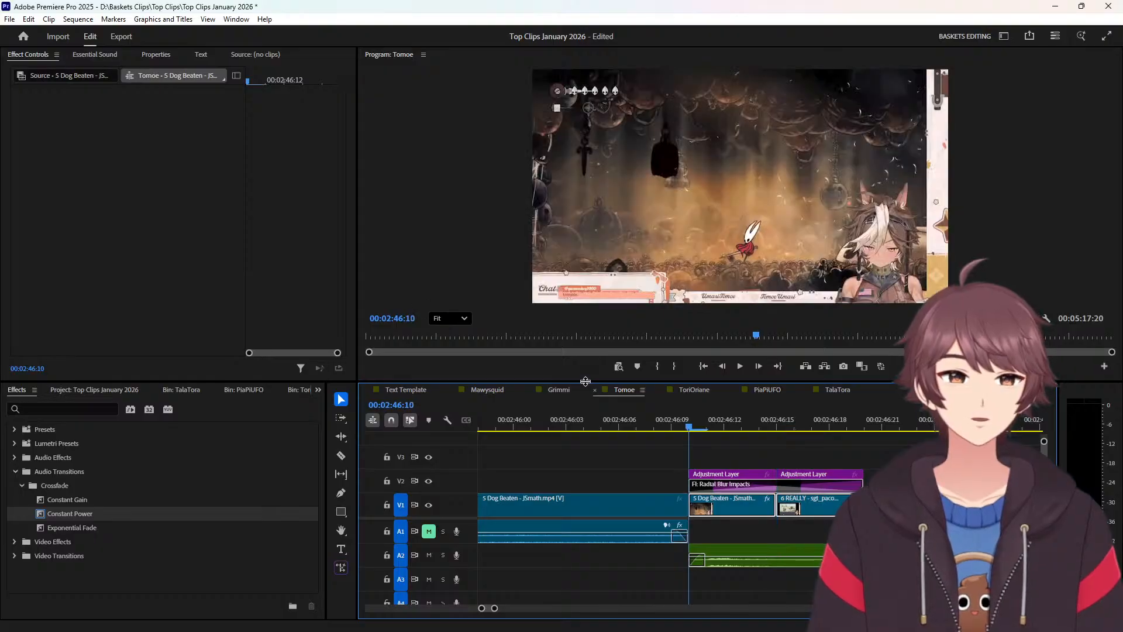
left_click(624, 494)
key("Up")
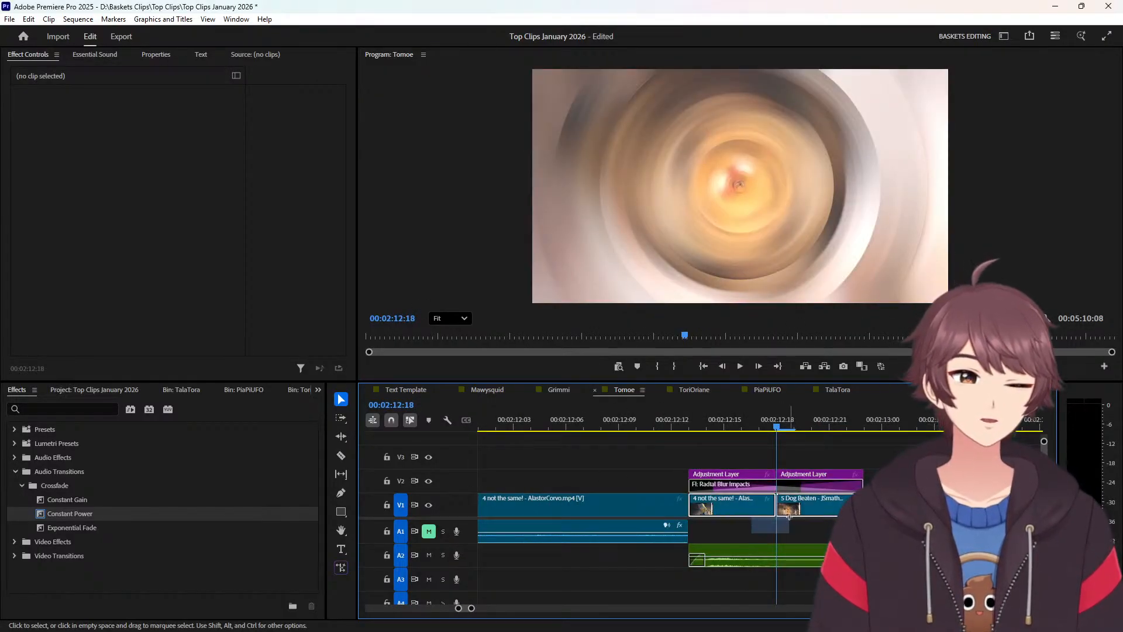
right_click(749, 509)
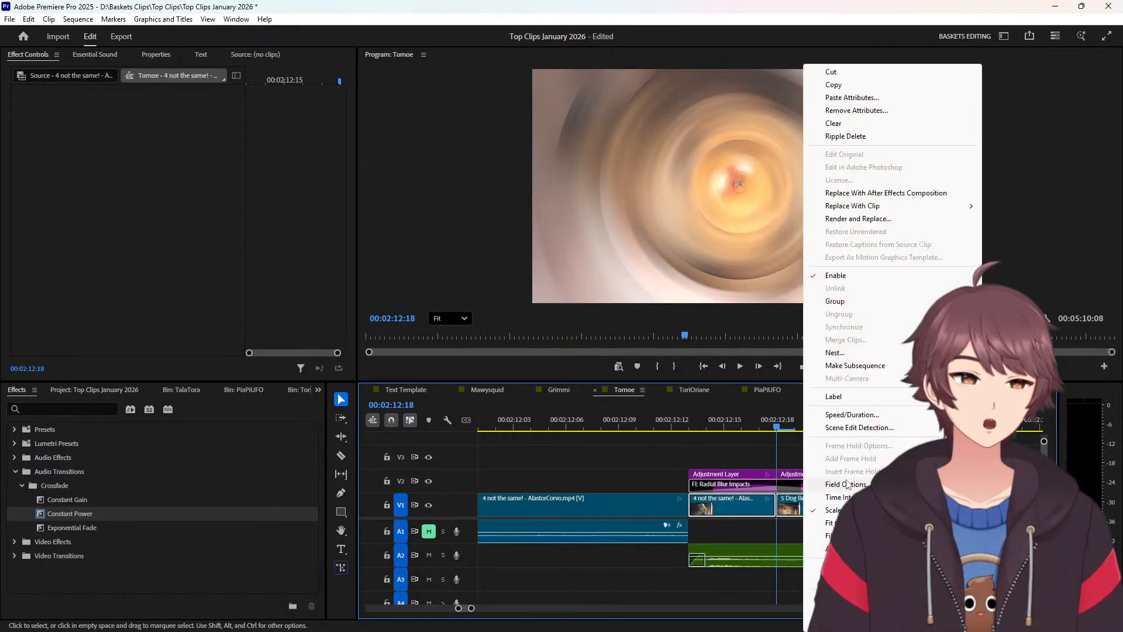
left_click(852, 414)
left_click(514, 311)
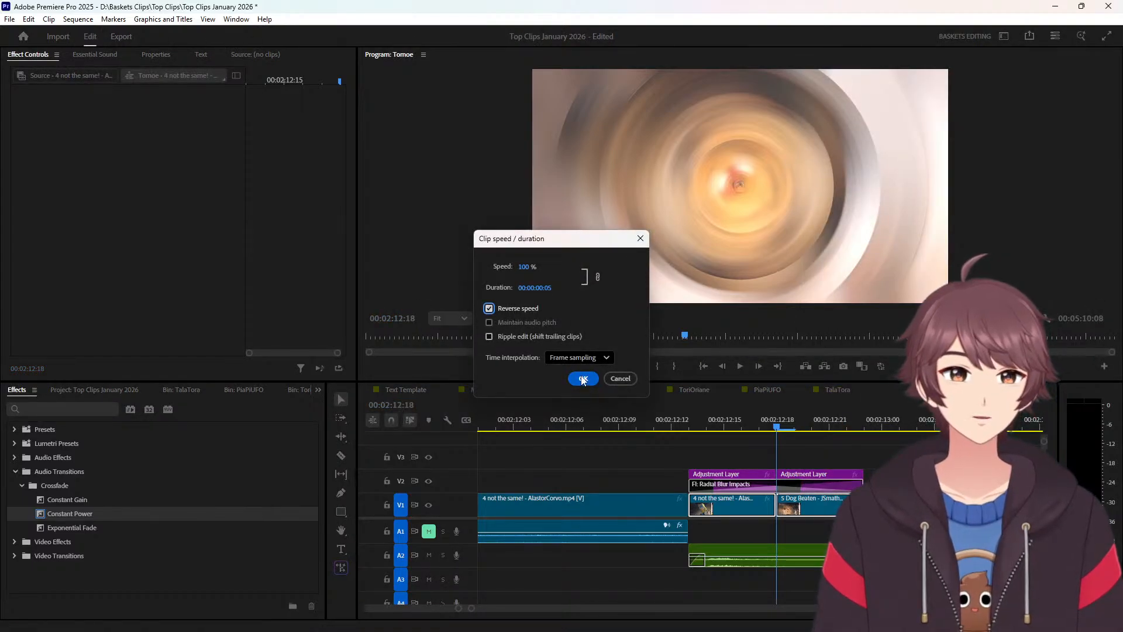
left_click(583, 379)
Ripple-delete the gap before "4 not the same!" and reverse the speed of the two short clips between "3 Tomoe beats people" and clip 4.
key("Up")
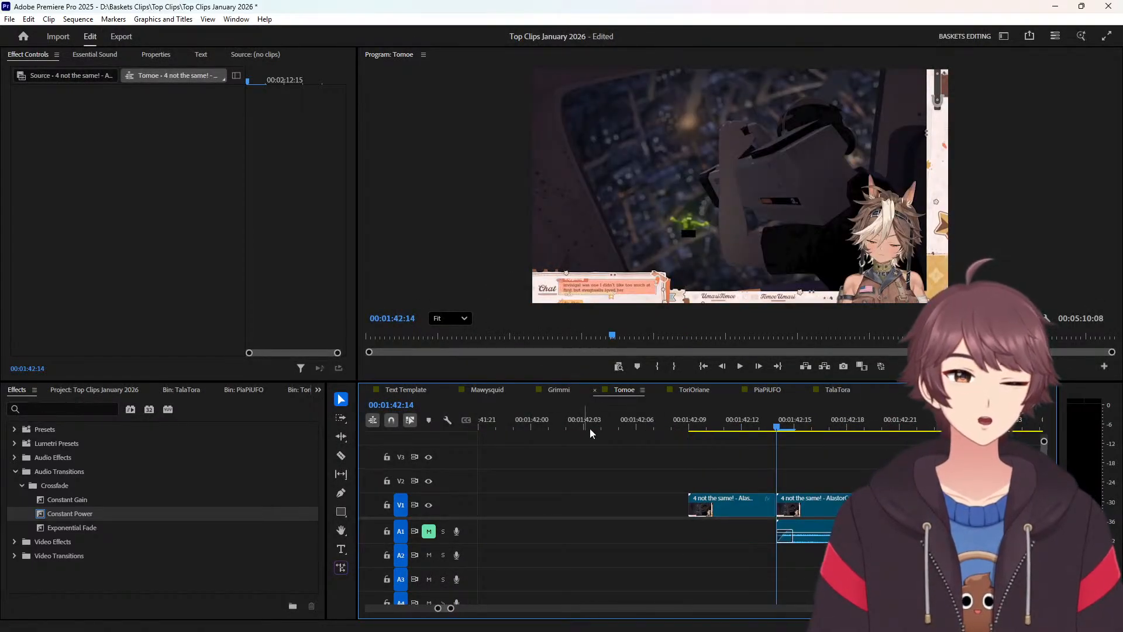
right_click(637, 498)
left_click(682, 507)
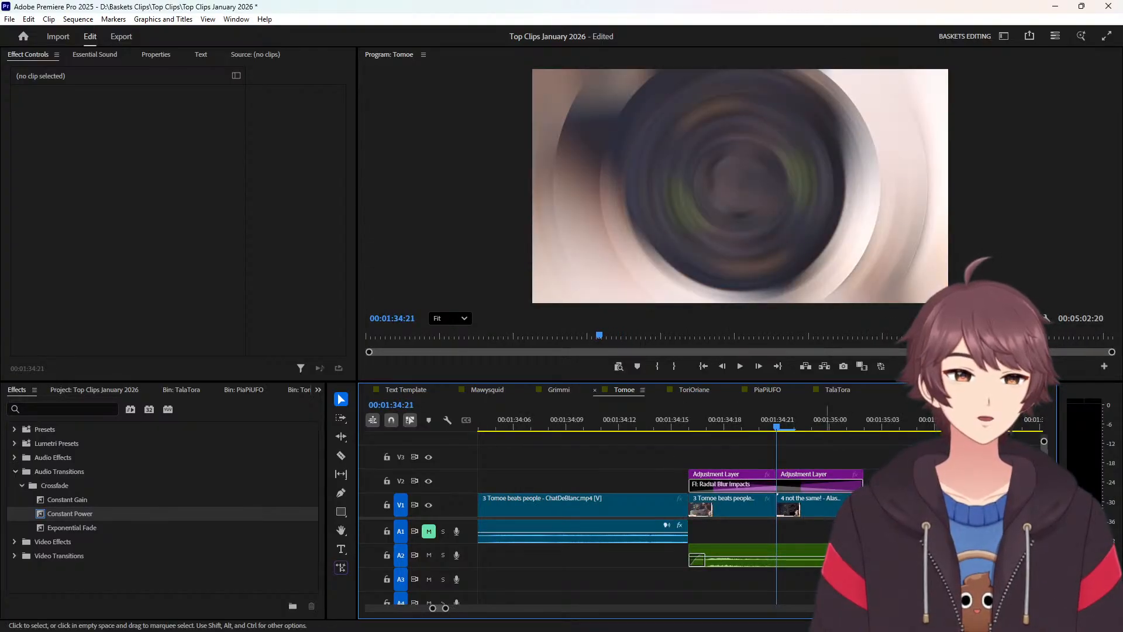
left_click(754, 506)
right_click(766, 507)
left_click(843, 414)
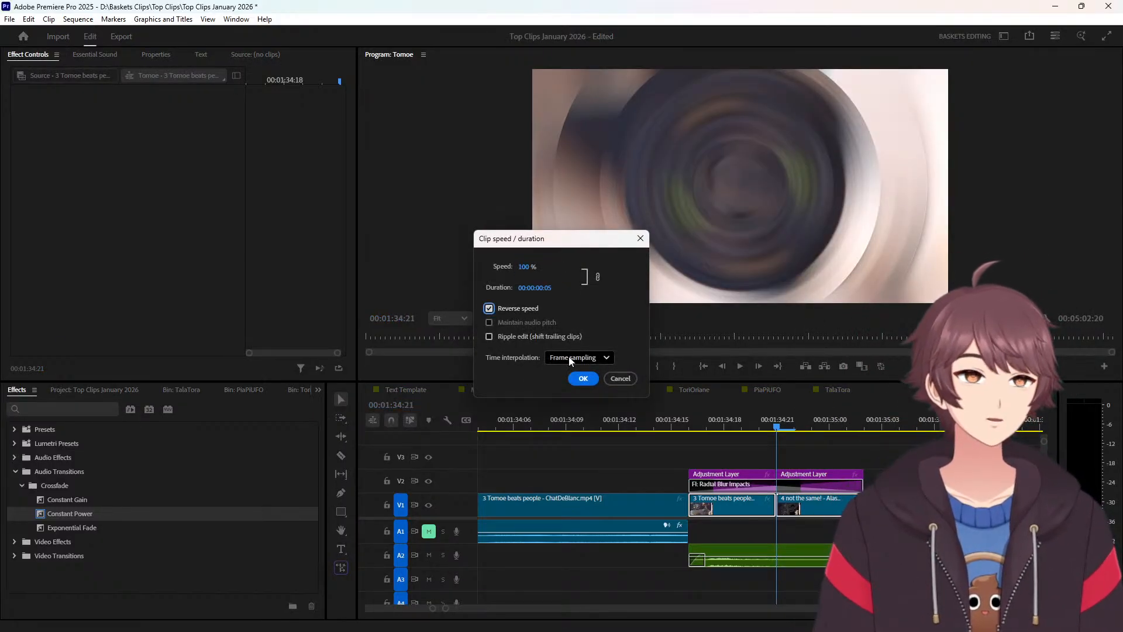
left_click(582, 380)
Ripple-delete the gap before "3 Tomoe beats people" and reverse the speed of the two short clips between "2 honse charity" and clip 3.
key("Up")
key("Up")
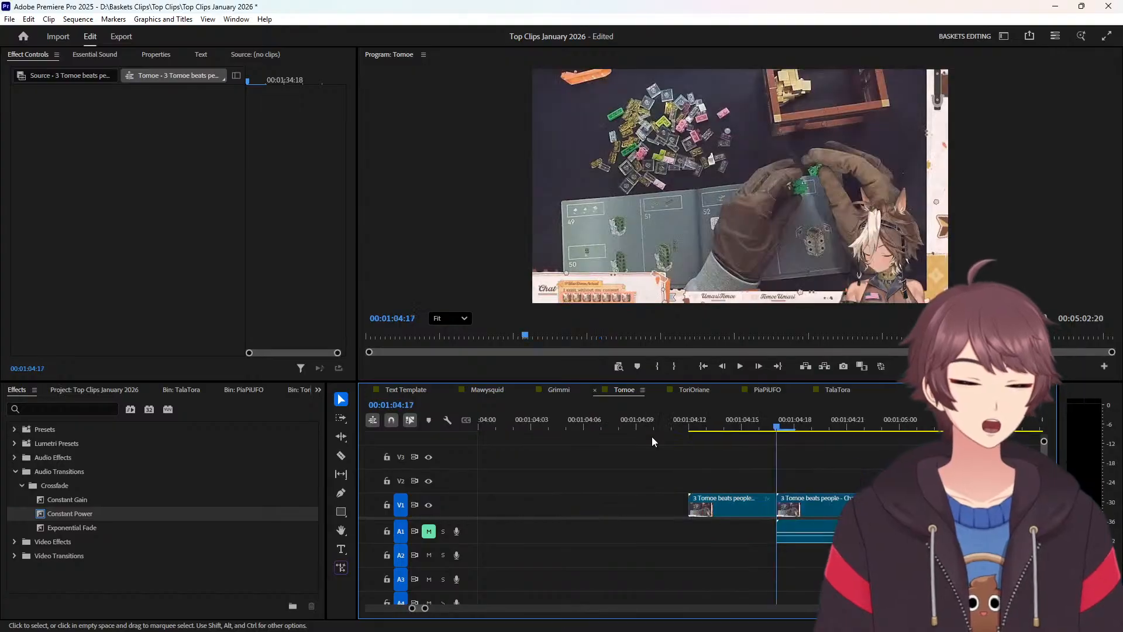
right_click(672, 506)
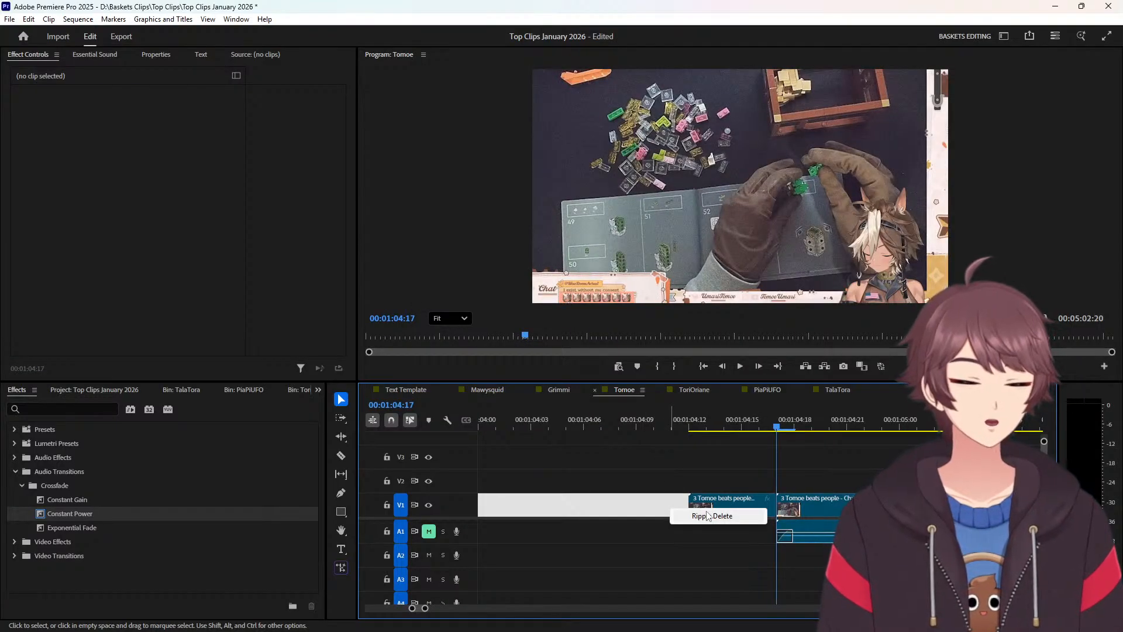
left_click(726, 515)
left_click_drag(759, 540, 812, 512)
right_click(811, 513)
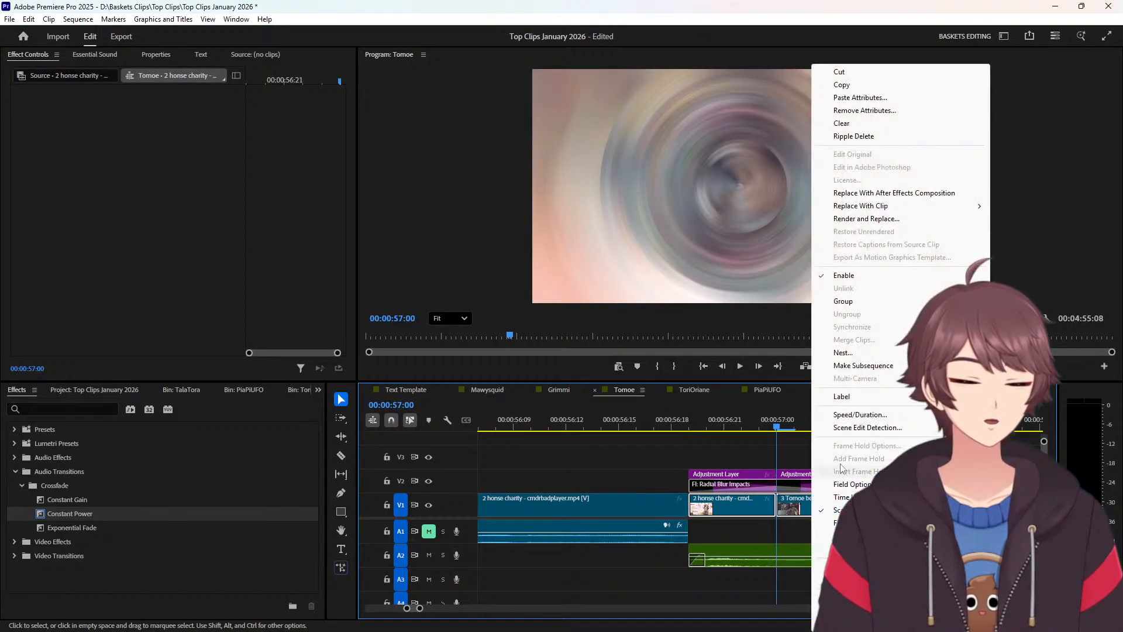
left_click(860, 414)
left_click(538, 310)
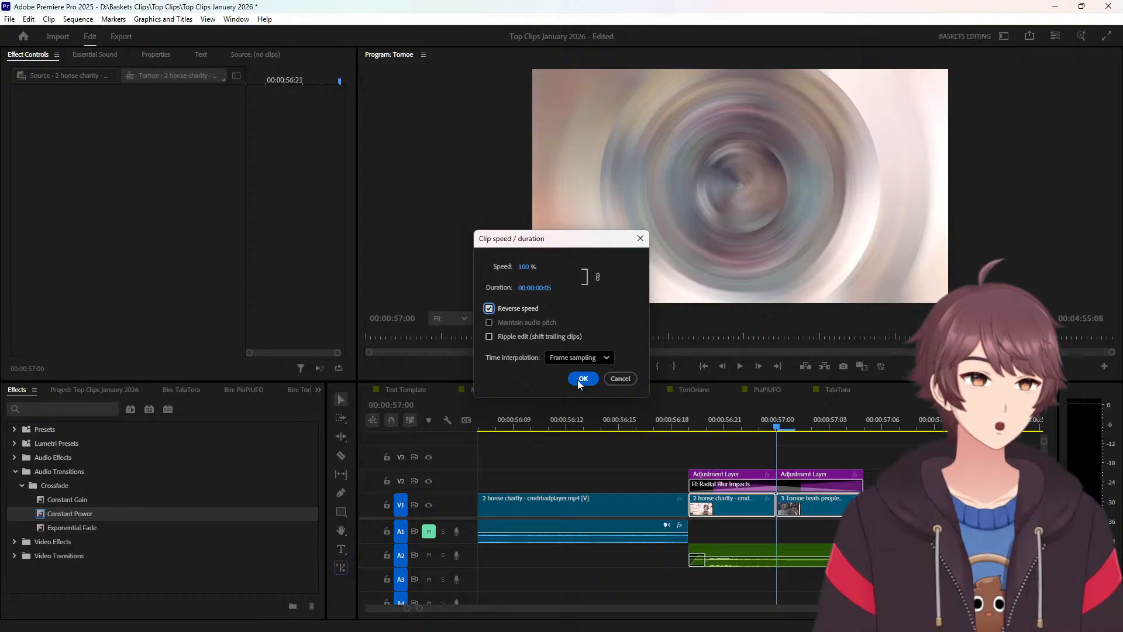
left_click(584, 379)
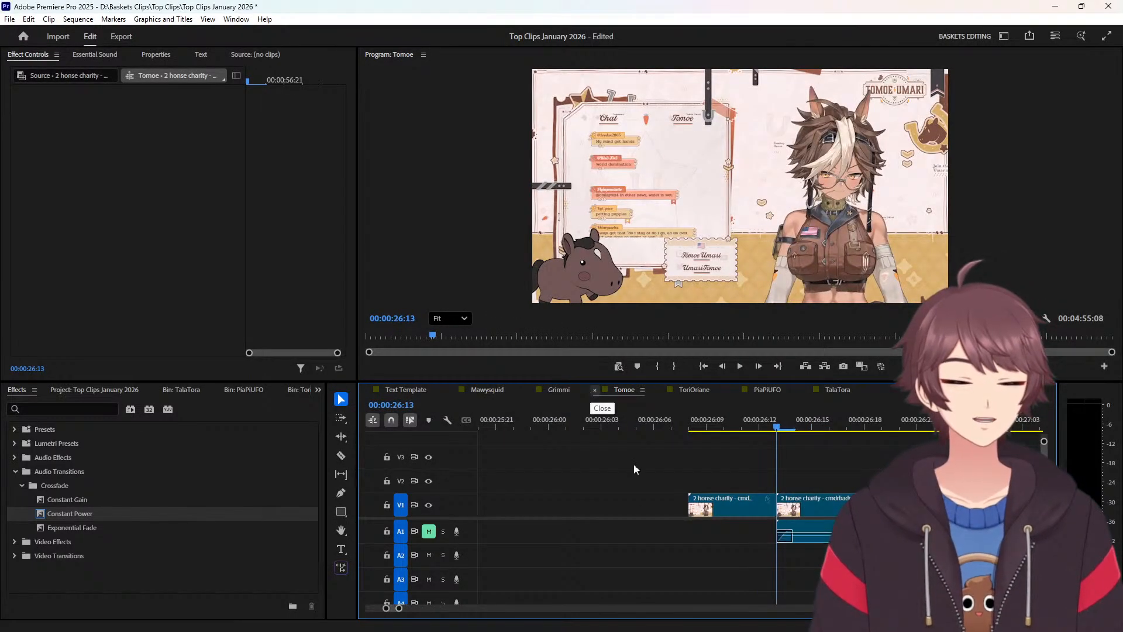
Ripple-delete the gap before "2 honse charity" and reverse the speed of the two short clips between "1 in minecraft" and clip 2.
right_click(624, 508)
left_click(649, 516)
right_click(803, 499)
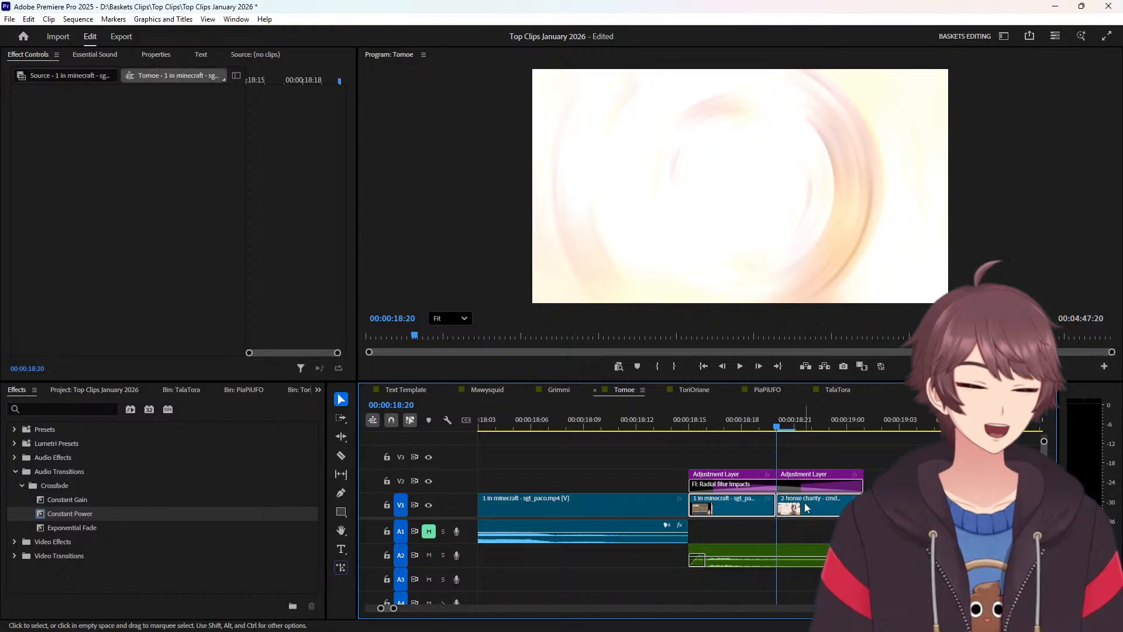
left_click(842, 415)
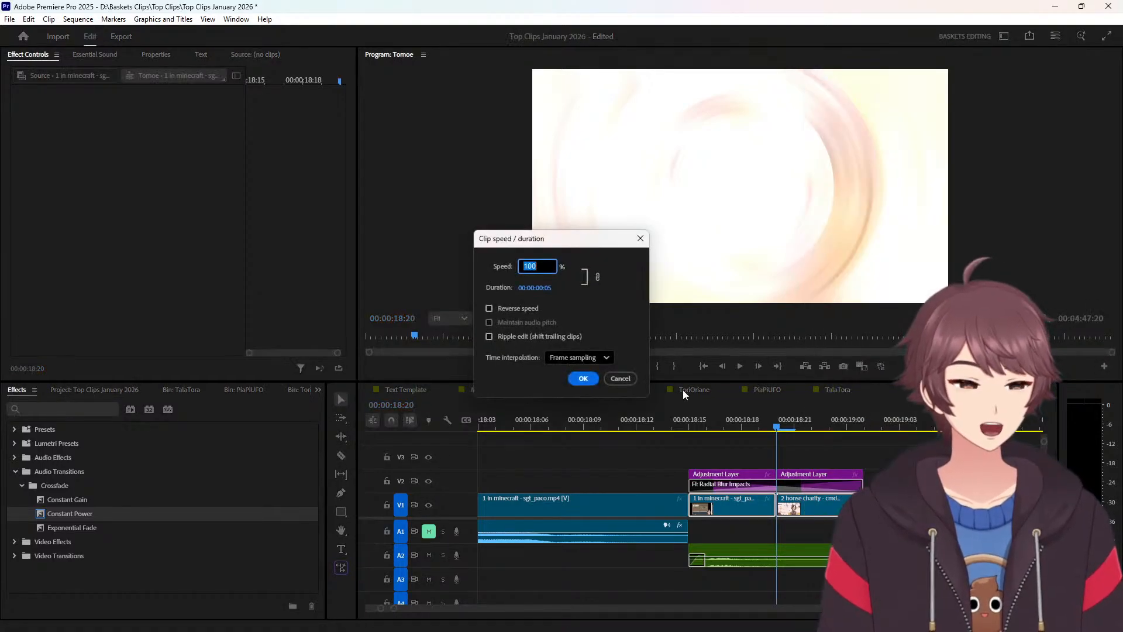
key("Tab")
key("space")
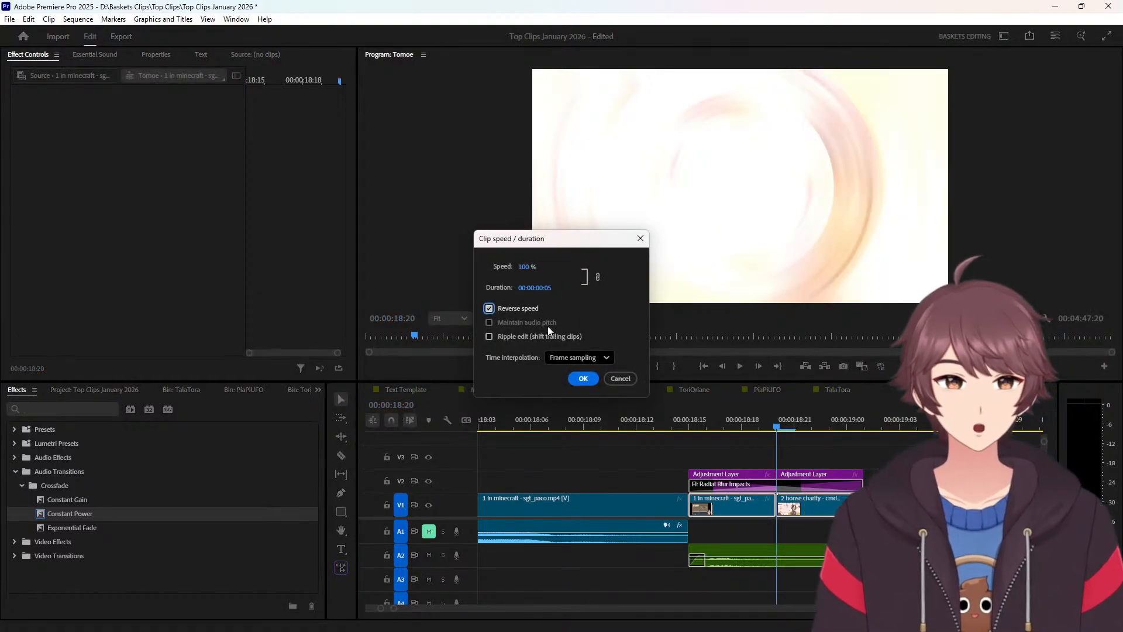
left_click(576, 382)
key("Up")
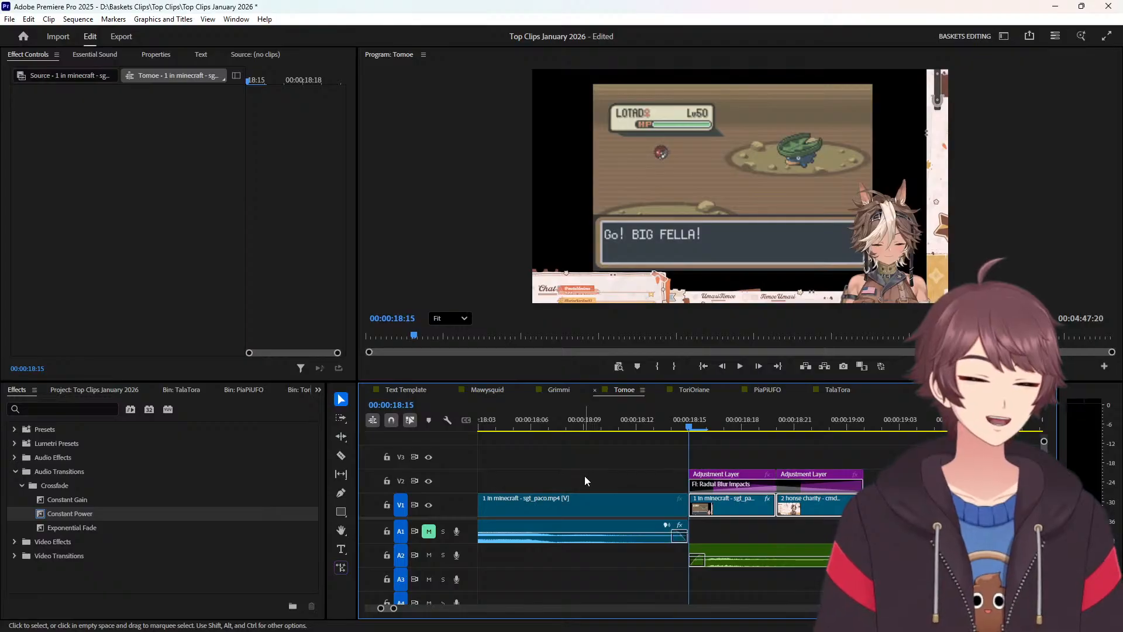
key("Home")
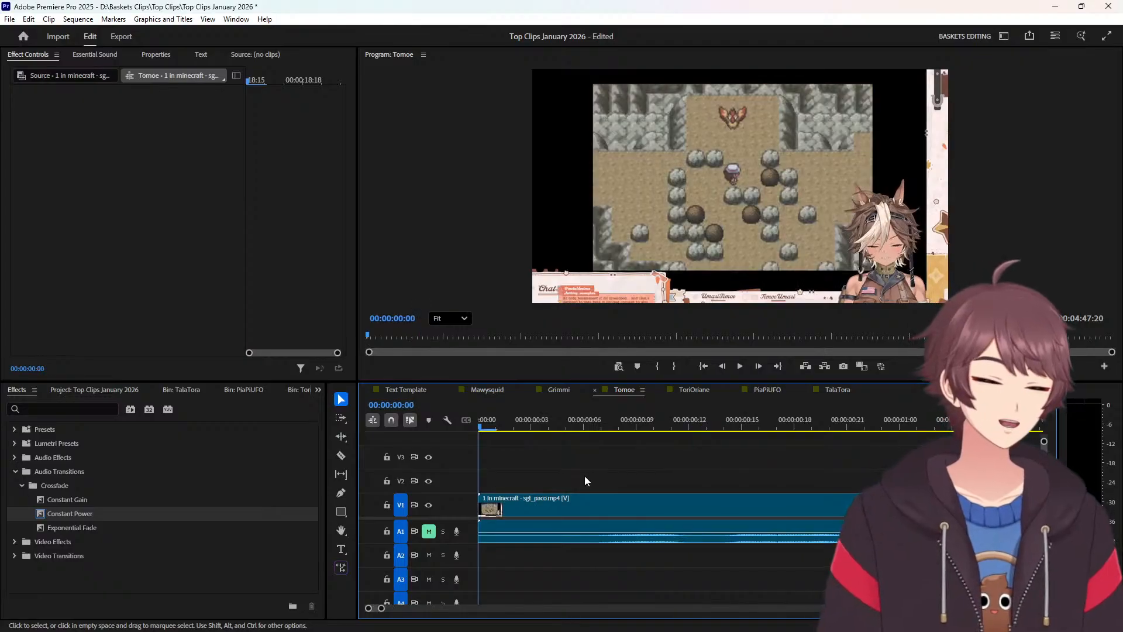
Open the Grimmi sequence and add a Constant Power audio transition to the last clip, "10 Be (not) afraid!".
left_click(576, 387)
key("Up")
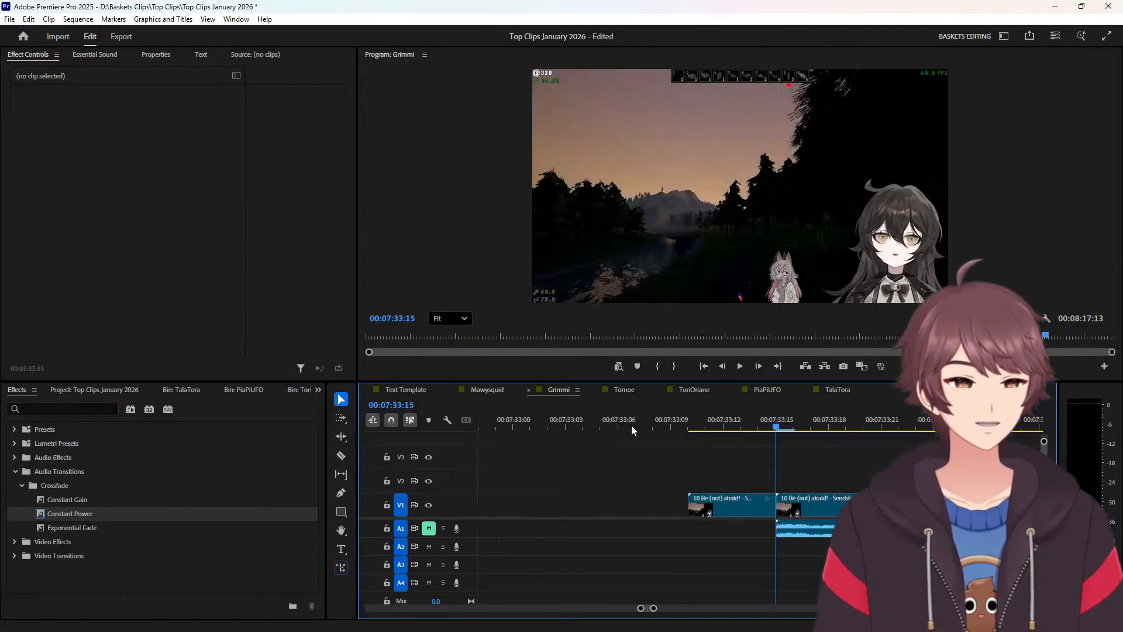
key("Down")
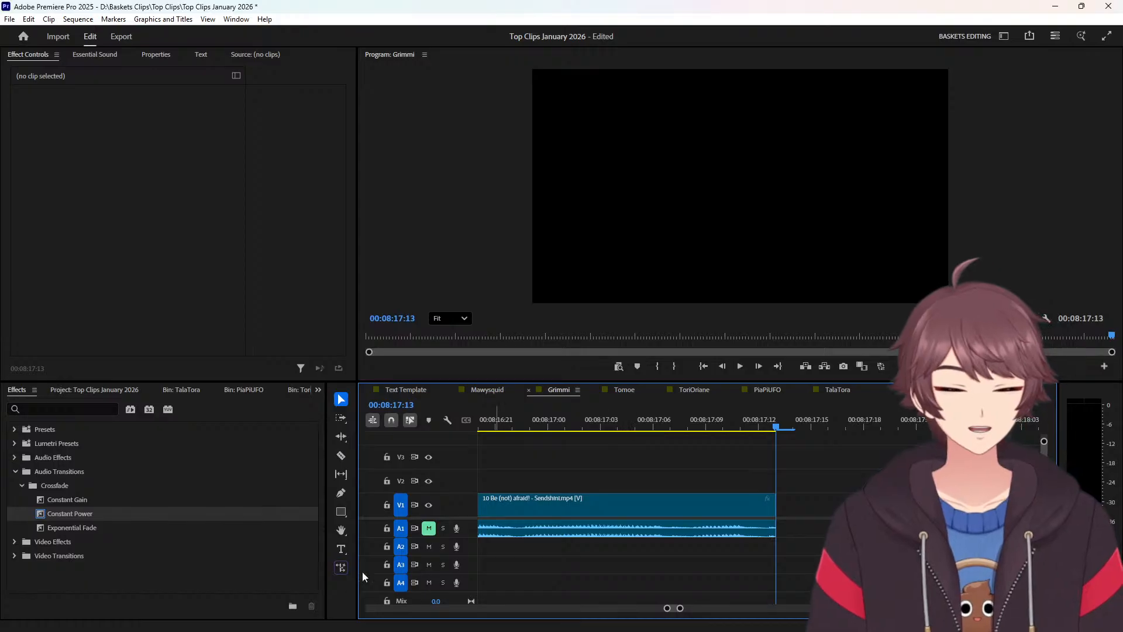
left_click_drag(157, 516, 778, 526)
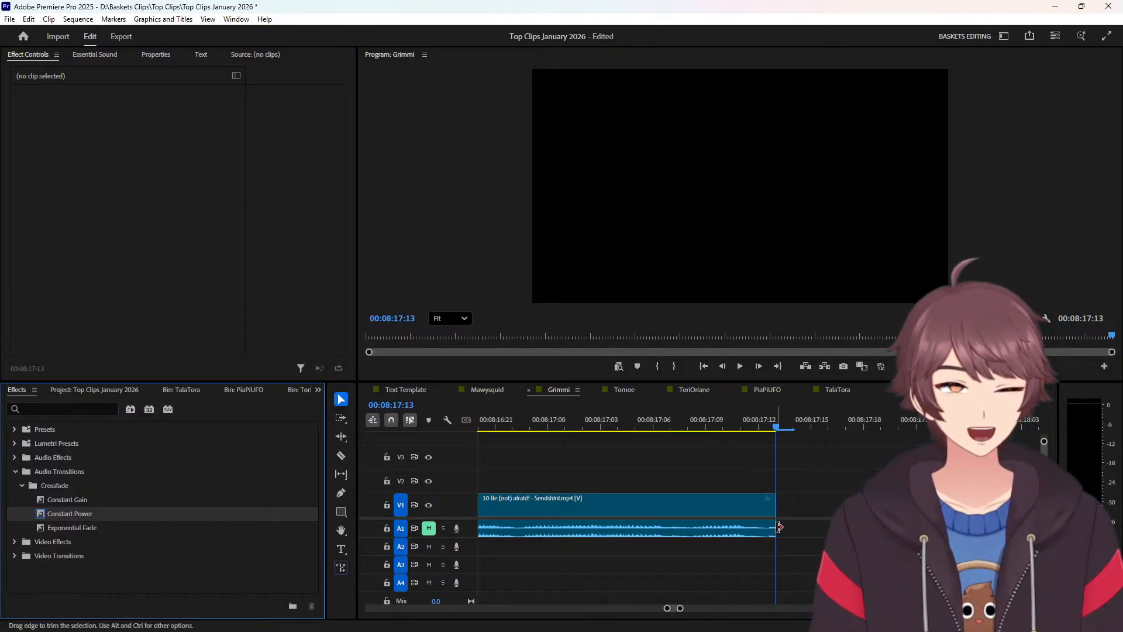
key("Up")
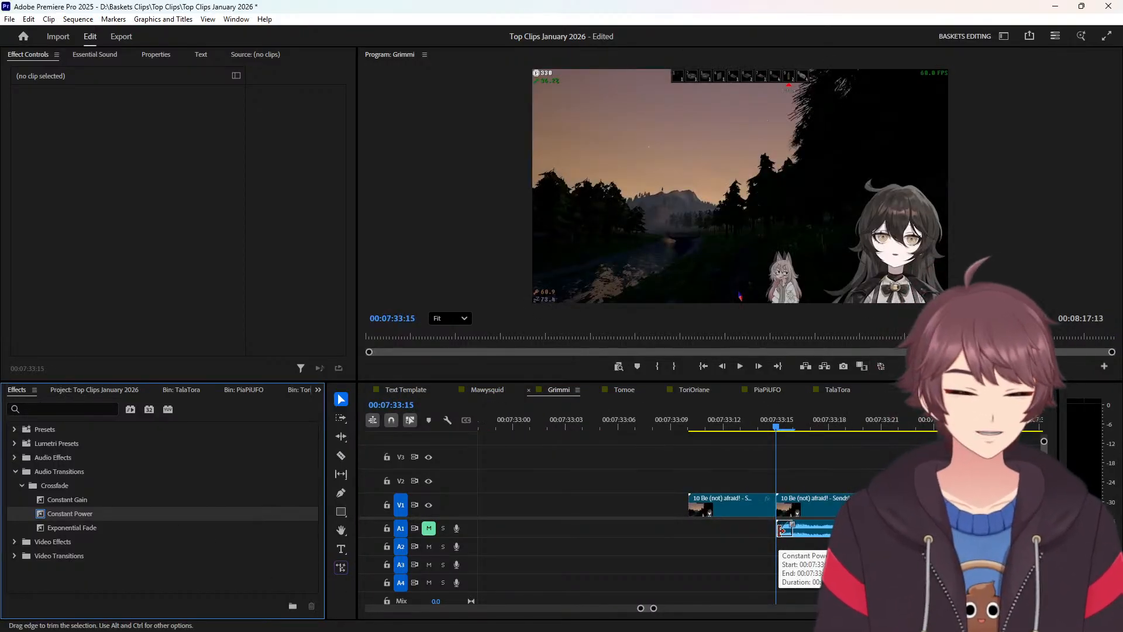
Ripple-delete the gap before "10 Be (not) afraid!" and apply the default audio transition to the end of "9 she's average, he says".
key("Up")
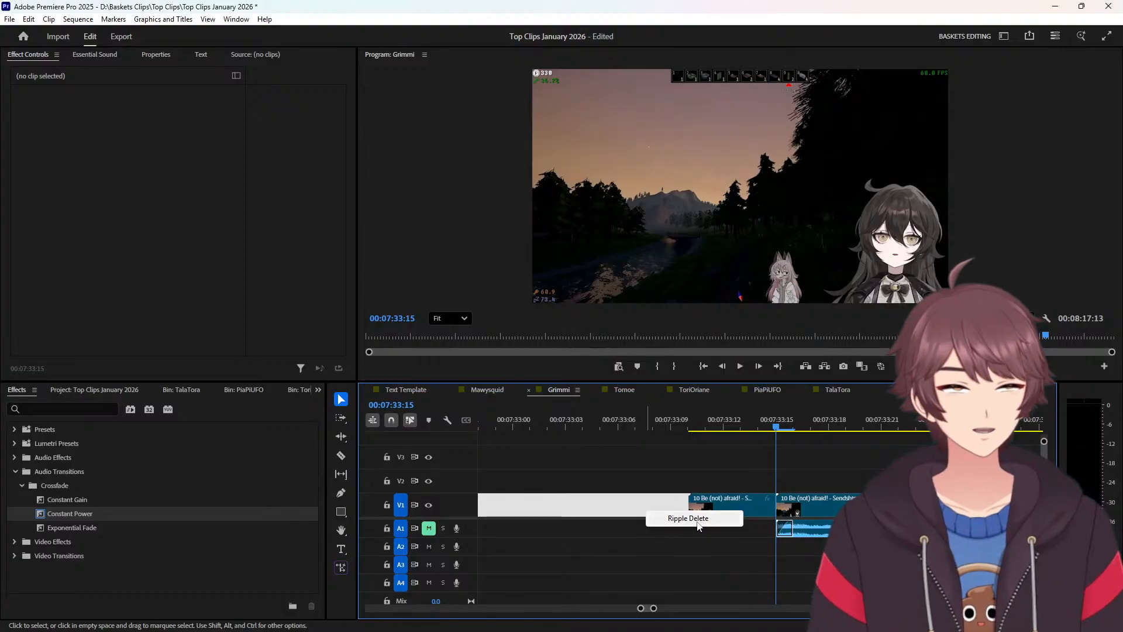
key("Up")
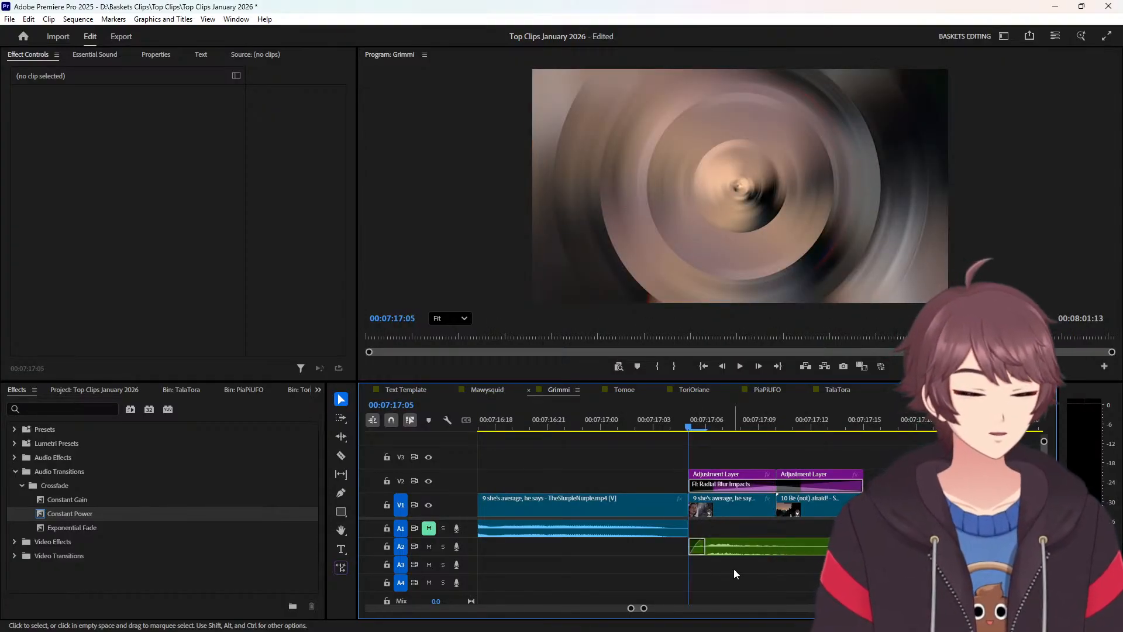
key("ctrl+shift+d")
Reverse the speed of the two short clips between "9 she's average, he says" and clip 10.
left_click_drag(759, 532, 807, 512)
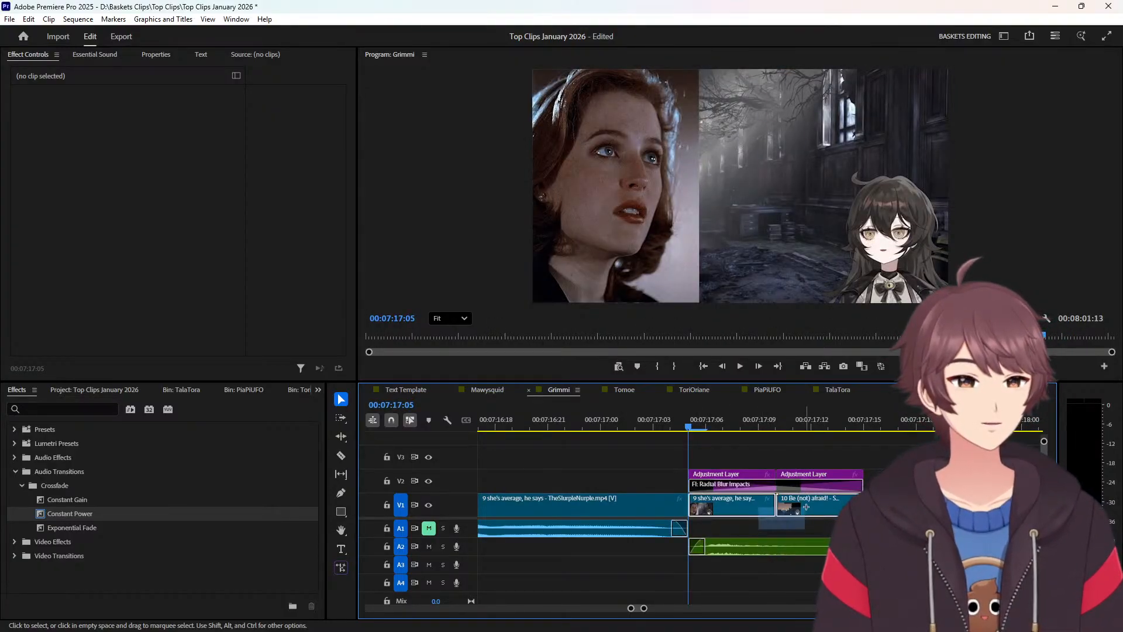
right_click(807, 512)
left_click(849, 414)
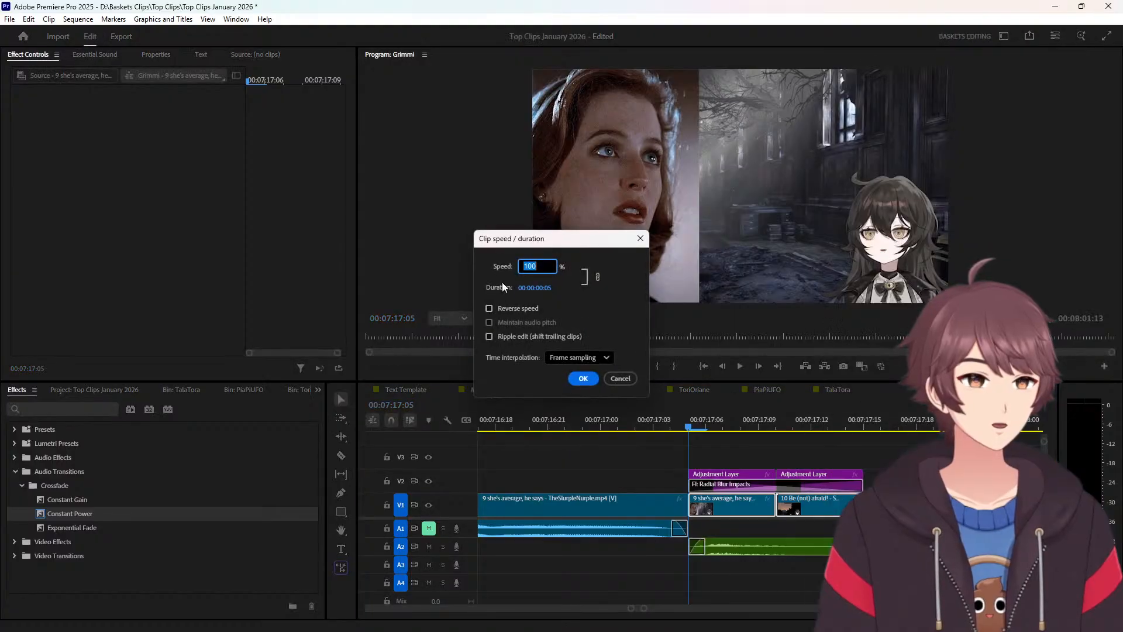
left_click(585, 376)
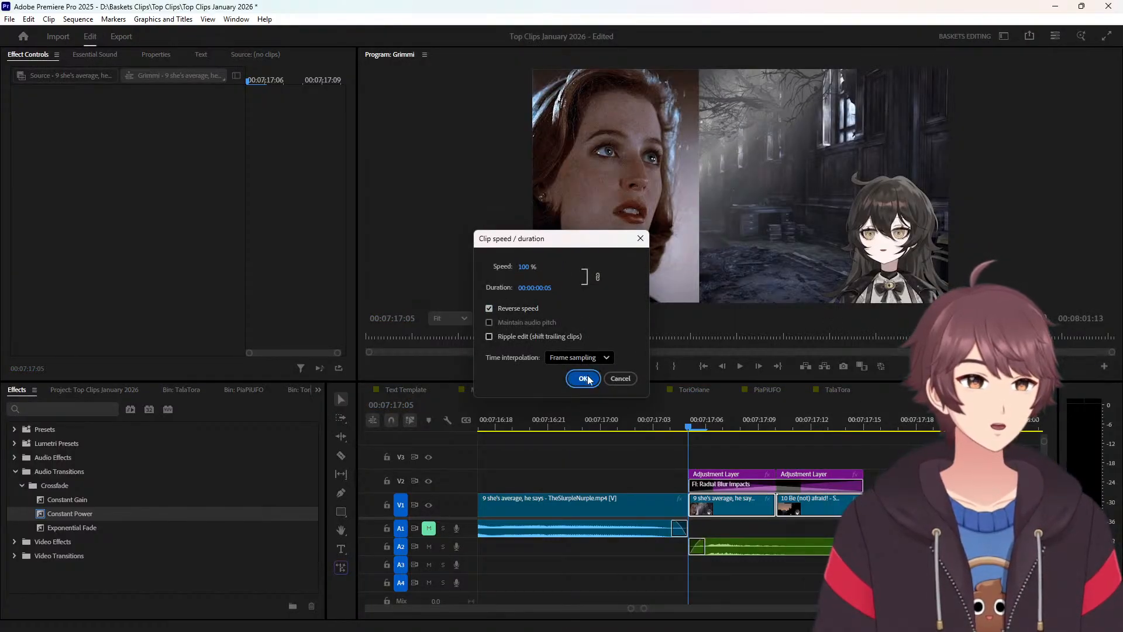
left_click(584, 388)
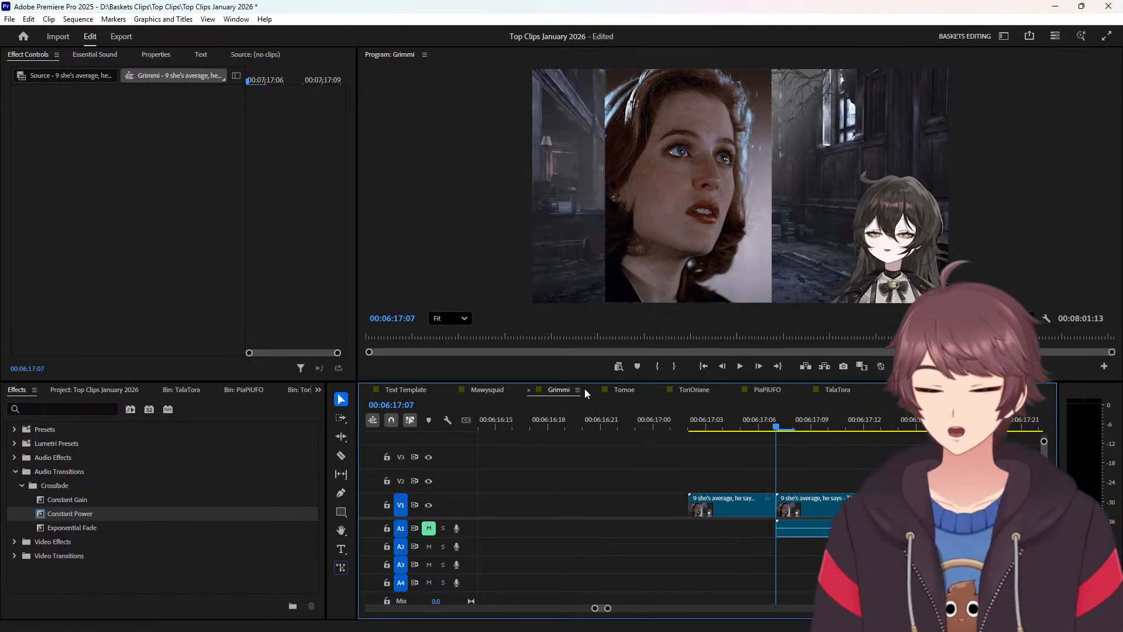
Ripple-delete the gap before "9 she's average, he says" and reverse the speed of the two short clips between "8 BadaBoom gift subs" and clip 9.
right_click(577, 501)
left_click(603, 510)
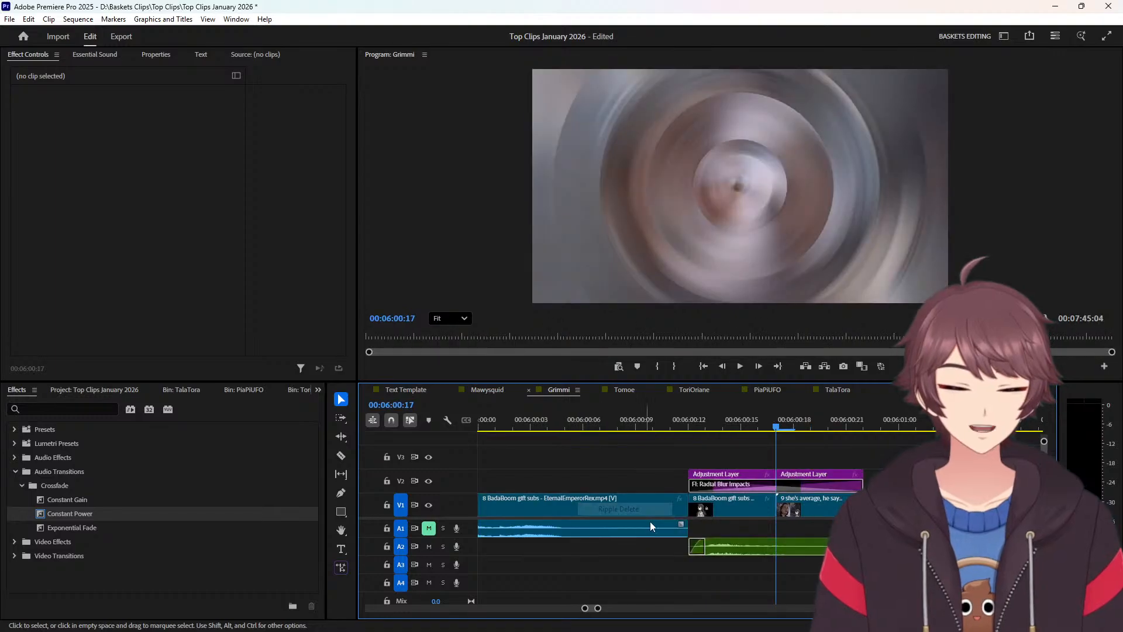
left_click(731, 506)
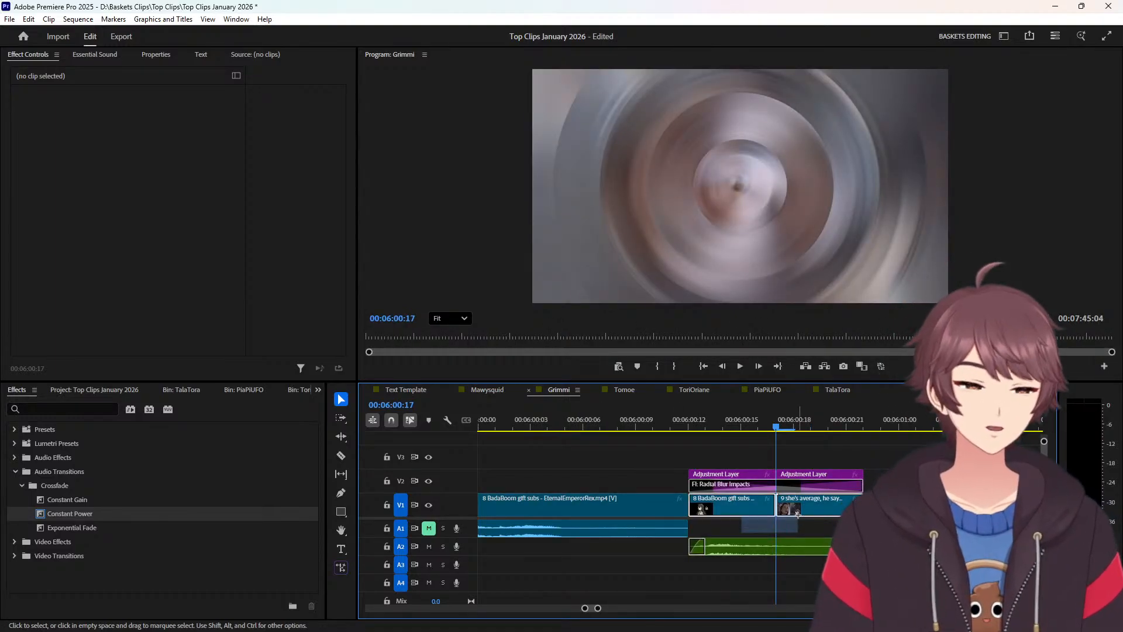
right_click(760, 507)
left_click(853, 415)
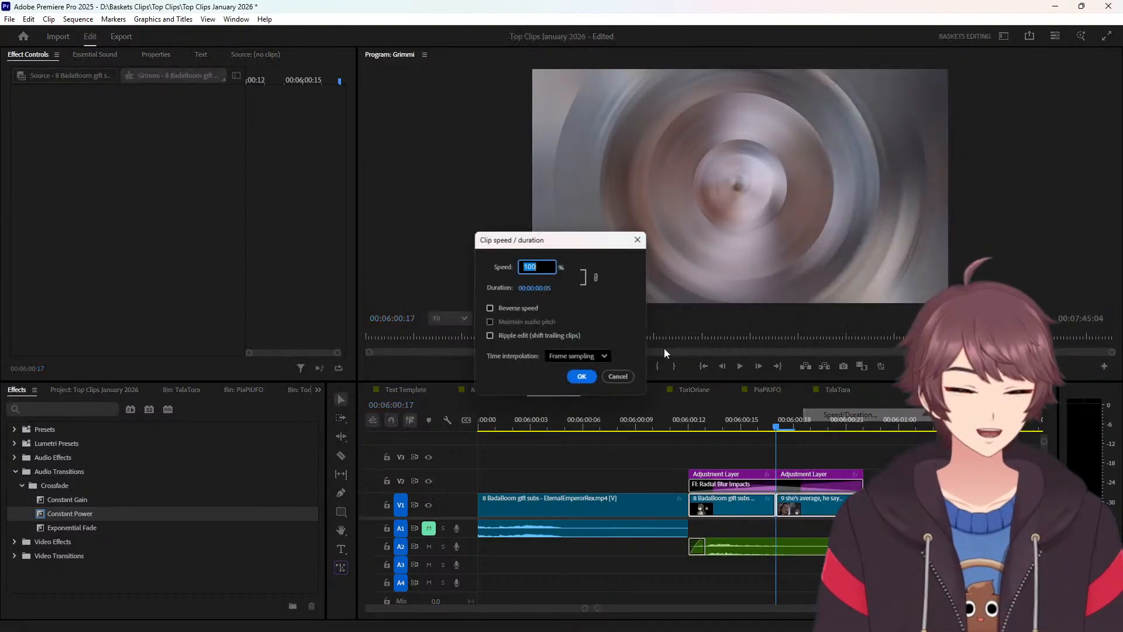
left_click(544, 309)
left_click(582, 379)
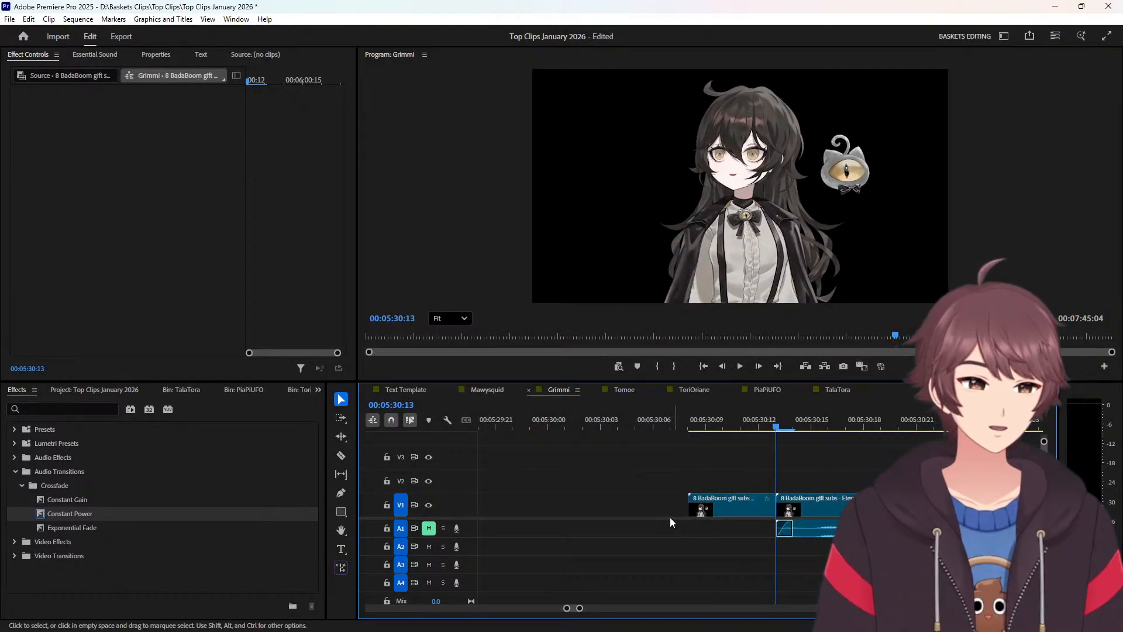
Ripple-delete the gap before "8 BadaBoom gift subs" and apply the default audio transition to the end of "7 Funny sticker".
right_click(664, 512)
left_click(703, 517)
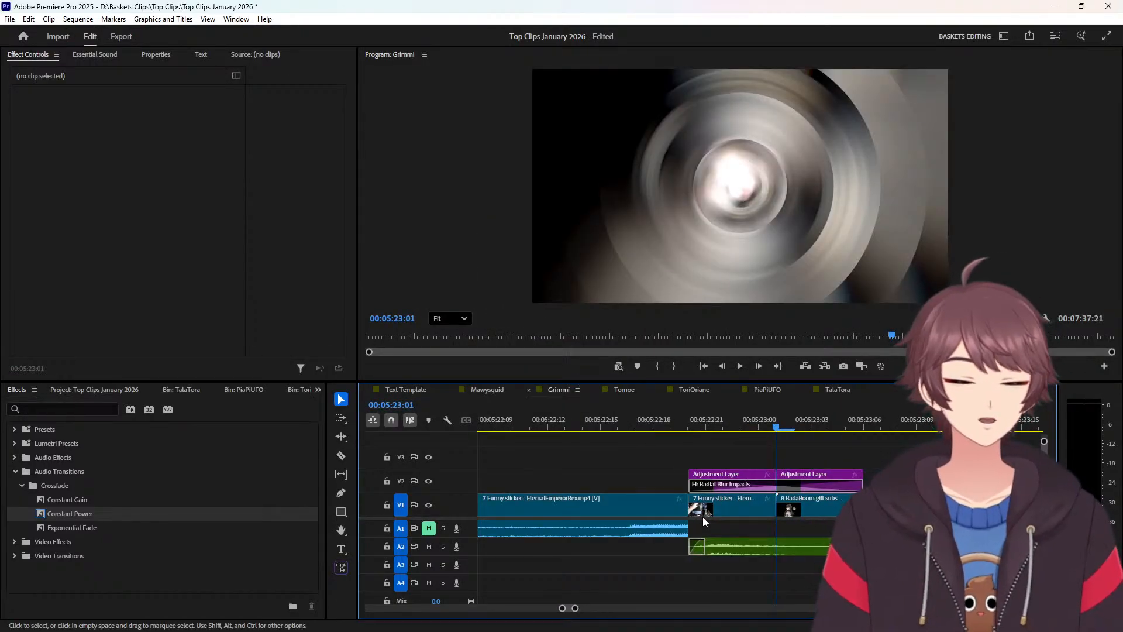
key("Up")
key("ctrl+shift+d")
Reverse the speed of the two short clips between "7 Funny sticker" and clip 8.
left_click(766, 506)
right_click(773, 506)
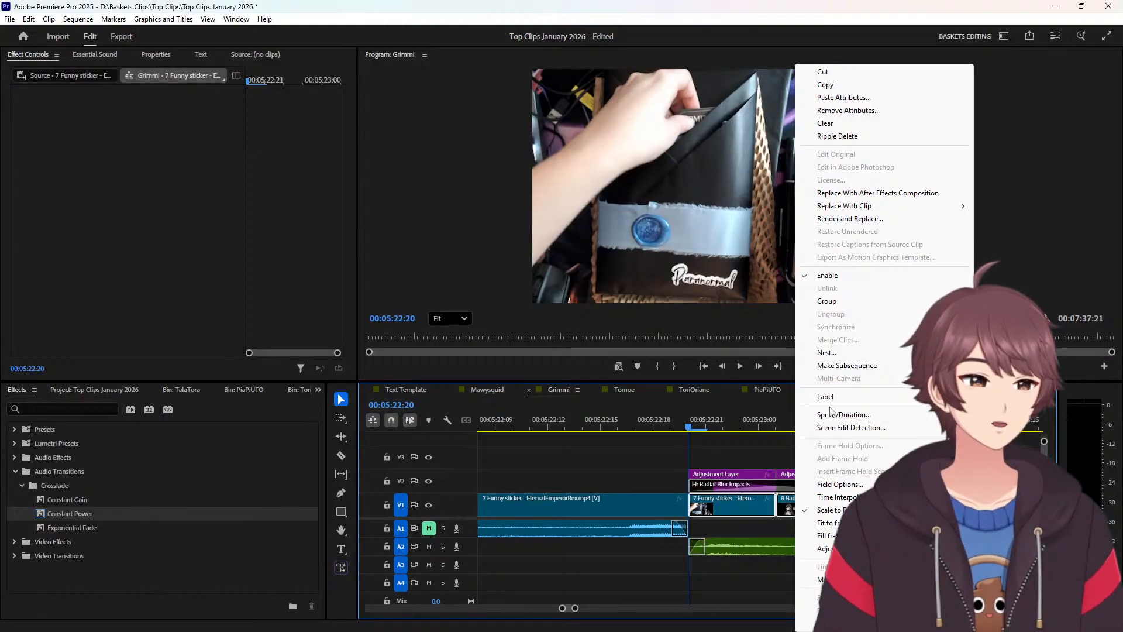
left_click(831, 413)
left_click(512, 307)
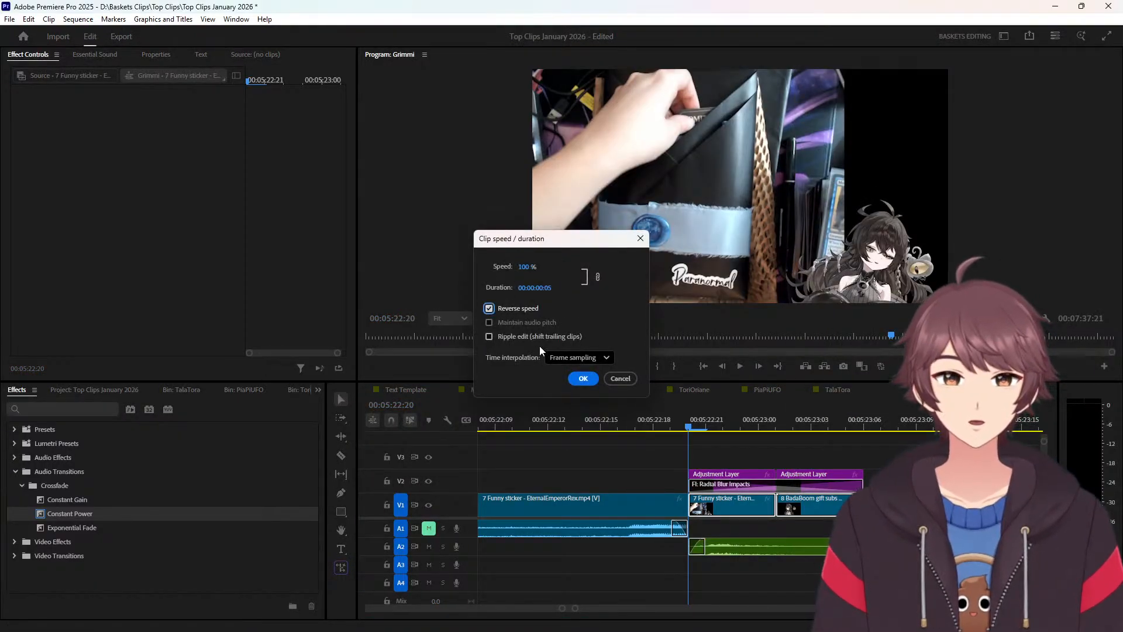
left_click(583, 379)
Ripple-delete the gap before "7 Funny sticker" and reverse the speed of the two short clips between "6 gaymen freezing outside" and clip 7.
key("Up")
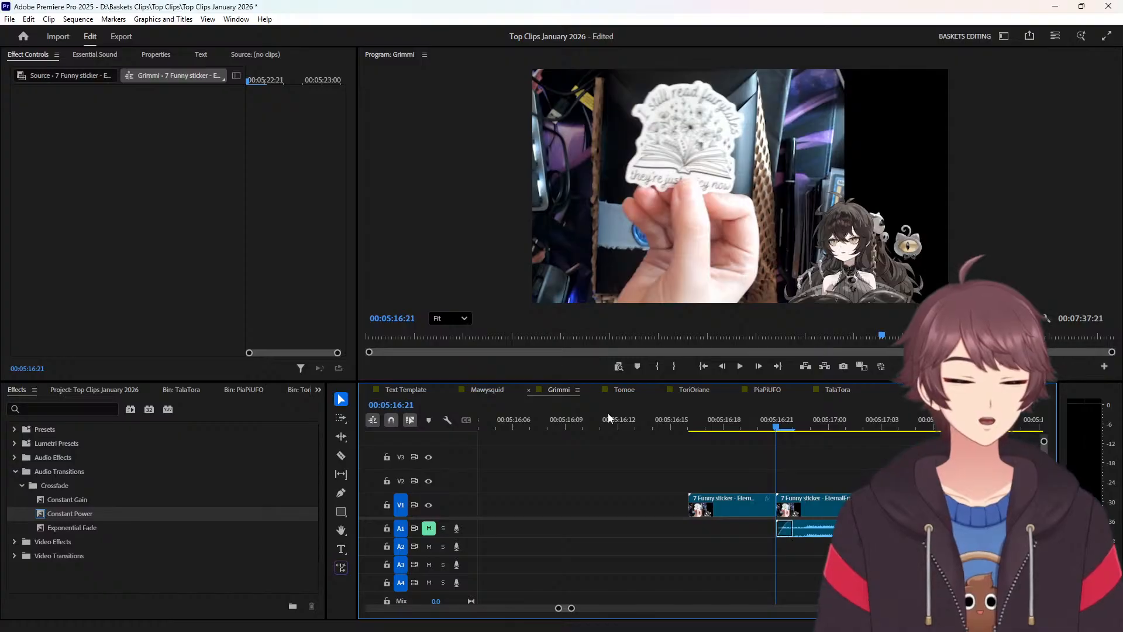
right_click(602, 507)
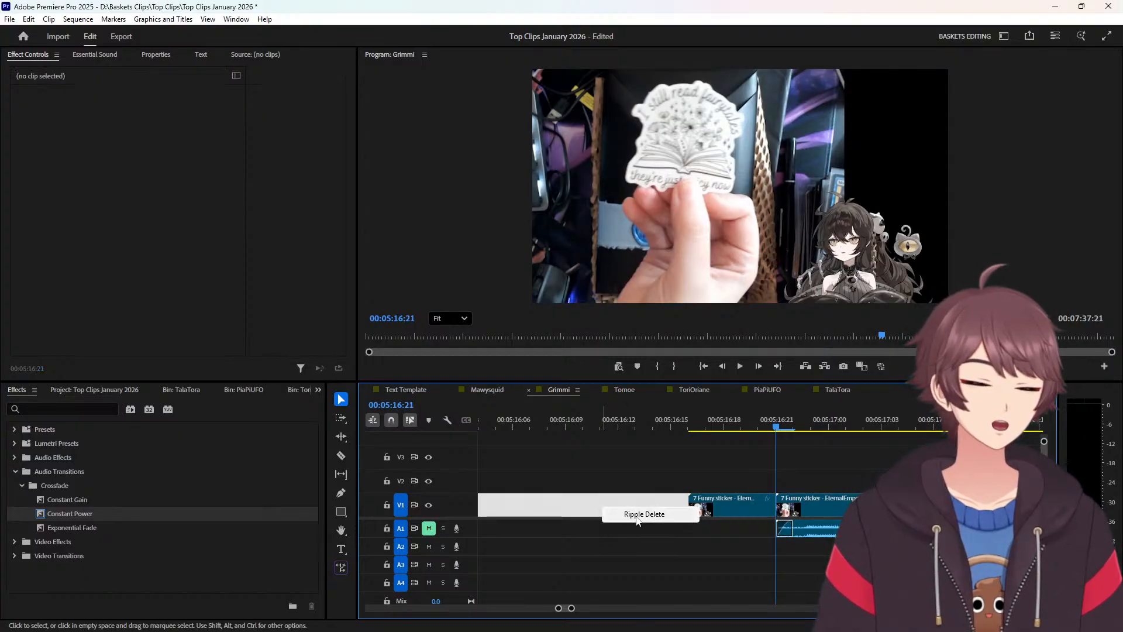
left_click(637, 514)
right_click(816, 504)
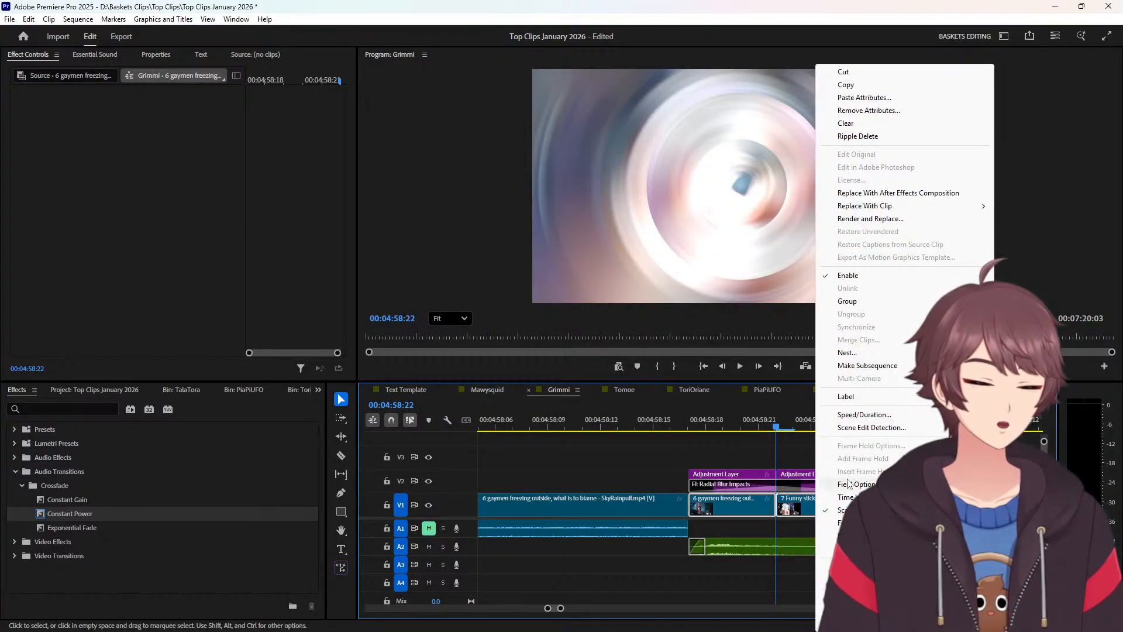
left_click(864, 415)
left_click(542, 308)
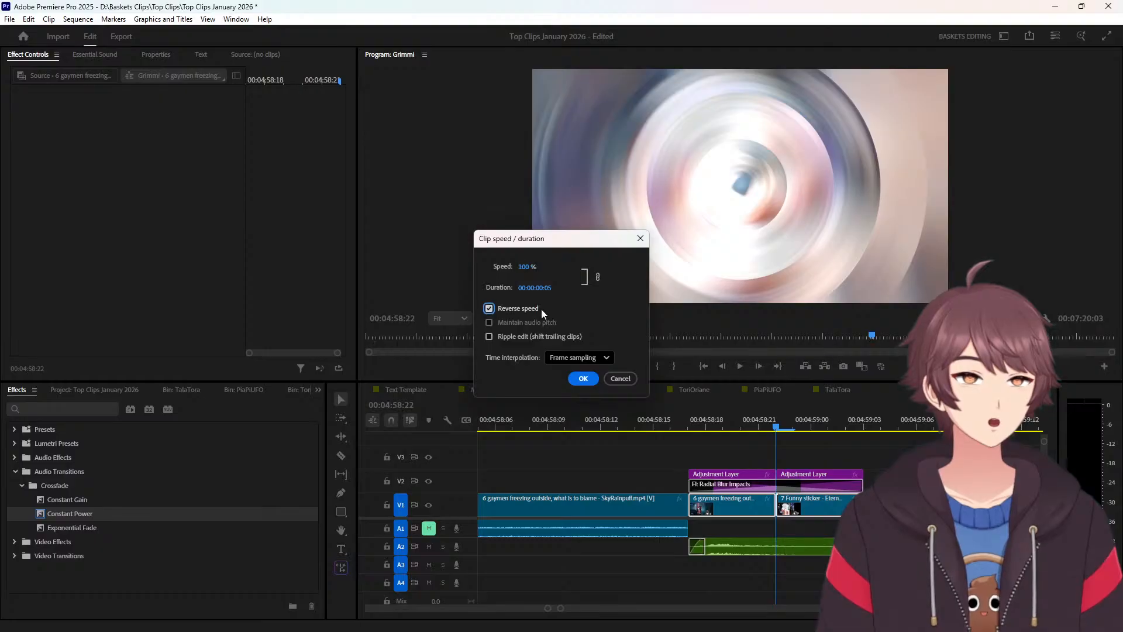
left_click(580, 378)
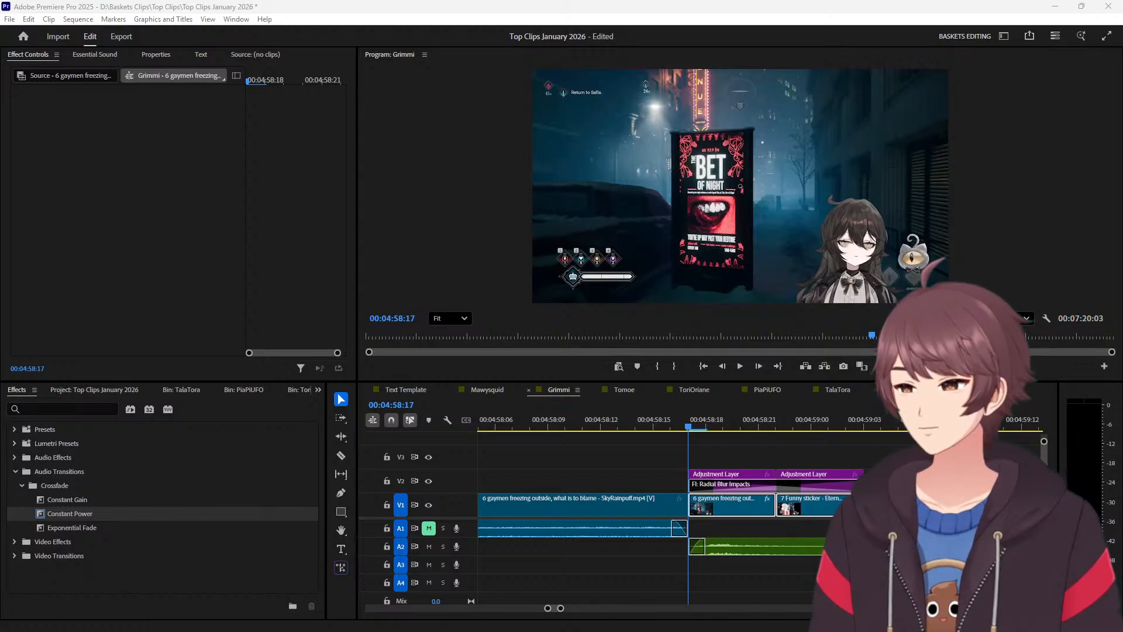
Ripple-delete the gap before "6 gaymen freezing outside" and reverse the speed of the two short clips between "5 other stuff" and clip 6.
left_click(616, 474)
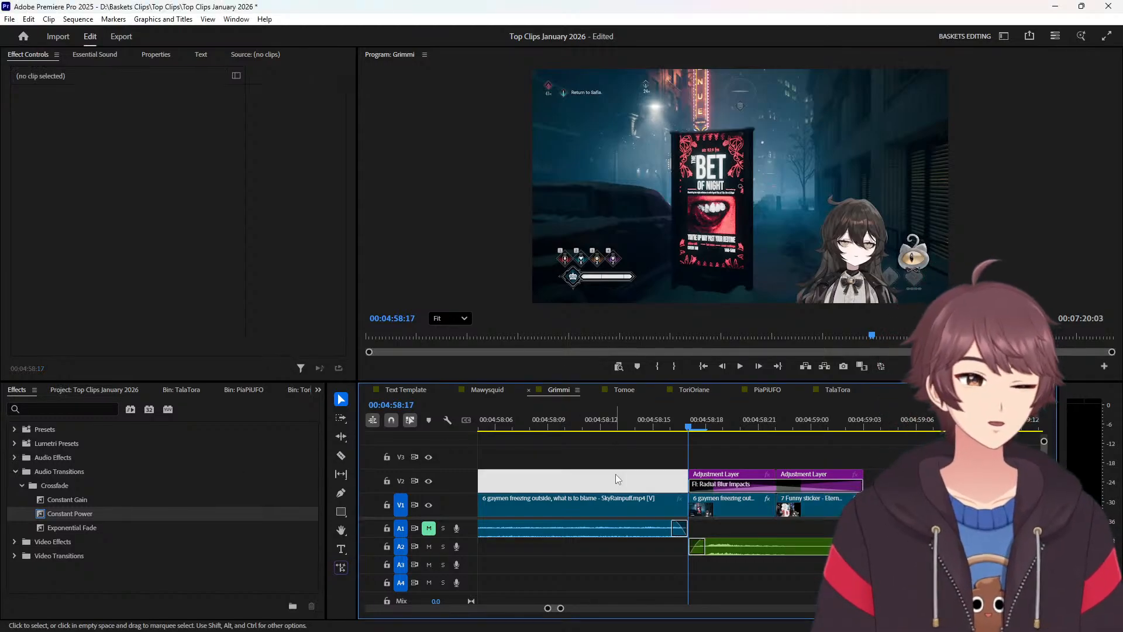
key("Up")
key("Up")
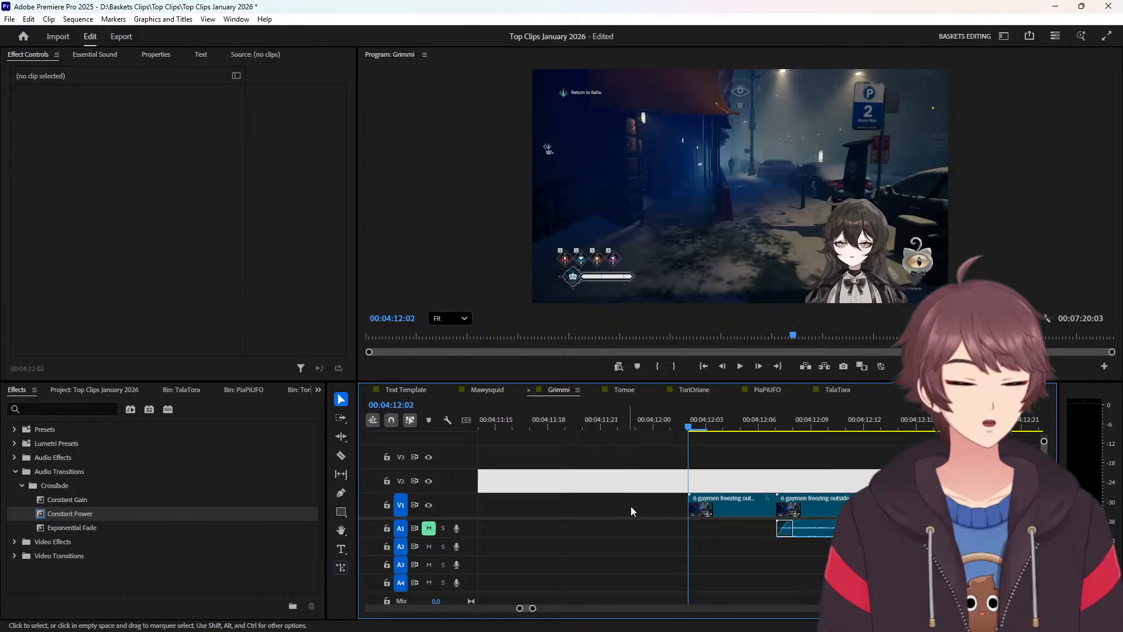
right_click(635, 505)
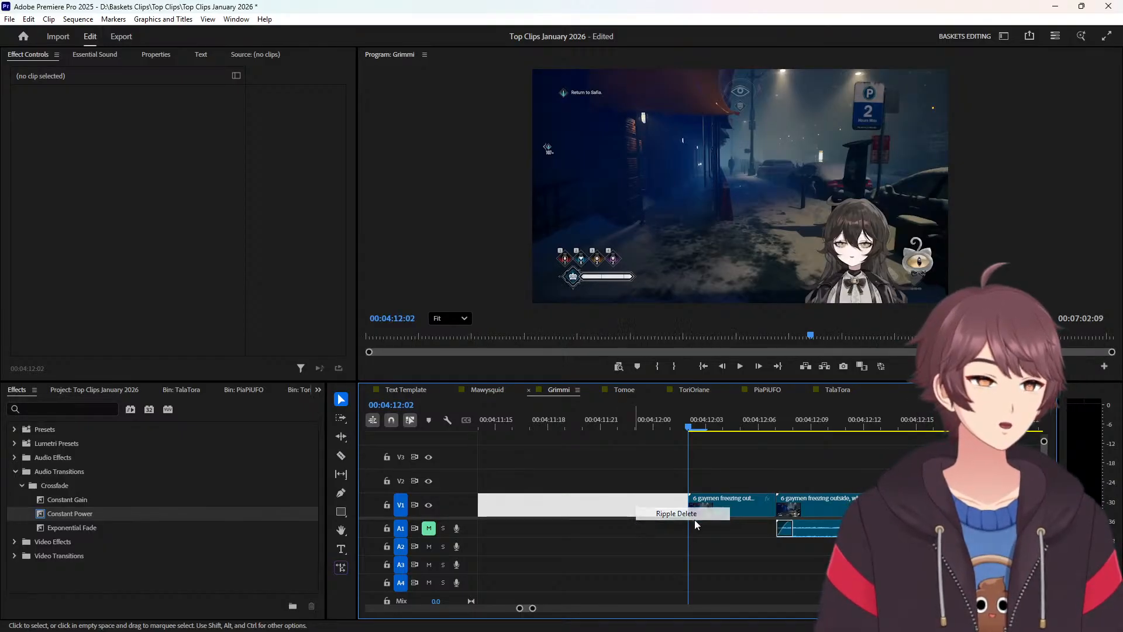
left_click(694, 518)
left_click_drag(735, 532, 799, 507)
right_click(796, 507)
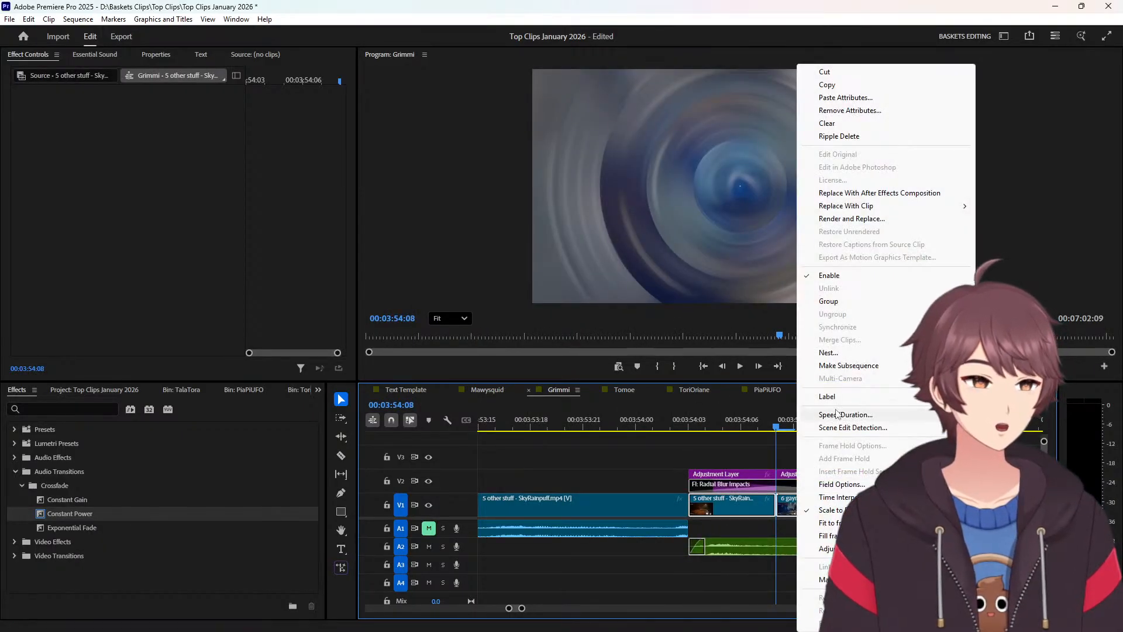
left_click(839, 414)
left_click(581, 378)
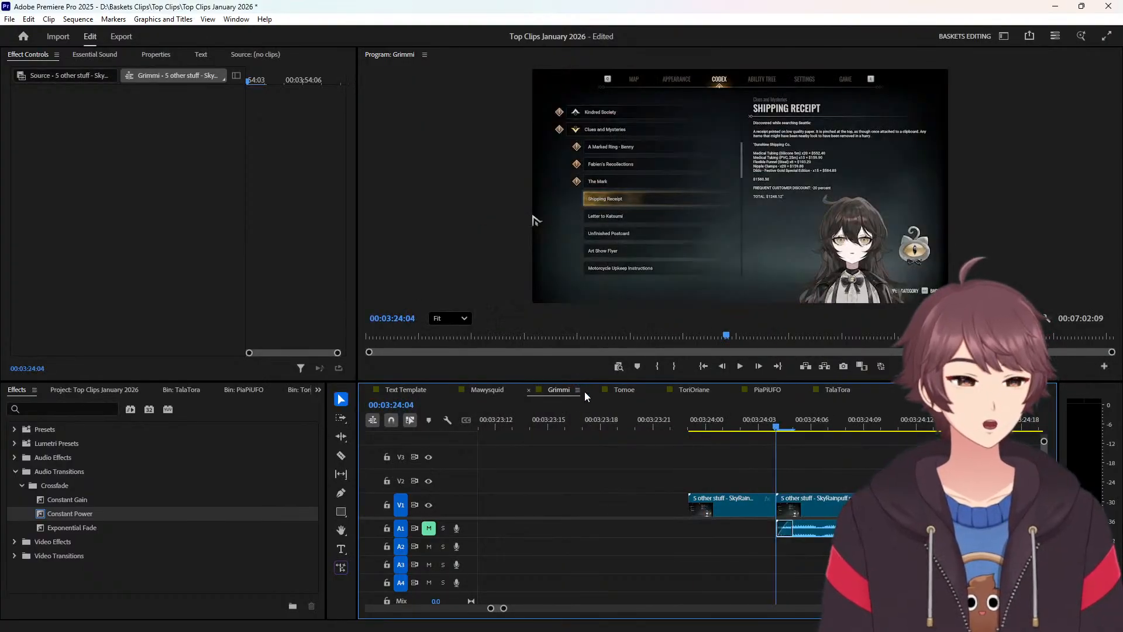
Ripple-delete the gap before "5 other stuff" and apply the default audio transition to the end of "4 Jump Scare".
right_click(614, 503)
left_click(655, 512)
key("ctrl+shift+d")
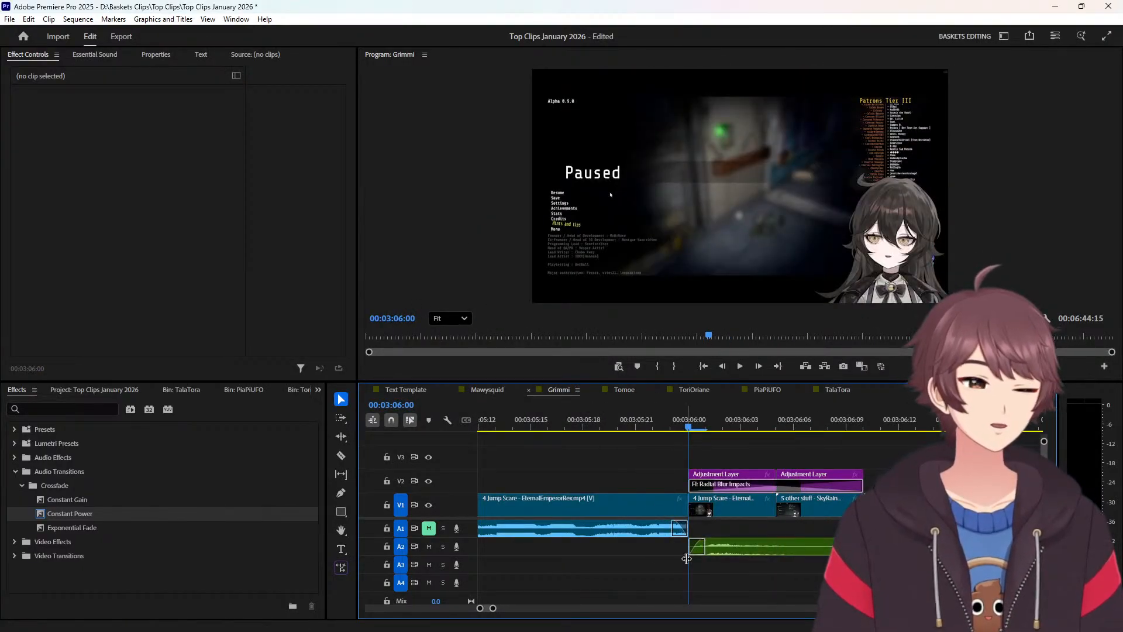
Reverse the speed of the two short clips between "4 Jump Scare" and clip 5.
left_click_drag(748, 533, 818, 504)
right_click(815, 501)
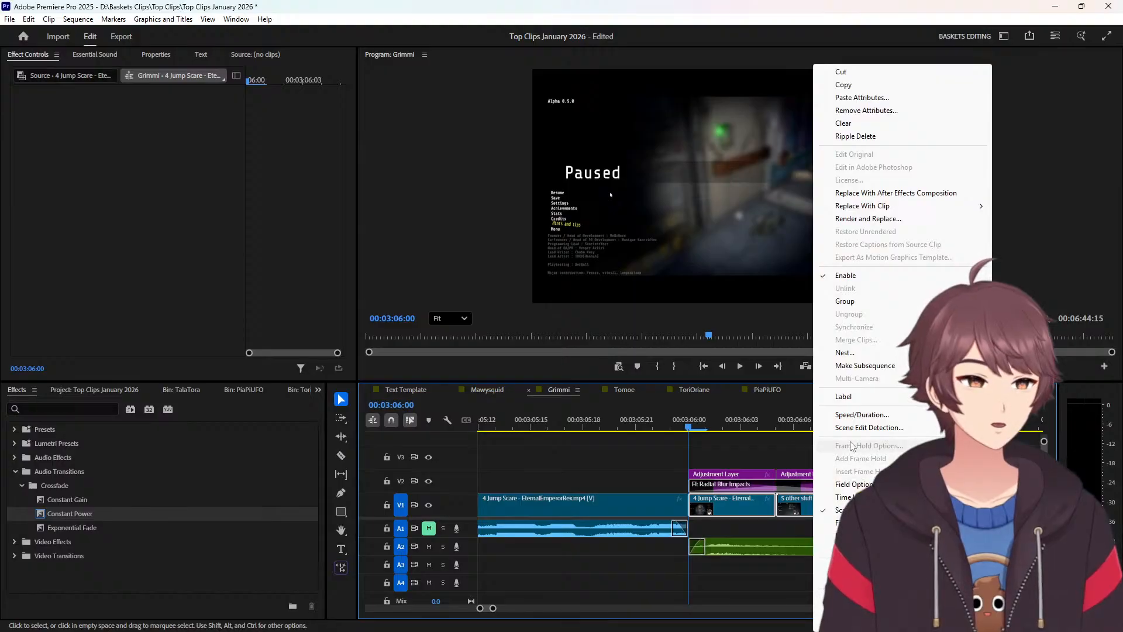
left_click(867, 416)
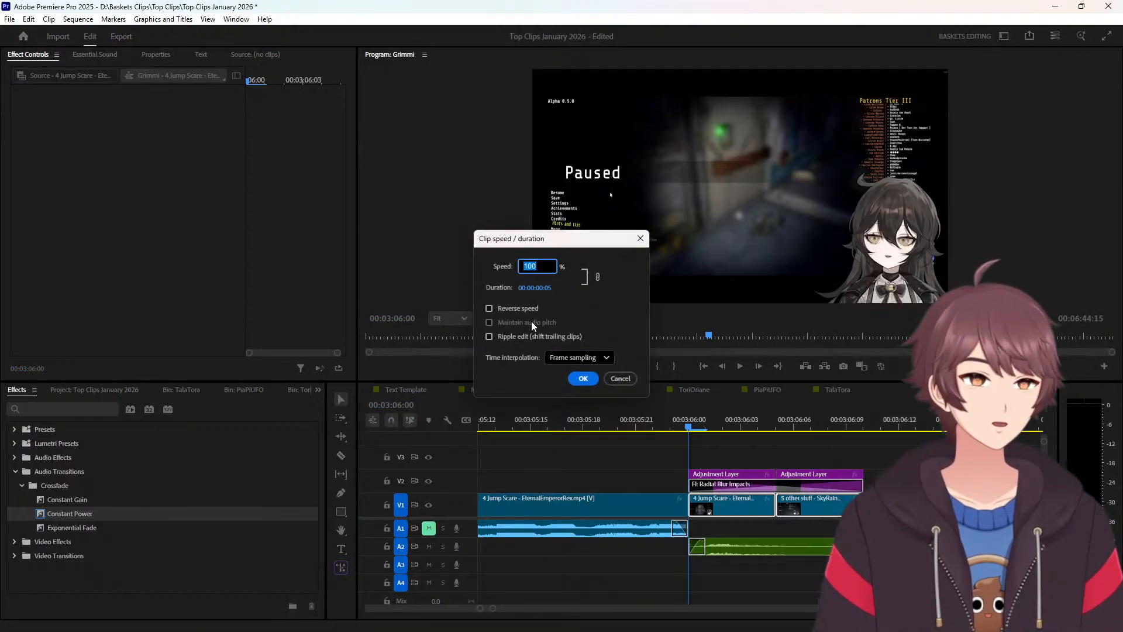
left_click(532, 310)
left_click(584, 379)
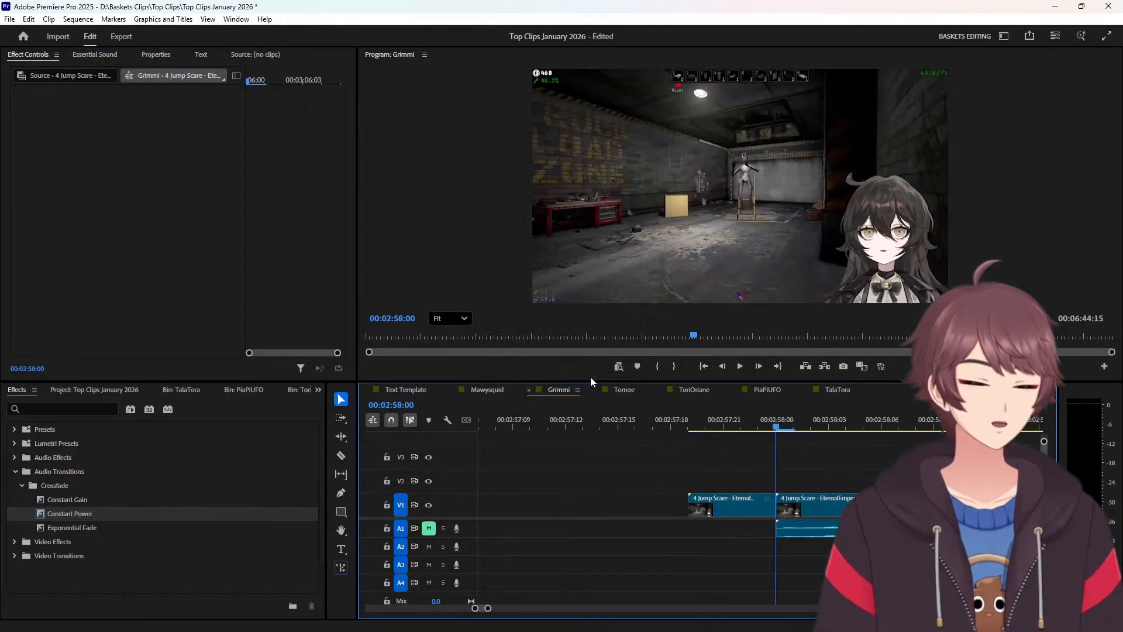
Ripple-delete the gap before "4 Jump Scare" and reverse the speed of the two short clips between "3 jorkable" and clip 4.
right_click(623, 504)
left_click(664, 515)
right_click(771, 510)
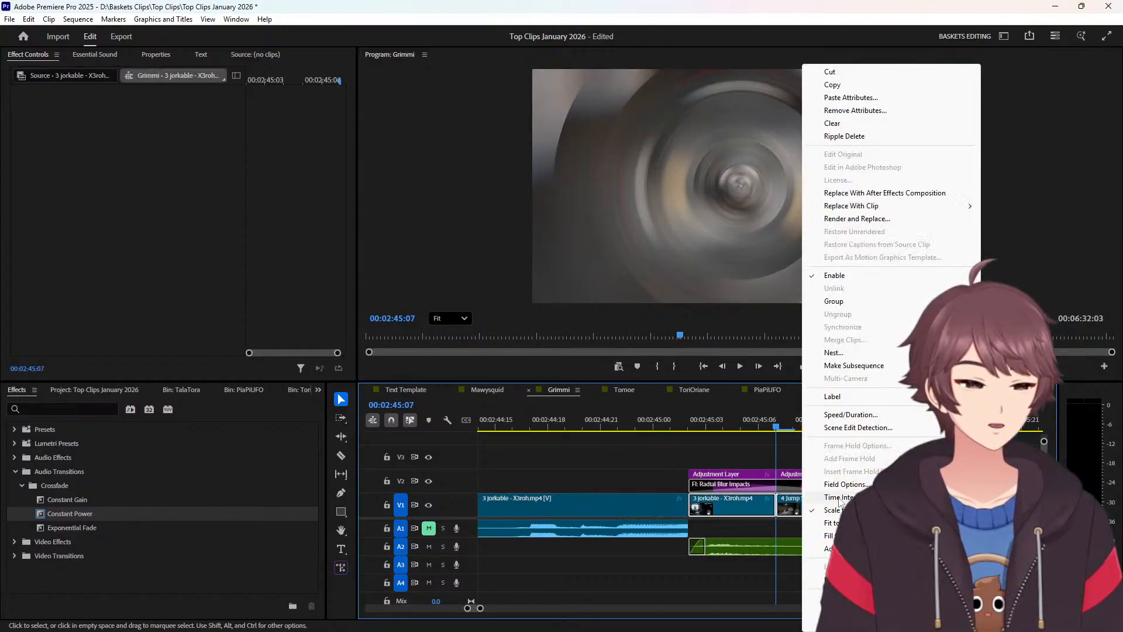
left_click(851, 415)
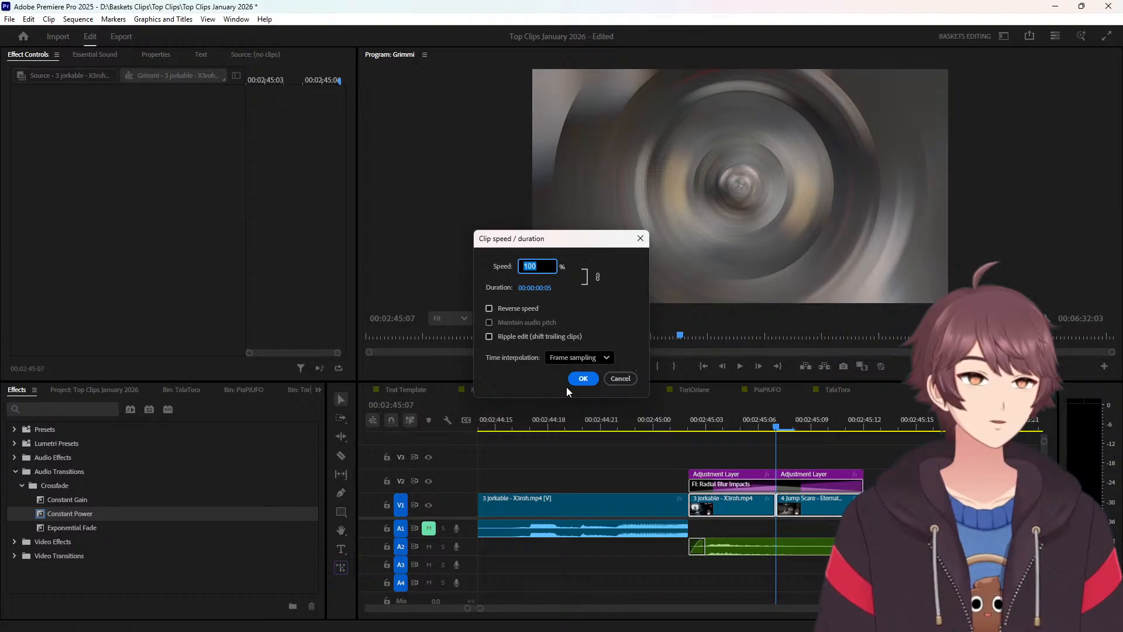
left_click(518, 310)
left_click(590, 380)
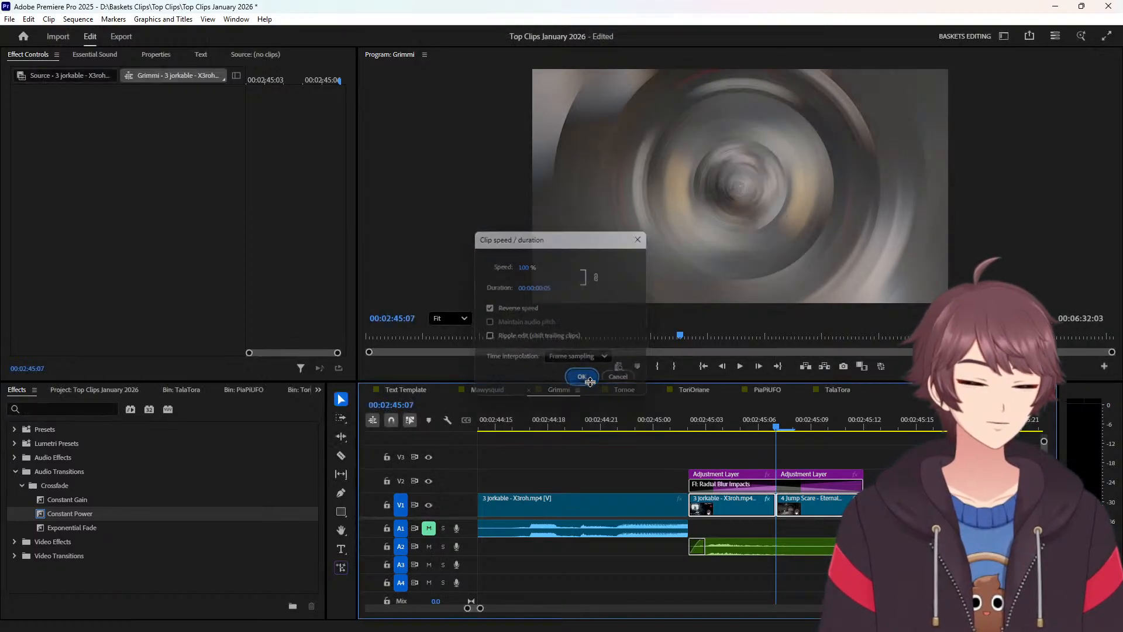
Ripple-delete the gap before "3 jorkable" and reverse the speed of the two short clips between "2 you lied to me chat" and clip 3.
key("Up")
key("Up")
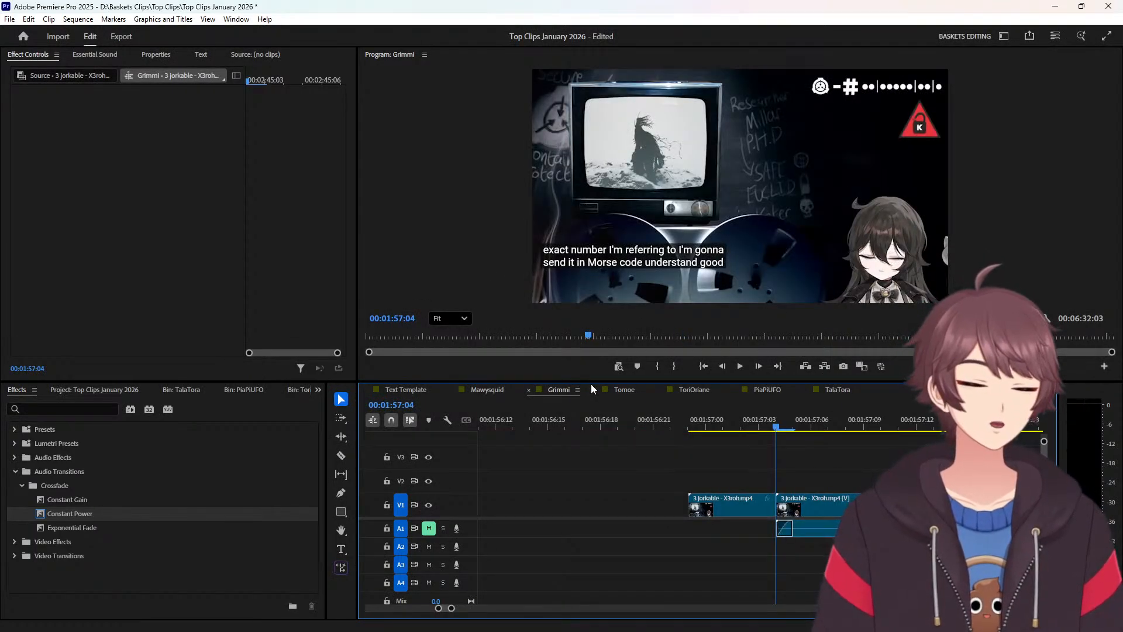
right_click(600, 511)
left_click(643, 519)
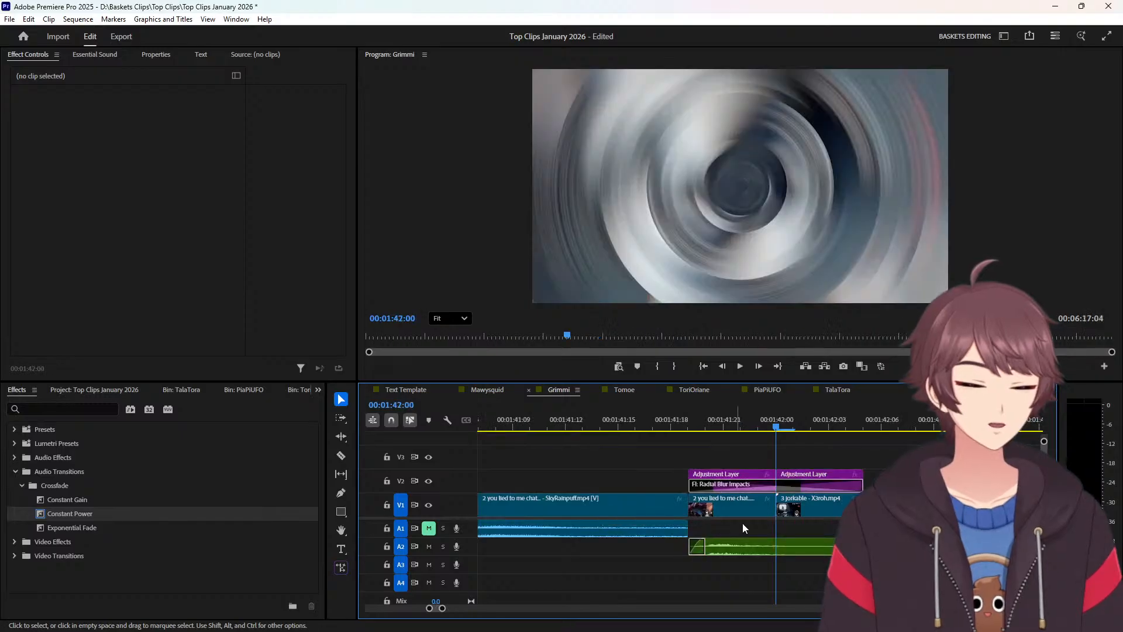
right_click(767, 506)
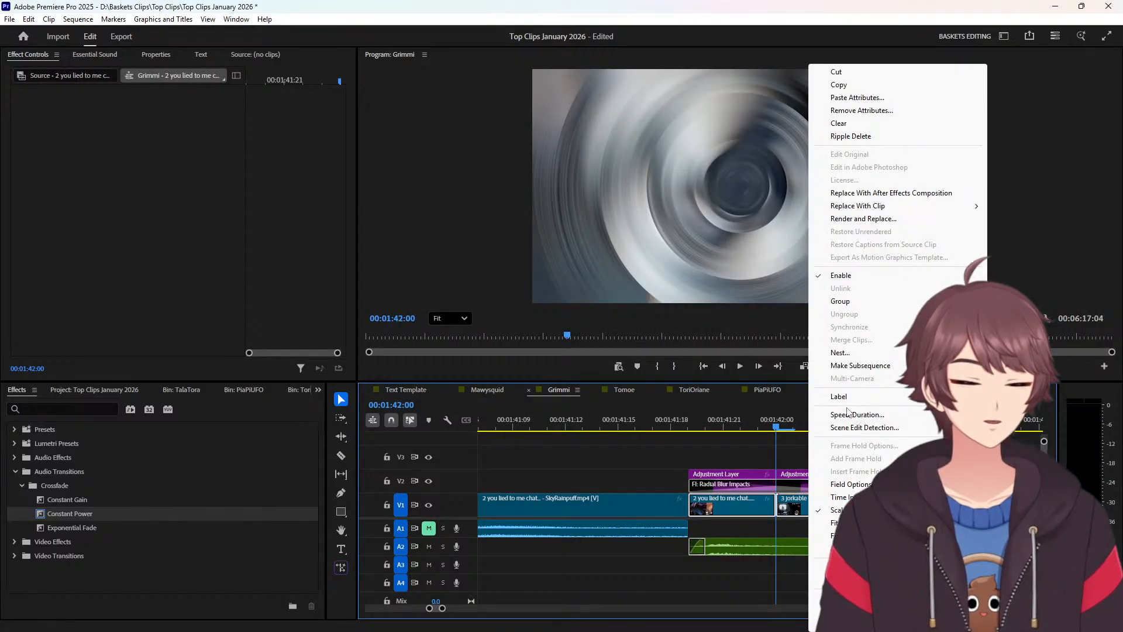
left_click(850, 415)
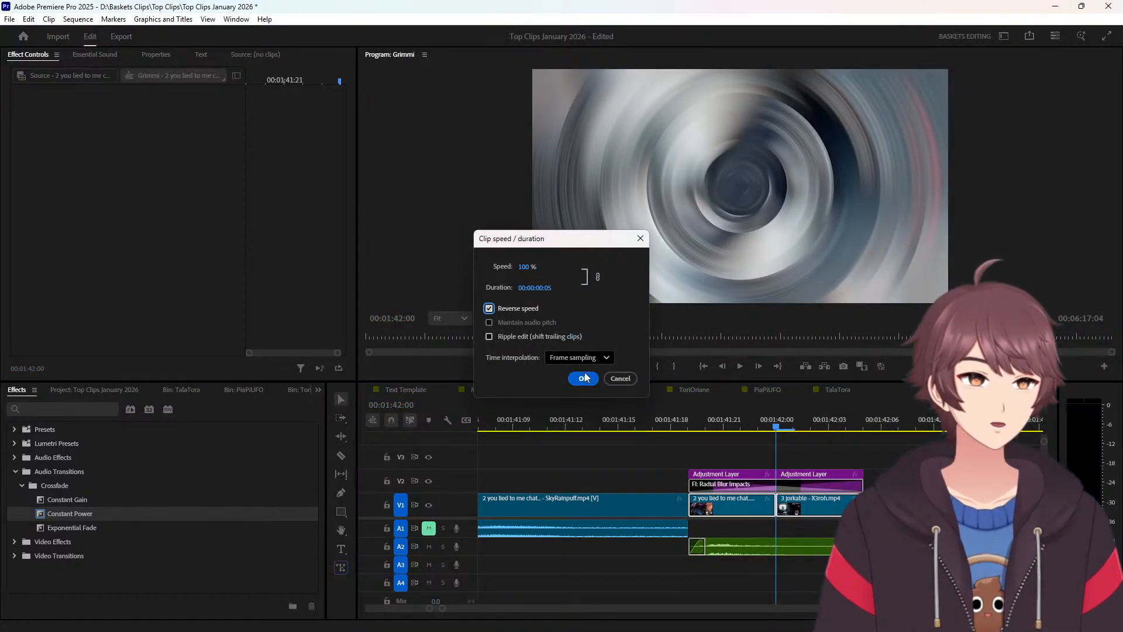
left_click(584, 378)
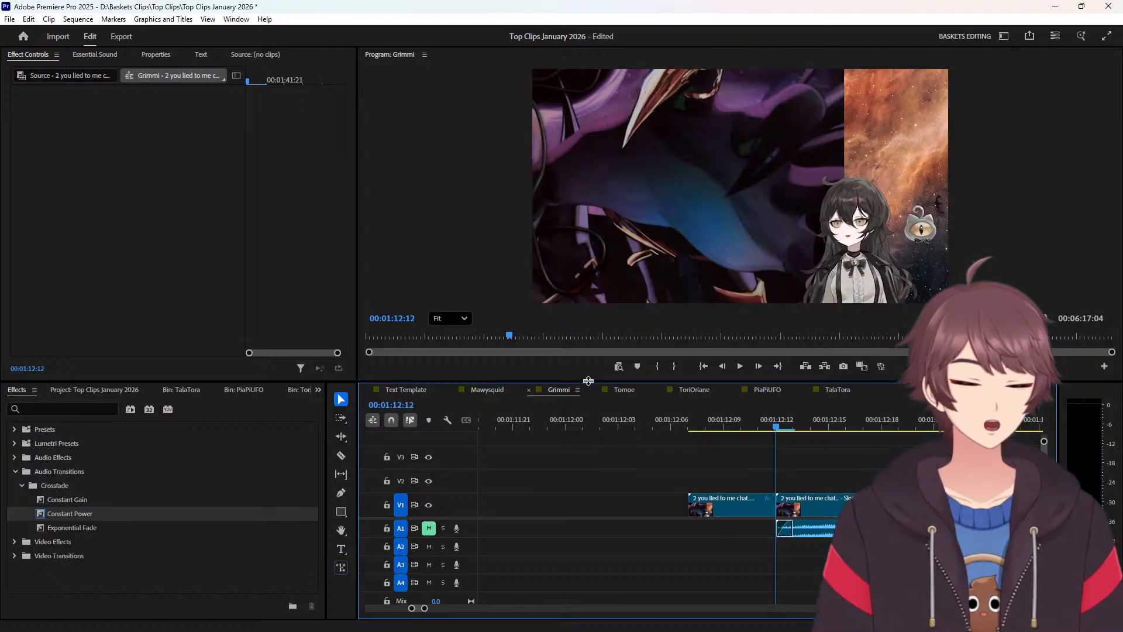
Ripple-delete the gap before "2 you lied to me chat" and reverse the speed of the two short clips between clips 1 and 2.
right_click(643, 516)
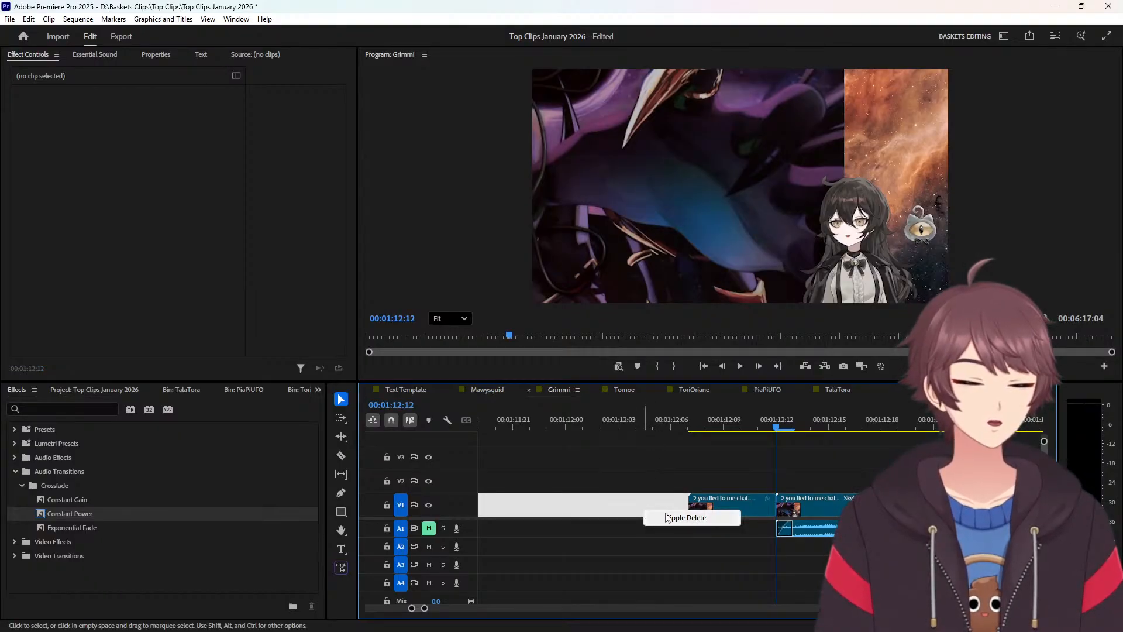
left_click(665, 514)
right_click(818, 507)
left_click(865, 414)
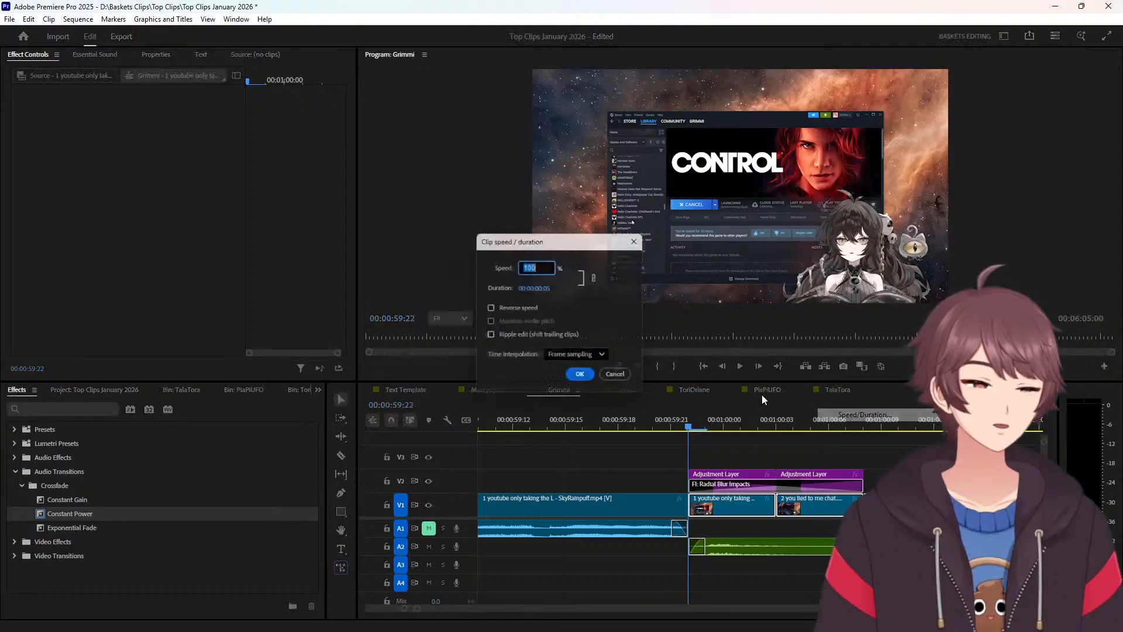
left_click(529, 308)
left_click(580, 377)
key("Home")
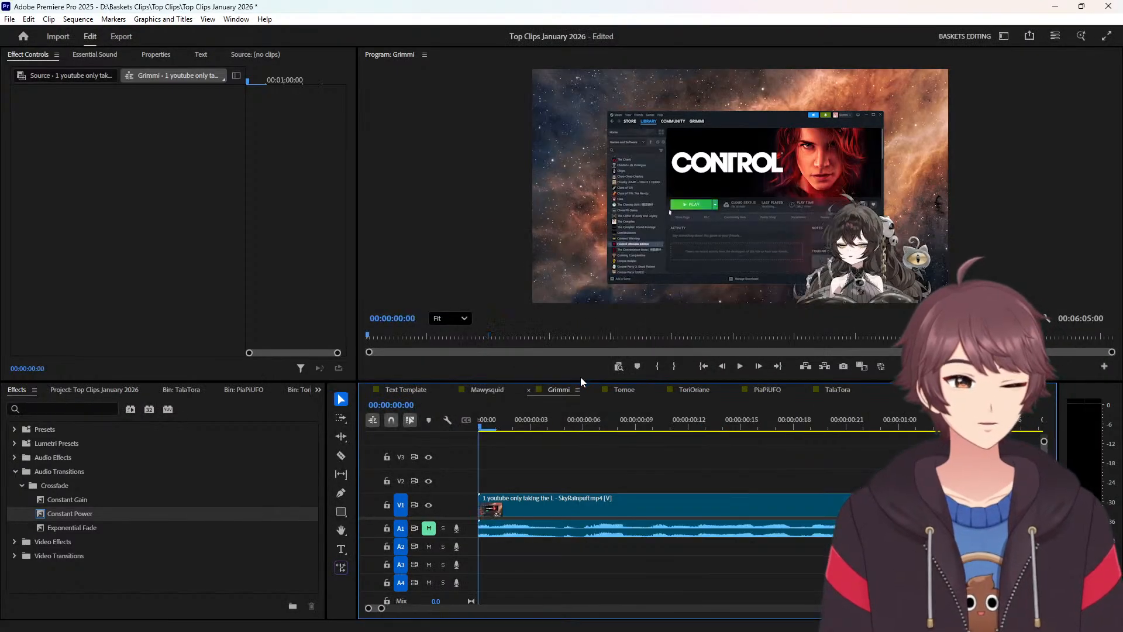
In the Mawysquid sequence, add audio transitions to the end and start of "10 Urethral Sound", using Constant Power at its end.
left_click(497, 392)
key("End")
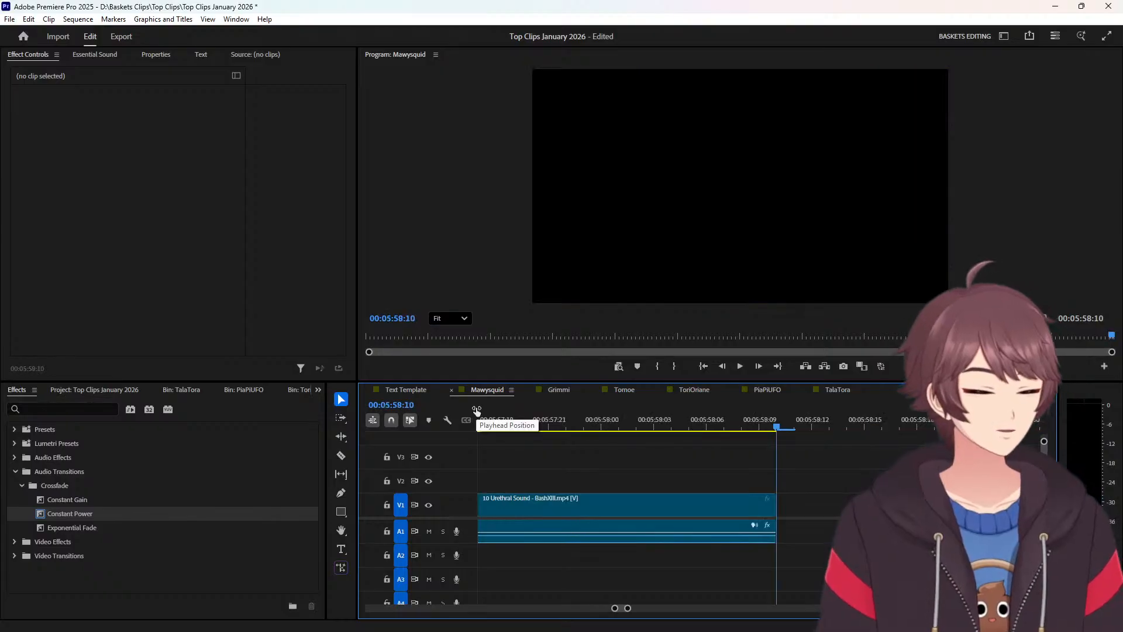
left_click_drag(83, 515, 774, 540)
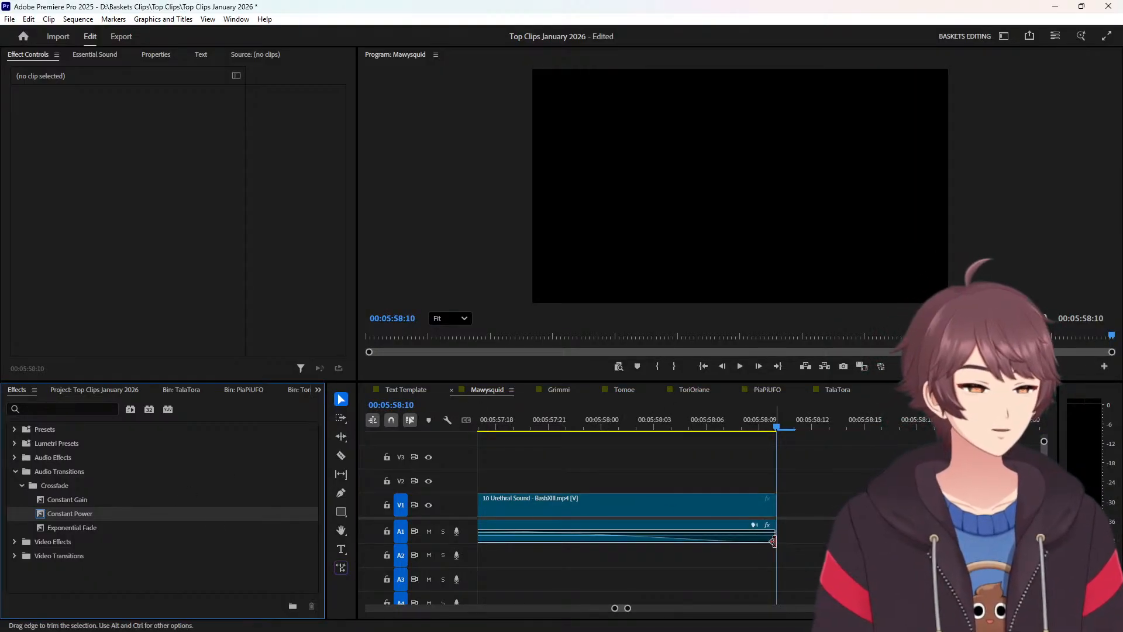
key("Up")
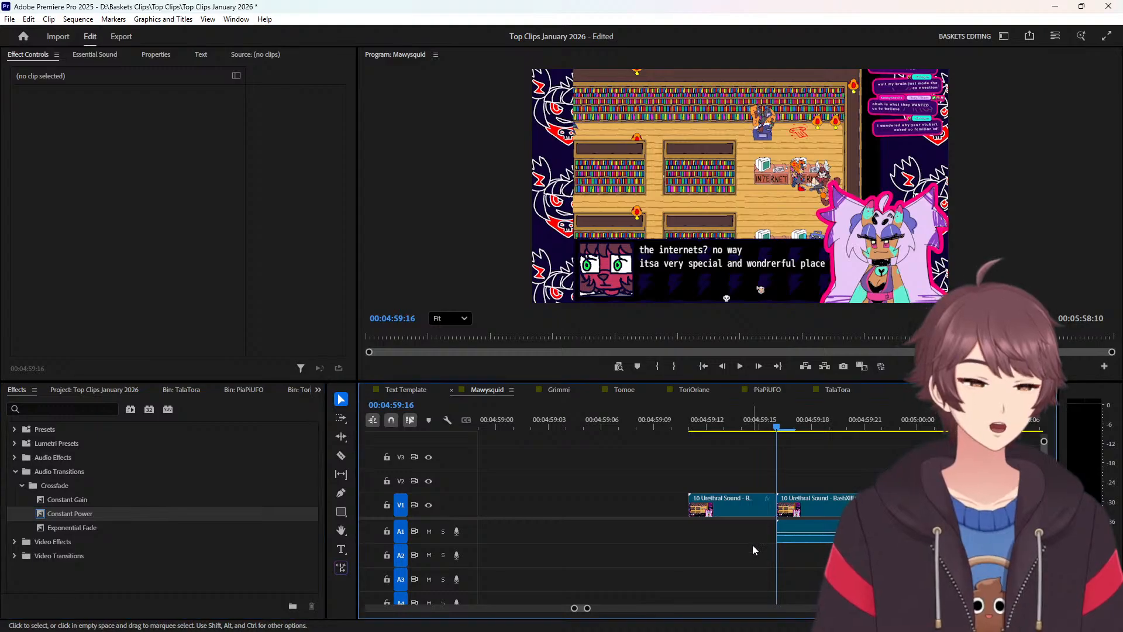
key("Down")
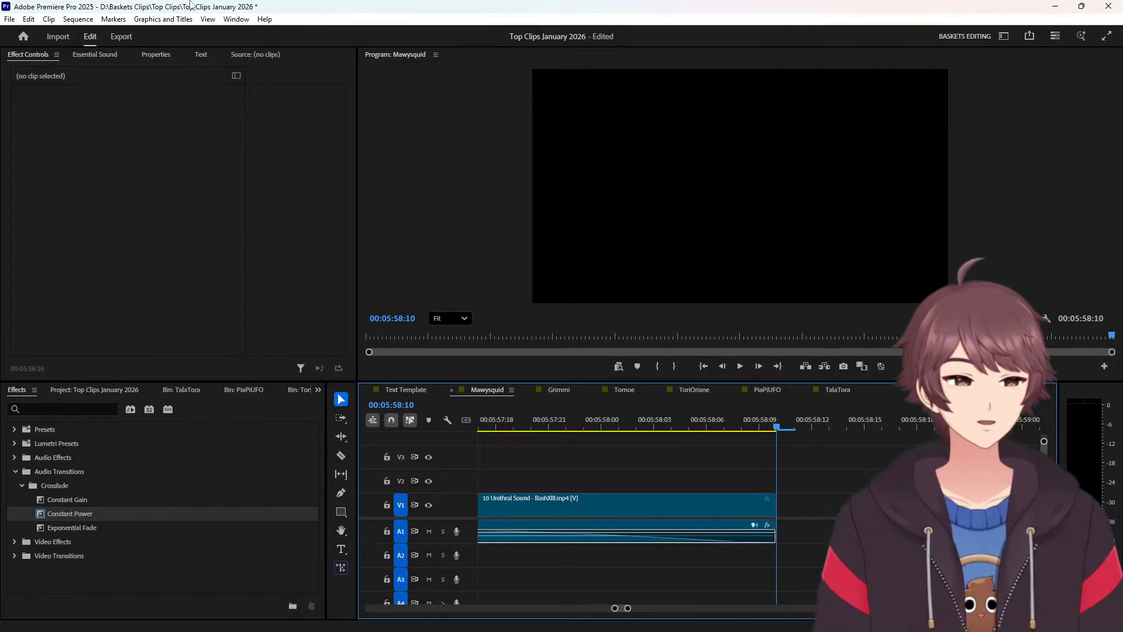
key("Up")
Ripple-delete the gap before "10 Urethral Sound" and reverse the speed of the two short clips between clips 9 and 10.
right_click(577, 509)
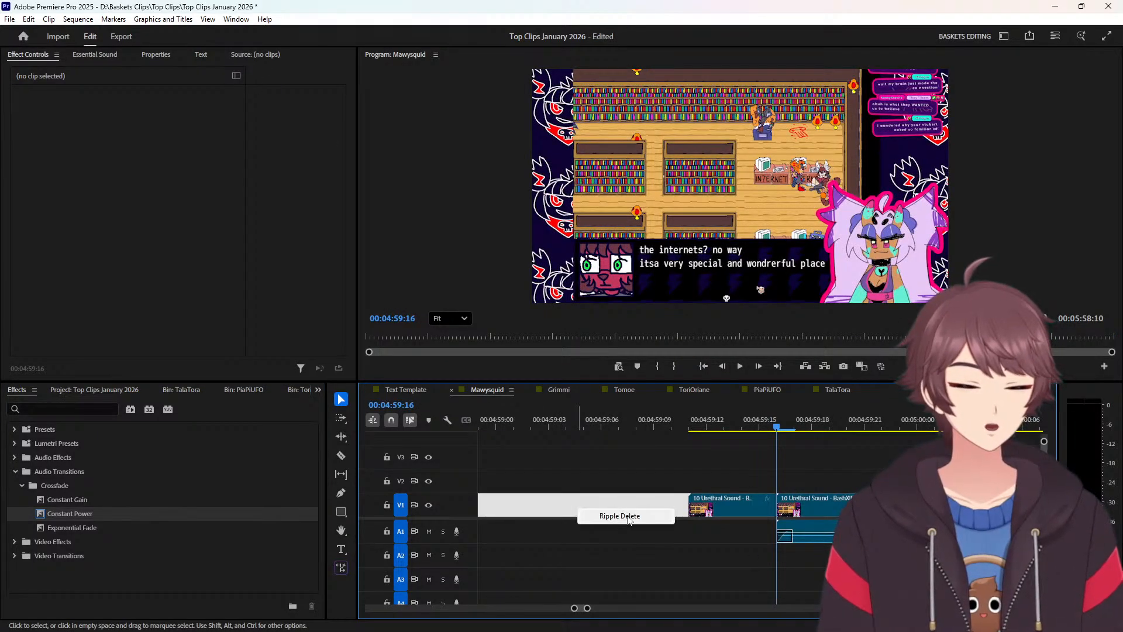
left_click(615, 516)
left_click(816, 497)
right_click(817, 497)
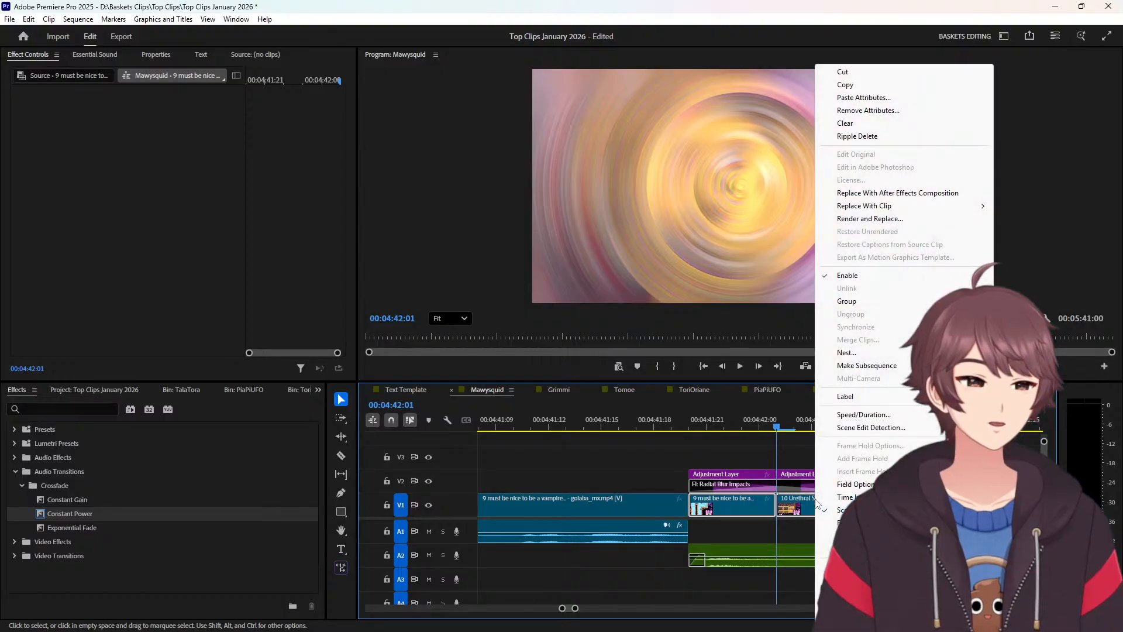
left_click(848, 422)
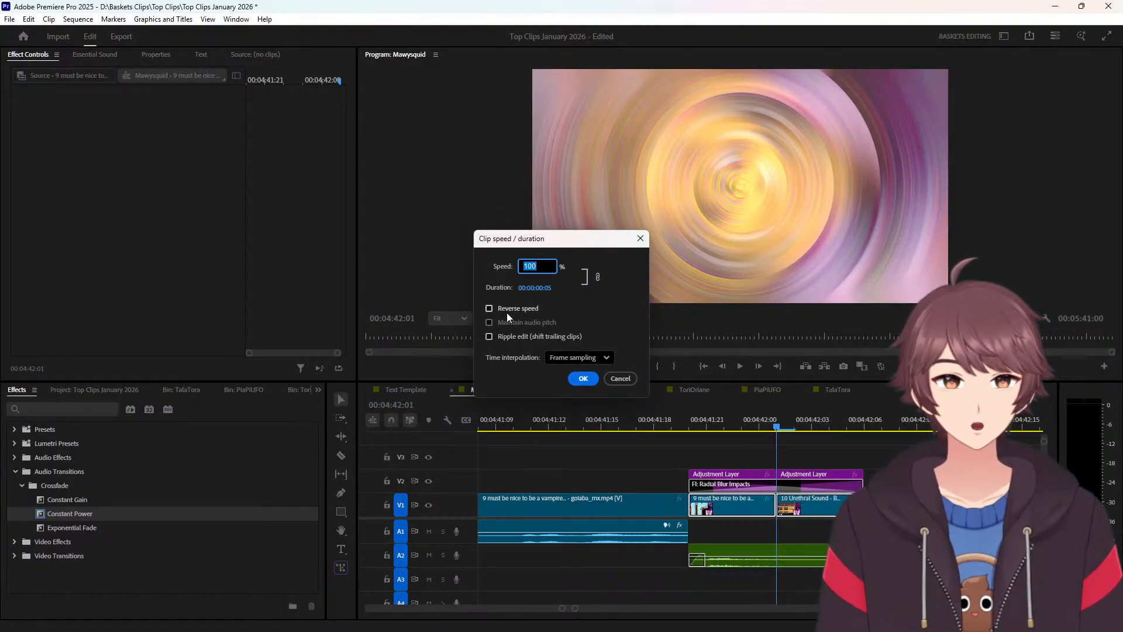
left_click(592, 382)
Ripple-delete the gap before "9 must be nice to be a vampire" and reverse the speed of the two short clips between clips 8 and 9.
key("Up")
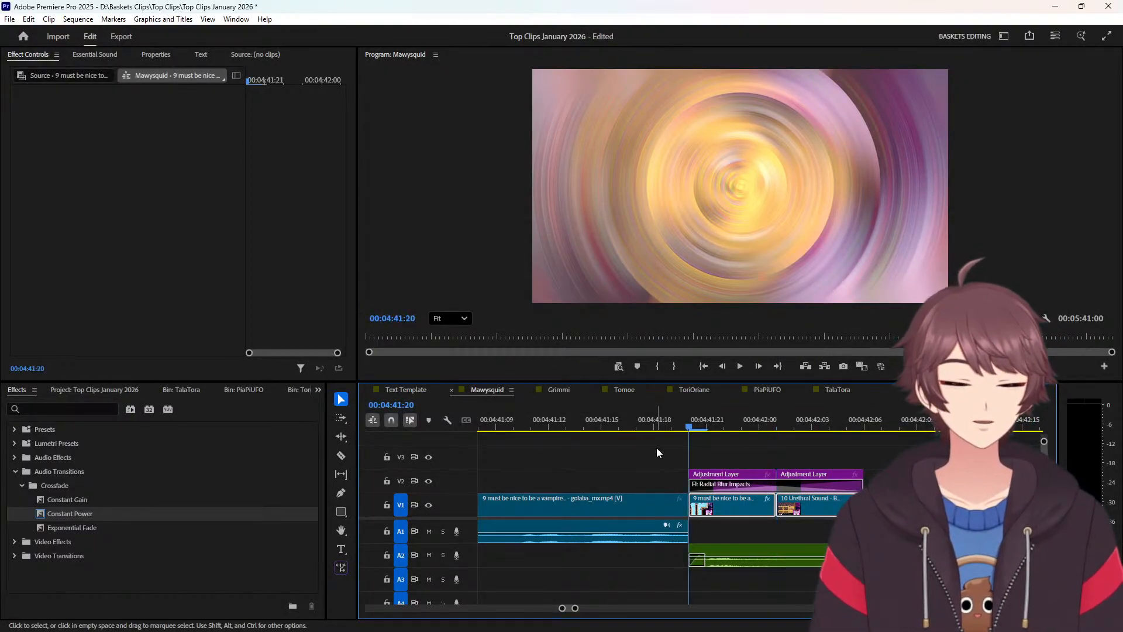
key("Up")
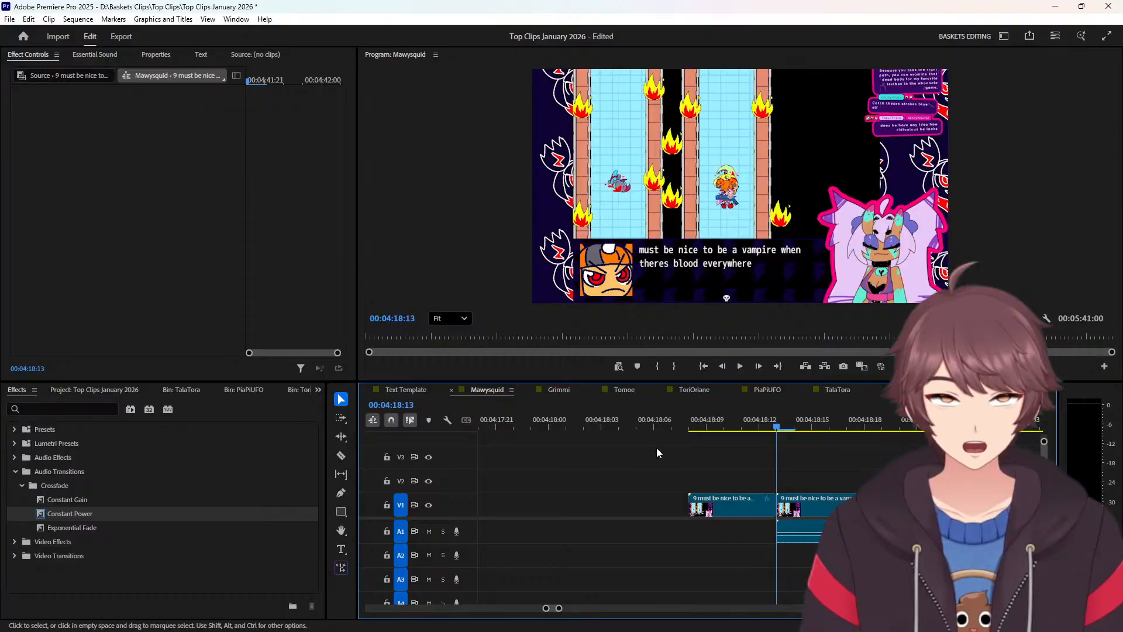
right_click(659, 507)
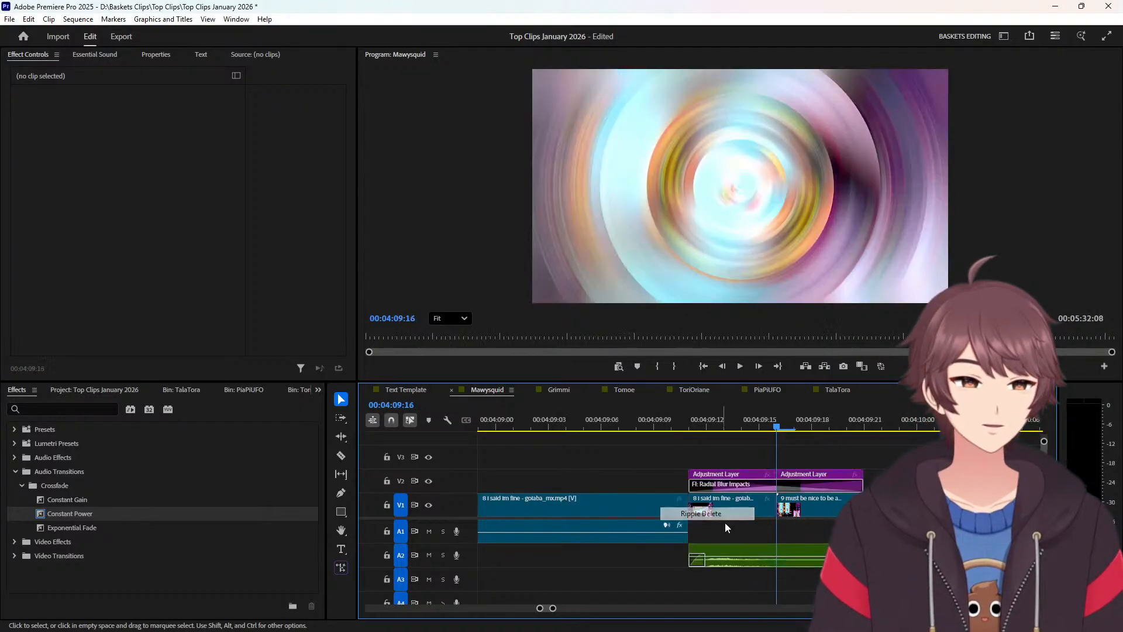
left_click_drag(759, 530, 797, 507)
right_click(799, 510)
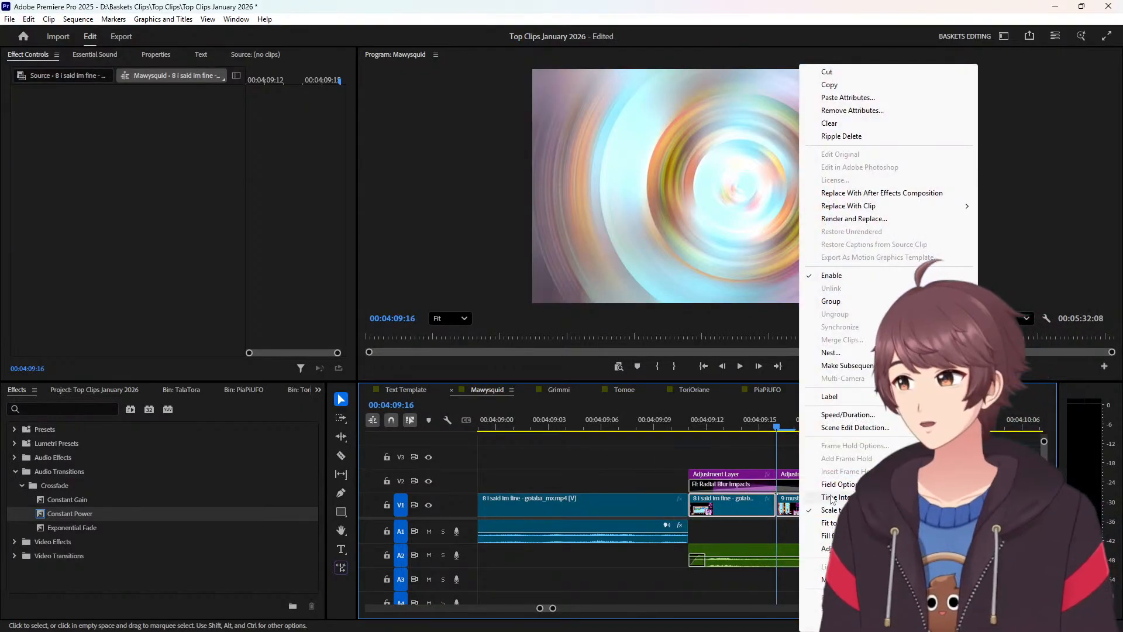
left_click(851, 416)
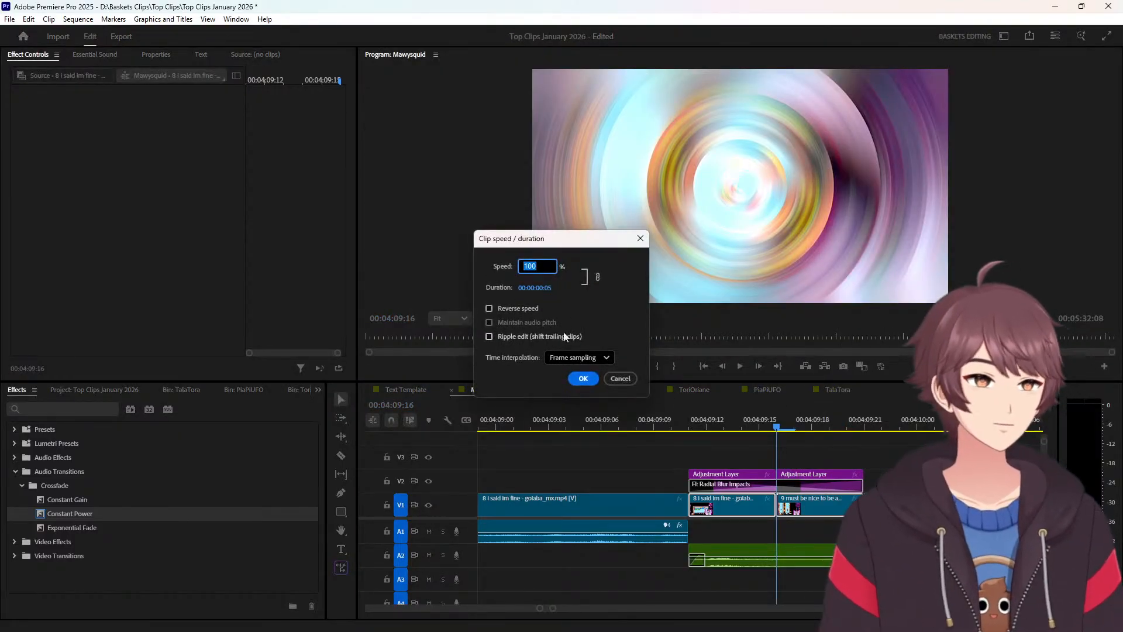
left_click(517, 309)
left_click(580, 378)
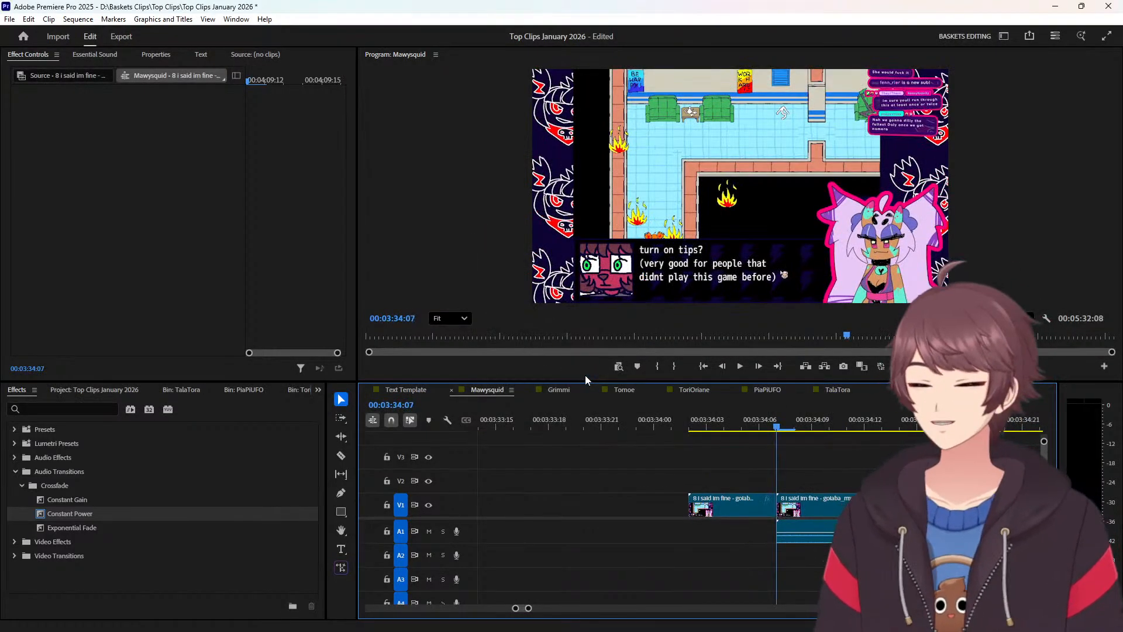
Ripple-delete the gap before "8 i said im fine" and reverse the speed of the two short clips between "7 Assasulted" and clip 8.
right_click(647, 510)
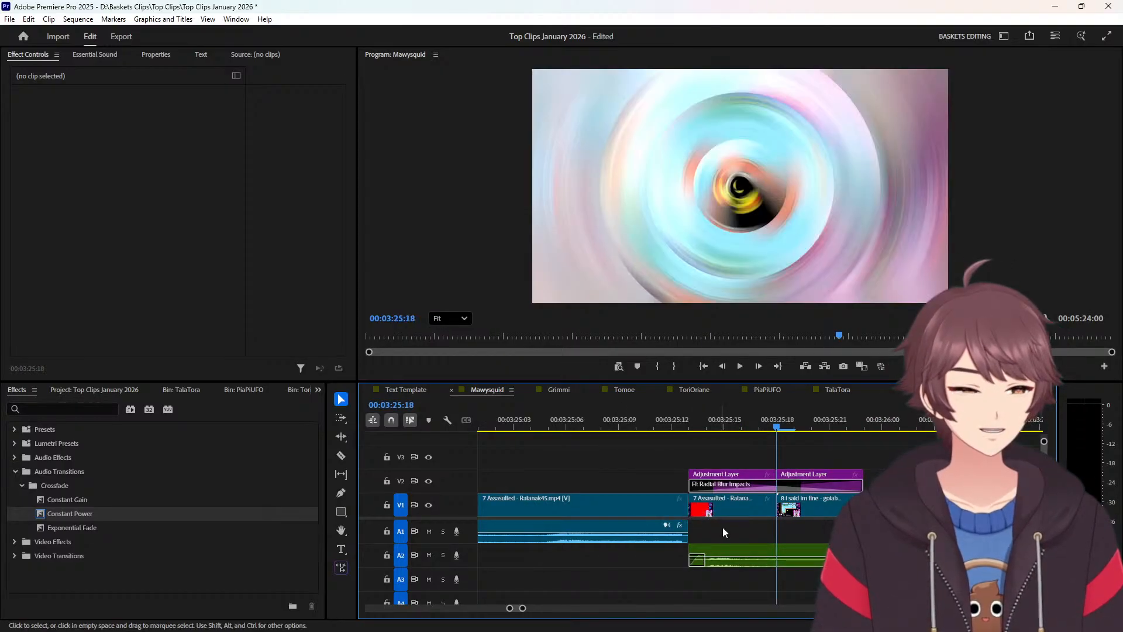
right_click(786, 514)
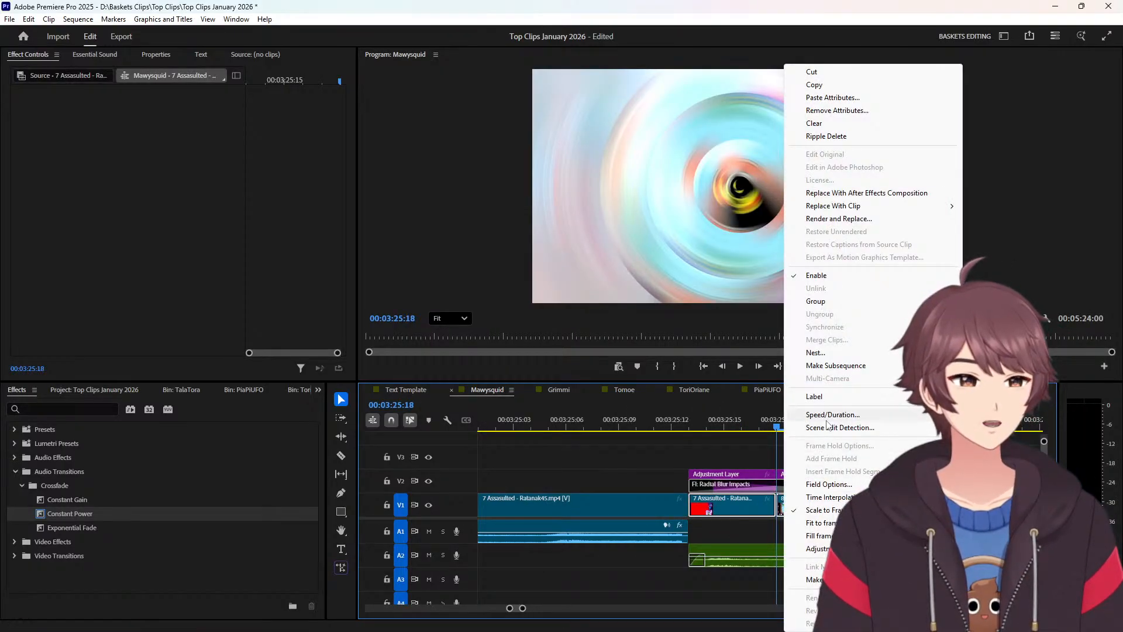
left_click(807, 413)
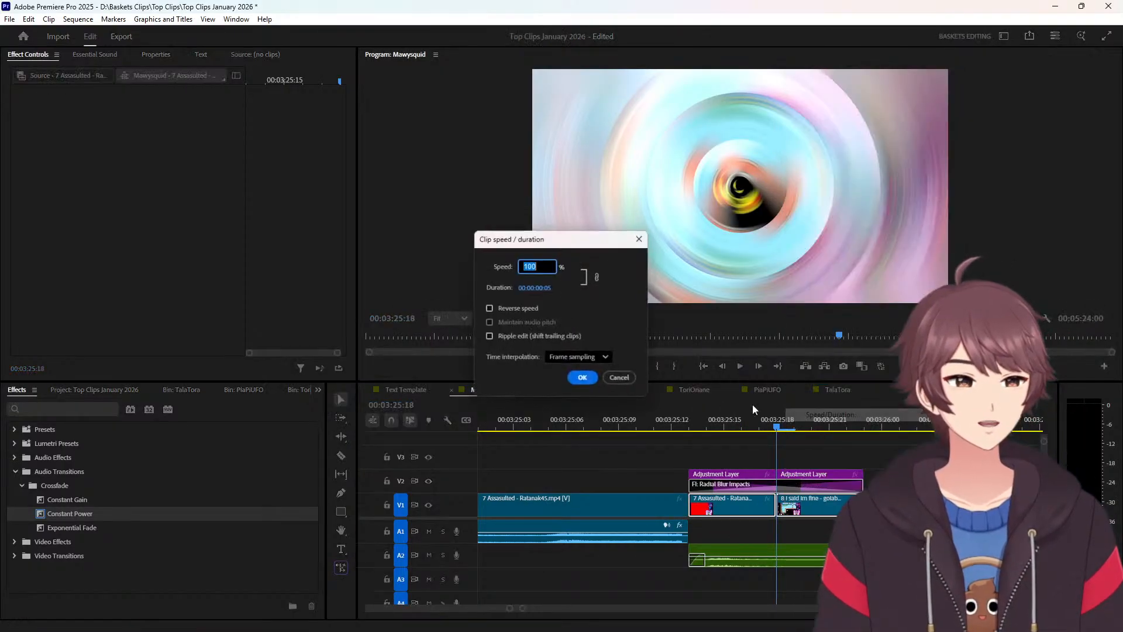
left_click(595, 379)
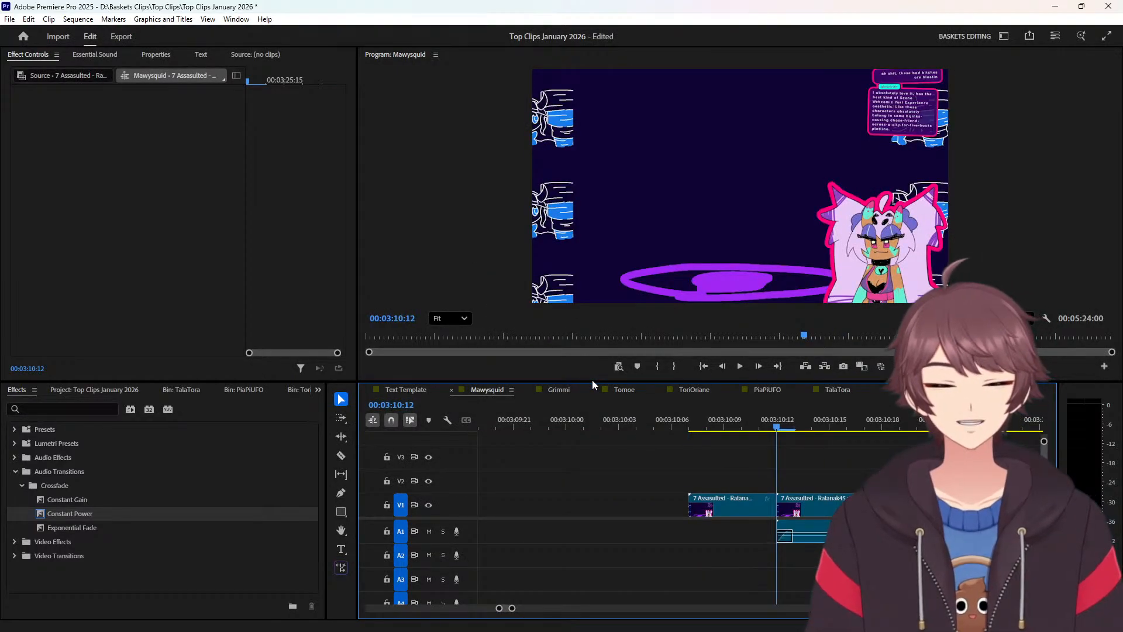
Ripple-delete the gap before "7 Assasulted" and reverse the speed of the two short clips between "6 what if I use this" and clip 7.
key("Up")
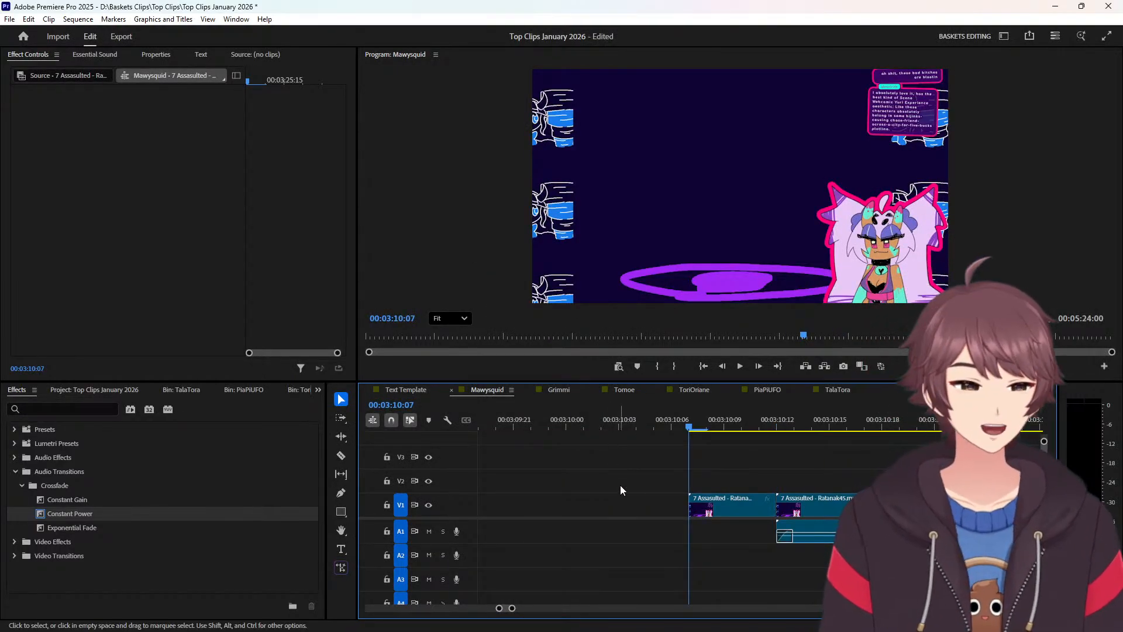
right_click(630, 510)
left_click(726, 506)
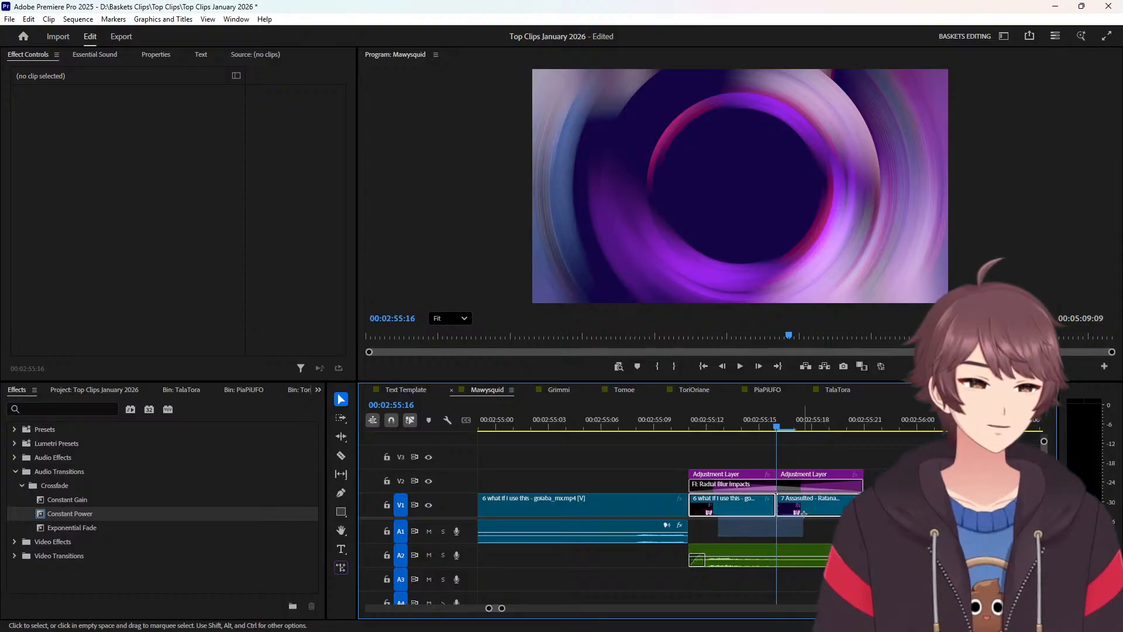
right_click(805, 505)
left_click(844, 417)
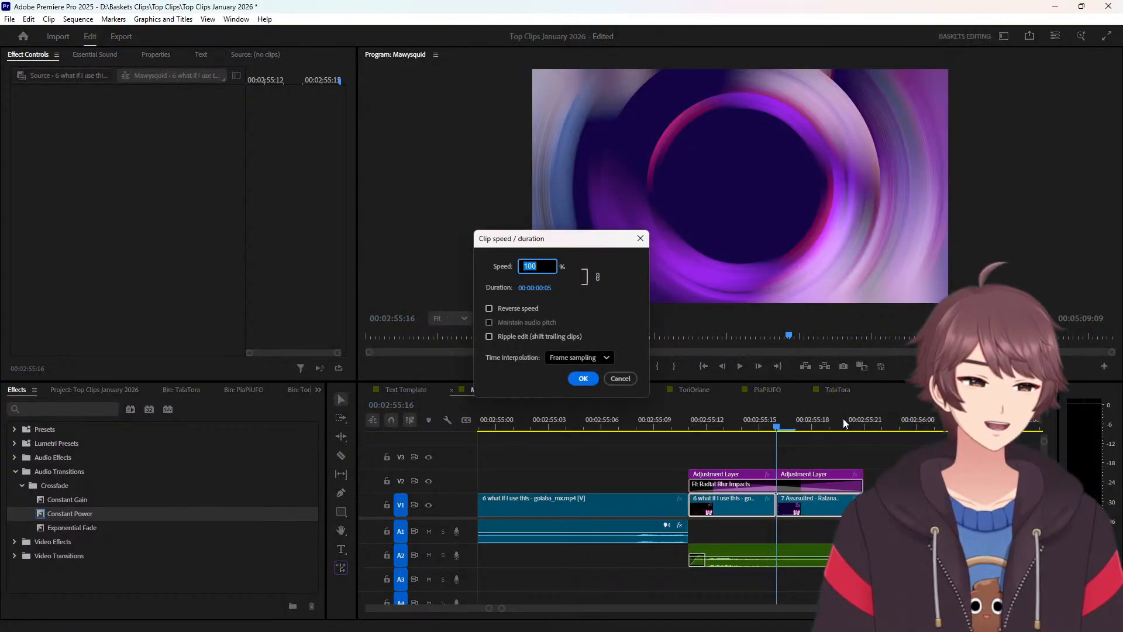
left_click(500, 311)
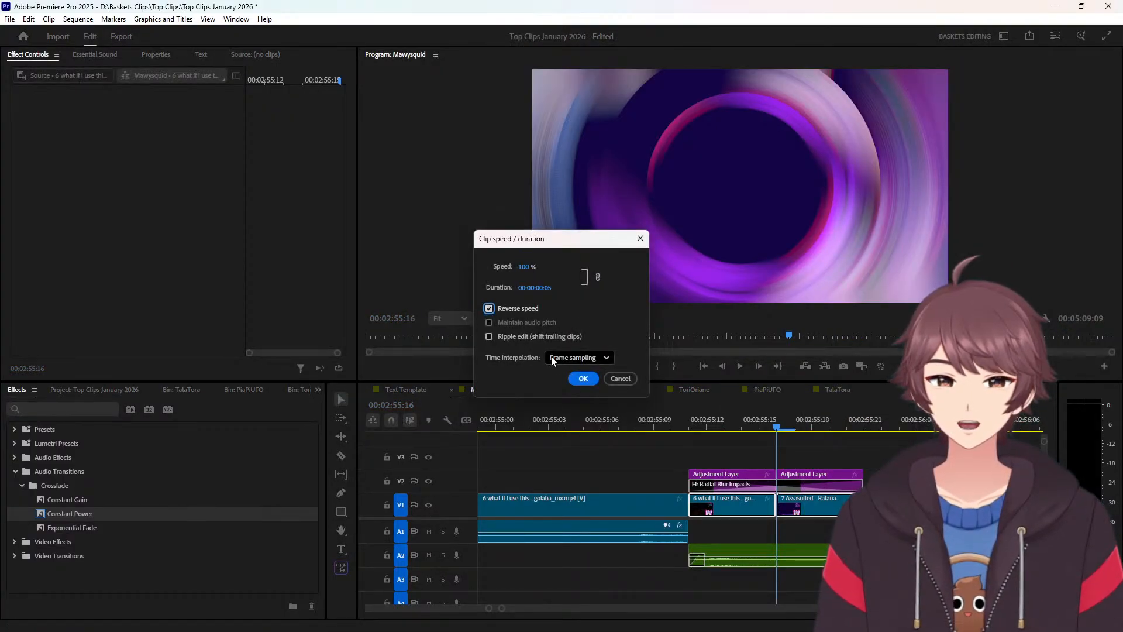
left_click(583, 379)
Ripple-delete the gap before "6 what if I use this" and reverse the speed of the two short clips between clips 5 and 6.
key("Up")
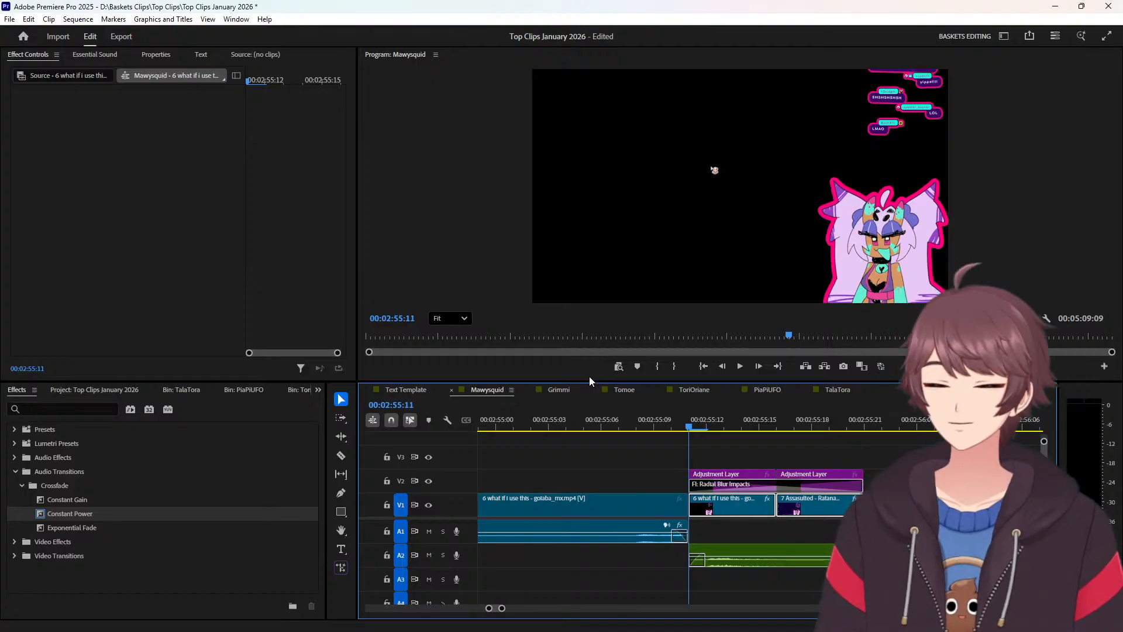
key("Up")
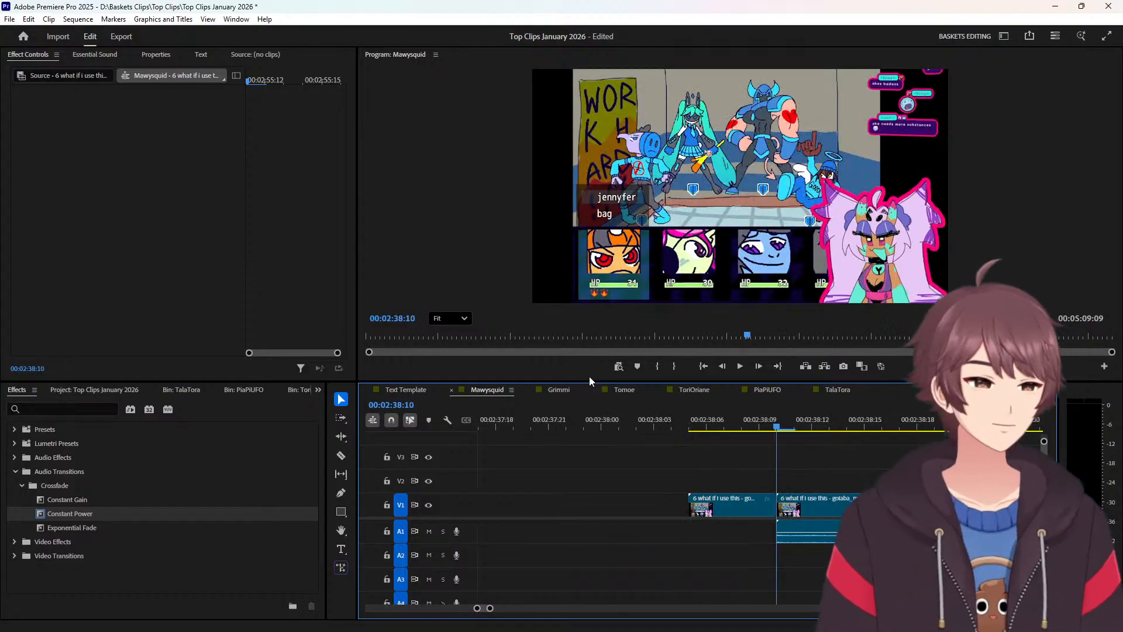
right_click(633, 504)
left_click(679, 518)
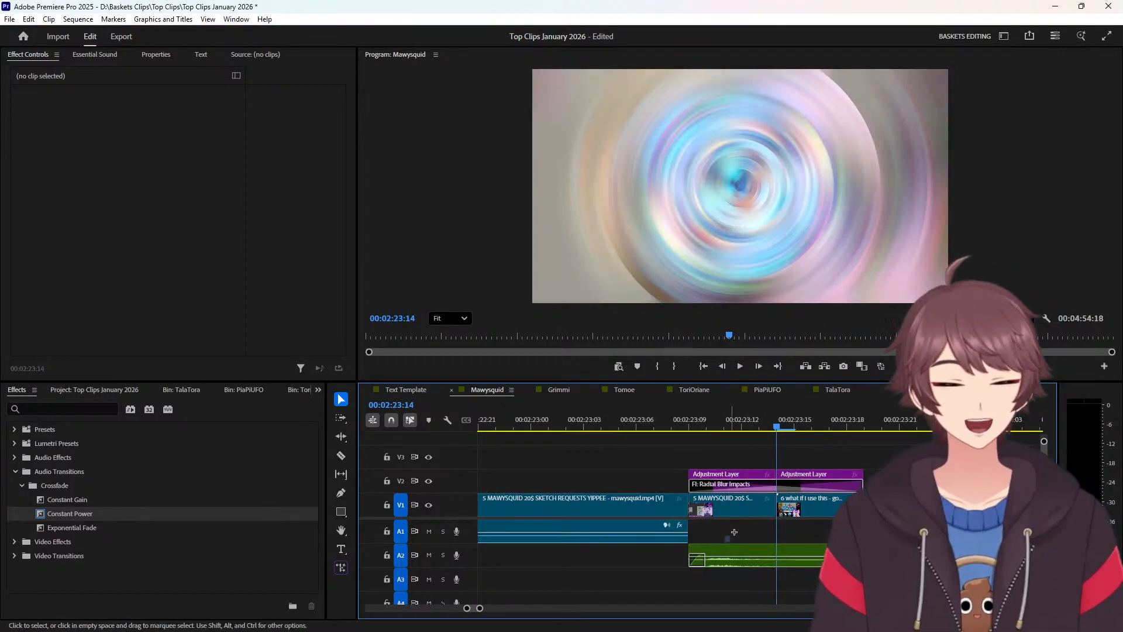
right_click(766, 506)
left_click(845, 415)
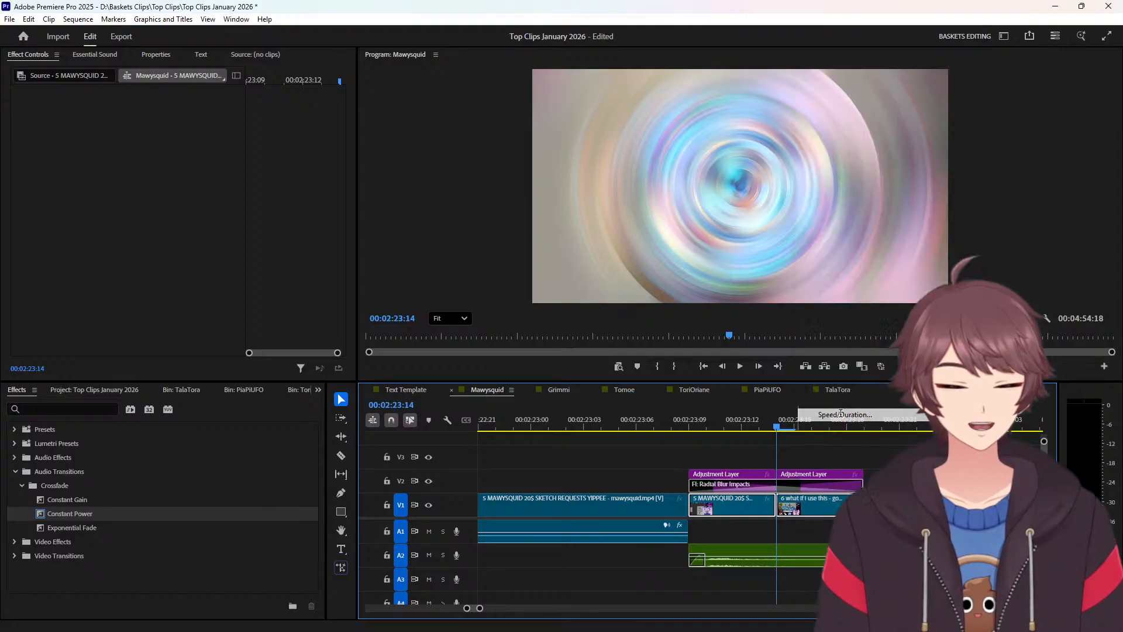
left_click(518, 309)
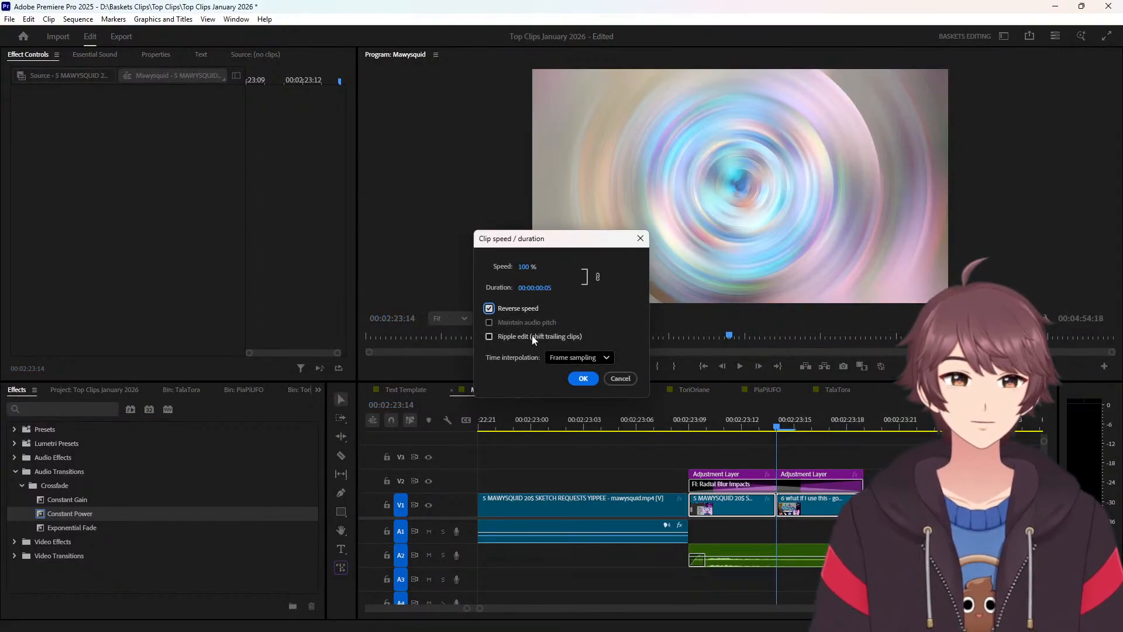
left_click(578, 379)
Ripple-delete the gap before "5 MAWYSQUID 20$ SKETCH REQUESTS" and reverse the speed of the two short clips between clips 4 and 5.
key("Up")
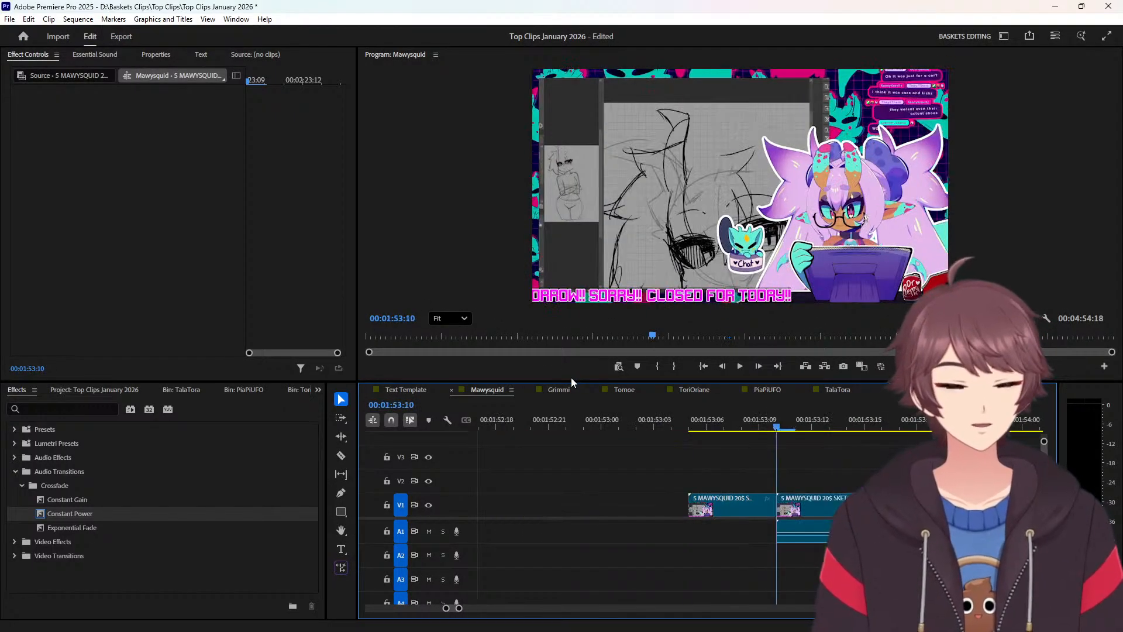
right_click(636, 507)
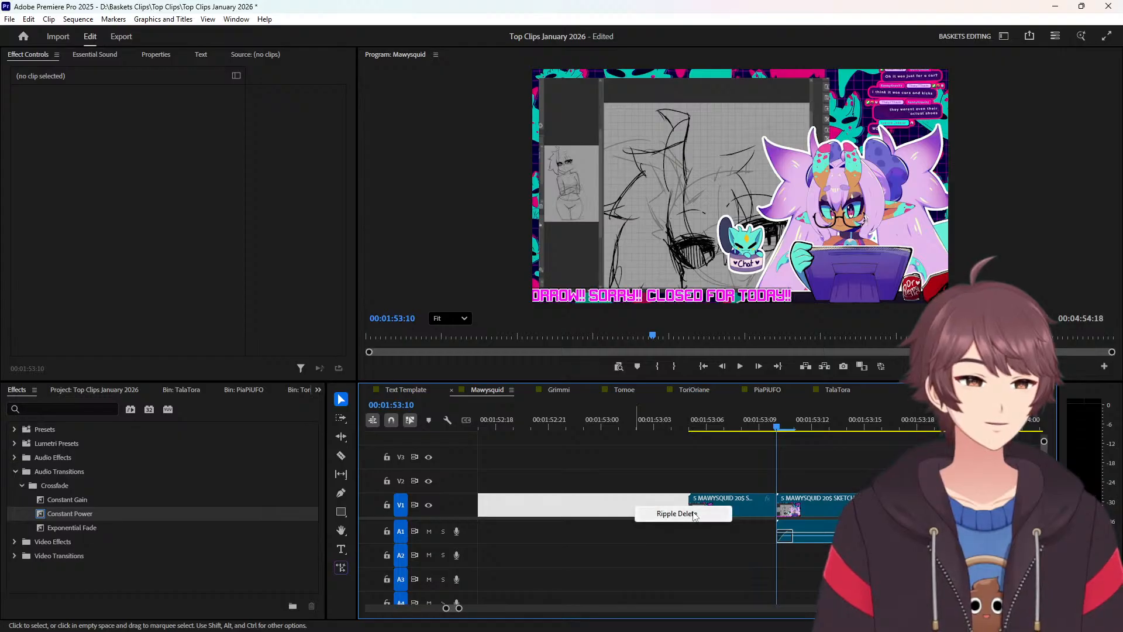
left_click(675, 513)
right_click(833, 507)
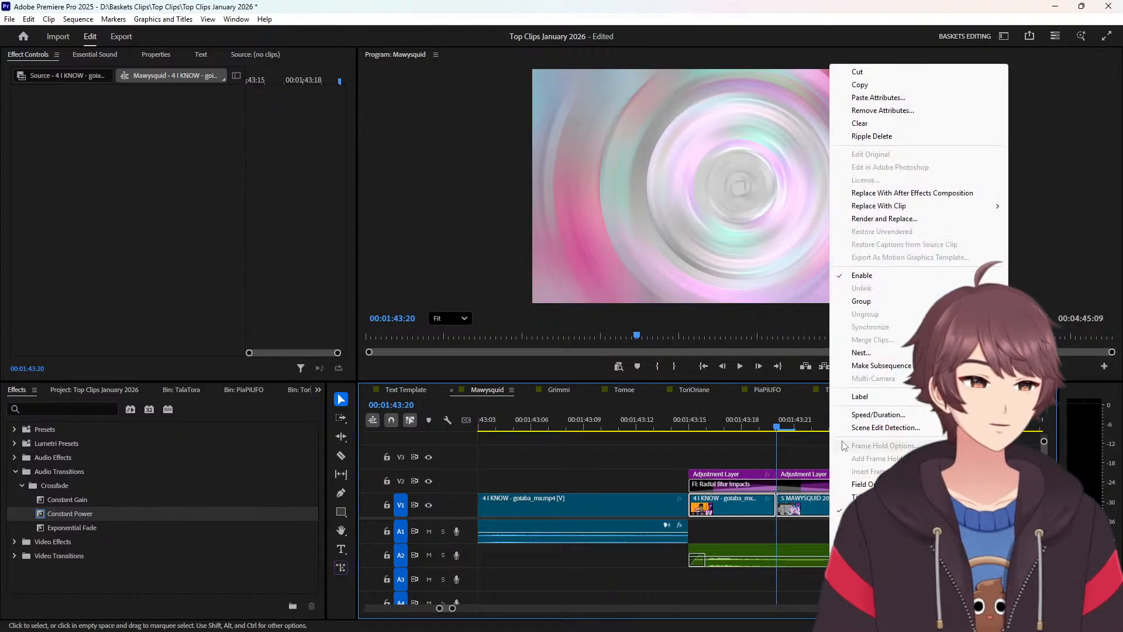
left_click(857, 413)
left_click(523, 309)
left_click(579, 379)
Ripple-delete the gap before "4 I KNOW" and reverse the speed of the two short clips between clips 3 and 4.
key("Up")
key("Up")
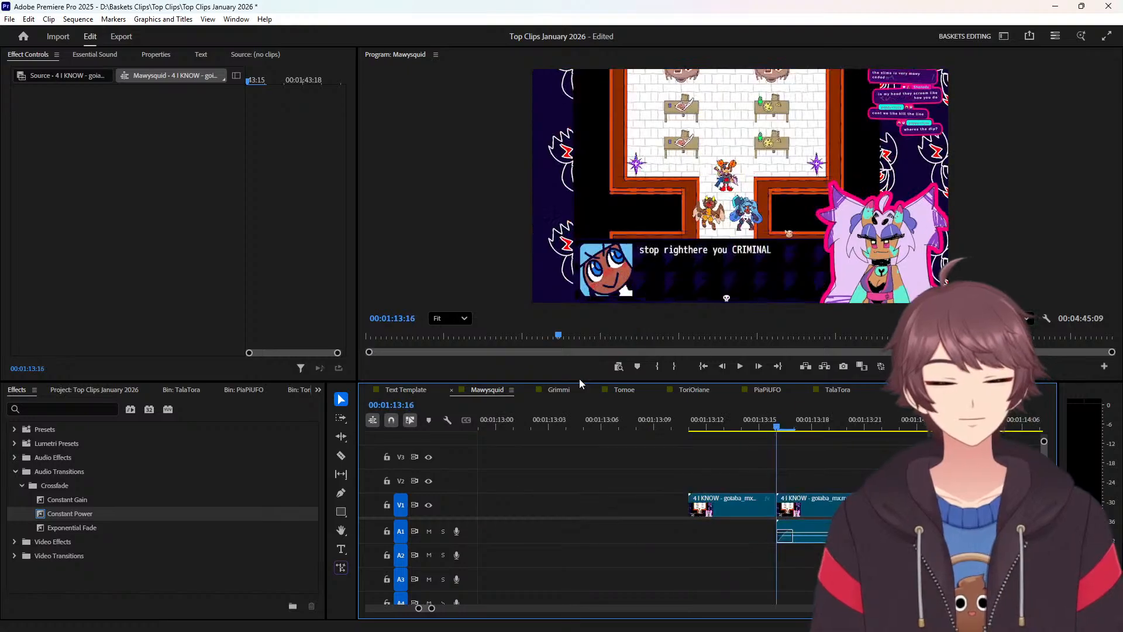
right_click(602, 506)
left_click(673, 516)
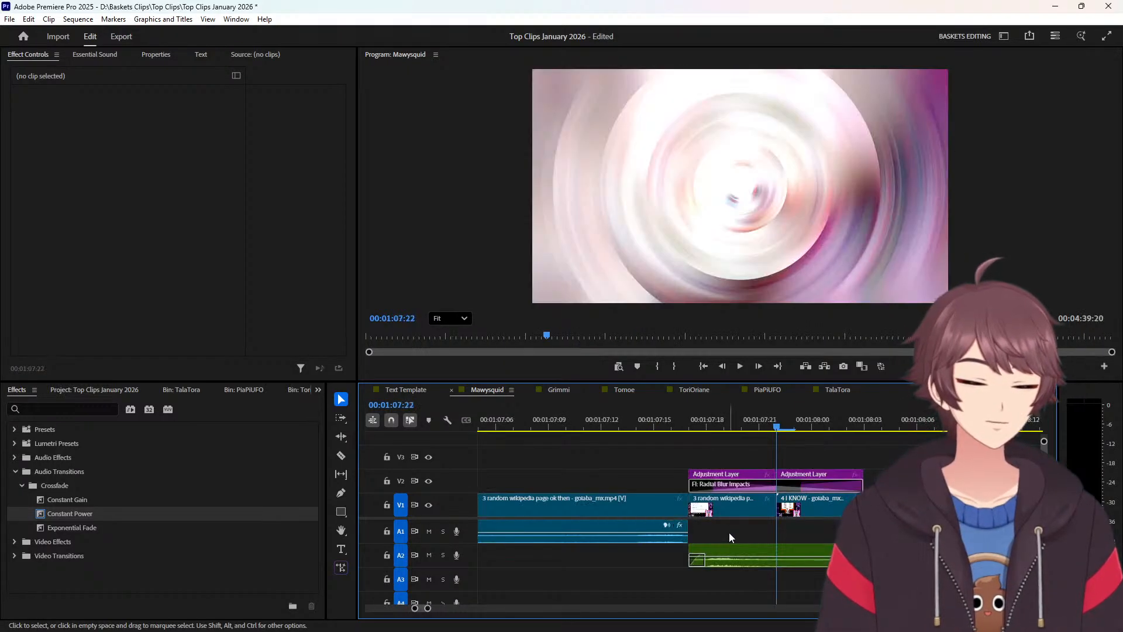
left_click_drag(729, 537, 813, 500)
right_click(812, 500)
left_click(860, 481)
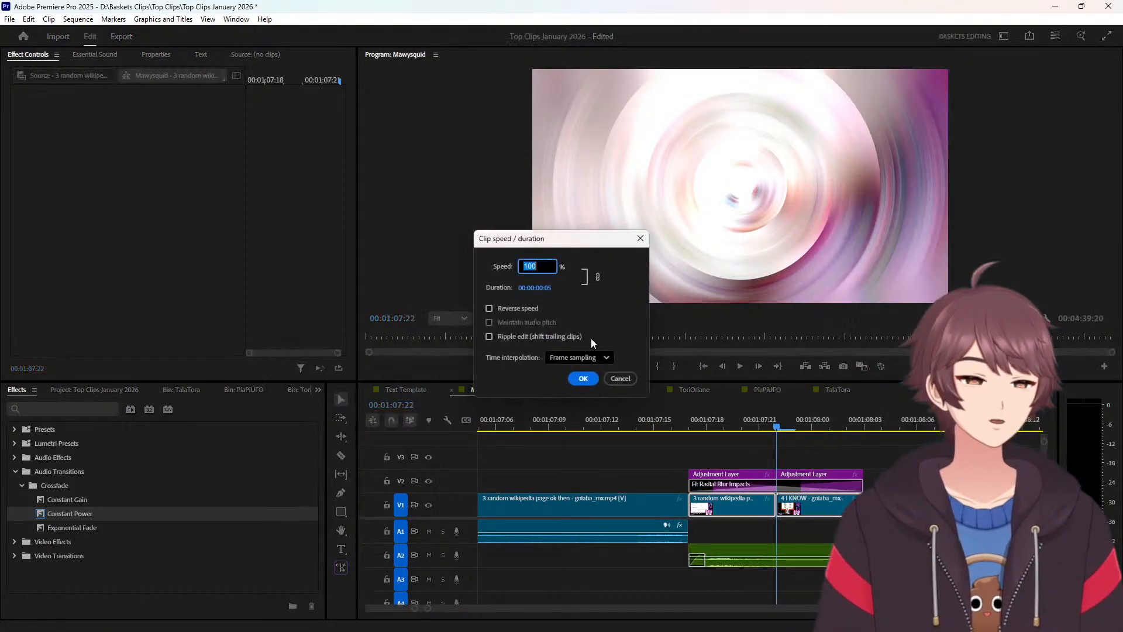
left_click(532, 312)
left_click(585, 379)
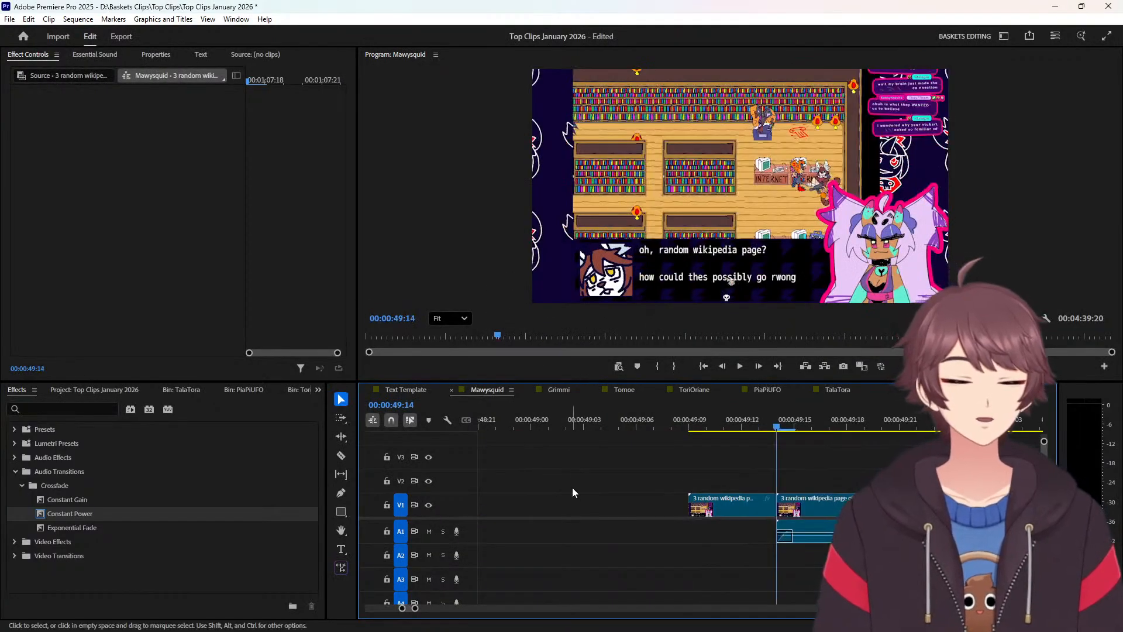
Ripple-delete the gap before "3 random wikipedia page ok then" and reverse the speed of the two short clips between clips 2 and 3.
right_click(581, 498)
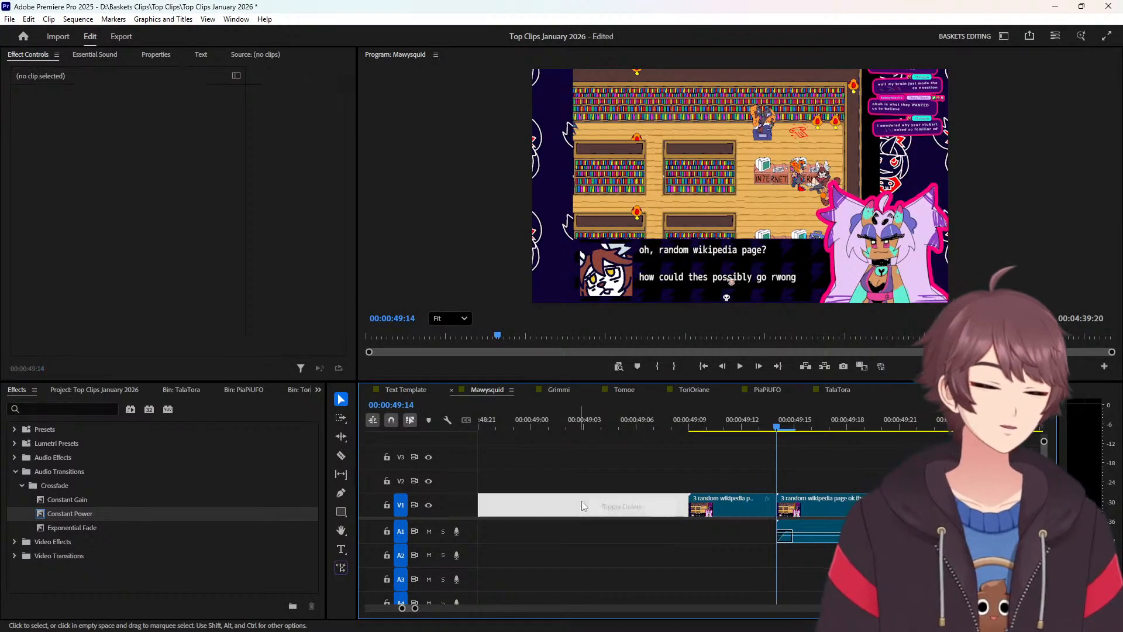
left_click(590, 505)
left_click_drag(715, 528, 822, 504)
right_click(822, 504)
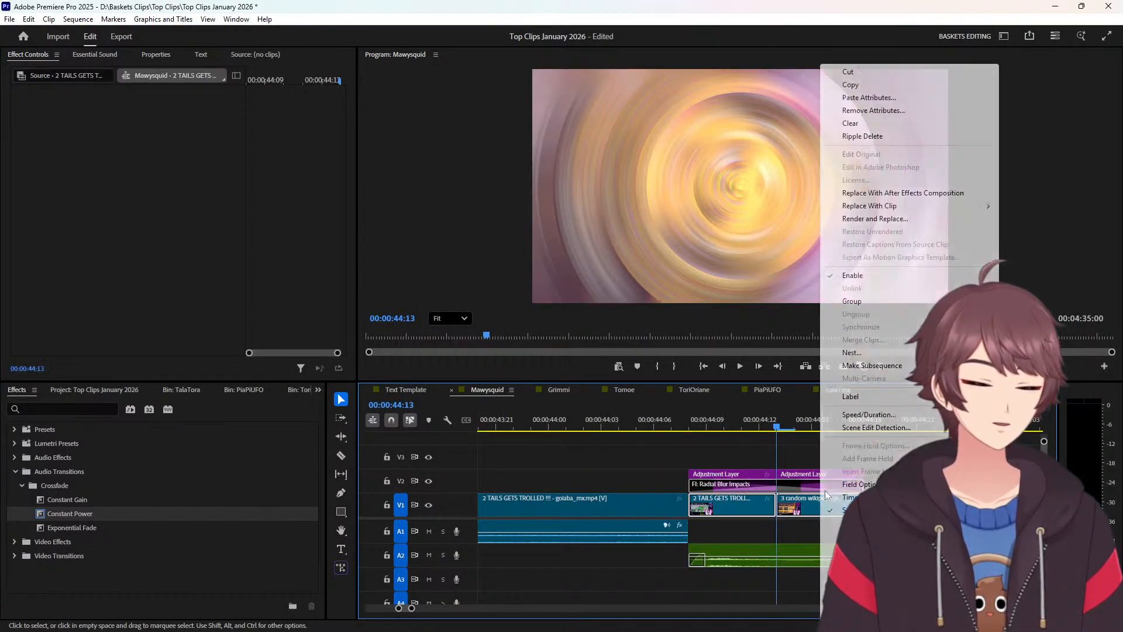
left_click(868, 414)
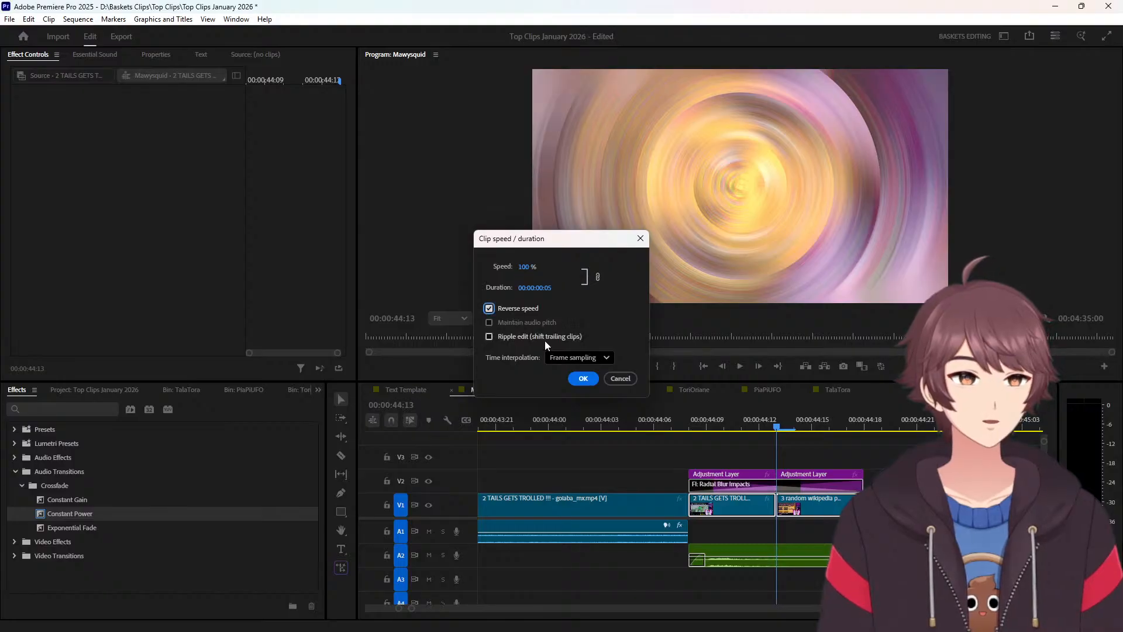
left_click(583, 379)
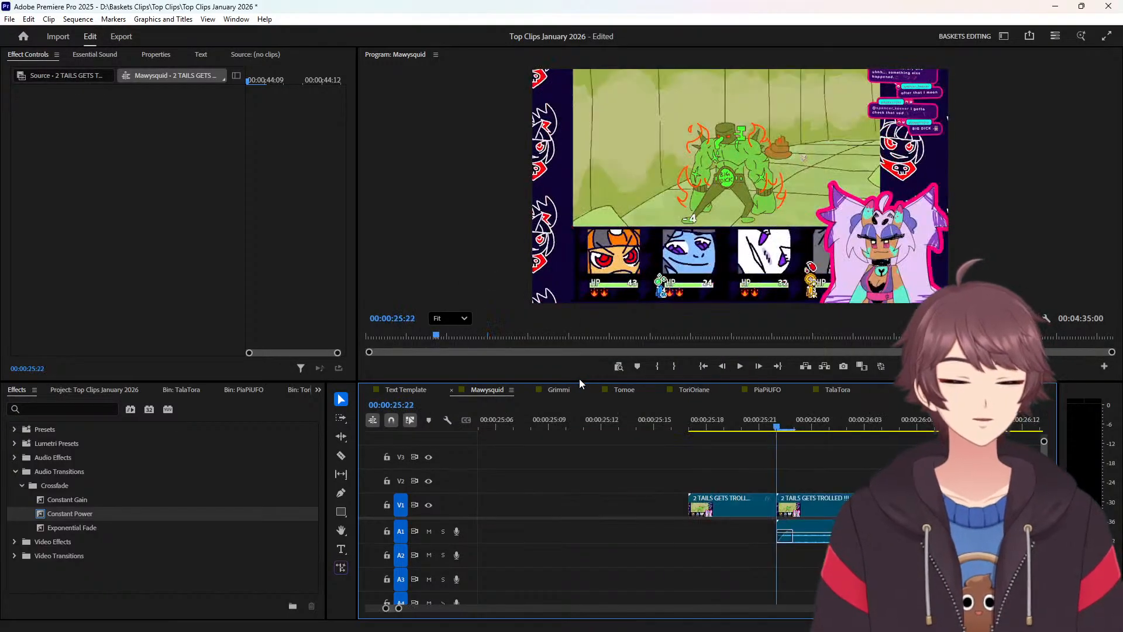
Ripple-delete the gap before "2 TAILS GETS TROLLED" and reverse the speed of the two short clips between clips 1 and 2.
right_click(604, 506)
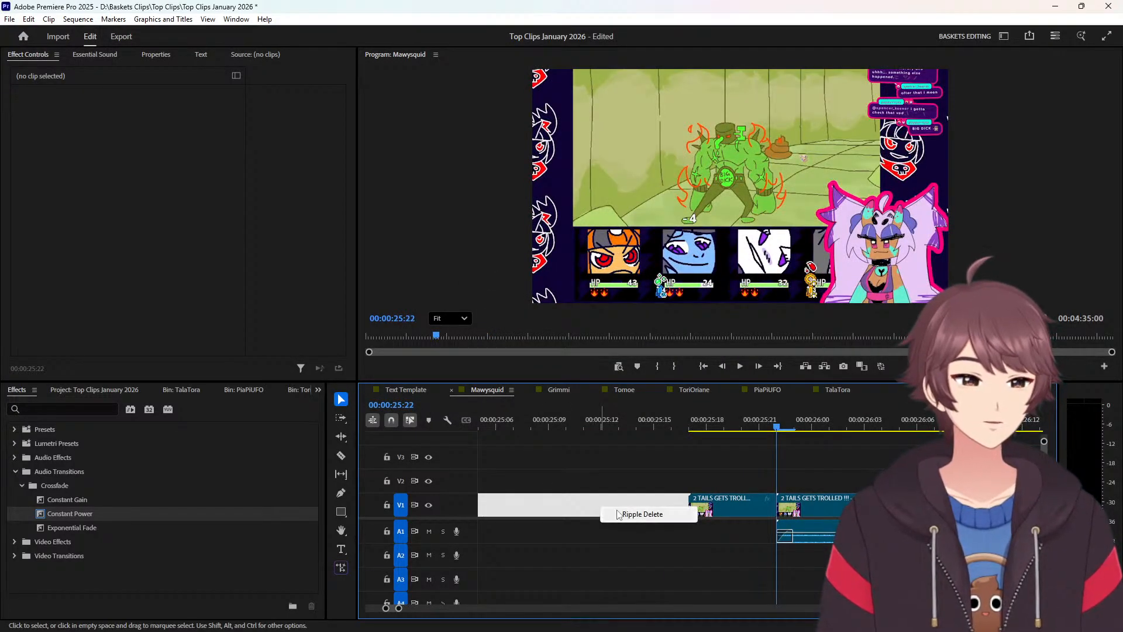
left_click(617, 511)
key("Up")
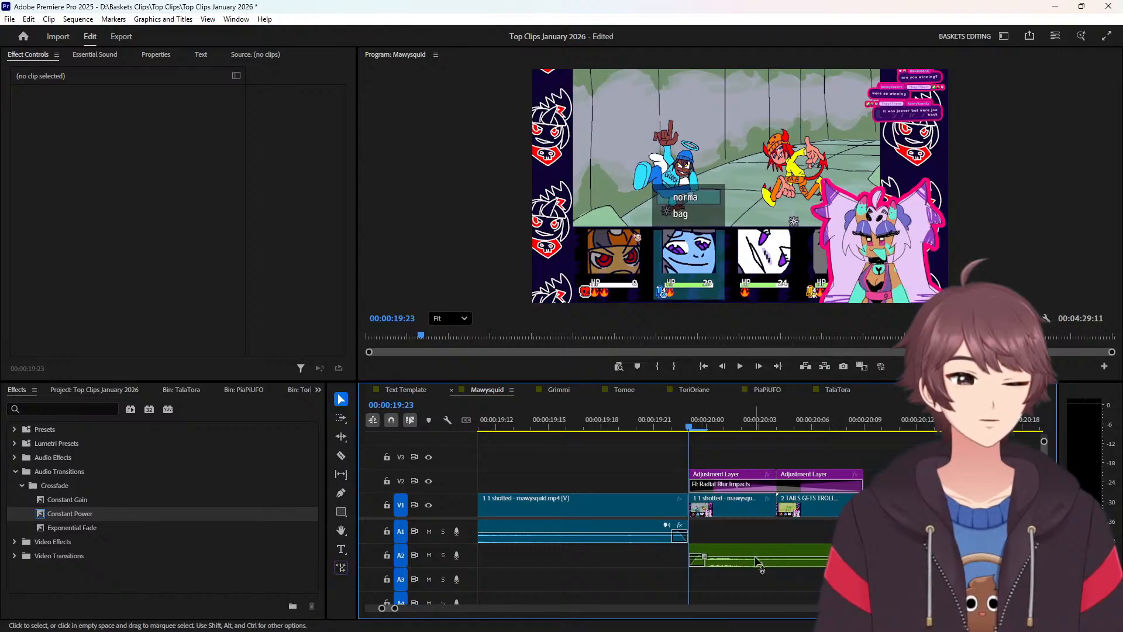
right_click(766, 507)
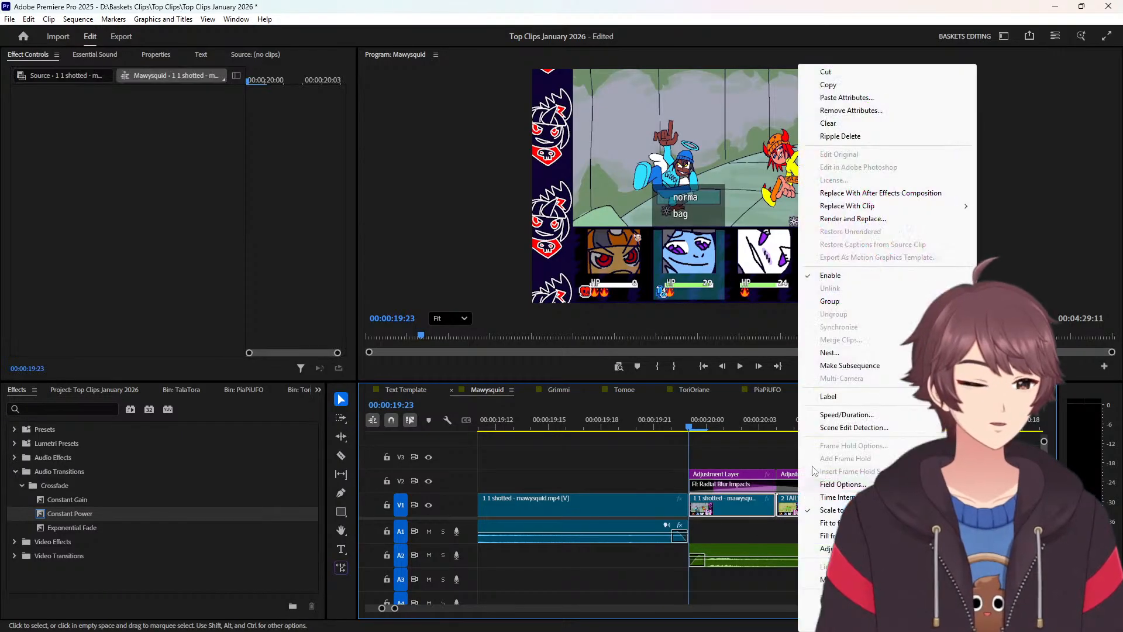
left_click(836, 415)
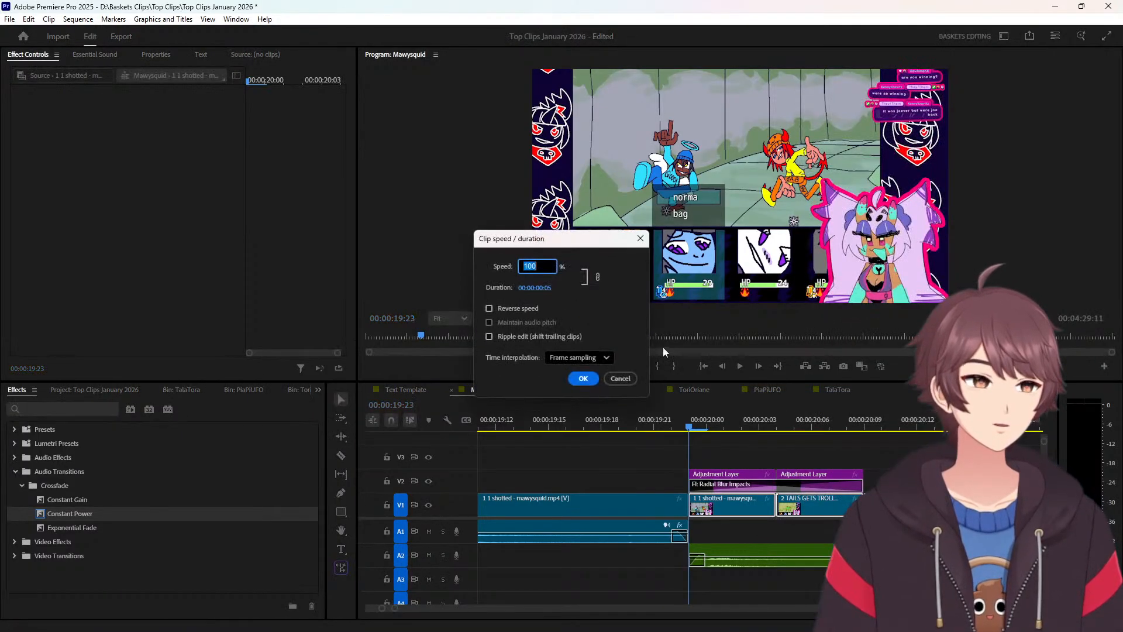
left_click(490, 308)
left_click(583, 378)
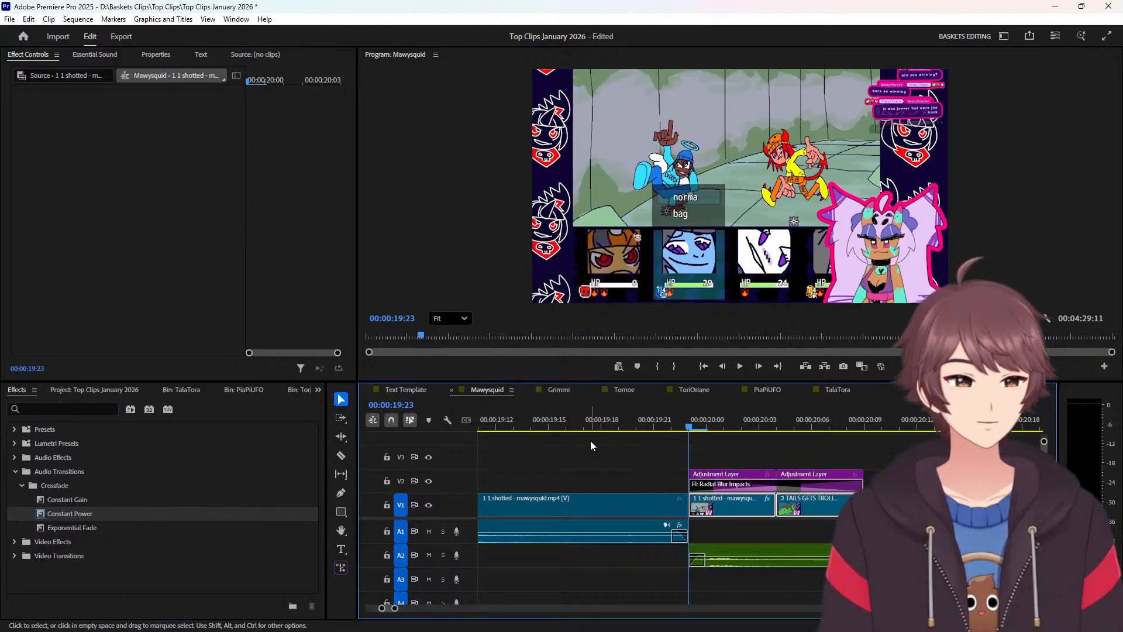
Copy the "Clip Title Example" and "Clipped by: Unknown" graphics from the Text Template sequence and paste them at the start of Mawysquid.
key("Home")
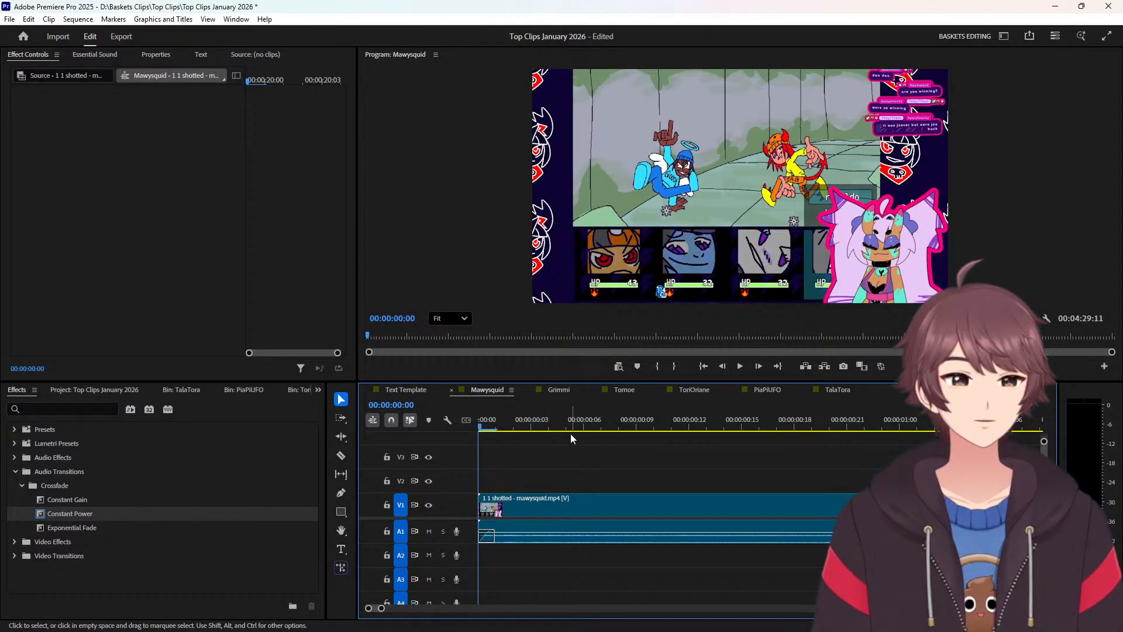
left_click(398, 392)
left_click_drag(486, 442, 573, 506)
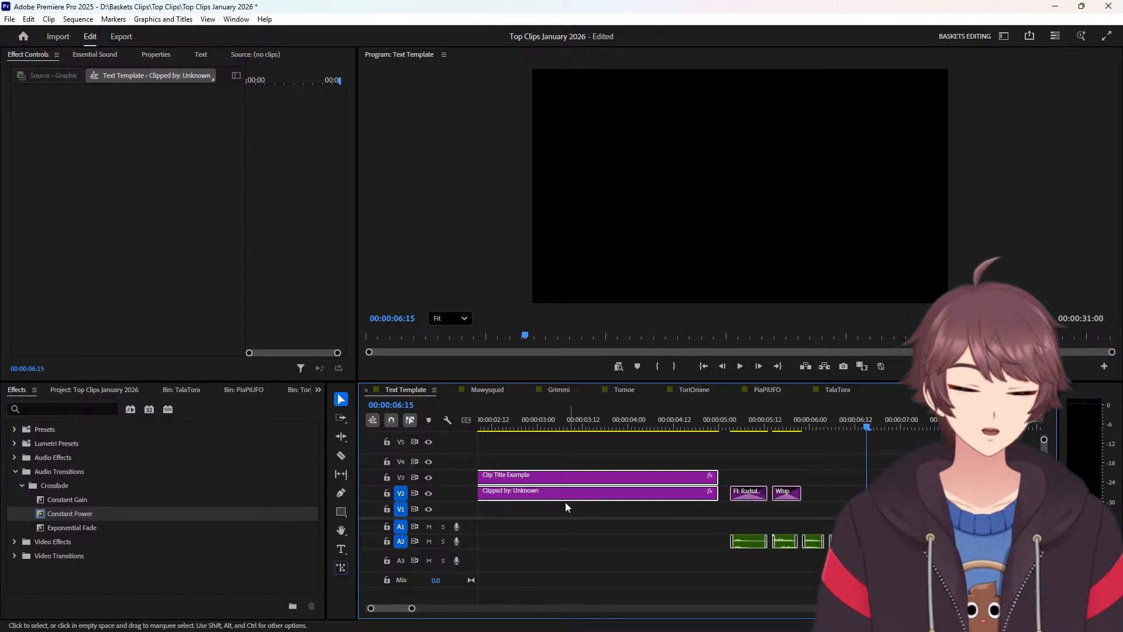
left_click(478, 391)
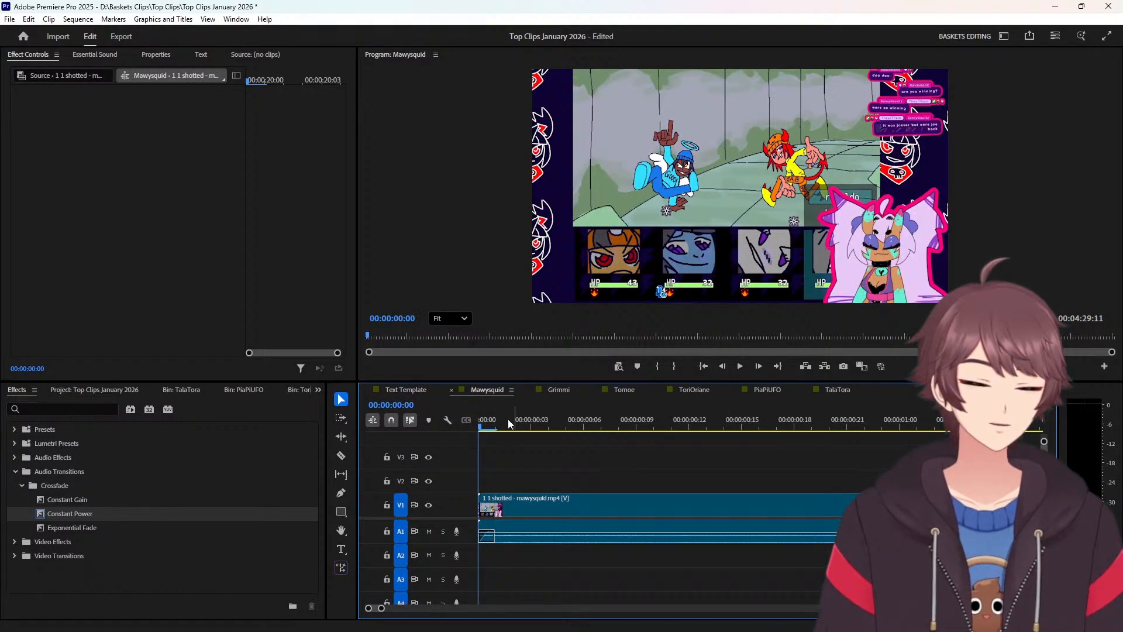
key("ctrl+v")
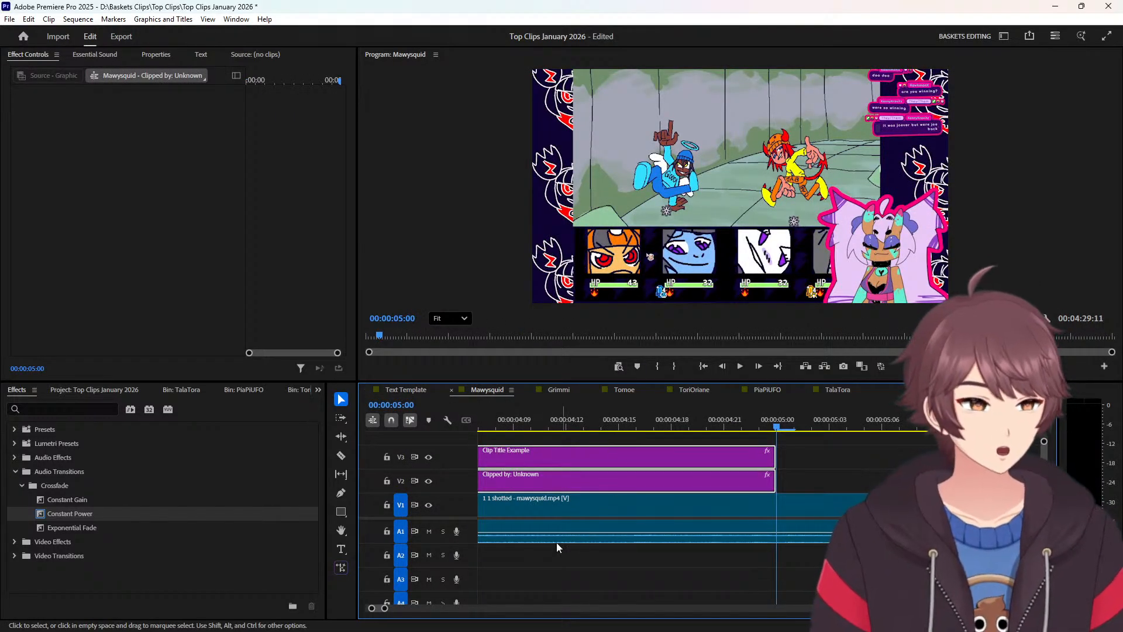
Paste the two title graphics at the start of the Grimmi, Tomoe, ToriOriane, PiaPiUFO and TalaTora sequences.
left_click(559, 389)
left_click(624, 389)
key("ctrl+v")
left_click(694, 389)
key("ctrl+v")
left_click(762, 389)
key("ctrl+v")
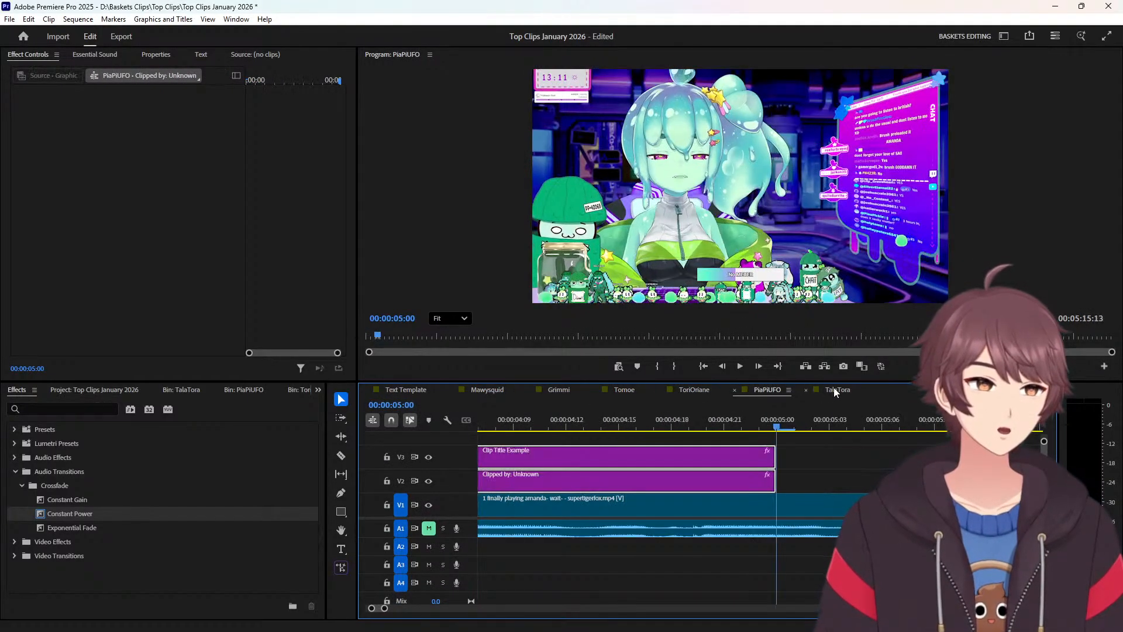
left_click(835, 388)
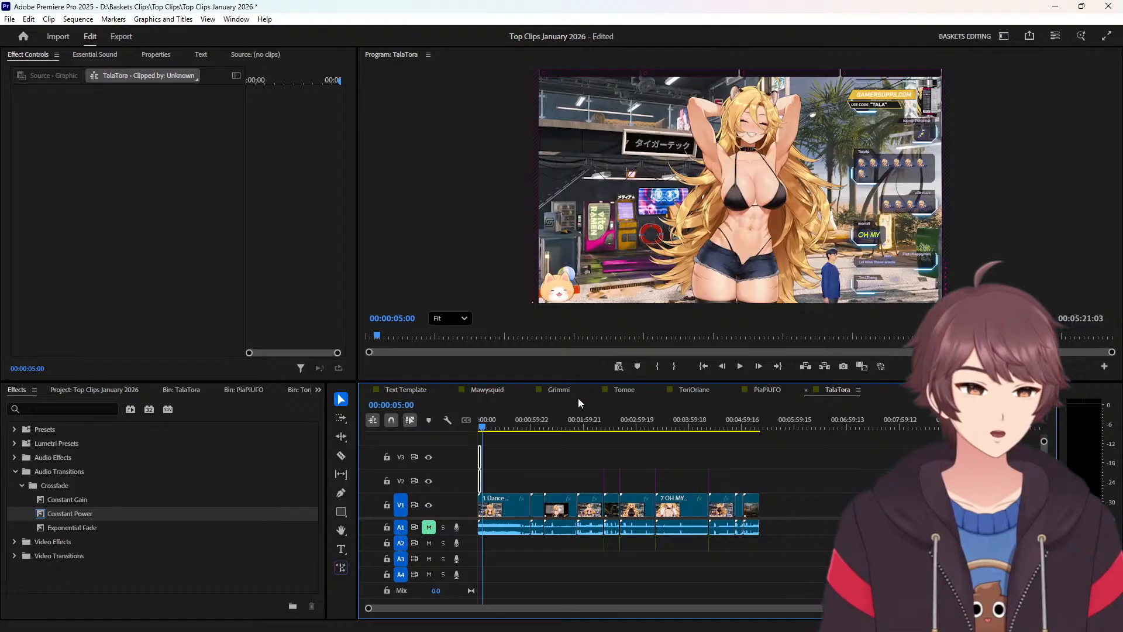
Apply the "Tomoe" linked style to the "Clip Title Example" text in the Tomoe sequence and preview it about two seconds in.
left_click(621, 389)
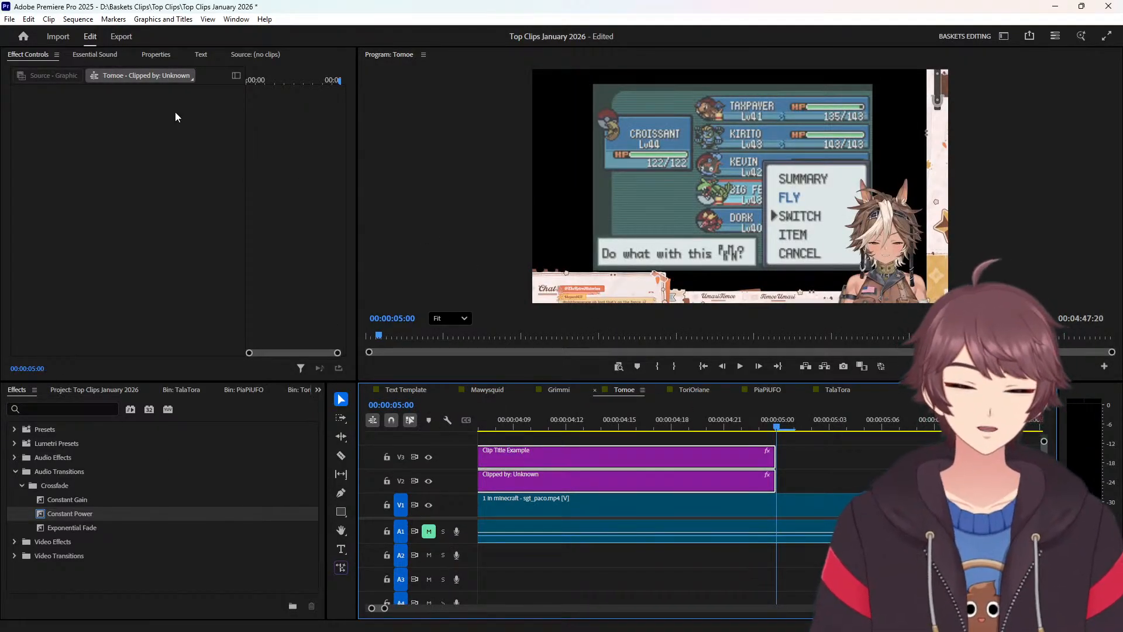
left_click(156, 54)
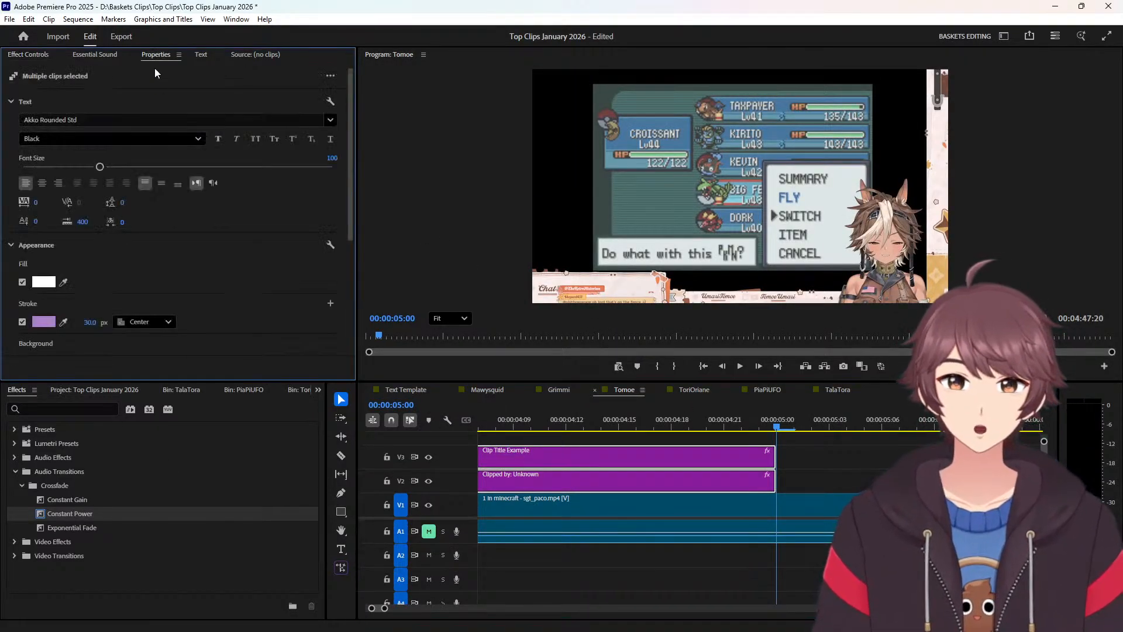
left_click(807, 453)
left_click(744, 454)
left_click(240, 93)
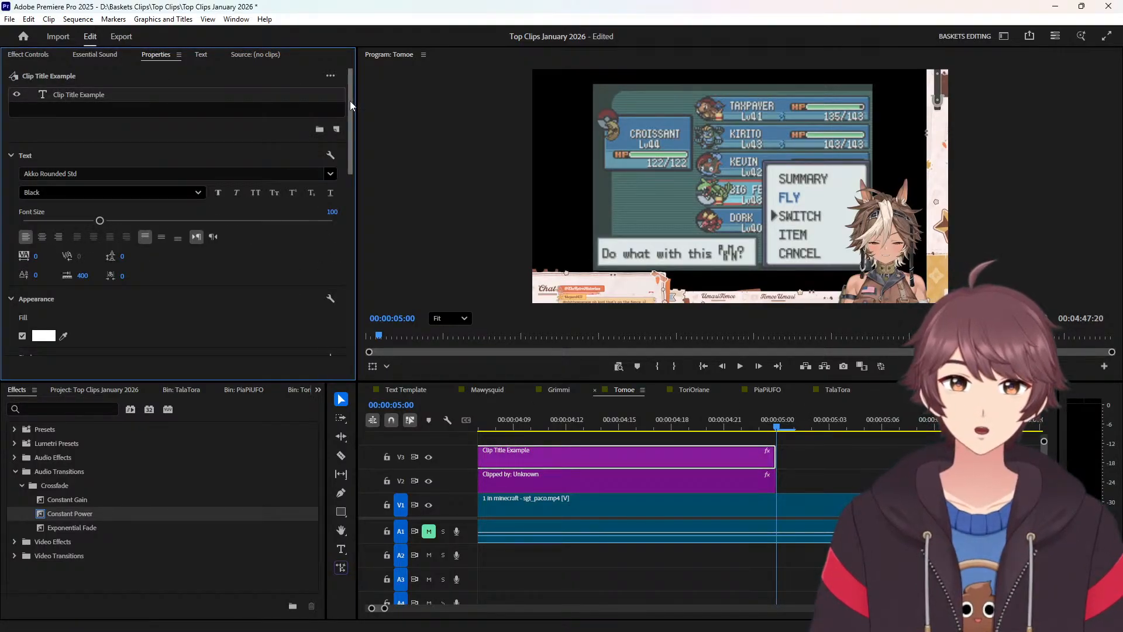
left_click_drag(350, 100, 386, 263)
left_click(252, 323)
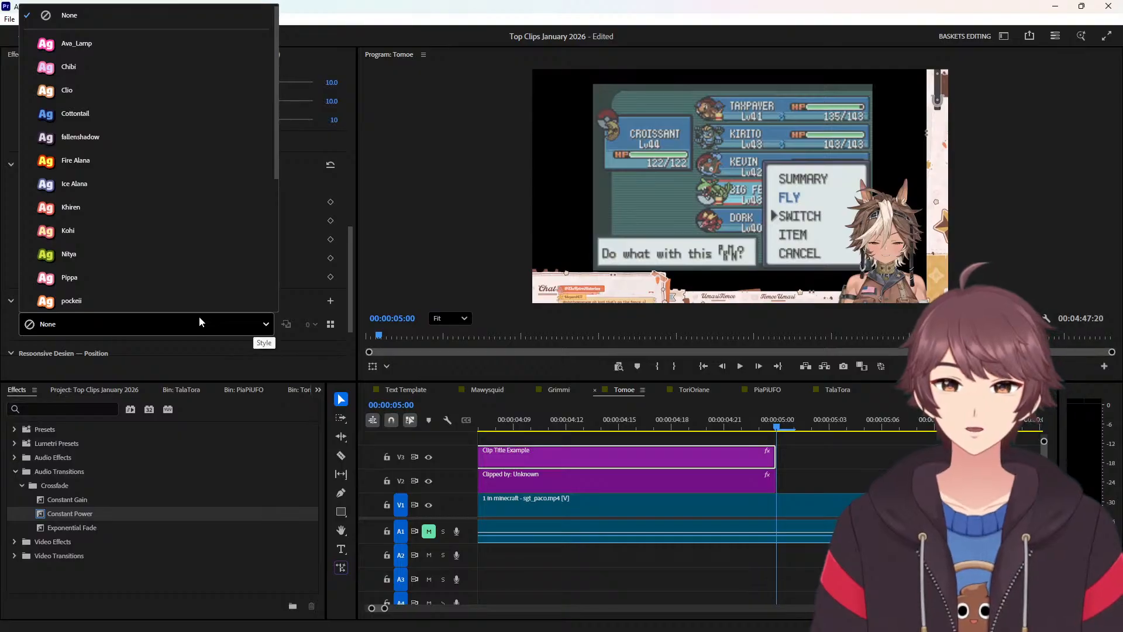
scroll(130, 218, "down", 2)
scroll(177, 208, "down", 3)
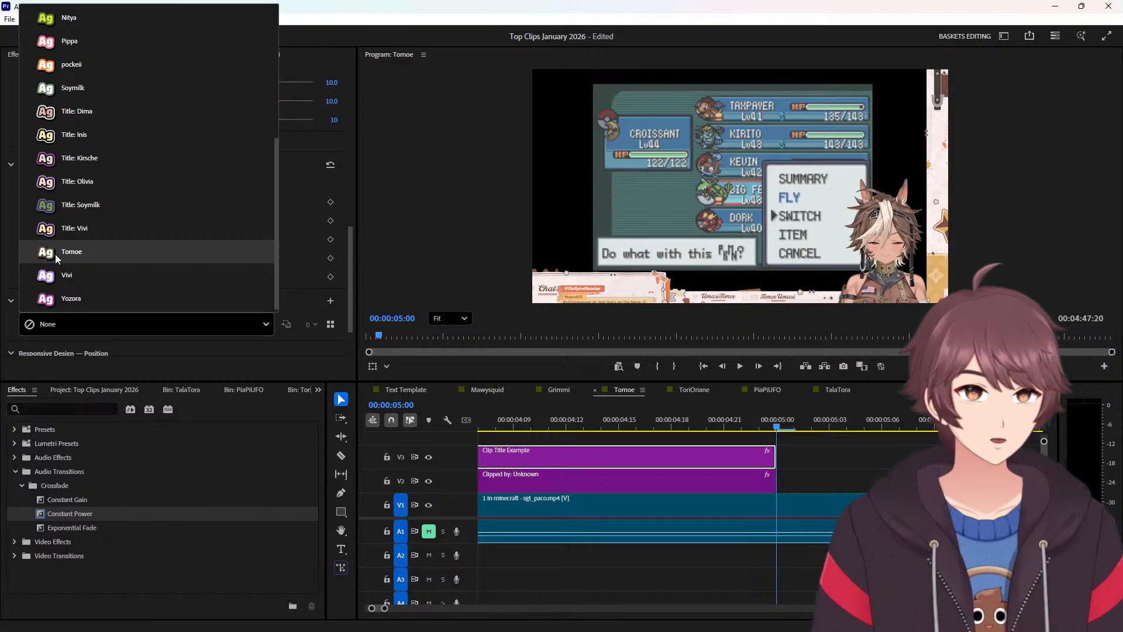
left_click(56, 255)
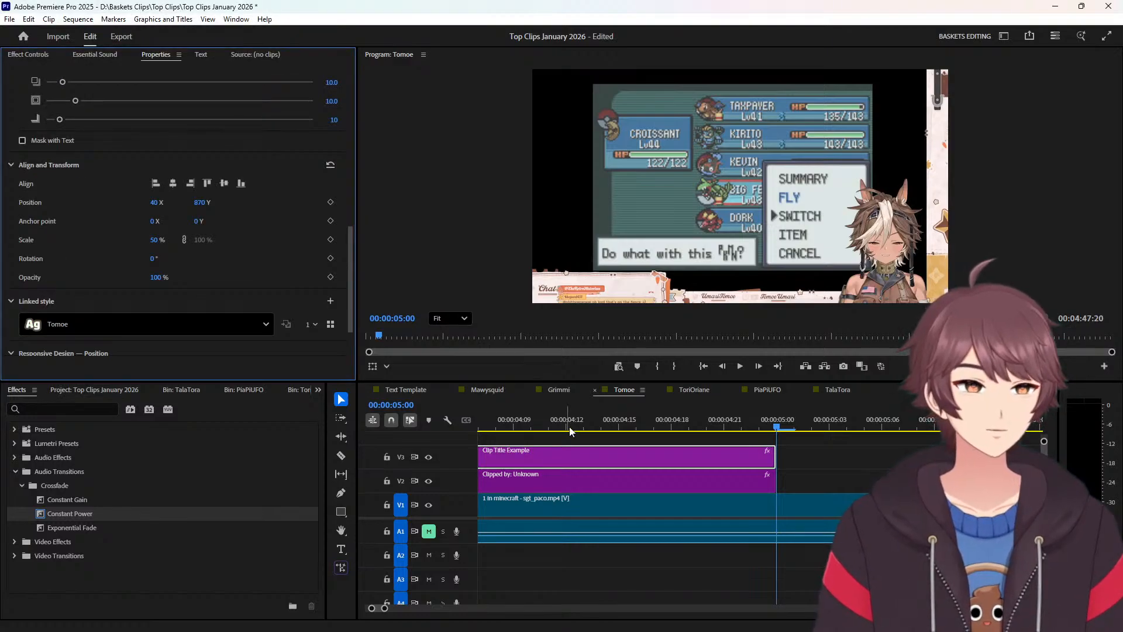
left_click_drag(385, 608, 498, 609)
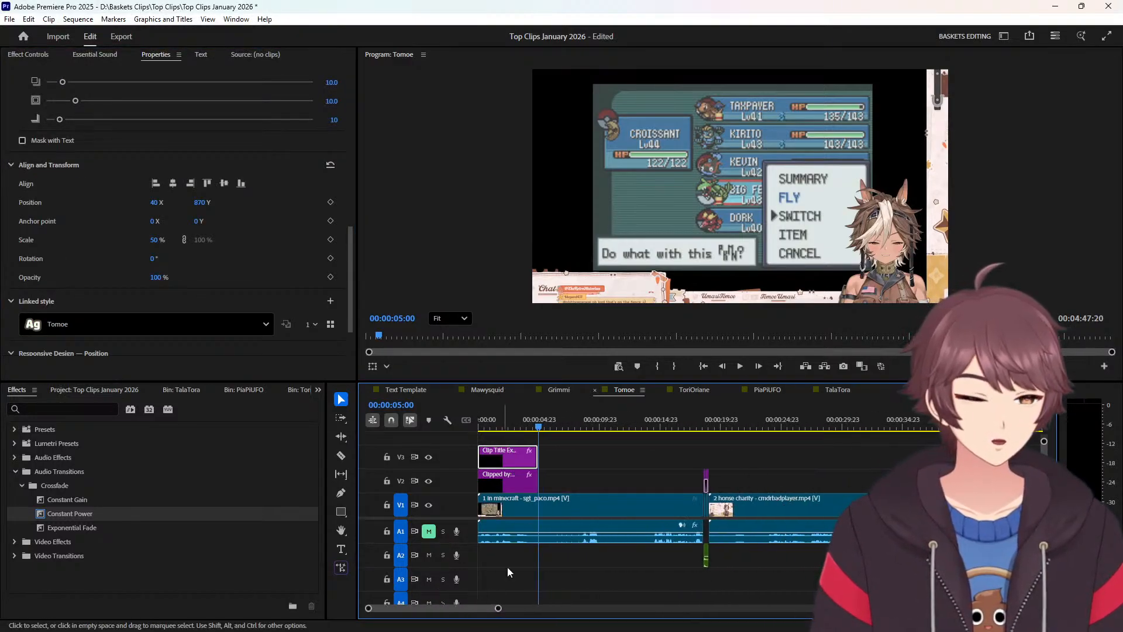
left_click(504, 433)
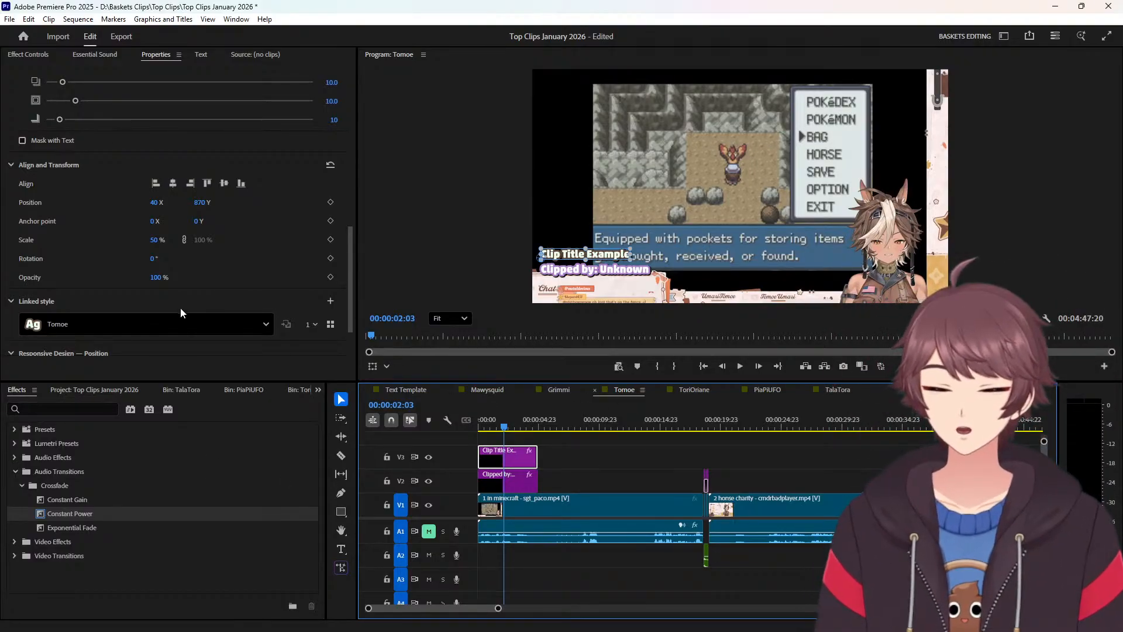
left_click(179, 321)
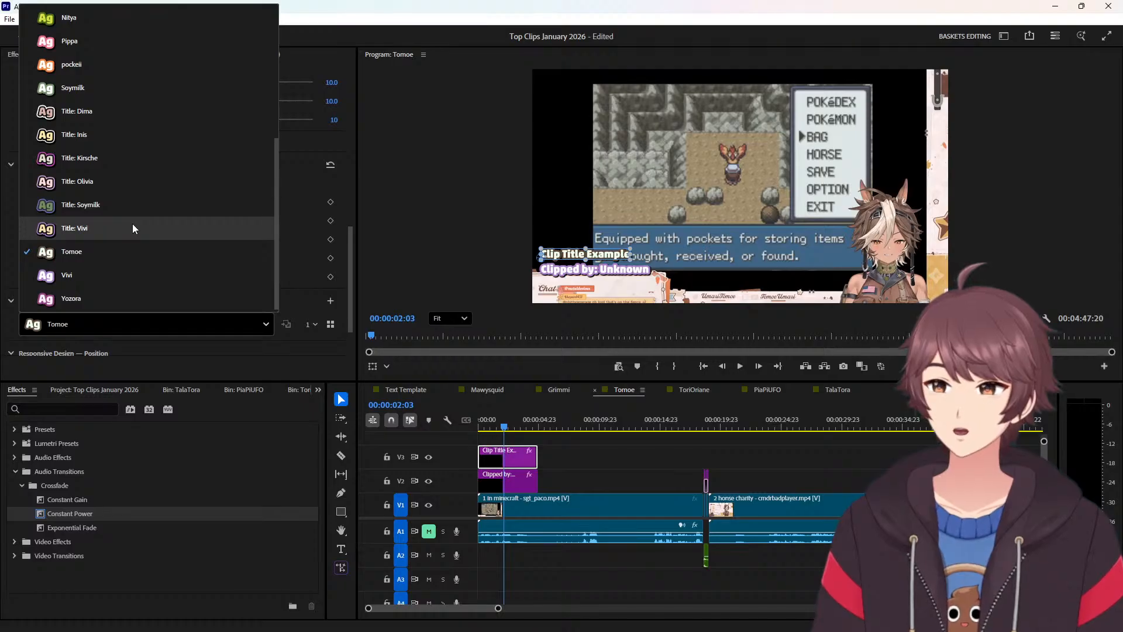
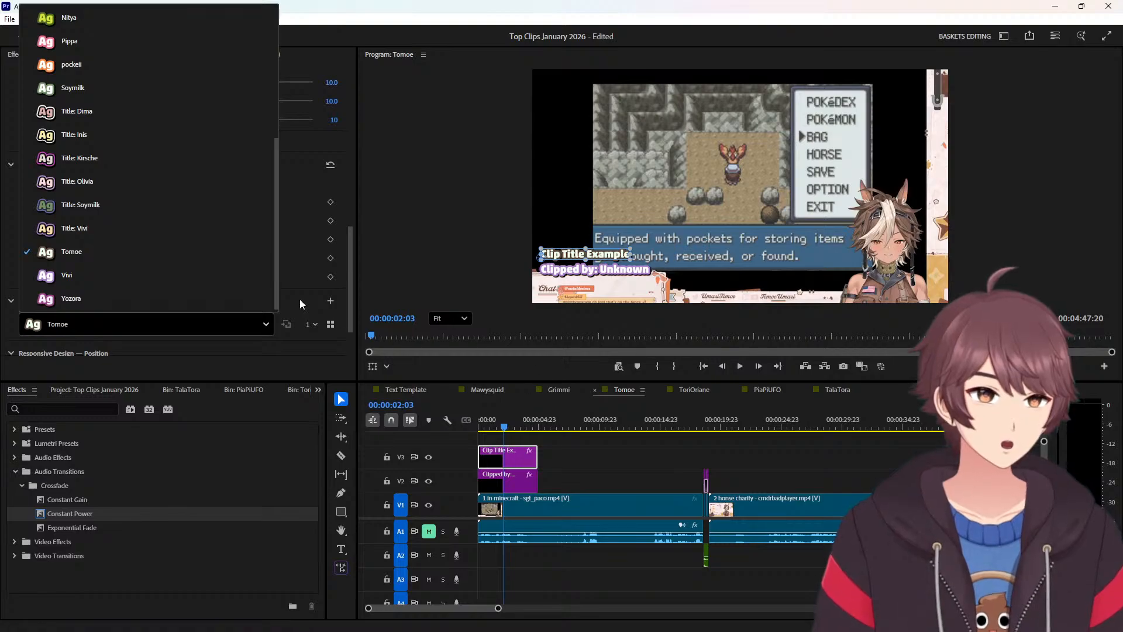
left_click(362, 172)
Add a second stroke to the clip title, matching the first stroke's brown, with Center alignment and a 30 px width.
scroll(243, 197, "up", 4)
scroll(251, 196, "up", 5)
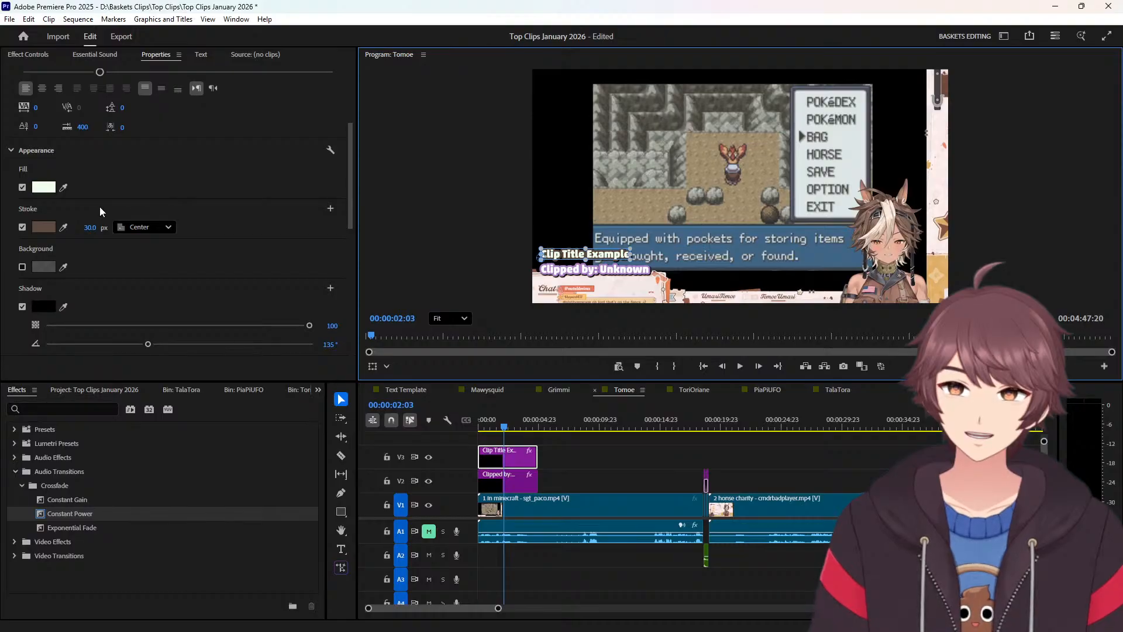
left_click(331, 209)
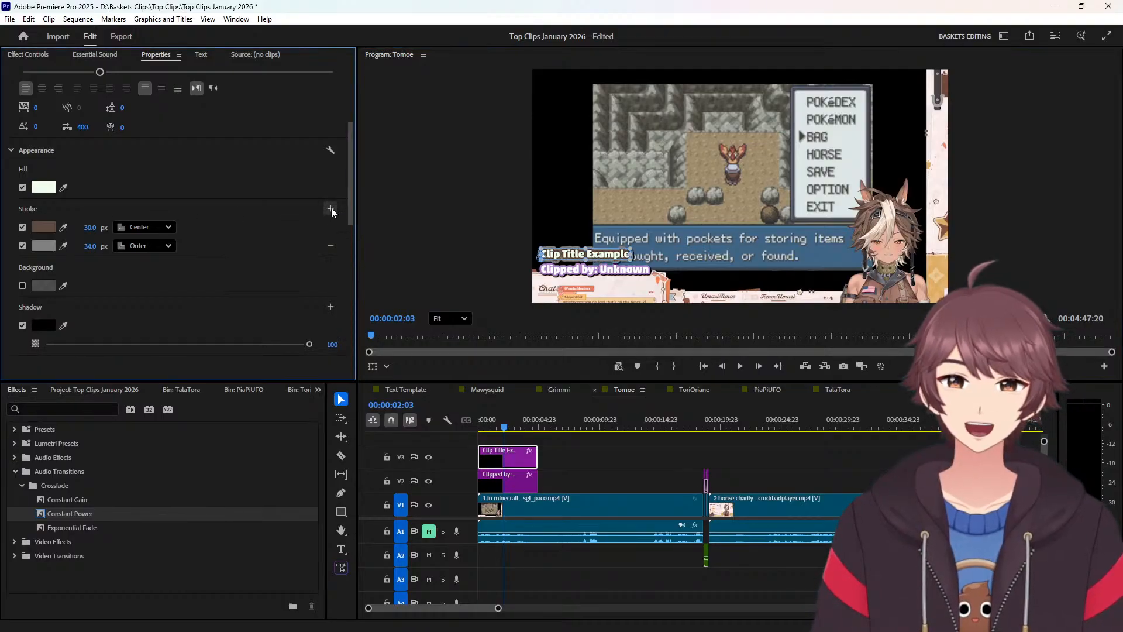
left_click(63, 245)
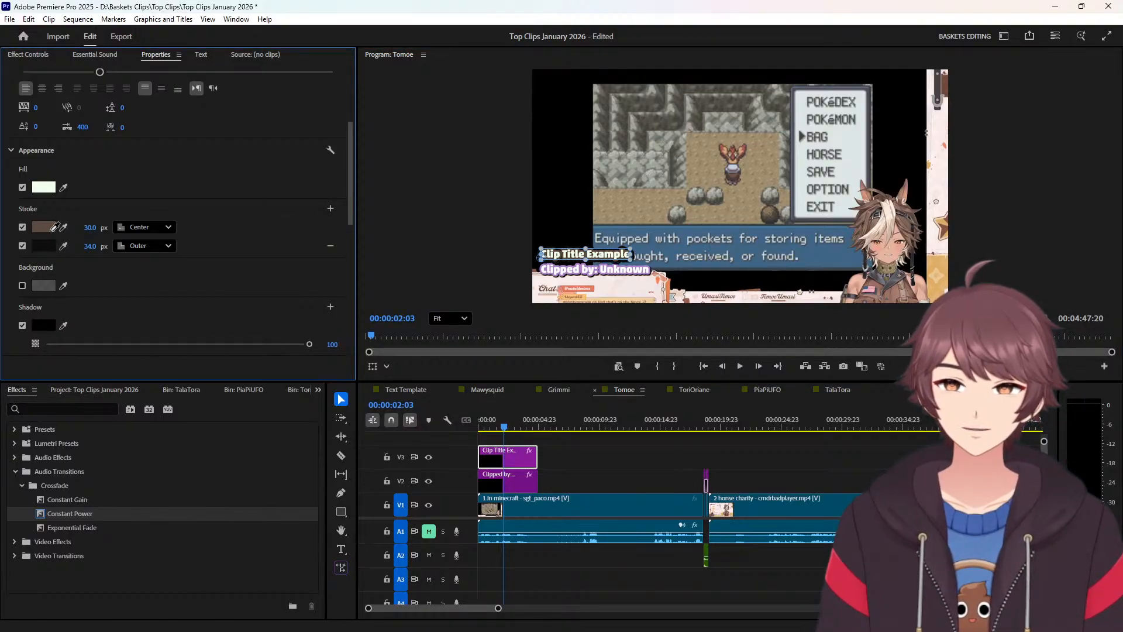
left_click(53, 226)
left_click(140, 246)
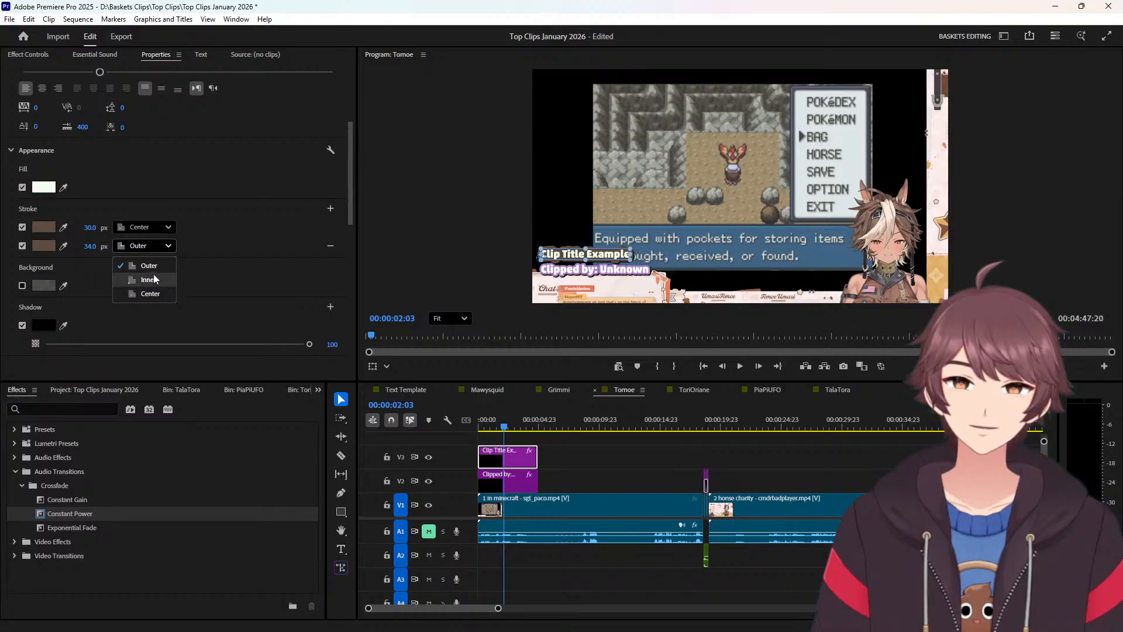
left_click(161, 294)
left_click(90, 246)
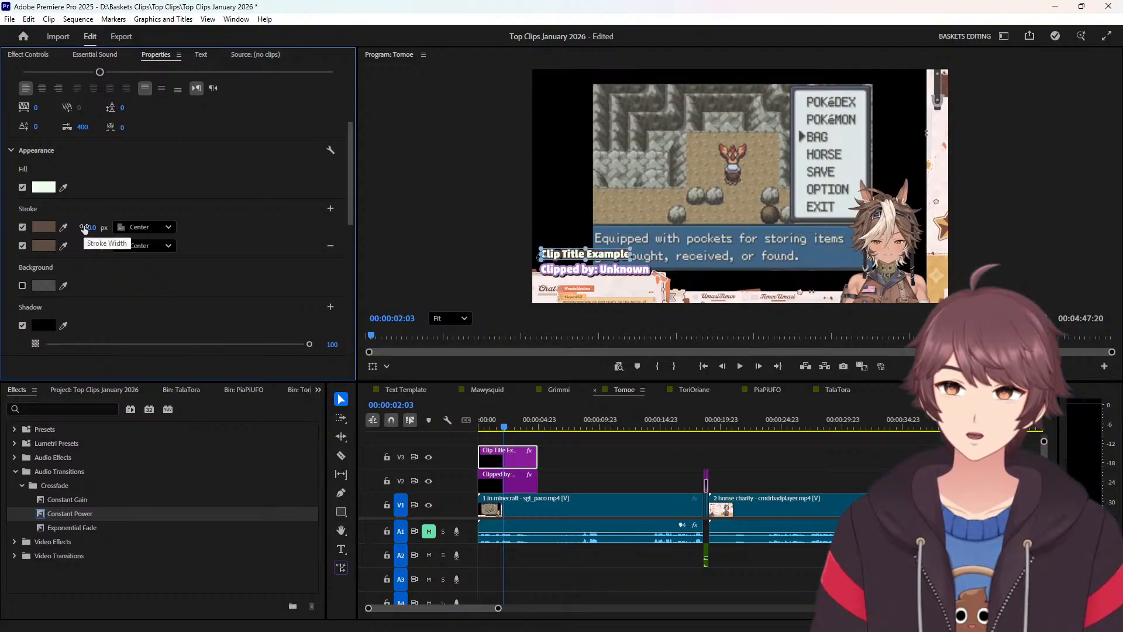
left_click(144, 246)
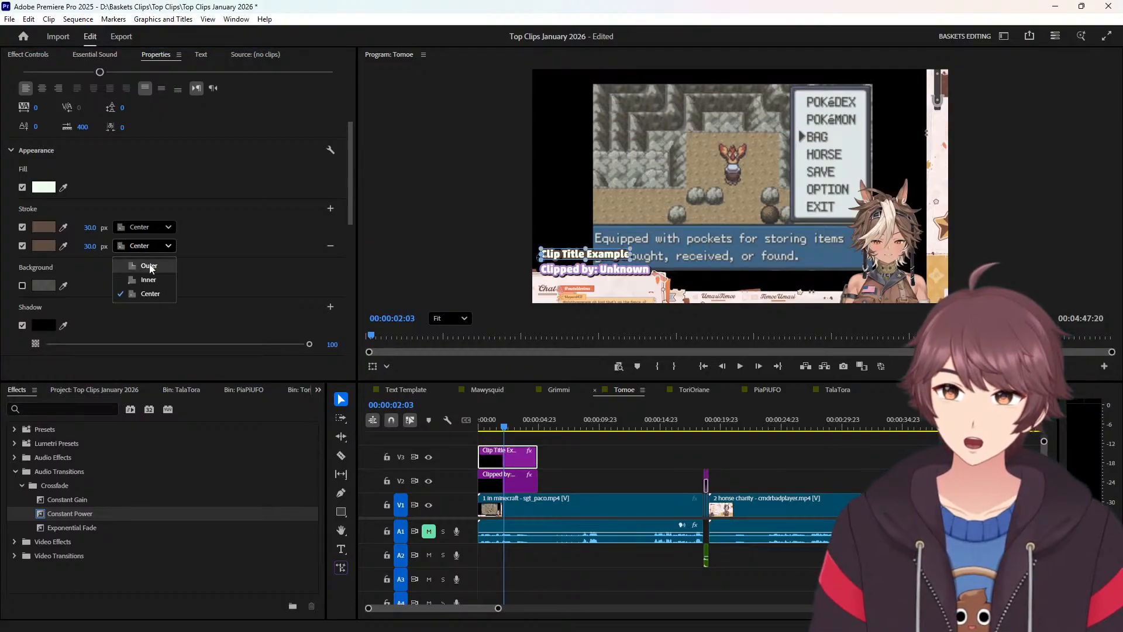
left_click(202, 257)
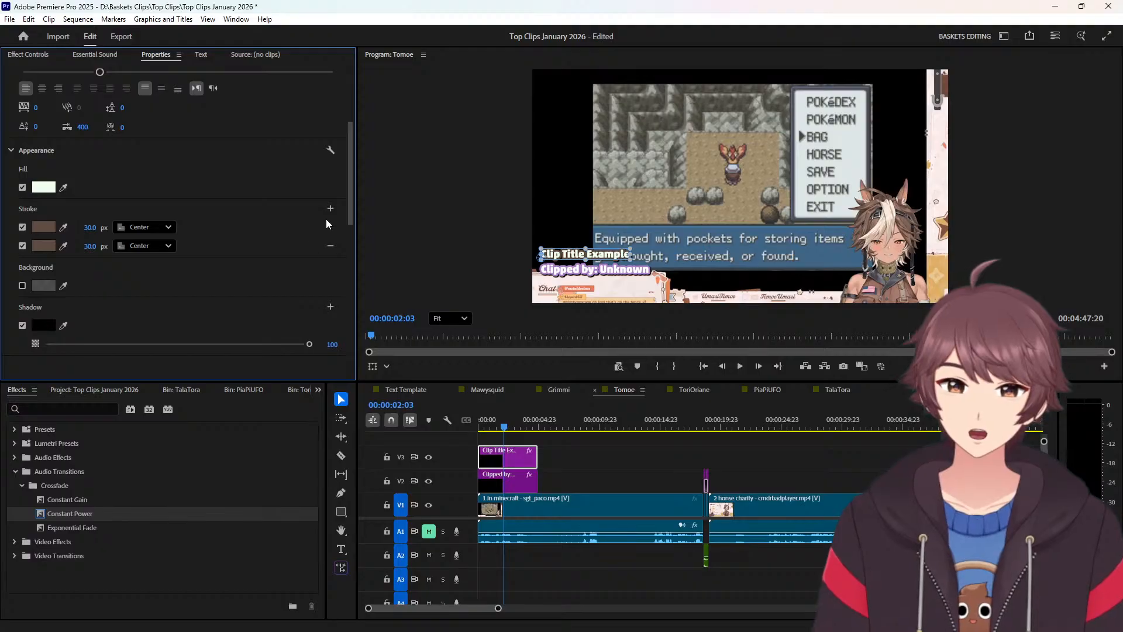
Apply the "Title: Vivi" linked style to the "Clipped by: Unknown" text and review its stroke settings.
left_click(427, 382)
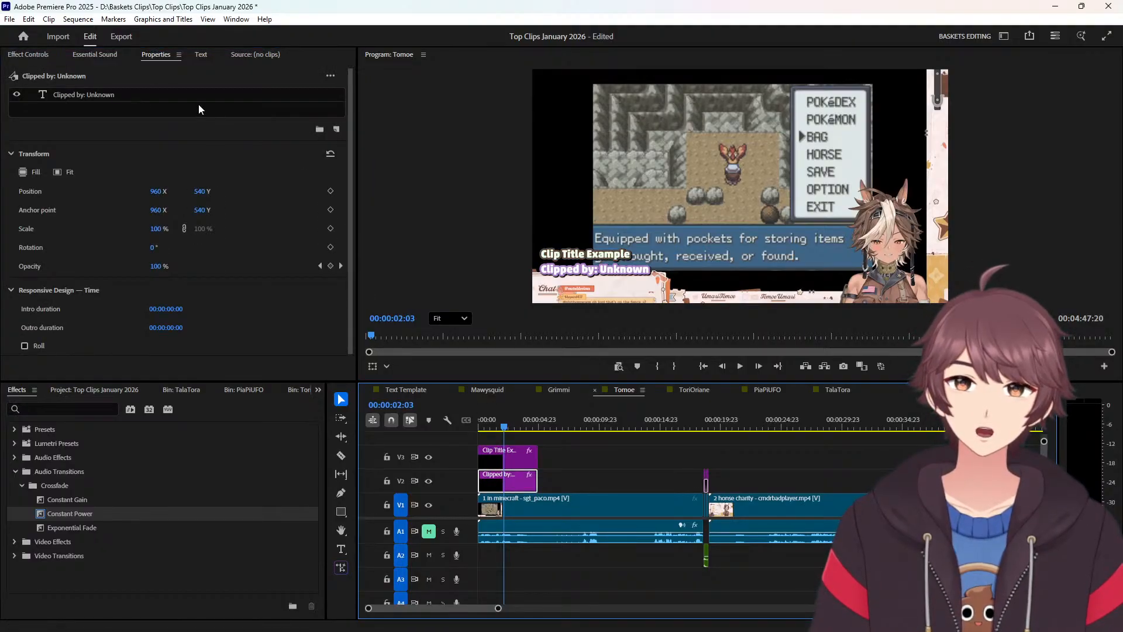
left_click(242, 97)
left_click_drag(352, 114, 341, 360)
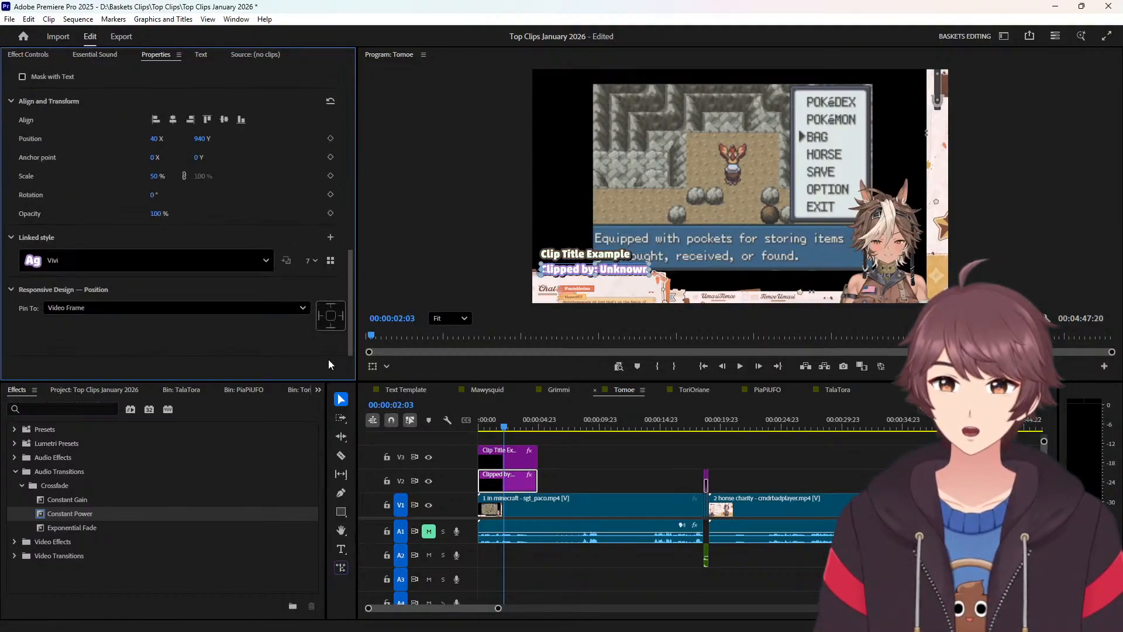
left_click(184, 262)
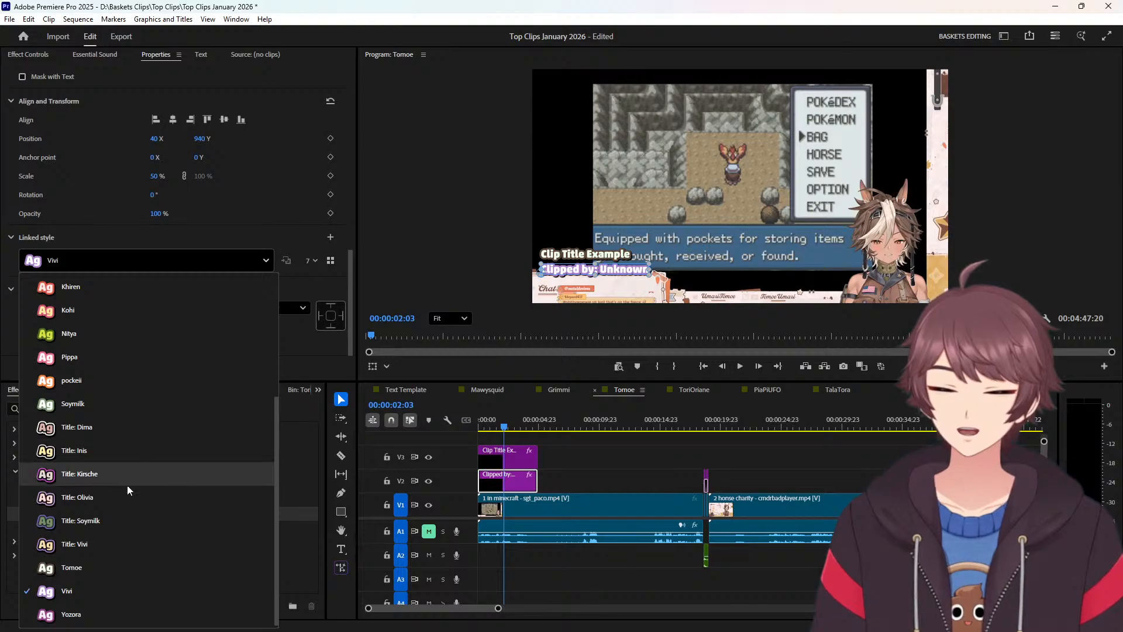
left_click(108, 534)
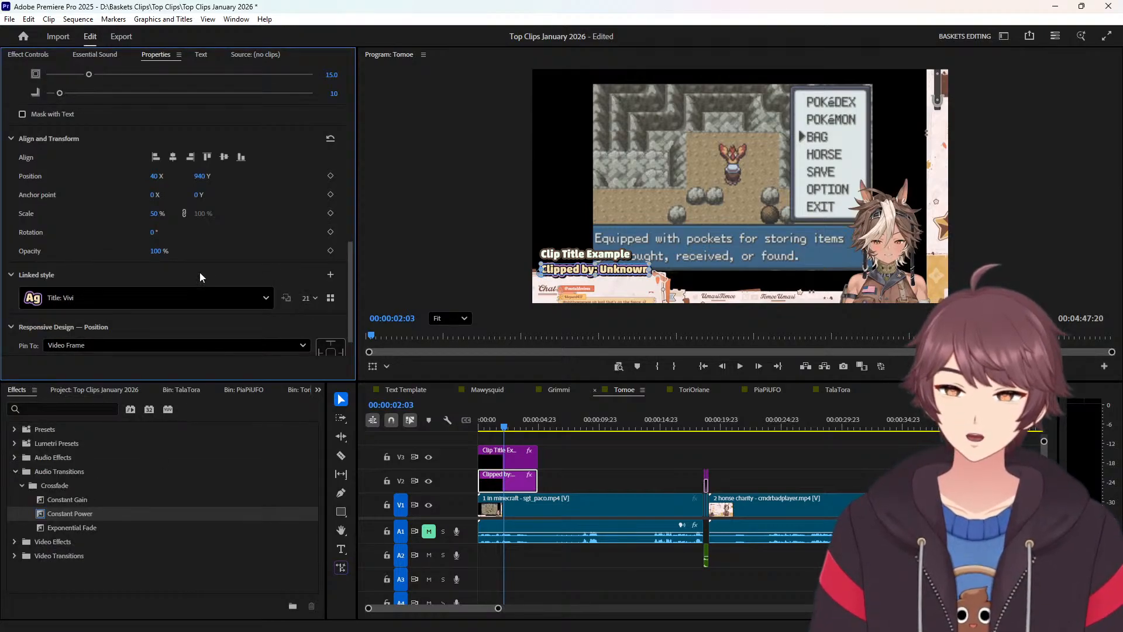
left_click_drag(353, 268, 353, 186)
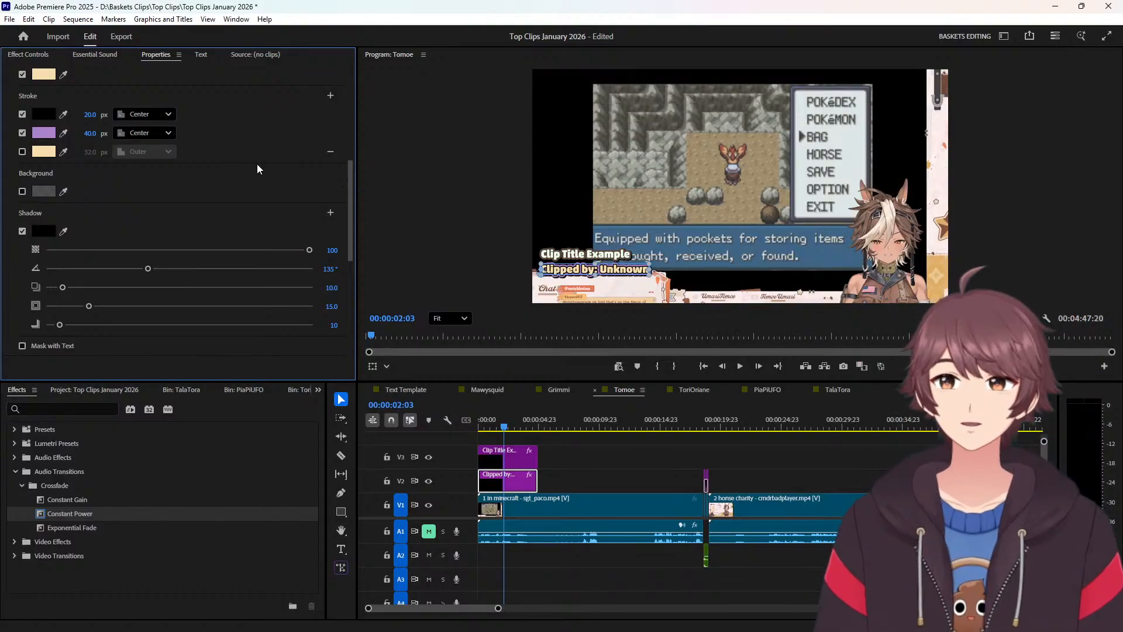
scroll(258, 169, "up", 1)
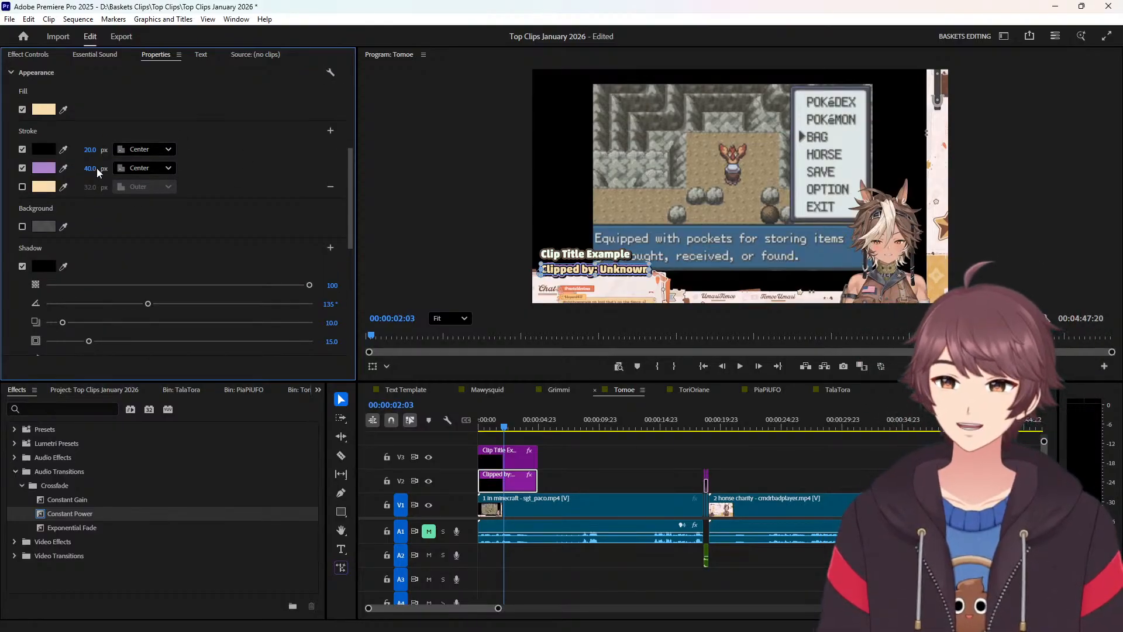
scroll(184, 269, "up", 2)
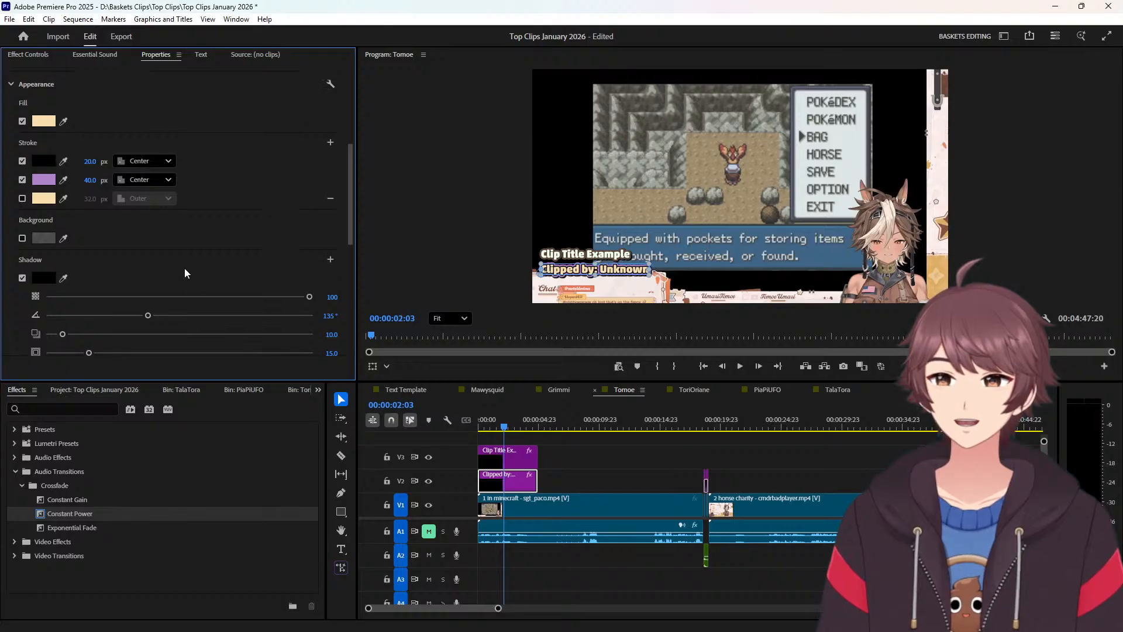
scroll(195, 262, "down", 1)
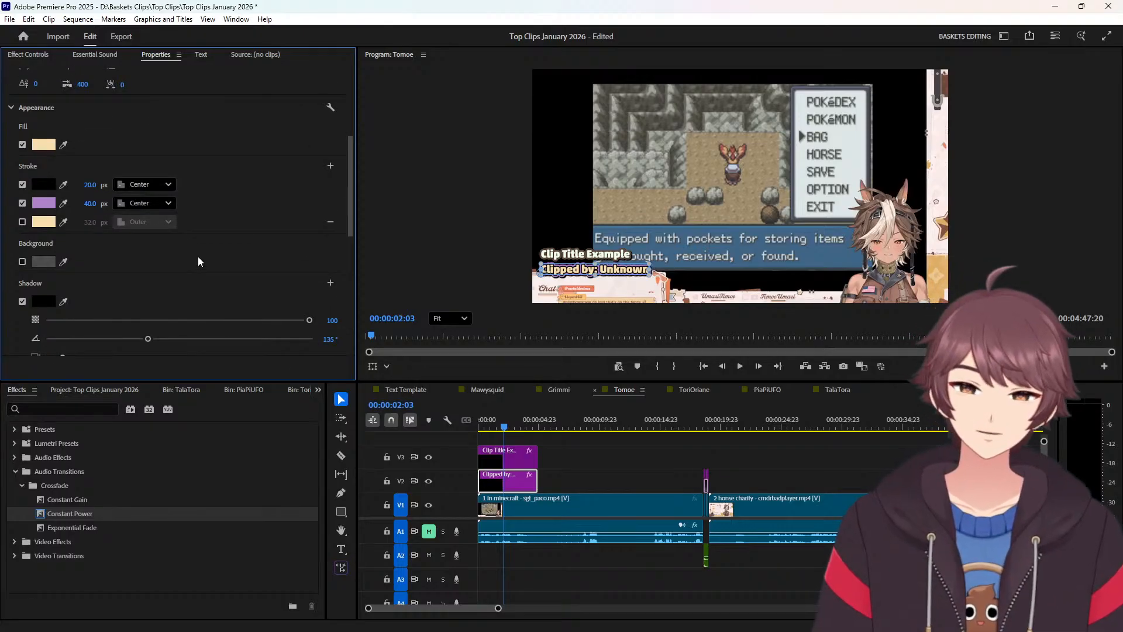
Set the "Clip Title Example" text's second stroke to 40 px and its first stroke to 20 px.
left_click(510, 465)
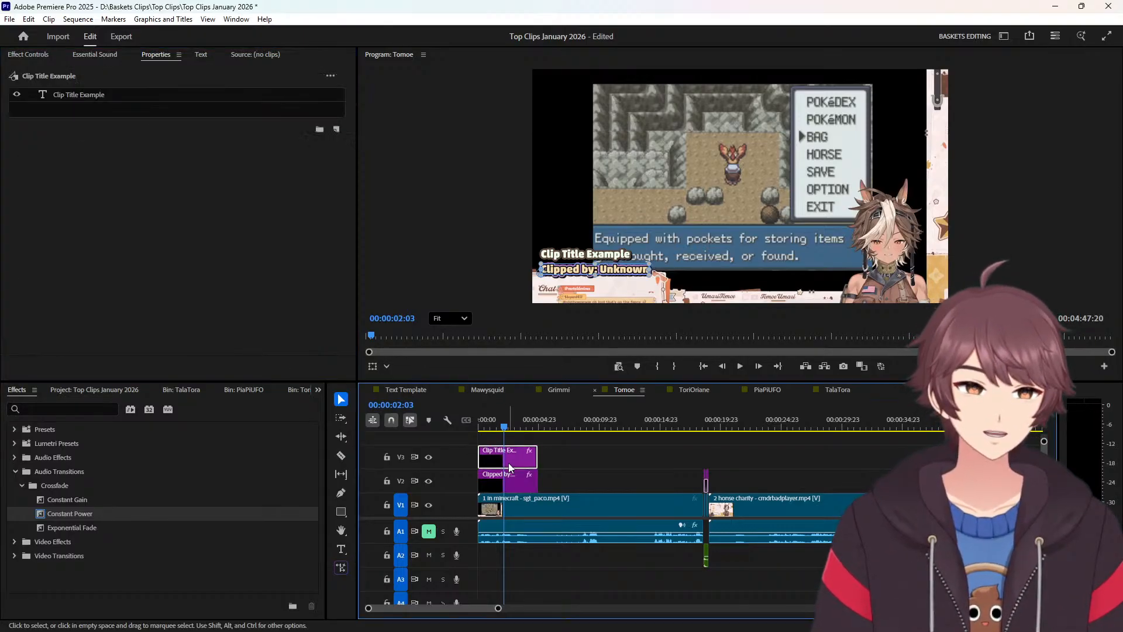
left_click(292, 98)
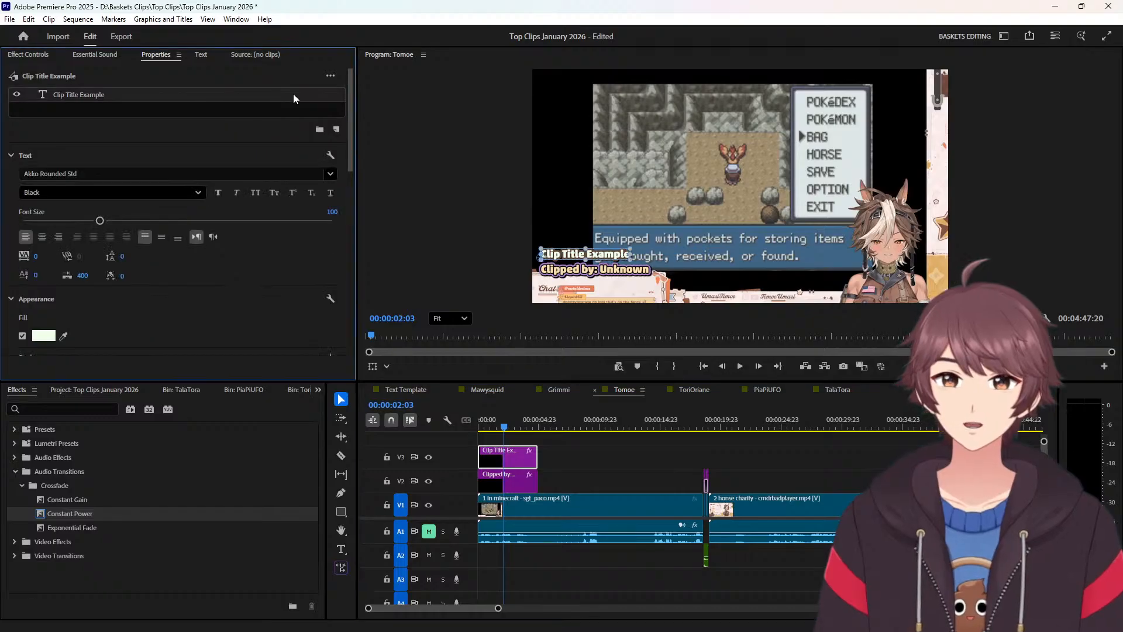
mouse_move(351, 106)
left_mouse_down()
mouse_move(344, 203)
mouse_move(348, 171)
left_mouse_up()
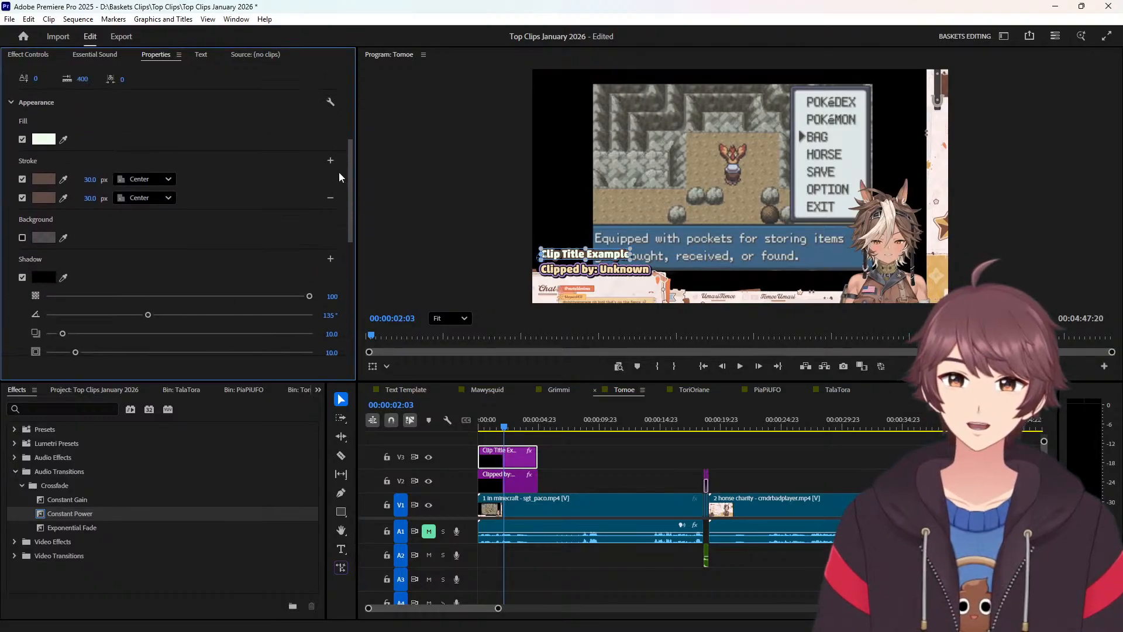
left_click(85, 200)
type("4")
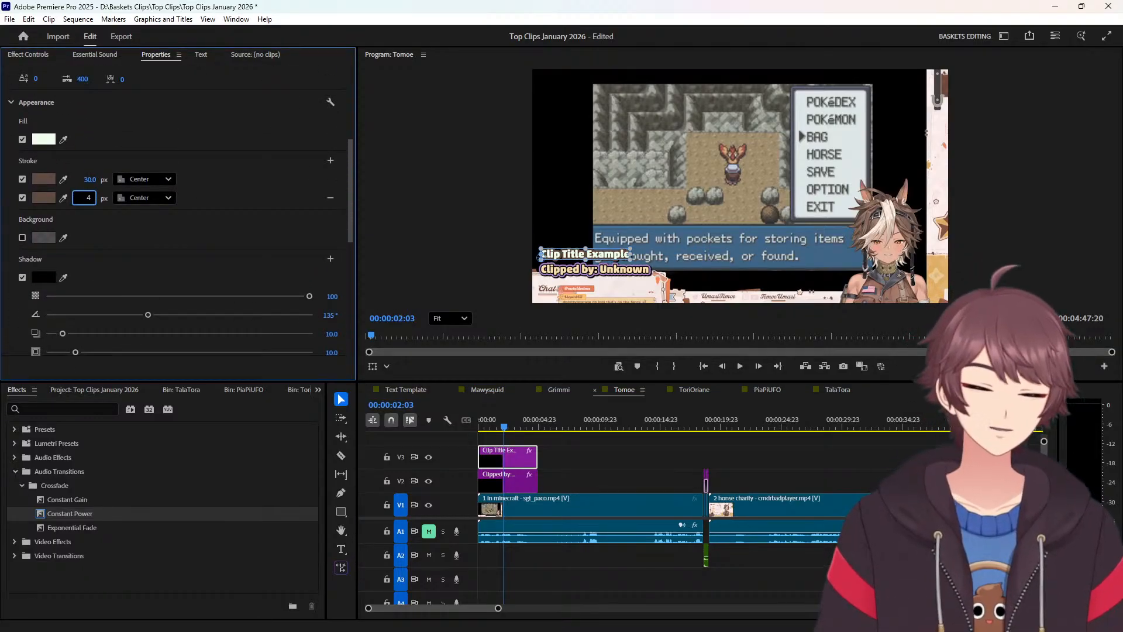
type("0")
left_click(85, 175)
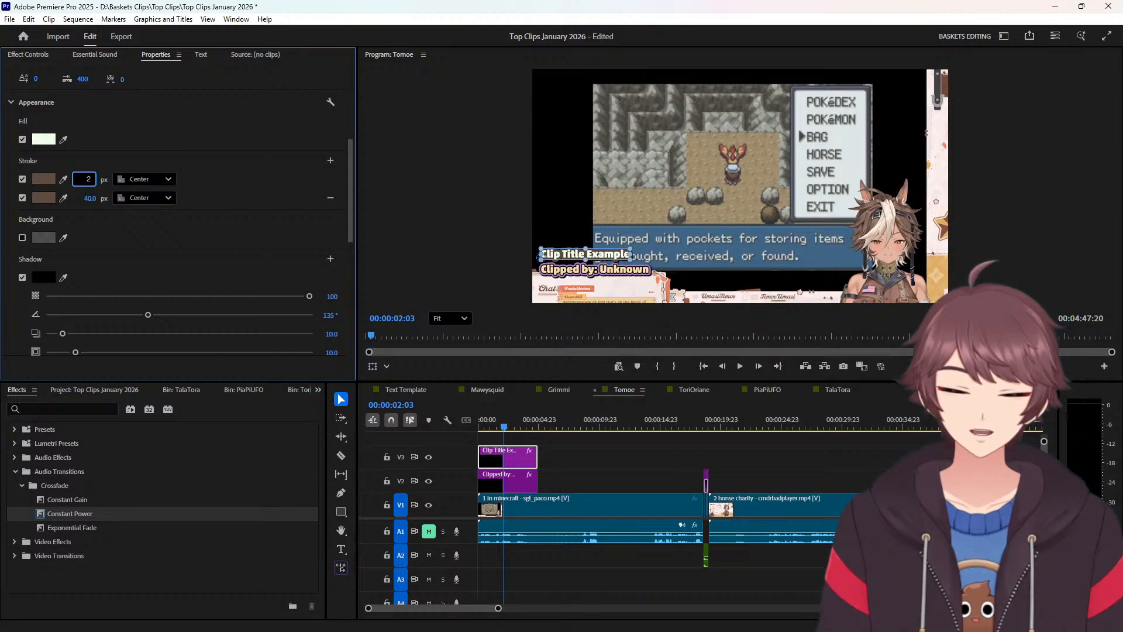
key("Return")
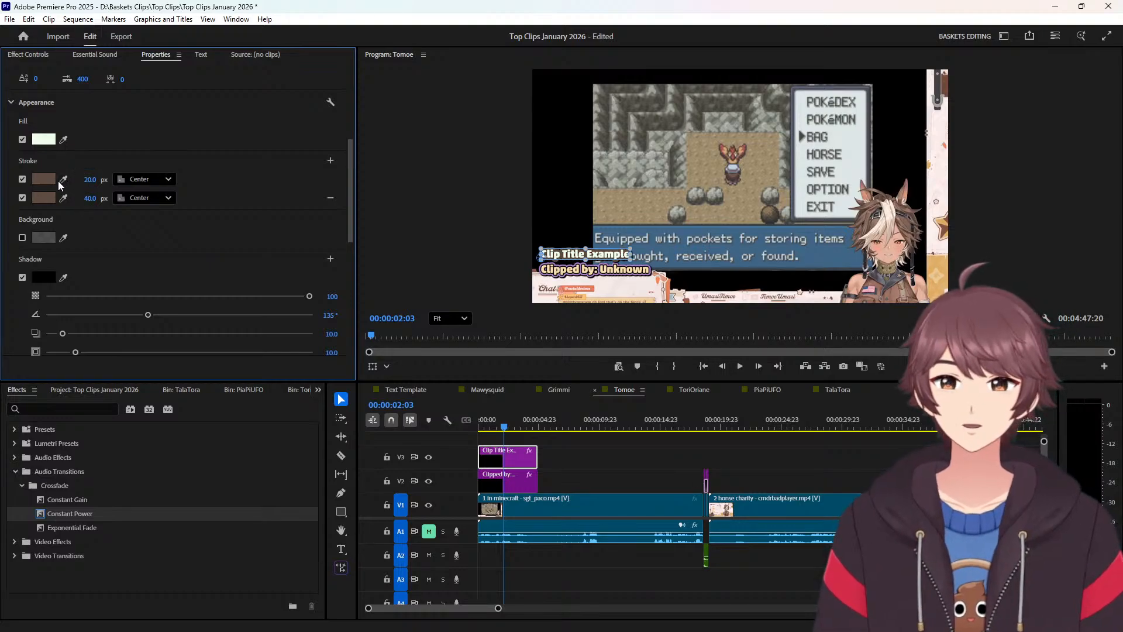
Try a dark grey sampled from the character's outfit as the clip title's first stroke color.
left_click(63, 180)
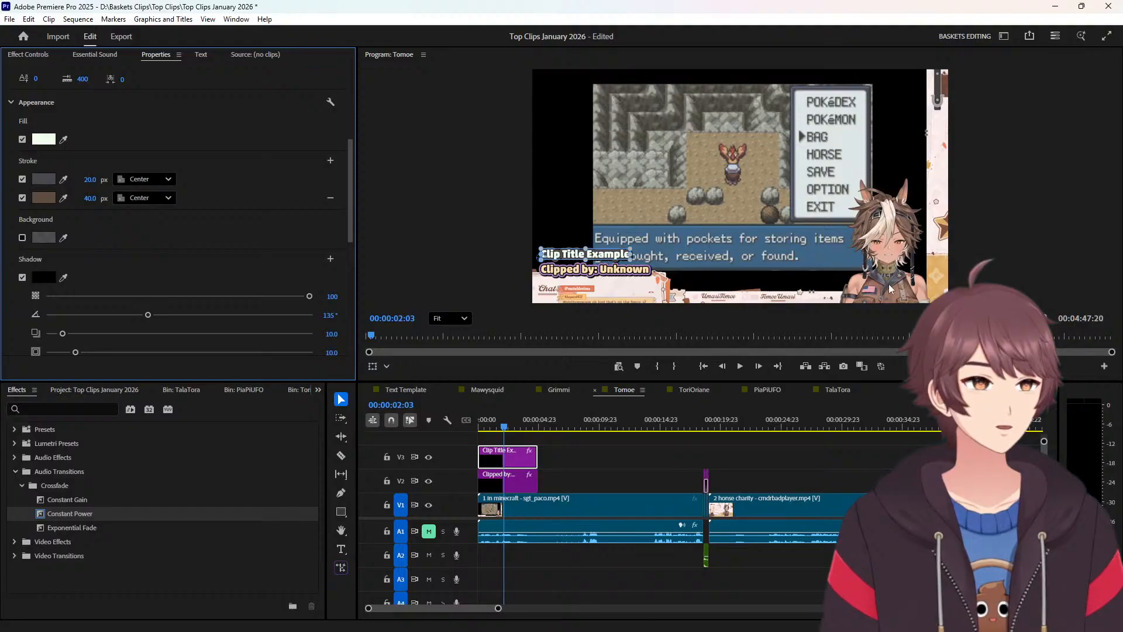
scroll(590, 287, "up", 8)
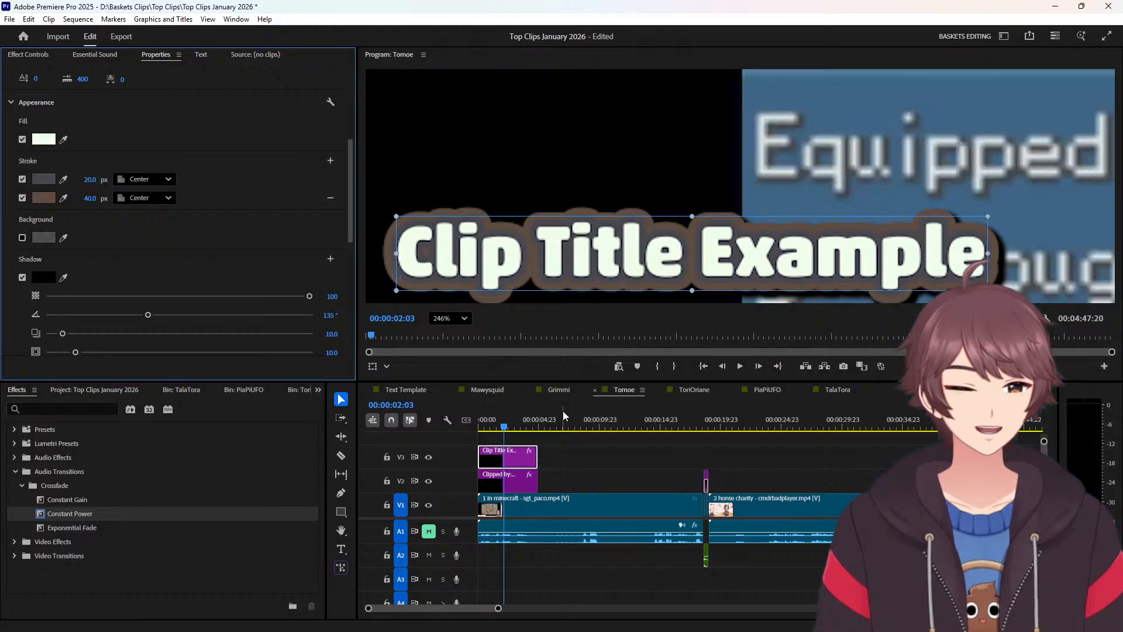
scroll(664, 217, "down", 8)
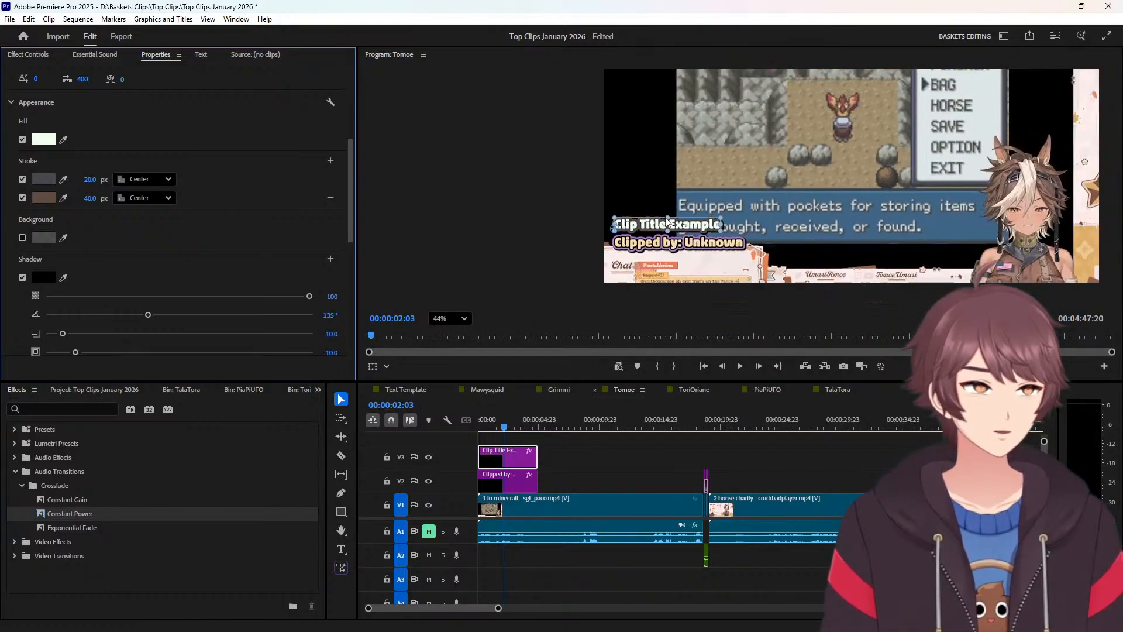
Recolor the clip title's first stroke with a near-black brown sampled from the dark details around the character's hair.
scroll(1056, 176, "up", 10)
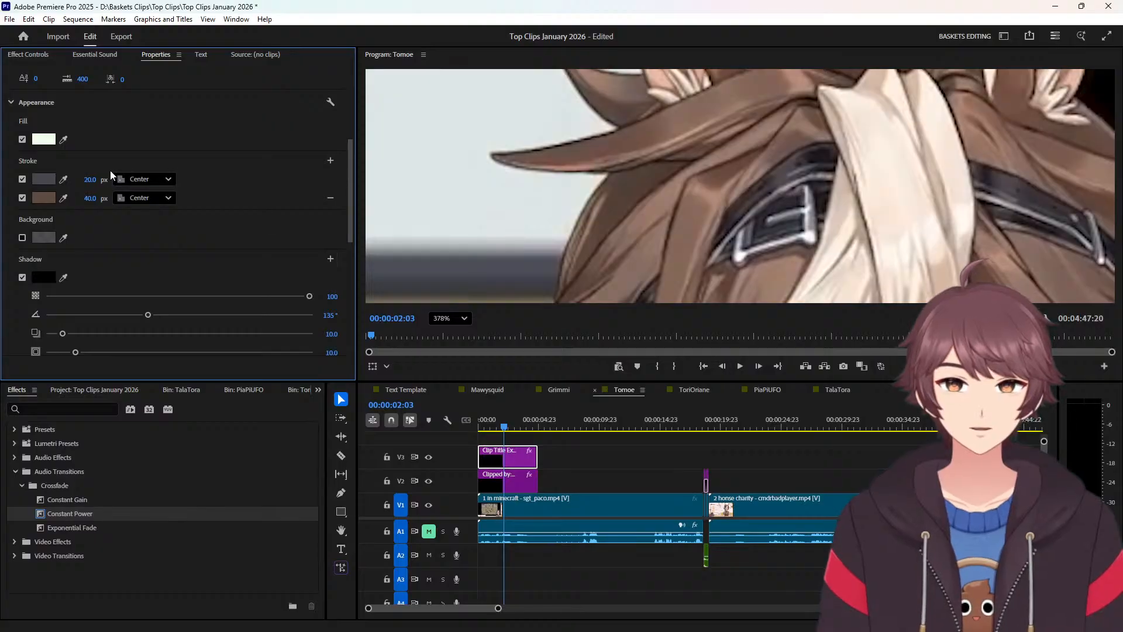
left_click(64, 180)
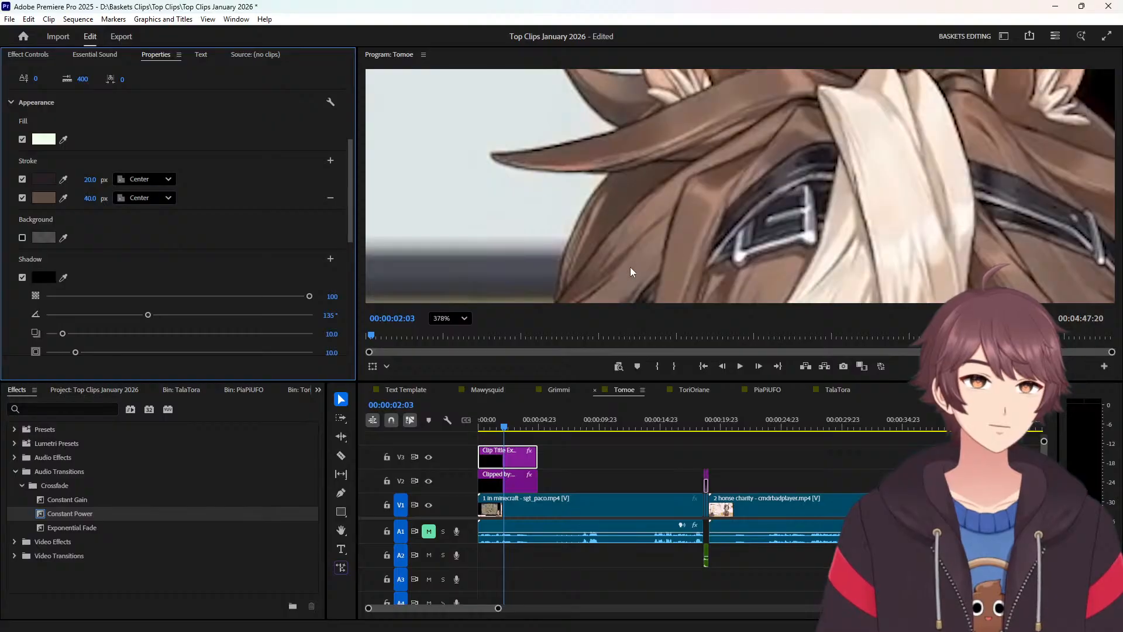
left_click(463, 317)
left_click(446, 339)
scroll(548, 246, "up", 5)
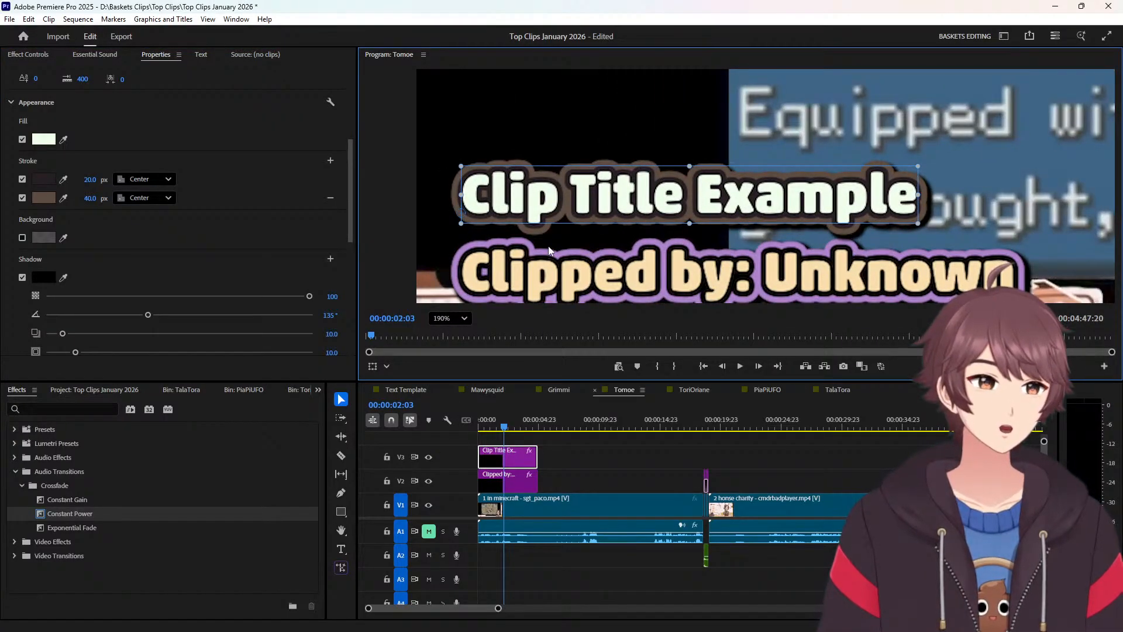
scroll(546, 240, "down", 4)
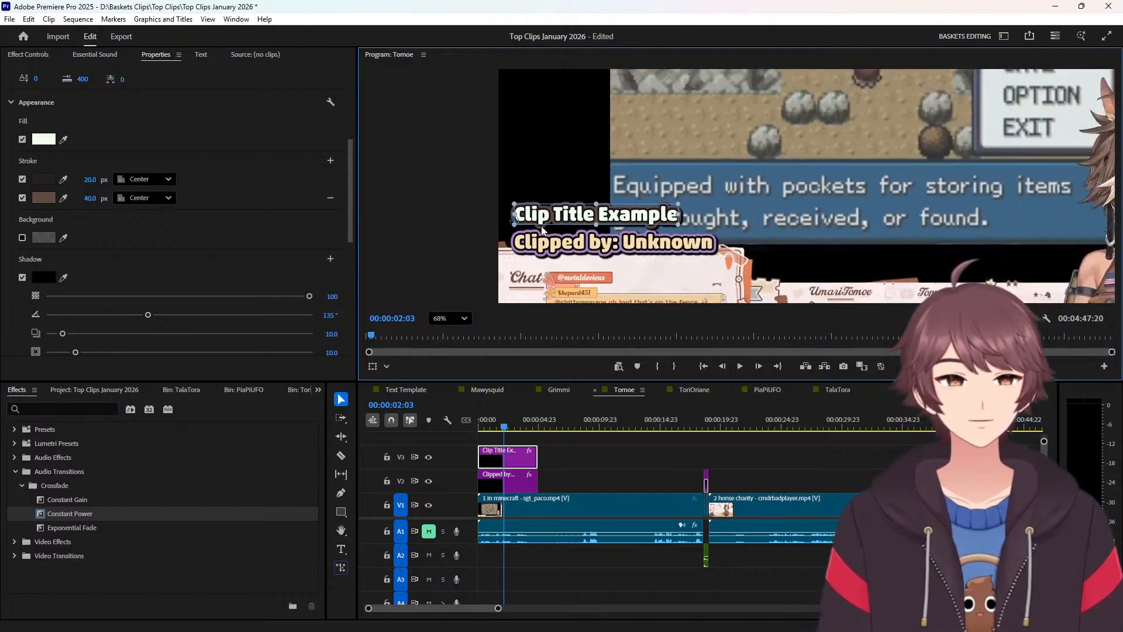
Review the stroke and shadow settings of the "Clipped by: Unknown" text.
left_click(639, 482)
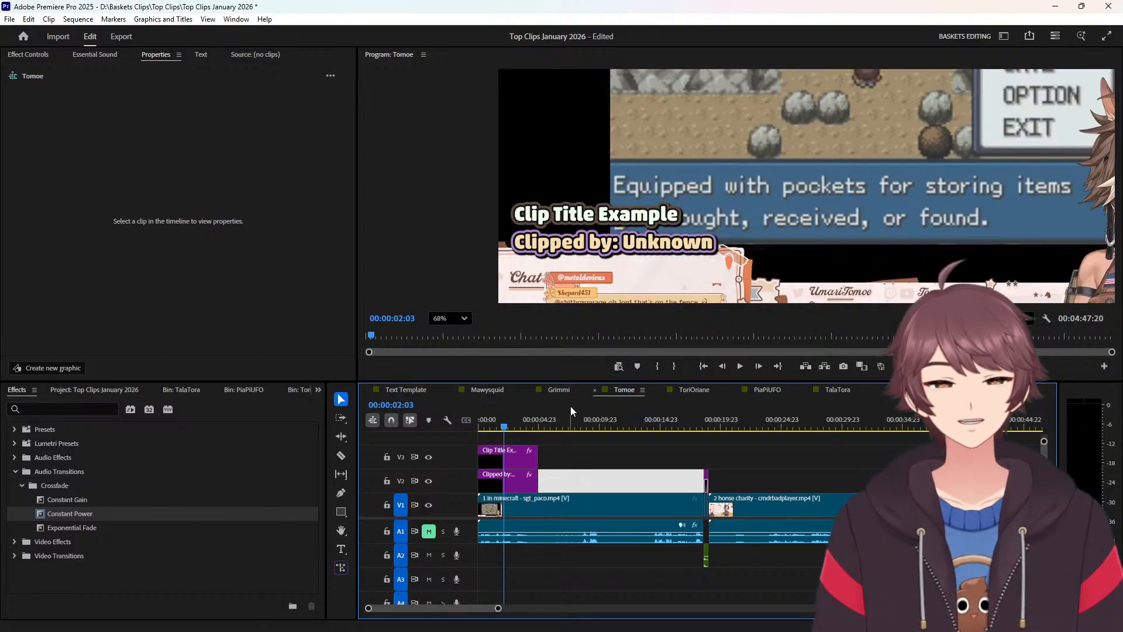
left_click(514, 474)
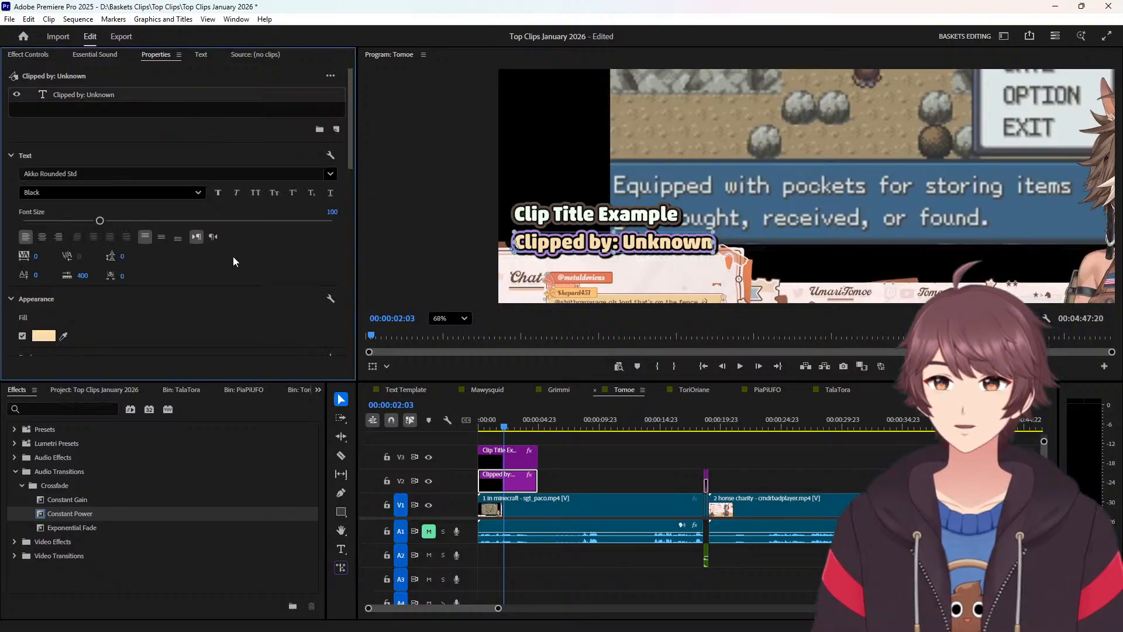
scroll(258, 270, "down", 8)
scroll(262, 279, "down", 5)
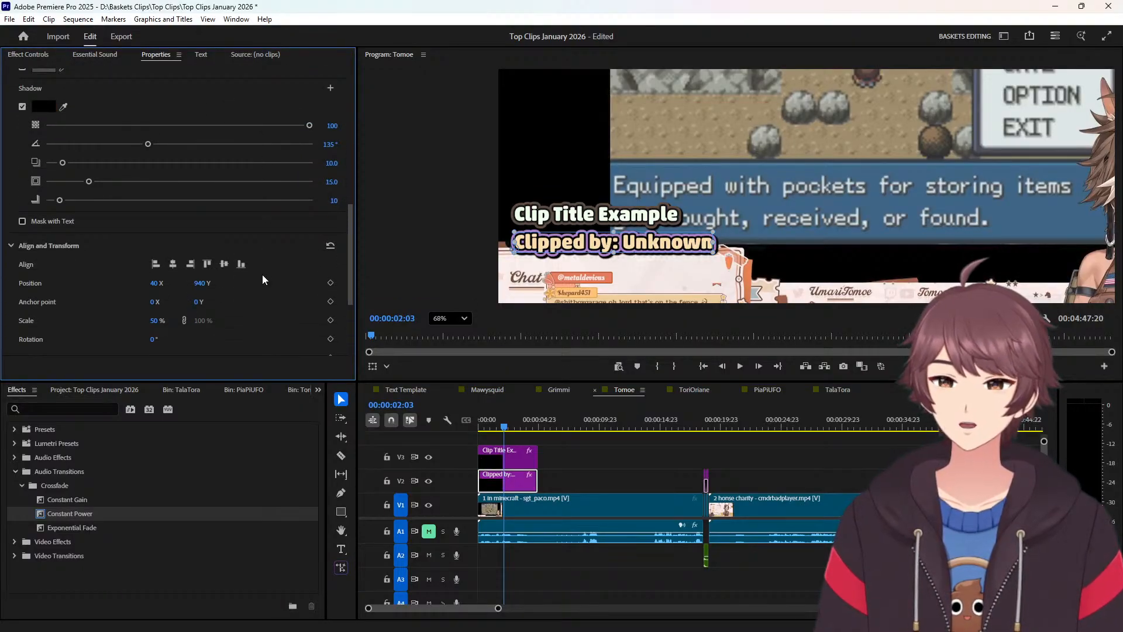
scroll(262, 275, "up", 4)
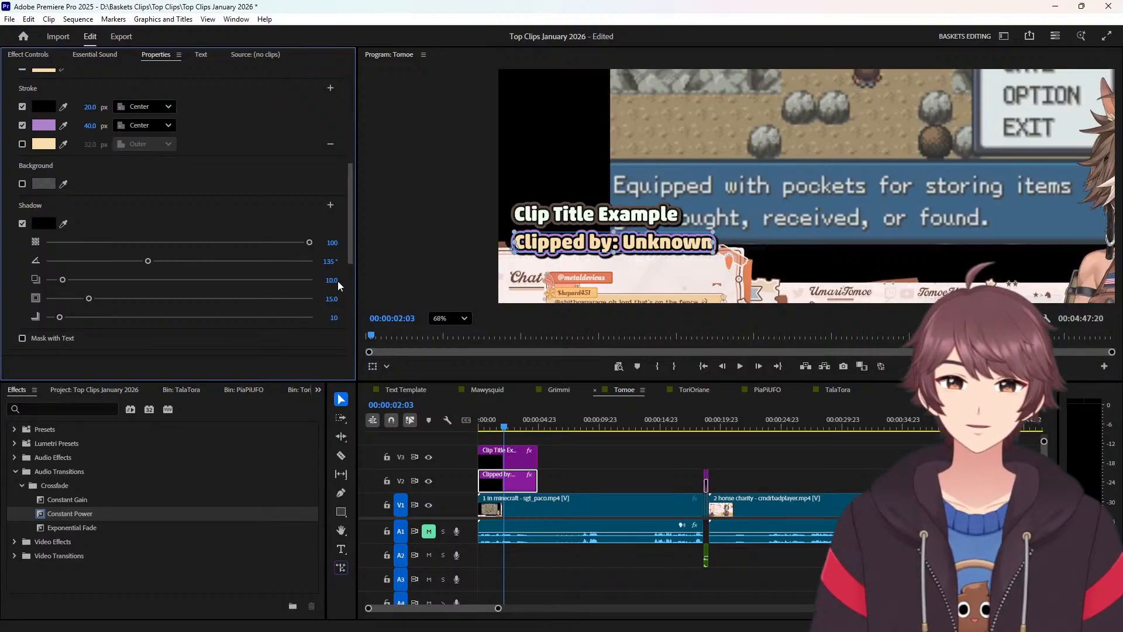
Set the "Clip Title Example" text's shadow size to 15 and its blur to 10.
left_click(507, 459)
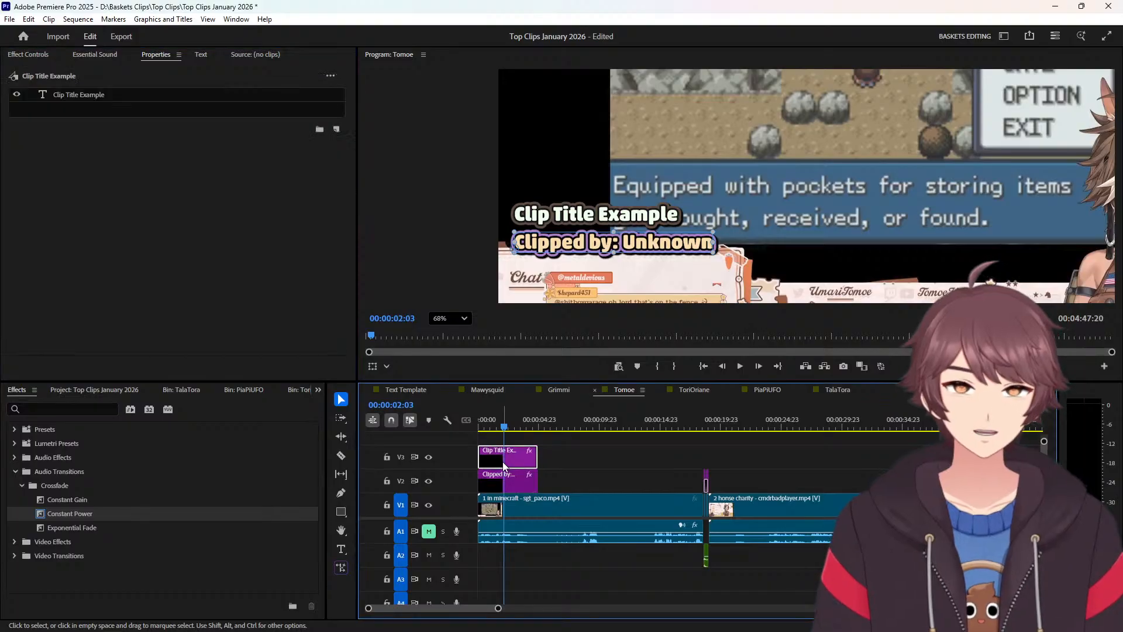
left_click(169, 98)
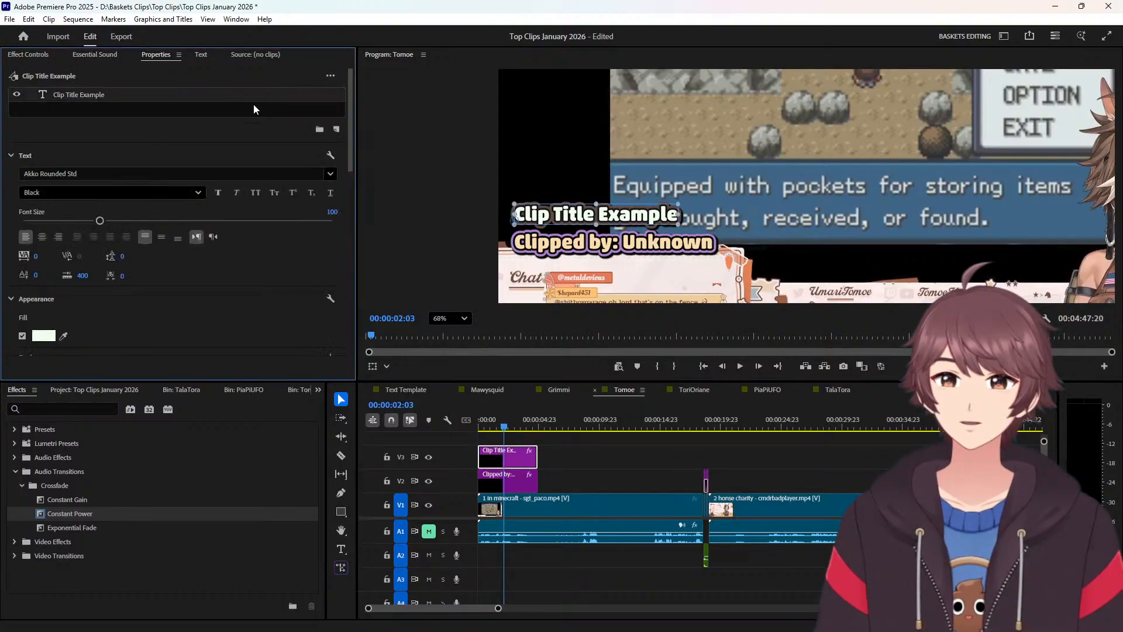
left_click_drag(353, 123, 388, 236)
left_click(326, 236)
key("Tab")
type("1")
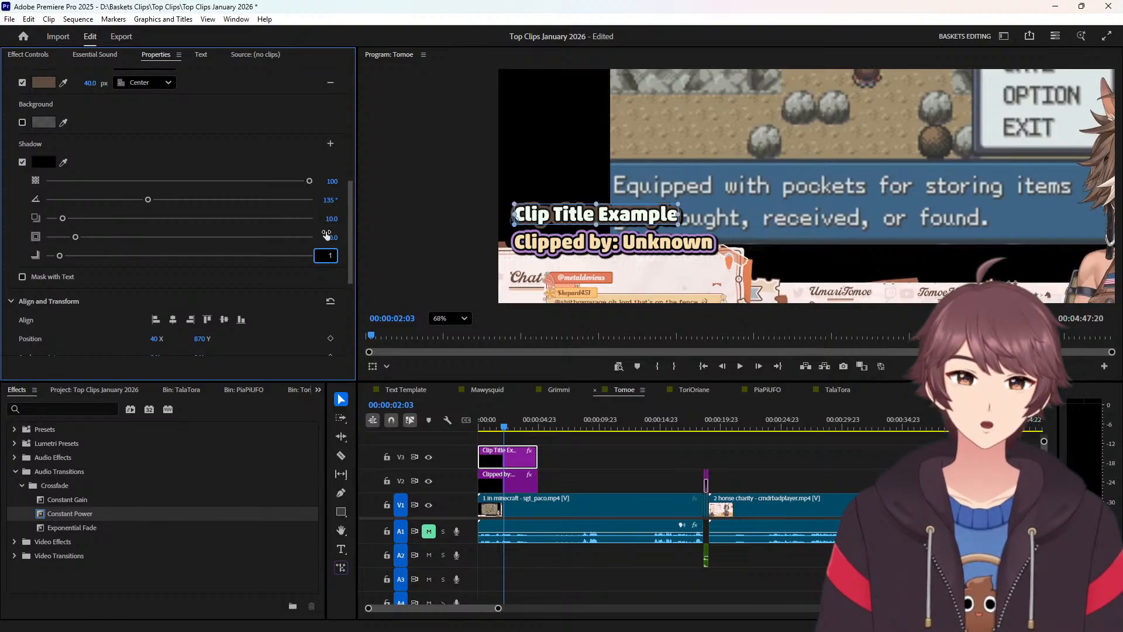
type("0")
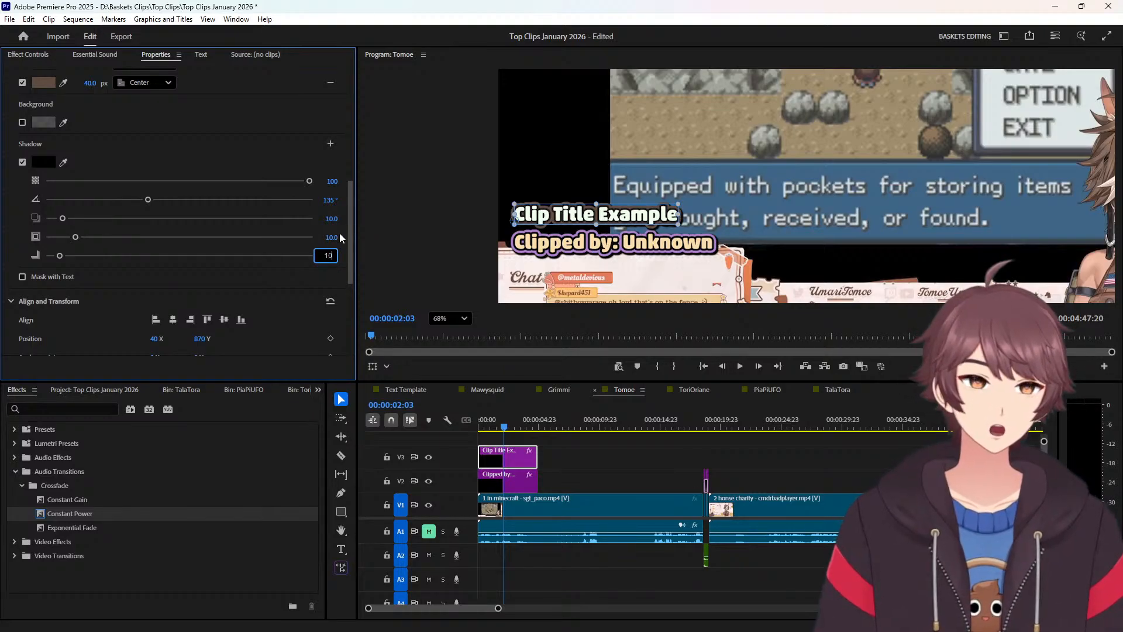
left_click(326, 235)
type("10")
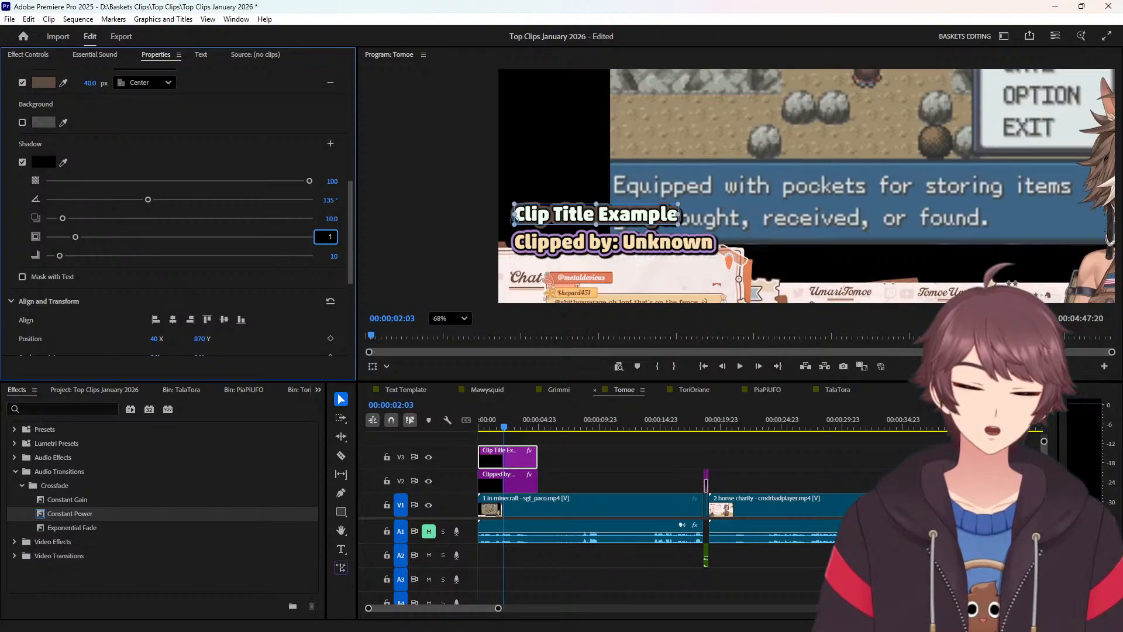
key("BackSpace")
key("BackSpace")
key("Return")
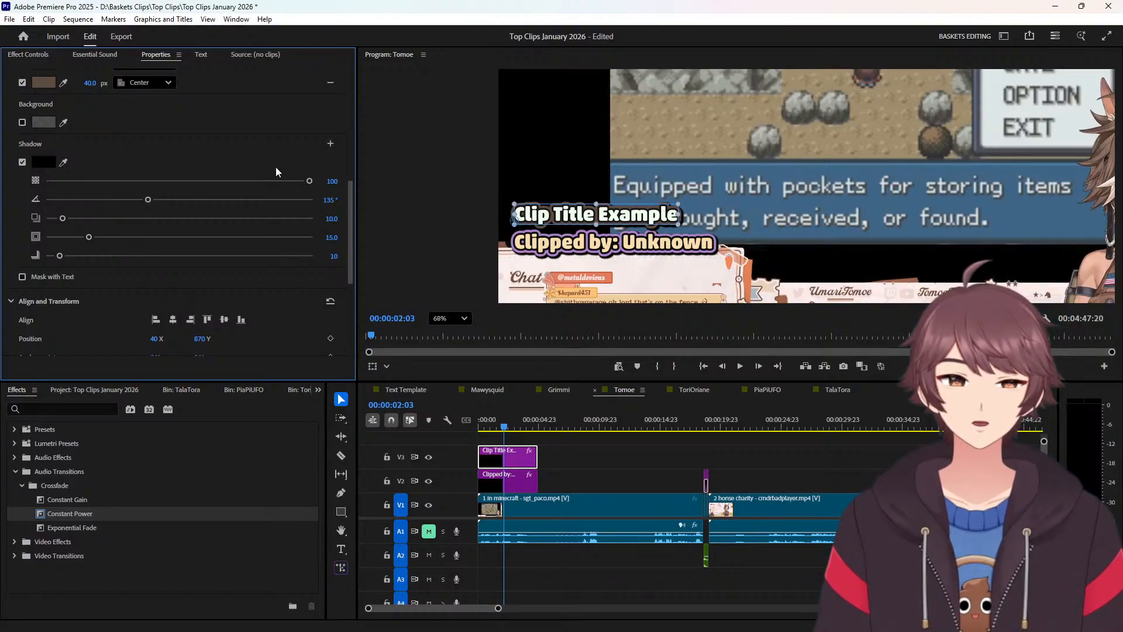
Create a linked text style named "Tomoe Title" from the clip title, saved to the project, and check the style list.
scroll(258, 140, "up", 5)
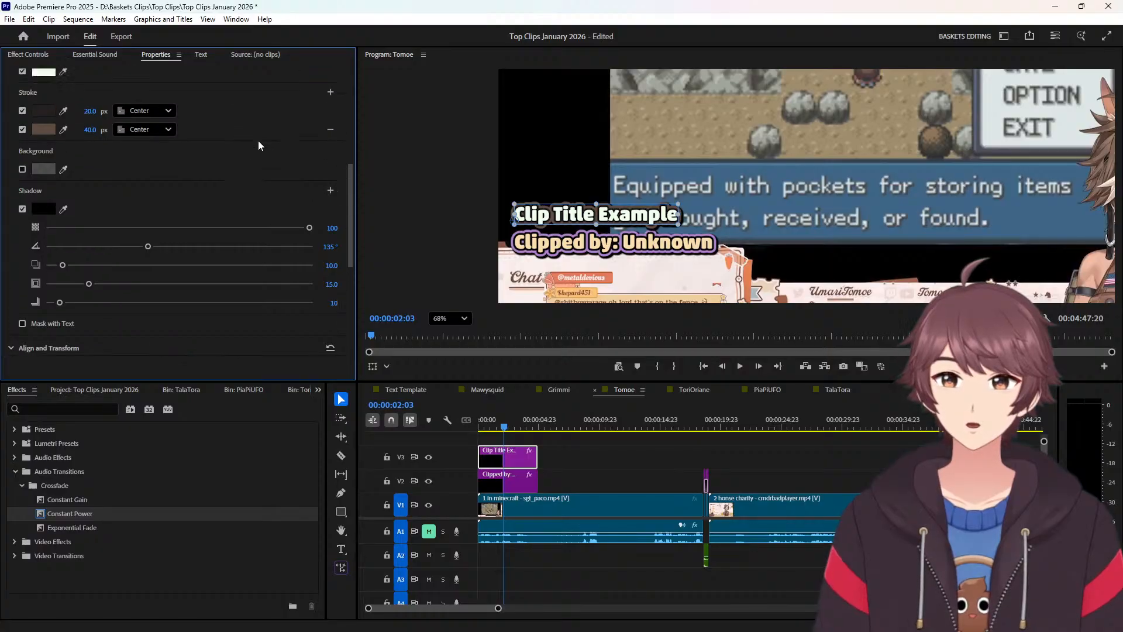
scroll(285, 205, "up", 3)
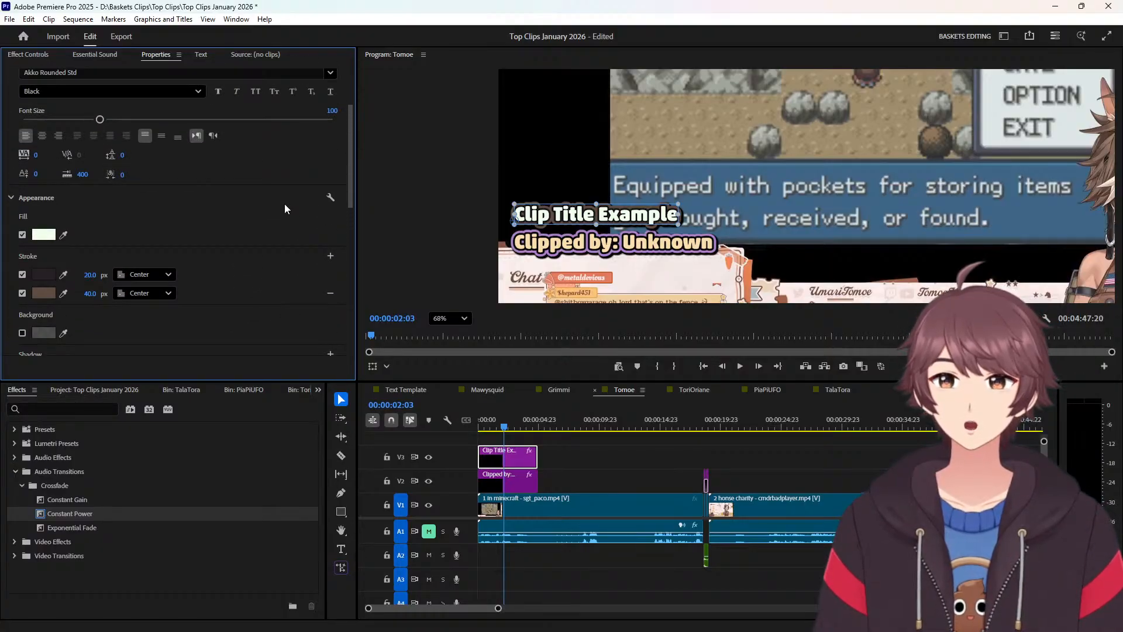
scroll(285, 204, "down", 4)
left_click_drag(352, 192, 361, 331)
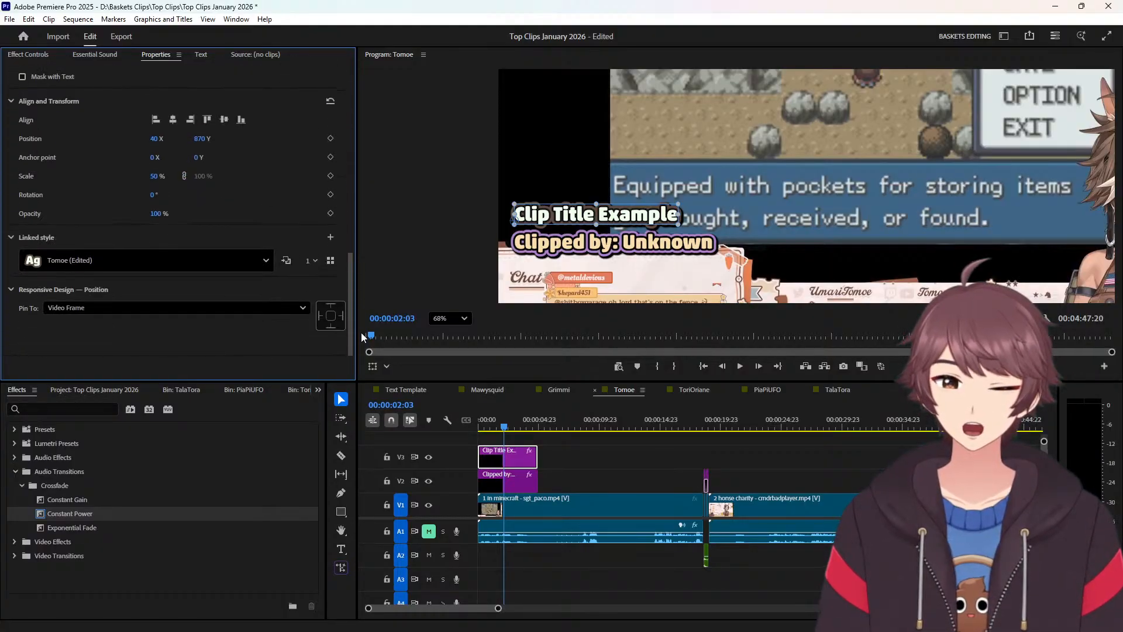
left_click(331, 237)
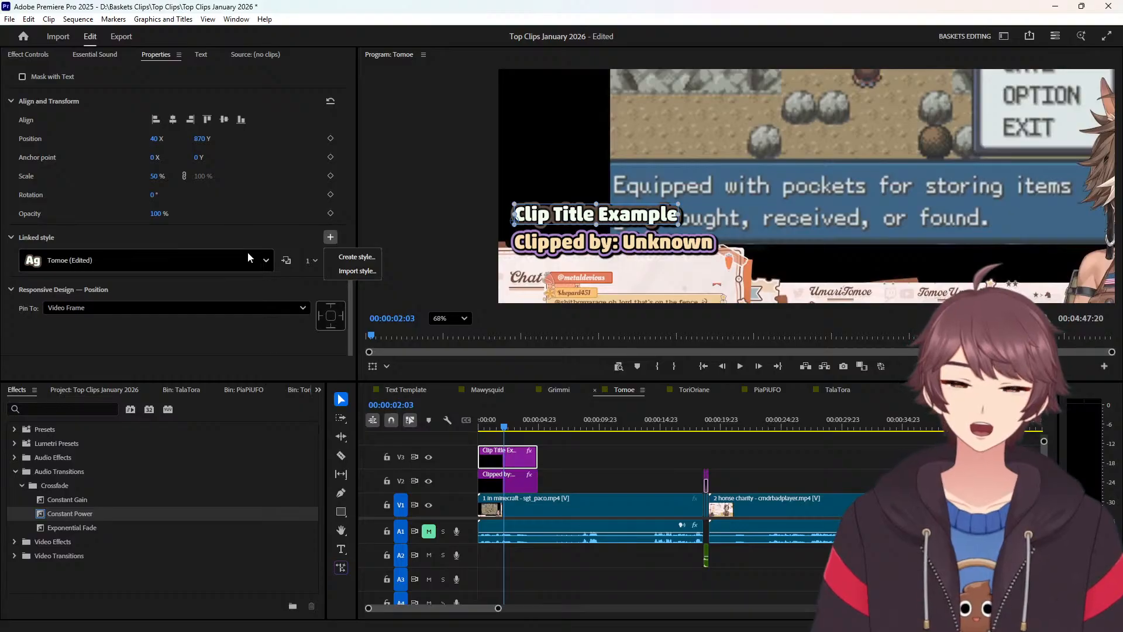
left_click(348, 260)
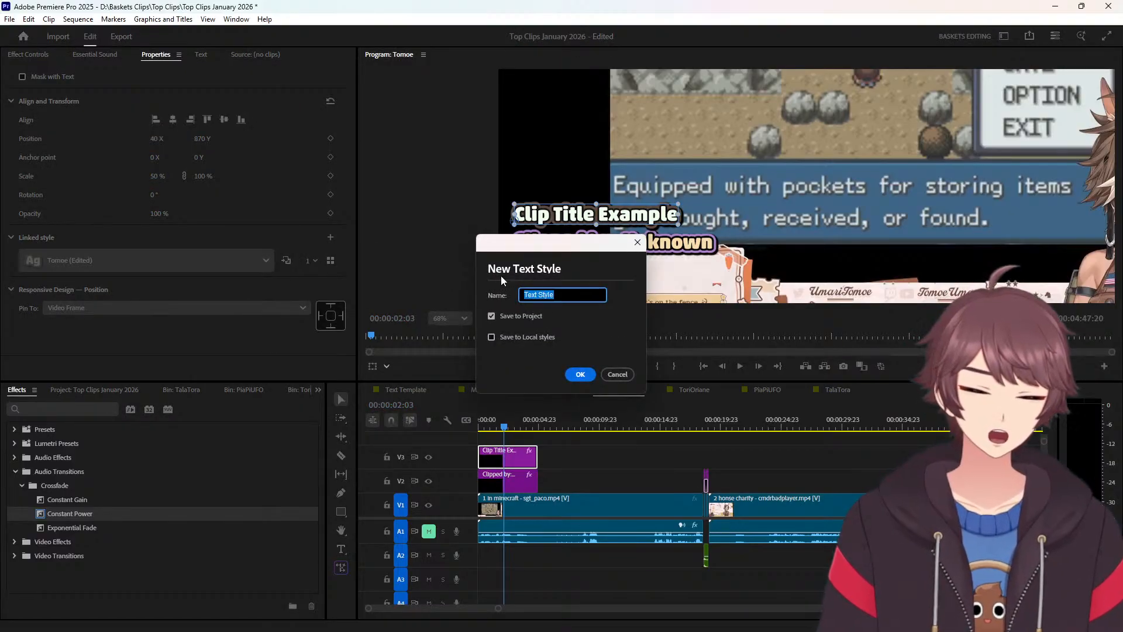
type("T")
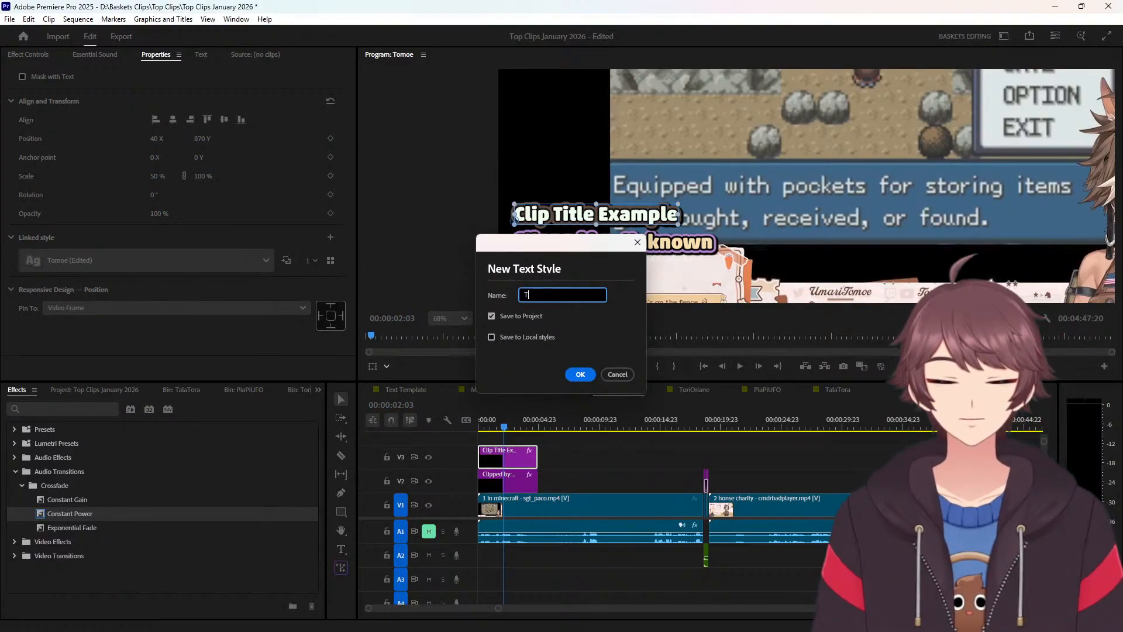
type("omoe Title")
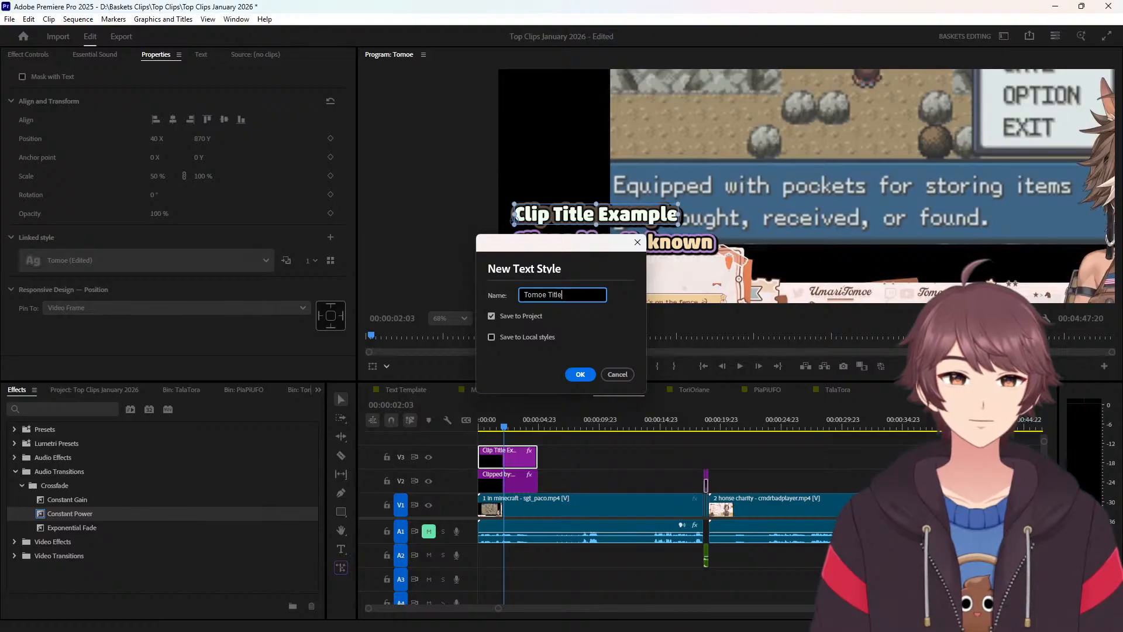
left_click(580, 375)
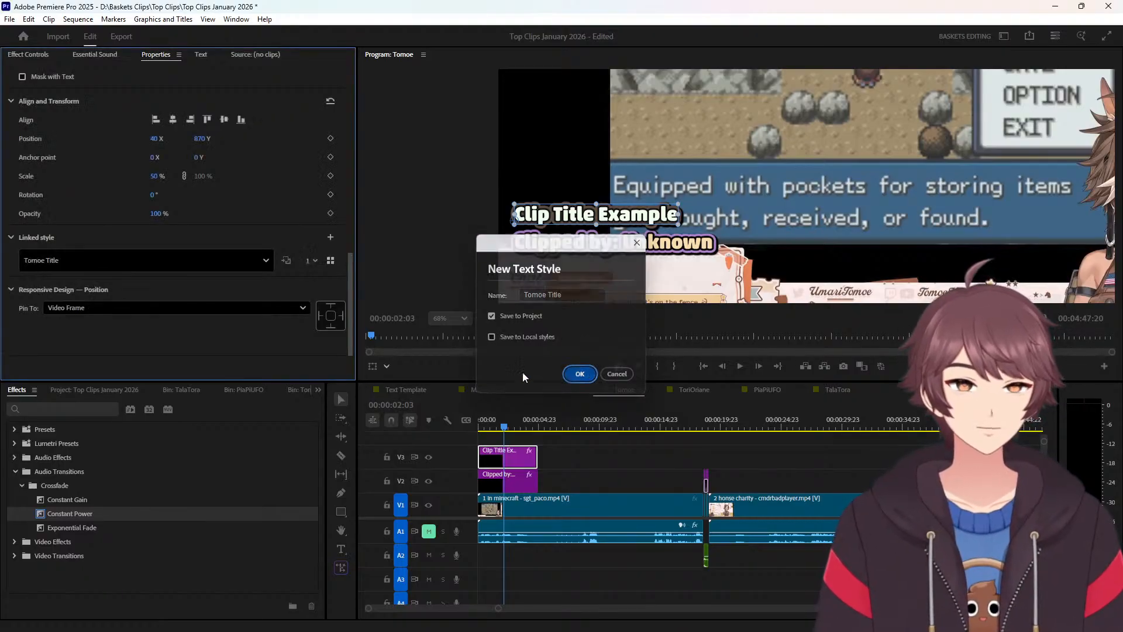
left_click(241, 253)
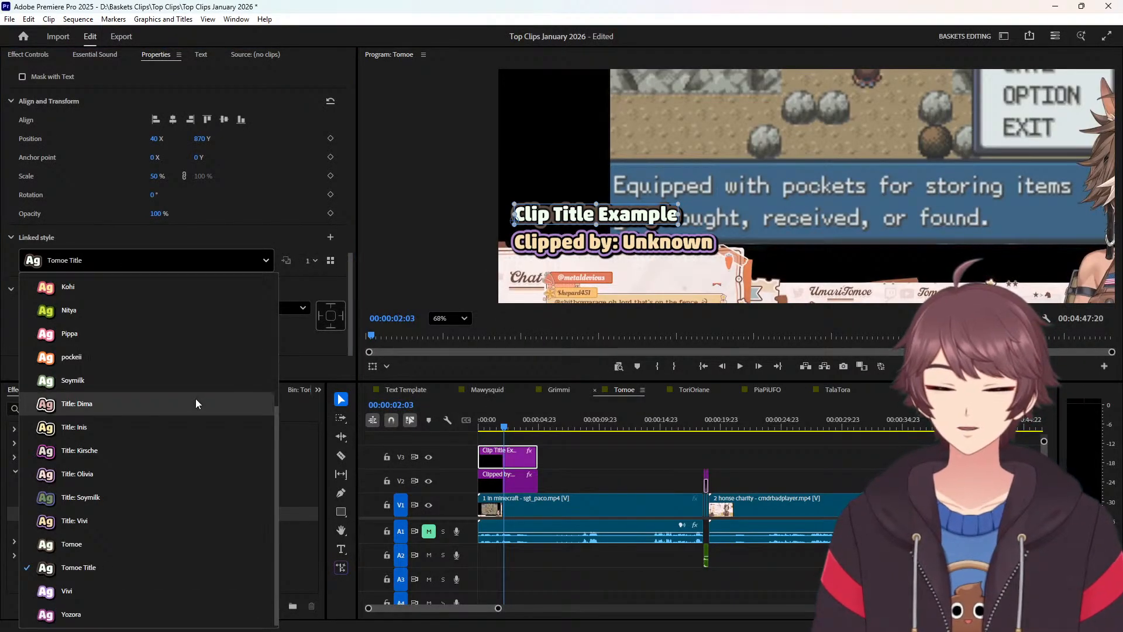
left_click(288, 230)
left_click(138, 260)
left_click(208, 233)
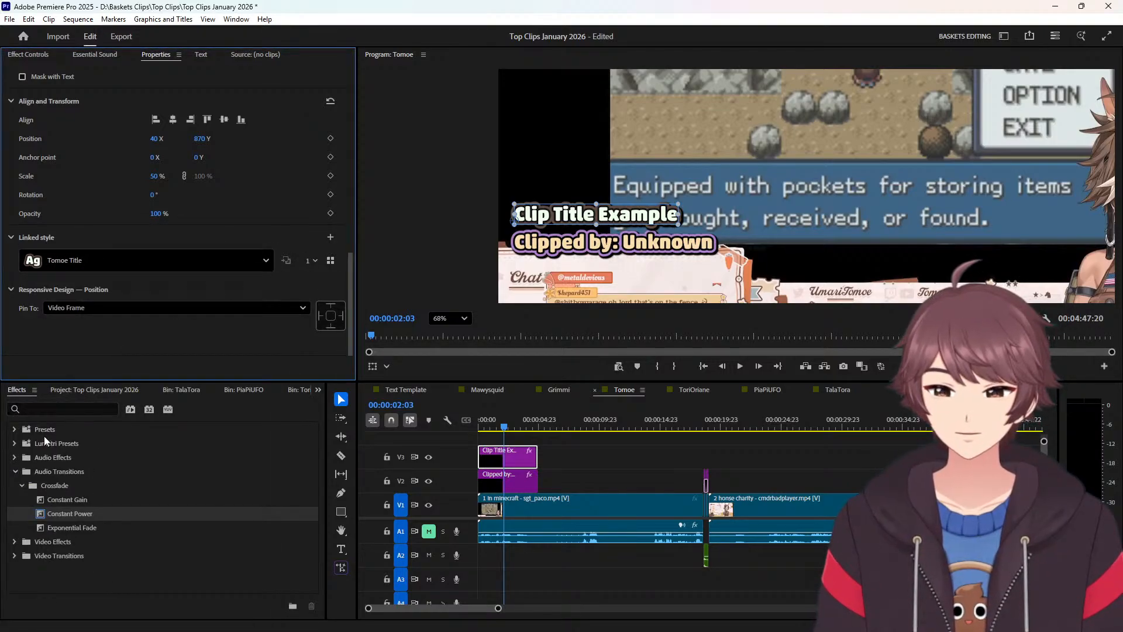
Move the "Tomoe Title" style into the project's Text Styles bin and open that bin.
left_click(75, 390)
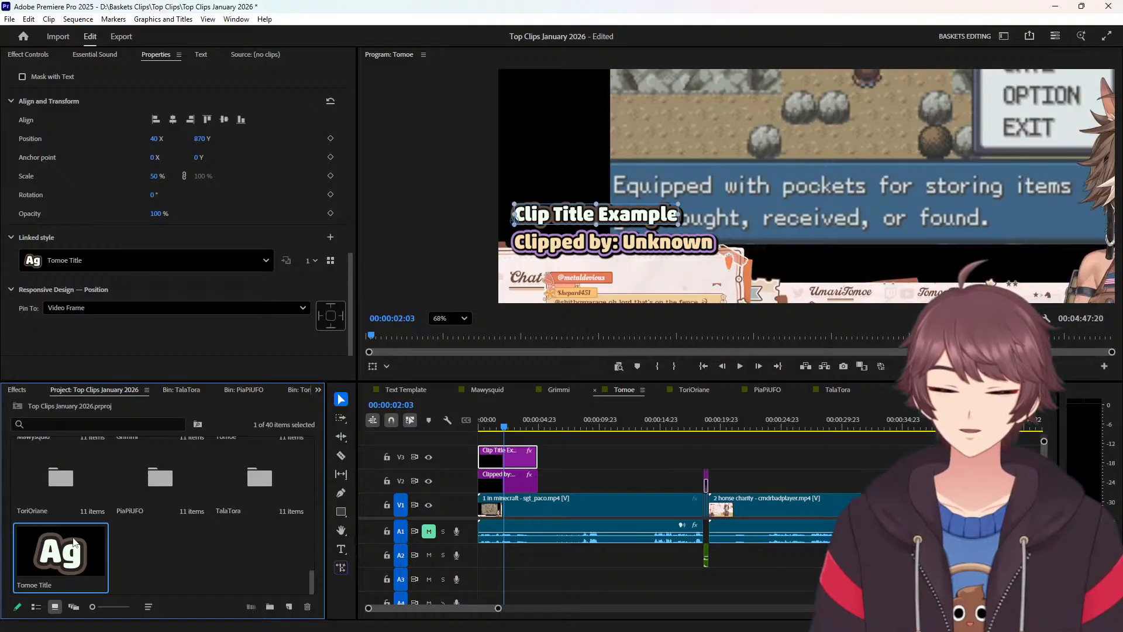
left_click_drag(86, 492, 86, 463)
double_click(67, 468)
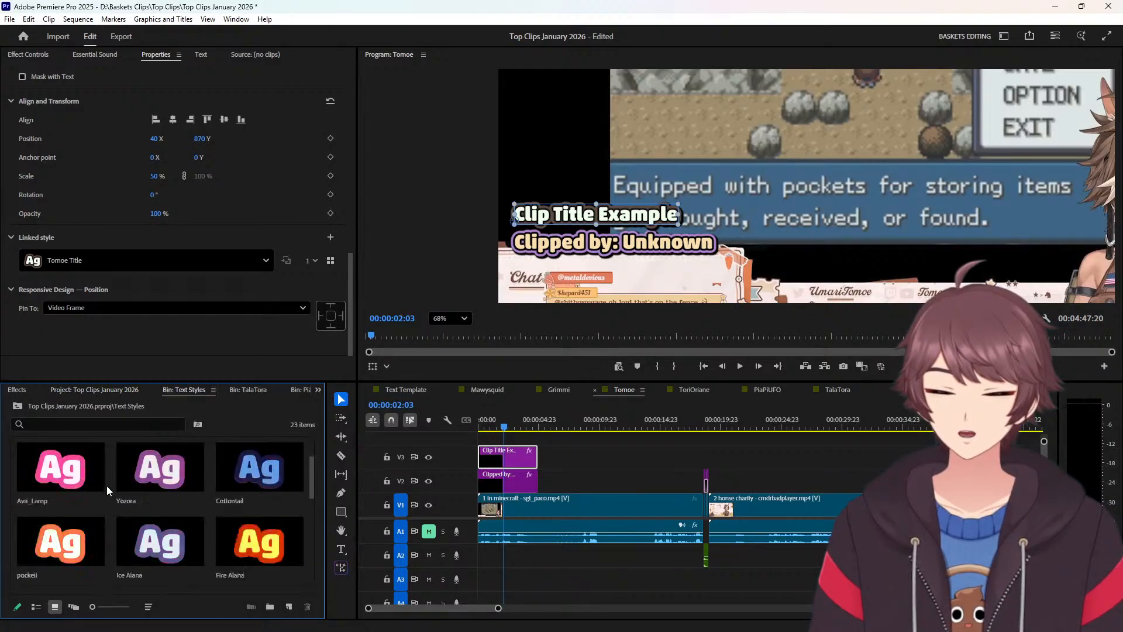
Rename the "Tomoe Title" style as "Title: Tomoe".
scroll(148, 492, "down", 1)
left_click(124, 584)
left_click(129, 583)
type("Tit")
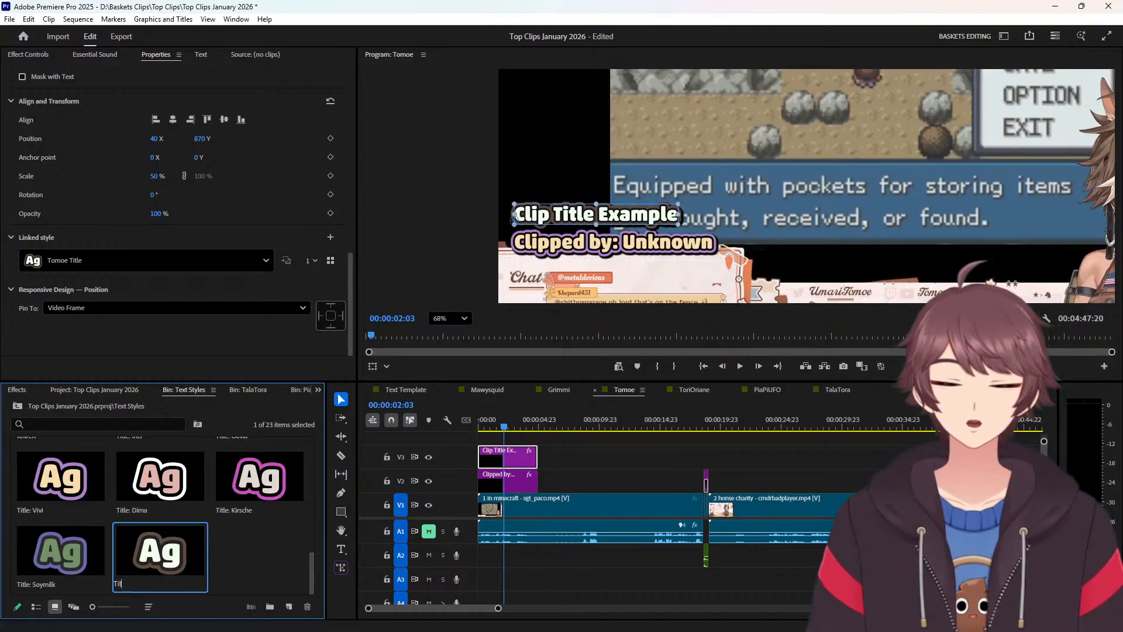
type("le: Tom")
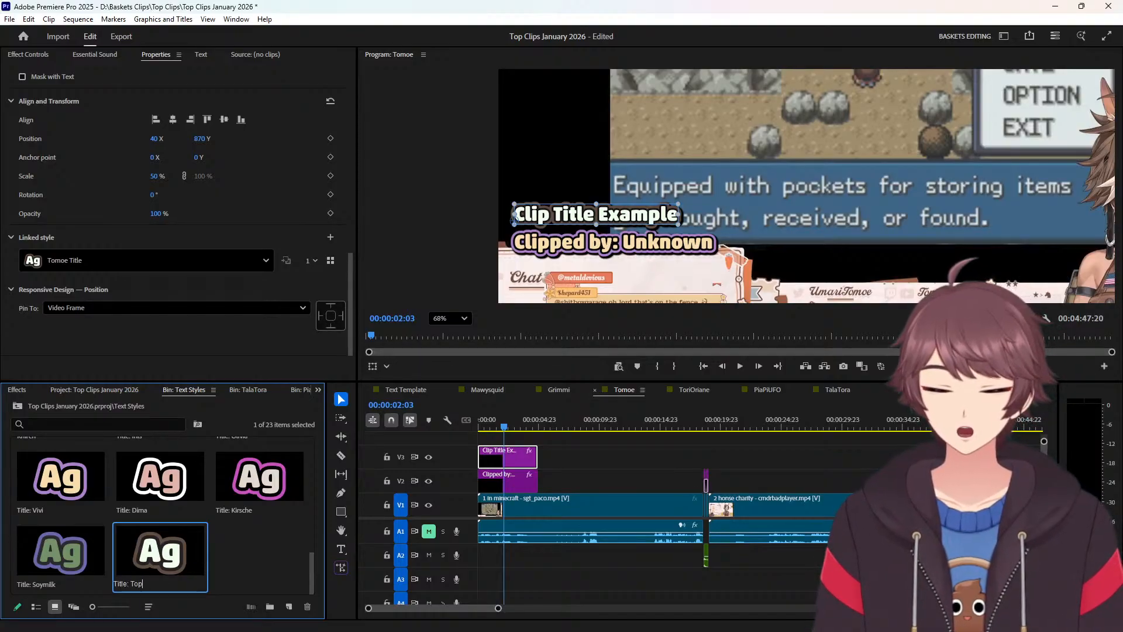
type("oe")
key("Tab")
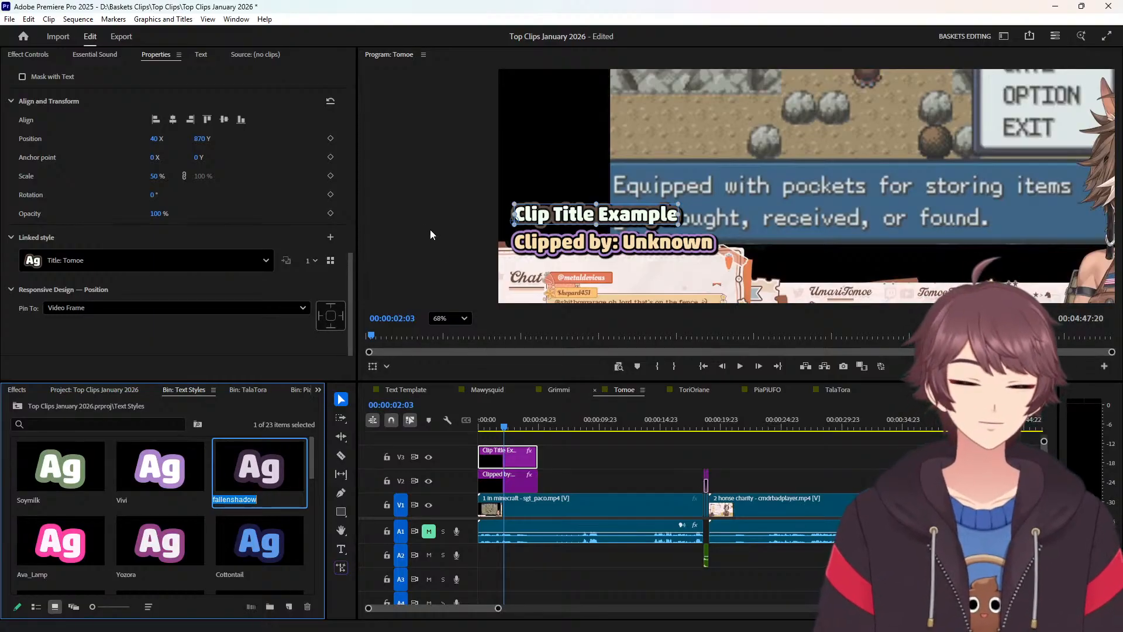
Apply the "Title: Tomoe" linked style to the "Clipped by: Unknown" text in the Tomoe sequence.
left_click(520, 478)
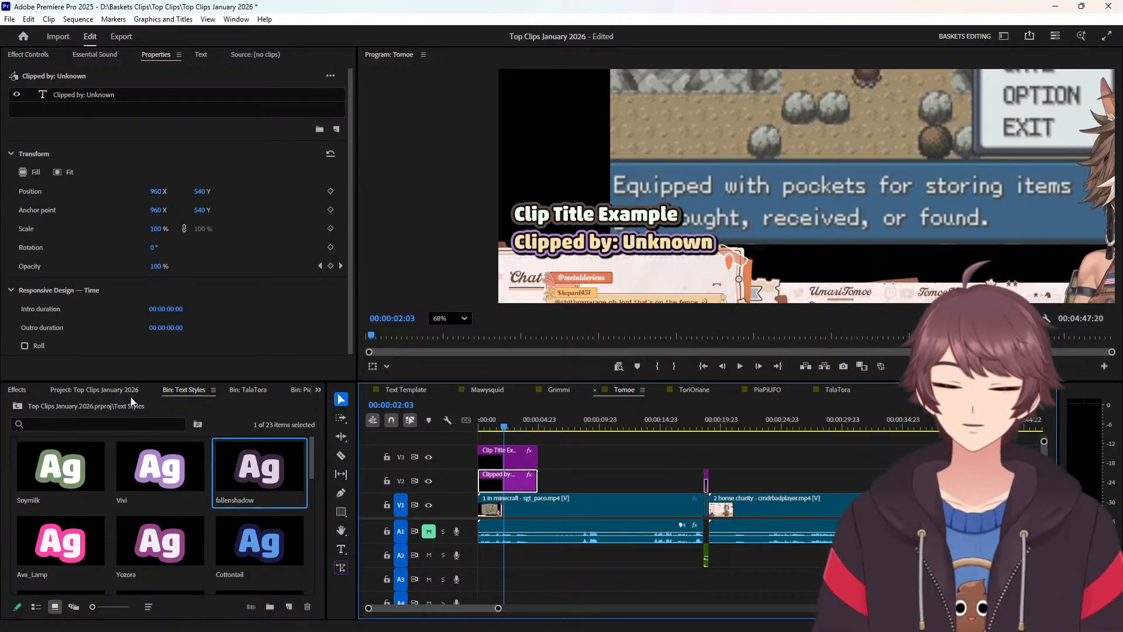
left_click(117, 389)
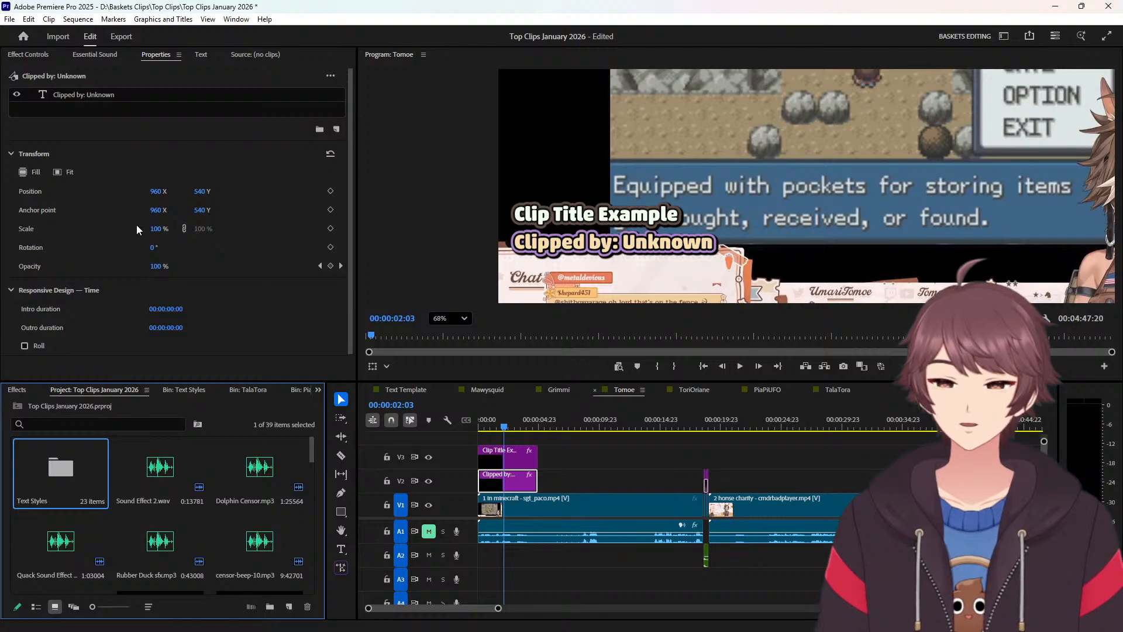
left_click(105, 95)
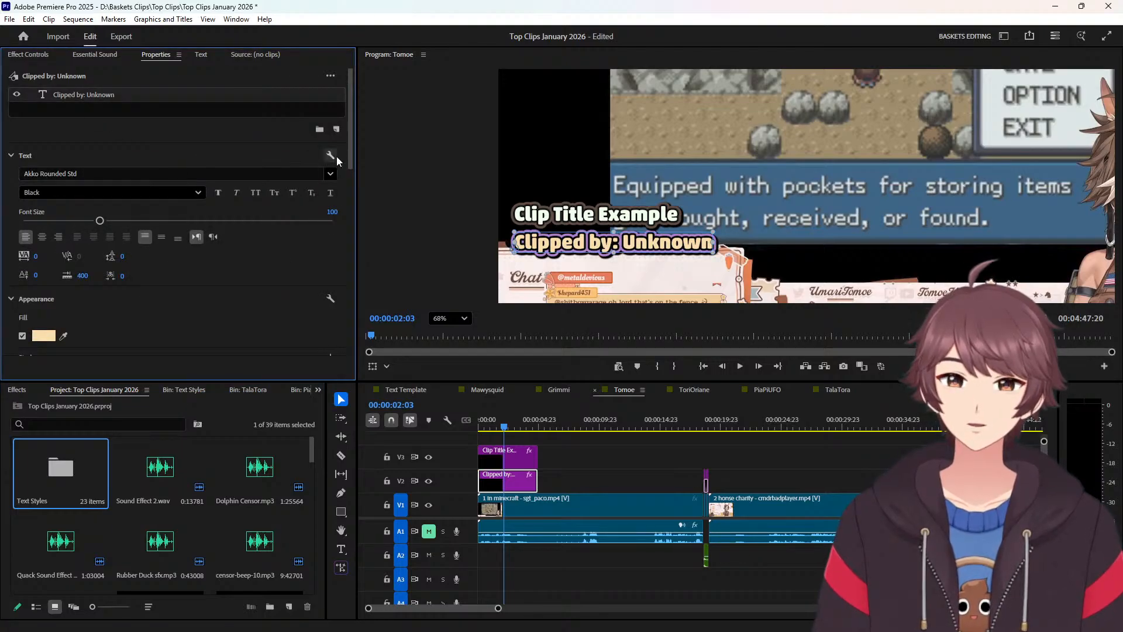
left_click_drag(351, 140, 354, 334)
left_click(213, 261)
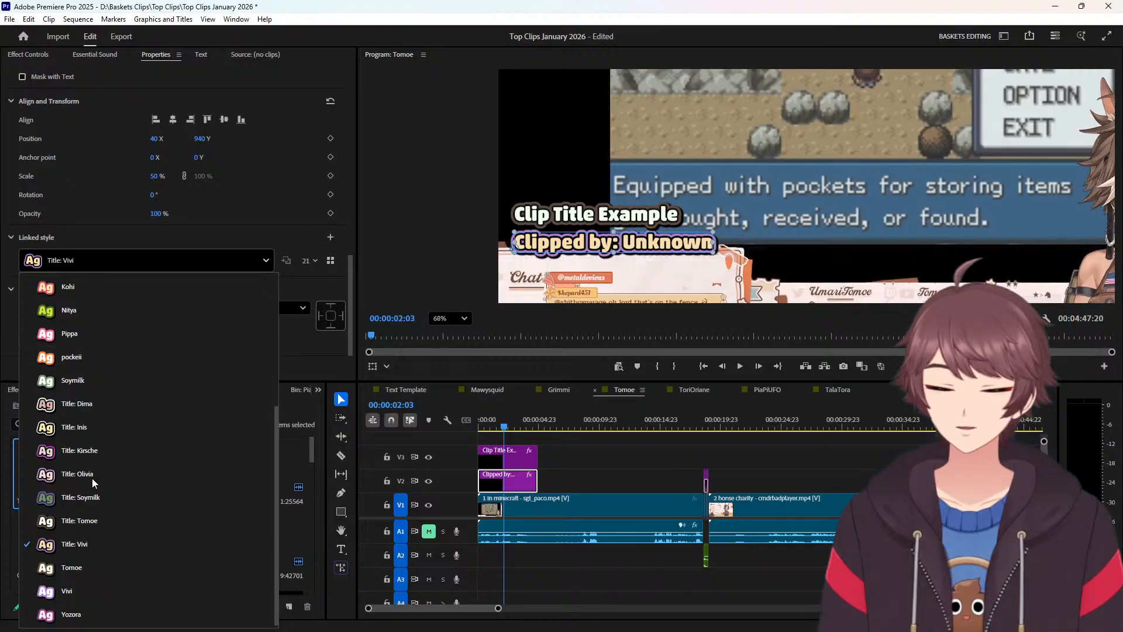
left_click(86, 520)
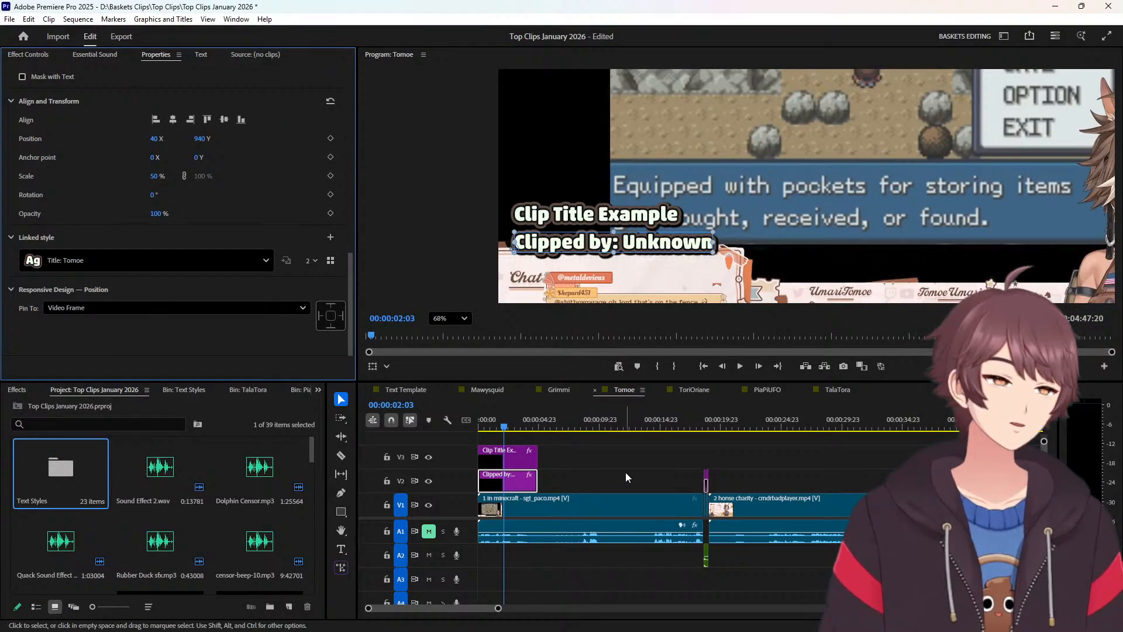
Copy the title and credit text clips to the start of every remaining clip in the Tomoe sequence, through clip 10.
left_click(602, 473)
left_click_drag(594, 466, 548, 476)
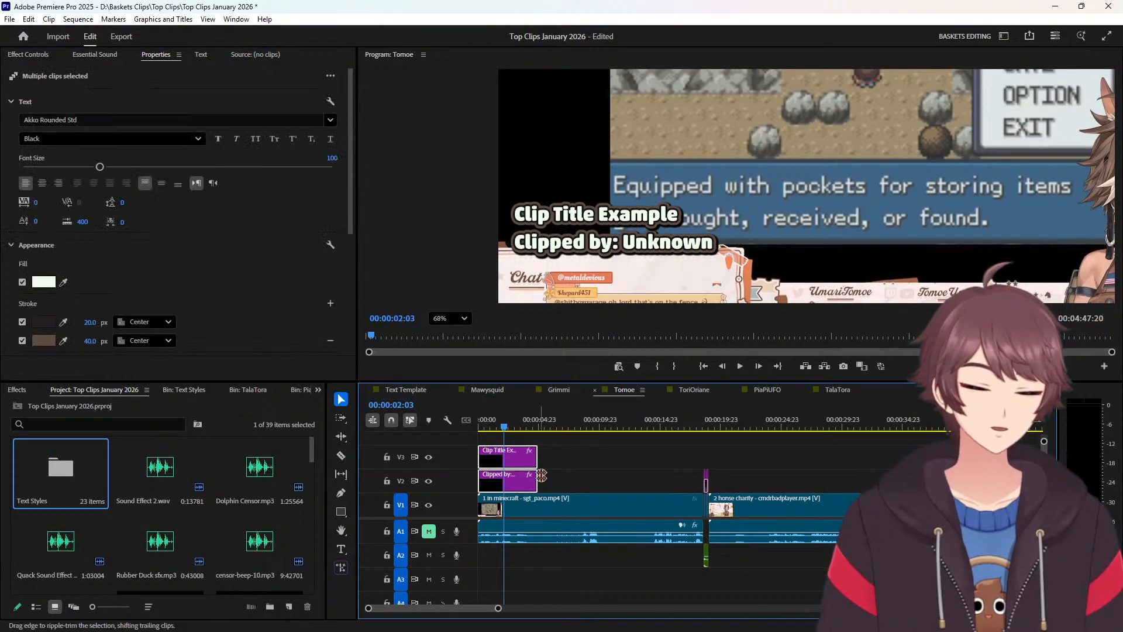
key("Down")
key("ctrl+v")
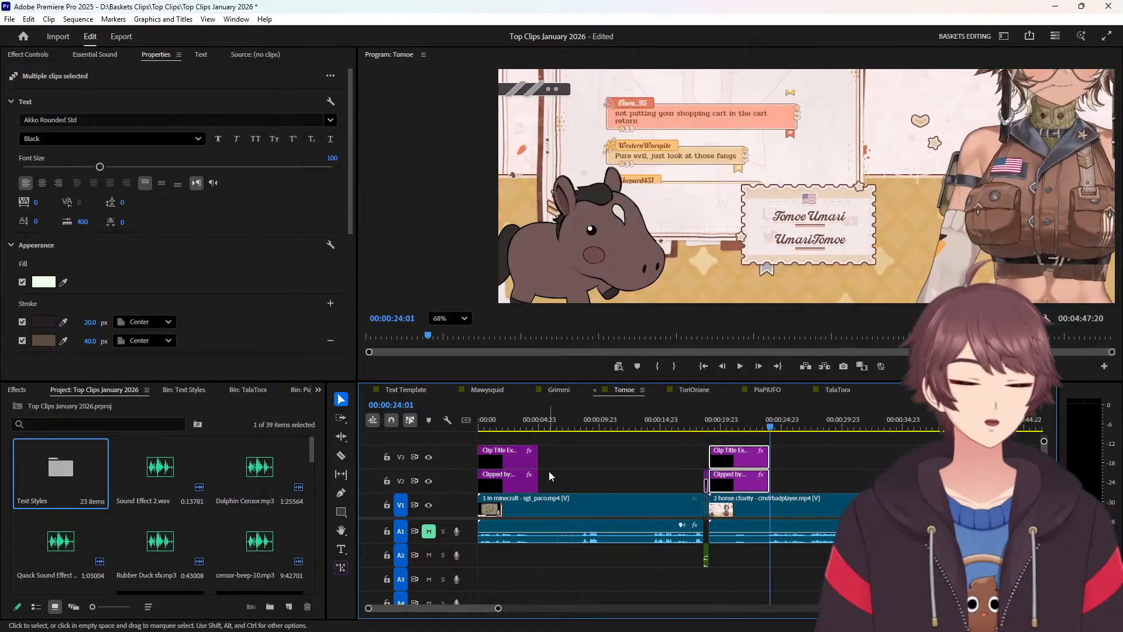
key("Down")
key("ctrl+v")
key("Down")
key("Down")
key("ctrl+v")
key("Down")
key("Down")
key("ctrl+v")
key("Down")
key("Down")
key("ctrl+v")
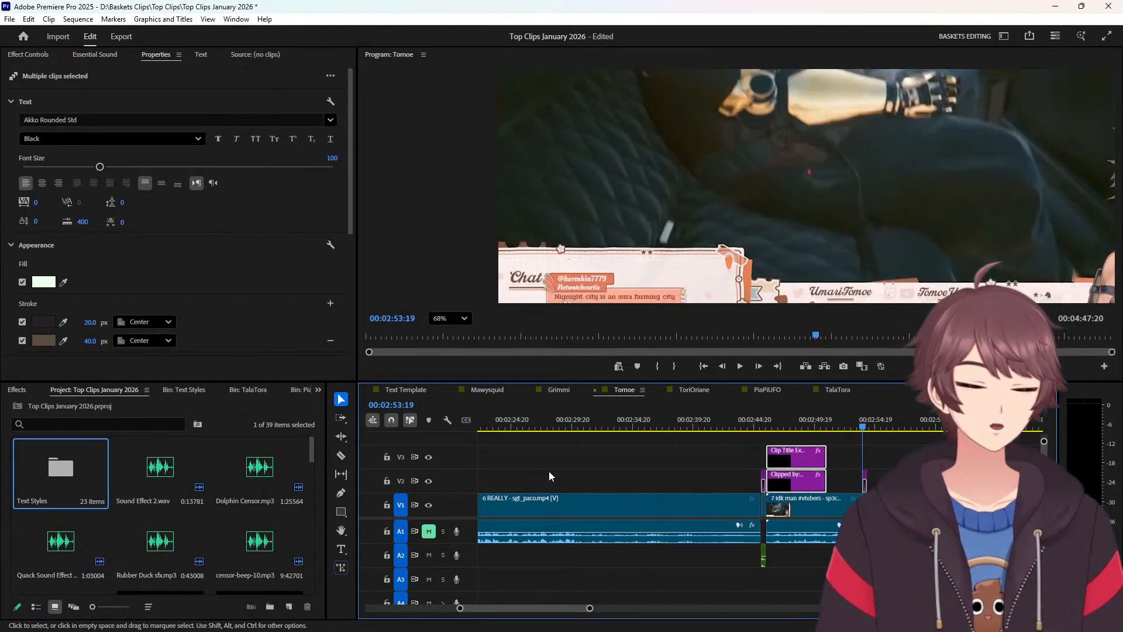
key("Down")
key("Down")
key("ctrl+v")
key("Down")
key("Down")
key("ctrl+v")
key("Down")
key("Down")
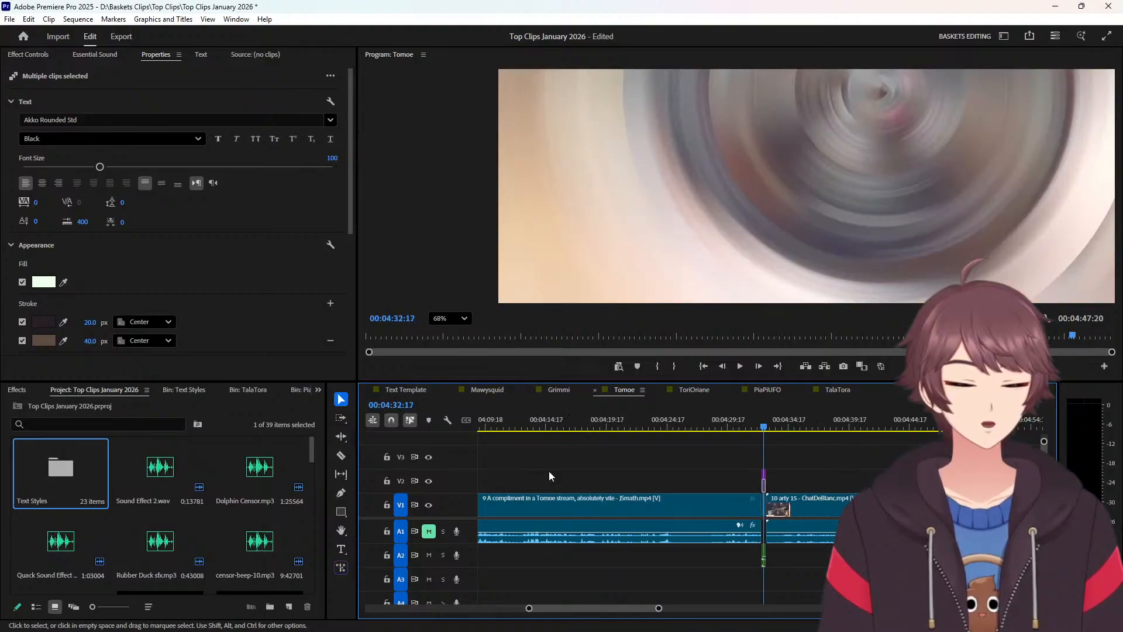
key("ctrl+v")
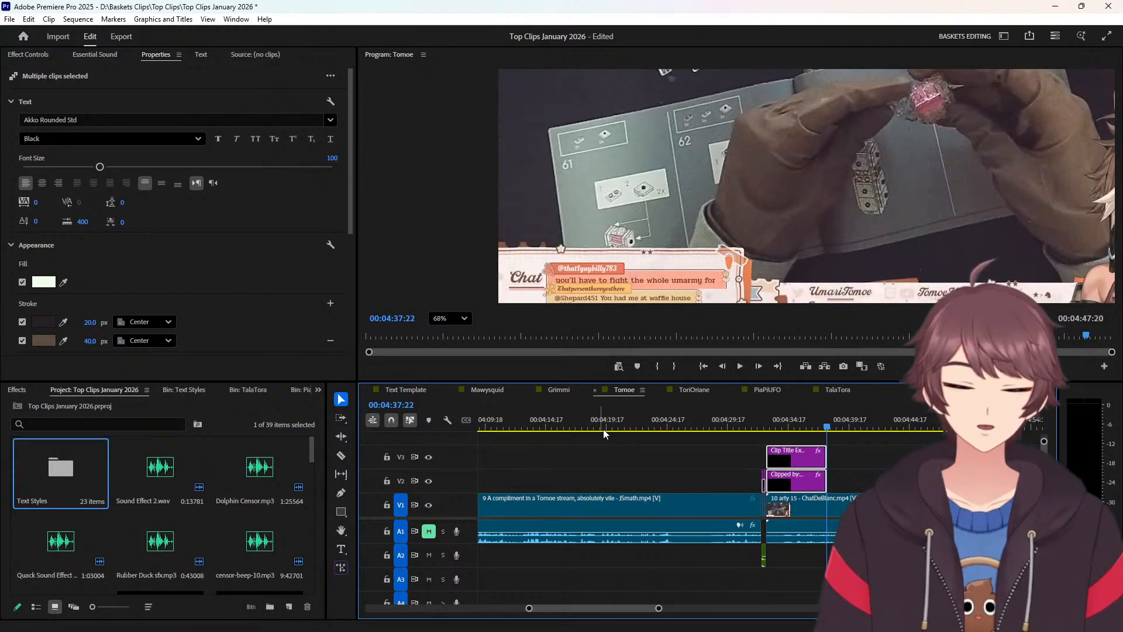
In the Mawysquid sequence, sample the character's pale lilac as the fill colour of both the title and credit texts.
left_click(488, 390)
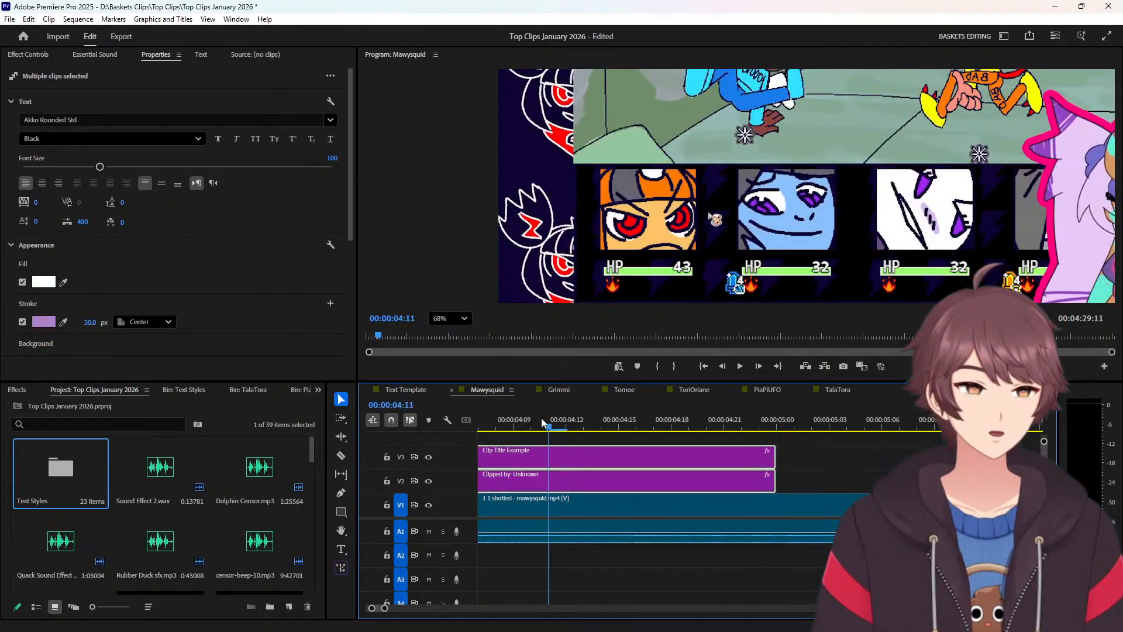
left_click_drag(385, 608, 401, 612)
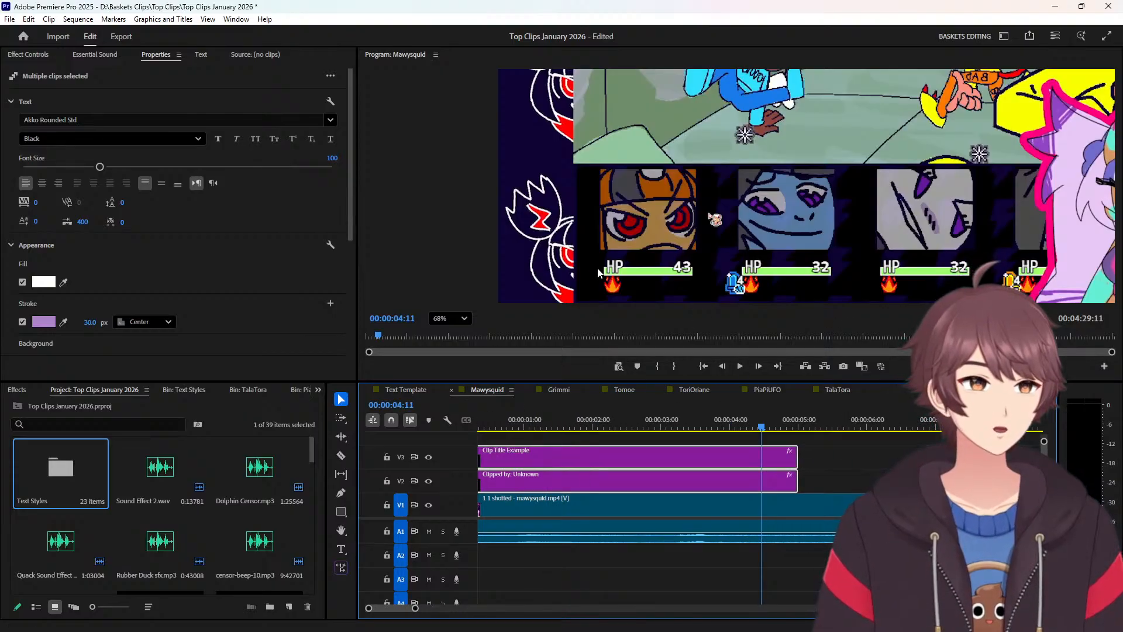
key("h")
left_click_drag(664, 254, 559, 227)
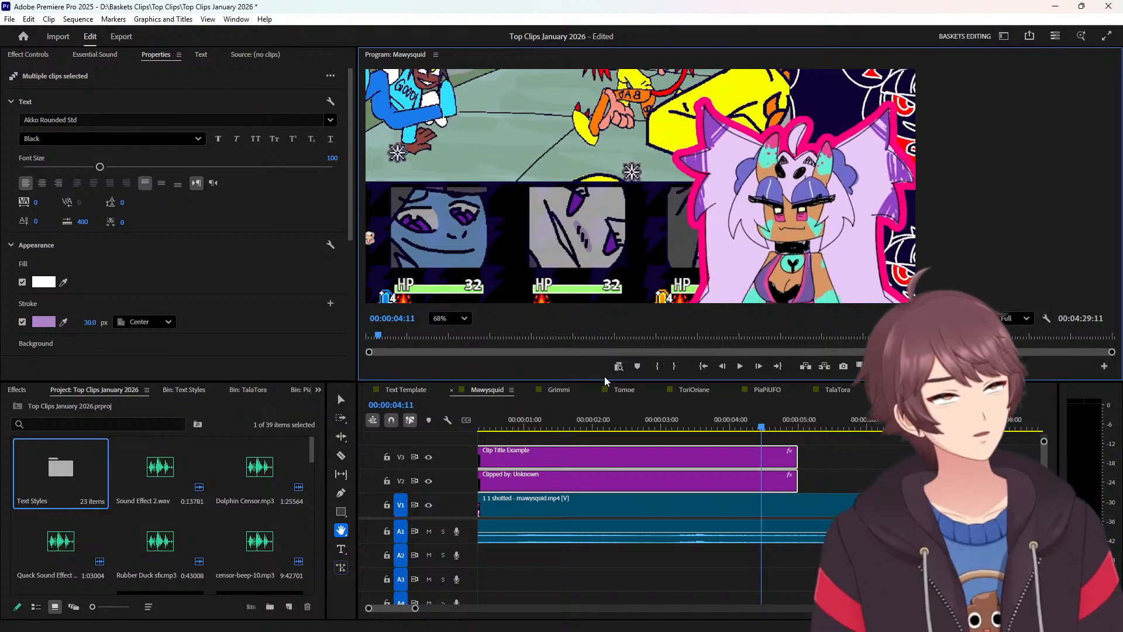
mouse_move(625, 432)
left_mouse_down()
mouse_move(614, 432)
mouse_move(699, 435)
mouse_move(611, 430)
mouse_move(620, 427)
left_mouse_up()
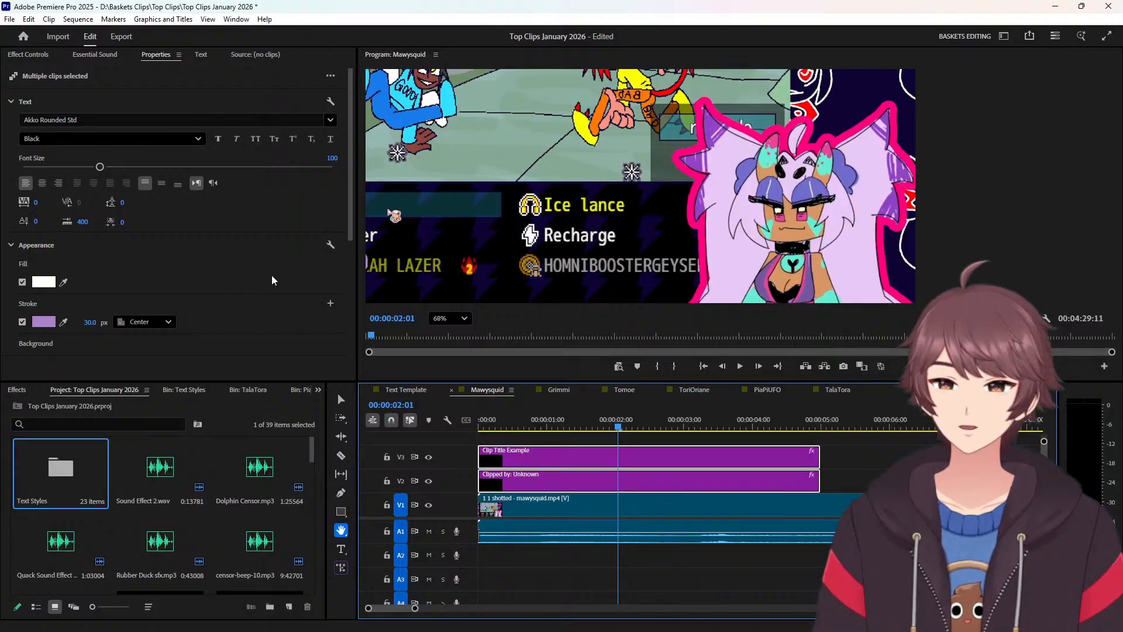
left_click(64, 285)
left_click(723, 167)
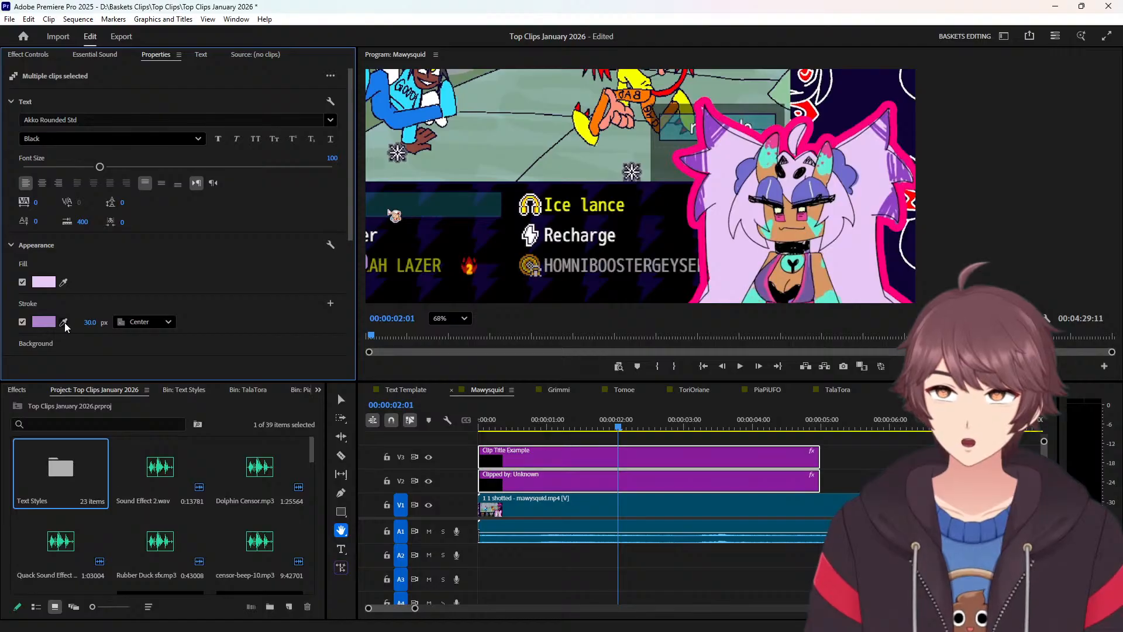
Add a second, centred stroke of 40 px to both texts and set the first stroke to 20 px.
left_click(330, 303)
scroll(176, 275, "down", 1)
left_click(146, 293)
left_click(155, 340)
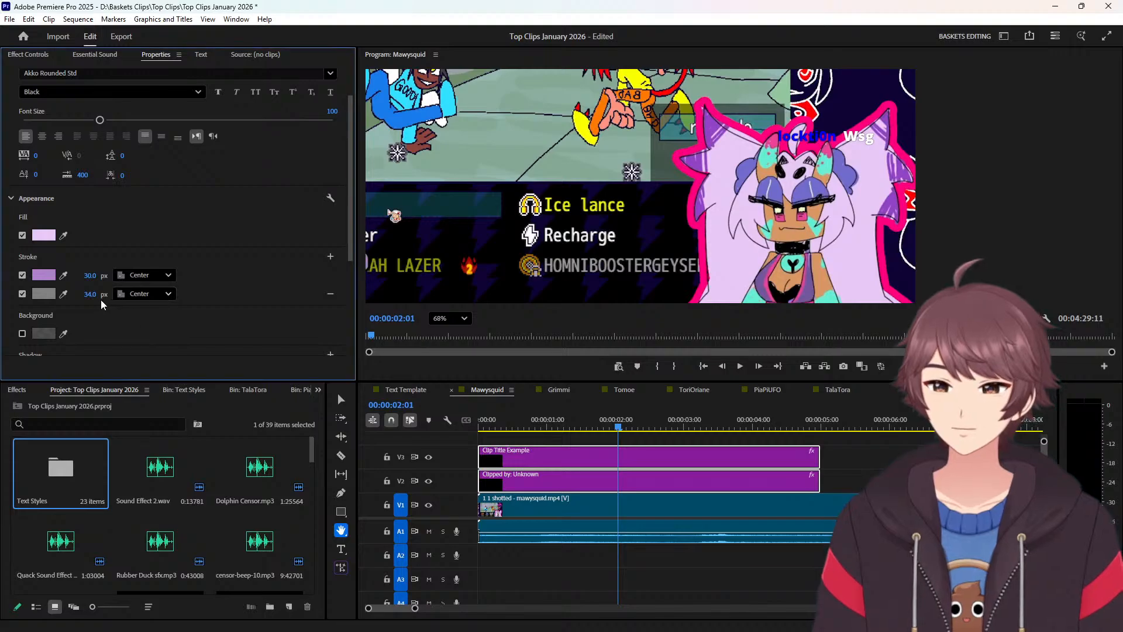
left_click(85, 292)
type("40")
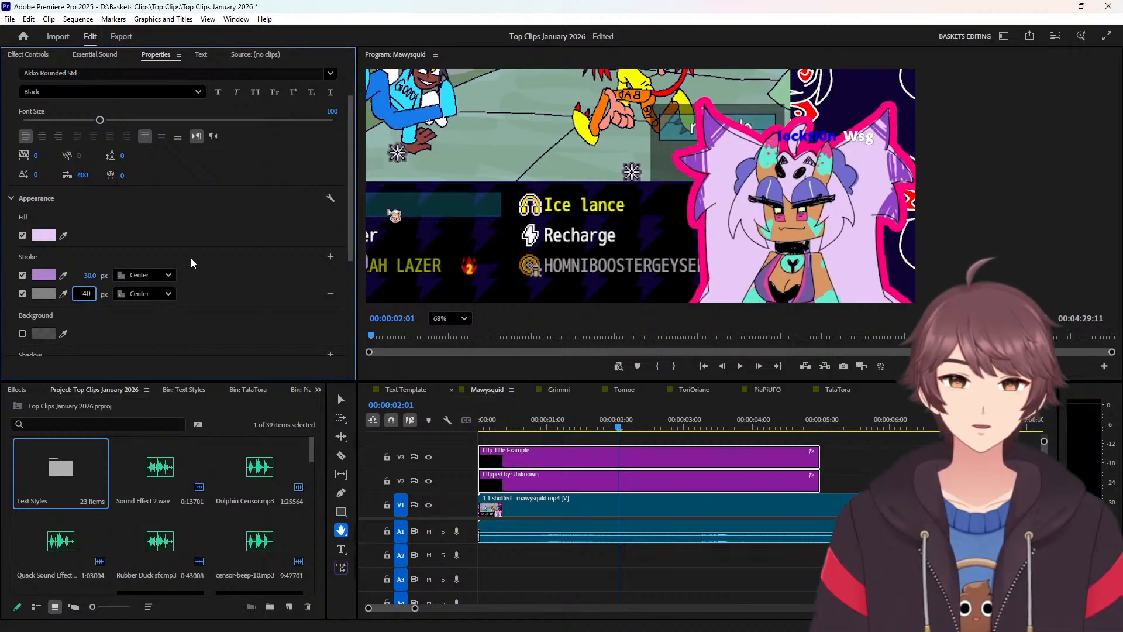
key("Return")
left_click(90, 275)
type("20")
key("Return")
Set the shadow size of both Mawysquid texts to 15.
scroll(207, 278, "down", 5)
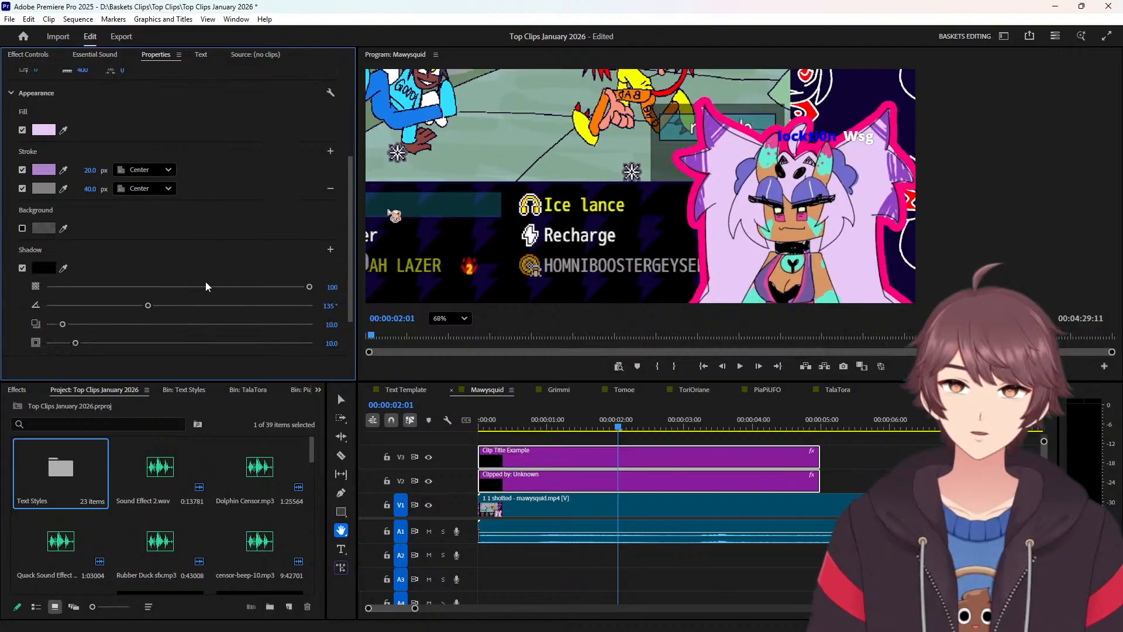
left_click_drag(326, 284, 327, 284)
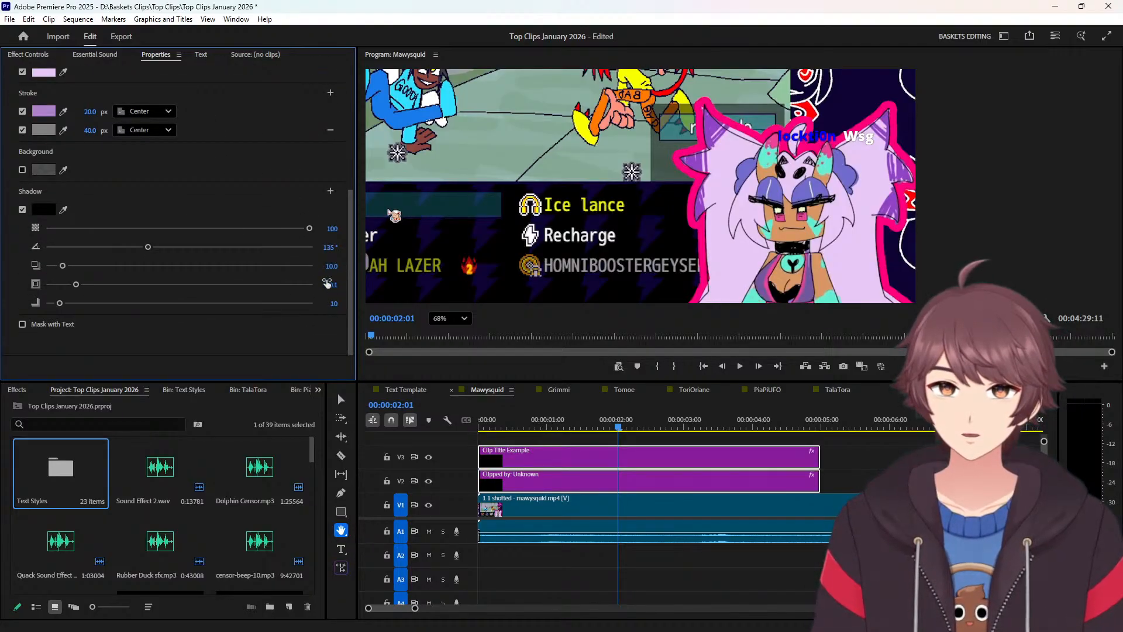
left_click(327, 283)
type("15")
key("Return")
scroll(283, 177, "up", 2)
scroll(246, 196, "up", 2)
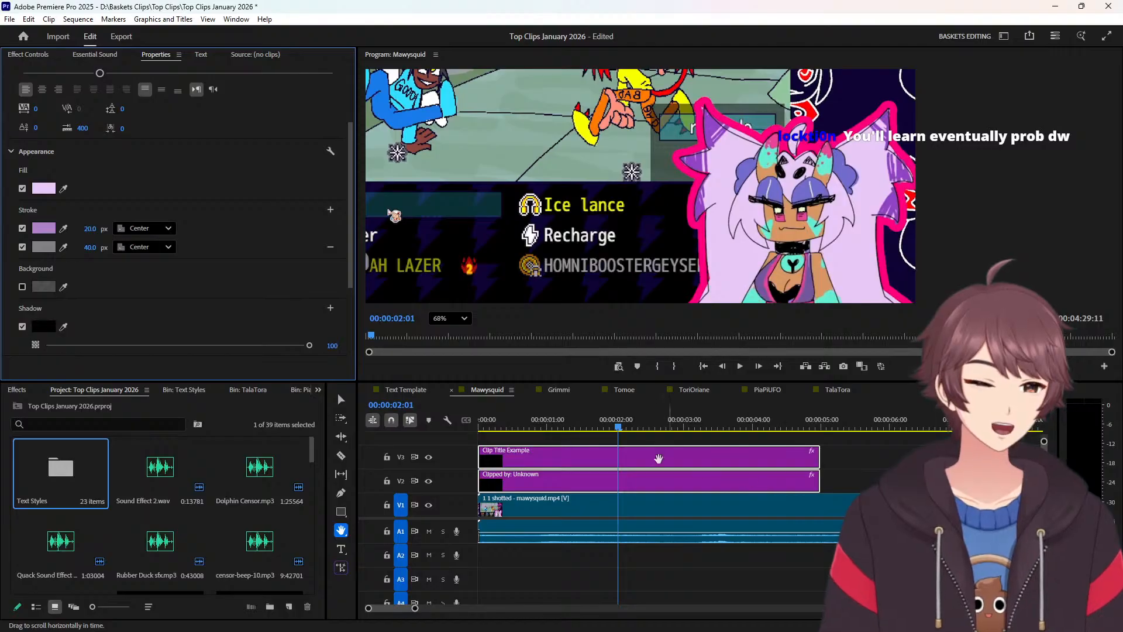
scroll(293, 251, "down", 2)
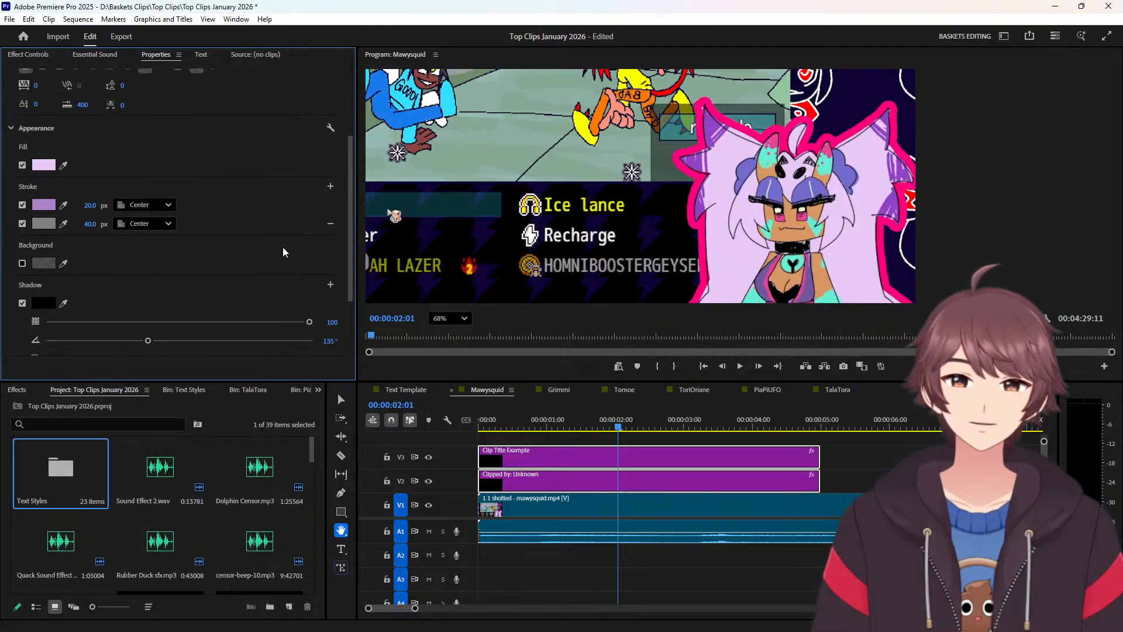
scroll(261, 254, "down", 5)
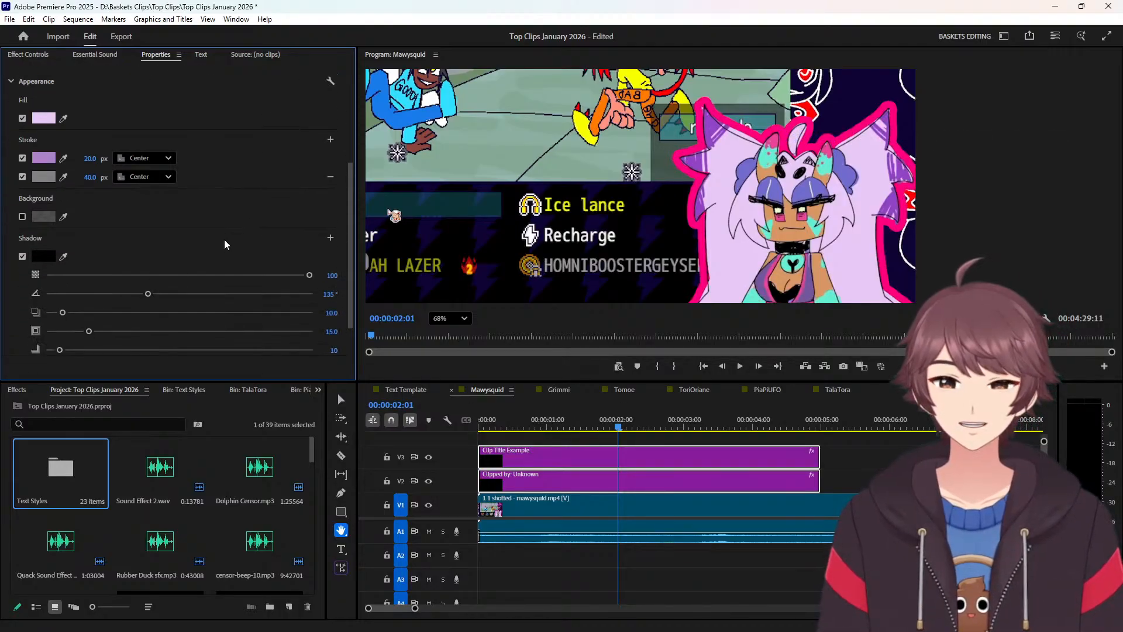
scroll(219, 185, "up", 6)
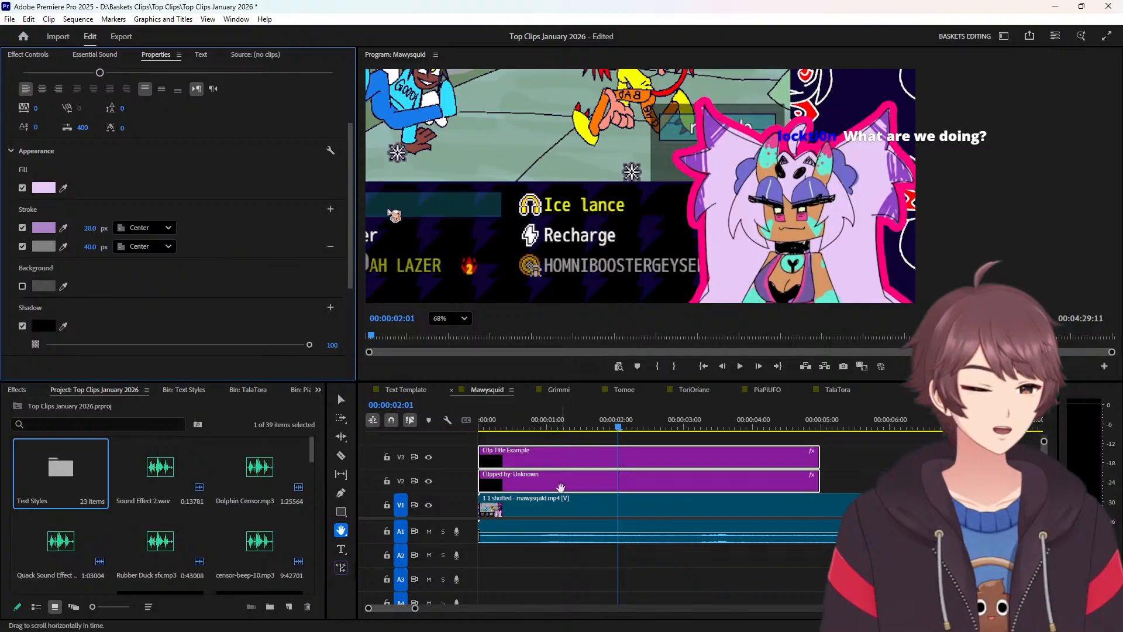
Fit the whole Mawysquid frame in the program monitor and bring the opening title clips into close view on the timeline.
left_click_drag(414, 611, 924, 609)
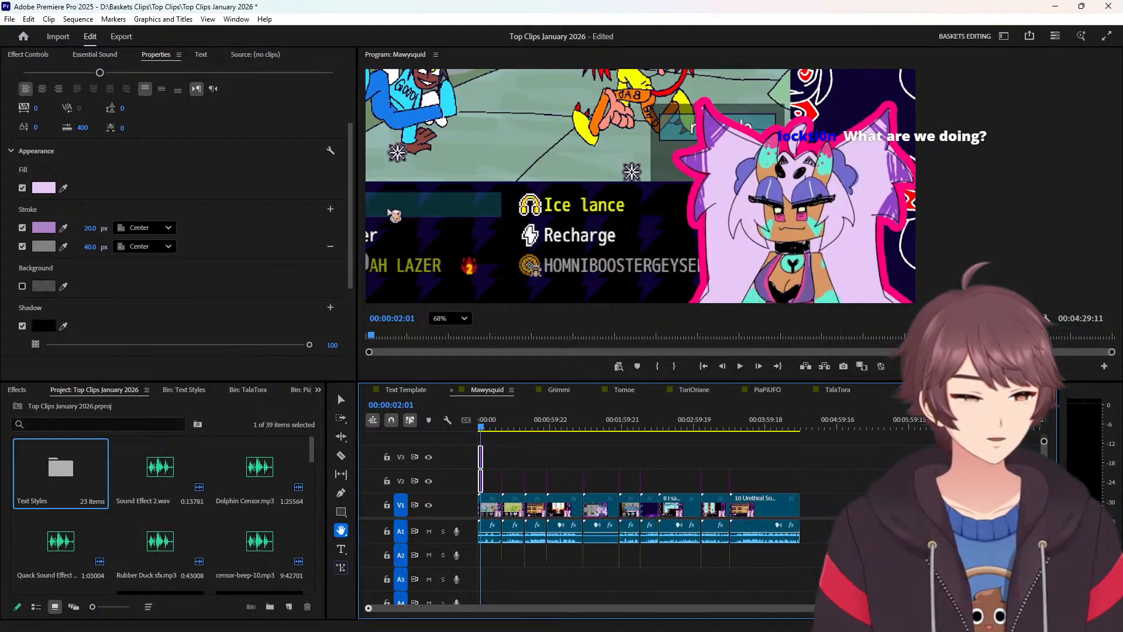
left_click(464, 318)
left_click(462, 339)
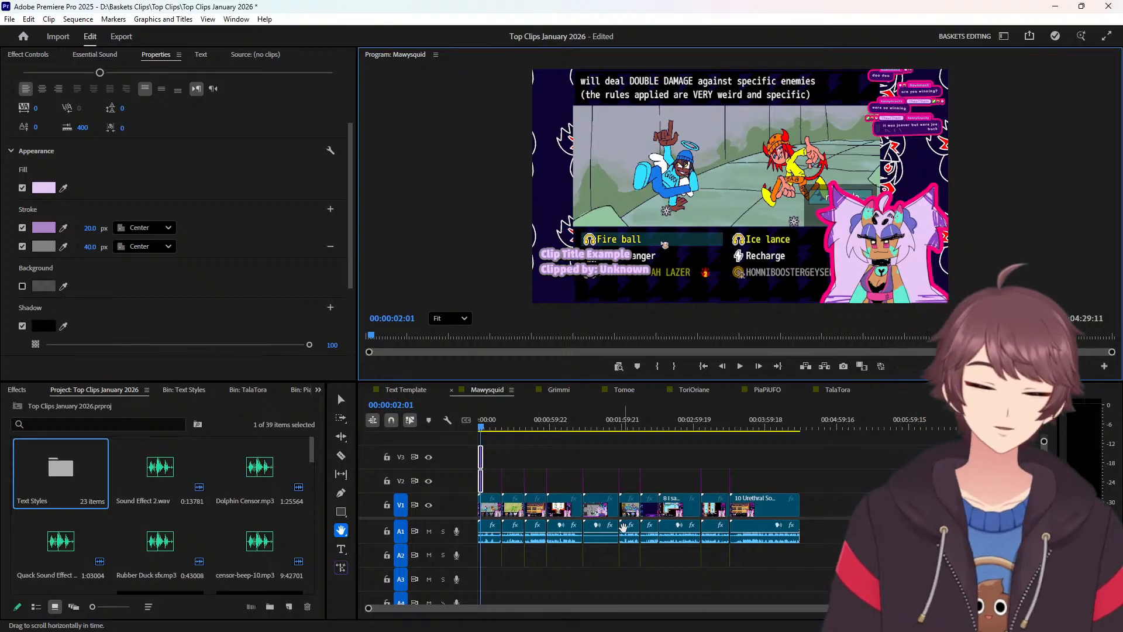
left_click_drag(1044, 608, 636, 623)
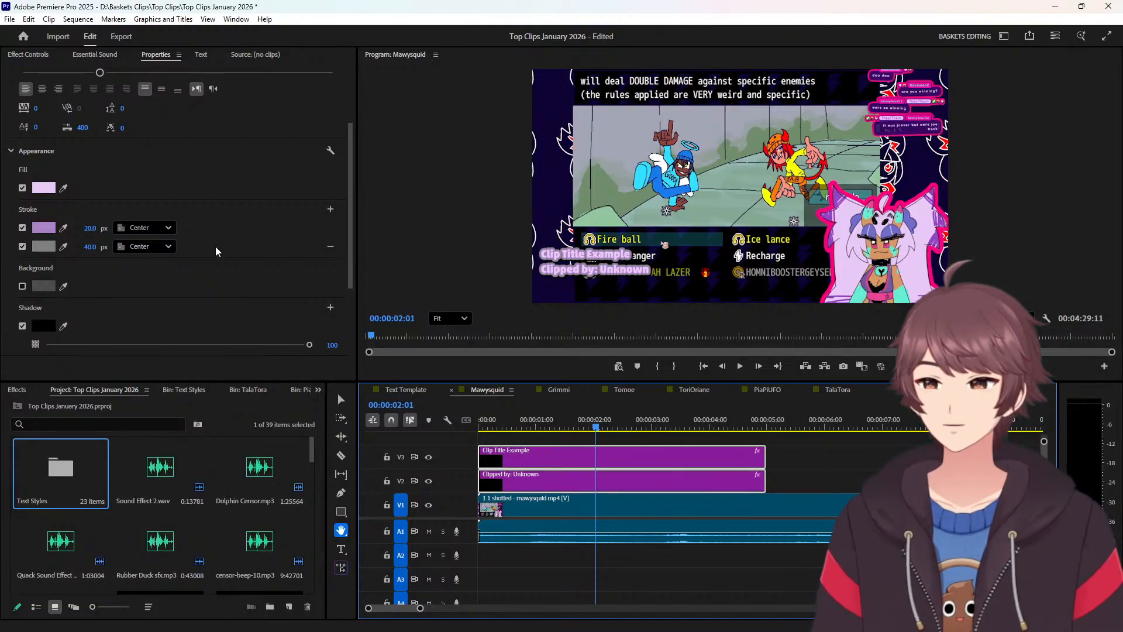
left_click(65, 227)
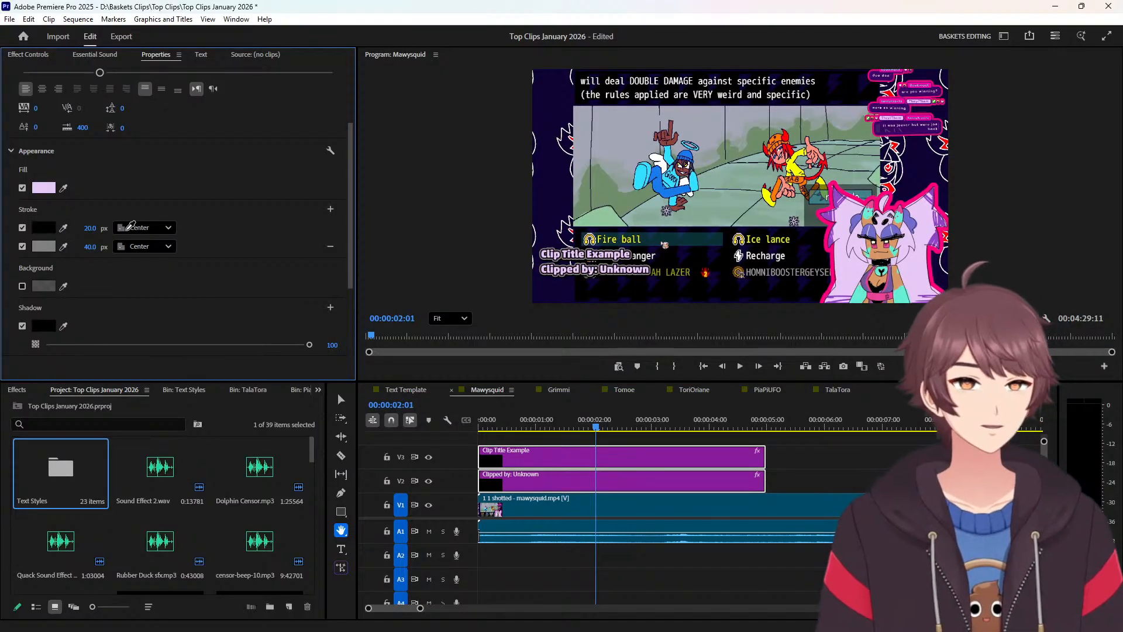
left_click(89, 226)
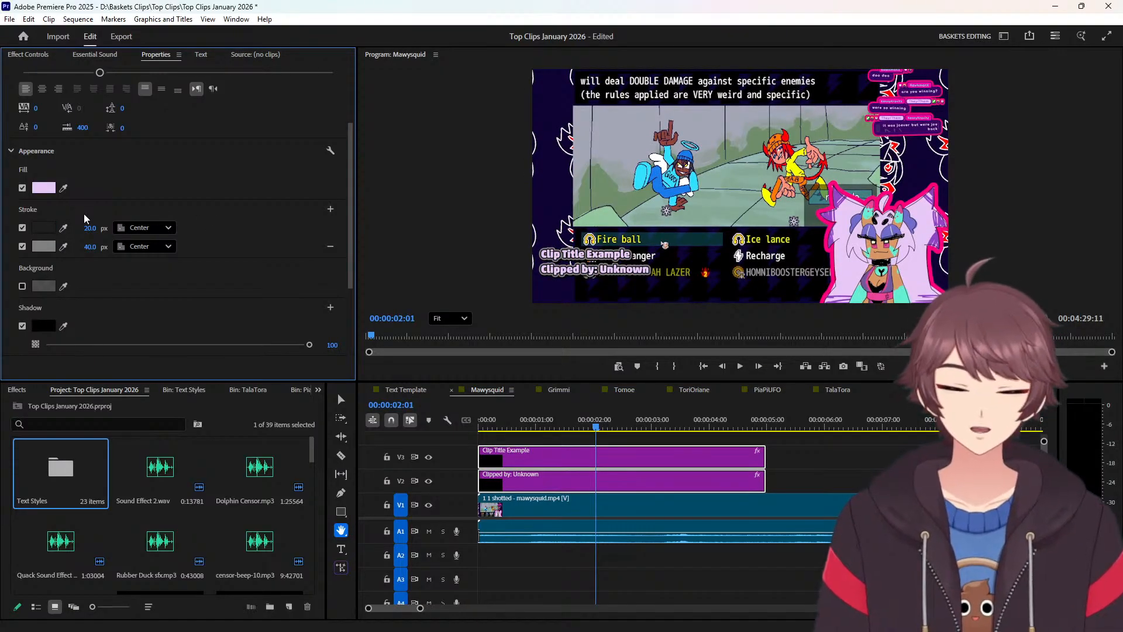
key("ctrl+z")
Sample the hot pink of the character's outline as the 40 px stroke colour and examine the text up close.
left_click(65, 247)
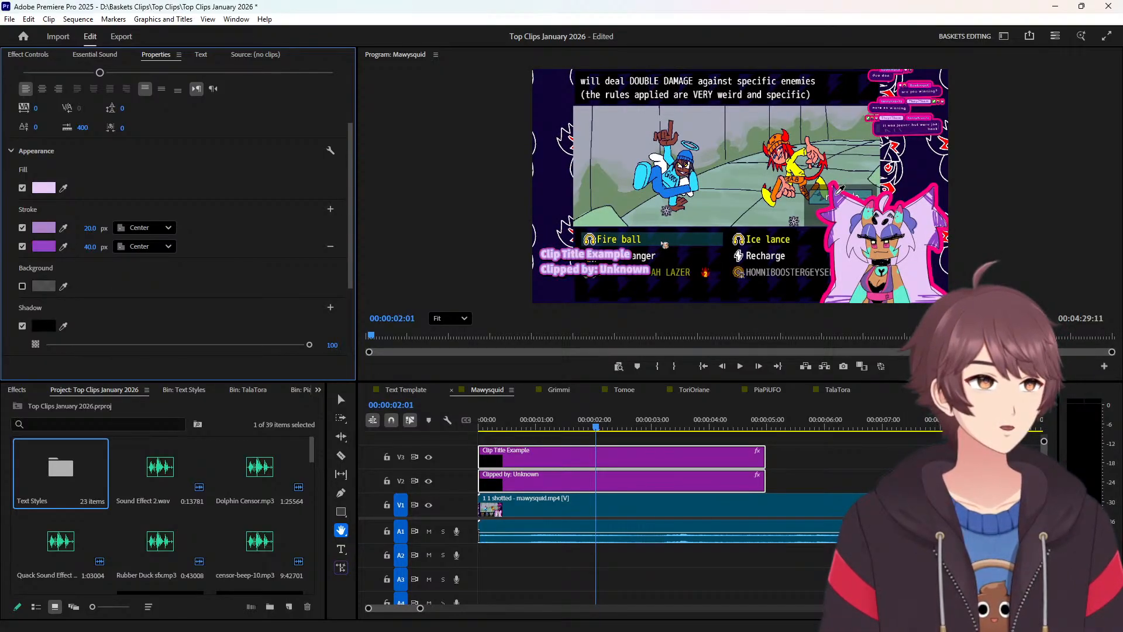
left_click(838, 190)
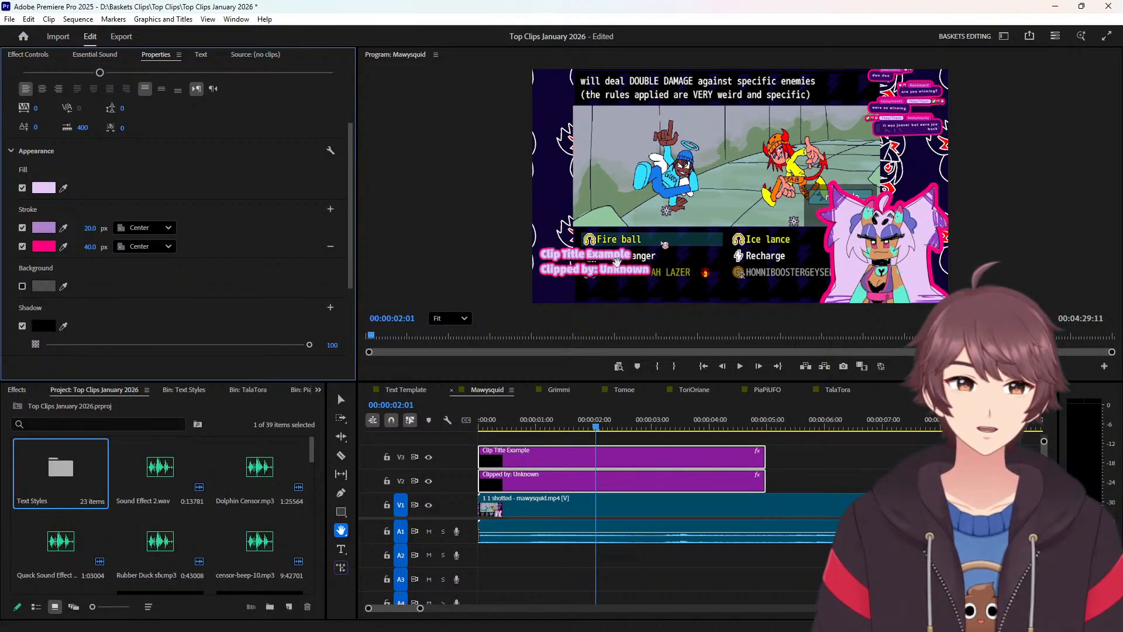
scroll(609, 261, "up", 3)
scroll(630, 255, "up", 3)
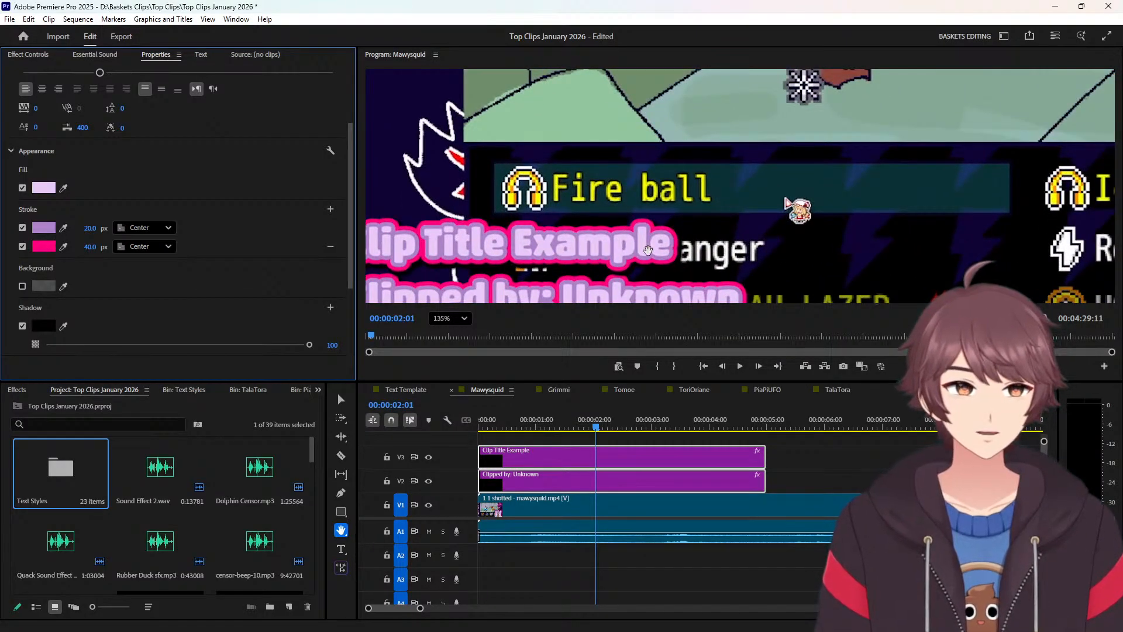
Try the turquoise from the character's horn as the 20 px stroke colour and compare it on the title text.
left_click_drag(895, 219, 338, 248)
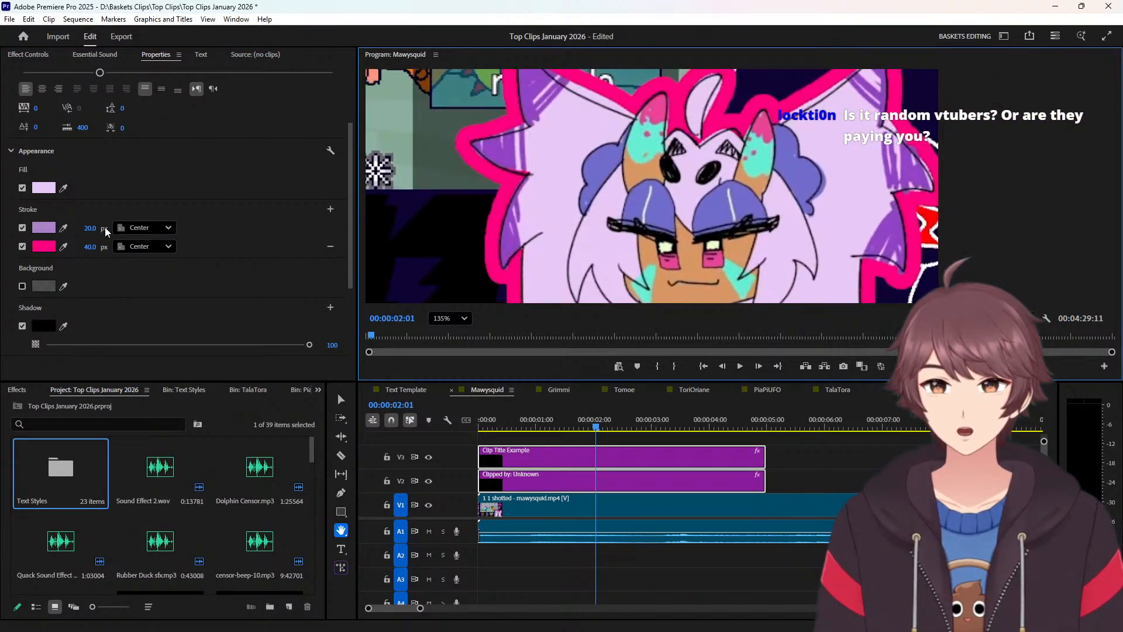
left_click(64, 228)
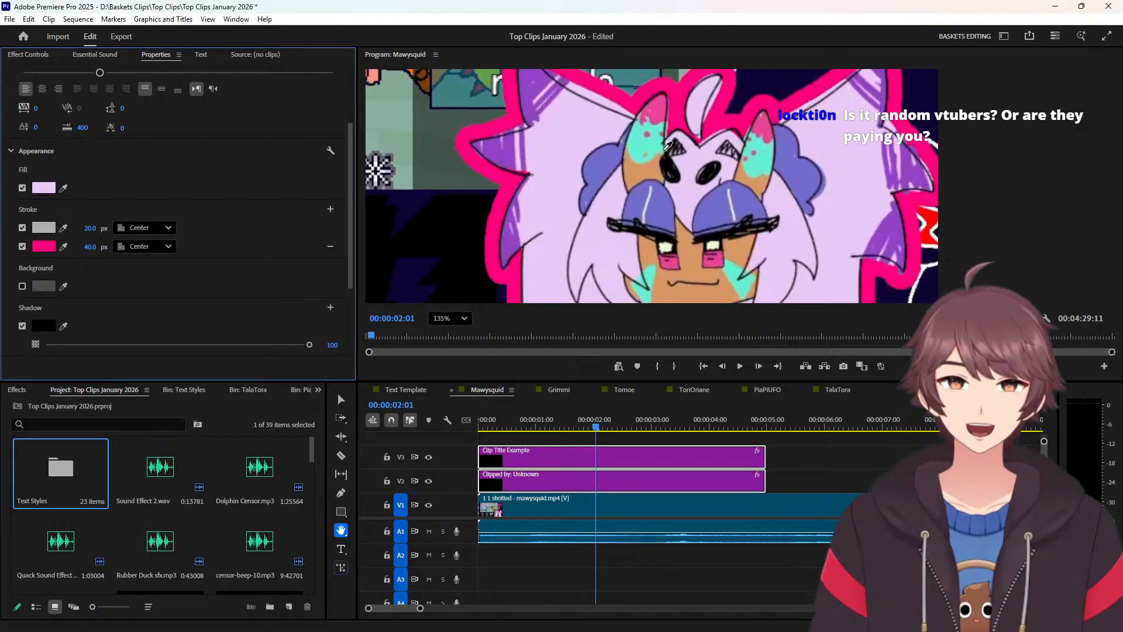
left_click(637, 144)
left_click_drag(451, 191, 740, 203)
left_click_drag(578, 195, 819, 174)
mouse_move(475, 210)
left_mouse_down()
mouse_move(878, 155)
mouse_move(482, 203)
mouse_move(303, 245)
left_mouse_up()
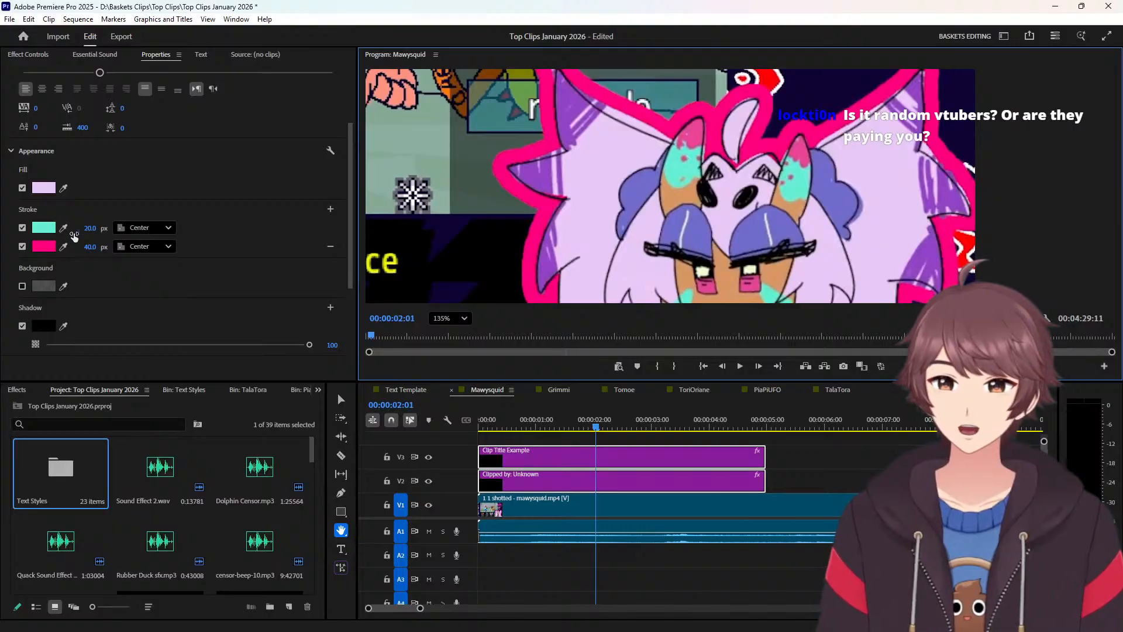
Sample the orange from the character's horn as the 20 px stroke colour of both texts.
left_click(63, 228)
left_click(695, 198)
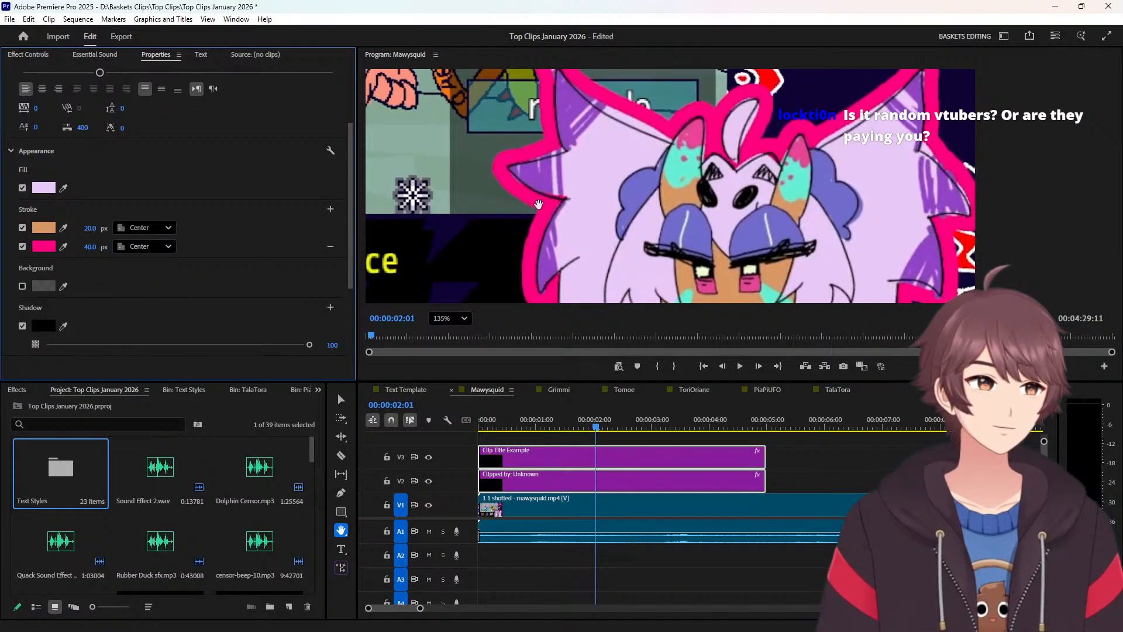
Examine the title and credit text colours over the Mawysquid footage, both close up and with the whole frame in view.
left_click_drag(444, 199, 774, 178)
mouse_move(493, 216)
left_mouse_down()
mouse_move(863, 154)
mouse_move(646, 184)
mouse_move(741, 186)
left_mouse_up()
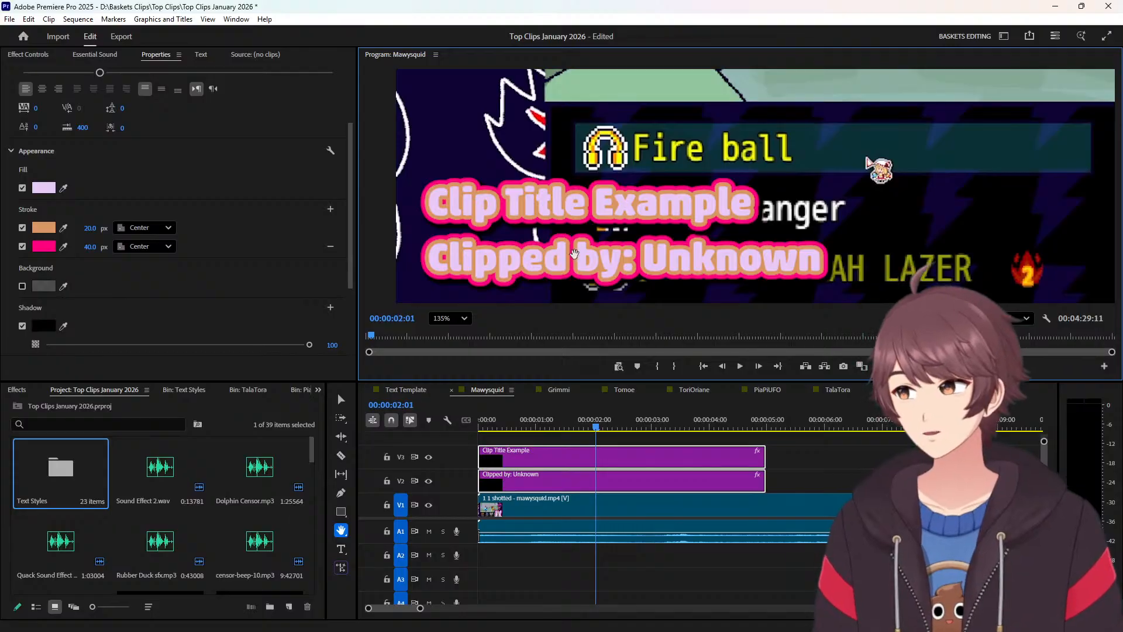
left_click(461, 320)
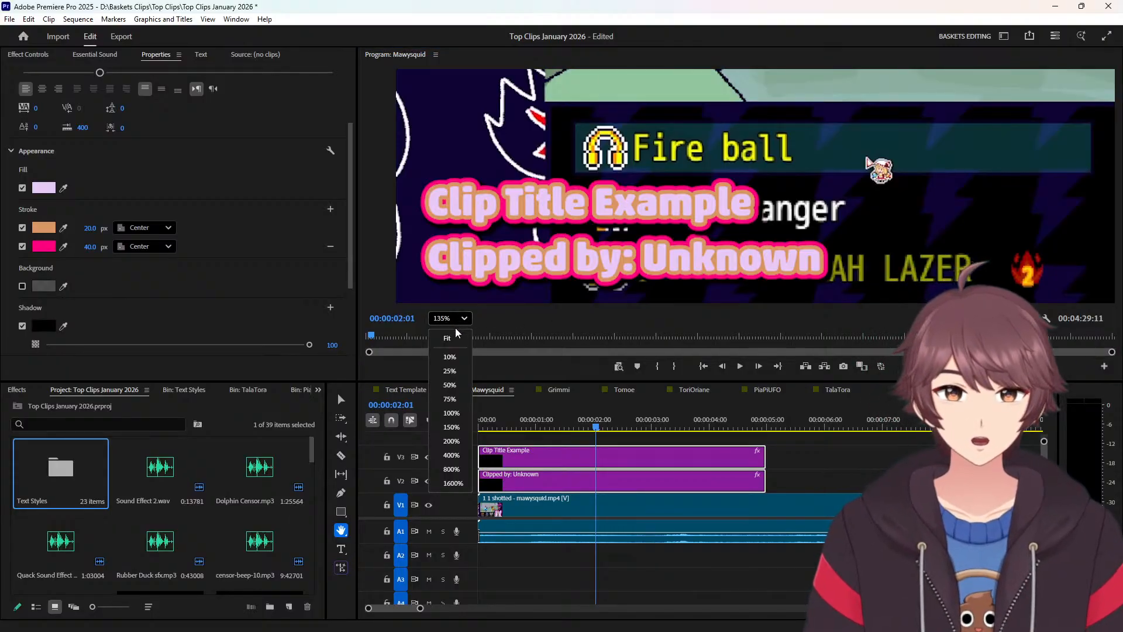
left_click(447, 338)
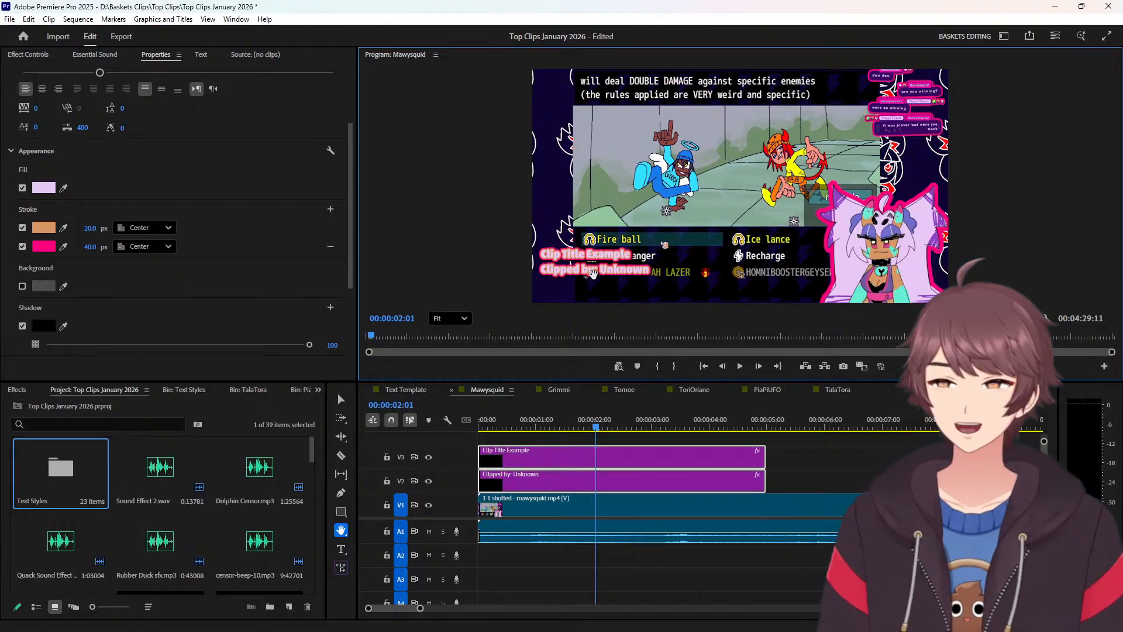
scroll(603, 279, "up", 2)
scroll(603, 280, "up", 3)
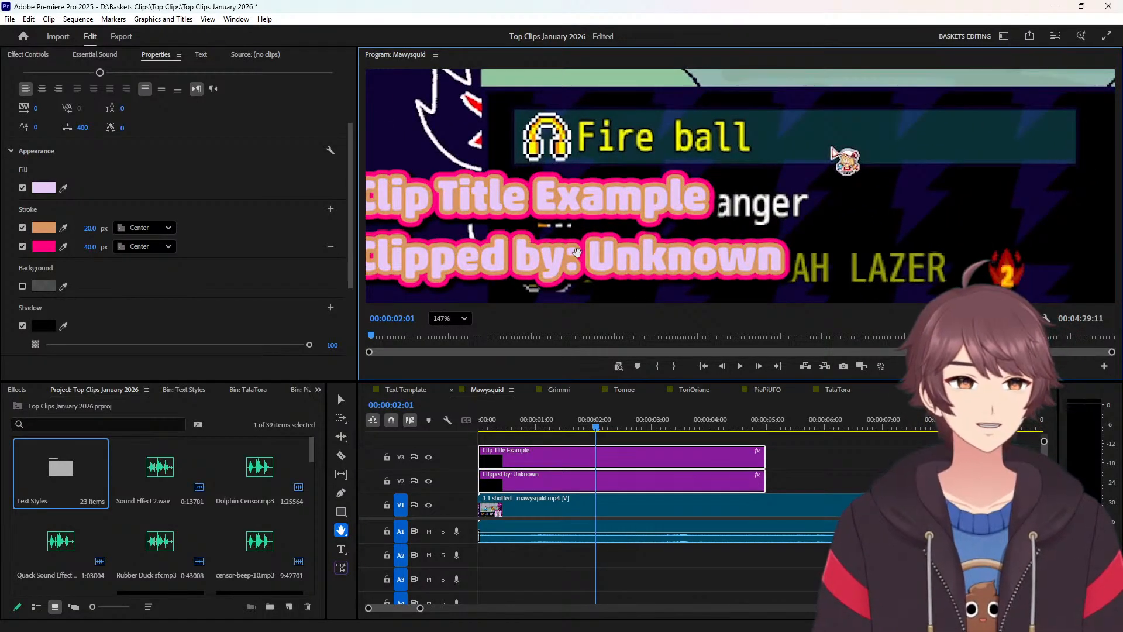
scroll(577, 251, "down", 4)
scroll(471, 241, "down", 1)
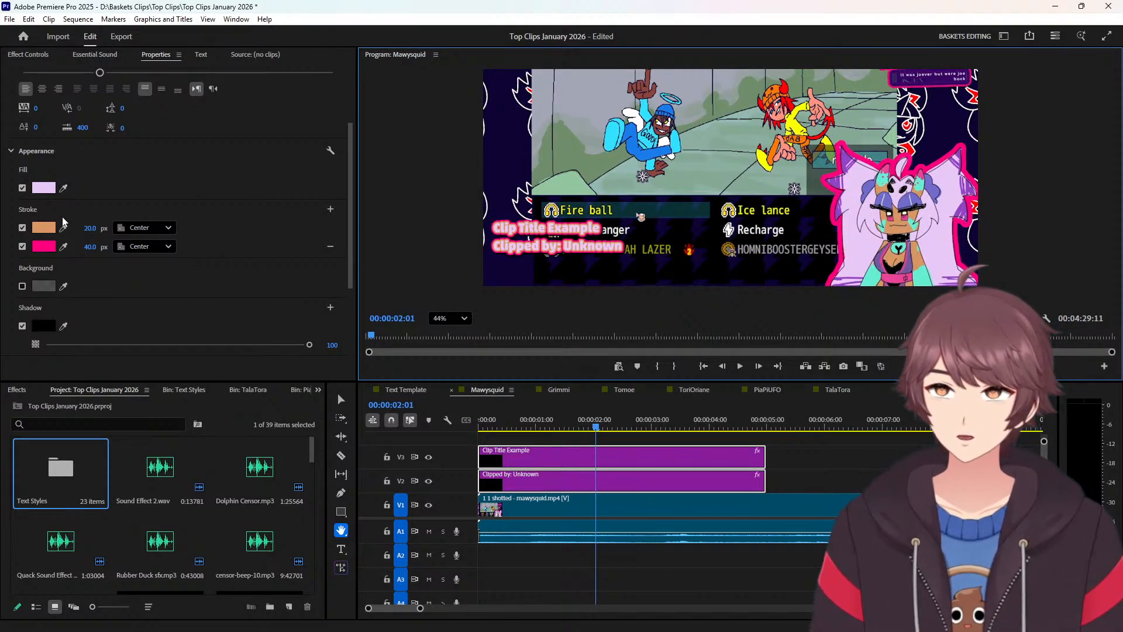
Recolour both texts with the orange as fill, hot pink as the 20 px stroke and the character's lavender as the 40 px stroke.
left_click(62, 188)
left_click(43, 233)
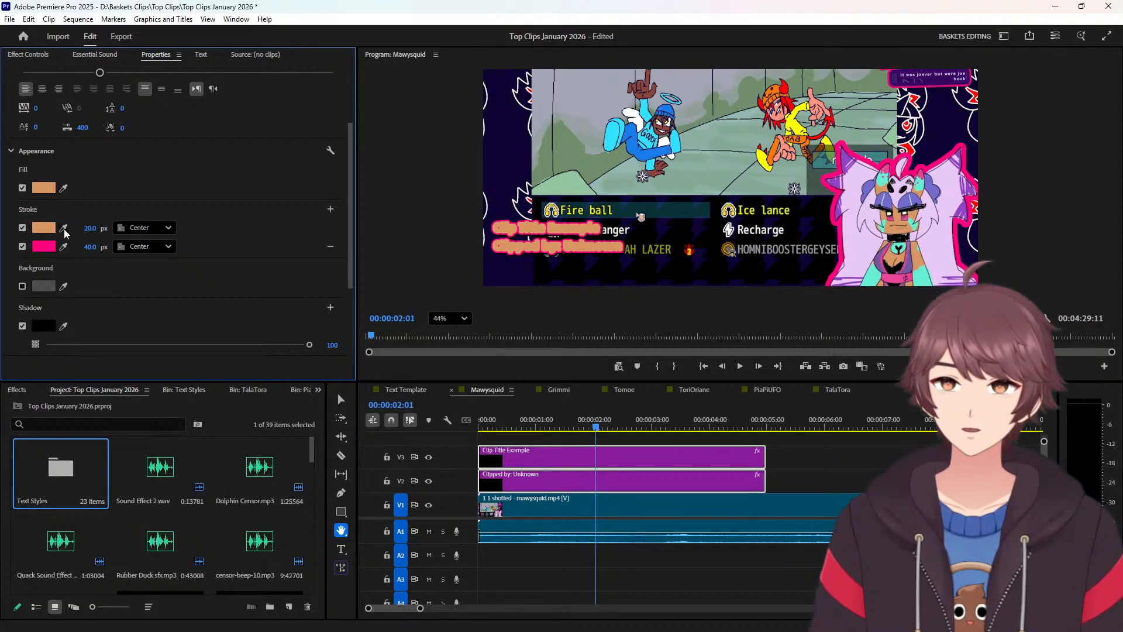
left_click(64, 228)
left_click(49, 242)
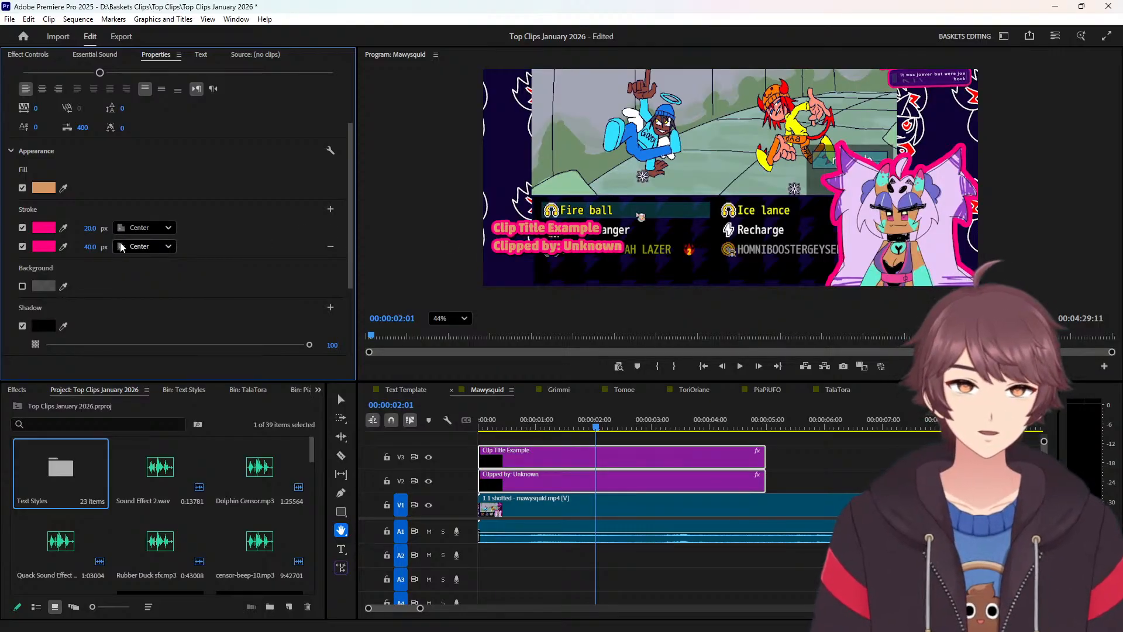
left_click(62, 247)
left_click(856, 182)
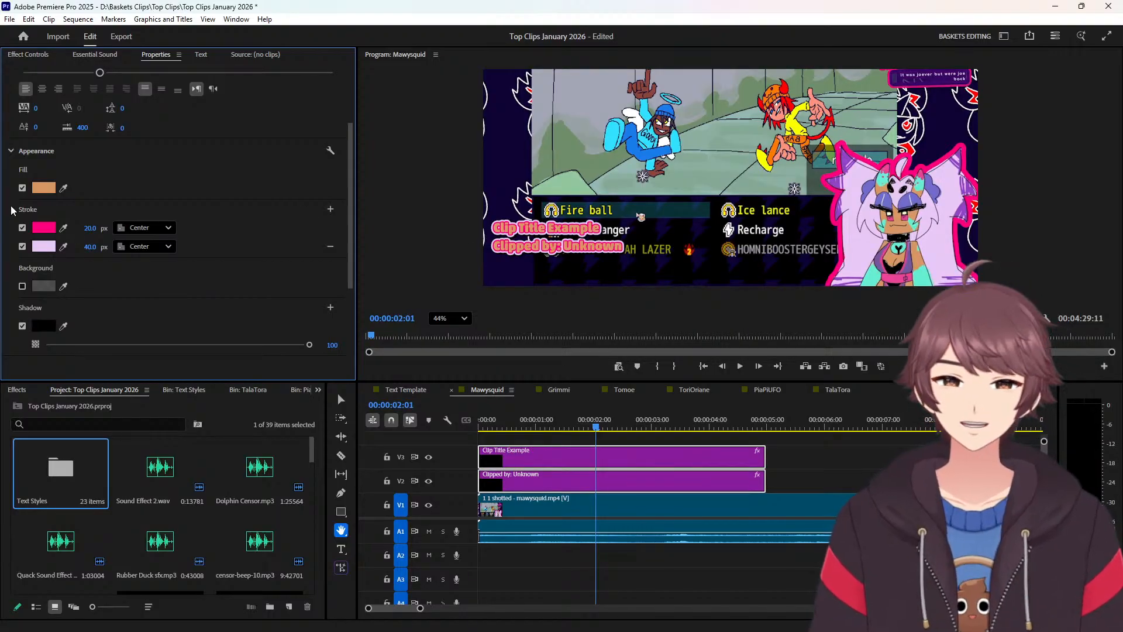
Try the turquoise from the character's horn as the fill of both texts and compare it with the orange.
left_click(63, 188)
left_click(878, 179)
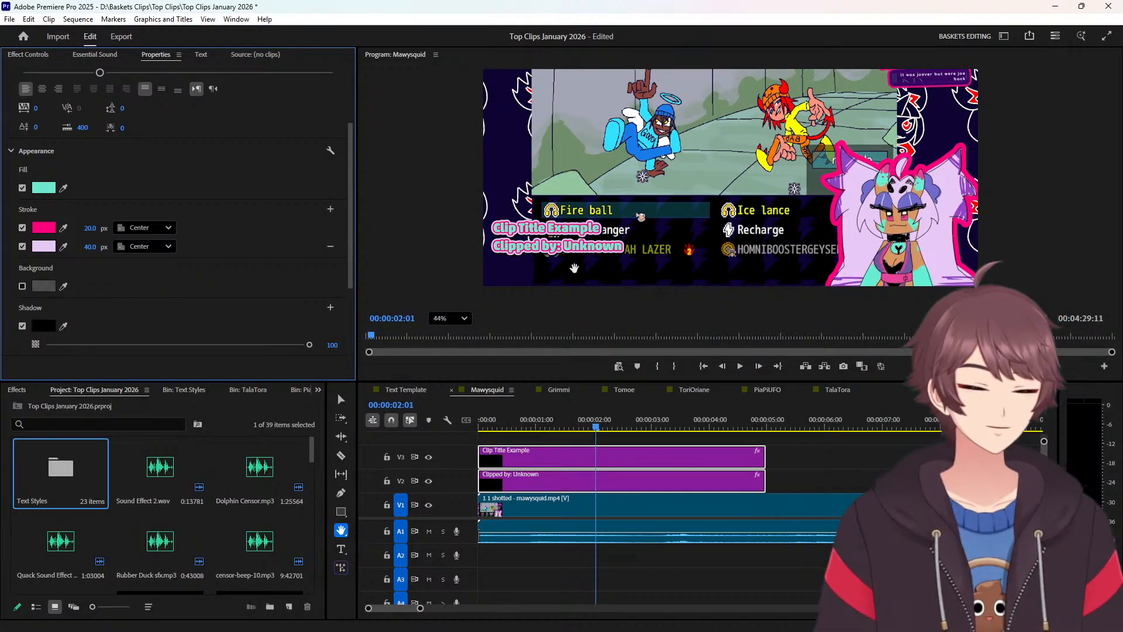
key("ctrl+z")
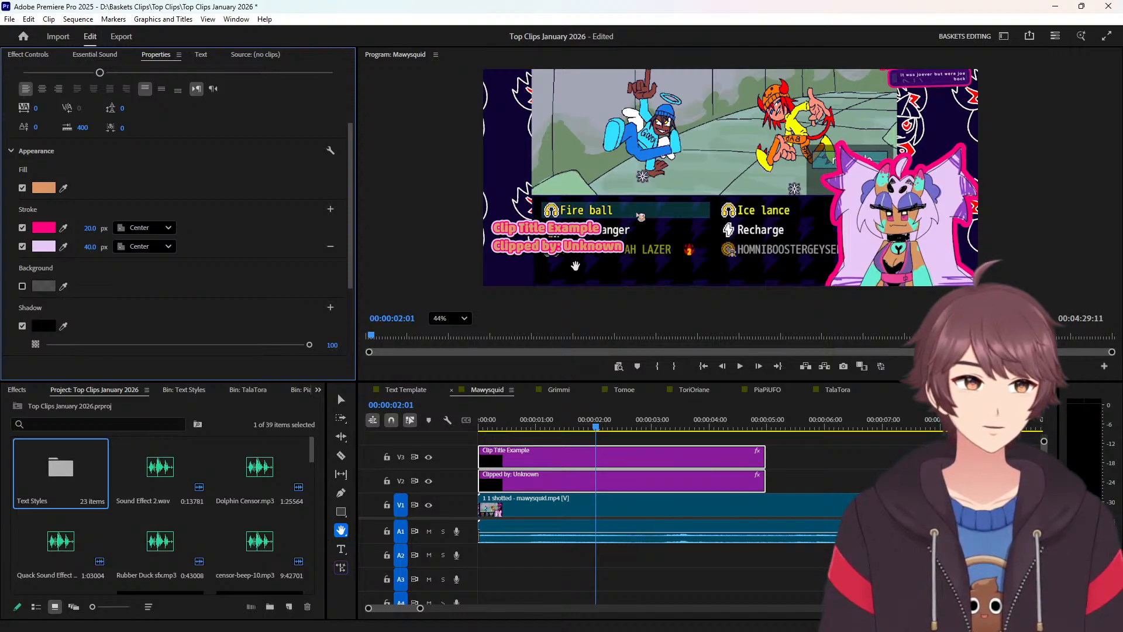
key("ctrl+shift+z")
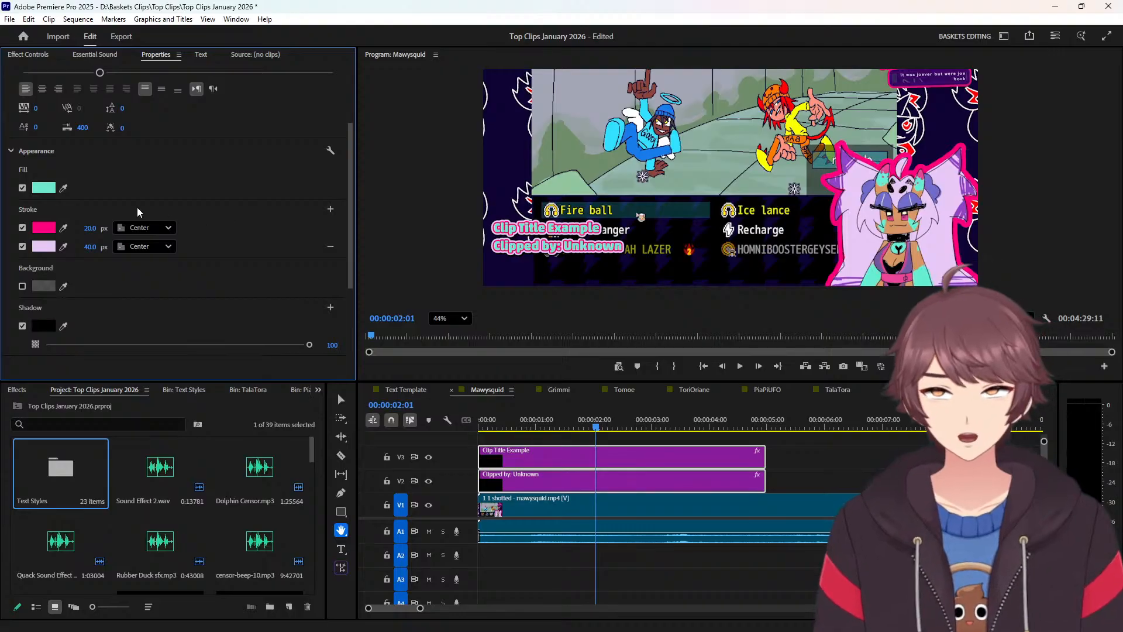
Try the character's lavender as the fill of both texts, and return the fill to the character's orange.
left_click(63, 188)
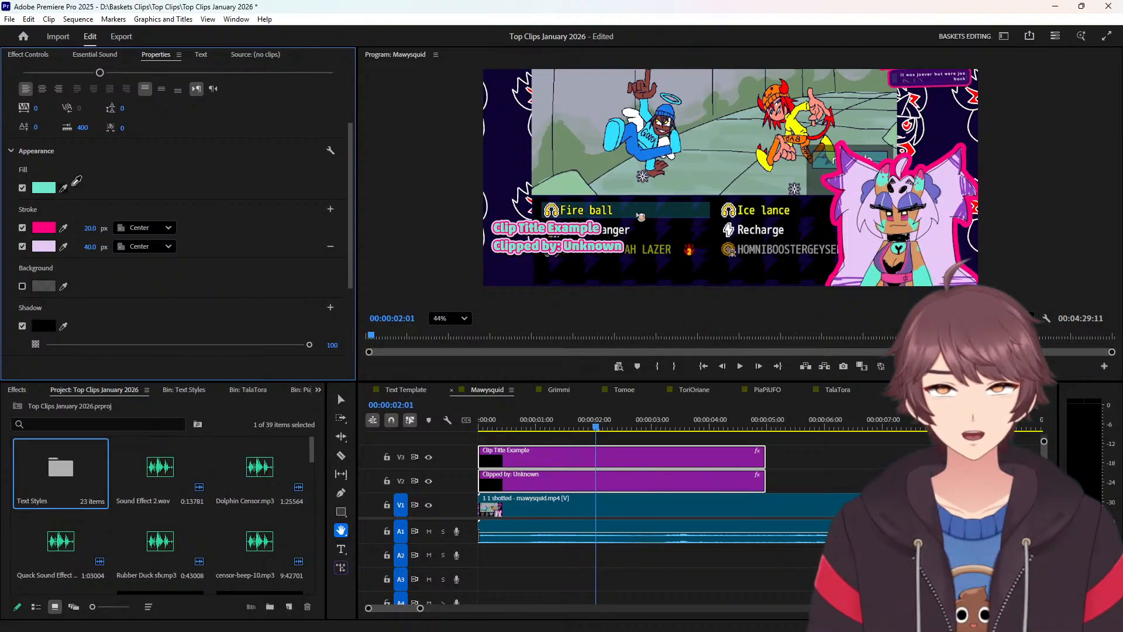
left_click(641, 217)
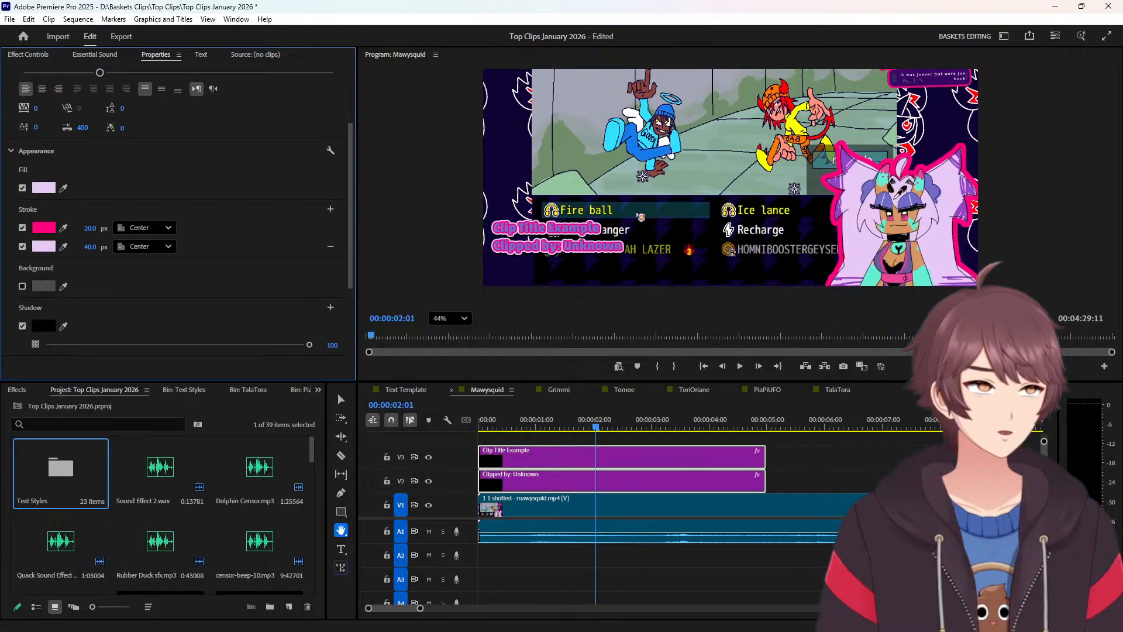
left_click(641, 217)
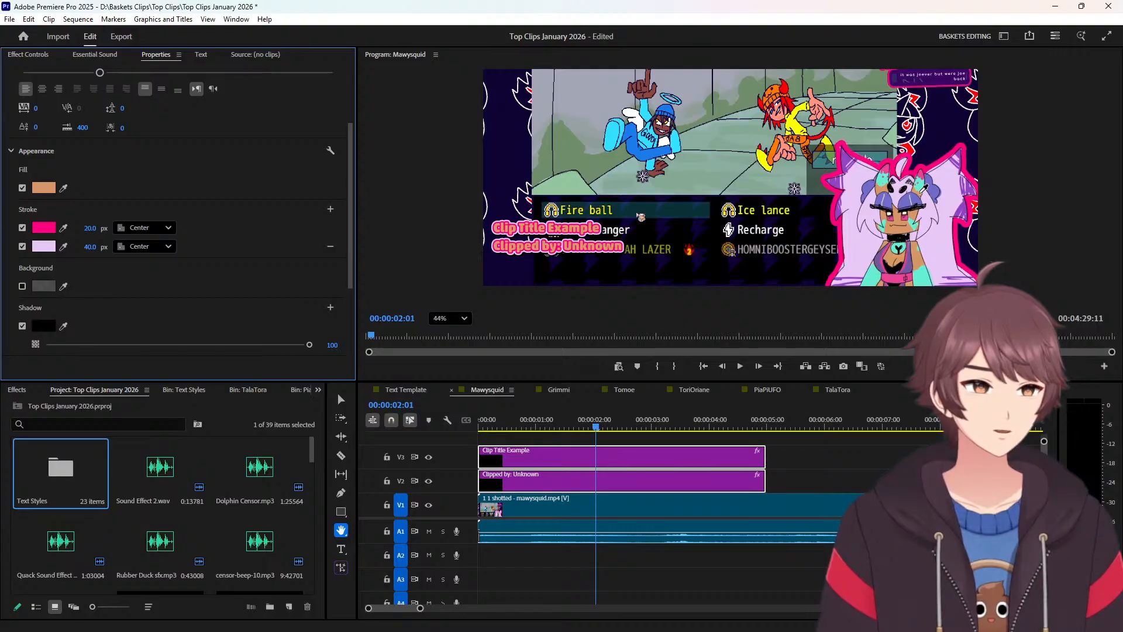
left_click(920, 193)
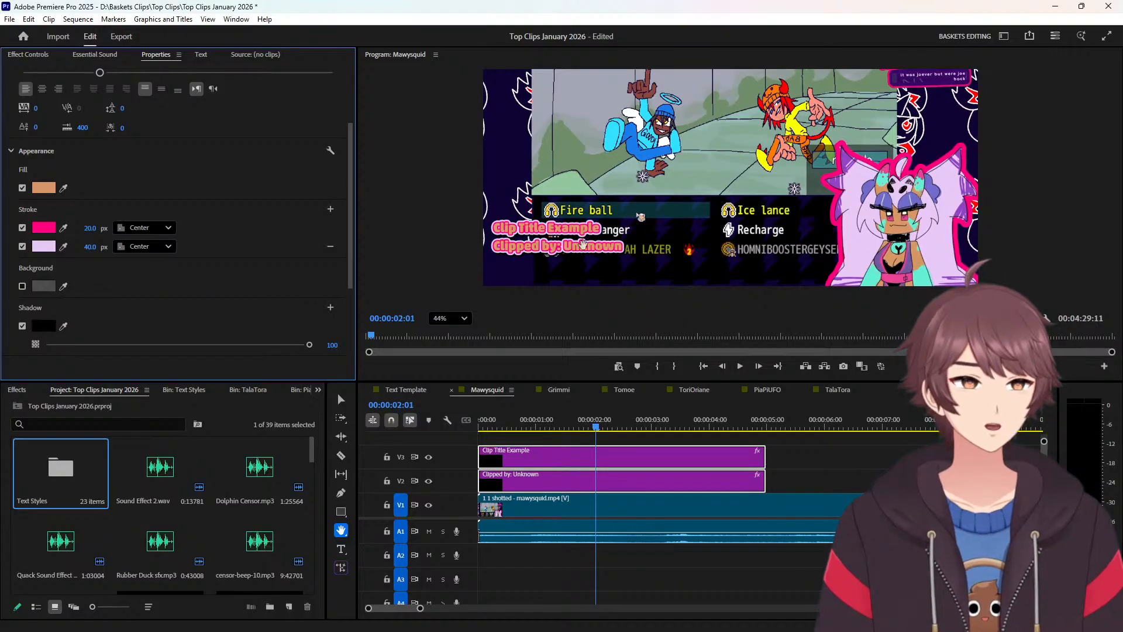
Deselect the title clips and zoom the Mawysquid timeline out to bring its following clips into view.
key("v")
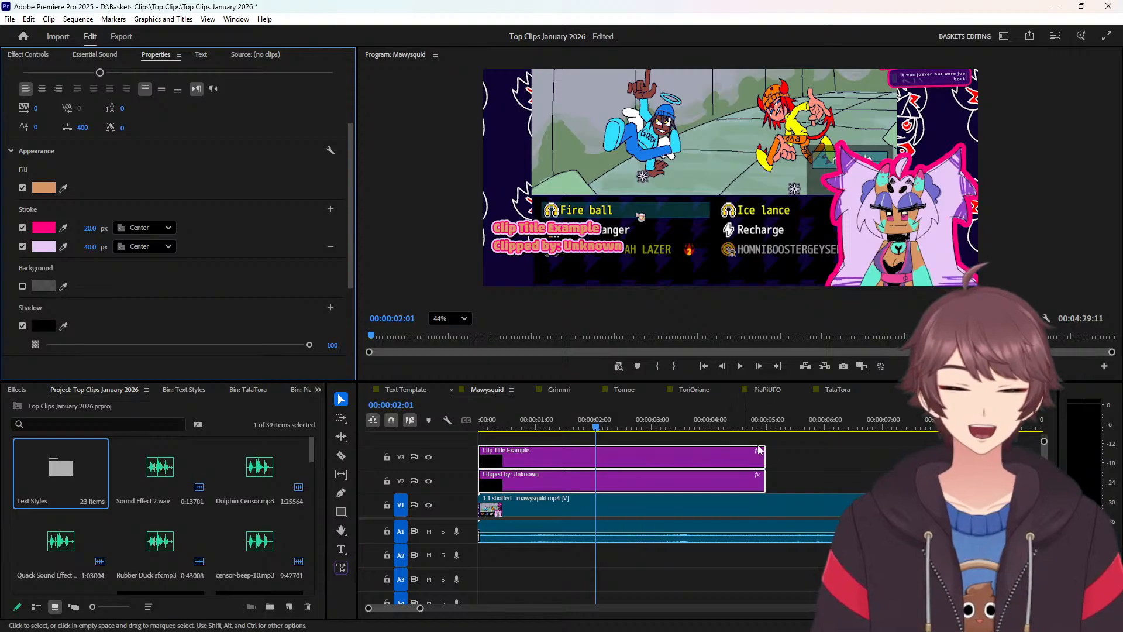
left_click(812, 458)
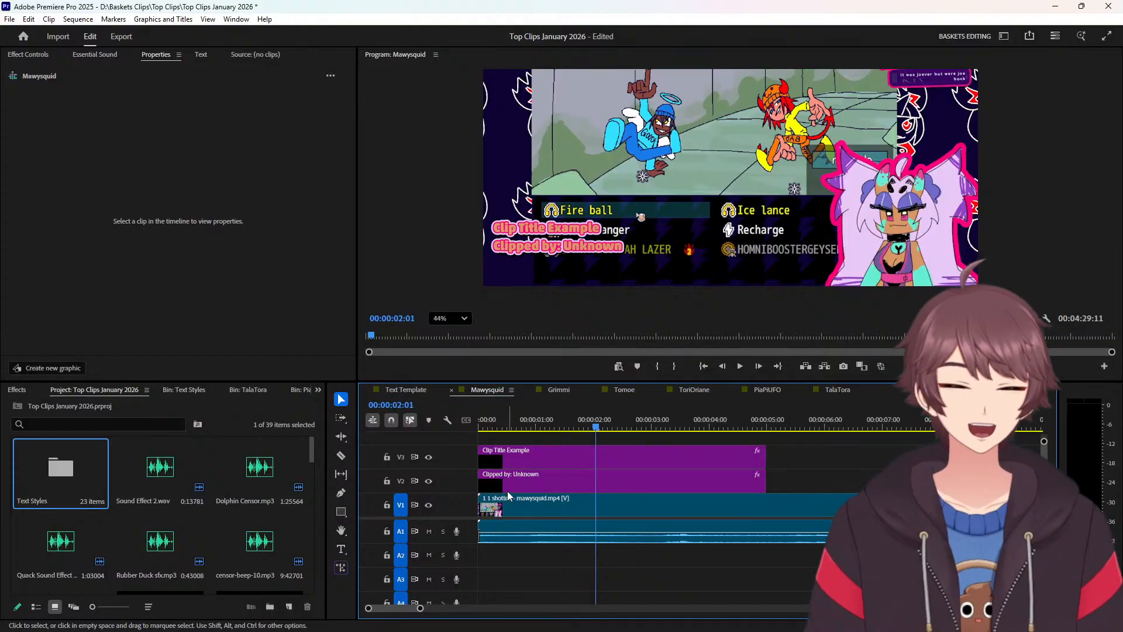
scroll(655, 509, "right", 5)
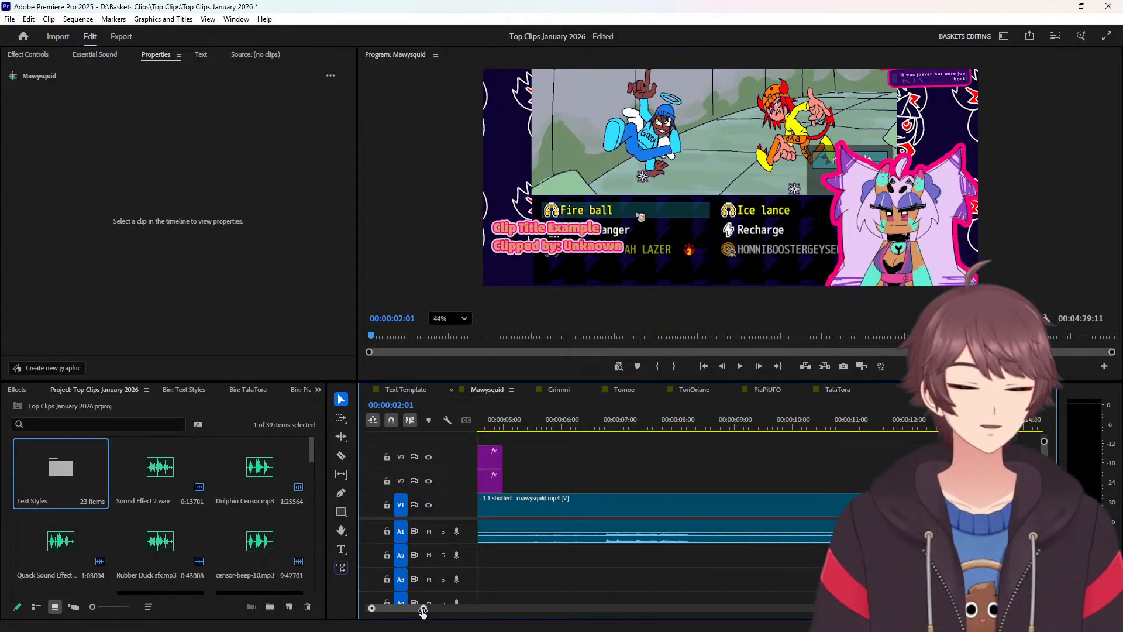
left_click_drag(423, 609, 548, 609)
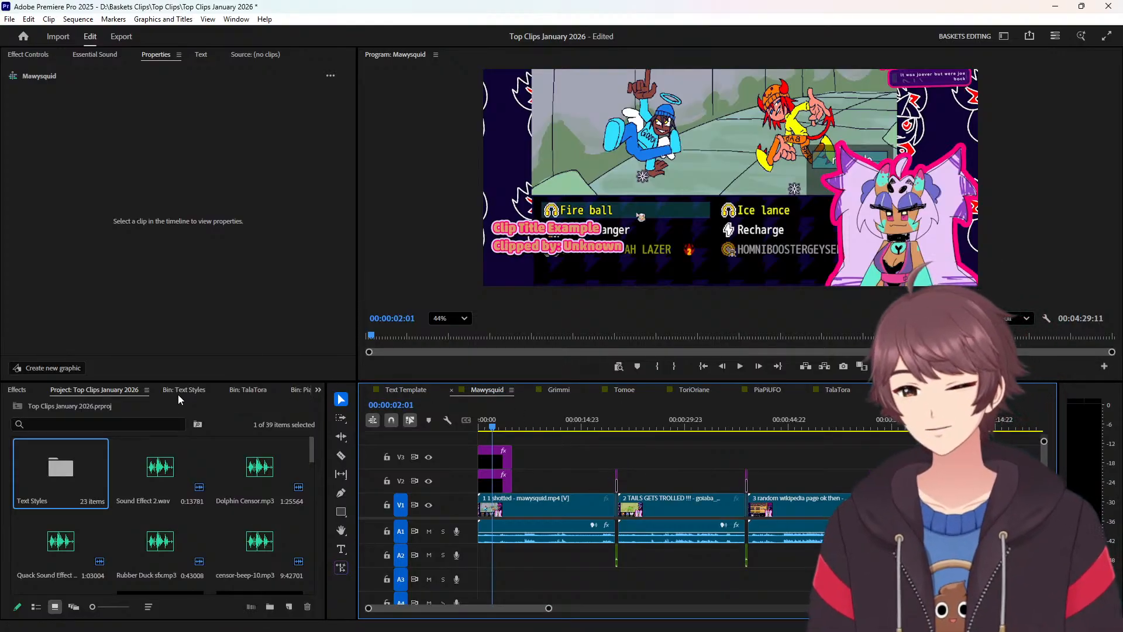
Look through the project's media and streamer bins, from the sound effects down to the TalaTora bin.
scroll(223, 482, "down", 6)
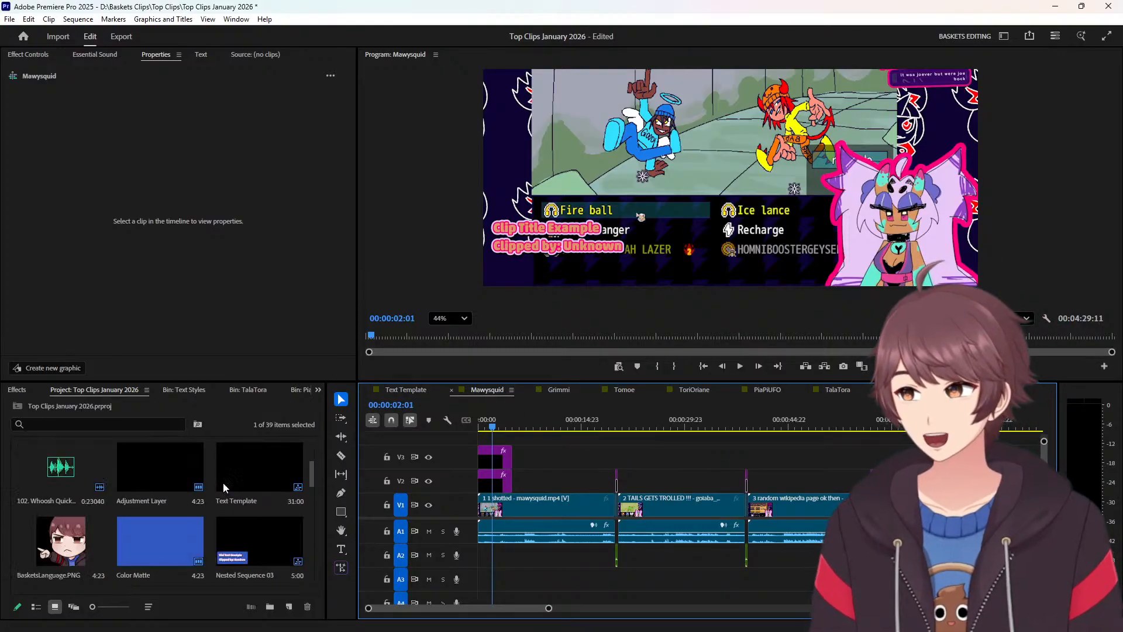
scroll(177, 502, "up", 2)
scroll(214, 491, "up", 1)
scroll(236, 506, "down", 2)
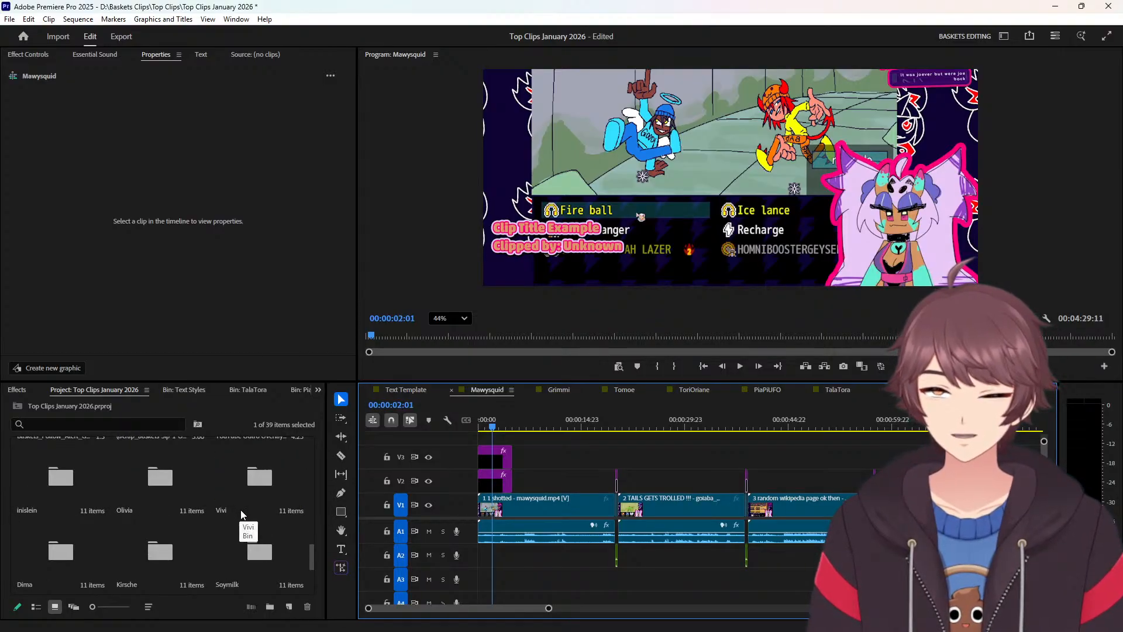
scroll(248, 501, "down", 1)
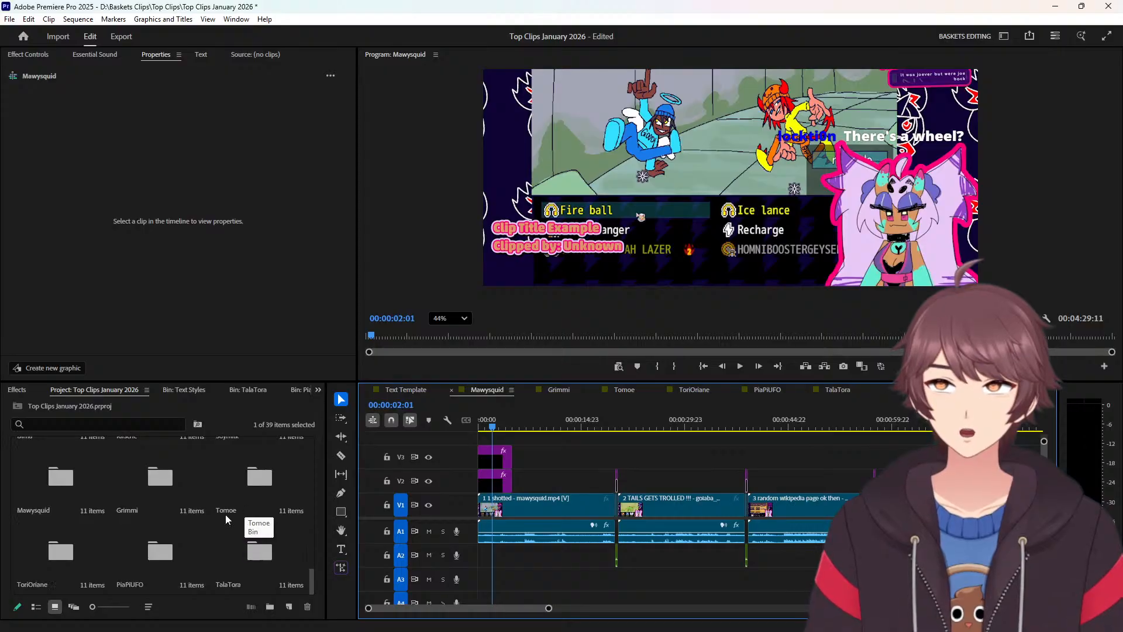
scroll(243, 512, "up", 10)
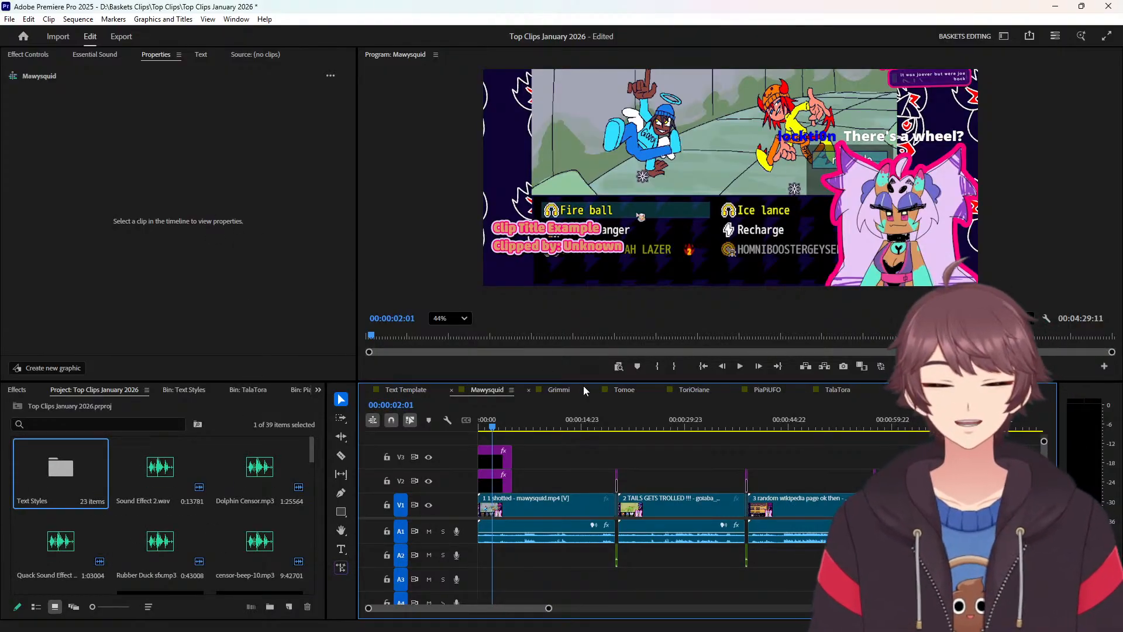
Park the playhead at 00:00:01:00, open the Clip Title Example text layer and review its appearance and linked style settings.
left_click(651, 420)
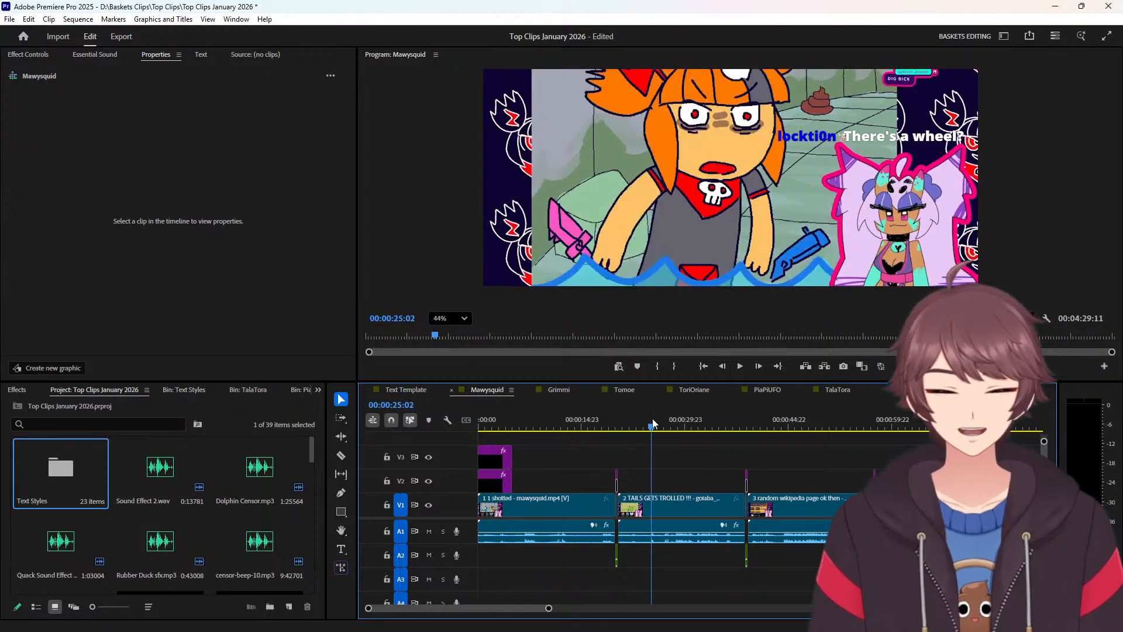
left_click(531, 429)
left_click_drag(531, 429, 484, 427)
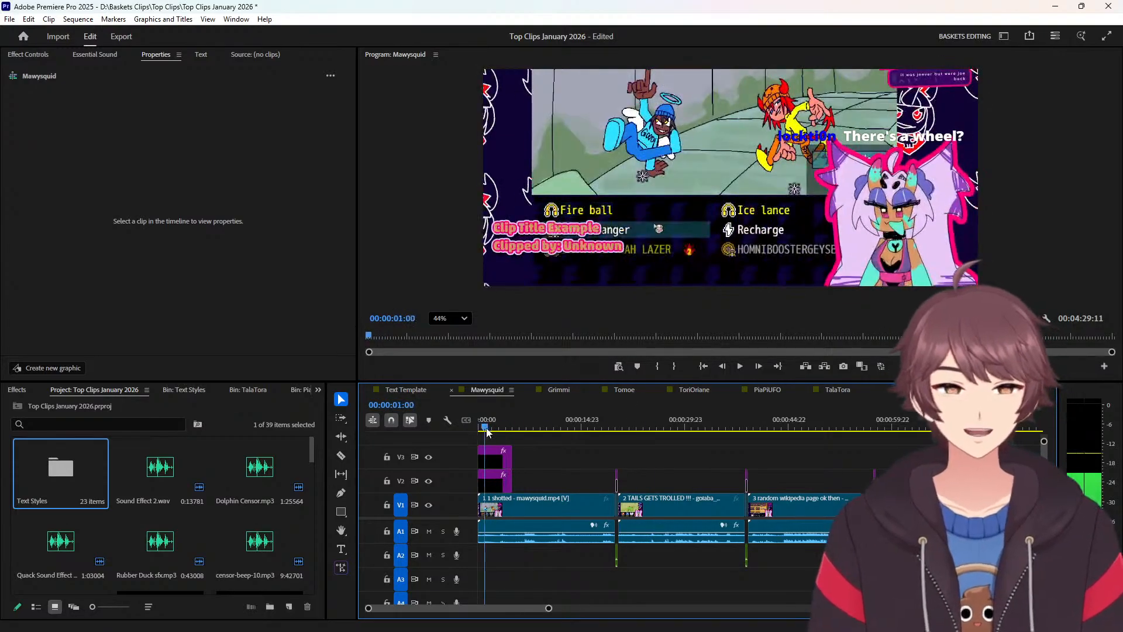
left_click(491, 465)
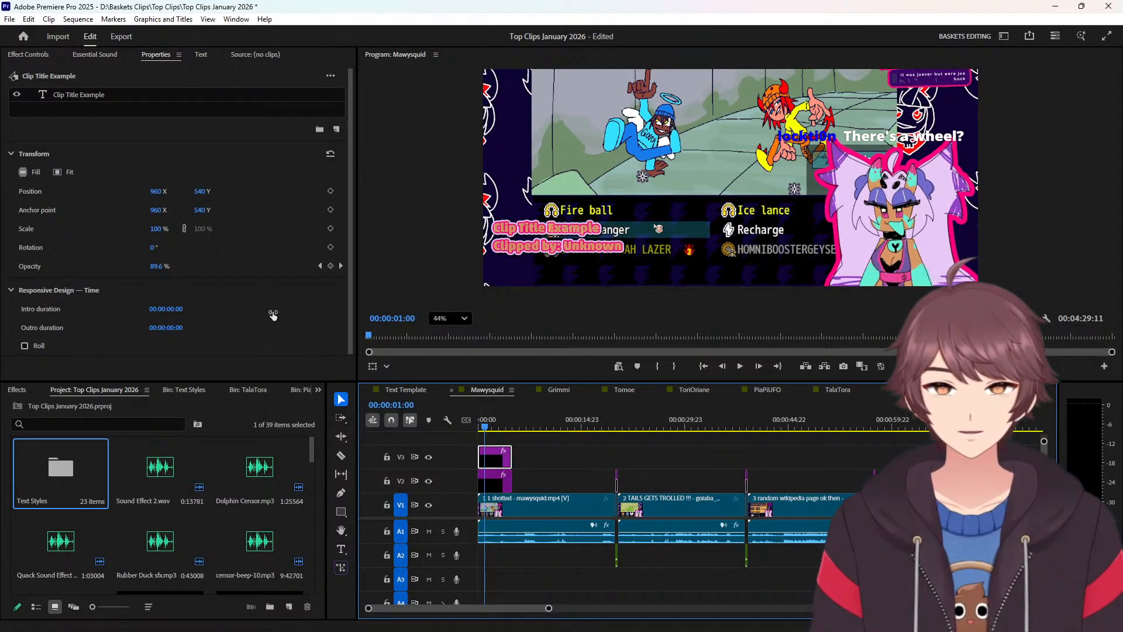
left_click(167, 98)
scroll(219, 270, "down", 1)
scroll(218, 269, "down", 2)
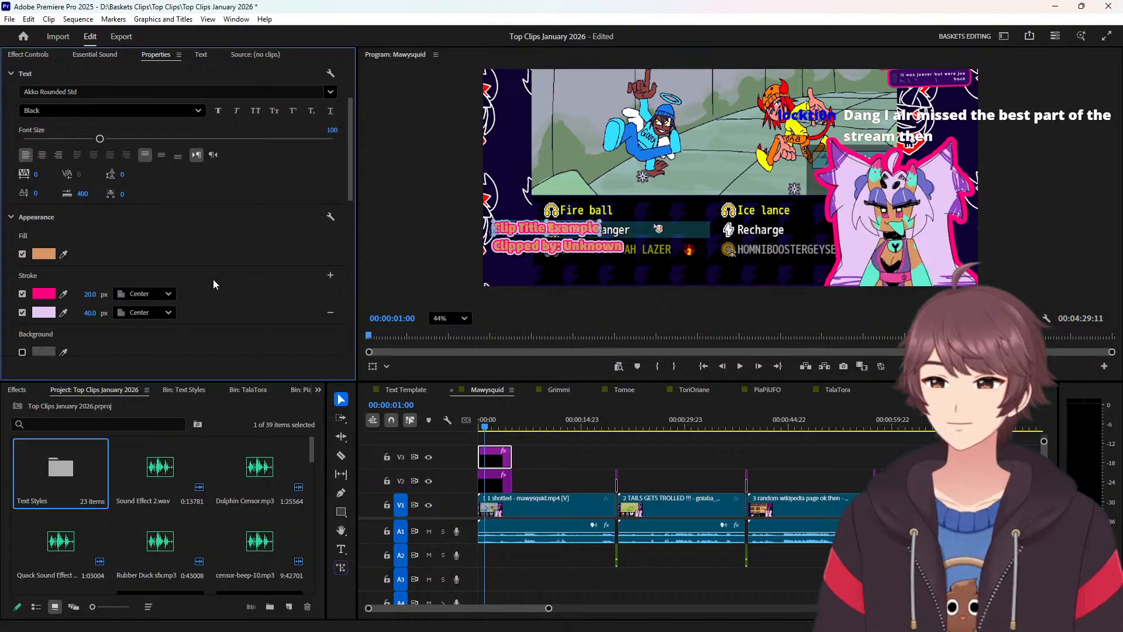
scroll(220, 278, "down", 2)
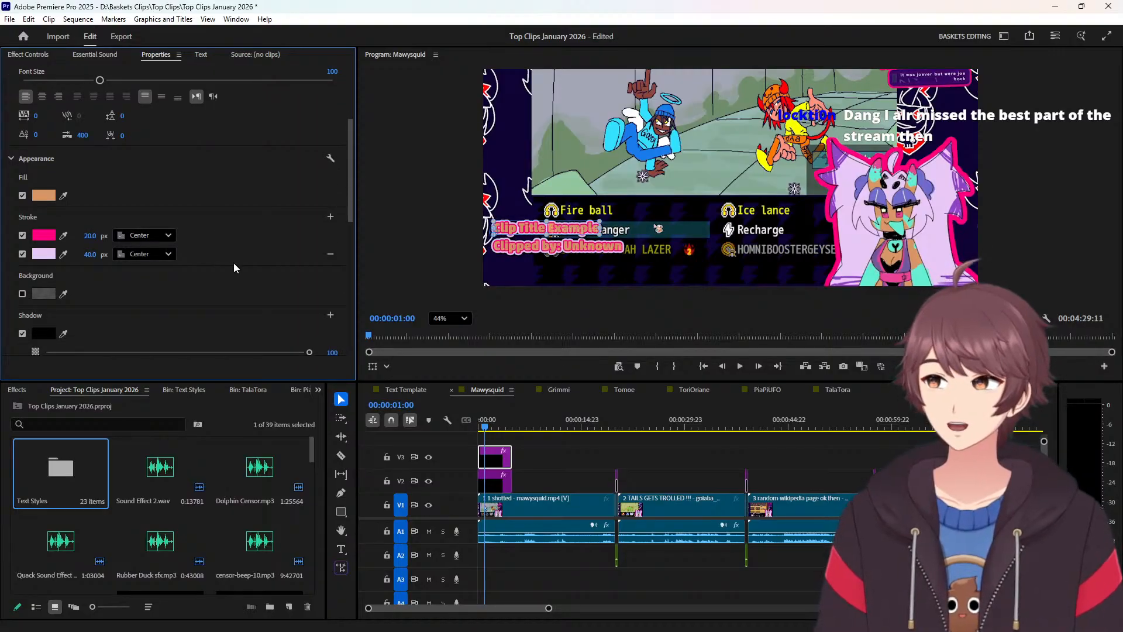
scroll(233, 262, "down", 2)
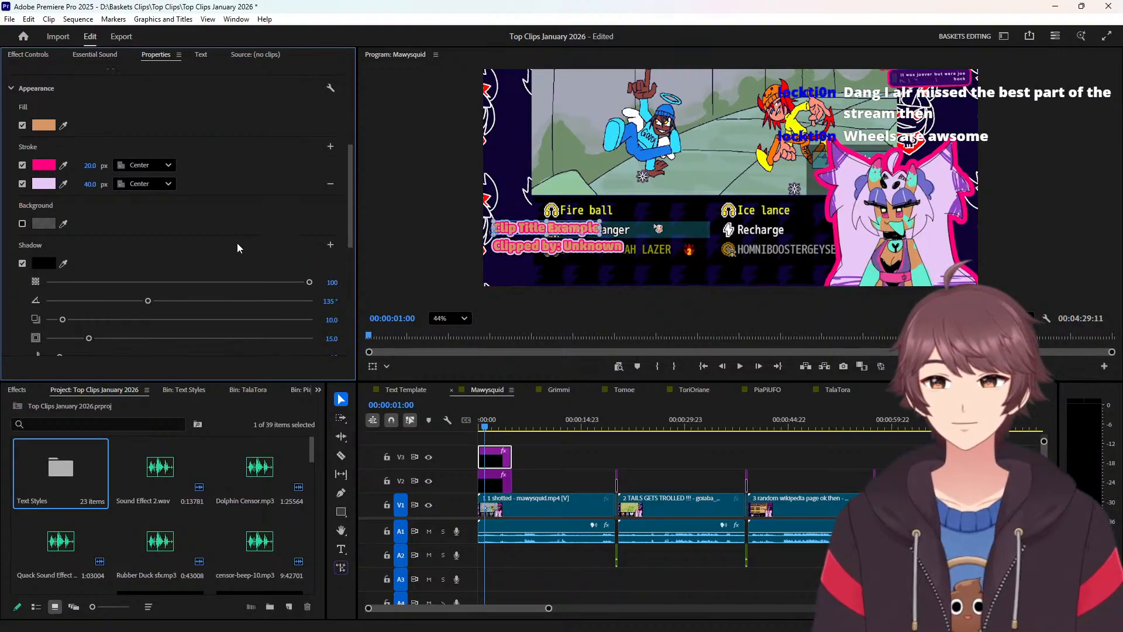
left_click_drag(351, 202, 351, 321)
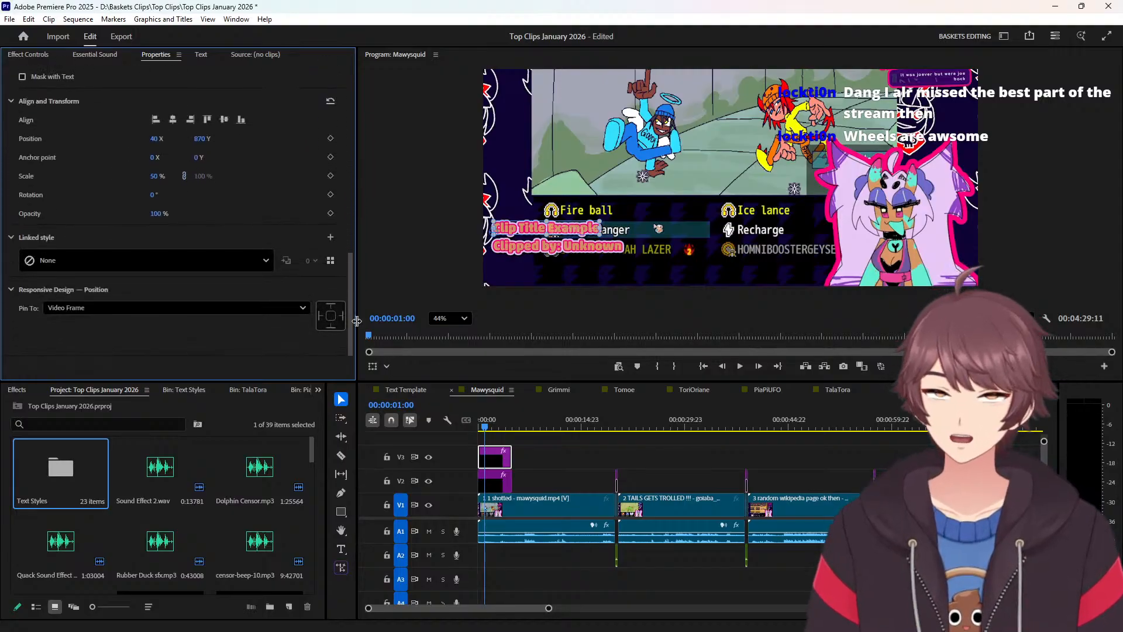
Browse the saved linked styles and the options for adding a style to the title, leave it unlinked and deselect the clip.
left_click(195, 259)
scroll(128, 395, "down", 5)
scroll(111, 412, "down", 2)
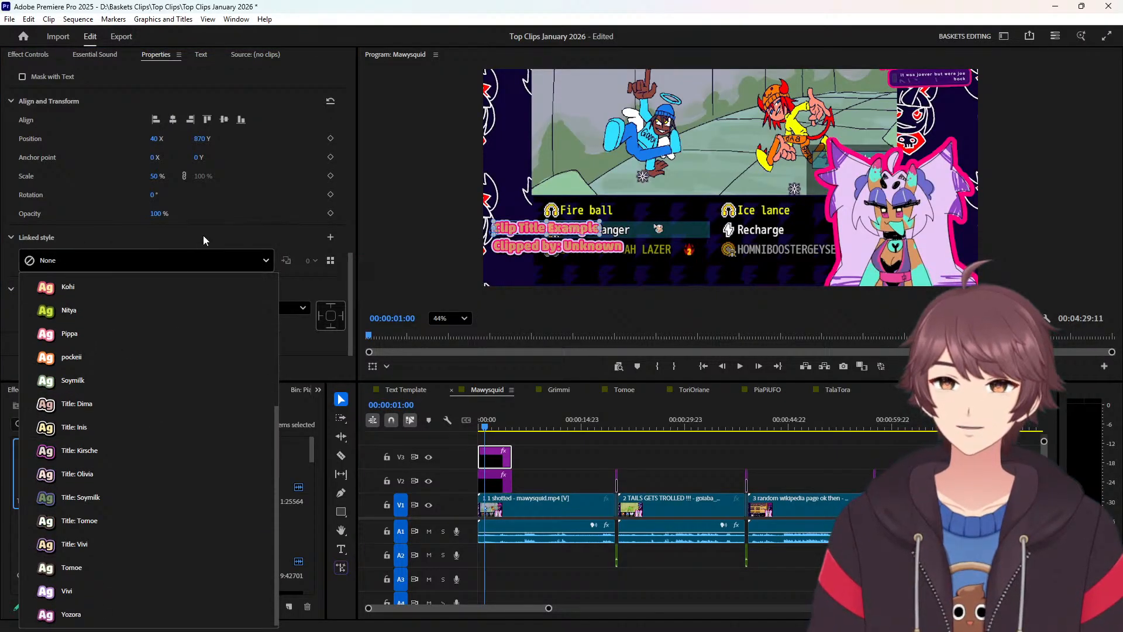
left_click(297, 248)
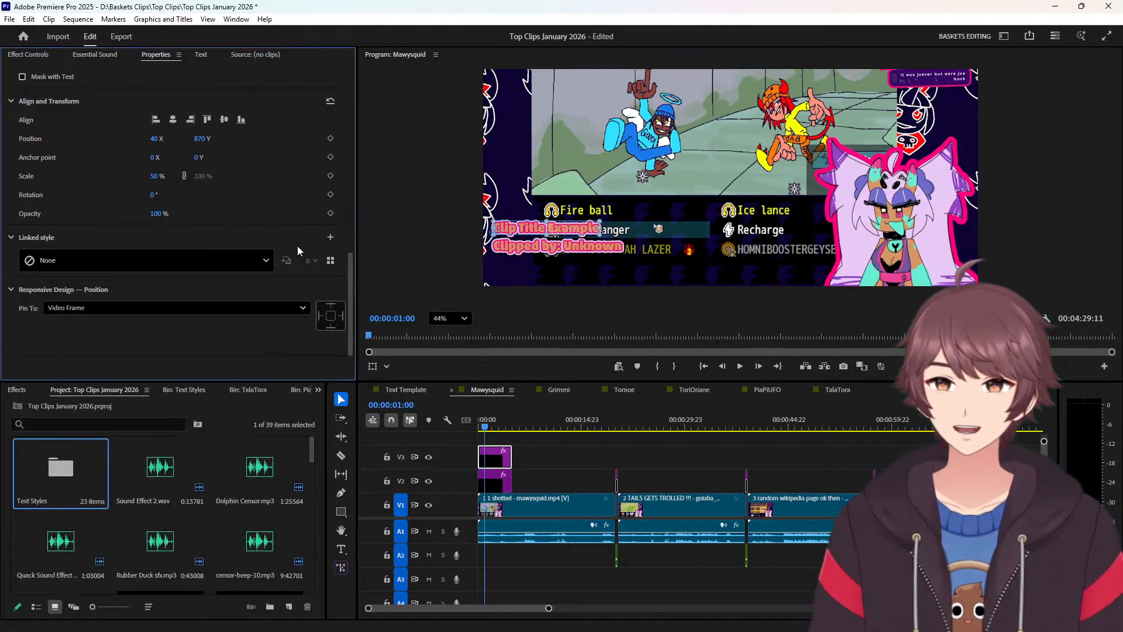
left_click(330, 237)
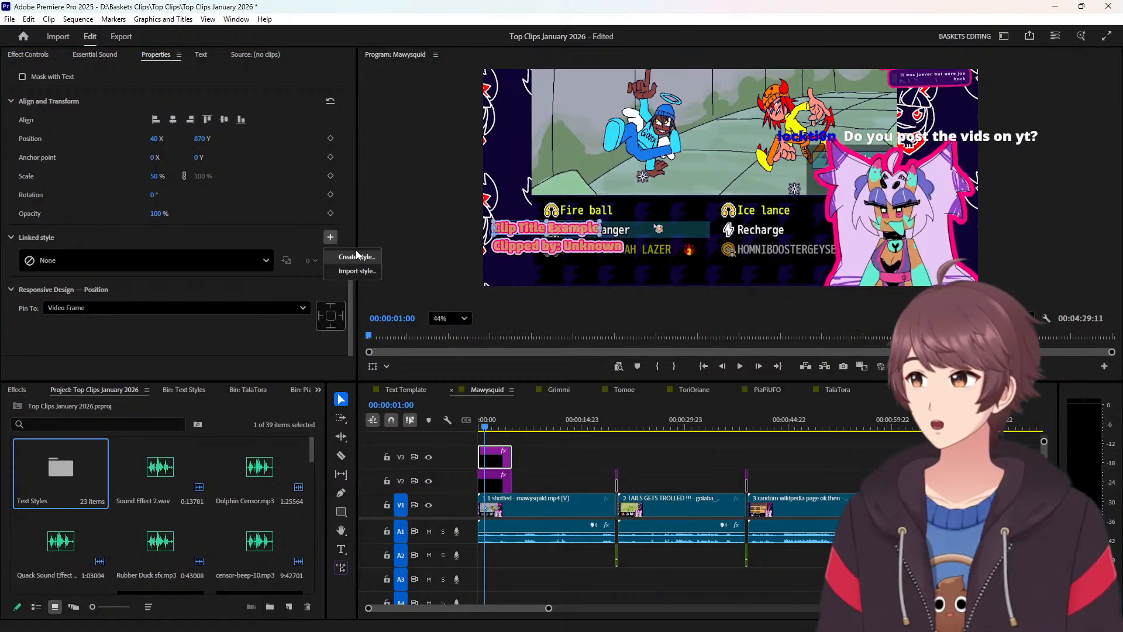
left_click(291, 226)
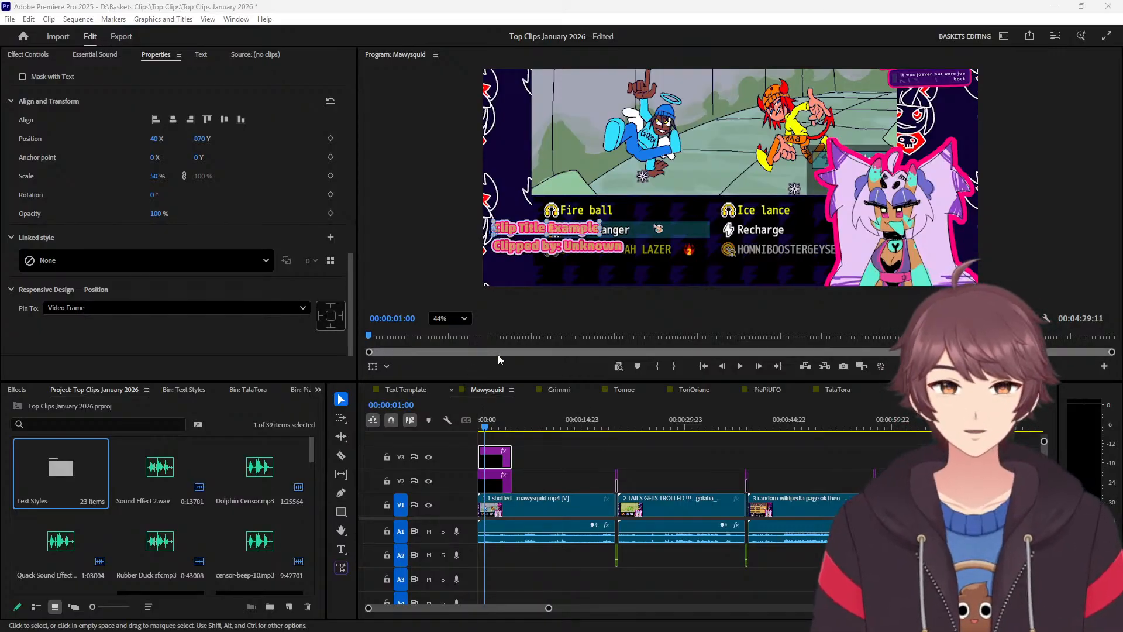
left_click(571, 447)
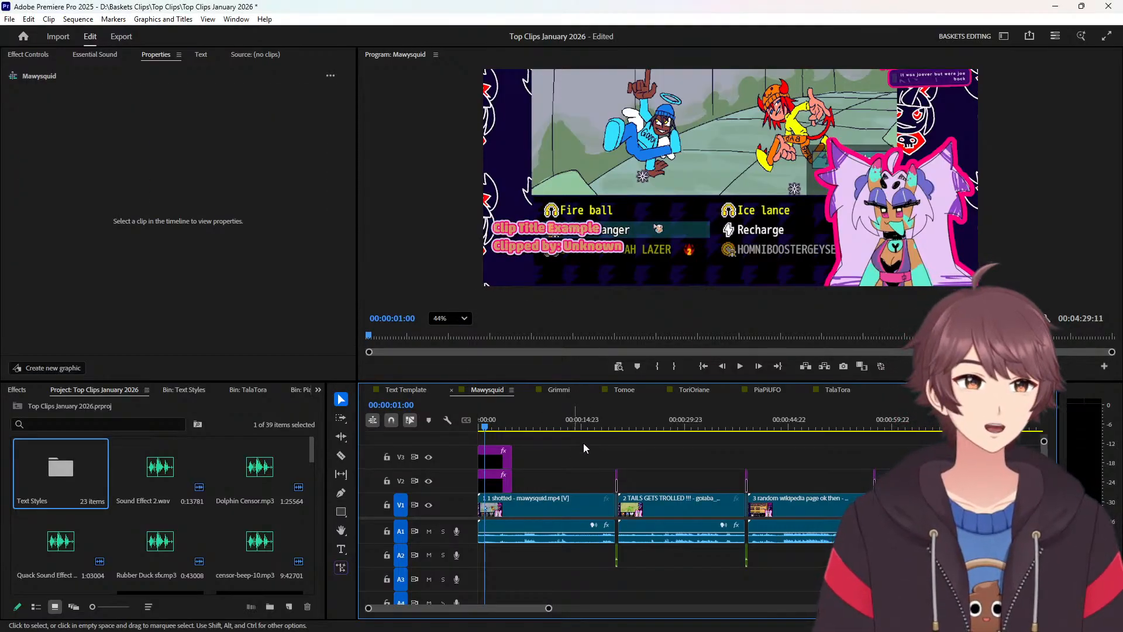
Park the playhead at 00:00:01:21 and open the linked style settings of the Clip Title Example text layer.
left_click(491, 429)
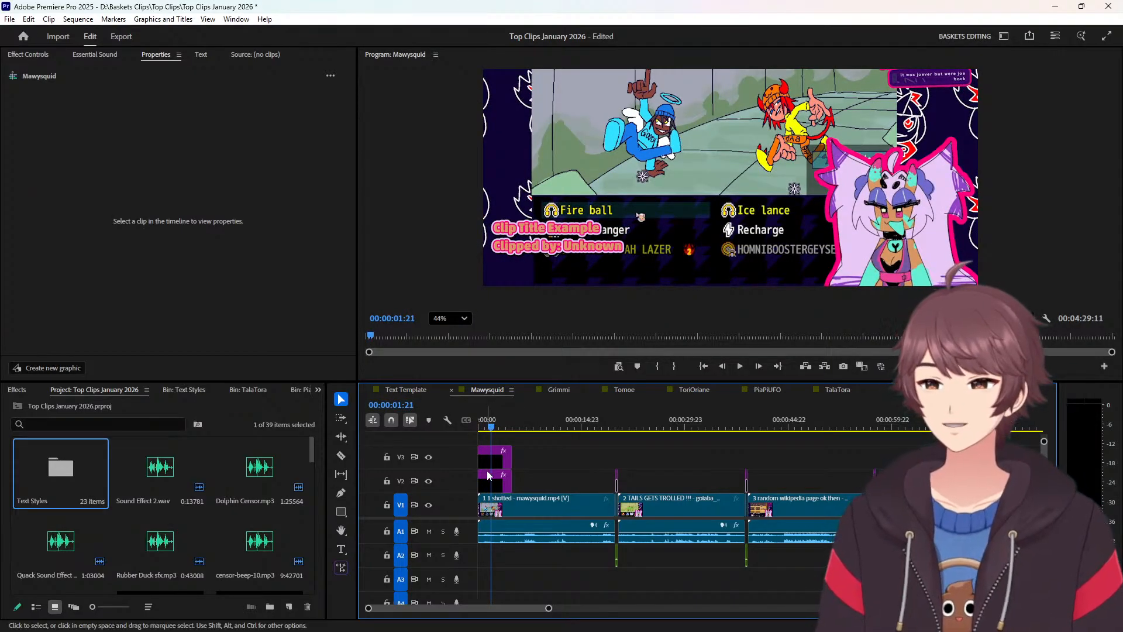
left_click(499, 466)
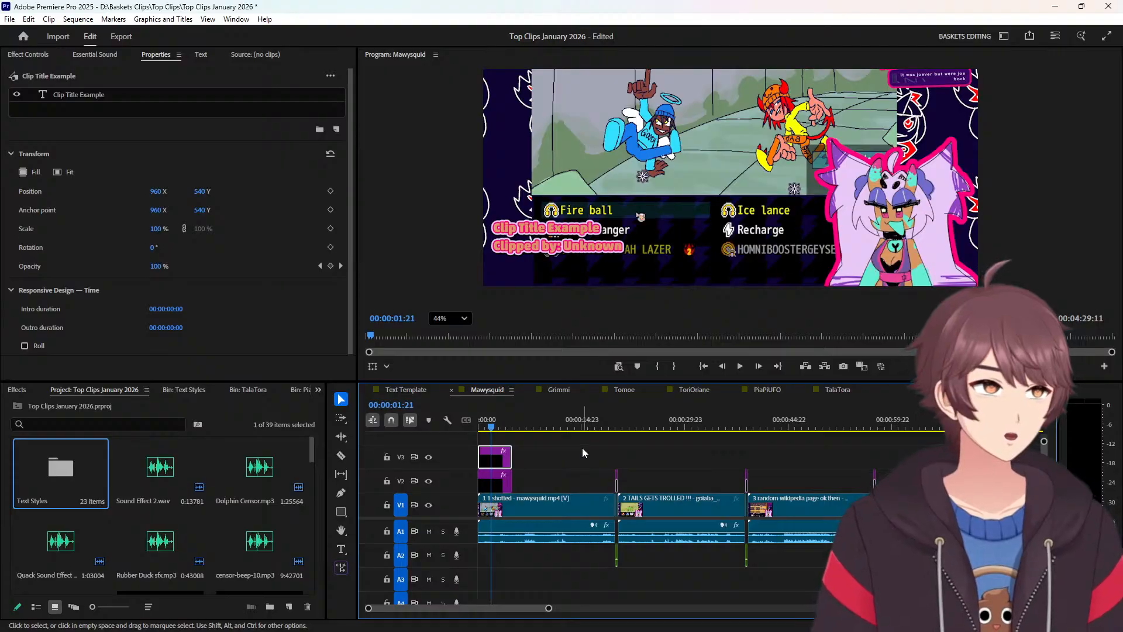
left_click_drag(574, 443, 532, 477)
left_click(500, 459)
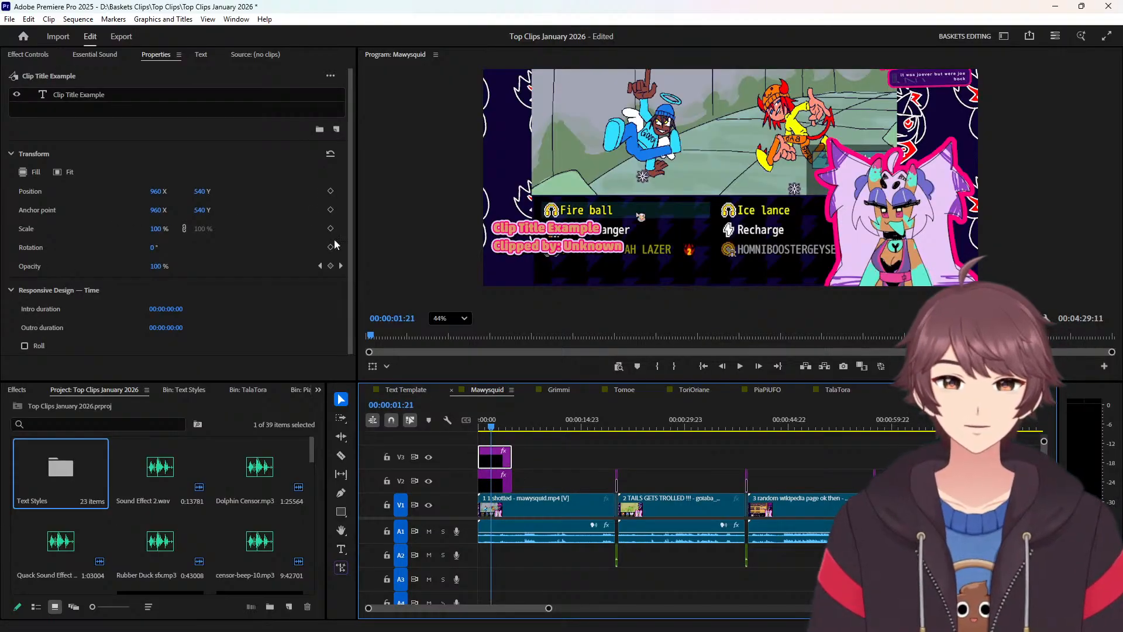
left_click(186, 95)
scroll(314, 266, "down", 3)
scroll(314, 266, "down", 4)
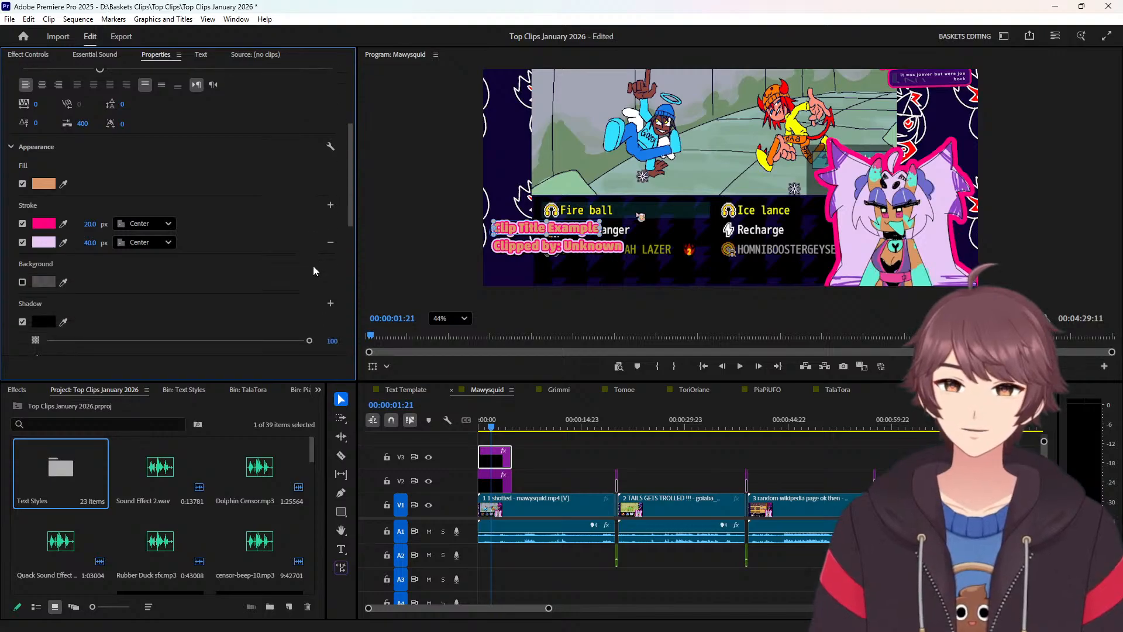
left_click_drag(348, 194, 366, 323)
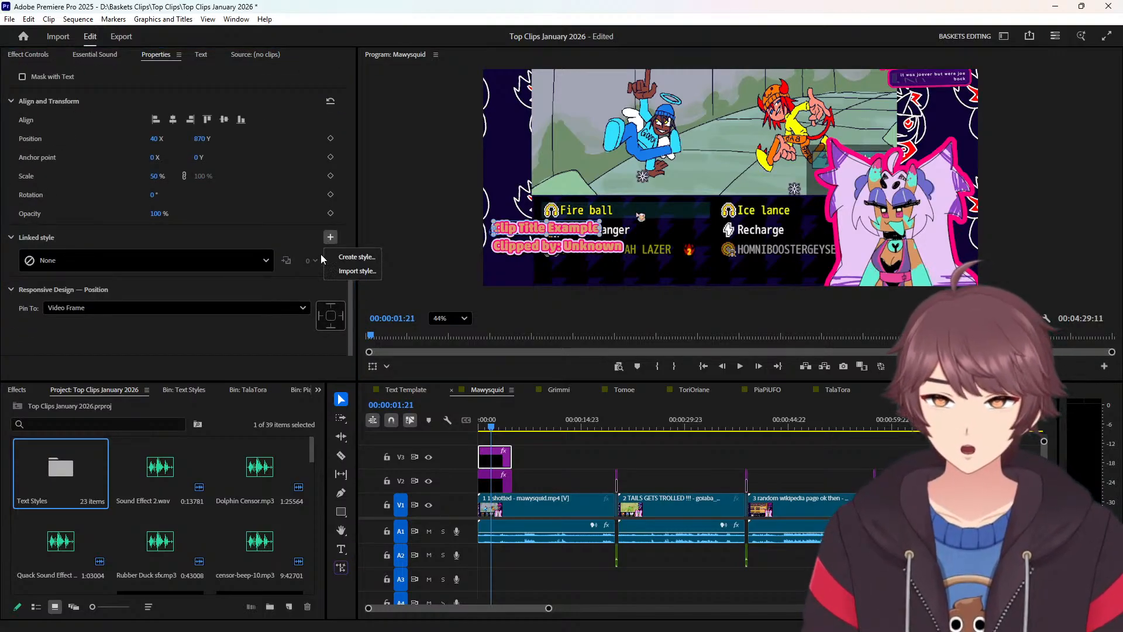
Create a linked text style from the clip title, named "Title: Mawyquid" and saved to the project.
left_click(330, 237)
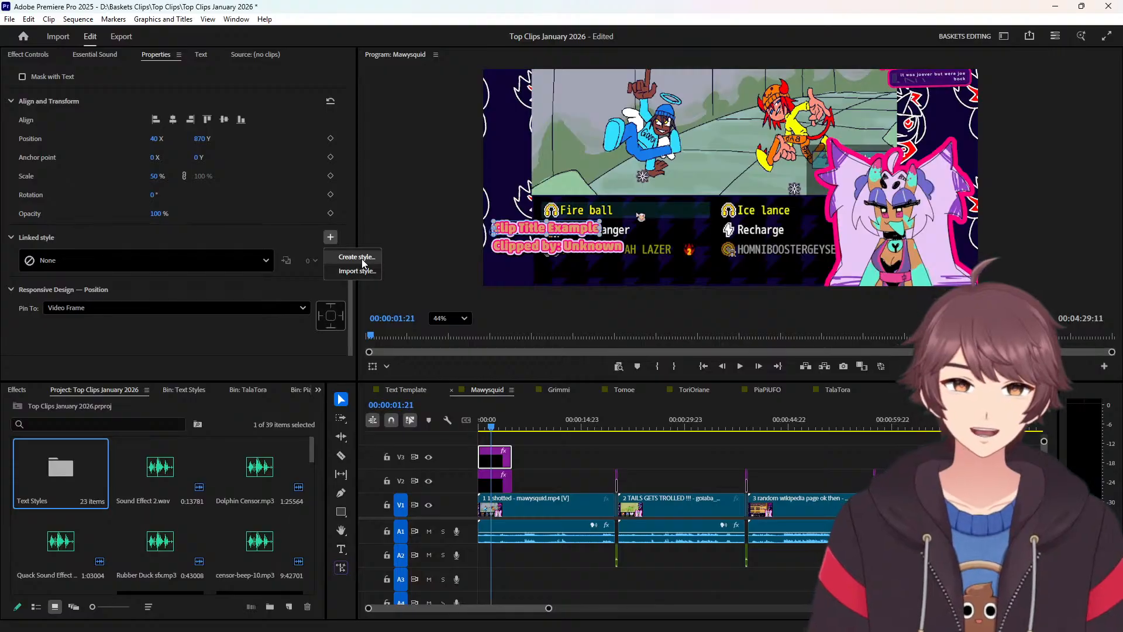
left_click(362, 258)
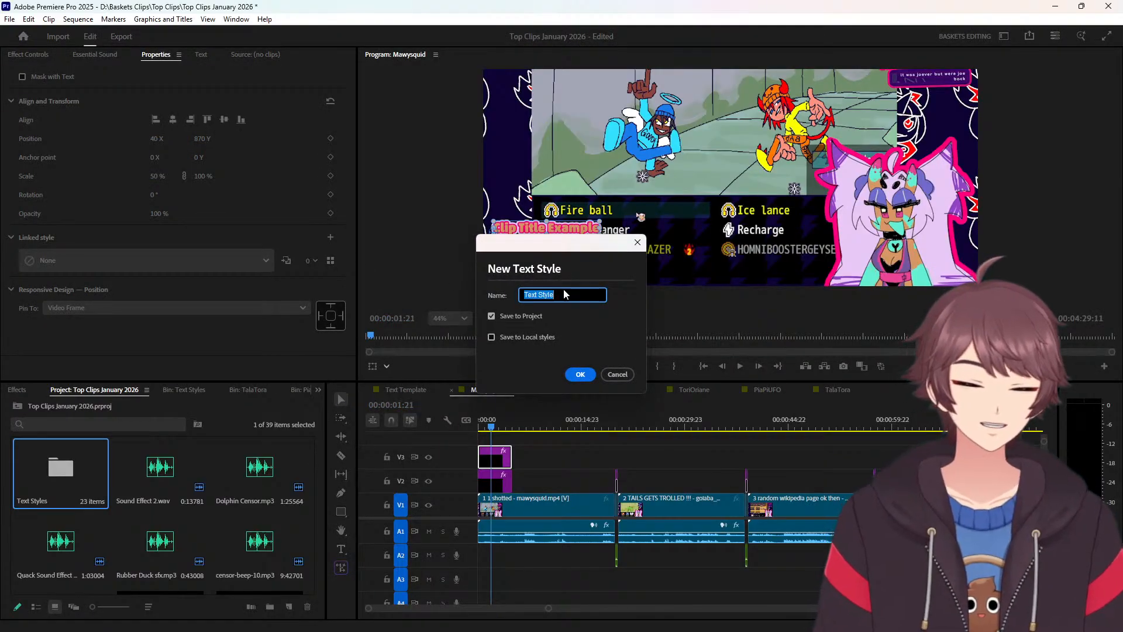
type("Mawy")
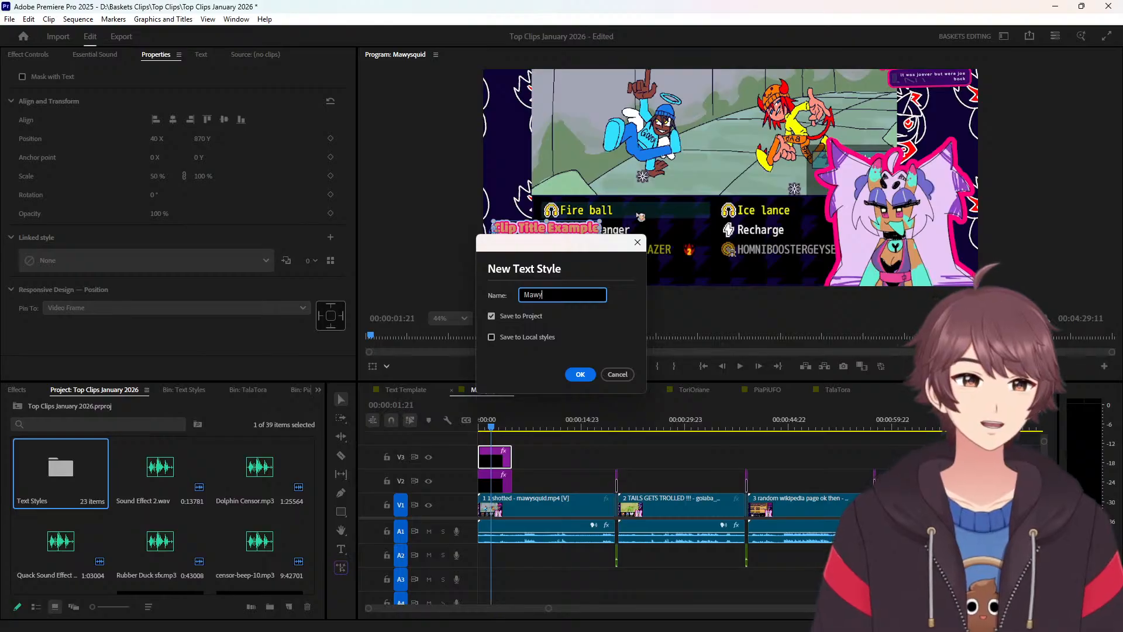
type("qu")
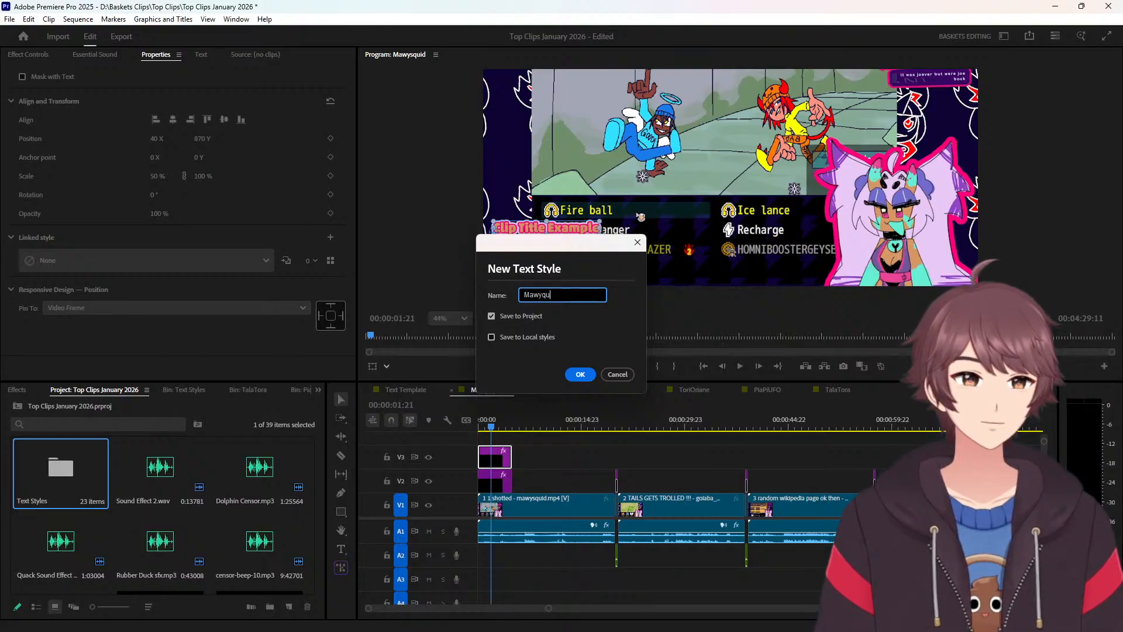
type("id")
key("Home")
type("Title")
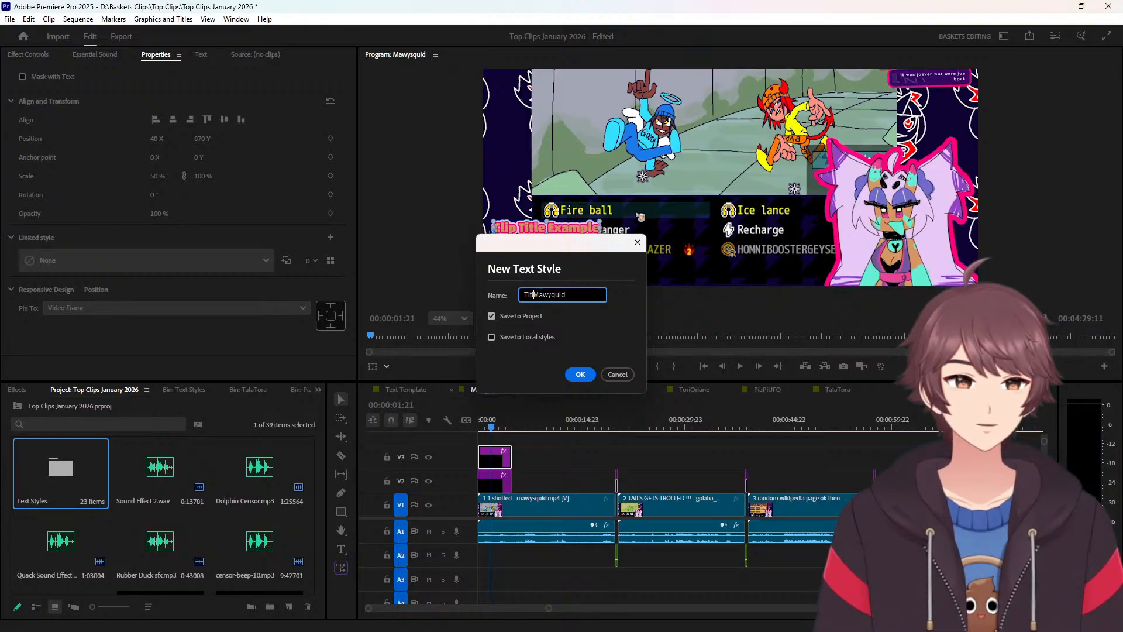
type(":")
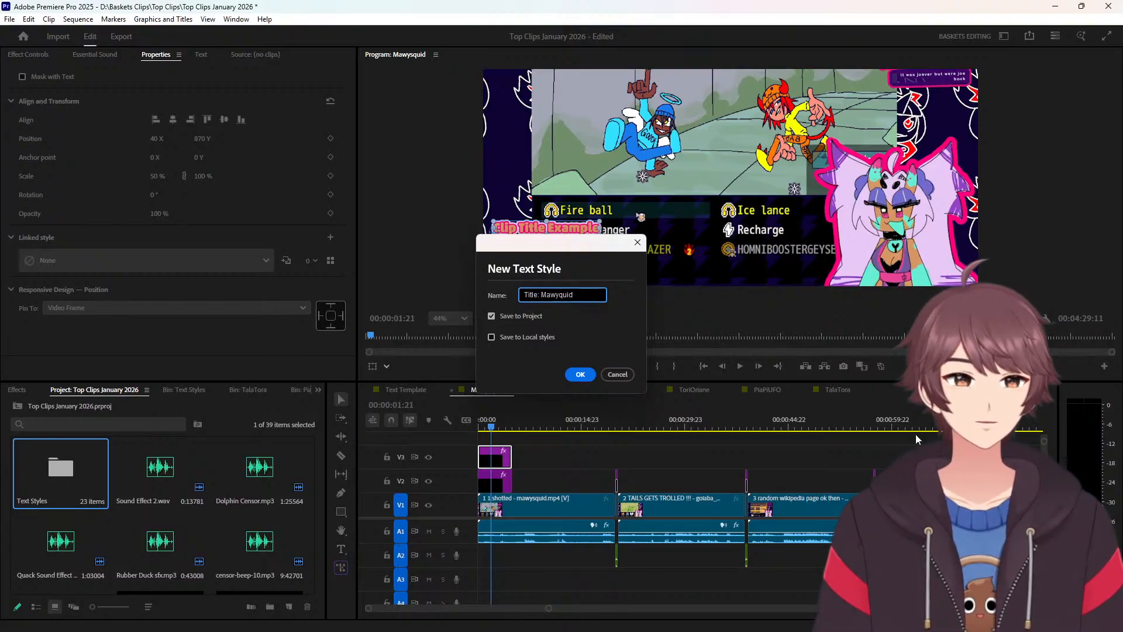
left_click(579, 374)
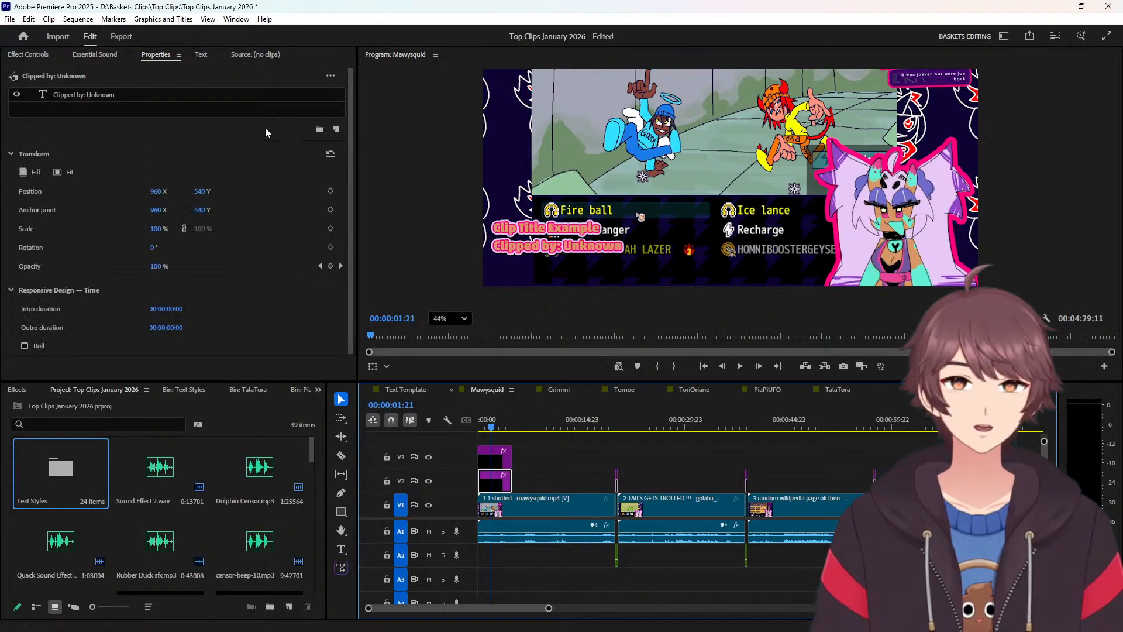
Apply the "Title: Mawyquid" linked style to the "Clipped by: Unknown" text layer.
left_click(236, 93)
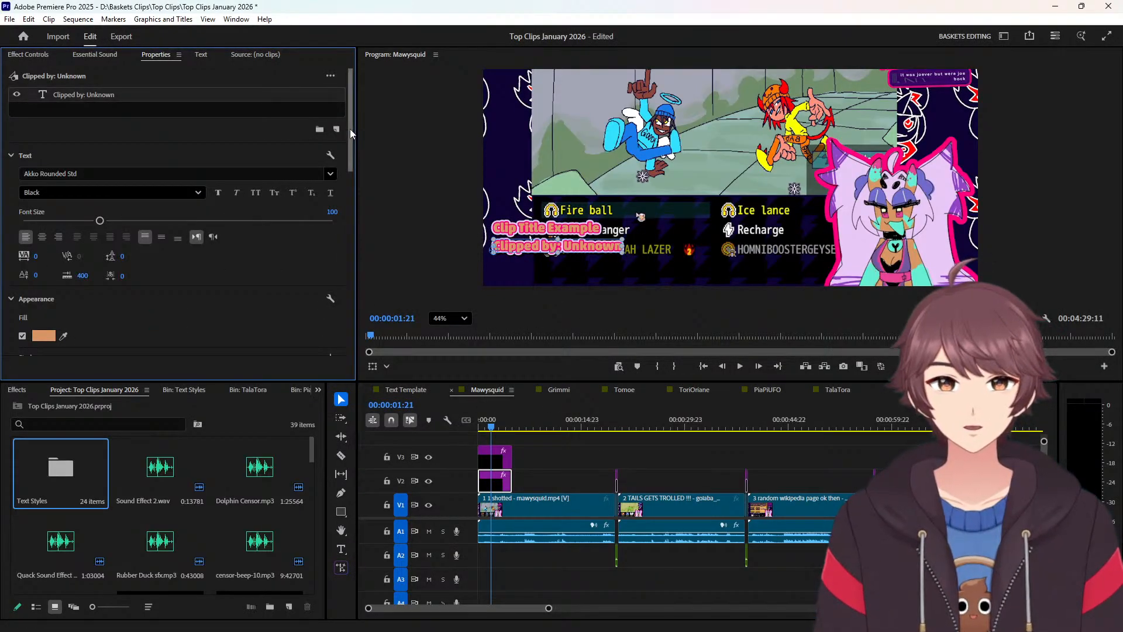
left_click_drag(350, 129, 363, 326)
left_click(260, 262)
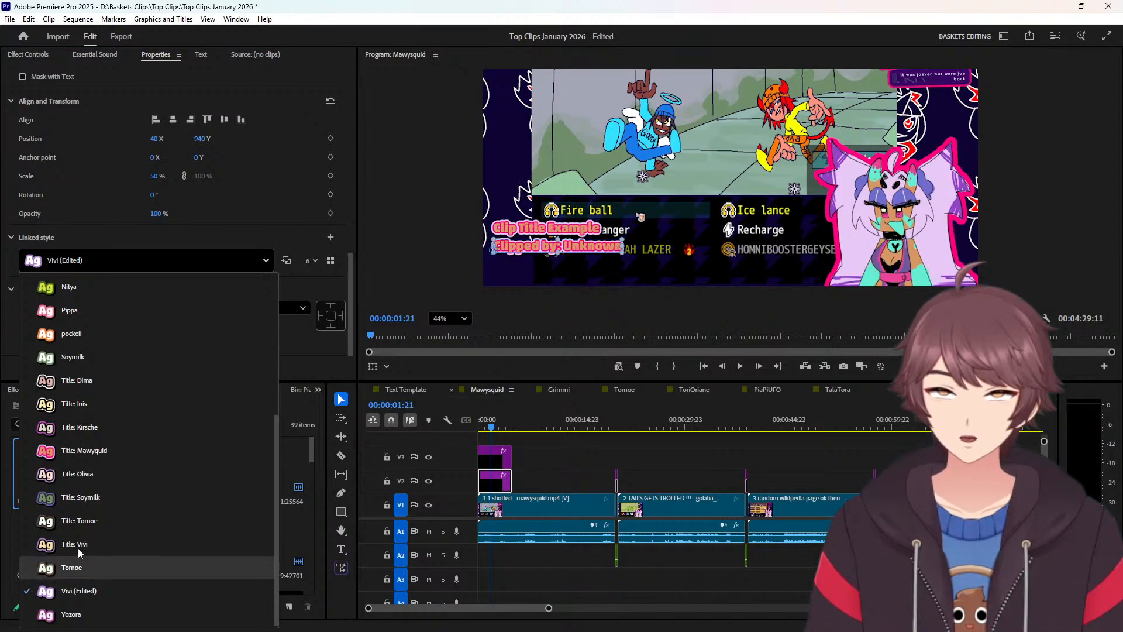
left_click(80, 451)
Copy both the title and credit clips to the start of the second video clip and check the text over the footage.
left_click_drag(549, 445, 504, 484)
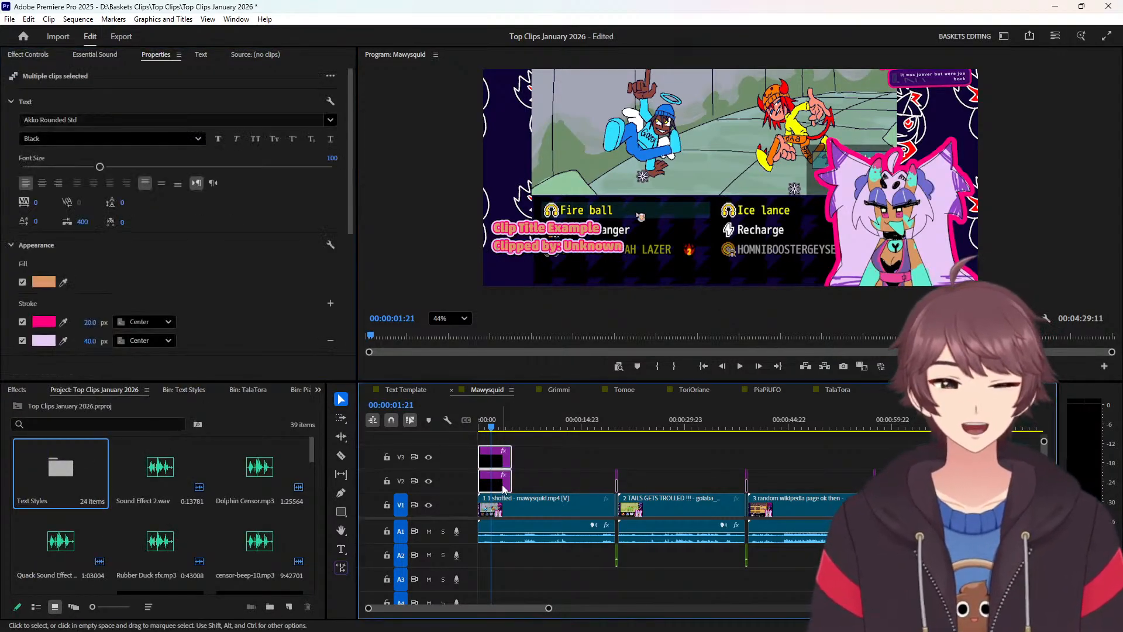
left_click(542, 468)
key("Down")
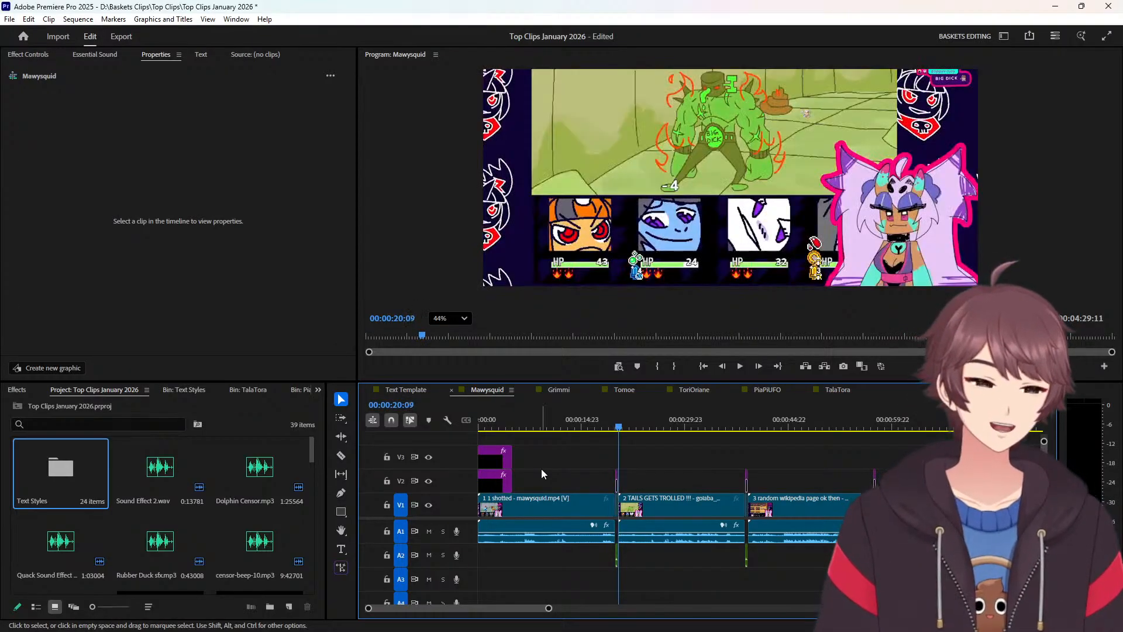
key("ctrl+v")
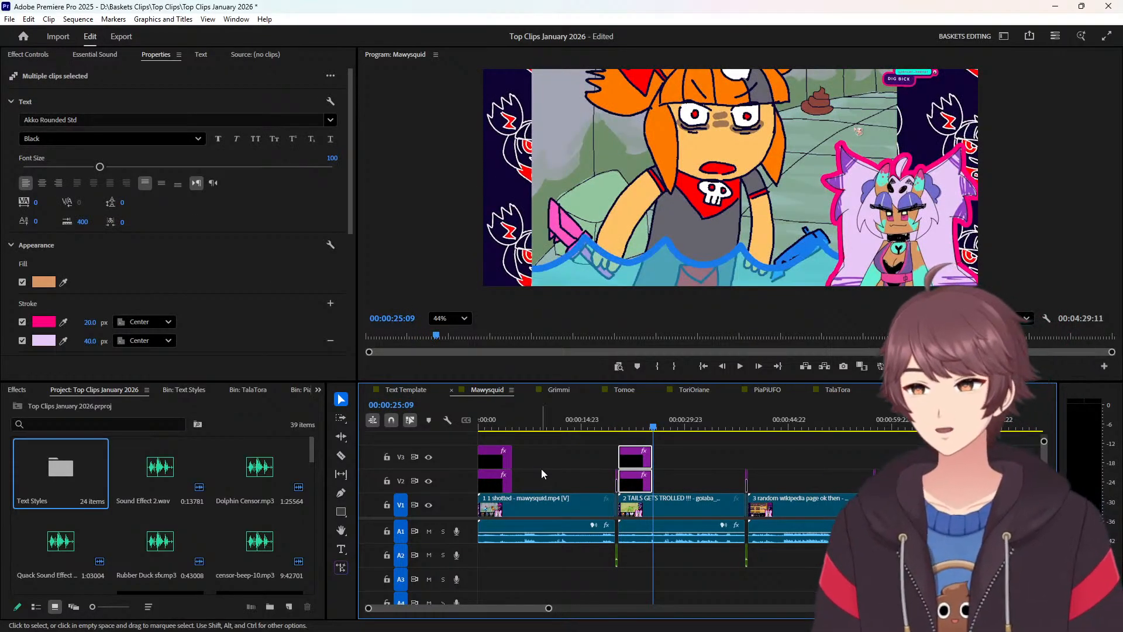
left_click(626, 422)
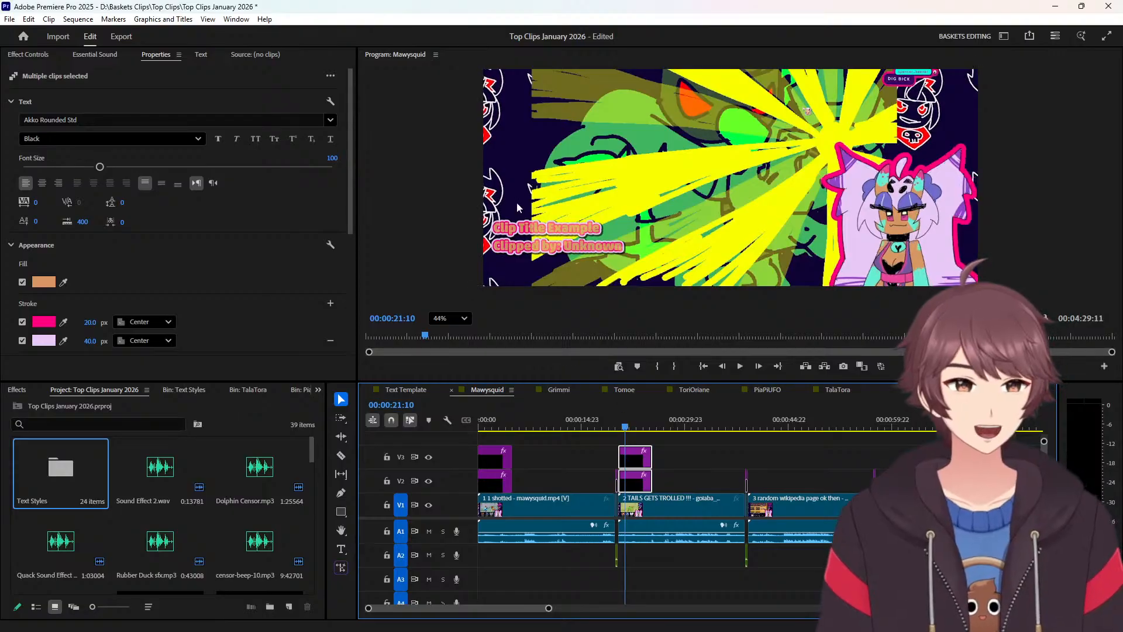
left_click(633, 423)
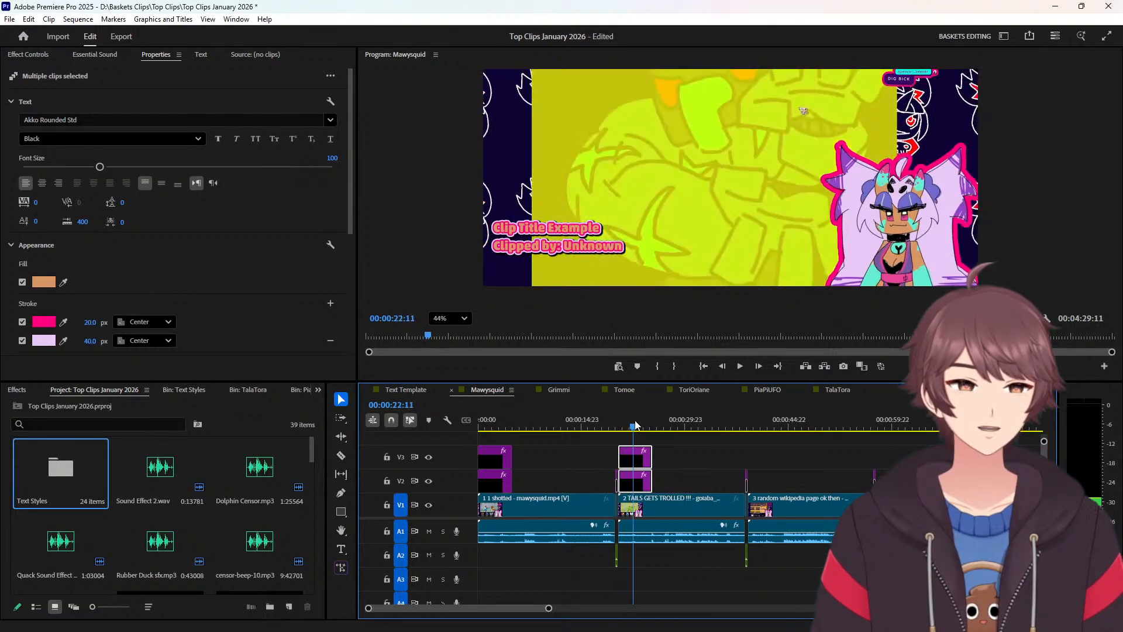
Mute audio track A1 and paste the title and credit clips at the start of the third through ninth video clips.
left_click(428, 532)
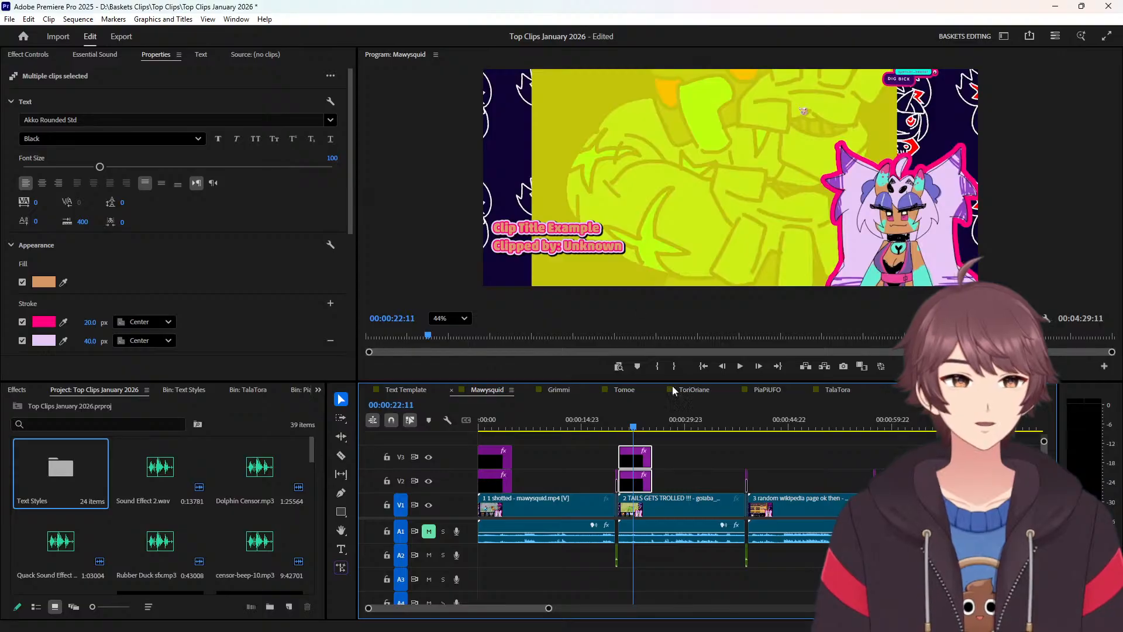
key("Down")
key("Down")
key("Down")
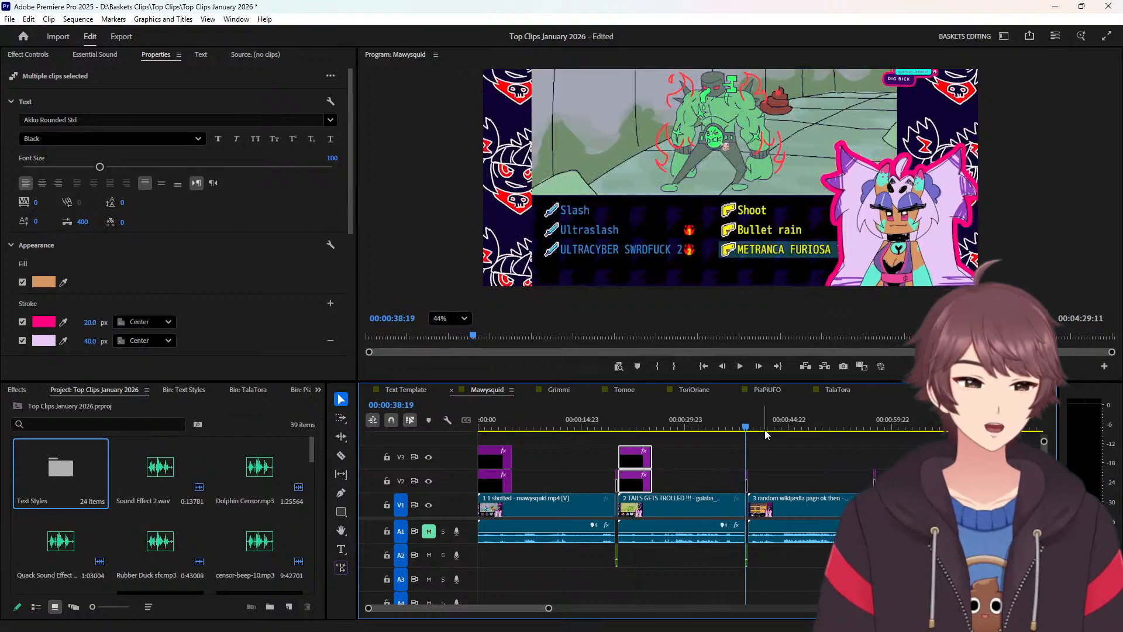
key("ctrl+v")
key("Down")
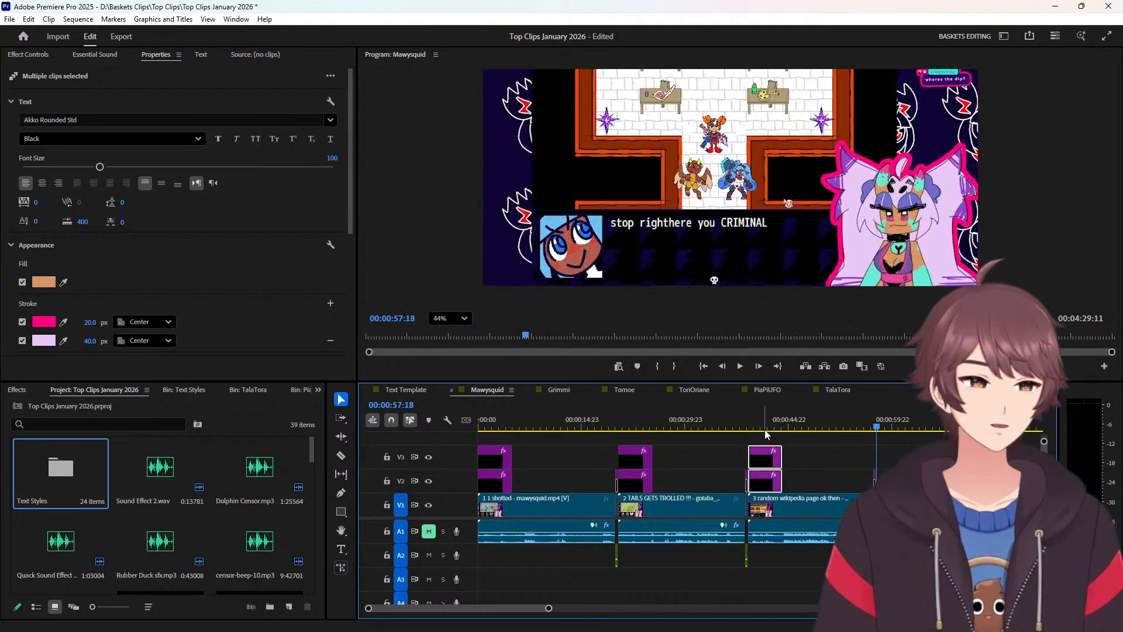
key("ctrl+v")
key("Down")
key("ctrl+v")
key("Down")
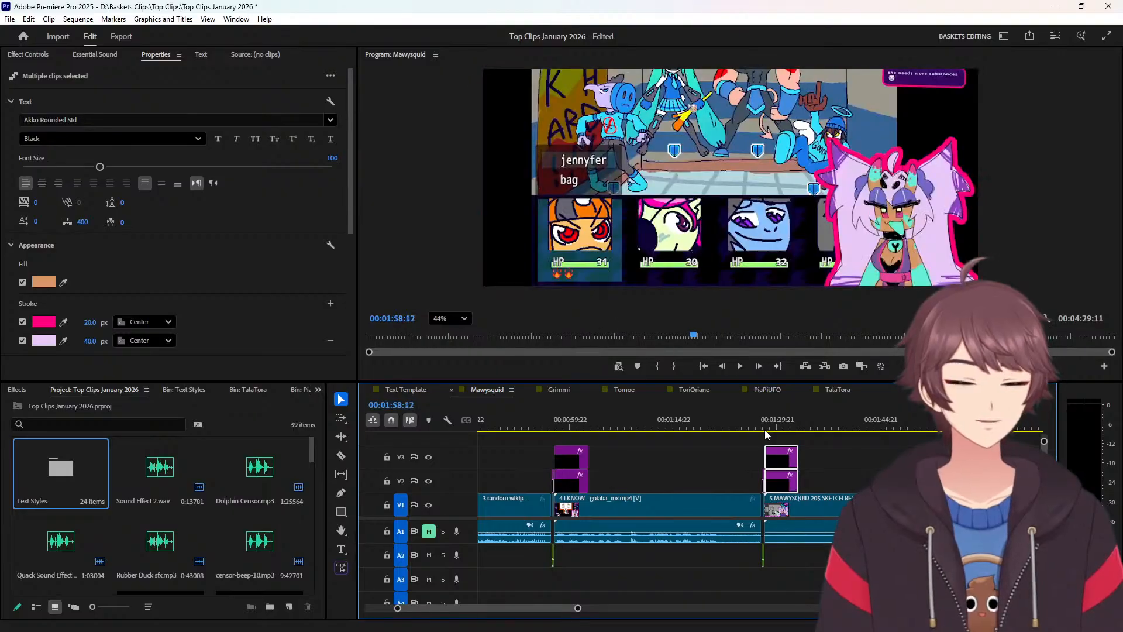
key("ctrl+v")
key("Down")
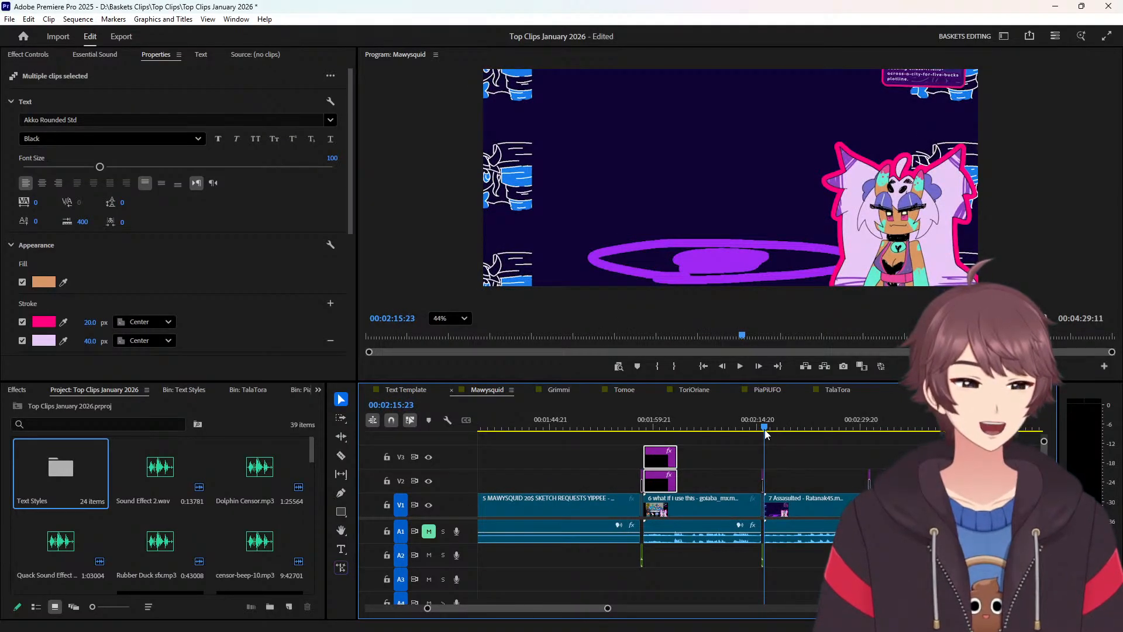
key("ctrl+v")
key("Down")
key("ctrl+v")
key("Down")
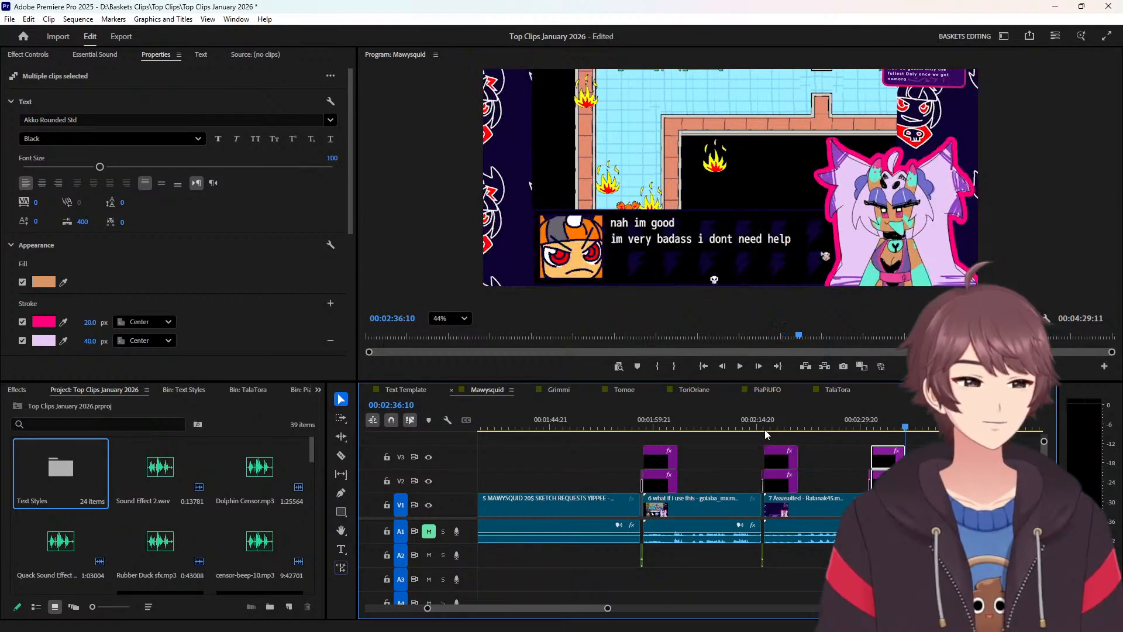
key("Down")
key("ctrl+v")
key("Down")
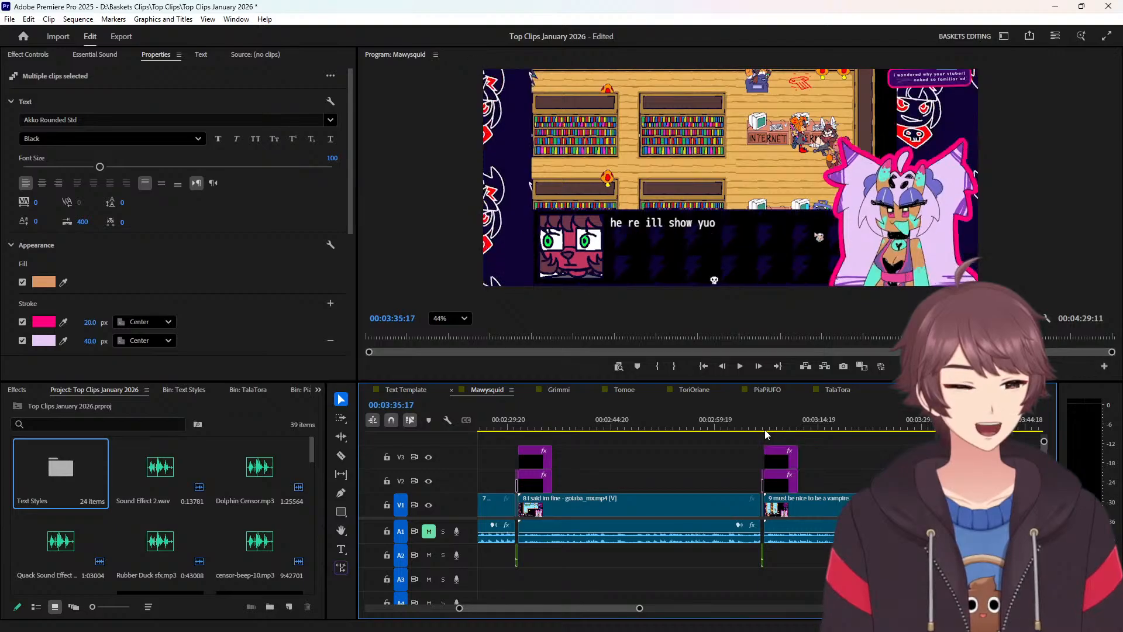
key("Down")
key("Home")
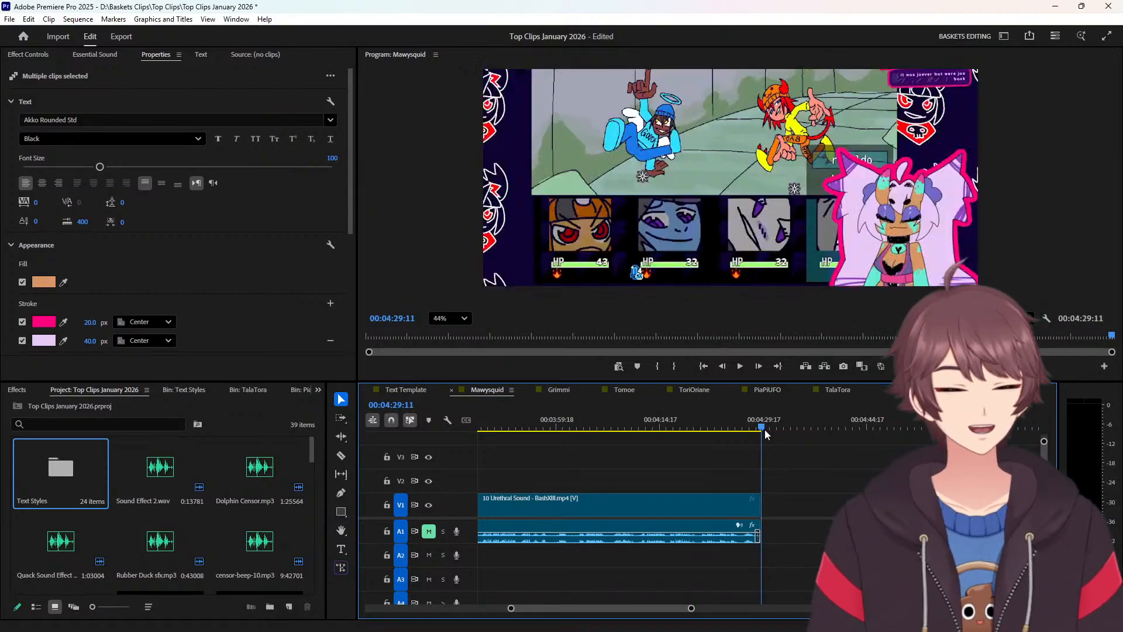
Switch to the Grimmi sequence, park the playhead at 00:00:01:22 and deselect its text clips.
left_click(559, 390)
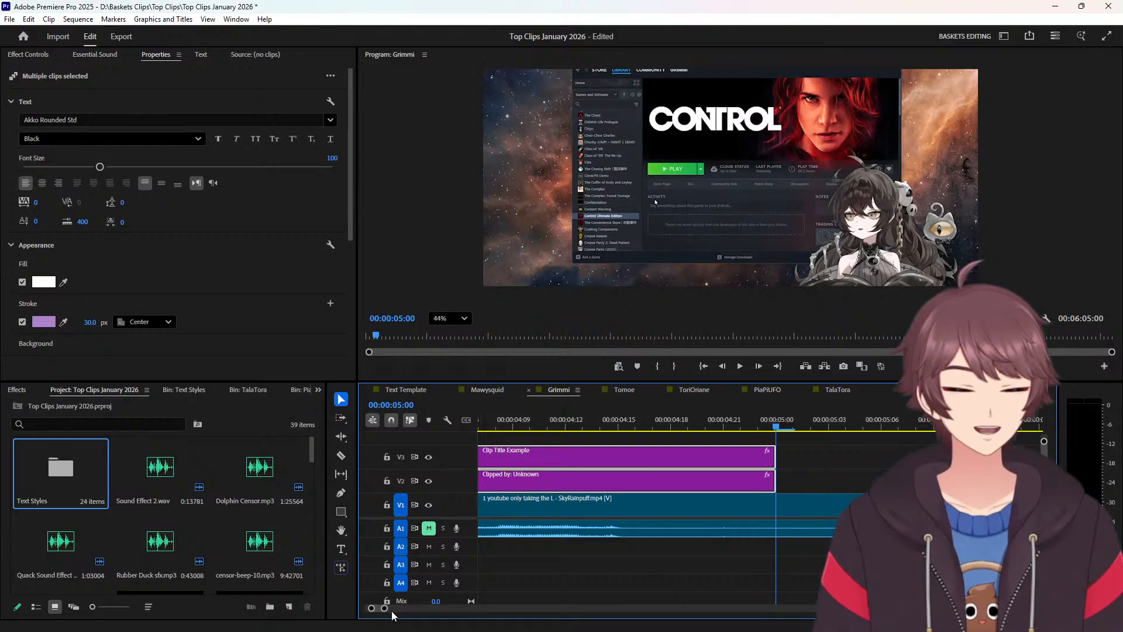
left_click_drag(385, 609, 455, 609)
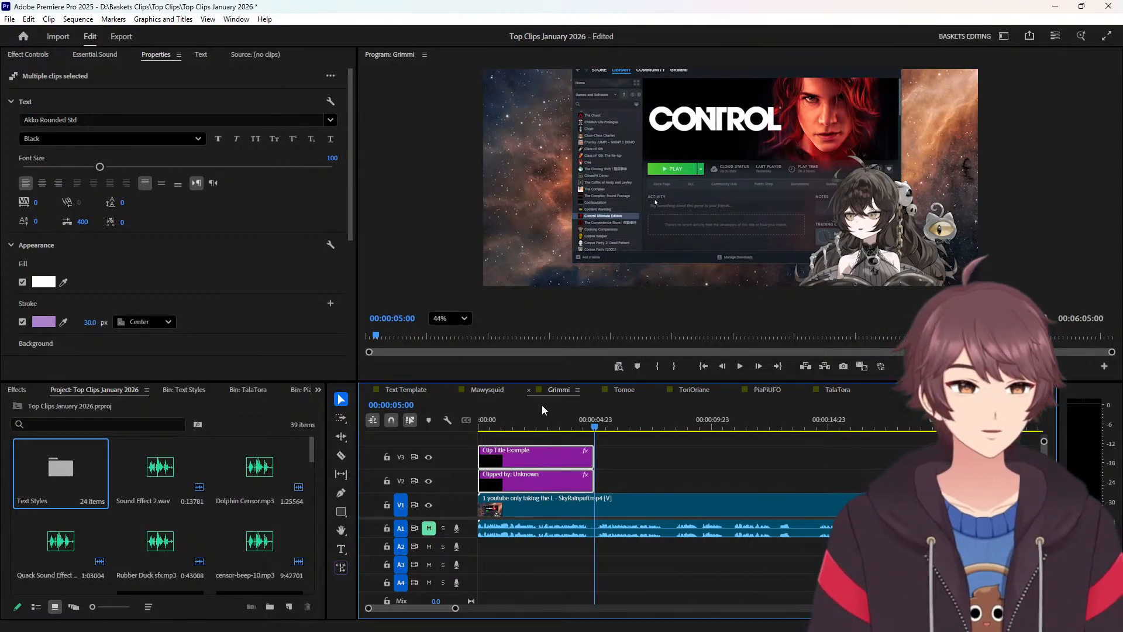
left_click(523, 423)
left_click(647, 478)
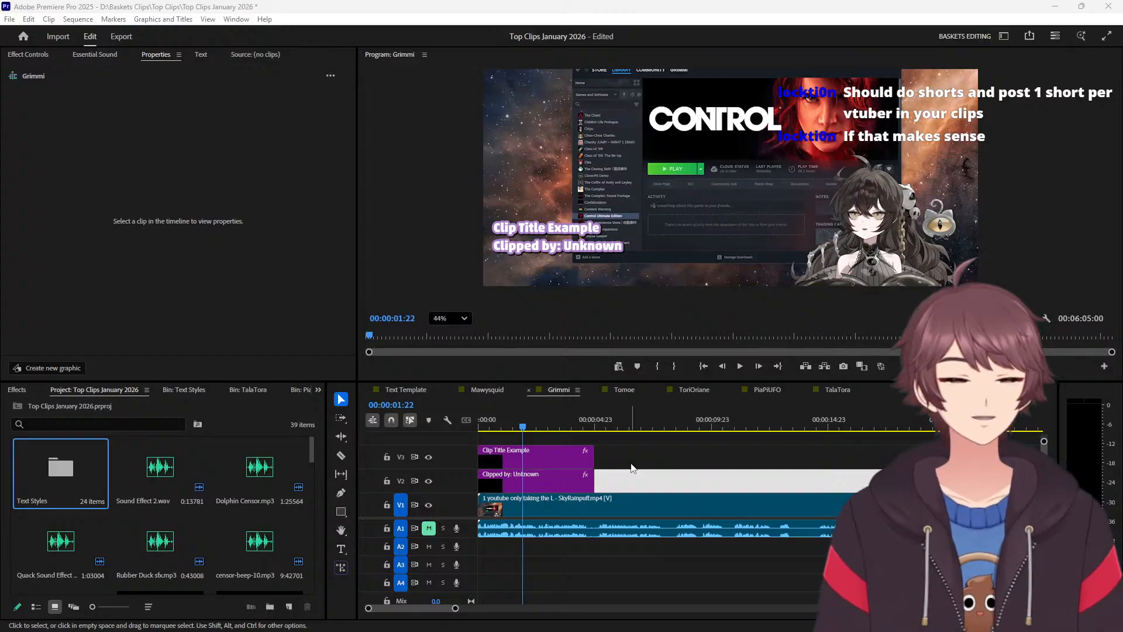
Park the playhead at 00:00:02:01 in the Grimmi sequence and select the "Clip Title Example" clip on V3.
left_click(558, 453)
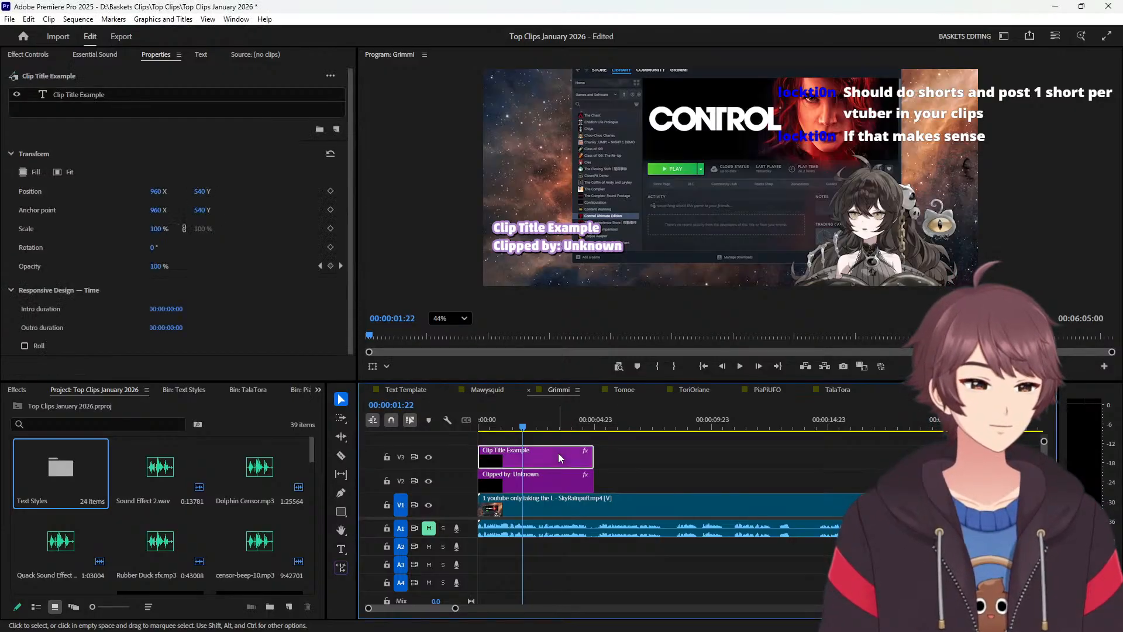
left_click(527, 425)
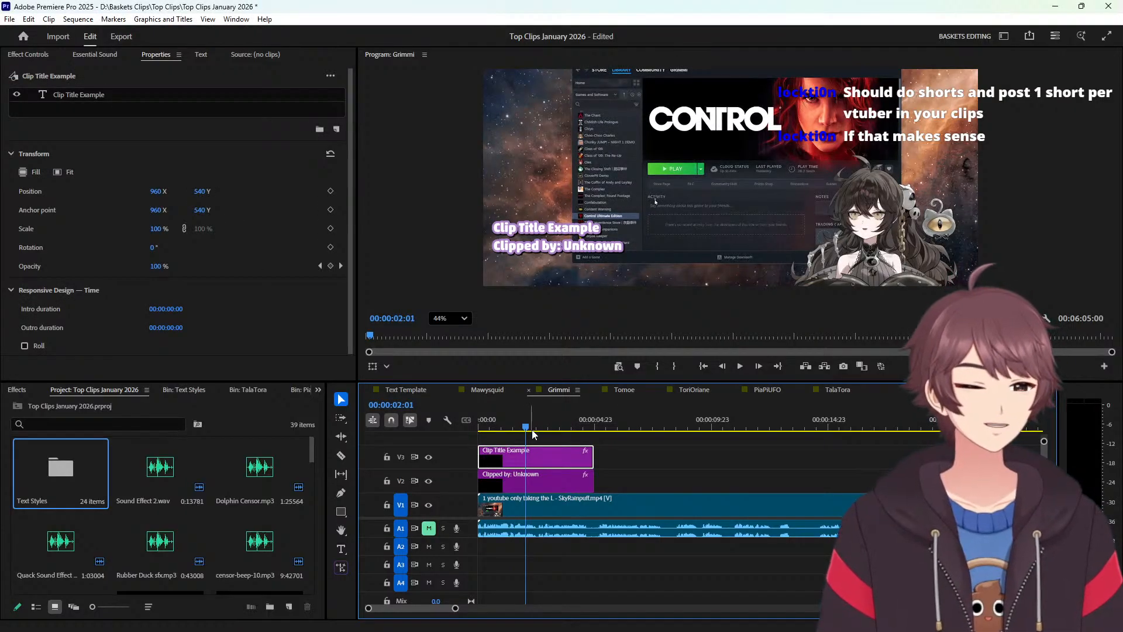
left_click(538, 436)
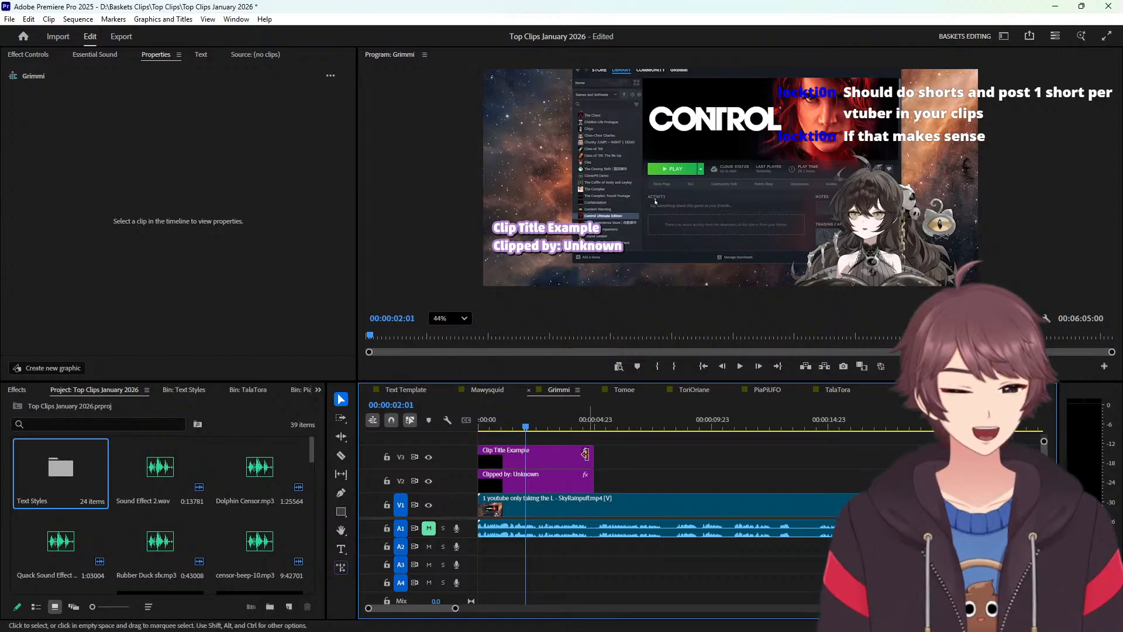
left_click(585, 455)
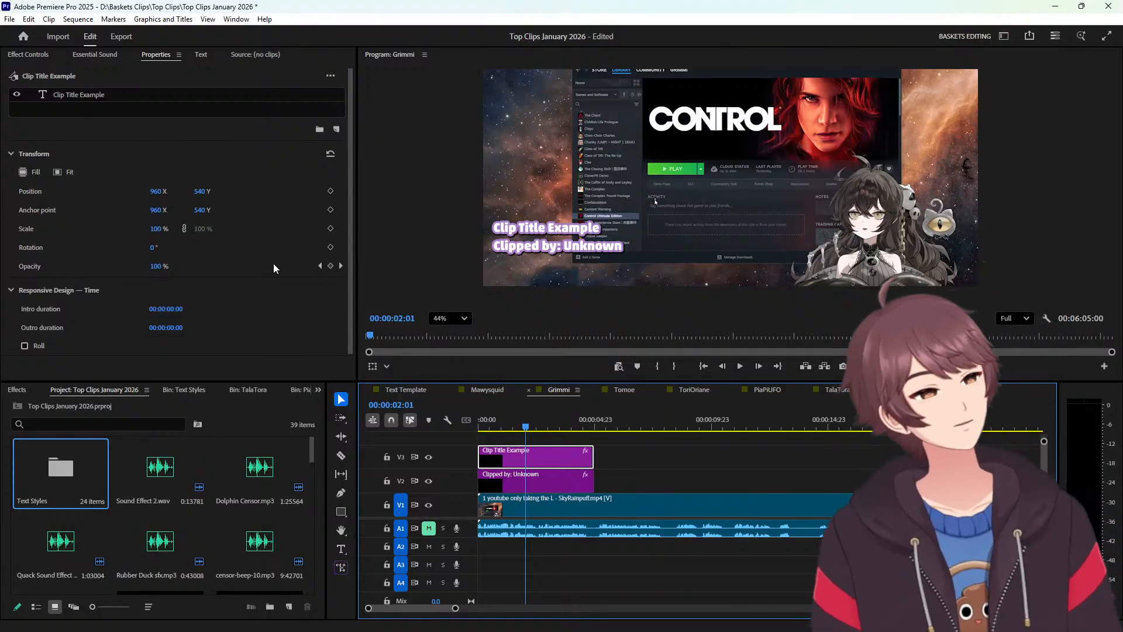
Sample the character's dark hair colour as the fill of the "Clip Title Example" text layer.
left_click(117, 97)
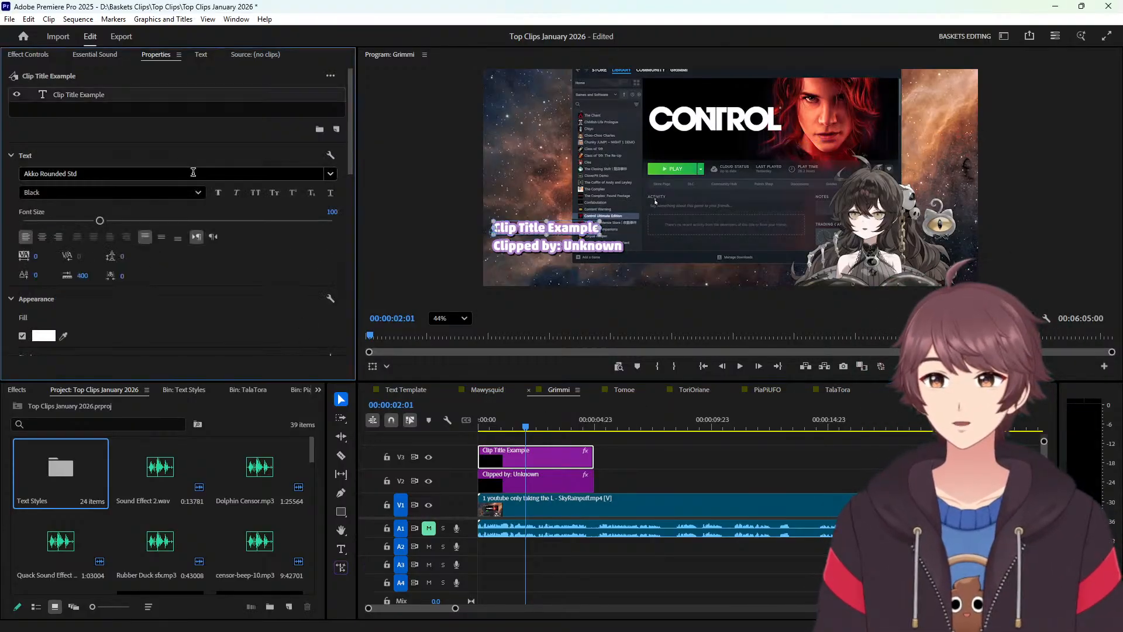
scroll(252, 279, "down", 5)
scroll(150, 241, "down", 3)
scroll(150, 239, "up", 3)
left_click(64, 172)
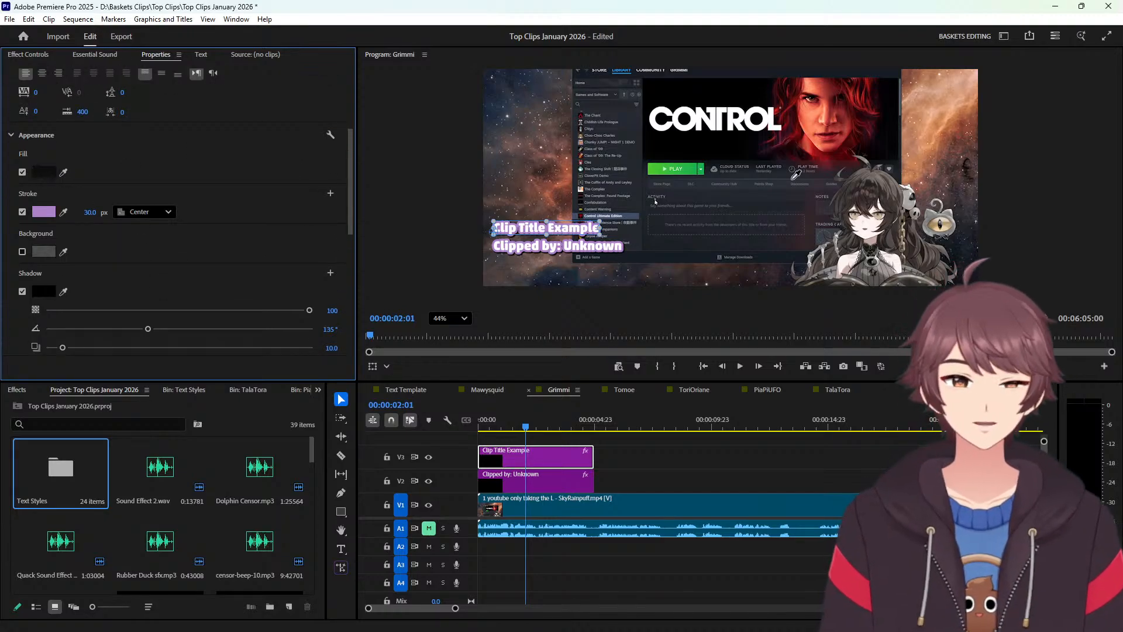
left_click(875, 222)
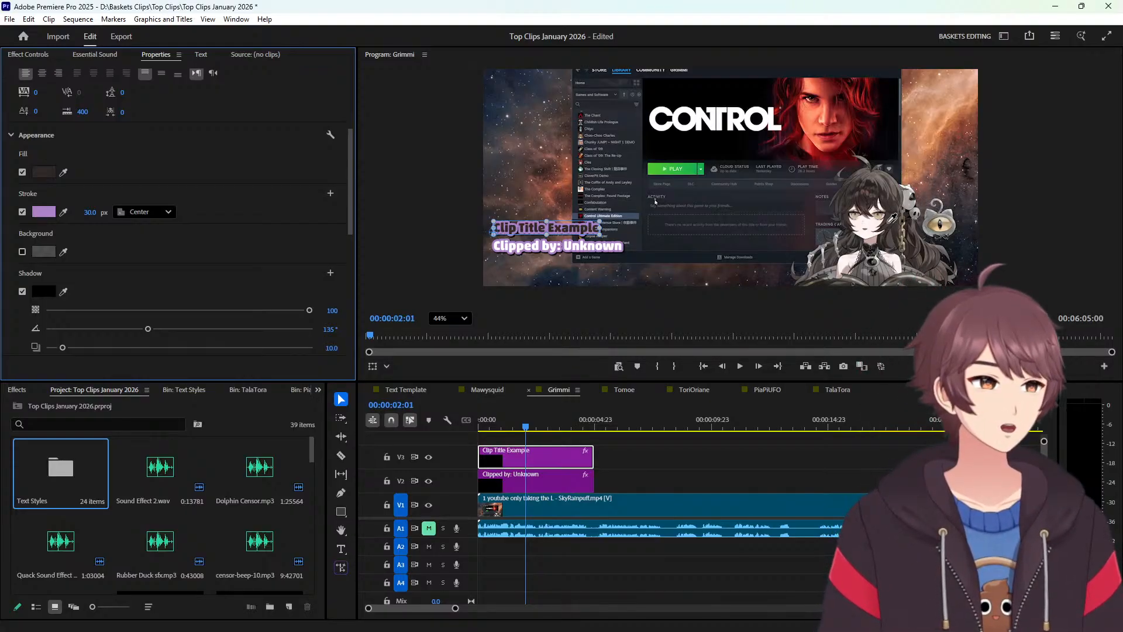
left_click(886, 225)
Sample a cream colour from the character for the title's fill and the dark hair colour for its stroke.
scroll(885, 226, "up", 1)
scroll(885, 228, "up", 10)
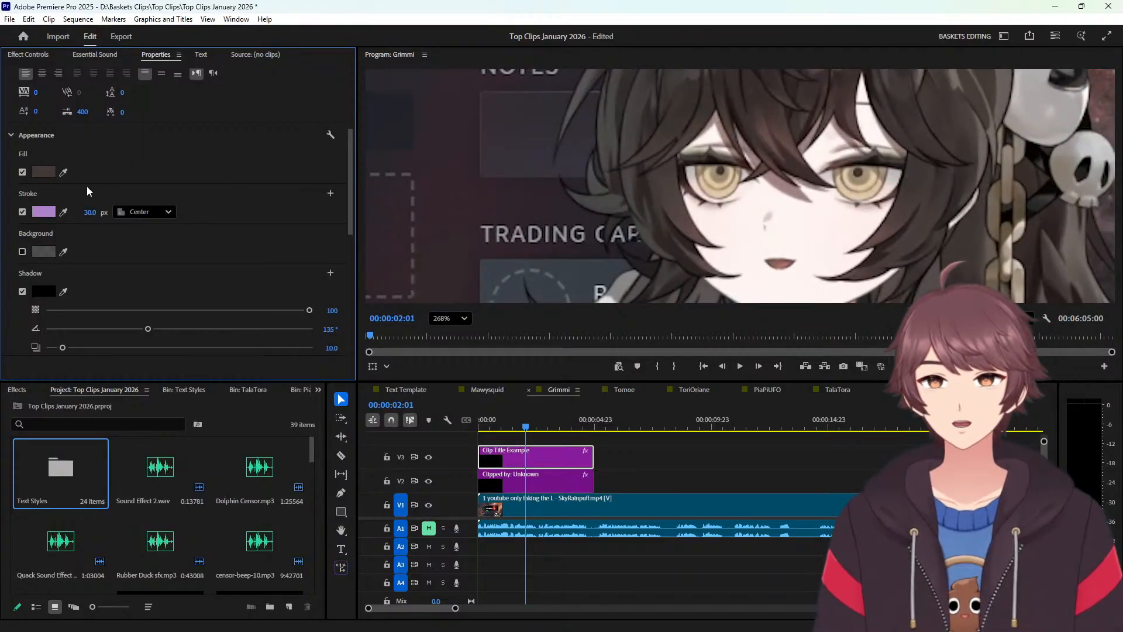
left_click(63, 172)
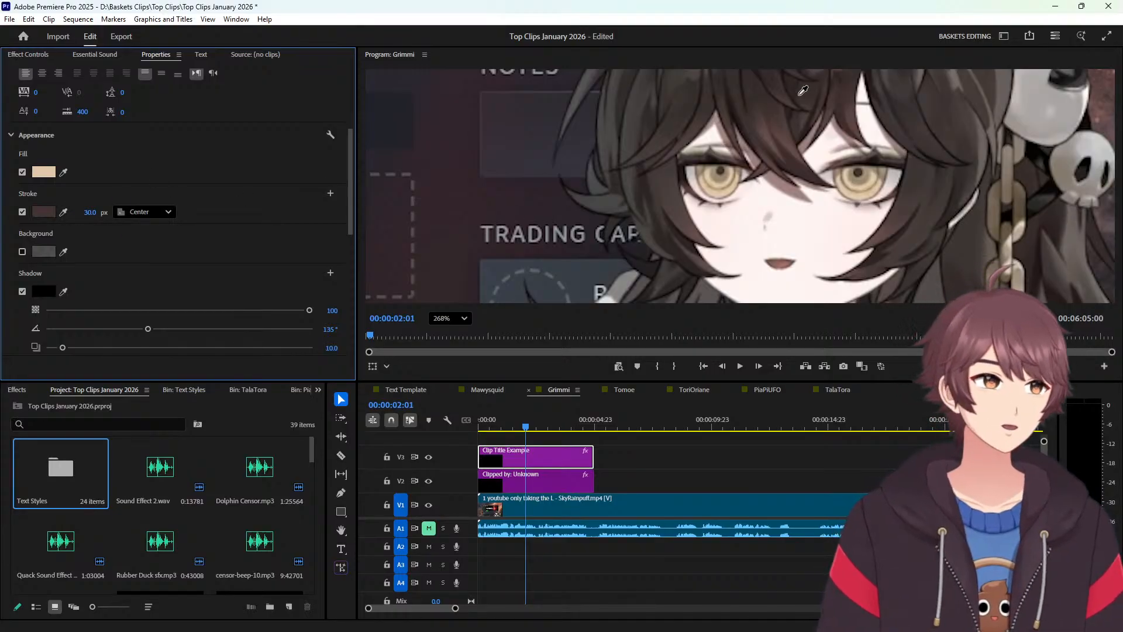
left_click(982, 111)
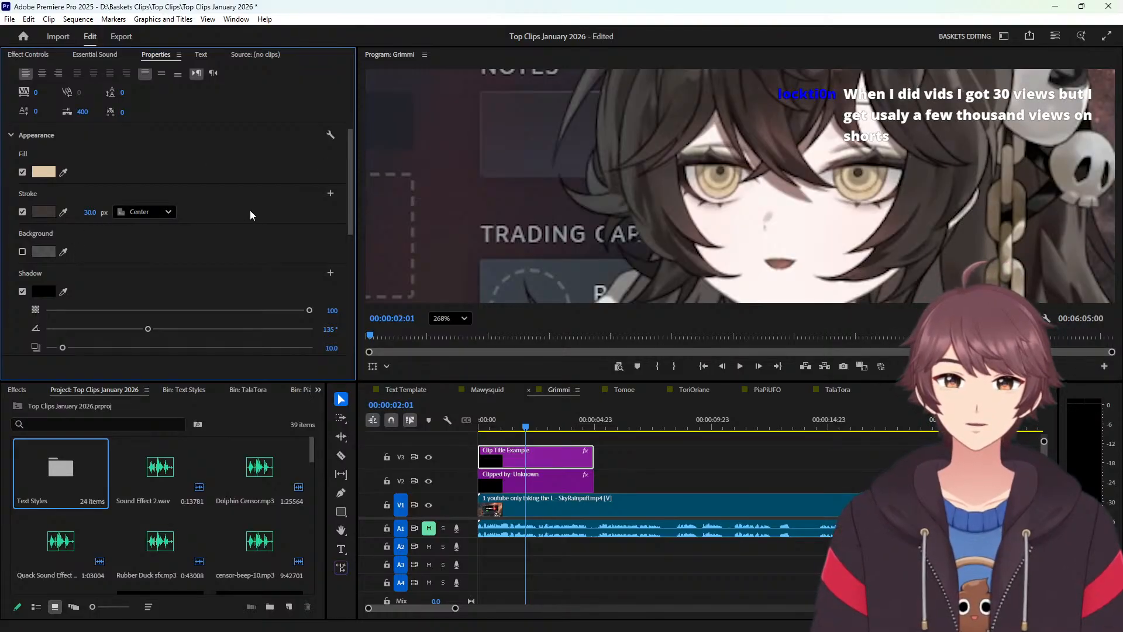
Add a second stroke to the title text and colour it with grey sampled from the character's cat ornament.
left_click(330, 194)
left_click(64, 231)
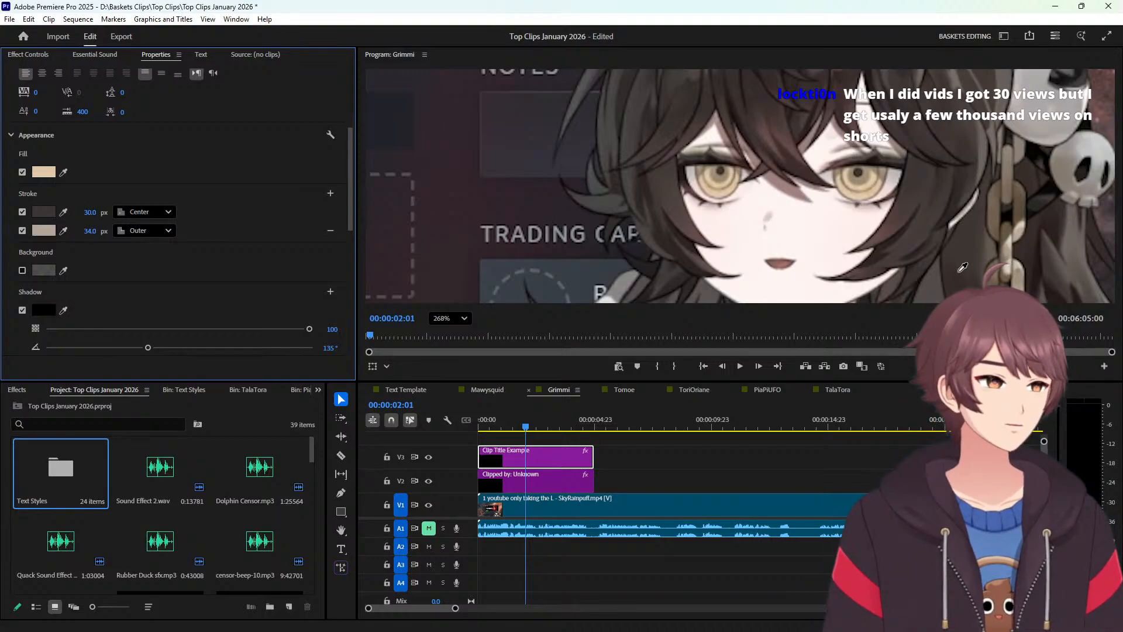
left_click(727, 265)
scroll(731, 259, "down", 4)
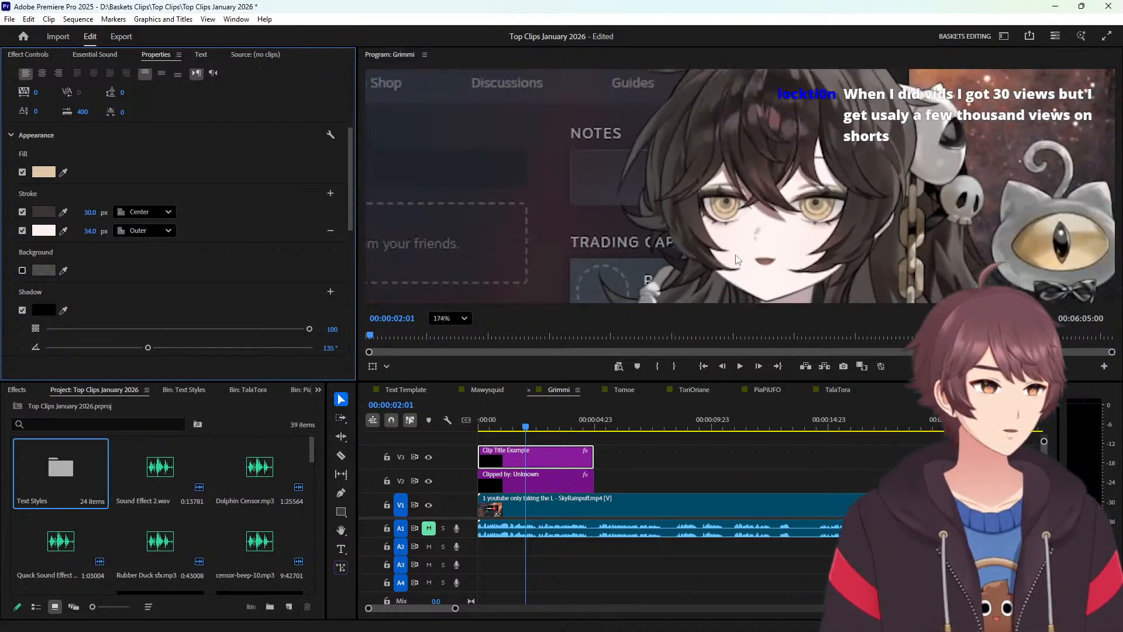
left_click(64, 231)
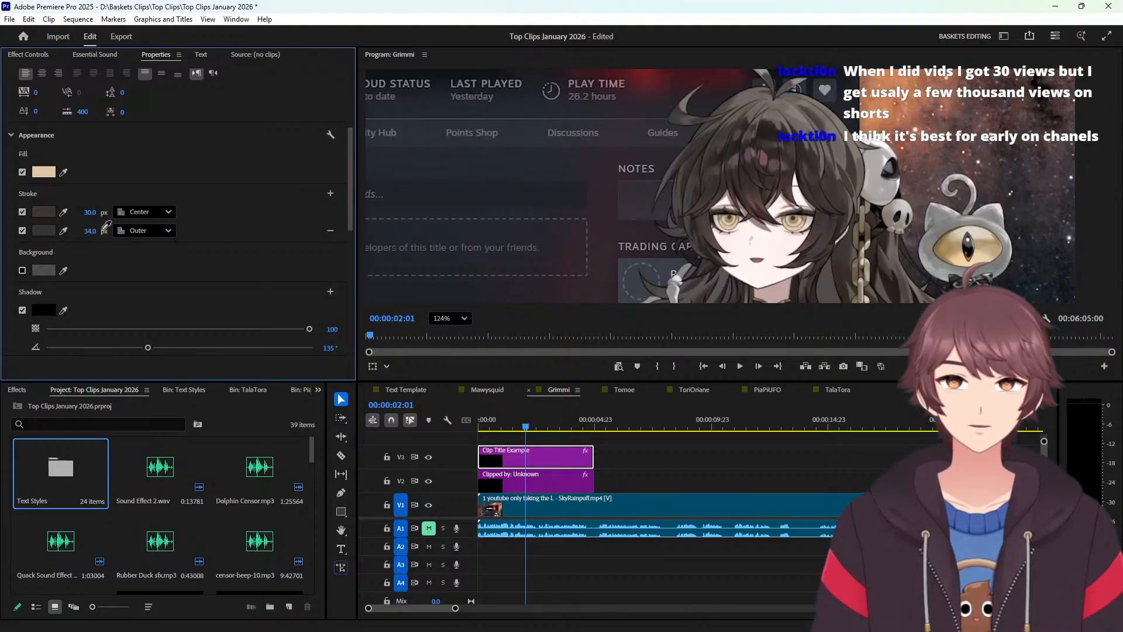
left_click(938, 218)
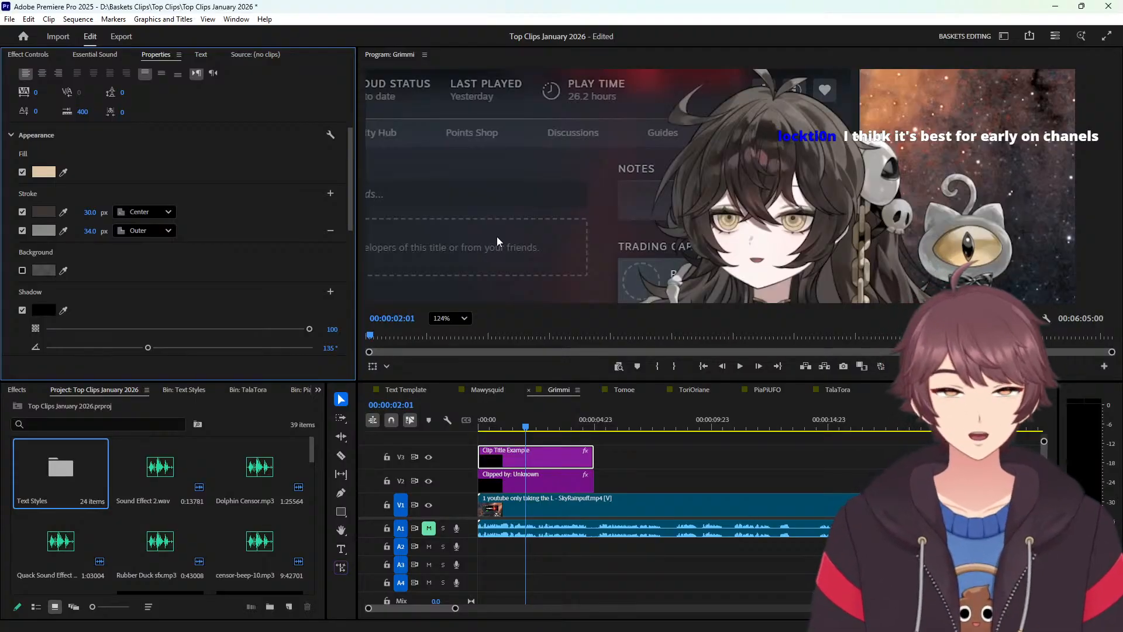
Set the title's grey stroke to Center at 40 px and its dark stroke to 20 px.
left_click_drag(508, 234, 828, 158)
left_click_drag(381, 161, 742, 168)
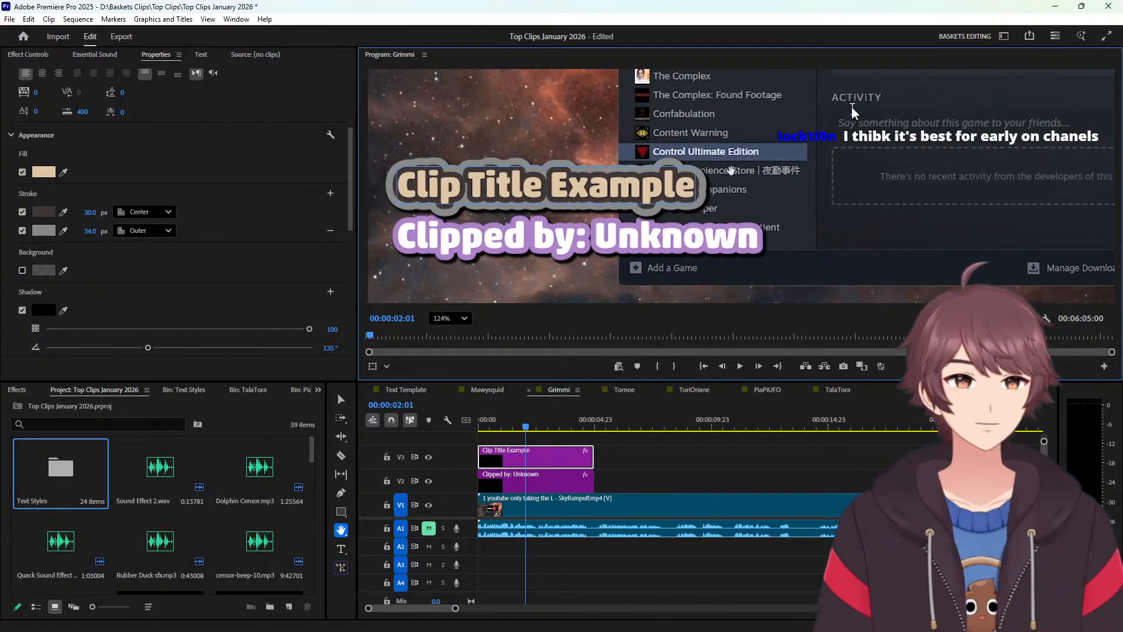
left_click(468, 321)
left_click(447, 338)
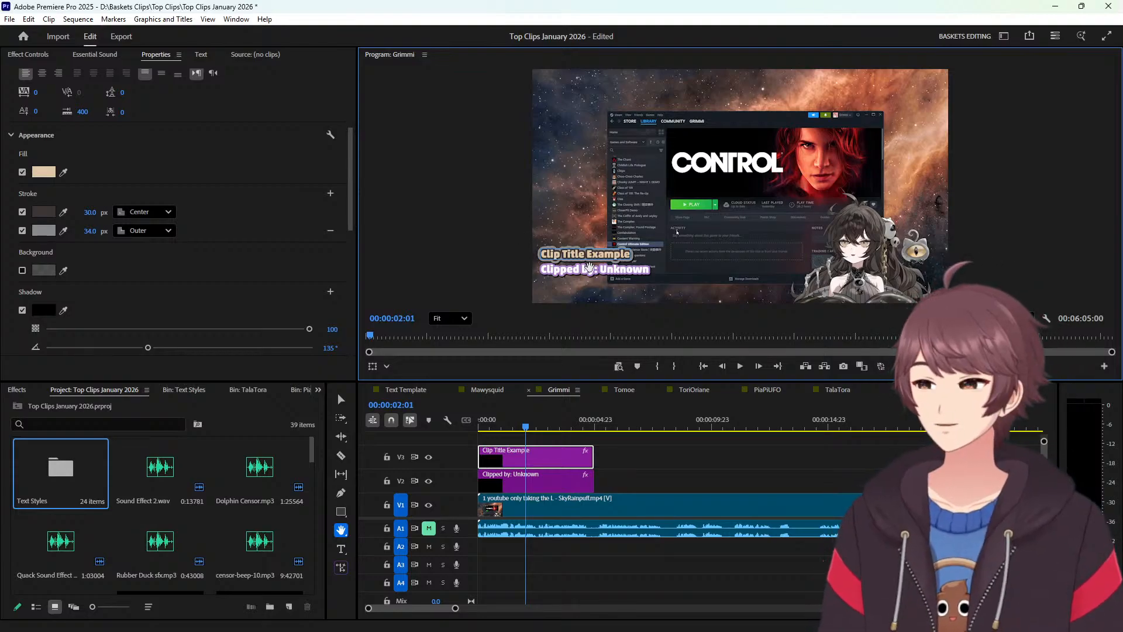
scroll(590, 265, "up", 5)
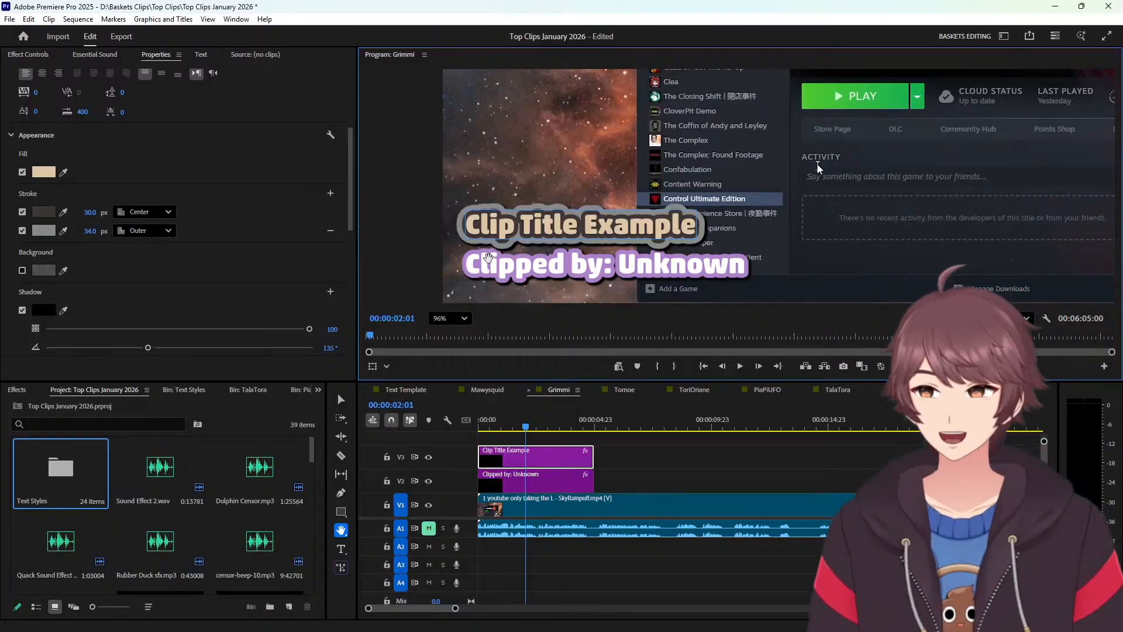
left_click(150, 232)
left_click(150, 279)
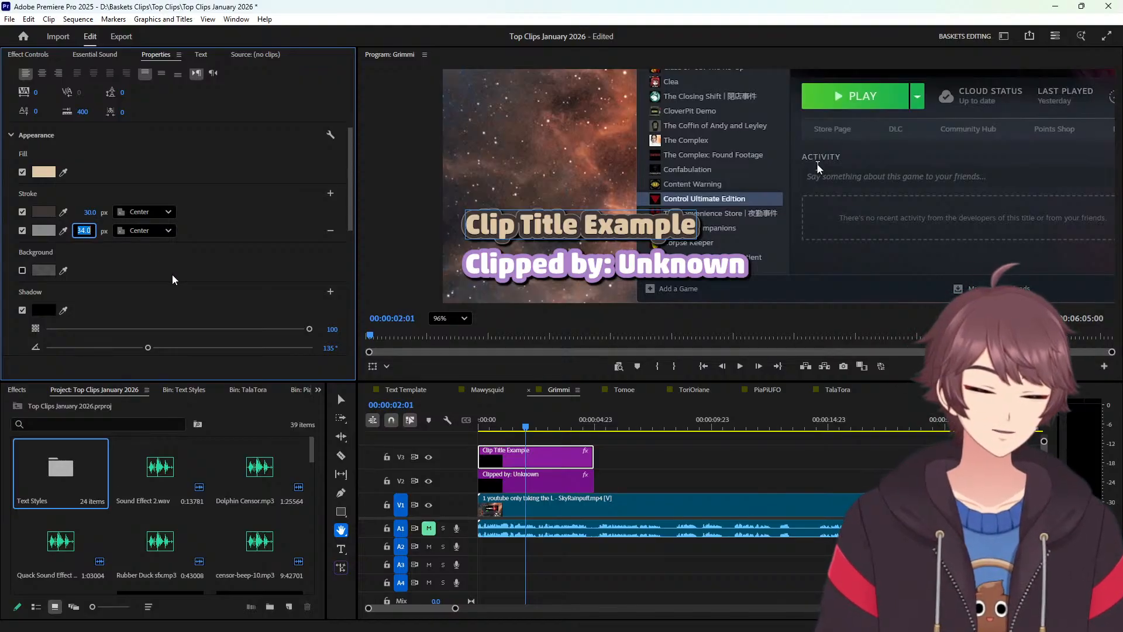
type("40")
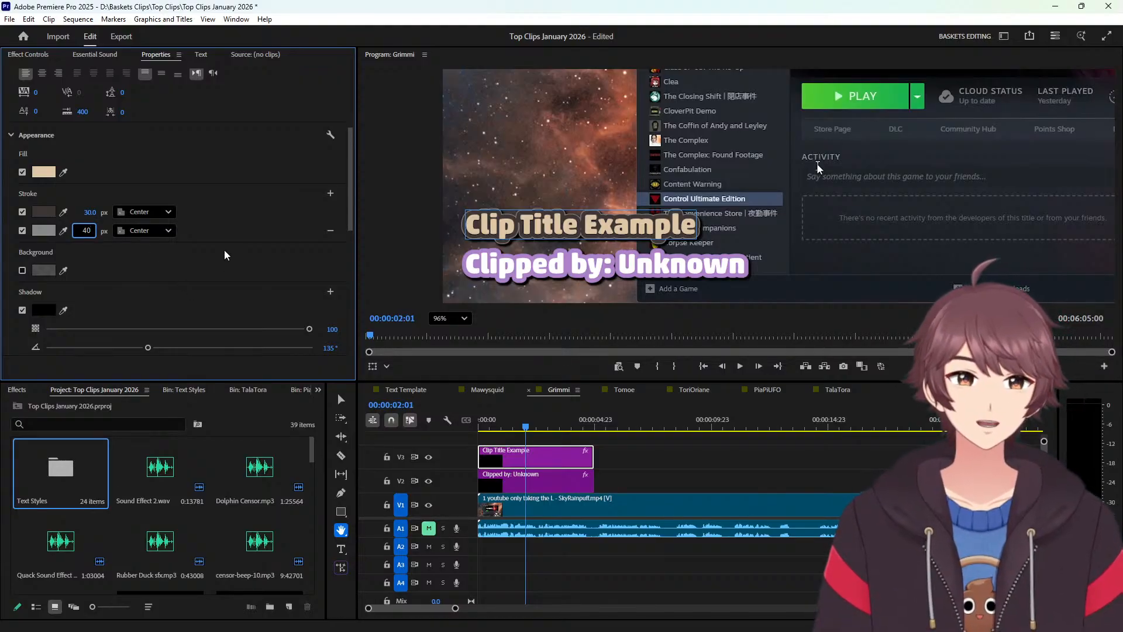
key("Return")
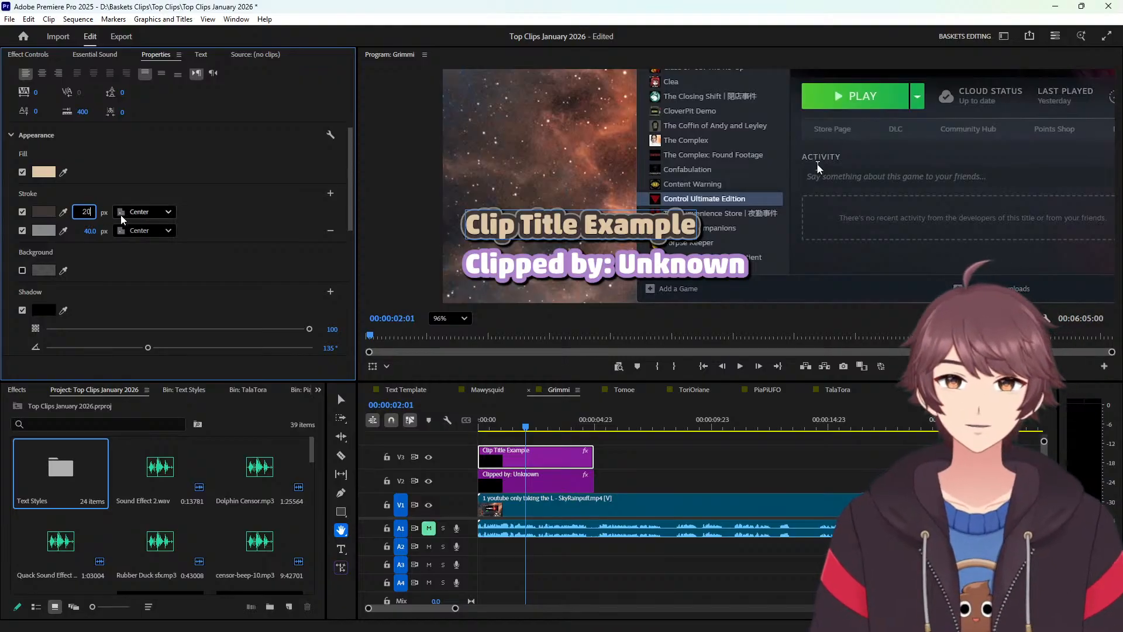
type("20")
key("Return")
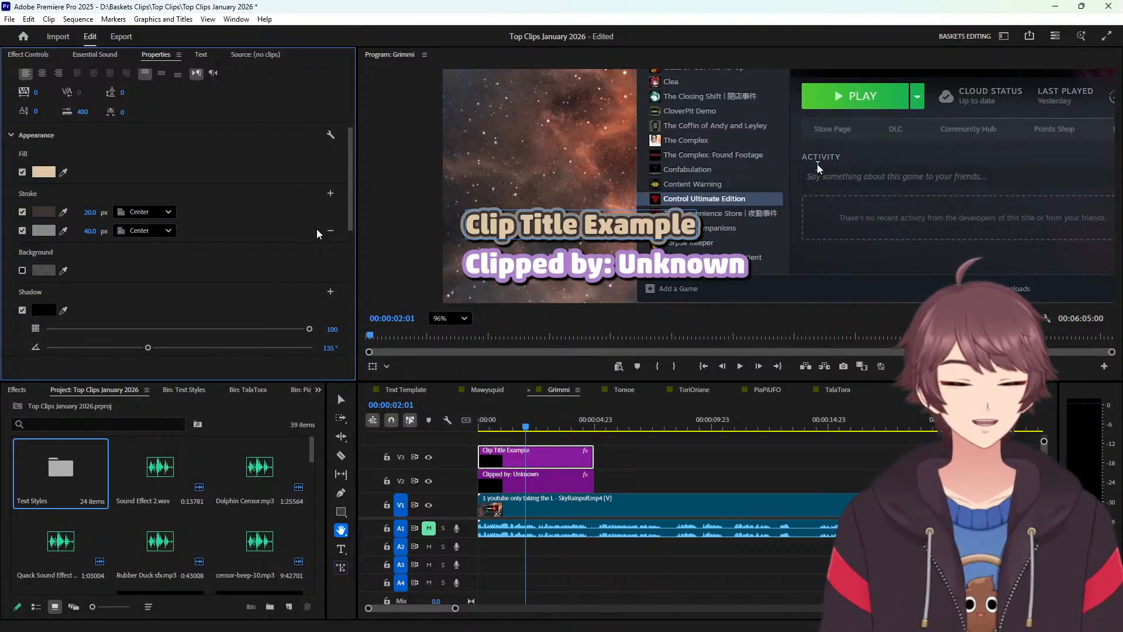
Examine the title's colours and stroke settings against the full frame and the character.
left_click(819, 270)
key("v")
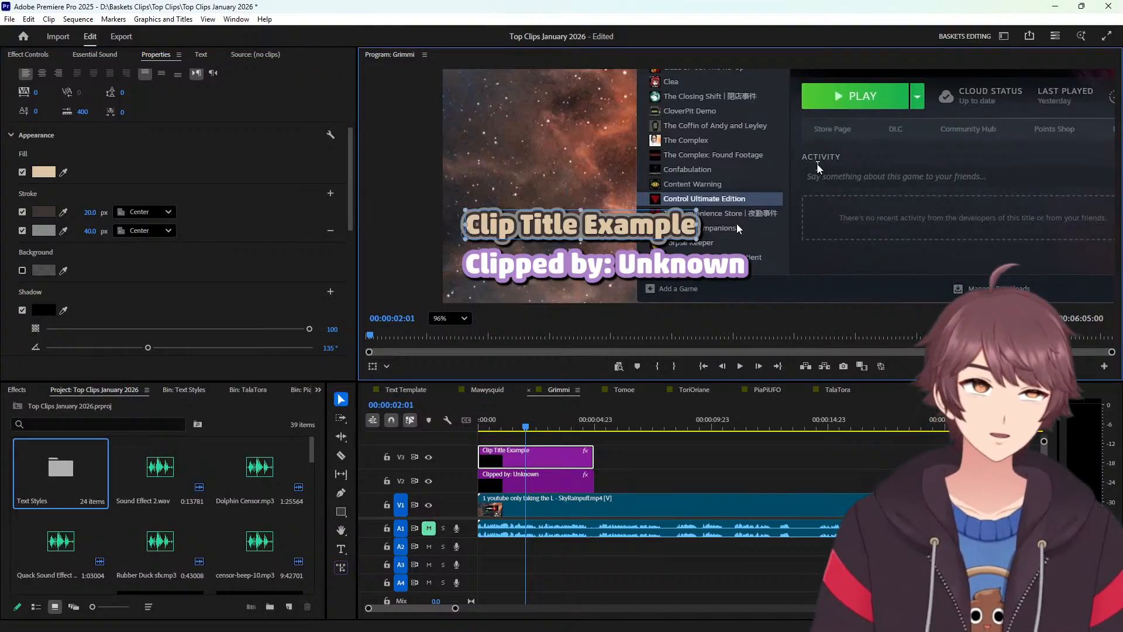
left_click(465, 318)
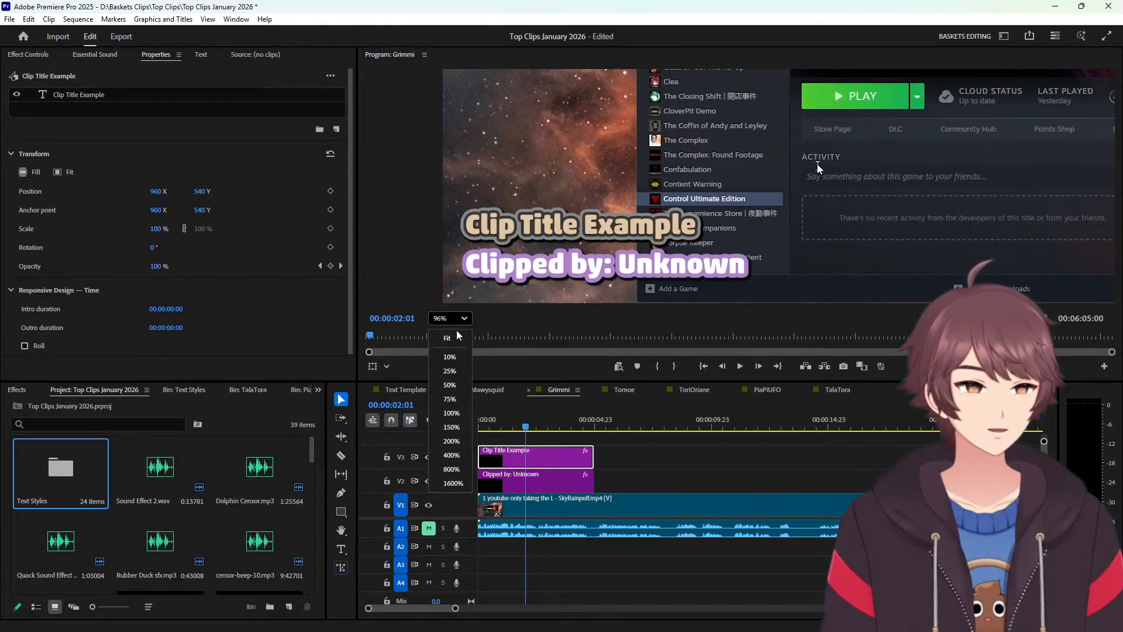
left_click(456, 338)
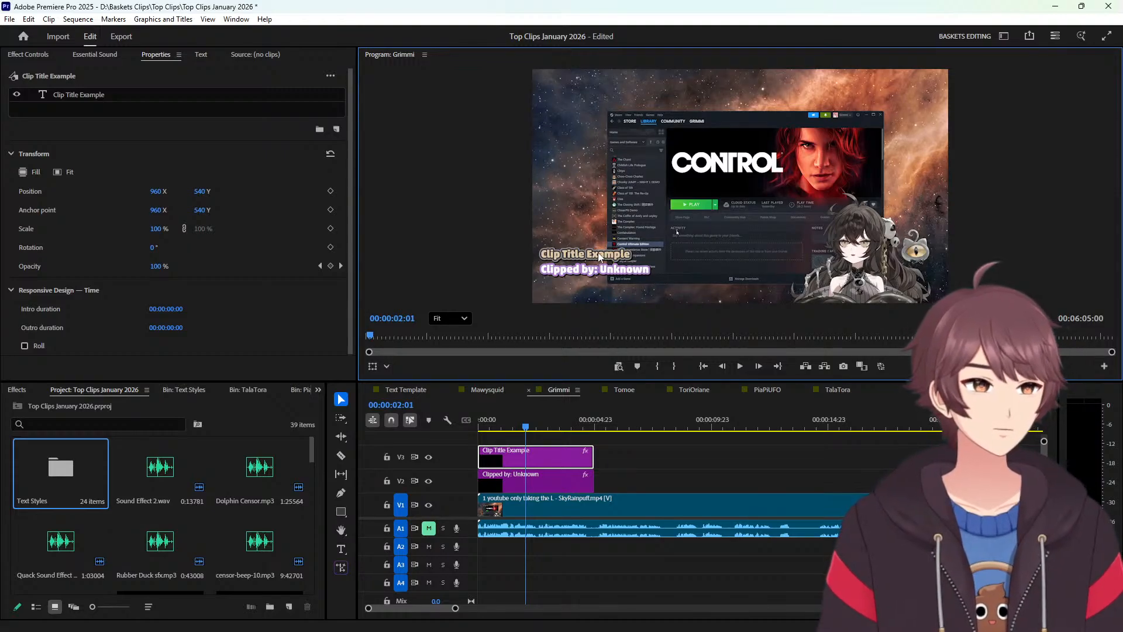
left_click(147, 94)
scroll(181, 279, "down", 1)
scroll(182, 280, "down", 1)
left_click(331, 287)
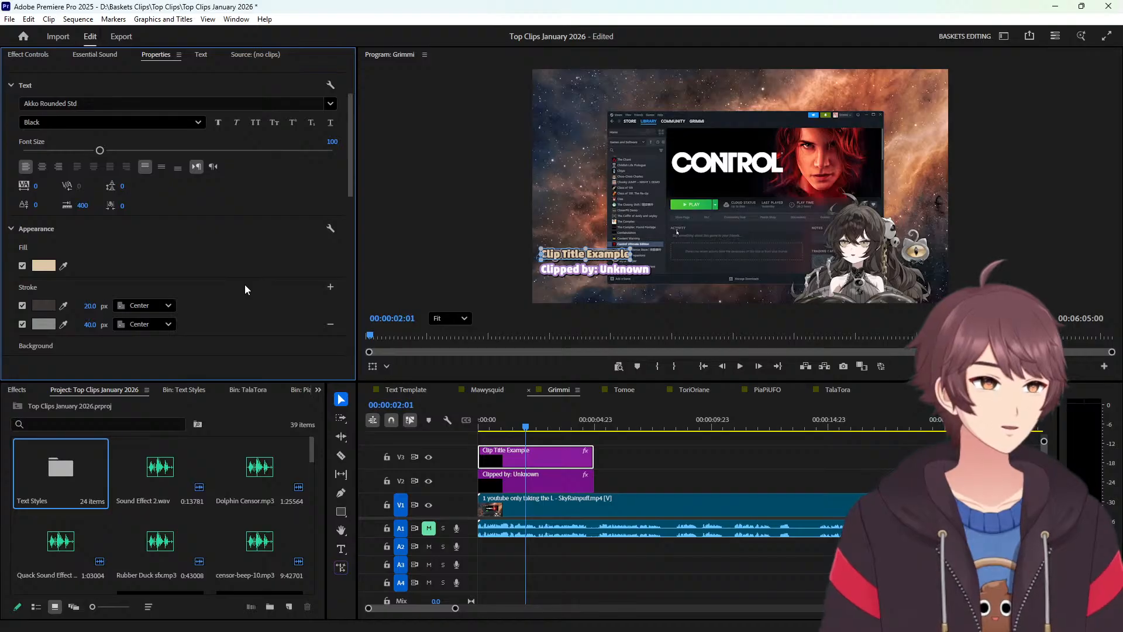
left_click(685, 280)
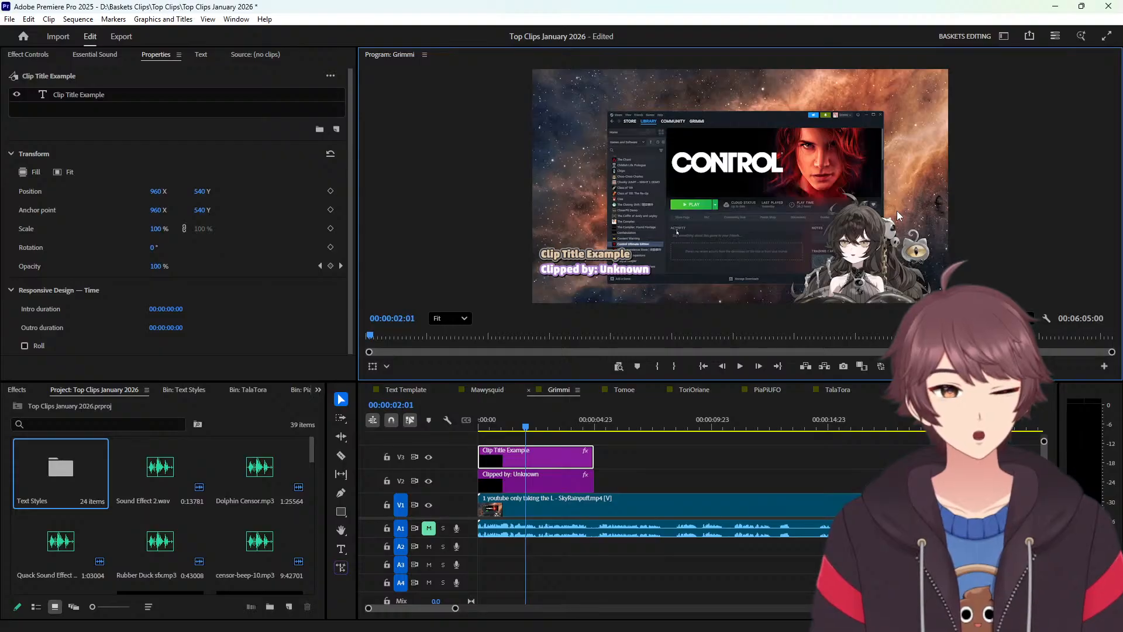
Resample the title's 20 px stroke from a darker area of the character's hair.
scroll(930, 246, "up", 5)
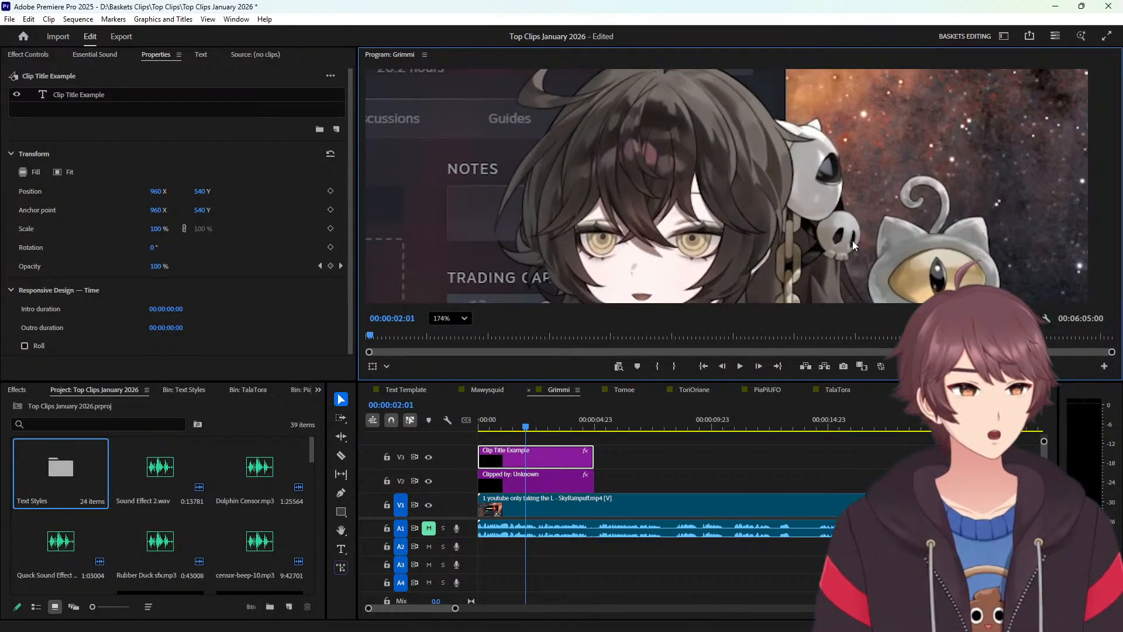
scroll(765, 255, "down", 2)
scroll(720, 266, "down", 2)
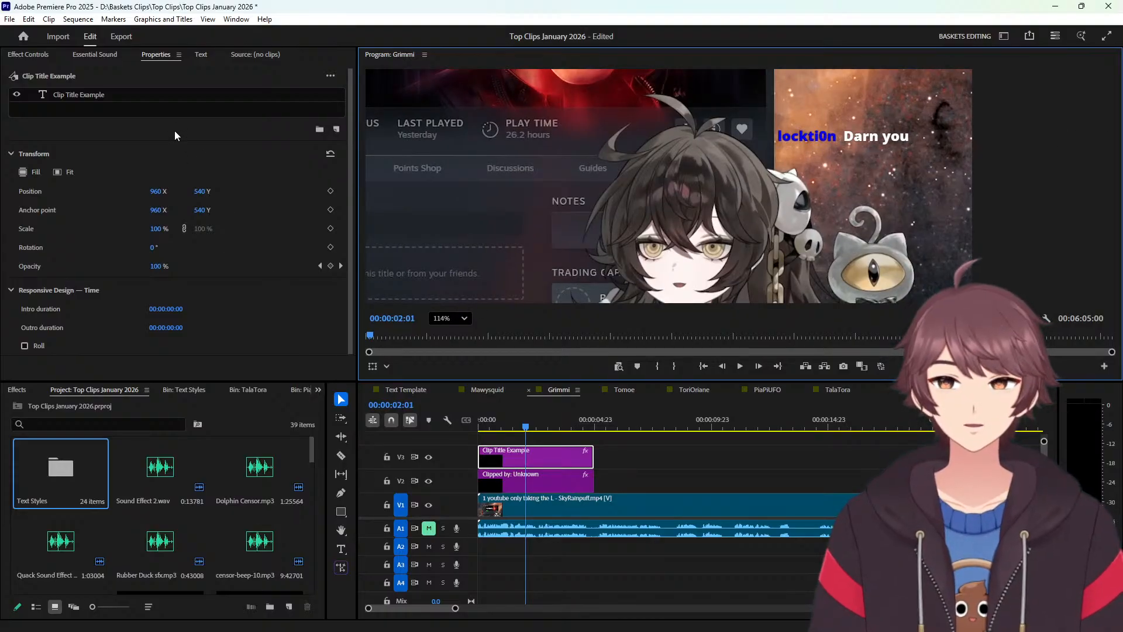
left_click(166, 93)
scroll(235, 282, "down", 5)
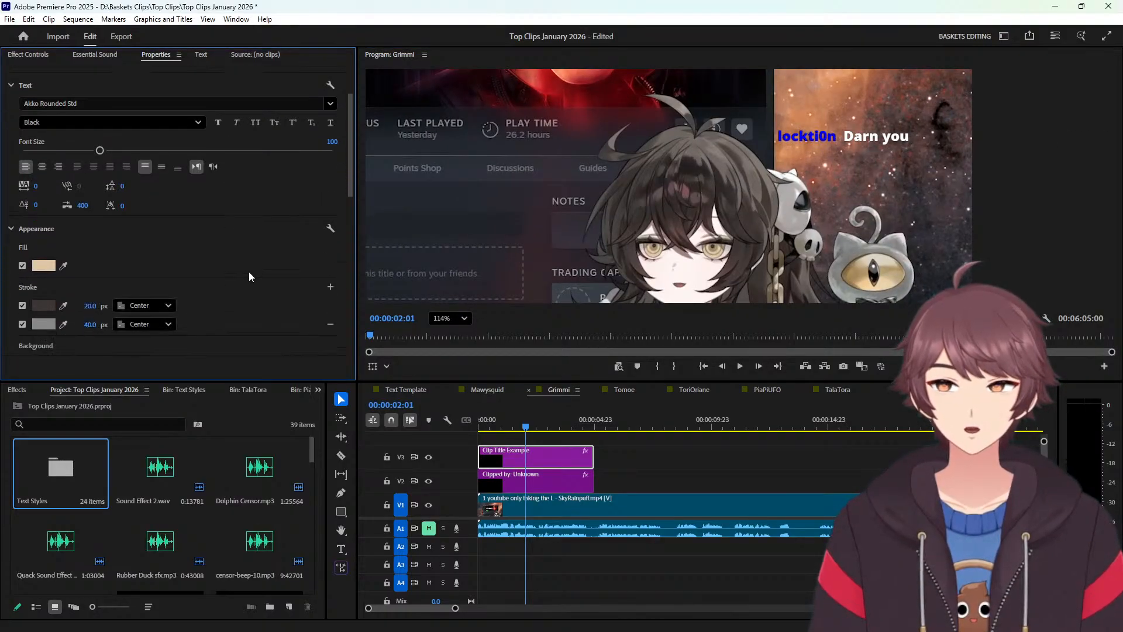
left_click(63, 176)
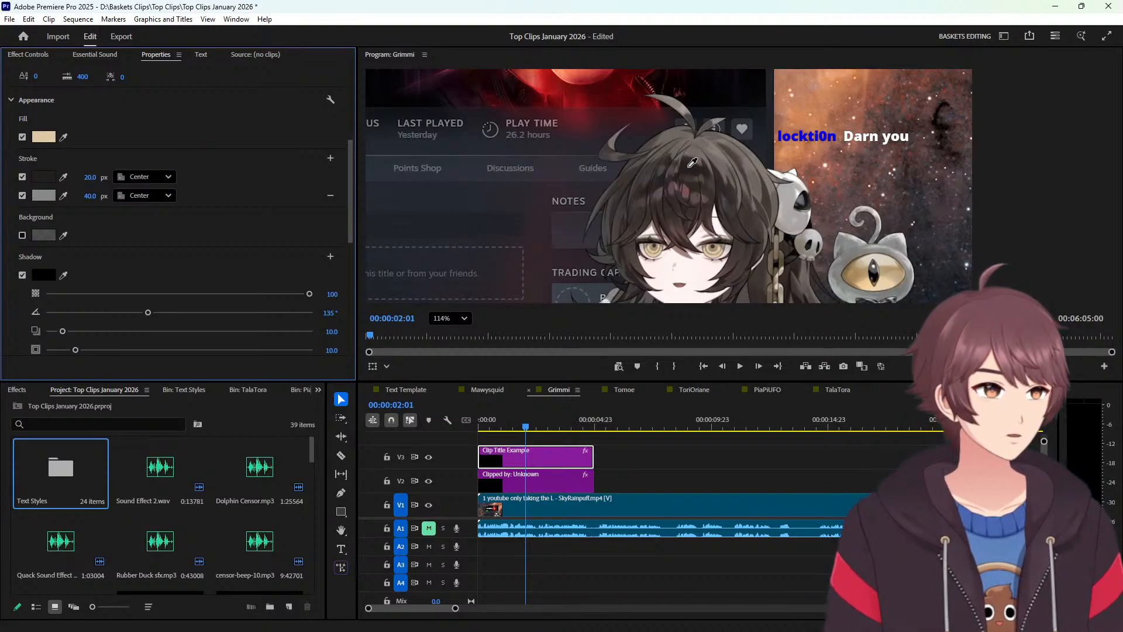
left_click(690, 167)
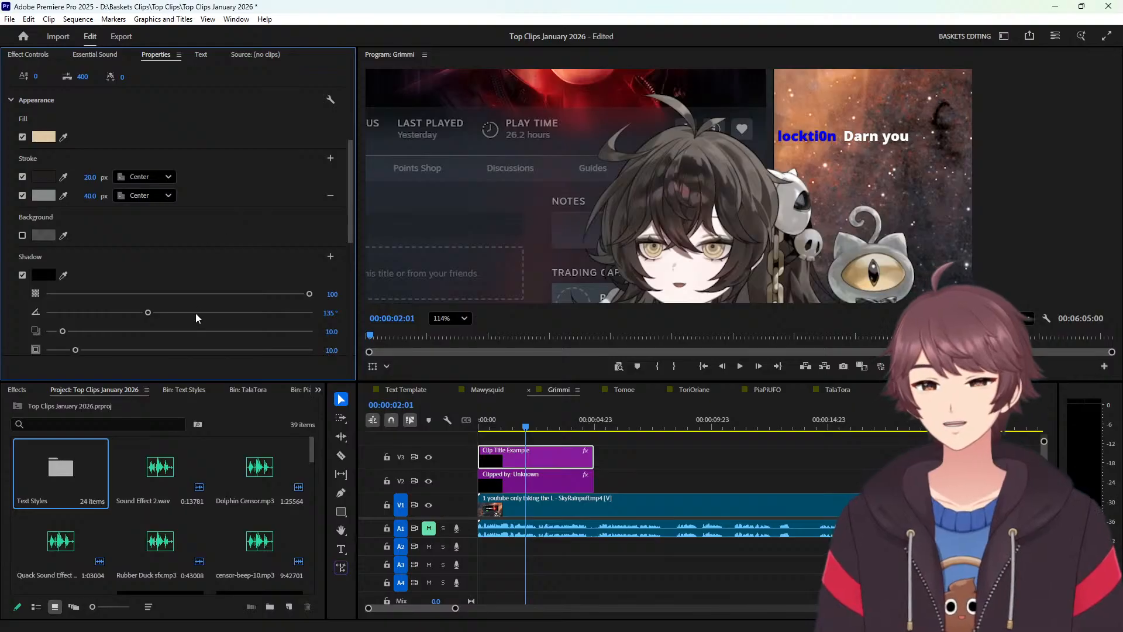
Compare the recoloured title text with the character's colours in the full frame and up close.
left_click(444, 317)
left_click(448, 333)
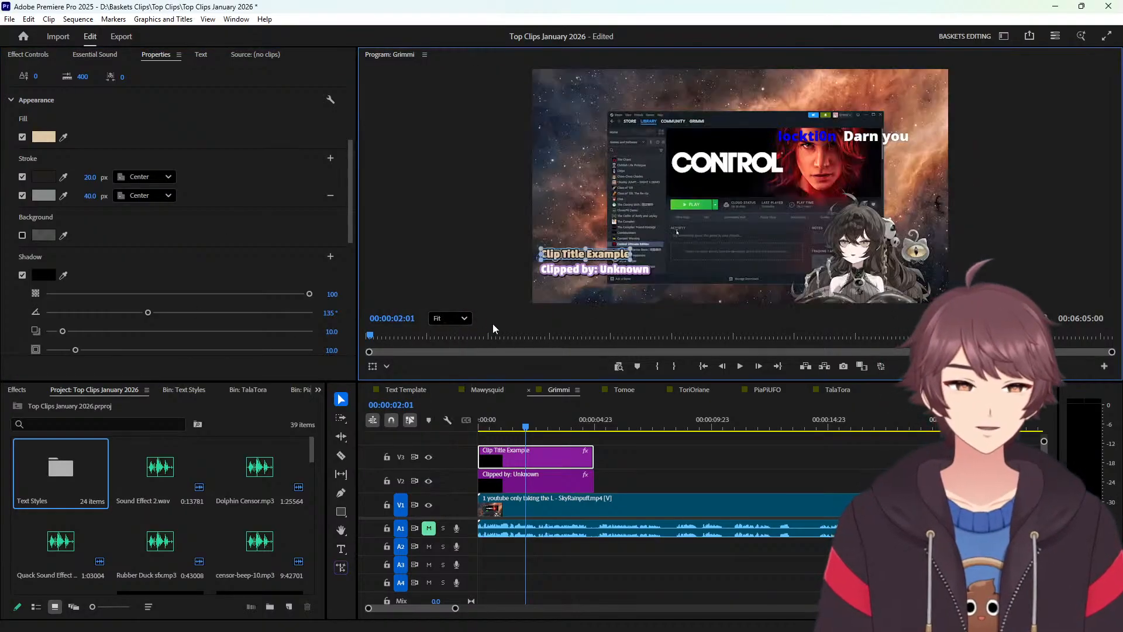
left_click(660, 255)
scroll(575, 258, "up", 4)
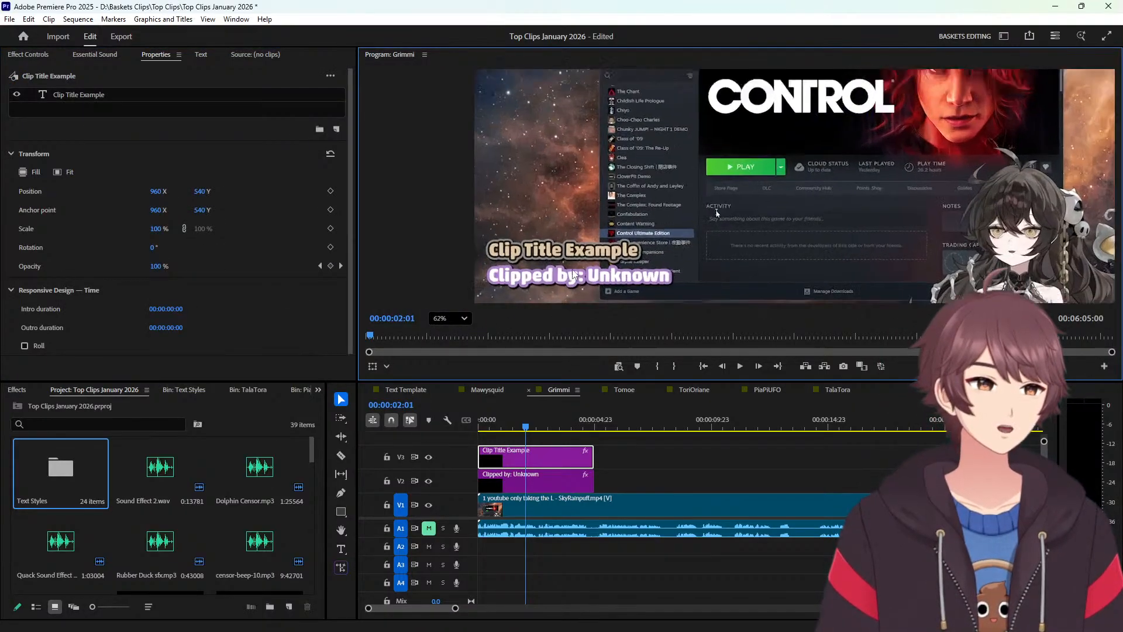
scroll(571, 259, "down", 4)
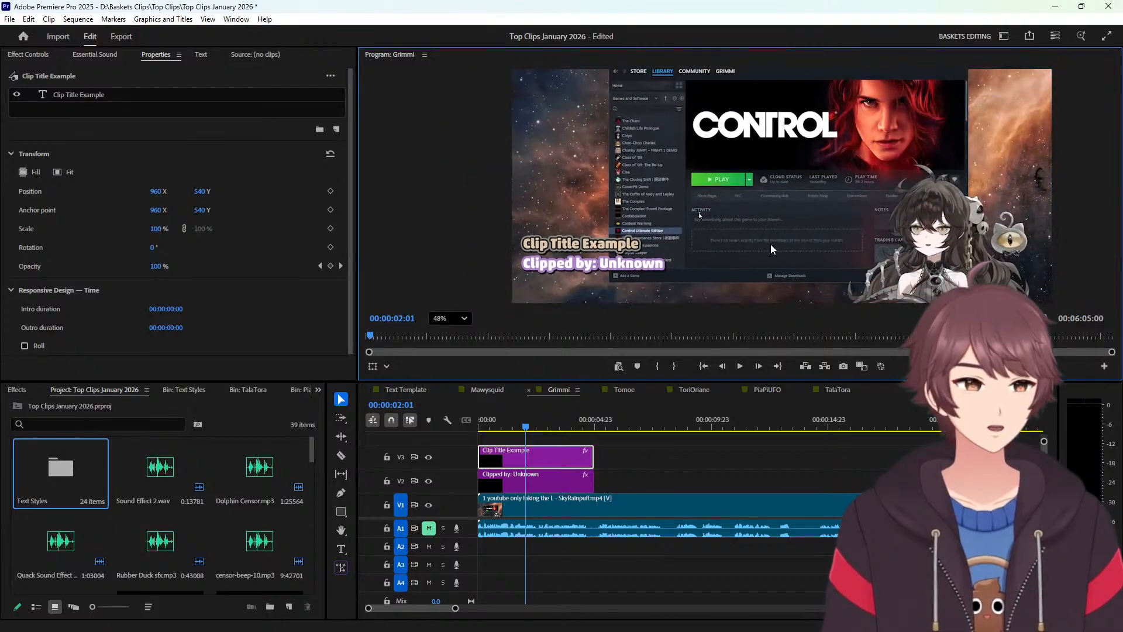
scroll(1046, 237, "up", 6)
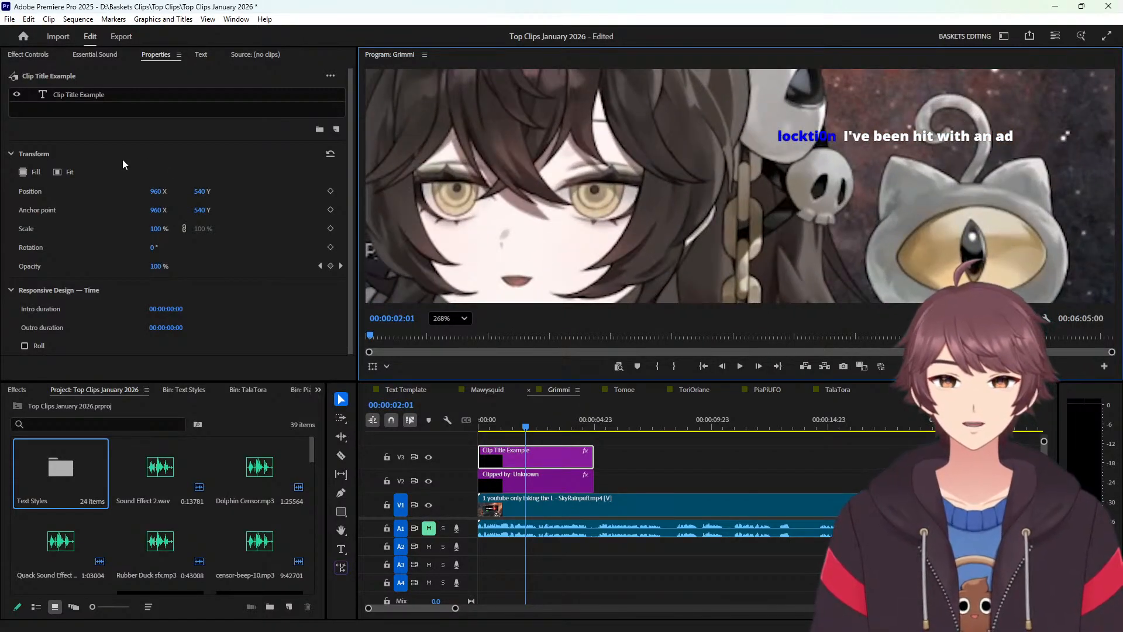
Resample the title's 40 px stroke from the grey of the character's cat-shaped ornament and view the full frame.
left_click(111, 101)
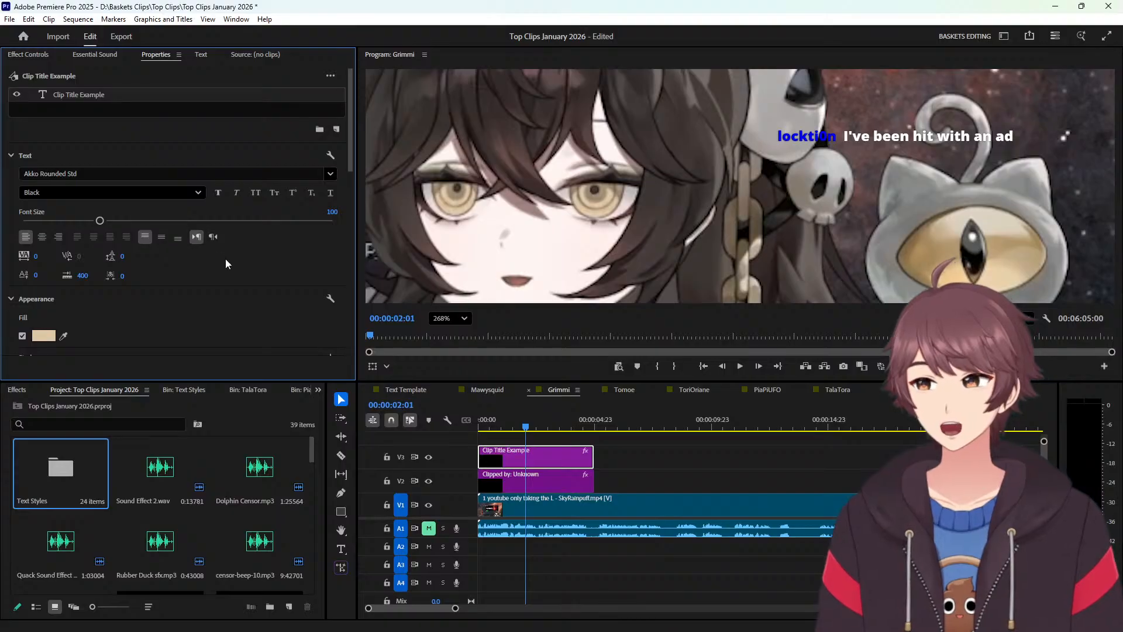
scroll(245, 268, "down", 2)
scroll(246, 268, "down", 2)
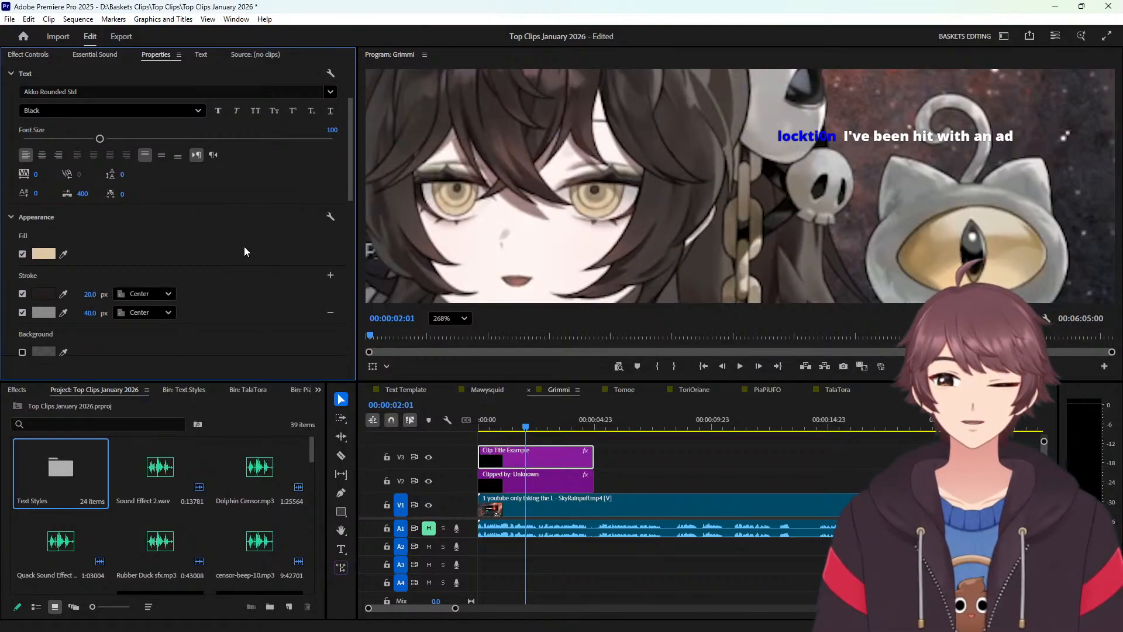
left_click(65, 313)
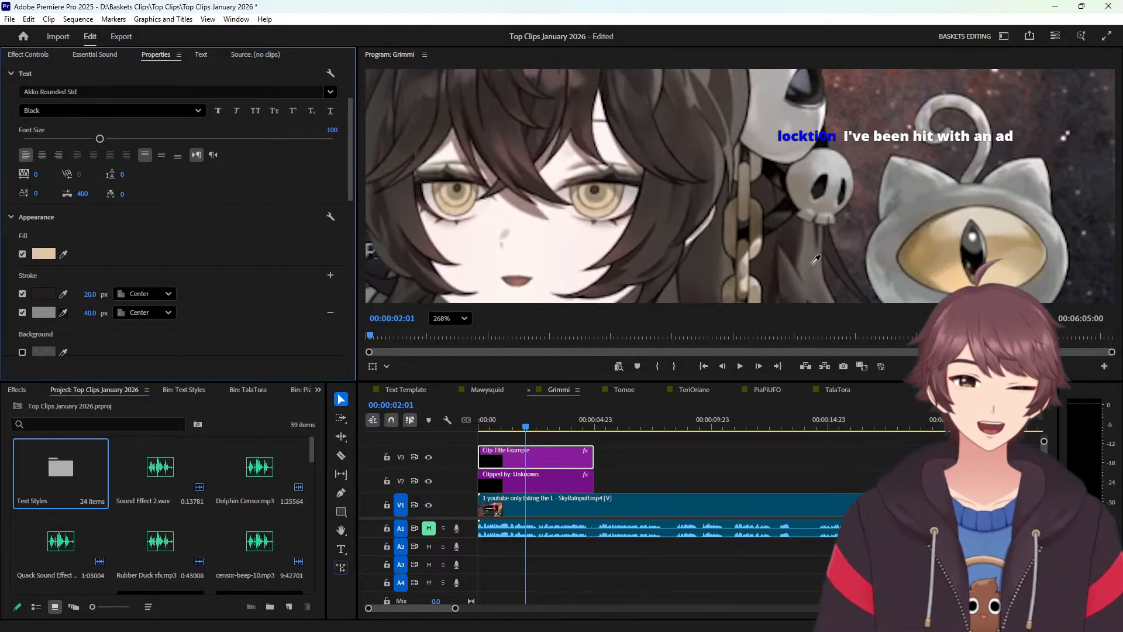
left_click(896, 204)
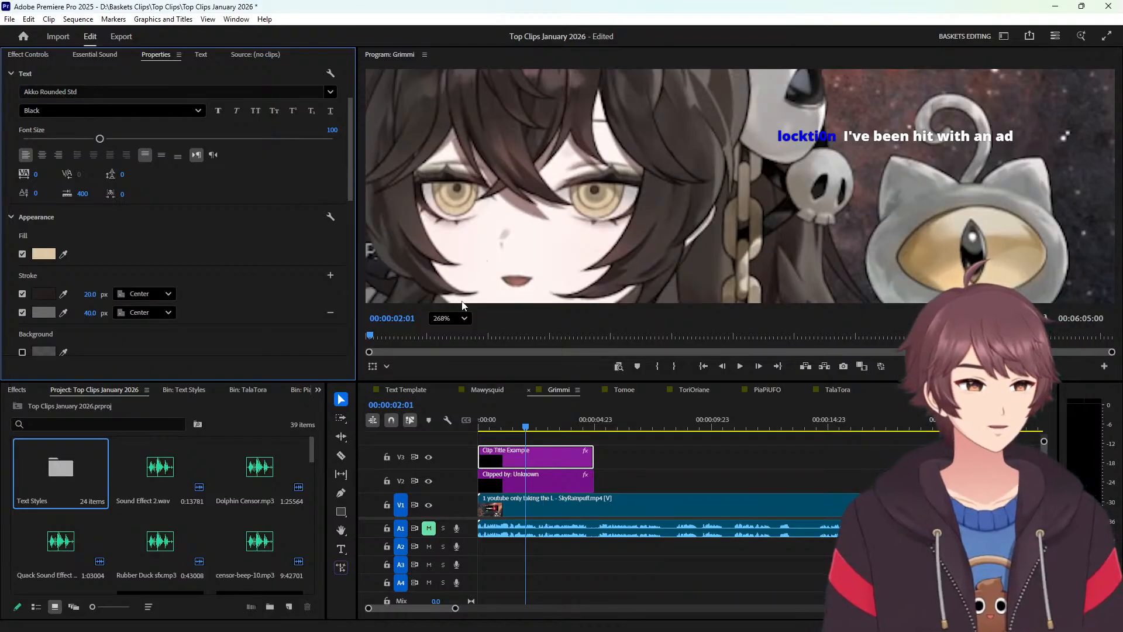
left_click(462, 319)
left_click(464, 334)
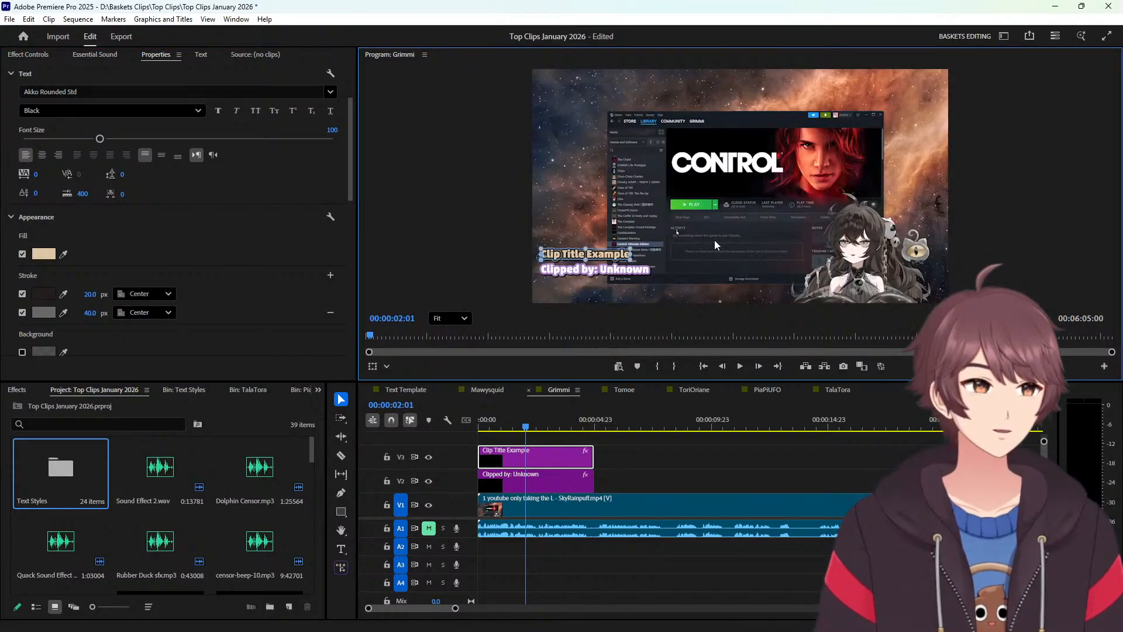
Examine the title's outline colours close up and against the character and credit text in the wider frame.
left_click(664, 269)
scroll(664, 268, "up", 5)
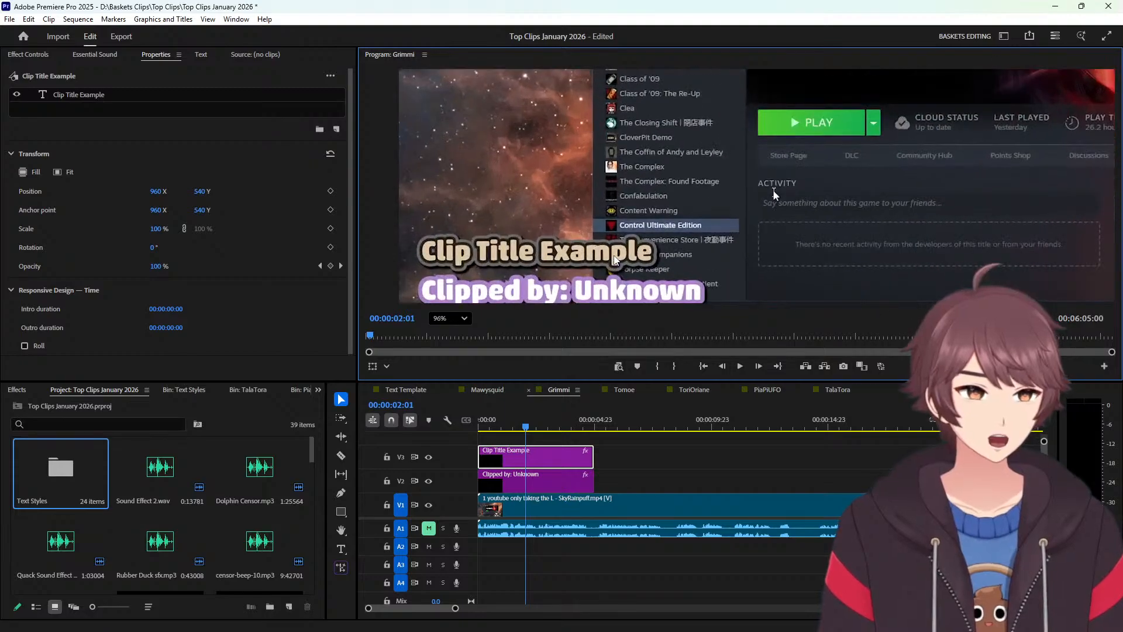
scroll(843, 164, "down", 4)
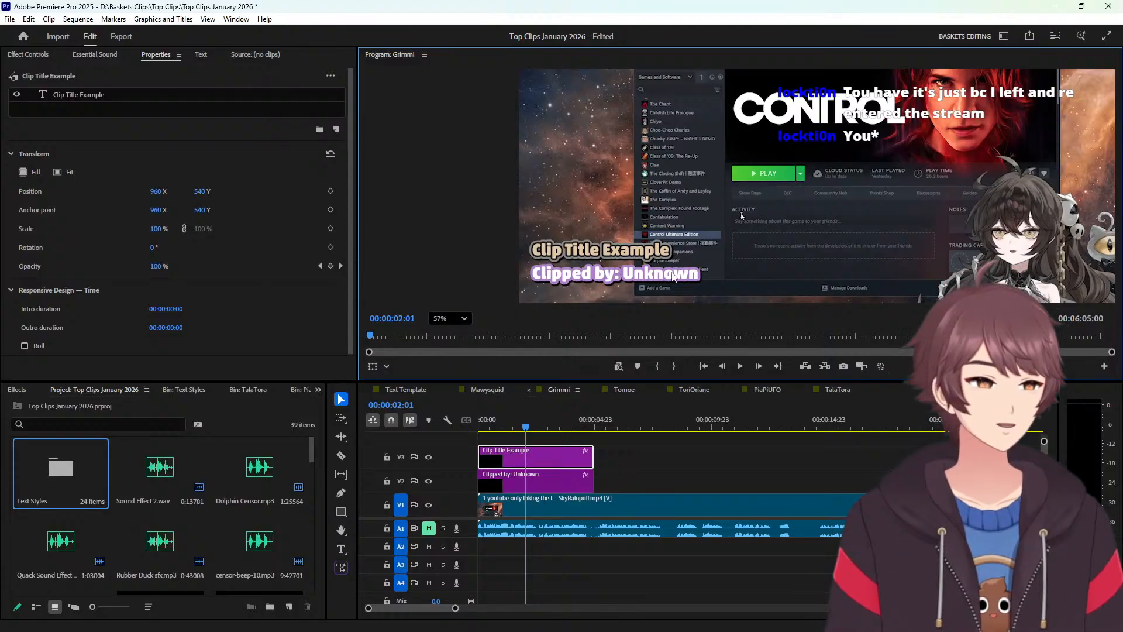
scroll(978, 240, "down", 3)
scroll(805, 241, "up", 5)
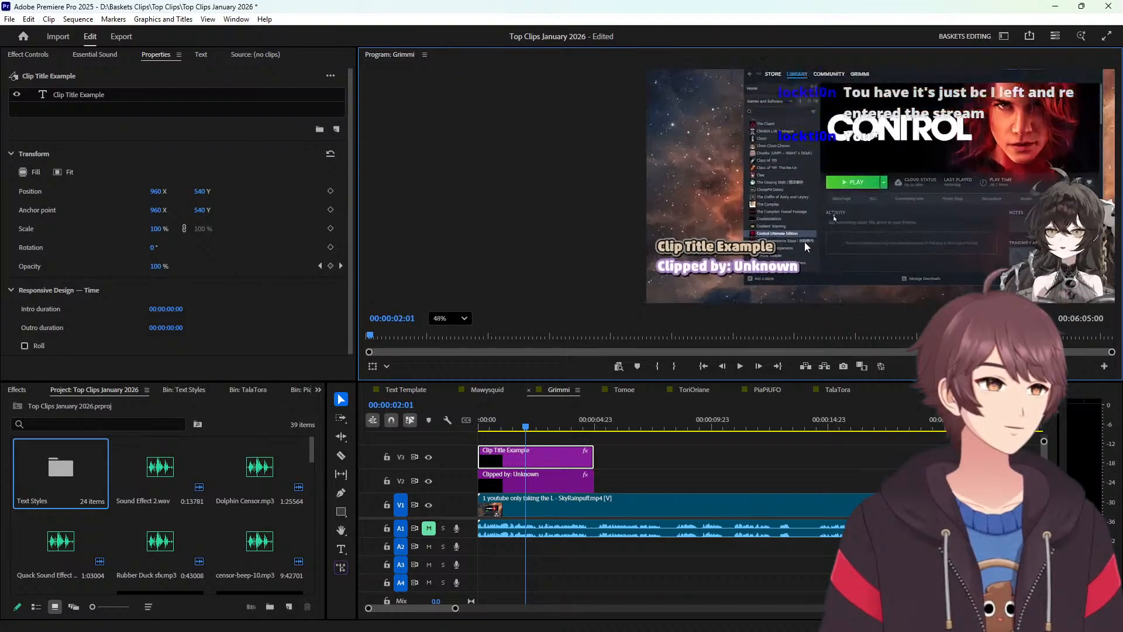
scroll(726, 250, "up", 3)
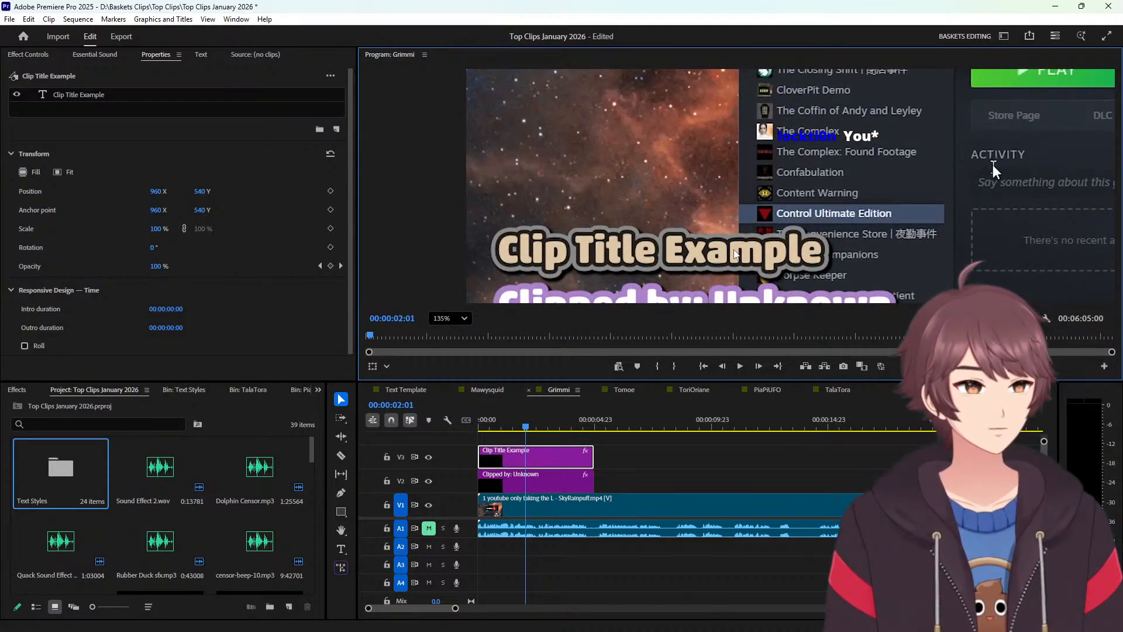
scroll(736, 253, "down", 5)
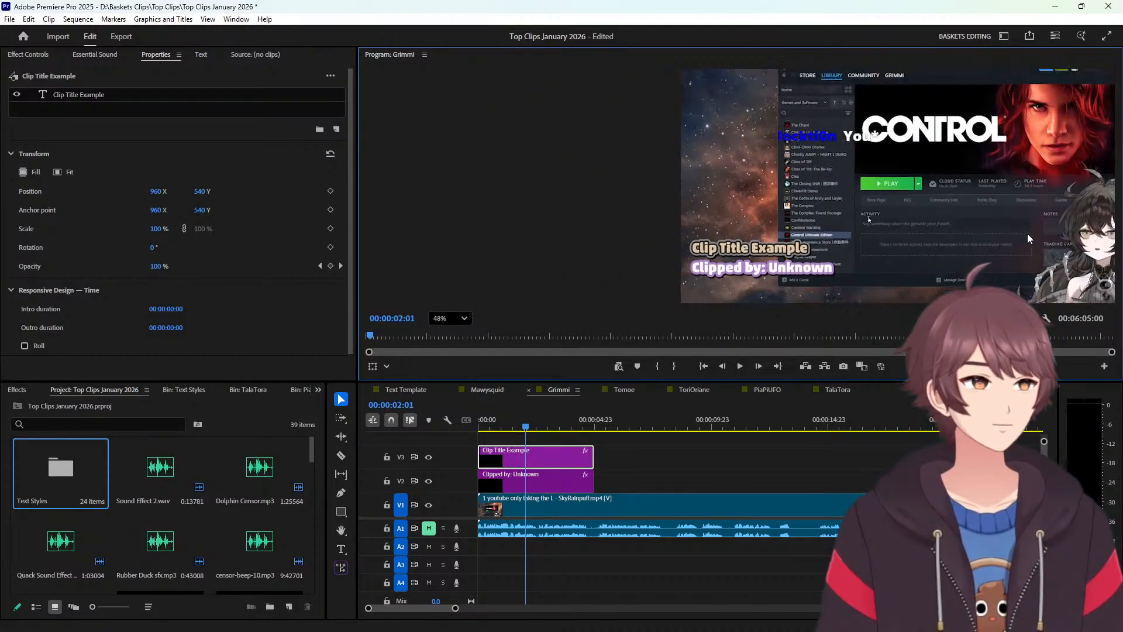
scroll(1031, 241, "up", 3)
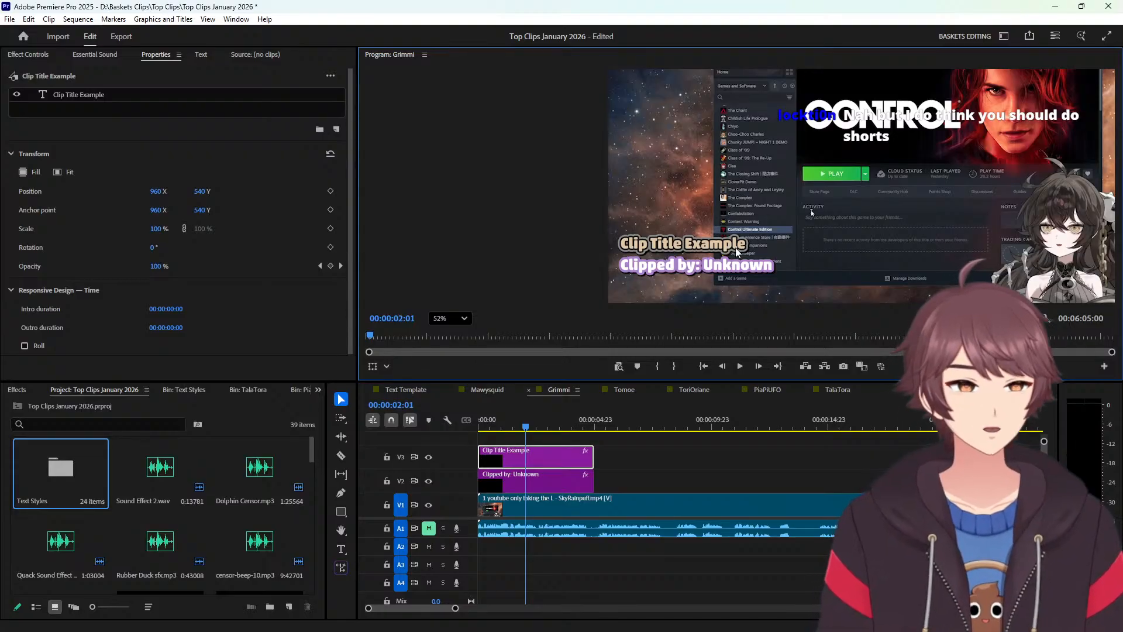
scroll(735, 248, "up", 1)
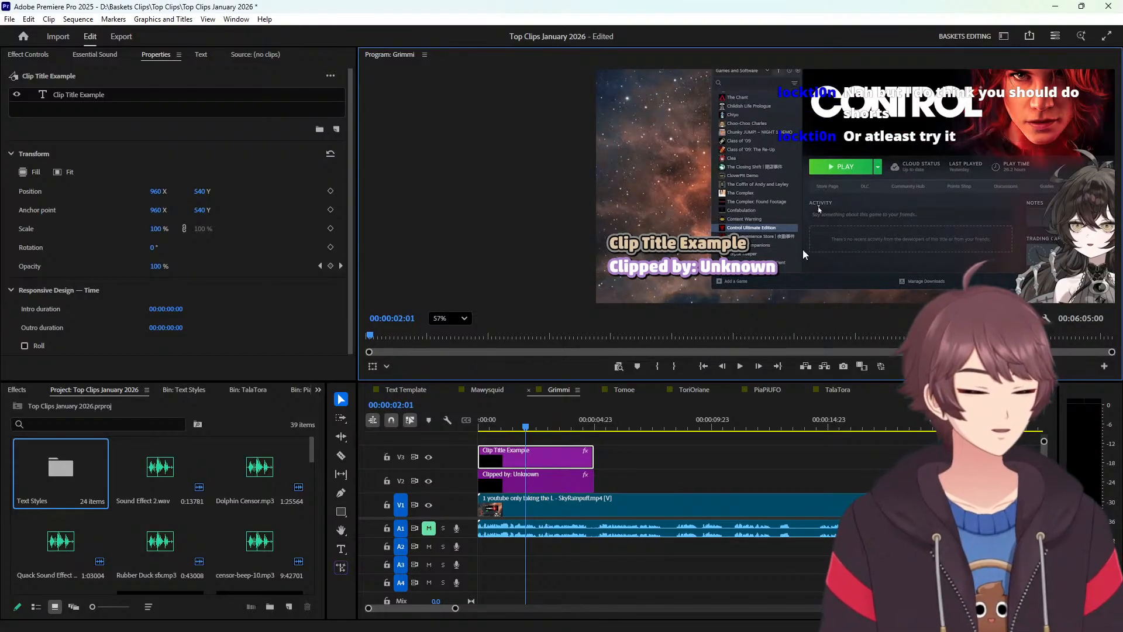
key("h")
left_click_drag(883, 256, 726, 244)
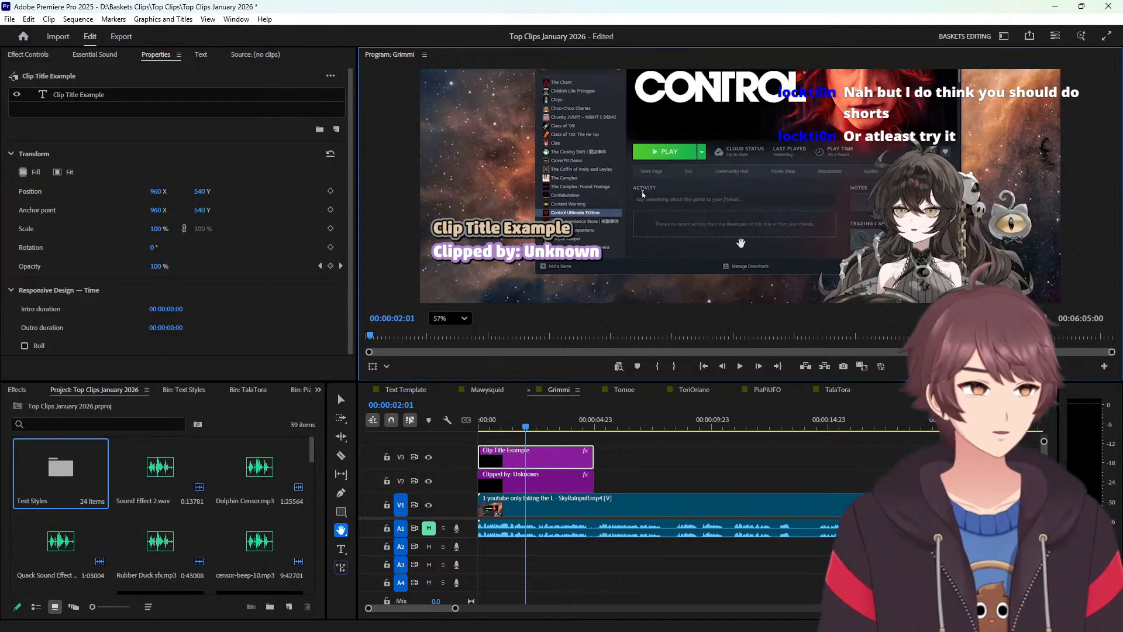
key("v")
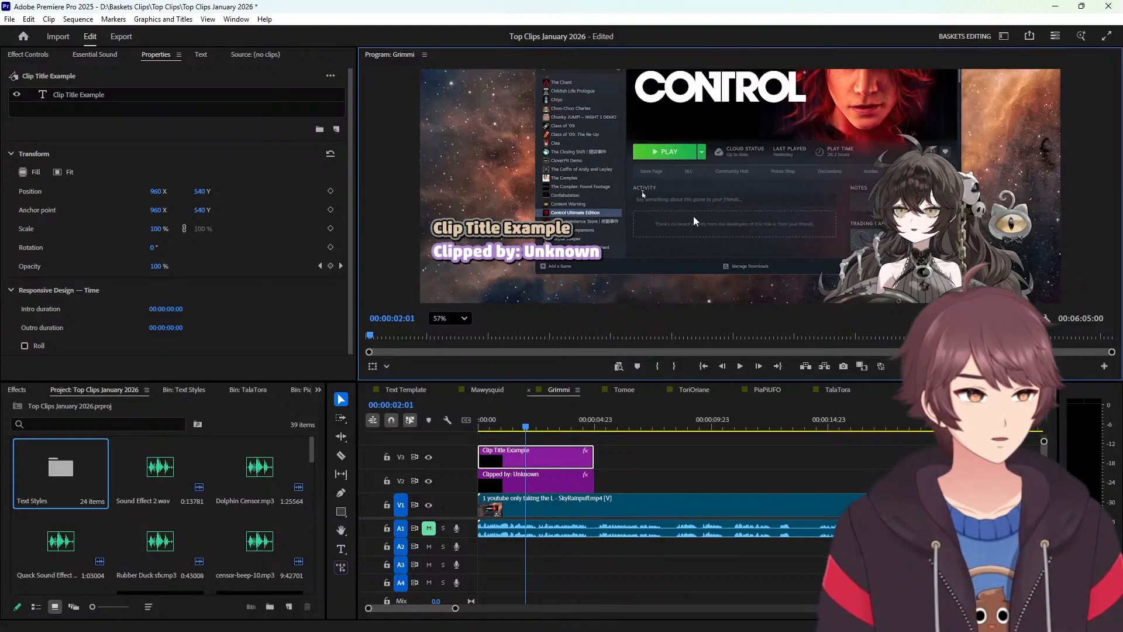
Try recolouring the title's 40 px stroke with black sampled from the character's outfit.
left_click(110, 86)
left_click(106, 91)
scroll(212, 265, "down", 5)
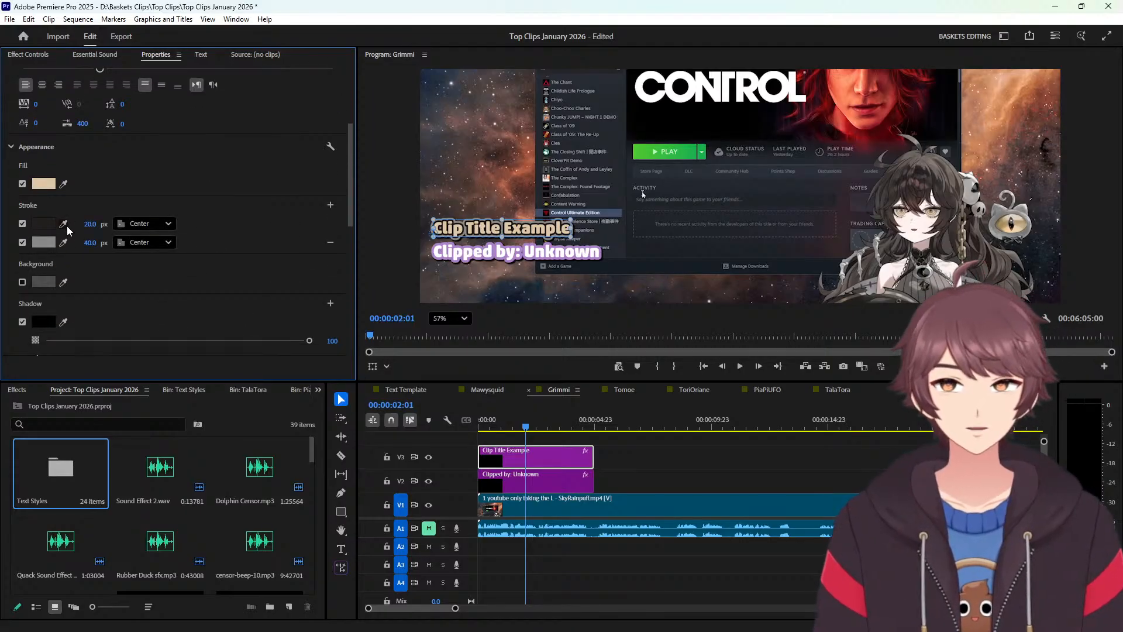
left_click(64, 225)
left_click(75, 211)
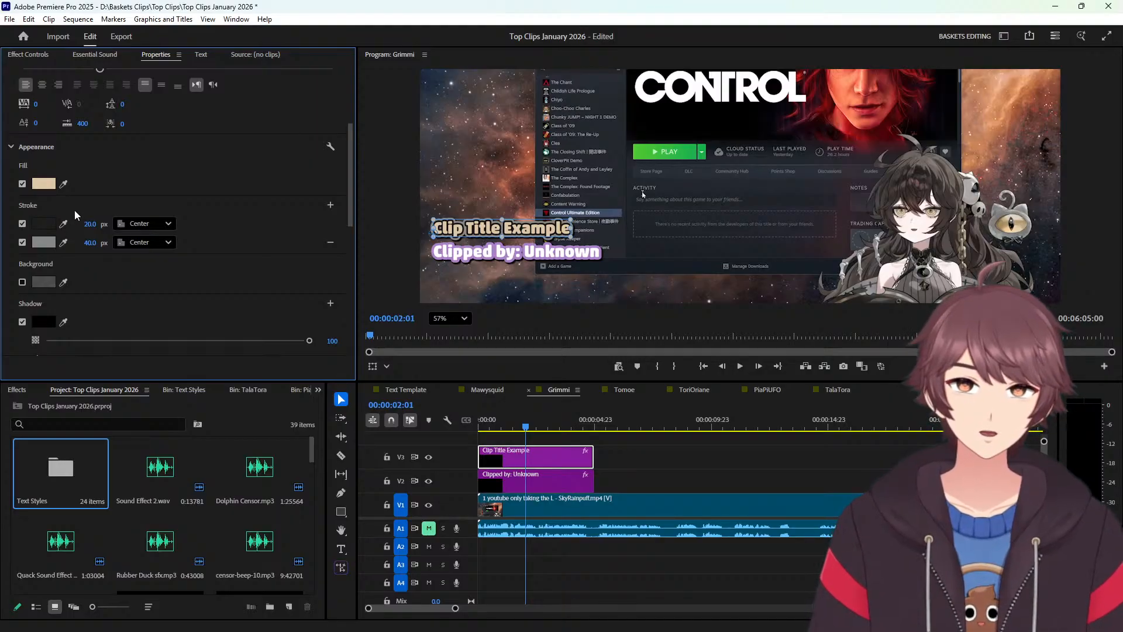
left_click(64, 245)
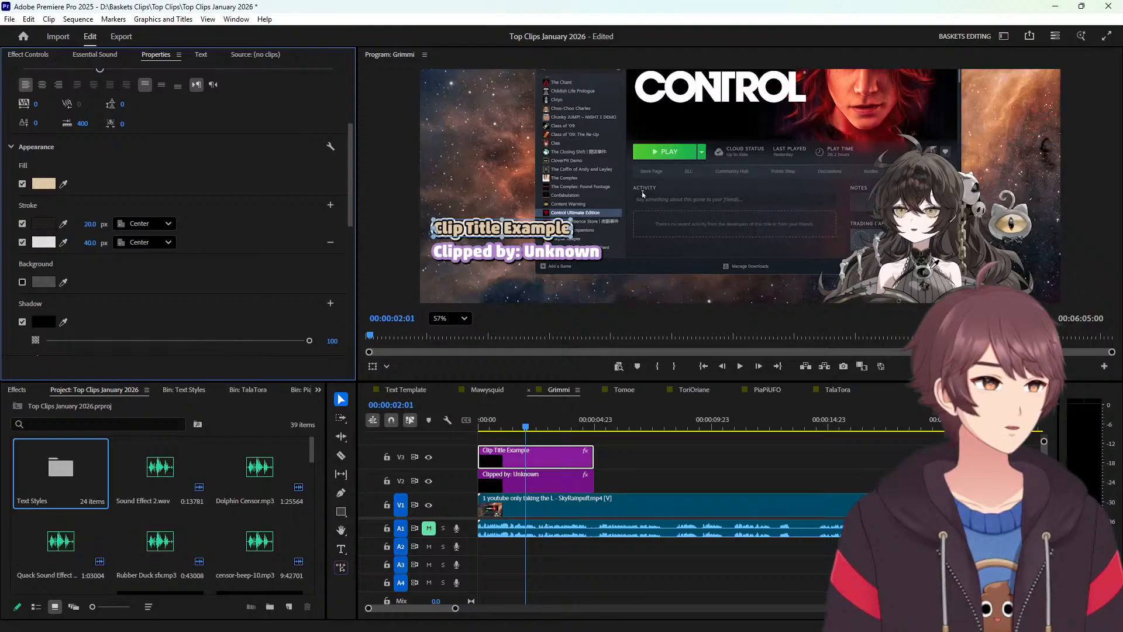
left_click(924, 269)
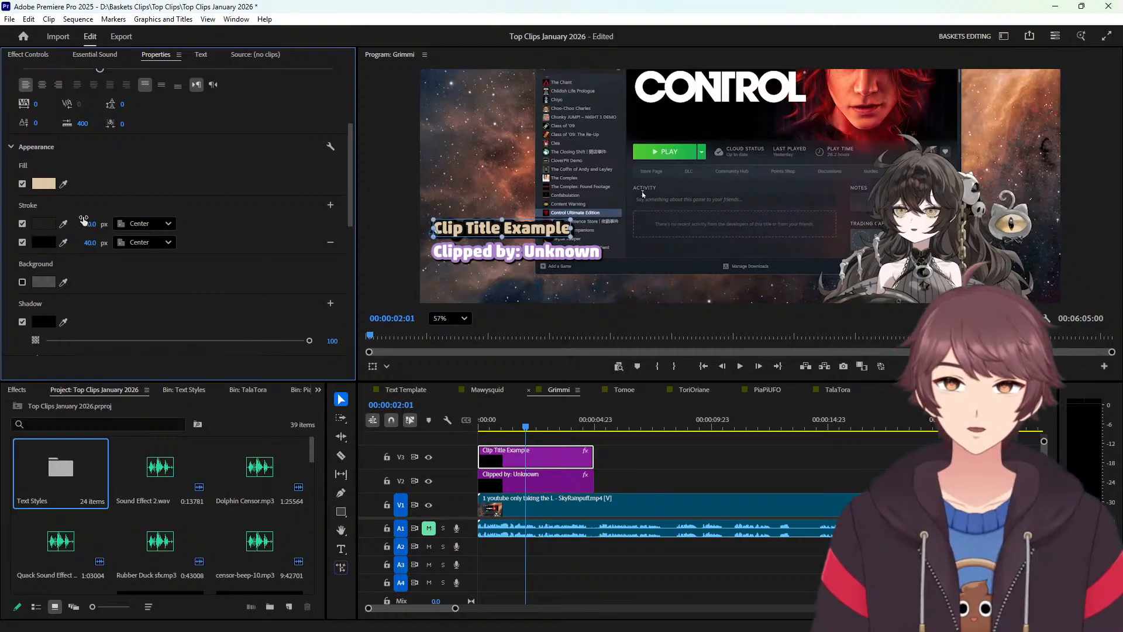
Try a gold 20 px stroke sampled from the ornament's eye and a dark fill sampled from the character's hair.
left_click(65, 224)
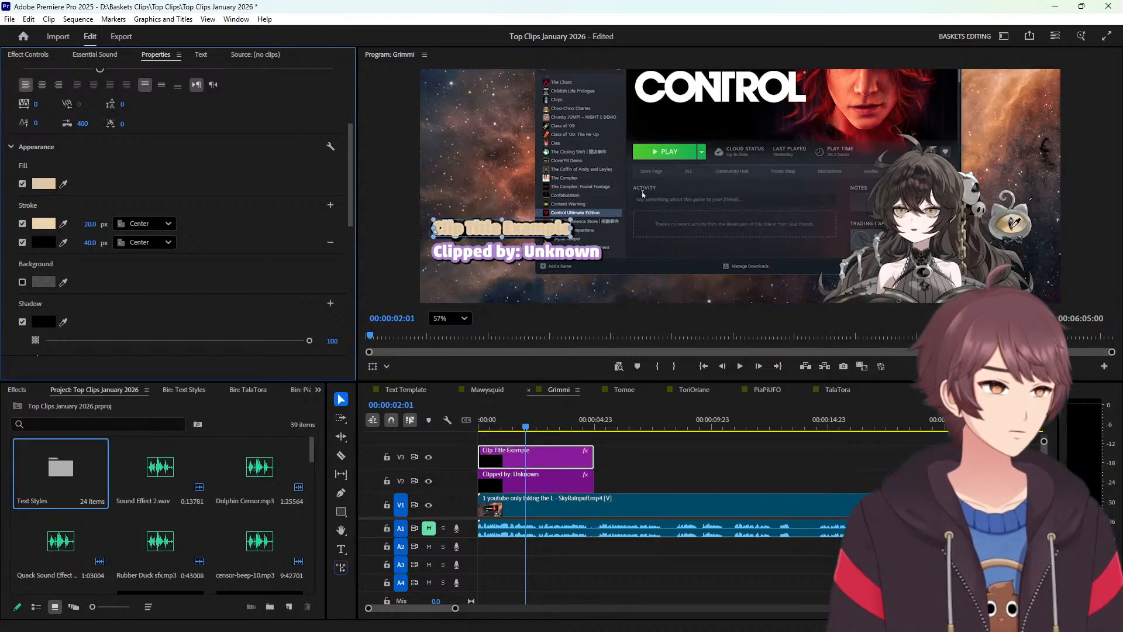
left_click(1002, 227)
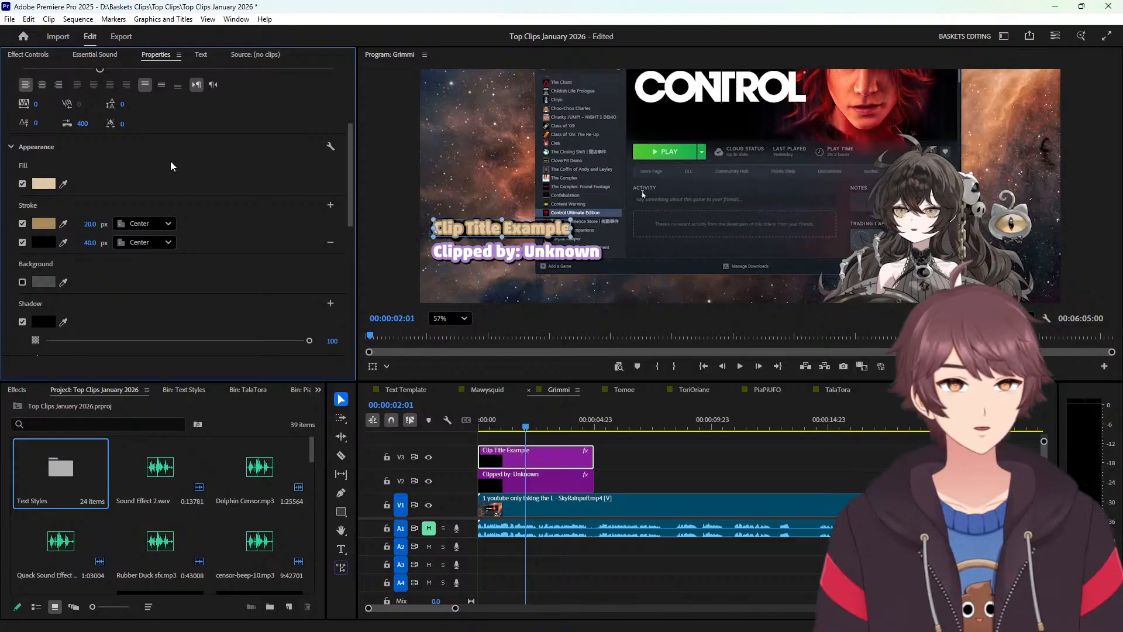
left_click(63, 183)
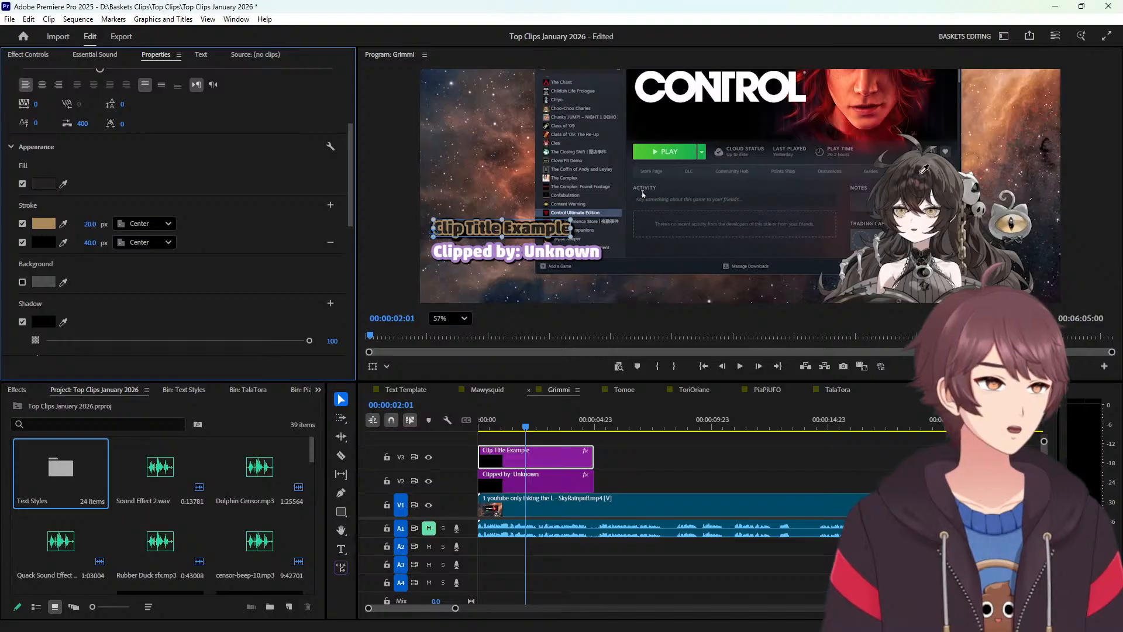
left_click(921, 173)
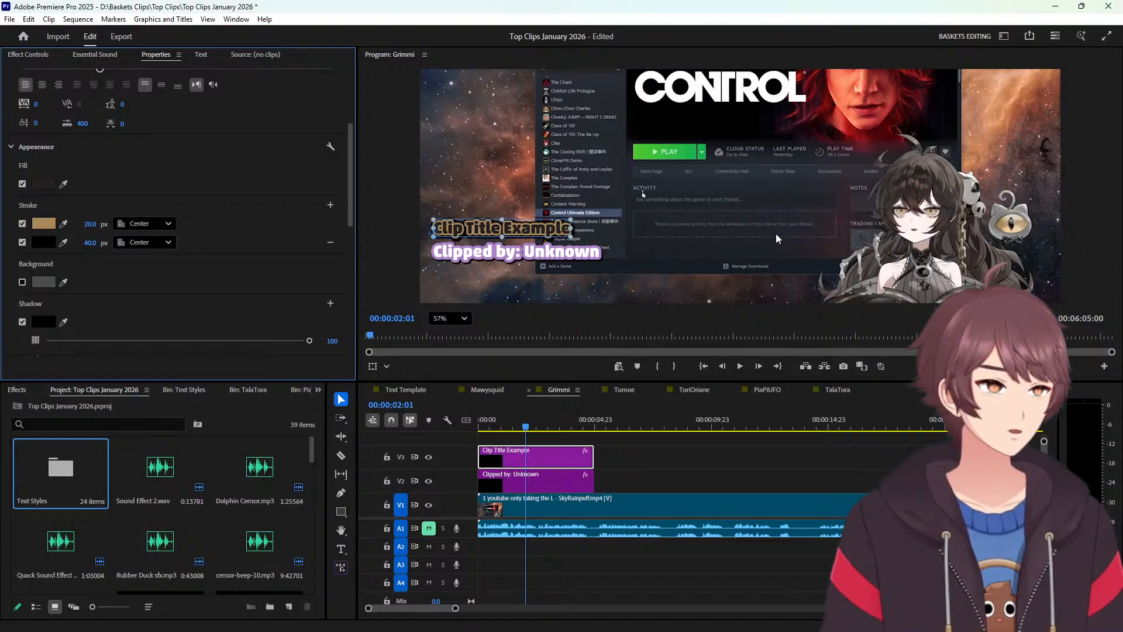
left_click(666, 270)
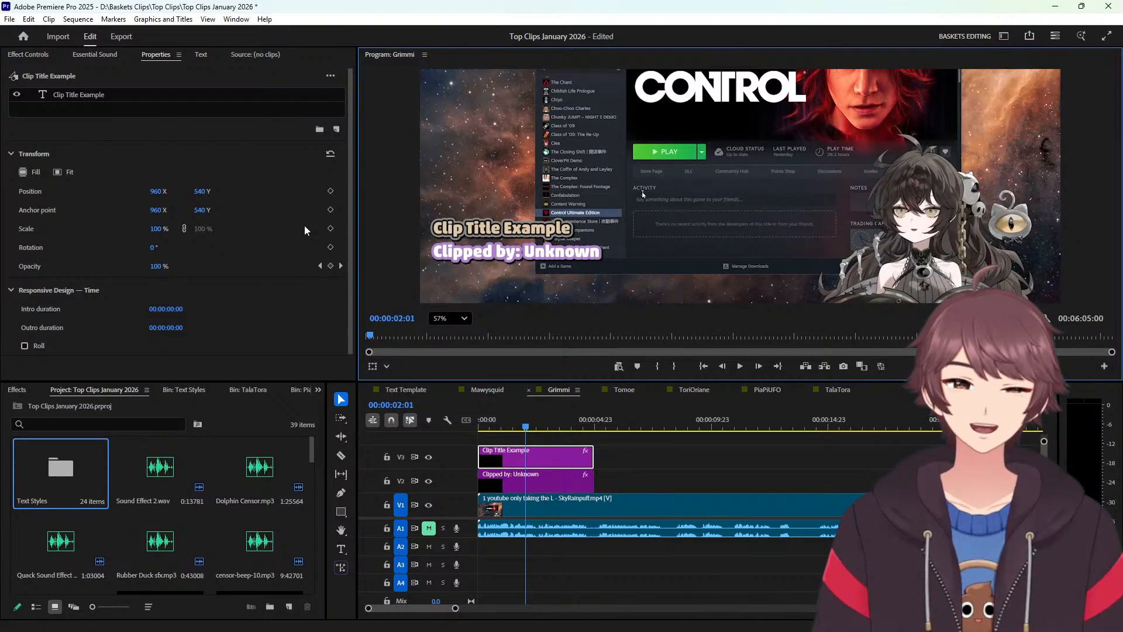
Save the title's formatting as a linked text style named "Title: Grimmi" in the project.
left_click(226, 94)
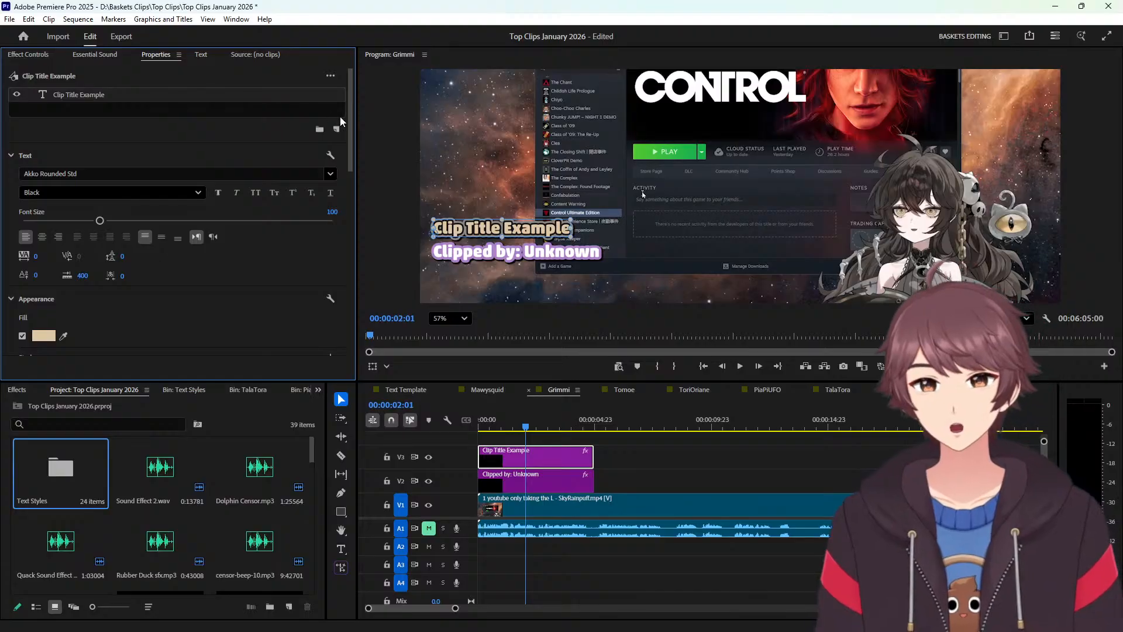
left_click_drag(350, 120, 378, 329)
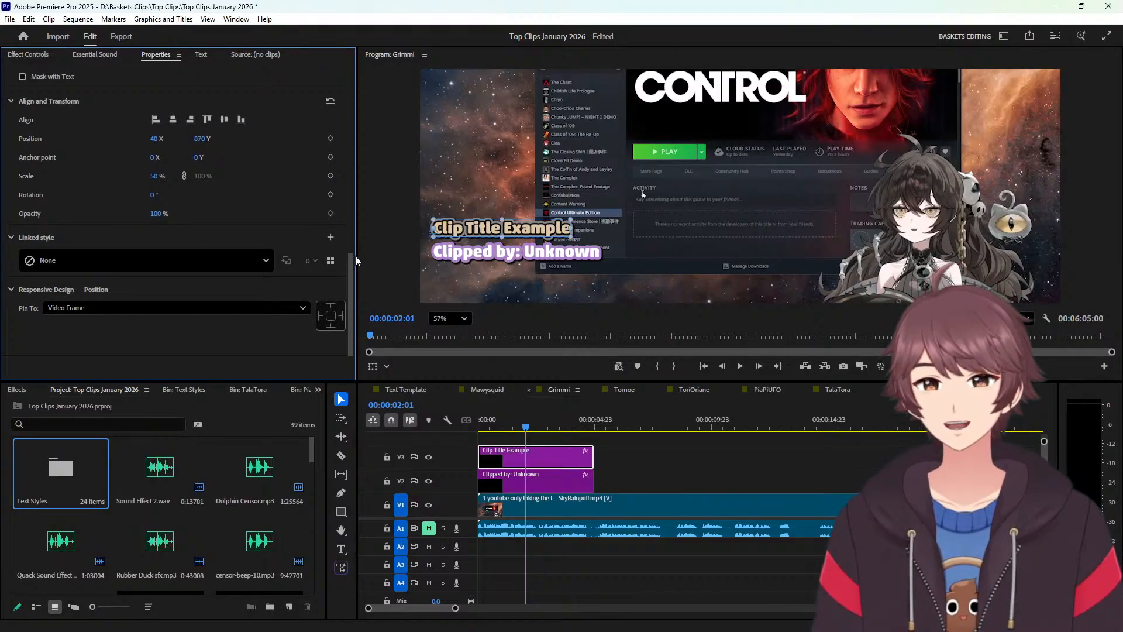
left_click(330, 238)
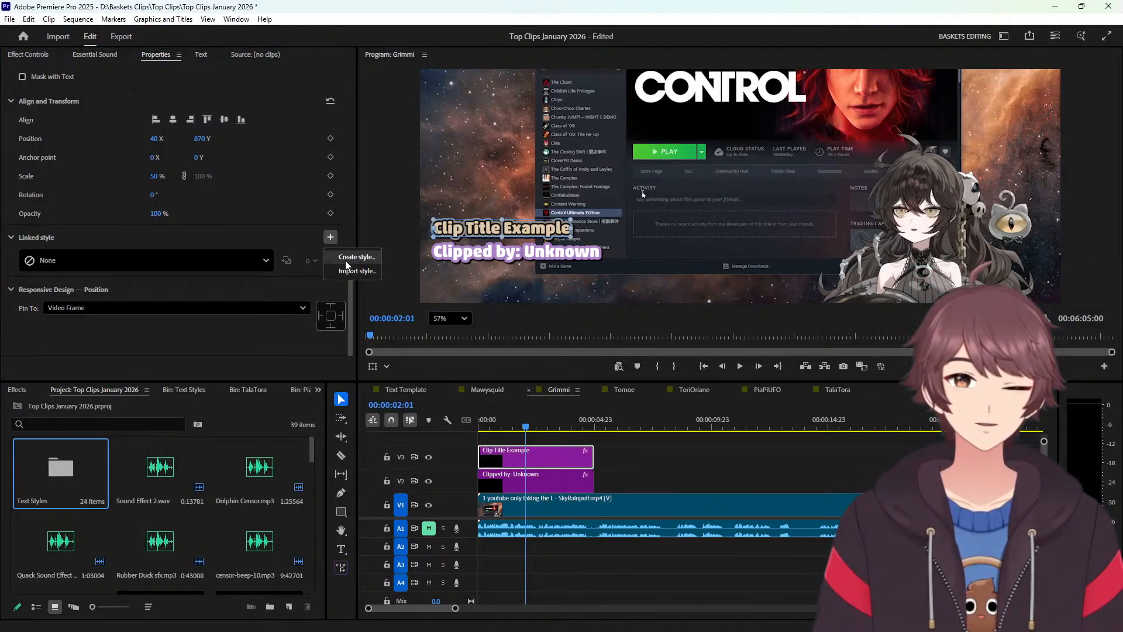
left_click(346, 261)
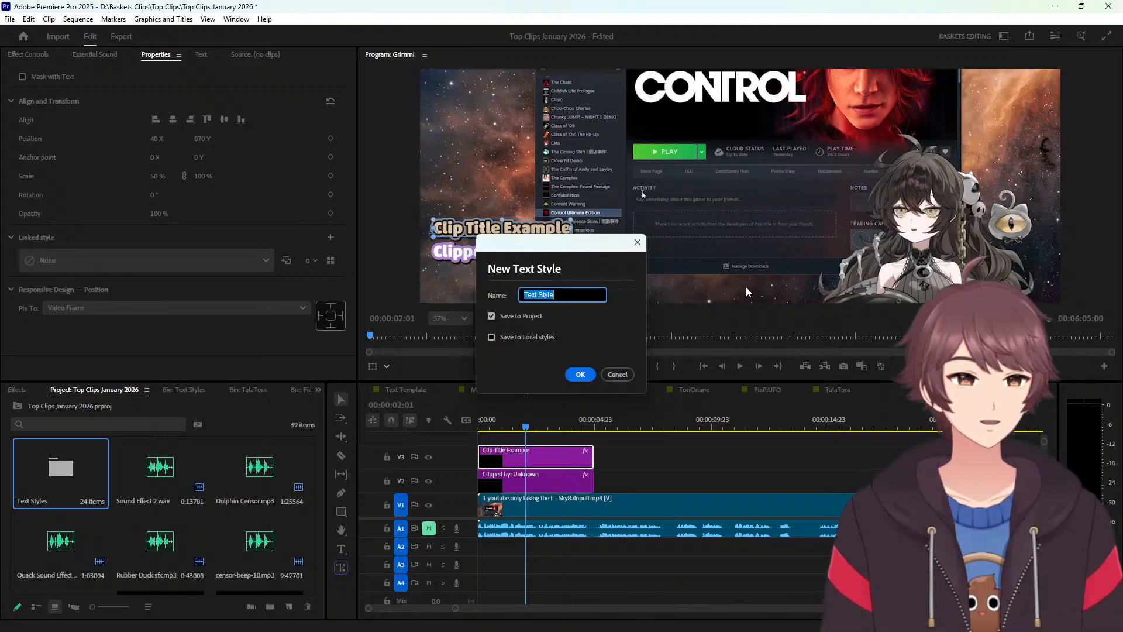
type("Grimmi")
key("BackSpace")
key("BackSpace")
key("BackSpace")
key("BackSpace")
key("BackSpace")
key("BackSpace")
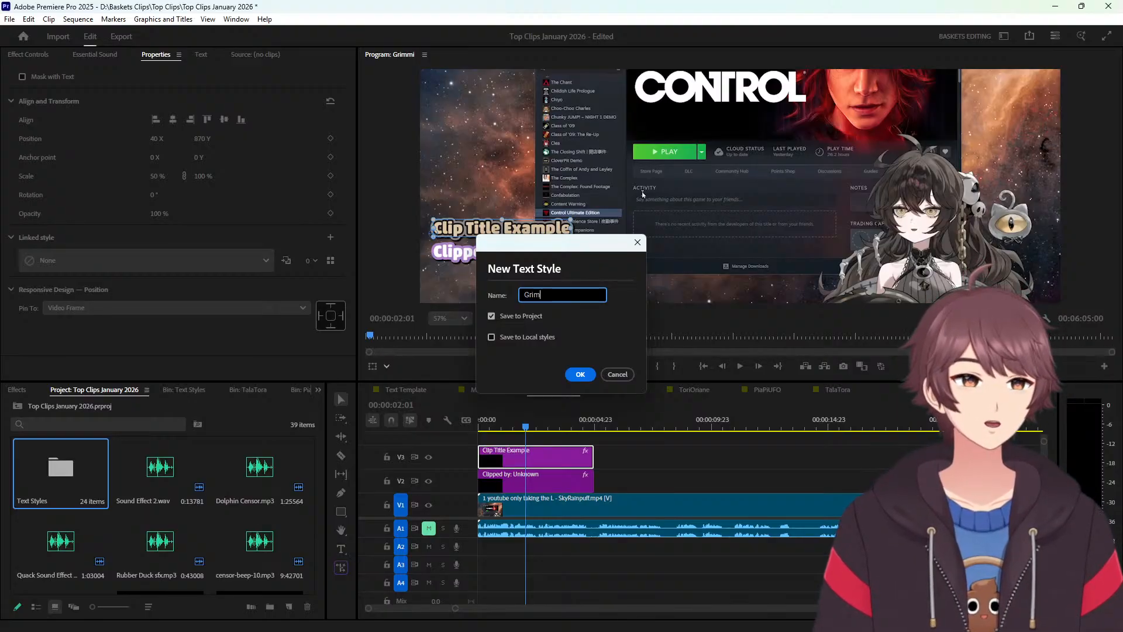
type("Title: Grimmi")
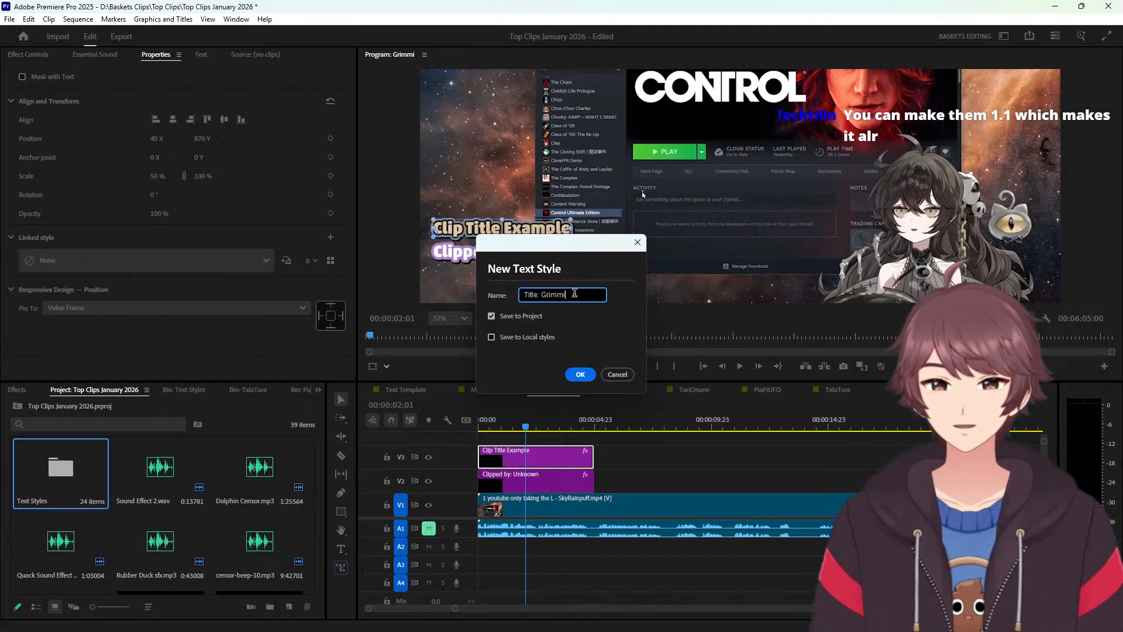
left_click(581, 375)
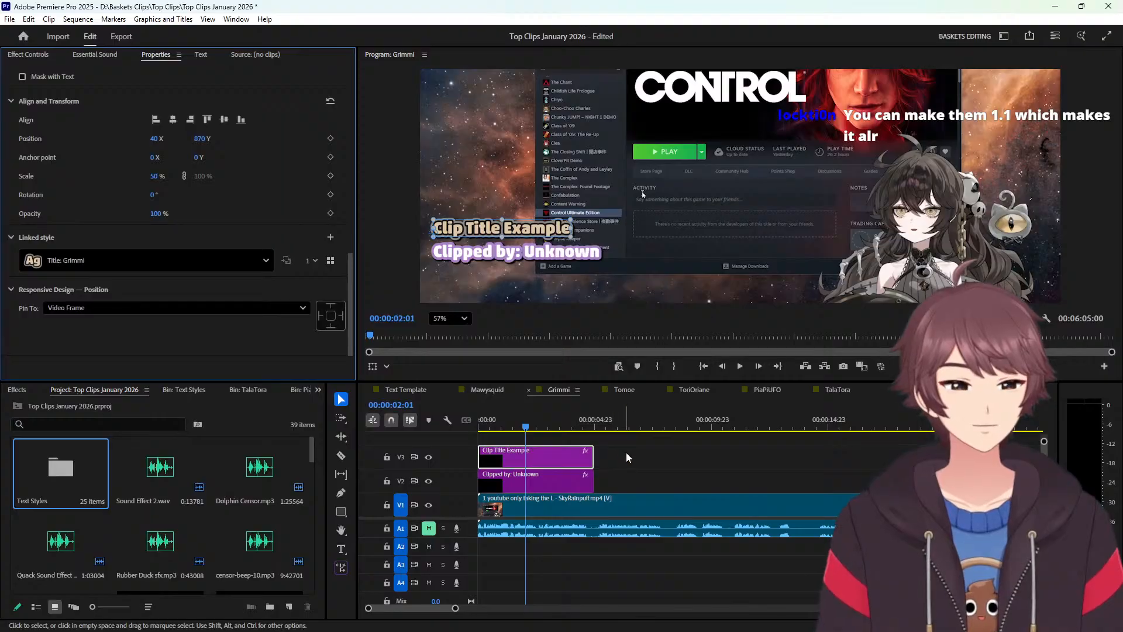
Check the clips earlier in the Tomoe sequence and return to the Grimmi sequence.
left_click(623, 390)
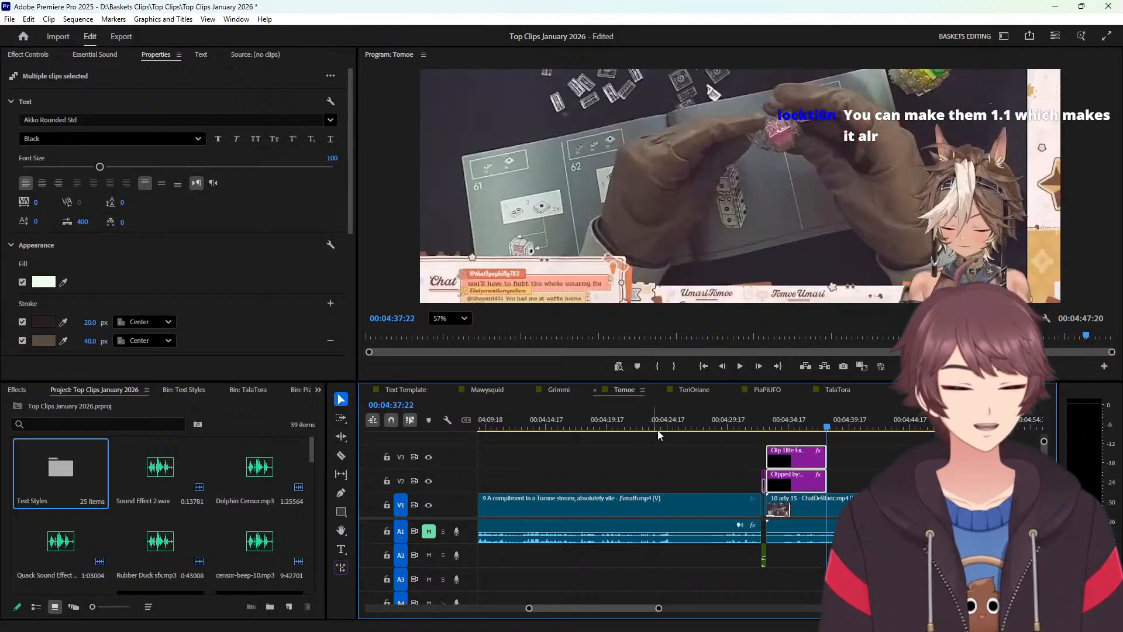
left_click_drag(830, 427, 613, 430)
left_click(560, 393)
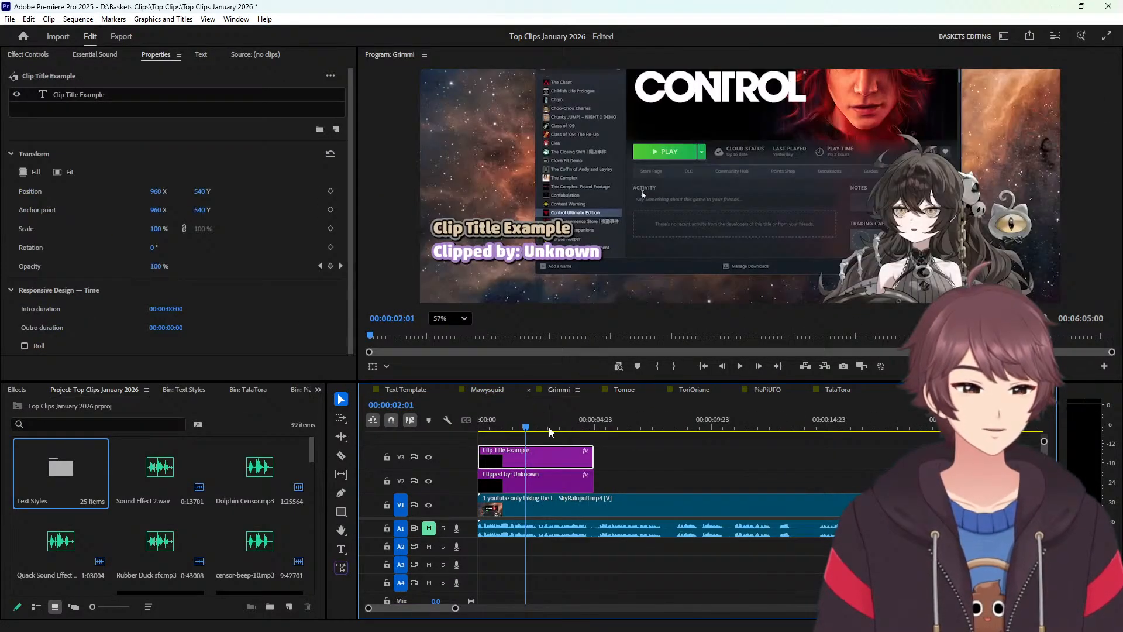
Apply the "Title: Grimmi" linked style to the "Clipped by: Unknown" credit text.
left_click(564, 484)
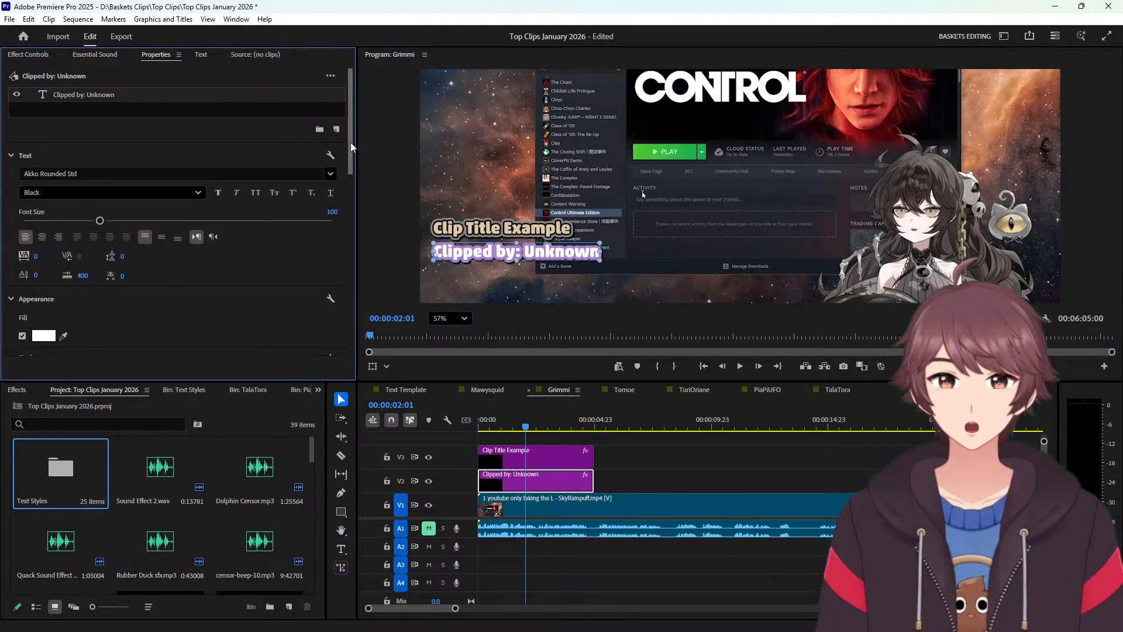
scroll(350, 143, "down", 8)
left_click(231, 261)
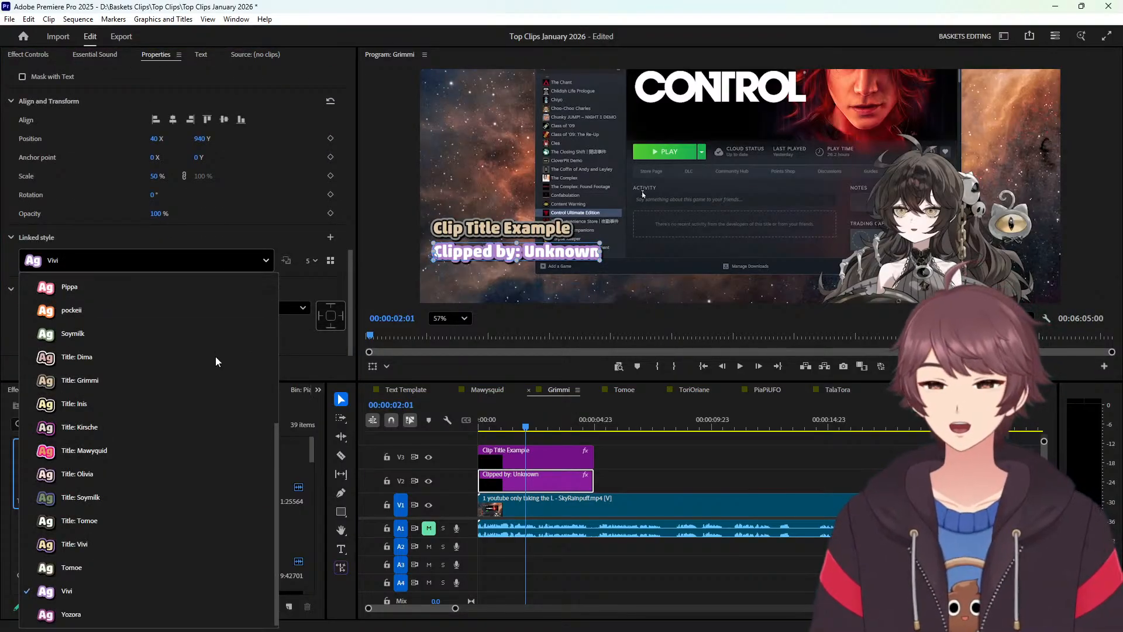
left_click(121, 372)
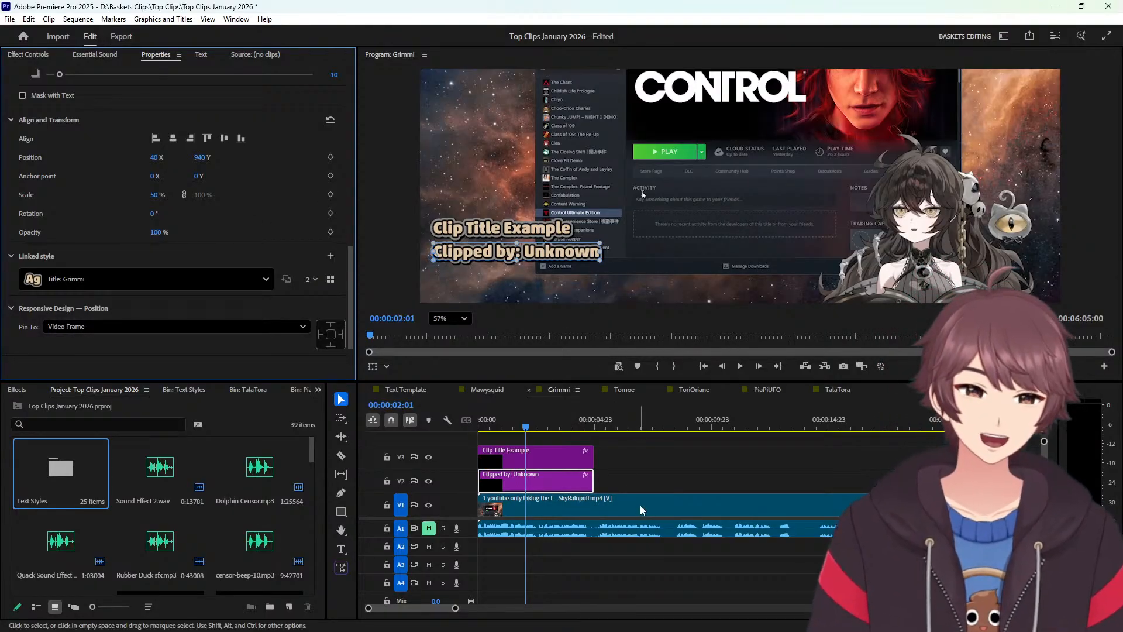
Copy the styled title and credit clips to the start of each remaining clip in the Grimmi sequence.
left_click_drag(636, 465, 576, 475)
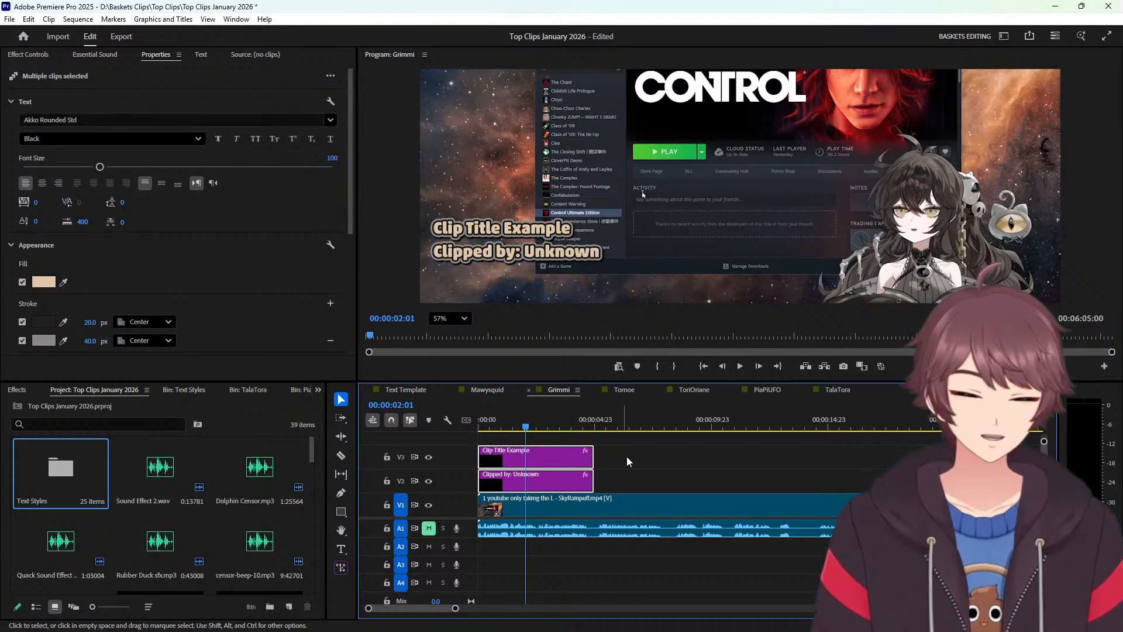
left_click(656, 445)
key("Down")
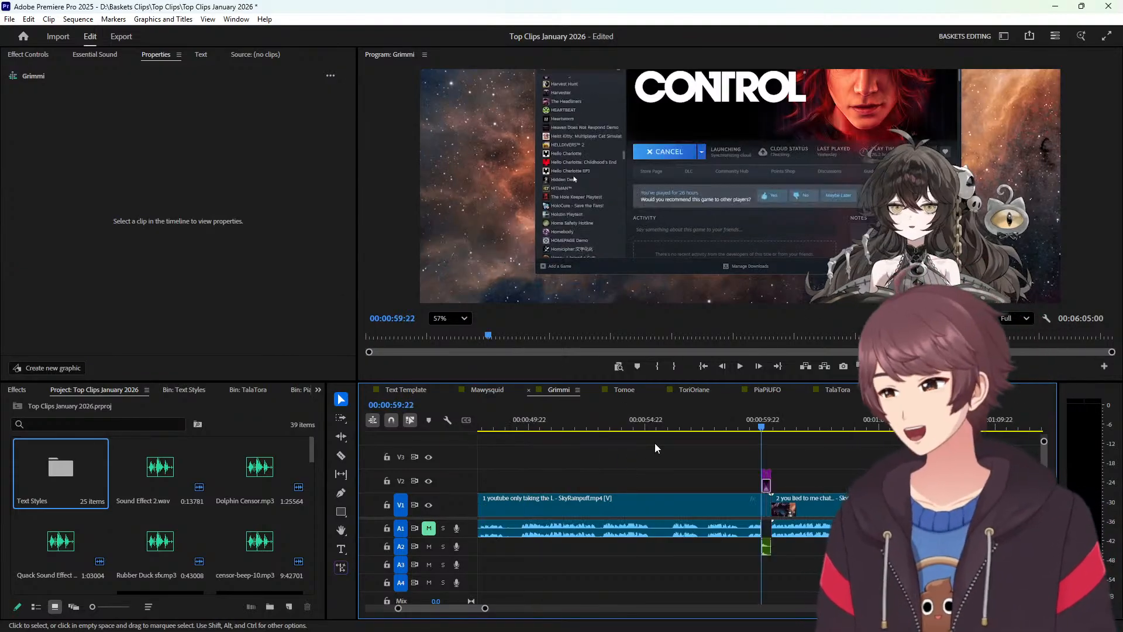
key("Down")
key("Down")
key("Down")
key("Down")
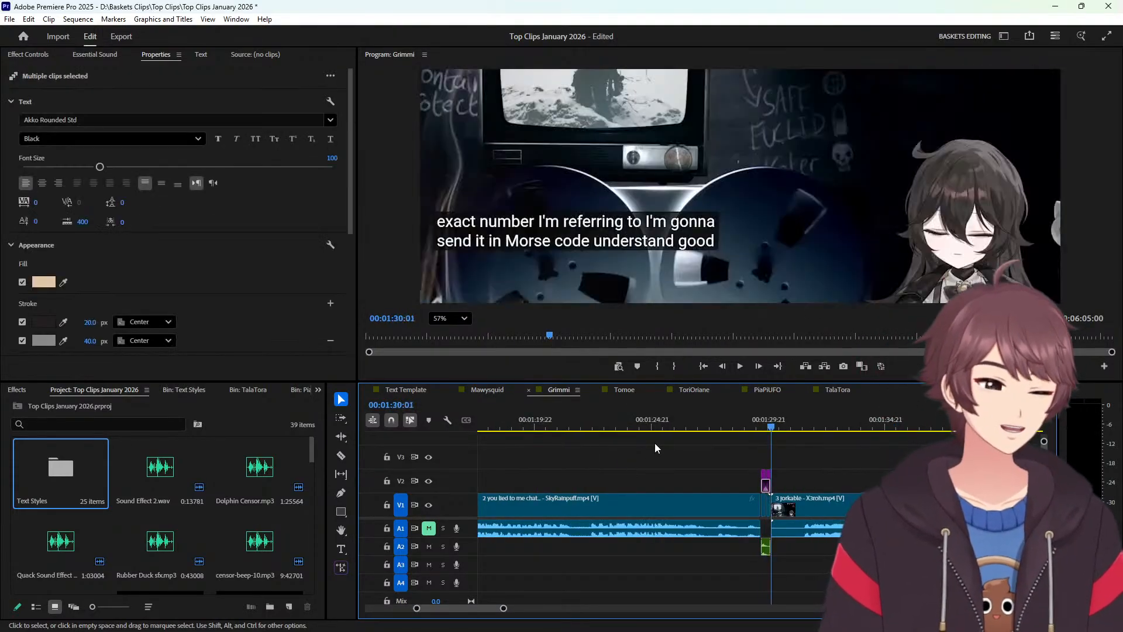
key("Down")
key("Down")
key("Down")
key("Down")
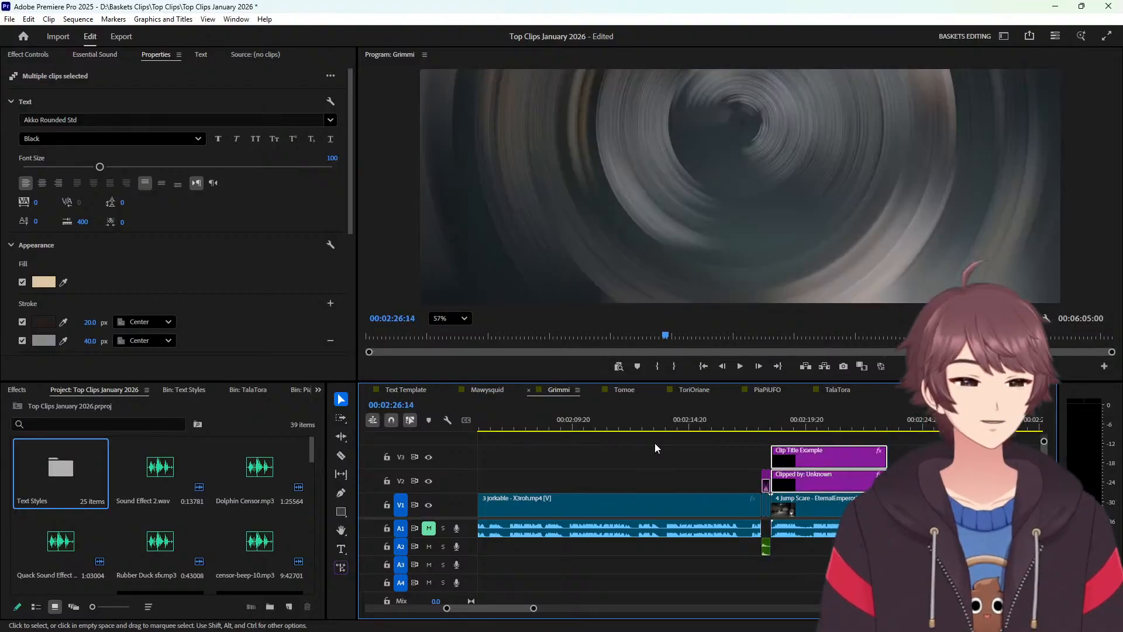
key("Down")
key("Down")
key("Down")
key("Down")
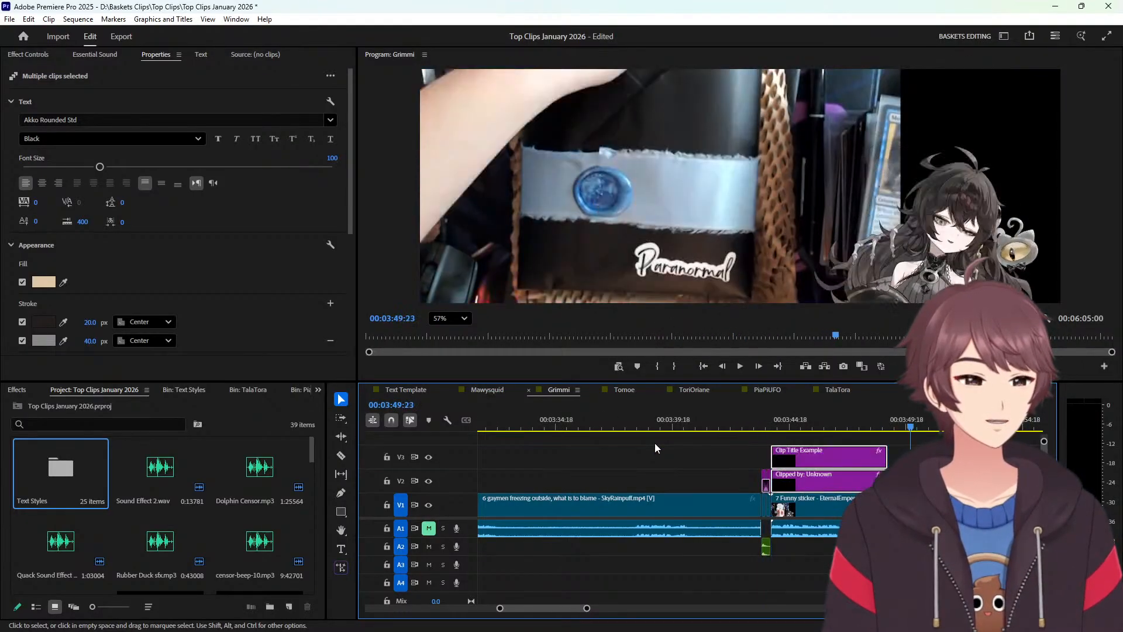
key("Down")
key("Down")
key("Down")
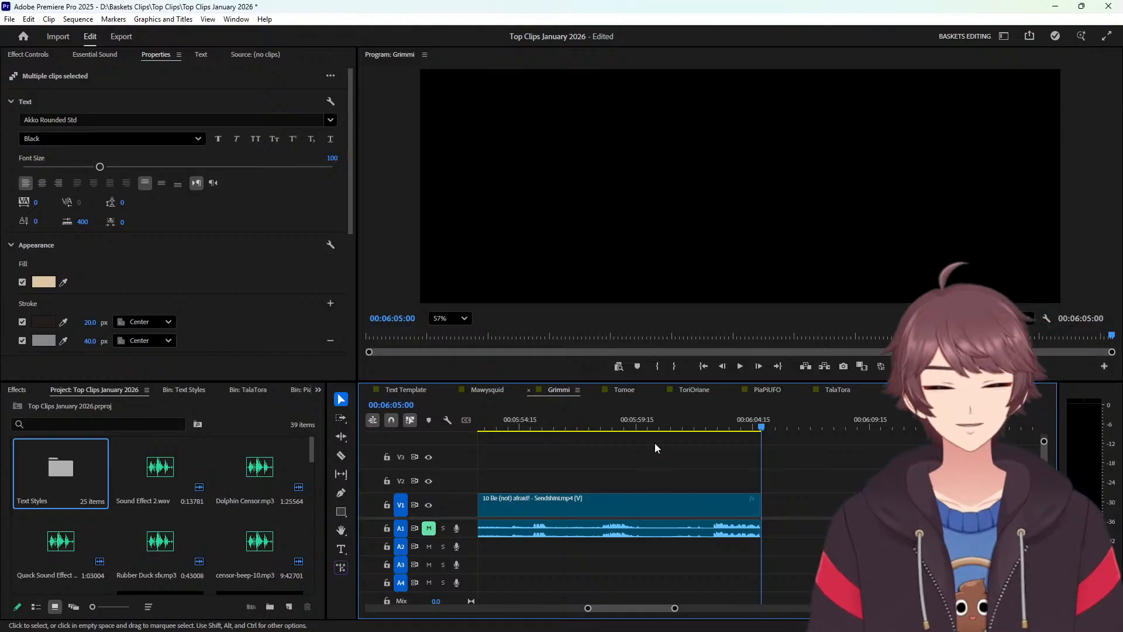
key("Up")
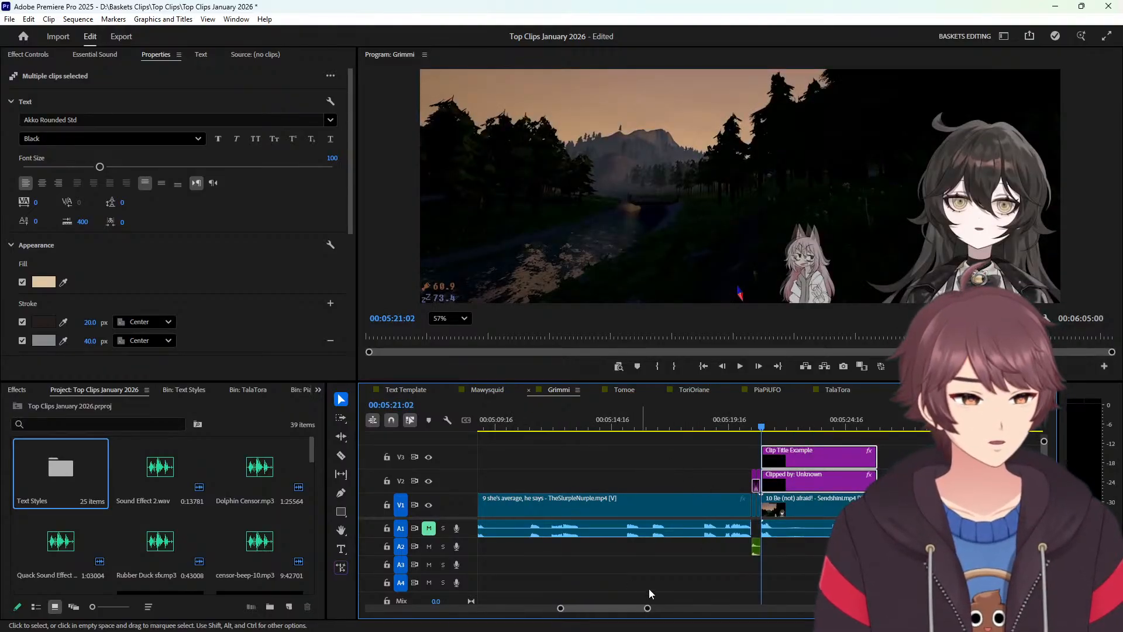
key("Down")
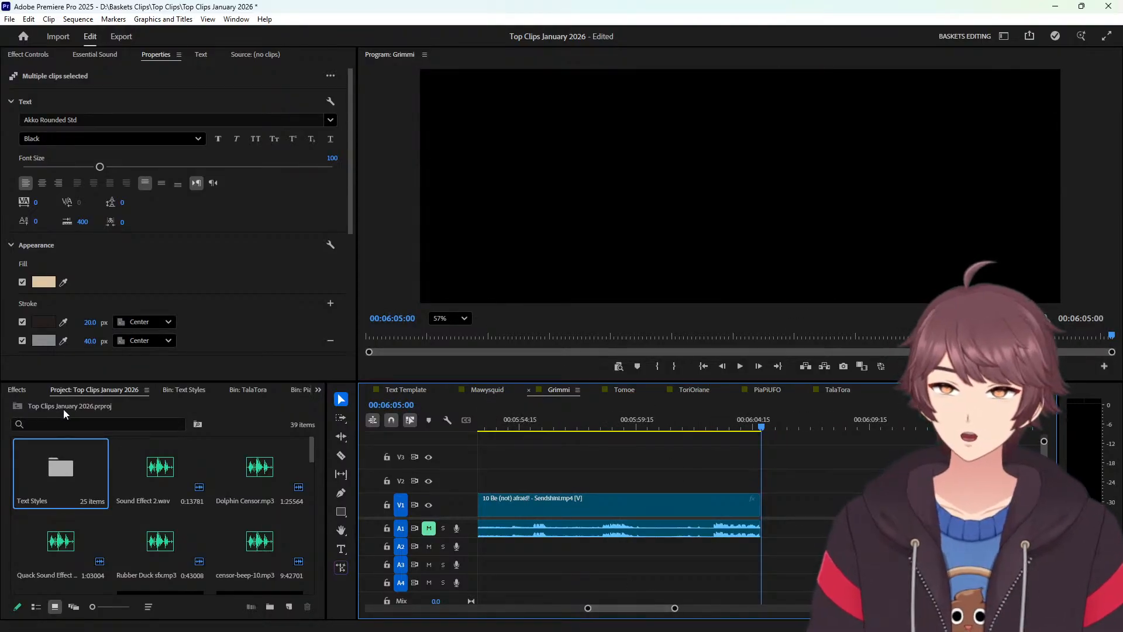
Add a Constant Power crossfade to the end of the last clip's audio in the Grimmi sequence.
left_click(26, 391)
left_click_drag(77, 515, 752, 529)
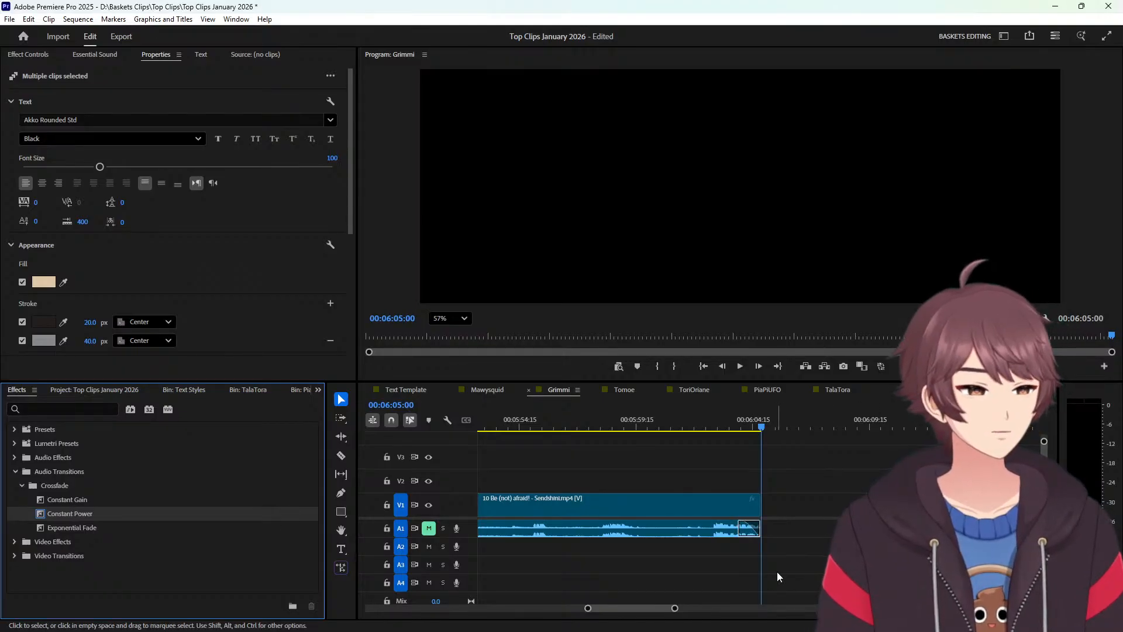
Open the ToriOriane sequence, set the program preview to Fit, and place the playhead at 00:00:02:00 over the opening titles.
left_click(617, 390)
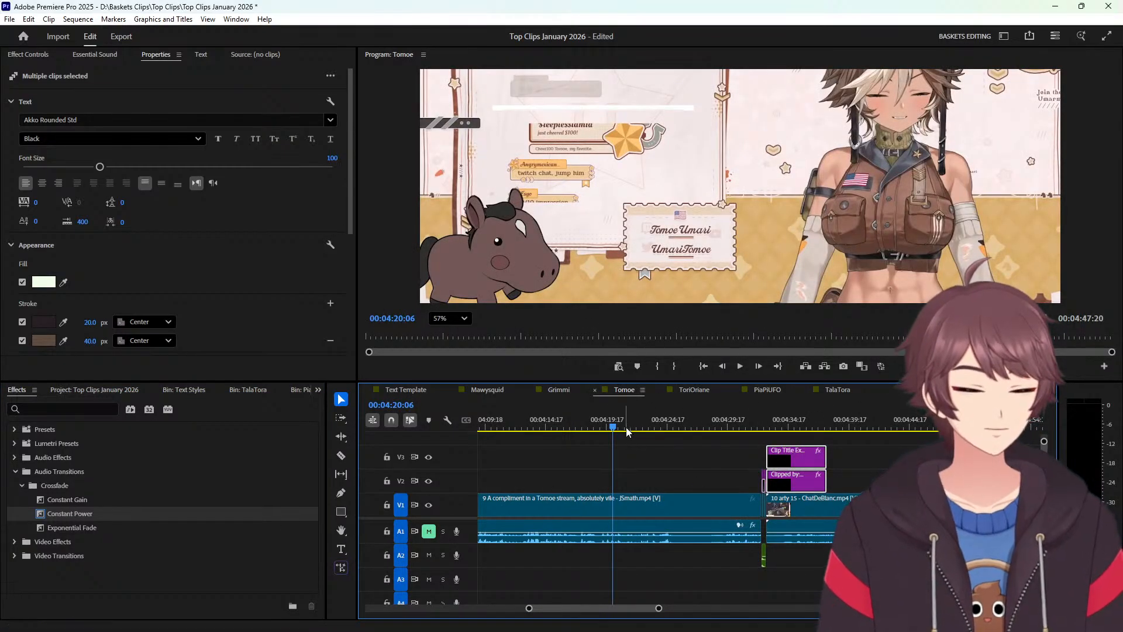
left_click(693, 389)
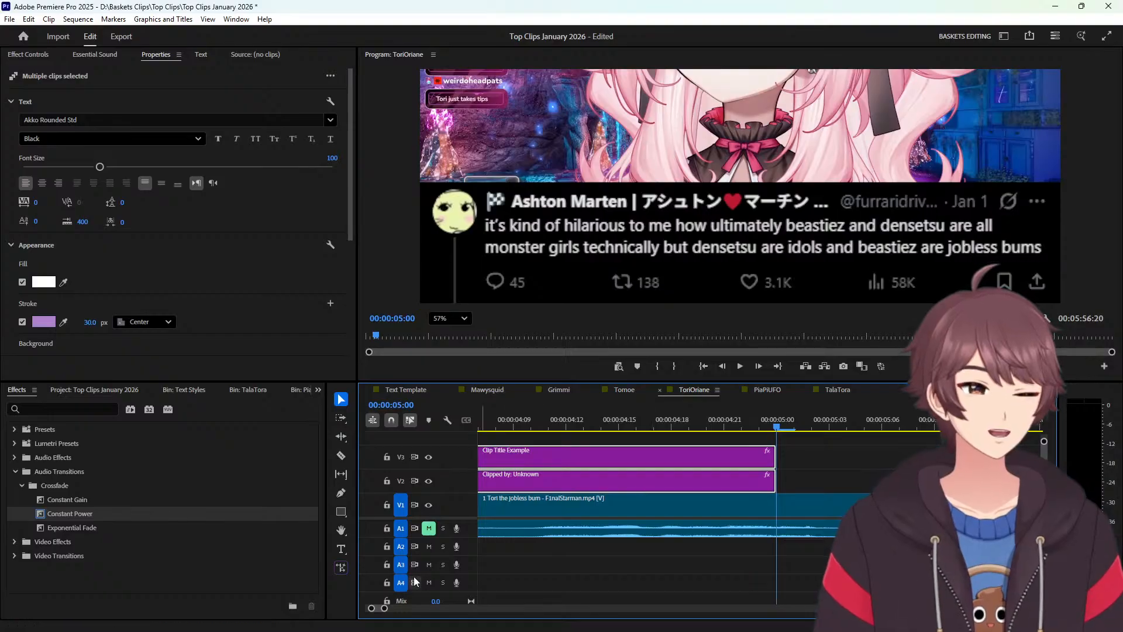
left_click_drag(384, 609, 454, 609)
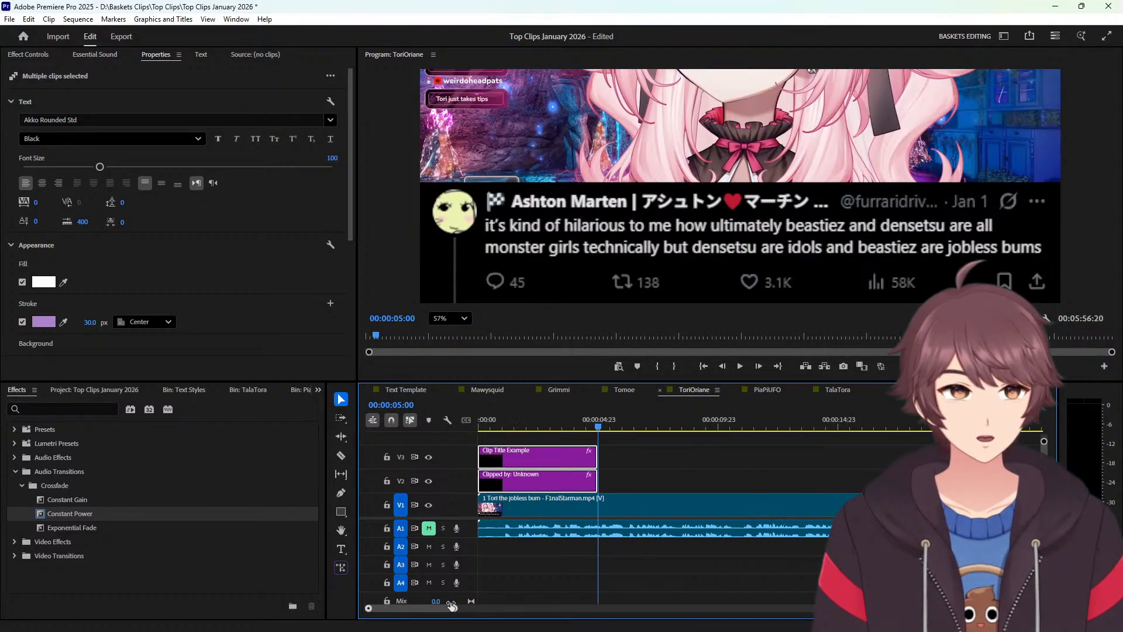
left_click(458, 320)
left_click(457, 339)
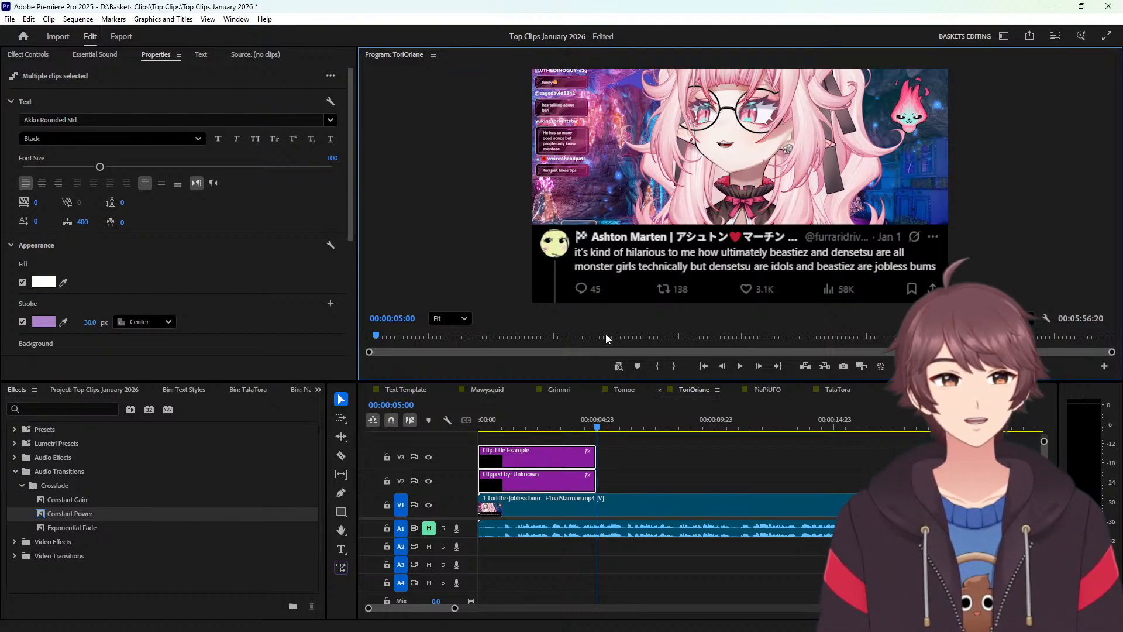
left_click(526, 418)
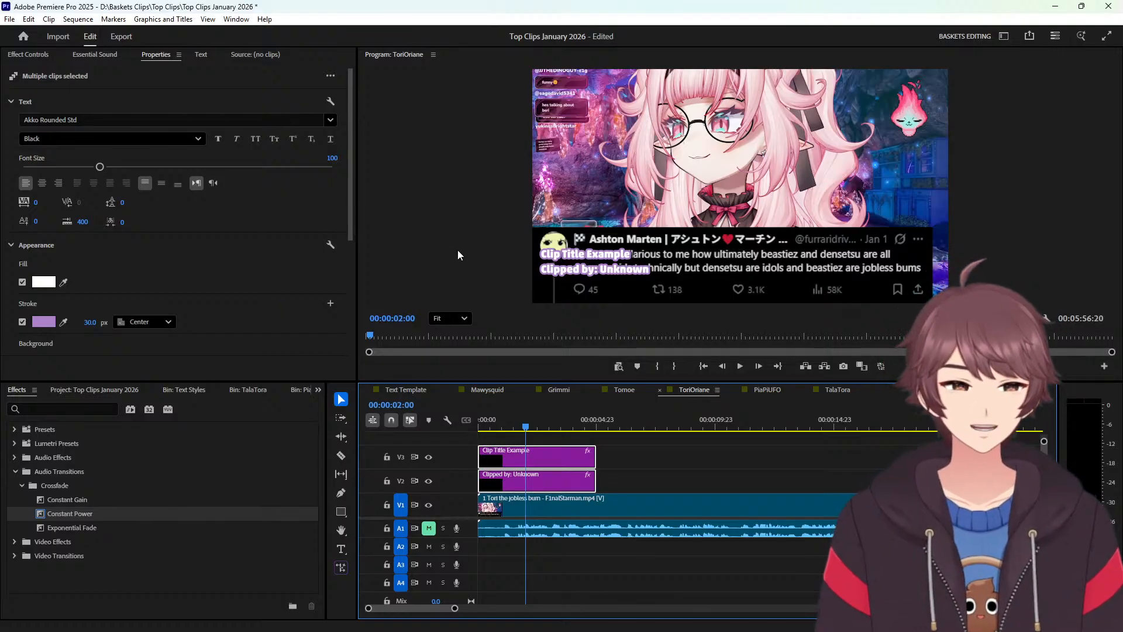
Add a second, outer stroke of 40 px to the title and credit text, and set the first stroke to 20 px.
scroll(155, 282, "down", 3)
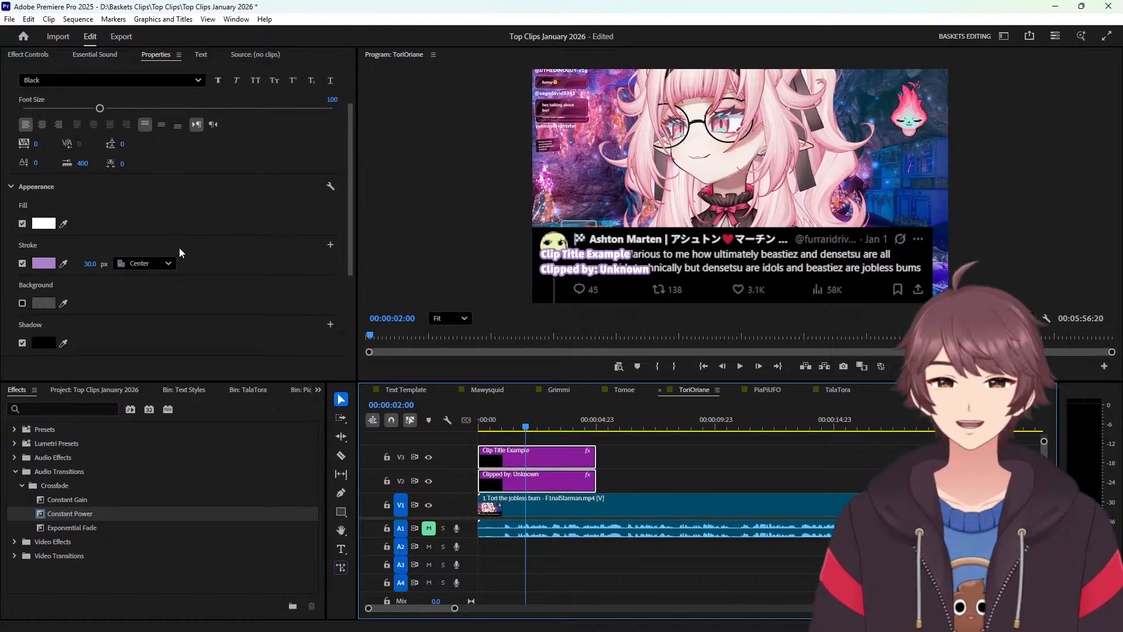
scroll(186, 248, "up", 1)
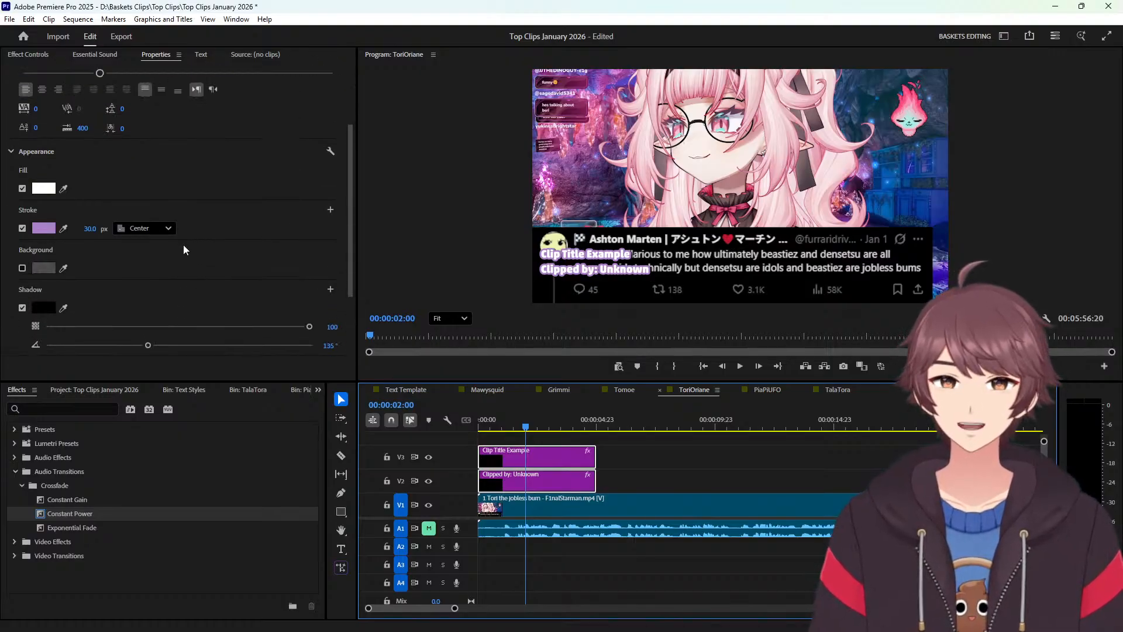
left_click(331, 210)
left_click(85, 246)
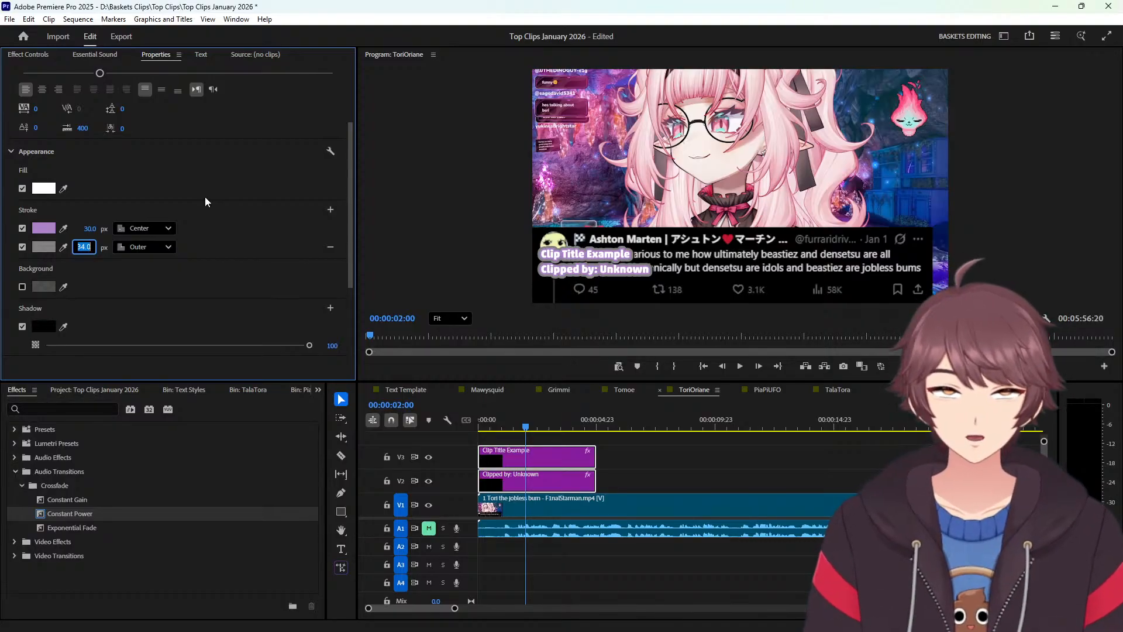
type("40")
left_click(92, 228)
type("20")
left_click(241, 224)
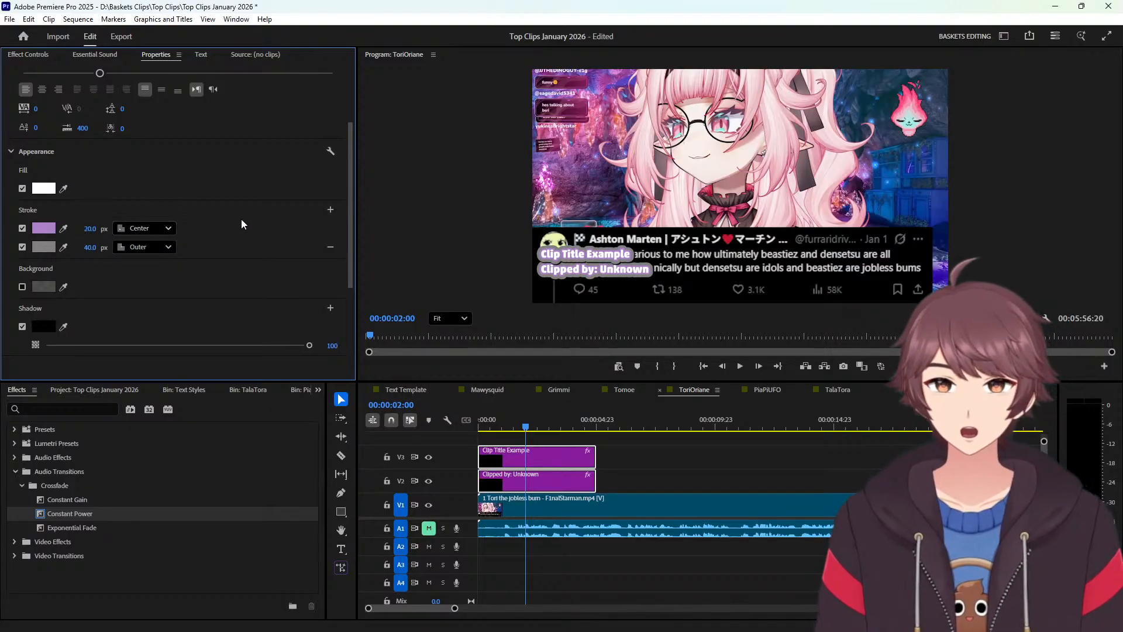
Set the shadow size of the title and credit text to 15.
scroll(240, 224, "down", 3)
left_click(326, 283)
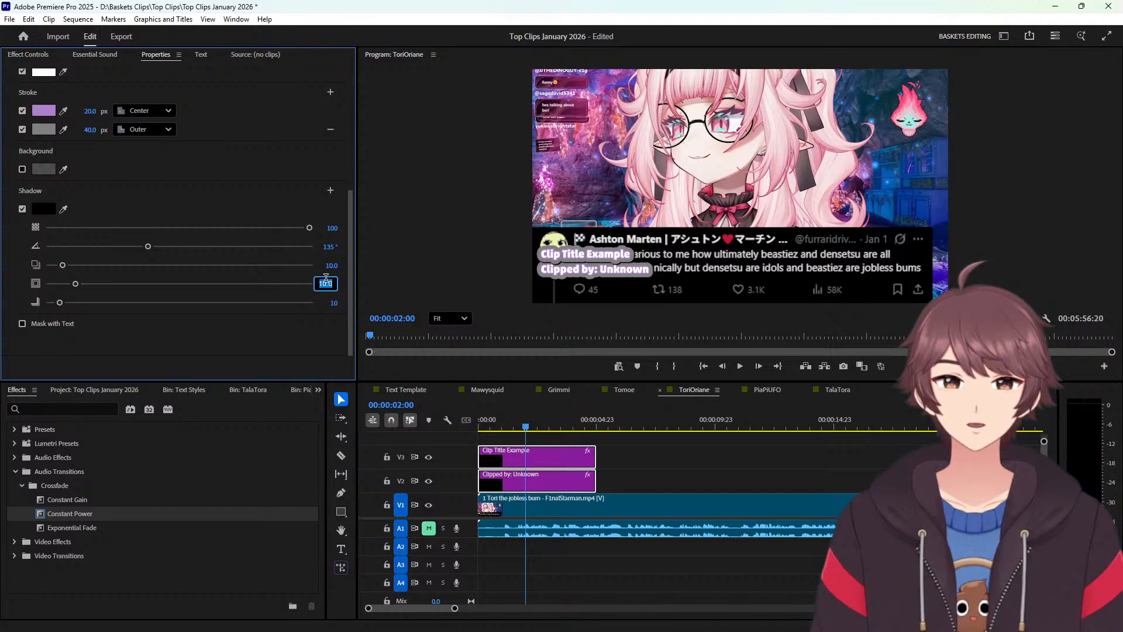
type("15")
key("Return")
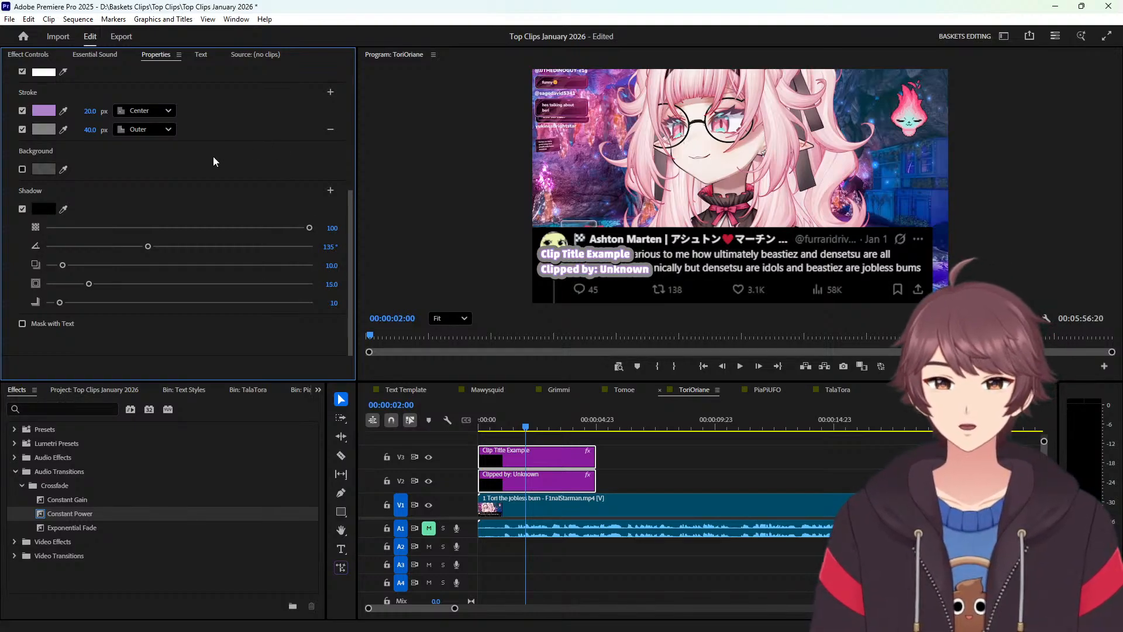
Sample a dark pink from the character in the preview as the colour of the 40 px outer stroke.
scroll(216, 161, "up", 1)
scroll(216, 161, "up", 3)
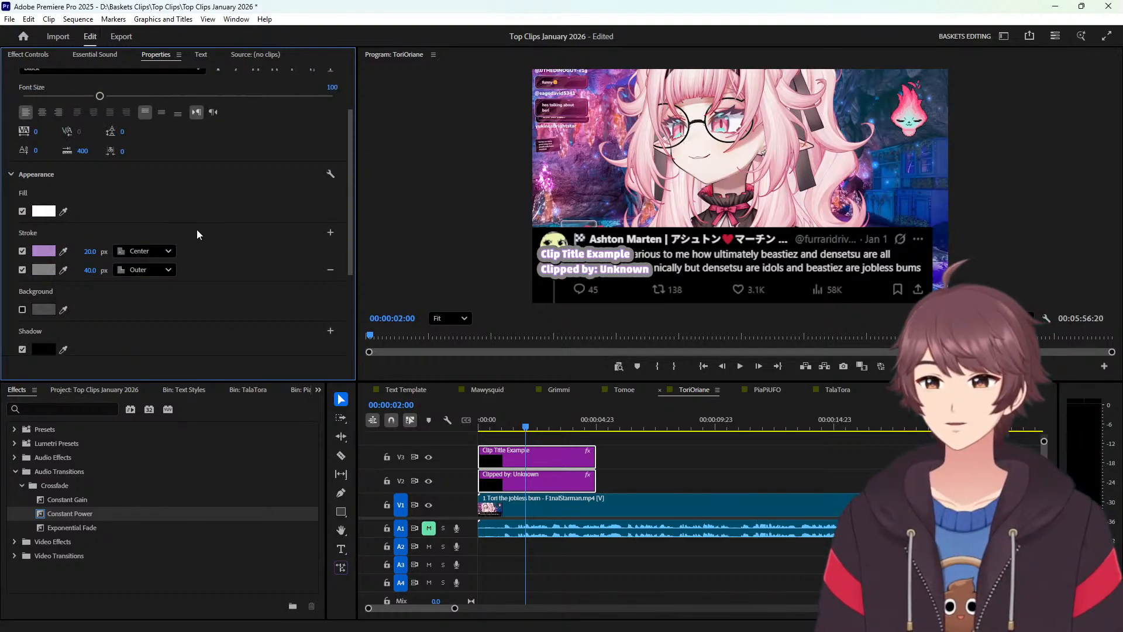
left_click(64, 270)
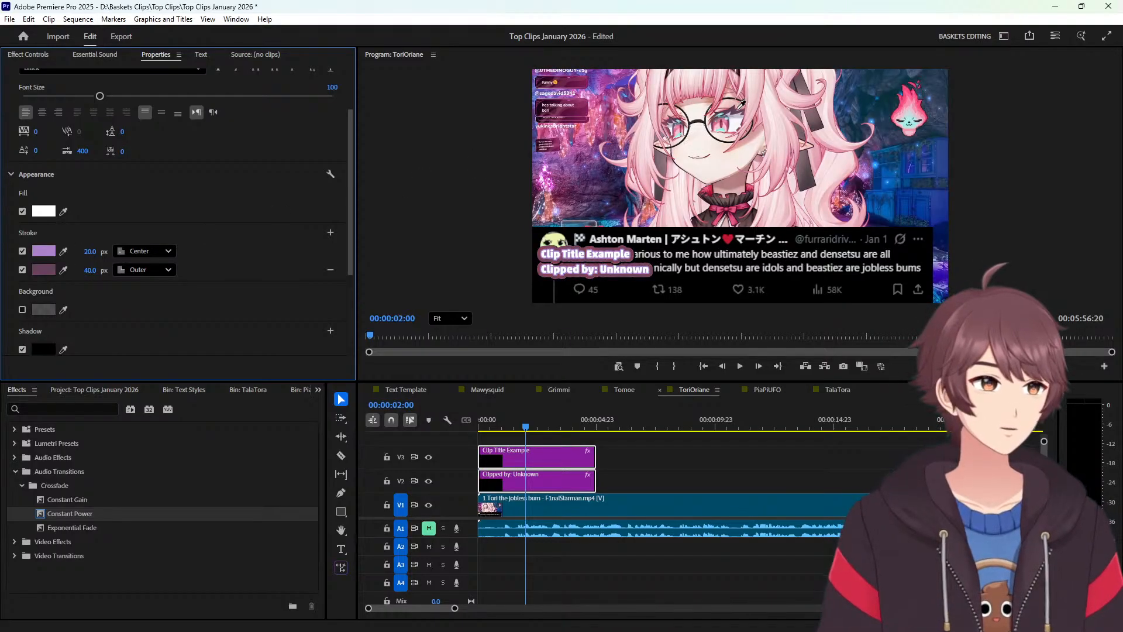
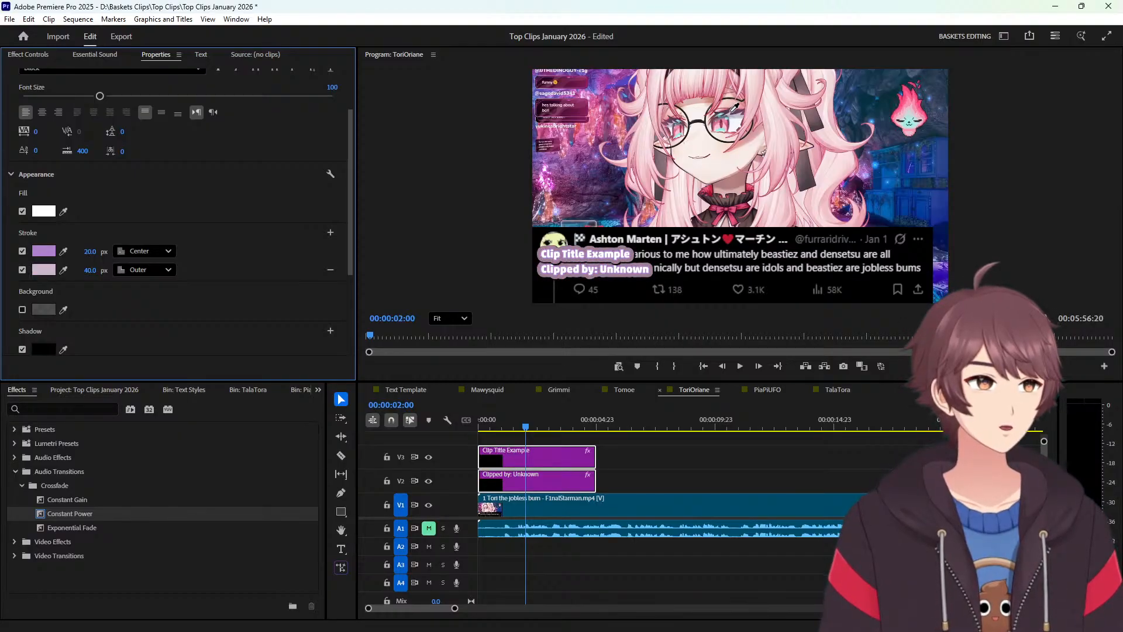
Sample a dark plum from the character for the 40 px stroke and align that stroke to Center.
left_click(733, 107)
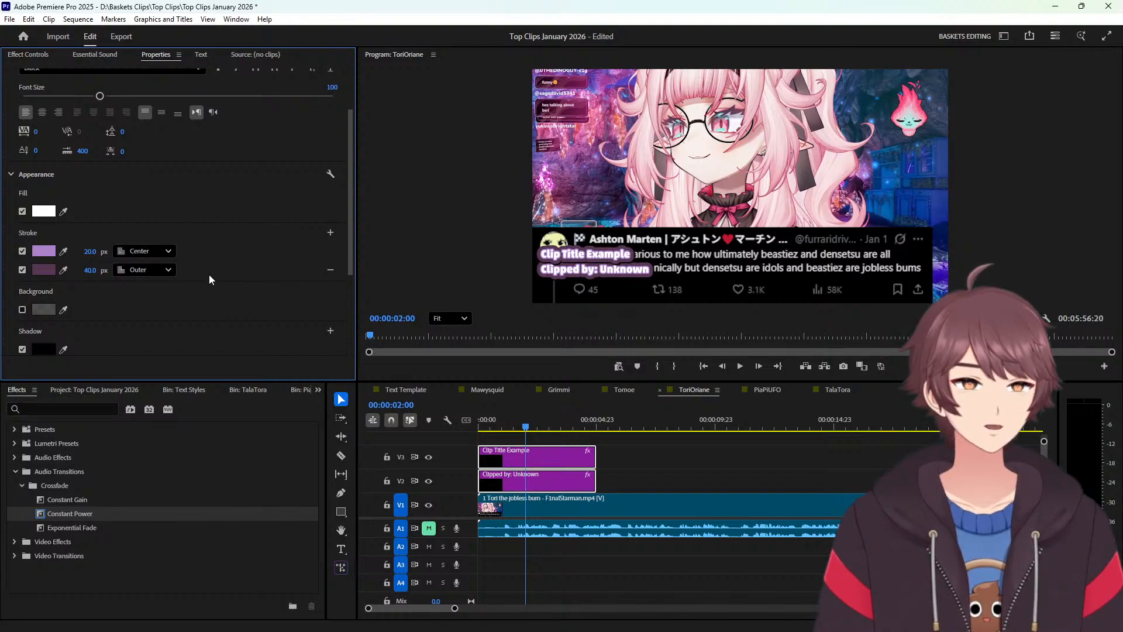
left_click(168, 269)
left_click(161, 316)
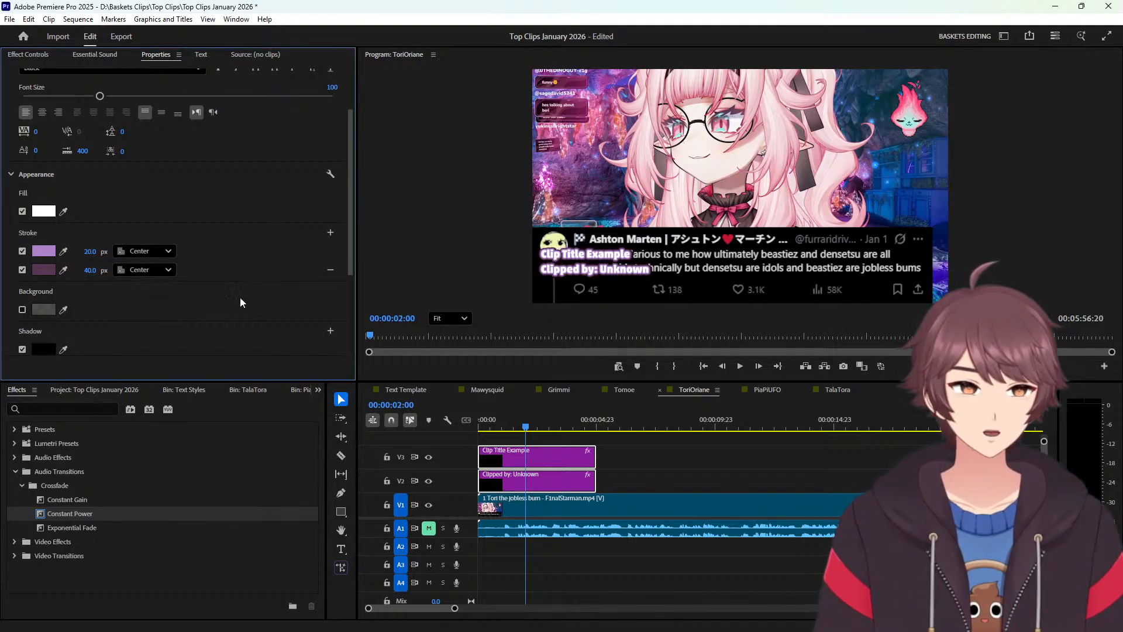
scroll(561, 278, "up", 3)
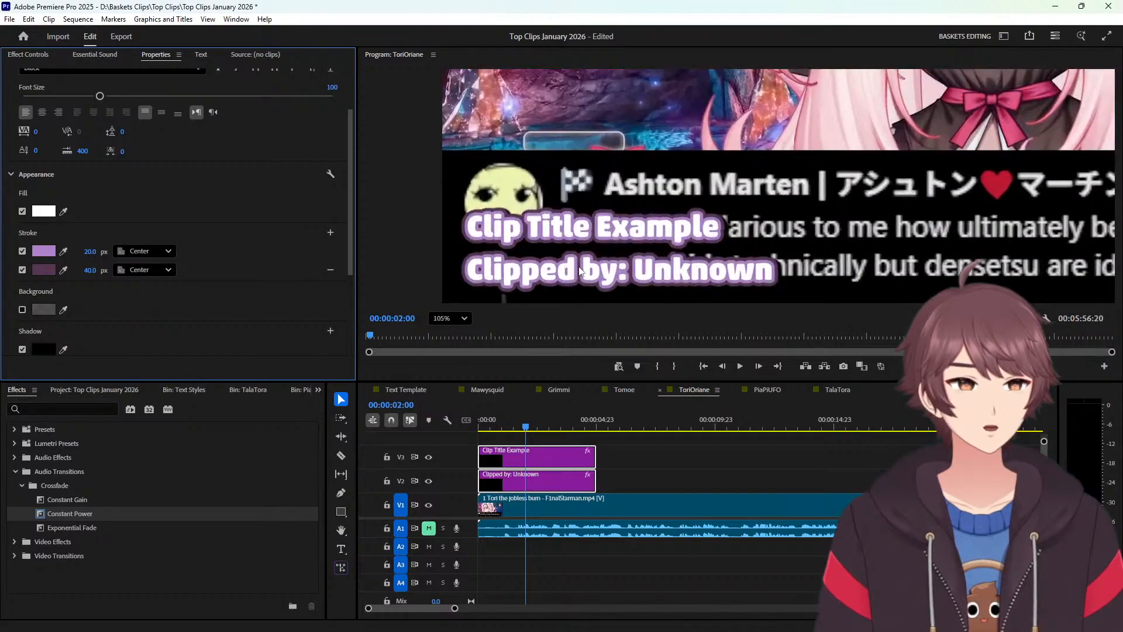
scroll(580, 271, "down", 4)
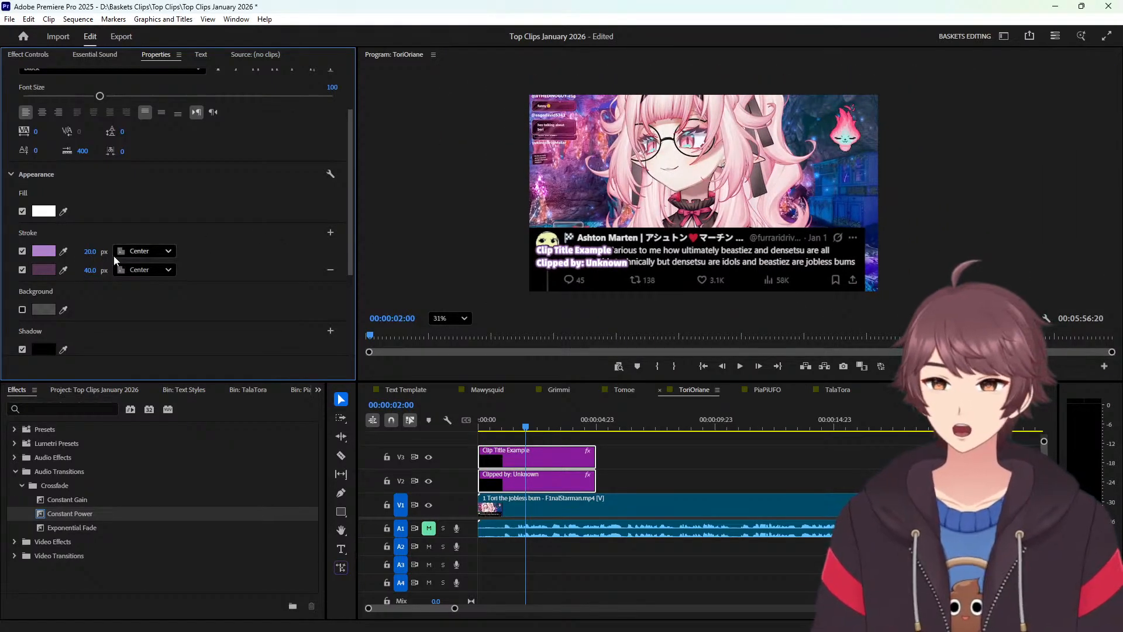
Sample hot pink from the flame emblem for the 40 px stroke and greyish mauve from the character for the 20 px stroke.
left_click(63, 270)
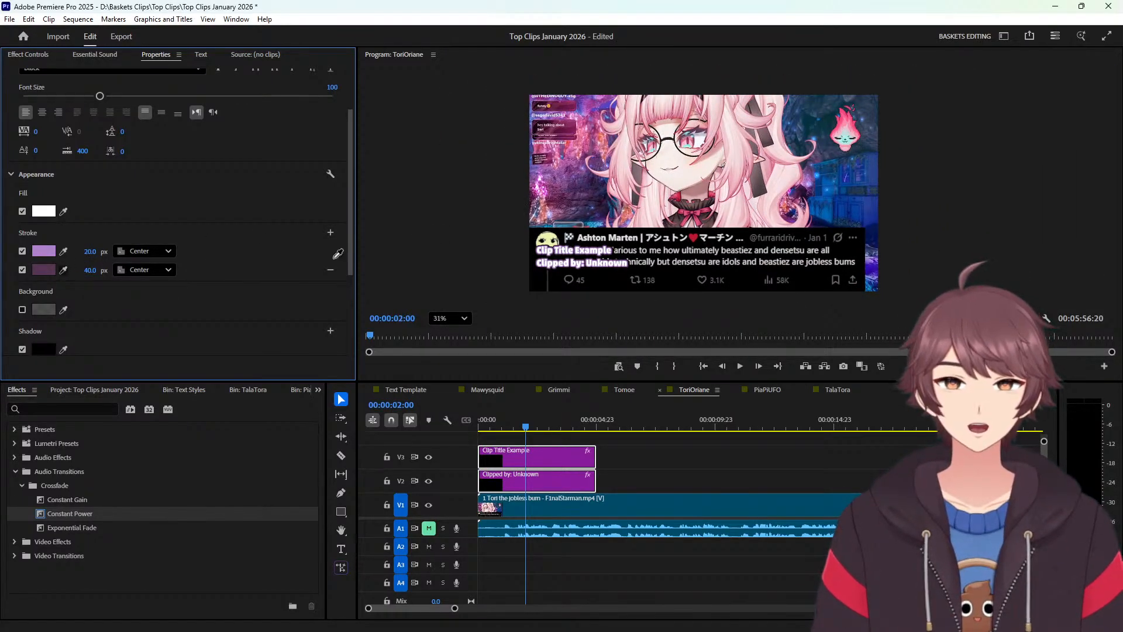
left_click(848, 107)
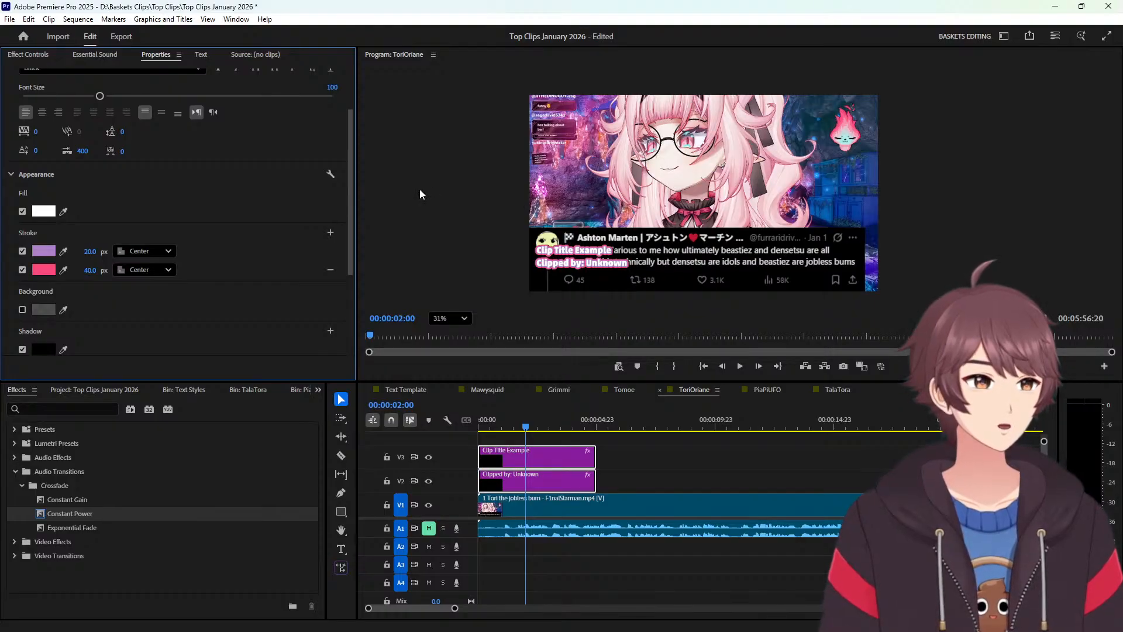
left_click(63, 251)
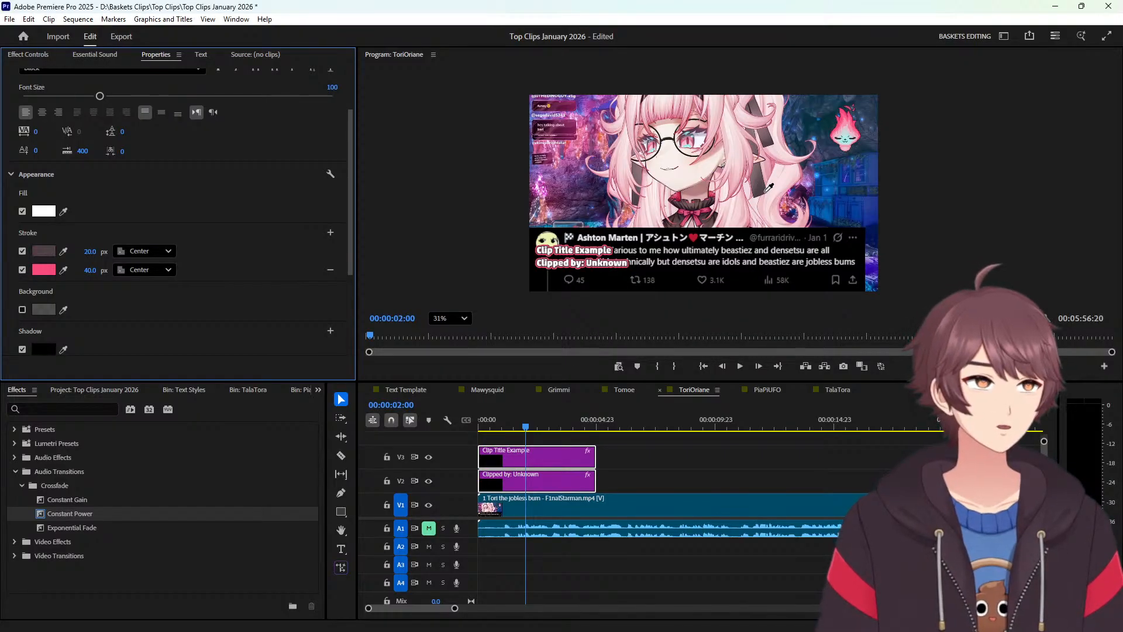
left_click(755, 192)
Sample a pale pink hair highlight for the text fill and hot pink from the flame emblem for the 40 px stroke.
left_click(63, 212)
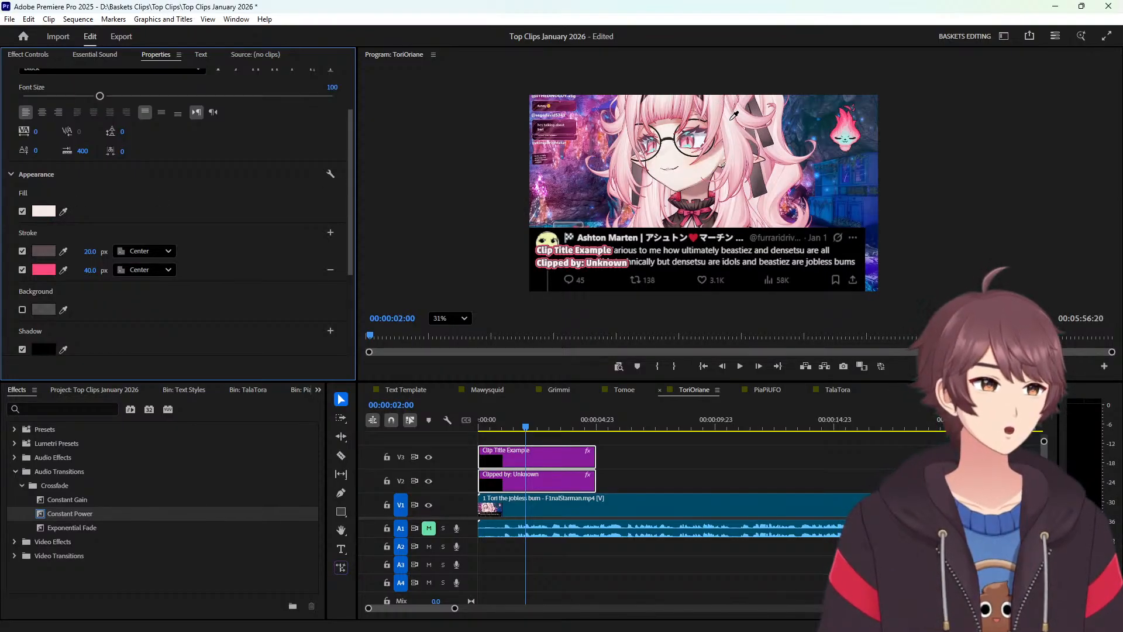
left_click(732, 118)
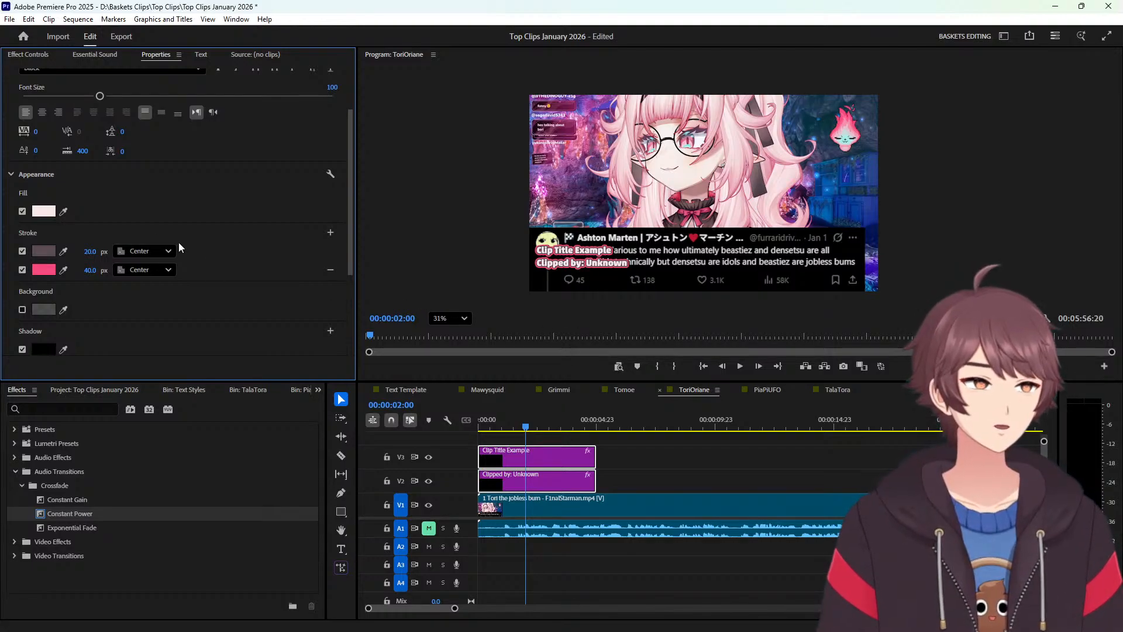
left_click(63, 269)
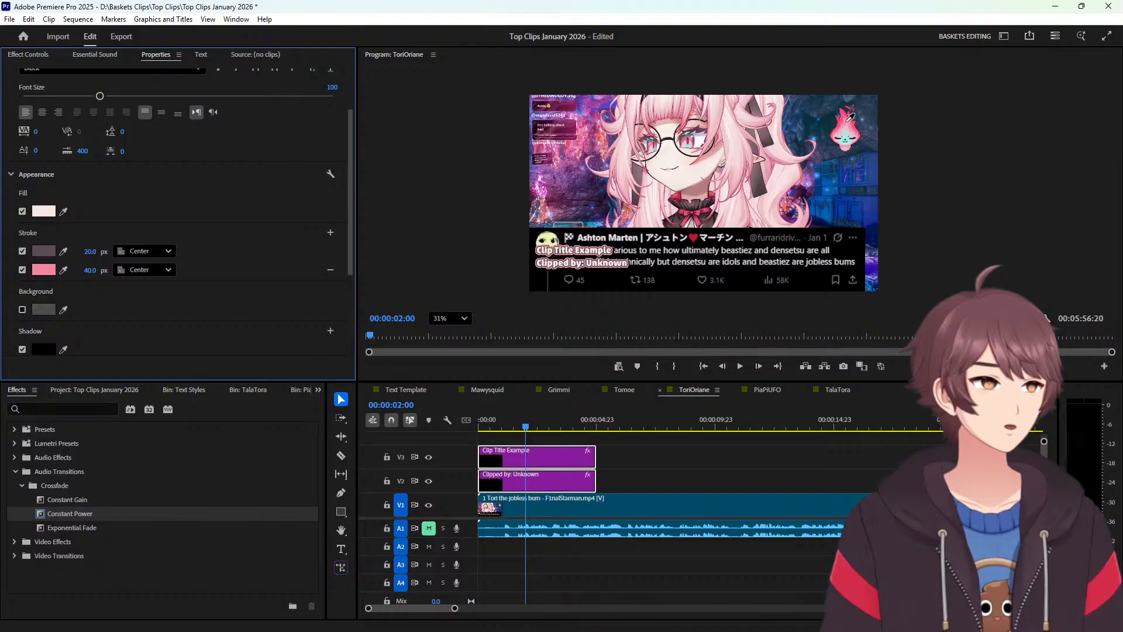
left_click(847, 107)
scroll(591, 263, "up", 5)
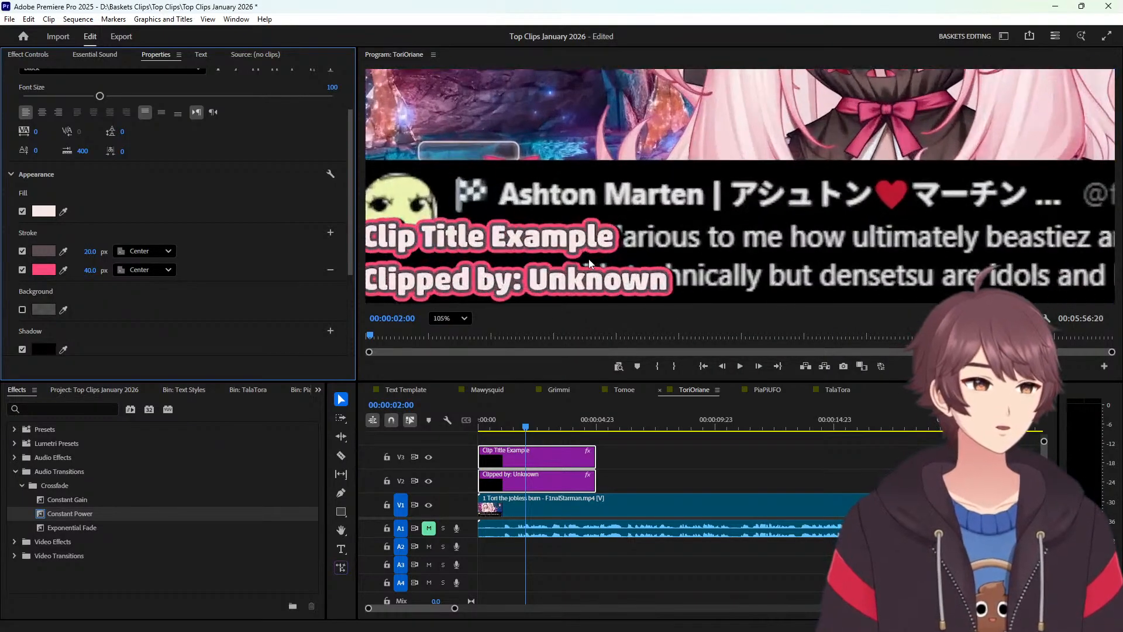
scroll(588, 265, "up", 2)
scroll(515, 258, "down", 4)
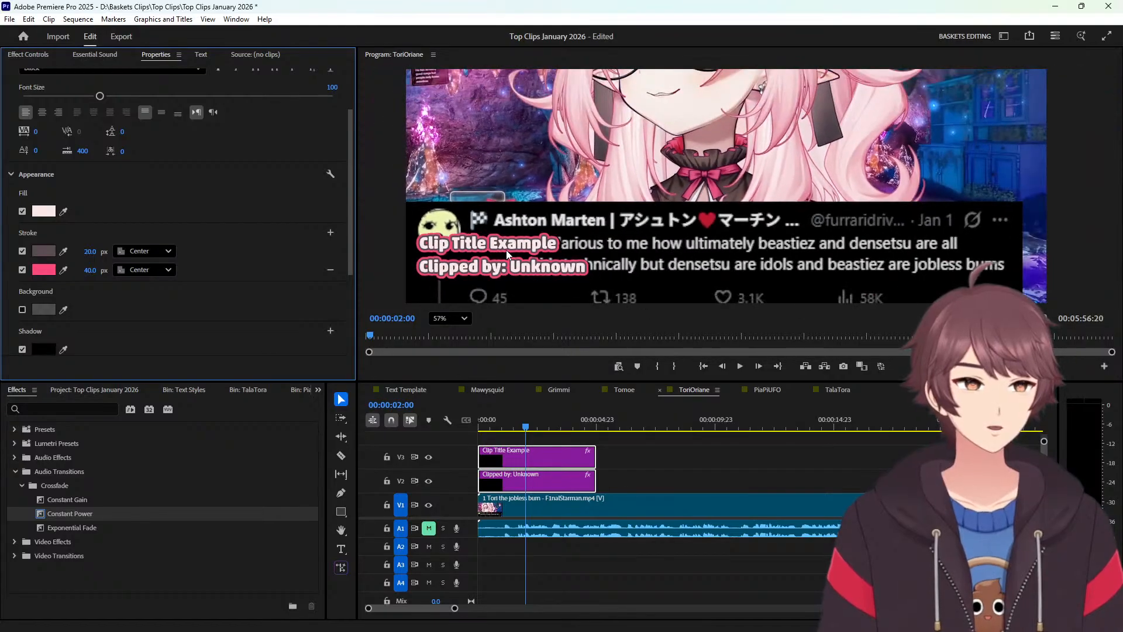
Change the titles' 20 px stroke colour to black with the colour picker.
left_click(51, 250)
left_click_drag(440, 295, 632, 179)
left_click(643, 416)
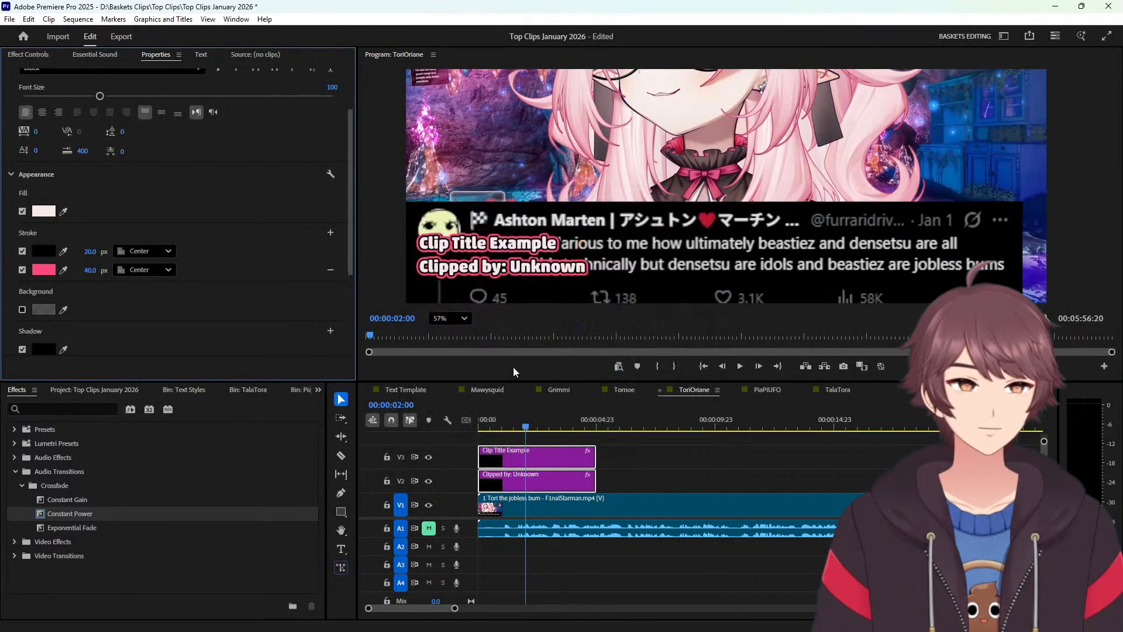
scroll(647, 180, "down", 2)
scroll(658, 180, "up", 1)
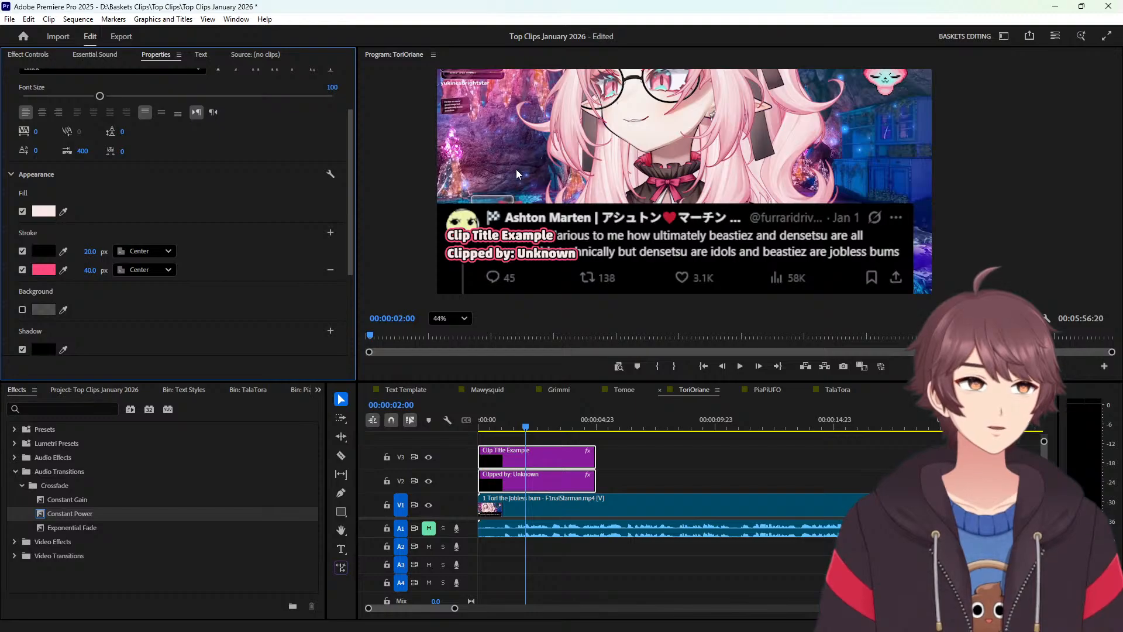
Sample dark maroon from the character's collar for the 20 px stroke, and fit the whole frame in the preview.
left_click(65, 253)
left_click(677, 170)
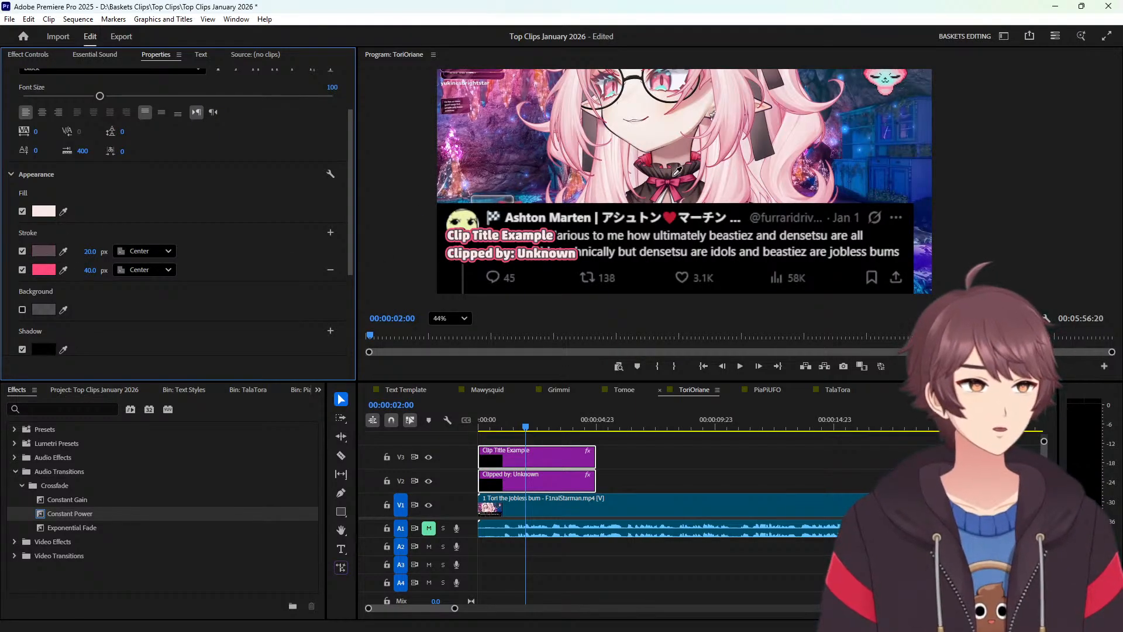
left_click(608, 175)
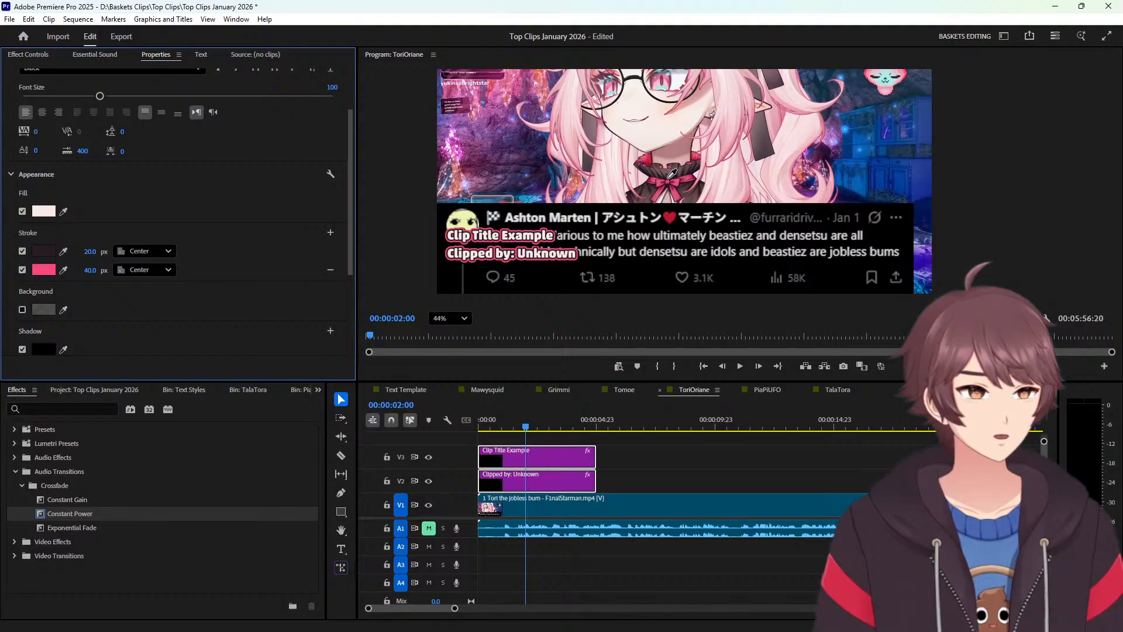
left_click(672, 174)
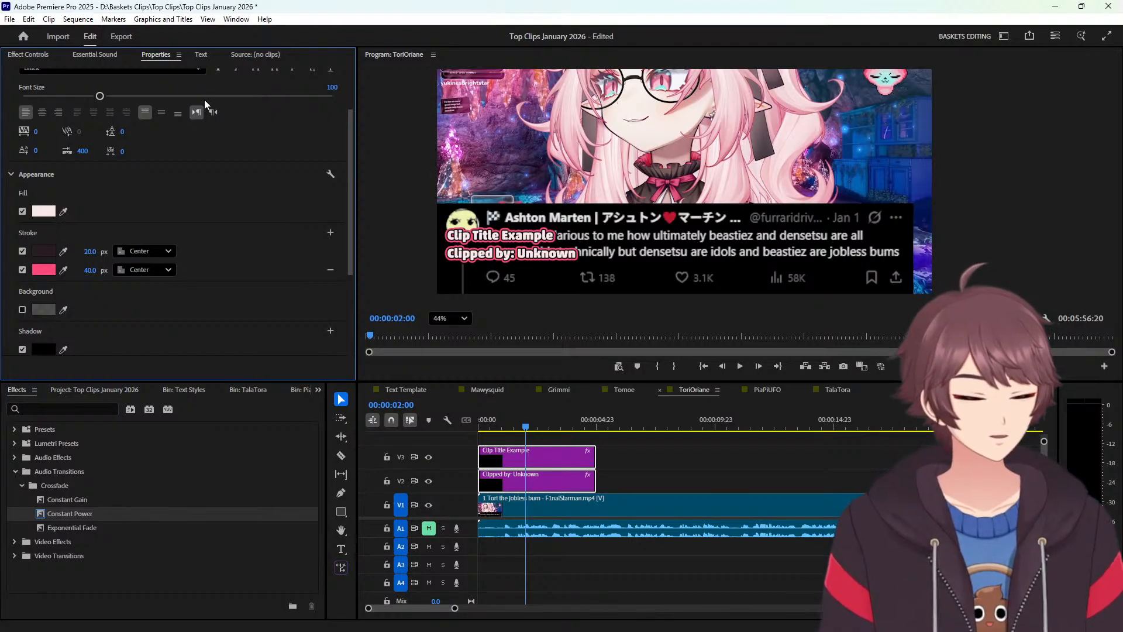
scroll(431, 178, "down", 1)
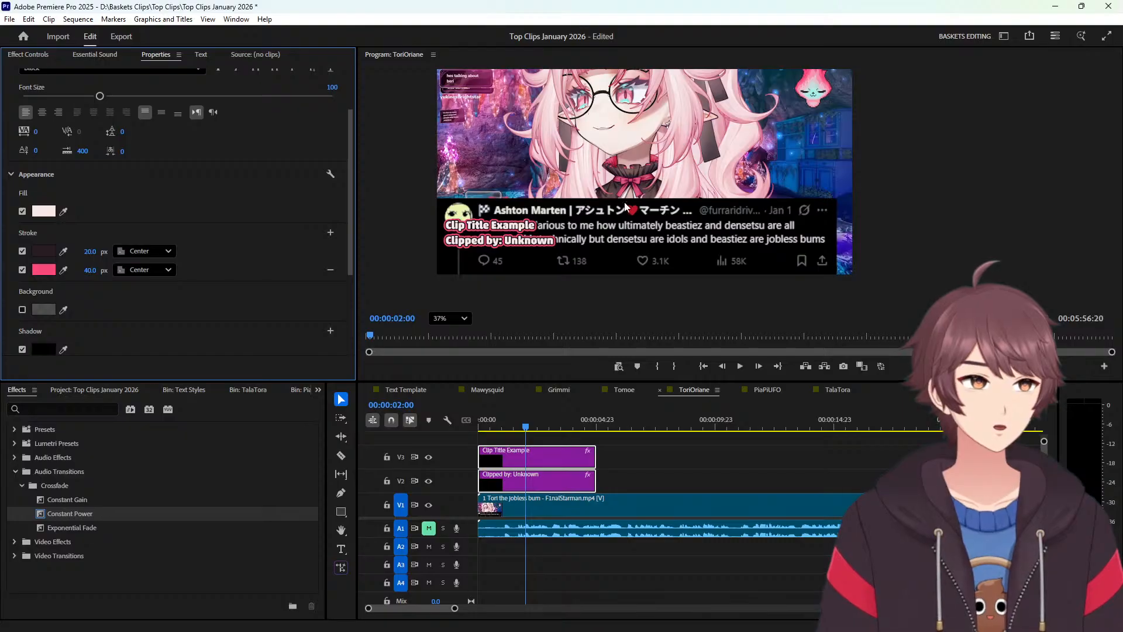
left_click(465, 318)
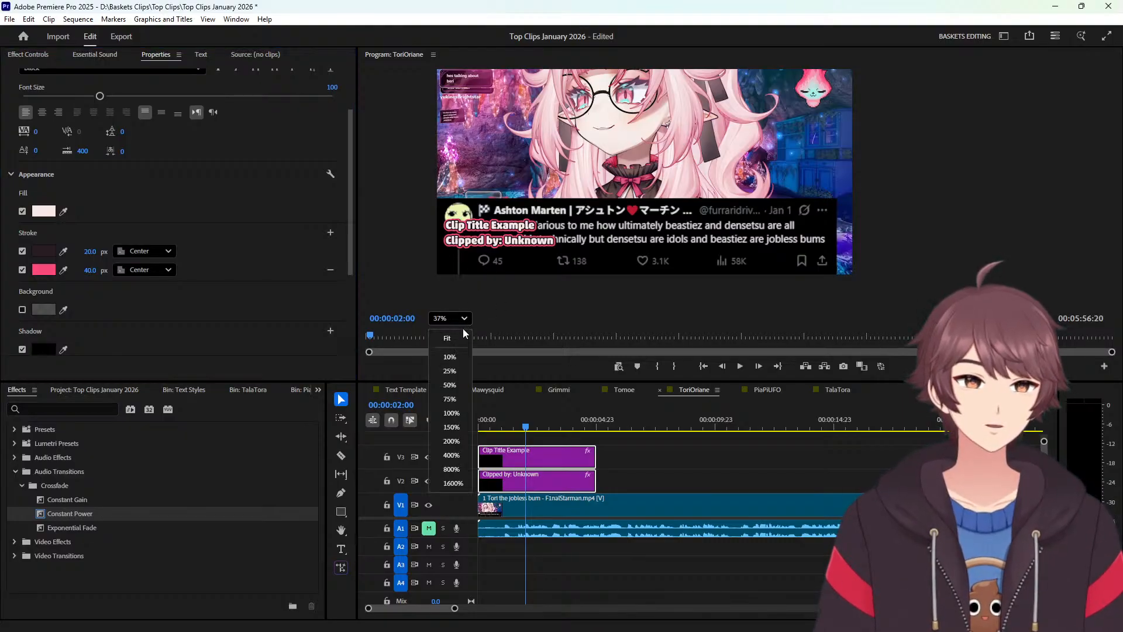
left_click(458, 341)
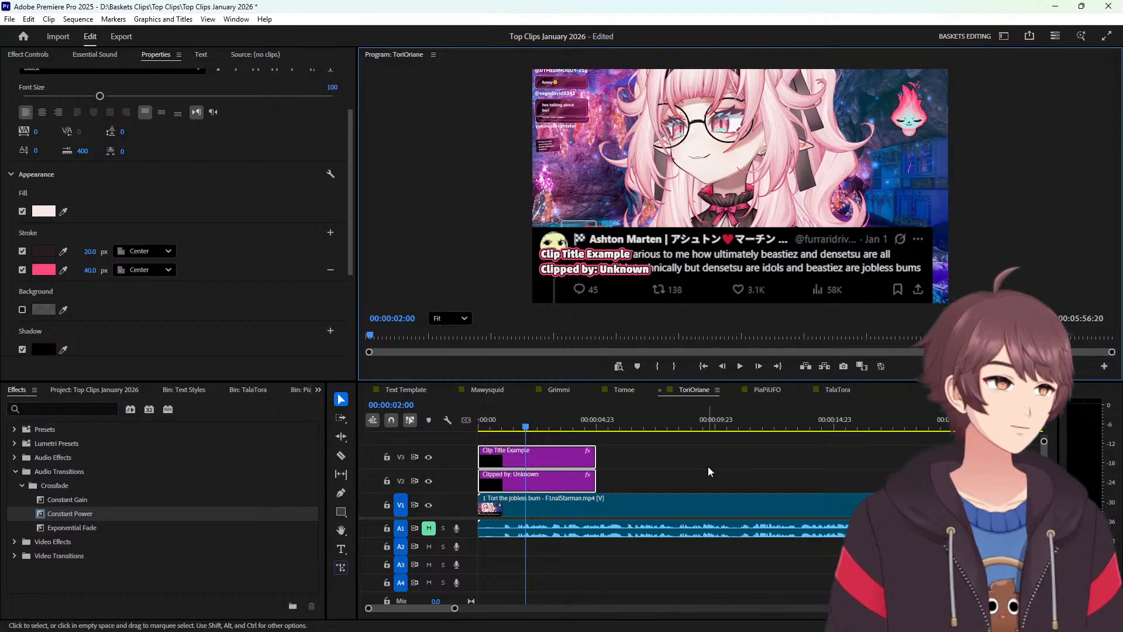
Examine frames from the other clips across the ToriOriane sequence to judge the backgrounds behind the title text.
scroll(718, 464, "right", 2)
scroll(719, 464, "right", 8)
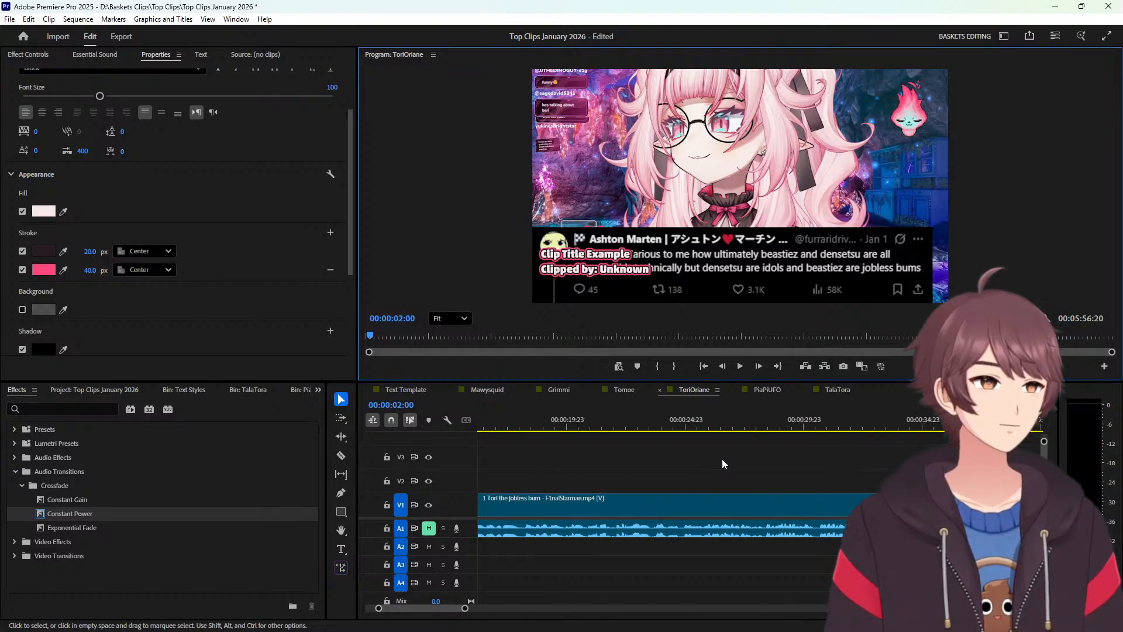
left_click_drag(469, 608, 568, 620)
left_click(775, 433)
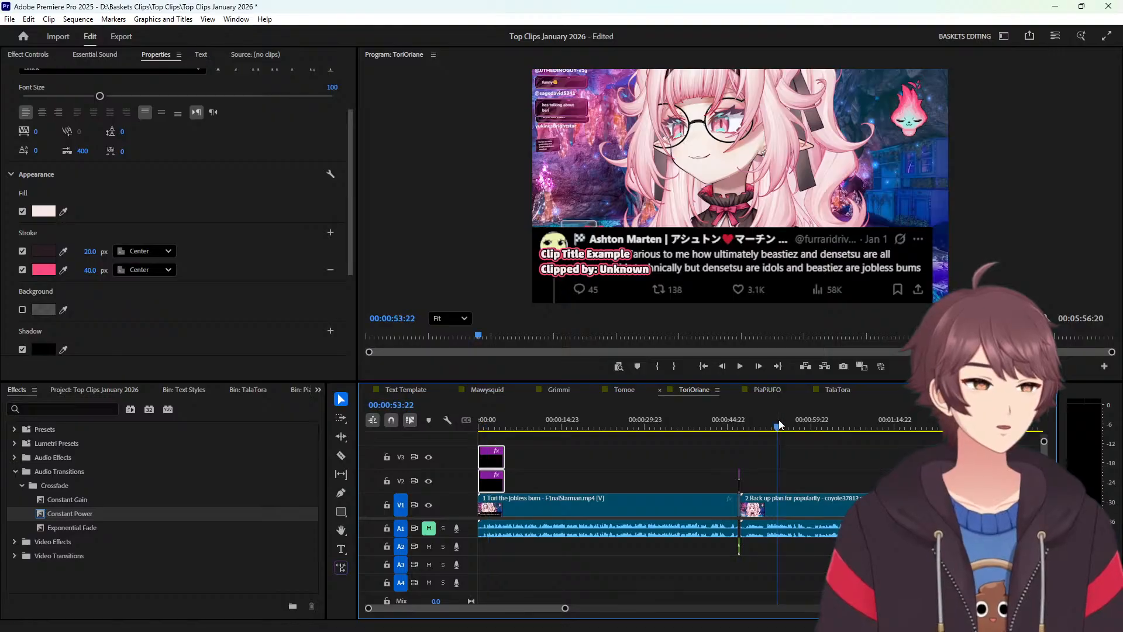
scroll(784, 427, "right", 8)
left_click(791, 419)
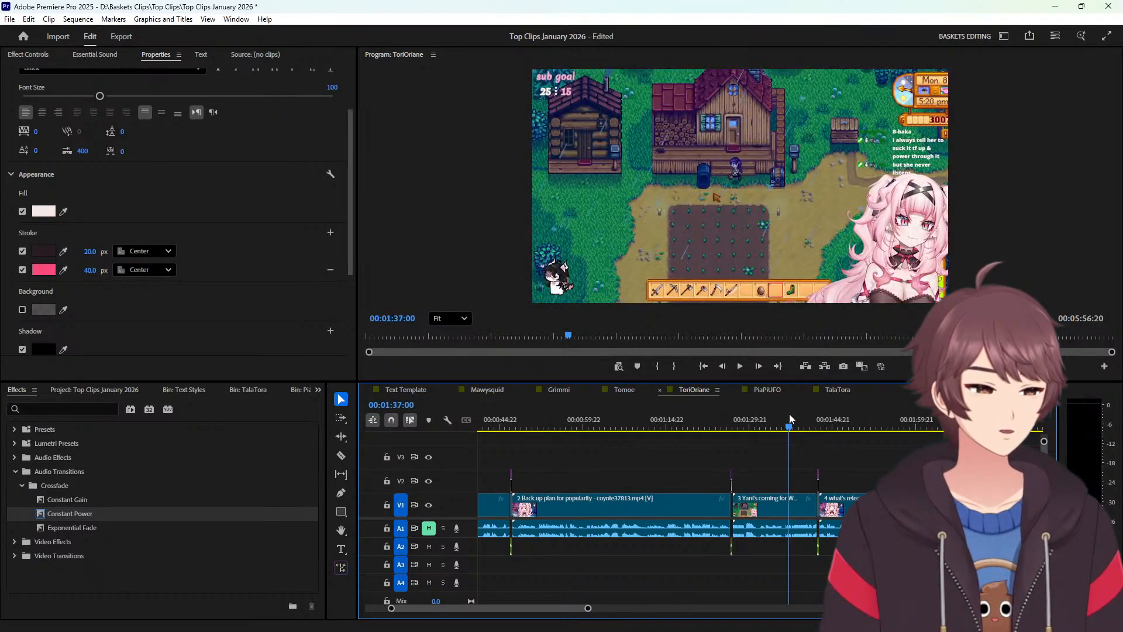
left_click(918, 426)
scroll(871, 453, "right", 7)
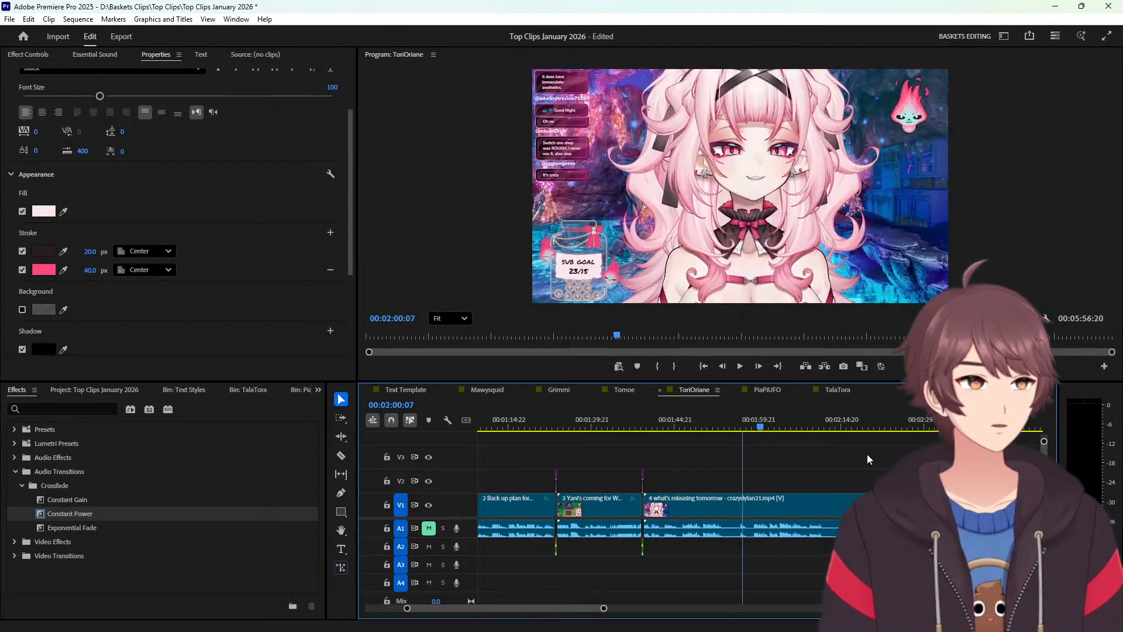
left_click(845, 425)
scroll(819, 430, "right", 7)
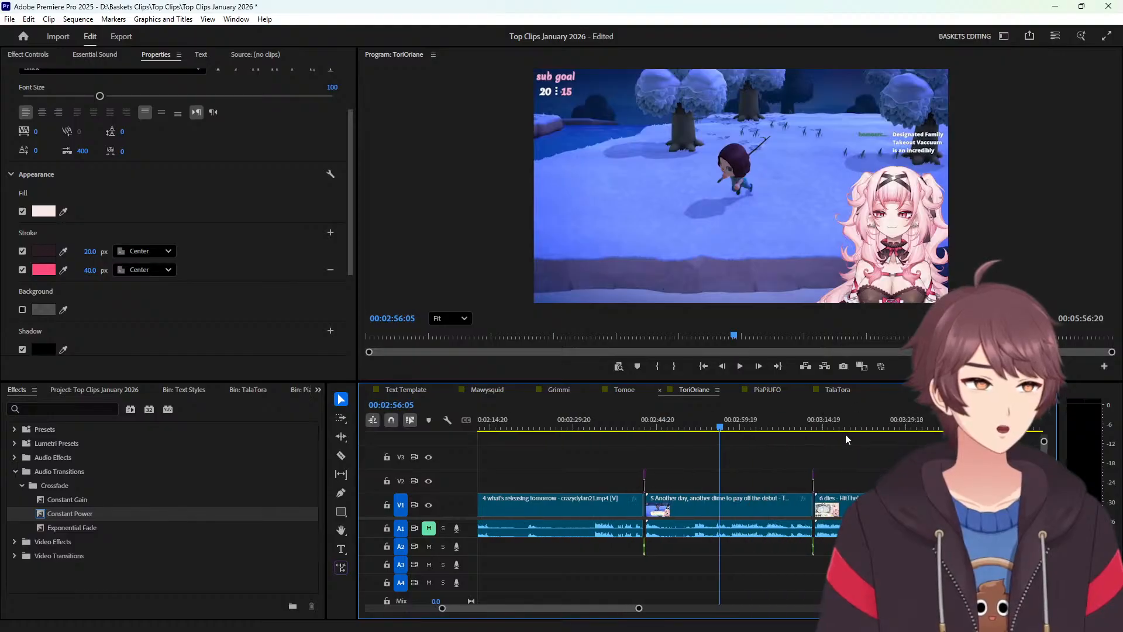
left_click(743, 426)
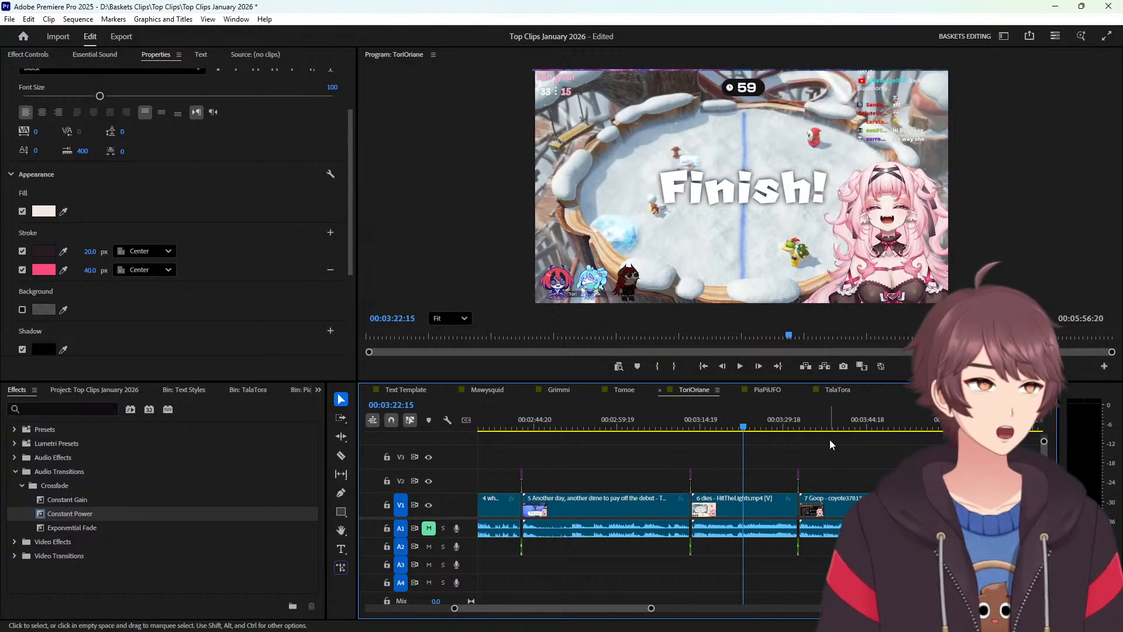
left_click(846, 419)
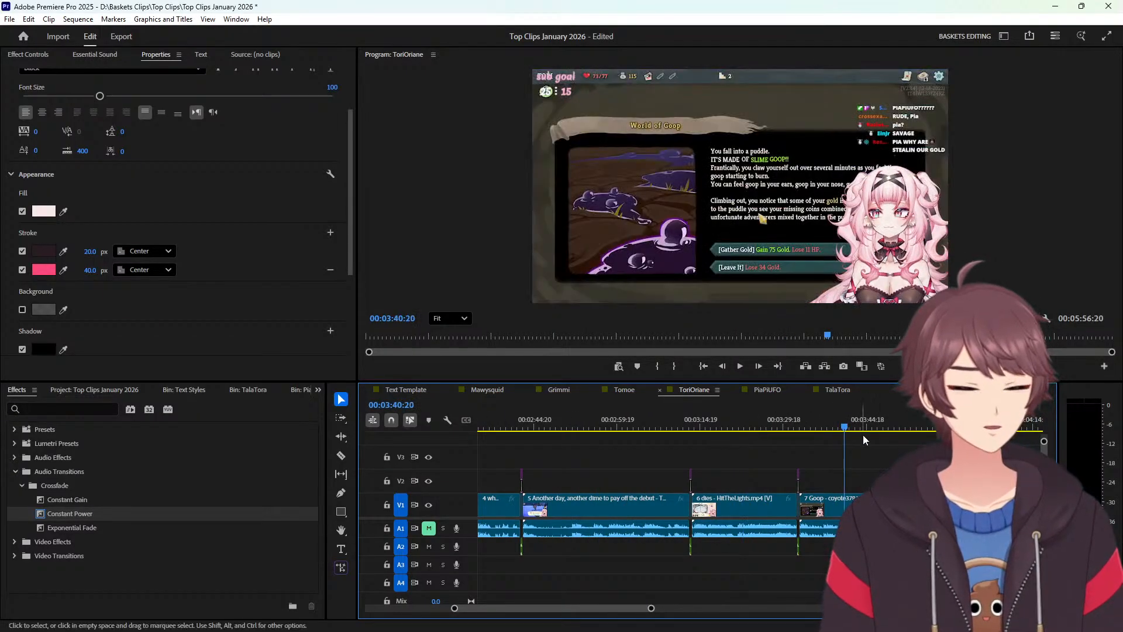
scroll(866, 422, "down", 3)
left_click(887, 427)
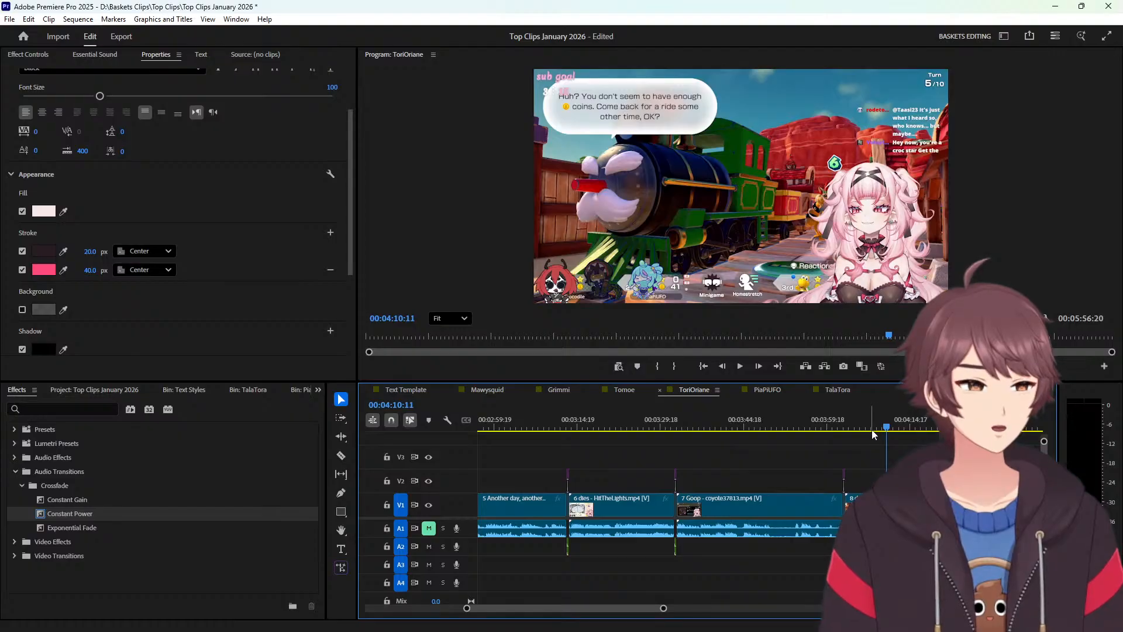
Move both title graphics together over clip 3 and preview them at 00:01:34:04.
scroll(731, 468, "up", 5)
scroll(691, 469, "up", 6)
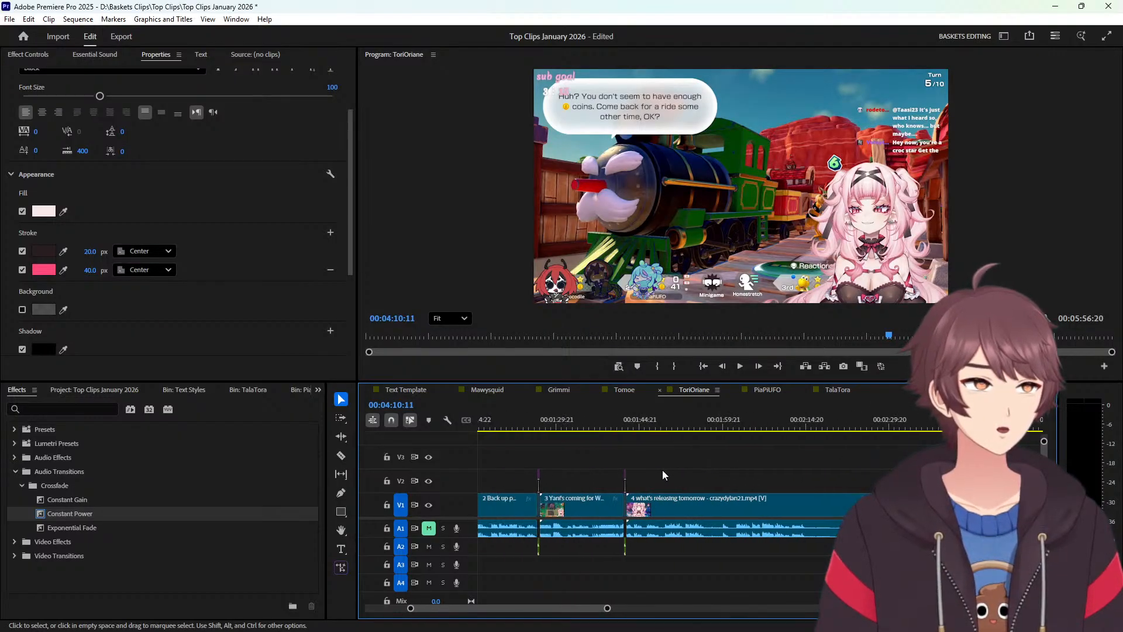
left_click(491, 426)
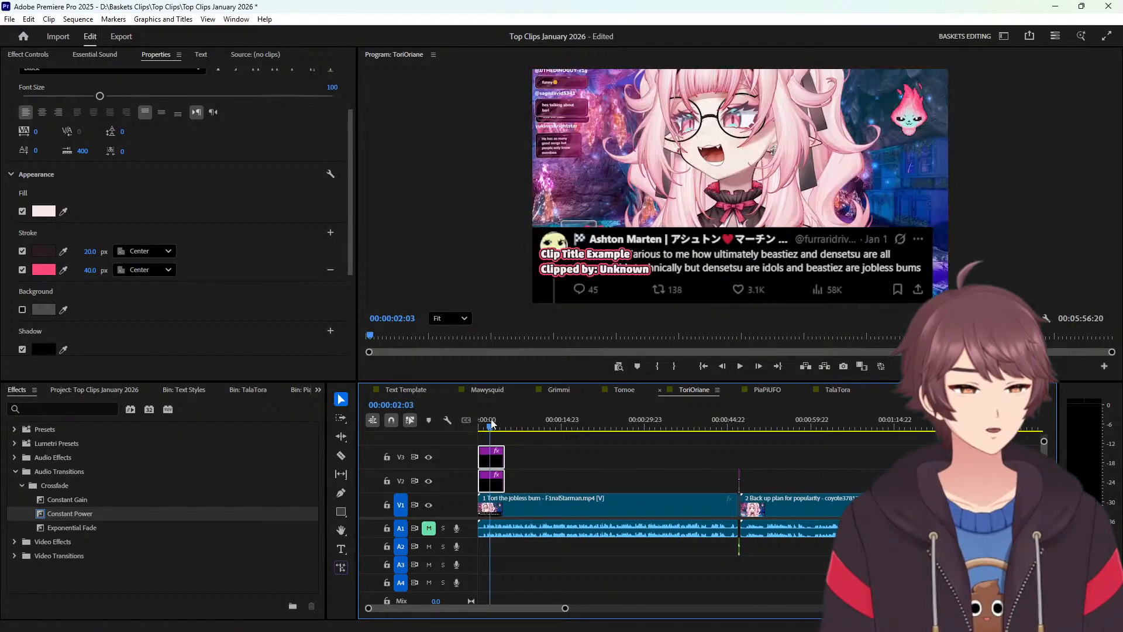
left_click(510, 465)
left_click_drag(494, 464, 936, 495)
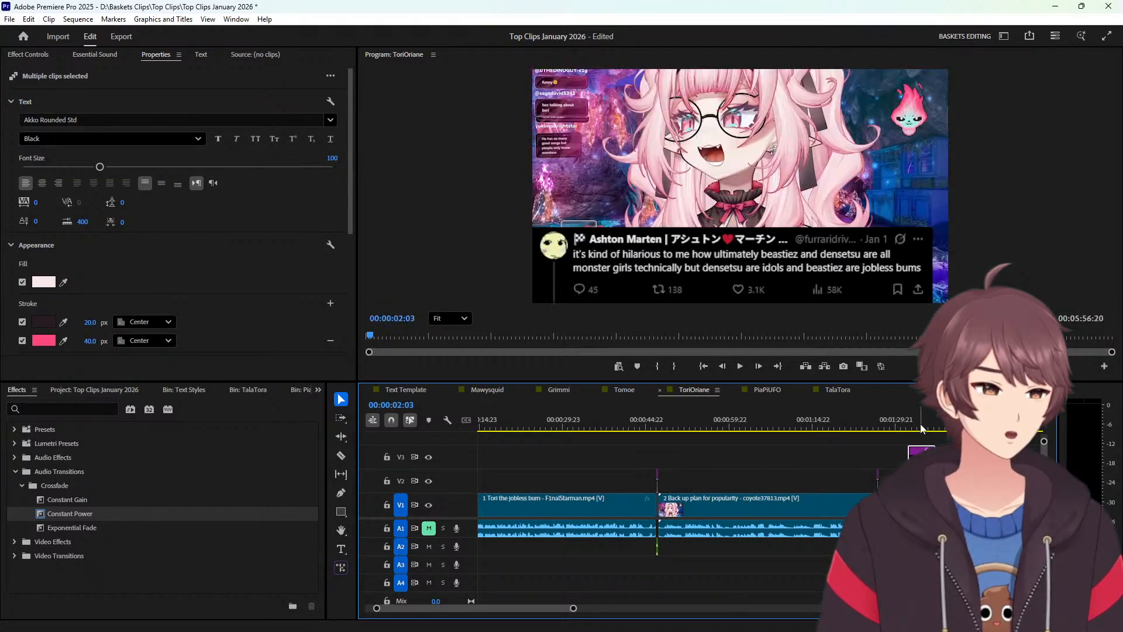
left_click(919, 425)
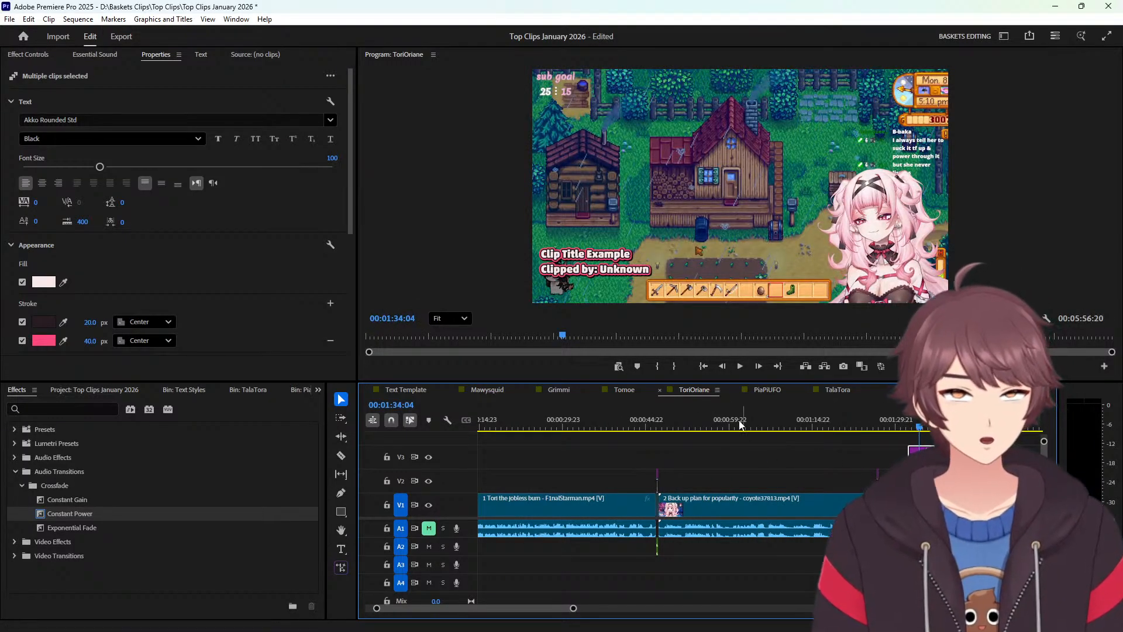
Move both title graphics together over clip 5 and preview them at 00:02:50:20.
scroll(828, 461, "down", 3)
scroll(810, 463, "down", 2)
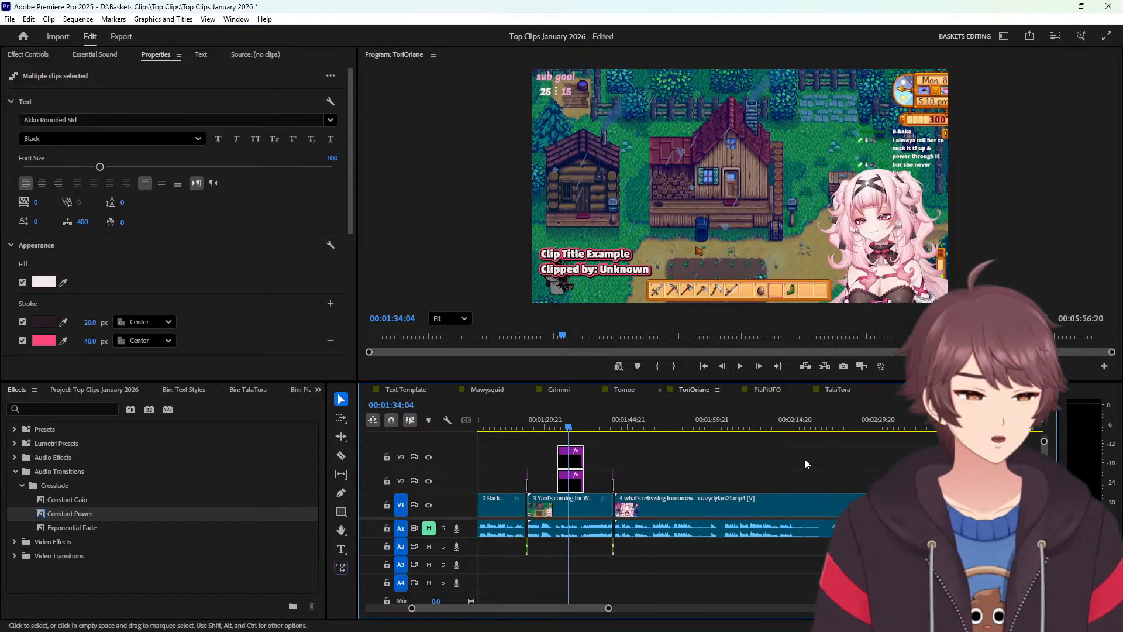
left_click_drag(578, 486, 954, 487)
left_click(993, 420)
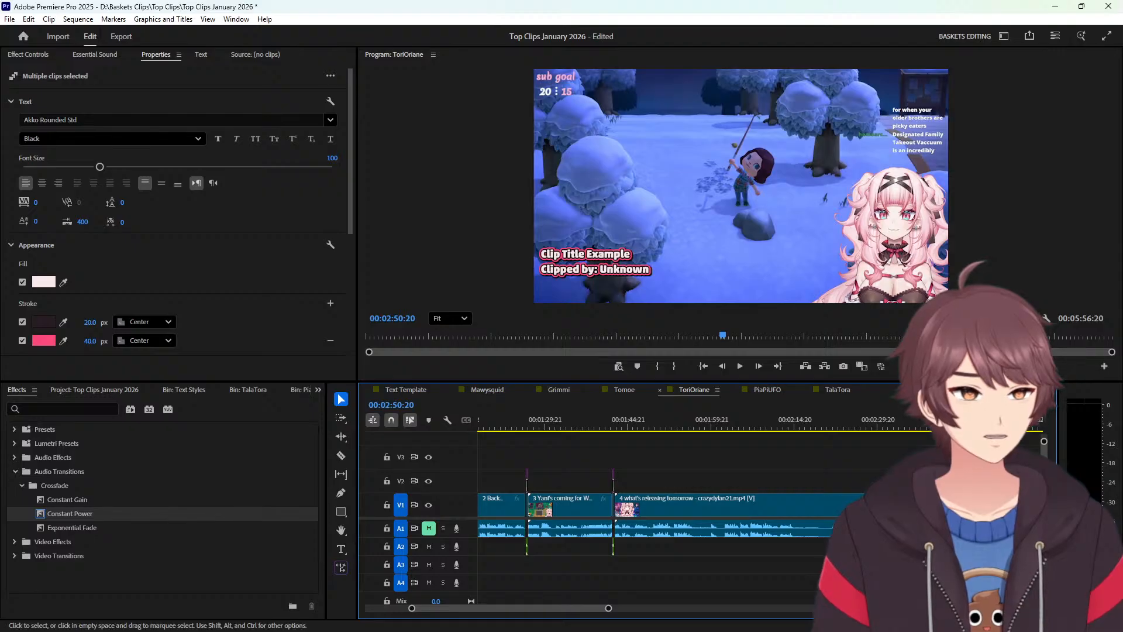
Undo the trial moves of both title graphics and set the playhead to 00:00:01:16 over clip 1.
key("ctrl+z")
scroll(731, 470, "up", 10)
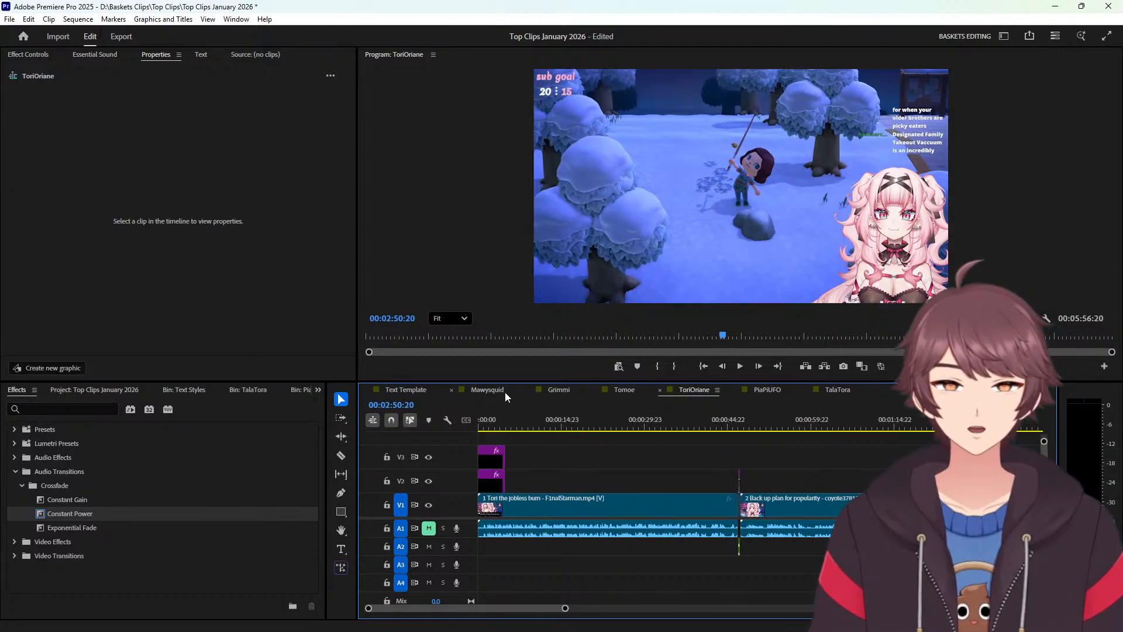
left_click(489, 426)
Save the Clip Title Example text's styling as a project text style named "Title: ToriOriane".
left_click(500, 455)
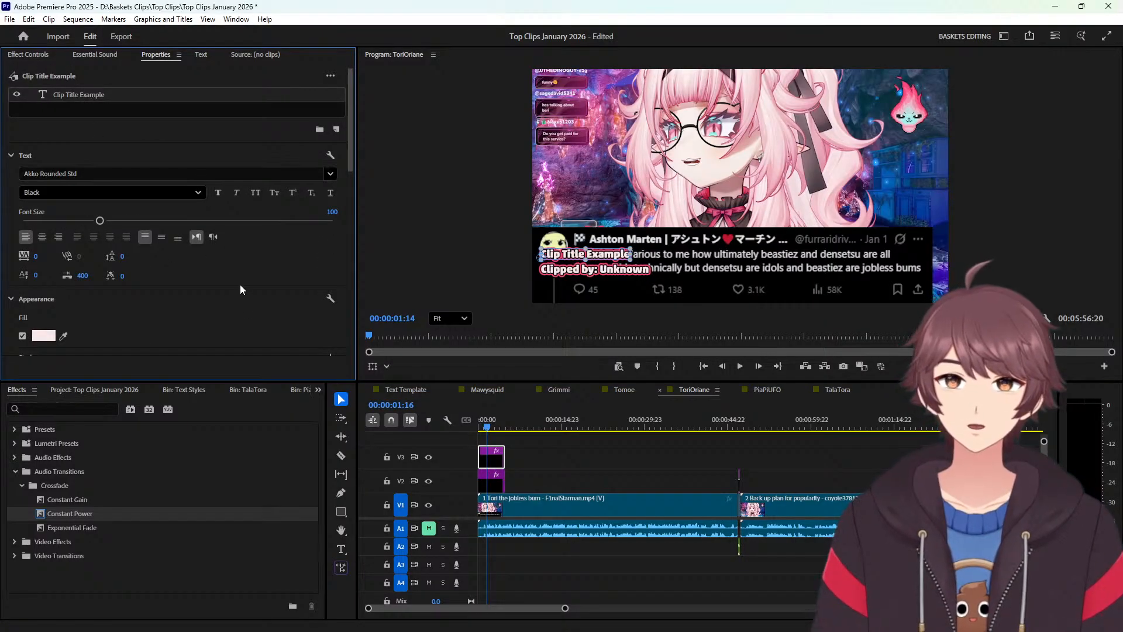
scroll(261, 288, "down", 10)
scroll(265, 358, "down", 5)
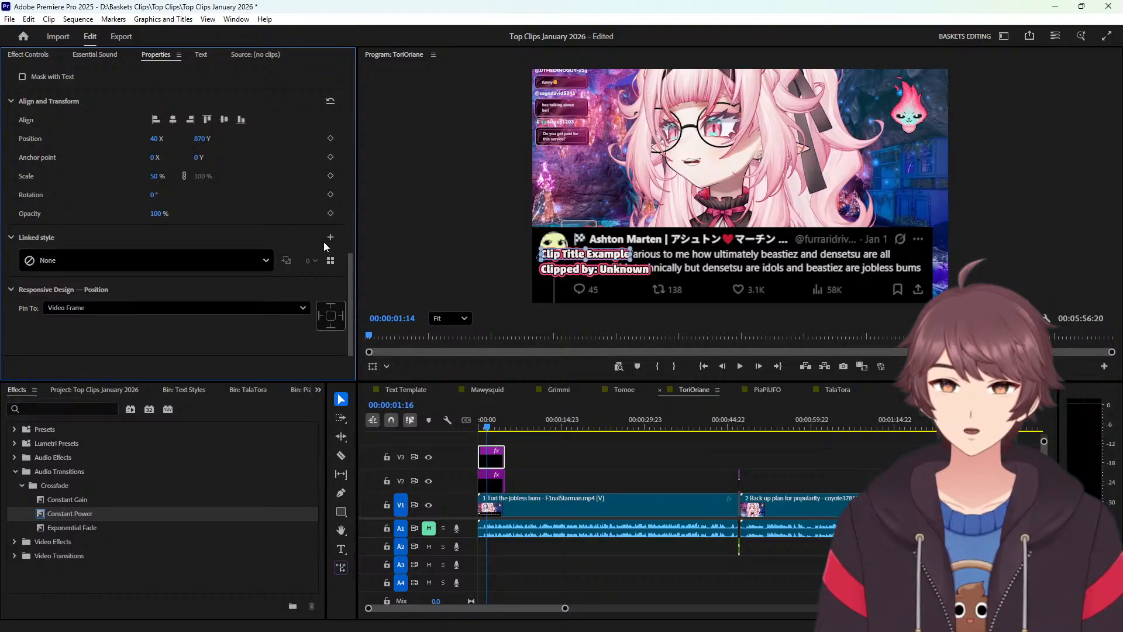
left_click(342, 259)
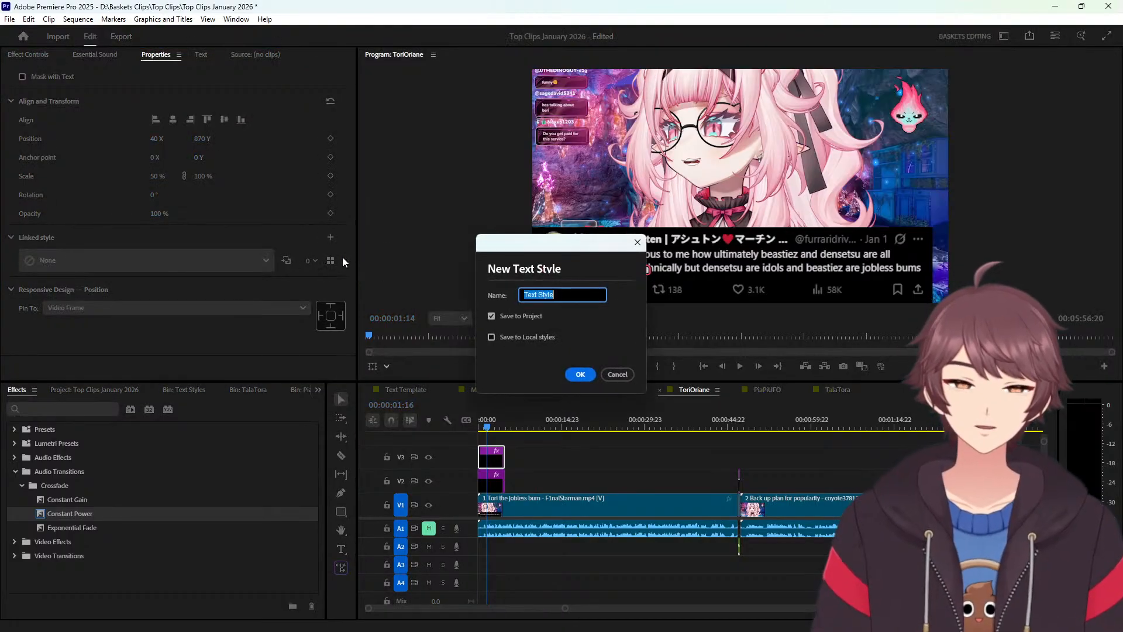
type("t")
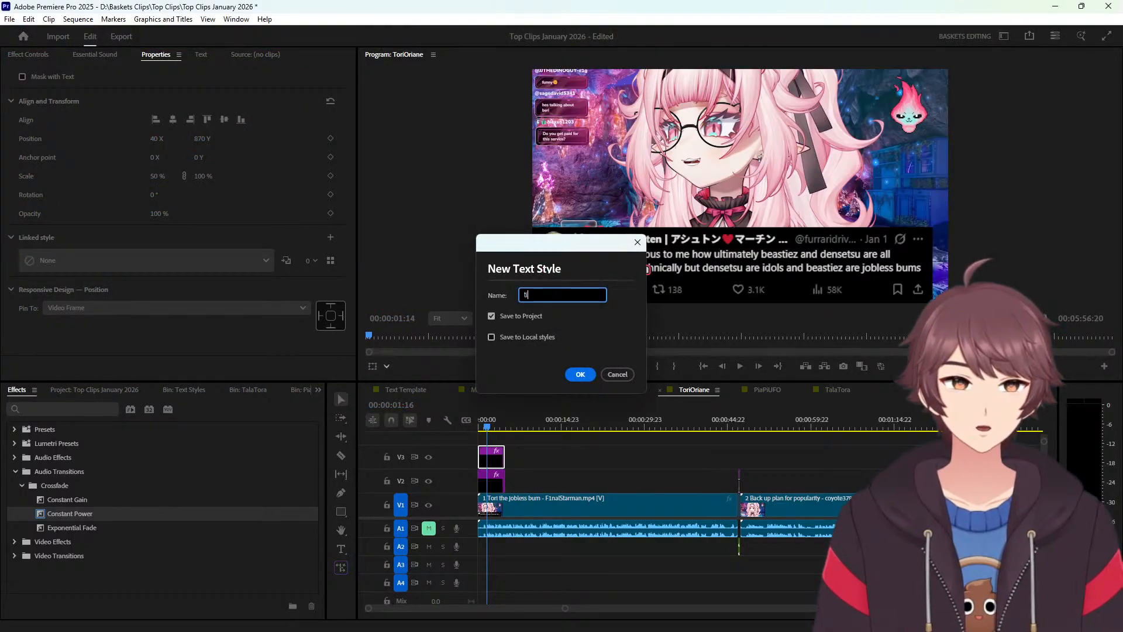
type("itle:")
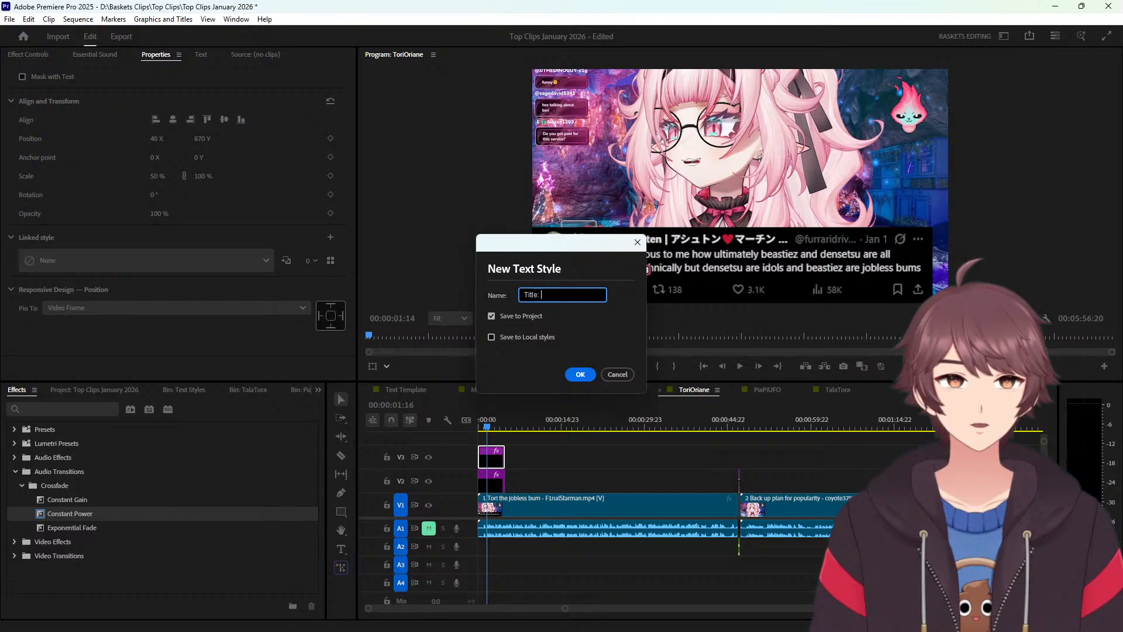
type(" ToriOrin")
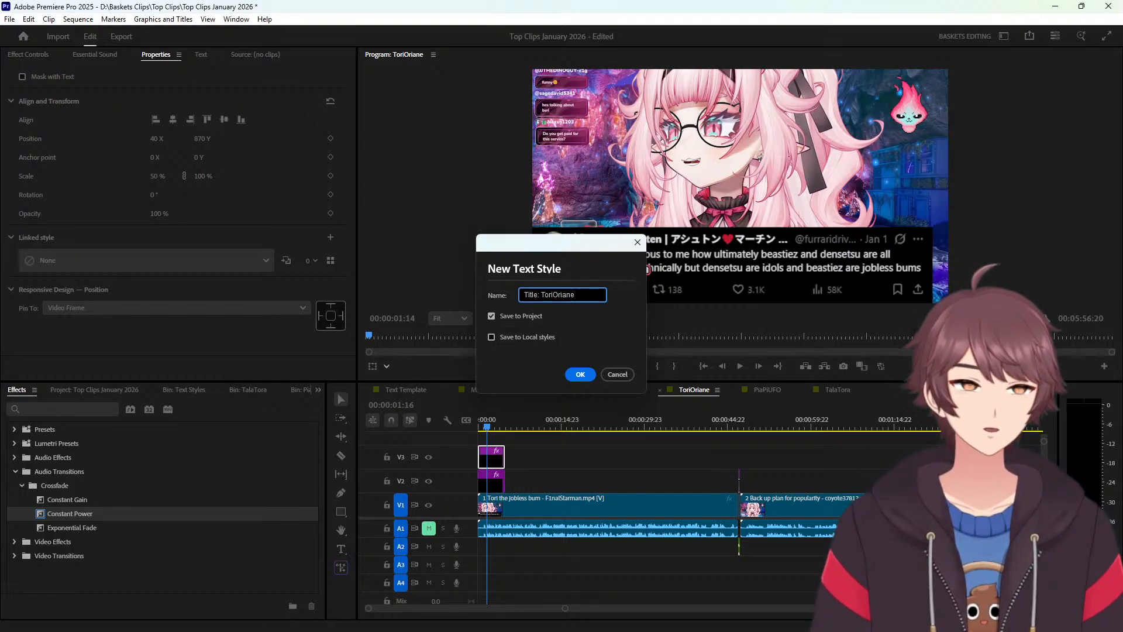
key("Return")
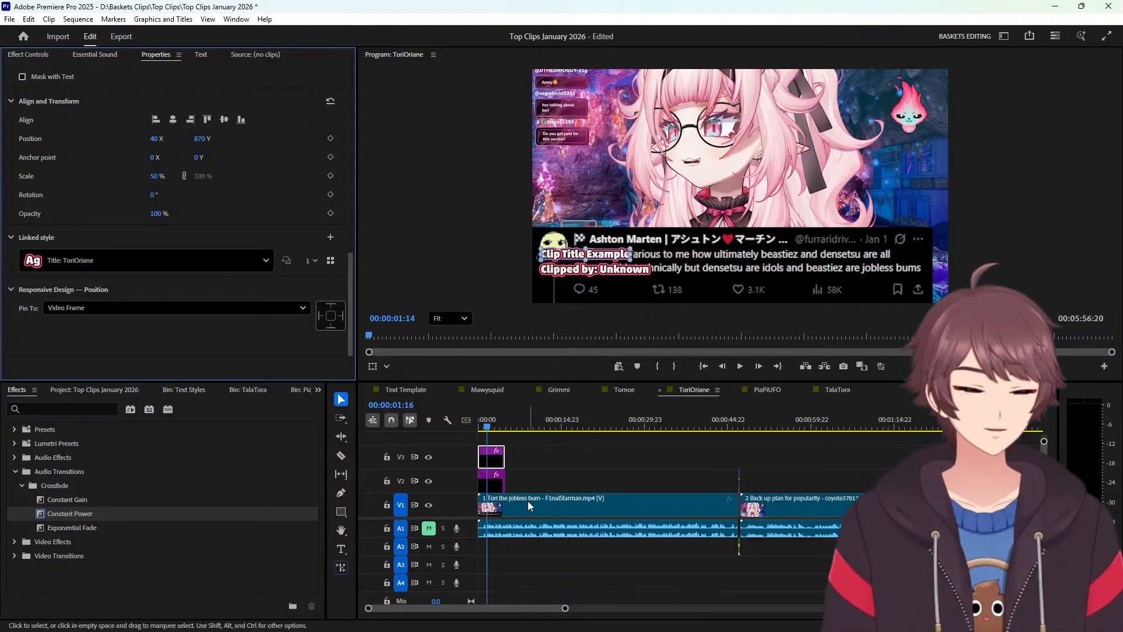
Apply the linked style "Title: ToriOriane" to the "Clipped by: Unknown" text layer.
left_click(491, 482)
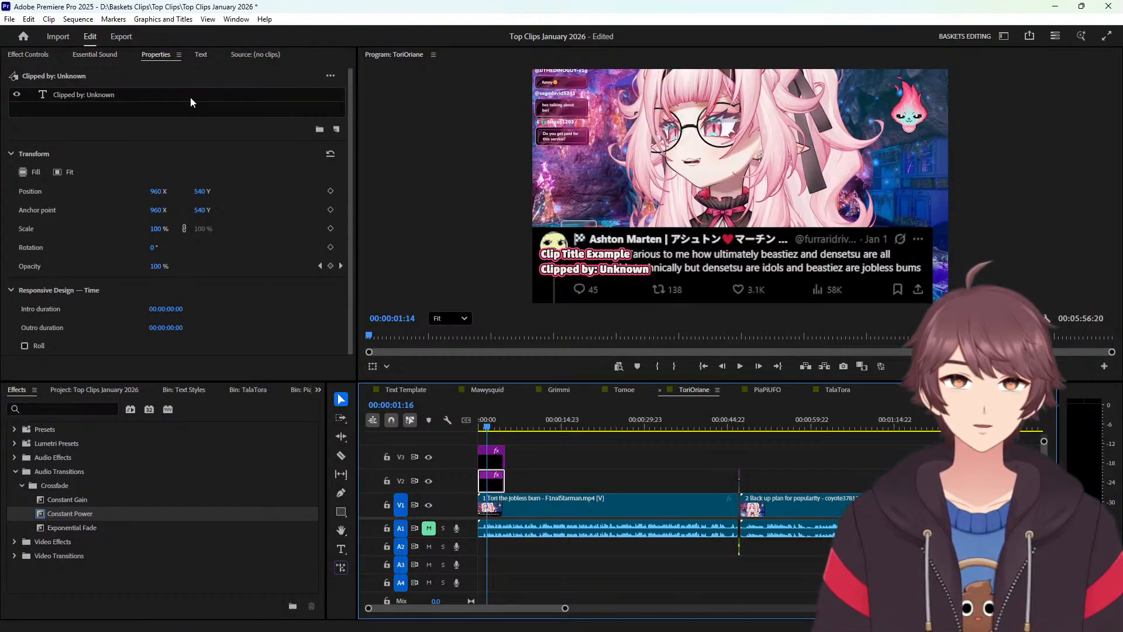
left_click(245, 96)
left_click_drag(349, 103, 315, 290)
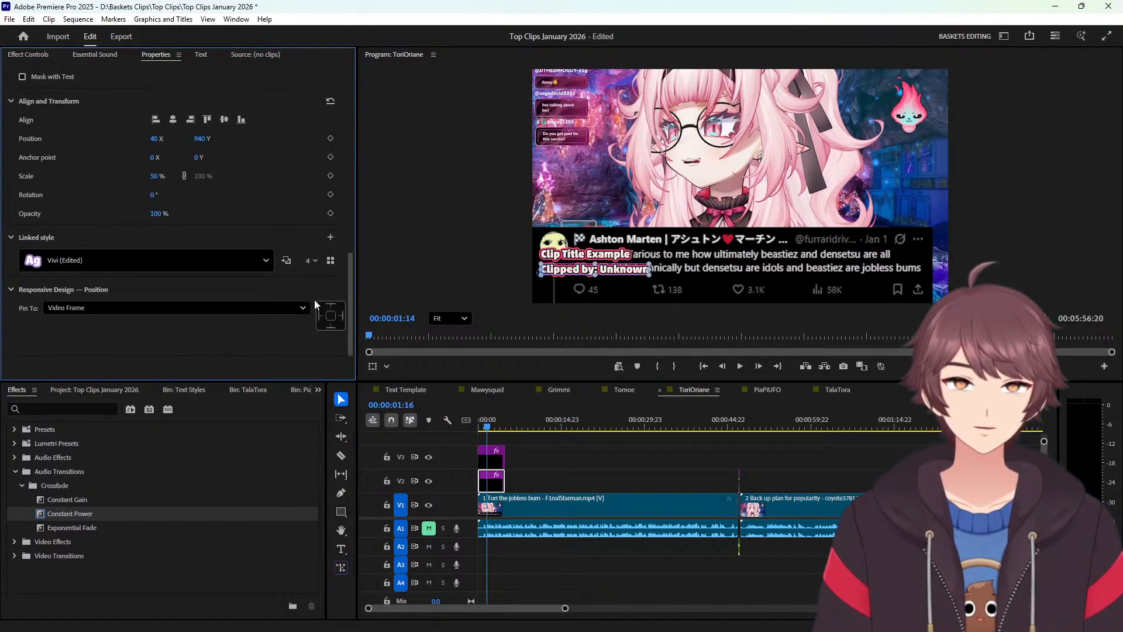
left_click(236, 261)
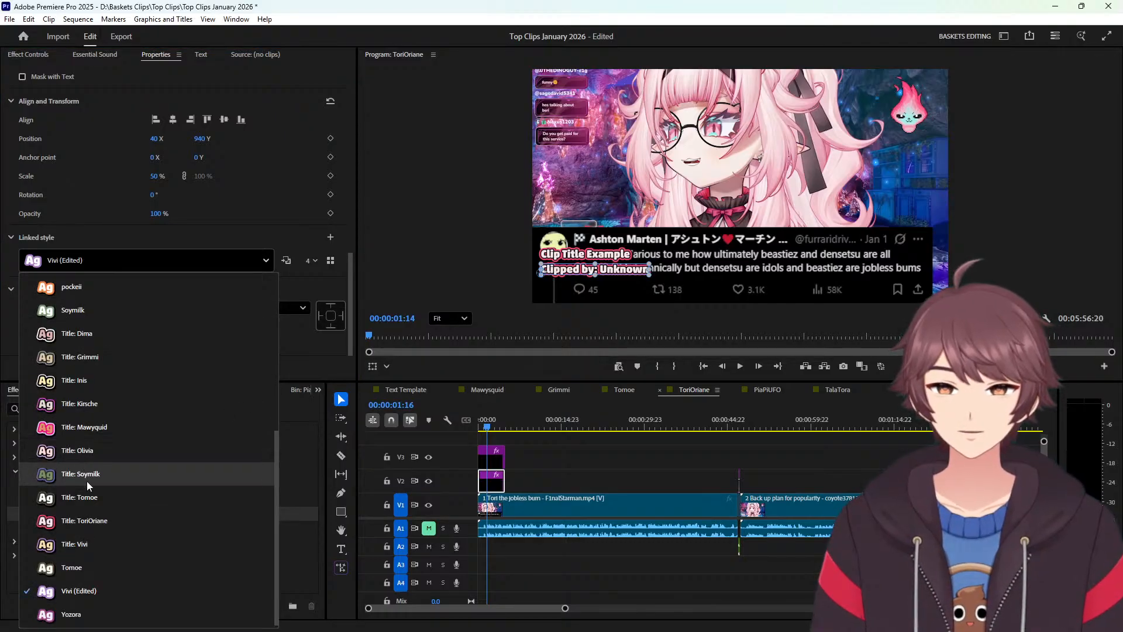
left_click(97, 521)
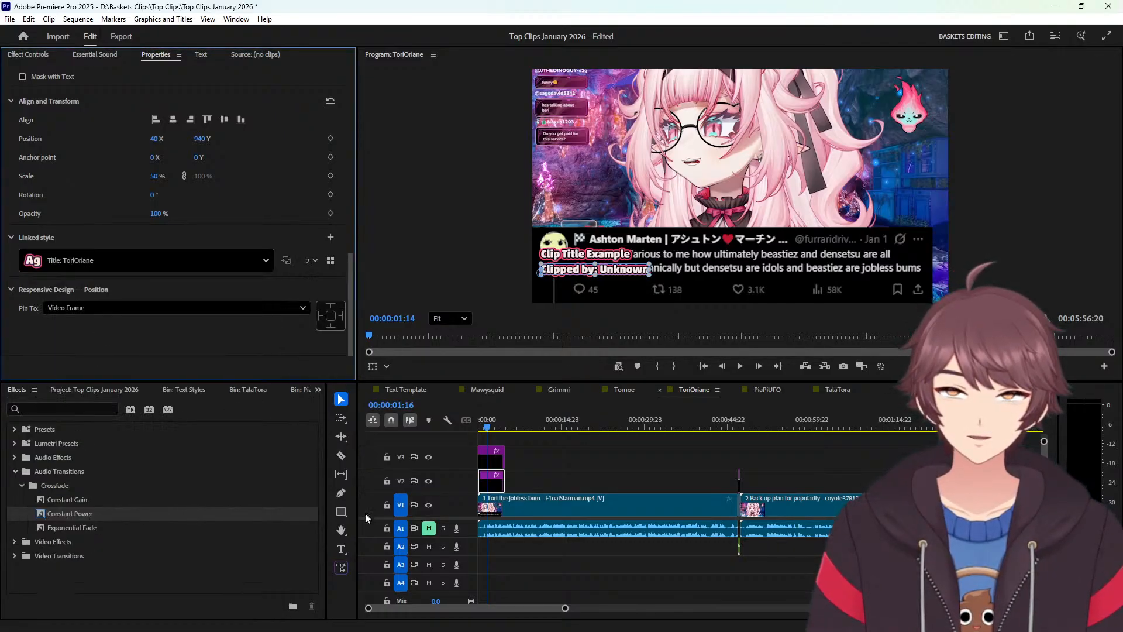
Copy both title graphics from clip 1 and paste them at the start of clip 2, at 00:00:47:09.
left_click(591, 469)
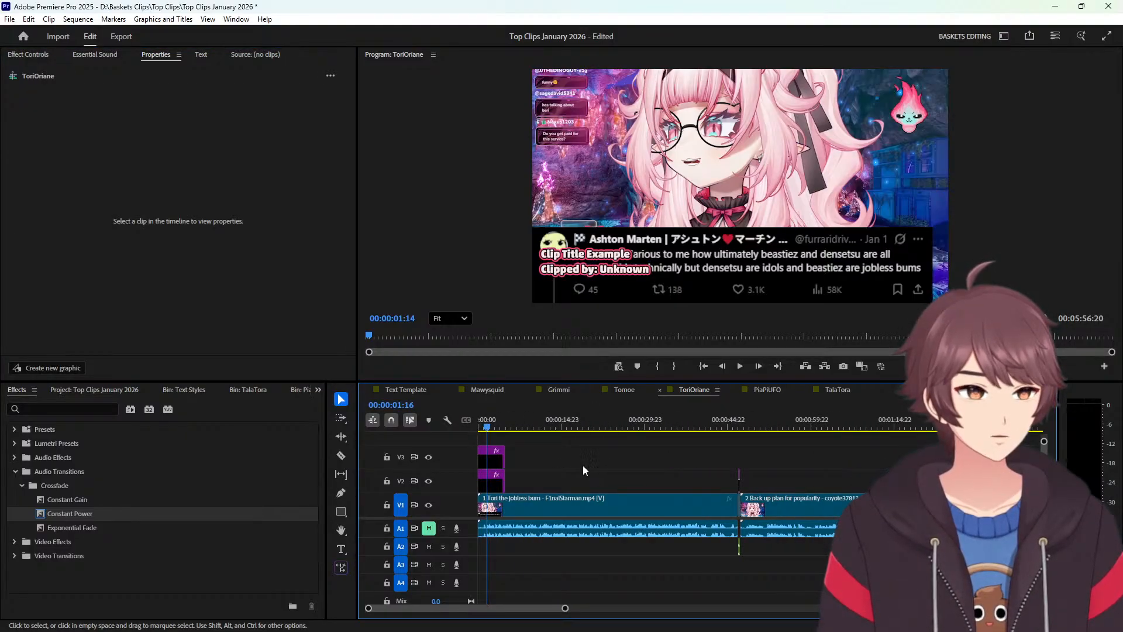
left_click_drag(568, 451, 498, 485)
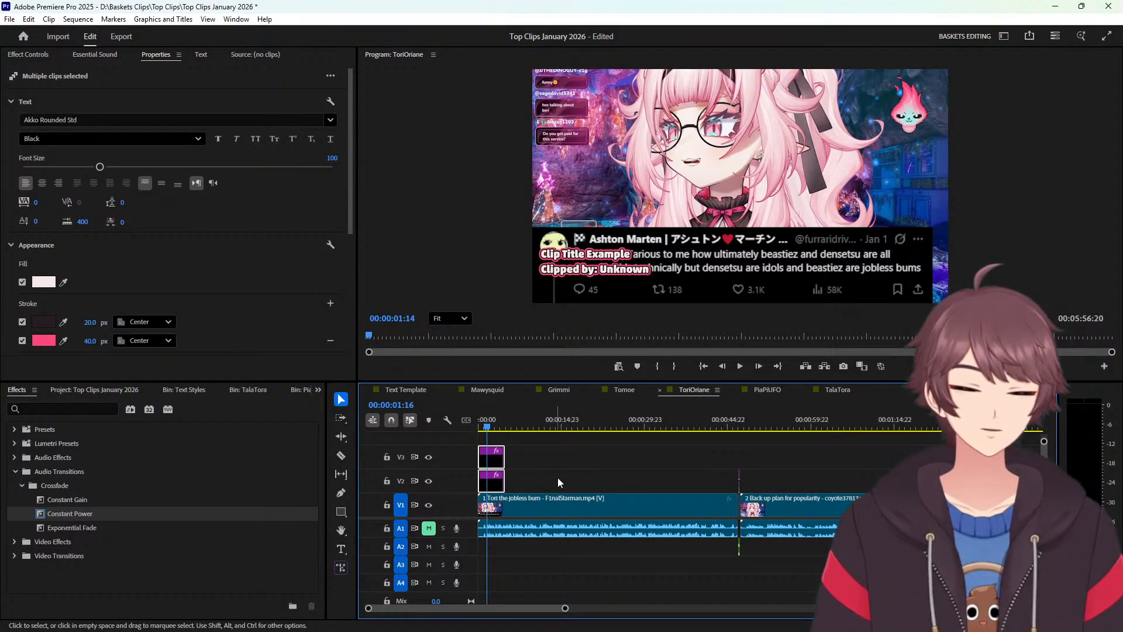
left_click(778, 426)
key("Up")
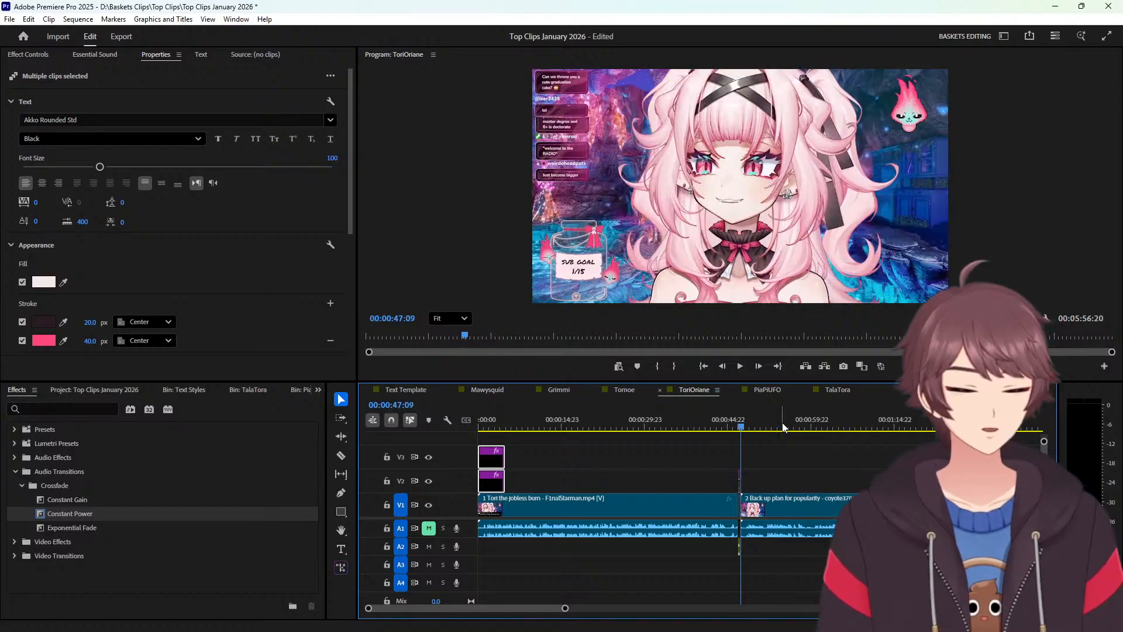
key("ctrl+v")
Paste the copied title and credit graphics at the starts of clips 3 and 4.
scroll(783, 430, "down", 5)
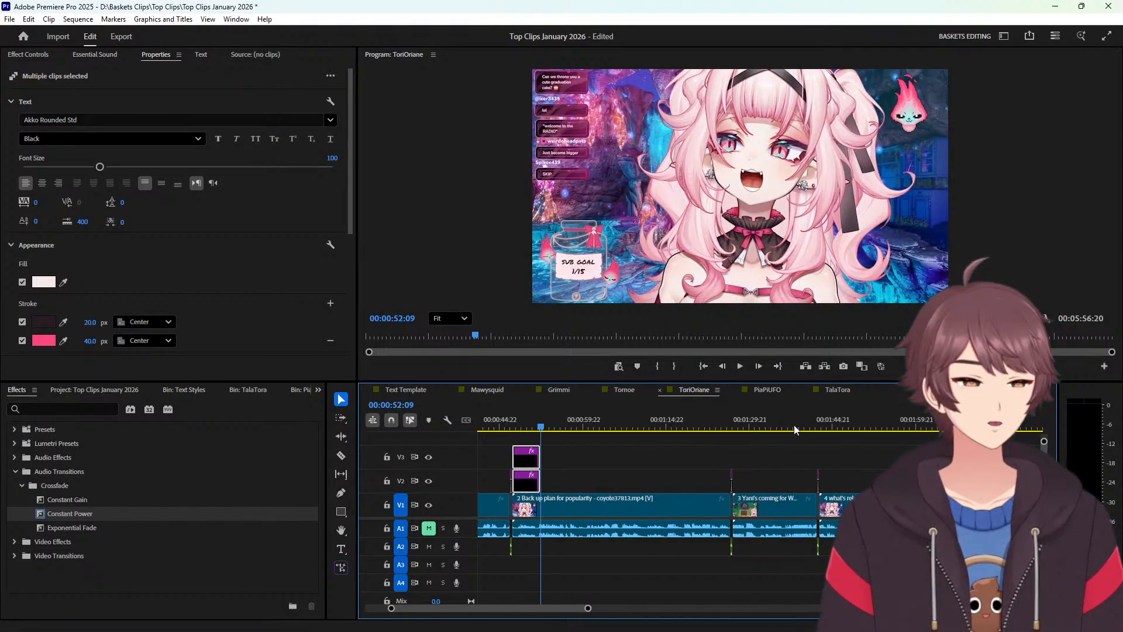
left_click(785, 427)
key("Up")
key("ctrl+v")
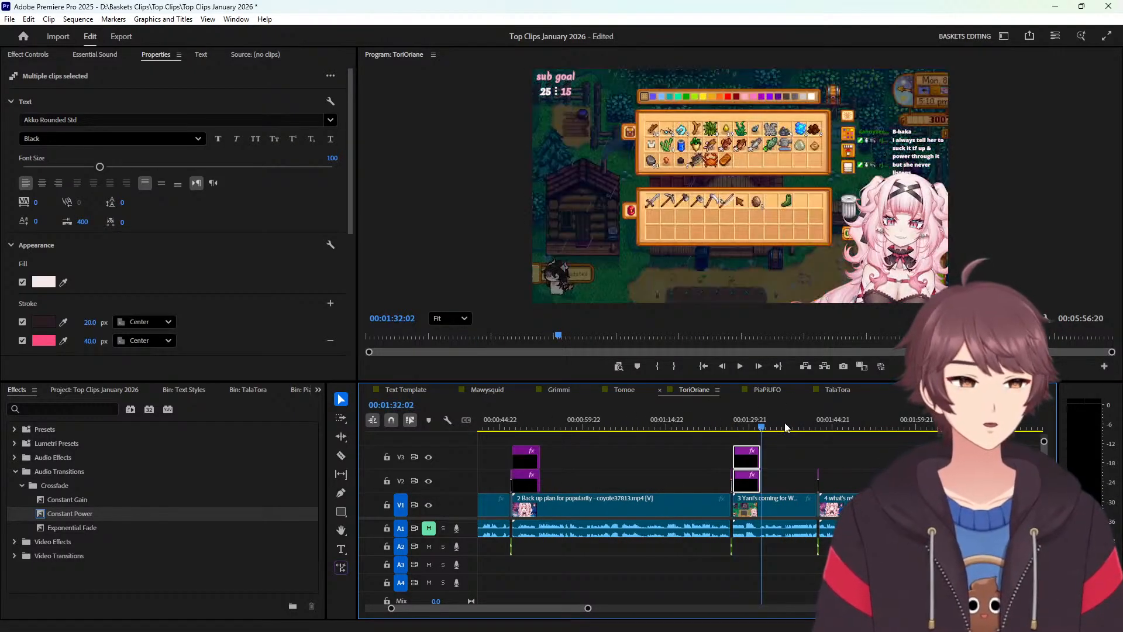
left_click(846, 432)
key("Up")
key("ctrl+v")
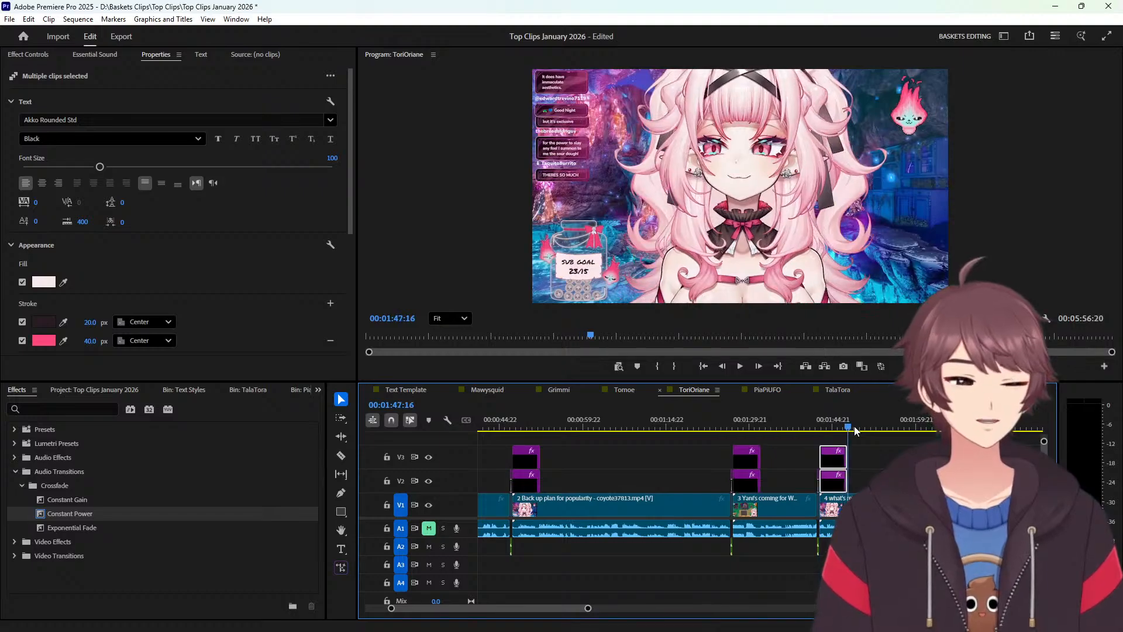
Paste the title and credit graphics at the starts of clips 5 and 6.
scroll(883, 456, "down", 1)
scroll(883, 456, "down", 7)
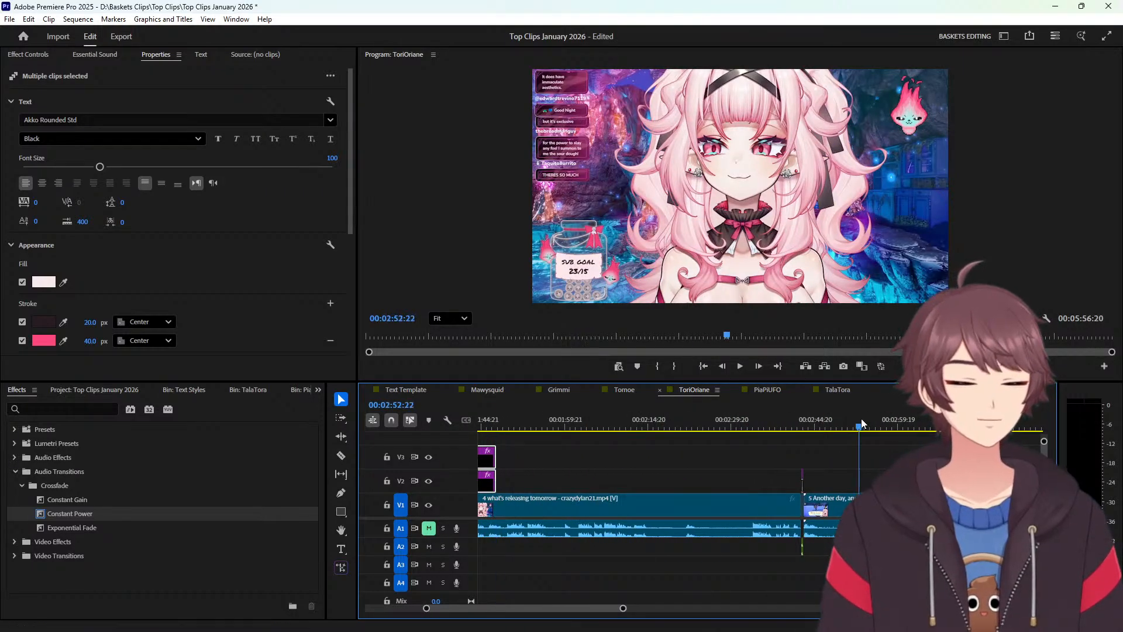
left_click(860, 424)
key("Up")
key("ctrl+v")
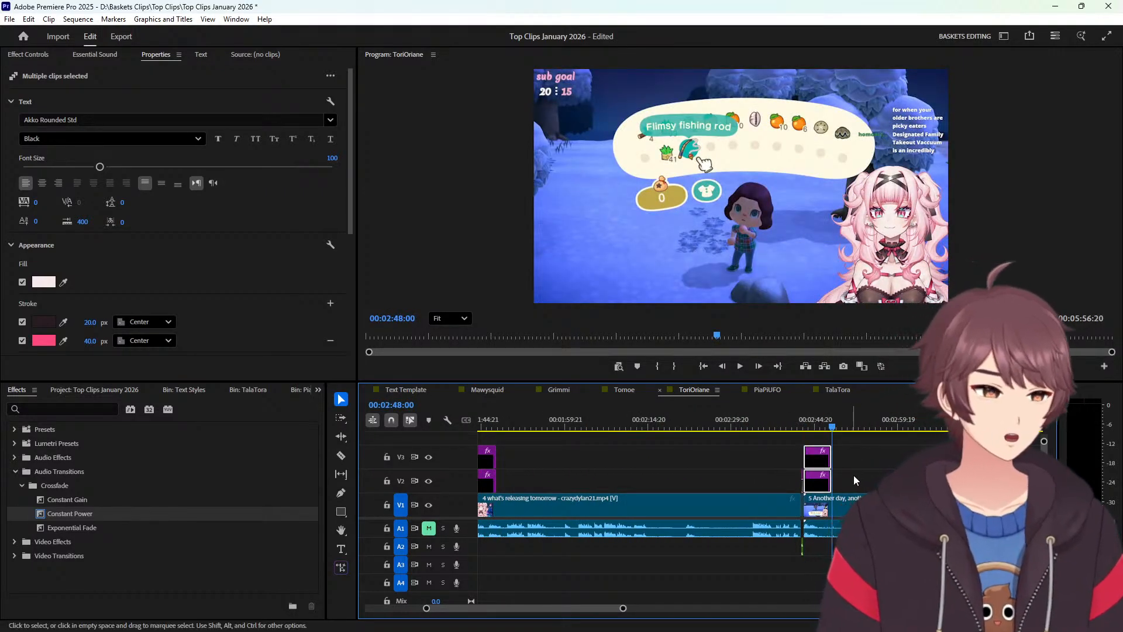
scroll(883, 455, "down", 2)
scroll(883, 456, "down", 4)
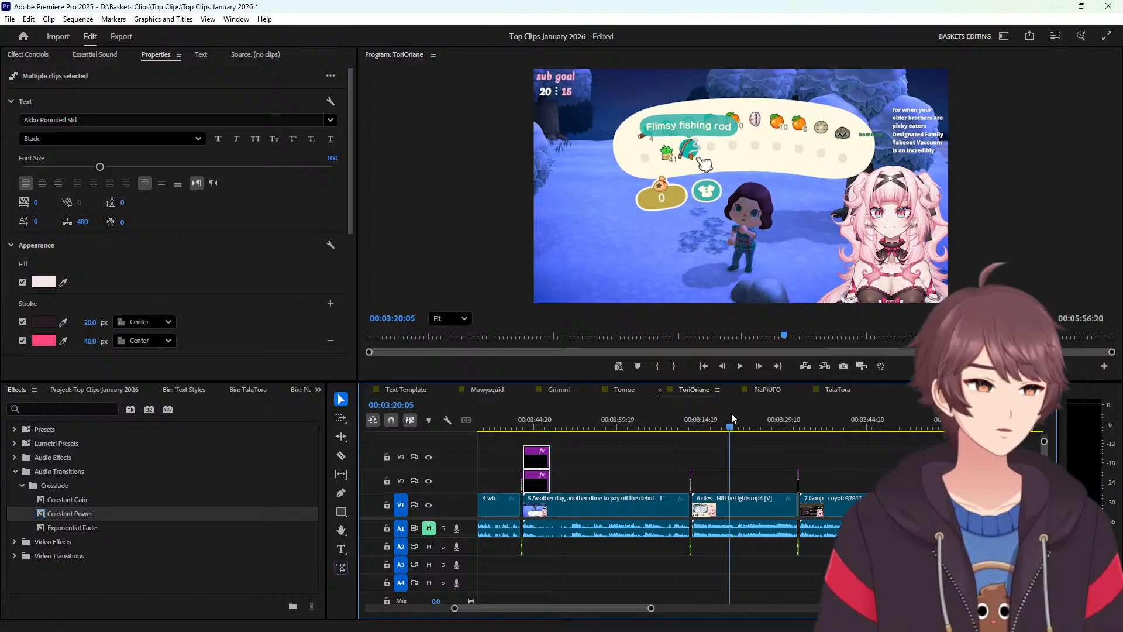
left_click(731, 420)
key("Up")
key("ctrl+v")
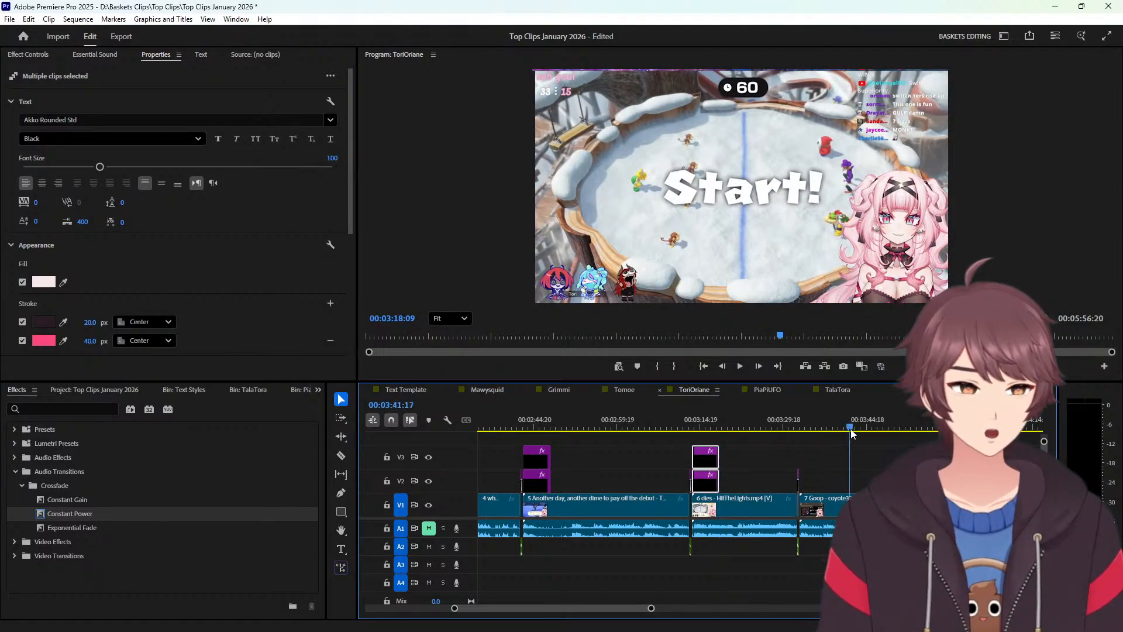
Paste the title and credit graphics at the starts of clips 7 and 8.
left_click(850, 427)
key("Up")
key("ctrl+v")
scroll(893, 454, "down", 4)
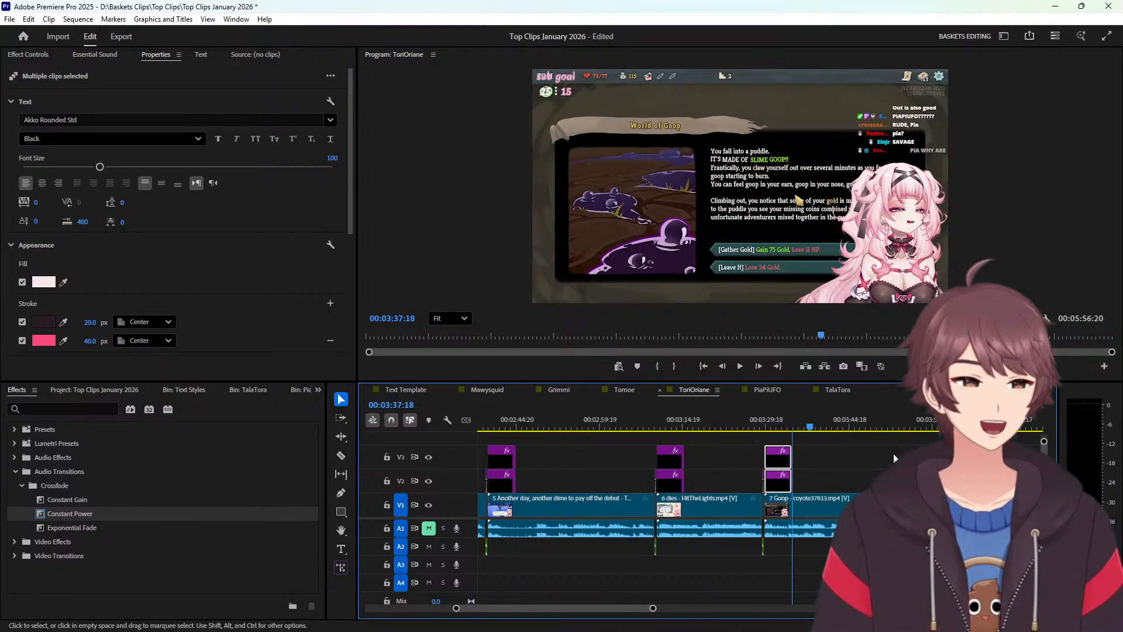
key("Down")
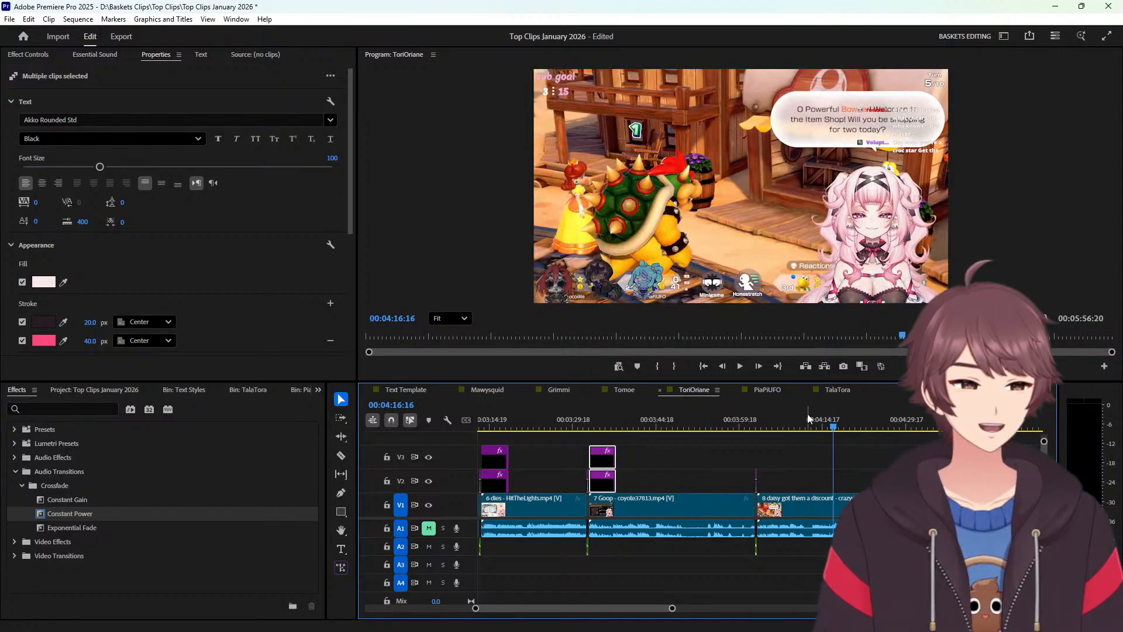
key("ctrl+v")
Paste the title and credit graphics at the starts of clips 9 and 10, and clear the selection.
scroll(831, 427, "down", 4)
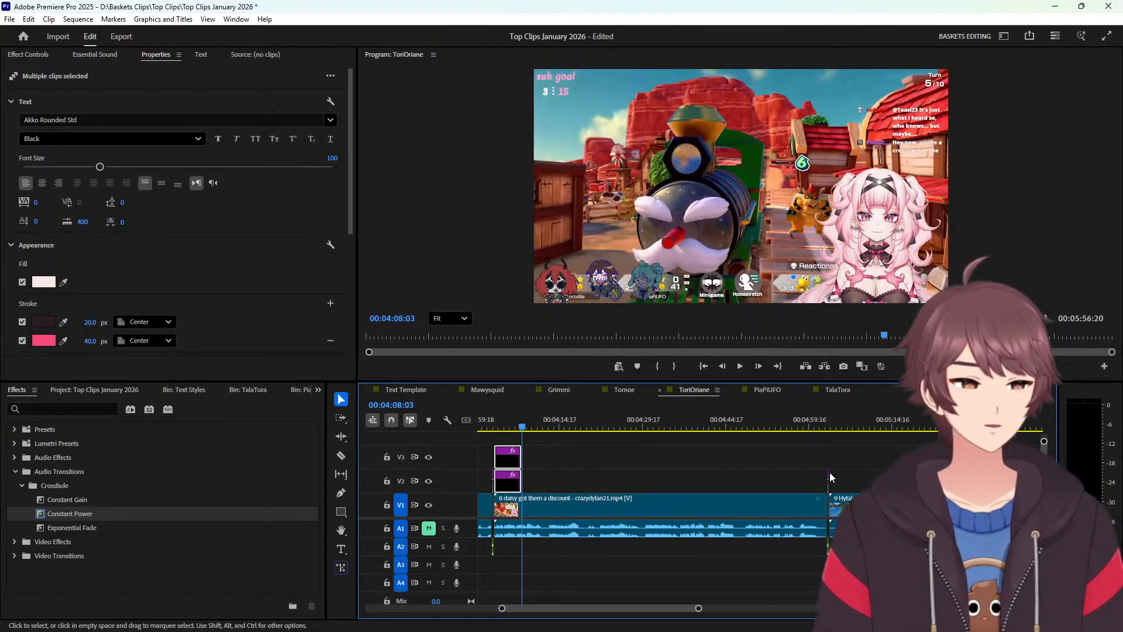
key("Down")
key("ctrl+v")
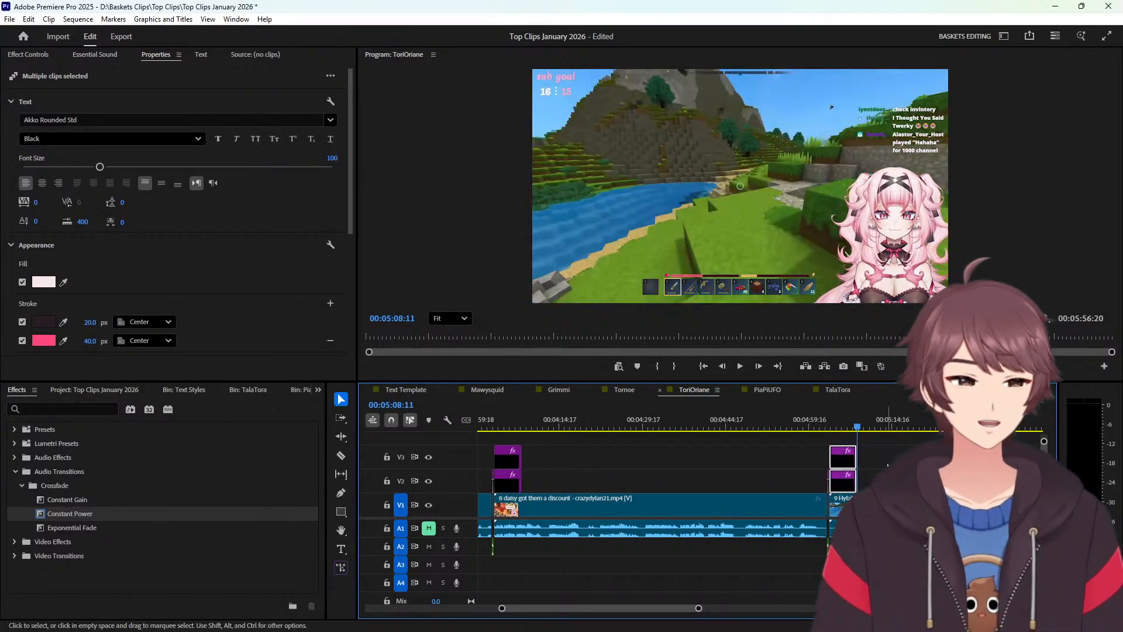
scroll(888, 466, "down", 4)
scroll(889, 466, "down", 4)
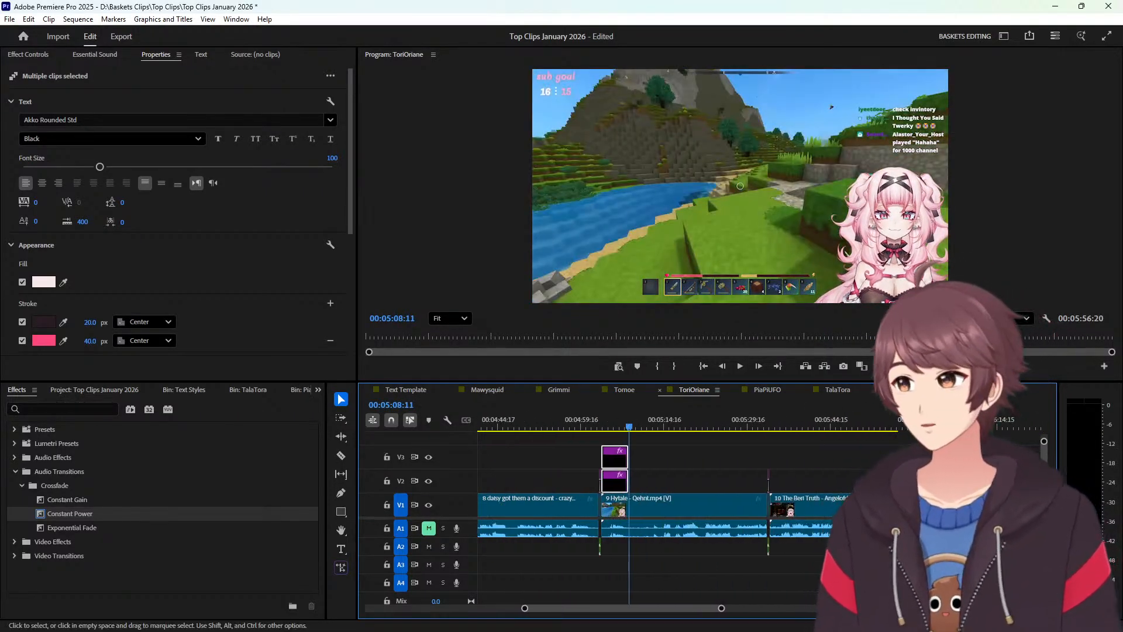
left_click(828, 433)
key("Up")
key("ctrl+v")
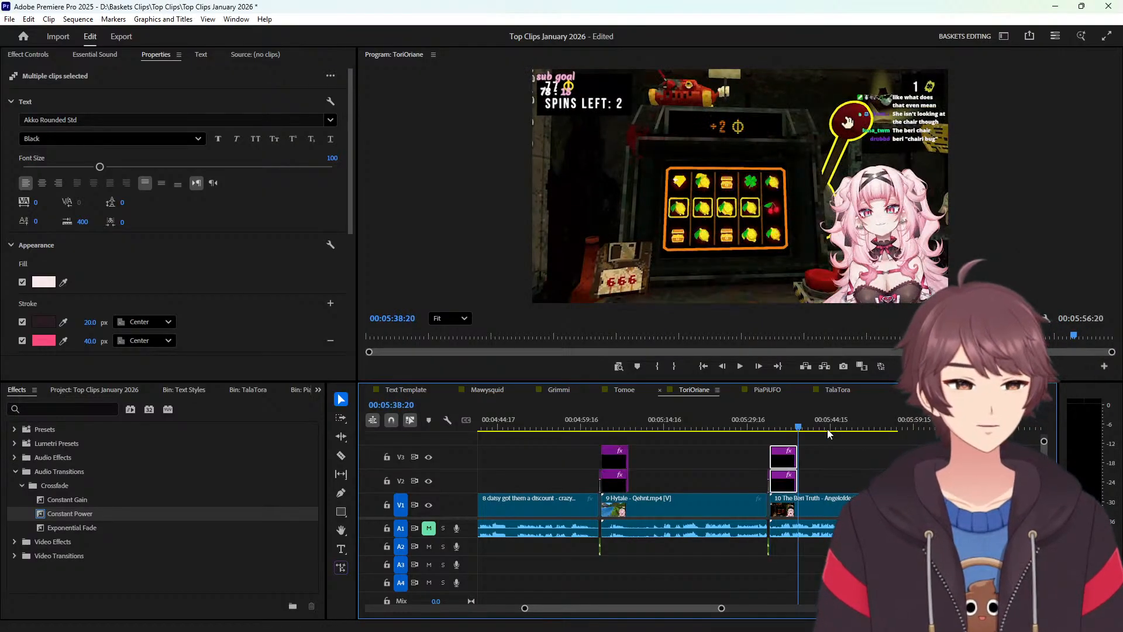
left_click(854, 444)
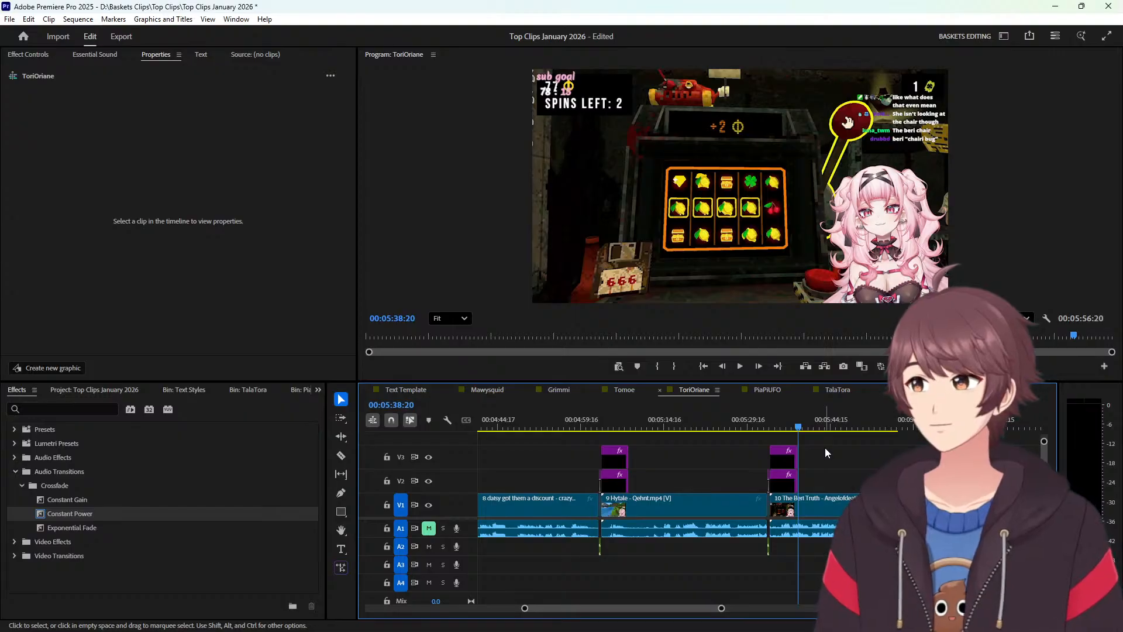
Switch to the PiaPiUFO sequence, show all of clip 1 in the timeline, and preview its title graphics at 00:00:02:06.
left_click(766, 390)
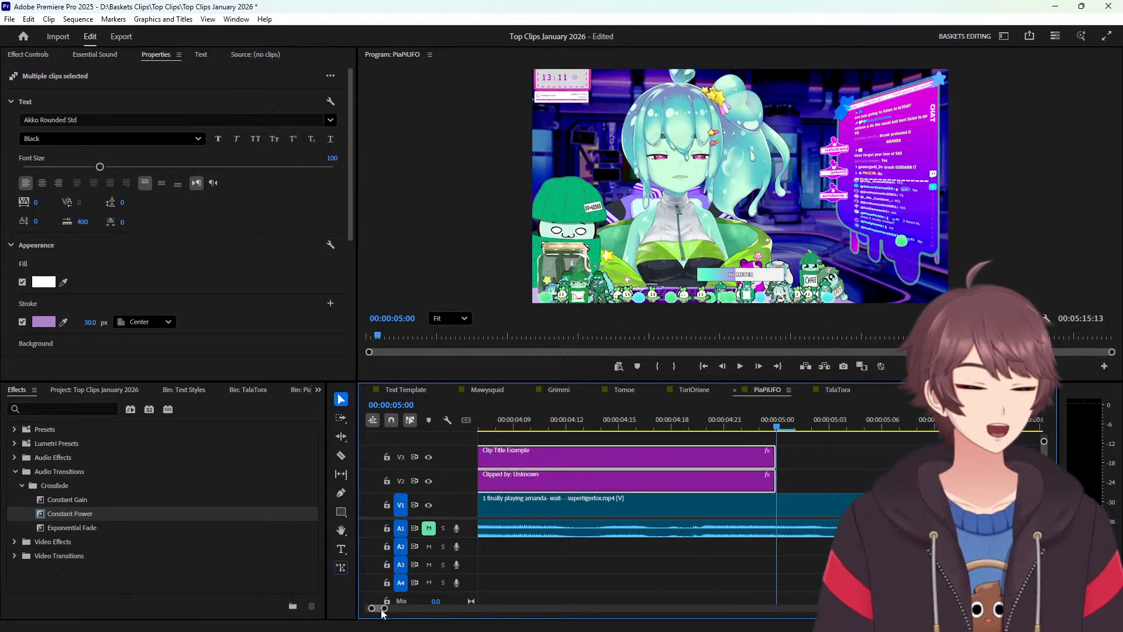
left_click_drag(383, 609, 503, 608)
left_click(503, 427)
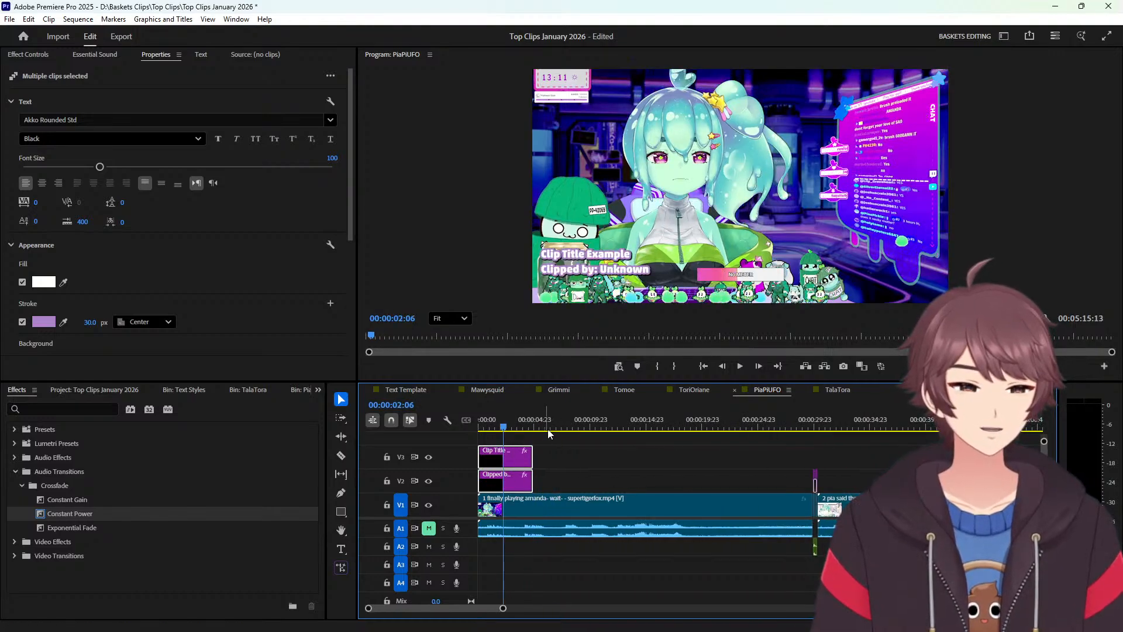
left_click(570, 459)
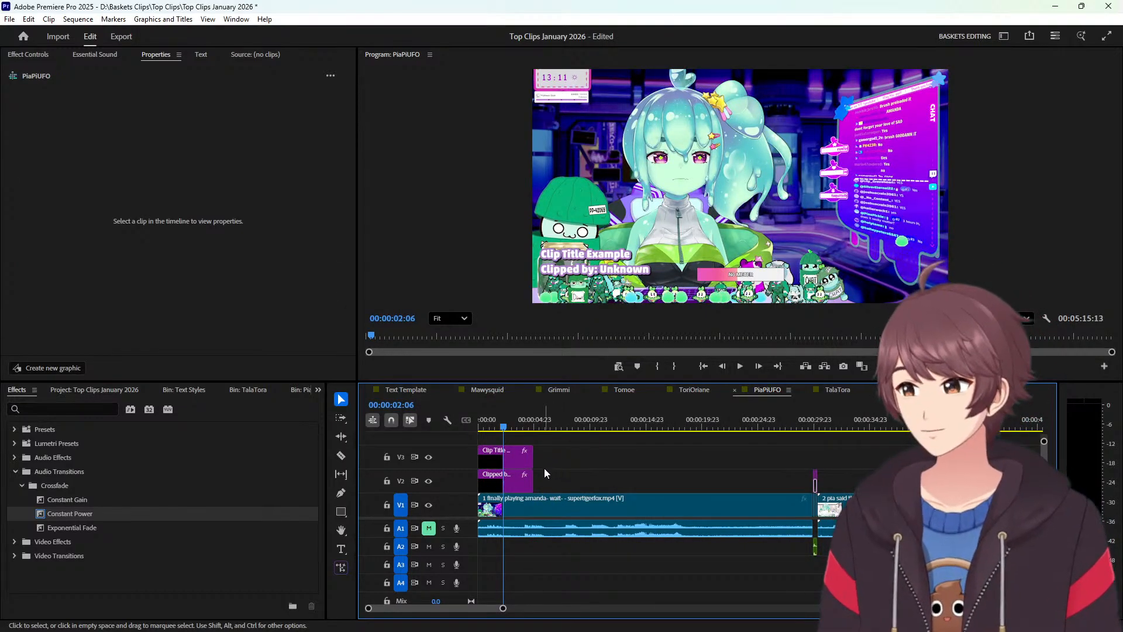
Add a second stroke to clip 1's title text, aligned to Center with a width of 40 px.
left_click(513, 455)
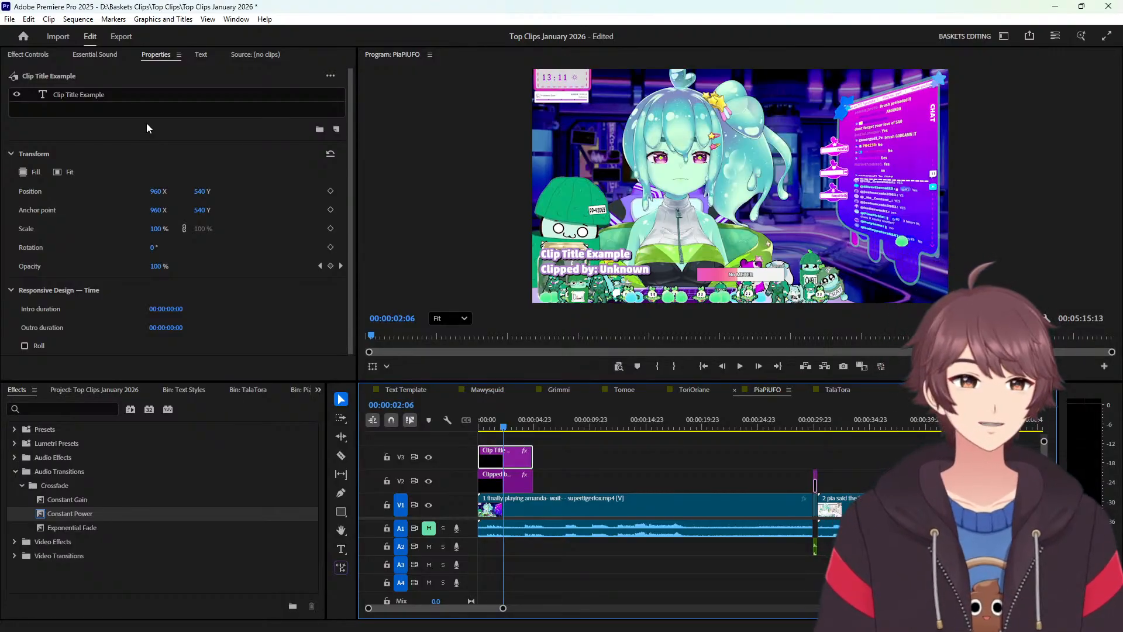
left_click(113, 96)
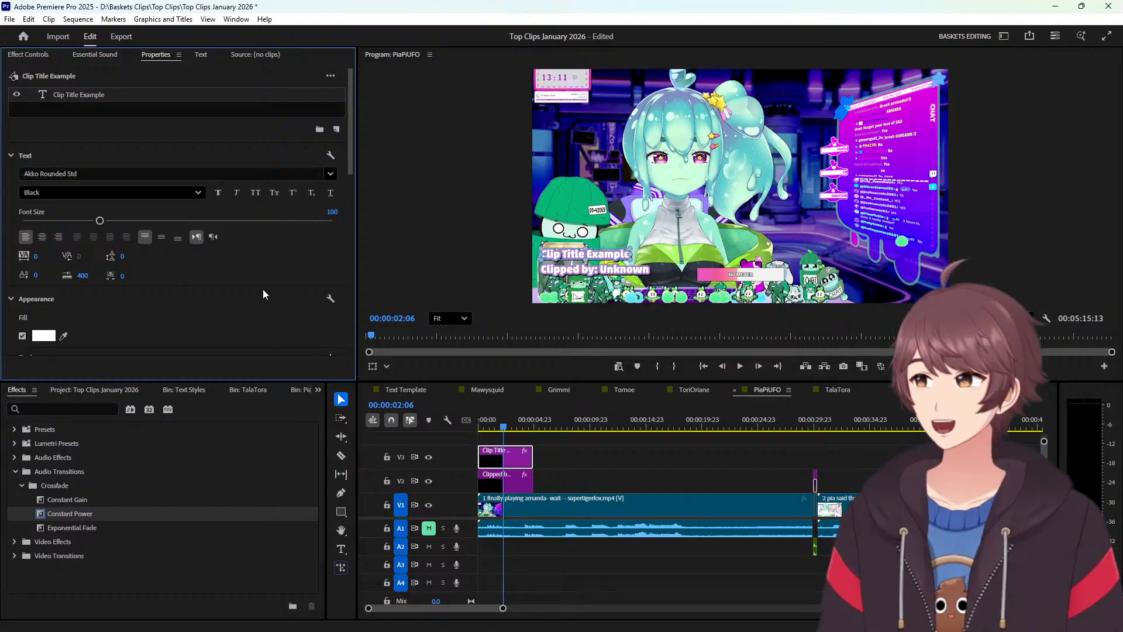
scroll(261, 290, "down", 5)
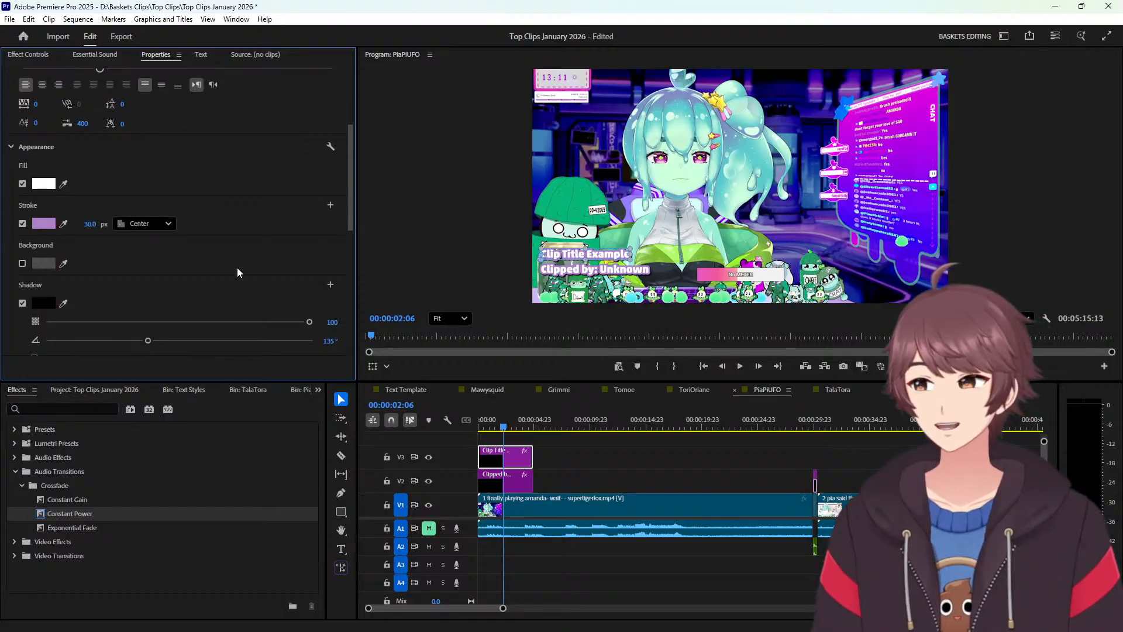
scroll(237, 273, "down", 2)
scroll(210, 222, "up", 2)
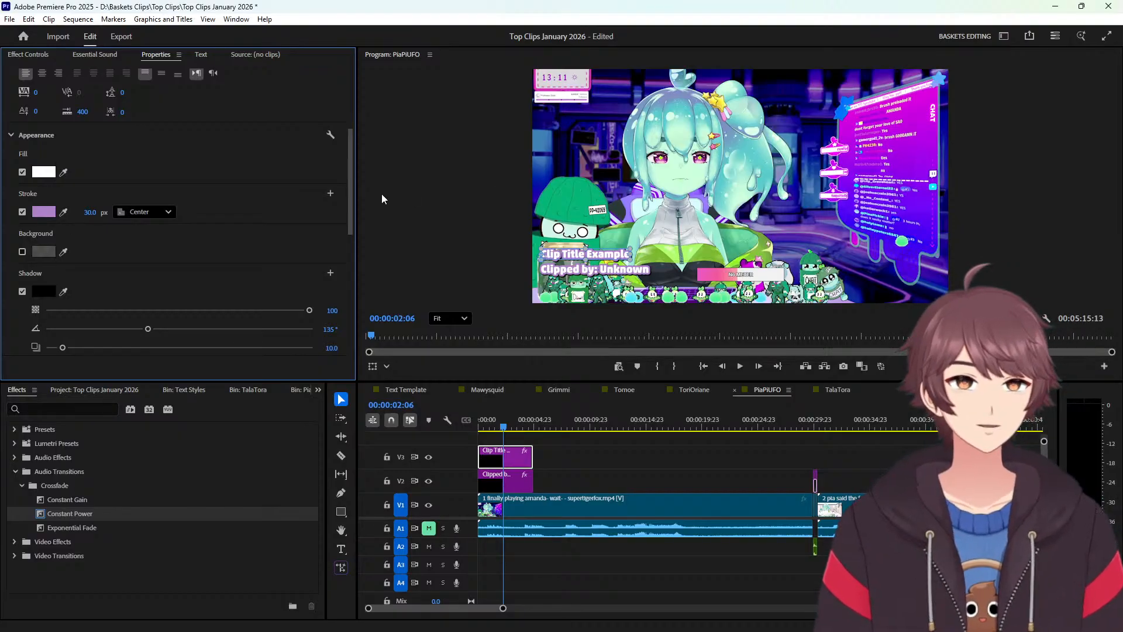
left_click(331, 193)
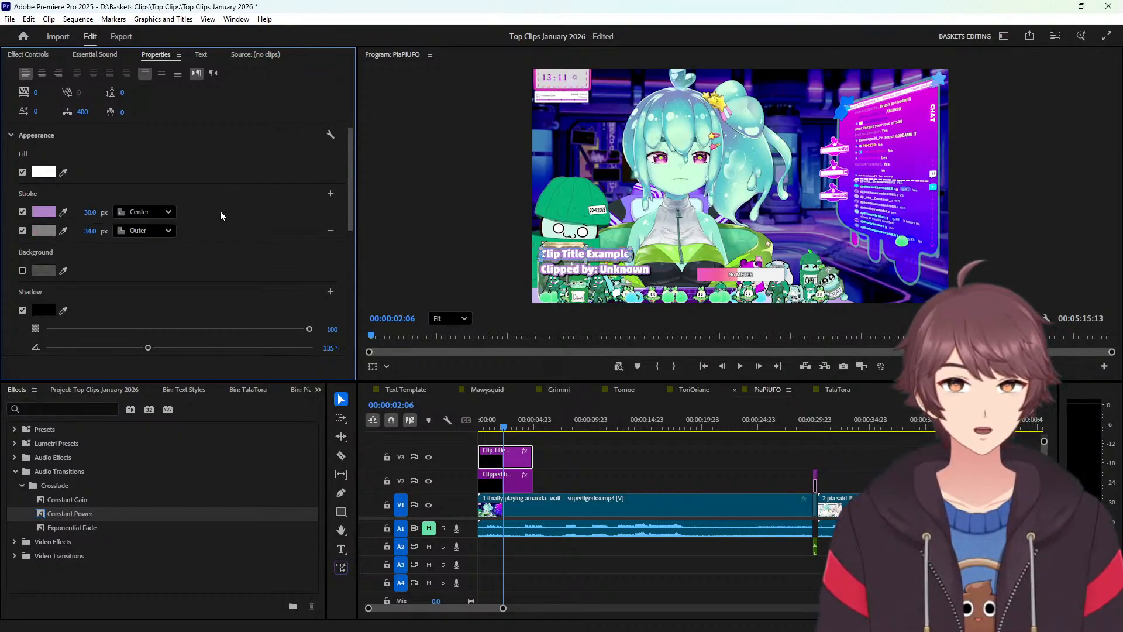
left_click(164, 231)
left_click(149, 276)
left_click(84, 226)
type("4")
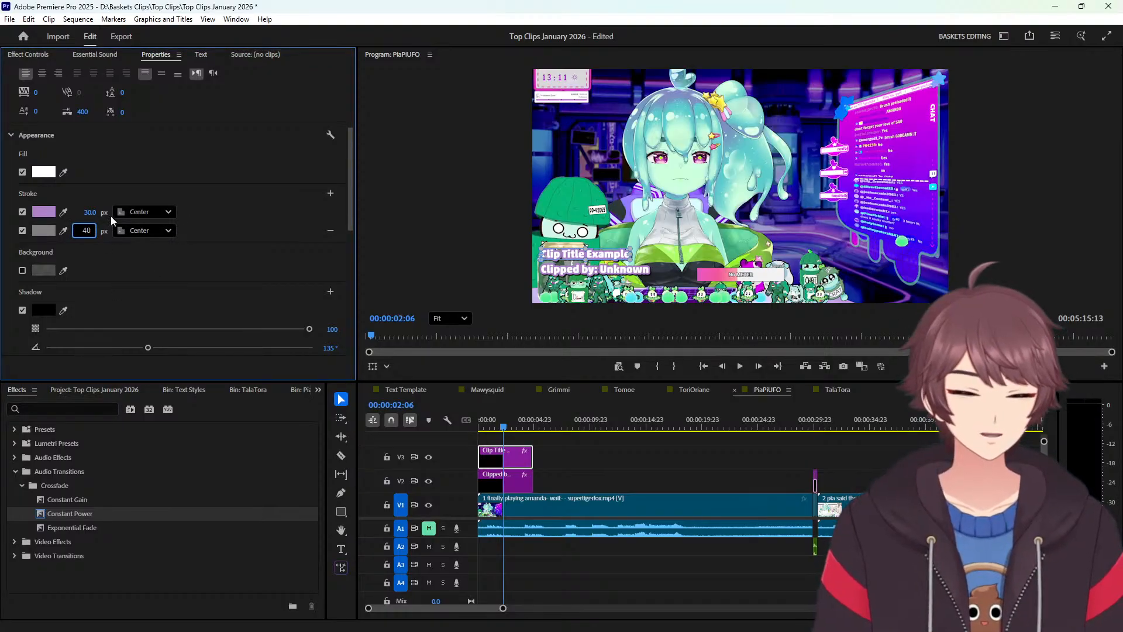
type("0")
Set the width of the title text's first stroke to 20 px.
left_click(87, 211)
type("20")
left_click(231, 229)
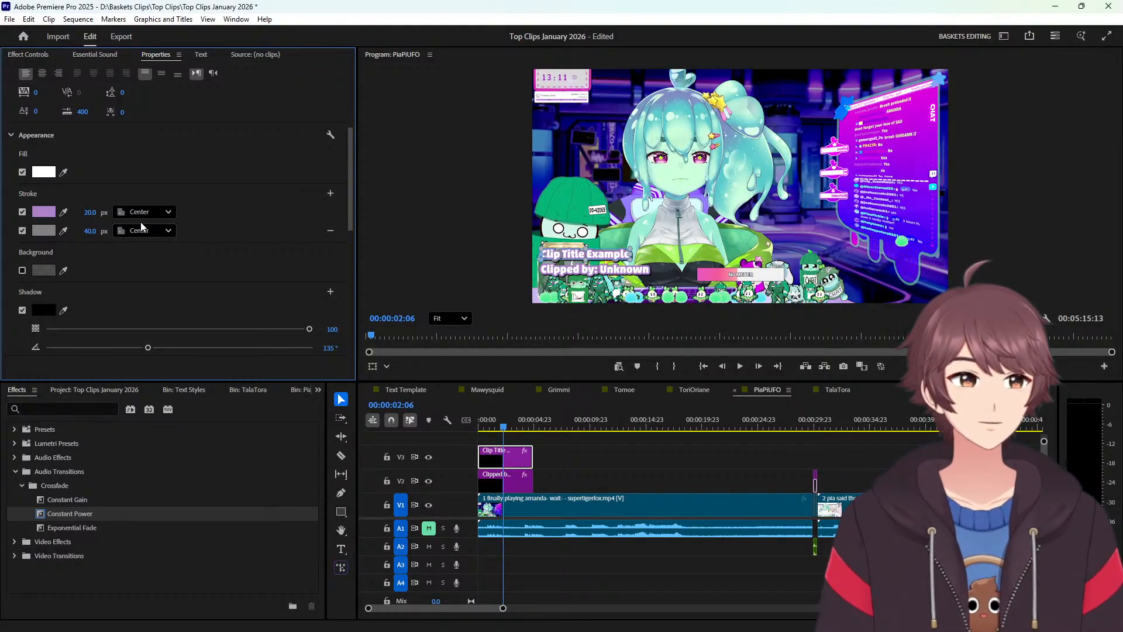
Sample title colours from the stream image: blue for the 40 px stroke, magenta for the 20 px stroke, and pale mint for the fill.
left_click(63, 231)
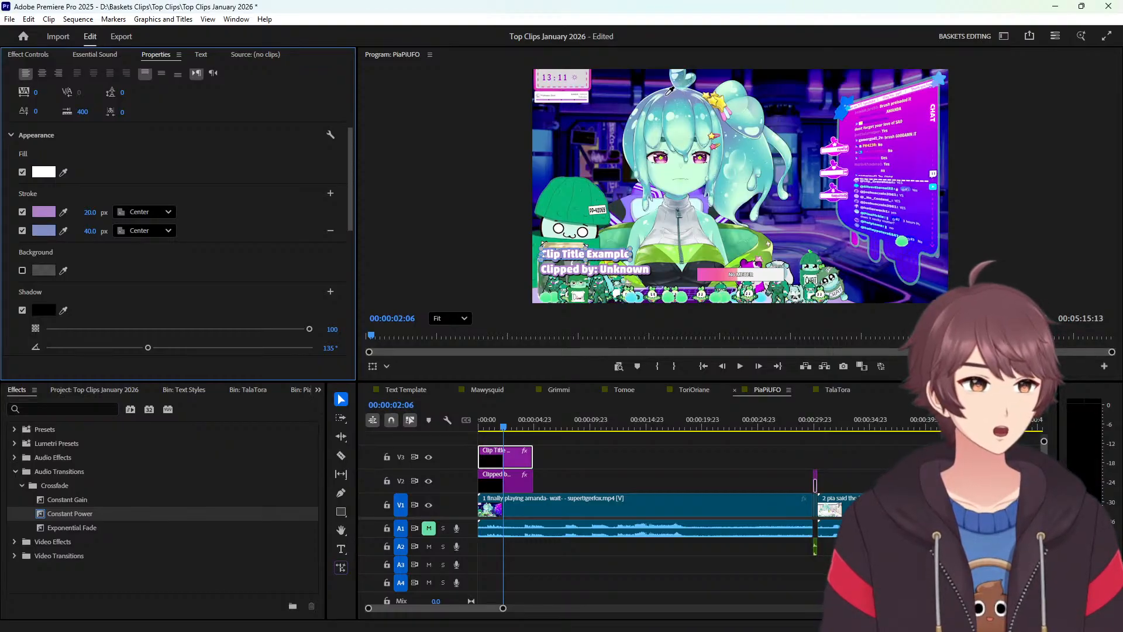
left_click(64, 213)
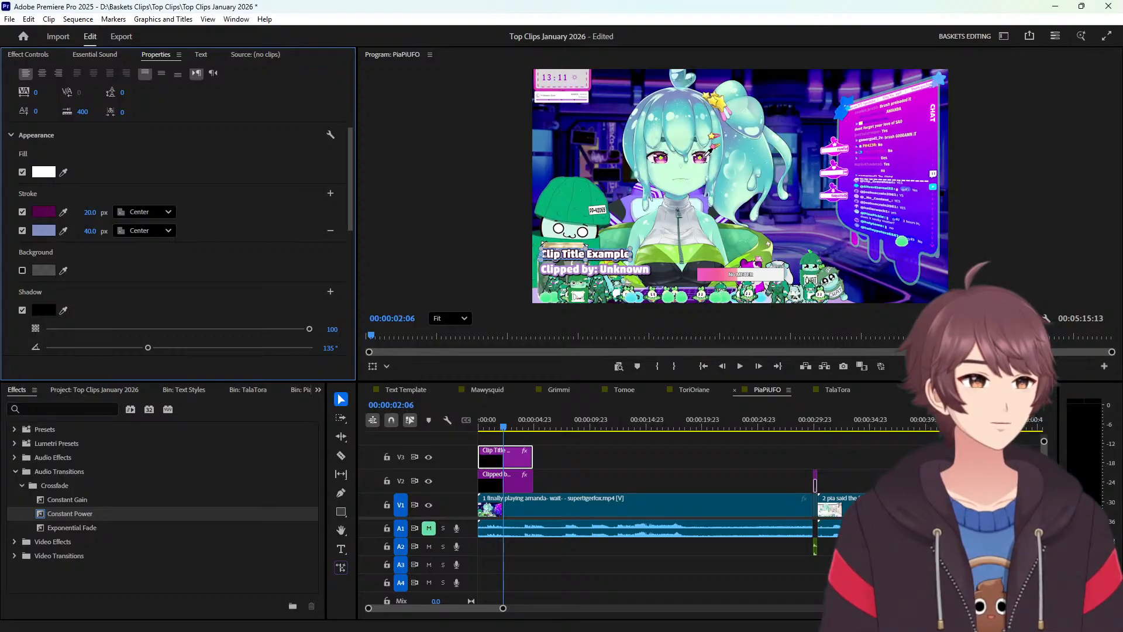
left_click(696, 160)
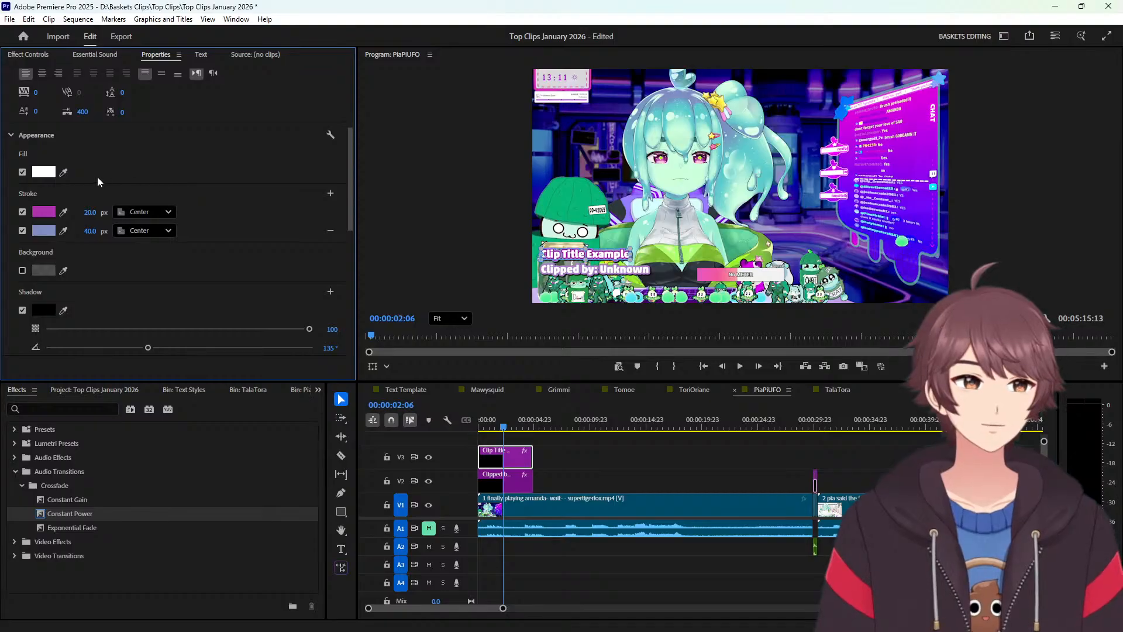
left_click(66, 172)
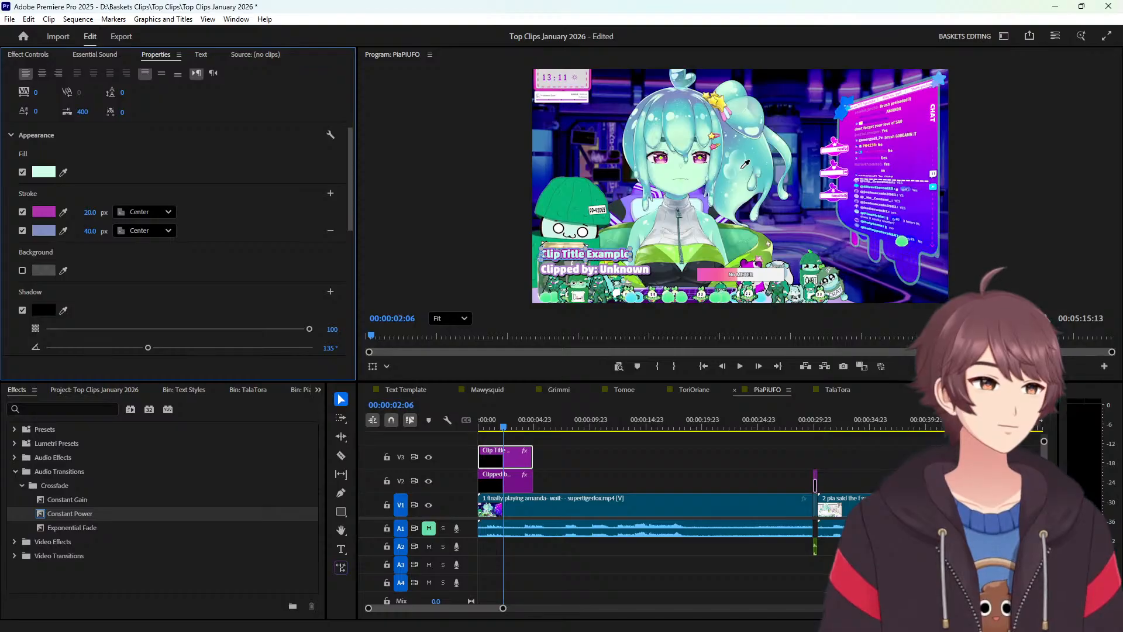
left_click(667, 465)
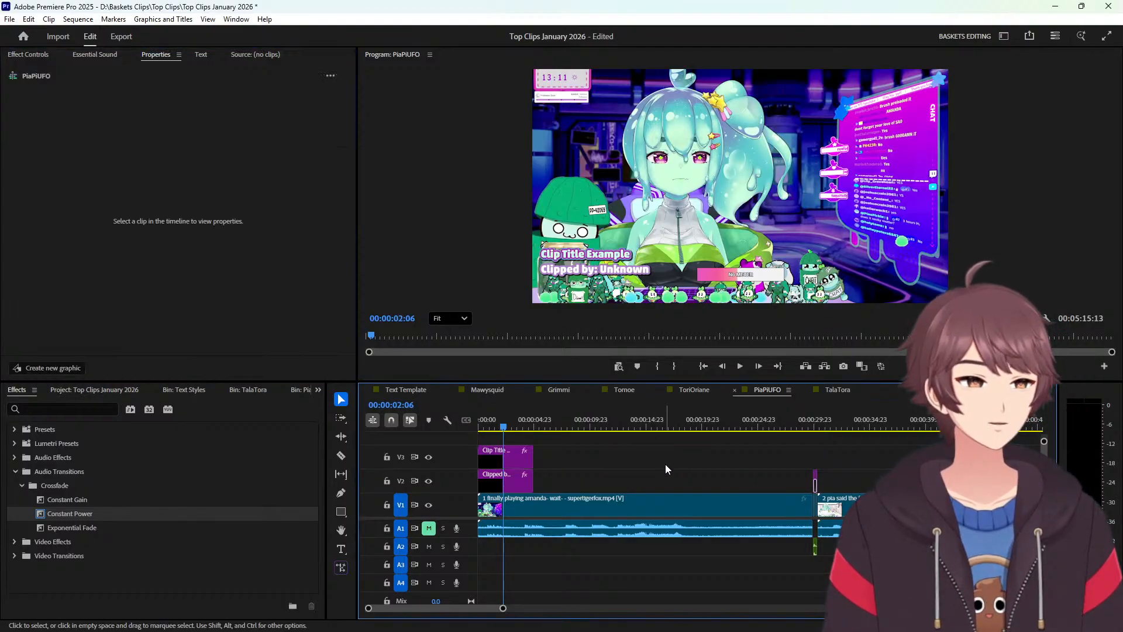
scroll(663, 299, "up", 5)
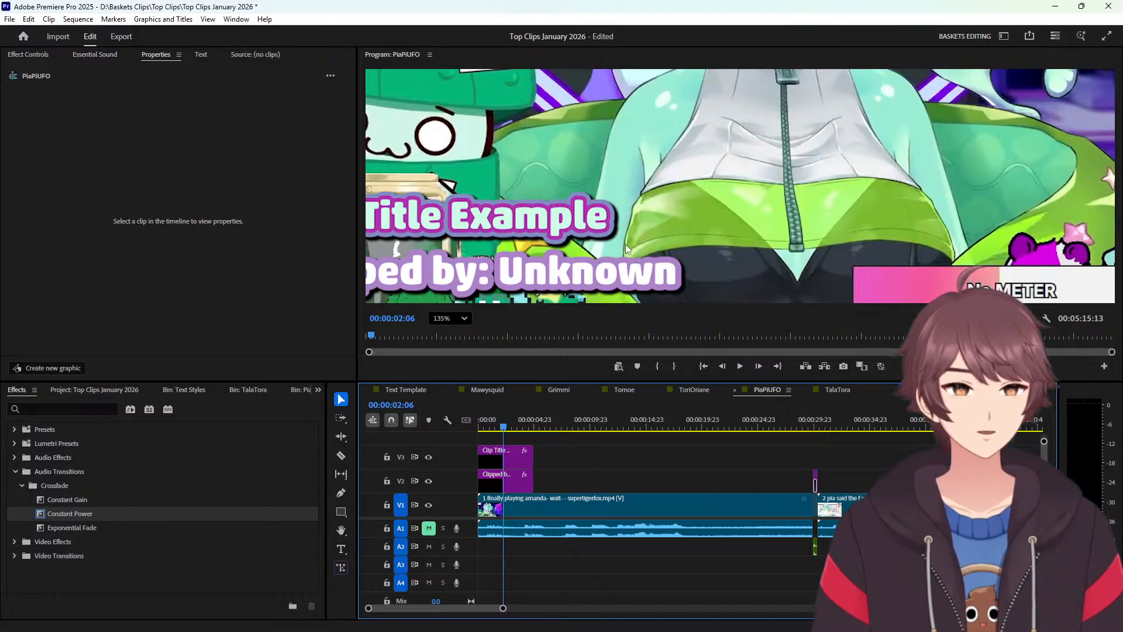
scroll(598, 237, "down", 2)
scroll(599, 237, "down", 3)
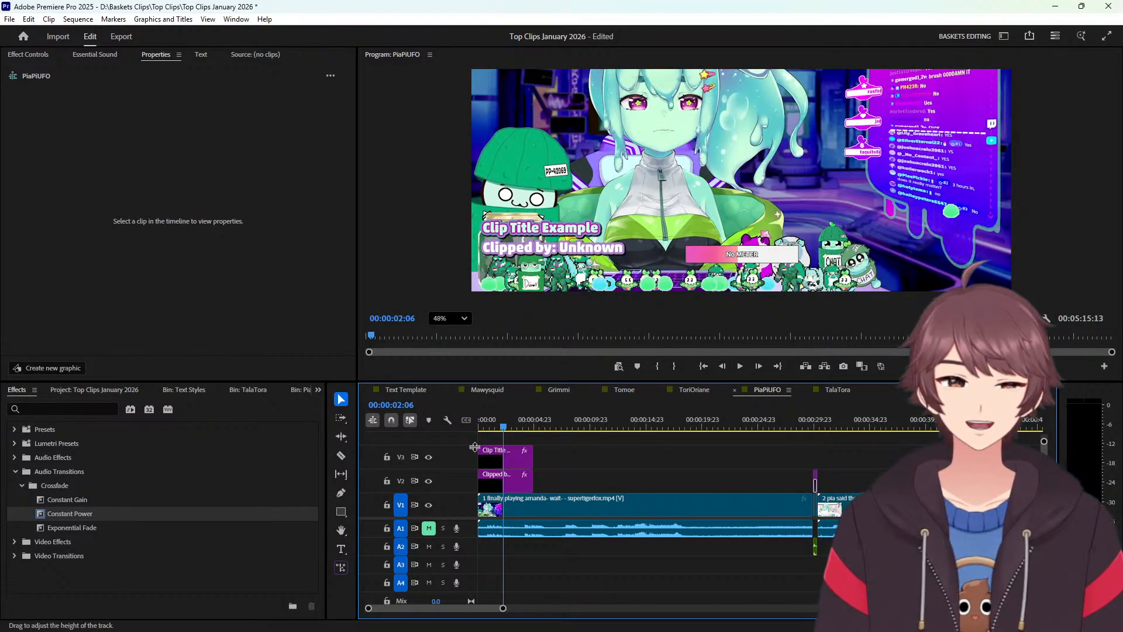
Add a third outer stroke to the title text, copy the 40 px stroke's blue to it, and disable it.
left_click(497, 453)
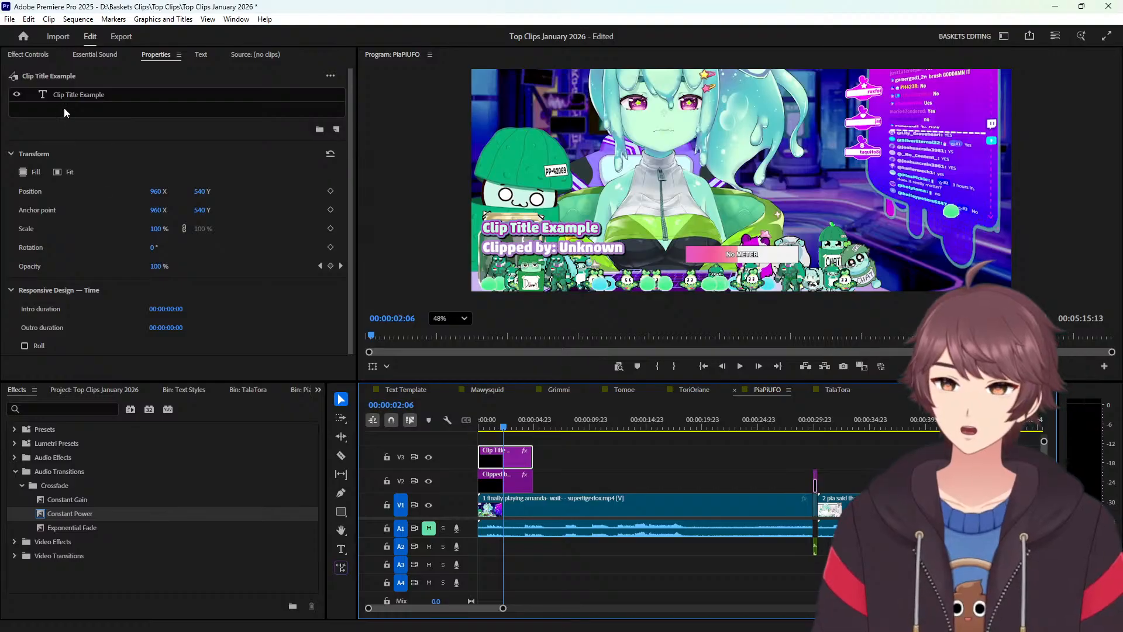
left_click(68, 94)
scroll(241, 329, "down", 3)
scroll(242, 331, "down", 3)
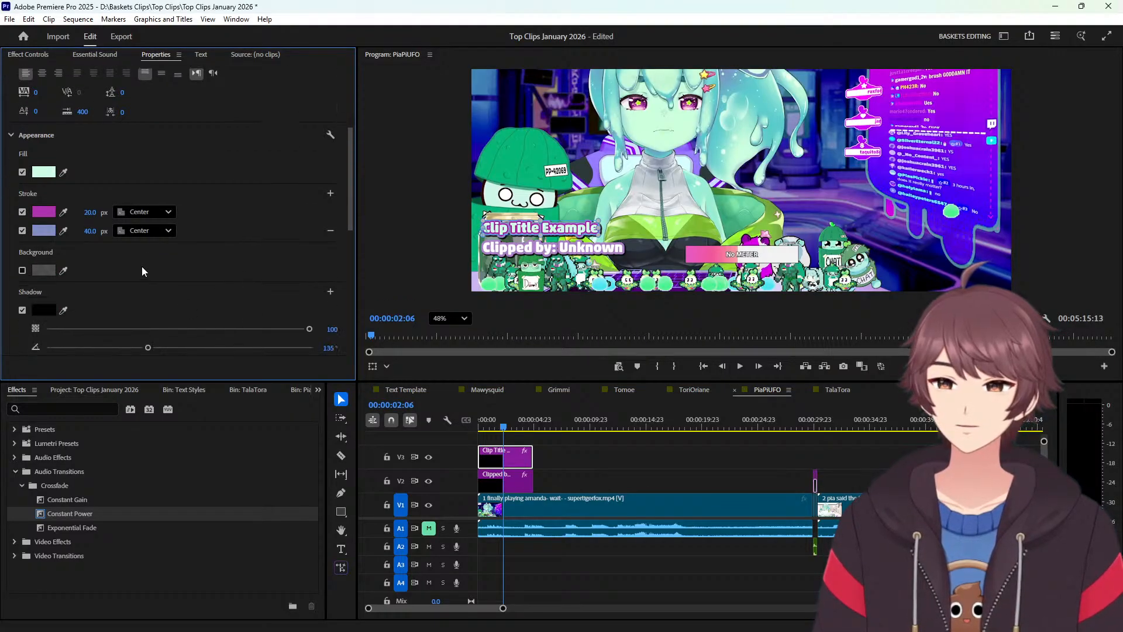
left_click(331, 193)
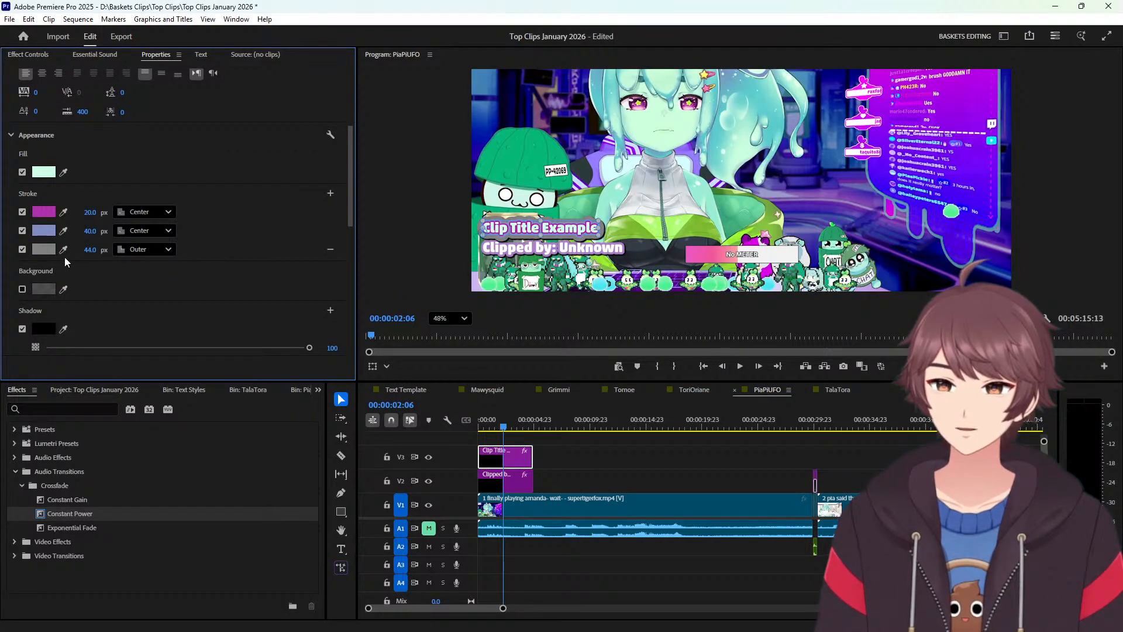
left_click(22, 250)
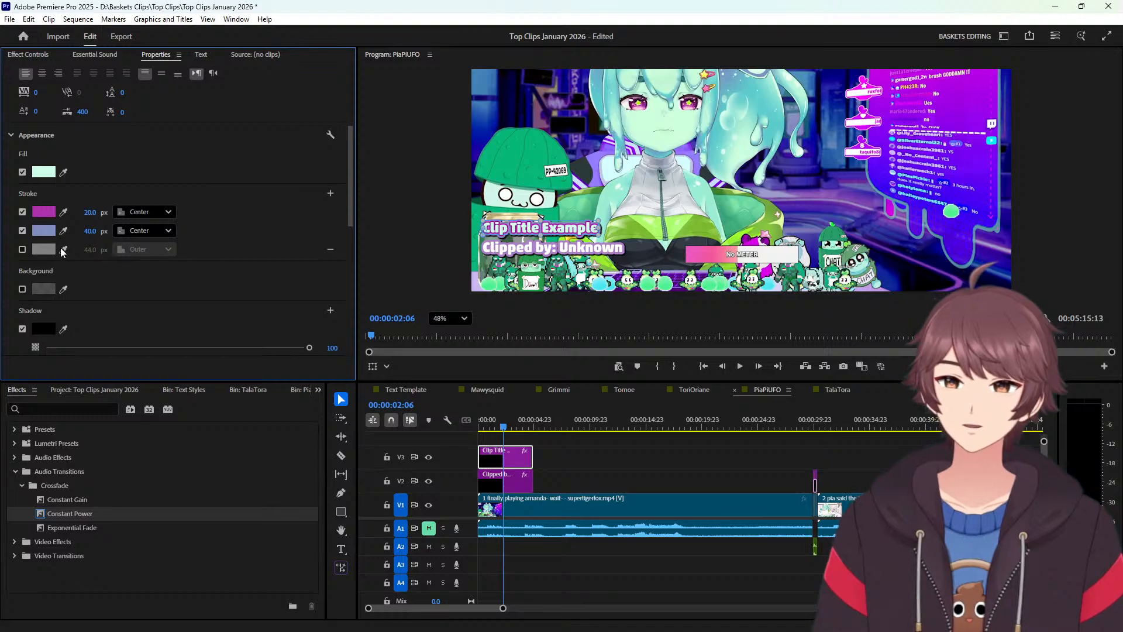
left_click(22, 250)
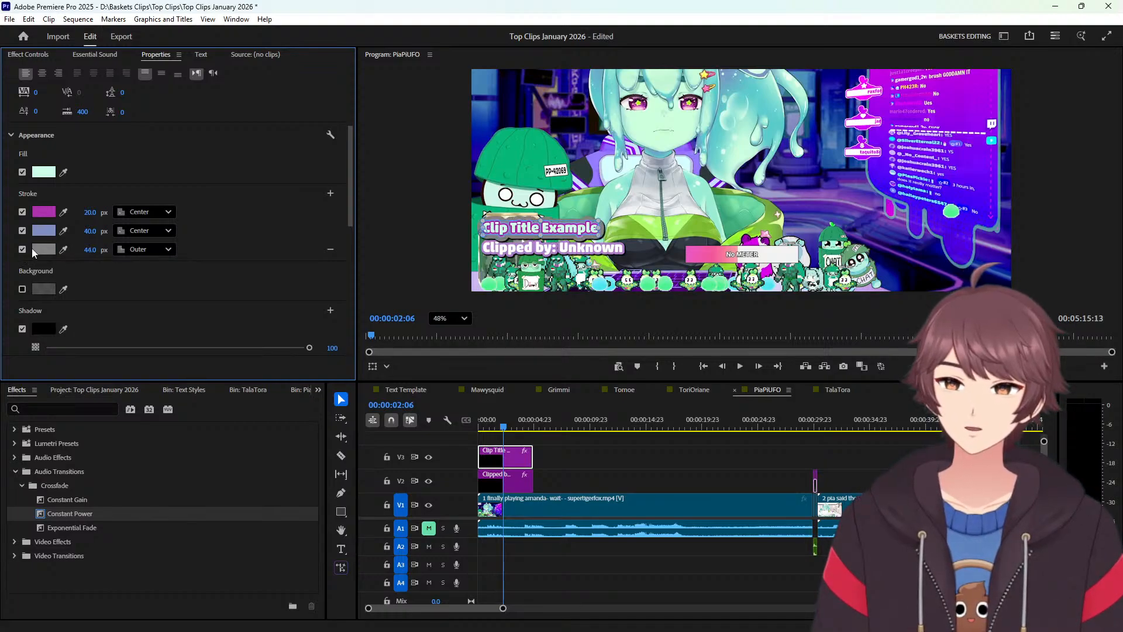
left_click(63, 250)
left_click(60, 229)
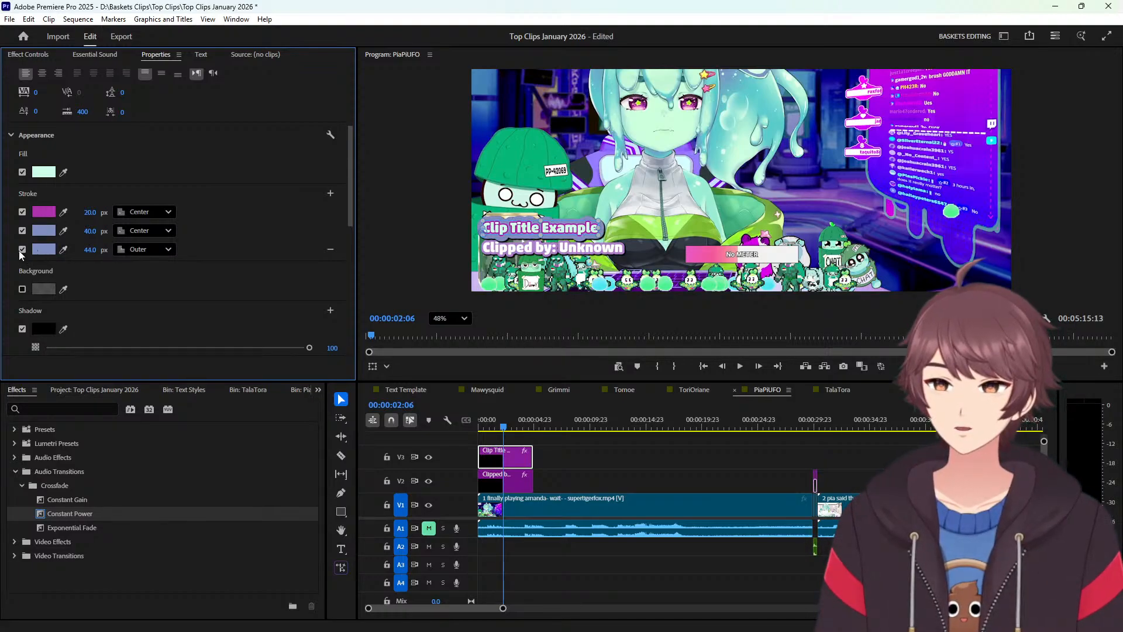
left_click(23, 250)
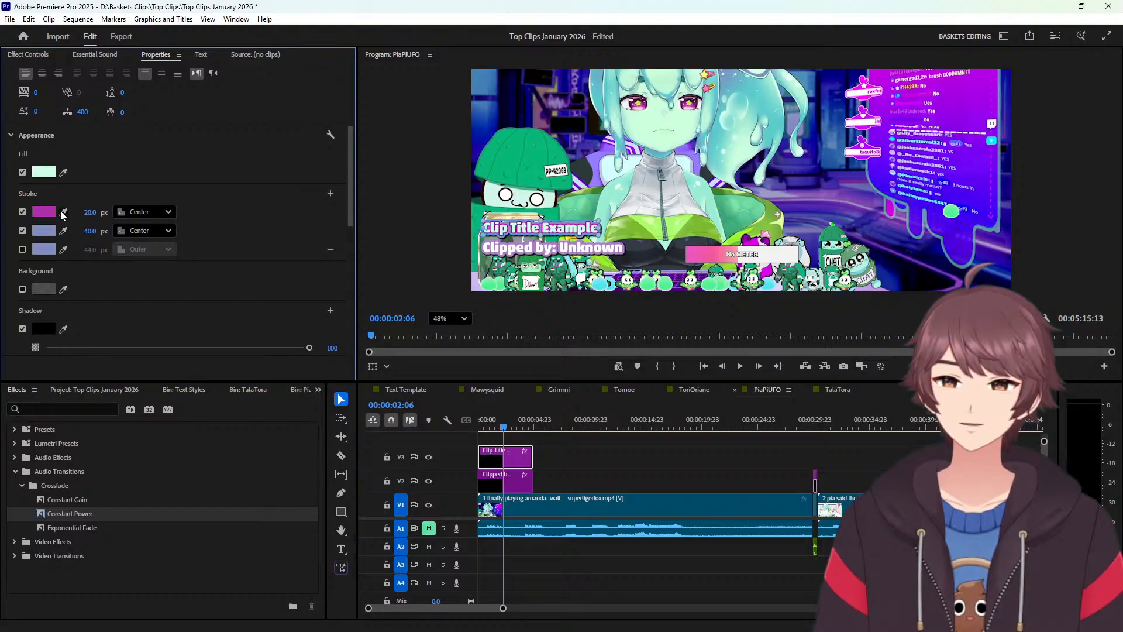
Swap the title's stroke colours, making the 40 px stroke magenta and the 20 px stroke blue, and inspect the result up close.
left_click(63, 231)
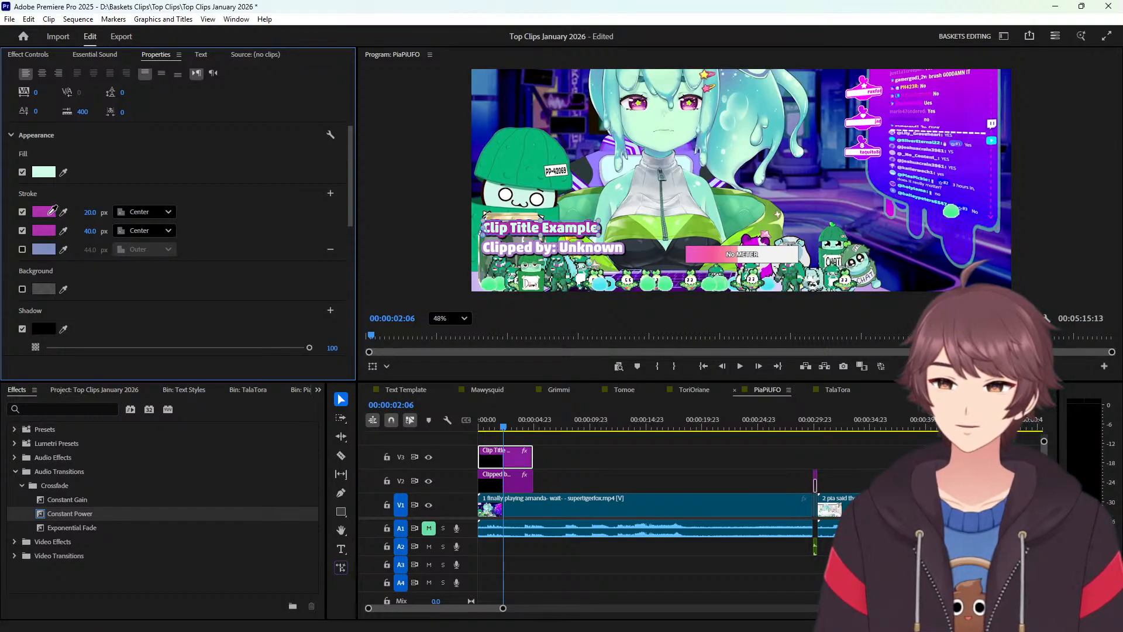
left_click(48, 211)
left_click(64, 211)
left_click(48, 249)
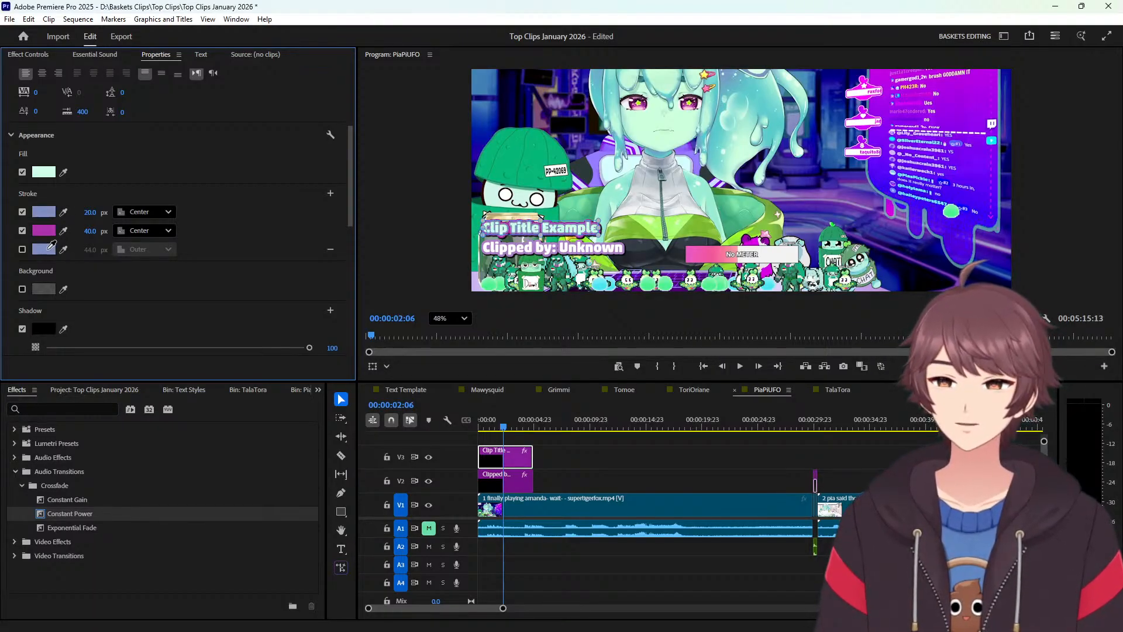
left_click(630, 463)
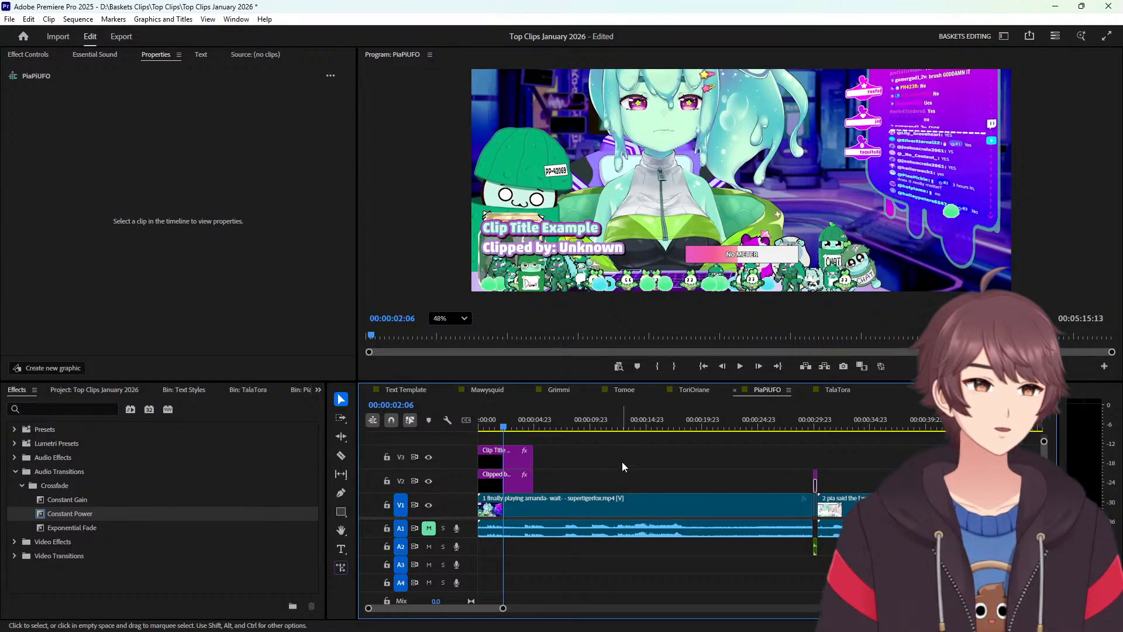
scroll(576, 255, "up", 5)
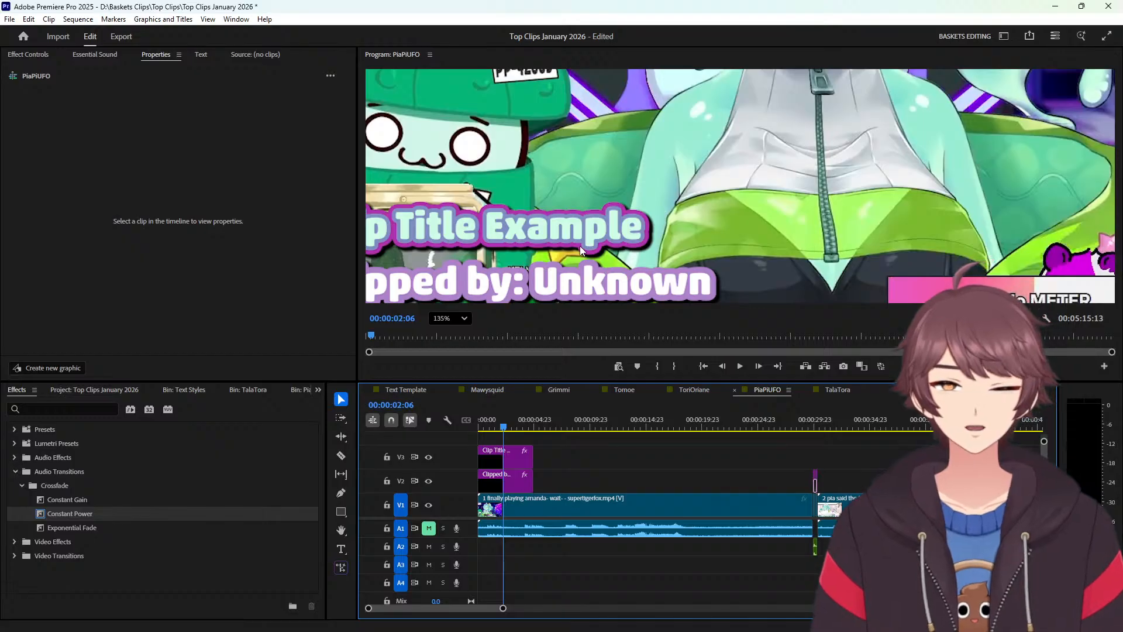
scroll(555, 240, "down", 6)
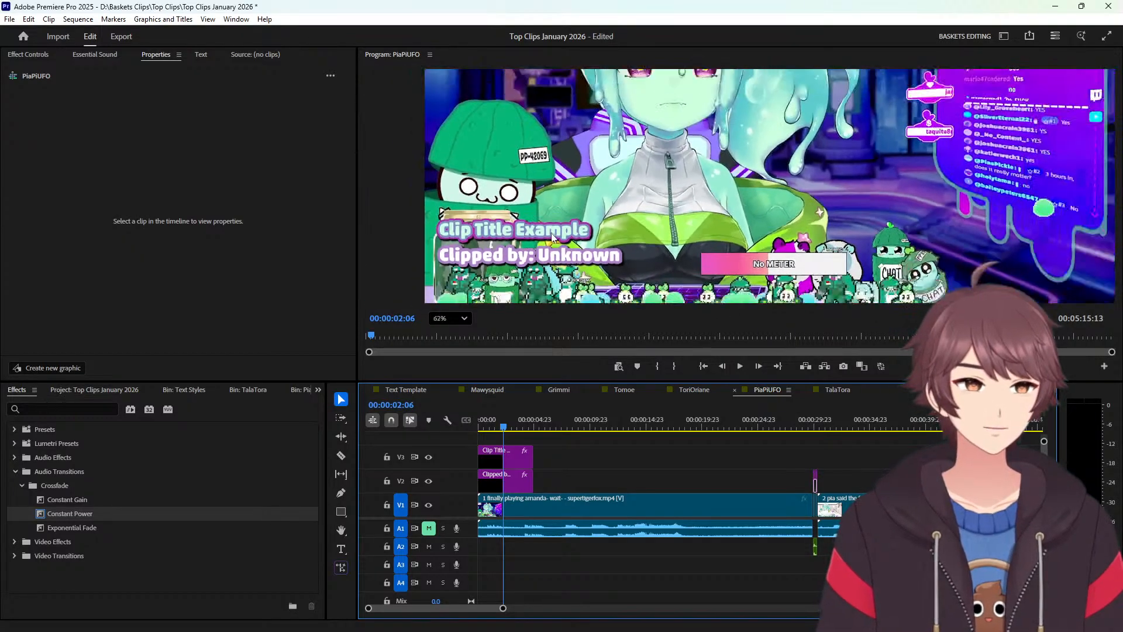
scroll(556, 238, "up", 3)
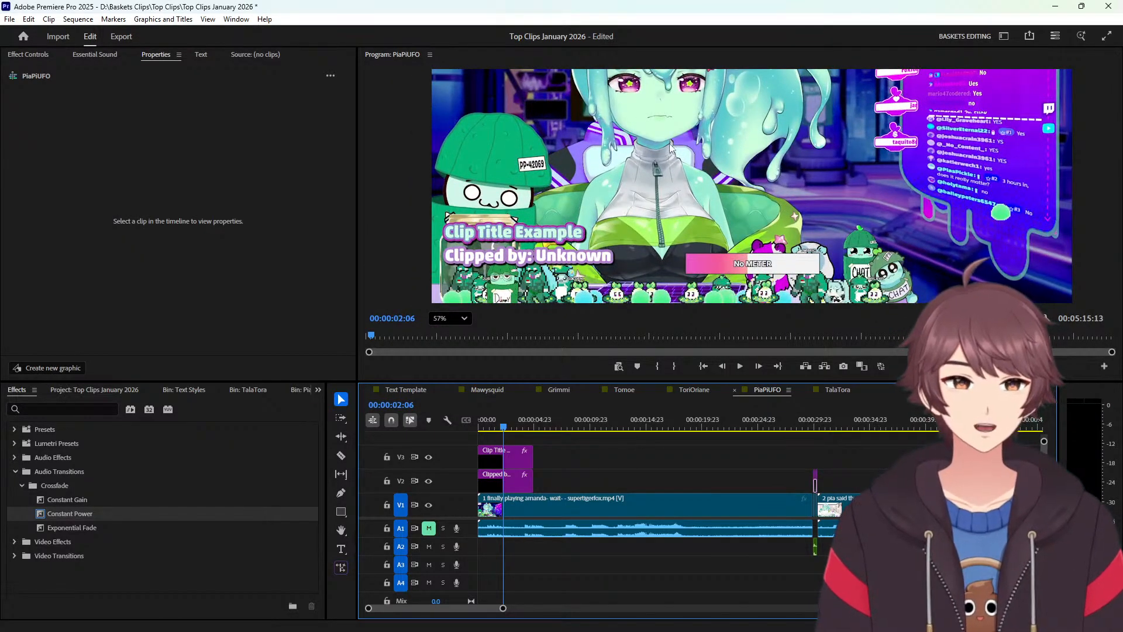
scroll(659, 162, "down", 3)
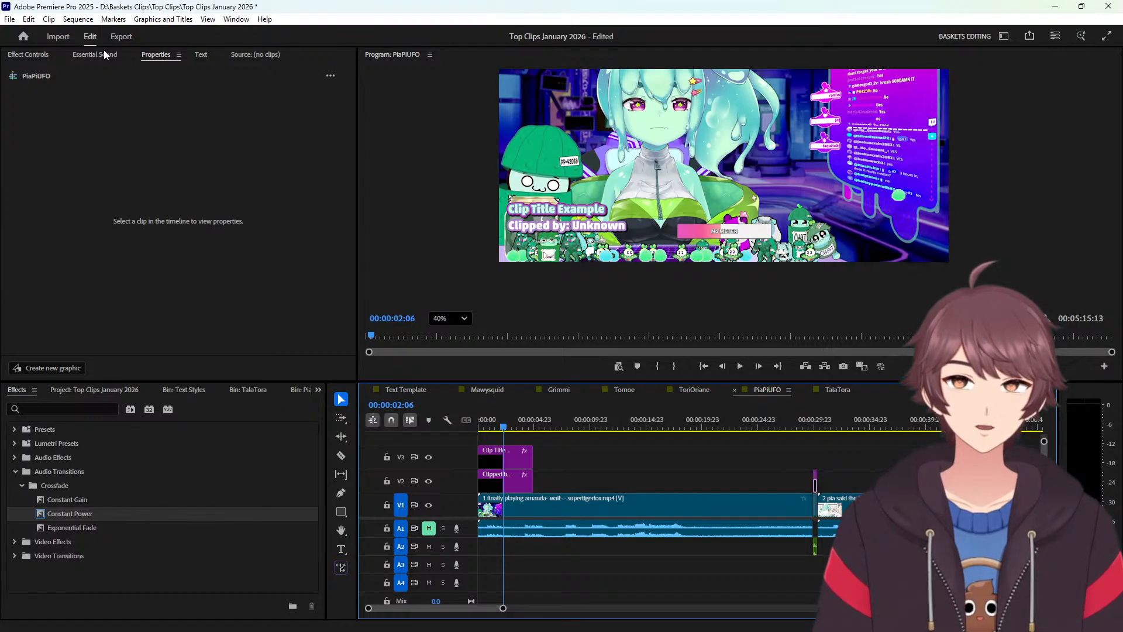
Re-enable the third, outer stroke on clip 1's title text.
left_click(510, 450)
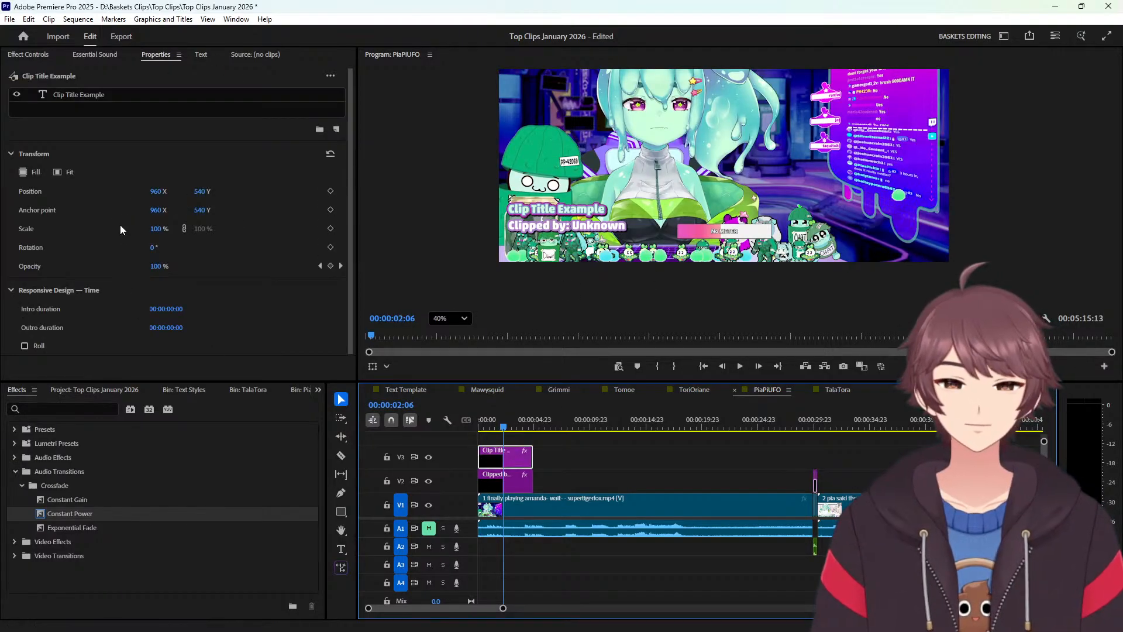
left_click(106, 104)
scroll(230, 316, "down", 3)
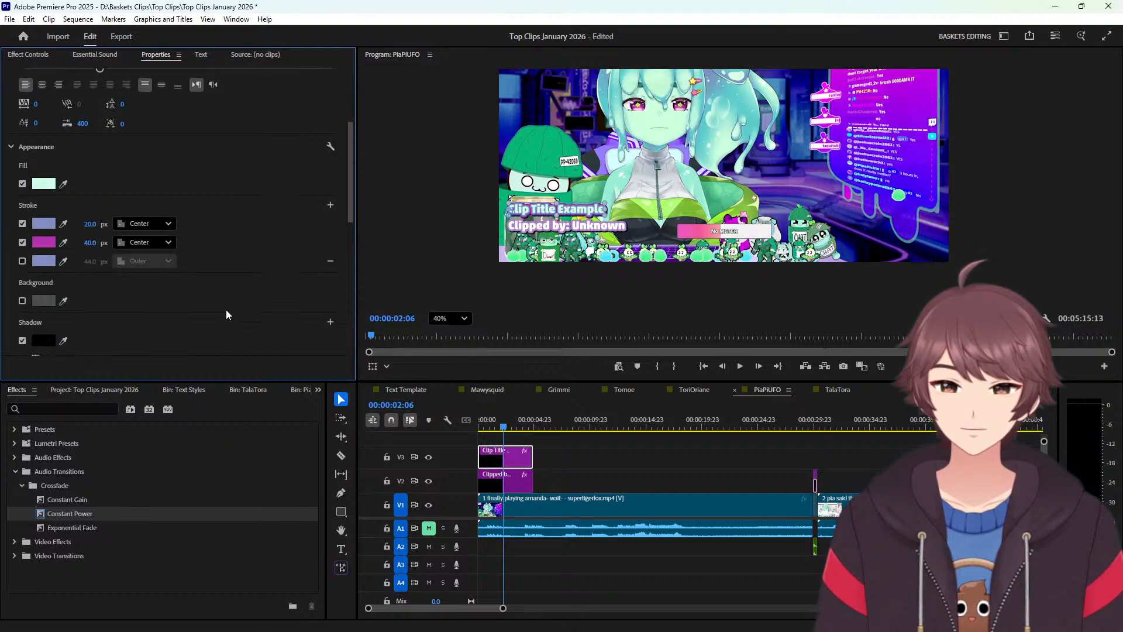
scroll(140, 255, "up", 1)
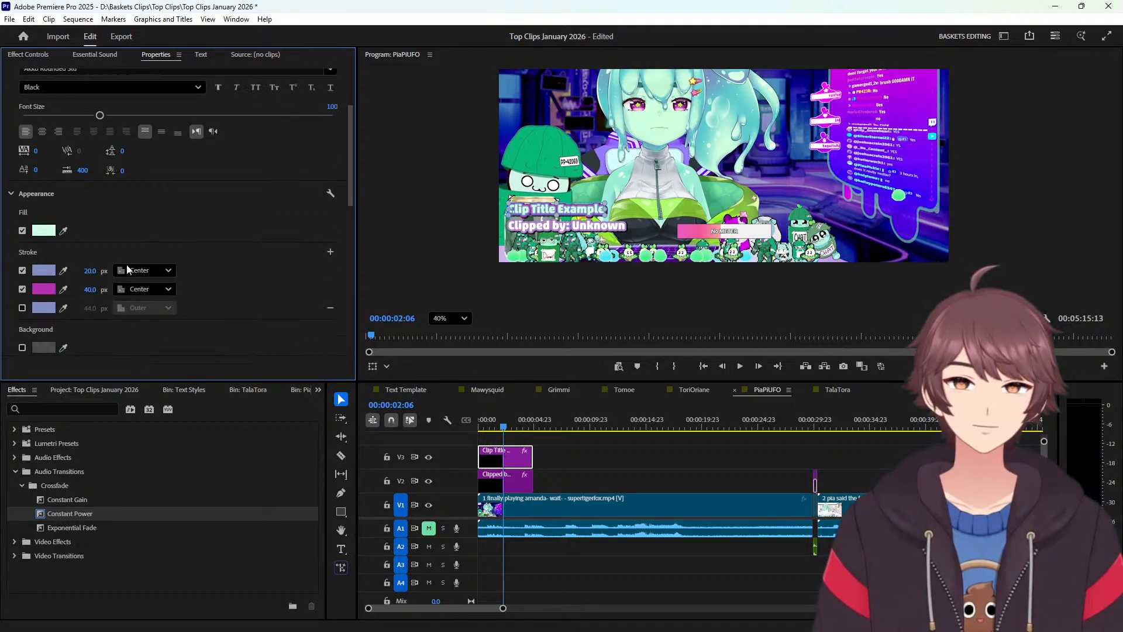
left_click(23, 308)
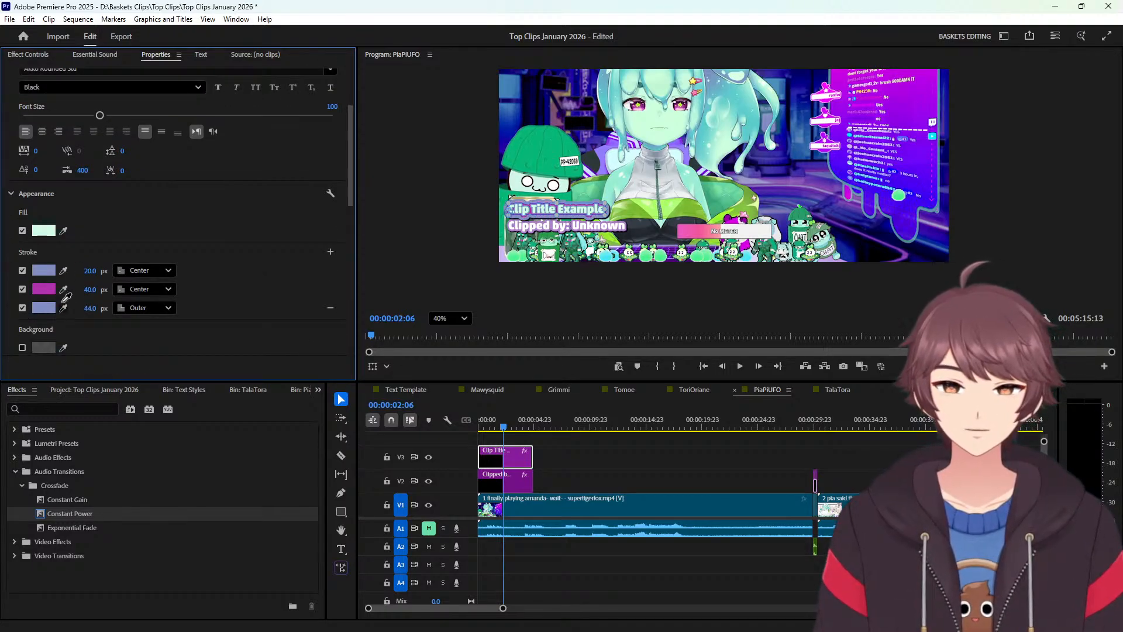
Try swapping the title's fill and 20 px stroke colours, using the disabled third stroke to hold the mint colour.
left_click(46, 229)
left_click(23, 308)
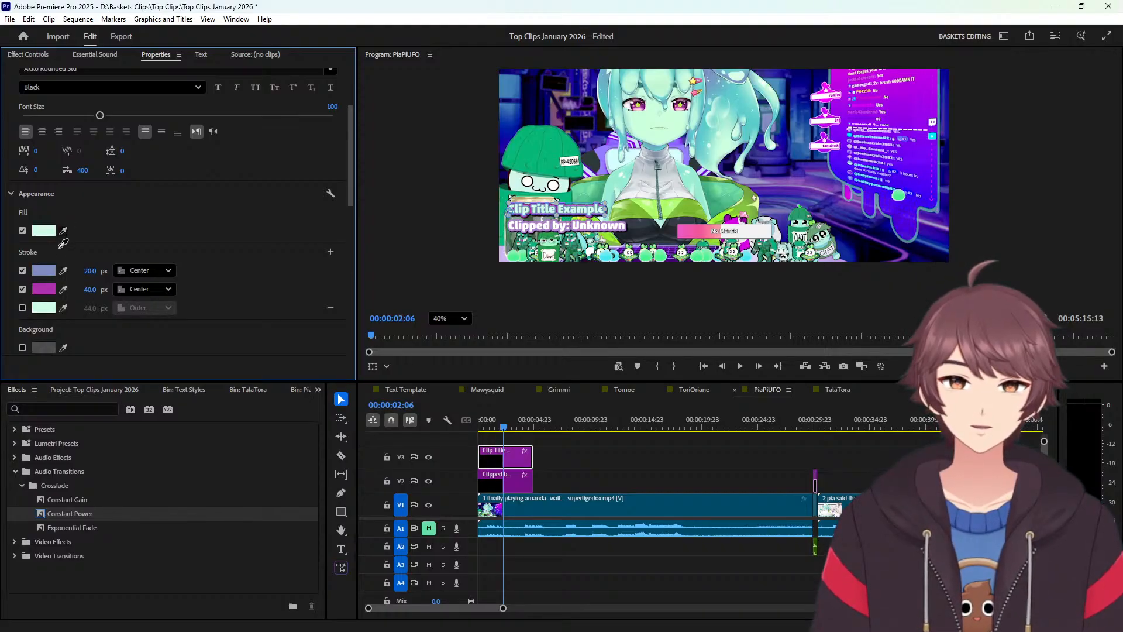
left_click(53, 269)
left_click(63, 270)
left_click(51, 305)
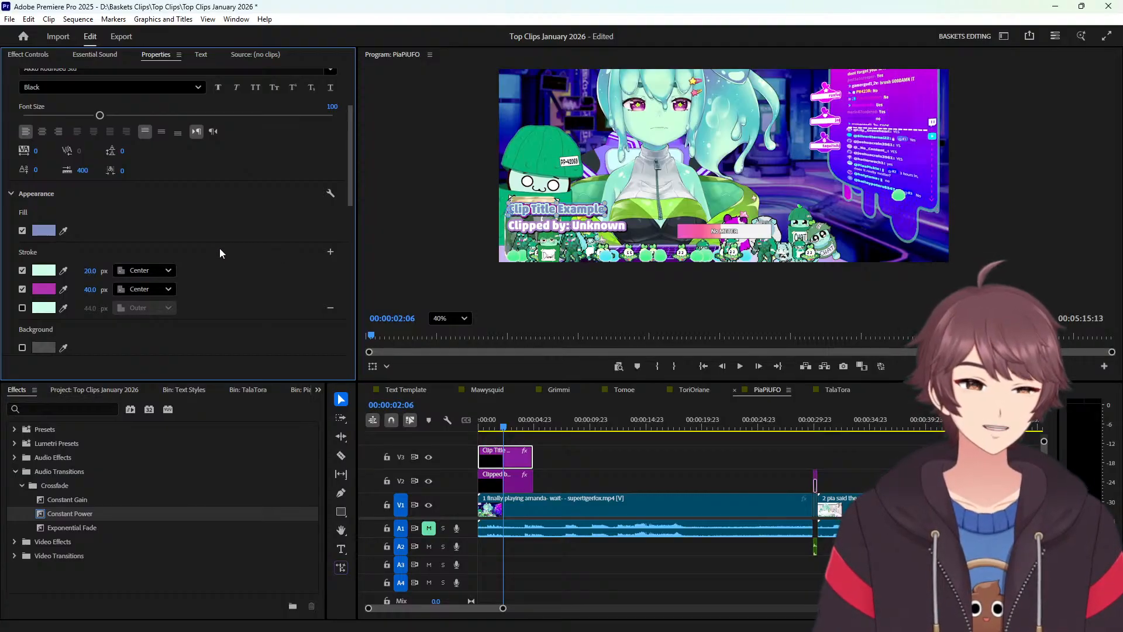
Undo the swap of the title's fill and 20 px stroke colours, including the changes to the third stroke.
key("ctrl+z")
key("ctrl+z")
key("ctrl+z")
key("ctrl+z")
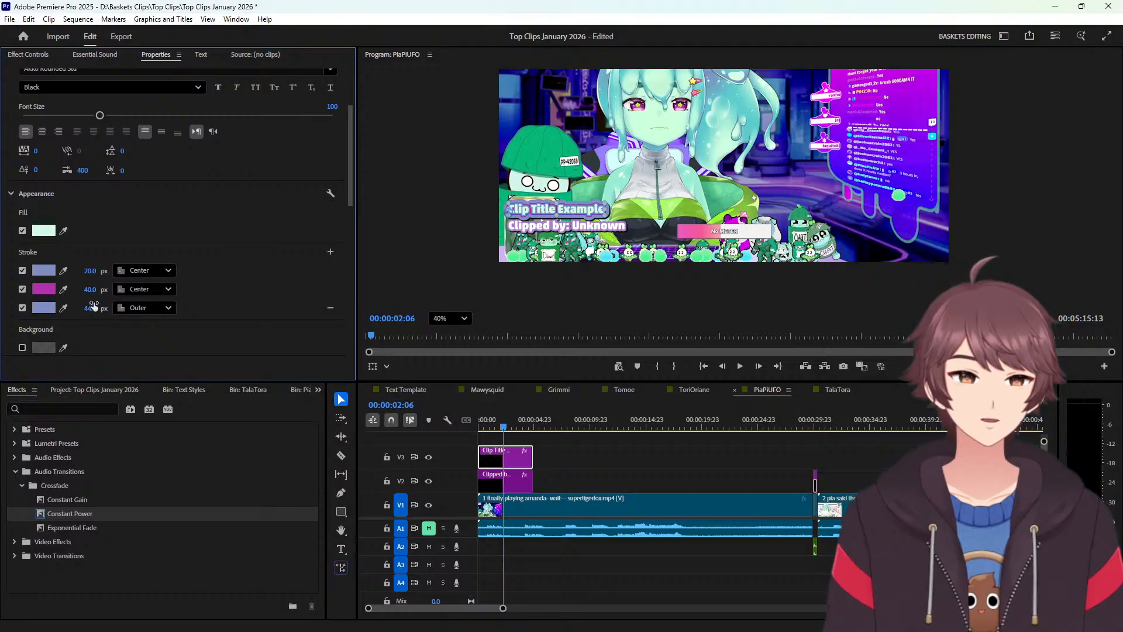
Undo the third stroke's re-enabling and the title's stroke colour swap, restoring magenta on the 20 px stroke and blue on the 40 px stroke.
key("ctrl+z")
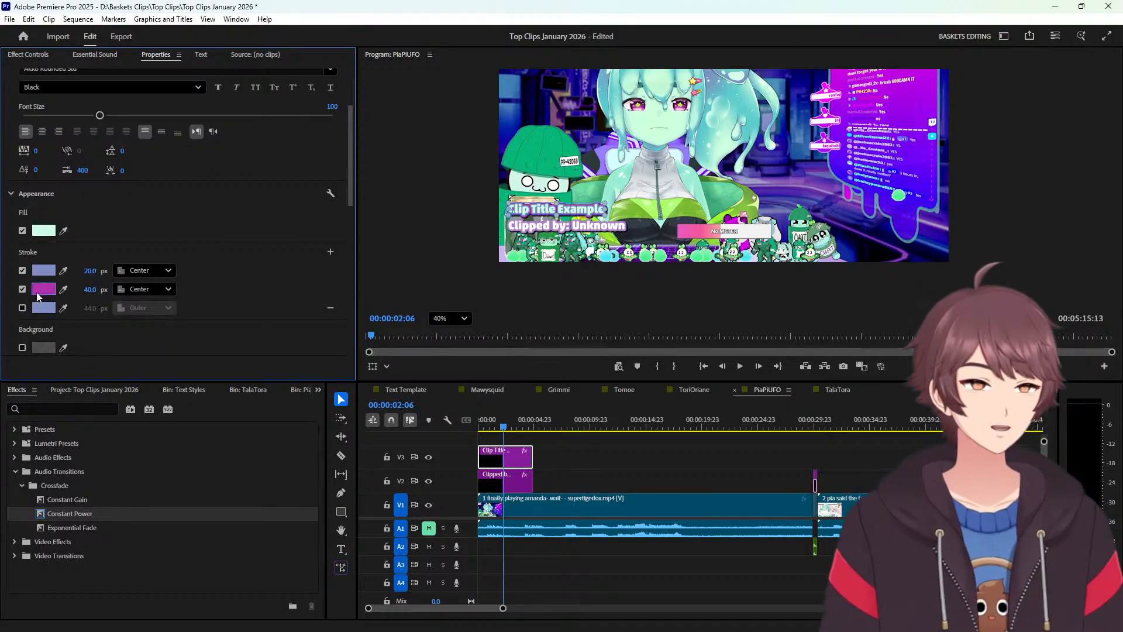
key("ctrl+z")
key("ctrl+z")
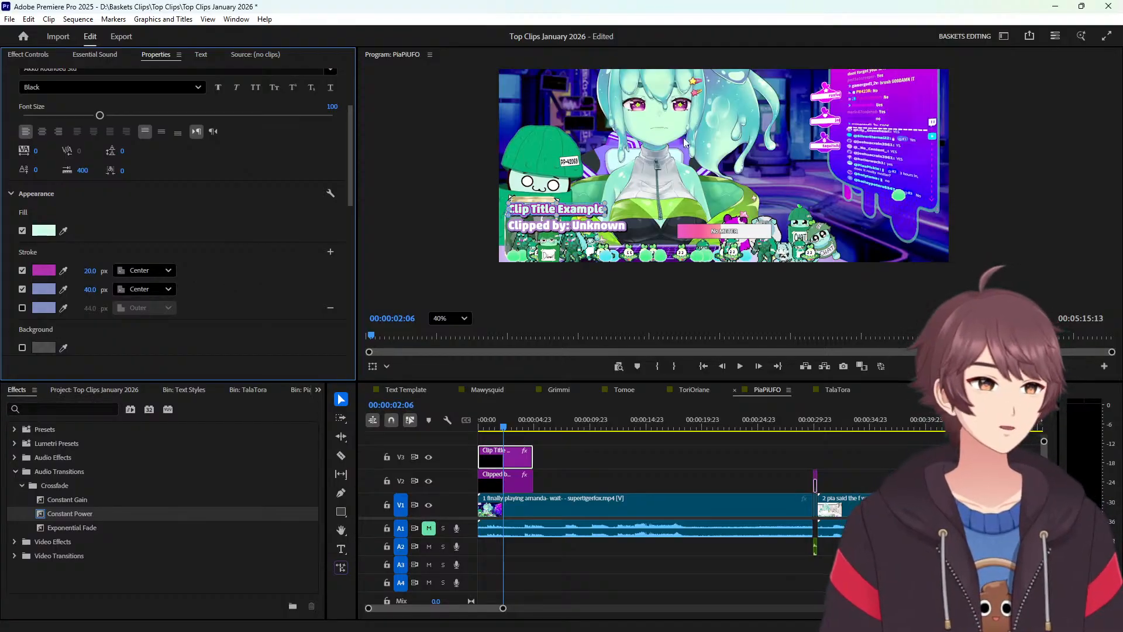
scroll(678, 170, "down", 2)
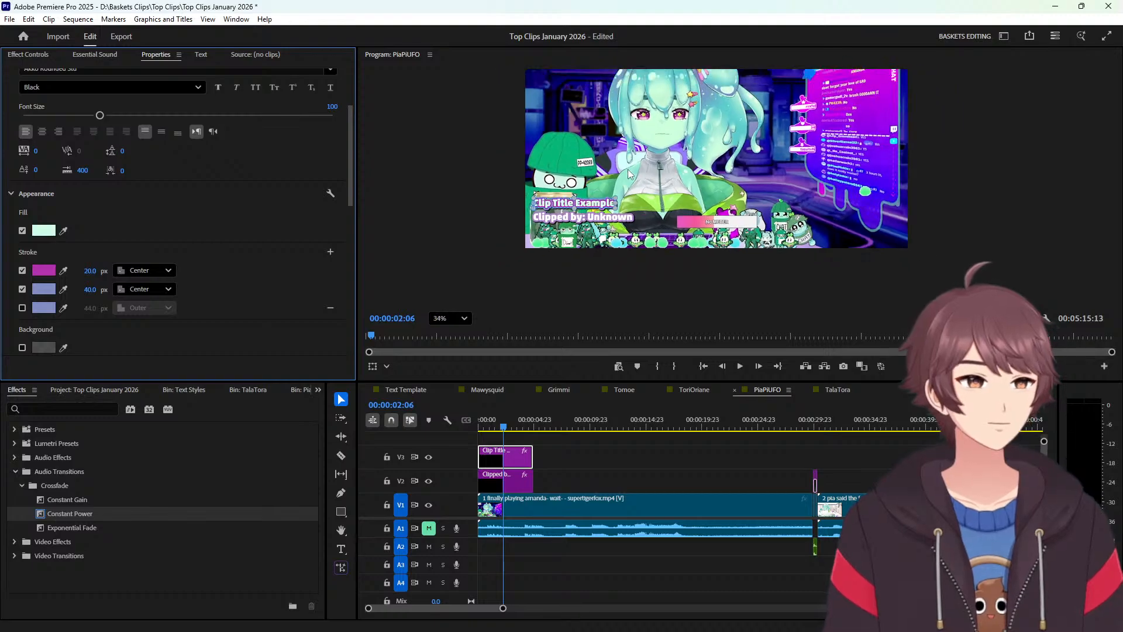
scroll(584, 151, "up", 2)
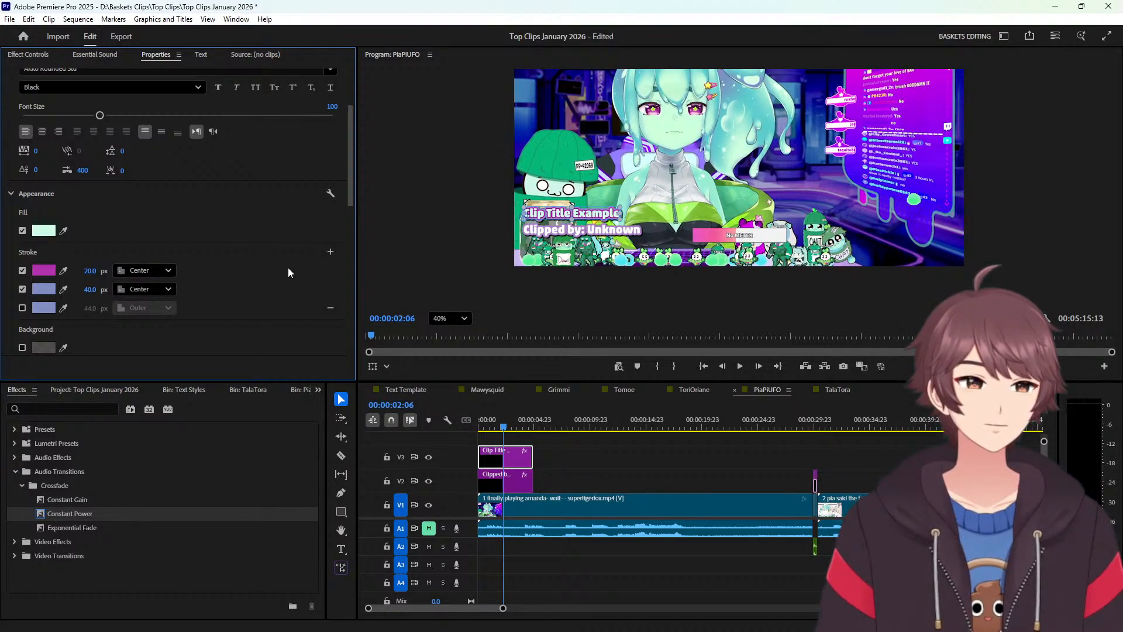
Try a green sampled from the mascot's hat as the title's 20 px stroke colour, and undo the change.
key("ctrl+z")
key("ctrl+z")
left_click(63, 271)
left_click(547, 159)
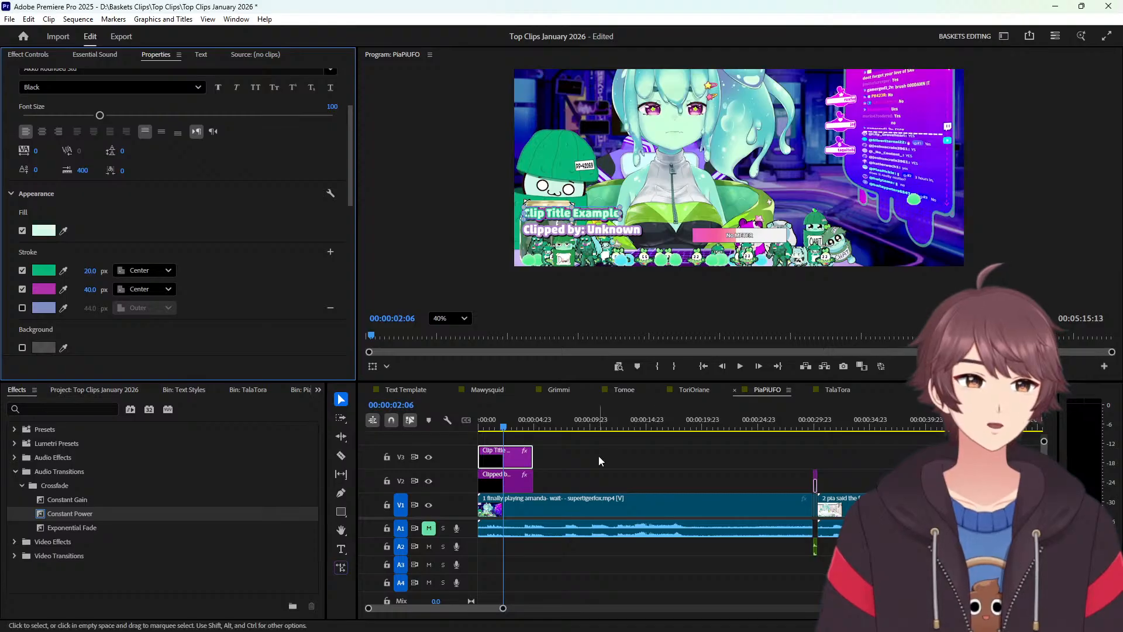
key("ctrl+z")
key("ctrl+z")
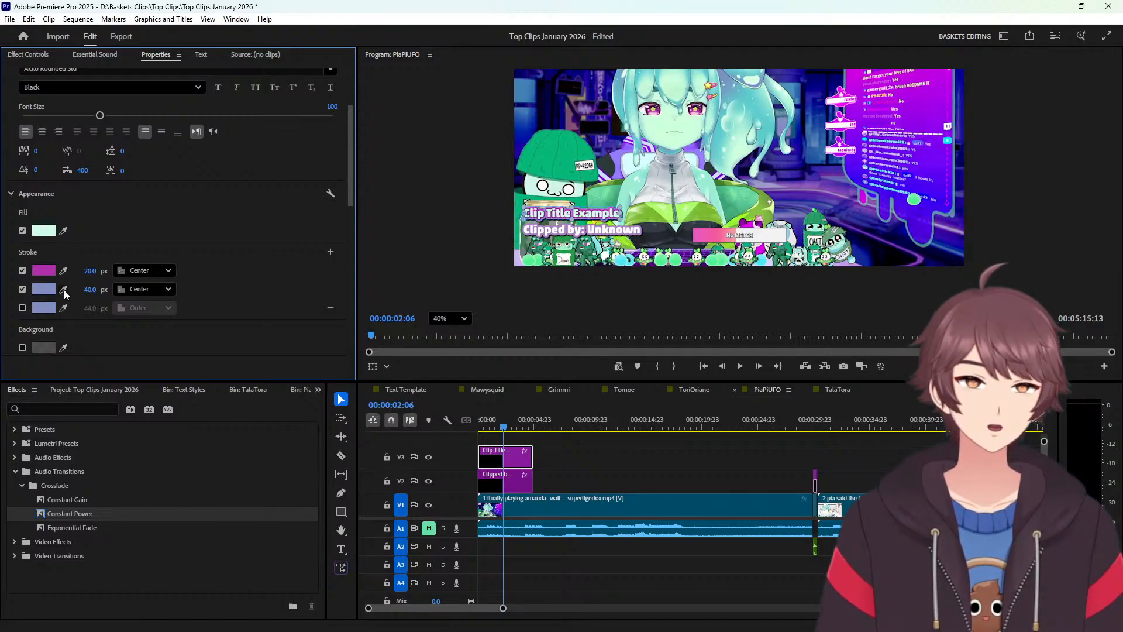
Try the hat's green as the title's 40 px stroke colour and inspect the outline up close.
left_click(63, 289)
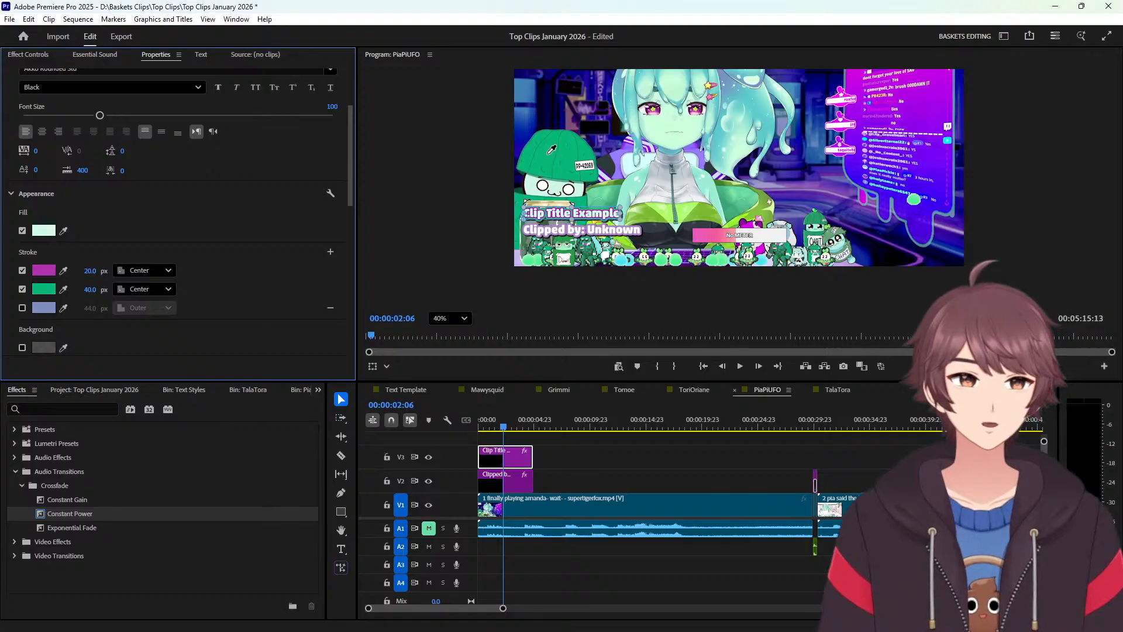
left_click(718, 451)
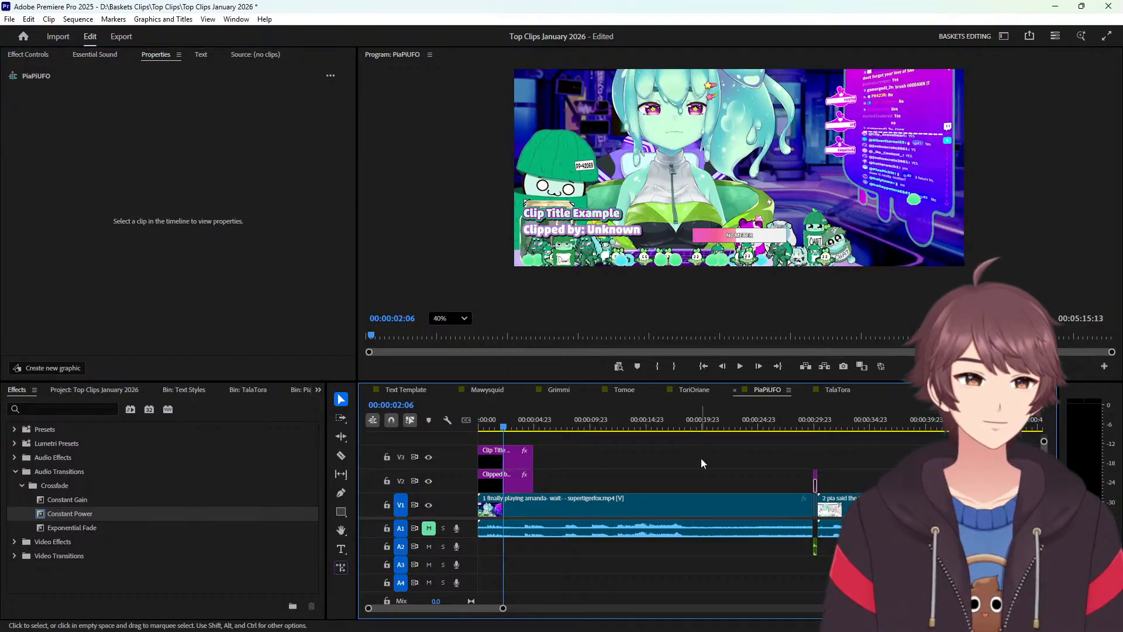
scroll(599, 228, "up", 5)
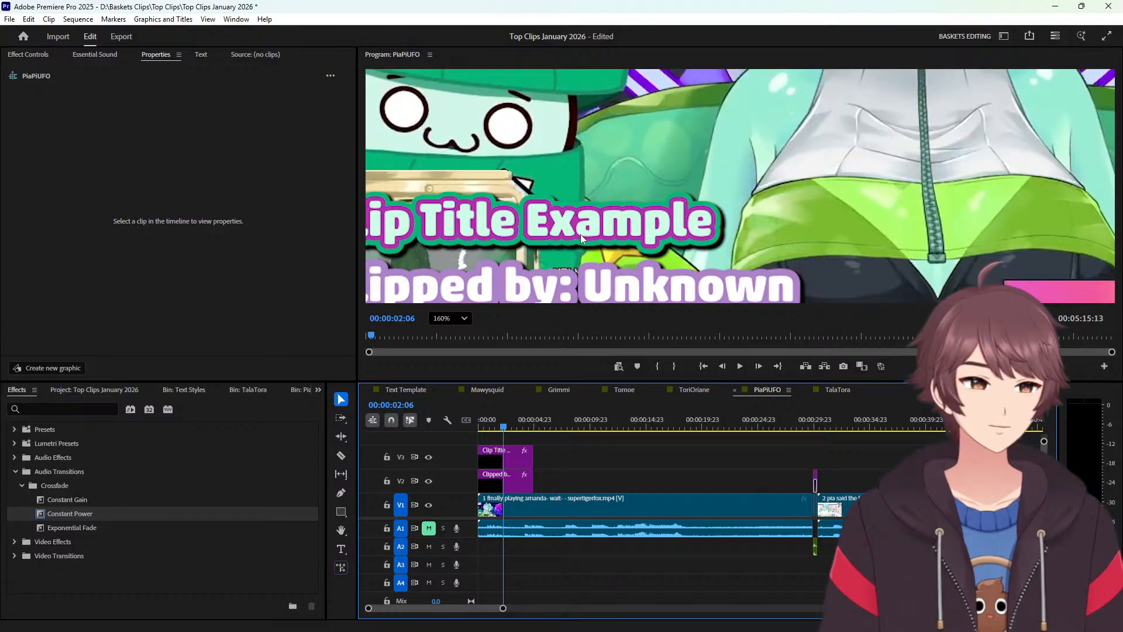
scroll(581, 234, "down", 4)
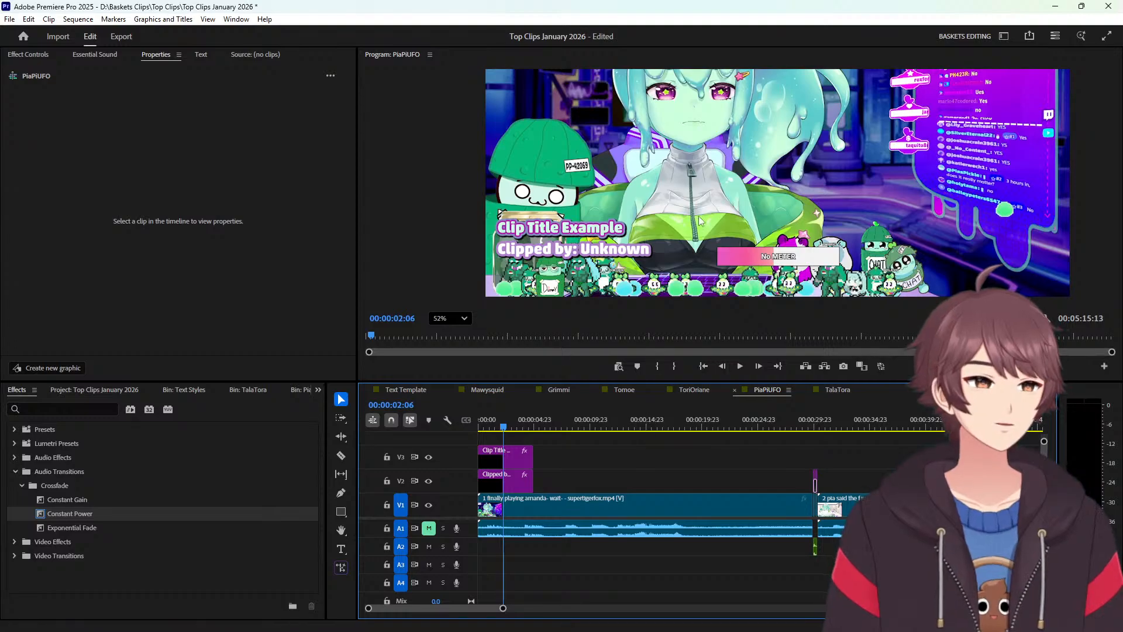
Reselect clip 1's title text and try a light green sampled from the character's outfit as its 40 px stroke colour.
key("h")
left_click_drag(824, 165, 788, 172)
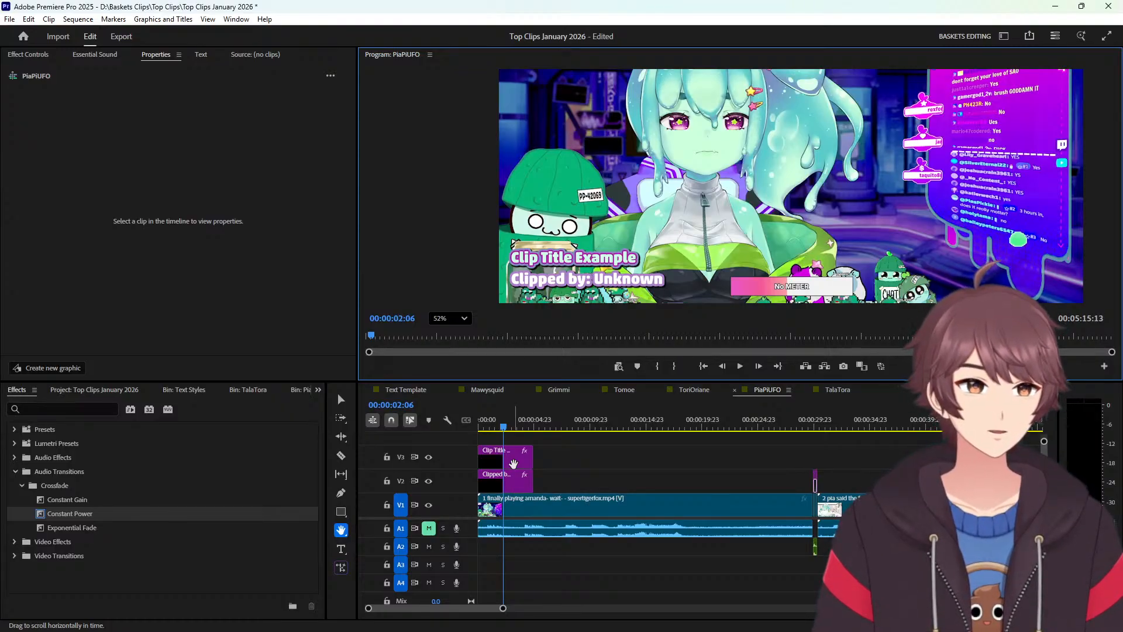
left_click(514, 463)
key("v")
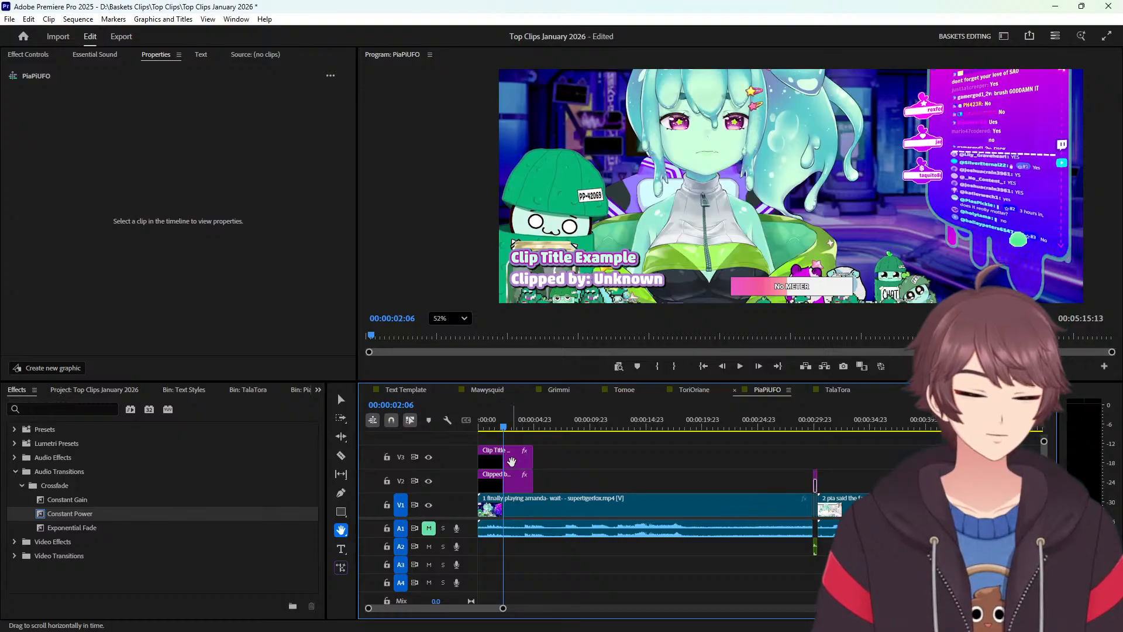
left_click(514, 466)
left_click(107, 92)
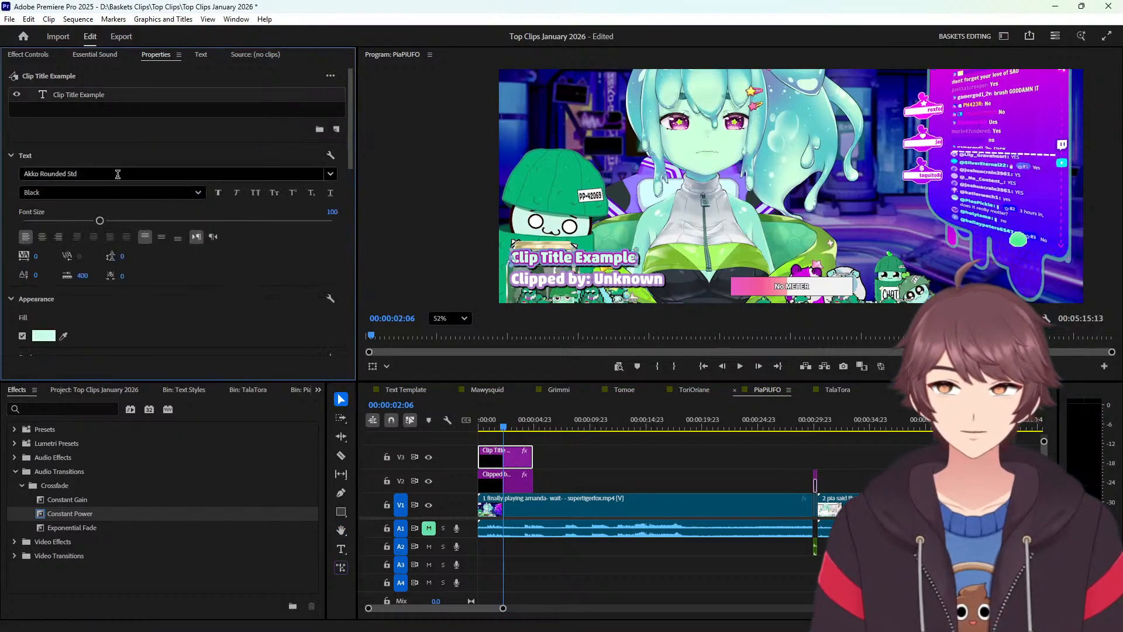
scroll(230, 296, "down", 4)
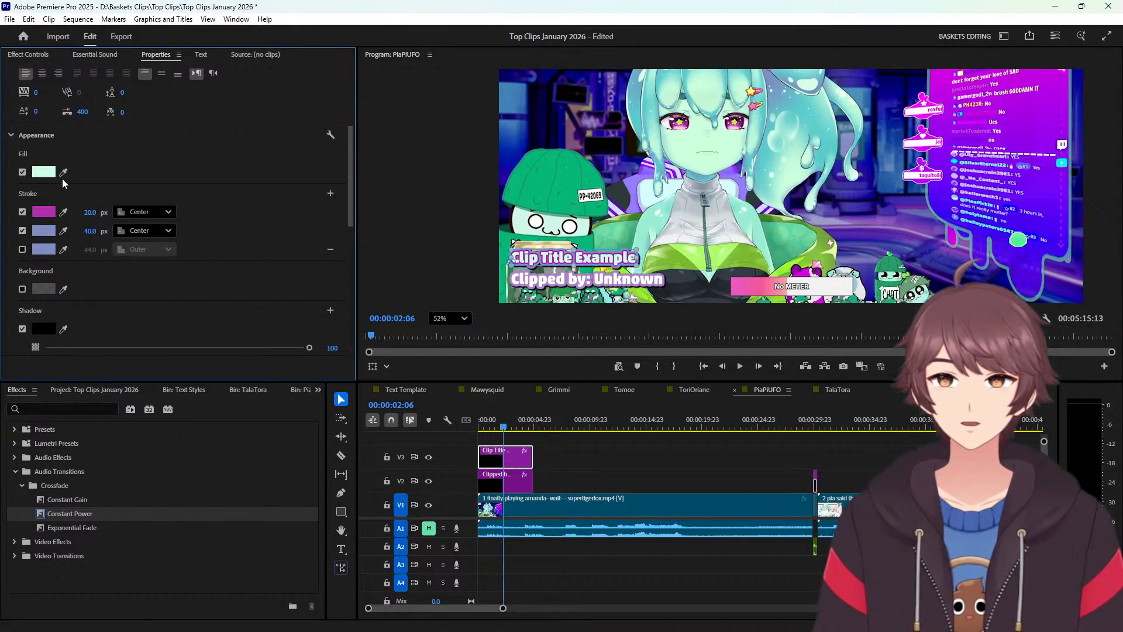
left_click(63, 231)
left_click(677, 247)
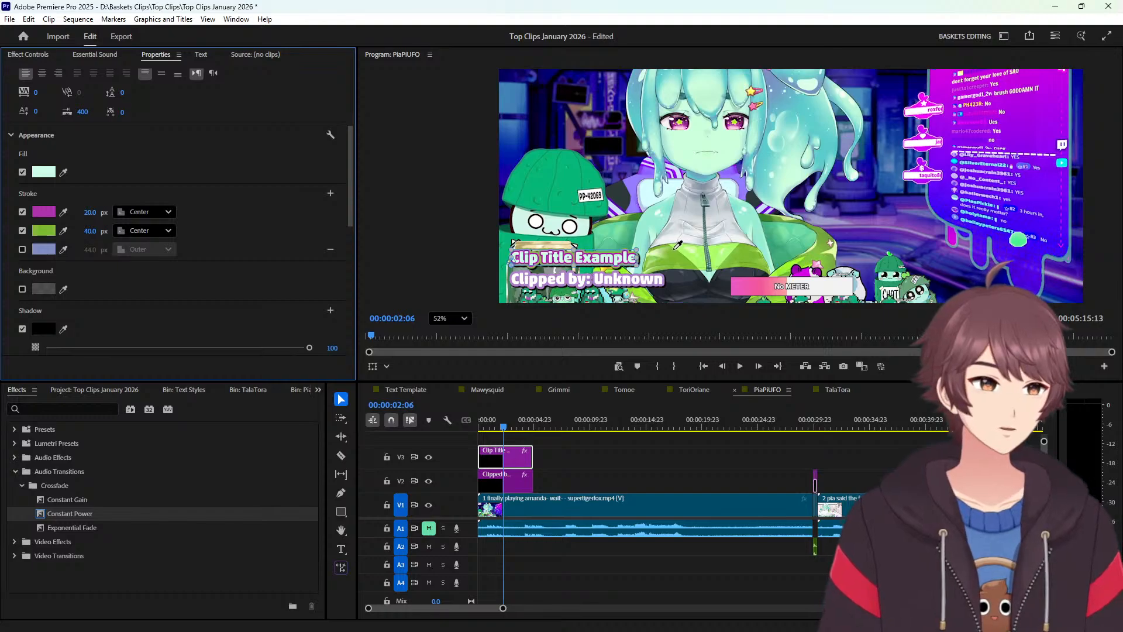
left_click(605, 462)
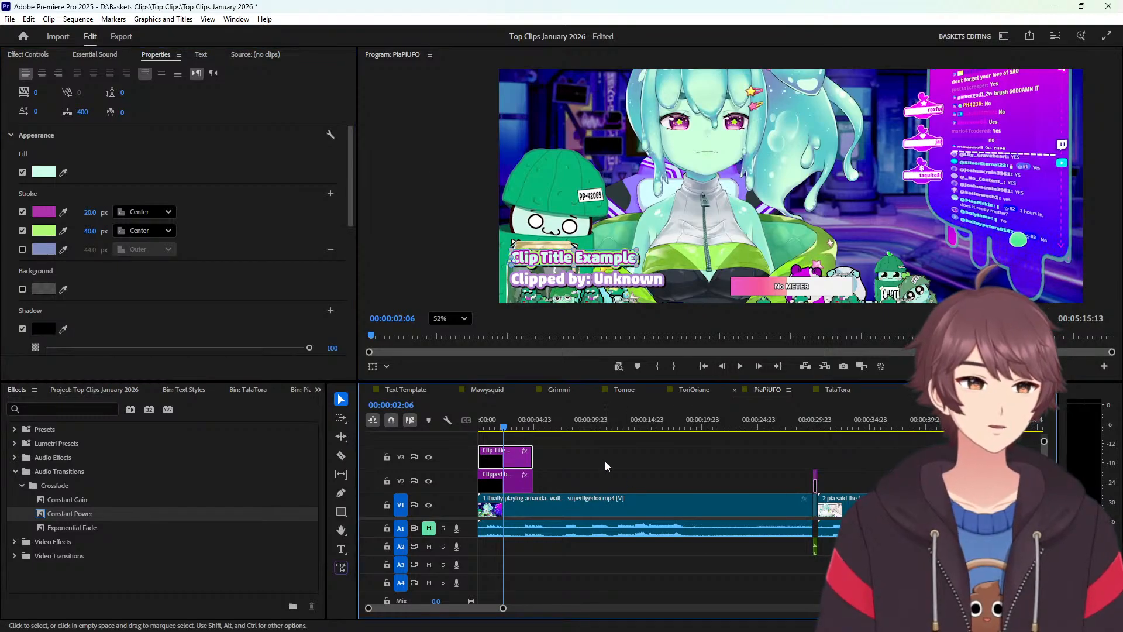
left_click(602, 465)
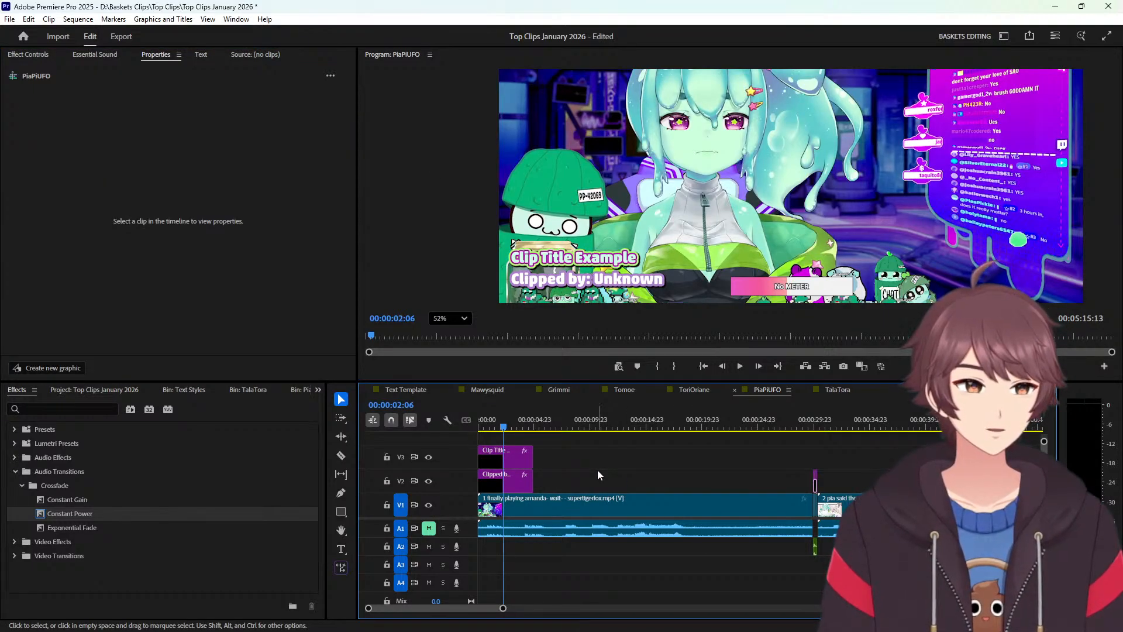
Set the title's 40 px stroke to a bright yellow-green sampled from the character's eye.
left_click(510, 463)
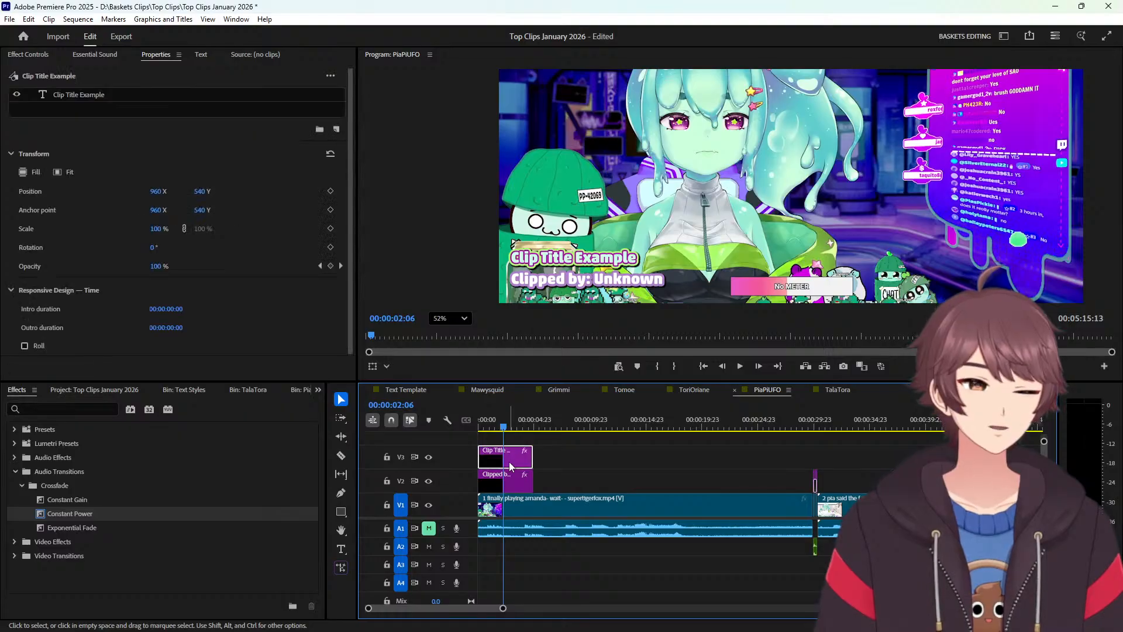
left_click(113, 96)
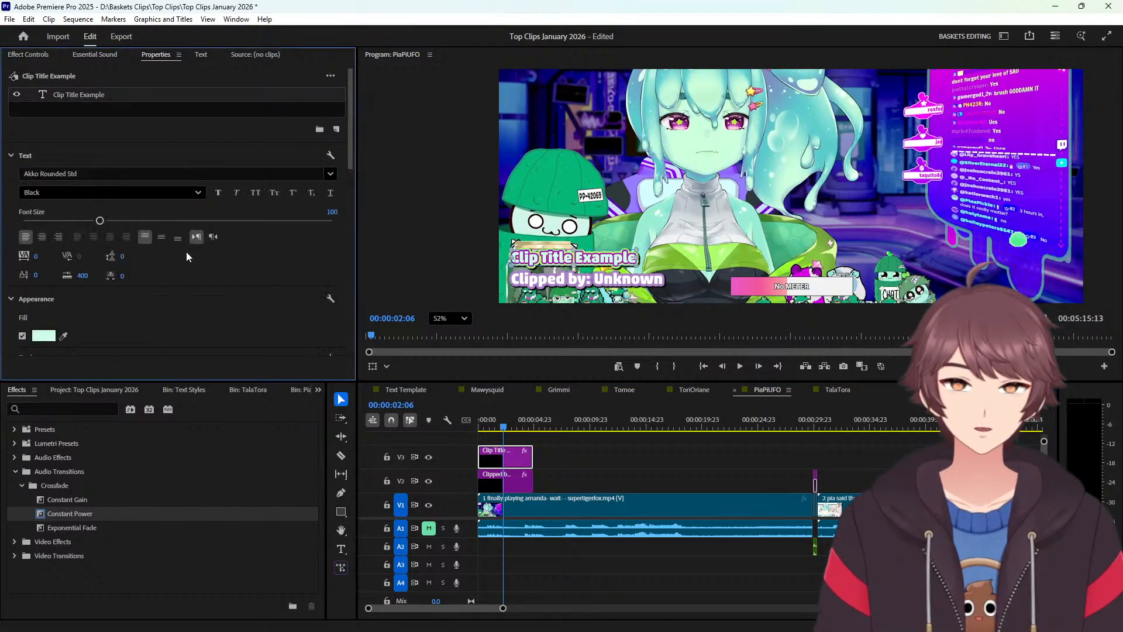
scroll(180, 243, "down", 2)
left_click(63, 301)
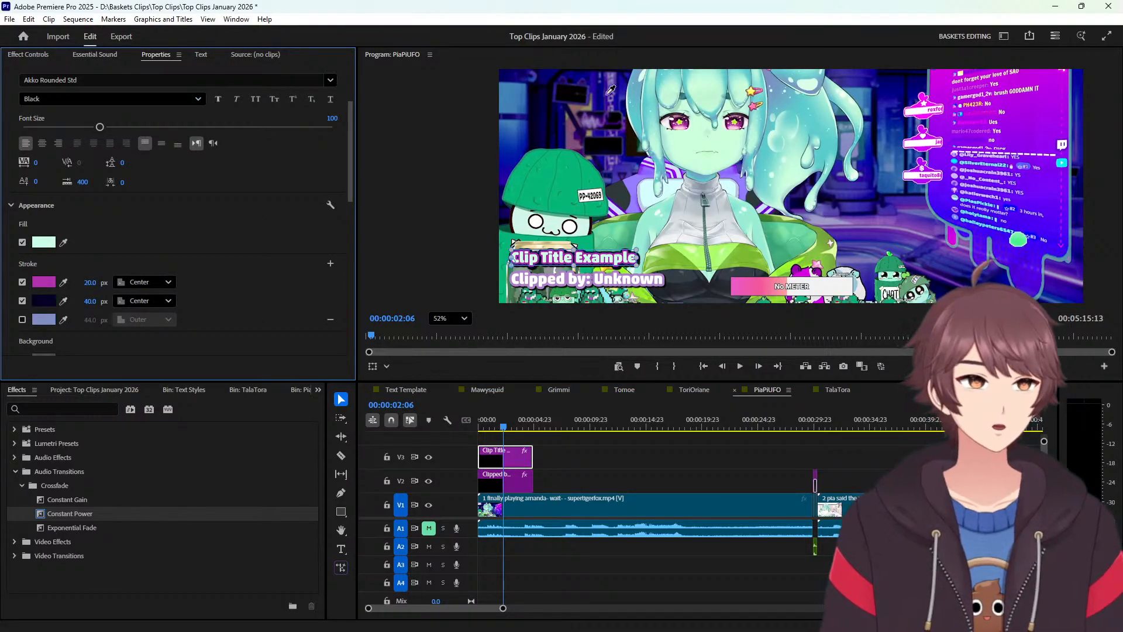
left_click(682, 117)
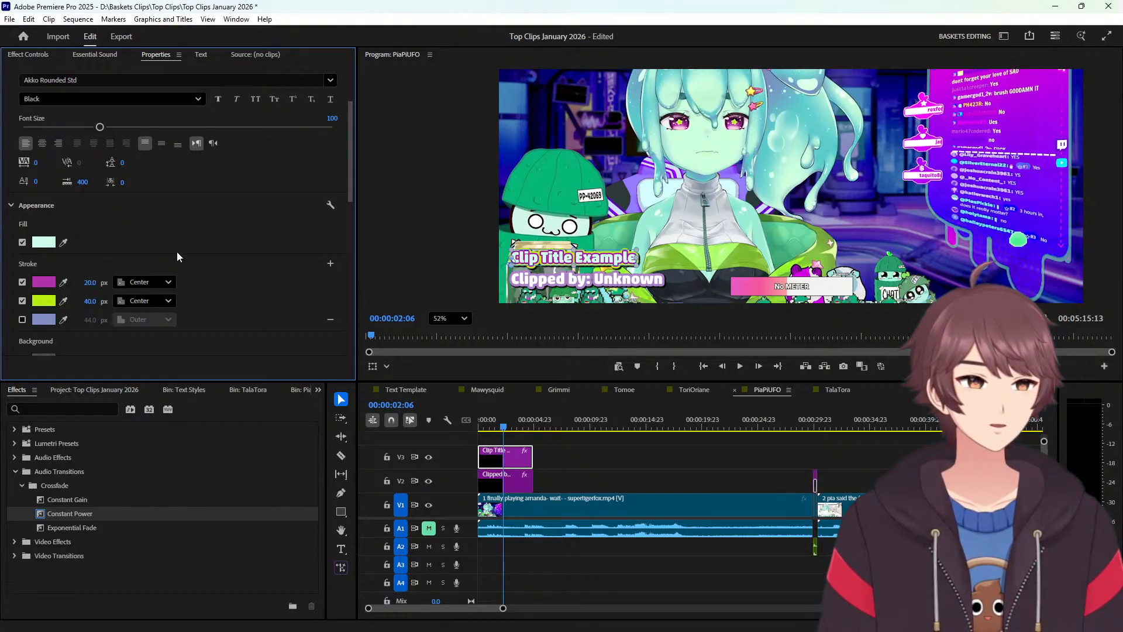
left_click(682, 472)
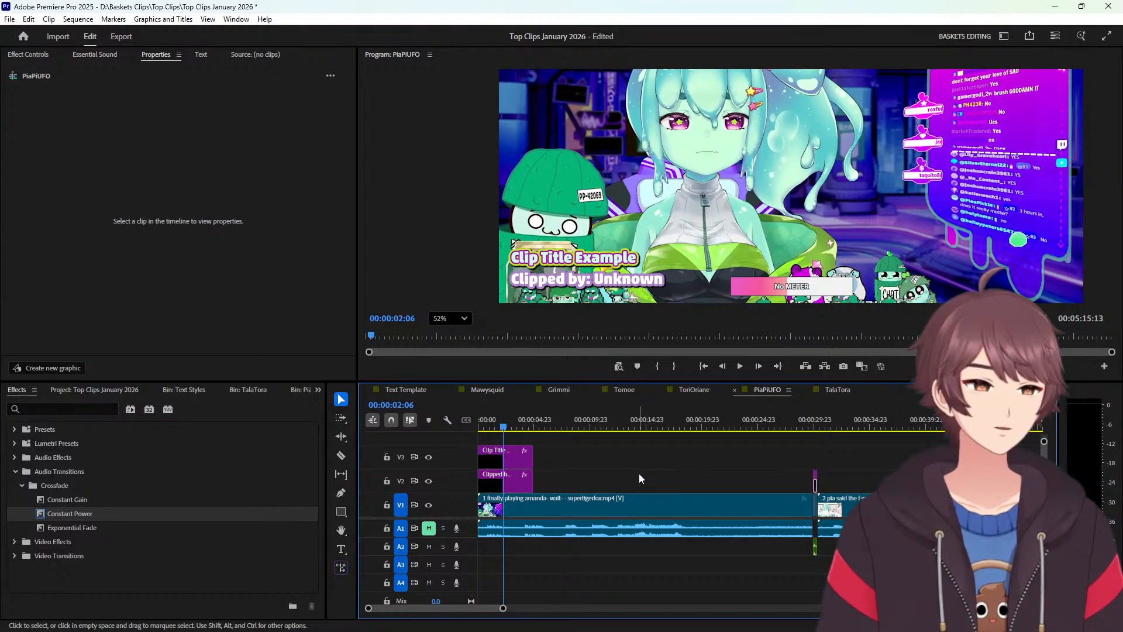
Try a teal sampled from the character's hair as the title text's fill colour.
left_click(496, 457)
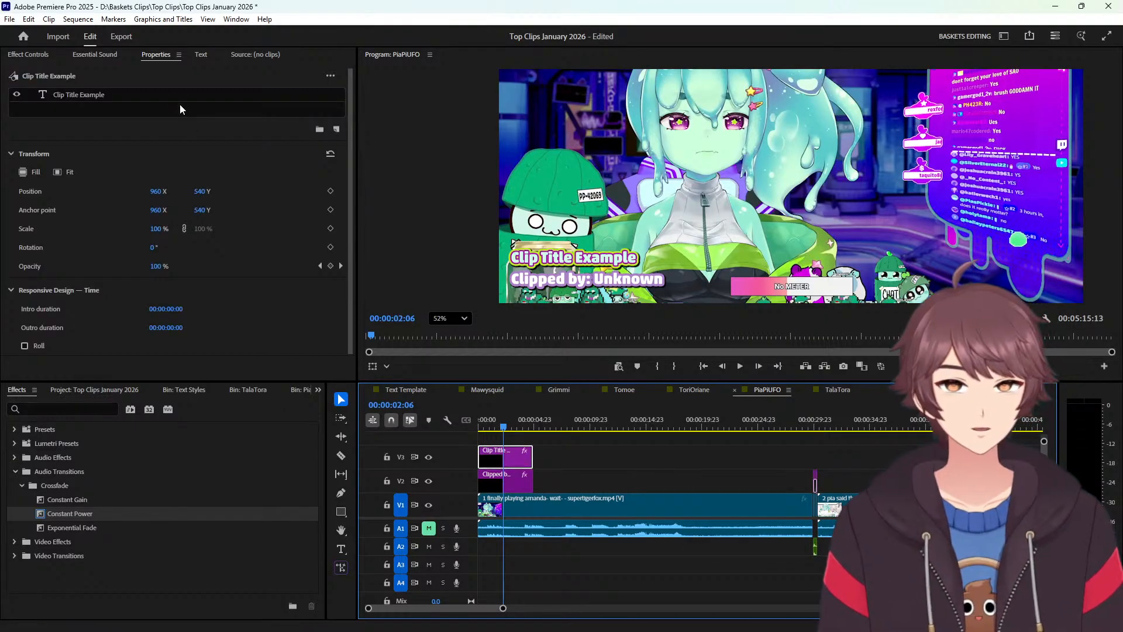
left_click(170, 97)
scroll(199, 269, "down", 2)
left_click(63, 254)
left_click(788, 94)
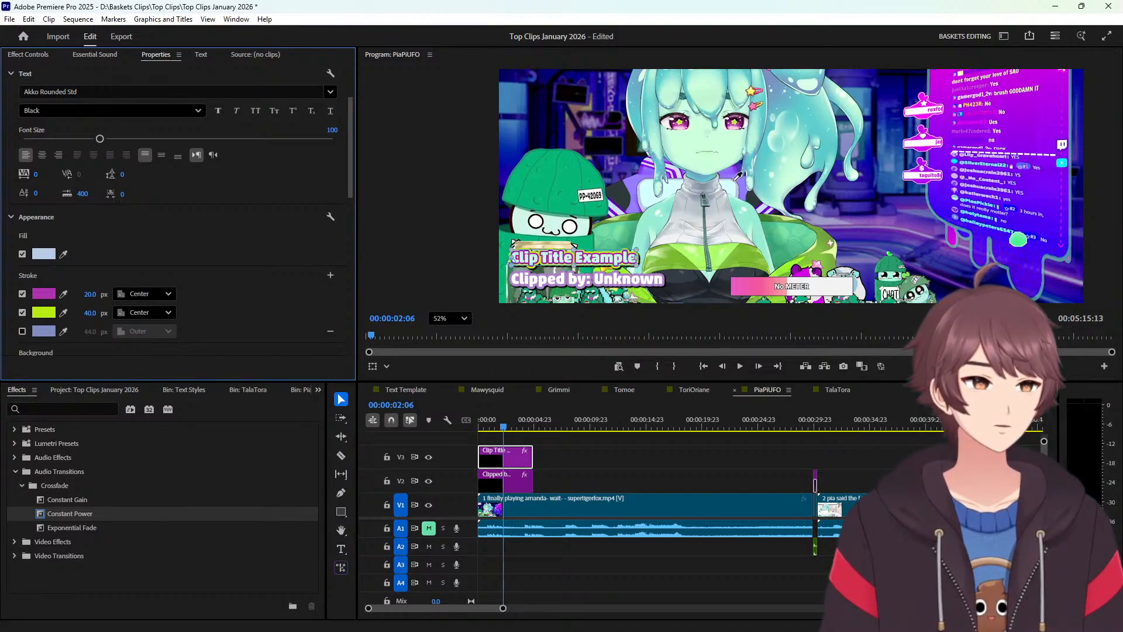
left_click(636, 122)
left_click(609, 453)
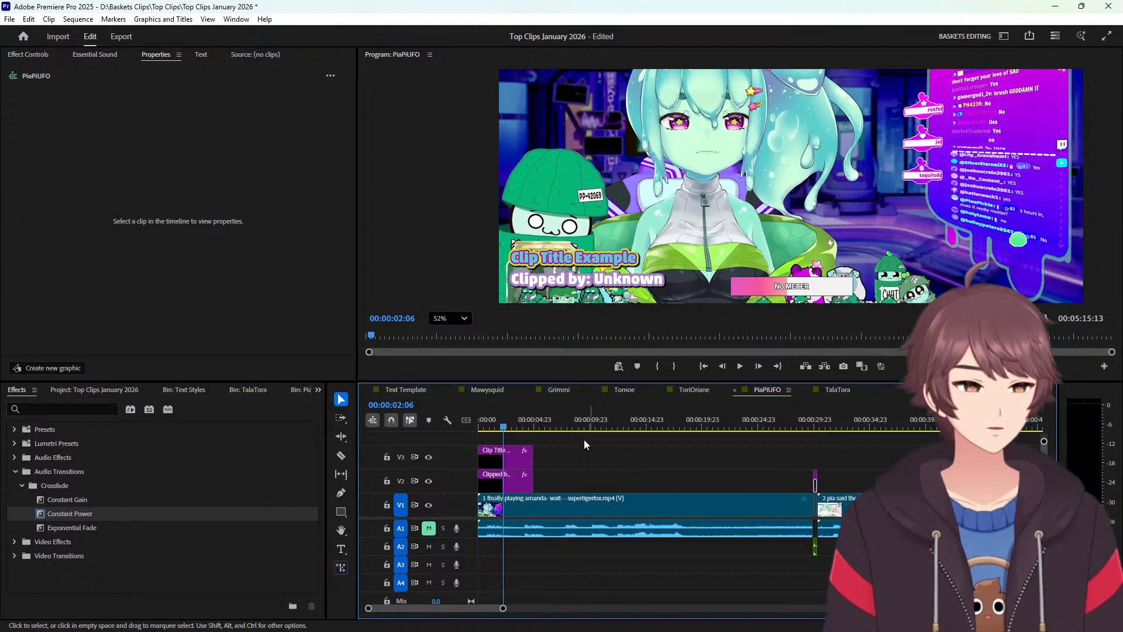
Fit the whole frame in the preview and try resampling the title's fill colour from other parts of the character's hair.
left_click(465, 320)
left_click(460, 337)
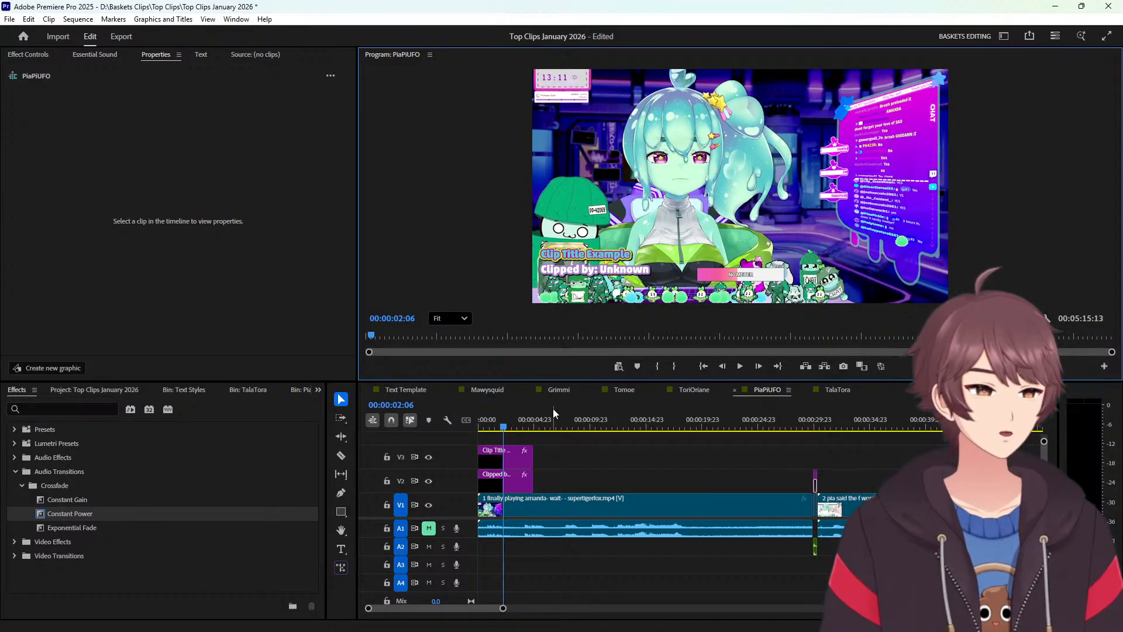
left_click(514, 458)
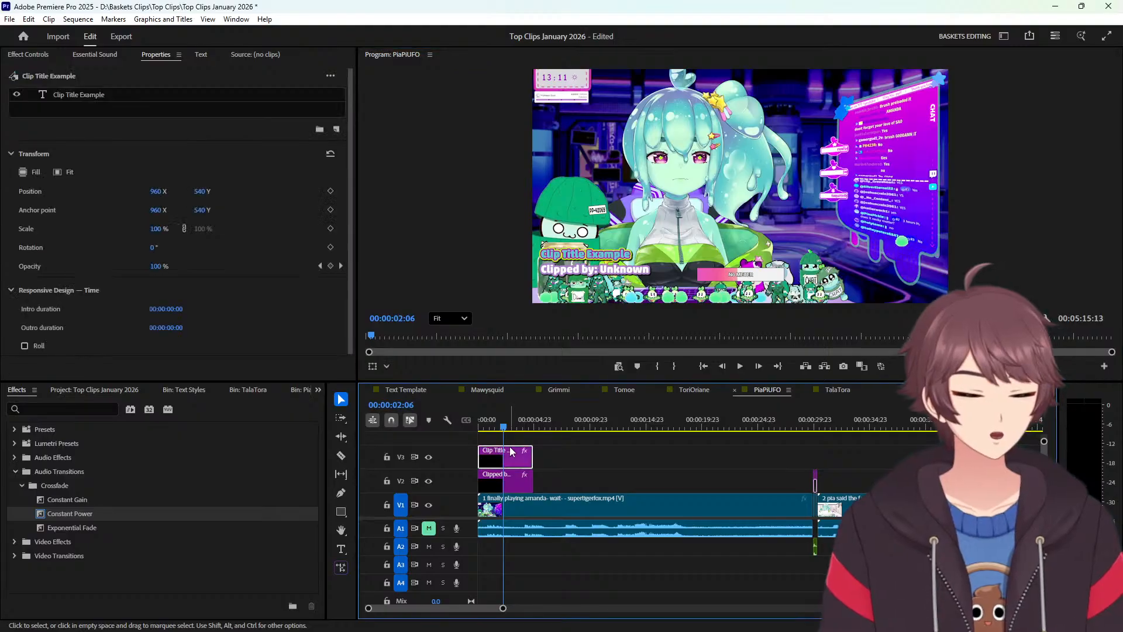
left_click(108, 95)
scroll(229, 287, "down", 3)
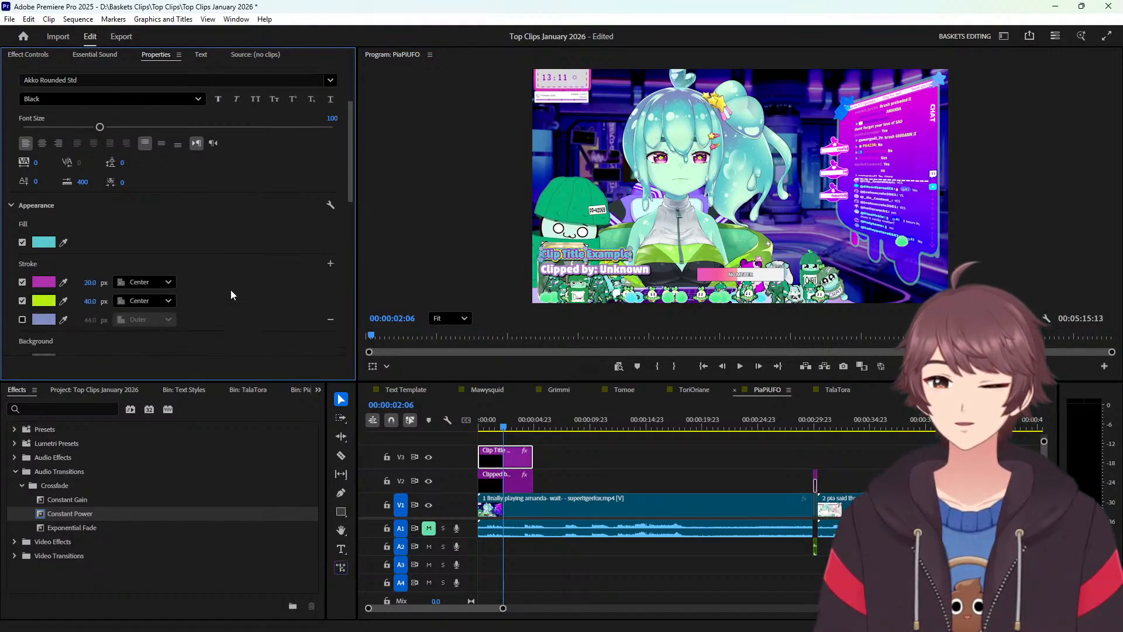
left_click(677, 90)
left_click(680, 109)
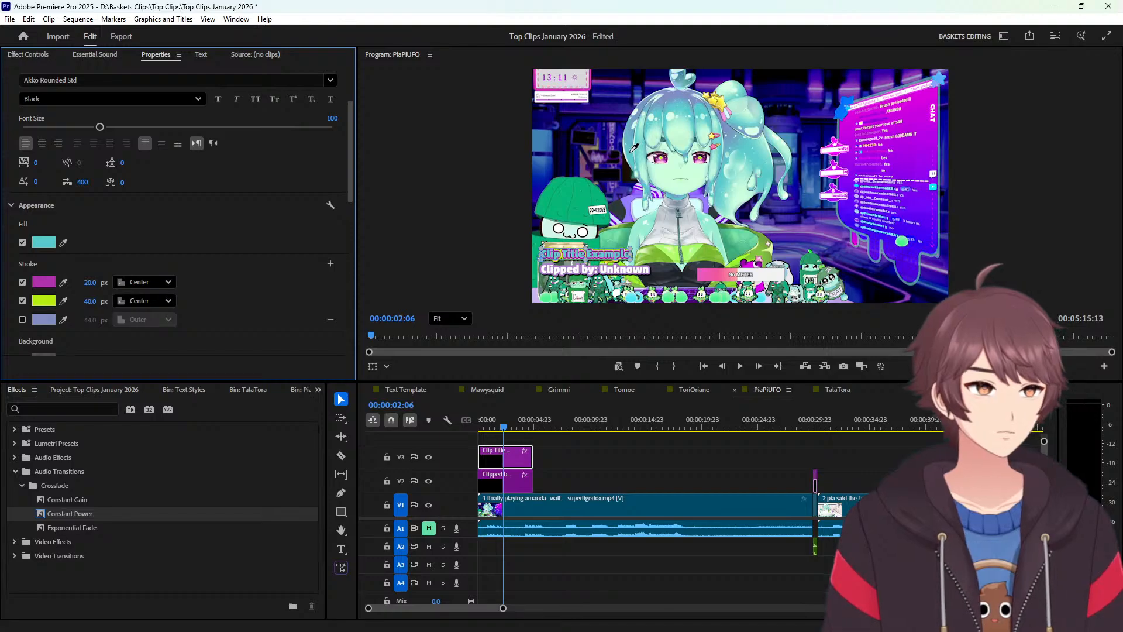
left_click(636, 154)
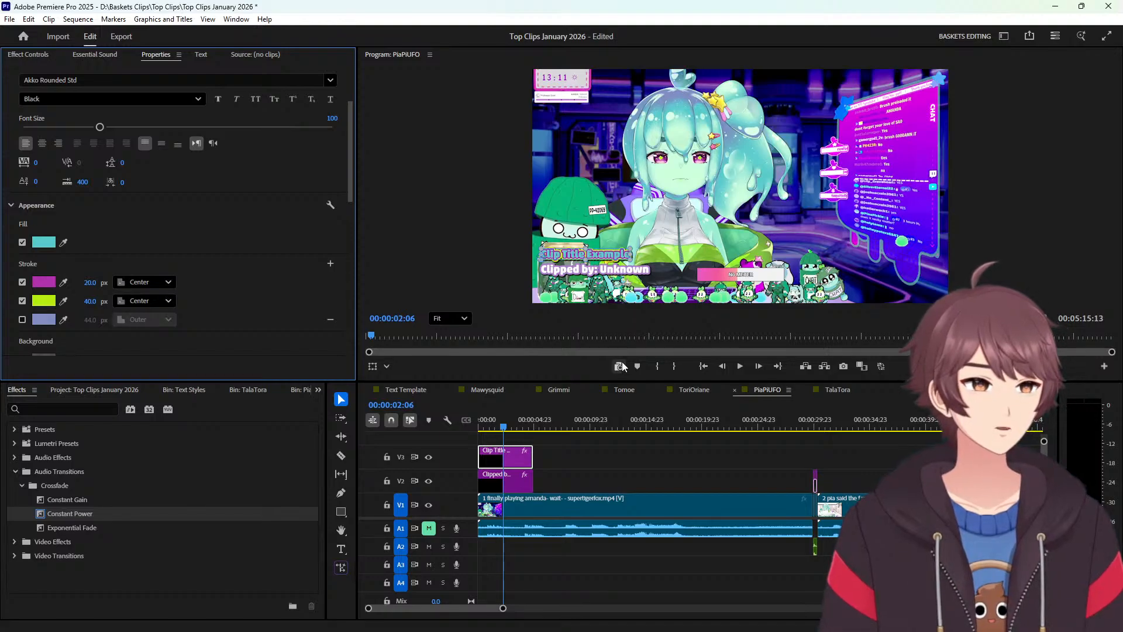
left_click(630, 454)
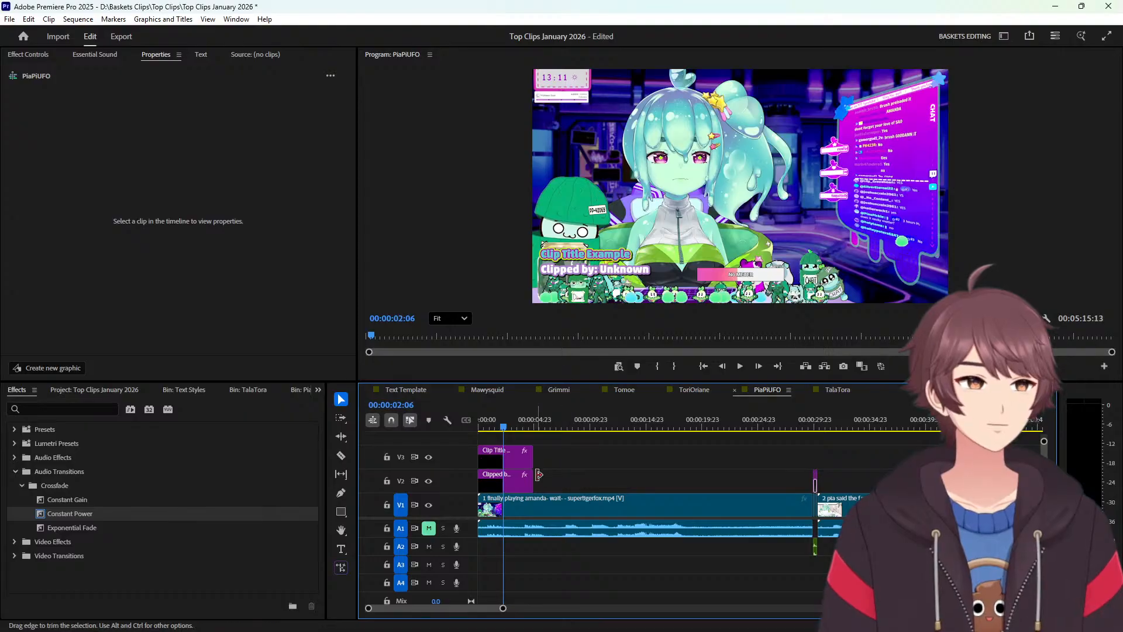
Set the title's fill to a mint green sampled from the hair above the forehead, and preview the title at 00:00:02:12.
left_click(511, 459)
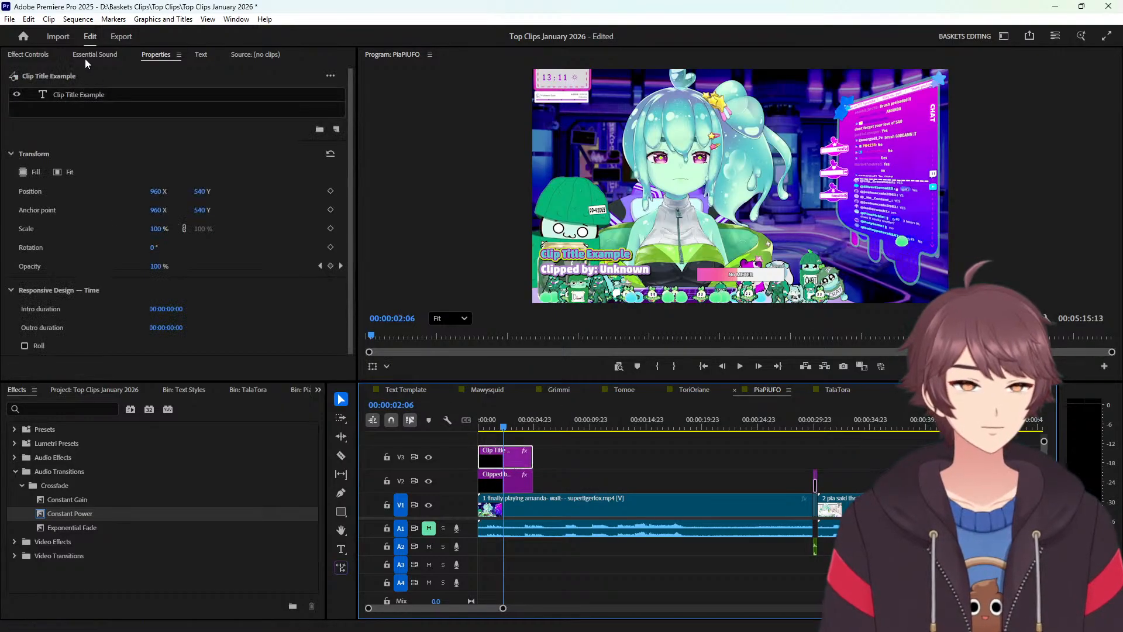
left_click(124, 94)
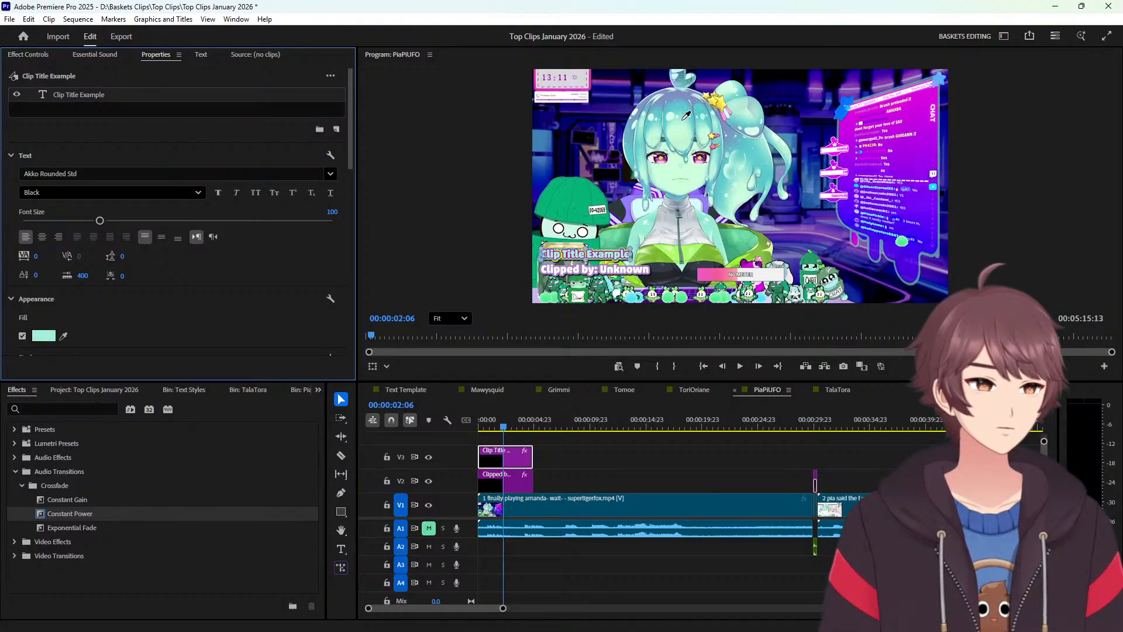
left_click(684, 118)
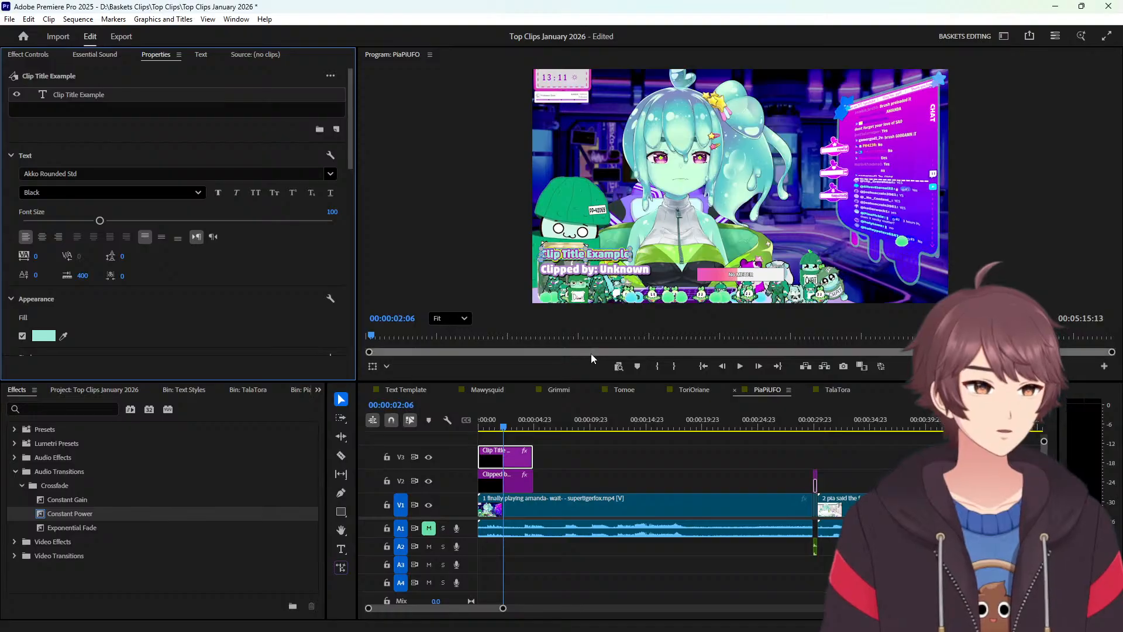
left_click(624, 426)
left_click_drag(520, 423, 506, 425)
left_click(572, 450)
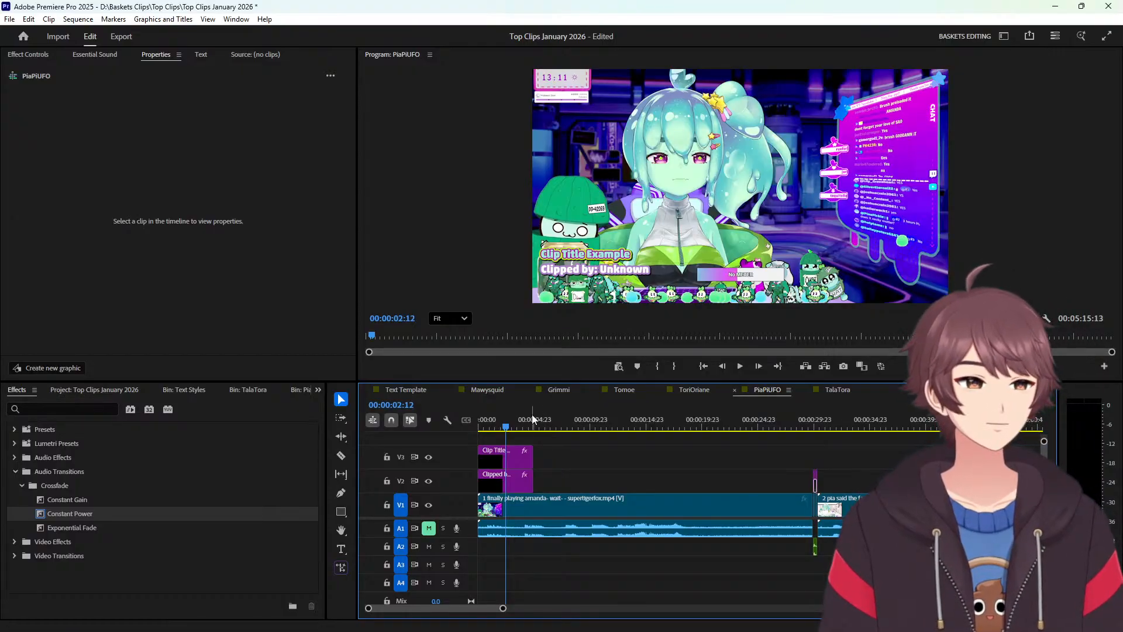
Copy the title's yellow-green stroke colour into its third, 44 px outer stroke, leaving that stroke turned off.
left_click(510, 451)
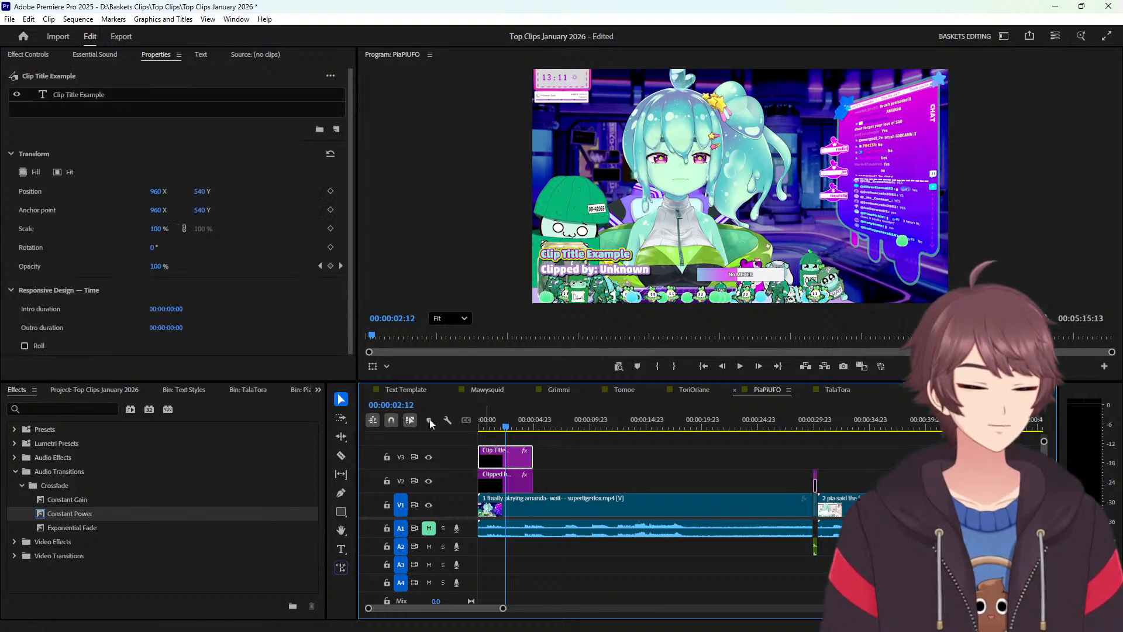
left_click(154, 103)
scroll(222, 318, "down", 5)
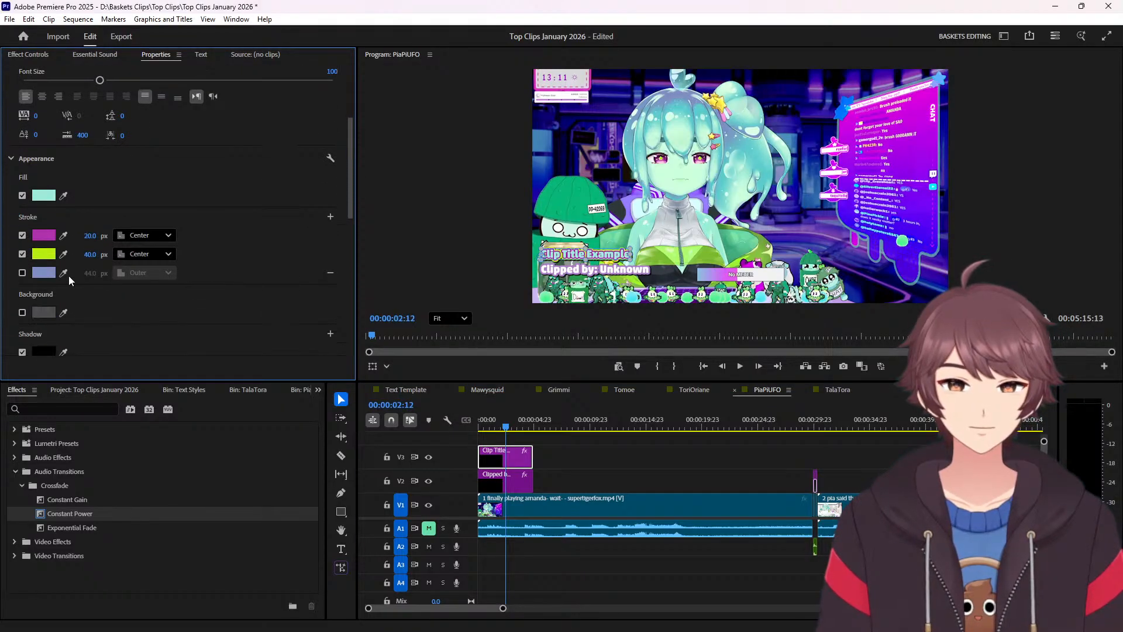
left_click(23, 273)
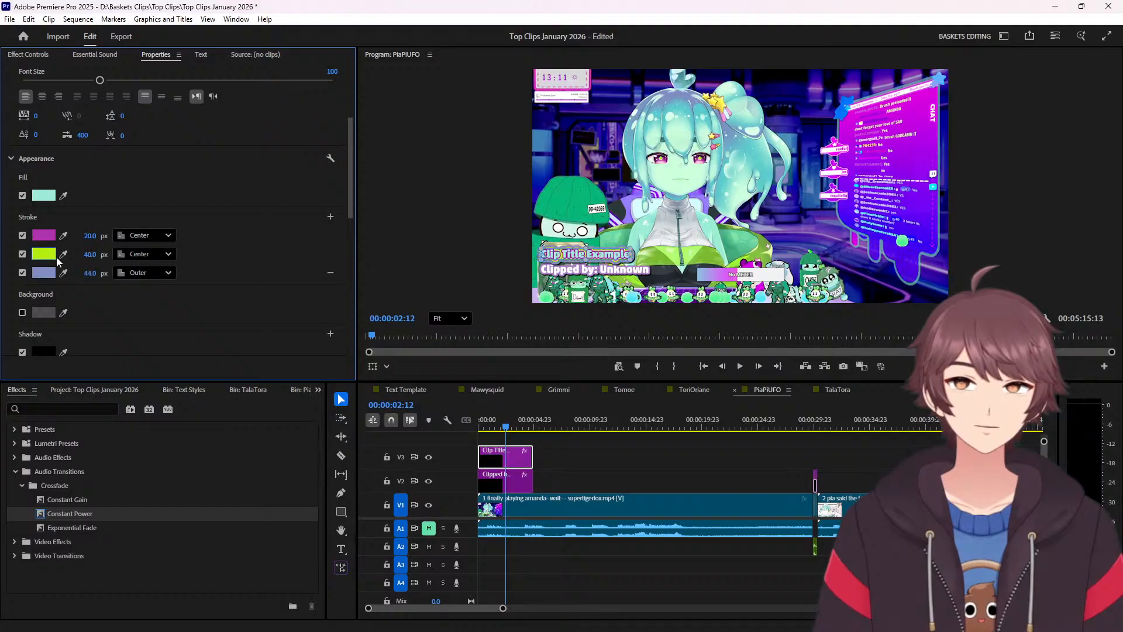
left_click(194, 272)
key("ctrl+z")
left_click(50, 257)
left_click(23, 273)
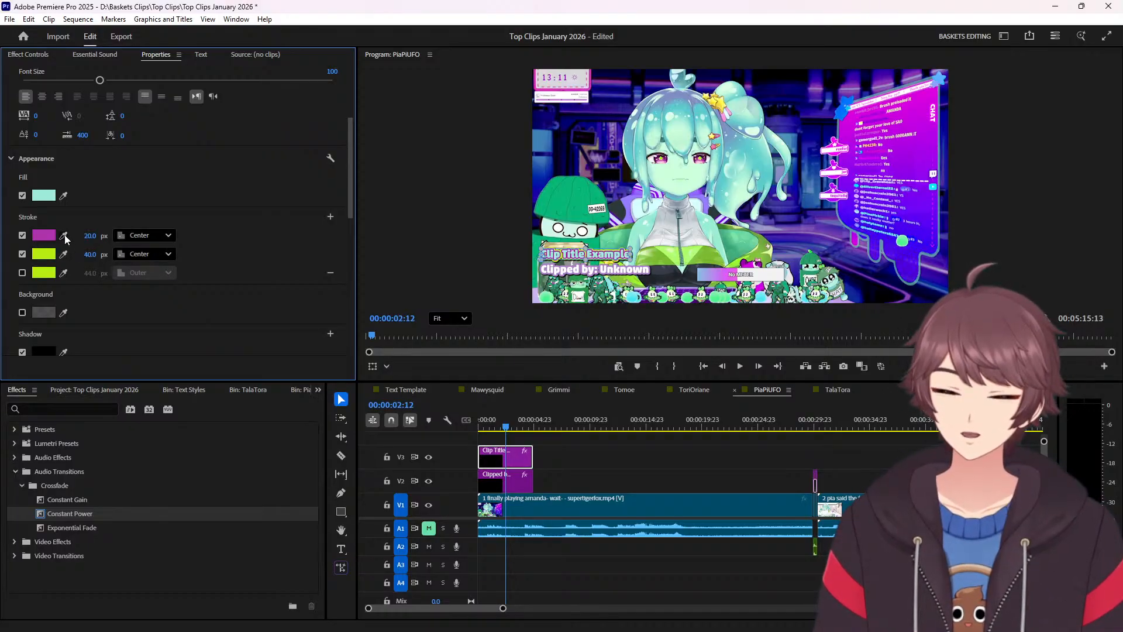
Swap the title's two active stroke colours, making the 40 px stroke magenta and the 20 px stroke yellow-green.
left_click(63, 255)
left_click(45, 237)
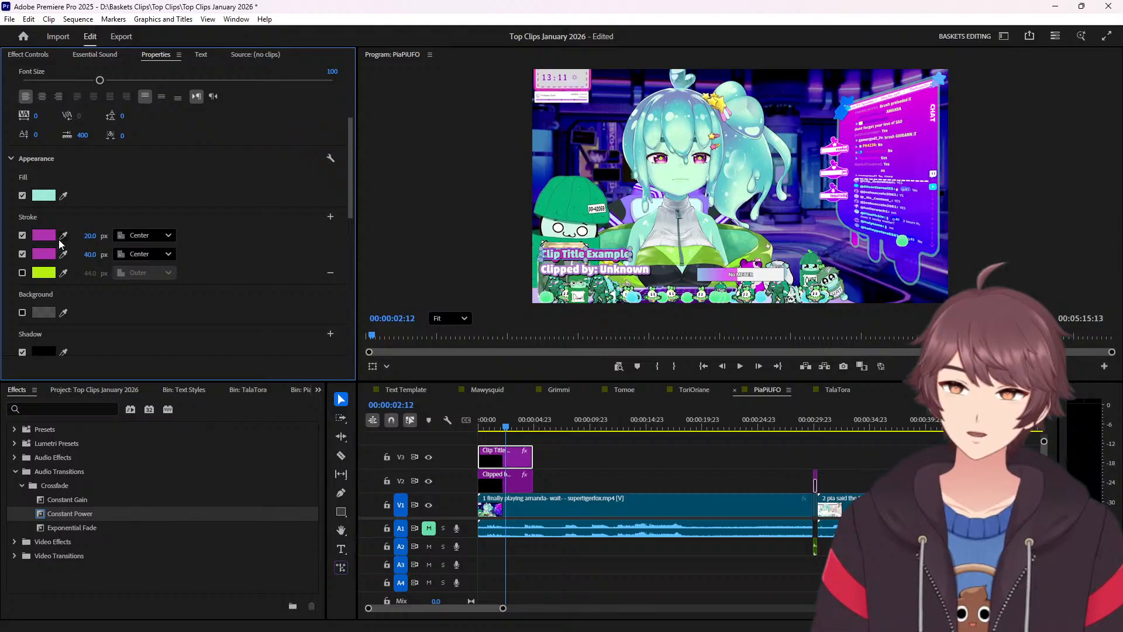
left_click(63, 236)
left_click(49, 270)
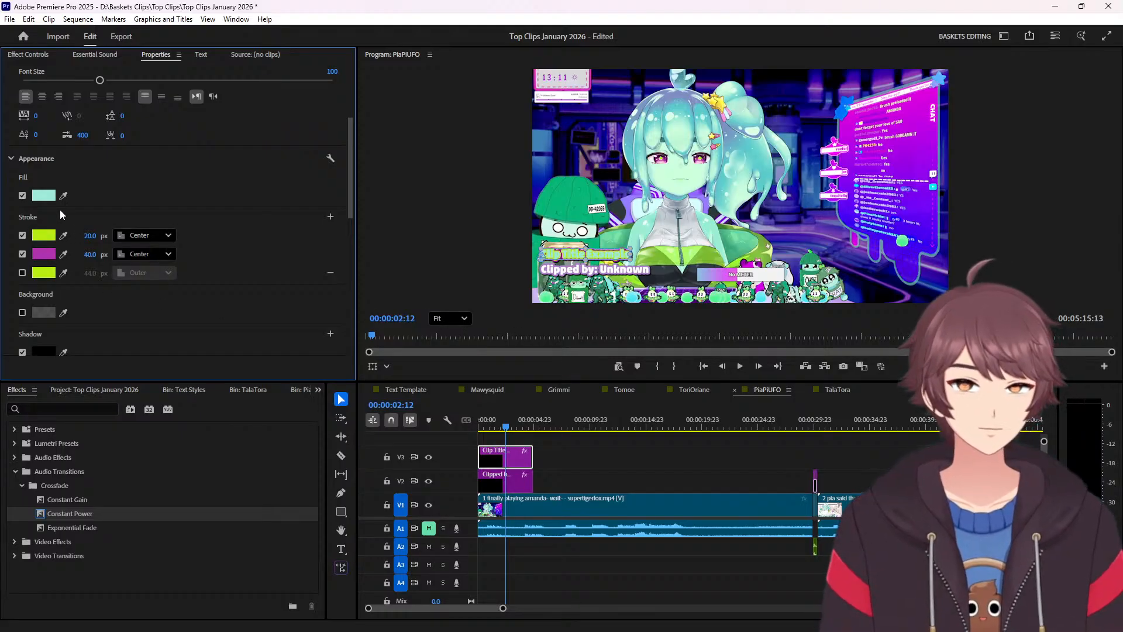
Copy the title's mint fill colour into the 44 px outer stroke, leaving that stroke turned off.
left_click(22, 273)
left_click(64, 273)
left_click(42, 196)
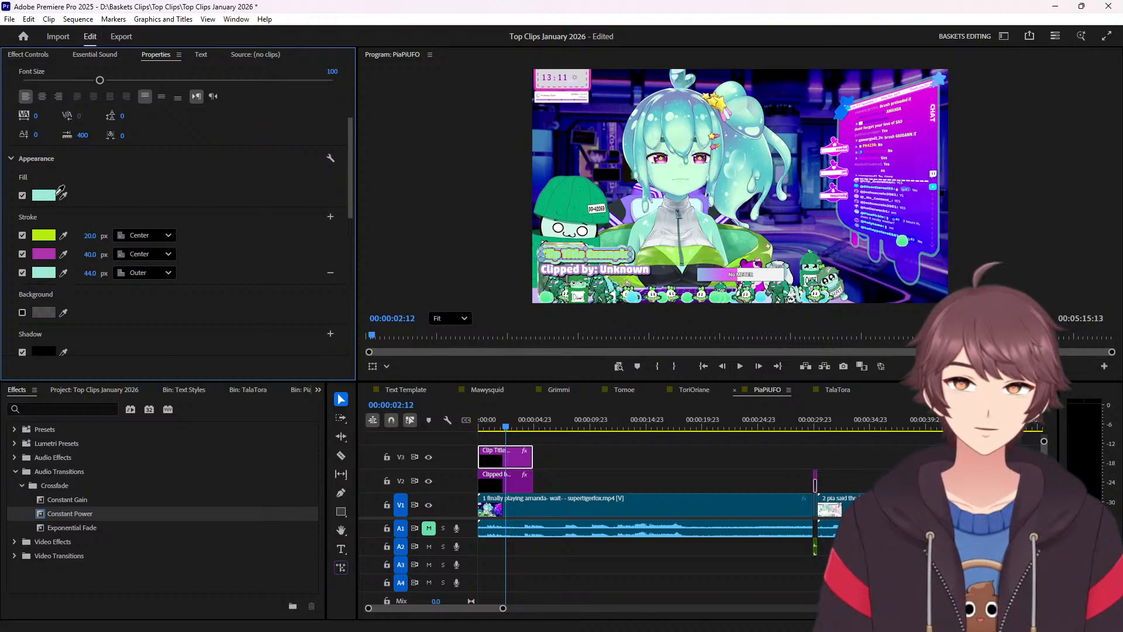
left_click(23, 273)
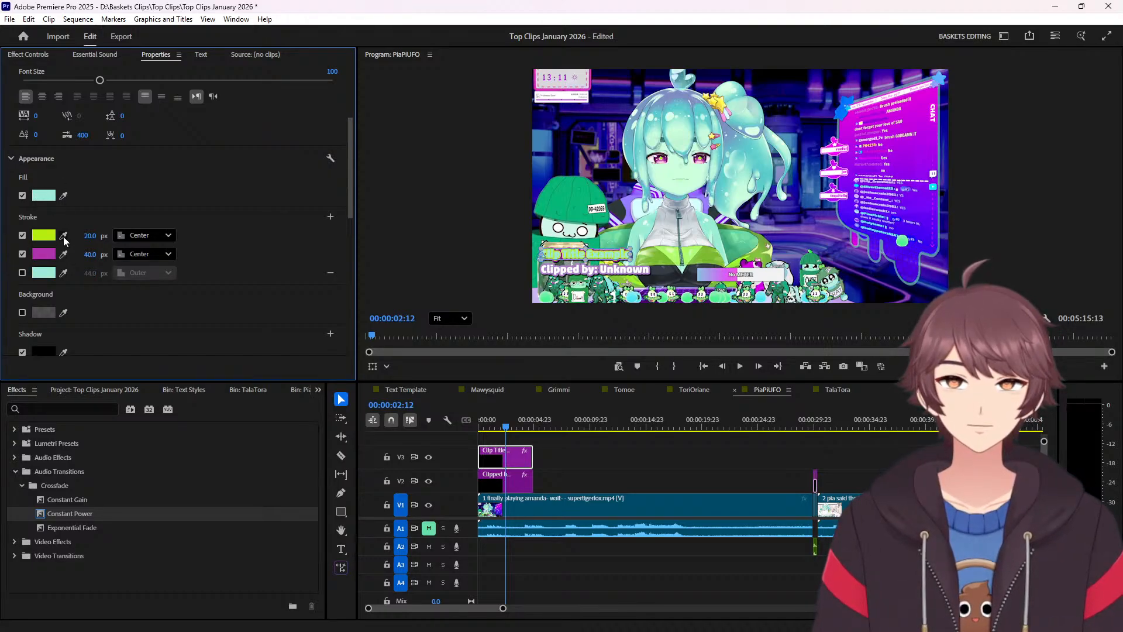
Exchange the title's fill and inner stroke colours, giving the fill yellow-green and the 20 px stroke mint.
left_click(63, 195)
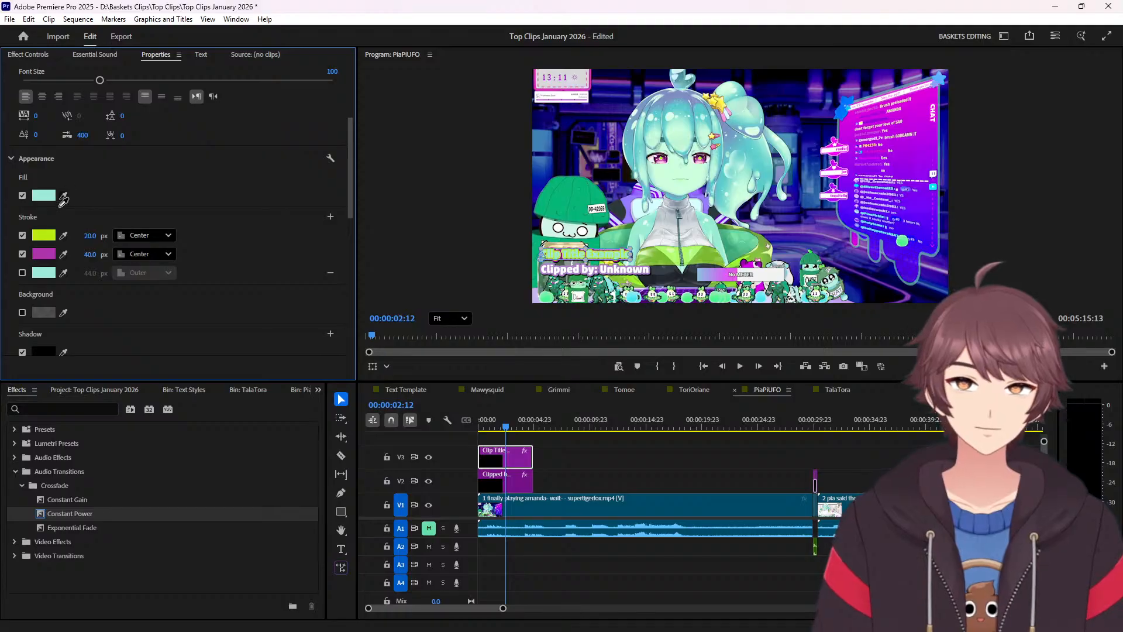
left_click(49, 236)
left_click(63, 236)
left_click(44, 272)
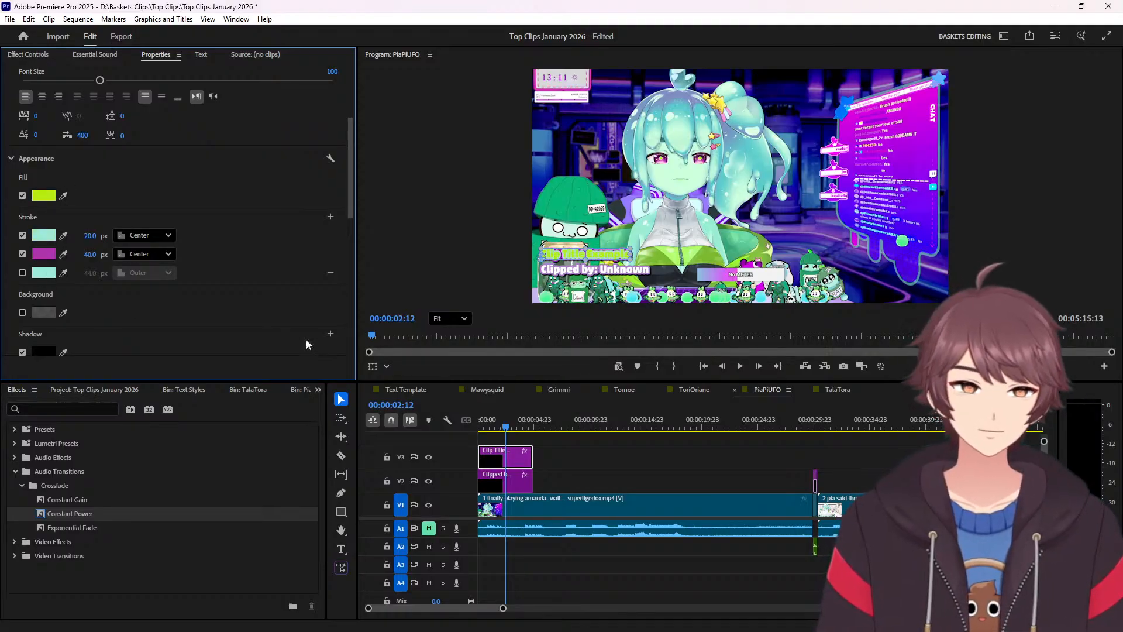
Set the title's 20 px stroke to magenta and its 40 px stroke to a light blue sampled from the character's hair.
left_click(64, 235)
left_click(50, 256)
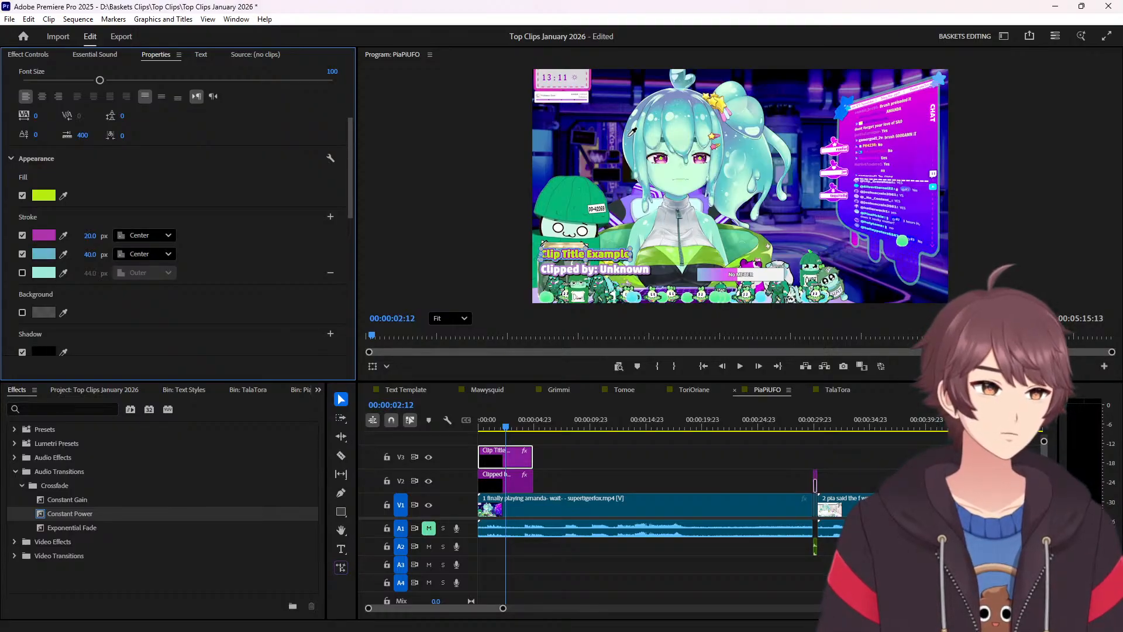
left_click(581, 455)
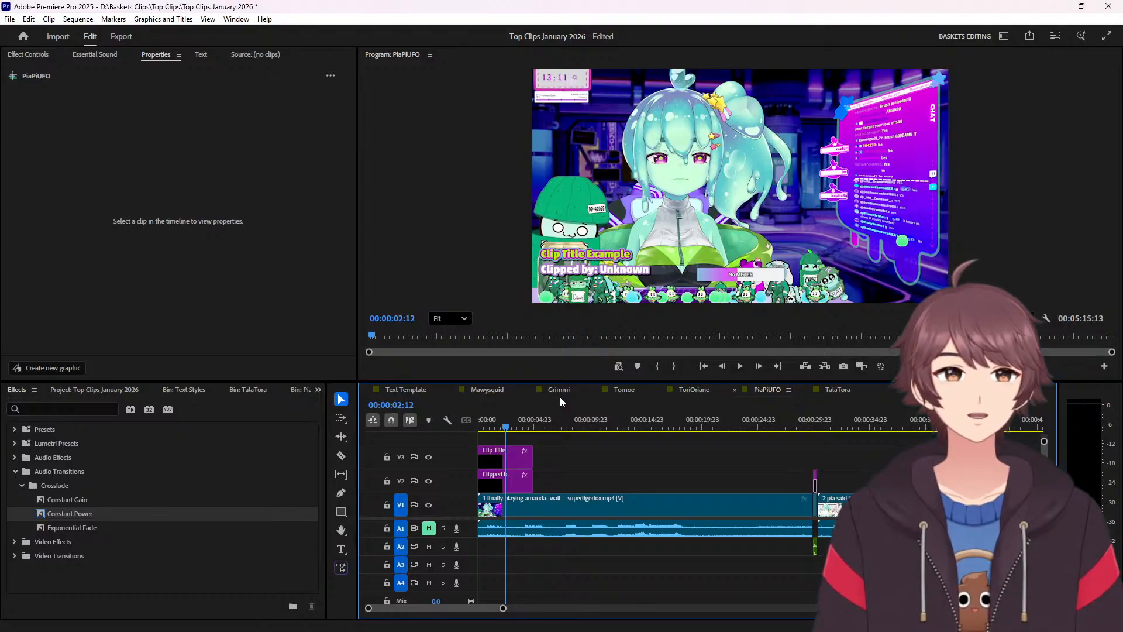
Set the second stroke of the "Clipped by: Unknown" credit text to 40 px, aligned to Center.
left_click(520, 456)
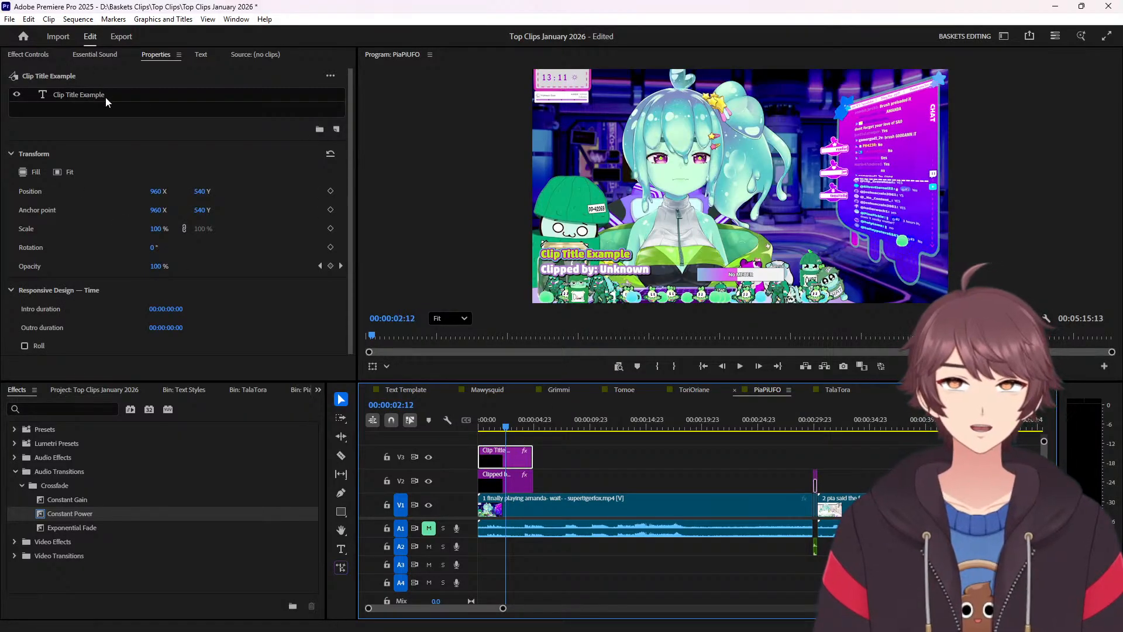
left_click(105, 97)
left_click(502, 478)
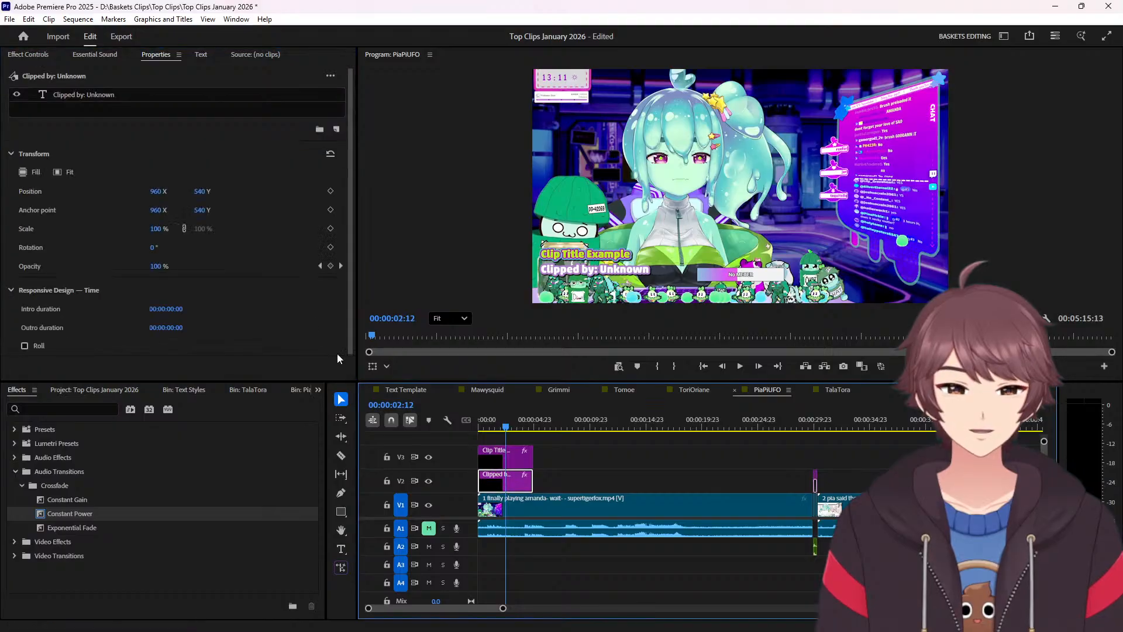
left_click(93, 99)
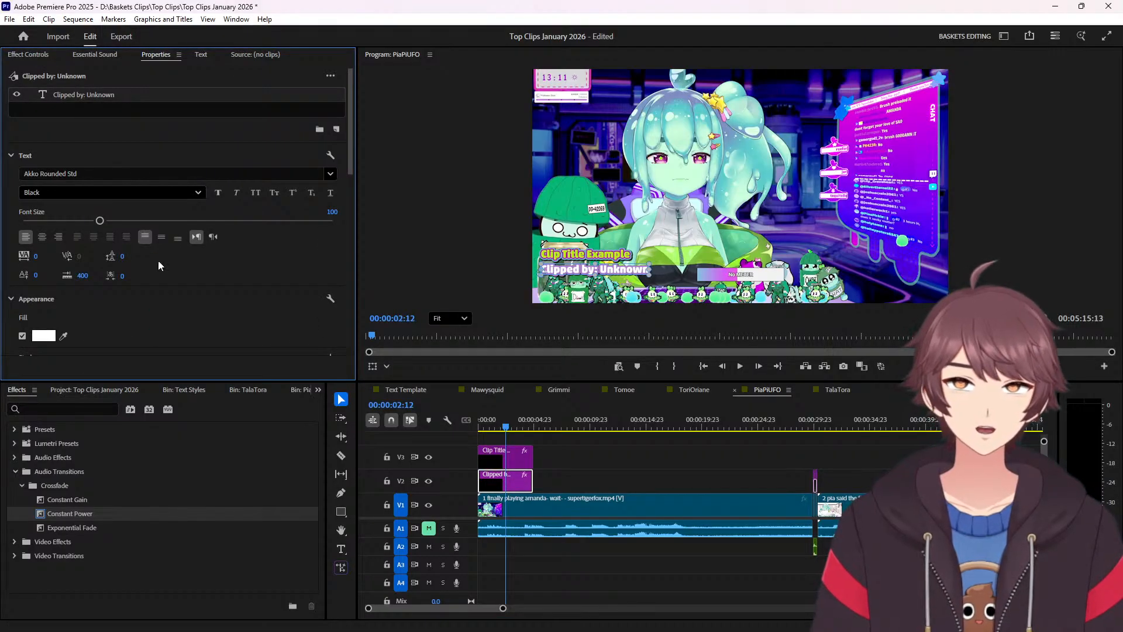
scroll(199, 281, "down", 2)
scroll(222, 275, "down", 2)
left_click(331, 204)
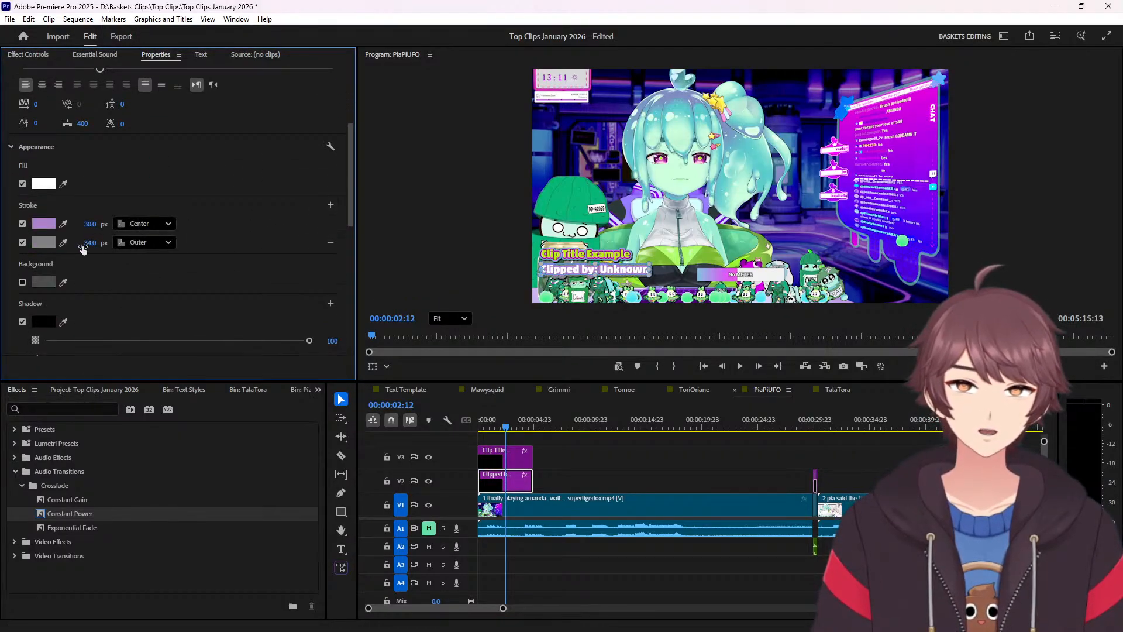
left_click(84, 242)
type("40")
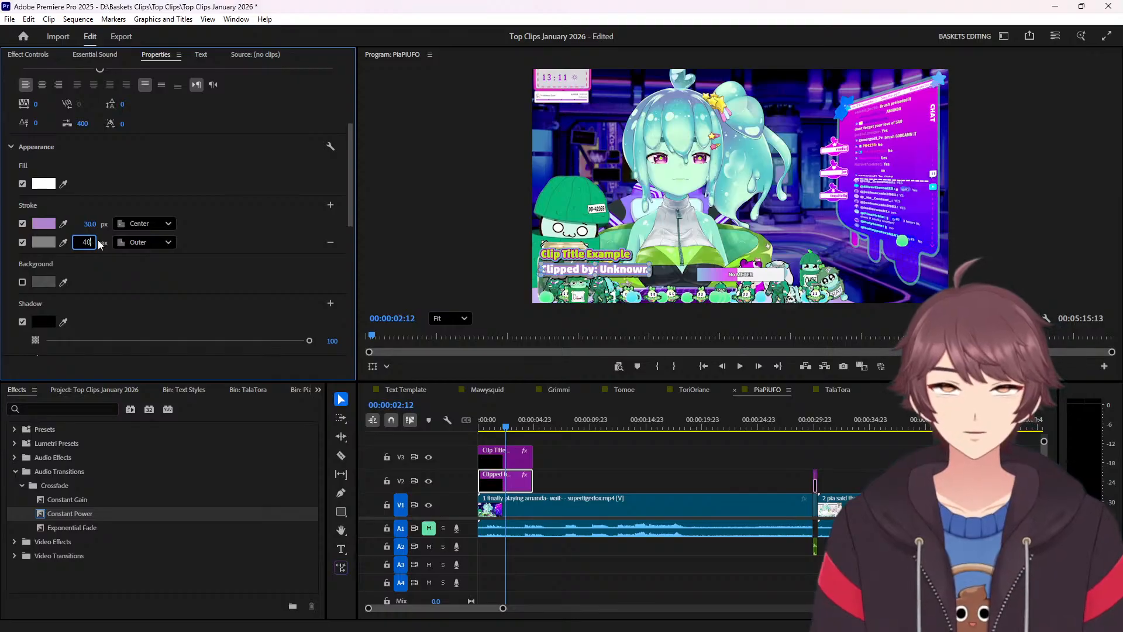
left_click(145, 242)
left_click(149, 290)
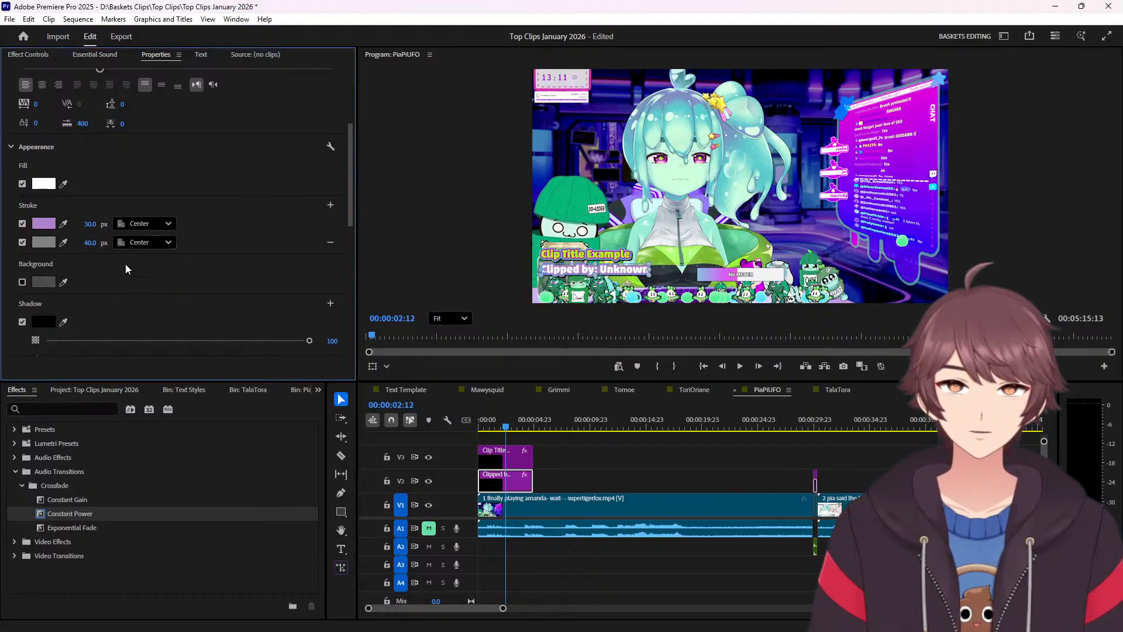
Set the width of the credit text's first stroke to 20 px.
left_click(84, 223)
type("20")
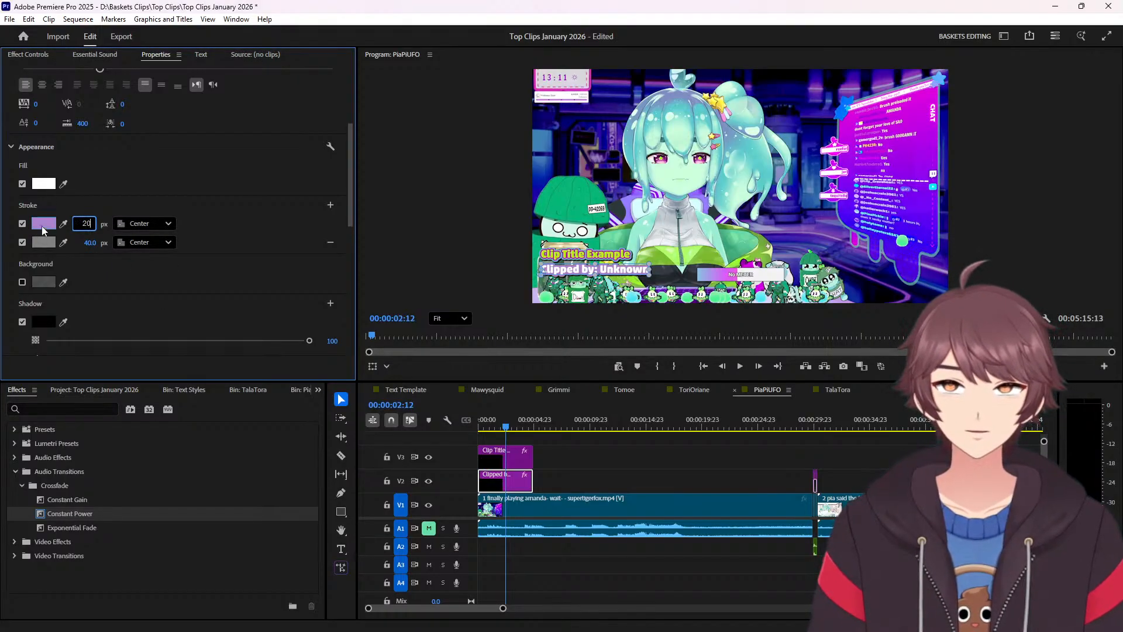
key("Return")
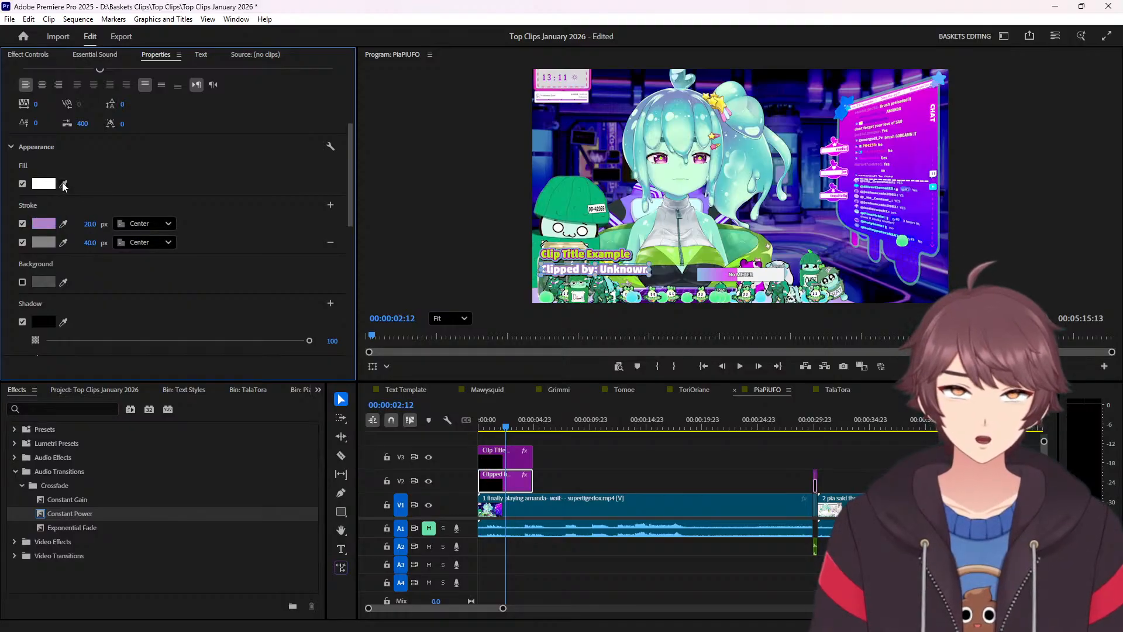
Colour the credit's 40 px stroke yellow-green from the title's fill and its 20 px stroke purple from the character's eye.
left_click(63, 243)
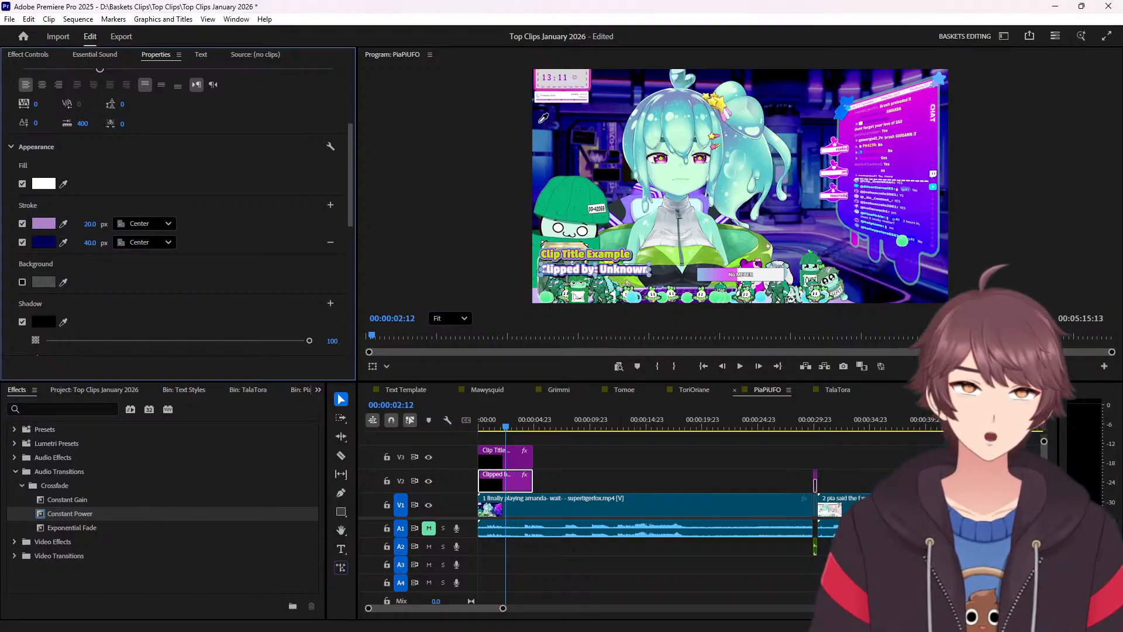
left_click(569, 248)
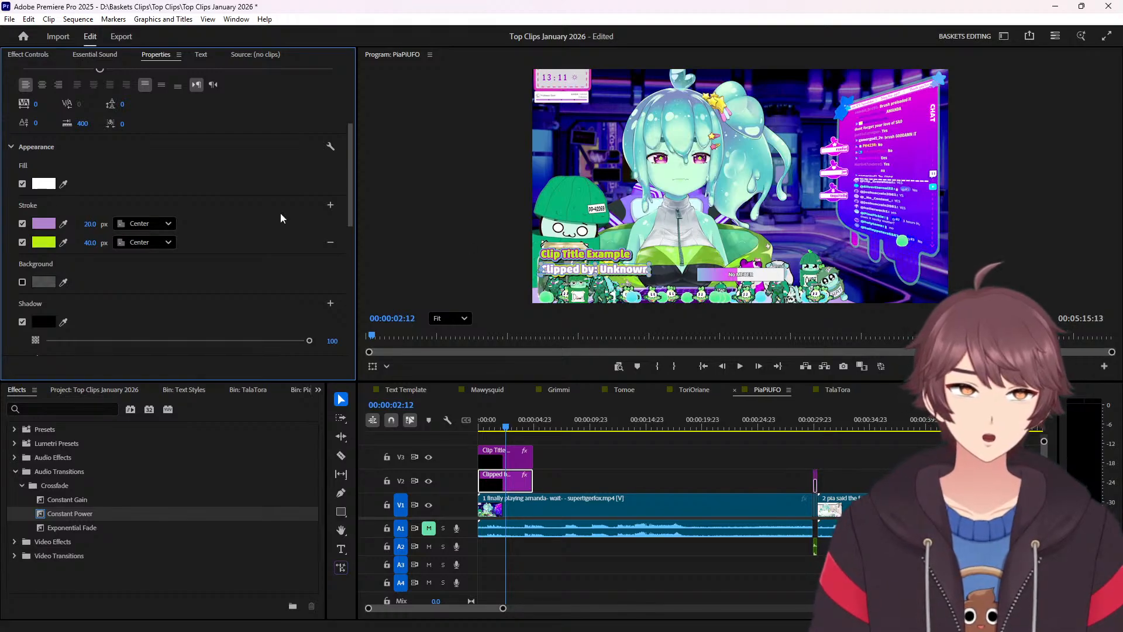
left_click(64, 223)
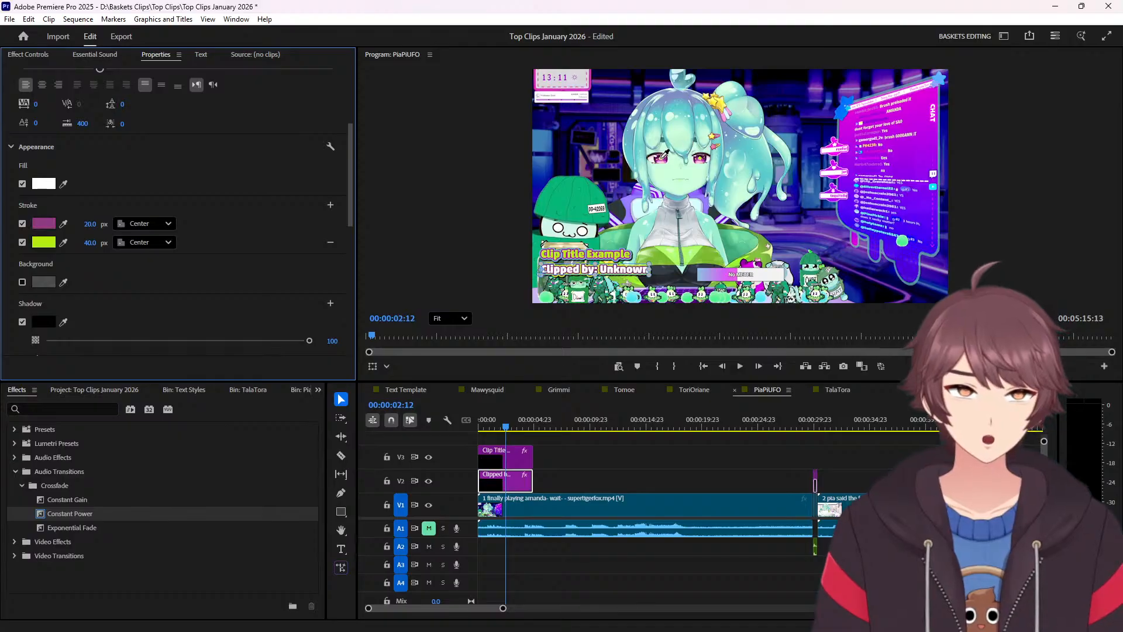
left_click(666, 159)
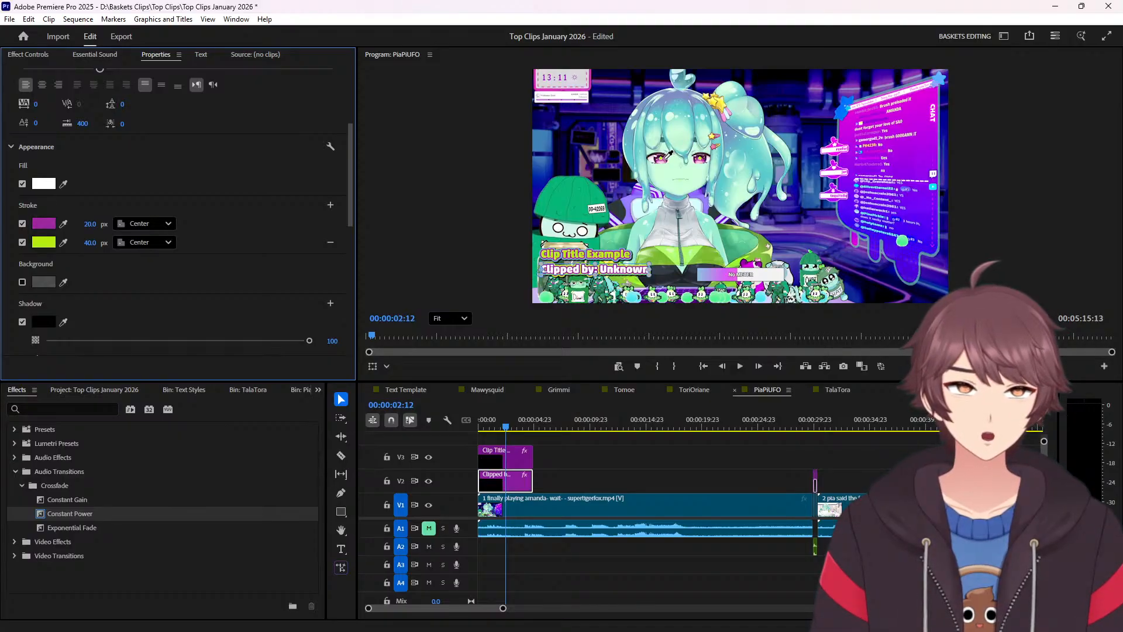
Set the credit text's fill to a pale mint sampled from the character's hair above the forehead.
left_click(64, 184)
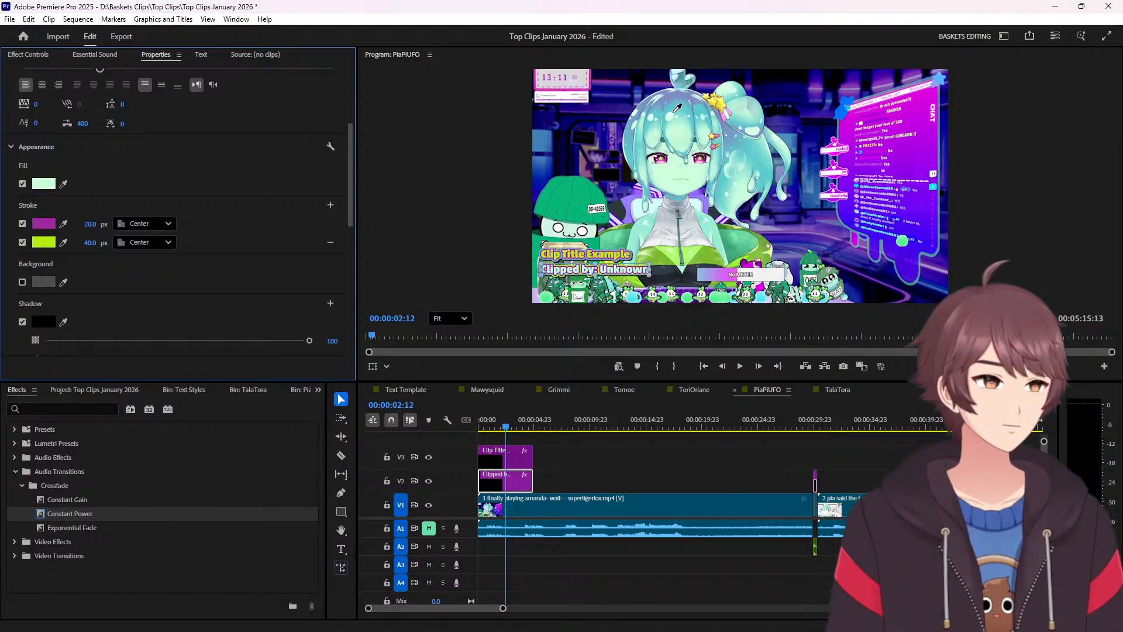
left_click(676, 116)
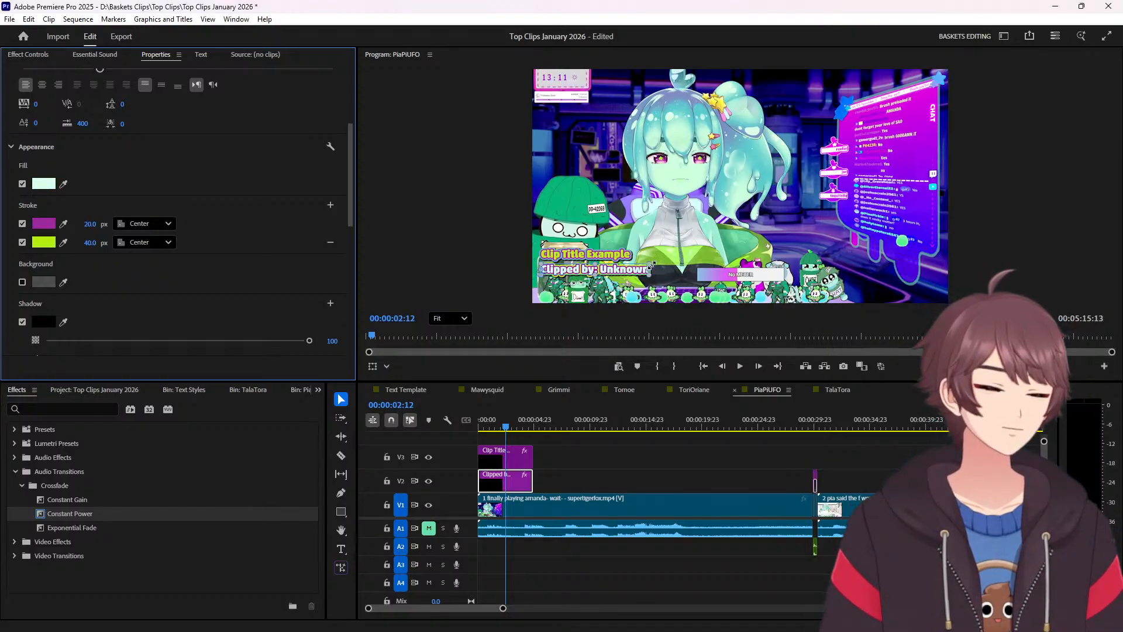
left_click(630, 469)
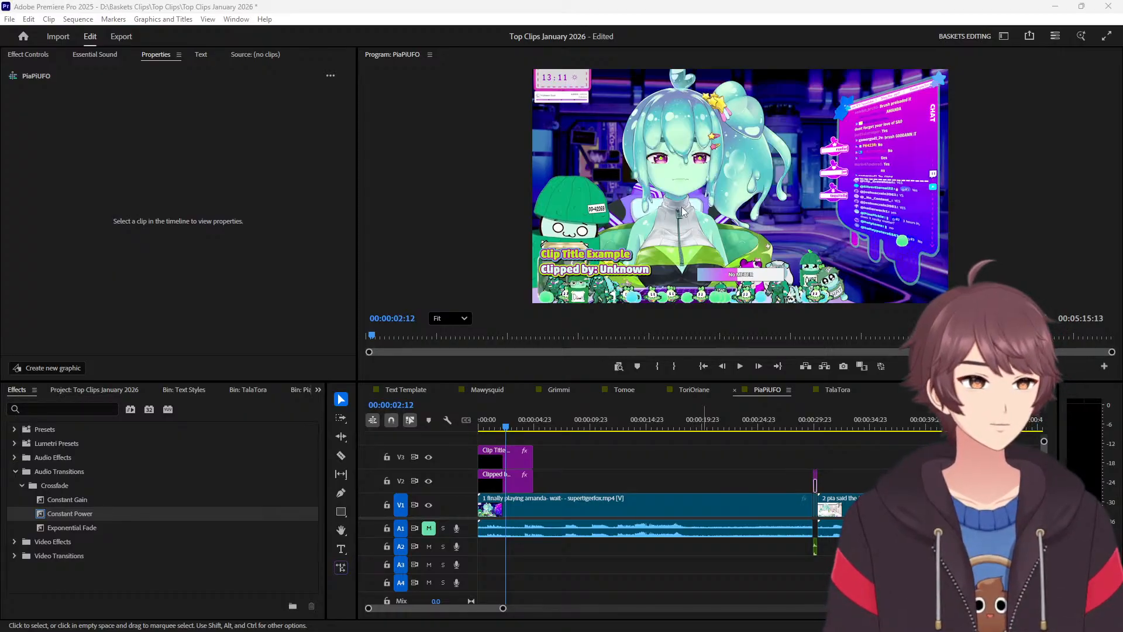
Set the title's 20 px stroke to a dark purple sampled from the character's eye.
scroll(682, 205, "up", 5)
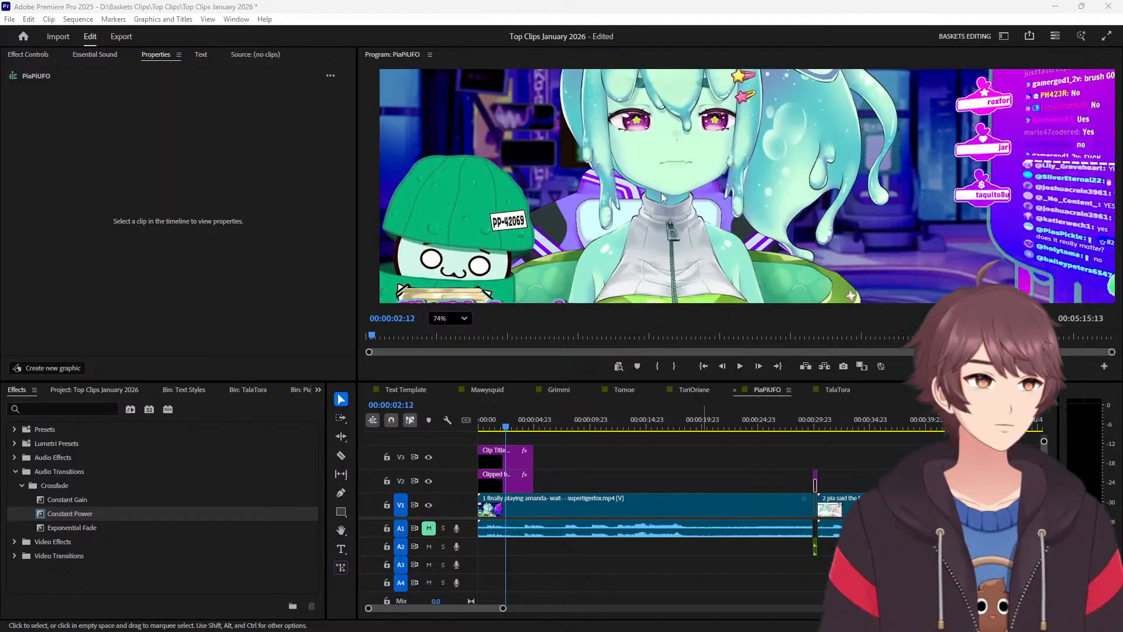
left_click(685, 242)
key("h")
left_click_drag(643, 253, 695, 223)
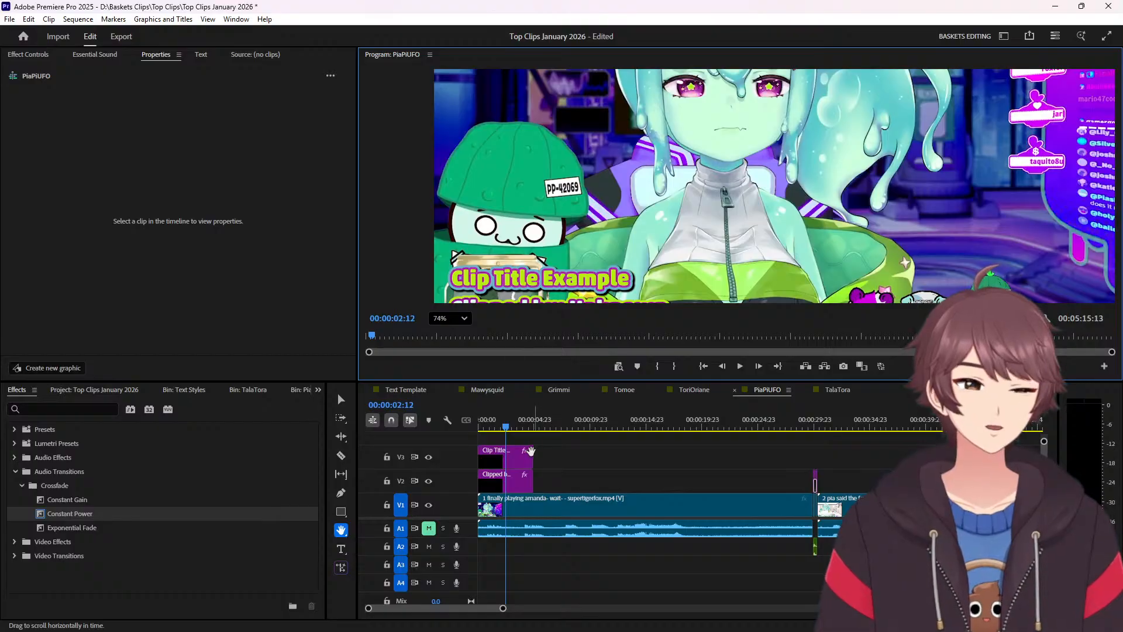
key("v")
left_click(519, 459)
left_click(135, 89)
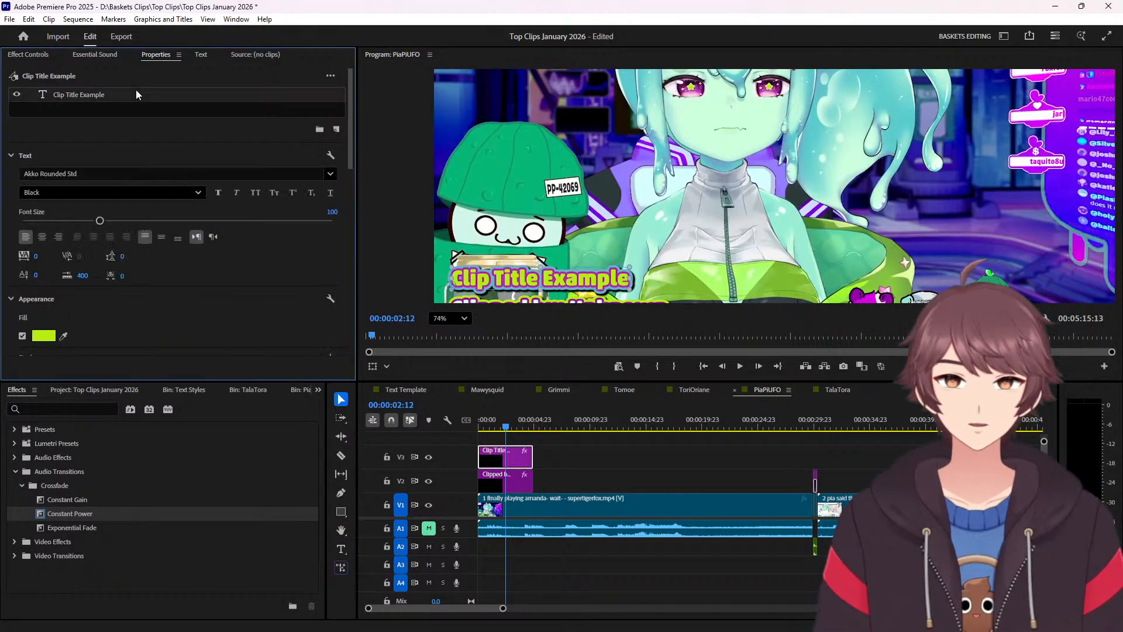
scroll(240, 286, "down", 3)
scroll(240, 290, "down", 2)
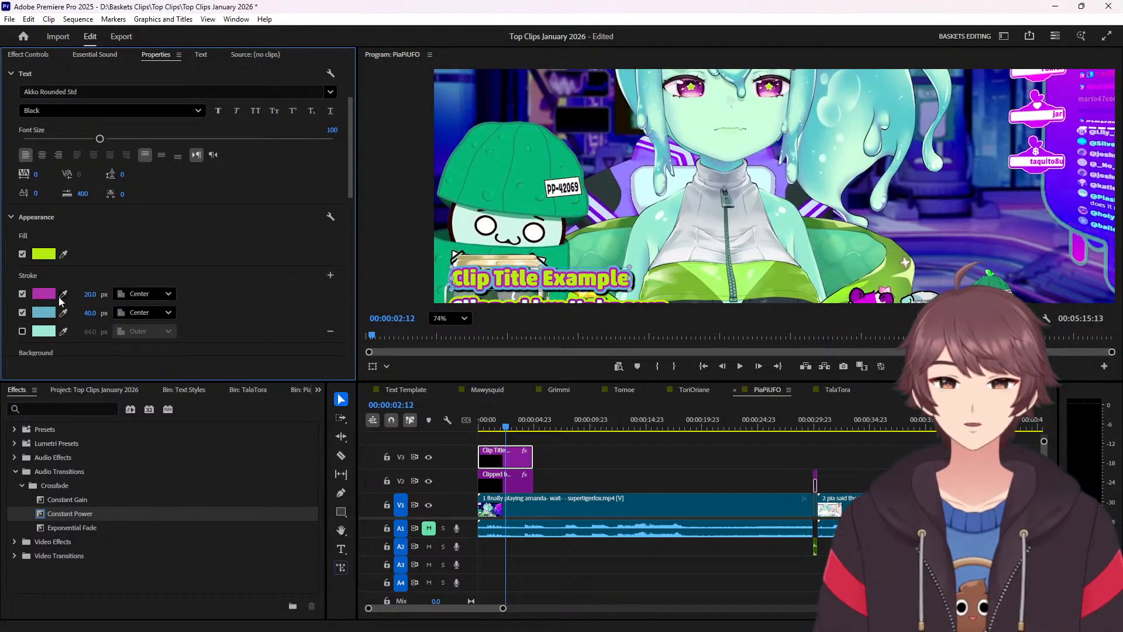
left_click(63, 294)
left_click(686, 83)
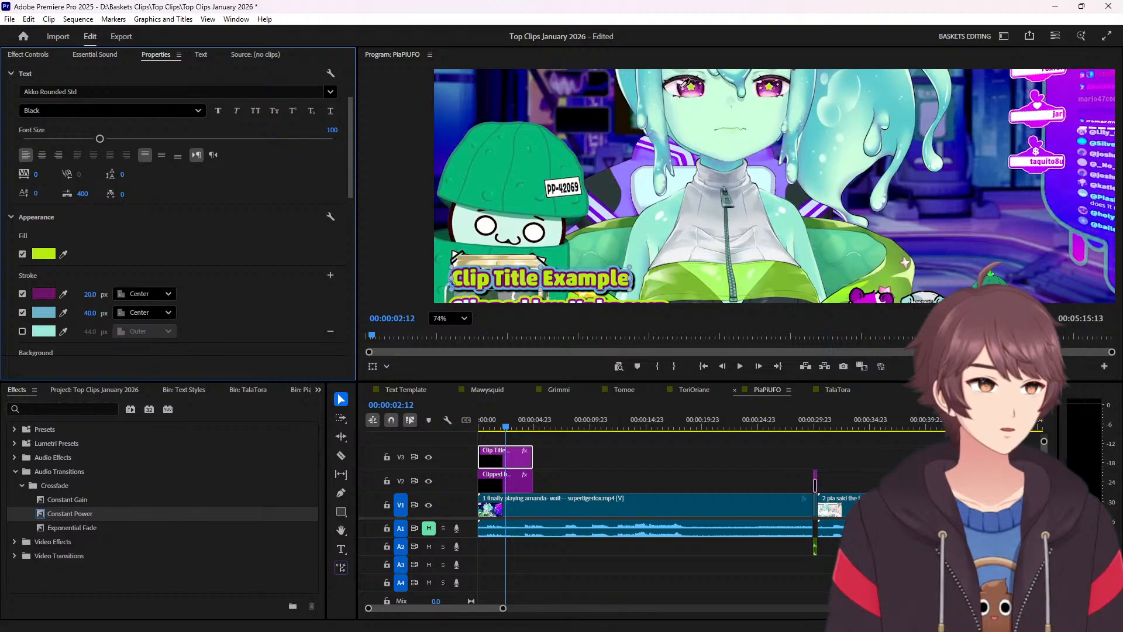
left_click(691, 85)
left_click(687, 83)
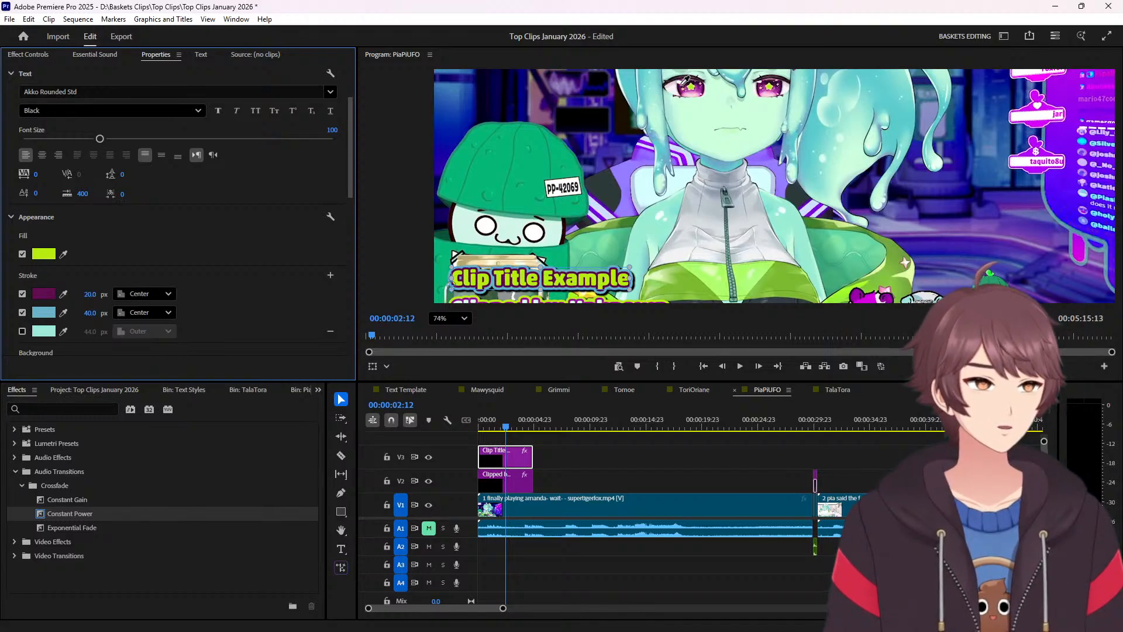
left_click(702, 451)
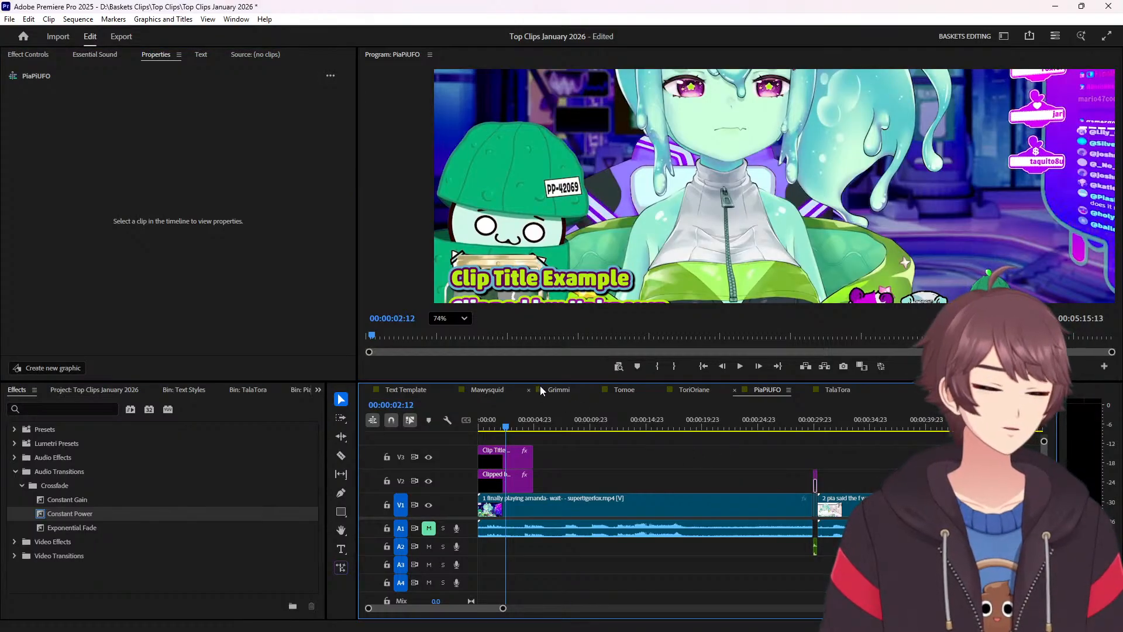
left_click(459, 320)
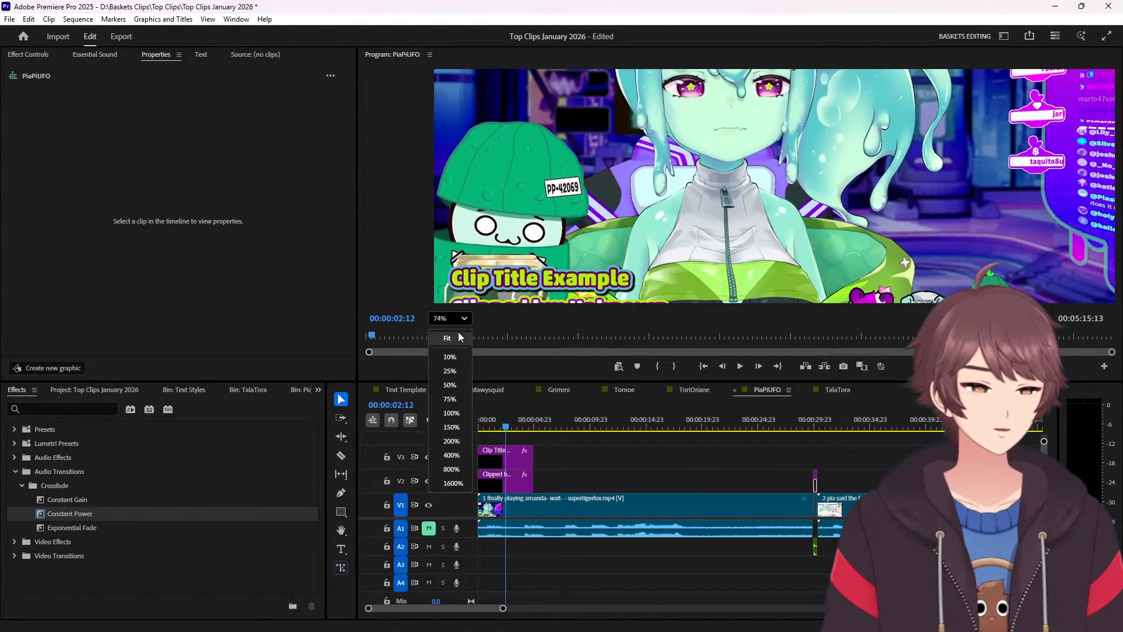
Try to colour the title's 20 px stroke bright magenta, sampled from the overlay beside the stream chat.
left_click(458, 332)
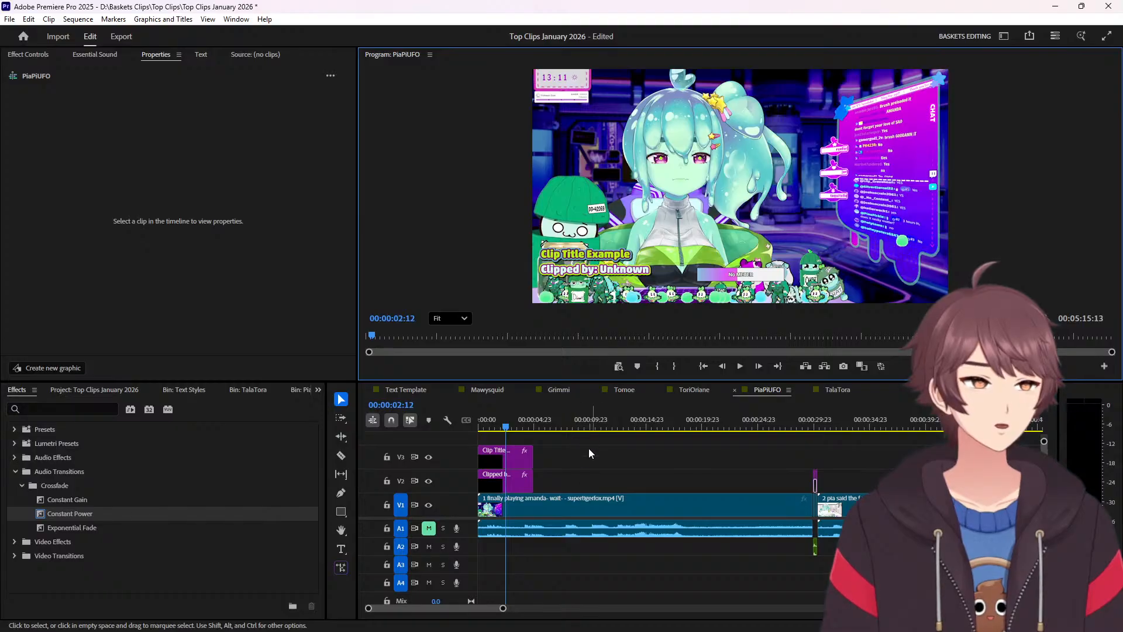
left_click(509, 460)
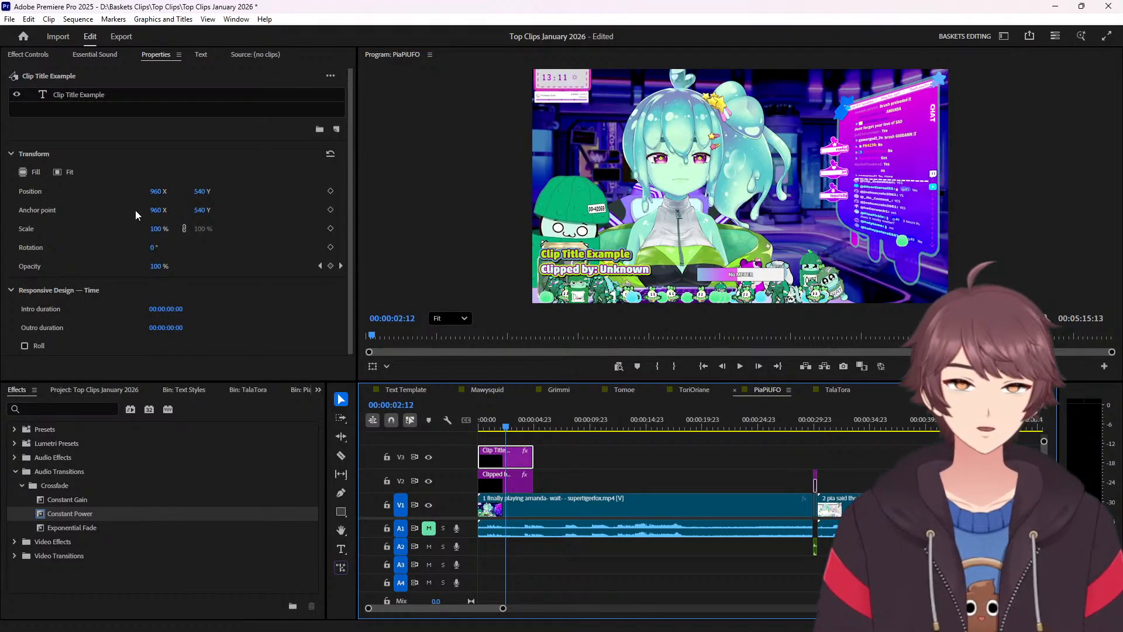
left_click(126, 97)
scroll(99, 299, "down", 2)
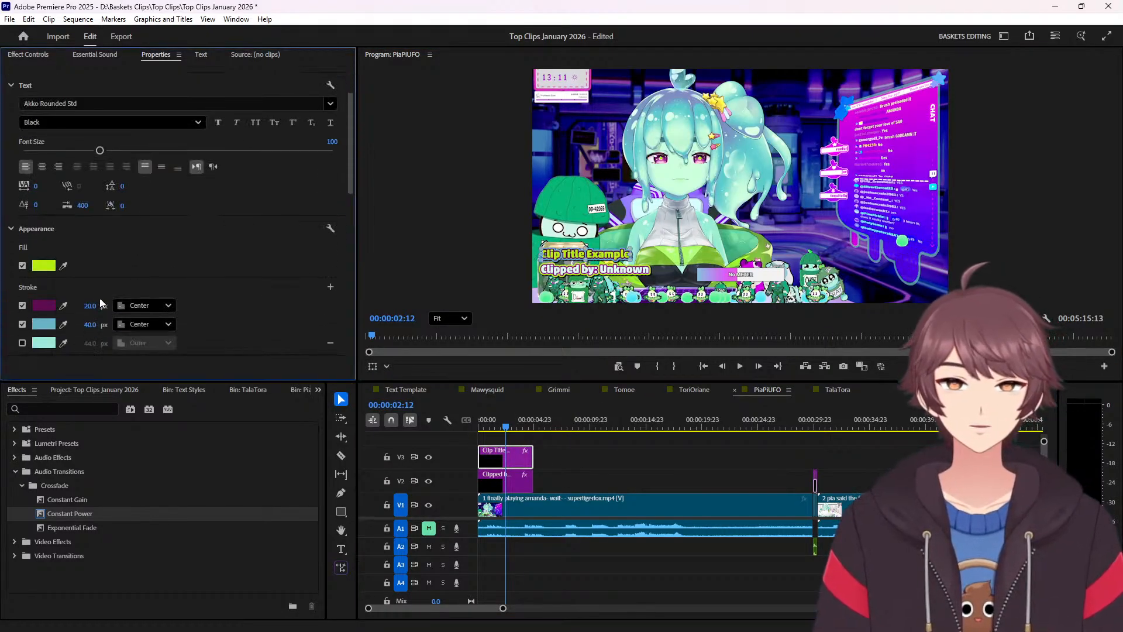
left_click(63, 305)
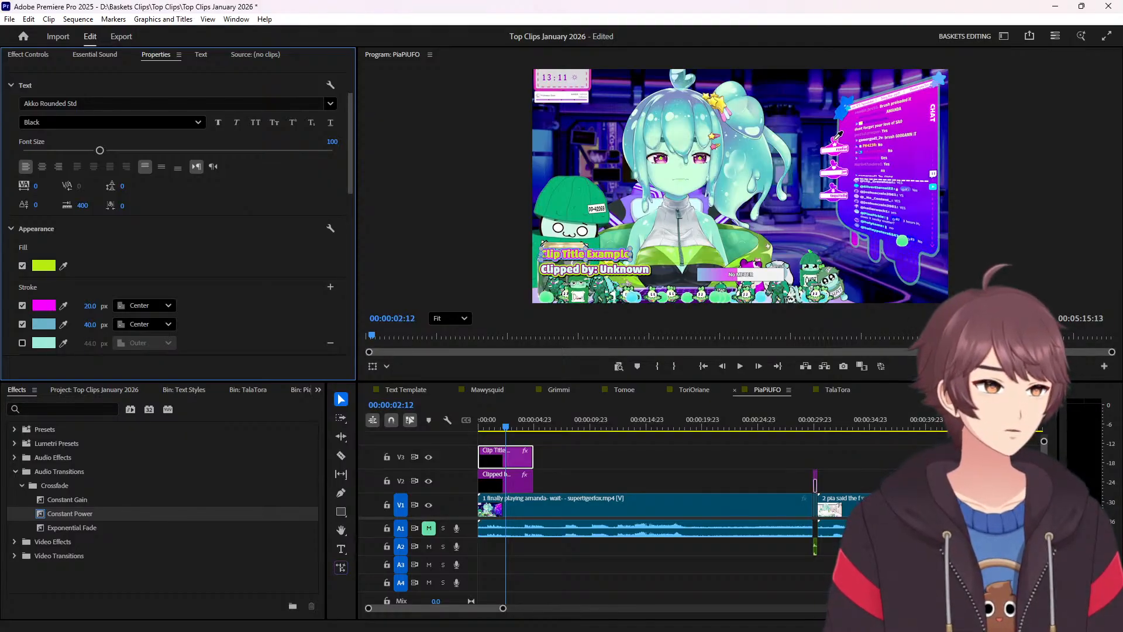
left_click(836, 138)
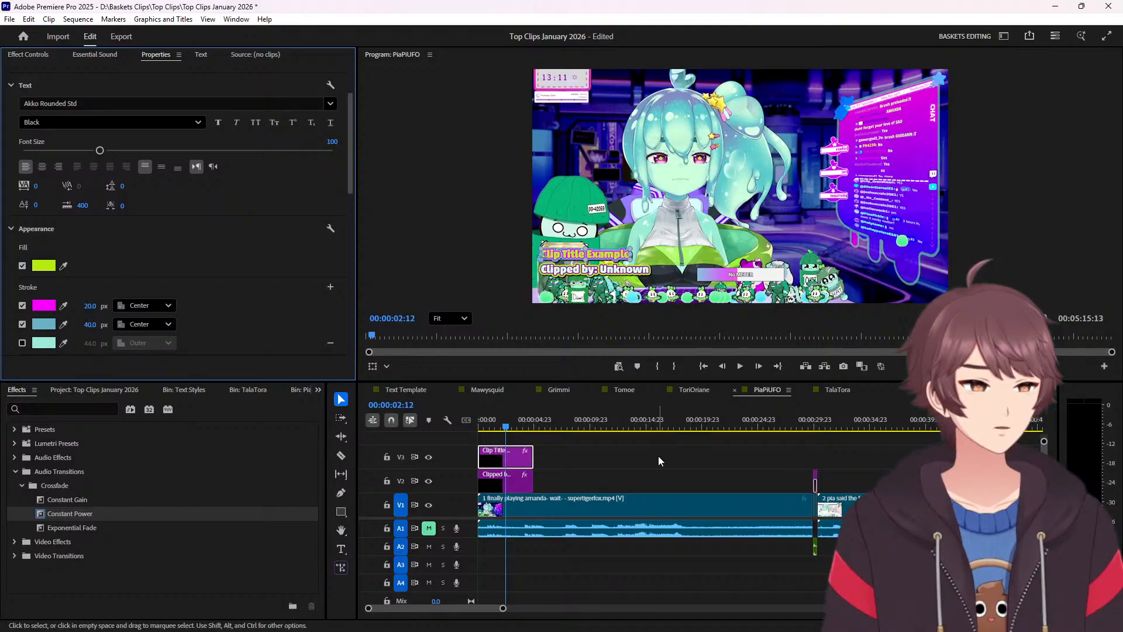
left_click(628, 476)
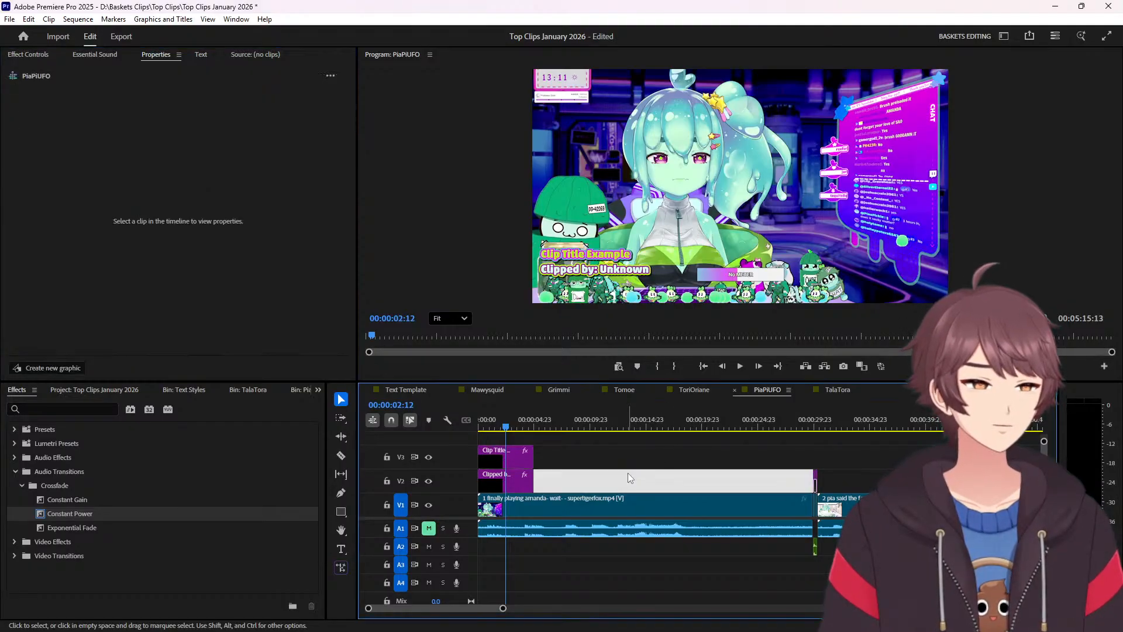
Undo the title's recent stroke colour changes.
left_click(506, 457)
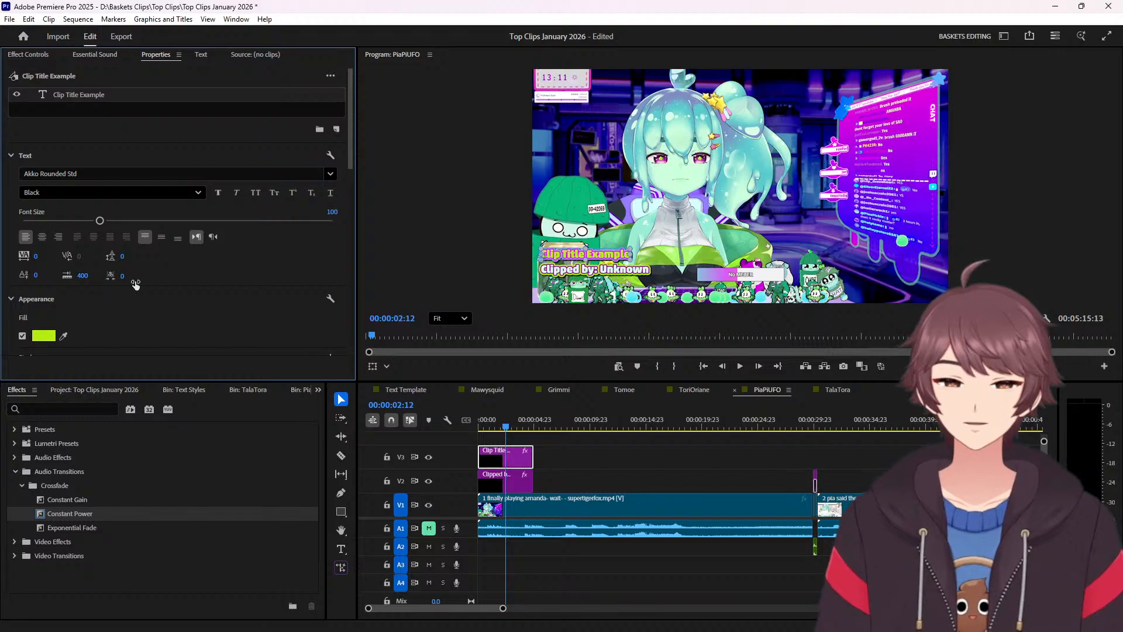
key("ctrl+z")
key("ctrl+z")
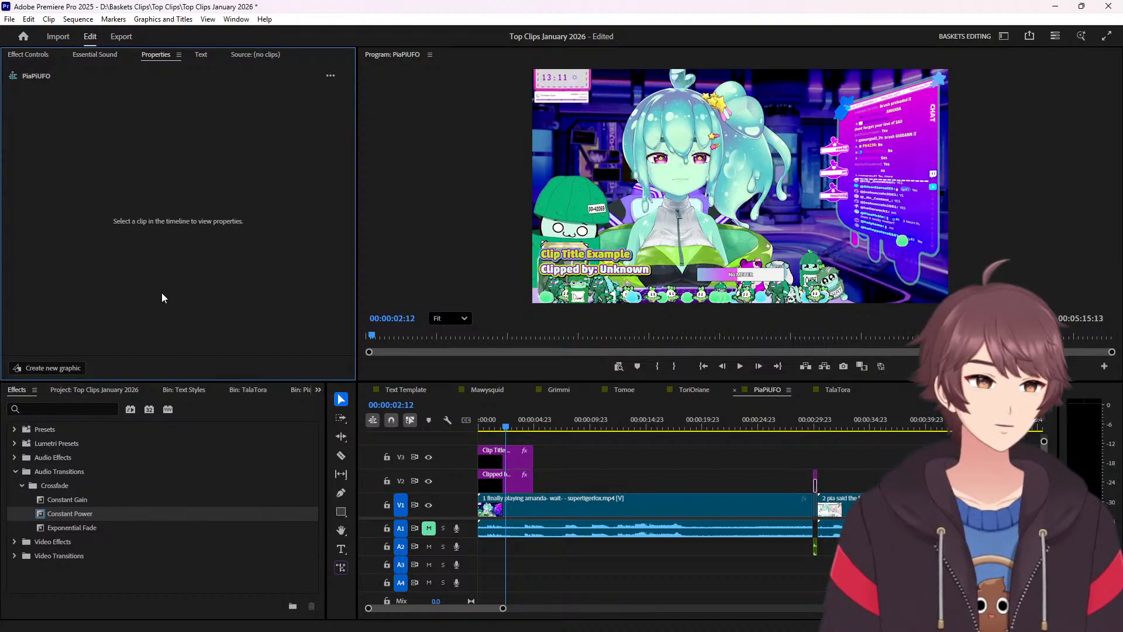
Set the title's 20 px stroke to a medium purple sampled from the character's eye and resample its fill as yellow-green.
left_click(503, 455)
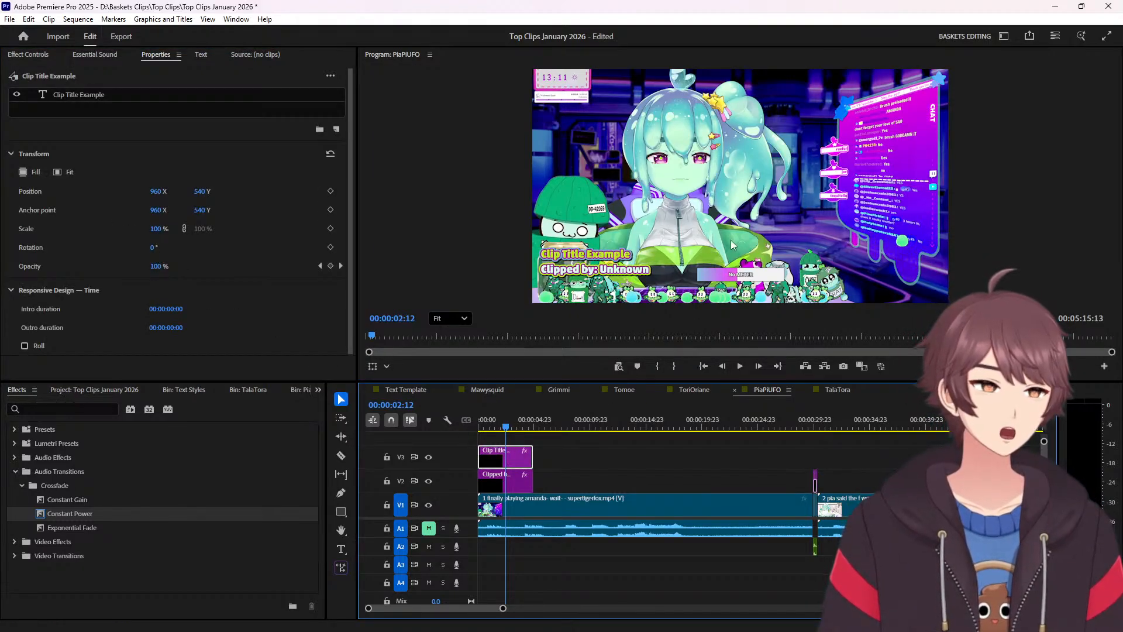
scroll(709, 201, "up", 2)
scroll(709, 200, "up", 3)
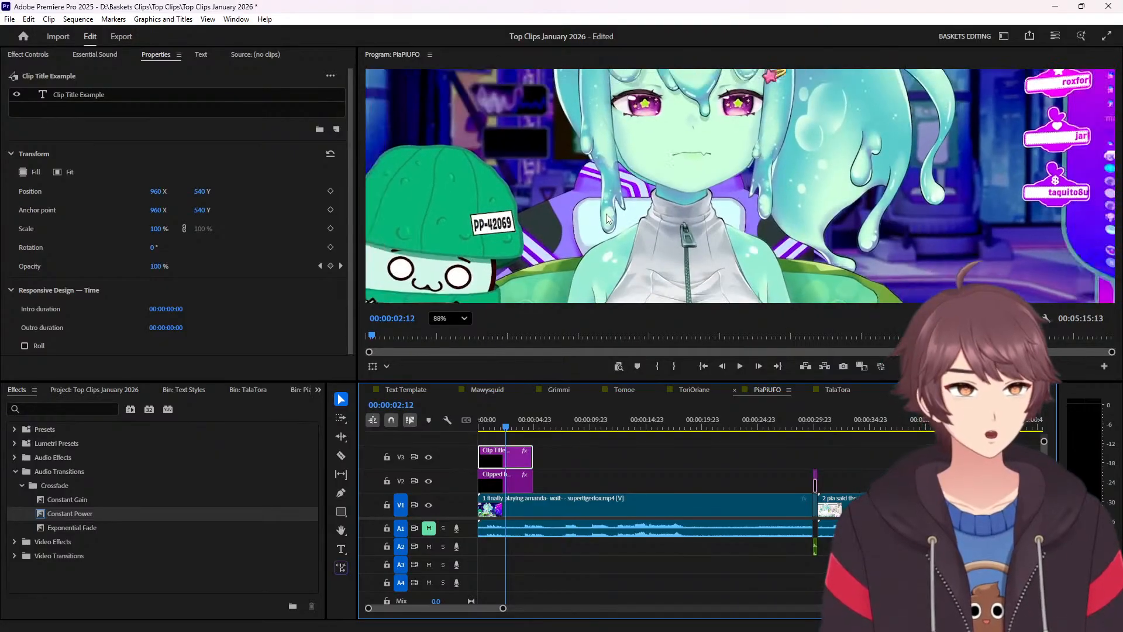
key("h")
left_click_drag(620, 228, 714, 202)
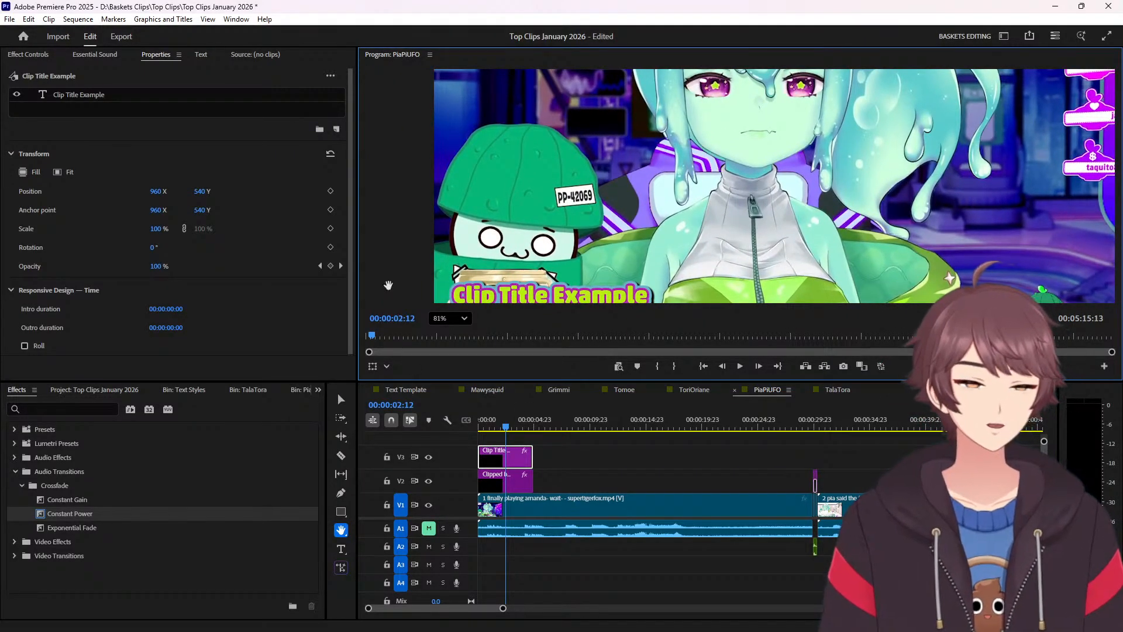
left_click(151, 104)
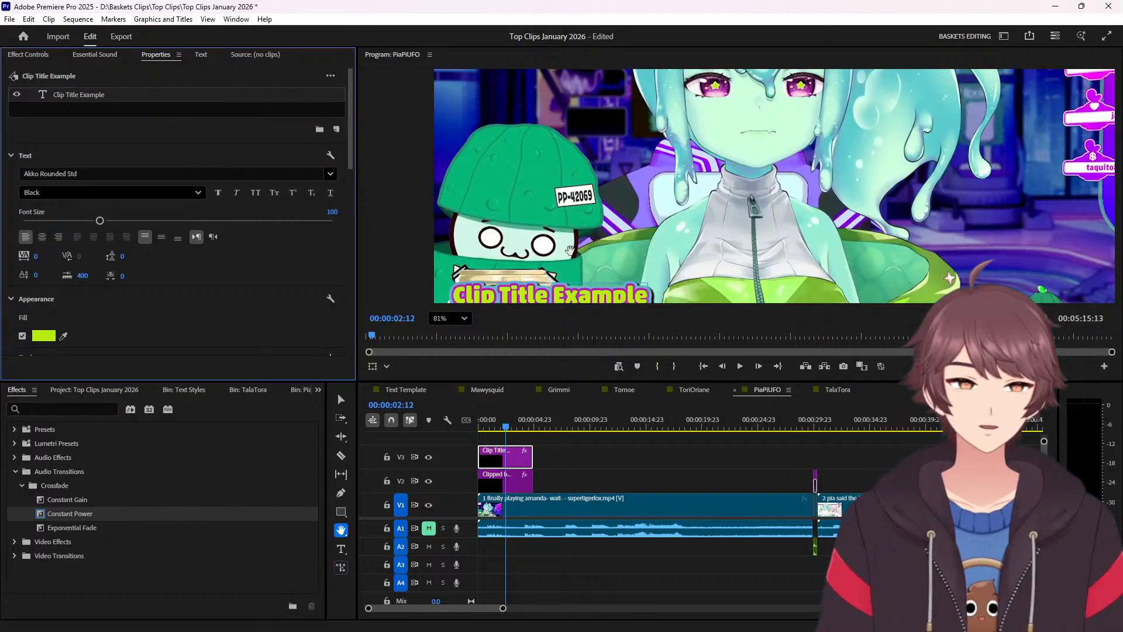
key("v")
scroll(118, 310, "down", 1)
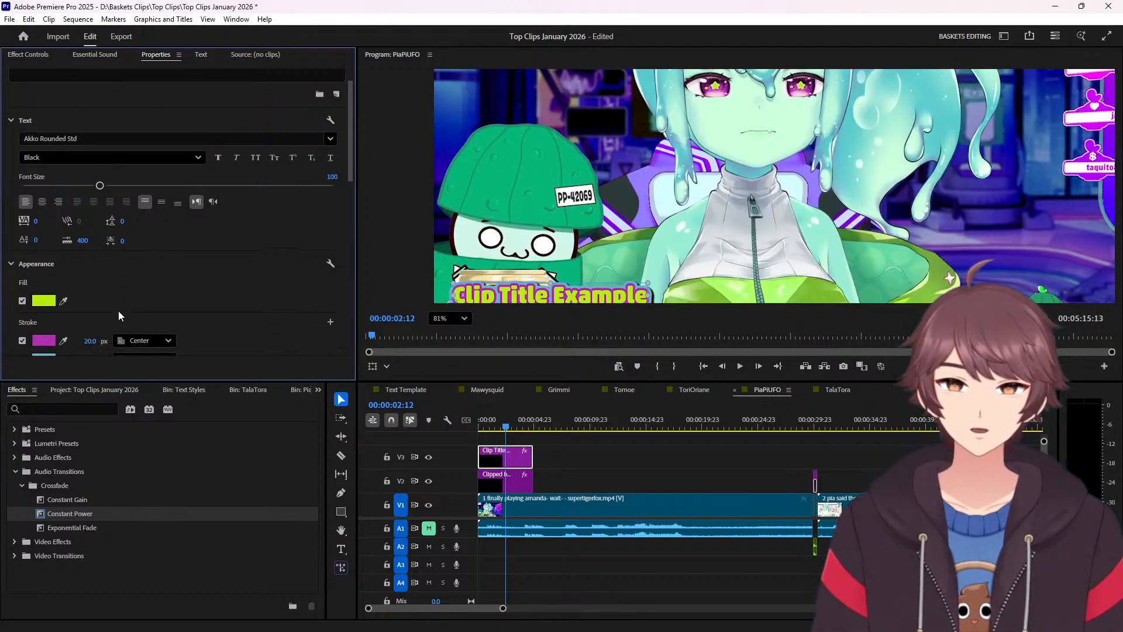
left_click(64, 340)
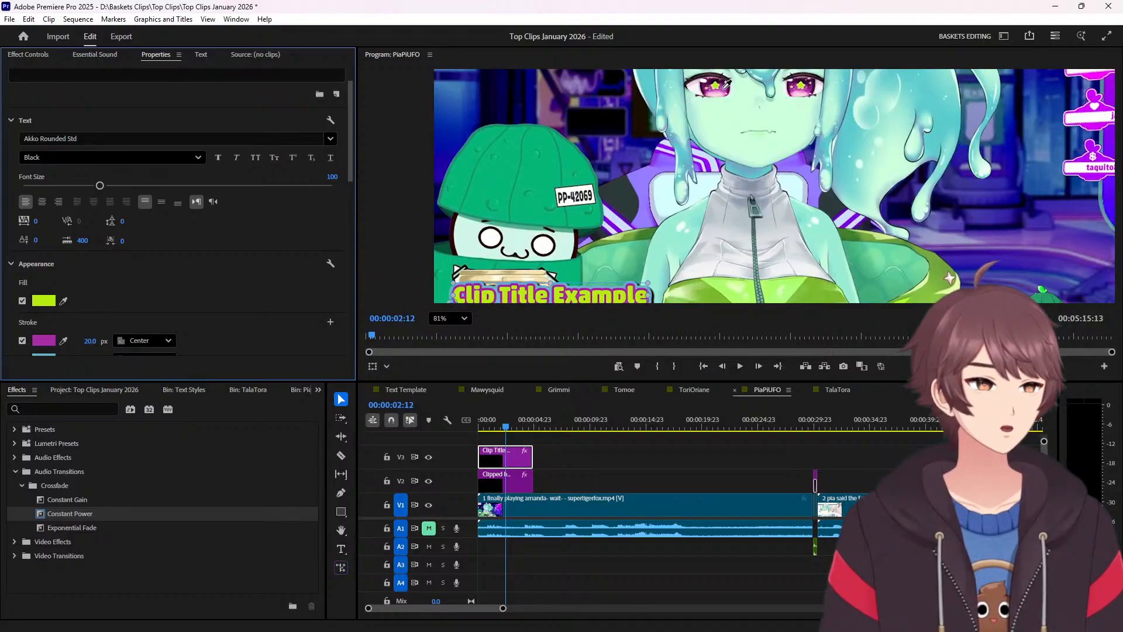
left_click(725, 87)
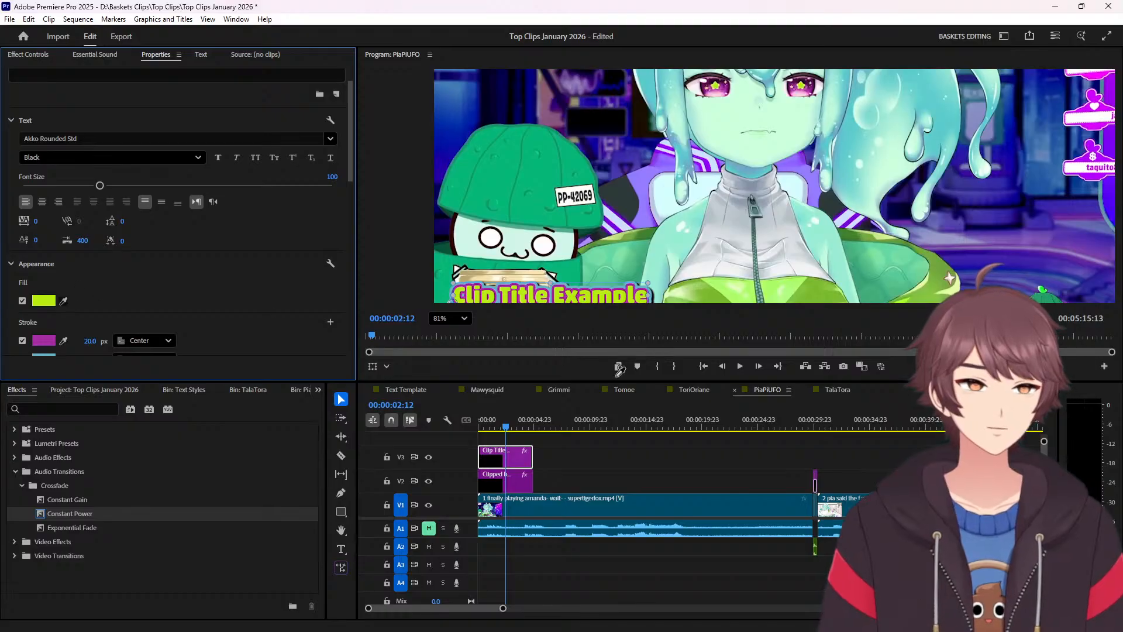
left_click(64, 300)
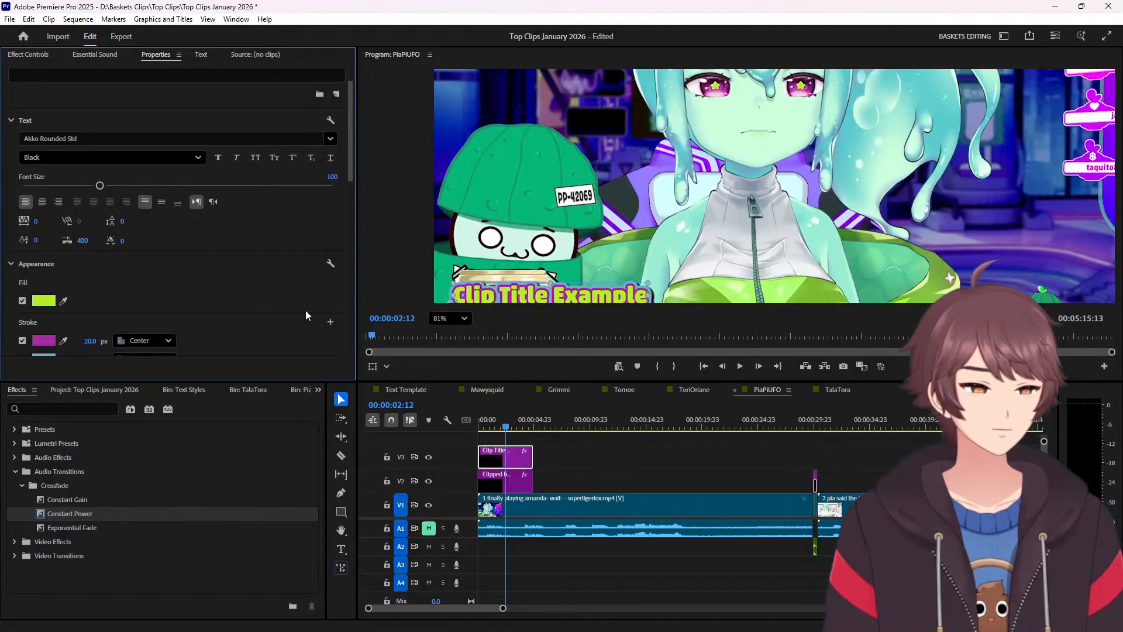
Set the size of the title text's shadow to 15.
scroll(343, 269, "down", 5)
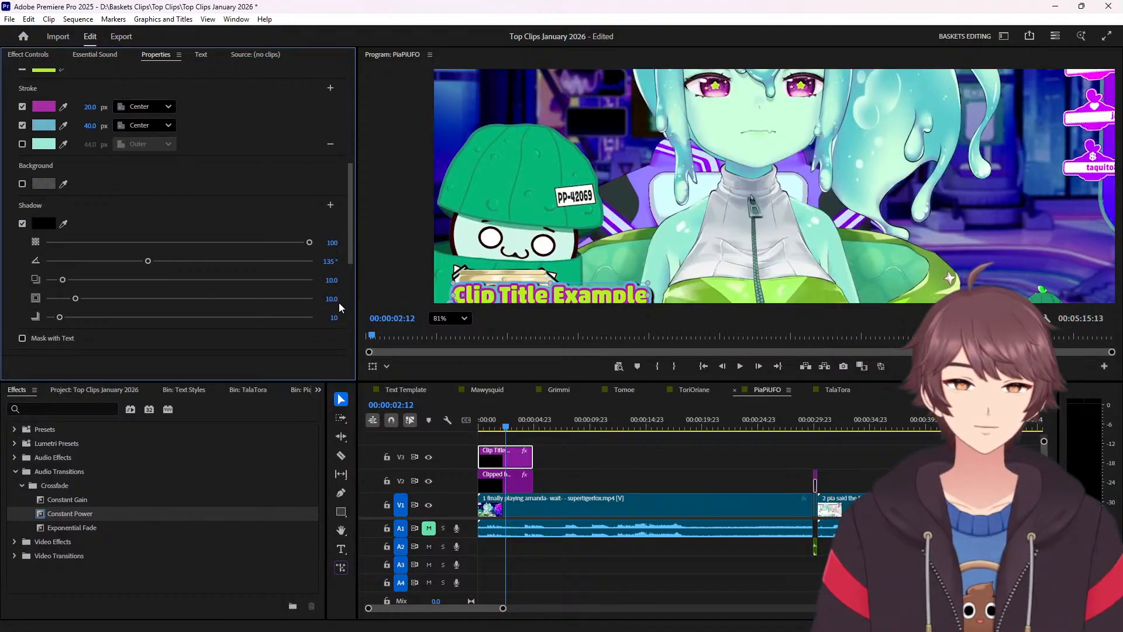
left_click(330, 298)
type("15")
key("Return")
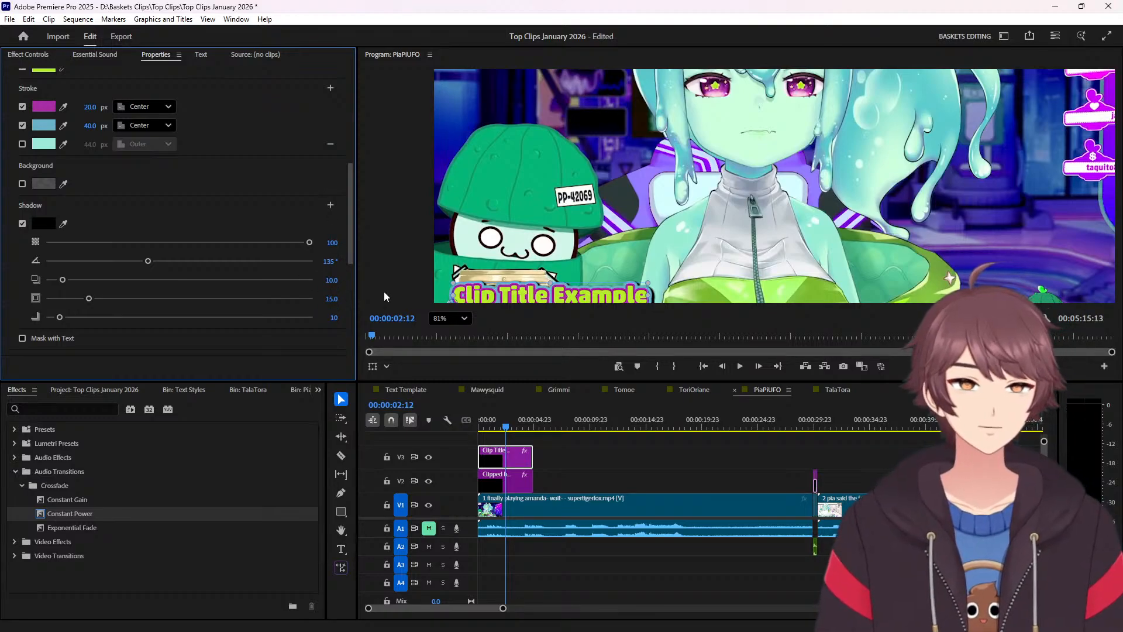
left_click(449, 318)
left_click(455, 338)
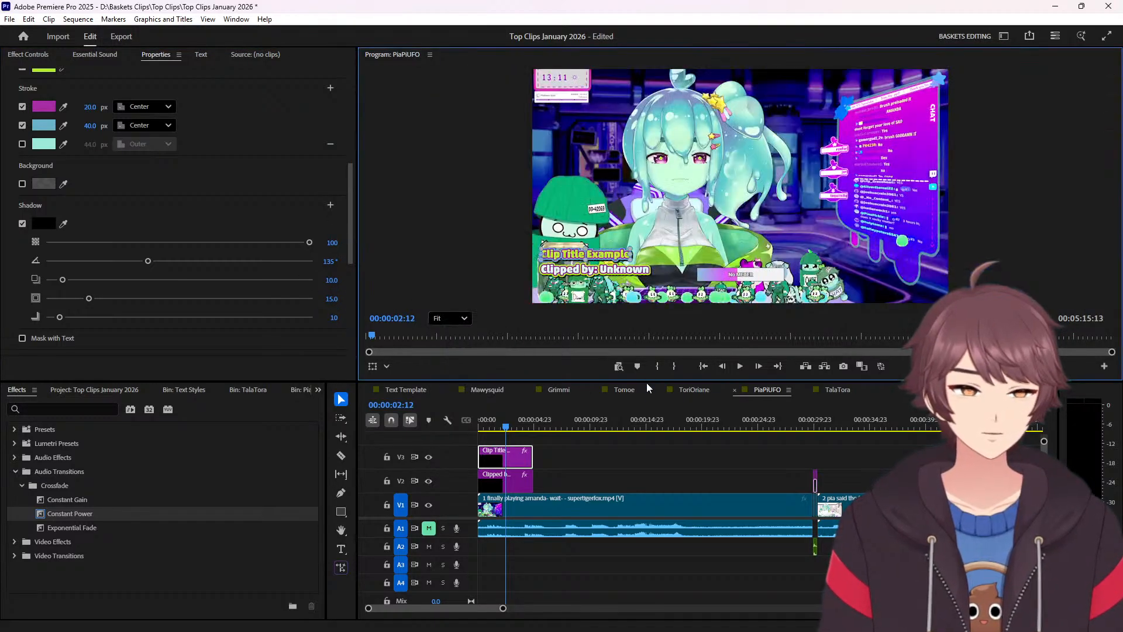
left_click(637, 451)
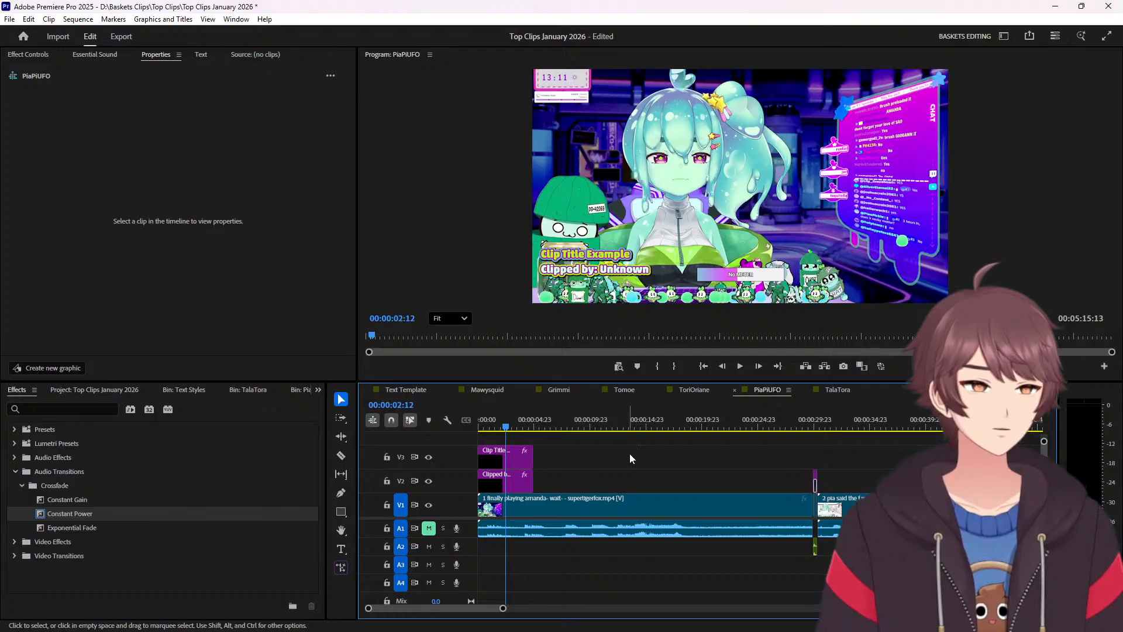
Save the title text's look as a new project text style named "Title: PiaPi".
left_click(507, 460)
left_click(207, 97)
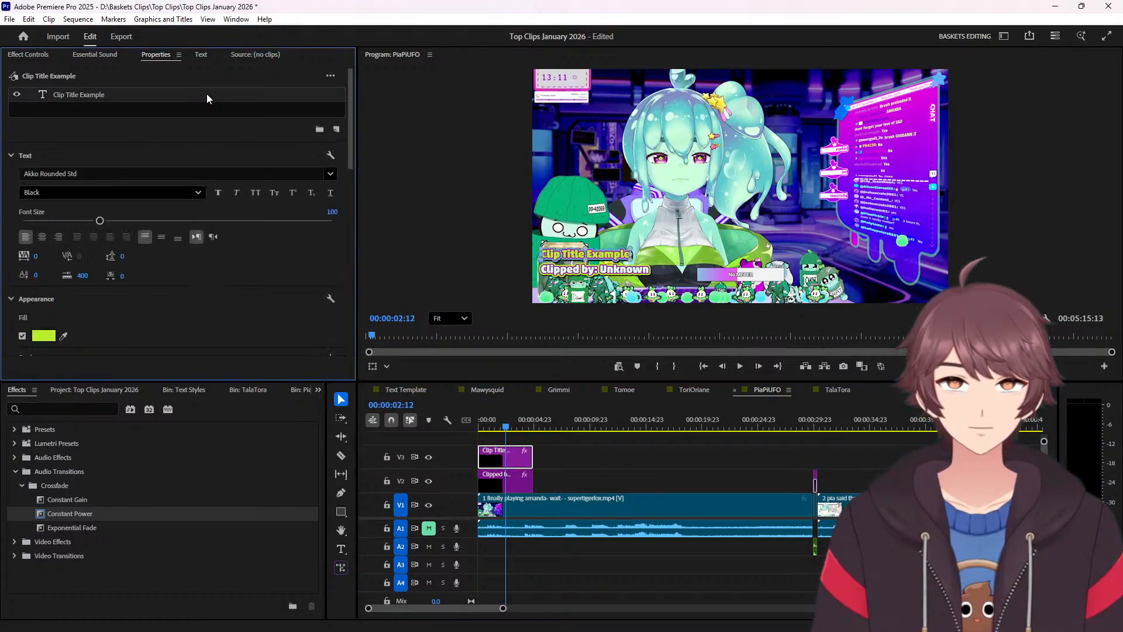
left_click_drag(349, 96, 355, 394)
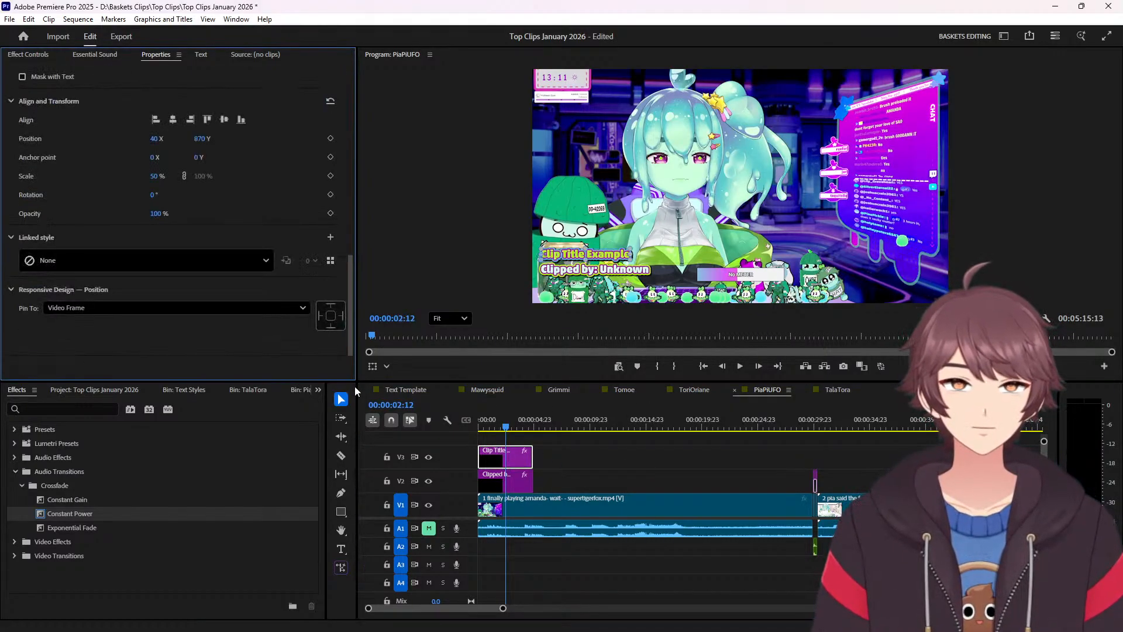
left_click(331, 236)
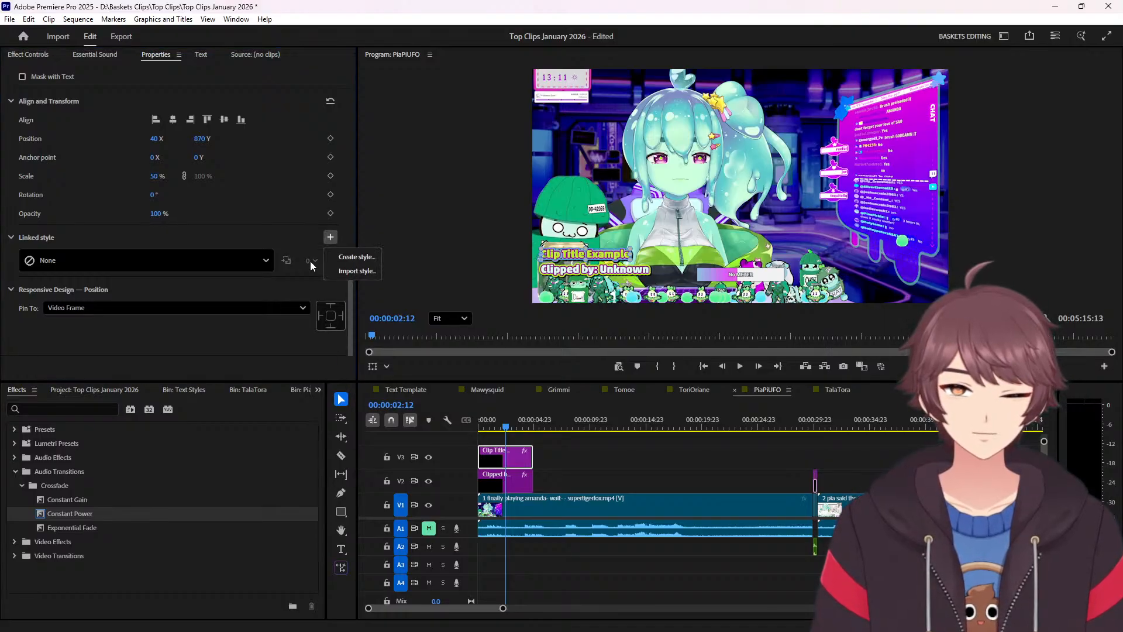
left_click(357, 258)
type("Title: Pia")
key("BackSpace")
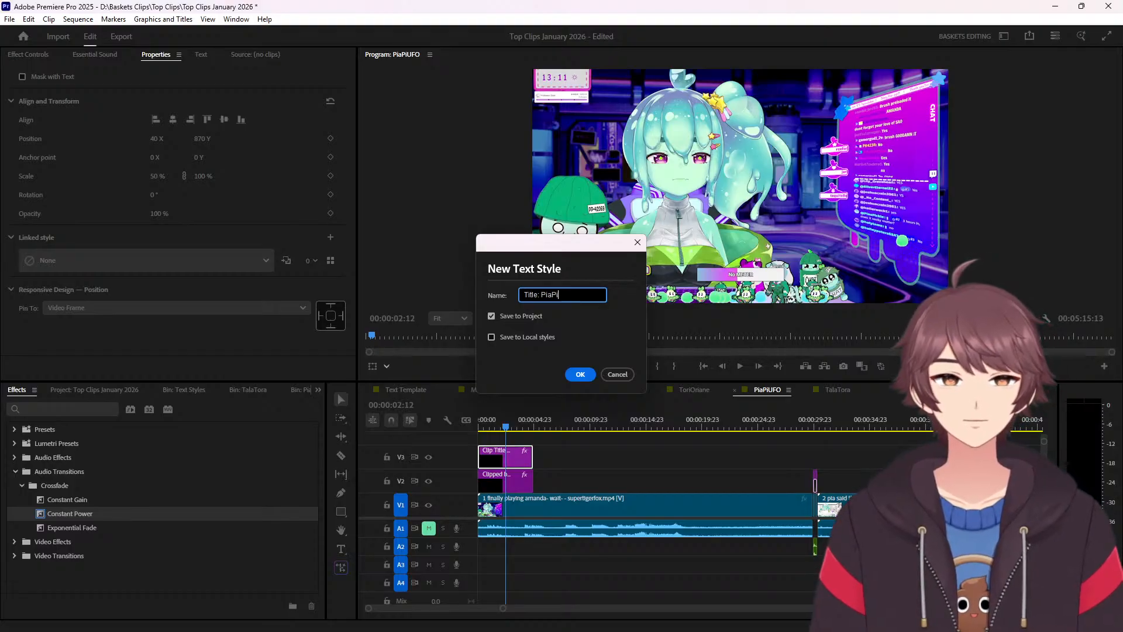
left_click(593, 375)
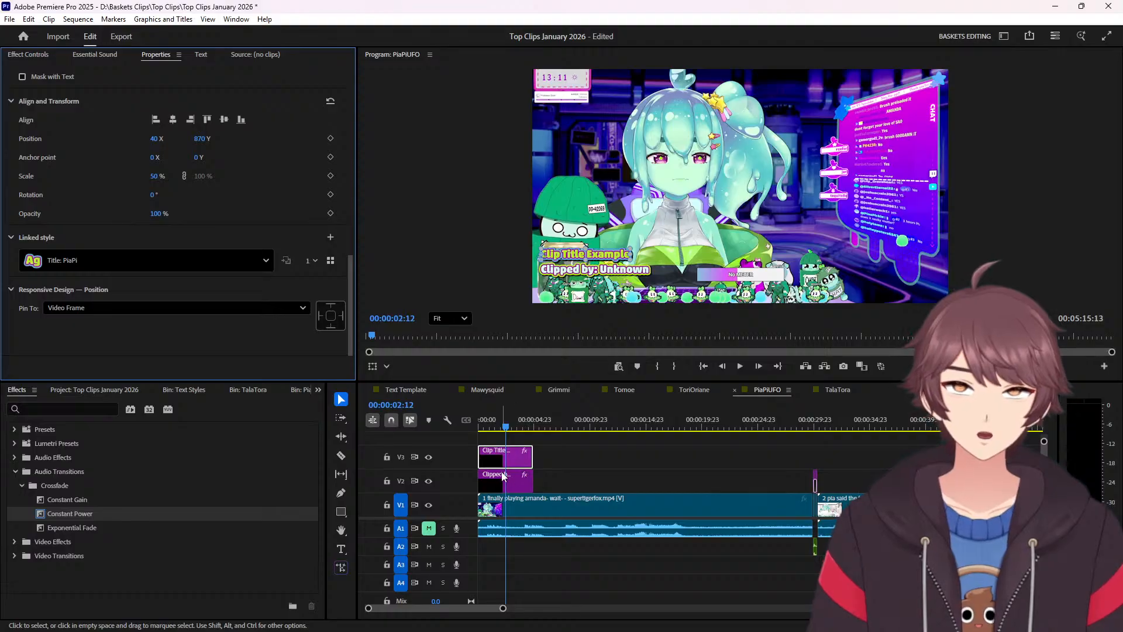
Apply the linked style "Title: PiaPi" to the "Clipped by: Unknown" credit text.
left_click(525, 477)
left_click(171, 96)
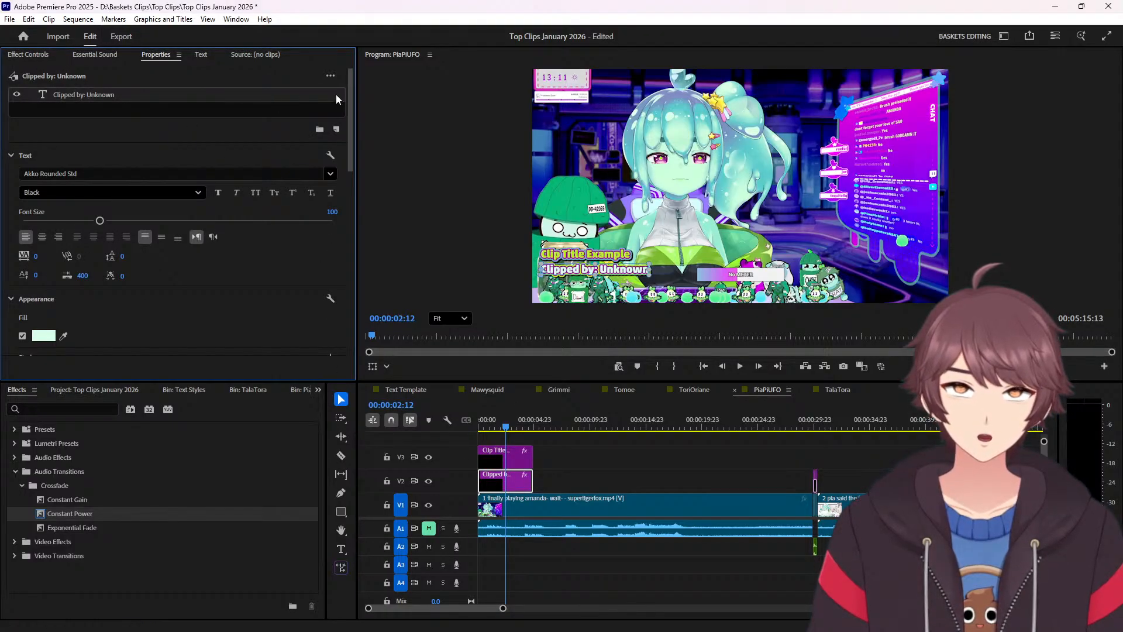
left_click_drag(349, 113, 243, 324)
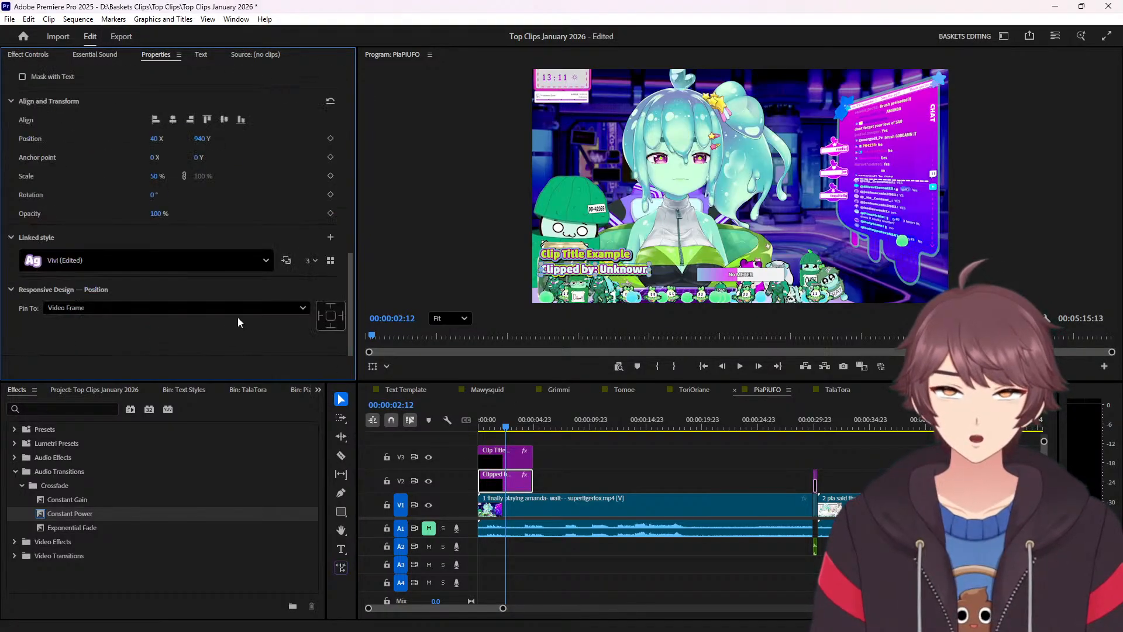
left_click(206, 264)
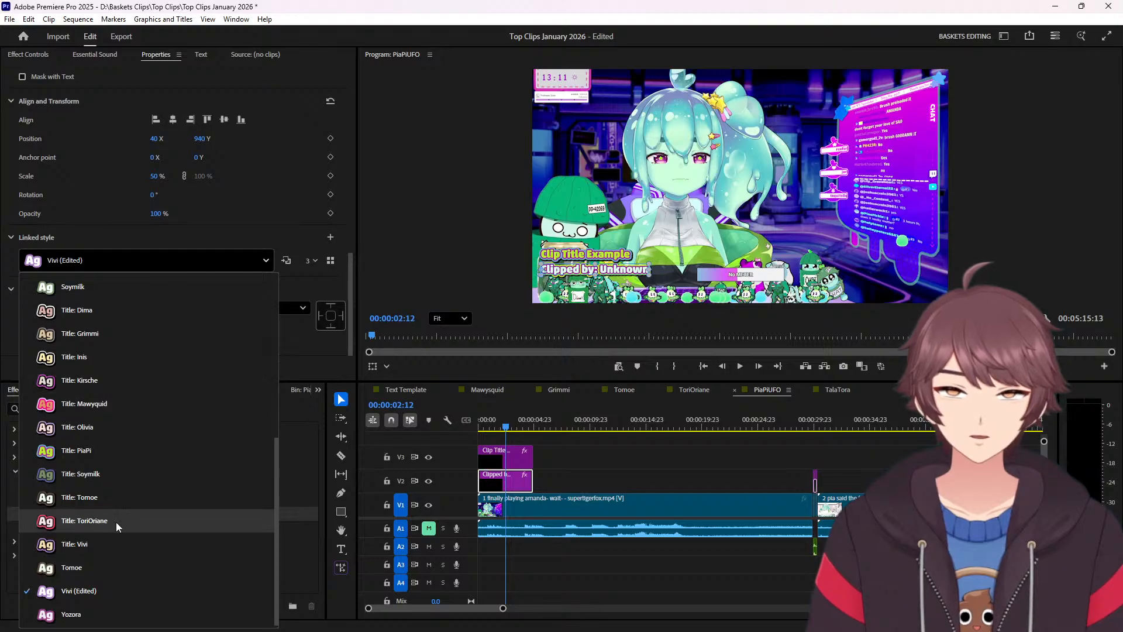
left_click(95, 454)
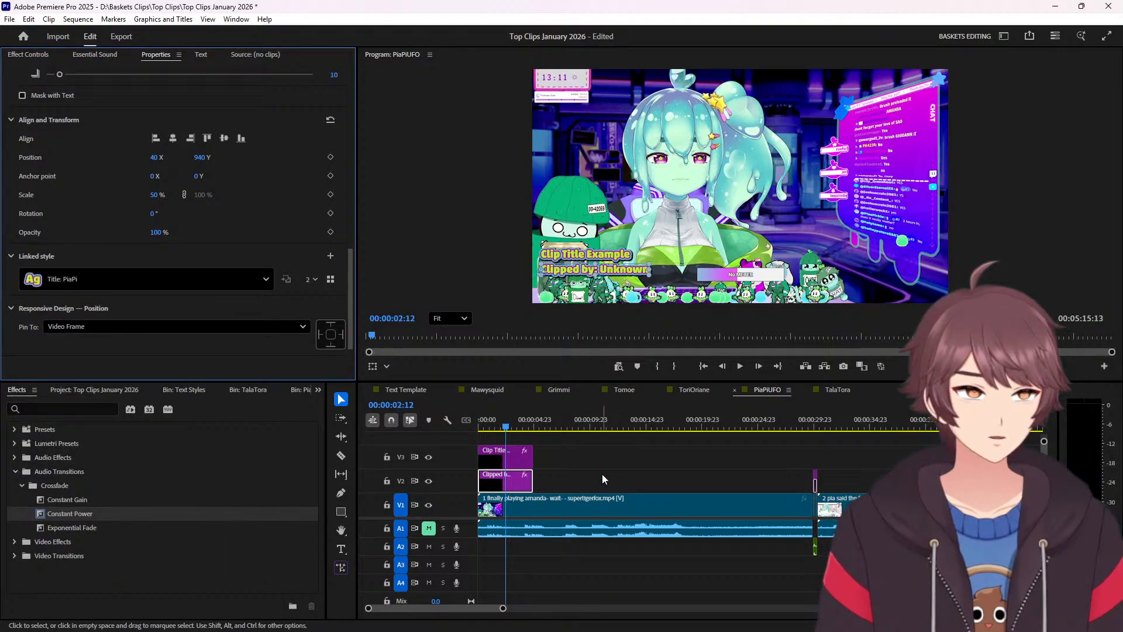
Copy the styled title and credit graphics to the start of each remaining clip in the PiaPiUFO sequence, through clip 10.
left_click(591, 459)
left_click_drag(582, 444, 515, 491)
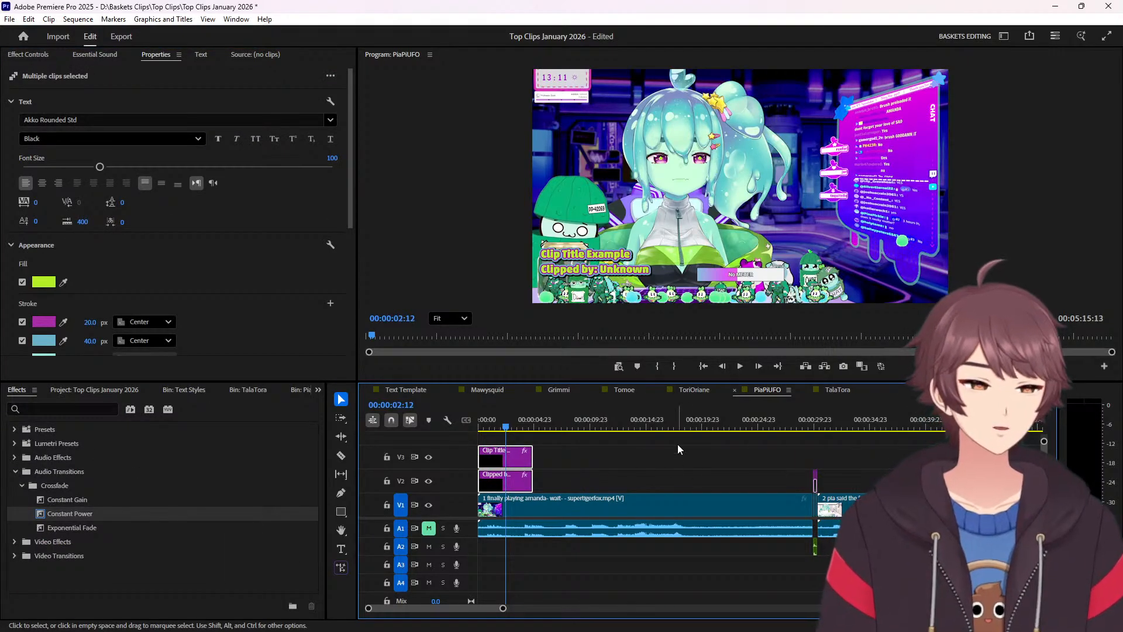
key("Down")
key("Down")
key("Down")
key("Down")
key("Down")
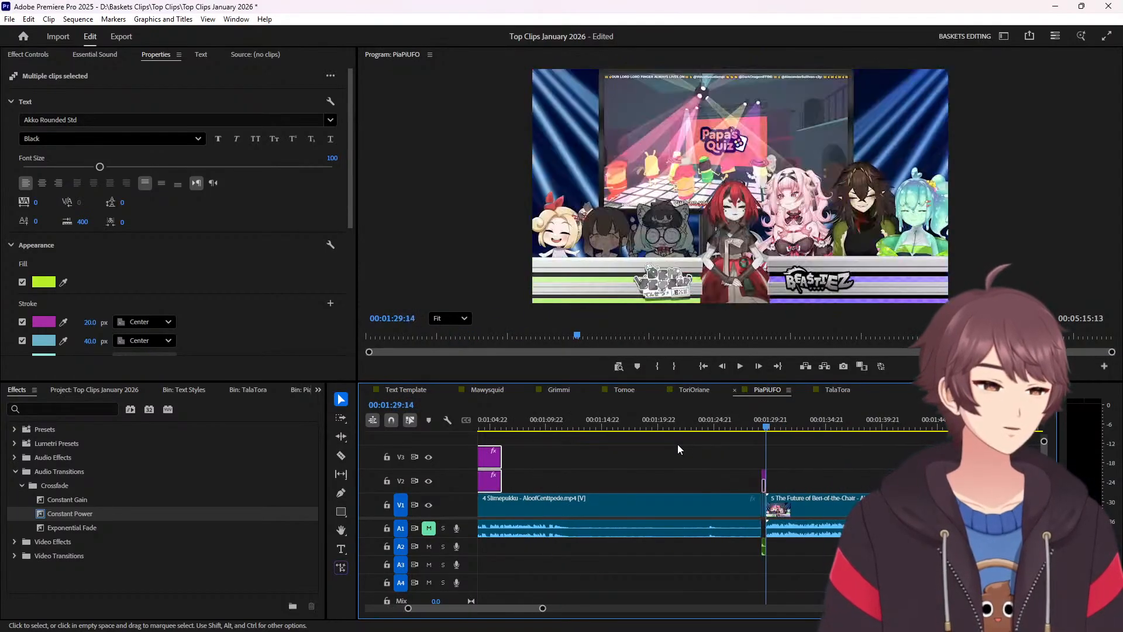
key("Down")
key("Down")
key("Down")
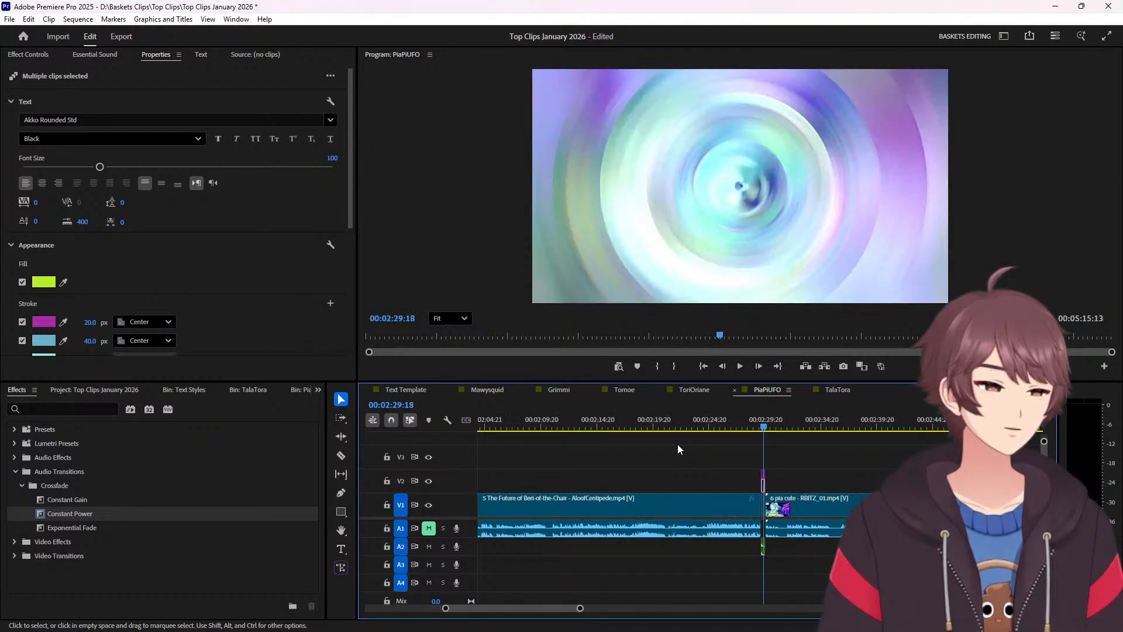
key("Down")
key("Down")
key("Down")
key("Down")
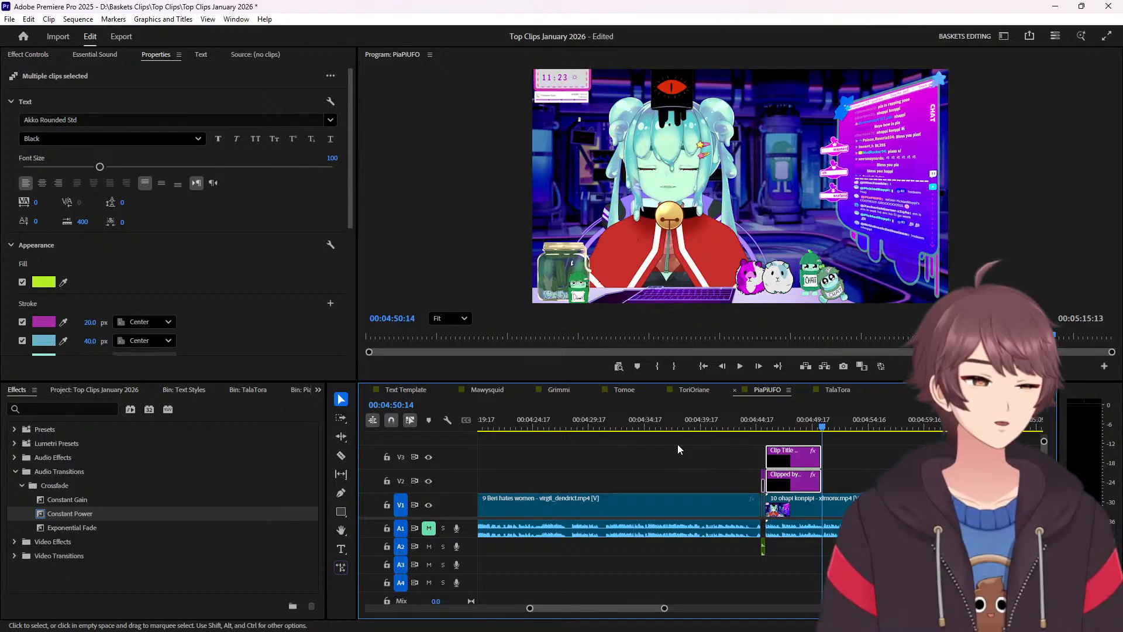
Switch to the TalaTora sequence and find a sample frame inside clip 9, "Preference in what!".
left_click(841, 392)
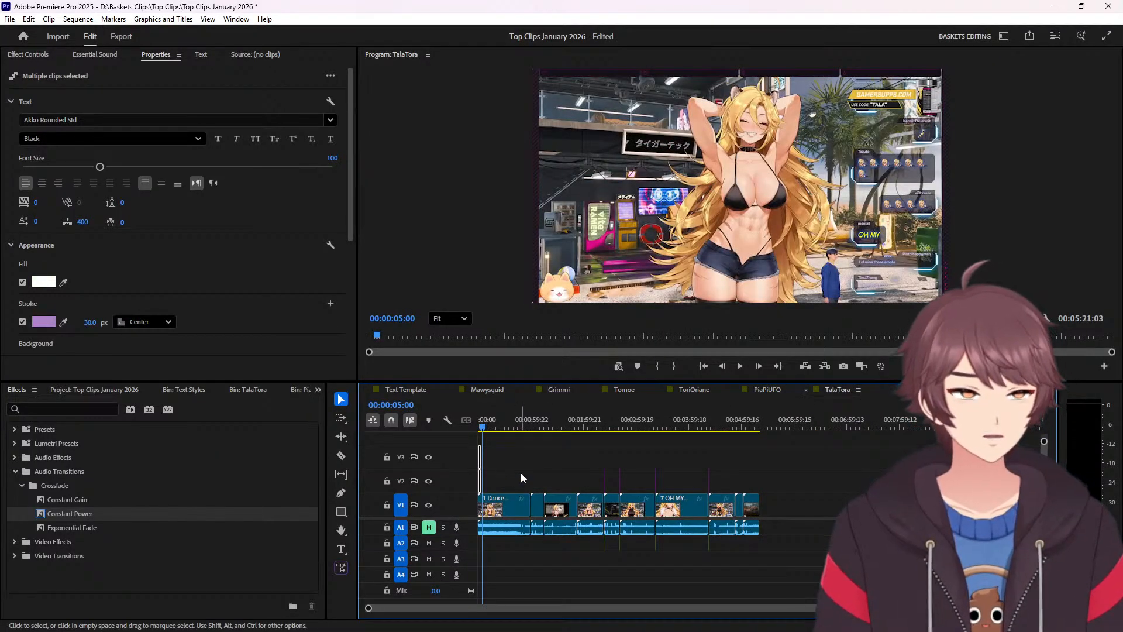
left_click_drag(495, 428, 739, 432)
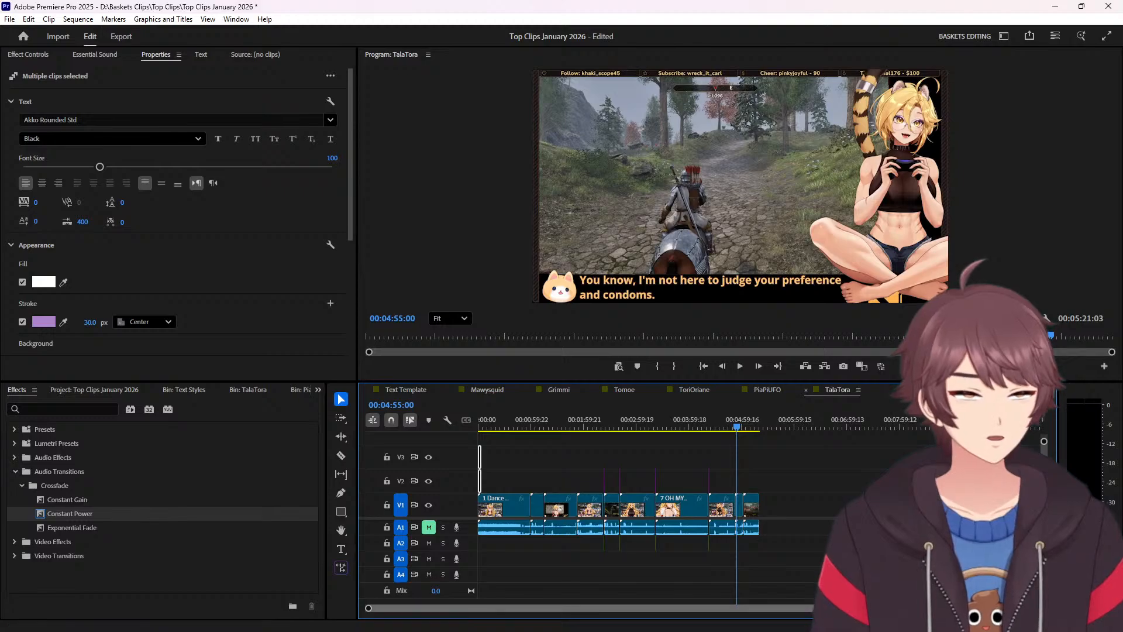
left_click_drag(1039, 607, 774, 627)
scroll(731, 570, "up", 4)
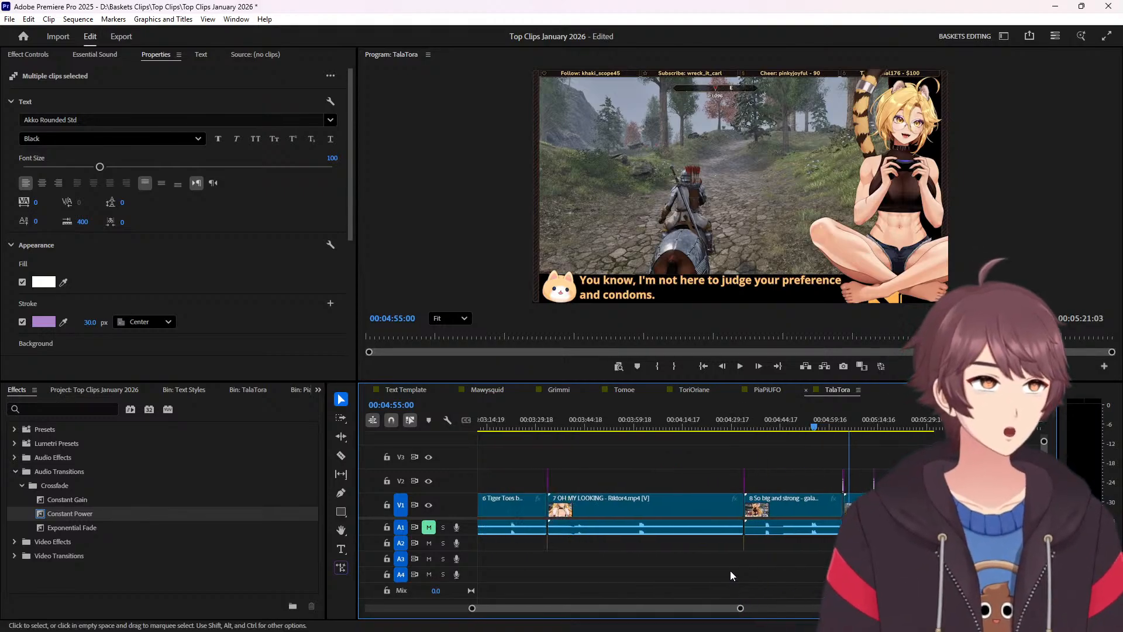
scroll(686, 542, "up", 8)
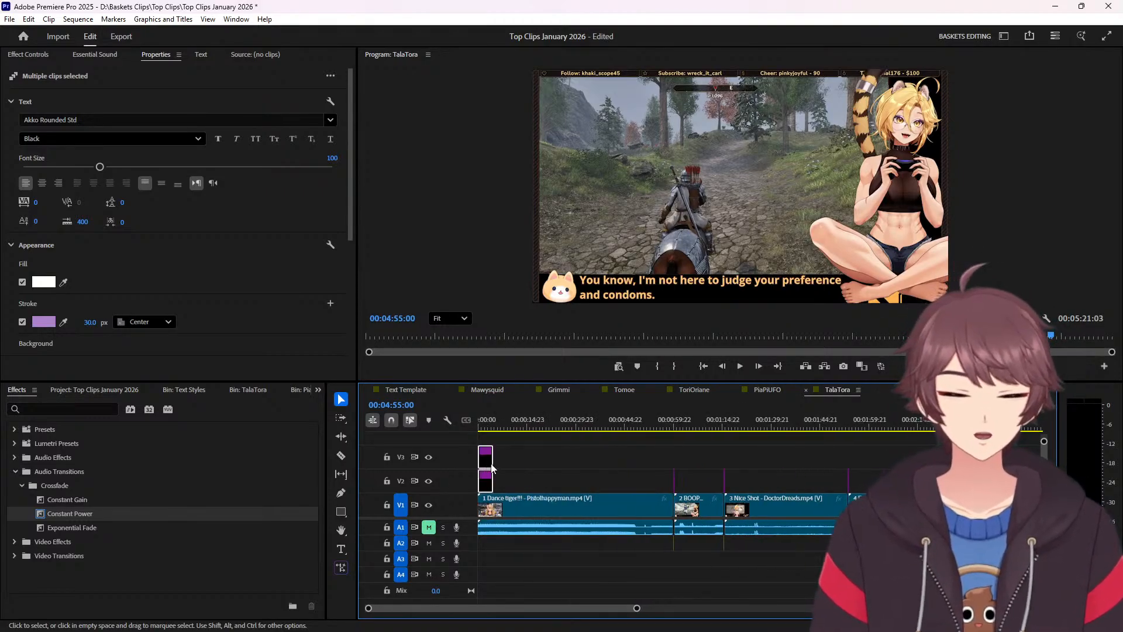
Move the title and credit graphics from the sequence start to the beginning of clip 9 and preview them there.
left_click_drag(485, 462, 562, 471)
left_click(555, 428)
left_click(555, 426)
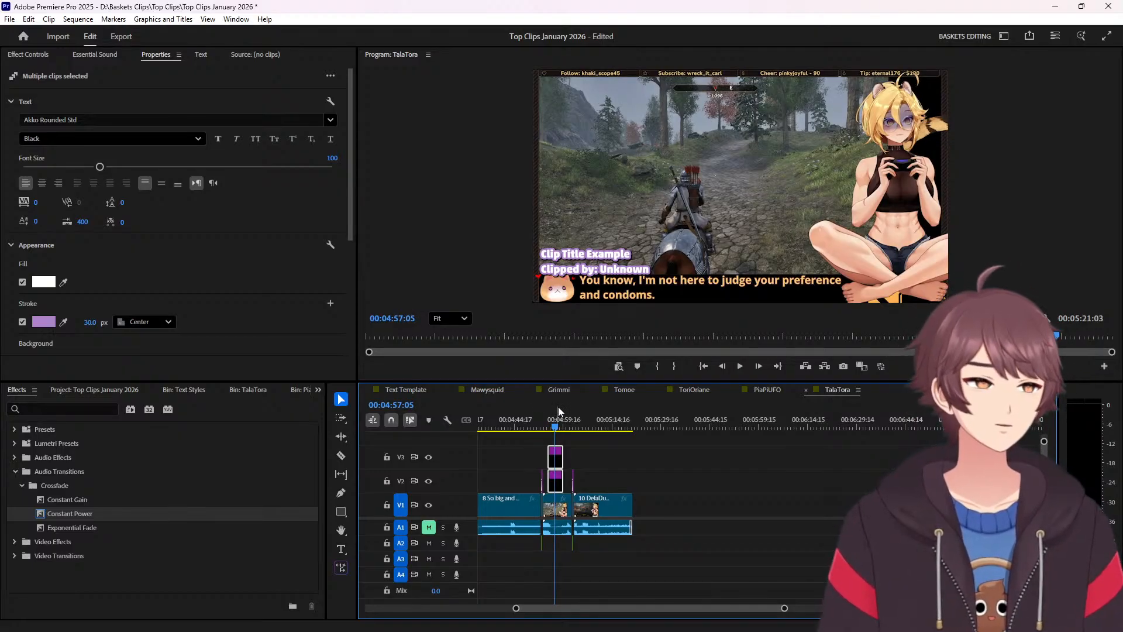
left_click_drag(785, 608, 646, 606)
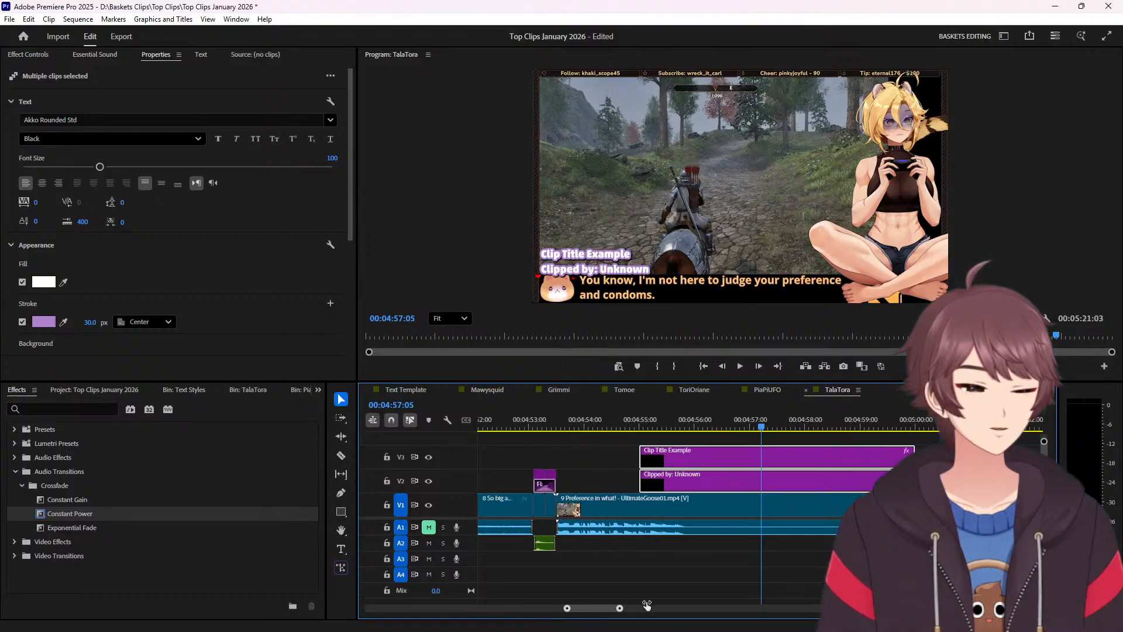
left_click_drag(679, 486, 606, 484)
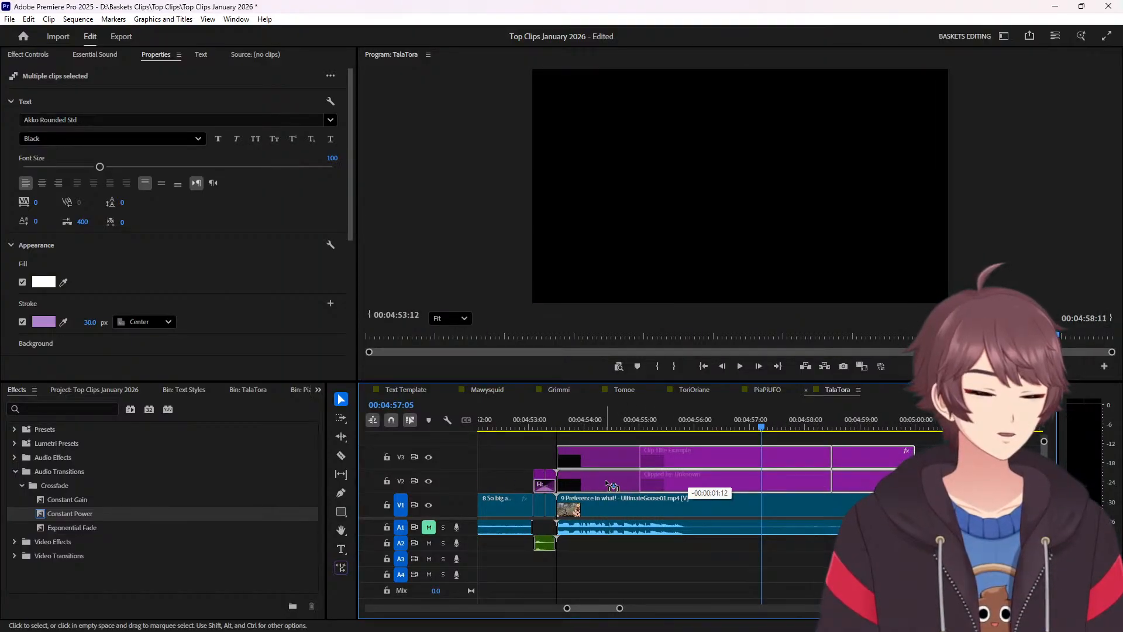
left_click(655, 428)
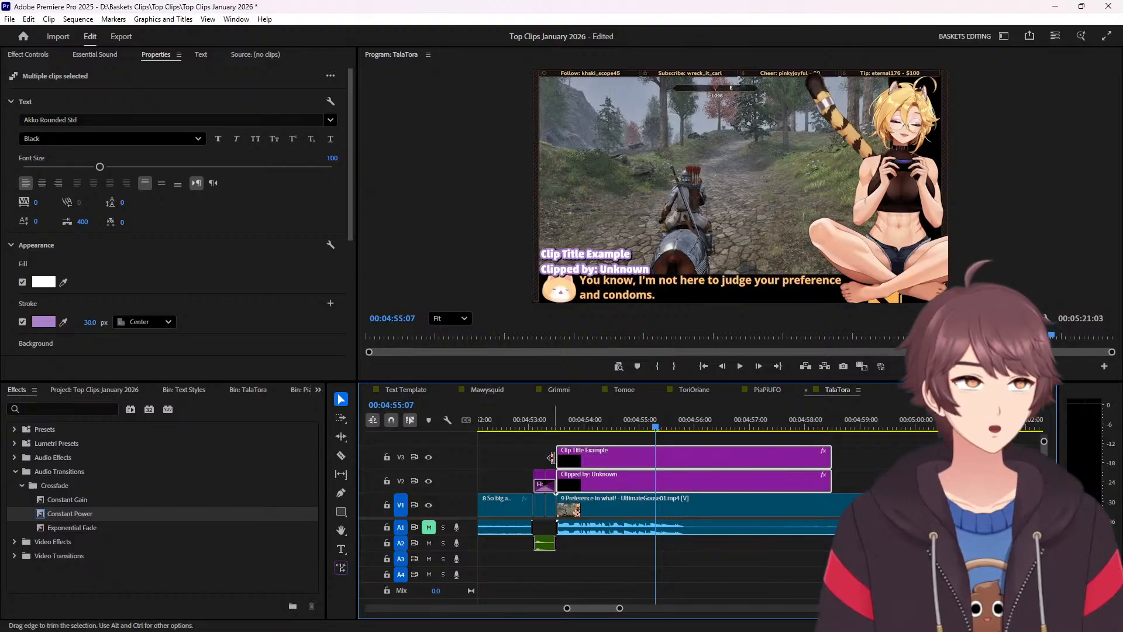
Add a second 40 px stroke to the title and credit graphics and set their first stroke to 20 px.
scroll(199, 226, "down", 3)
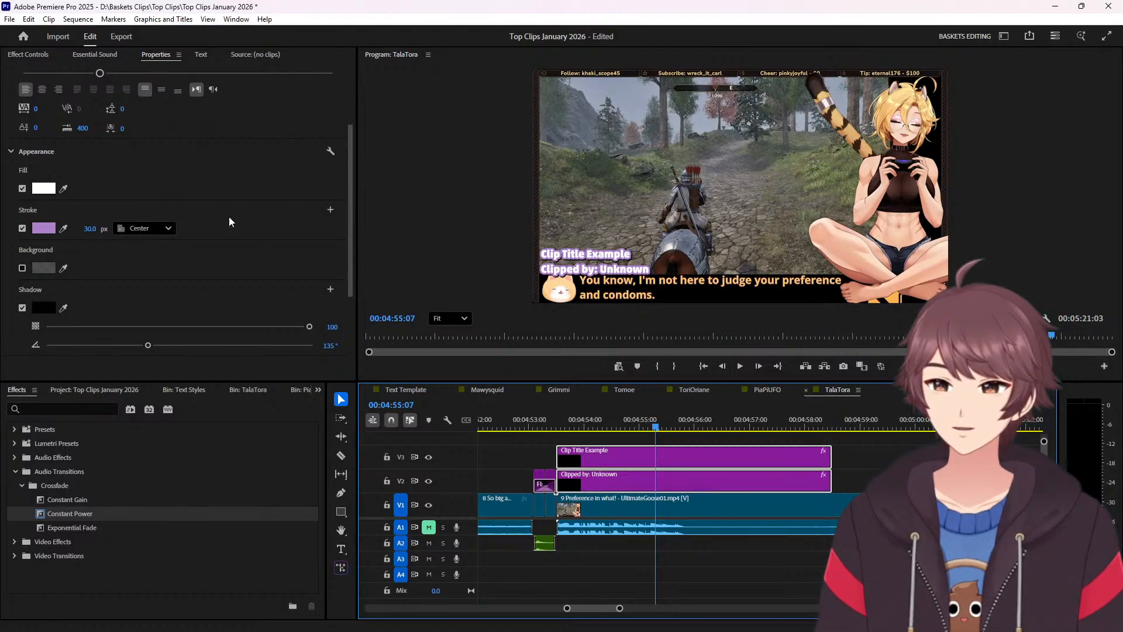
left_click(332, 210)
left_click(166, 247)
left_click(151, 295)
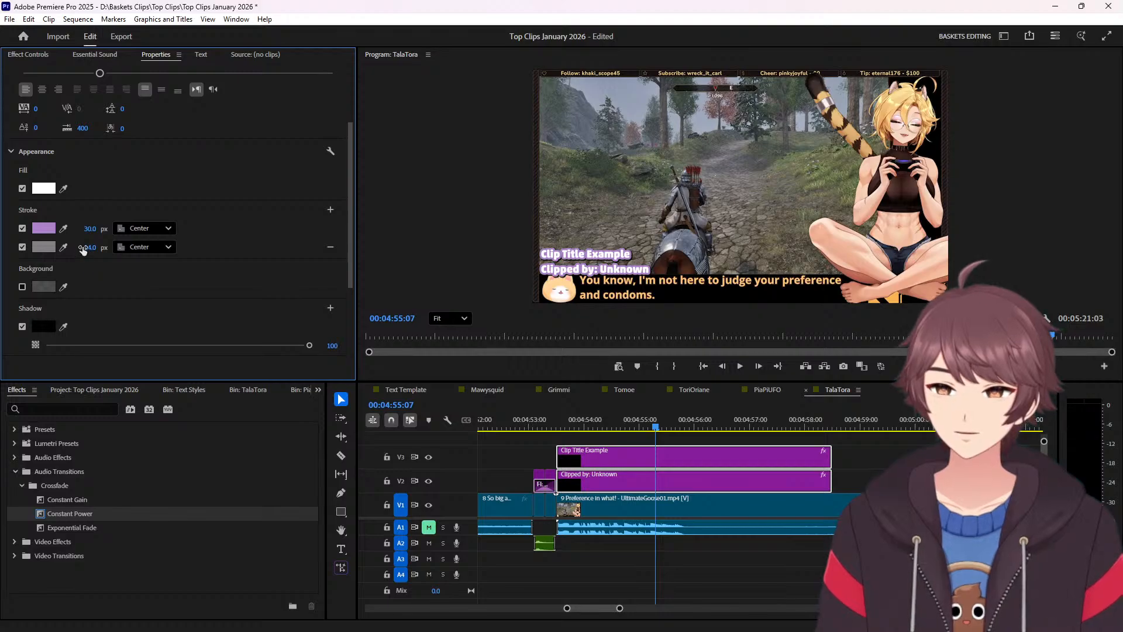
left_click(85, 247)
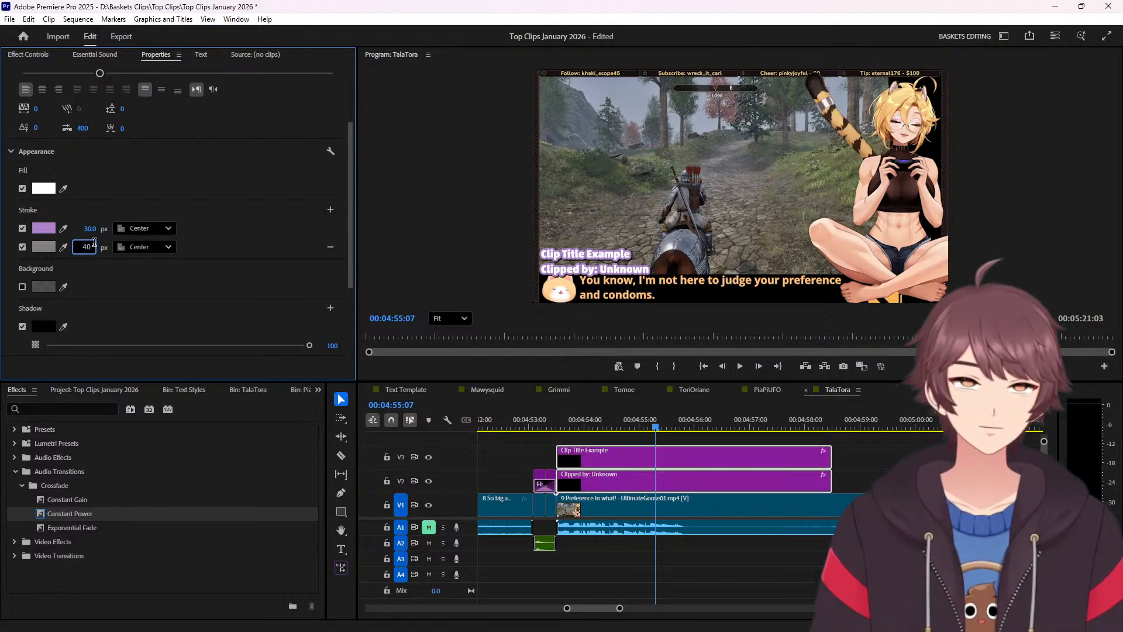
type("40")
key("Return")
left_click(86, 227)
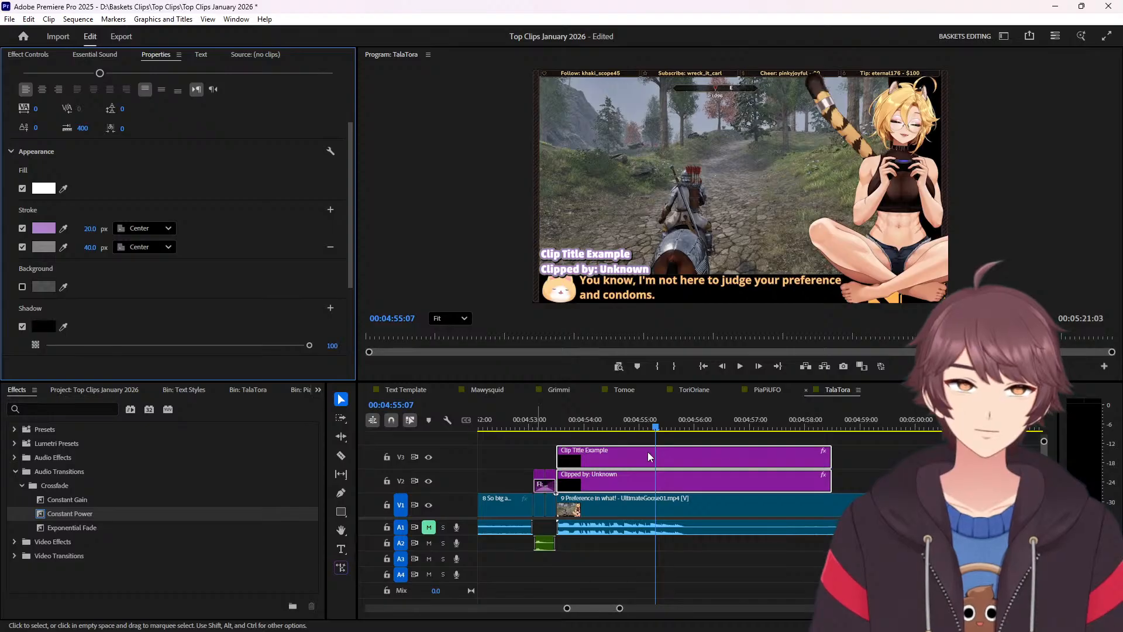
Colour the title text's 20 px stroke dark brown and its 40 px stroke light orange, sampling the colours.
left_click(558, 443)
left_click(572, 449)
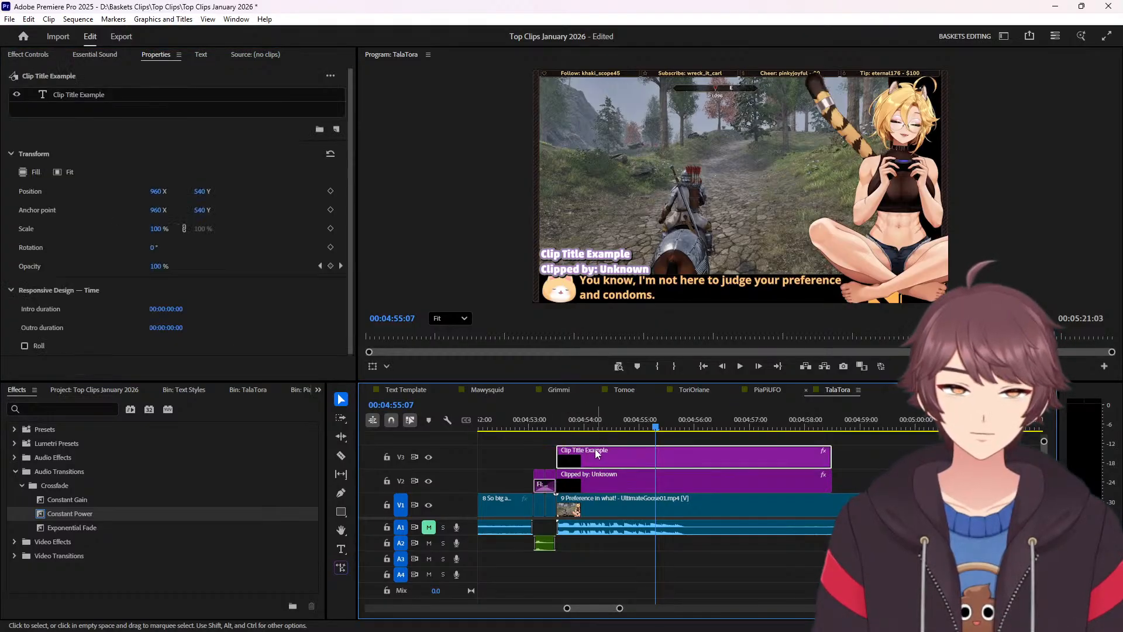
left_click(117, 98)
scroll(210, 275, "down", 3)
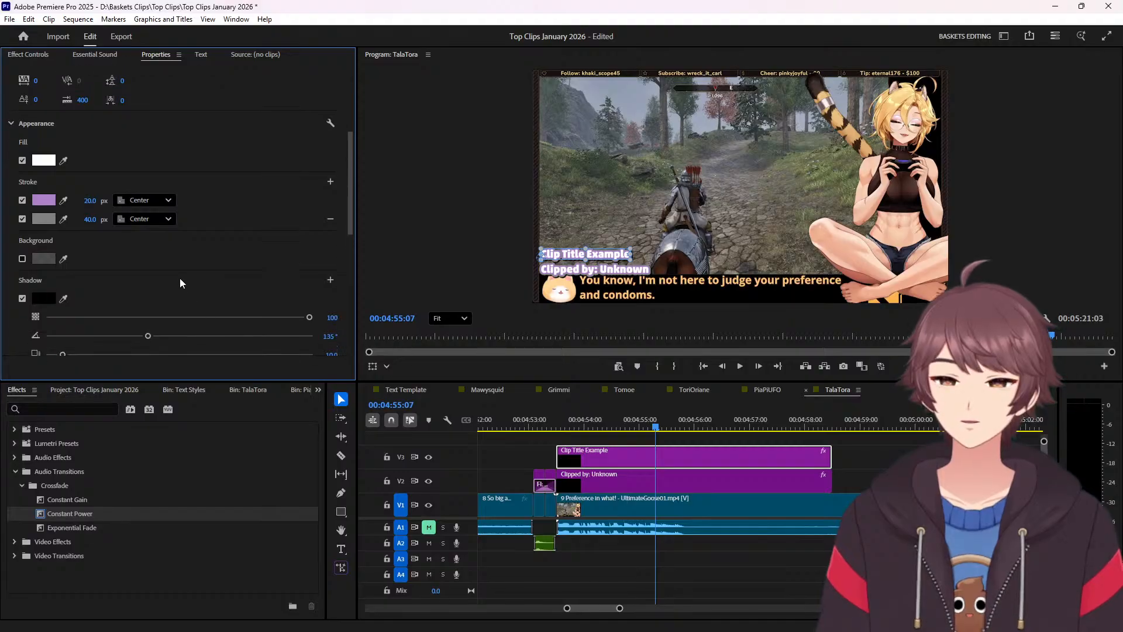
scroll(325, 293, "down", 1)
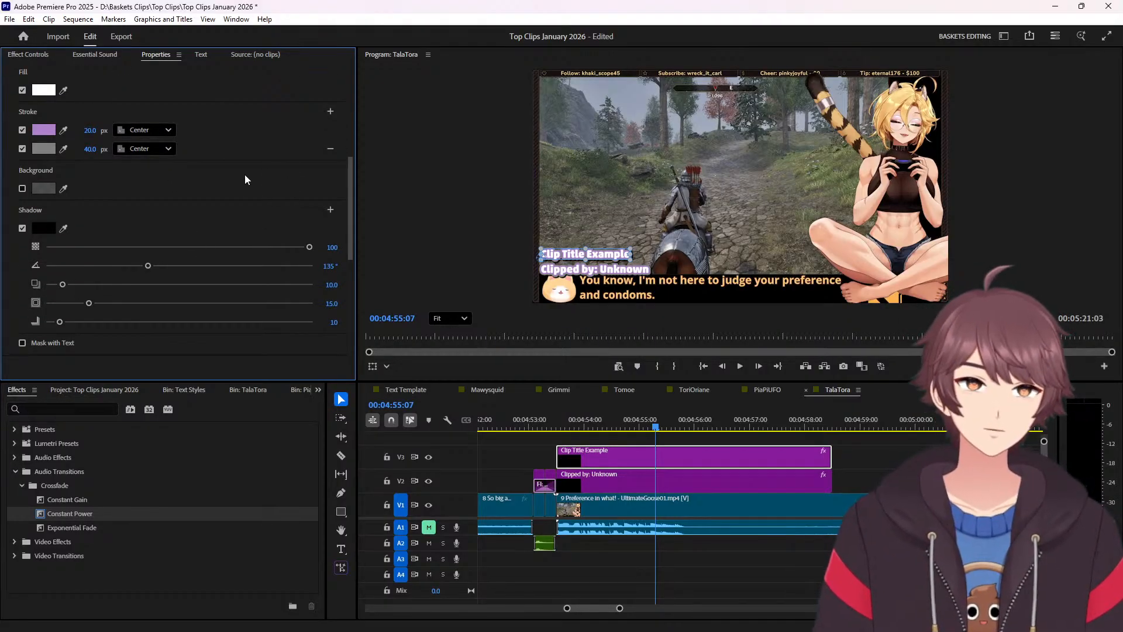
scroll(228, 183, "up", 1)
scroll(105, 181, "up", 1)
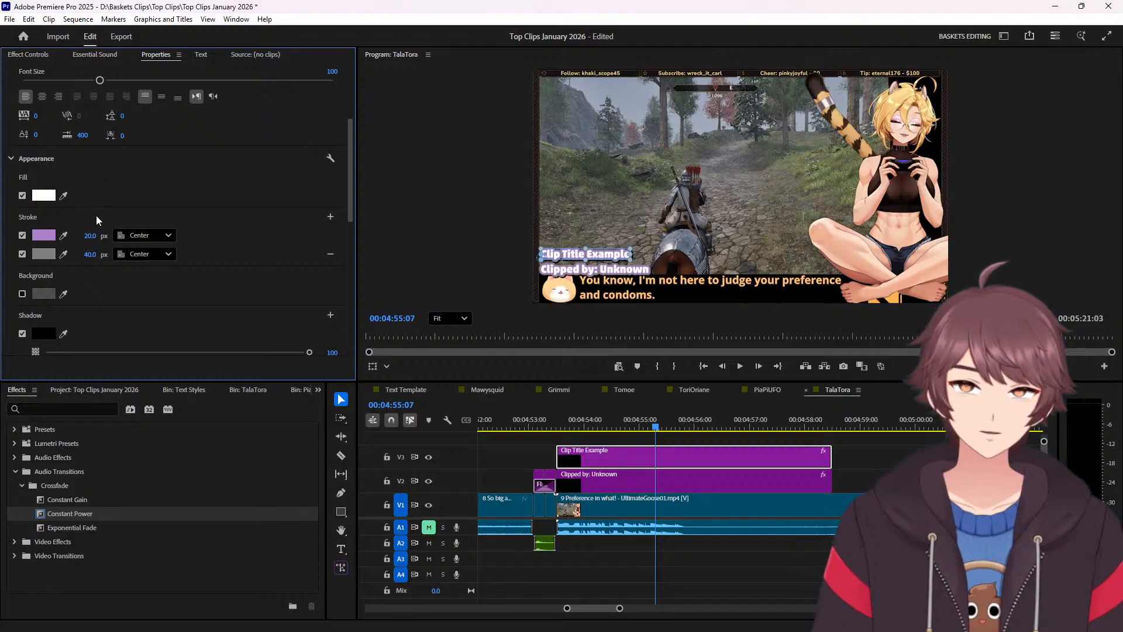
scroll(103, 203, "up", 1)
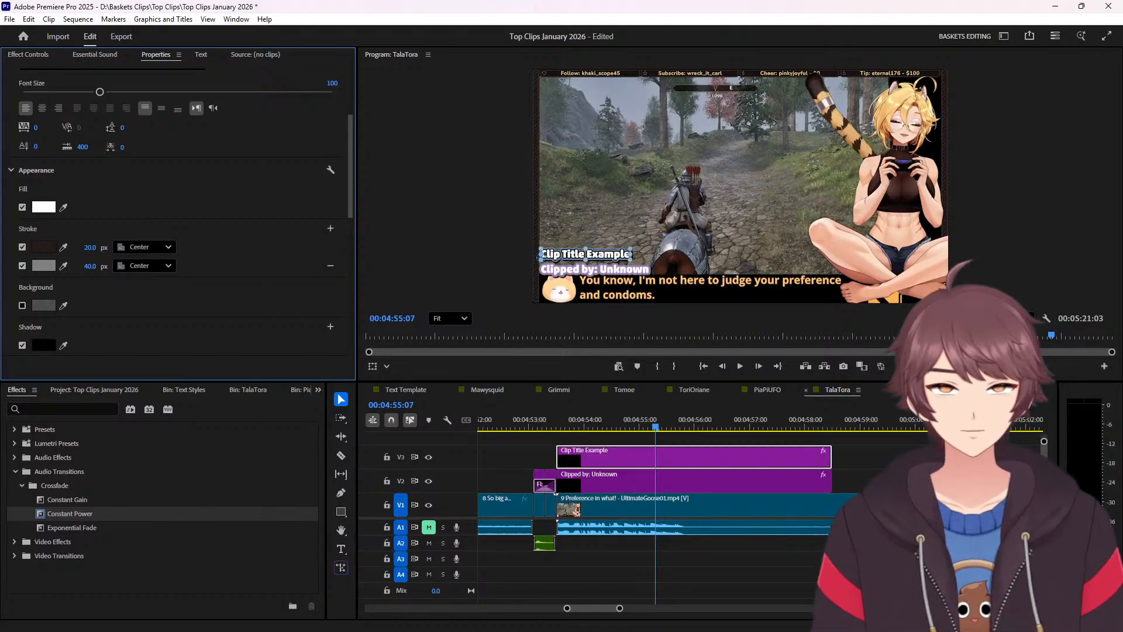
left_click(64, 265)
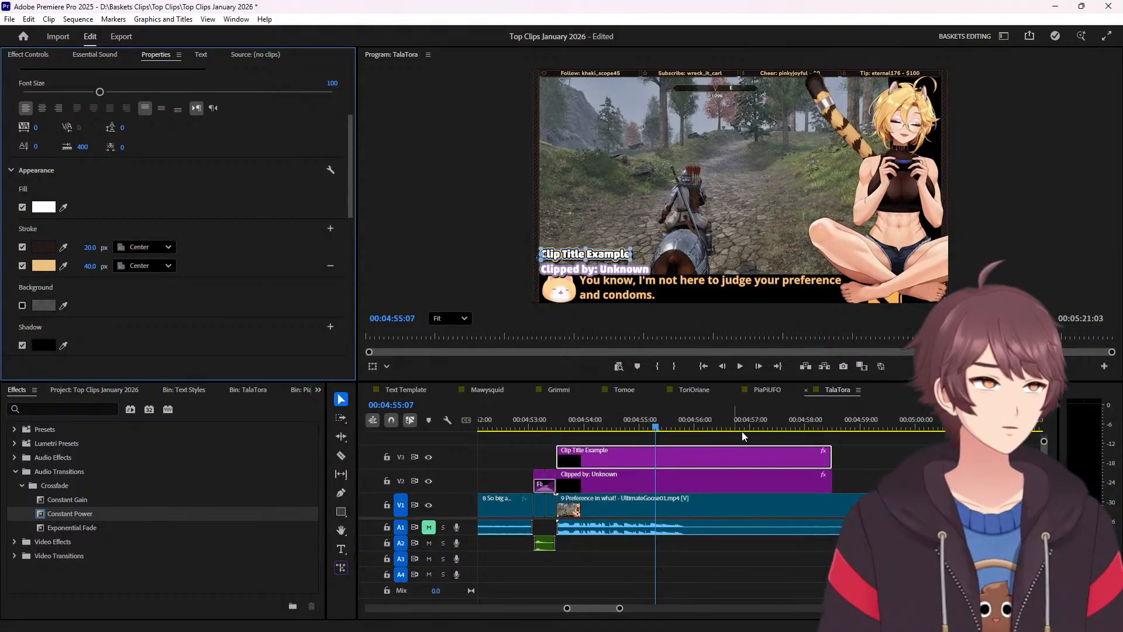
left_click(878, 461)
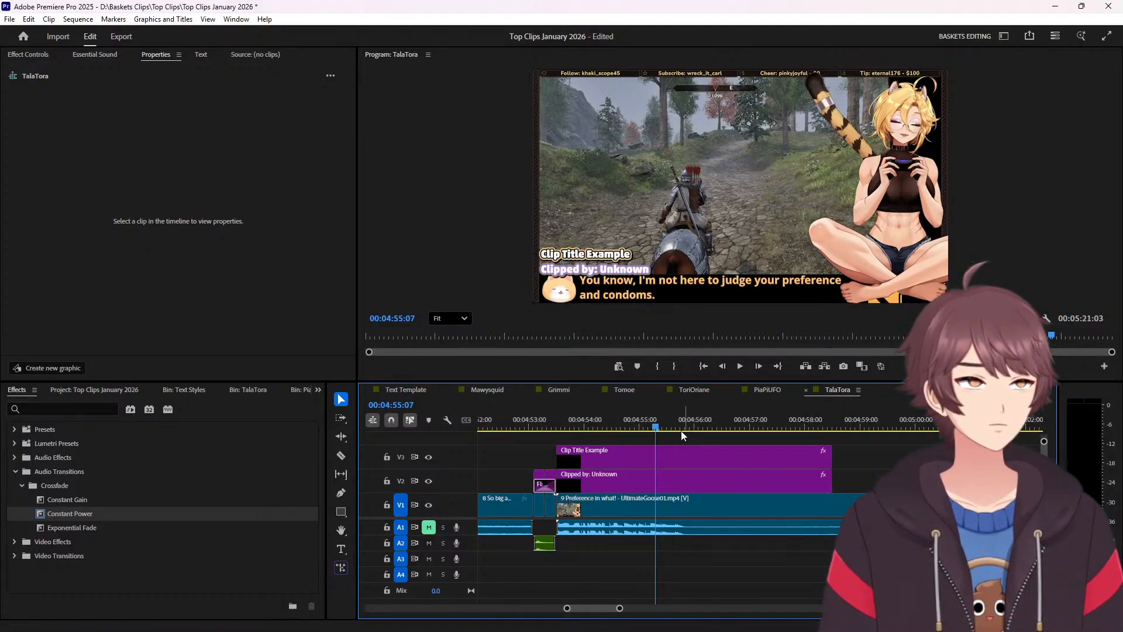
Try a pale yellow fill for the title text, sampled from the character's blonde hair.
left_click(642, 448)
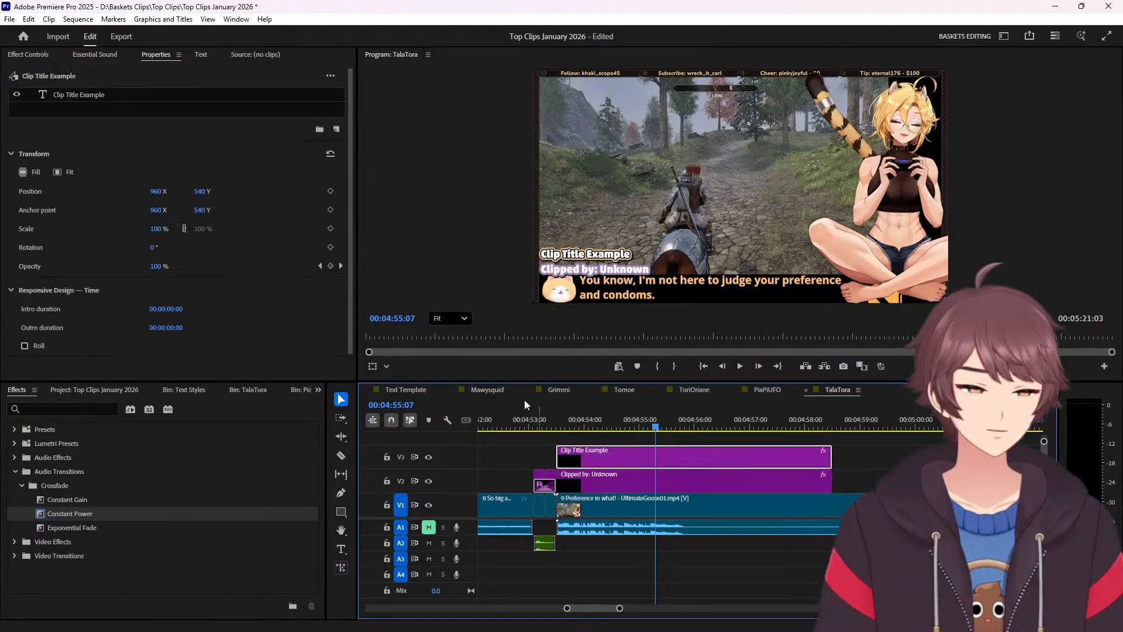
scroll(188, 282, "down", 2)
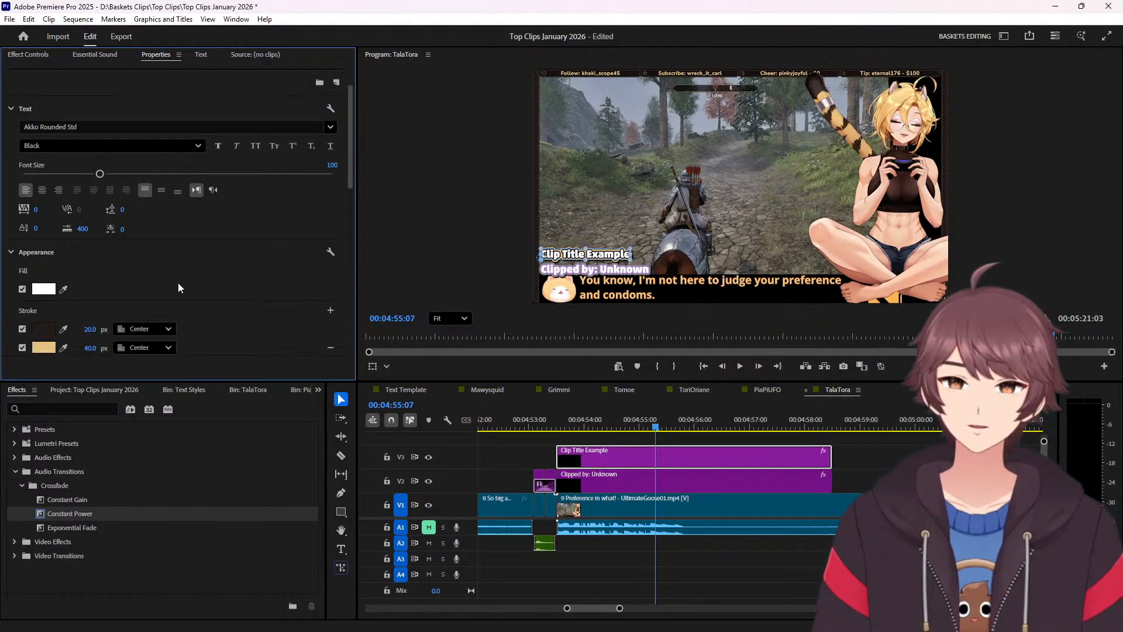
left_click(63, 279)
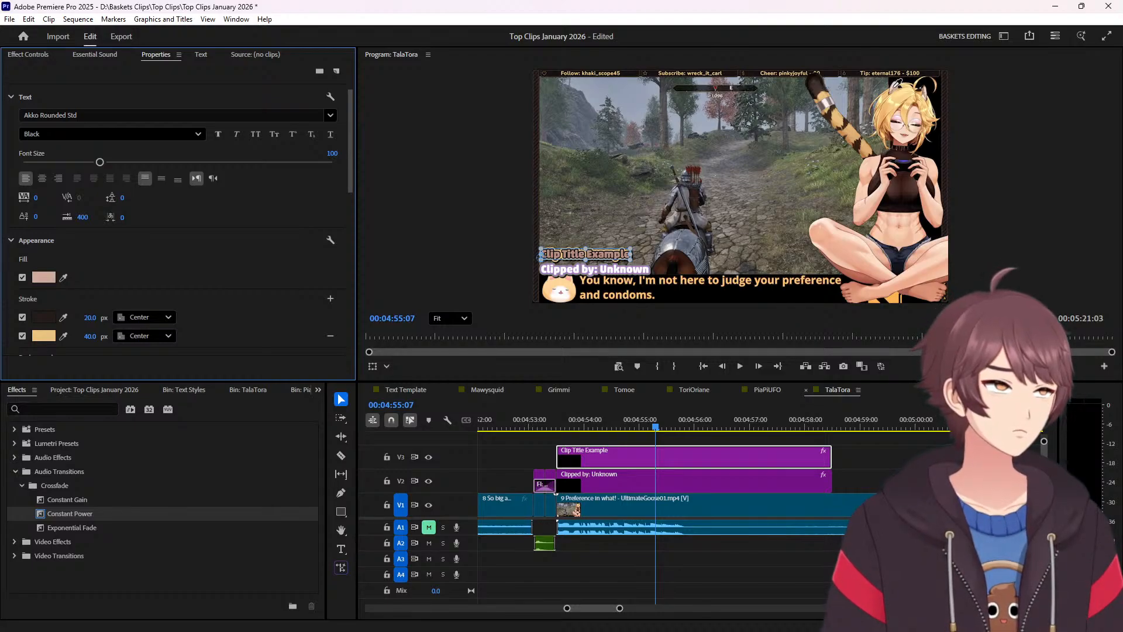
left_click(904, 94)
scroll(923, 97, "up", 5)
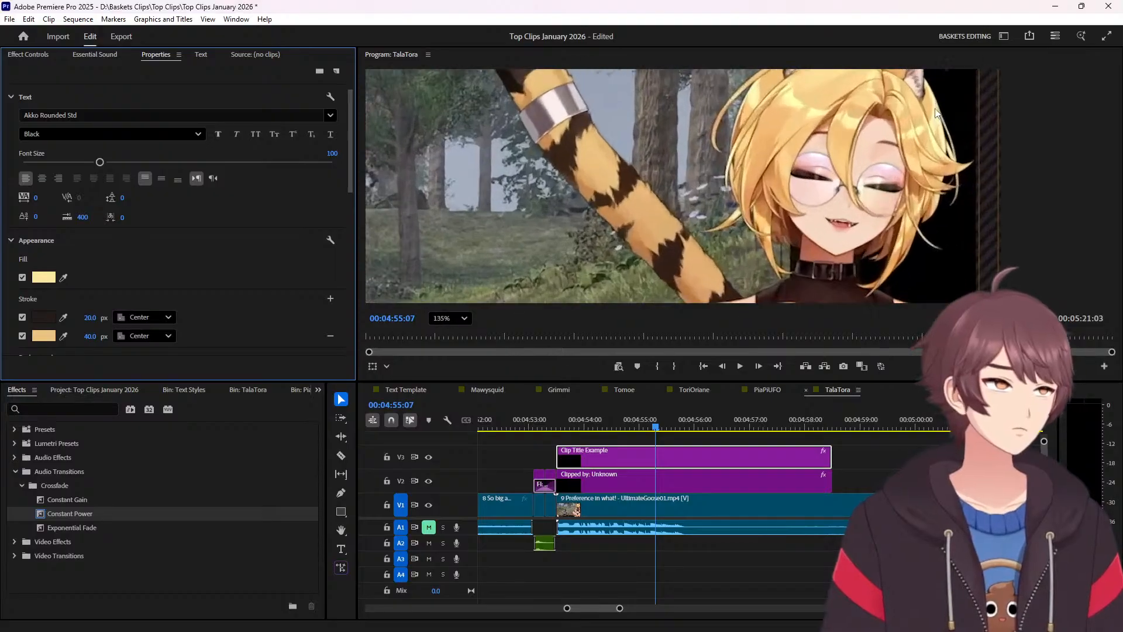
Sample a pale cream from the character's ear as the title text's fill and check it in the fitted preview.
left_click(64, 278)
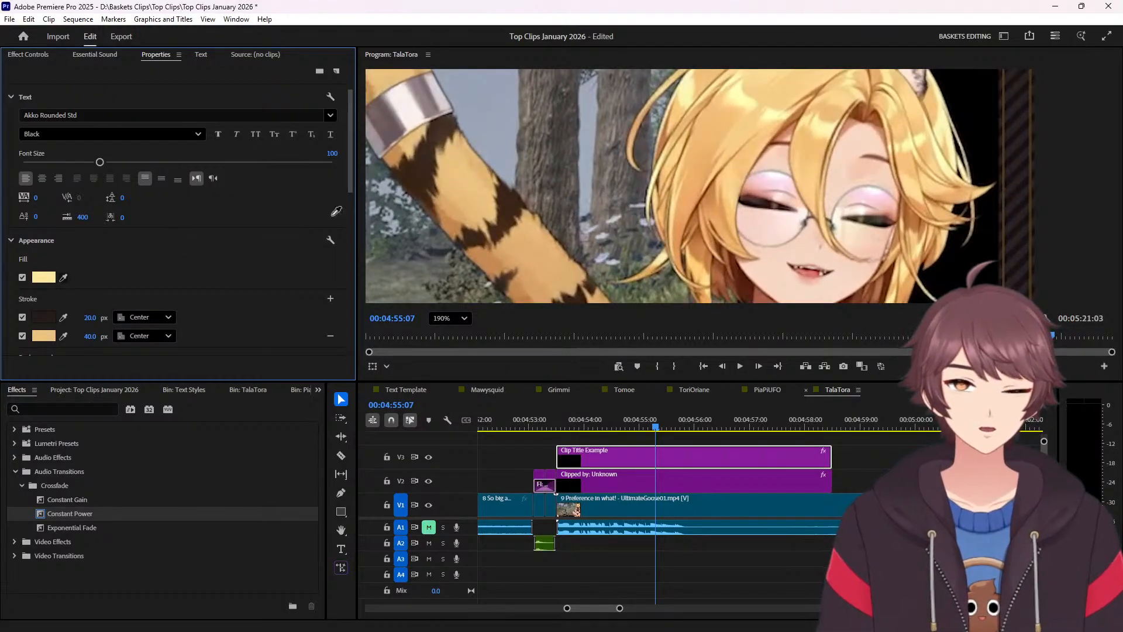
left_click(915, 70)
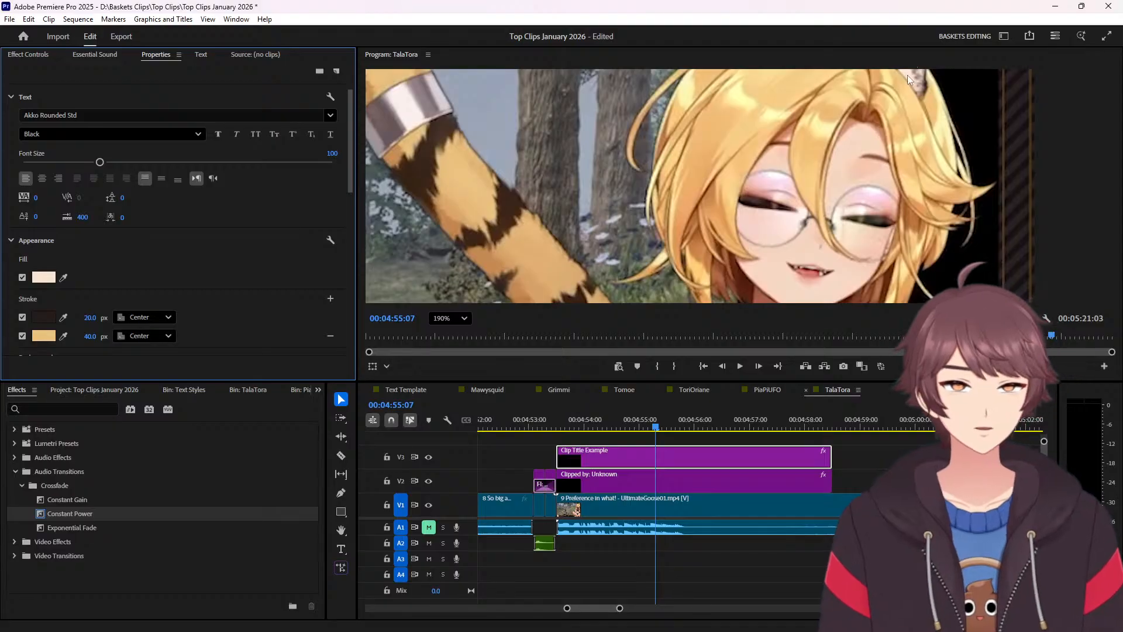
left_click(450, 318)
left_click(461, 334)
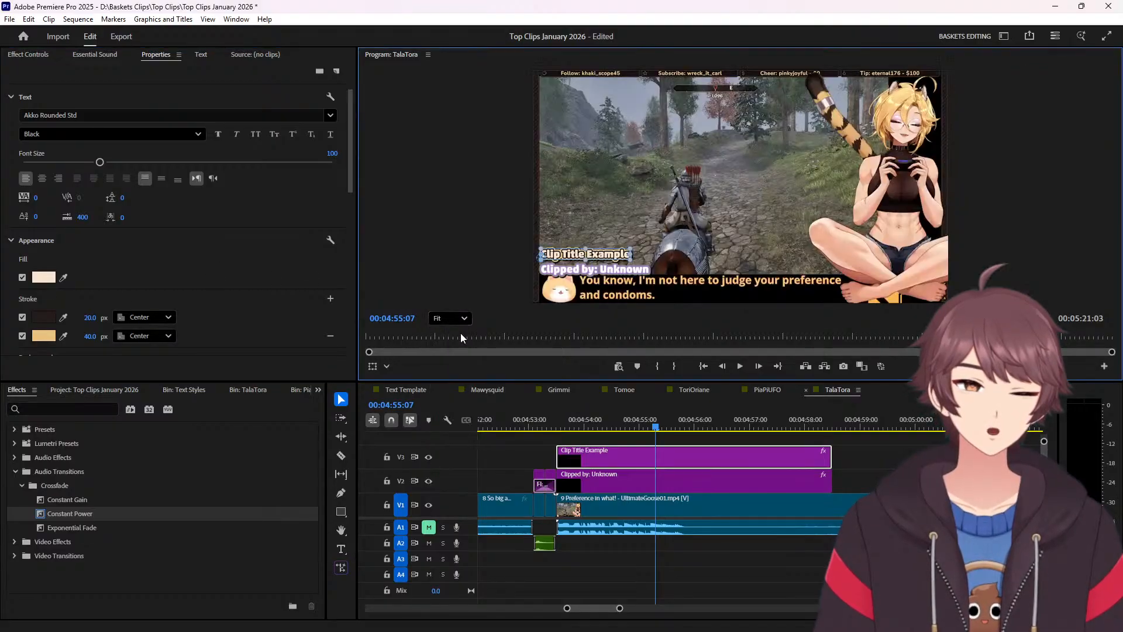
left_click(833, 441)
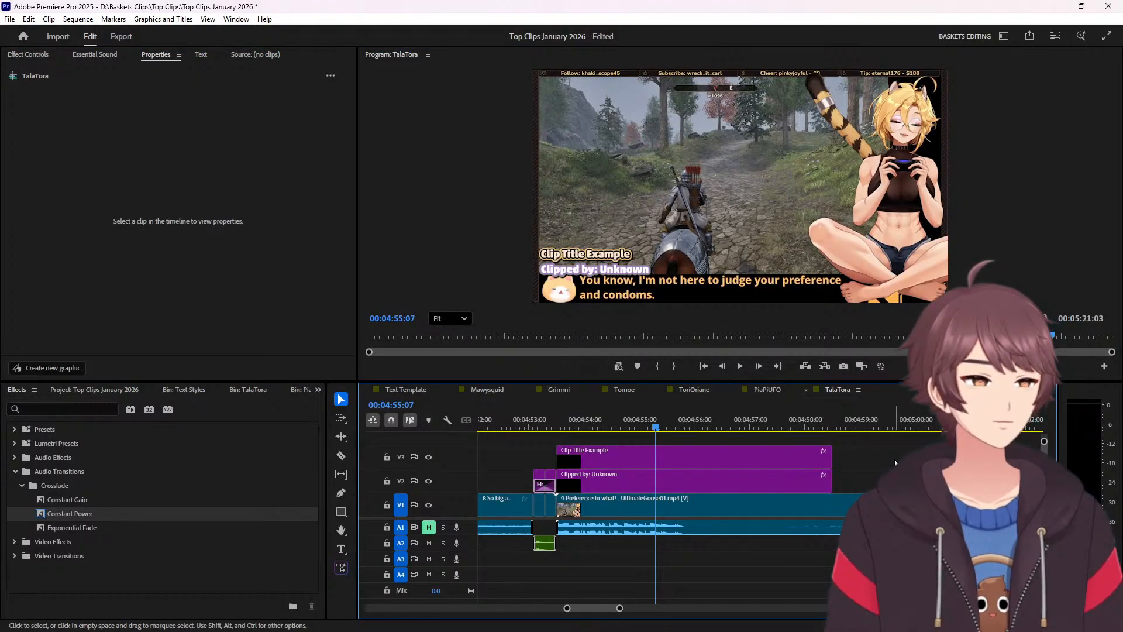
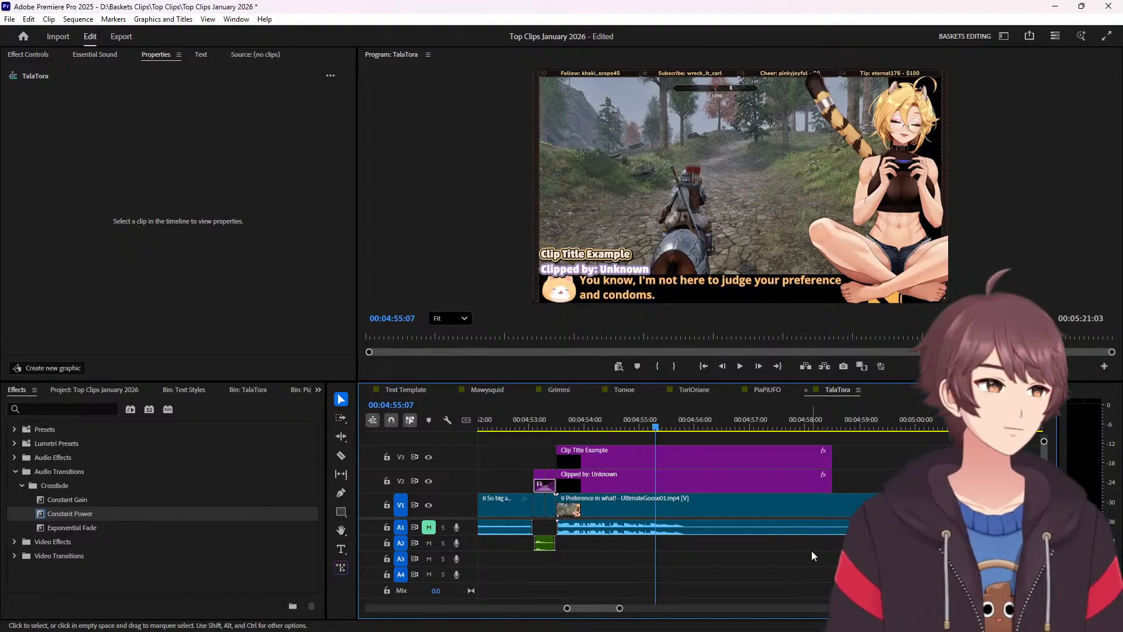
Try sampling the title text's fill from the silver ring on the character's tail, and inspect the character's colours up close.
left_click(612, 460)
left_click(132, 98)
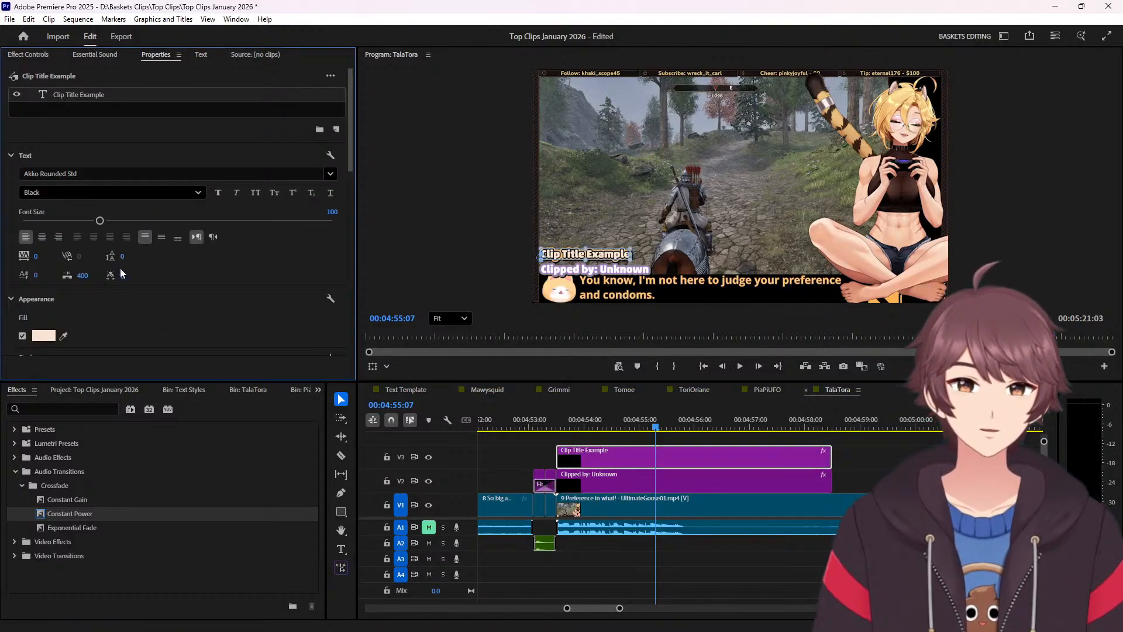
scroll(117, 298, "down", 2)
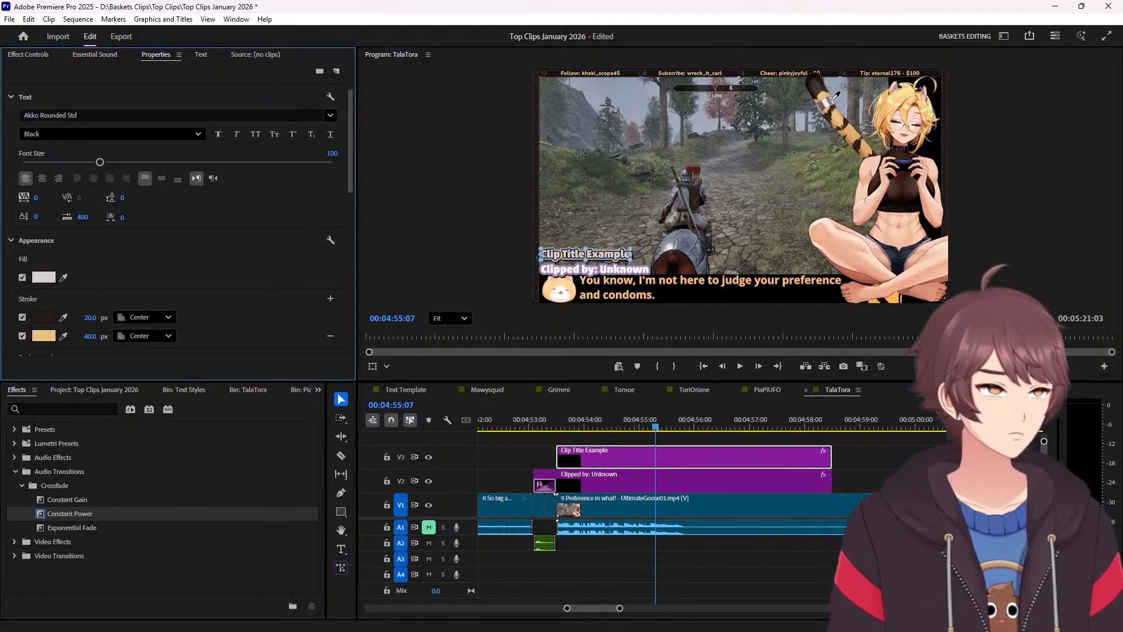
left_click(833, 99)
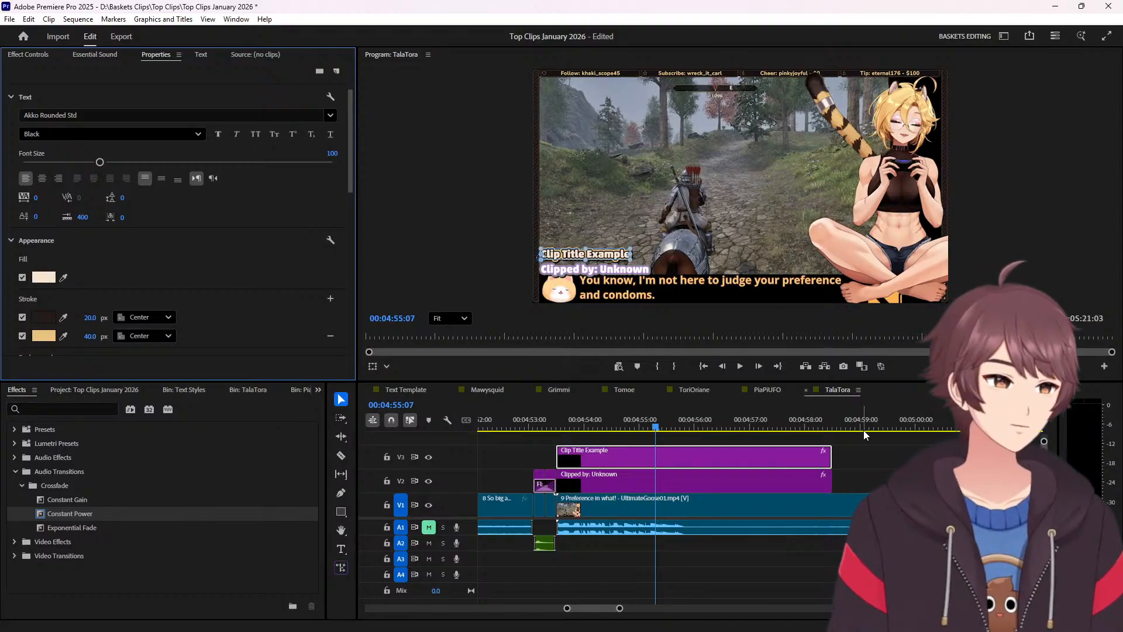
scroll(948, 71, "down", 1)
scroll(949, 71, "up", 4)
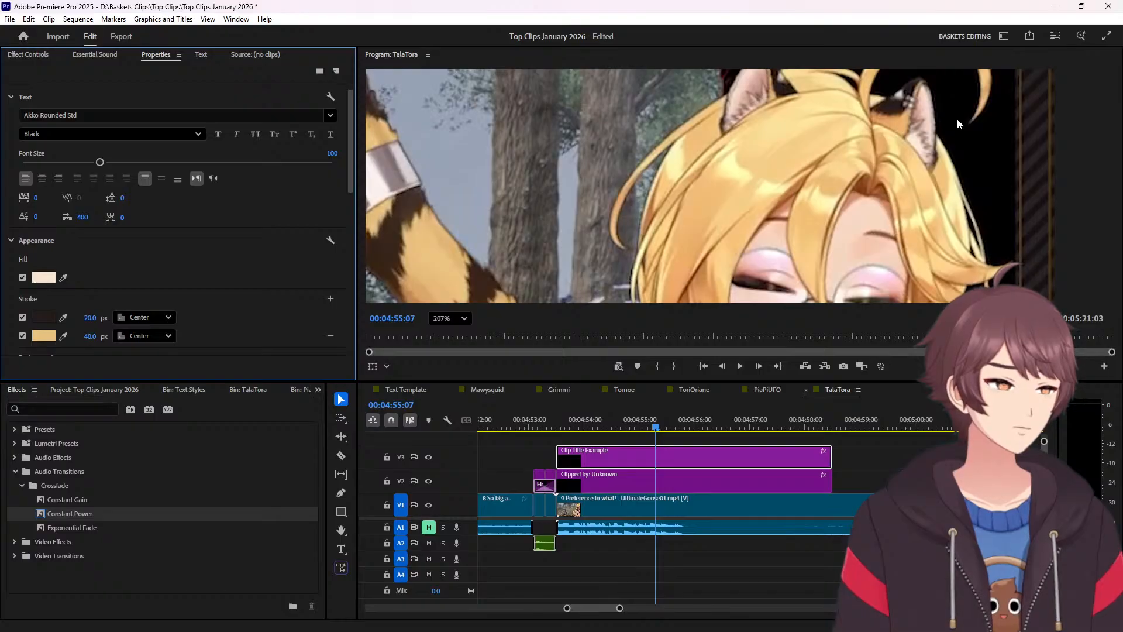
left_click(464, 319)
left_click(448, 338)
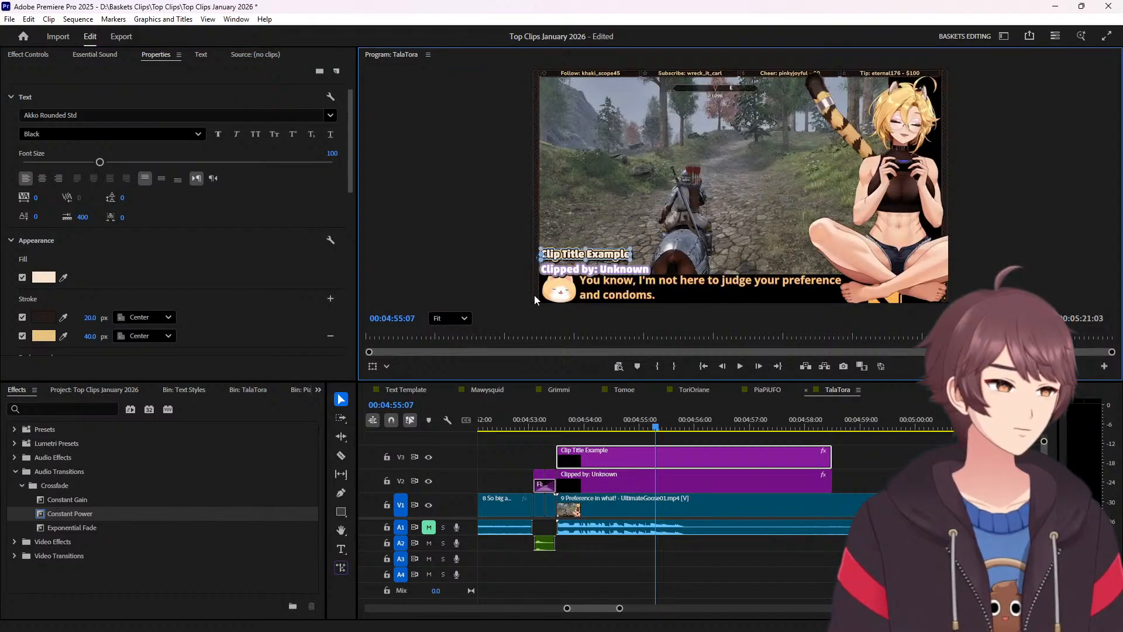
Lighten the title text's fill to a near-white cream, hex FCF5EE, in the colour picker.
left_click(43, 277)
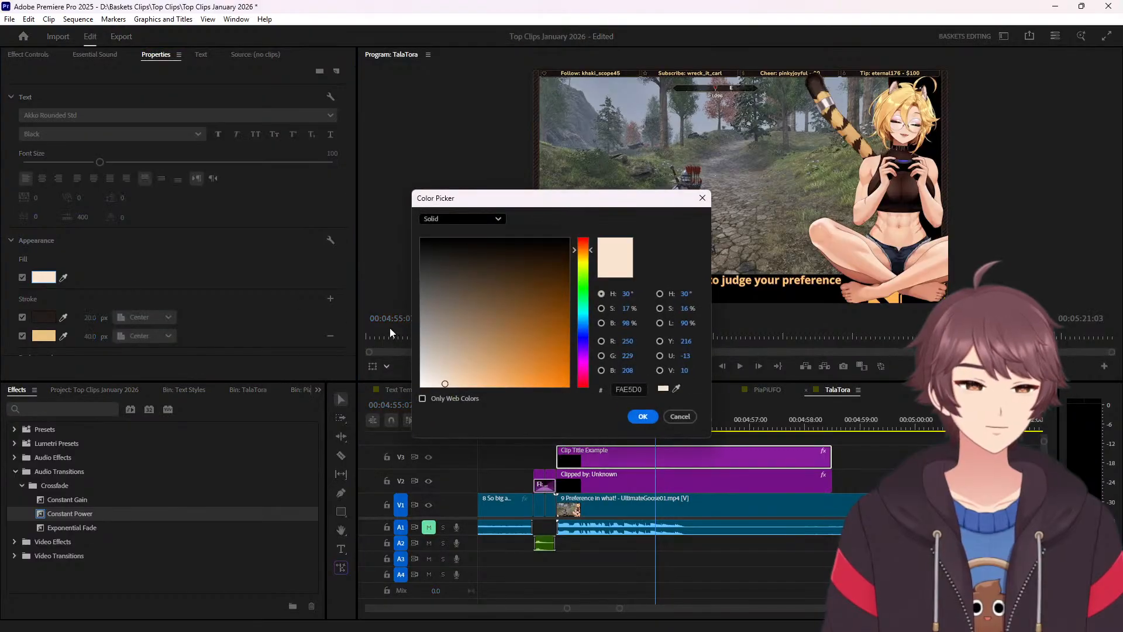
left_click(434, 386)
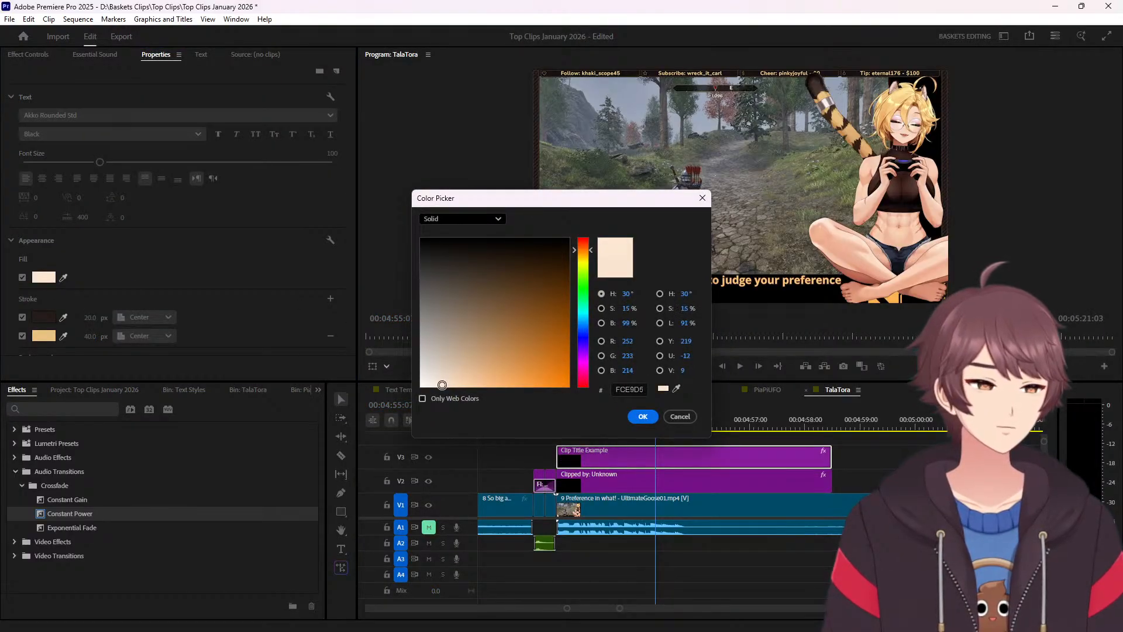
left_click_drag(556, 198, 353, 175)
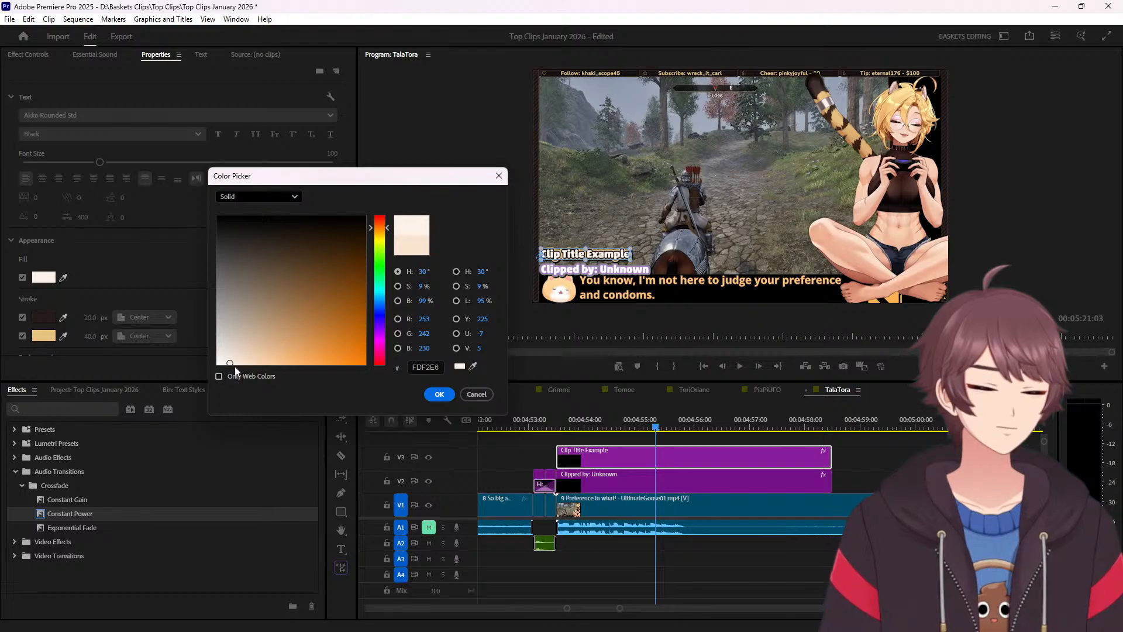
mouse_move(230, 358)
left_mouse_down()
mouse_move(220, 365)
mouse_move(230, 363)
left_mouse_up()
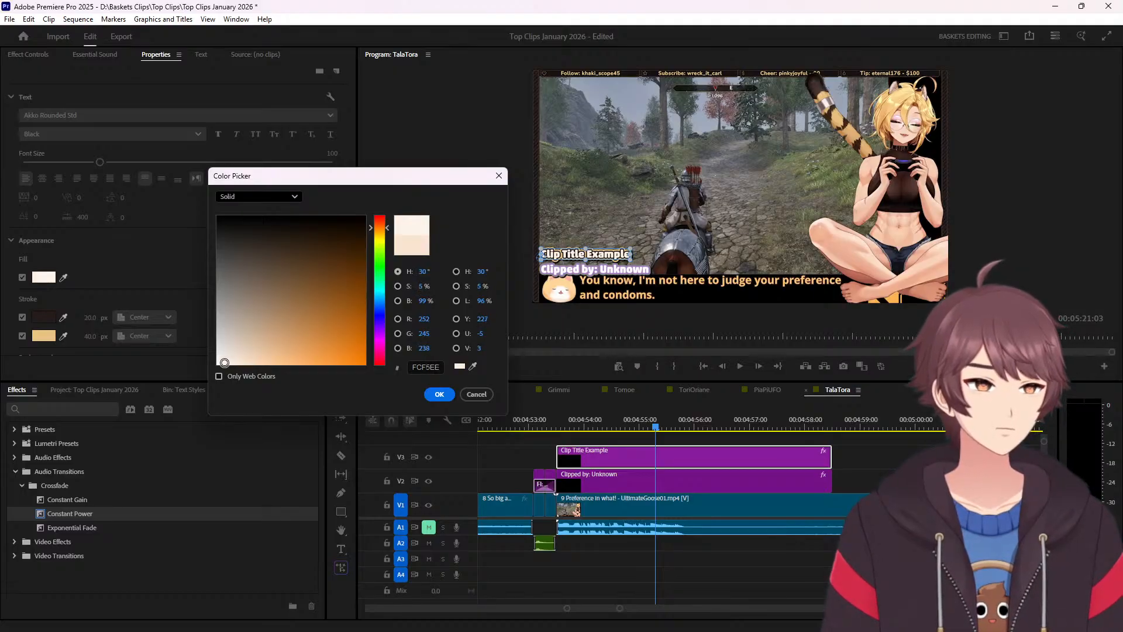
left_click(439, 395)
left_click(863, 462)
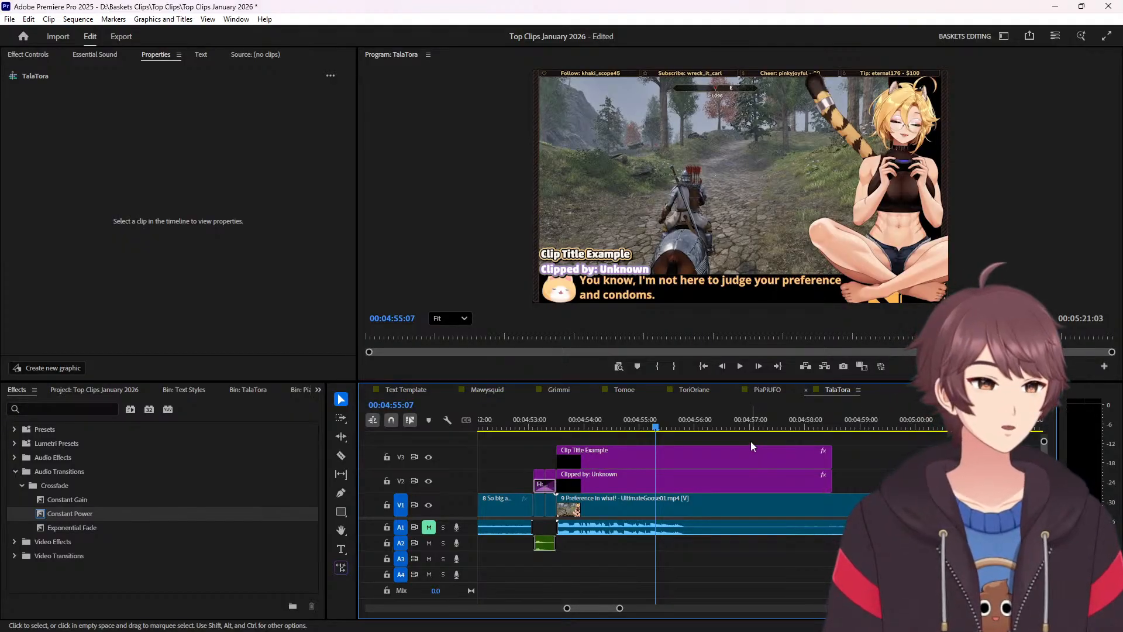
Check the title up close in the preview and resample its 20 px stroke as a slightly lighter dark brown.
left_click(624, 462)
scroll(127, 89, "down", 3)
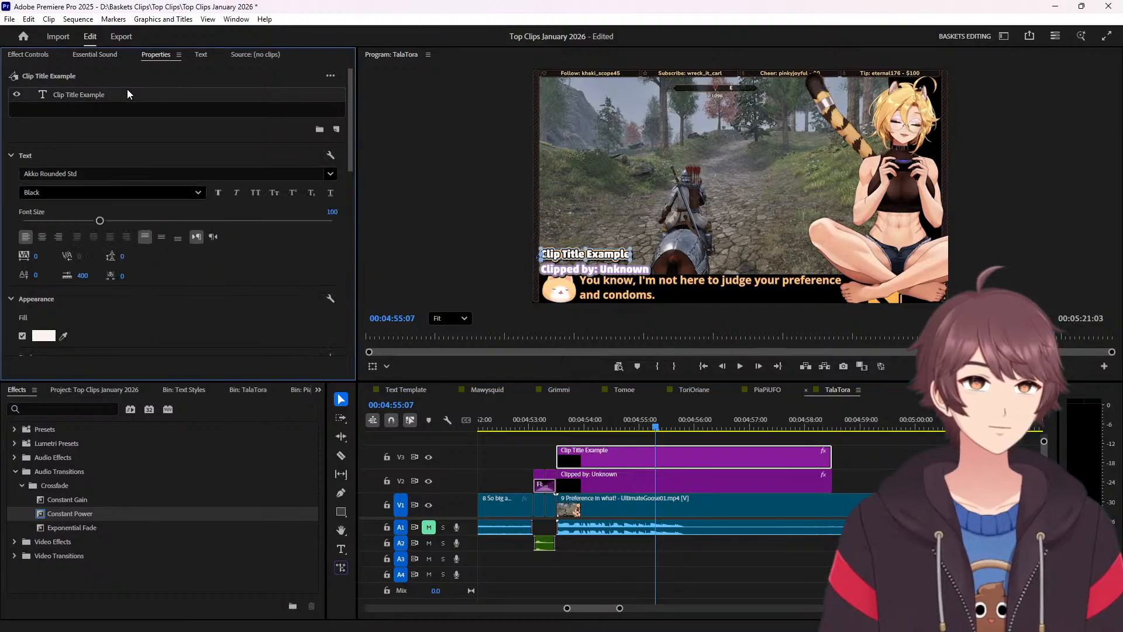
scroll(289, 244, "down", 3)
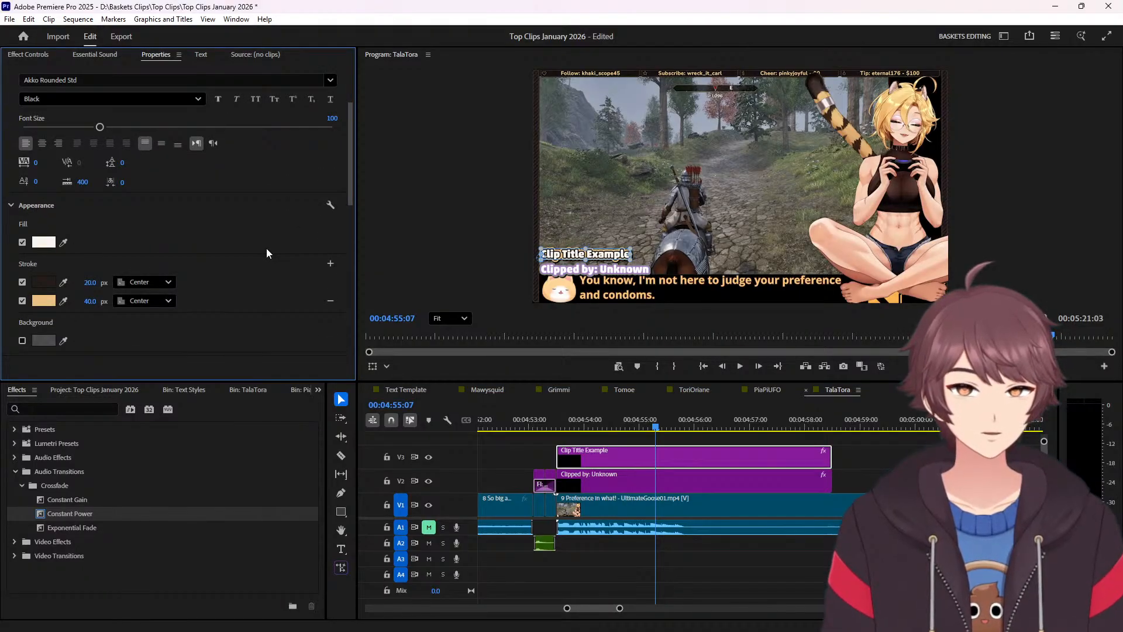
scroll(642, 255, "up", 4)
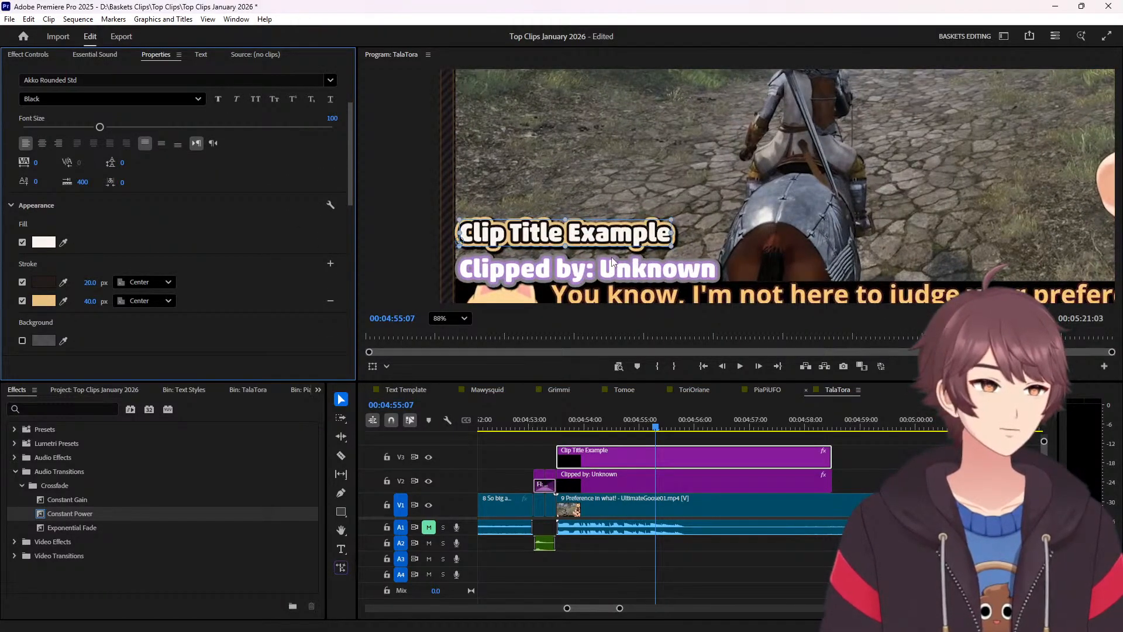
scroll(612, 261, "down", 5)
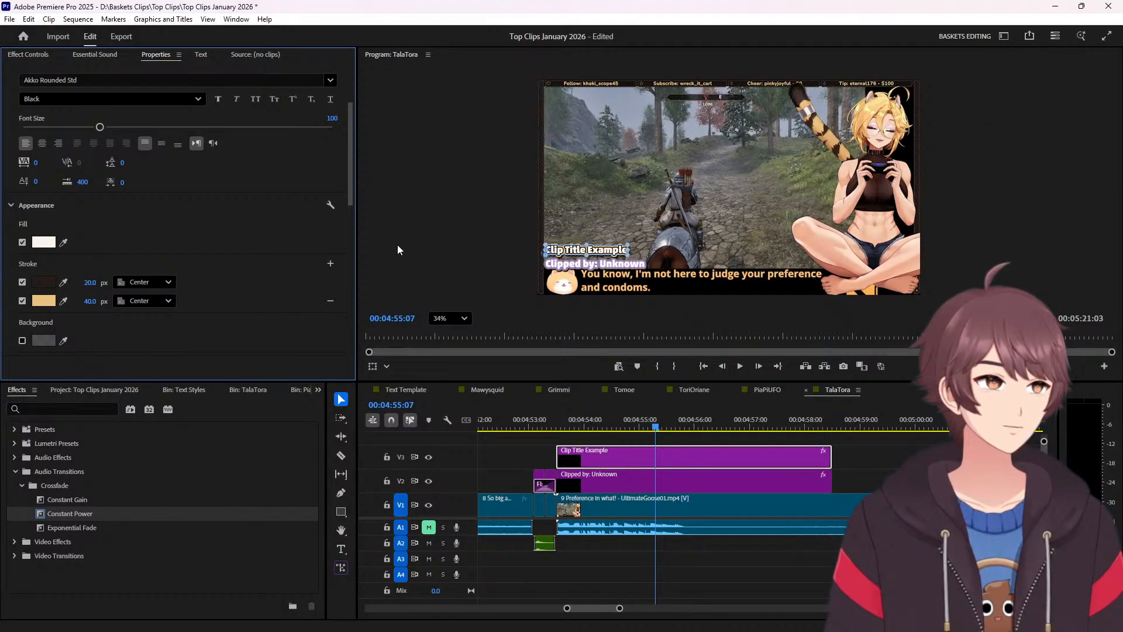
left_click(63, 282)
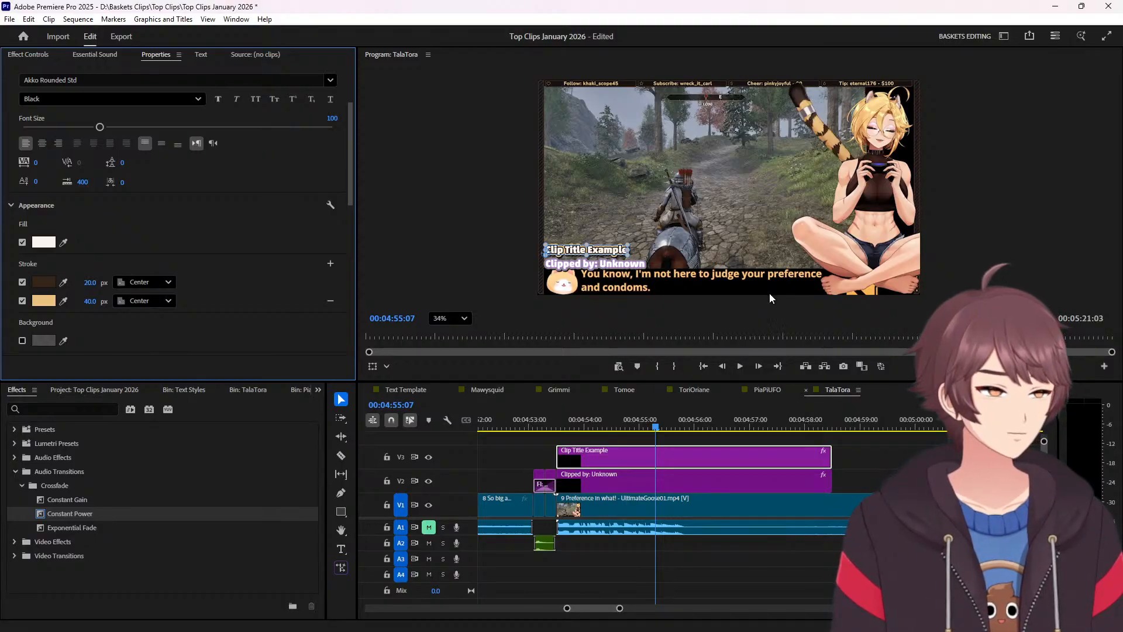
left_click(880, 444)
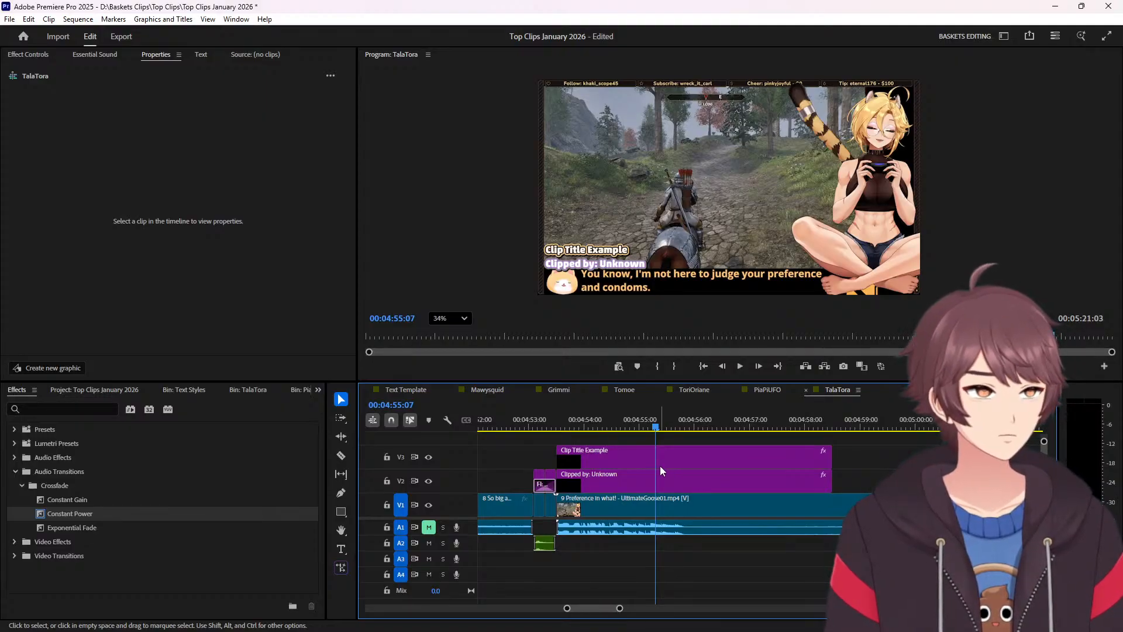
Save the Clip Title Example text's look as a new linked style named "Title: TalaTora".
left_click(637, 465)
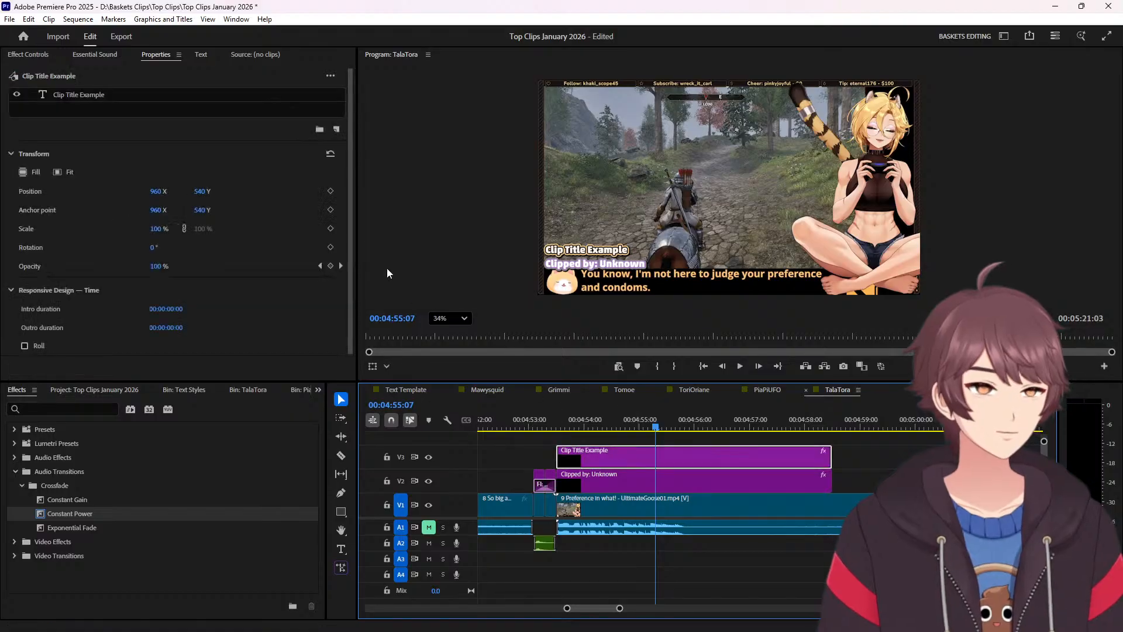
left_click(138, 93)
scroll(245, 258, "down", 10)
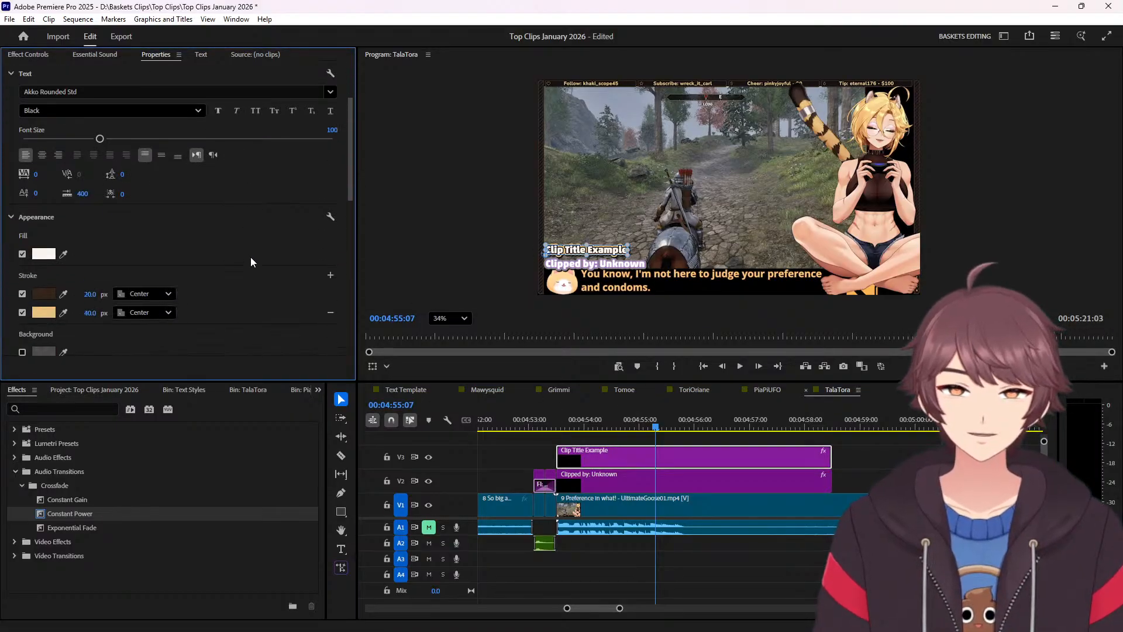
scroll(246, 275, "down", 3)
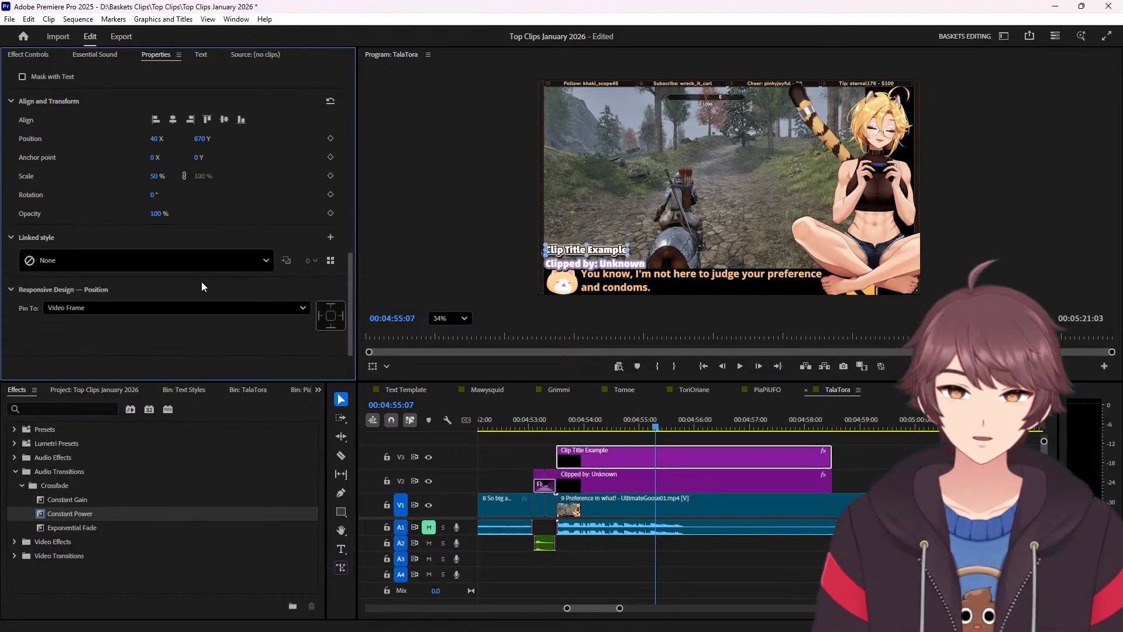
left_click(330, 237)
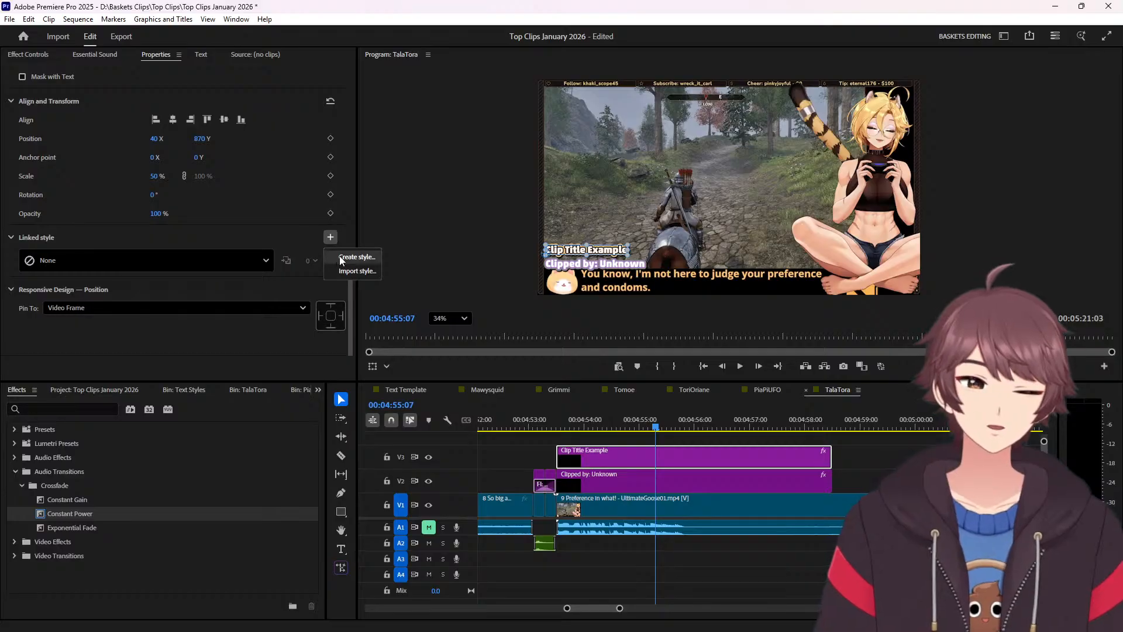
left_click(340, 256)
type("Title ")
type(" TalaTora")
key("Return")
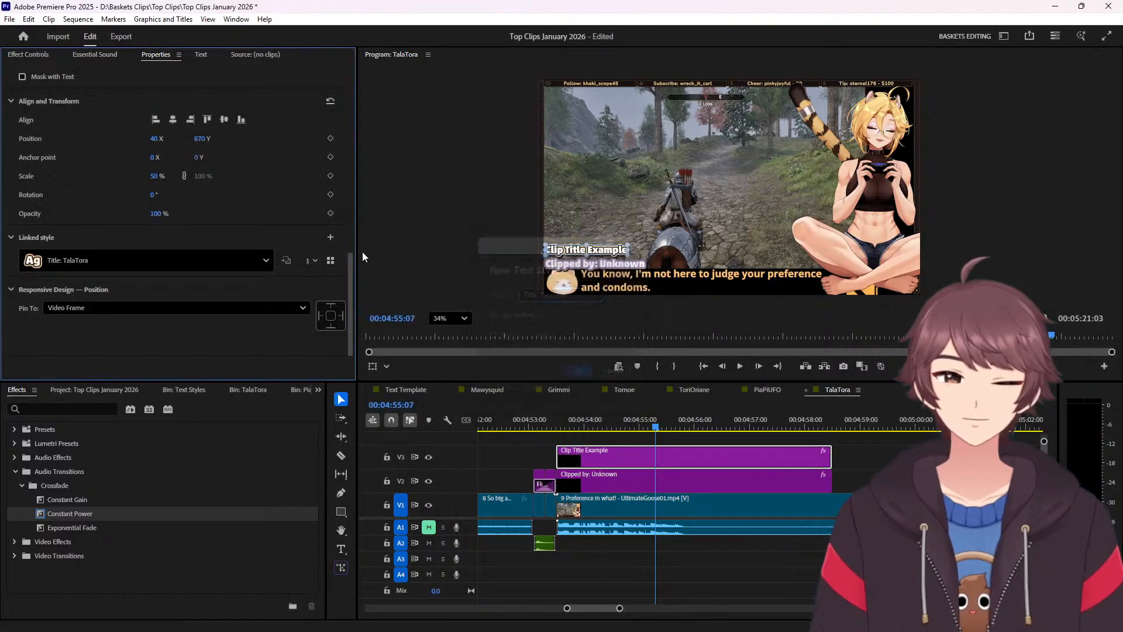
Apply the linked style "Title: TalaTora" to the "Clipped by: Unknown" text.
left_click(709, 480)
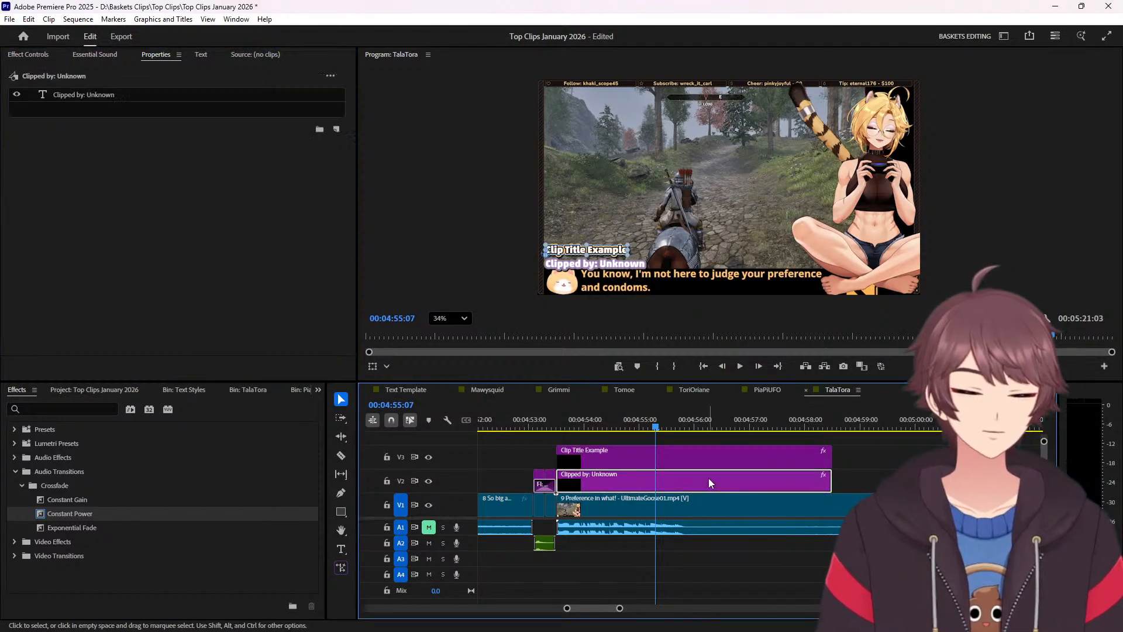
left_click(248, 97)
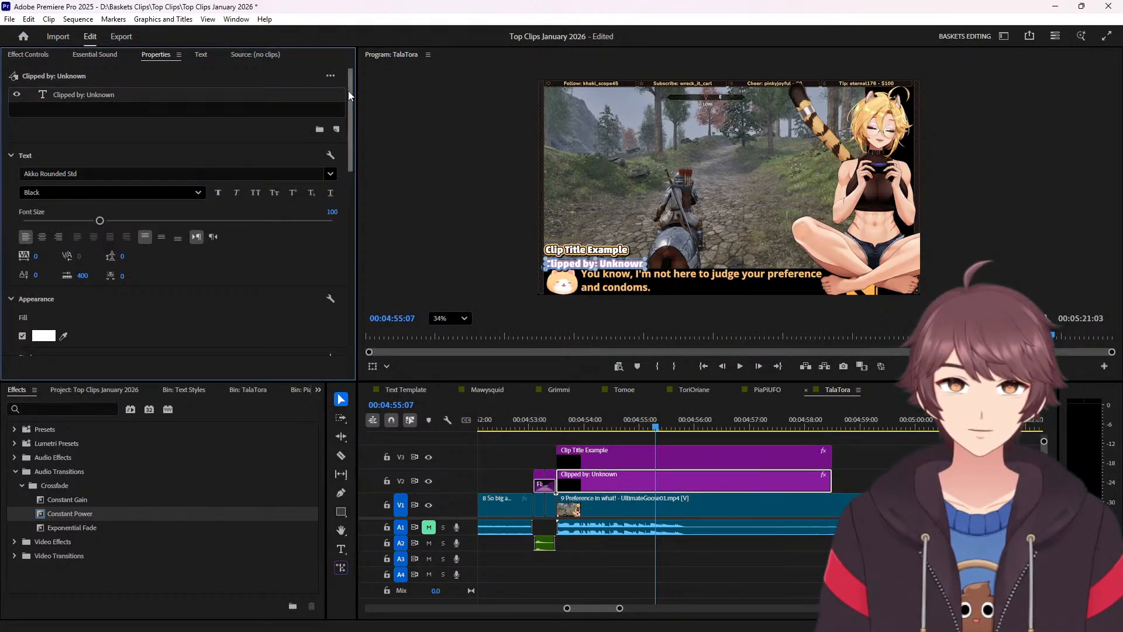
scroll(349, 90, "down", 5)
left_click(131, 258)
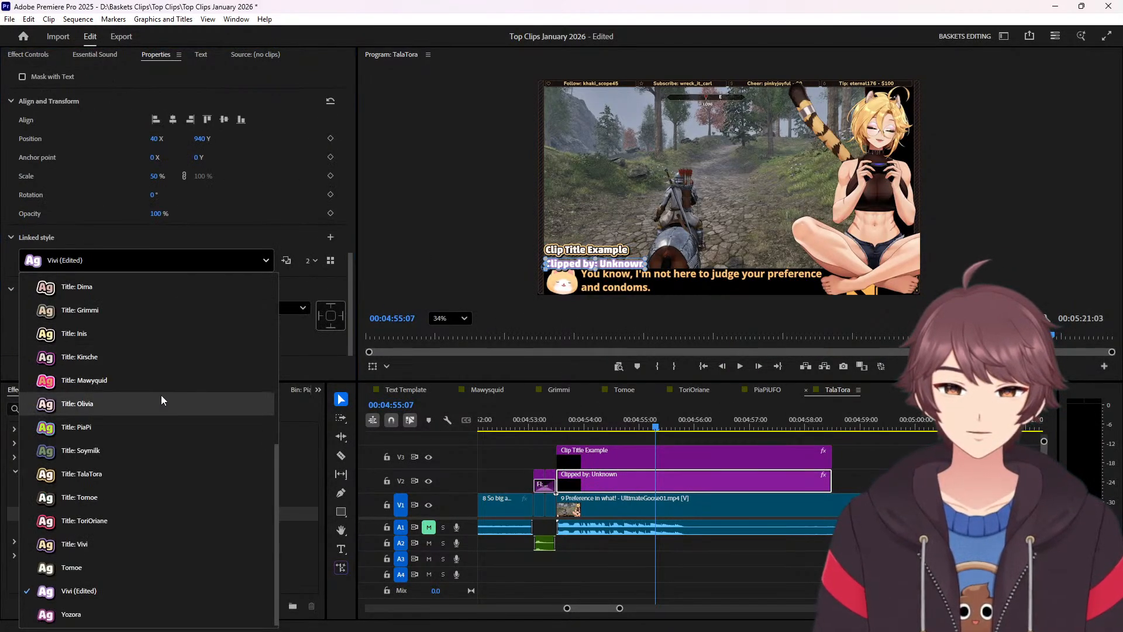
left_click(125, 472)
left_click(851, 472)
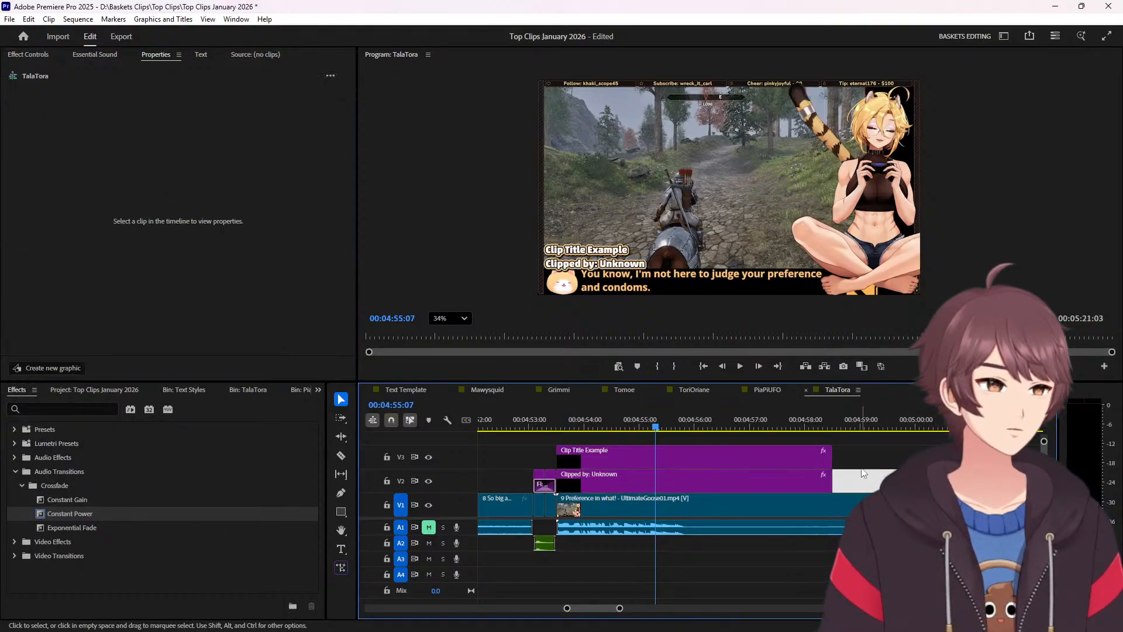
Copy both styled title graphics from clip 9 and paste them at the start of the sequence's last clip.
left_click_drag(620, 437, 637, 482)
key("ctrl+c")
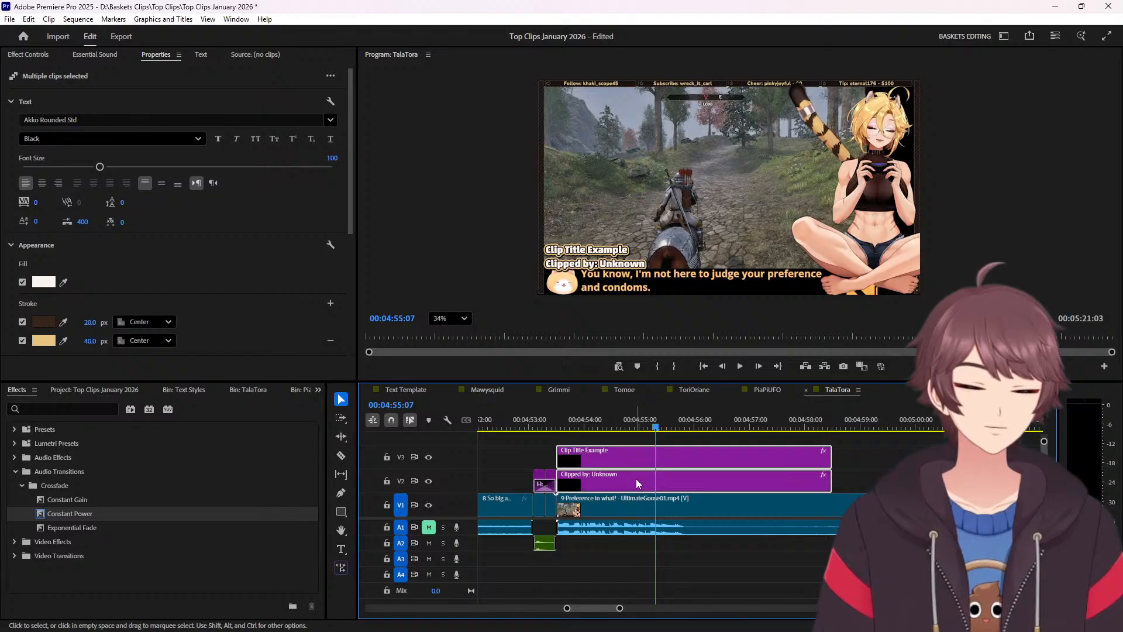
key("Down")
key("Down")
key("Down")
key("ctrl+v")
Paste the two title graphics at the start of each earlier clip, from clip 8 back to clip 1, and save the project.
key("Up")
key("Up")
key("Up")
key("Up")
key("Up")
key("Up")
key("Up")
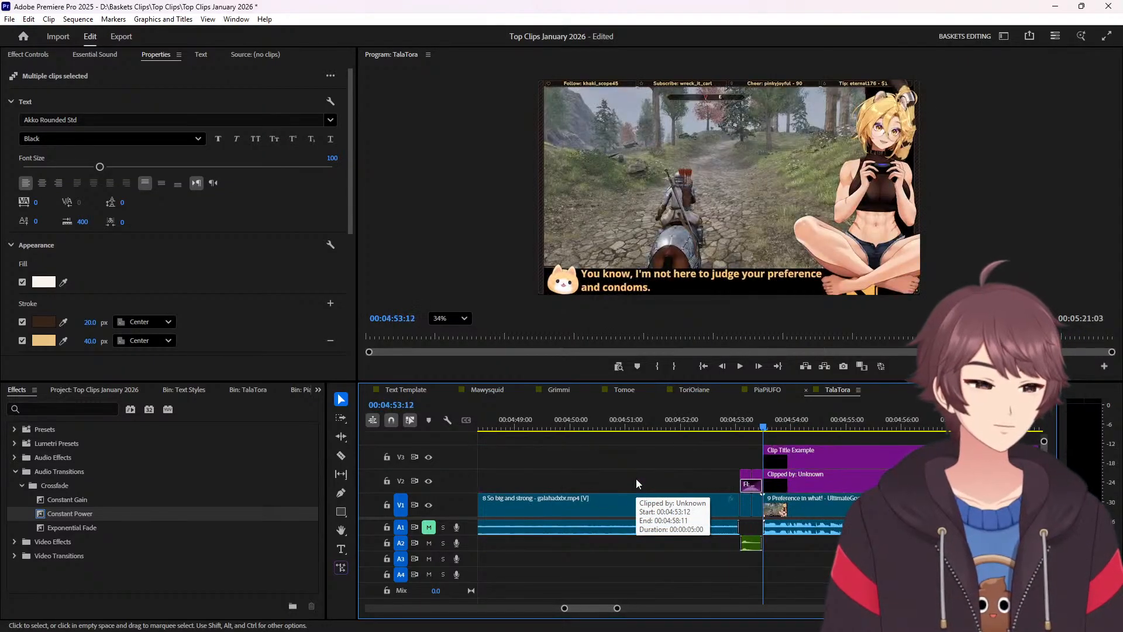
key("Up")
key("Up")
key("Up")
key("Up")
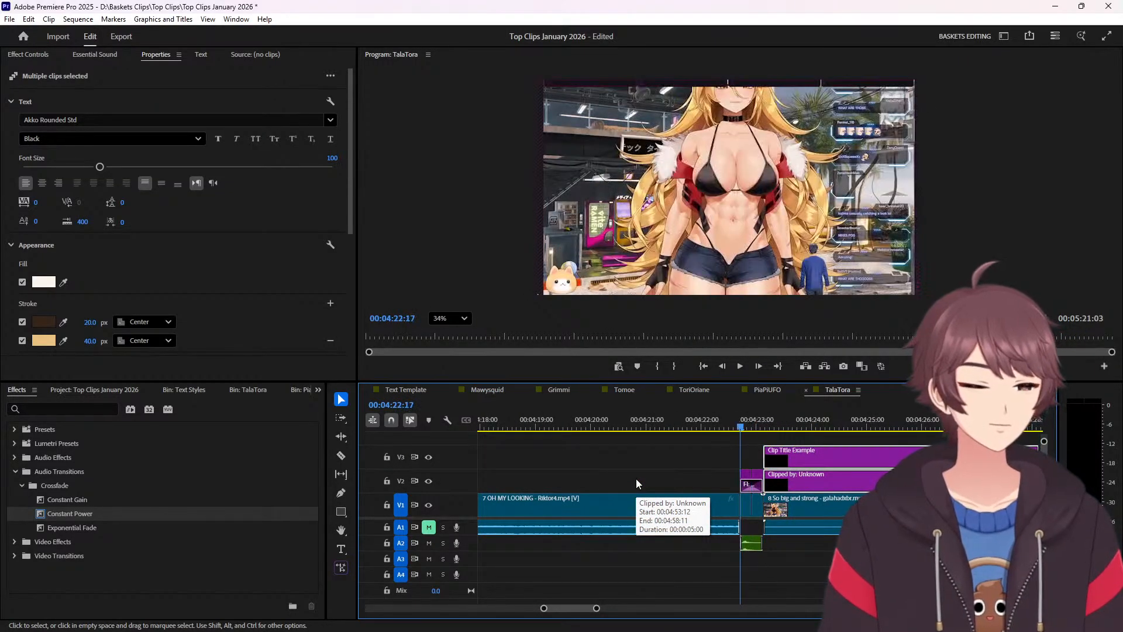
key("Up")
key("Up")
key("Up")
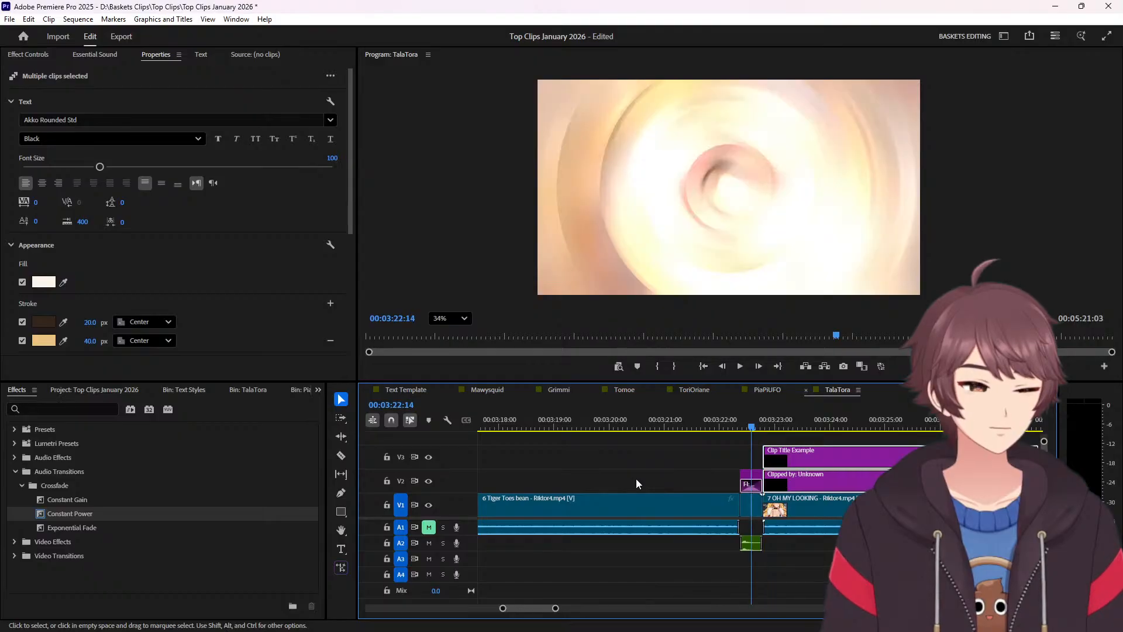
key("Up")
key("Up")
key("Up")
key("Up")
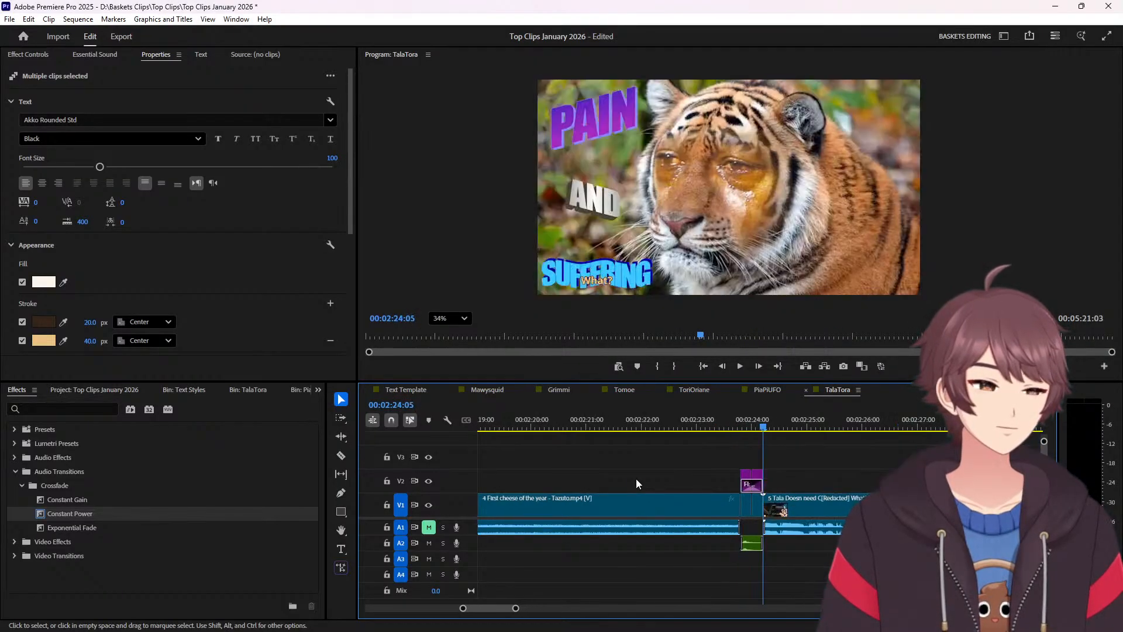
key("Up")
key("Up")
key("Up")
key("Up")
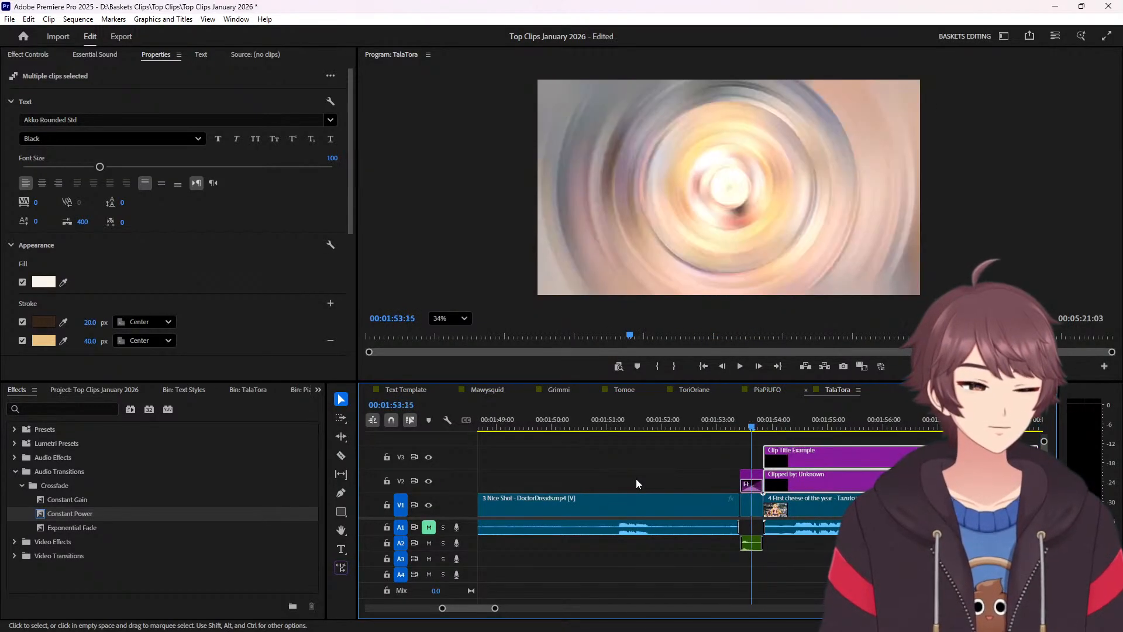
key("Up")
key("Up")
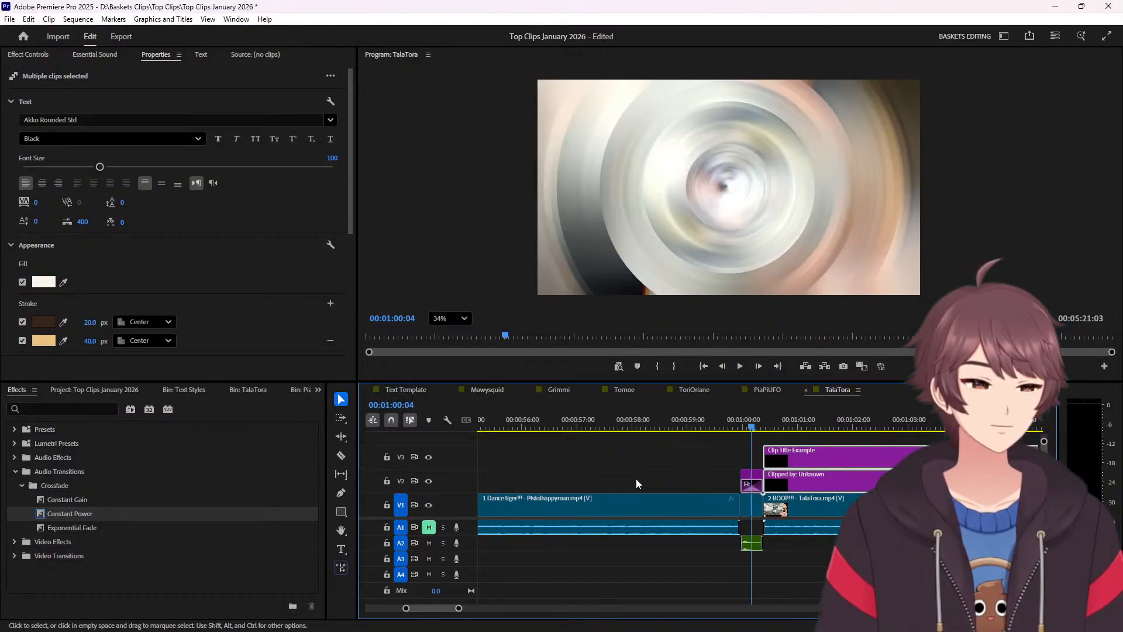
key("ctrl+s")
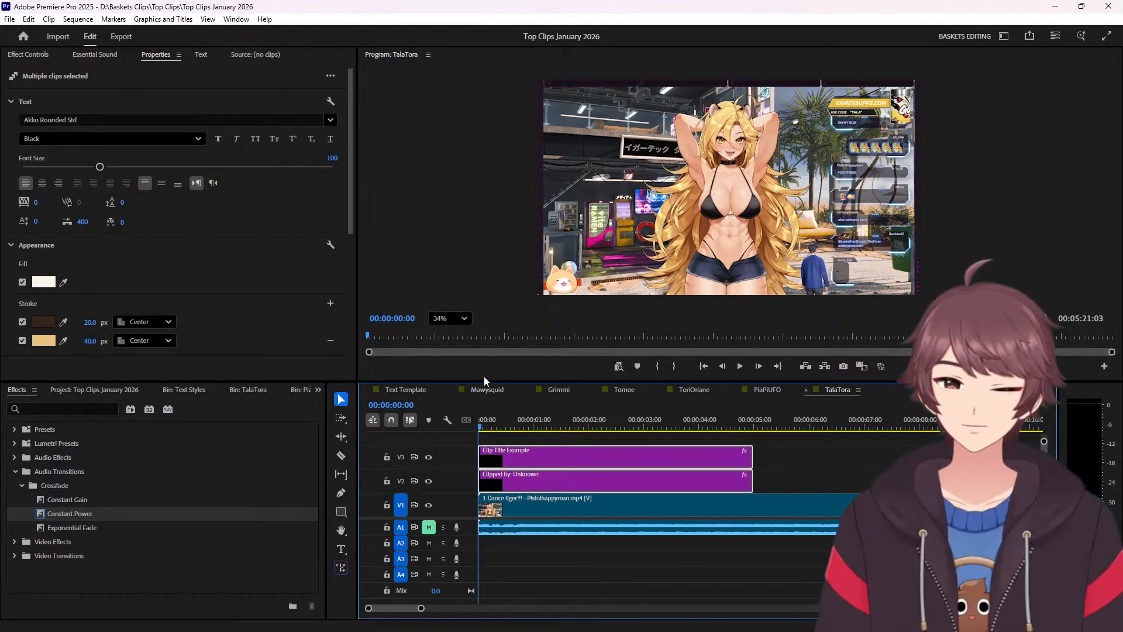
Show the TalaTora bin beside the TalaTora sequence, move the playhead to 00:00:02:04 and widen the timeline view to the whole first clip.
left_click(479, 386)
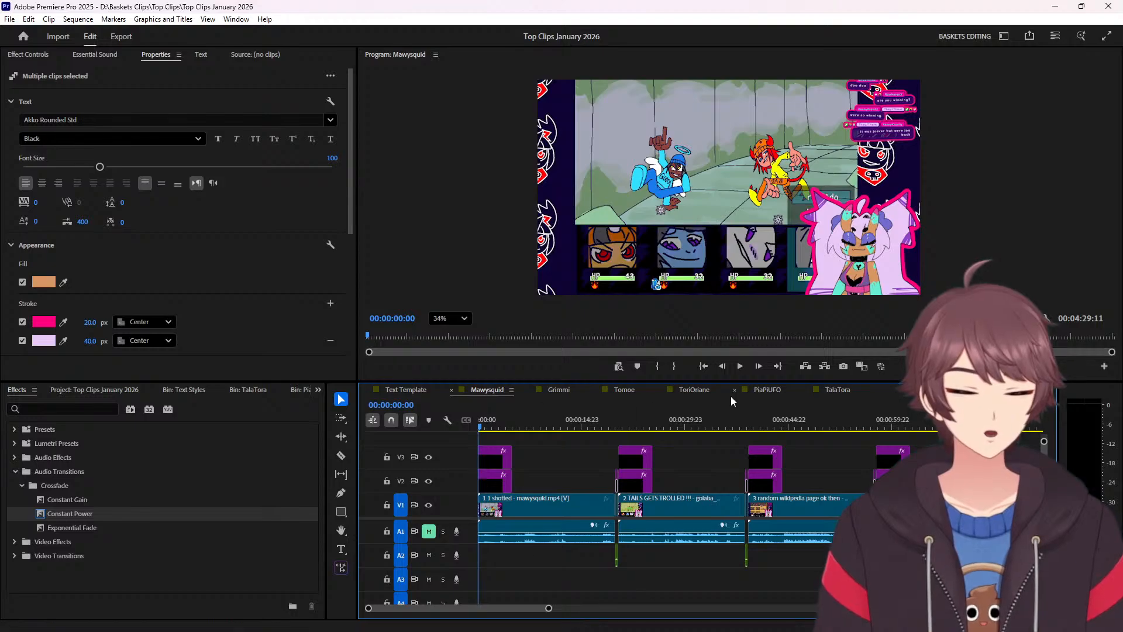
left_click(250, 391)
left_click(843, 391)
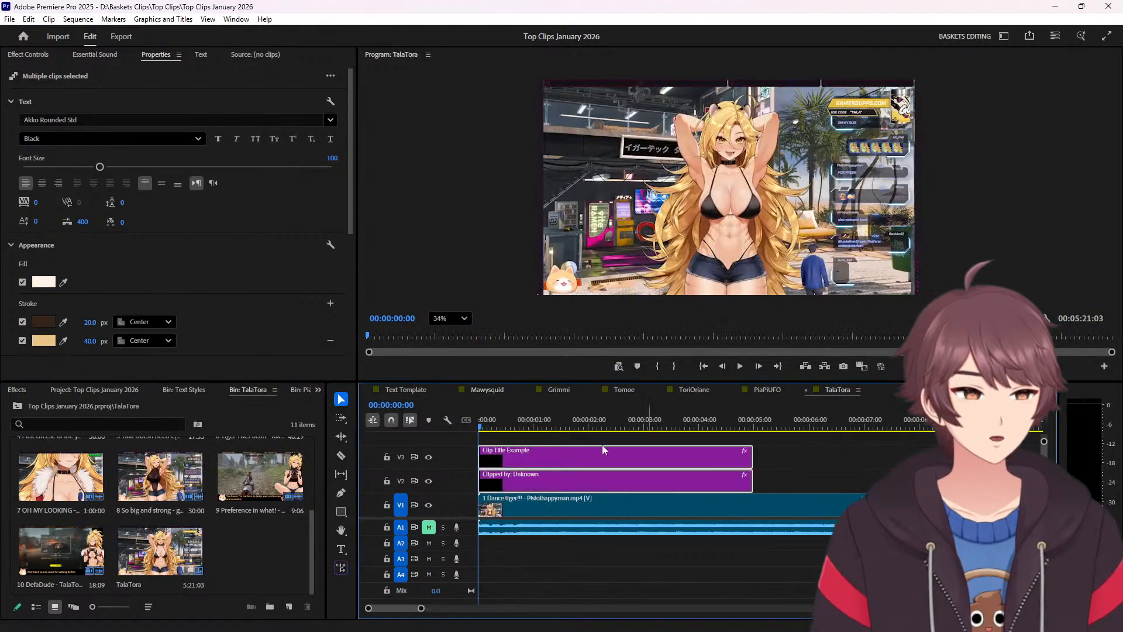
left_click(598, 425)
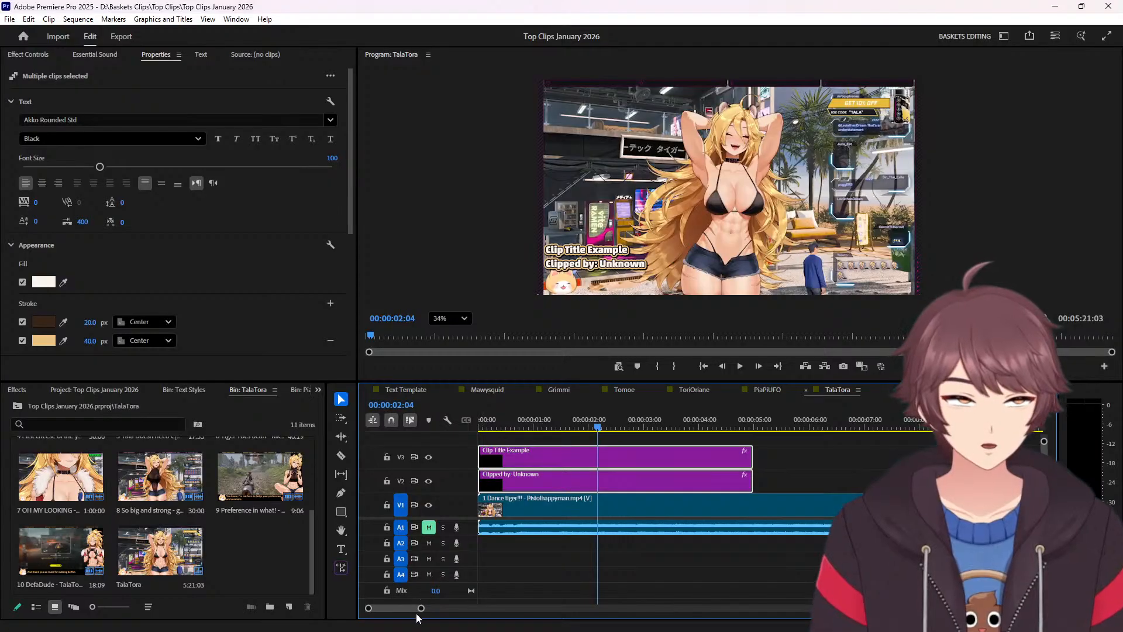
left_click_drag(427, 611, 552, 609)
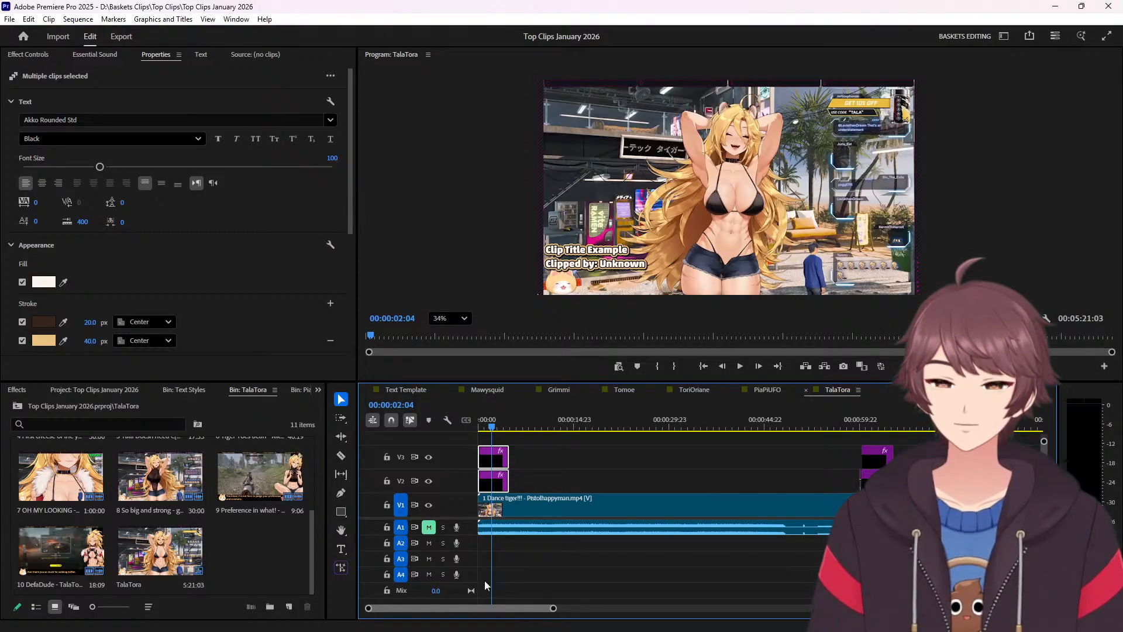
Replace the "Clip Title Example" text over the first clip with the copied file name of bin clip 1, "Dance tiger!!!".
scroll(114, 521, "up", 3)
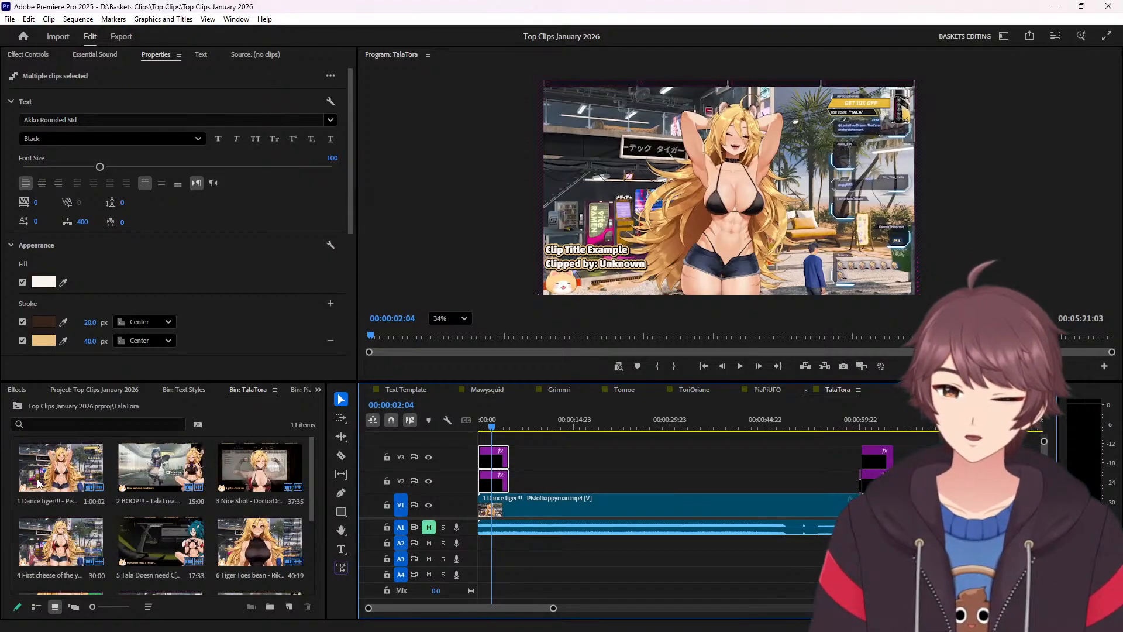
left_click(55, 502)
left_click(56, 501)
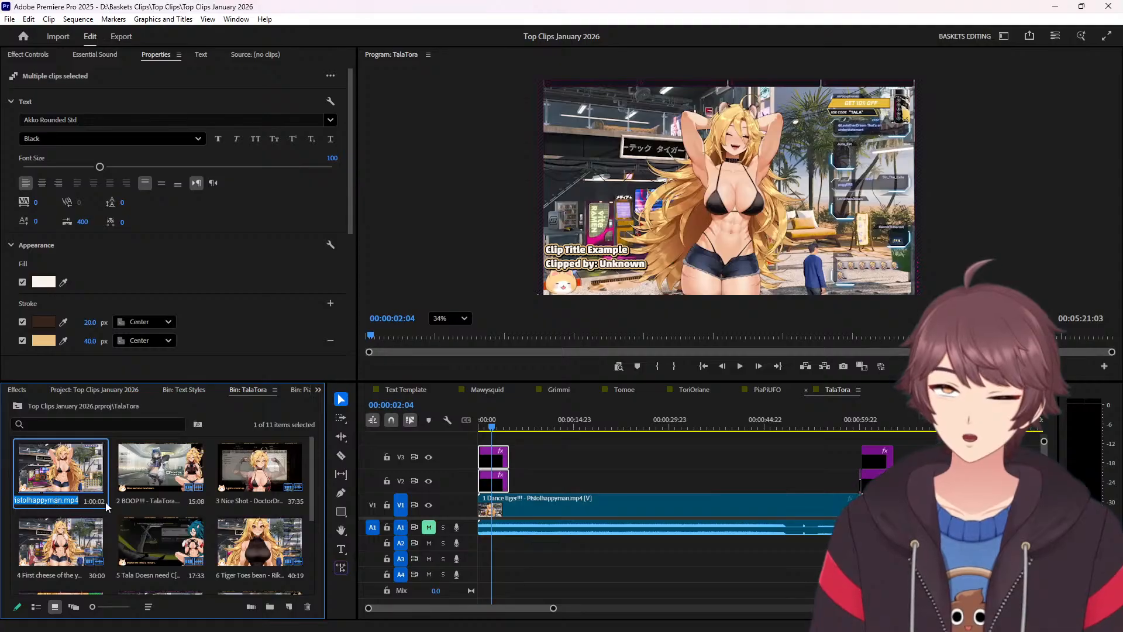
double_click(592, 253)
type("t")
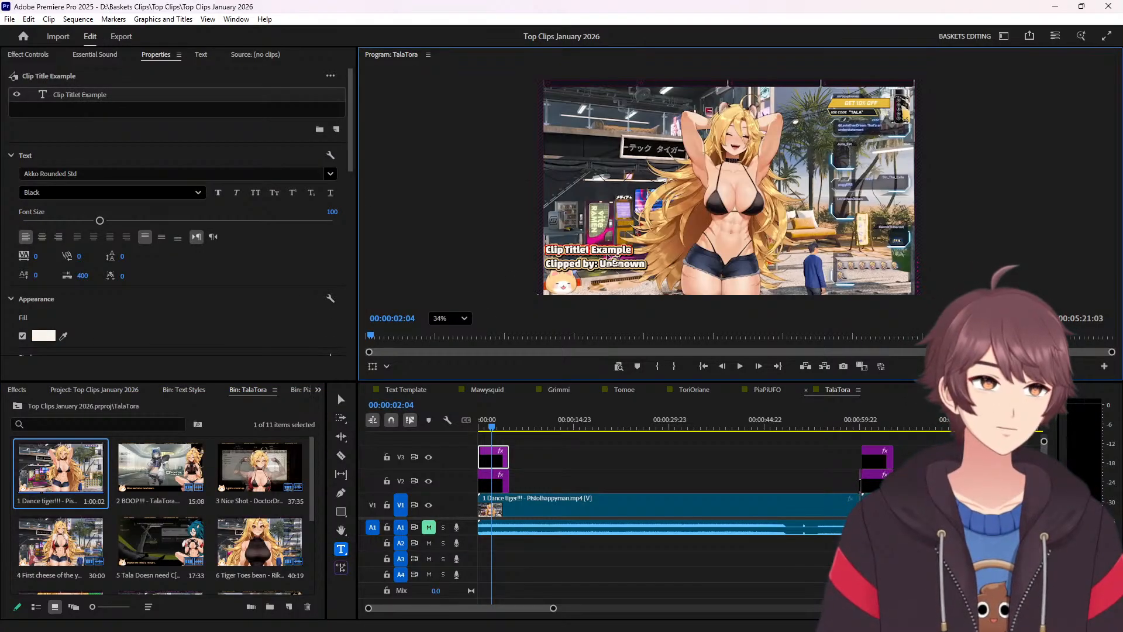
key("BackSpace")
double_click(609, 251)
key("ctrl+a")
key("ctrl+v")
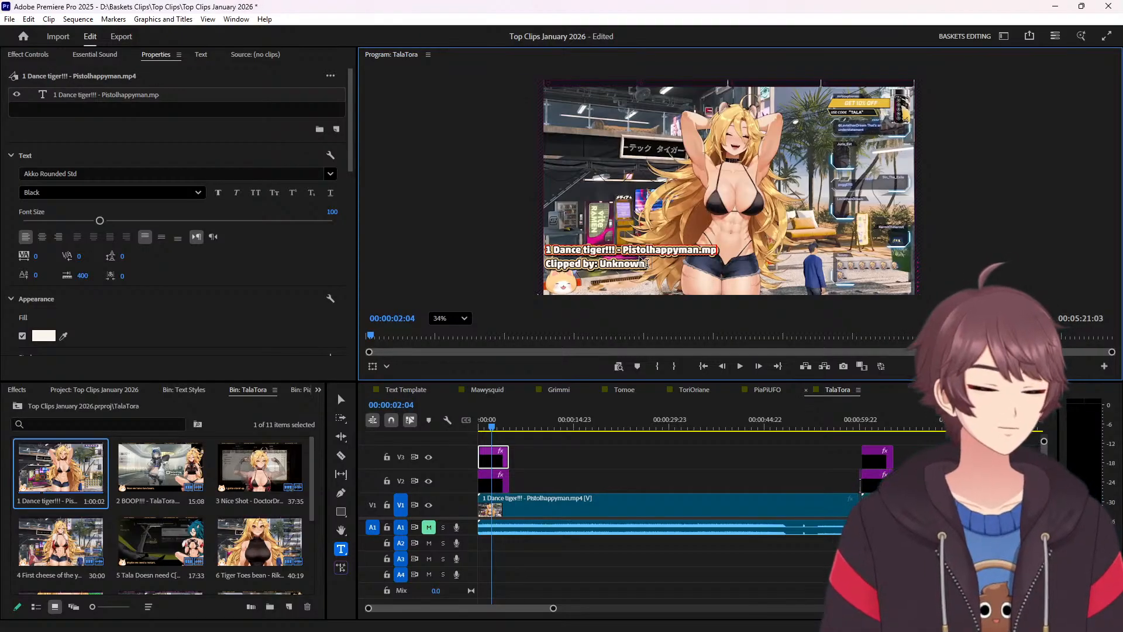
Trim the first clip's title to "Dance tiger!!!" and replace "Unknown" in its credit with the clipper's name from the file name.
double_click(651, 249)
key("ctrl+c")
key("BackSpace")
key("Delete")
key("Delete")
double_click(622, 264)
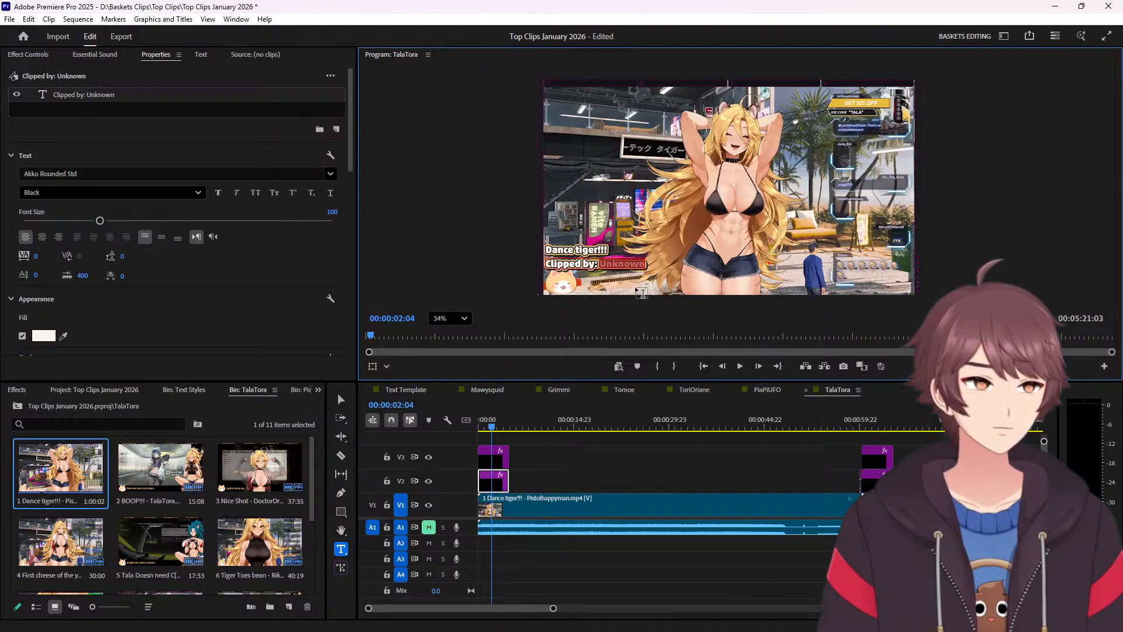
key("ctrl+v")
Move the playhead to the second clip's titles and replace "Clip Title Example" with bin clip 2's file name, "2 BOOP!!! - TalaTora.mp4".
left_click(863, 426)
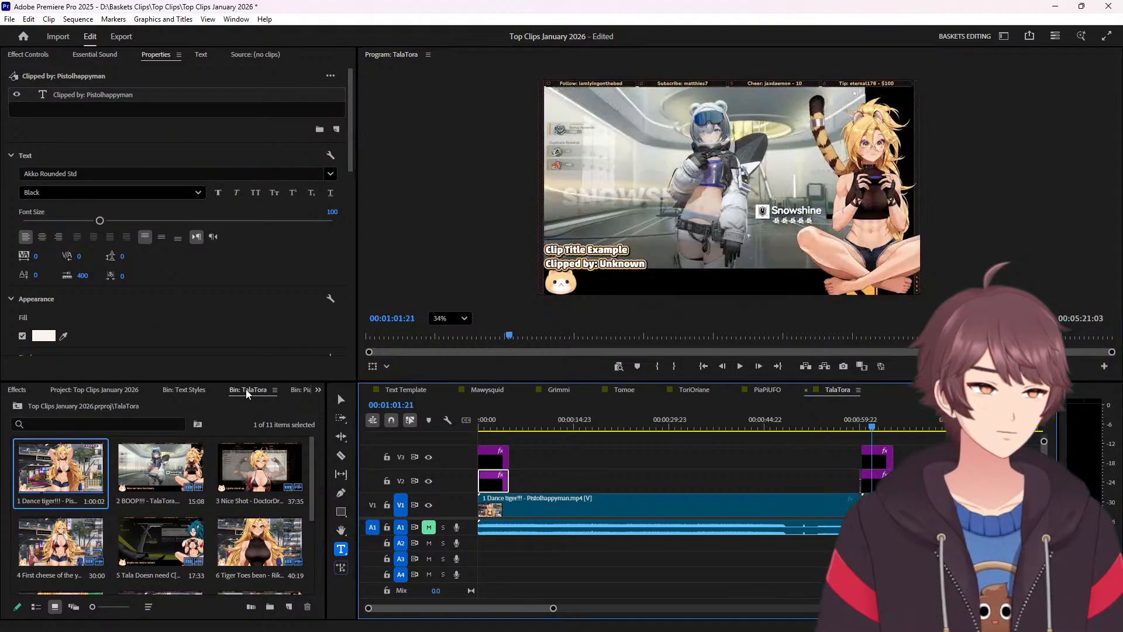
left_click(163, 502)
left_click(156, 502)
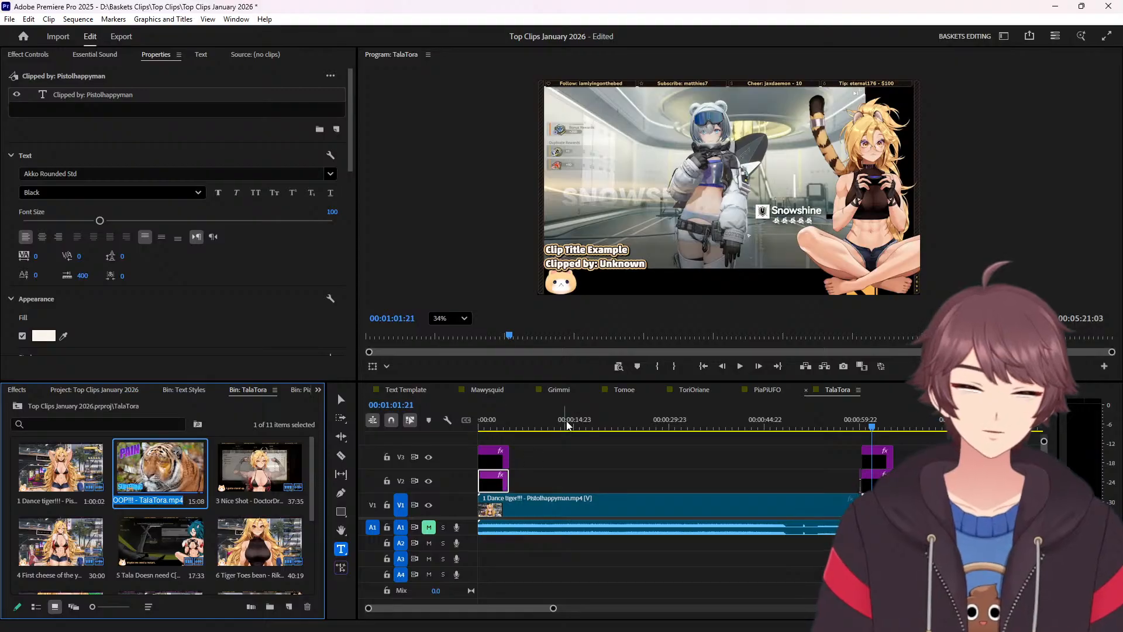
key("ctrl+c")
triple_click(587, 249)
key("ctrl+v")
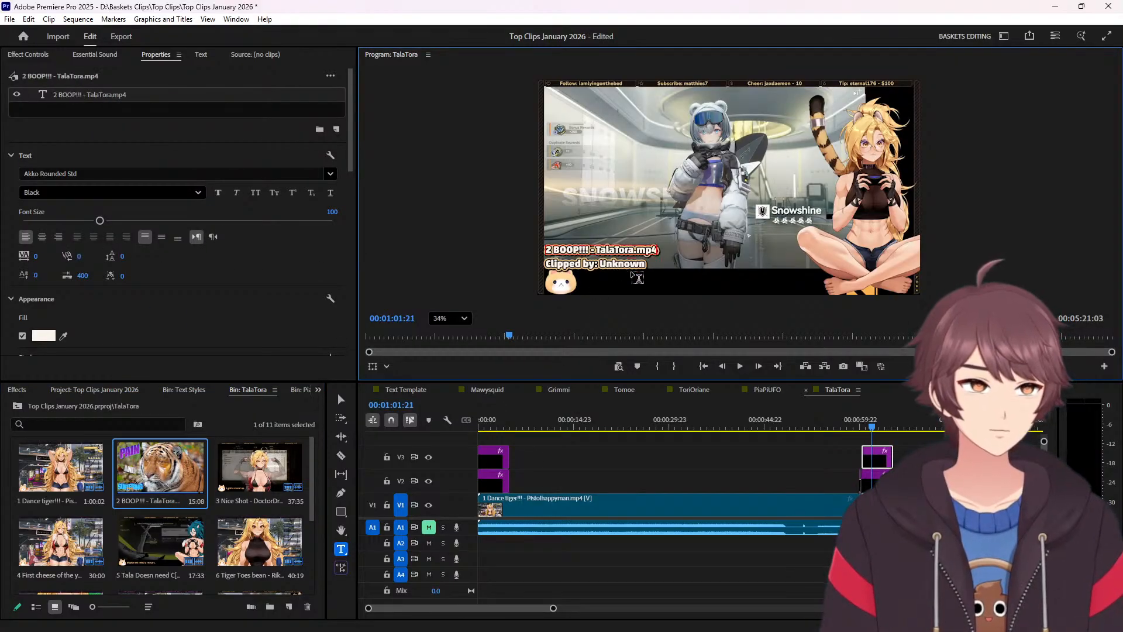
Trim the second clip's title to "BOOP!!!" and make its credit read "Clipped by: TalaTora".
key("BackSpace")
key("BackSpace")
key("BackSpace")
double_click(614, 249)
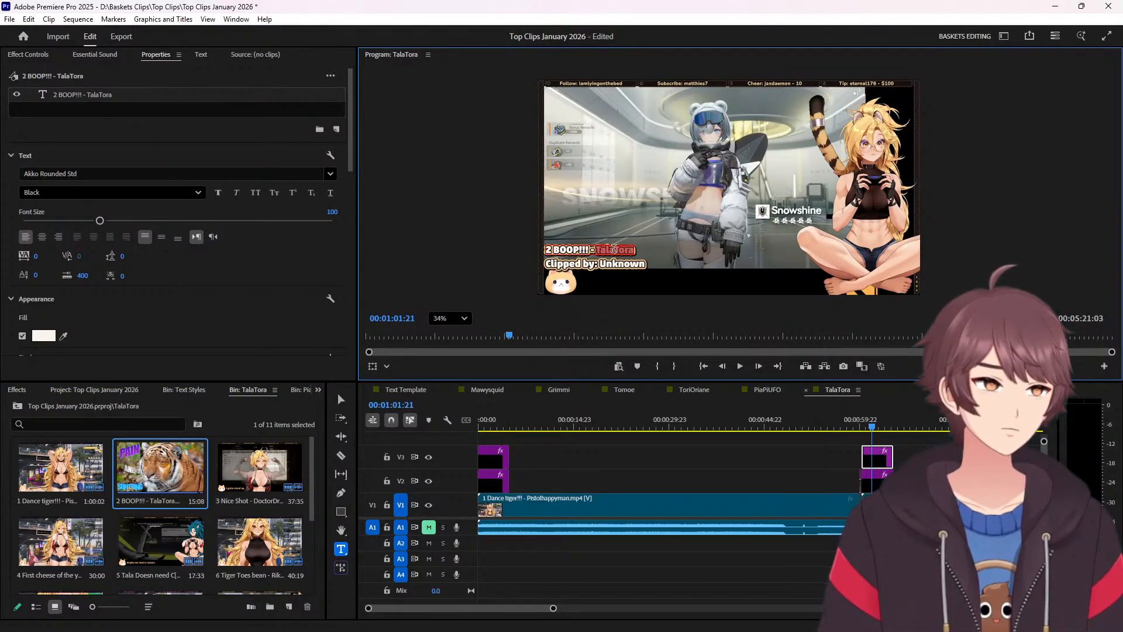
key("BackSpace")
key("Home")
key("Delete")
key("Delete")
double_click(616, 265)
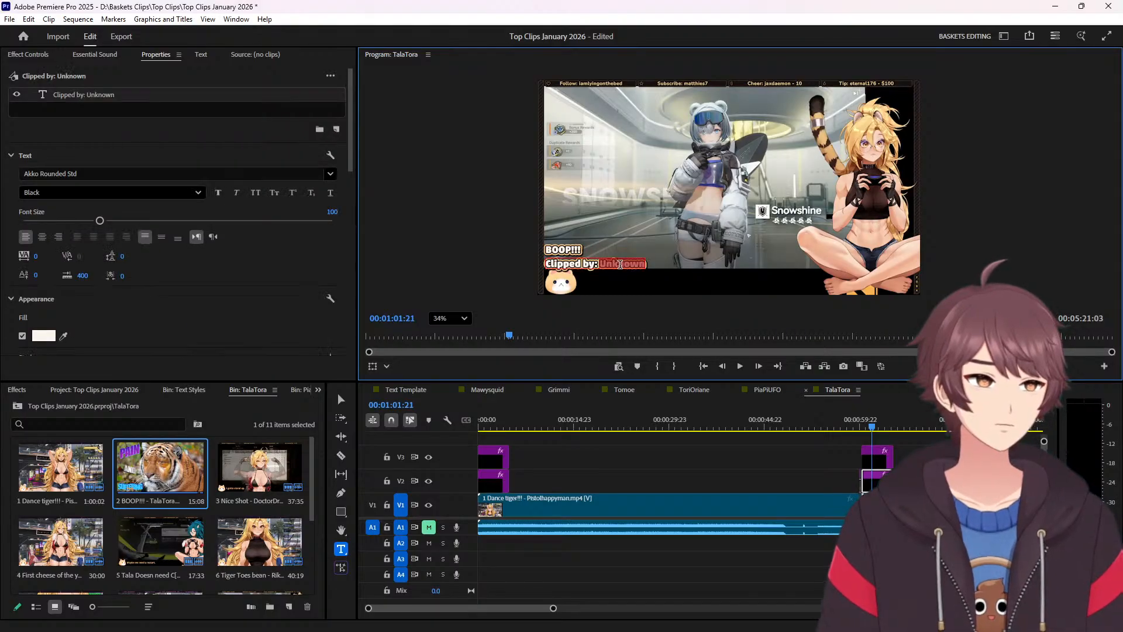
key("ctrl+v")
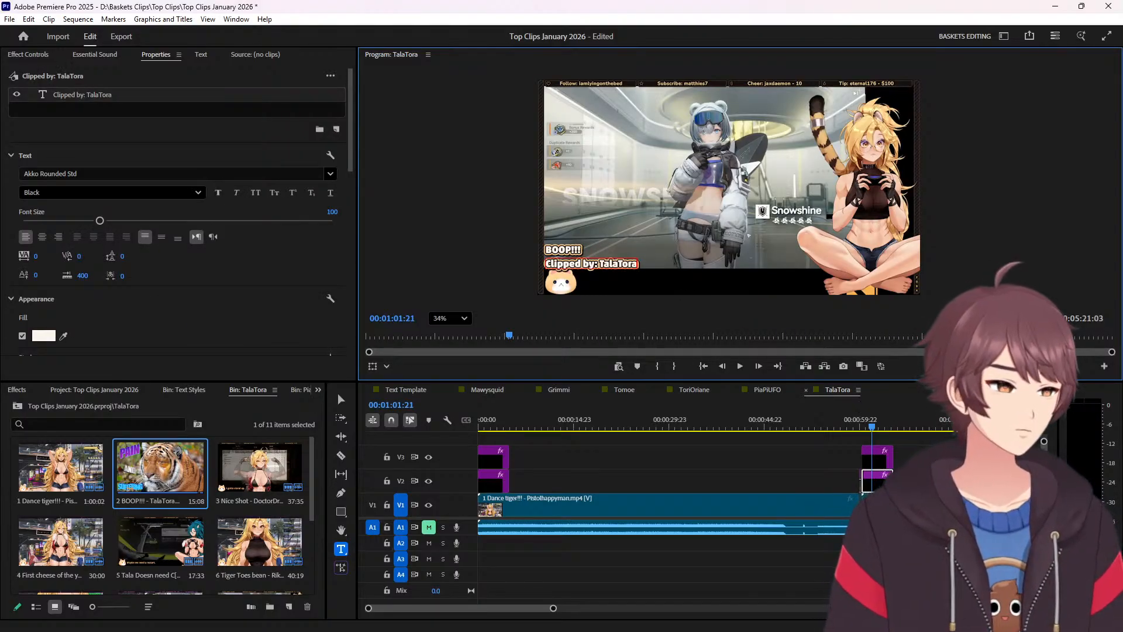
Move the playhead to the third clip's titles and replace "Clip Title Example" with the file name of bin clip 3.
left_click(978, 420)
left_click(247, 502)
left_click(248, 501)
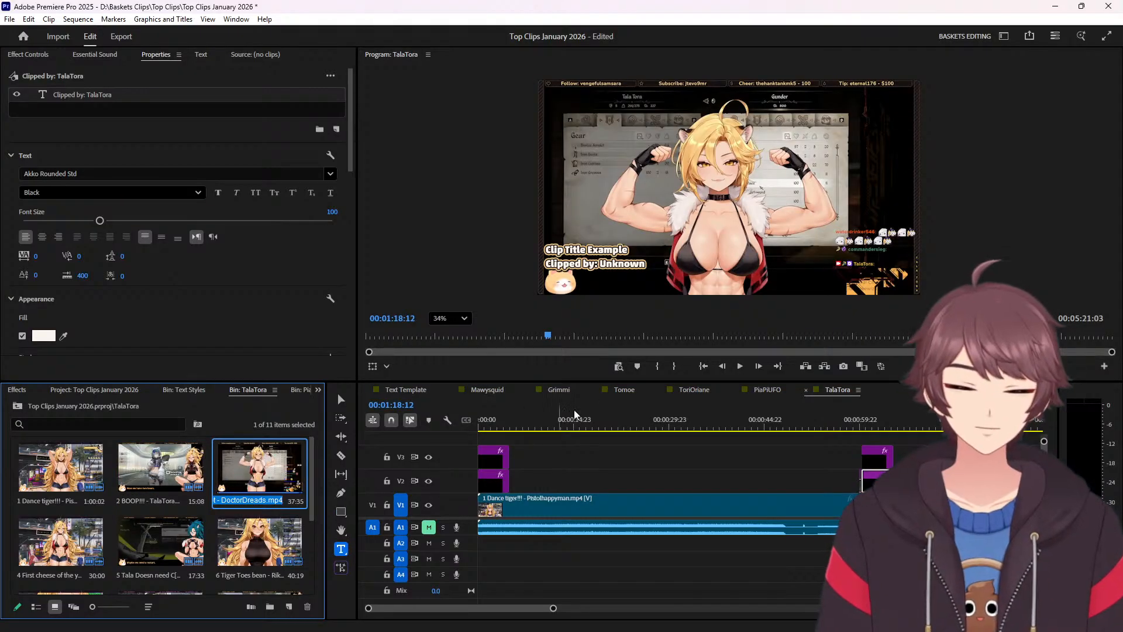
left_click(587, 252)
key("ctrl+a")
key("ctrl+v")
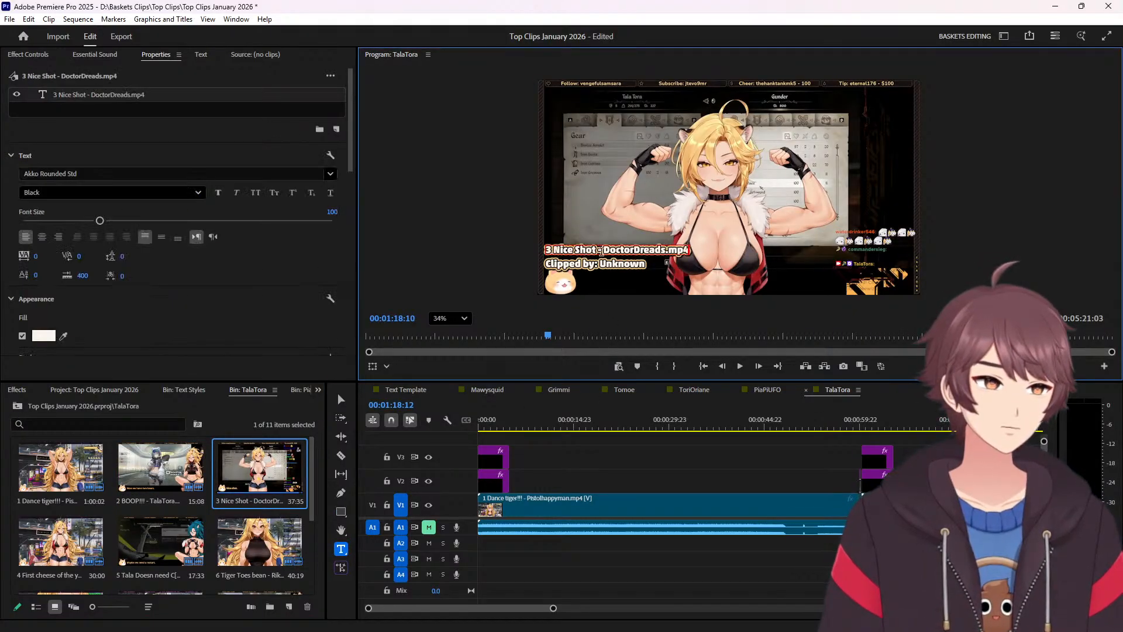
Trim the third clip's title to "Nice Shot" and replace "Unknown" in its credit with the clipper's name from the file name.
key("BackSpace")
key("BackSpace")
key("BackSpace")
double_click(638, 249)
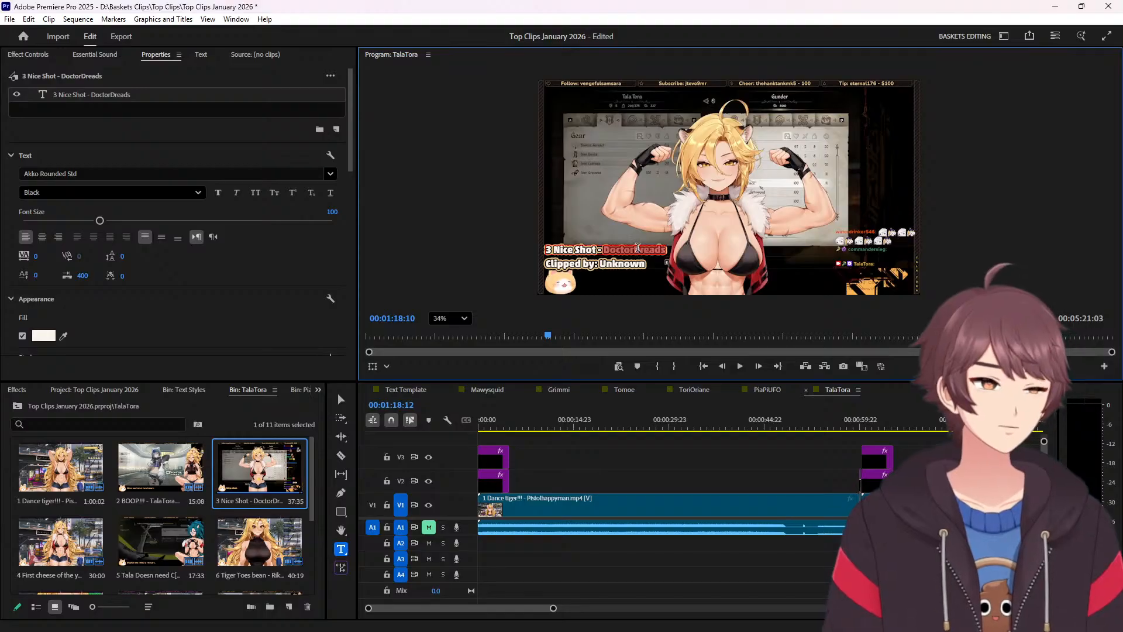
key("BackSpace")
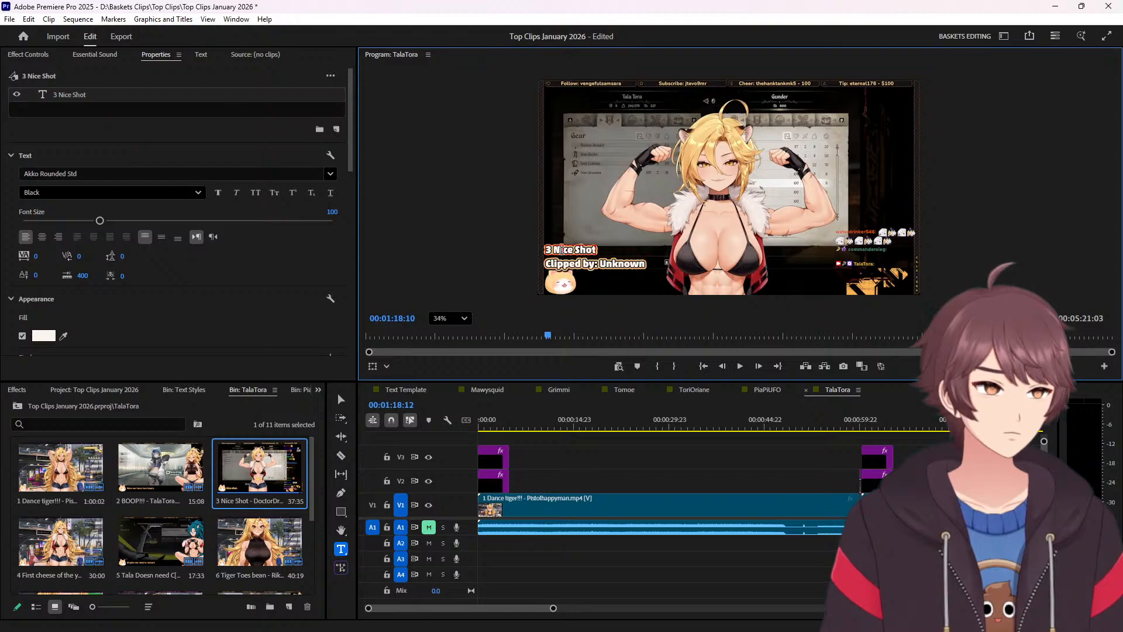
key("BackSpace")
double_click(611, 263)
type("DoctorDreads")
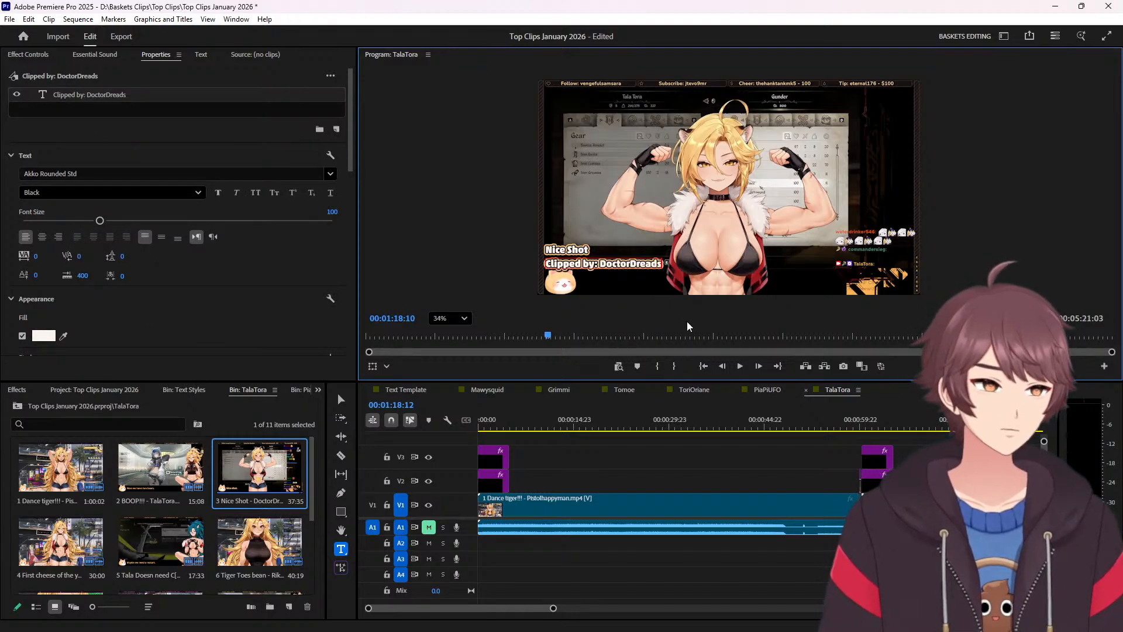
Move the playhead to the fourth clip's titles and replace "Clip Title Example" with the file name of bin clip 4.
scroll(697, 464, "right", 10)
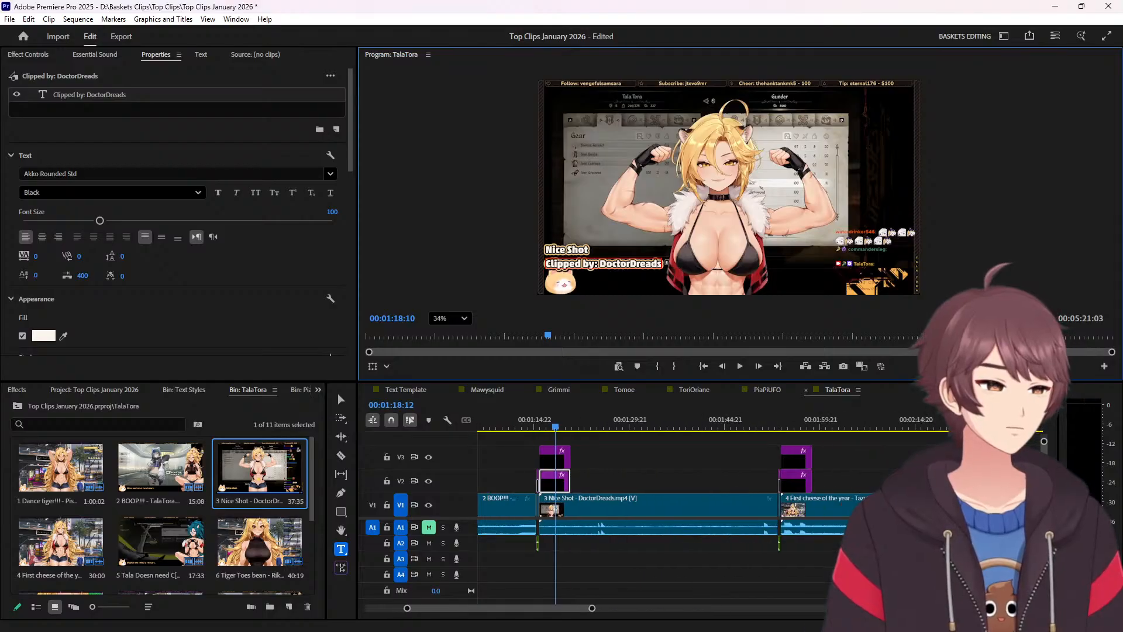
scroll(575, 424, "right", 2)
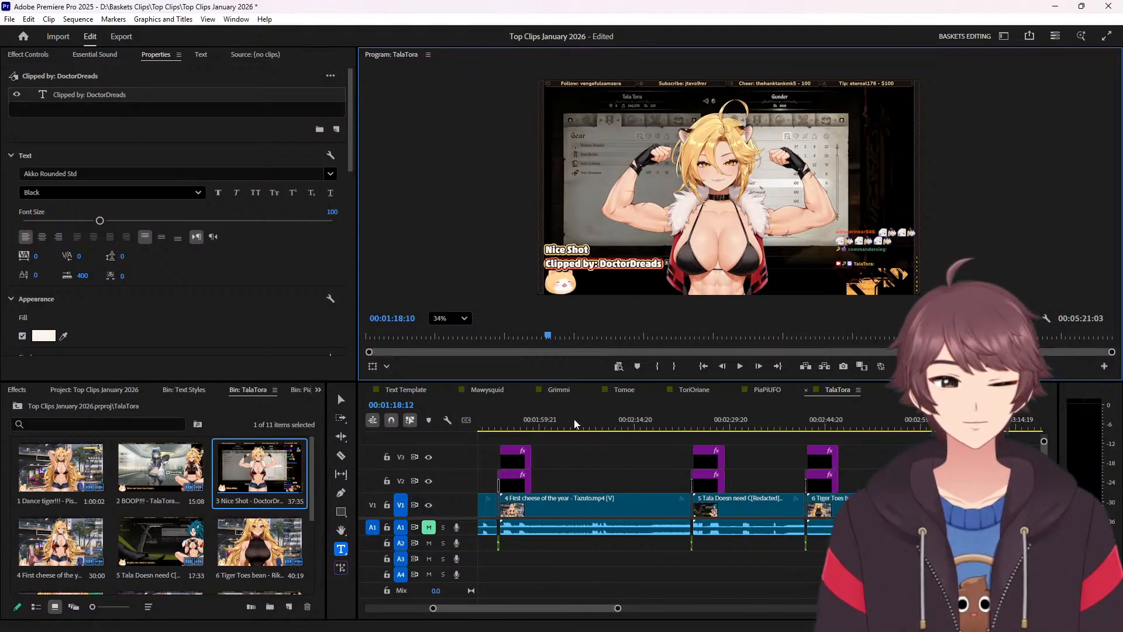
left_click(519, 426)
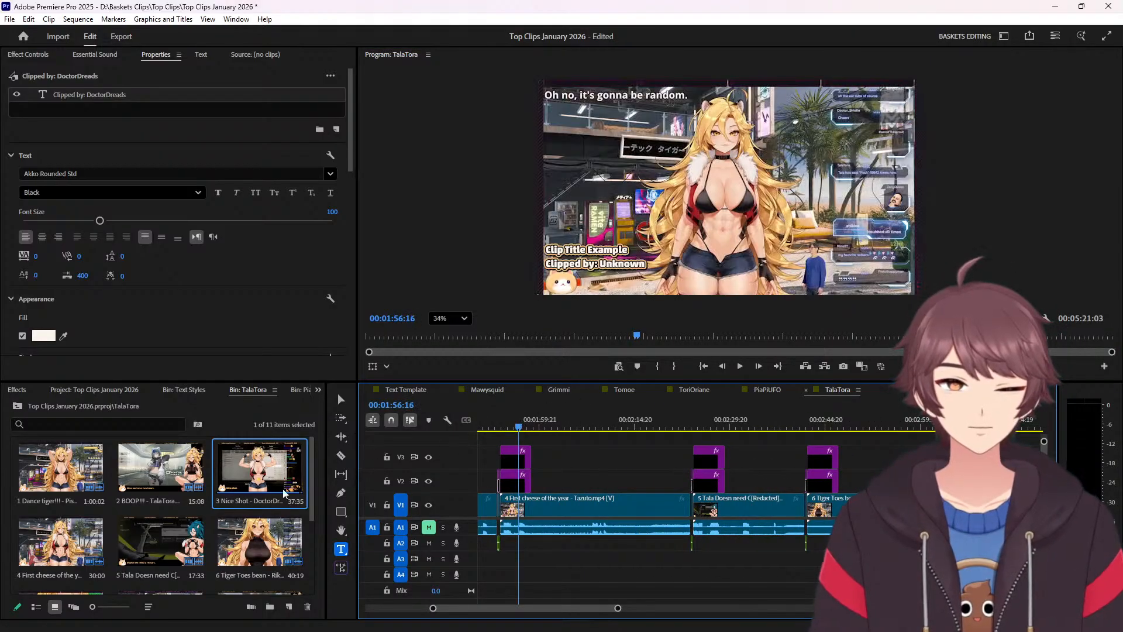
left_click(76, 579)
left_click(77, 579)
triple_click(609, 250)
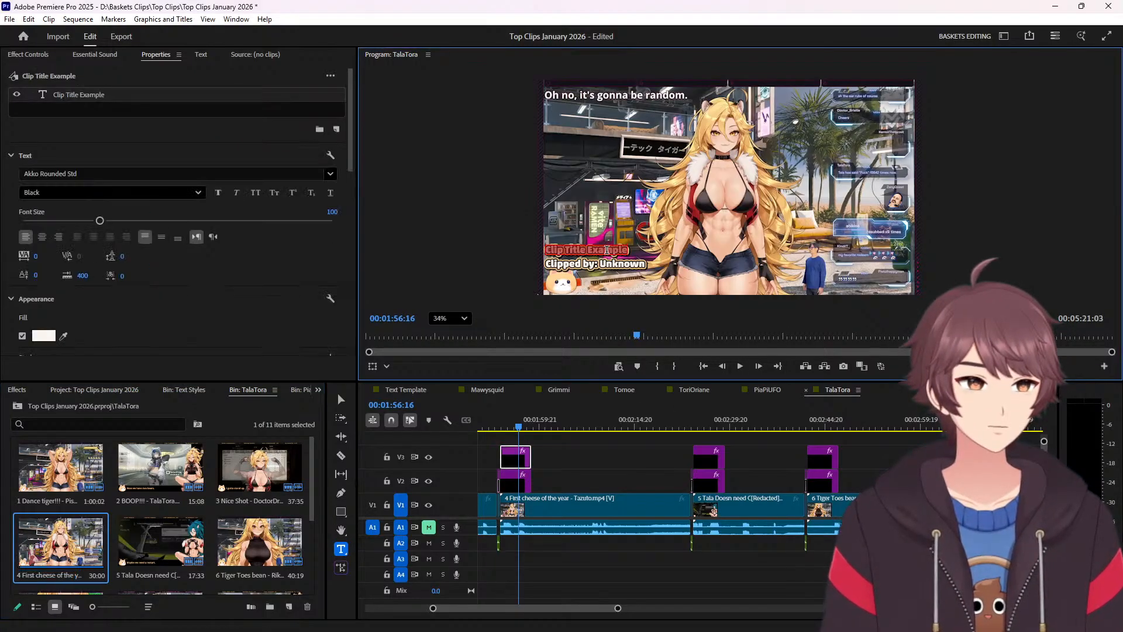
key("ctrl+v")
Trim the fourth clip's title to "First cheese of the year" and replace "Unknown" in its credit with the clipper's name.
key("BackSpace")
key("BackSpace")
key("BackSpace")
key("BackSpace")
key("BackSpace")
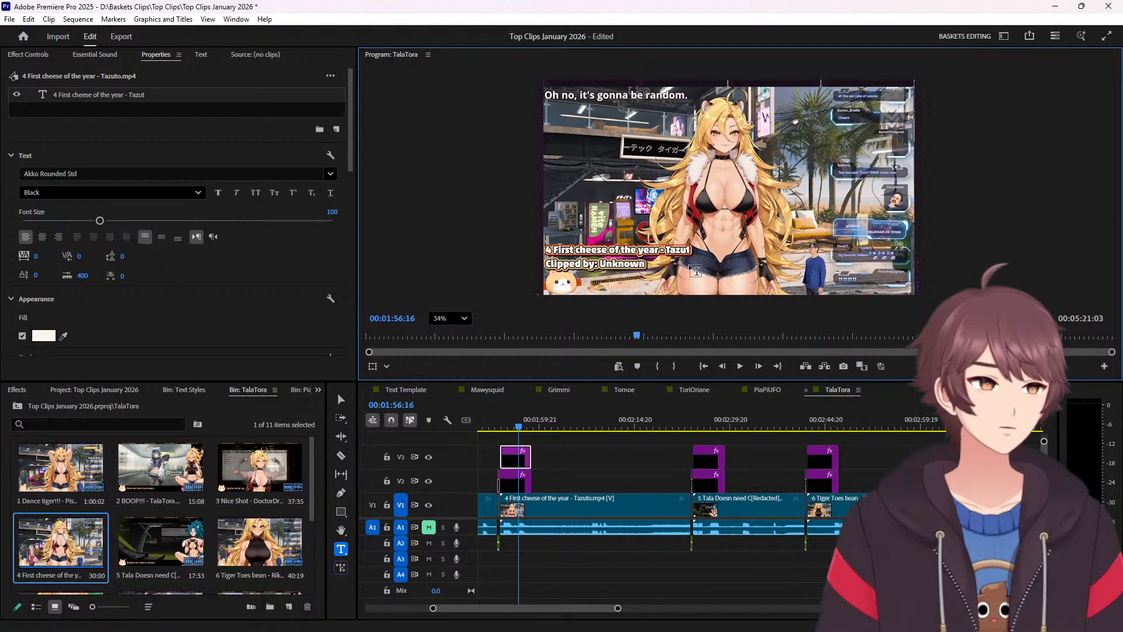
type("o")
key("BackSpace")
key("Home")
key("Delete")
key("Delete")
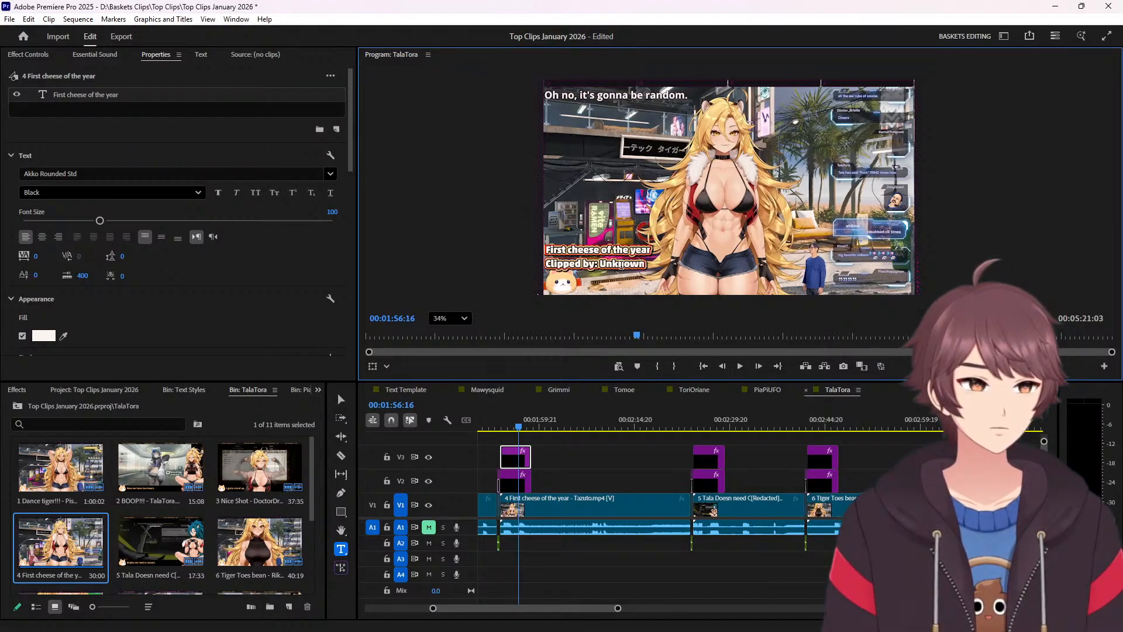
double_click(619, 265)
type("Tazuto")
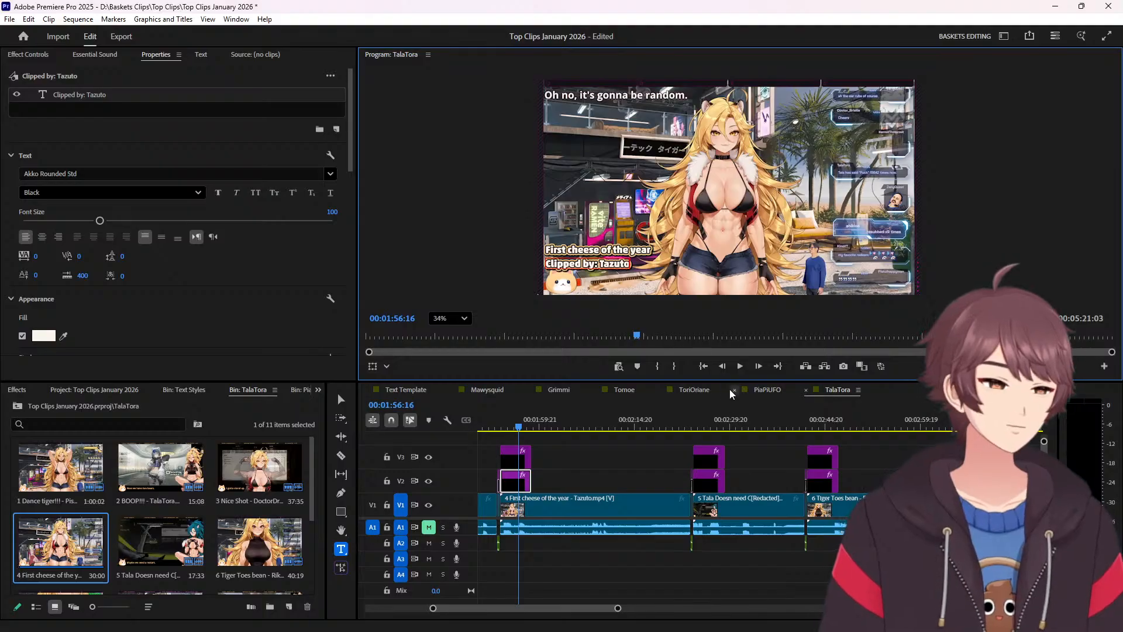
Move the playhead to the fifth clip's titles and replace "Clip Title Example" with bin clip 5's file name, without the extension.
left_click(704, 426)
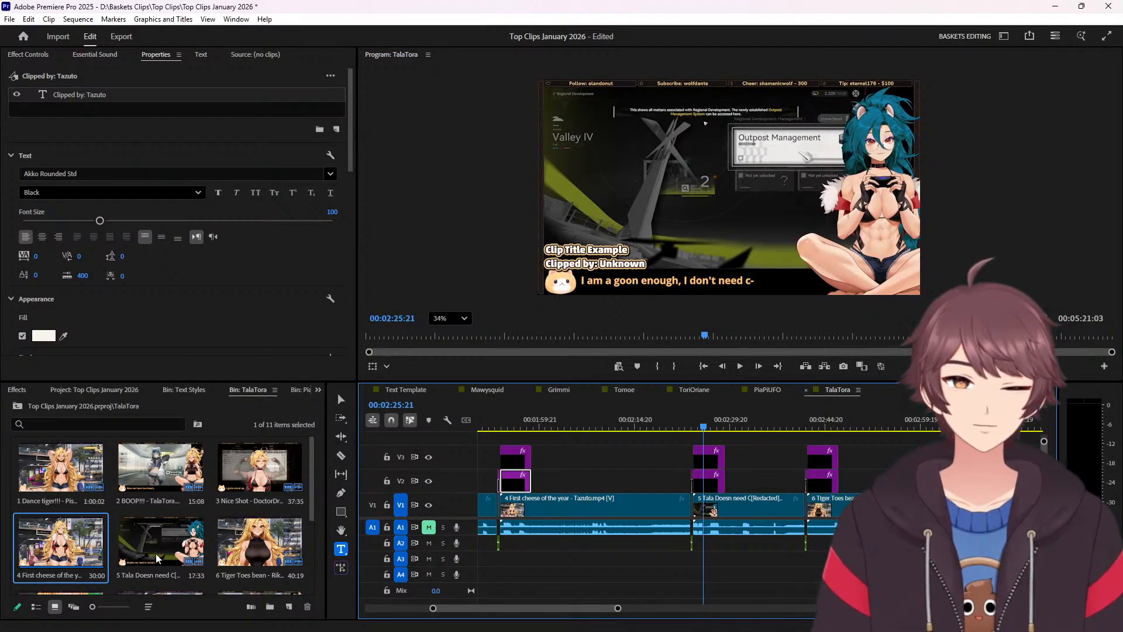
left_click(152, 577)
left_click(152, 576)
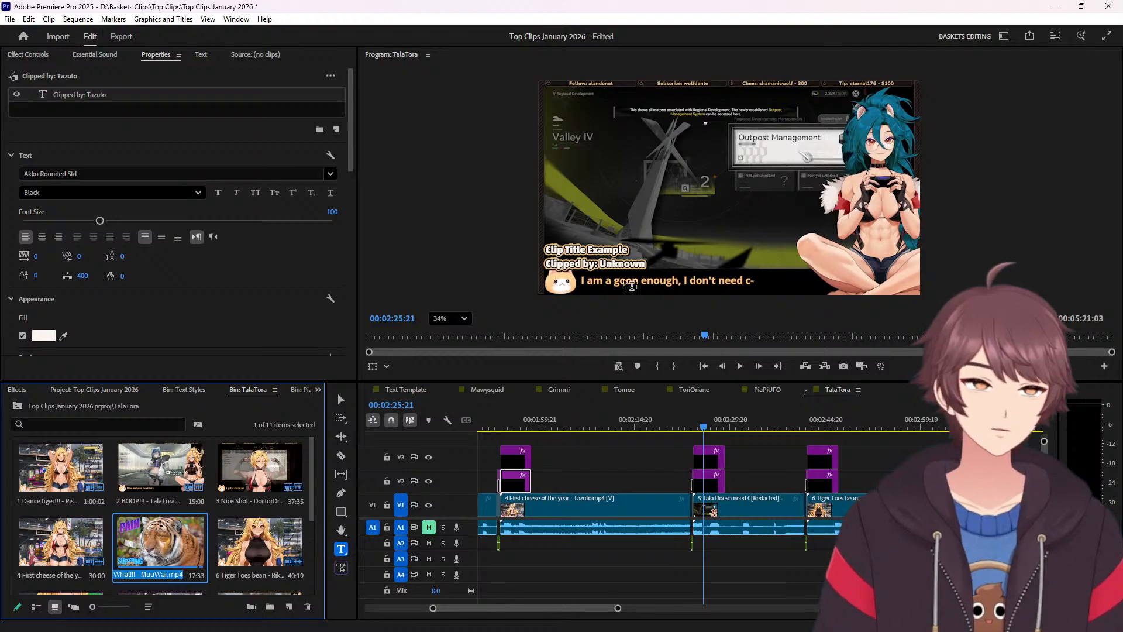
left_click(606, 251)
key("BackSpace")
key("BackSpace")
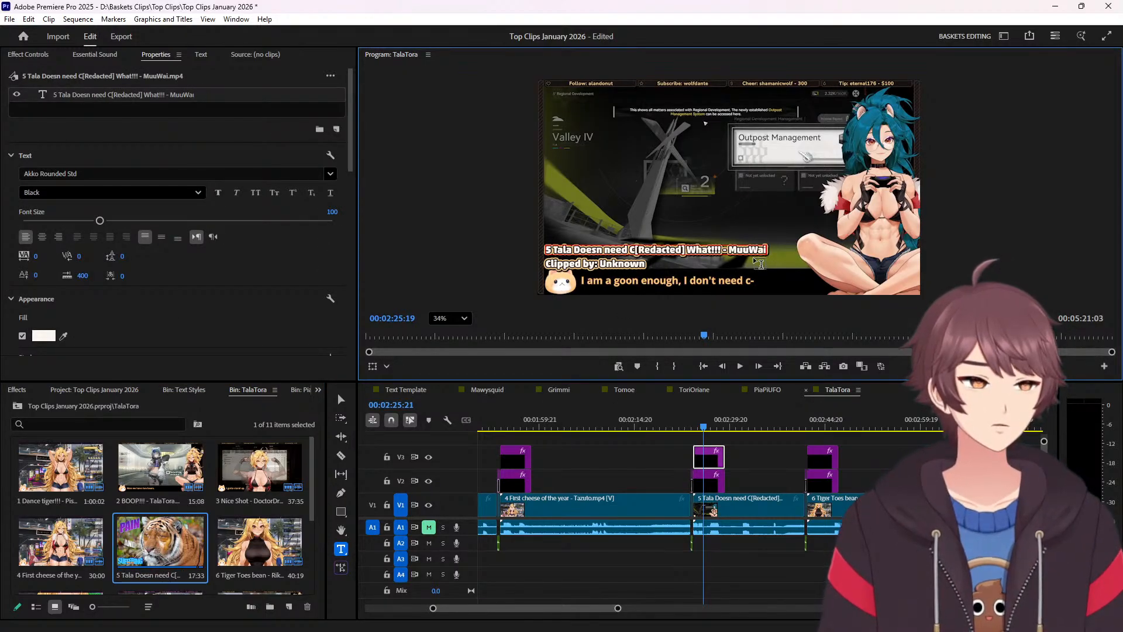
Edit the fifth clip's title to "Tala Doesn't need C[Redacted] What!!!" and replace "Unknown" in its credit with the clipper's name.
double_click(751, 248)
key("ctrl+c")
key("BackSpace")
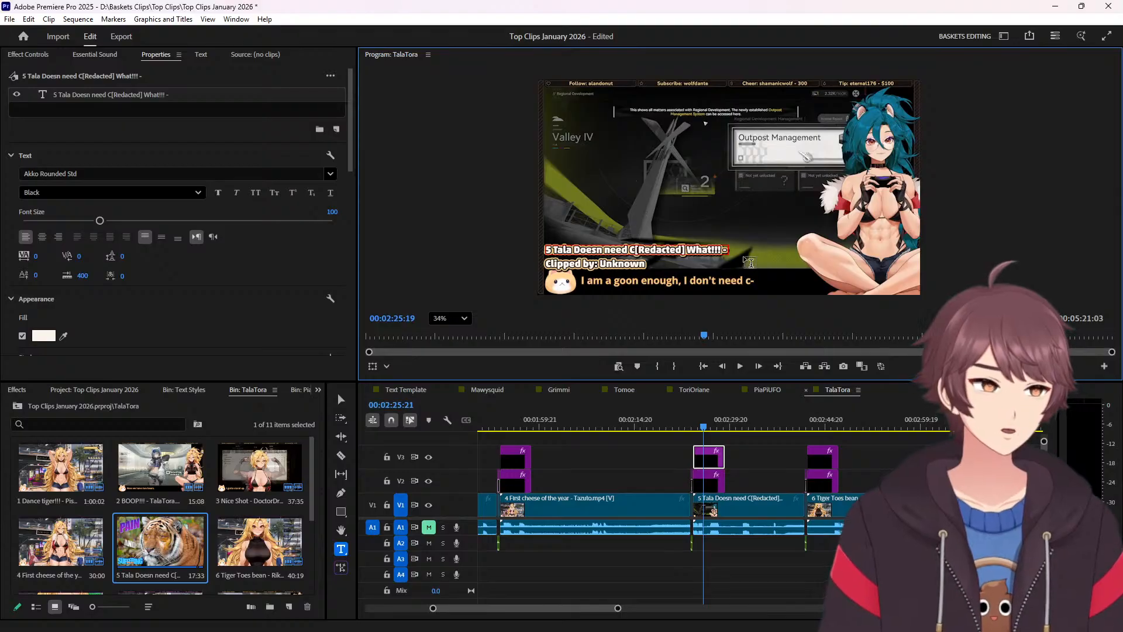
key("Delete")
key("Delete")
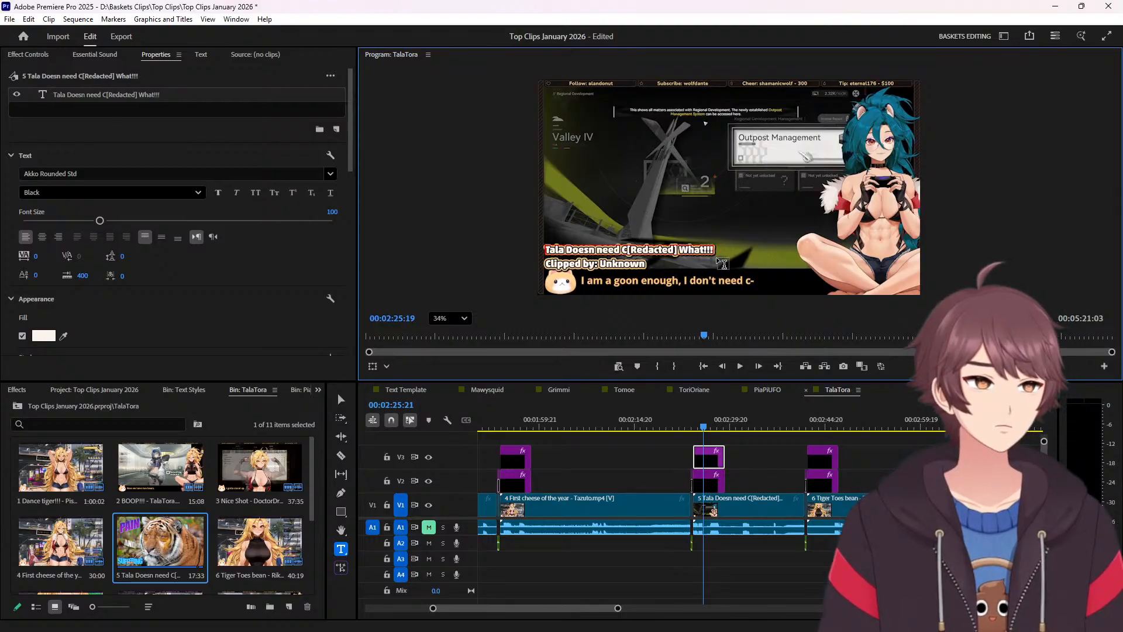
double_click(629, 265)
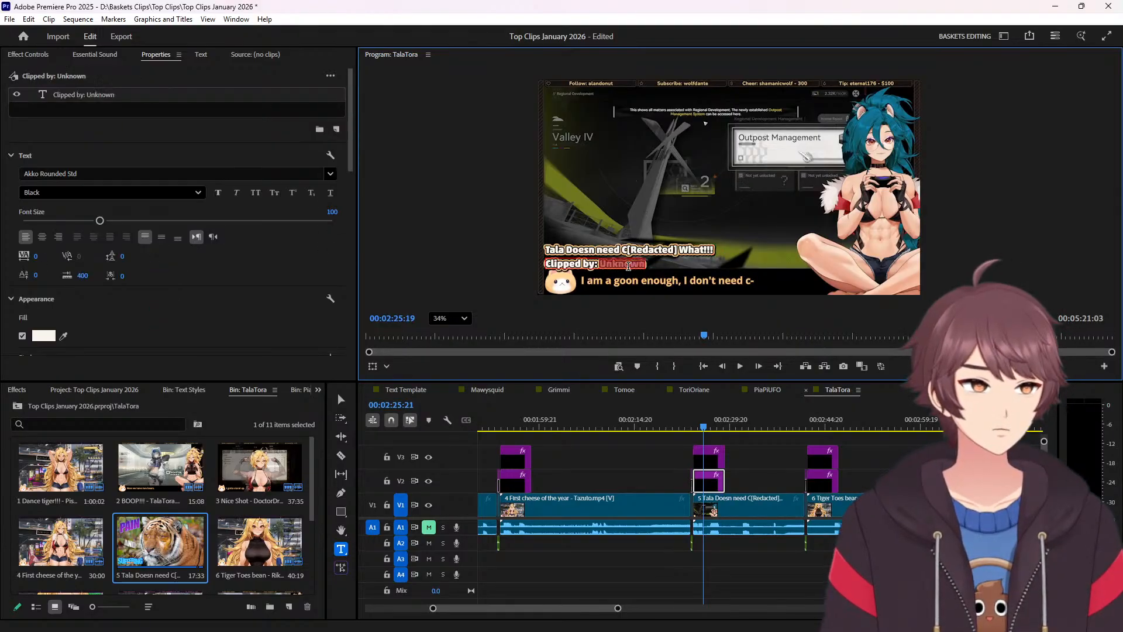
key("ctrl+v")
left_click(593, 256)
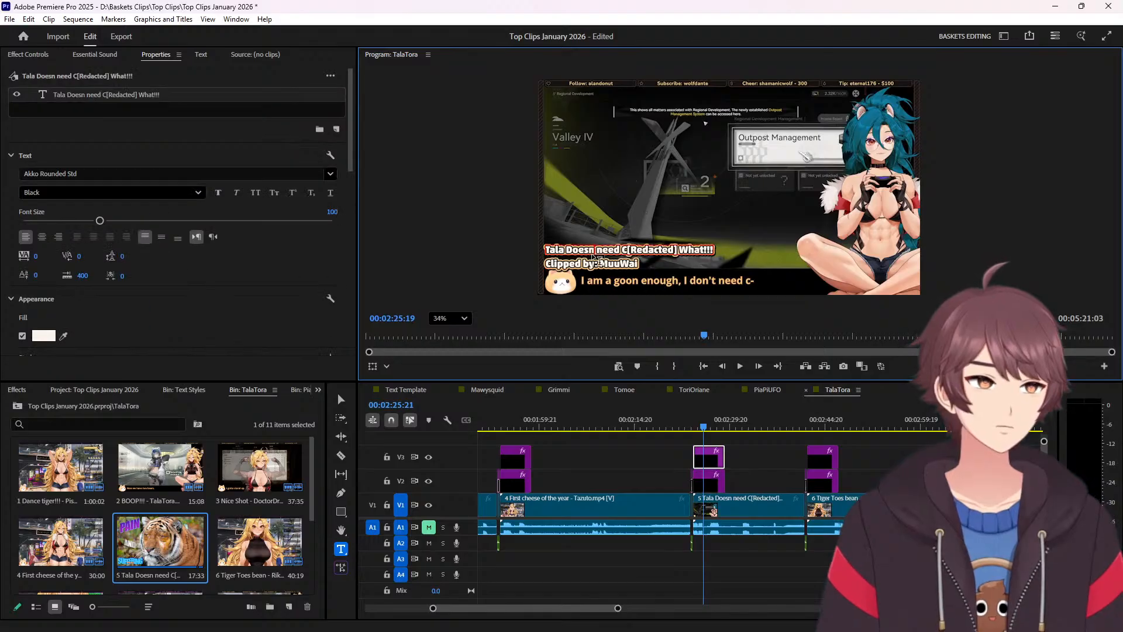
type("'t")
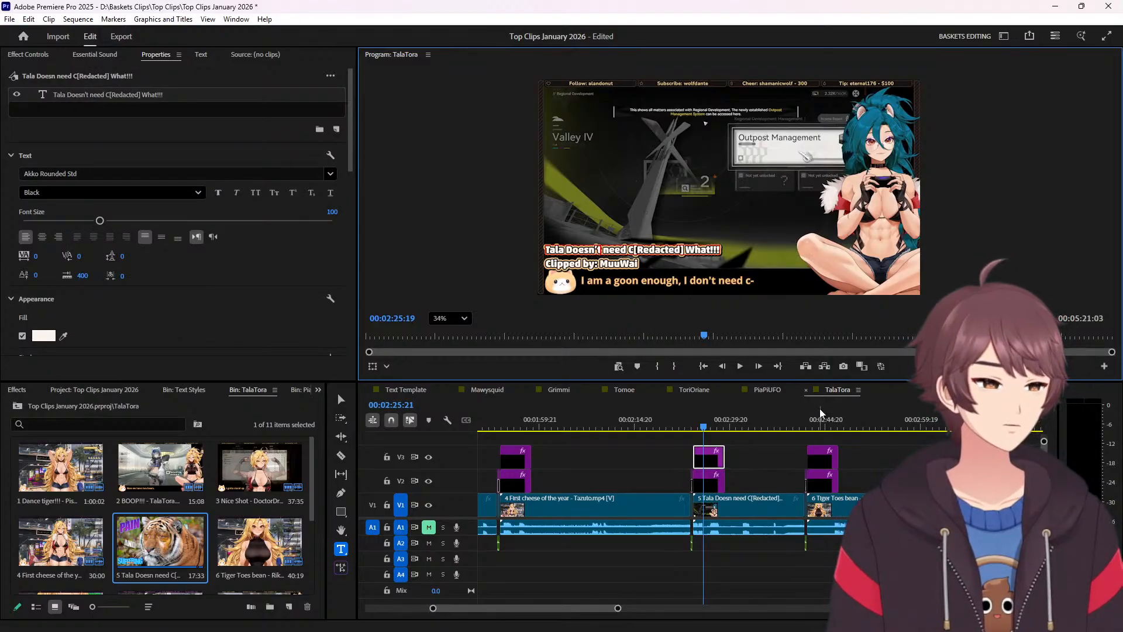
Move the playhead to the sixth clip's titles and replace "Clip Title Example" with bin clip 6's file name.
left_click(827, 428)
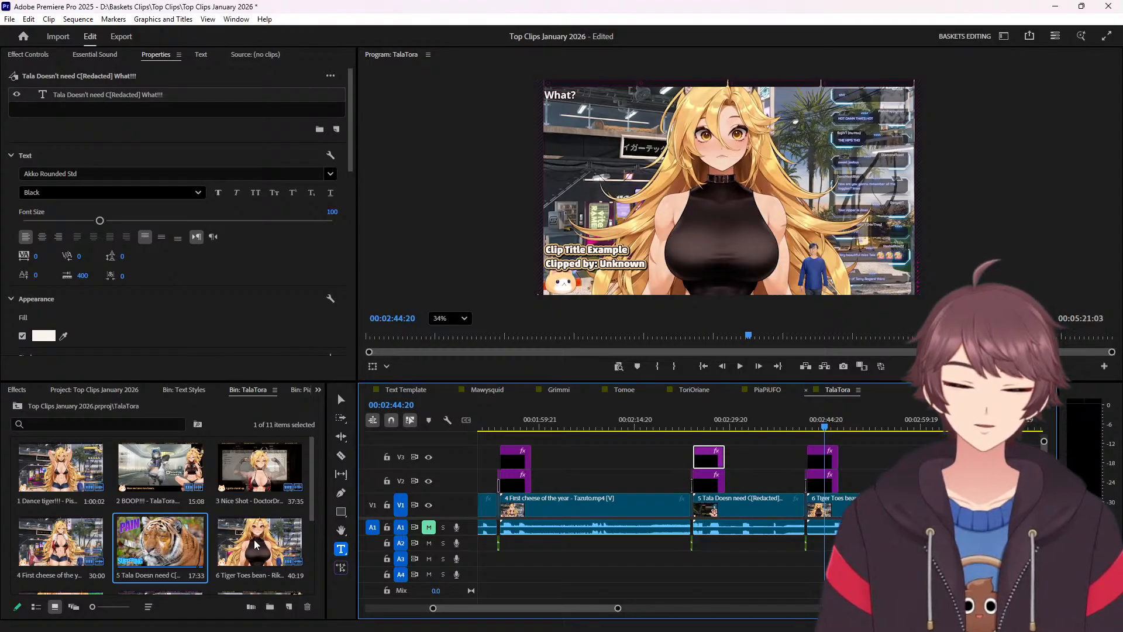
left_click(261, 575)
left_click(261, 575)
key("ctrl+c")
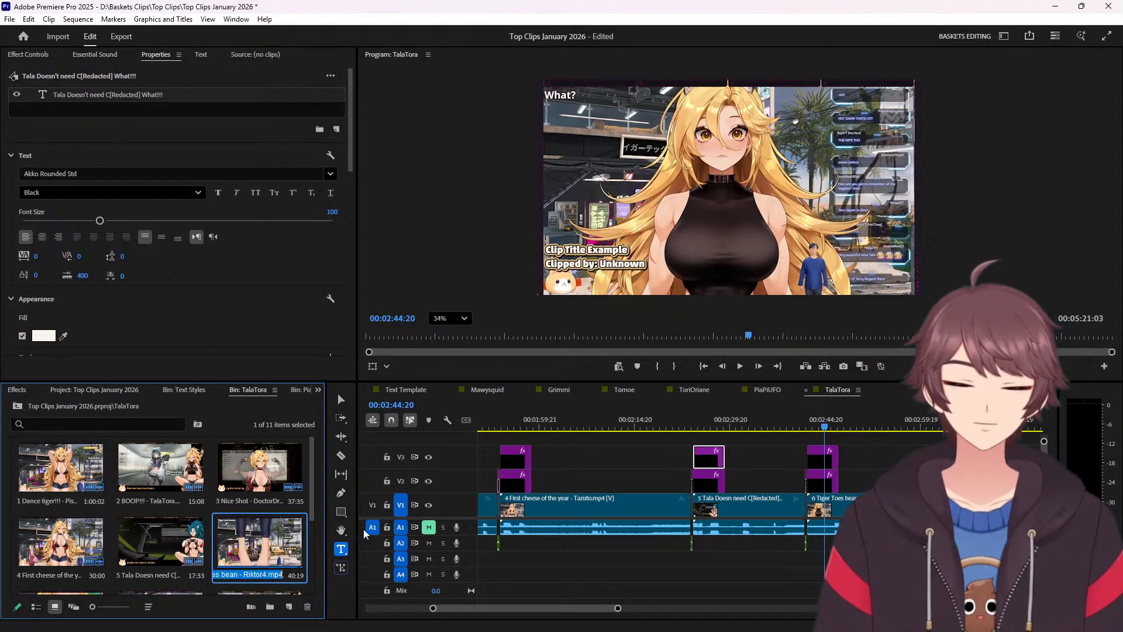
left_click(617, 253)
key("ctrl+a")
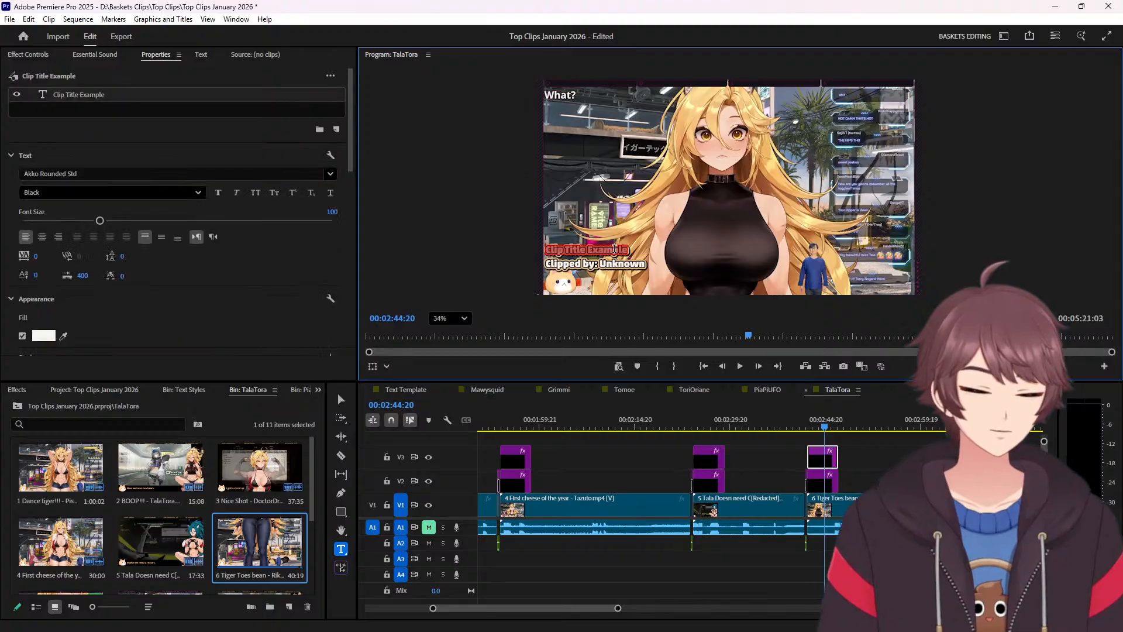
key("ctrl+v")
Trim the sixth clip's title to "Tiger Toes bean" and replace "Unknown" in its credit with the clipper's name.
double_click(651, 247)
key("ctrl+c")
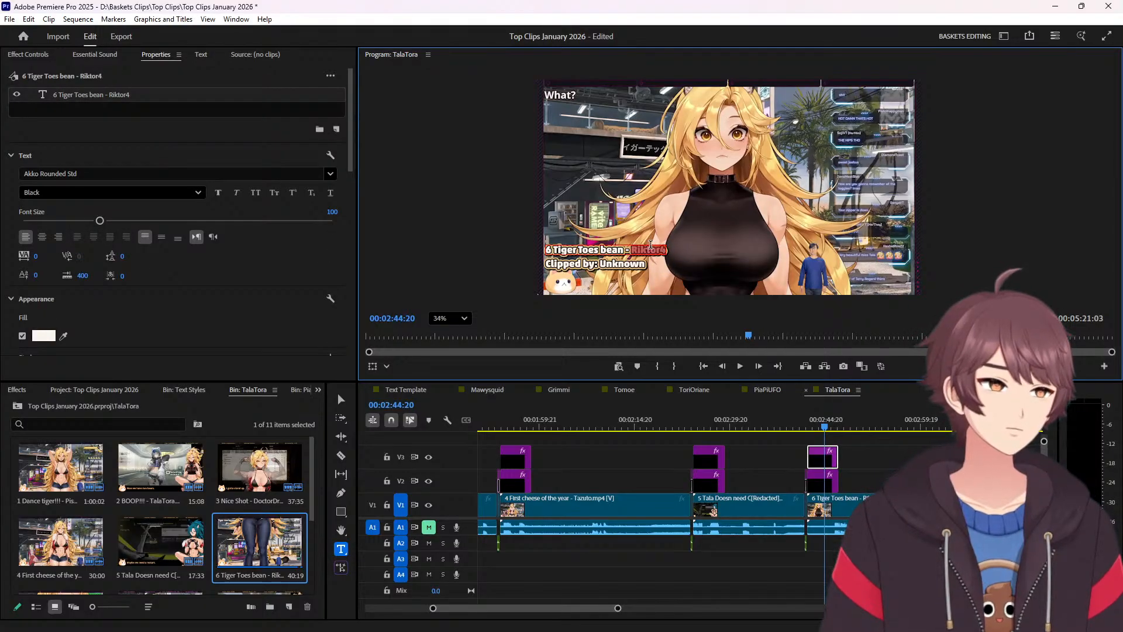
key("BackSpace")
key("Delete")
key("Delete")
double_click(628, 264)
key("ctrl+v")
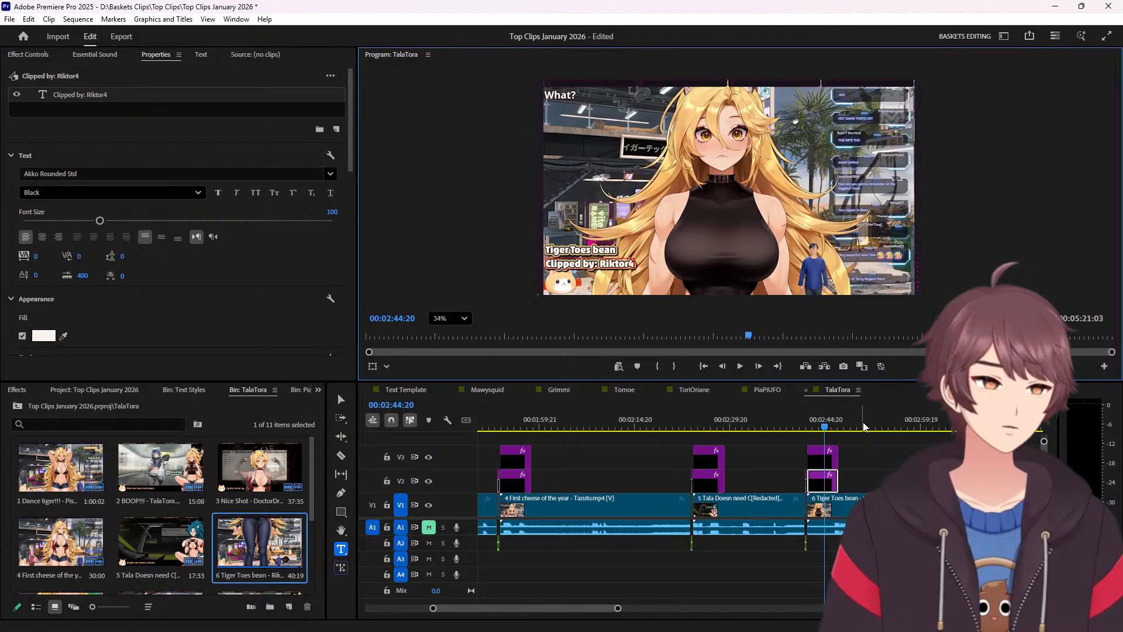
Move the playhead to the seventh clip's titles and replace "Clip Title Example" with bin clip 7's file name.
scroll(864, 422, "right", 8)
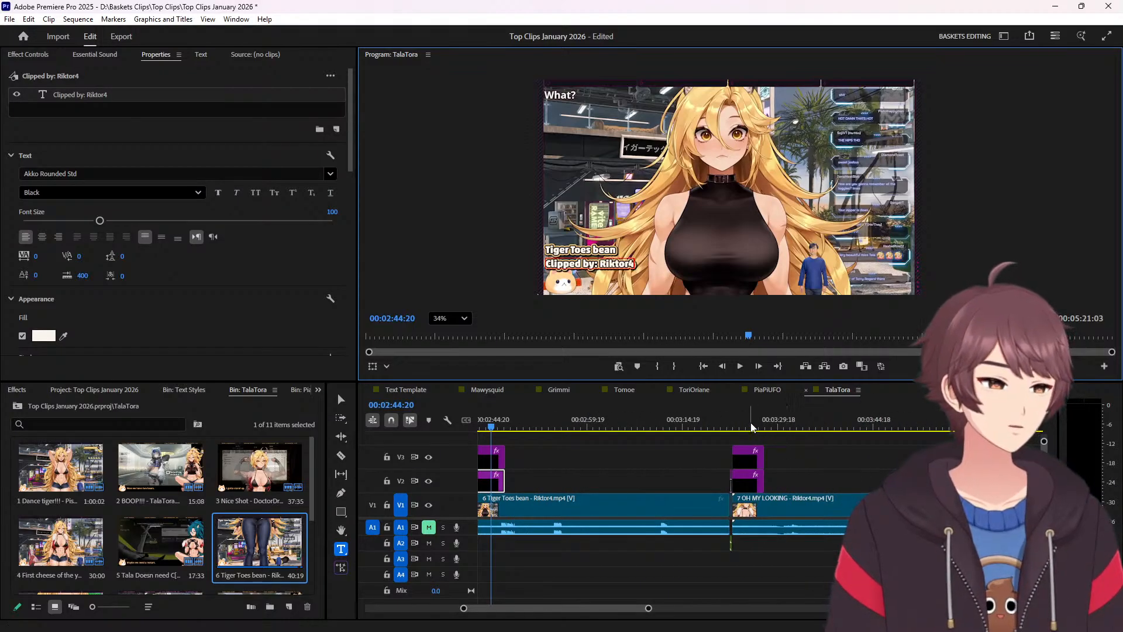
left_click(749, 427)
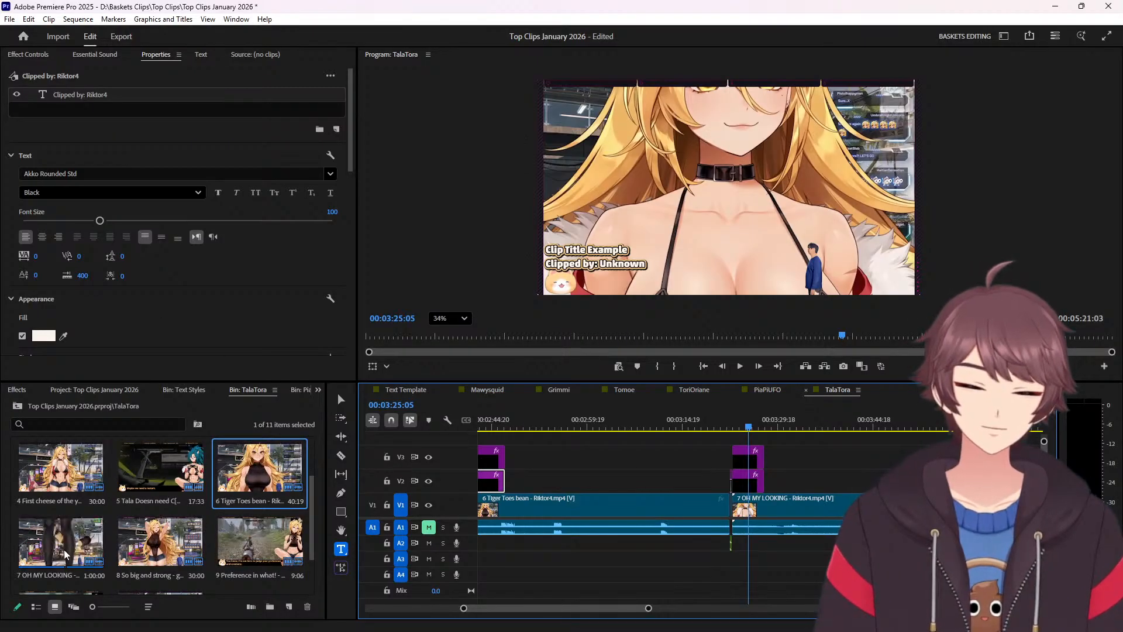
scroll(64, 532, "down", 2)
left_click(58, 513)
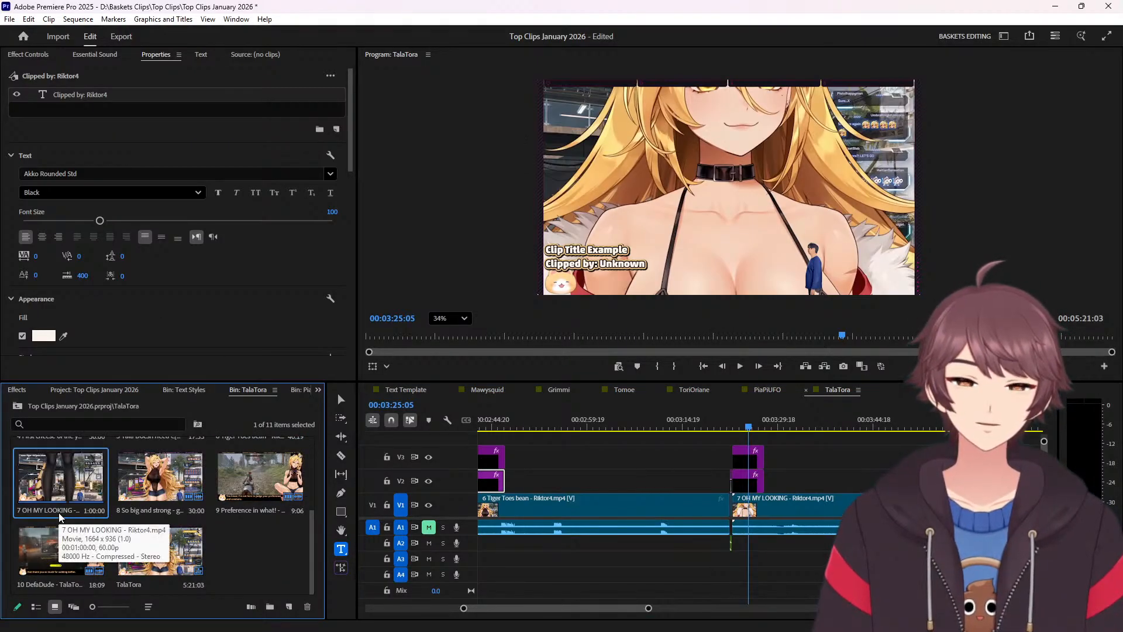
left_click(58, 512)
key("ctrl+c")
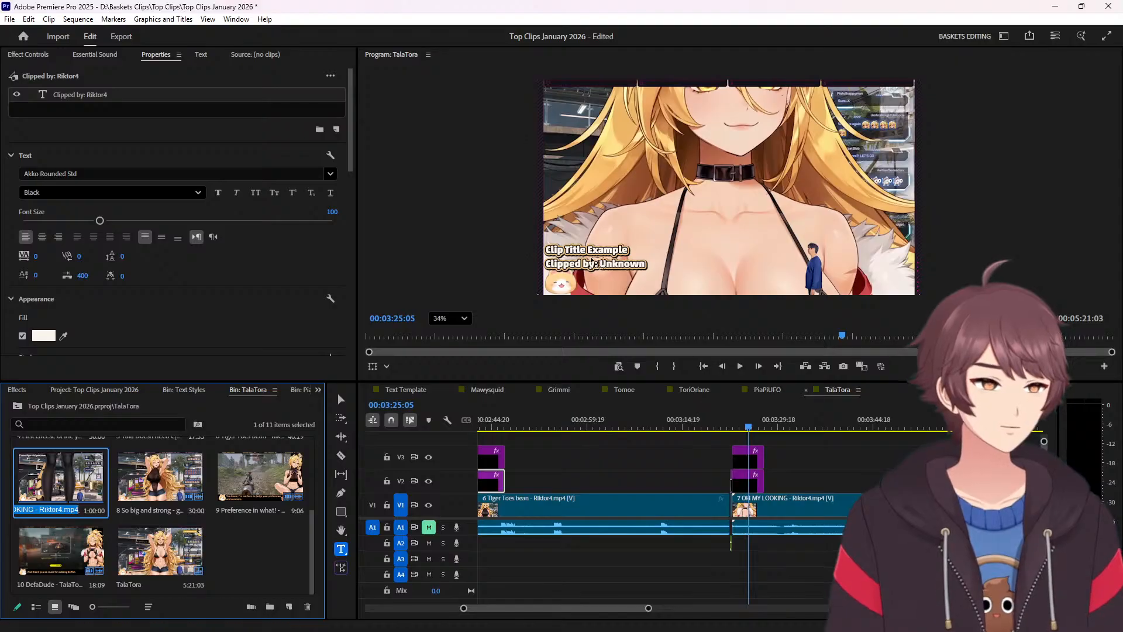
triple_click(587, 249)
key("ctrl+v")
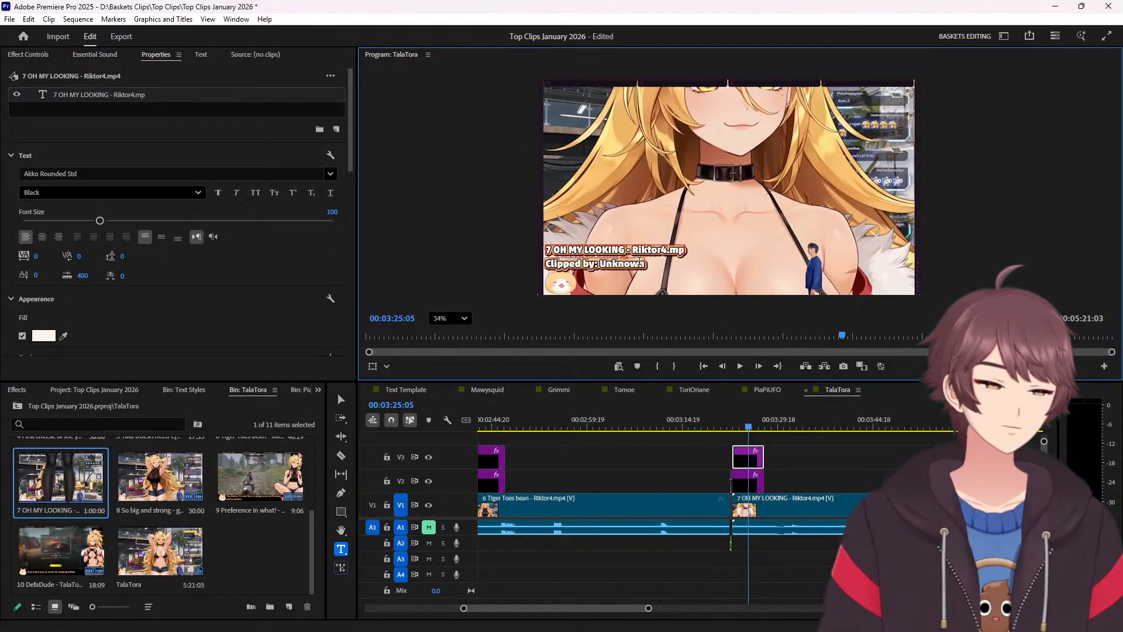
Trim the seventh clip's title to "OH MY LOOKING" and select "Unknown" in its credit.
key("BackSpace")
key("BackSpace")
key("BackSpace")
key("BackSpace")
key("Home")
key("Delete")
key("Delete")
double_click(632, 265)
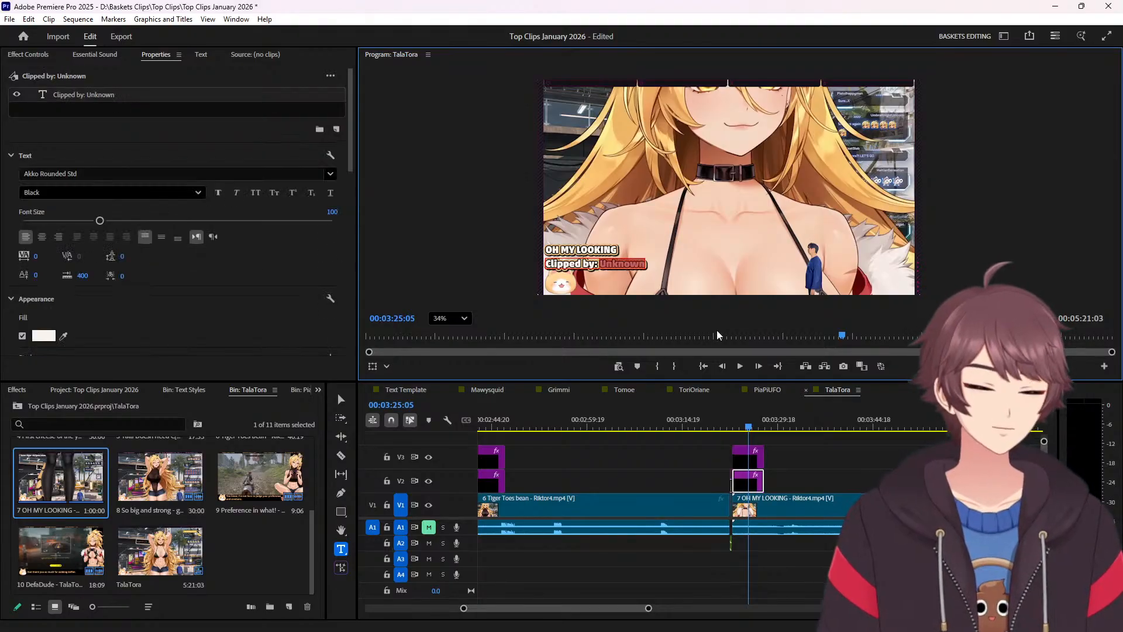
Move the playhead to the eighth clip's titles and replace "Clip Title Example" with bin clip 8's file name, without the extension.
left_click(825, 450)
key("Down")
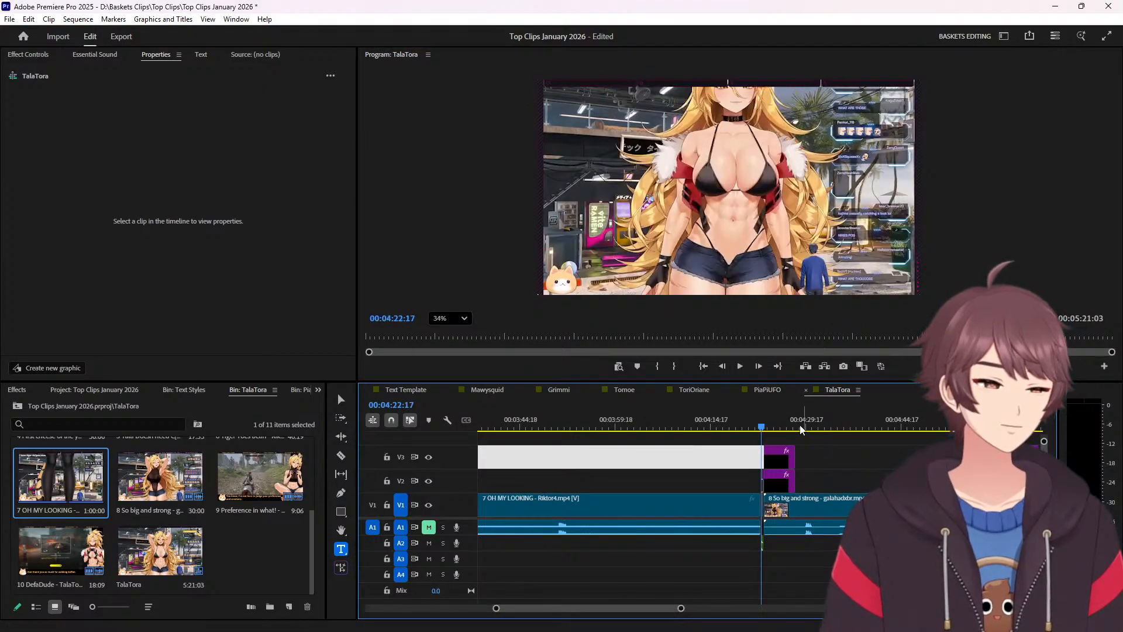
scroll(746, 481, "down", 3)
left_click(656, 426)
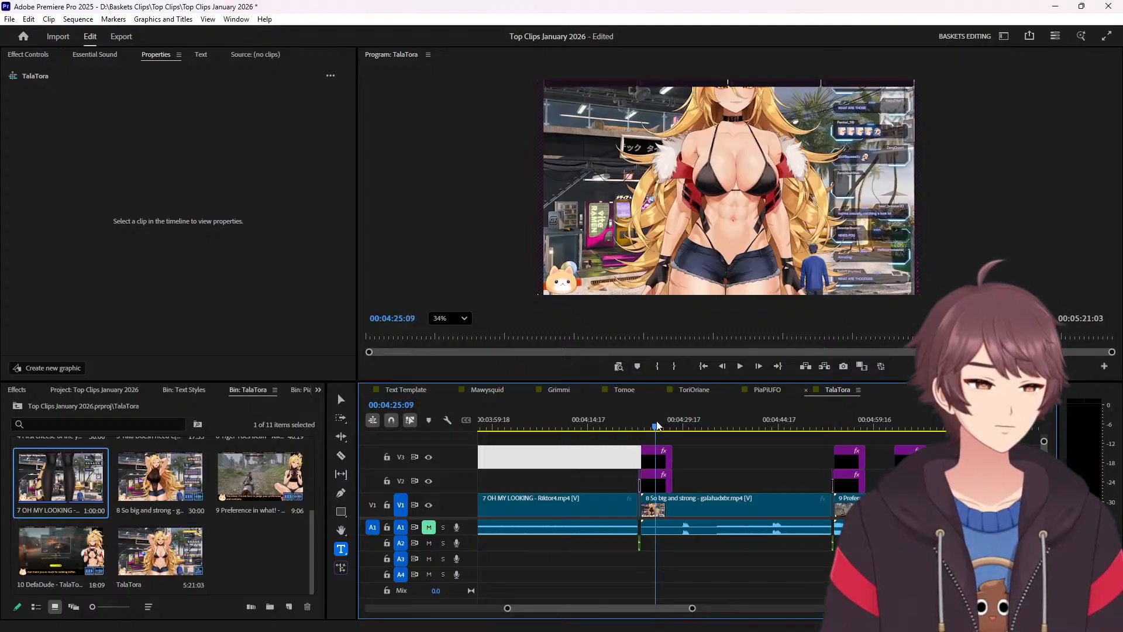
left_click(171, 513)
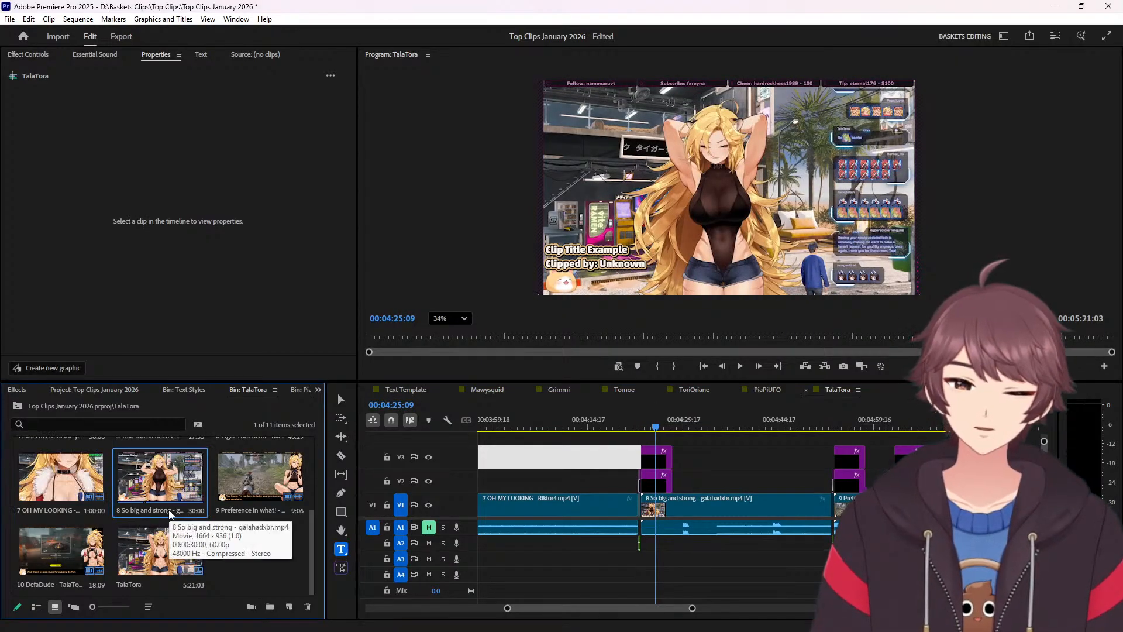
left_click(171, 512)
key("ctrl+c")
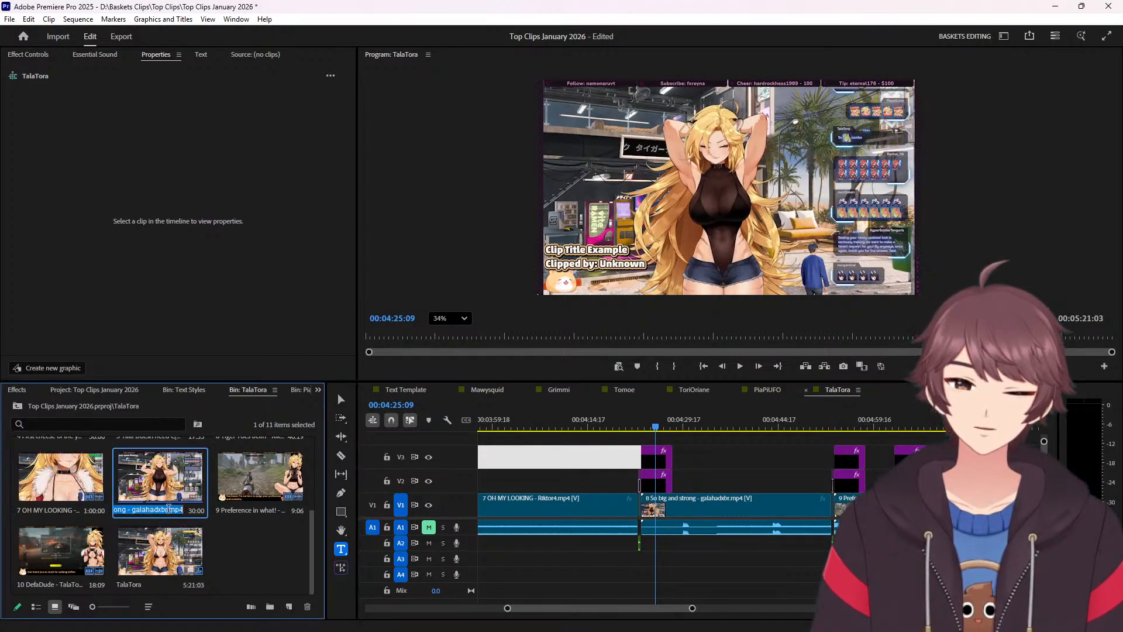
left_click(578, 248)
key("ctrl+a")
key("ctrl+v")
key("BackSpace")
key("BackSpace")
key("BackSpace")
Trim the eighth clip's title to "So big and strong" and replace "Unknown" in its credit with the clipper's name.
double_click(683, 250)
key("ctrl+c")
key("BackSpace")
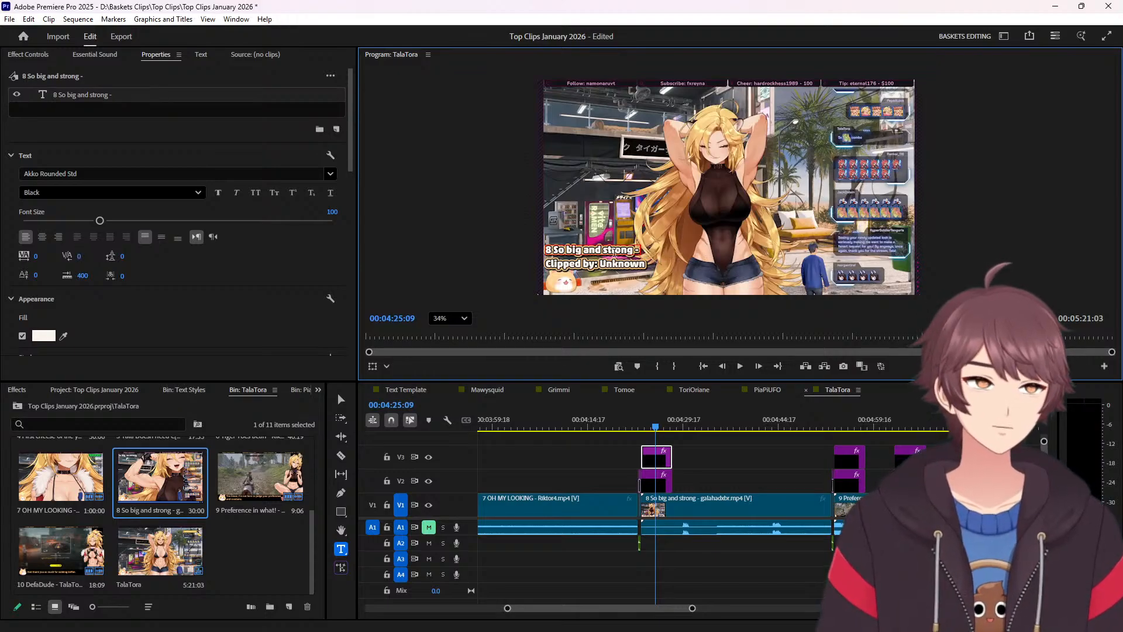
key("Home")
key("Delete")
key("Delete")
double_click(636, 264)
key("ctrl+v")
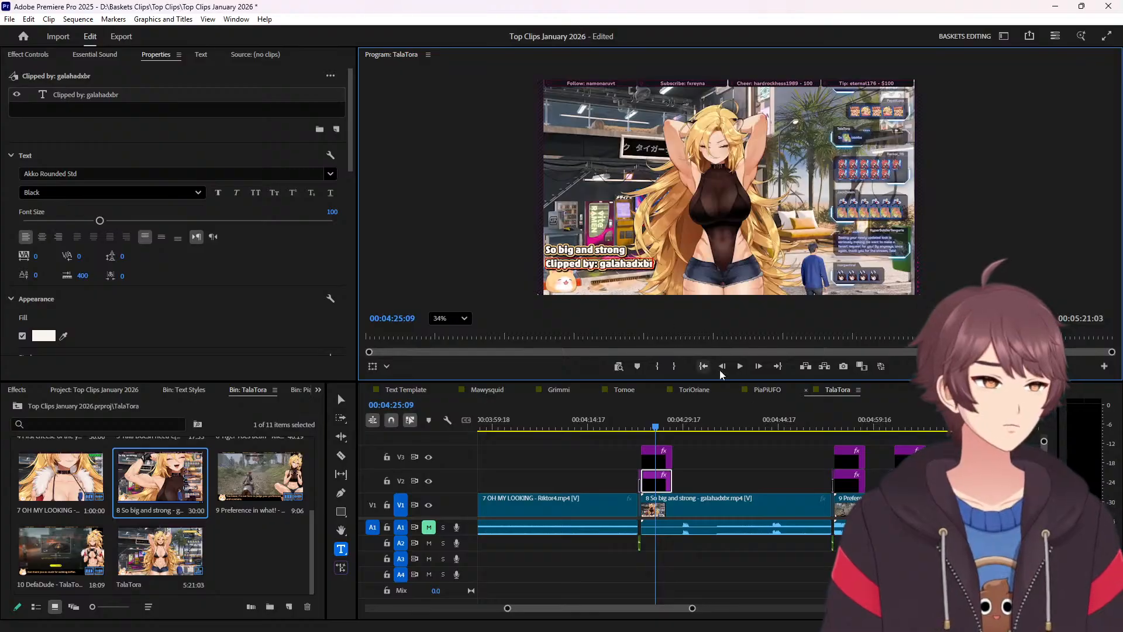
Move the playhead to the ninth clip's titles and replace "Clip Title Example" with bin clip 9's file name, without the extension.
left_click(846, 421)
left_click(255, 511)
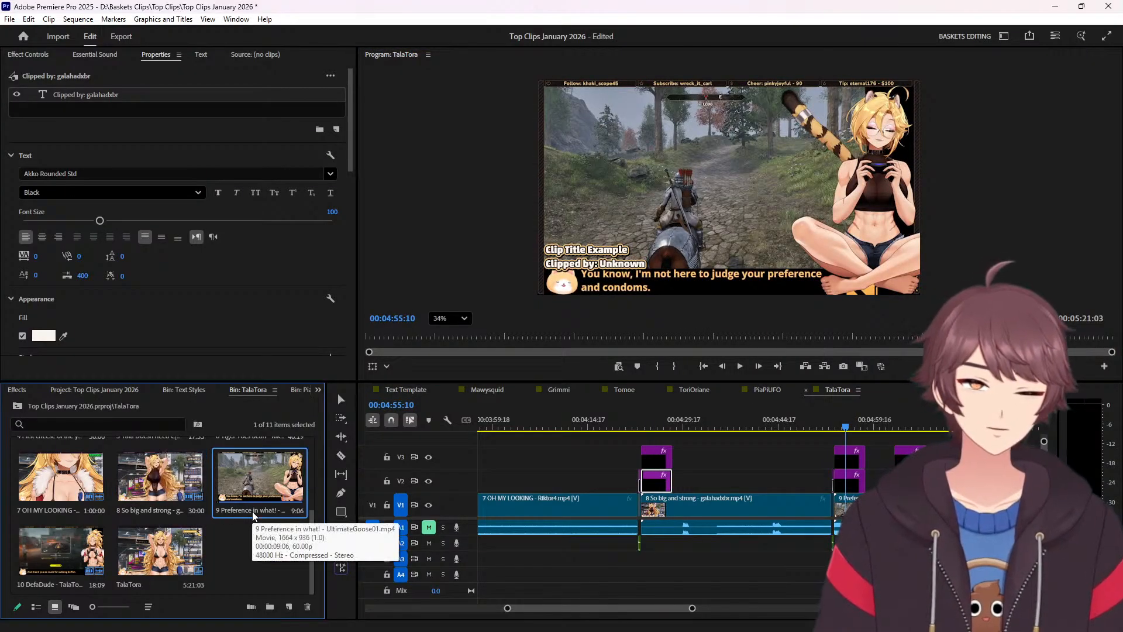
left_click(254, 510)
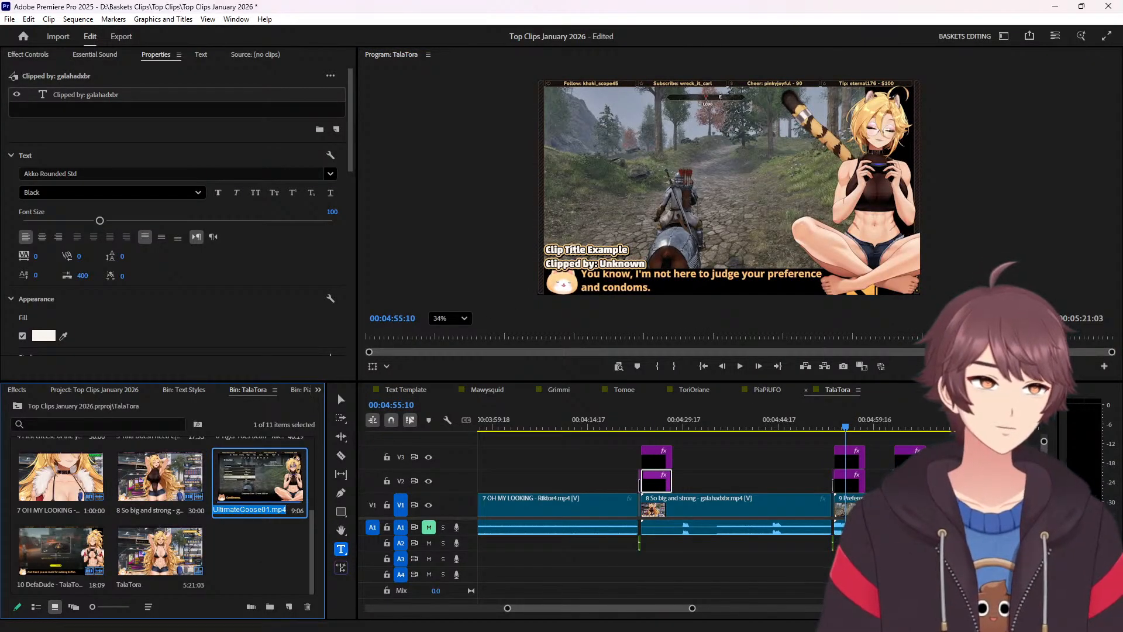
triple_click(573, 250)
type("9 Preference in what! - UltimateGoose01.mp4")
key("BackSpace")
key("BackSpace")
key("BackSpace")
key("BackSpace")
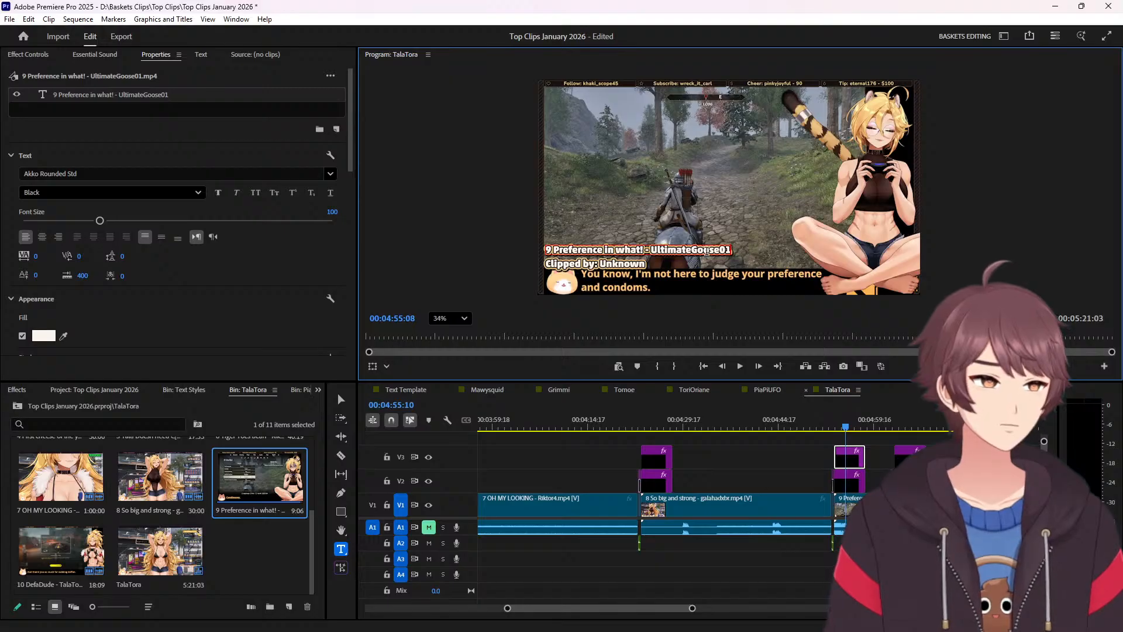
Trim the ninth clip's title to "Preference in what!" and replace "Unknown" in its credit with the clipper's name.
double_click(706, 251)
key("ctrl+c")
key("BackSpace")
key("BackSpace")
key("BackSpace")
key("BackSpace")
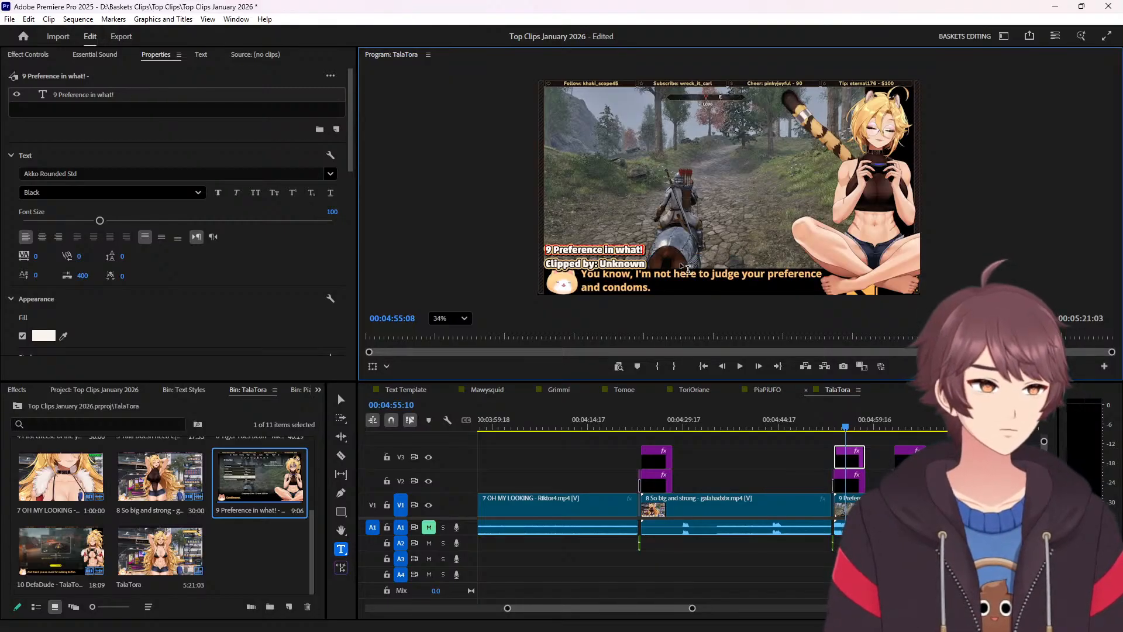
key("Delete")
key("Delete")
double_click(633, 263)
key("ctrl+v")
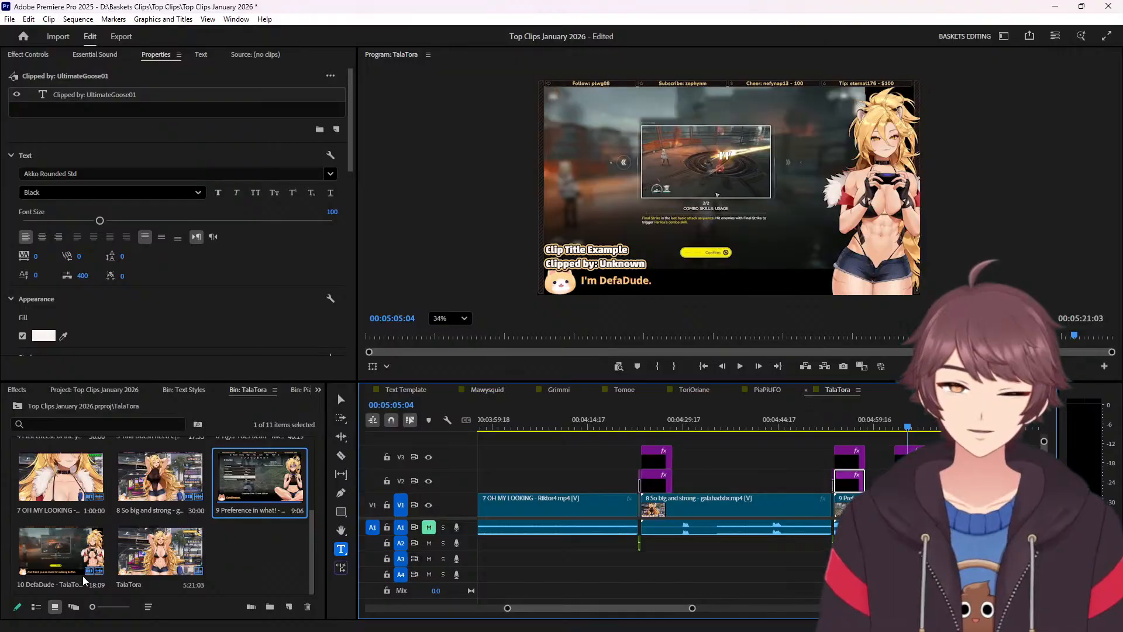
Replace the tenth clip's "Clip Title Example" text with bin clip 10's file name, without the extension.
left_click(75, 580)
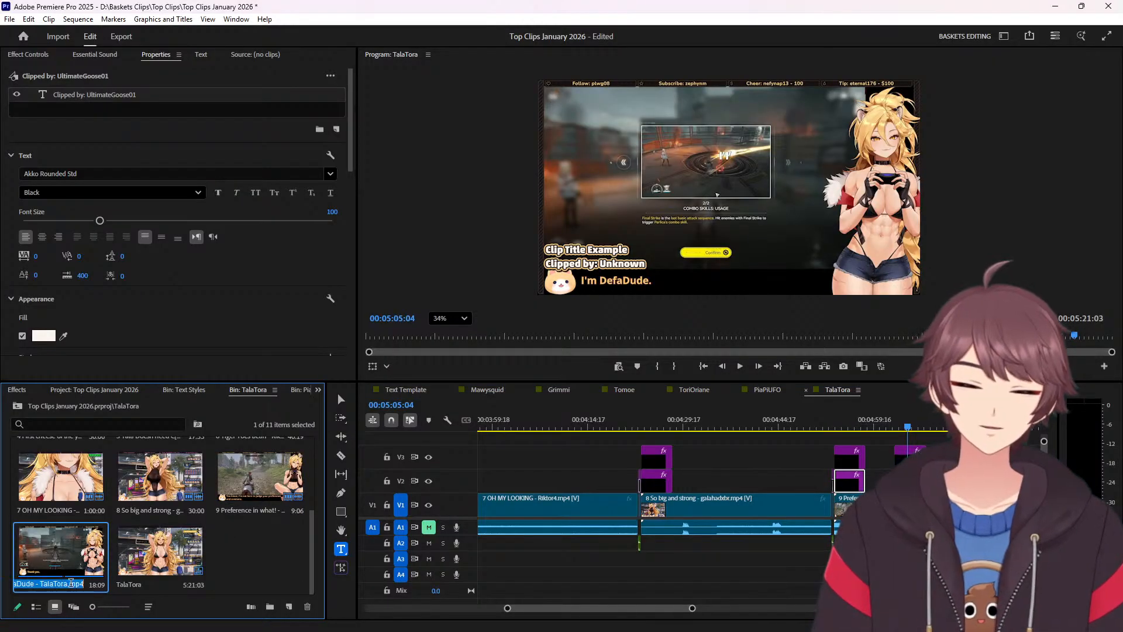
triple_click(586, 248)
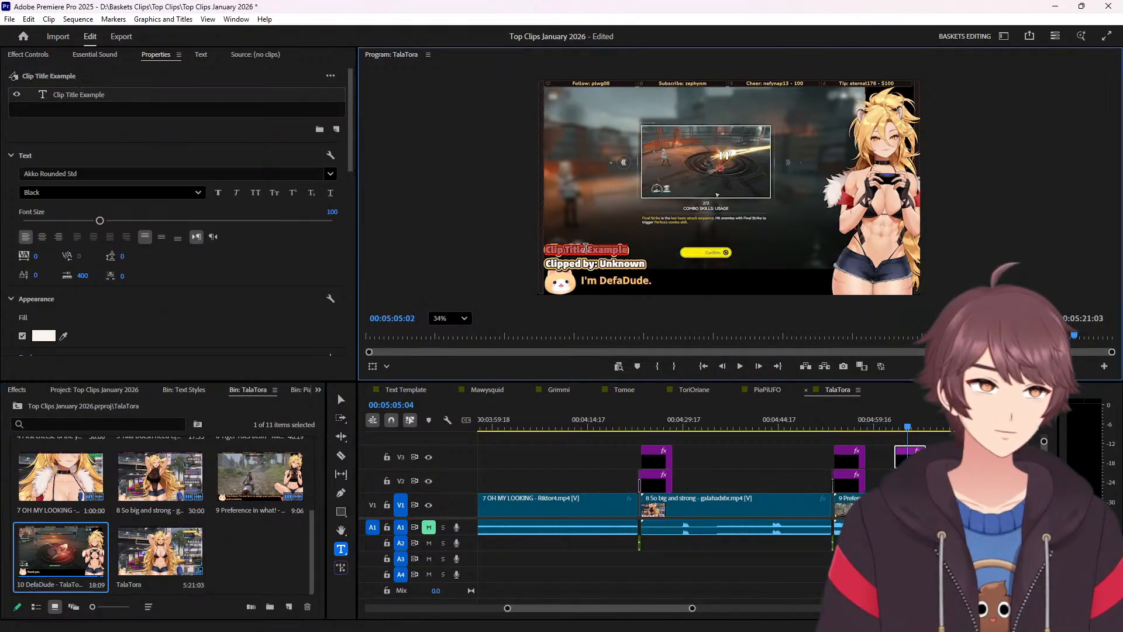
type("10 DefaDude - TalaTora.mp4")
key("BackSpace")
key("BackSpace")
key("BackSpace")
key("BackSpace")
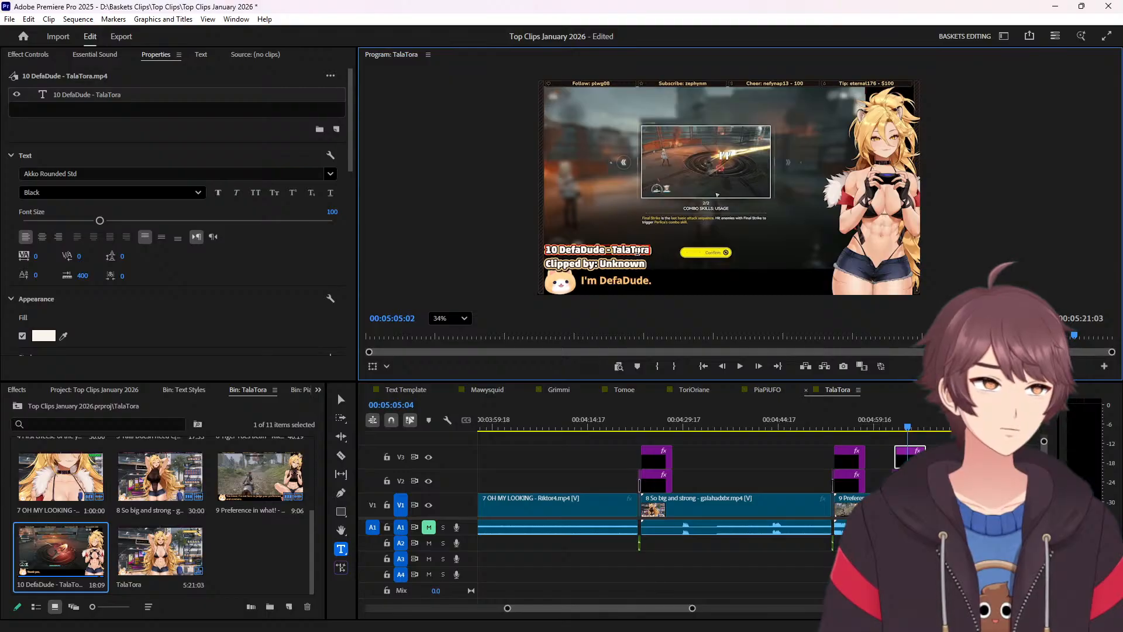
Trim the tenth clip's title to "DefaDude" and replace "Unknown" in its credit with the clipper's name.
key("BackSpace")
key("BackSpace")
key("BackSpace")
key("BackSpace")
key("BackSpace")
key("BackSpace")
key("BackSpace")
key("BackSpace")
key("Home")
key("Delete")
key("Delete")
key("Delete")
double_click(623, 262)
type("TalaTora")
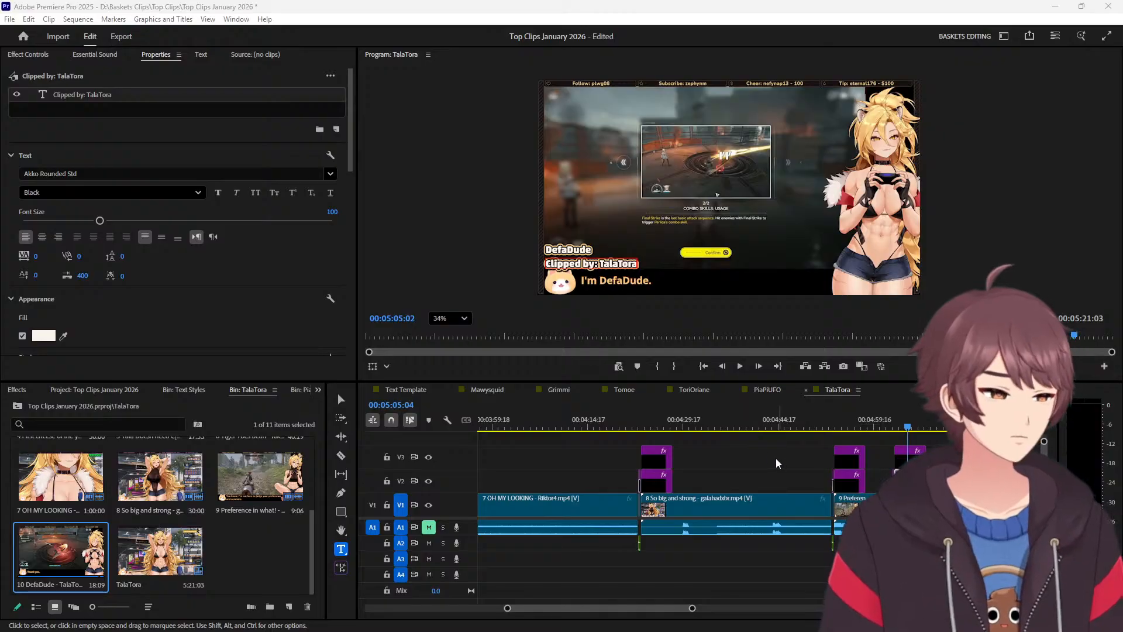
Switch to the PiaPiUFO sequence, place the playhead on its tenth clip's titles and show the PiaPiUFO bin.
left_click(763, 391)
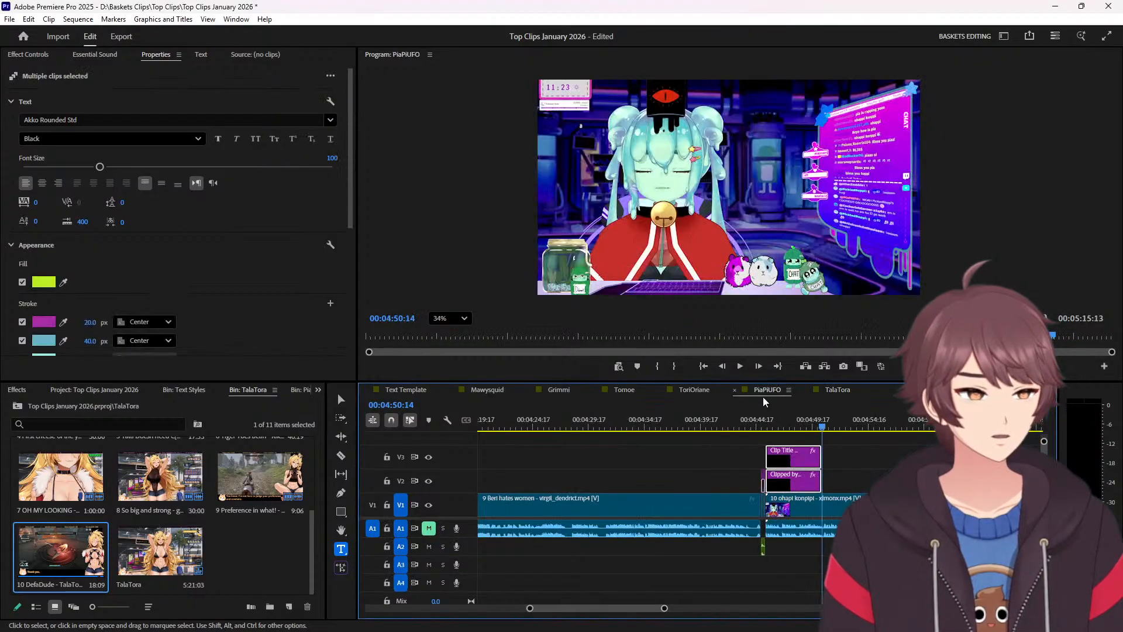
left_click(792, 418)
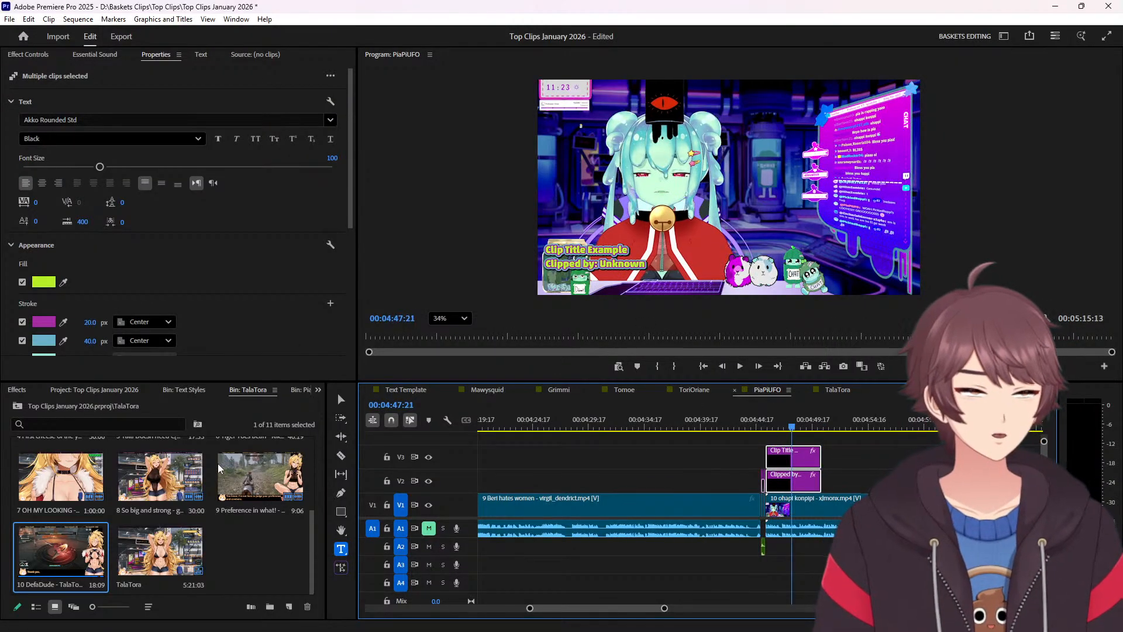
left_click(301, 390)
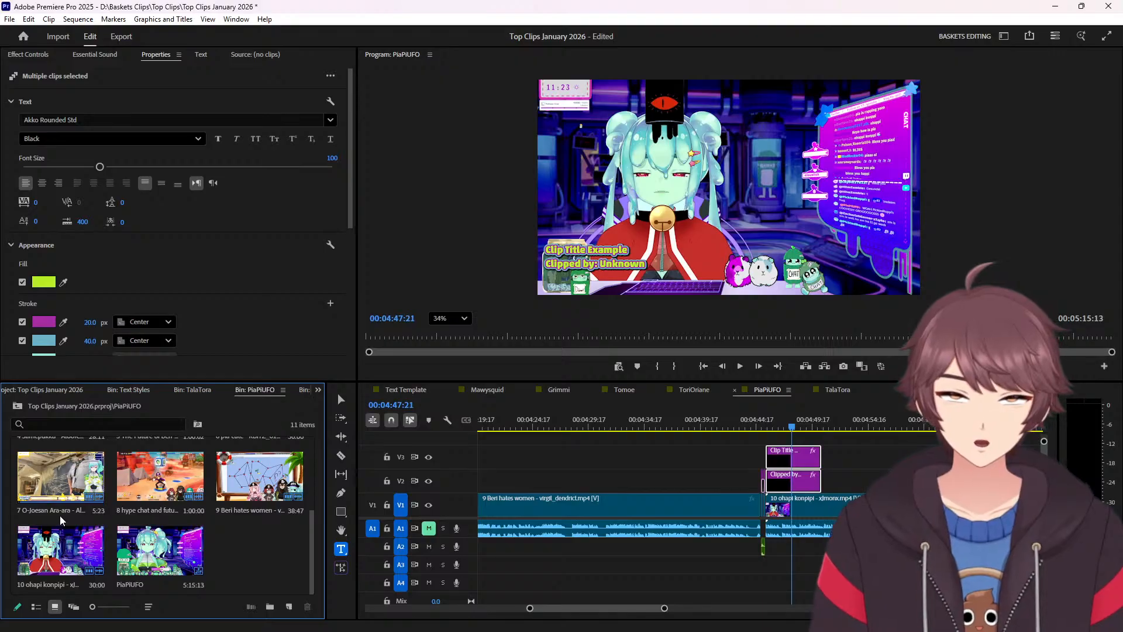
Replace "Clip Title Example" on the tenth PiaPiUFO clip with bin clip 10's file name, without the extension.
left_click(57, 584)
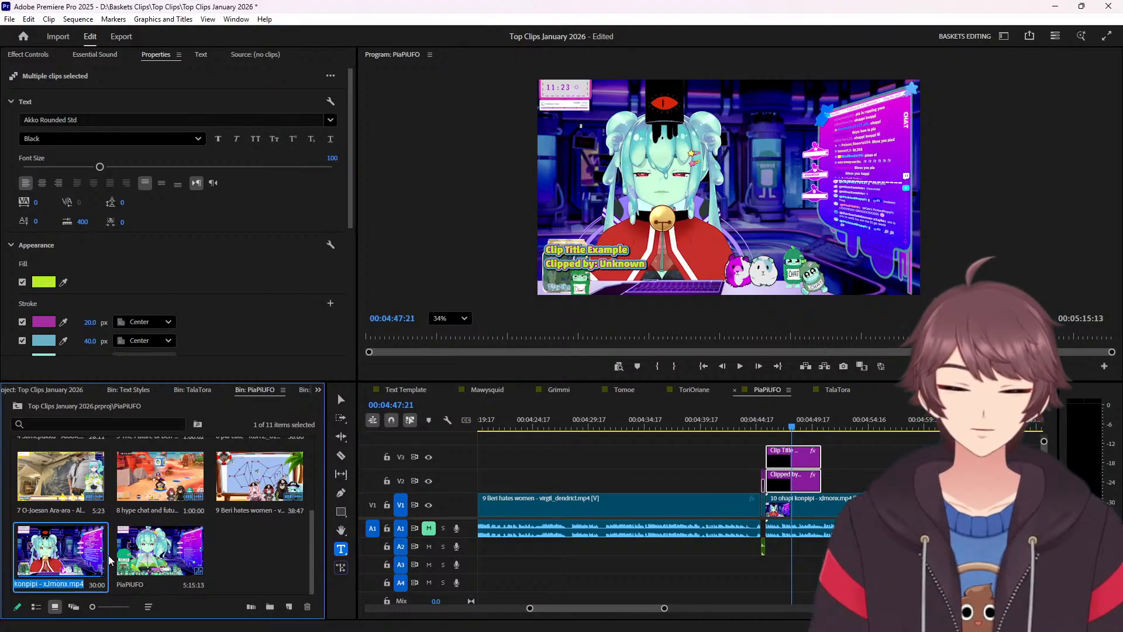
left_click(588, 250)
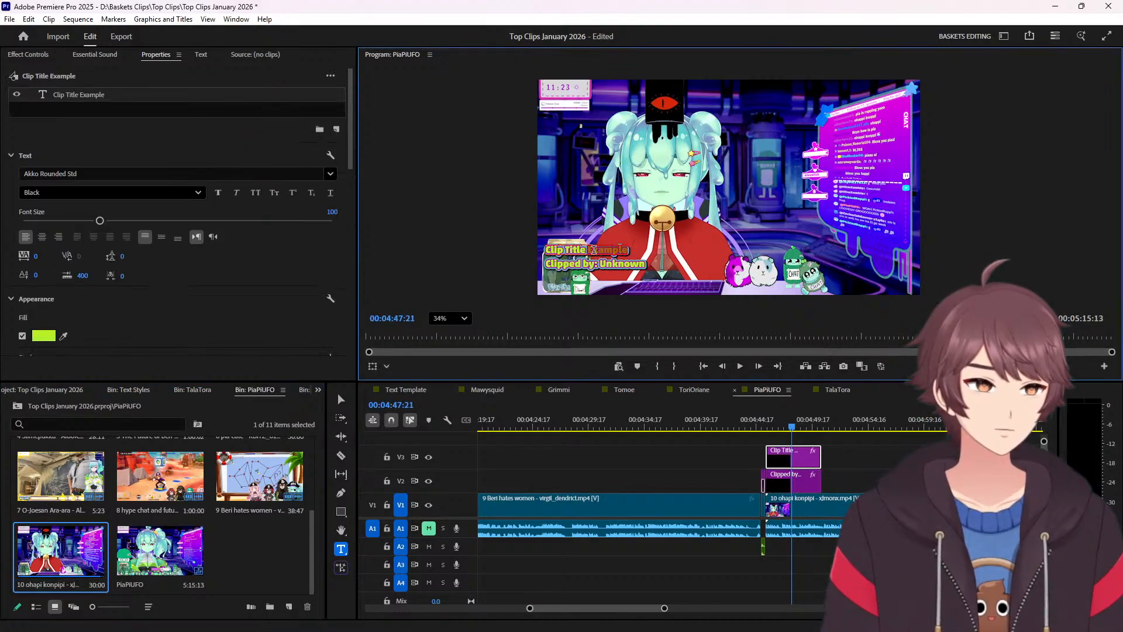
key("ctrl+a")
type("10 ohapi konpipi - xJmonx.mp4")
key("BackSpace")
key("BackSpace")
key("BackSpace")
key("BackSpace")
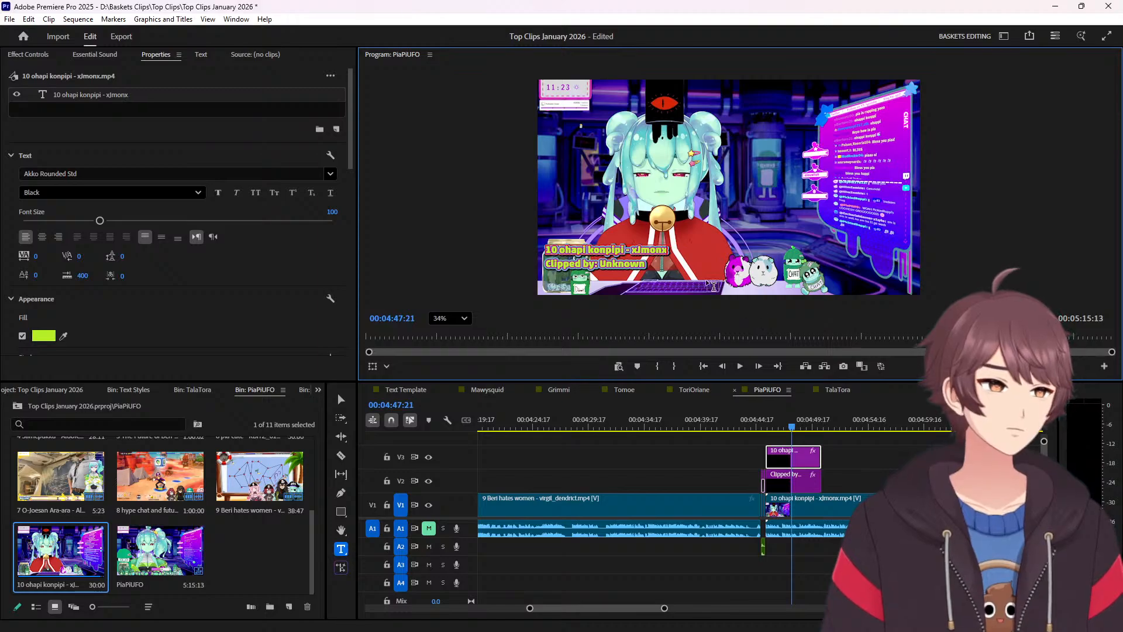
Shorten the tenth PiaPiUFO clip's title to "10 ohapi konpipi" and replace "Unknown" in its credit with the clipper's name.
double_click(651, 249)
key("ctrl+c")
key("BackSpace")
key("BackSpace")
key("BackSpace")
key("BackSpace")
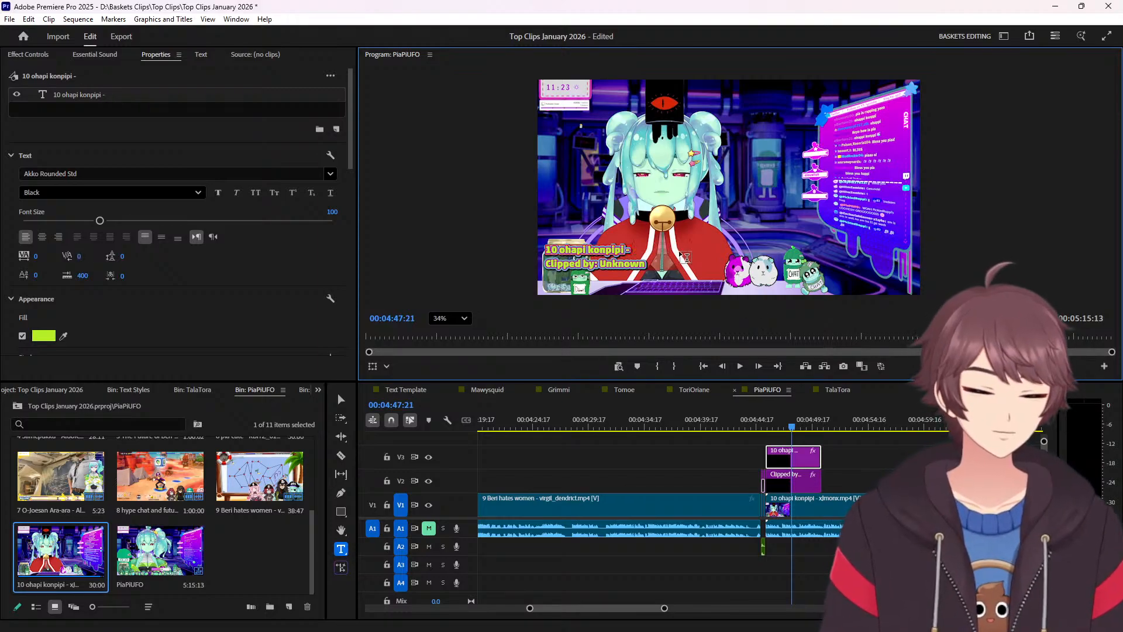
key("Escape")
double_click(636, 265)
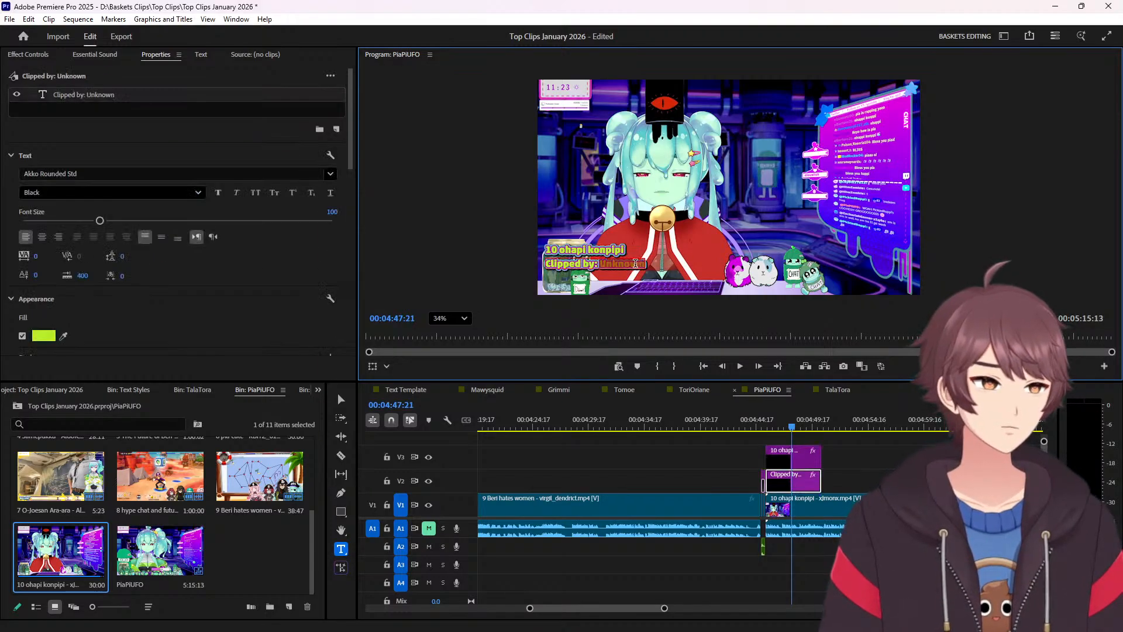
key("ctrl+v")
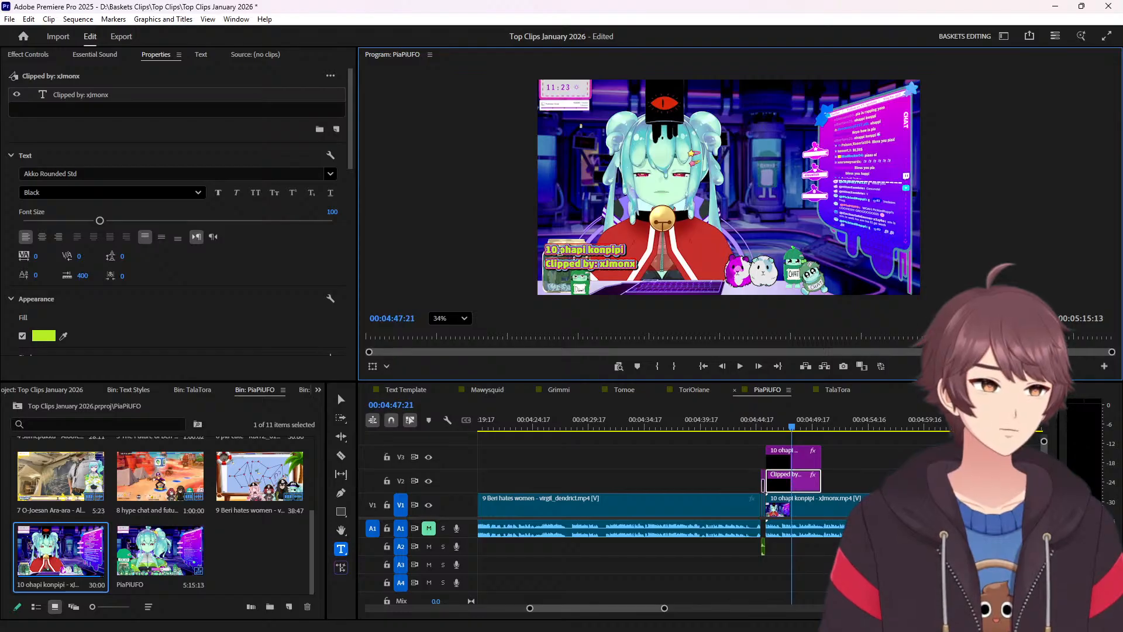
Remove the leading number from the tenth PiaPiUFO clip's title so it reads "ohapi konpipi".
double_click(560, 251)
key("BackSpace")
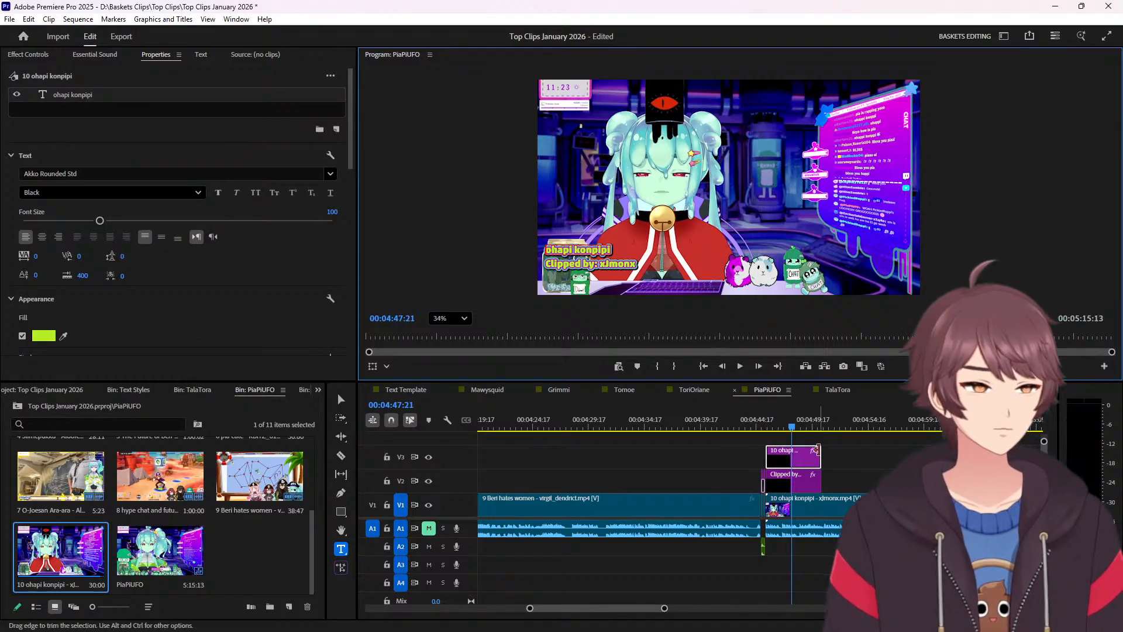
left_click(746, 455)
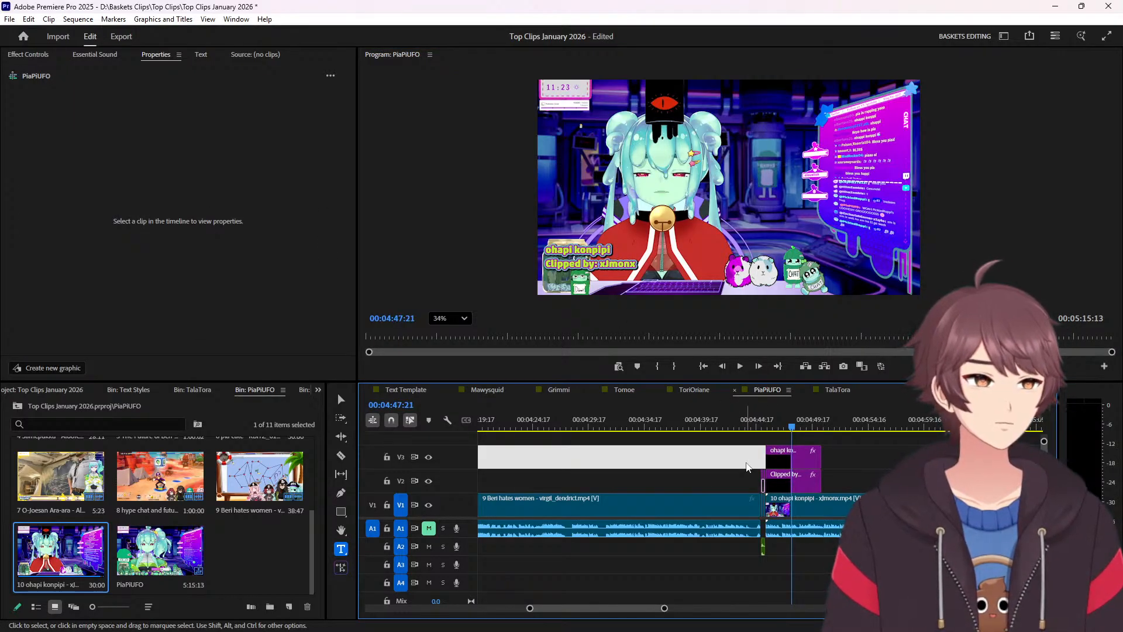
Go to the ninth PiaPiUFO clip's titles and replace "Clip Title Example" with bin clip 9's file name, without the extension.
key("Up")
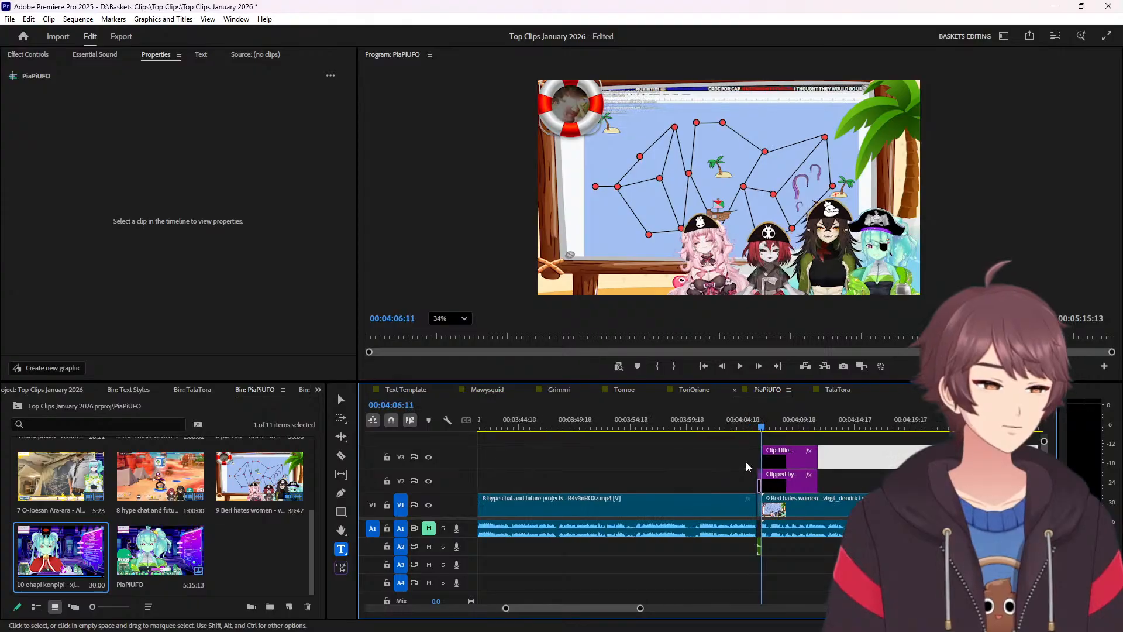
left_click(791, 430)
left_click(265, 510)
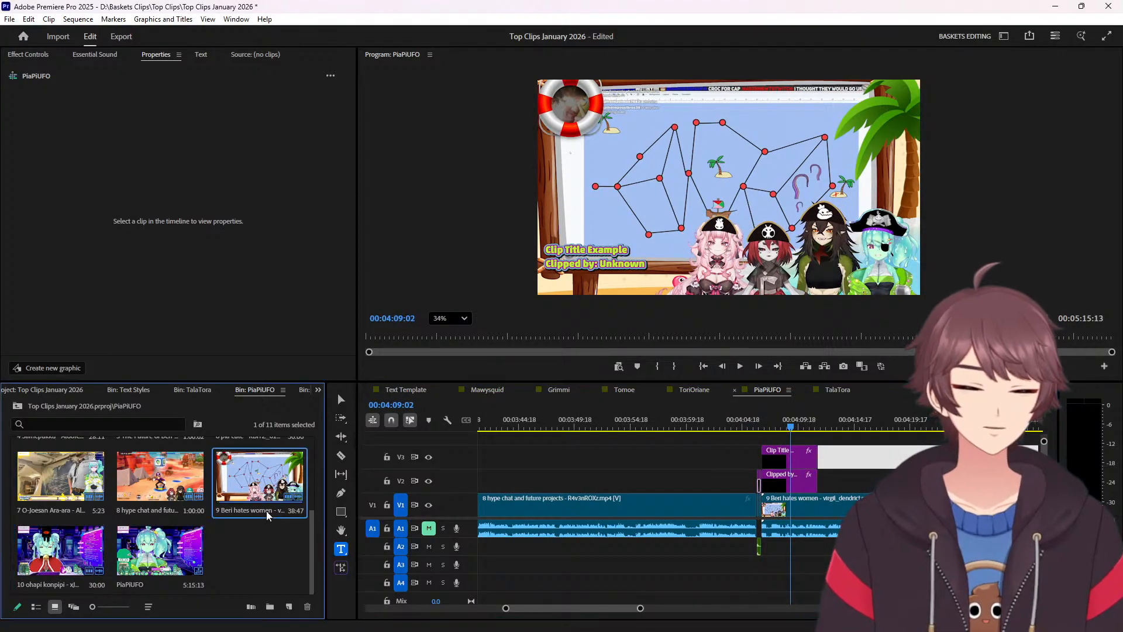
double_click(265, 512)
key("ctrl+c")
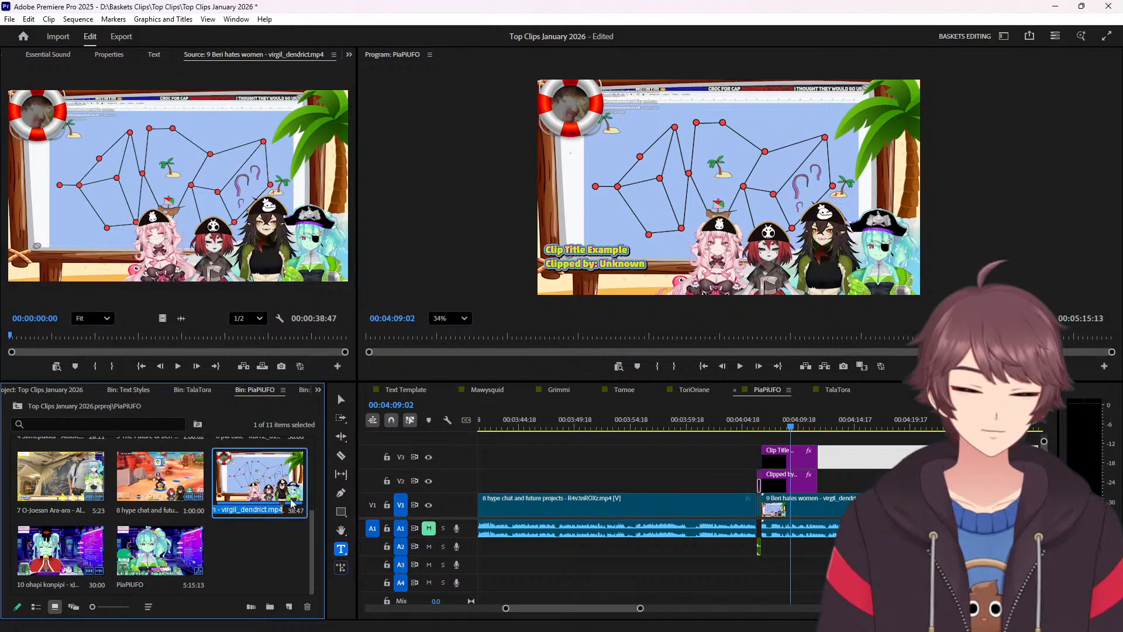
triple_click(577, 251)
key("ctrl+v")
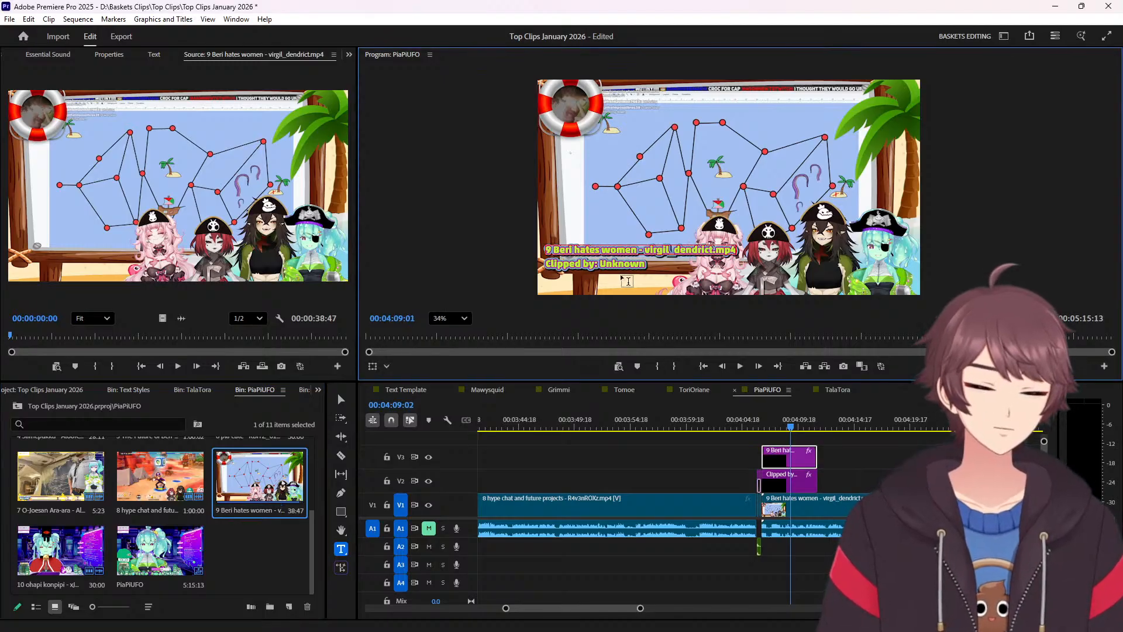
key("BackSpace")
key("BackSpace")
key("BackSpace")
key("BackSpace")
Trim the ninth clip's title to "Beri hates women" and replace "Unknown" in its credit with the clipper's name.
double_click(695, 250)
key("ctrl+c")
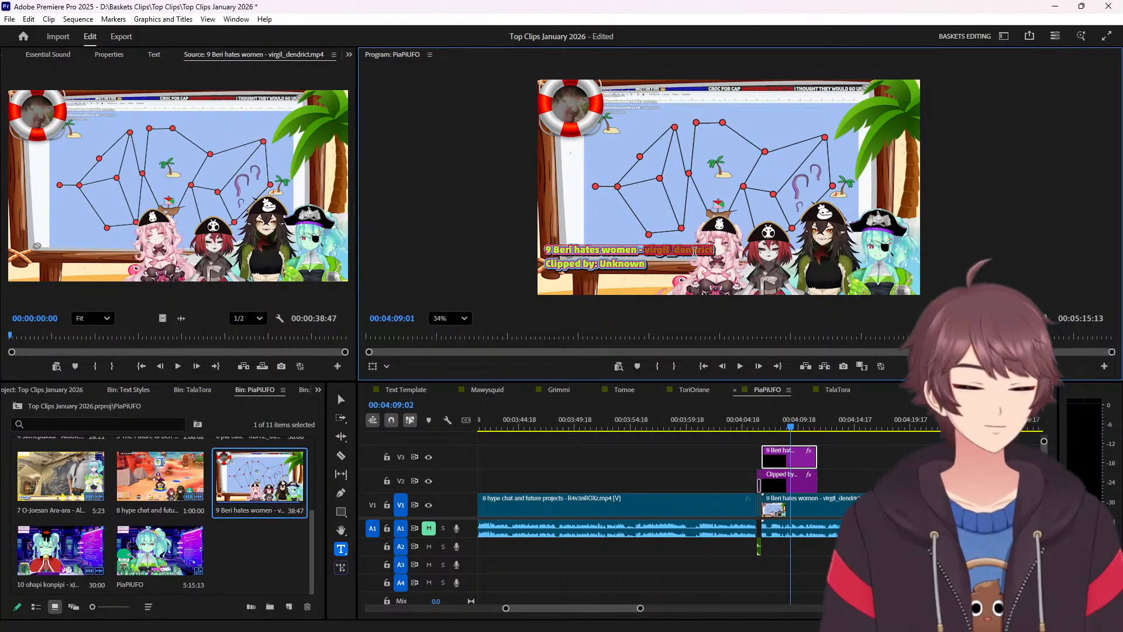
key("BackSpace")
key("Home")
key("Delete")
key("Delete")
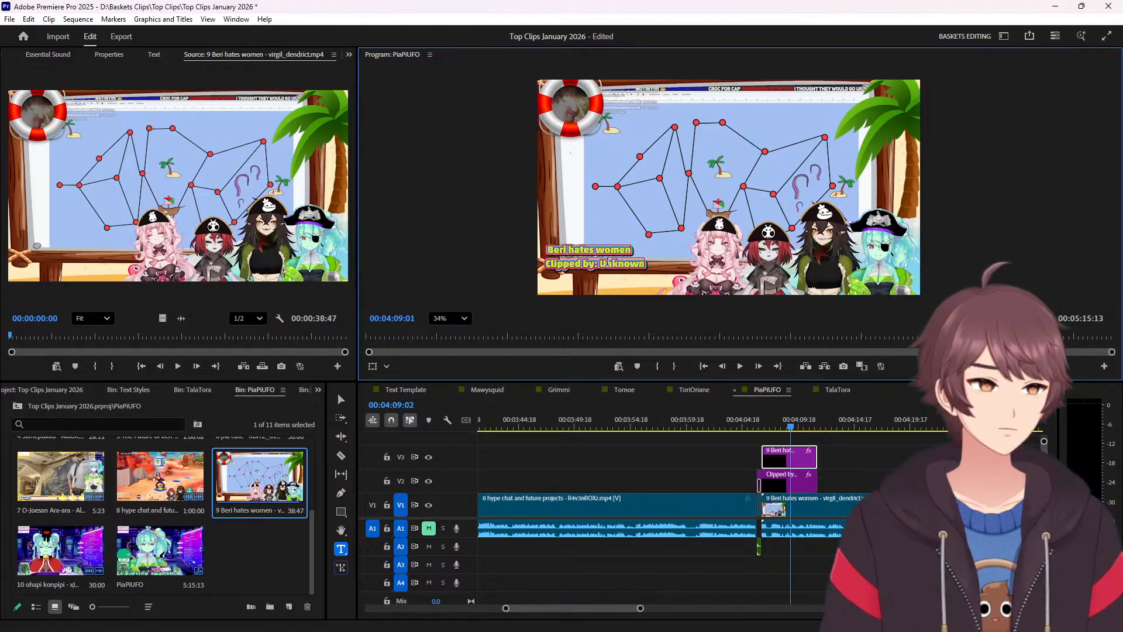
left_click(623, 263)
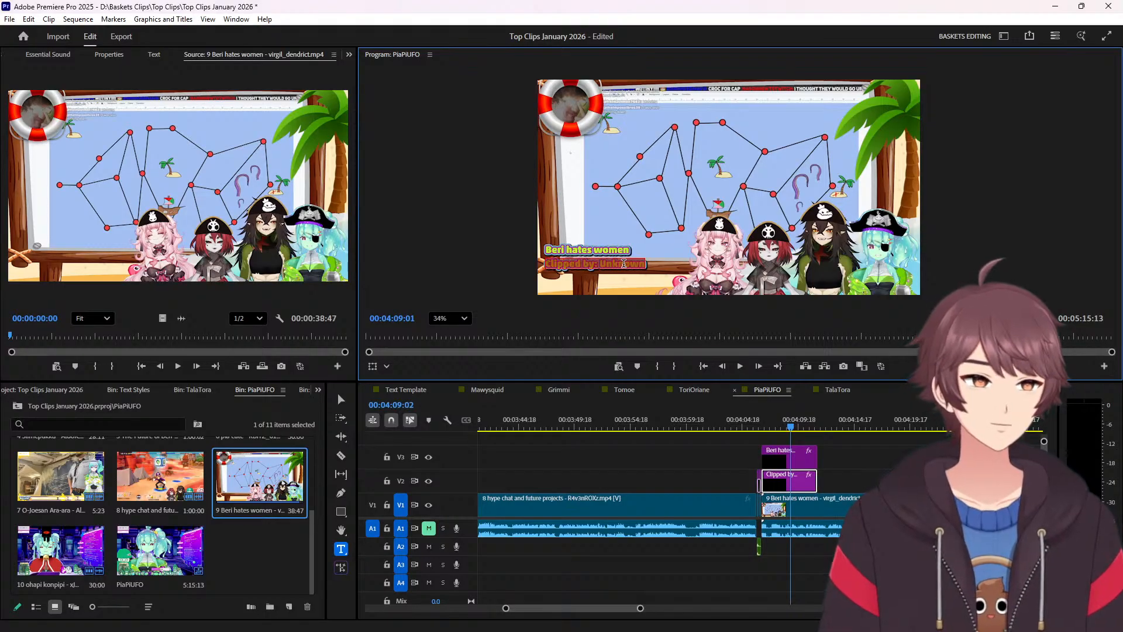
double_click(624, 263)
key("ctrl+v")
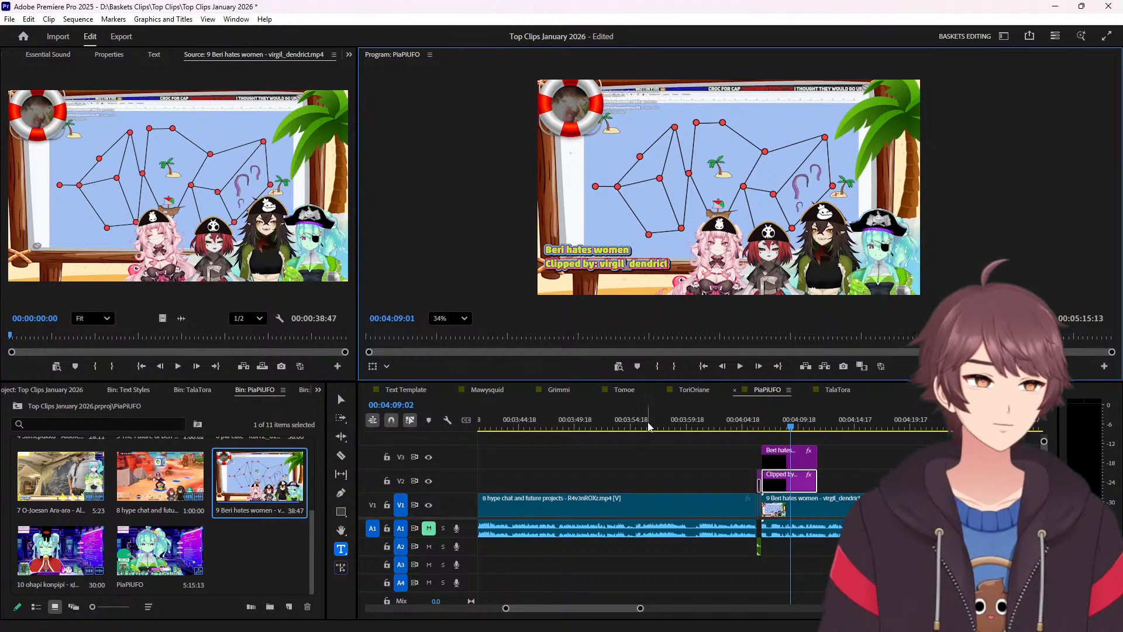
Move the playhead back to the eighth PiaPiUFO clip, to where its title graphics are displayed.
left_click(664, 459)
key("Up")
key("Up")
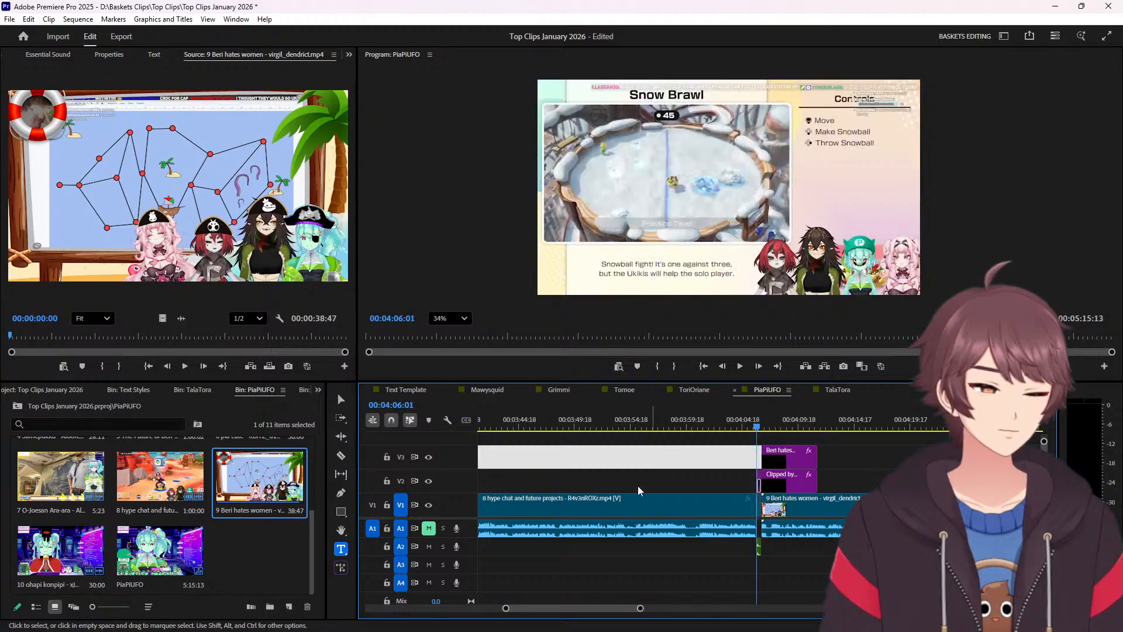
key("Up")
left_click_drag(604, 609, 631, 601)
key("space")
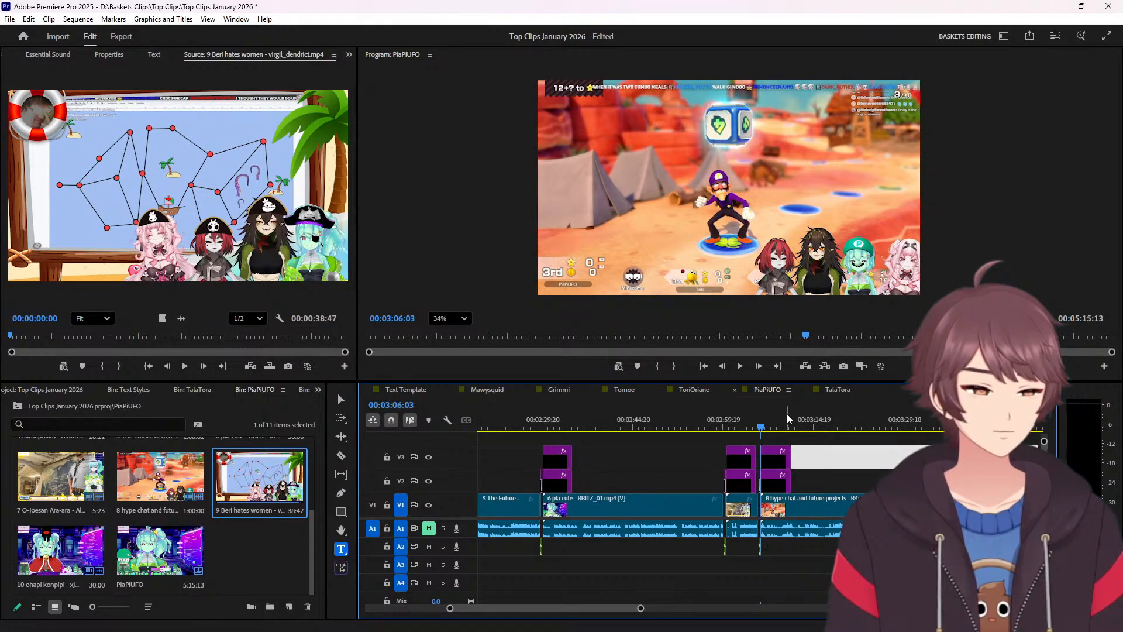
Replace "Clip Title Example" on the eighth PiaPiUFO clip with bin clip 8's file name, without the extension.
left_click(180, 507)
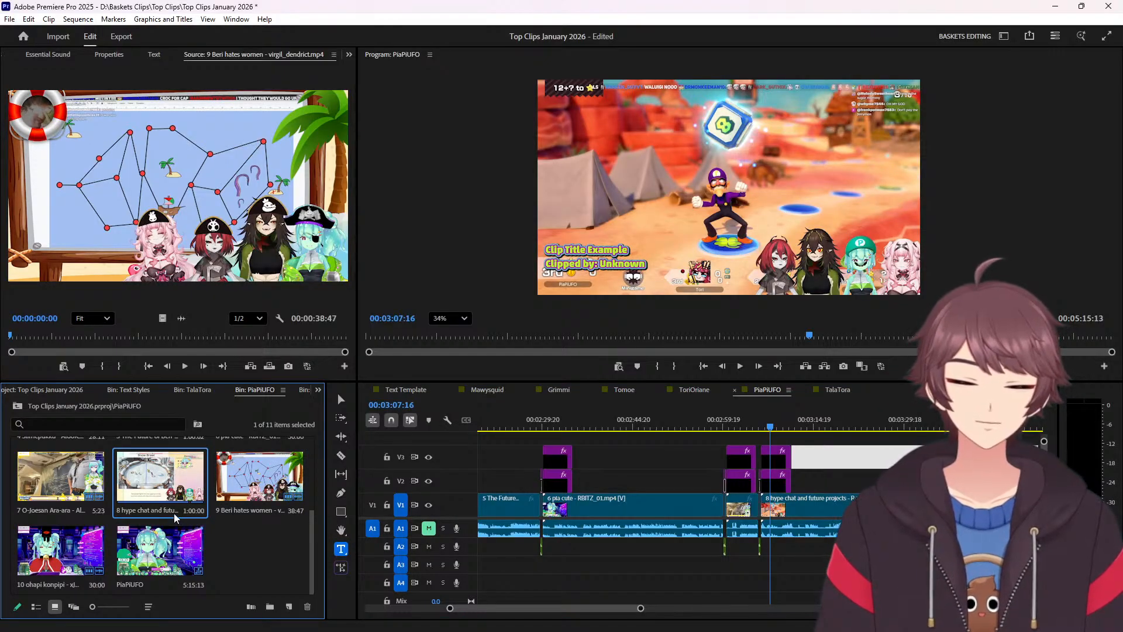
left_click(174, 513)
key("ctrl+c")
triple_click(574, 249)
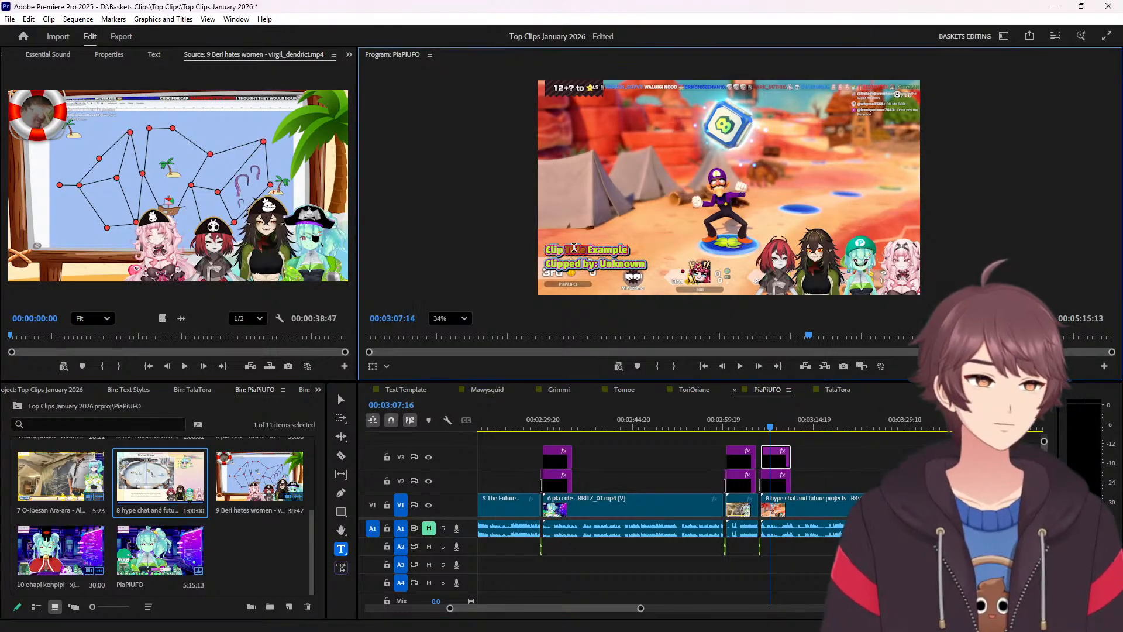
key("ctrl+v")
key("BackSpace")
key("BackSpace")
key("BackSpace")
key("BackSpace")
Trim the eighth clip's title to "hype chat and future projects" and replace "Unknown" in its credit with the clipper's name.
double_click(698, 250)
key("ctrl+c")
key("BackSpace")
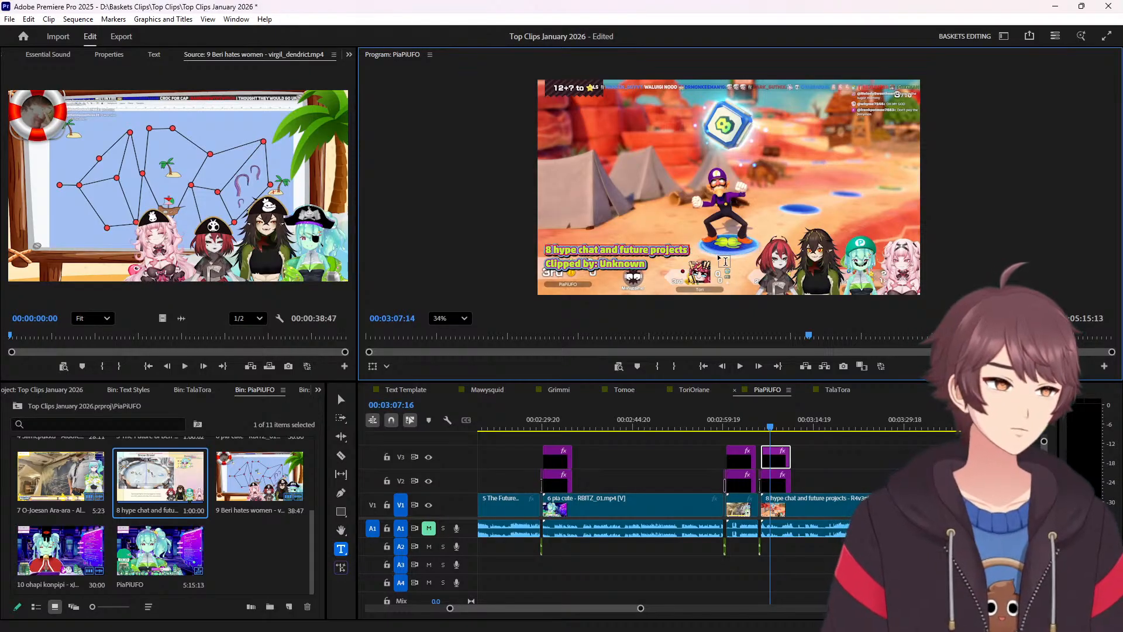
key("Home")
key("Delete")
key("Delete")
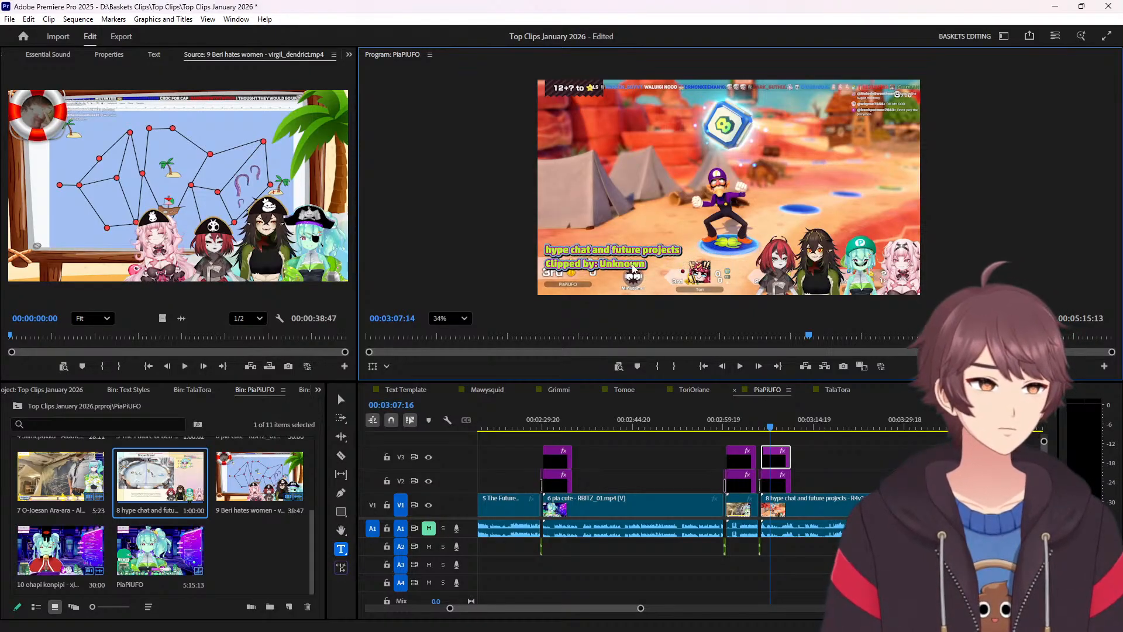
double_click(633, 268)
key("ctrl+v")
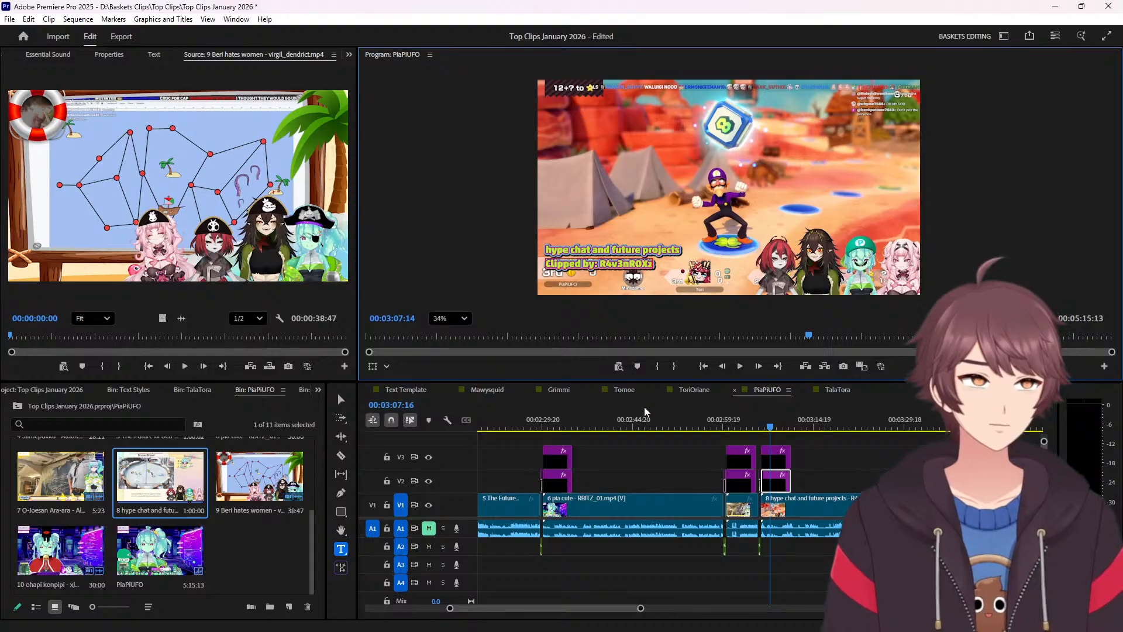
Go to the seventh PiaPiUFO clip's titles and replace "Clip Title Example" with bin clip 7's file name, without the extension.
left_click(737, 427)
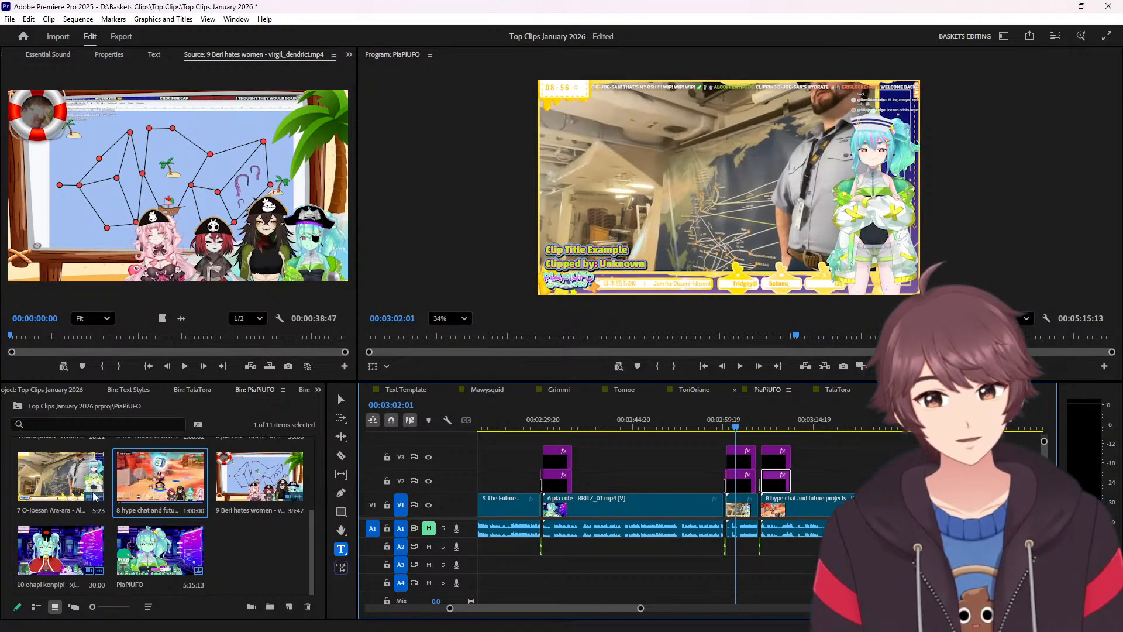
left_click(75, 511)
left_click(76, 511)
key("ctrl+c")
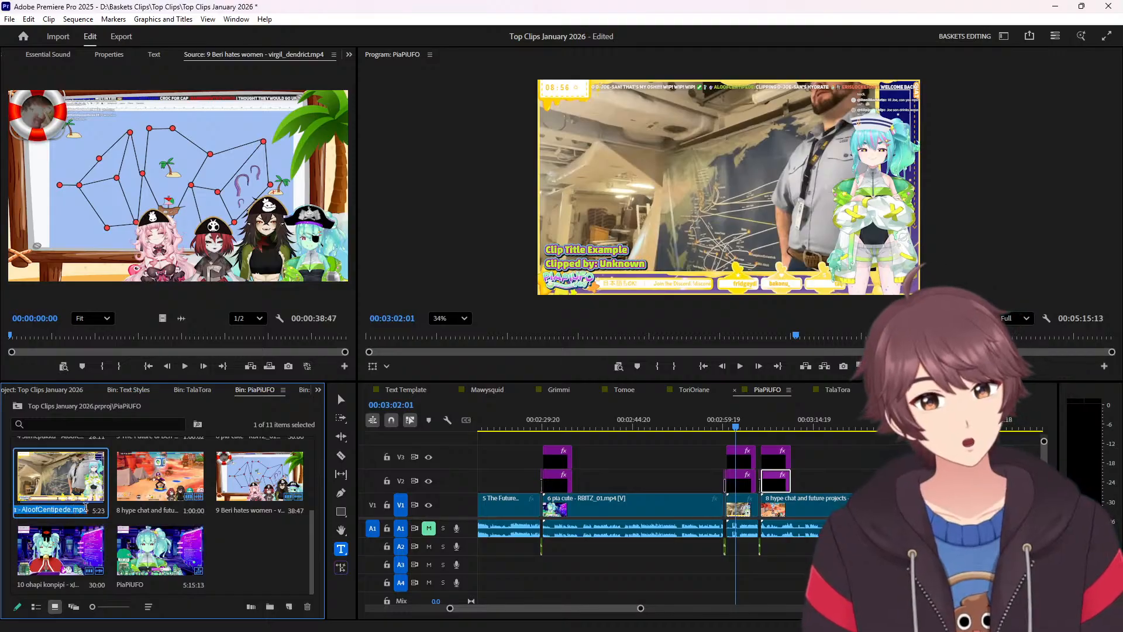
left_click(619, 251)
key("ctrl+a")
key("ctrl+v")
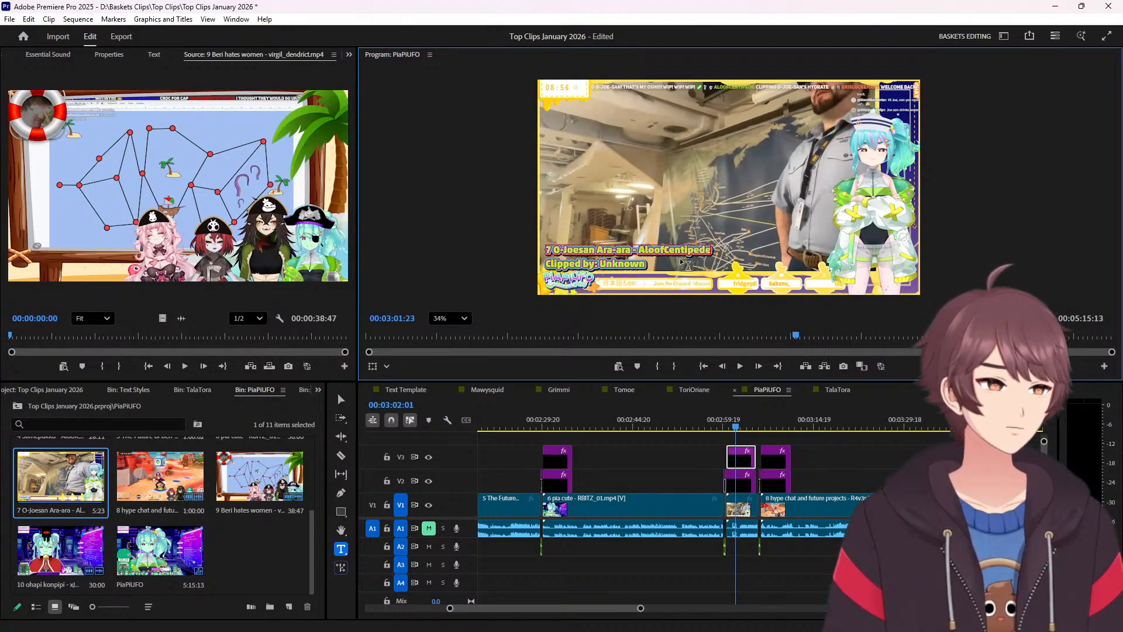
Trim the seventh clip's title to "O-Joesan Ara-ara" and replace "Unknown" in its credit with the clipper's name.
double_click(679, 248)
key("ctrl+c")
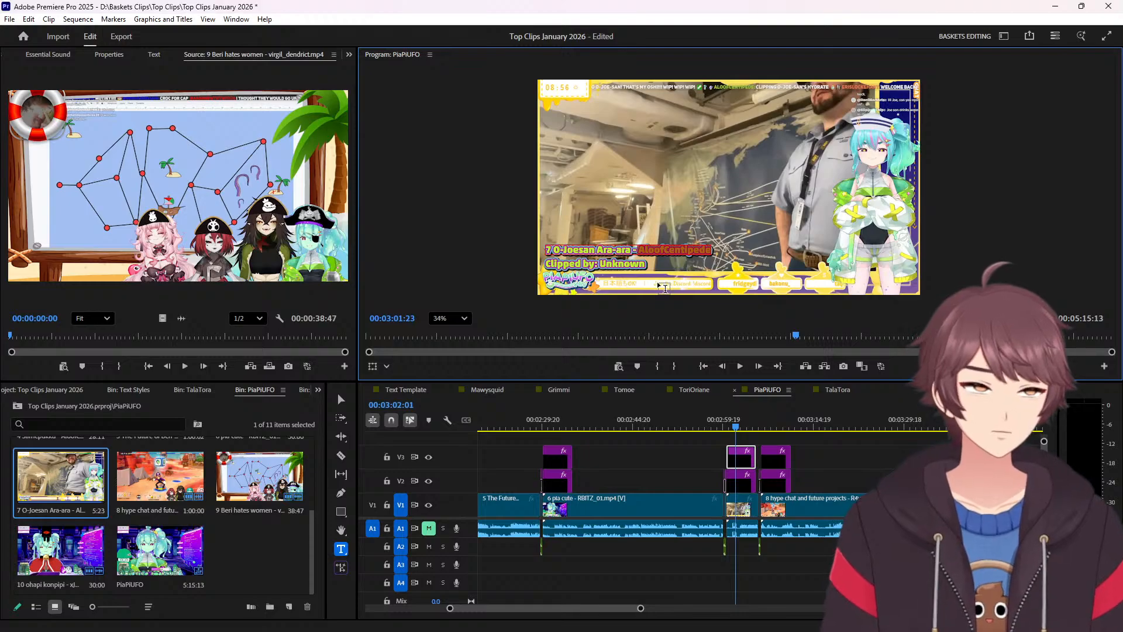
key("BackSpace")
key("BackSpace")
key("BackSpace")
key("BackSpace")
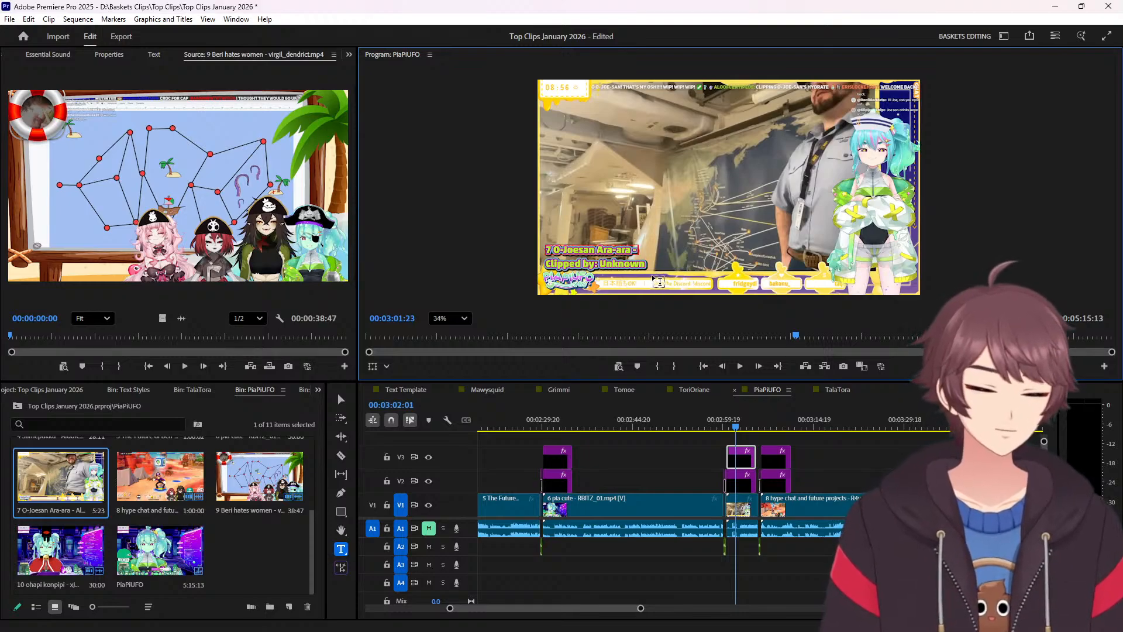
key("BackSpace")
key("BackSpace")
double_click(627, 263)
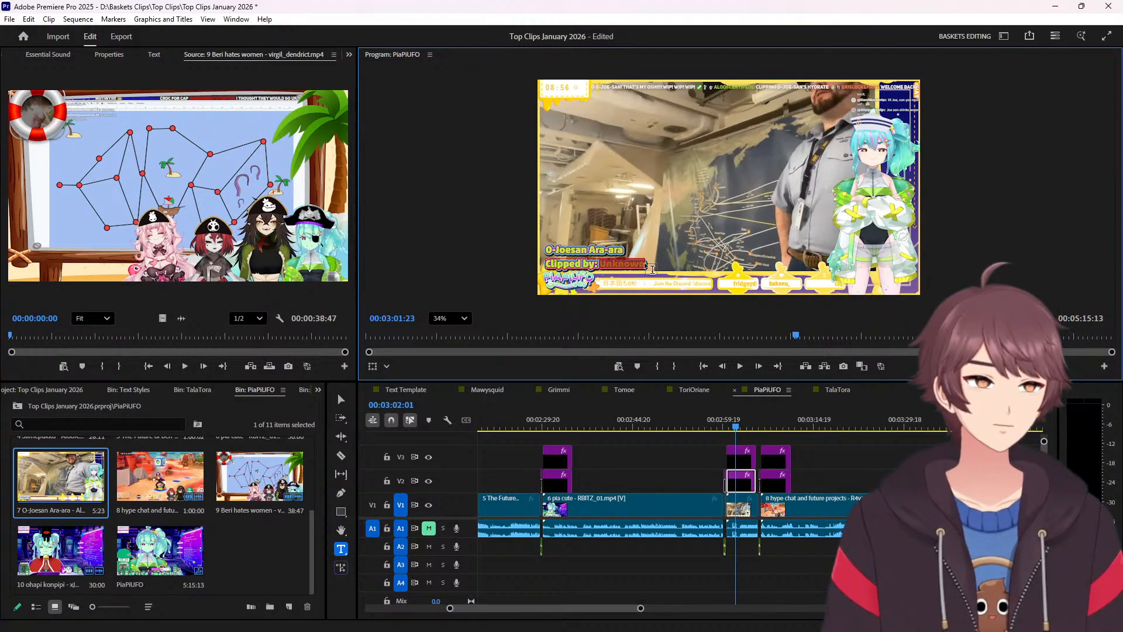
key("ctrl+v")
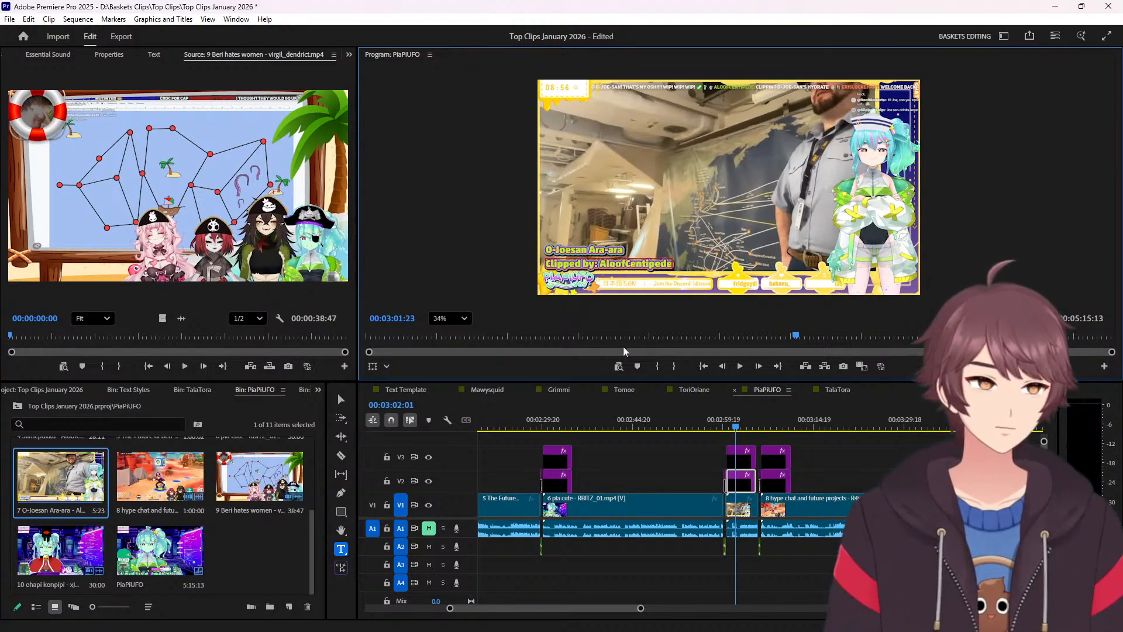
Go to the sixth PiaPiUFO clip's titles and replace "Clip Title Example" with bin clip 6's file name, without the extension.
left_click(554, 423)
scroll(257, 511, "up", 2)
left_click(256, 509)
left_click(256, 507)
key("ctrl+c")
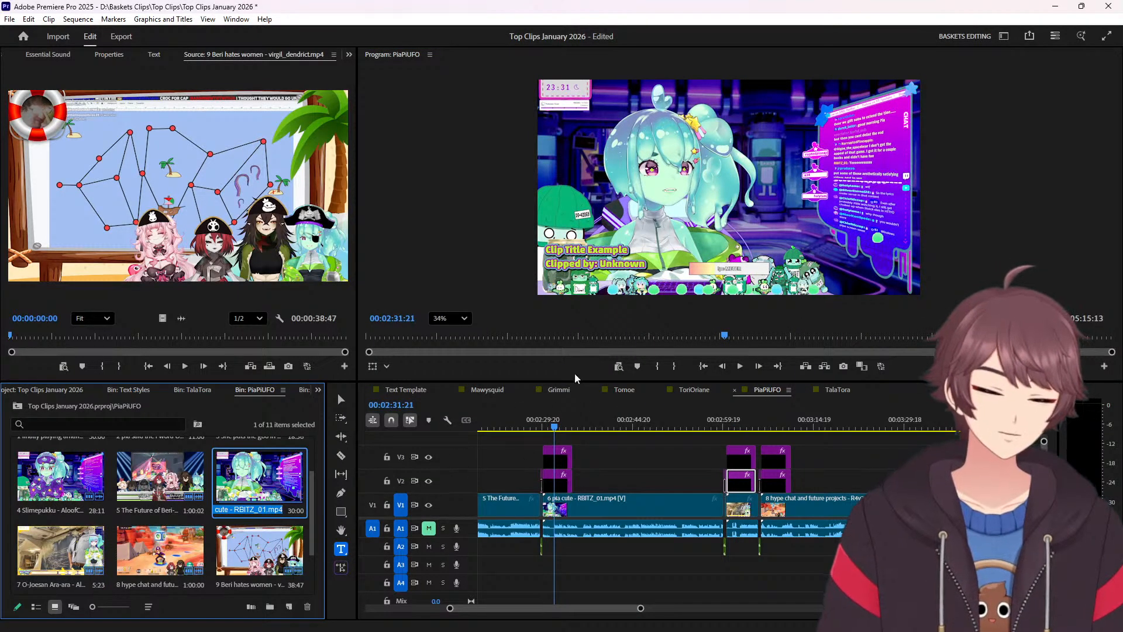
triple_click(603, 251)
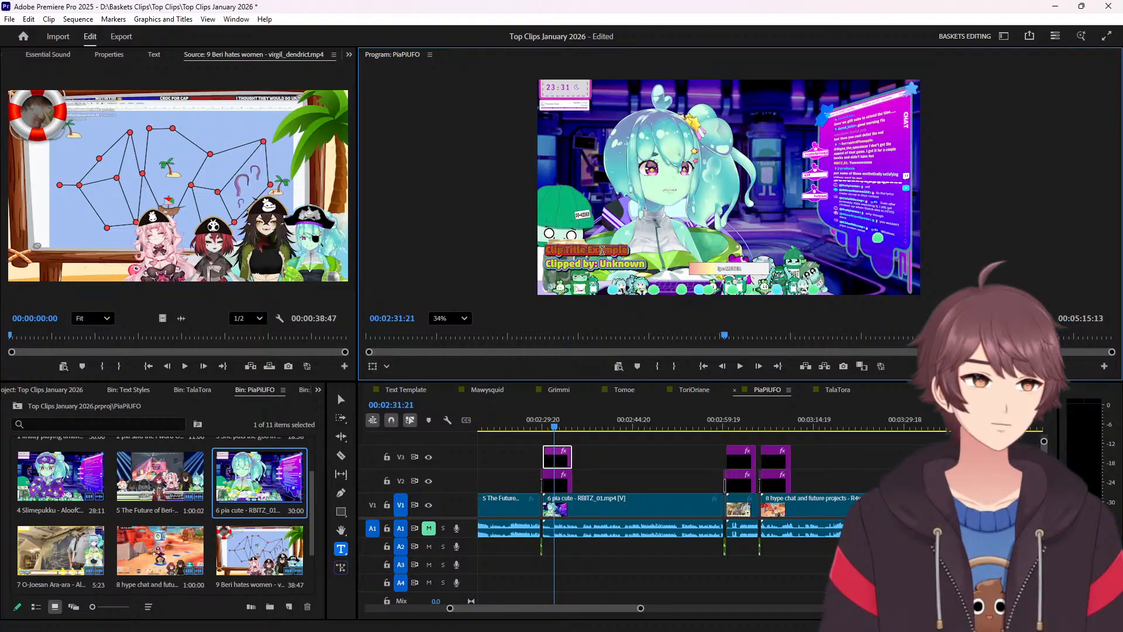
key("ctrl+v")
key("BackSpace")
key("BackSpace")
key("BackSpace")
key("BackSpace")
Trim the sixth clip's title to "pia cute" and replace "Unknown" in its credit with the clipper's name.
key("ctrl+shift+Left")
key("ctrl+x")
key("BackSpace")
key("BackSpace")
key("BackSpace")
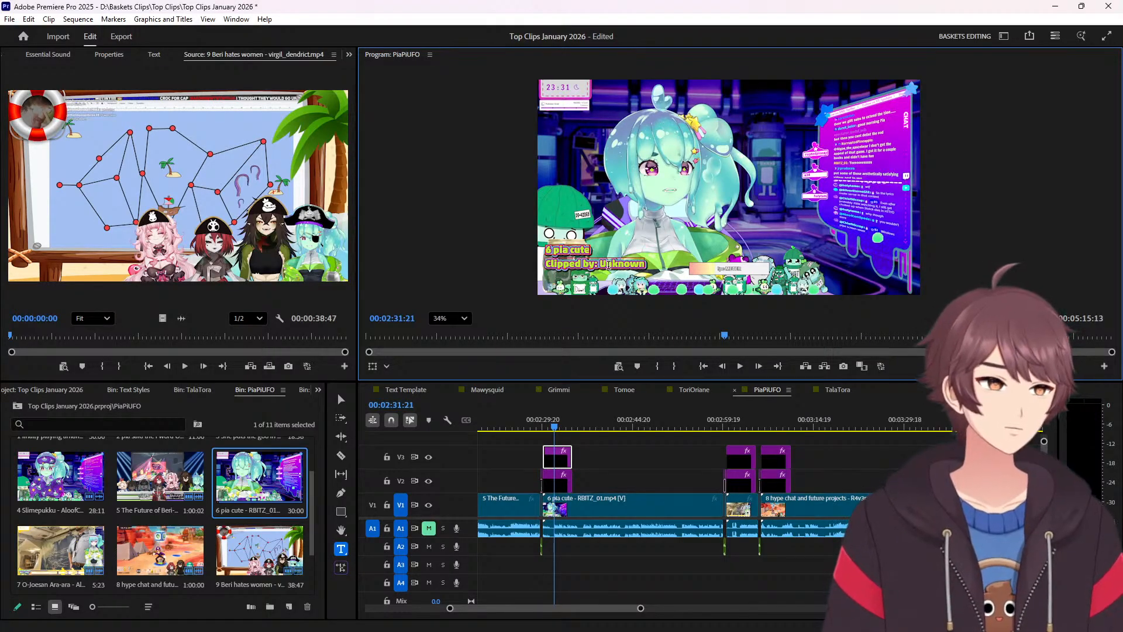
key("Home")
key("Delete")
key("Delete")
left_click(624, 261)
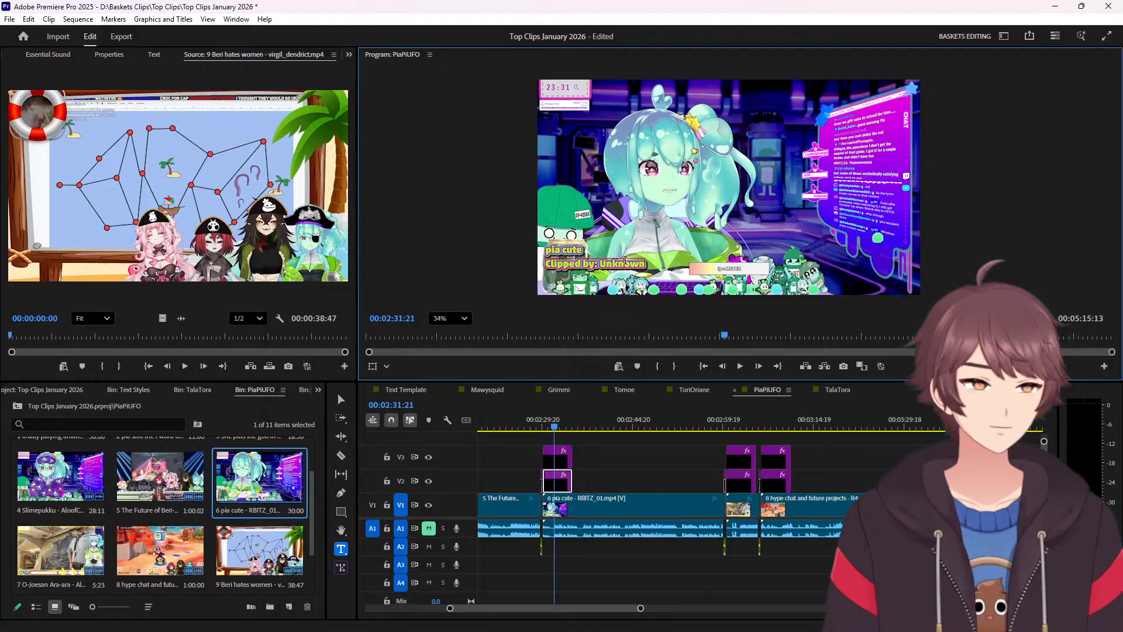
double_click(625, 261)
key("ctrl+v")
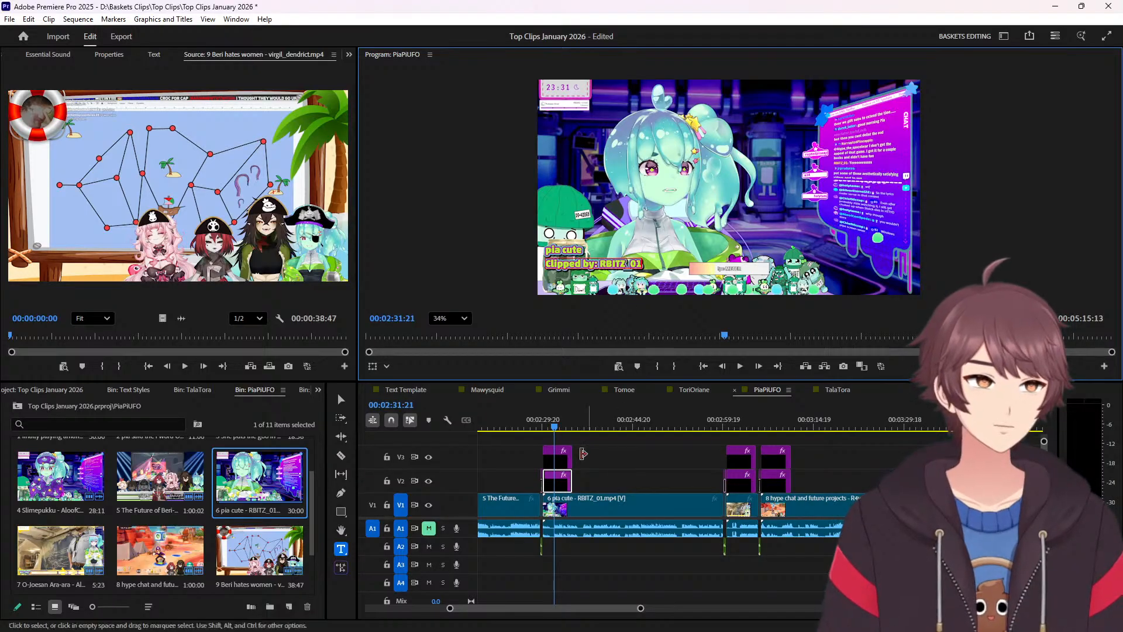
Go to the fifth PiaPiUFO clip's titles and replace "Clip Title Example" with bin clip 5's file name, without the extension.
scroll(606, 485, "up", 10)
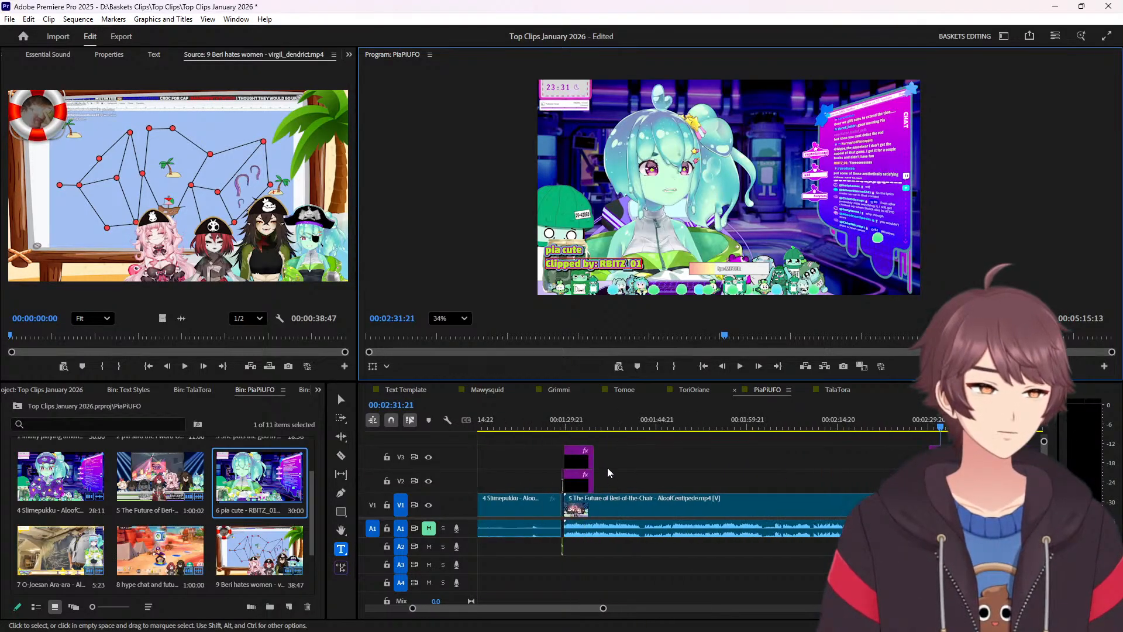
left_click(579, 427)
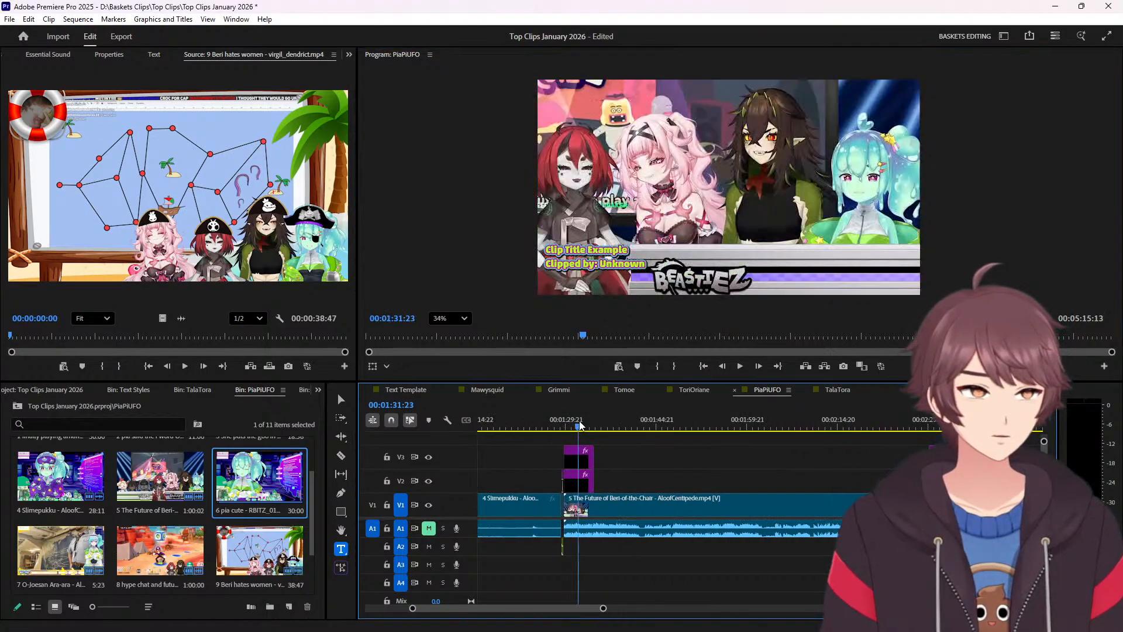
left_click(153, 512)
left_click(153, 511)
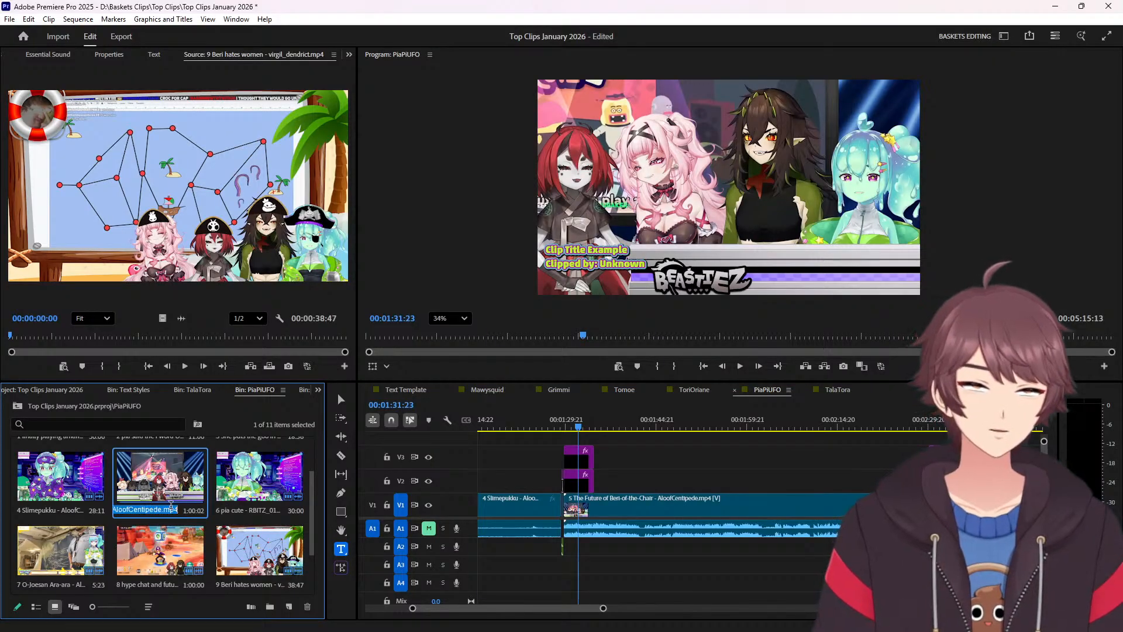
left_click(604, 249)
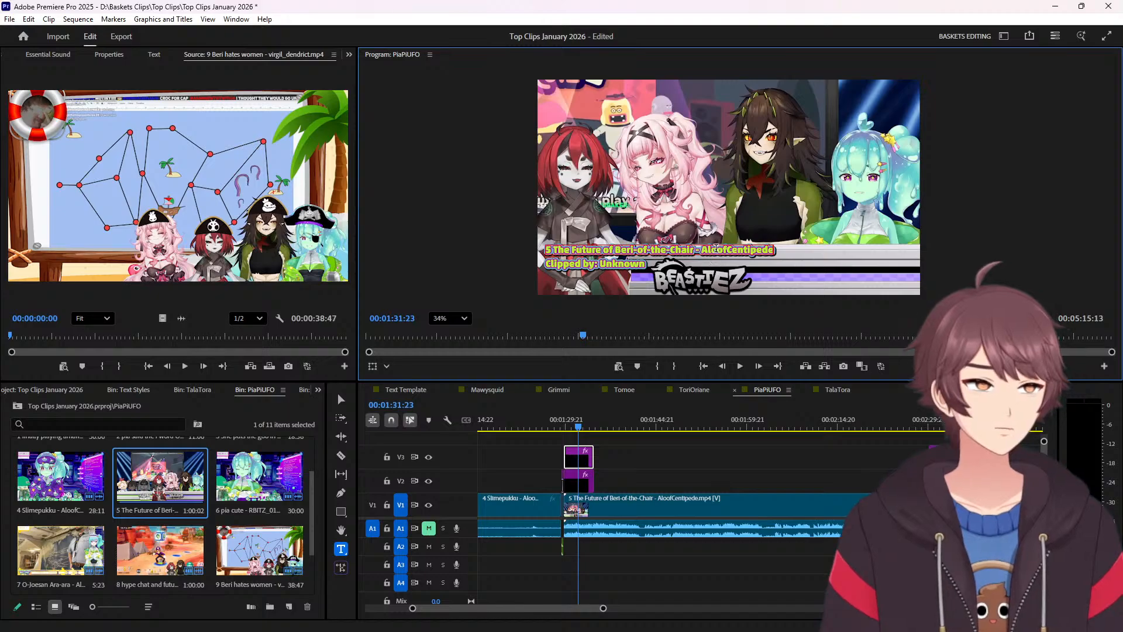
Trim the fifth clip's title to "The Future of Beri-of-the-Chair", removing the clipper's name and the leading number.
double_click(716, 248)
key("BackSpace")
key("BackSpace")
key("BackSpace")
key("BackSpace")
key("BackSpace")
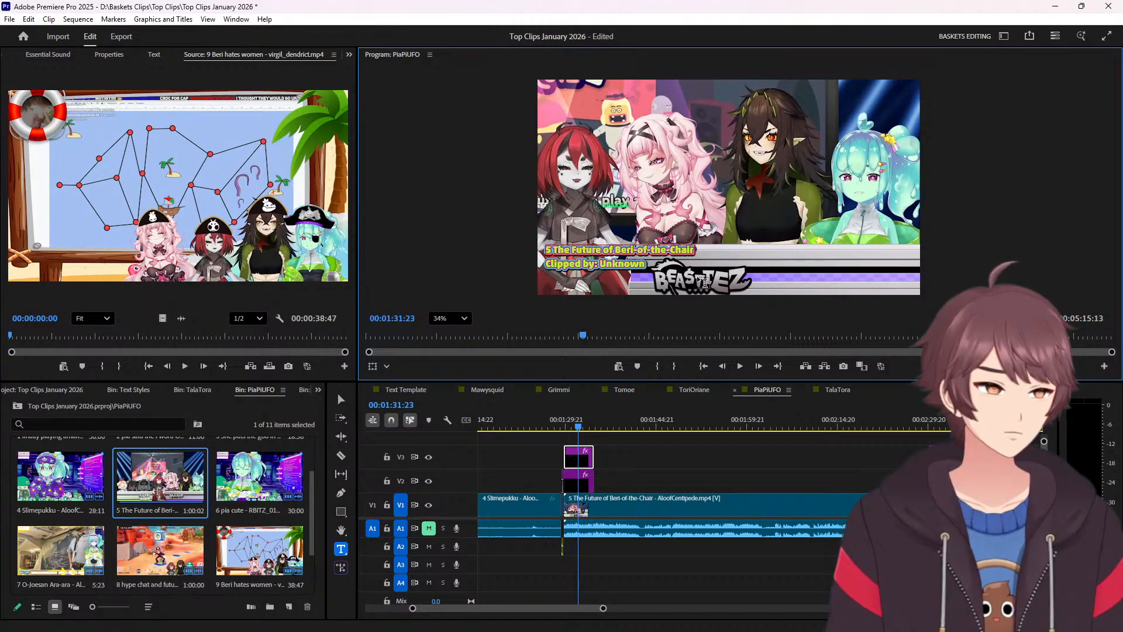
key("Home")
key("Delete")
key("Delete")
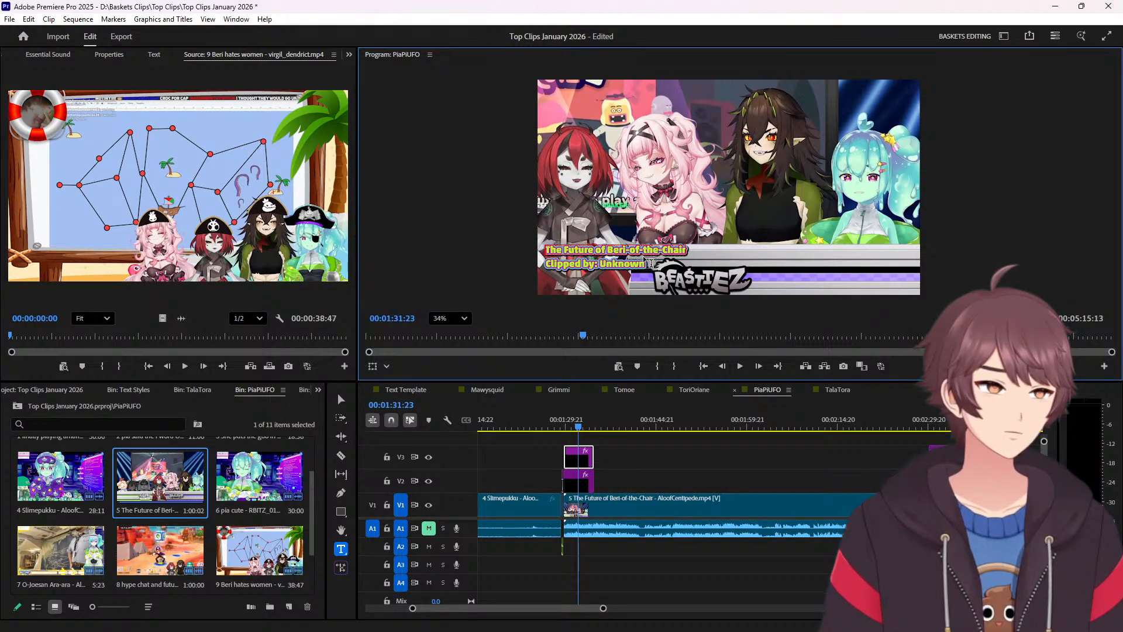
Replace "Unknown" in the fifth PiaPiUFO clip's credit with the clipper's name.
left_click(639, 258)
double_click(635, 264)
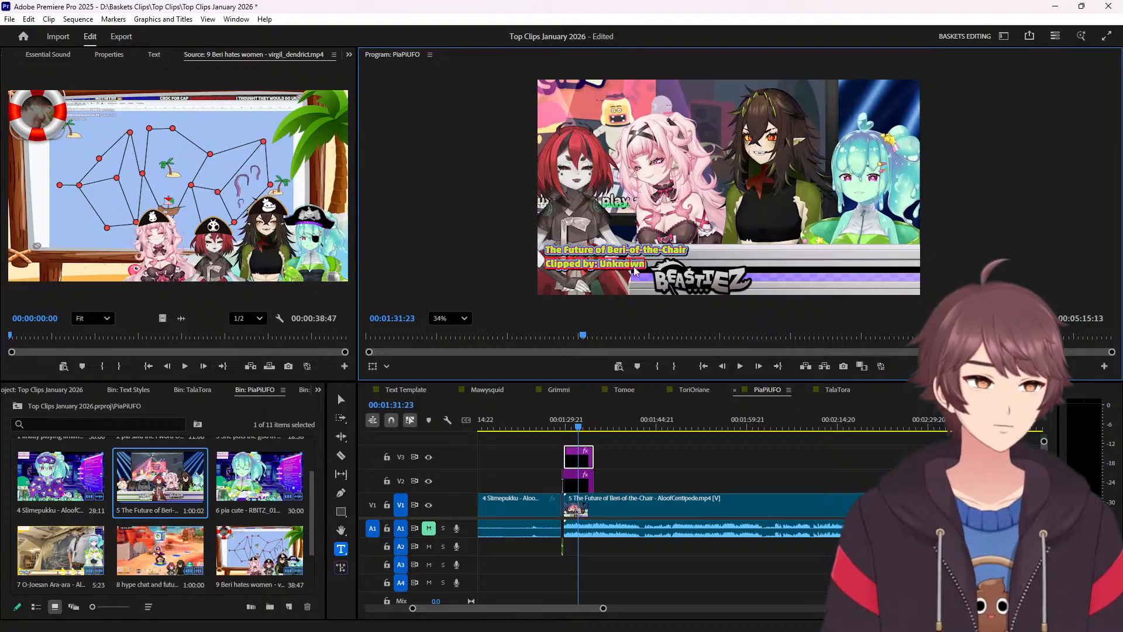
key("ctrl+v")
left_click(659, 472)
Go to the fourth PiaPiUFO clip's titles and replace "Clip Title Example" with bin clip 4's file name, without the extension.
key("Up")
key("Up")
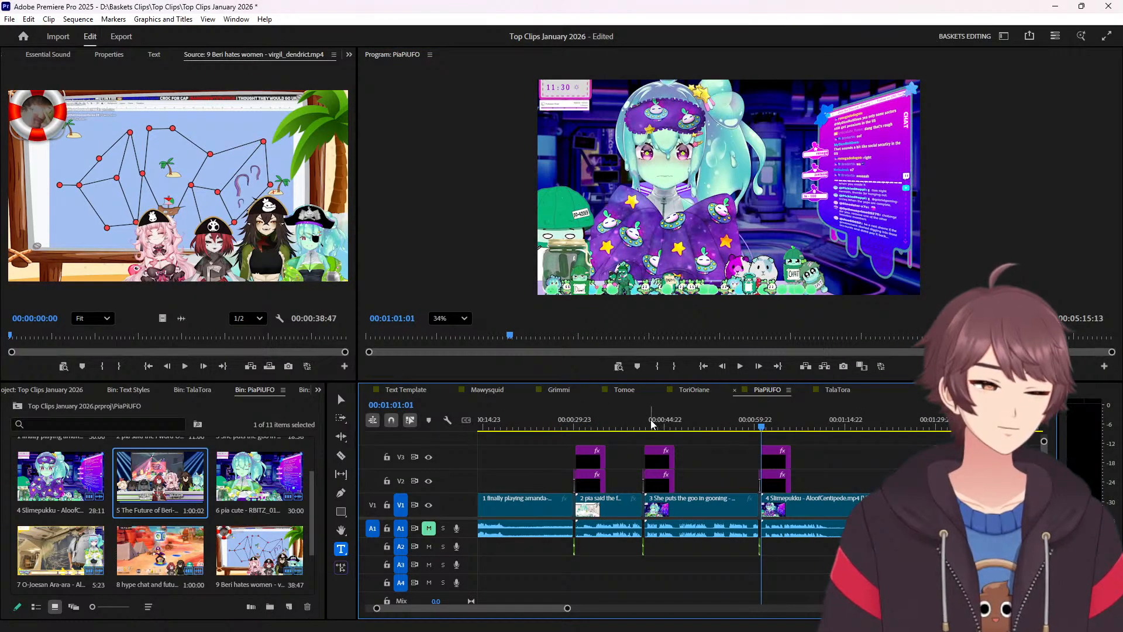
scroll(704, 465, "up", 2)
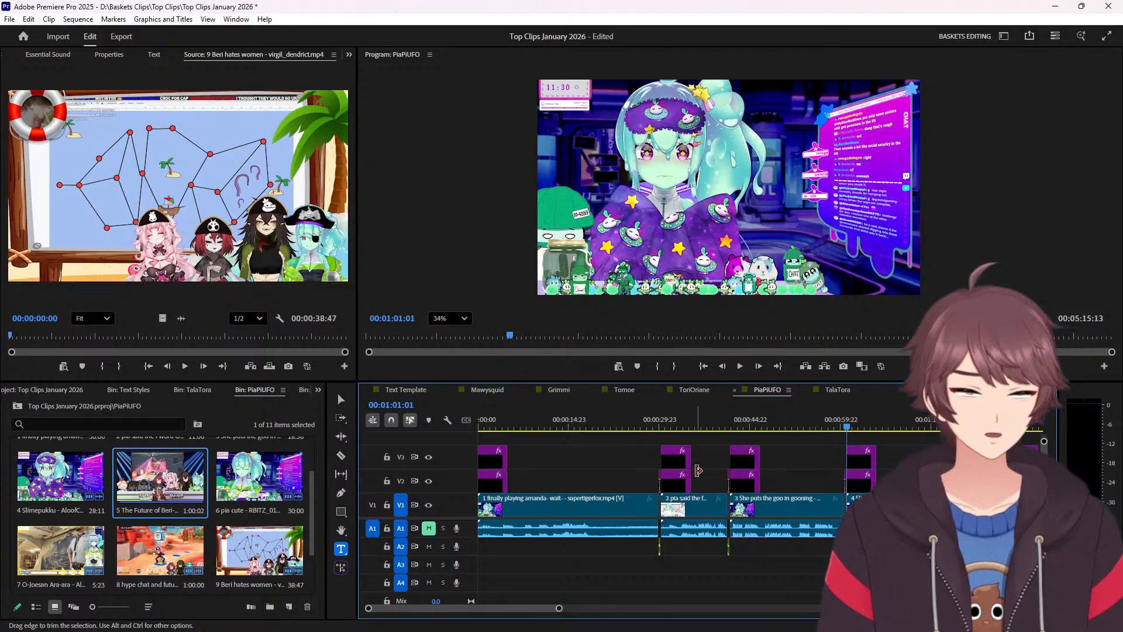
left_click(855, 428)
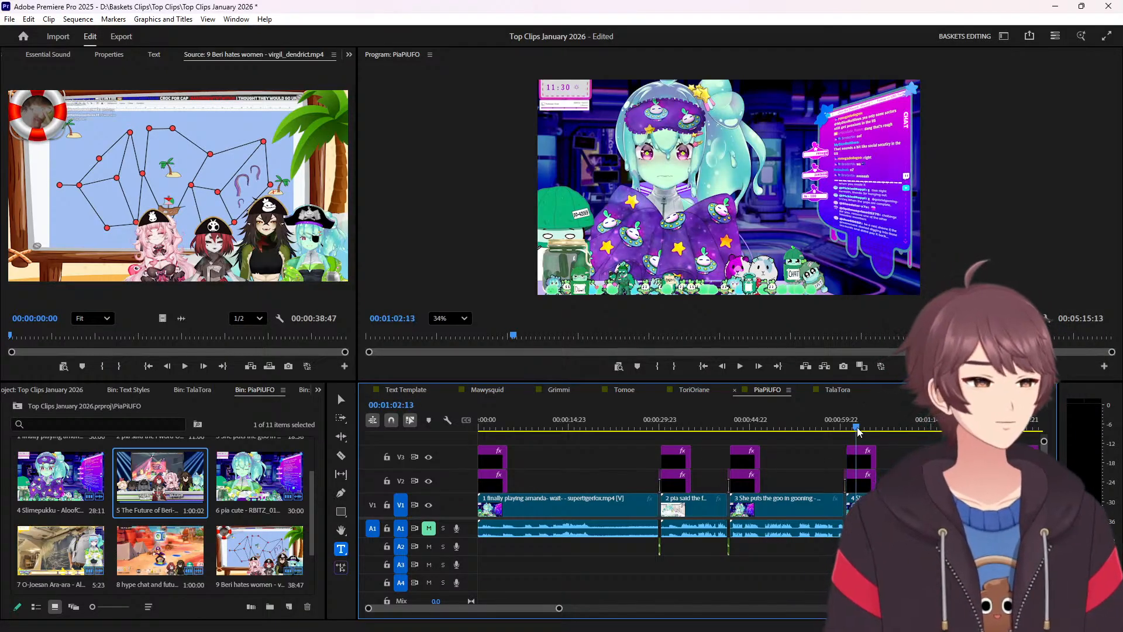
left_click(73, 510)
left_click(73, 510)
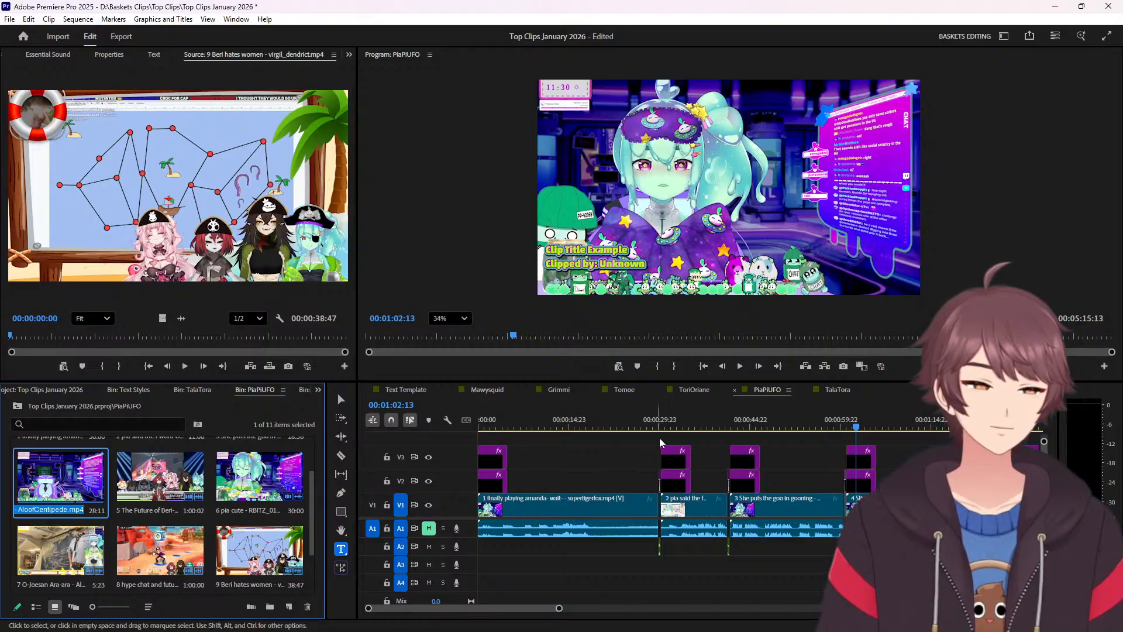
left_click(598, 250)
key("ctrl+a")
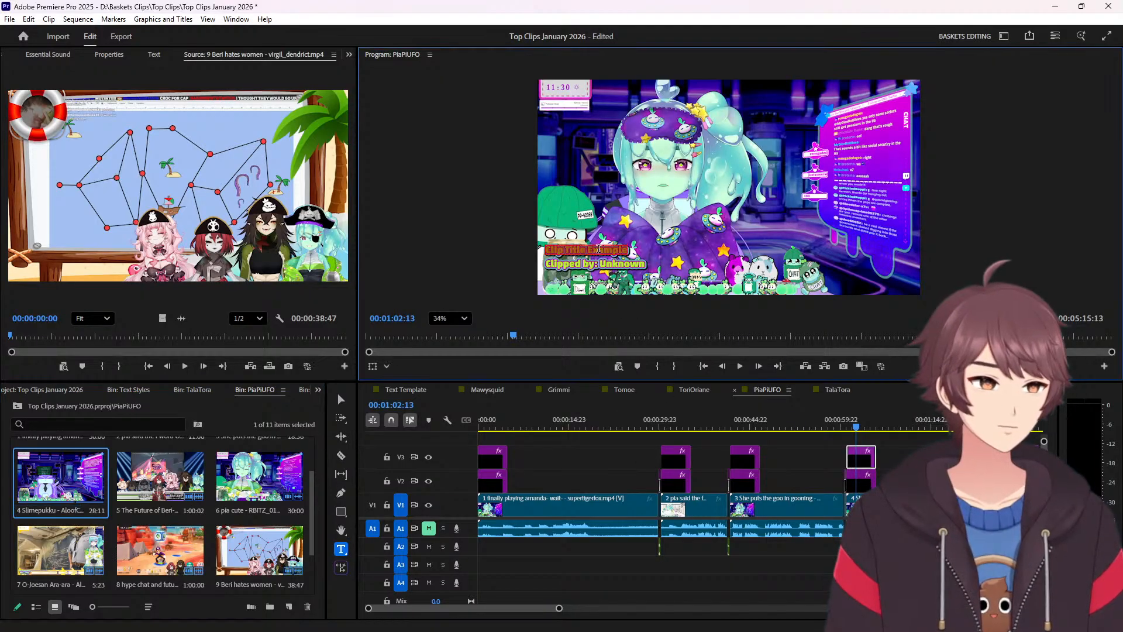
key("ctrl+v")
key("BackSpace")
key("BackSpace")
key("BackSpace")
key("BackSpace")
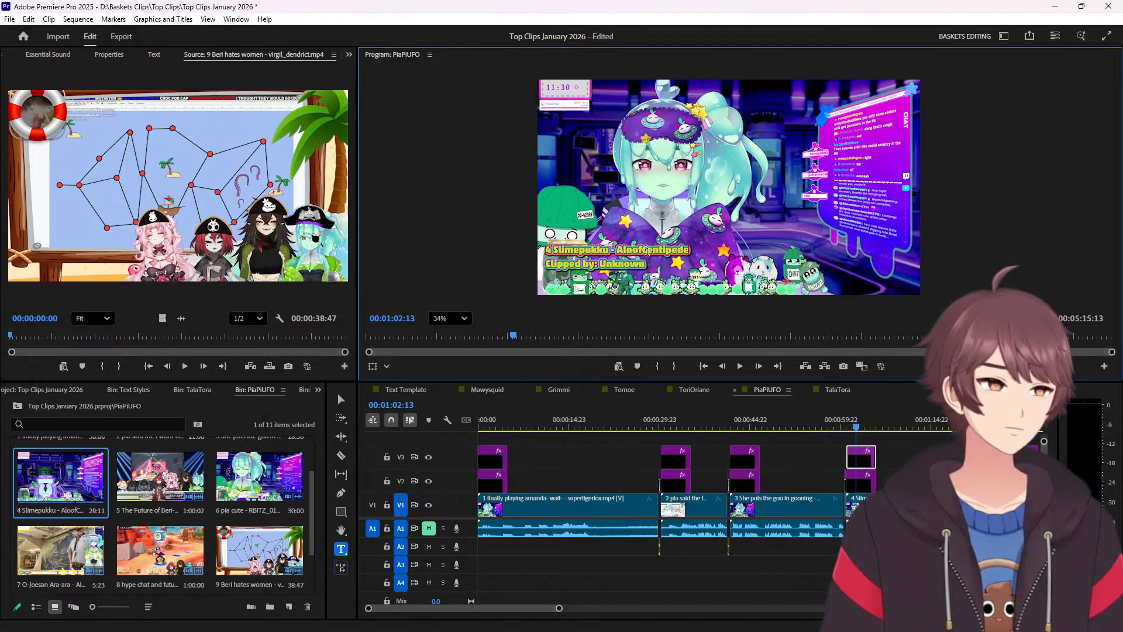
Trim the fourth clip's title to "Slimepukku" and replace "Unknown" in its credit with the clipper's name.
double_click(648, 251)
key("BackSpace")
key("BackSpace")
key("BackSpace")
key("BackSpace")
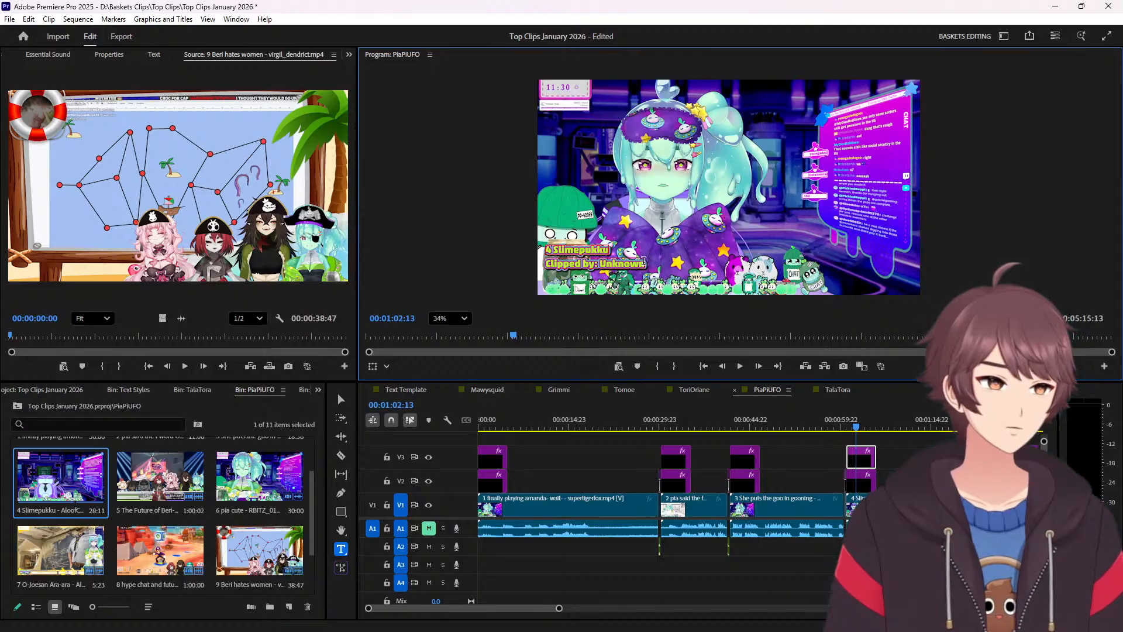
key("Home")
key("Delete")
key("Delete")
double_click(643, 263)
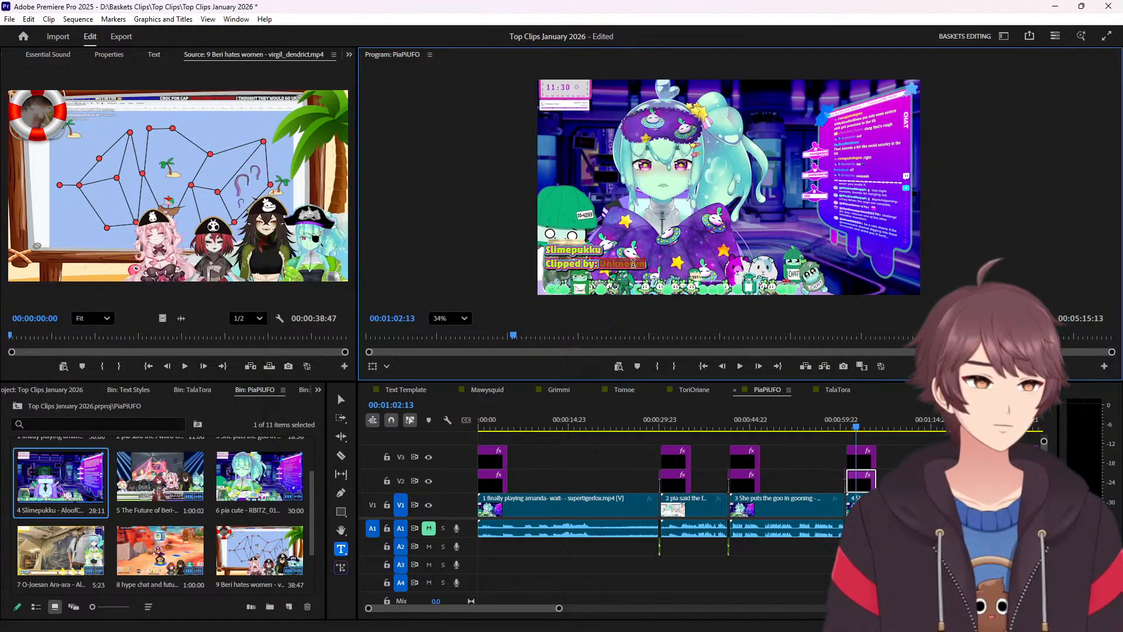
Go to the third PiaPiUFO clip's titles and replace "Clip Title Example" with bin clip 3's file name, without the extension.
left_click(743, 426)
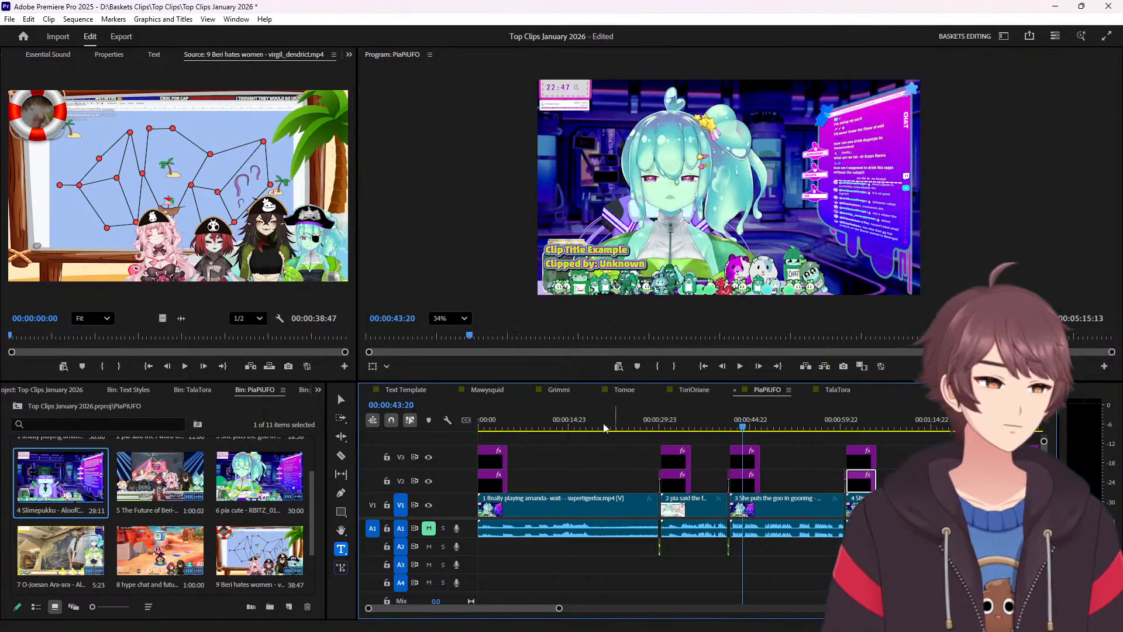
scroll(146, 511, "up", 1)
left_click(240, 506)
left_click(239, 507)
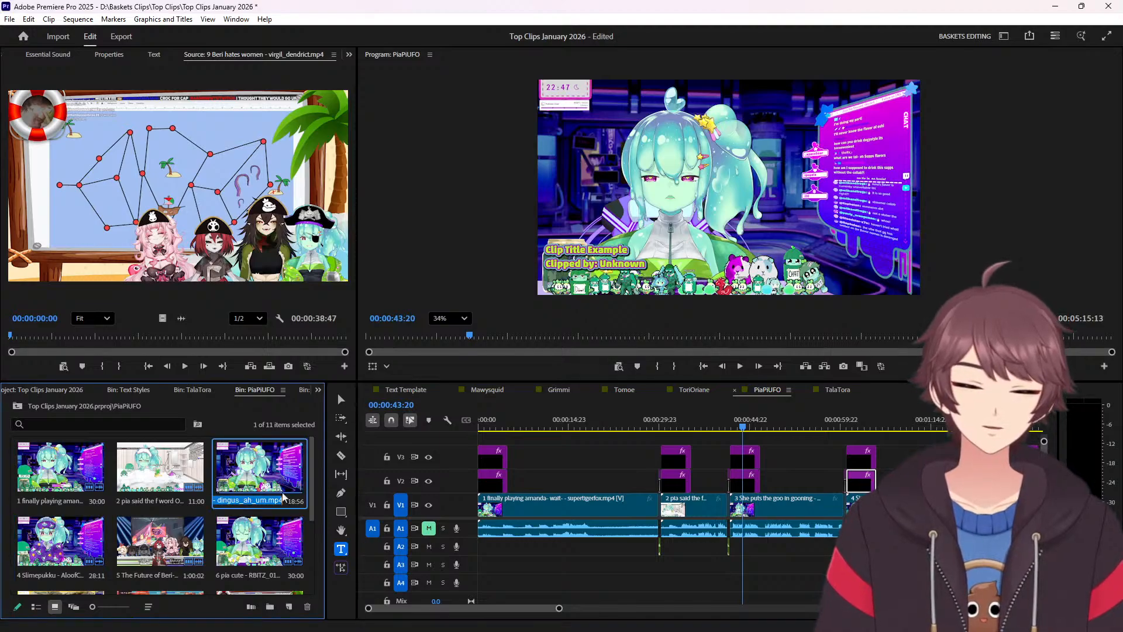
left_click(576, 252)
key("ctrl+a")
type("3 She puts the goo in gooning - dingus_ah_um.")
key("BackSpace")
Trim the third clip's title to "She puts the goo in gooning", removing the clipper's name and the leading number.
double_click(715, 250)
key("BackSpace")
key("BackSpace")
key("BackSpace")
key("BackSpace")
key("Home")
key("Delete")
key("Delete")
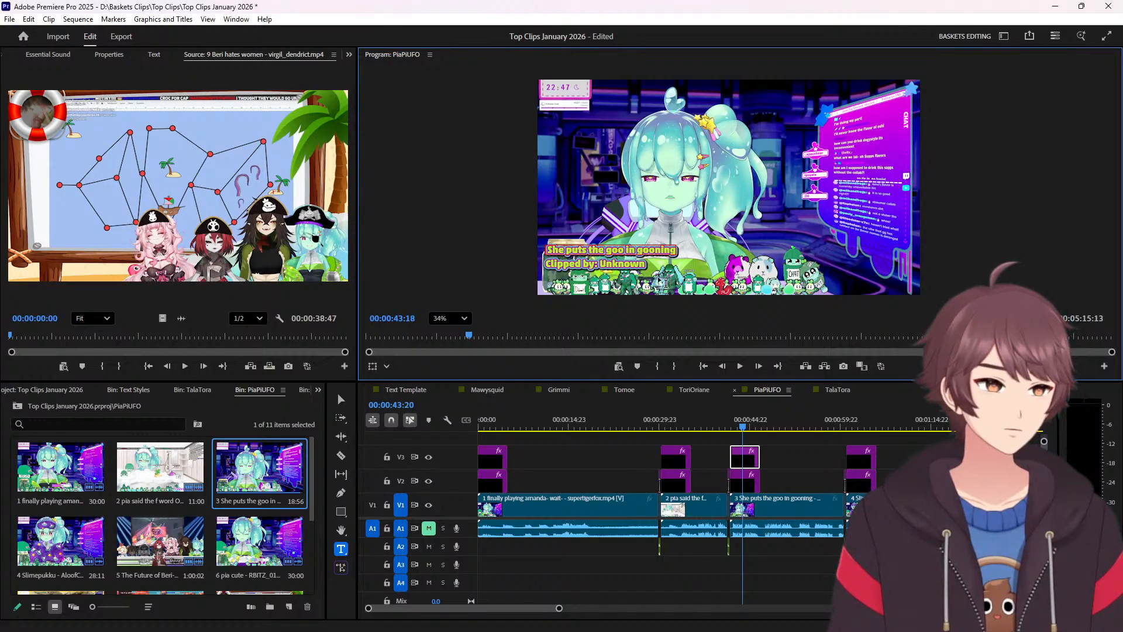
Replace "Unknown" in the third clip's credit line with the clipper's username from its file name.
double_click(634, 263)
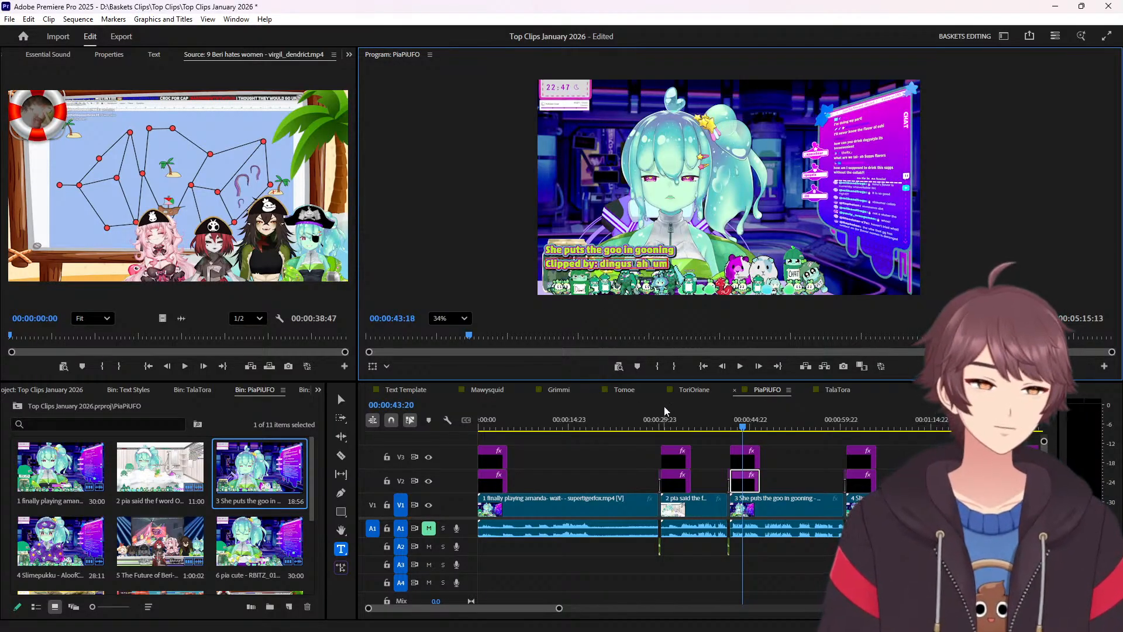
Replace the second PiaPiUFO clip's "Clip Title Example" text with its source file name, leaving off the .mp4 extension.
left_click(676, 427)
left_click(151, 503)
left_click(151, 505)
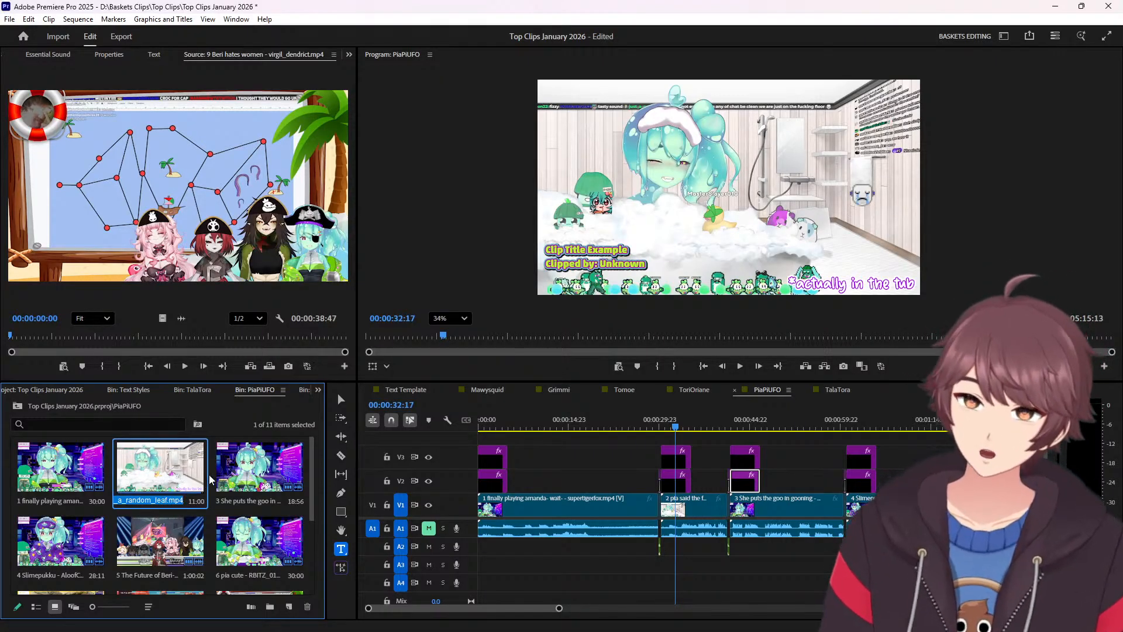
triple_click(593, 250)
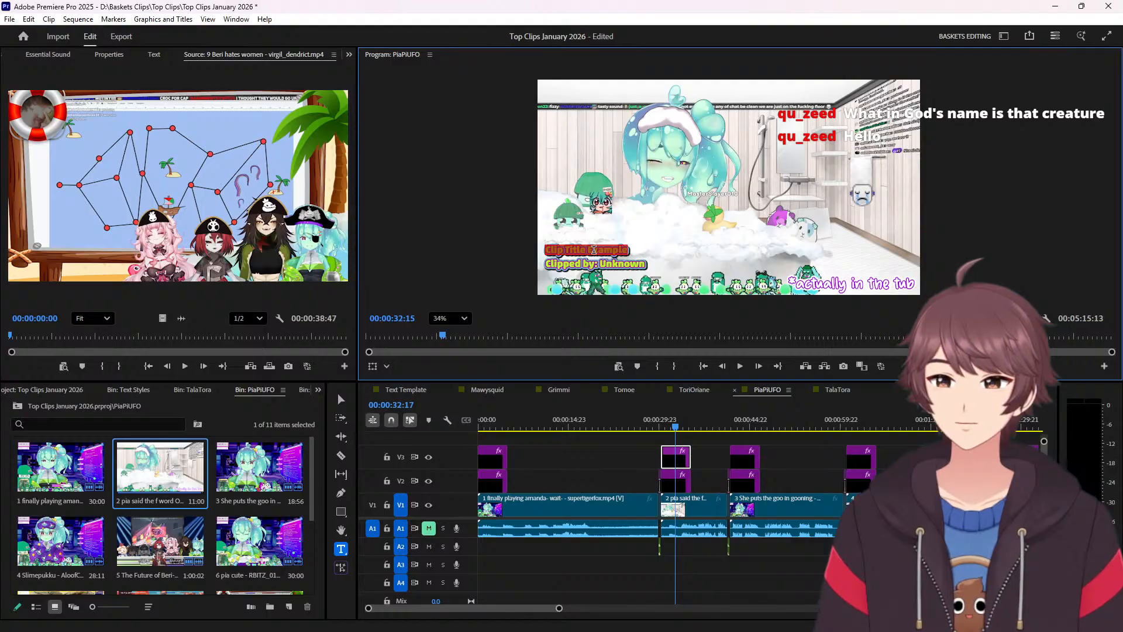
type("2 pia said the f word O- just_a_random_leaf.m")
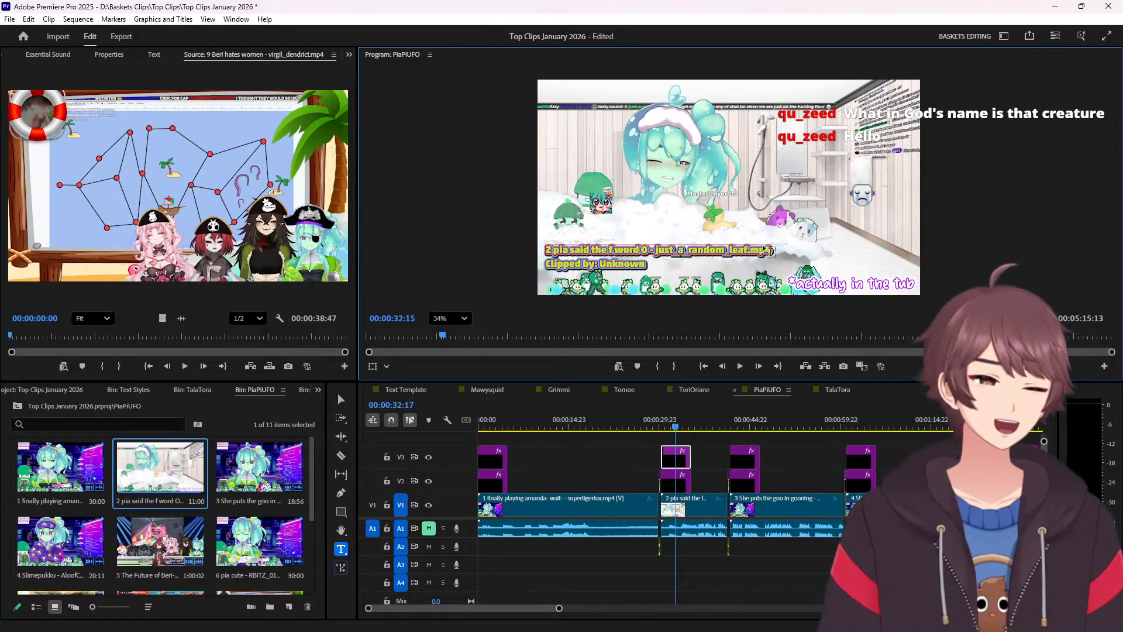
key("BackSpace")
key("BackSpace")
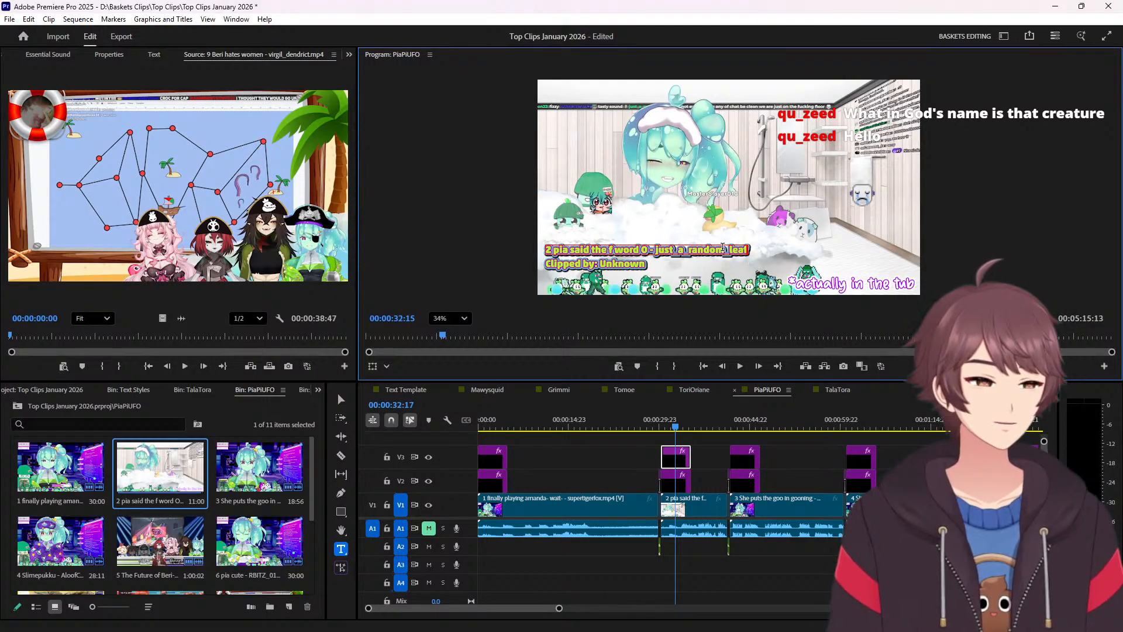
Trim the second clip's title to "pia said the f word O" and put the clipper's username in its "Clipped by:" line instead of "Unknown".
double_click(723, 248)
key("ctrl+c")
key("BackSpace")
key("BackSpace")
key("BackSpace")
type(")")
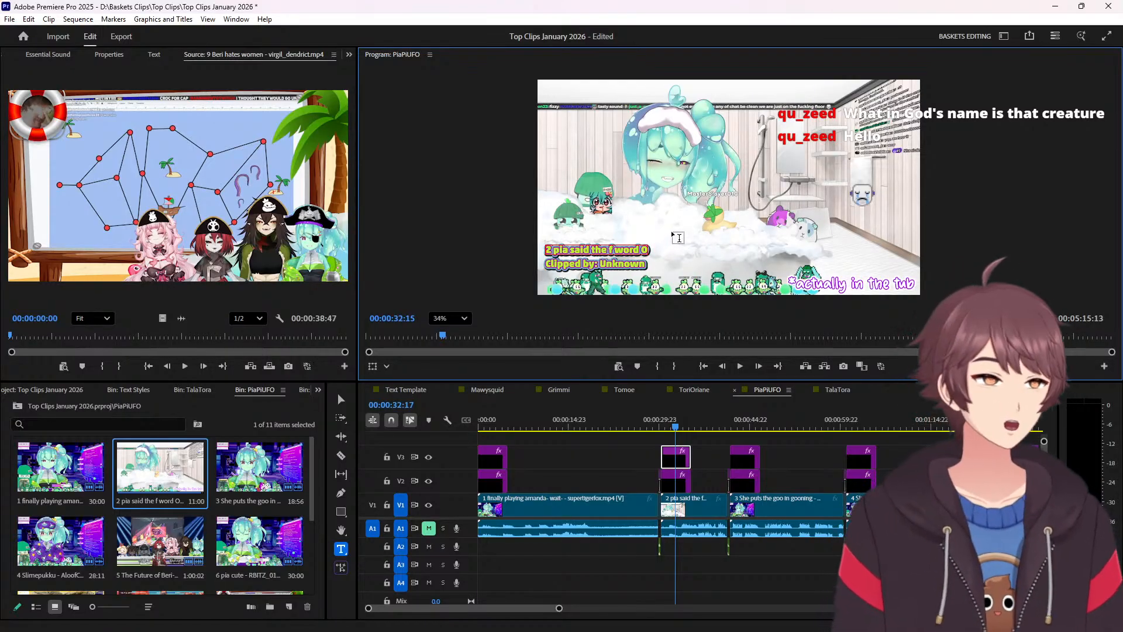
key("Home")
key("Delete")
key("Delete")
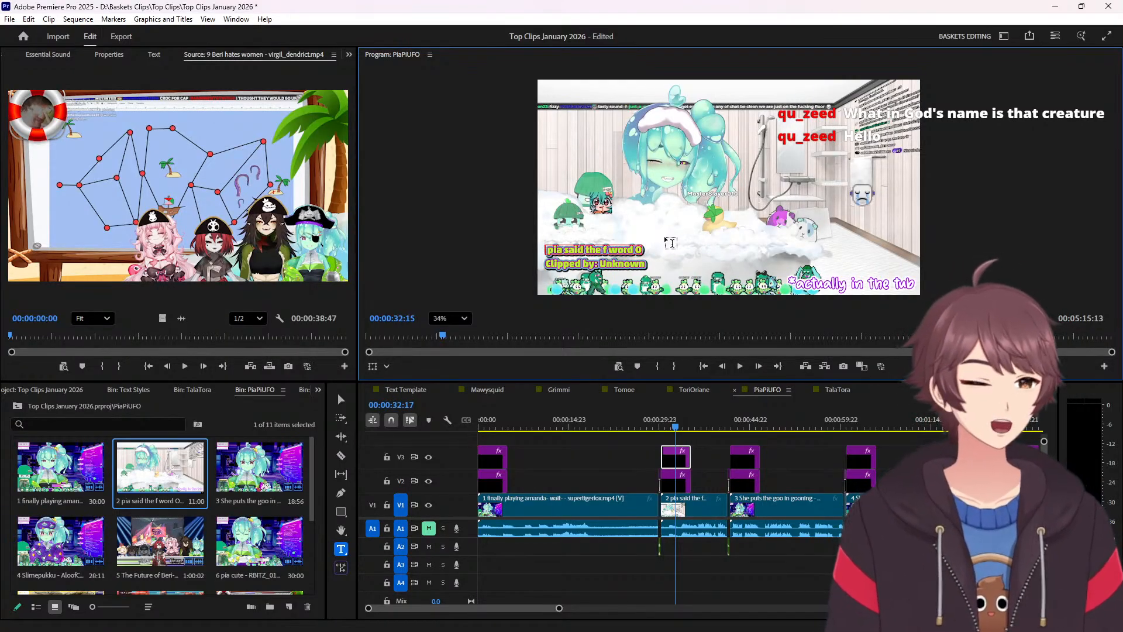
double_click(632, 264)
key("ctrl+v")
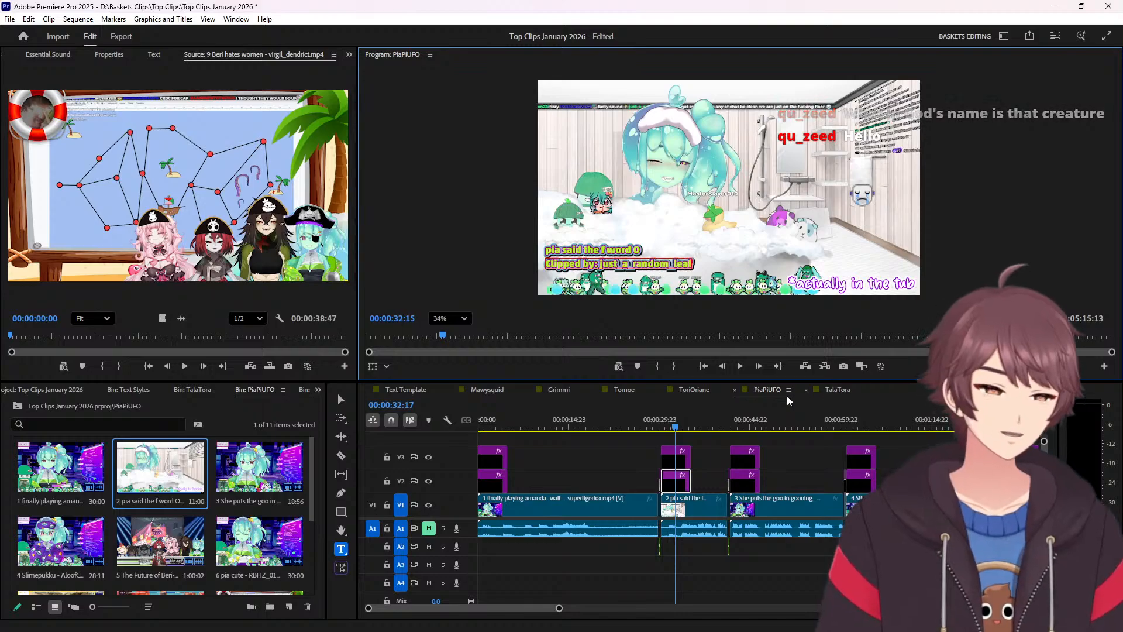
left_click(491, 437)
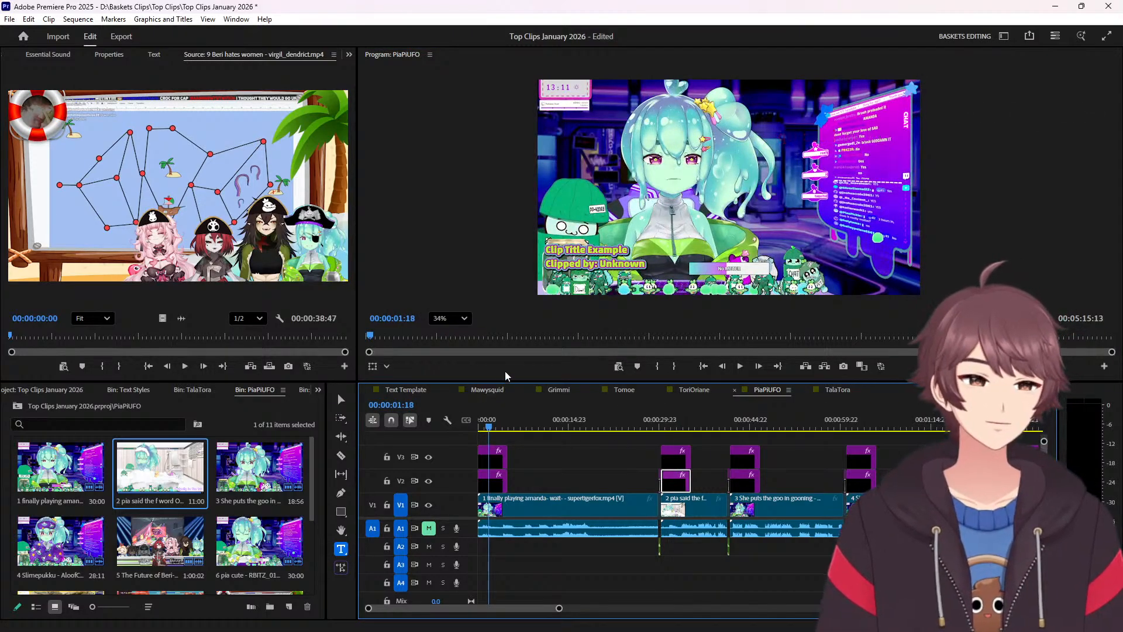
left_click(760, 419)
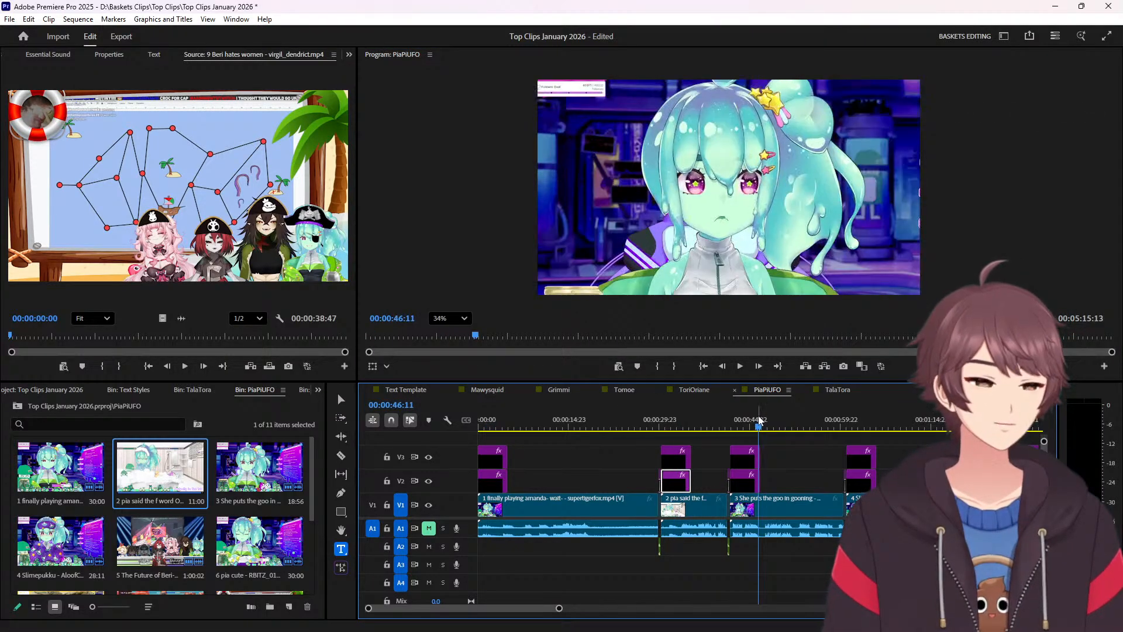
left_click_drag(747, 423, 738, 430)
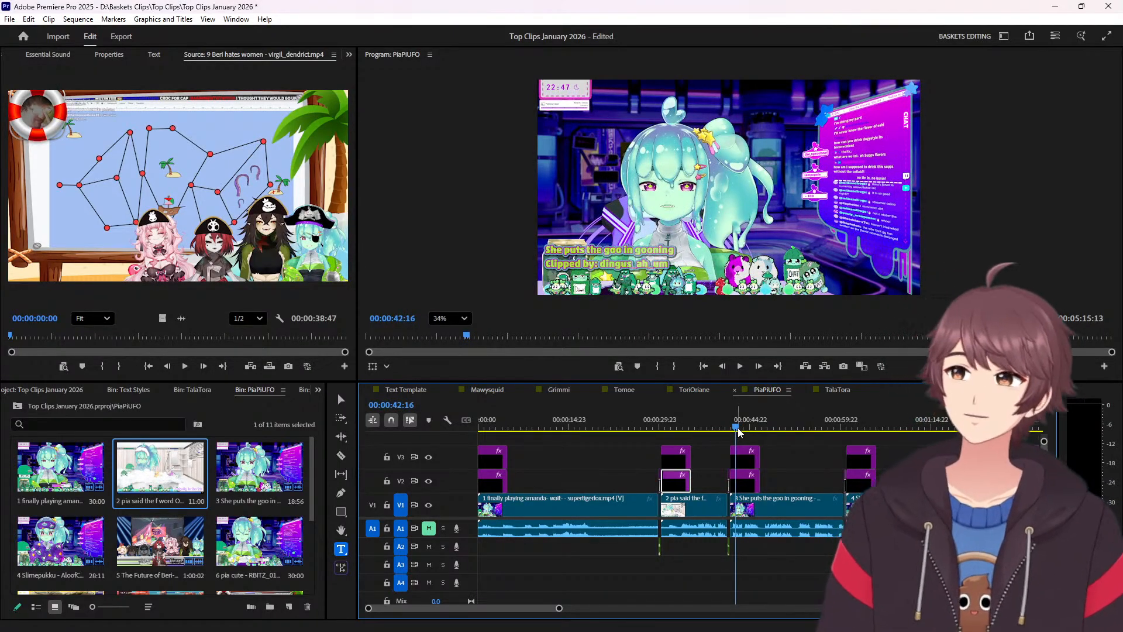
Replace the first PiaPiUFO clip's title placeholder with its source file name, without the mp4 extension.
left_click_drag(735, 425, 495, 425)
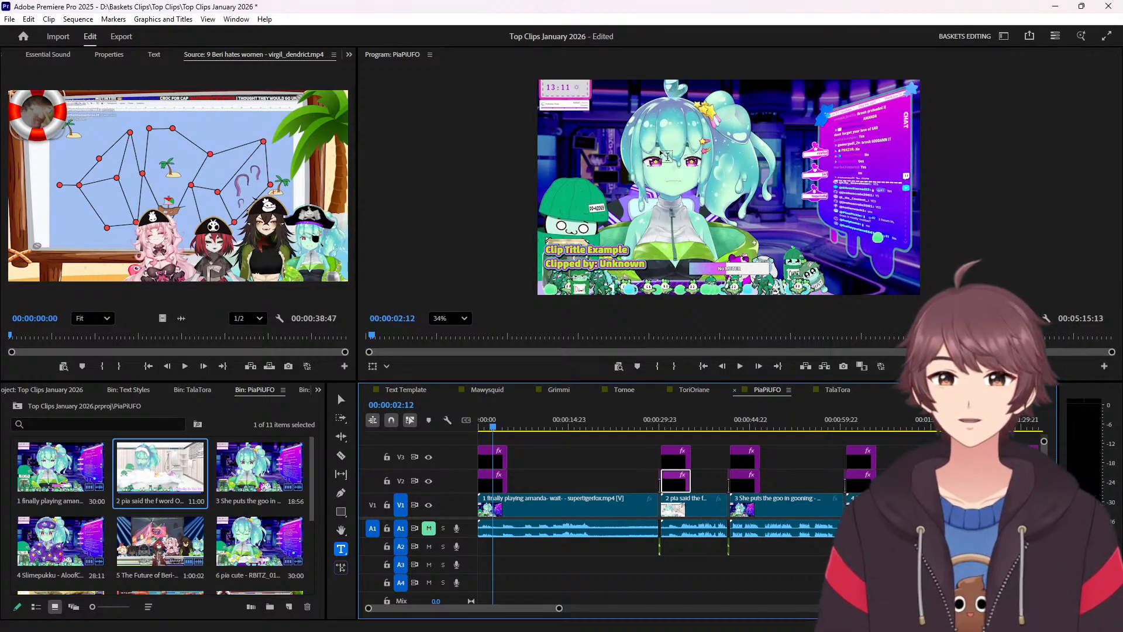
left_click(155, 211)
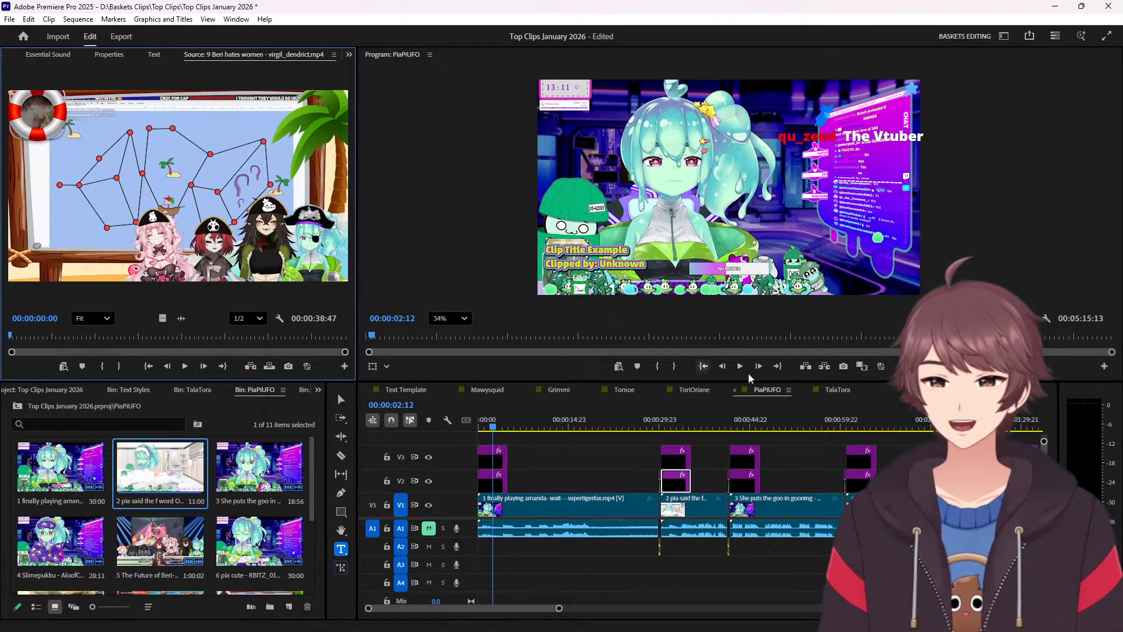
left_click(66, 503)
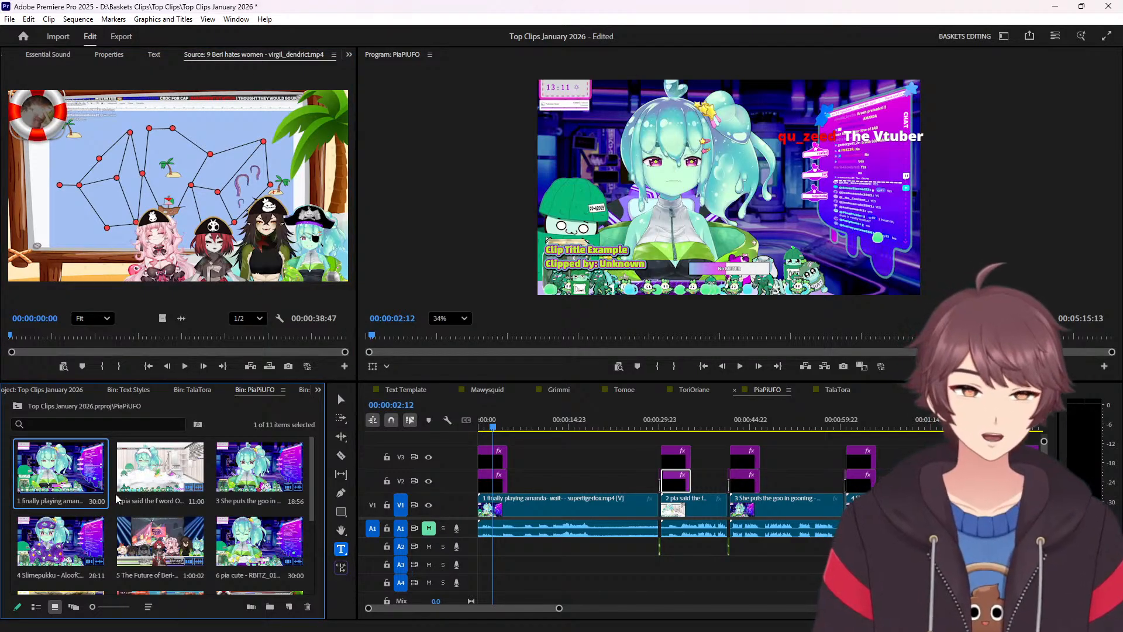
left_click(90, 502)
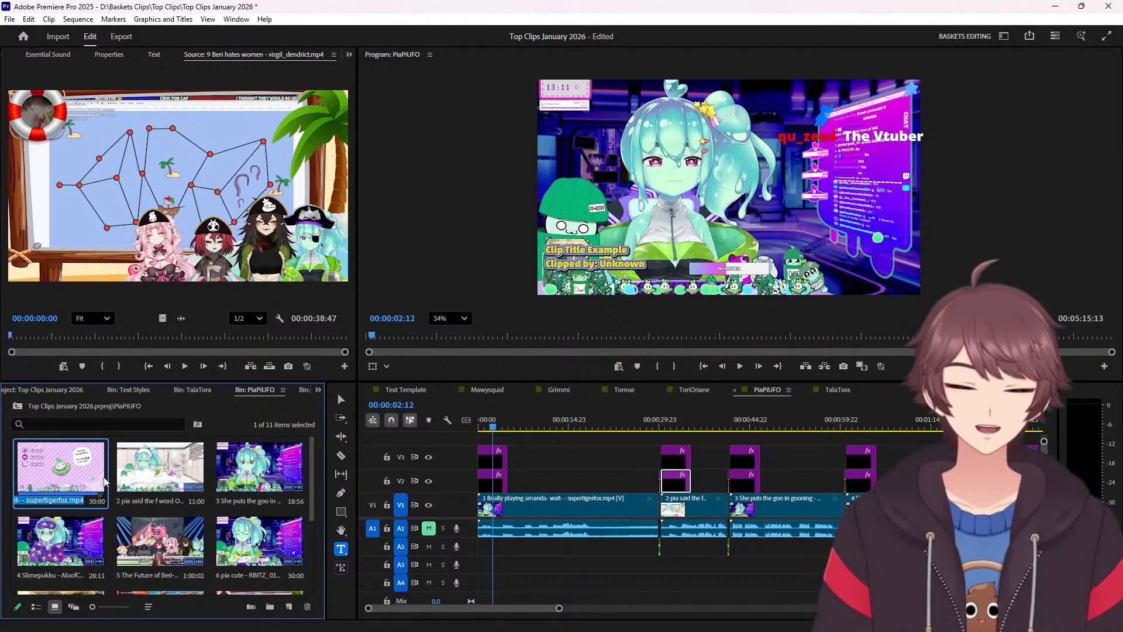
left_click(594, 250)
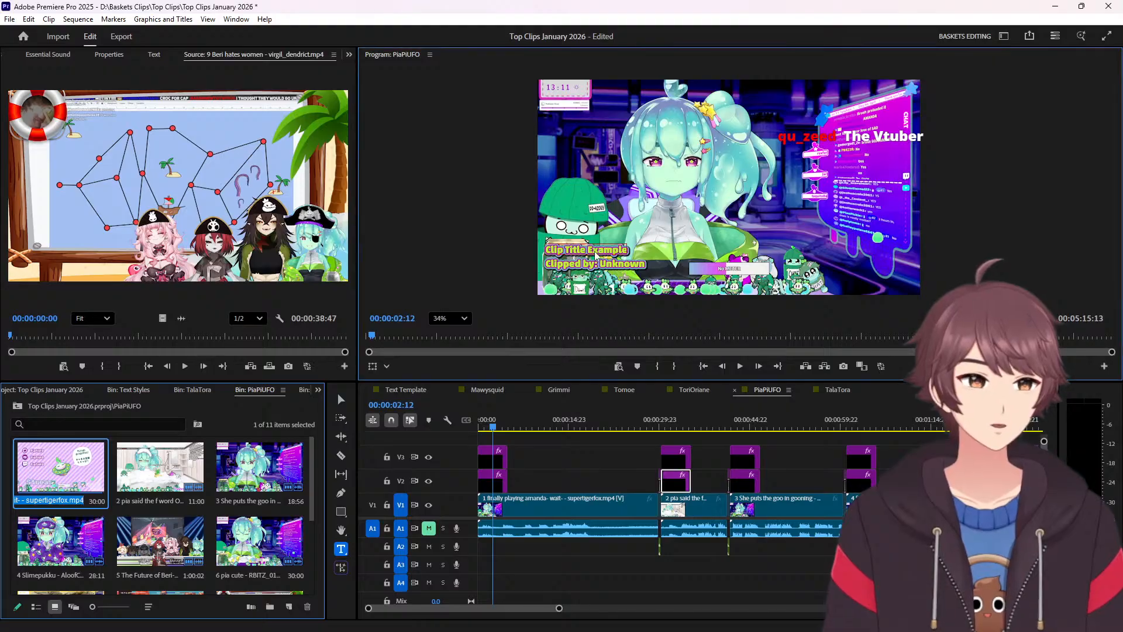
type("1 finally playing amanda- wait- - supertigerfox.mp4")
key("BackSpace")
key("BackSpace")
key("BackSpace")
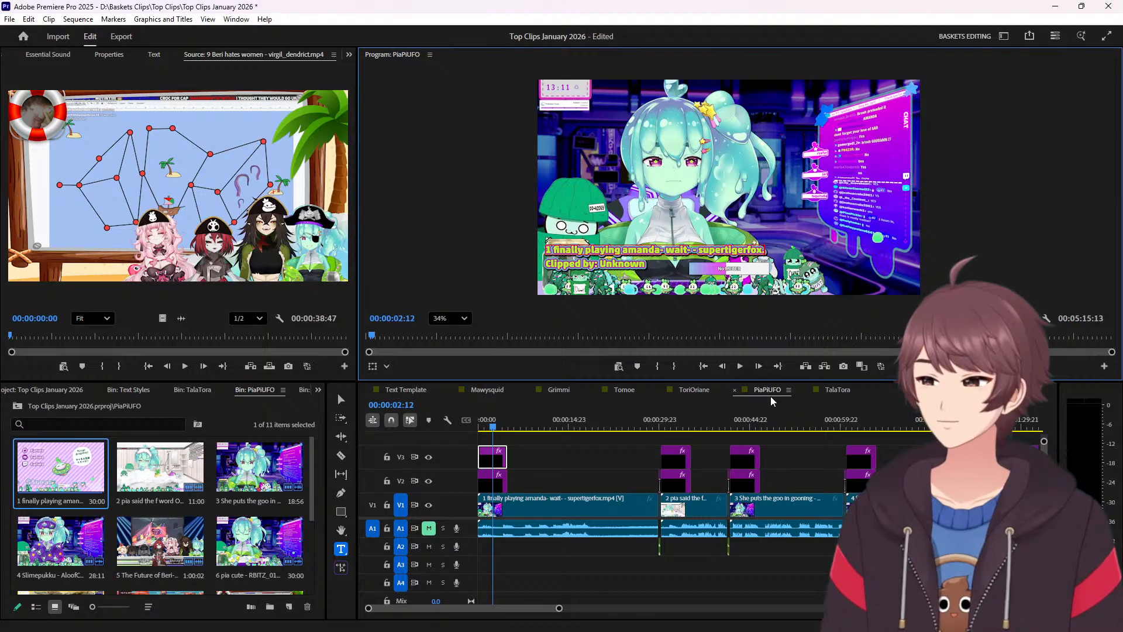
Trim the first clip's title to "finally playing amanda- wait-" and replace "Unknown" in its credit line with the clipper's username.
double_click(736, 249)
key("ctrl+c")
key("BackSpace")
key("BackSpace")
key("BackSpace")
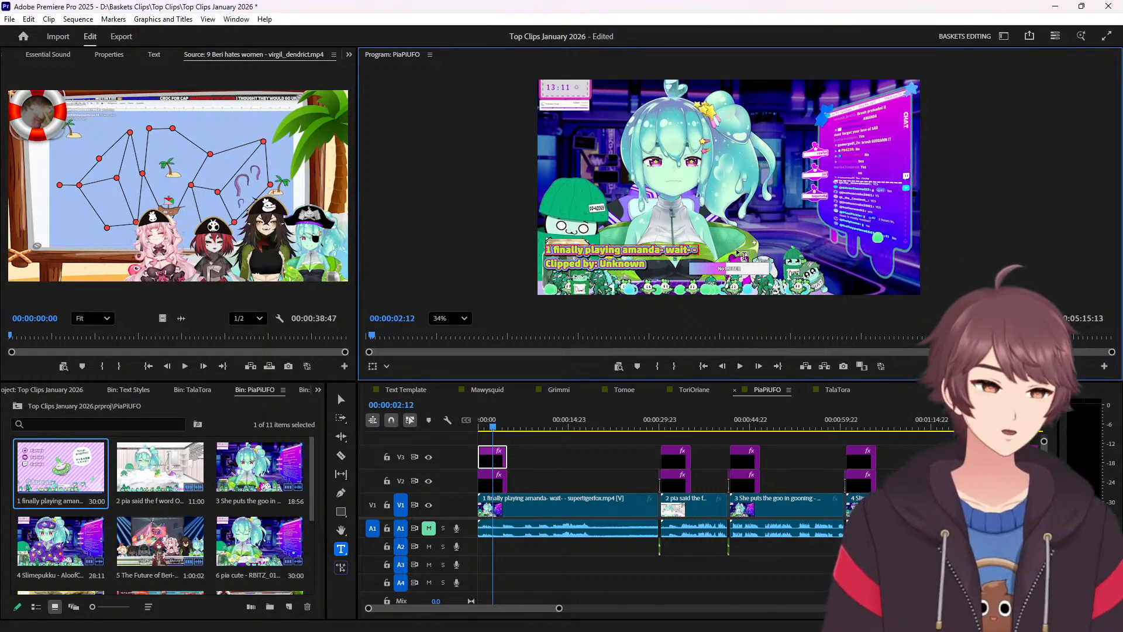
key("Home")
key("Delete")
key("Delete")
double_click(627, 263)
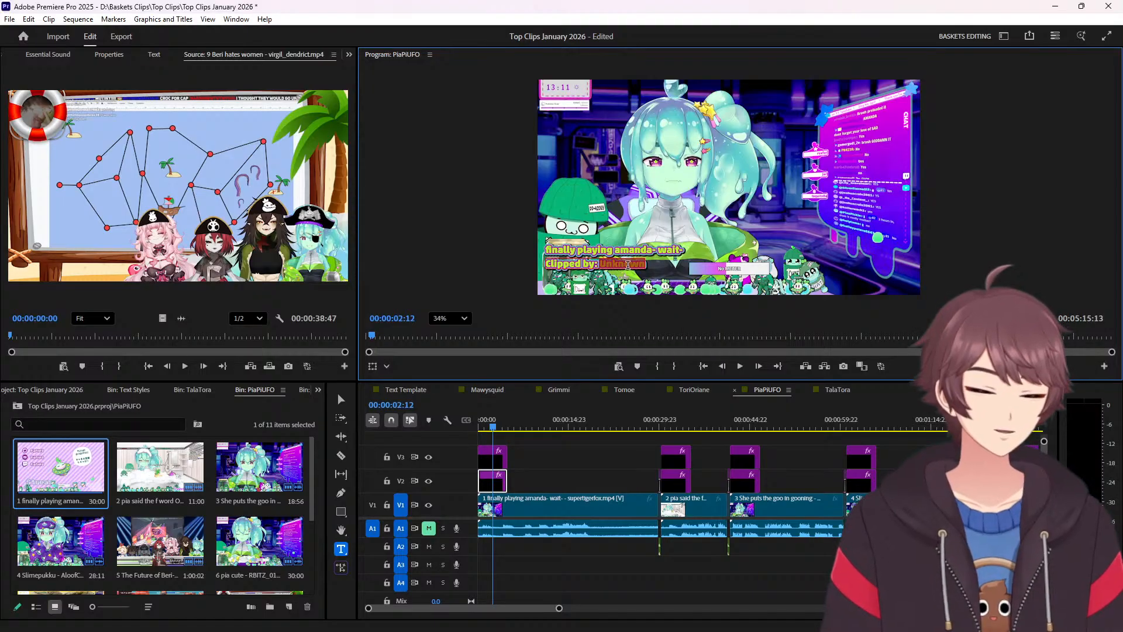
key("ctrl+v")
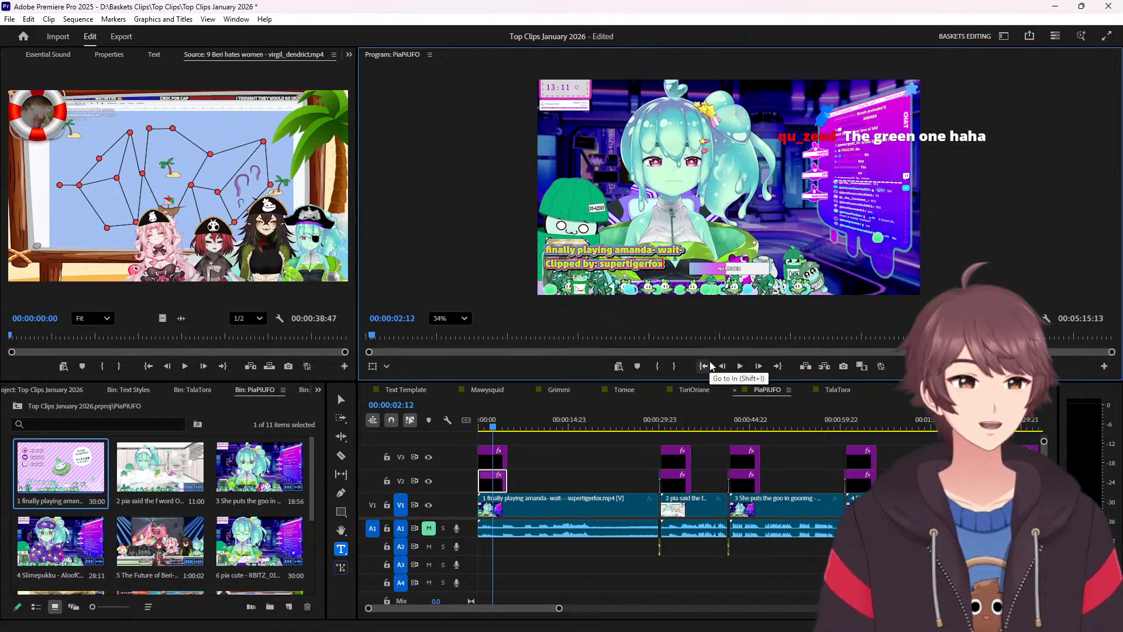
Switch to the ToriOriane sequence at the title of clip 10 and show the ToriOriane bin.
left_click(698, 389)
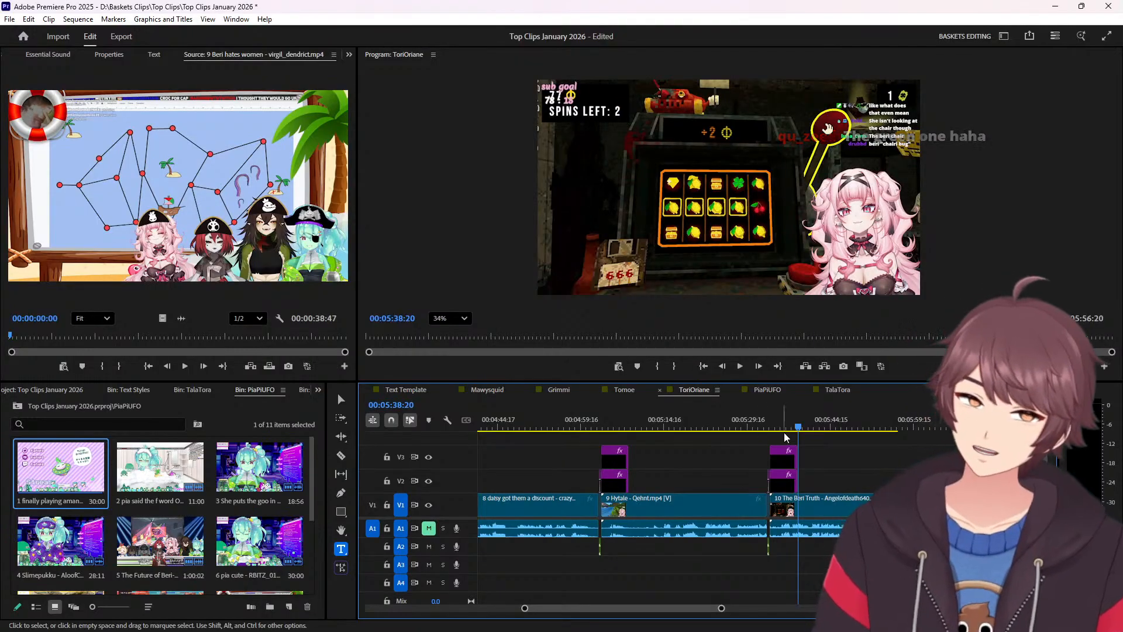
left_click_drag(787, 427, 777, 426)
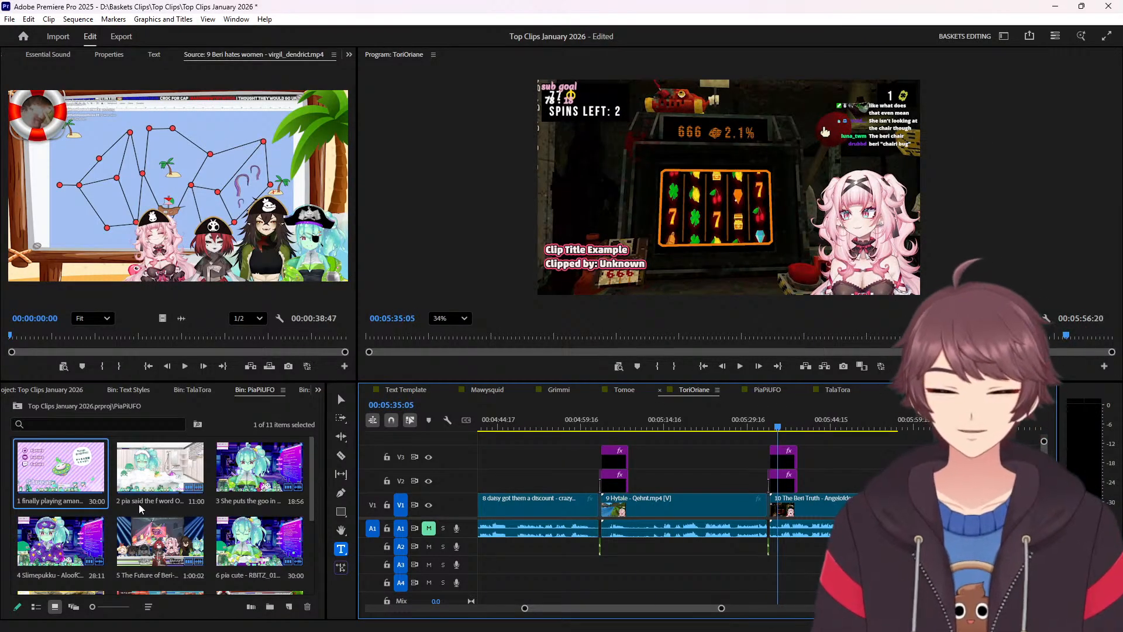
left_click(185, 391)
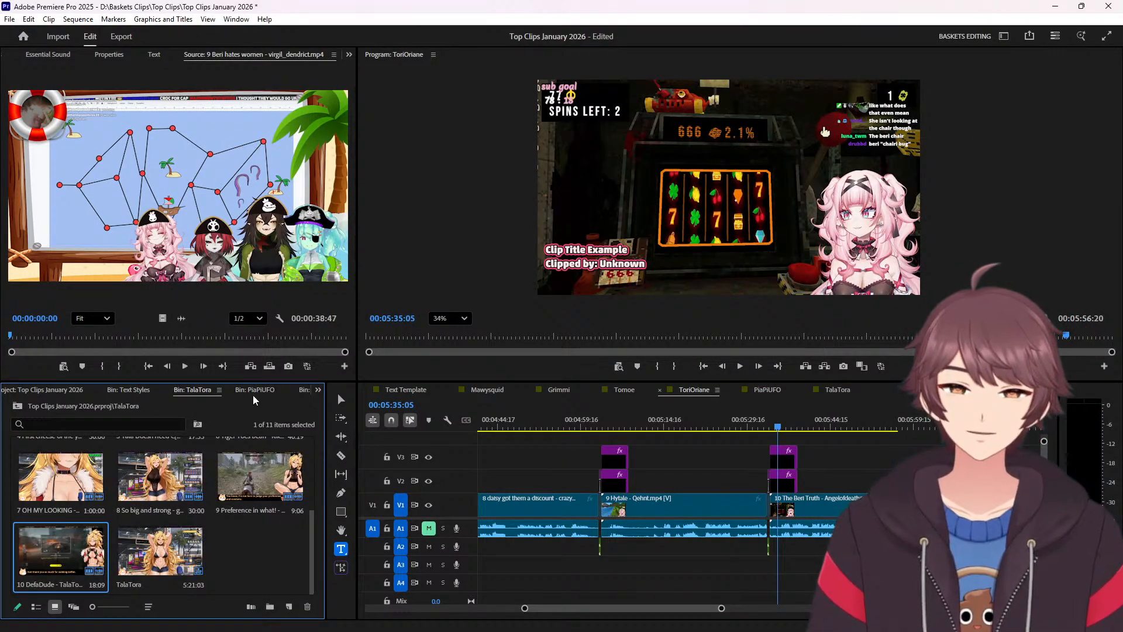
left_click(267, 389)
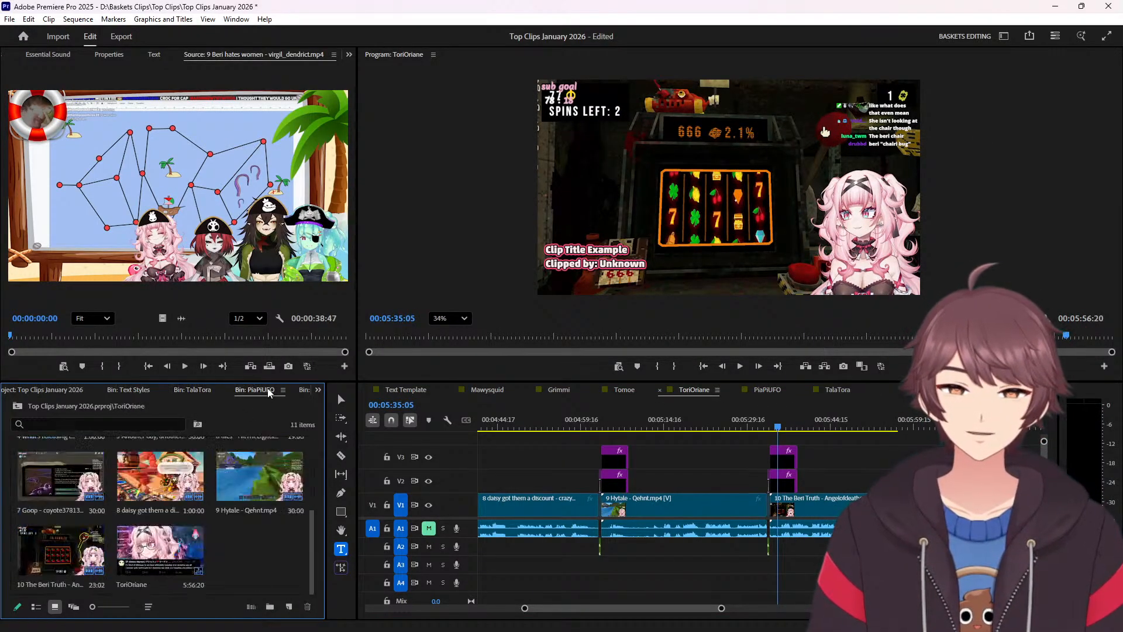
Replace the title placeholder on ToriOriane clip 10 with its source file name, without the .mp4 extension.
left_click(59, 585)
left_click(58, 585)
key("ctrl+c")
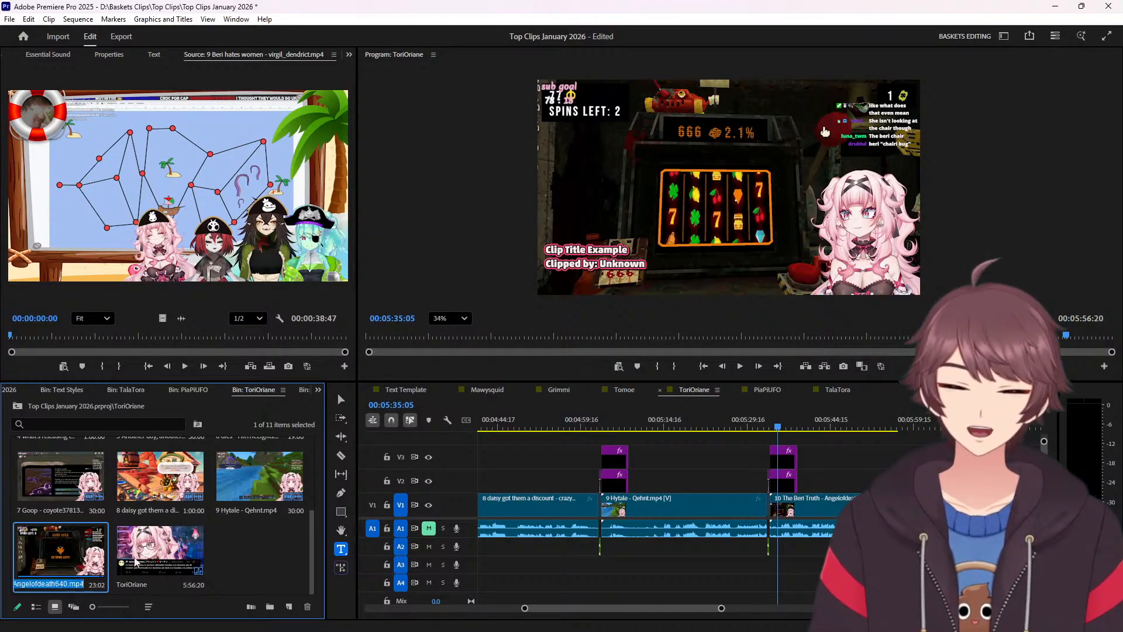
triple_click(617, 252)
key("ctrl+v")
key("BackSpace")
key("BackSpace")
key("BackSpace")
key("BackSpace")
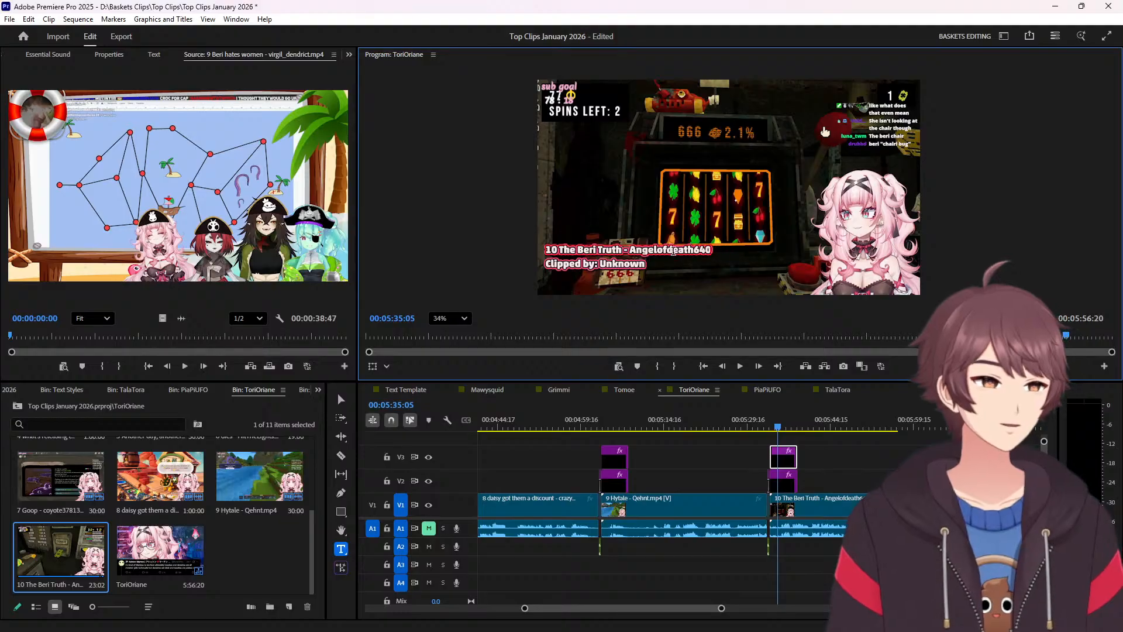
Trim clip 10's title to "The Beri Truth" and replace "Unknown" in its credit line with the clipper's username.
double_click(675, 249)
key("ctrl+c")
key("BackSpace")
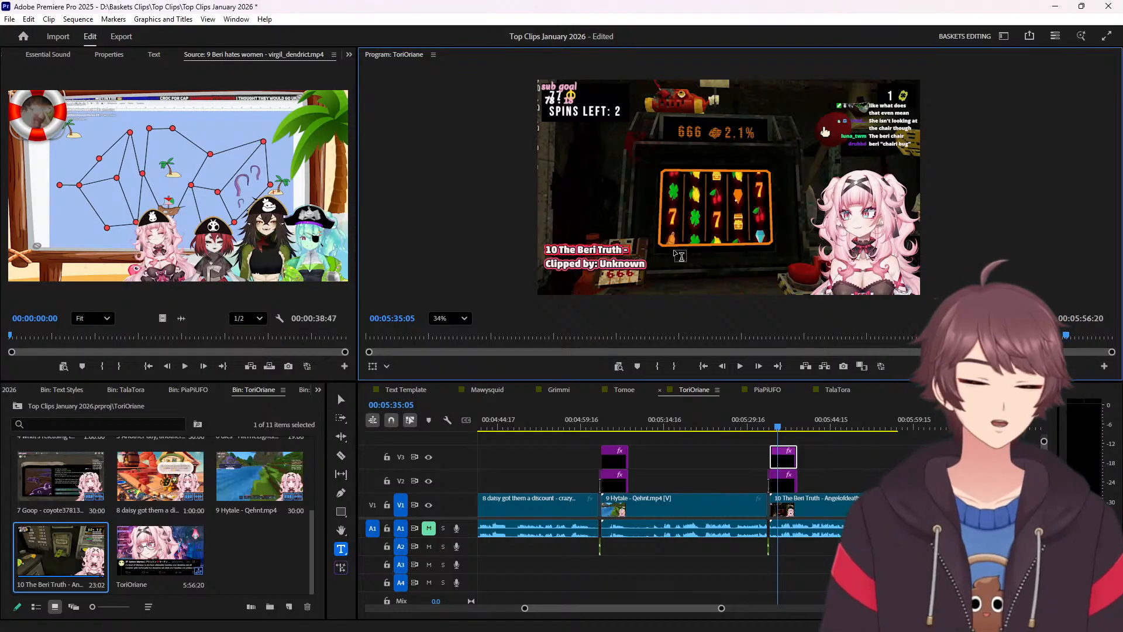
key("BackSpace")
key("BackSpace")
key("Delete")
key("Delete")
double_click(627, 263)
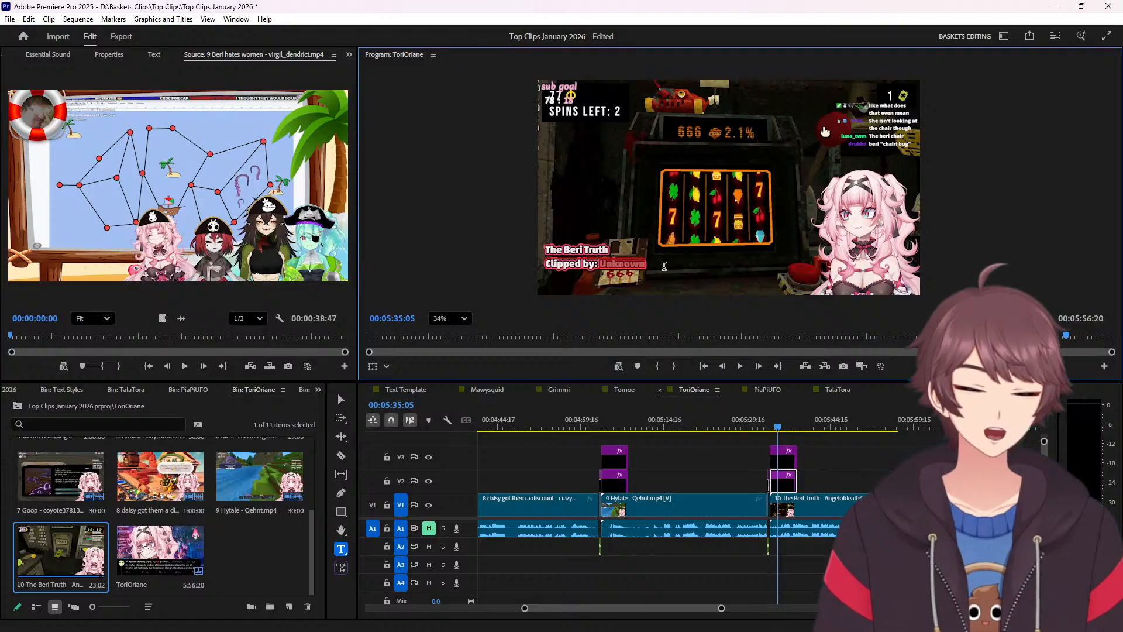
key("ctrl+v")
left_click(241, 511)
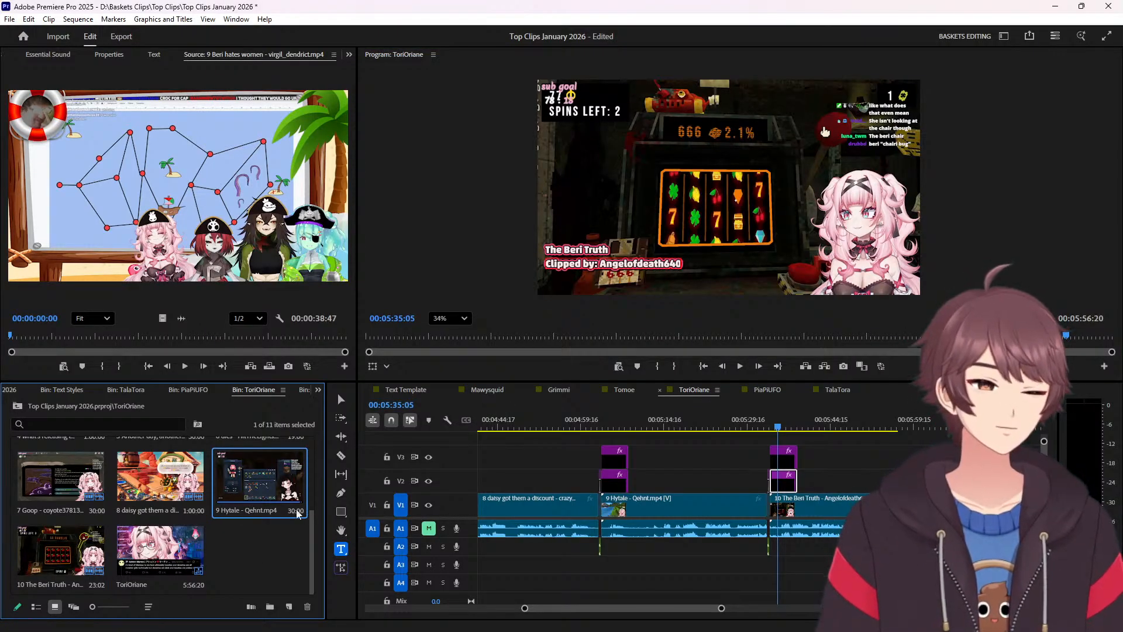
left_click(267, 509)
key("ctrl+c")
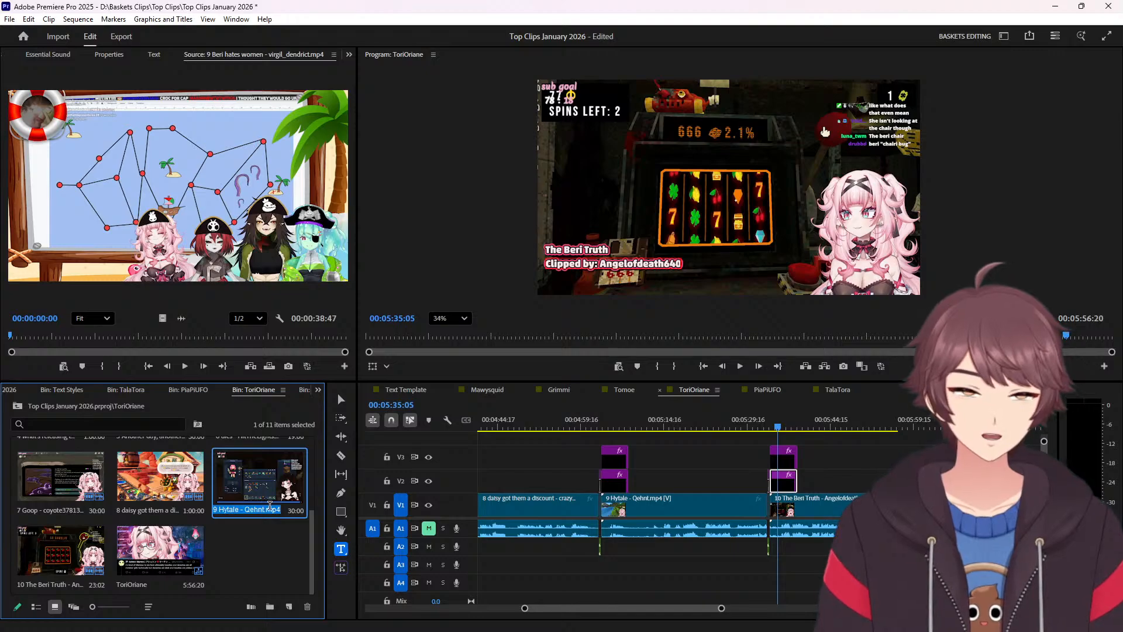
left_click(612, 427)
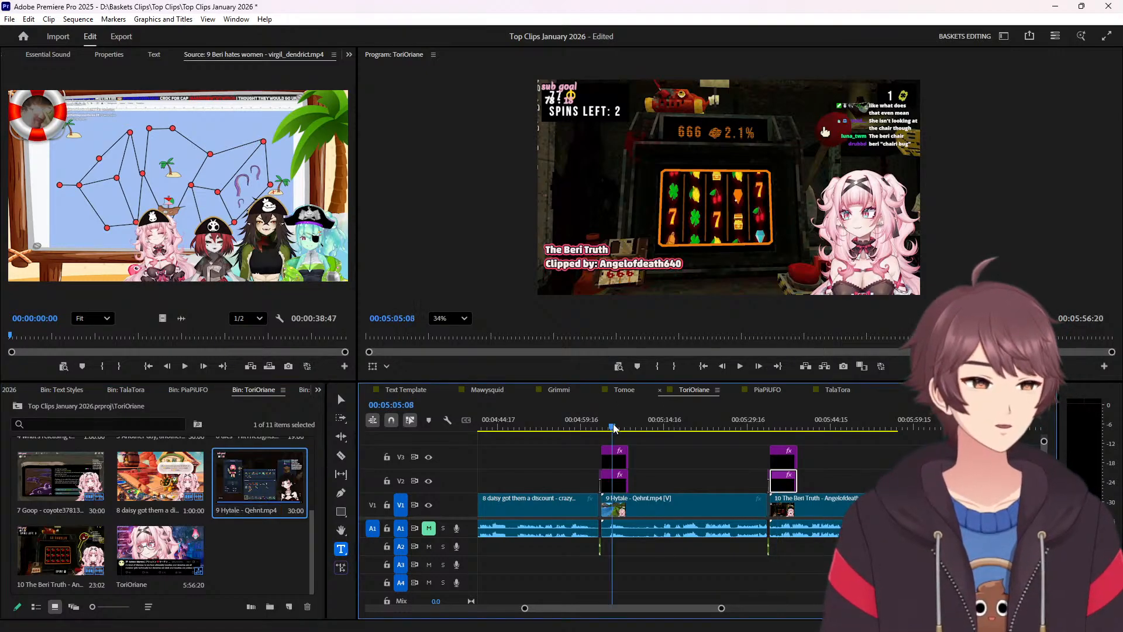
triple_click(584, 250)
key("ctrl+v")
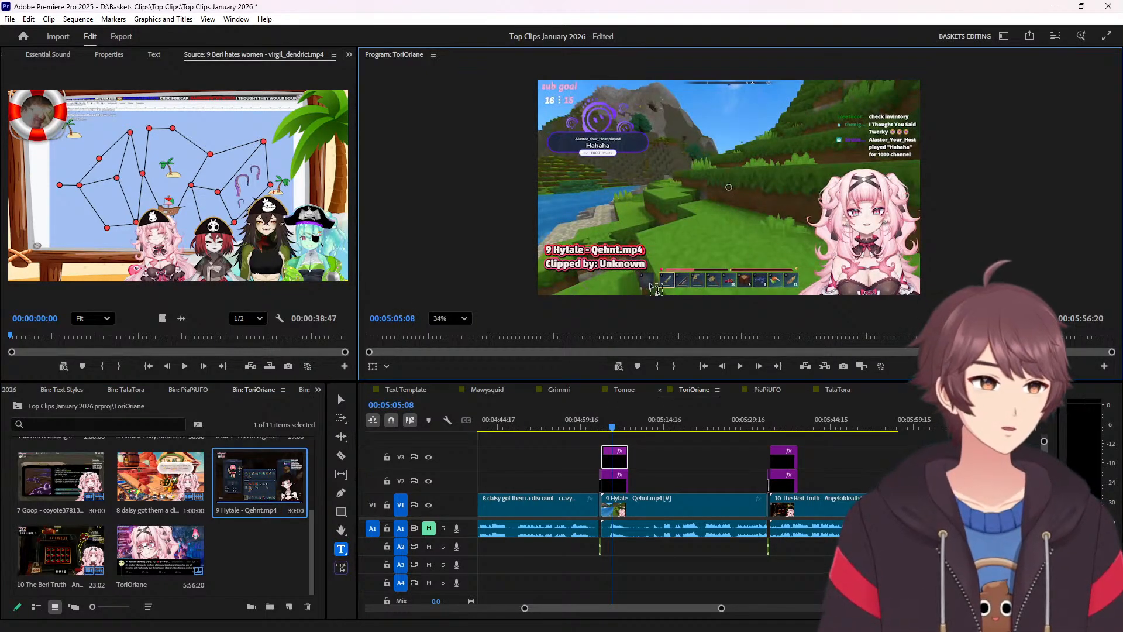
key("BackSpace")
key("BackSpace")
key("BackSpace")
key("BackSpace")
Trim clip 9's title to "Hytale", removing the leading number and the clipper's username.
double_click(616, 253)
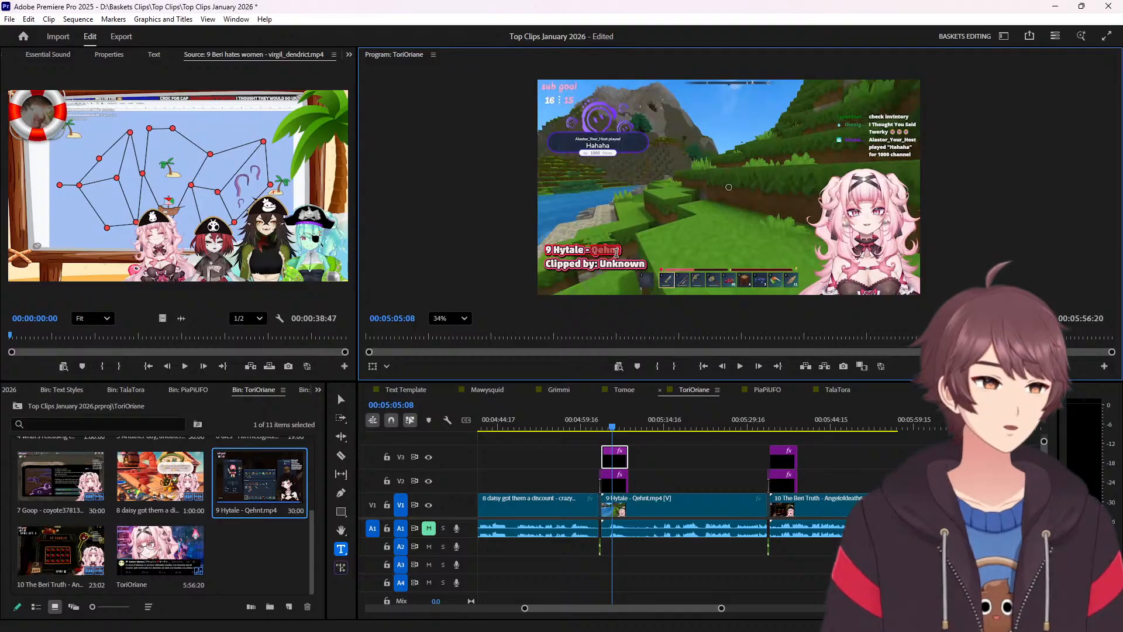
key("BackSpace")
key("BackSpace")
key("BackSpace")
key("BackSpace")
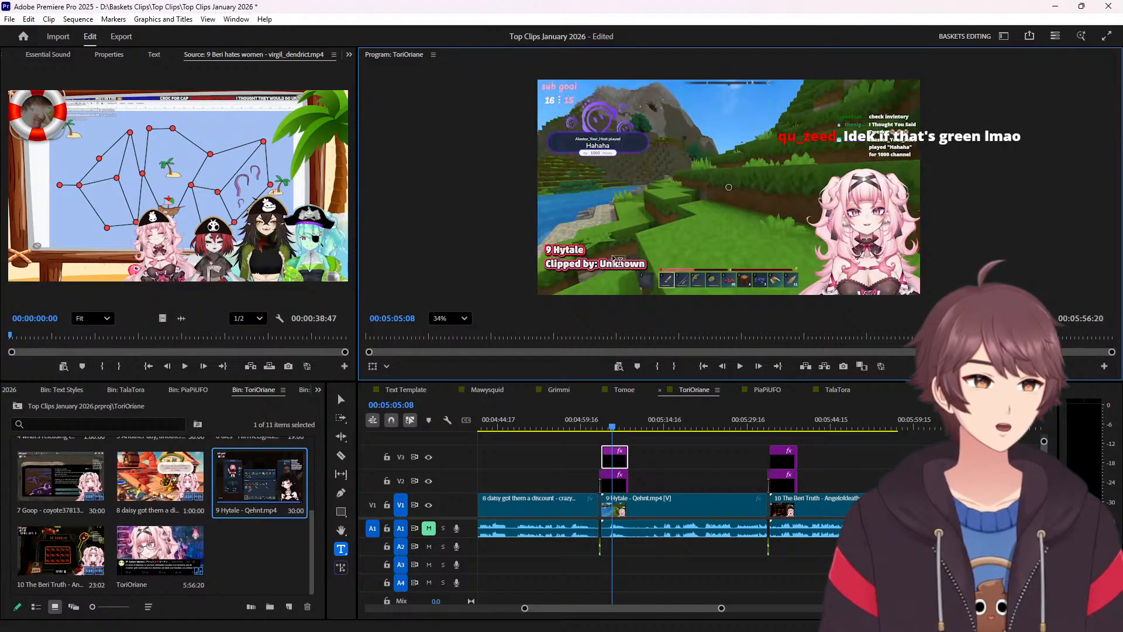
key("Home")
key("Delete")
key("Delete")
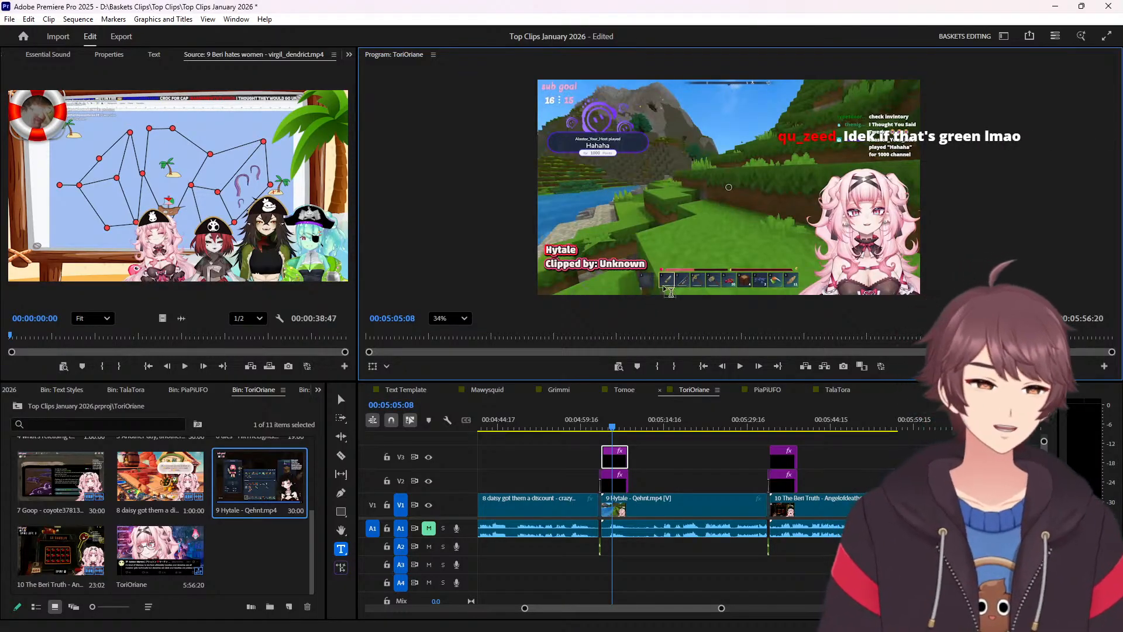
Replace "Unknown" in the credit line of ToriOriane clip 9 with the clipper's username.
double_click(631, 263)
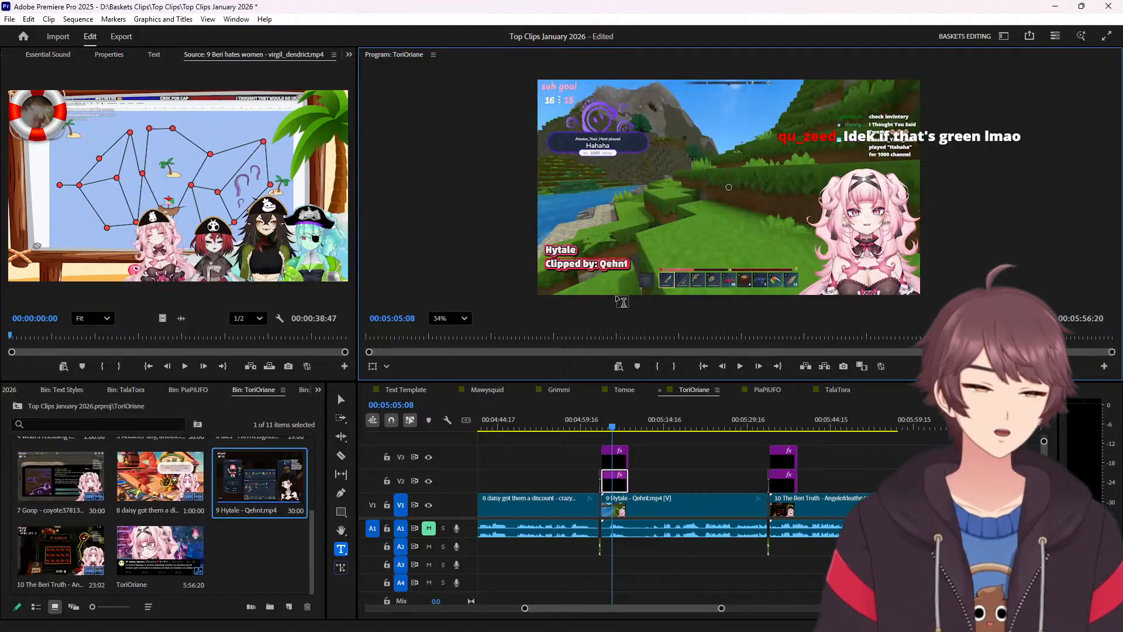
Replace the title placeholder on ToriOriane clip 8 with its source file name, without the .mp4 extension.
scroll(612, 449, "up", 10)
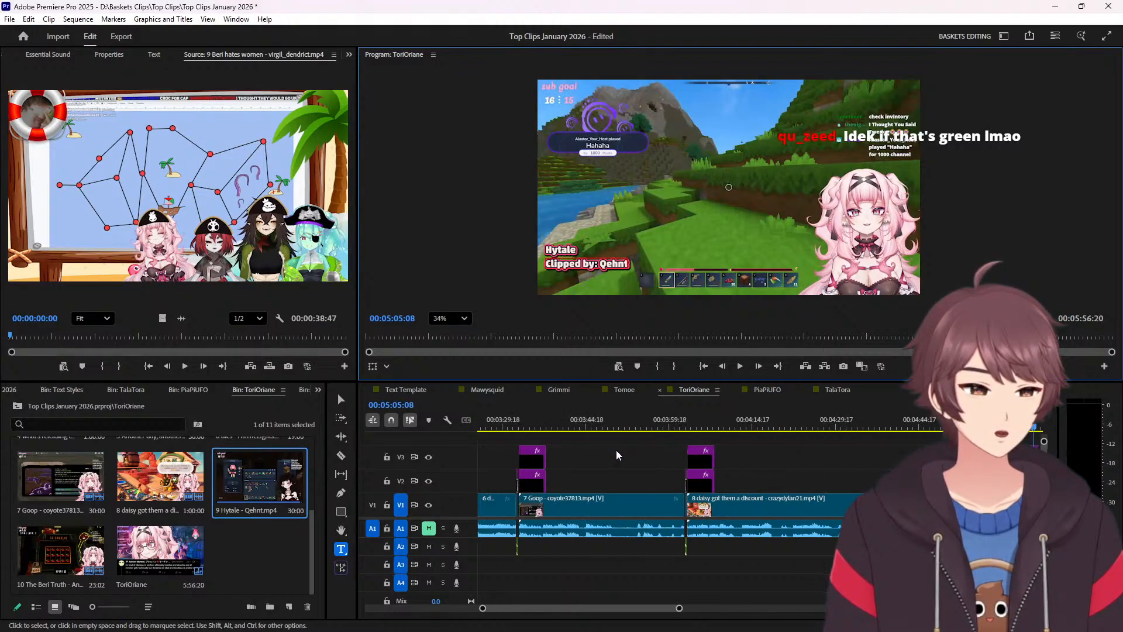
left_click(792, 432)
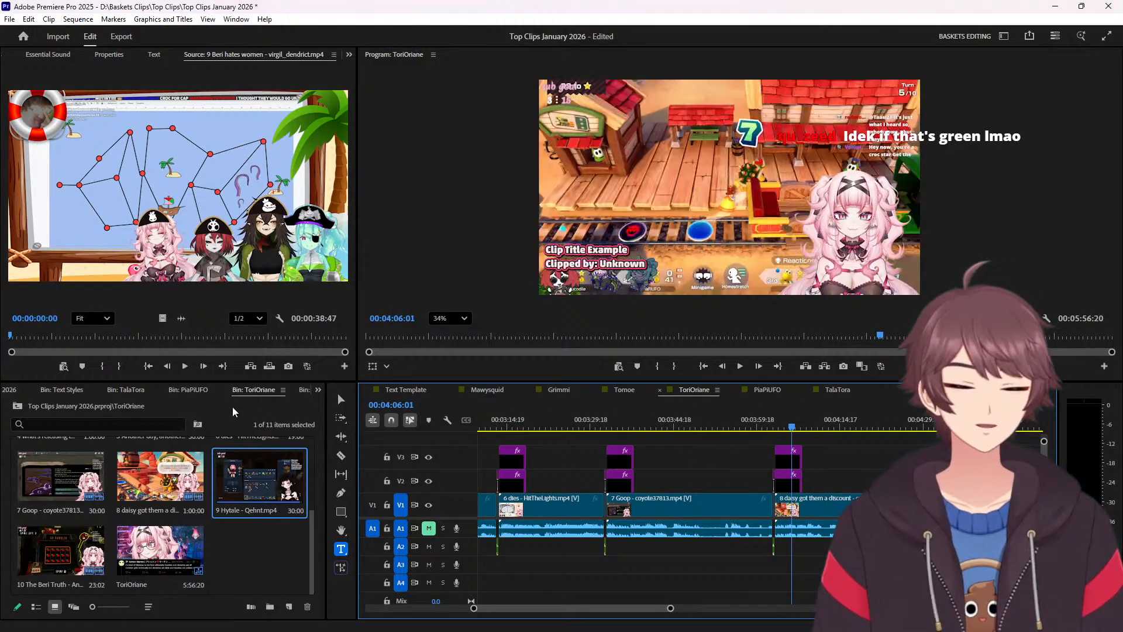
left_click(163, 507)
left_click(156, 510)
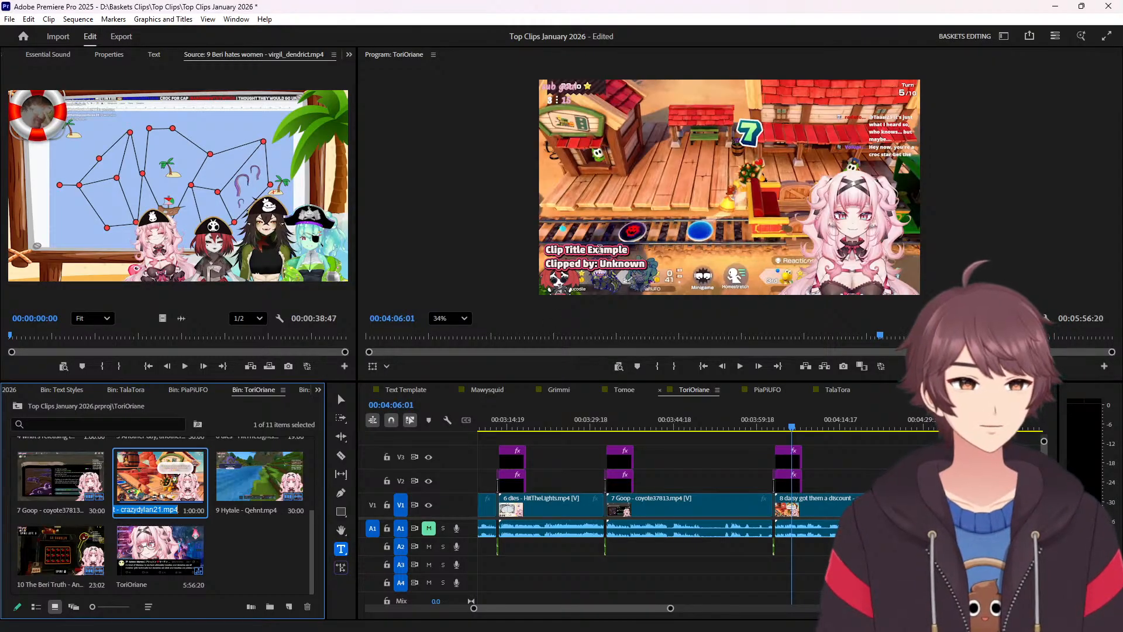
double_click(600, 250)
triple_click(599, 250)
type("8 daisy got them a discount - crazydylan21.mp4")
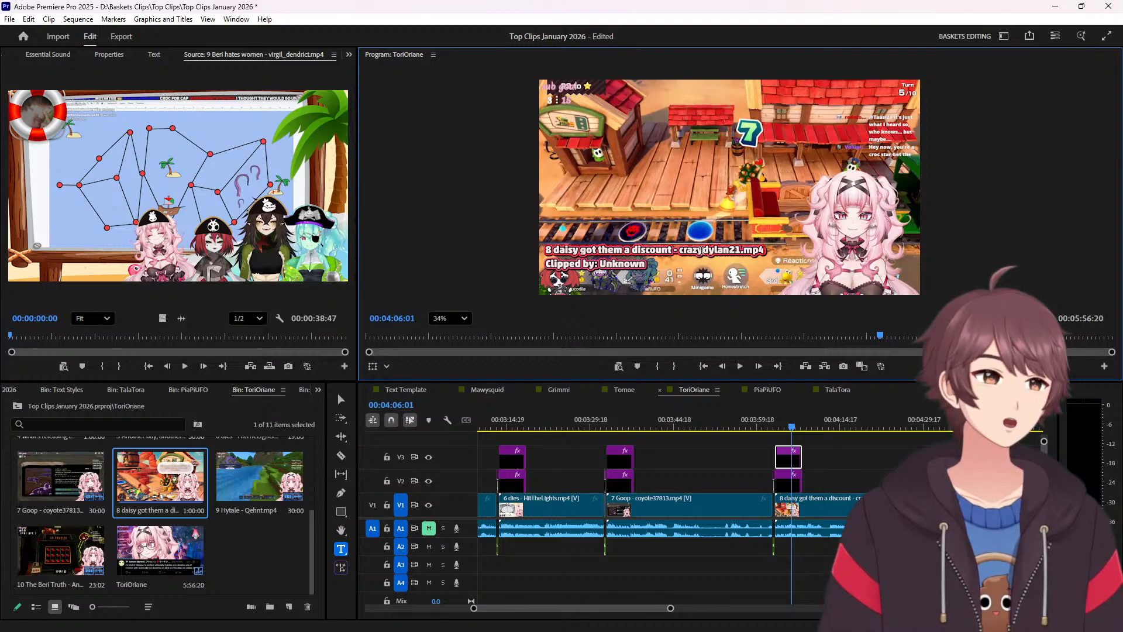
key("BackSpace")
key("BackSpace")
key("BackSpace")
Trim clip 8's title to "daisy got them a discount" and replace "Unknown" in its credit line with the clipper's username.
triple_click(722, 248)
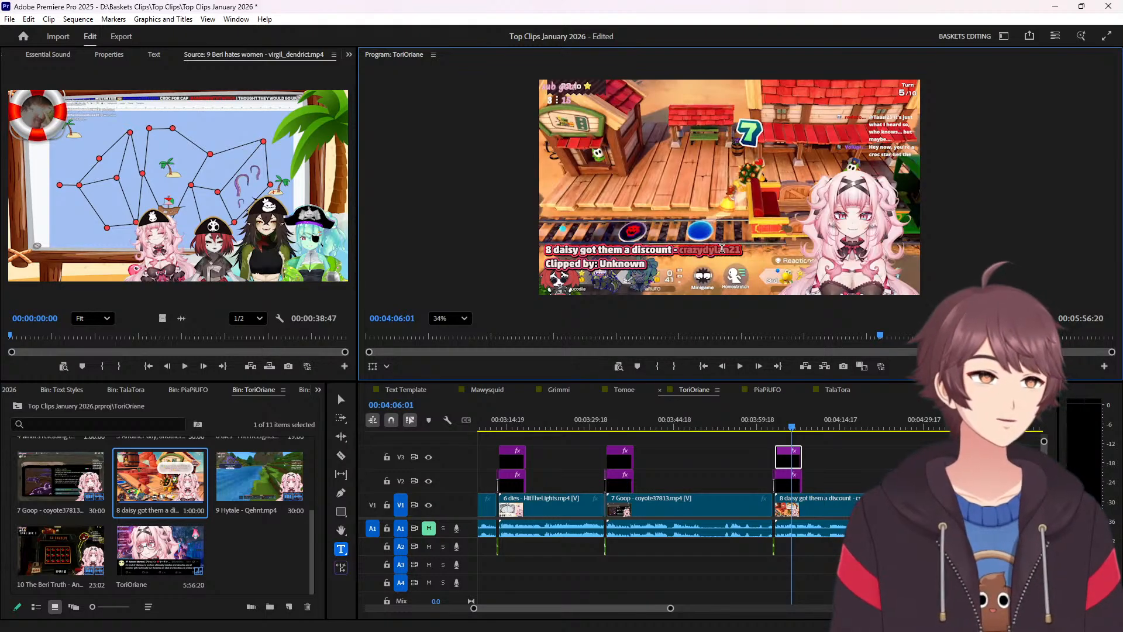
left_click(714, 251)
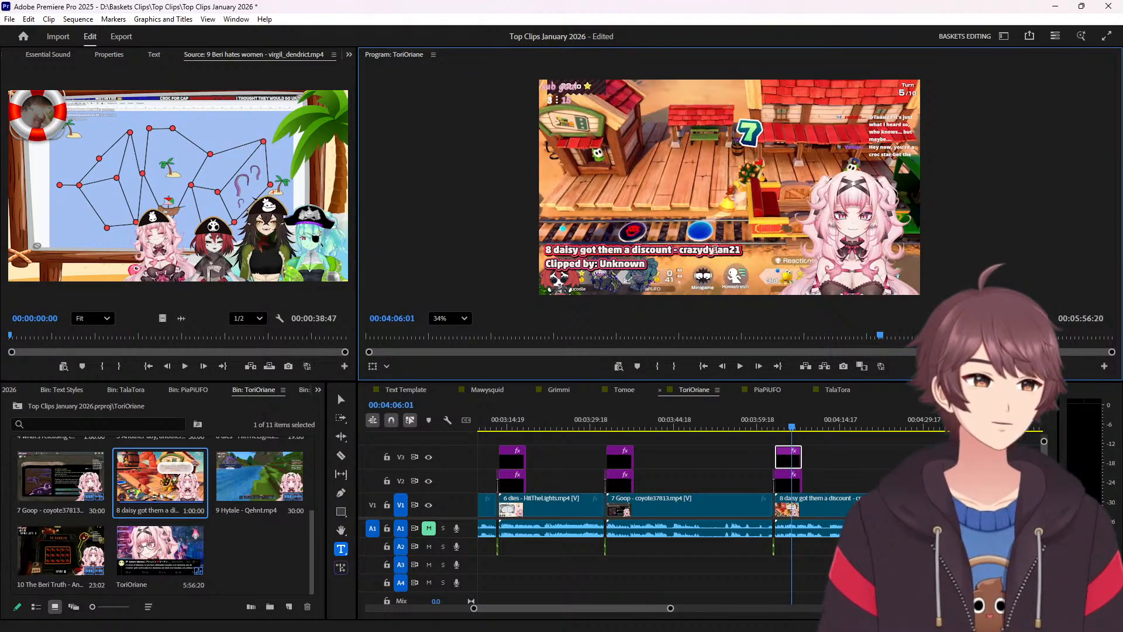
double_click(715, 249)
key("ctrl+c")
key("BackSpace")
key("BackSpace")
key("BackSpace")
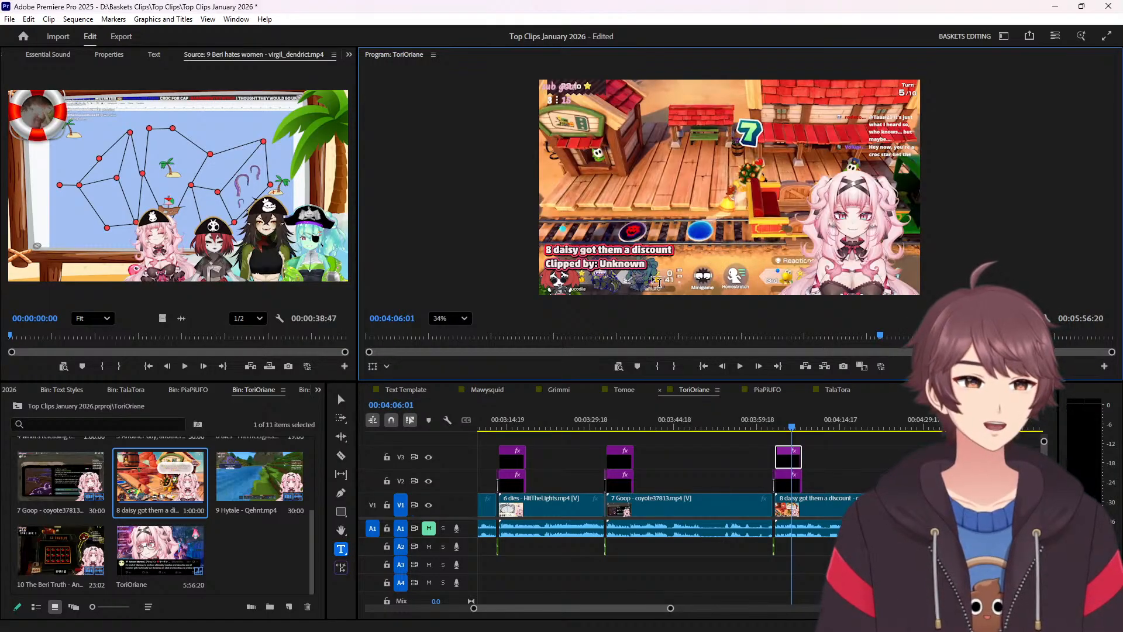
key("Delete")
key("Delete")
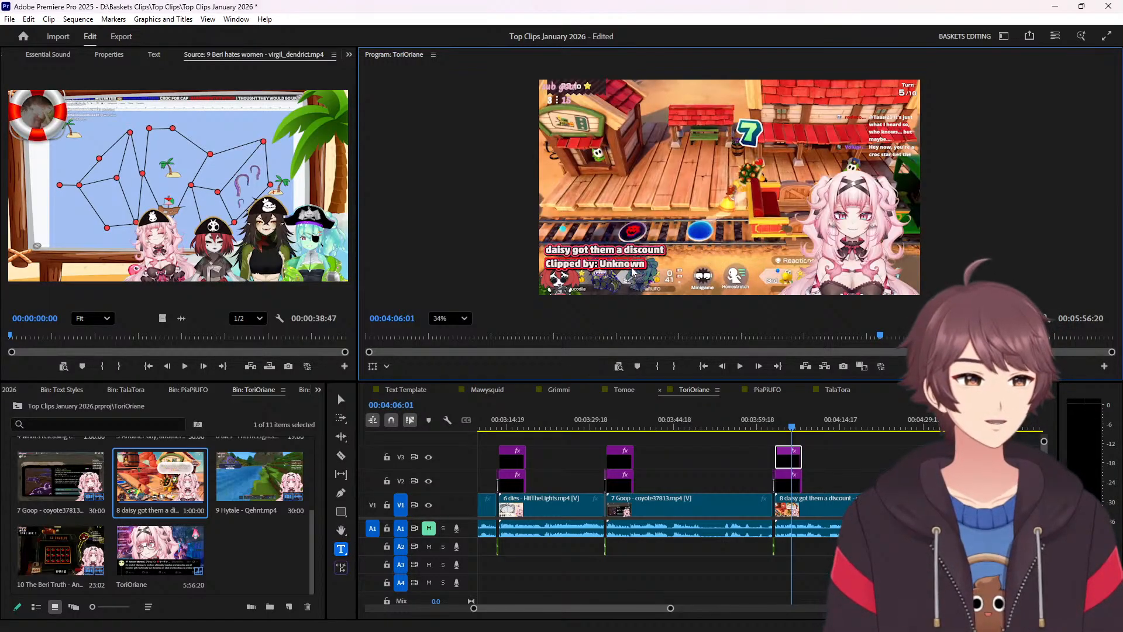
double_click(631, 266)
key("ctrl+v")
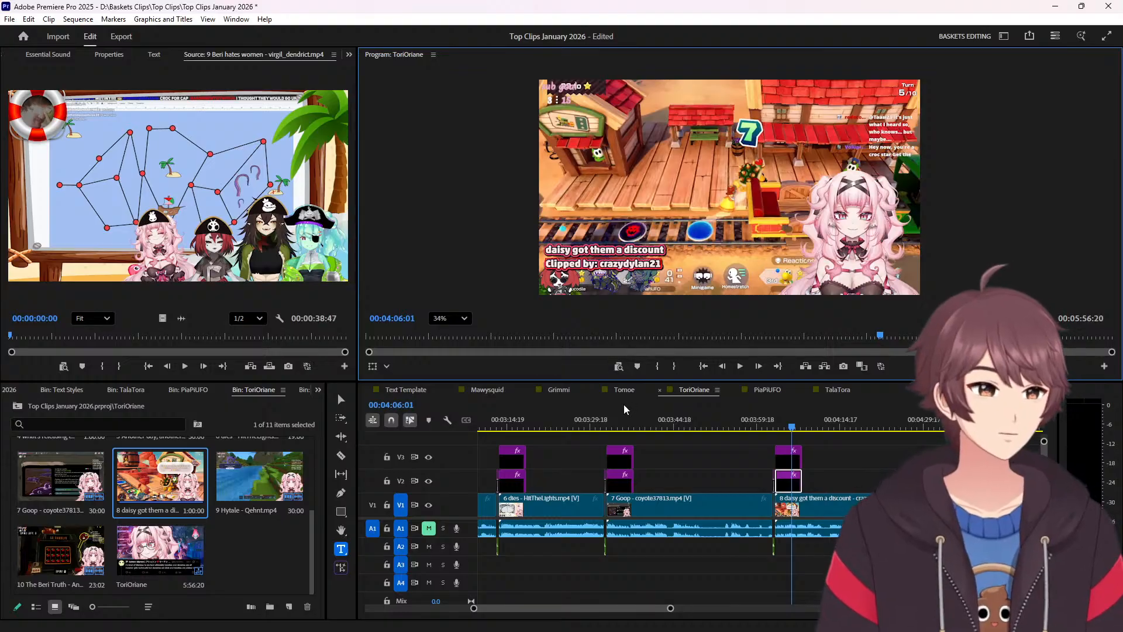
Replace the title placeholder on ToriOriane clip 7 with its source file name, without the .mp4 extension.
left_click(621, 418)
left_click(69, 511)
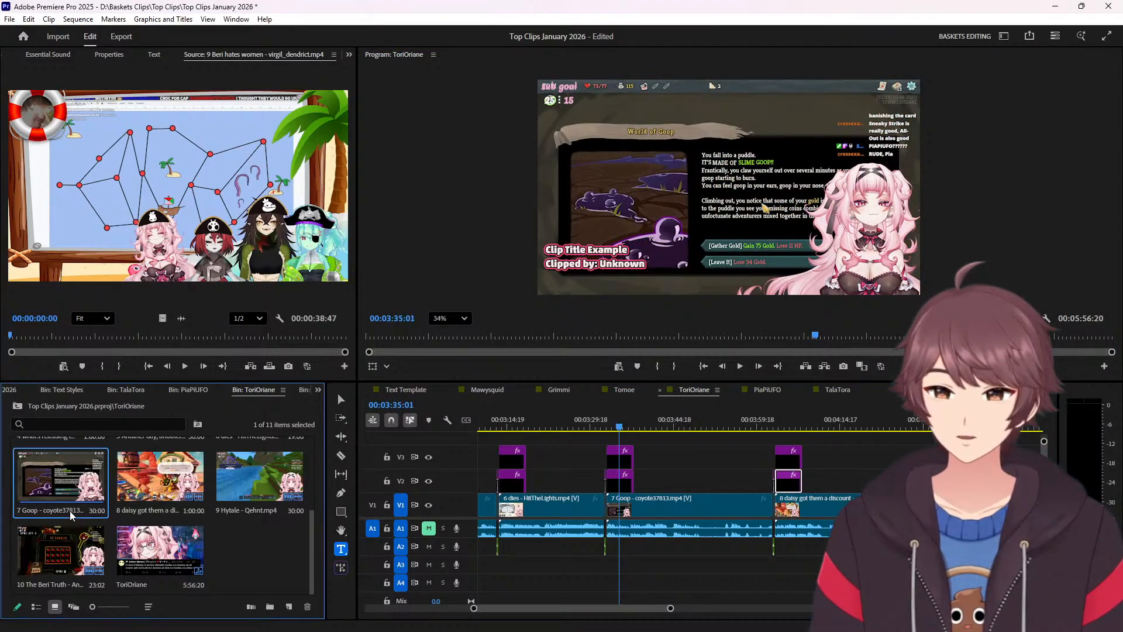
left_click(69, 511)
key("ctrl+c")
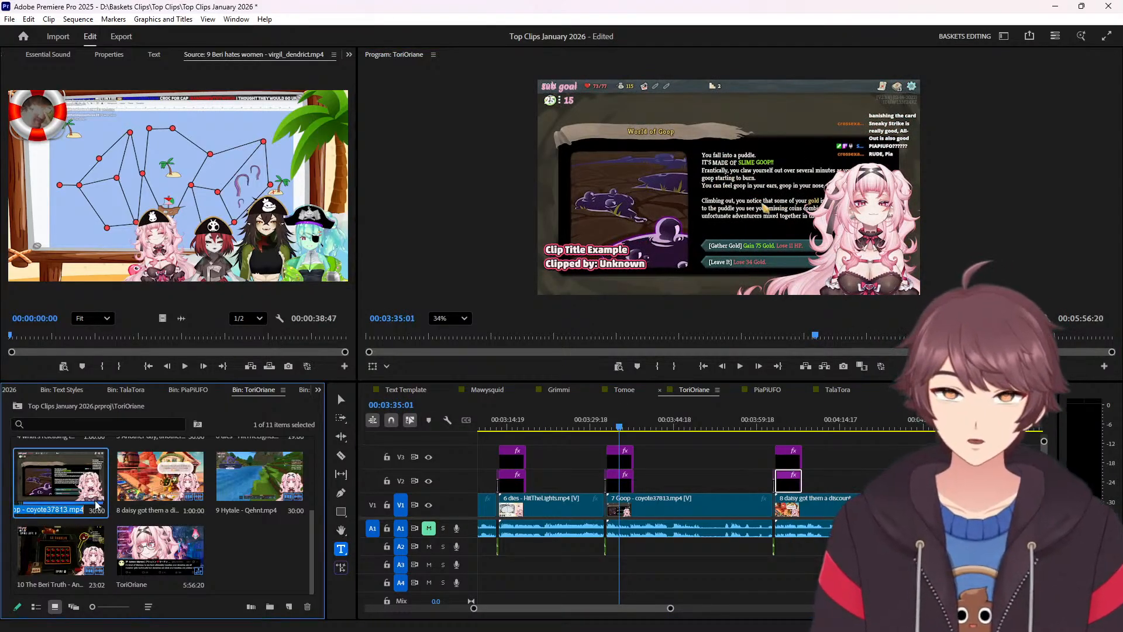
double_click(608, 258)
key("ctrl+a")
key("ctrl+v")
key("BackSpace")
key("BackSpace")
key("BackSpace")
key("BackSpace")
Trim clip 7's title to "Goop" and replace "Unknown" in its credit line with the clipper's username.
double_click(634, 248)
key("ctrl+c")
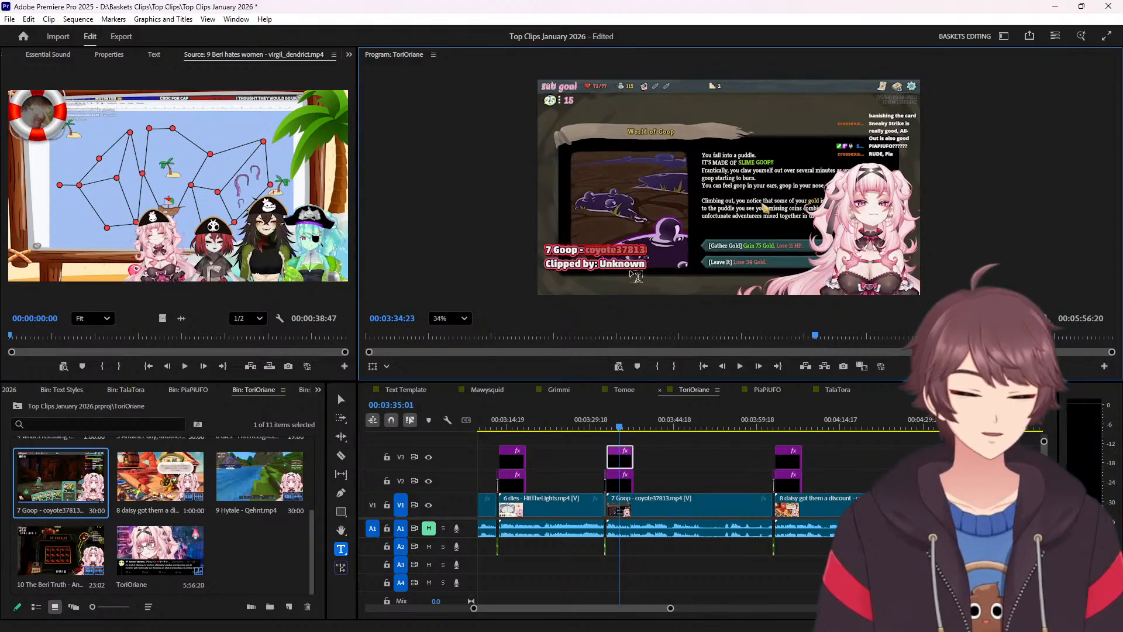
key("BackSpace")
key("BackSpace")
key("BackSpace")
key("BackSpace")
key("Home")
key("Delete")
key("Delete")
double_click(621, 264)
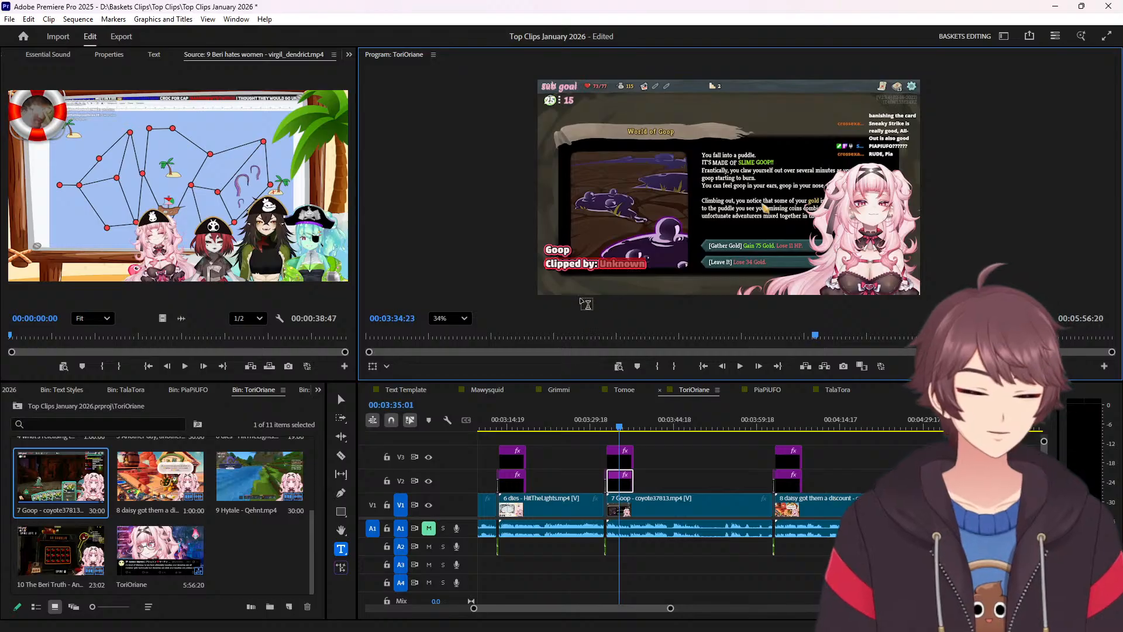
key("ctrl+v")
Replace the title placeholder on ToriOriane clip 6 with its source file name.
scroll(252, 509, "up", 1)
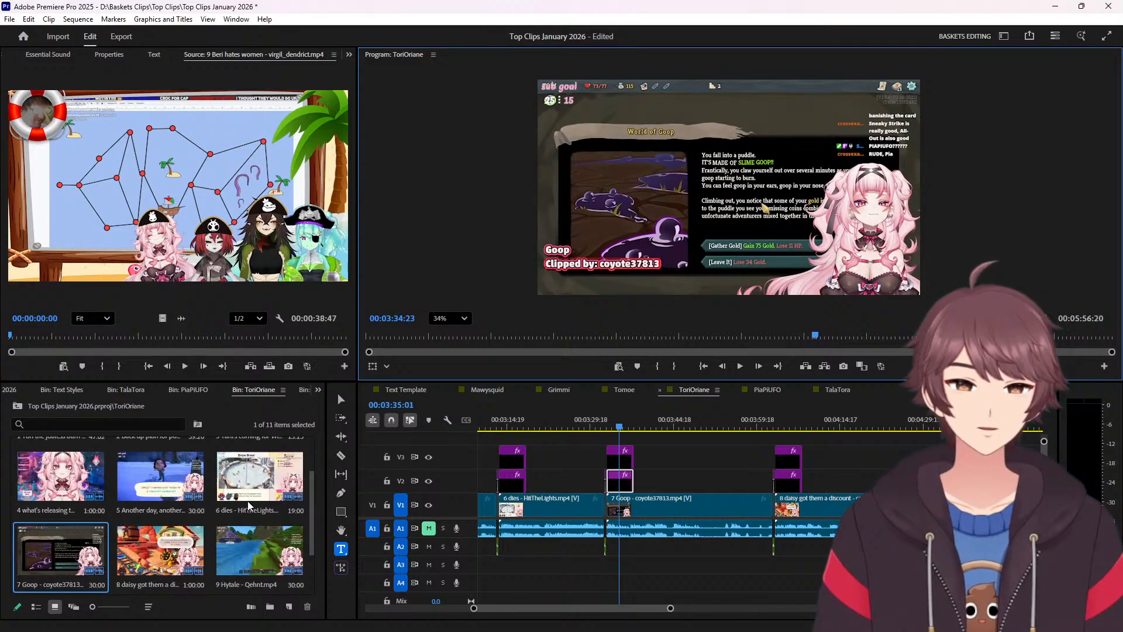
scroll(251, 507, "up", 1)
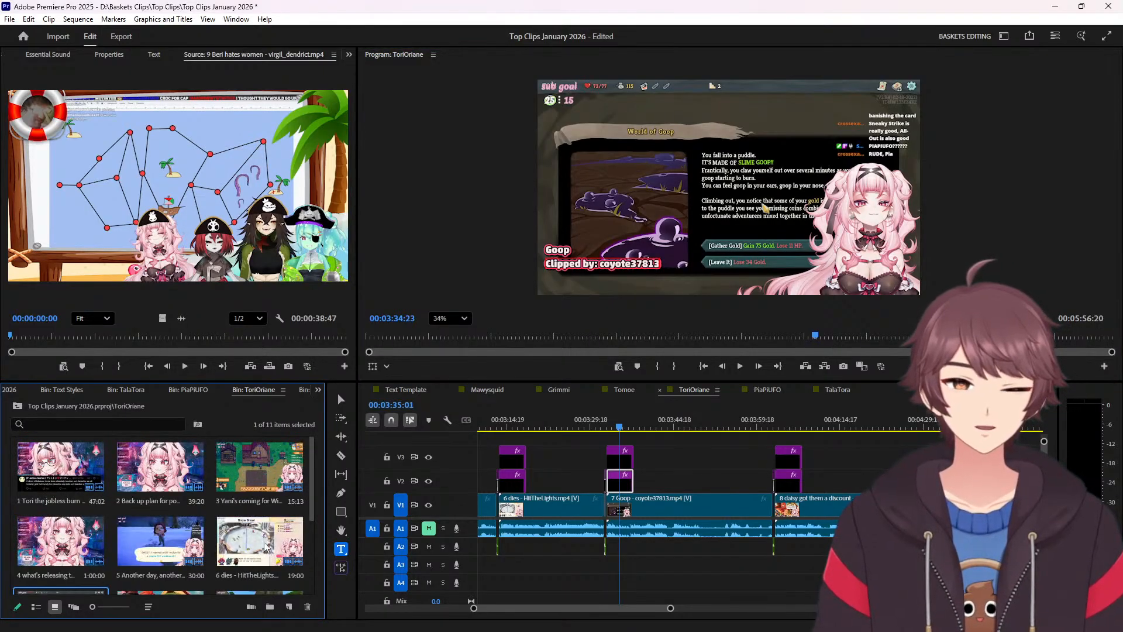
double_click(261, 576)
key("ctrl+c")
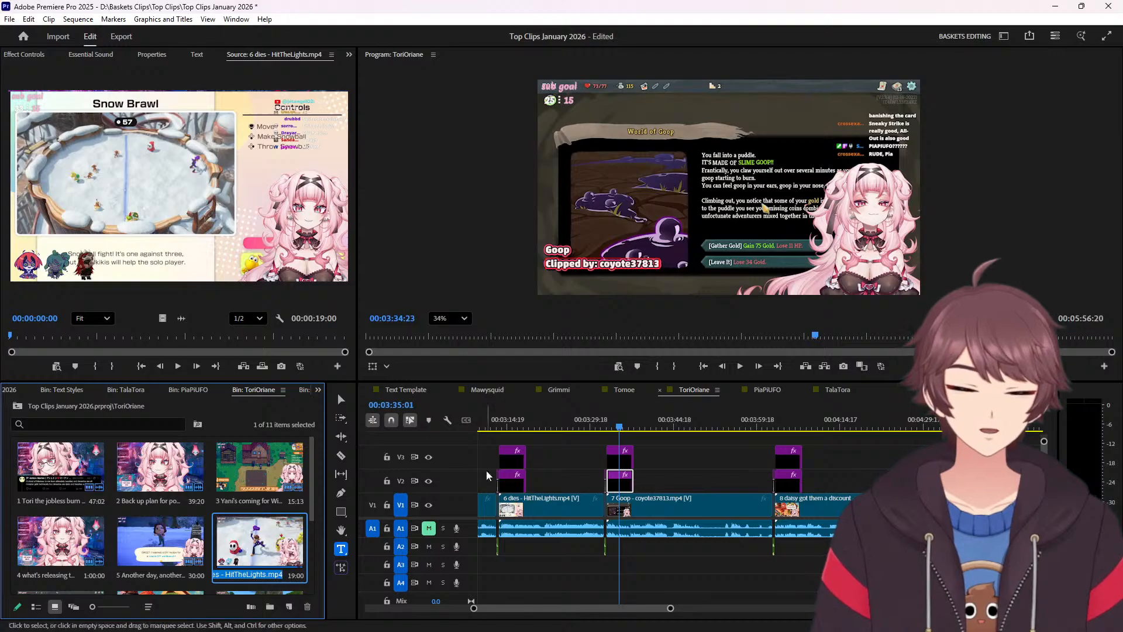
left_click(508, 425)
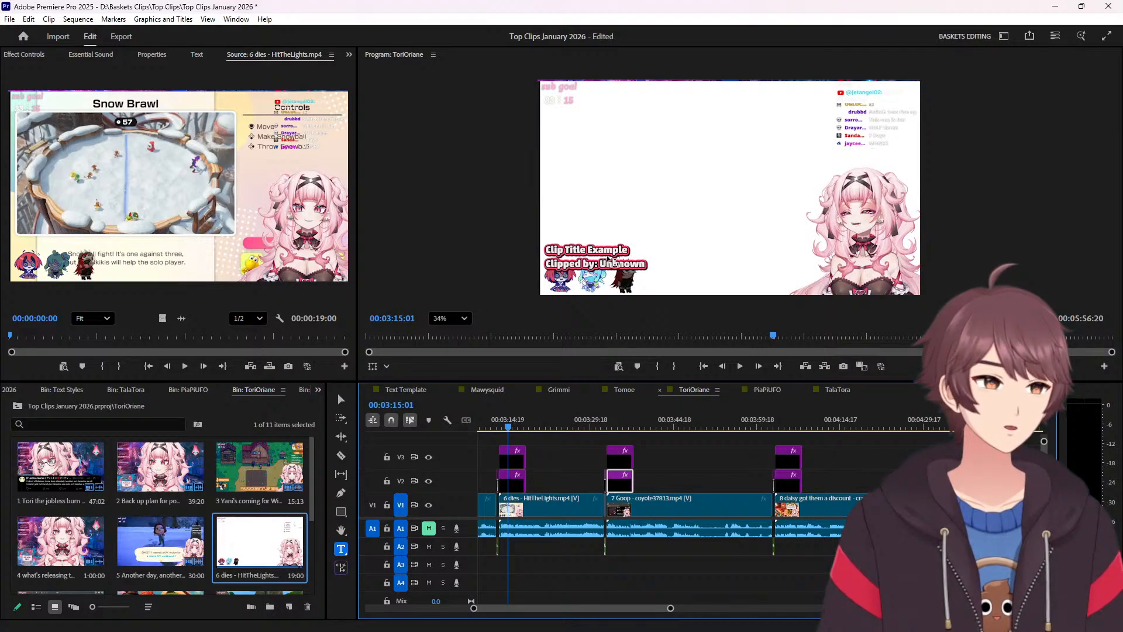
triple_click(610, 257)
key("ctrl+v")
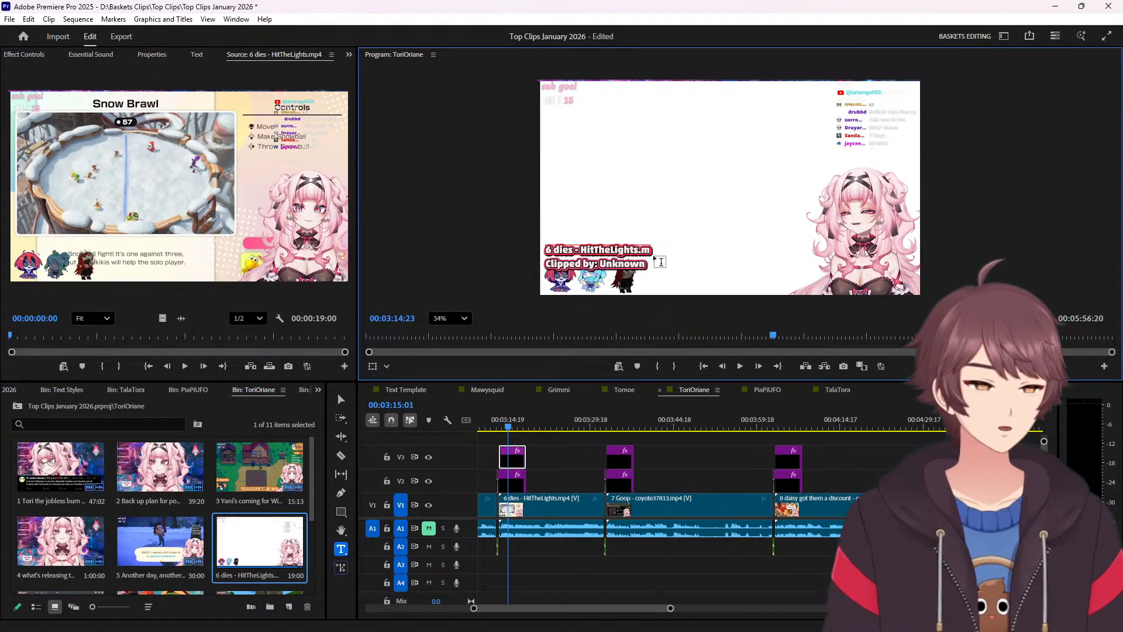
Trim clip 6's title to "dies" and replace "Unknown" in its credit line with the clipper's username.
key("BackSpace")
key("BackSpace")
key("BackSpace")
key("BackSpace")
key("BackSpace")
key("BackSpace")
key("BackSpace")
key("BackSpace")
key("BackSpace")
key("BackSpace")
key("BackSpace")
key("BackSpace")
key("BackSpace")
key("BackSpace")
key("BackSpace")
key("BackSpace")
key("BackSpace")
key("Home")
key("Delete")
key("Delete")
left_click(620, 263)
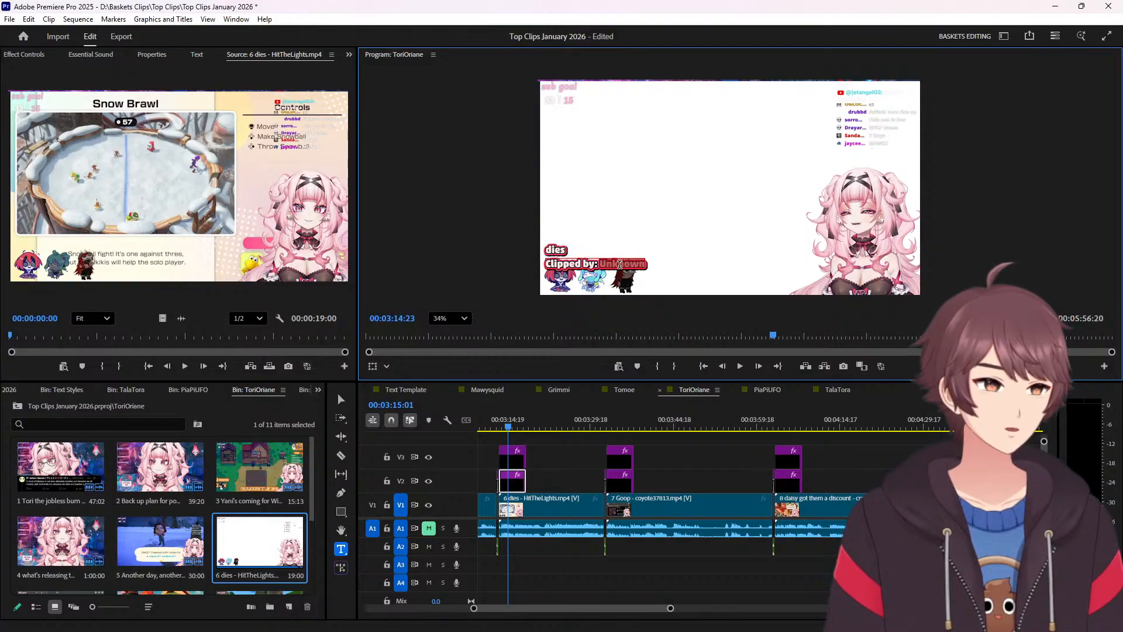
double_click(620, 264)
type("HitTheLights")
Replace the title placeholder on ToriOriane clip 5 with its source file name, without the .mp4 extension.
scroll(591, 484, "up", 5)
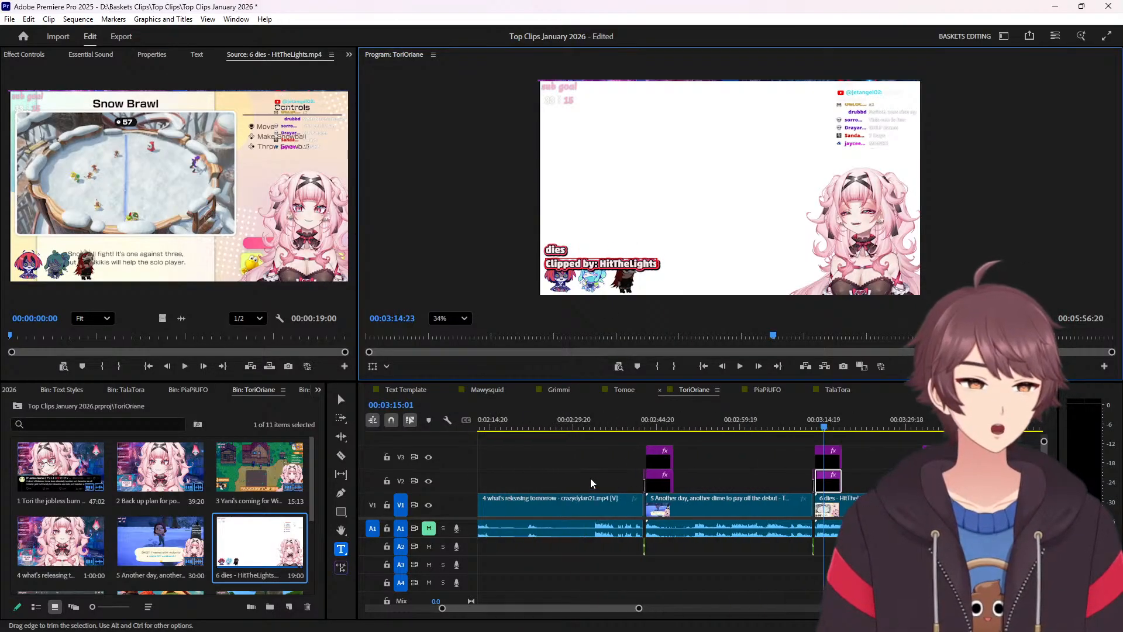
scroll(591, 479, "up", 2)
left_click(765, 418)
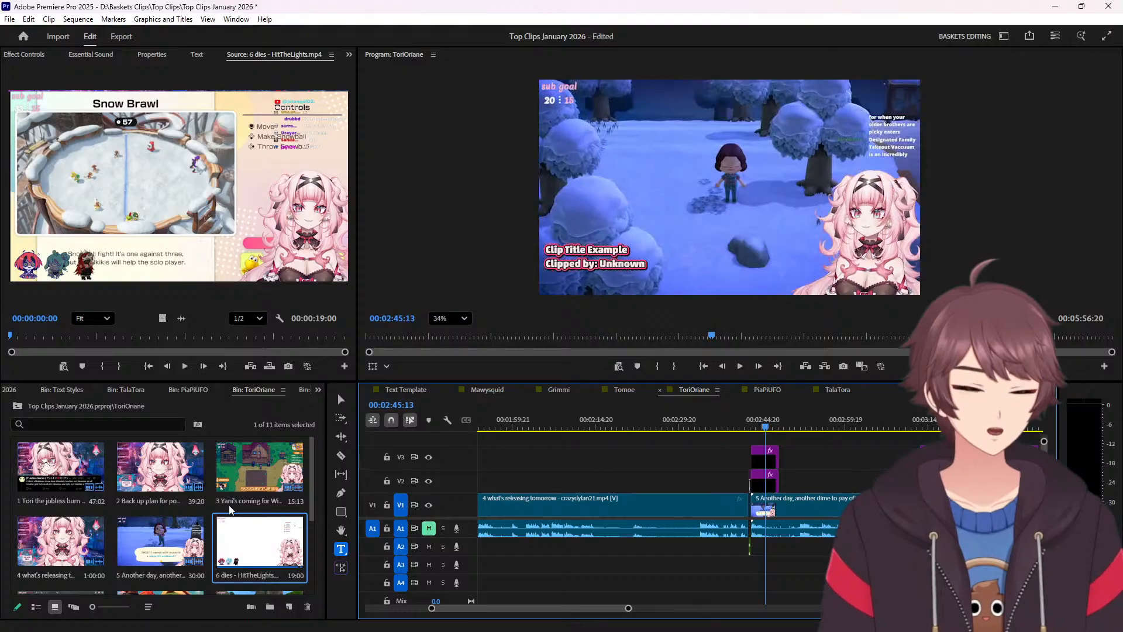
left_click(149, 578)
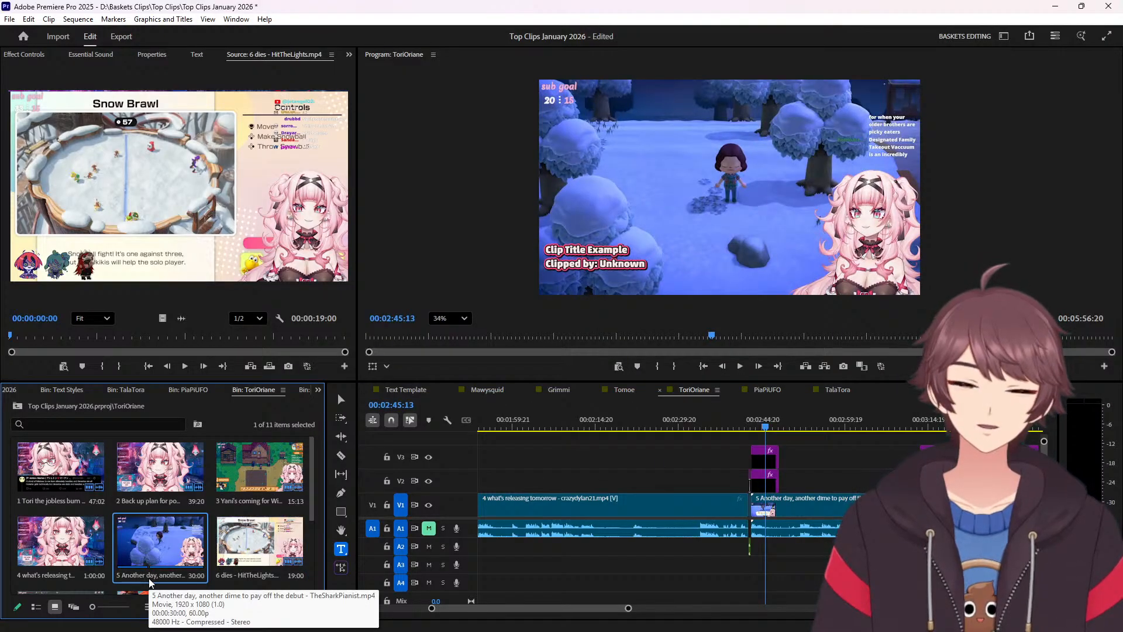
double_click(591, 253)
triple_click(591, 252)
left_click(137, 577)
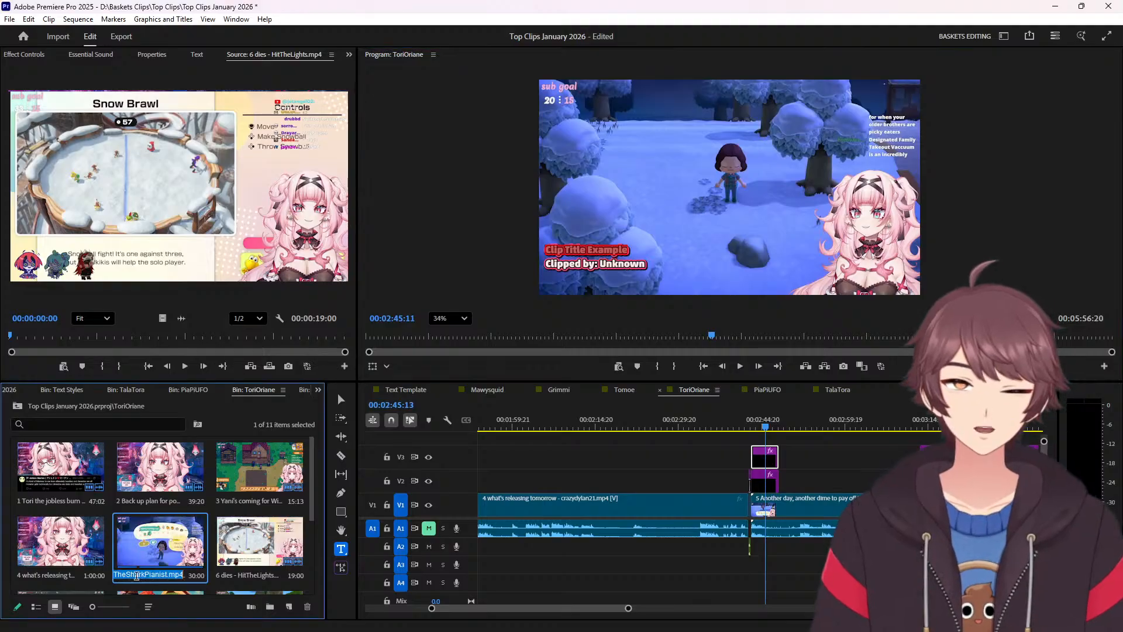
triple_click(573, 249)
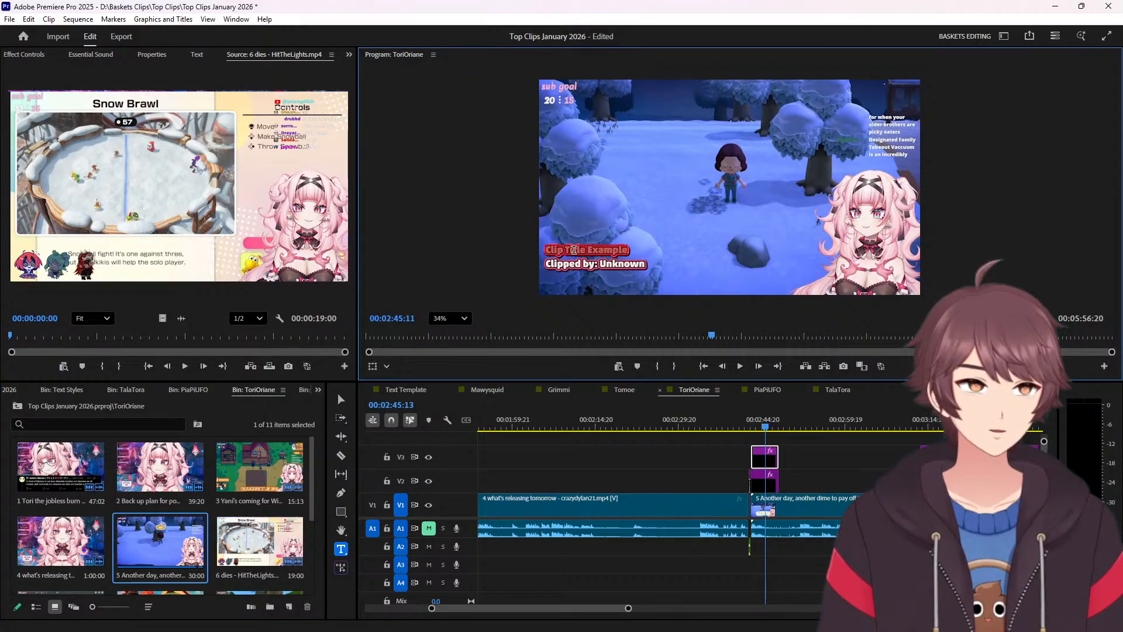
type("5 Another day, another dime to pay off the debut - TheSharkPianist.mp4")
key("BackSpace")
key("BackSpace")
key("BackSpace")
key("BackSpace")
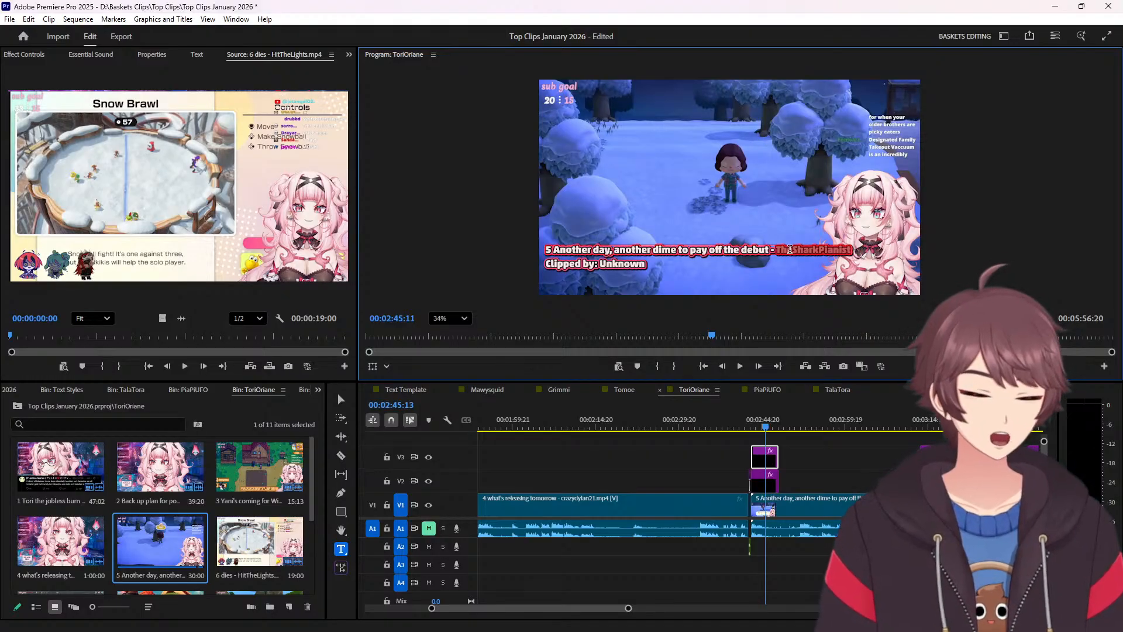
Trim clip 5's title to "Another day, another dime to pay off the debut" and replace "Unknown" in its credit line with the clipper's username.
key("BackSpace")
key("Home")
key("Delete")
key("Delete")
double_click(638, 264)
type("TheSharkPianist")
Replace the title placeholder on ToriOriane clip 4 with its source file name, without the .mp4 extension.
scroll(614, 468, "up", 5)
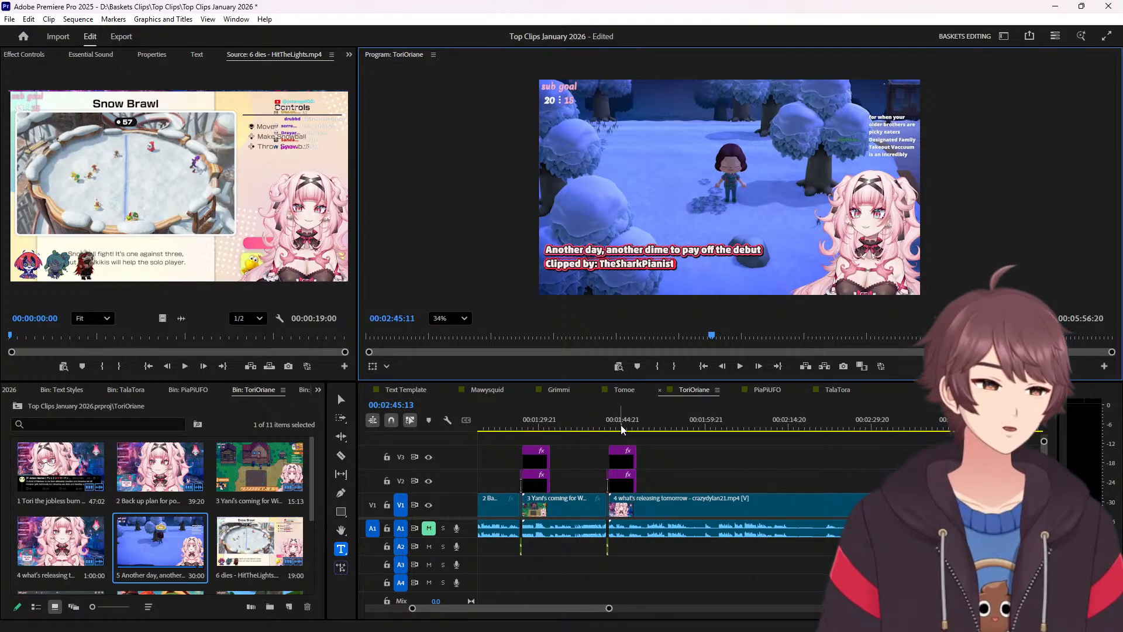
left_click(622, 430)
left_click(51, 578)
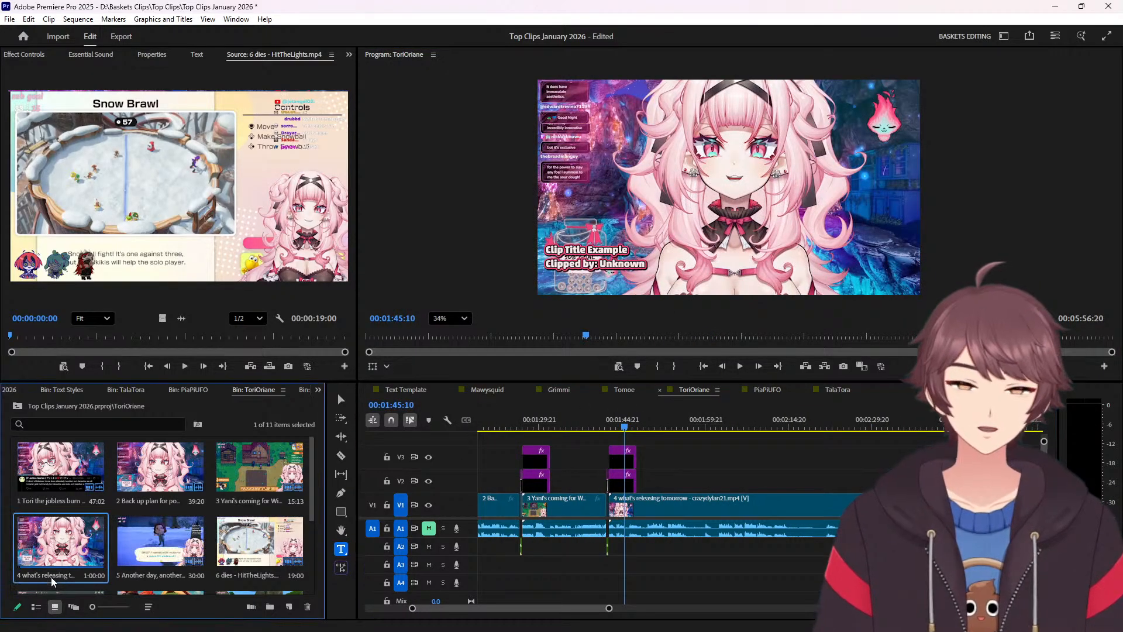
left_click(51, 577)
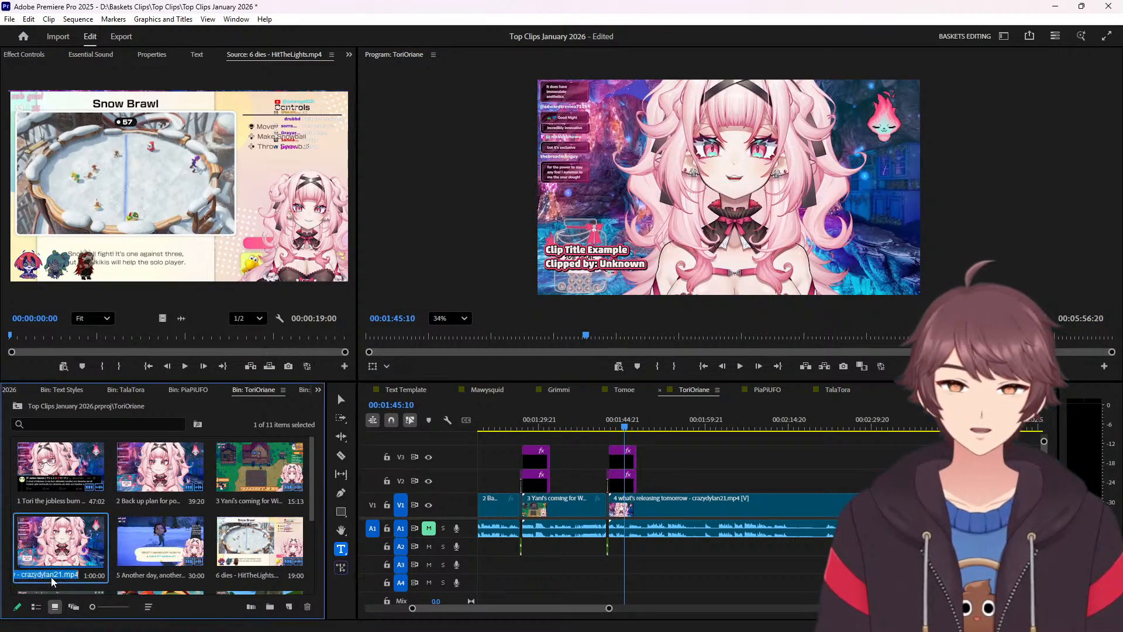
left_click(609, 252)
key("BackSpace")
key("BackSpace")
key("BackSpace")
key("BackSpace")
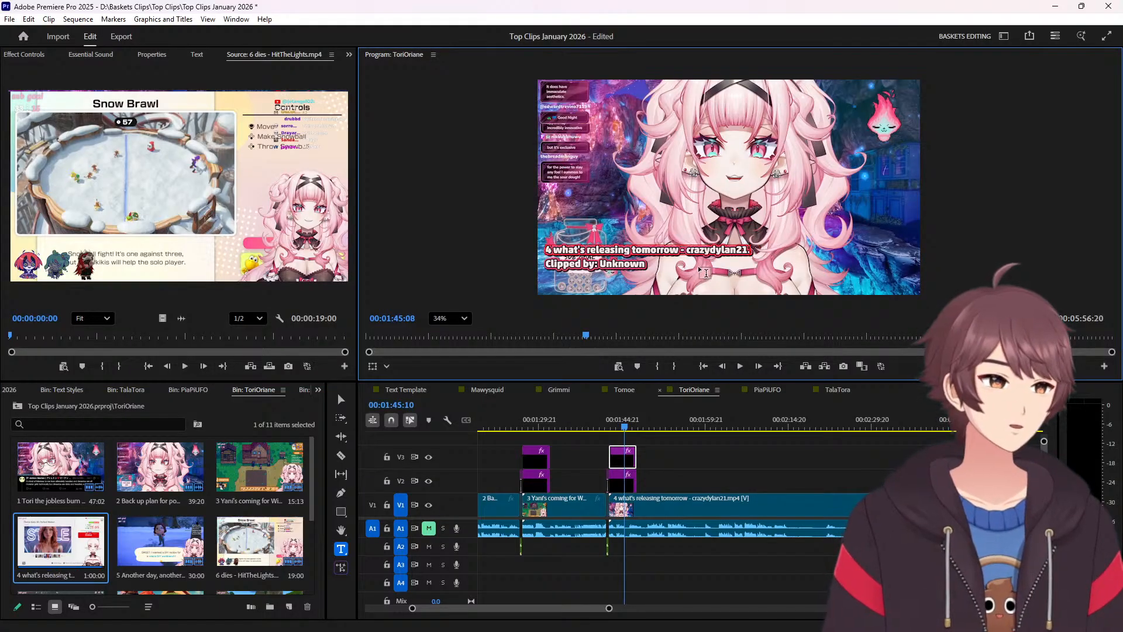
Trim clip 4's title to "what's releasing tomorrow" and replace "Unknown" in its credit line with the clipper's username.
key("ctrl+BackSpace")
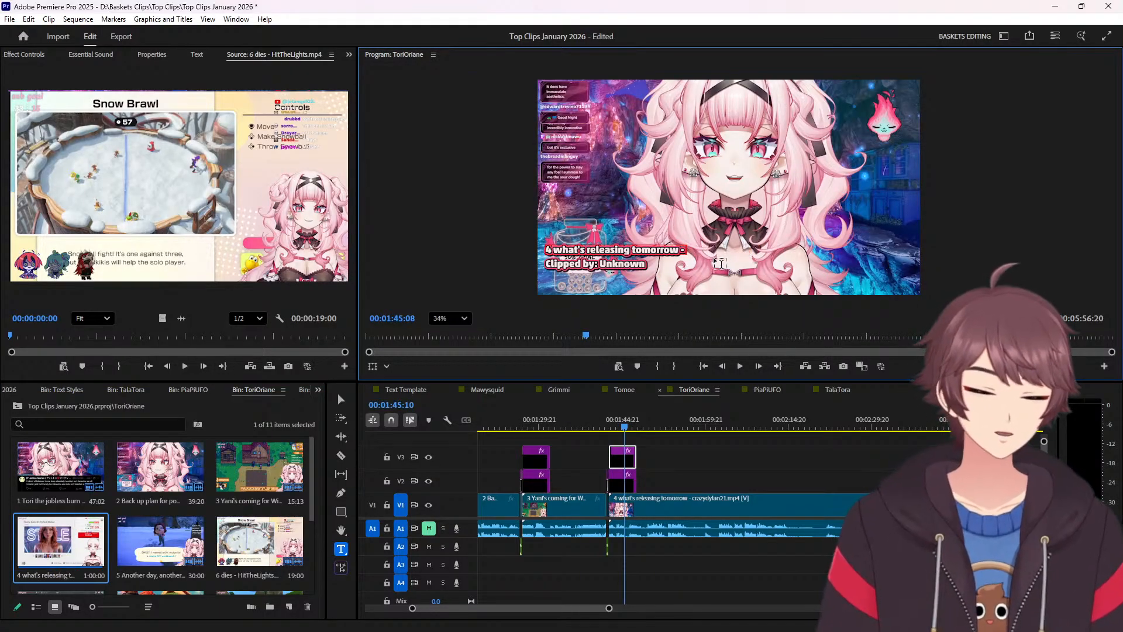
key("Home")
key("Delete")
key("Delete")
double_click(627, 263)
key("BackSpace")
type("crazydylan21")
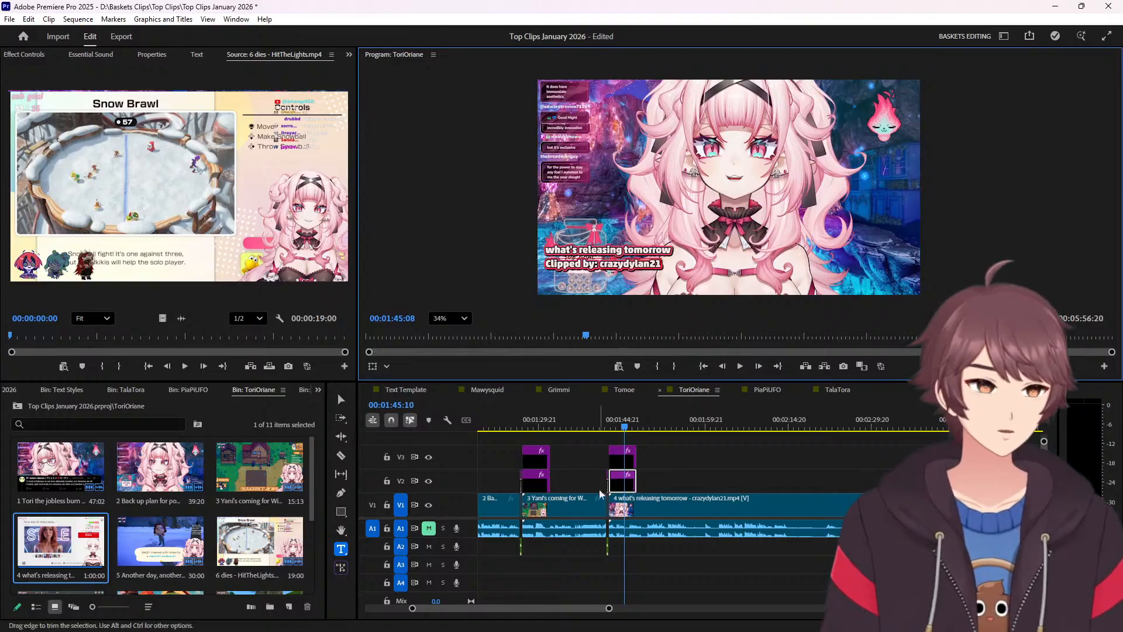
Replace the title placeholder on ToriOriane clip 3 with its source file name, without the .mp4 extension.
left_click(537, 424)
left_click(232, 503)
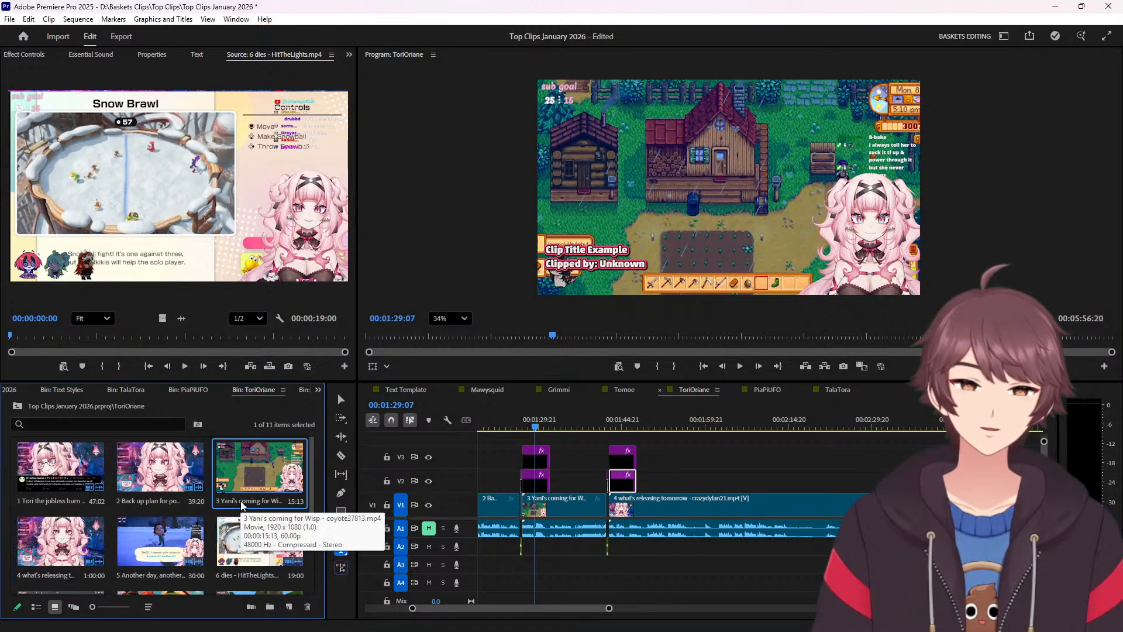
left_click(240, 500)
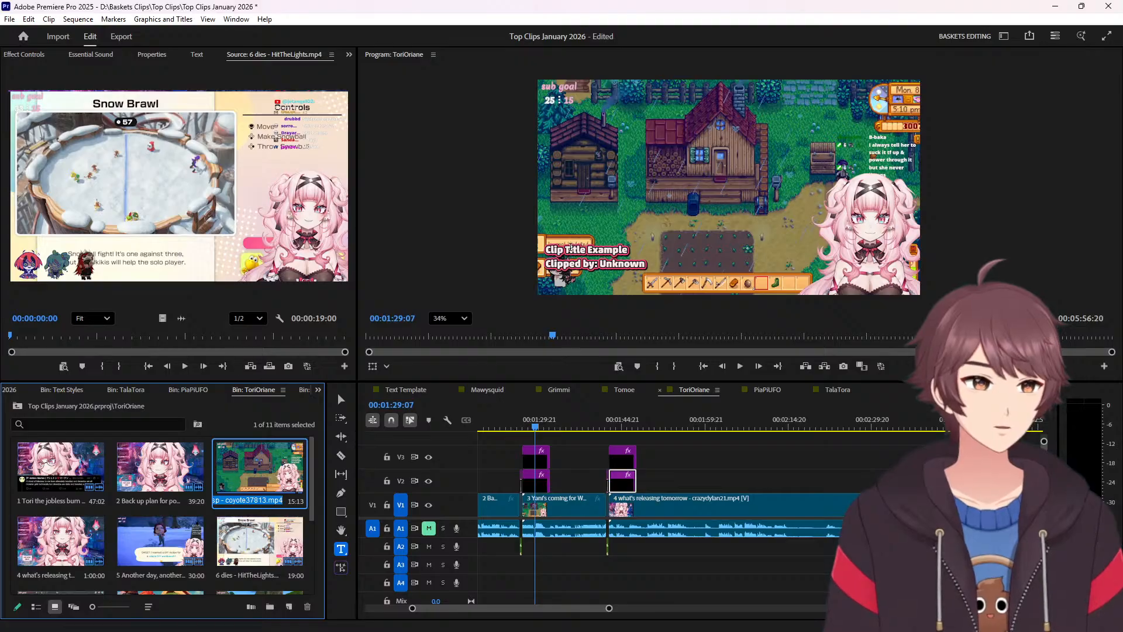
triple_click(570, 248)
type("3 Yani's coming for Wisp - coyote37813.mp4")
key("BackSpace")
key("BackSpace")
key("BackSpace")
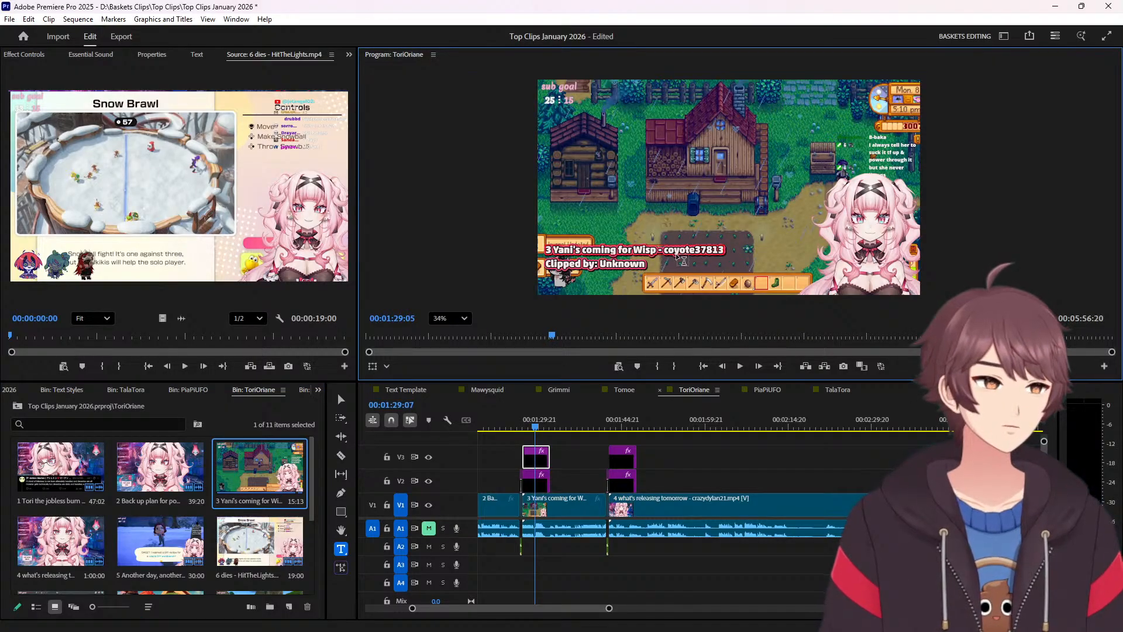
Trim clip 3's title to "Yani's coming for Wisp" and replace "Unknown" in its credit line with the clipper's username.
double_click(694, 248)
key("ctrl+c")
key("BackSpace")
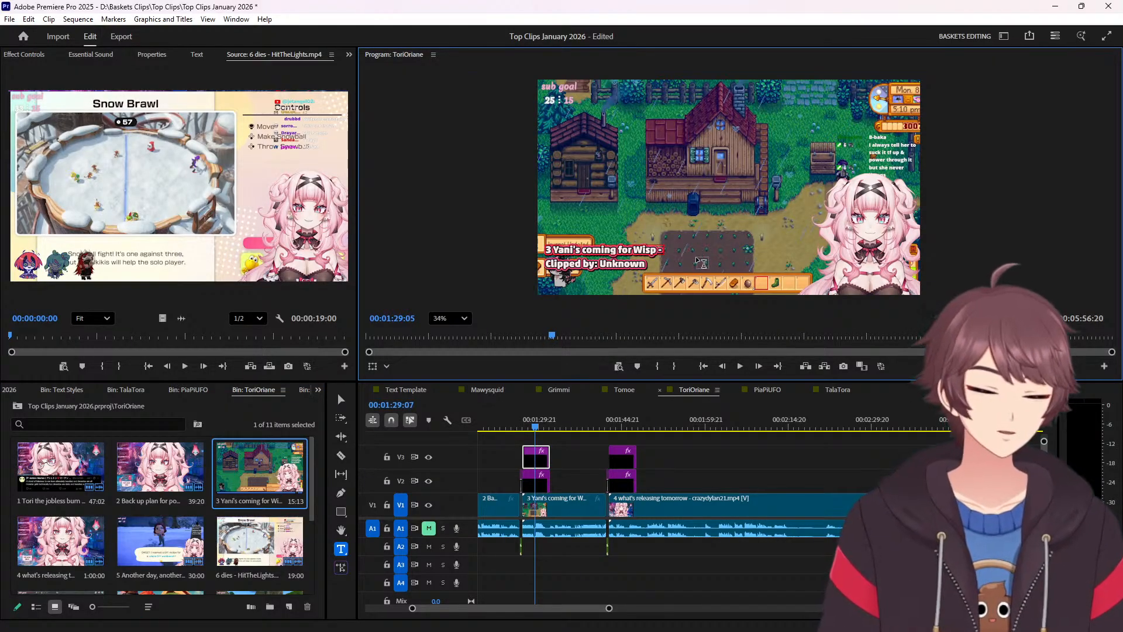
key("Home")
key("Delete")
key("Delete")
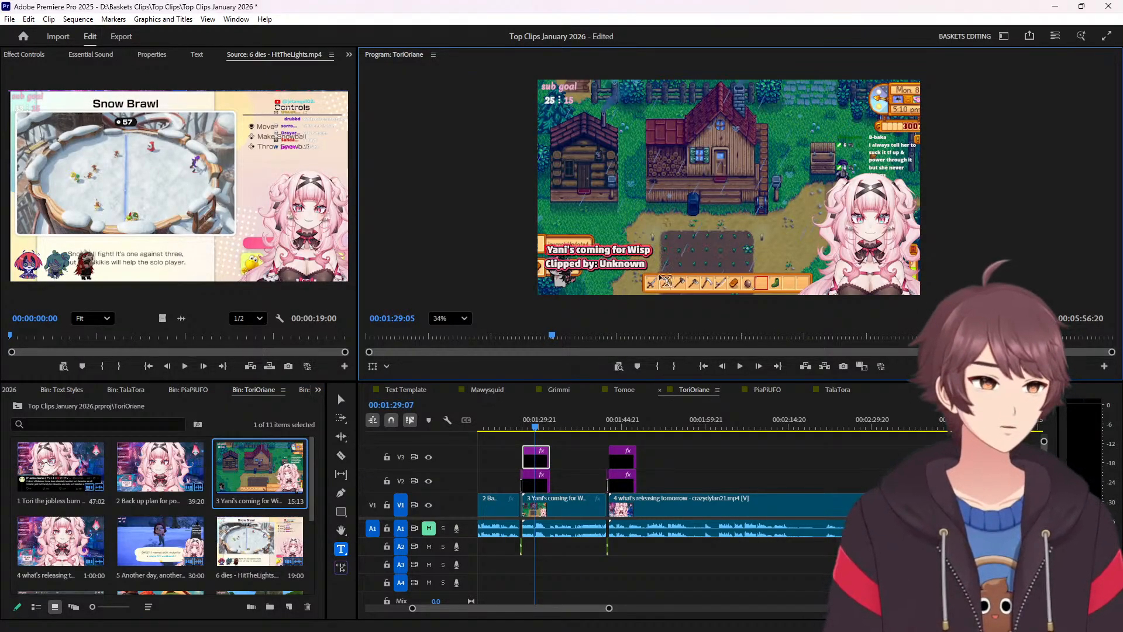
double_click(622, 263)
key("ctrl+v")
Replace the title placeholder on ToriOriane clip 2 with its source file name, without the .mp4 extension.
scroll(602, 468, "up", 10)
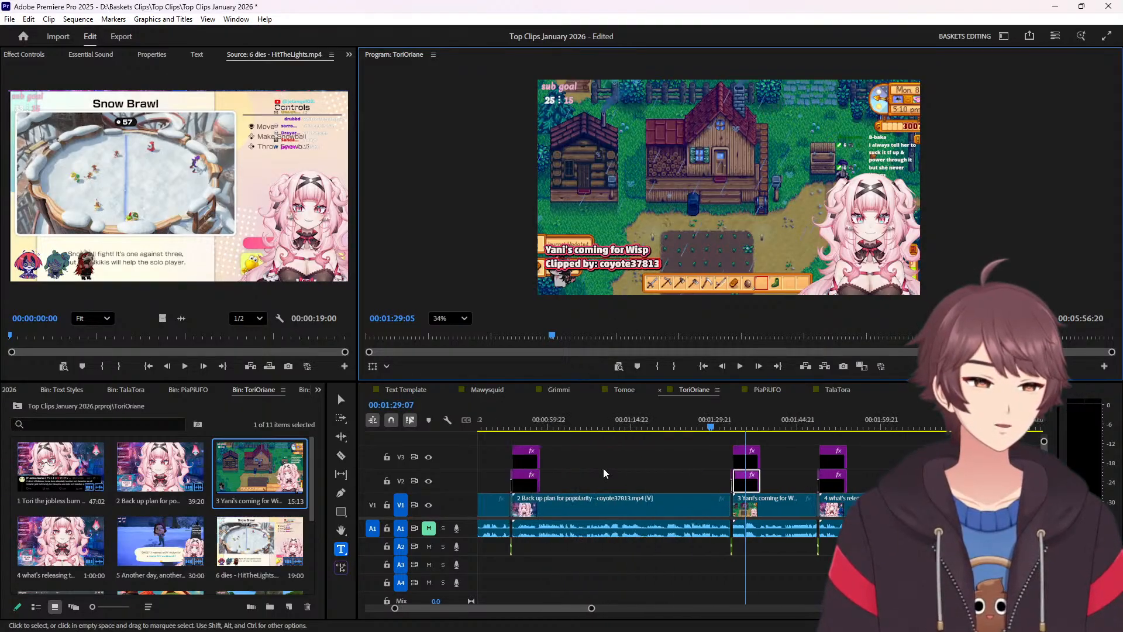
left_click(746, 423)
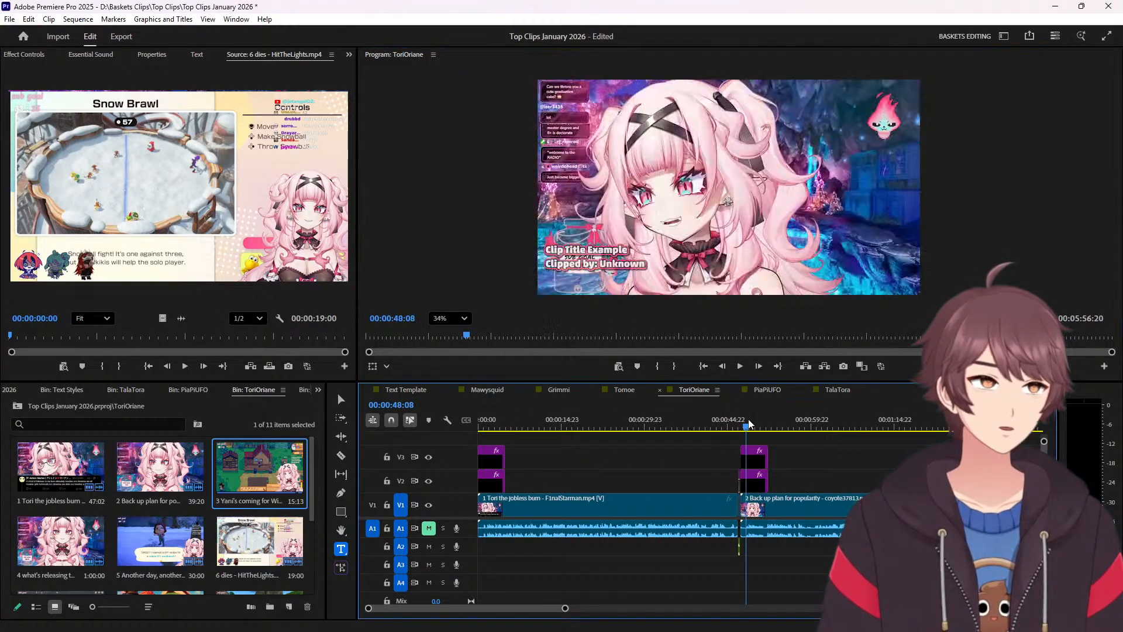
left_click(161, 498)
left_click(160, 501)
key("ctrl+c")
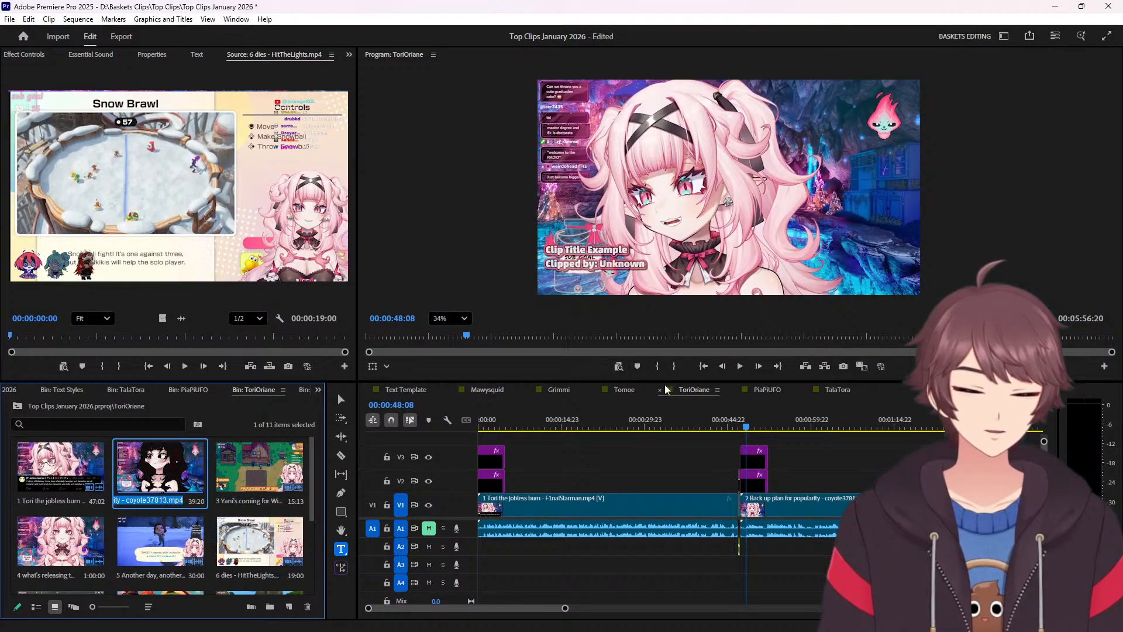
triple_click(607, 252)
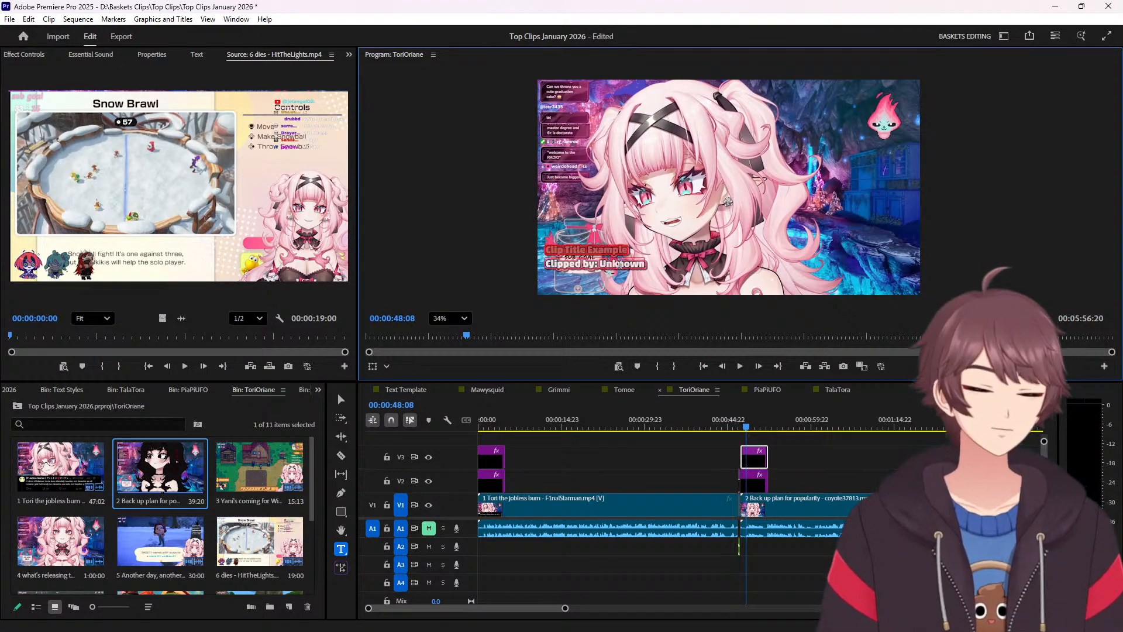
key("ctrl+v")
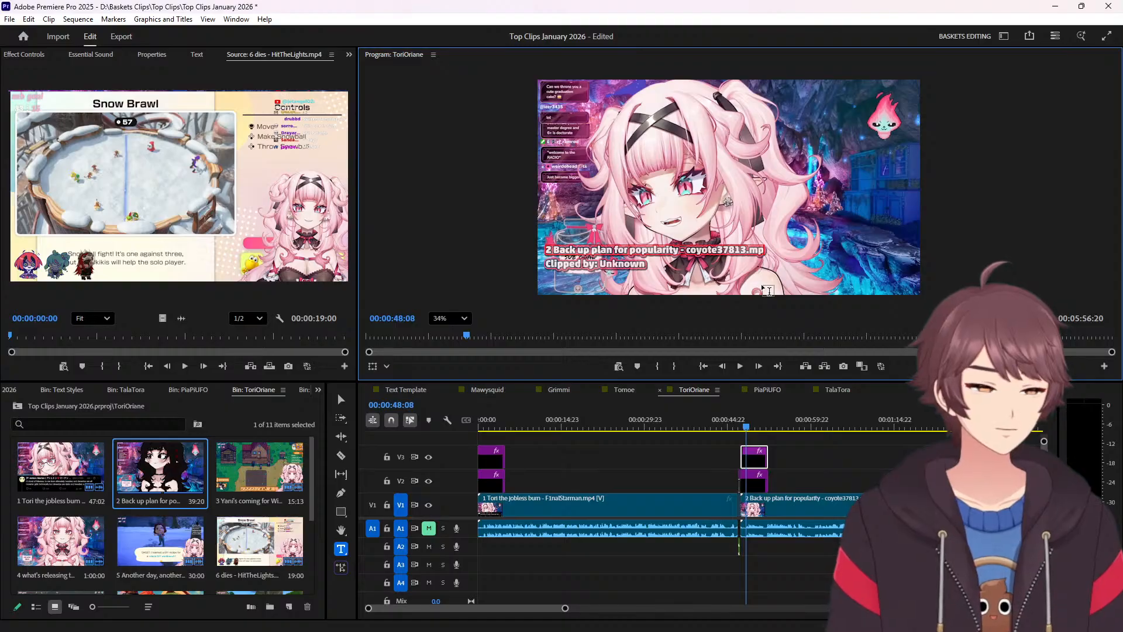
Trim clip 2's title to "Back up plan for popularity" and replace "Unknown" in its credit line with the clipper's username.
double_click(730, 251)
key("ctrl+c")
key("BackSpace")
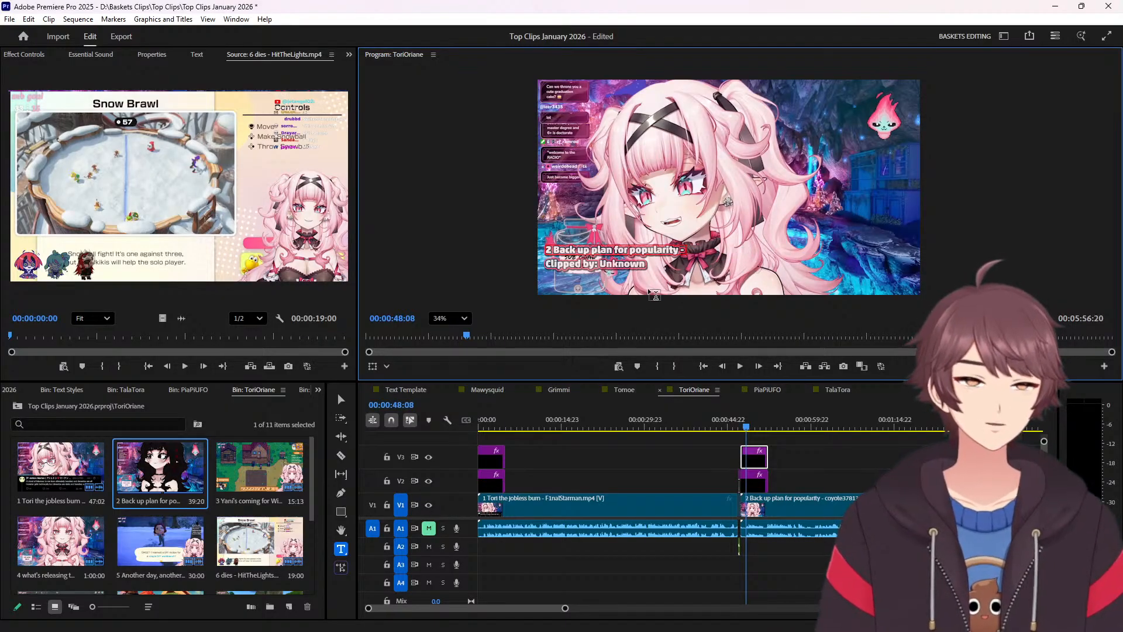
key("BackSpace")
key("BackSpace")
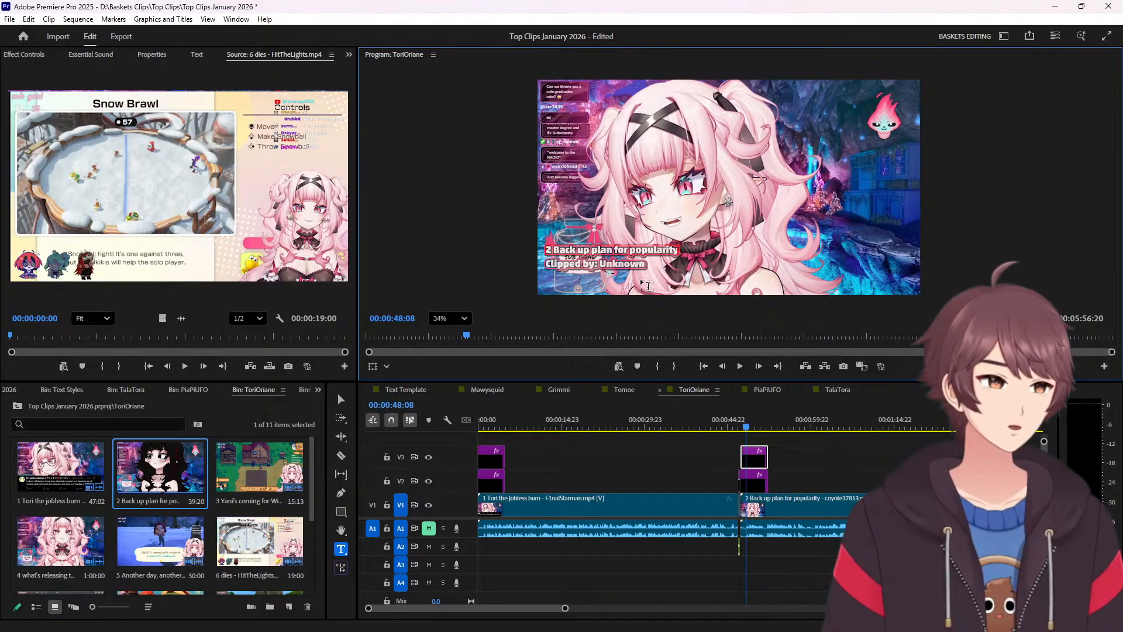
key("Home")
key("Delete")
key("Delete")
double_click(622, 263)
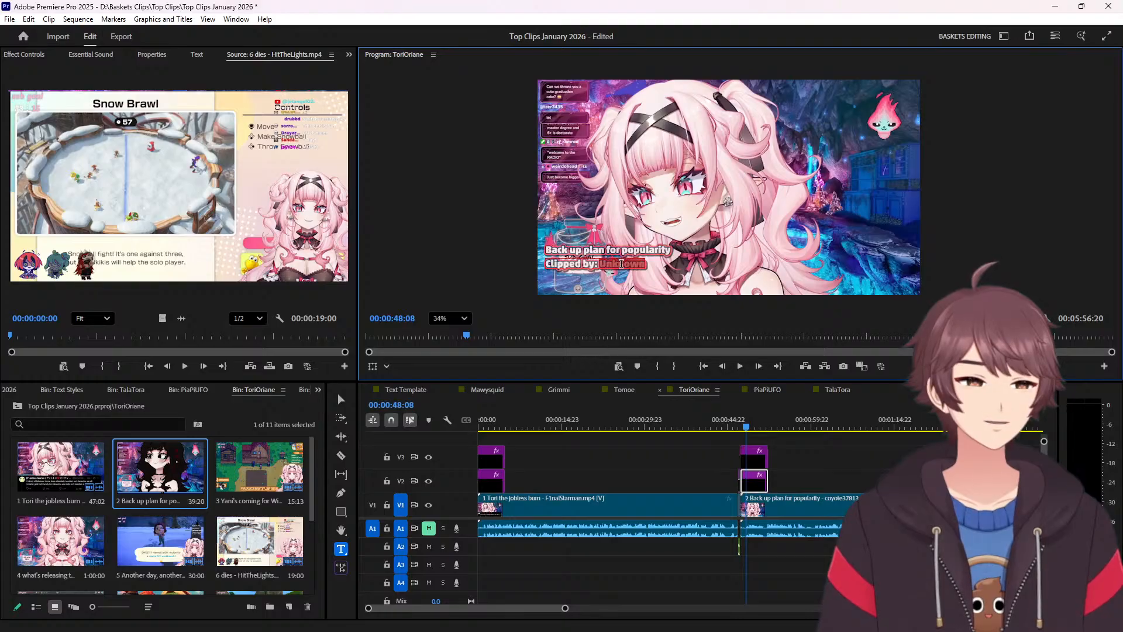
key("ctrl+v")
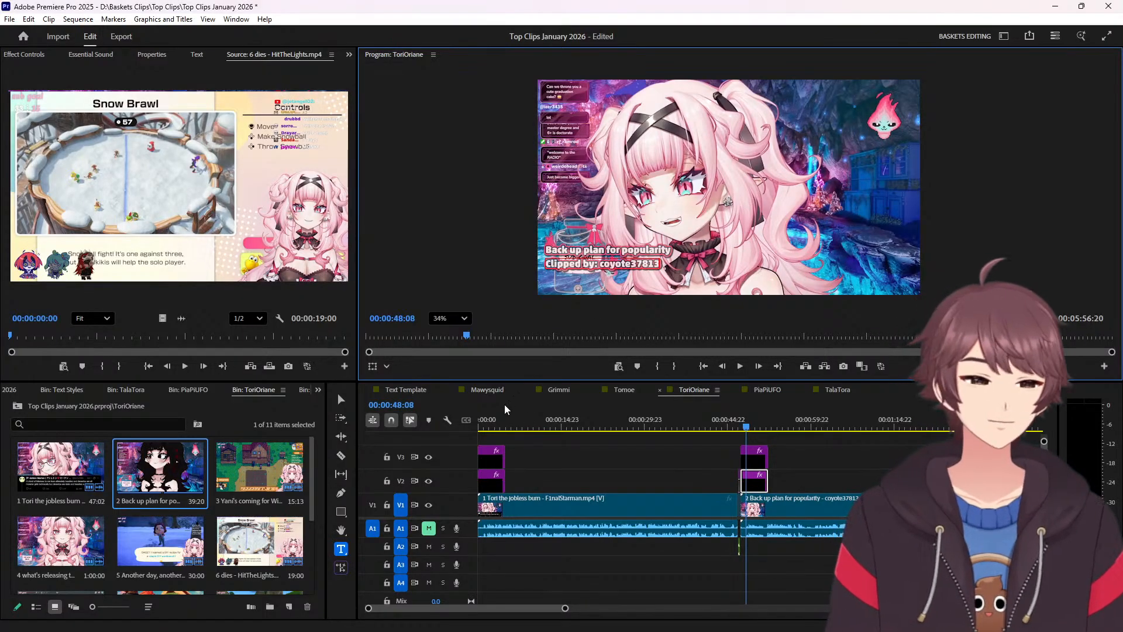
Replace the title placeholder on ToriOriane clip 1 with its source file name, without the .mp4 extension.
left_click(490, 421)
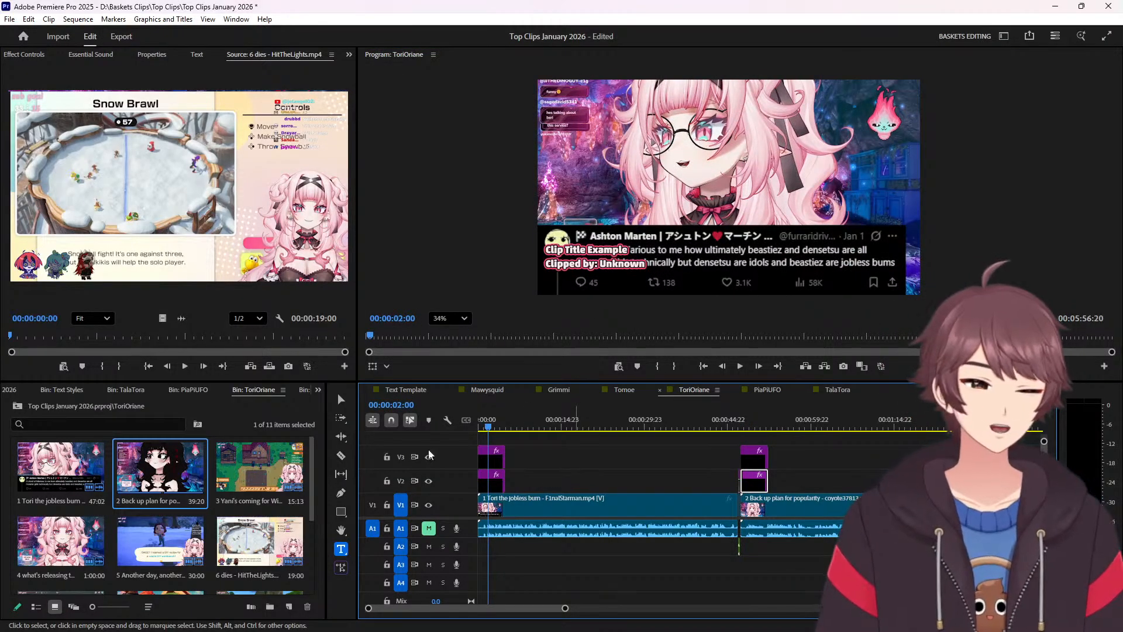
double_click(48, 502)
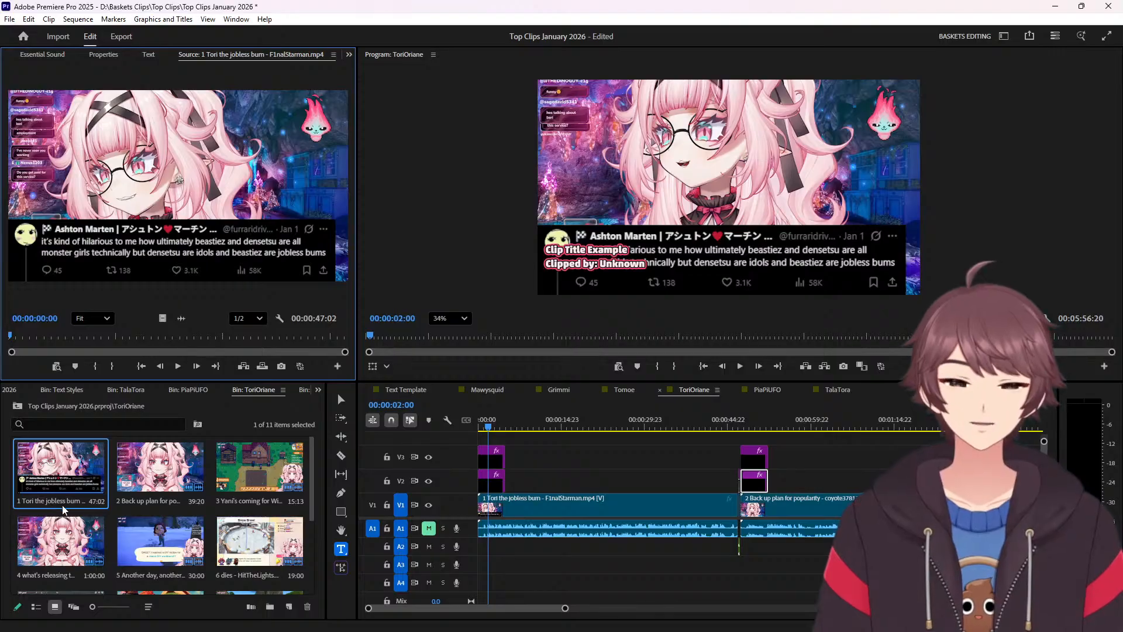
left_click(62, 505)
key("ctrl+c")
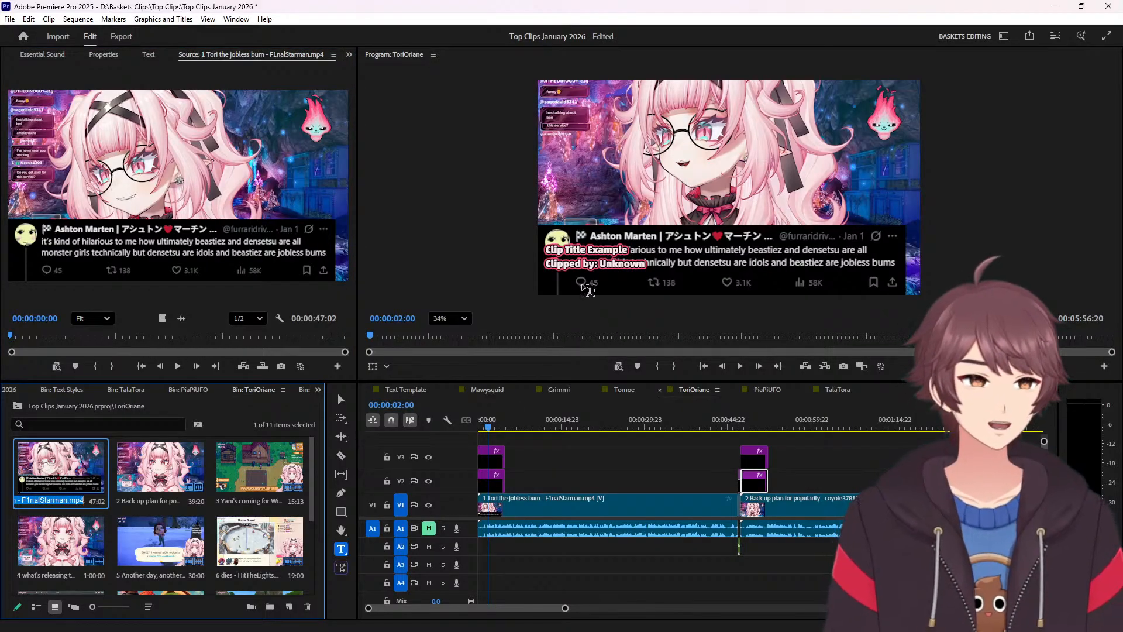
left_click(596, 248)
triple_click(596, 248)
key("ctrl+v")
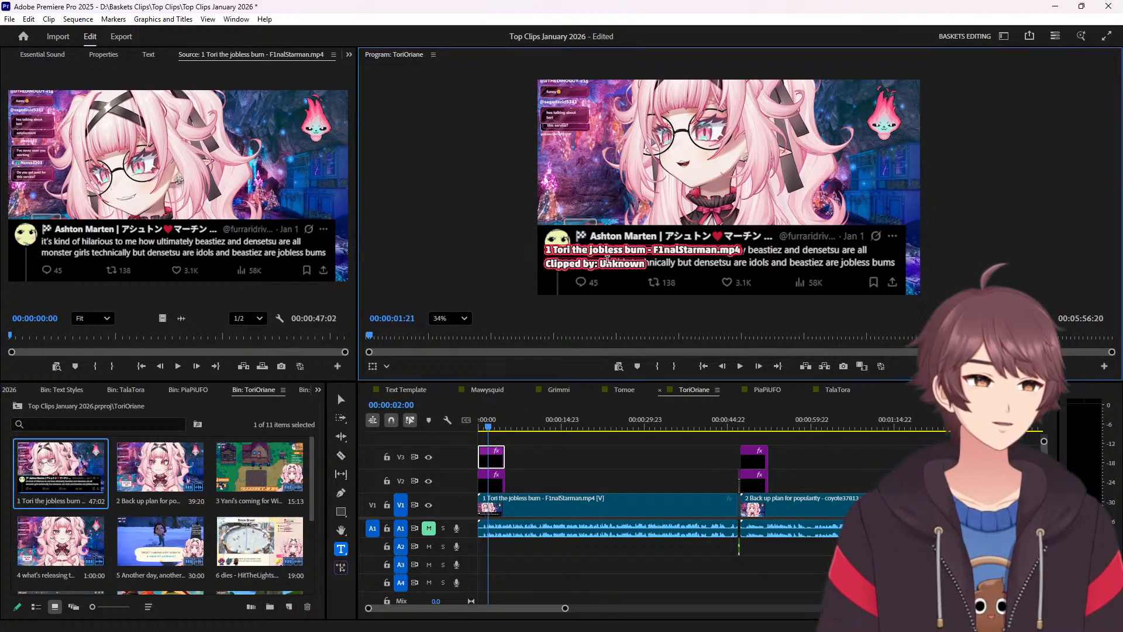
key("BackSpace")
key("BackSpace")
key("BackSpace")
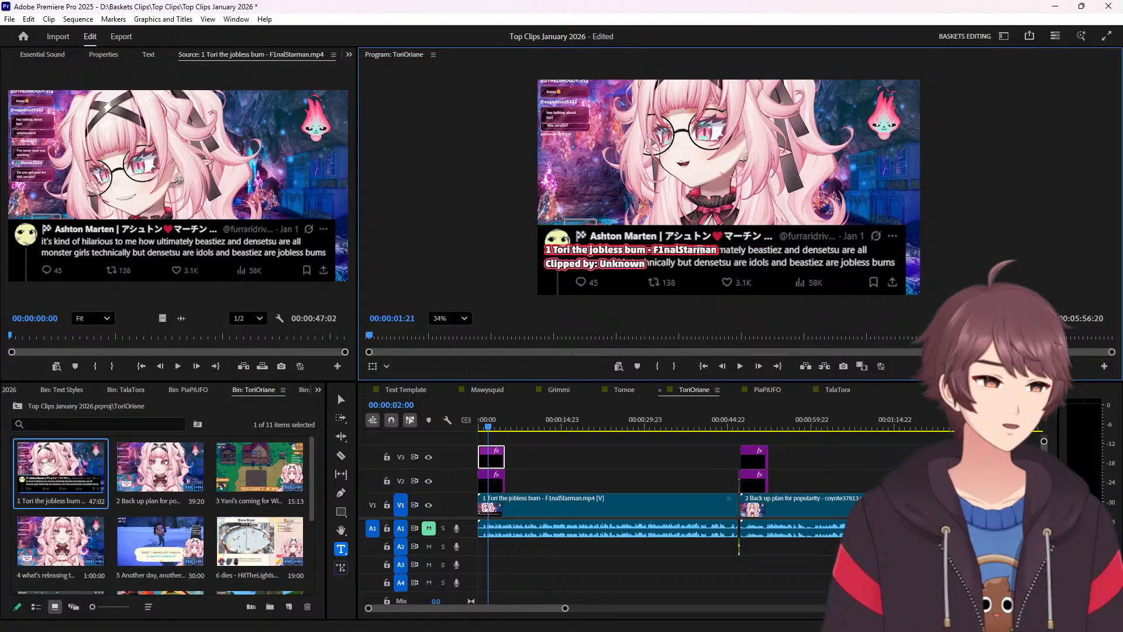
Trim clip 1's title to "Tori the jobless bum" and replace "Unknown" in its credit line with the clipper's username.
double_click(700, 250)
key("ctrl+c")
key("BackSpace")
key("BackSpace")
key("BackSpace")
key("BackSpace")
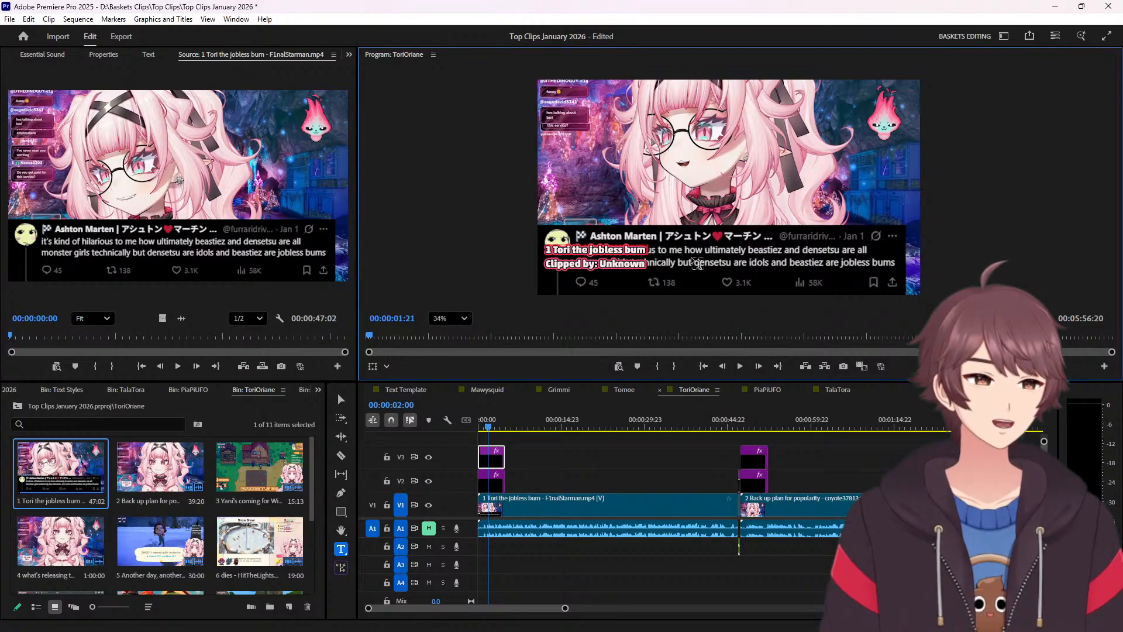
key("Home")
key("Delete")
key("Delete")
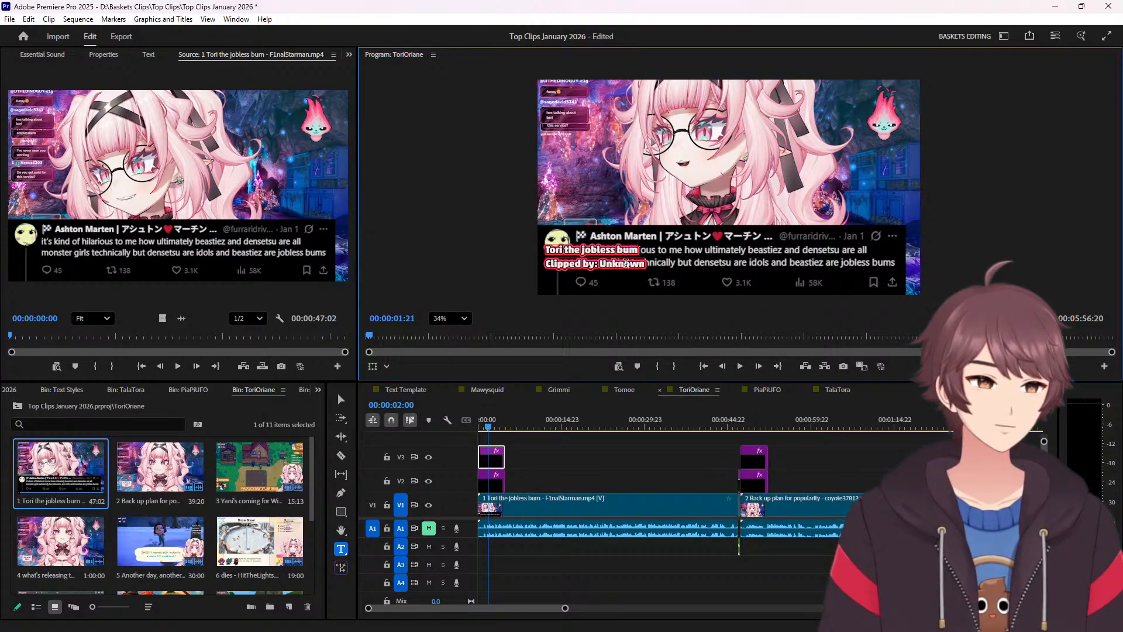
double_click(629, 263)
key("ctrl+v")
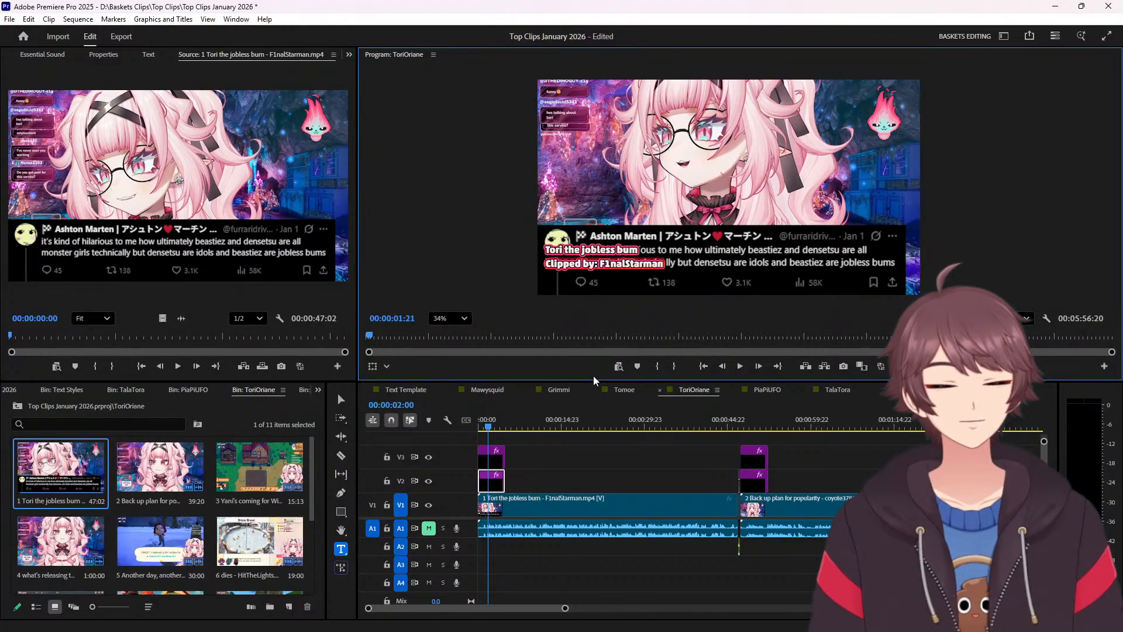
Check the title and credit overlays on ToriOriane clips 2 and 3.
left_click(756, 426)
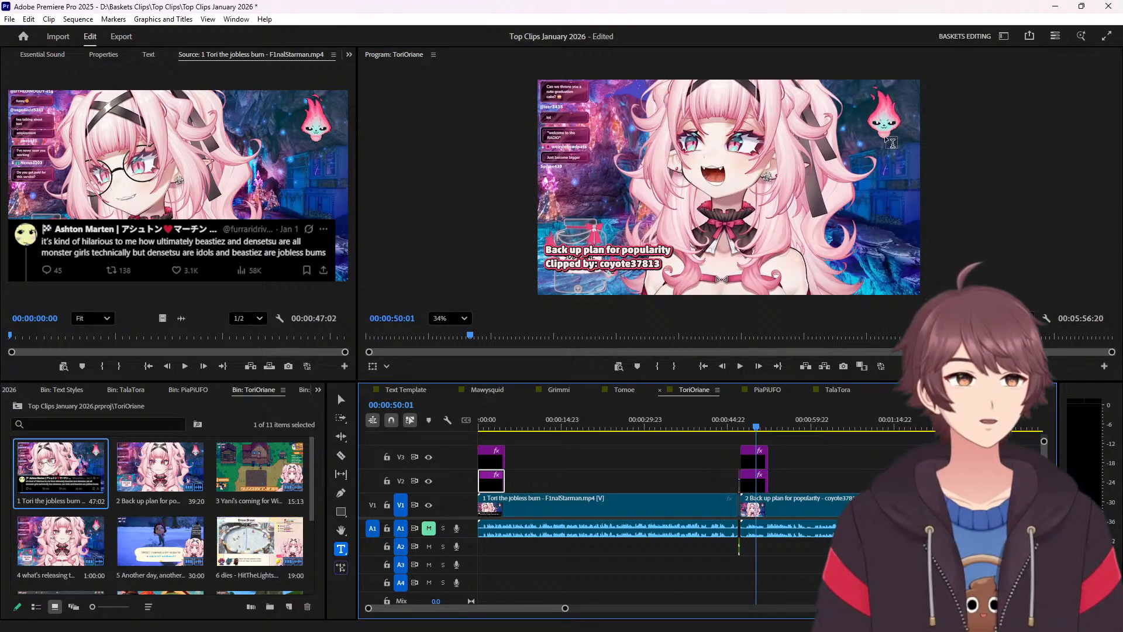
scroll(848, 416, "right", 3)
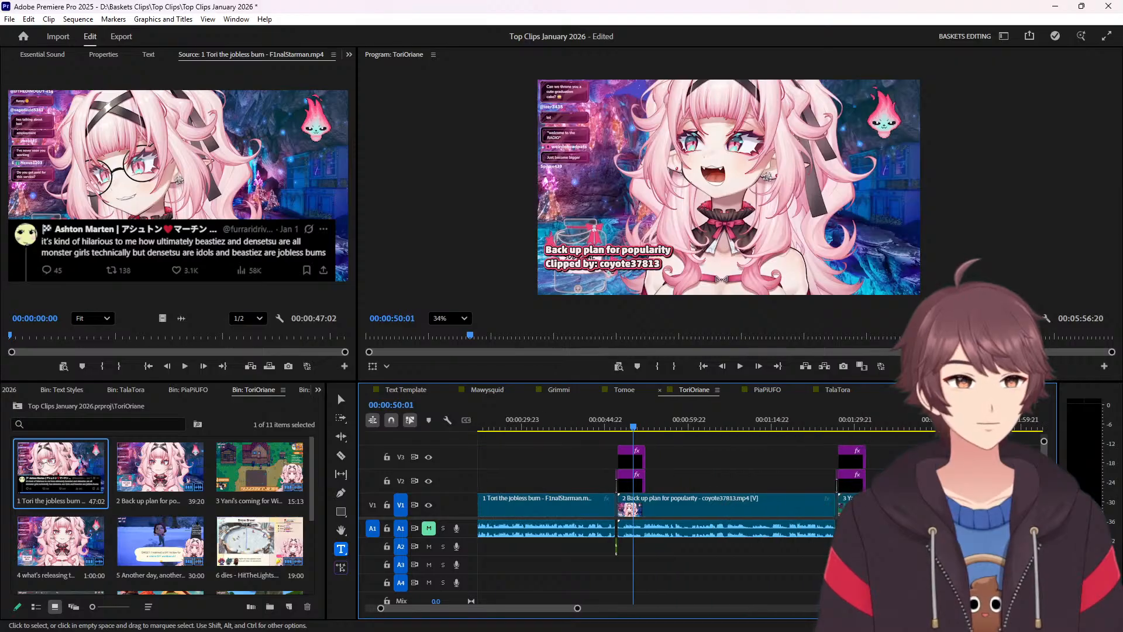
left_click(853, 427)
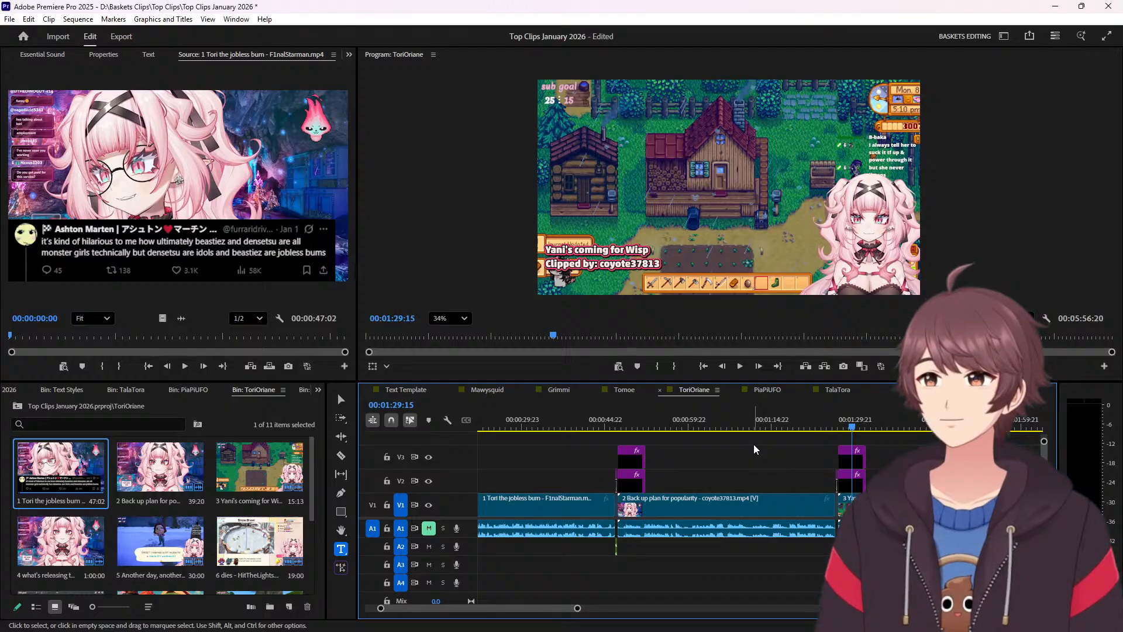
Switch to the Tomoe sequence and bring up the last source clips in the Tomoe bin.
left_click(765, 390)
left_click(624, 390)
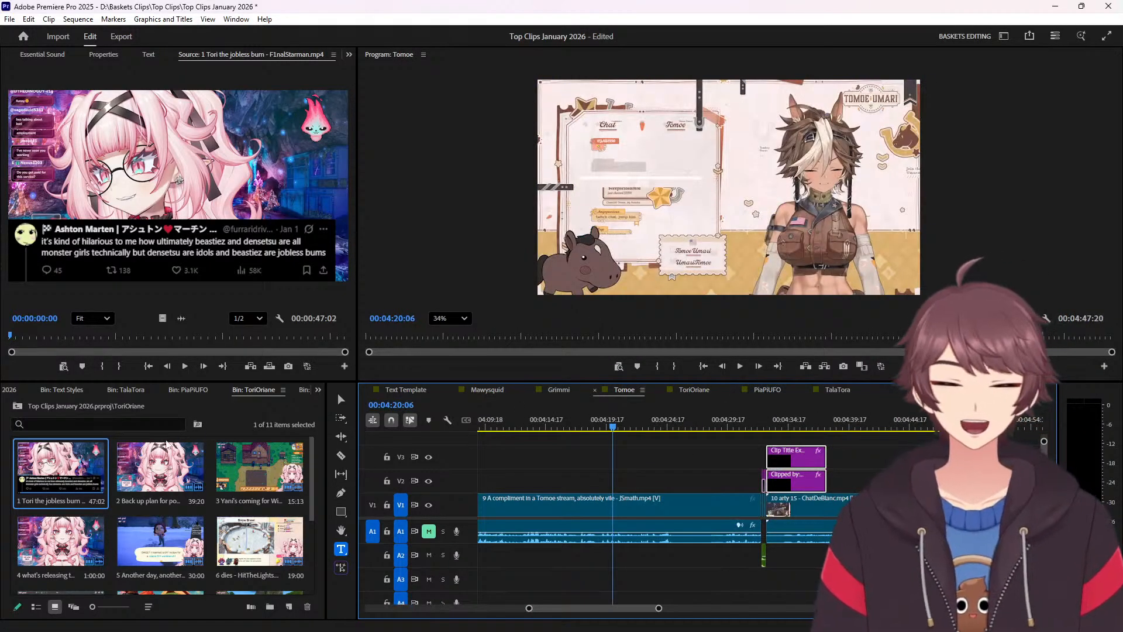
scroll(196, 390, "down", 1)
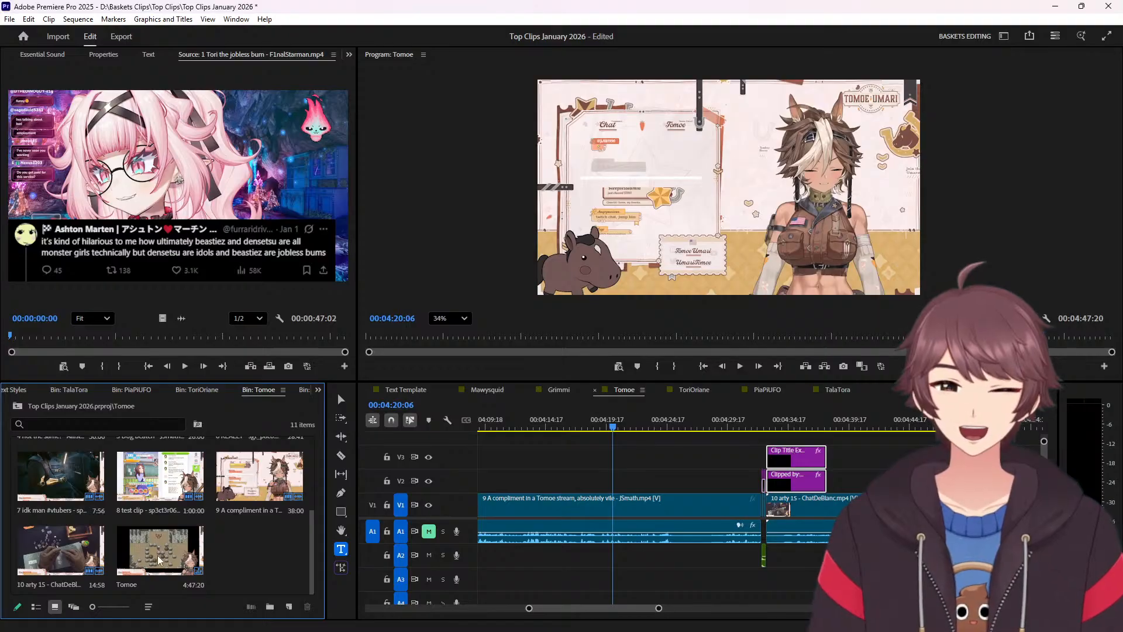
scroll(132, 532, "up", 3)
scroll(100, 508, "down", 3)
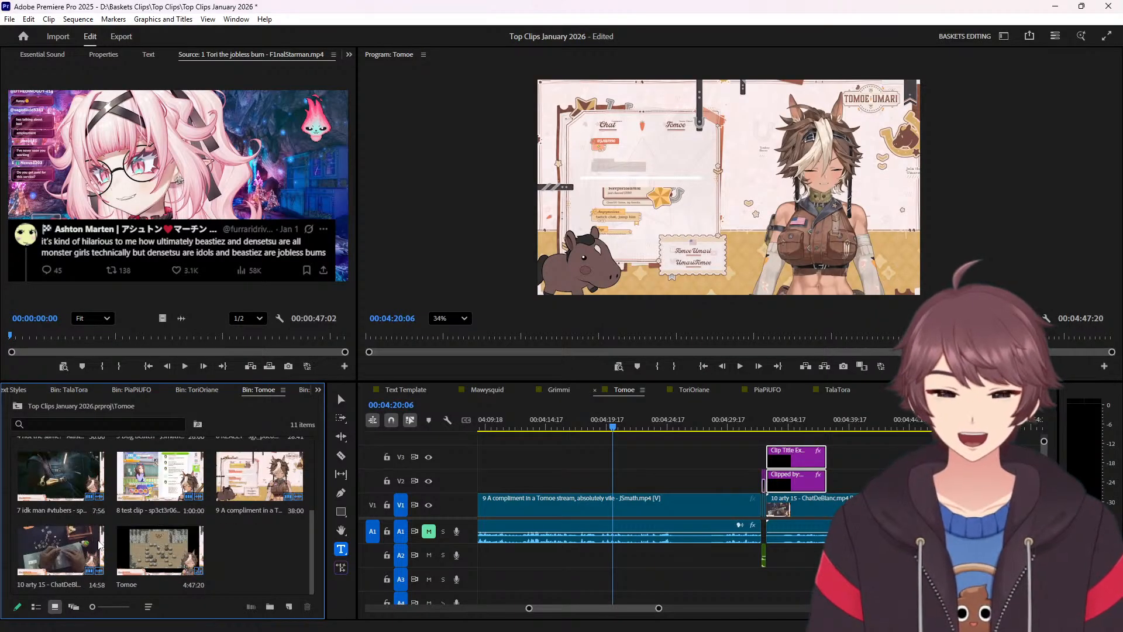
Replace the title placeholder on Tomoe clip 10 with its source file name, without the .mp4 extension.
left_click(61, 589)
key("ctrl+c")
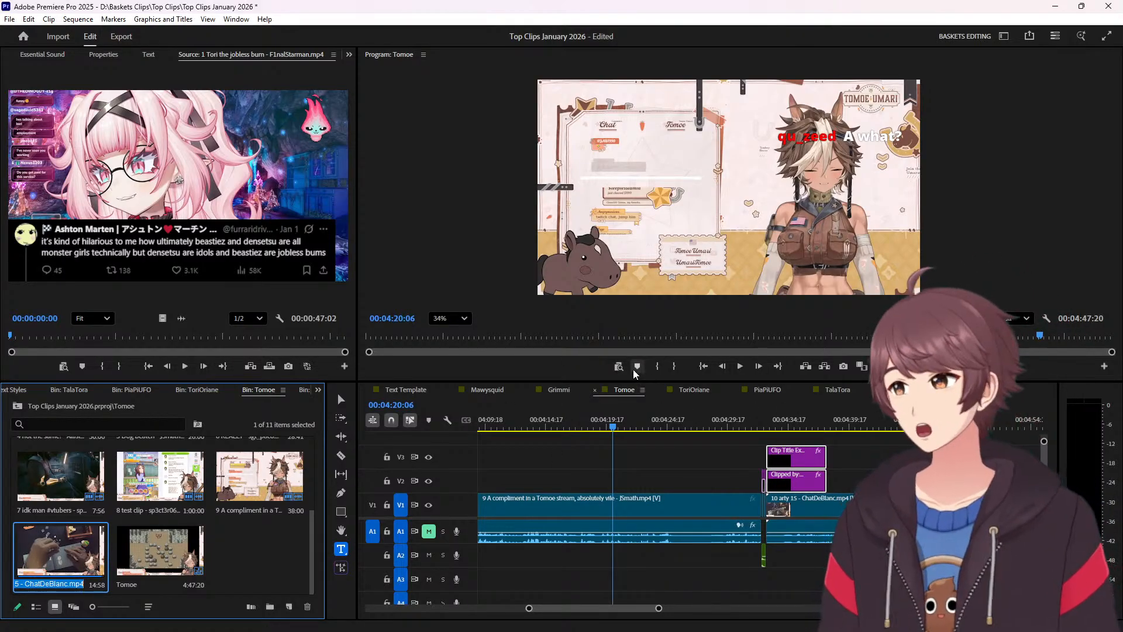
left_click(789, 427)
triple_click(578, 250)
key("ctrl+v")
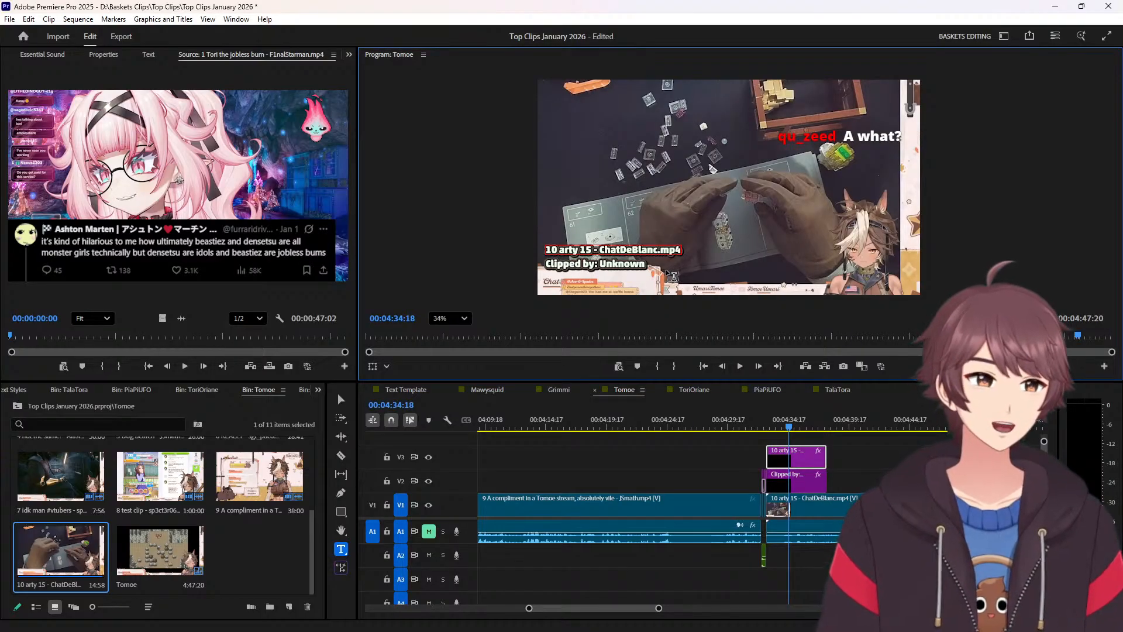
key("BackSpace")
key("BackSpace")
key("BackSpace")
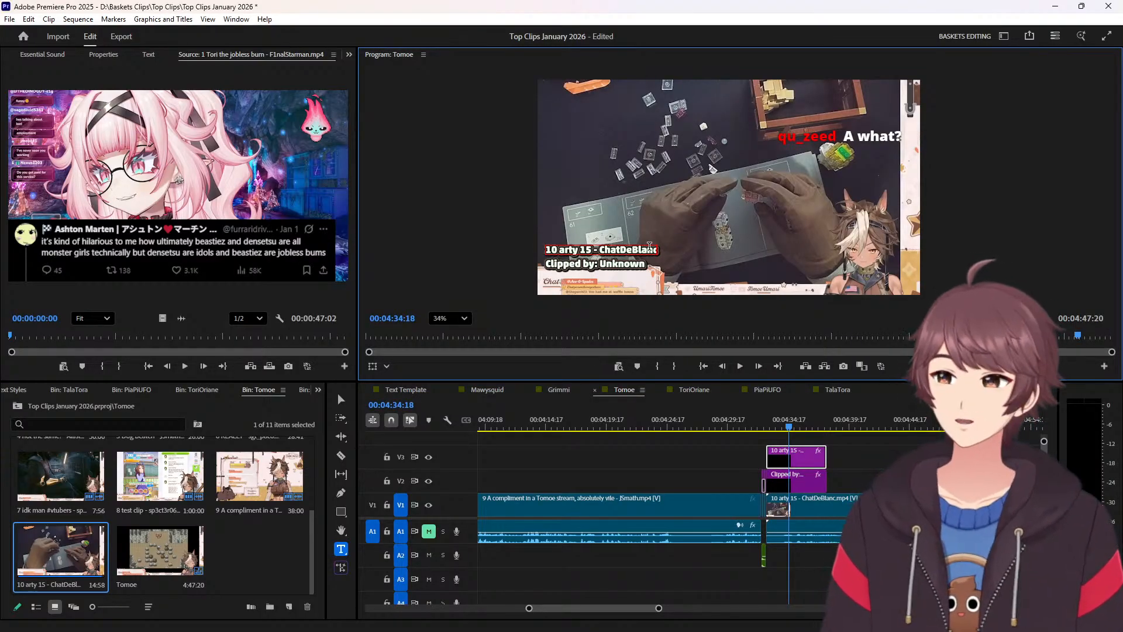
Trim clip 10's title to "arty 15" and replace "Unknown" in its credit line with the clipper's username.
key("ctrl+BackSpace")
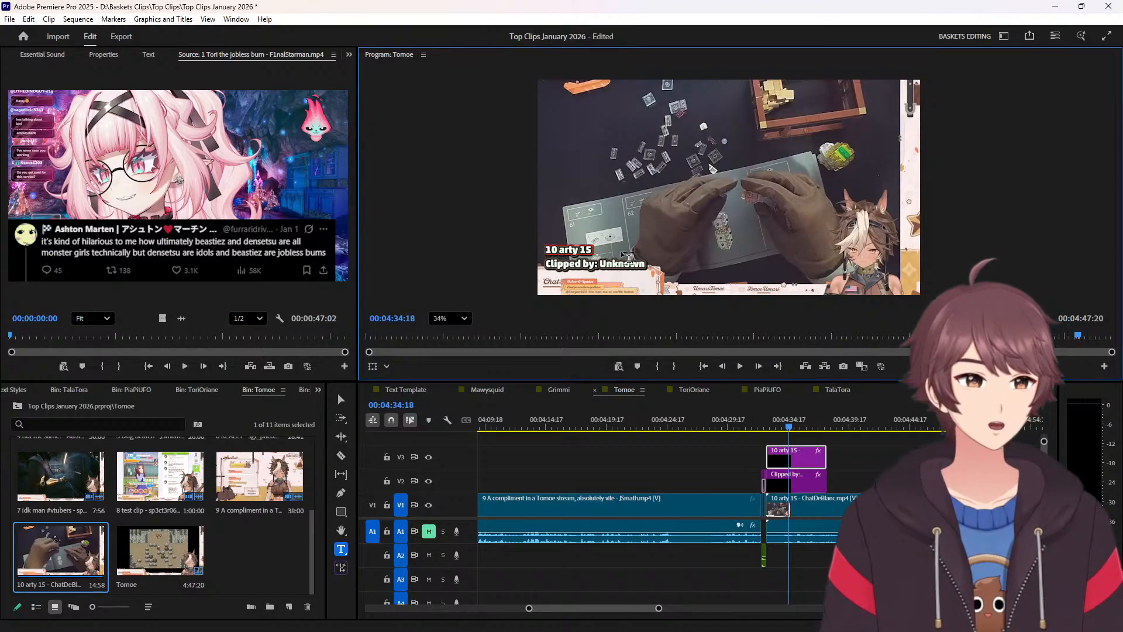
key("Delete")
key("Delete")
key("Delete")
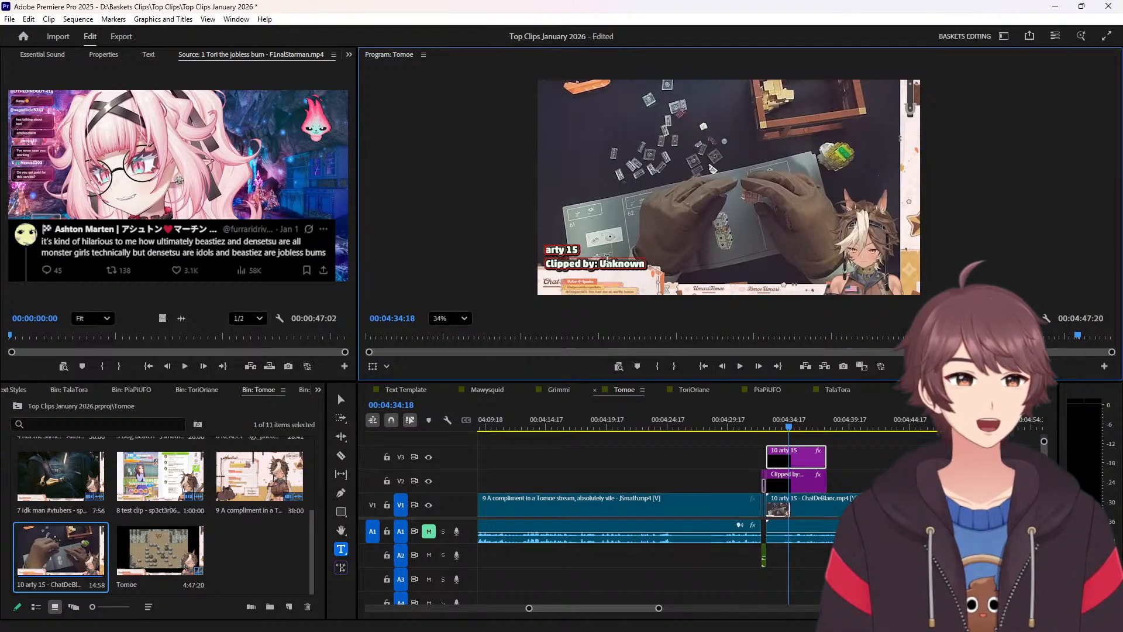
left_click(612, 266)
double_click(611, 263)
type("ChatDeBlanc")
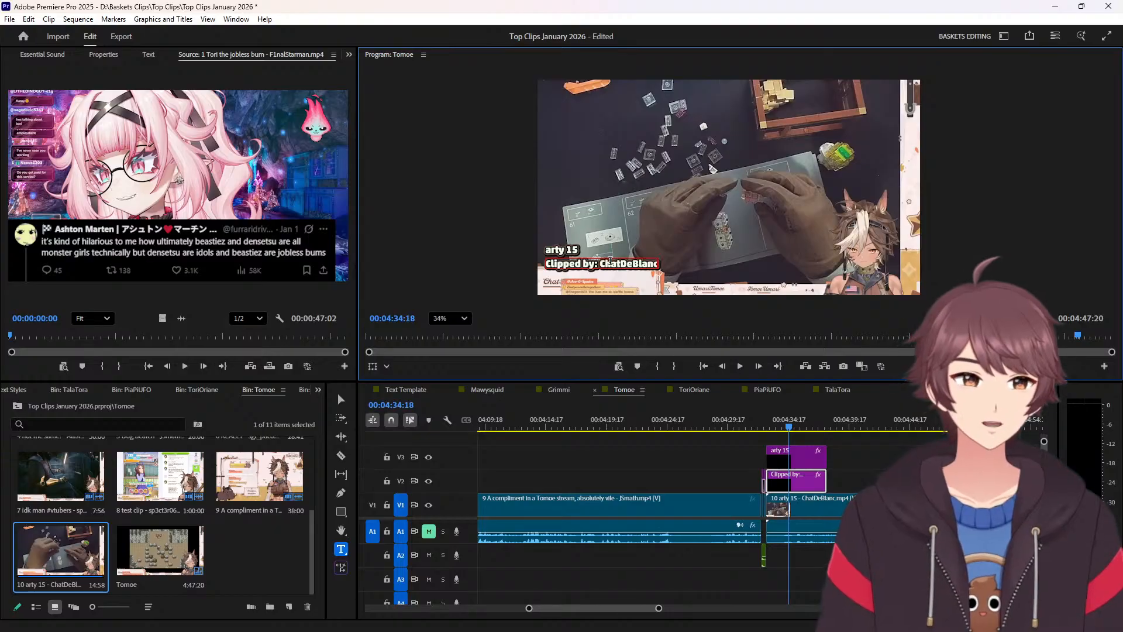
Replace the title placeholder on Tomoe clip 9 with its source file name.
scroll(665, 503, "up", 5)
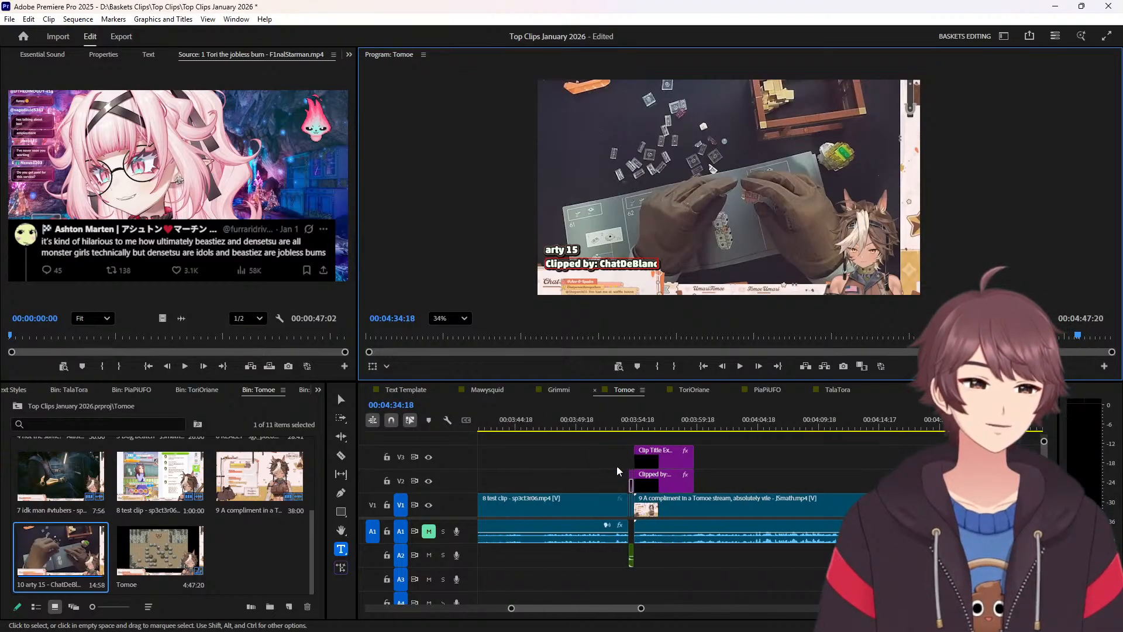
left_click(661, 427)
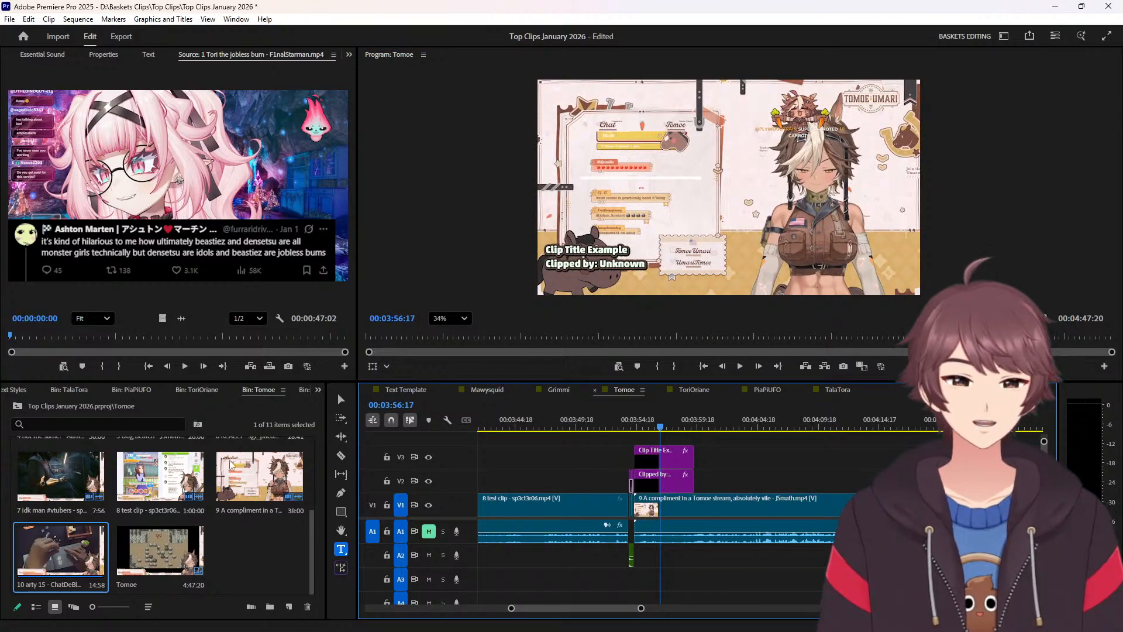
left_click(233, 512)
left_click(235, 510)
key("ctrl+c")
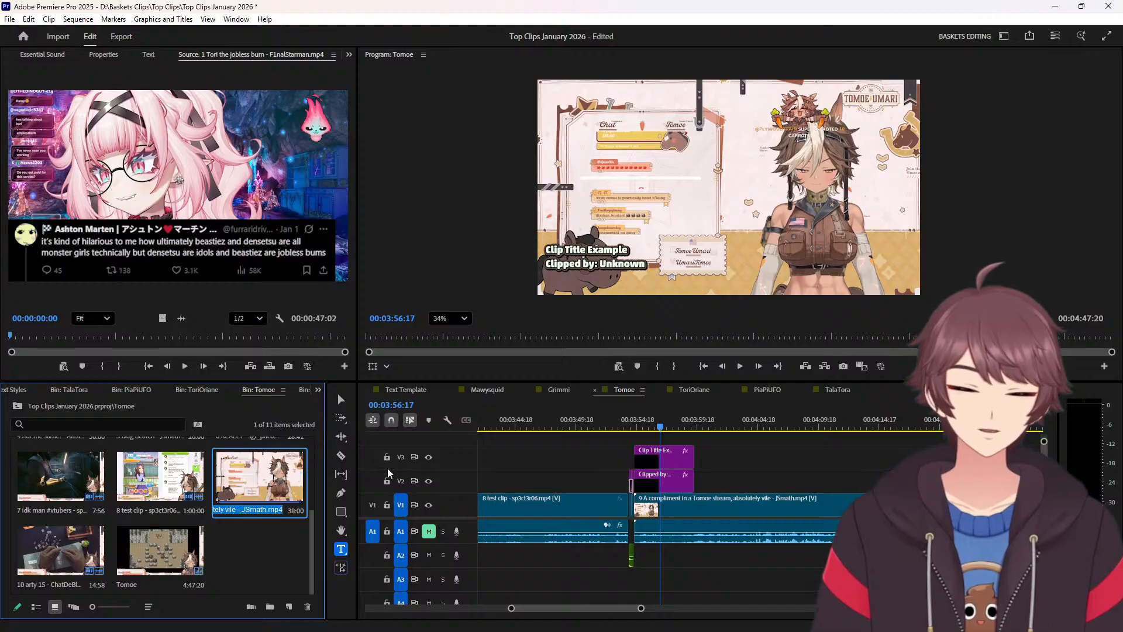
left_click(589, 245)
key("ctrl+a")
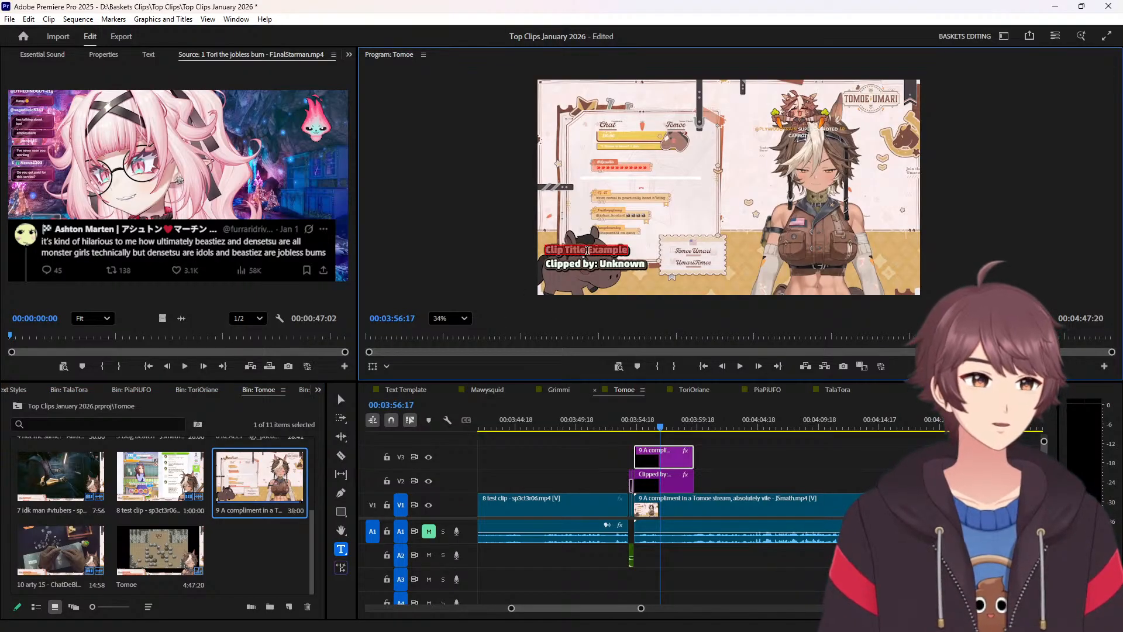
key("ctrl+v")
Trim clip 9's title to "A compliment in a Tomoe stream, absolutely vile" and replace "Unknown" in its credit line with the clipper's username.
double_click(753, 248)
left_click(788, 252)
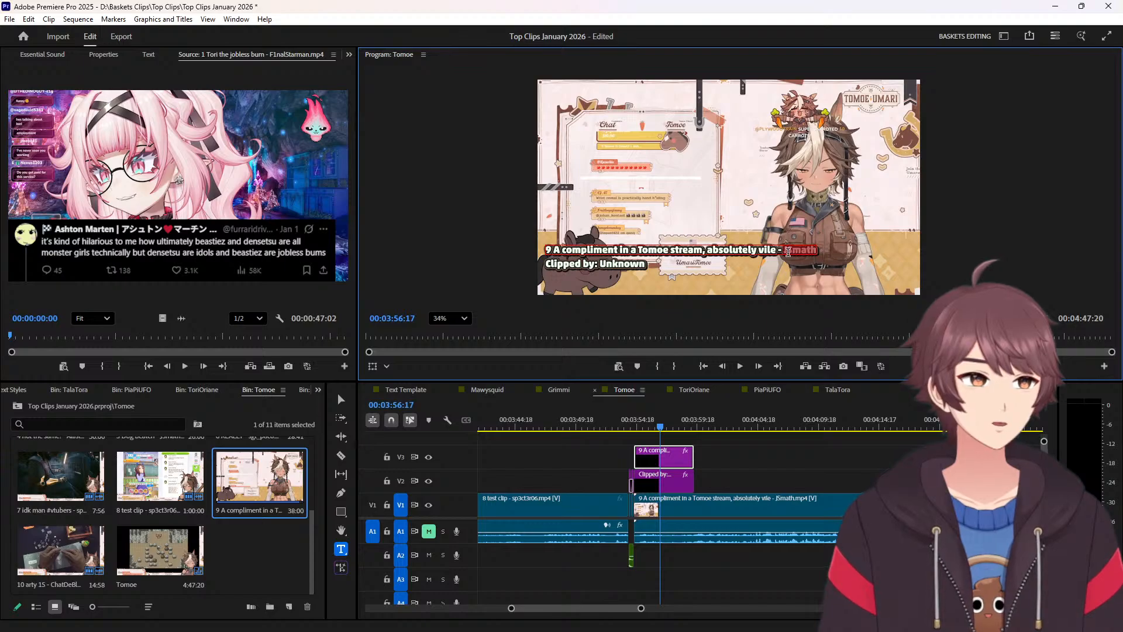
key("BackSpace")
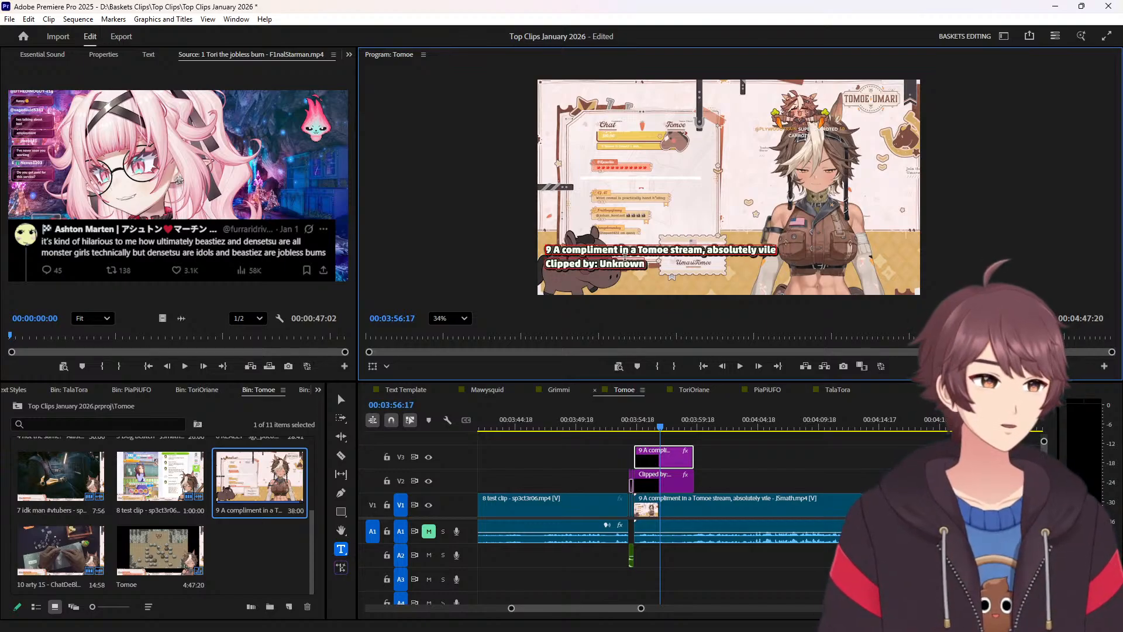
key("BackSpace")
scroll(587, 454, "up", 5)
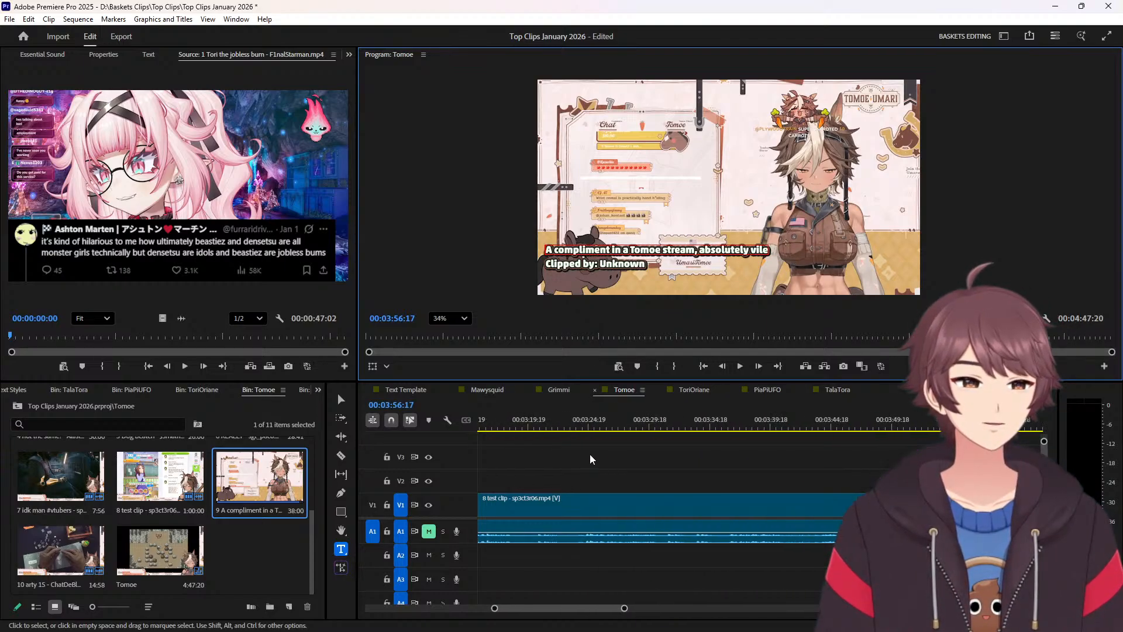
scroll(587, 451, "up", 5)
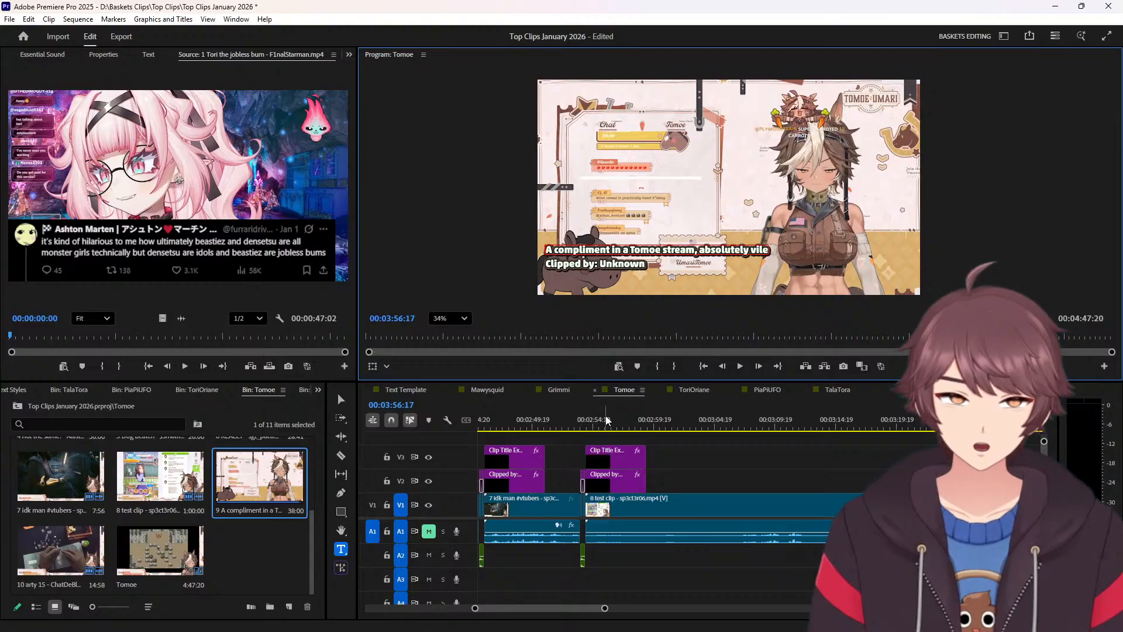
double_click(627, 265)
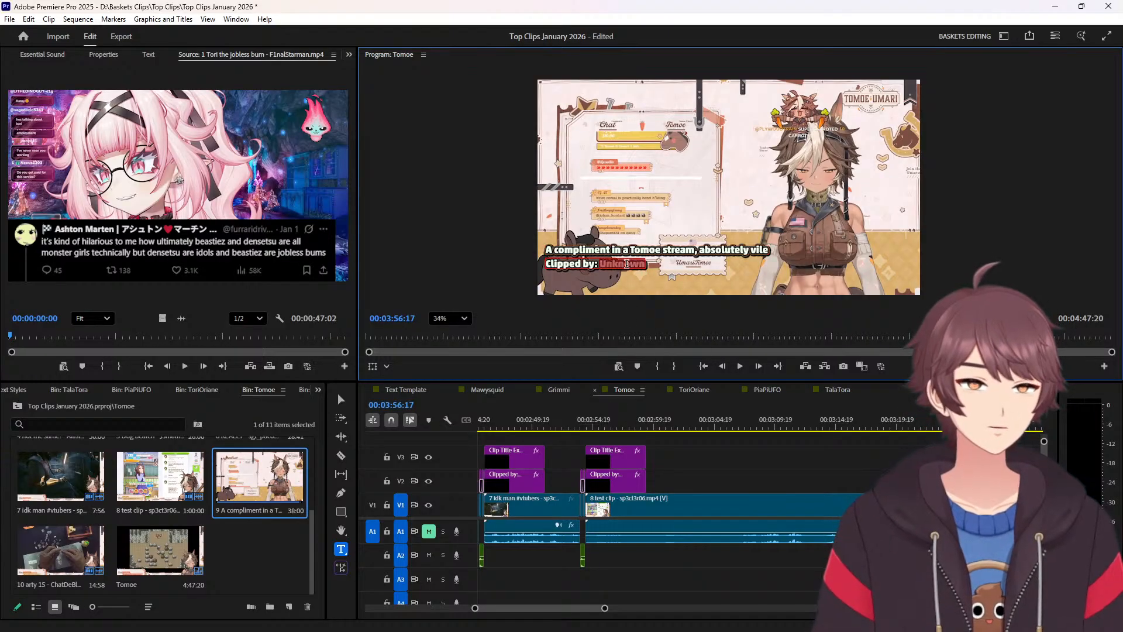
type("JSmath")
Move the playhead to the overlays of Tomoe clip 8 and select its source clip in the bin.
left_click(610, 416)
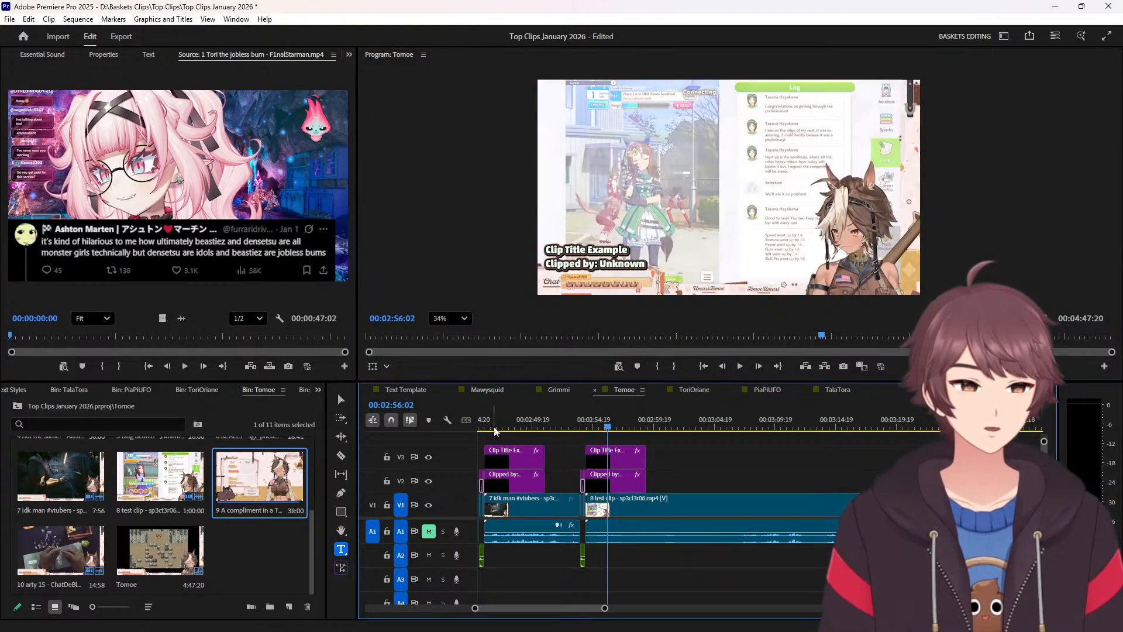
left_click(185, 511)
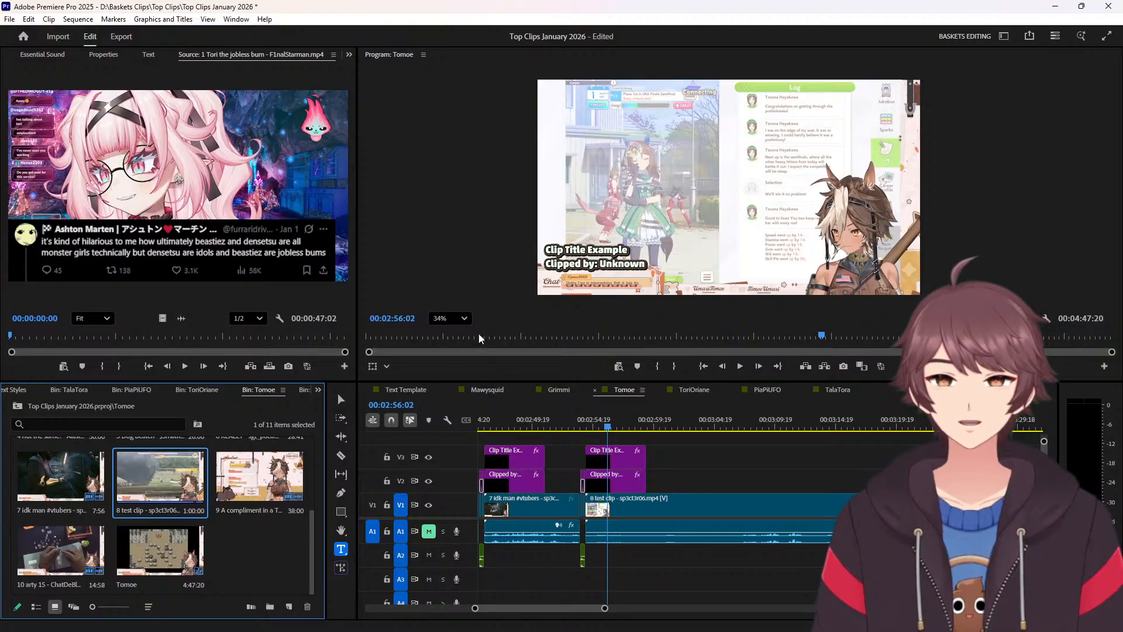
Add a two-line text over clip 8's frame reading "Will O' Wisp" and "Will of the Wisp".
left_click(660, 141)
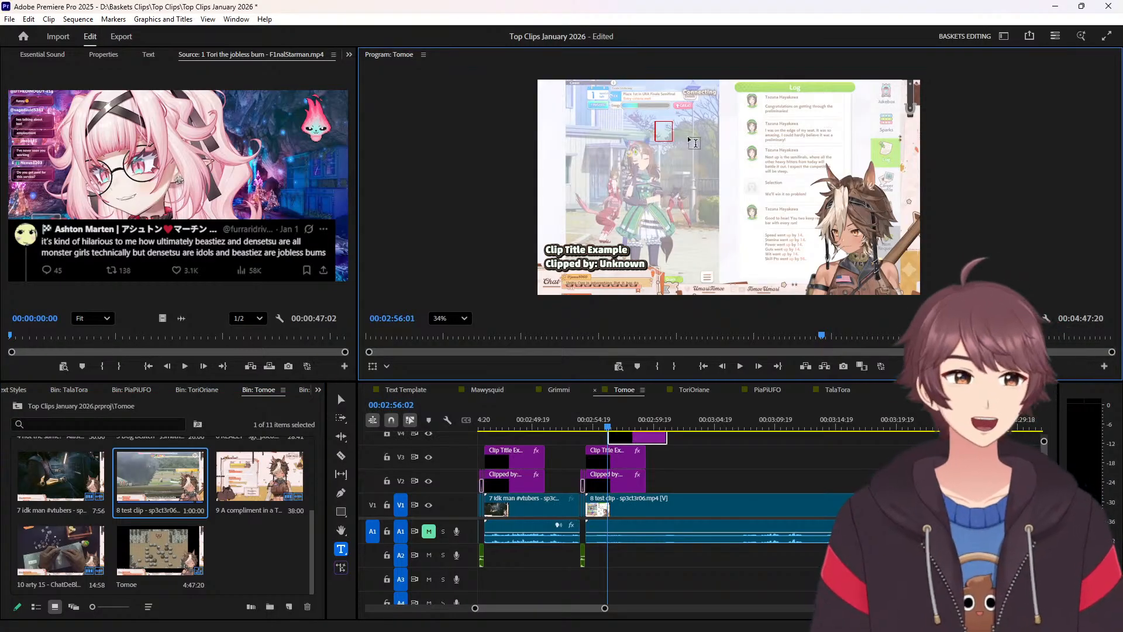
type("Will")
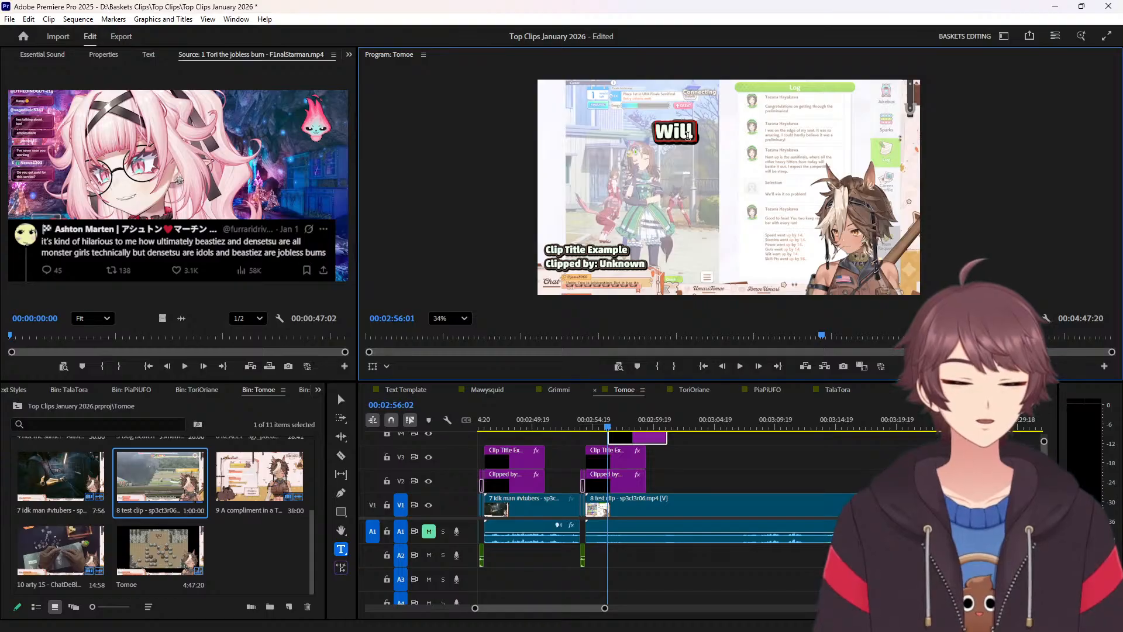
type(" o")
type("' Wip")
key("BackSpace")
type("so")
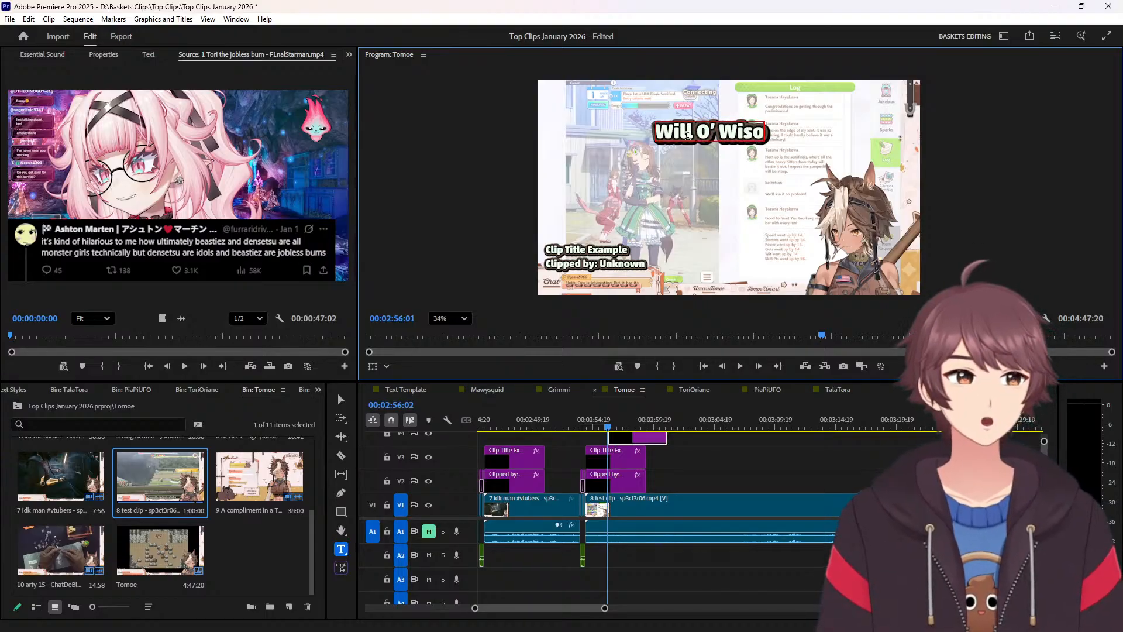
key("BackSpace")
type("p")
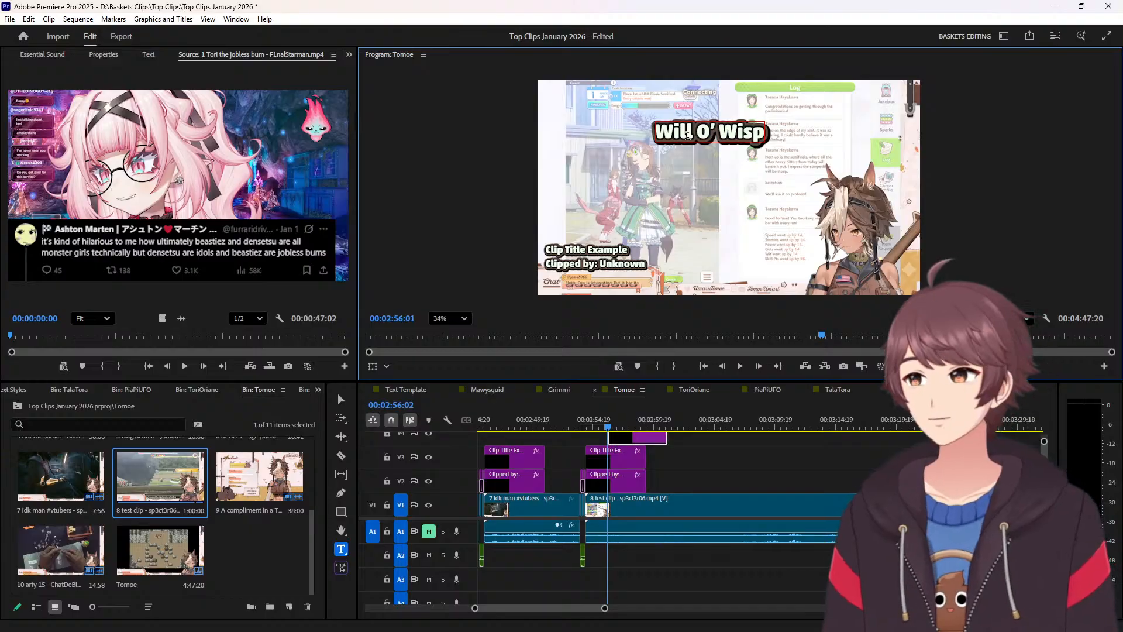
key("Return")
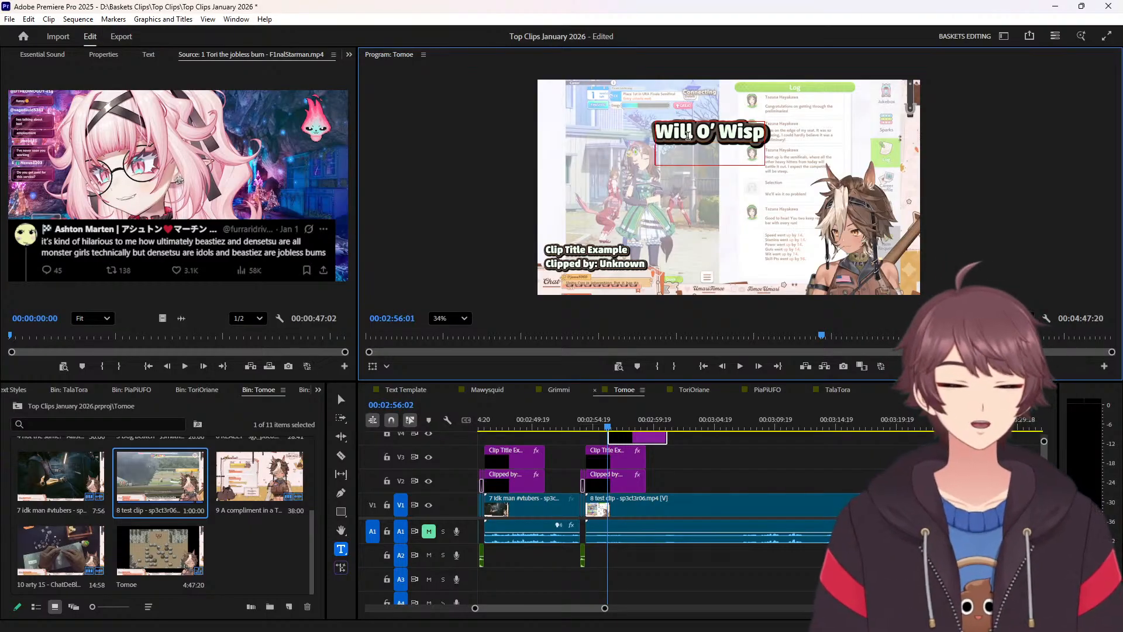
type("Will o")
type("fg")
key("BackSpace")
type("the wi")
key("BackSpace")
key("BackSpace")
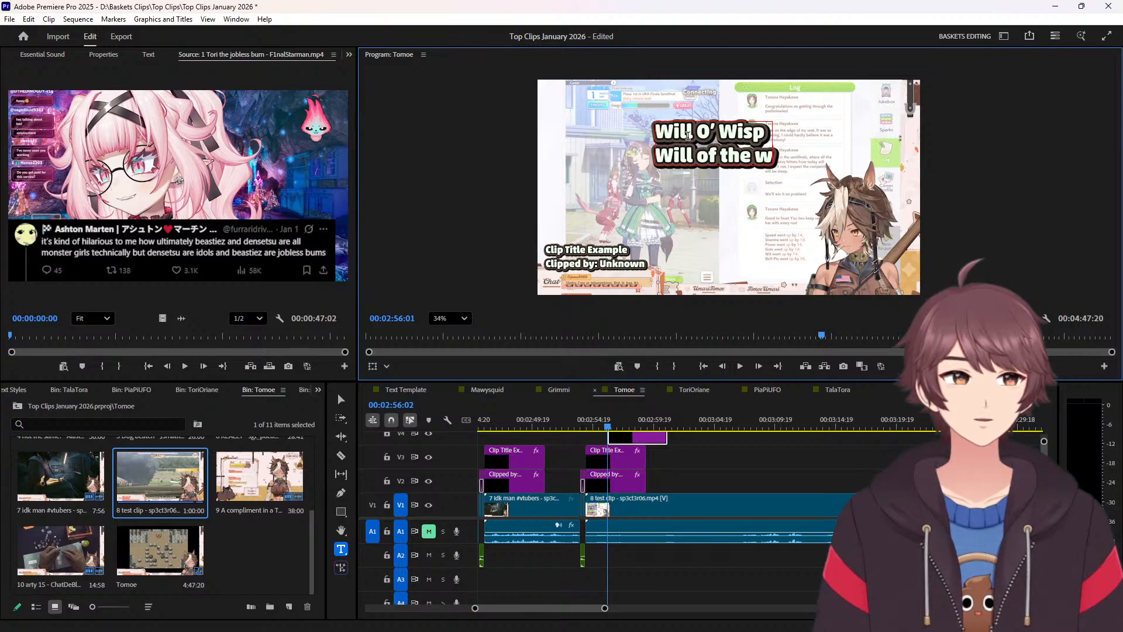
type("Wisp")
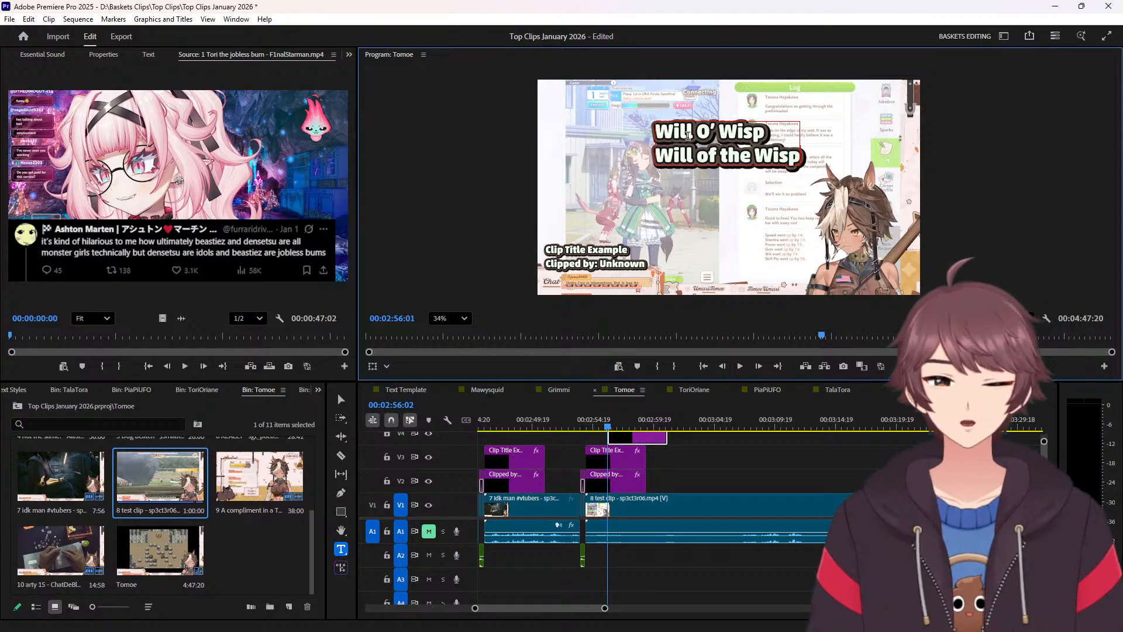
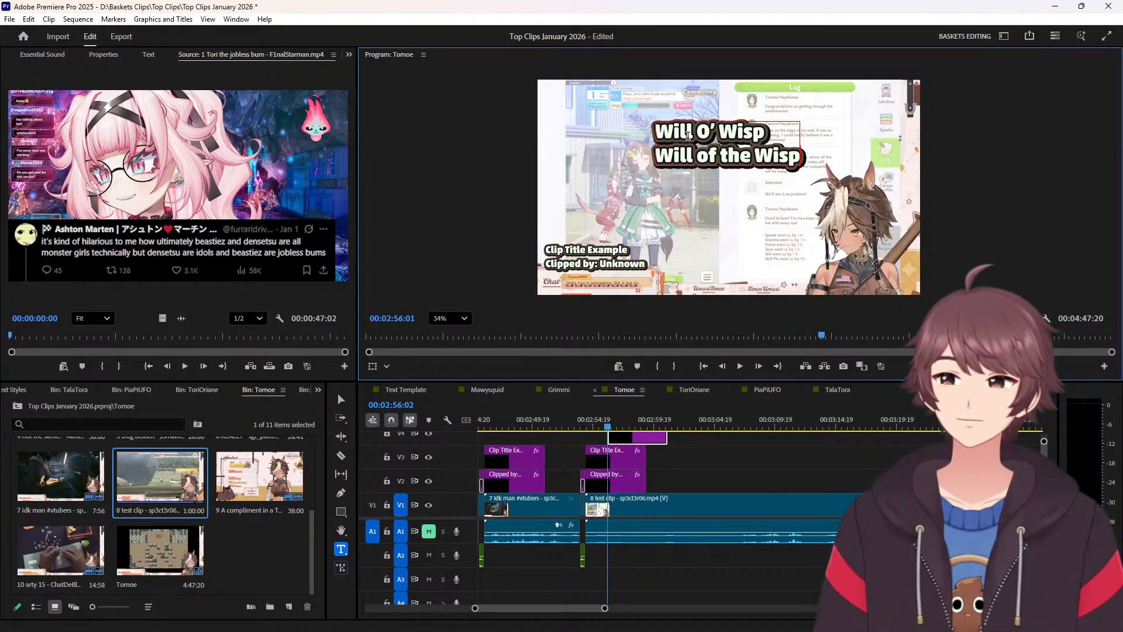
Delete the extra two-line "Wisp" text graphic from the track above clip 8's title.
left_click(743, 482)
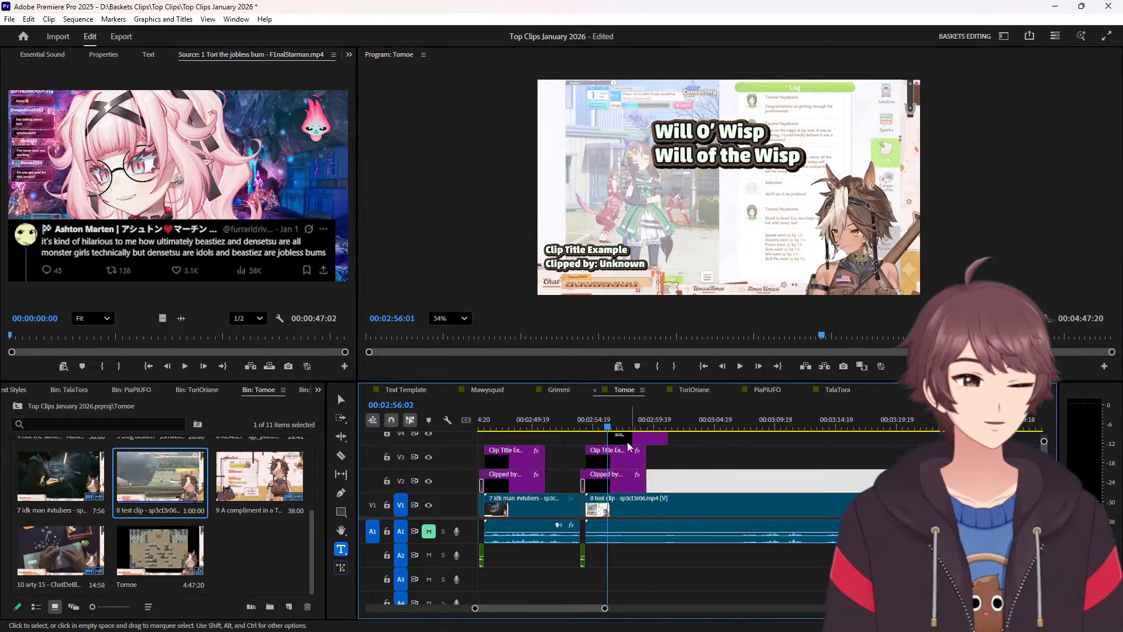
left_click(637, 440)
key("Delete")
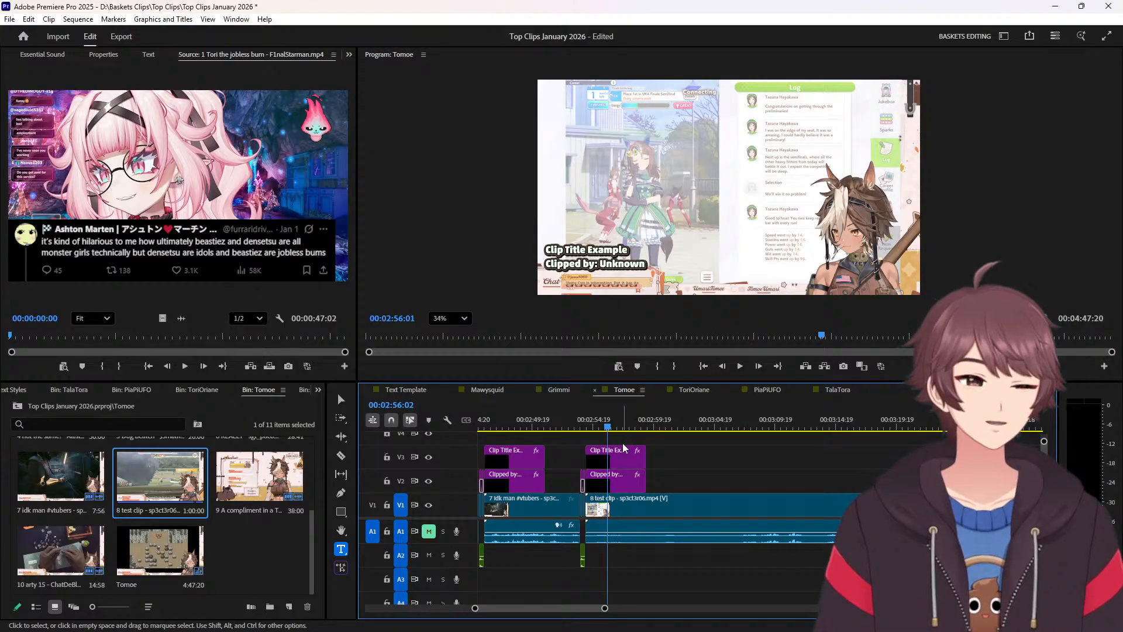
Replace the title placeholder on Tomoe clip 8 with its source file name.
left_click(624, 450)
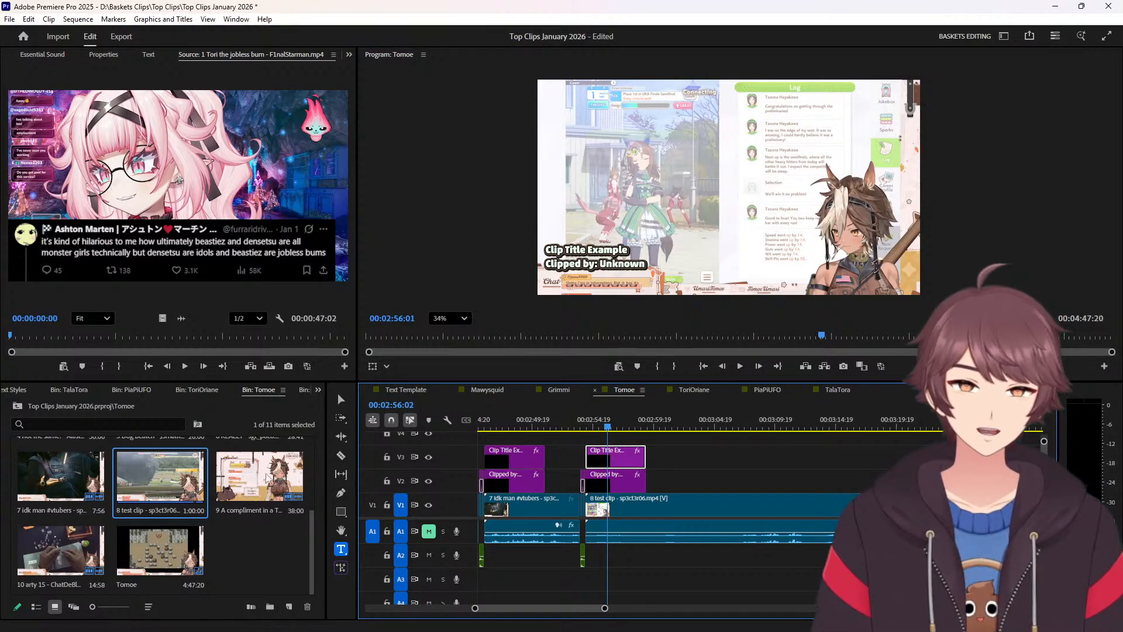
left_click(147, 513)
key("ctrl+c")
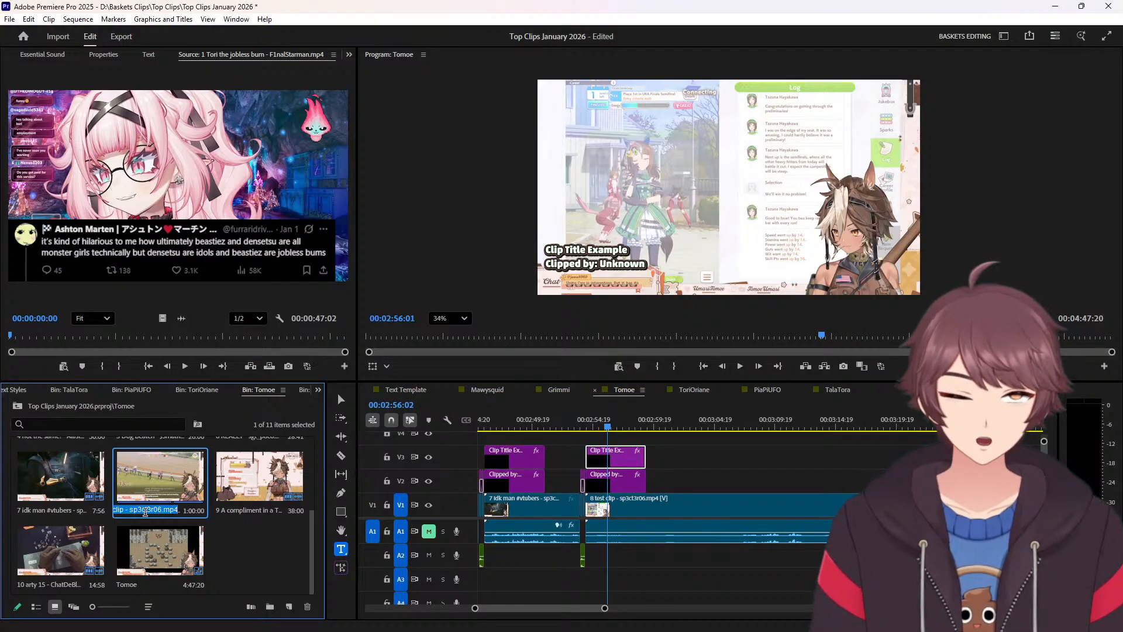
left_click(578, 244)
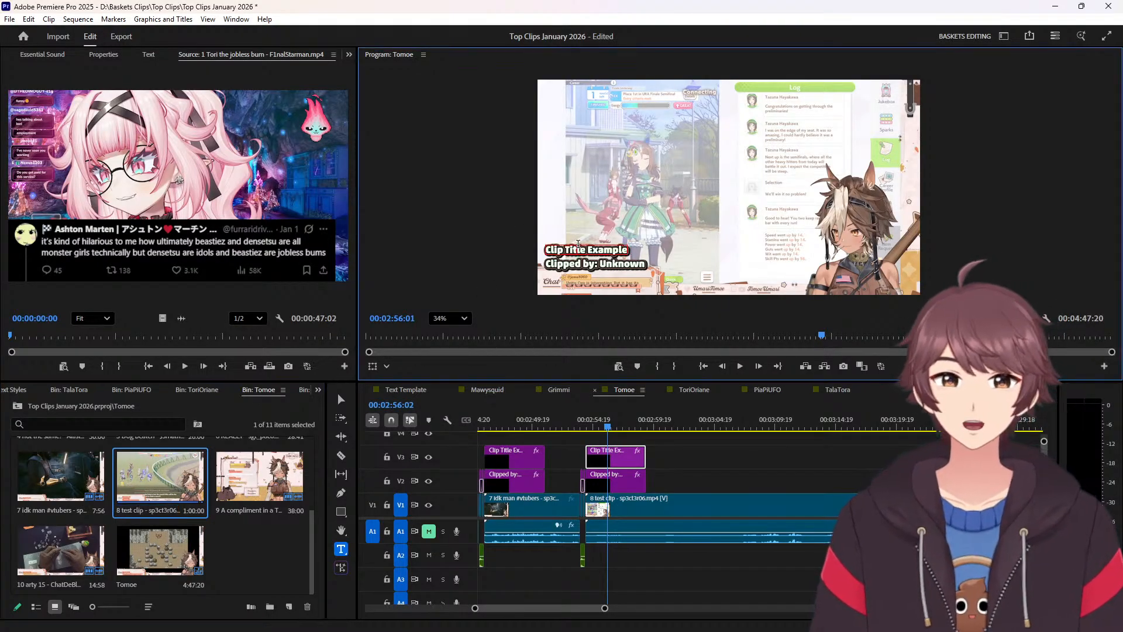
key("ctrl+a")
key("ctrl+v")
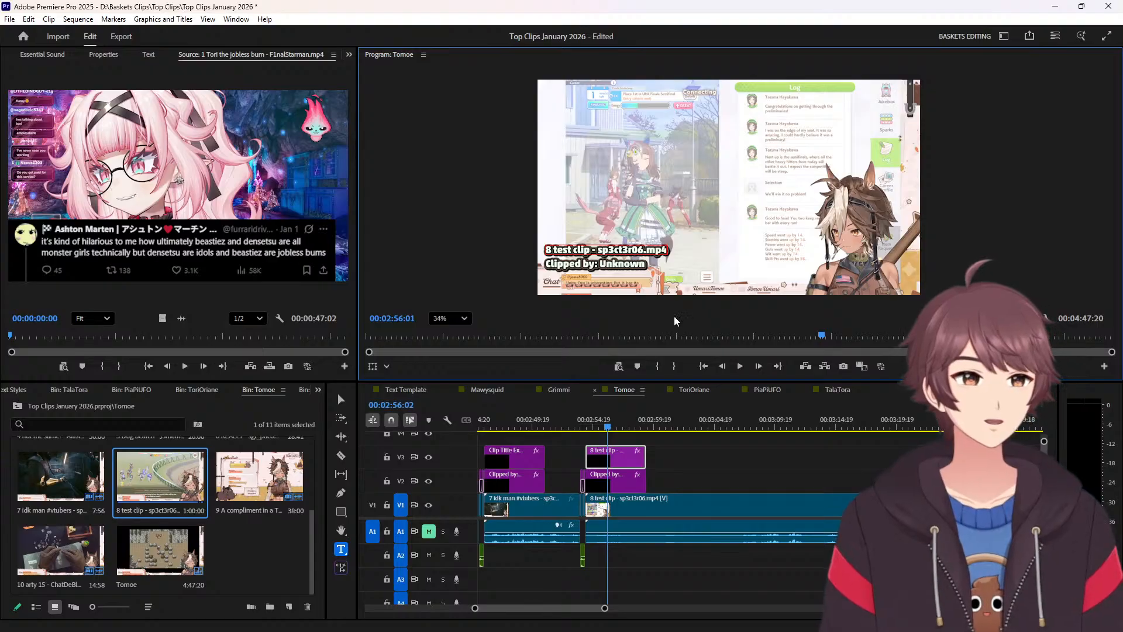
Trim clip 8's title to "test clip" and replace "Unknown" in its credit line with the clipper's username.
key("BackSpace")
key("BackSpace")
key("BackSpace")
key("BackSpace")
key("BackSpace")
key("BackSpace")
key("BackSpace")
key("BackSpace")
key("BackSpace")
key("BackSpace")
key("BackSpace")
key("BackSpace")
key("BackSpace")
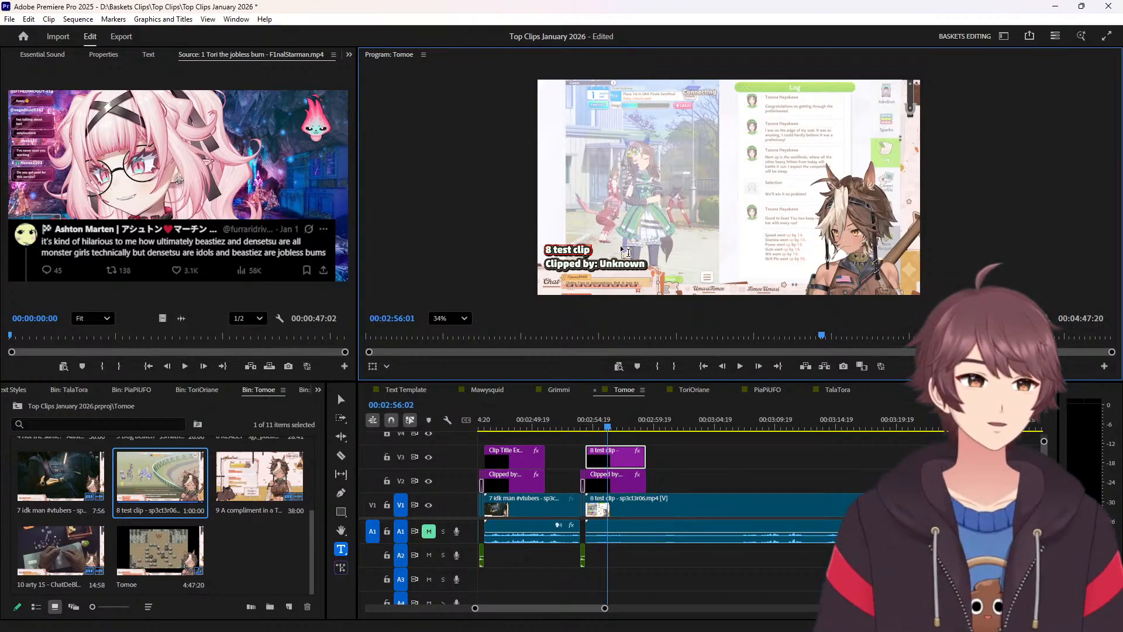
key("Delete")
key("Delete")
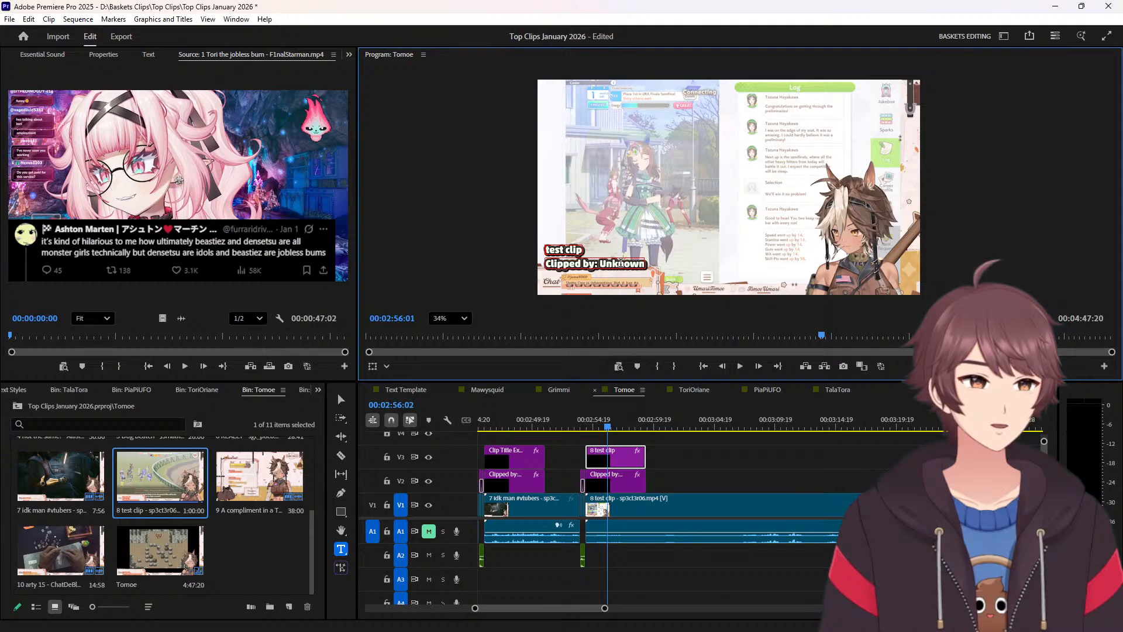
double_click(620, 263)
type("sp3ct3r06")
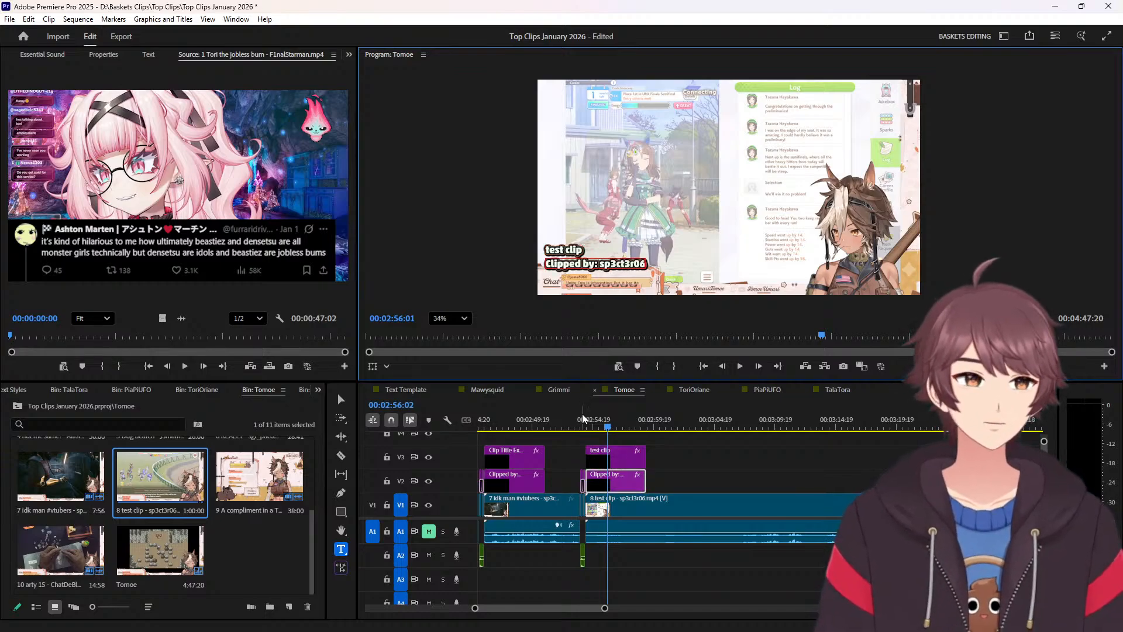
Replace the title placeholder on Tomoe clip 7 with its source file name, without the .mp4 extension.
left_click(510, 429)
left_click(61, 506)
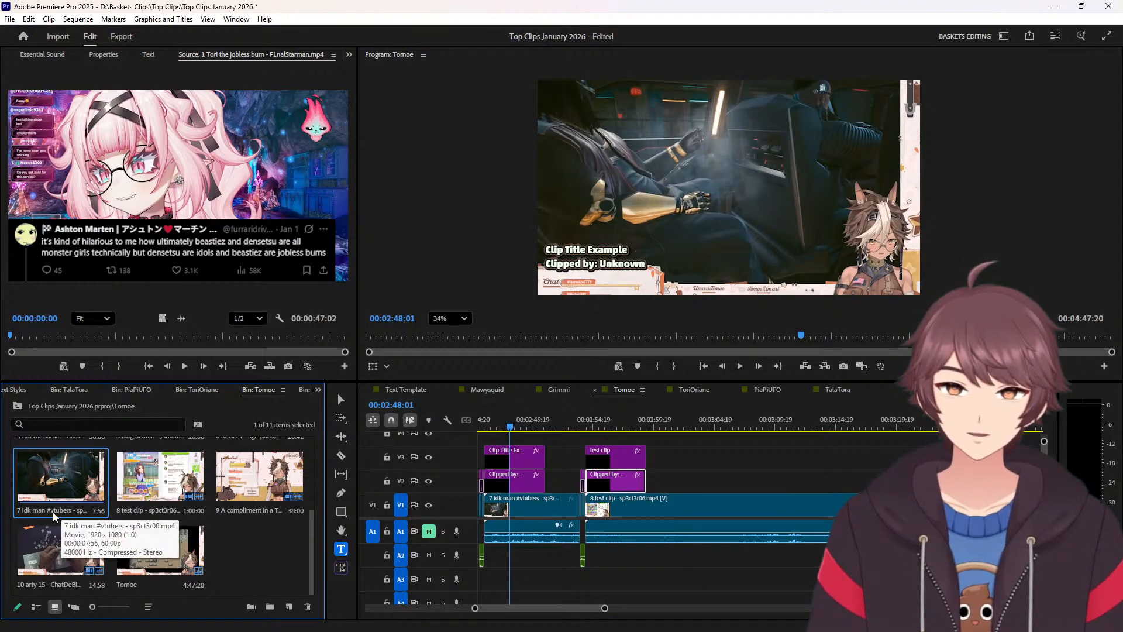
left_click(53, 510)
key("ctrl+c")
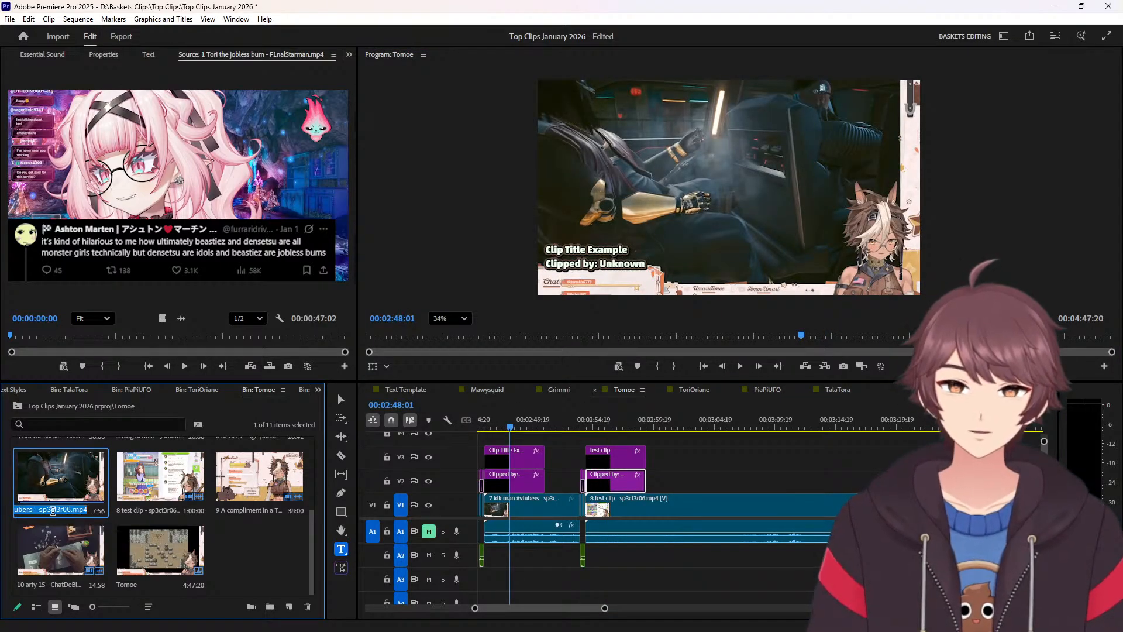
triple_click(608, 248)
key("ctrl+v")
key("BackSpace")
key("BackSpace")
key("BackSpace")
key("BackSpace")
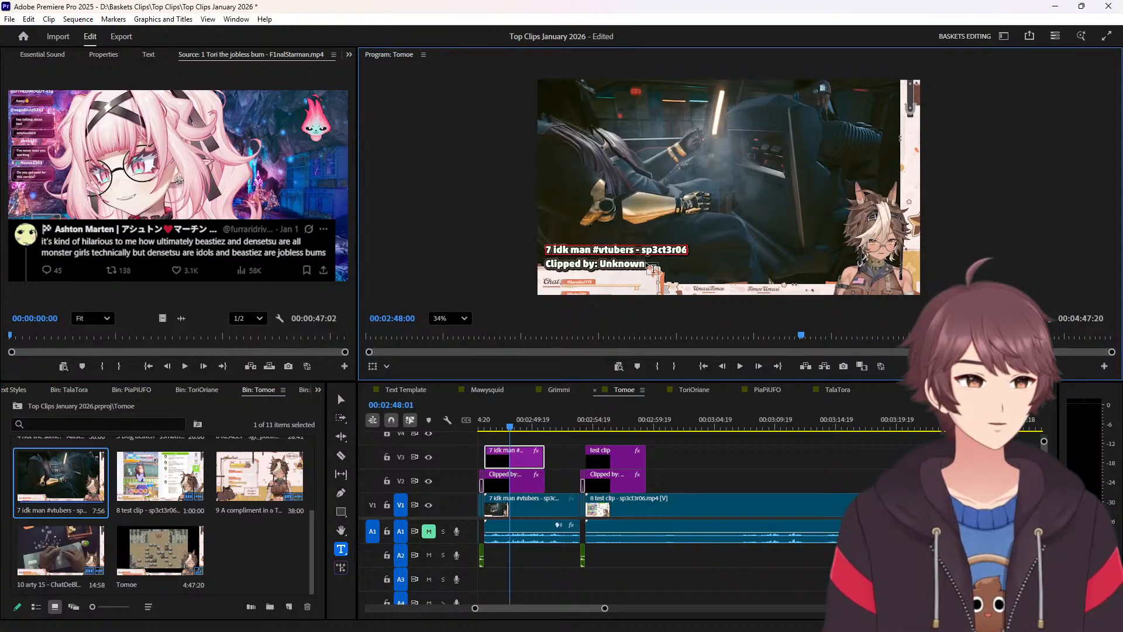
Trim clip 7's title to "idk man #vtubers" and replace "Unknown" in its credit line with the clipper's username.
key("BackSpace")
key("BackSpace")
key("BackSpace")
key("BackSpace")
key("BackSpace")
key("BackSpace")
key("BackSpace")
key("BackSpace")
key("BackSpace")
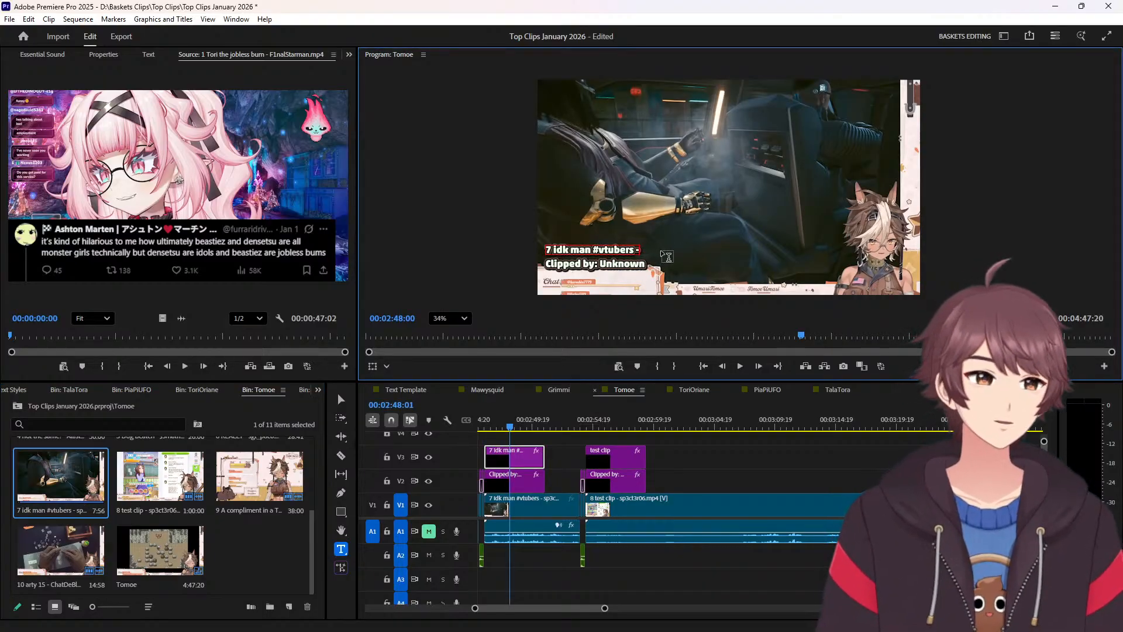
key("Home")
key("Delete")
key("Delete")
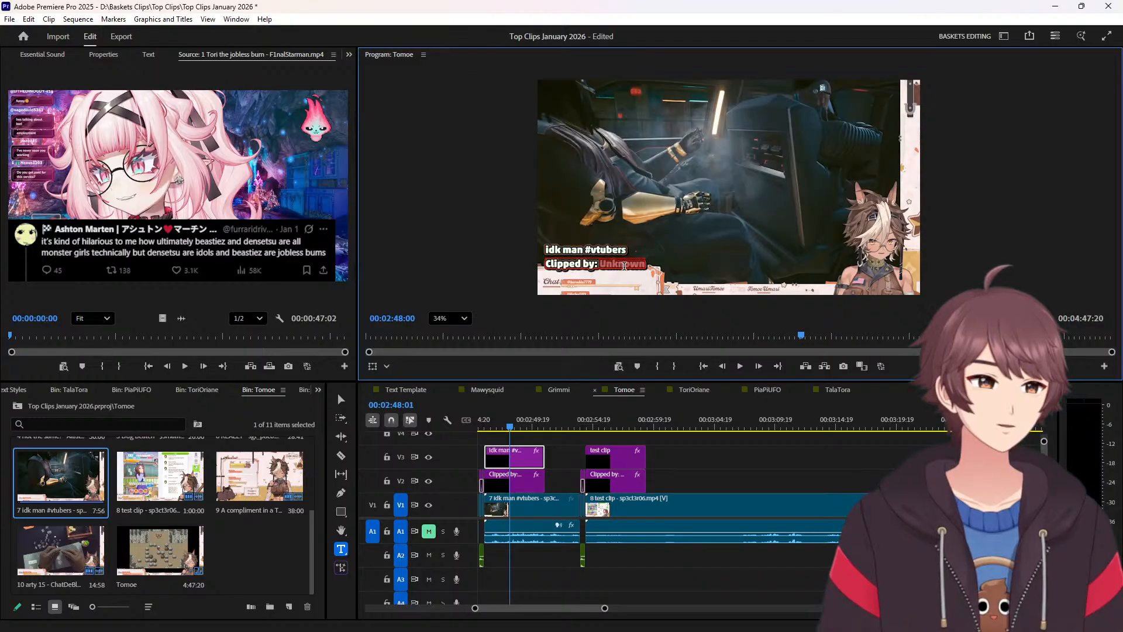
double_click(625, 265)
type("sp3ct3r06")
Replace the title placeholder on Tomoe clip 6 with its source file name.
scroll(609, 441, "up", 4)
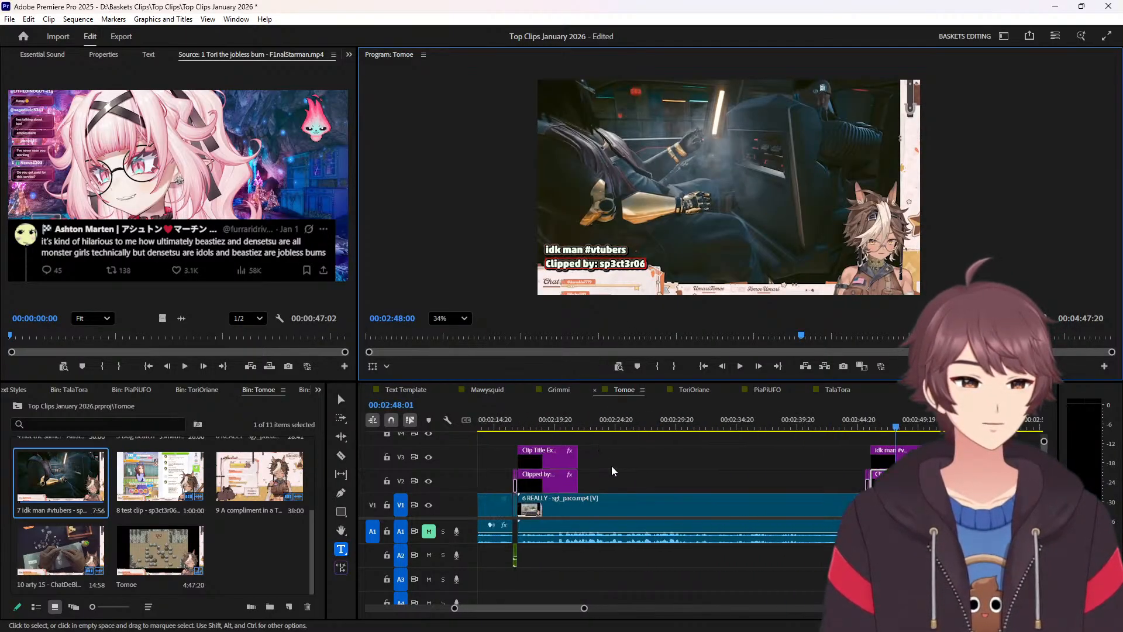
scroll(612, 471, "up", 2)
left_click(654, 426)
scroll(159, 526, "up", 2)
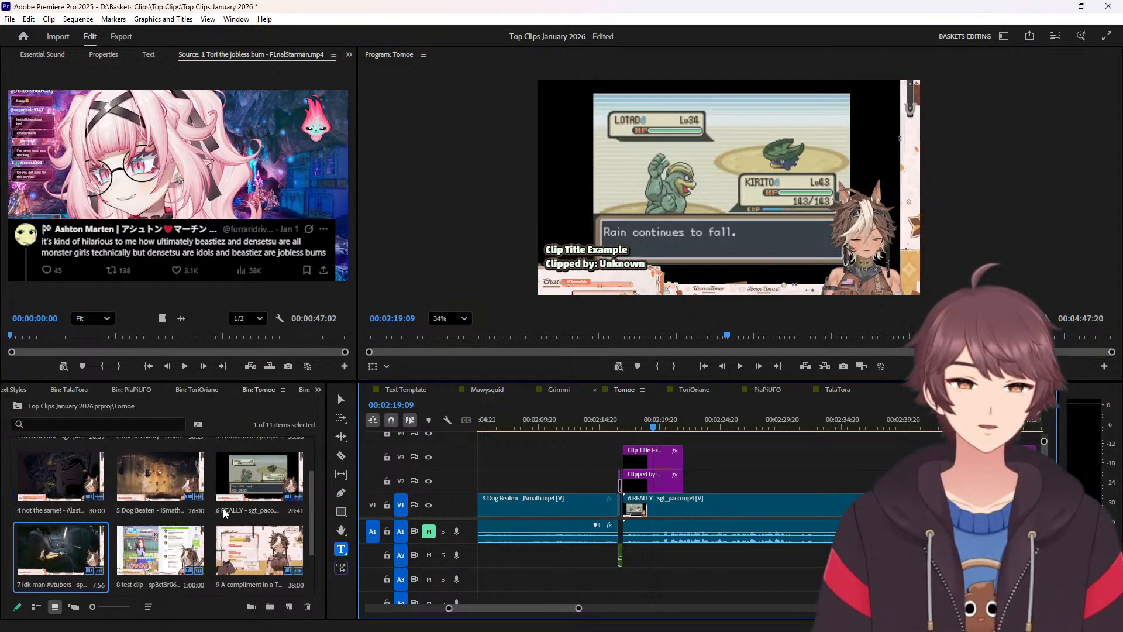
left_click(236, 560)
left_click(239, 575)
key("ctrl+c")
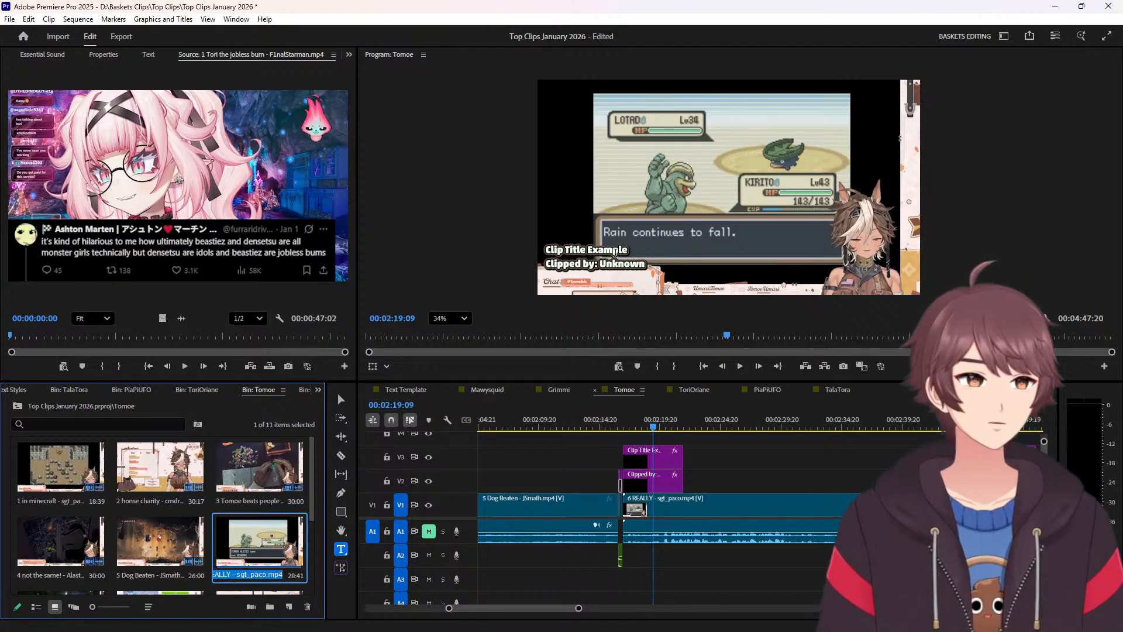
double_click(614, 253)
key("ctrl+v")
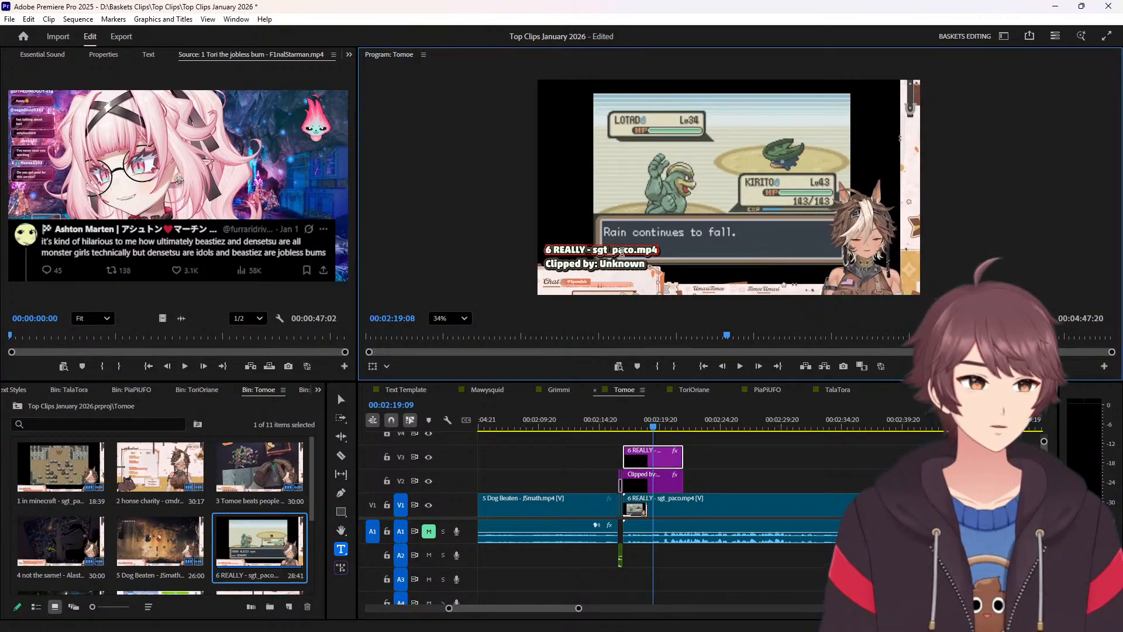
Trim clip 6's title to "REALLY" and replace "Unknown" in its credit line with the clipper's username.
key("ctrl+BackSpace")
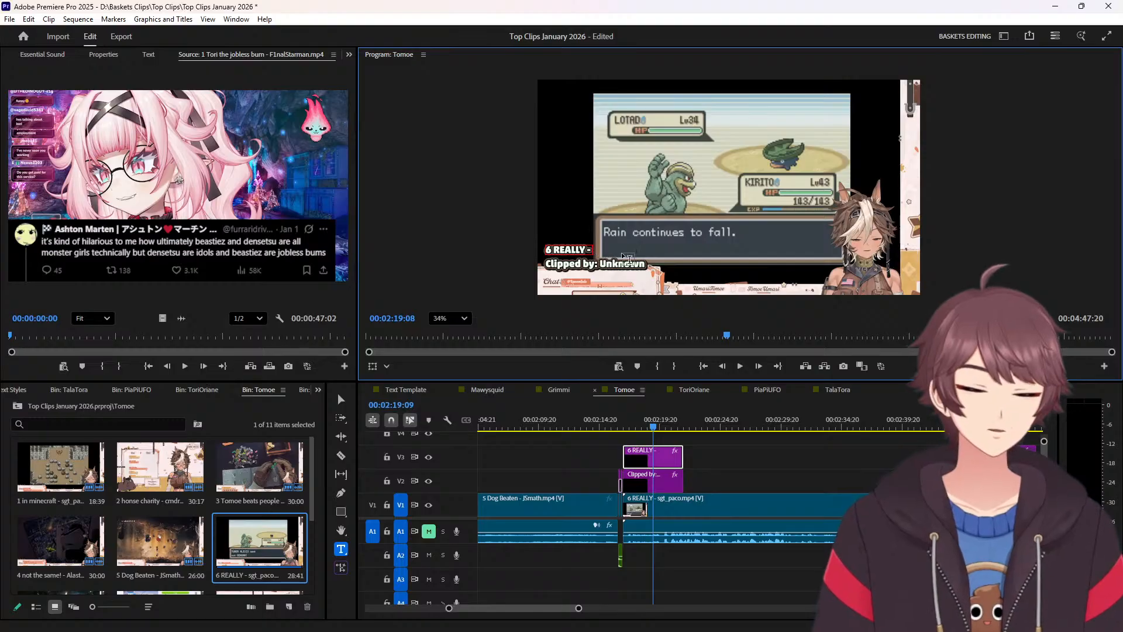
key("Home")
key("Delete")
key("Delete")
left_click(625, 268)
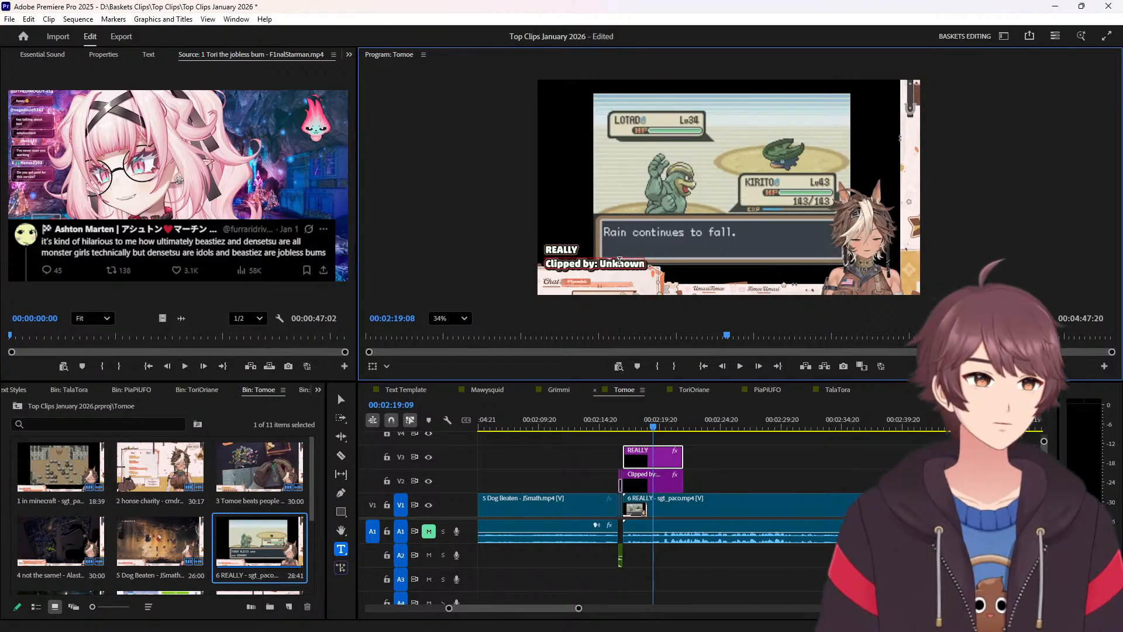
double_click(619, 262)
type("sgt_paco")
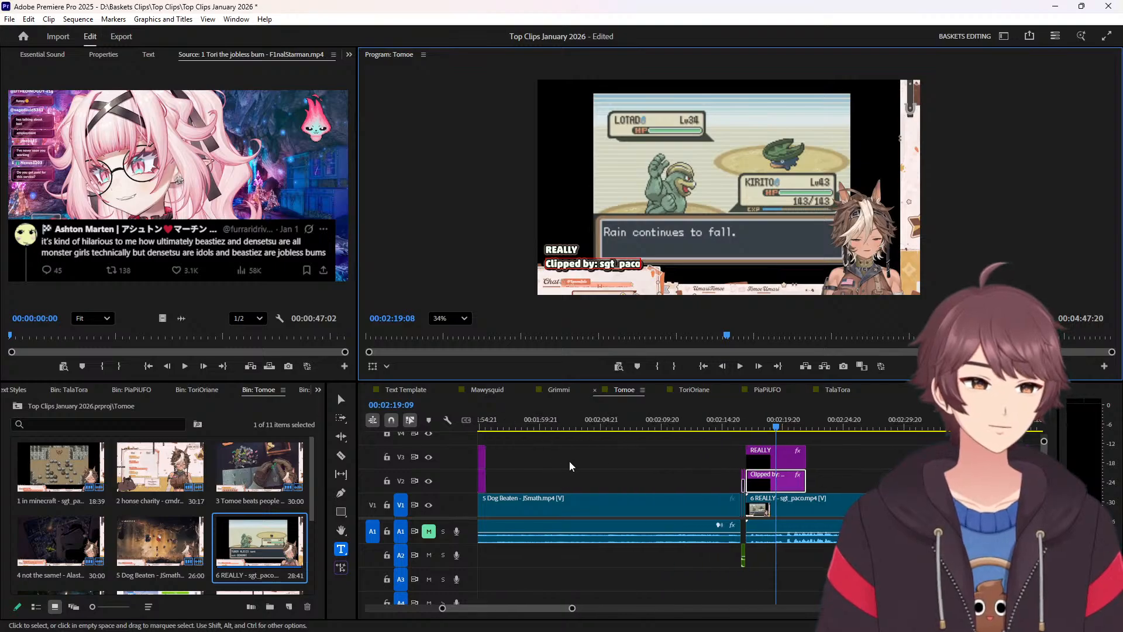
Replace the title placeholder on Tomoe clip 5 with its source file name, without the .mp4 extension.
scroll(553, 461, "left", 5)
scroll(706, 435, "left", 3)
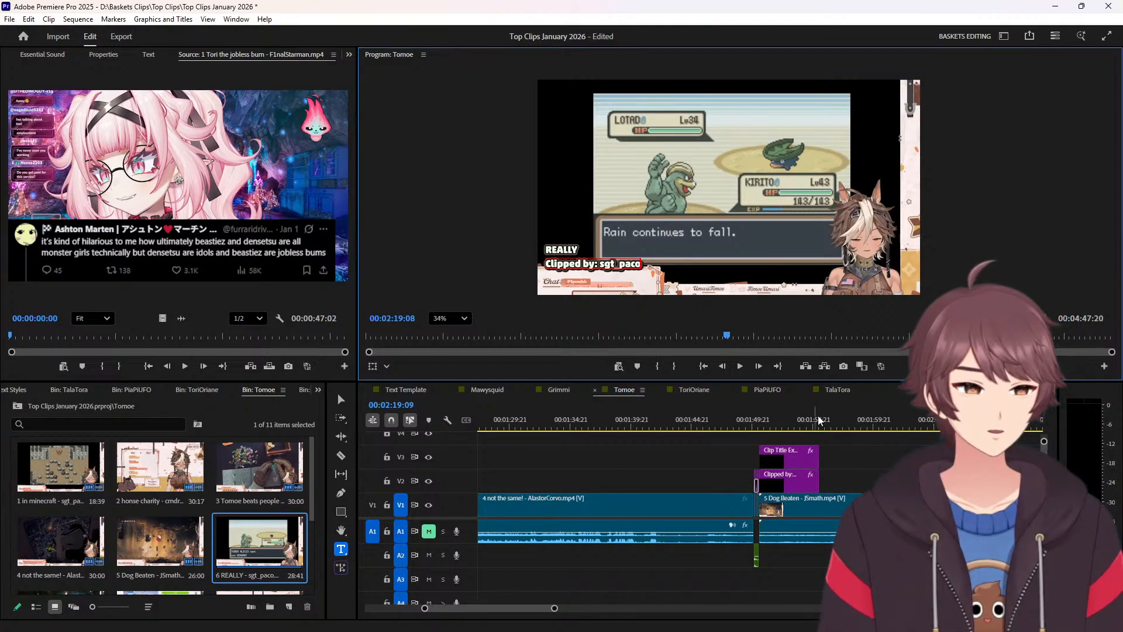
left_click(795, 425)
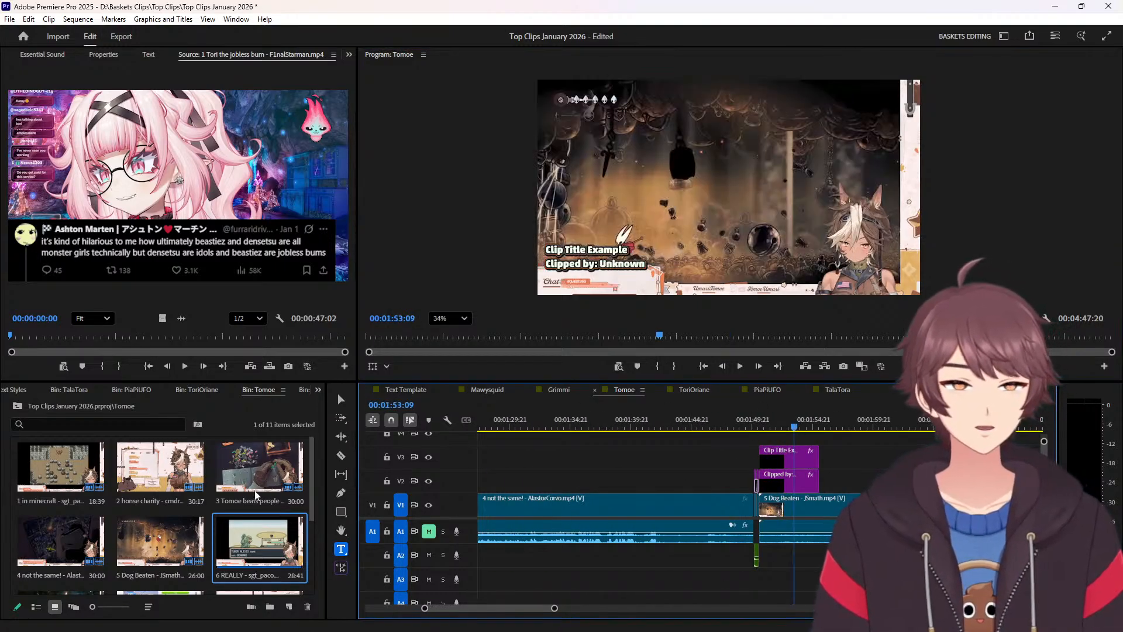
left_click(168, 576)
left_click(169, 576)
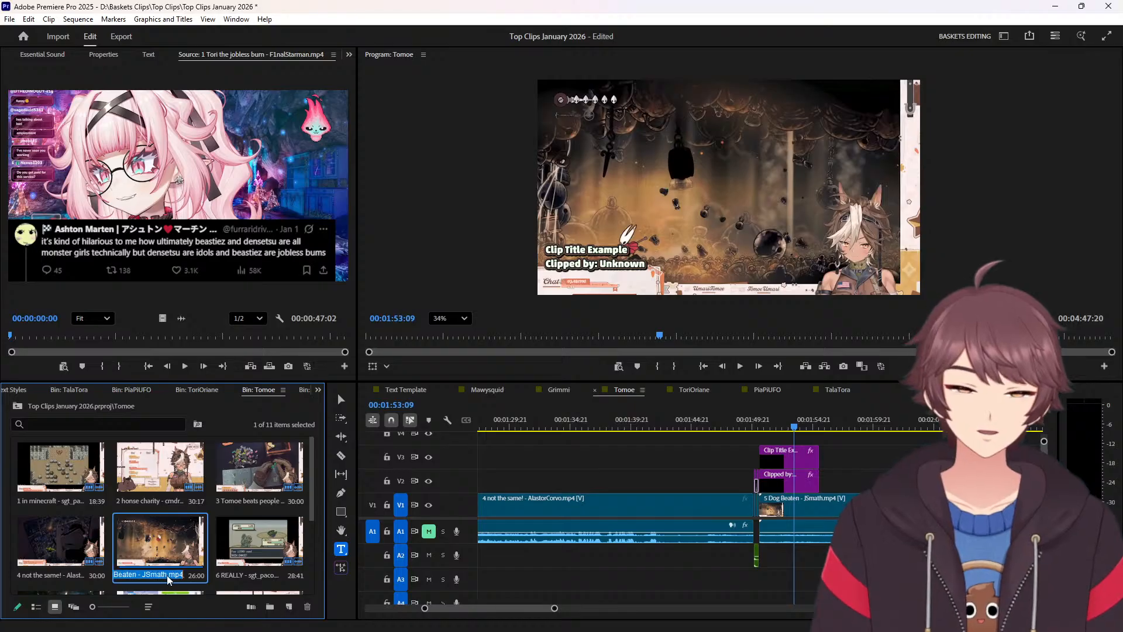
left_click(586, 264)
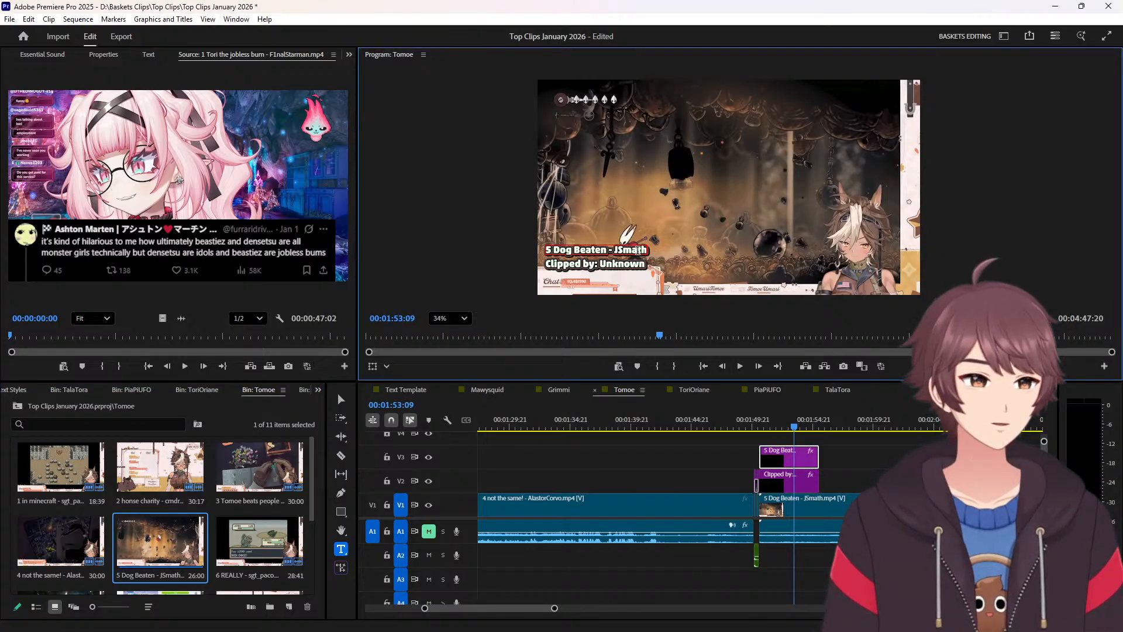
Trim clip 5's title to "Dog Beaten" and replace "Unknown" in its credit line with the clipper's username.
double_click(633, 251)
key("BackSpace")
key("BackSpace")
key("BackSpace")
key("BackSpace")
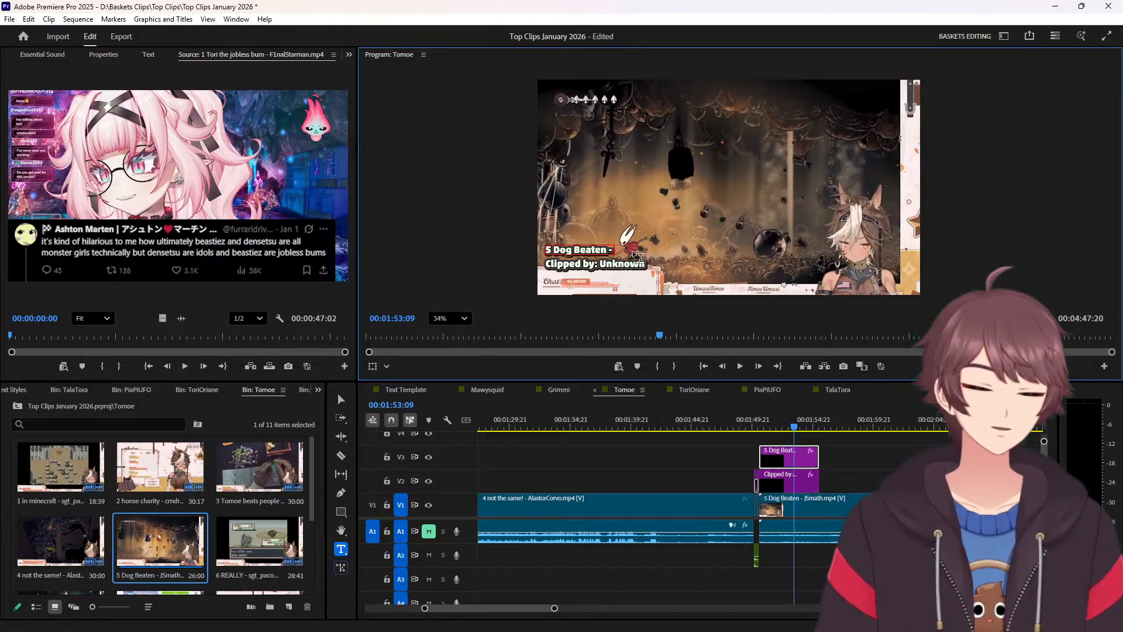
key("BackSpace")
key("BackSpace")
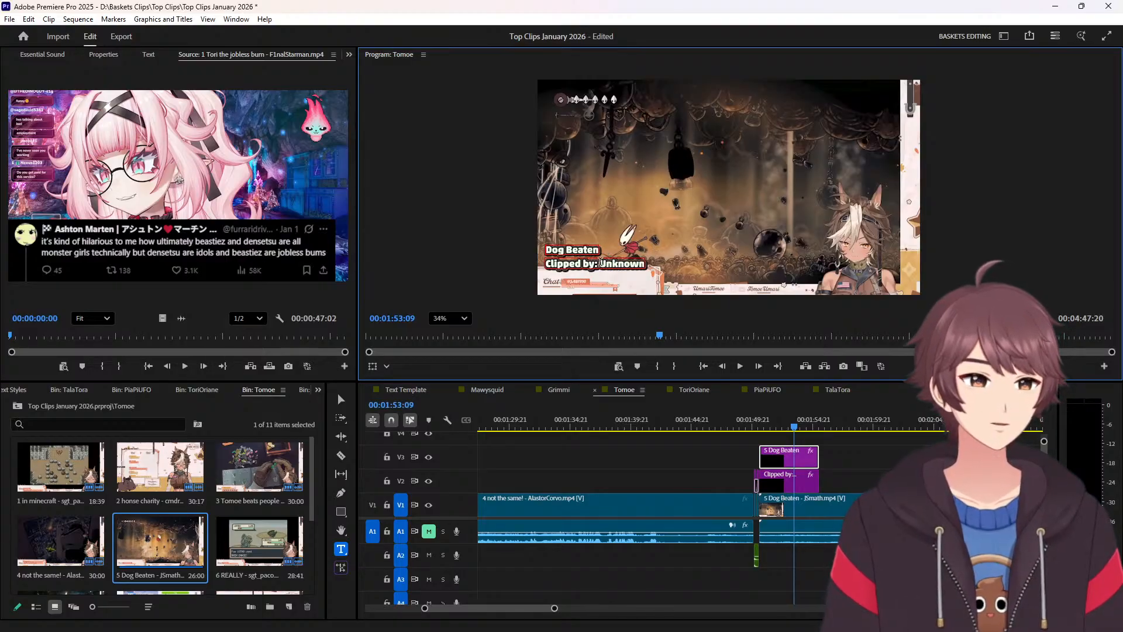
double_click(621, 263)
type("JSmath")
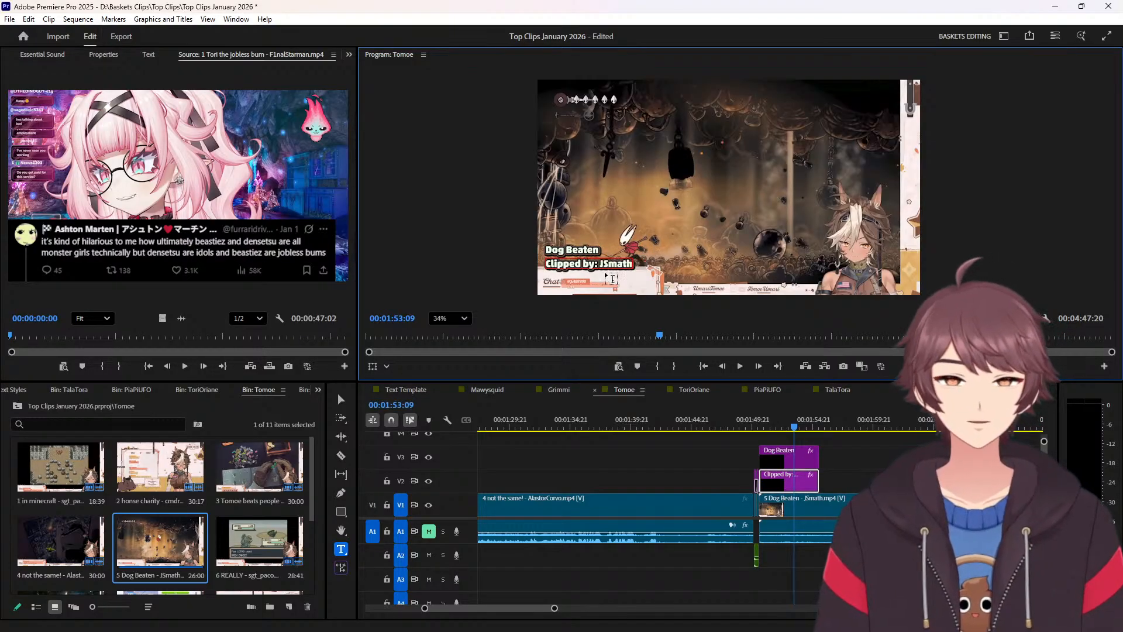
Replace the title placeholder on Tomoe clip 4 with its source file name, without the .mp4 extension.
scroll(626, 440, "up", 5)
left_click(608, 426)
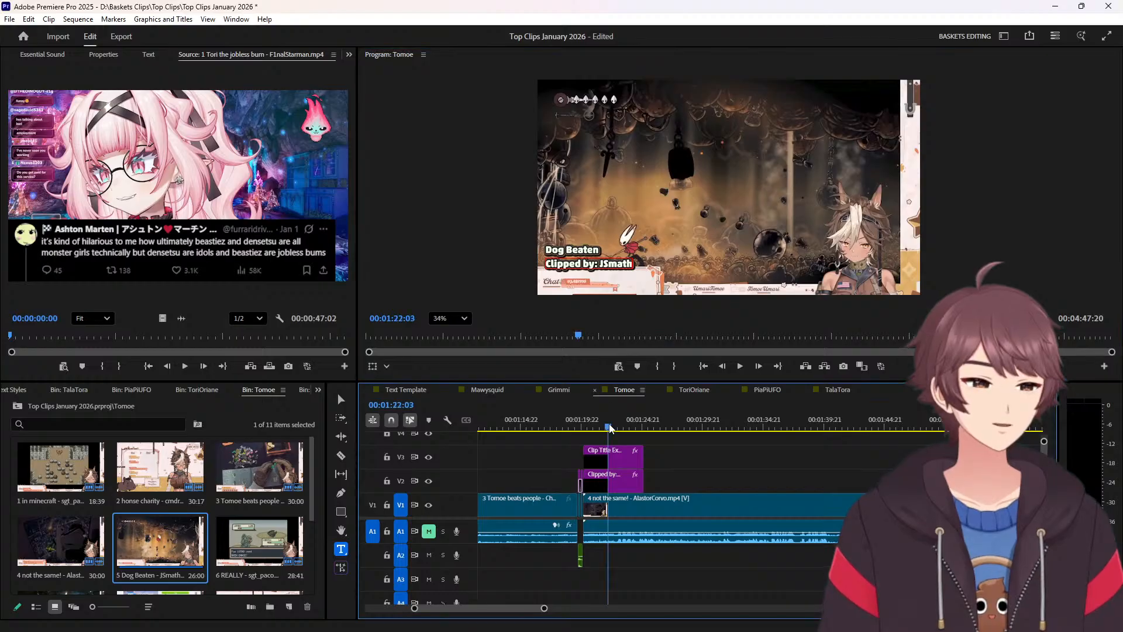
left_click(41, 576)
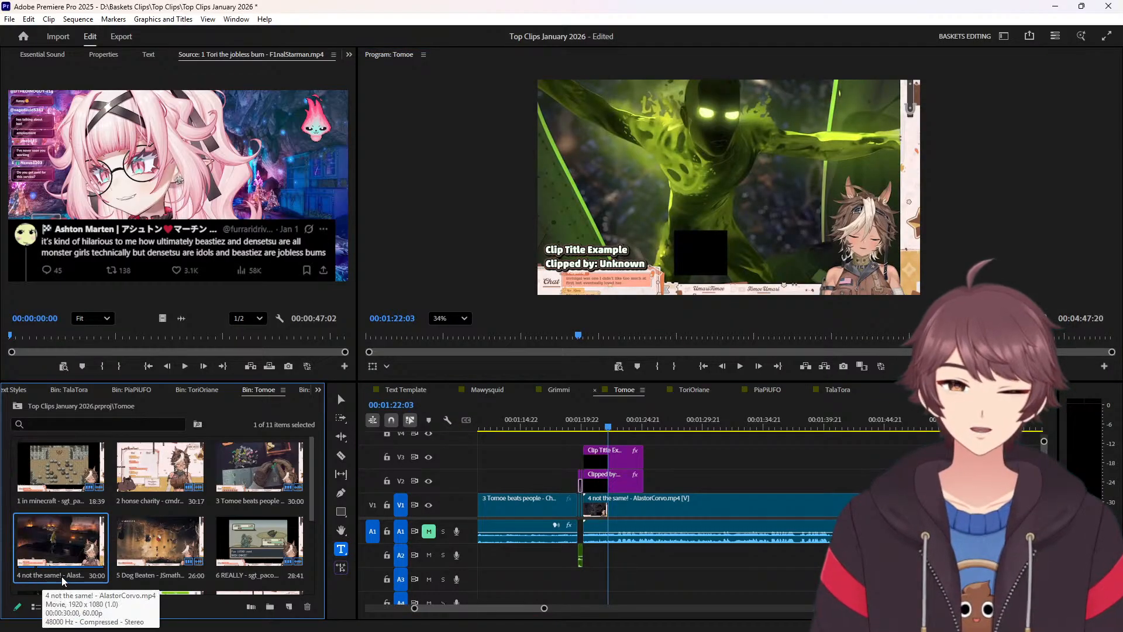
left_click(61, 575)
key("ctrl+c")
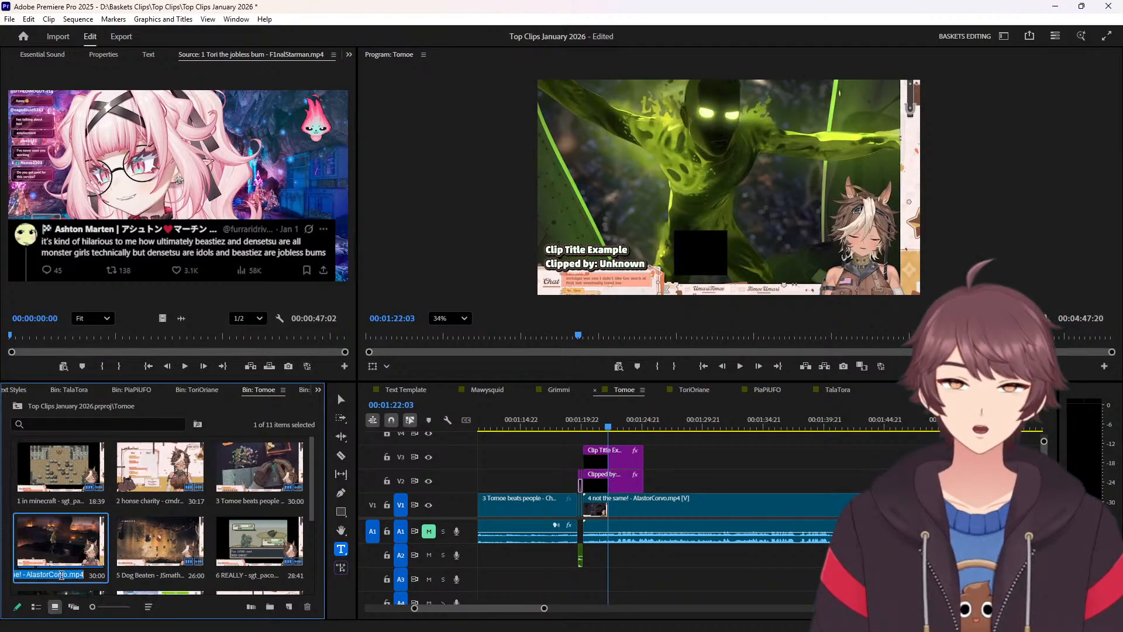
left_click(611, 248)
key("ctrl+v")
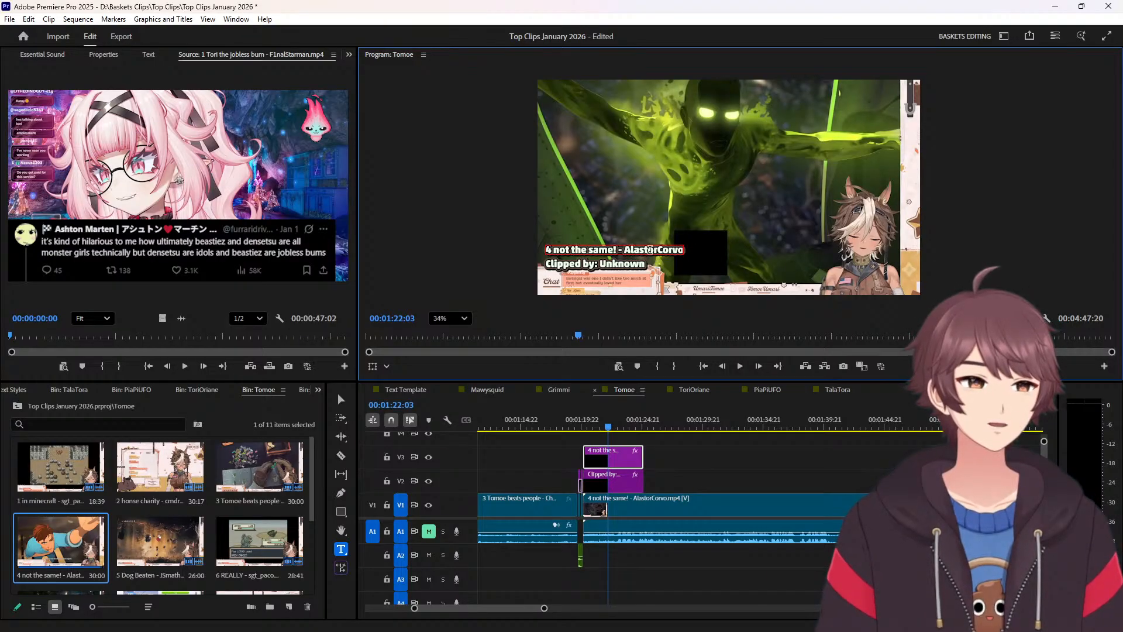
Trim clip 4's title to "not the same!" and replace "Unknown" in its credit line with the clipper's username.
double_click(650, 249)
key("ctrl+c")
key("BackSpace")
key("BackSpace")
key("BackSpace")
key("BackSpace")
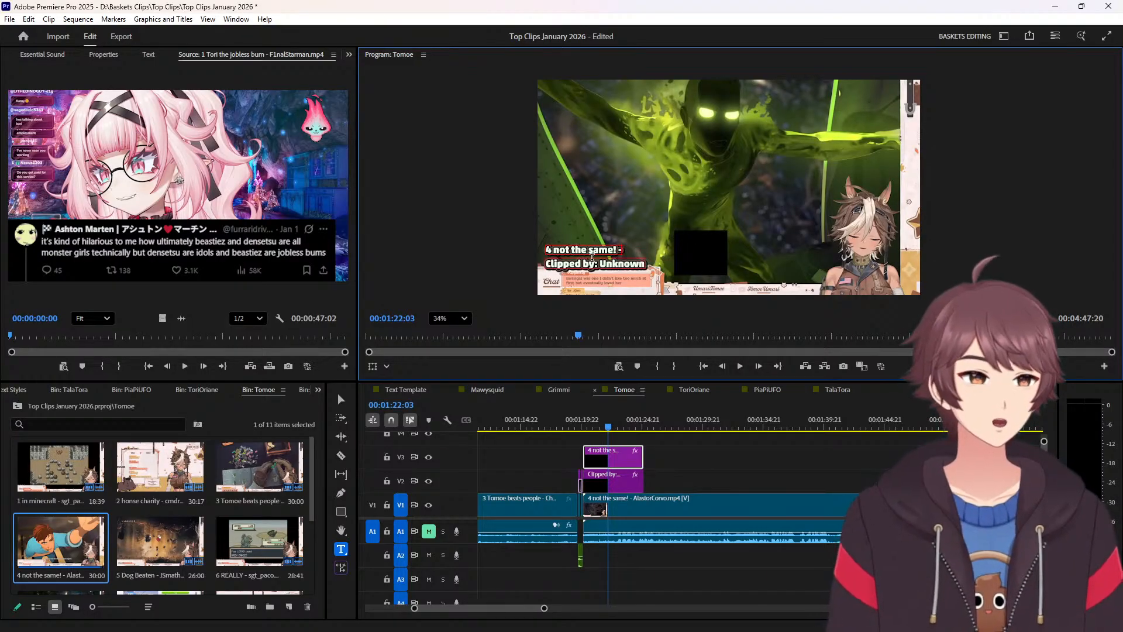
left_click(553, 246)
key("BackSpace")
key("BackSpace")
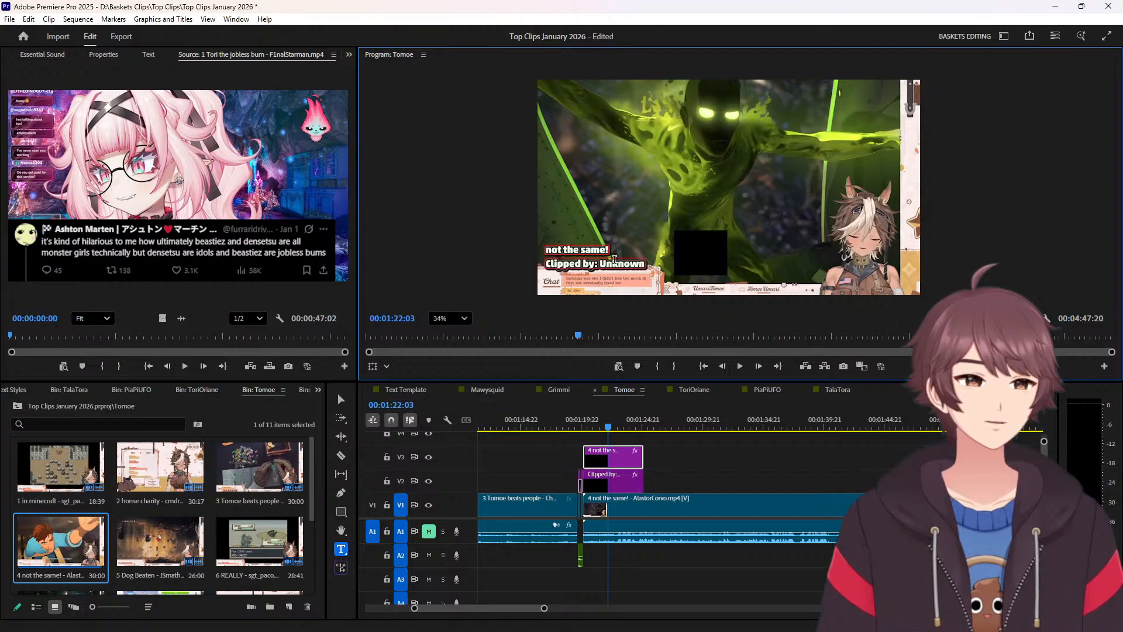
double_click(618, 265)
key("ctrl+v")
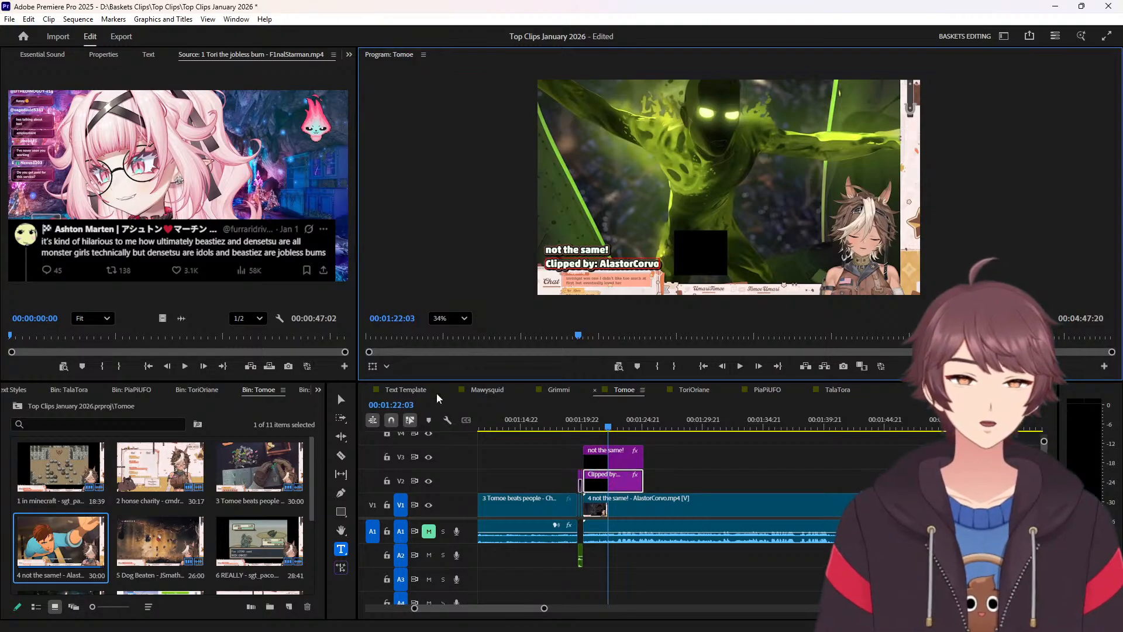
Replace the title placeholder on Tomoe clip 3 with its source file name, without the .mp4 extension.
scroll(585, 497, "up", 10)
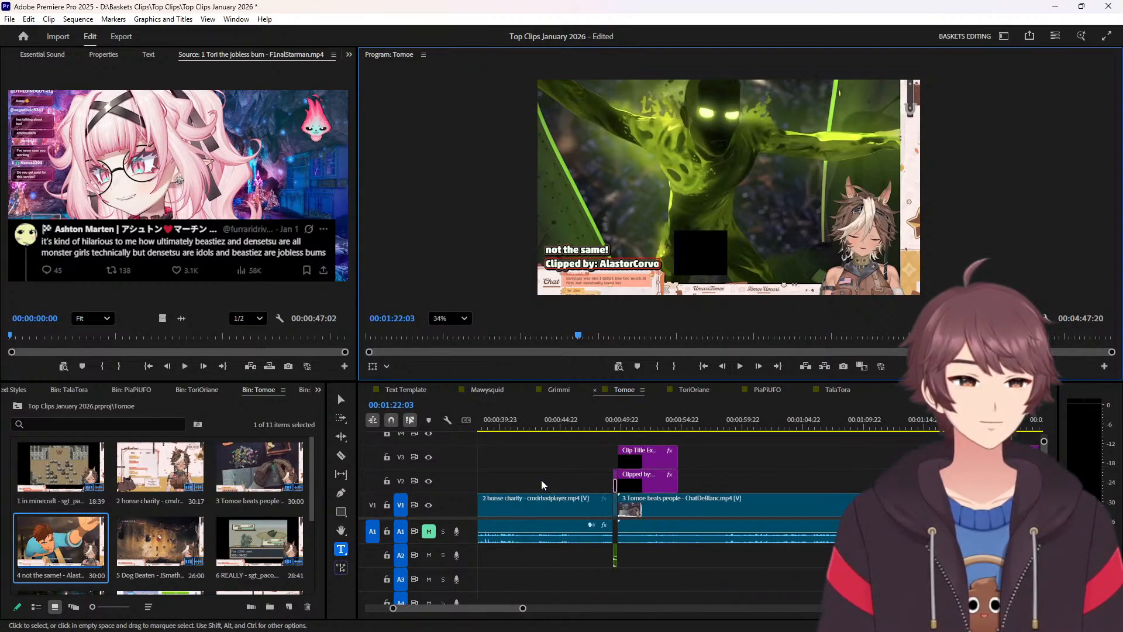
left_click(648, 410)
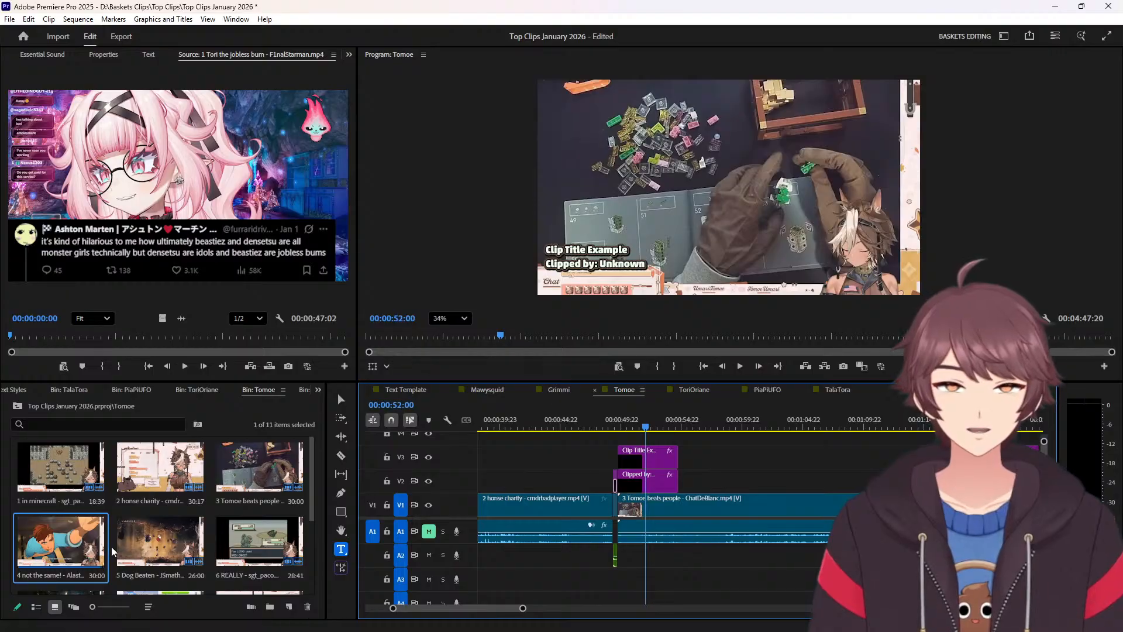
left_click(273, 501)
left_click(273, 500)
key("ctrl+c")
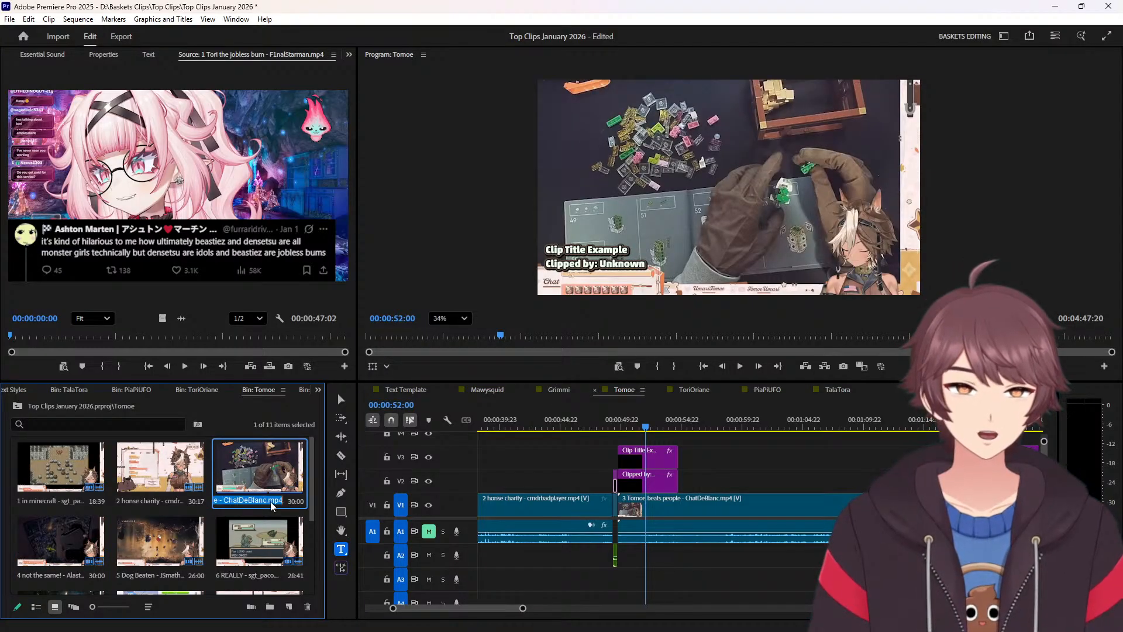
triple_click(601, 247)
key("ctrl+v")
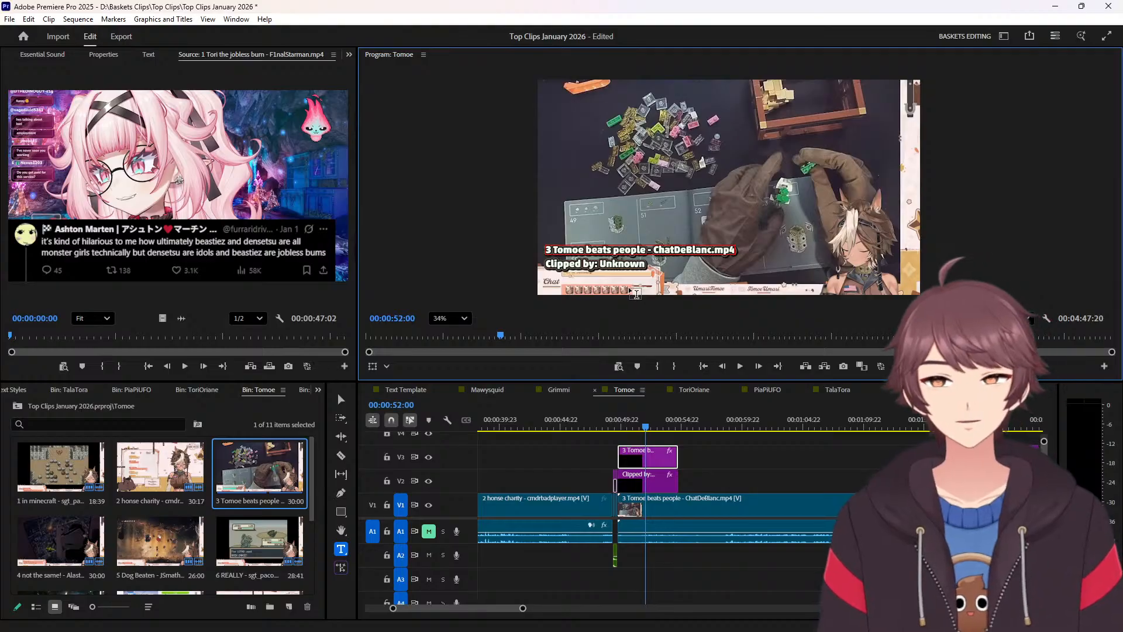
key("BackSpace")
key("BackSpace")
key("BackSpace")
key("BackSpace")
Trim clip 3's title to "Tomoe beats people" and replace "Unknown" in its credit line with the clipper's username.
double_click(676, 252)
key("ctrl+c")
key("BackSpace")
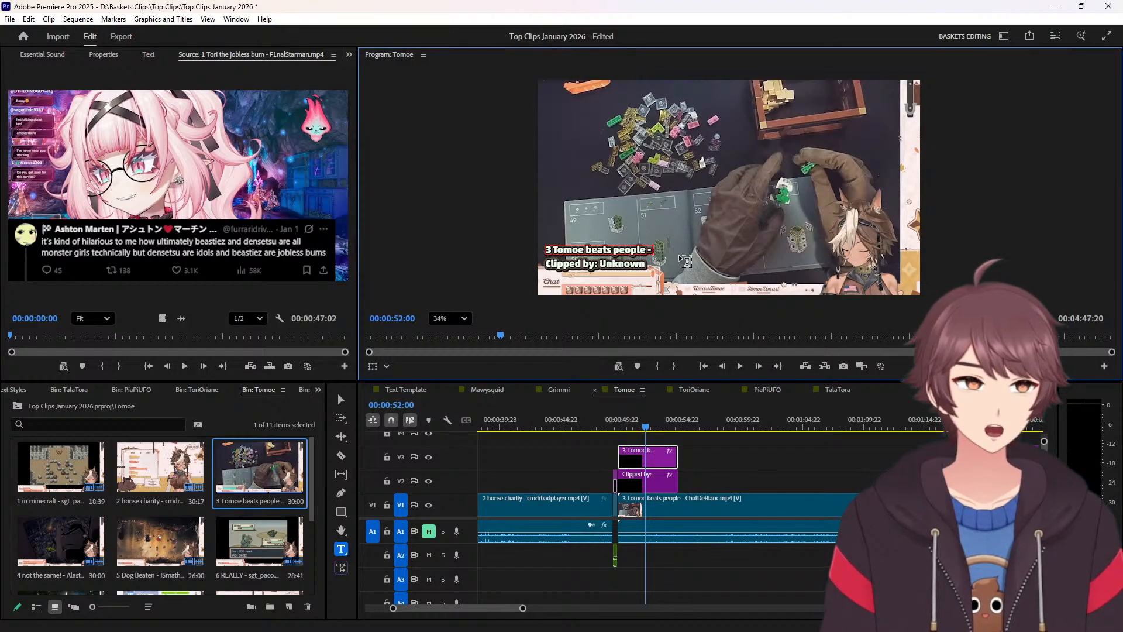
key("BackSpace")
key("BackSpace")
key("BackSpace")
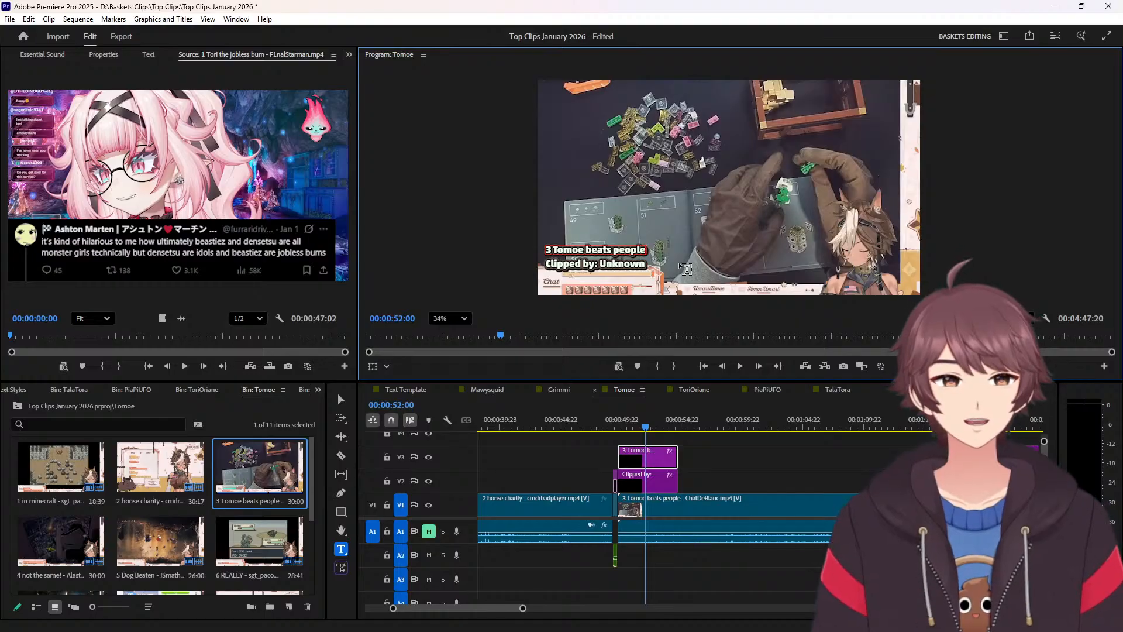
key("Home")
key("Delete")
key("Delete")
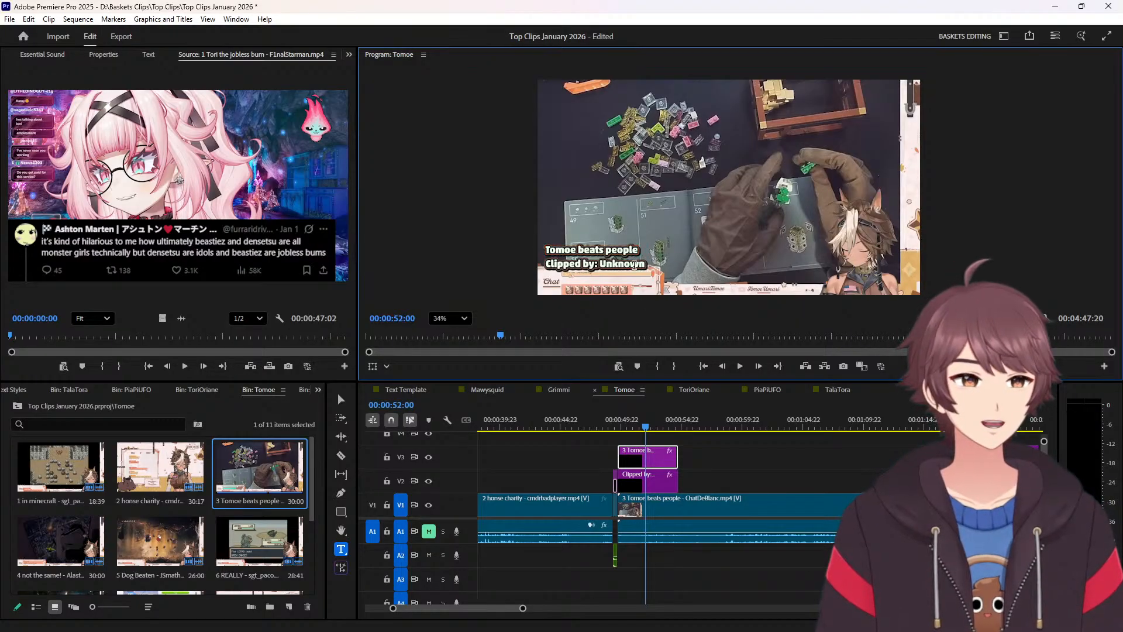
double_click(634, 265)
key("ctrl+v")
Replace the title placeholder on Tomoe clip 2 with its source file name, without the .mp4 extension.
scroll(643, 433, "left", 8)
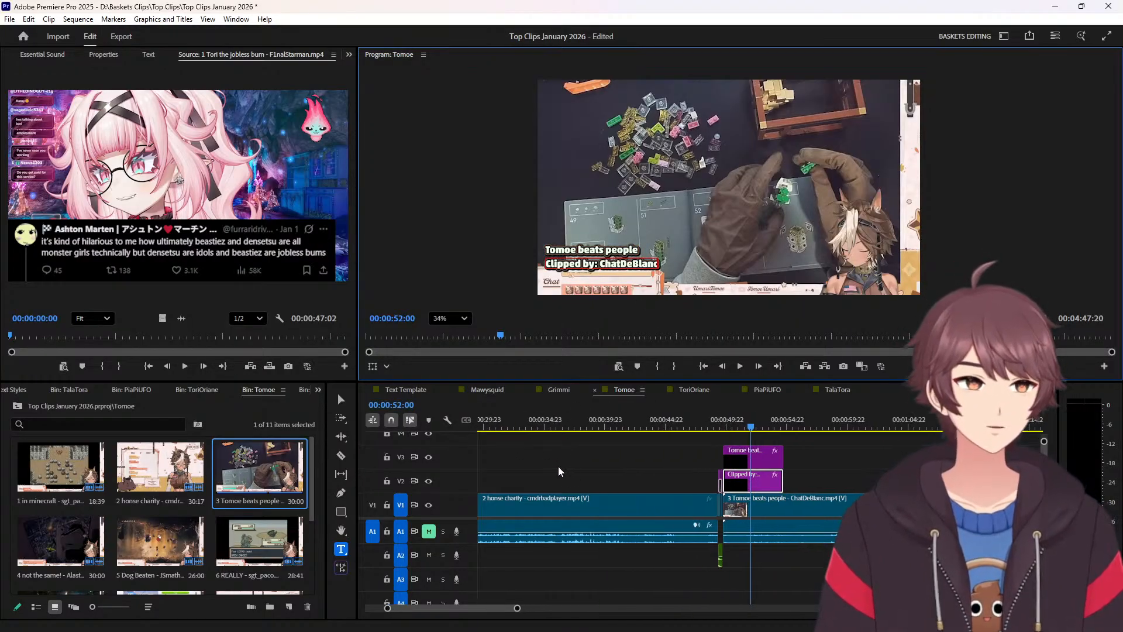
left_click(594, 424)
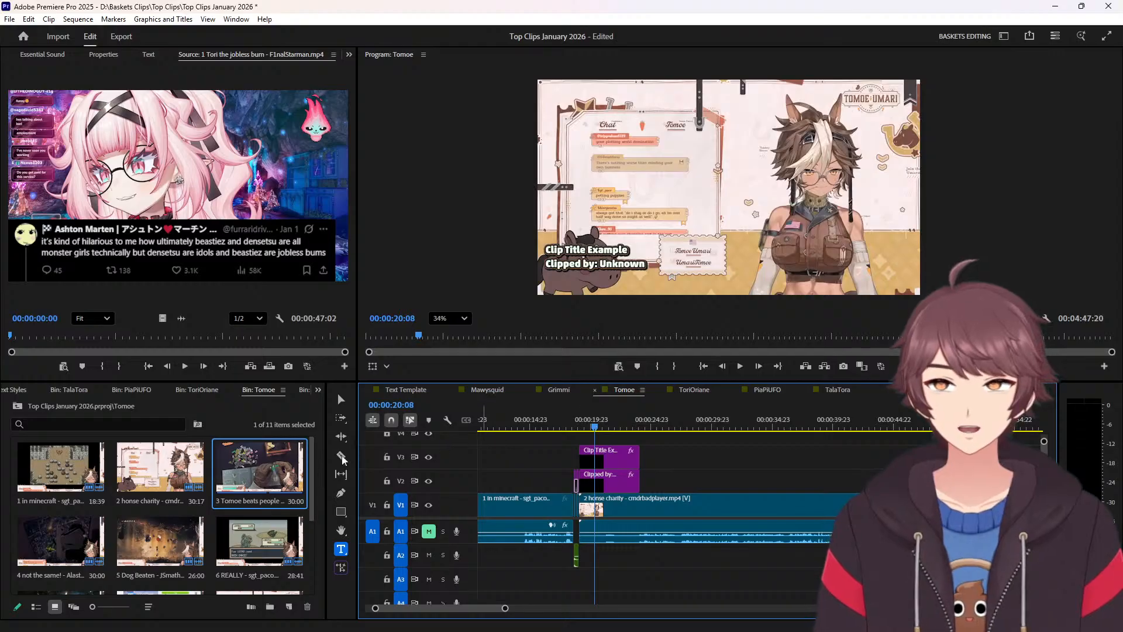
left_click(141, 503)
left_click(141, 501)
key("ctrl+c")
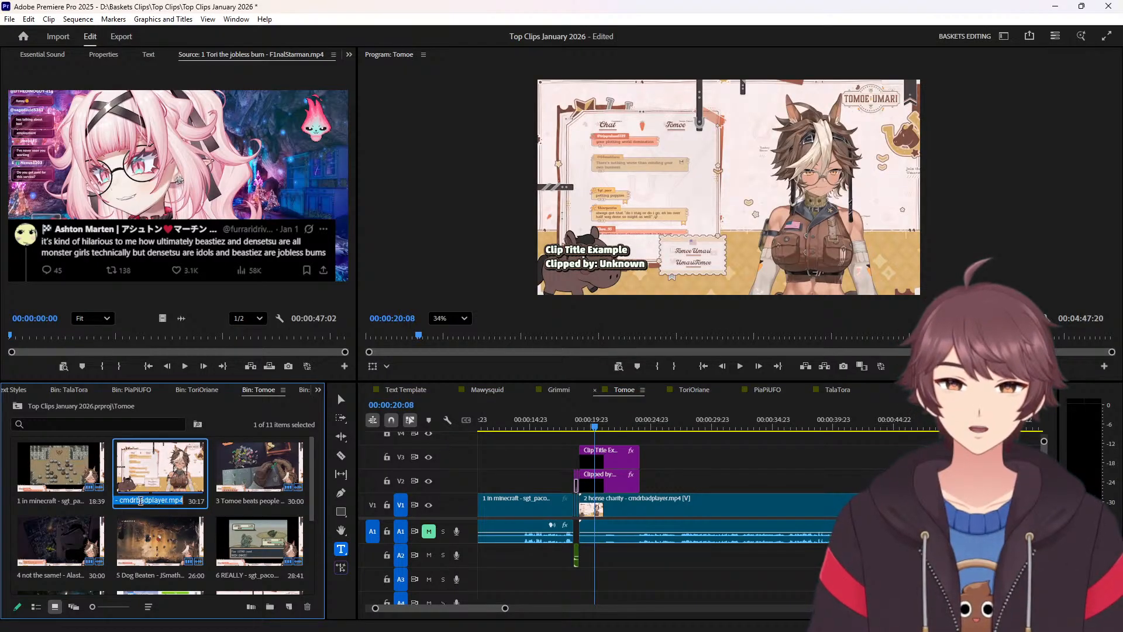
left_click(612, 257)
triple_click(613, 258)
key("ctrl+v")
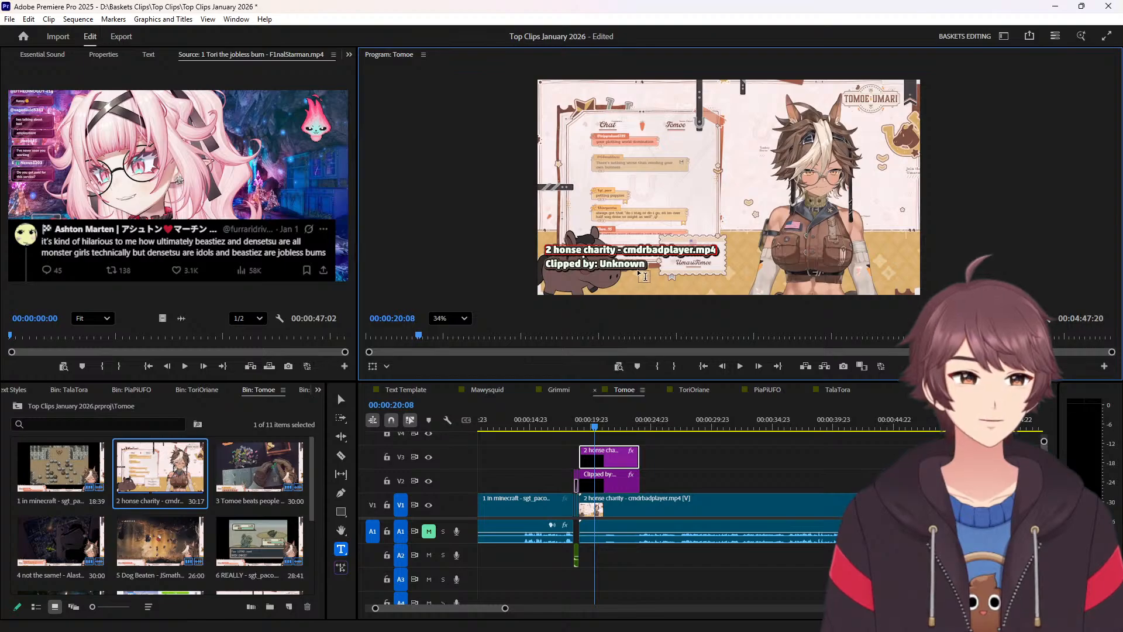
key("BackSpace")
key("BackSpace")
key("BackSpace")
key("BackSpace")
Trim clip 2's title to "honse charity" and replace "Unknown" in its credit line with the clipper's username.
triple_click(660, 249)
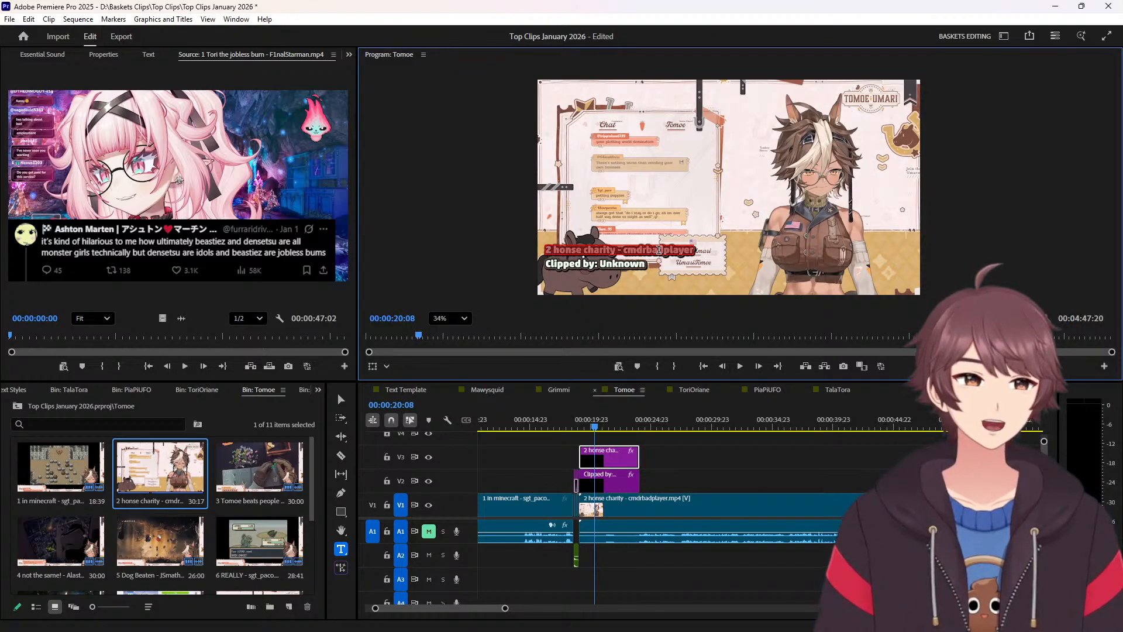
double_click(659, 249)
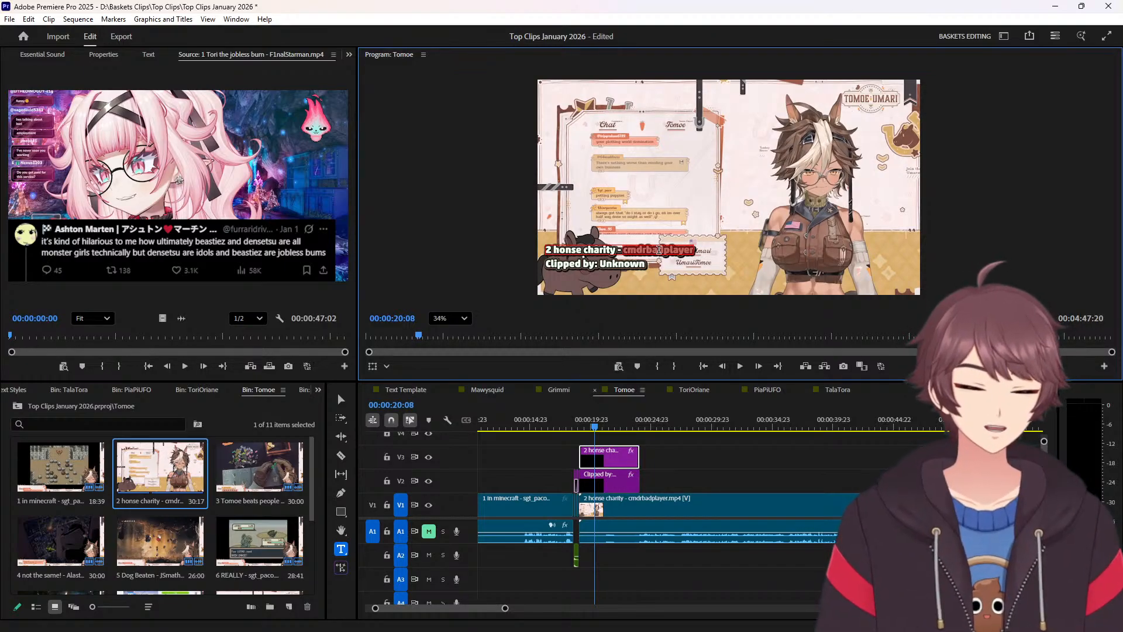
key("BackSpace")
key("BackSpace")
key("BackSpace")
key("BackSpace")
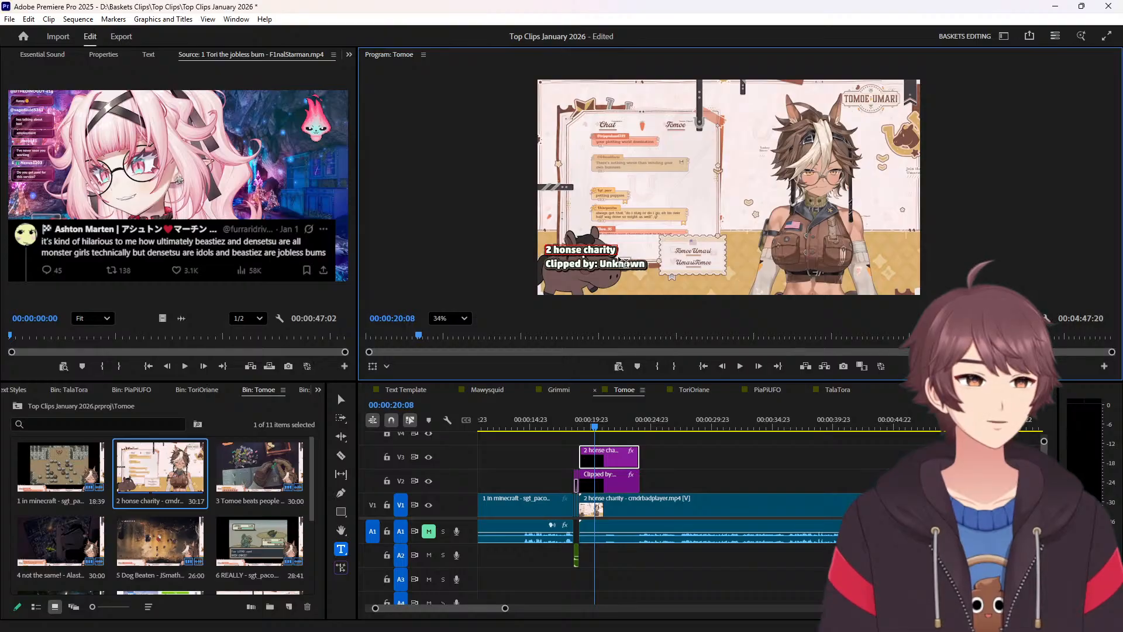
key("Home")
key("Delete")
key("Delete")
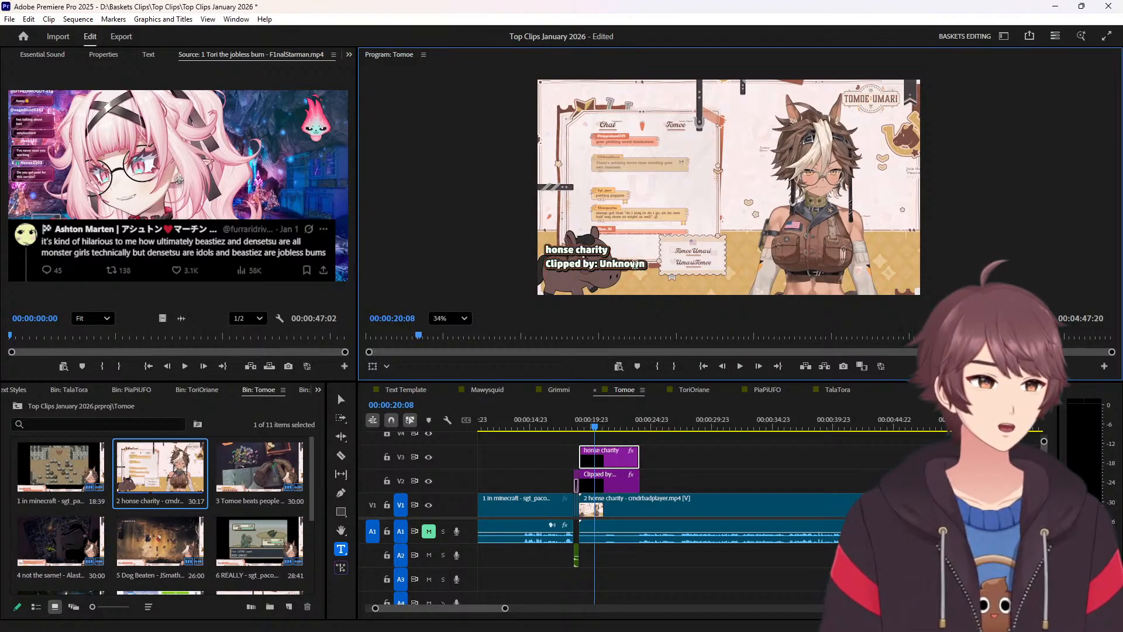
double_click(635, 265)
Replace the title placeholder on Tomoe clip 1 with its source file name, without the .mp4 extension.
left_click(559, 390)
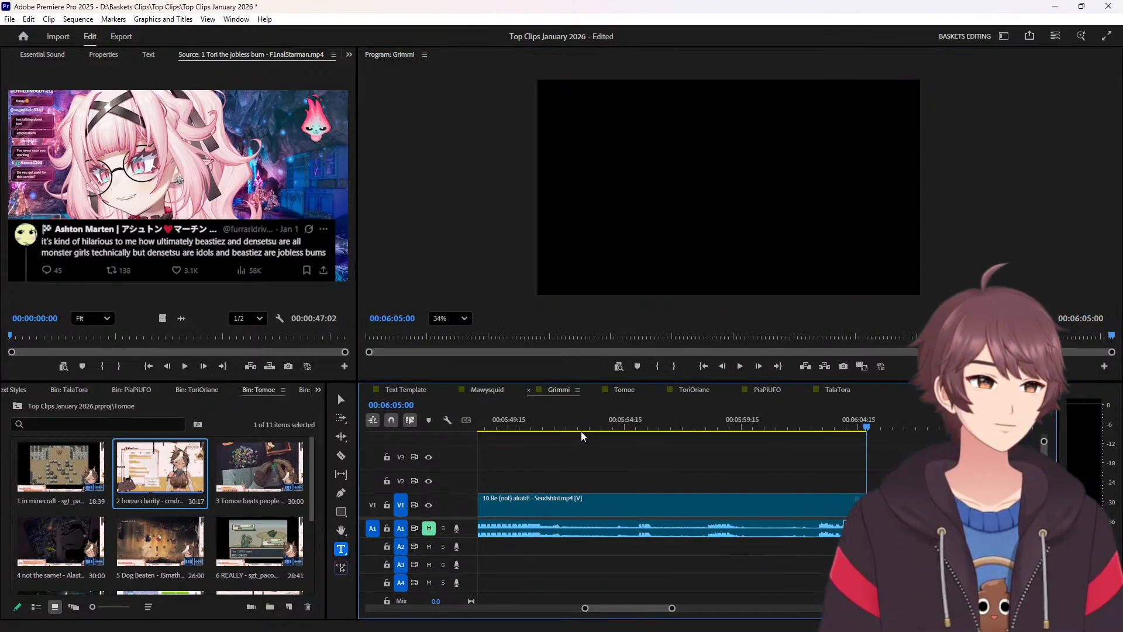
left_click(622, 389)
scroll(559, 475, "up", 5)
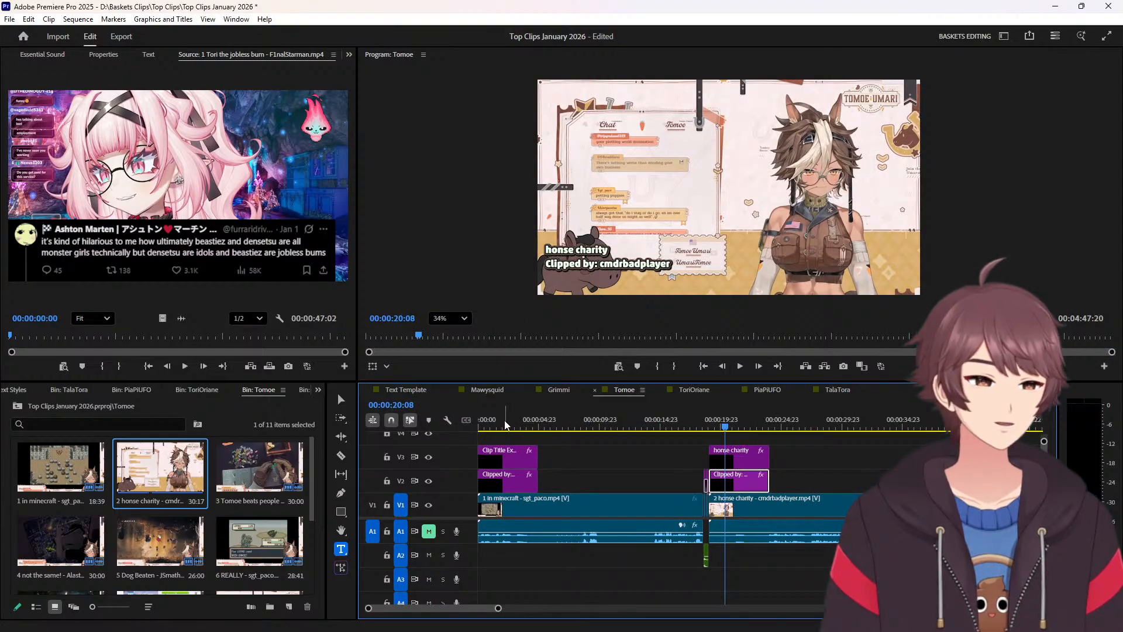
left_click(503, 426)
left_click(54, 505)
left_click(54, 502)
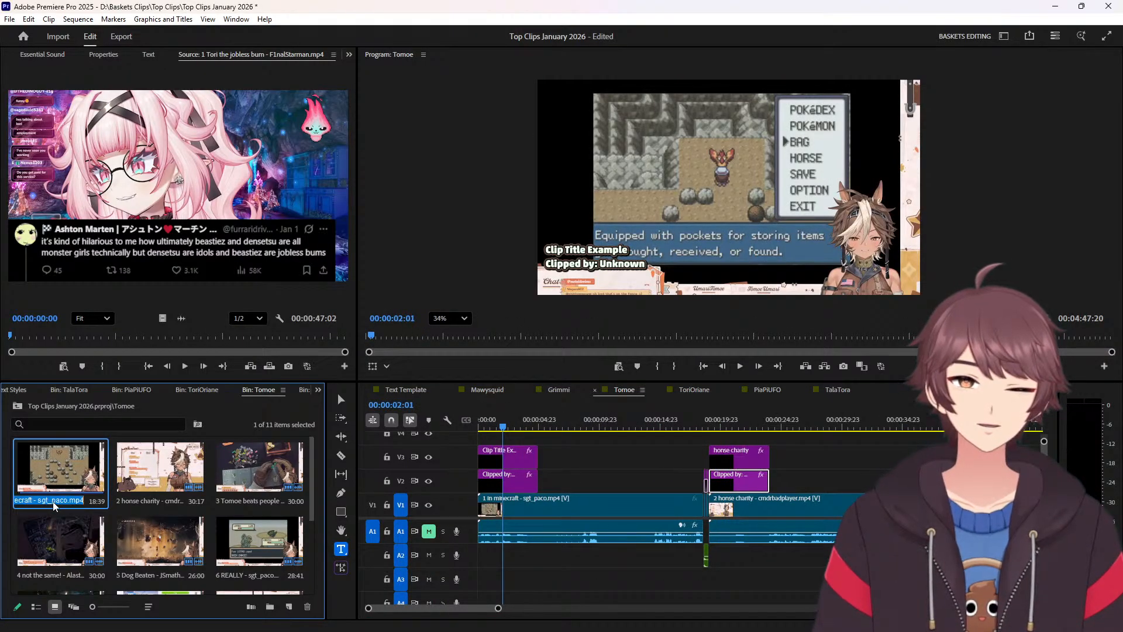
left_click(586, 249)
Trim clip 1's title to "in minecraft" and replace "Unknown" in its credit line with the clipper's username.
double_click(639, 250)
key("ctrl+c")
key("BackSpace")
key("BackSpace")
key("BackSpace")
key("BackSpace")
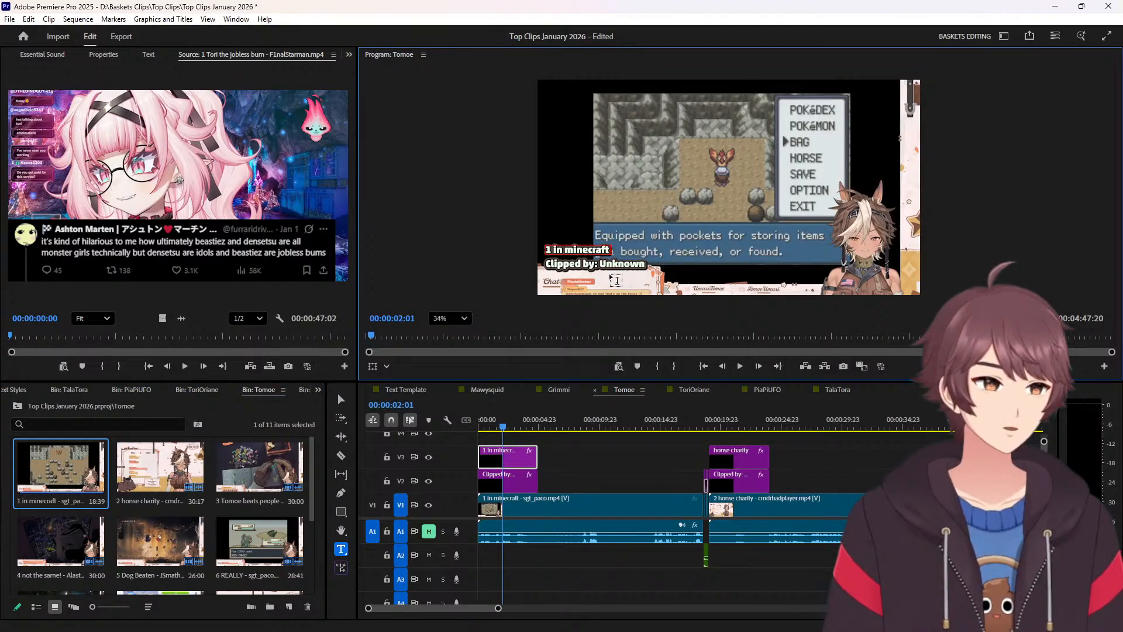
key("Home")
key("Delete")
key("Delete")
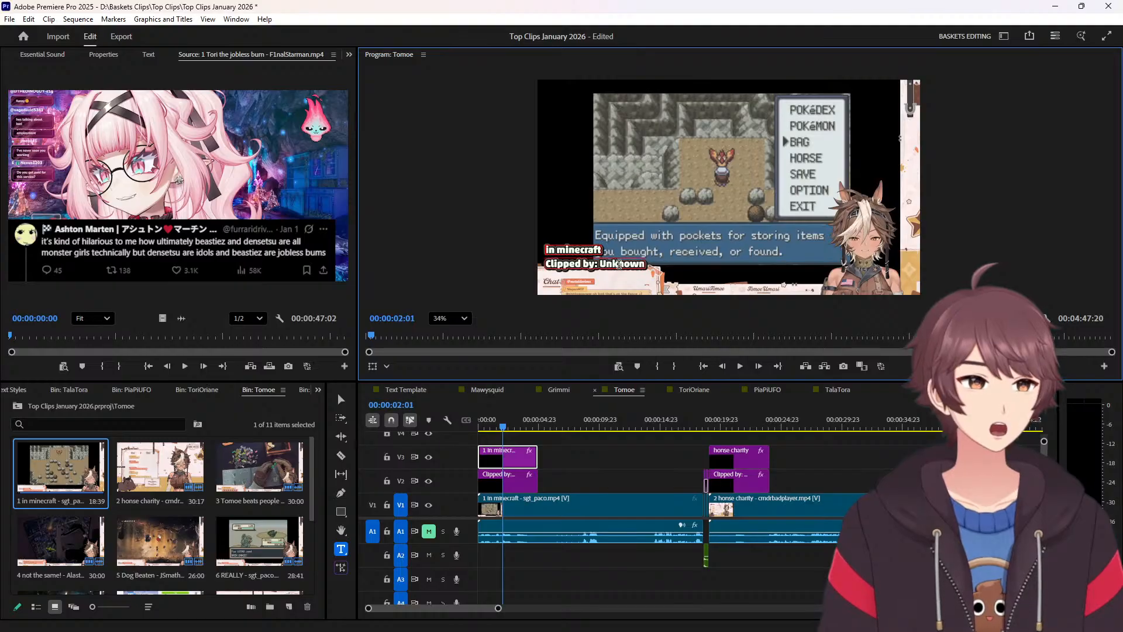
double_click(619, 264)
key("ctrl+v")
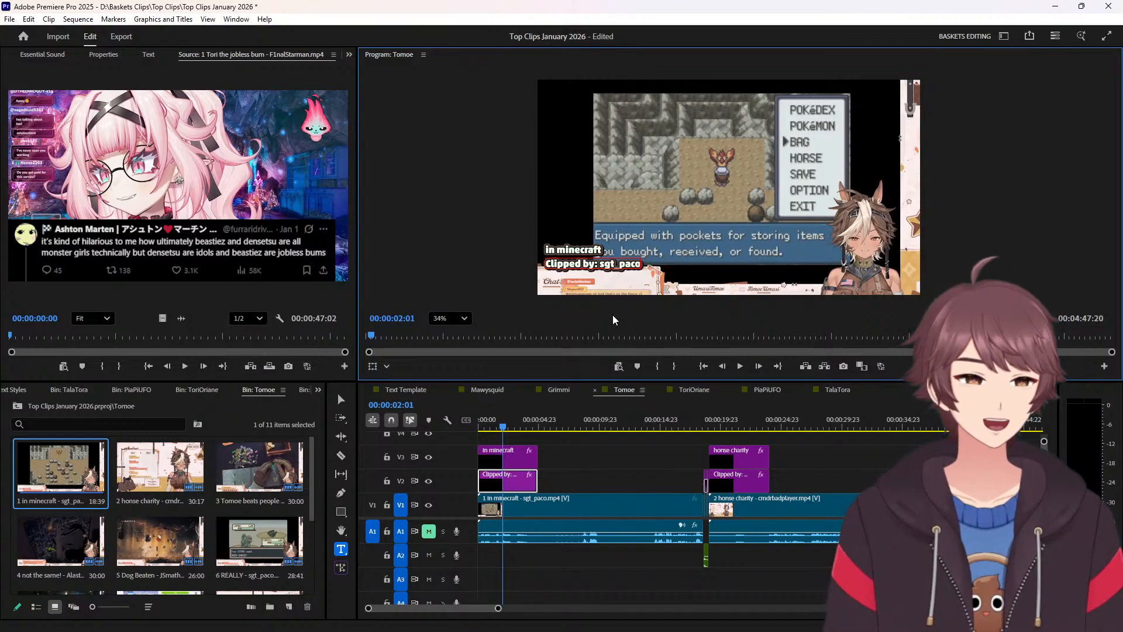
In the Grimmi sequence, replace clip 10's title placeholder with its source file name, without the .mp4 extension.
left_click(559, 390)
key("Up")
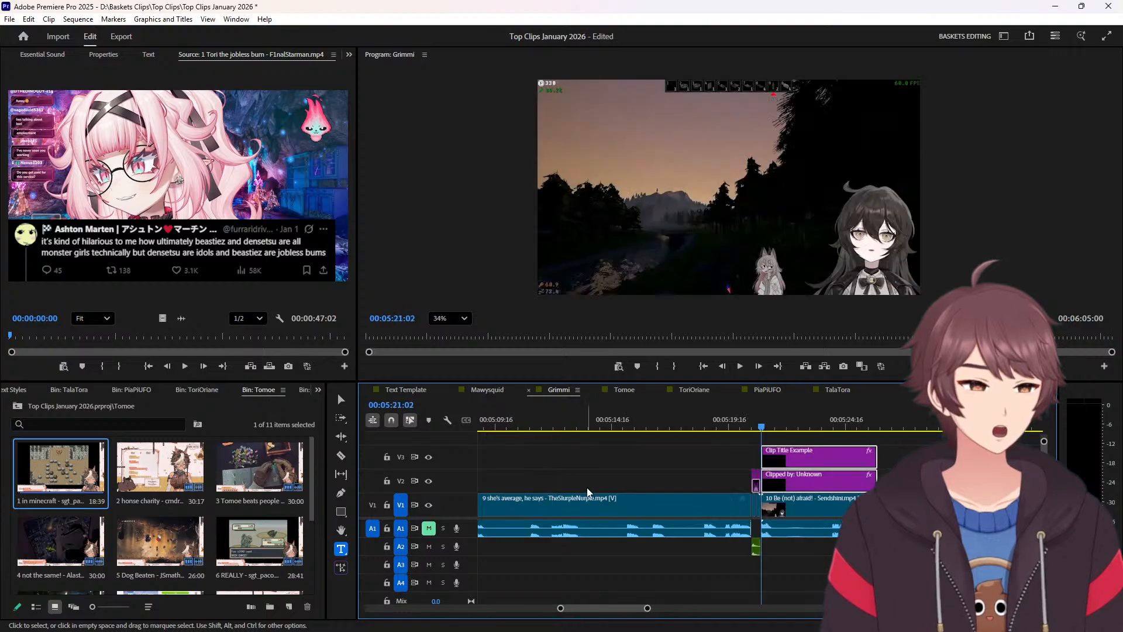
left_click(806, 423)
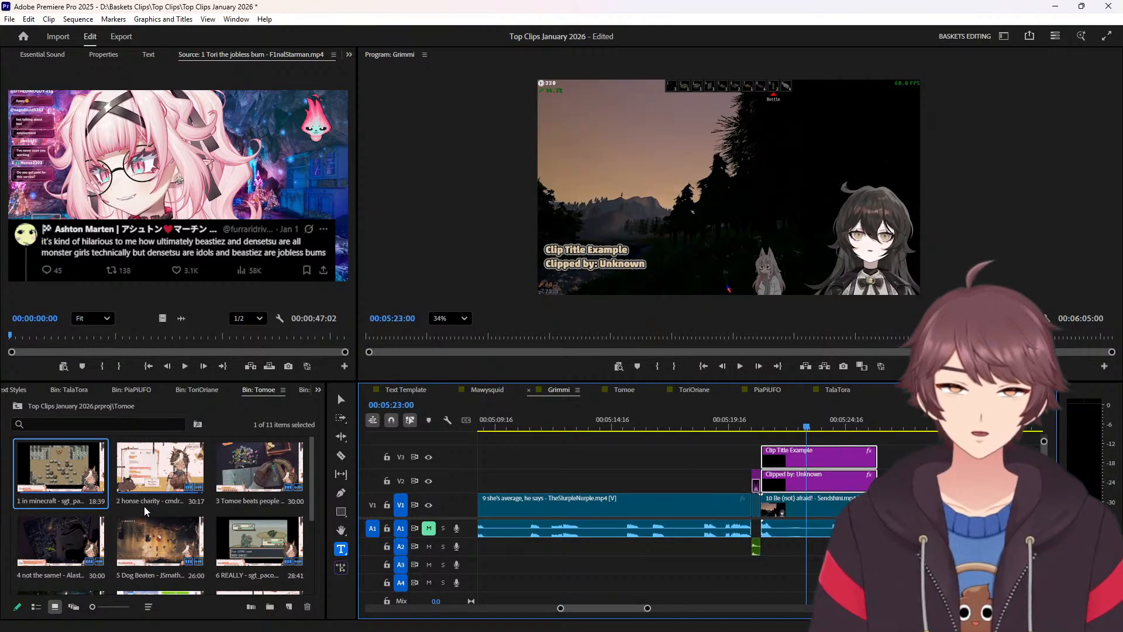
scroll(220, 391, "down", 1)
left_click(71, 587)
left_click(71, 587)
key("ctrl+c")
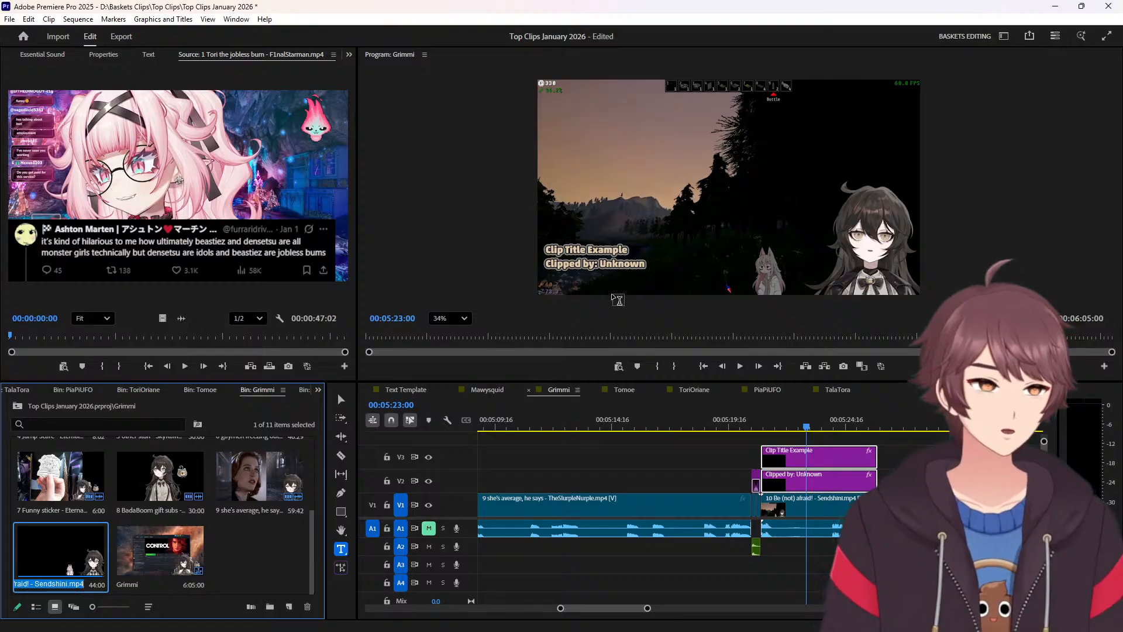
left_click(602, 253)
key("ctrl+a")
key("ctrl+v")
key("BackSpace")
key("BackSpace")
key("BackSpace")
key("BackSpace")
Trim Grimmi clip 10's title to "Be (not) afraid!" by removing the leading number and the clipper's username.
key("BackSpace")
key("BackSpace")
key("BackSpace")
key("BackSpace")
key("BackSpace")
key("BackSpace")
key("BackSpace")
key("BackSpace")
key("BackSpace")
key("BackSpace")
key("BackSpace")
key("BackSpace")
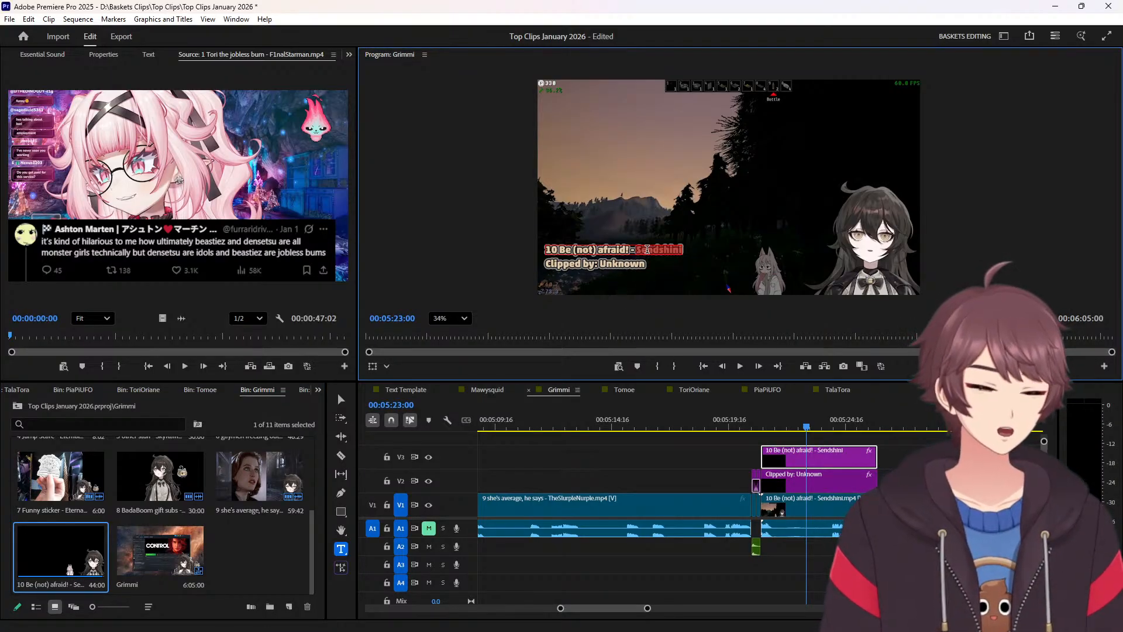
key("Home")
key("Delete")
key("Delete")
key("Delete")
Replace "Unknown" in Grimmi clip 10's credit line with the clipper's username.
left_click(617, 267)
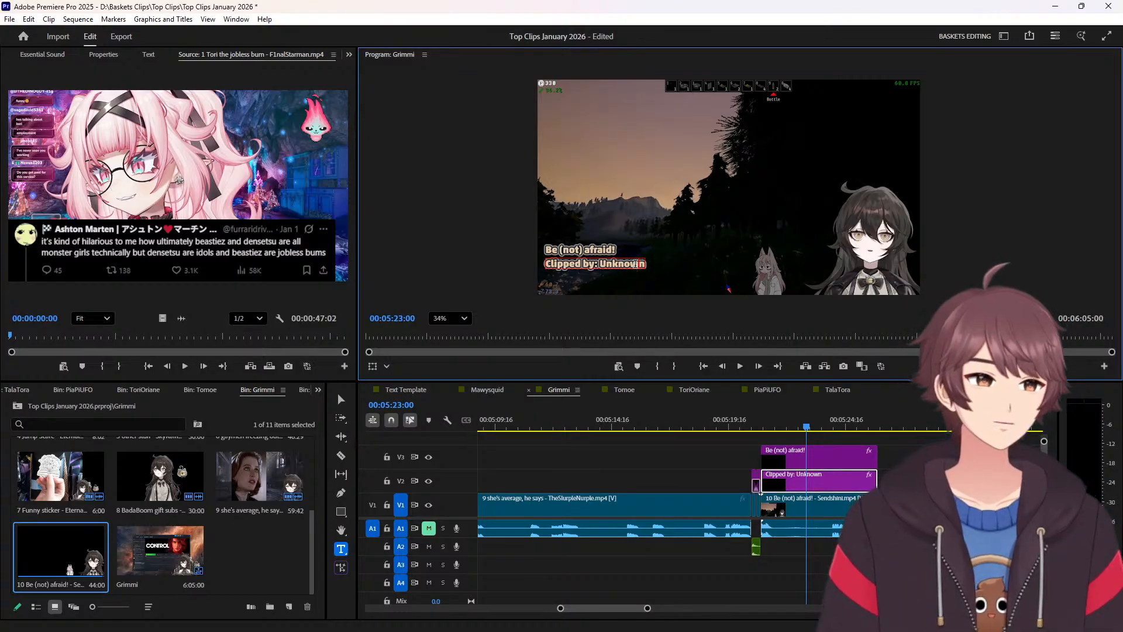
triple_click(635, 264)
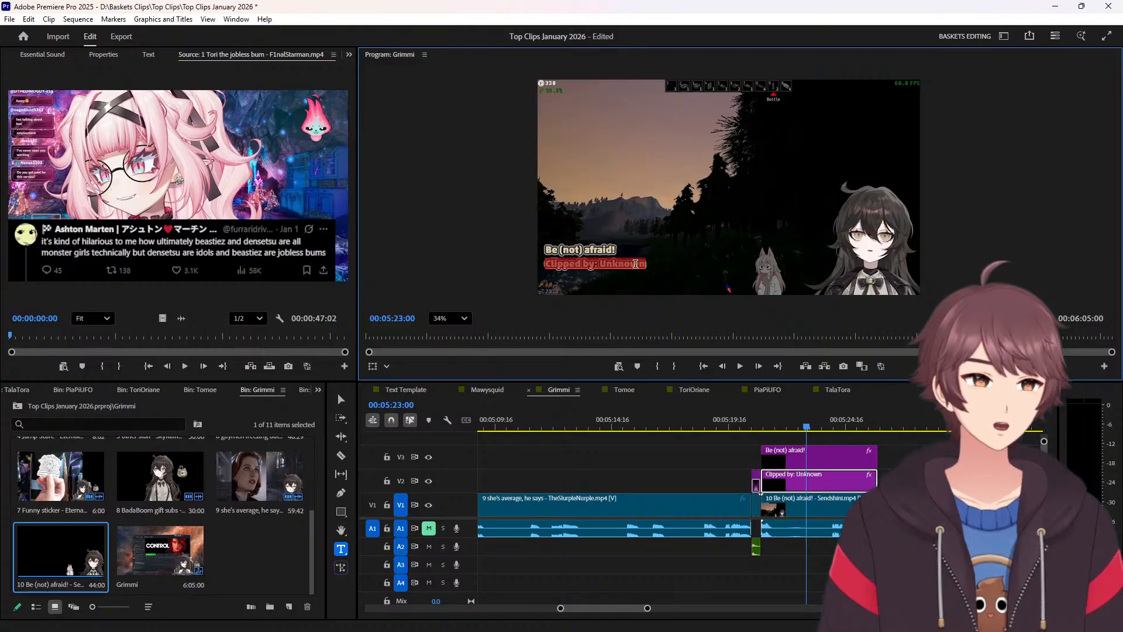
left_click(635, 264)
double_click(632, 263)
type("Sendshini")
Replace the title placeholder on Grimmi clip 9 with its source file name, without the .mp4 extension.
scroll(703, 464, "up", 3)
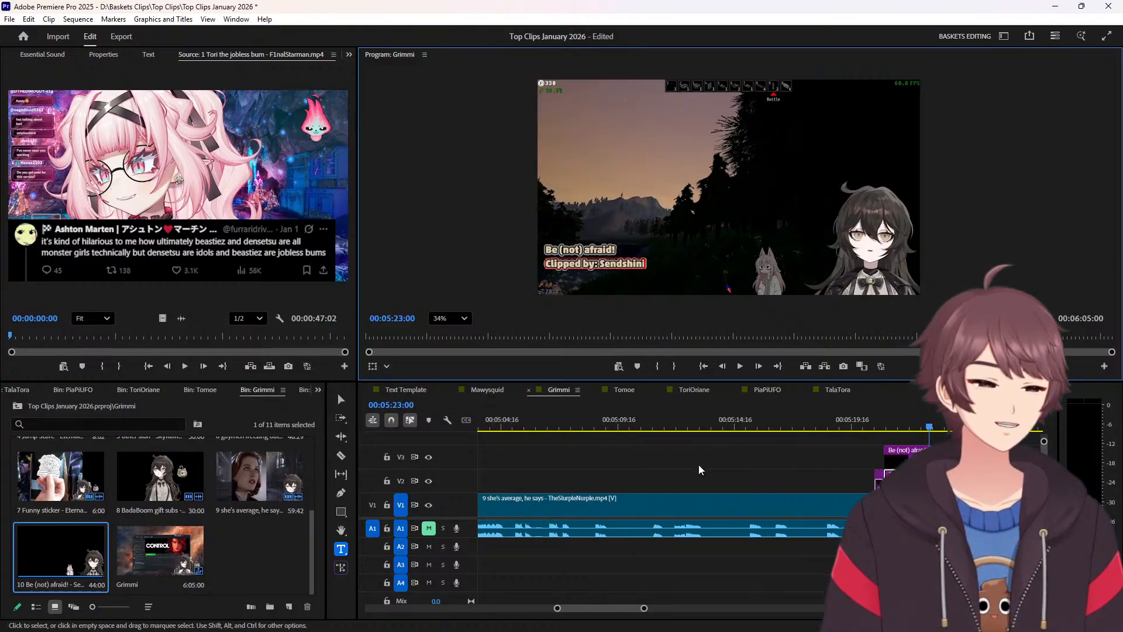
left_click_drag(554, 611, 478, 608)
scroll(760, 554, "down", 3)
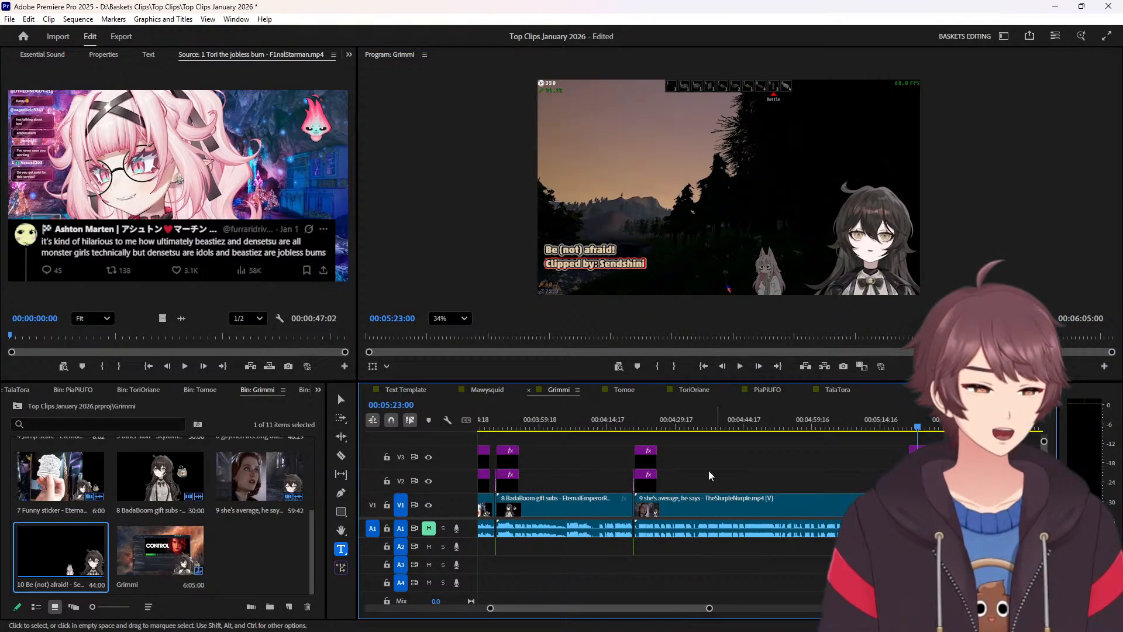
scroll(643, 417, "up", 2)
left_click(753, 426)
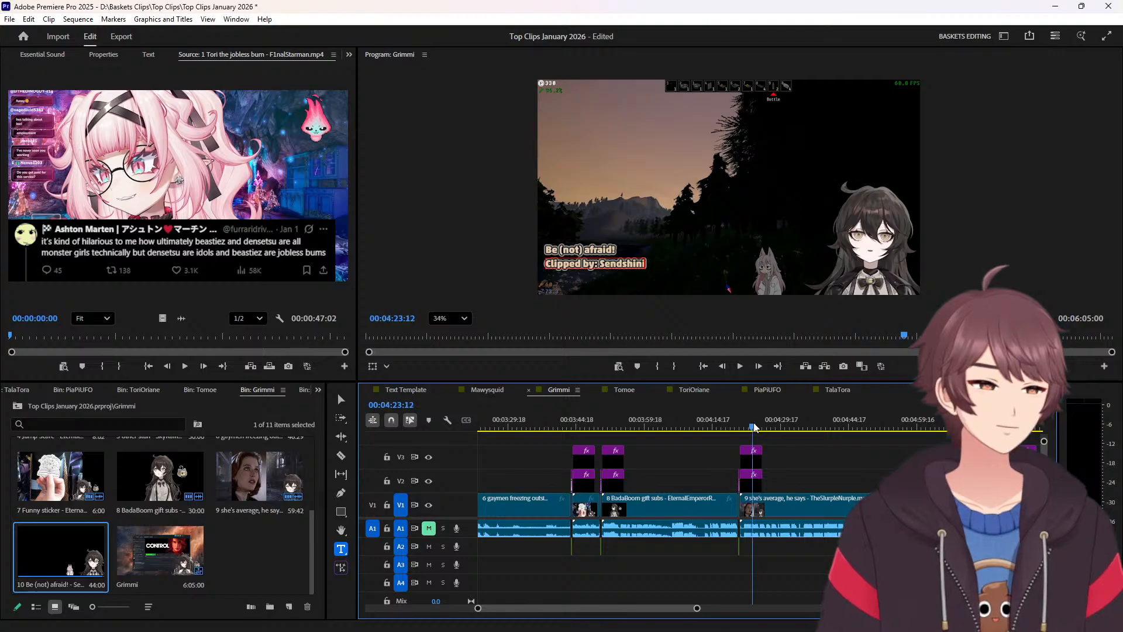
left_click(256, 513)
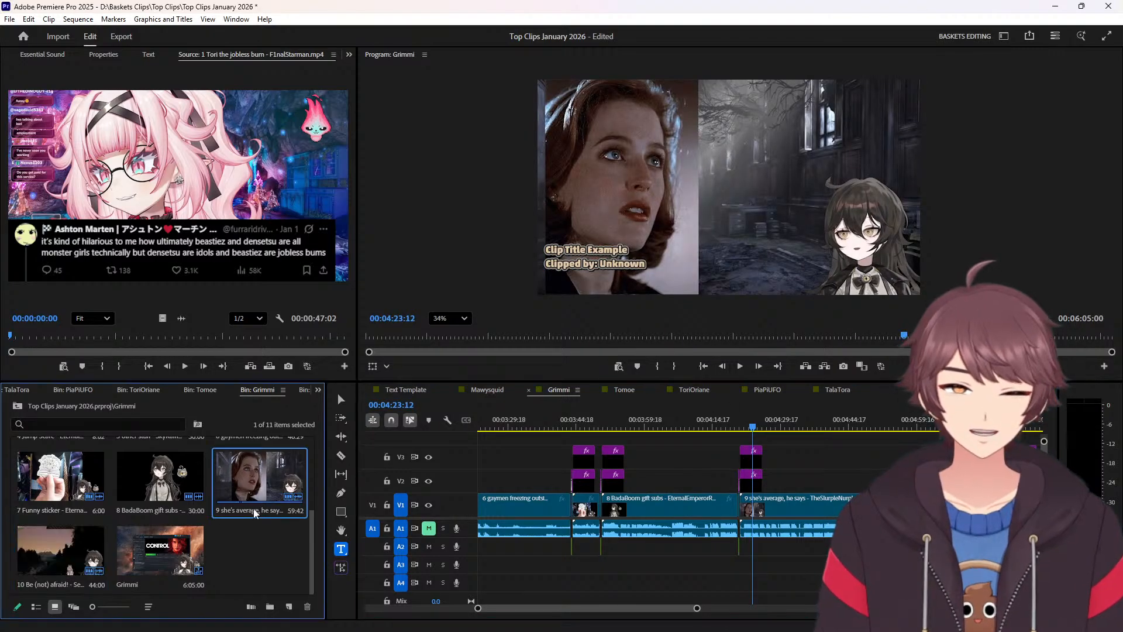
left_click(256, 513)
key("ctrl+c")
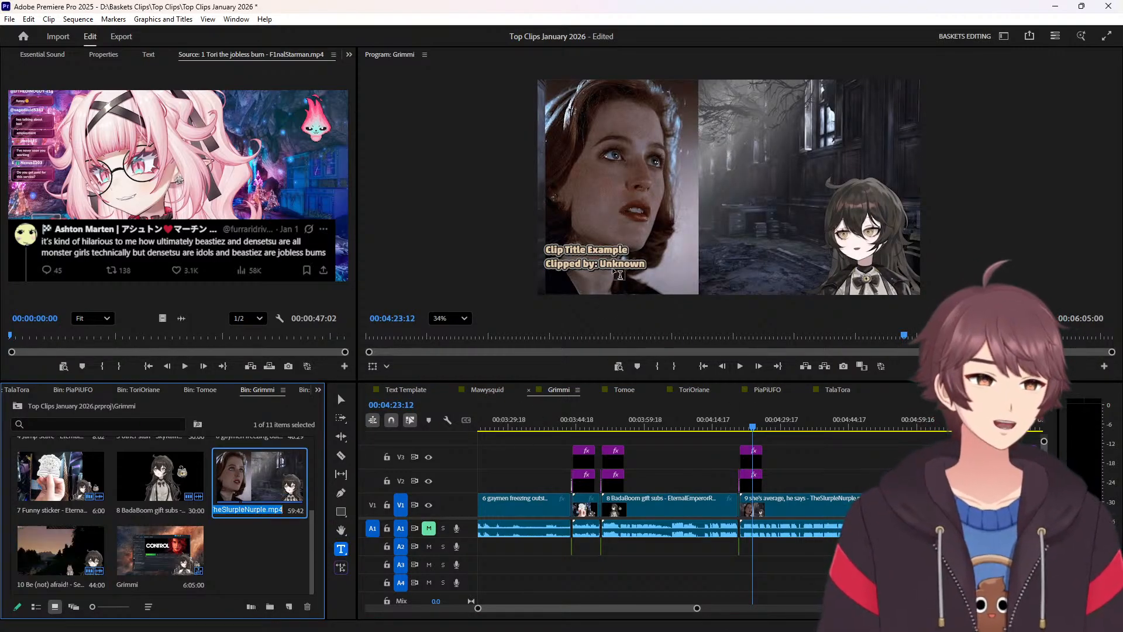
triple_click(602, 251)
key("ctrl+v")
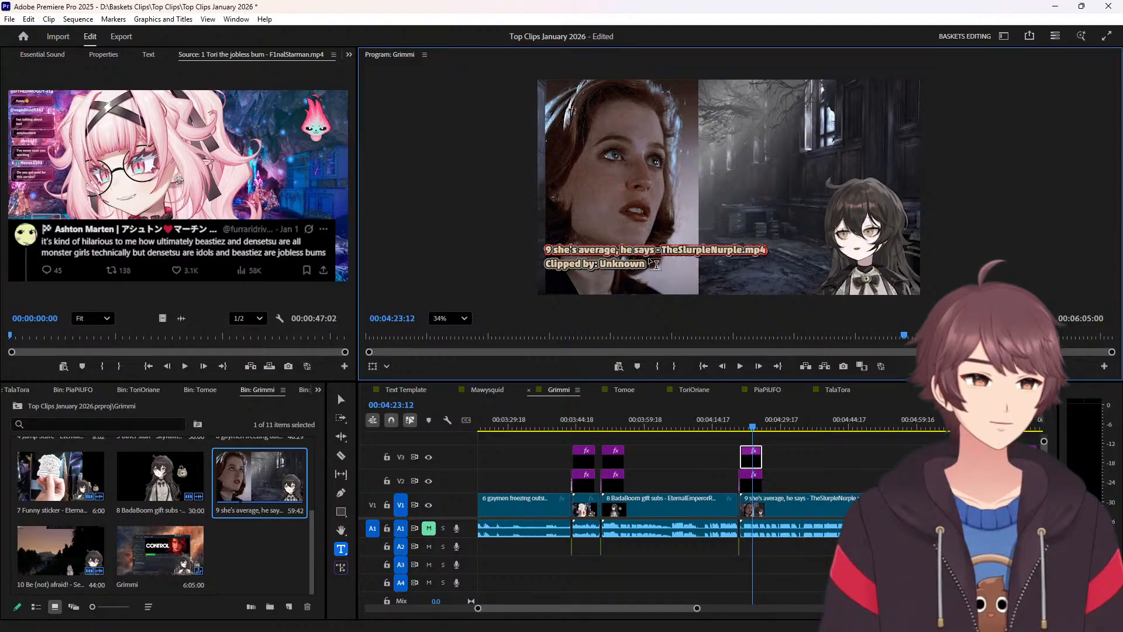
key("BackSpace")
key("BackSpace")
key("BackSpace")
Trim clip 9's title to "she's average, he says" and replace "Unknown" in its credit line with the clipper's username.
double_click(690, 252)
key("ctrl+c")
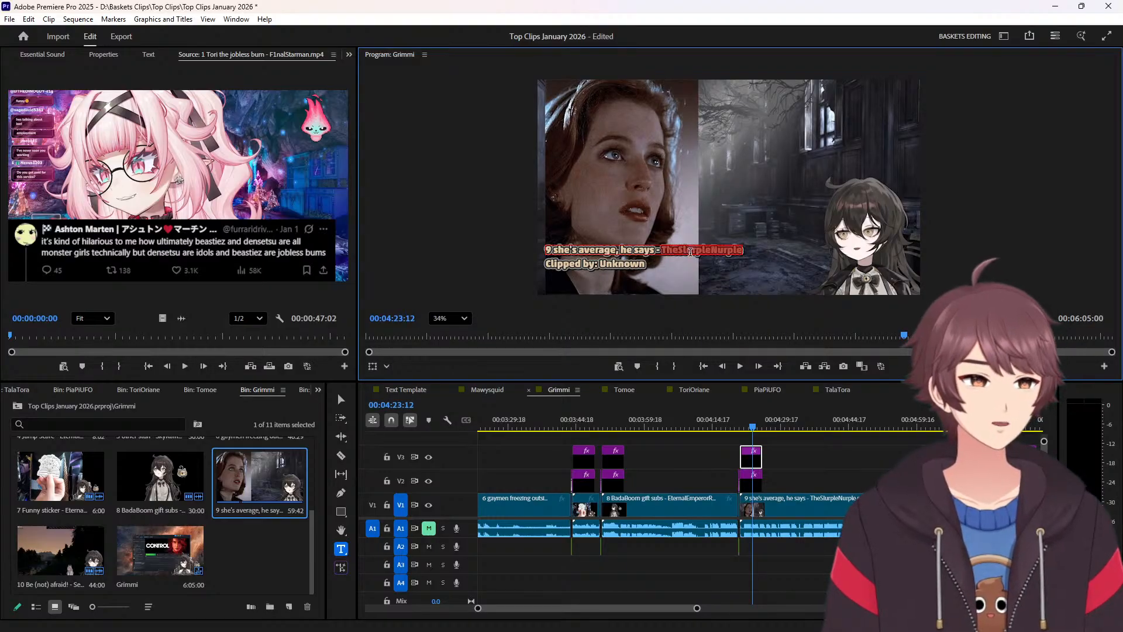
key("BackSpace")
key("BackSpace")
key("BackSpace")
key("BackSpace")
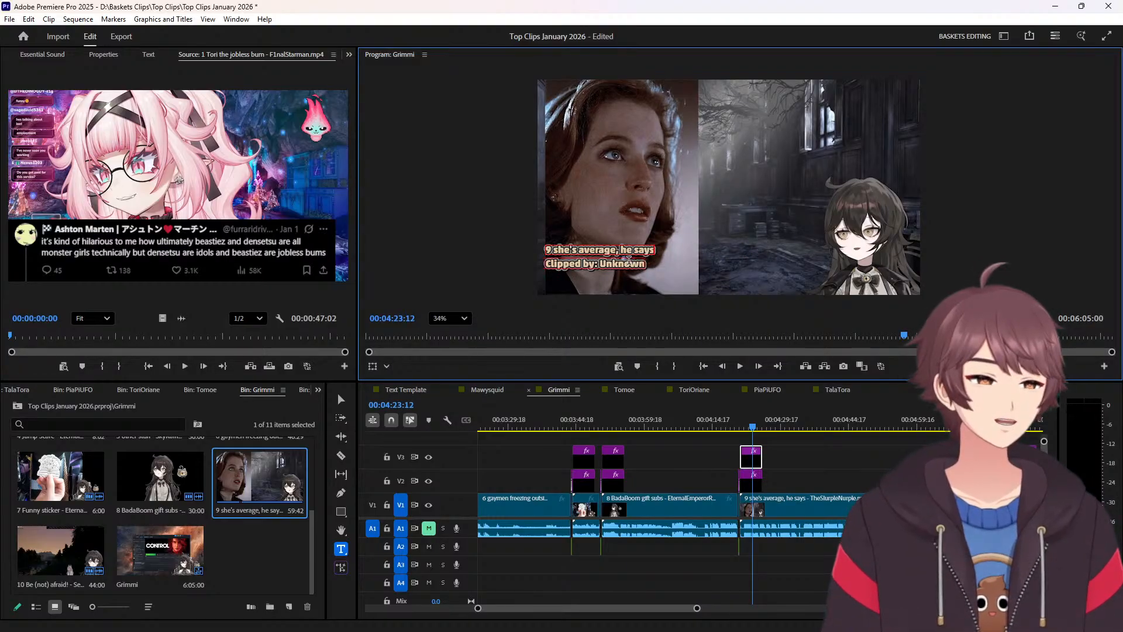
key("Home")
key("Delete")
key("Delete")
double_click(636, 263)
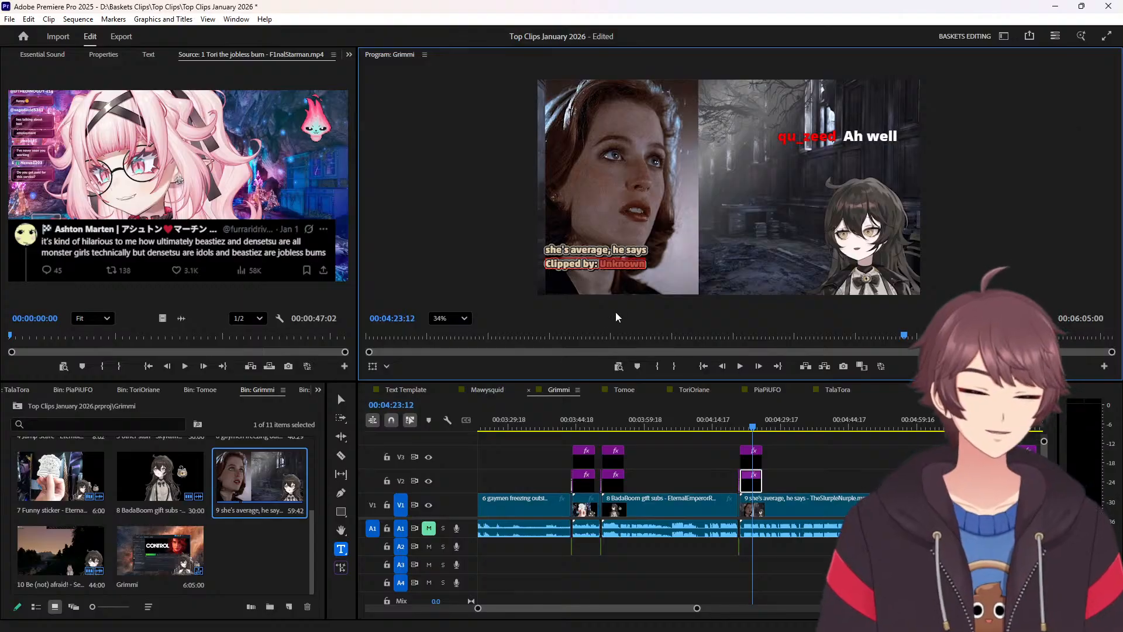
key("ctrl+v")
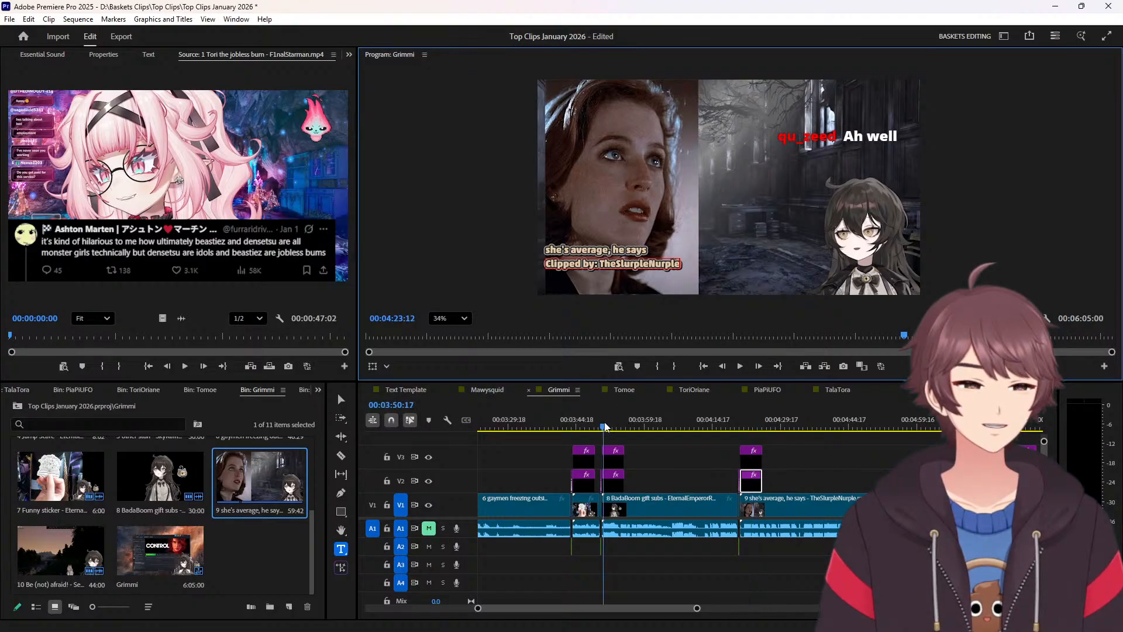
Replace the title placeholder on Grimmi clip 8 with its source file name, without the .mp4 extension.
left_click_drag(607, 427, 617, 427)
left_click(168, 509)
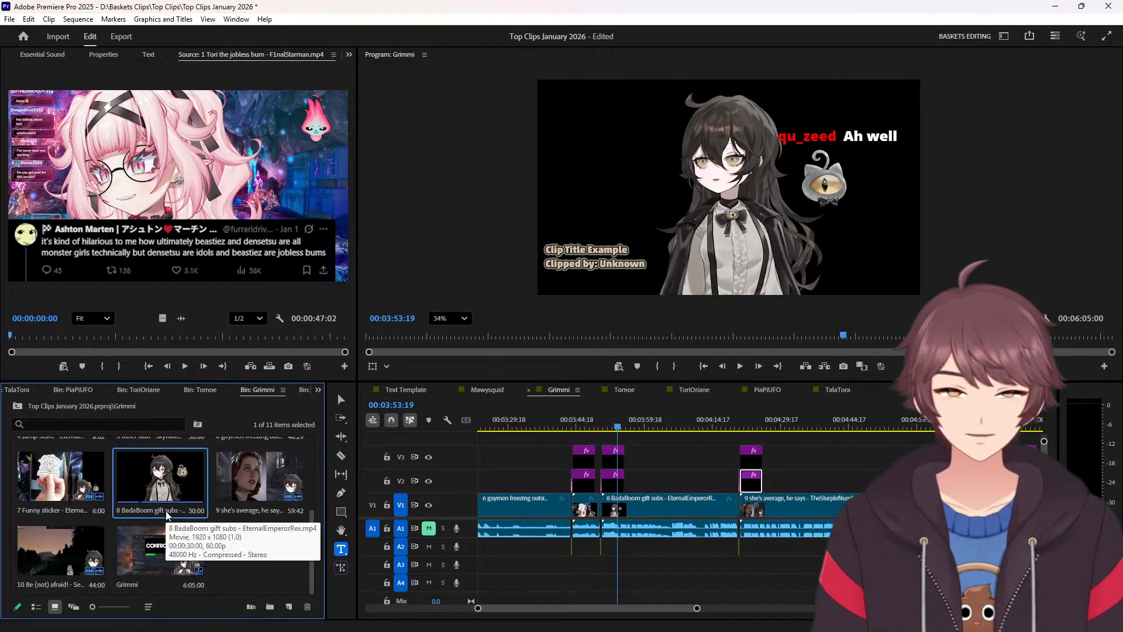
left_click(610, 256)
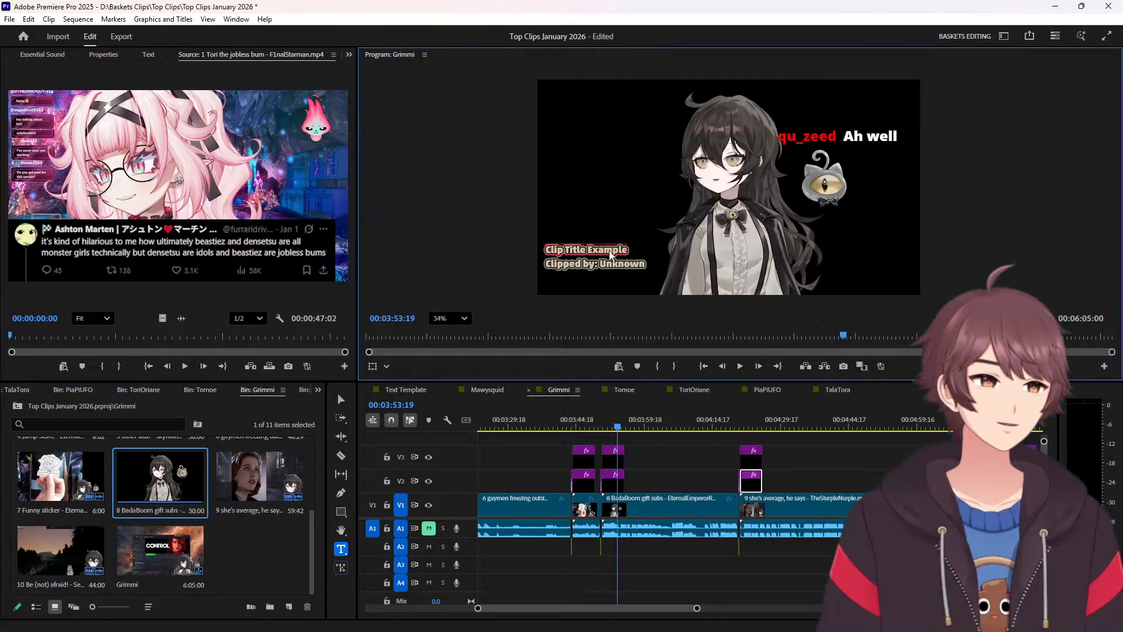
triple_click(610, 256)
type("8 BadaBoom gift subs - EternalEmperorRex")
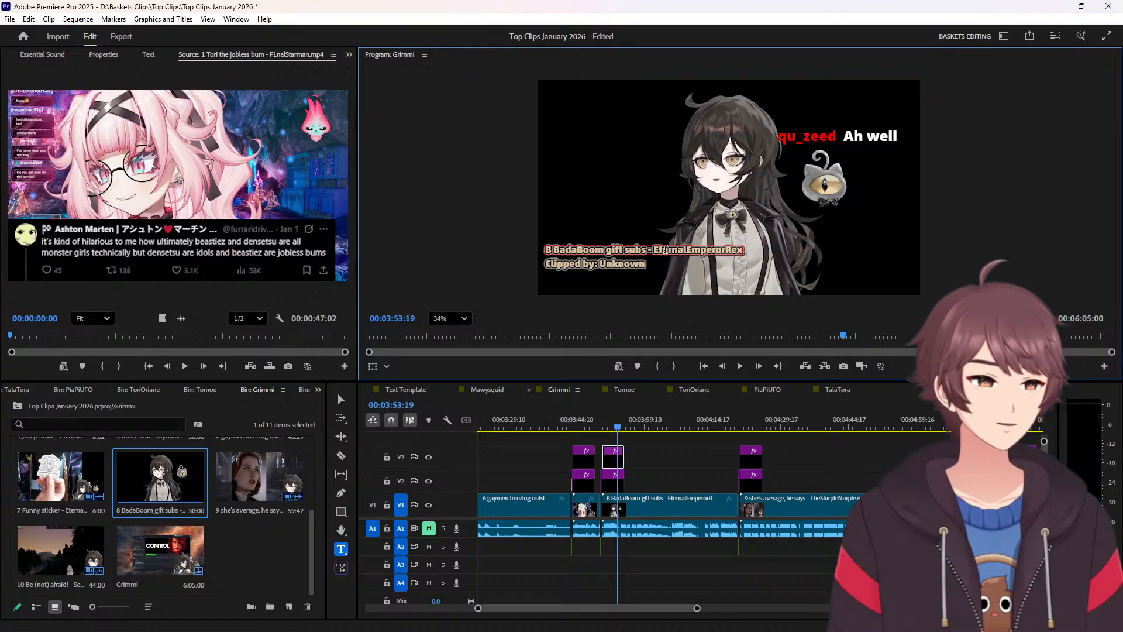
Trim clip 8's title to "BadaBoom gift subs" and replace "Unknown" in its credit line with the clipper's username.
double_click(666, 249)
key("ctrl+c")
key("BackSpace")
key("BackSpace")
key("BackSpace")
key("BackSpace")
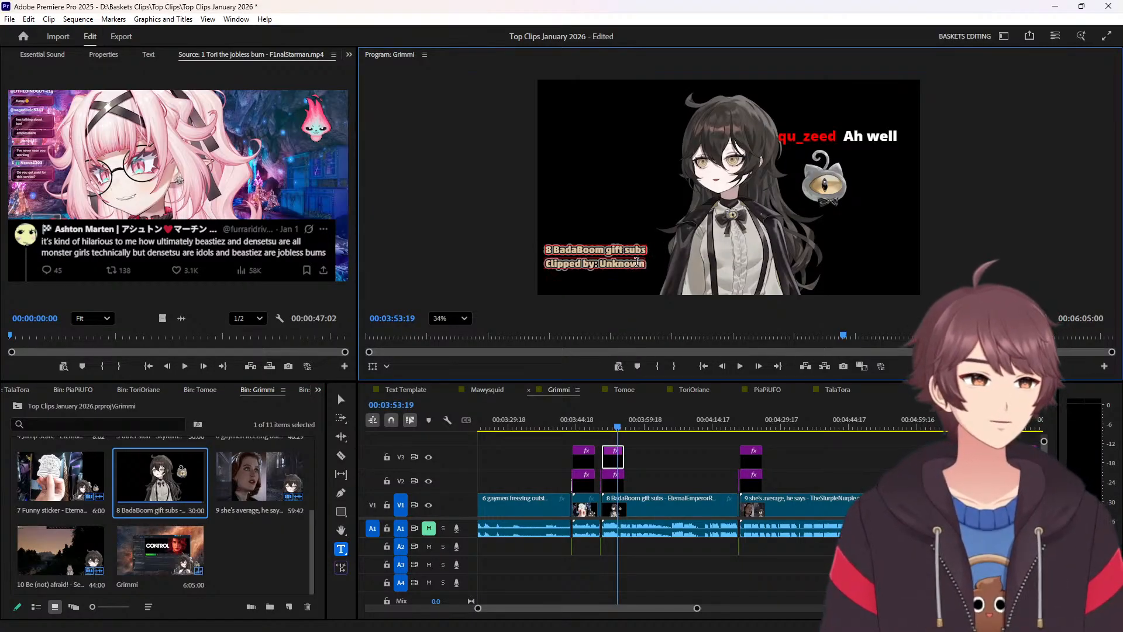
key("Home")
key("Delete")
key("Delete")
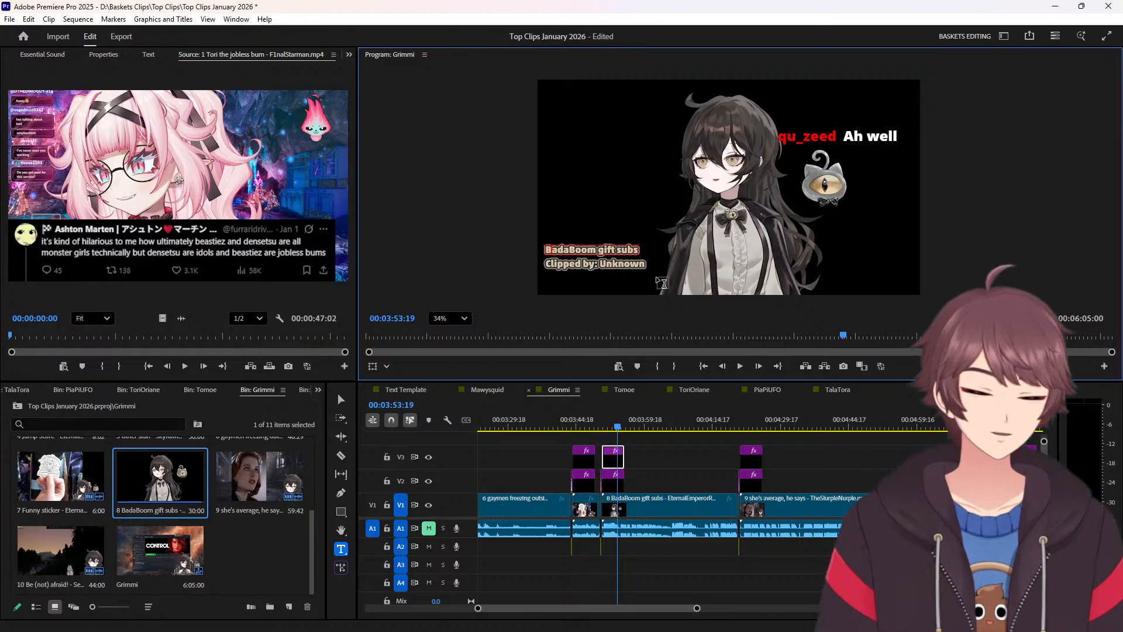
double_click(633, 264)
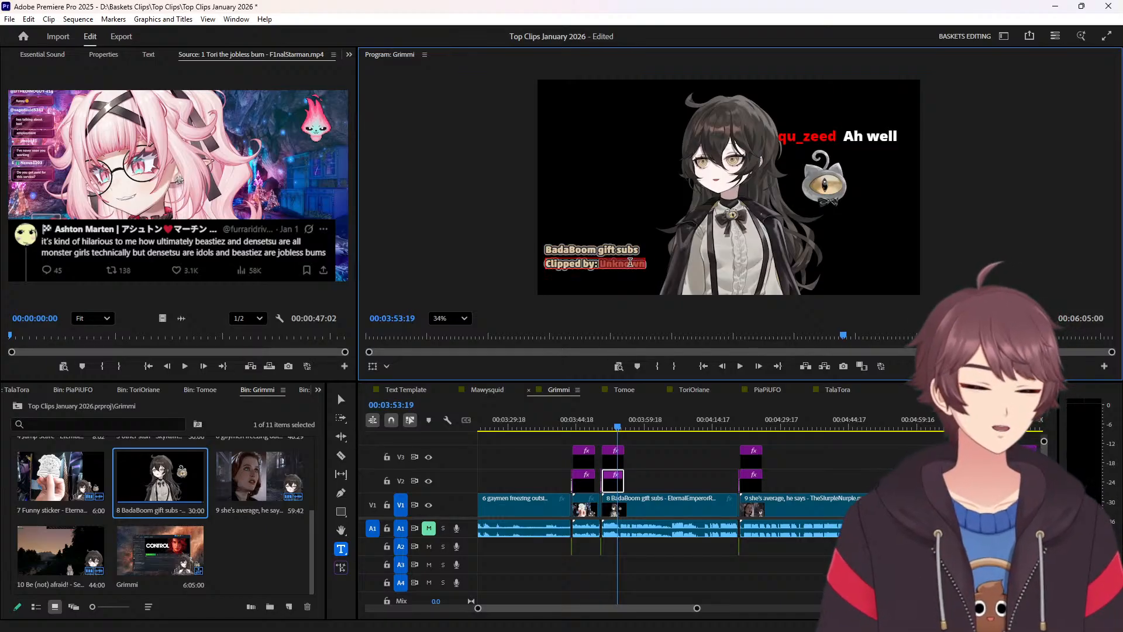
key("ctrl+v")
Replace the title placeholder on Grimmi clip 7 with its source file name, without the .mp4 extension.
scroll(588, 491, "up", 4)
left_click(786, 427)
key("space")
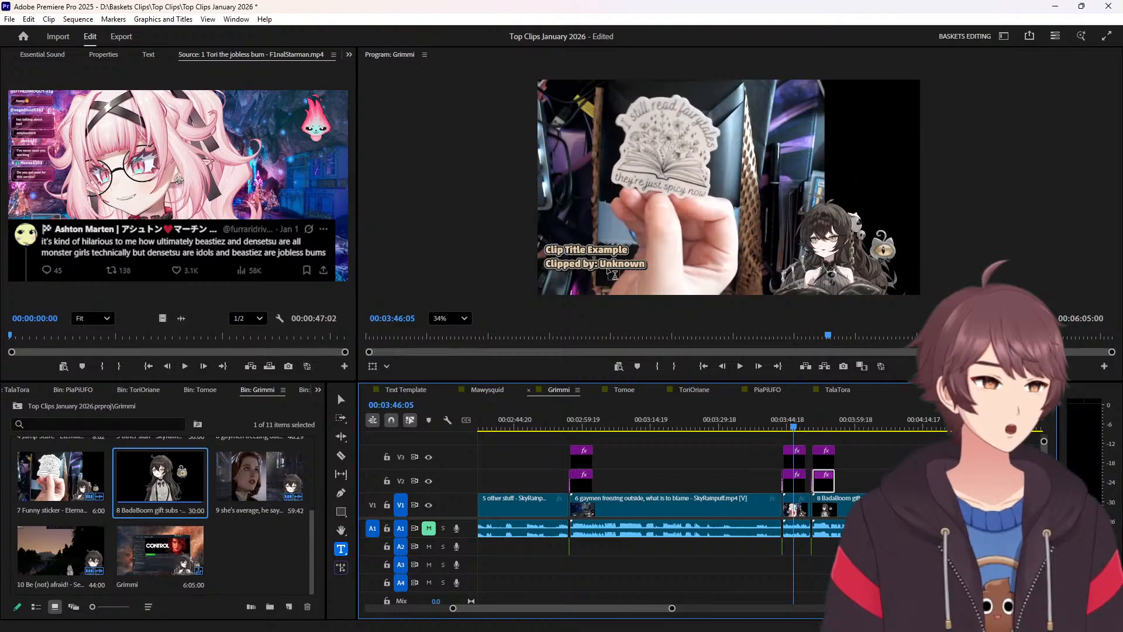
left_click(81, 507)
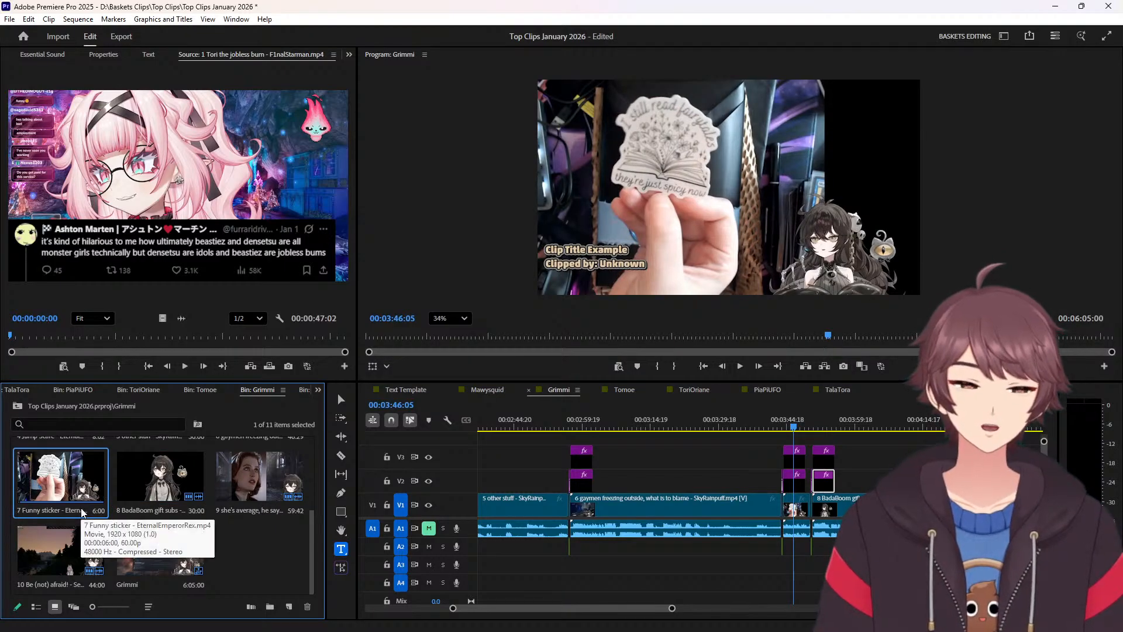
left_click(82, 510)
key("ctrl+c")
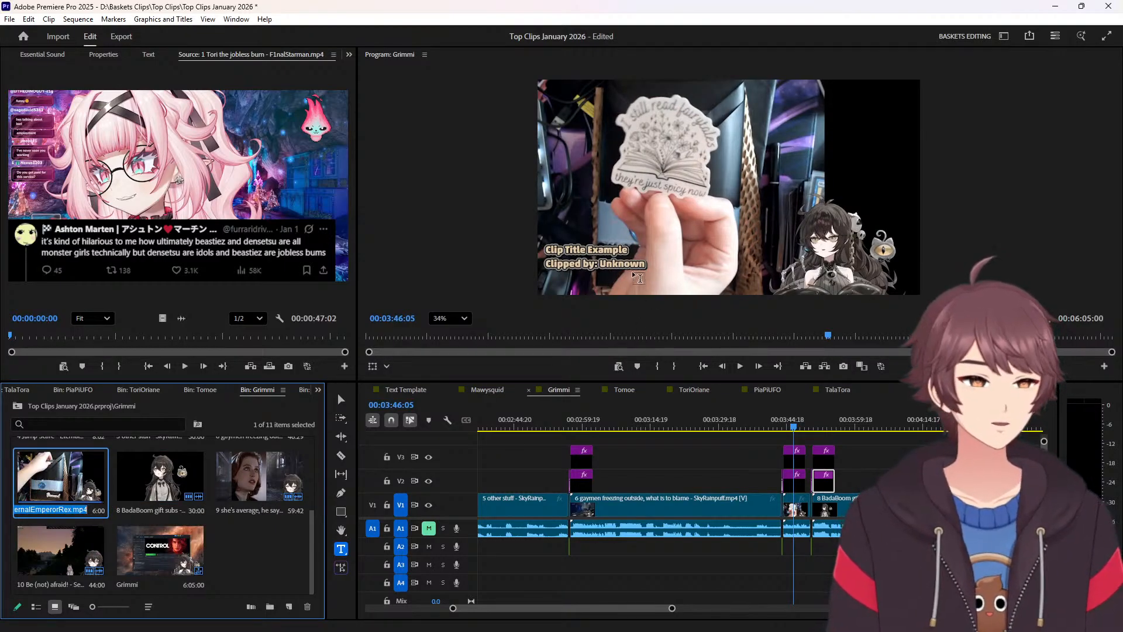
triple_click(620, 252)
key("ctrl+v")
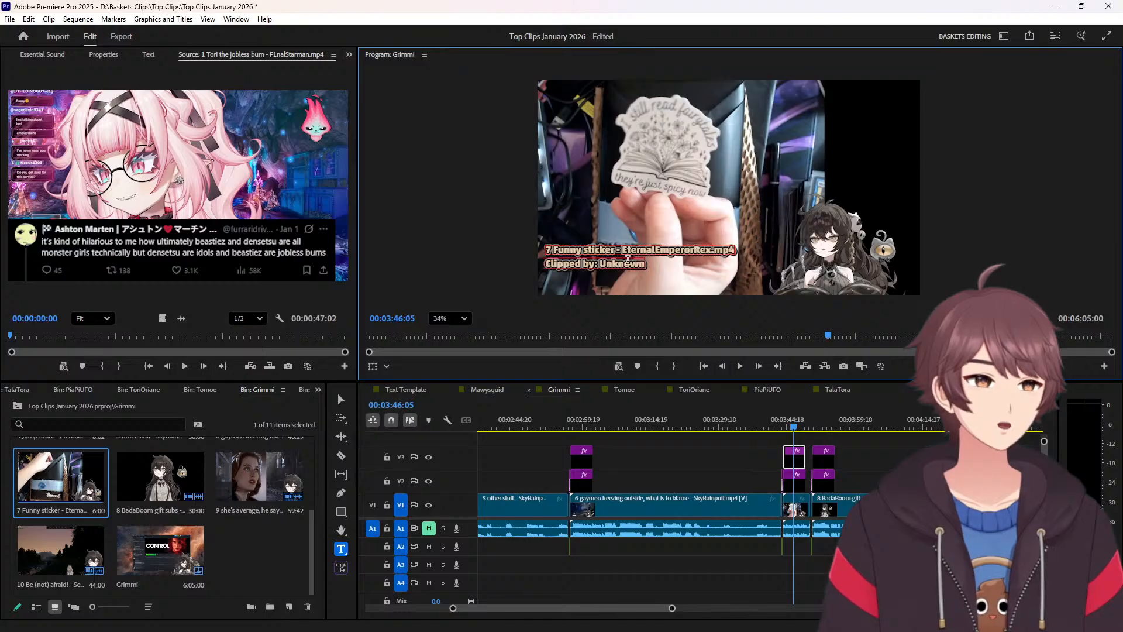
key("BackSpace")
key("BackSpace")
key("BackSpace")
key("BackSpace")
Trim clip 7's title to "Funny sticker" and replace "Unknown" in its credit line with the clipper's username.
double_click(664, 250)
key("ctrl+c")
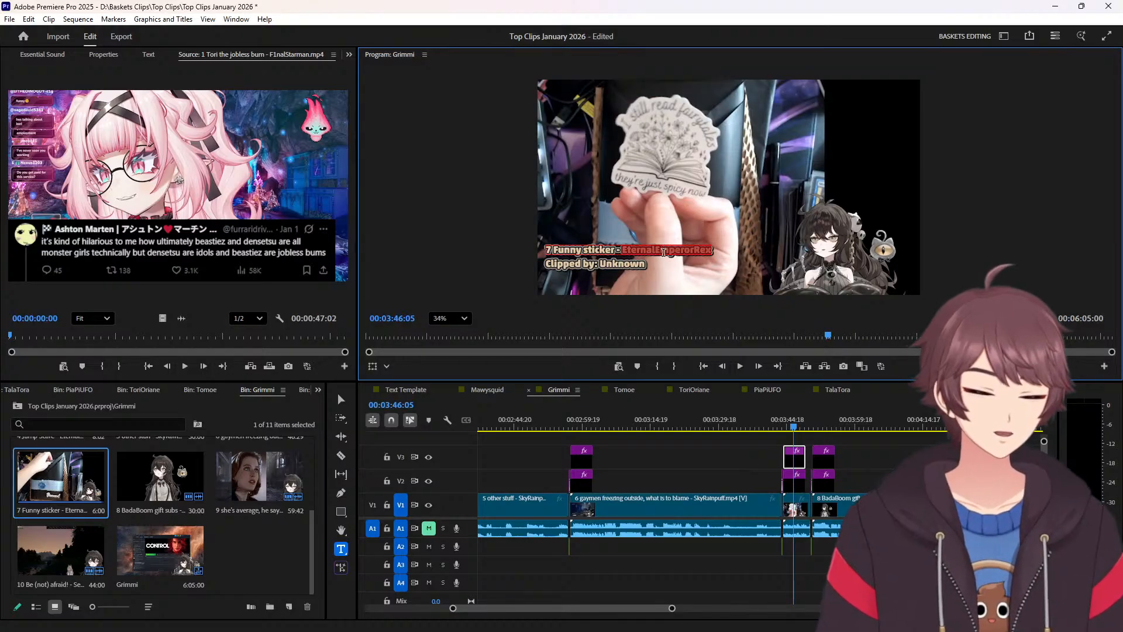
key("BackSpace")
key("BackSpace")
key("BackSpace")
key("BackSpace")
key("Home")
key("Delete")
key("Delete")
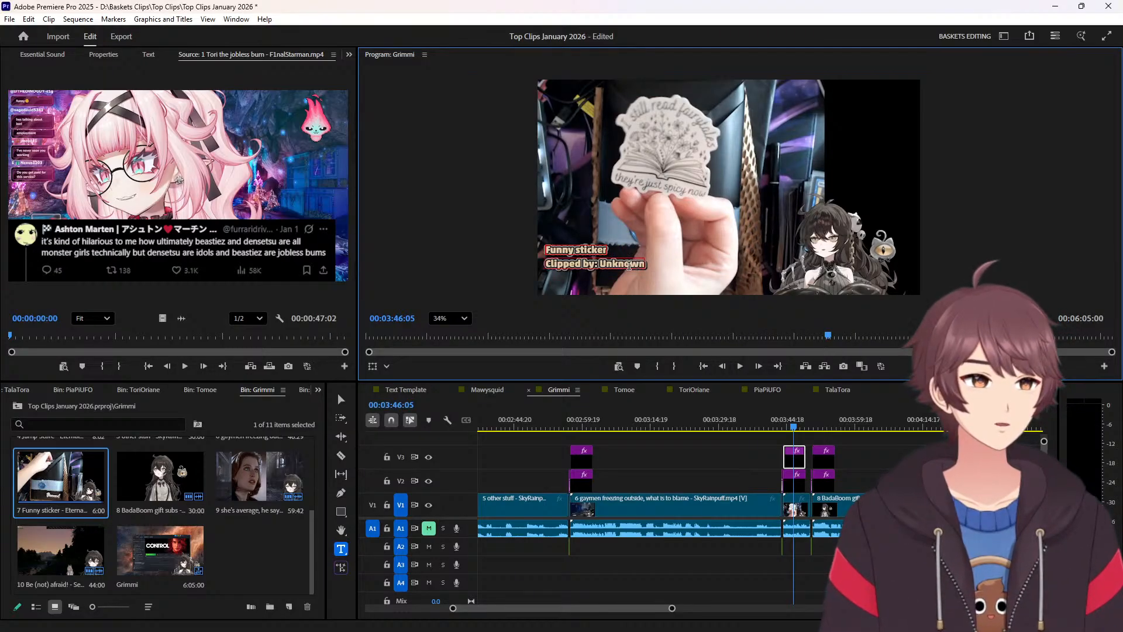
double_click(629, 265)
key("ctrl+v")
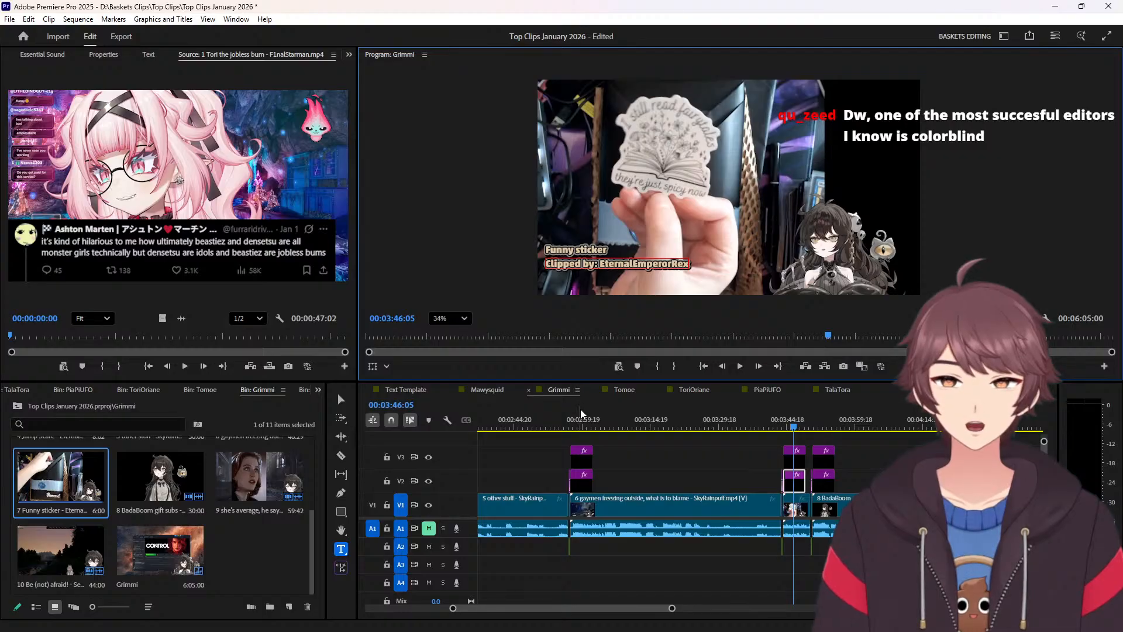
Replace the title placeholder on Grimmi clip 6 with its source file name, without the .mp4 extension.
scroll(590, 447, "up", 5)
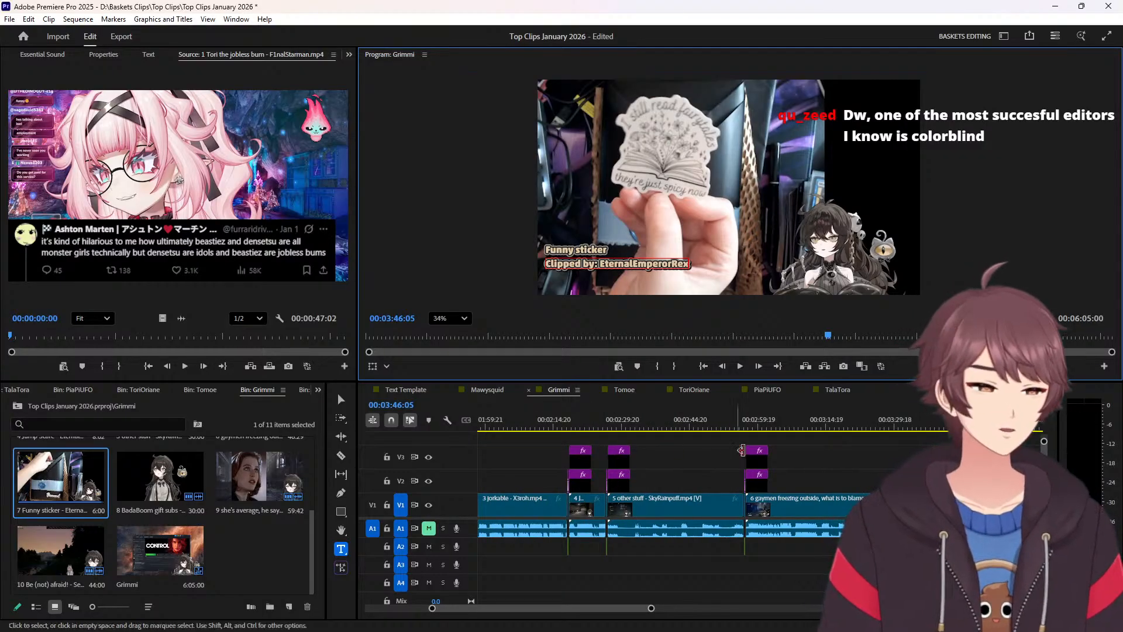
left_click(754, 426)
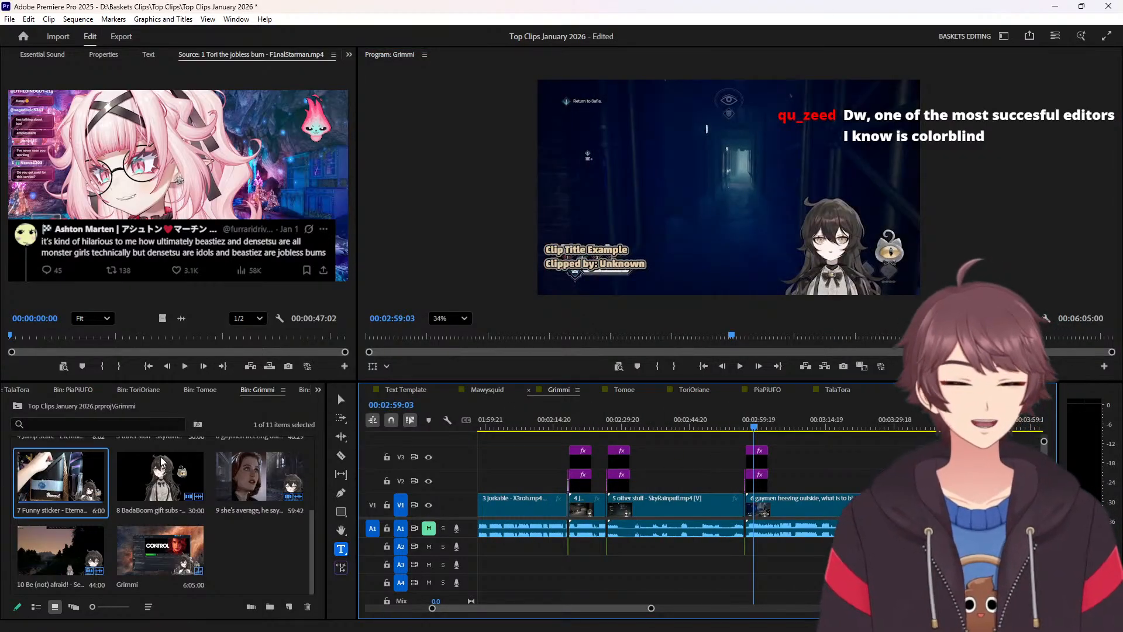
scroll(162, 468, "up", 3)
left_click(252, 571)
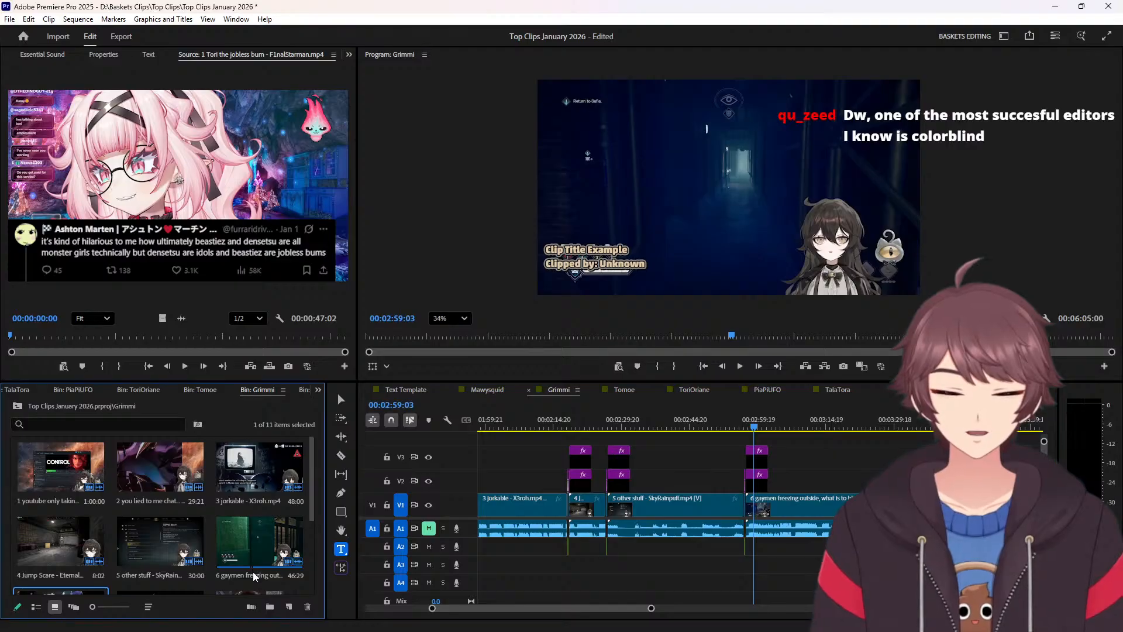
left_click(269, 575)
key("ctrl+c")
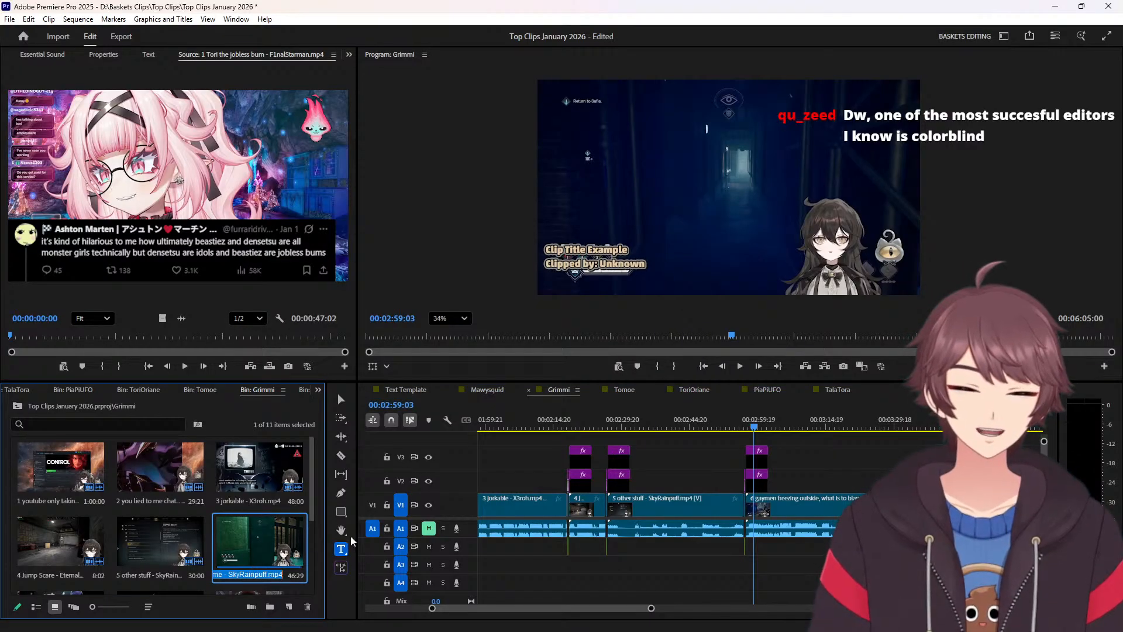
triple_click(582, 249)
key("ctrl+v")
key("BackSpace")
key("BackSpace")
key("BackSpace")
Trim clip 6's title to "gaymen freezing outside, what is to blame" and replace "Unknown" in its credit line with the clipper's username.
double_click(770, 246)
key("ctrl+c")
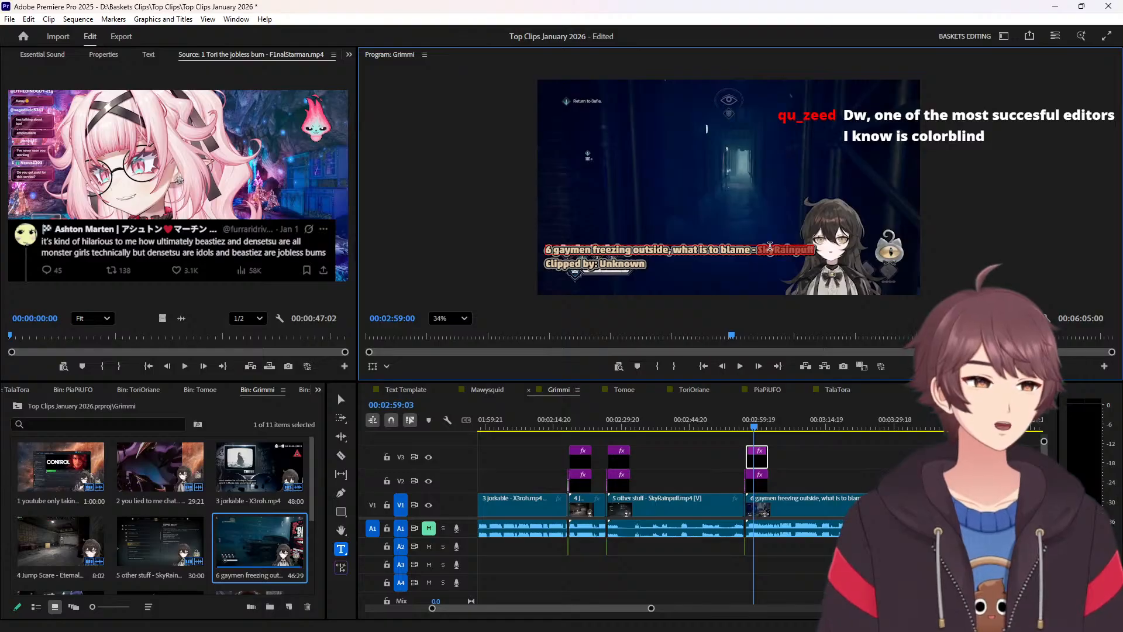
key("BackSpace")
key("BackSpace")
key("BackSpace")
key("BackSpace")
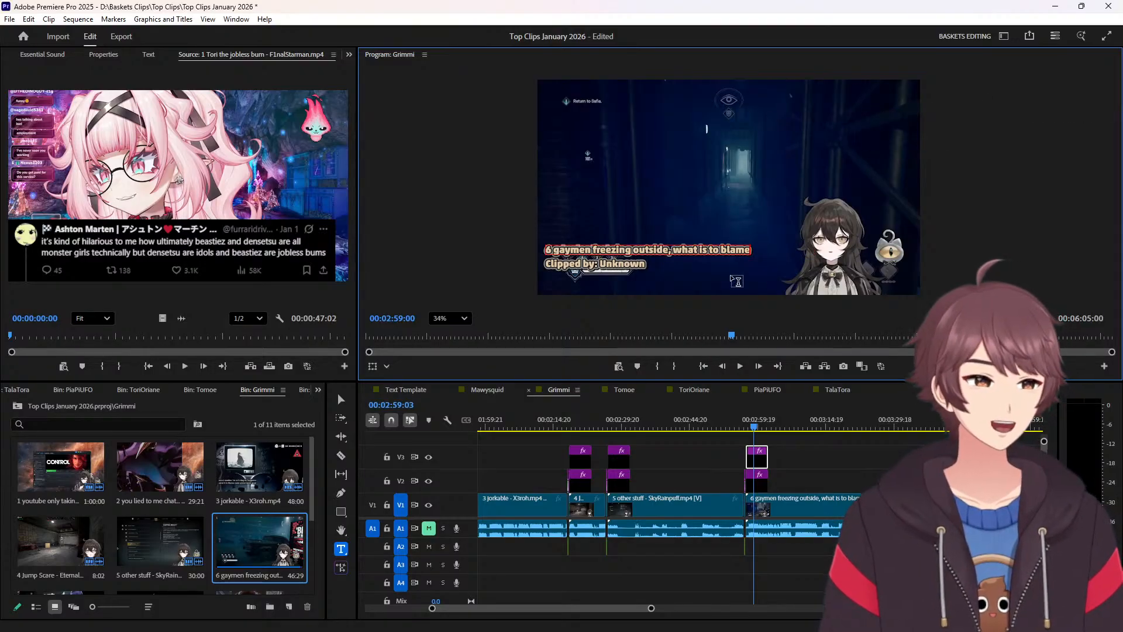
key("Home")
key("Delete")
key("Delete")
double_click(624, 263)
key("ctrl+v")
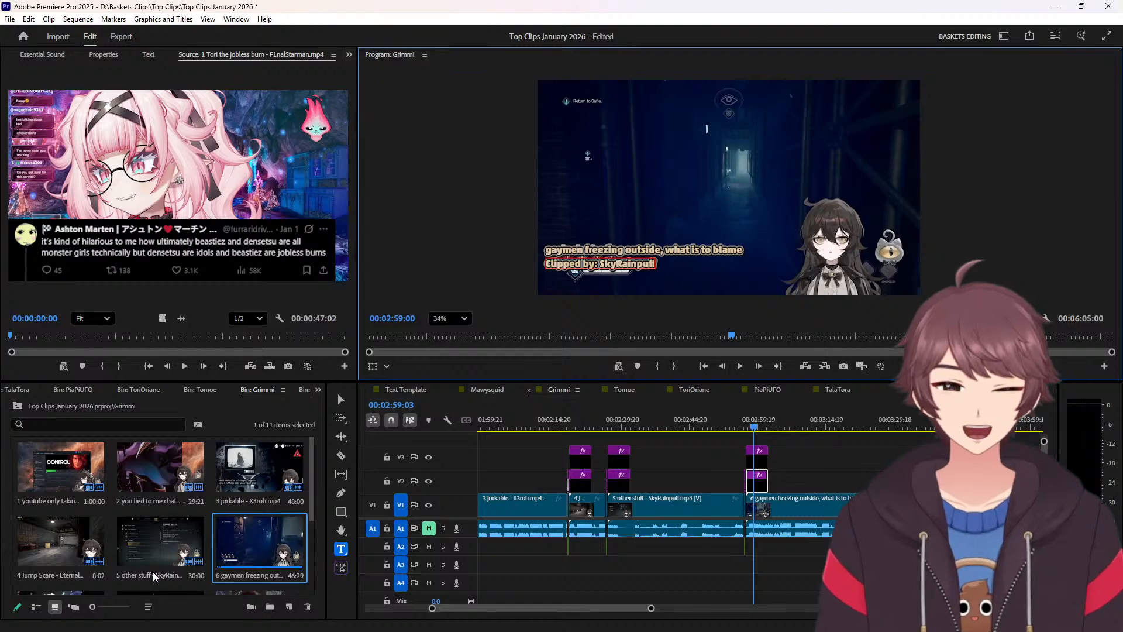
Replace the title placeholder on Grimmi clip 5 with its source file name, without the .mp4 extension.
left_click(179, 581)
left_click(180, 579)
key("ctrl+c")
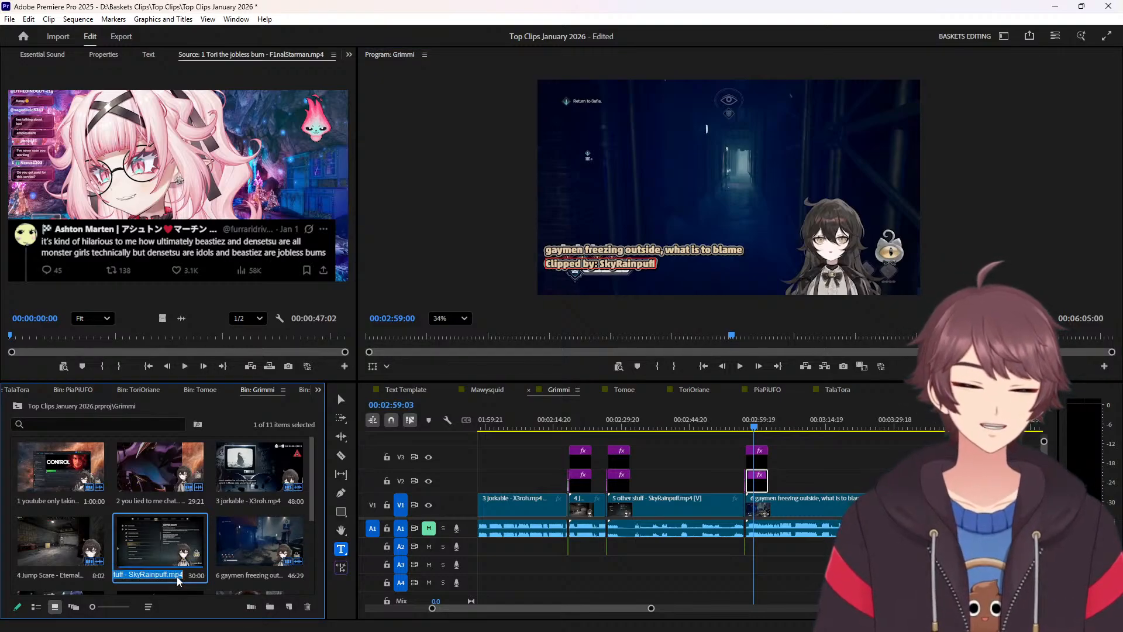
left_click(620, 427)
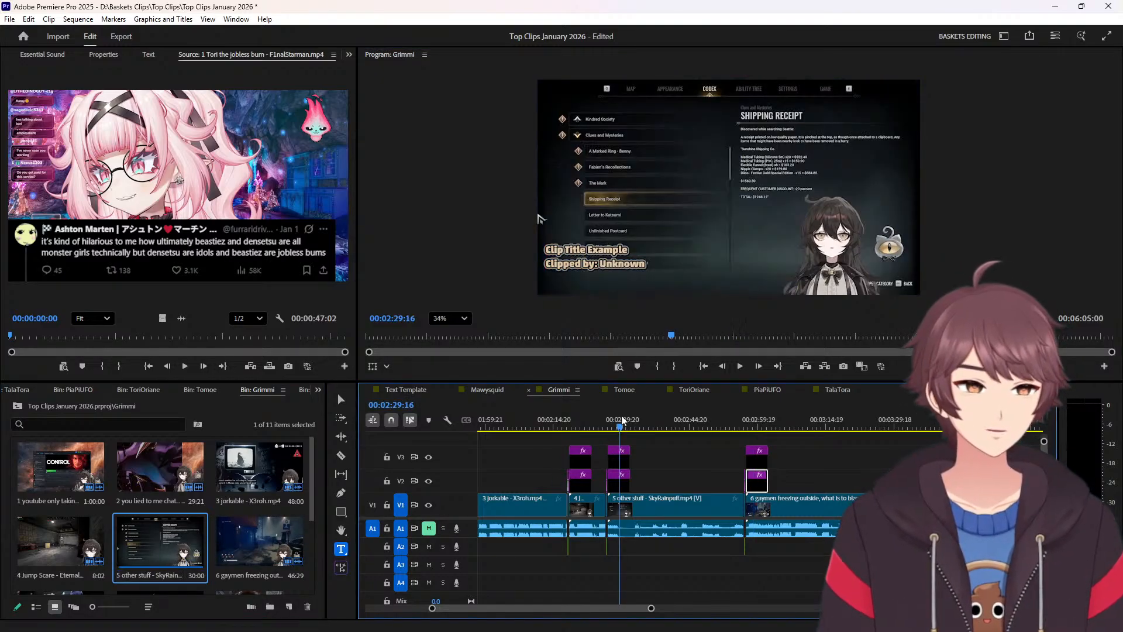
key("ctrl+a")
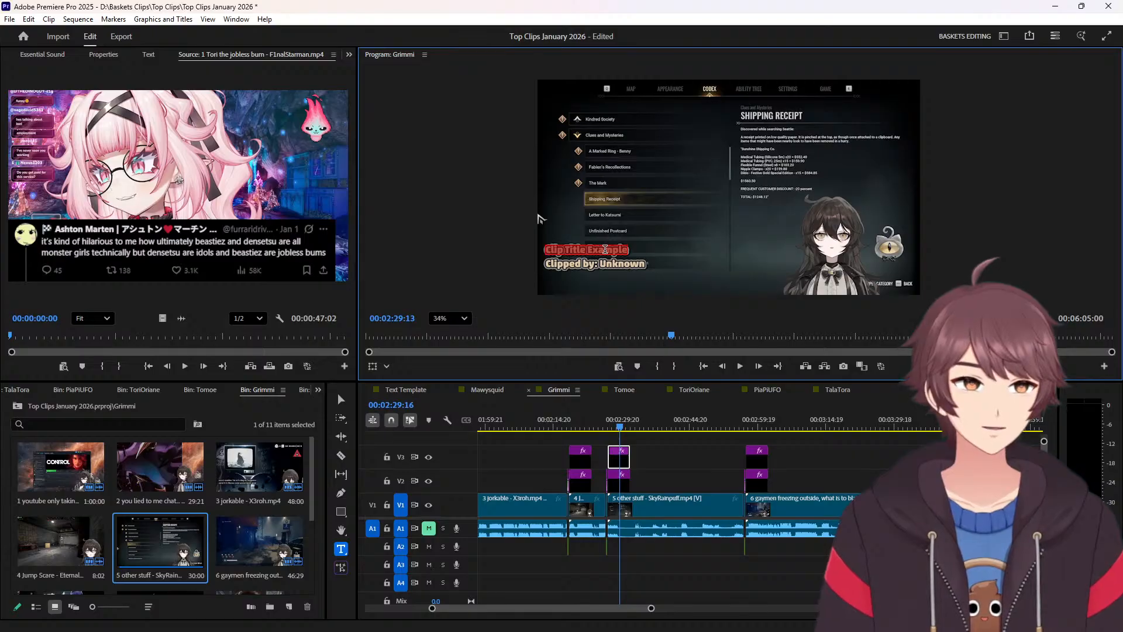
key("ctrl+v")
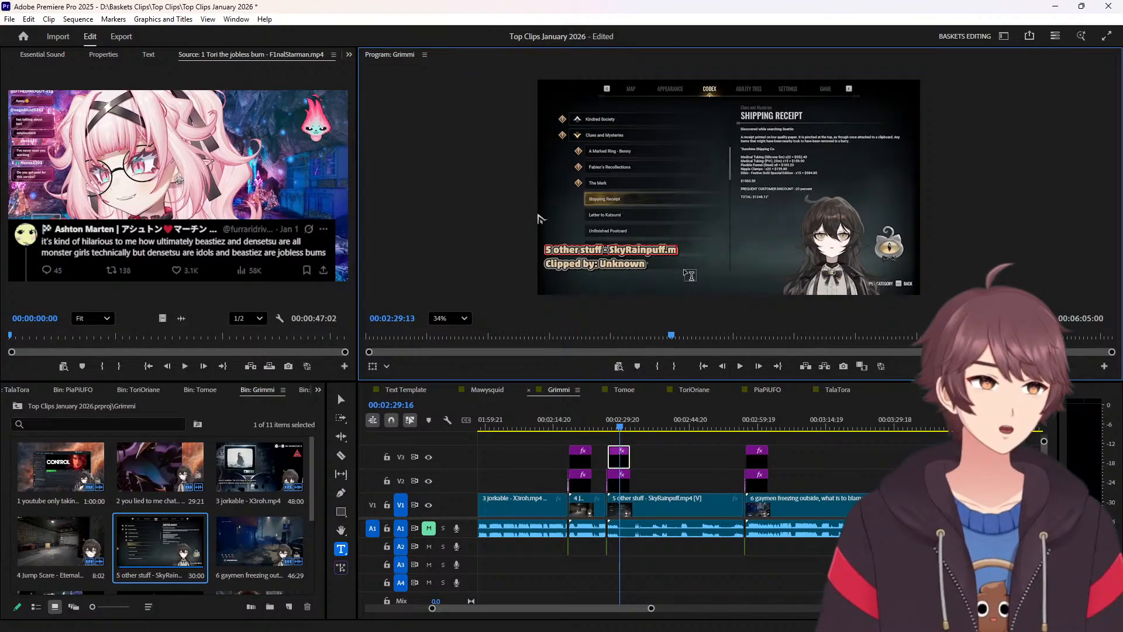
Trim clip 5's title to "other stuff" and replace "Unknown" in its credit line with the clipper's username.
double_click(631, 249)
key("ctrl+c")
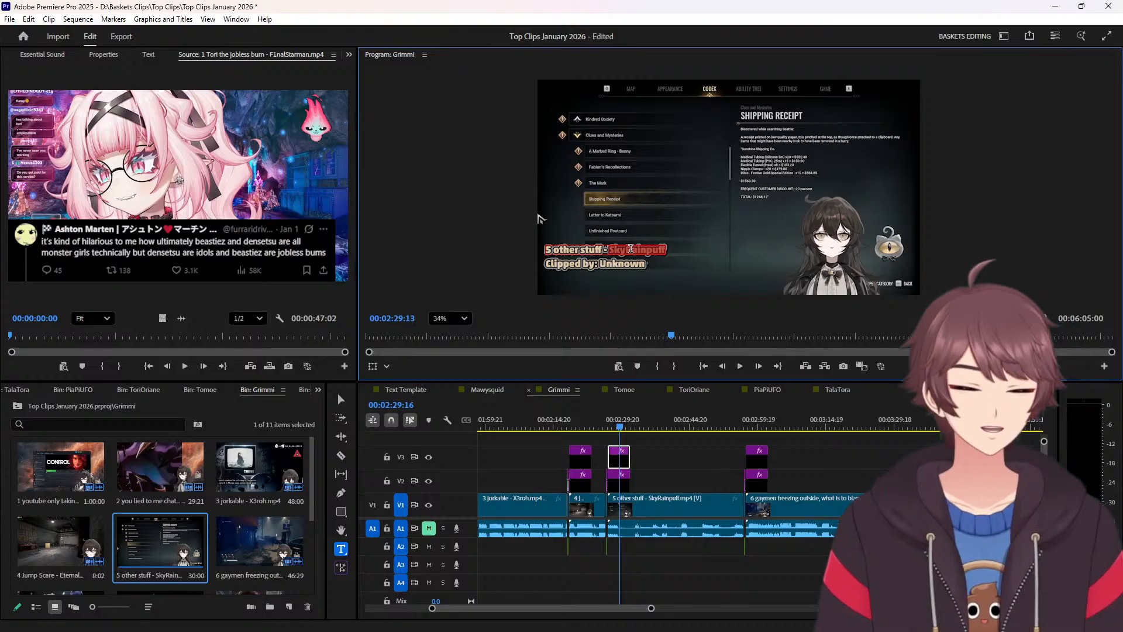
key("BackSpace")
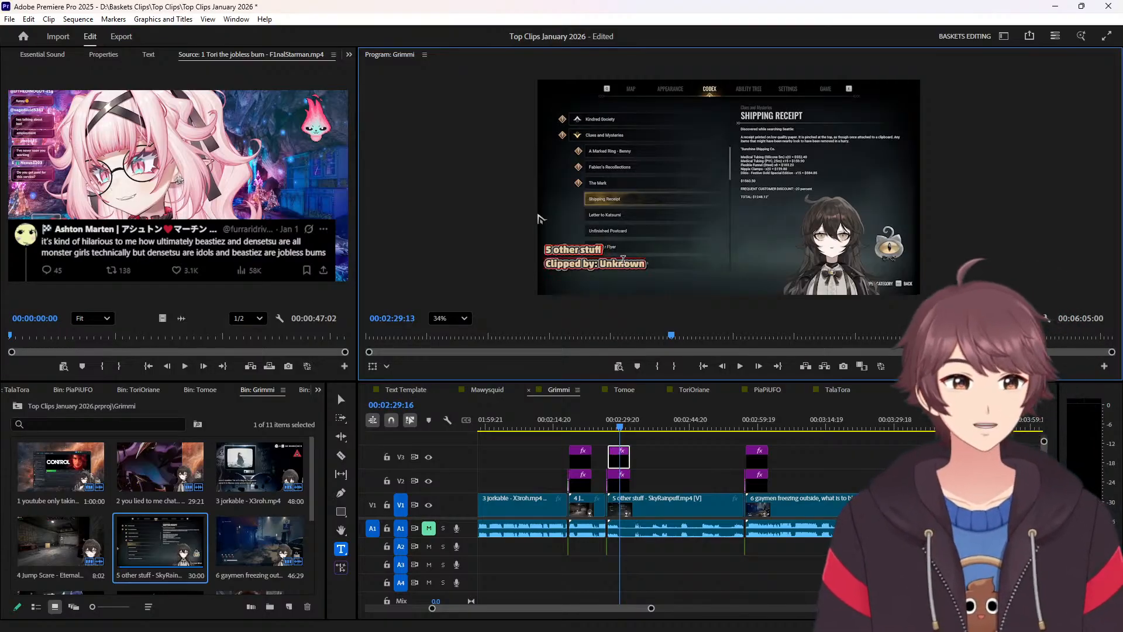
key("Delete")
key("Delete")
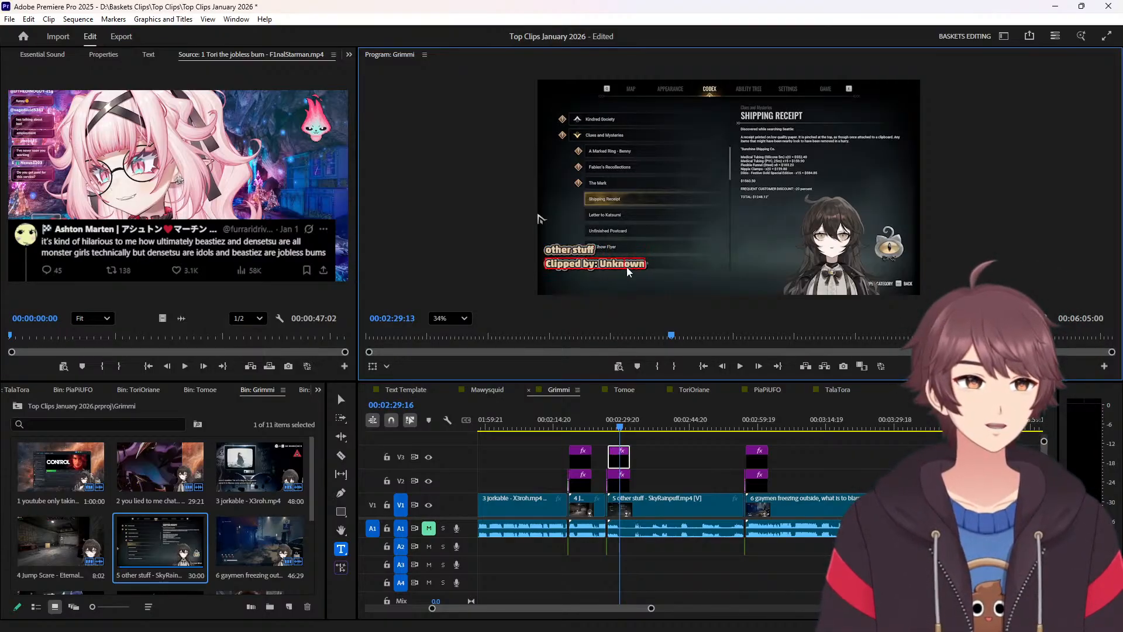
double_click(627, 267)
key("ctrl+v")
Replace the title placeholder on Grimmi clip 4 with its source file name, without the .mp4 extension.
left_click(580, 426)
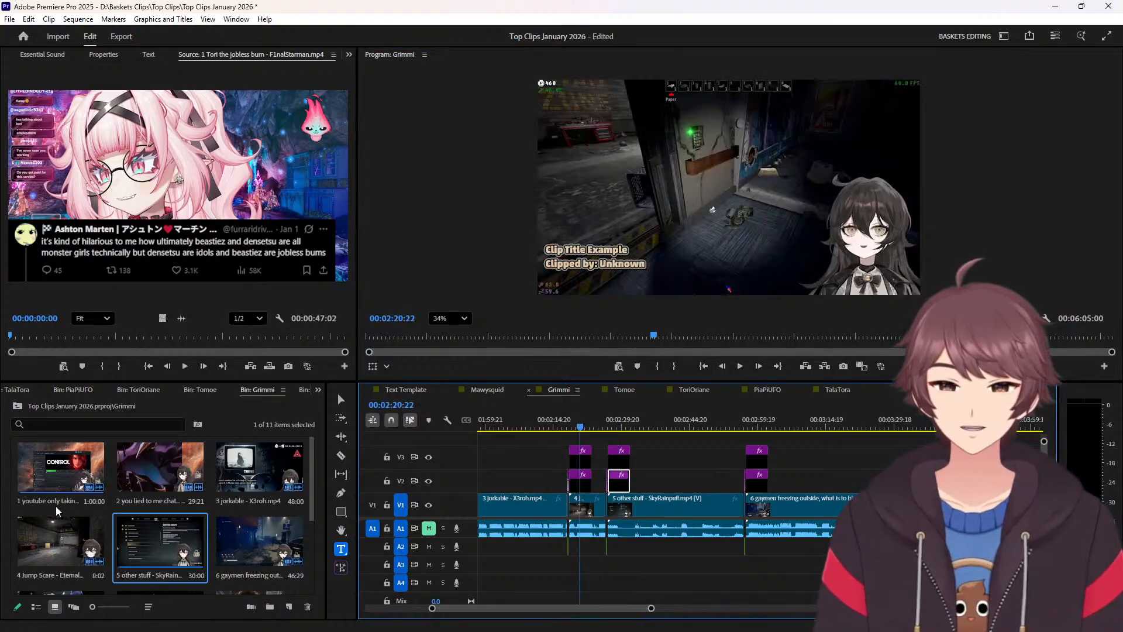
left_click(57, 573)
left_click(58, 573)
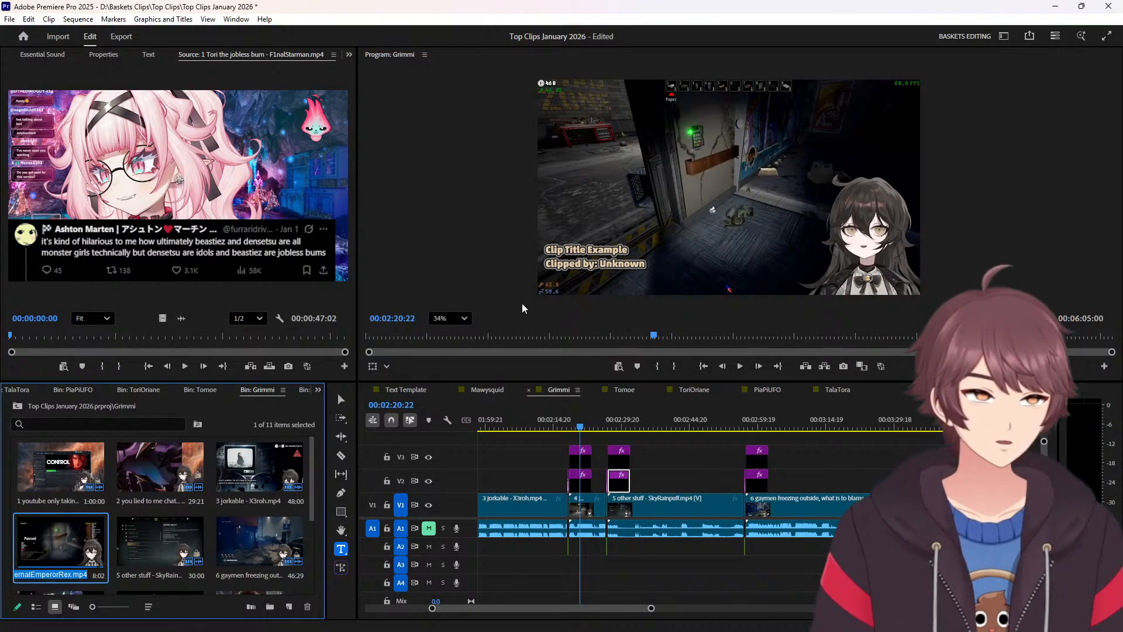
triple_click(588, 249)
type("4 Jump Scare - EternalEmperorRex")
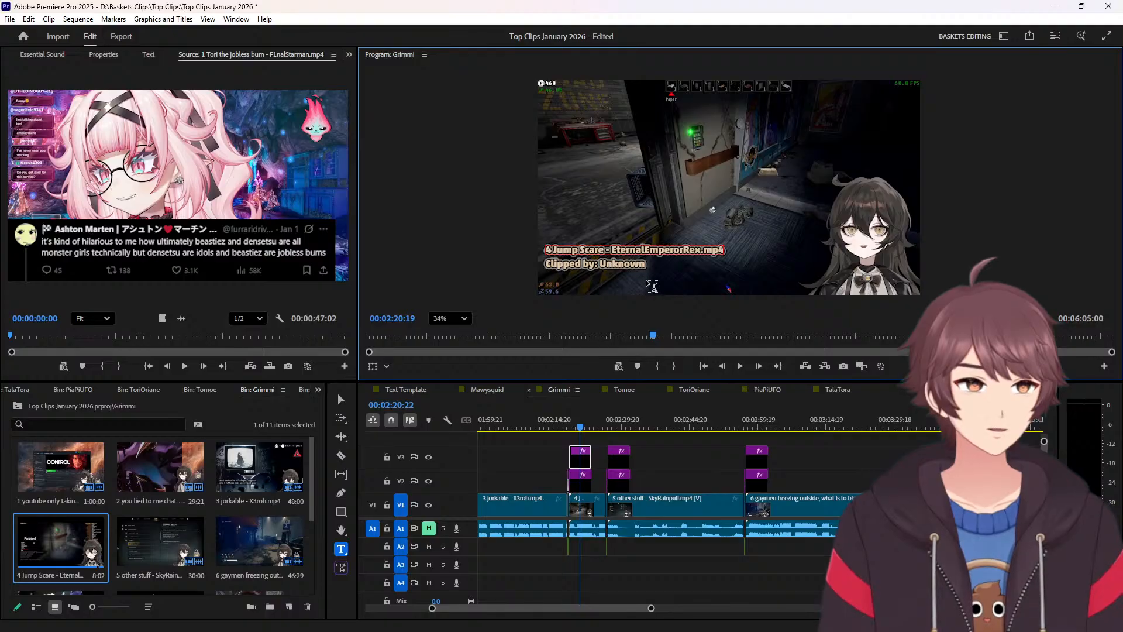
Trim clip 4's title to "Jump Scare" and replace "Unknown" in its credit line with the clipper's username.
double_click(651, 249)
key("ctrl+c")
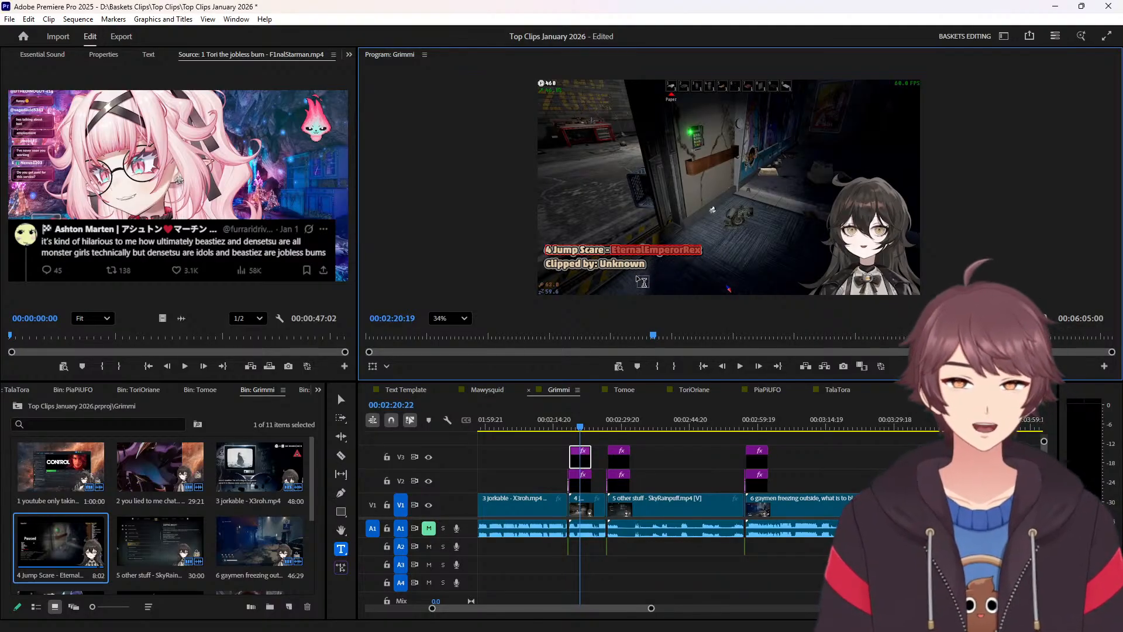
key("BackSpace")
key("BackSpace")
key("BackSpace")
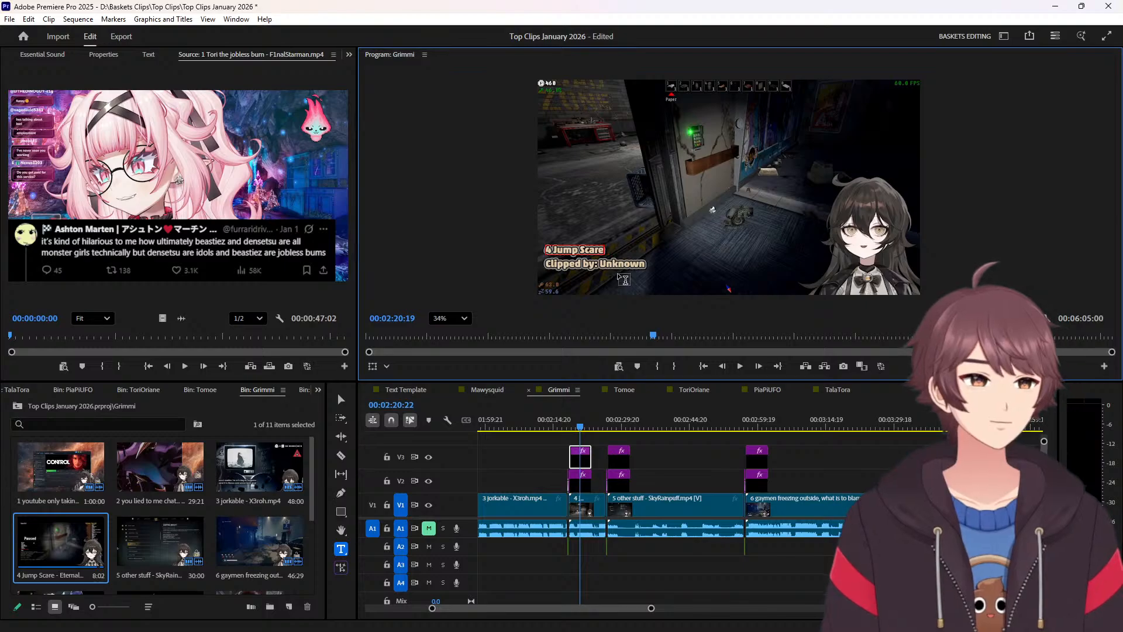
key("Home")
key("Delete")
key("Delete")
double_click(622, 262)
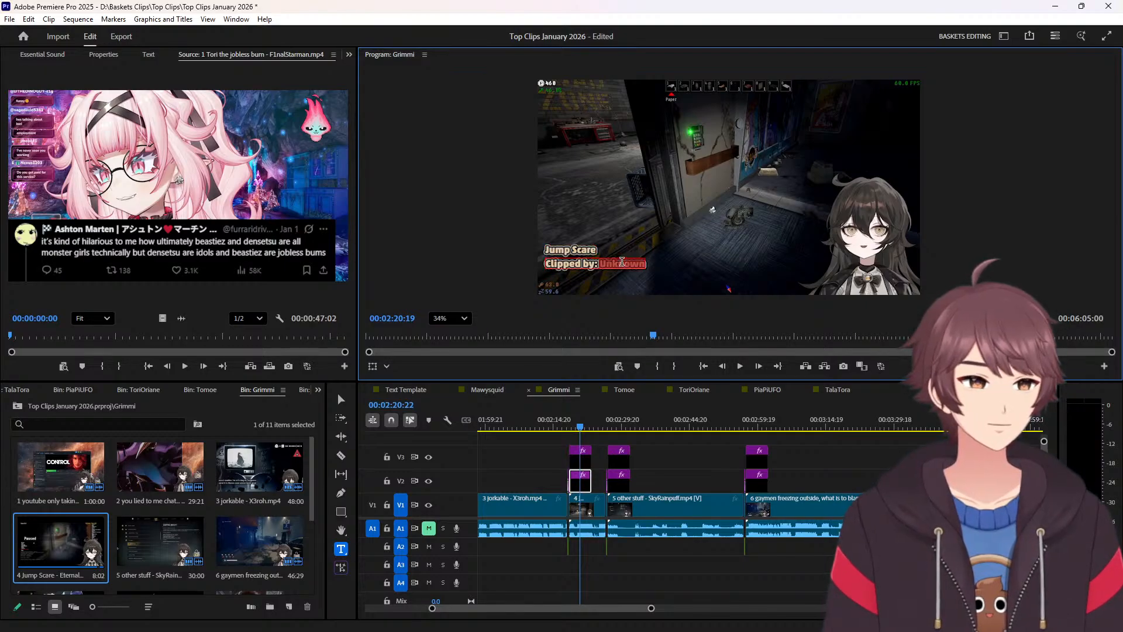
key("ctrl+v")
Replace the title placeholder on Grimmi clip 3 with its source file name, without the .mp4 extension.
scroll(548, 477, "up", 5)
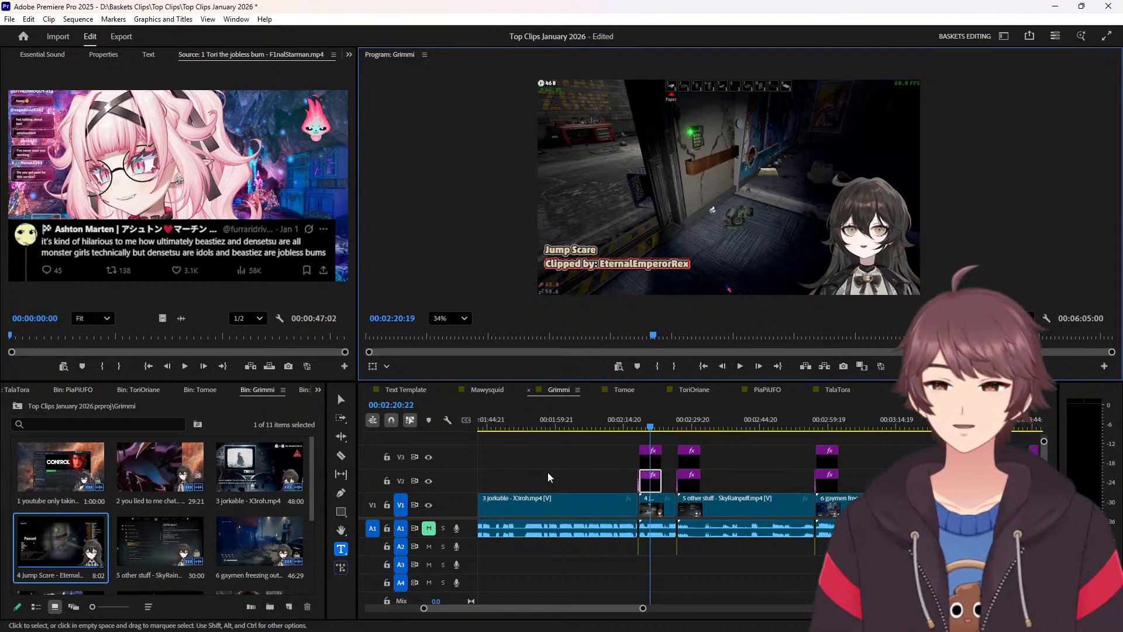
scroll(547, 472, "up", 10)
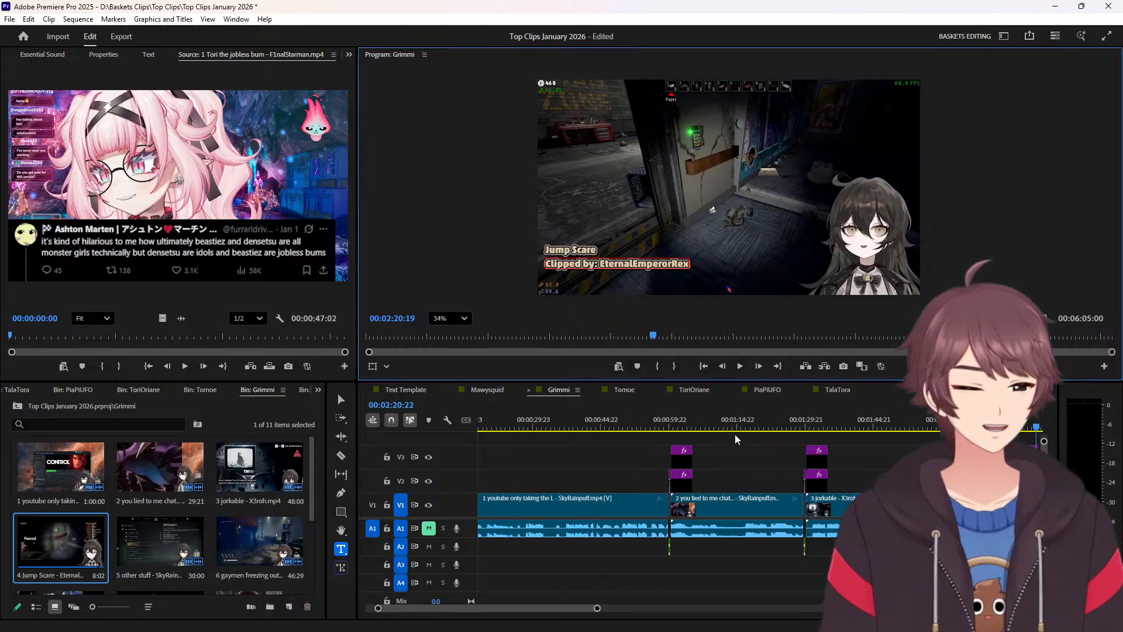
left_click(836, 429)
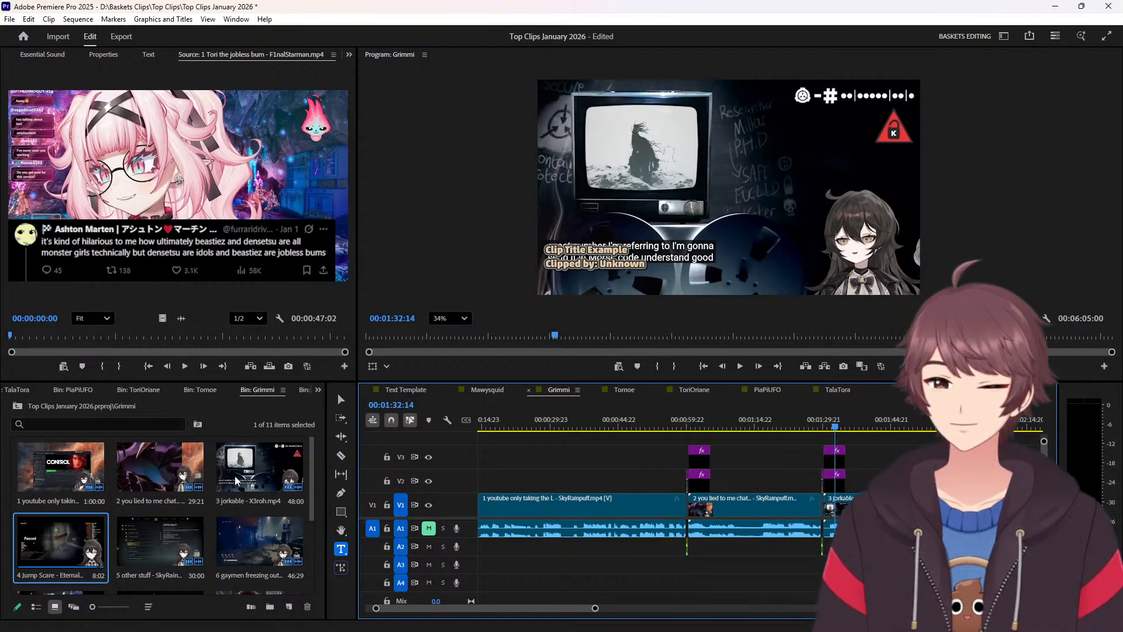
left_click(264, 502)
key("ctrl+c")
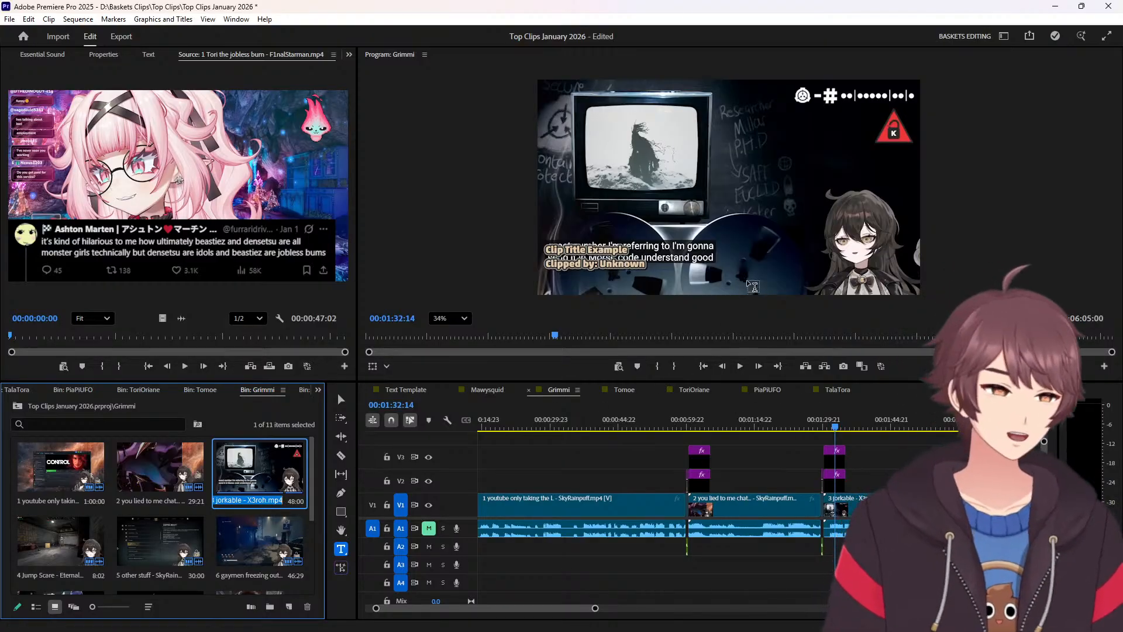
left_click(612, 251)
key("ctrl+a")
key("ctrl+v")
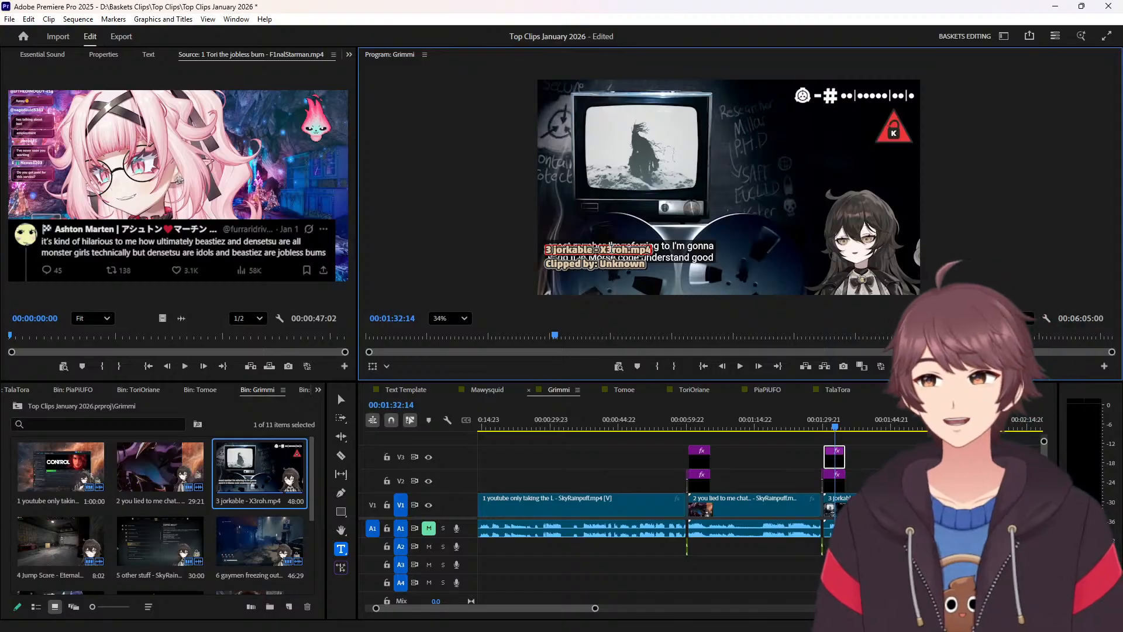
key("BackSpace")
key("BackSpace")
key("BackSpace")
key("BackSpace")
Trim clip 3's title to "jorkable" and replace "Unknown" in its credit line with the clipper's username.
double_click(621, 246)
key("ctrl+c")
key("BackSpace")
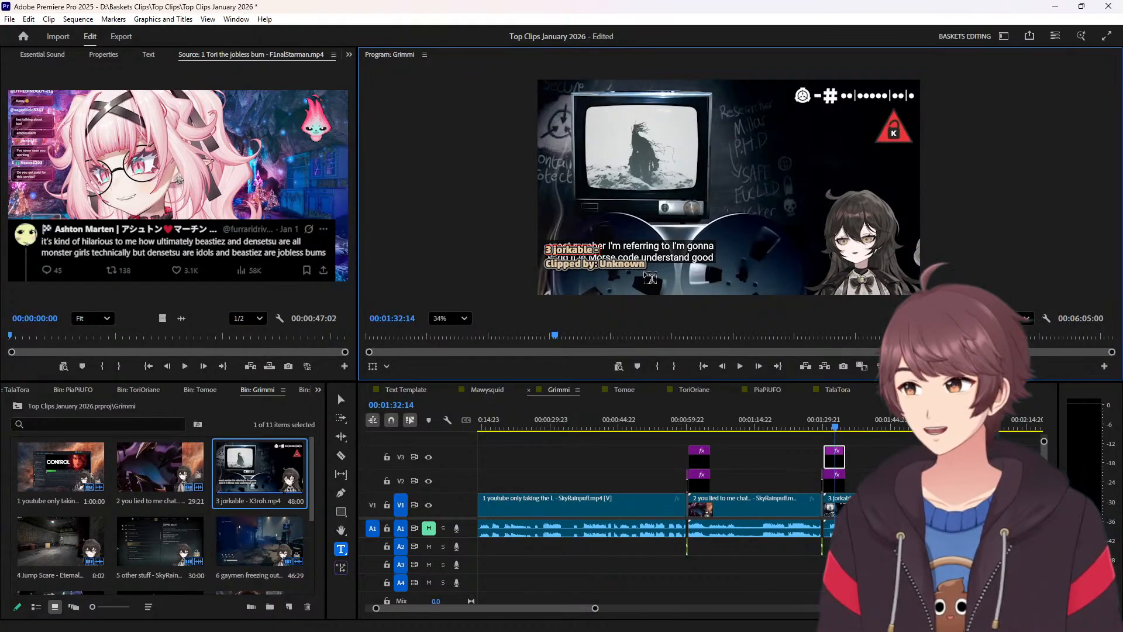
key("BackSpace")
key("BackSpace")
key("Delete")
key("Delete")
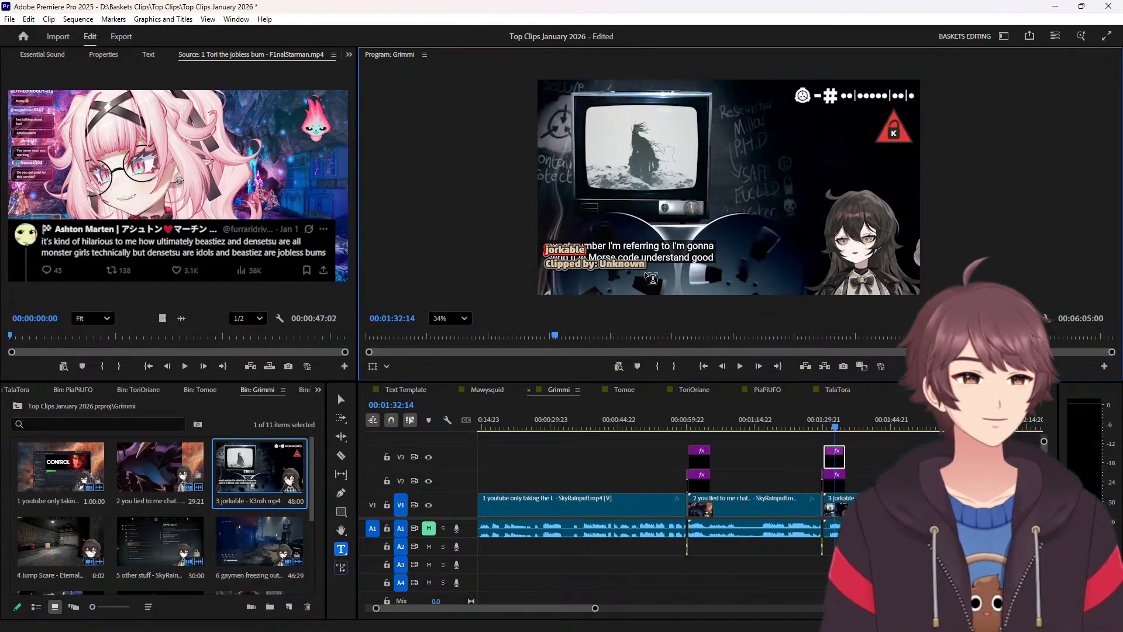
left_click(631, 264)
key("BackSpace")
key("ctrl+v")
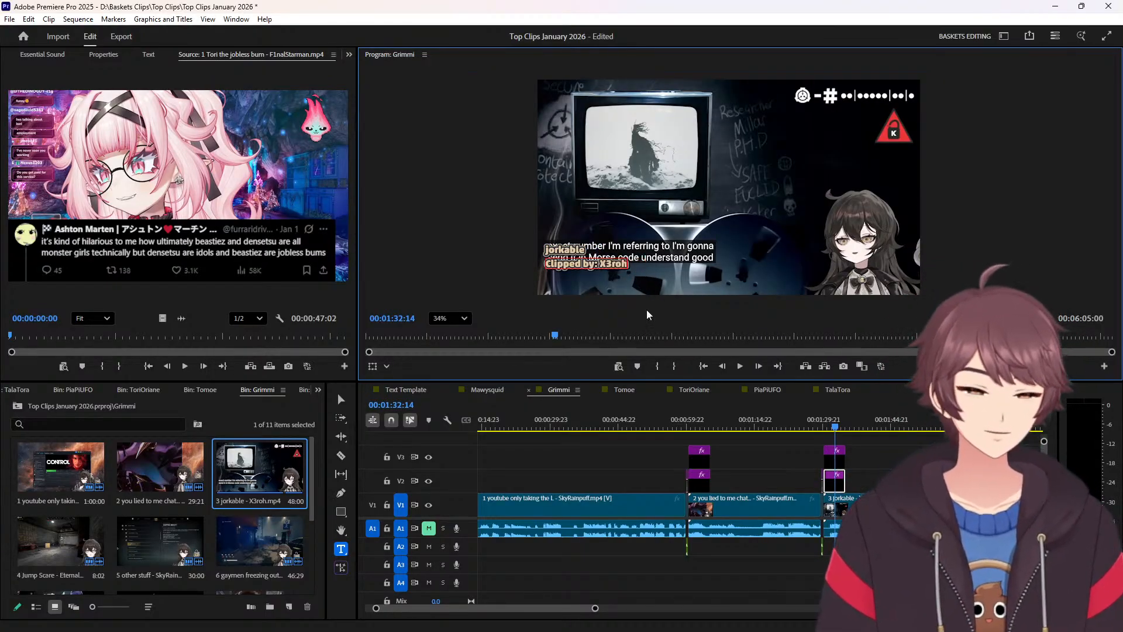
Replace the title placeholder on Grimmi clip 2 with its source file name, without the .mp4 extension.
left_click(701, 422)
left_click(170, 497)
left_click(164, 503)
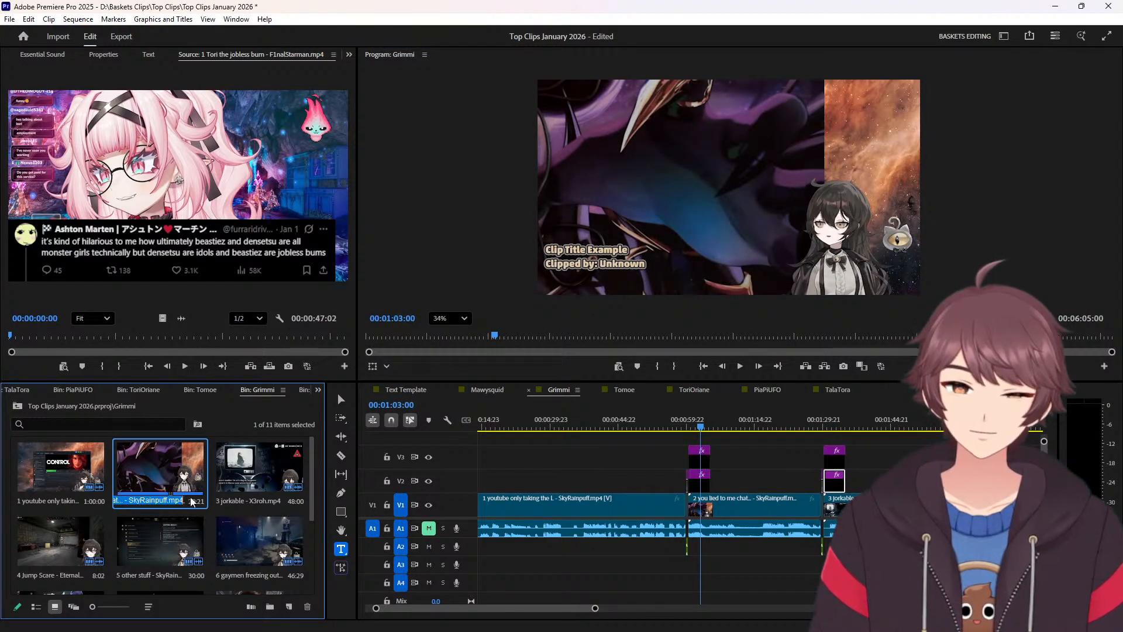
triple_click(621, 250)
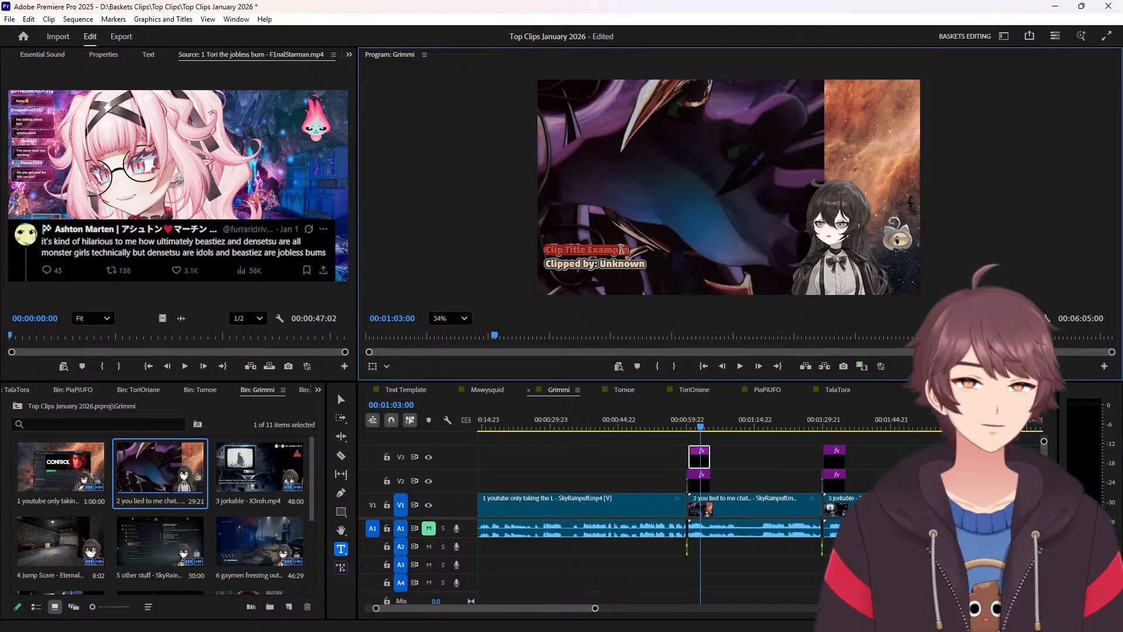
type("2 you lied to me chat... - SkyRainpuff.mp4")
key("BackSpace")
key("BackSpace")
key("BackSpace")
key("BackSpace")
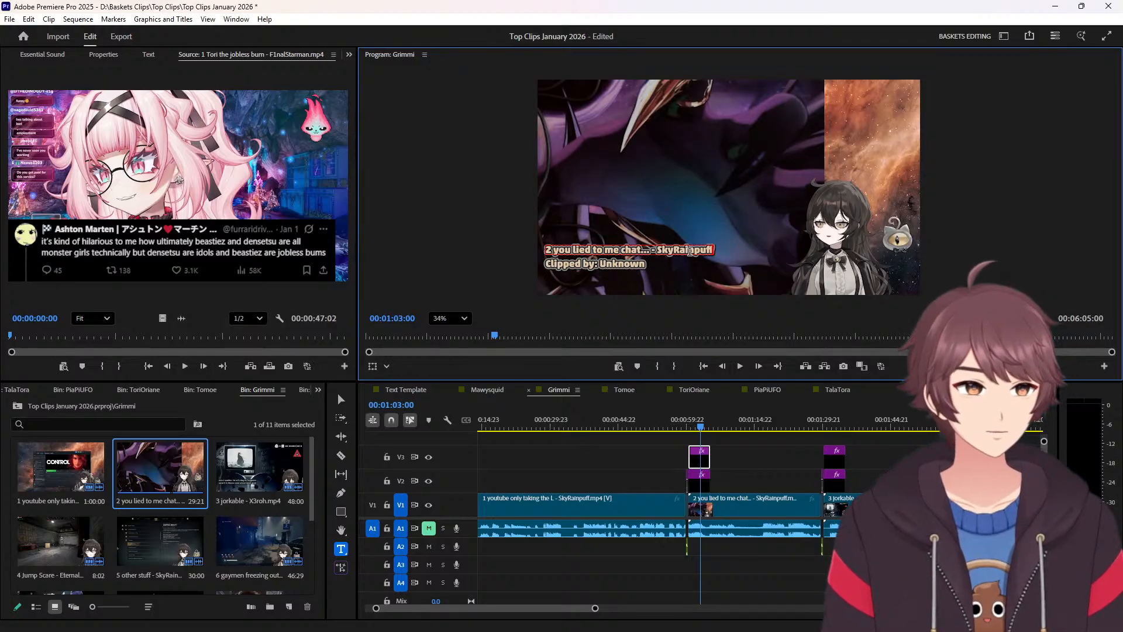
Trim clip 2's title to "you lied to me chat..." and replace "Unknown" in its credit line with the clipper's username.
double_click(691, 251)
key("ctrl+c")
key("BackSpace")
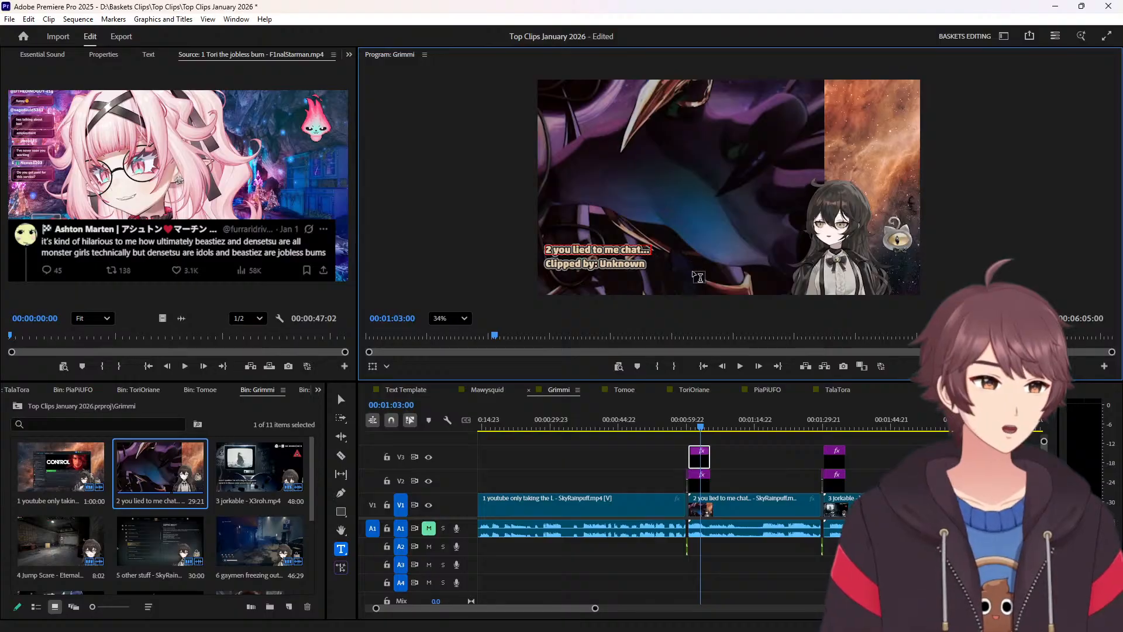
key("Home")
key("Delete")
key("Delete")
double_click(630, 263)
key("BackSpace")
key("ctrl+v")
Replace the title placeholder on Grimmi clip 1 with its source file name, without the .mp4 extension.
scroll(585, 462, "up", 2)
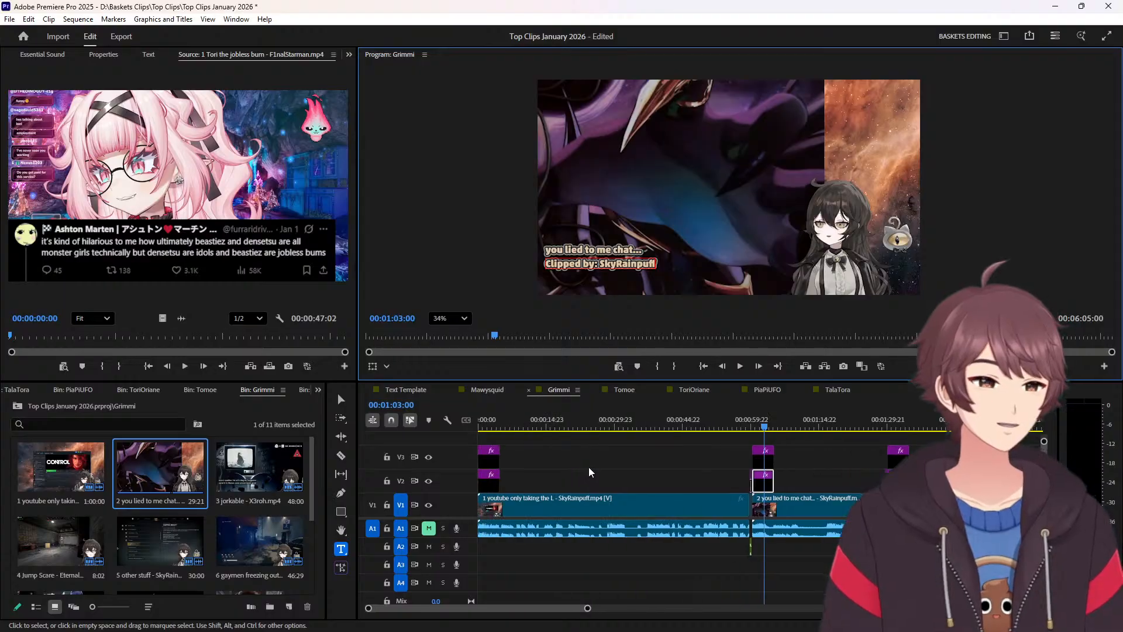
left_click(489, 422)
left_click(64, 501)
left_click(64, 500)
key("ctrl+c")
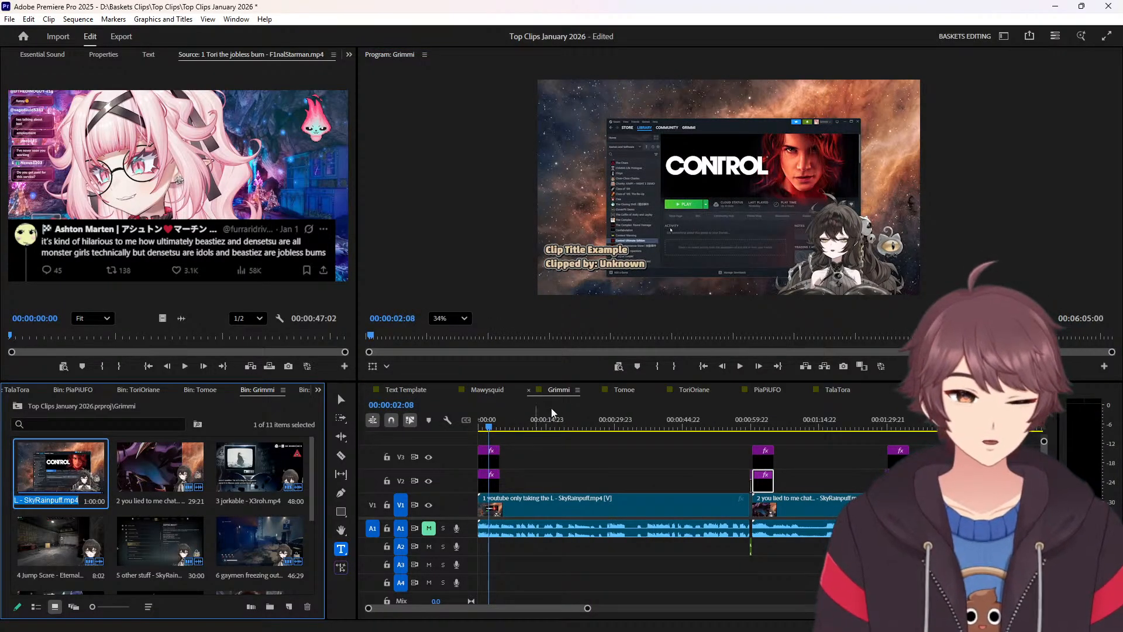
triple_click(627, 252)
key("ctrl+v")
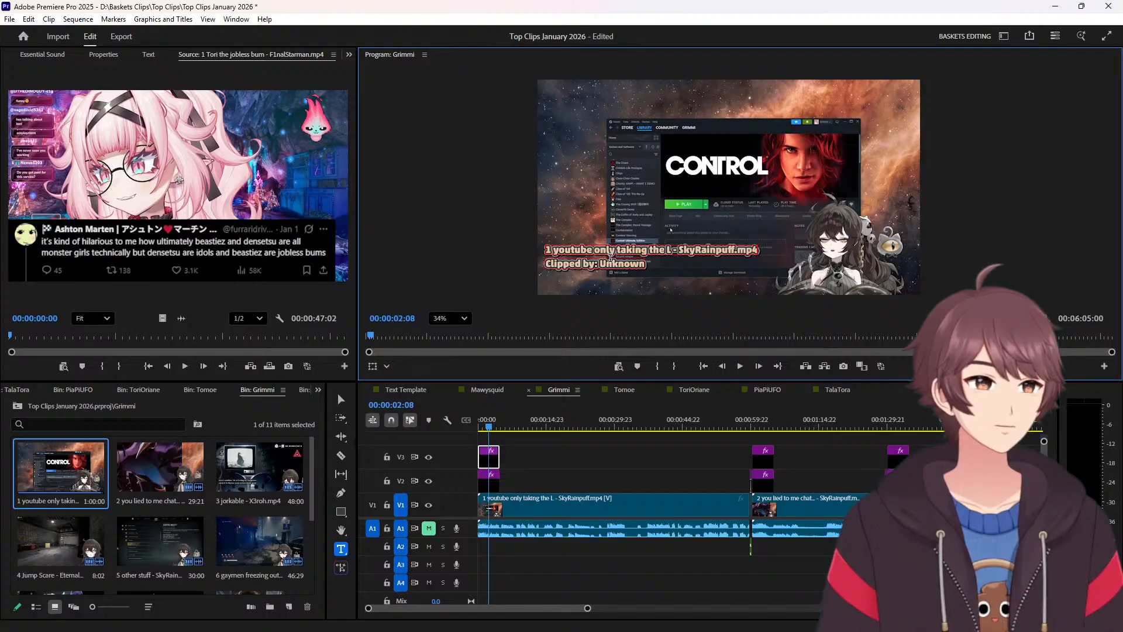
key("BackSpace")
key("BackSpace")
key("BackSpace")
key("BackSpace")
Trim clip 1's title to "youtube only taking the L" and replace "Unknown" in its credit line with the clipper's username.
key("BackSpace")
key("BackSpace")
key("BackSpace")
key("BackSpace")
key("BackSpace")
key("BackSpace")
key("BackSpace")
key("BackSpace")
key("BackSpace")
key("BackSpace")
key("BackSpace")
key("BackSpace")
key("BackSpace")
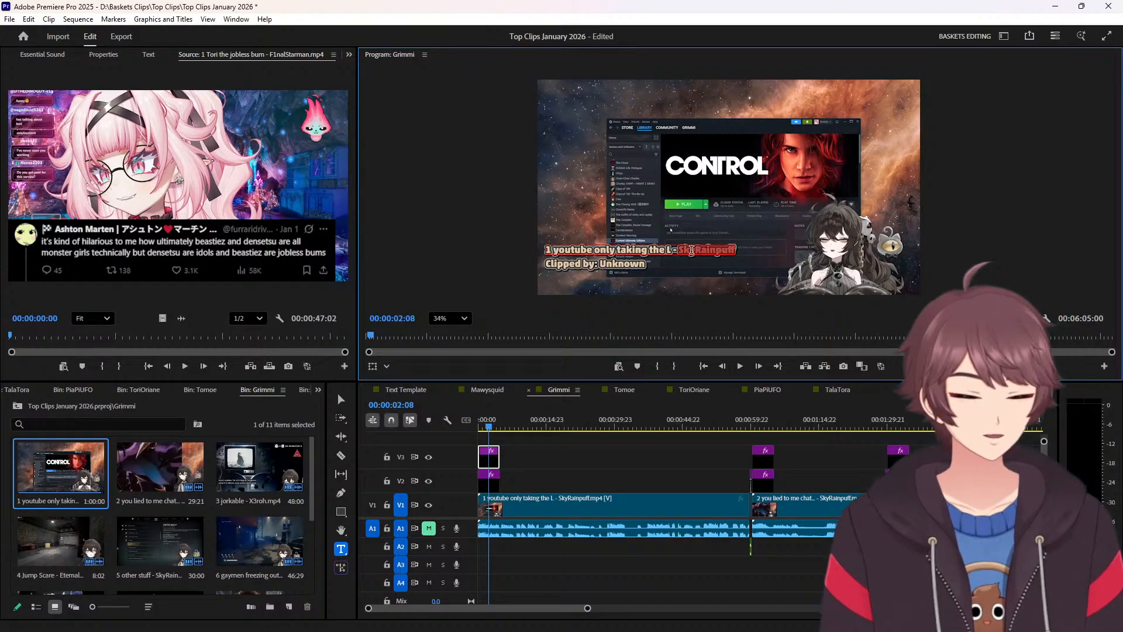
key("Home")
key("Delete")
key("Delete")
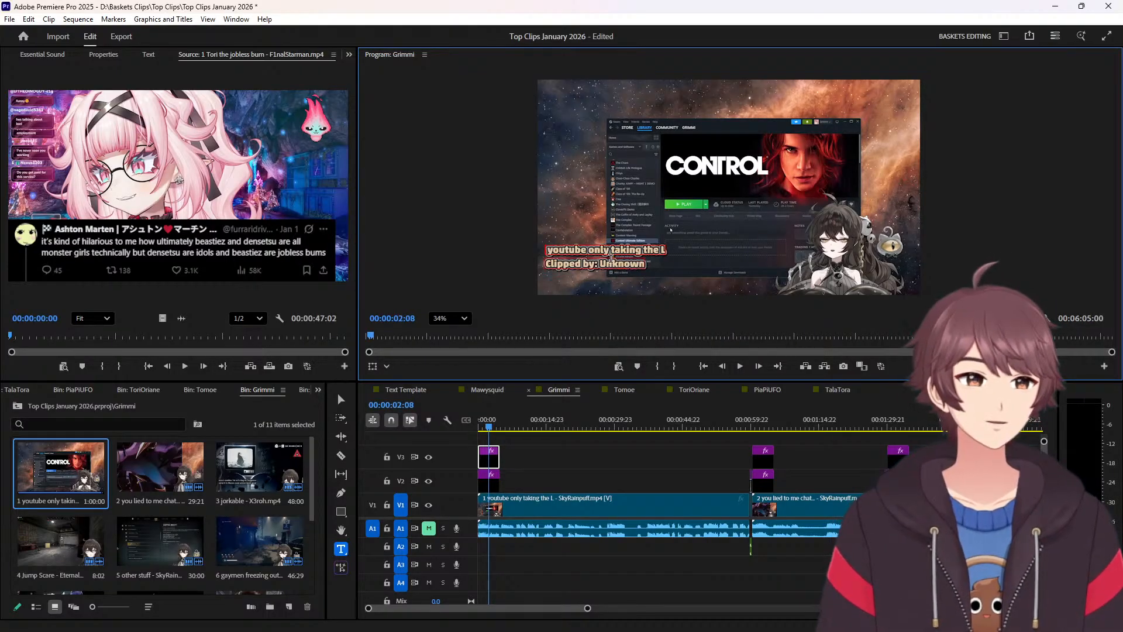
double_click(630, 264)
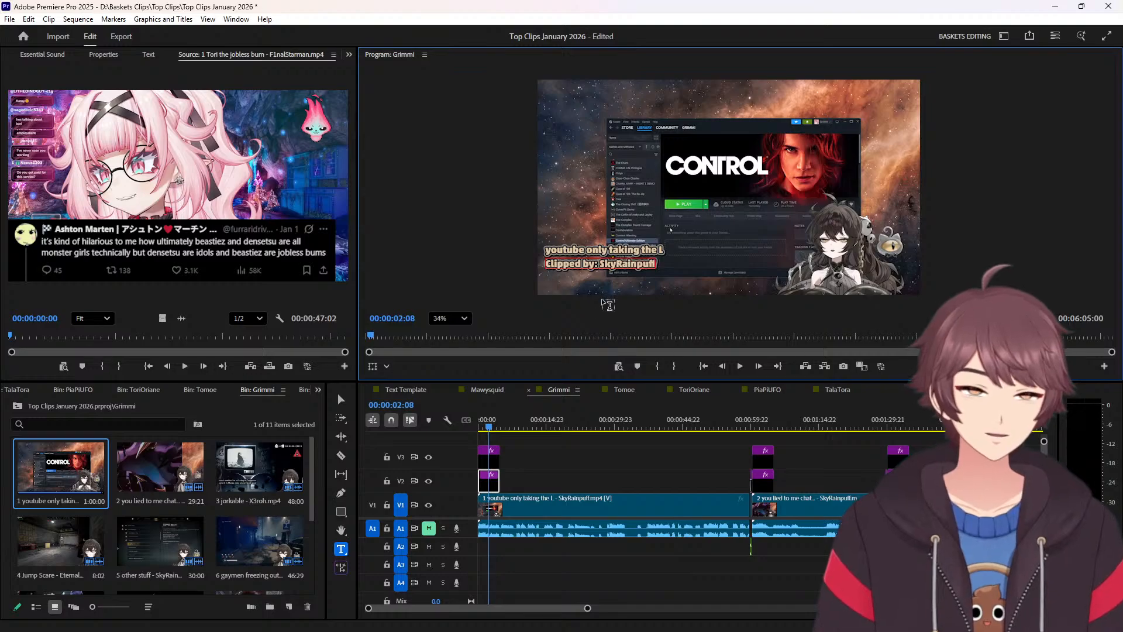
Switch to the Mawysquid sequence and bring up the first clips in the Mawysquid bin.
left_click(487, 390)
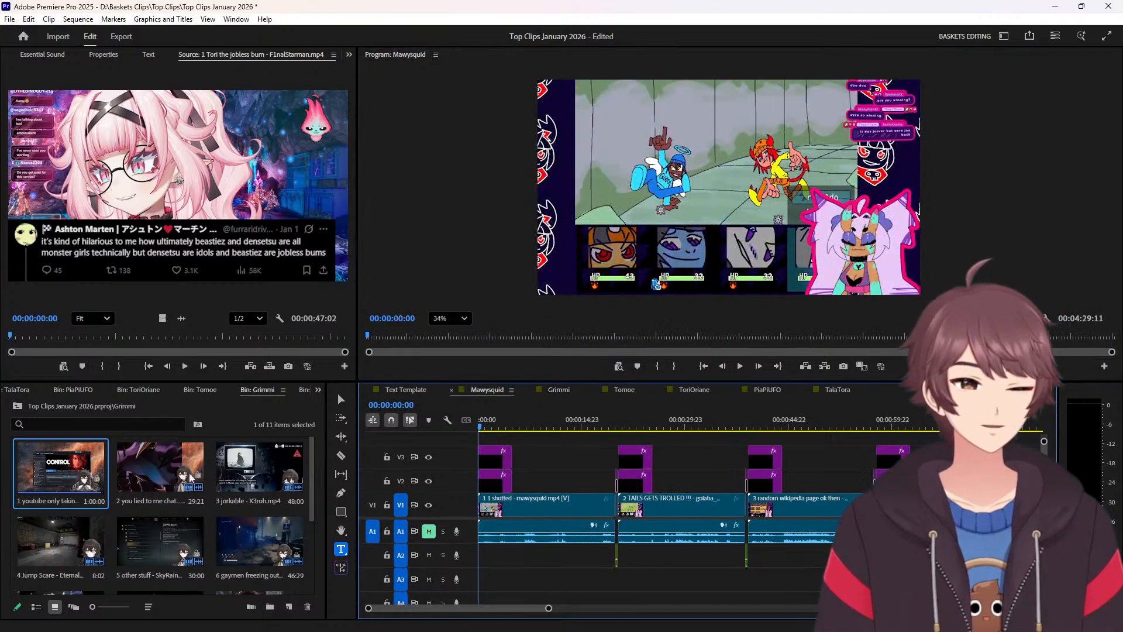
left_click(284, 390)
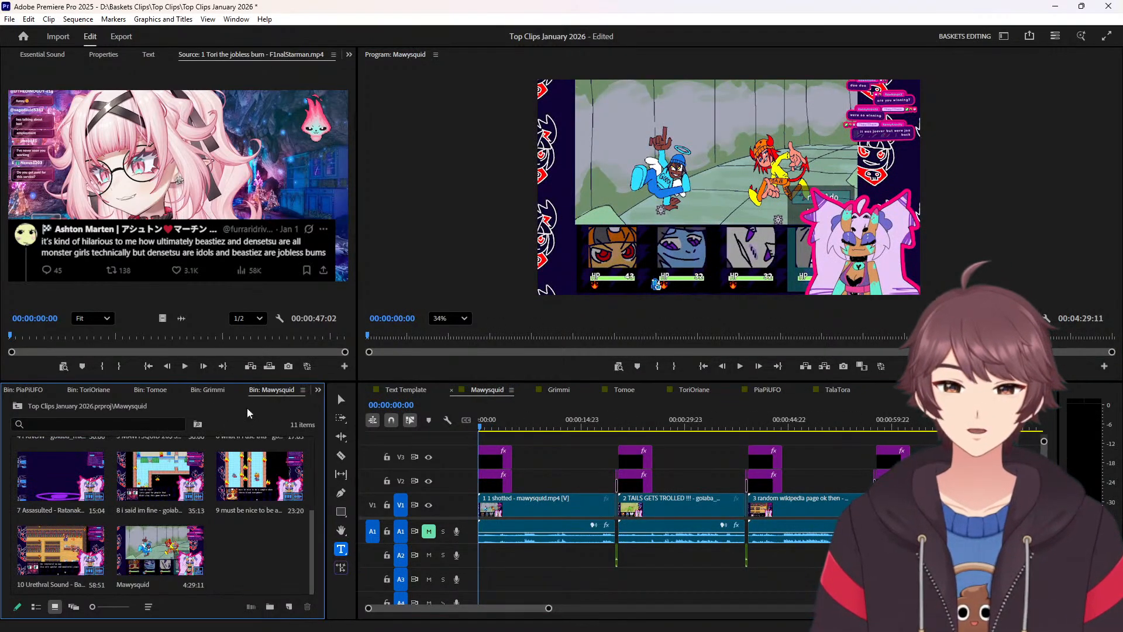
left_click(62, 584)
left_click(62, 584)
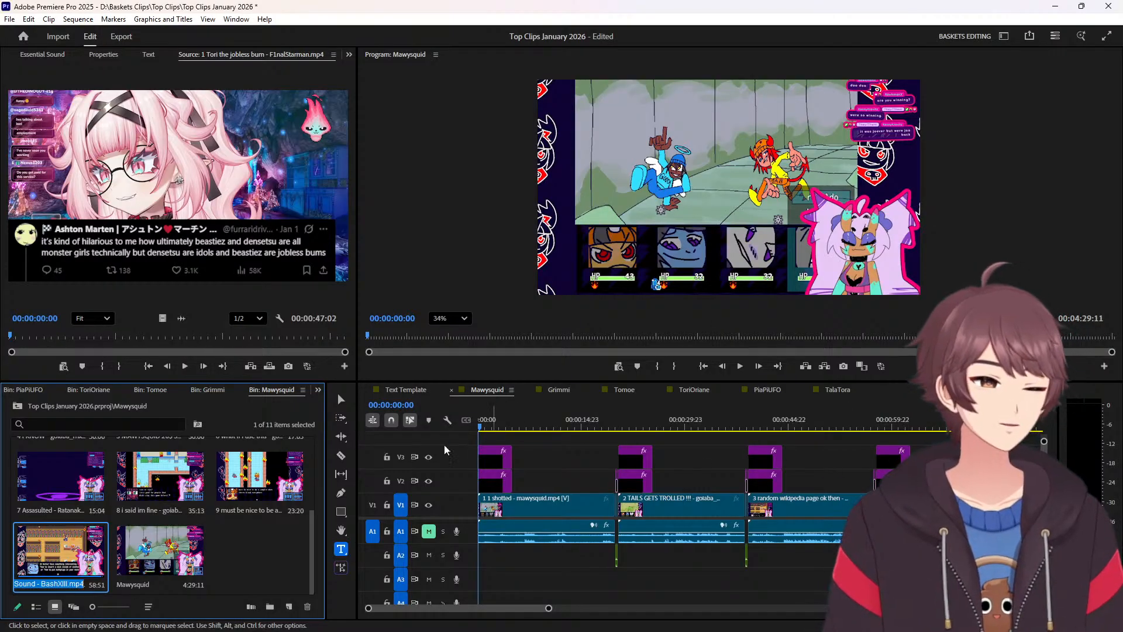
scroll(202, 456, "up", 5)
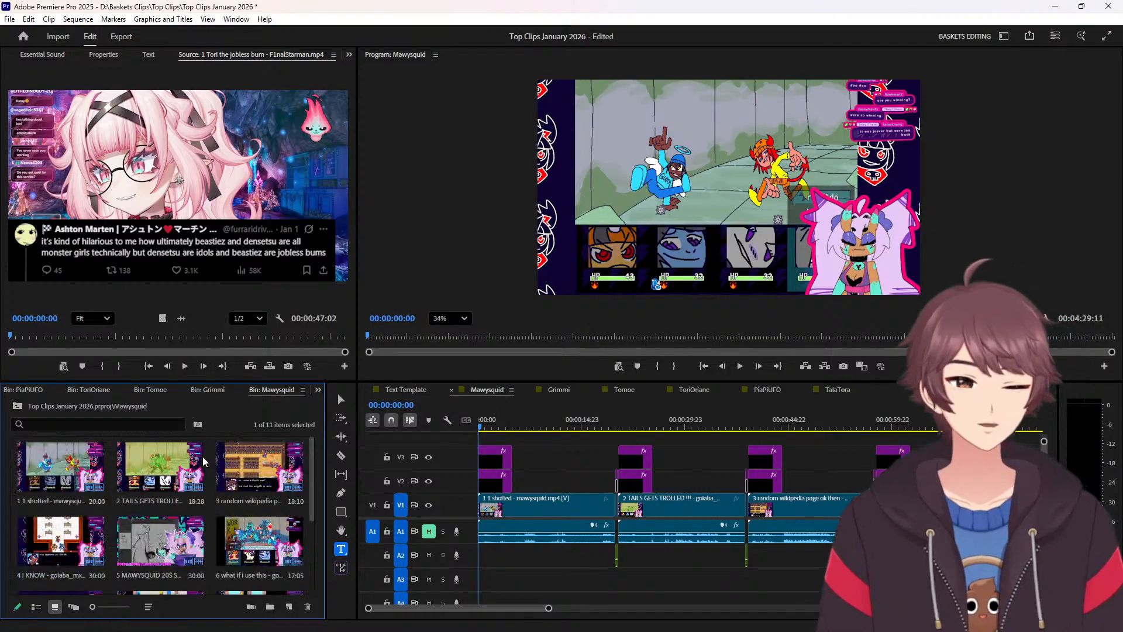
Replace the title placeholder on Mawysquid clip 1 with its source file name, without the .mp4 extension.
left_click(75, 503)
key("space")
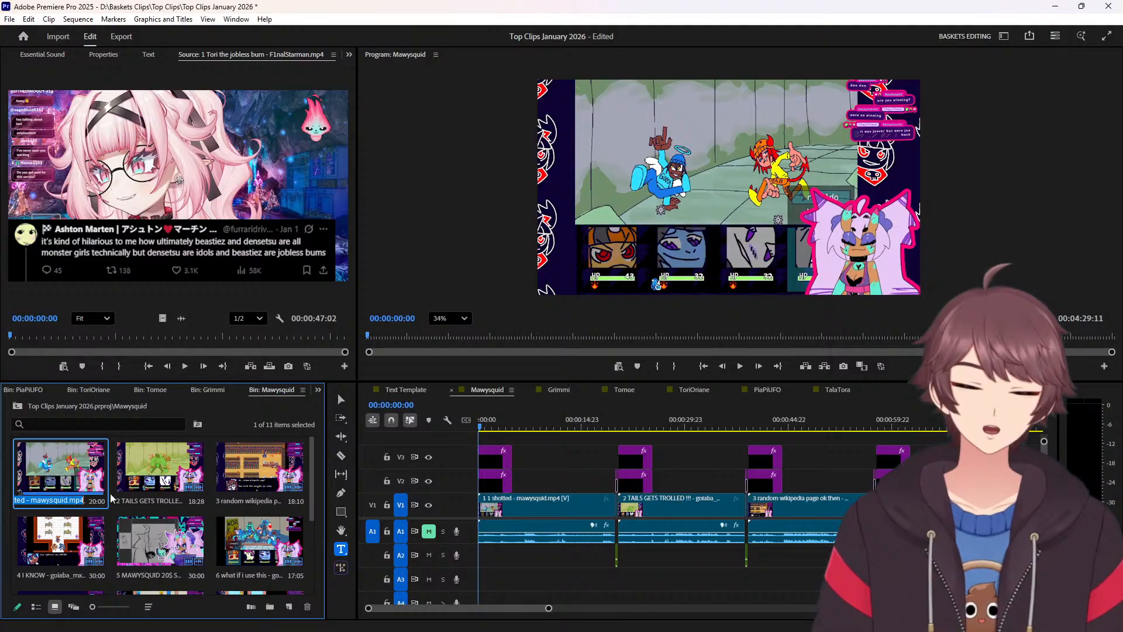
triple_click(576, 250)
type("1 1 shotted - mawysquid.mp4")
key("BackSpace")
key("BackSpace")
key("BackSpace")
key("BackSpace")
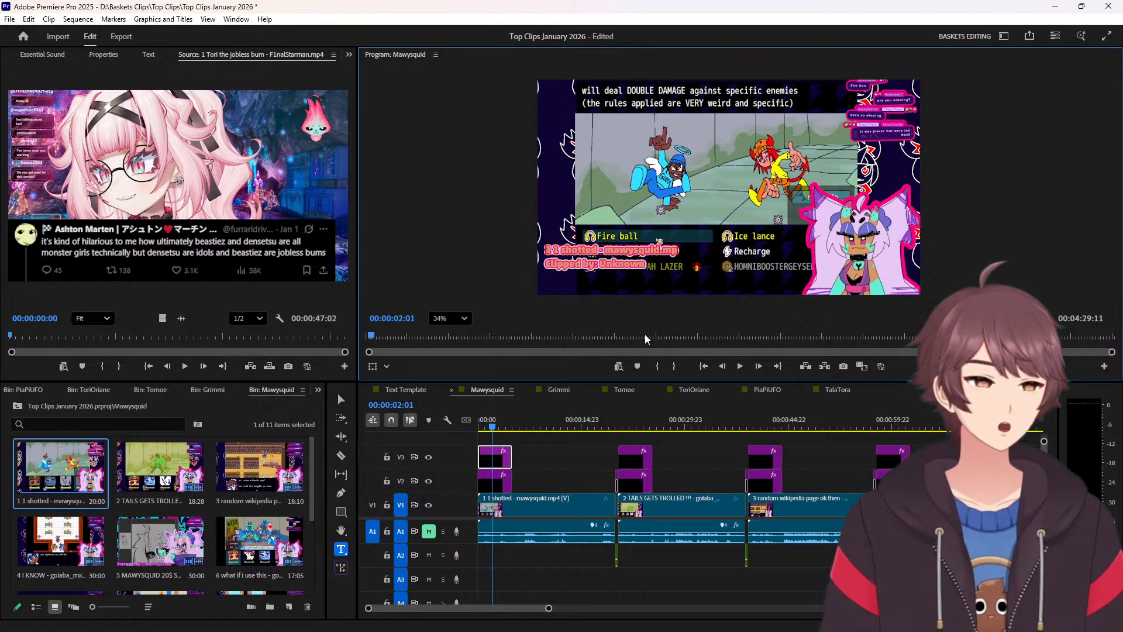
Trim clip 1's title to "1 shotted" and replace "Unknown" in its credit line with the clipper's username.
key("Home")
key("Delete")
key("Delete")
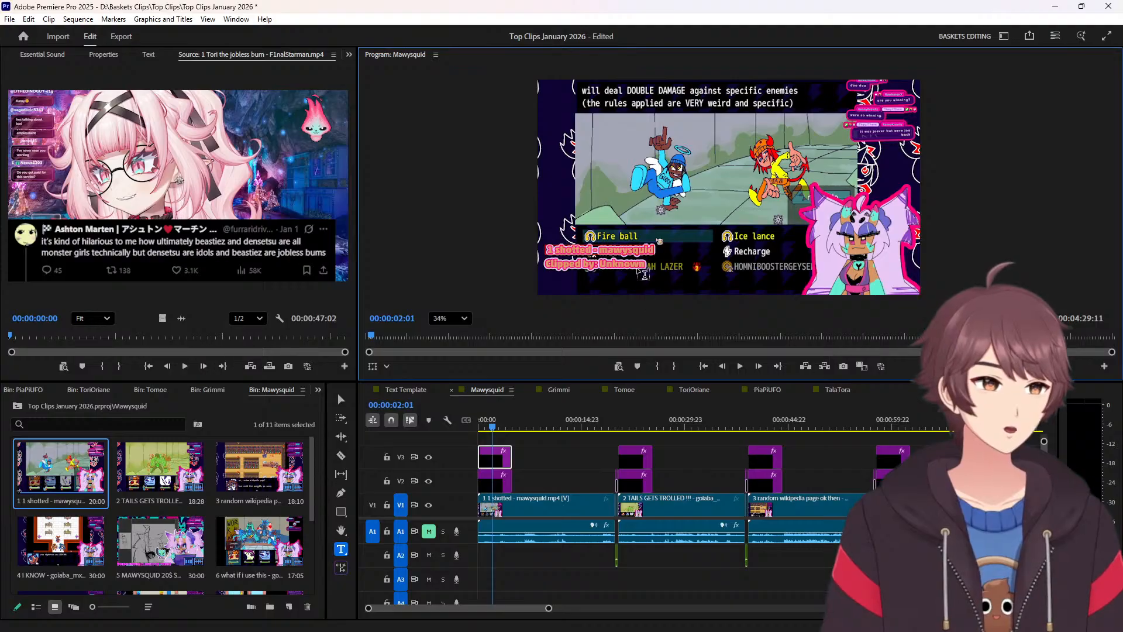
double_click(633, 248)
key("ctrl+c")
key("BackSpace")
key("BackSpace")
key("BackSpace")
key("BackSpace")
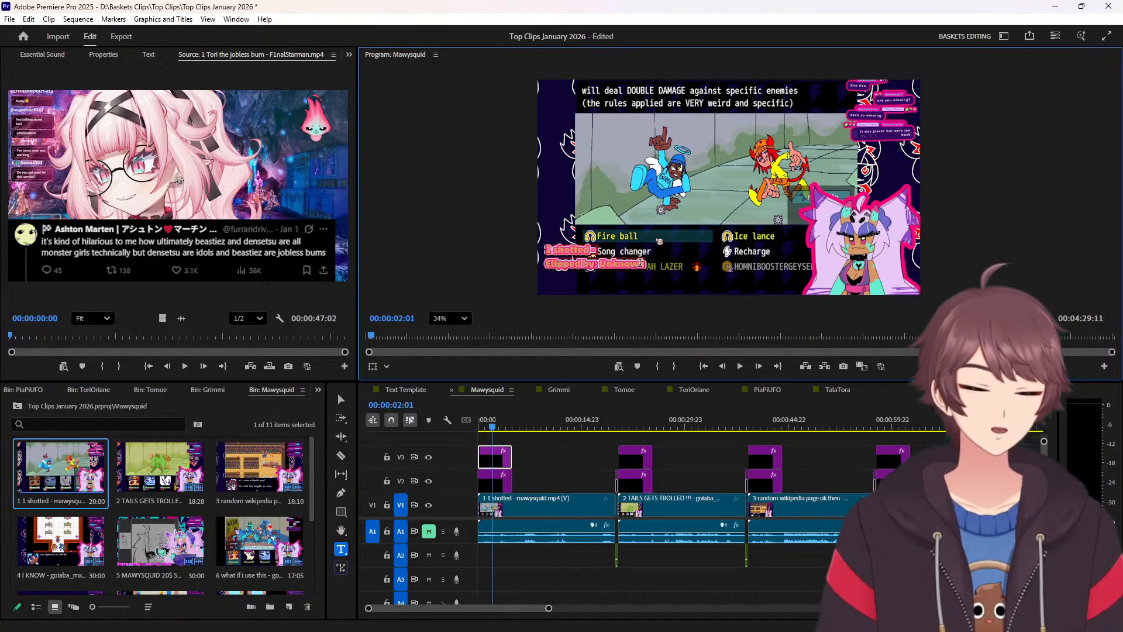
double_click(636, 264)
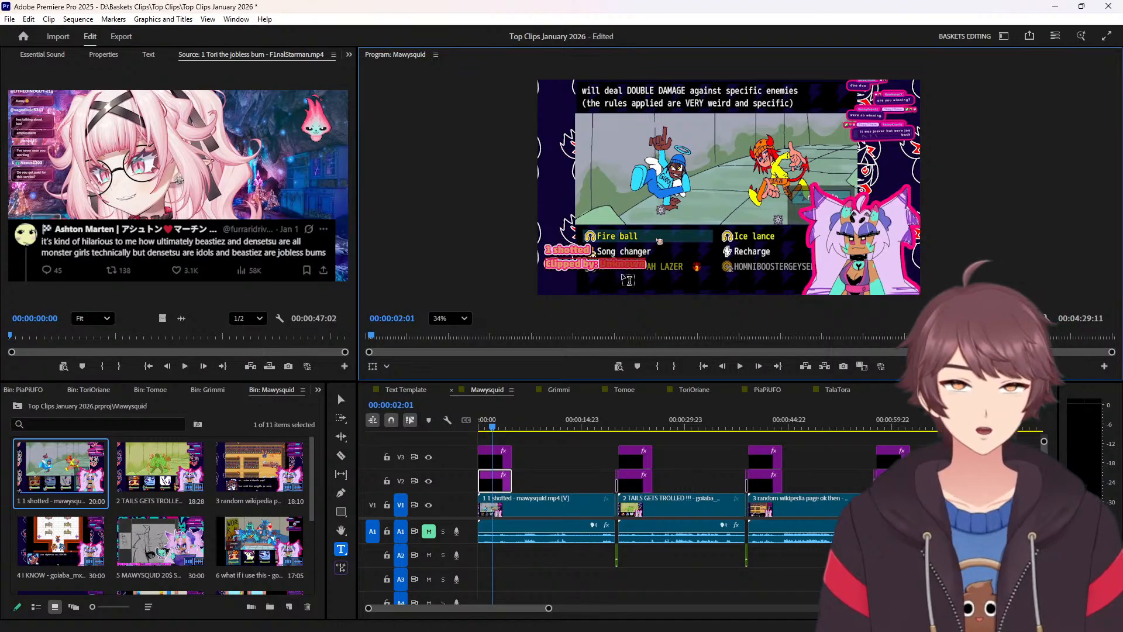
key("ctrl+v")
Replace the title placeholder on Mawysquid clip 2 with its source file name.
left_click(631, 422)
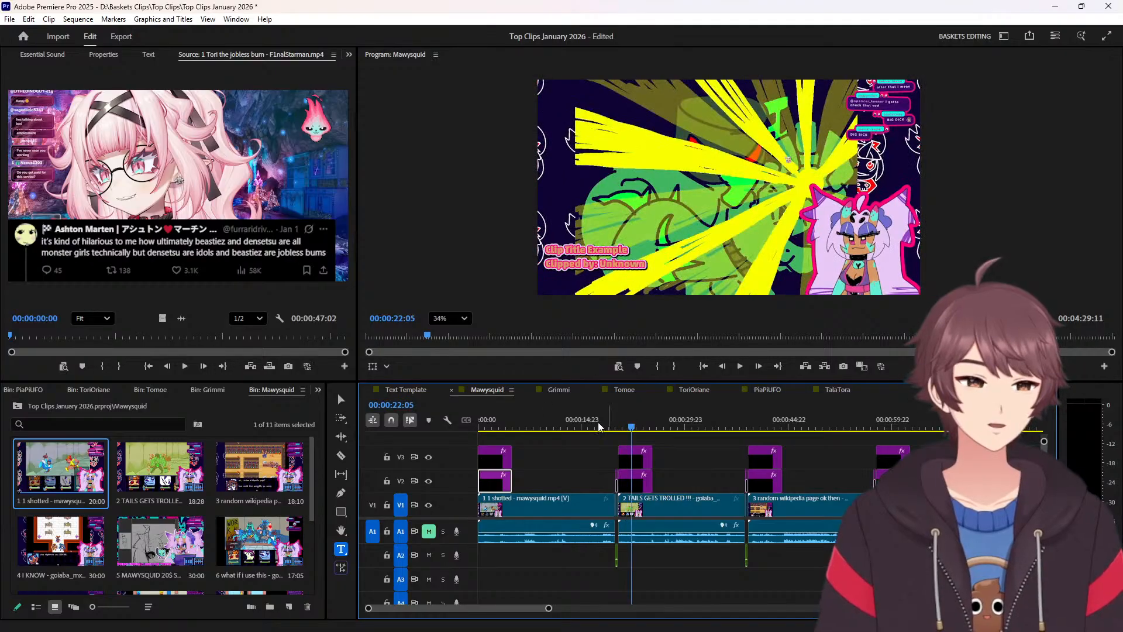
left_click(180, 501)
left_click(171, 500)
key("ctrl+c")
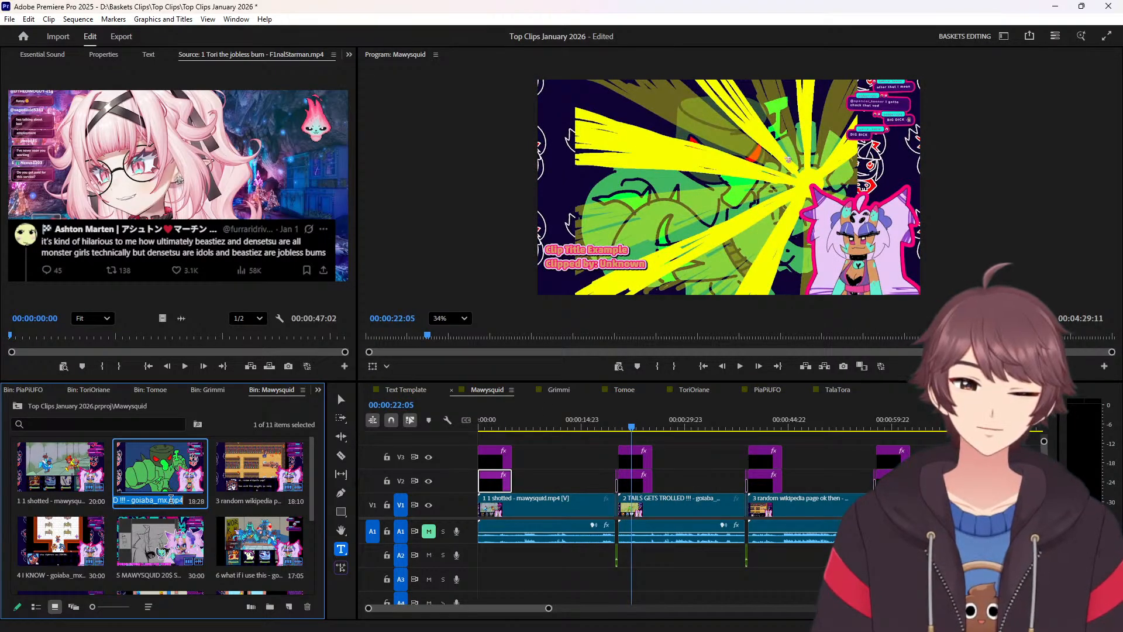
triple_click(607, 248)
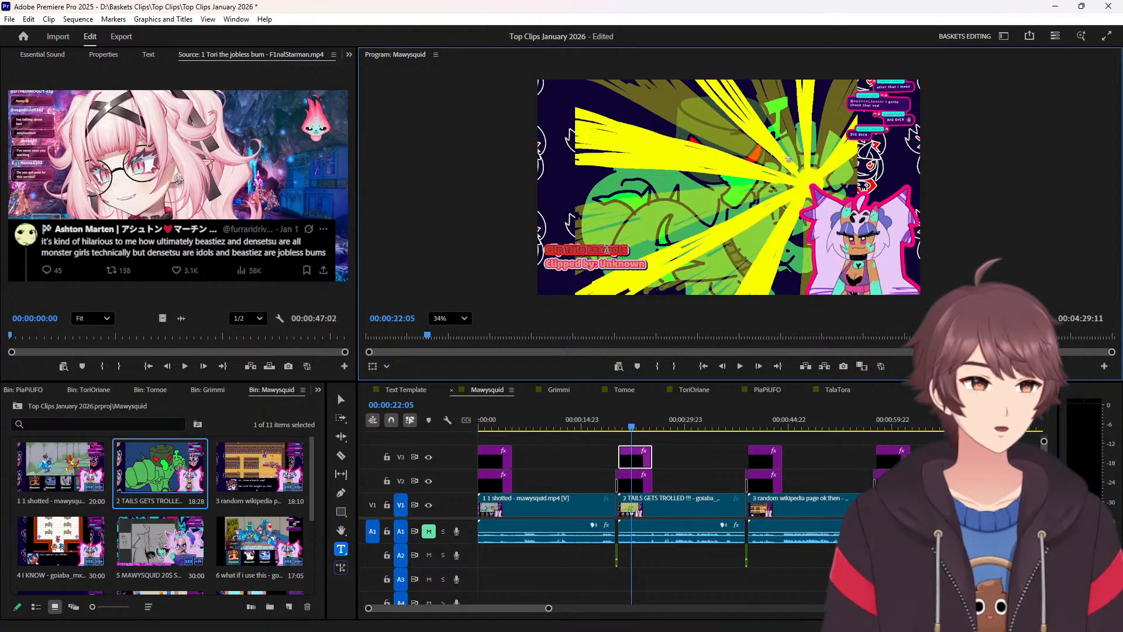
key("ctrl+v")
Trim clip 2's title to "TAILS GETS TROLLED !!!" and replace "Unknown" in its credit line with the clipper's username.
double_click(681, 251)
key("BackSpace")
key("BackSpace")
key("BackSpace")
key("BackSpace")
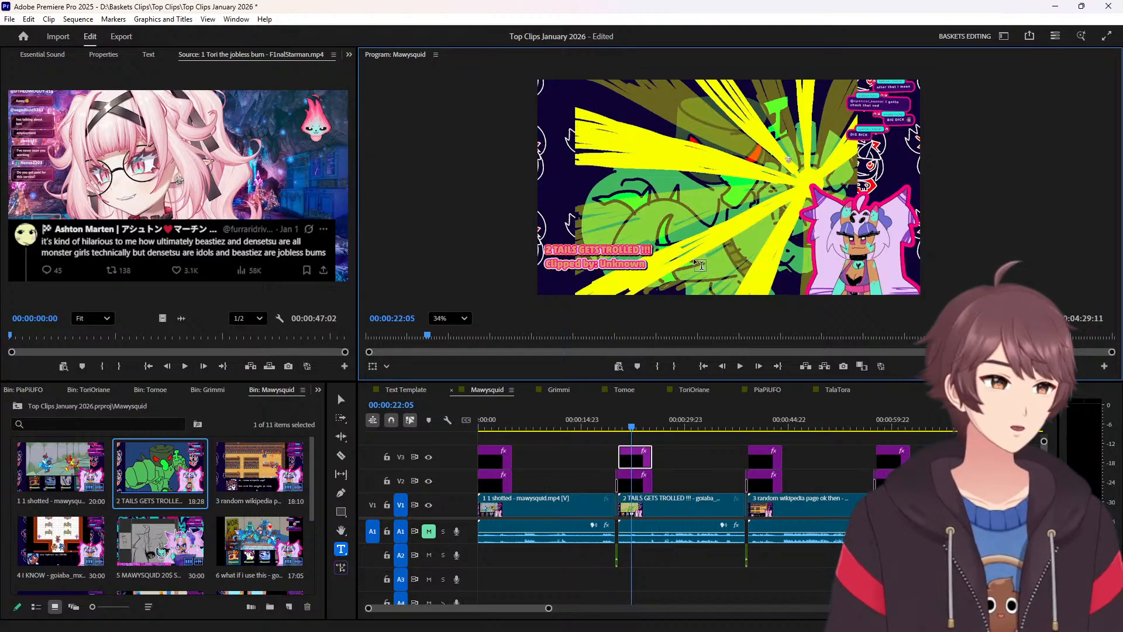
key("Home")
key("Delete")
key("Delete")
double_click(636, 264)
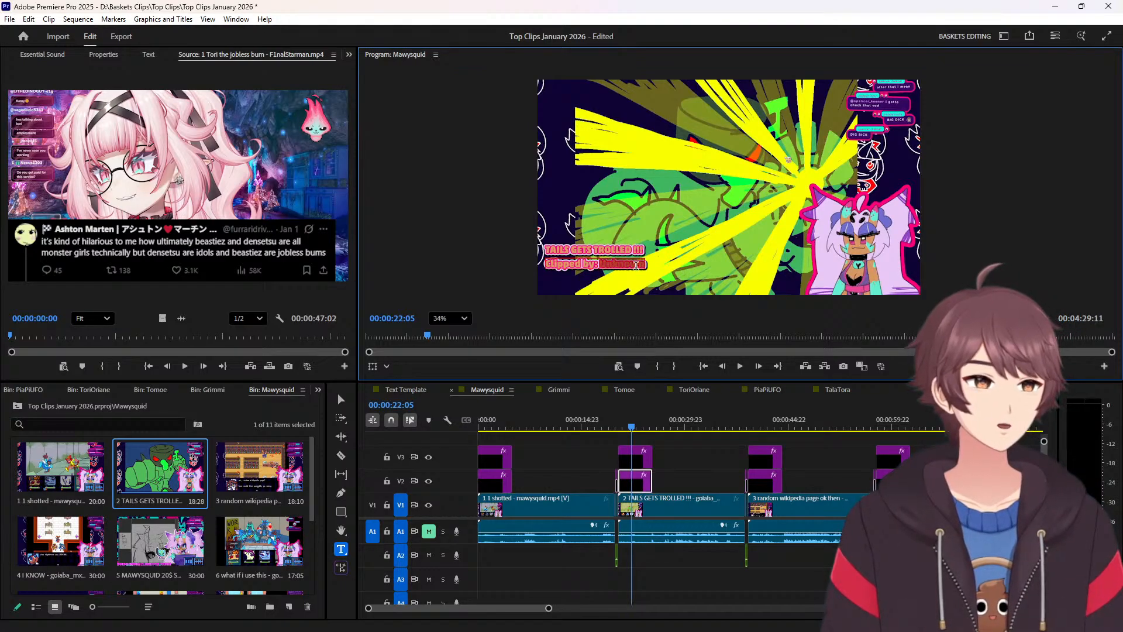
type("goiaba_mx")
Replace the title placeholder on Mawysquid clip 3 with its source file name, without the .mp4 extension.
left_click(766, 425)
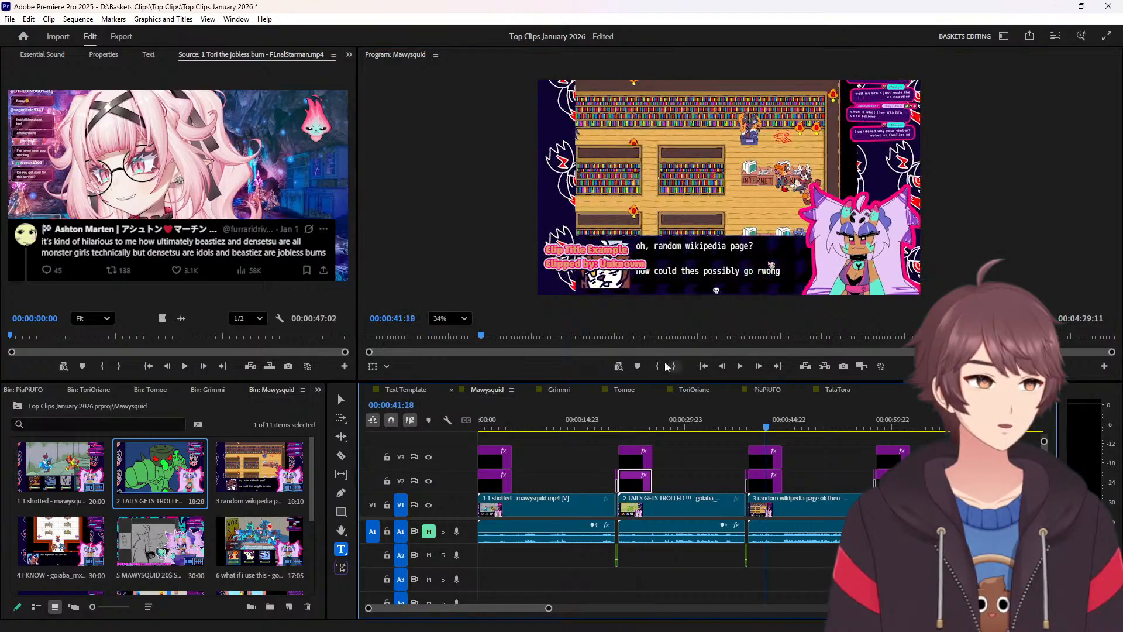
left_click(265, 504)
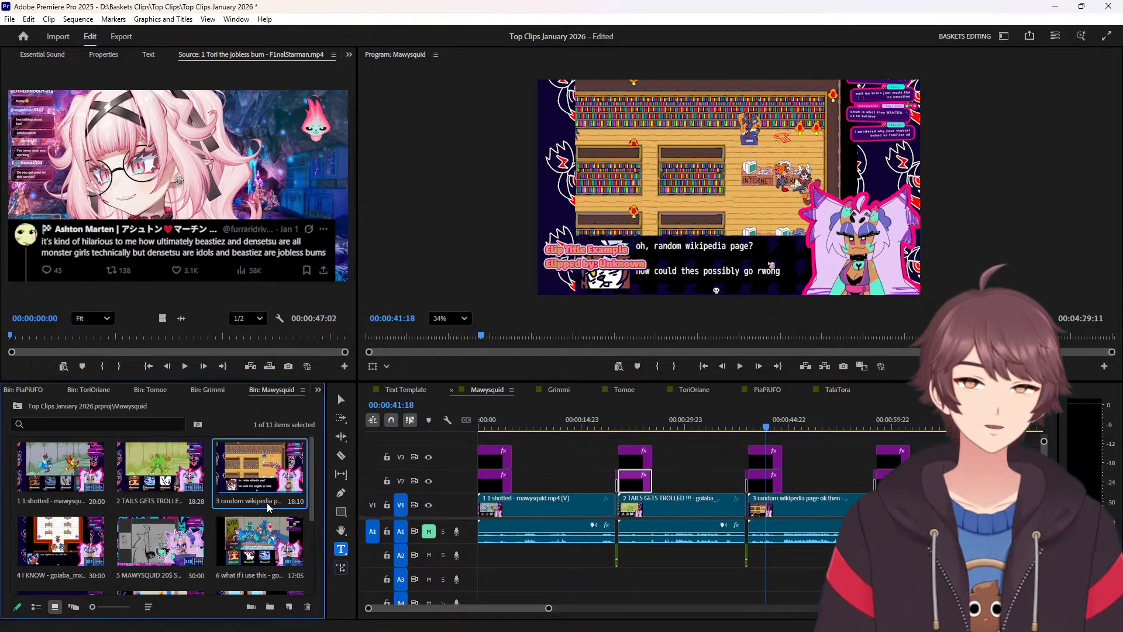
left_click(267, 502)
key("ctrl+c")
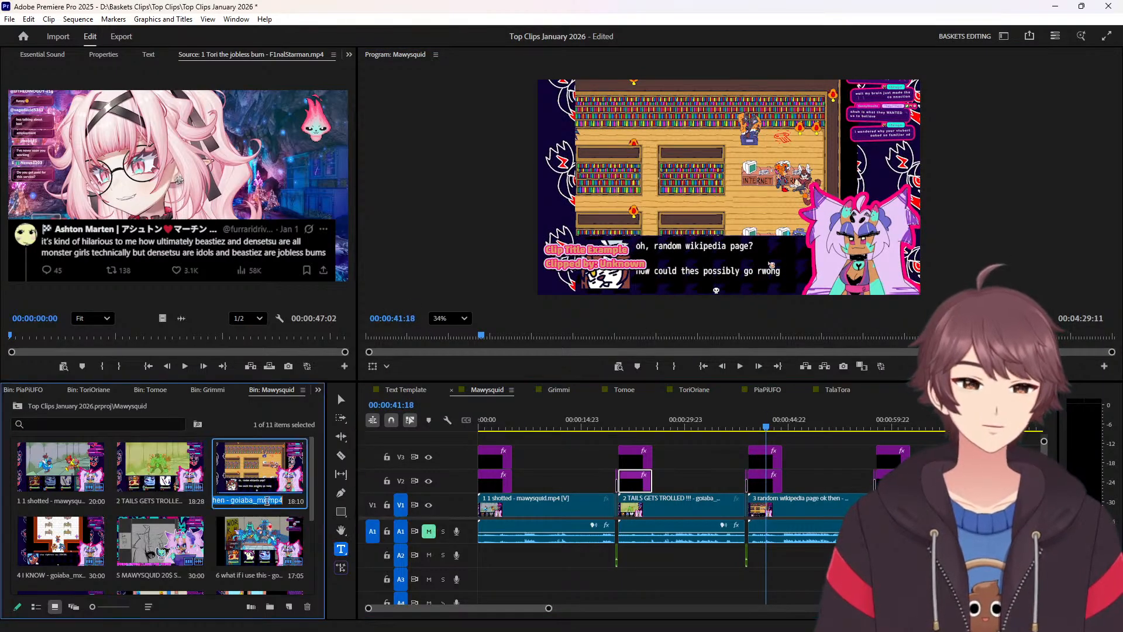
triple_click(597, 249)
key("ctrl+v")
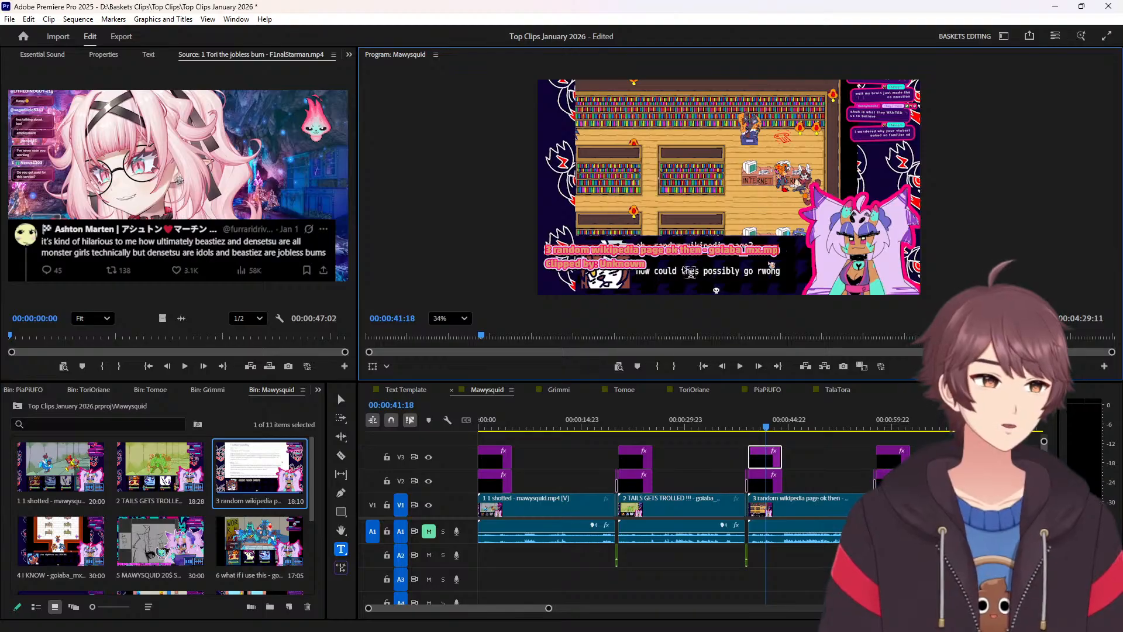
key("BackSpace")
key("BackSpace")
key("BackSpace")
key("BackSpace")
Trim clip 3's title to "random wikipedia page ok then" and replace "Unknown" in its credit line with the clipper's username.
key("BackSpace")
key("BackSpace")
key("BackSpace")
key("BackSpace")
key("BackSpace")
key("BackSpace")
key("BackSpace")
key("BackSpace")
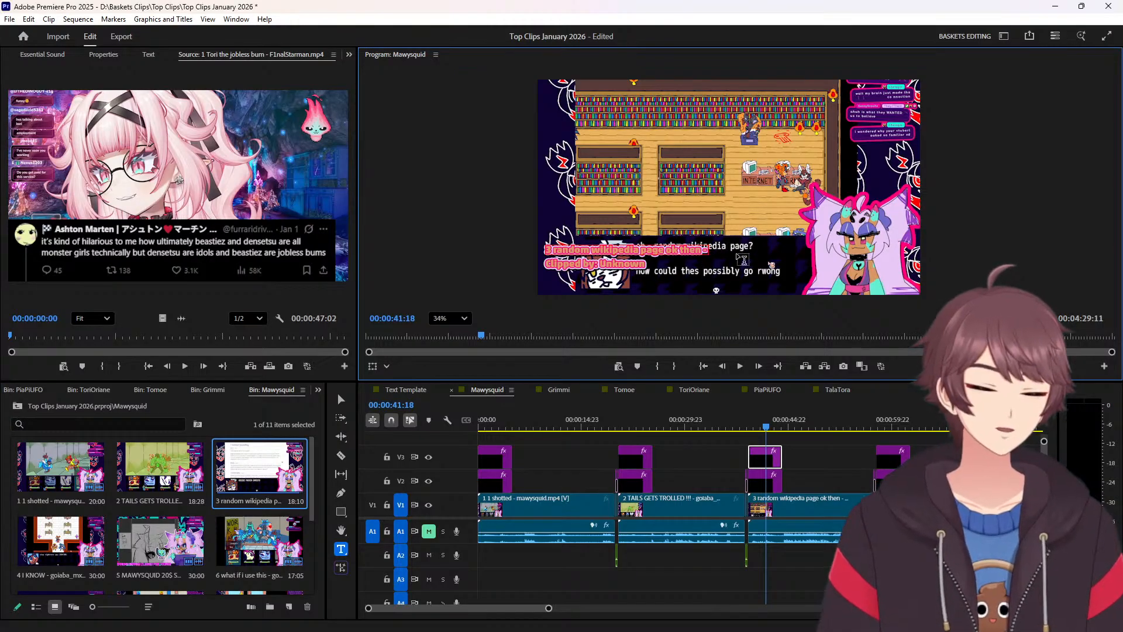
key("Home")
key("Delete")
key("Delete")
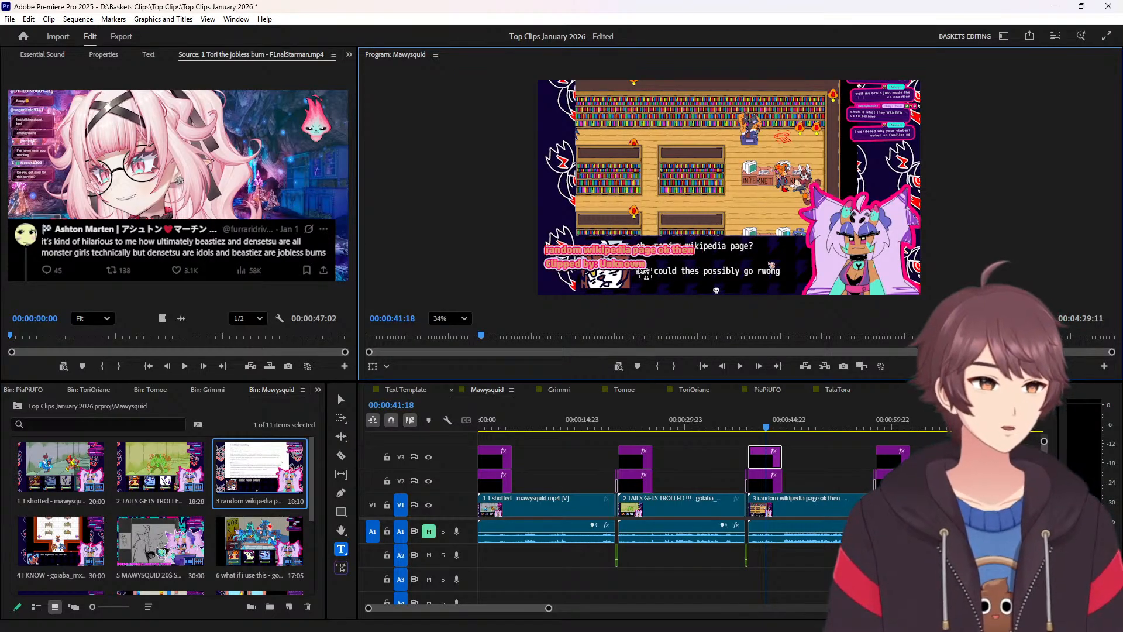
double_click(627, 265)
type("goiaba_mx")
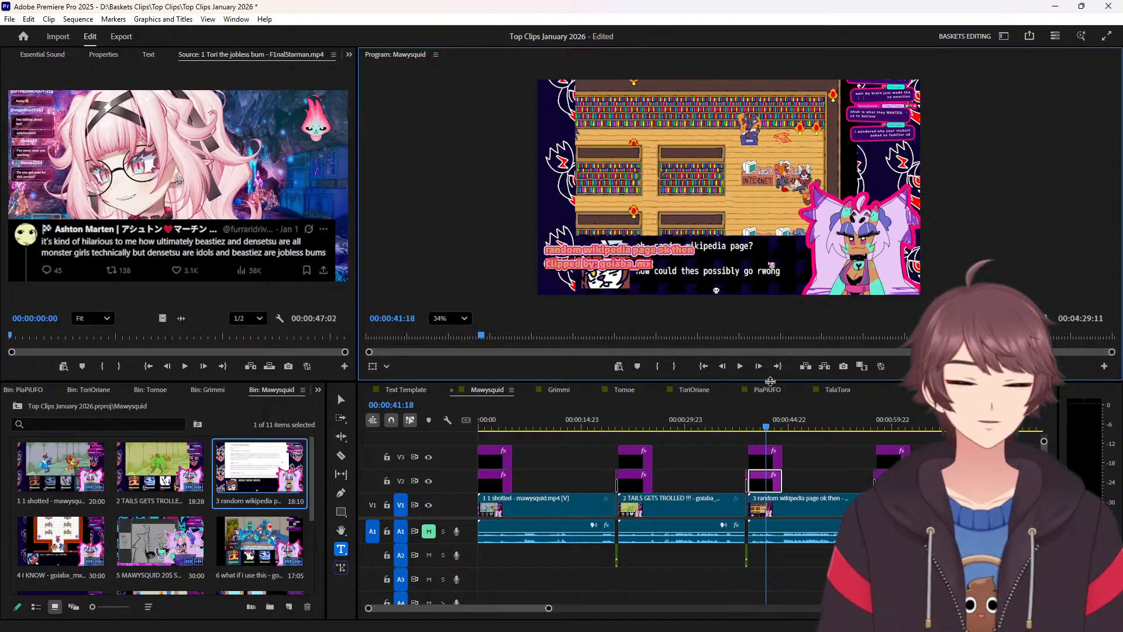
Replace the title placeholder on Mawysquid clip 4, "I KNOW", with its full source file name.
left_click(896, 427)
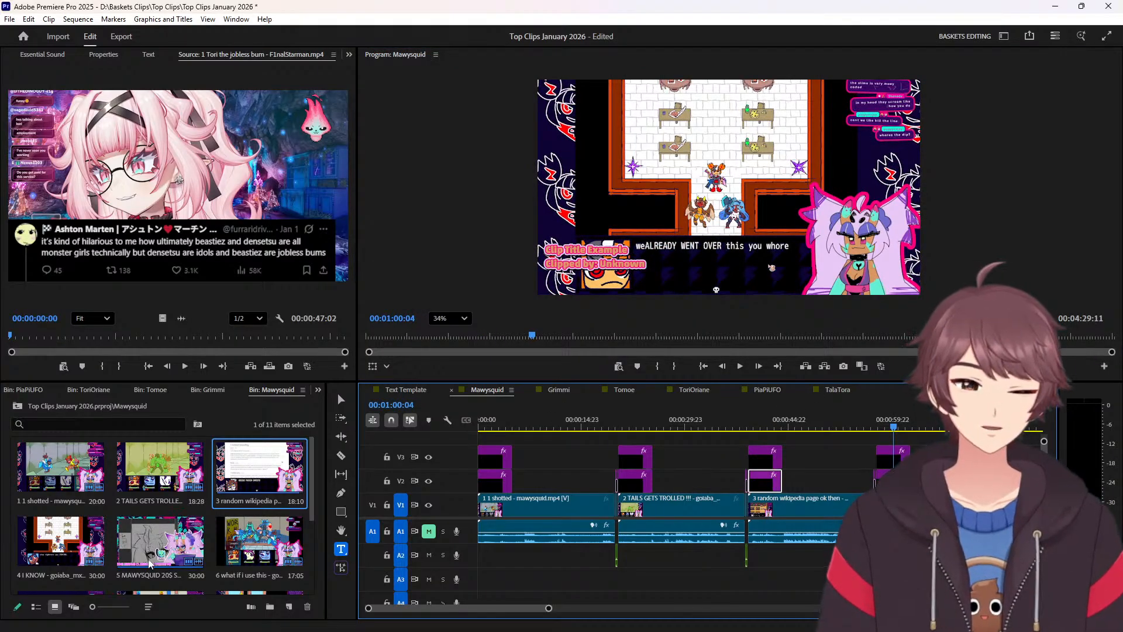
left_click(66, 575)
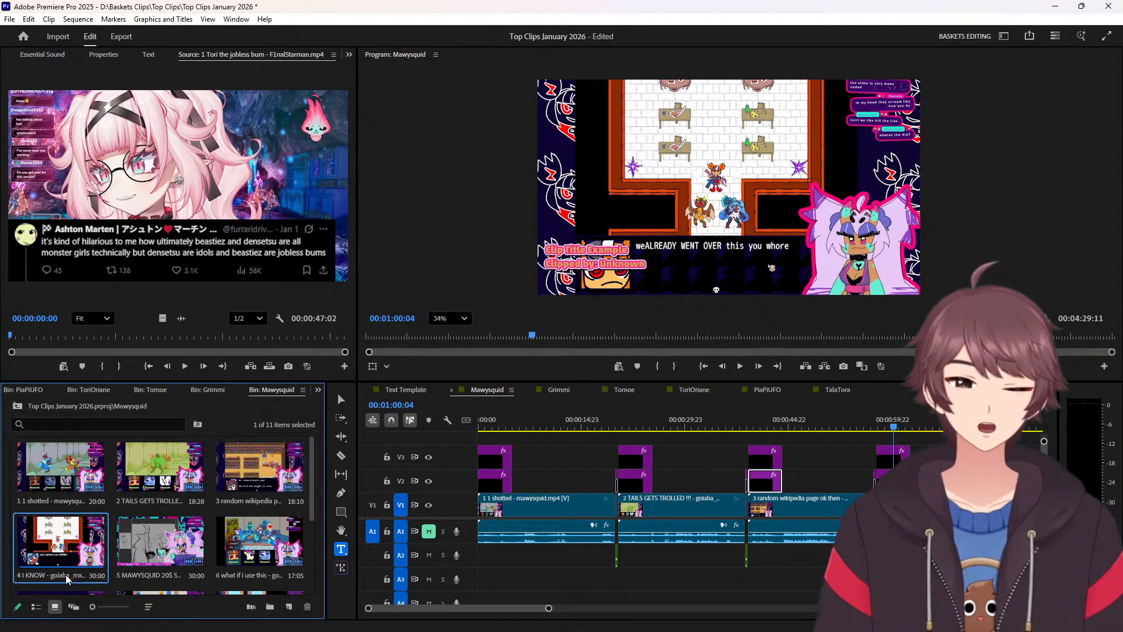
left_click(66, 575)
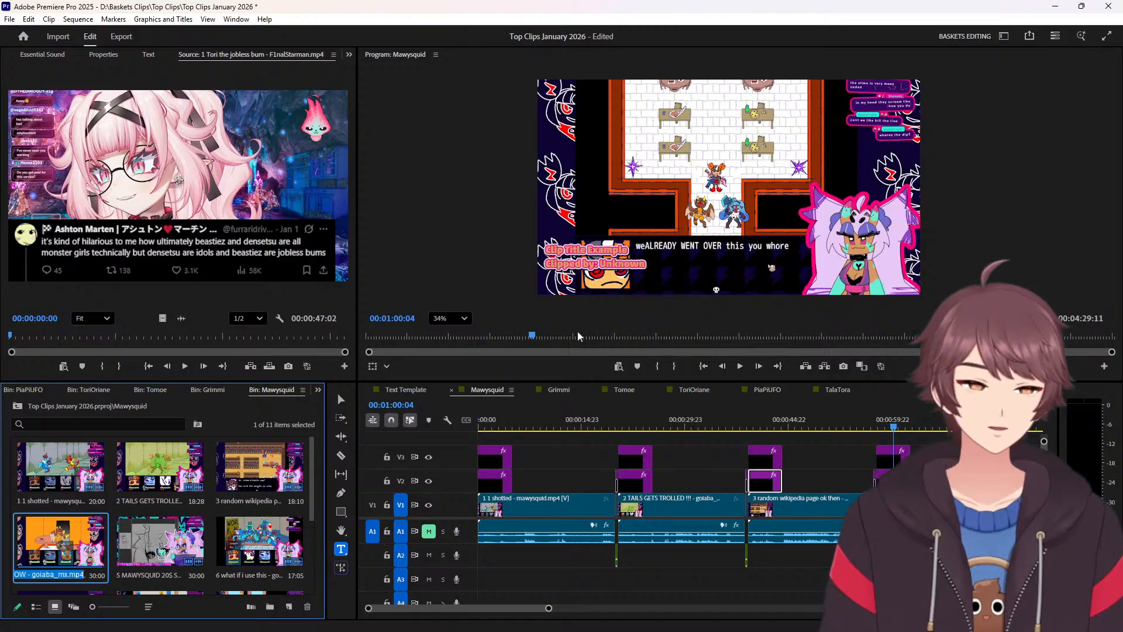
left_click(599, 249)
key("ctrl+a")
type("4 I KNOW - goiaba_mx.mp4")
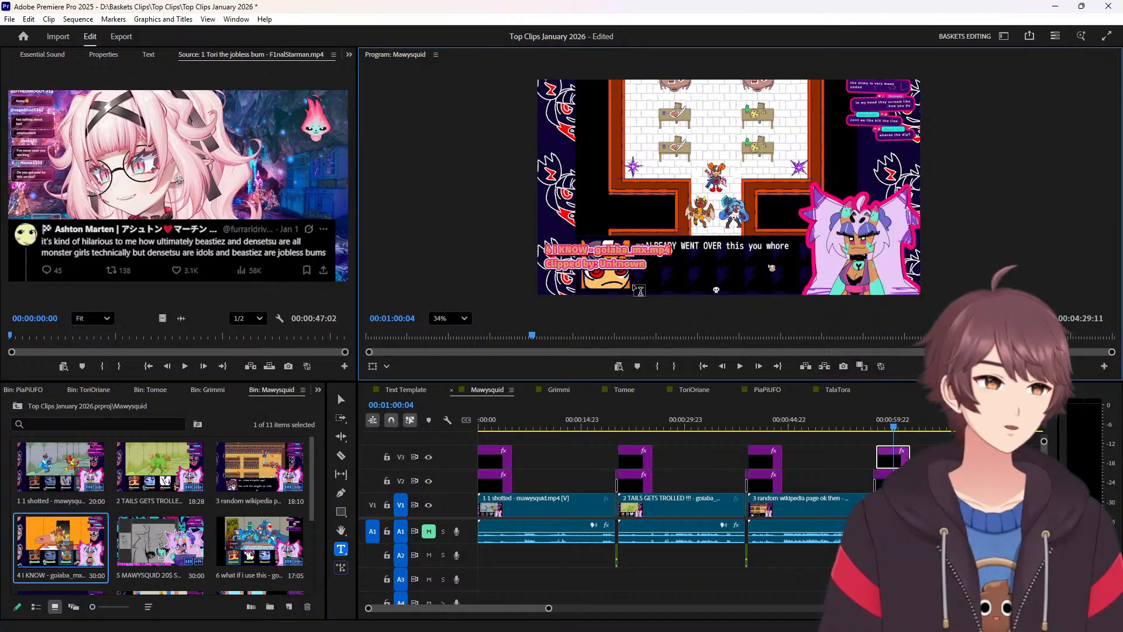
Trim clip 4's title to "I KNOW" and replace "Unknown" in its credit line with the clipper's username.
key("BackSpace")
key("BackSpace")
key("BackSpace")
key("BackSpace")
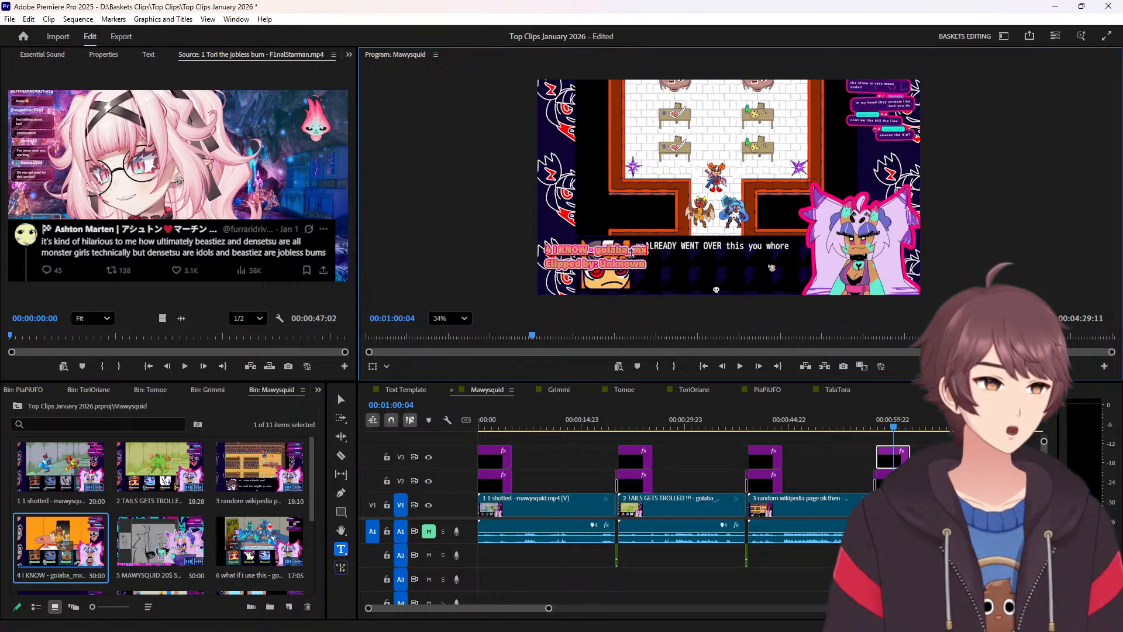
key("BackSpace")
key("BackSpace")
key("BackSpace")
key("BackSpace")
key("BackSpace")
key("BackSpace")
key("BackSpace")
key("BackSpace")
key("BackSpace")
key("BackSpace")
key("BackSpace")
key("BackSpace")
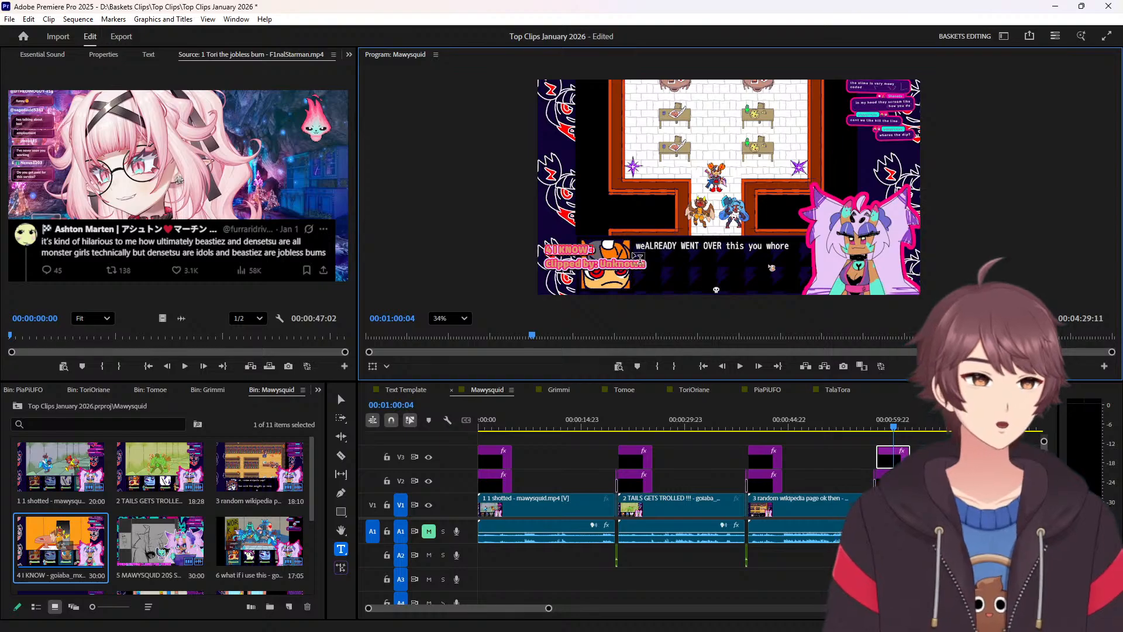
left_click_drag(557, 250, 546, 250)
key("BackSpace")
double_click(615, 263)
type("goiaba_mx")
Replace the title placeholder on Mawysquid clip 5 with its source file name, removing the file extension.
scroll(788, 488, "down", 8)
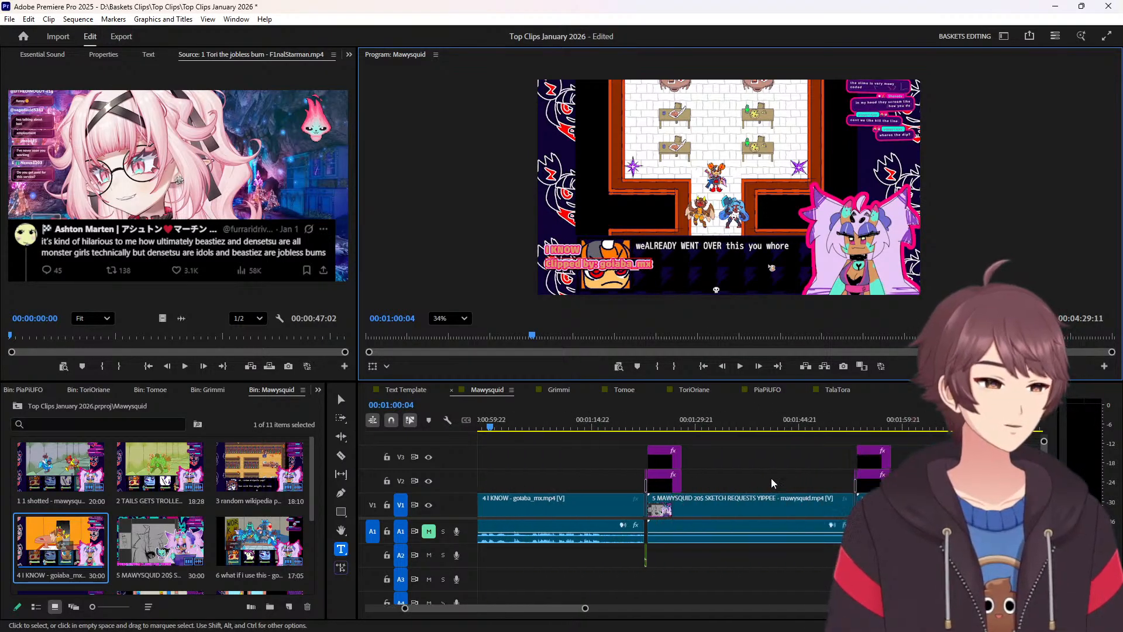
left_click(558, 426)
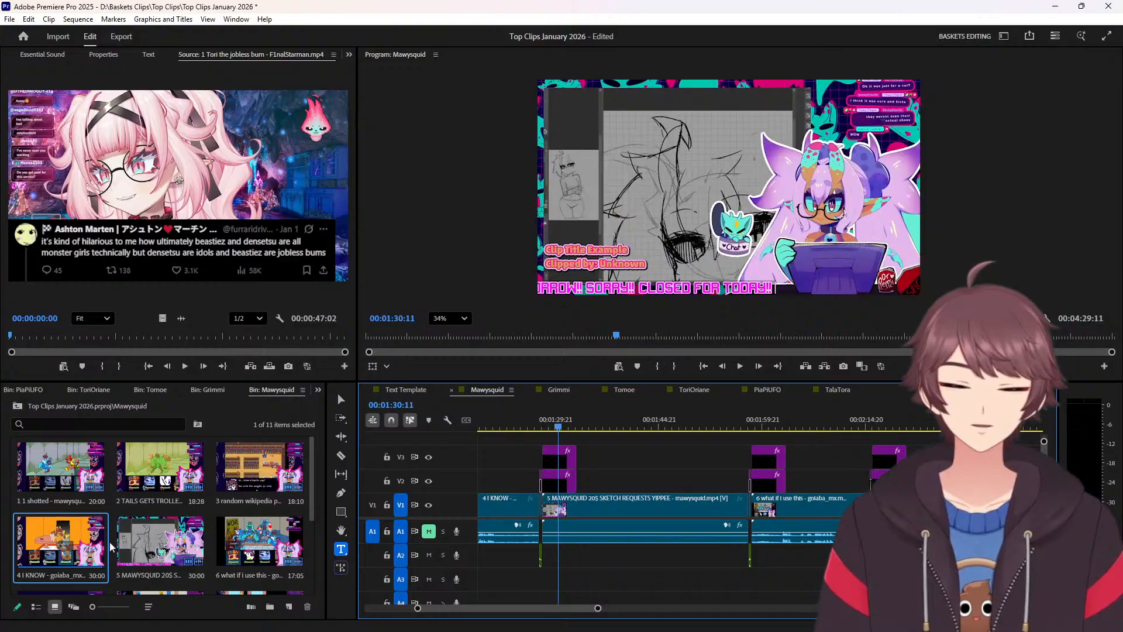
left_click(147, 575)
left_click(149, 575)
key("ctrl+c")
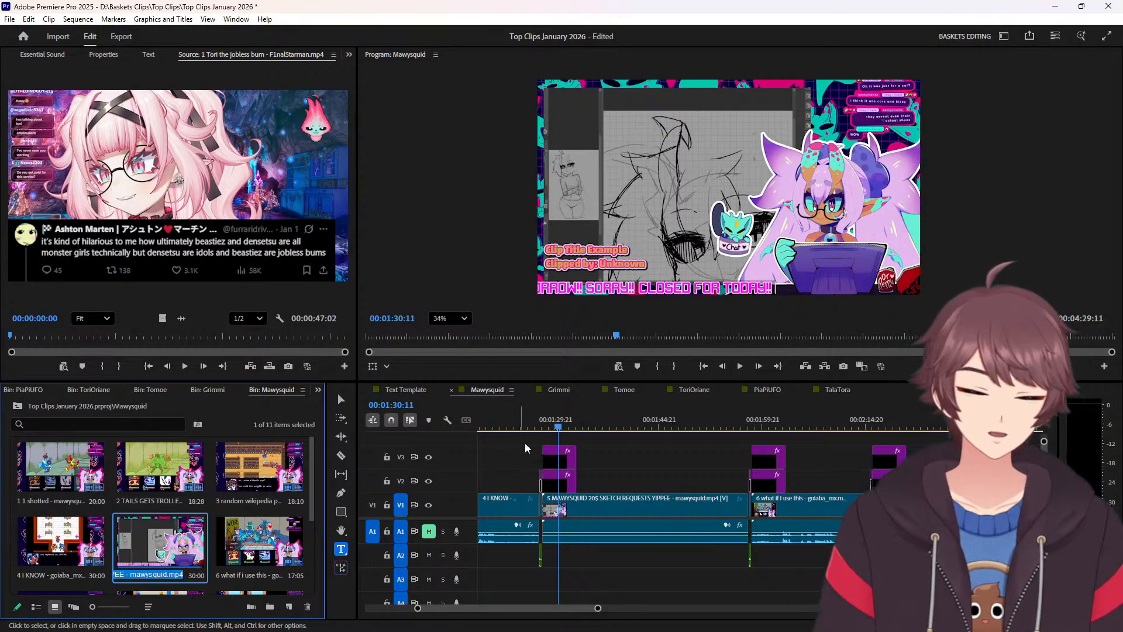
triple_click(578, 249)
key("ctrl+v")
key("BackSpace")
key("BackSpace")
key("BackSpace")
key("BackSpace")
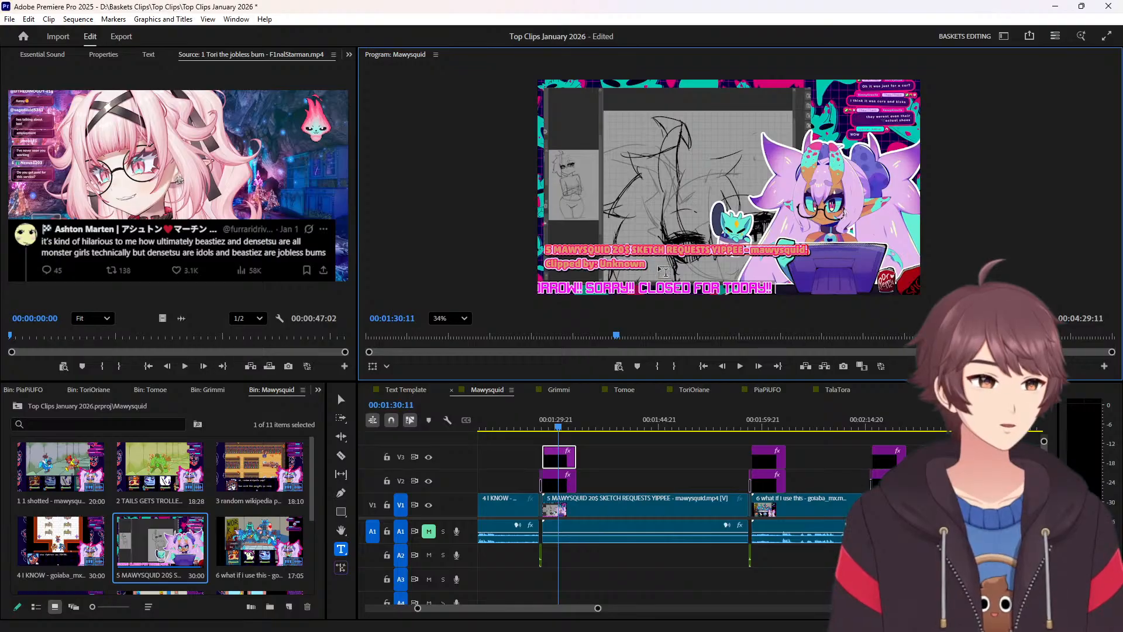
Trim clip 5's title to "MAWYSQUID 20$ SKETCH REQUESTS YIPPEE" and select its credit line.
key("BackSpace")
key("BackSpace")
key("BackSpace")
key("BackSpace")
key("BackSpace")
key("BackSpace")
key("BackSpace")
key("BackSpace")
key("BackSpace")
key("BackSpace")
key("BackSpace")
key("BackSpace")
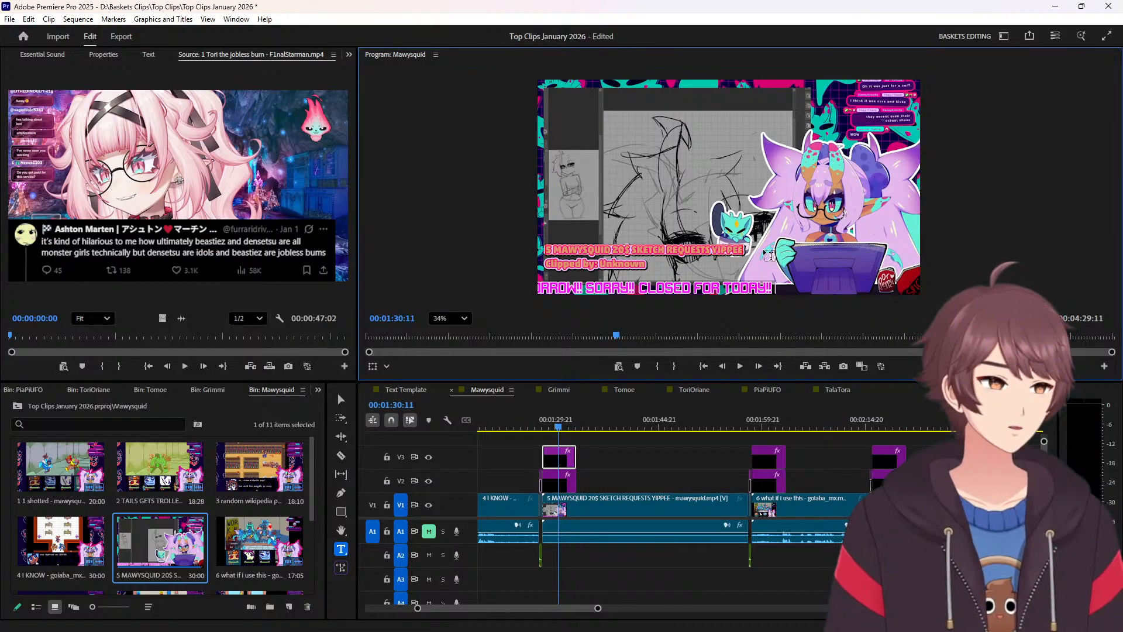
key("Home")
key("Delete")
key("Delete")
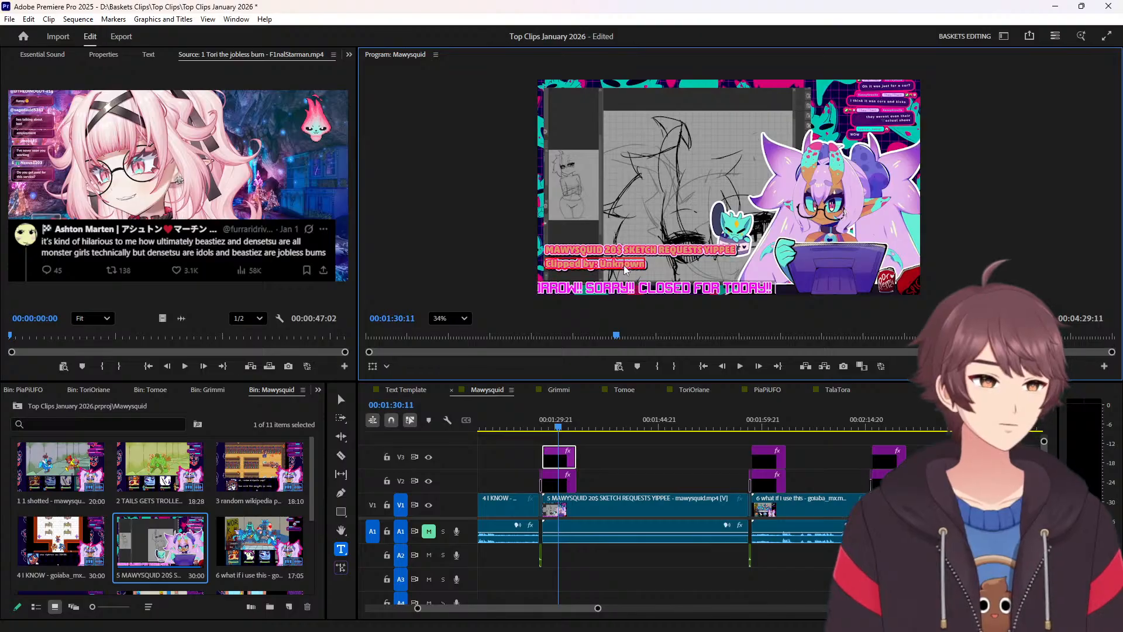
left_click(625, 269)
Replace the title placeholder on Mawysquid clip 6 with its source file name, without the .mp4 extension.
left_click(773, 426)
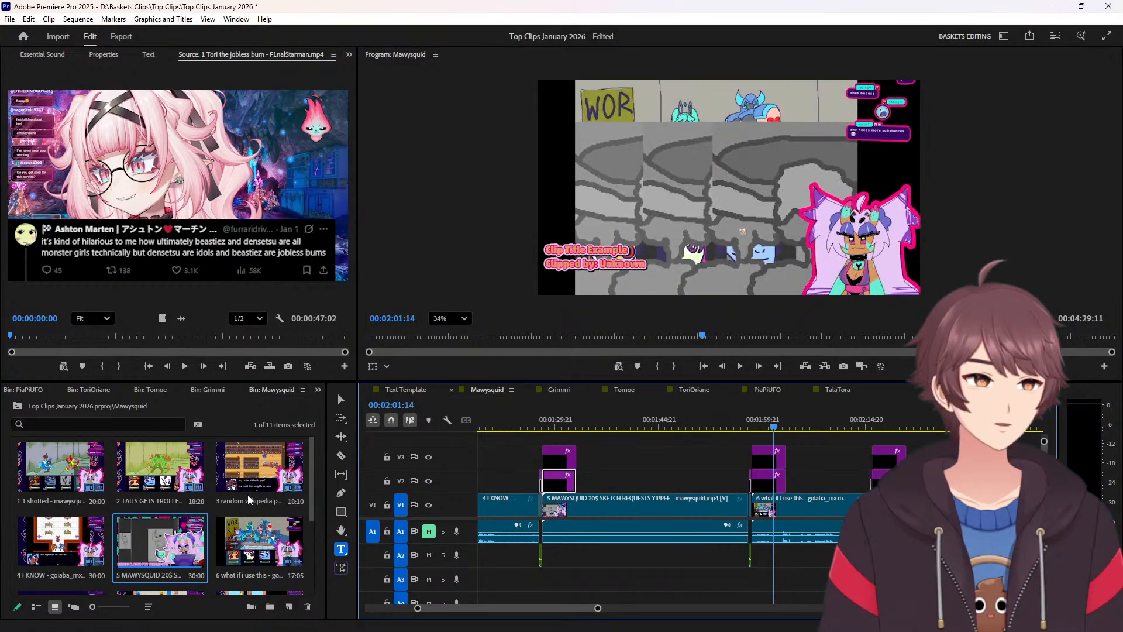
left_click(258, 578)
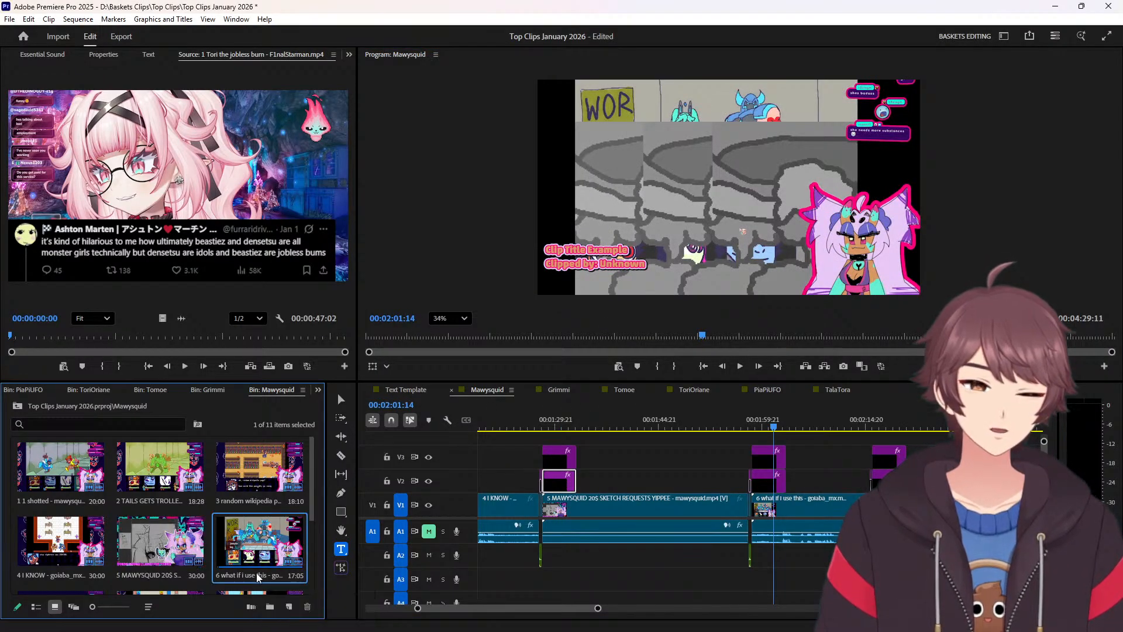
left_click(259, 578)
key("ctrl+c")
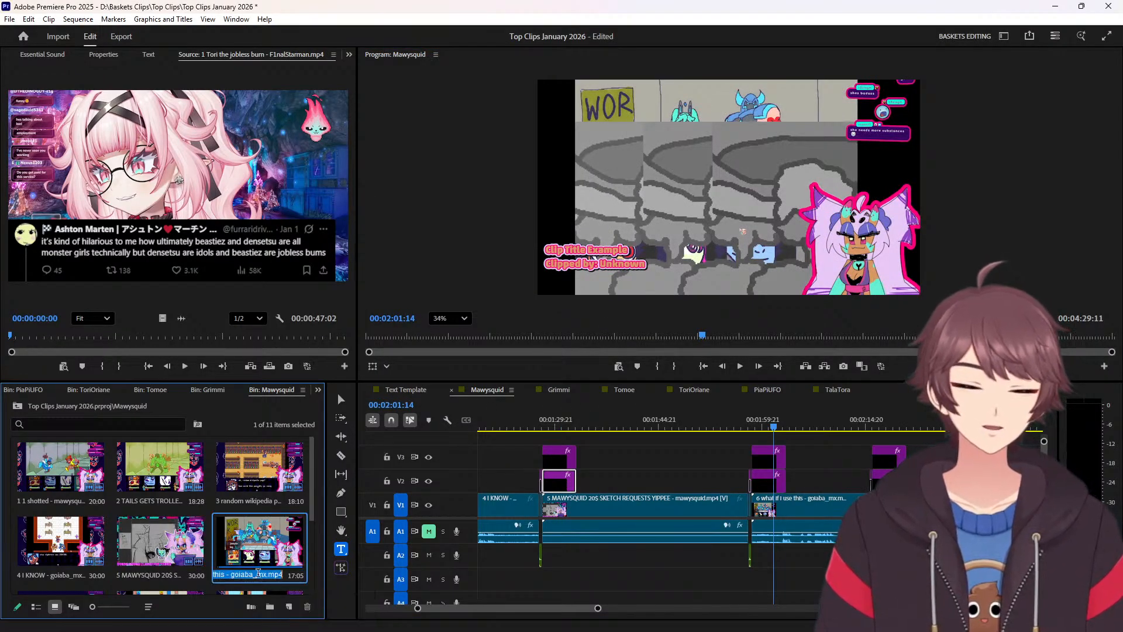
triple_click(616, 249)
key("ctrl+v")
key("BackSpace")
key("BackSpace")
key("BackSpace")
key("BackSpace")
Trim clip 6's title to "what if i use this" and replace "Unknown" in its credit line with the clipper's username.
double_click(673, 247)
key("ctrl+c")
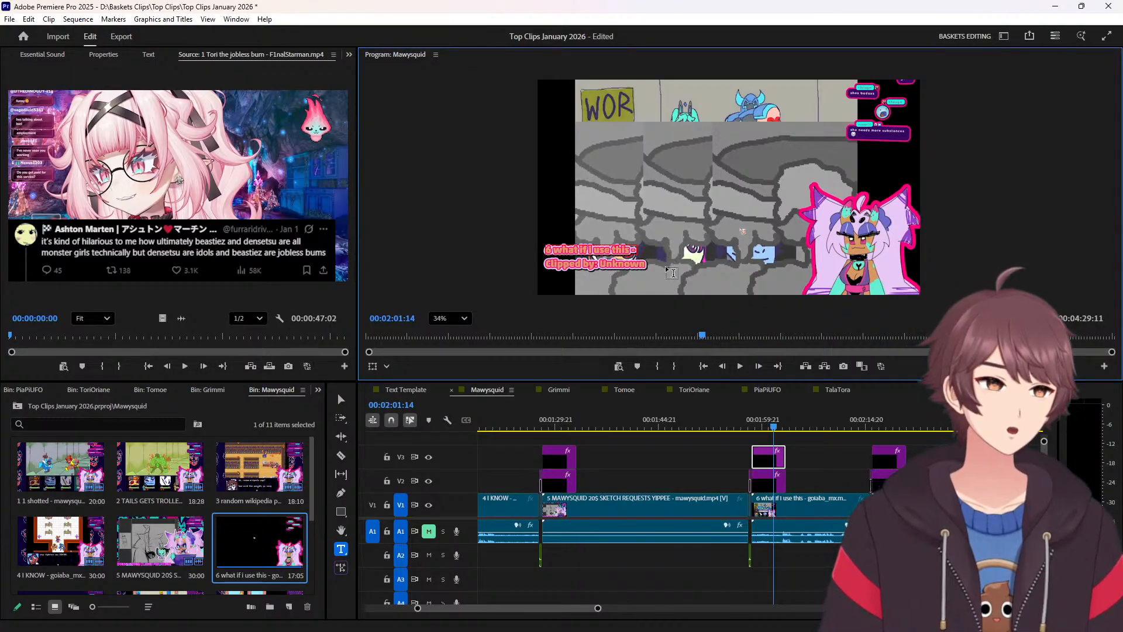
left_click(553, 249)
key("BackSpace")
key("BackSpace")
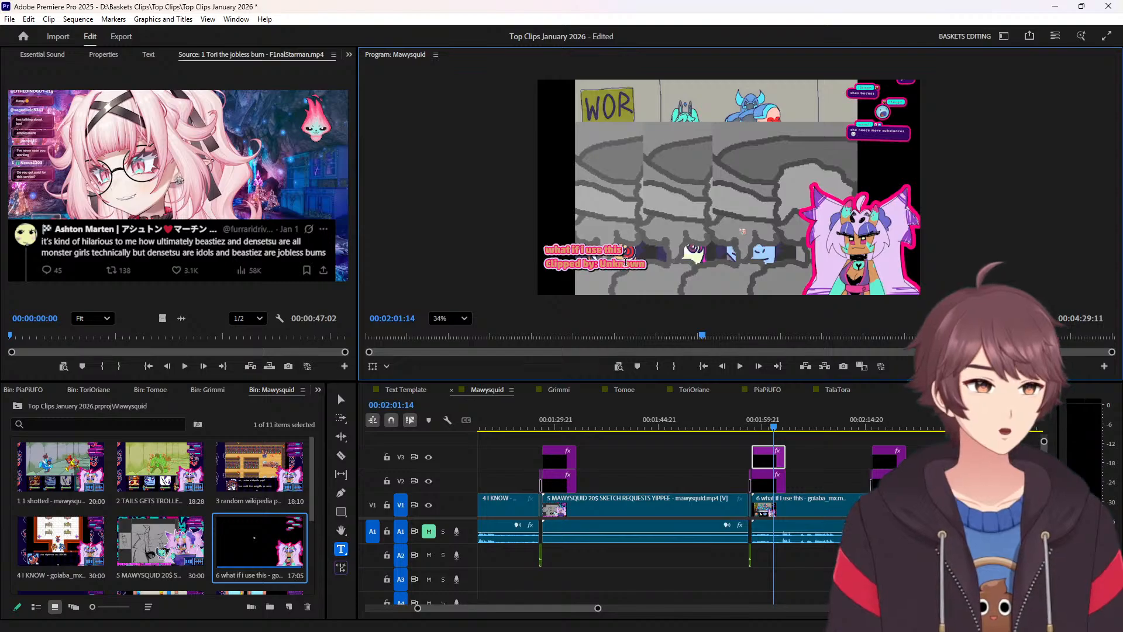
double_click(637, 264)
key("ctrl+v")
Replace the title placeholder on Mawysquid clip 7 with its source file name.
scroll(721, 459, "down", 3)
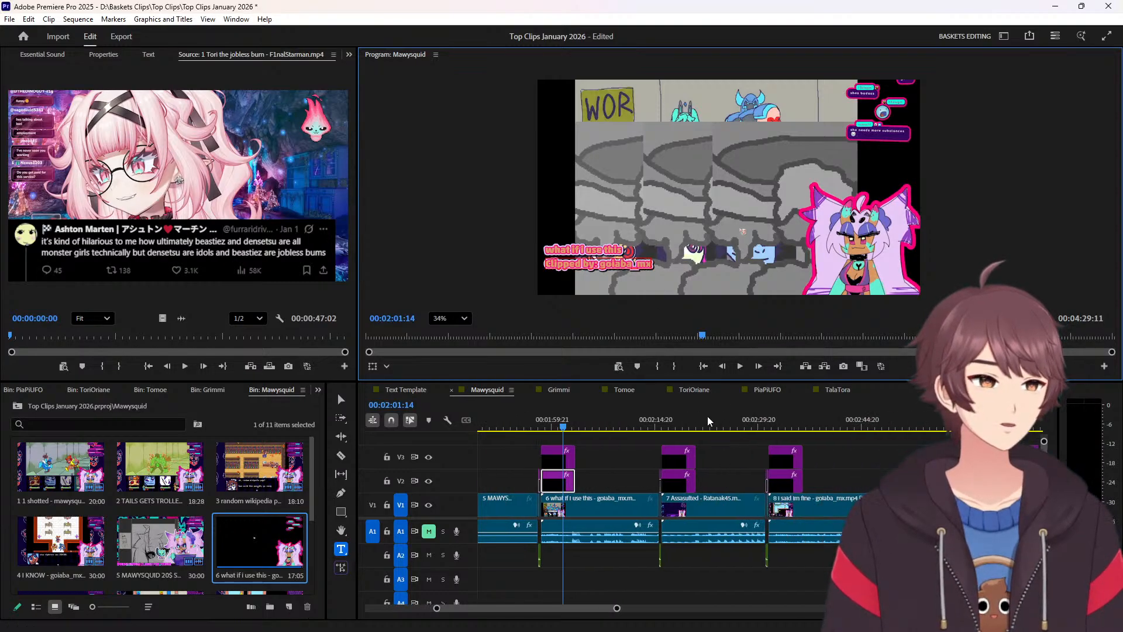
left_click(681, 422)
scroll(93, 514, "down", 2)
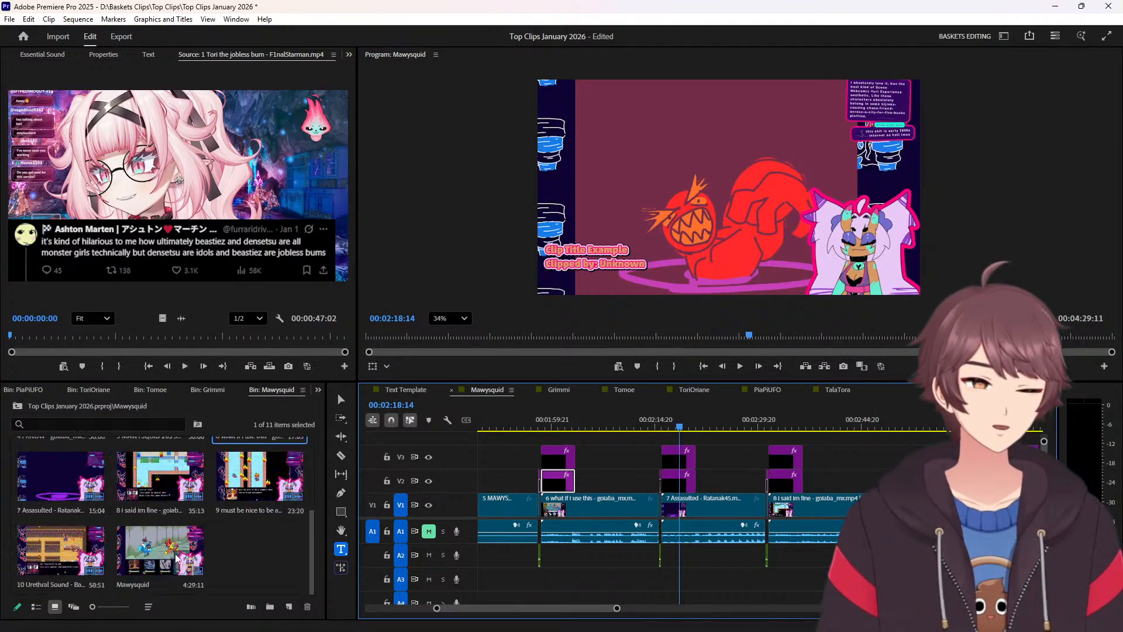
left_click(75, 512)
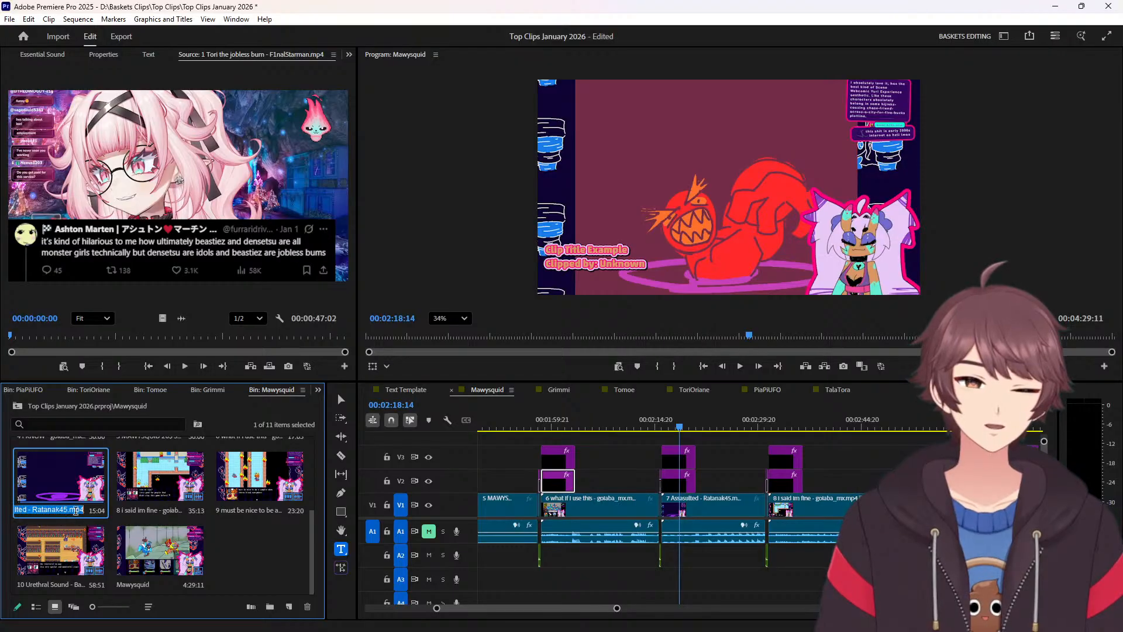
triple_click(609, 249)
type("7 Assasulted - Ratanak45")
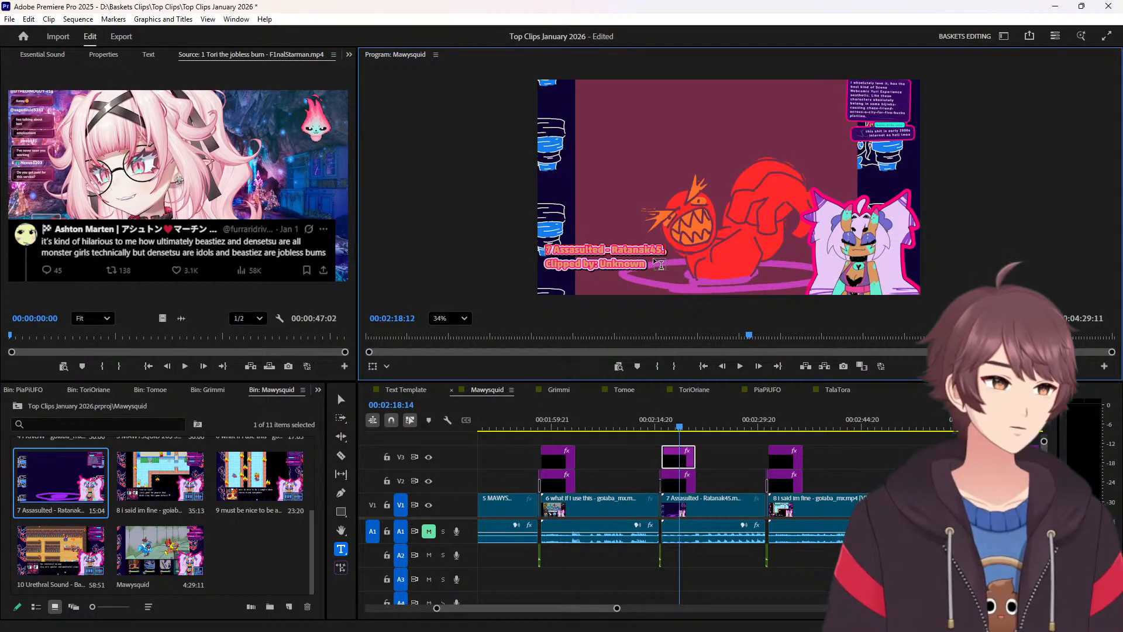
Trim clip 7's title to "Assasulted" and replace "Unknown" in its credit line with the clipper's username.
double_click(651, 247)
key("ctrl+c")
key("BackSpace")
key("BackSpace")
key("BackSpace")
key("BackSpace")
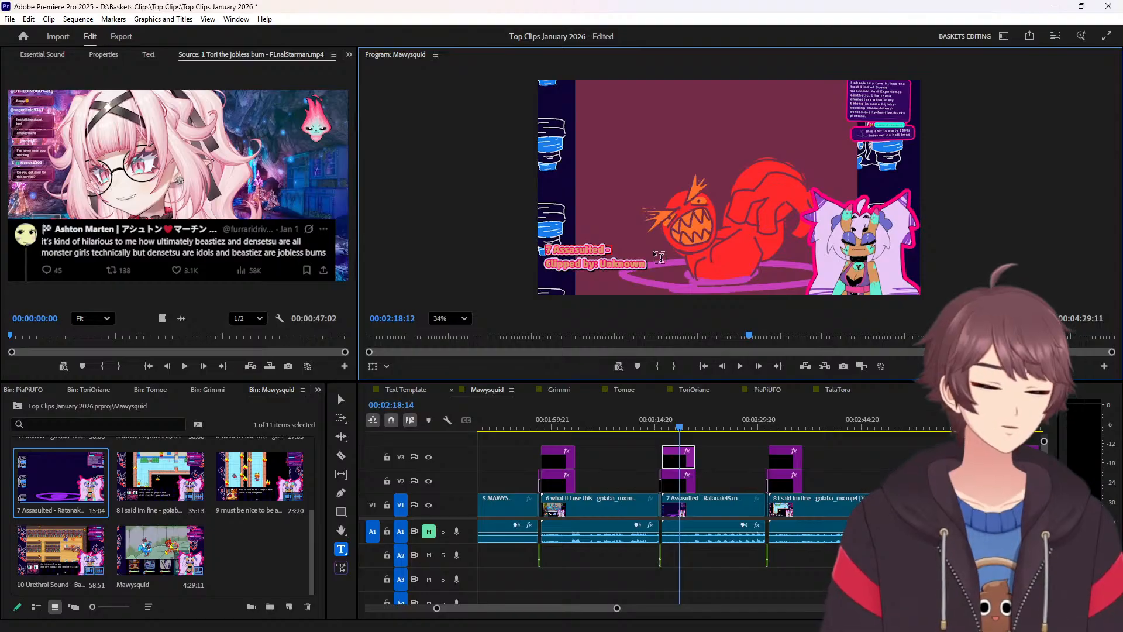
key("Home")
key("Delete")
key("Delete")
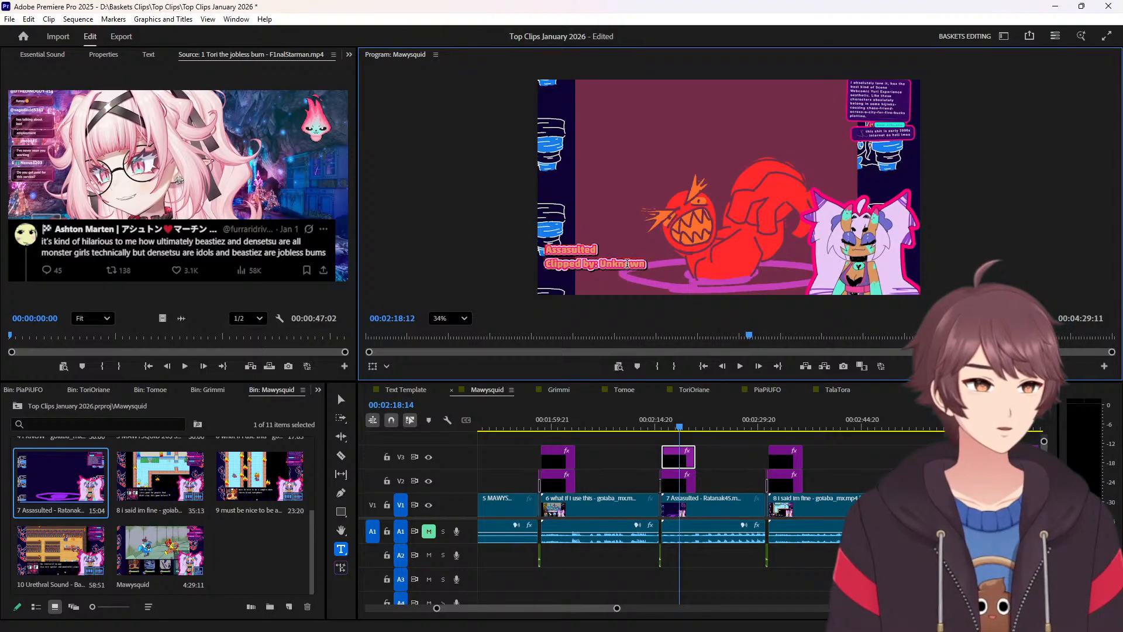
double_click(626, 264)
key("ctrl+v")
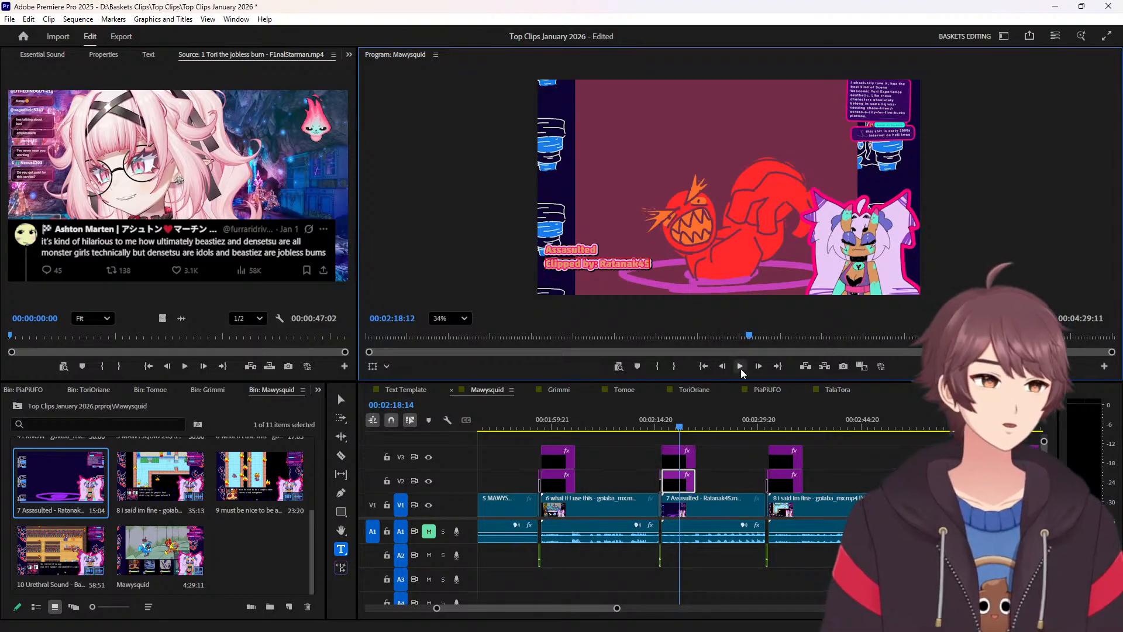
Replace the title placeholder on Mawysquid clip 8 with "8 i said im fine" from its source file name.
left_click(784, 426)
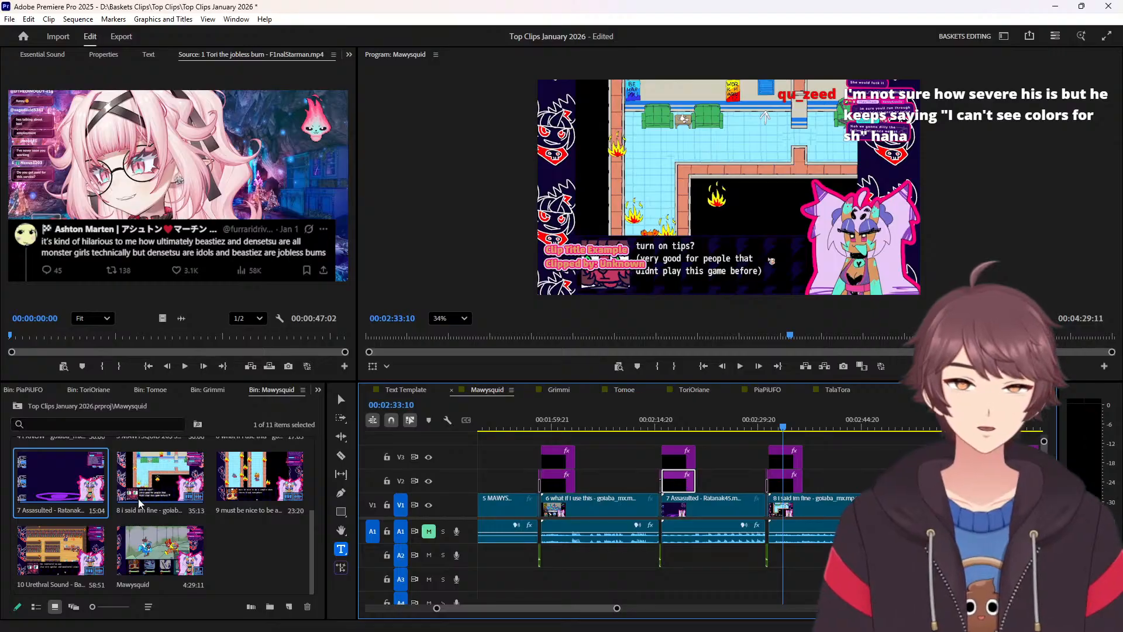
left_click(169, 510)
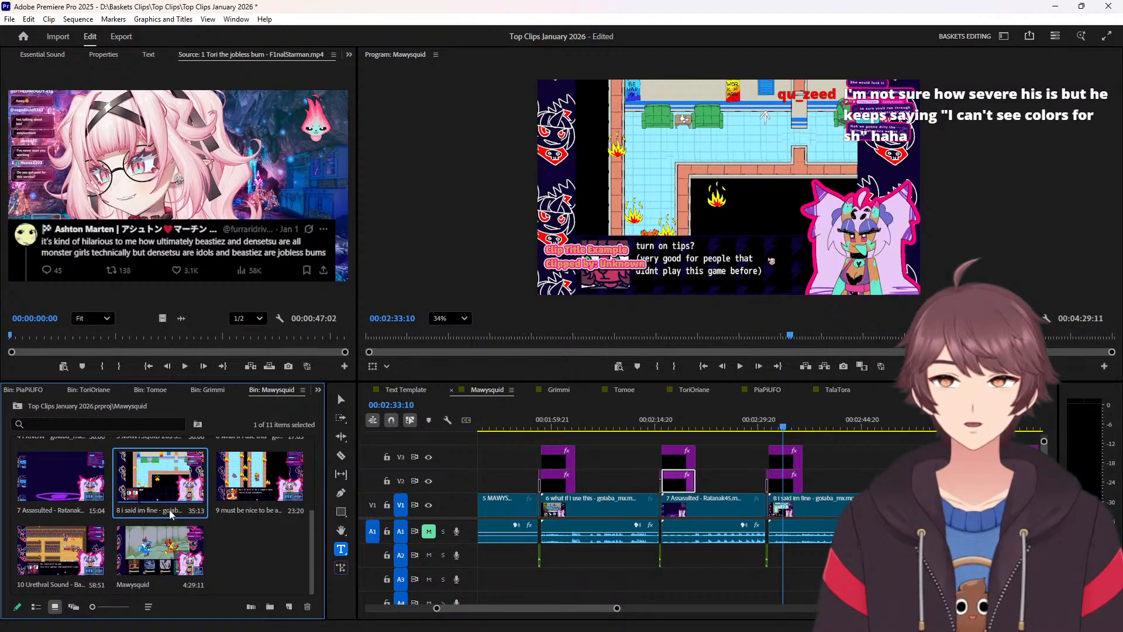
left_click(170, 510)
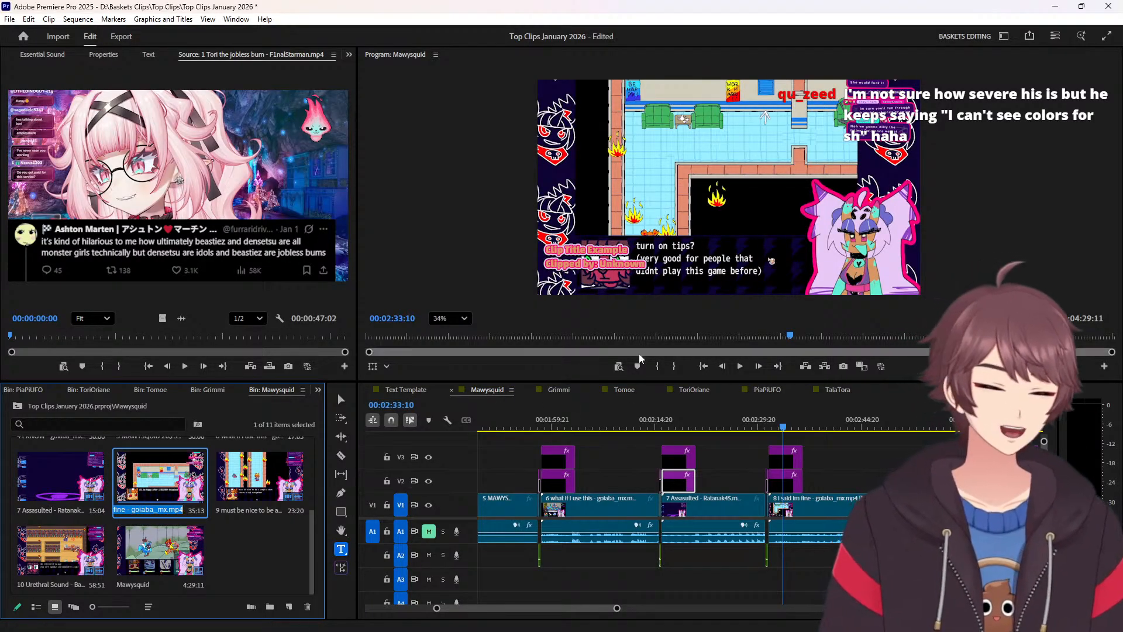
left_click(602, 252)
type("8 i said im fine - goiaba_mx.mp4")
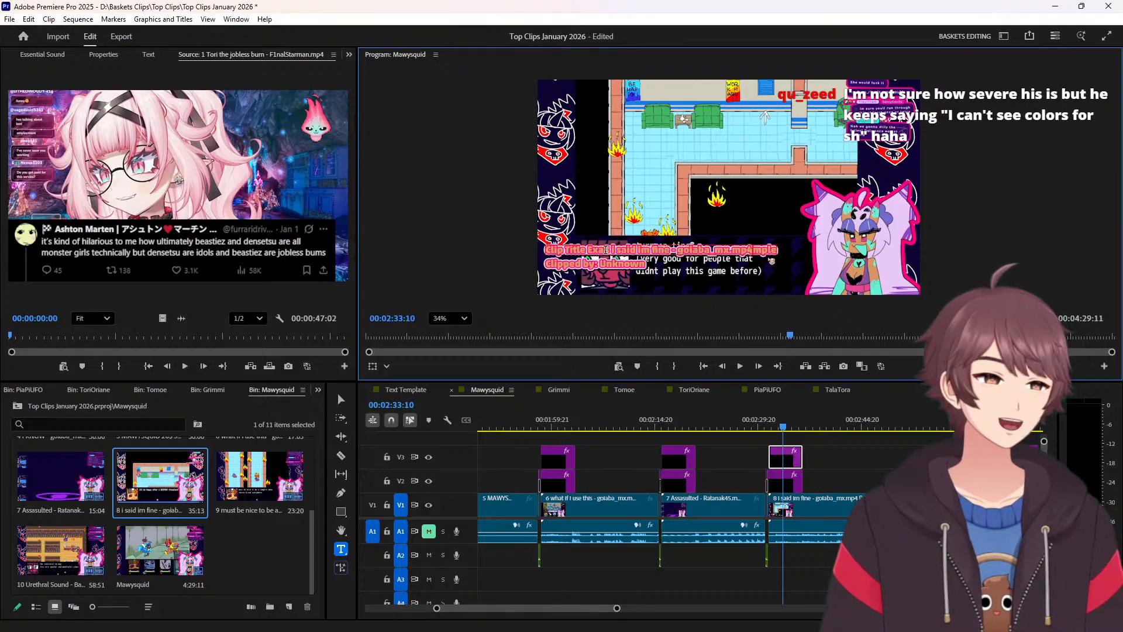
key("ctrl+a")
type("8 i said im fine - goiaba_mx.mp4")
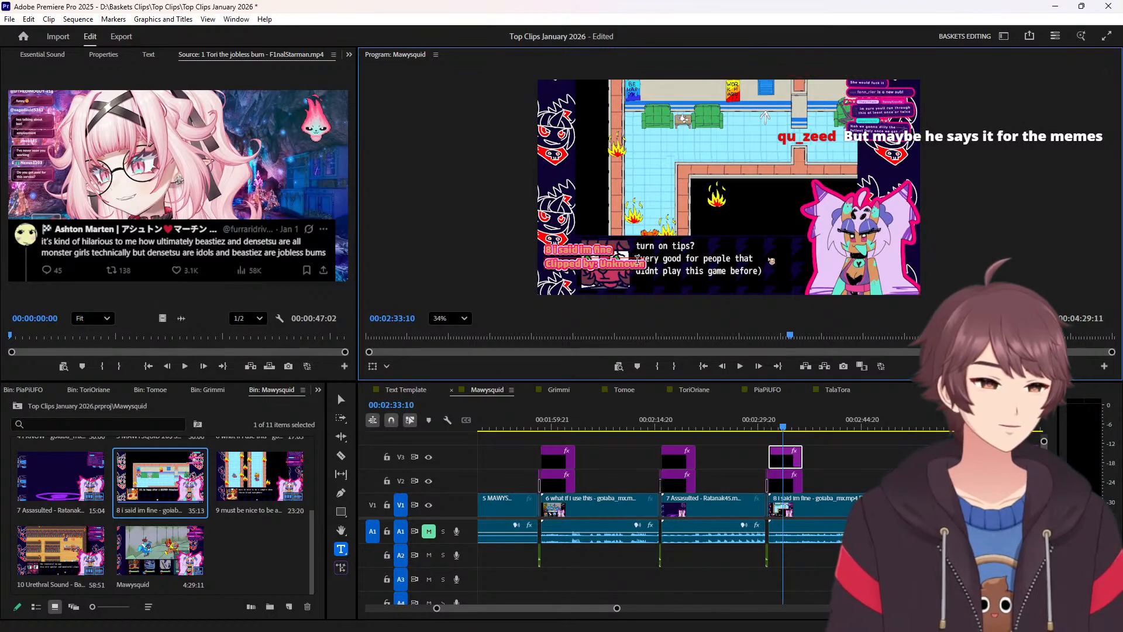
Remove the leading number from clip 8's title and replace "Unknown" in its credit line with the clipper's username.
left_click(554, 250)
key("BackSpace")
key("BackSpace")
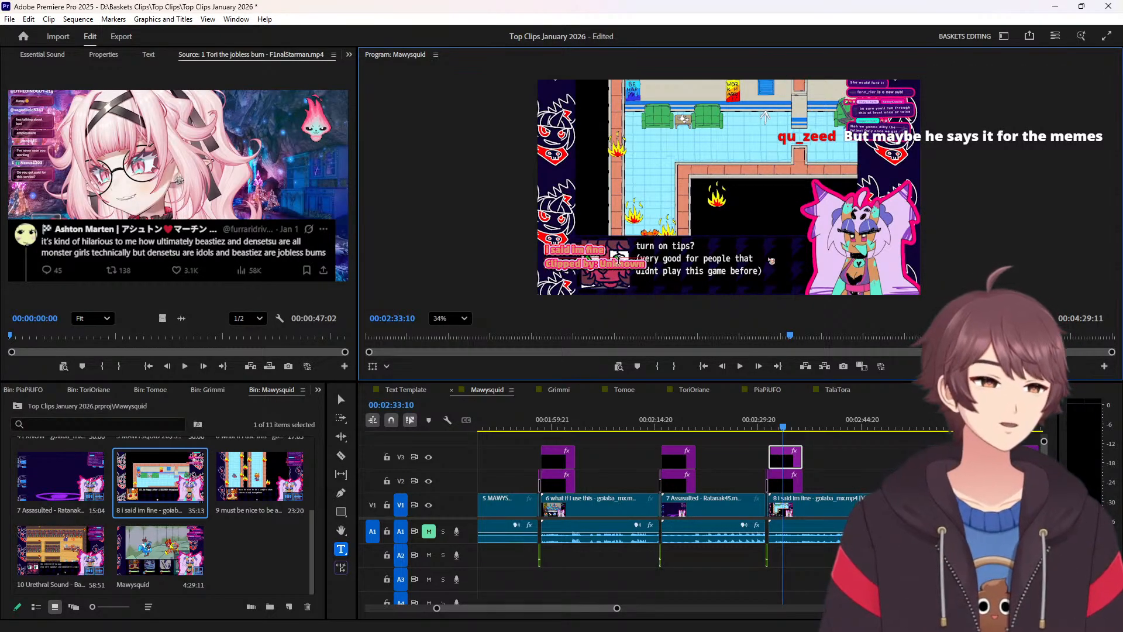
double_click(618, 262)
type("golaba_mx")
Replace the title placeholder on Mawysquid clip 9 with its source file name.
scroll(736, 460, "down", 5)
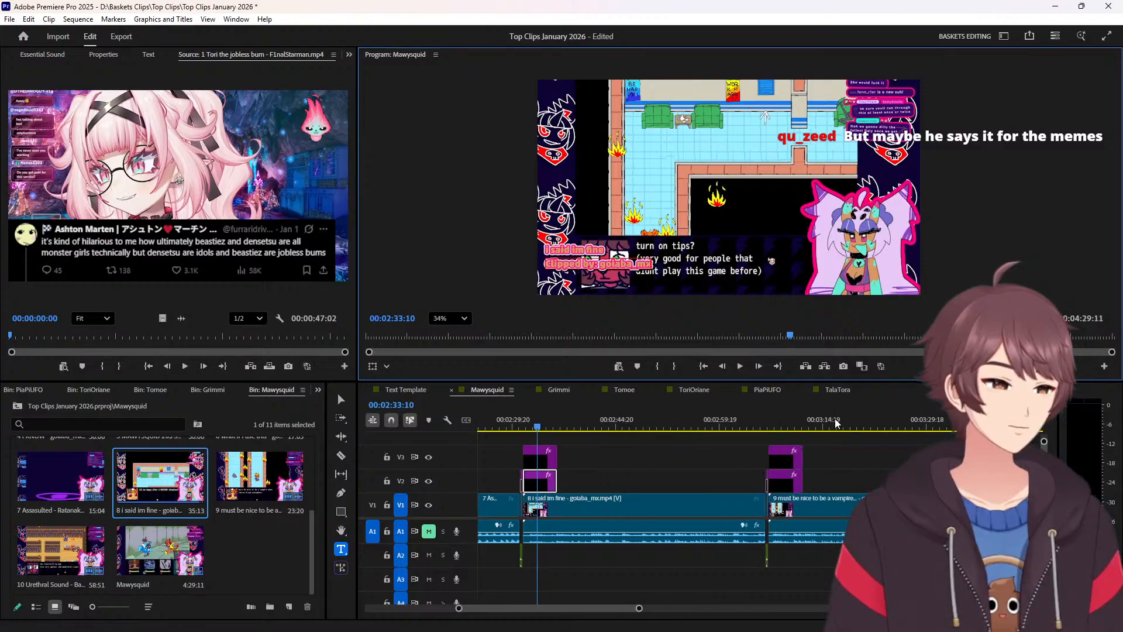
left_click(789, 424)
left_click(258, 503)
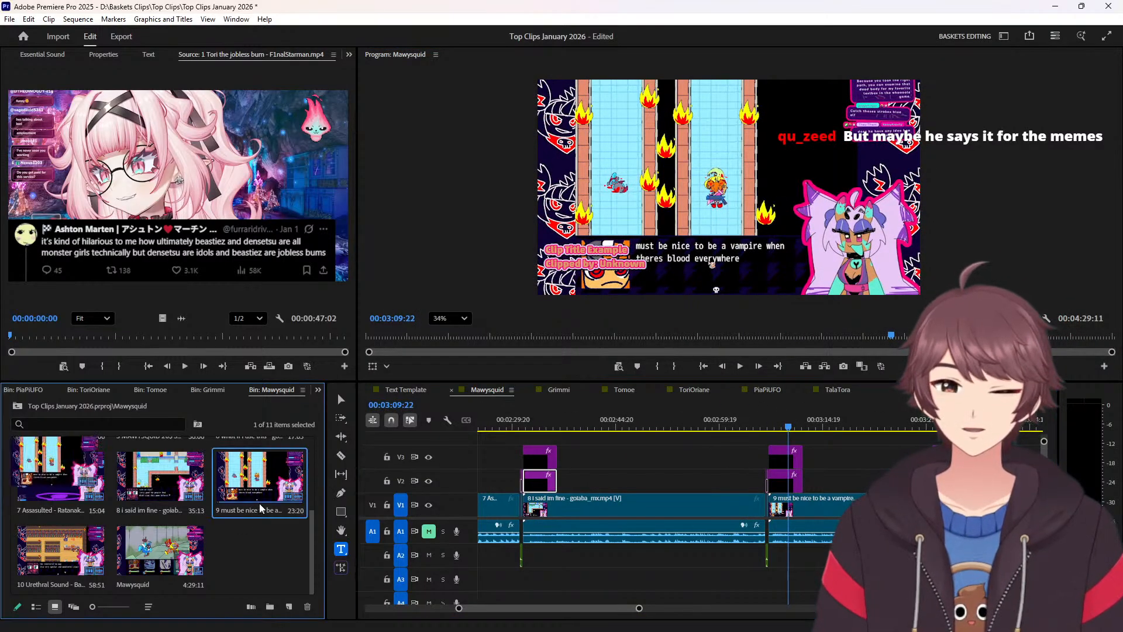
left_click(256, 507)
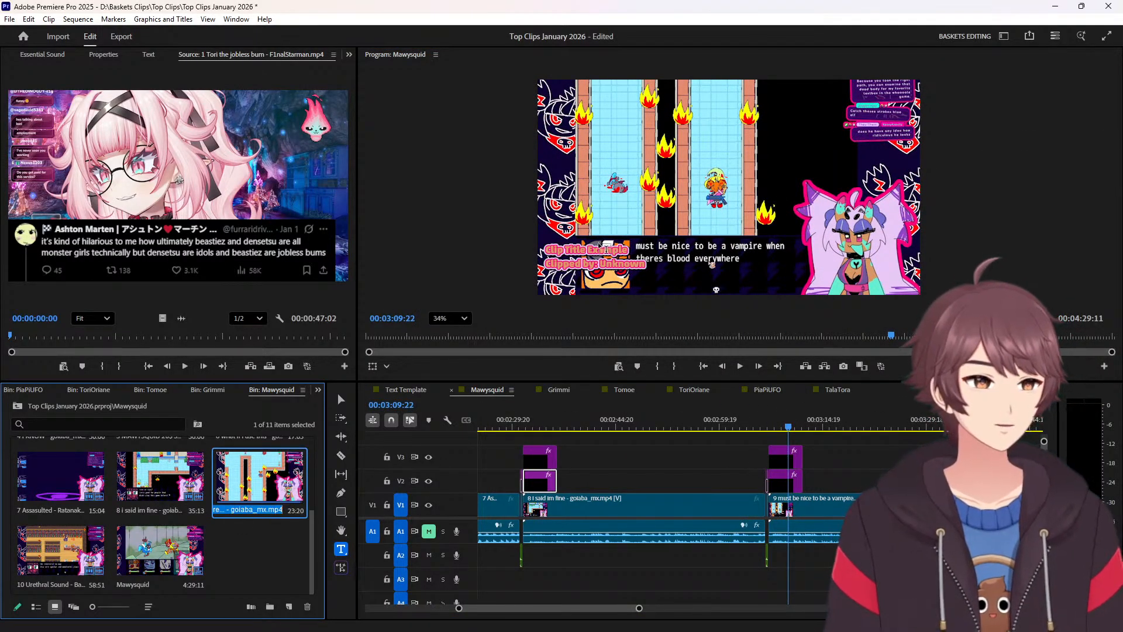
left_click(712, 264)
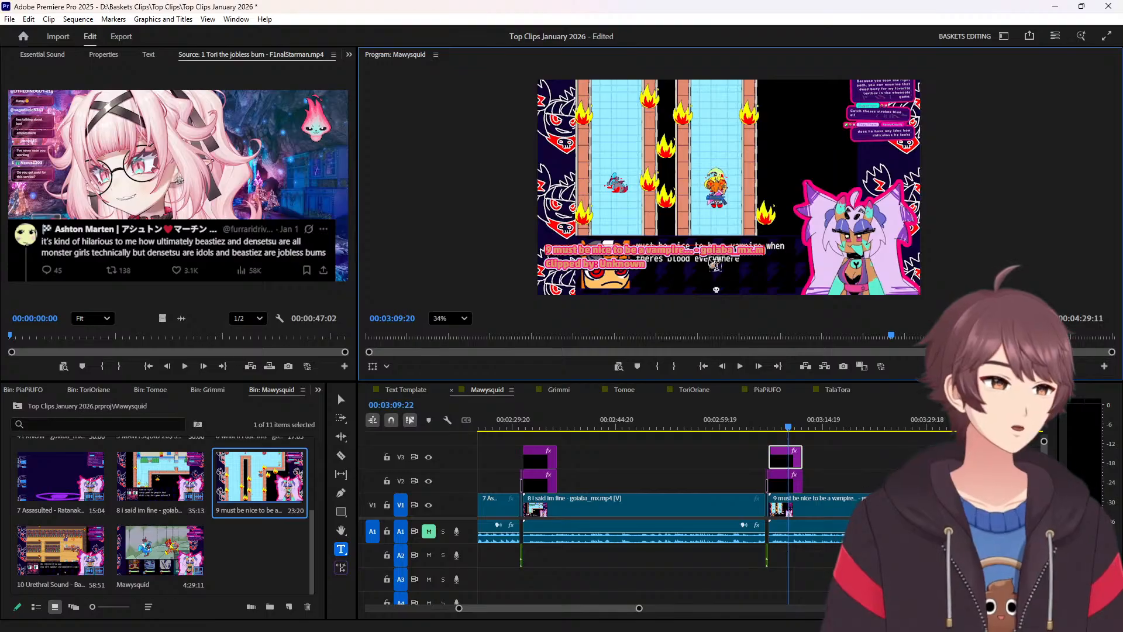
Trim clip 9's title to "must be nice to be a vampire..." and replace "Unknown" in its credit line with the clipper's username.
key("BackSpace")
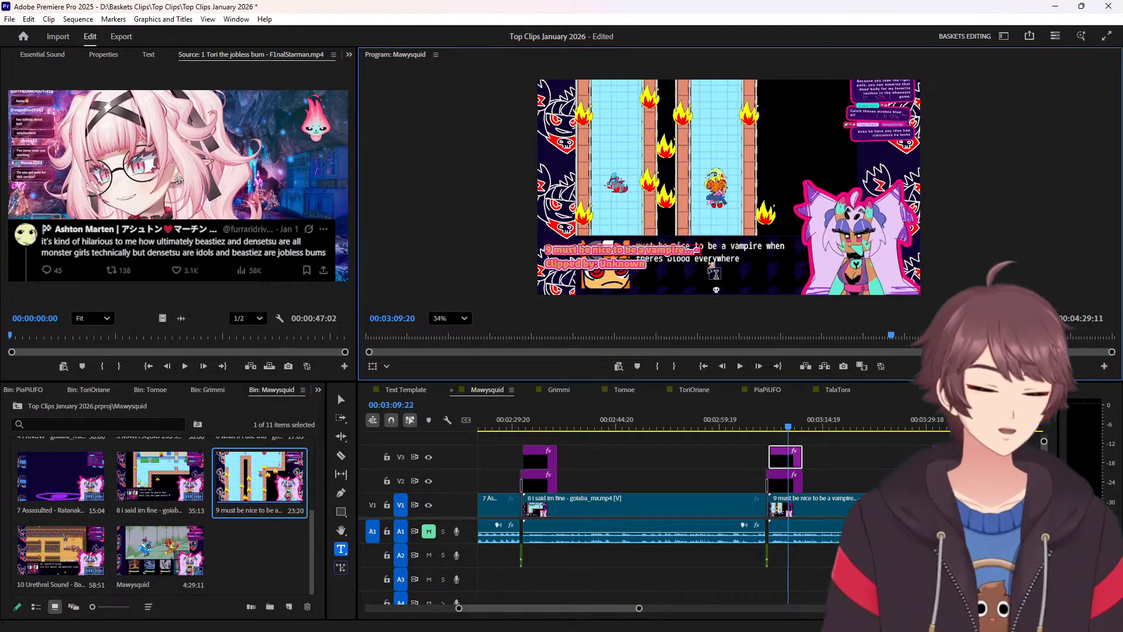
key("Home")
key("Delete")
key("Delete")
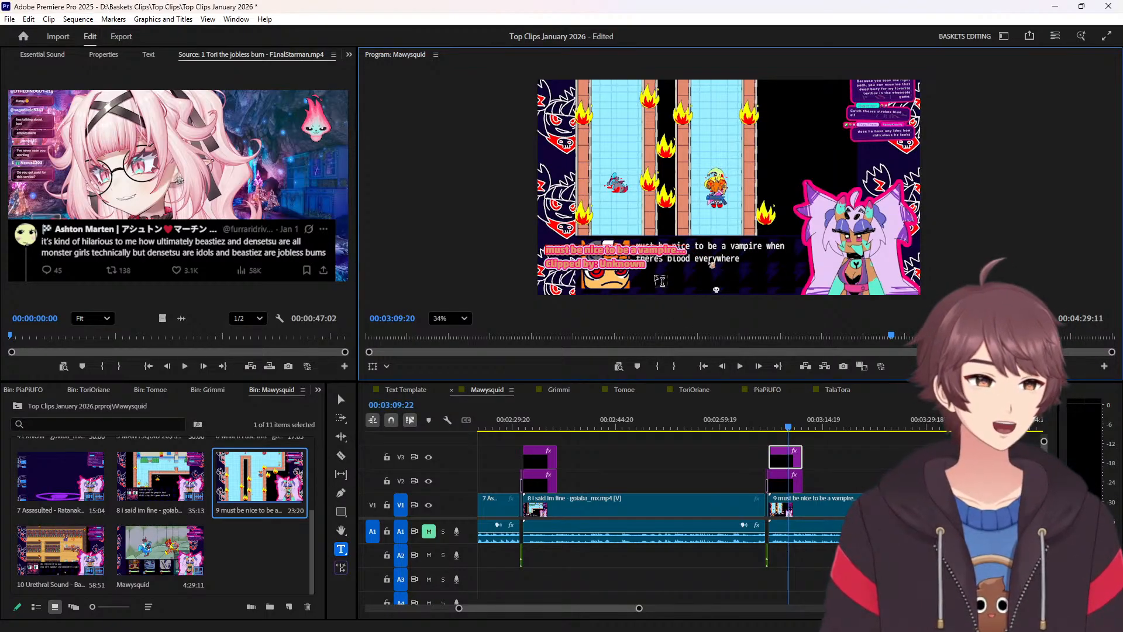
double_click(626, 264)
type("goiaba_mx")
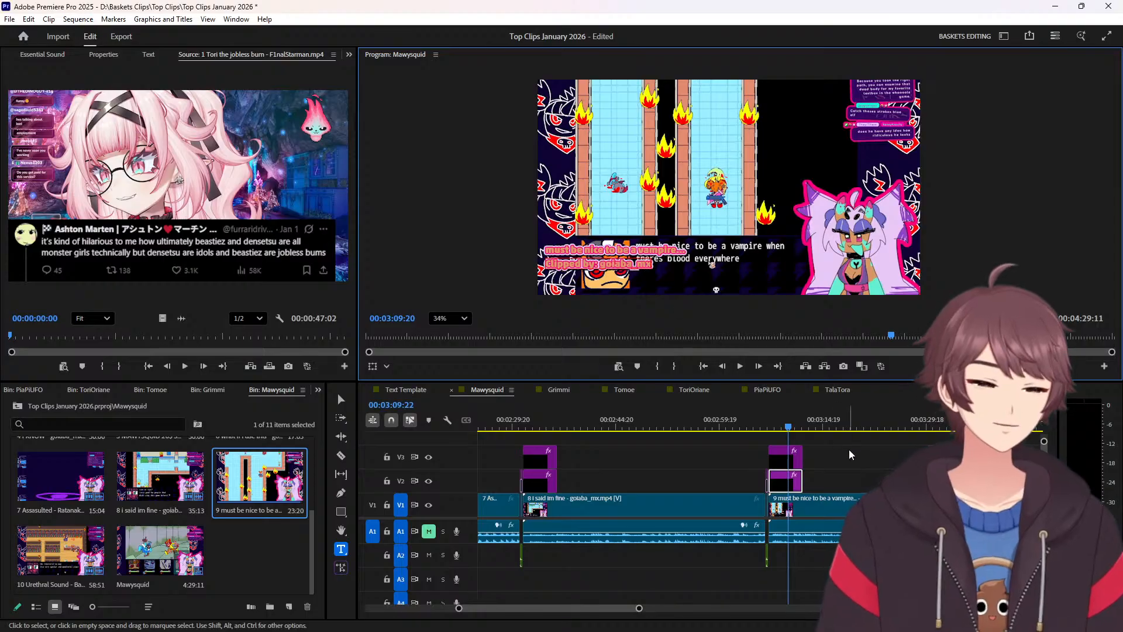
Replace the title placeholder on Mawysquid clip 10, "Urethral Sound", with its source file name.
scroll(848, 450, "down", 2)
scroll(838, 487, "down", 5)
left_click(566, 430)
left_click(58, 587)
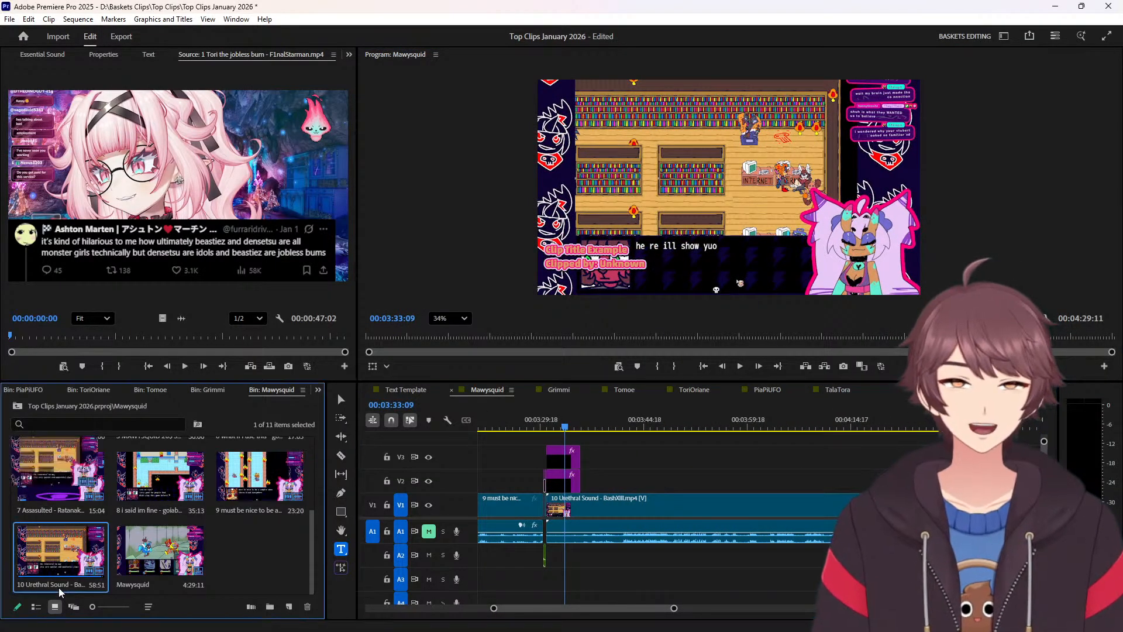
left_click(588, 256)
key("ctrl+a")
type("10 Urethral Sound - BashXIII")
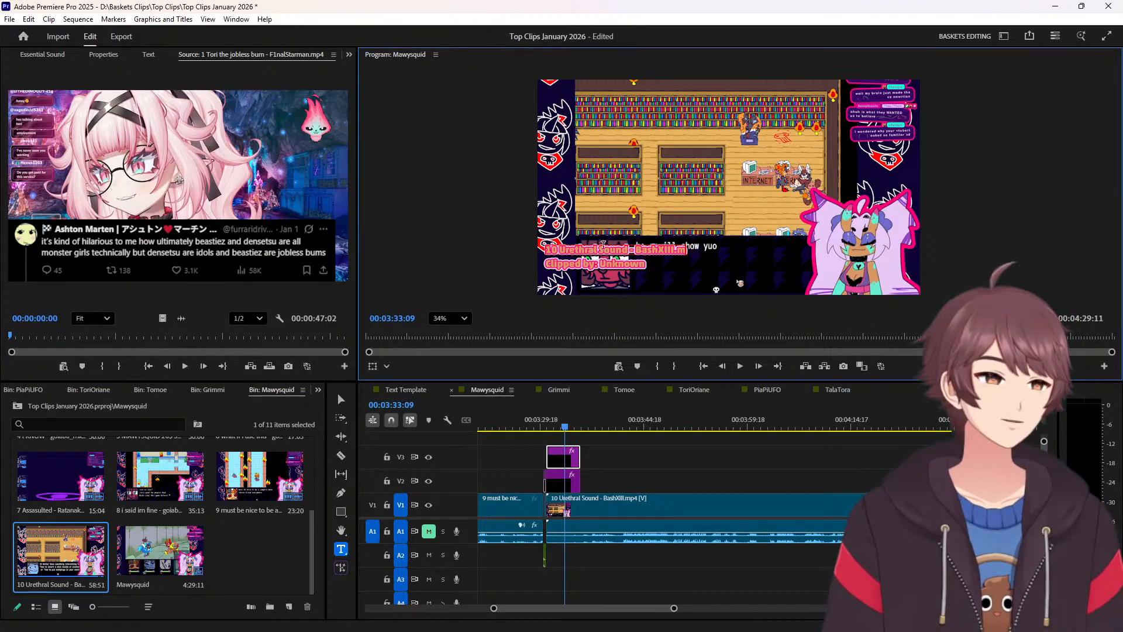
Trim clip 10's title overlay to "Urethral Sound" by removing the leading number and the clipper and file extension part.
key("BackSpace")
key("BackSpace")
key("BackSpace")
key("BackSpace")
key("BackSpace")
key("BackSpace")
key("BackSpace")
key("BackSpace")
key("BackSpace")
key("BackSpace")
key("BackSpace")
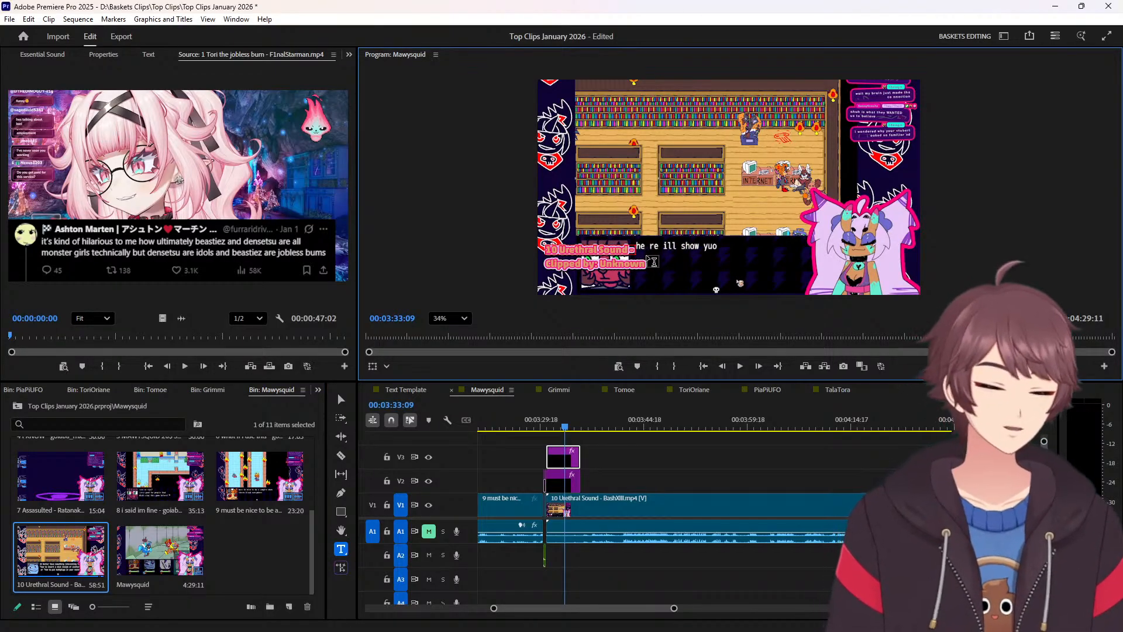
key("Home")
key("Delete")
key("Delete")
key("Delete")
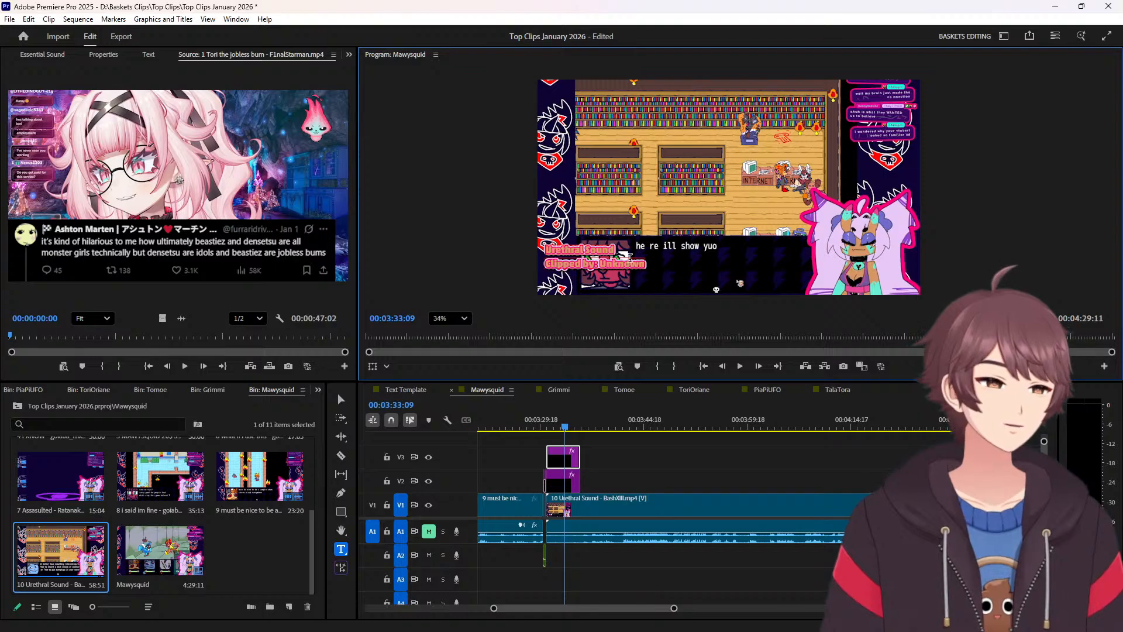
Replace "Unknown" in clip 10's credit line with the clipper's username and save the project.
left_click(630, 263)
double_click(630, 263)
type("BashXIII")
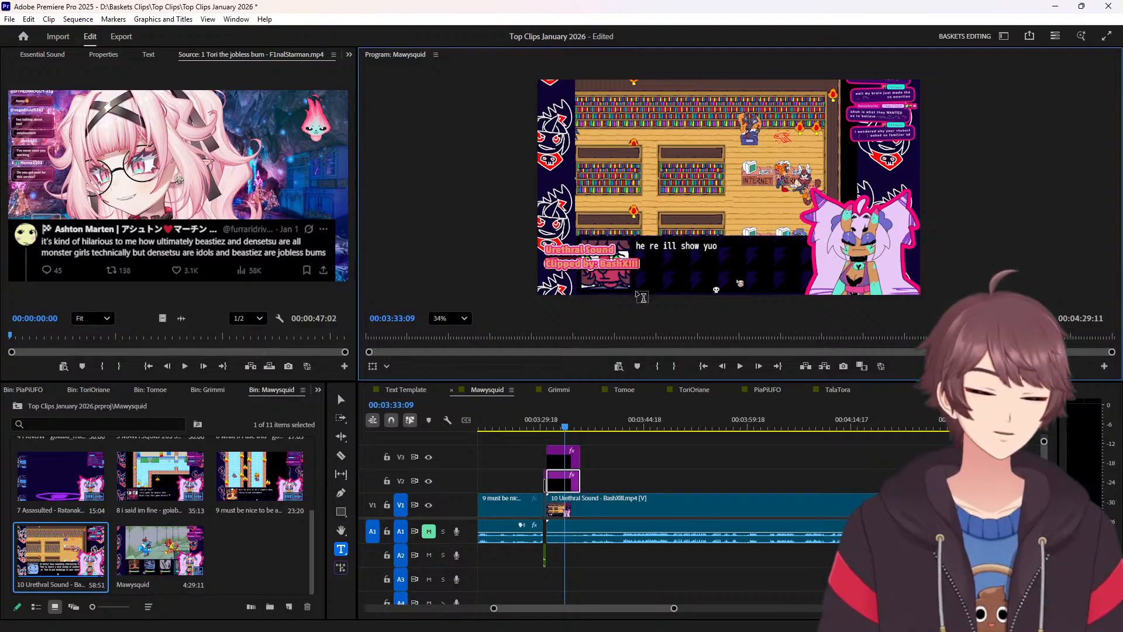
left_click(624, 464)
key("ctrl+s")
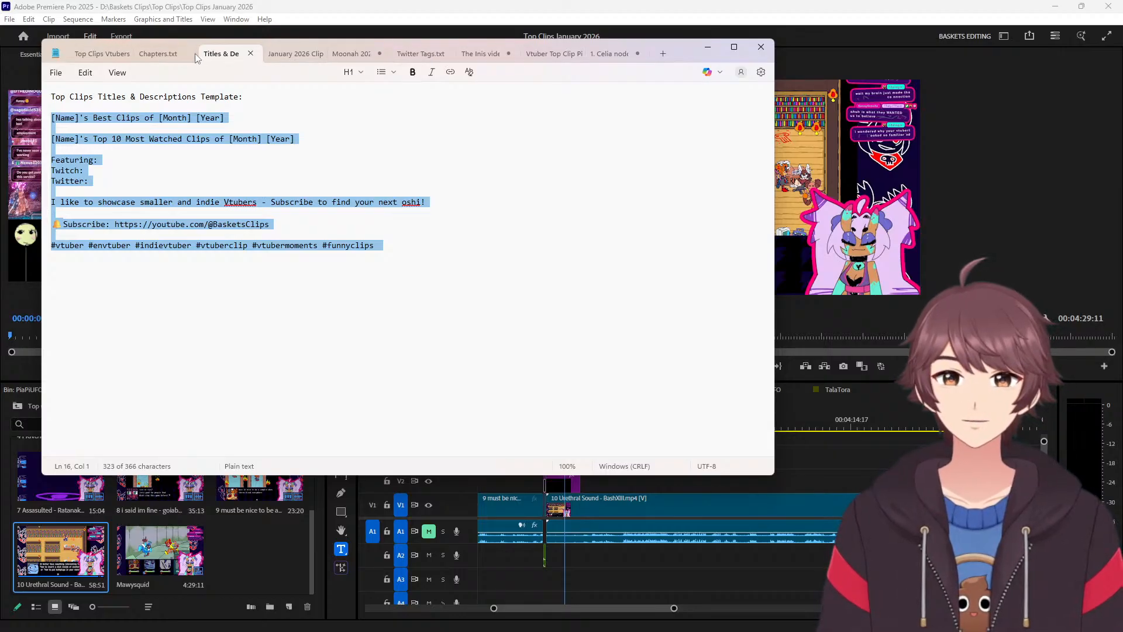
Switch to Chapters.txt in Notepad, add blank lines below the Soymilk chapter list, and reposition the window to uncover the Premiere Pro timeline.
left_click(166, 57)
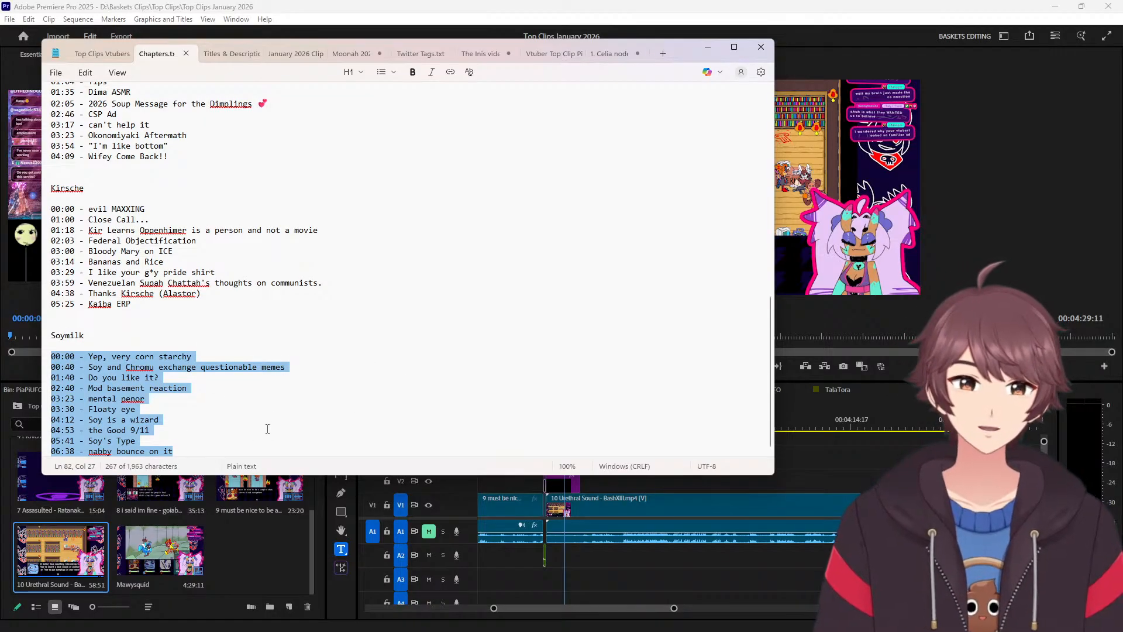
left_click(232, 446)
key("Return")
key("Return")
key("Return")
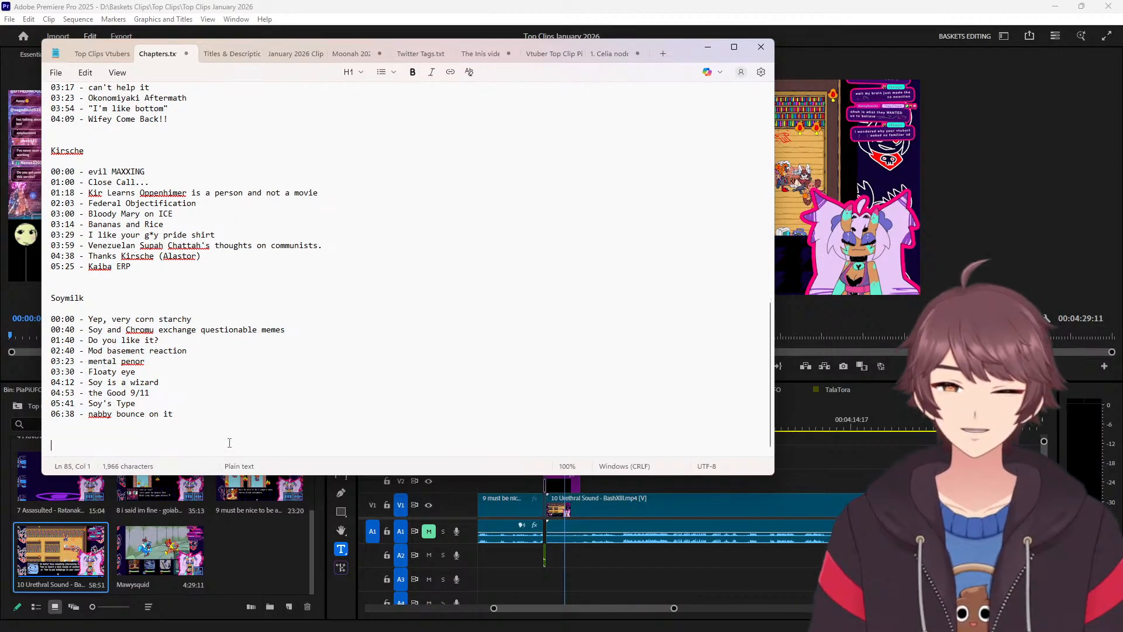
left_click_drag(679, 51, 1042, 123)
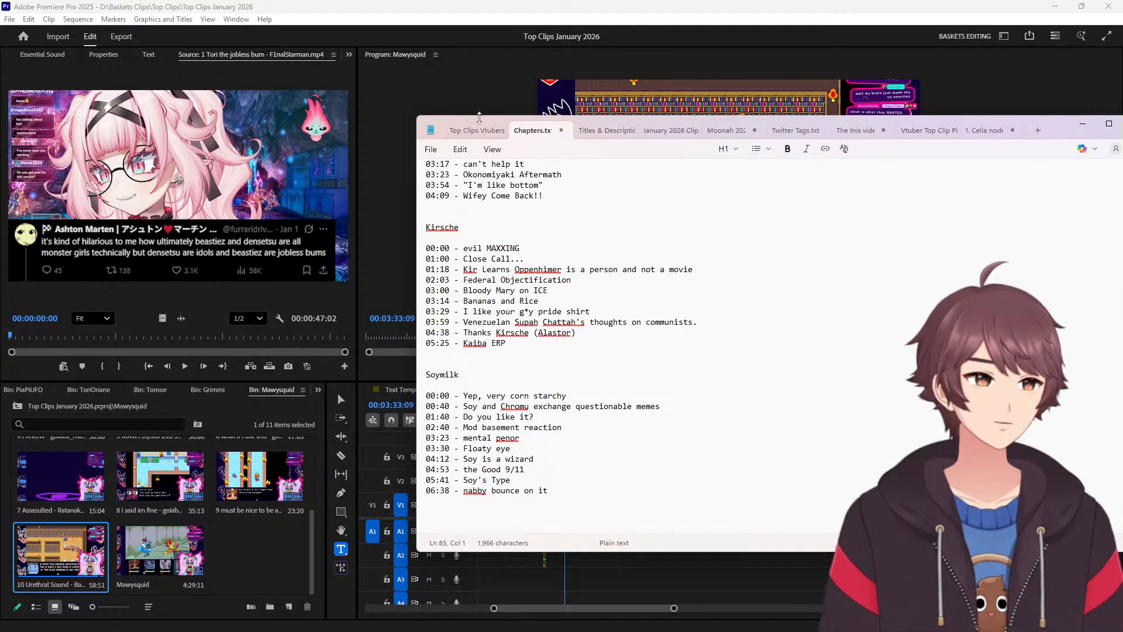
left_click_drag(432, 125, 755, 41)
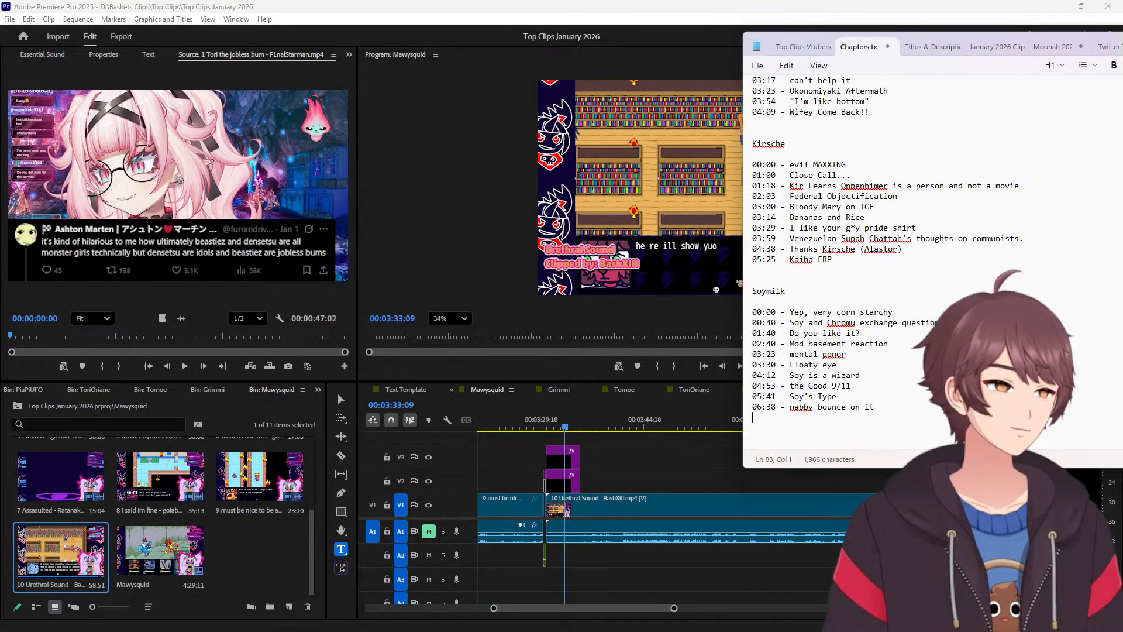
Add a "Mawysquid" heading below the Soymilk chapter list with an empty "00:00 -" chapter entry under it.
left_click(909, 412)
key("Down")
key("Down")
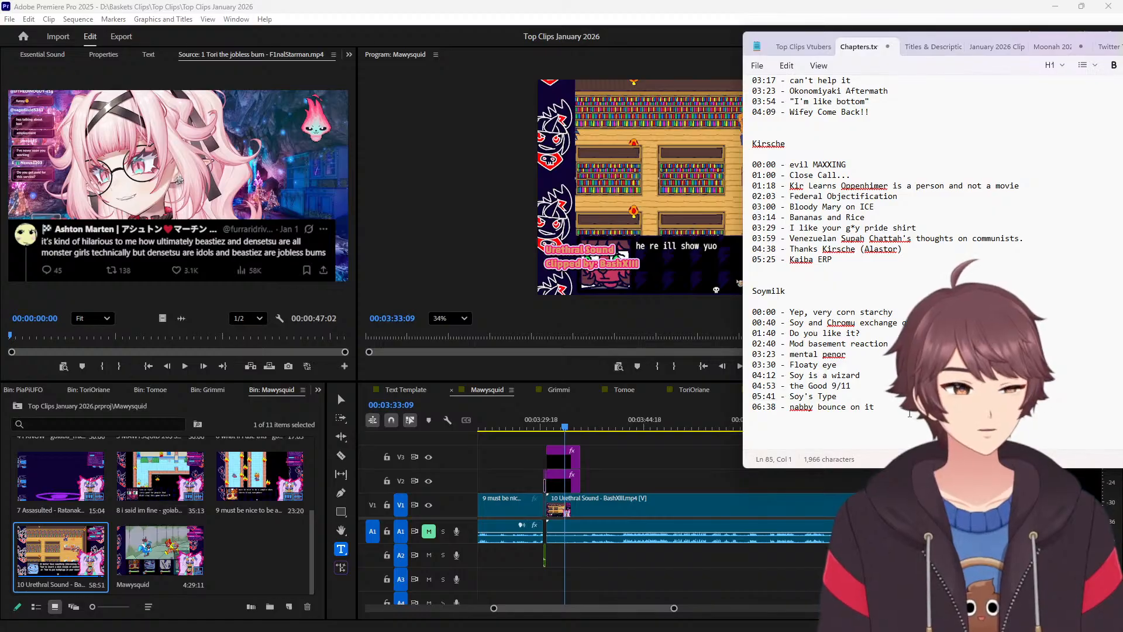
type("M")
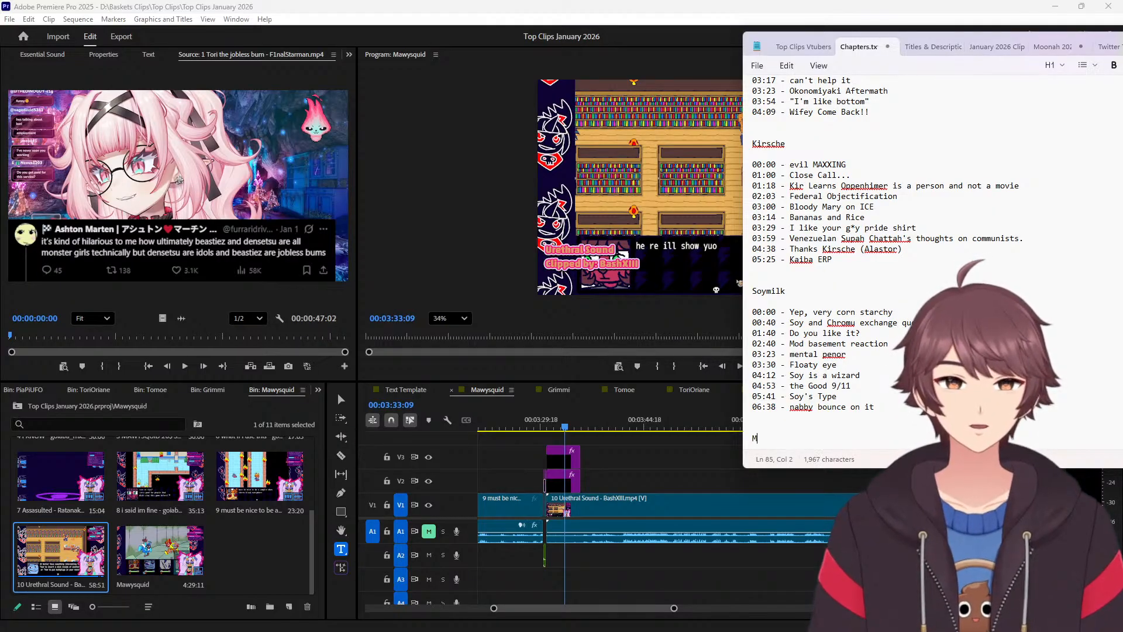
type("awysquid")
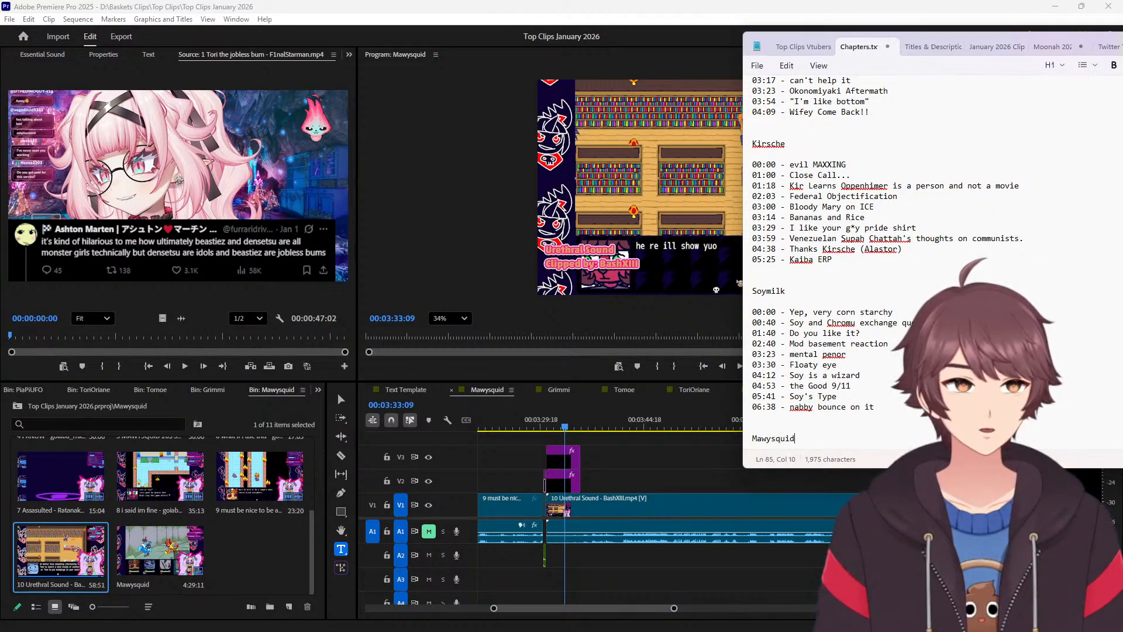
key("Return")
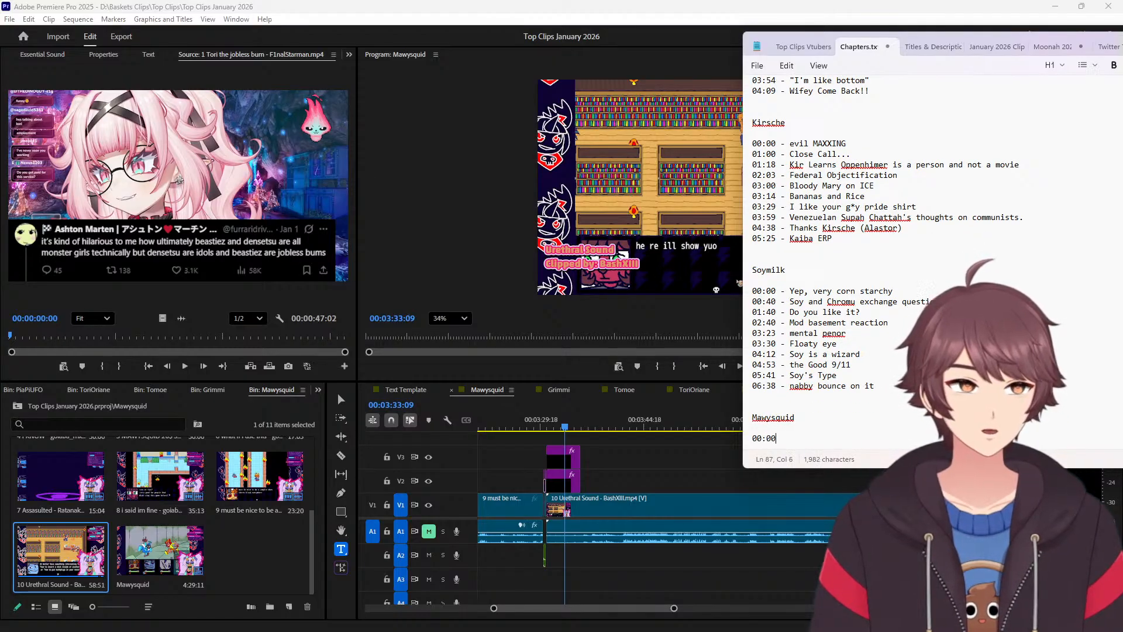
key("Return")
key("Return")
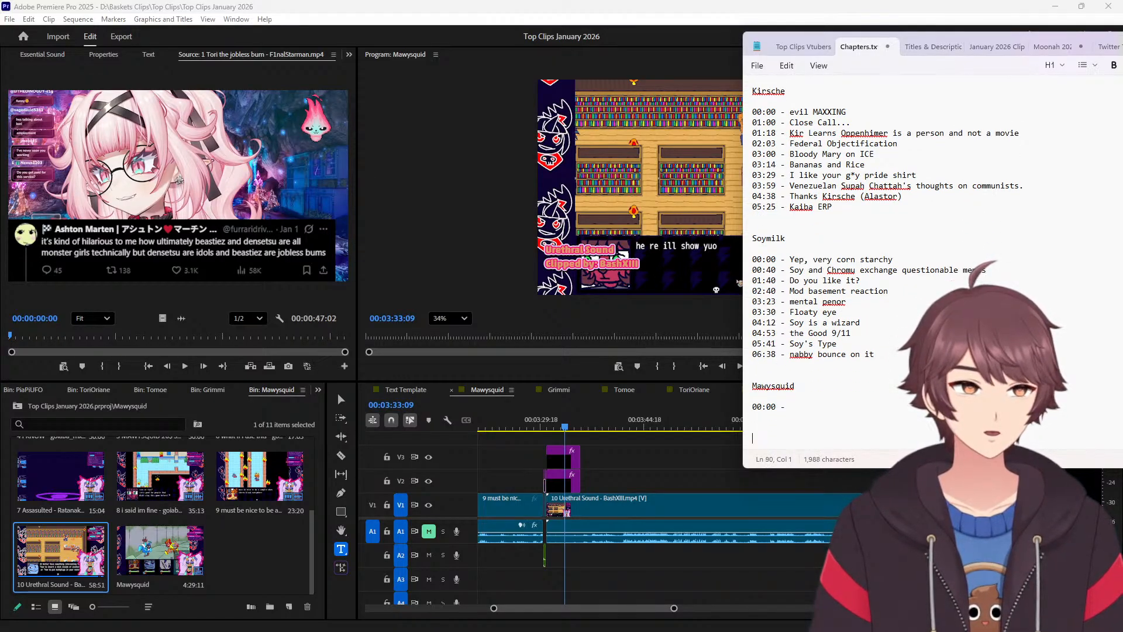
Add a "Grimmi" heading below the Mawysquid section with an empty "00:00 -" chapter entry under it.
type("Grim")
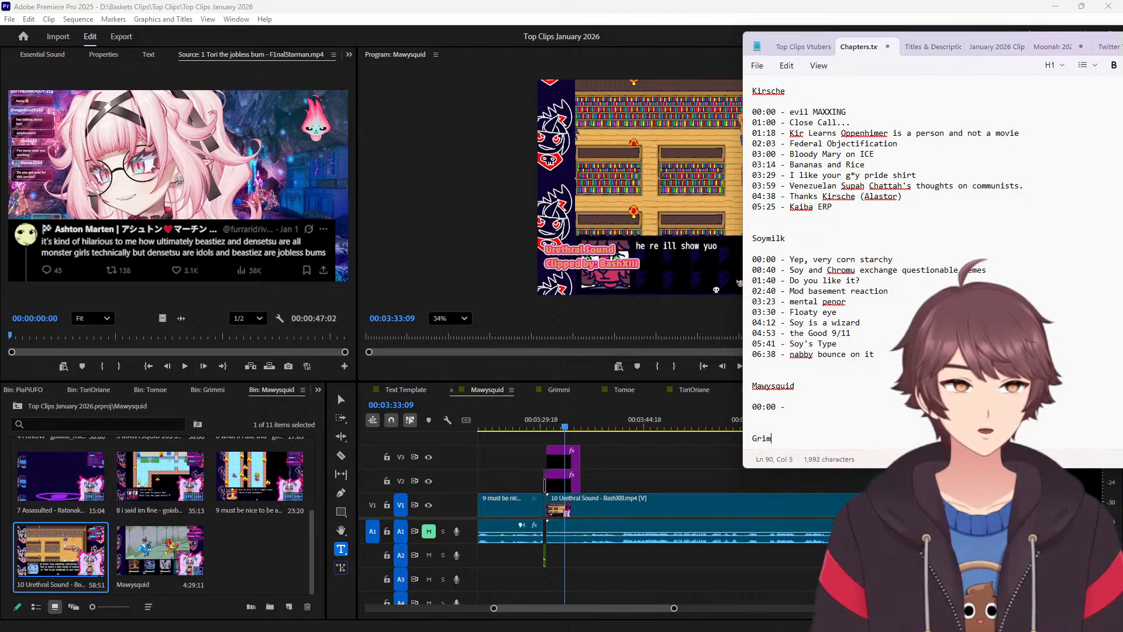
type("mi")
key("Return")
key("Return")
type("00:00")
key("Return")
key("Return")
key("Return")
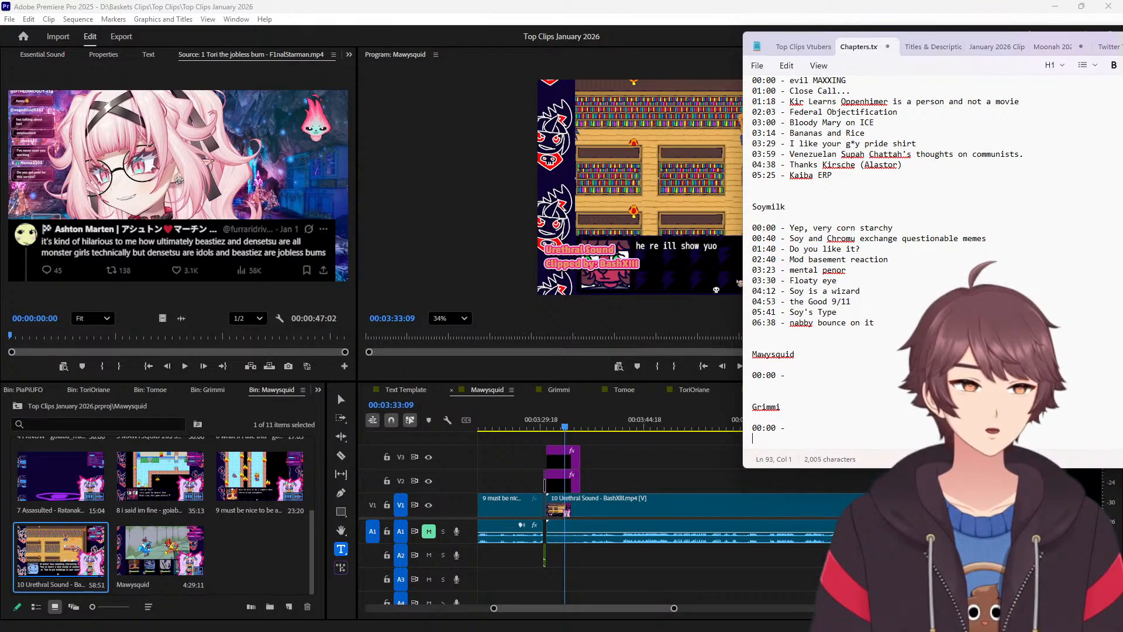
Add a "Tomoe" heading below the Grimmi section with an empty "00:00 -" chapter entry under it.
type("Tomoe")
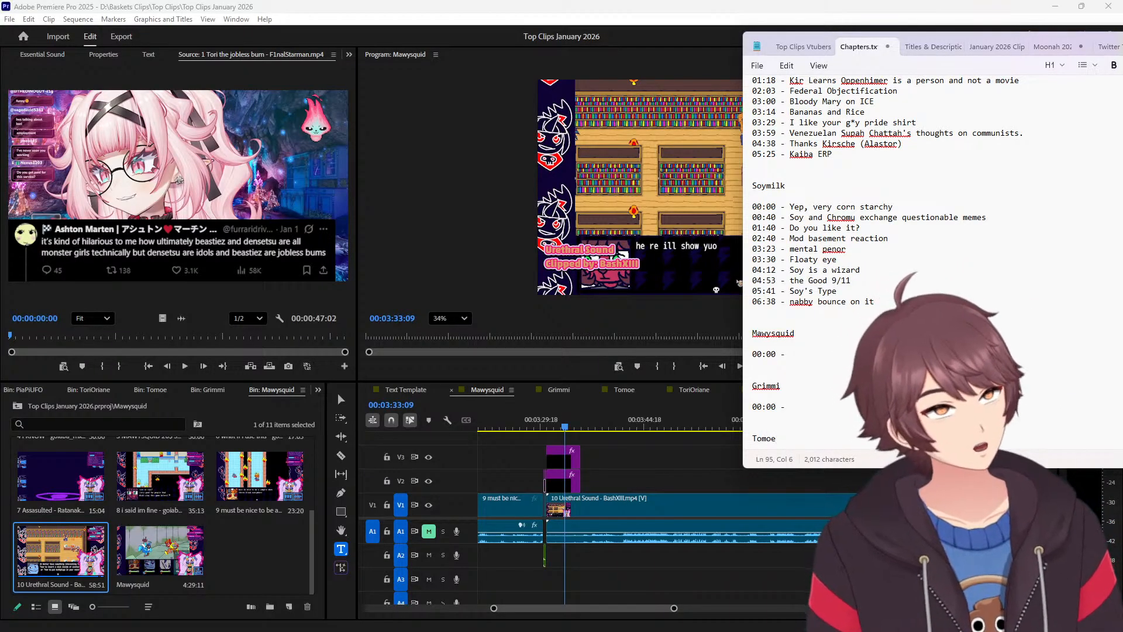
key("Return")
key("Return")
type("00:0")
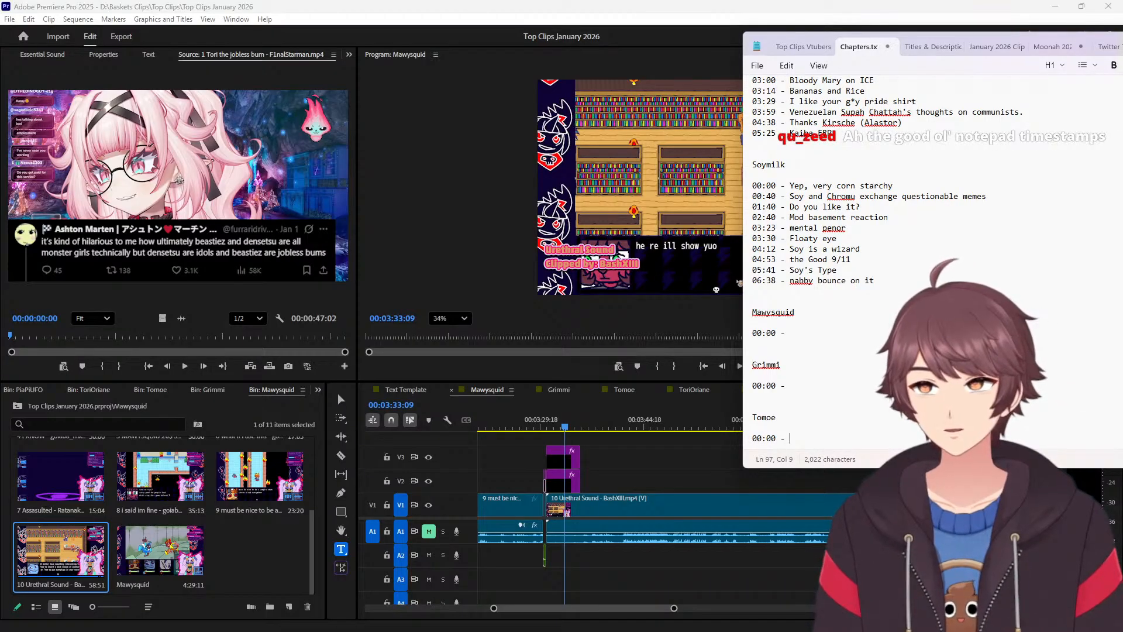
type("0 -")
key("Return")
key("Return")
key("Return")
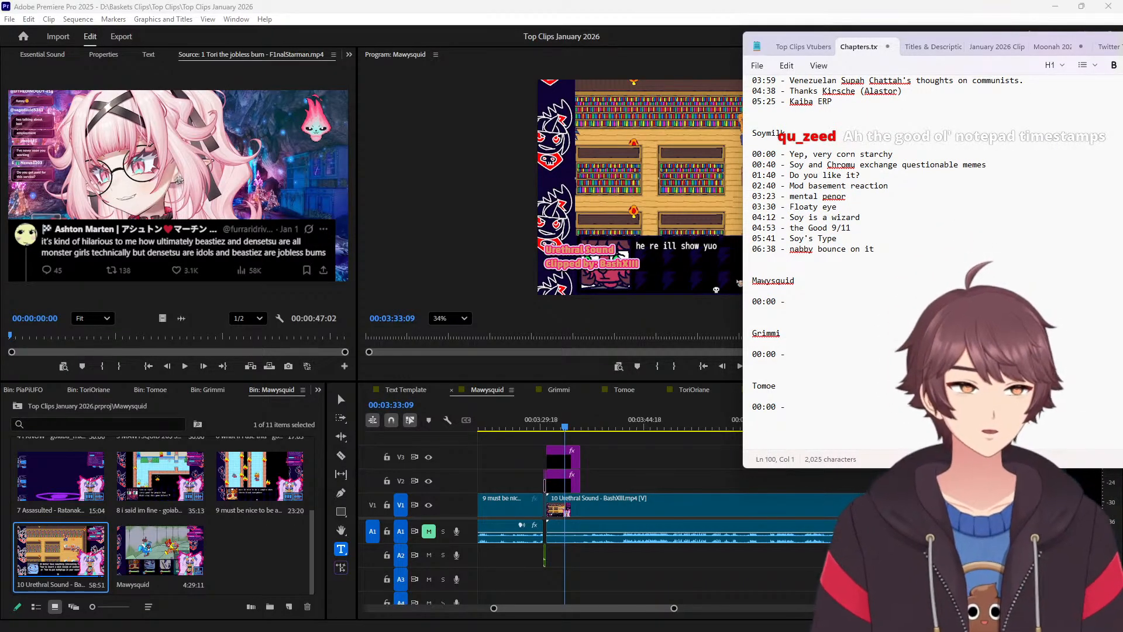
Add a "ToriOriane" heading below the Tomoe section with an empty "00:00 -" chapter entry under it.
type("Tori")
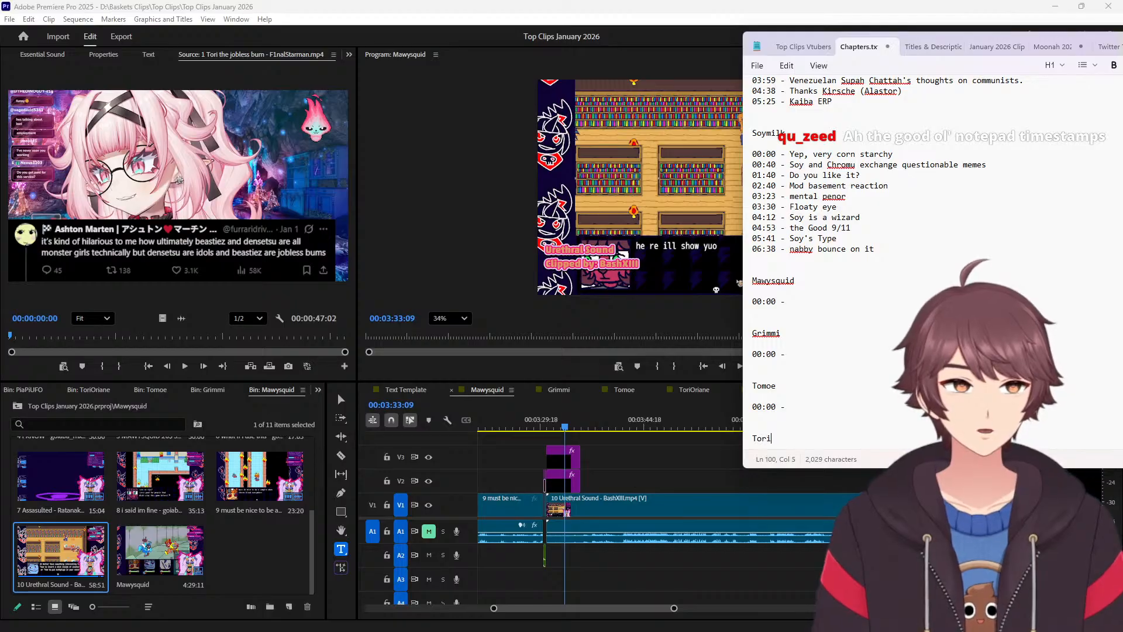
type("Oriane")
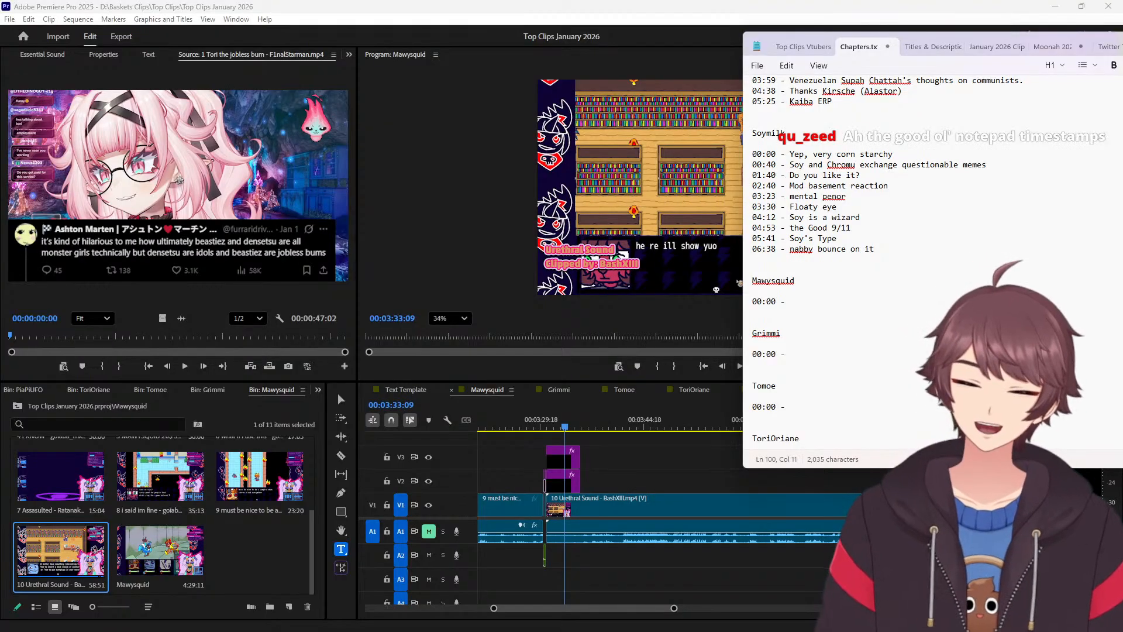
key("Return")
key("Return")
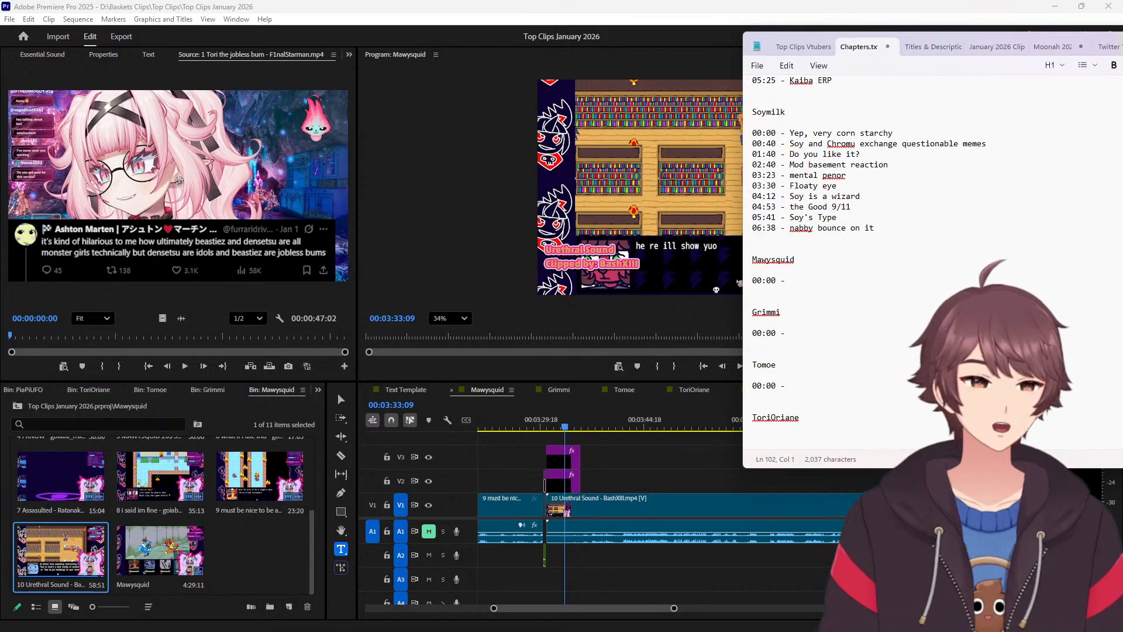
type("00:00 ")
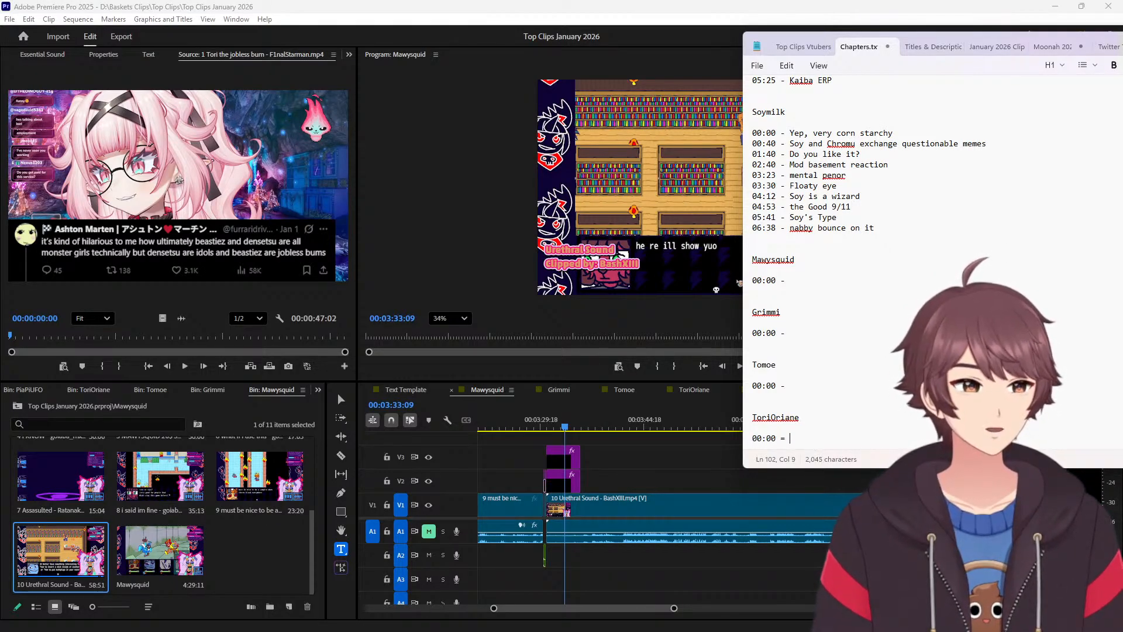
type("-")
key("Return")
key("Return")
key("Return")
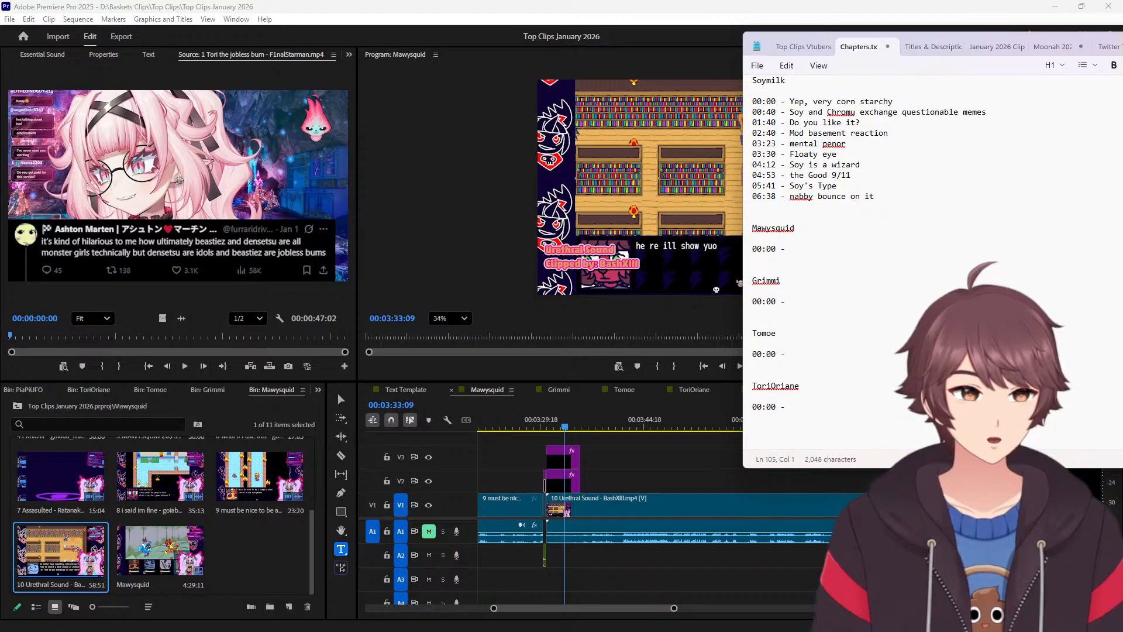
Add a "PiaPi" heading below the ToriOriane section with an empty "00:00 -" chapter entry under it.
type("PiaPi")
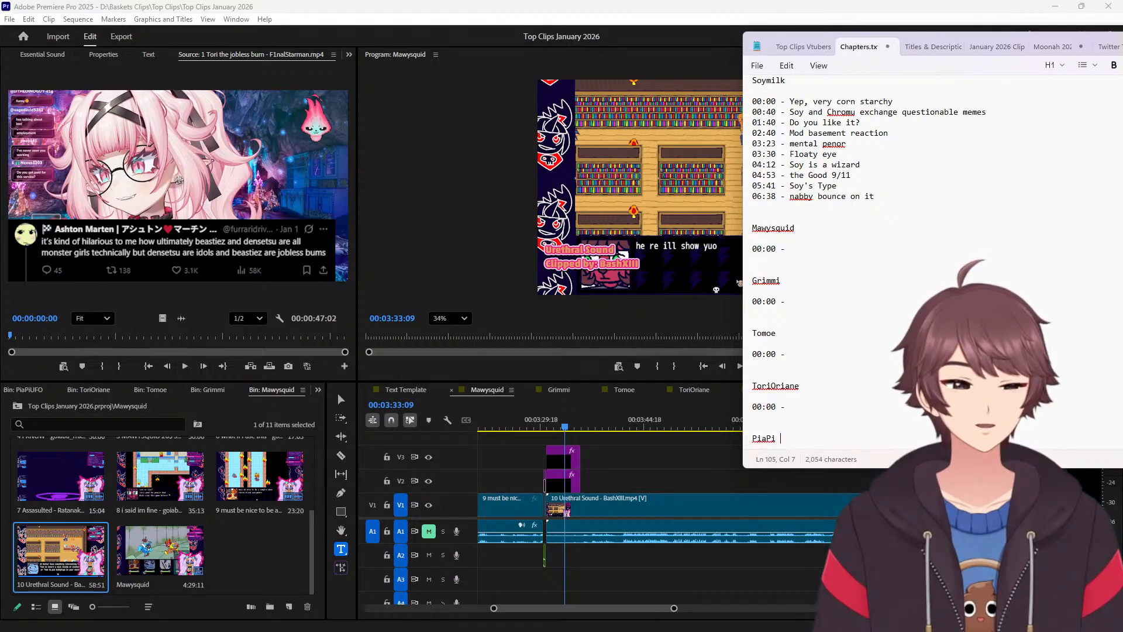
type(" -")
key("Return")
key("Return")
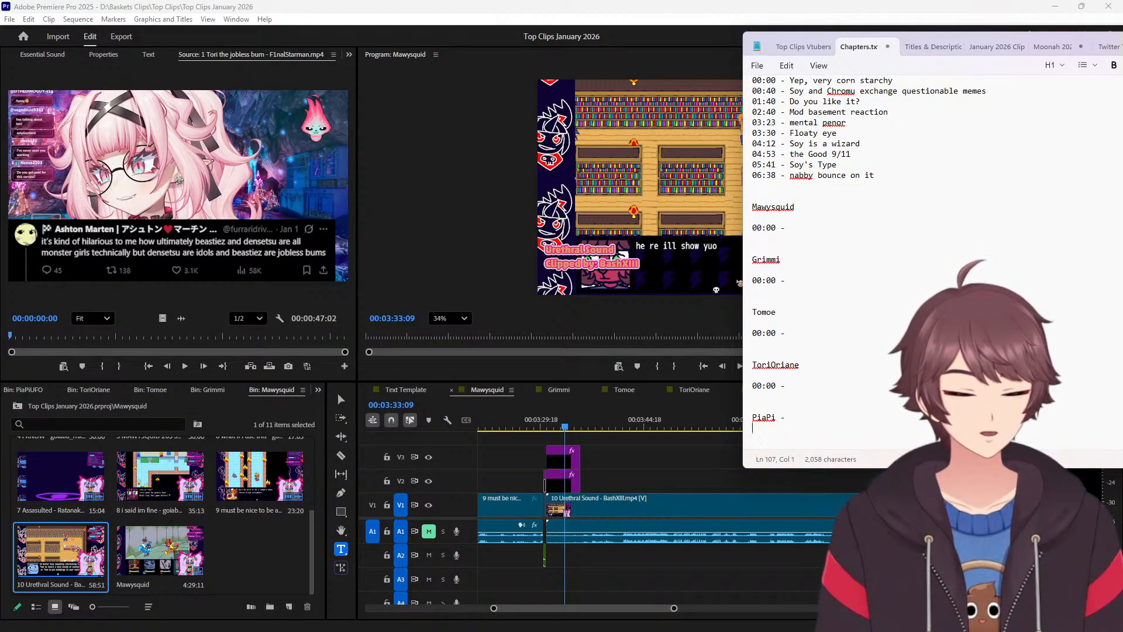
key("BackSpace")
key("BackSpace")
key("BackSpace")
key("Return")
key("Return")
type("00:00")
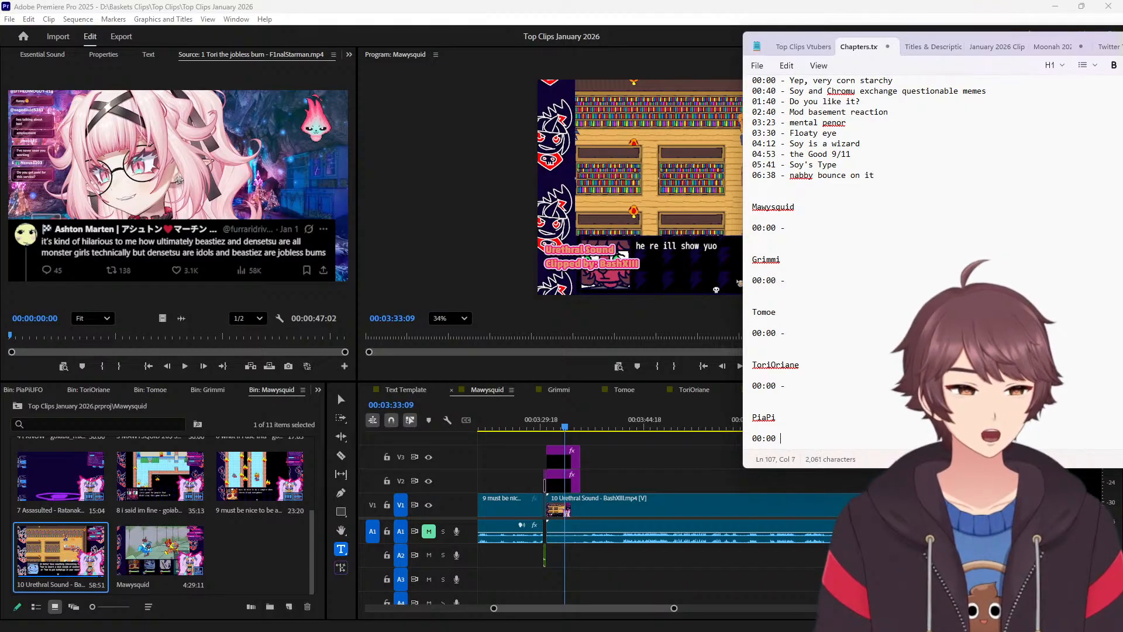
type(" -")
key("Return")
key("Return")
key("Return")
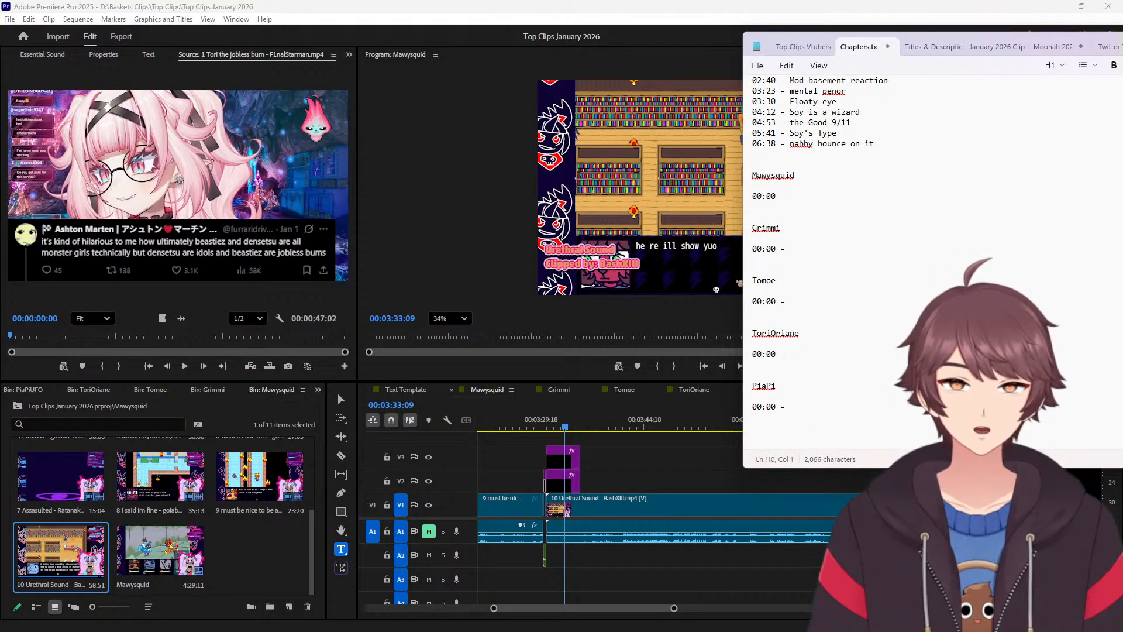
Add a "TalaTora" heading below the PiaPi section with an empty "00:00 -" chapter entry under it.
type("Tala")
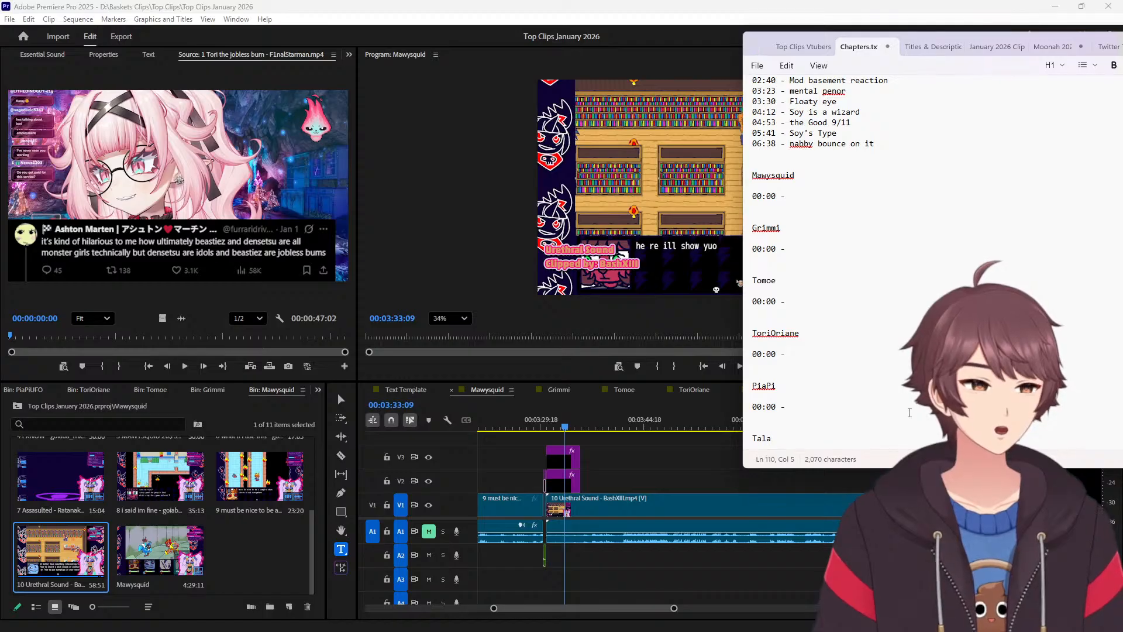
key("shift+F10")
left_click(809, 430)
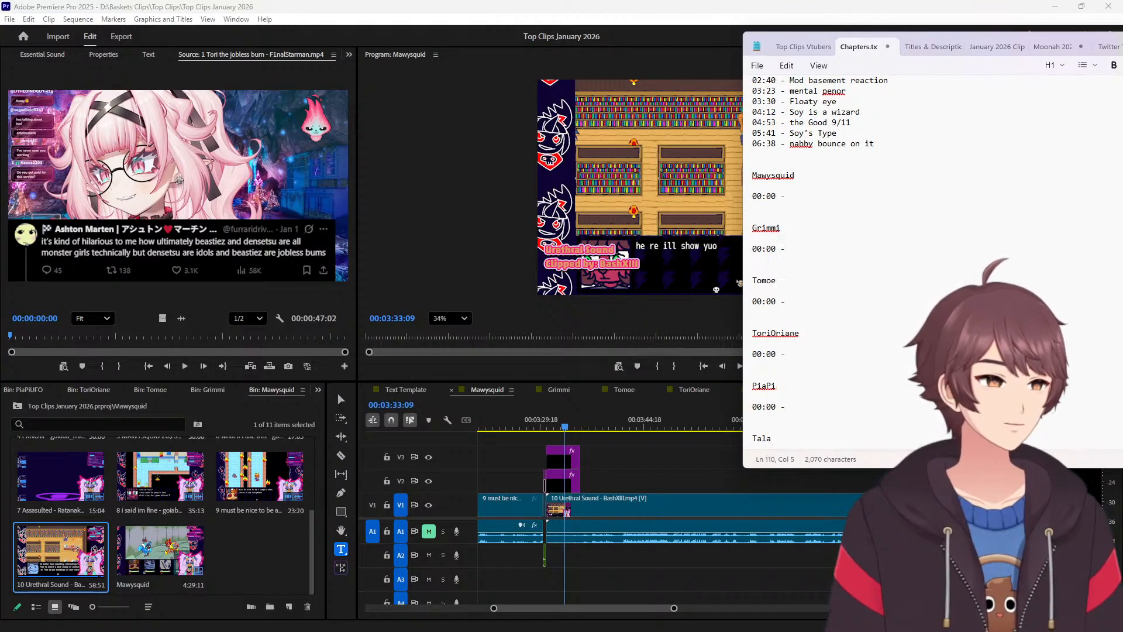
type("Tora")
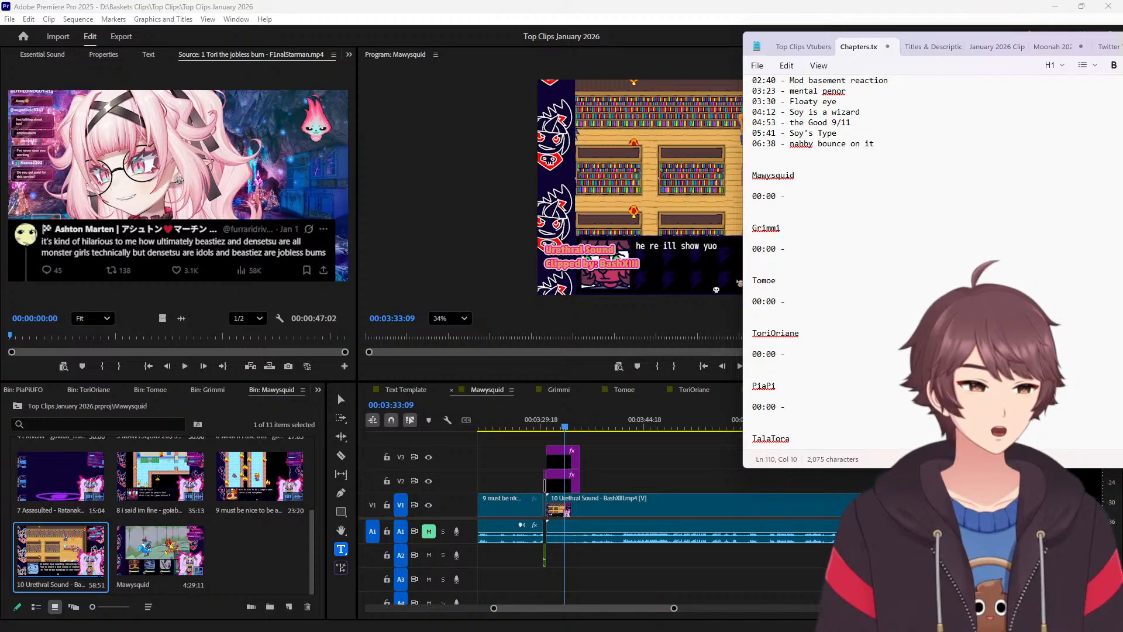
key("Return")
key("Return")
type("00")
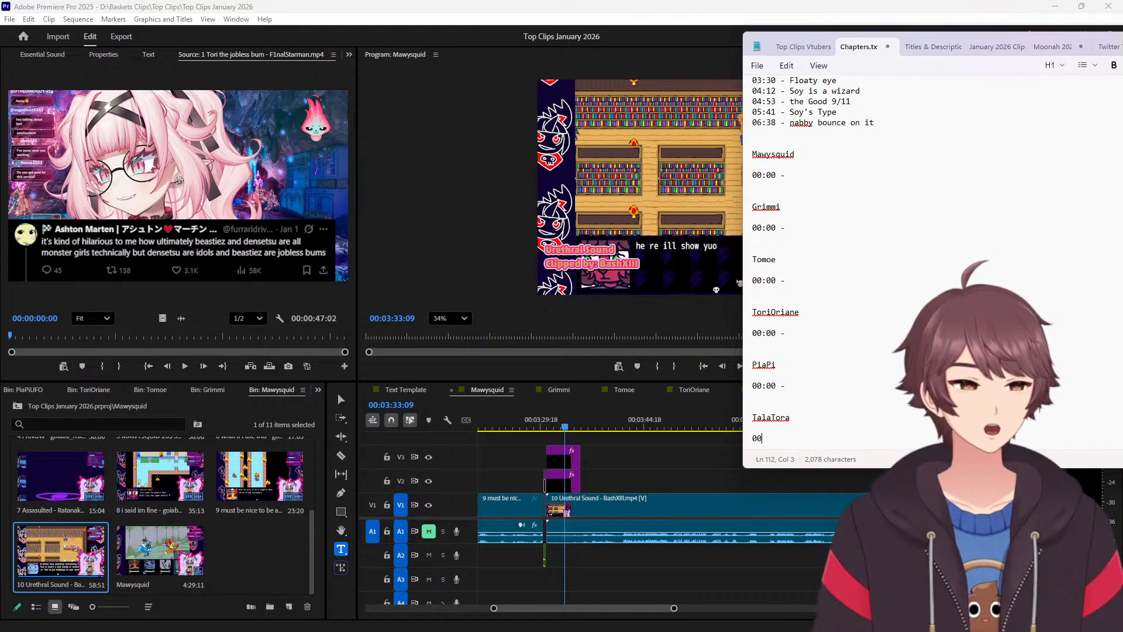
type(":00 -")
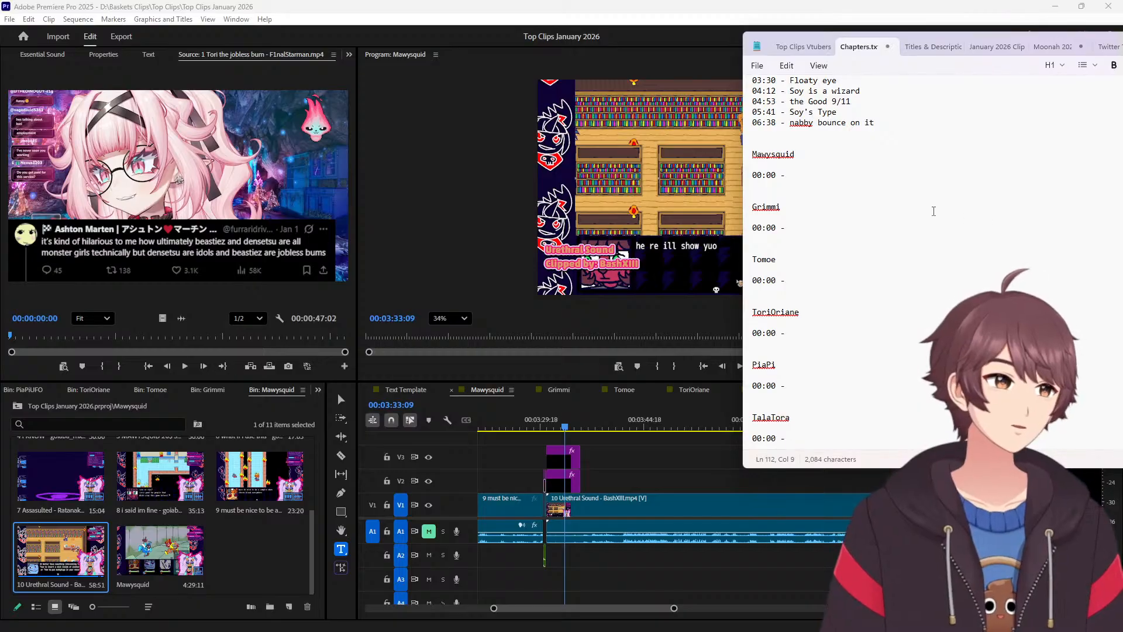
Complete the Mawysquid section's 00:00 chapter entry with the first clip's title, "1 shotted", copied from its overlay.
left_click(831, 174)
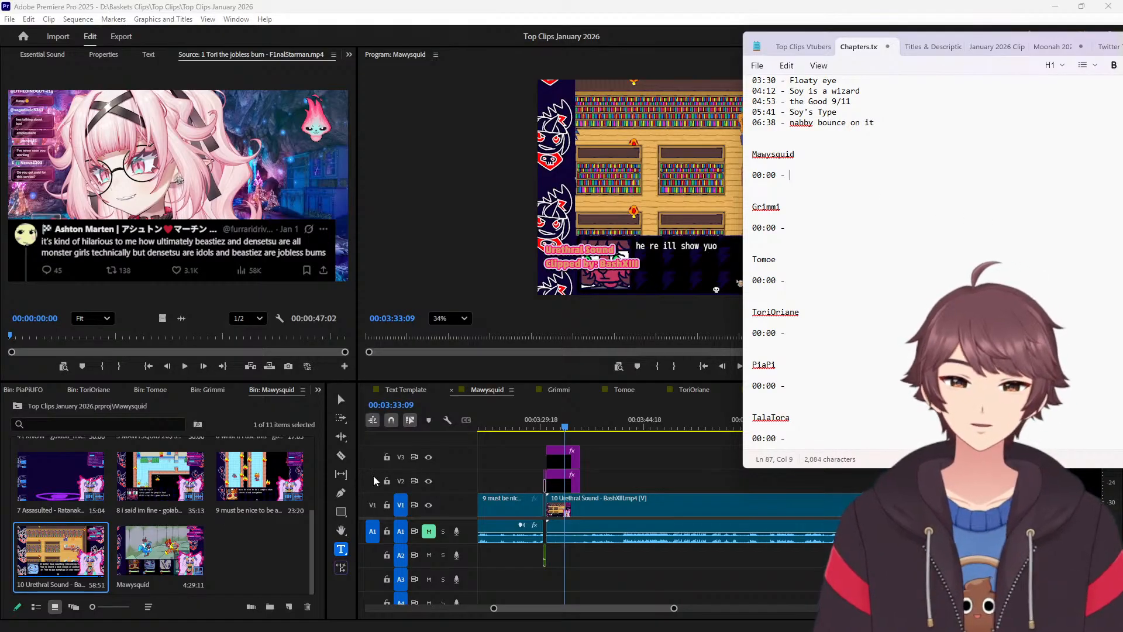
left_click_drag(573, 425, 461, 457)
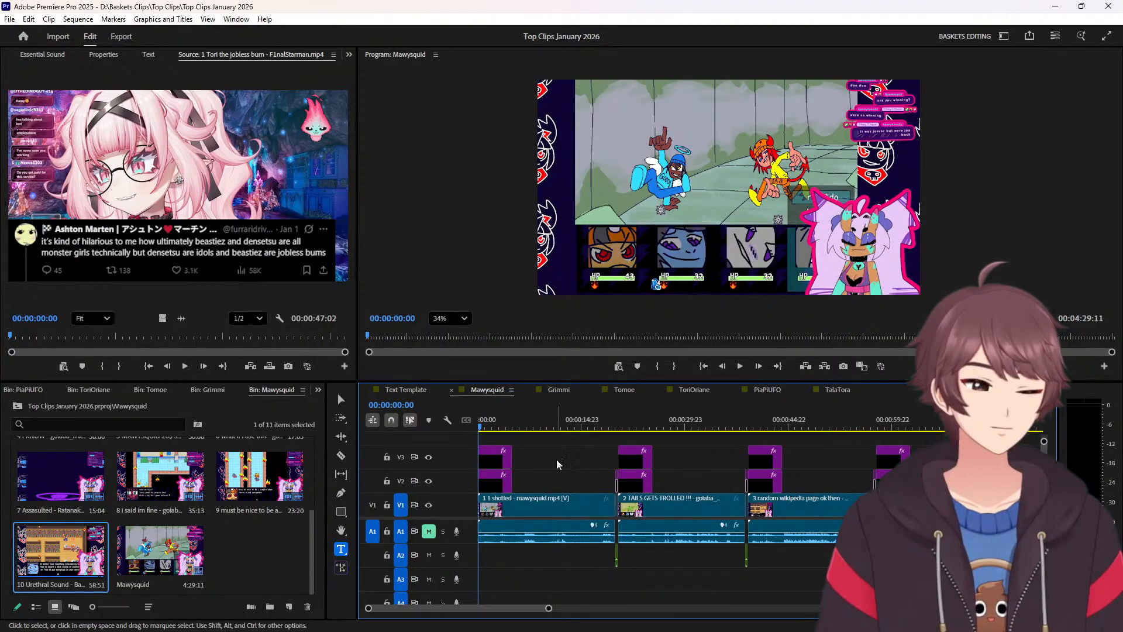
left_click(494, 424)
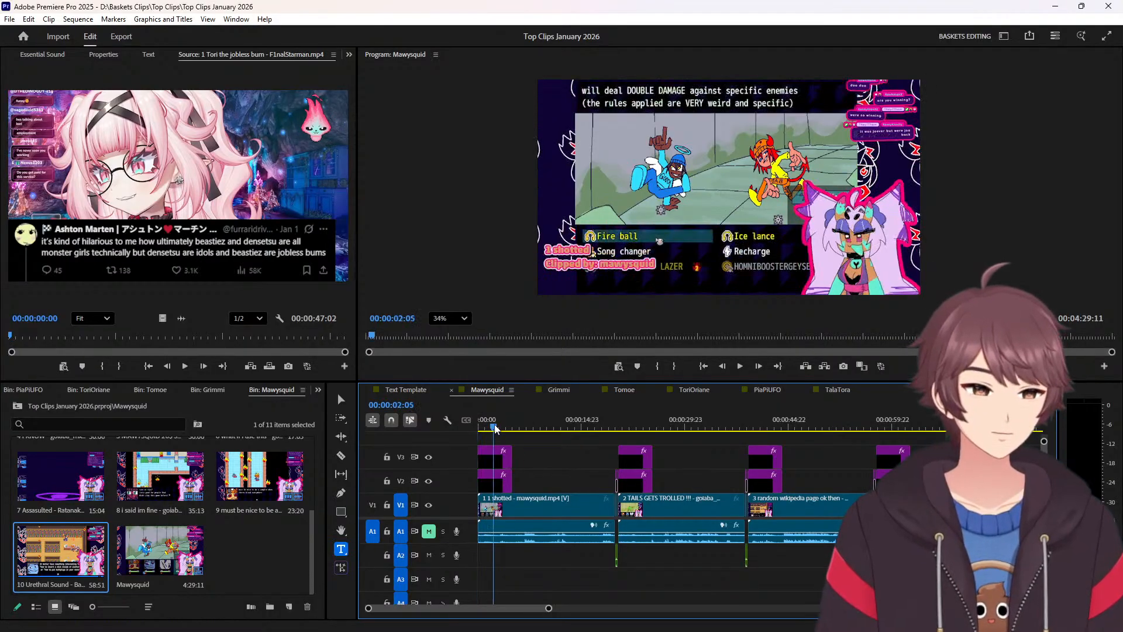
left_click(561, 248)
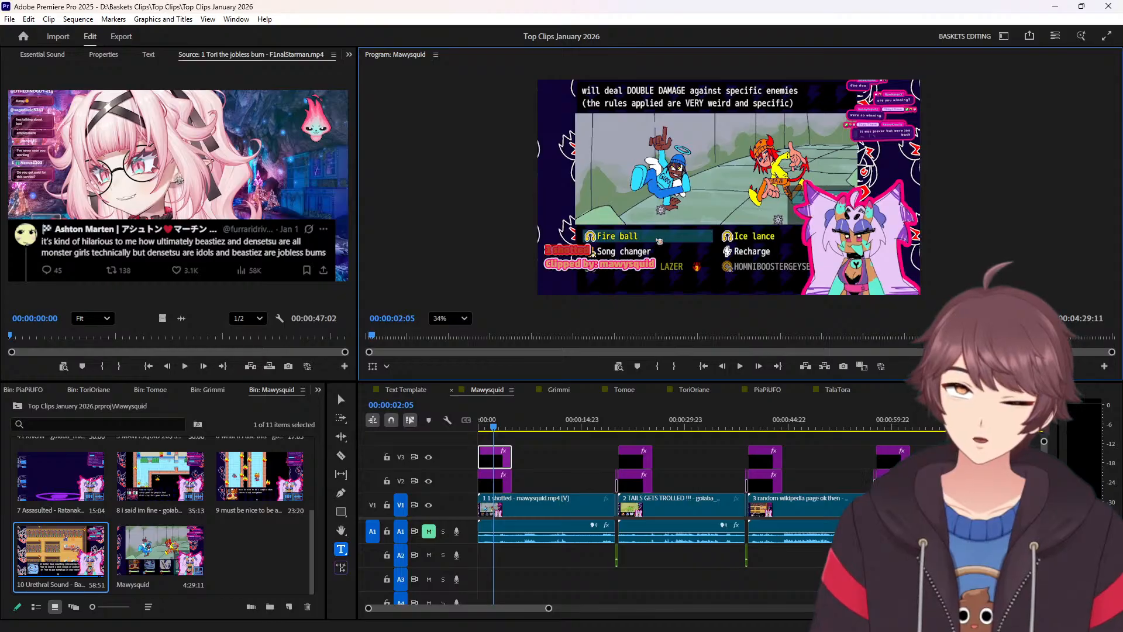
key("alt+Tab")
type("1 shotted")
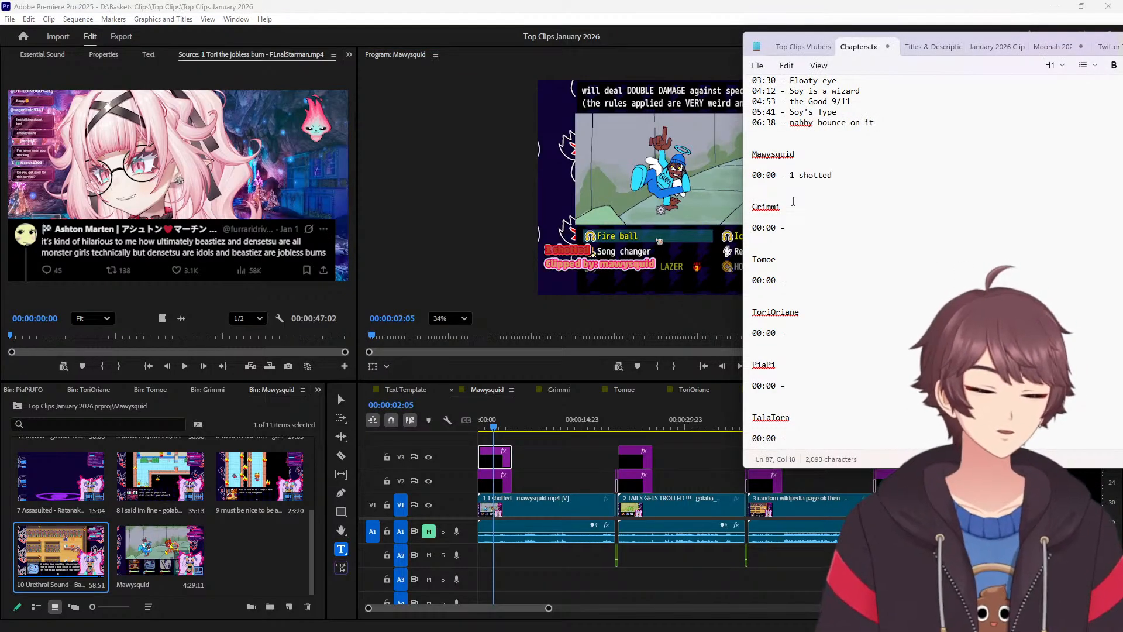
key("Return")
Find the second Mawysquid clip's title and start time, and add the chapter entry "00:20 - TAILS GETS TROLLED !!!" to Chapters.txt.
left_click(639, 417)
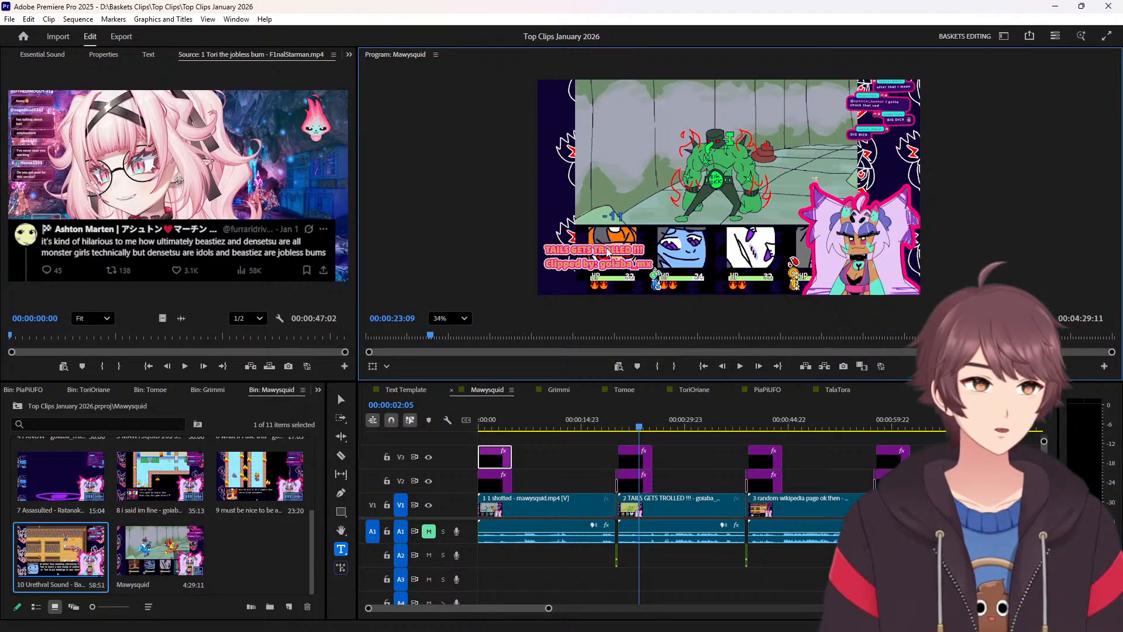
left_click(635, 457)
left_click(689, 425)
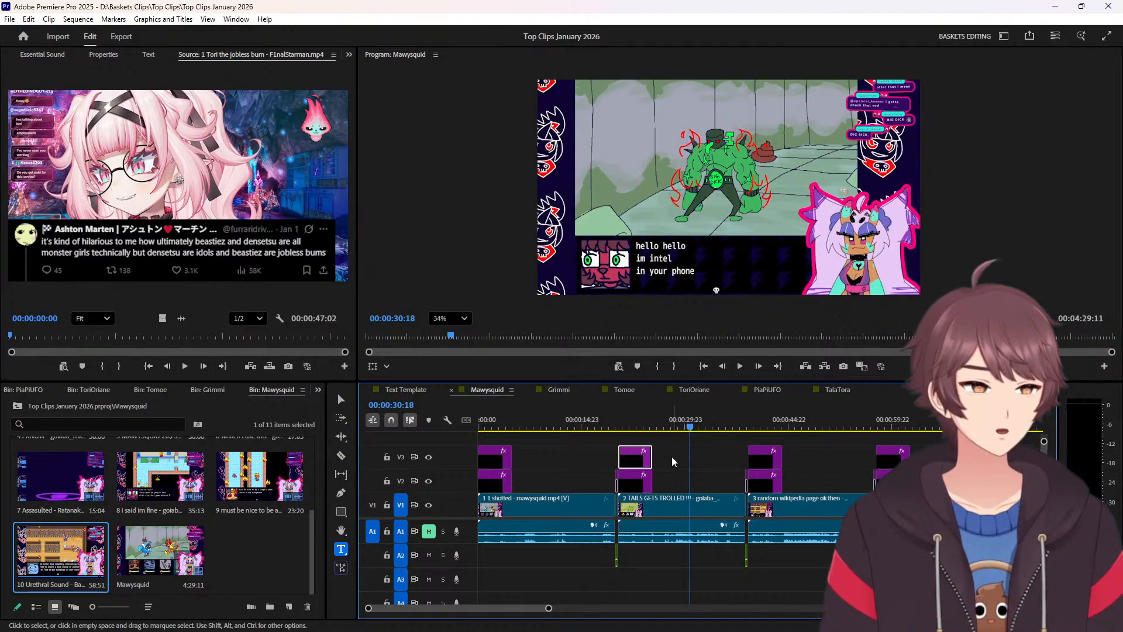
left_click(636, 423)
key("Up")
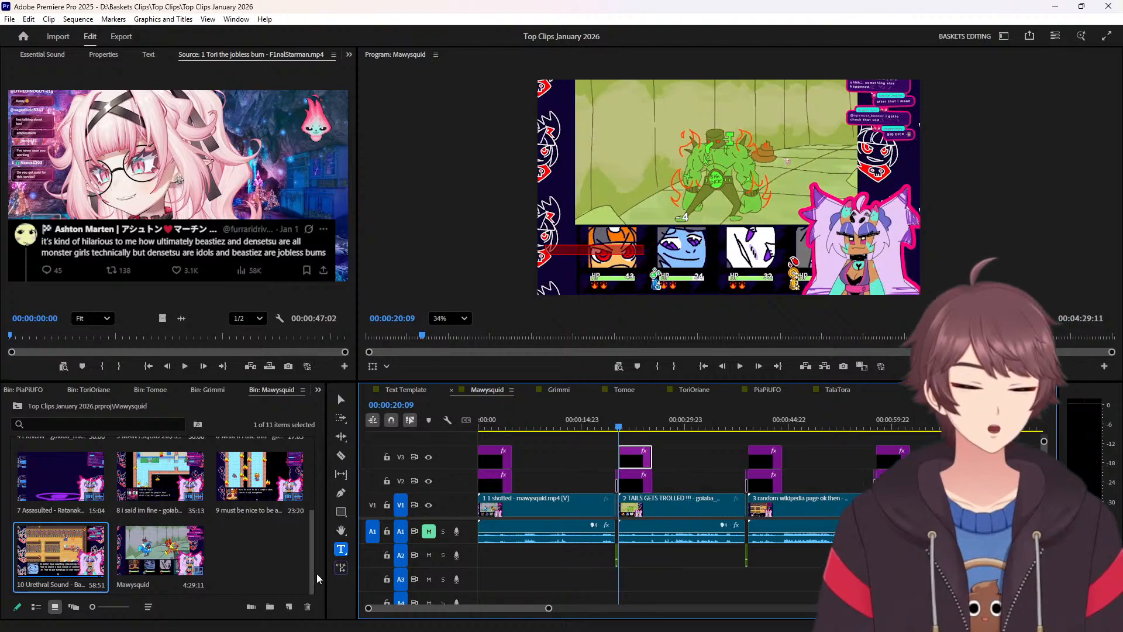
key("alt+Tab")
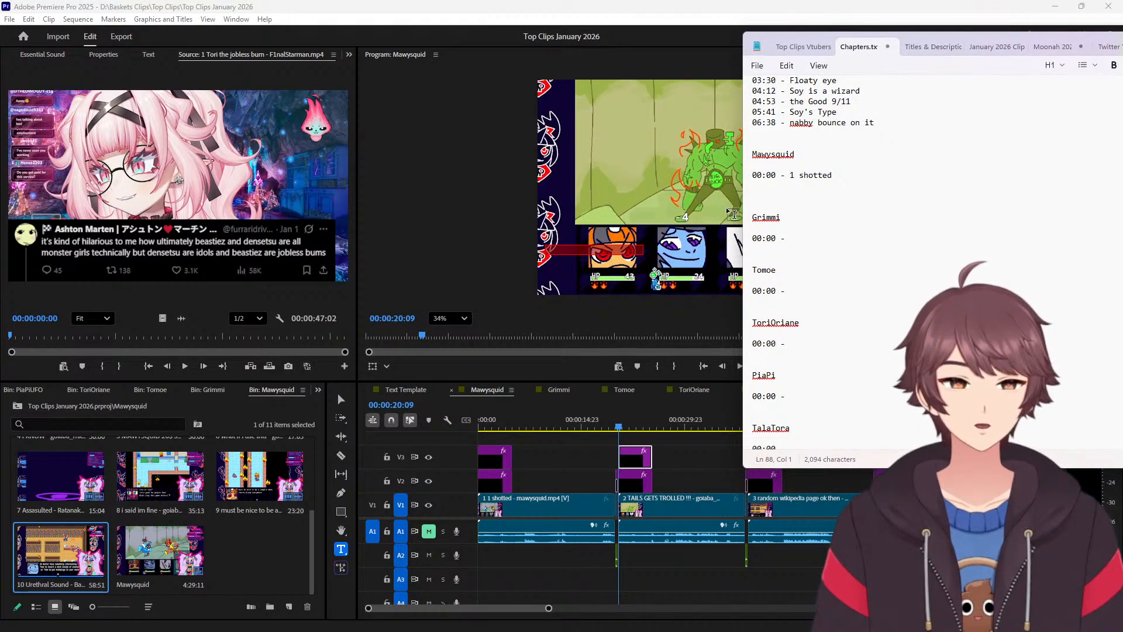
type("00:20 - TAILS GETS TROLLED !!!")
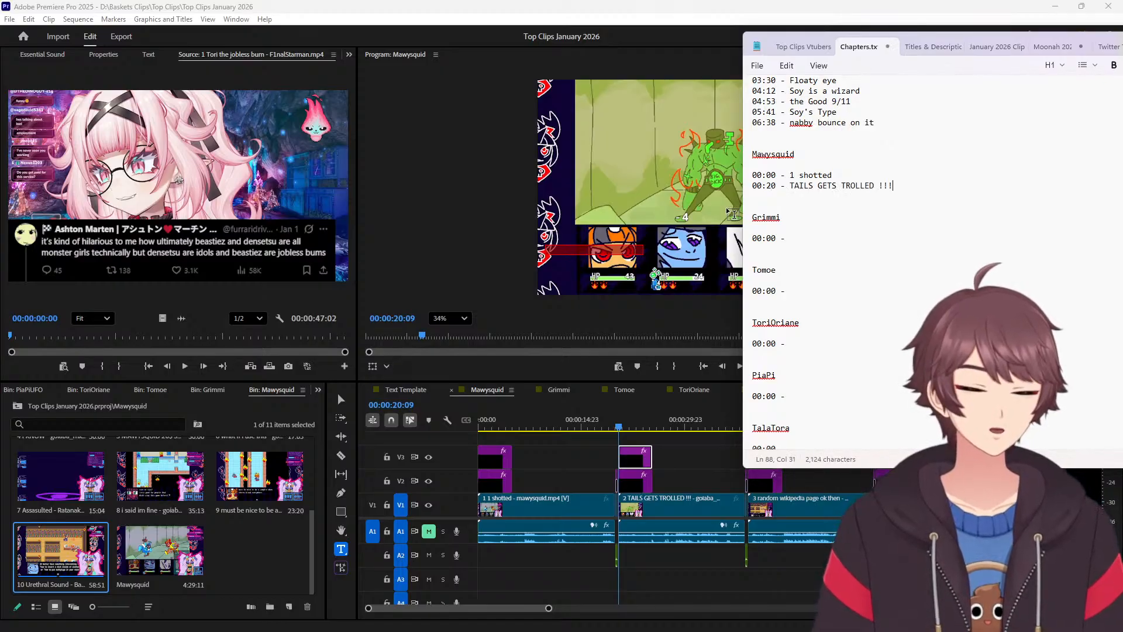
key("Return")
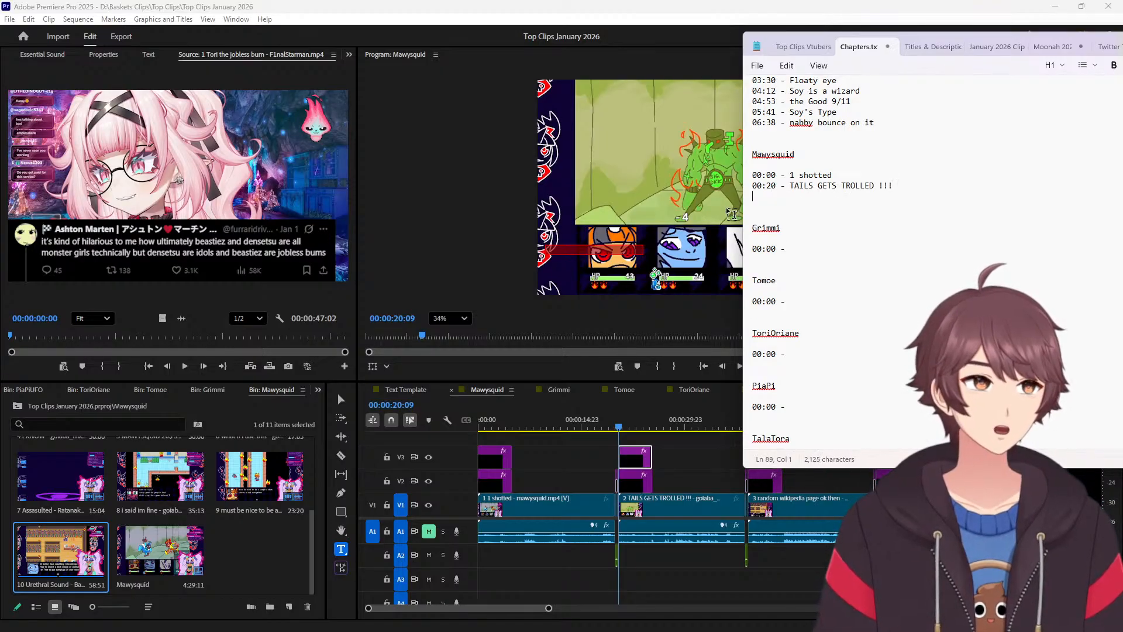
Find the third Mawysquid clip's title and start time, and add the chapter entry "00:39 - random wikipedia page ok then".
scroll(673, 459, "down", 5)
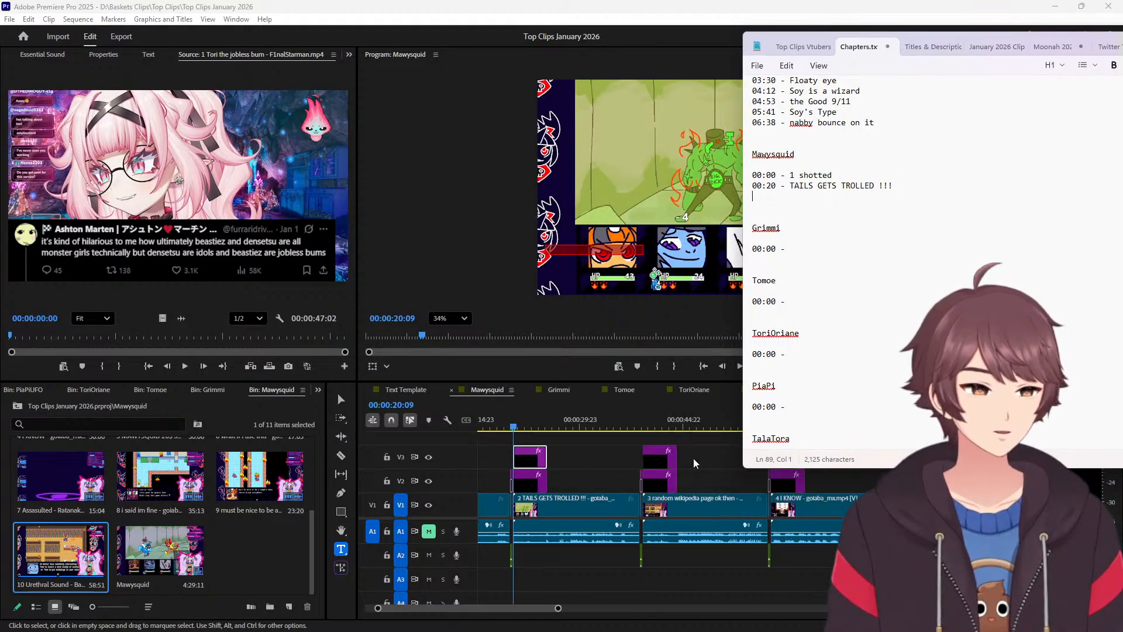
left_click(592, 427)
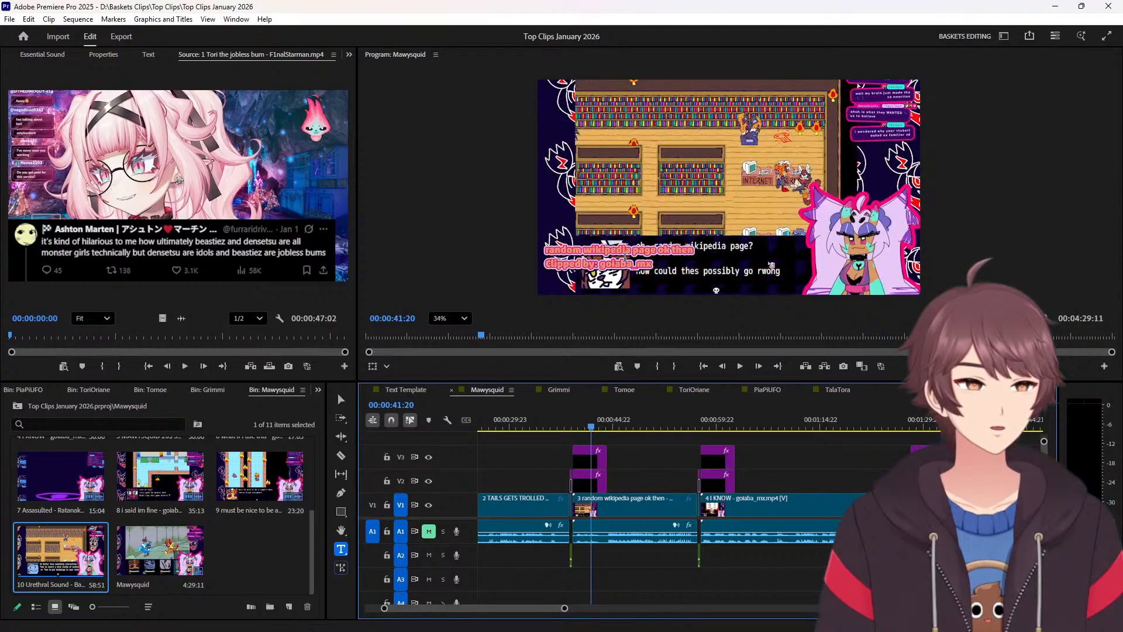
left_click(623, 252)
left_click(664, 467)
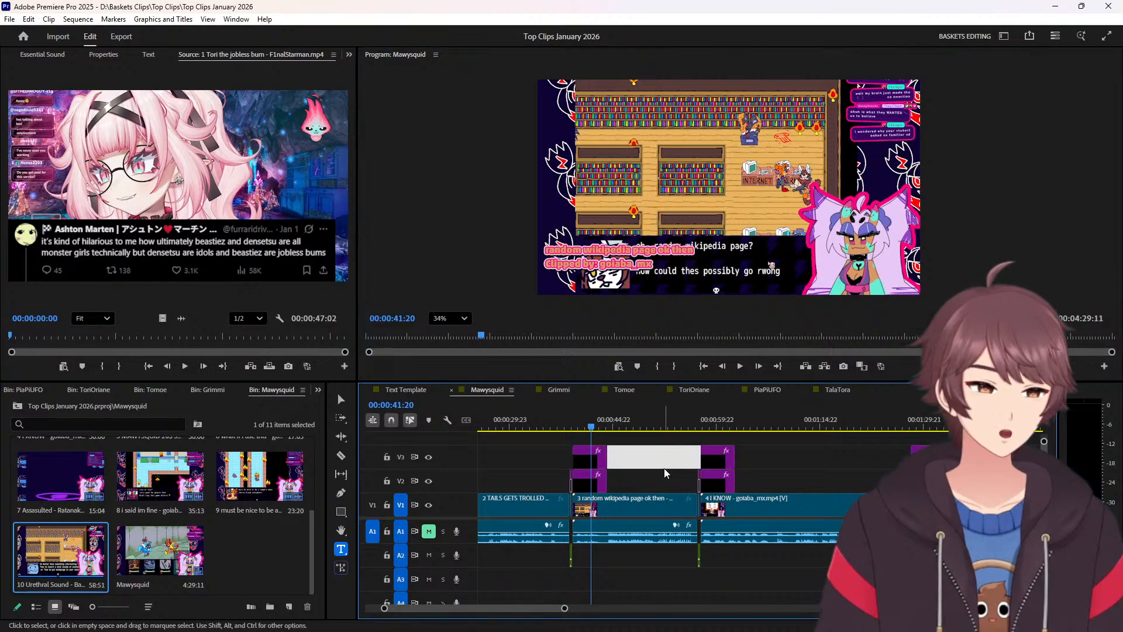
key("Up")
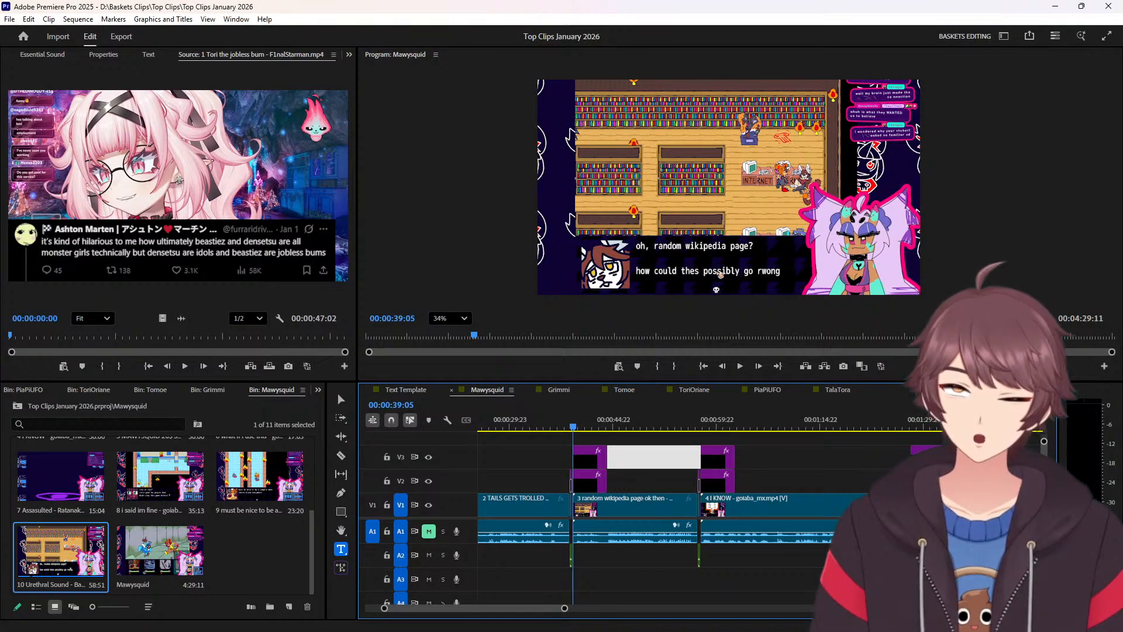
key("alt+Tab")
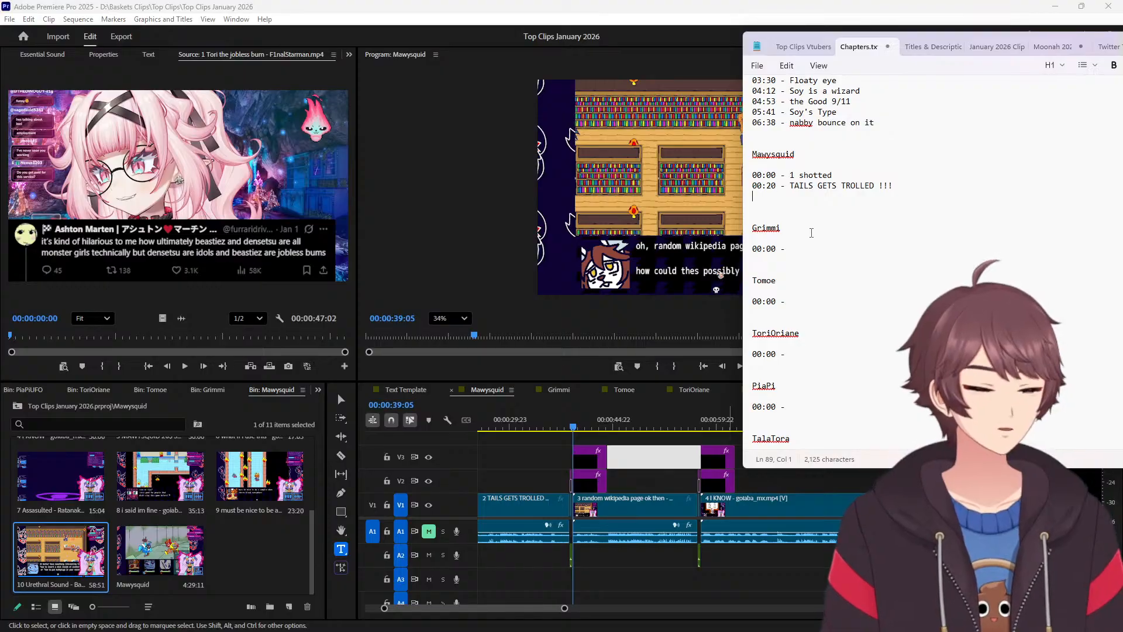
type("00:")
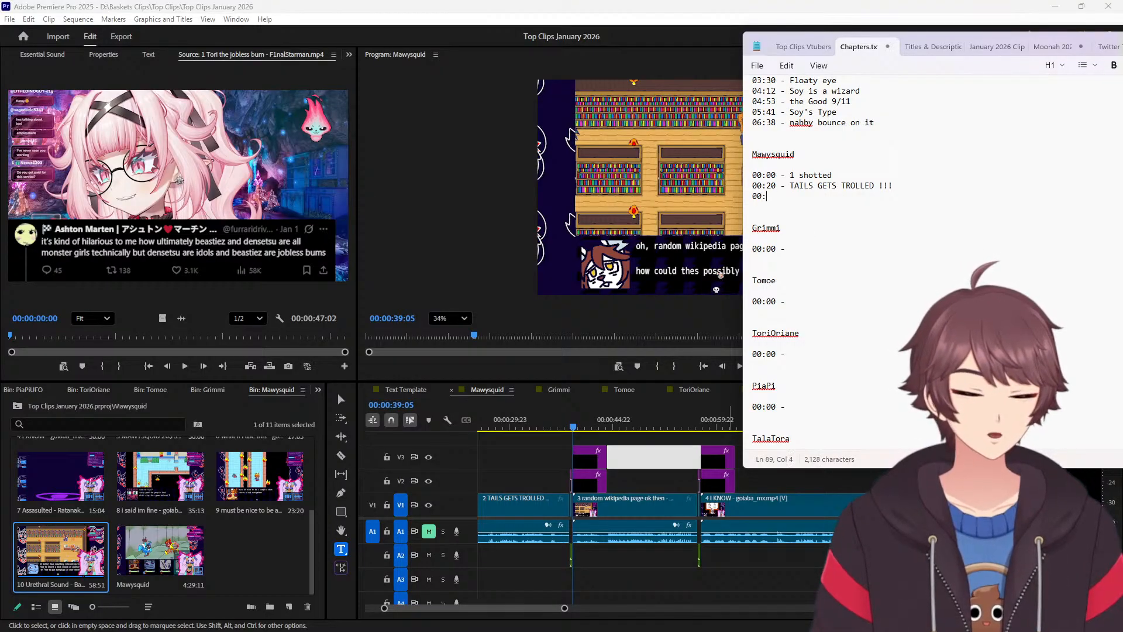
type("39 -")
type("random wikipedia page ok then")
key("Return")
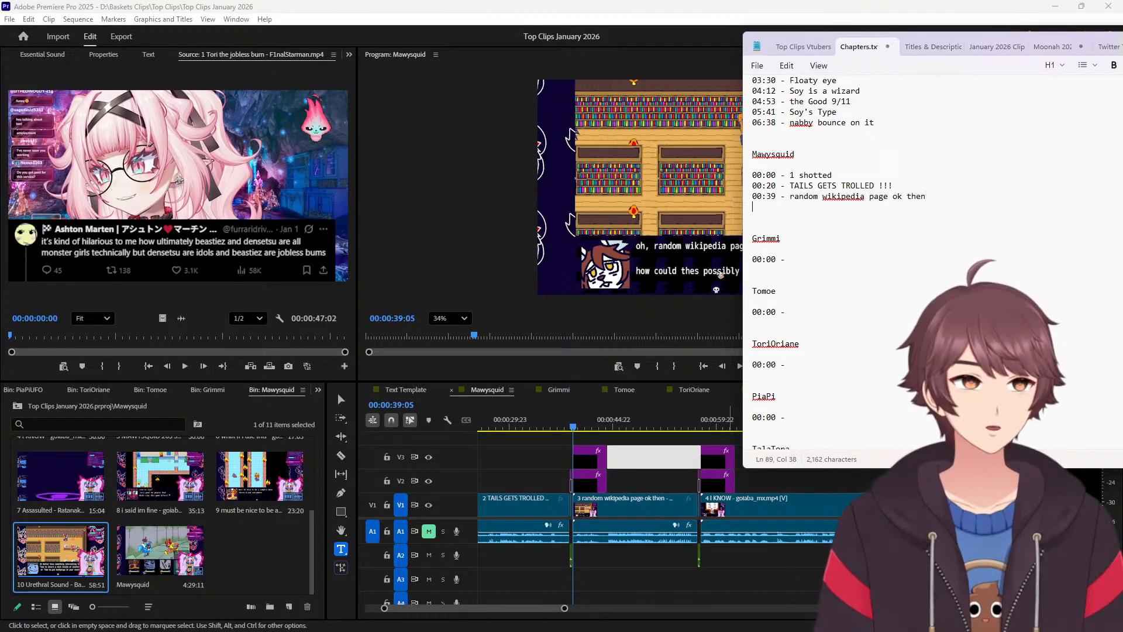
Find the fourth Mawysquid clip's title and start time, and add the chapter entry "00:57 - I KNOW".
left_click(695, 6)
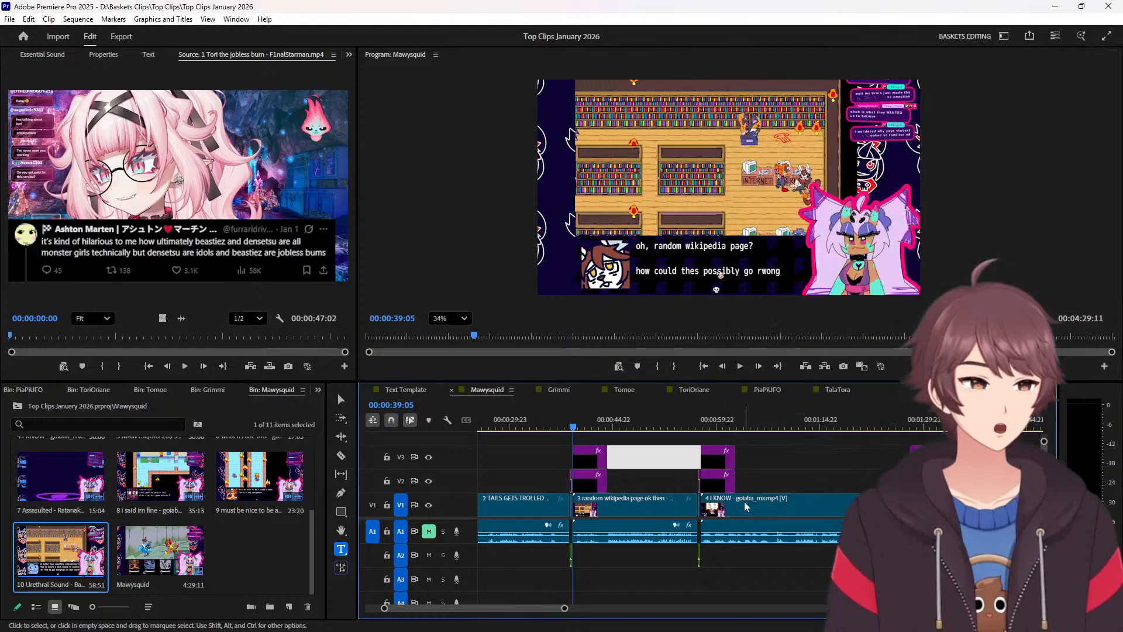
left_click(719, 427)
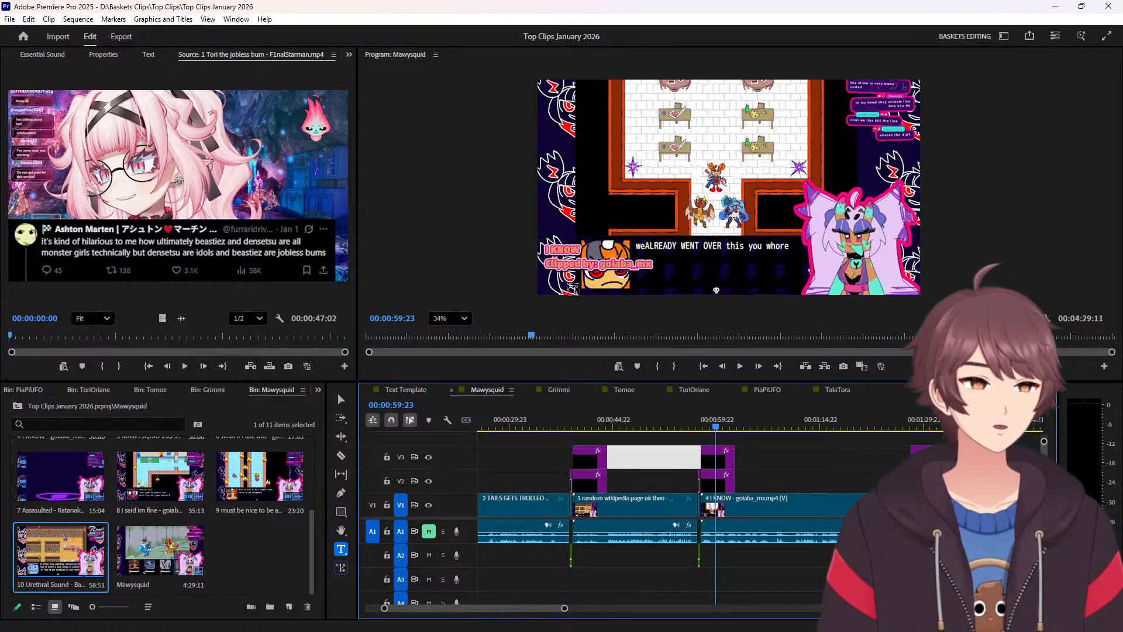
left_click(560, 253)
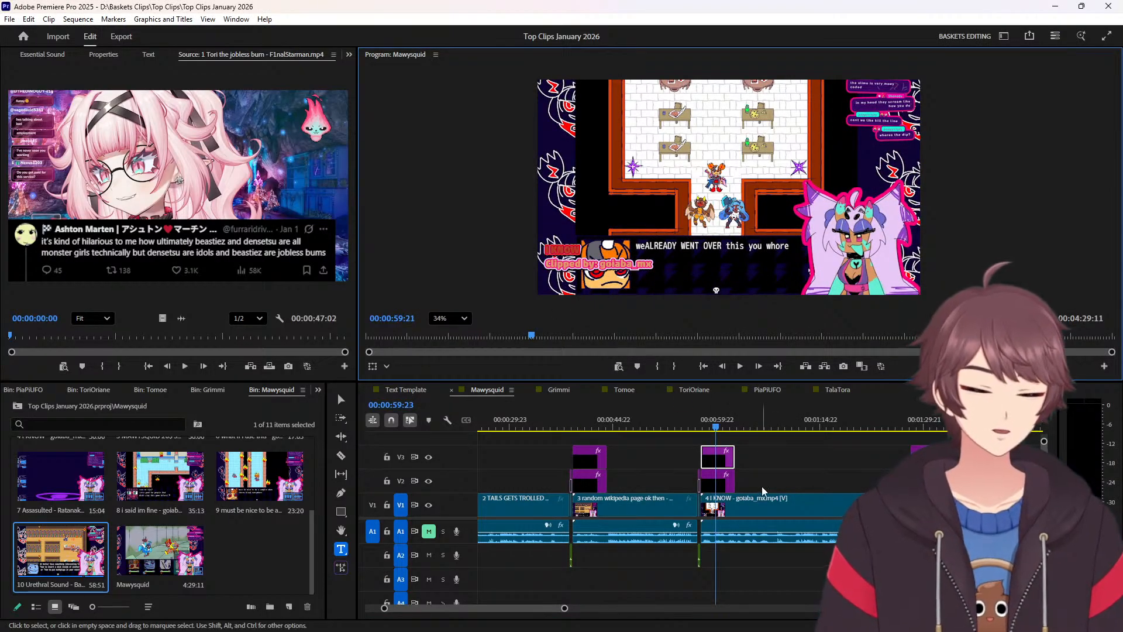
left_click(790, 454)
key("Up")
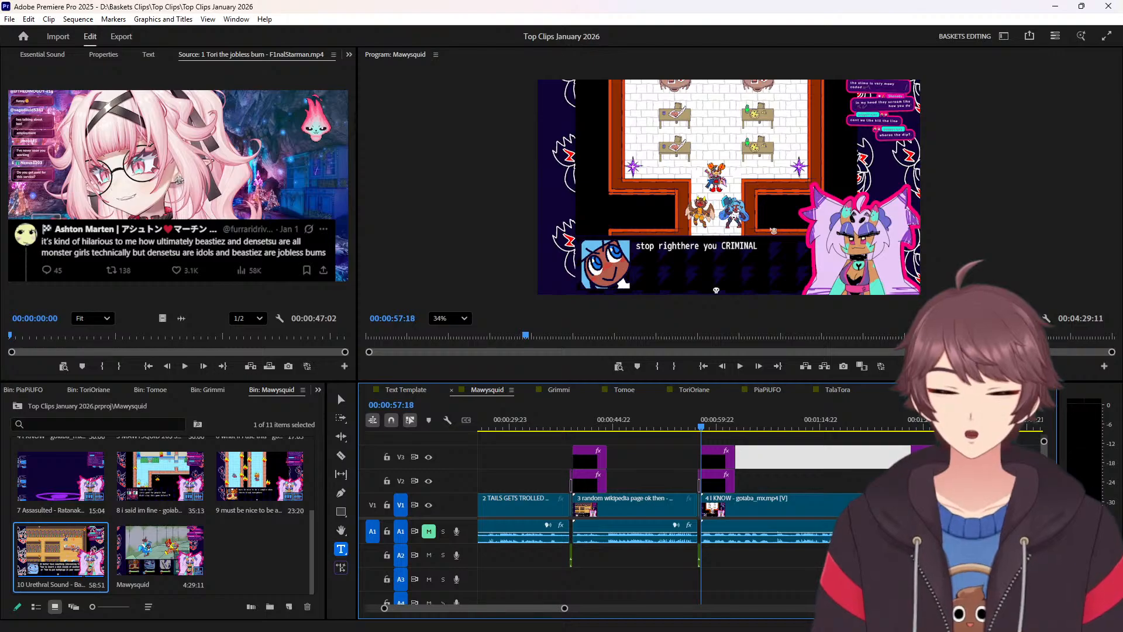
key("alt+Tab")
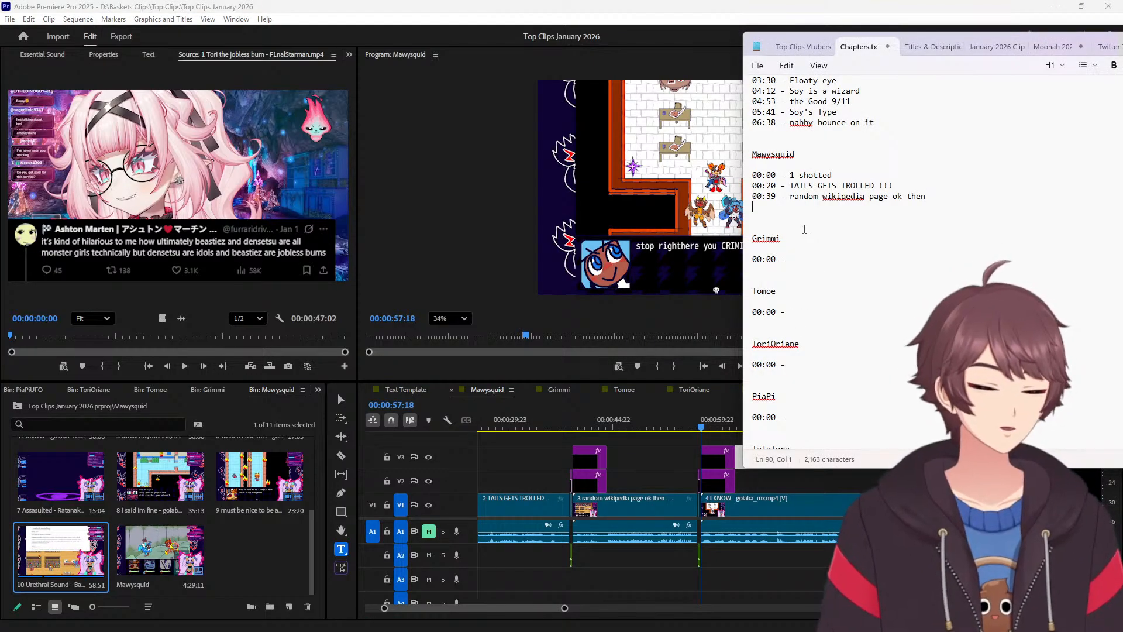
type("00:5")
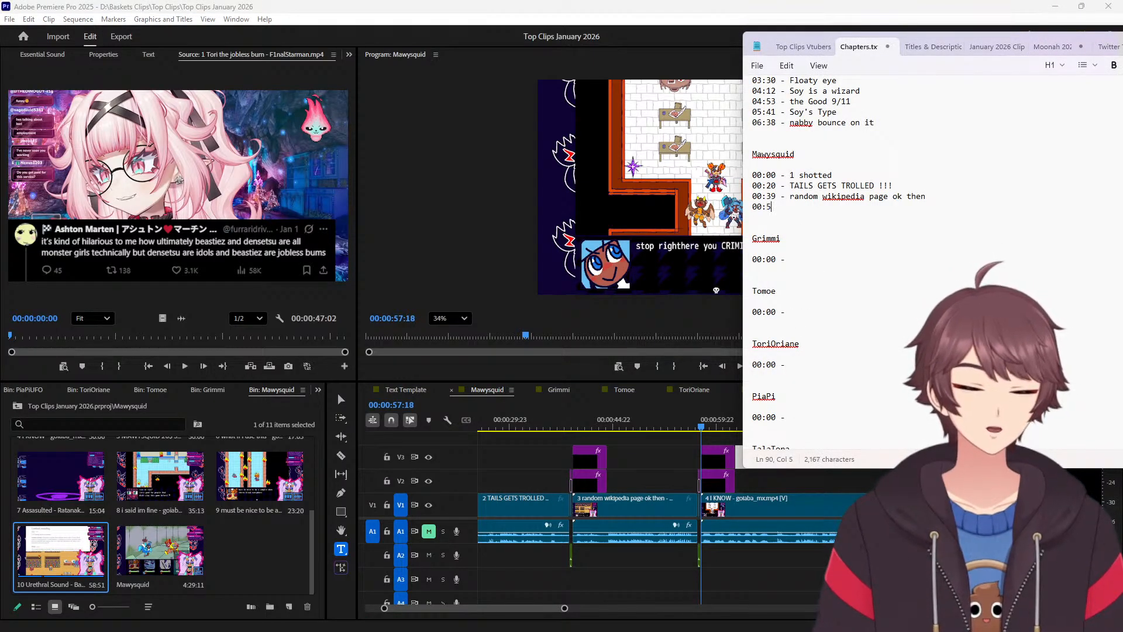
type("7 - I KNOW")
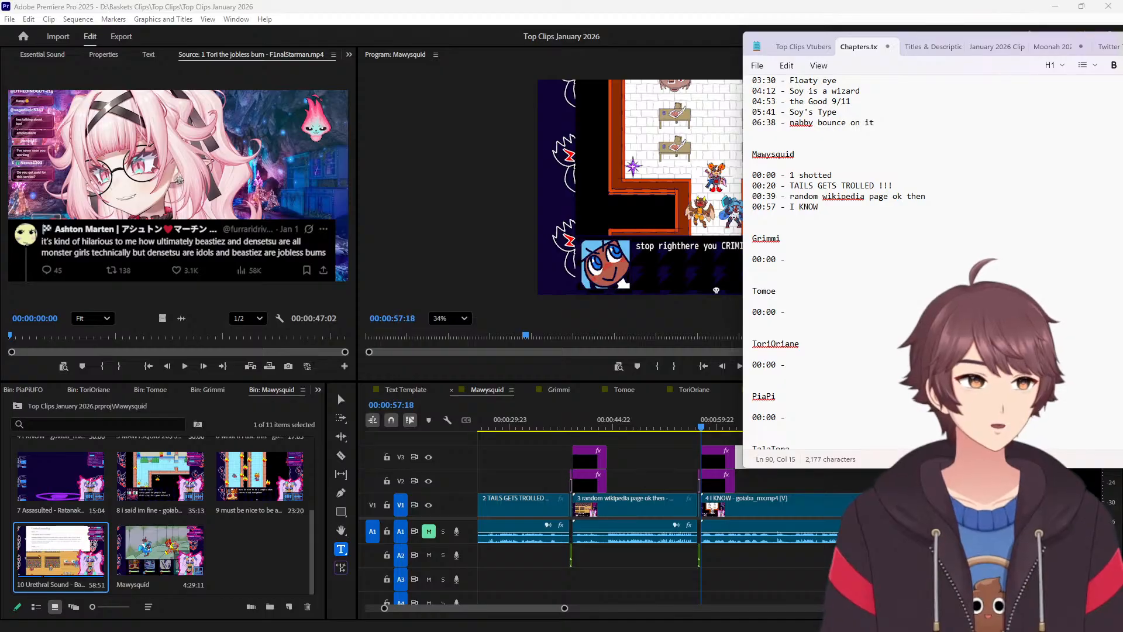
key("Return")
Copy the fifth Mawysquid clip's title, find its start time, and add the chapter entry "01:28 - MAWYSQUID 20$ SKETCH REQUESTS YIPPEE".
scroll(684, 571, "down", 8)
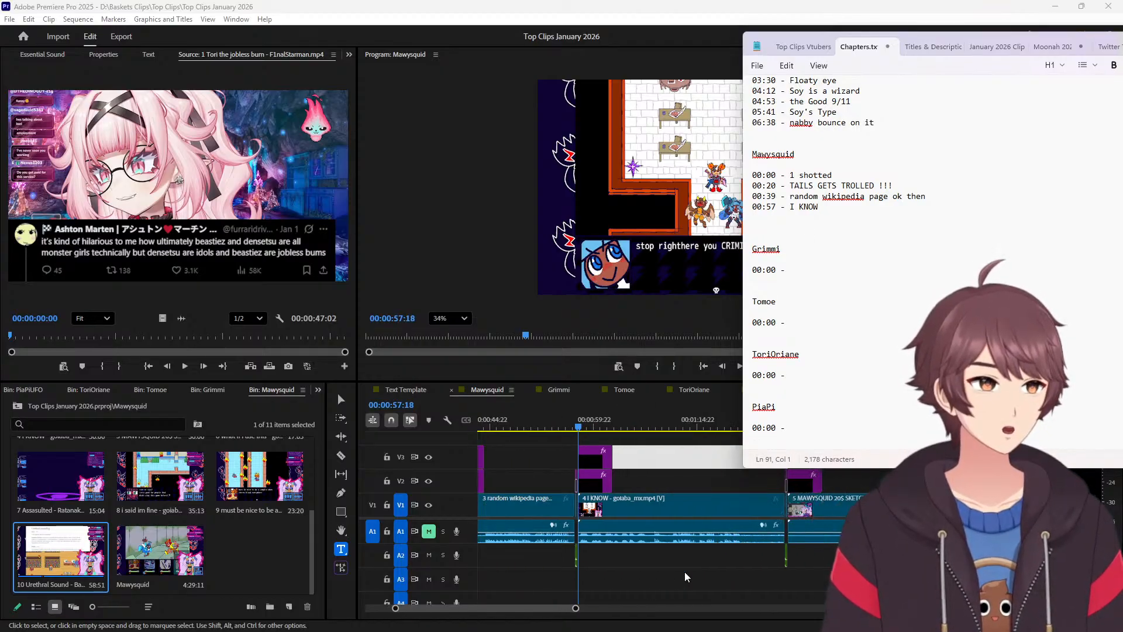
scroll(661, 512, "down", 1)
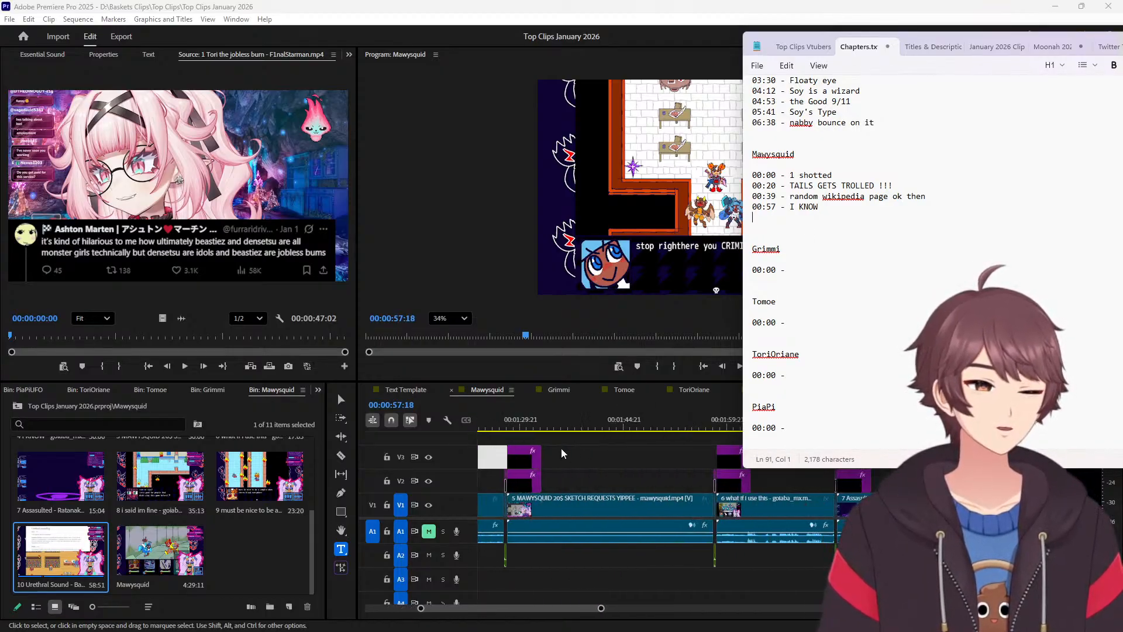
left_click(533, 425)
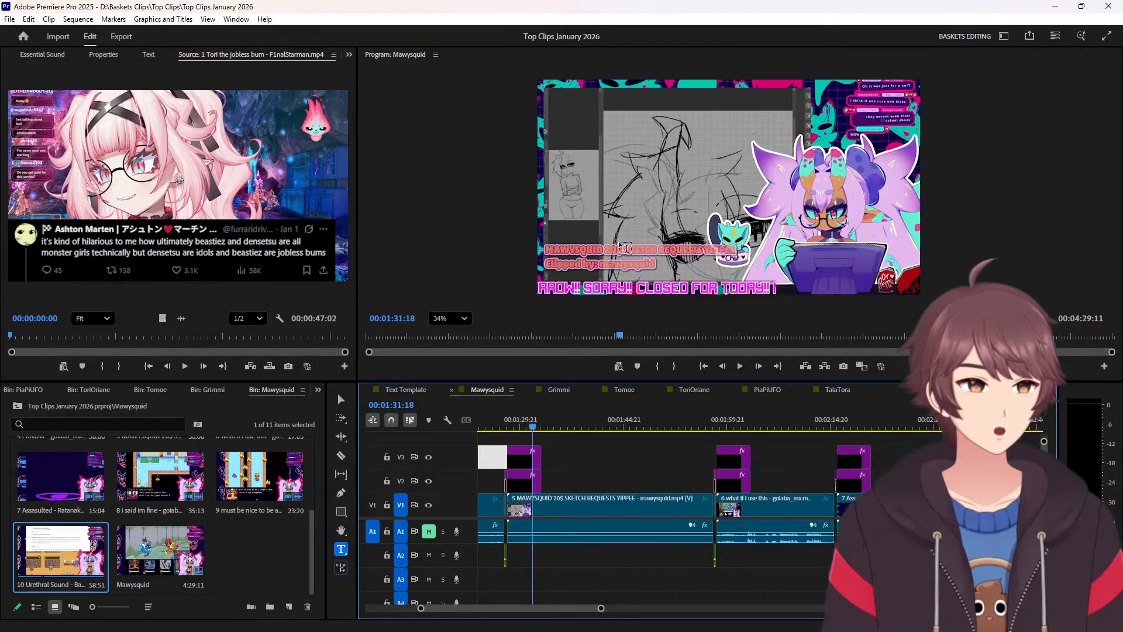
triple_click(613, 253)
key("ctrl+c")
left_click(619, 478)
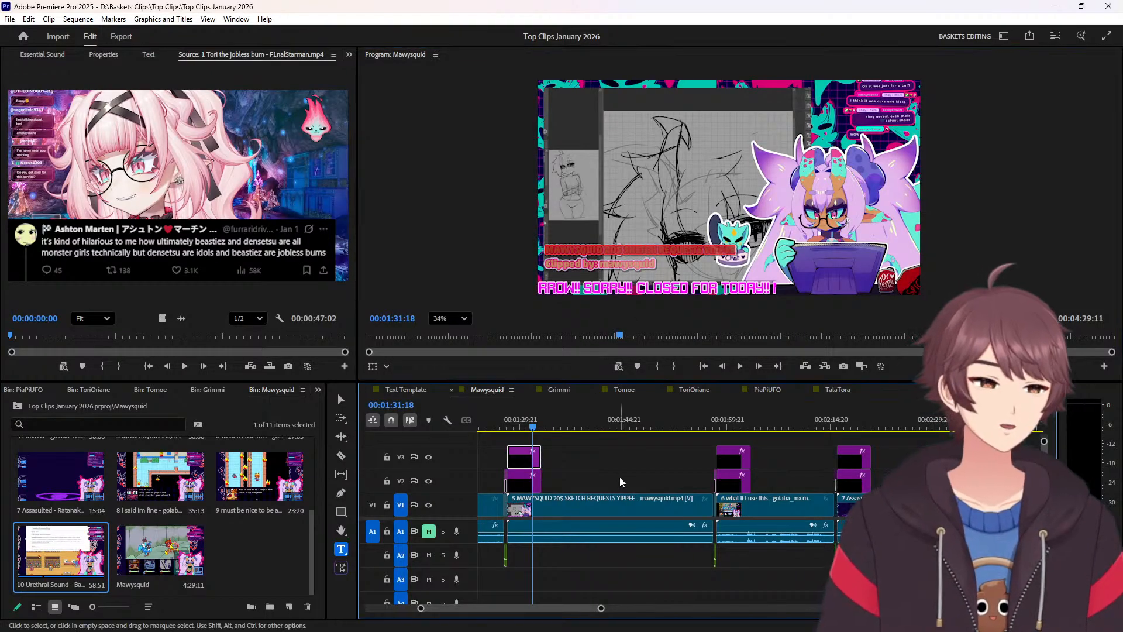
key("Up")
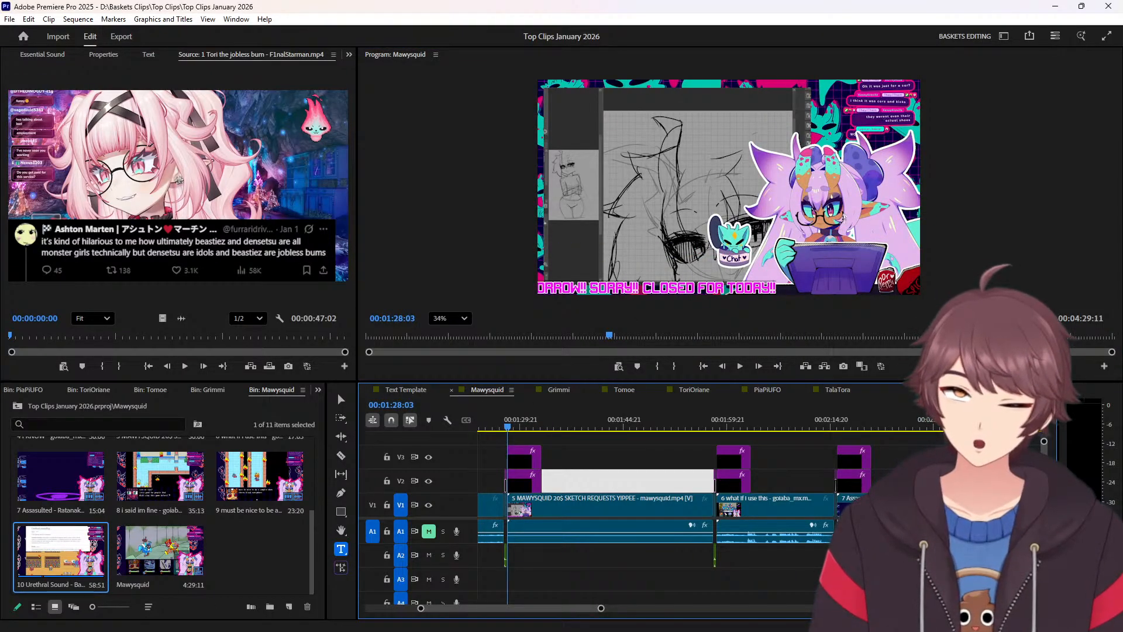
key("alt+Tab")
type("01")
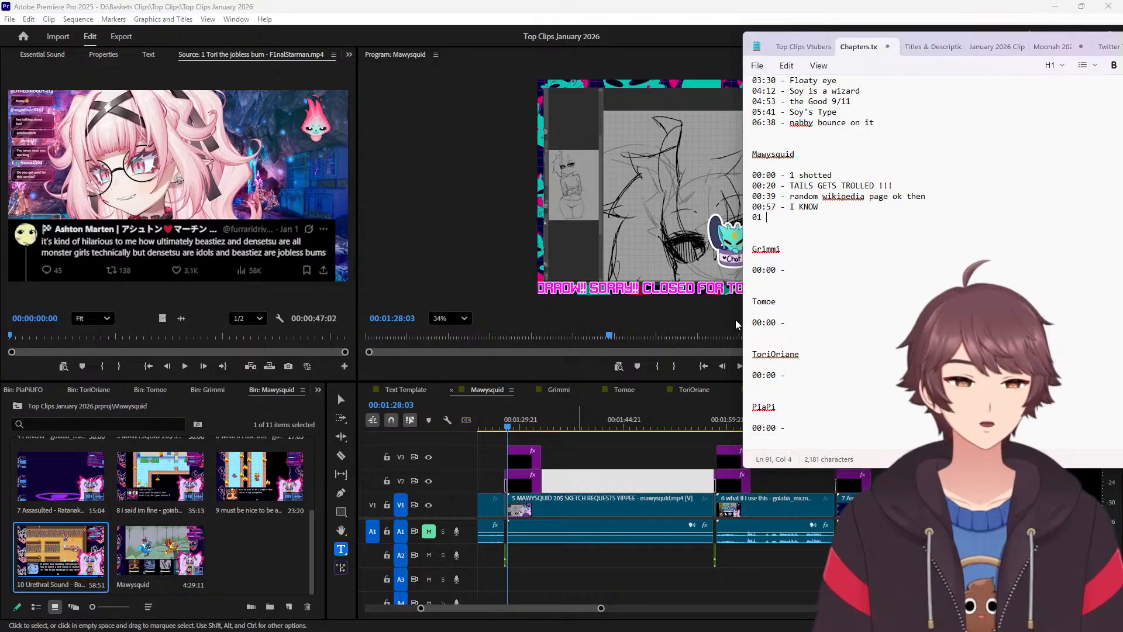
key("BackSpace")
type(":")
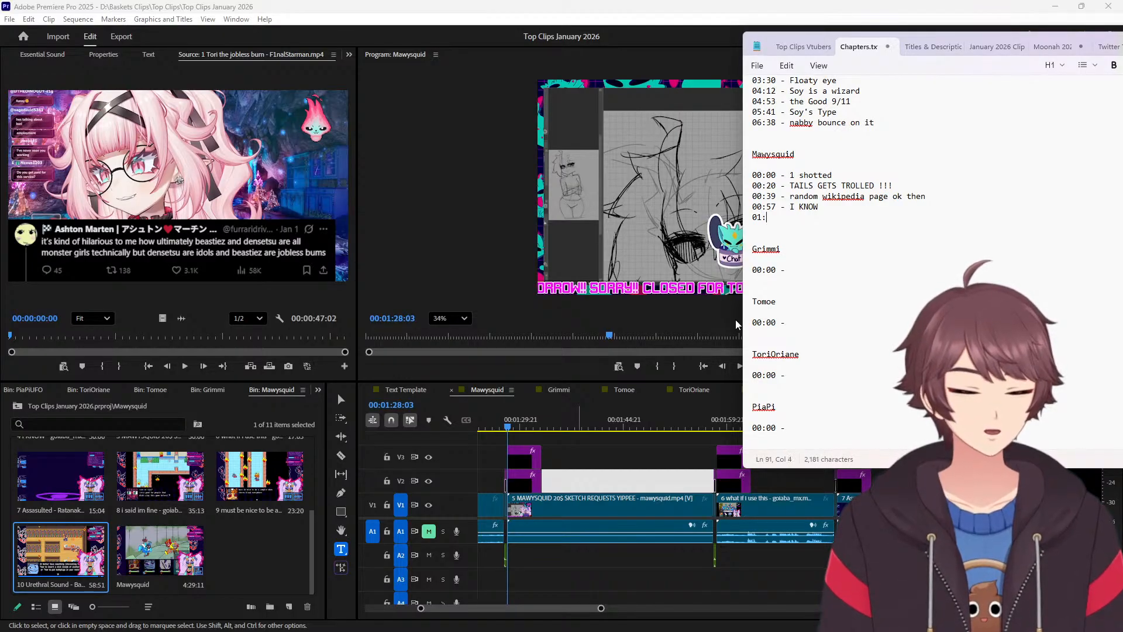
type("28 -")
key("ctrl+v")
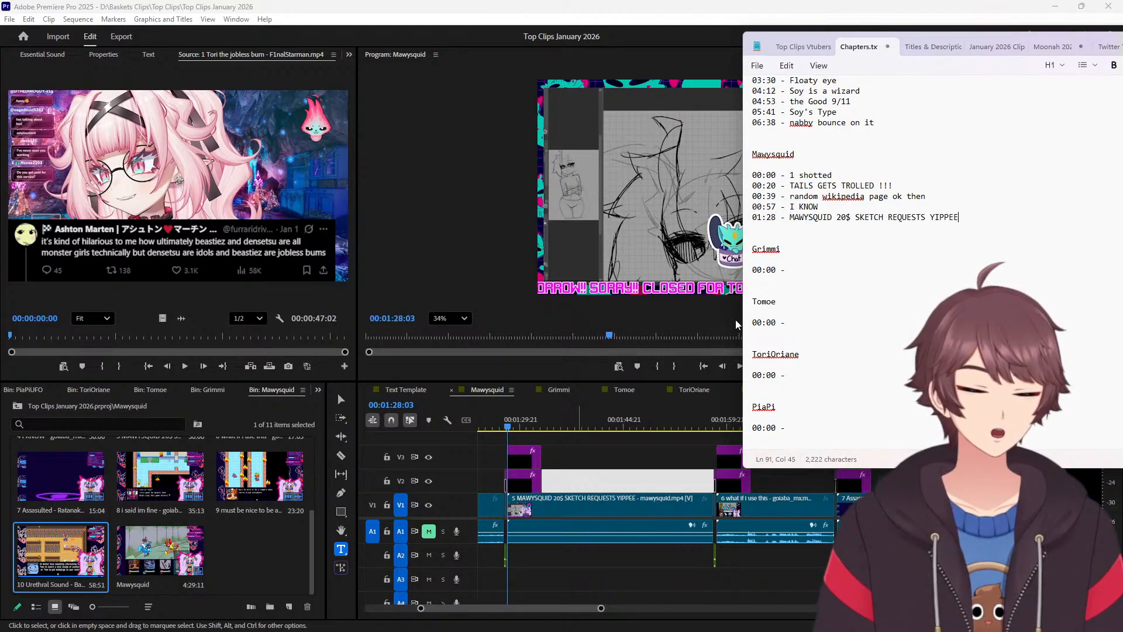
key("Return")
Find the sixth Mawysquid clip's title and start time, and add the chapter entry "01:58 - what if i use this" to Chapters.txt.
scroll(605, 551, "down", 5)
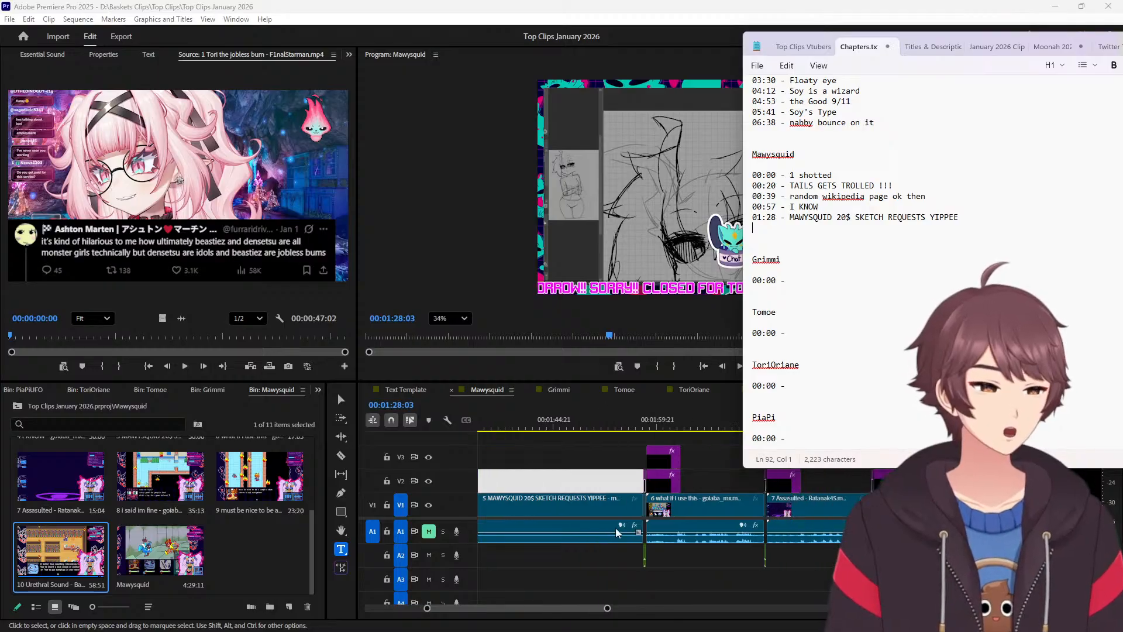
left_click(524, 427)
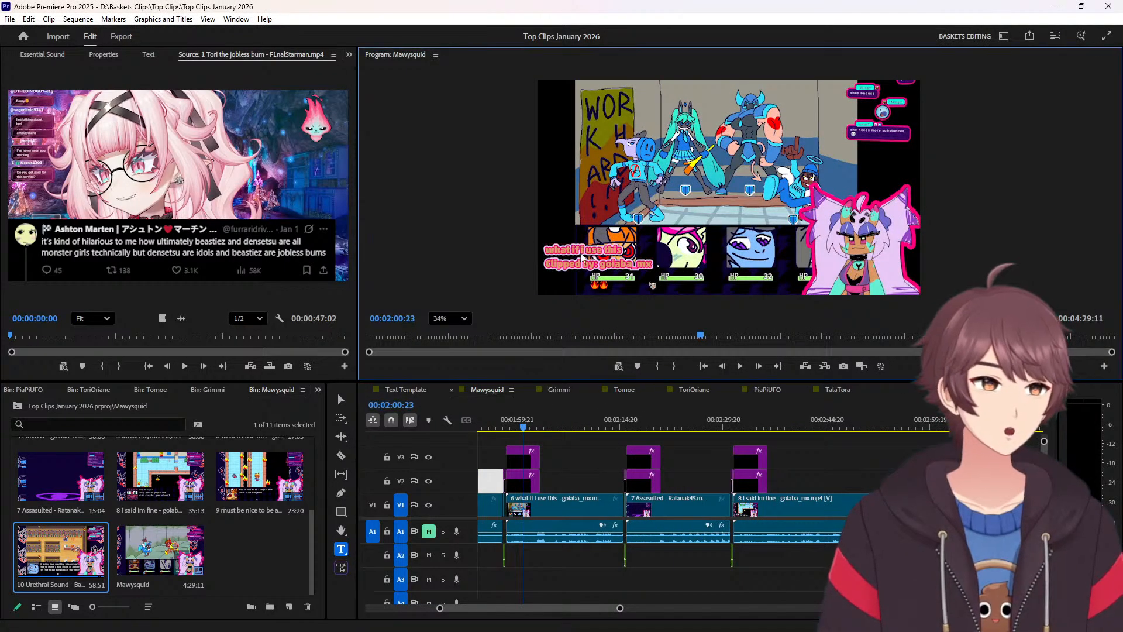
left_click(523, 458)
left_click(569, 479)
key("Up")
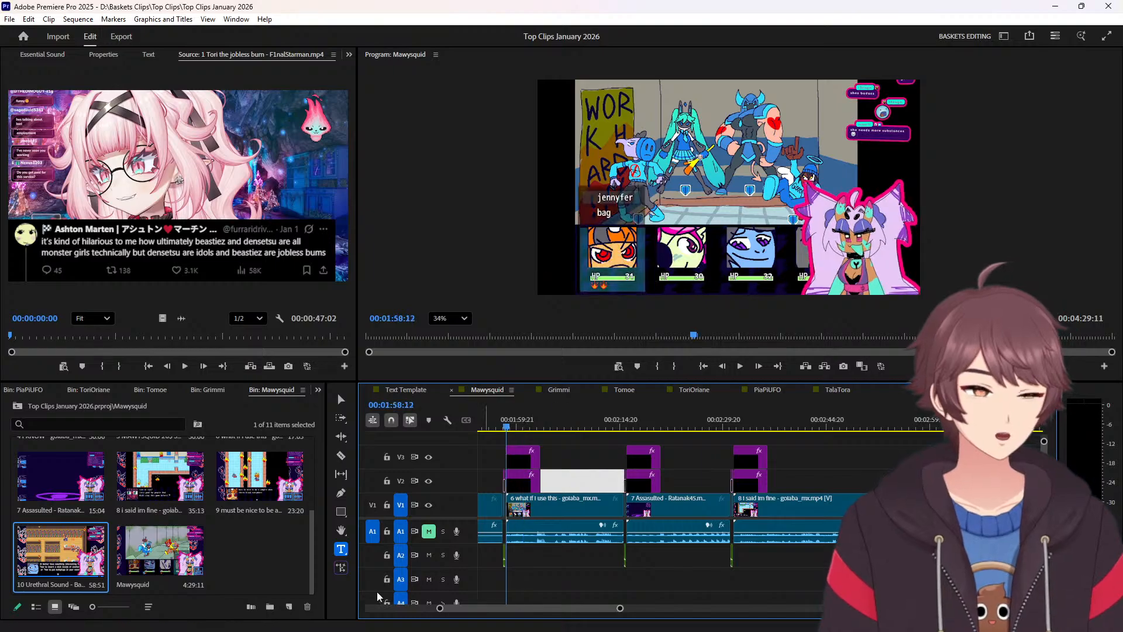
key("alt+Tab")
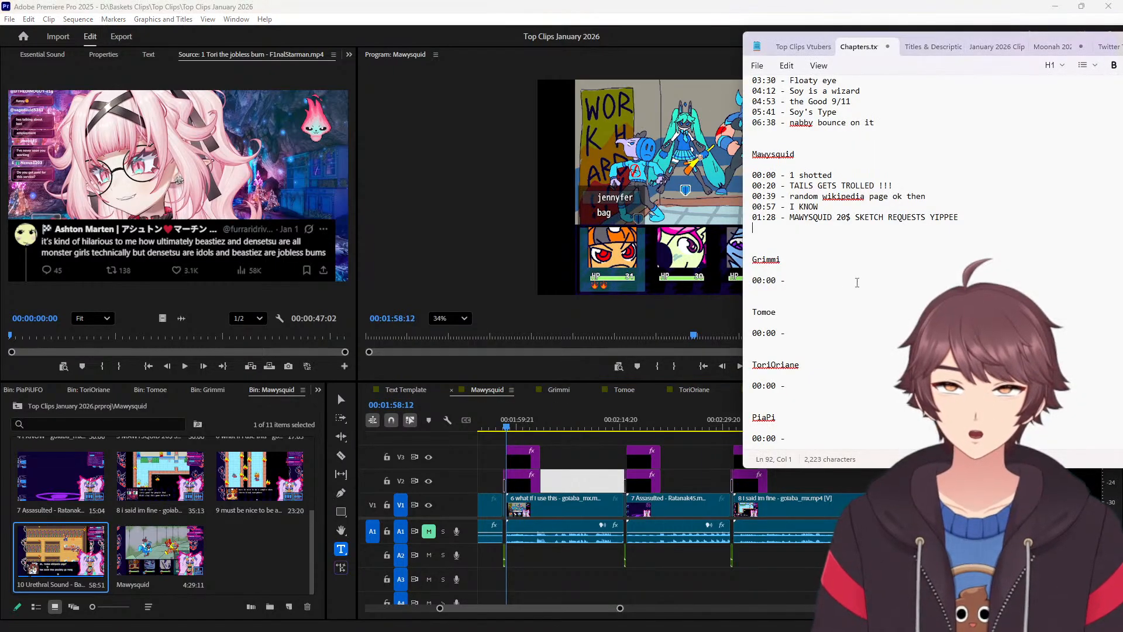
type("01")
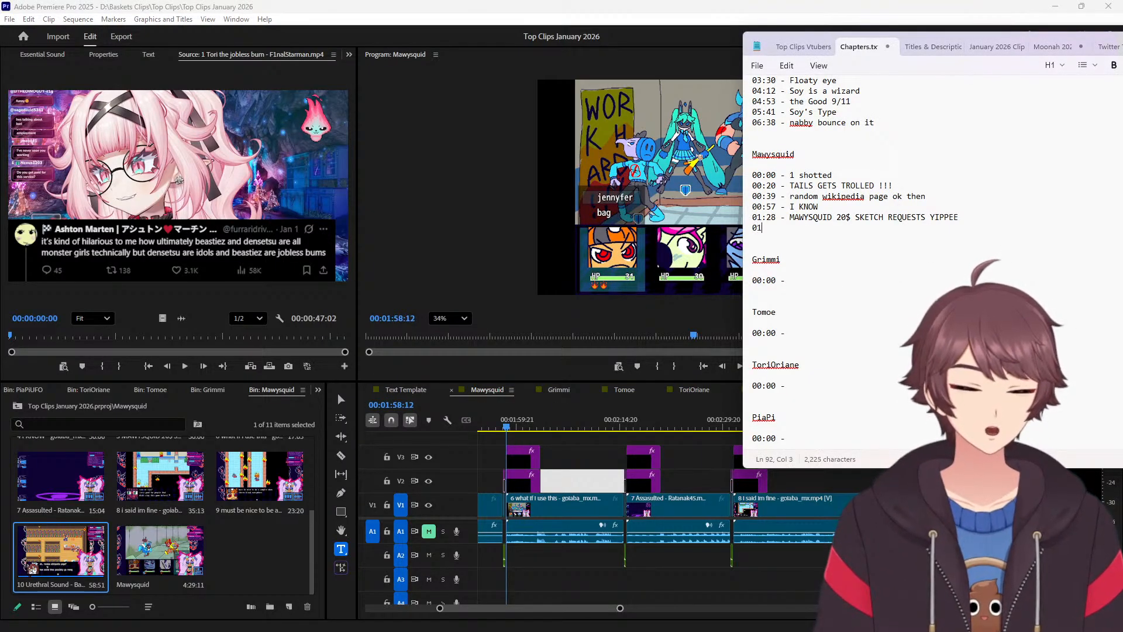
type(":58 - what if i use this")
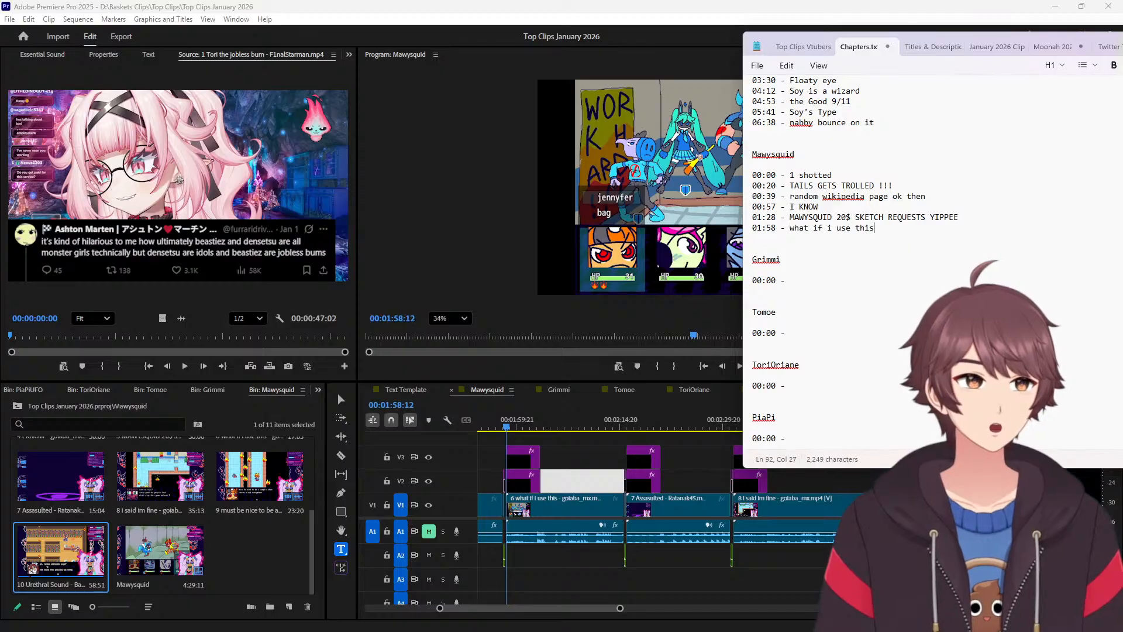
key("Return")
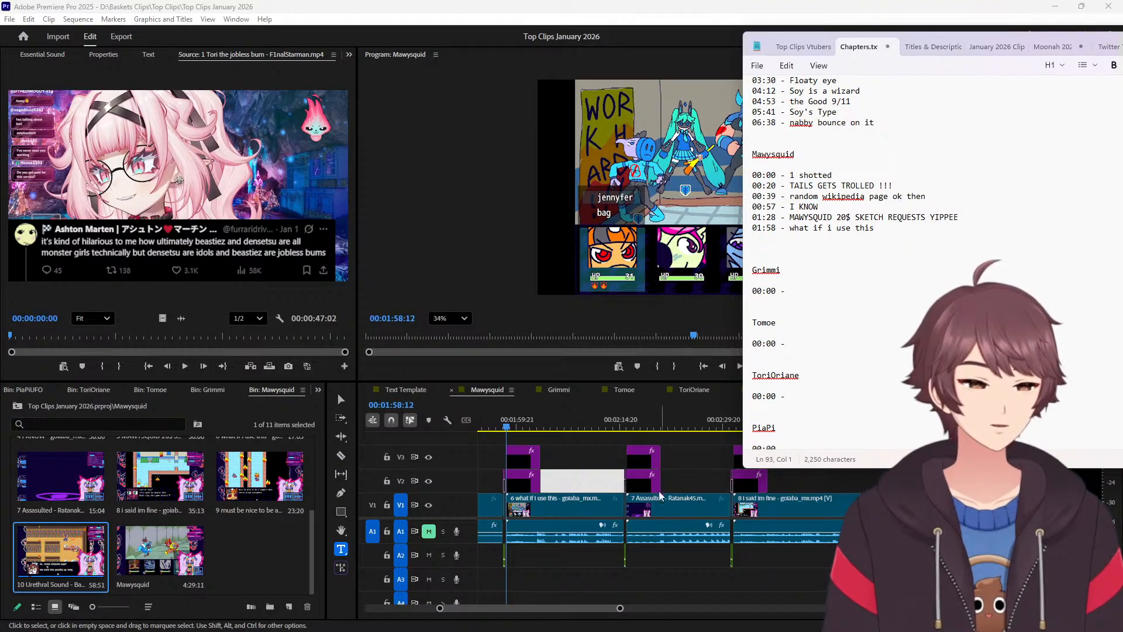
Find the seventh Mawysquid clip's title and start time, and add the chapter entry "02:15 - Assasulted" to Chapters.txt.
left_click(639, 416)
double_click(563, 250)
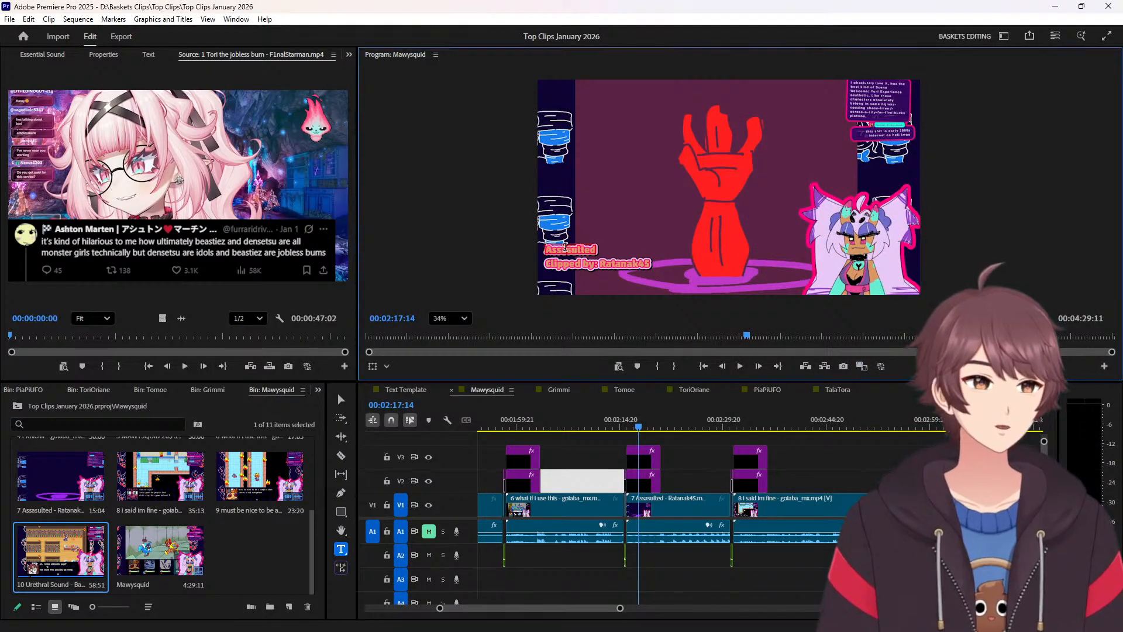
left_click(686, 477)
key("Up")
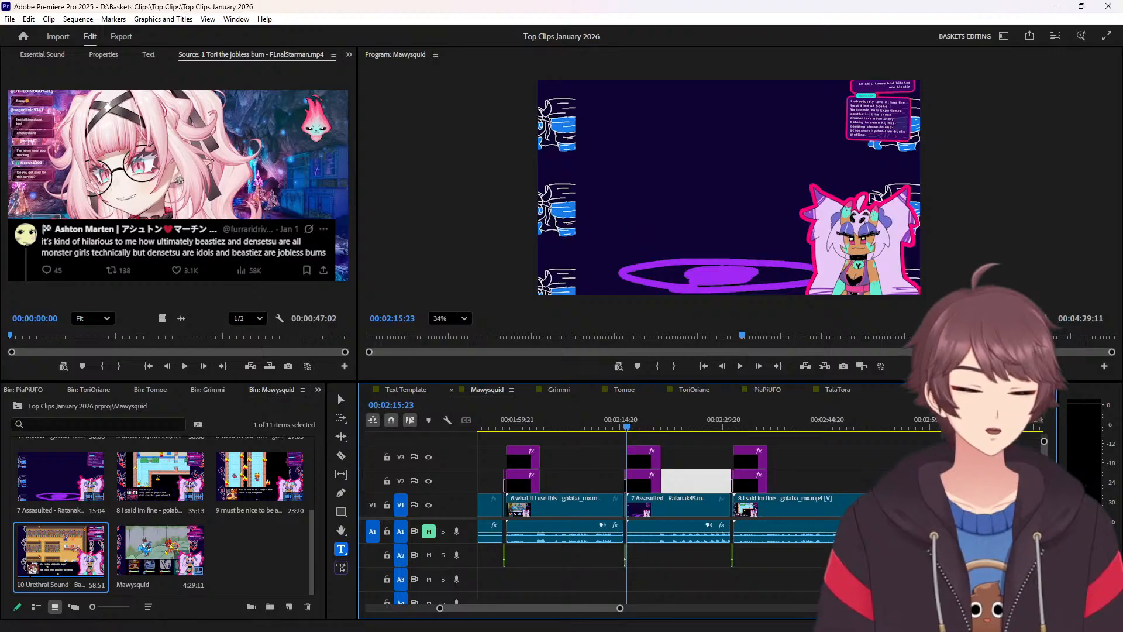
key("alt+Tab")
type("02:")
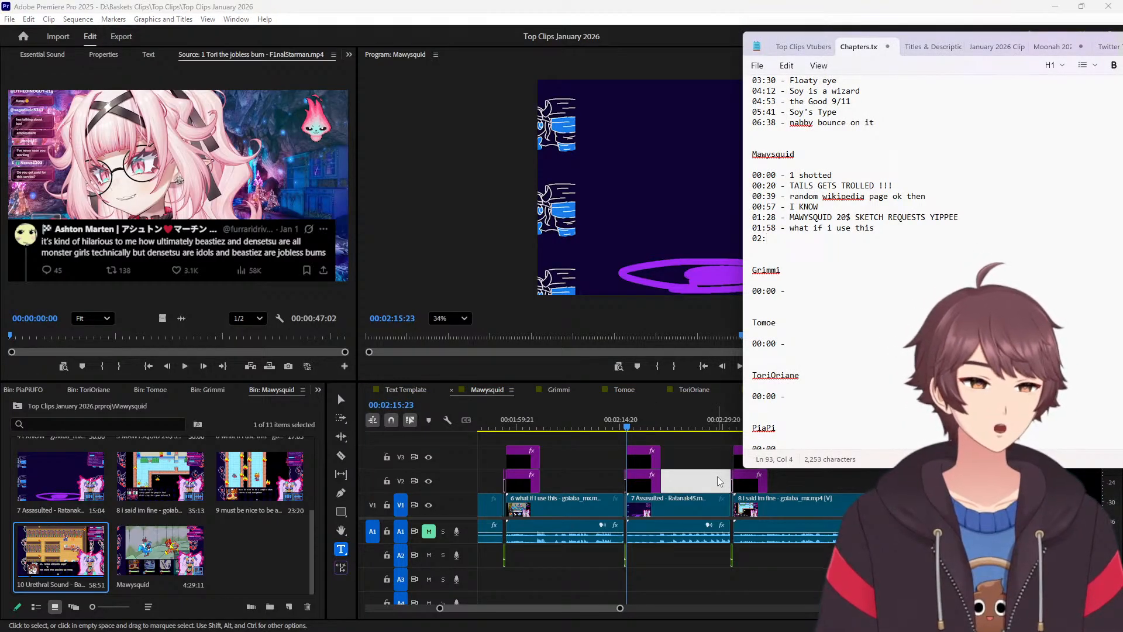
type("15 - Assasulted")
key("Return")
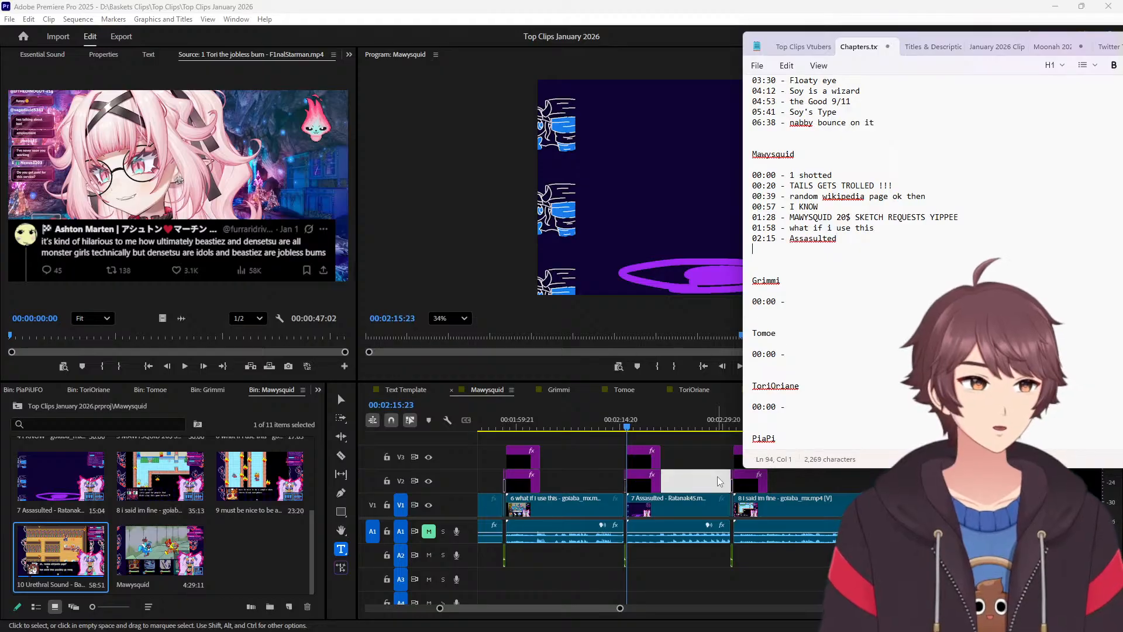
Get the eighth Mawysquid clip's title, find its start time in the sequence, and return to the Mawysquid section of Chapters.txt.
scroll(669, 430, "down", 5)
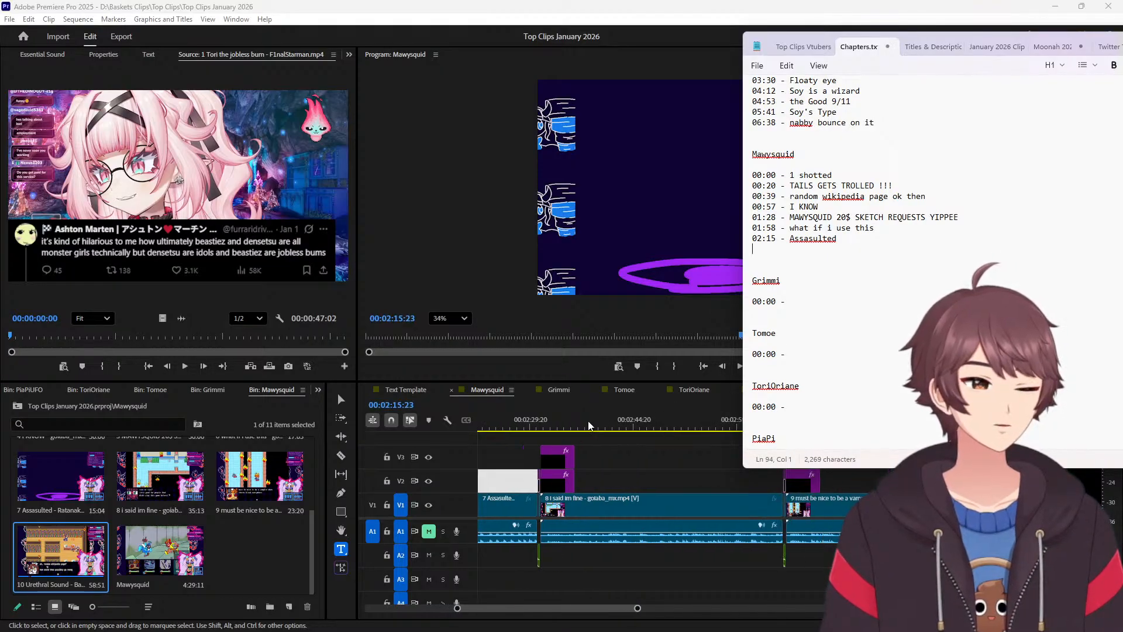
left_click(558, 425)
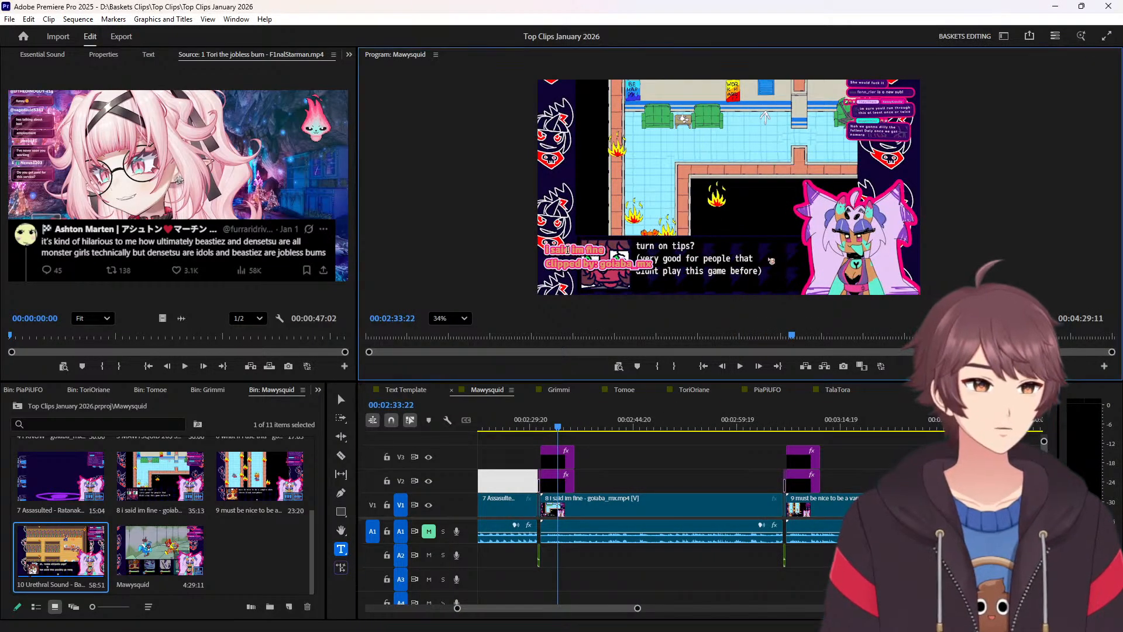
triple_click(568, 249)
left_click(623, 462)
key("Up")
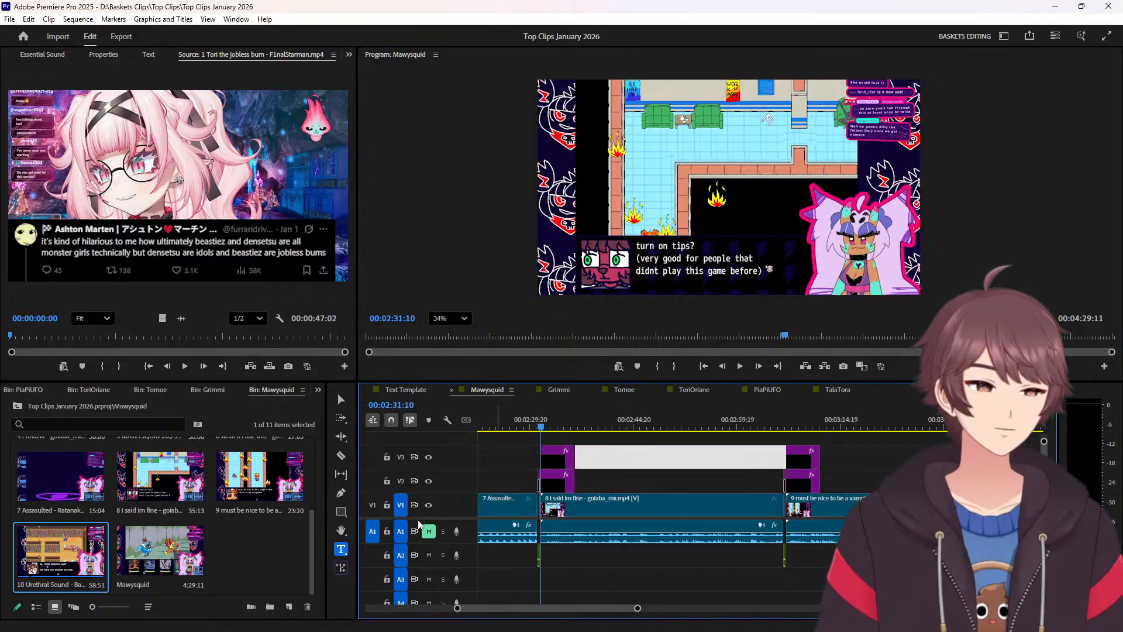
key("alt+Tab")
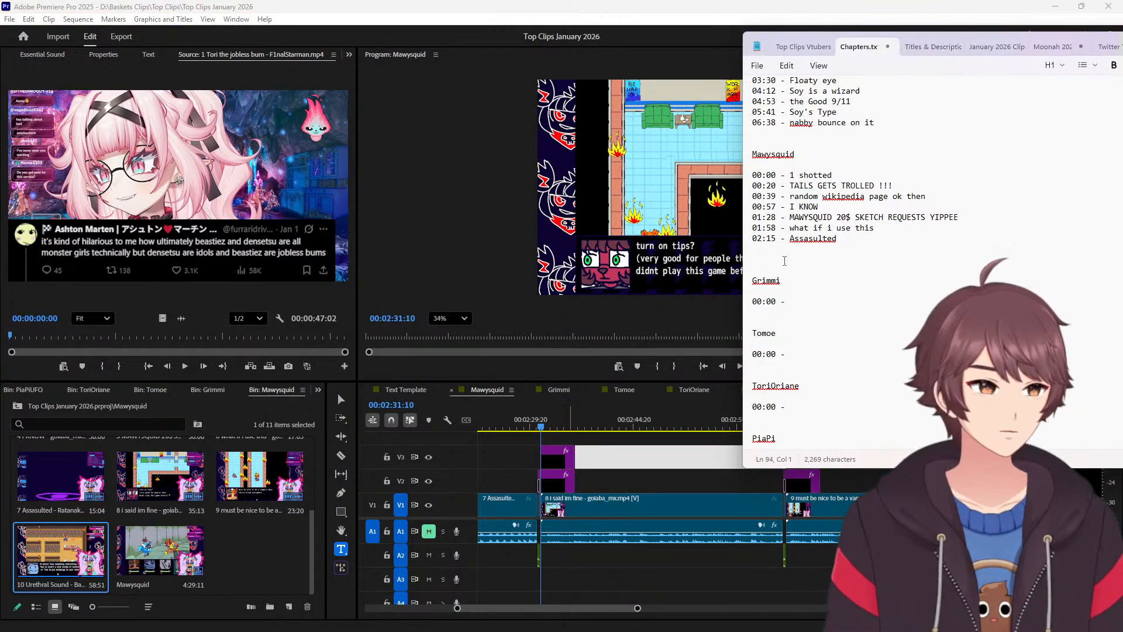
Add the chapter line "02:31 - i said im fine" to the Mawysquid section and start a new line below it.
type("0")
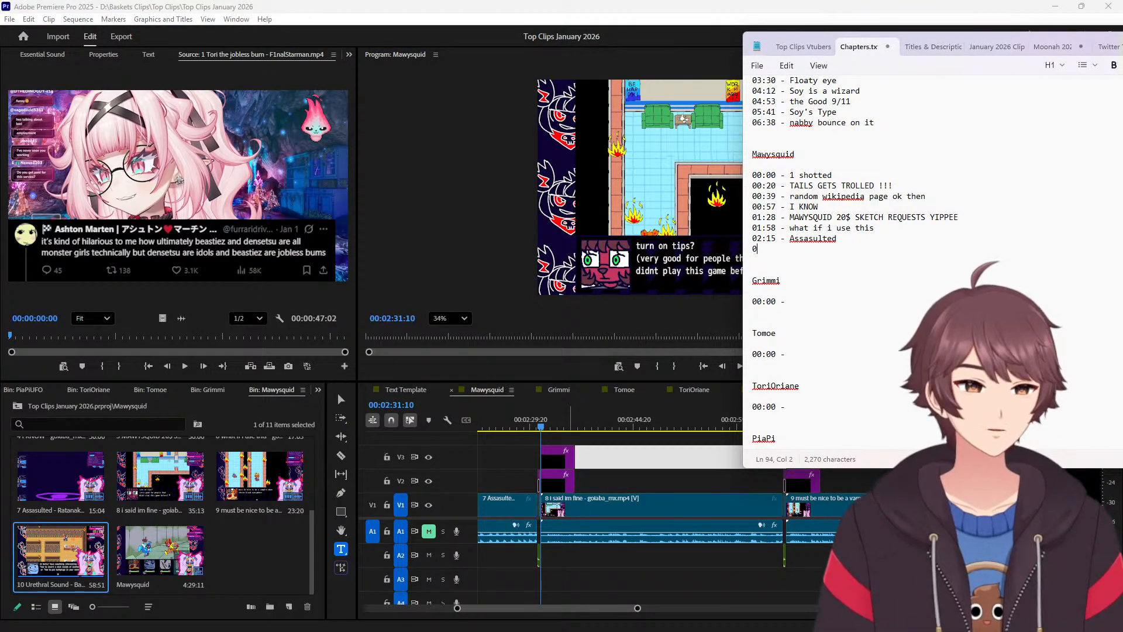
type("2:31 - i said im fine")
scroll(785, 261, "up", 6)
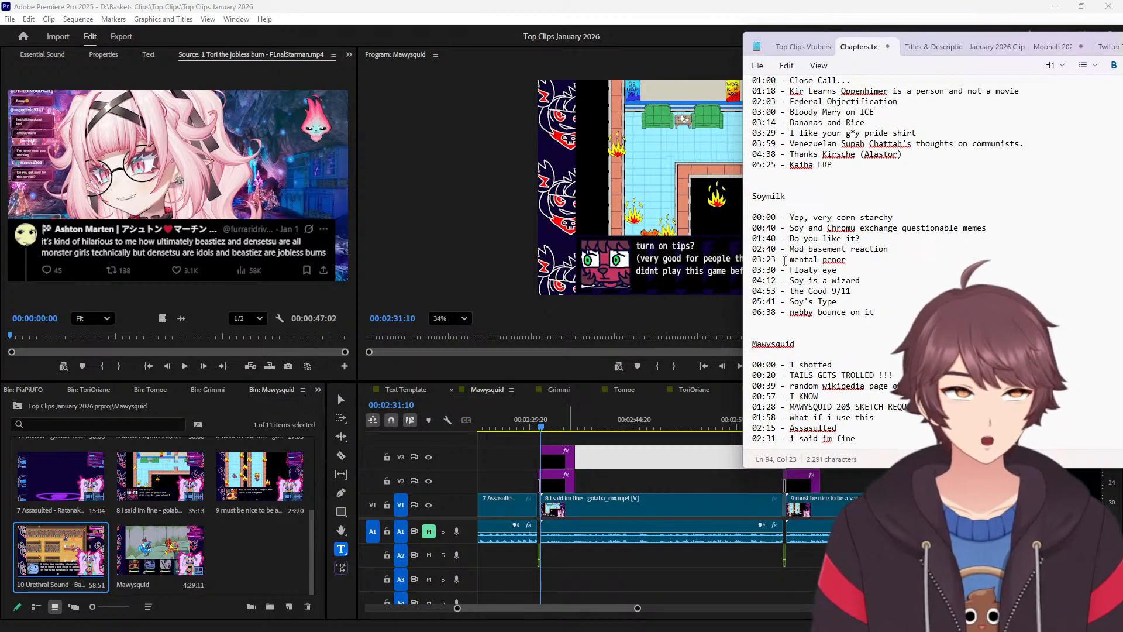
scroll(852, 223, "down", 8)
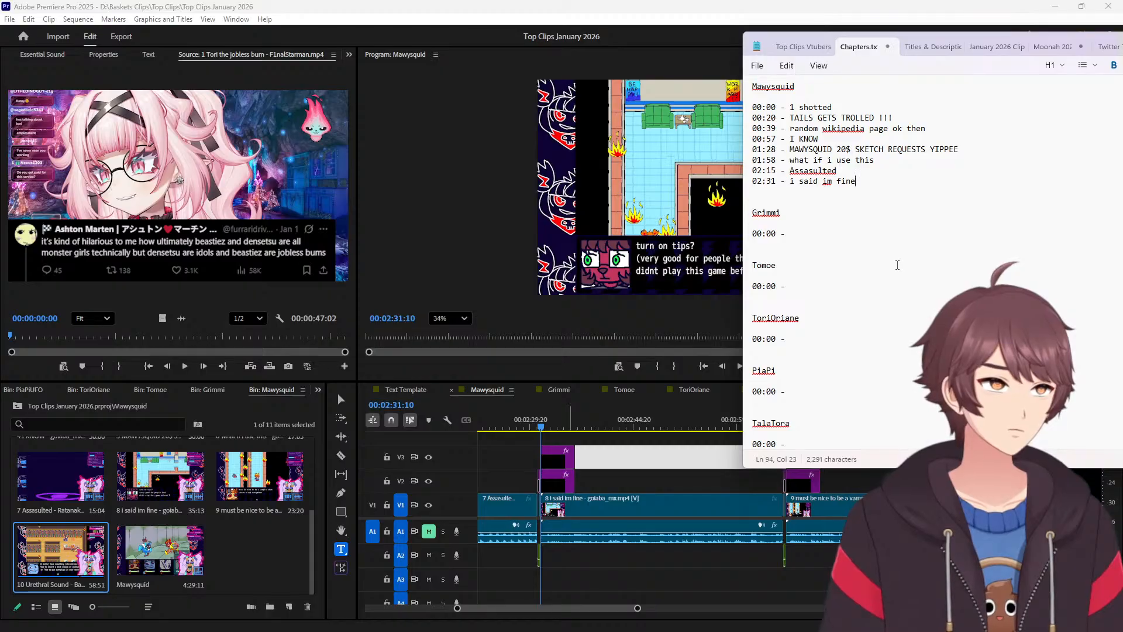
scroll(898, 265, "up", 20)
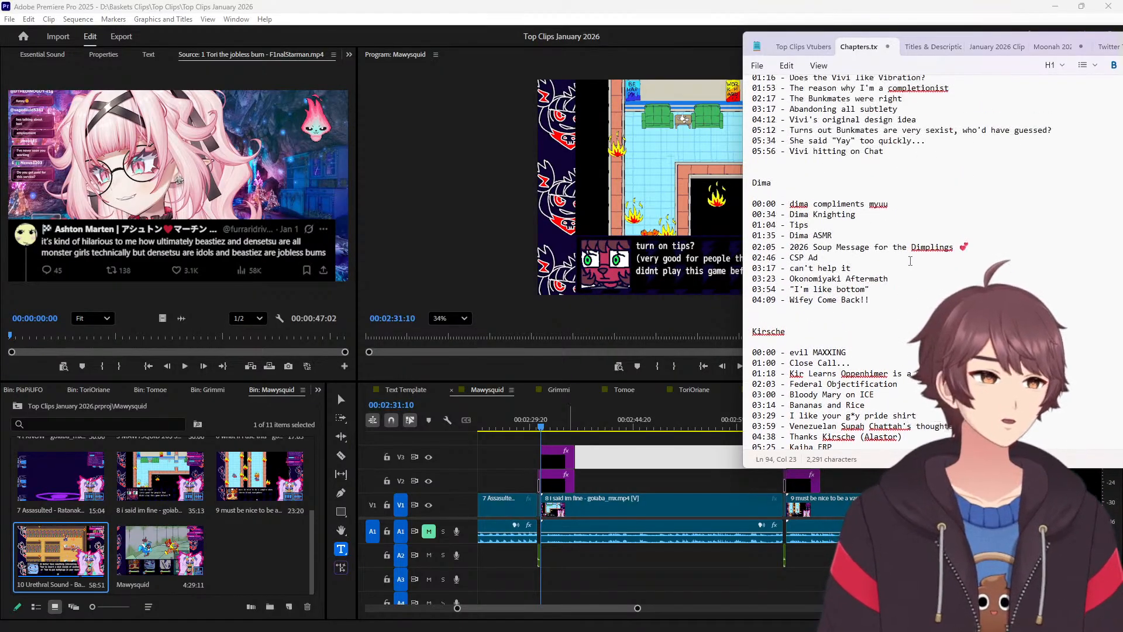
scroll(910, 262, "down", 16)
scroll(910, 262, "down", 10)
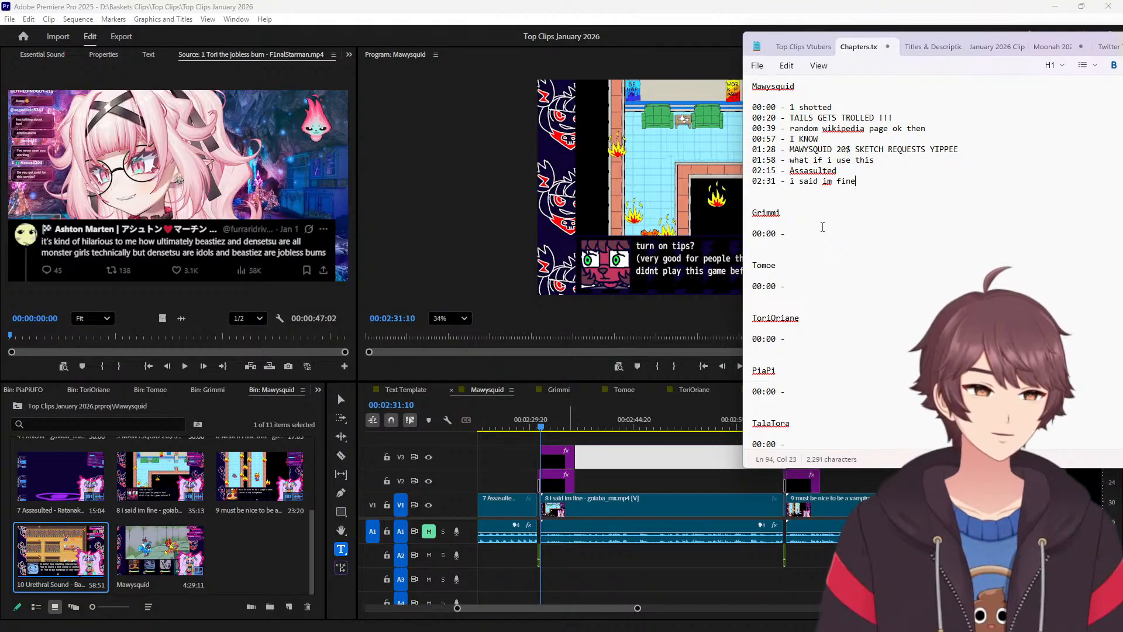
key("Return")
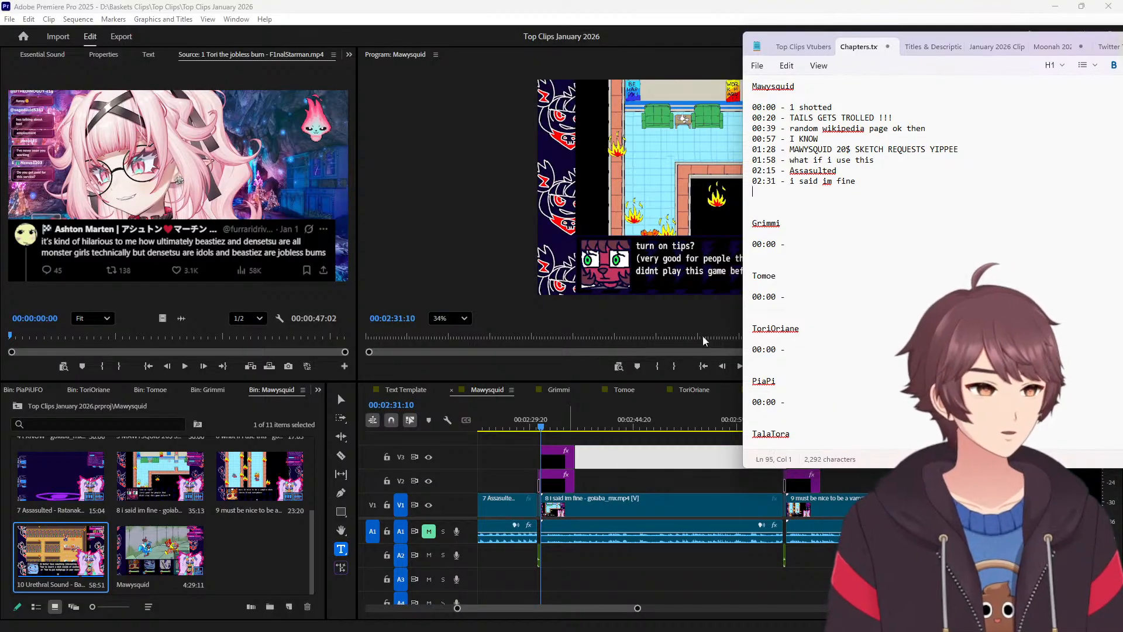
Copy the on-screen title of clip 9 in the Mawysquid sequence and move the playhead to that clip's start.
scroll(654, 462, "down", 3)
left_click(662, 427)
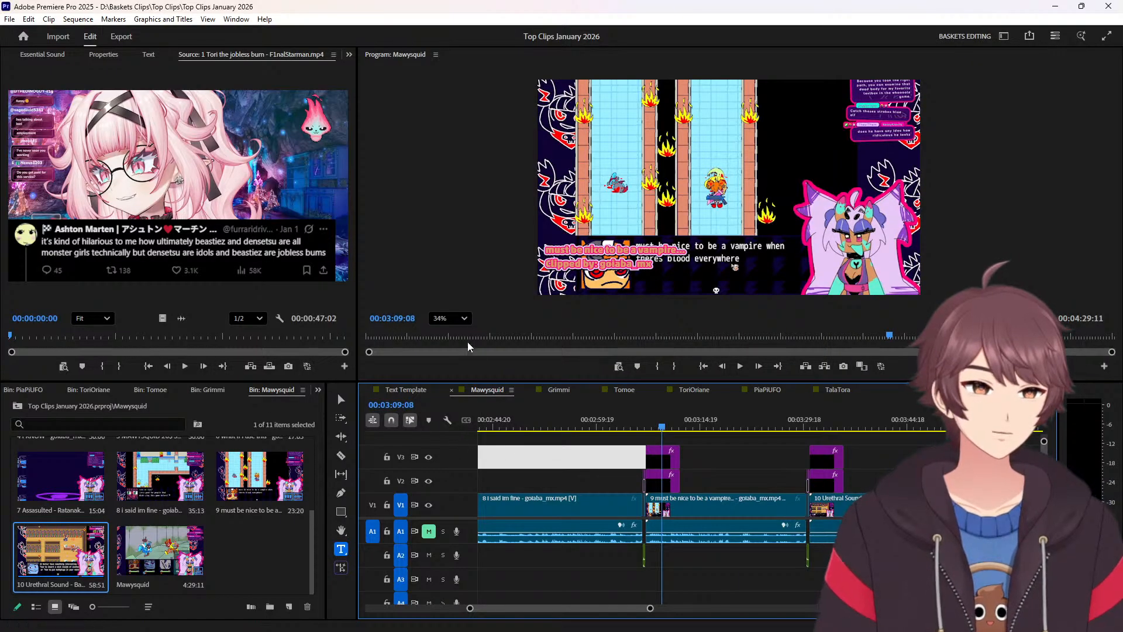
left_click(583, 250)
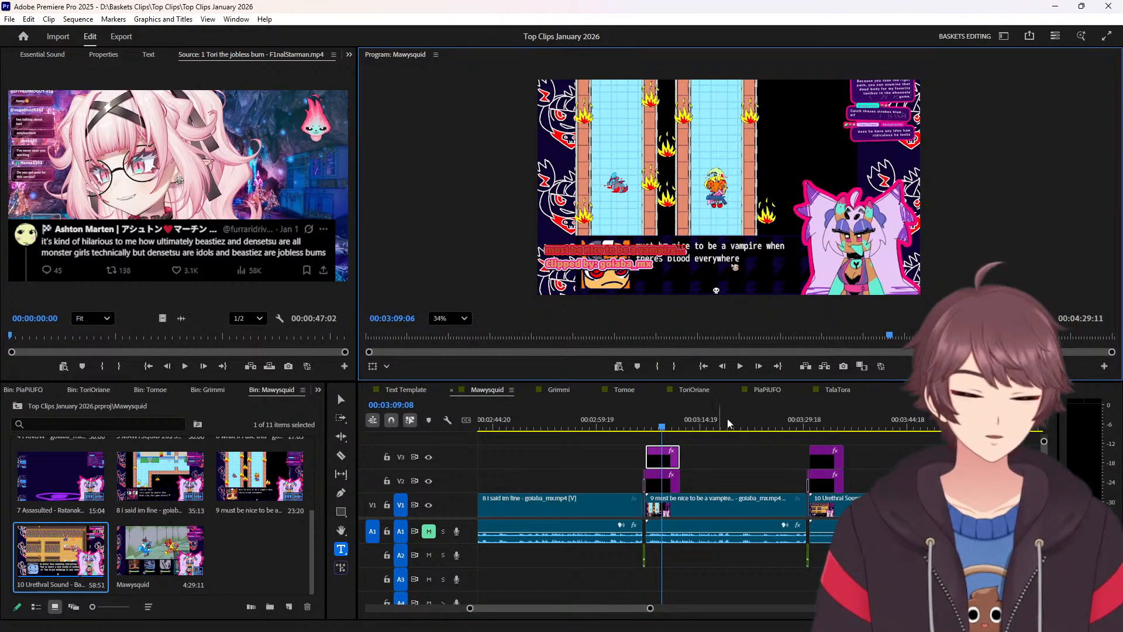
left_click(721, 458)
key("Up")
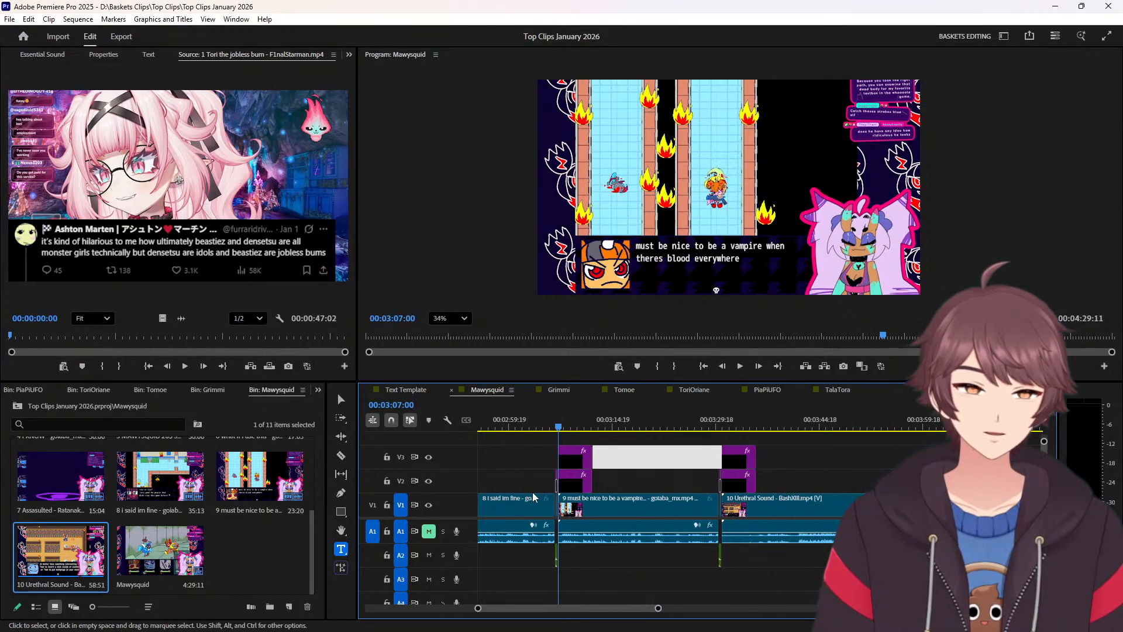
scroll(391, 521, "down", 2)
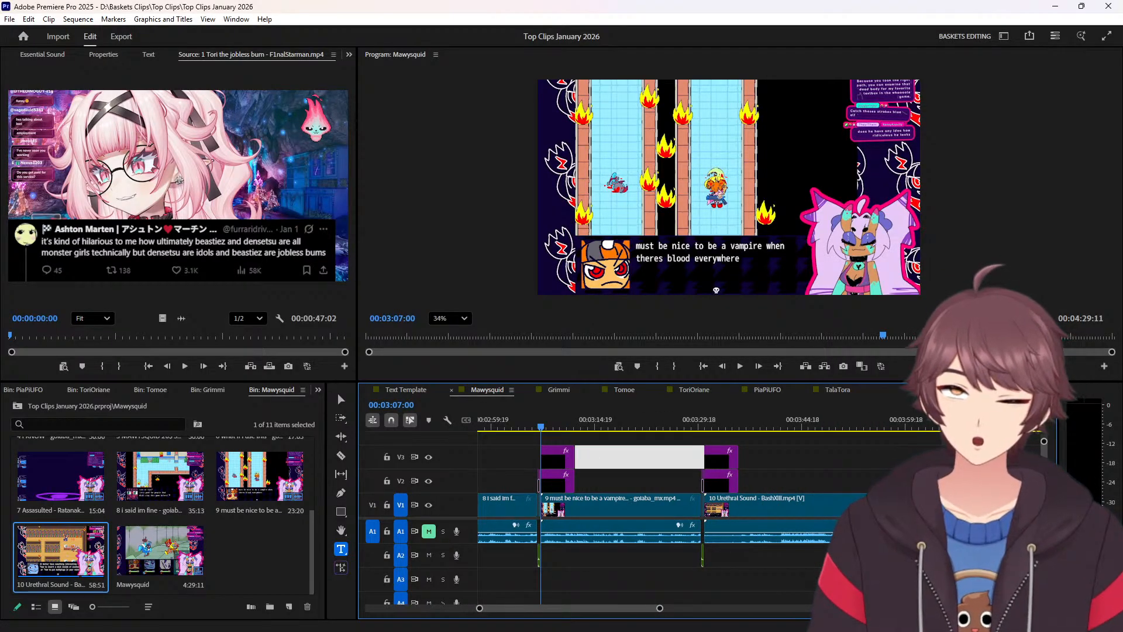
Switch to the Notepad chapter list and add "03:07 - must be nice to be a vampire..." under Mawysquid, followed by a new line.
key("alt+Tab")
type("0")
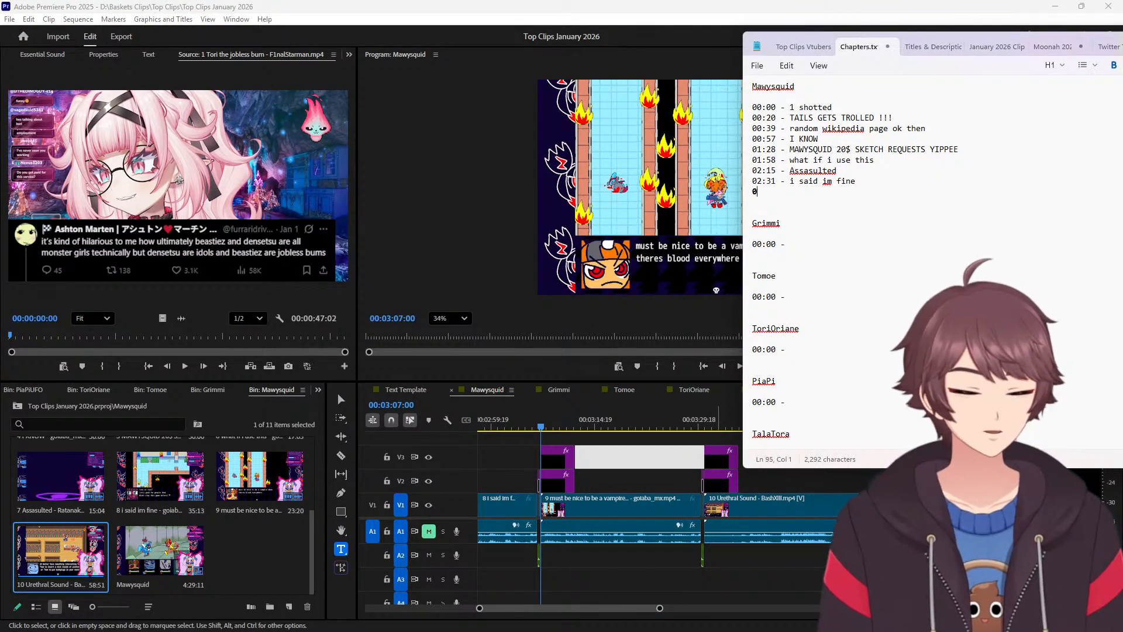
type("3:07")
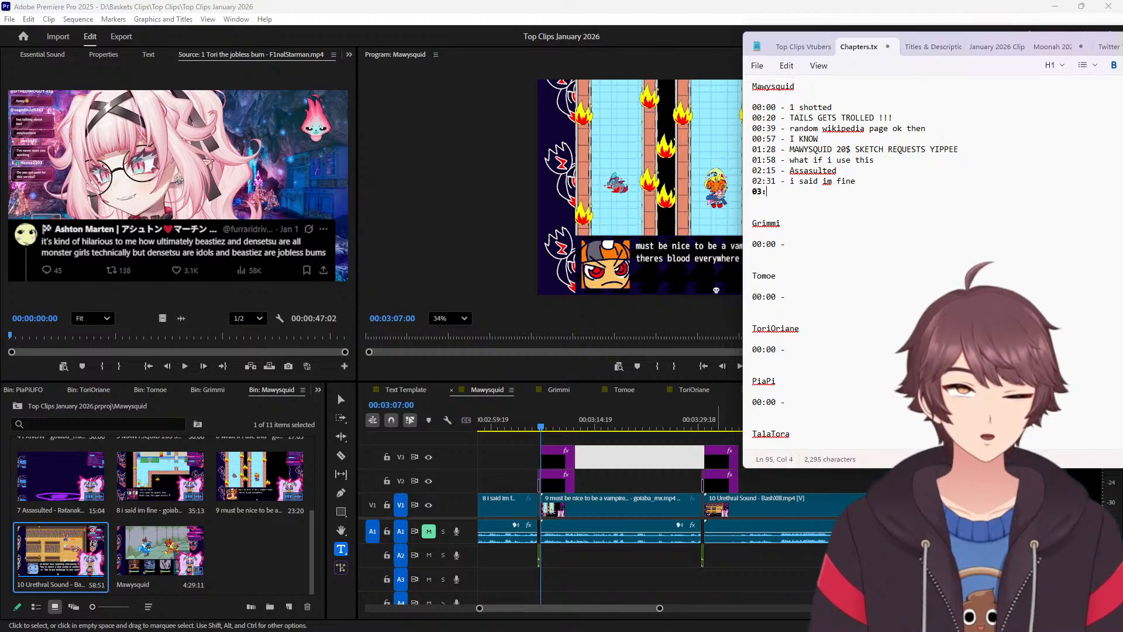
key("BackSpace")
key("BackSpace")
key("BackSpace")
key("BackSpace")
key("BackSpace")
type("03:07 -")
type("must be nice to be a vampire...")
key("Return")
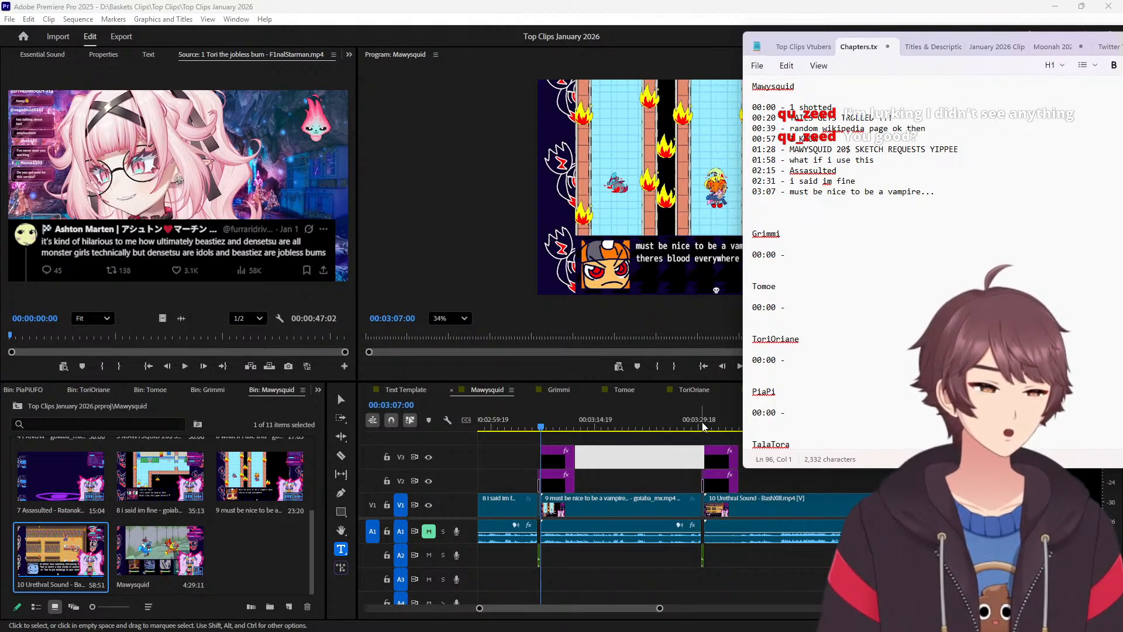
Back in Premiere Pro, copy the on-screen title of clip 10 in the Mawysquid sequence and move the playhead to its start.
left_click(723, 428)
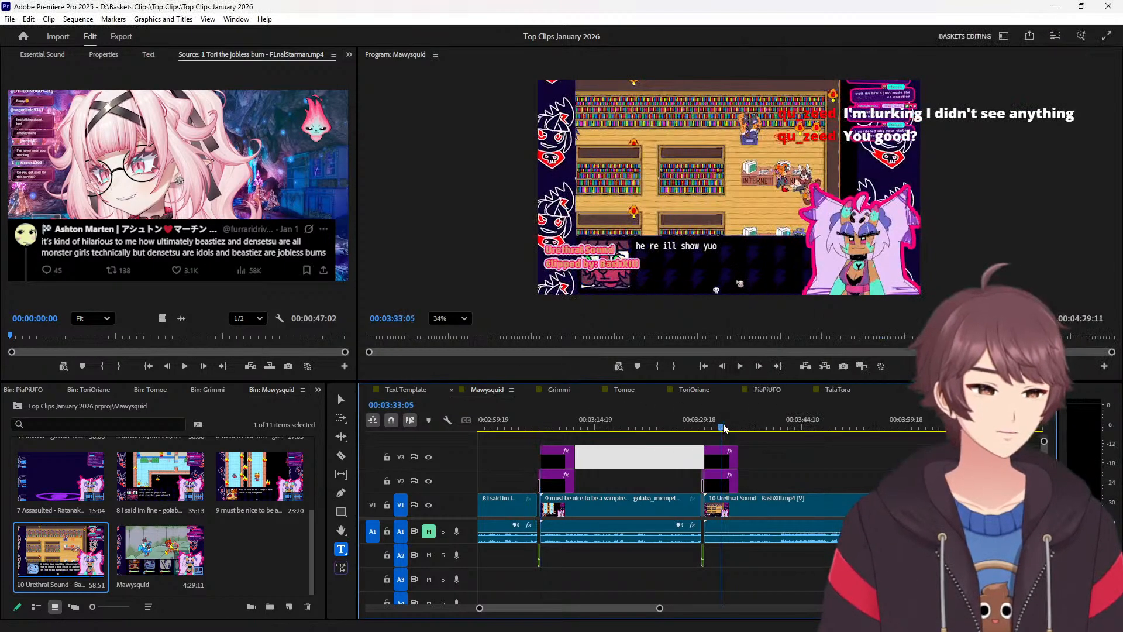
triple_click(574, 248)
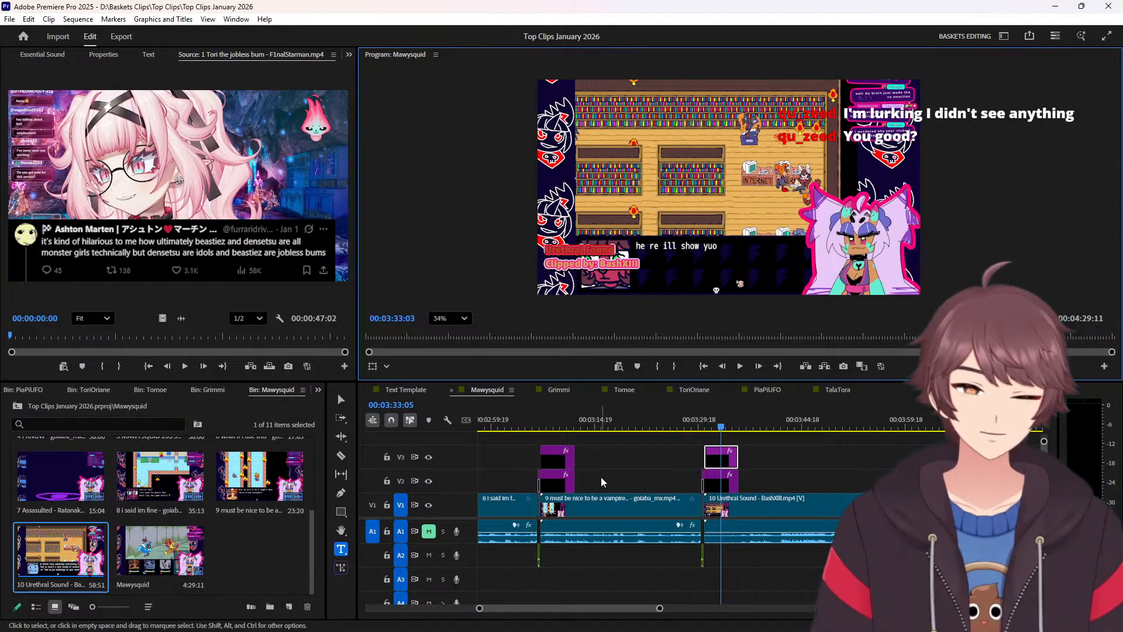
left_click(765, 465)
key("Up")
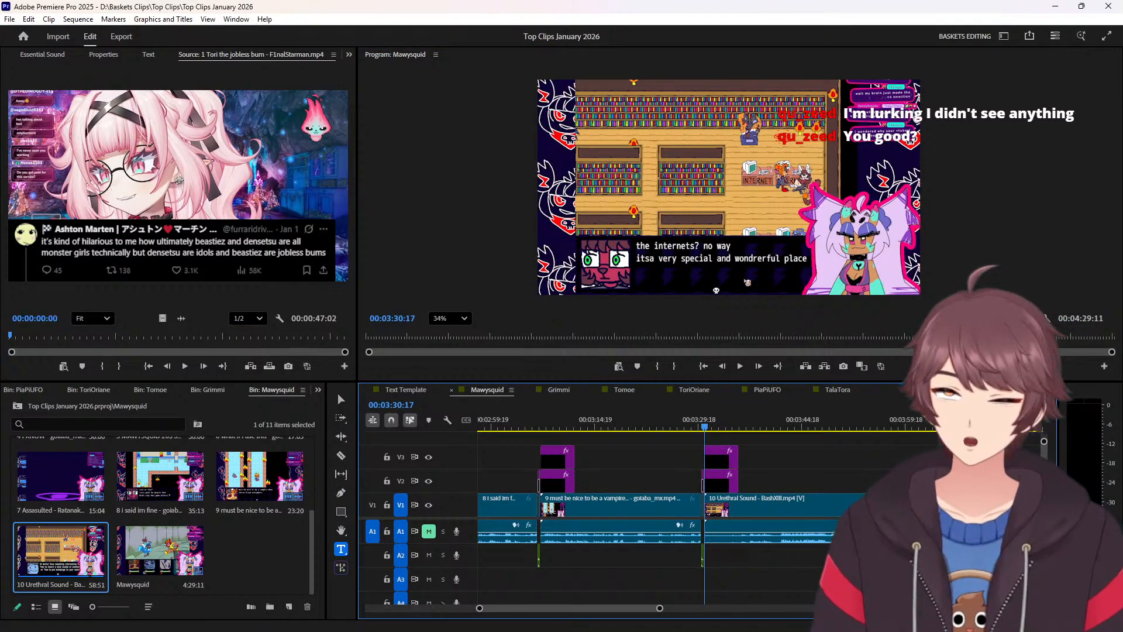
Switch to the Notepad chapter list and add "03:30 - Urethral Sound" as the last Mawysquid entry, without an extra blank line.
key("alt+Tab")
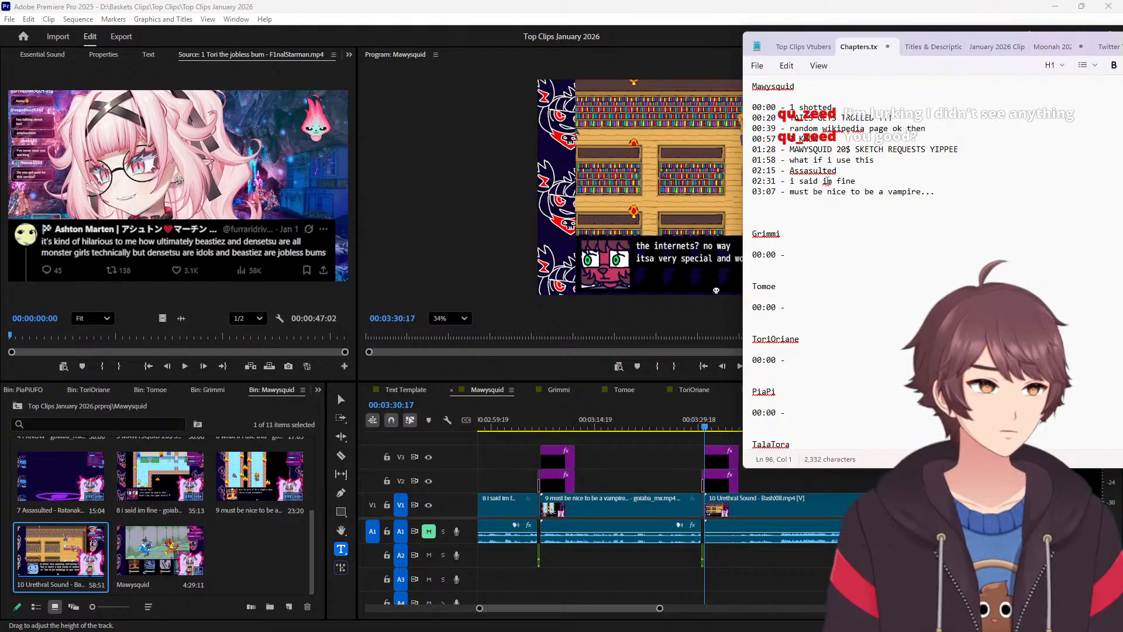
scroll(827, 181, "up", 14)
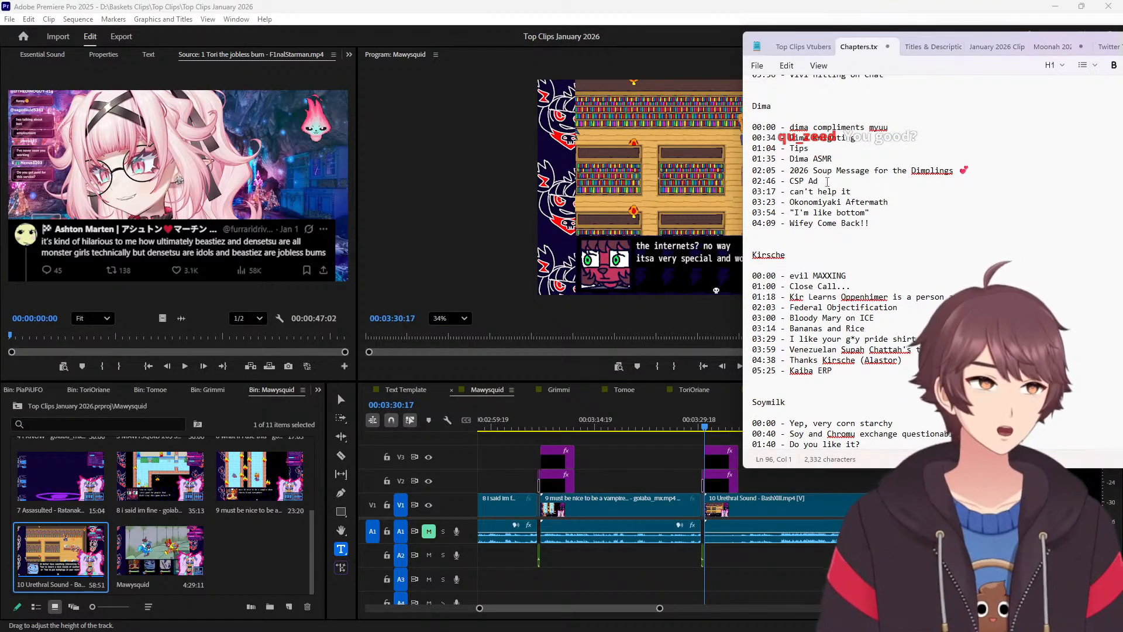
scroll(827, 182, "down", 18)
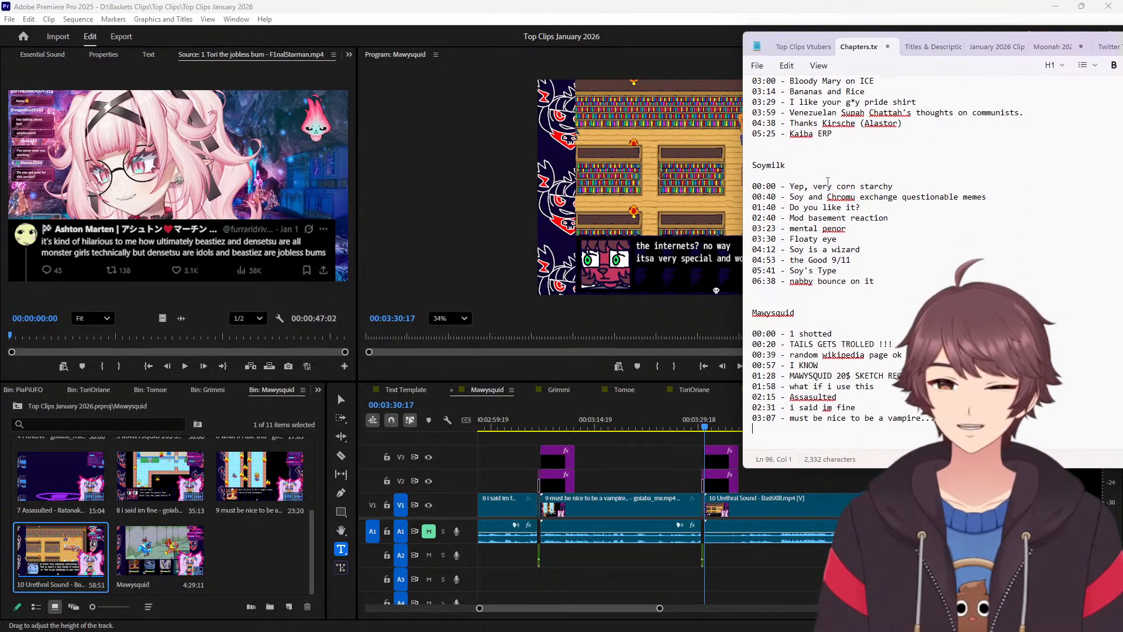
type("0")
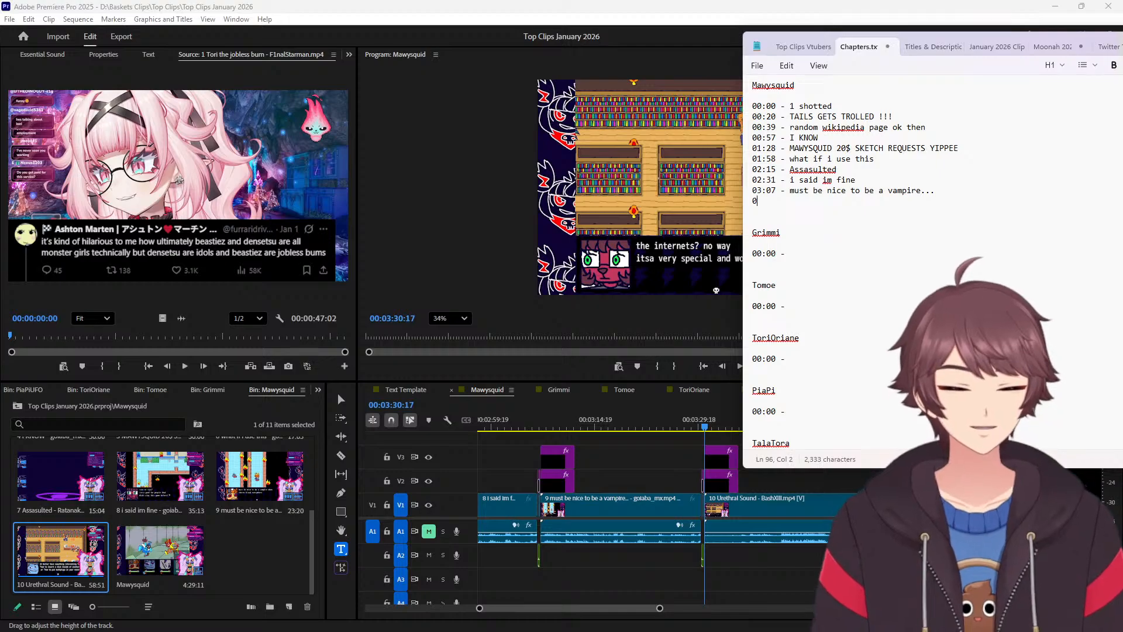
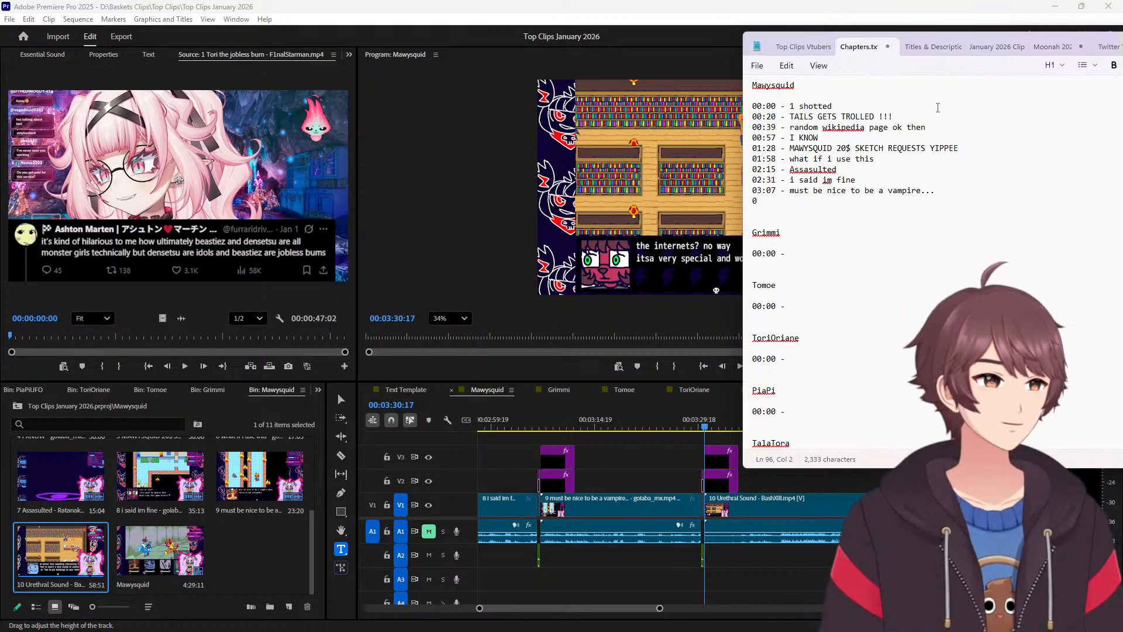
left_click(789, 202)
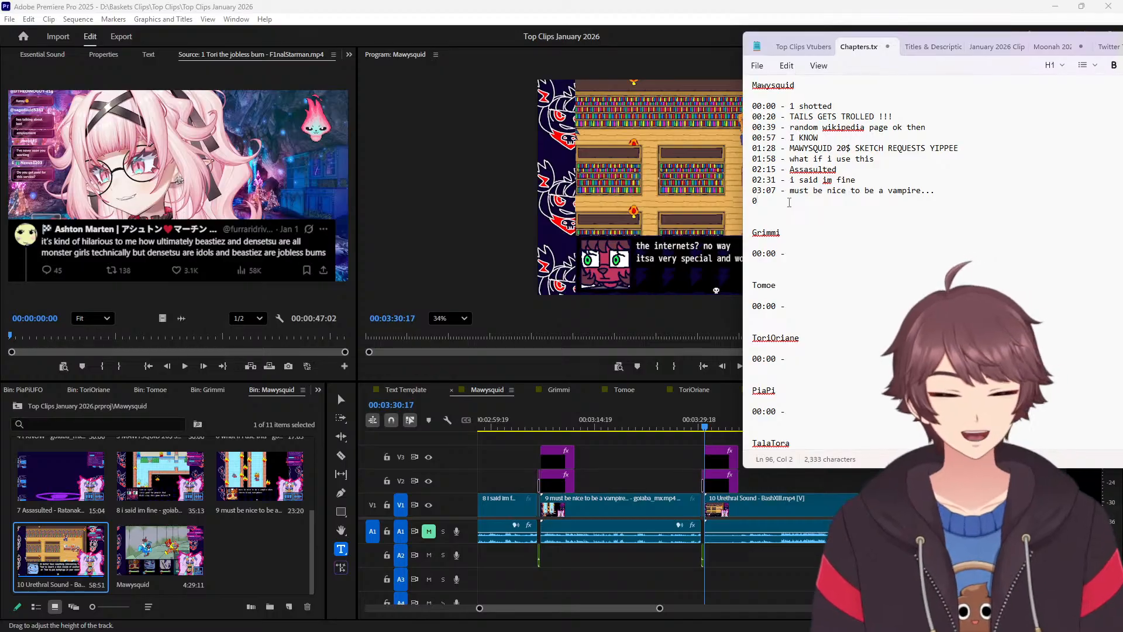
type("3:30 - Urethral Sound")
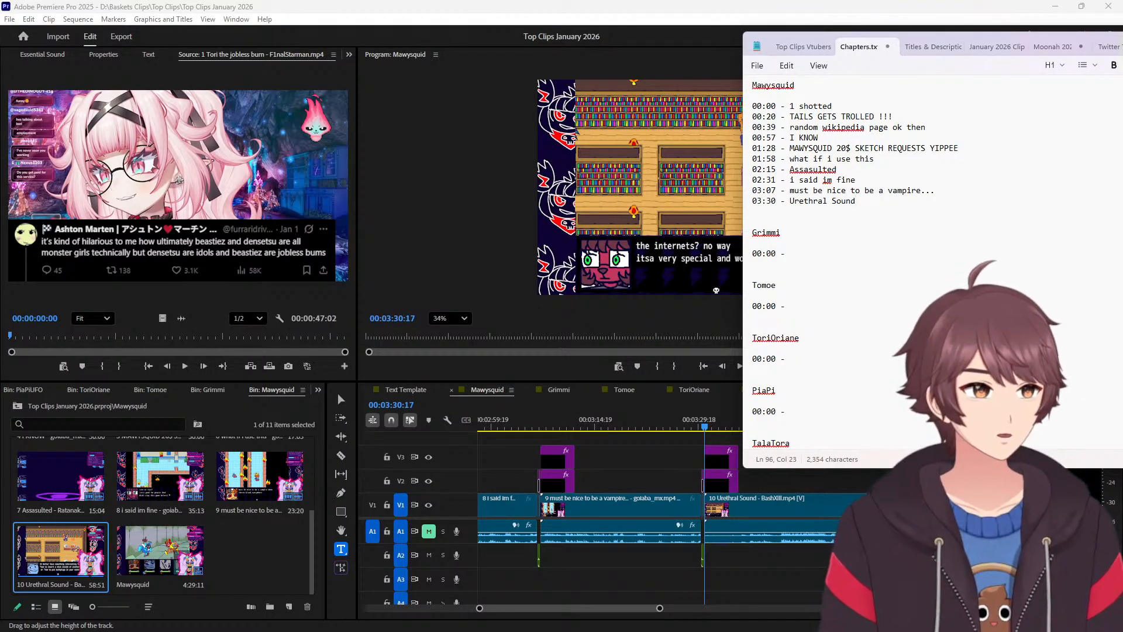
key("Return")
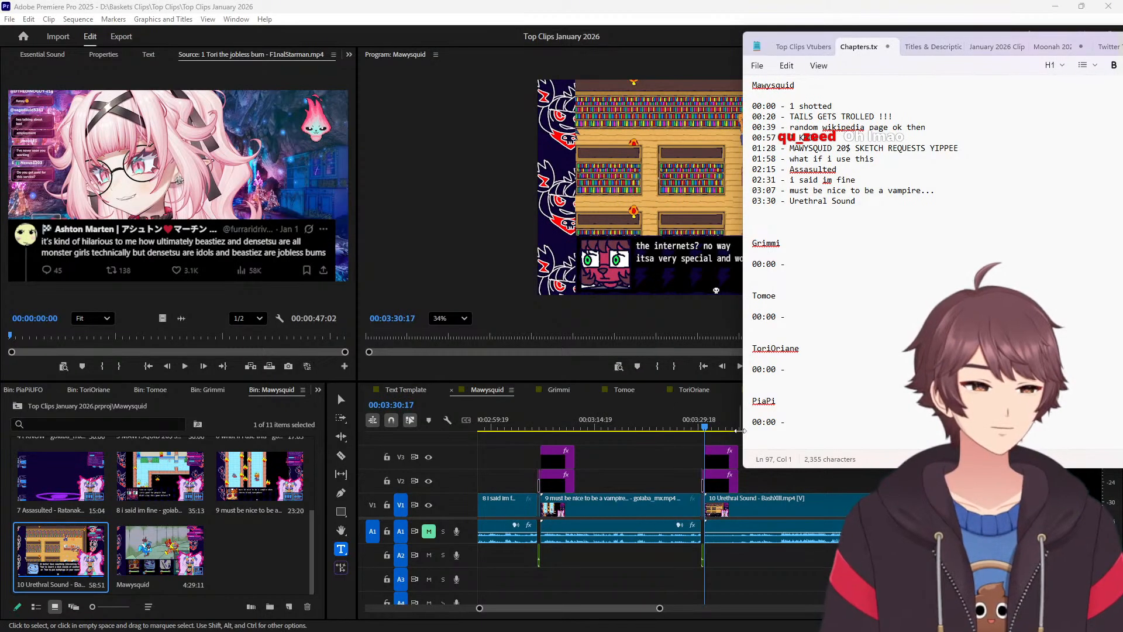
scroll(618, 490, "down", 5)
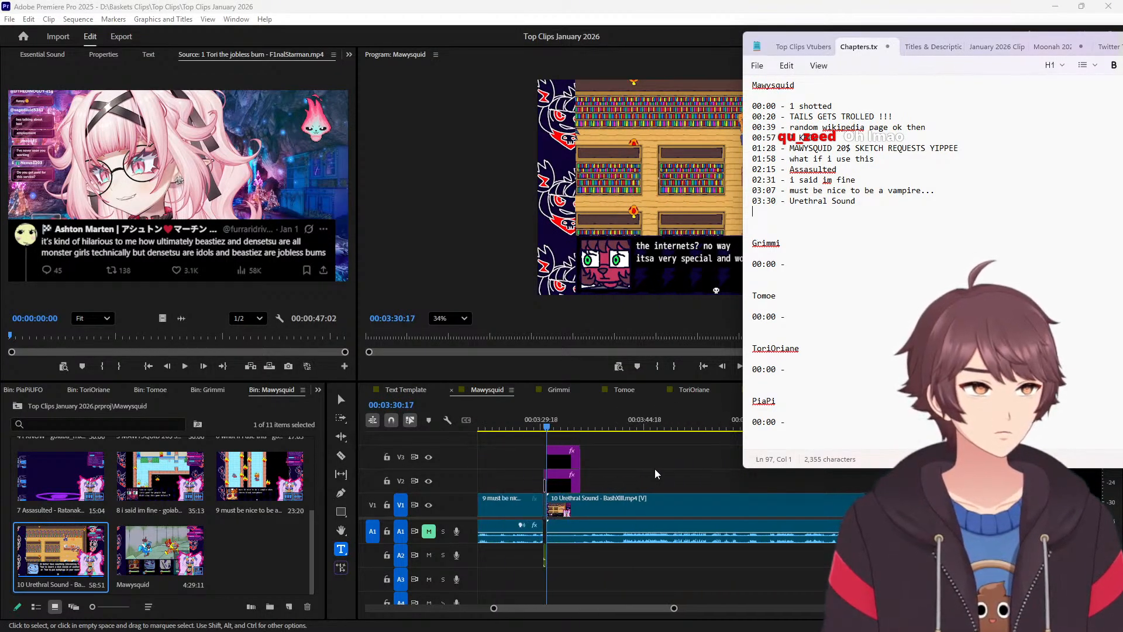
scroll(654, 469, "up", 2)
key("BackSpace")
Fill Grimmi's 00:00 chapter in Notepad with "youtube only taking the L", copied from the first clip's title in Premiere Pro's Grimmi sequence.
left_click(800, 258)
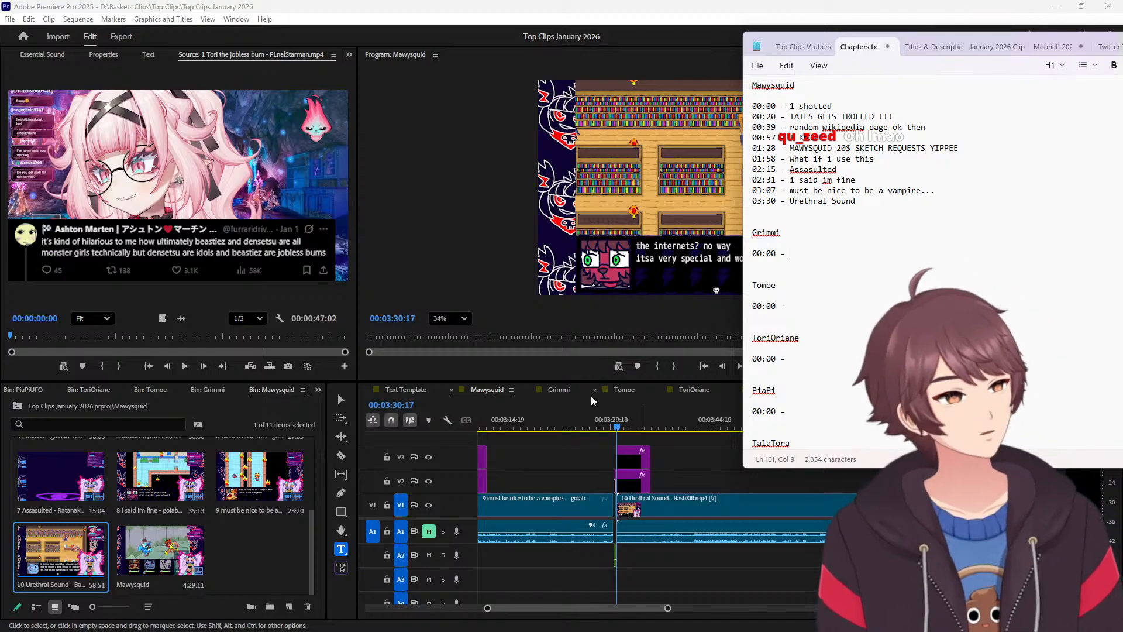
left_click(567, 388)
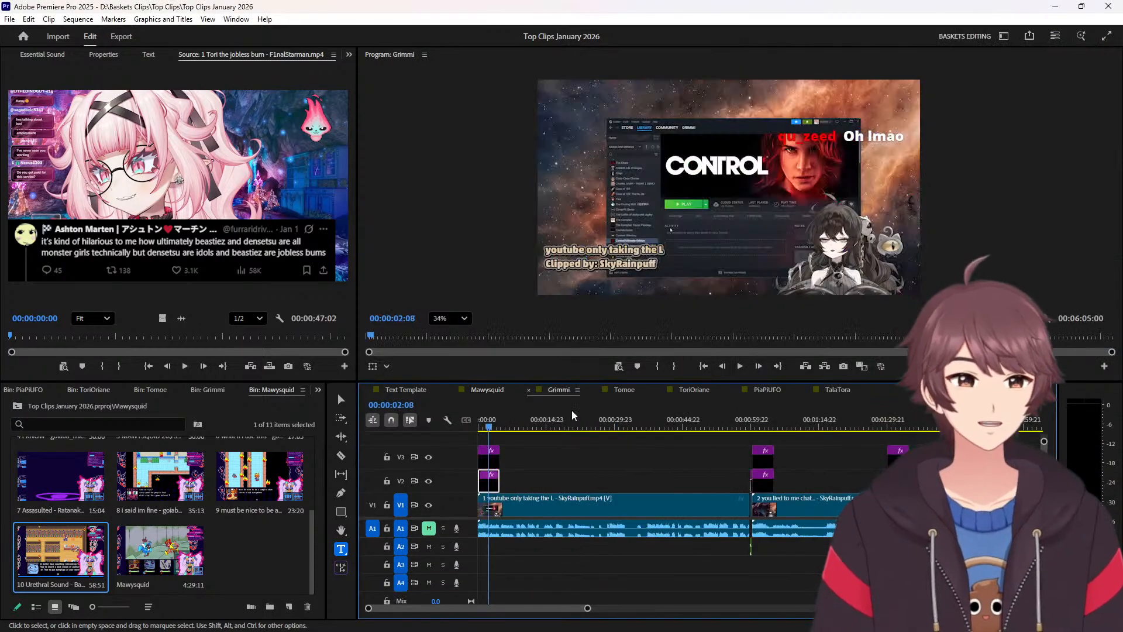
left_click(552, 458)
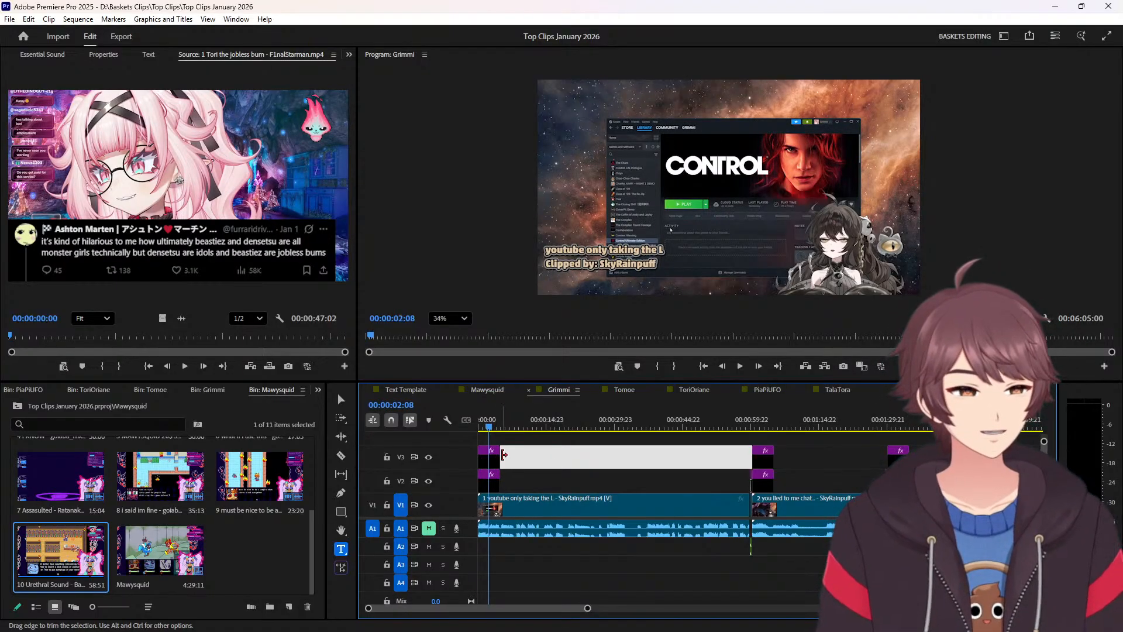
double_click(591, 251)
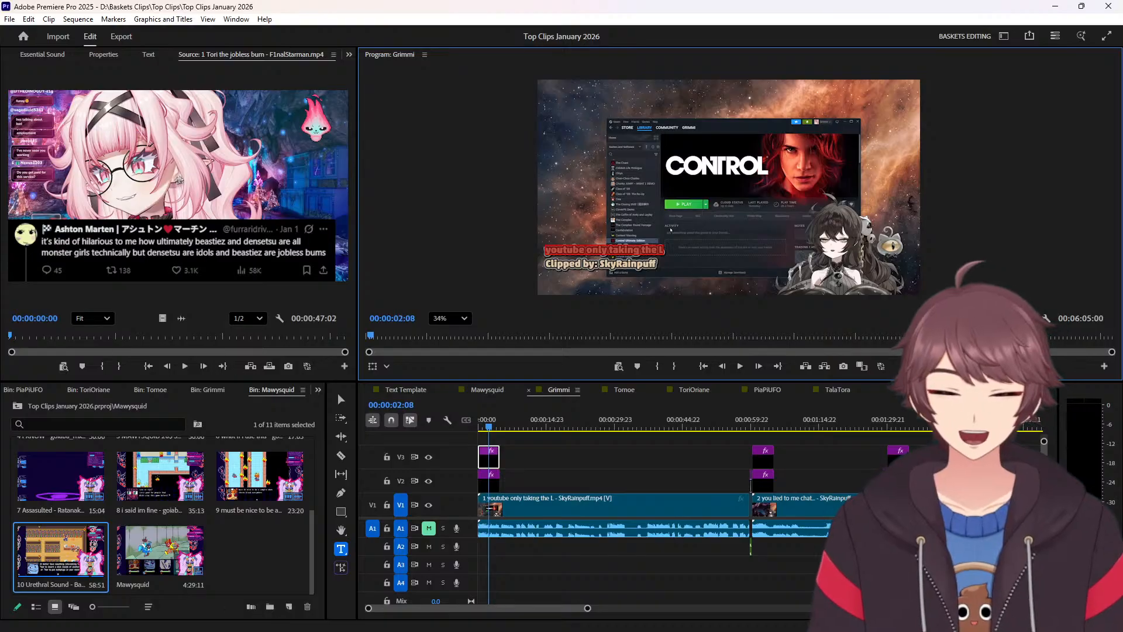
key("alt+Tab")
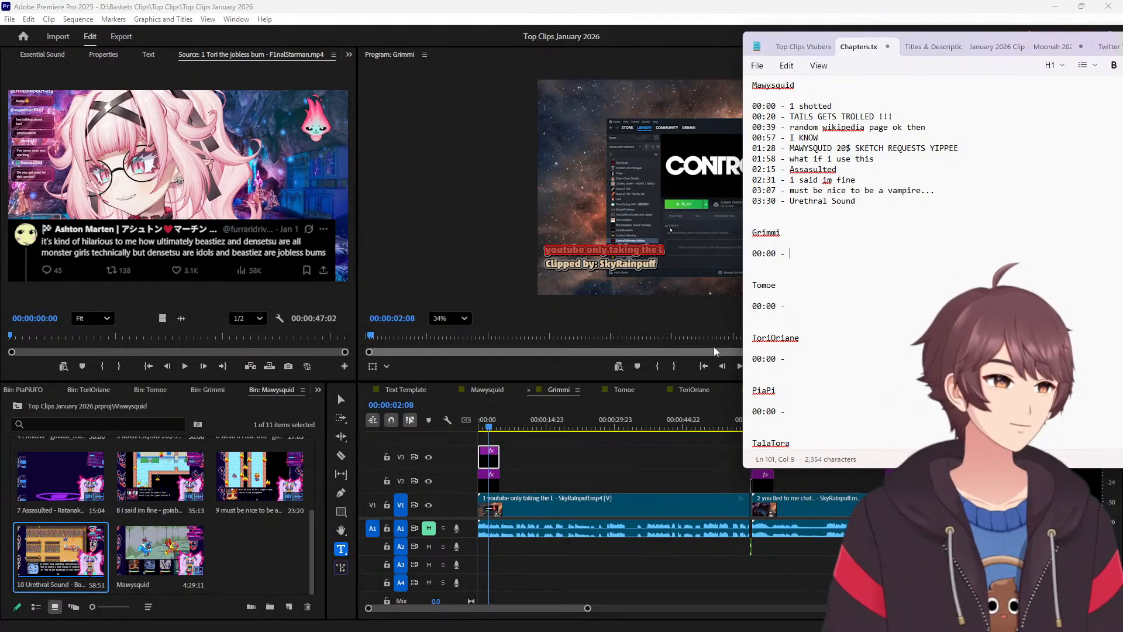
key("Return")
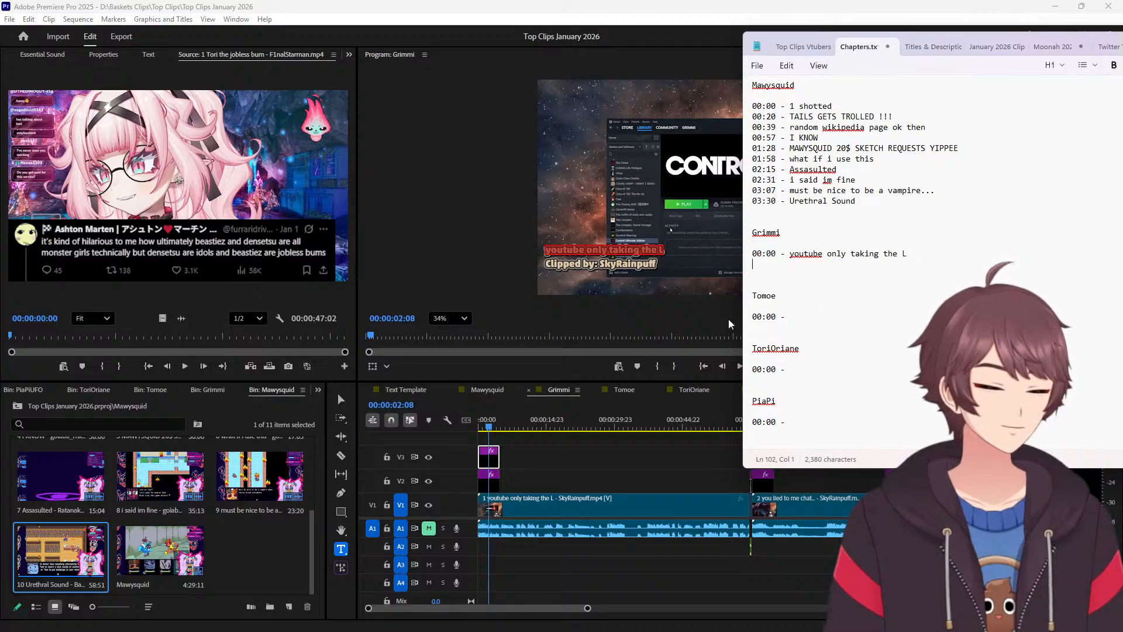
In Premiere Pro, copy the title "you lied to me chat..." from the second Grimmi clip and move the playhead to its start.
scroll(683, 466, "right", 5)
scroll(595, 461, "right", 3)
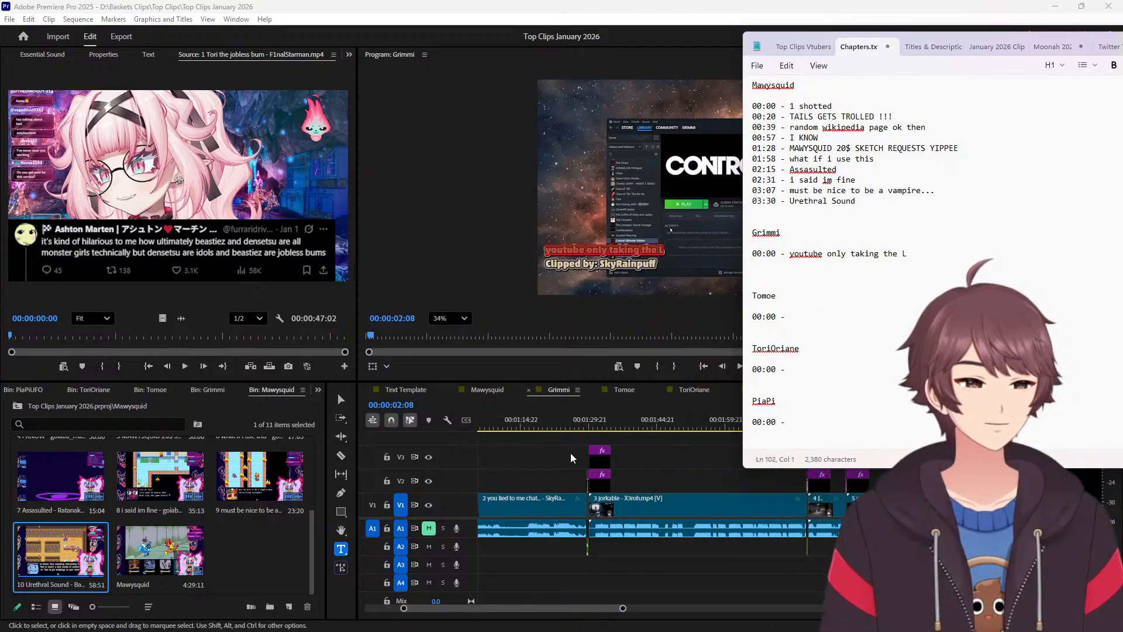
left_click(495, 429)
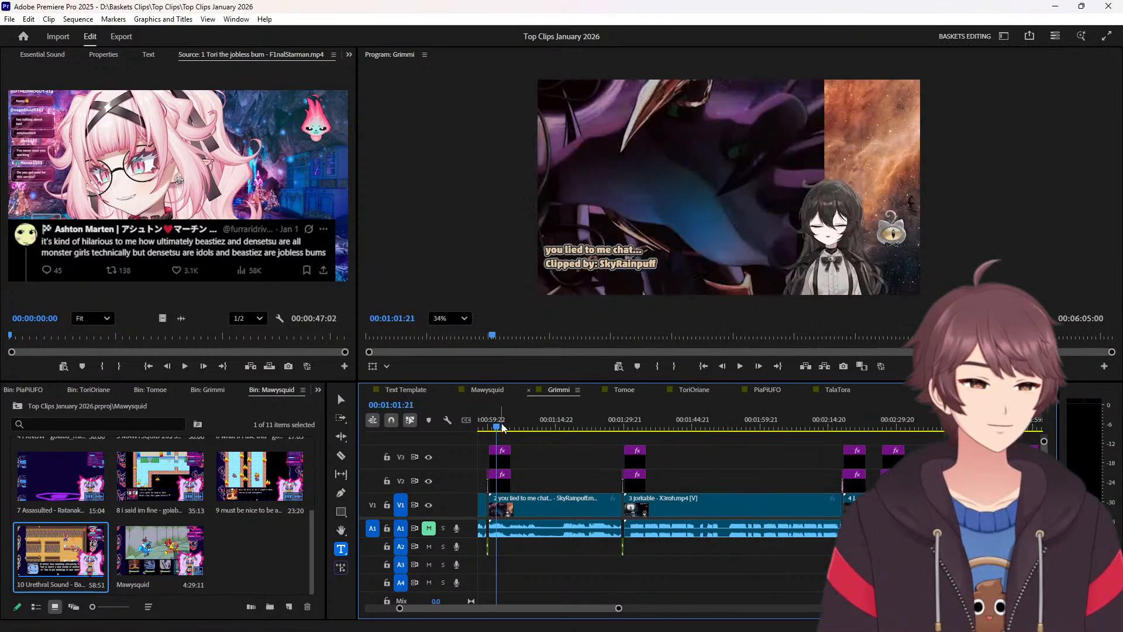
triple_click(573, 247)
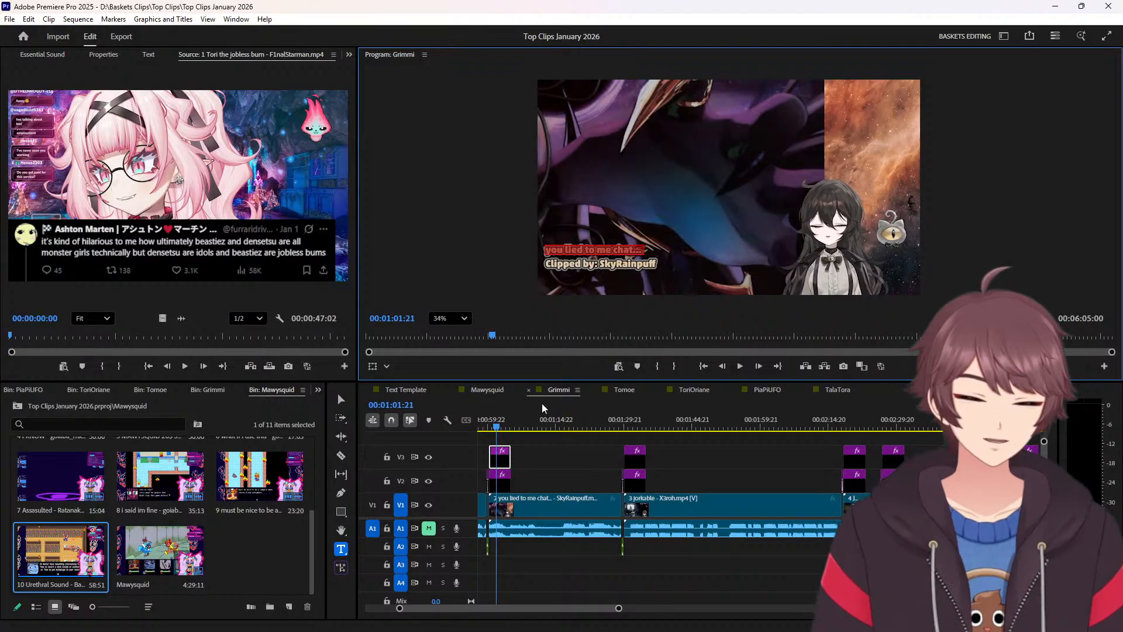
left_click(559, 462)
key("Up")
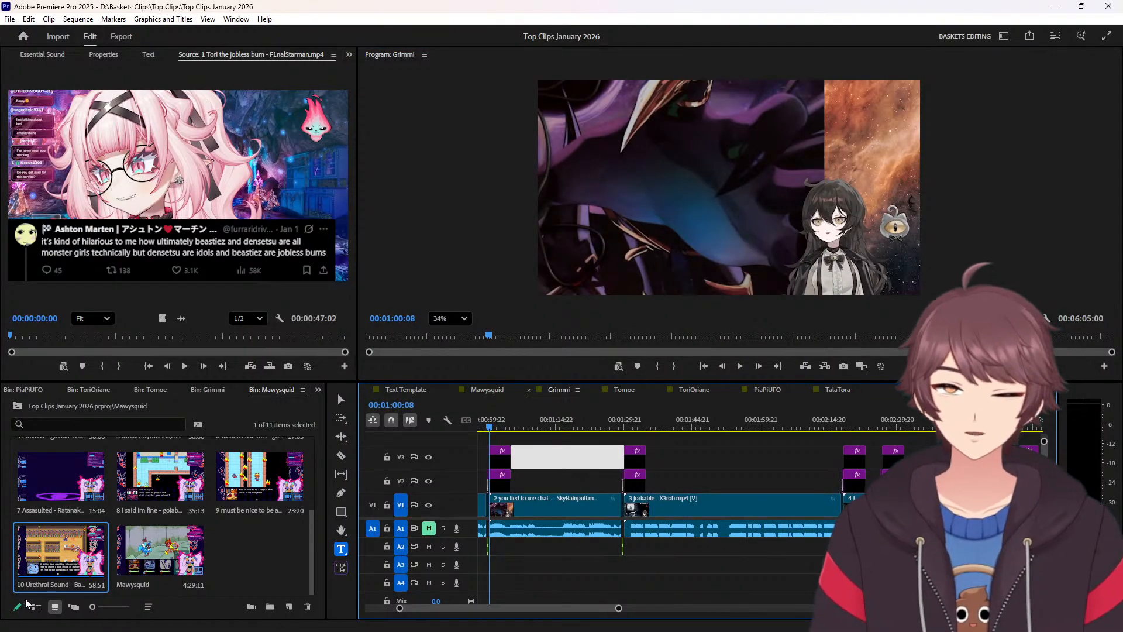
Switch to the Notepad chapter list and add "01:00 - you lied to me chat..." under Grimmi, followed by a new line.
key("alt+Tab")
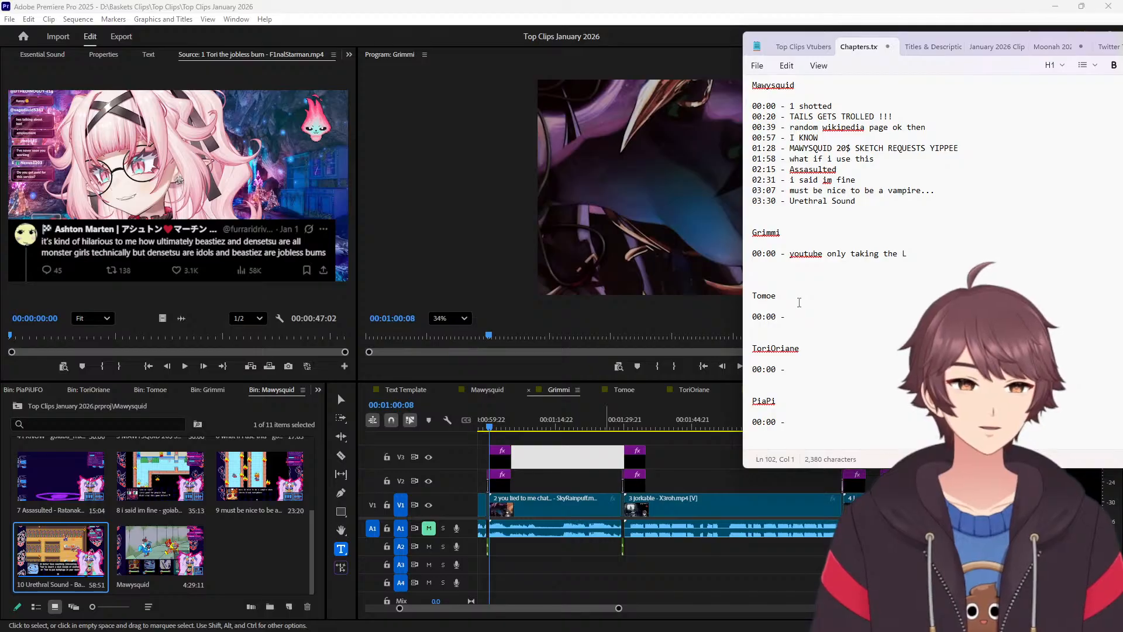
type("01")
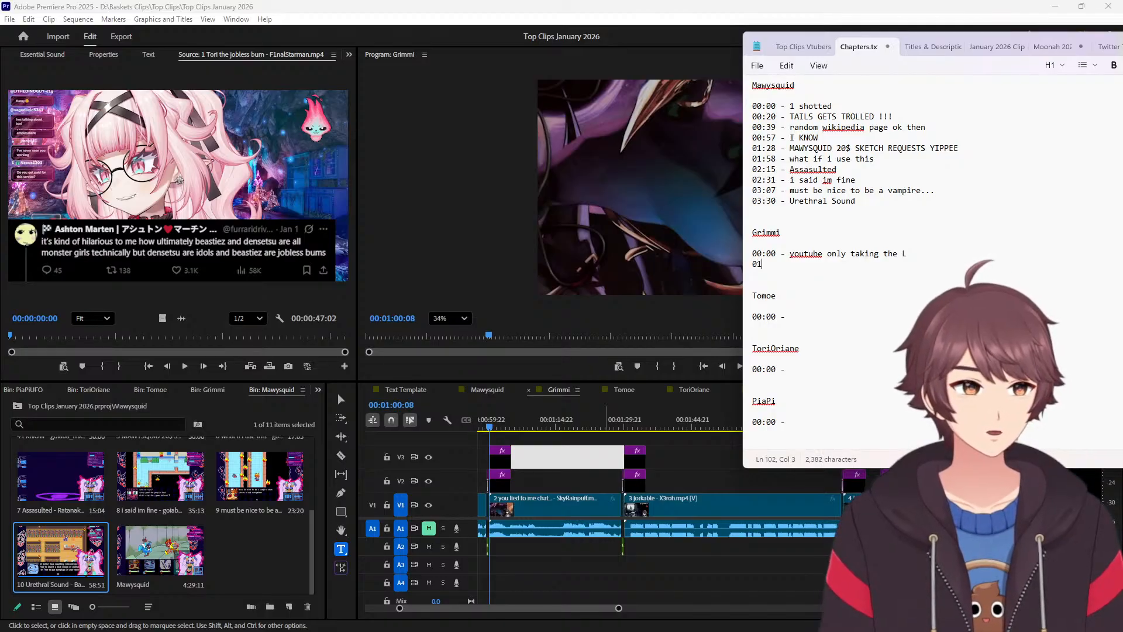
type(":00 - you lied to me chat...")
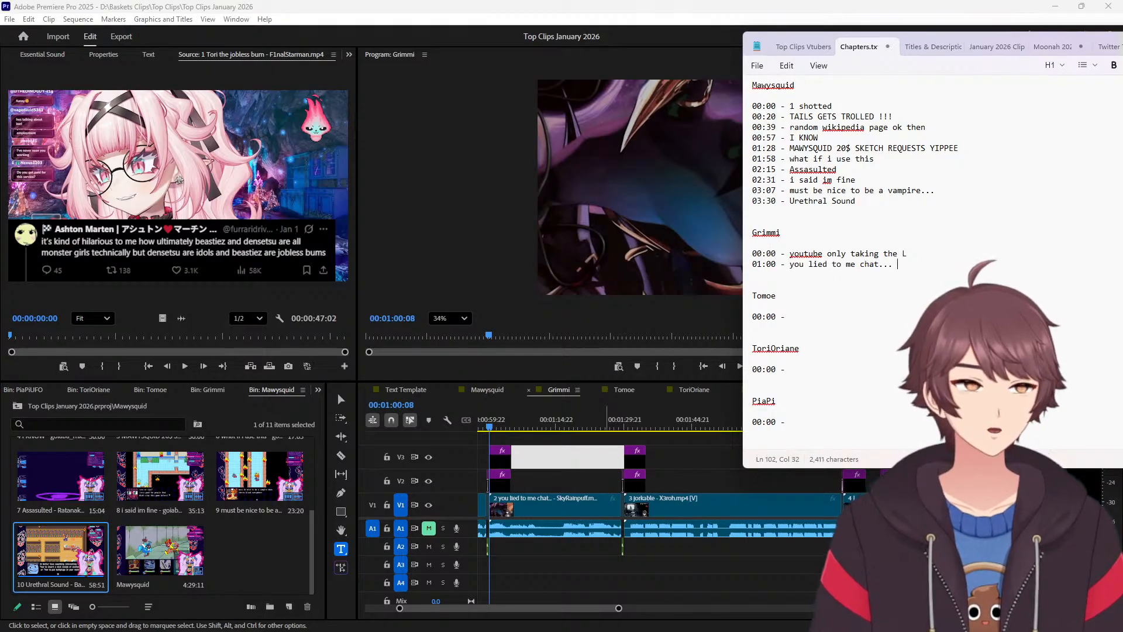
key("Return")
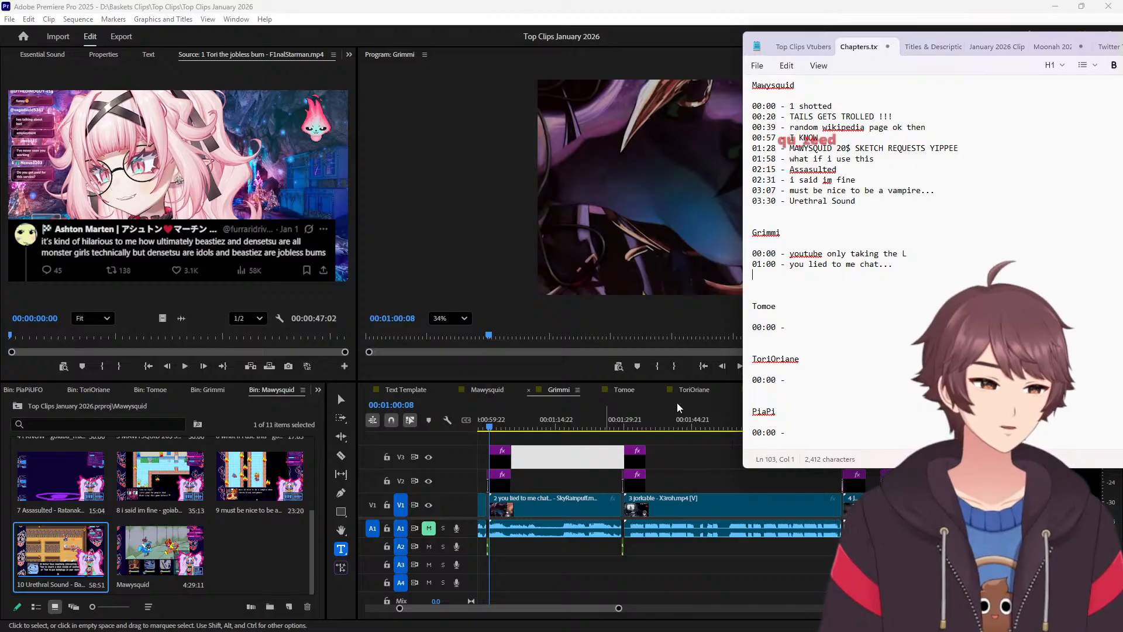
In Premiere Pro, copy the title "jorkable" from the third Grimmi clip, move the playhead to its start, and return to Notepad.
left_click(633, 423)
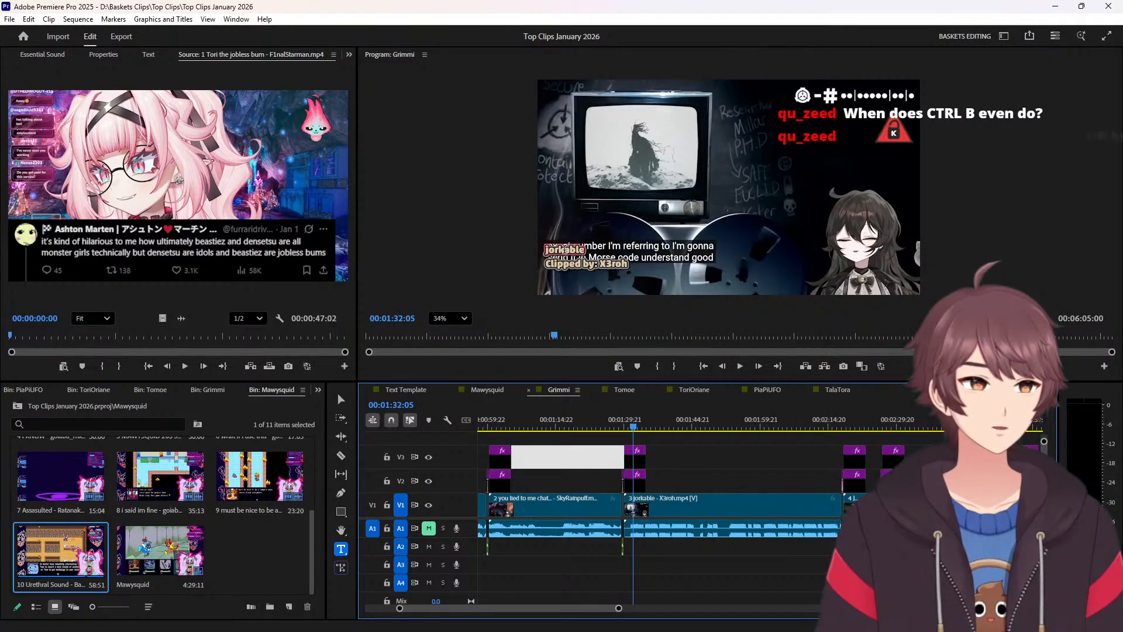
double_click(564, 249)
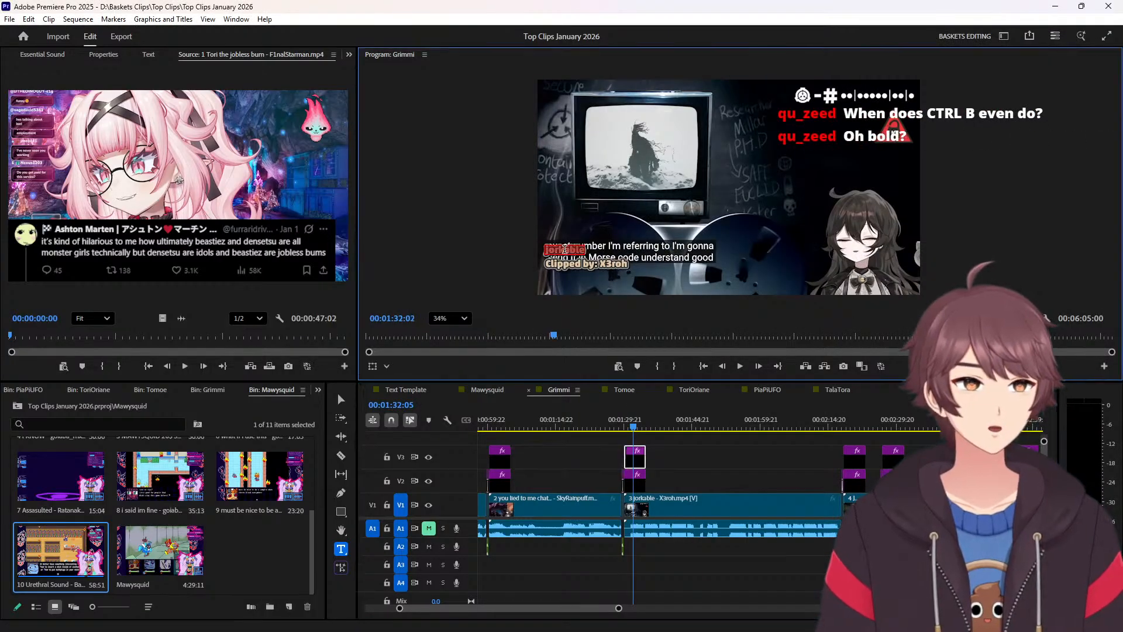
left_click(710, 477)
key("Up")
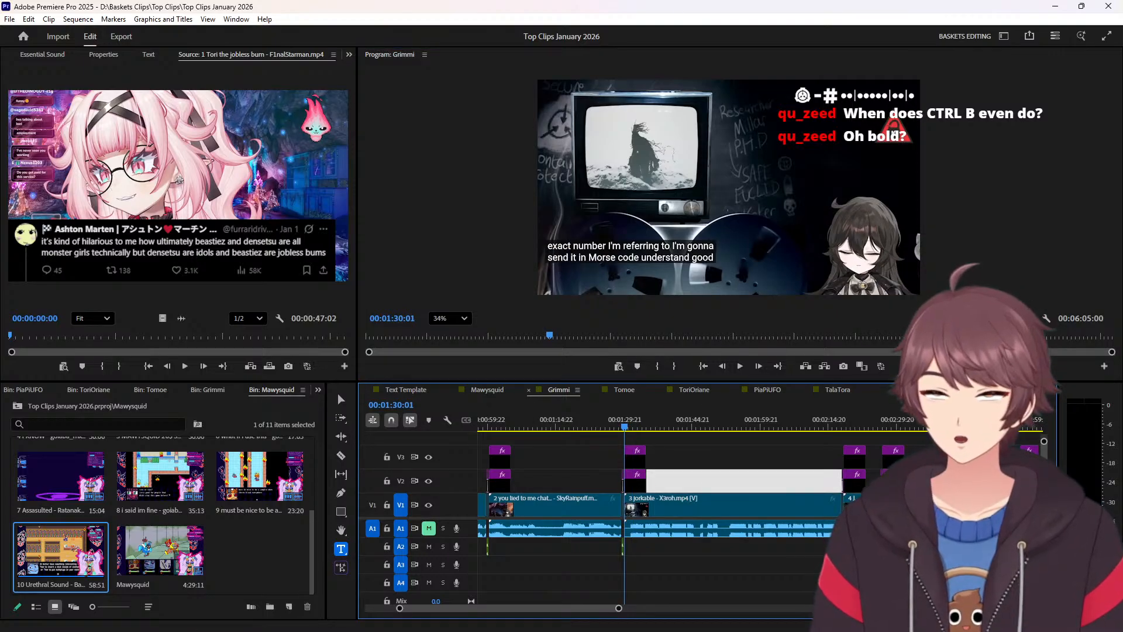
key("alt+Tab")
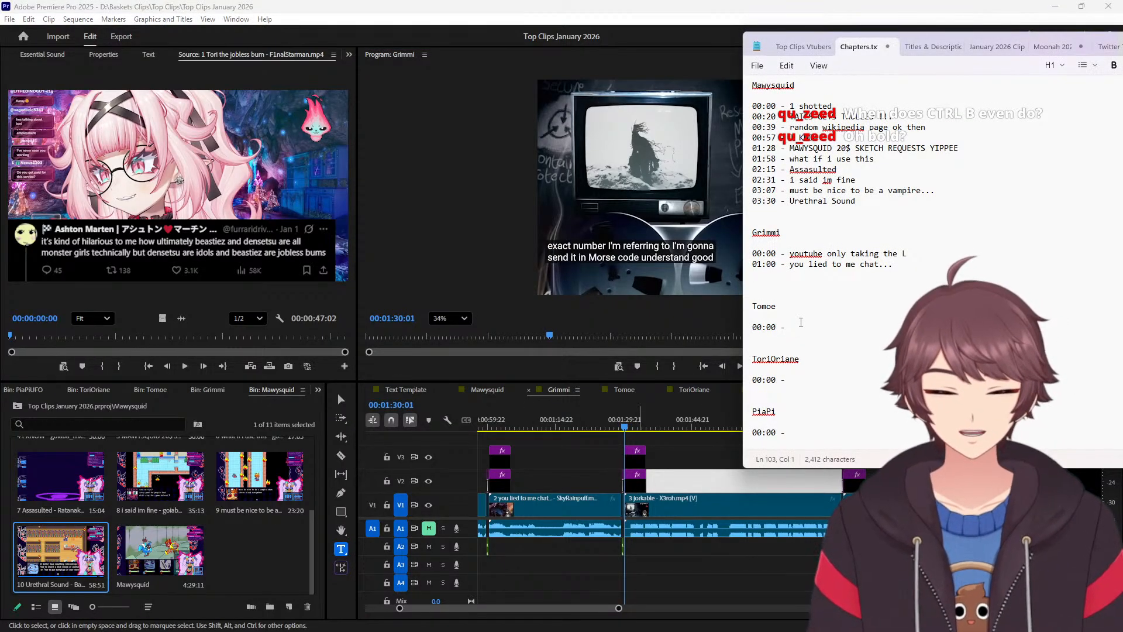
type("fdklkfdlfk")
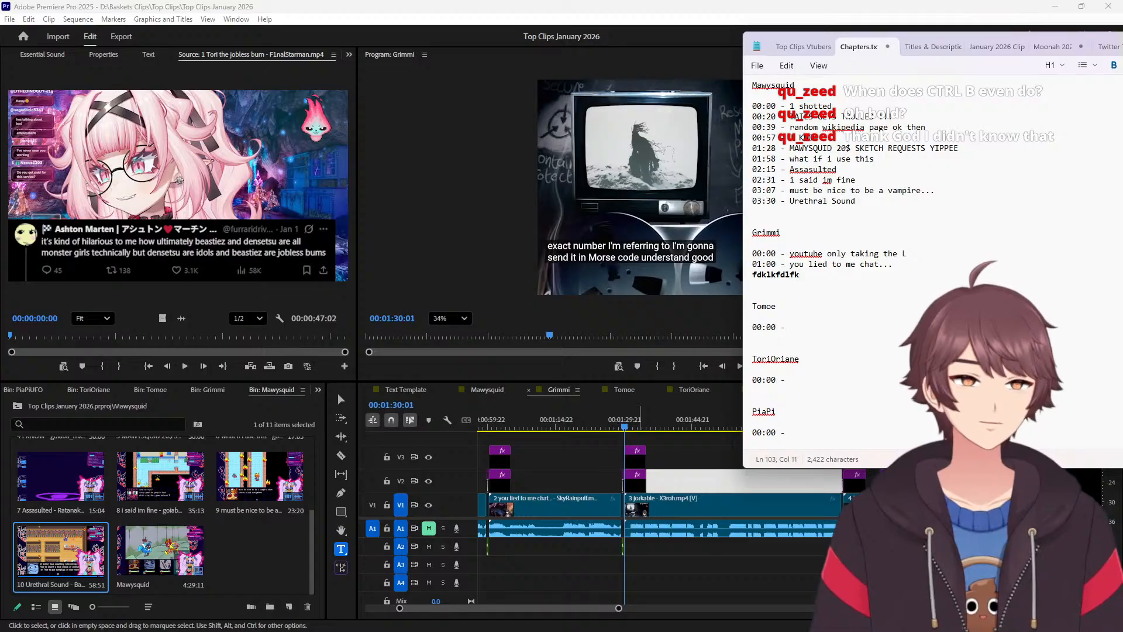
key("BackSpace")
key("BackSpace")
key("BackSpace")
key("BackSpace")
key("BackSpace")
key("BackSpace")
key("BackSpace")
key("BackSpace")
key("BackSpace")
key("BackSpace")
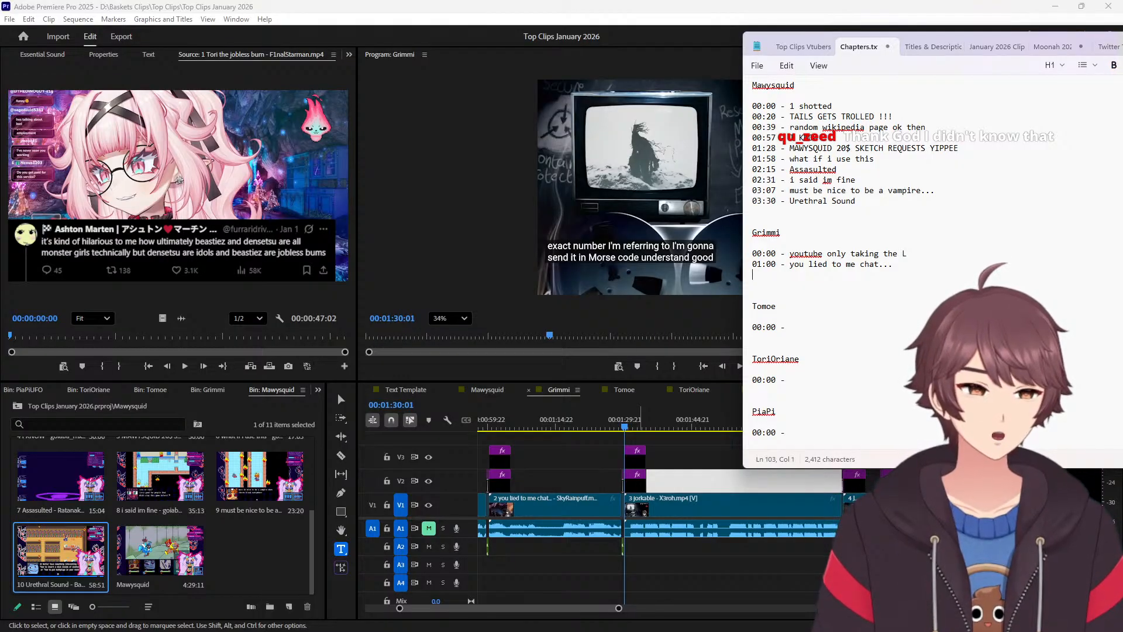
Add "01:30 - jorkable" as Grimmi's third chapter in Notepad, followed by a new line.
type("01:30 - jorkable")
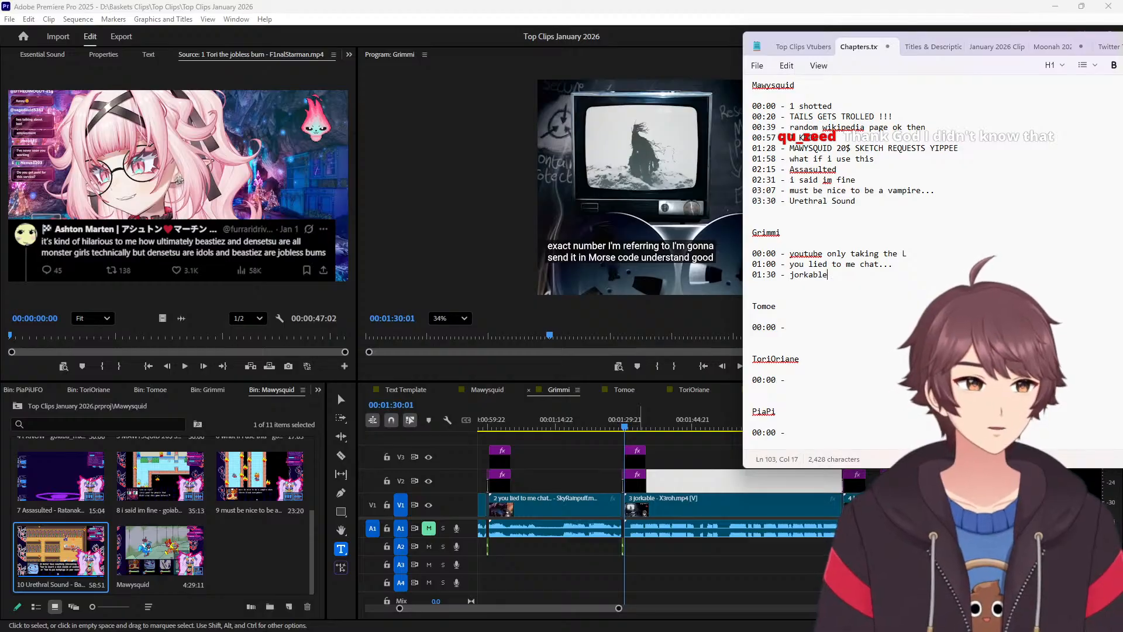
key("Return")
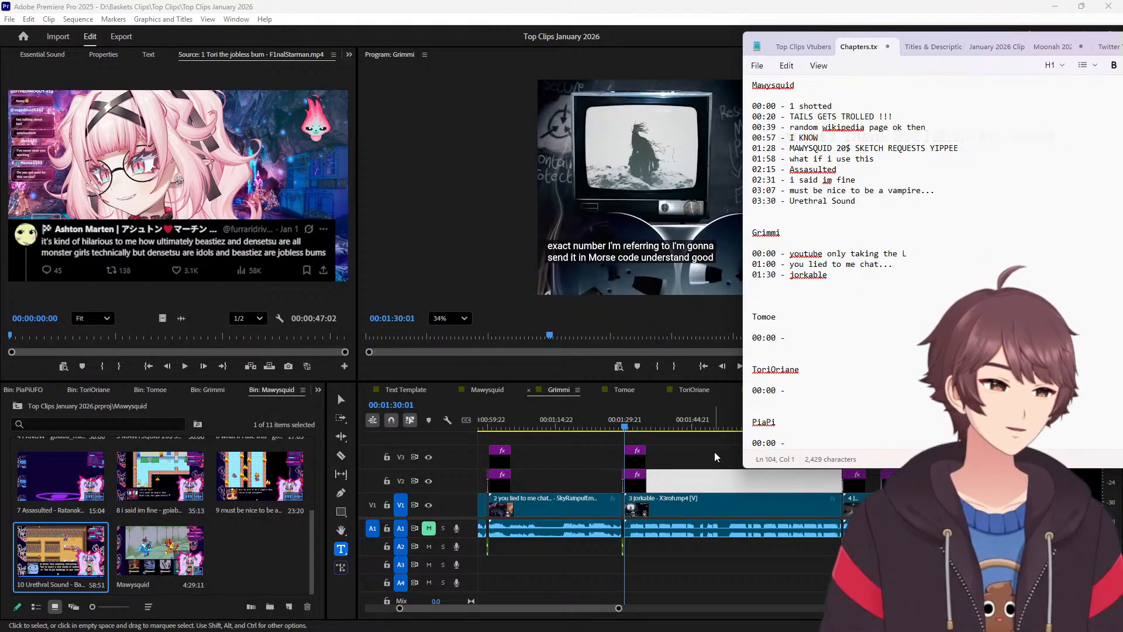
In Premiere Pro, place the playhead on the fourth Grimmi clip and copy its on-screen title "Jump Scare".
scroll(715, 452, "down", 1)
scroll(704, 453, "down", 5)
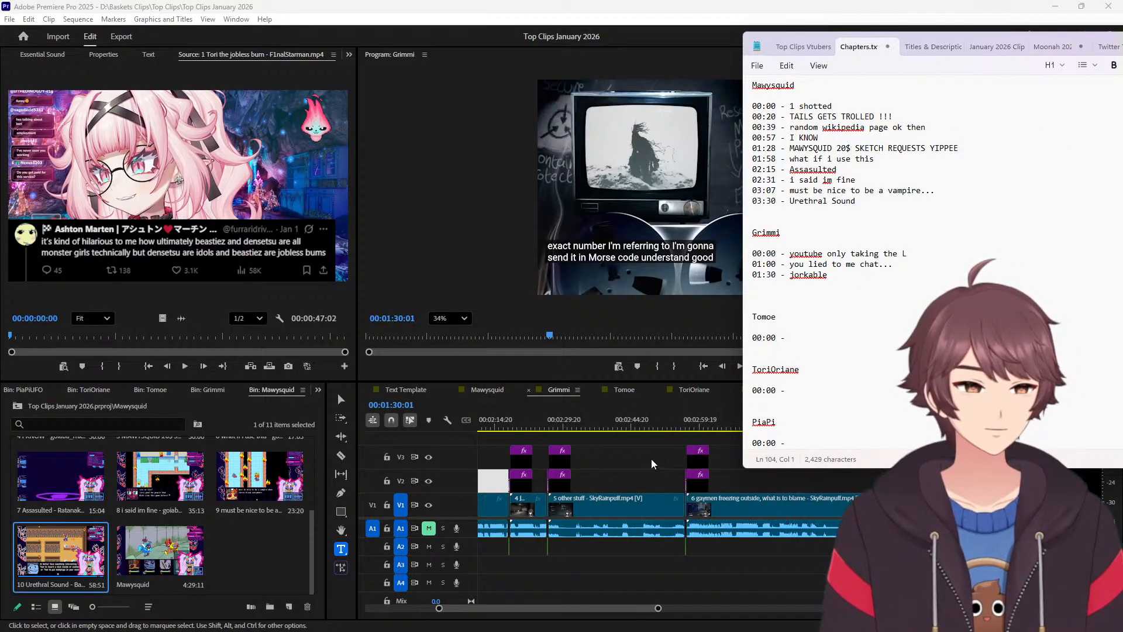
left_click(525, 428)
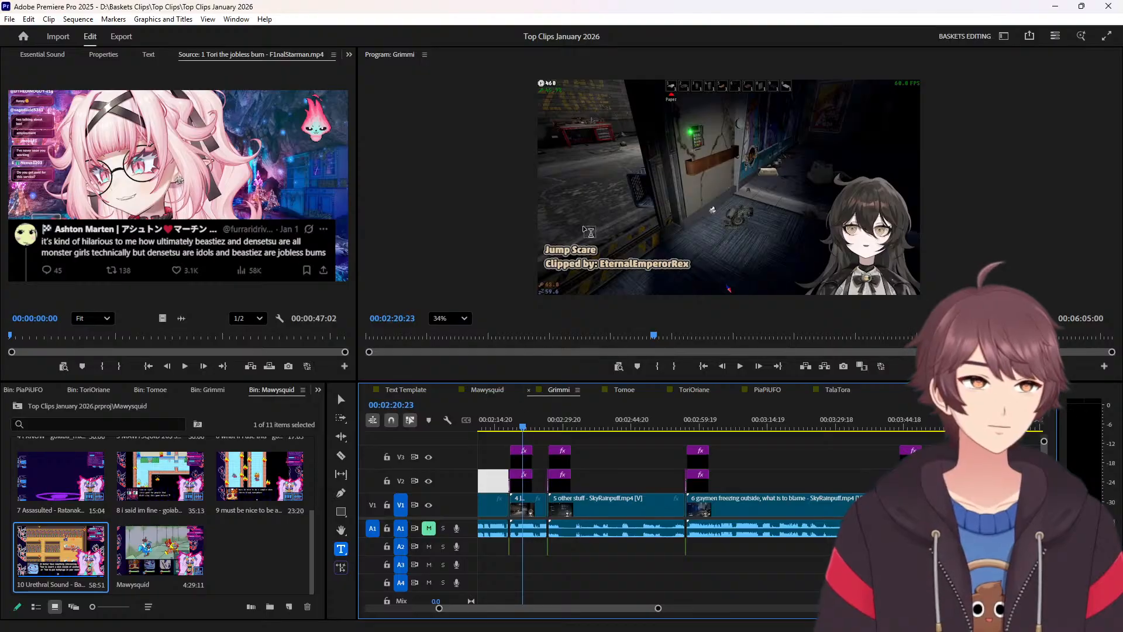
left_click(579, 247)
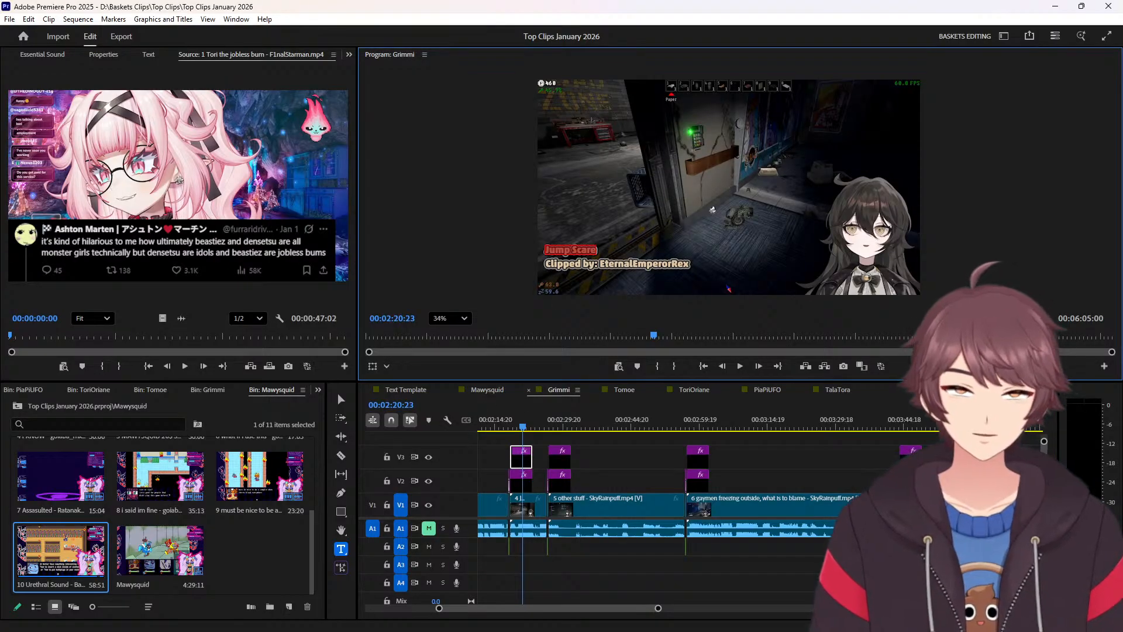
Add "02:20 - Jump Scare" to the Grimmi chapters in Notepad and open a new line below it, keeping the gap before Tomoe.
key("alt+Tab")
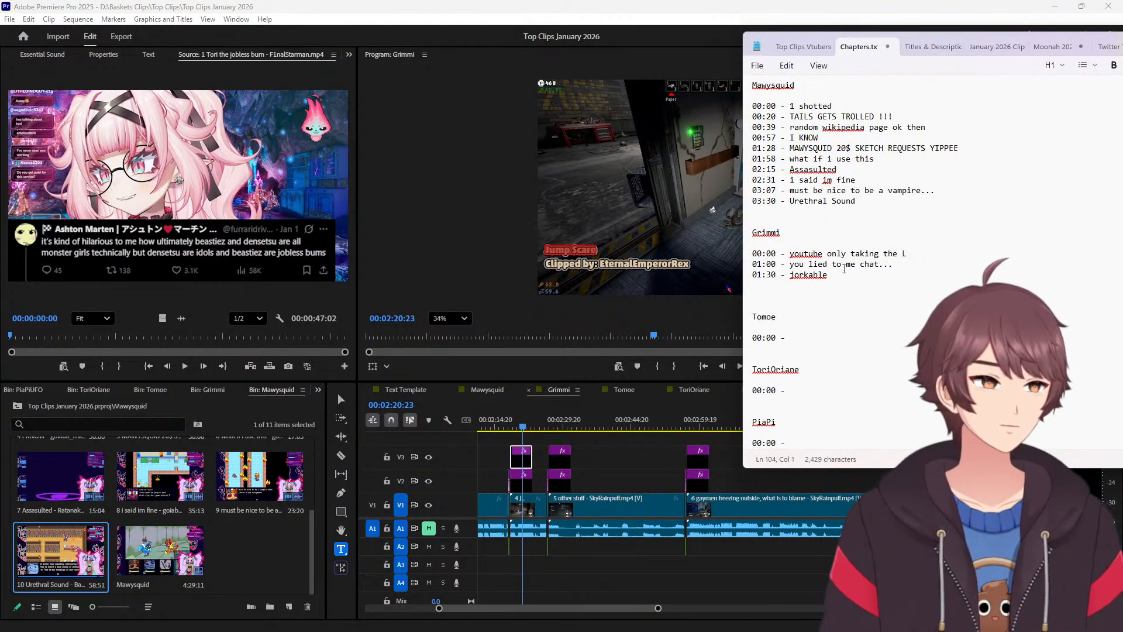
type("02")
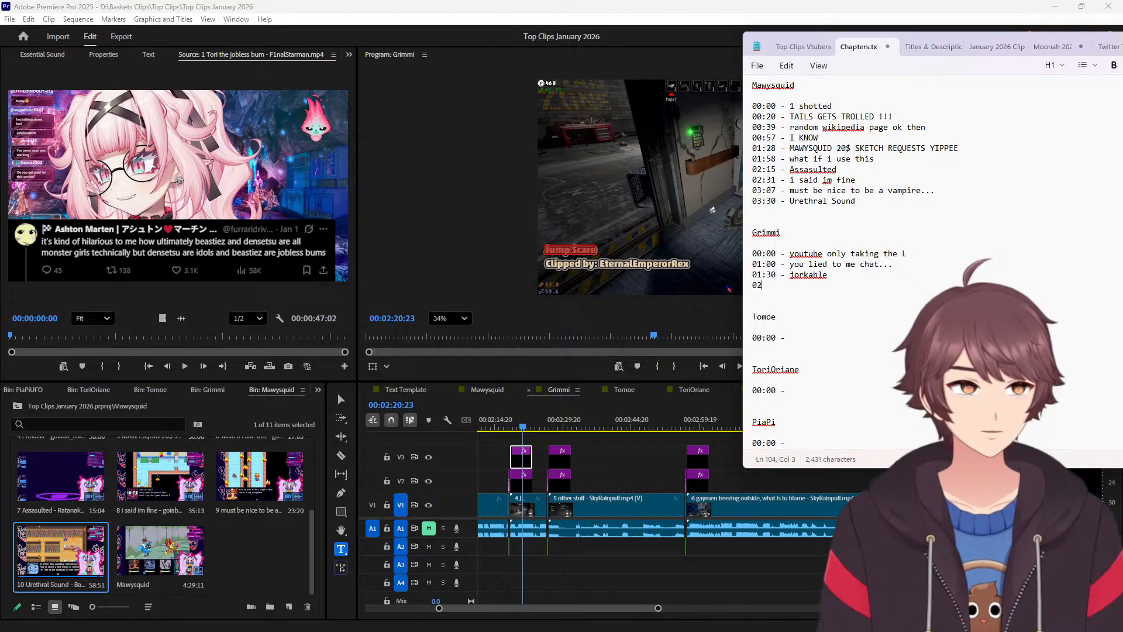
type(":20 -")
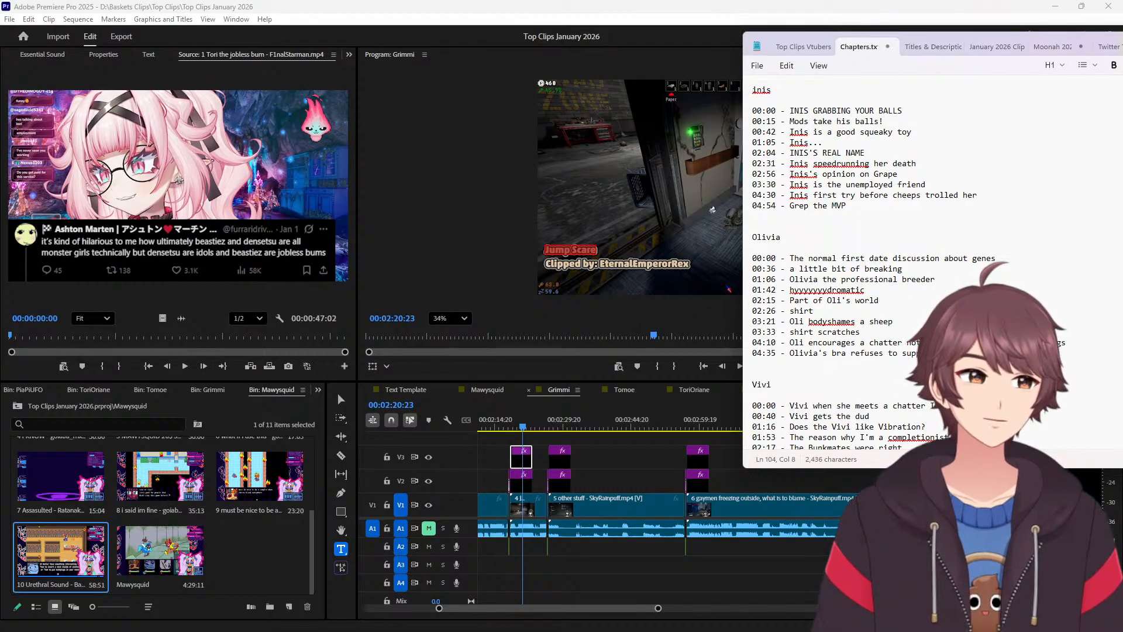
scroll(877, 275, "down", 20)
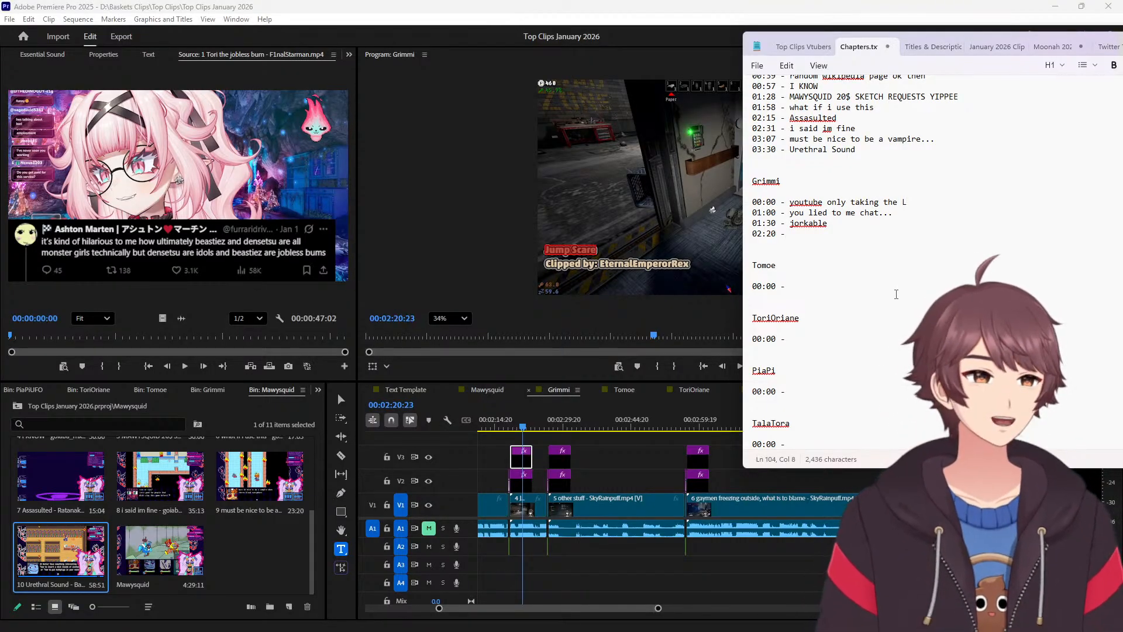
type("Jump Scare")
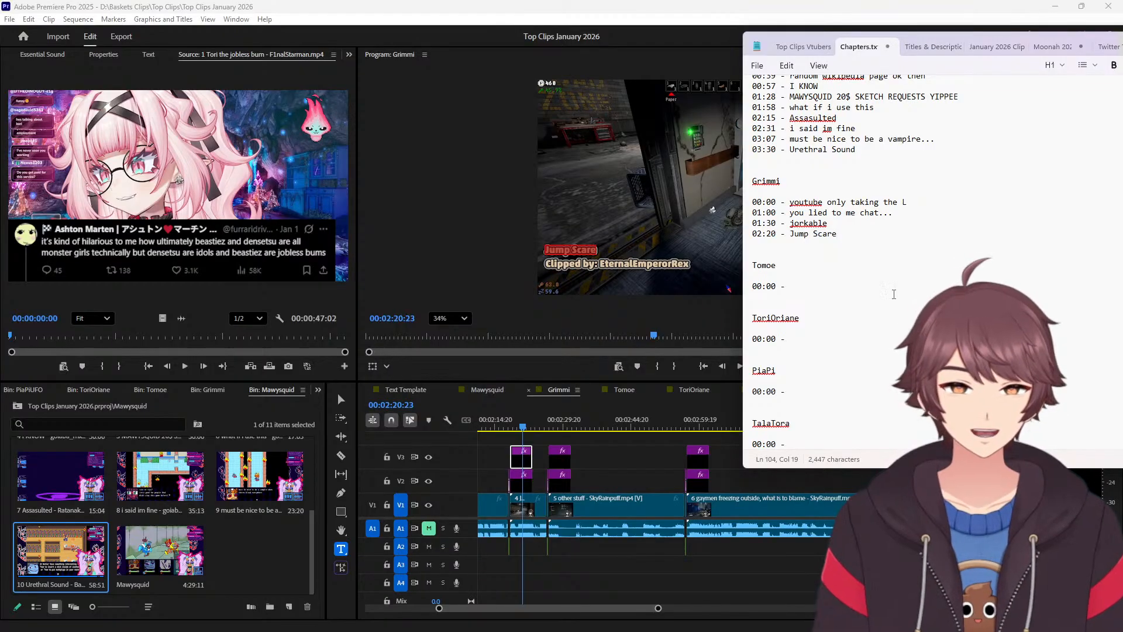
key("Down")
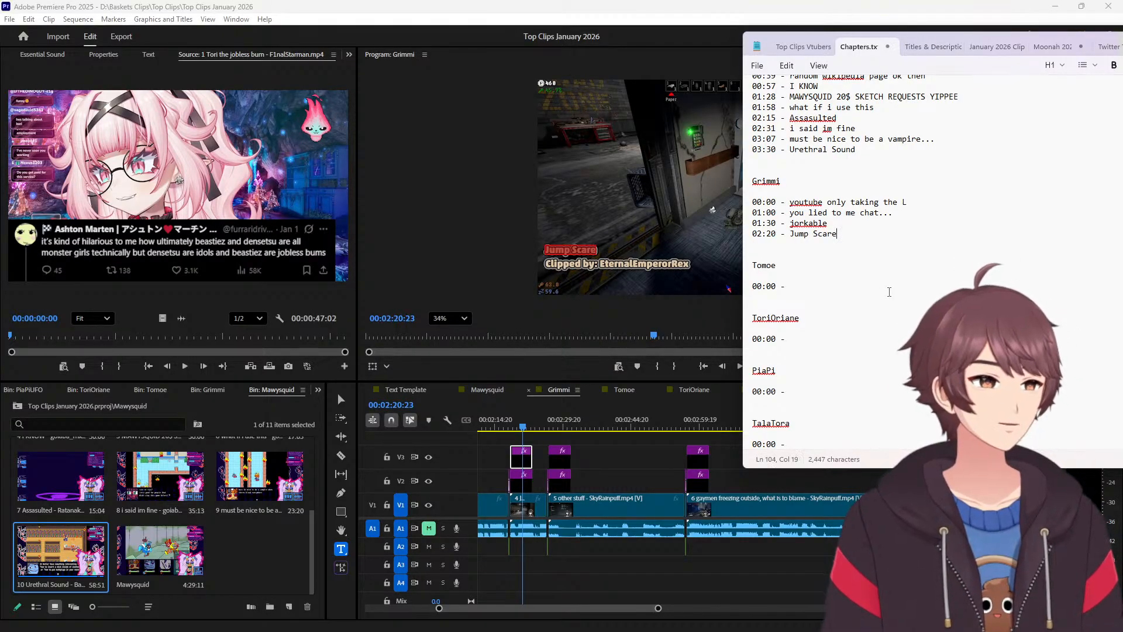
key("Return")
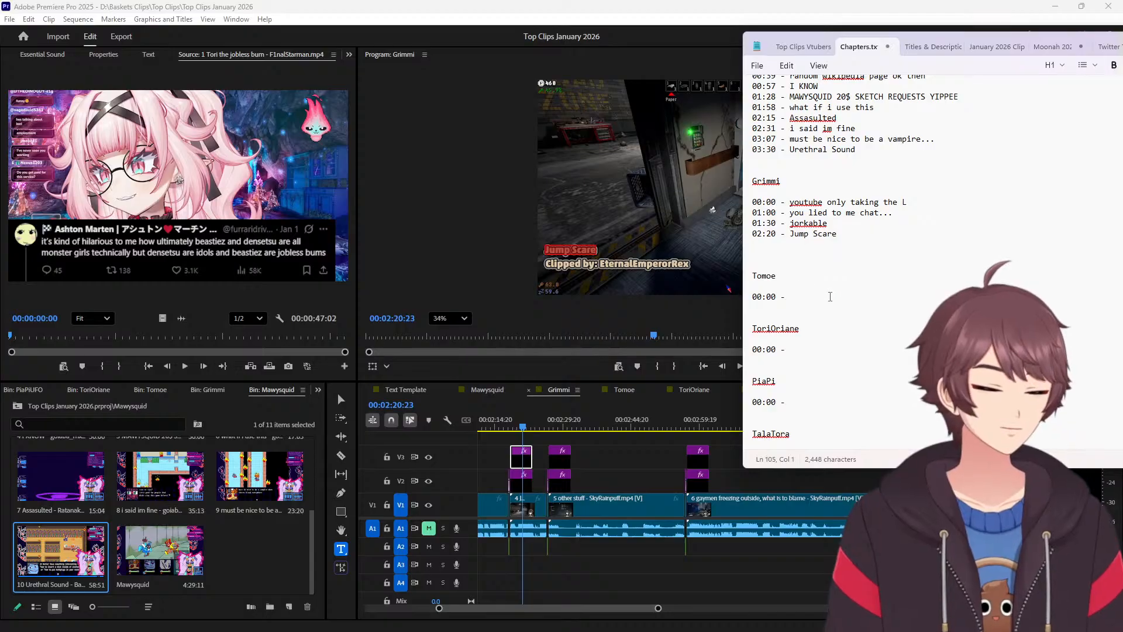
key("Delete")
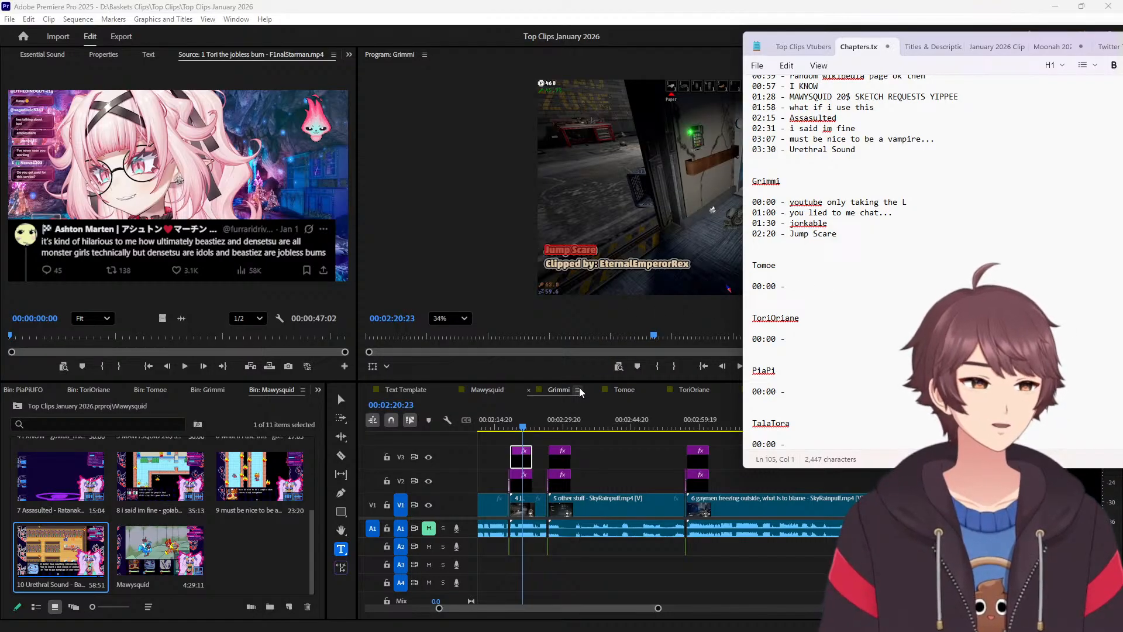
key("Return")
key("Up")
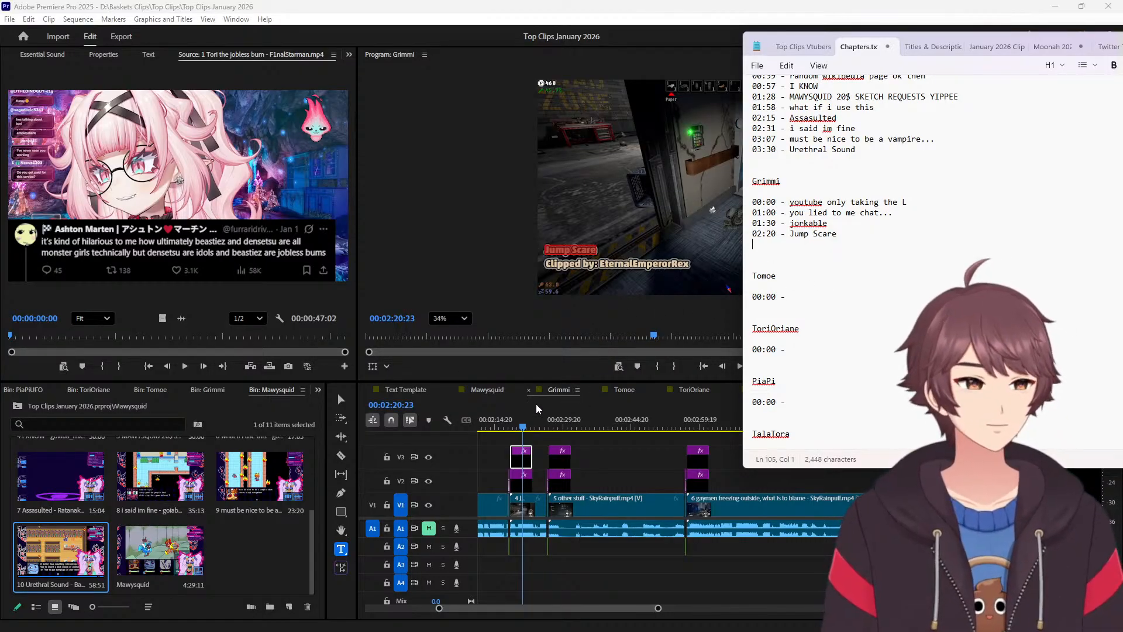
In Premiere Pro, place the playhead on the fifth Grimmi clip and copy its on-screen title "other stuff".
scroll(536, 435, "down", 1)
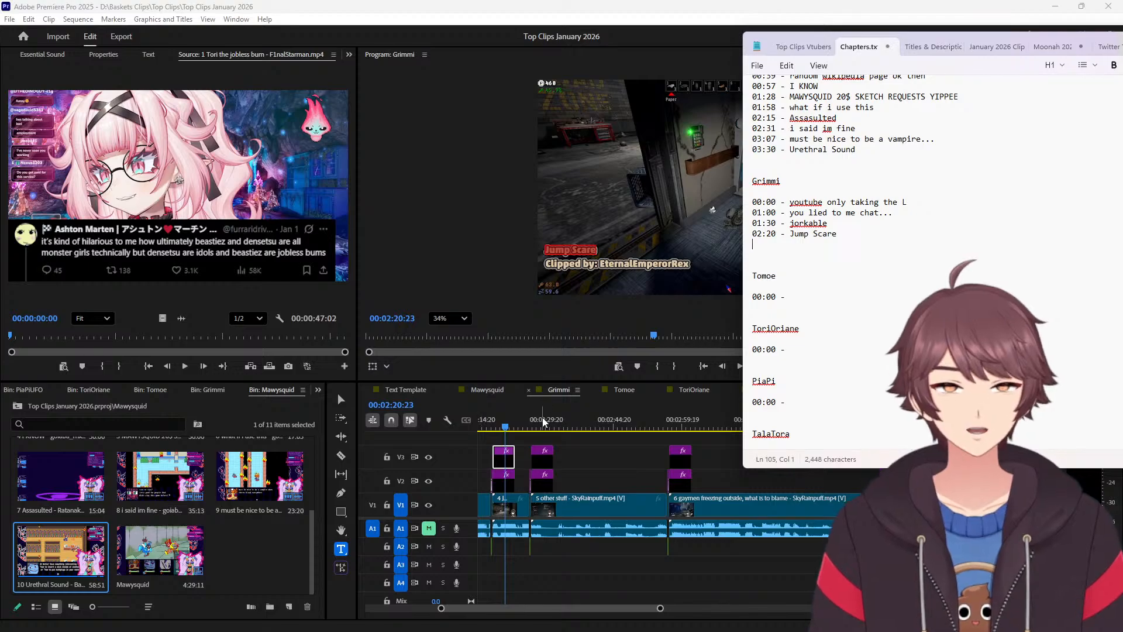
left_click(543, 422)
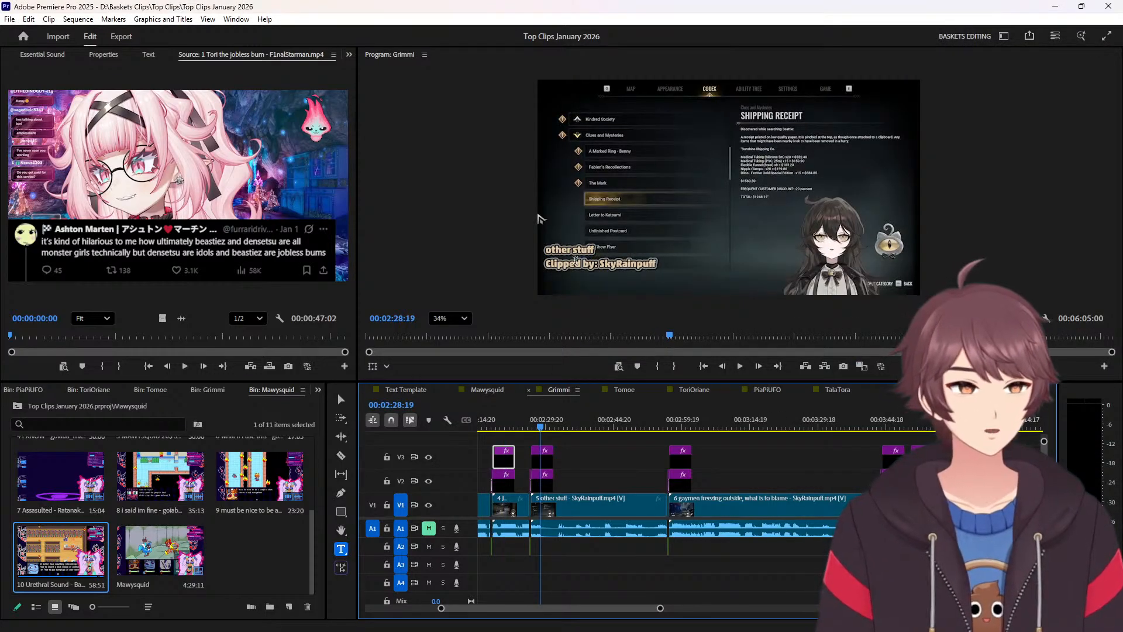
left_click(569, 243)
key("ctrl+z")
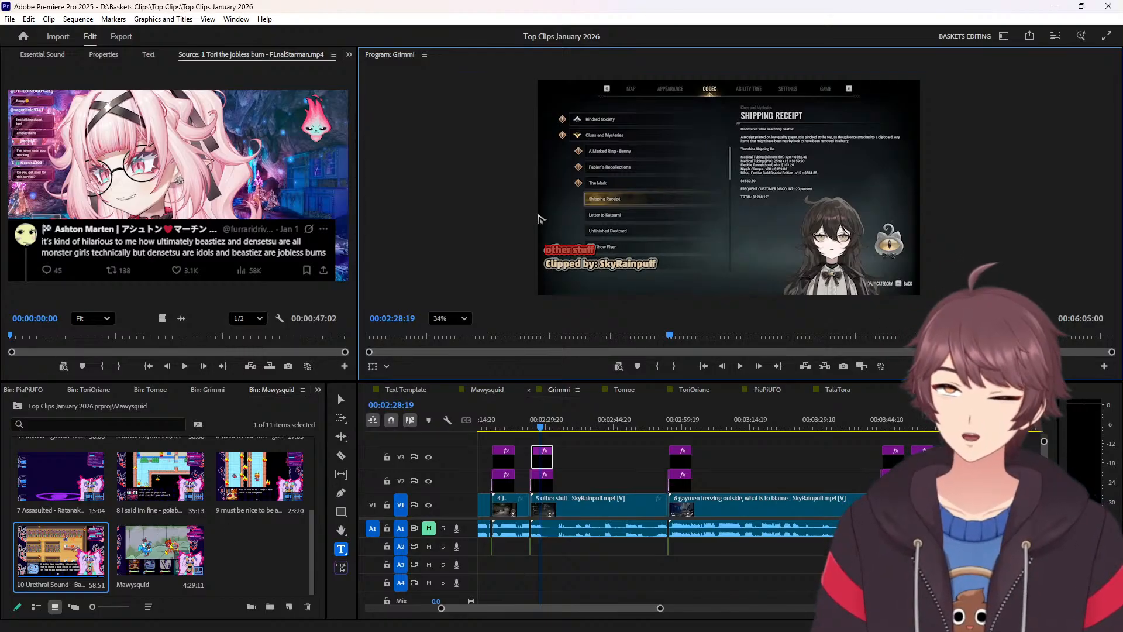
Switch to Notepad and add "02:28 - other stuff" as Grimmi's fifth chapter.
key("alt+Tab")
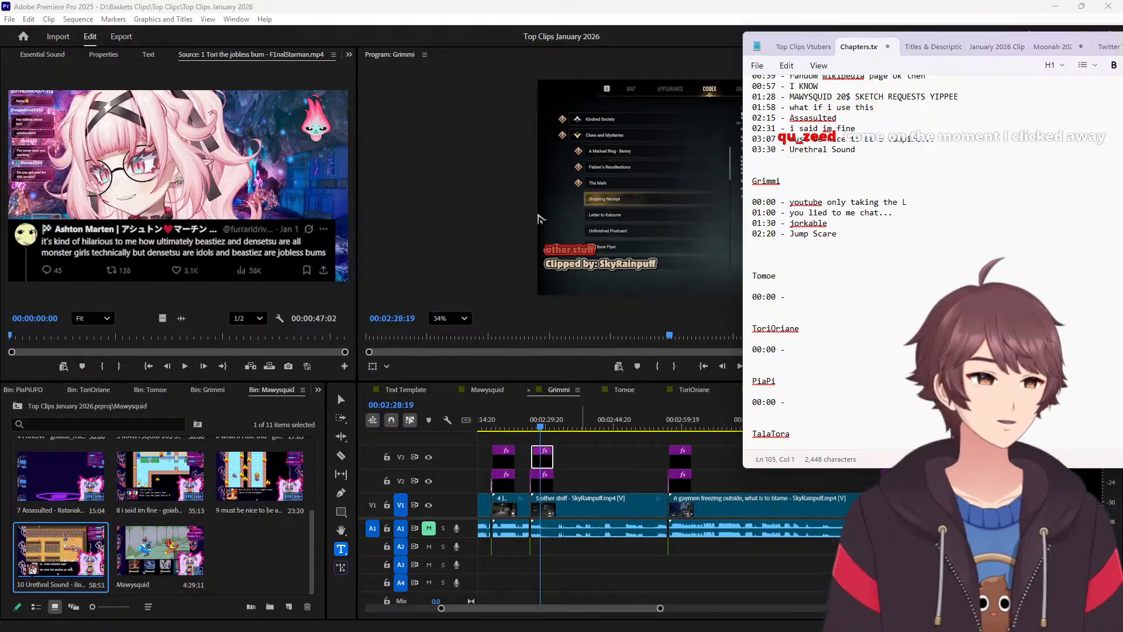
type("02:28")
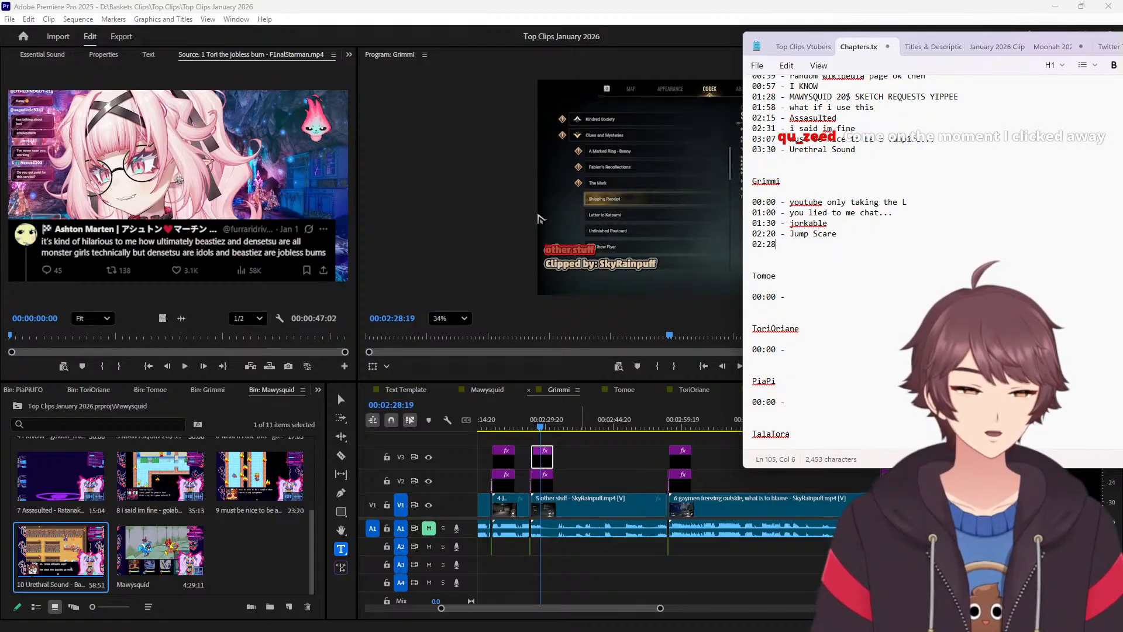
type(" - other stuff")
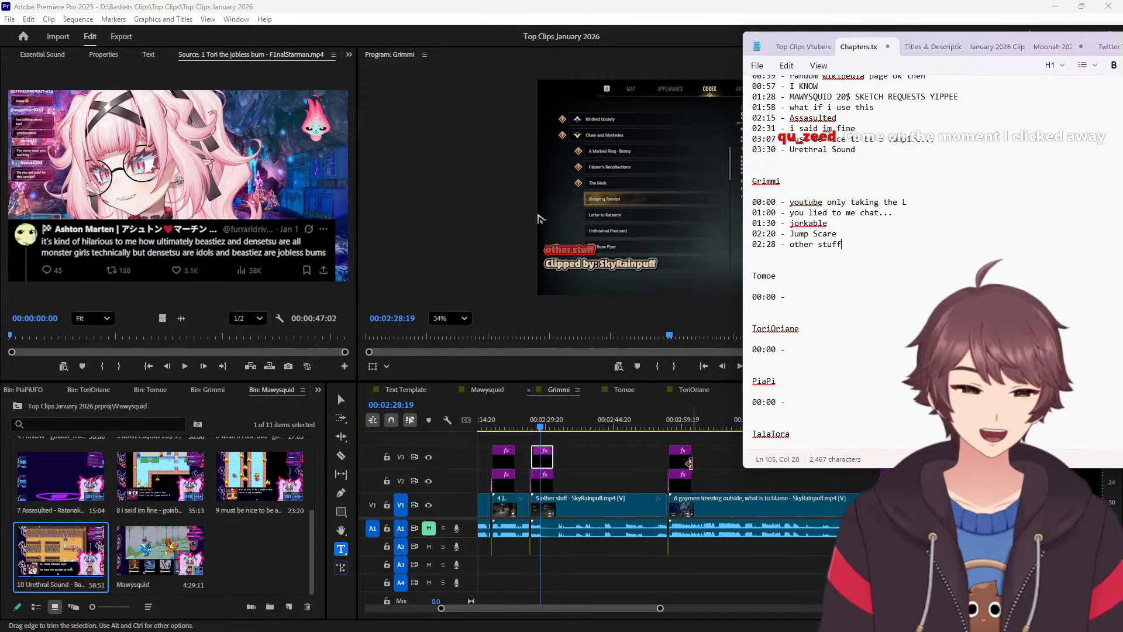
In Premiere Pro, copy the title "gaymen freezing outside, what is to blame" from the sixth Grimmi clip and move the playhead to its start.
left_click(680, 423)
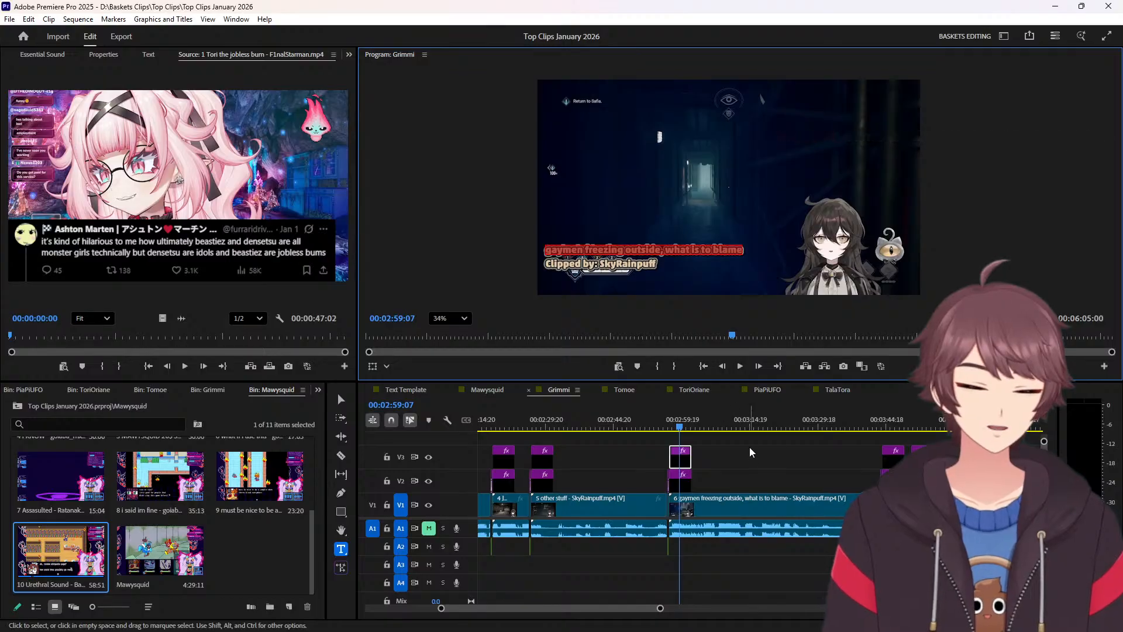
left_click(726, 457)
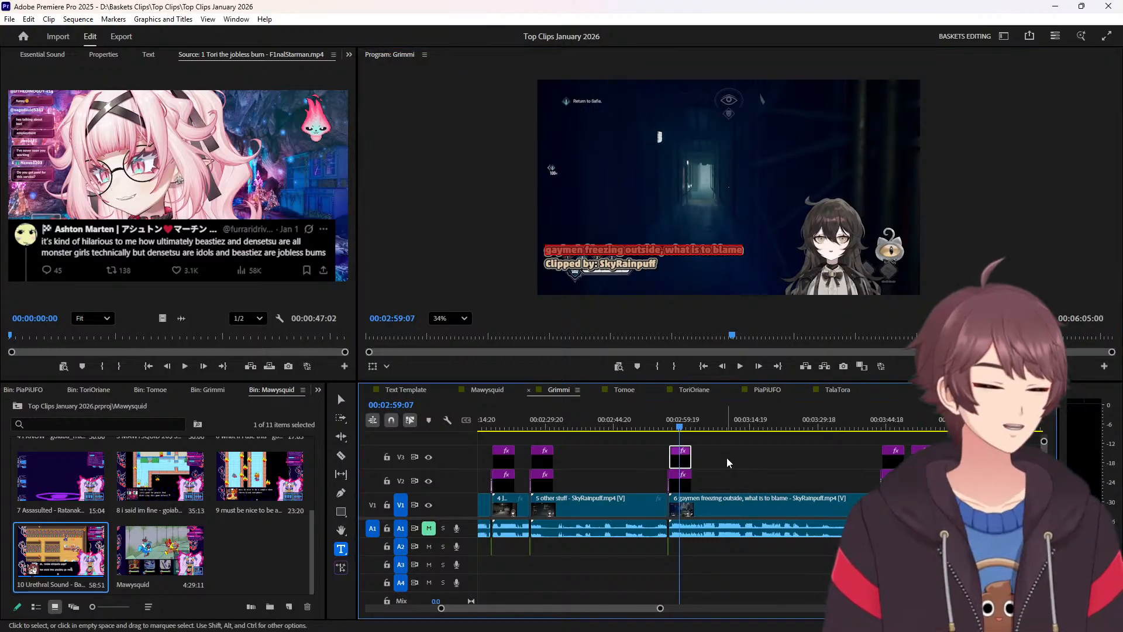
key("Up")
Switch to Notepad and add "02:57 - gaymen freezing outside, what is to blame" as Grimmi's sixth chapter, with a new line below it.
key("alt+Tab")
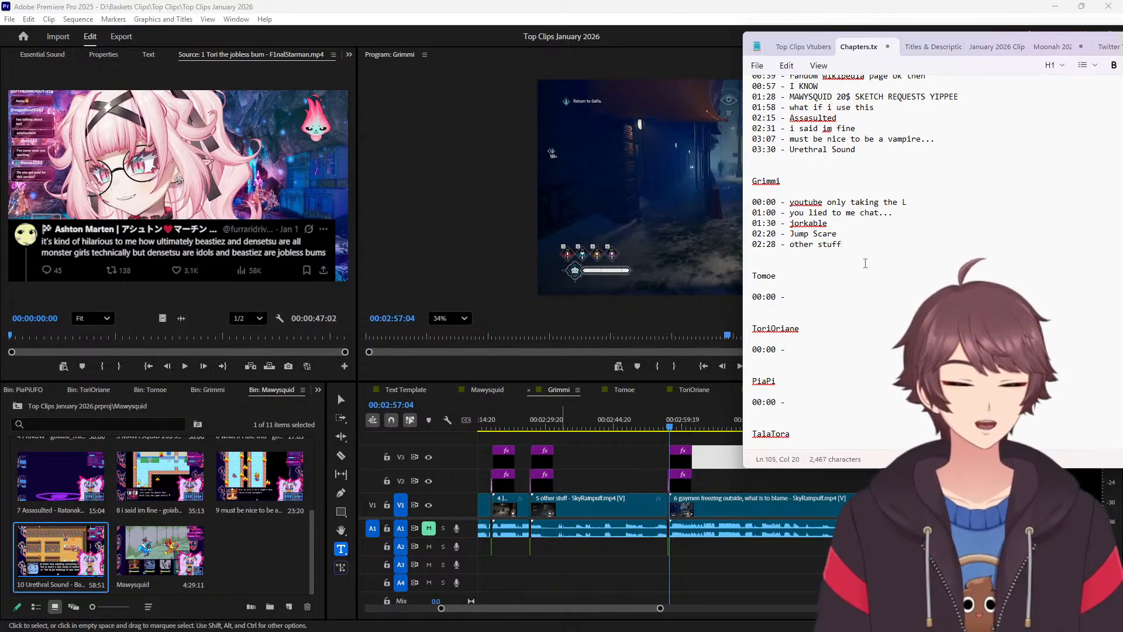
key("Return")
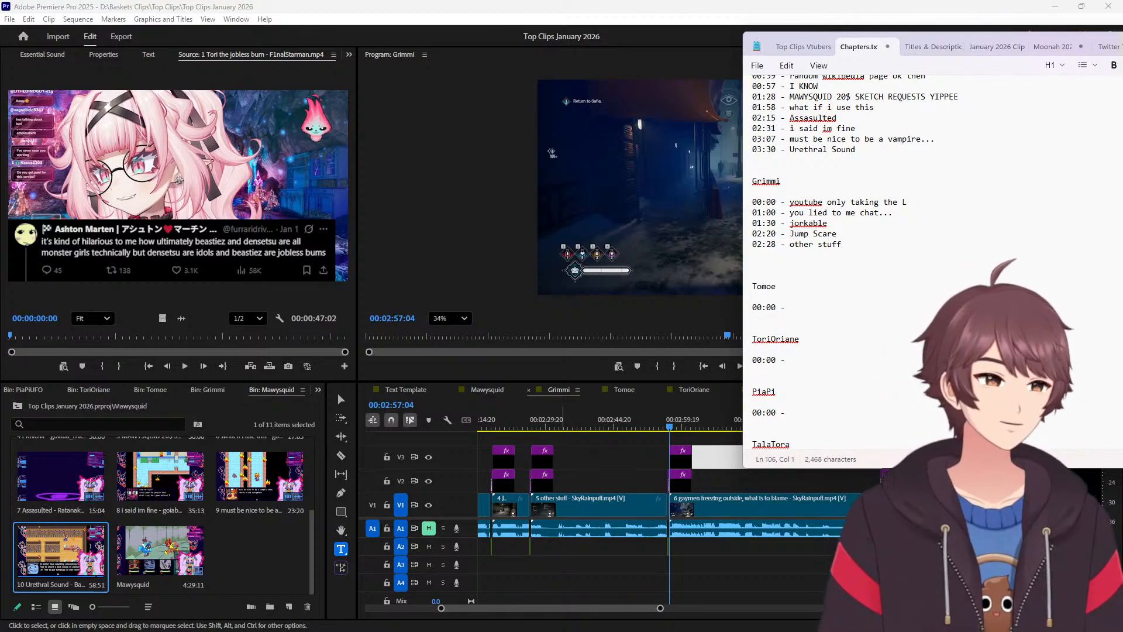
type("02:")
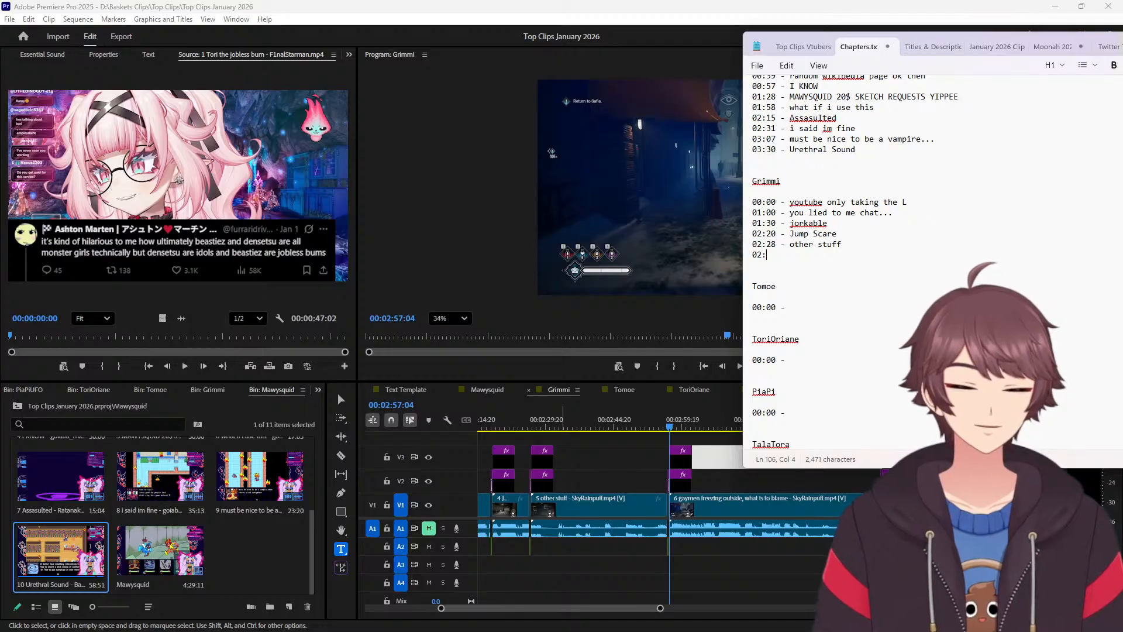
type("57 -")
type("gaymen freezing outside, what is to blame")
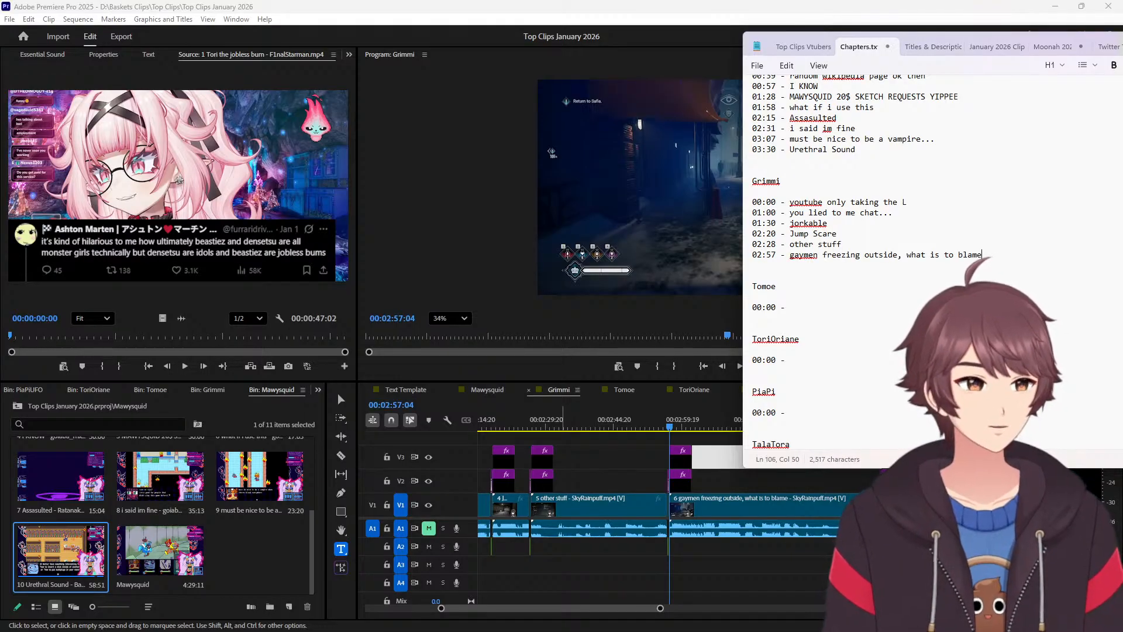
key("Return")
In Premiere Pro, copy the on-screen title "Funny sticker" from the seventh Grimmi clip and move the playhead to the clip's start.
scroll(616, 457, "down", 6)
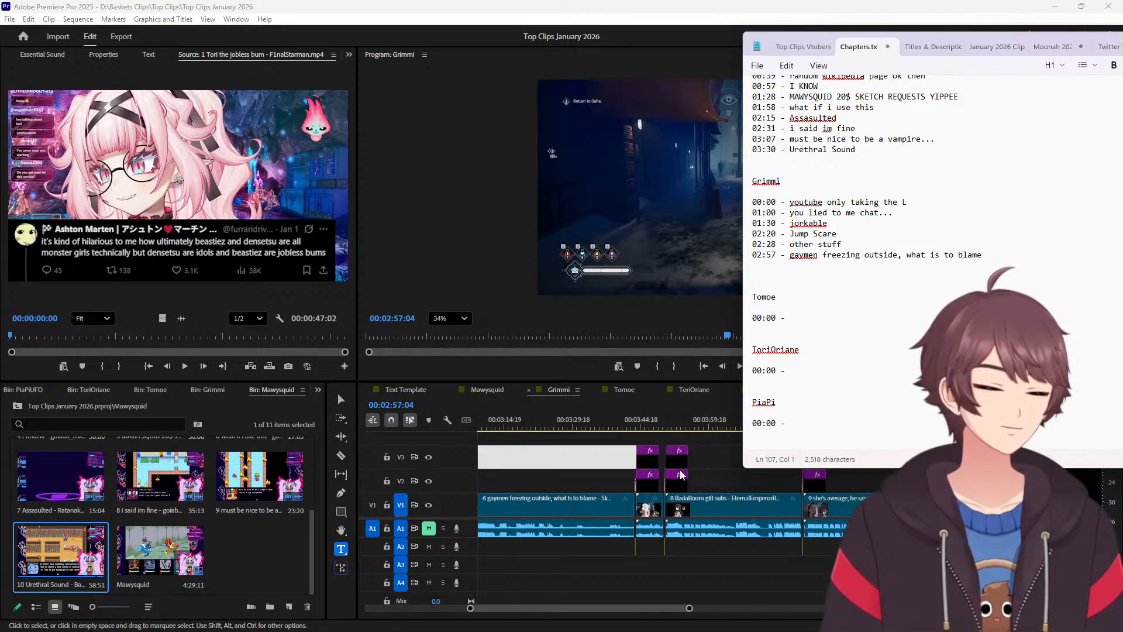
scroll(617, 457, "down", 1)
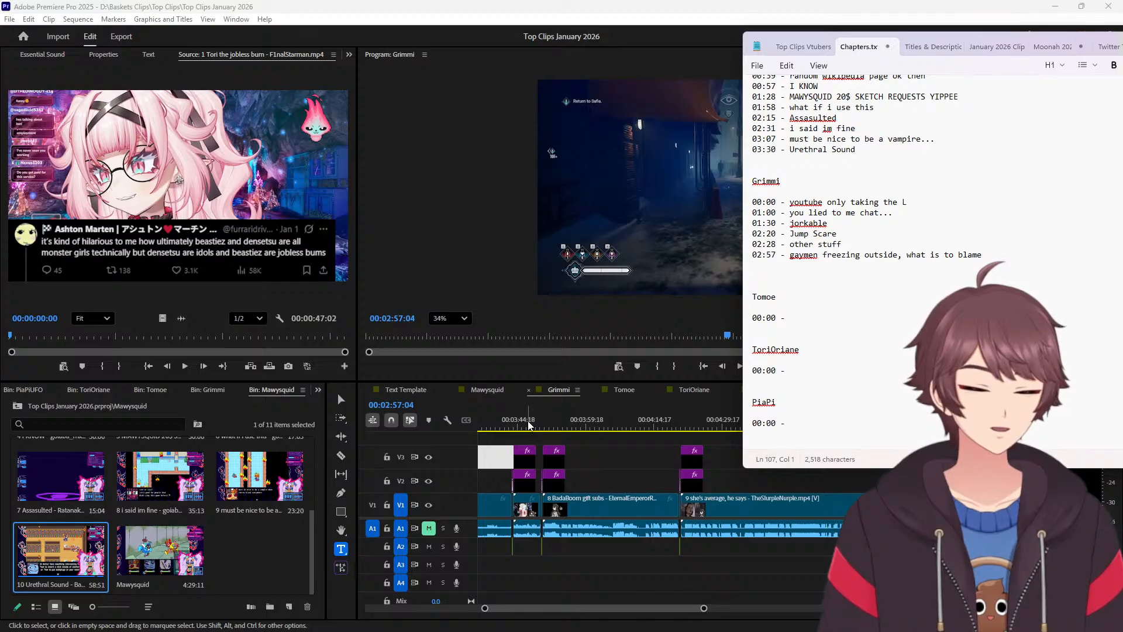
left_click(528, 425)
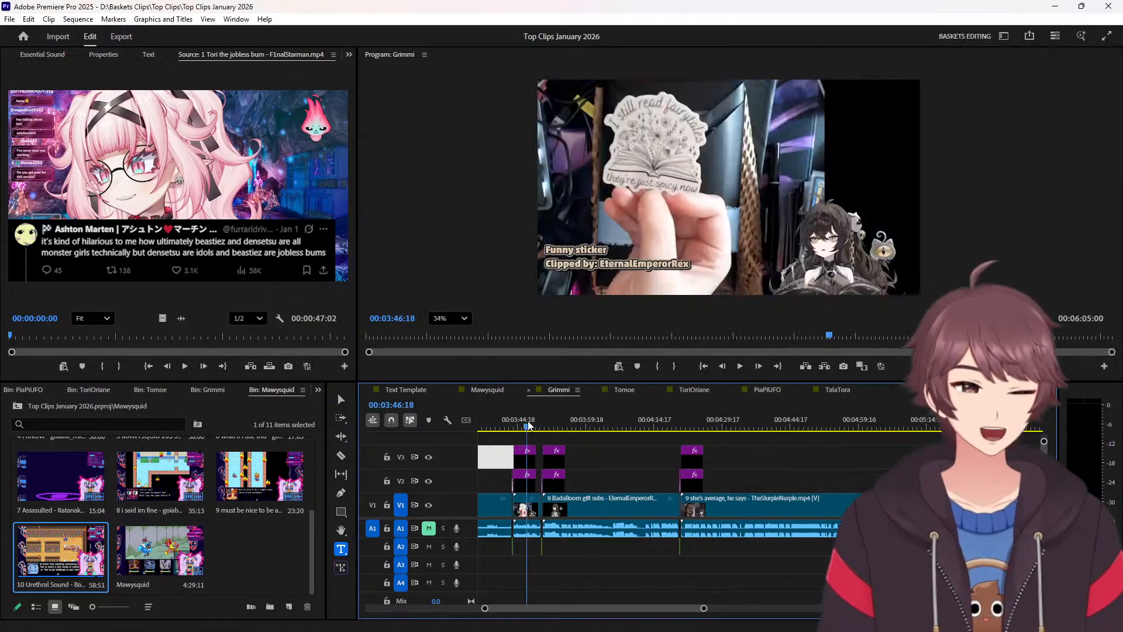
double_click(597, 244)
triple_click(597, 245)
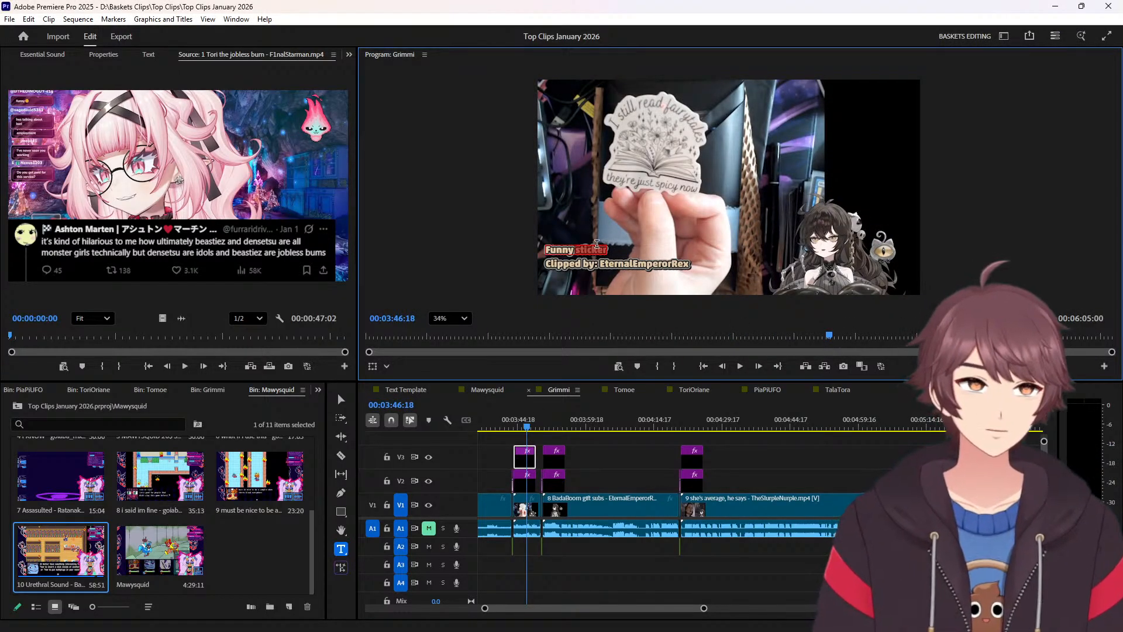
left_click(602, 455)
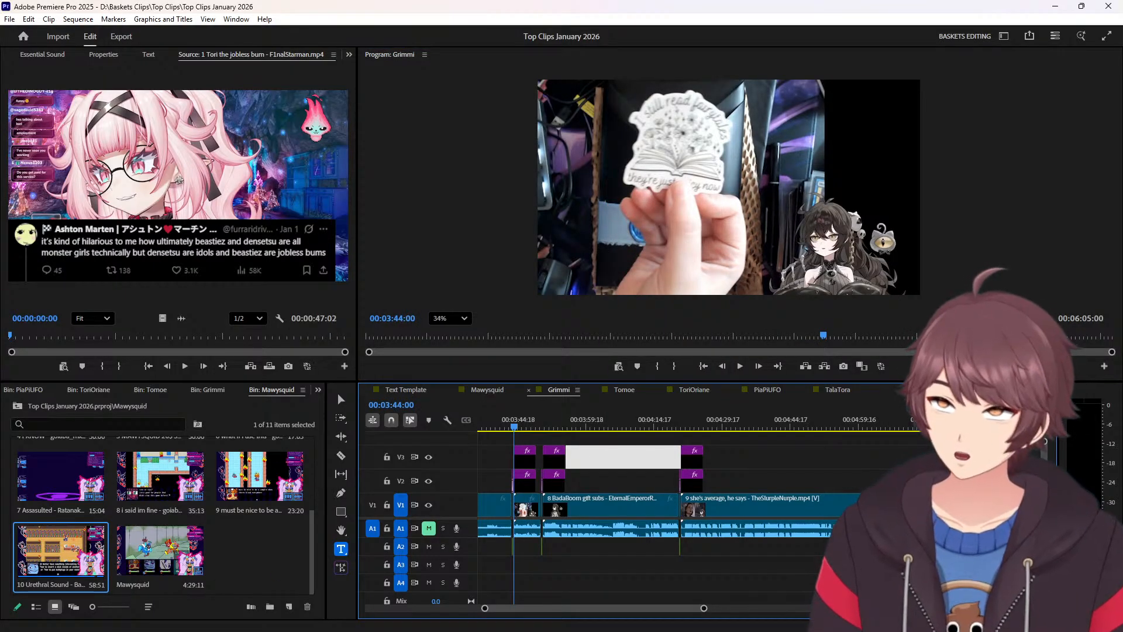
Switch to Notepad and add "03:44 - Funny sticker" to the Grimmi chapters, opening a new line below it.
key("alt+Tab")
type("0")
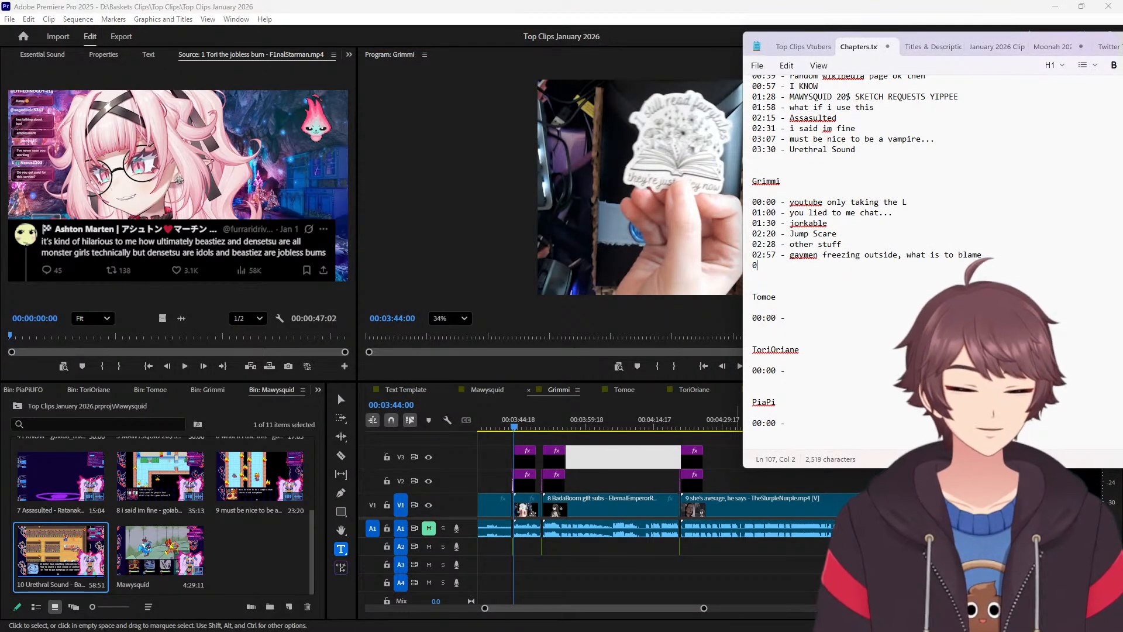
type("3:44 - Funny sticker")
key("Return")
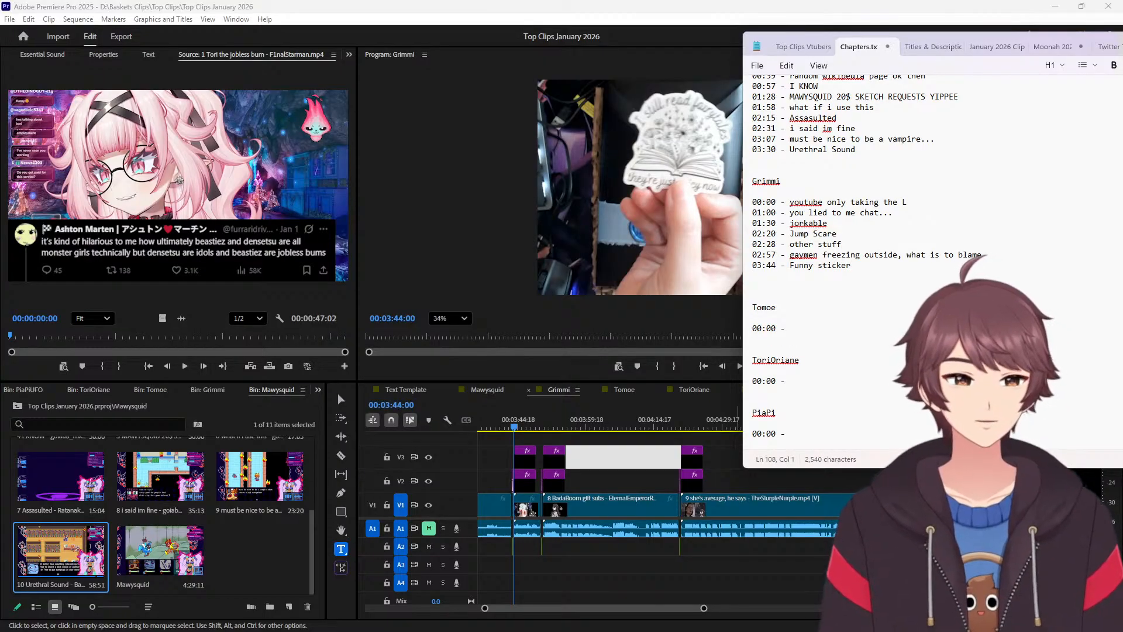
In Premiere Pro, copy the title "BadaBoom gift subs" from the eighth Grimmi clip and move the playhead to its start.
left_click(557, 427)
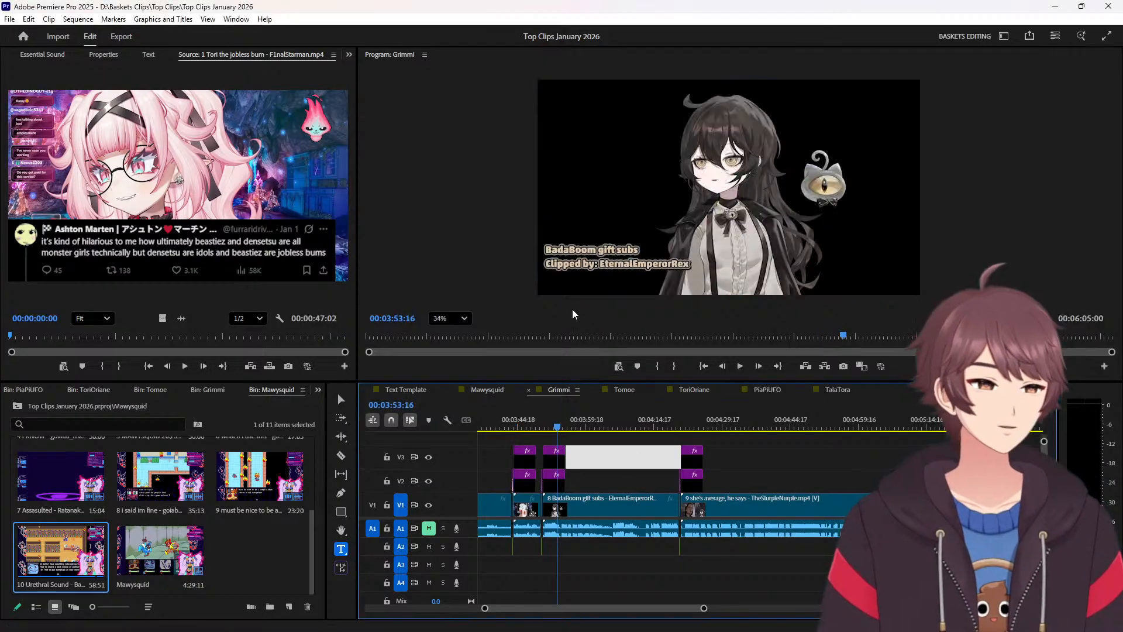
triple_click(579, 252)
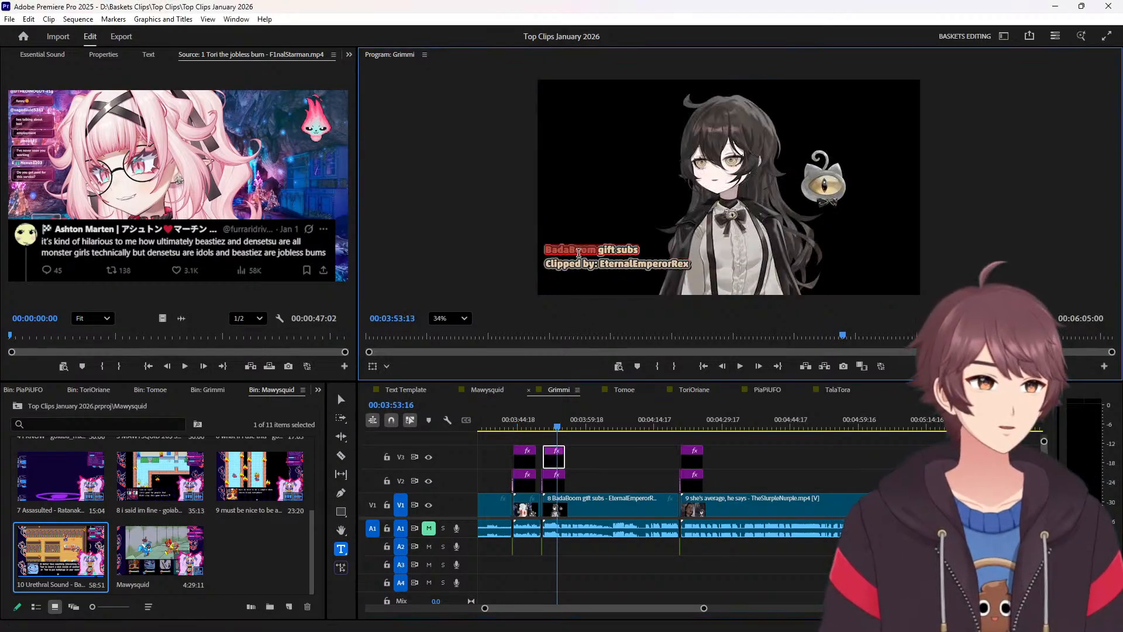
left_click(605, 465)
key("Up")
Switch to Notepad and add "03:50 - BadaBoom gift subs" as Grimmi's eighth chapter, with a new line below it.
key("alt+Tab")
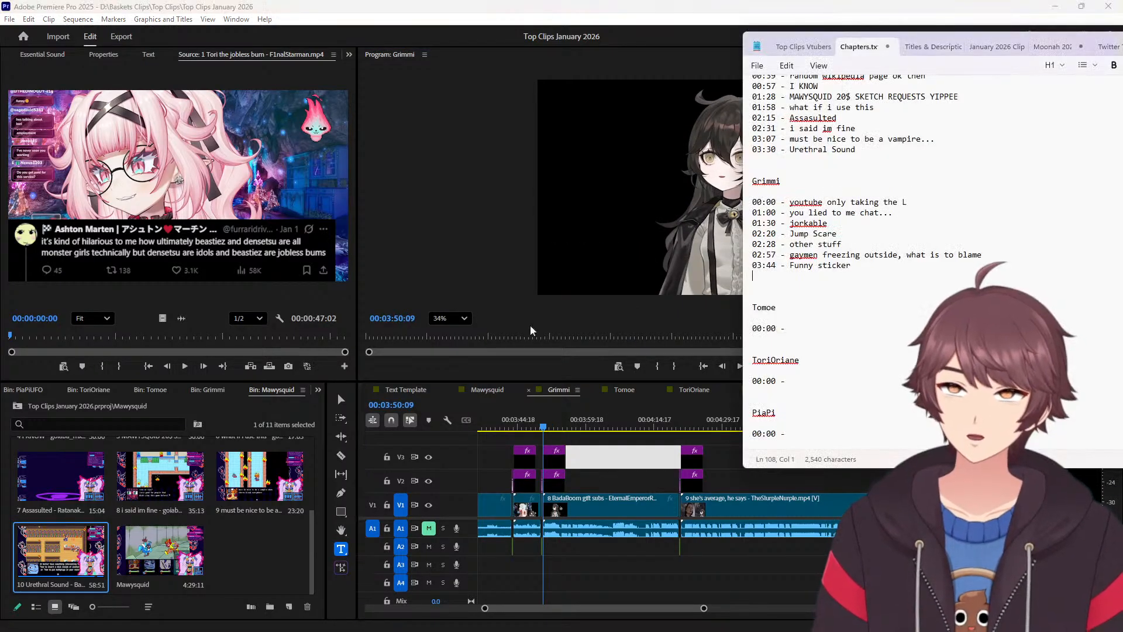
type("0")
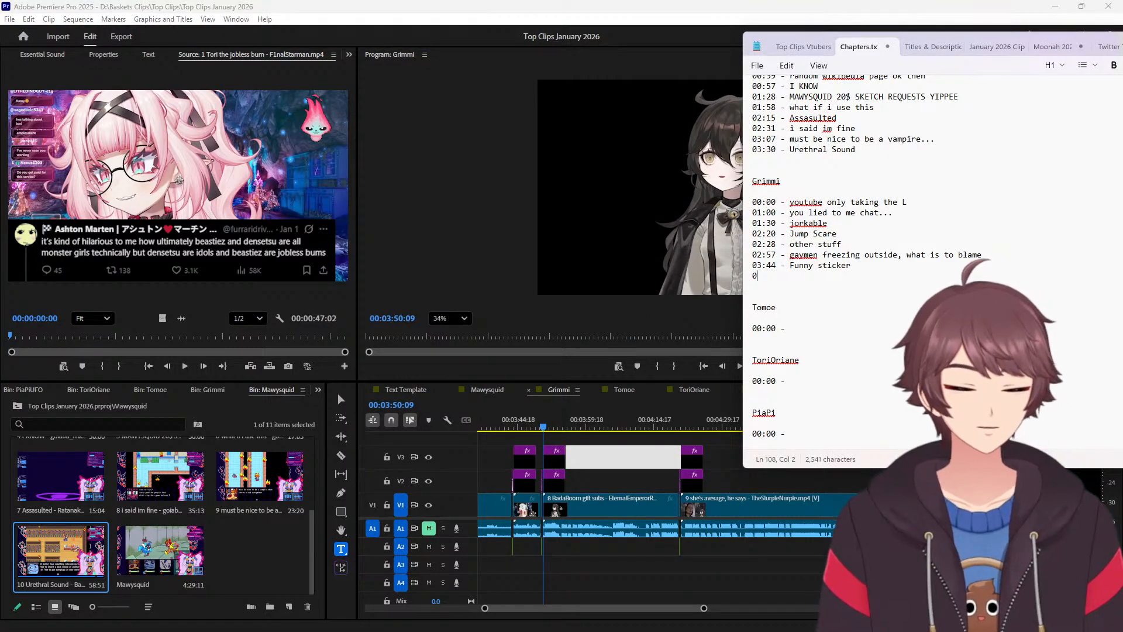
type("3:")
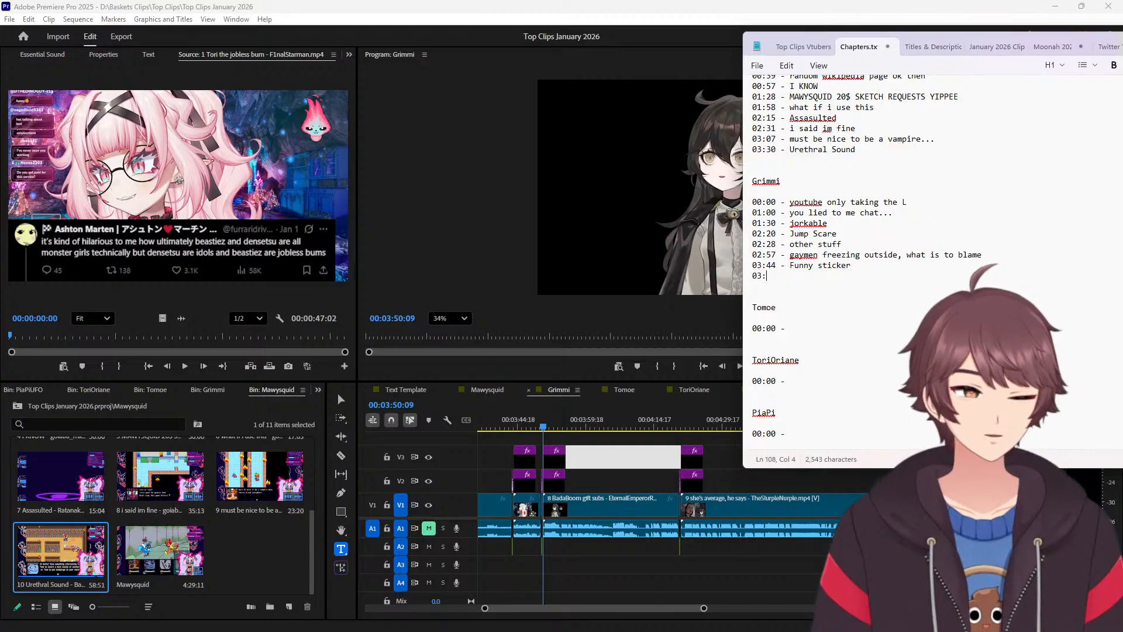
type("50 - BadaBoom gift subs")
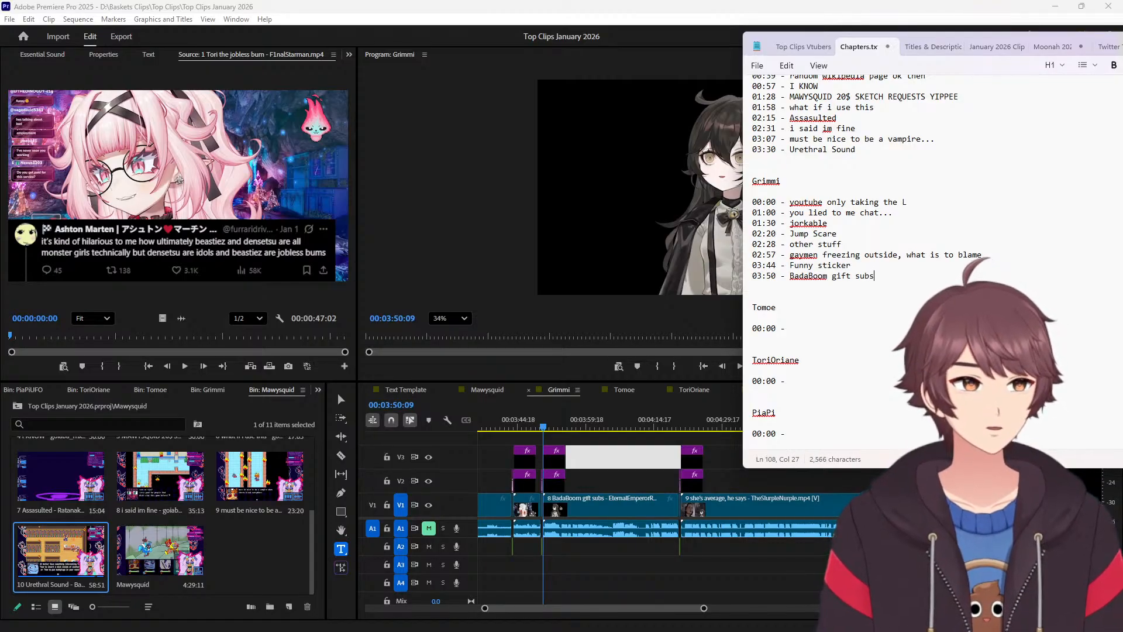
key("Return")
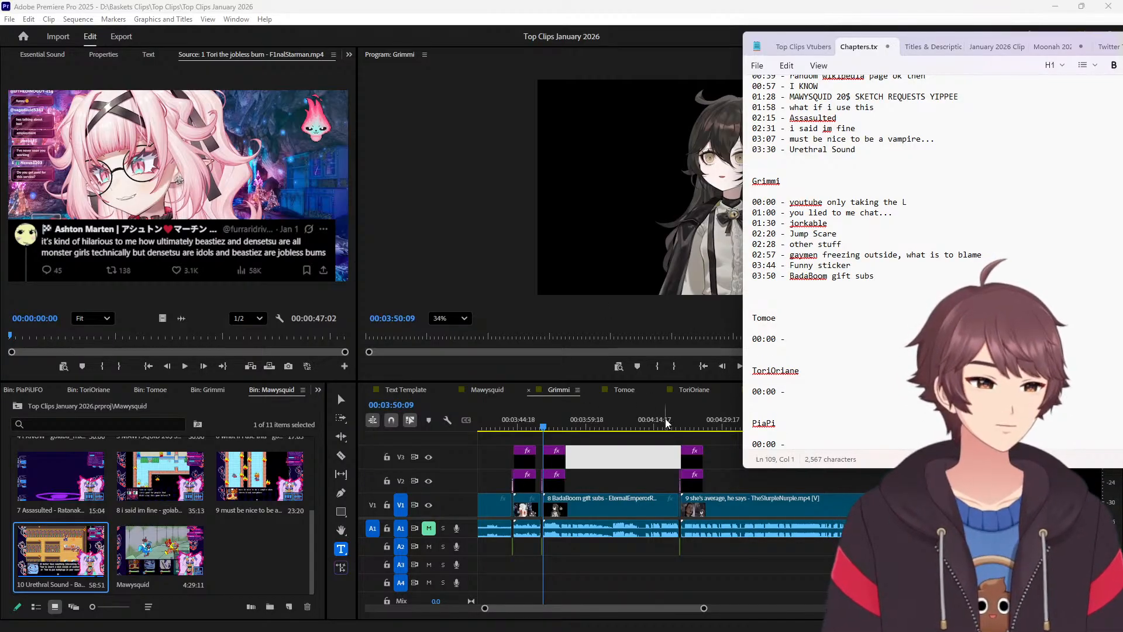
In Premiere Pro, place the playhead on the ninth Grimmi clip and copy its on-screen title "she's average, he says".
left_click(694, 423)
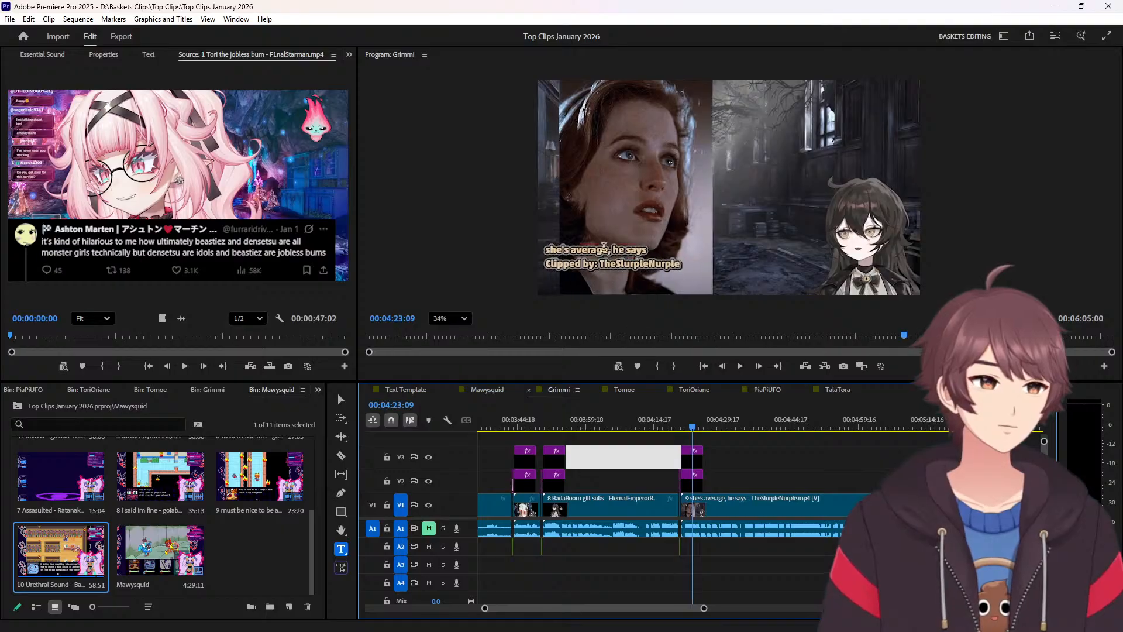
left_click(583, 249)
key("ctrl+a")
key("ctrl+c")
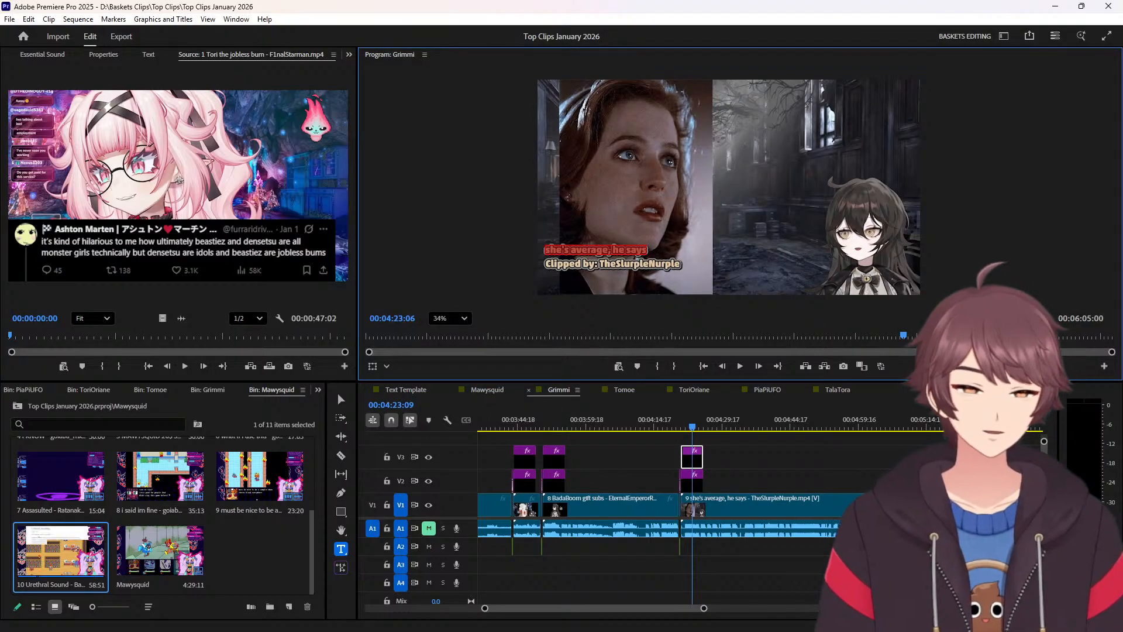
Switch to Notepad and add "04:23 - she's average, he says" to the Grimmi chapters, opening a new line below it.
key("alt+Tab")
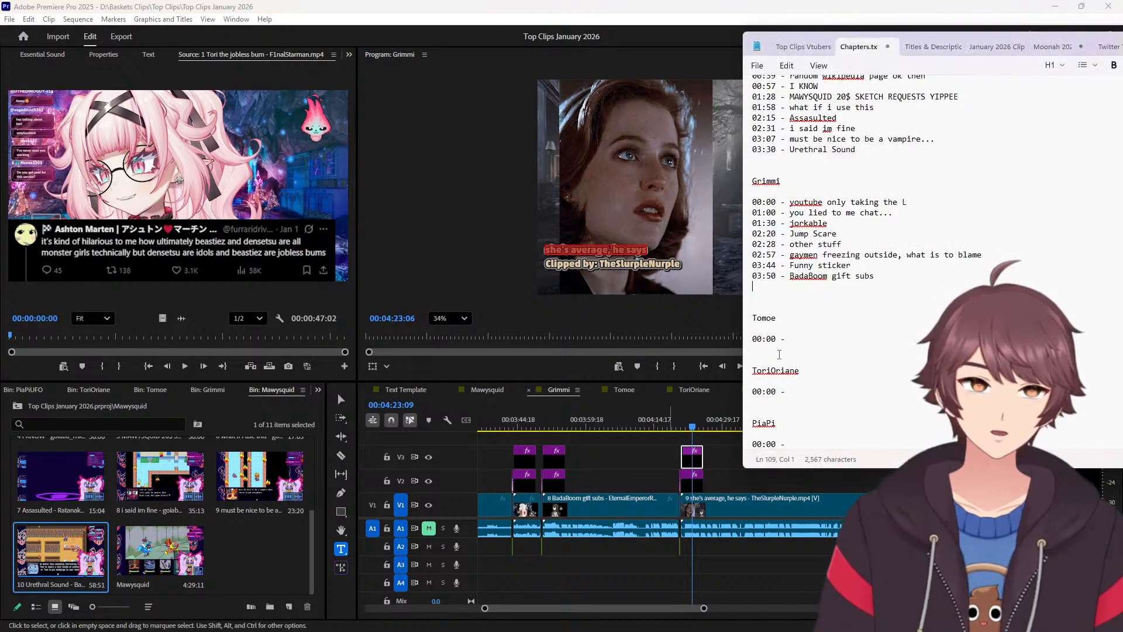
type("04")
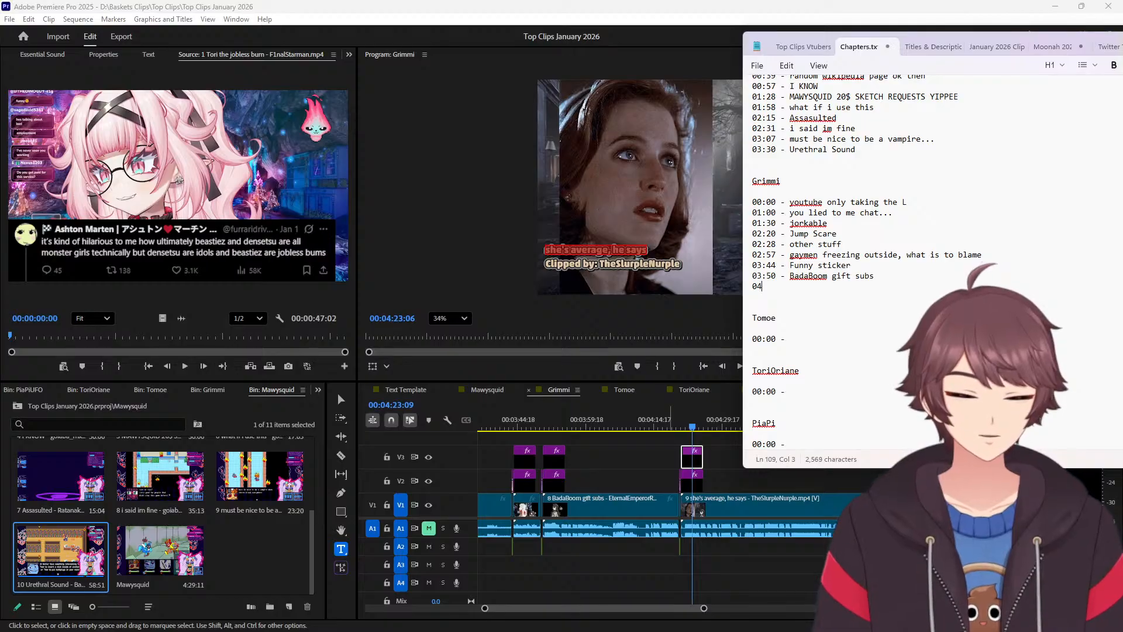
type(":23 -")
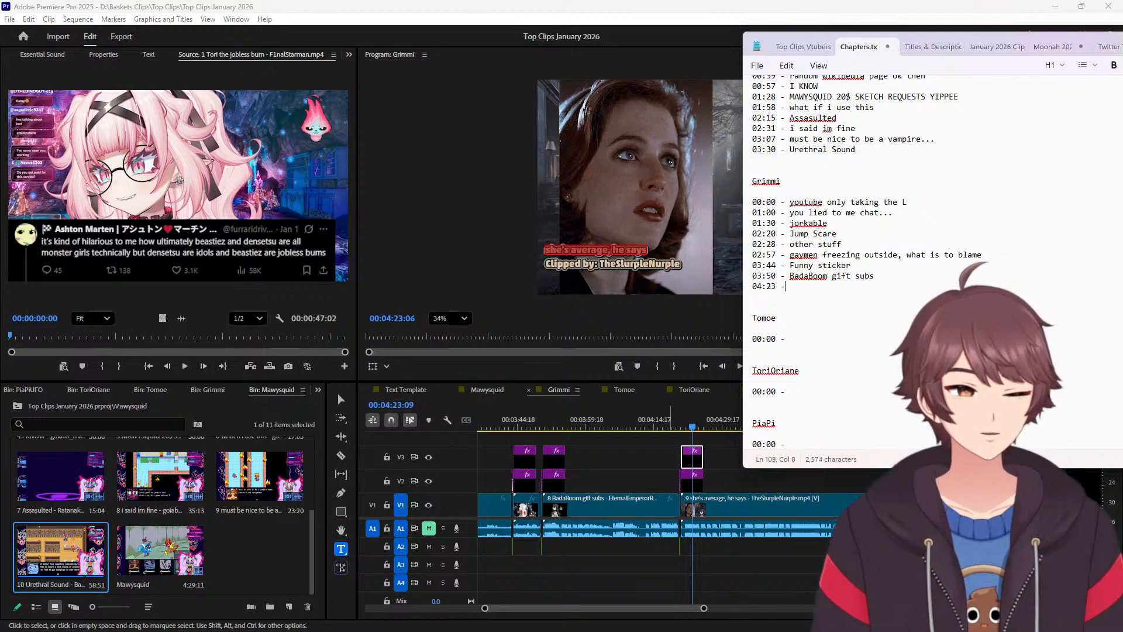
key("ctrl+v")
key("Return")
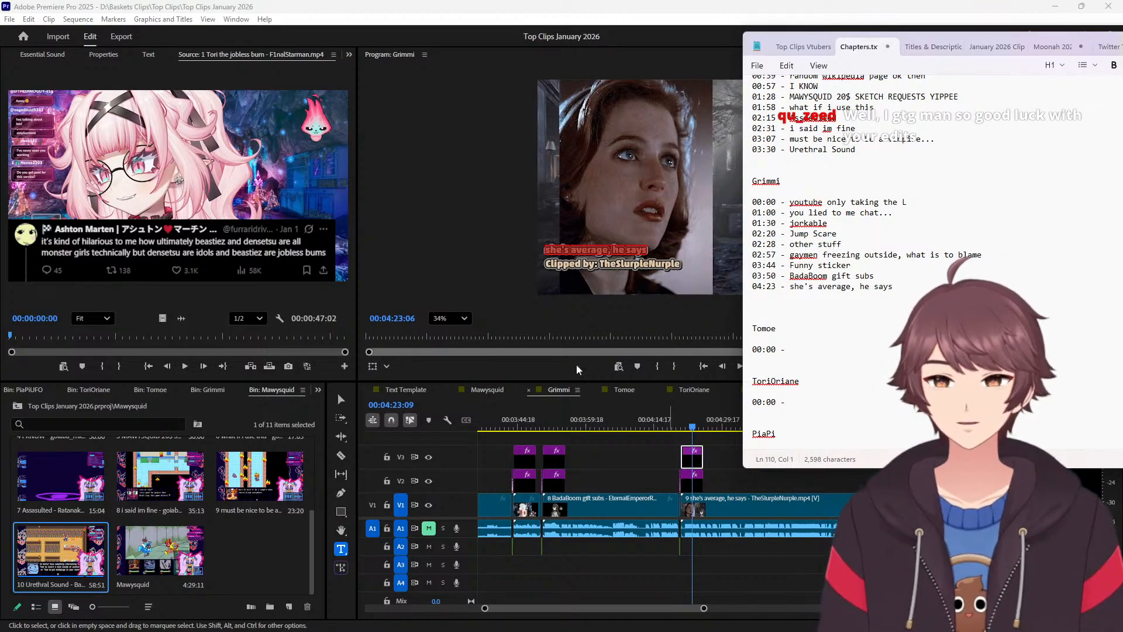
In Premiere Pro, place the playhead near the start of the tenth Grimmi clip and copy its title "Be (not) afraid!".
scroll(515, 503, "down", 10)
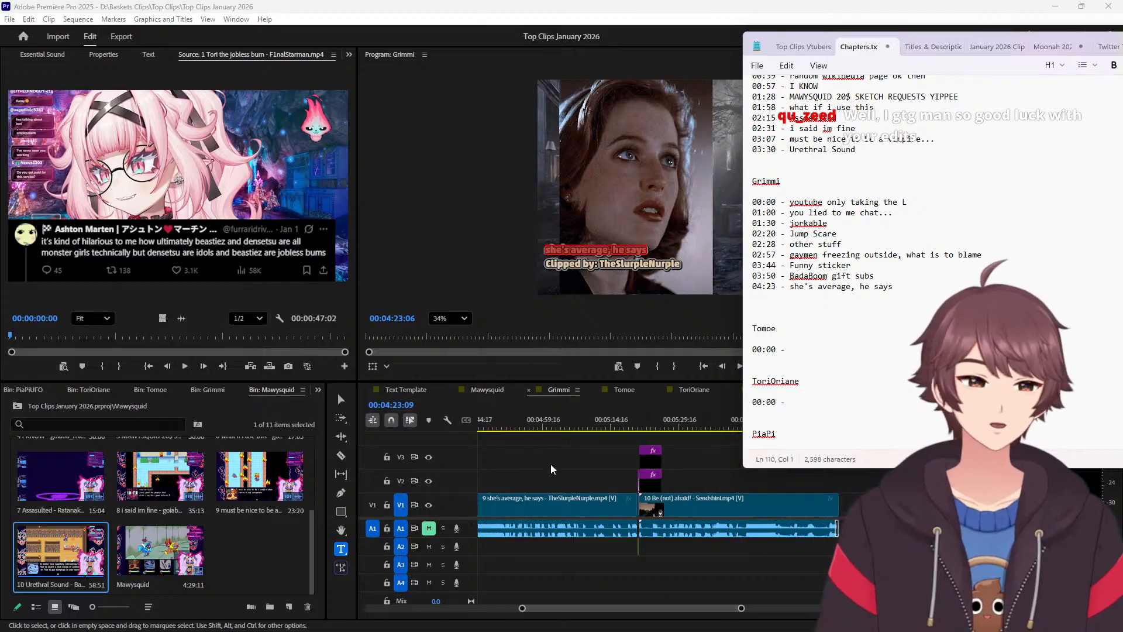
left_click(653, 429)
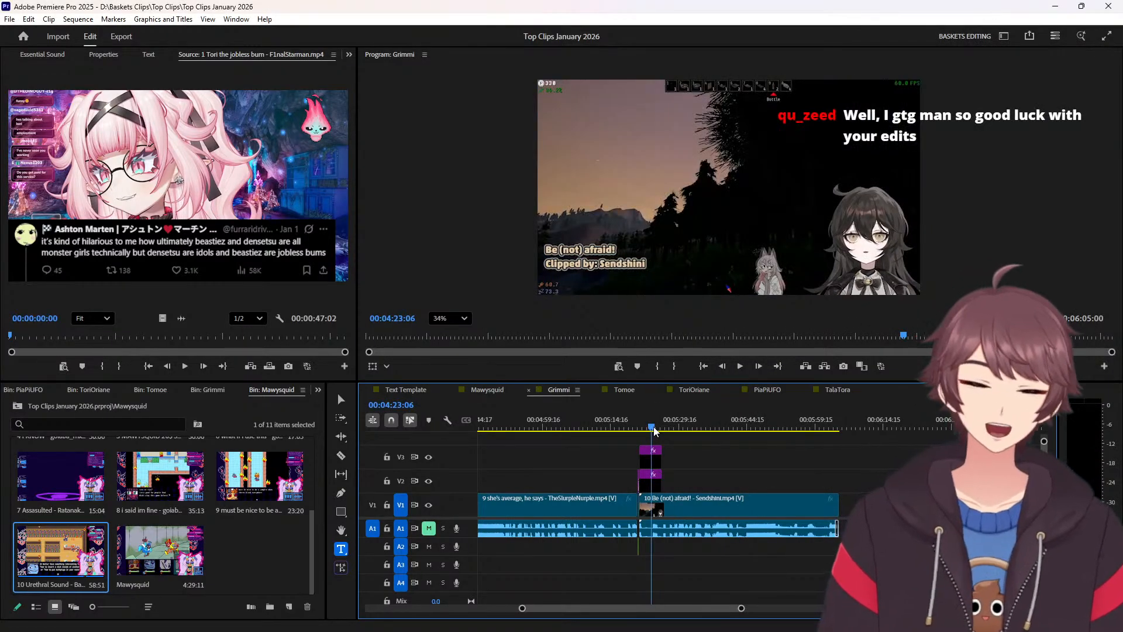
left_click(573, 249)
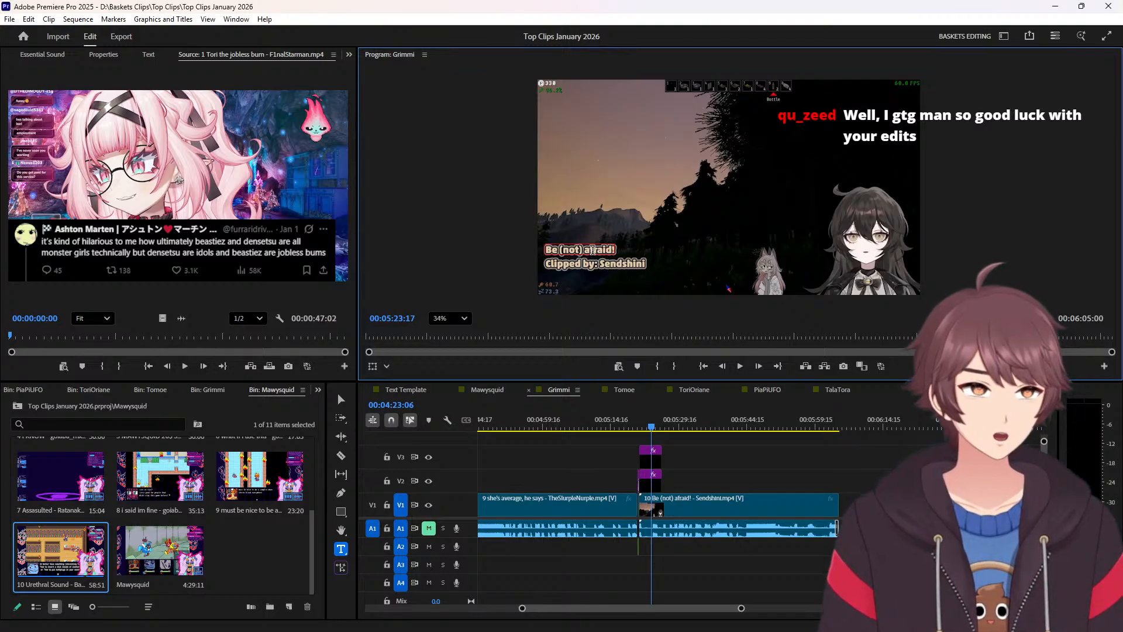
left_click(695, 461)
mouse_move(657, 426)
left_mouse_down()
mouse_move(672, 427)
mouse_move(644, 427)
left_mouse_up()
left_click_drag(616, 249, 544, 250)
key("ctrl+c")
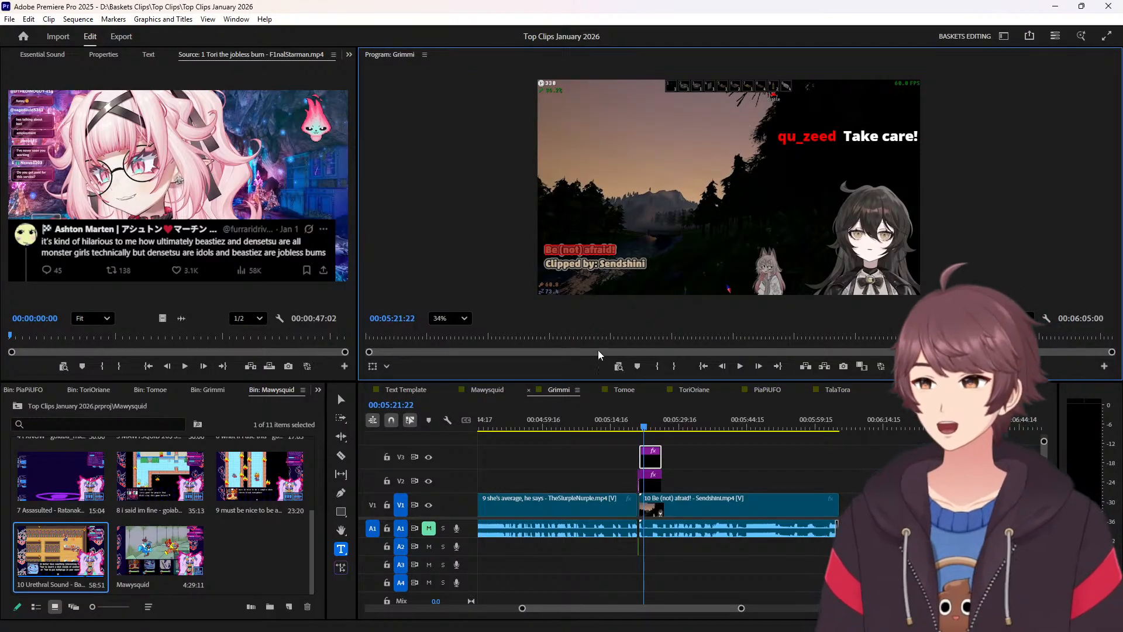
Switch to Notepad and add "05:21 - Be (not) afraid!" as Grimmi's last chapter.
key("alt+Tab")
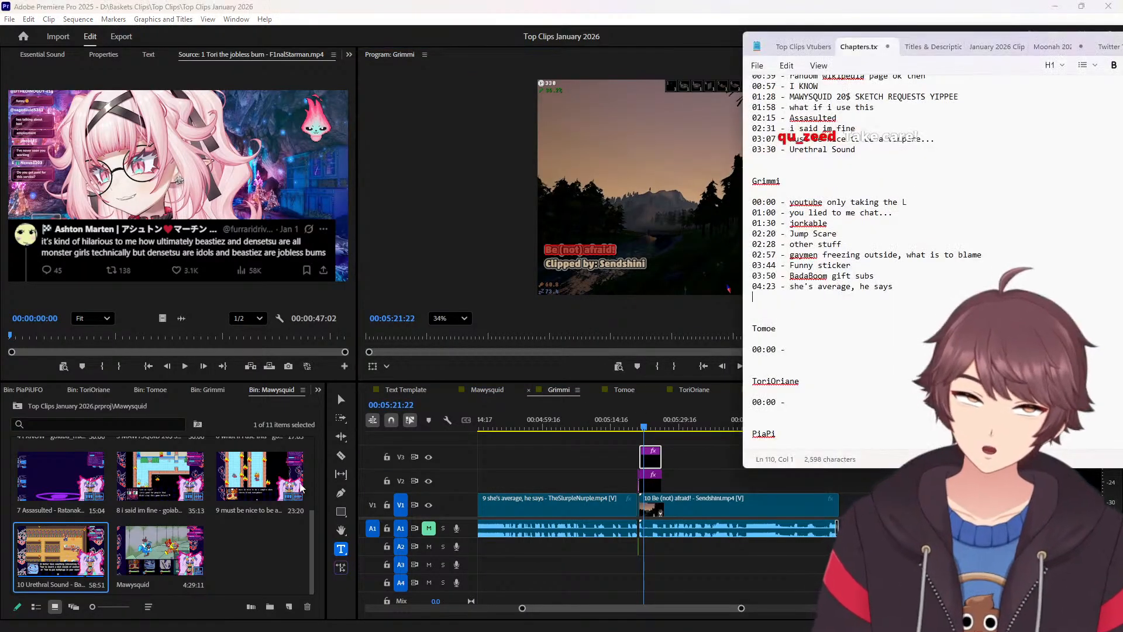
type("0")
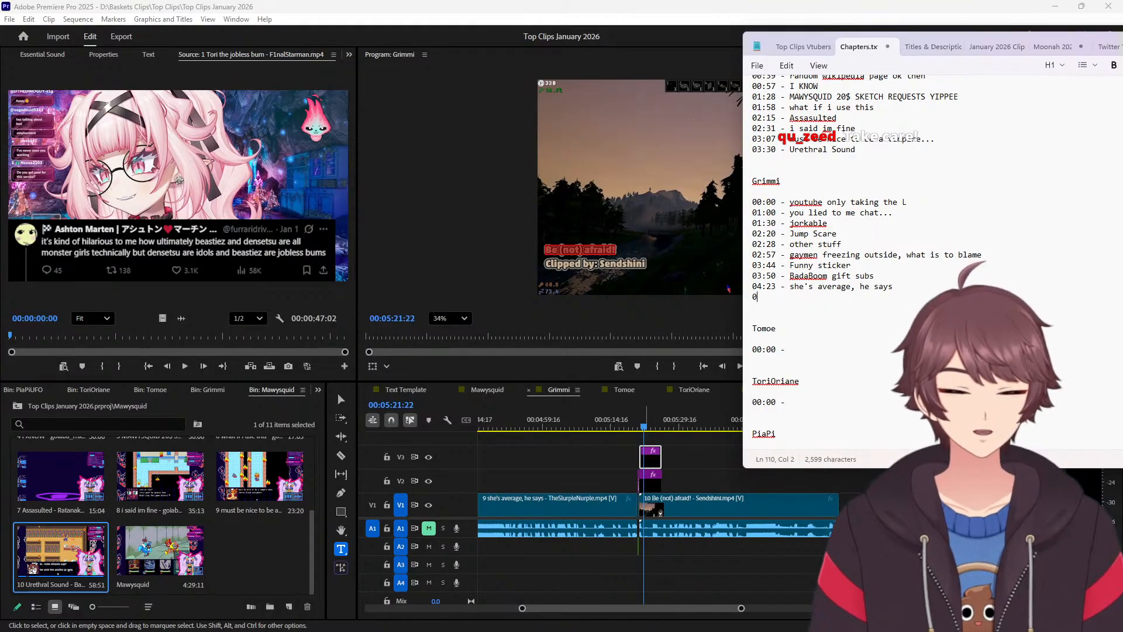
type("5:21 -")
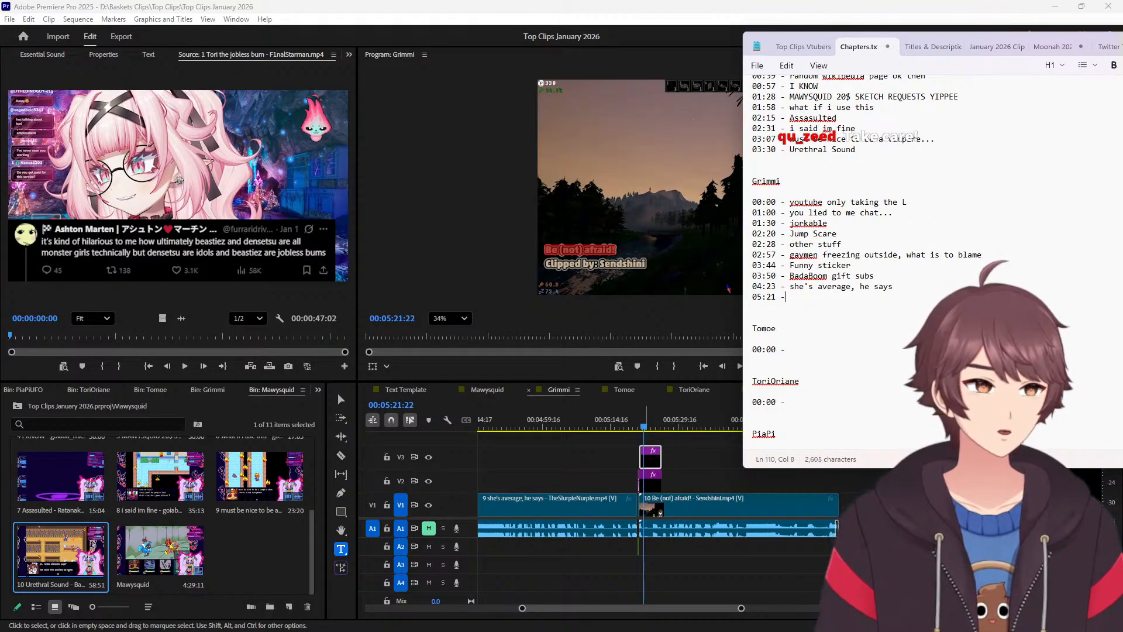
key("ctrl+v")
Complete Tomoe's 00:00 chapter in Notepad with the title "in minecraft", copied from the first clip of the Tomoe sequence in Premiere Pro.
left_click(811, 353)
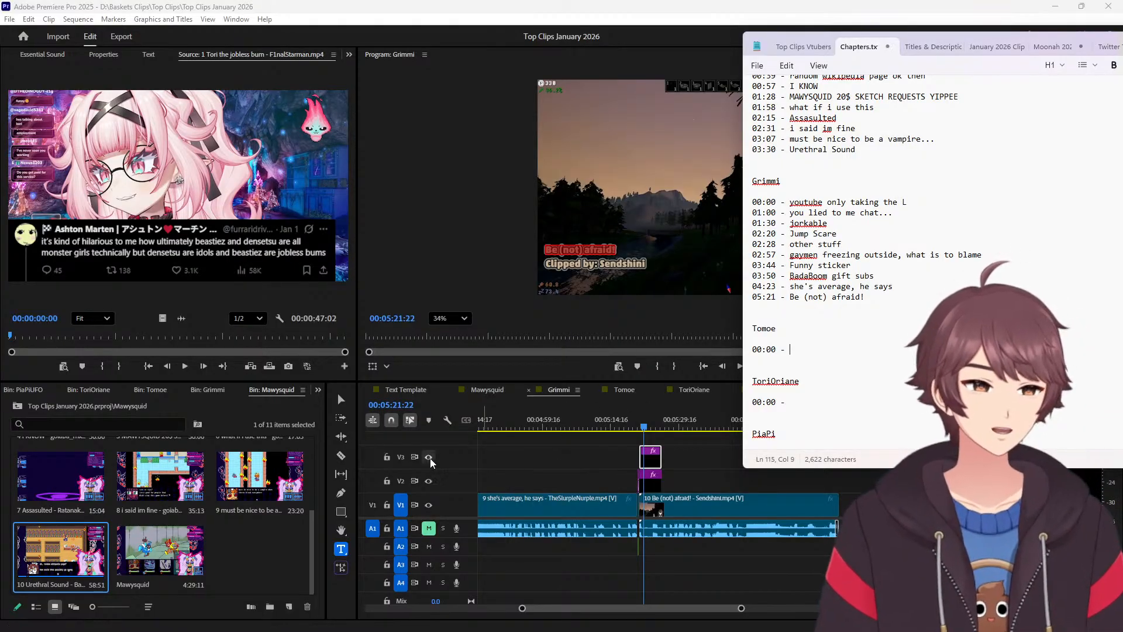
left_click(616, 395)
triple_click(596, 248)
key("ctrl+c")
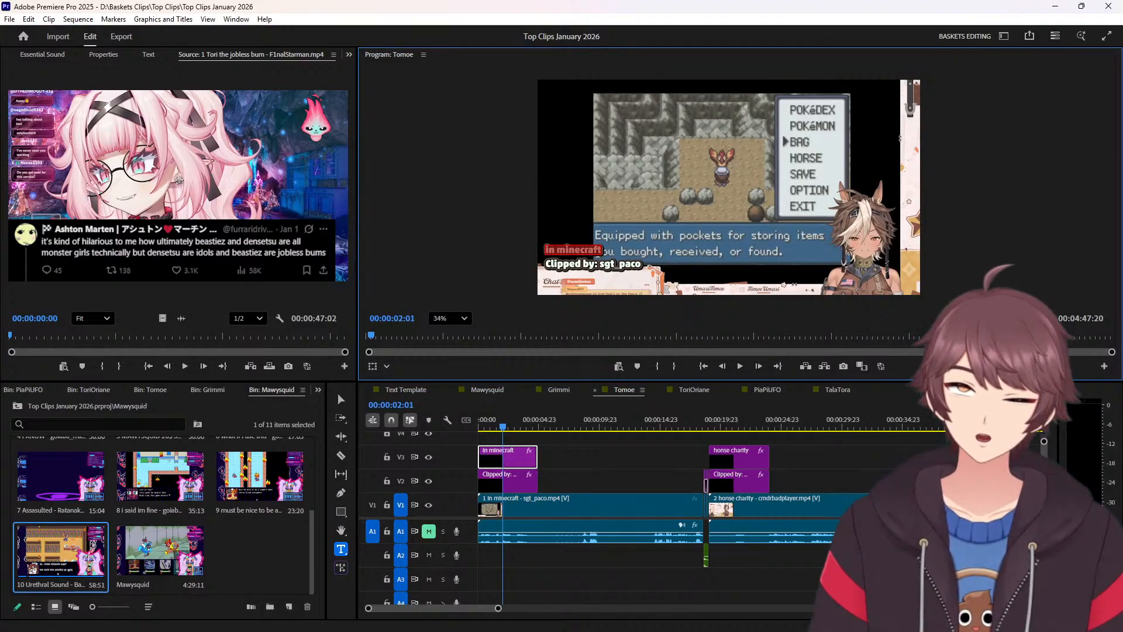
key("alt+Tab")
key("ctrl+v")
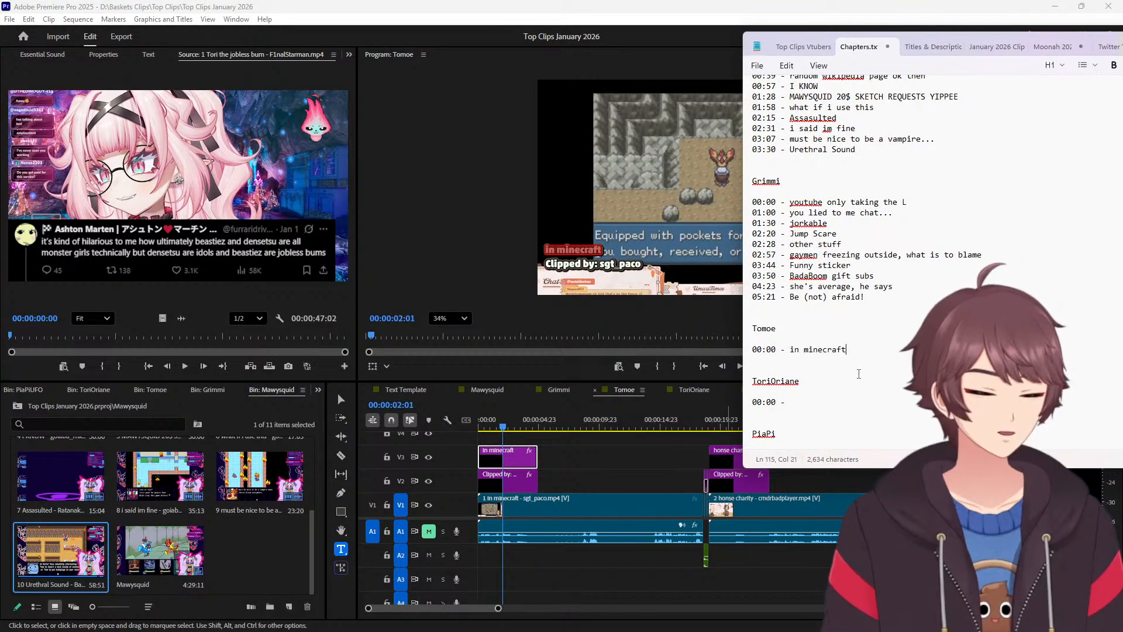
key("Return")
Place the playhead in the second Tomoe clip, then switch to Notepad and make the 00:00 chapter title lowercase, "in minecraft".
left_click(642, 451)
left_click(726, 421)
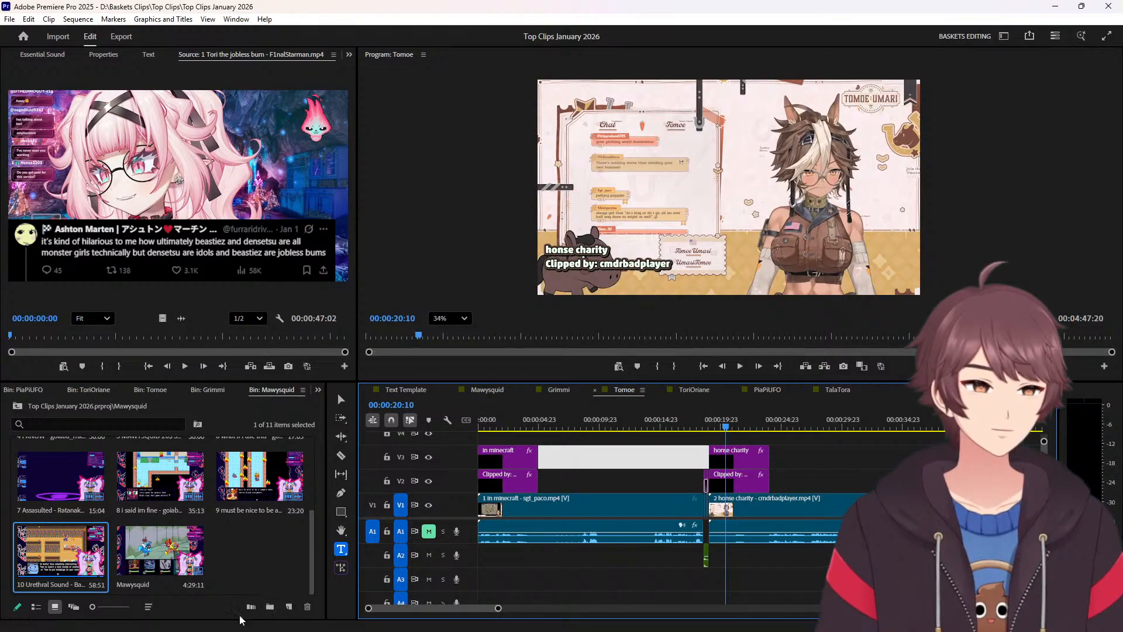
key("alt+Tab")
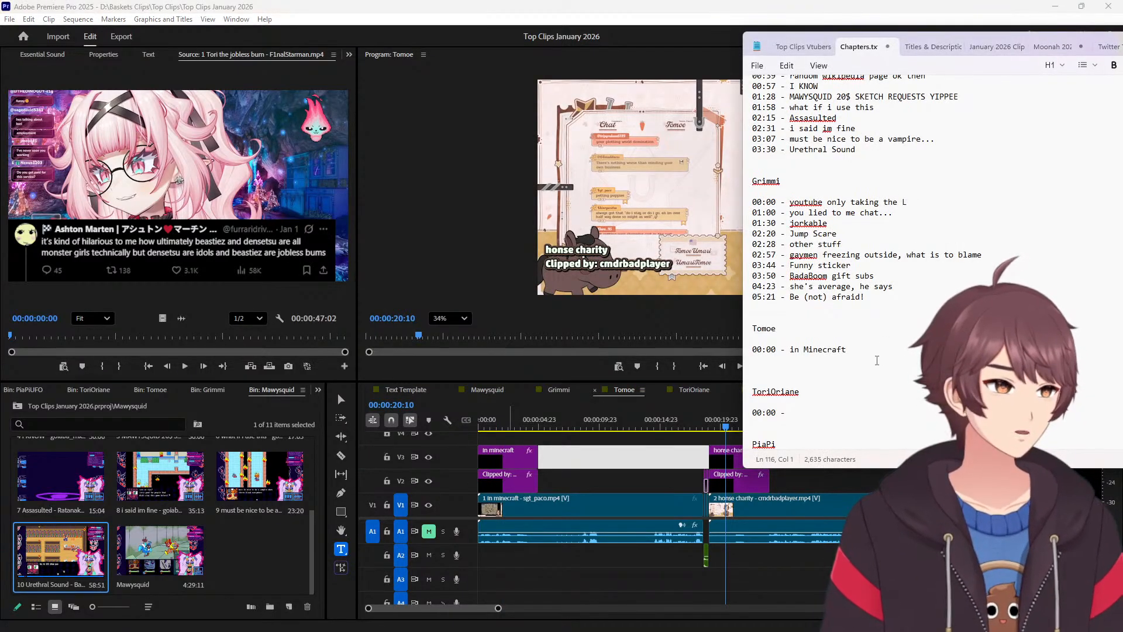
left_click(807, 350)
key("BackSpace")
type("m")
left_click(880, 377)
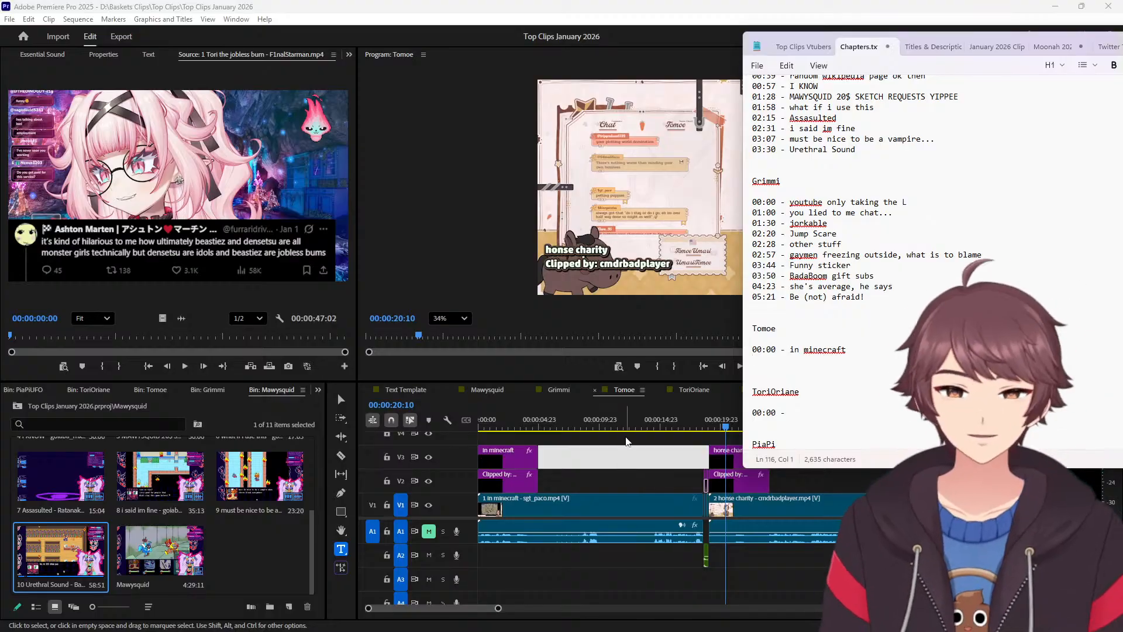
In Premiere Pro, copy the second Tomoe clip's title "honse charity" and place the playhead at the title's start.
left_click(660, 472)
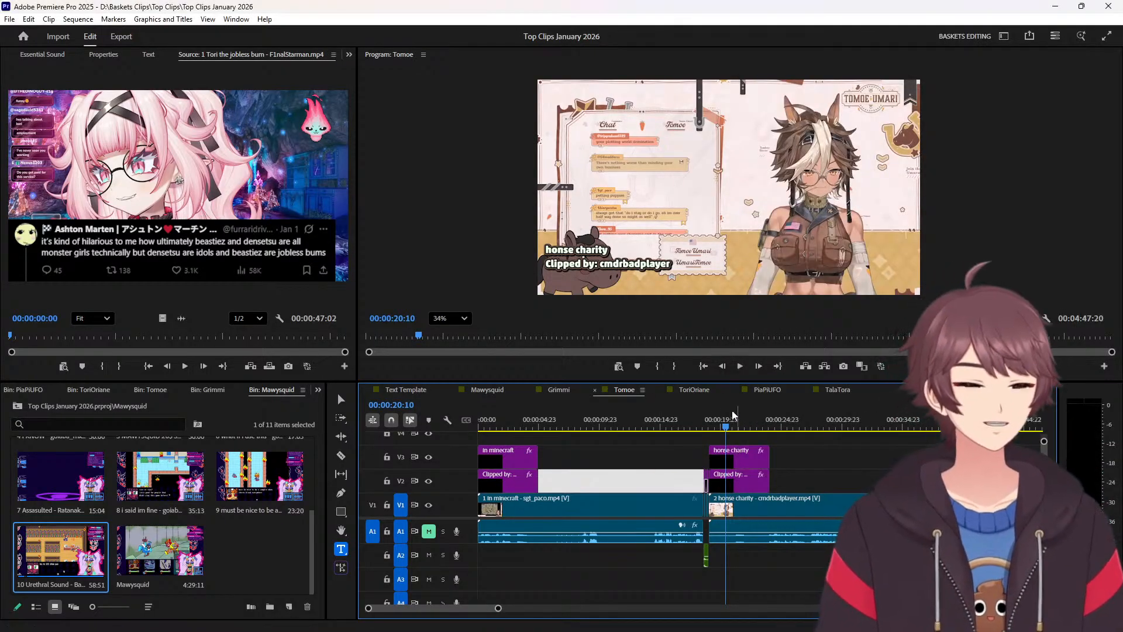
double_click(599, 250)
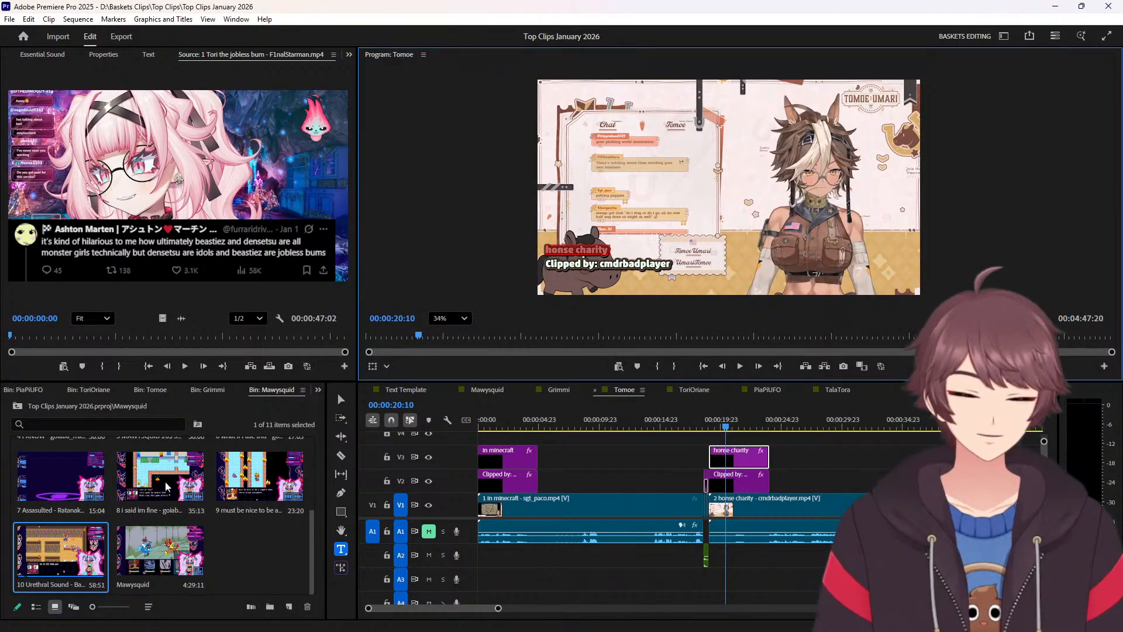
key("alt+Tab")
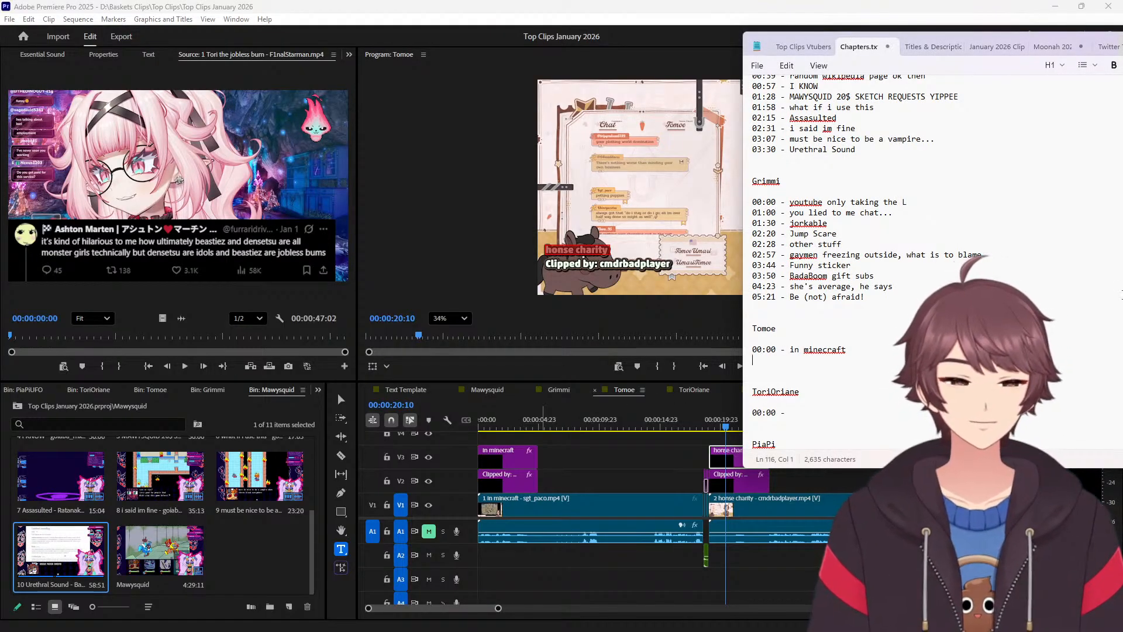
left_click(587, 475)
key("Up")
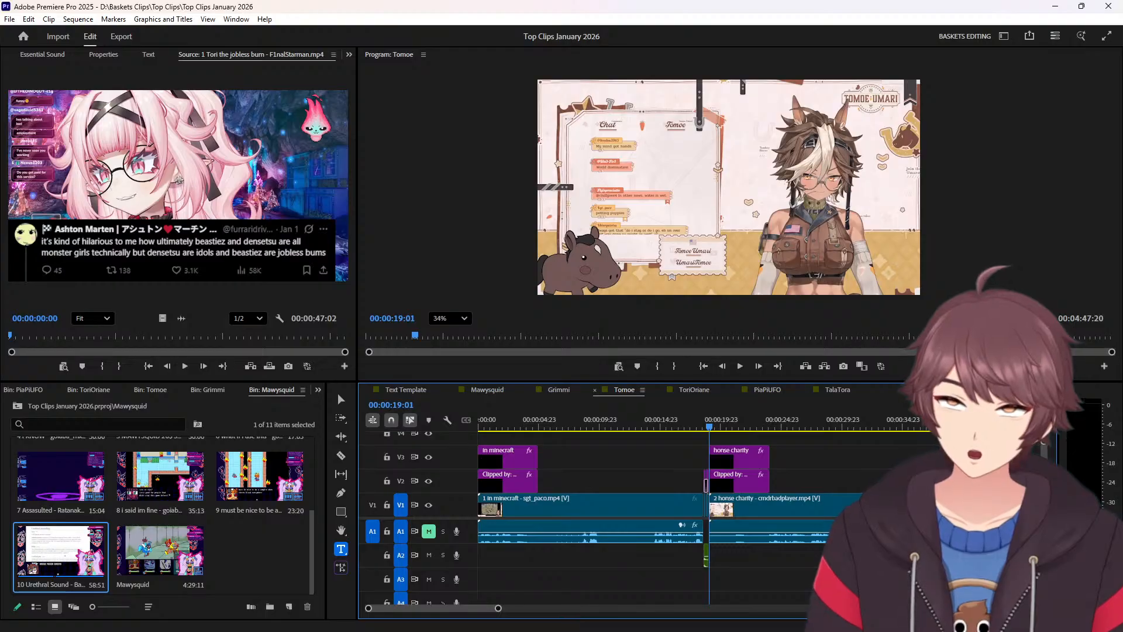
Switch to Notepad and add "00:19 - horse charity" as Tomoe's second chapter, opening a new line below it.
key("alt+Tab")
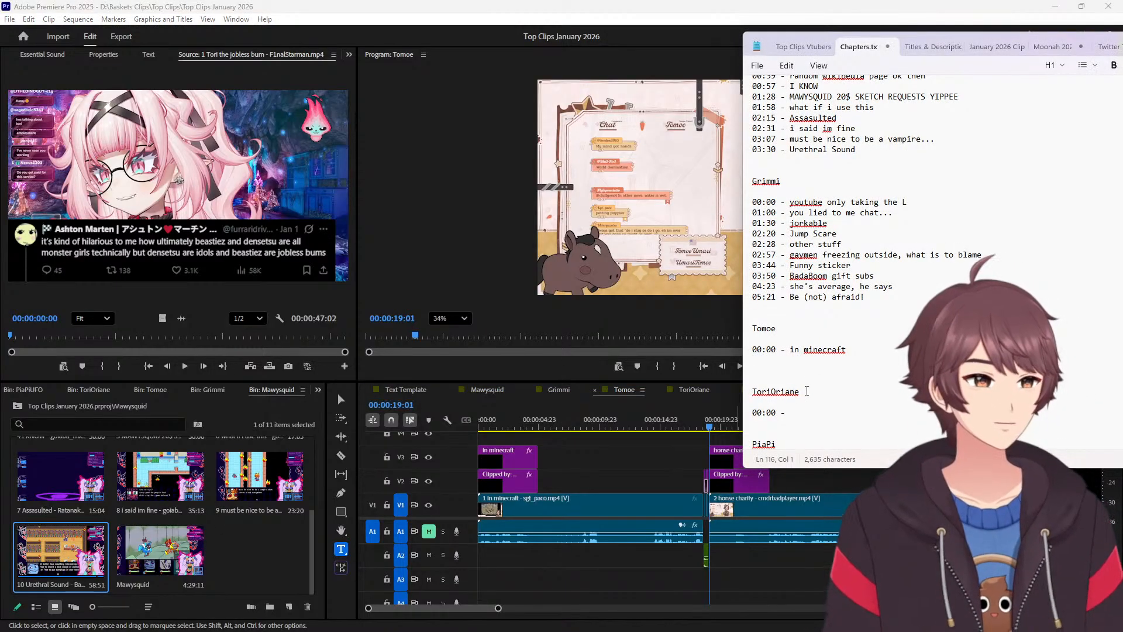
type("0")
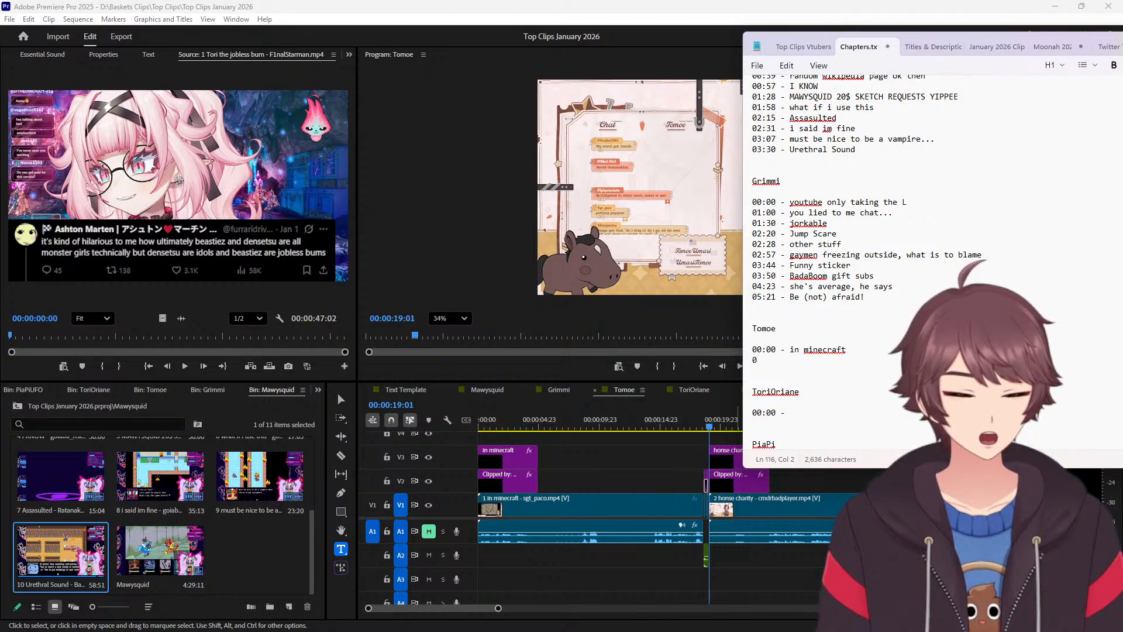
type("0:19 - honse charity")
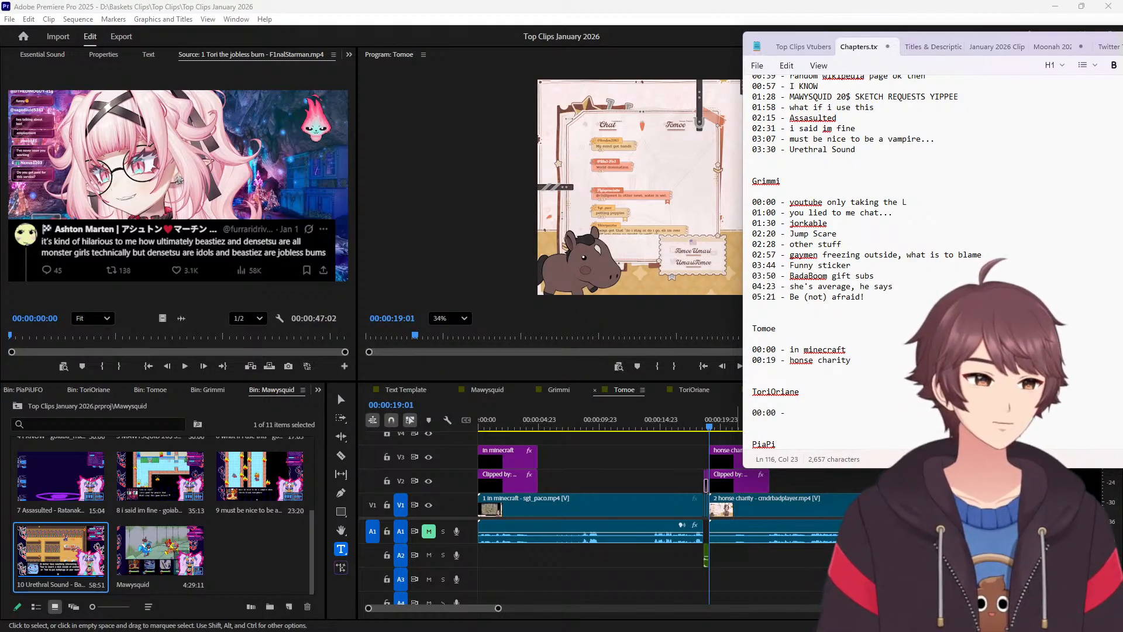
left_click(804, 350)
left_click(801, 361)
key("Delete")
type("r")
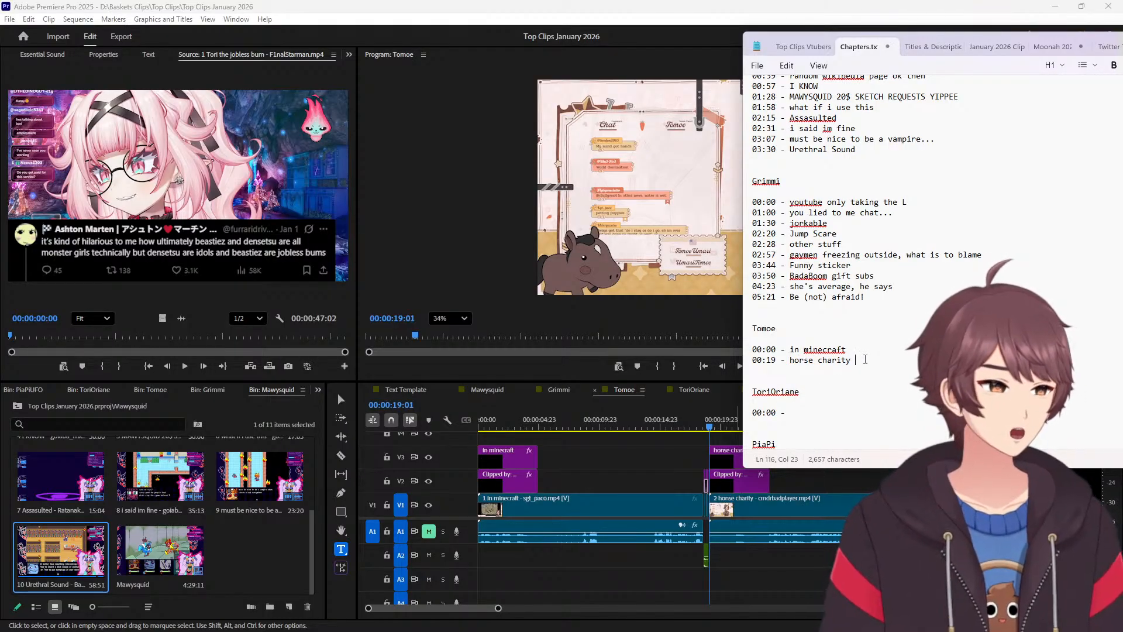
key("Return")
In Premiere Pro, place the playhead near the start of the third Tomoe clip and copy its title "Tomoe beats people".
left_click(642, 448)
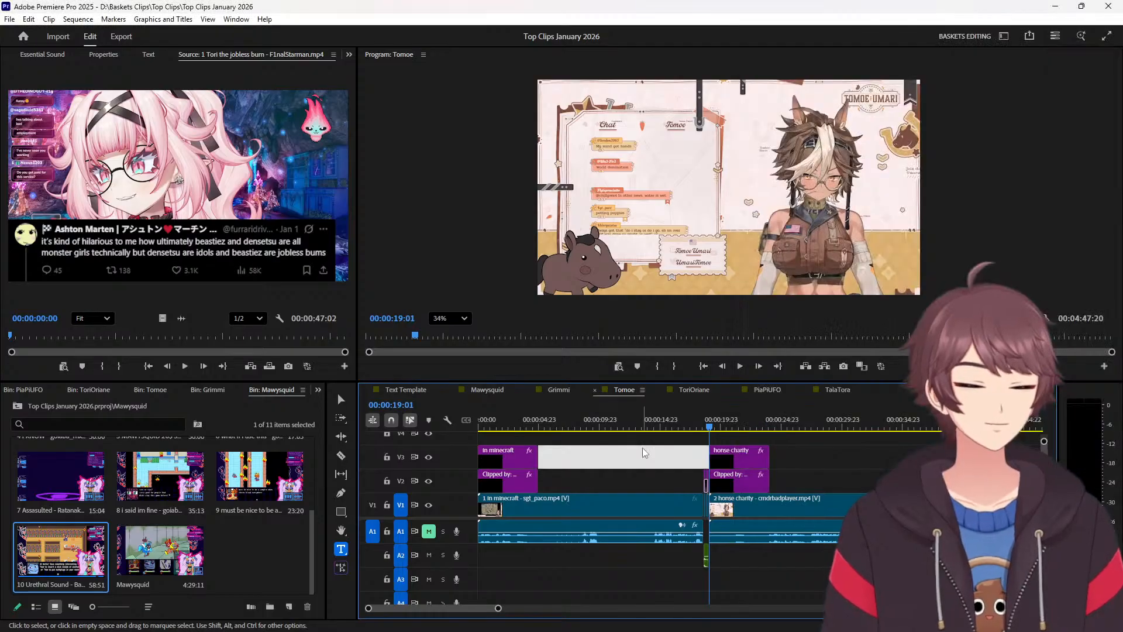
scroll(642, 448, "down", 5)
left_click(840, 428)
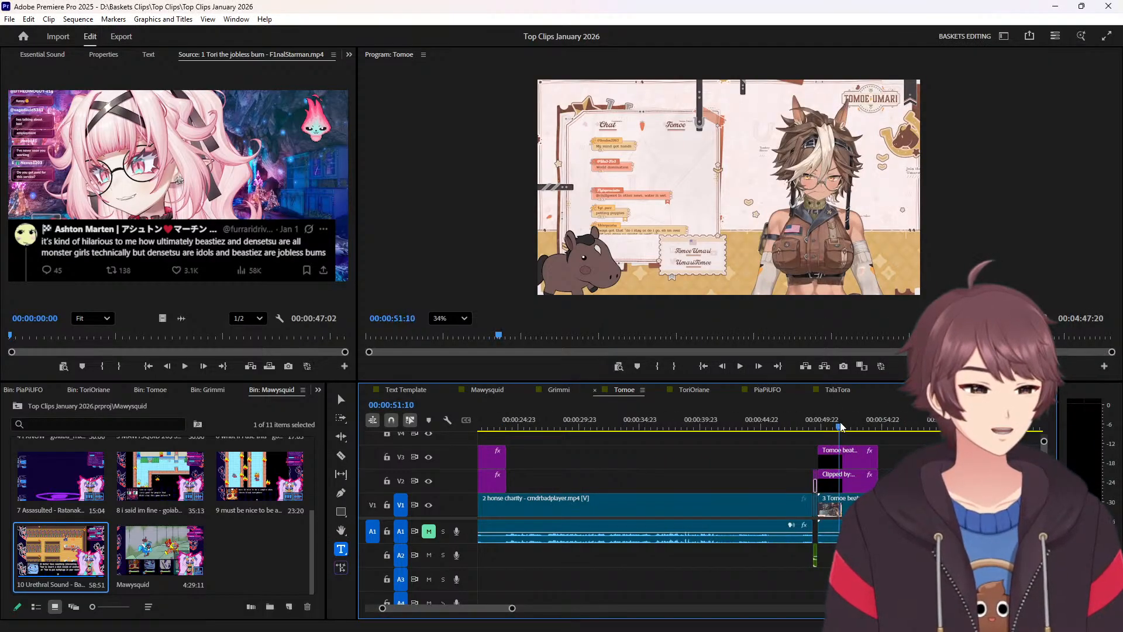
triple_click(623, 250)
key("ctrl+c")
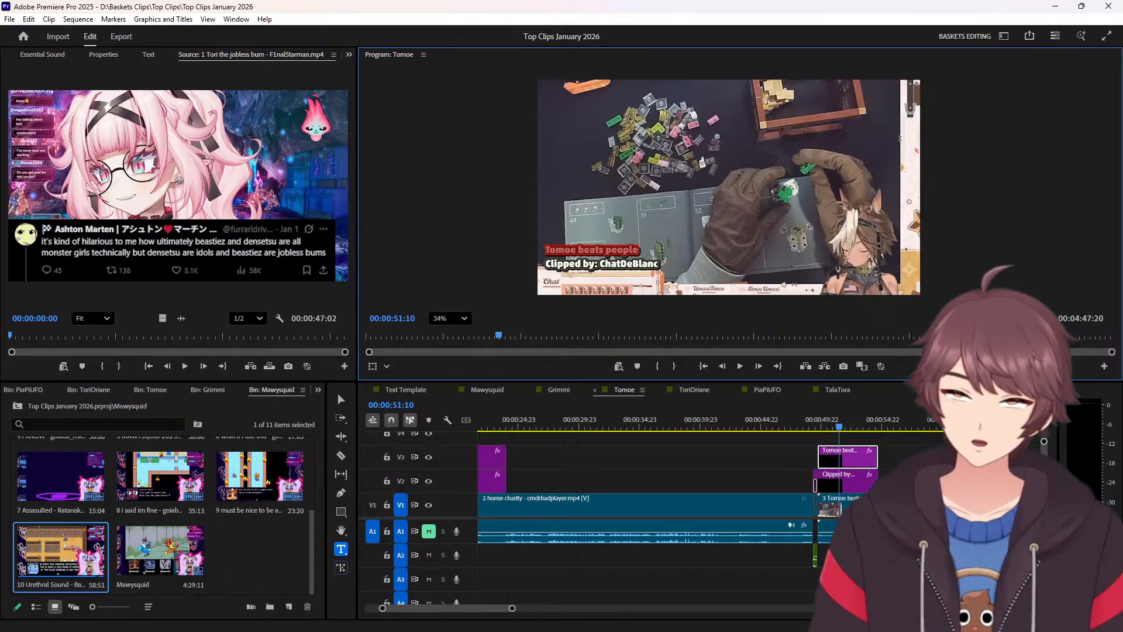
Switch to Notepad and add "00:51 - Tomoe beats people" to the Tomoe chapters, opening a new line below it.
key("alt+Tab")
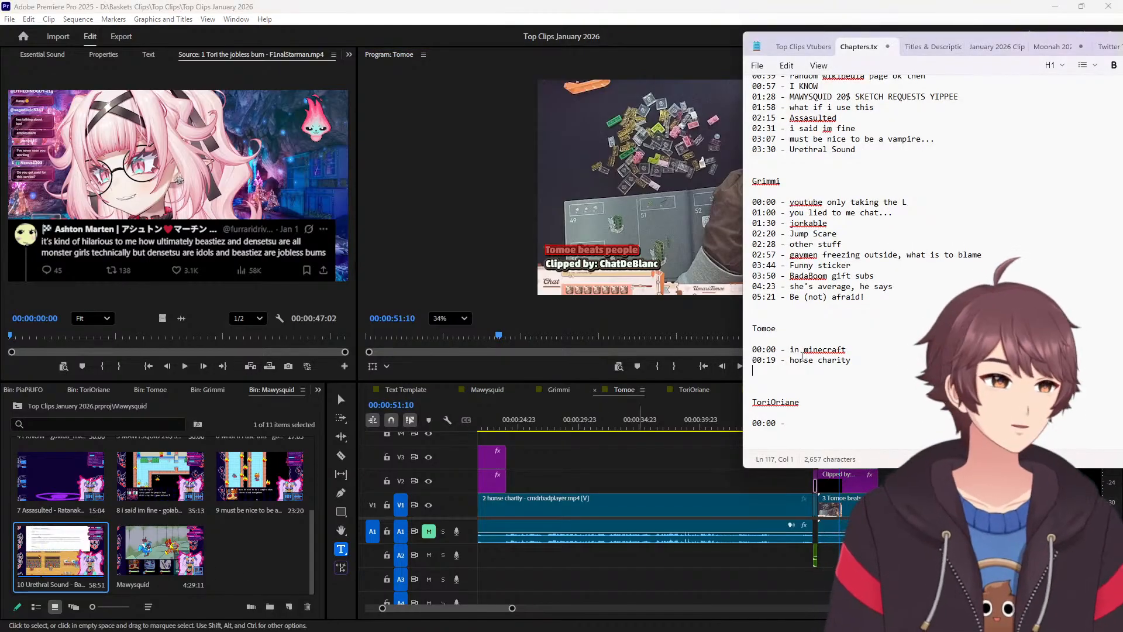
type("00")
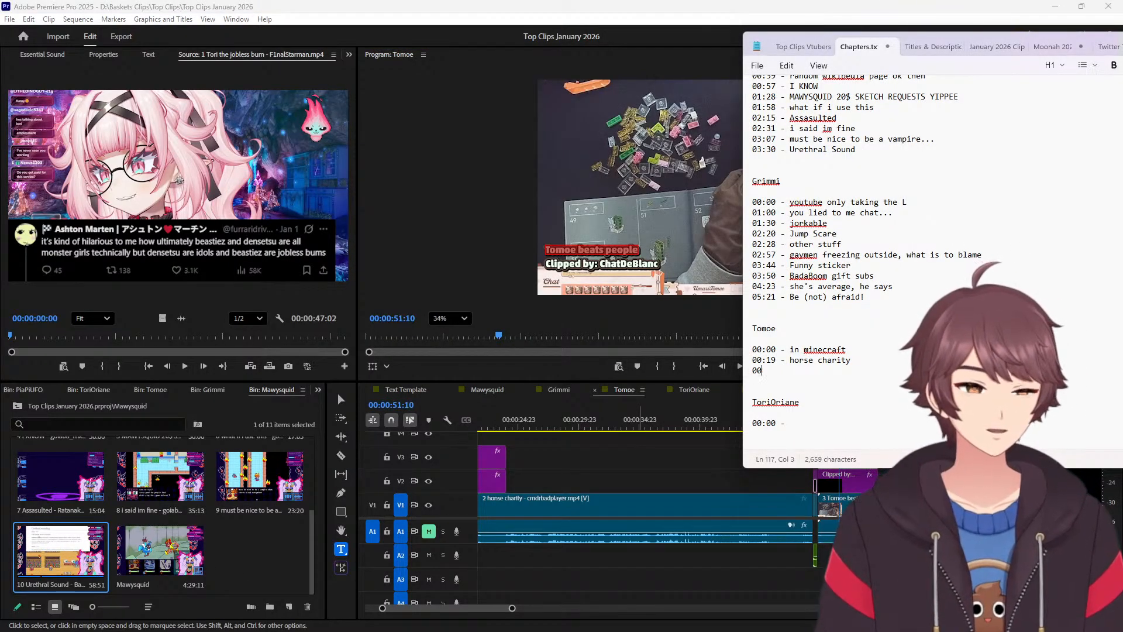
type(":51 -")
key("ctrl+v")
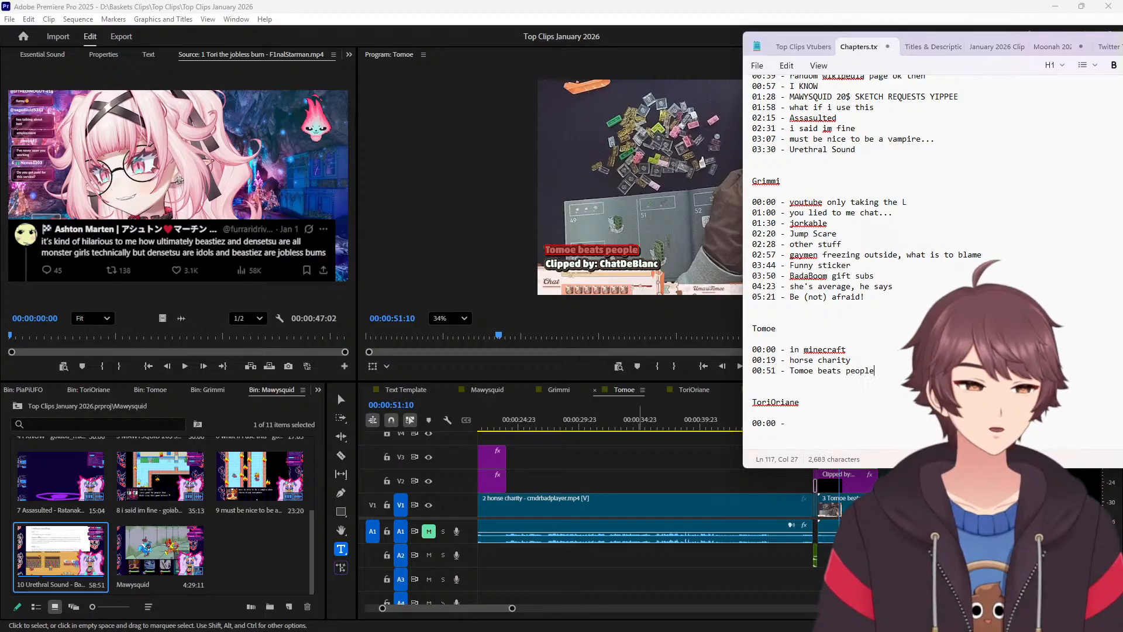
key("Return")
Place the playhead at the third clip's exact start in Premiere Pro and correct the "Tomoe beats people" timestamp in Notepad to 00:49.
scroll(605, 437, "right", 5)
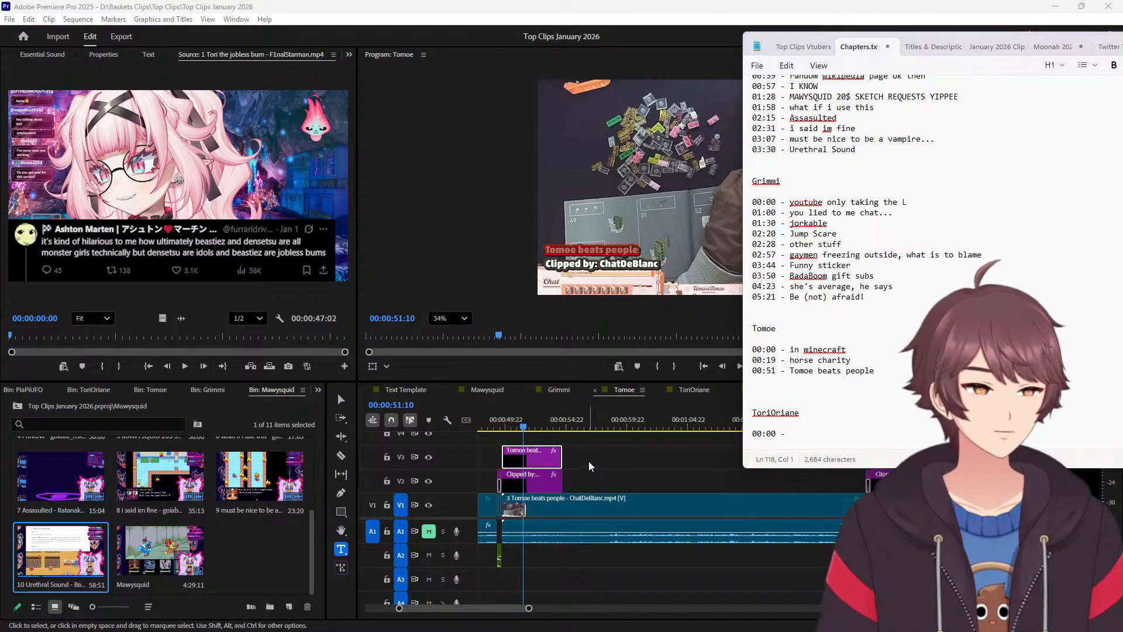
left_click(533, 426)
key("Up")
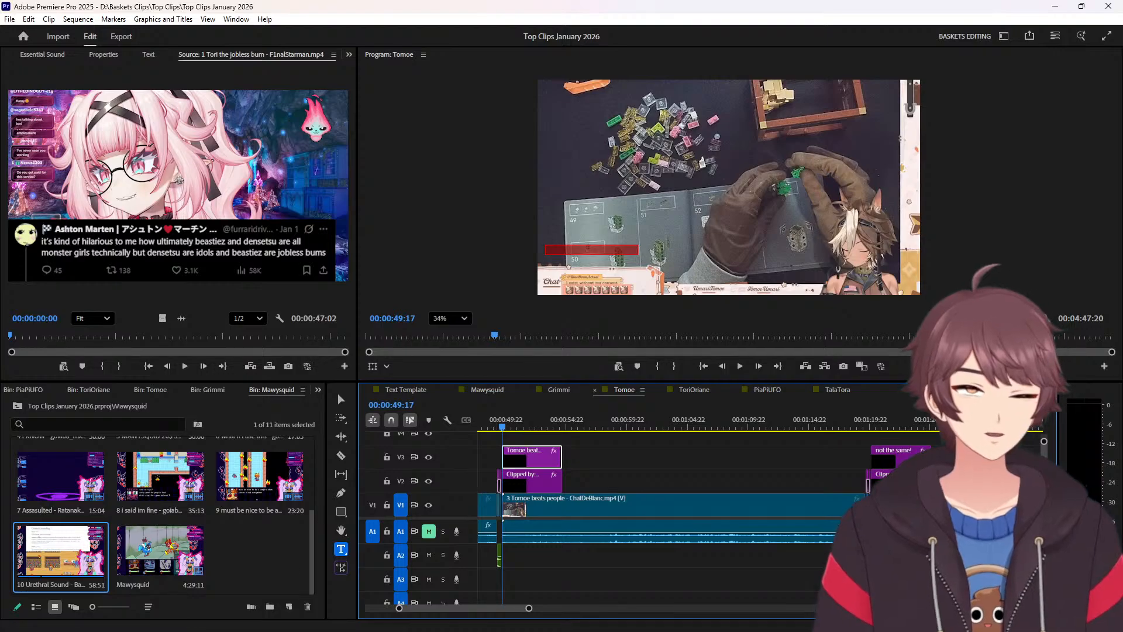
key("alt+Tab")
left_click(777, 371)
key("BackSpace")
key("BackSpace")
key("BackSpace")
type(":49 - Tomoe beats people")
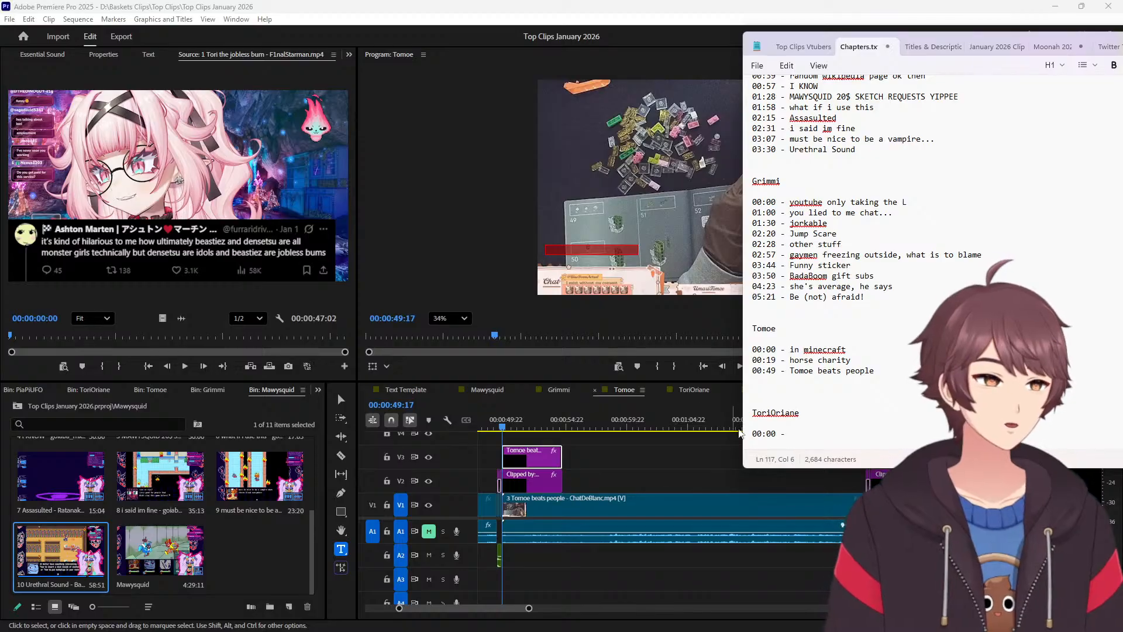
In Premiere Pro, copy the fourth Tomoe clip's title "not the same!" and place the playhead at the clip's start.
scroll(647, 462, "down", 5)
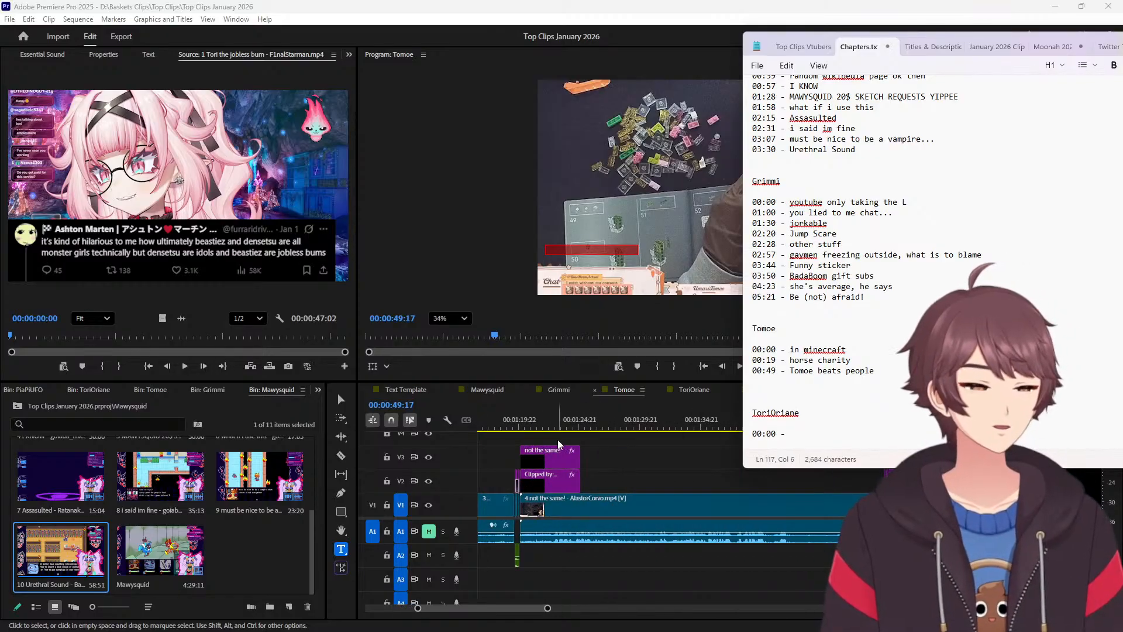
left_click(552, 428)
left_click_drag(609, 247, 545, 250)
key("ctrl+c")
key("Up")
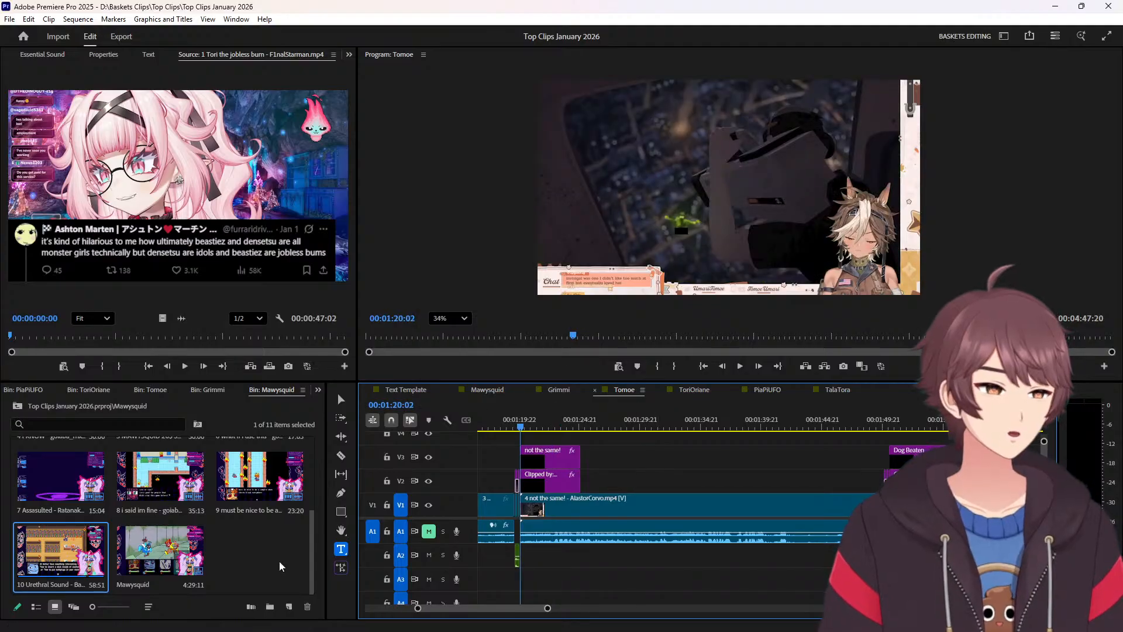
Switch to Notepad and add "01:20 - not the same!" to the Tomoe chapters, opening a new line below it.
key("alt+Tab")
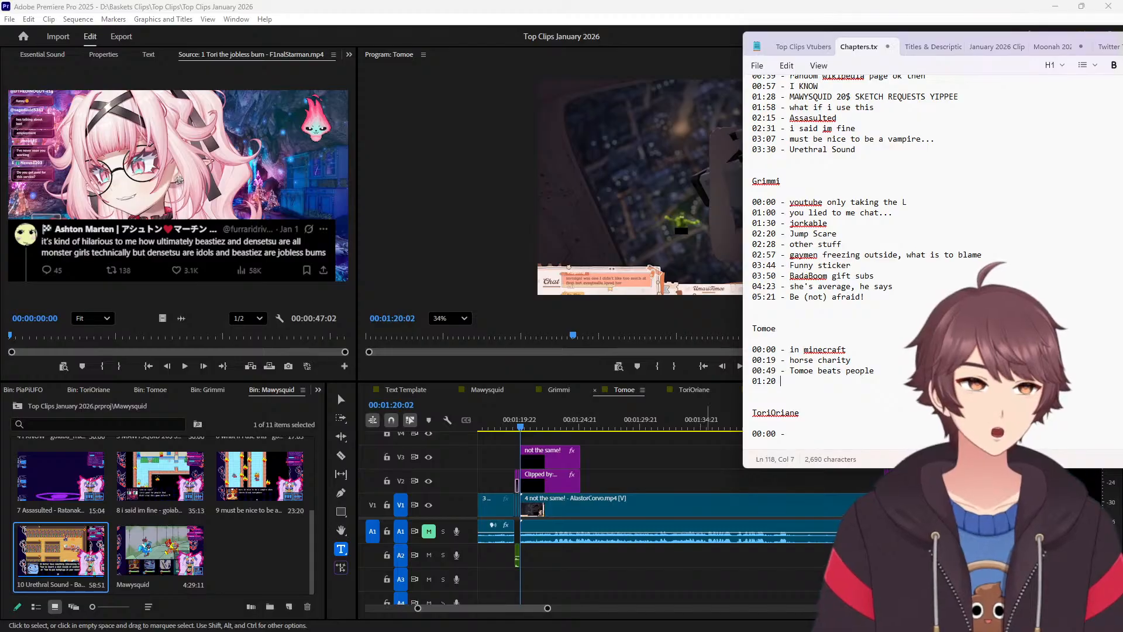
key("ctrl+v")
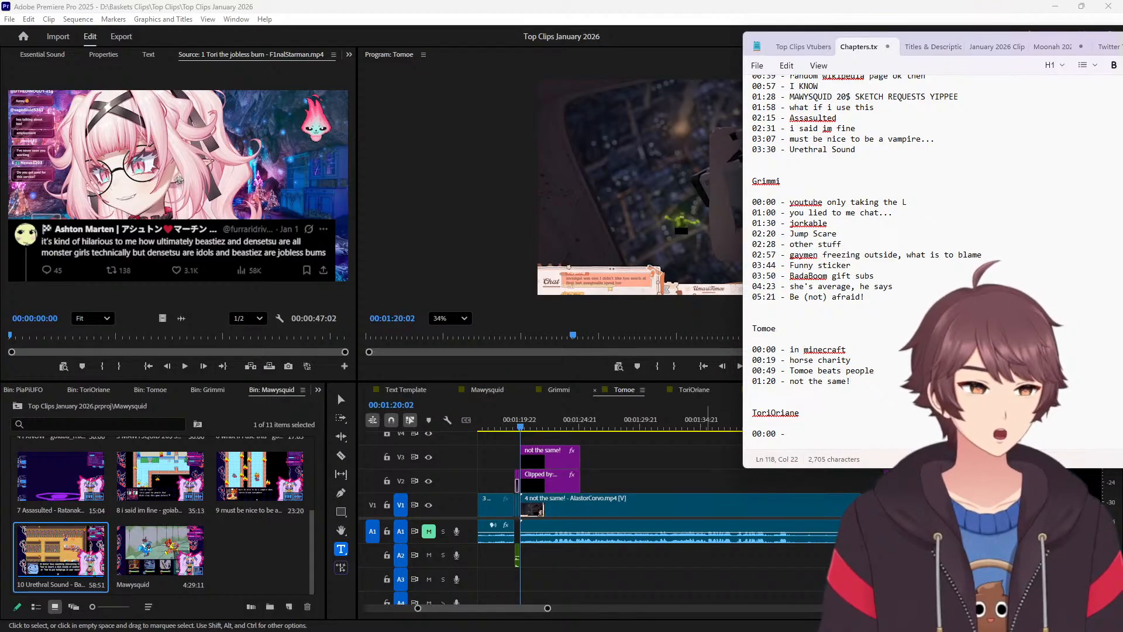
key("Return")
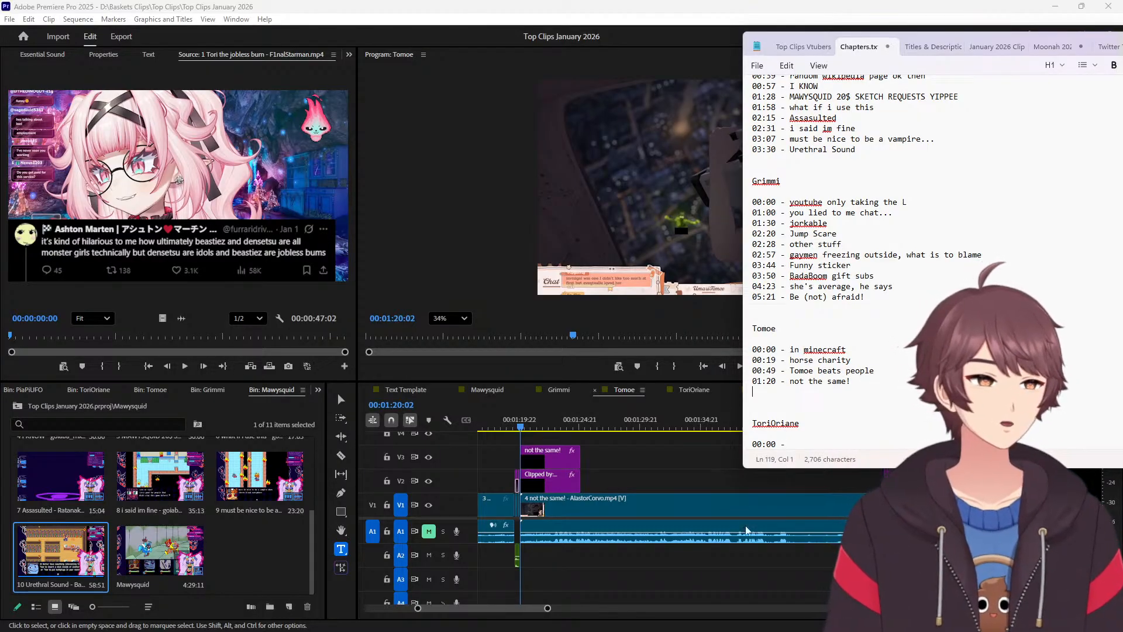
In Premiere Pro, copy the fifth Tomoe clip's title "Dog Beaten" and place the playhead at the clip's start.
scroll(657, 489, "down", 5)
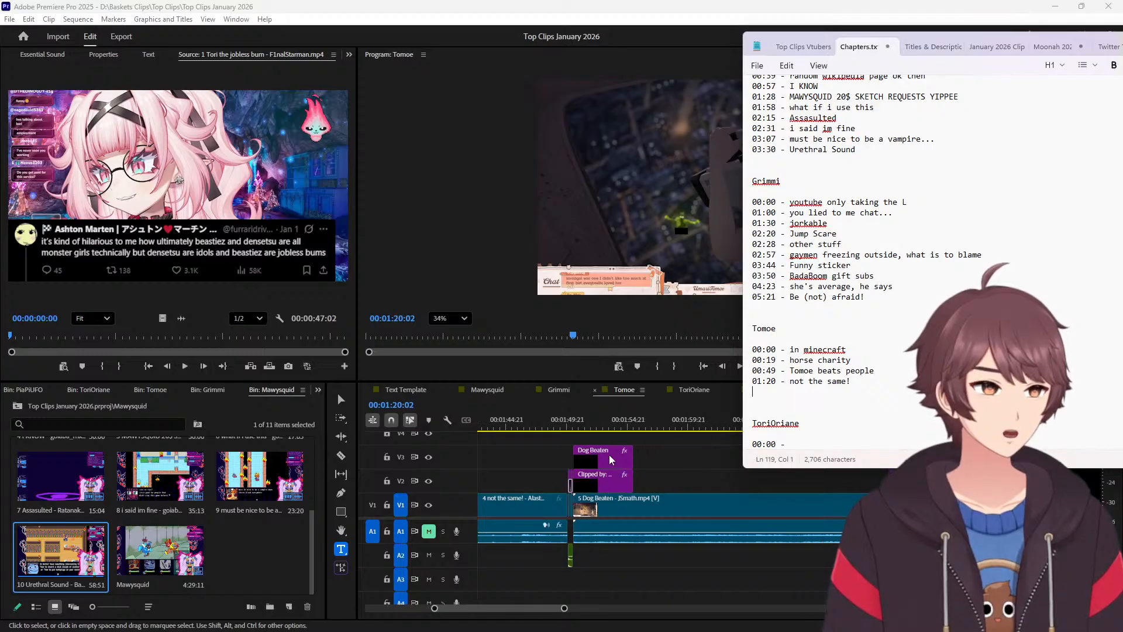
left_click(605, 424)
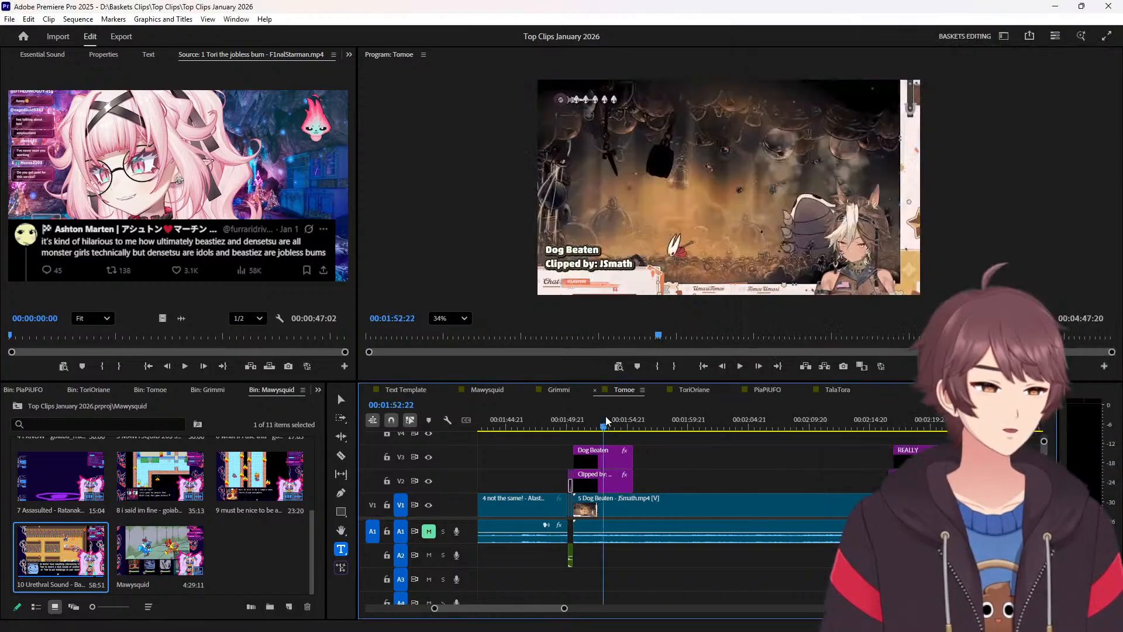
left_click(588, 247)
left_click(679, 447)
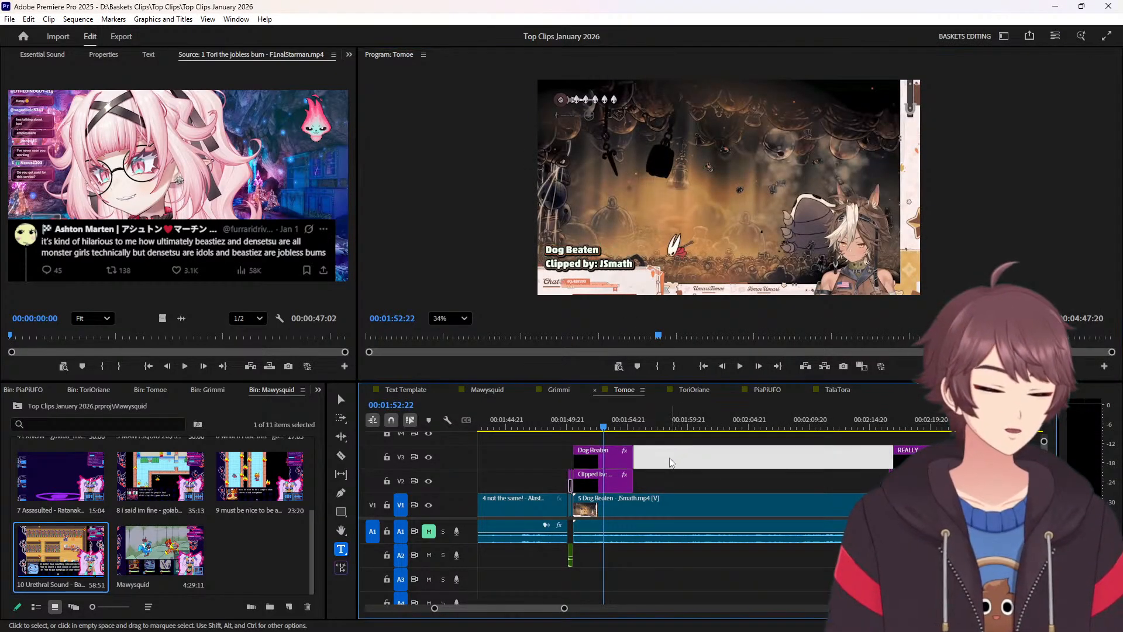
key("Up")
Switch to Notepad and add "01:50 - Dog Beaten" as Tomoe's fifth chapter.
key("alt+Tab")
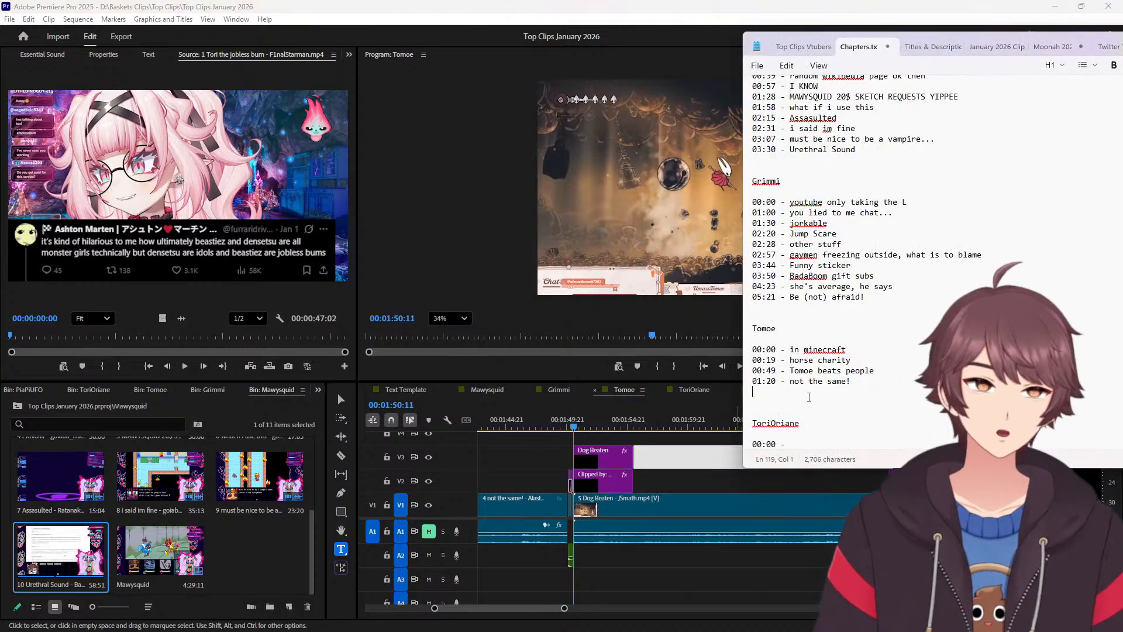
type("01")
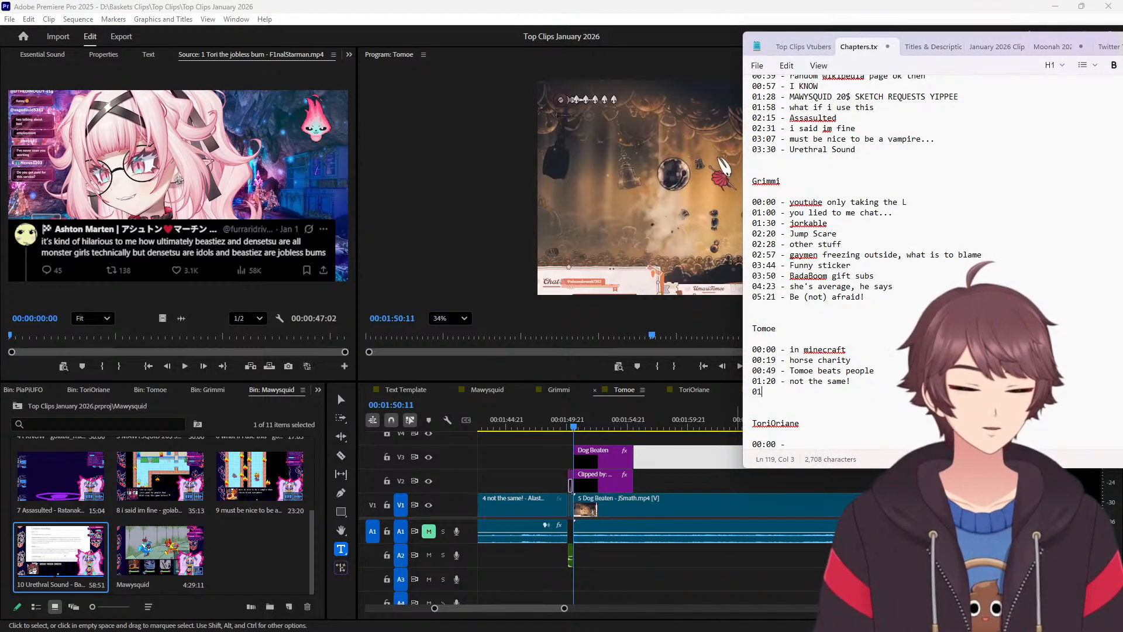
type(":50 - Dog Beaten")
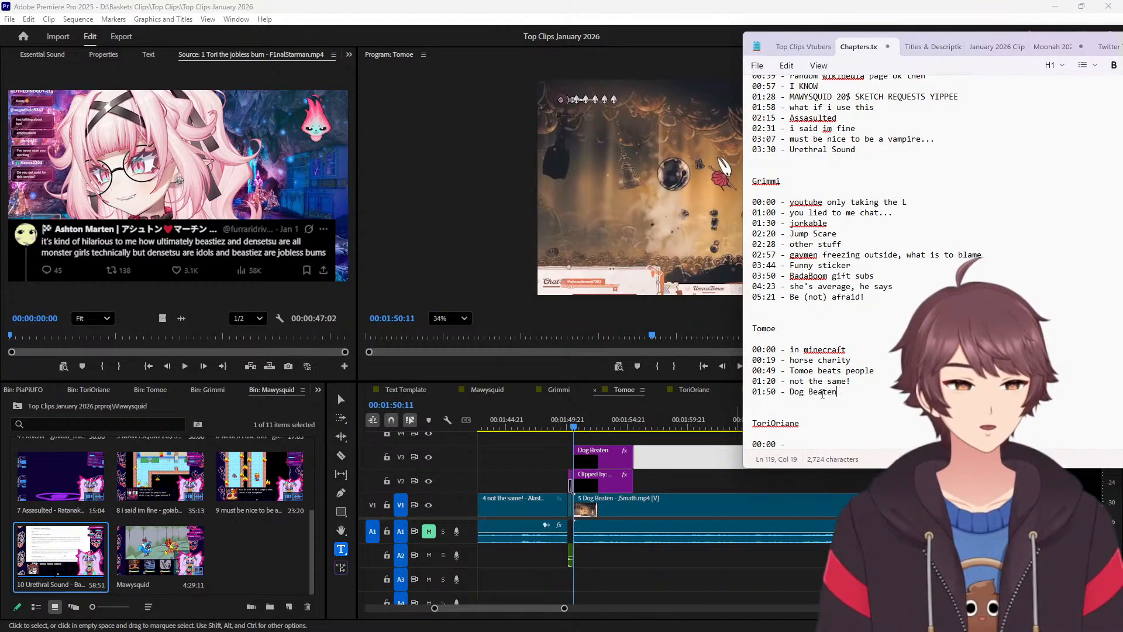
In Premiere Pro, check the fifth Tomoe clip's start time by stepping between the edit points around it.
left_click(552, 455)
key("Up")
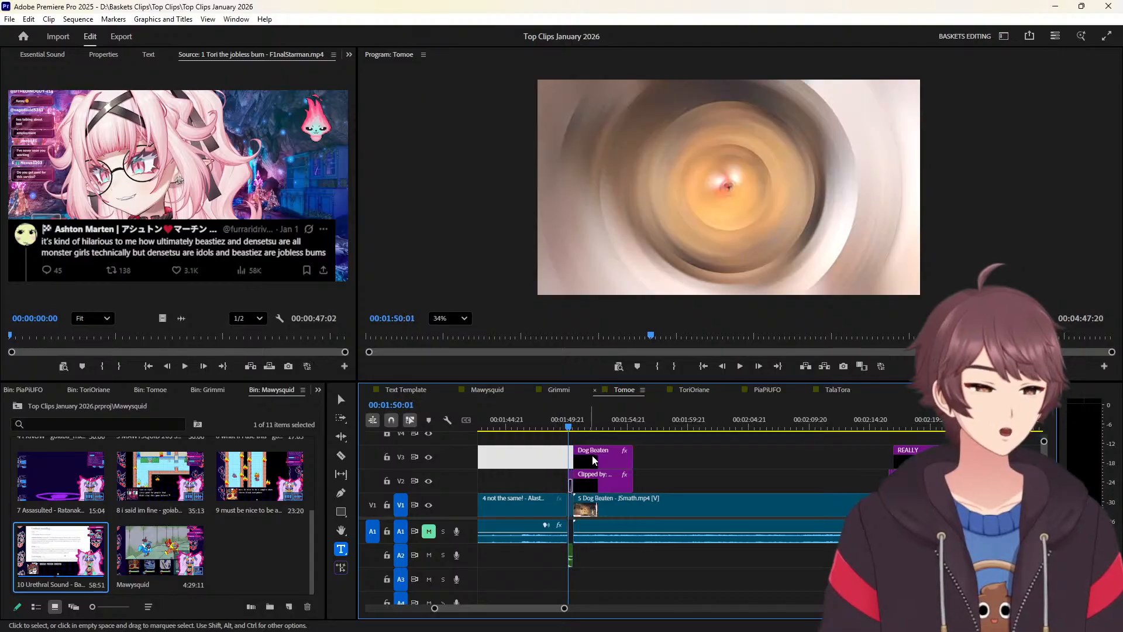
key("Down")
key("Down")
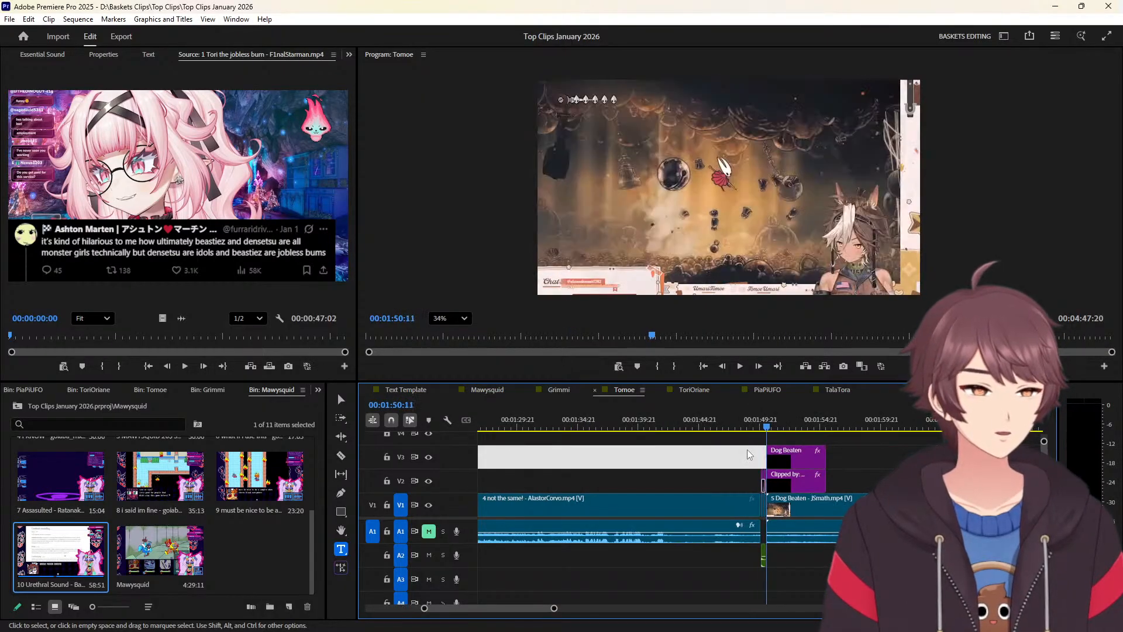
In Premiere Pro, copy the sixth Tomoe clip's title "REALLY" and place the playhead at the clip's start.
key("space")
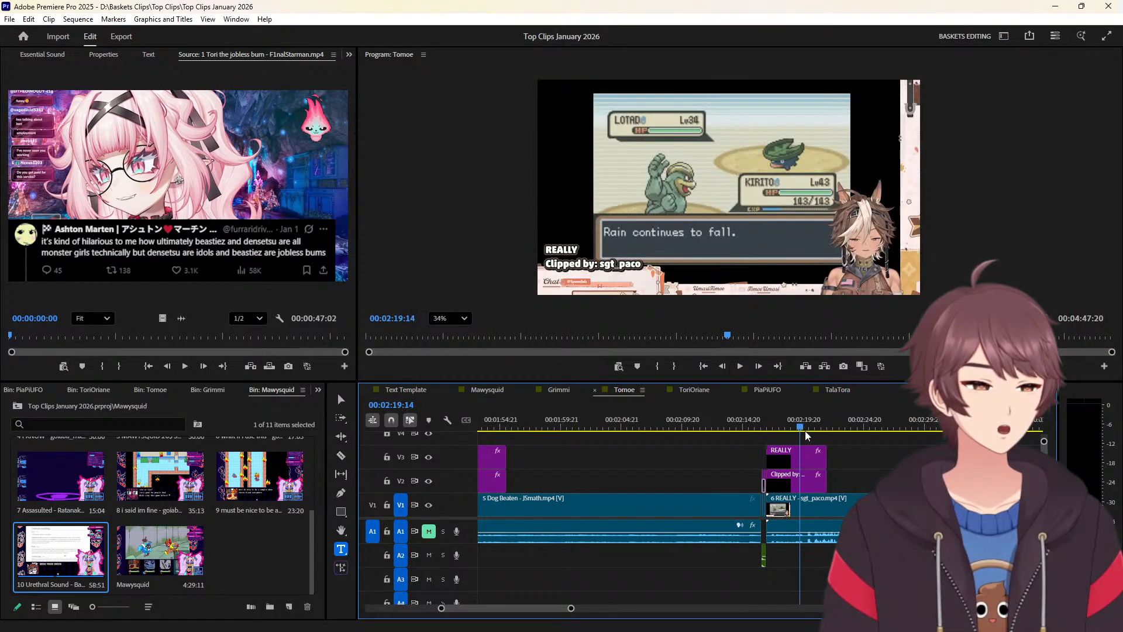
scroll(664, 464, "down", 5)
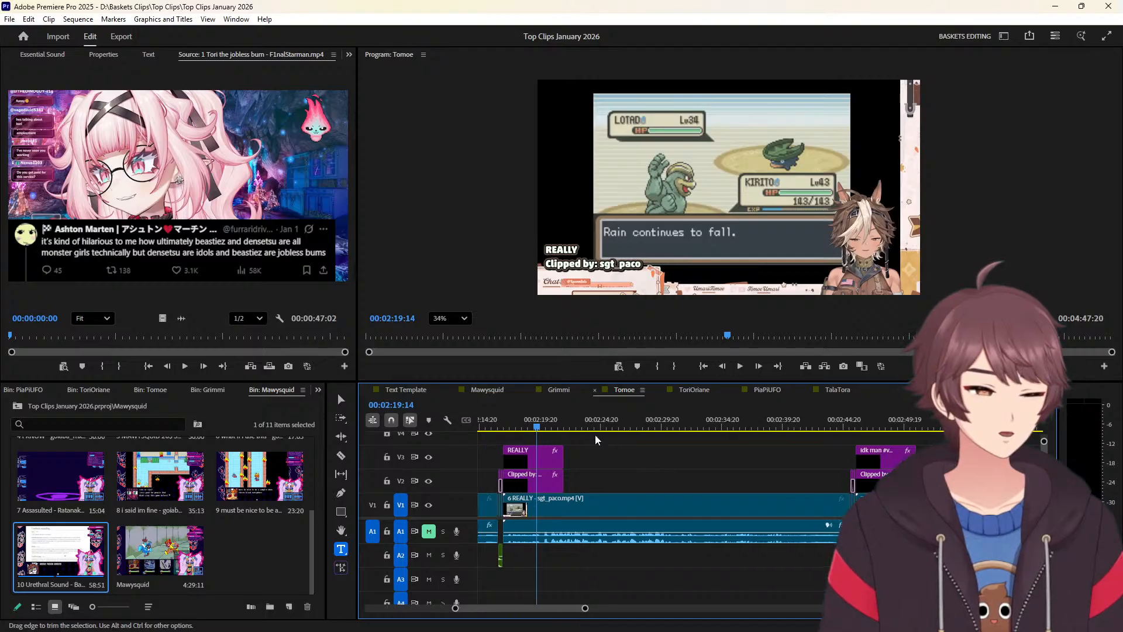
left_click(562, 250)
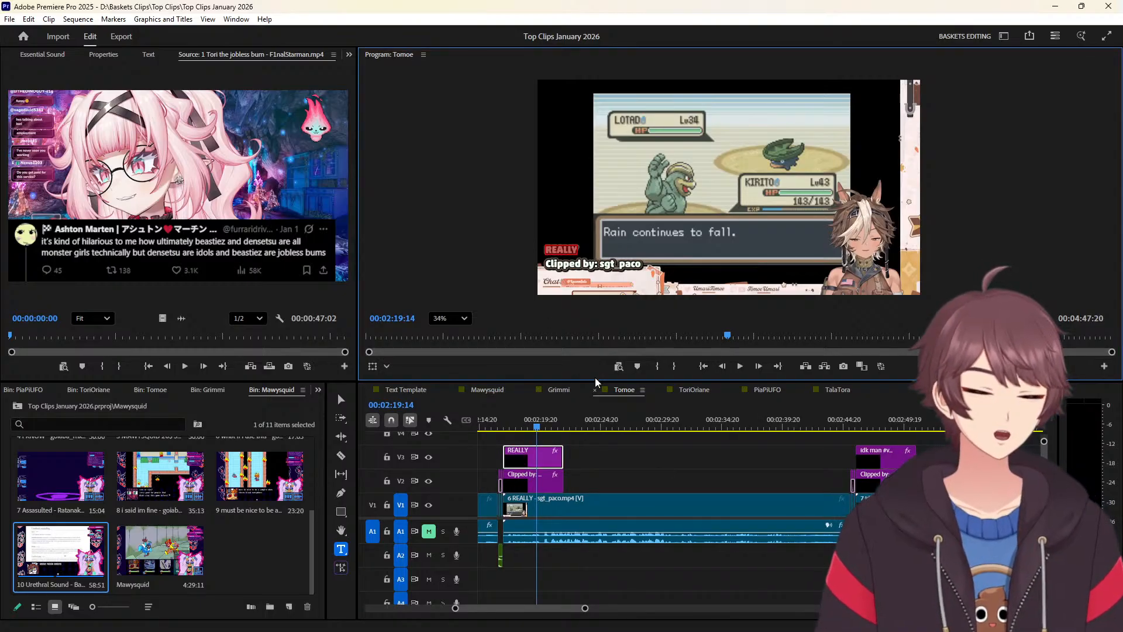
left_click(619, 465)
key("Up")
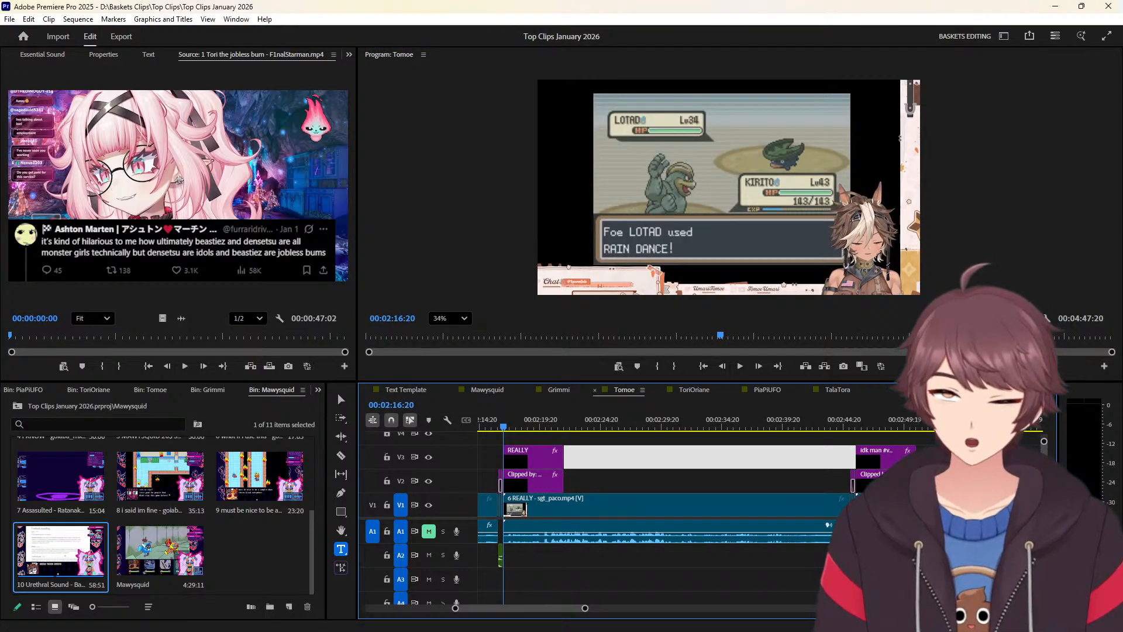
Switch to Notepad and add "02:16 - REALLY" as Tomoe's sixth chapter, opening a new line below it.
key("alt+Tab")
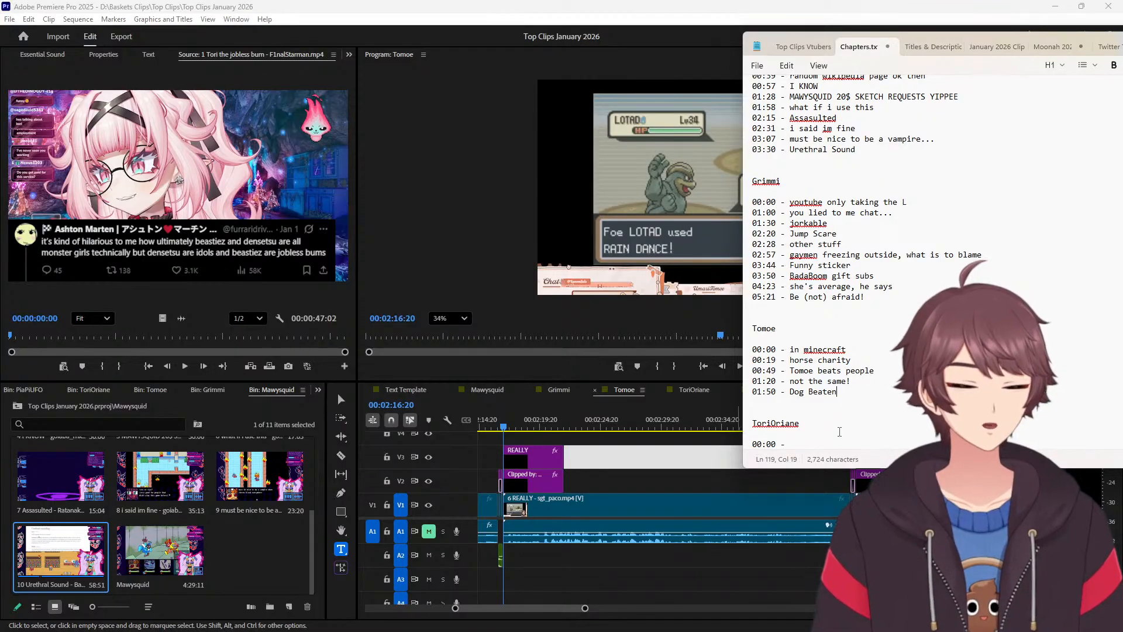
key("Return")
type("02:")
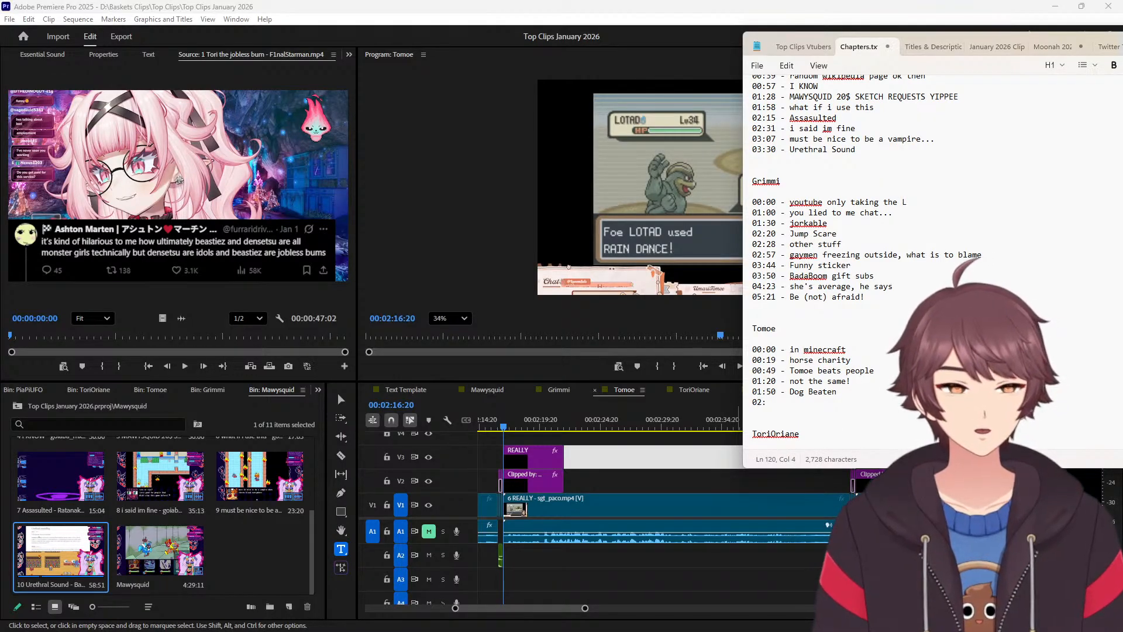
type("16 - REALLY")
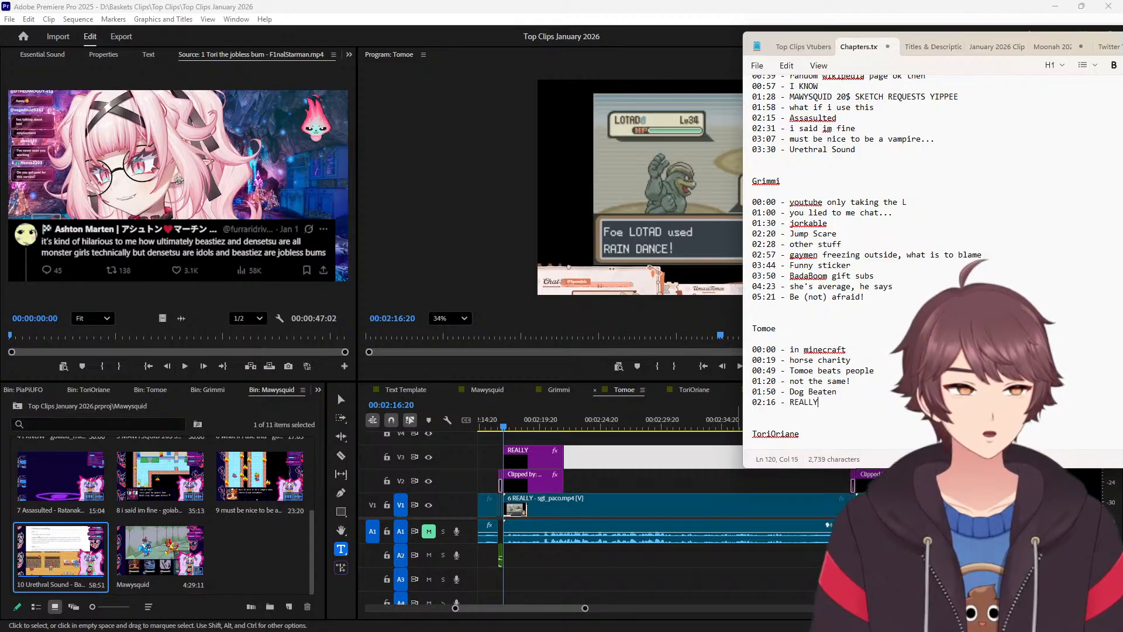
key("Return")
In Premiere Pro, copy the seventh Tomoe clip's title "idk man #vtubers" and place the playhead at the clip's start.
scroll(670, 454, "down", 5)
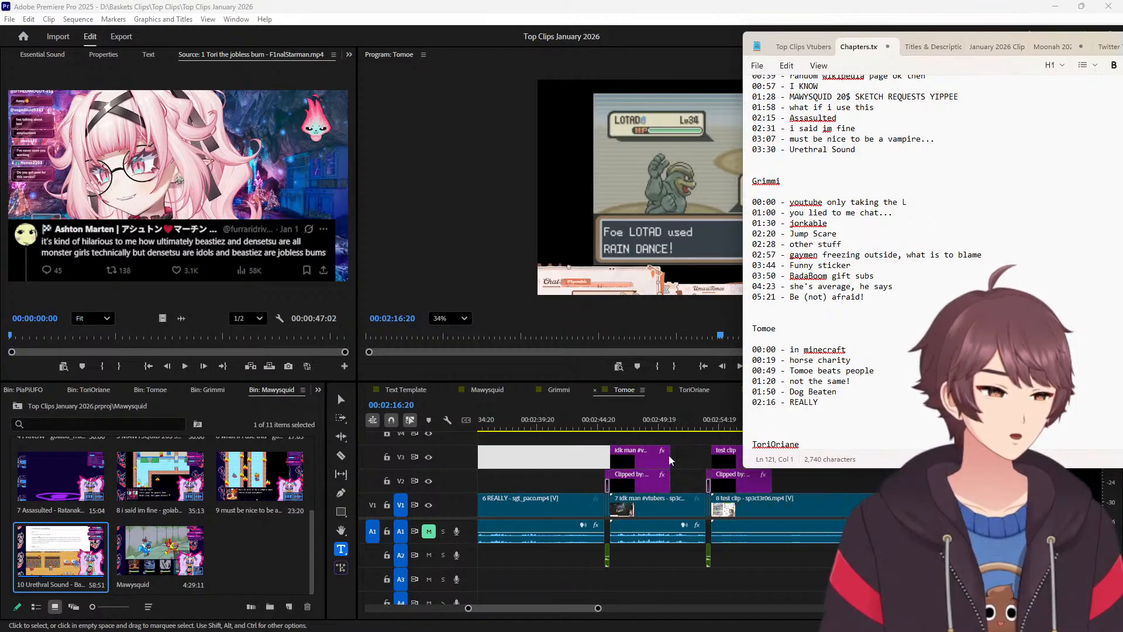
left_click(560, 422)
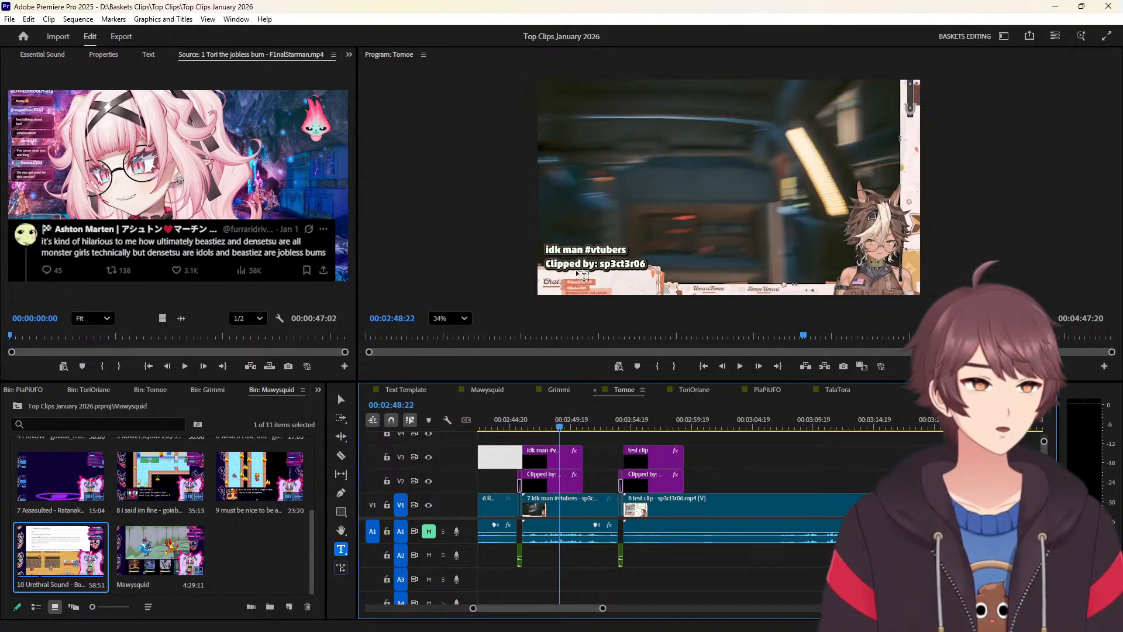
left_click(584, 248)
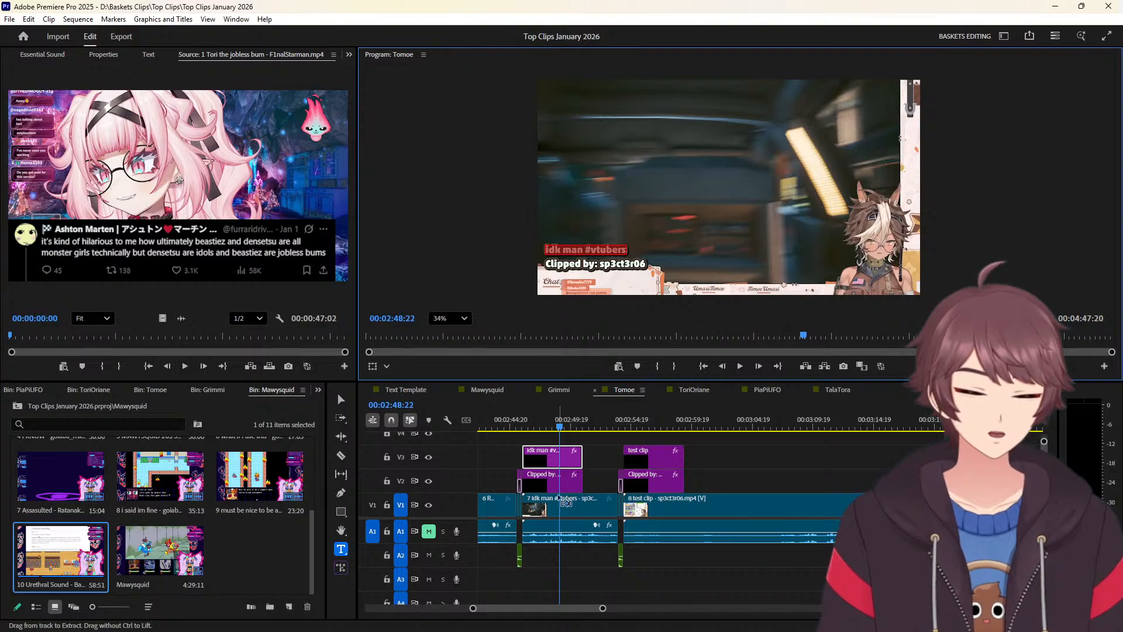
left_click(602, 470)
key("Up")
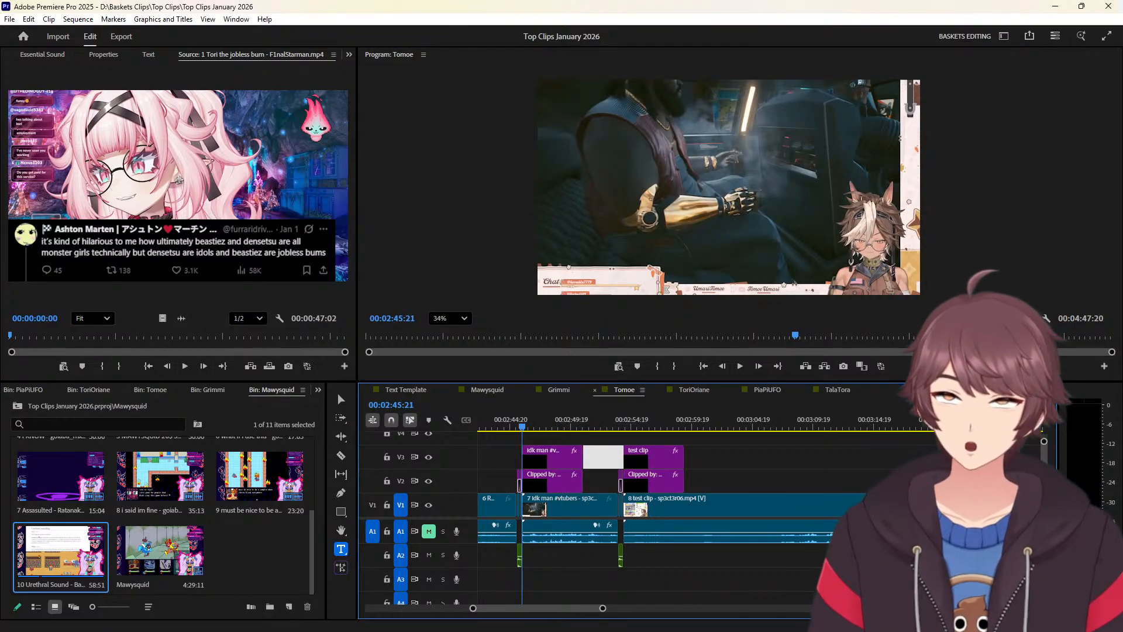
Switch to Notepad and add "02:45 - idk man #vtubers" as Tomoe's seventh chapter, opening a new line below it.
key("alt+Tab")
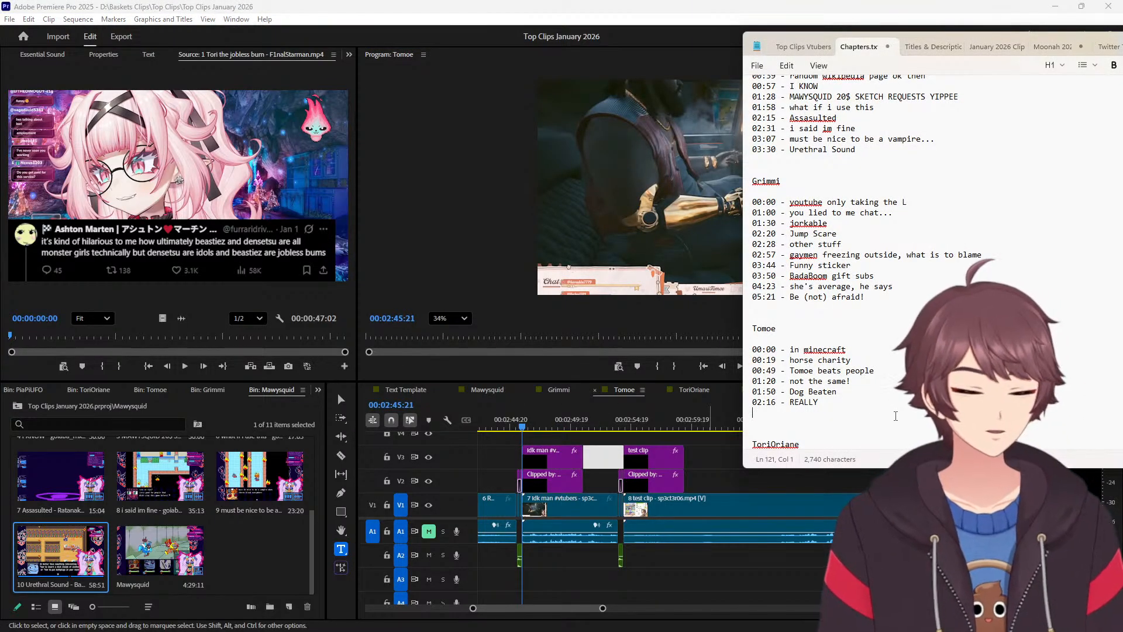
type("02:")
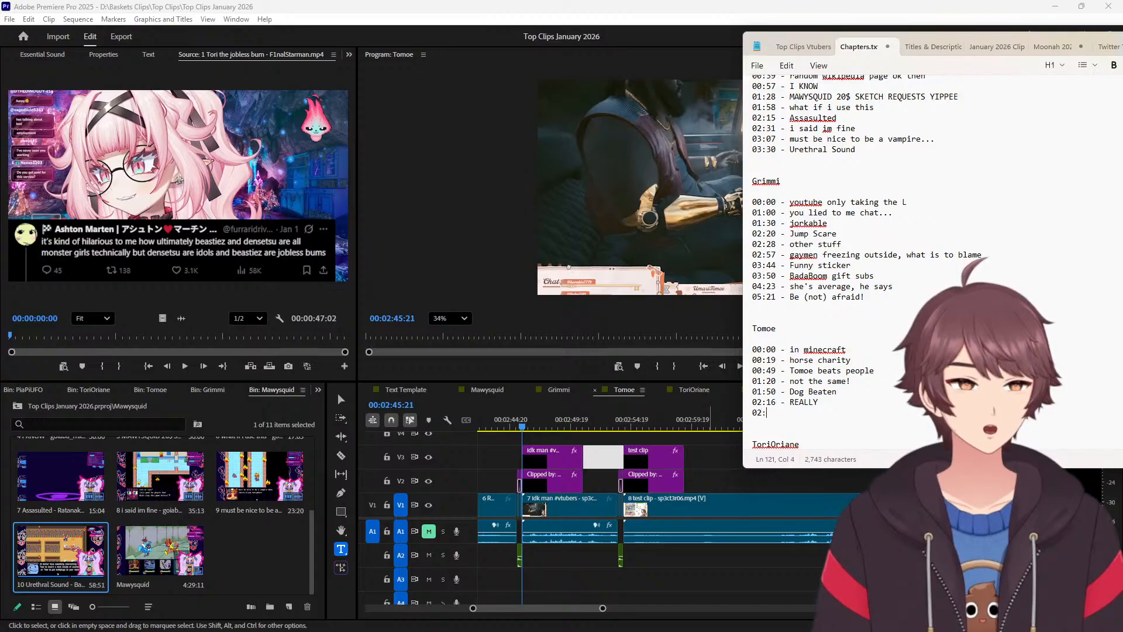
type("45")
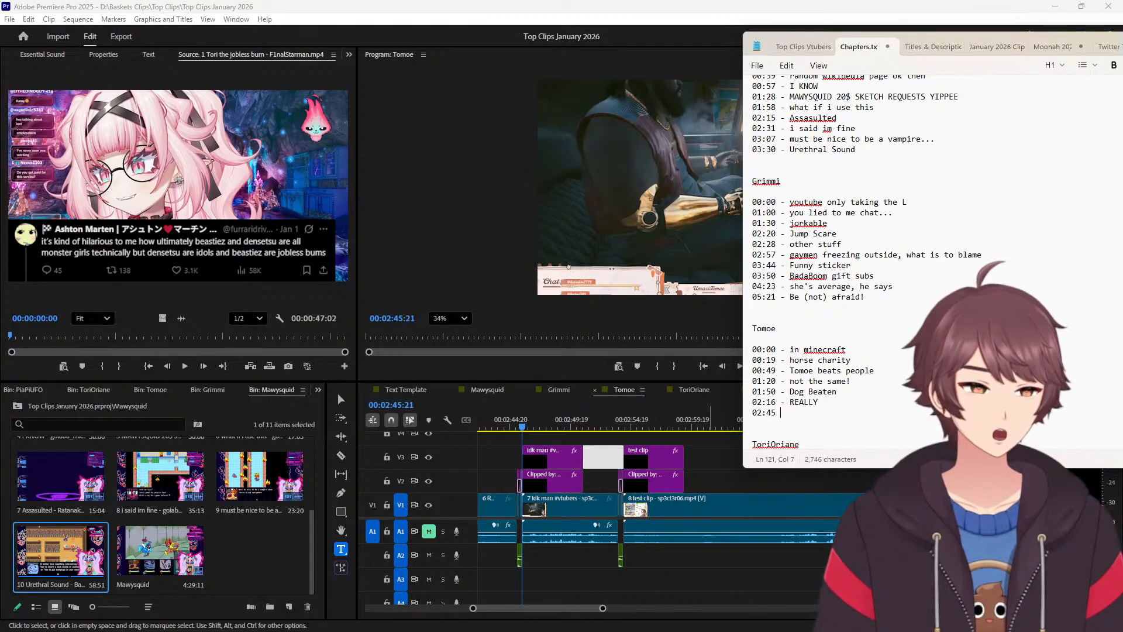
type("4-")
type("idk man #vtubers")
key("Return")
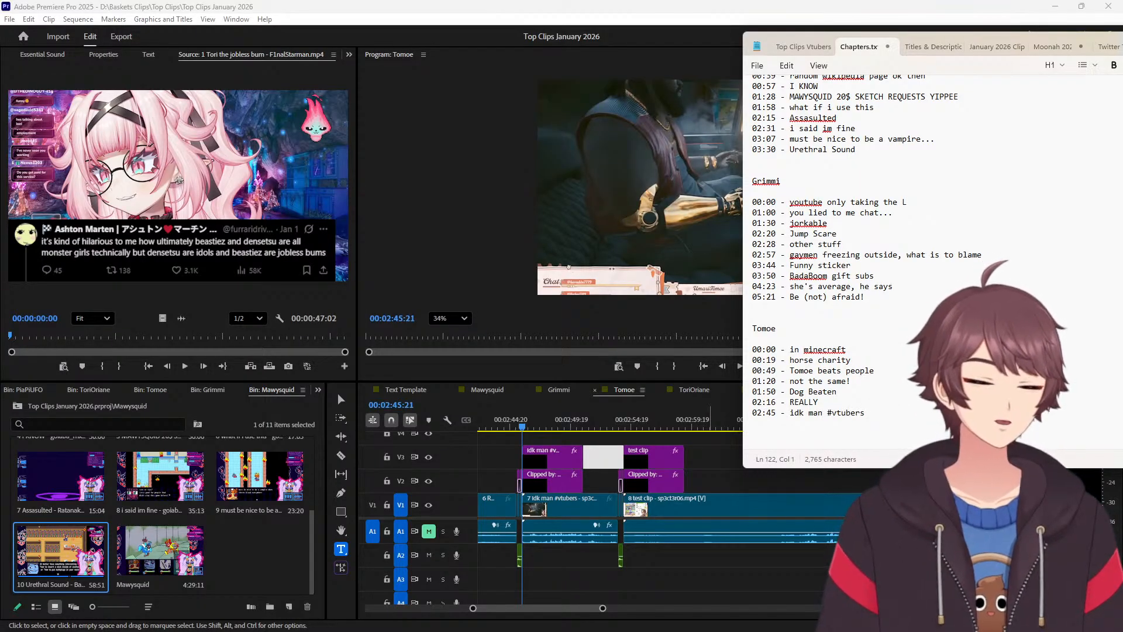
In Premiere Pro, copy the eighth Tomoe clip's title "test clip" and place the playhead at the clip's start.
left_click(658, 427)
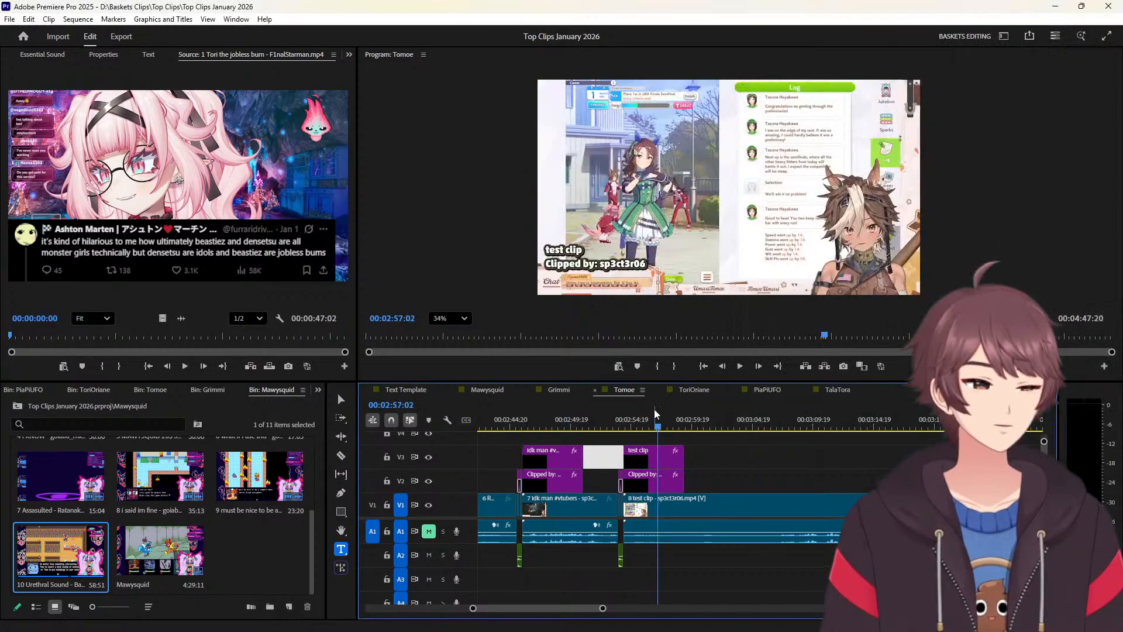
triple_click(558, 252)
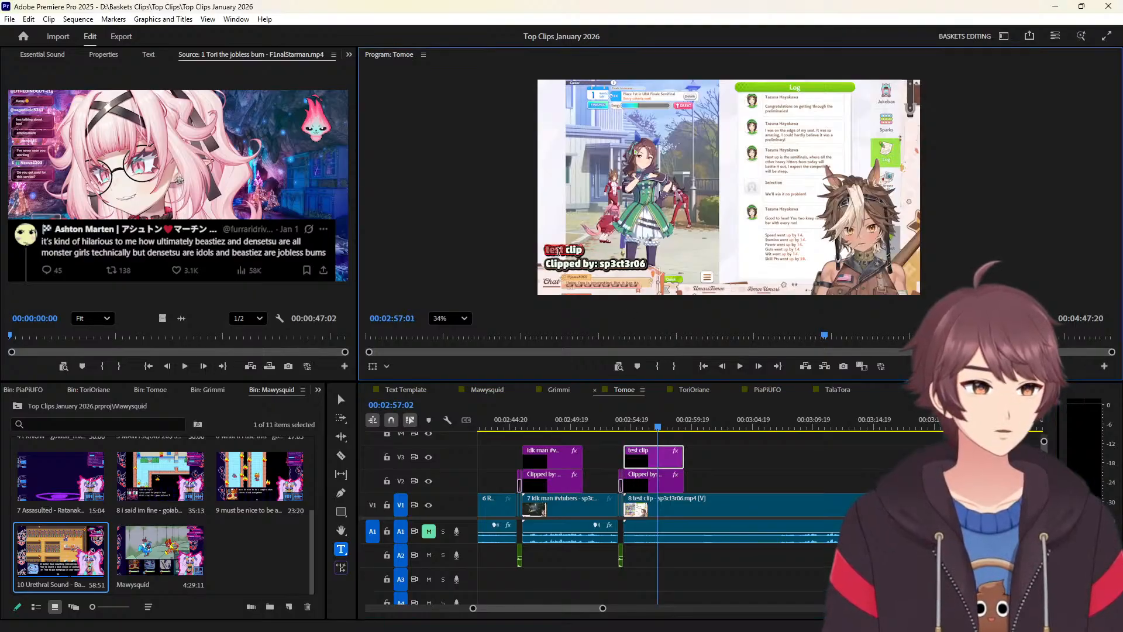
left_click(733, 455)
key("Up")
key("Up")
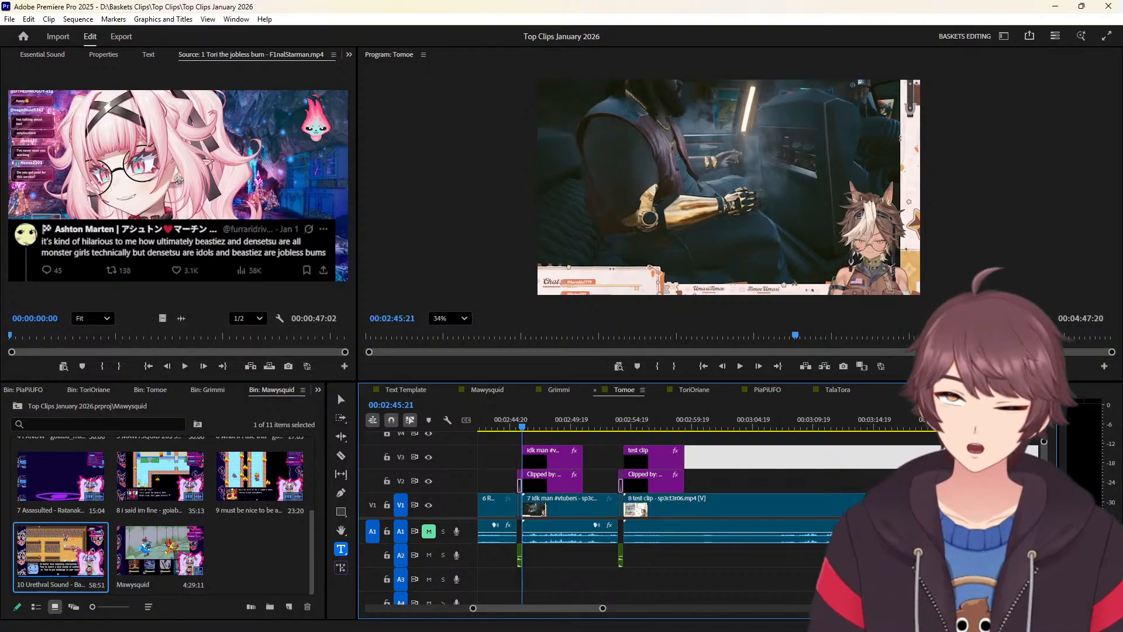
key("alt+Tab")
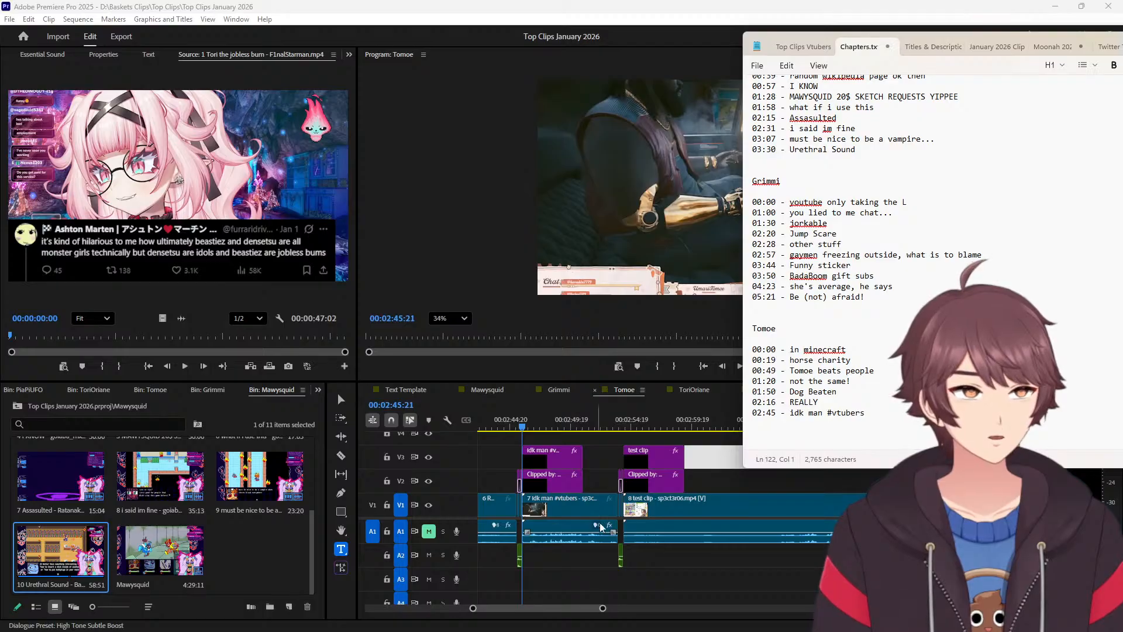
left_click(663, 435)
key("Down")
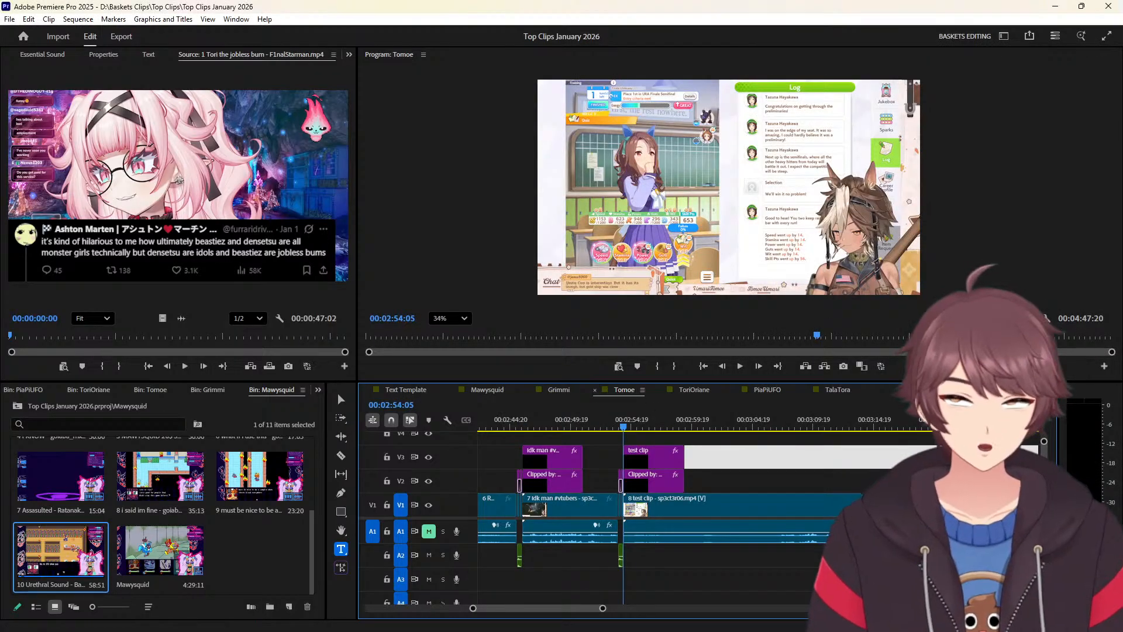
Switch to Notepad and add "02:54 - test clip" as Tomoe's eighth chapter.
key("alt+Tab")
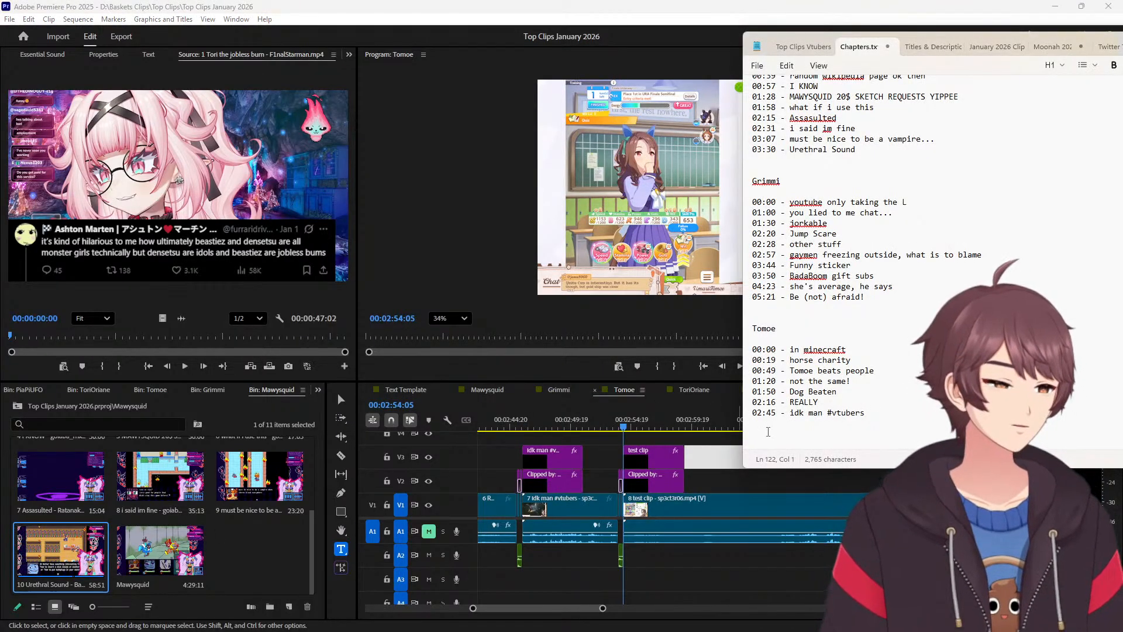
type("02")
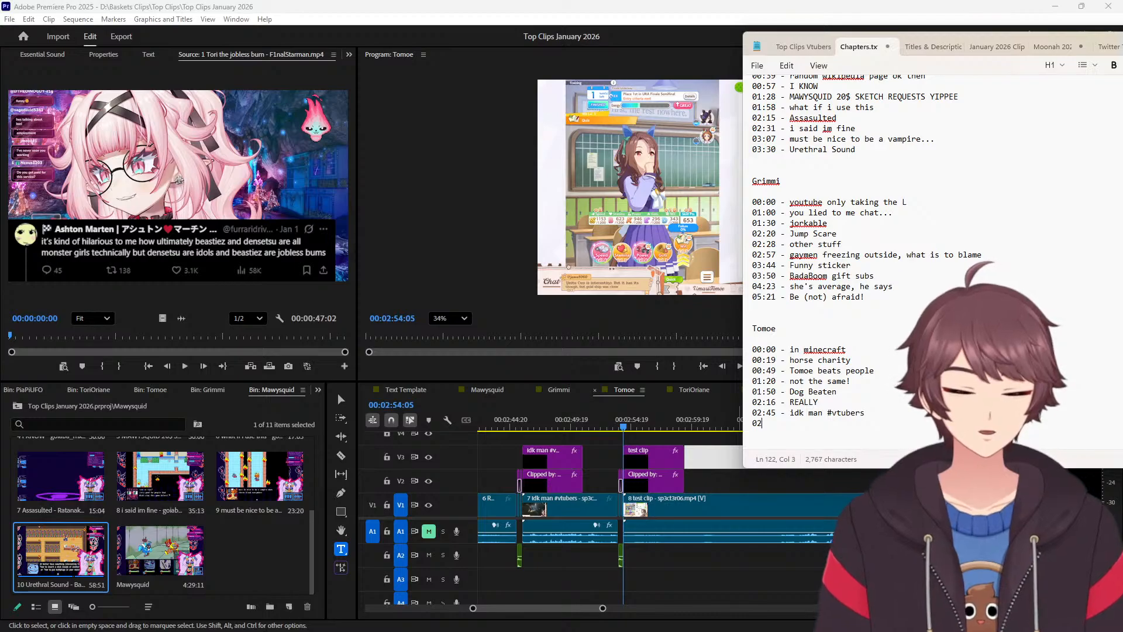
type(":54 - test clip")
In Premiere Pro, copy the title of the ninth Tomoe clip, about a compliment, and place the playhead at the clip's start.
left_click(734, 448)
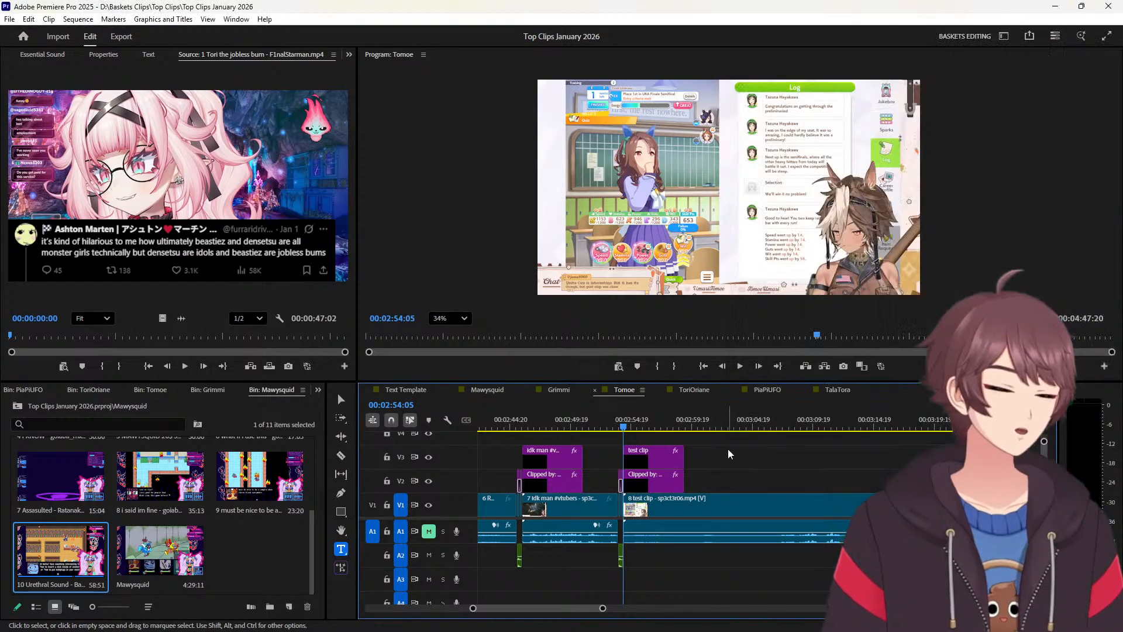
key("Down")
key("Down")
left_click(789, 423)
left_click(621, 250)
key("ctrl+a")
left_click(686, 459)
key("Up")
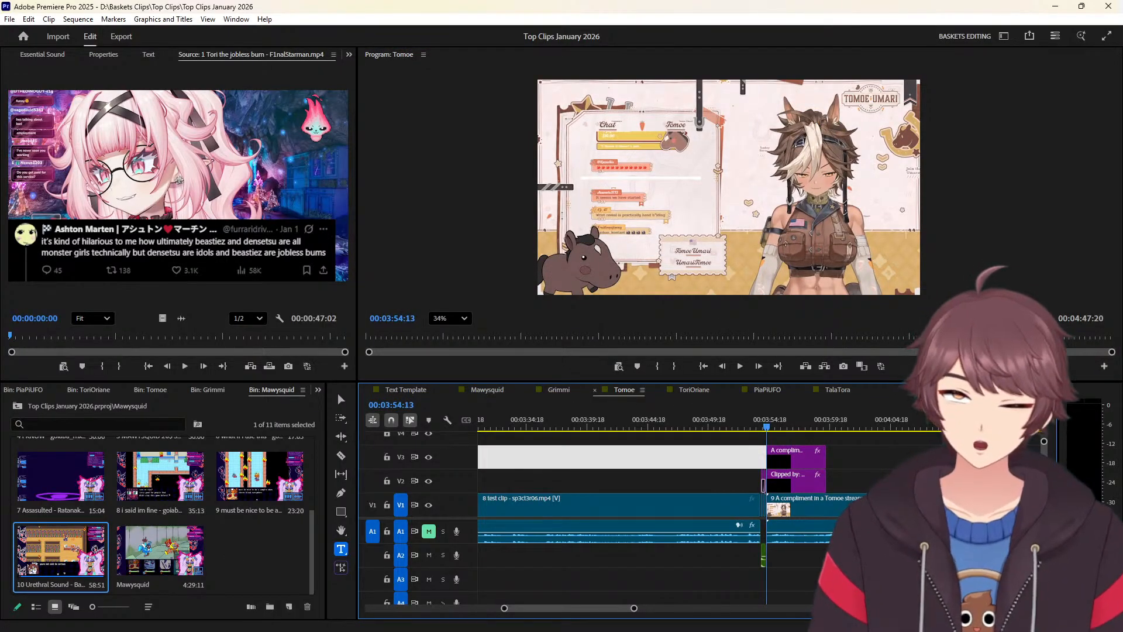
Switch to Notepad and add "03:54 - A compliment in a Tomoe stream, absolutely vile" as Tomoe's ninth chapter, opening a new line below it.
key("alt+Tab")
type("03")
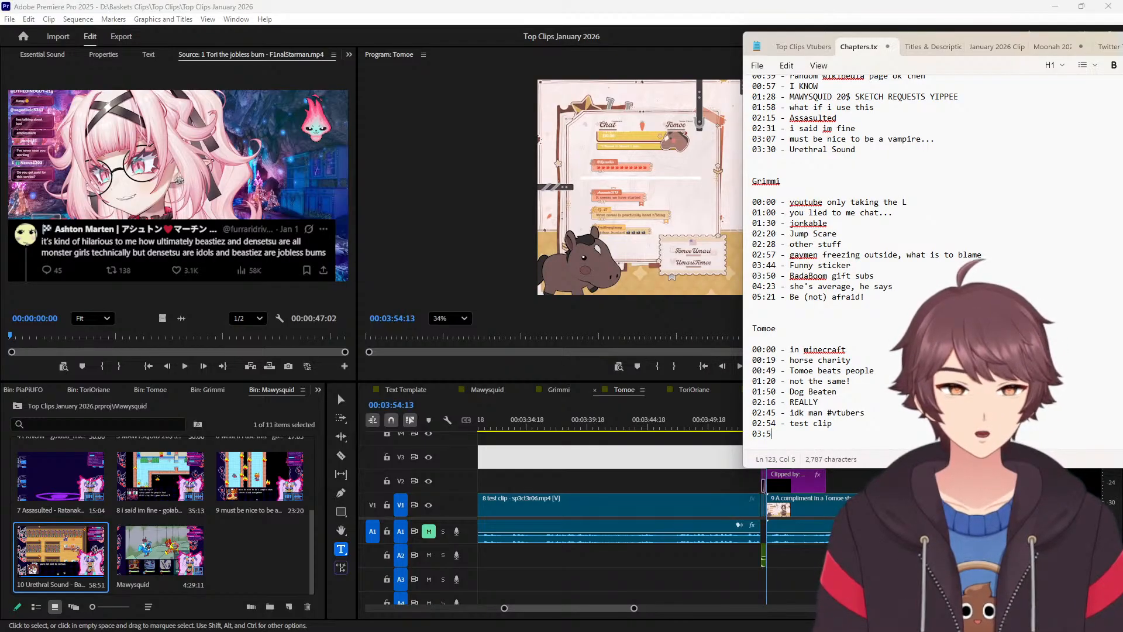
type(":54 -")
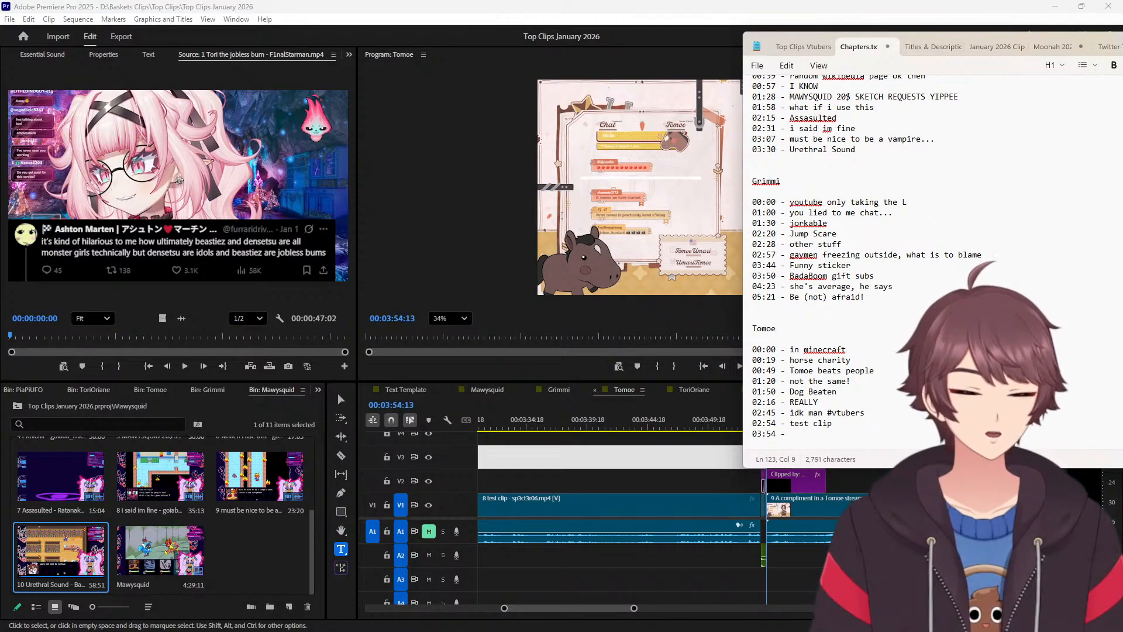
key("ctrl+v")
key("Return")
In Premiere Pro, copy the tenth Tomoe clip's title "arty 15" and place the playhead at the clip's start.
left_click(710, 473)
key("Down")
left_click(789, 427)
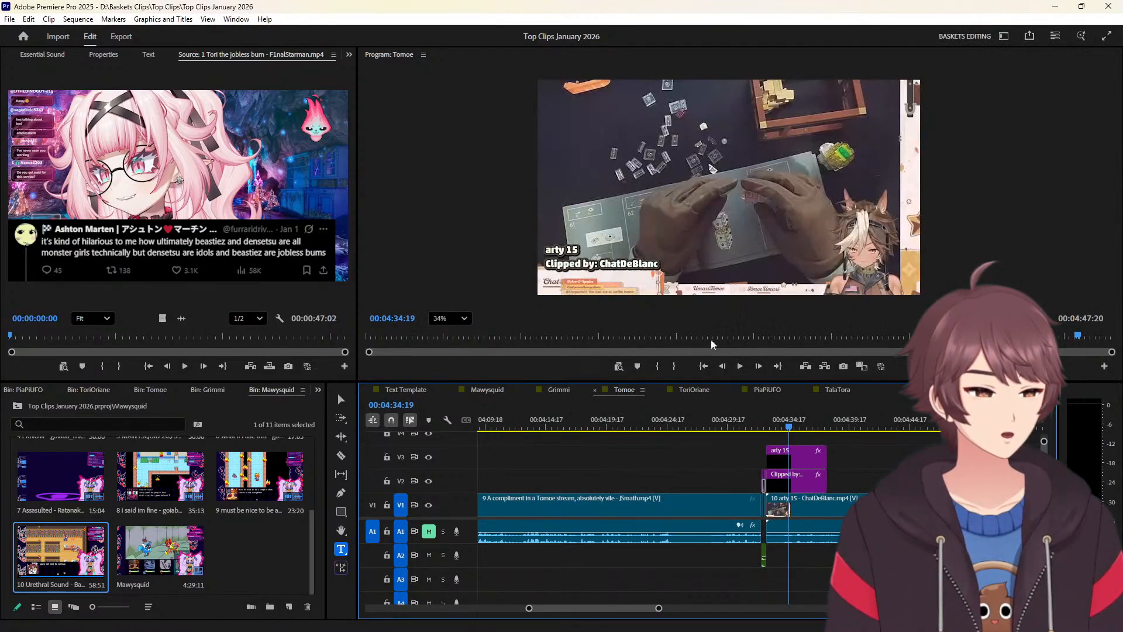
left_click(544, 249)
left_click_drag(545, 249, 561, 247)
triple_click(561, 246)
left_click(847, 469)
key("Up")
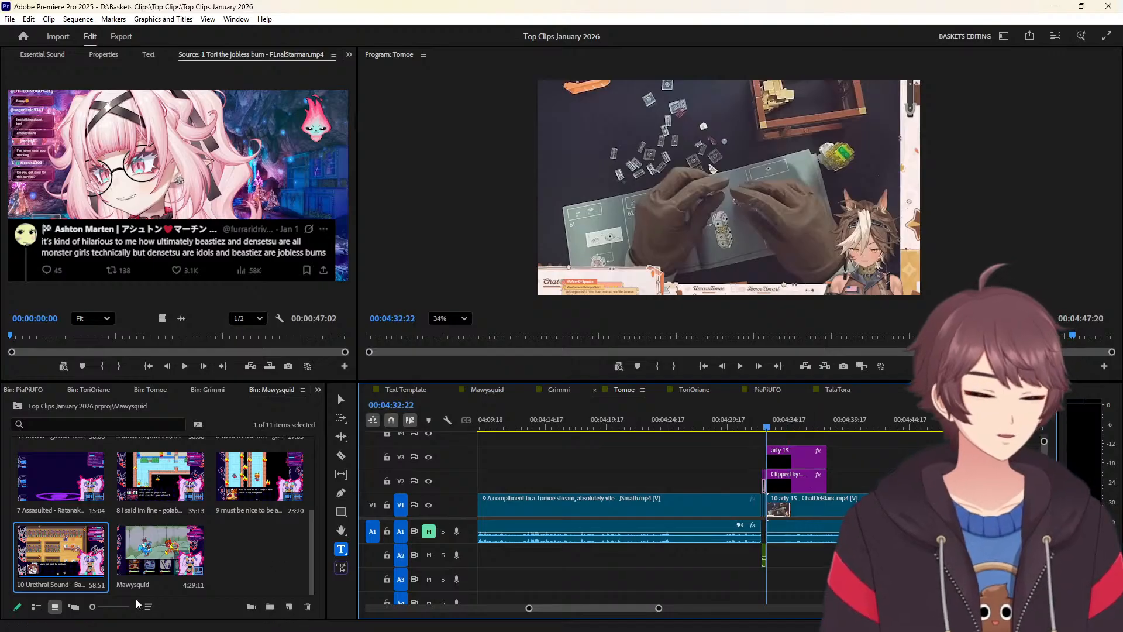
Switch to Notepad and add "04:32 - arty 15" as Tomoe's tenth chapter.
key("alt+Tab")
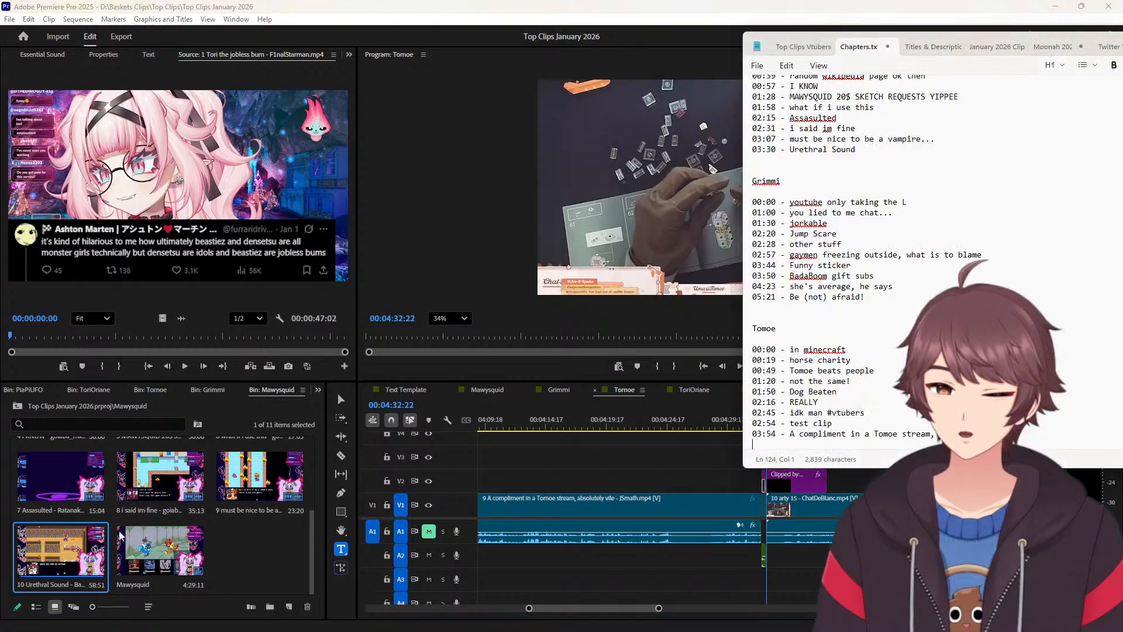
type("0")
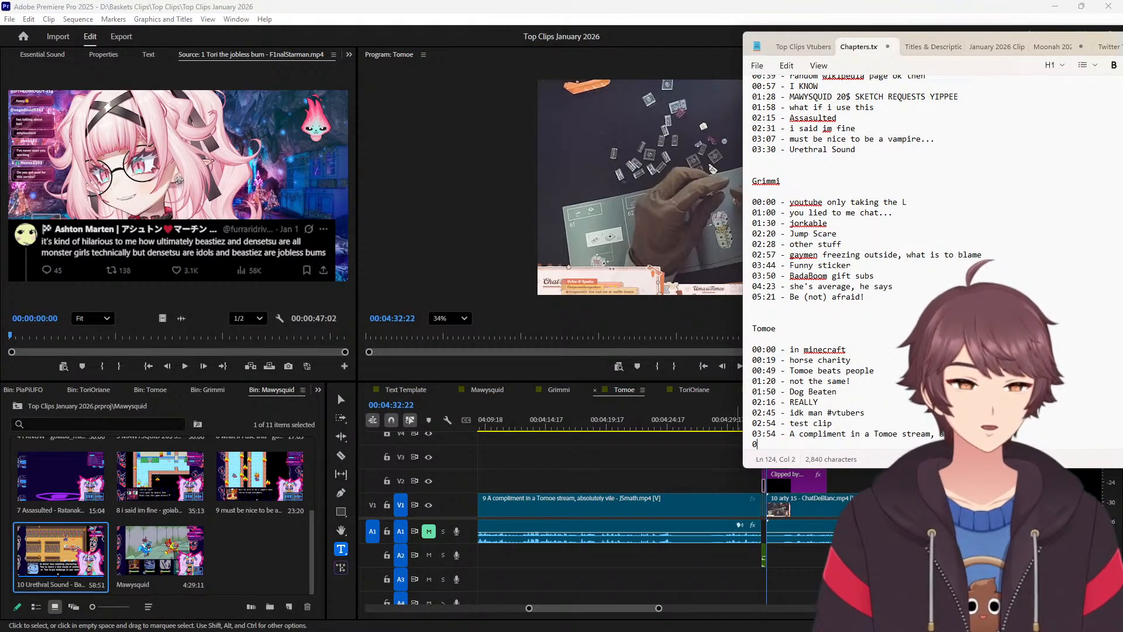
type("4:32 - arty 15")
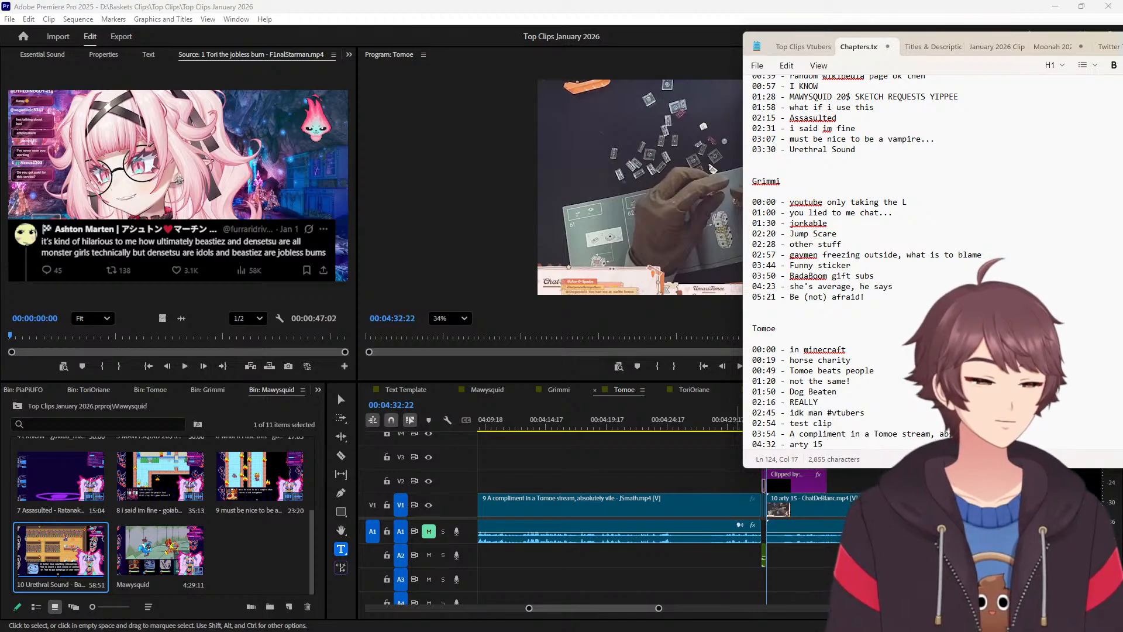
scroll(811, 341, "down", 5)
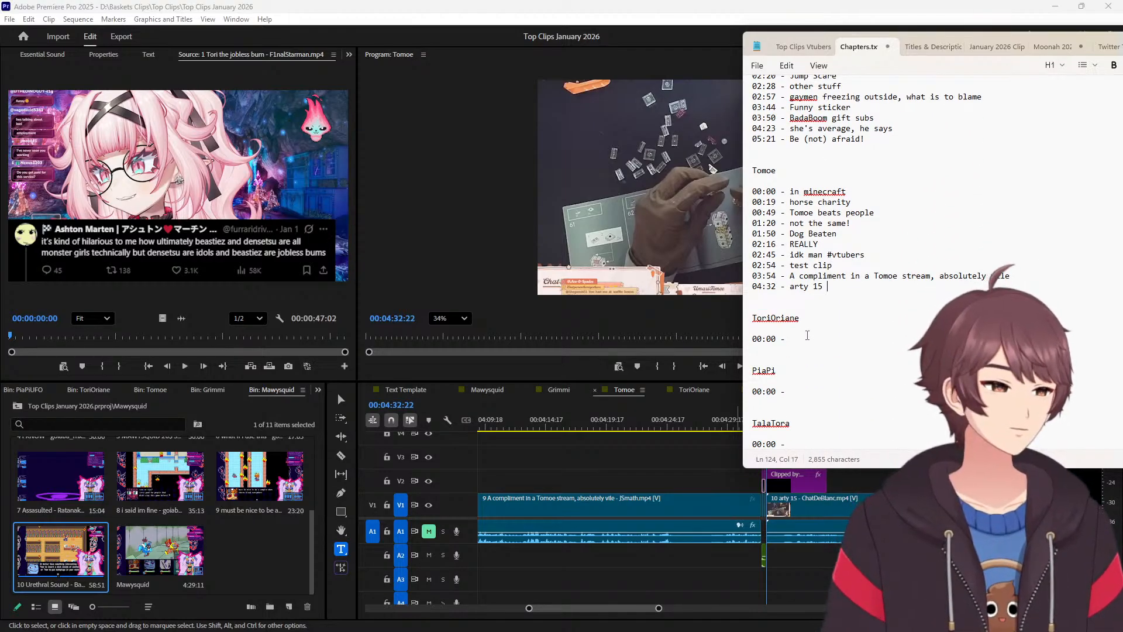
Switch to Premiere Pro, open the ToriOriane sequence and place the playhead over the first clip's title.
left_click(658, 473)
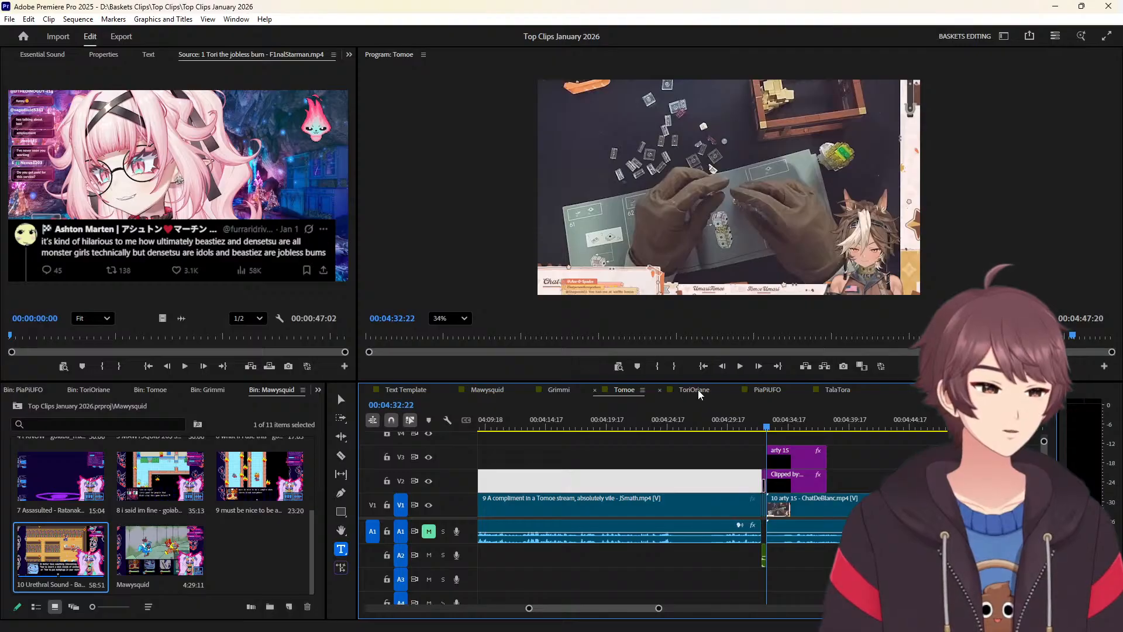
left_click(698, 390)
key("Home")
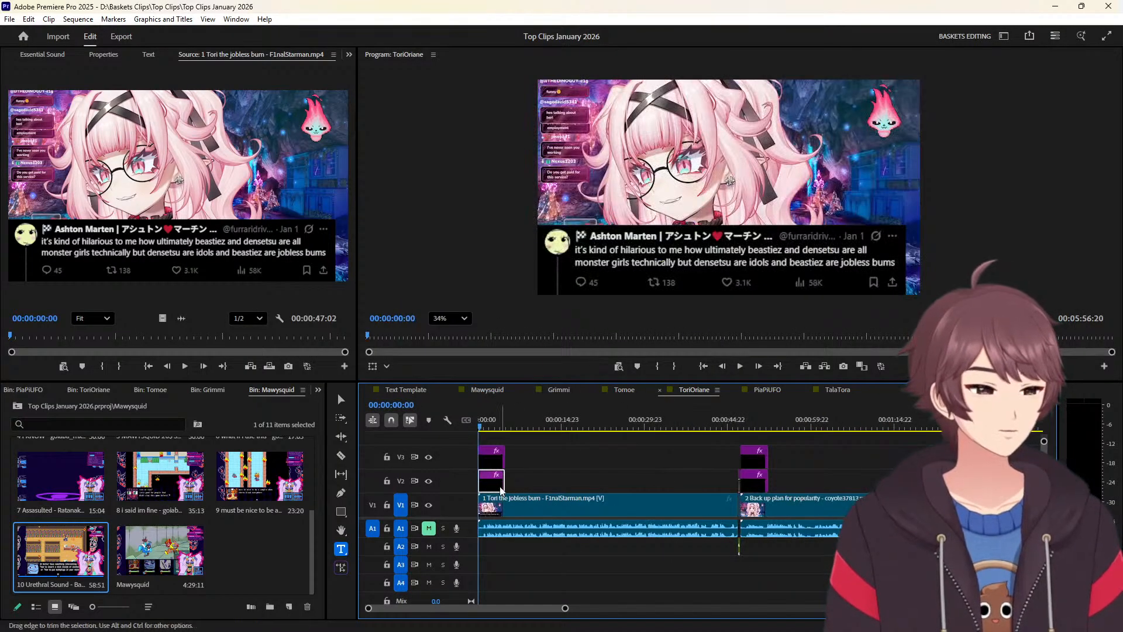
left_click(488, 425)
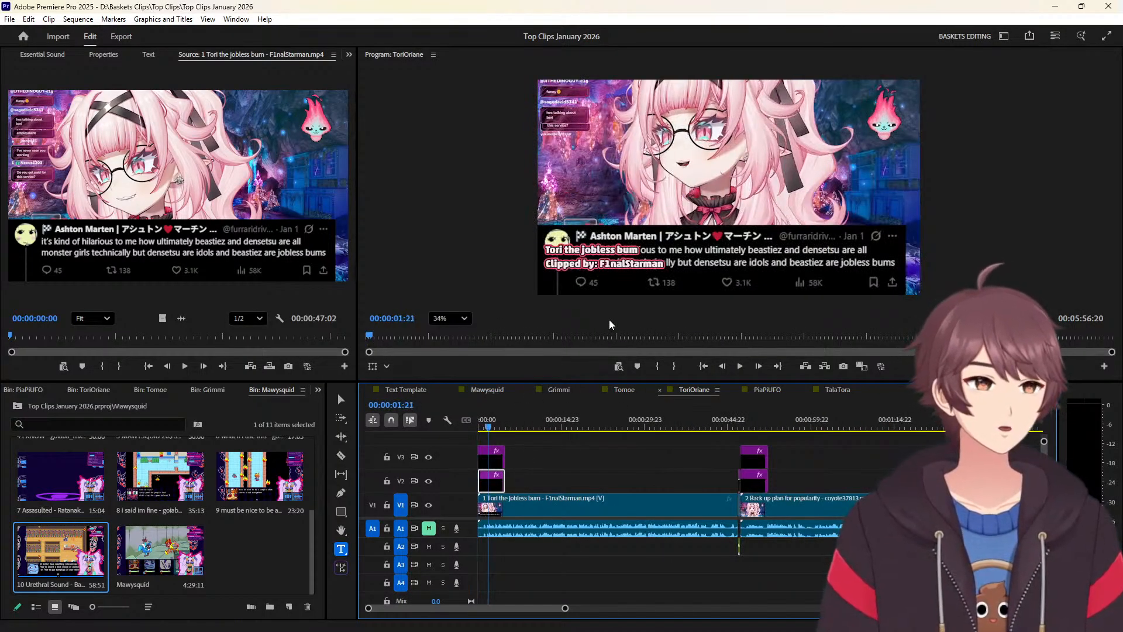
Copy the first ToriOriane clip's title and switch to Notepad to enter "Tori the jobless bum" as ToriOriane's 00:00 chapter.
left_click(591, 250)
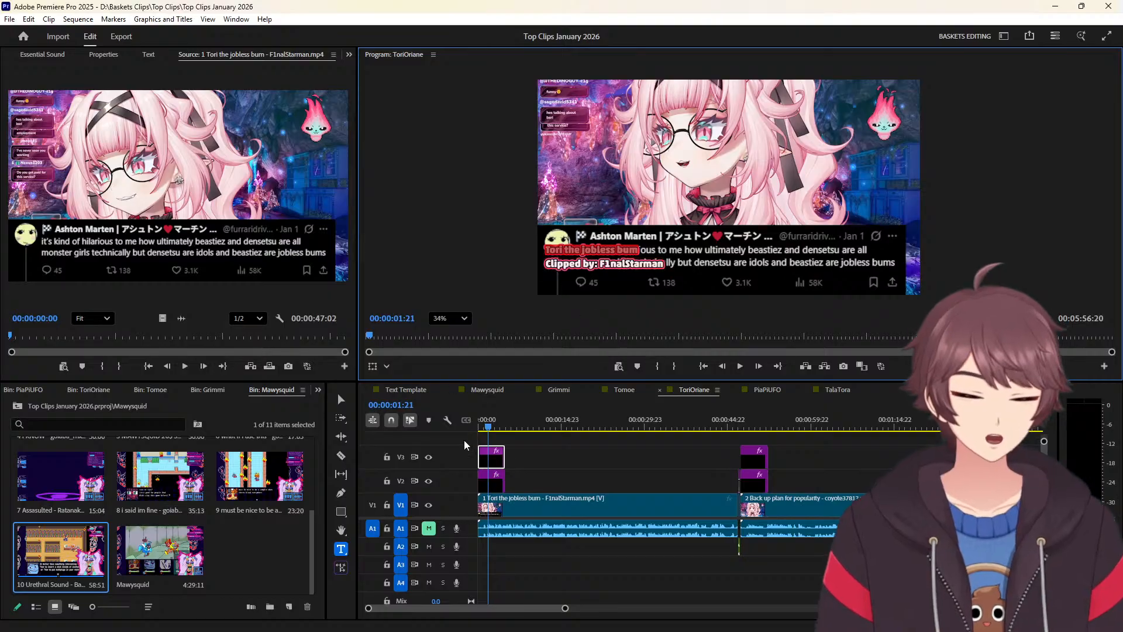
left_click(754, 425)
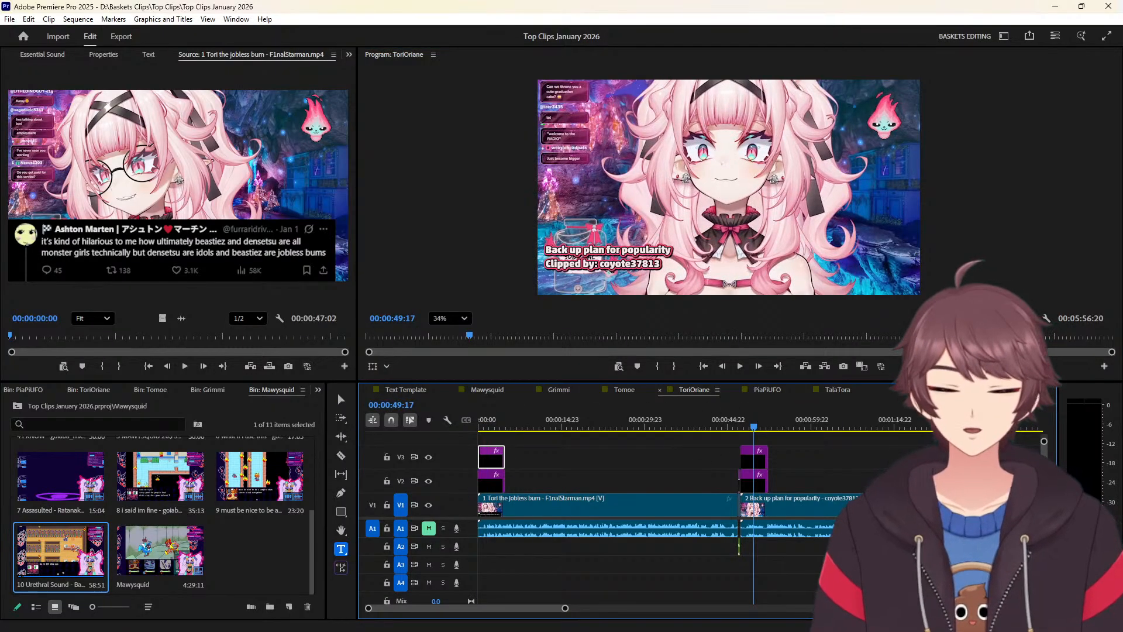
key("alt+Tab")
type("Tori the jobless bum")
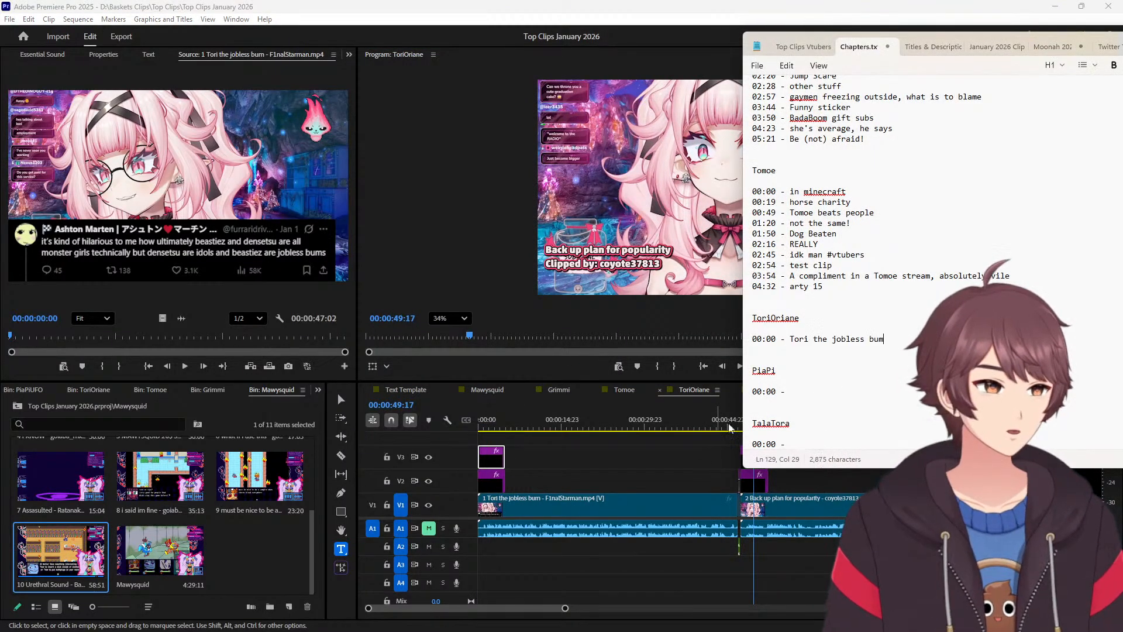
left_click(642, 451)
triple_click(623, 247)
key("ctrl+c")
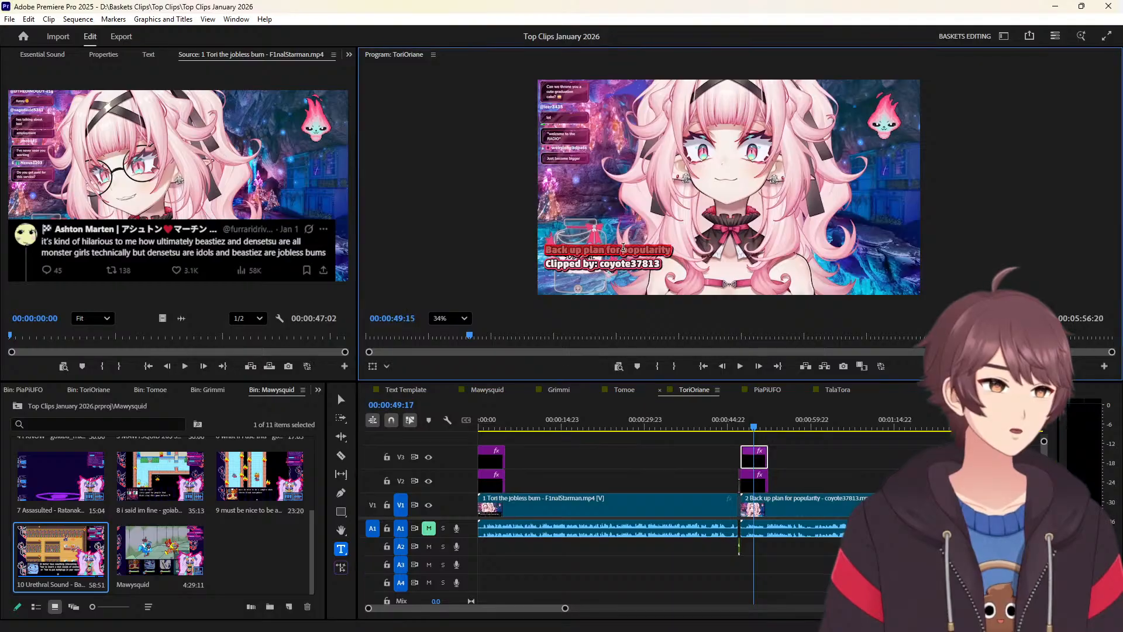
left_click(819, 462)
key("Up")
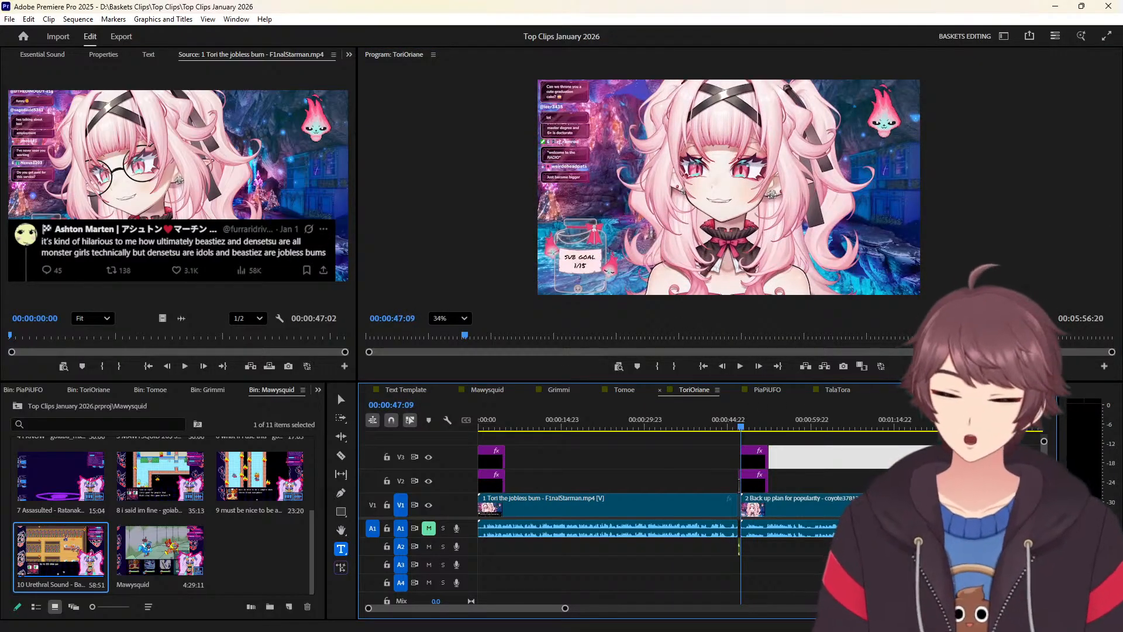
Switch to Notepad and add "00:47 - Back up plan for popularity" as ToriOriane's second chapter, opening a new line below it.
key("alt+Tab")
key("Return")
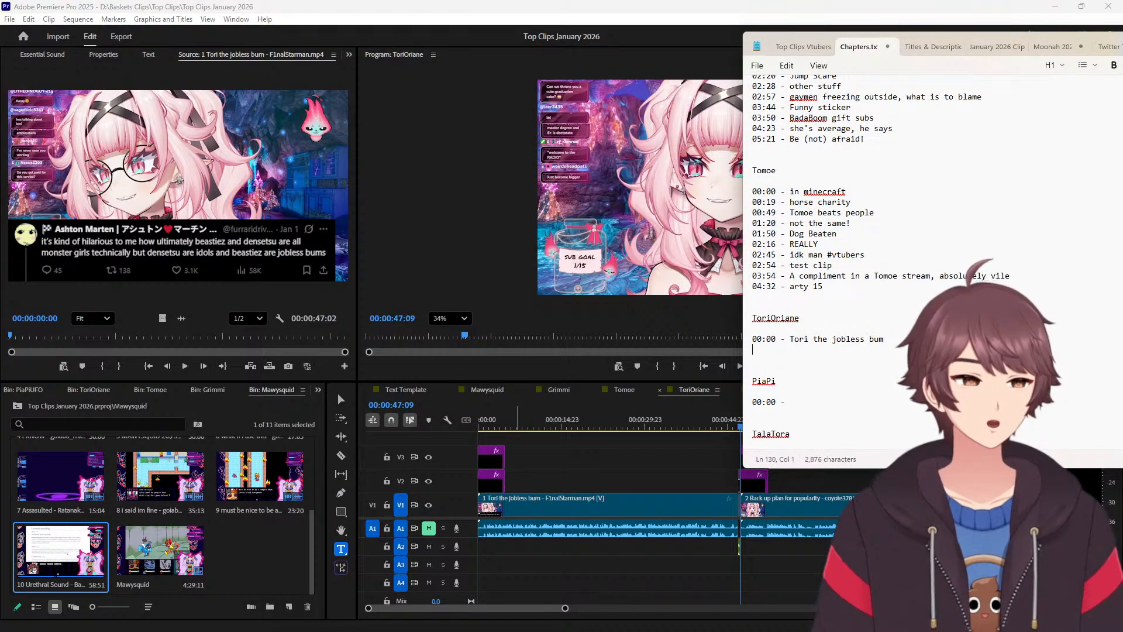
type("0047")
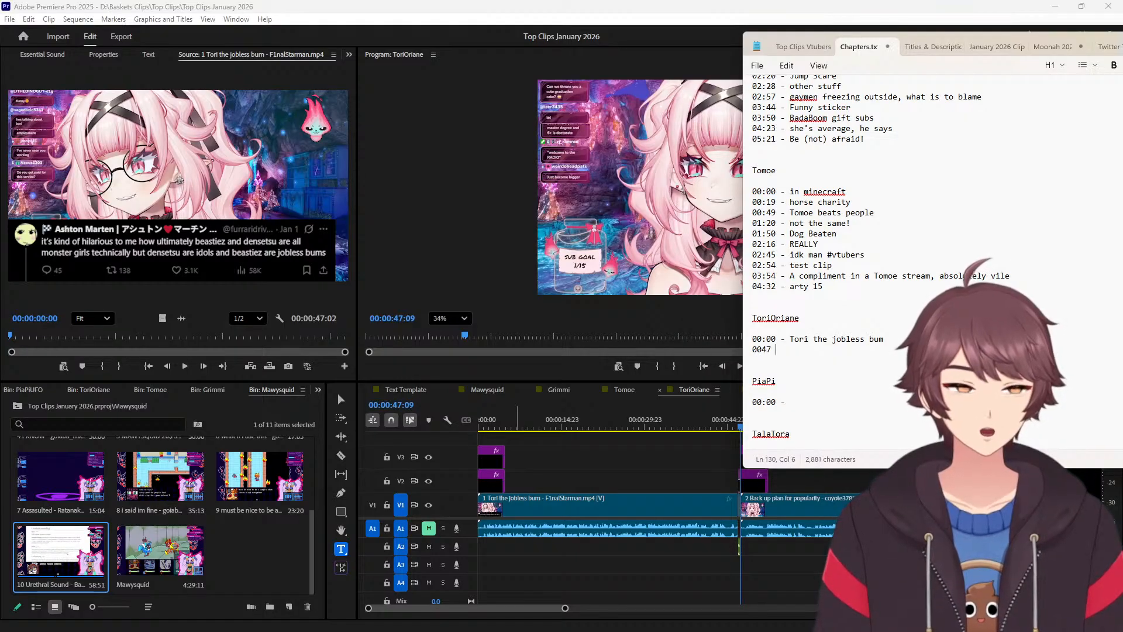
key("BackSpace")
type(":")
key("BackSpace")
type("47 -")
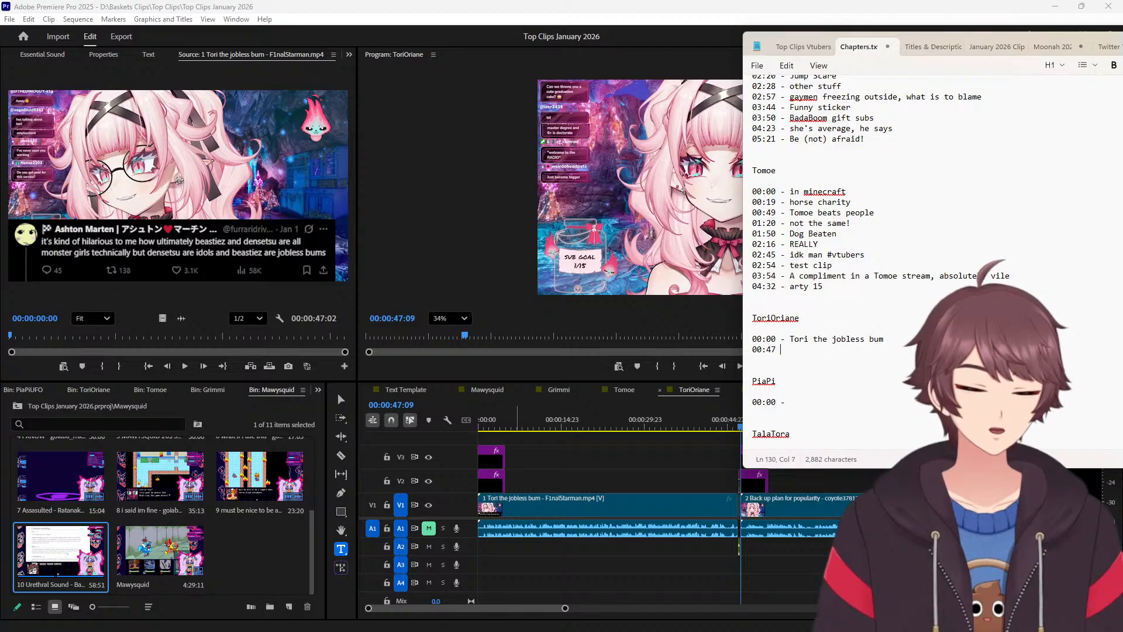
key("ctrl+v")
key("Return")
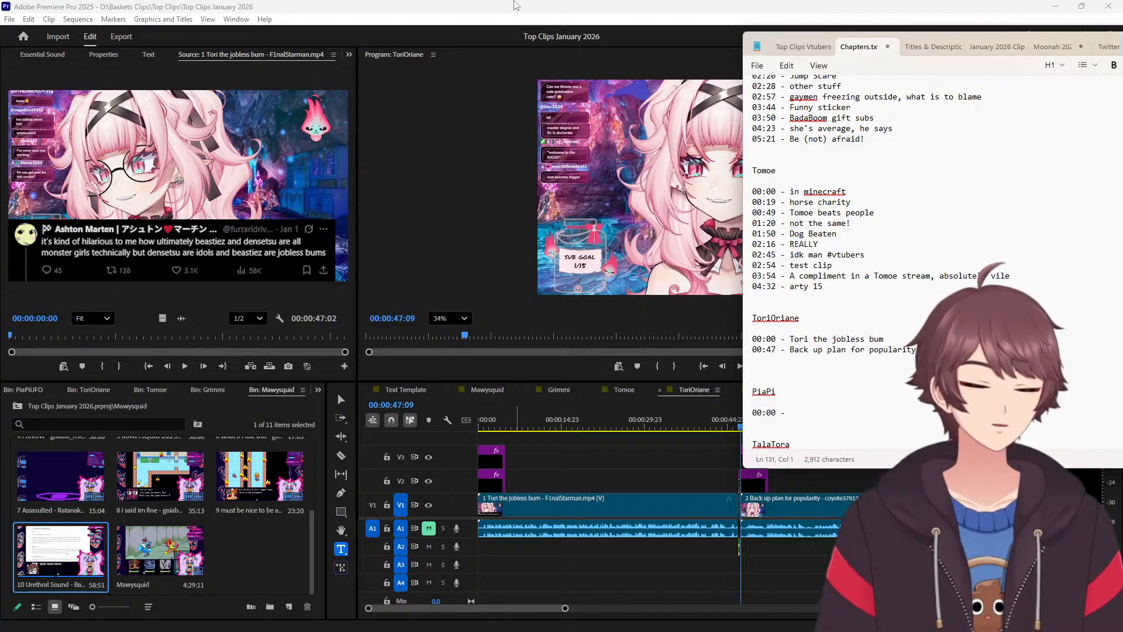
In Premiere Pro, copy the third ToriOriane clip's title "Yani's coming for Wisp" and place the playhead at the clip's start.
scroll(609, 495, "down", 3)
scroll(609, 495, "down", 6)
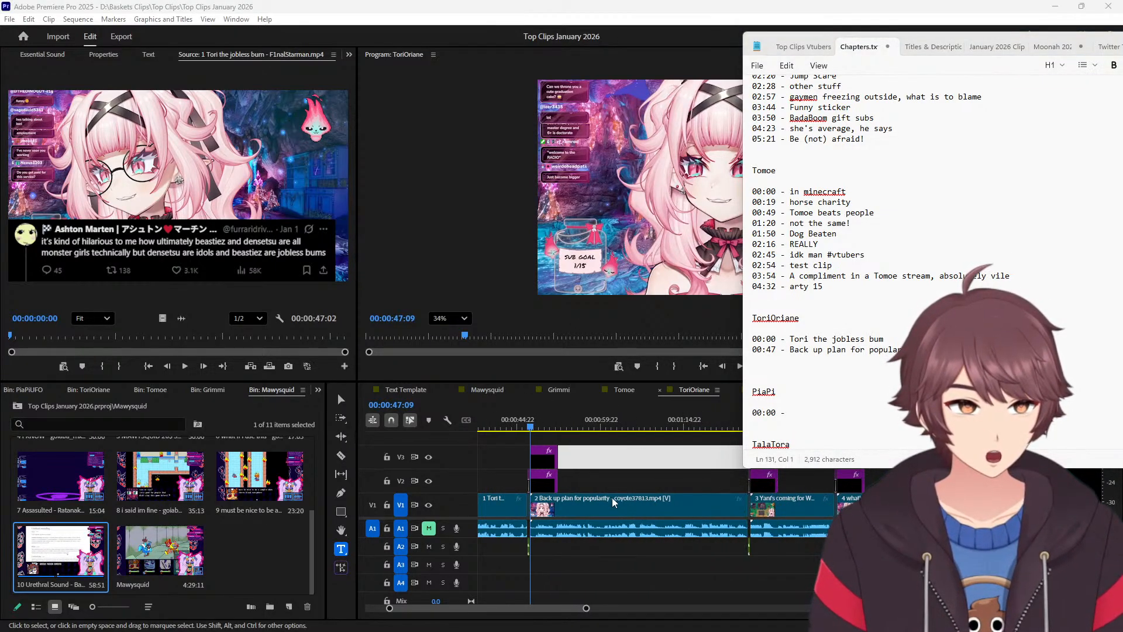
left_click(660, 427)
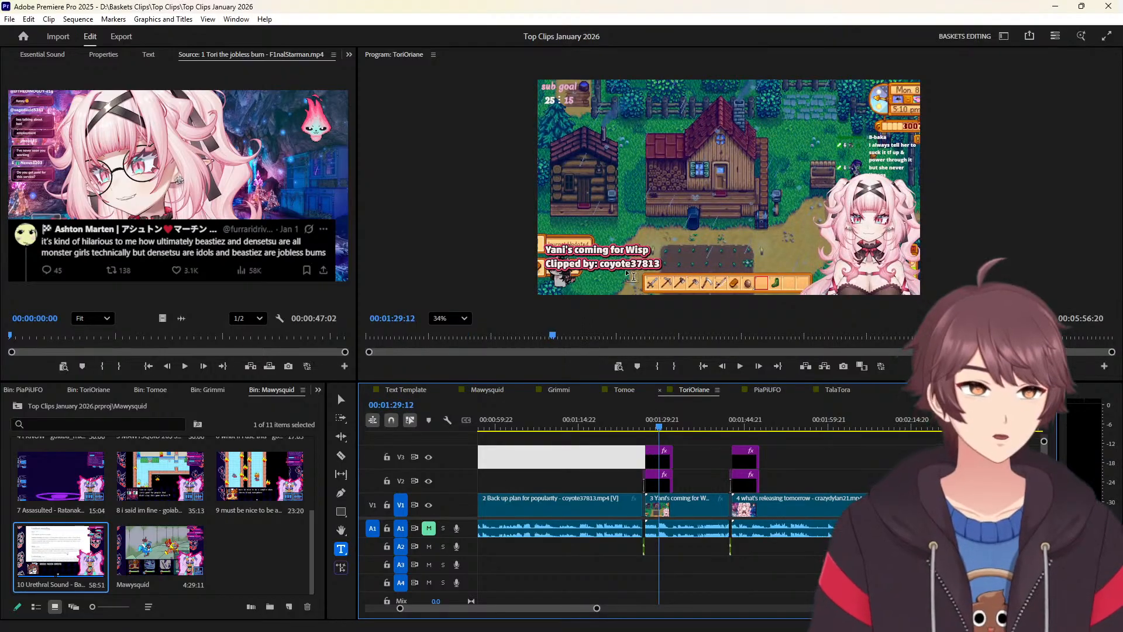
triple_click(620, 251)
left_click(590, 487)
key("Up")
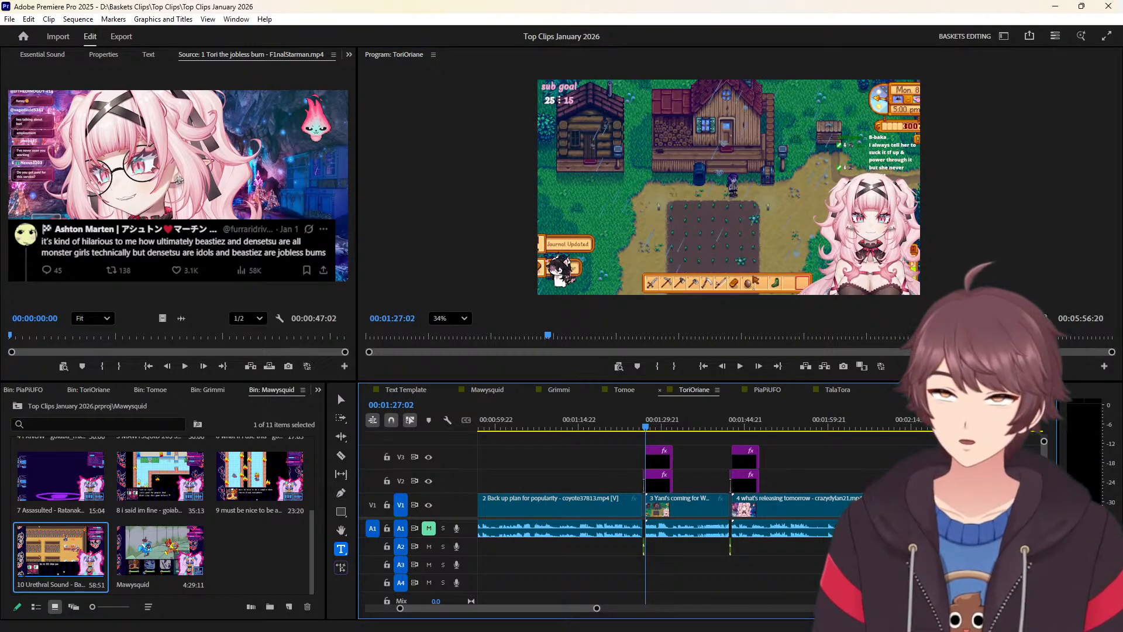
Switch to Notepad and add "01:27 - Yani's coming for Wisp" as ToriOriane's third chapter, opening a new line below it.
key("alt+Tab")
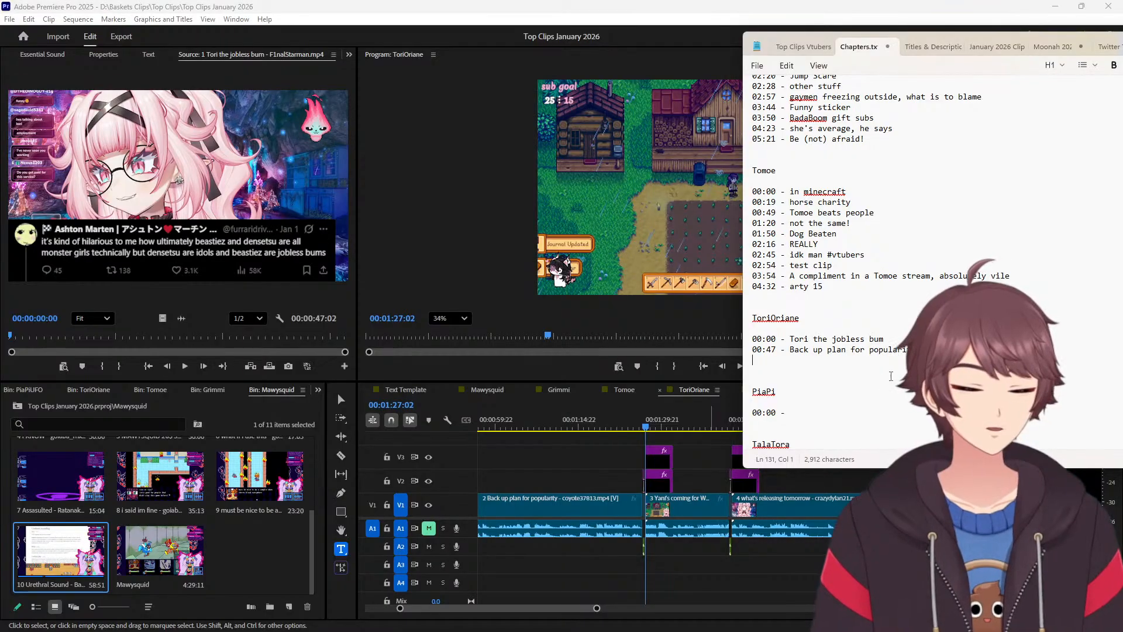
type("00")
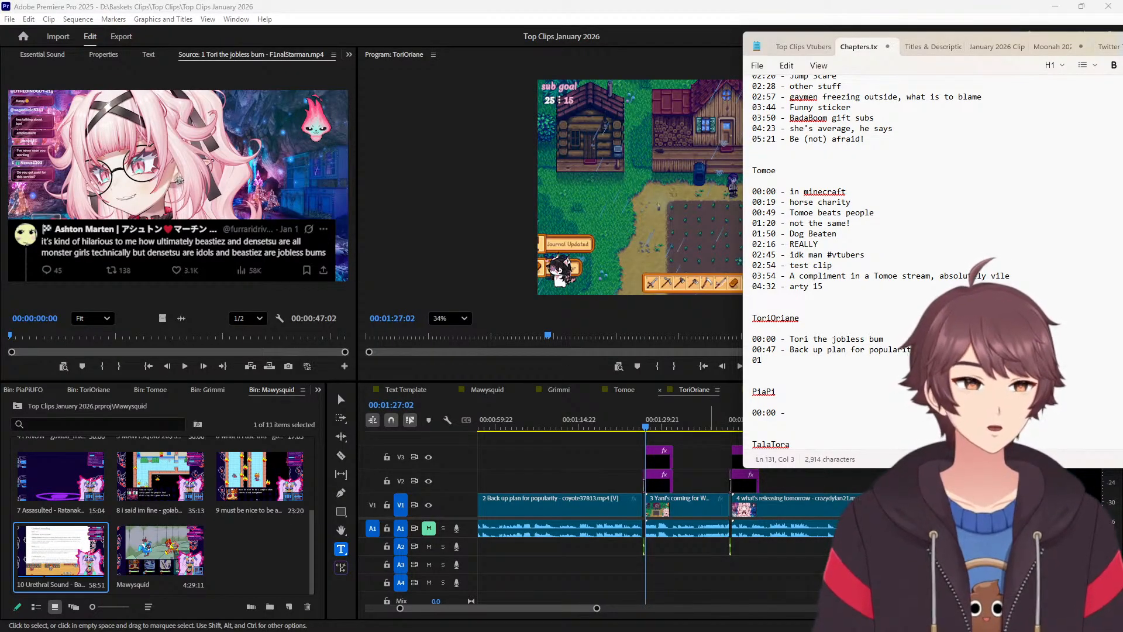
type(":27")
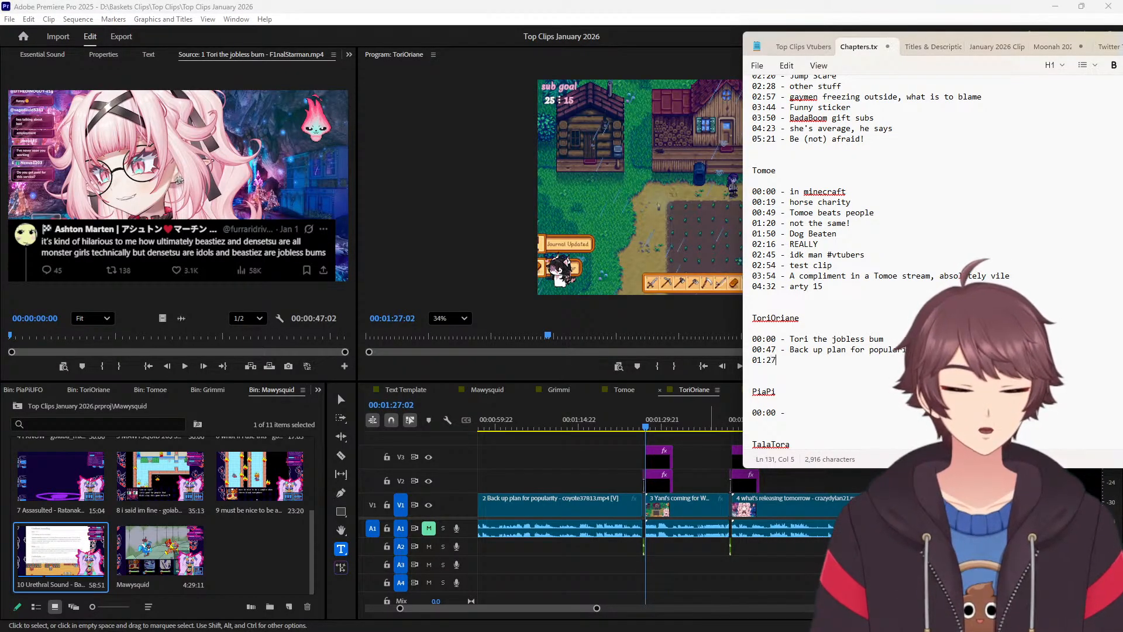
type(" - Yani's coming for Wisp")
key("Return")
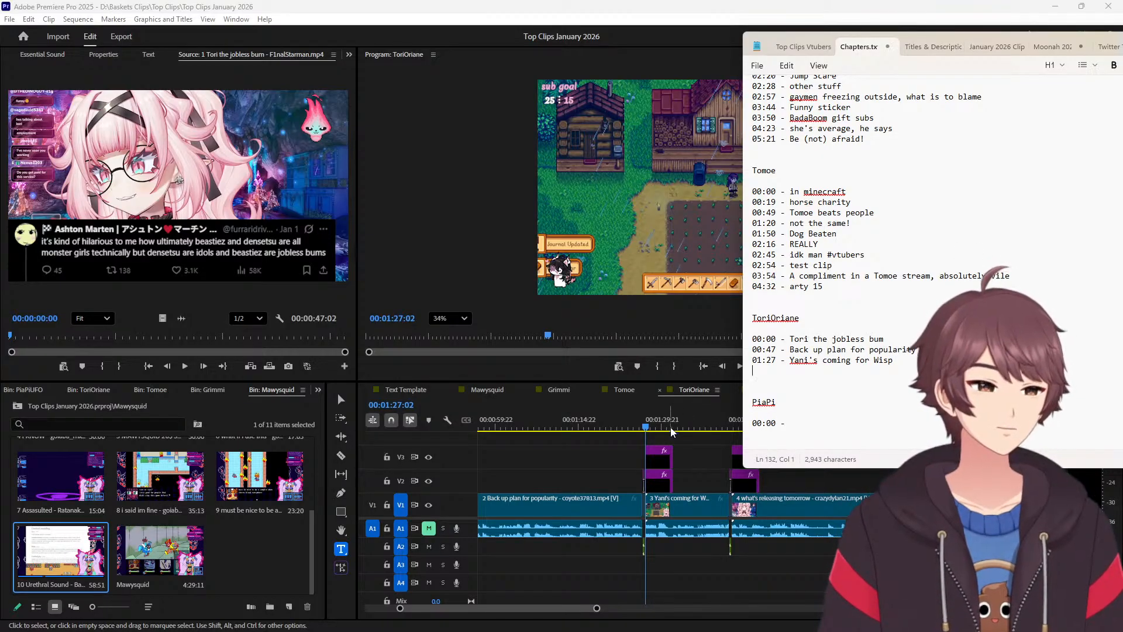
In Premiere Pro, copy the fourth ToriOriane clip's title "what's releasing tomorrow" and place the playhead at the clip's start.
scroll(679, 431, "right", 2)
left_click(638, 431)
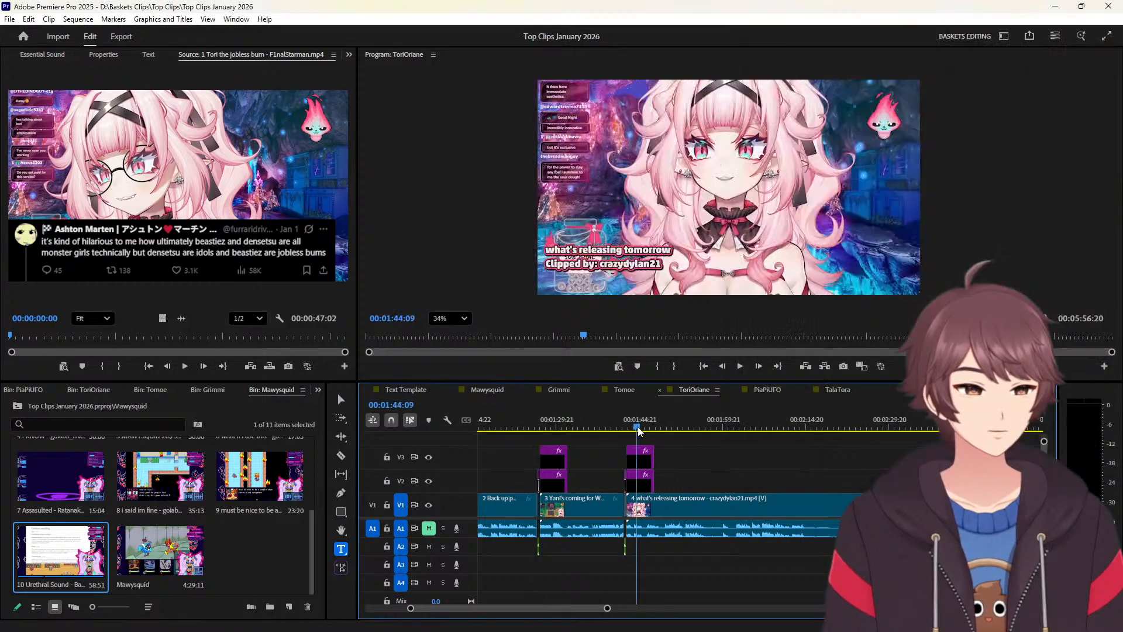
triple_click(606, 253)
key("ctrl+c")
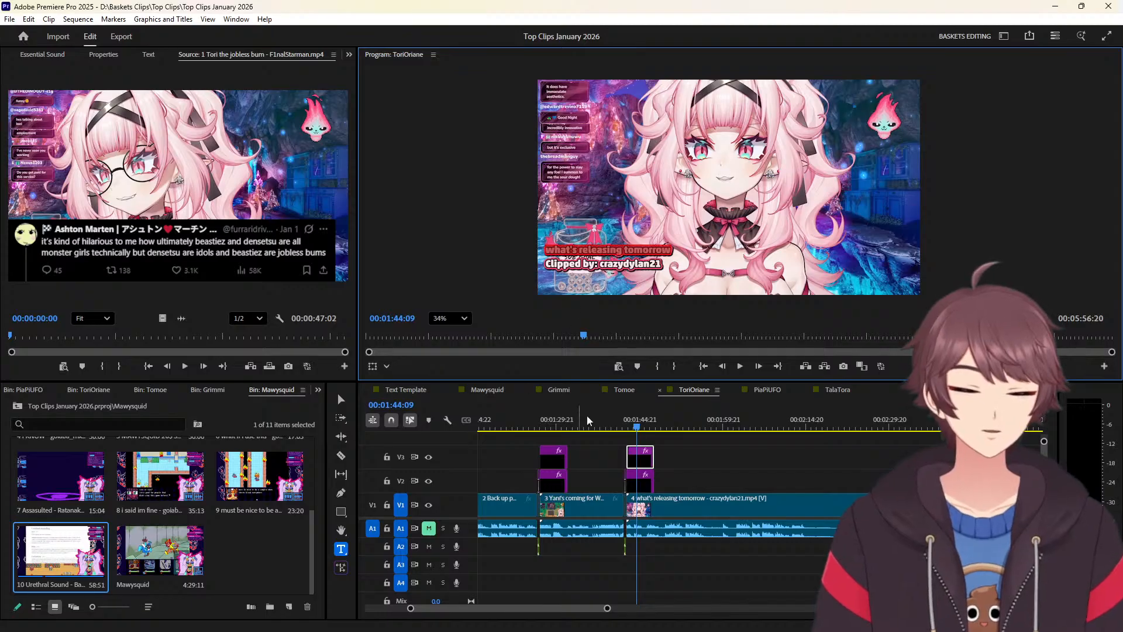
left_click(725, 489)
key("Up")
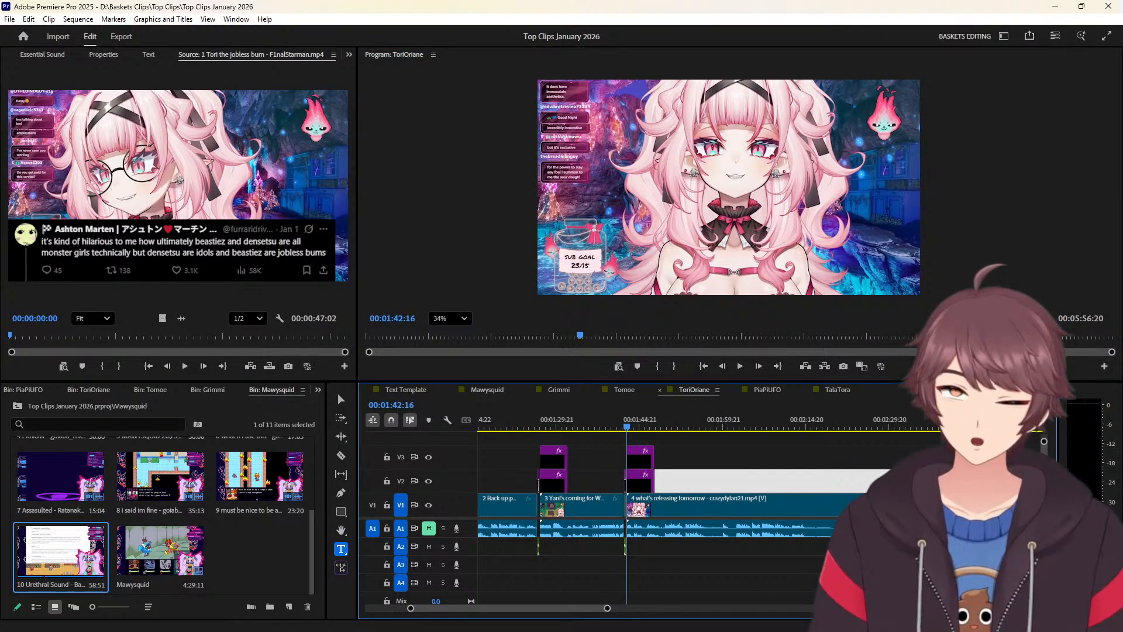
Switch to Notepad and add "01:42 - what's releasing tomorrow" as ToriOriane's fourth chapter, opening a new line below it.
key("alt+Tab")
type("01:4")
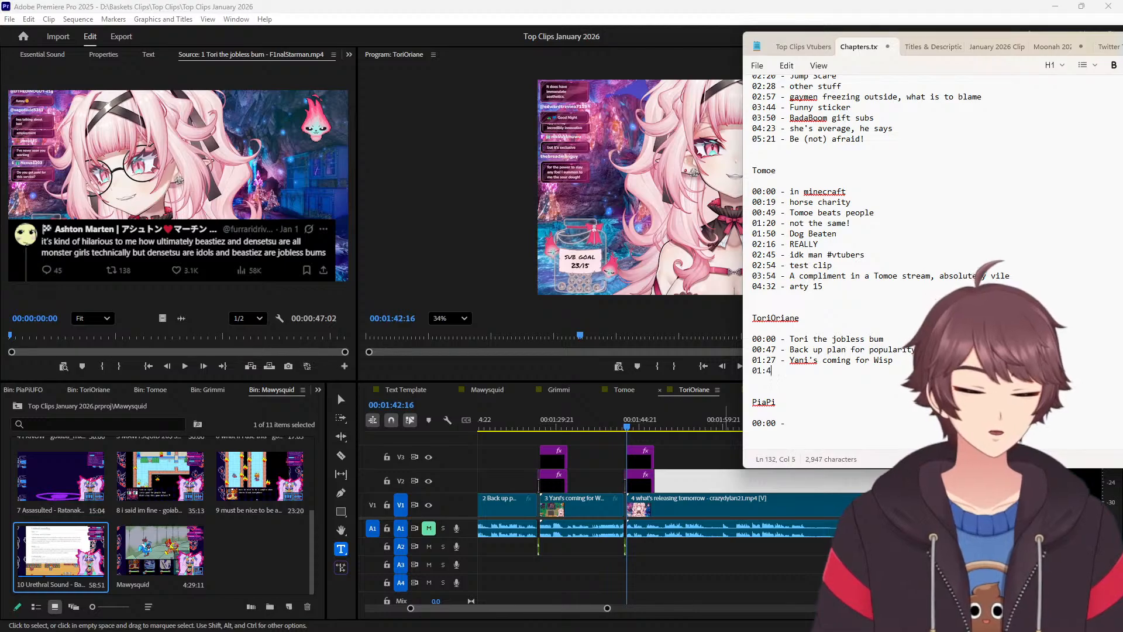
type("2 -")
key("ctrl+v")
key("Return")
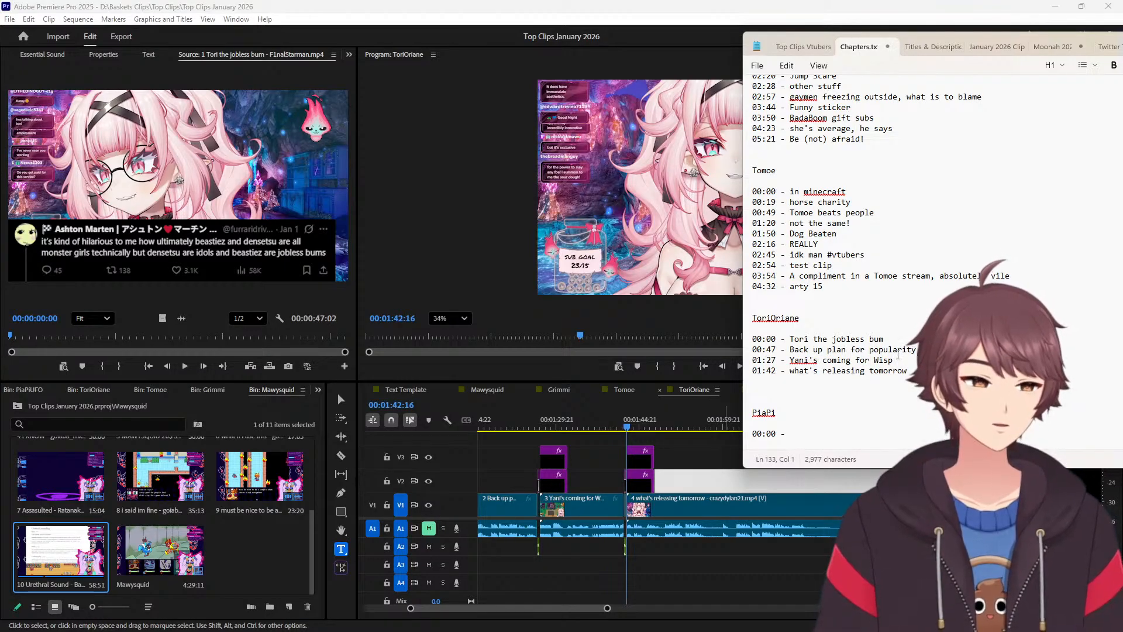
In Premiere Pro, copy the fifth ToriOriane title "Another day, another dime to pay off the debut" and place the playhead at the clip's start.
scroll(629, 468, "down", 3)
scroll(628, 465, "down", 4)
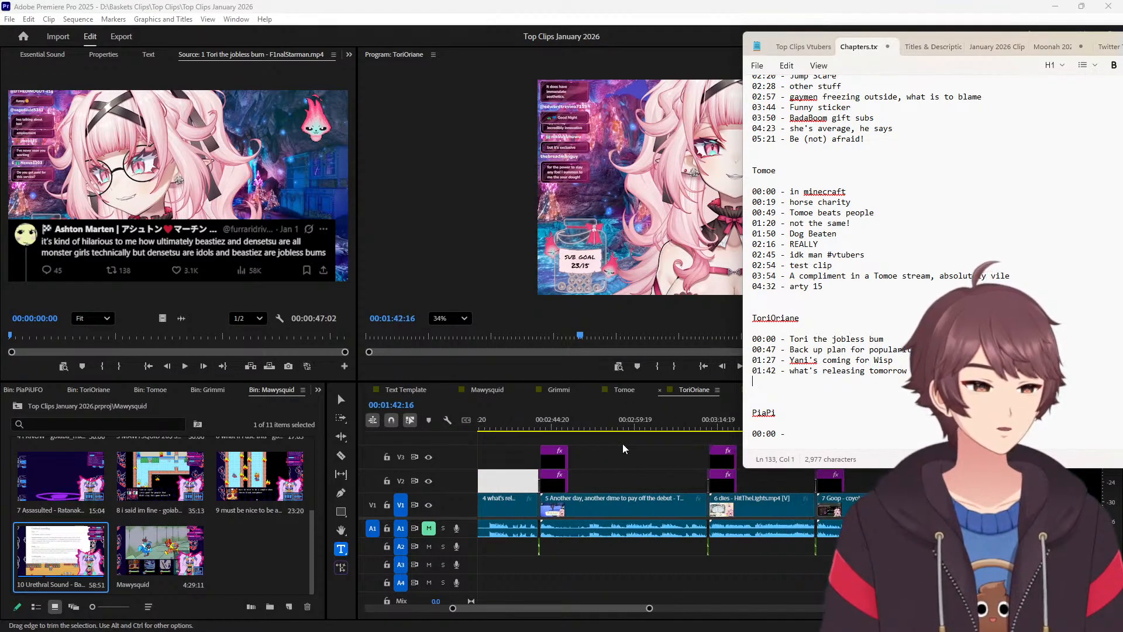
left_click(557, 422)
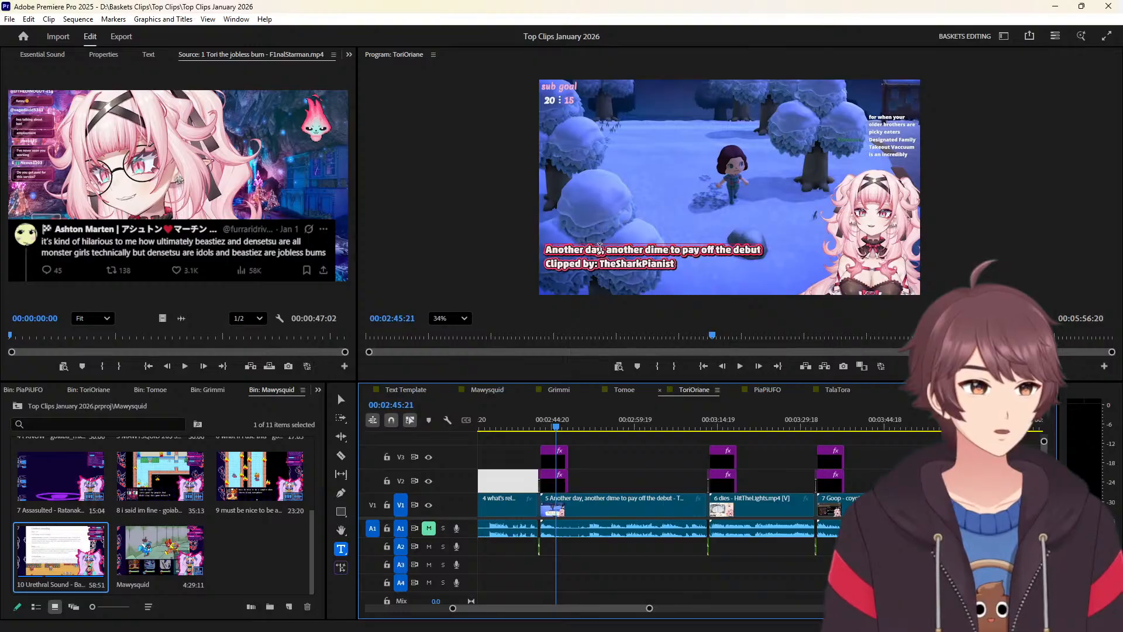
triple_click(599, 251)
key("ctrl+c")
left_click(643, 457)
key("Up")
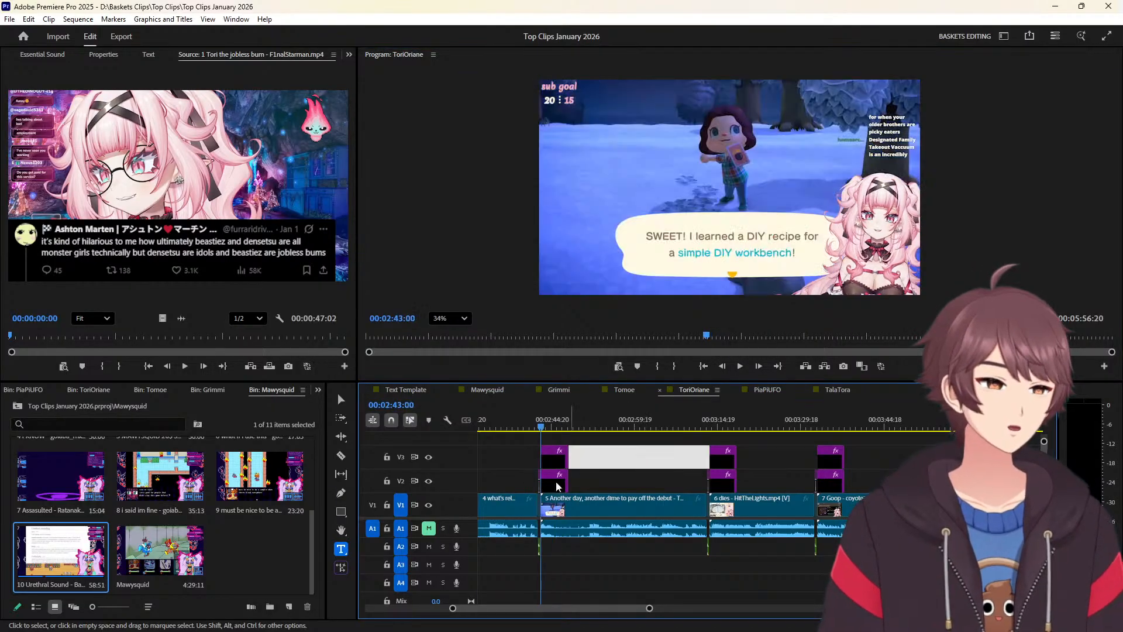
Switch to Notepad and add "02:43 - Another day, another dime to pay off the debut" as ToriOriane's fifth chapter, opening a new line.
key("alt+Tab")
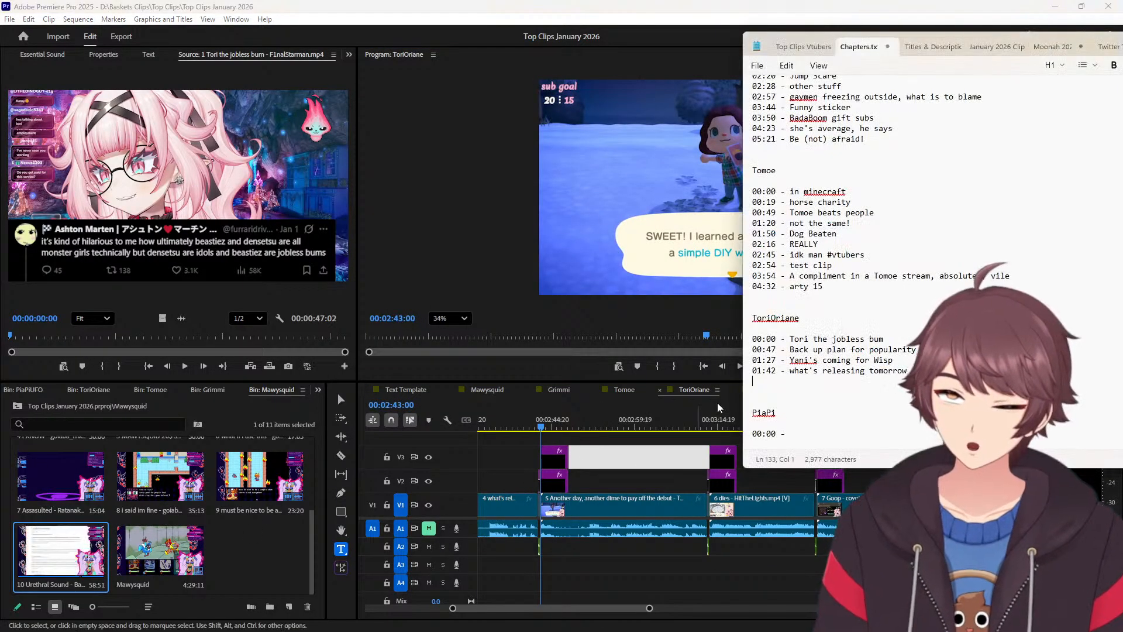
type("02")
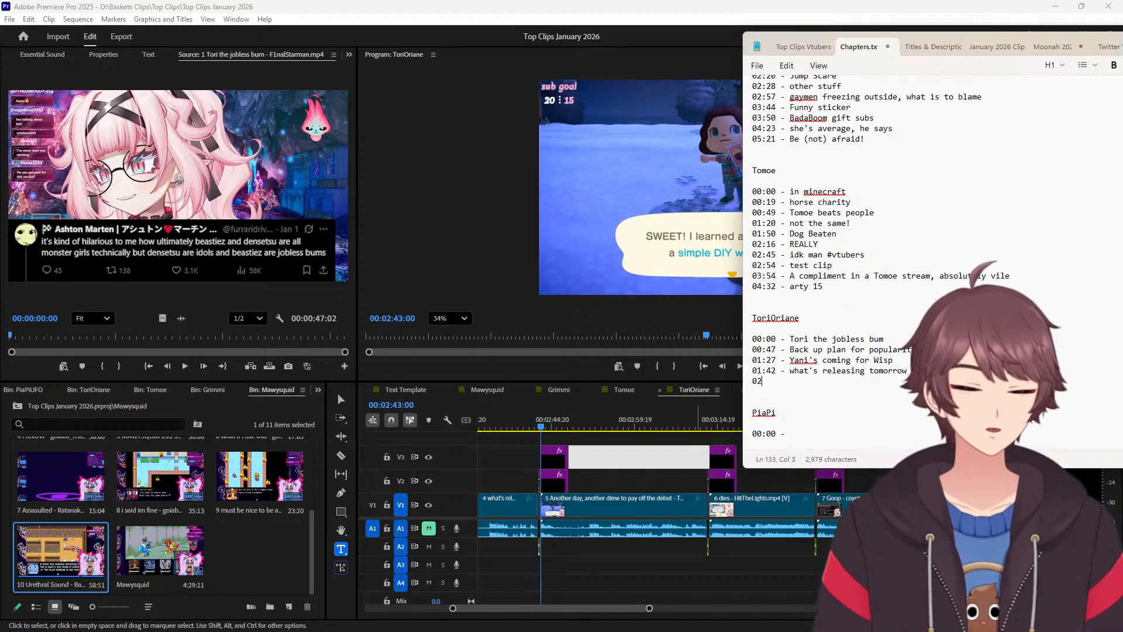
key("ctrl+v")
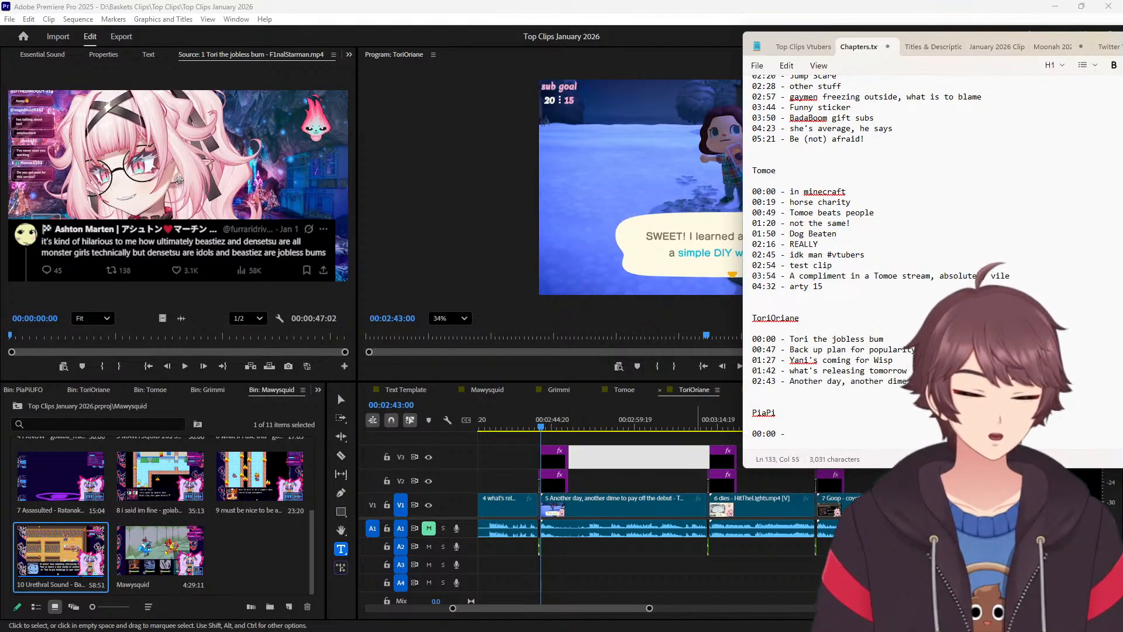
key("Return")
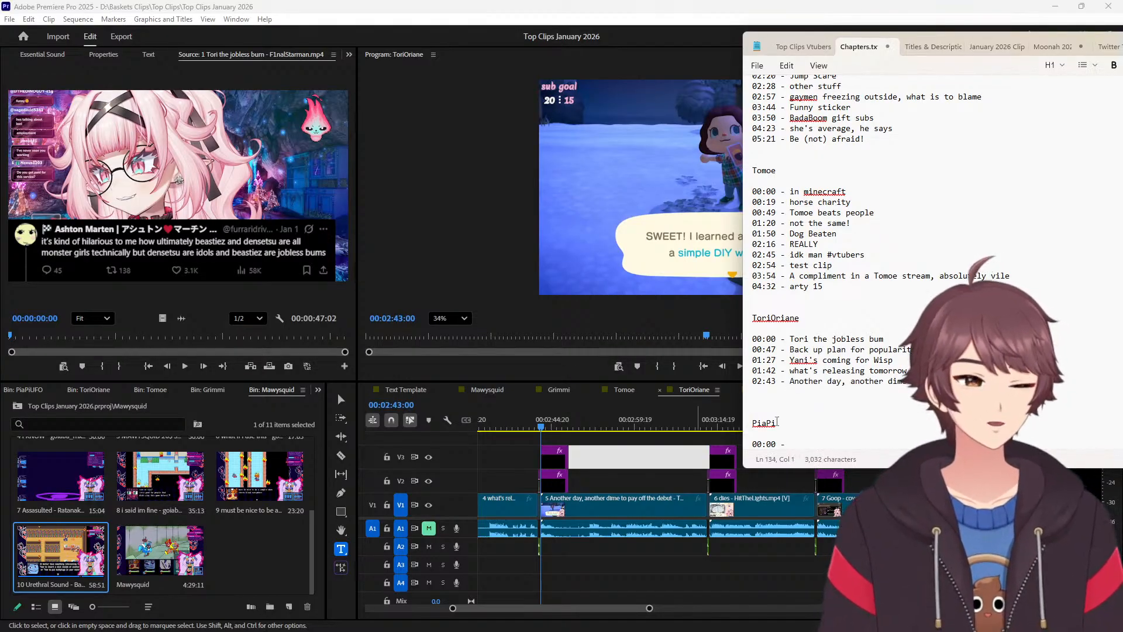
In Premiere Pro, copy the sixth ToriOriane clip's title "dies" and place the playhead at the clip's start.
left_click(719, 423)
double_click(556, 250)
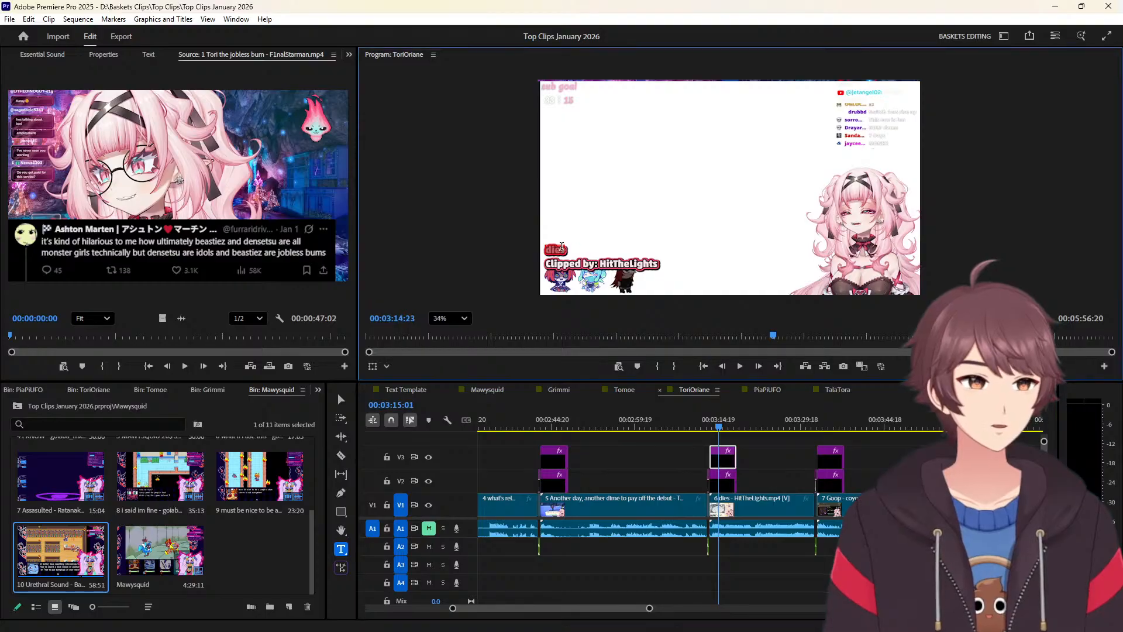
left_click(647, 454)
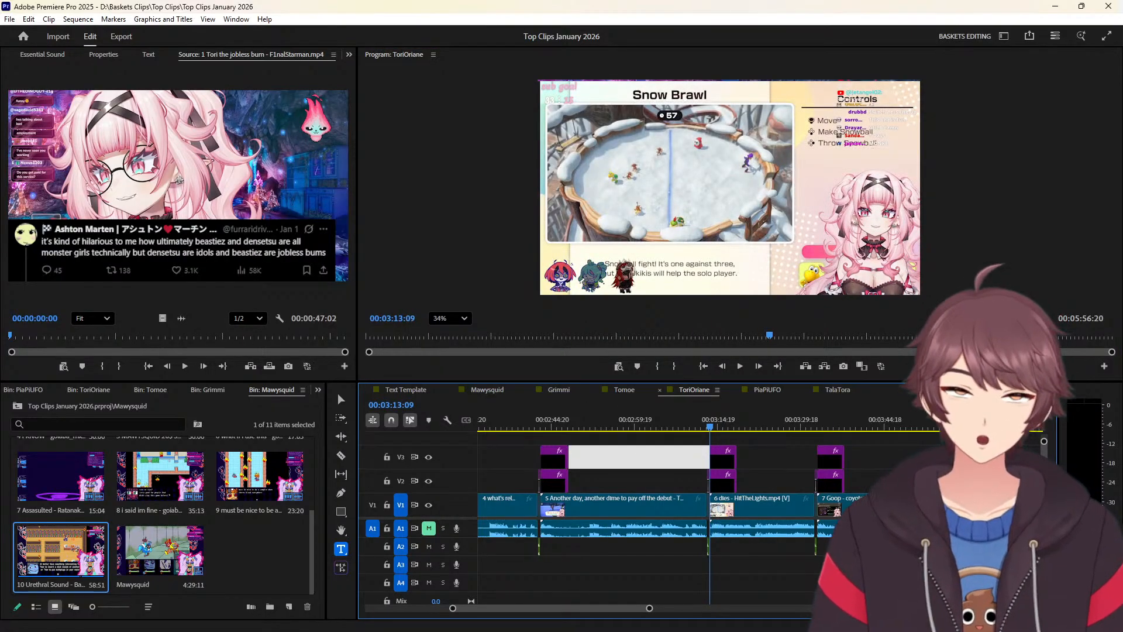
Switch to Notepad and add "03:13 - dies" as ToriOriane's sixth chapter, opening a new line below it.
key("alt+Tab")
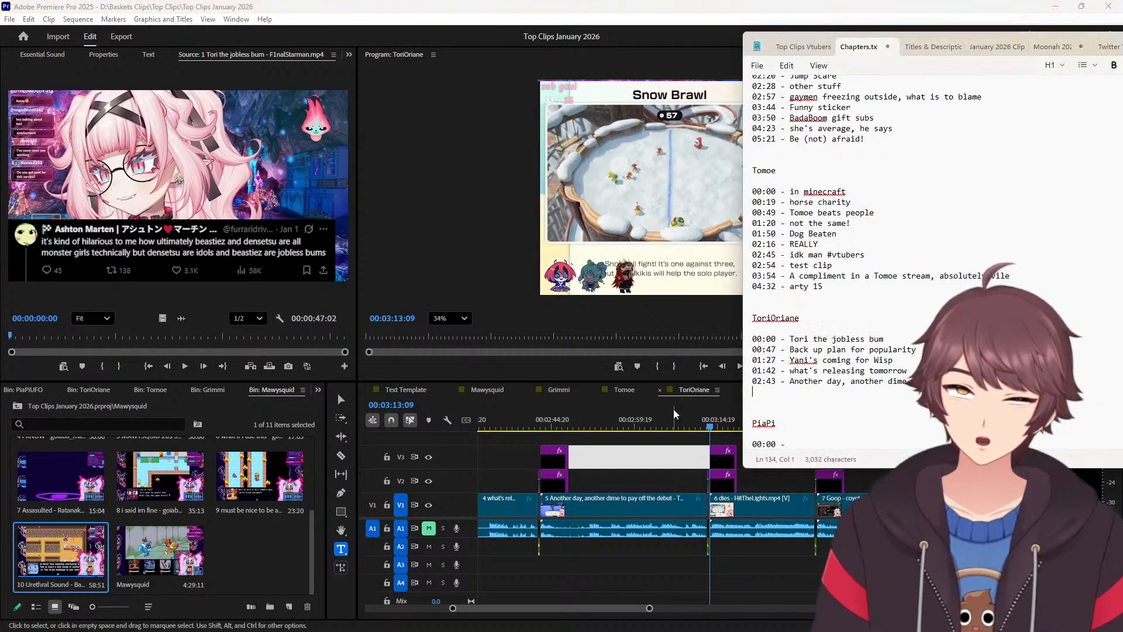
type("0")
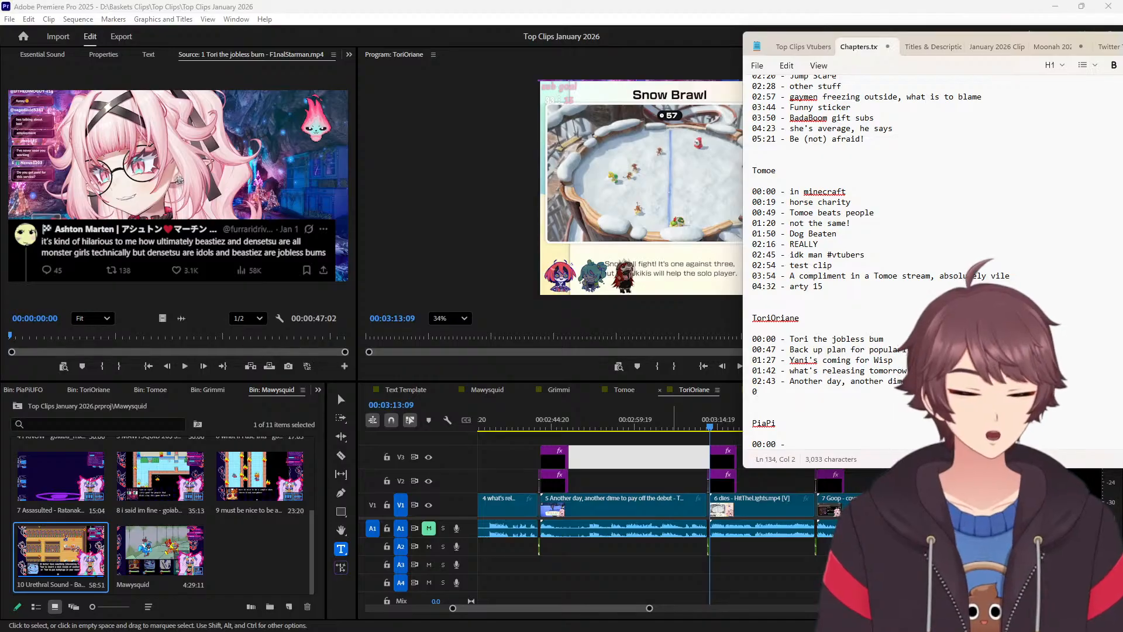
type("3:13 - dies")
key("Return")
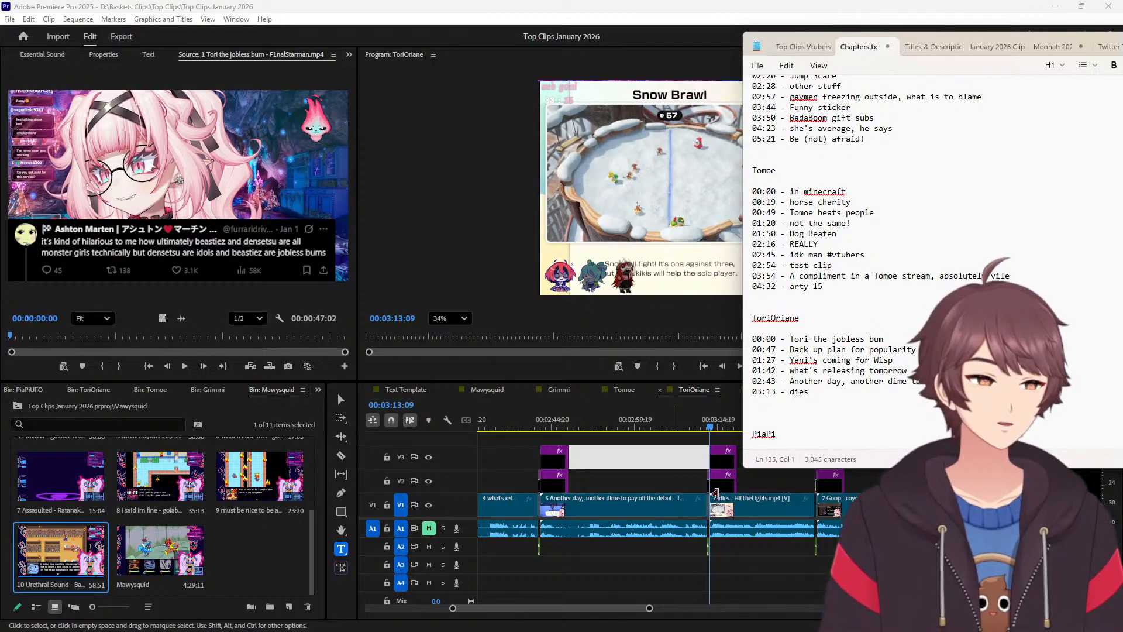
In Premiere Pro, copy the seventh ToriOriane clip's title "Goop" and place the playhead at the clip's start.
scroll(651, 530, "down", 8)
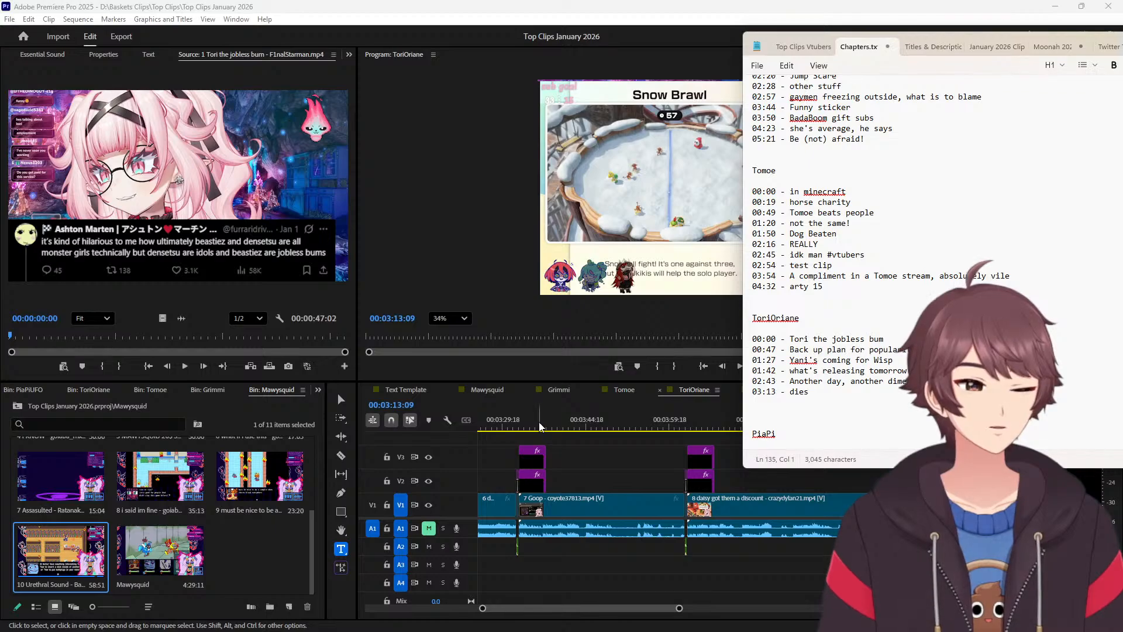
left_click(538, 426)
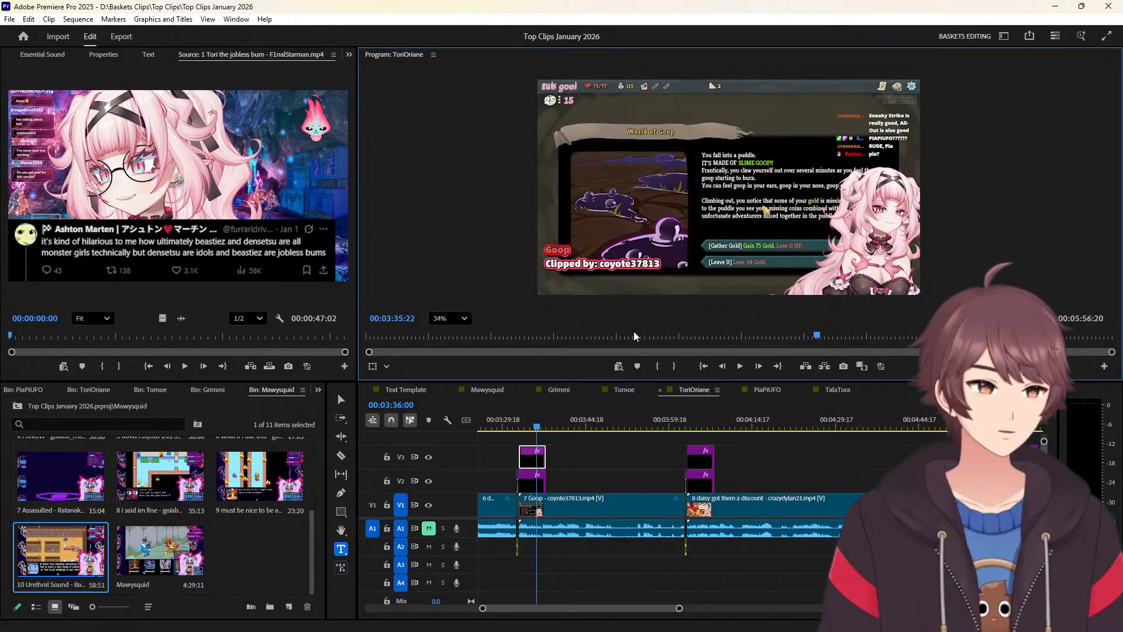
left_click(614, 479)
key("Up")
Switch to Notepad and add "03:32 - Goop" as ToriOriane's seventh chapter, opening a new line below it.
key("alt+Tab")
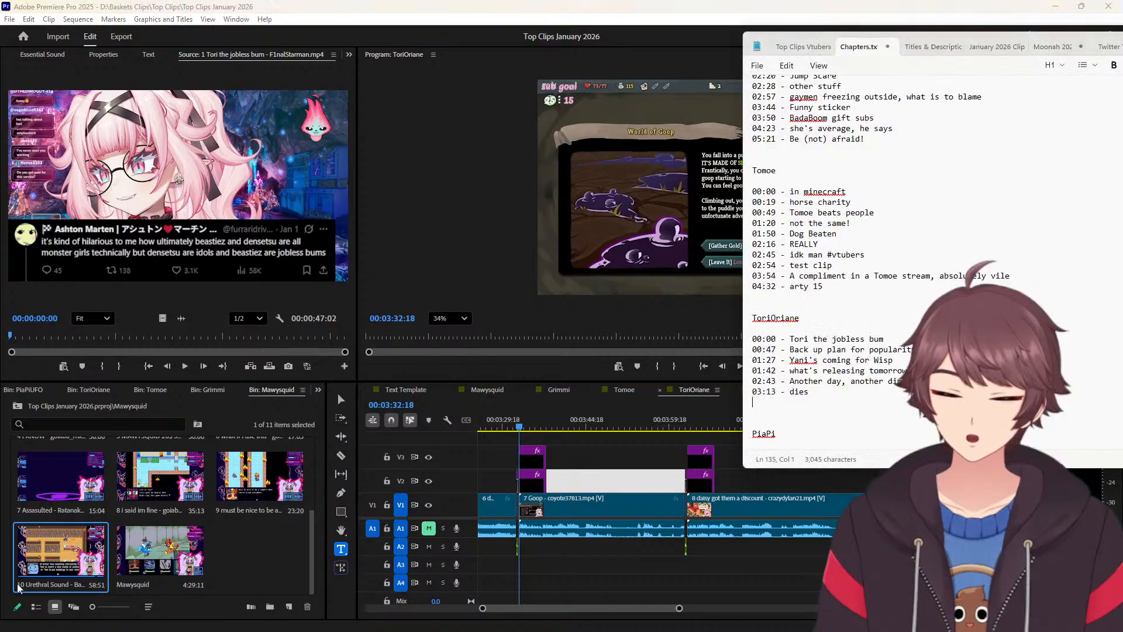
type("03:32 - Goop")
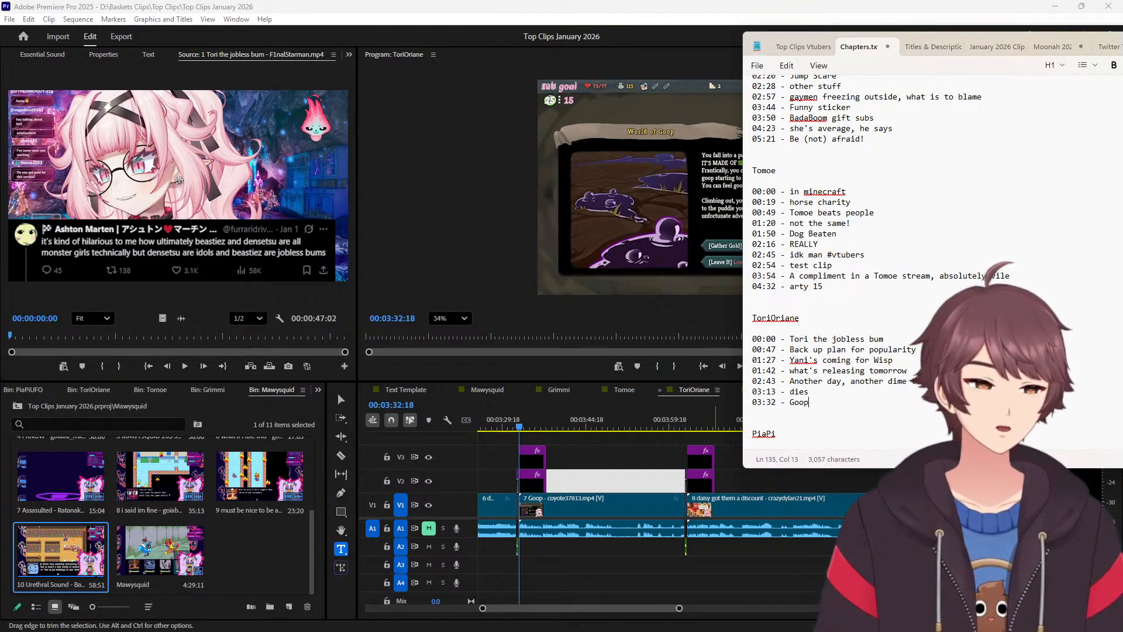
key("Return")
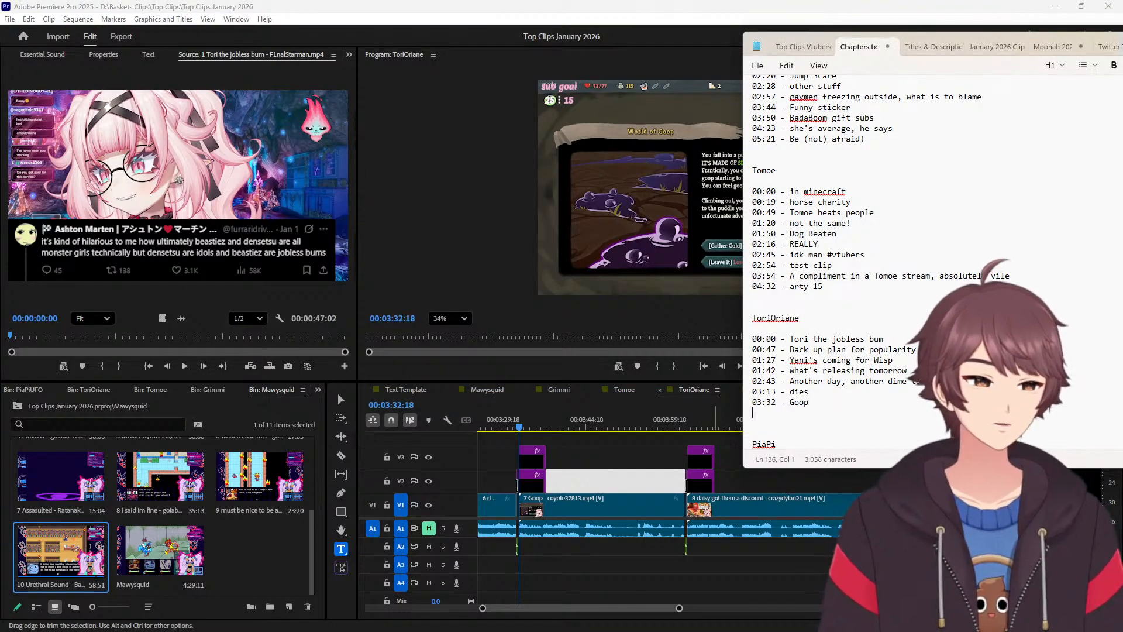
In Premiere Pro, copy the eighth ToriOriane title "daisy got them a discount" and place the playhead at the clip's start.
left_click(703, 421)
left_click(563, 252)
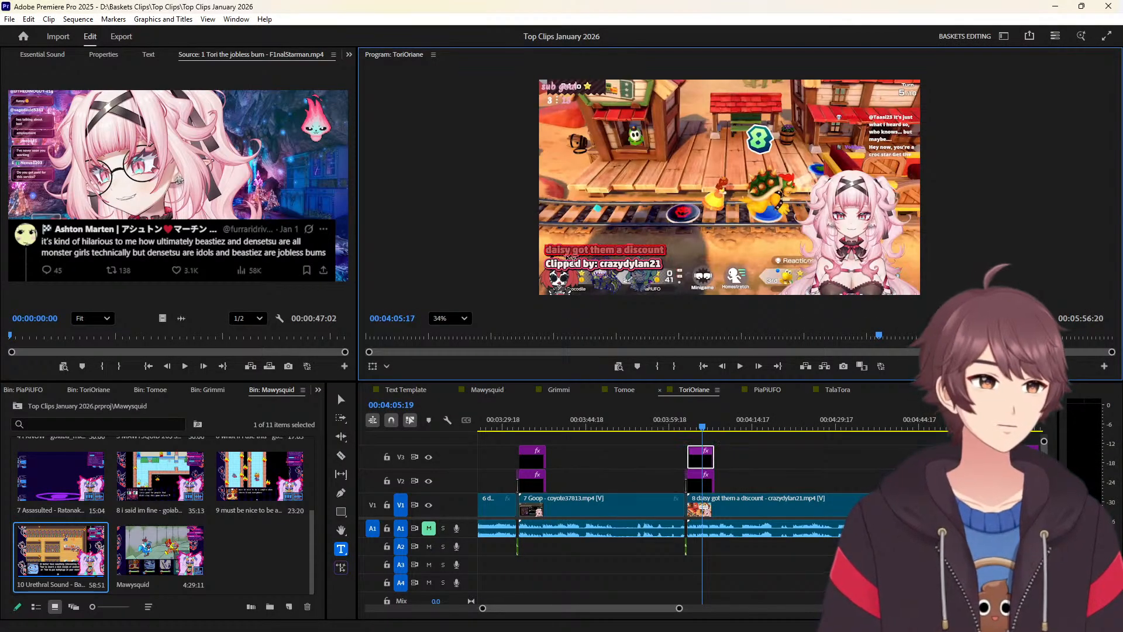
left_click(643, 472)
key("Up")
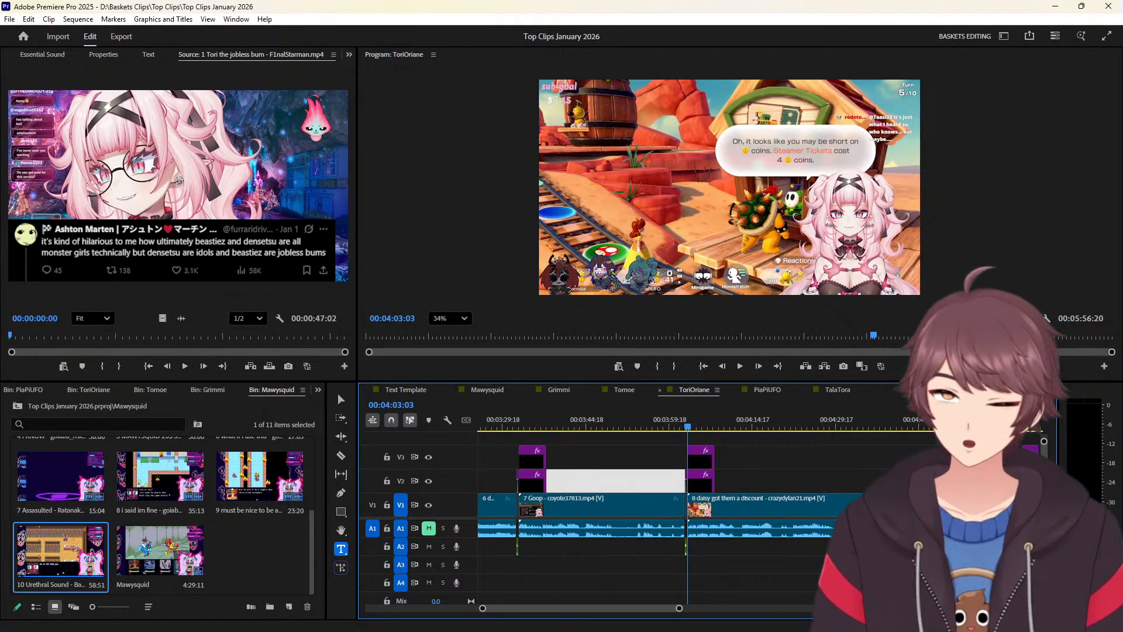
Switch to Notepad and add "04:03 - daisy got them a discount" as ToriOriane's eighth chapter, opening a new line.
key("alt+Tab")
type("04:0")
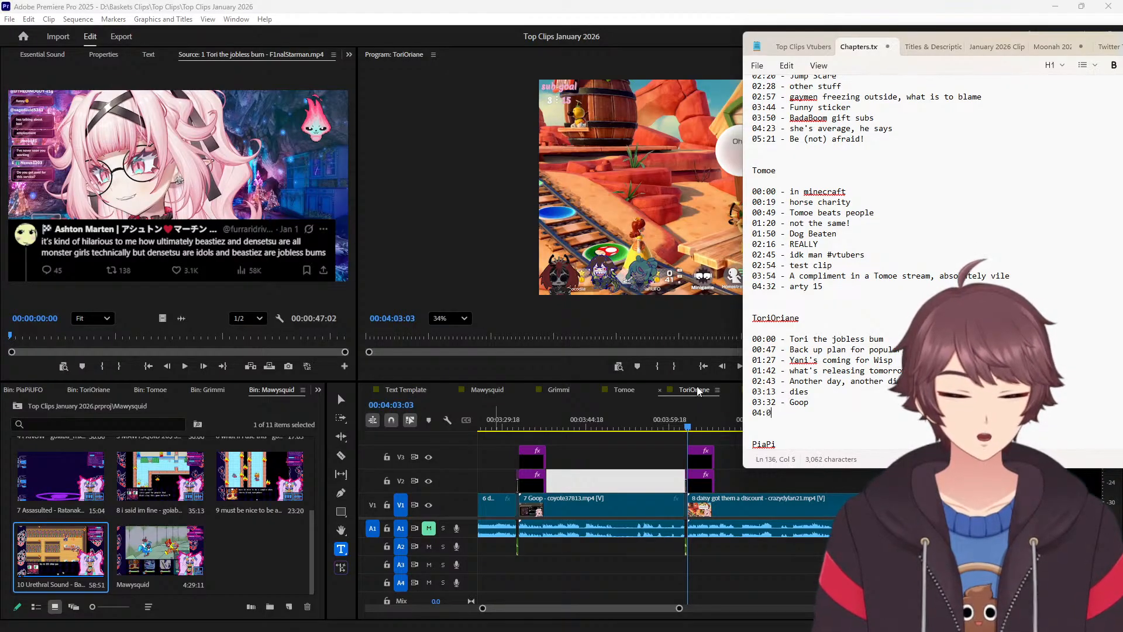
type("3 - daisy got them a discount")
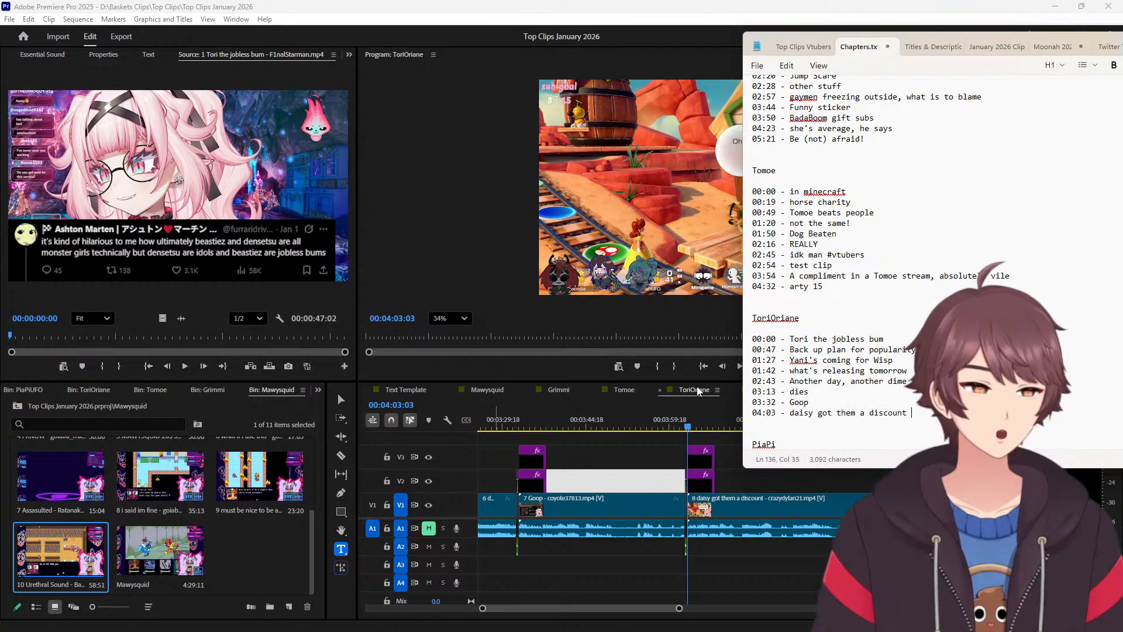
key("Return")
In Premiere Pro, copy the ninth ToriOriane clip's title "Hytale" and place the playhead at the clip's start.
scroll(706, 452, "down", 10)
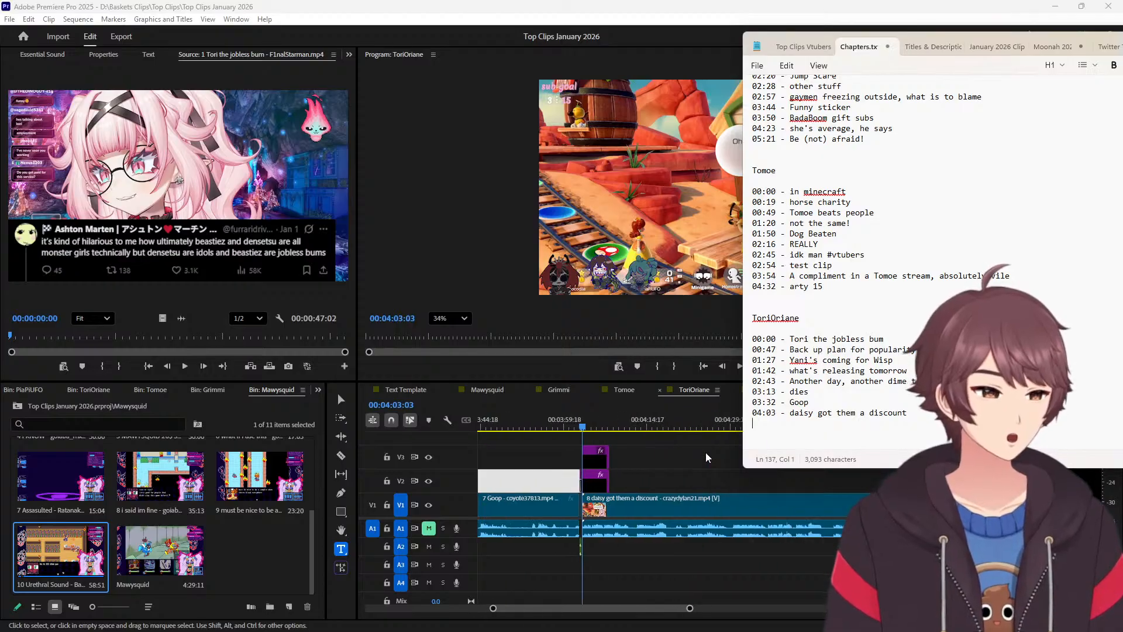
scroll(597, 429, "down", 2)
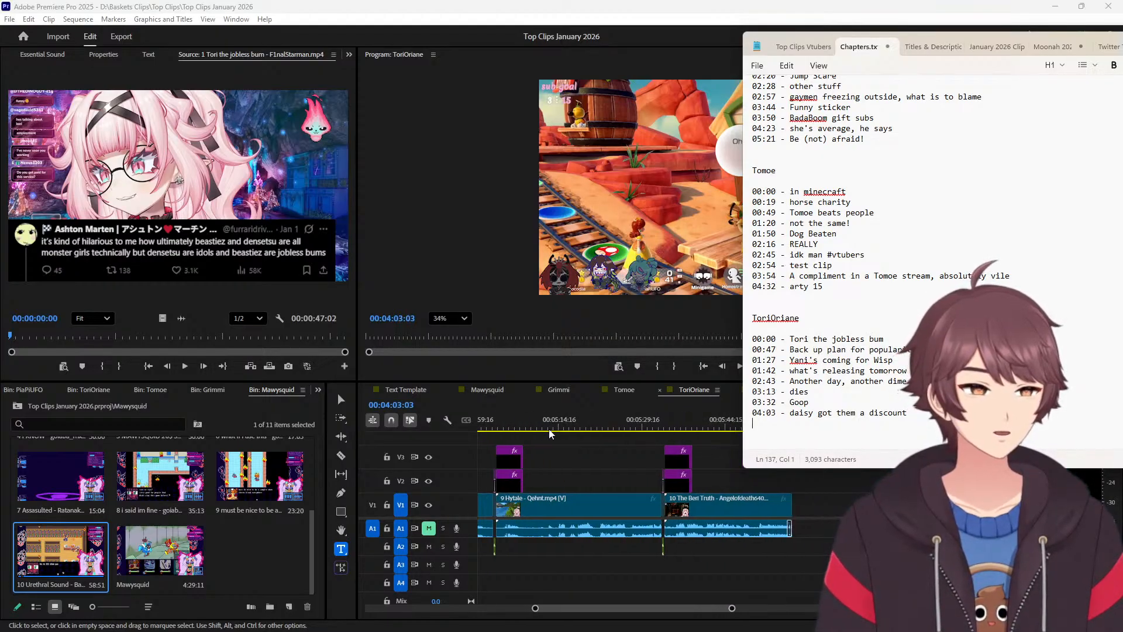
left_click(514, 425)
left_click(563, 251)
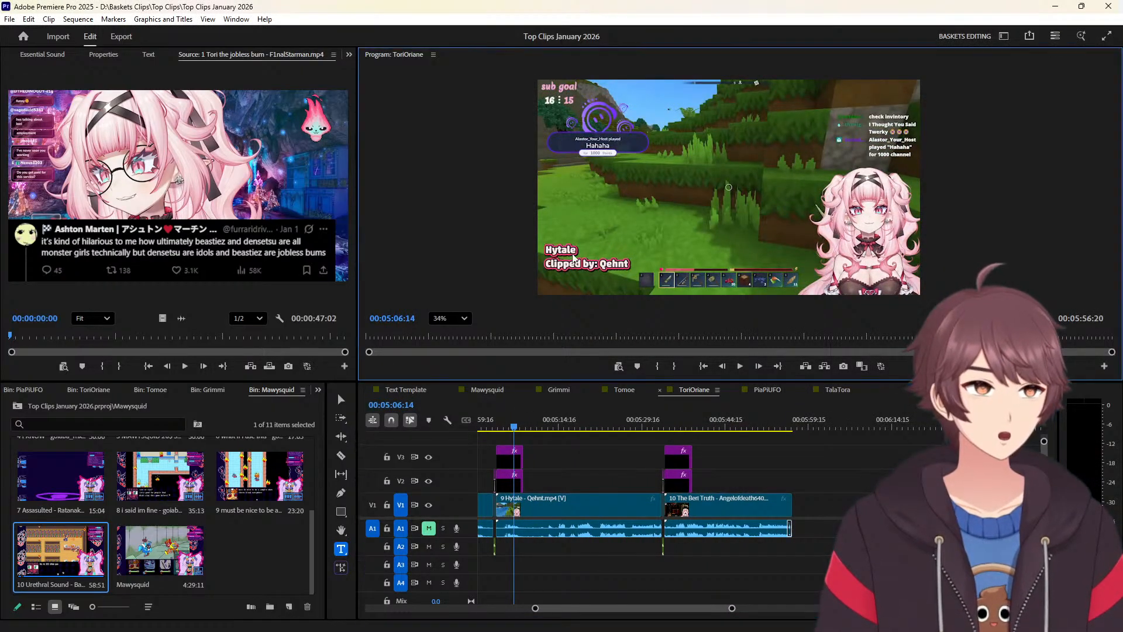
left_click(585, 458)
key("Up")
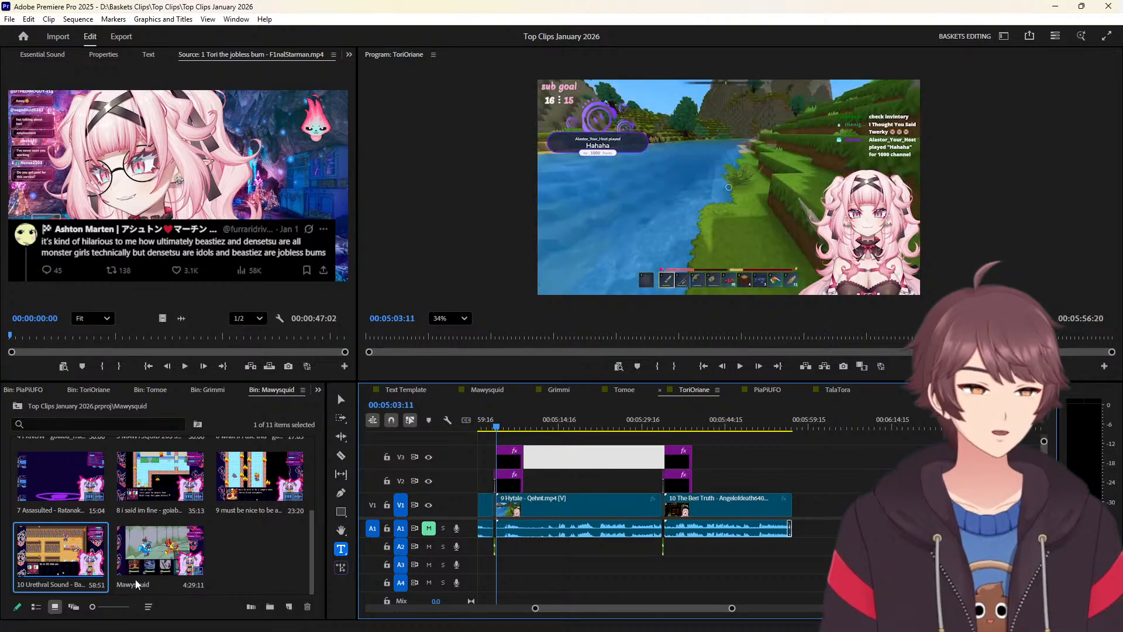
Switch to Notepad and add "05:03 - Hytale" as ToriOriane's ninth chapter, opening a new line below it.
key("alt+Tab")
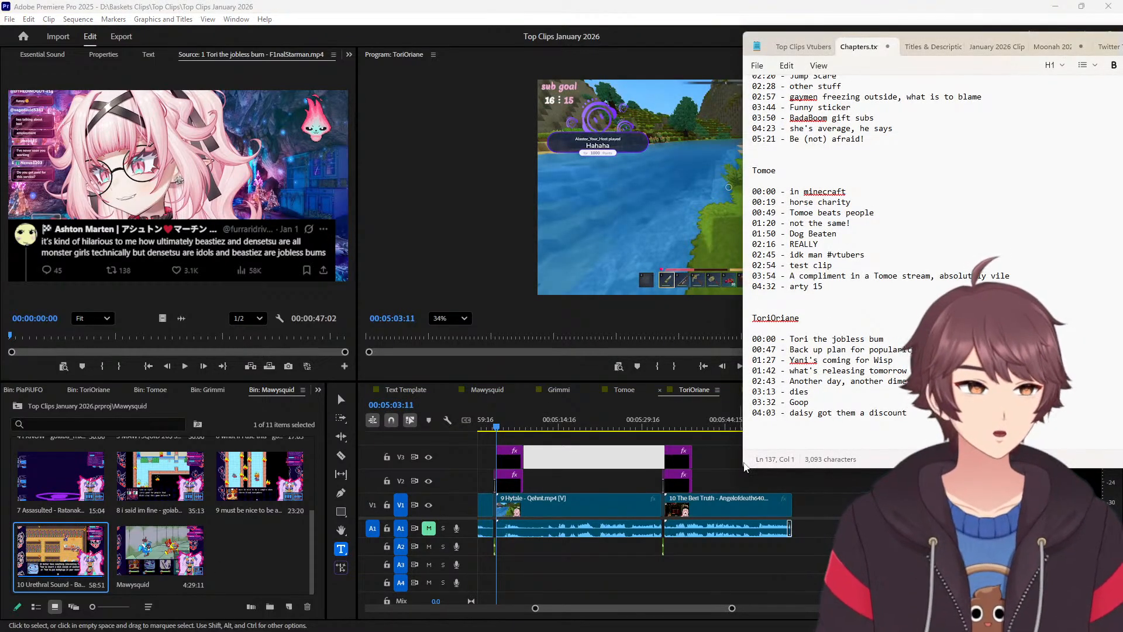
type("05")
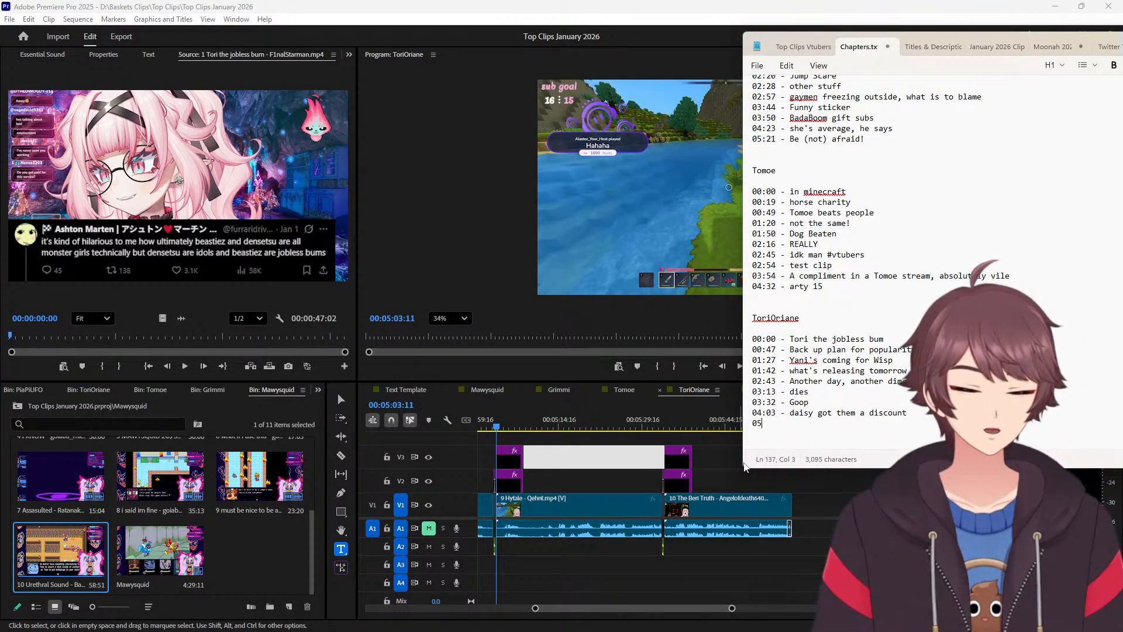
type(":03 - Hytale")
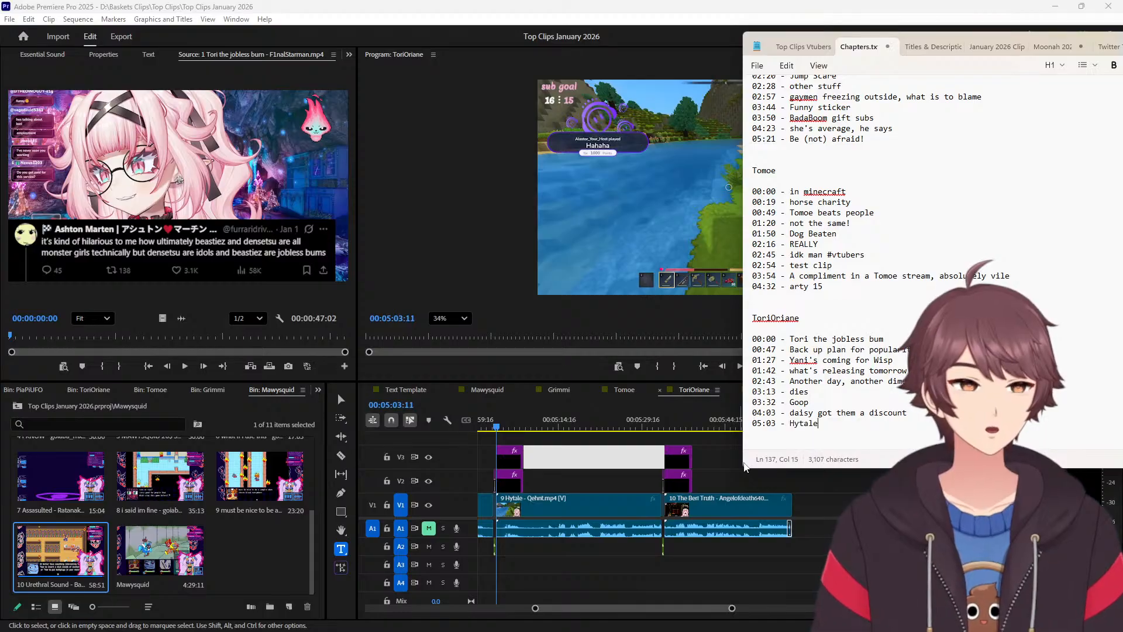
key("Return")
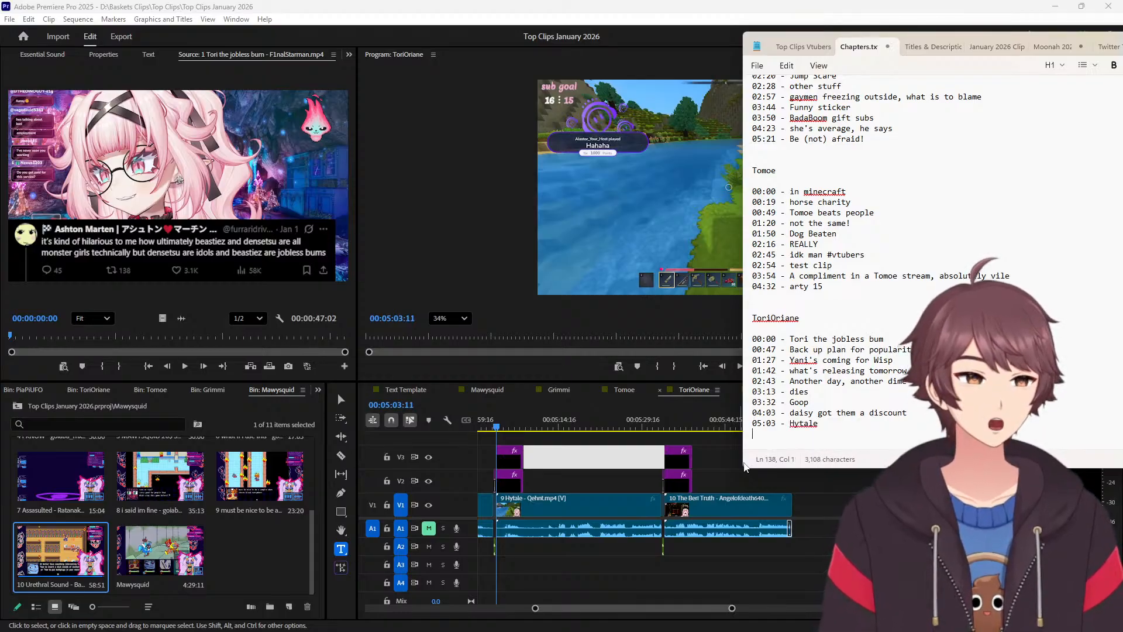
In Premiere Pro, copy the tenth ToriOriane clip's title "The Beri Truth" and place the playhead at the clip's start.
left_click(681, 427)
left_click(592, 259)
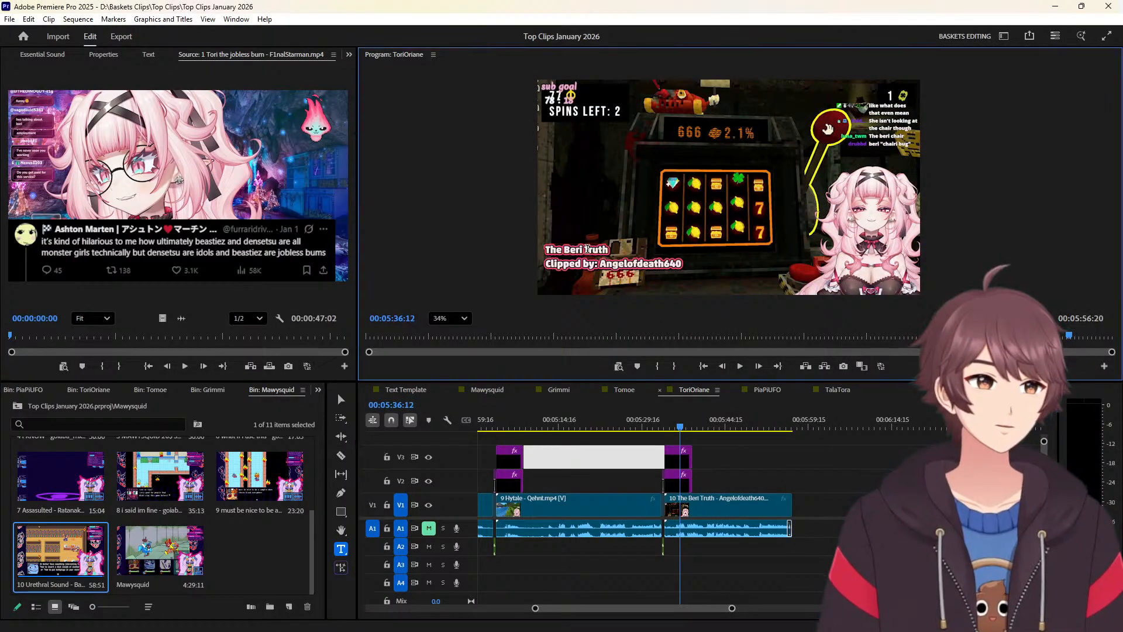
left_click(612, 479)
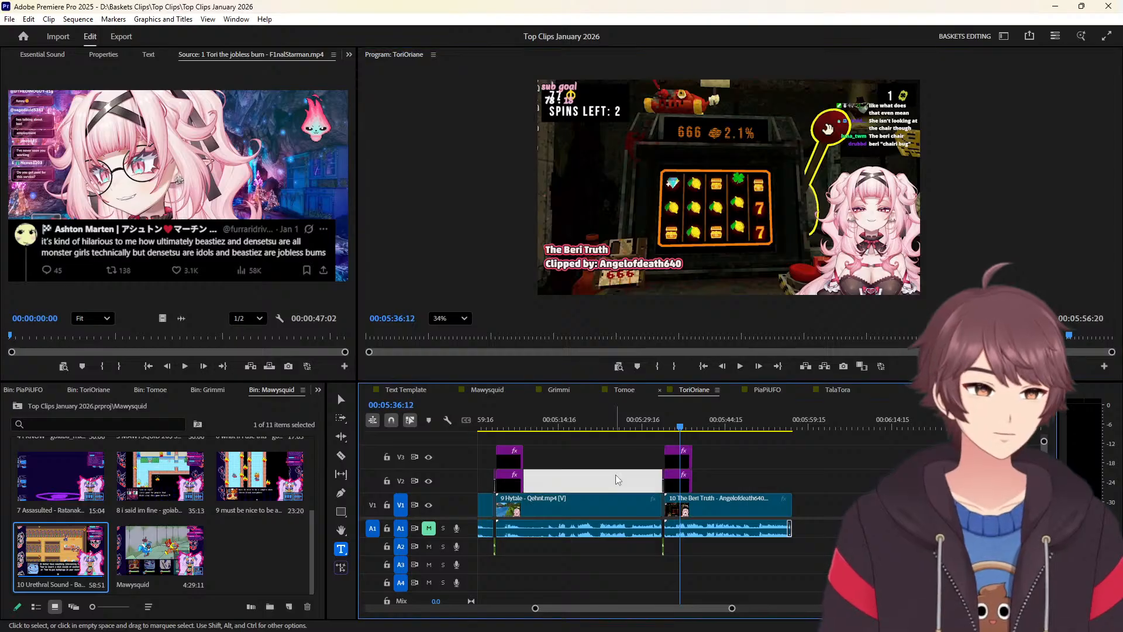
key("Up")
Switch to Notepad and add "05:33 - The Beri Truth" as ToriOriane's tenth chapter.
key("alt+Tab")
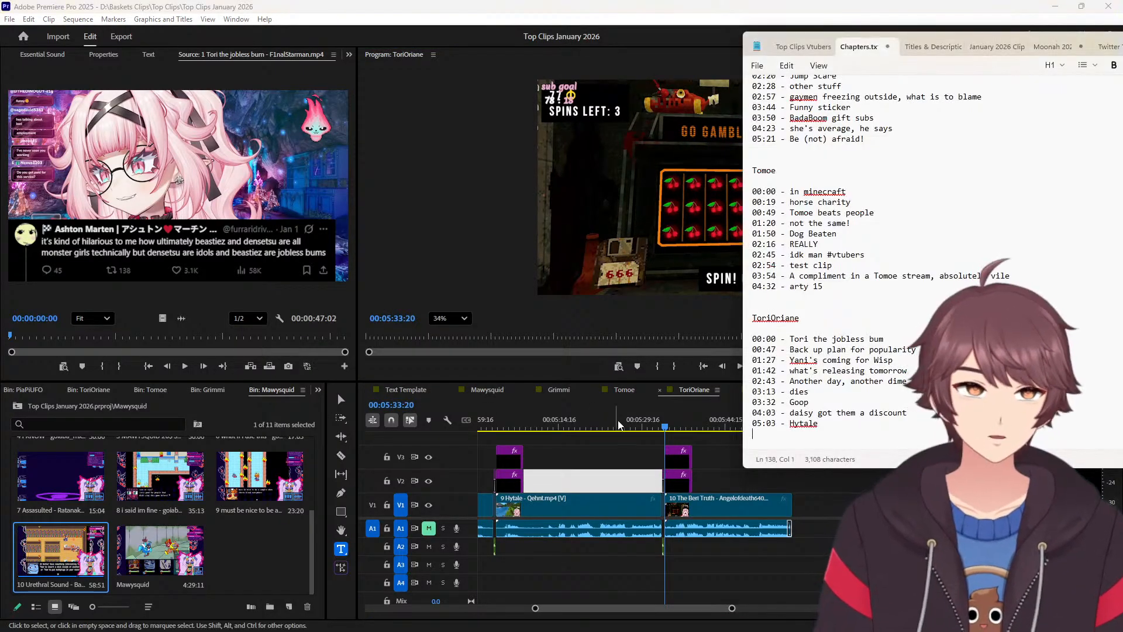
type("05:33 -")
type("The Beri Truth")
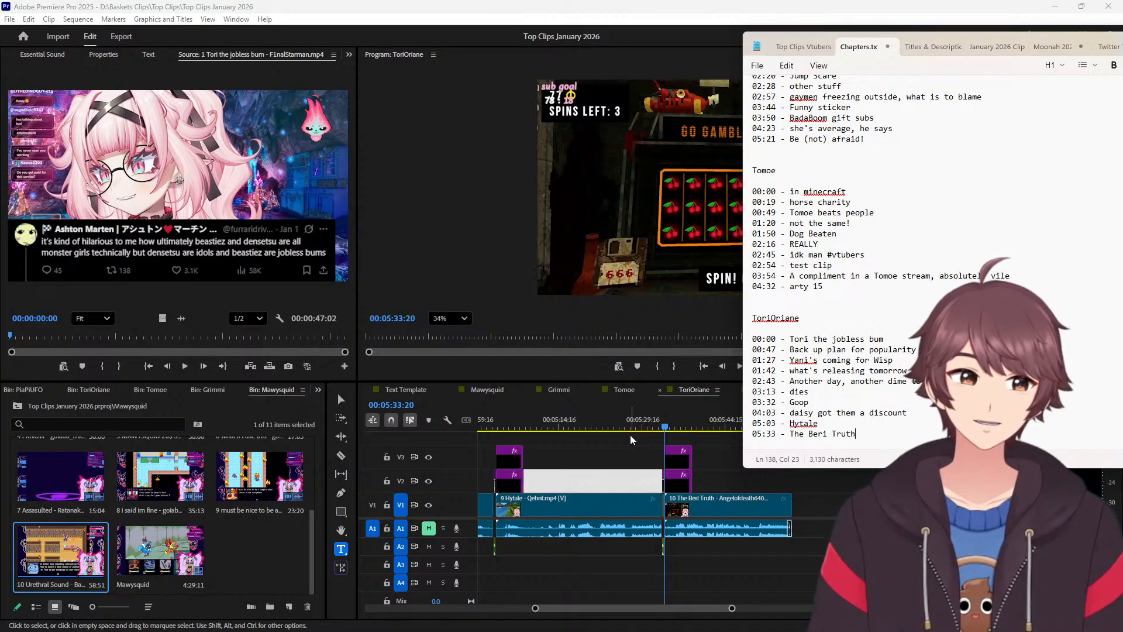
Place the text cursor at PiaPi's 00:00 entry, and in Premiere Pro's PiaPiUFO sequence copy the first title "finally playing amanda- wait-".
scroll(1110, 300, "down", 3)
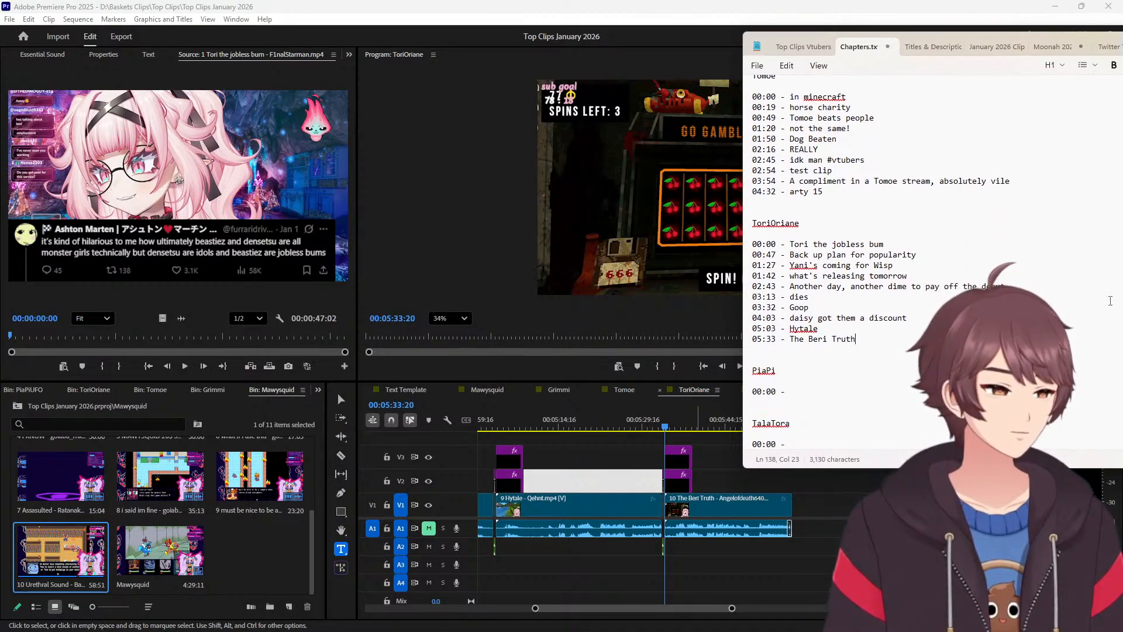
left_click(803, 402)
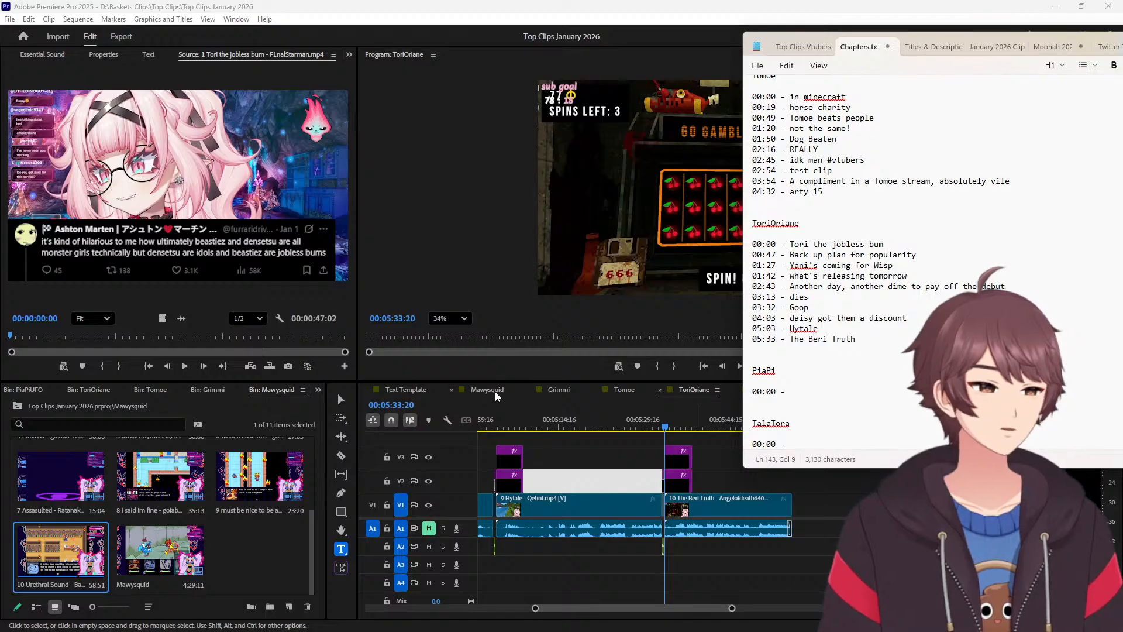
scroll(691, 393, "down", 1)
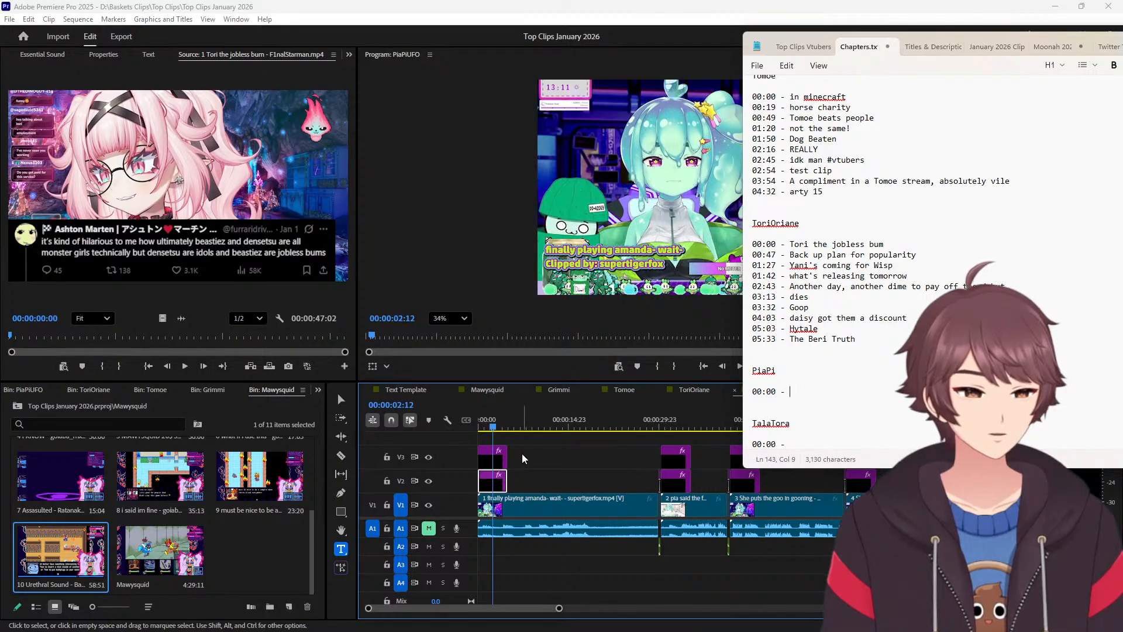
left_click(585, 326)
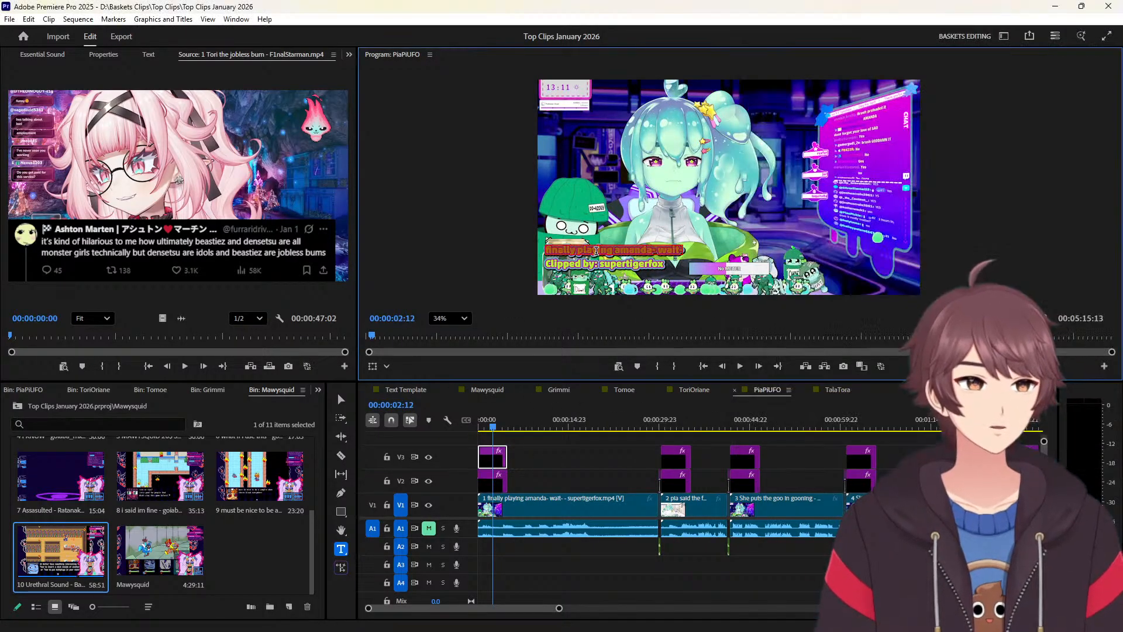
left_click(680, 427)
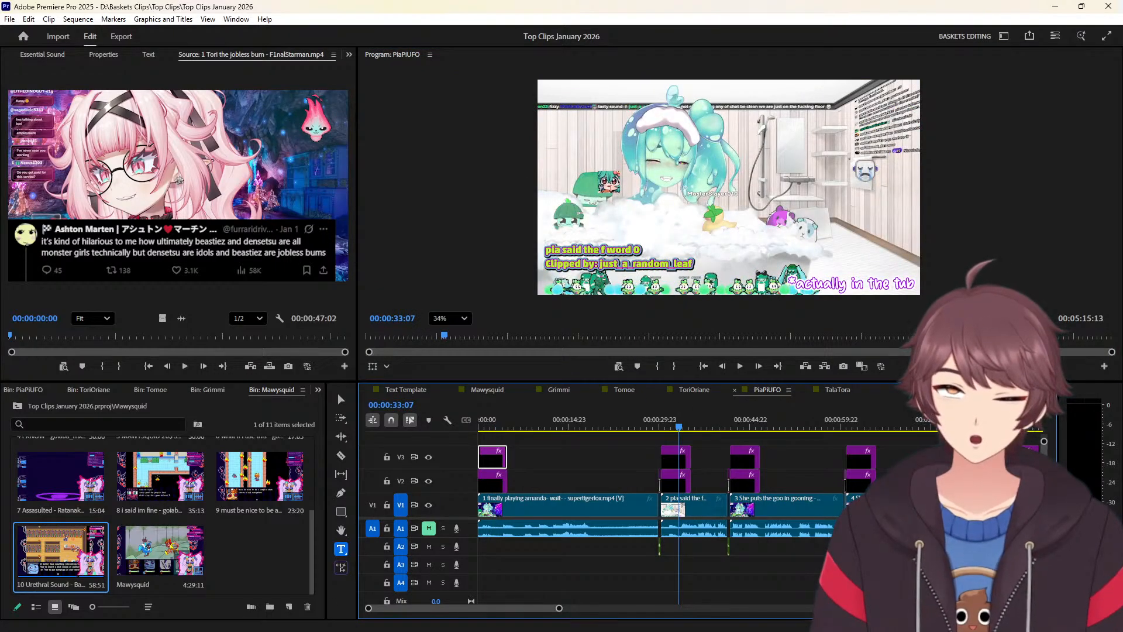
Switch to Notepad and add "finally playing amanda- wait-" to PiaPi's 00:00 chapter, opening a new line below it.
key("alt+Tab")
type("finally playing amanda- wait-")
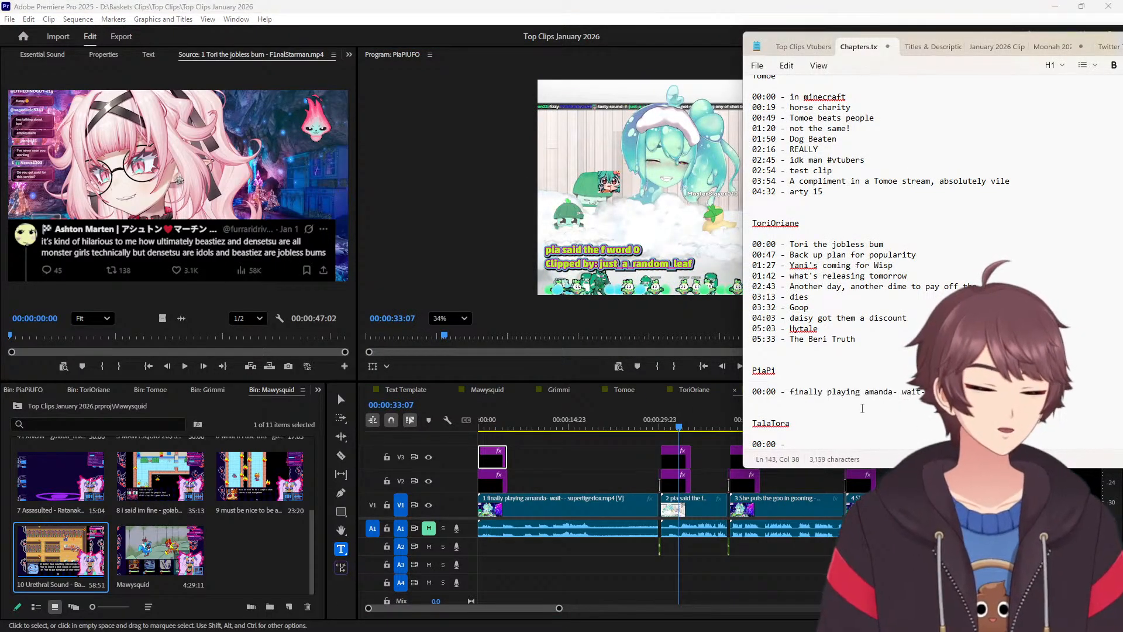
key("Return")
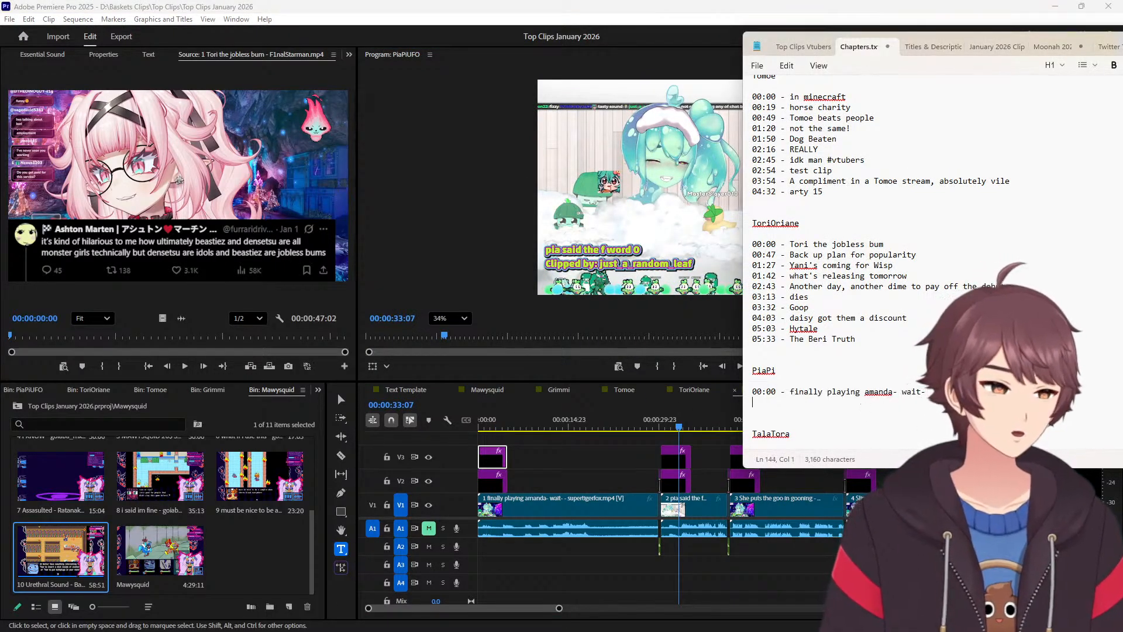
In Premiere Pro, copy the second PiaPiUFO title "pia said the f word O" and place the playhead at the clip's start.
left_click(626, 247)
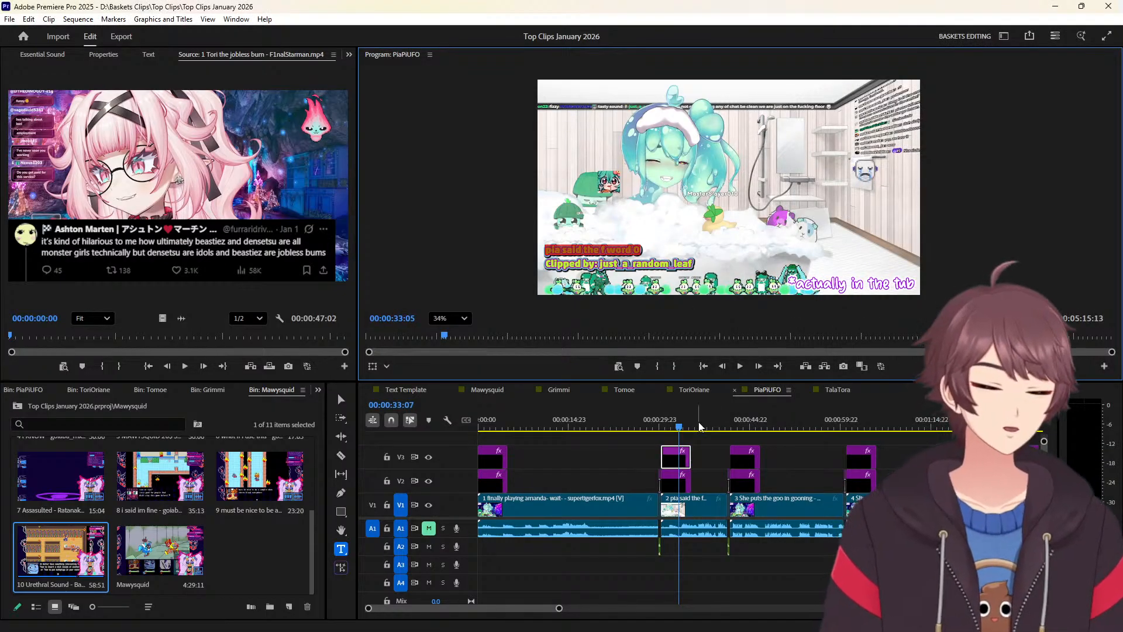
left_click(710, 459)
key("Up")
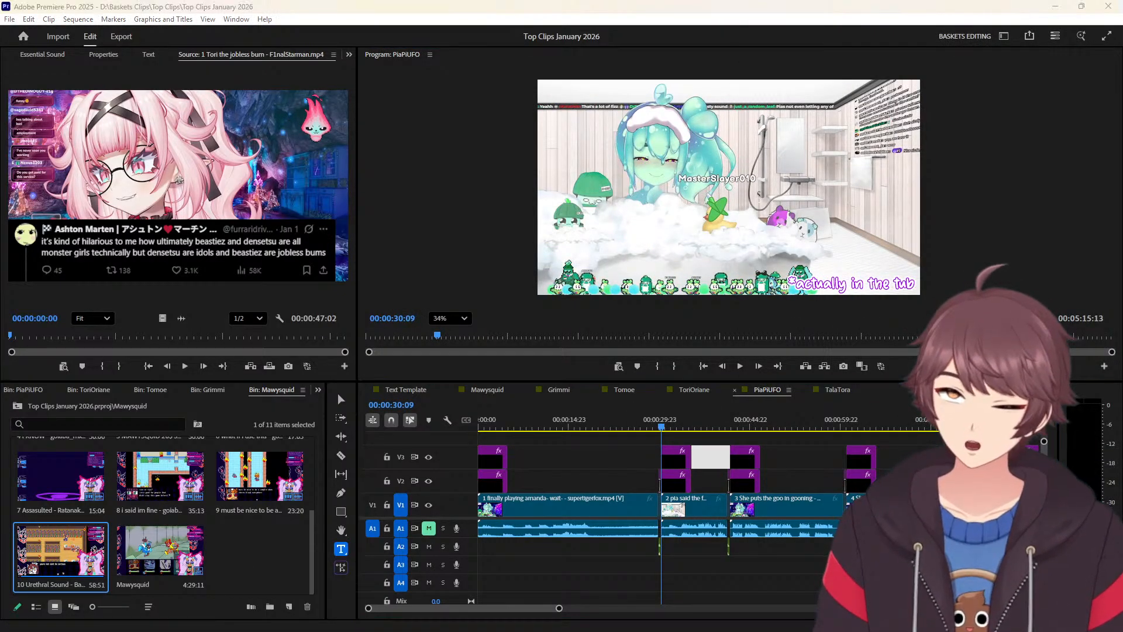
Switch to Notepad and add "00:30 - pia said the f word O" as PiaPi's second chapter, opening a new line.
key("alt+Tab")
type("0")
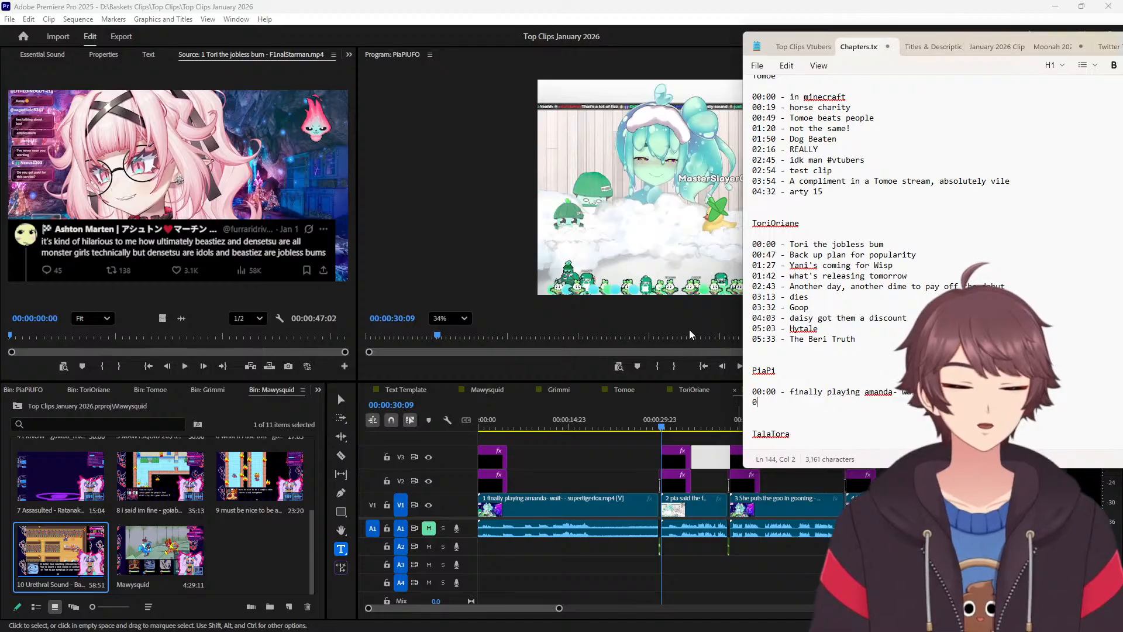
type("0:30 - pia said the f word O")
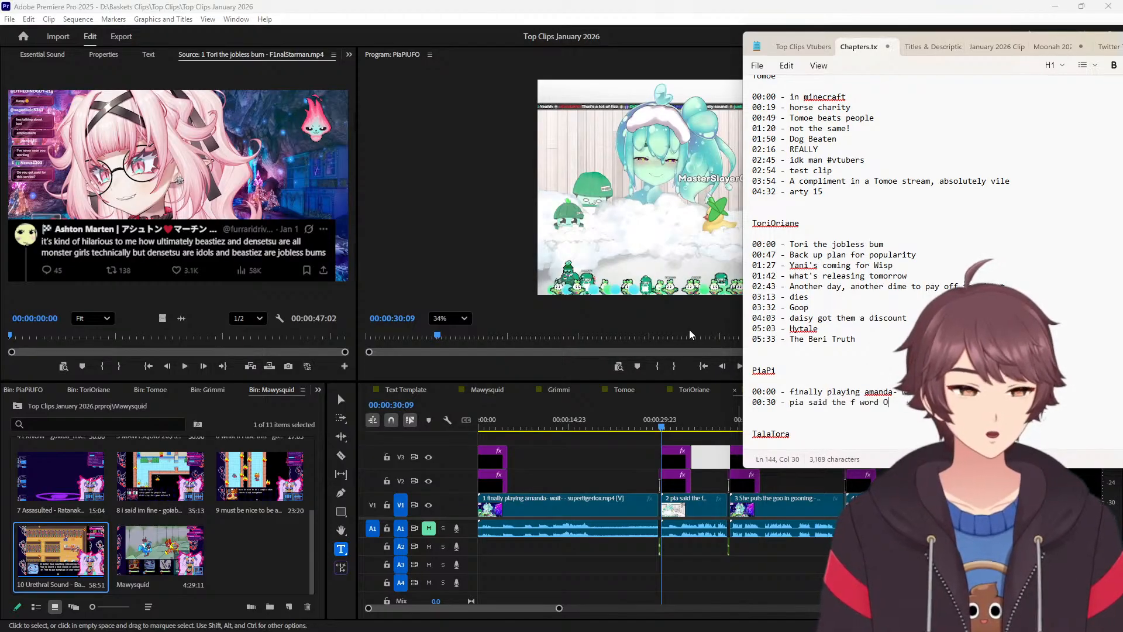
key("Return")
In Premiere Pro, copy the third PiaPiUFO title "She puts the goo in gooning" and place the playhead at the clip's start.
scroll(624, 435, "down", 3)
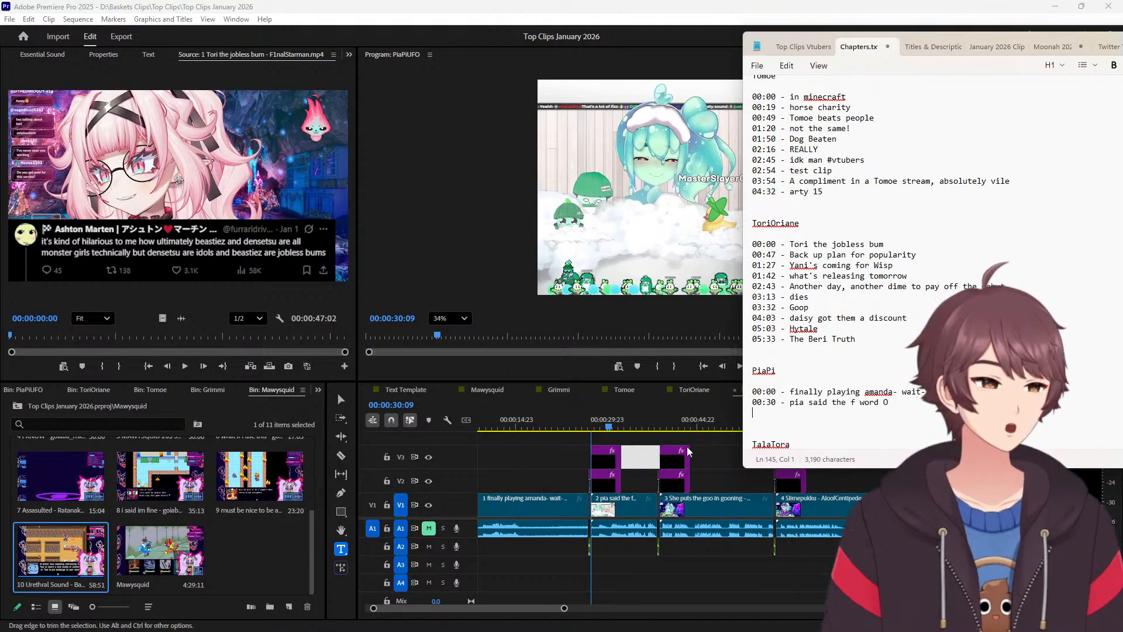
left_click(641, 427)
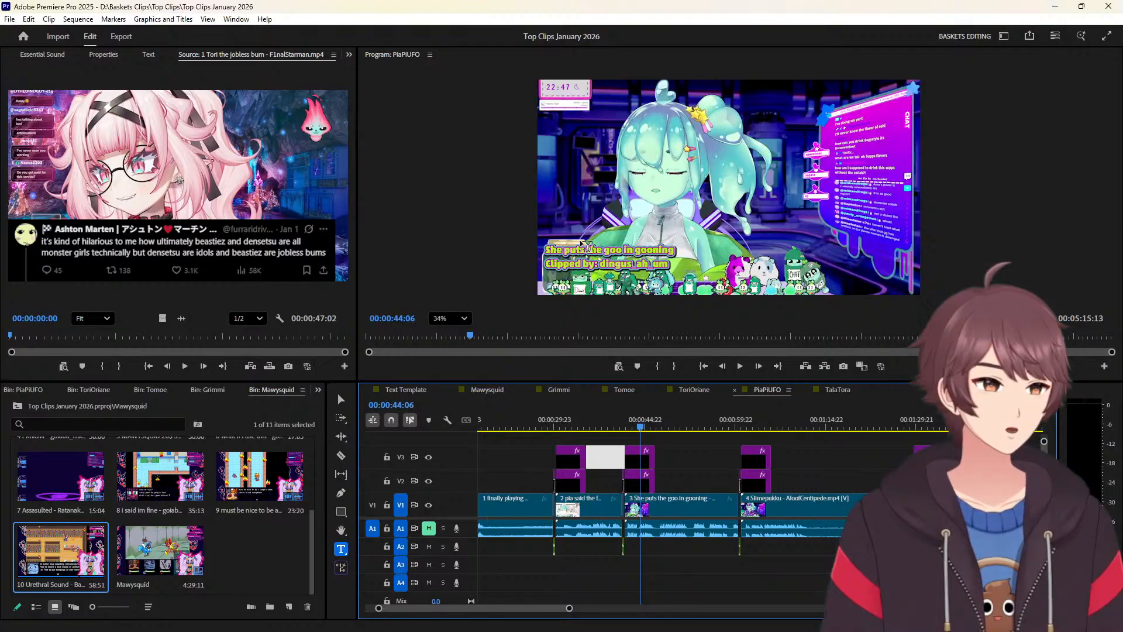
triple_click(581, 254)
left_click(684, 477)
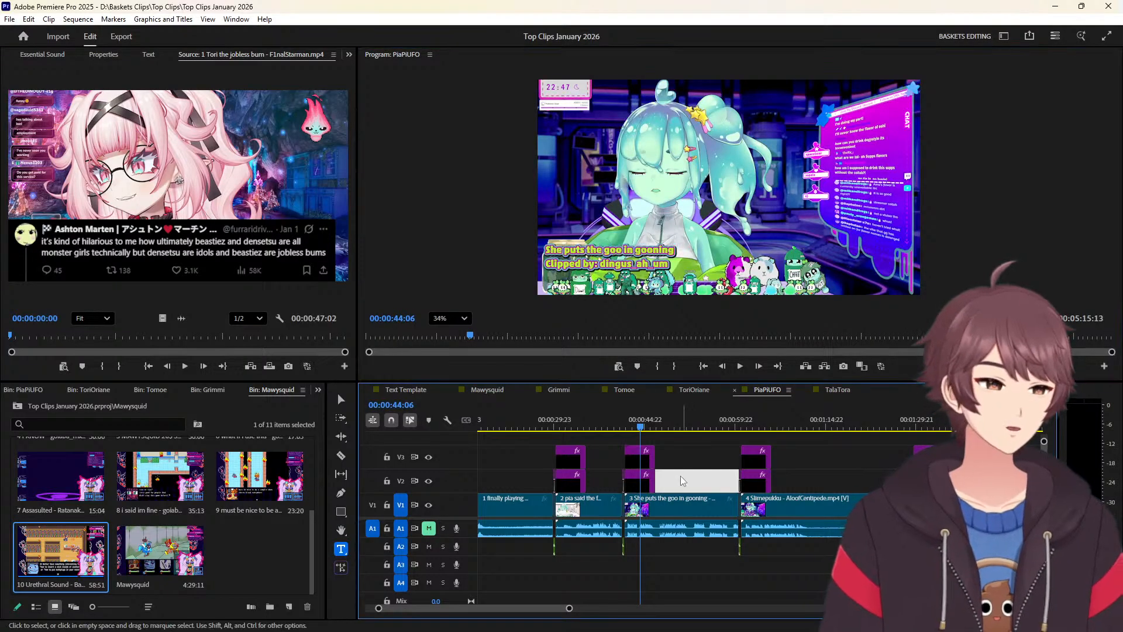
key("Up")
Switch to Notepad and add "00:41 - She puts the goo in gooning" as PiaPi's third chapter, opening a new line.
key("alt+Tab")
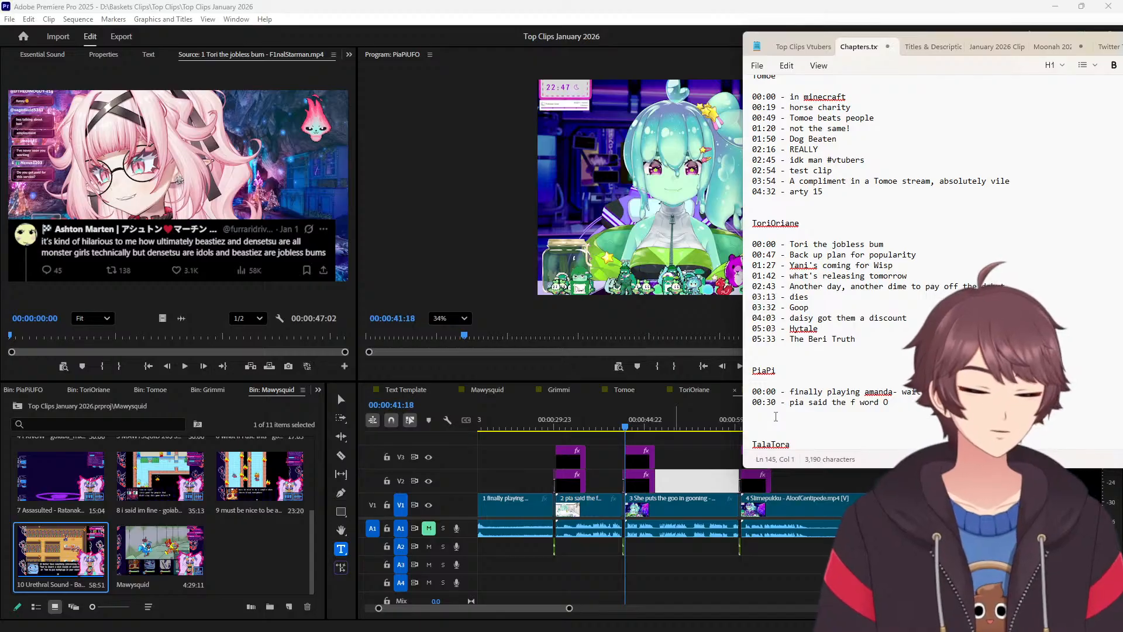
type("00:41 - She puts the goo in gooning")
key("Return")
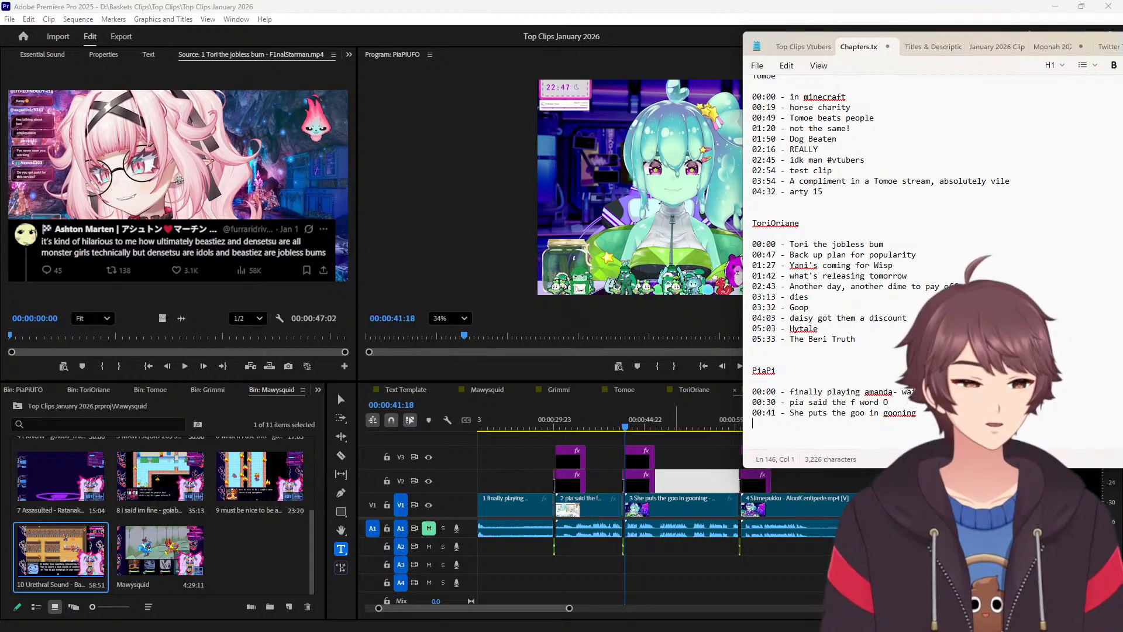
In Premiere Pro, place the playhead over the fourth PiaPiUFO clip's title and copy its text "Slimepukku".
scroll(614, 461, "down", 2)
left_click(649, 428)
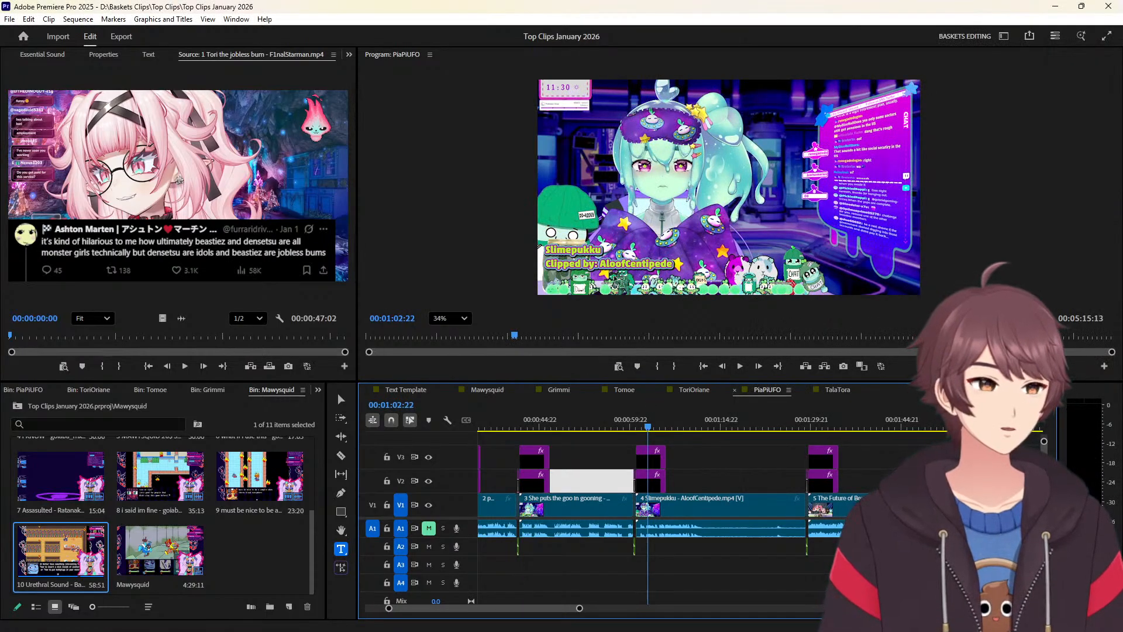
left_click(570, 247)
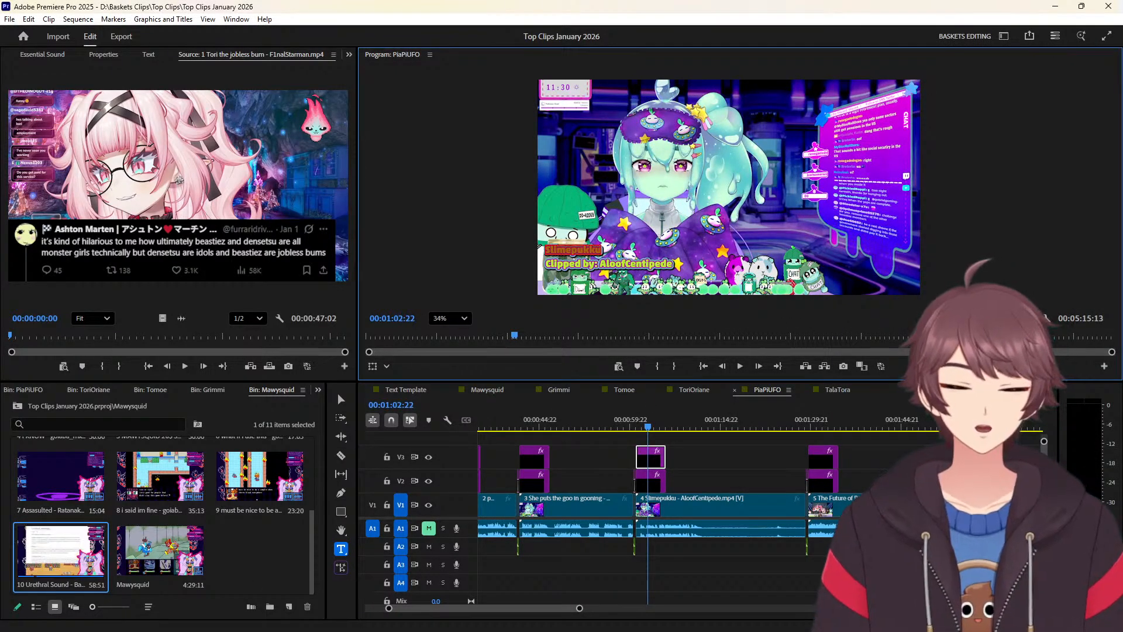
Switch to Notepad and add "01:02 - Slimepukku" as PiaPi's fourth chapter, opening a new line.
key("alt+Tab")
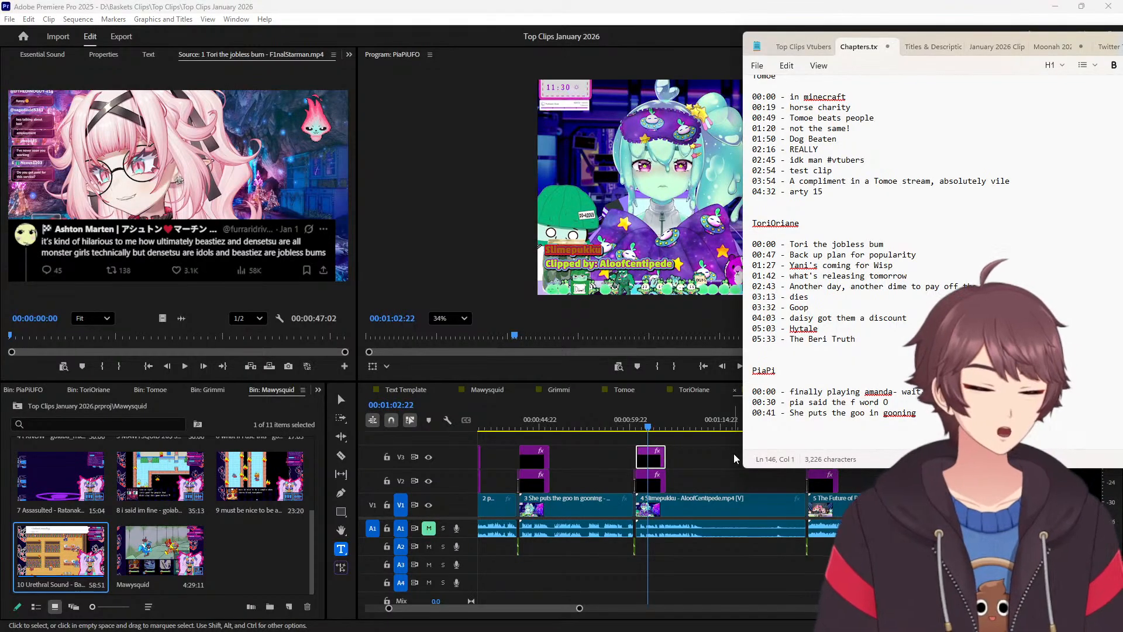
type("0")
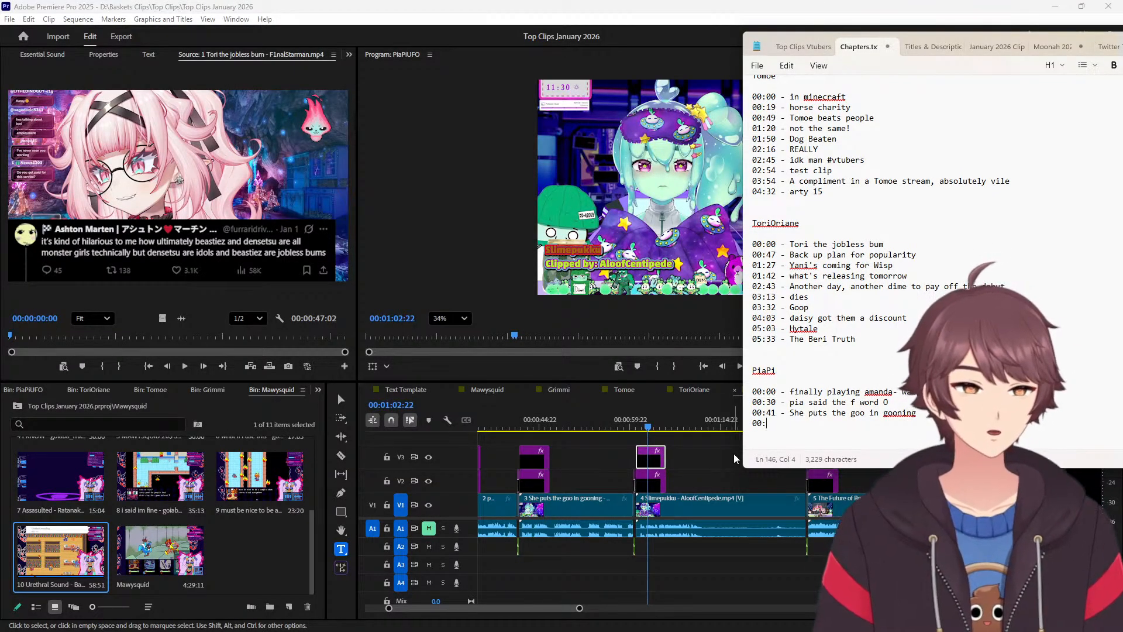
type("1:")
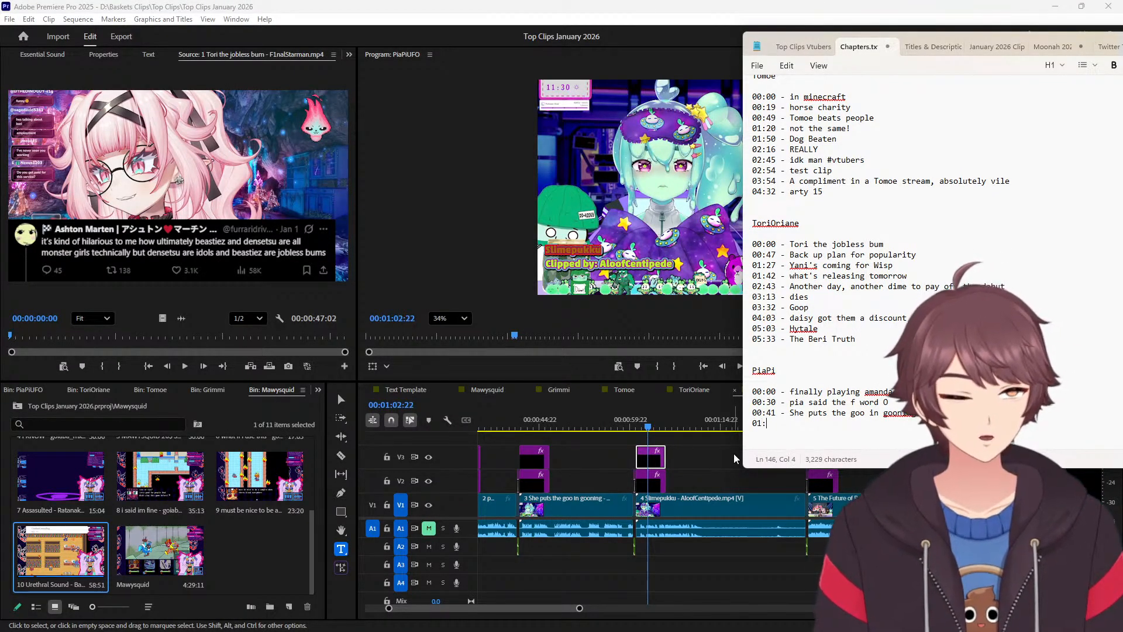
type("02 - Slimepukku")
key("Return")
In Premiere Pro, copy the fifth PiaPiUFO title "The Future of Beri-of-the-Chair" and place the playhead at the clip's start.
scroll(703, 479, "down", 4)
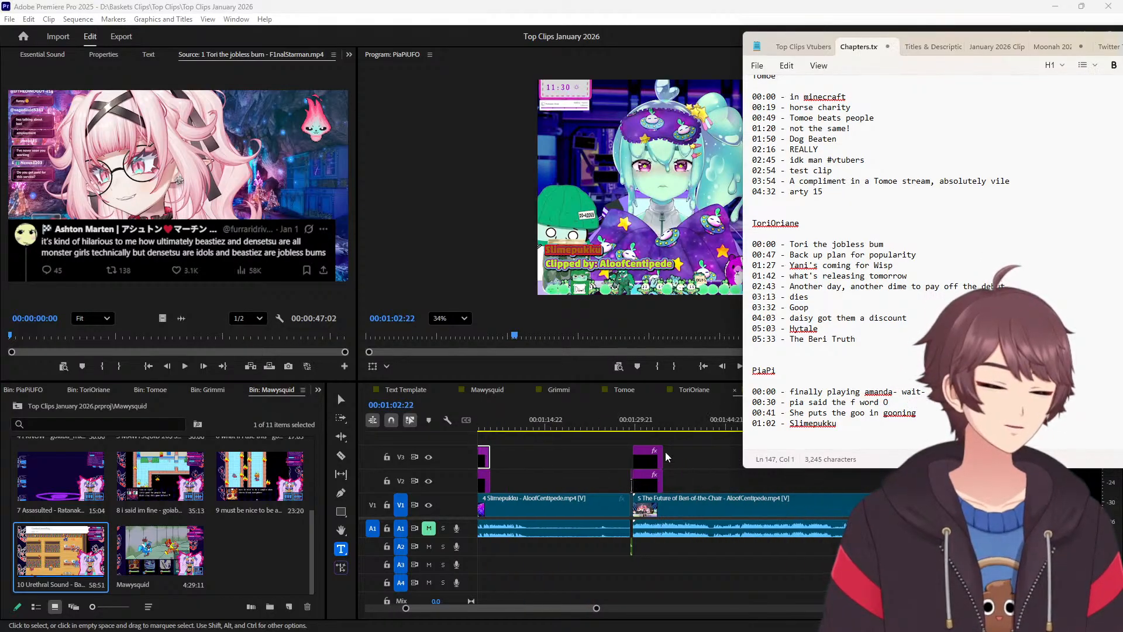
left_click(646, 426)
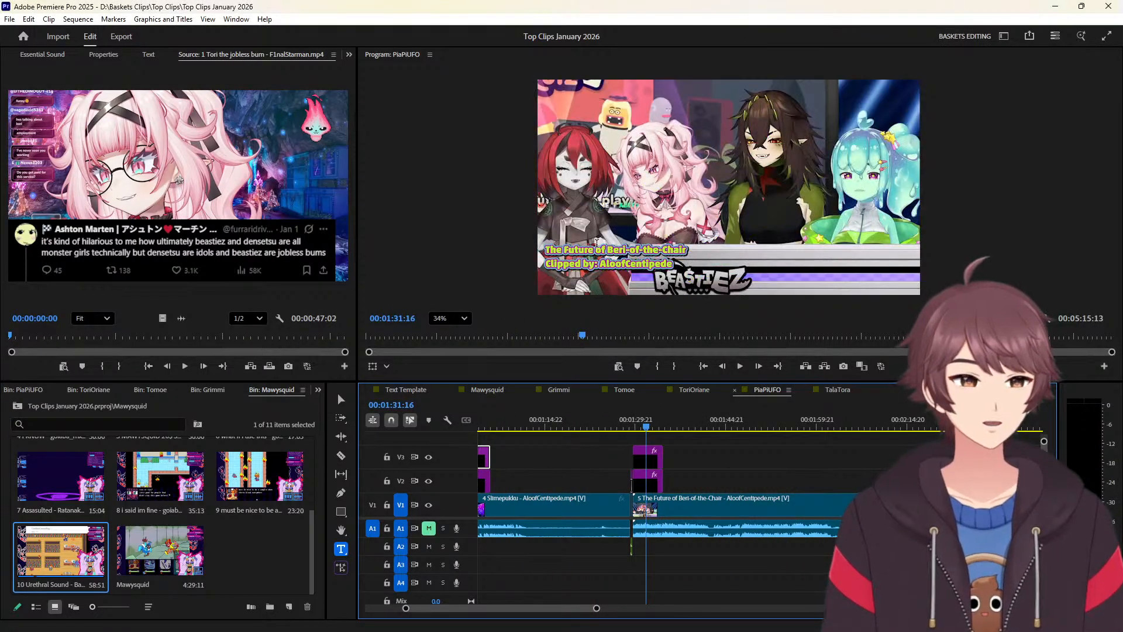
left_click(594, 250)
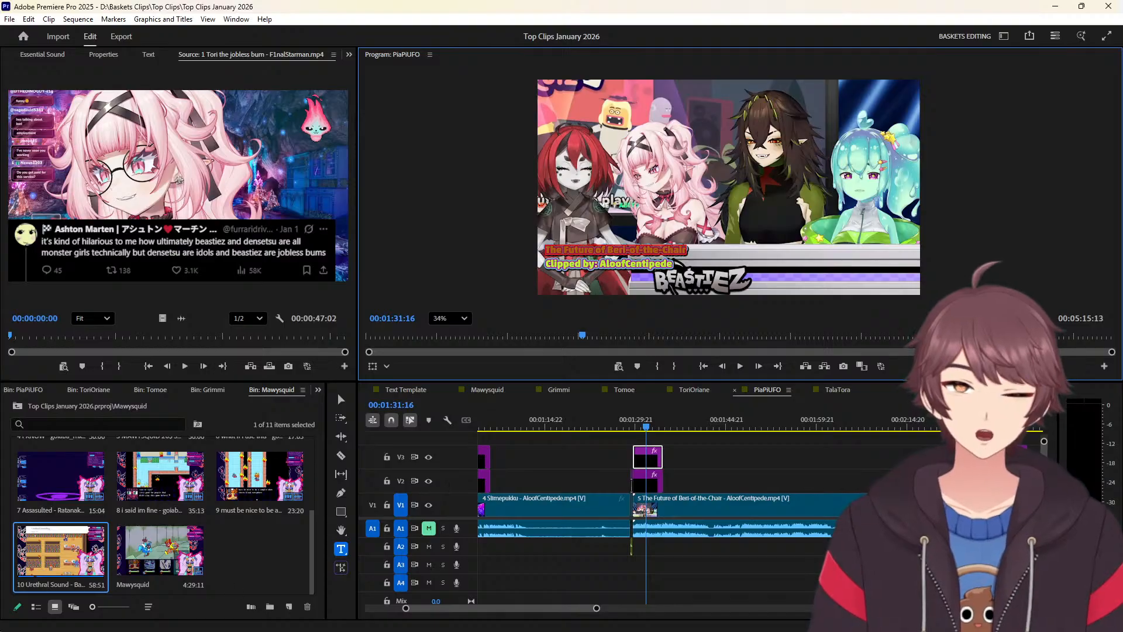
key("alt+Tab")
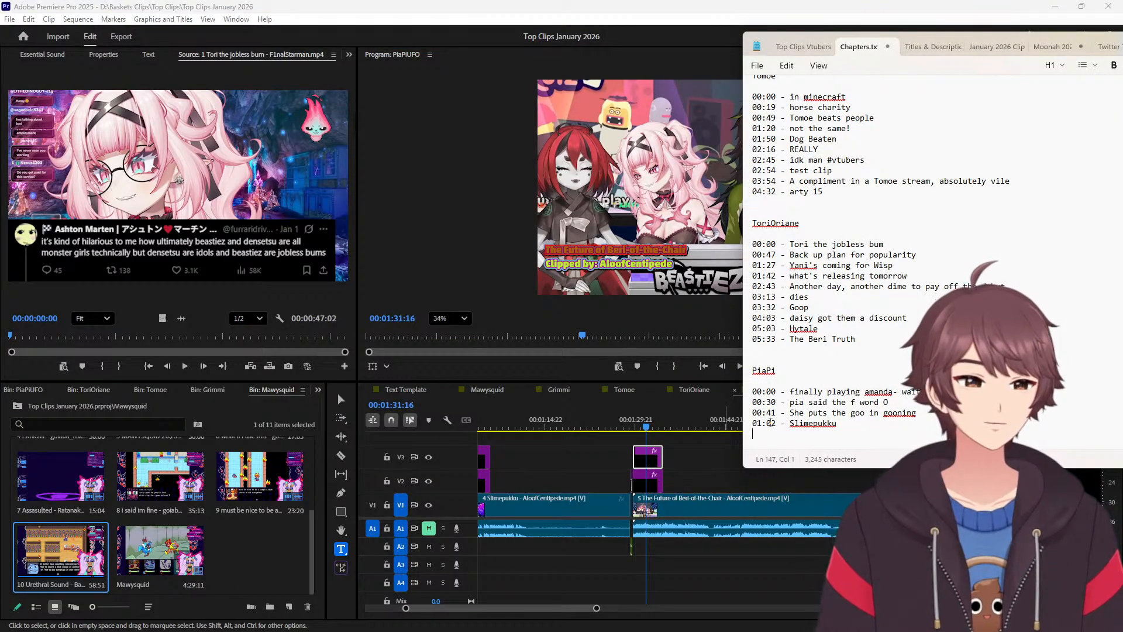
left_click(689, 451)
key("Up")
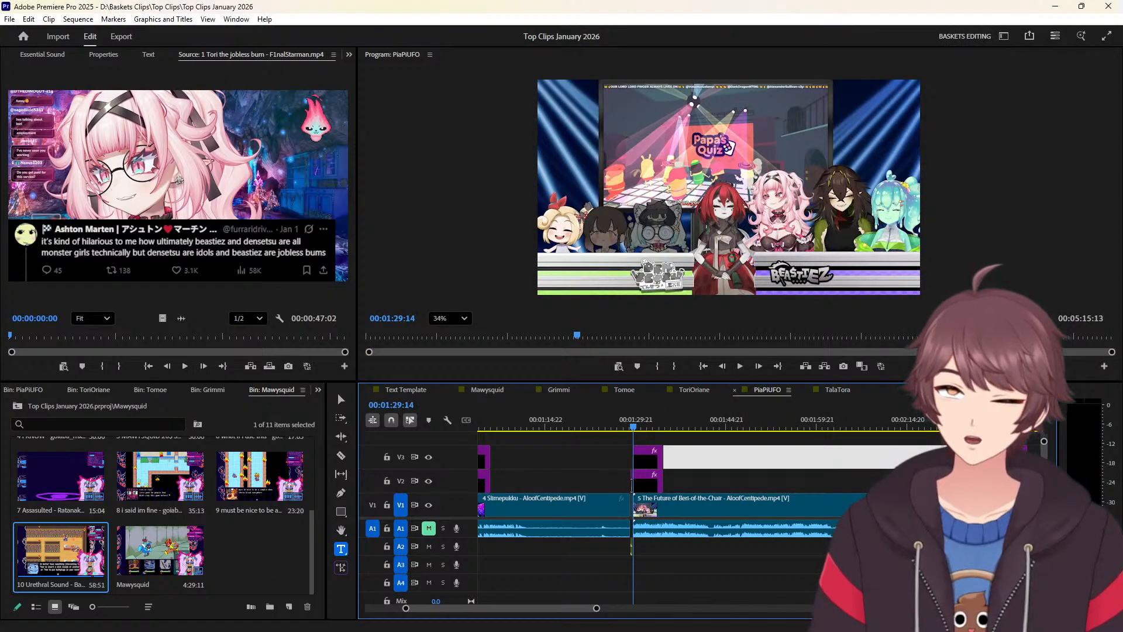
Switch to Notepad and add "01:29 - The Future of Beri-of-the-Chair" as PiaPi's fifth chapter, opening a new line.
key("alt+Tab")
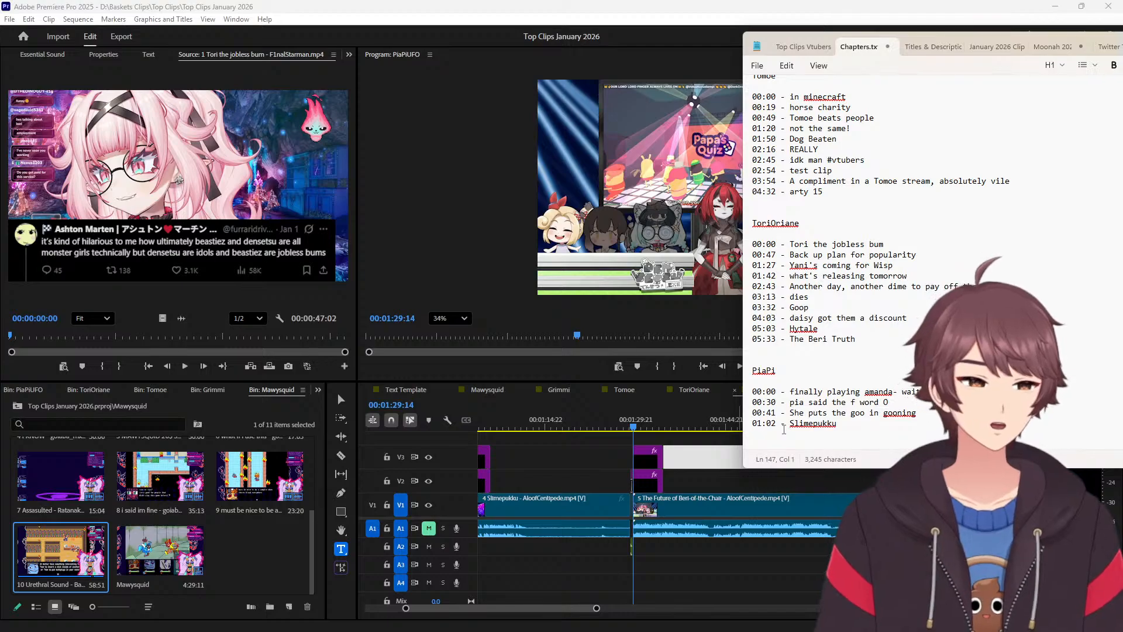
type("01")
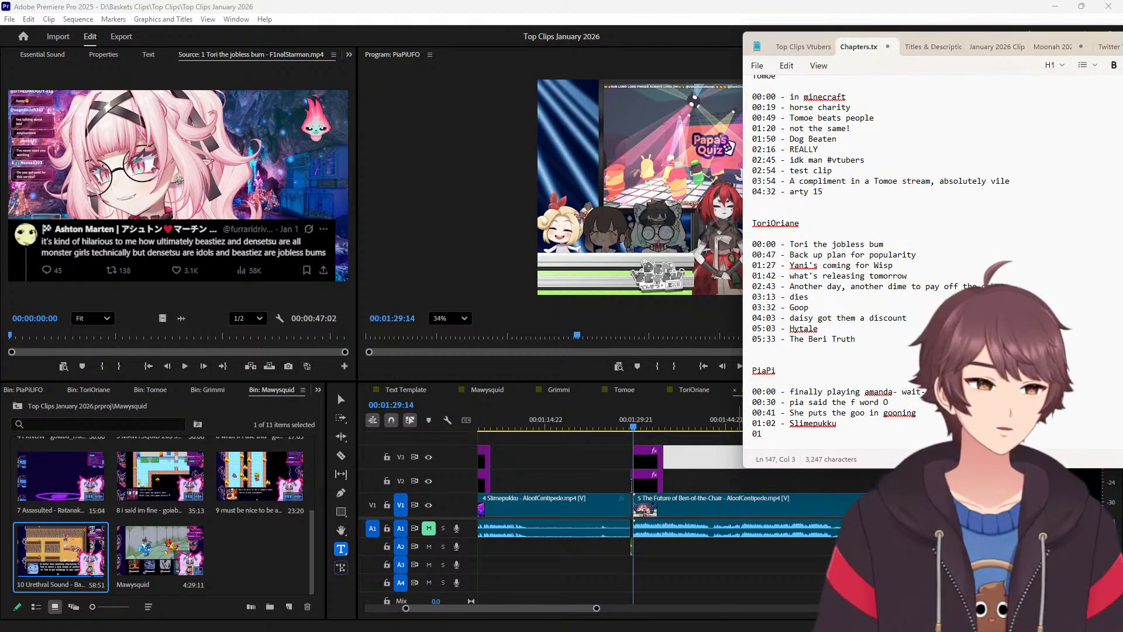
type(":29")
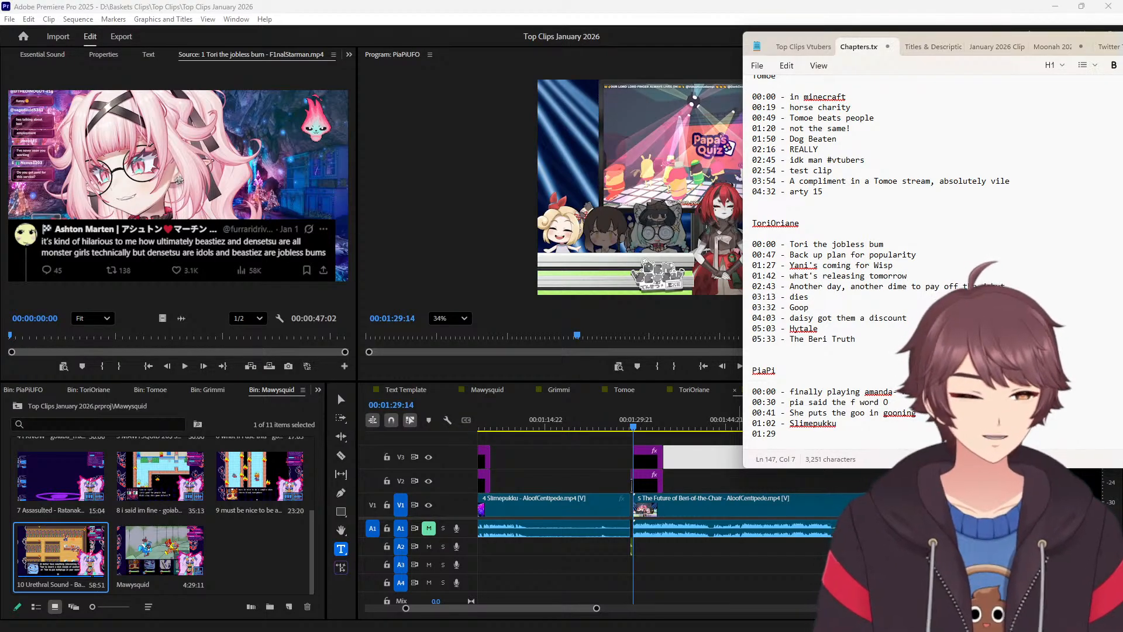
type(" -")
type("The Future of Beri-of-the-Chair")
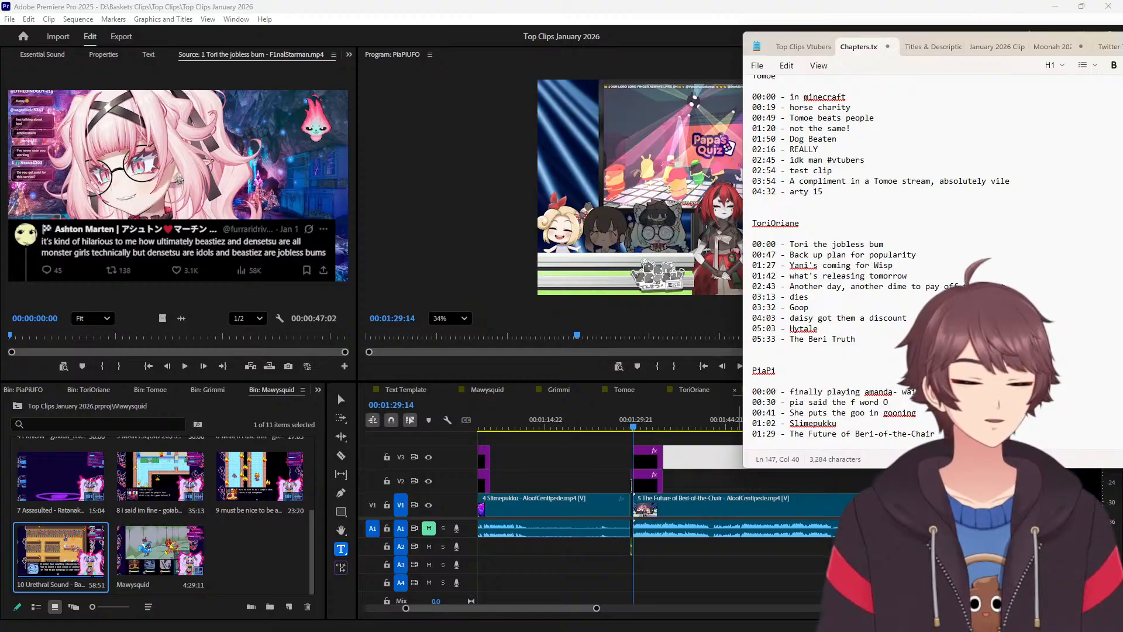
key("Return")
In Premiere Pro, copy the sixth PiaPiUFO title "pia cute" and place the playhead at the clip's start.
scroll(654, 444, "down", 10)
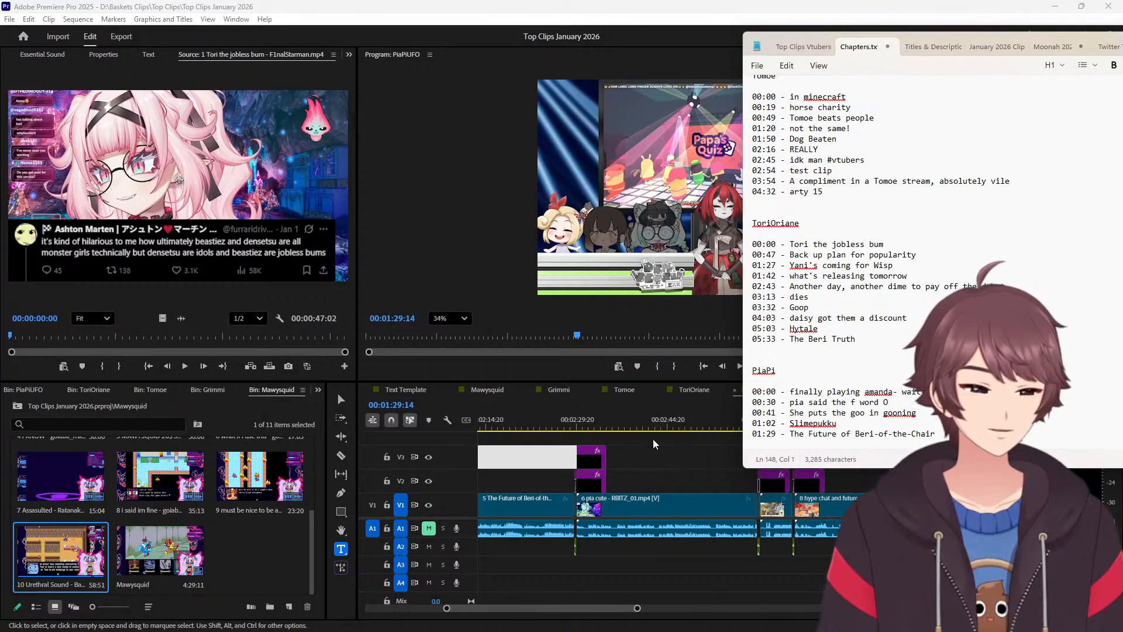
left_click(594, 424)
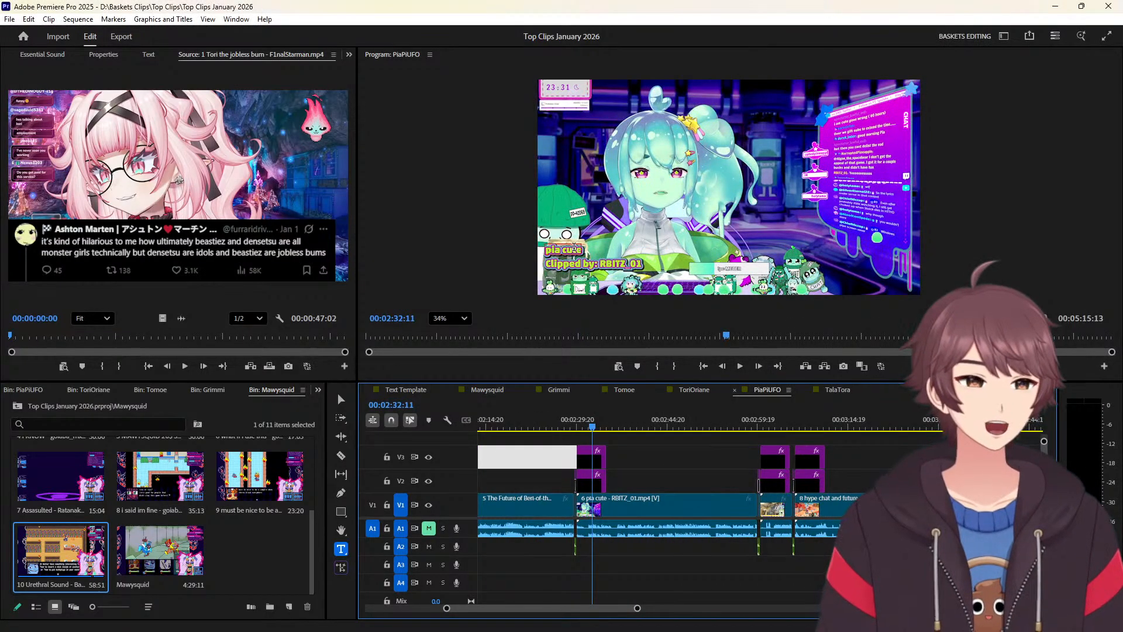
left_click(647, 441)
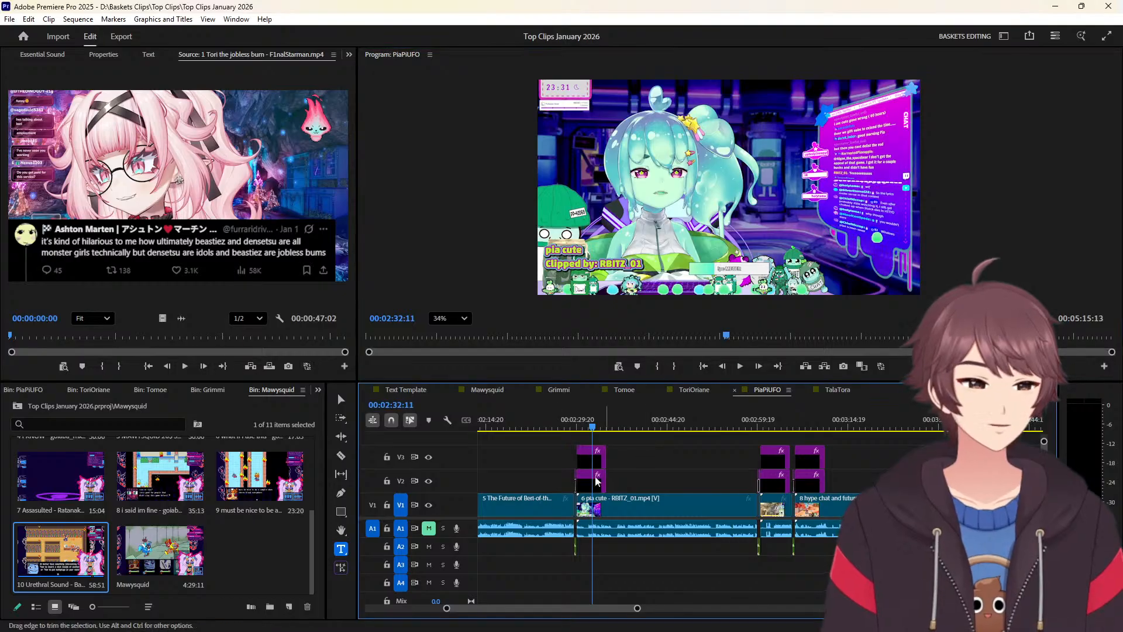
key("Up")
Switch to Notepad and add "02:29 - pia cute" as PiaPi's sixth chapter, opening a new line.
key("alt+Tab")
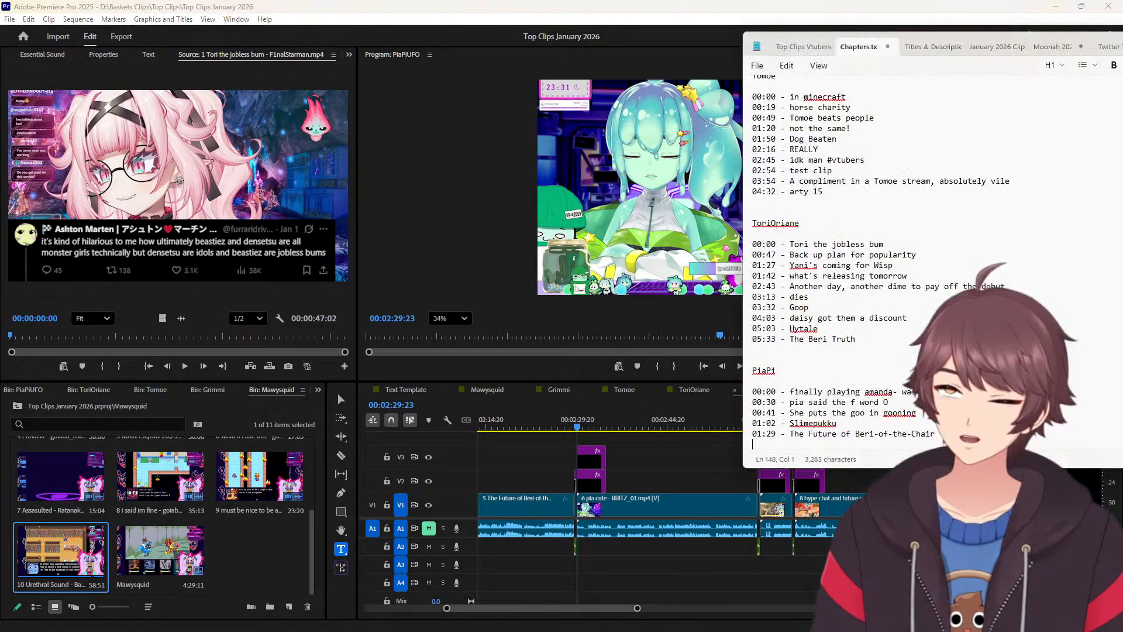
scroll(871, 406, "down", 2)
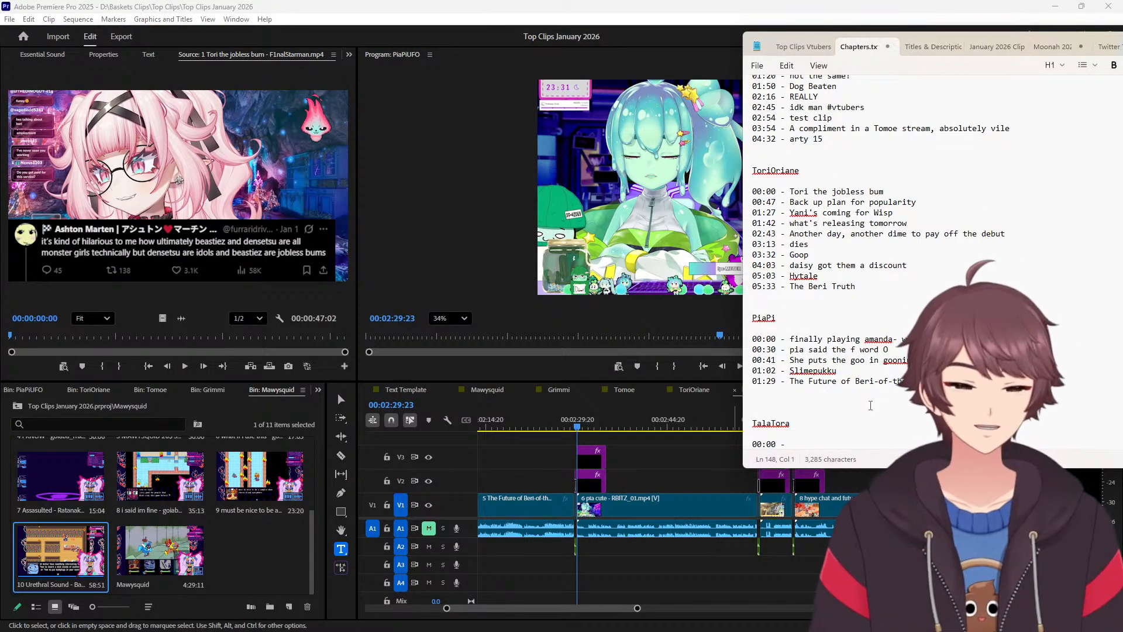
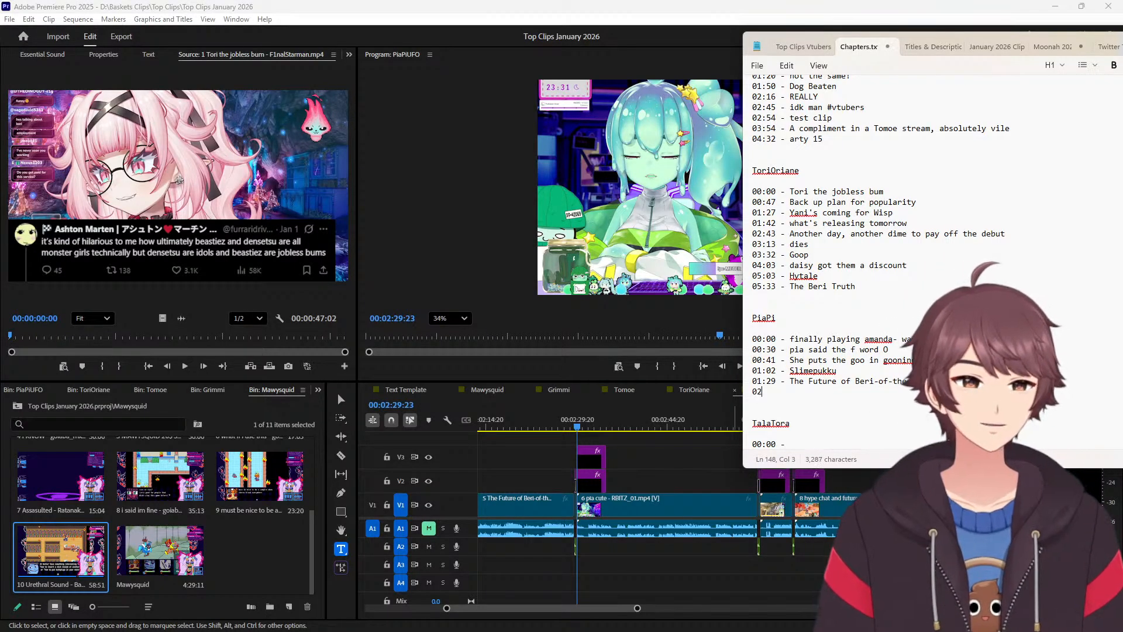
type("pia cute")
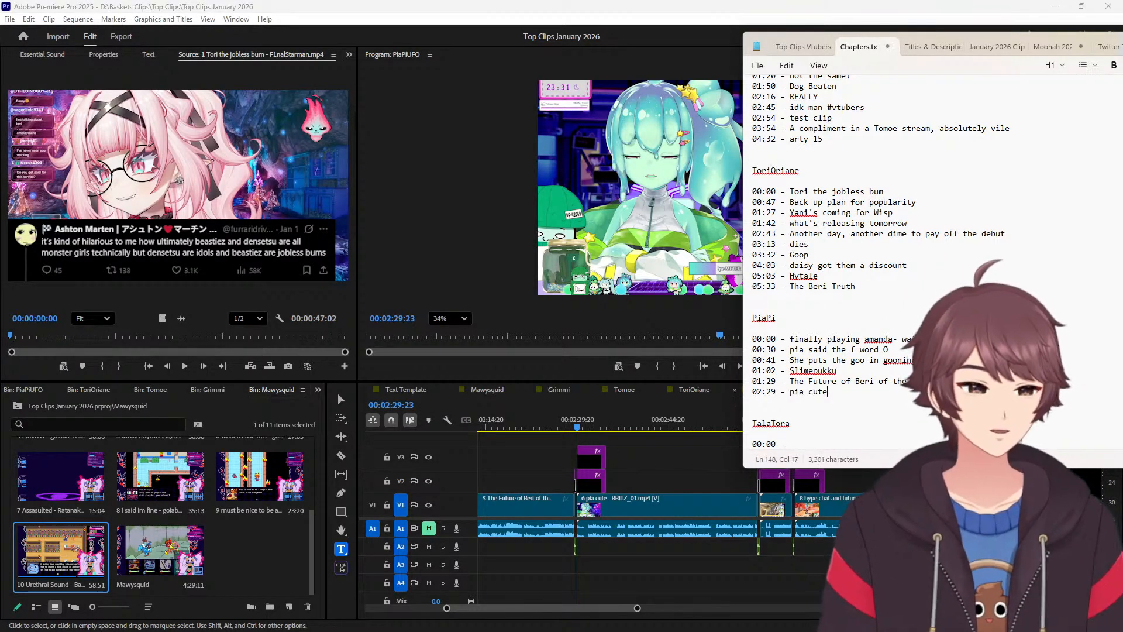
key("Return")
In Premiere Pro, place the playhead over the seventh PiaPiUFO clip's title and copy its text "O-Joesan Ara-ara".
scroll(642, 480, "down", 5)
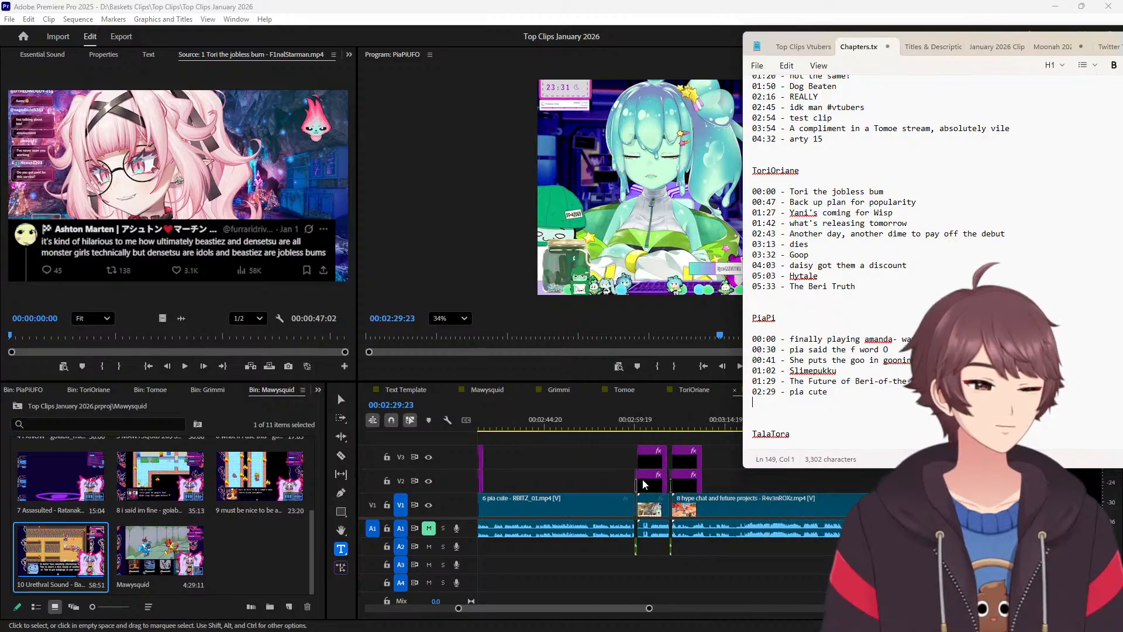
left_click(549, 425)
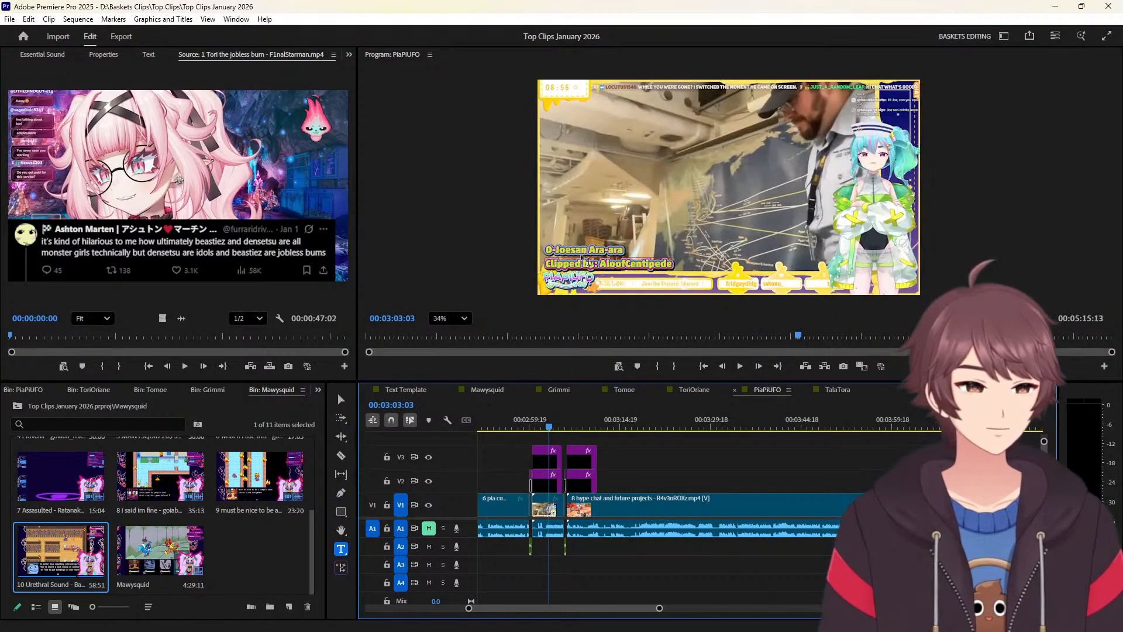
left_click(582, 247)
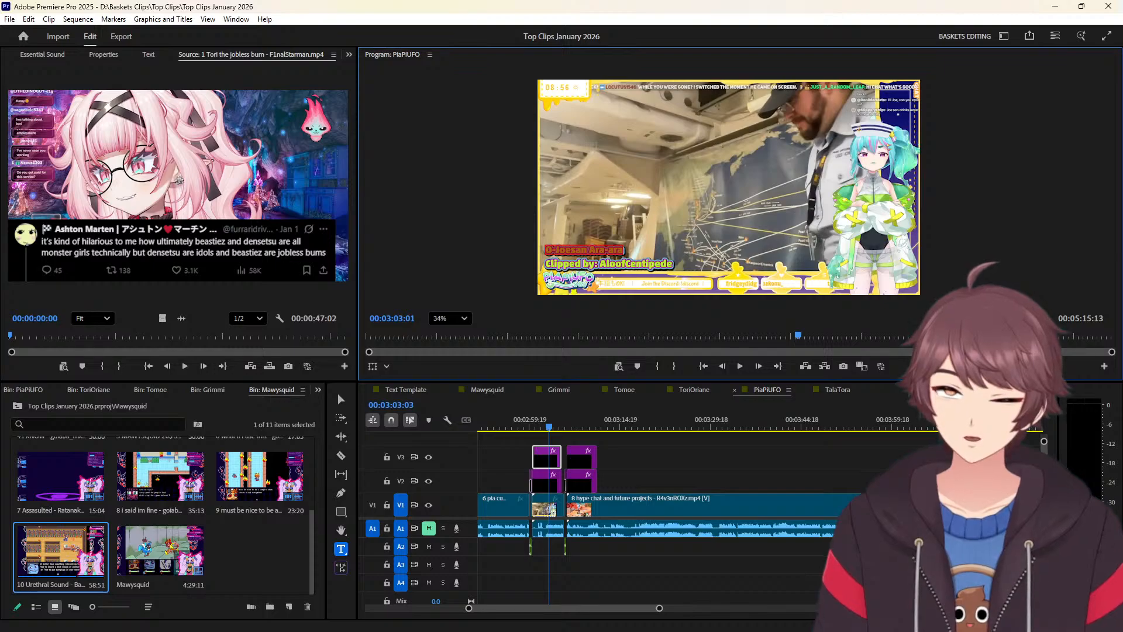
Switch to Notepad and add "03:03 - O-Joesan Ara-ara" as PiaPi's seventh chapter, opening a new line.
key("alt+Tab")
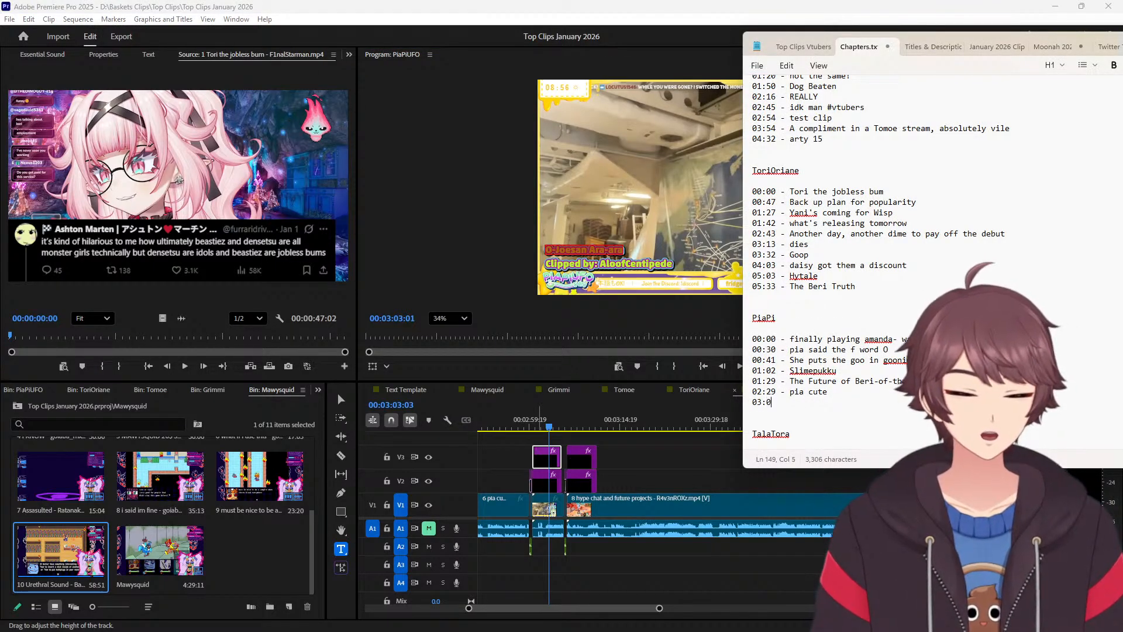
type("O-Joesan Ara-ara")
key("Return")
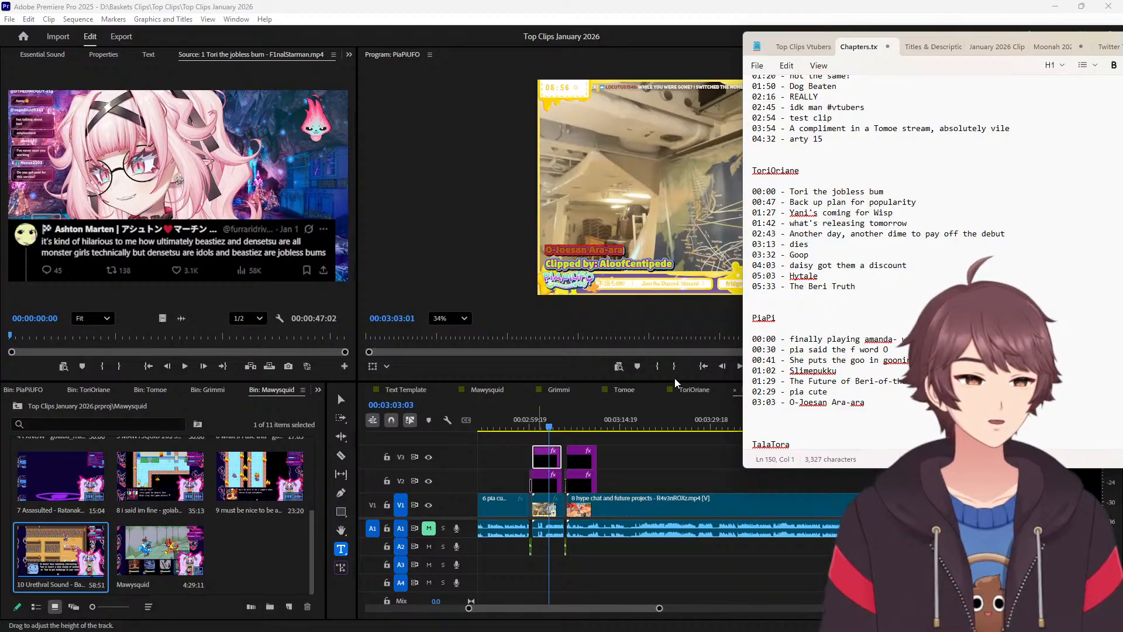
In Premiere Pro, place the playhead over the eighth PiaPiUFO clip's title and copy its text "hype chat and future projects".
left_click(580, 419)
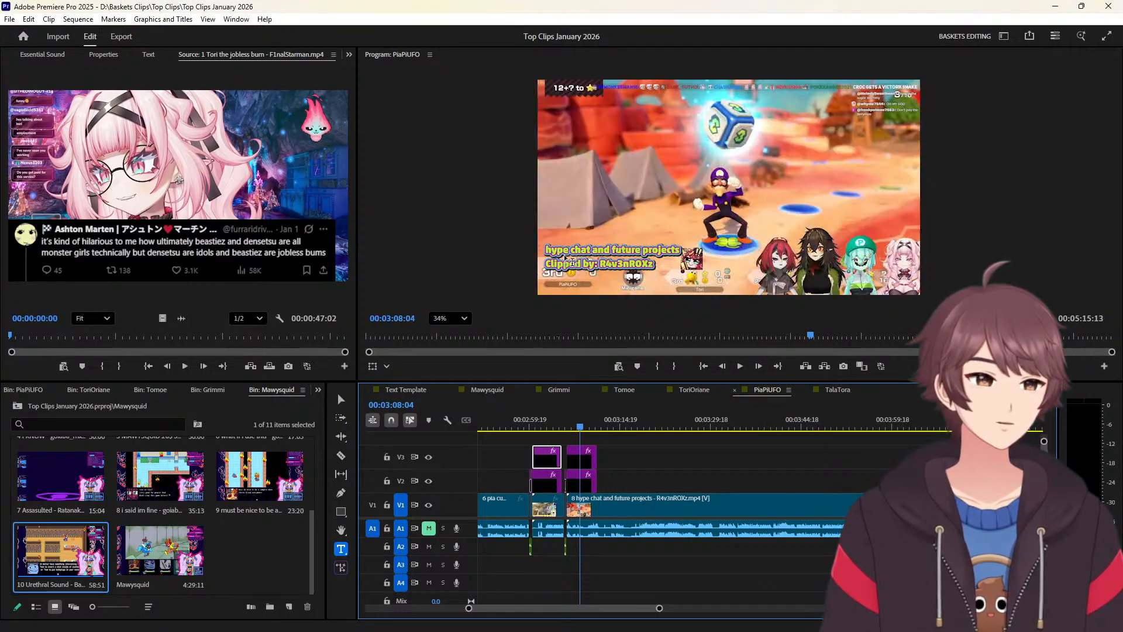
triple_click(577, 247)
key("ctrl+c")
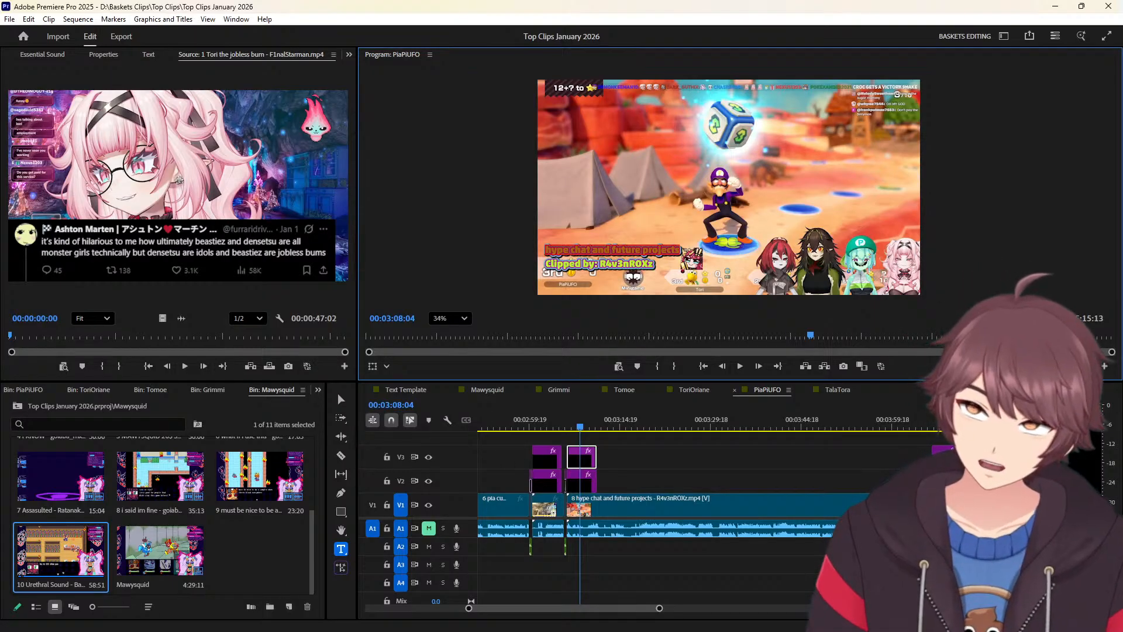
Place the playhead at the eighth clip's start and enter "03:06 -" in Notepad as the beginning of PiaPi's eighth chapter.
key("alt+Tab")
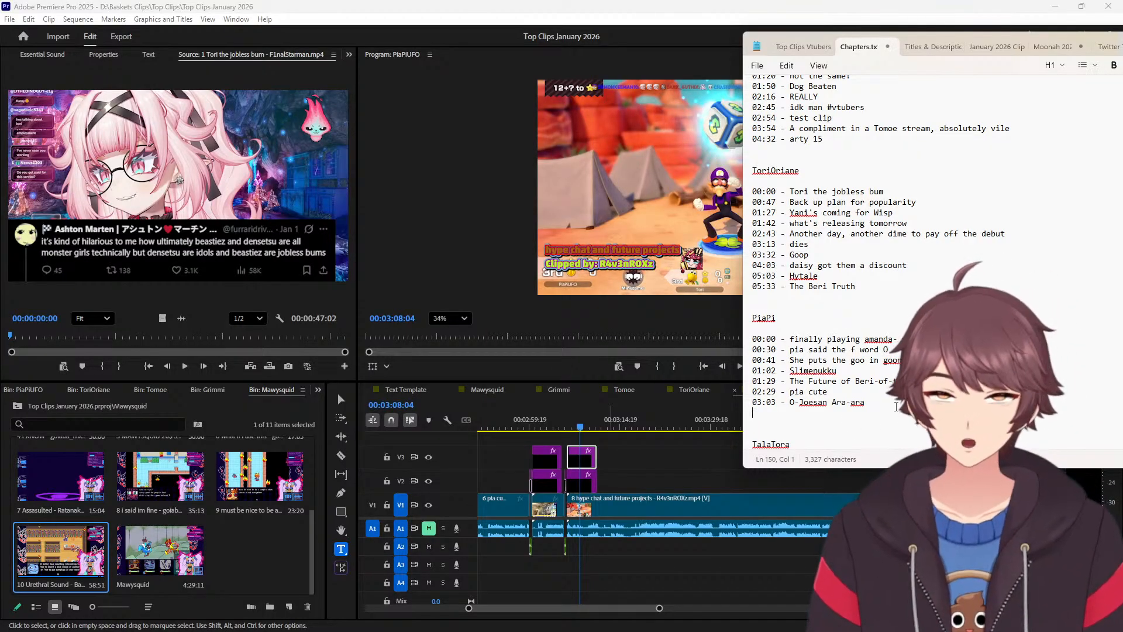
type("0")
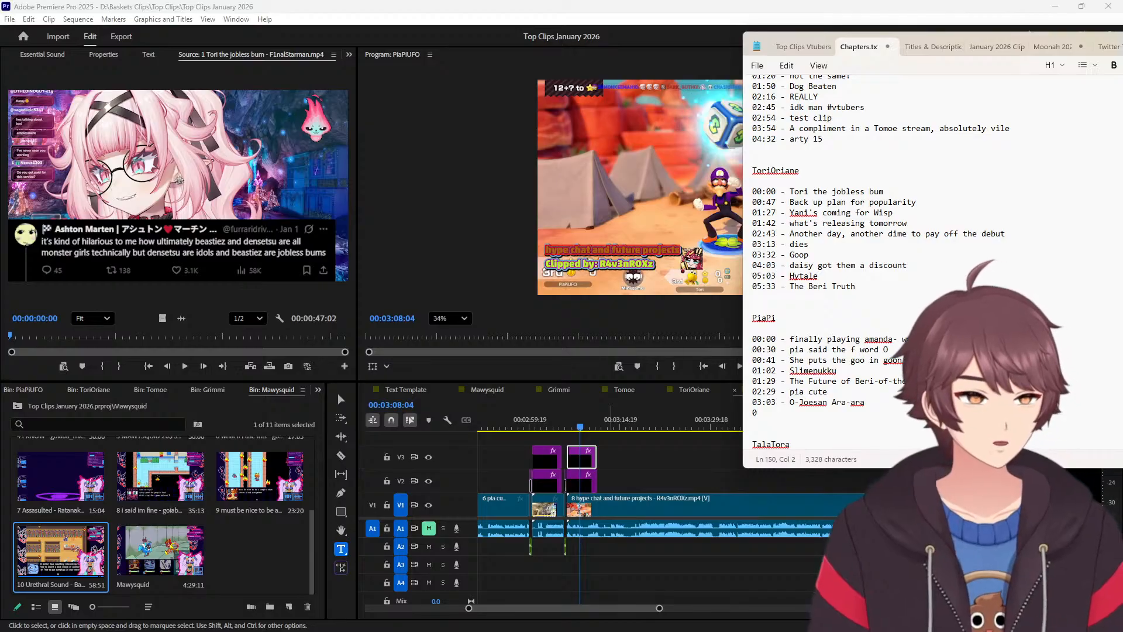
left_click(667, 473)
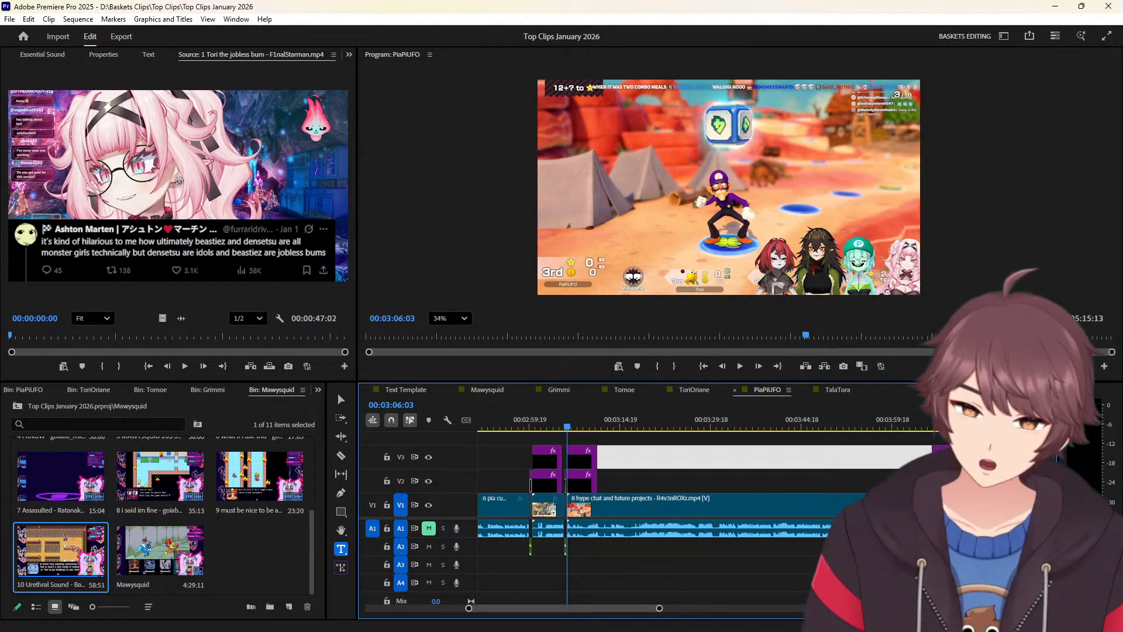
key("alt+Tab")
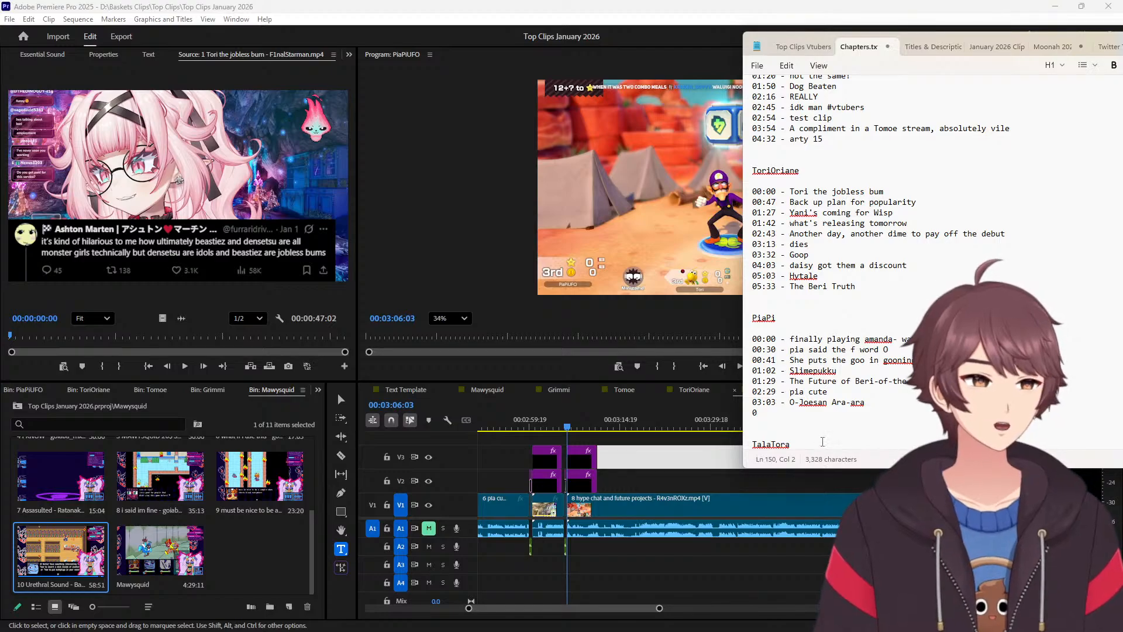
type("03:06 -")
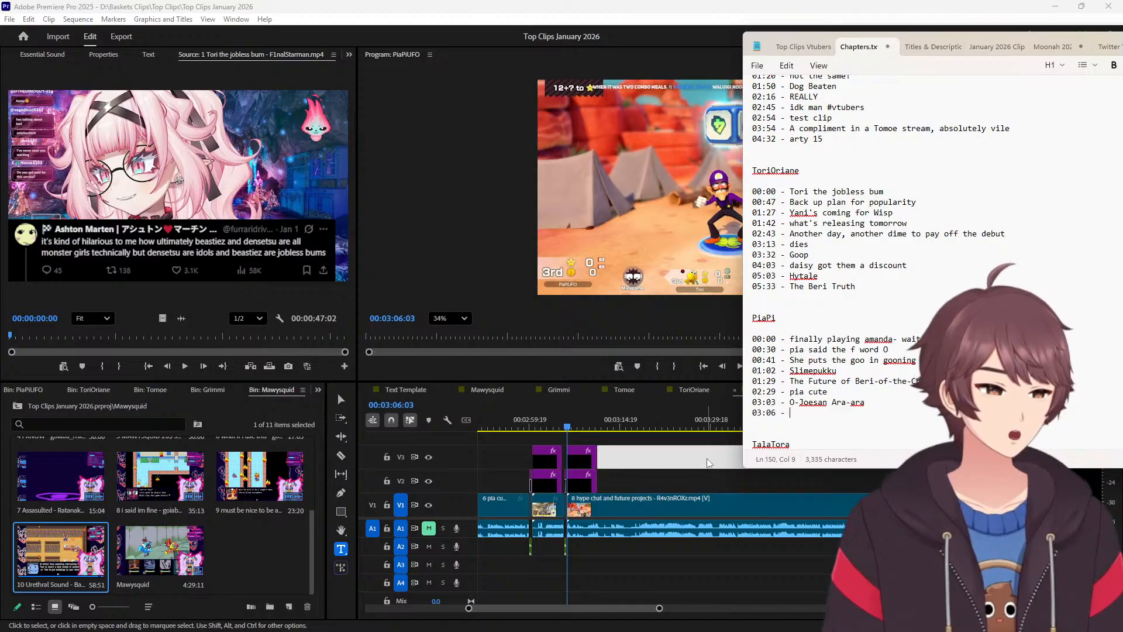
scroll(674, 447, "right", 5)
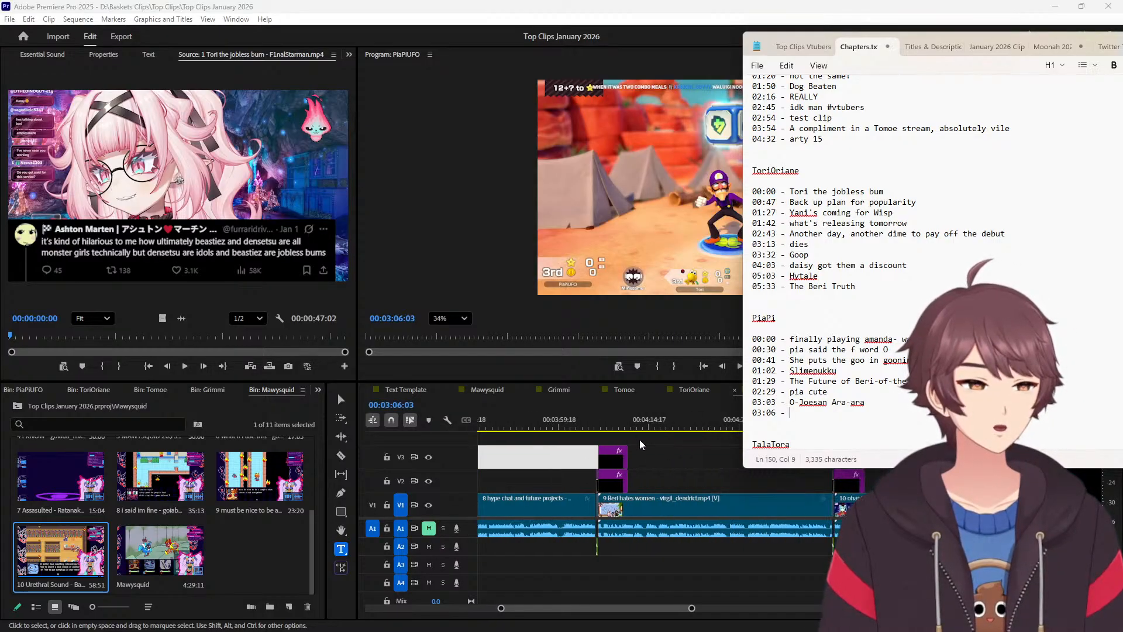
left_click(617, 432)
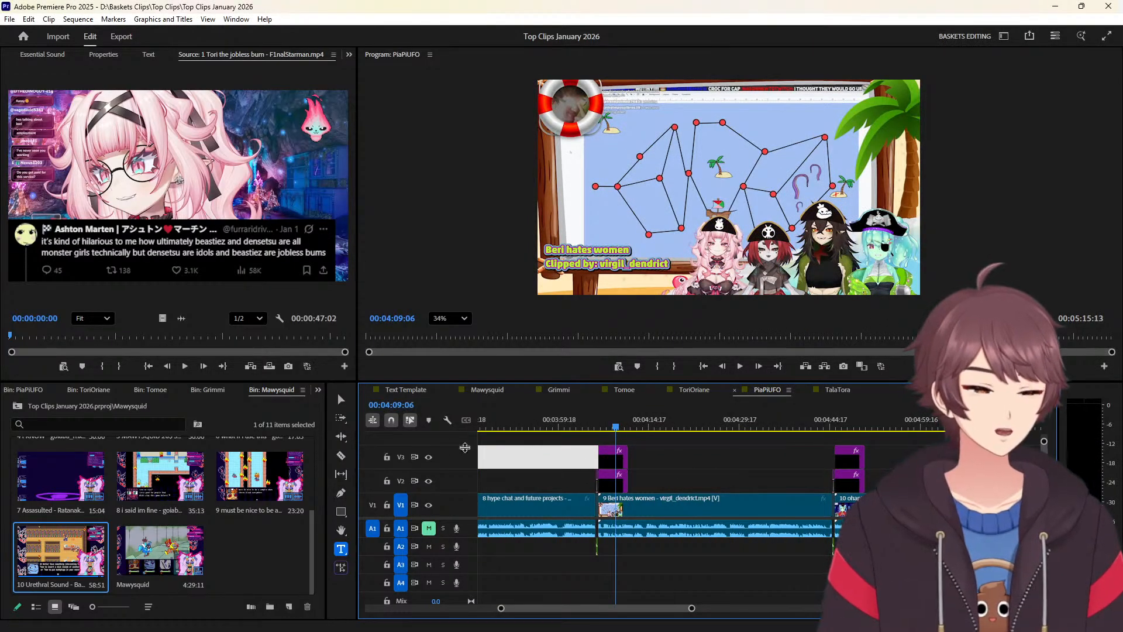
left_click(604, 257)
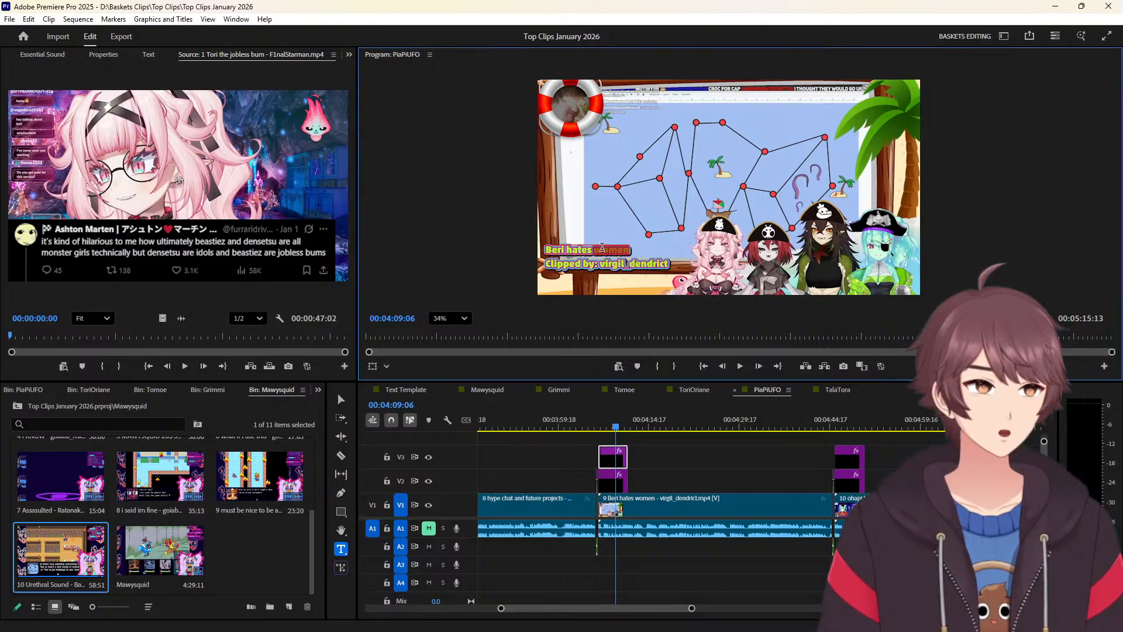
left_click(690, 460)
key("Up")
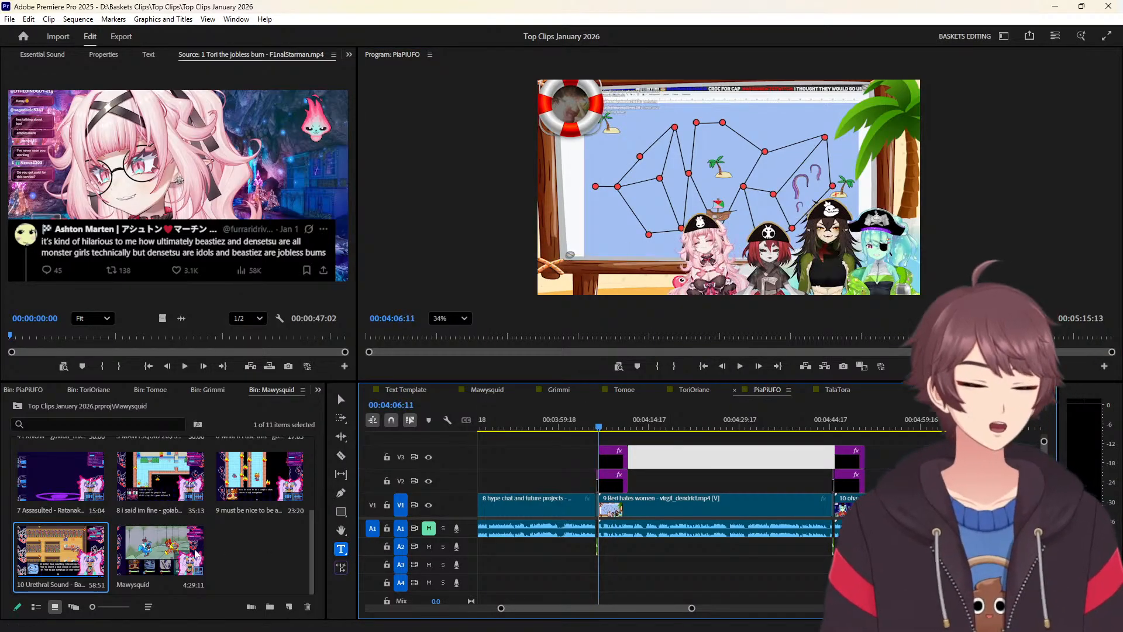
key("alt+Tab")
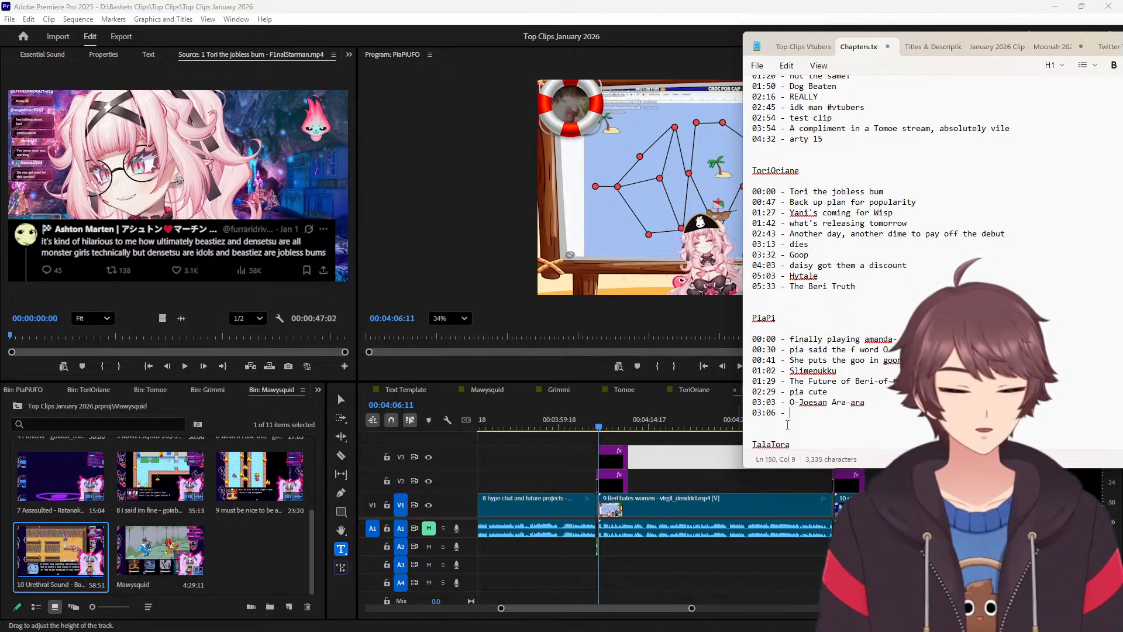
In Premiere Pro, copy the eighth title "hype chat and future projects" again and place the playhead over the ninth clip's title.
scroll(615, 435, "up", 5)
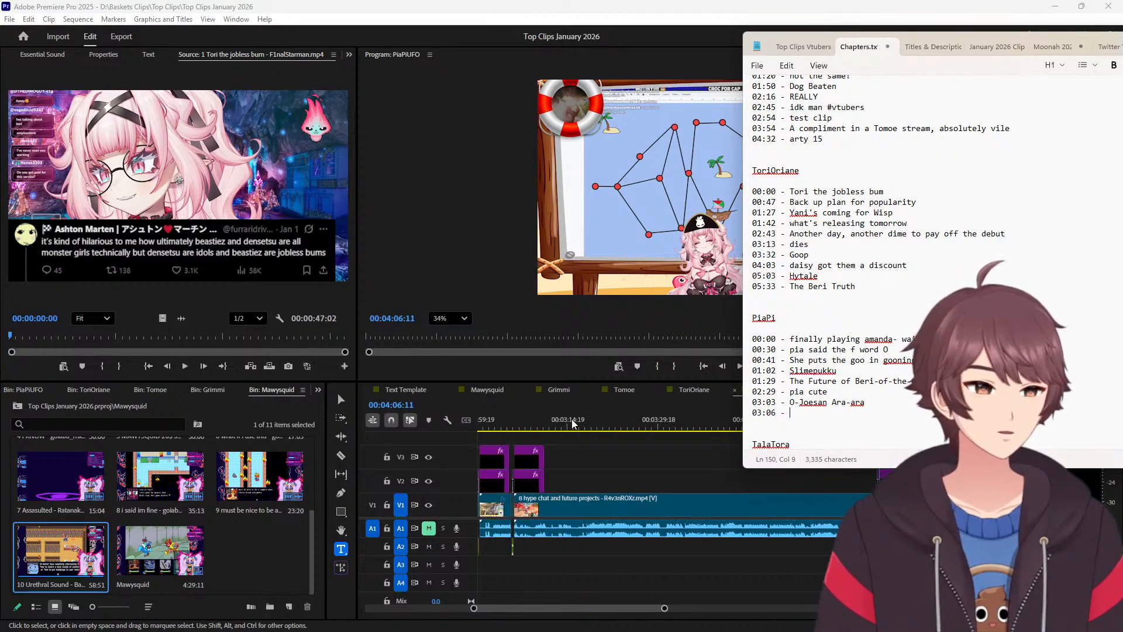
left_click(605, 431)
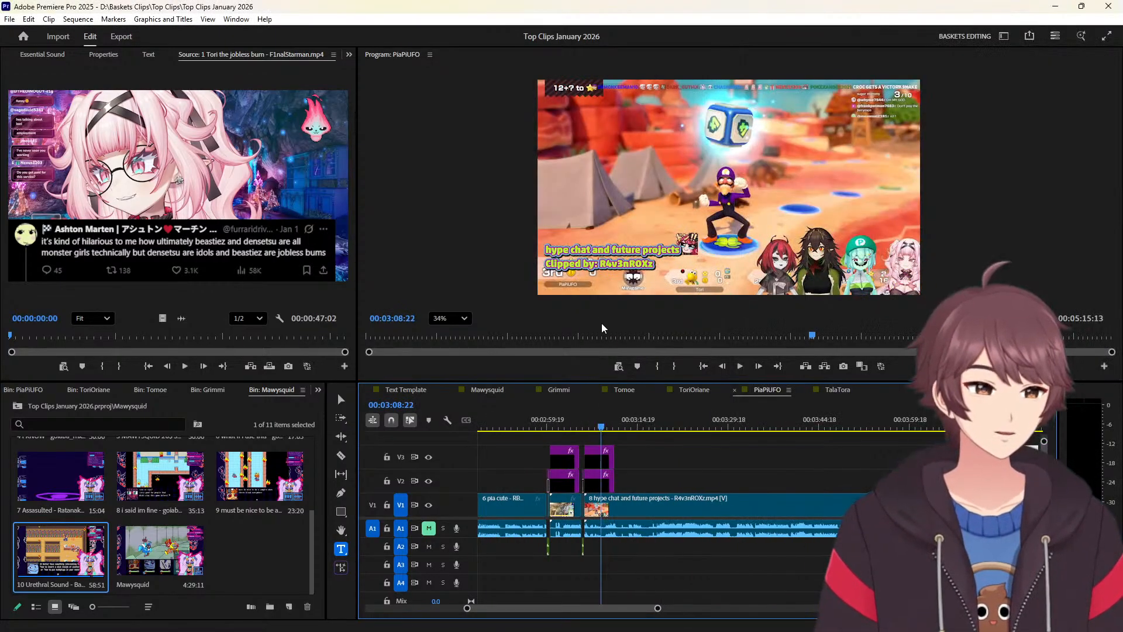
left_click(613, 249)
scroll(708, 451, "down", 3)
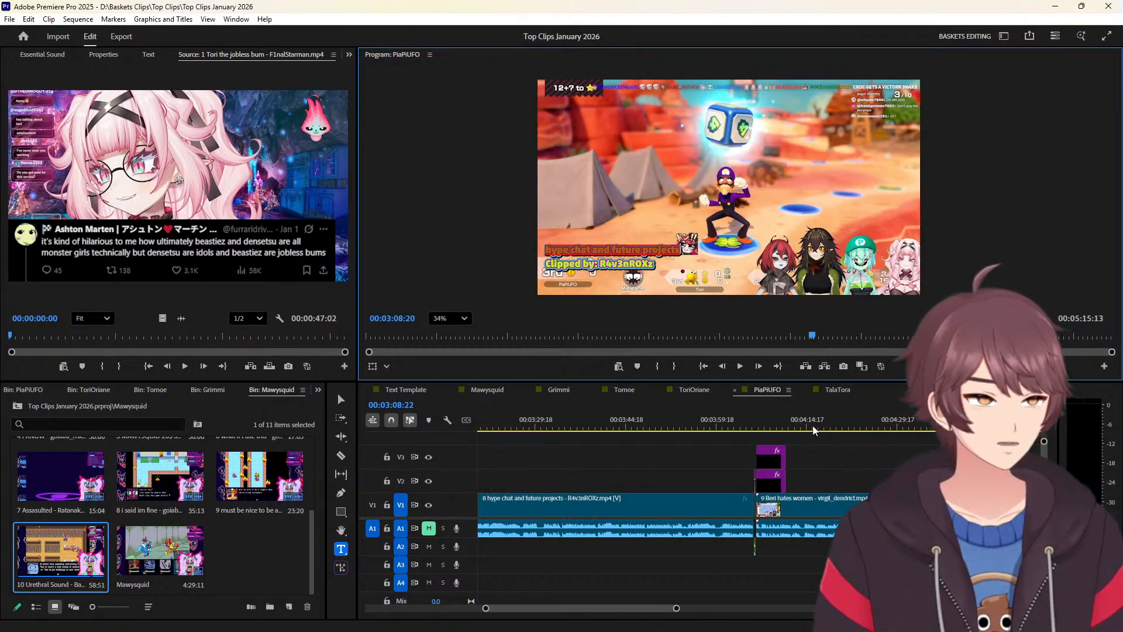
left_click(767, 425)
scroll(585, 473, "down", 2)
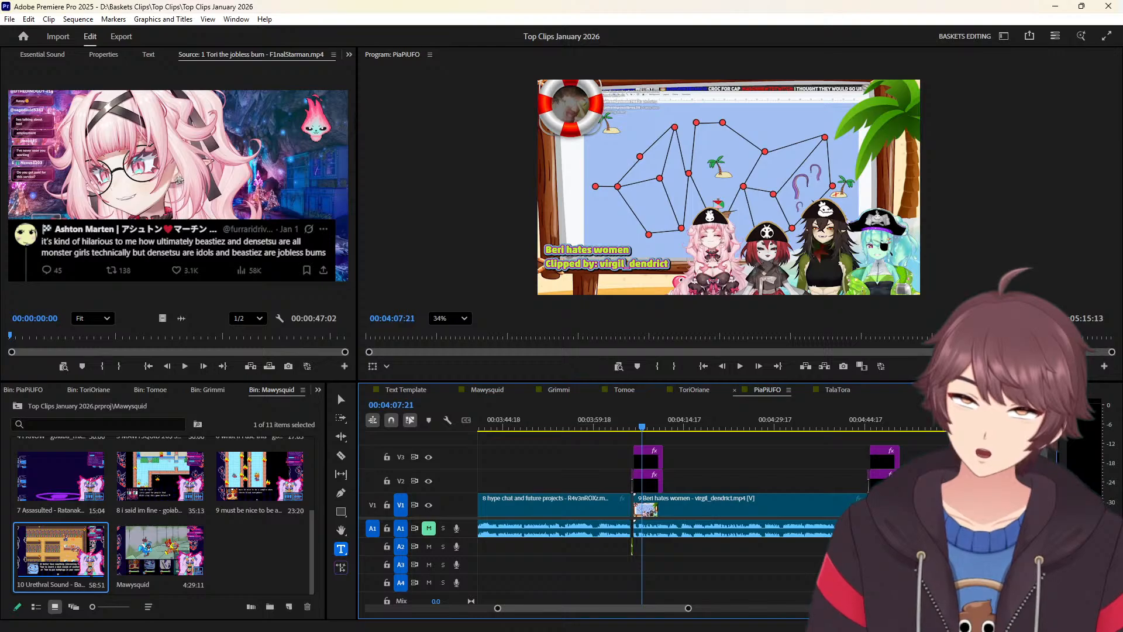
Switch to Notepad and complete the 03:06 chapter with "hype chat and future projects", opening a new line.
key("alt+Tab")
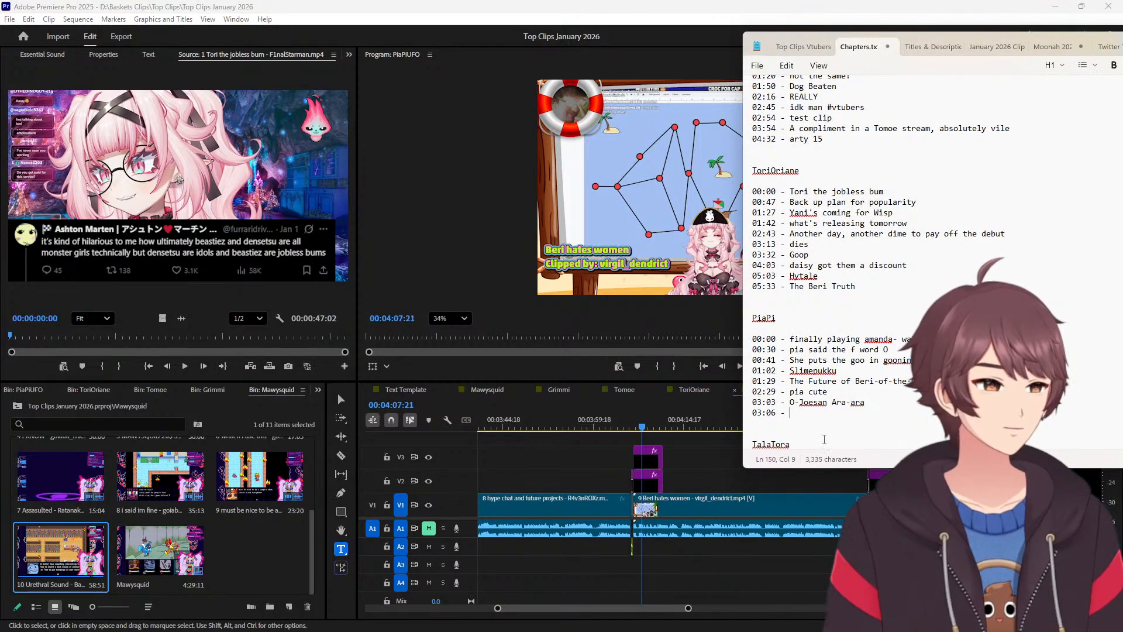
key("ctrl+v")
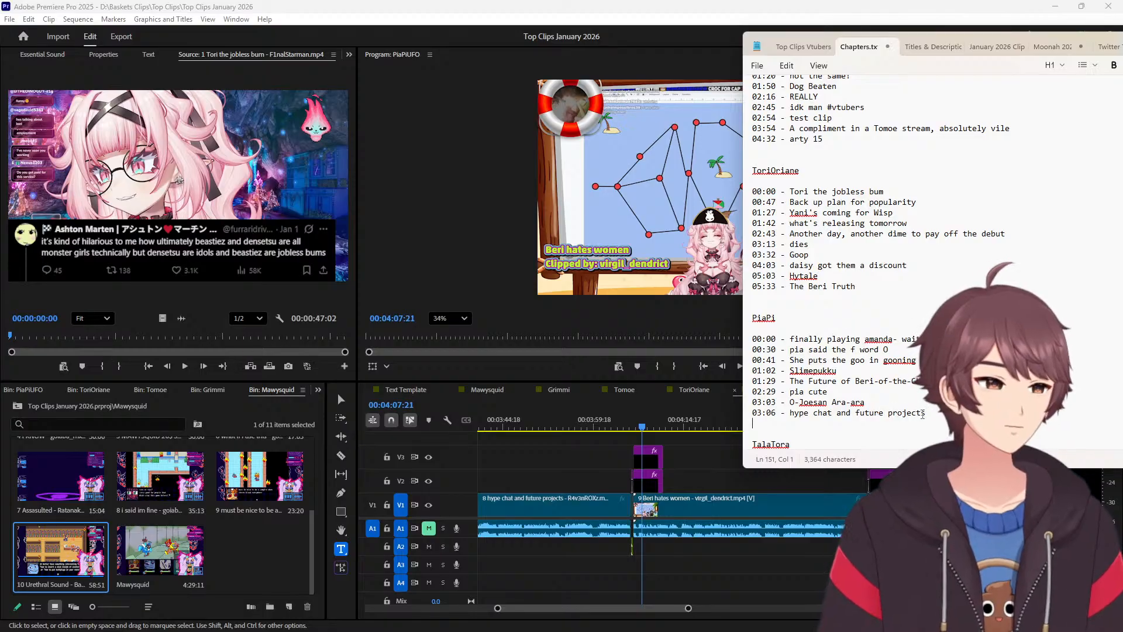
key("Return")
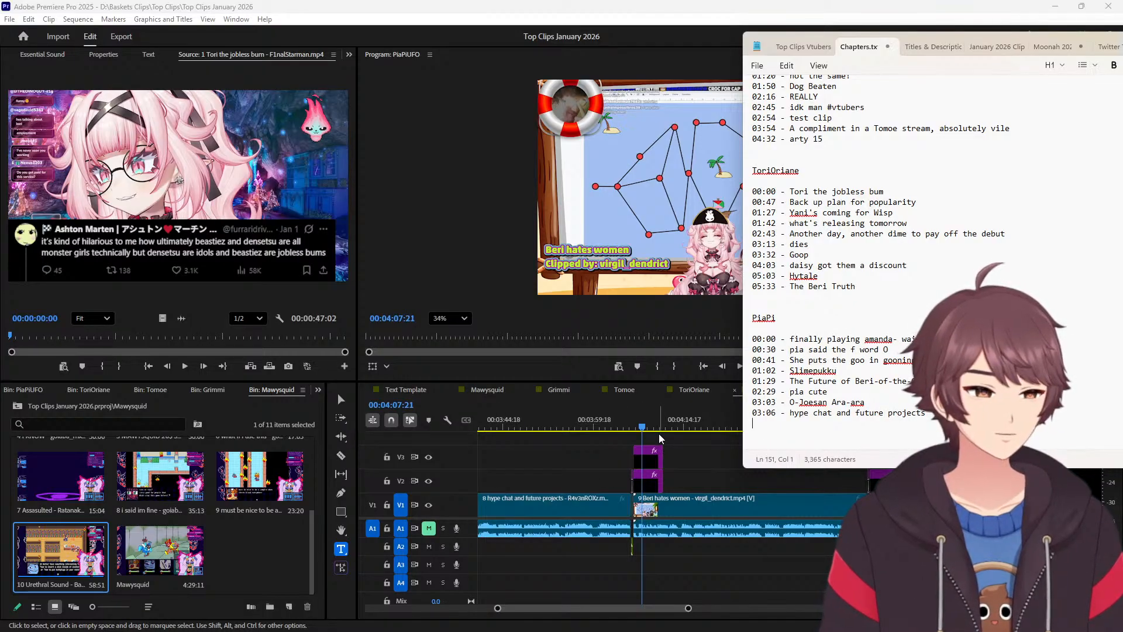
In Premiere Pro, copy the ninth PiaPiUFO title "Beri hates women" and place the playhead at the clip's start.
left_click(594, 246)
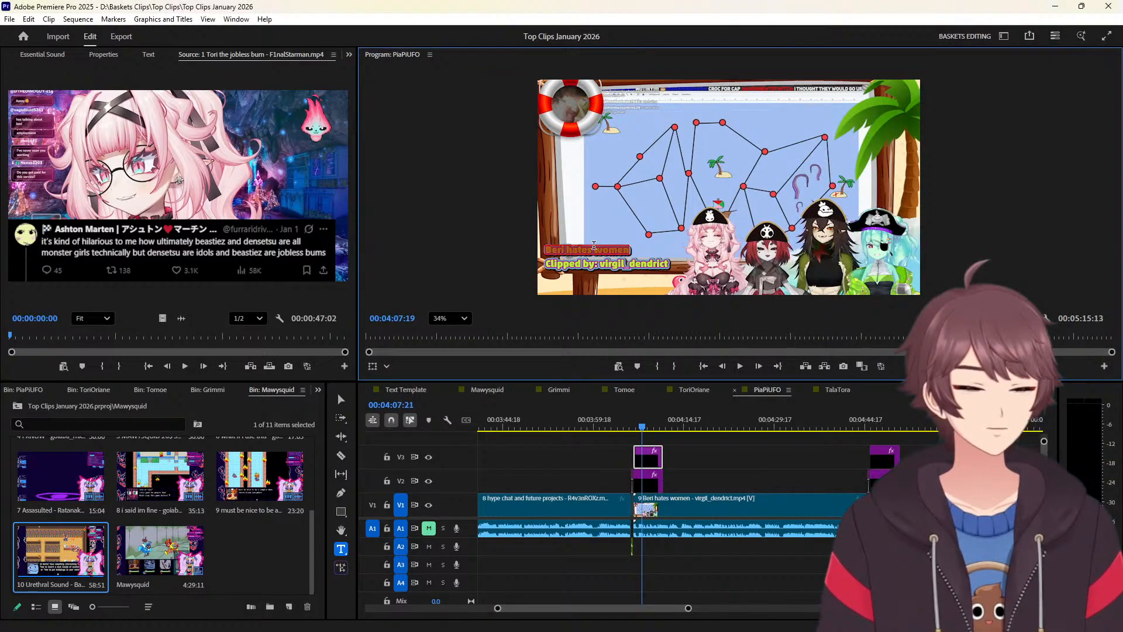
left_click(711, 456)
key("Up")
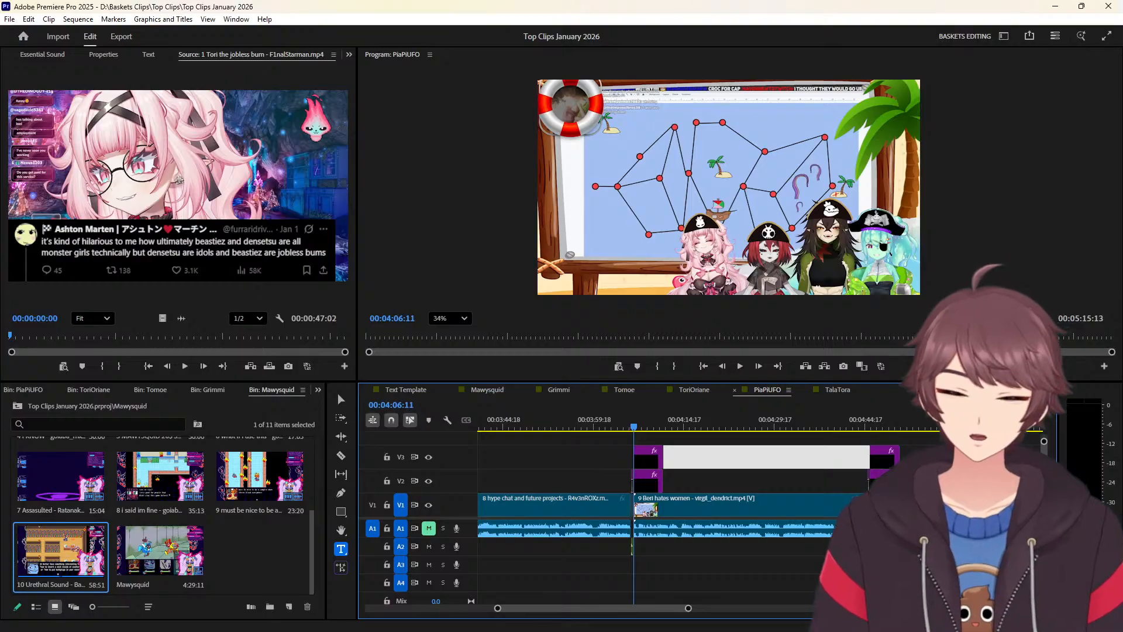
Switch to Notepad and add "04:06 - Beri hates women" as PiaPi's ninth chapter, opening a new line.
key("alt+Tab")
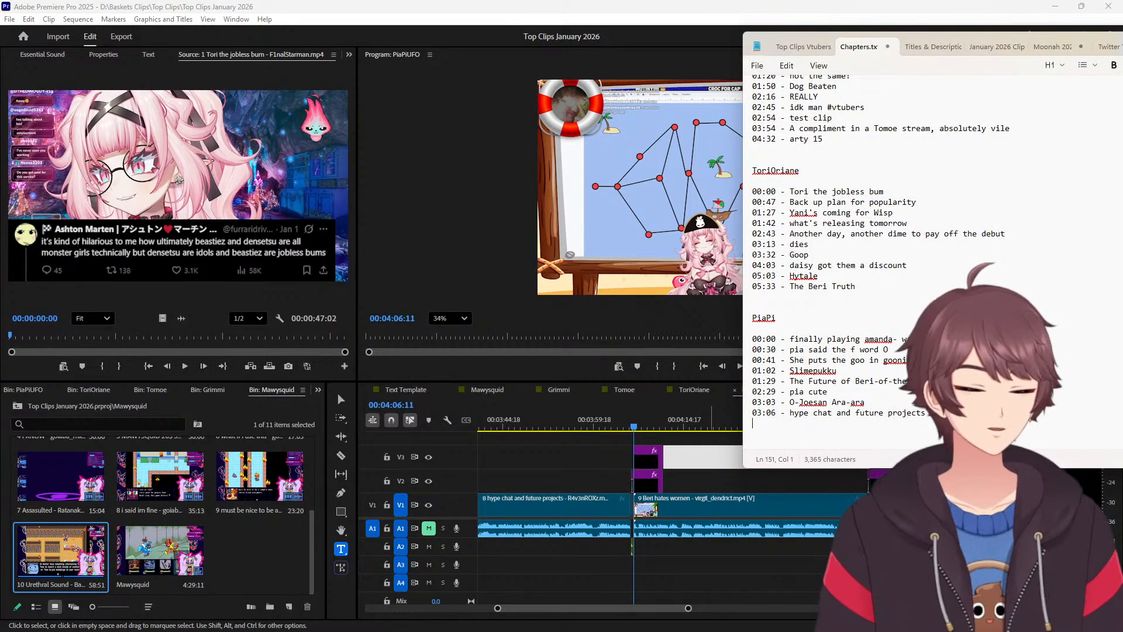
type("04:")
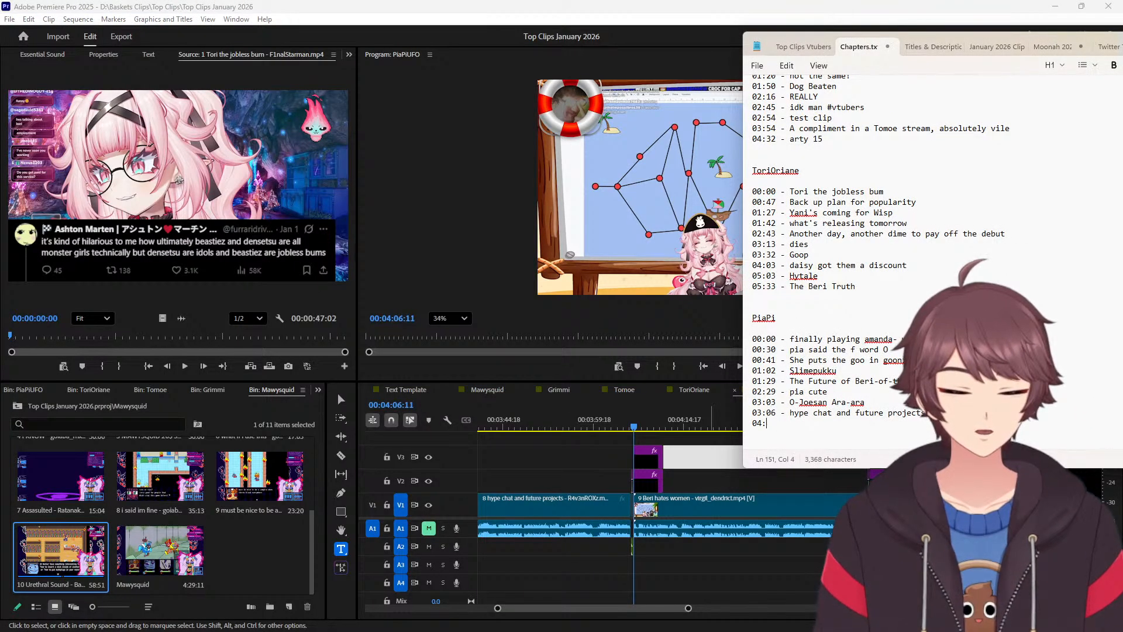
type("006 - Beri hates women")
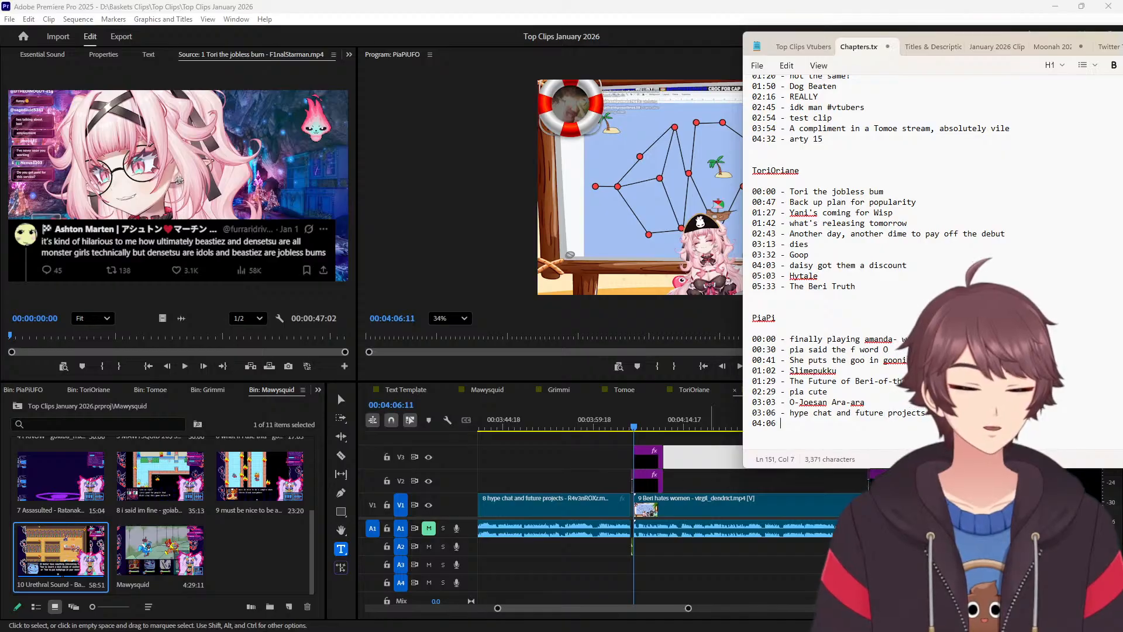
key("Return")
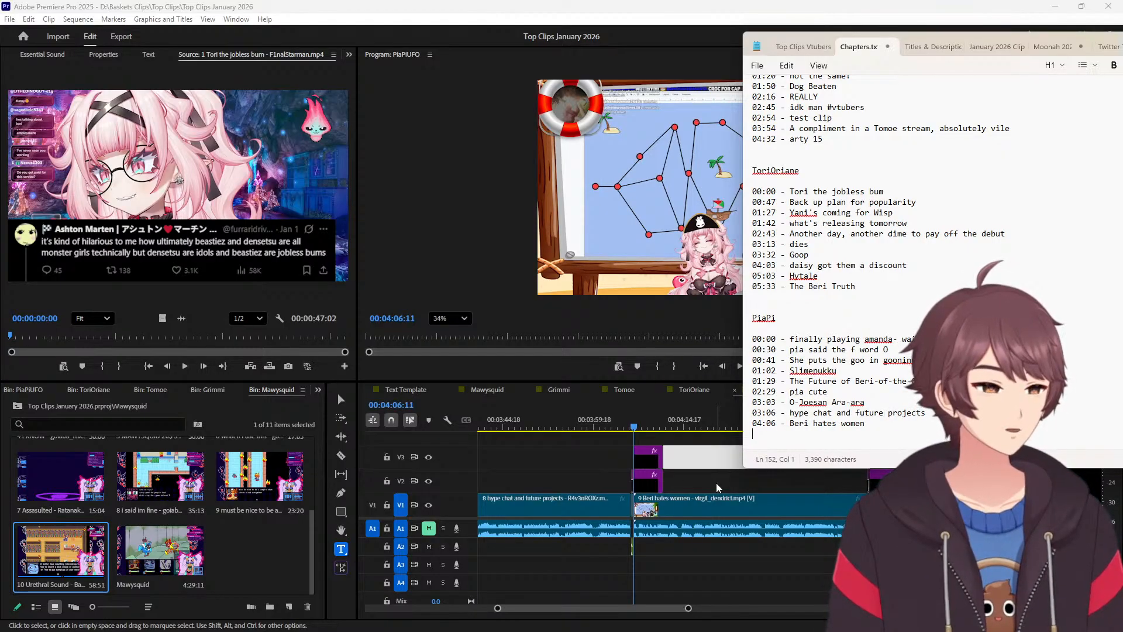
In Premiere Pro, copy the tenth PiaPiUFO title "ohapi konpipi" and place the playhead at the clip's start.
scroll(716, 483, "down", 4)
left_click(655, 427)
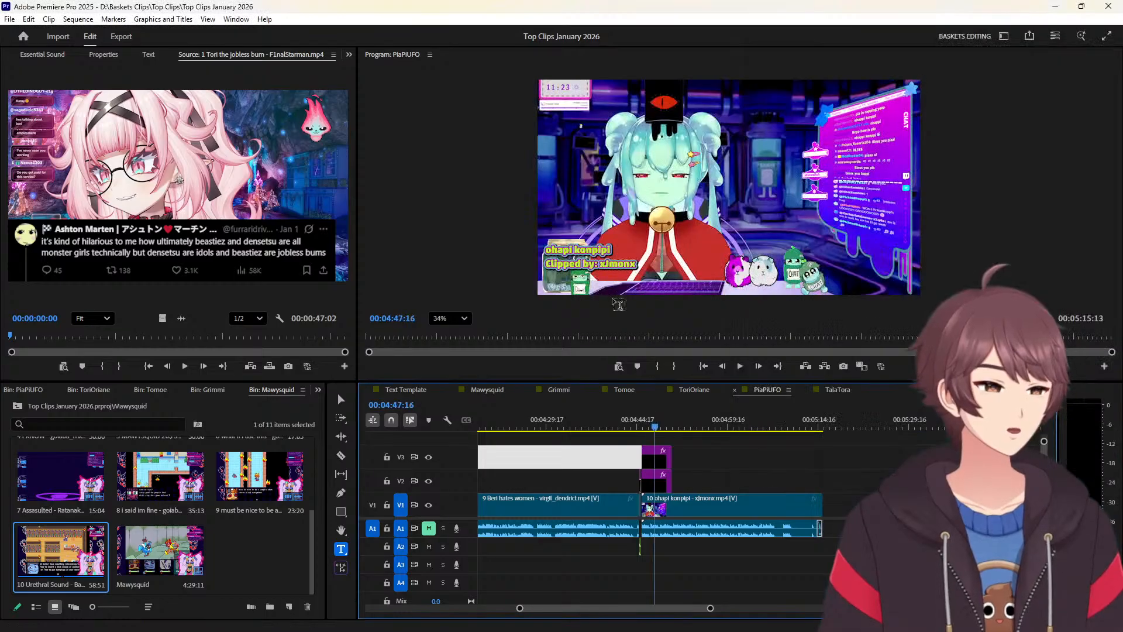
triple_click(581, 253)
left_click(752, 459)
key("Up")
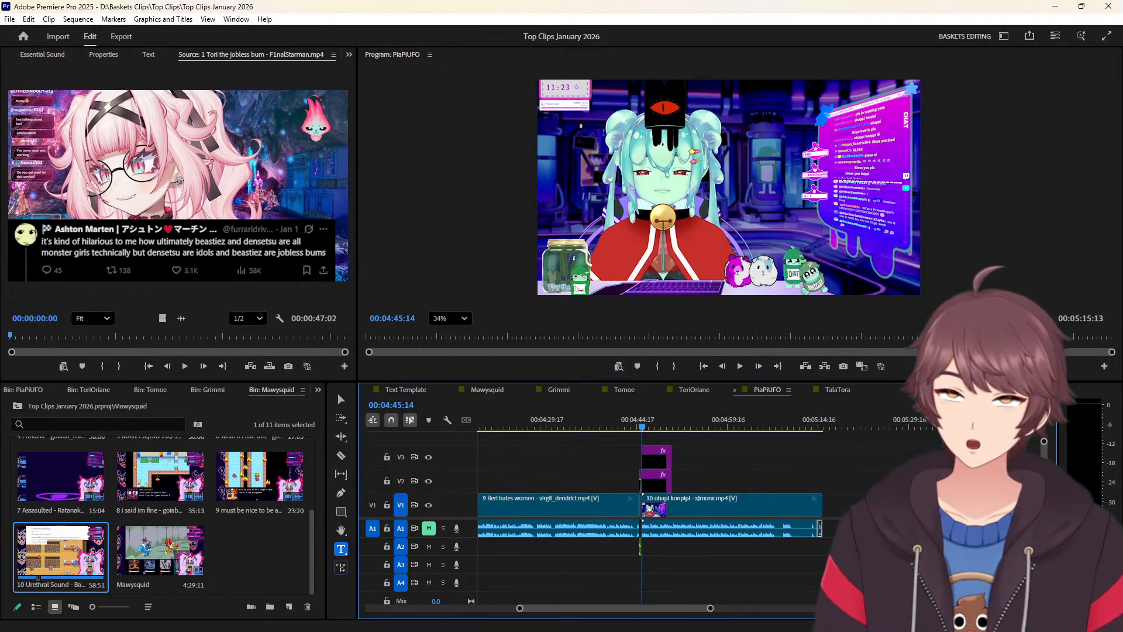
Switch to Notepad, add "04:45 - ohapi konpipi" as PiaPi's tenth chapter and place the text cursor on TalaTora's "00:00 -" line.
key("alt+Tab")
type("0")
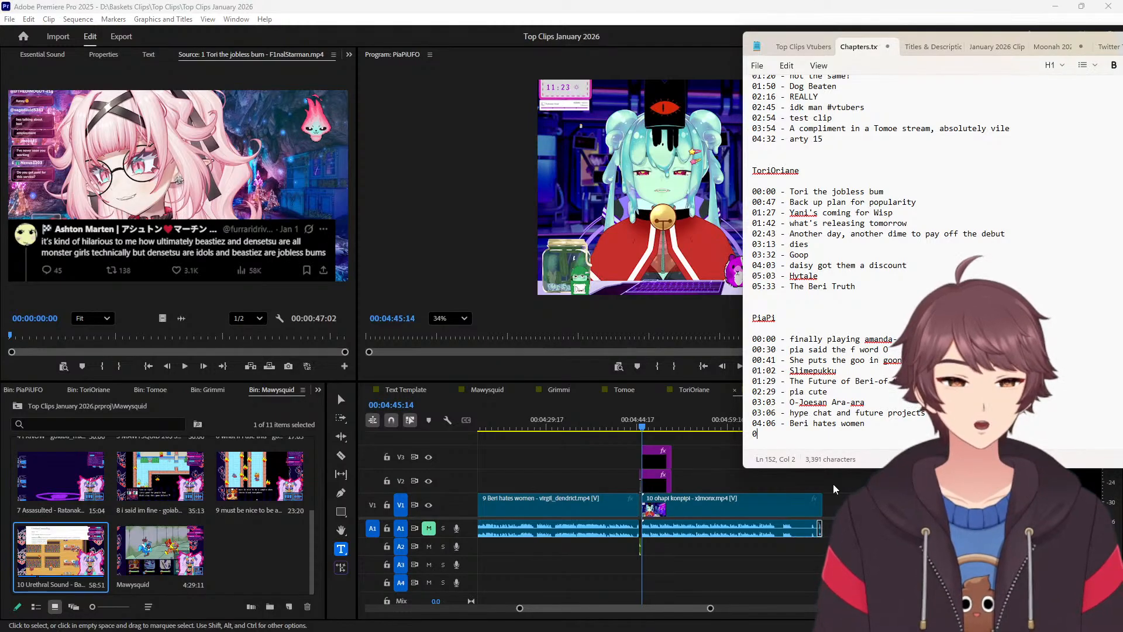
type("4:45")
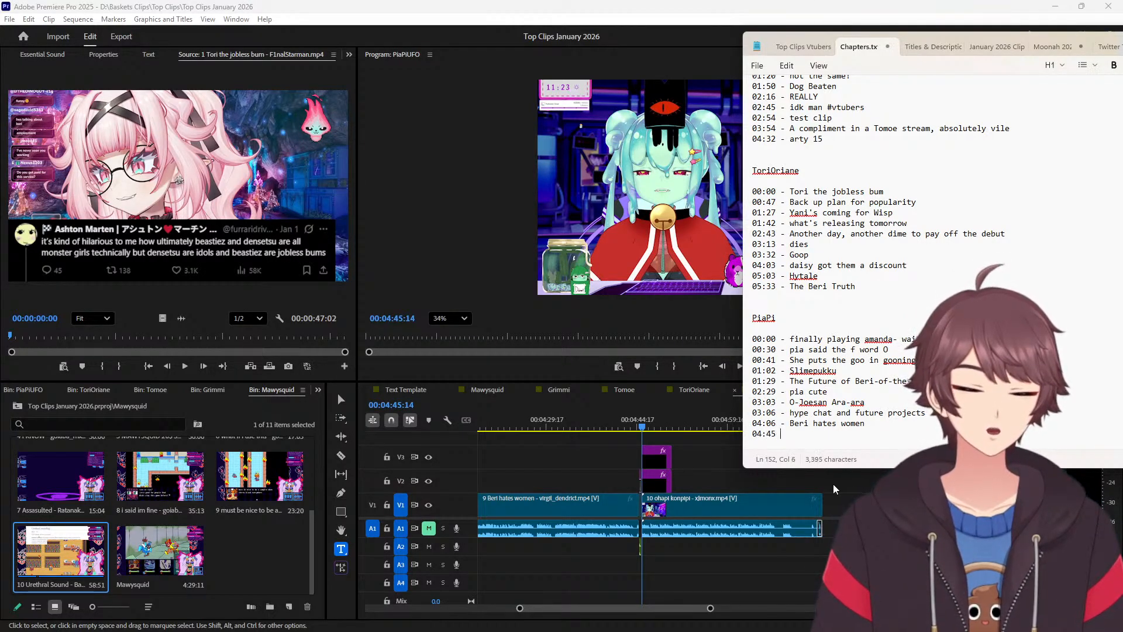
type(" - ohapi konpipi")
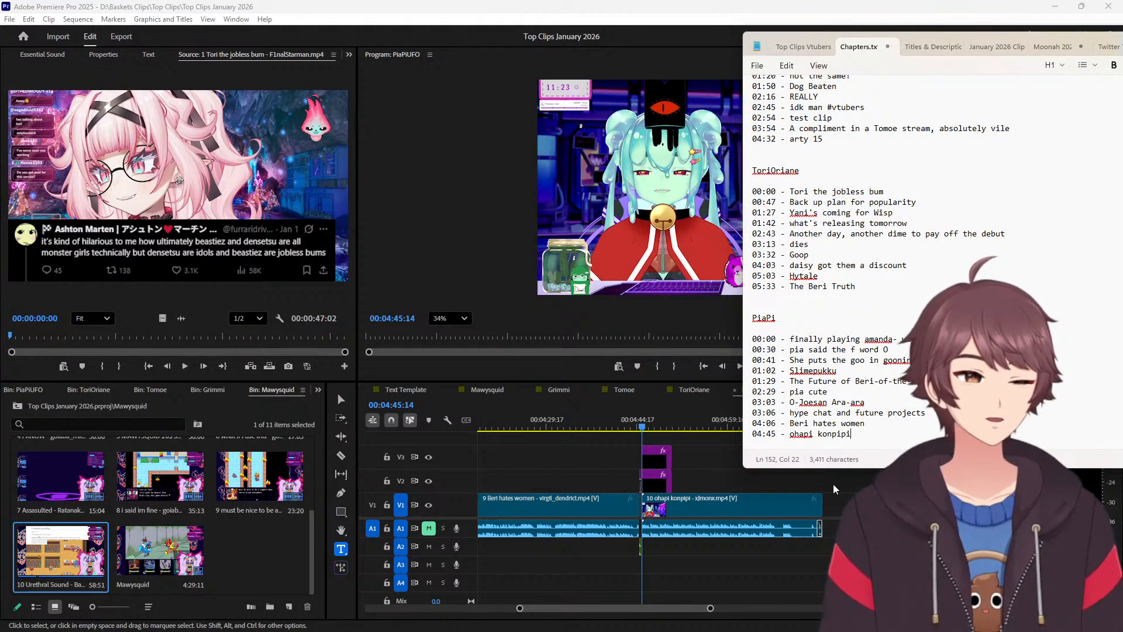
scroll(875, 388, "down", 1)
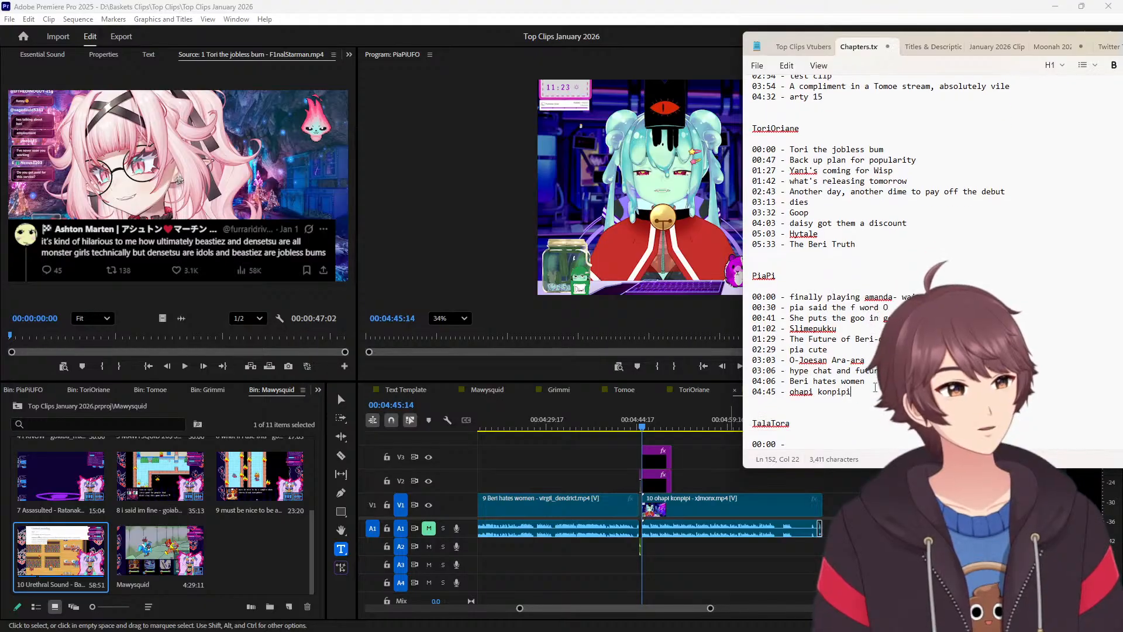
left_click(806, 438)
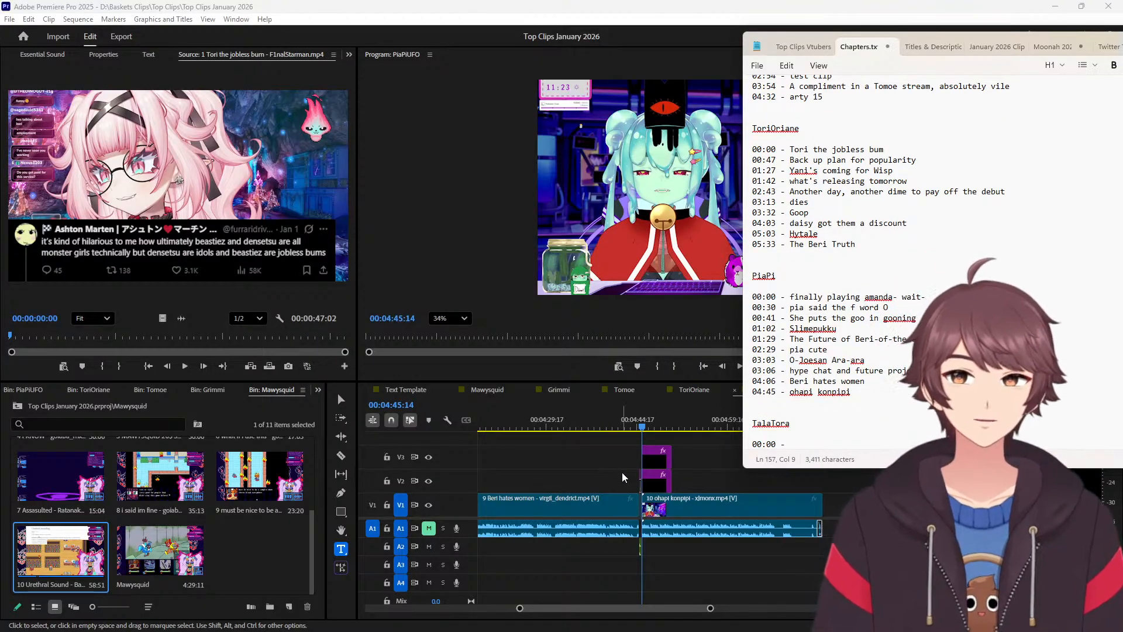
In Premiere Pro, open the TalaTora sequence, place the playhead over the first clip's title and select its text "Dance tiger!!!".
scroll(694, 384, "down", 1)
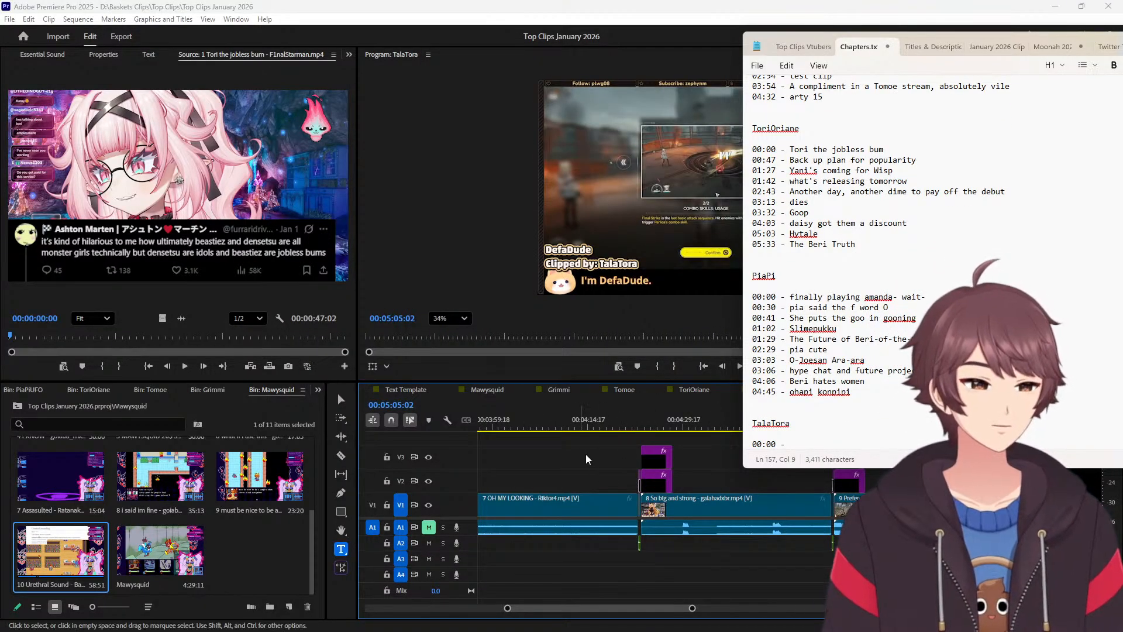
scroll(611, 455, "up", 3)
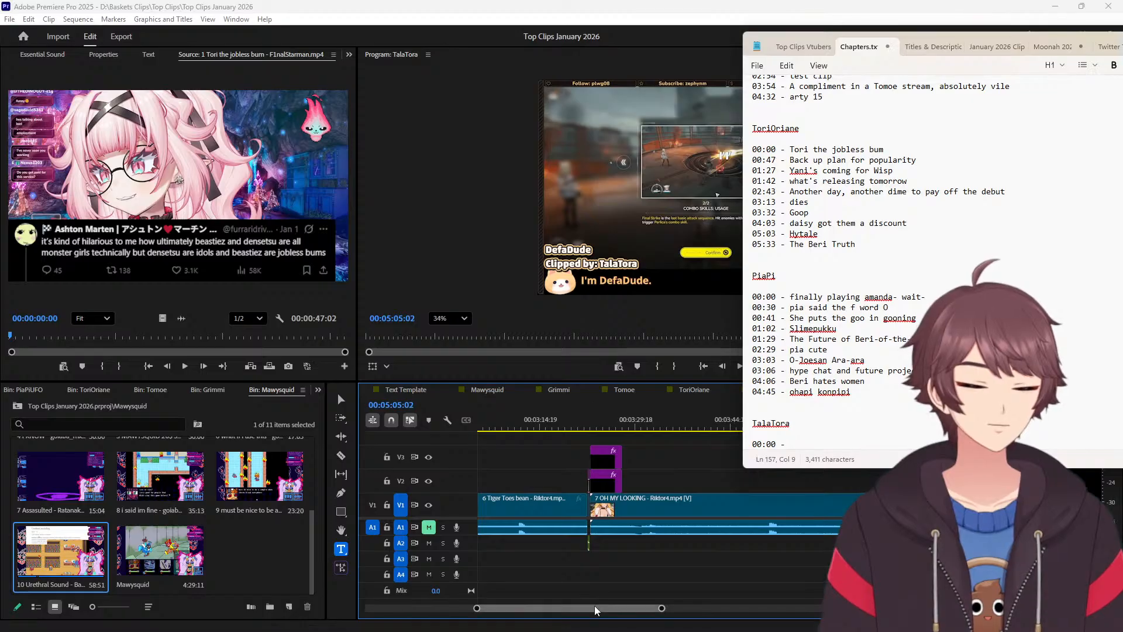
left_click_drag(594, 605, 426, 608)
left_click(495, 428)
left_click(489, 357)
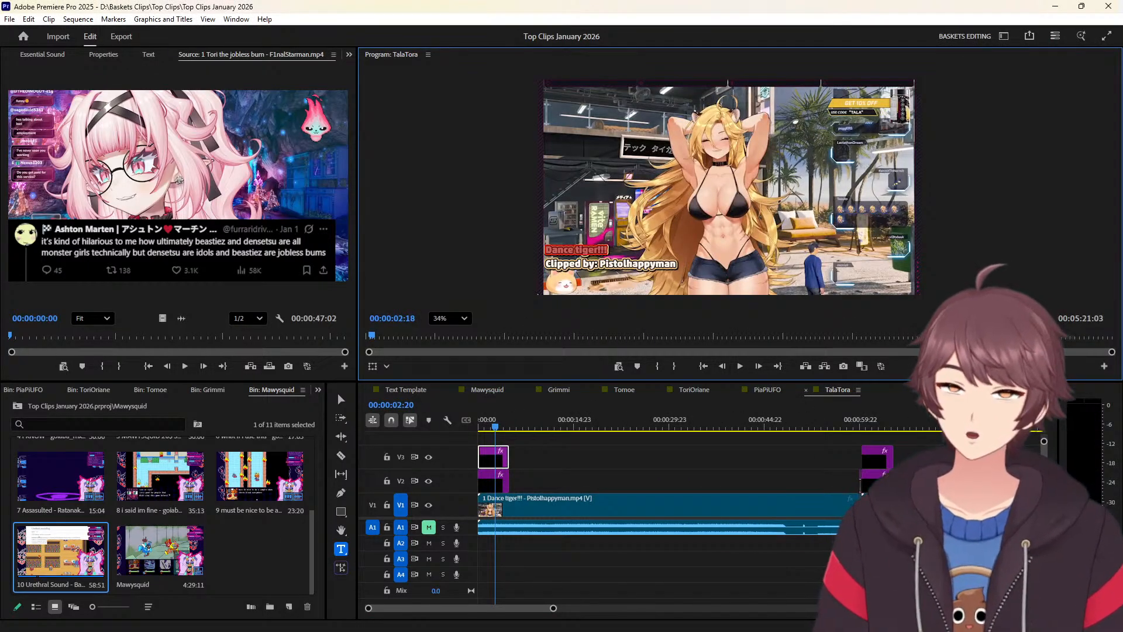
Switch to Notepad, complete TalaTora's first chapter as "00:00 - Dance tiger!!!" and open a new line.
key("alt+Tab")
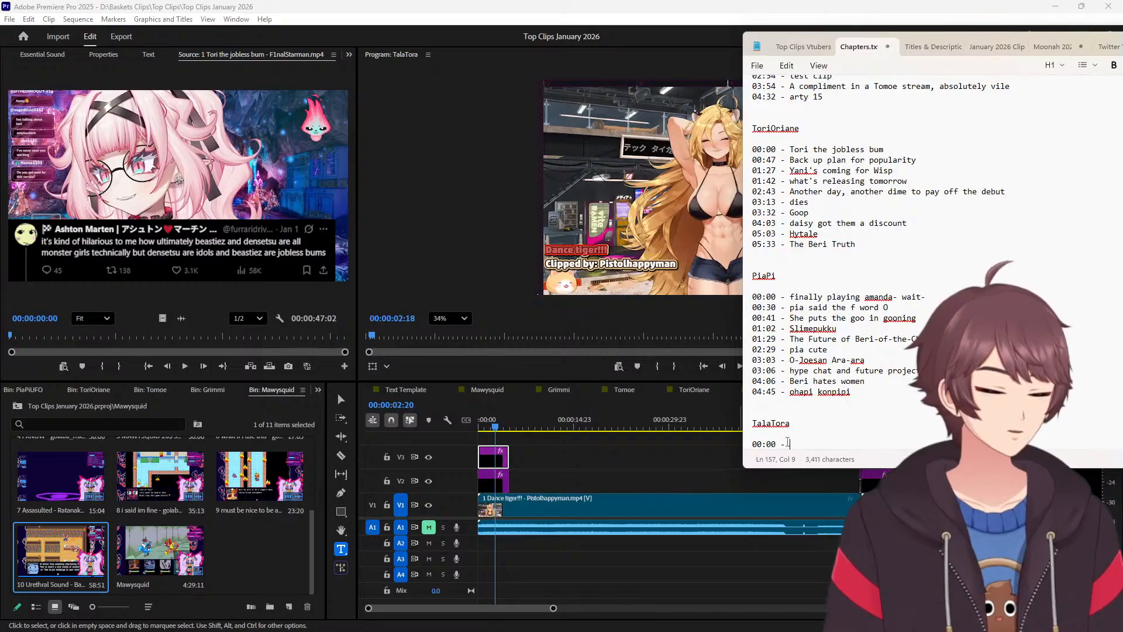
key("Return")
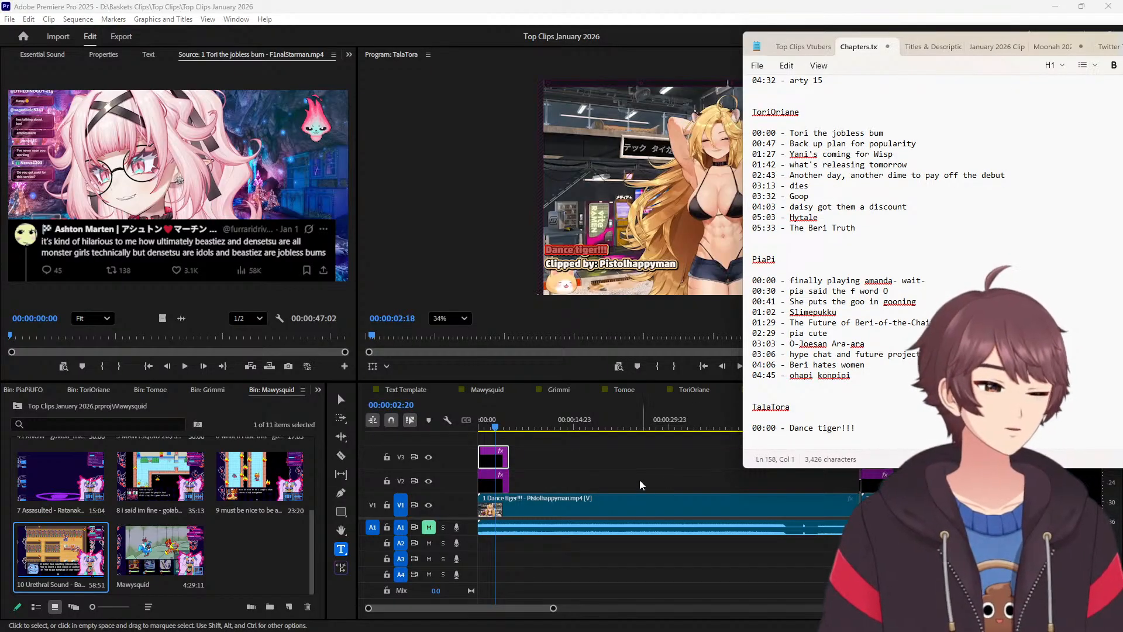
In Premiere Pro, copy the second TalaTora title "BOOP!!!" and place the playhead at the clip's start.
left_click(643, 486)
left_click(874, 424)
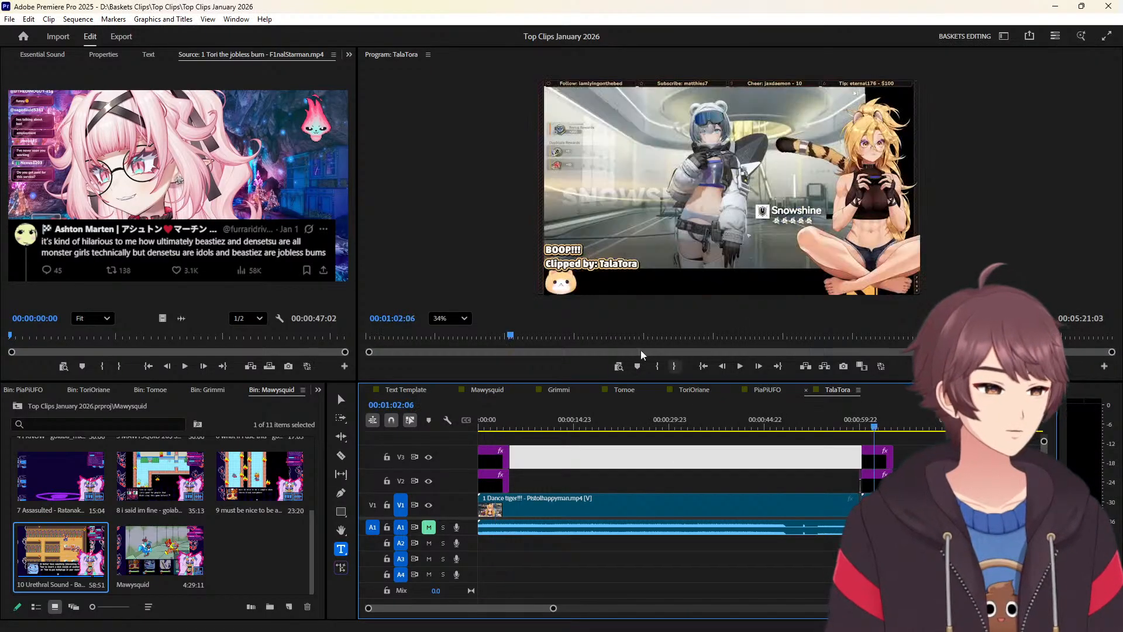
left_click(572, 248)
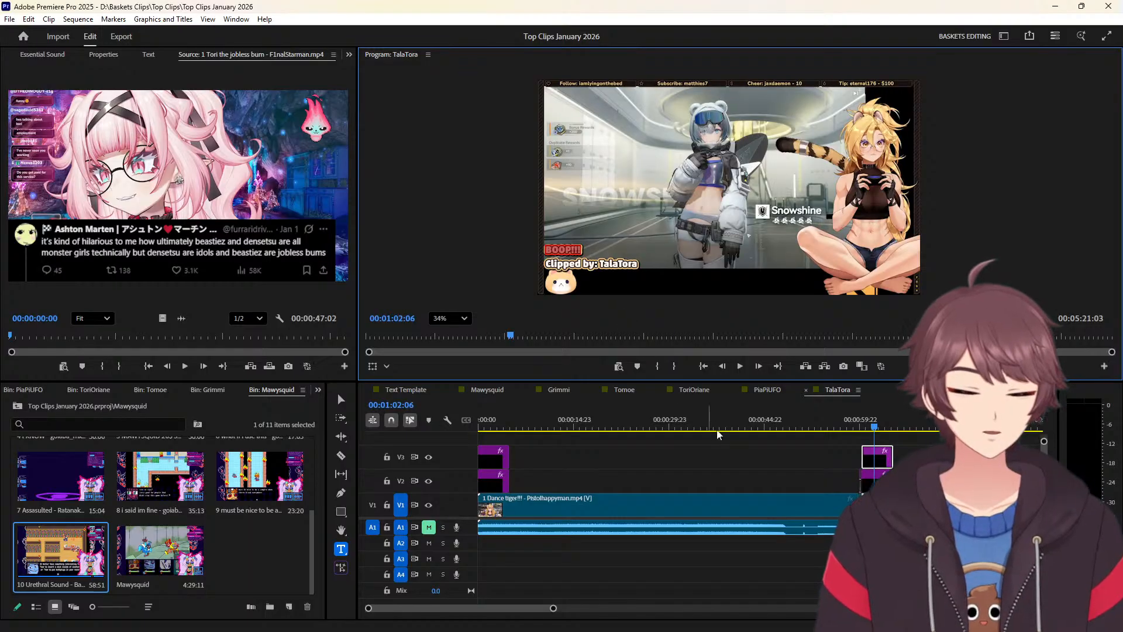
left_click(763, 457)
key("Up")
scroll(710, 507, "down", 3)
scroll(718, 508, "down", 3)
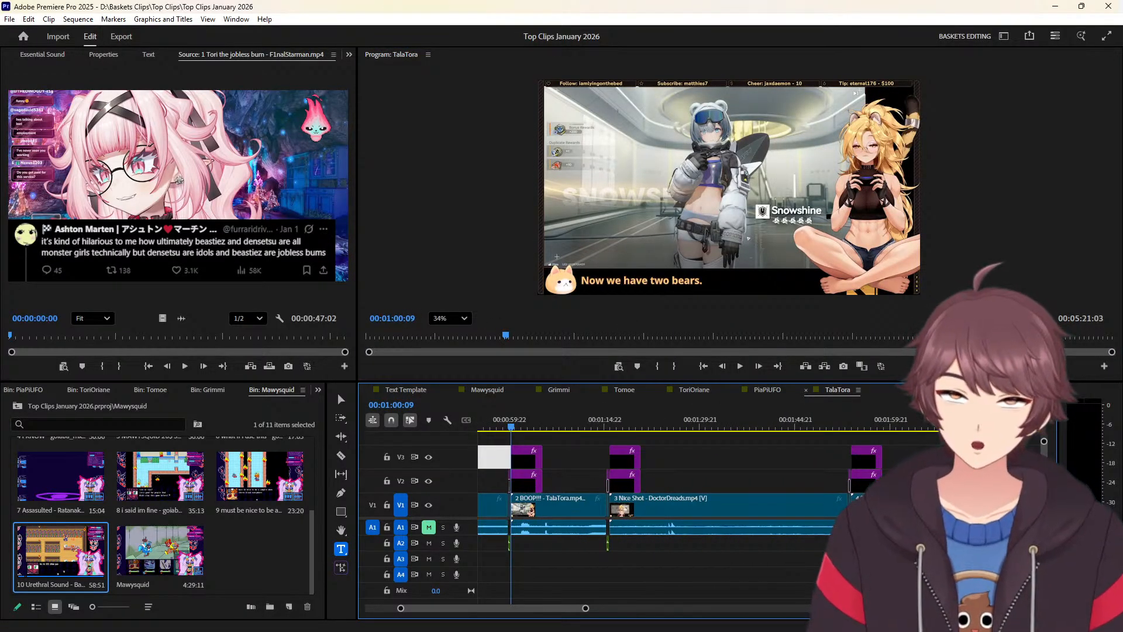
Switch to Notepad and add "01:00 - BOOP!!!" as TalaTora's second chapter, opening a new line.
key("alt+Tab")
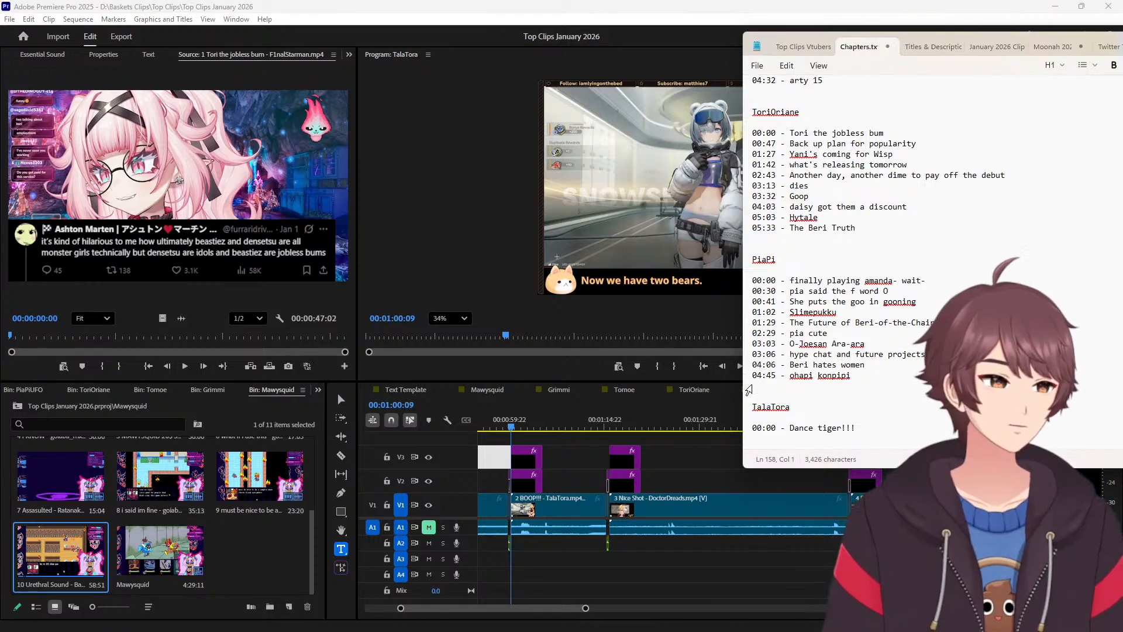
type("01")
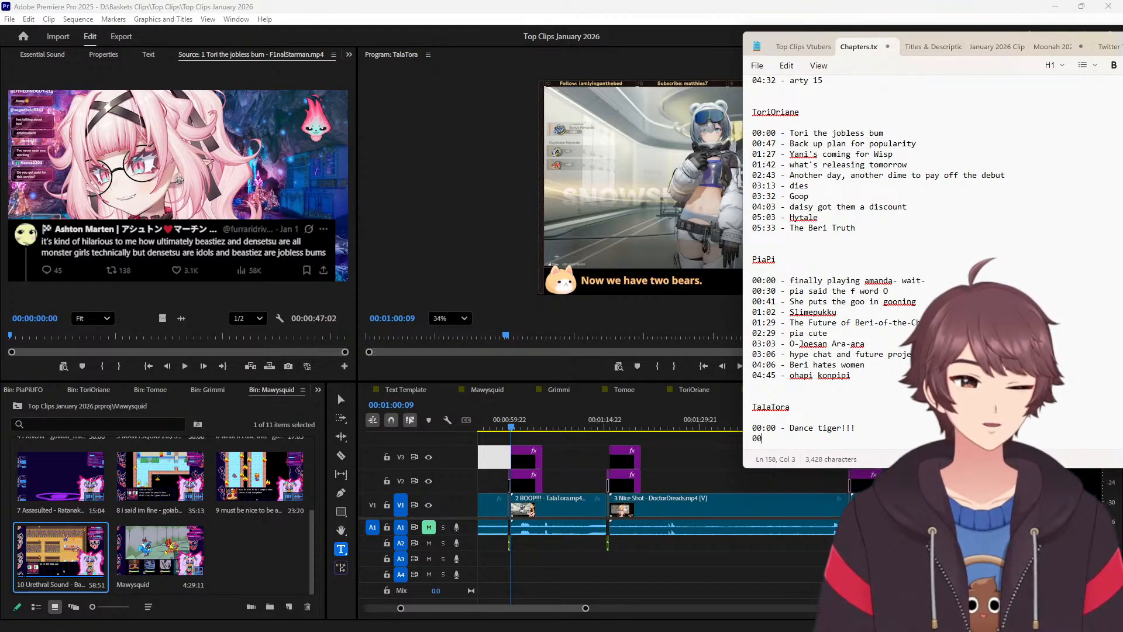
type(":00 - BOOP!!!")
key("Return")
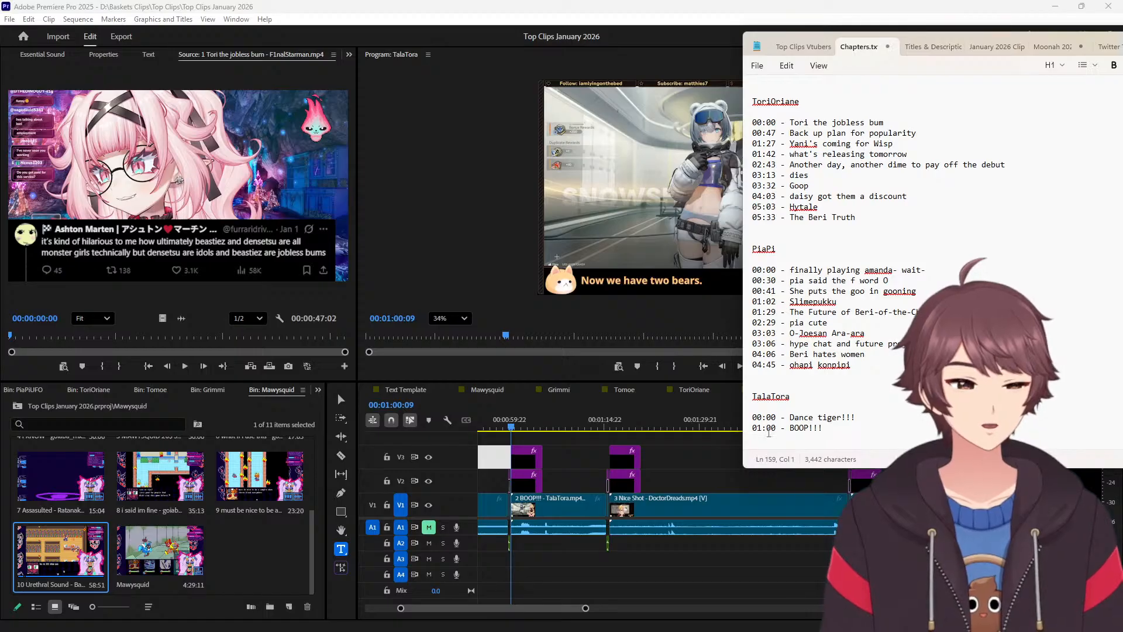
In Premiere Pro, copy the third TalaTora title "Nice Shot" and place the playhead at the clip's start.
left_click(623, 427)
left_click(568, 246)
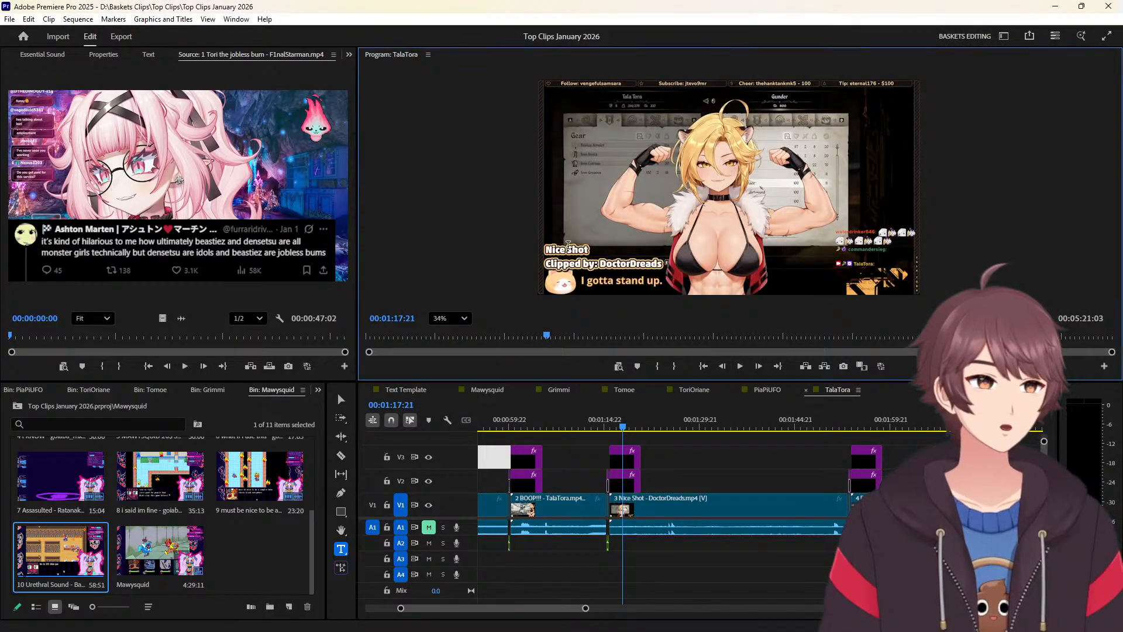
left_click(564, 252)
key("ctrl+s")
left_click(724, 456)
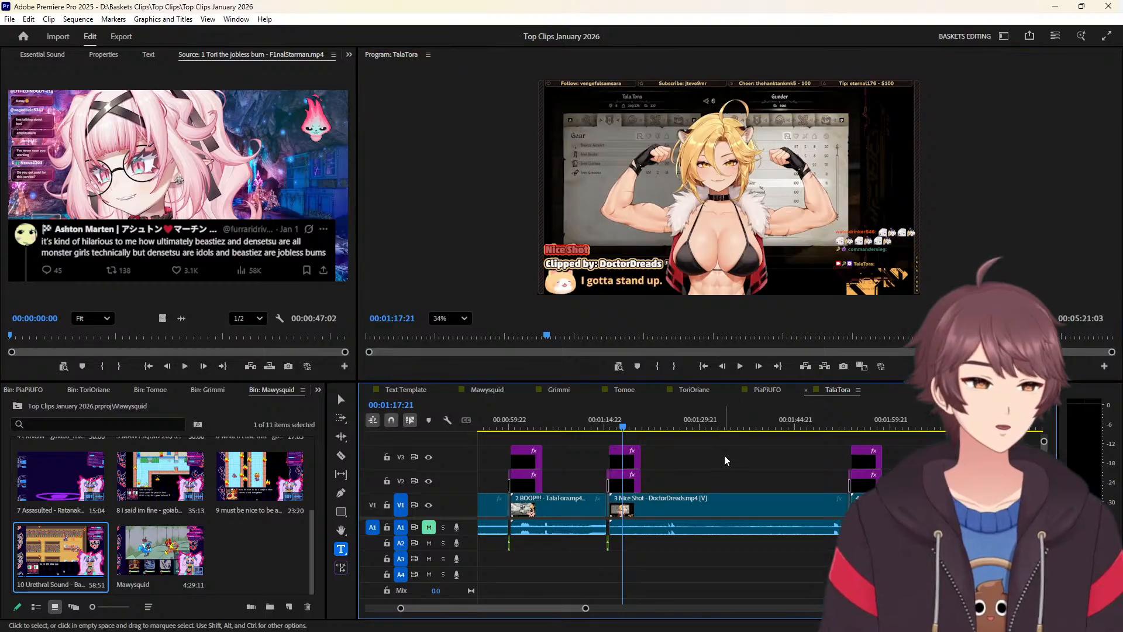
key("Up")
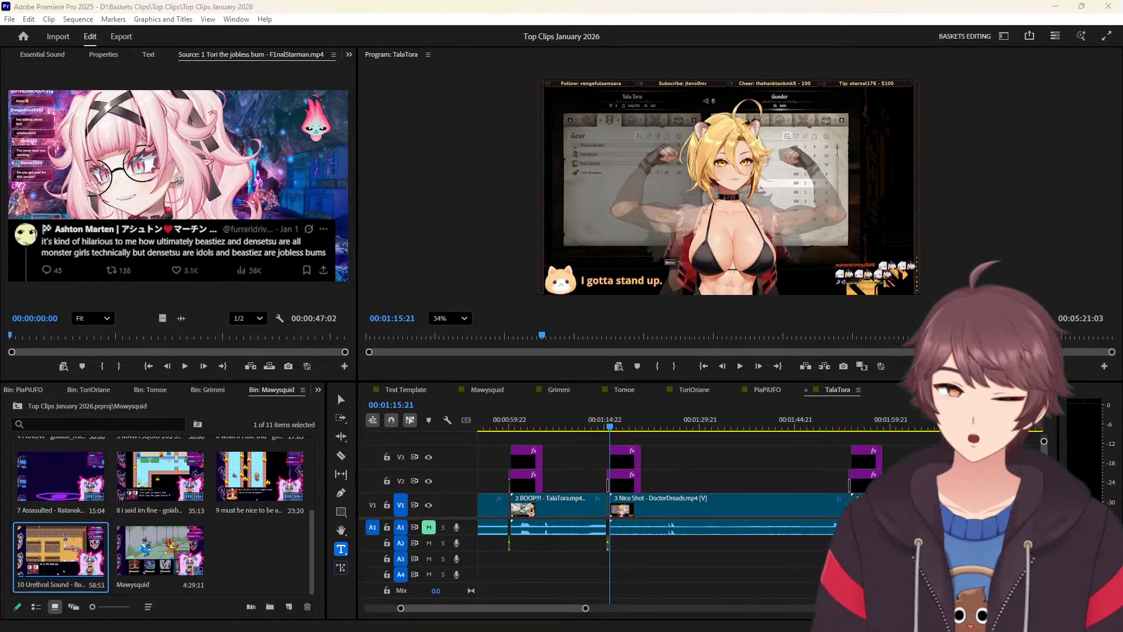
Switch to Notepad and add "01:15 - Nice Shot" as TalaTora's third chapter, opening a new line.
key("alt+Tab")
type("01")
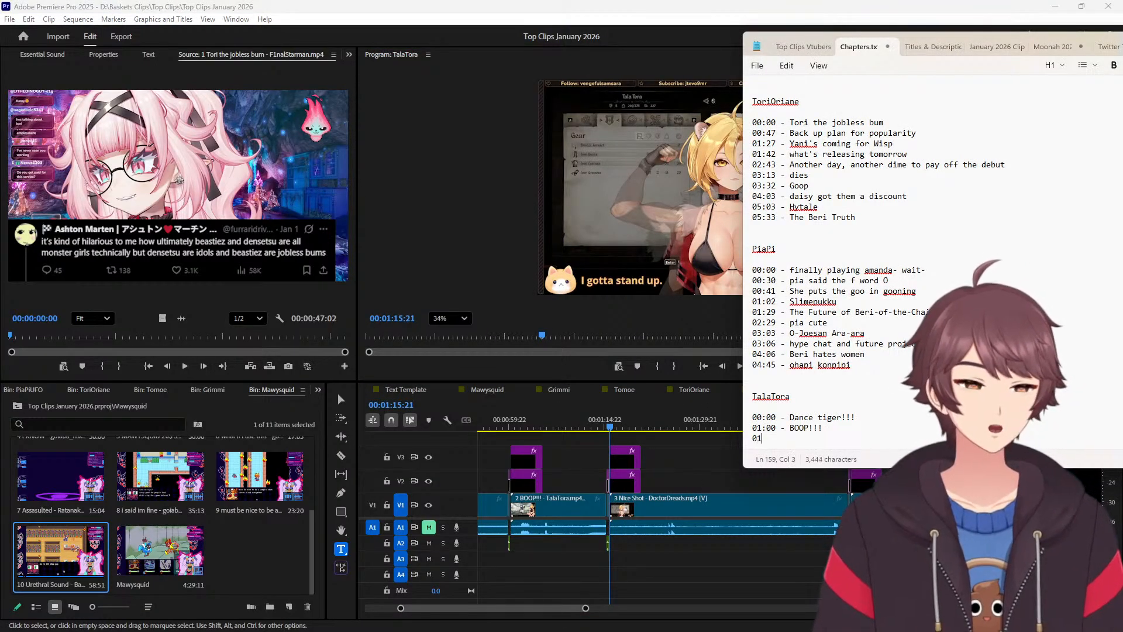
type(":15 - Nice Shot")
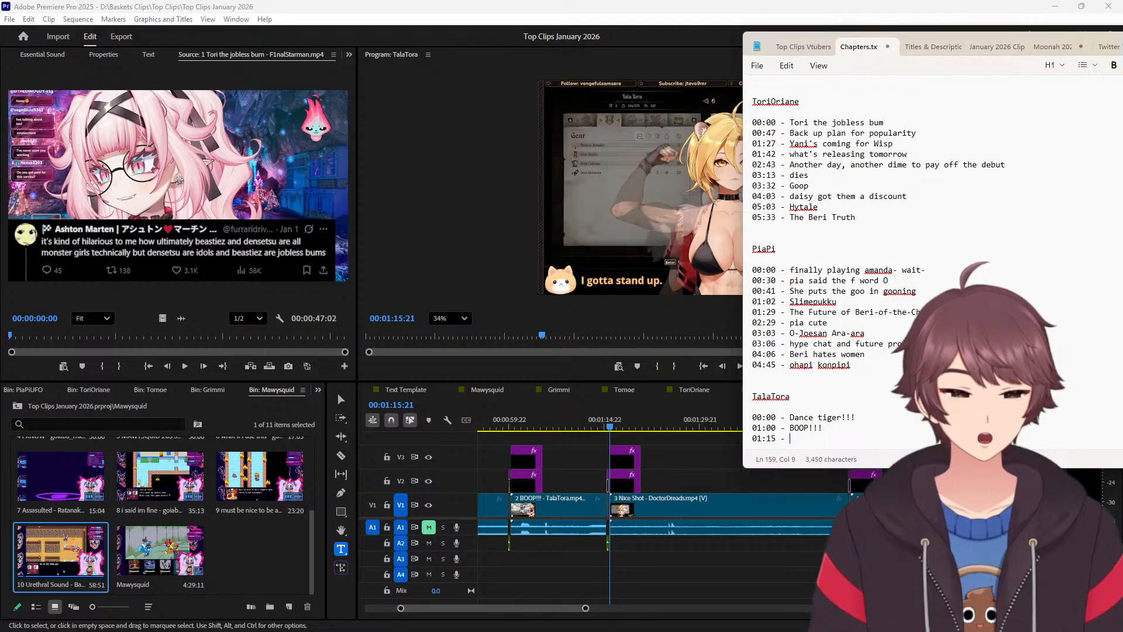
key("Return")
In Premiere Pro, copy the fourth TalaTora title "First cheese of the year" and place the playhead at the clip's start.
scroll(682, 438, "down", 5)
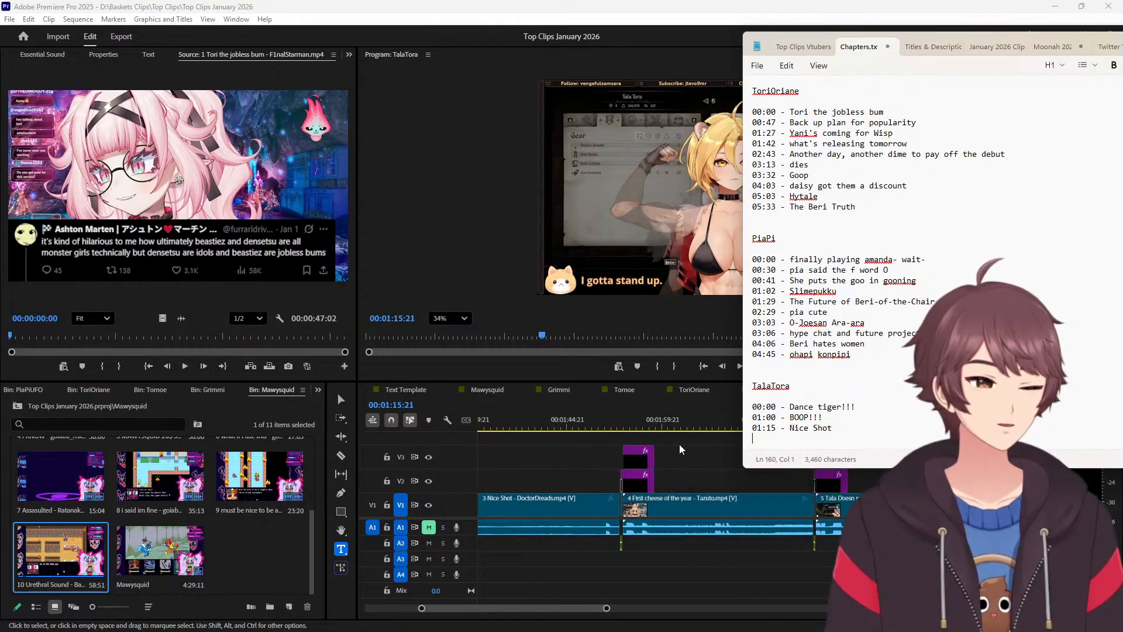
left_click(544, 415)
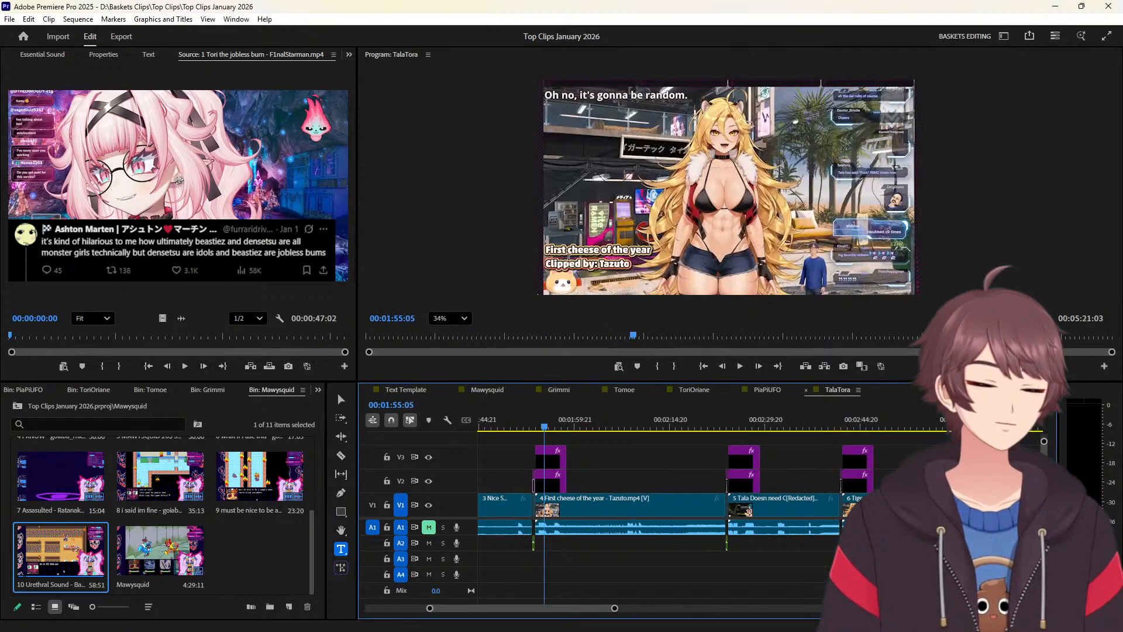
left_click(569, 249)
triple_click(570, 248)
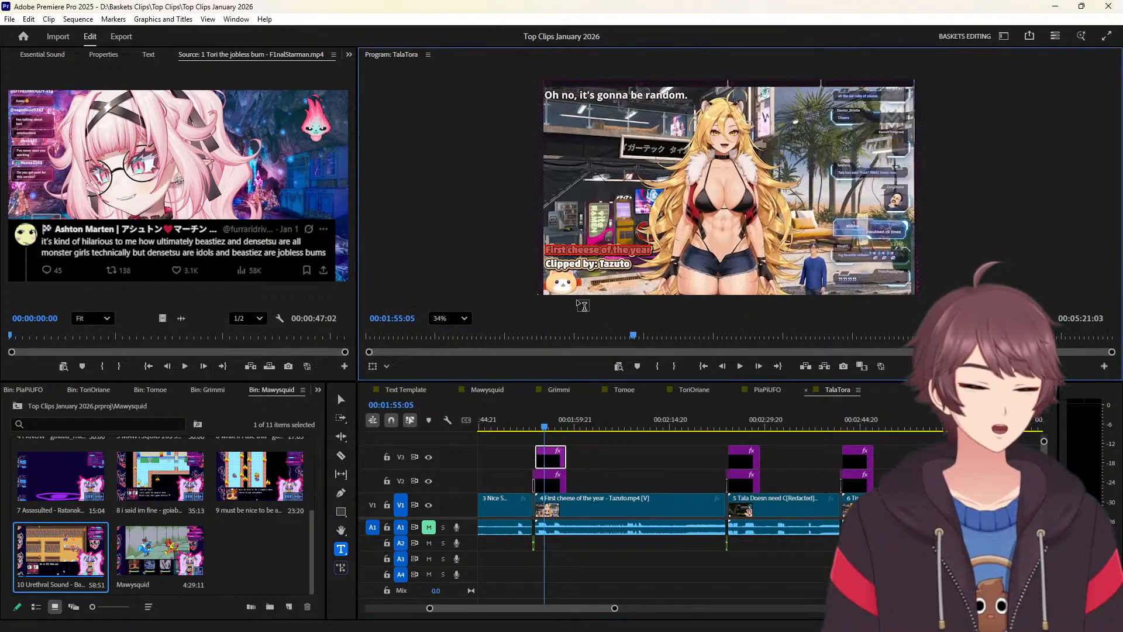
left_click(597, 455)
key("Up")
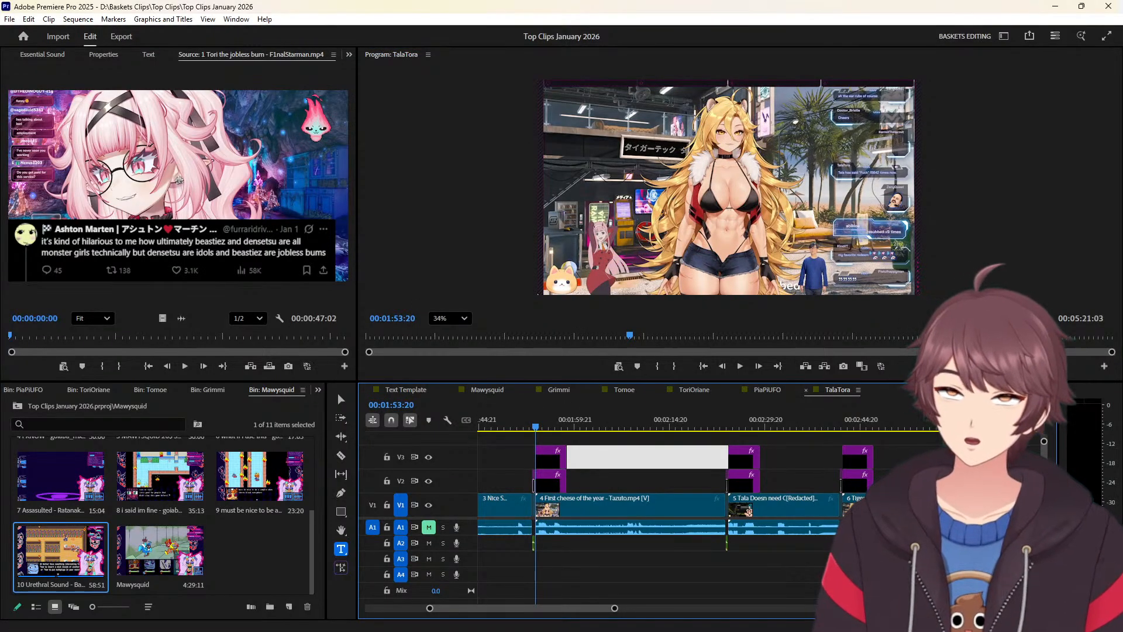
Switch to Notepad and add "01:53 - First cheese of the year" as TalaTora's fourth chapter, opening a new line.
key("alt+Tab")
type("0")
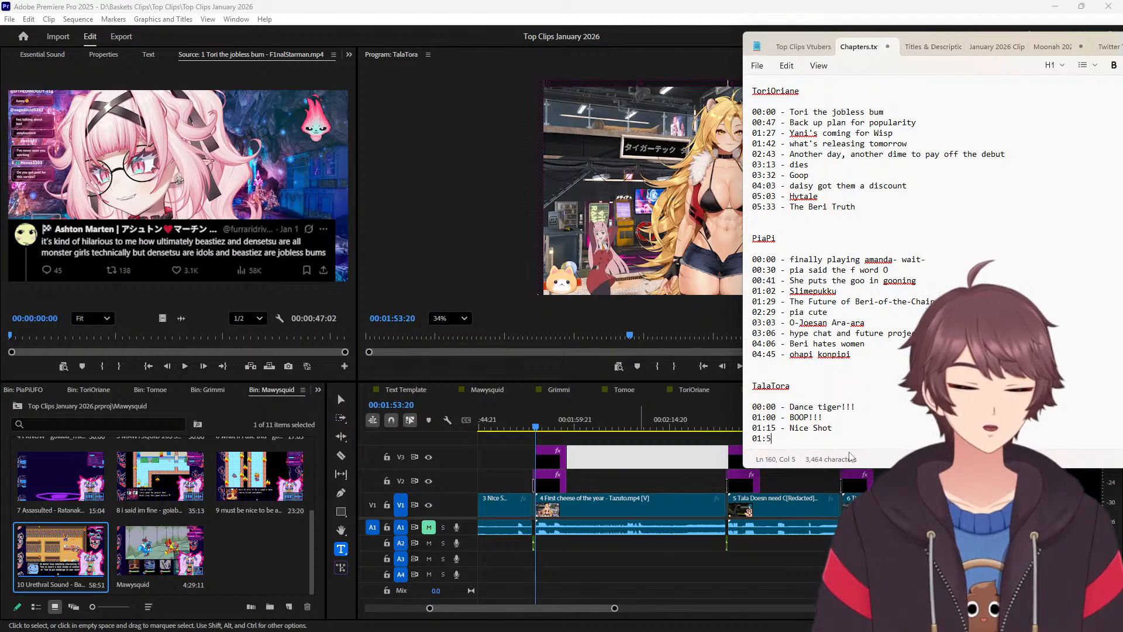
type("1:53 - First cheese of the year")
key("Return")
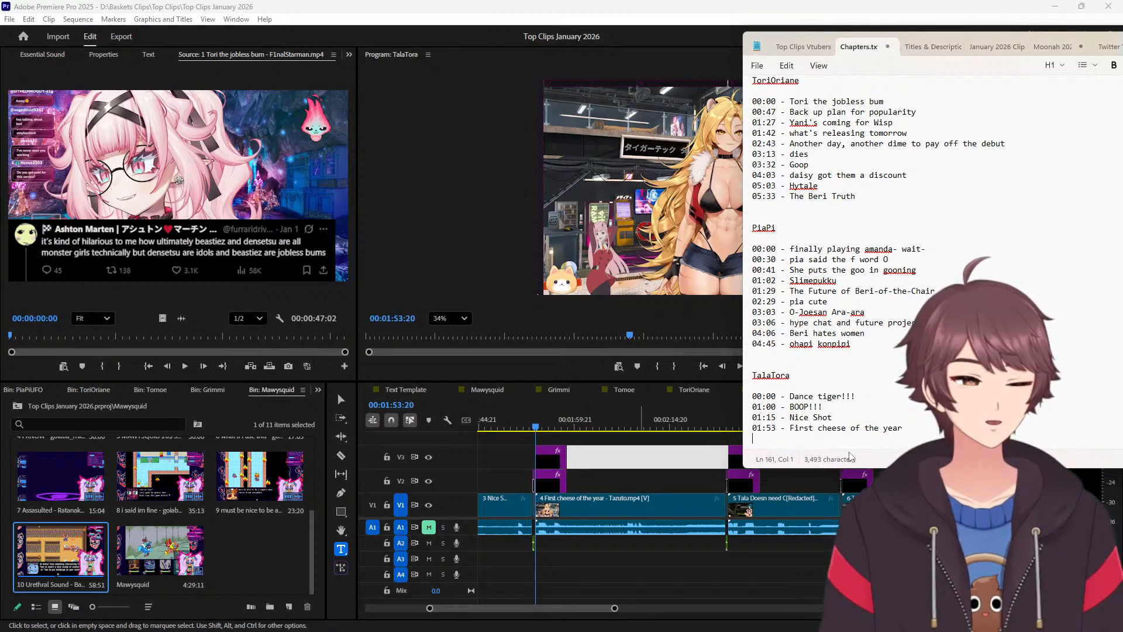
Copy TalaTora's fifth title in Premiere Pro and add "02:26 - Tala Doesn't need C[Redacted] What!!!" as the fifth chapter in Notepad.
scroll(641, 464, "down", 3)
left_click(606, 425)
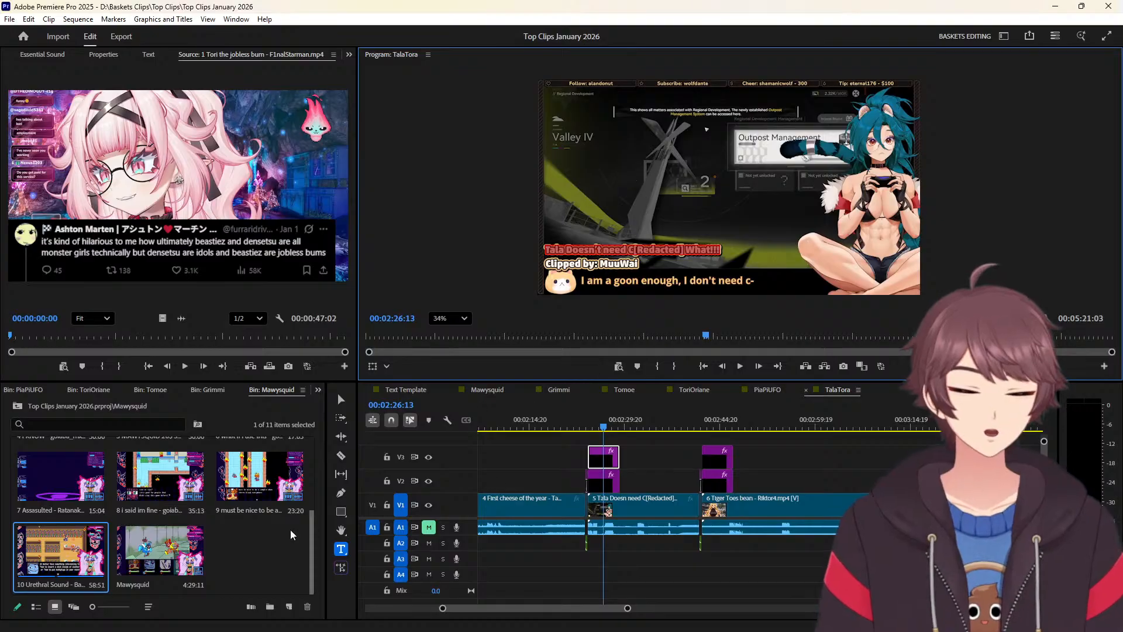
key("alt+Tab")
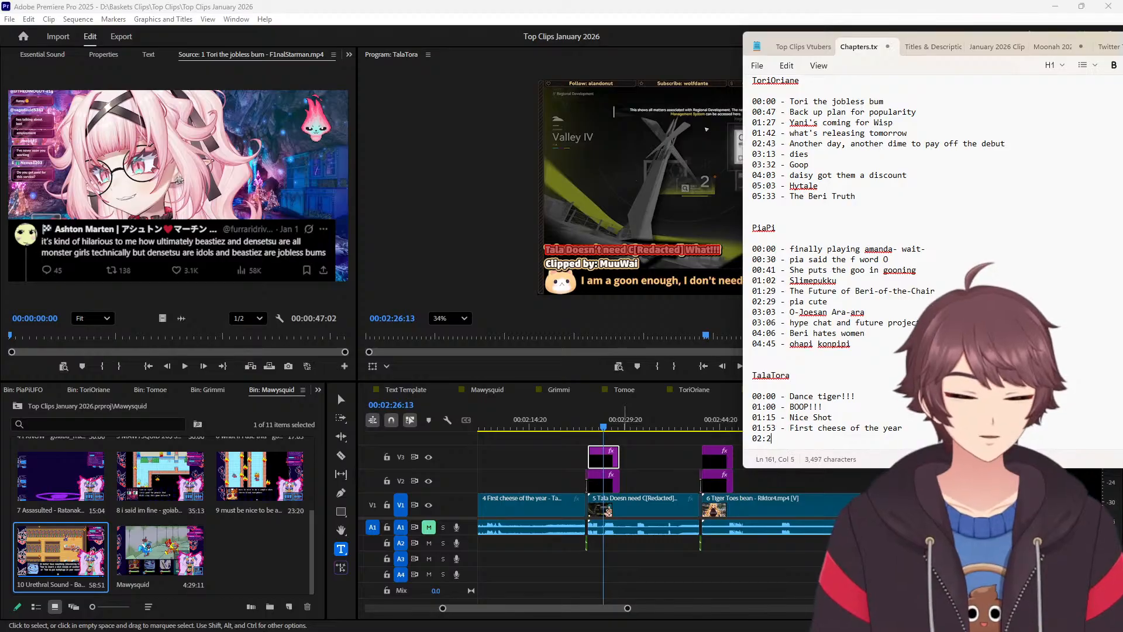
key("ctrl+v")
key("Return")
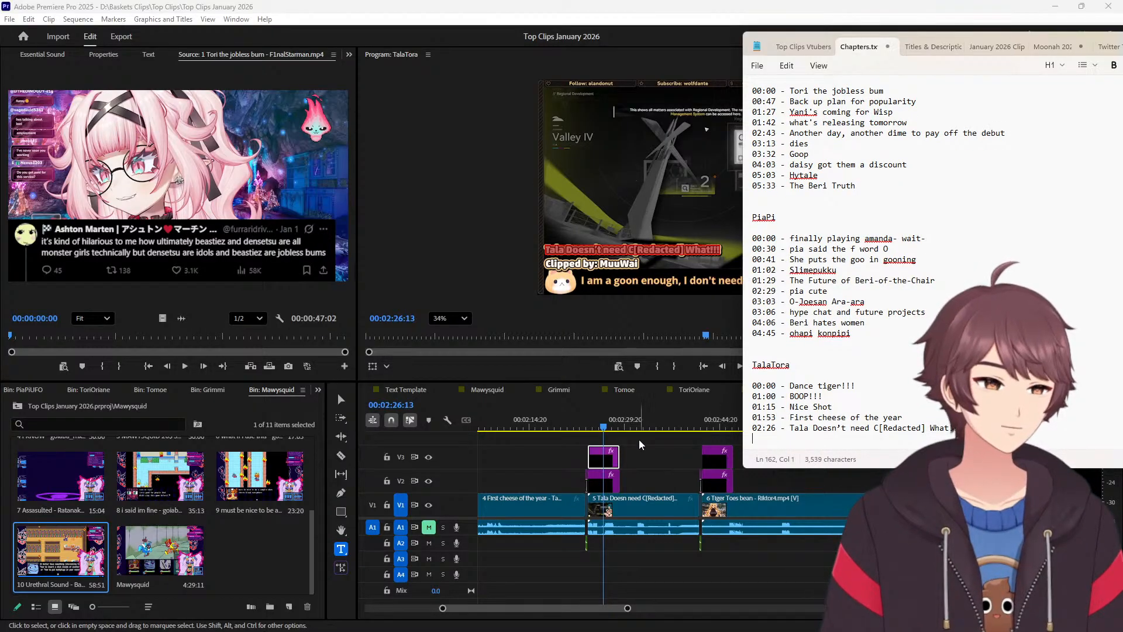
Place the Premiere Pro playhead at the fifth clip's start and correct the fifth chapter's timestamp in Notepad to 02:24.
left_click(629, 472)
key("Up")
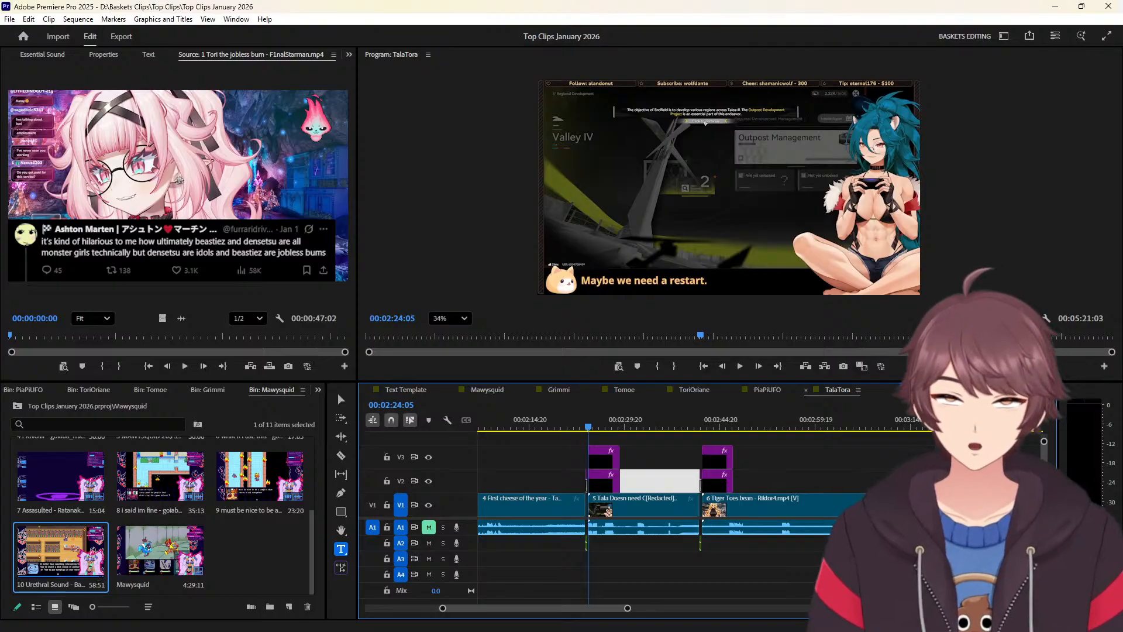
key("alt+Tab")
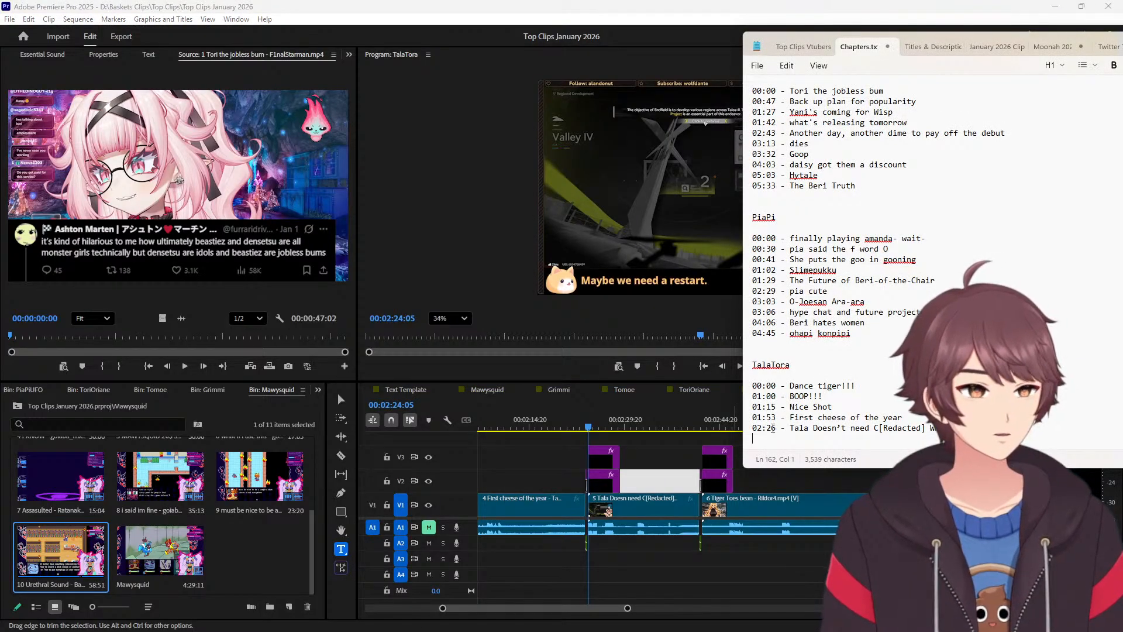
key("Delete")
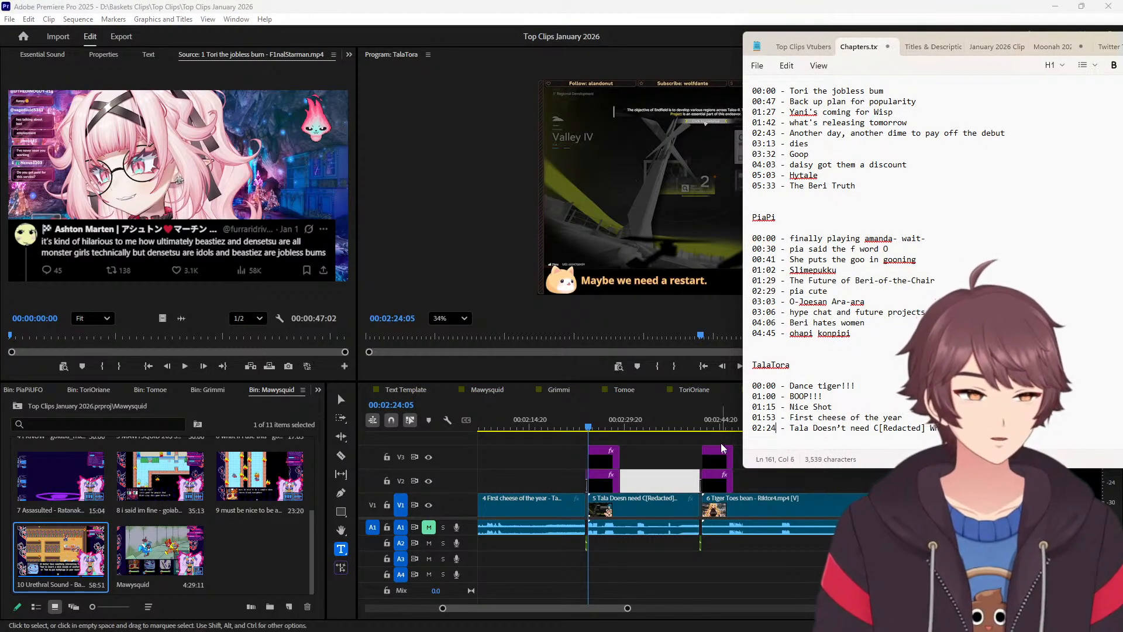
In Premiere Pro, correct the sixth TalaTora clip's title to "Tiger Toe beans" and select the whole title text.
left_click(722, 430)
left_click(585, 246)
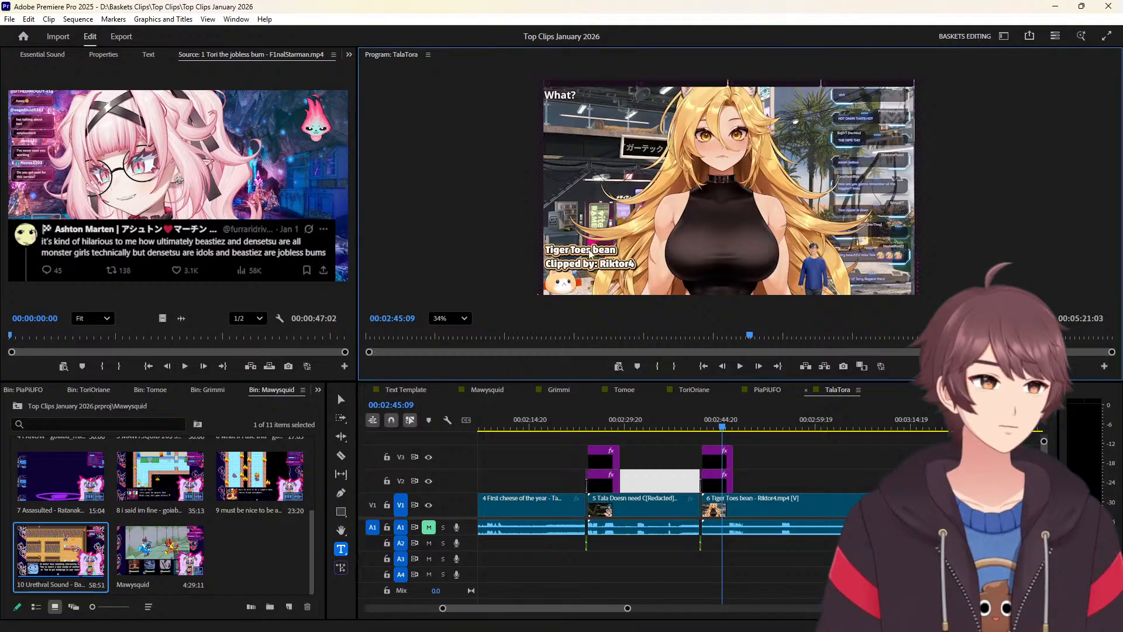
key("Up")
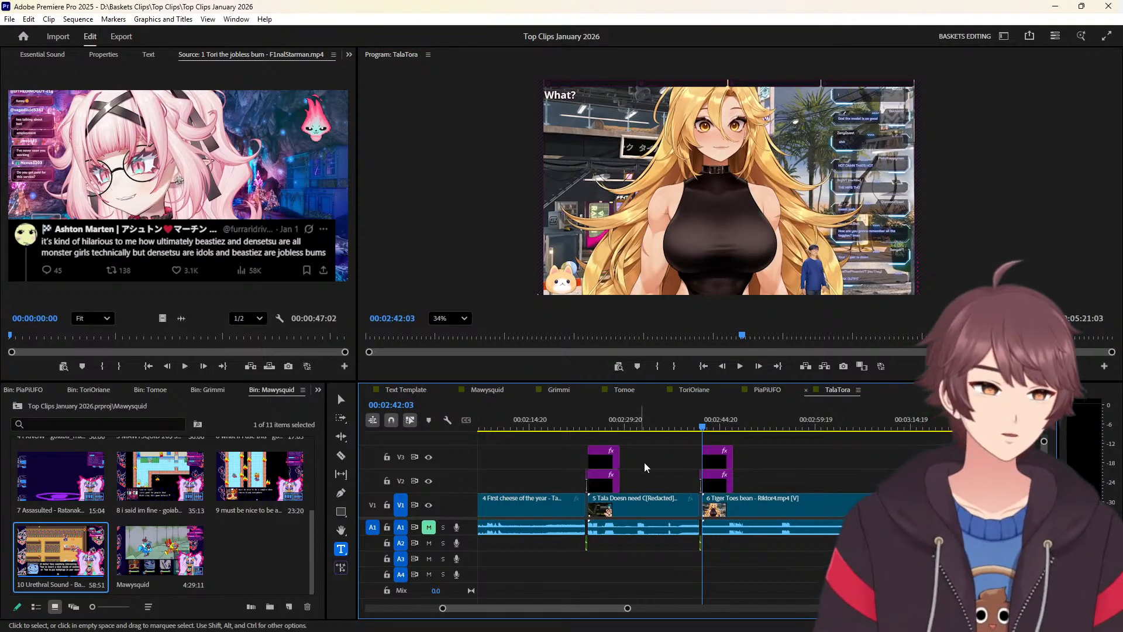
left_click(719, 427)
left_click(587, 247)
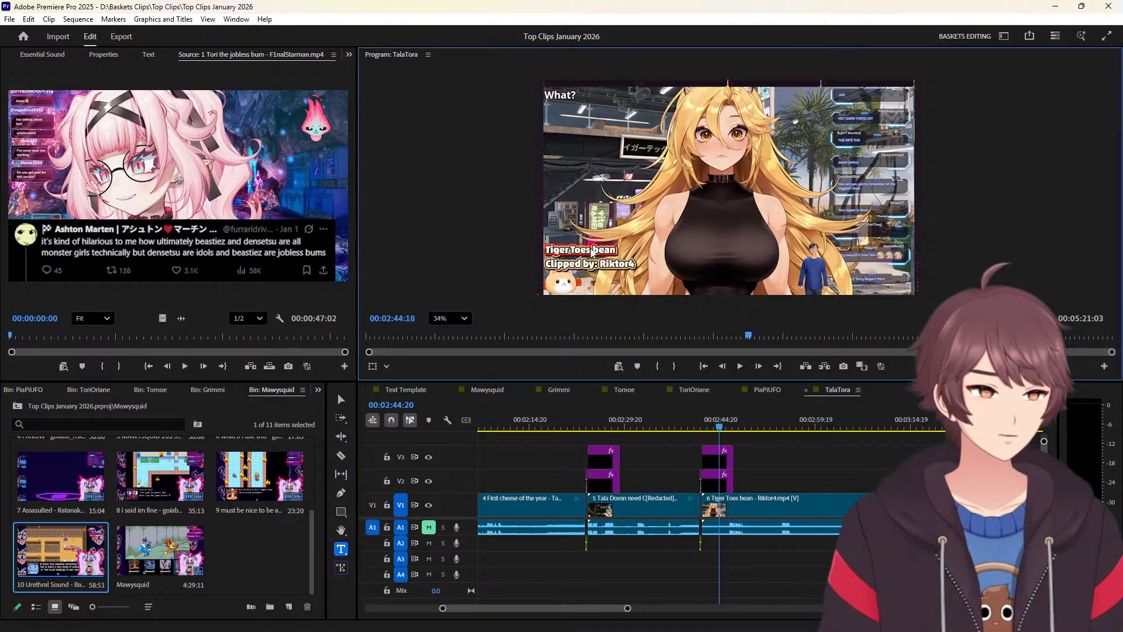
key("BackSpace")
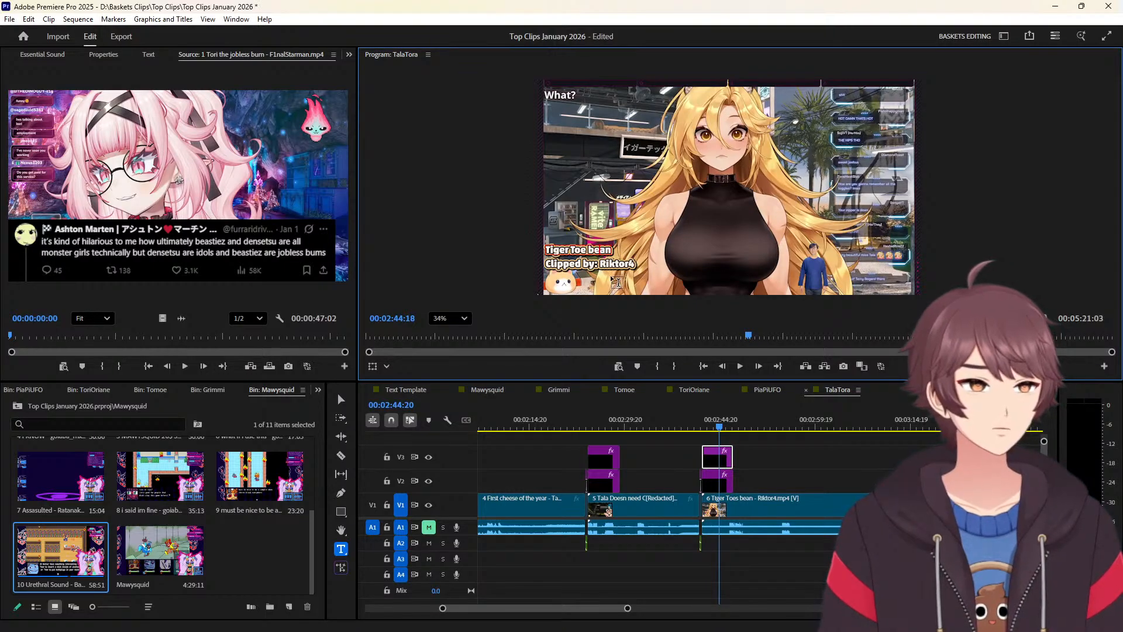
left_click(610, 247)
type("s")
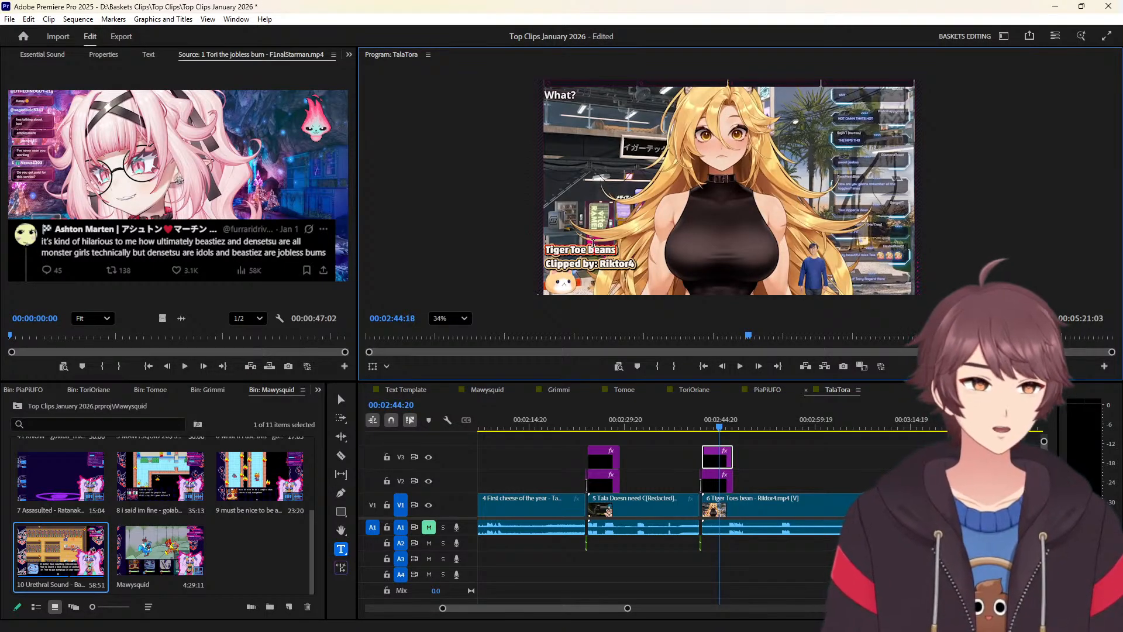
triple_click(592, 249)
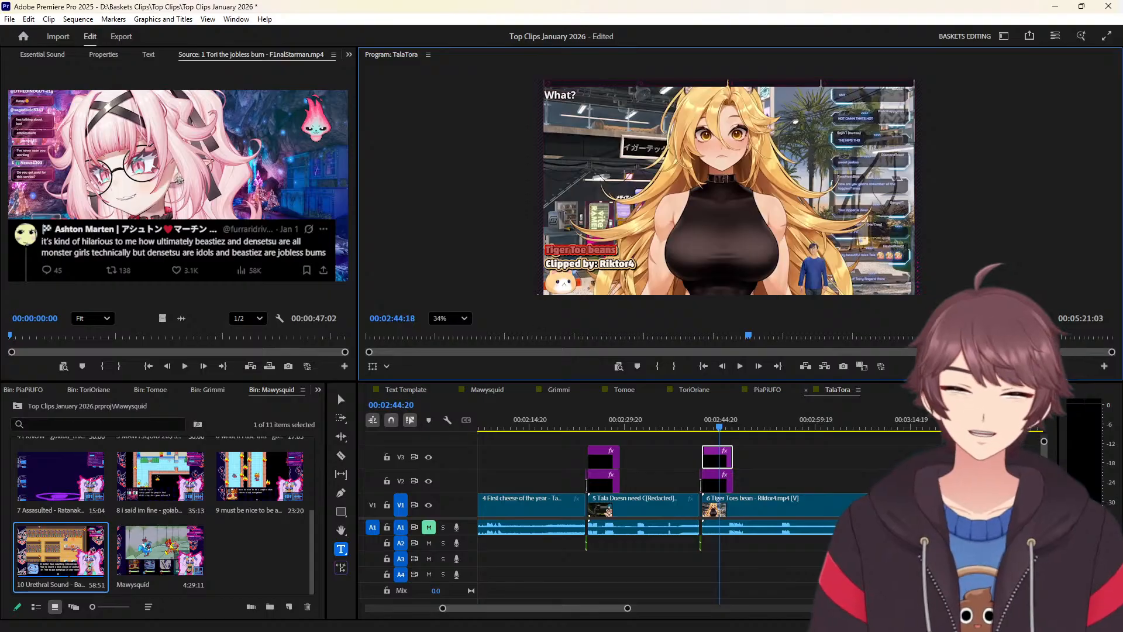
Switch to Notepad and place the text cursor on the empty line below TalaTora's fifth chapter.
key("alt+Tab")
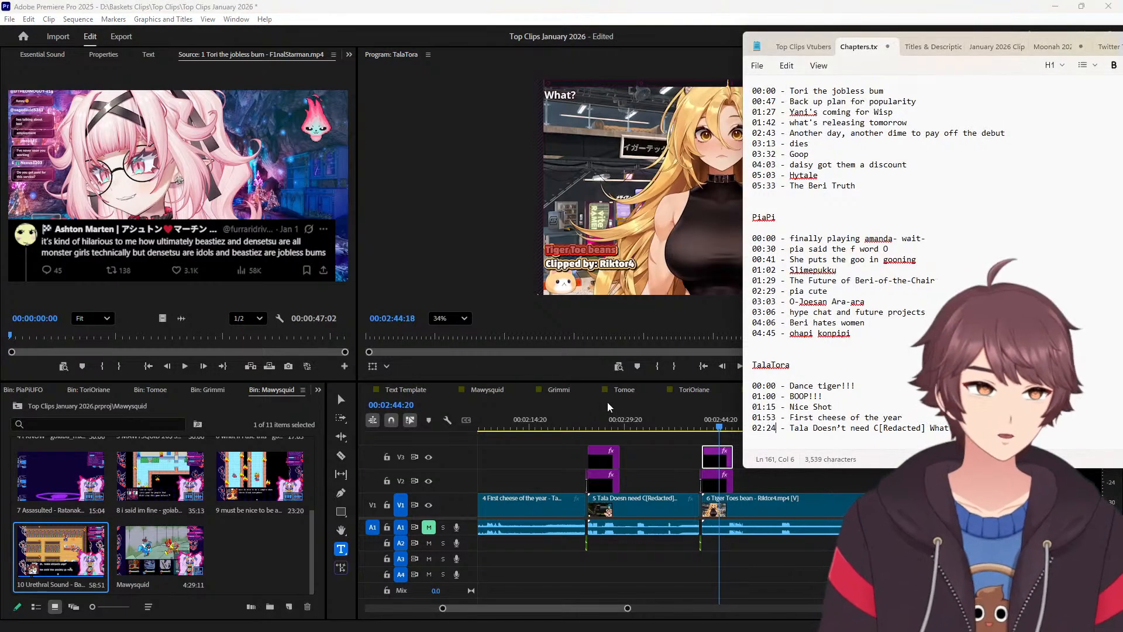
scroll(852, 369, "up", 1)
key("Down")
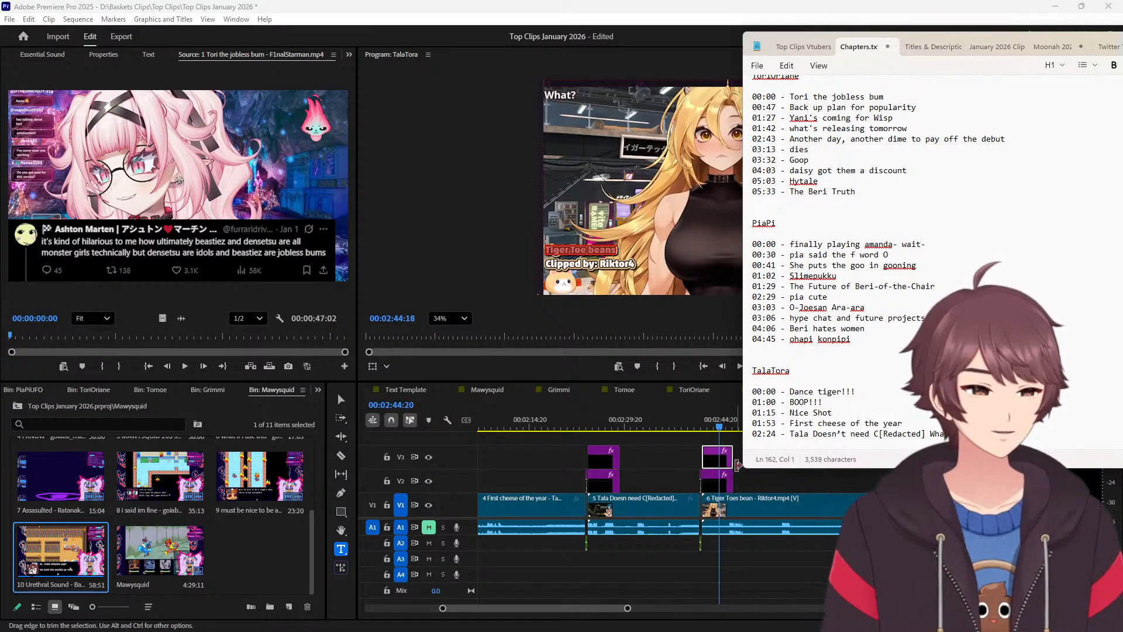
Place the Premiere Pro playhead at the sixth TalaTora clip's start and add "02:42 - Tiger Toe beans" as the sixth chapter in Notepad.
left_click(745, 476)
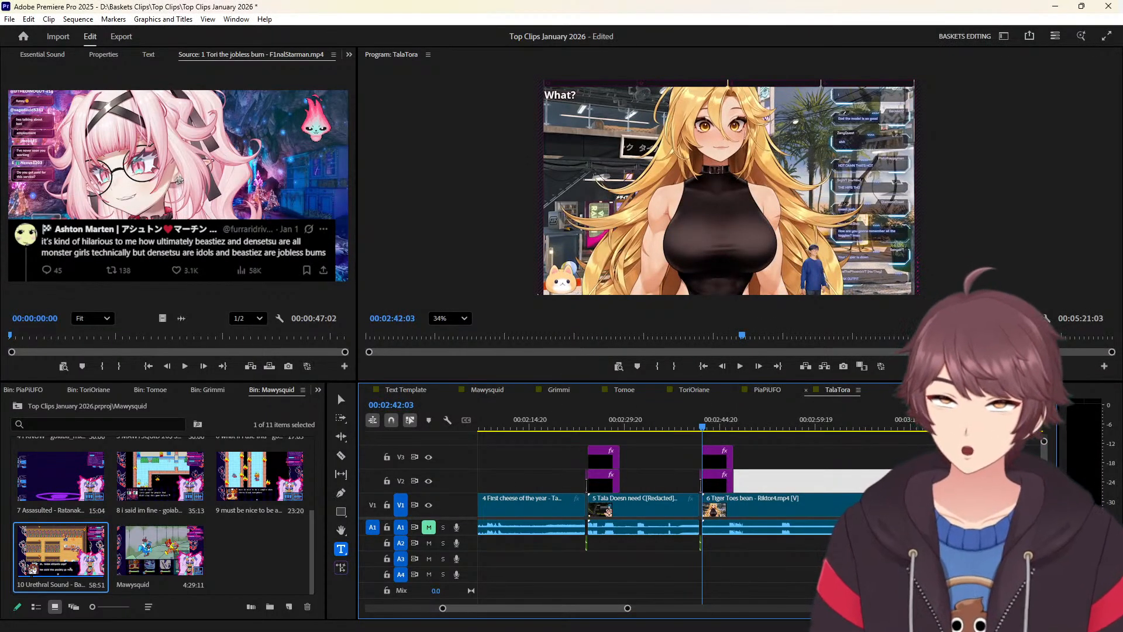
key("alt+Tab")
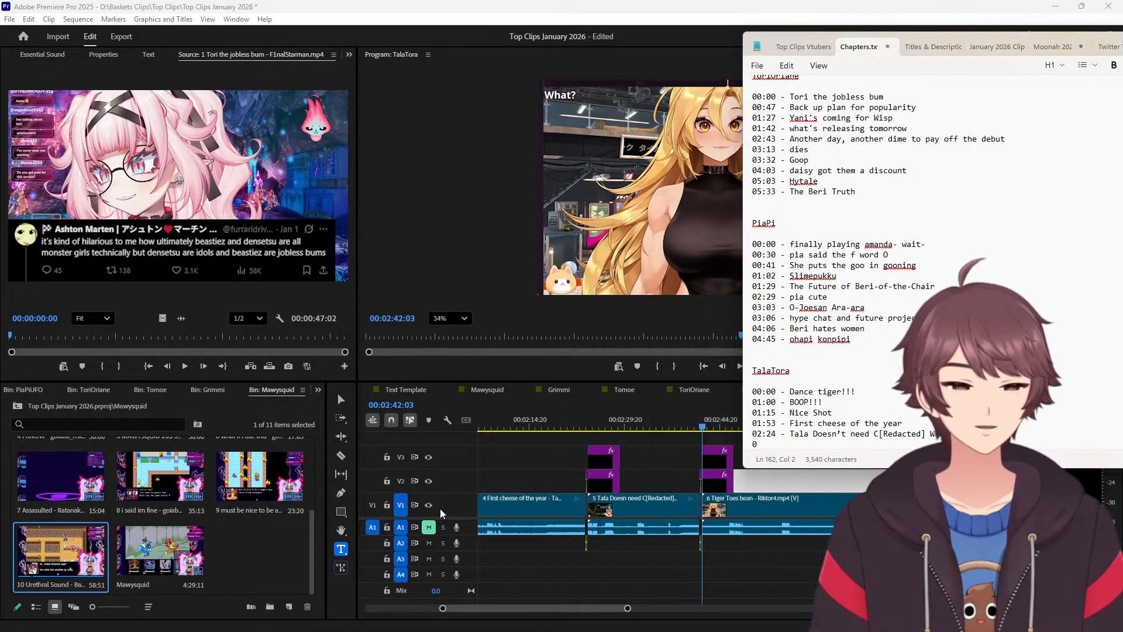
type("2:42 - Tiger Toe beans")
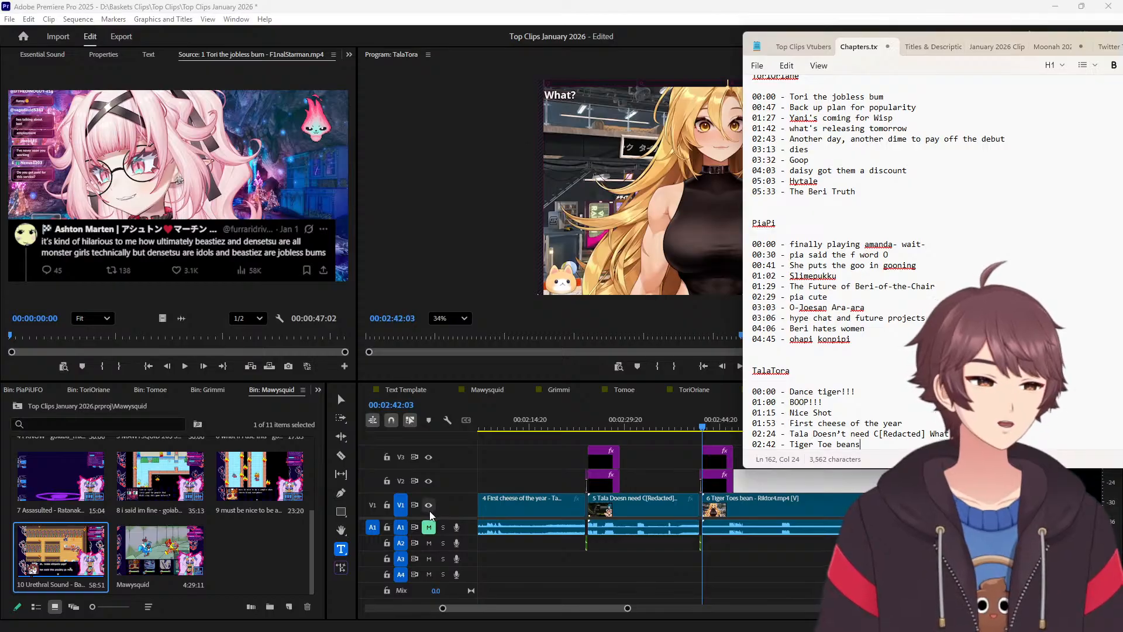
Copy the seventh TalaTora clip's title in Premiere Pro, go to the clip's start, and add "03:22 - OH MY LOOKING" as the seventh chapter in Notepad.
scroll(813, 517, "down", 6)
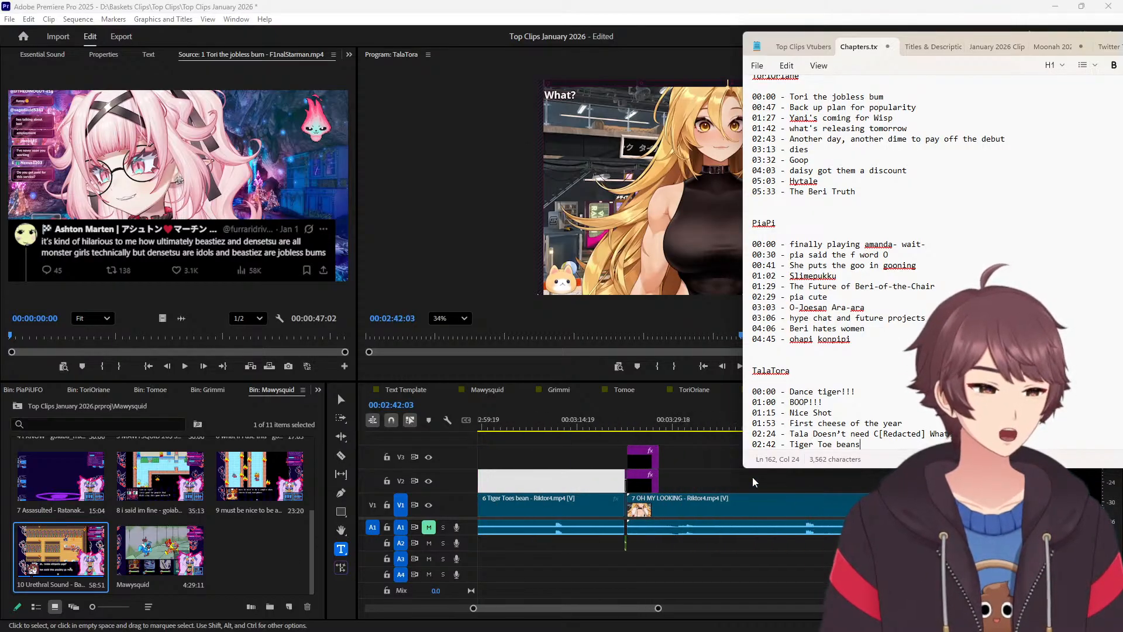
left_click(641, 416)
left_click(581, 250)
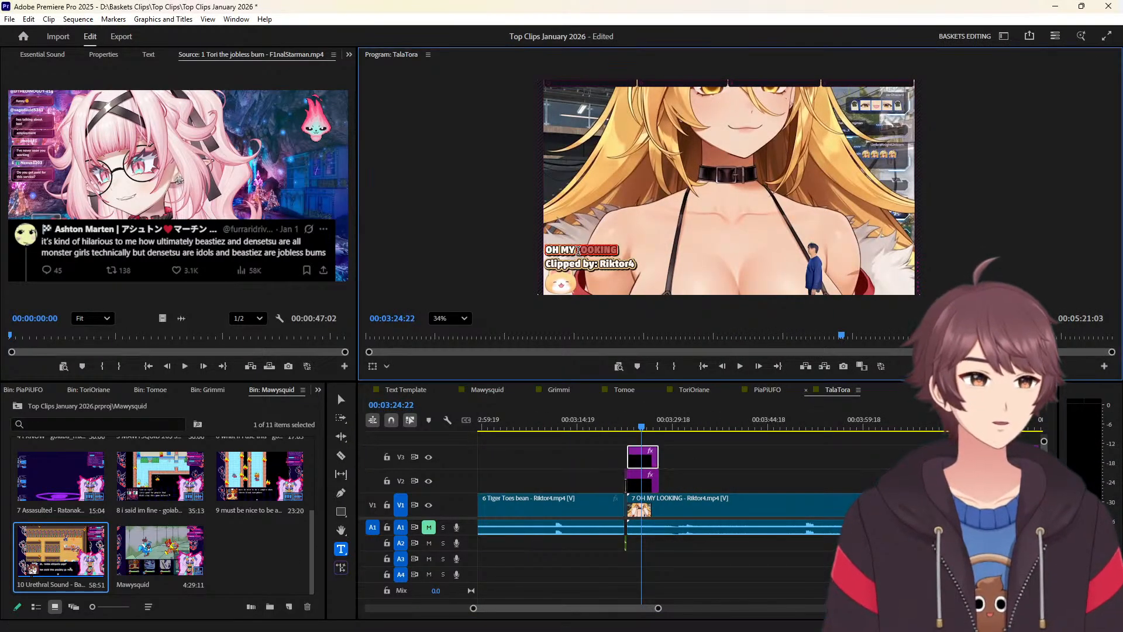
left_click(696, 461)
key("Up")
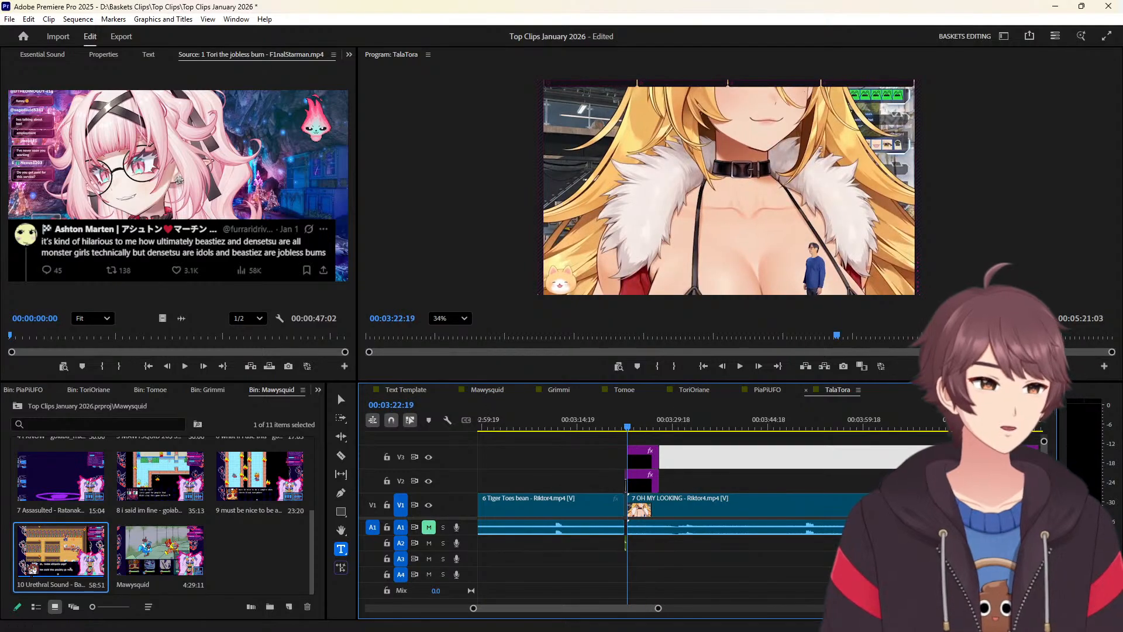
key("alt+Tab")
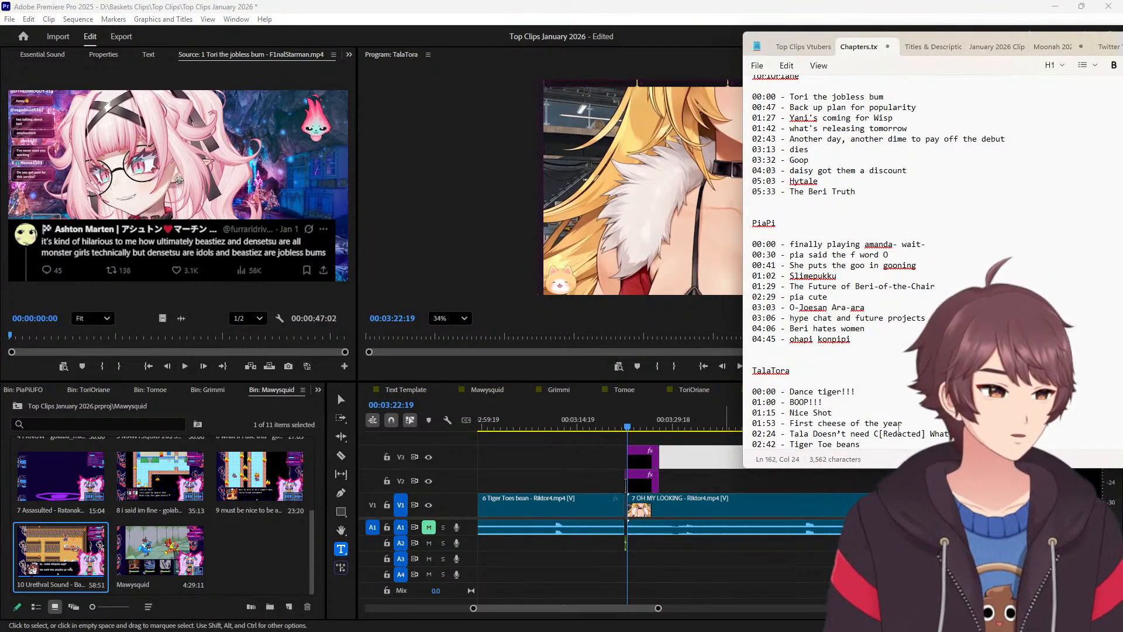
key("Return")
type("03:22 - OH MY LOOKING")
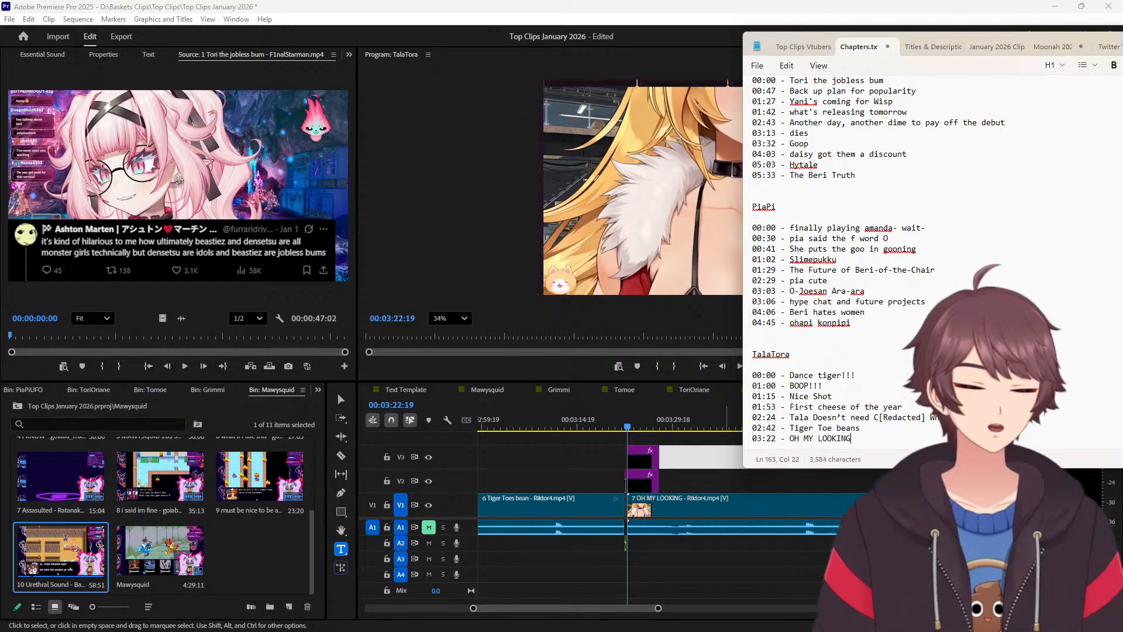
key("Return")
Copy the eighth TalaTora clip's title in Premiere Pro, go to the clip's start, and add "04:23 - So big and strong" to the Notepad chapters.
scroll(720, 482, "down", 10)
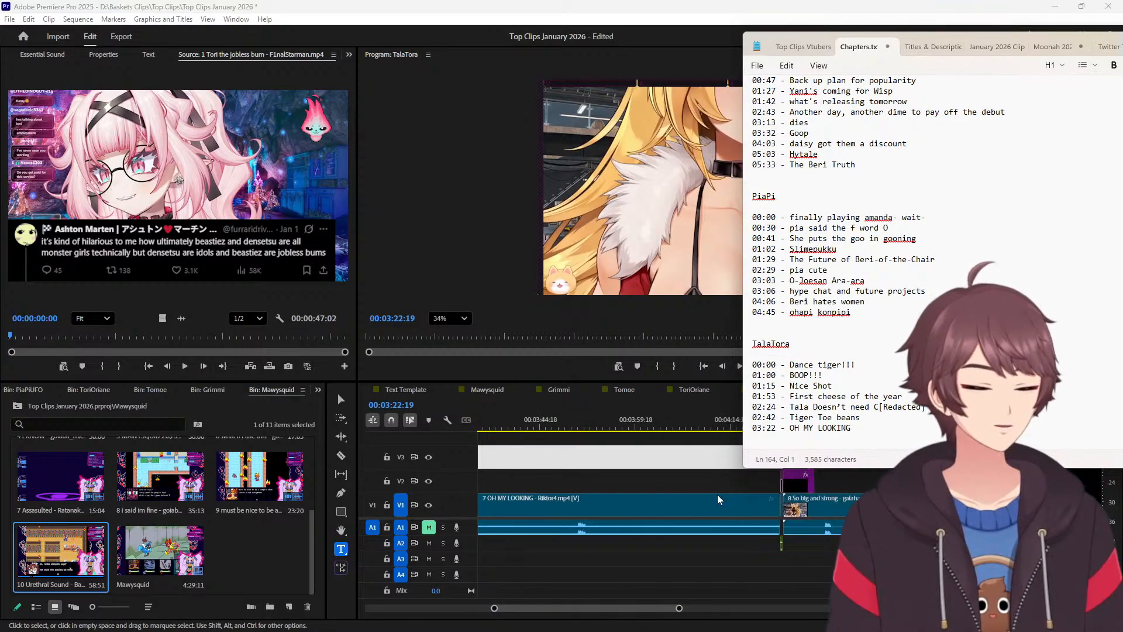
scroll(668, 471, "down", 2)
left_click_drag(513, 428, 493, 428)
triple_click(614, 251)
key("ctrl+c")
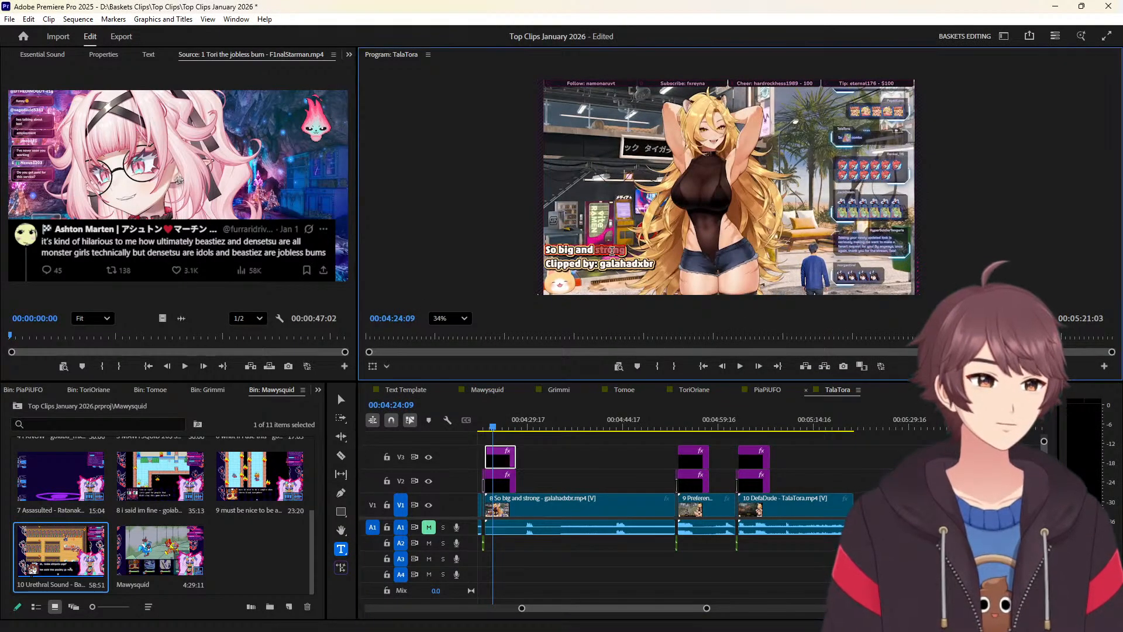
left_click(549, 454)
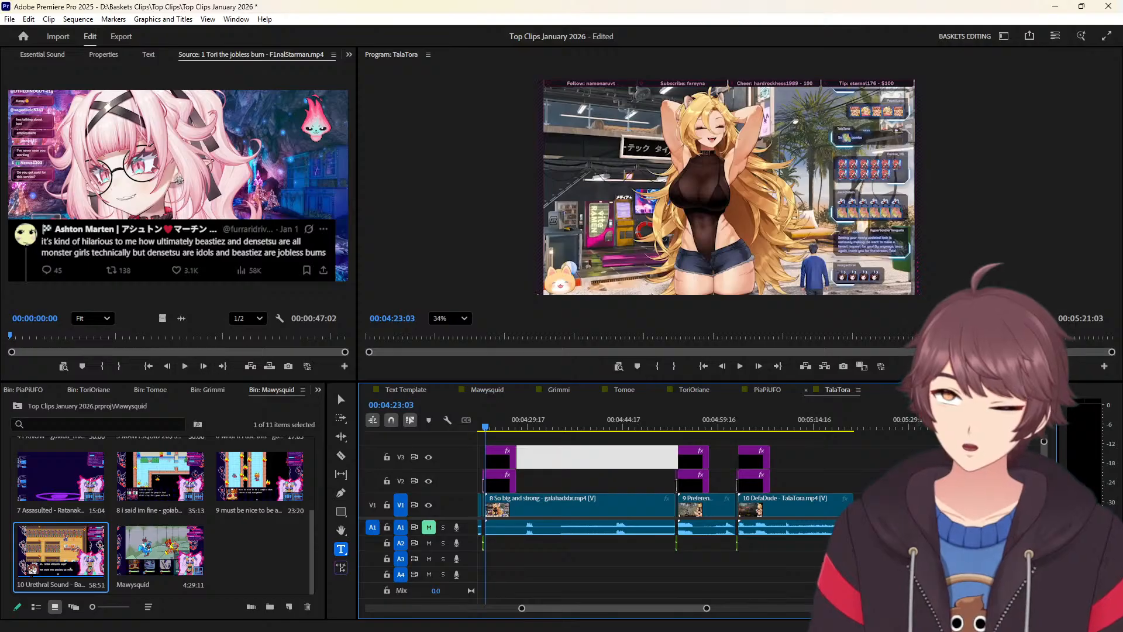
key("alt+Tab")
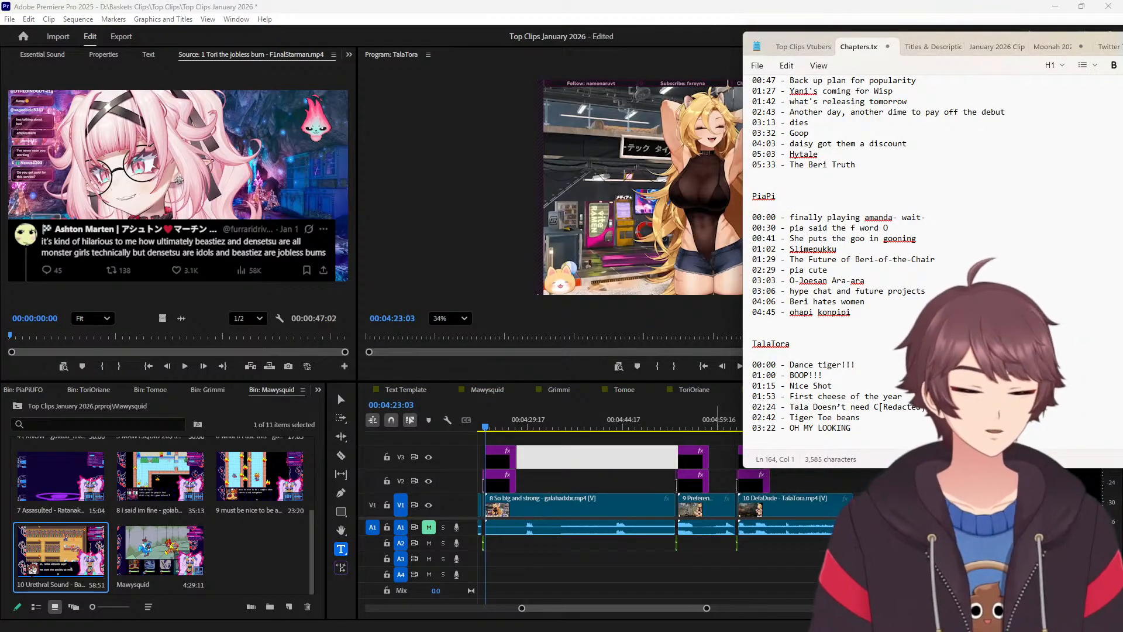
type("04:23 -")
key("ctrl+v")
key("Return")
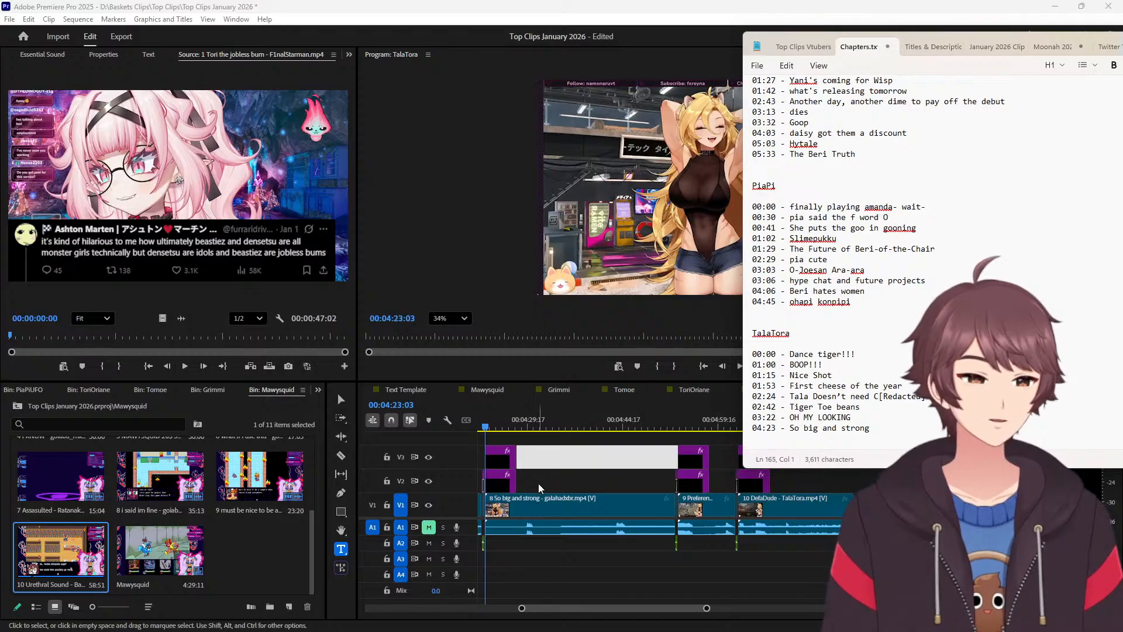
Copy the ninth TalaTora clip's title in Premiere Pro, go to the clip's start, and add "04:53 - Preference in what!" to the Notepad chapters.
left_click(700, 421)
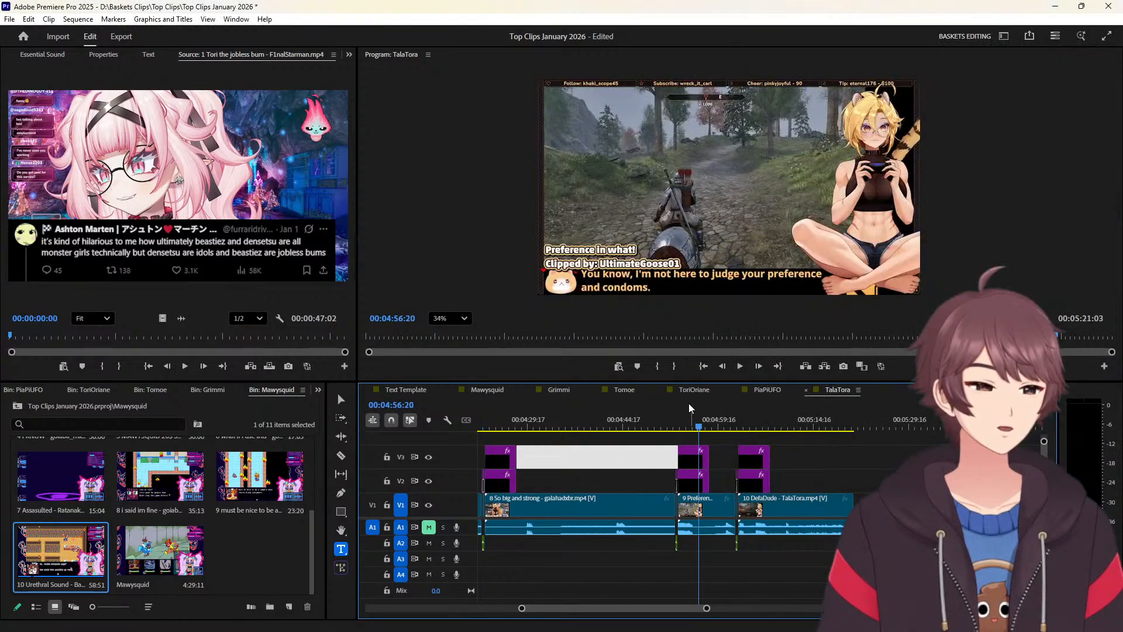
left_click(610, 243)
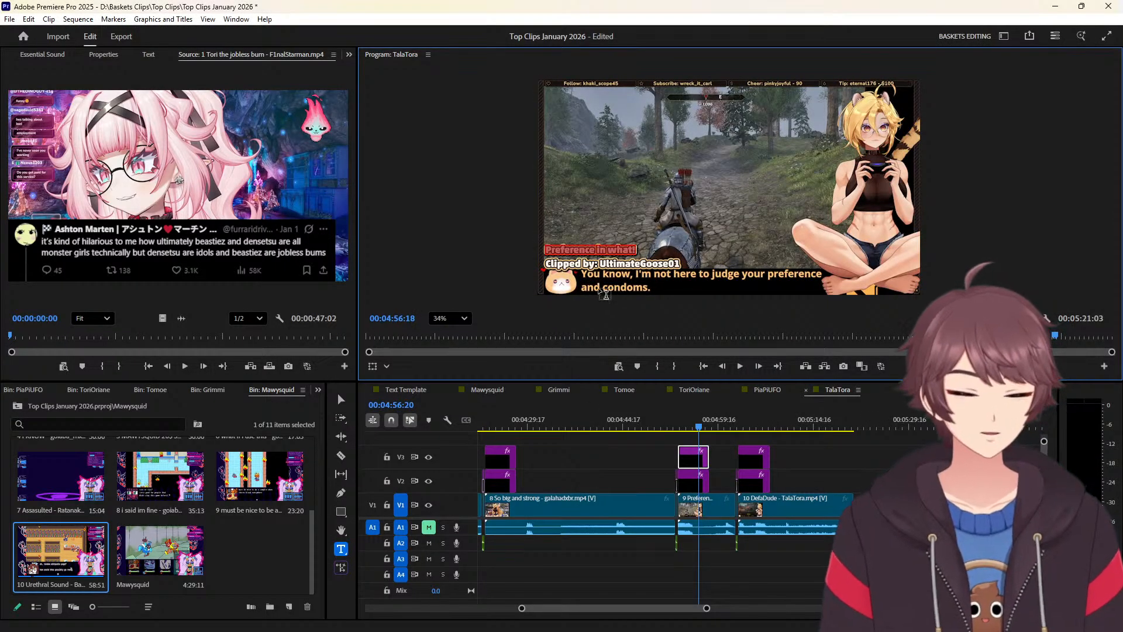
left_click(573, 480)
key("Up")
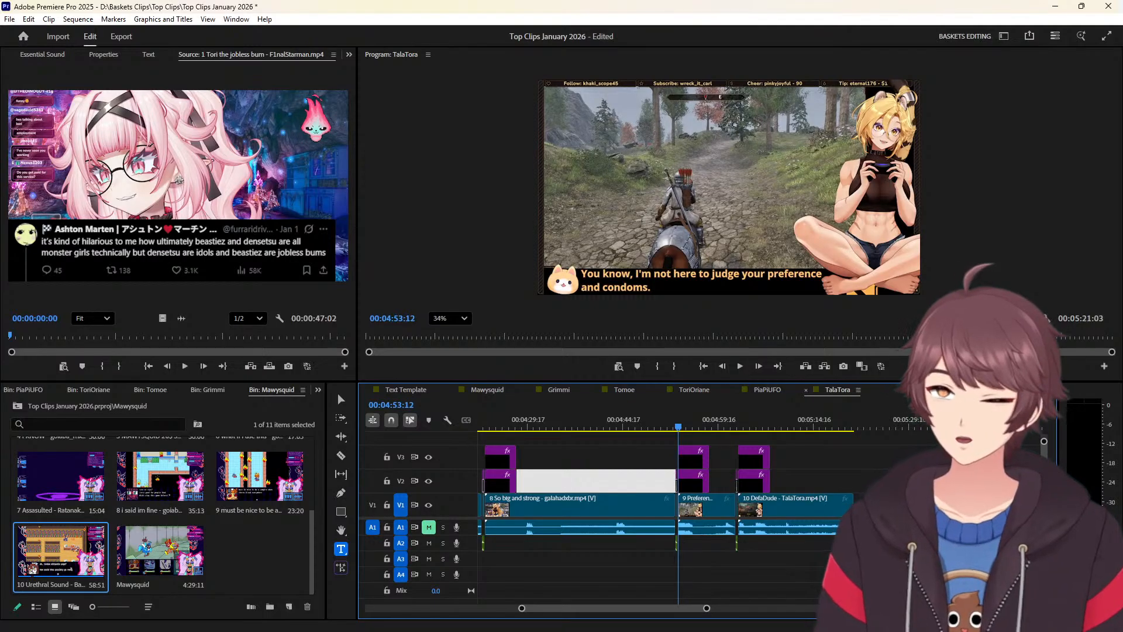
key("alt+Tab")
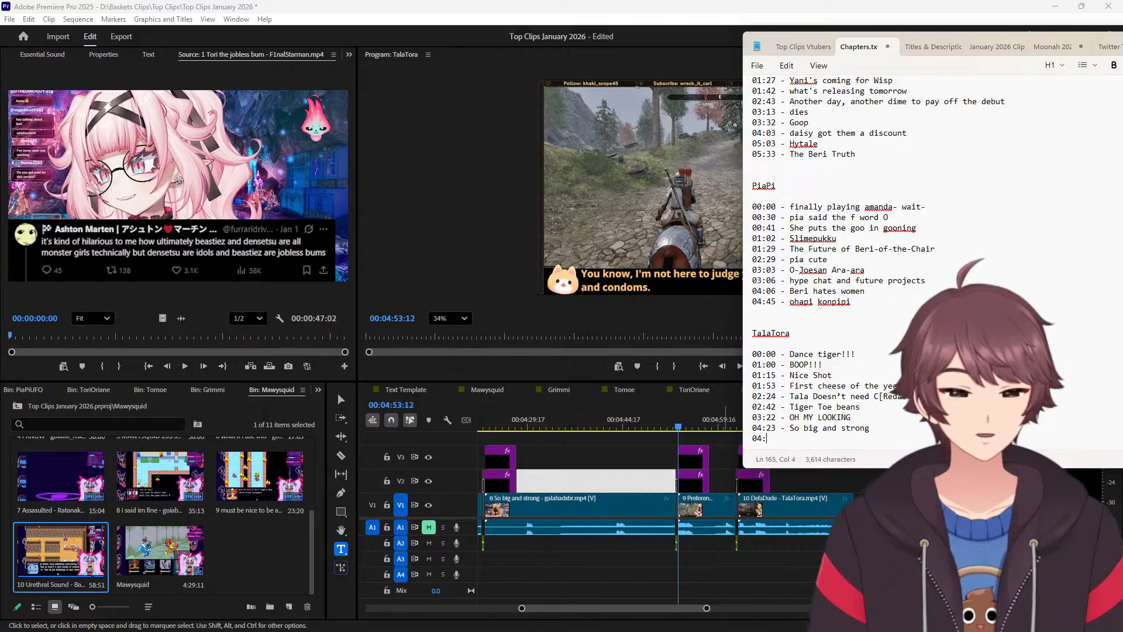
type("Preference in what!")
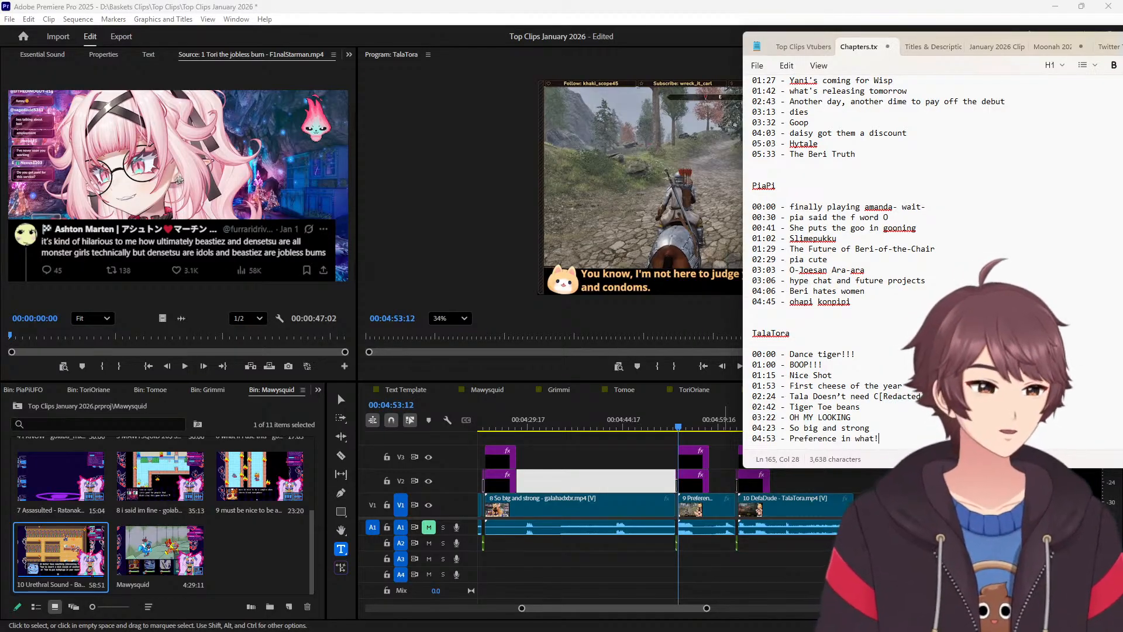
key("Return")
Copy the tenth TalaTora clip's title in Premiere Pro, go to the clip's start, and add "05:03 - DefaDude" as the last chapter in Notepad.
scroll(621, 560, "down", 3)
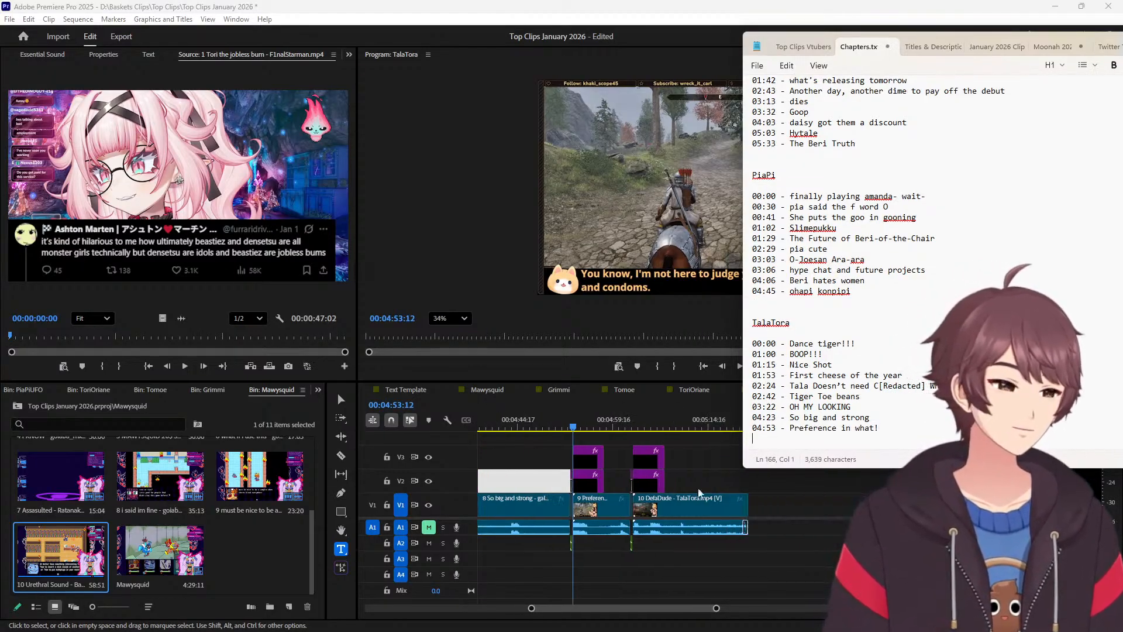
left_click(650, 429)
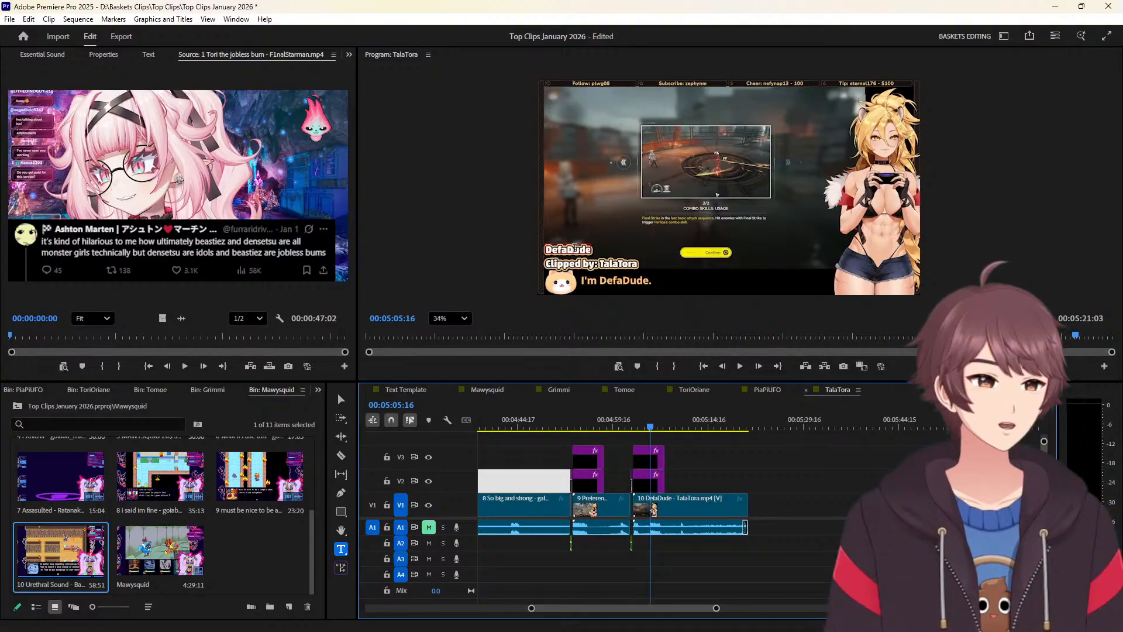
double_click(575, 248)
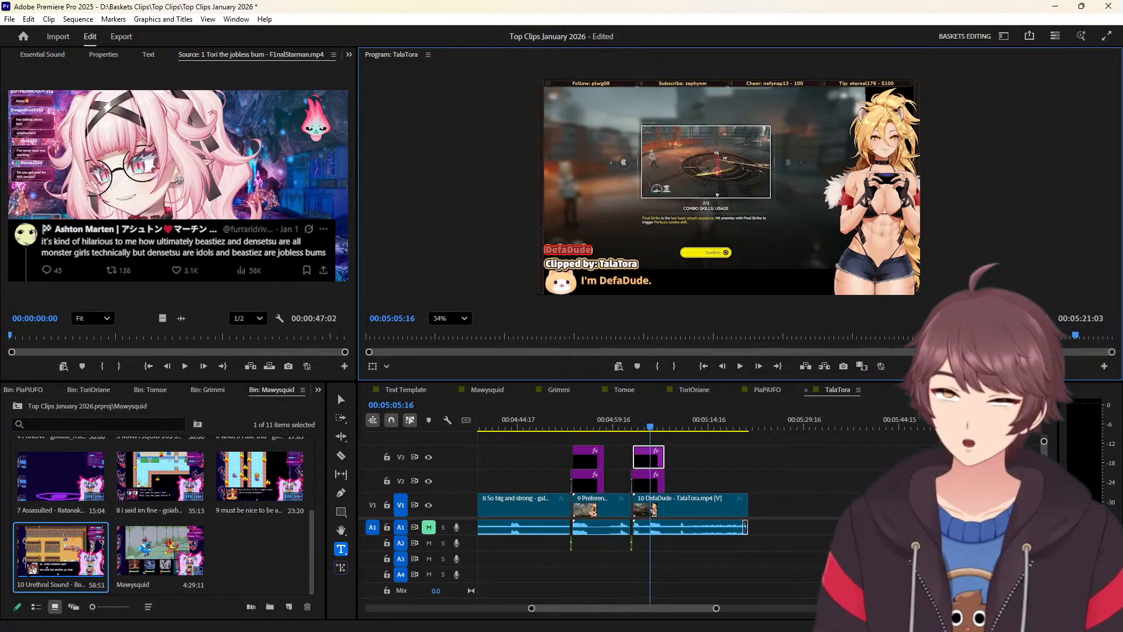
key("alt+Tab")
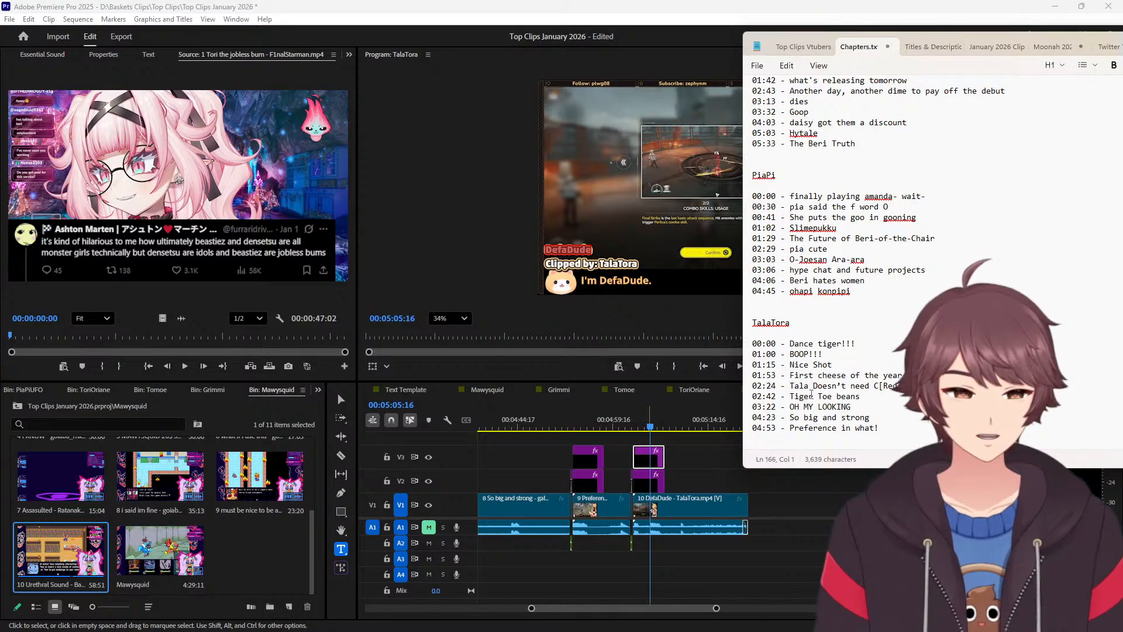
left_click(703, 451)
key("Up")
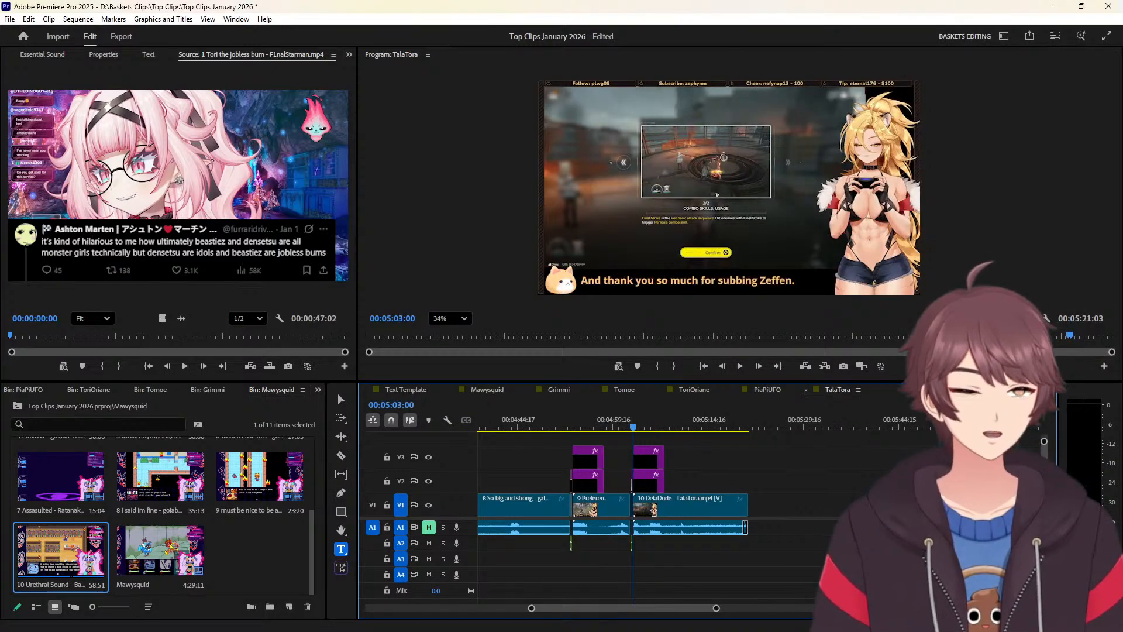
key("alt+Tab")
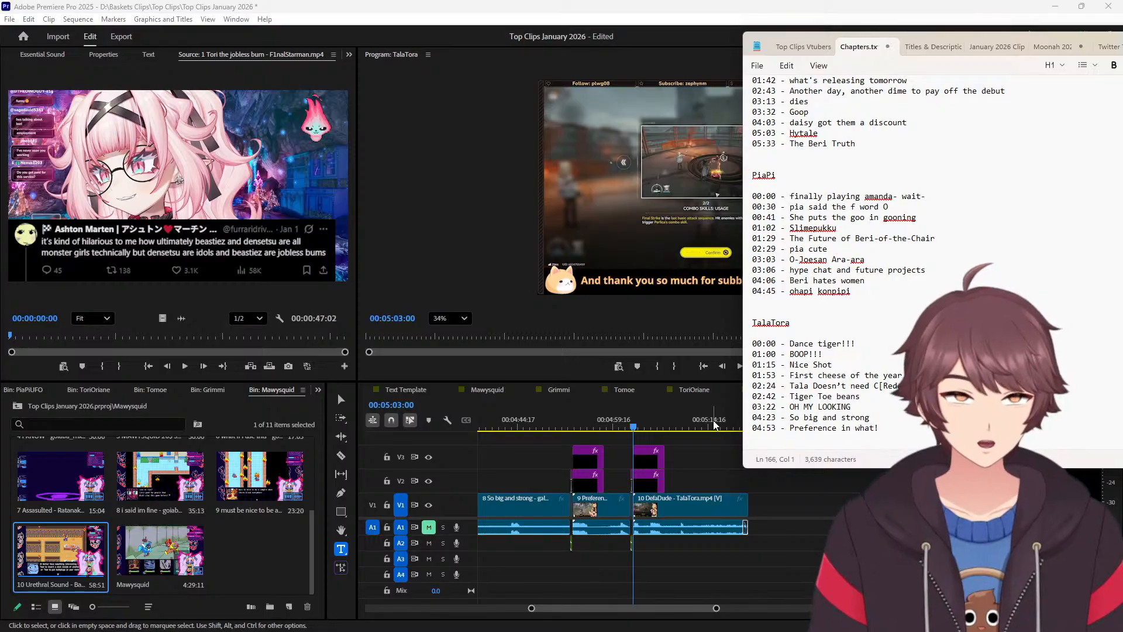
type("05:")
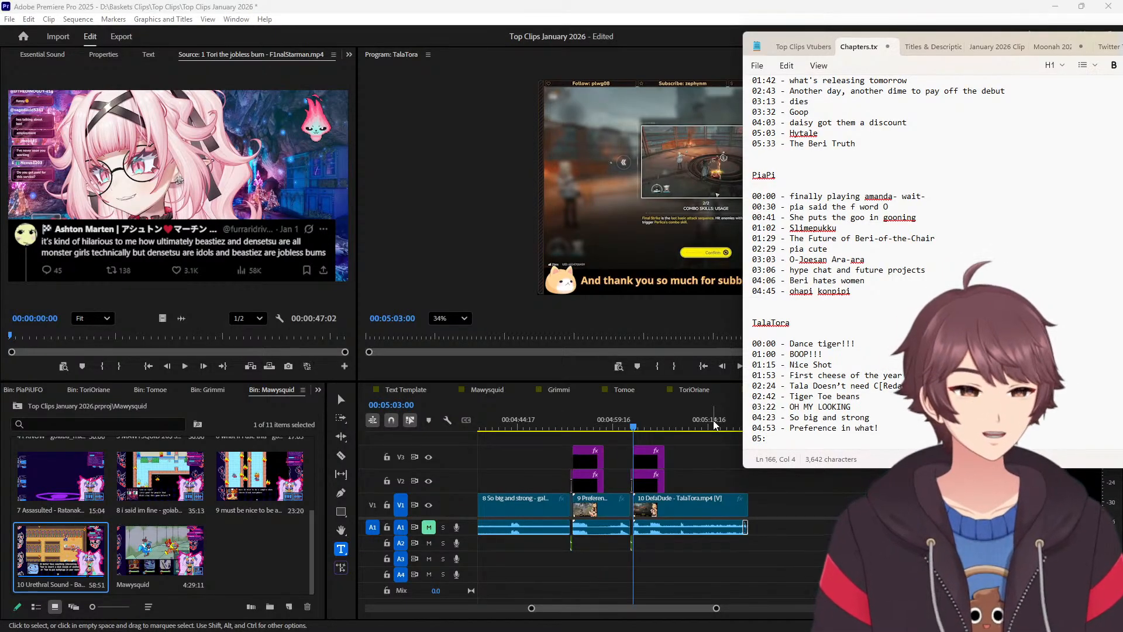
type("03 - DefaDude")
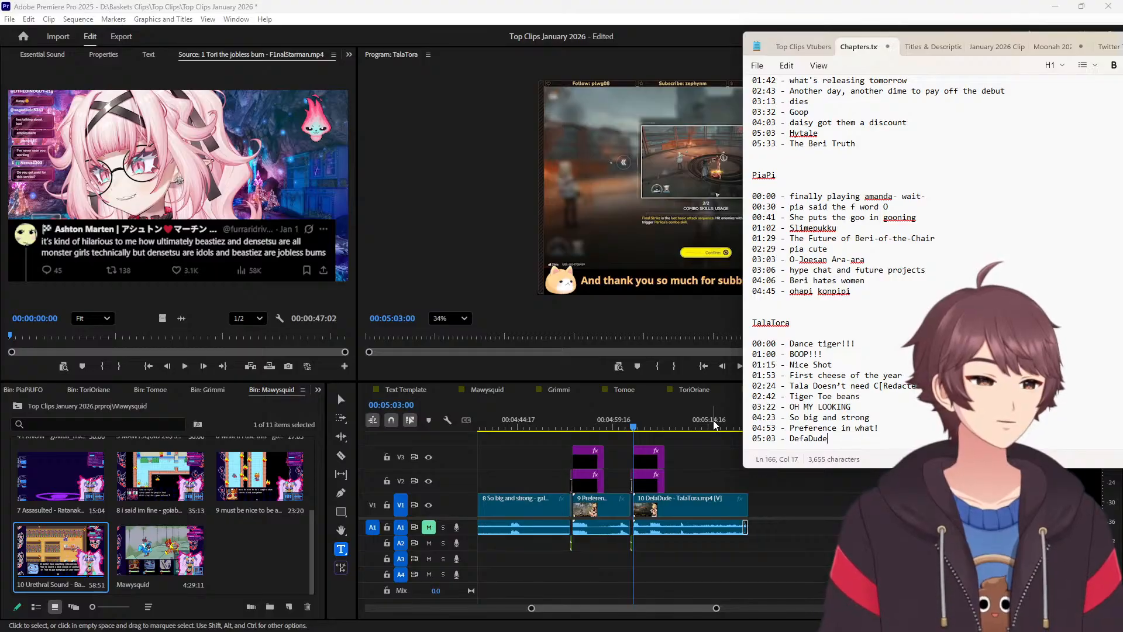
Move the Notepad window further over Premiere Pro and try to save the chapters file, cancelling the Markdown save prompt.
left_click_drag(748, 420, 598, 420)
key("ctrl+s")
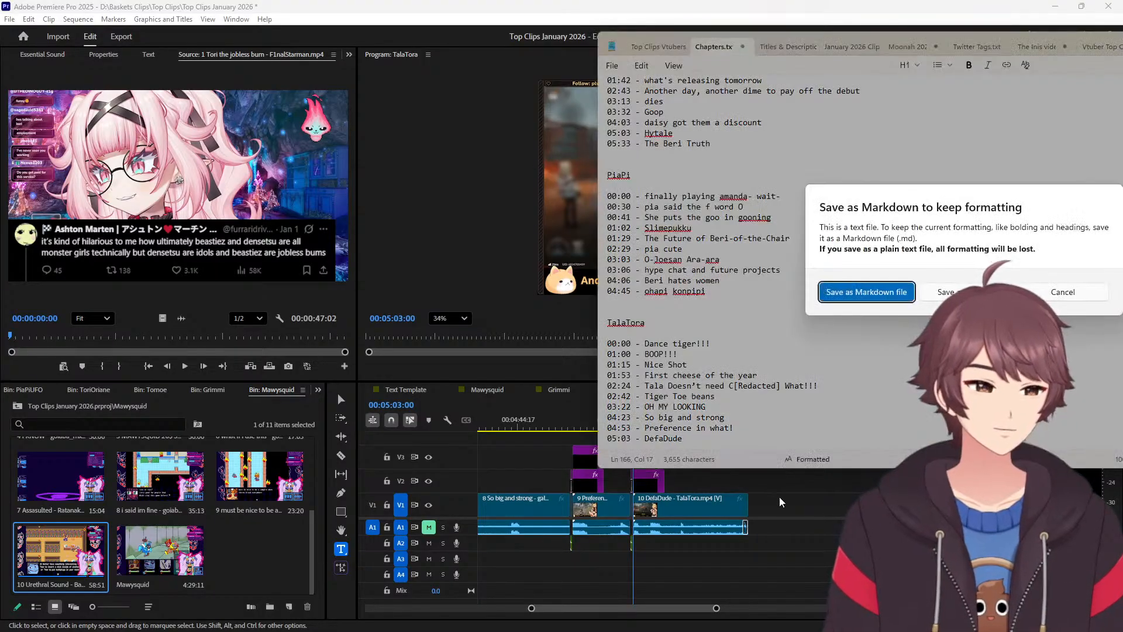
key("Escape")
Review the finished chapter lists of the streamers throughout the Notepad chapters file.
scroll(772, 318, "up", 10)
scroll(772, 318, "up", 15)
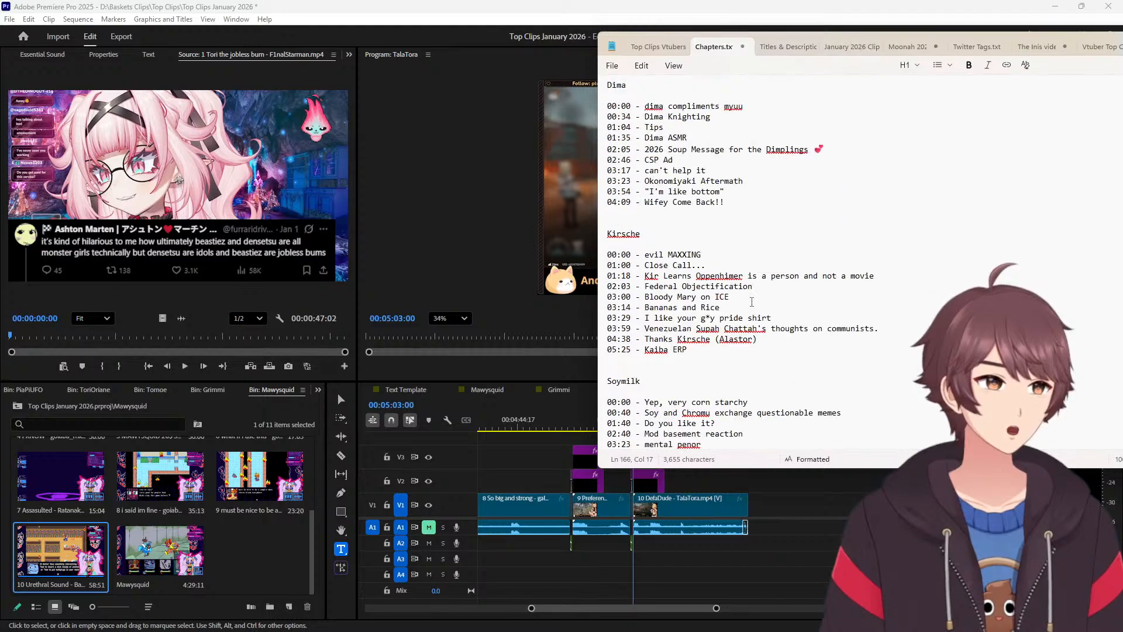
scroll(752, 301, "down", 2)
scroll(752, 302, "down", 3)
scroll(731, 275, "up", 12)
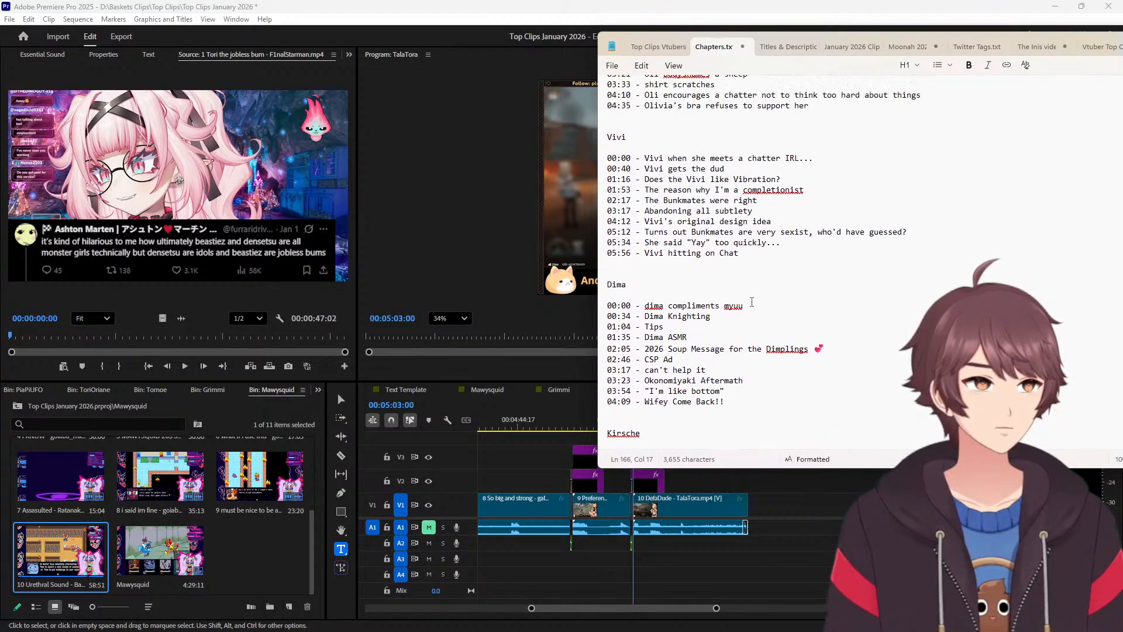
scroll(728, 271, "down", 20)
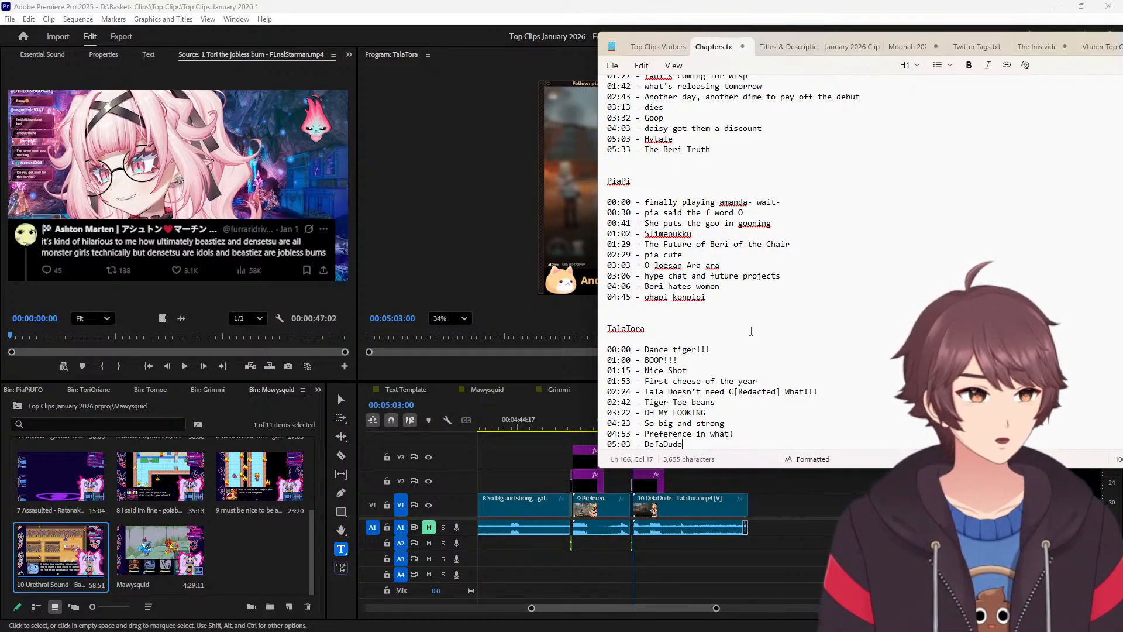
scroll(800, 334, "up", 3)
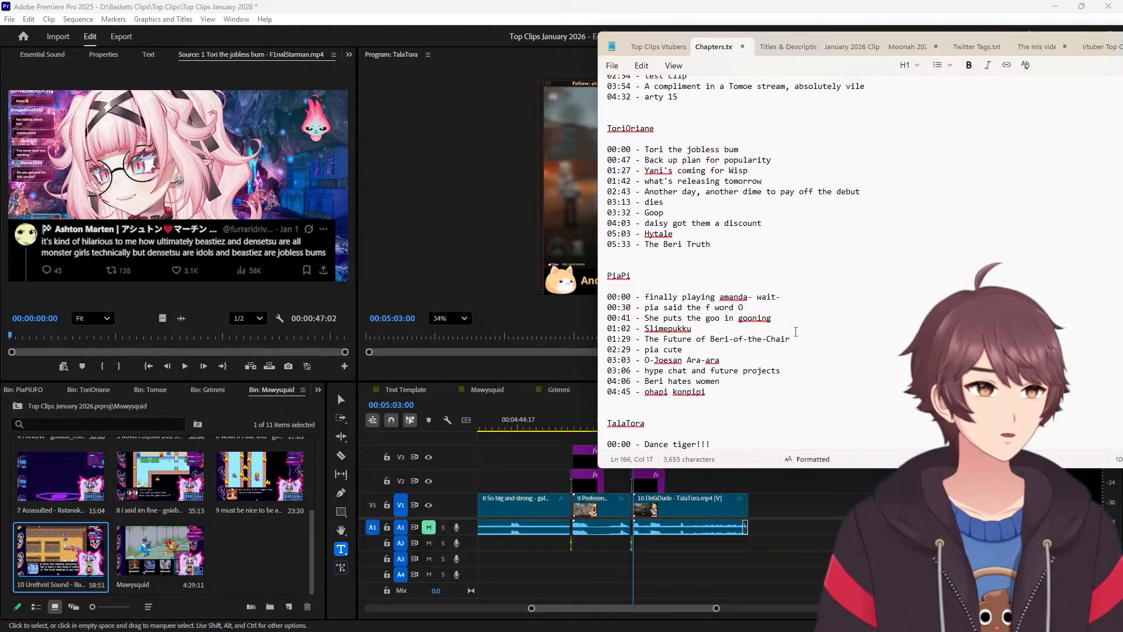
scroll(787, 333, "up", 9)
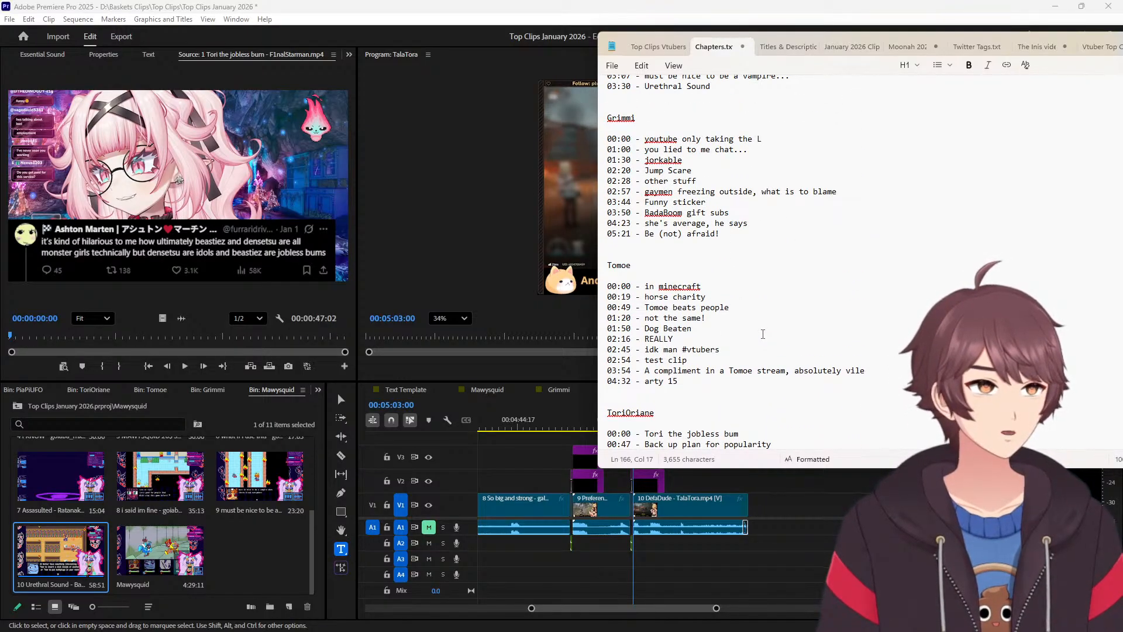
scroll(763, 334, "up", 5)
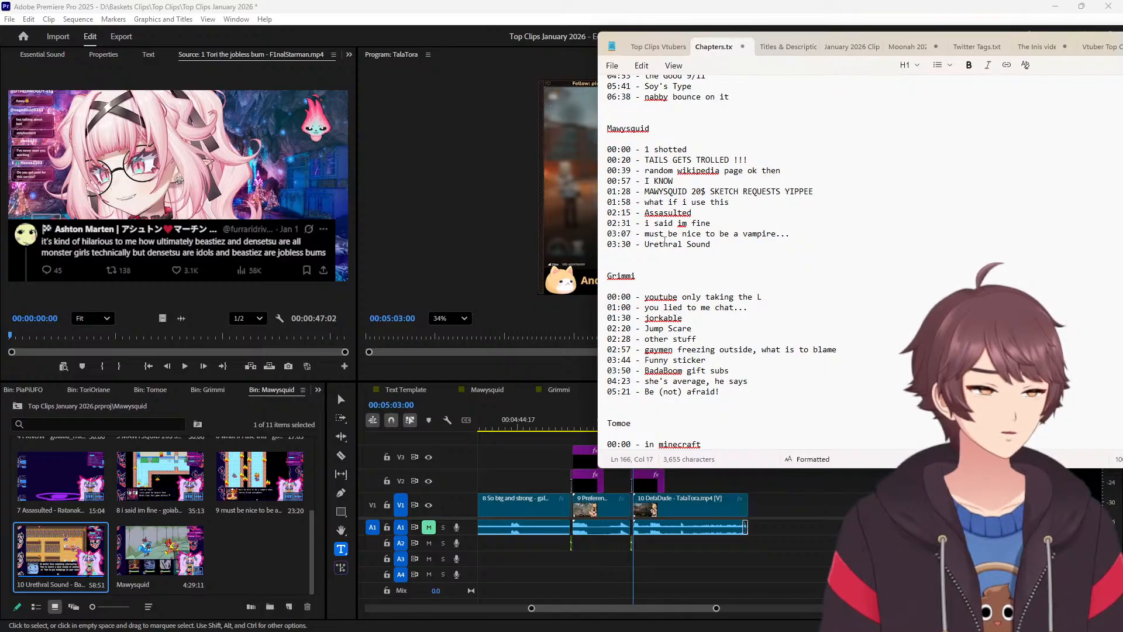
Switch the Notepad chapters file from the formatted view to the Markdown syntax view.
left_click(618, 284)
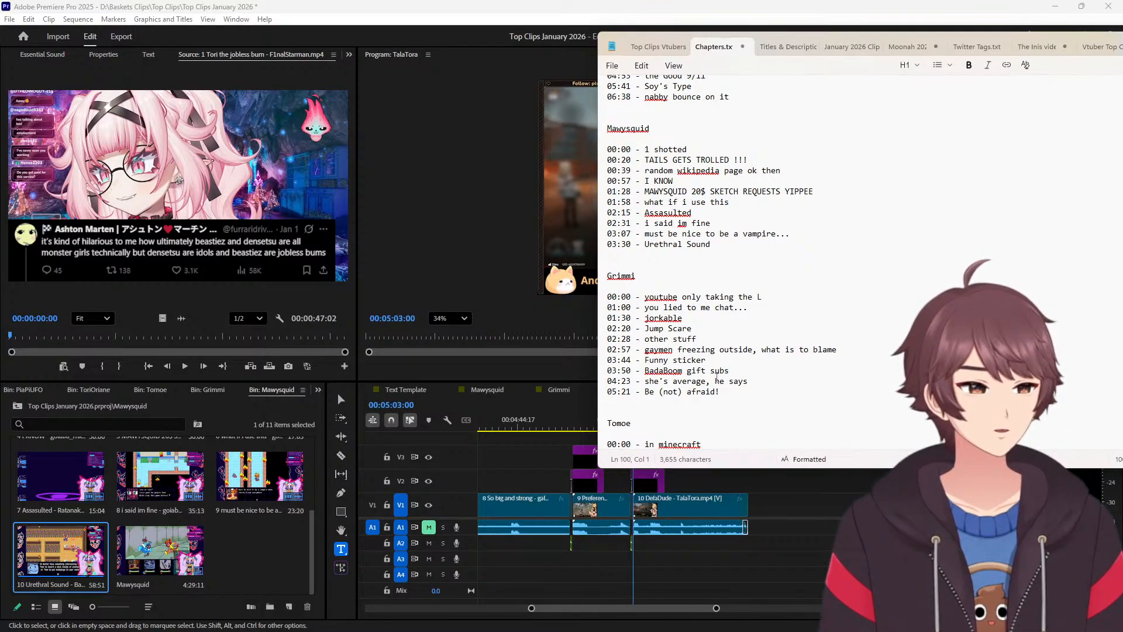
left_click(822, 460)
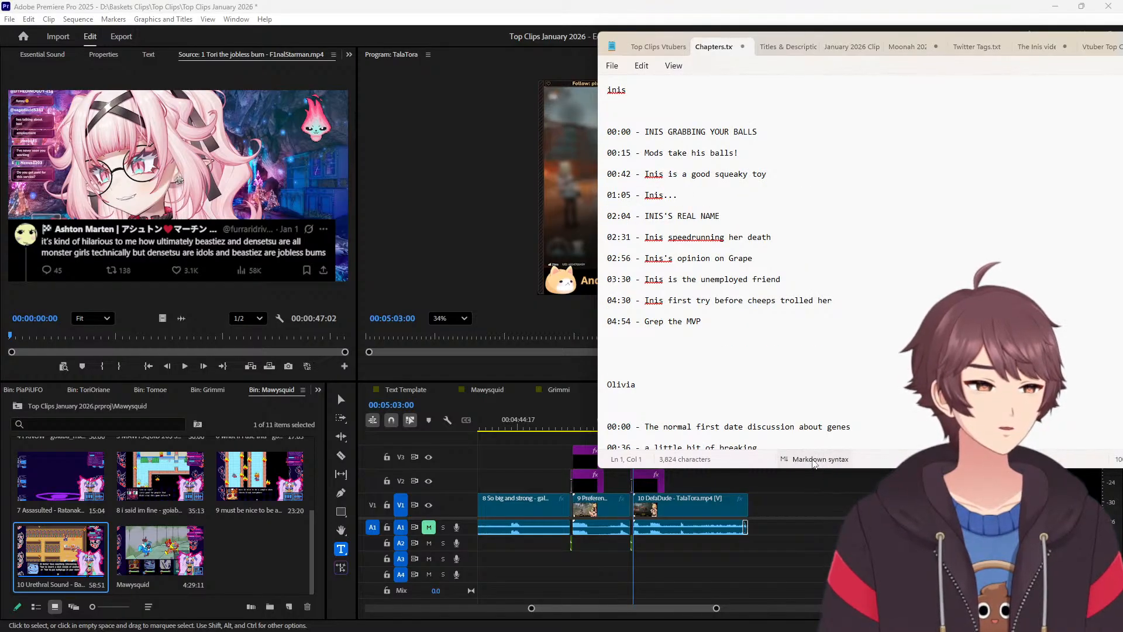
Return the Notepad chapters file to the formatted view and save it as a plain text file.
left_click(813, 459)
scroll(786, 409, "down", 15)
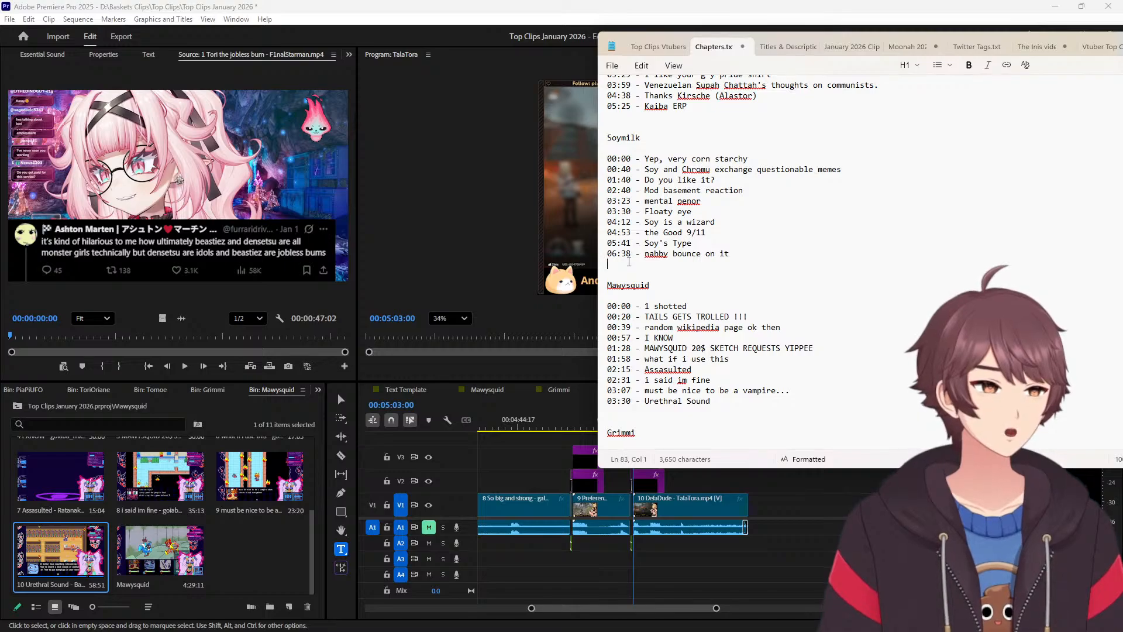
key("ctrl+s")
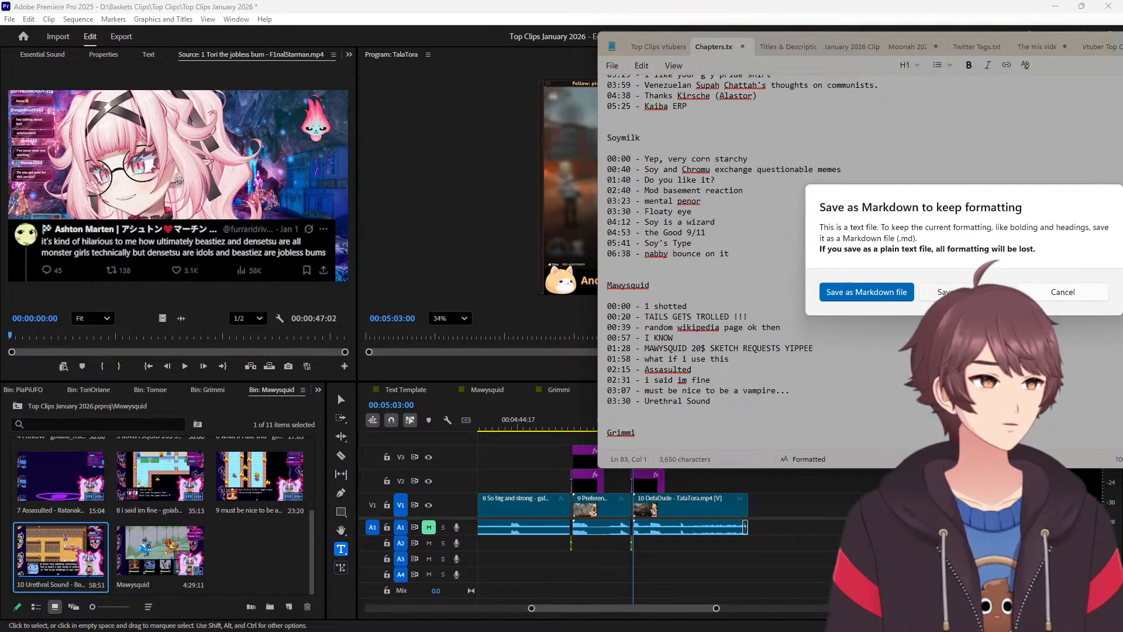
left_click(952, 292)
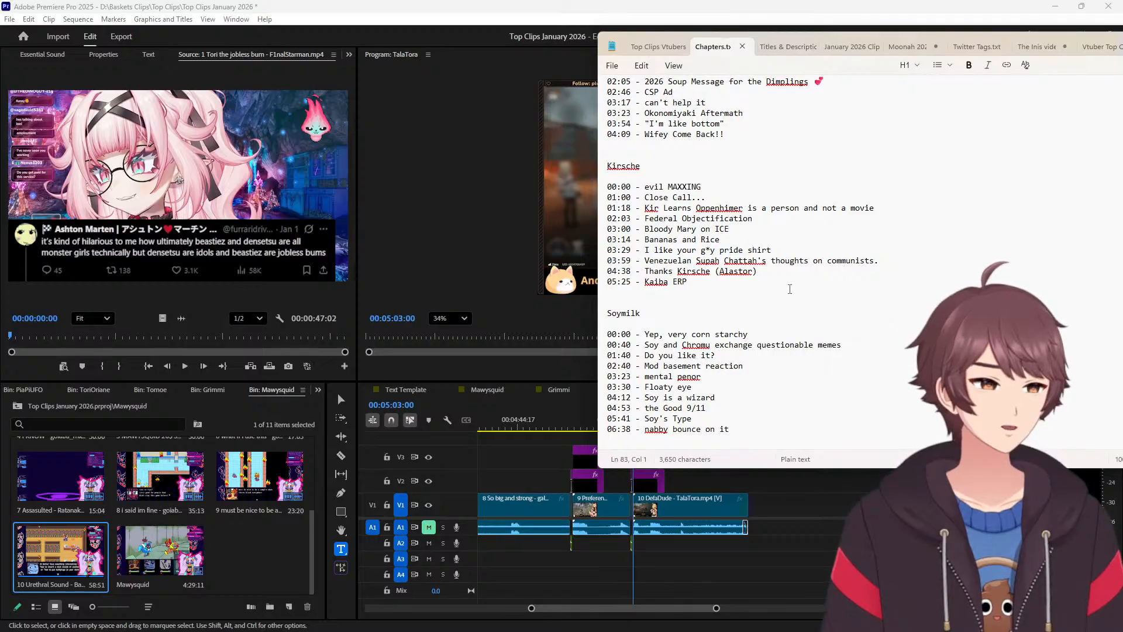
Review the saved chapter lists from the early streamers down to TalaTora in the chapters file.
scroll(704, 359, "up", 7)
scroll(704, 360, "up", 5)
scroll(705, 354, "down", 20)
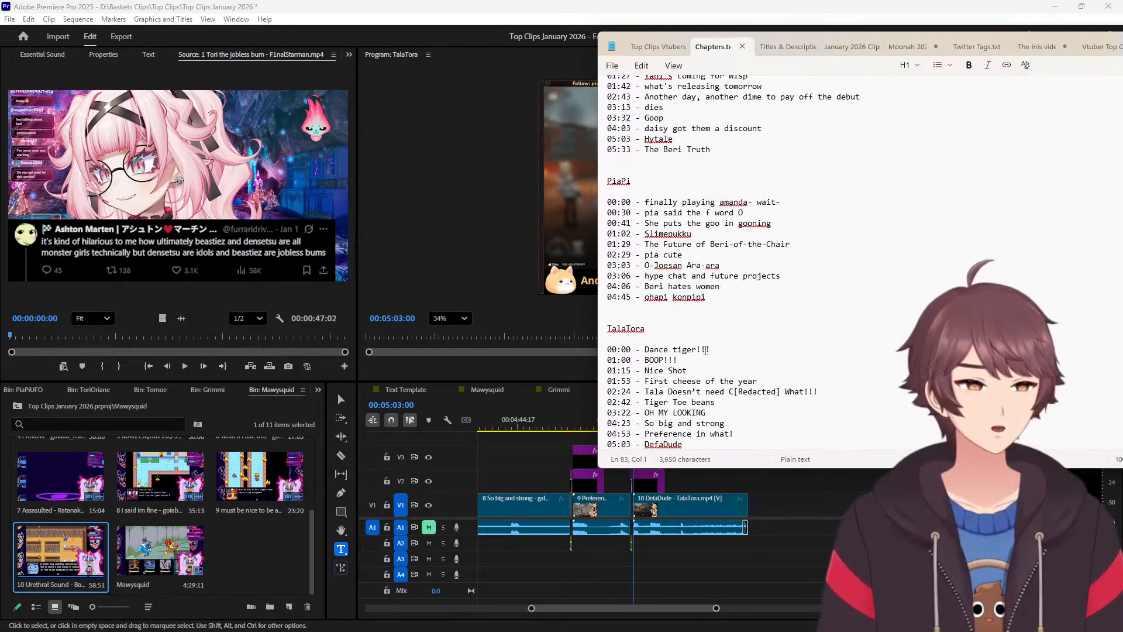
scroll(718, 379, "up", 15)
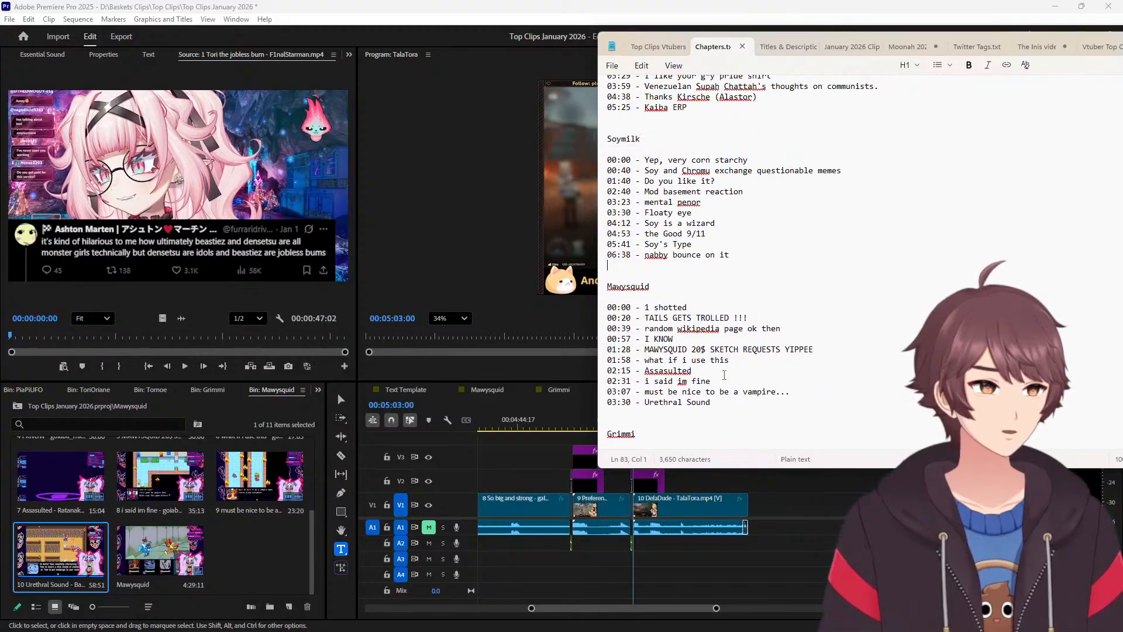
scroll(724, 375, "down", 14)
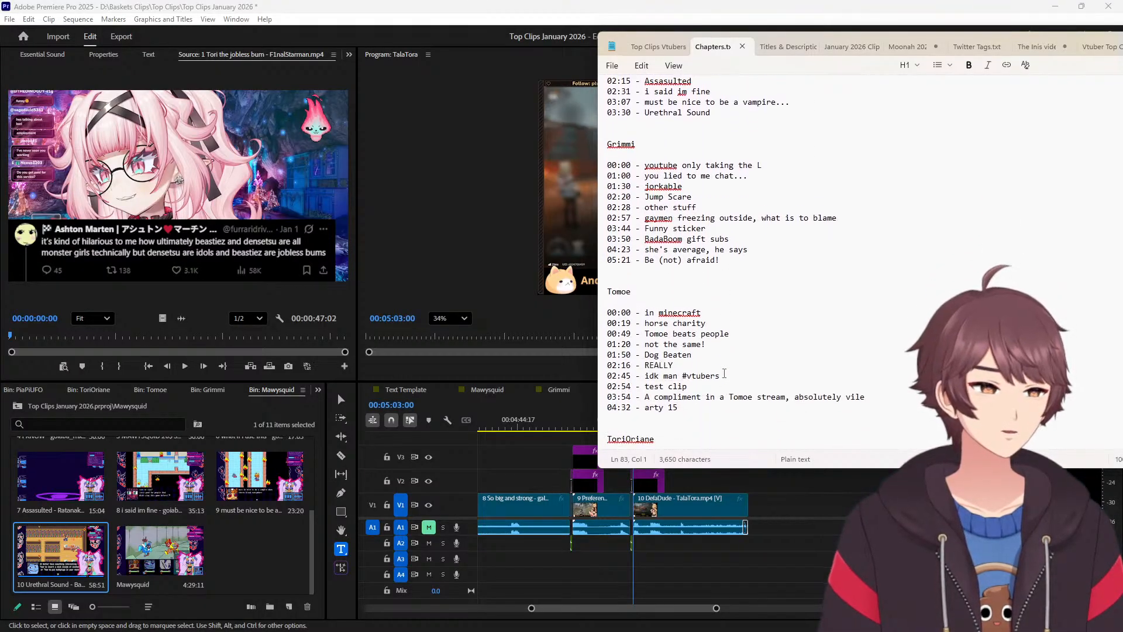
scroll(724, 373, "down", 7)
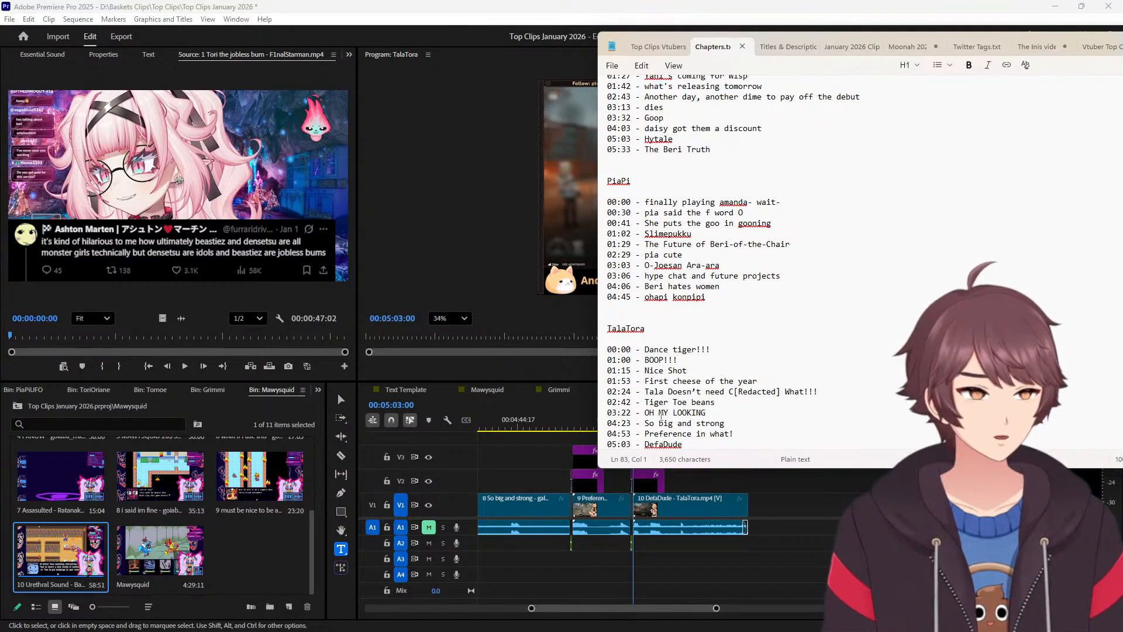
Switch to Premiere Pro and unmute audio track A1 in the TalaTora, PiaPiUFO, ToriOriane and Tomoe sequences.
left_click(777, 501)
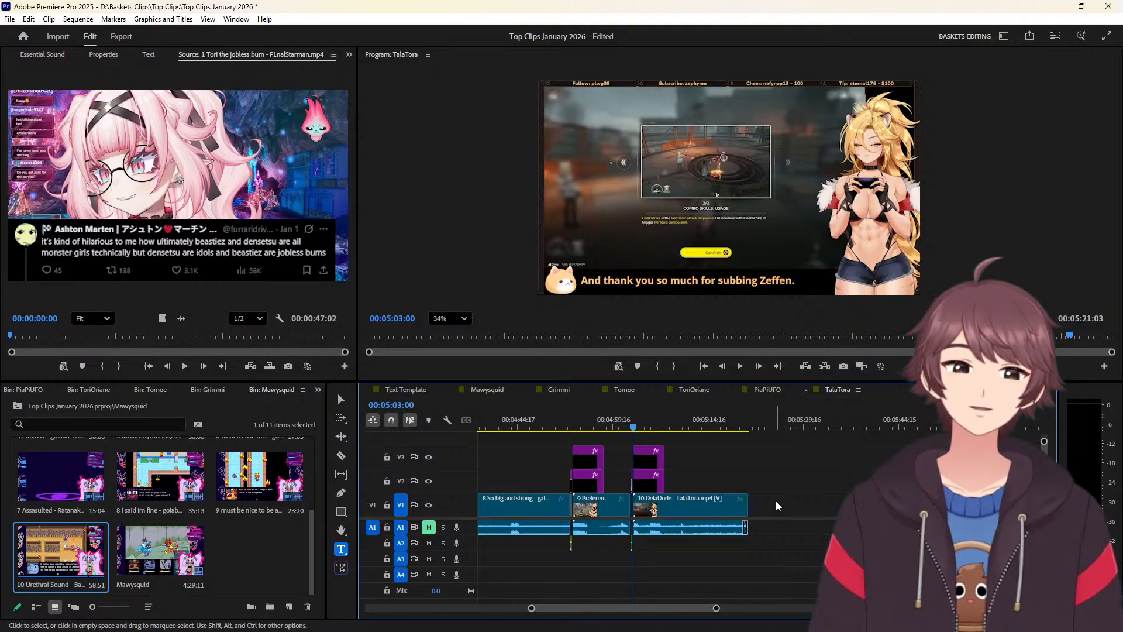
left_click(429, 527)
left_click(760, 390)
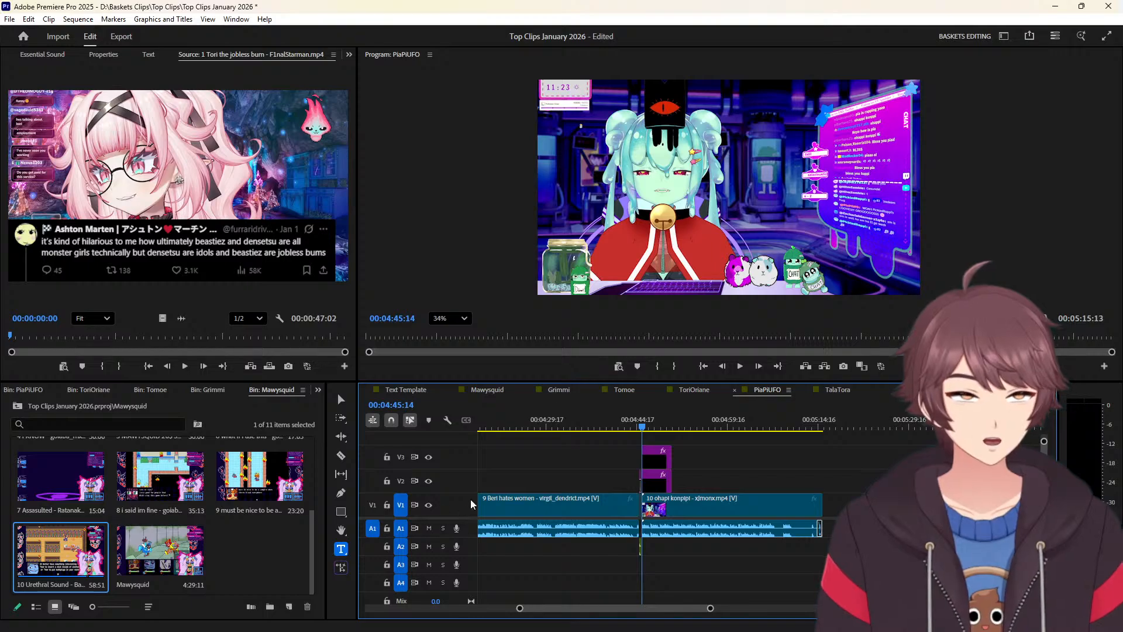
left_click(693, 390)
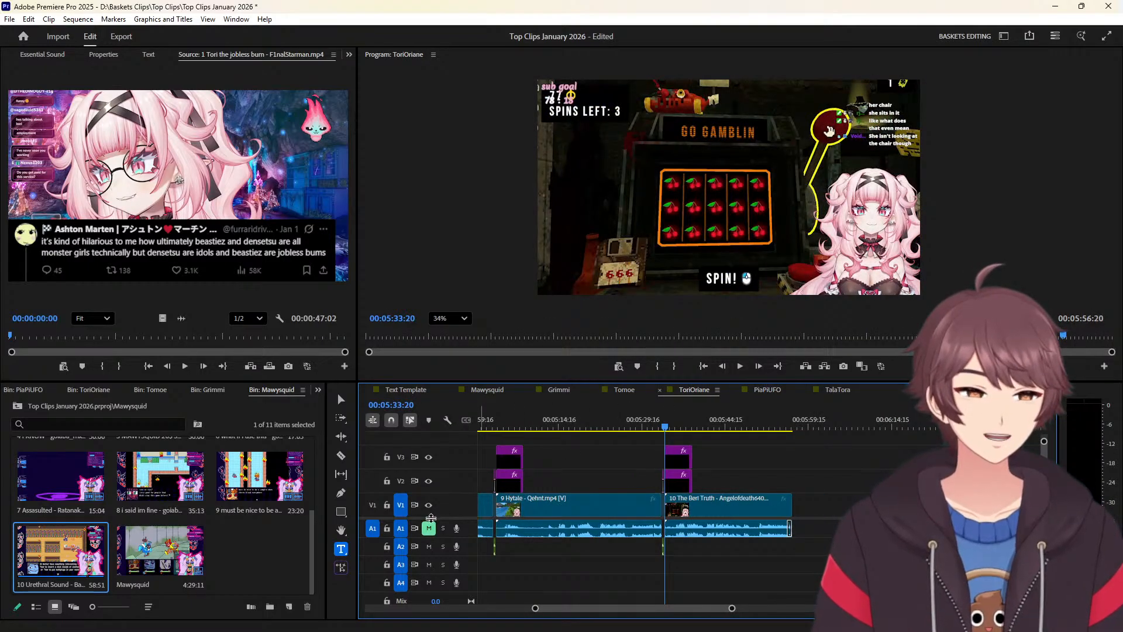
left_click(624, 391)
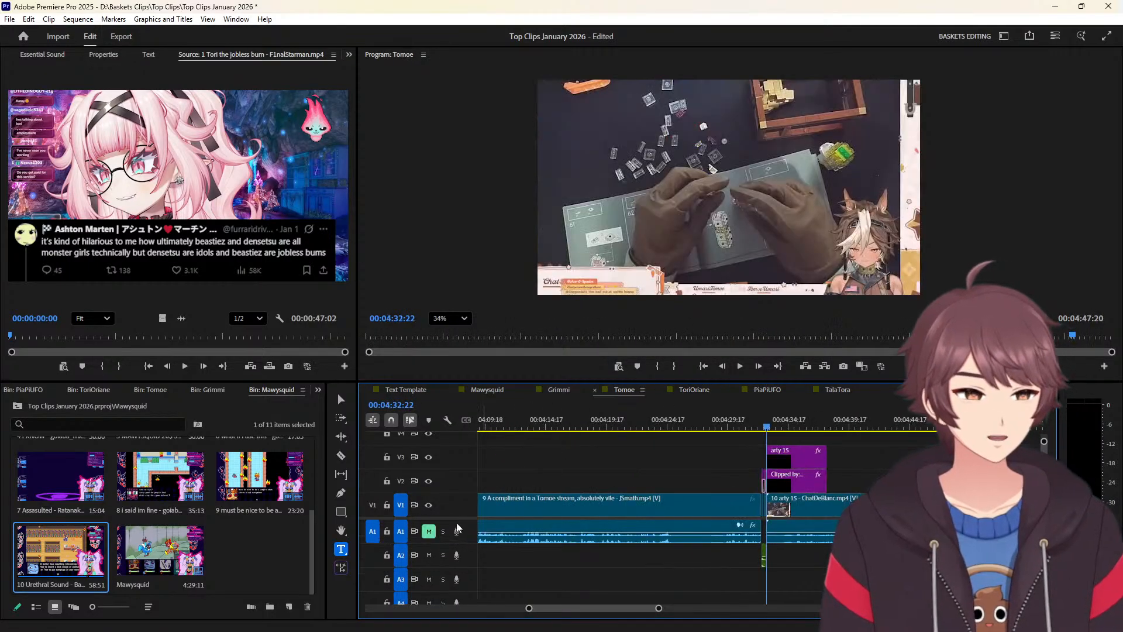
left_click(429, 531)
Unmute audio track A1 in the Grimmi and Mawysquid sequences and save the project.
left_click(551, 396)
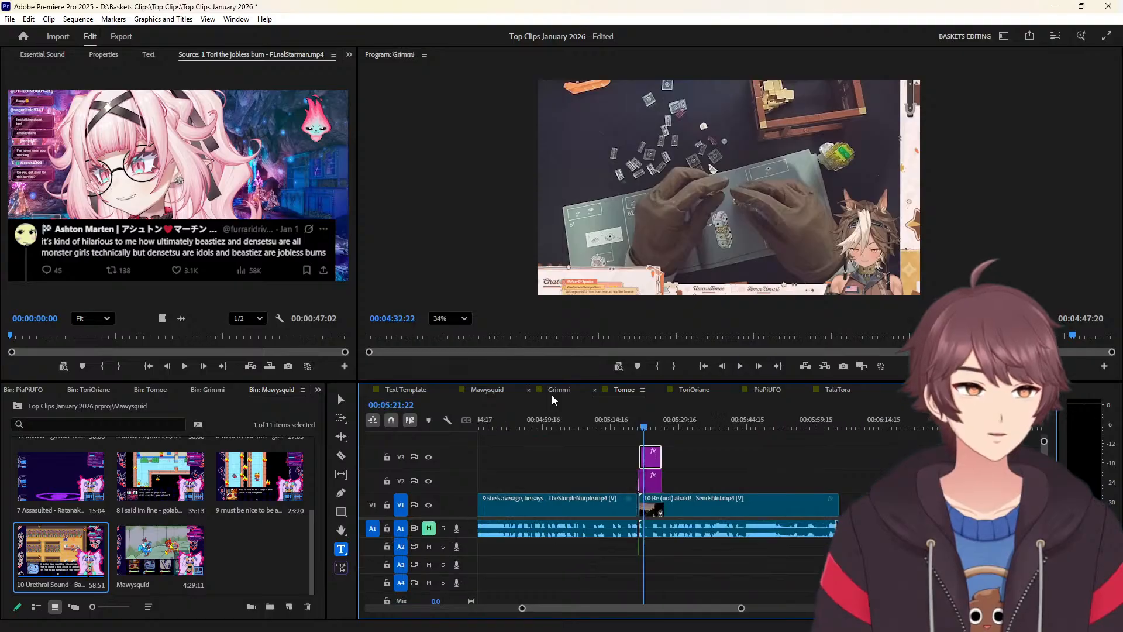
left_click(485, 395)
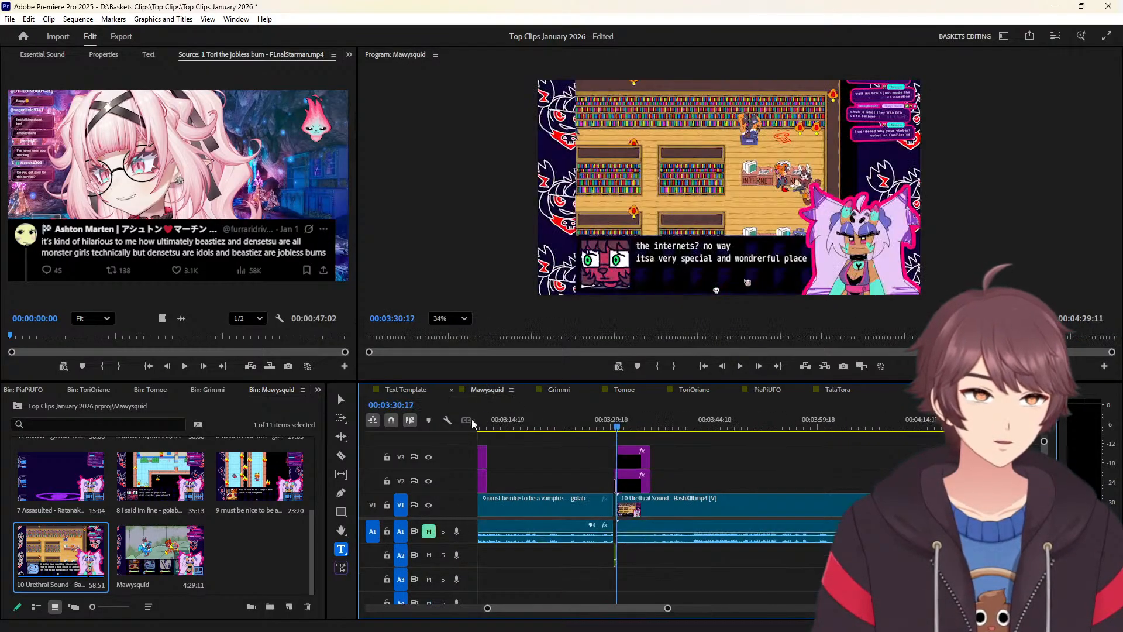
left_click(428, 531)
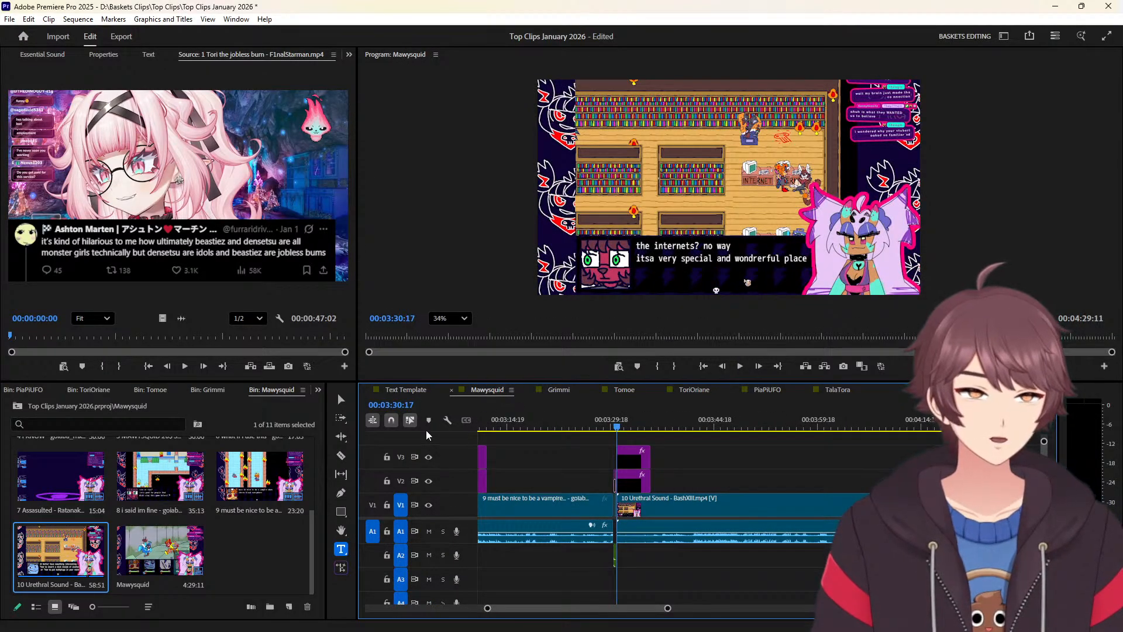
key("ctrl+s")
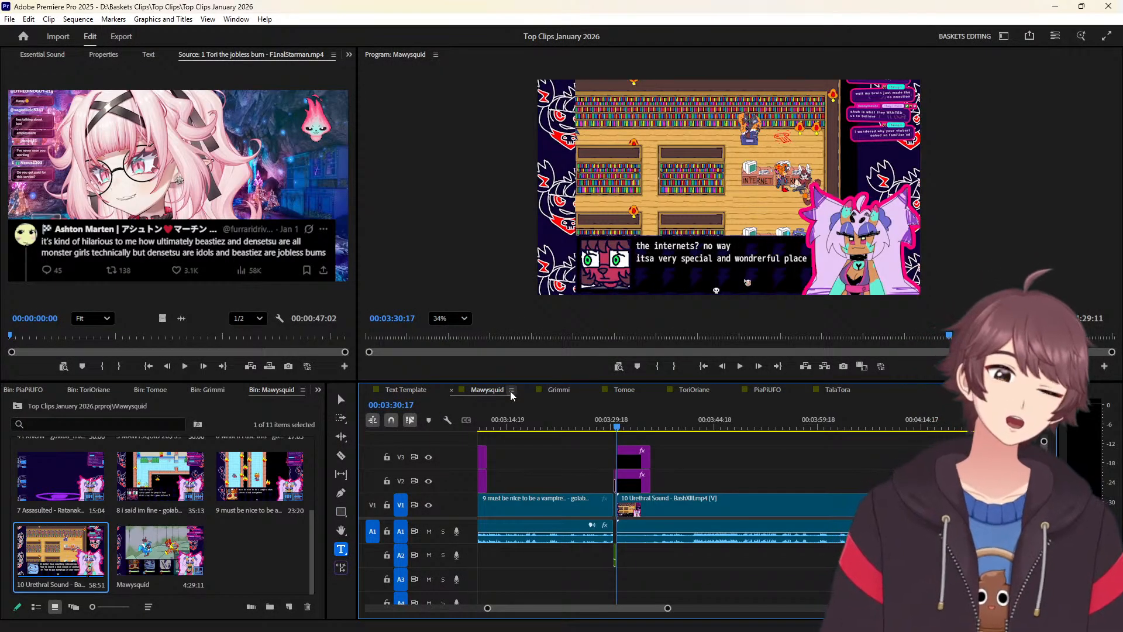